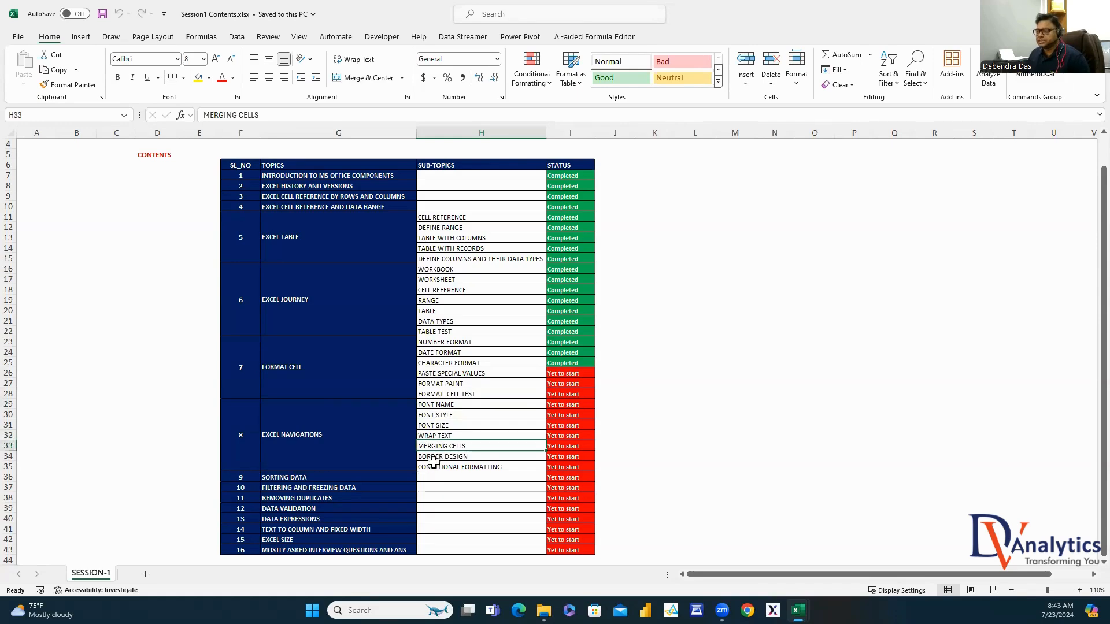
Walk through the remaining topics, Border Design to interview questions, then switch to the Session-1 workbook
click(433, 457)
click(431, 467)
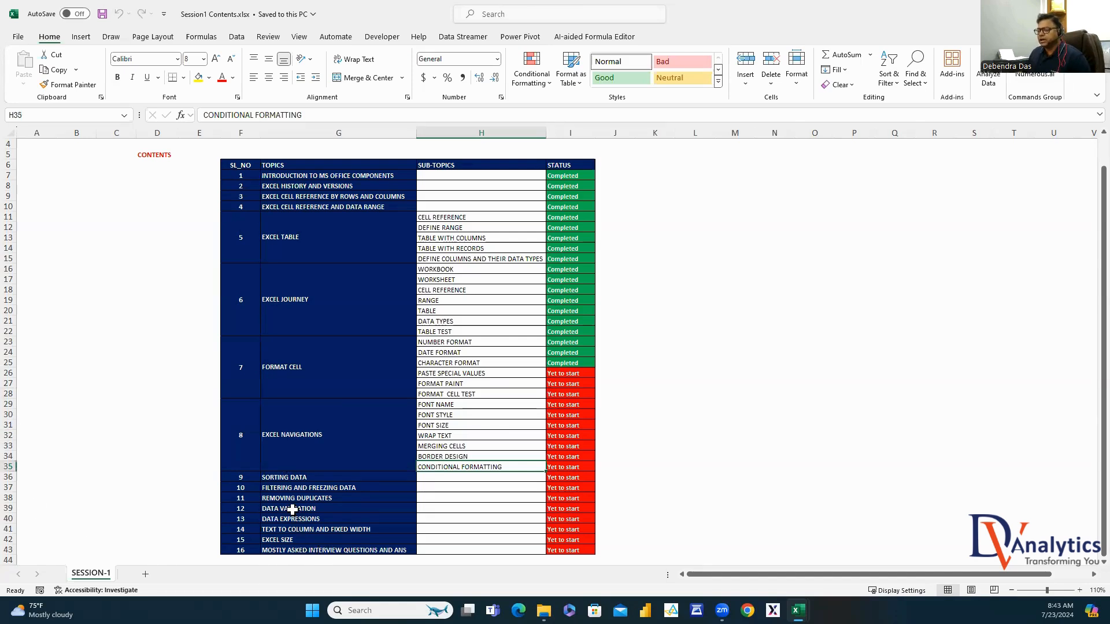
click(324, 489)
click(320, 476)
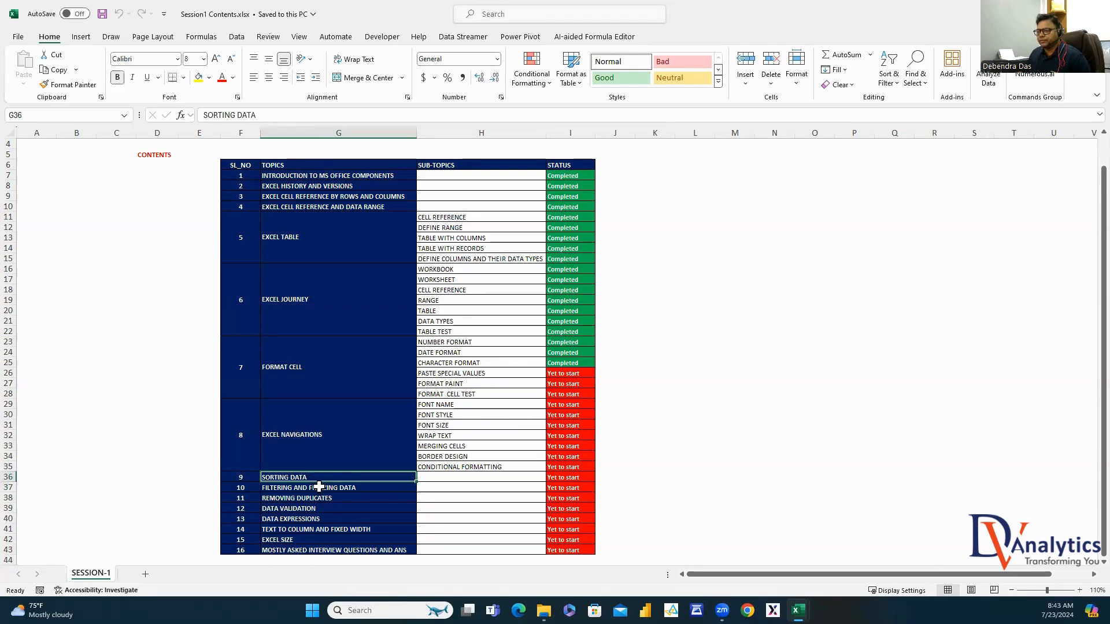
click(319, 487)
click(314, 498)
click(310, 508)
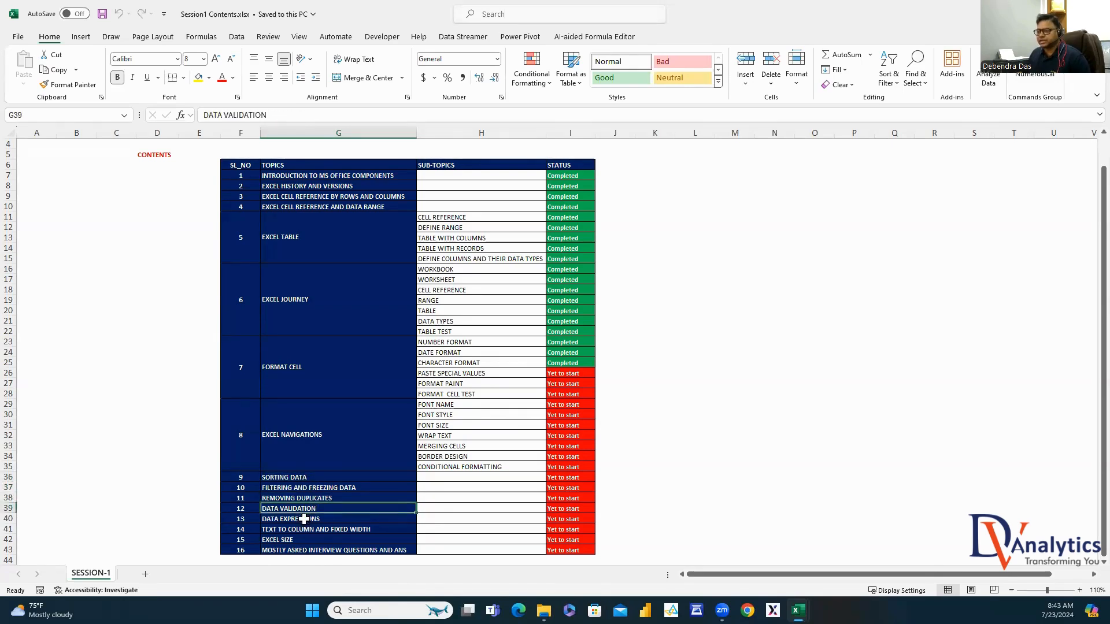
click(303, 519)
click(297, 529)
click(290, 540)
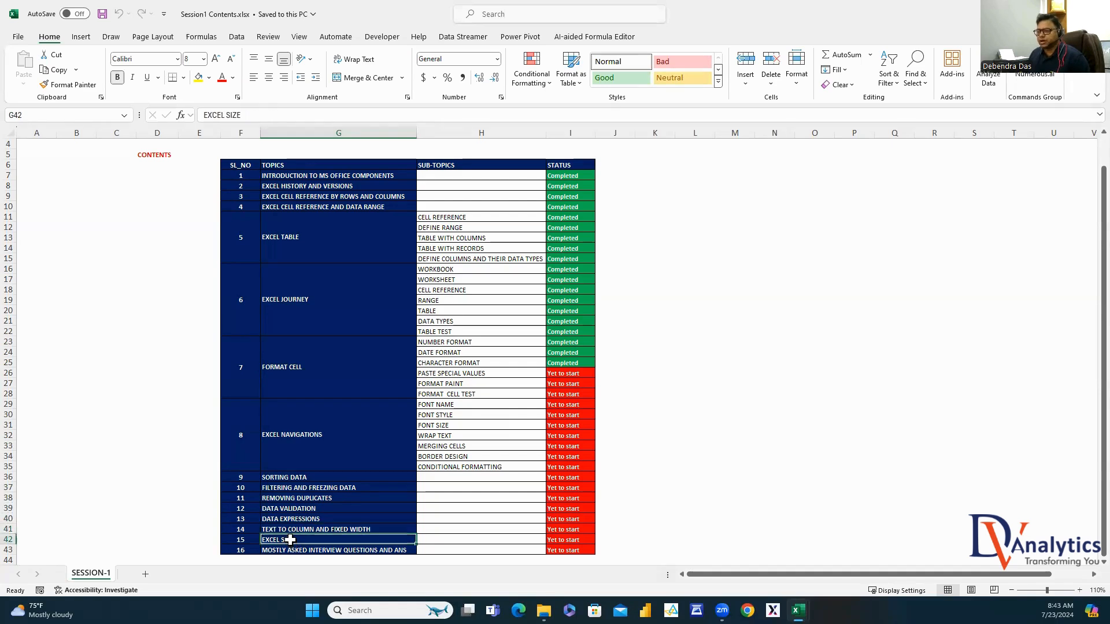
click(286, 553)
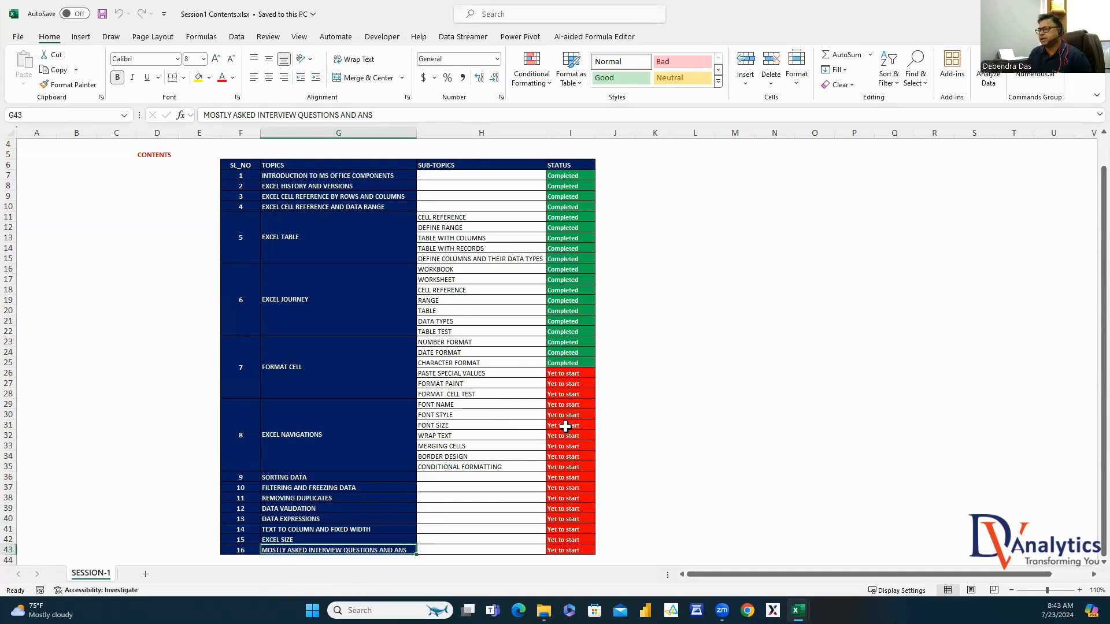
key(alt+Tab)
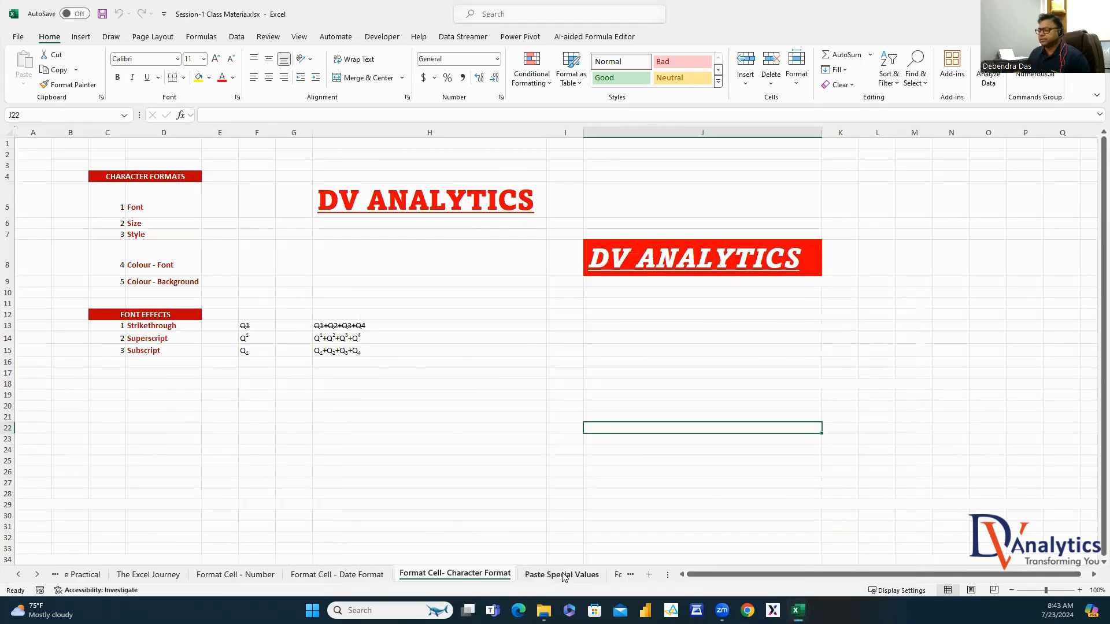
Go to the Paste Special Values sheet and select the student name list
click(584, 575)
click(388, 396)
drag(890, 578, 717, 578)
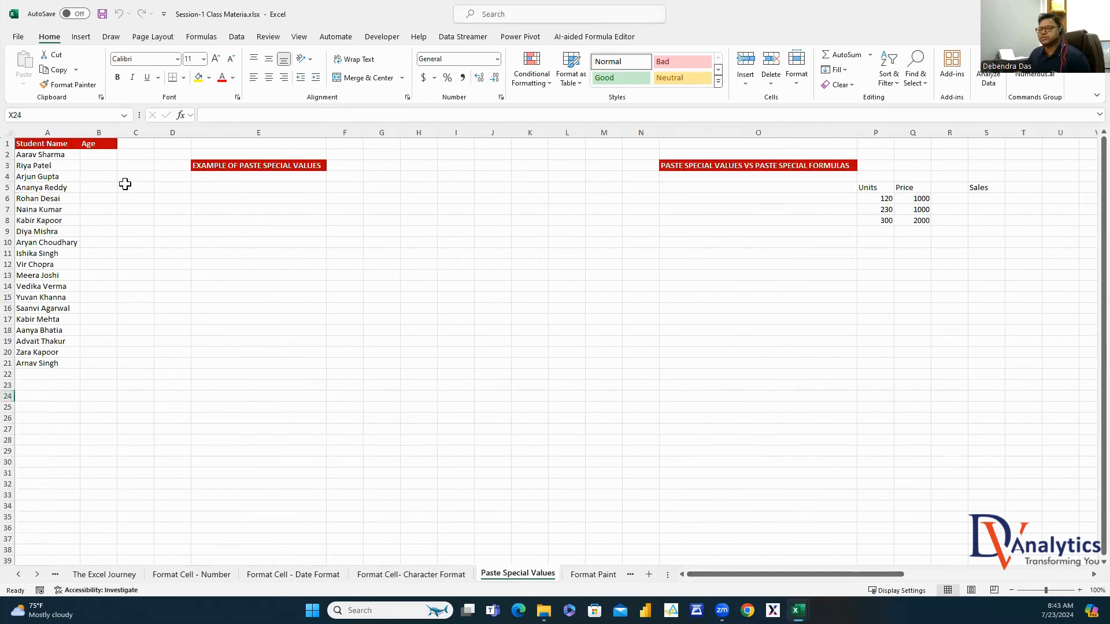
drag(69, 157, 38, 368)
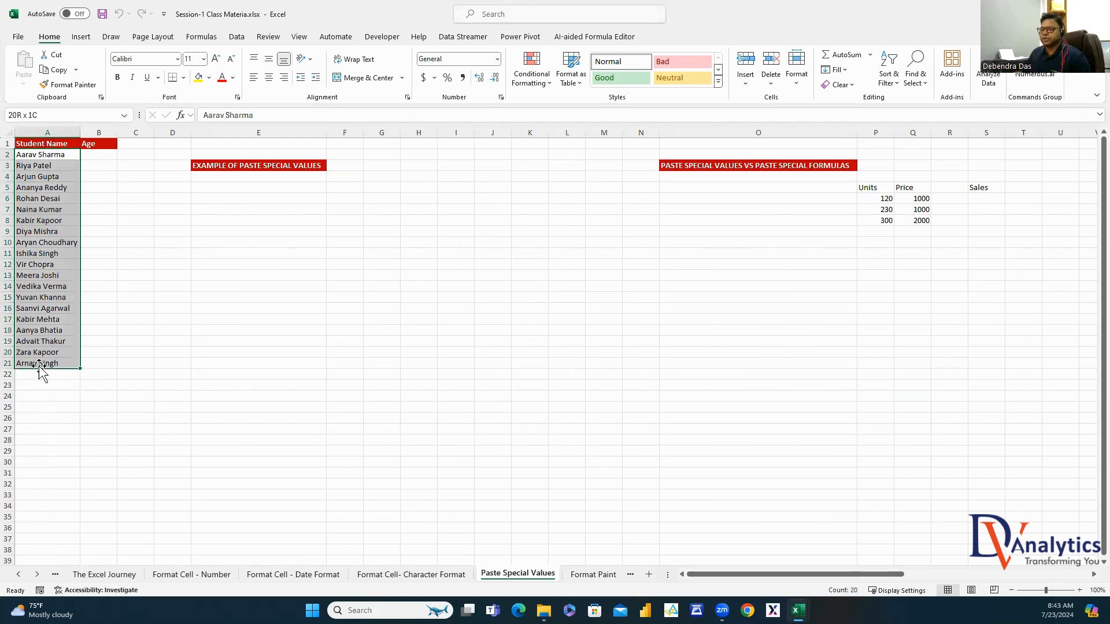
Enter =RANDBETWEEN(20,50) in B2 as the first student's age
click(110, 154)
text(=rand)
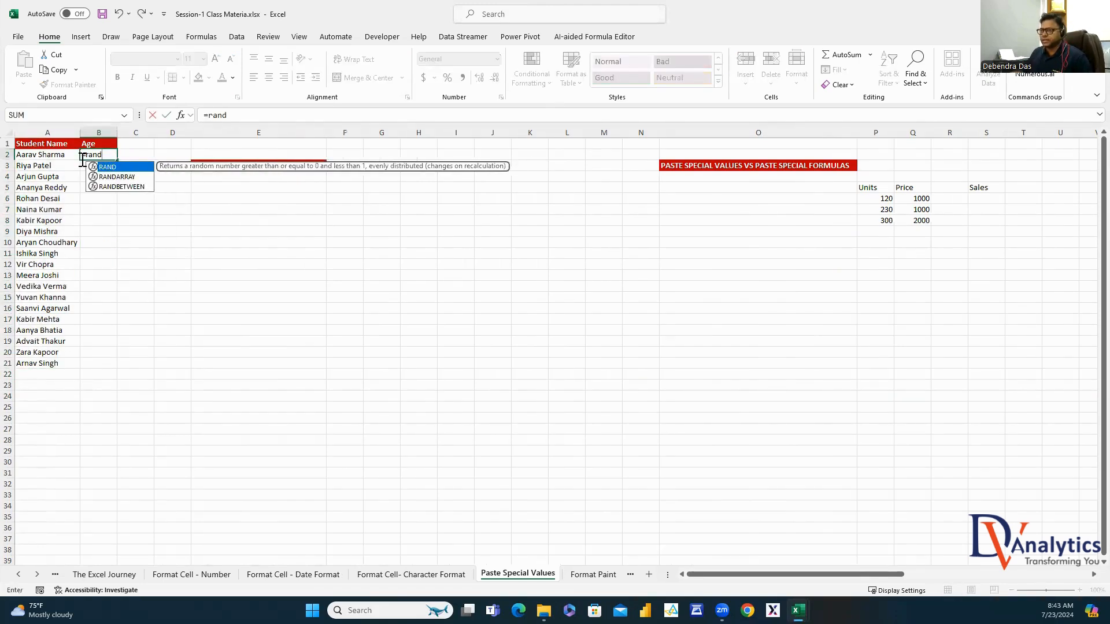
click(115, 189)
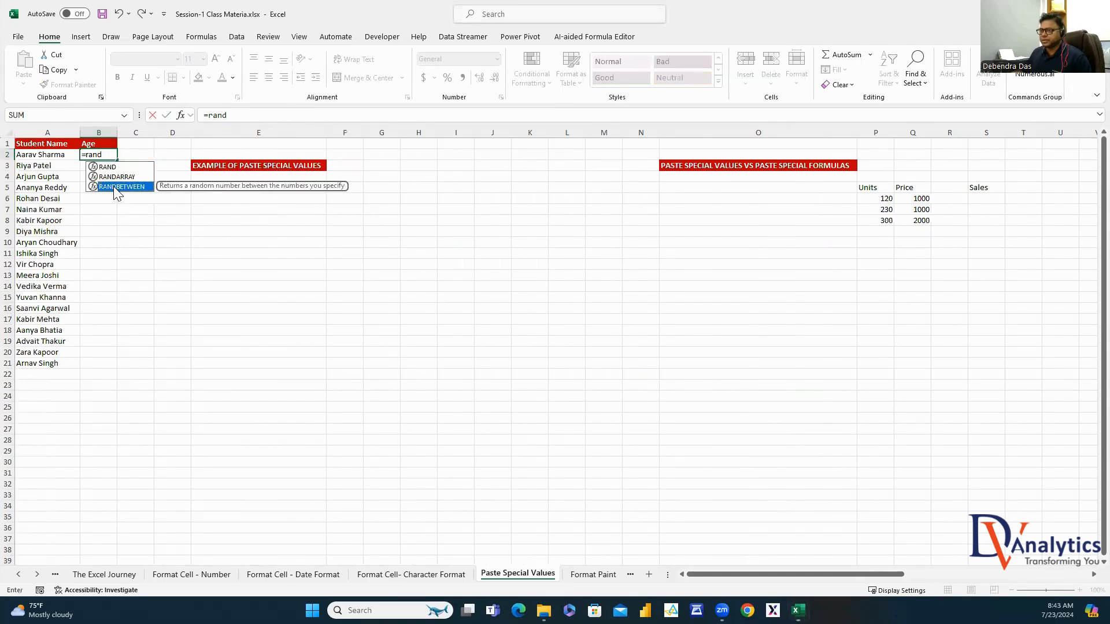
double_click(115, 187)
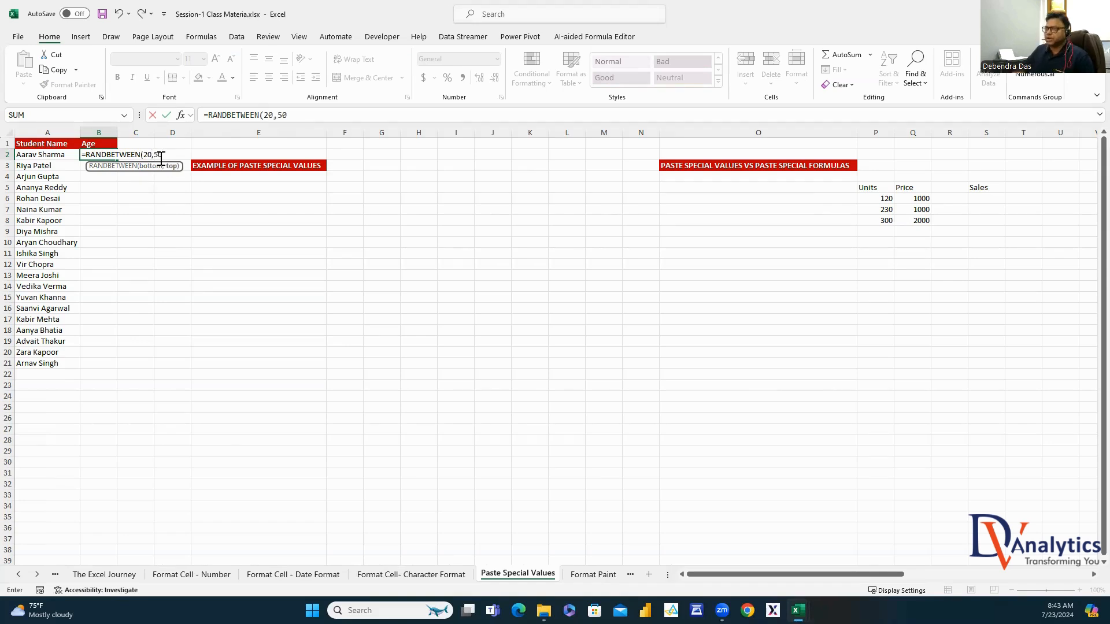
text())
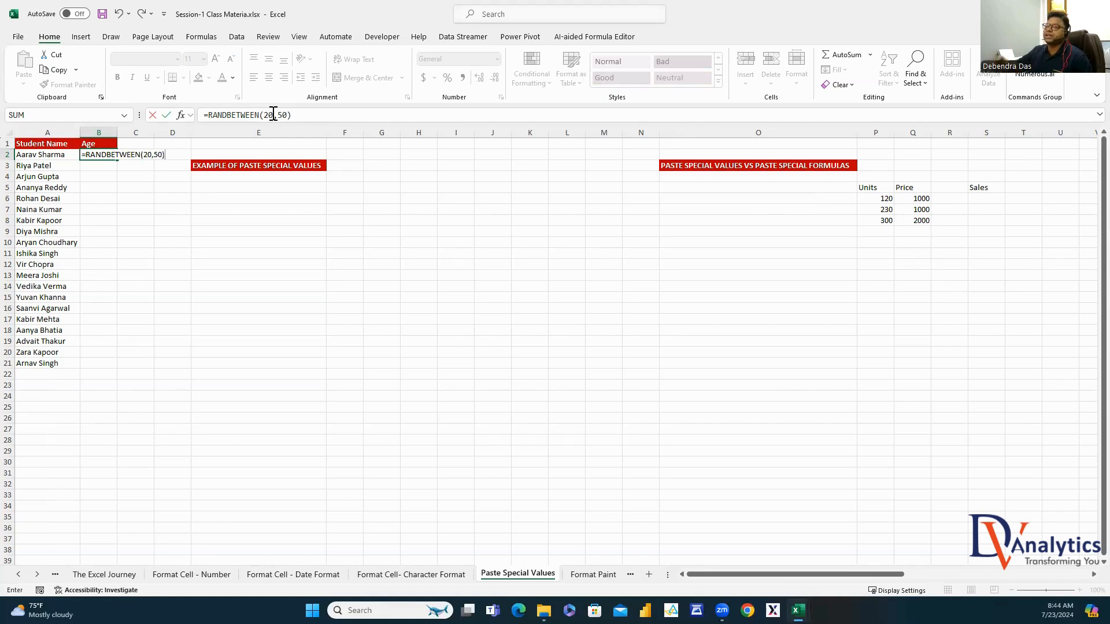
key(Return)
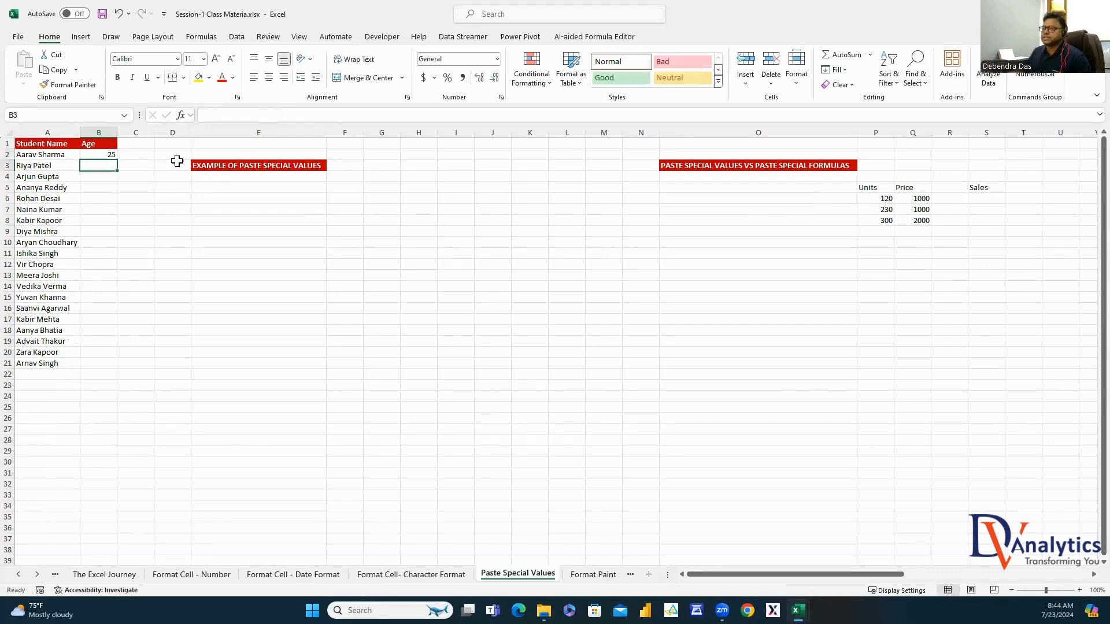
Fill the age formula down to B21 and select the ages B2:B21
click(110, 154)
double_click(118, 162)
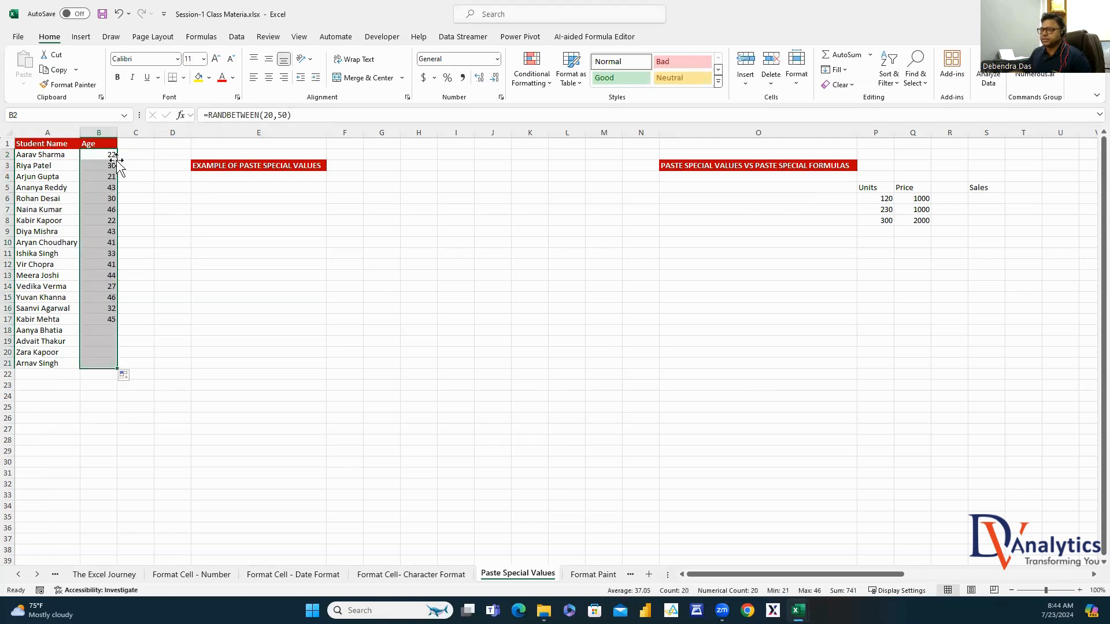
click(114, 154)
drag(109, 172, 106, 363)
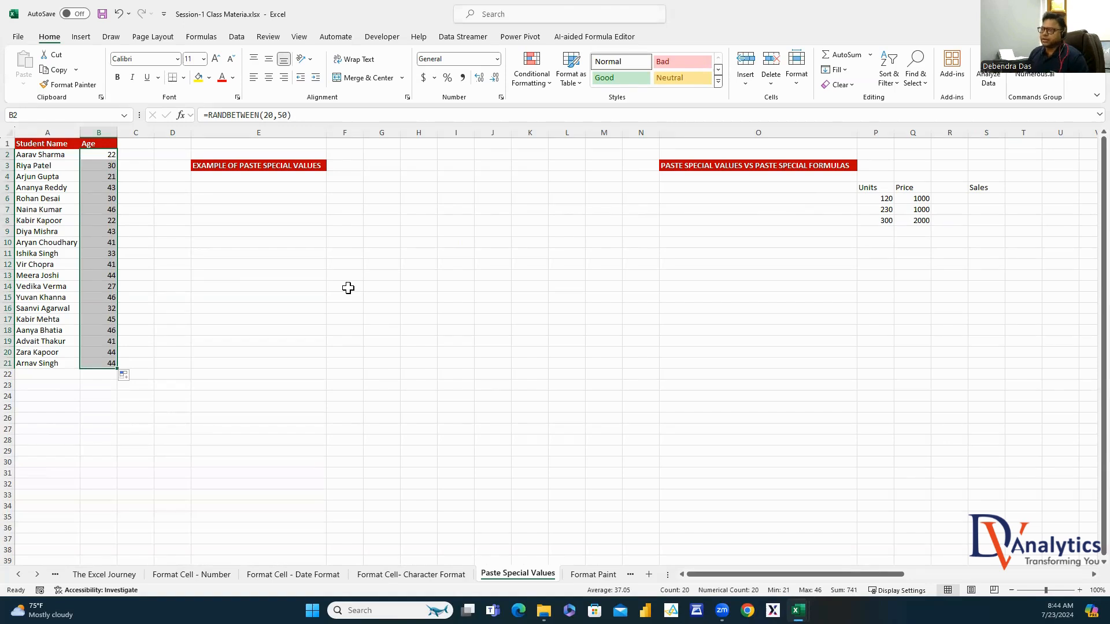
click(228, 116)
Put the text '=RANDBETWEEN(20,50) into D4 as a label
triple_click(228, 116)
key(ctrl+c)
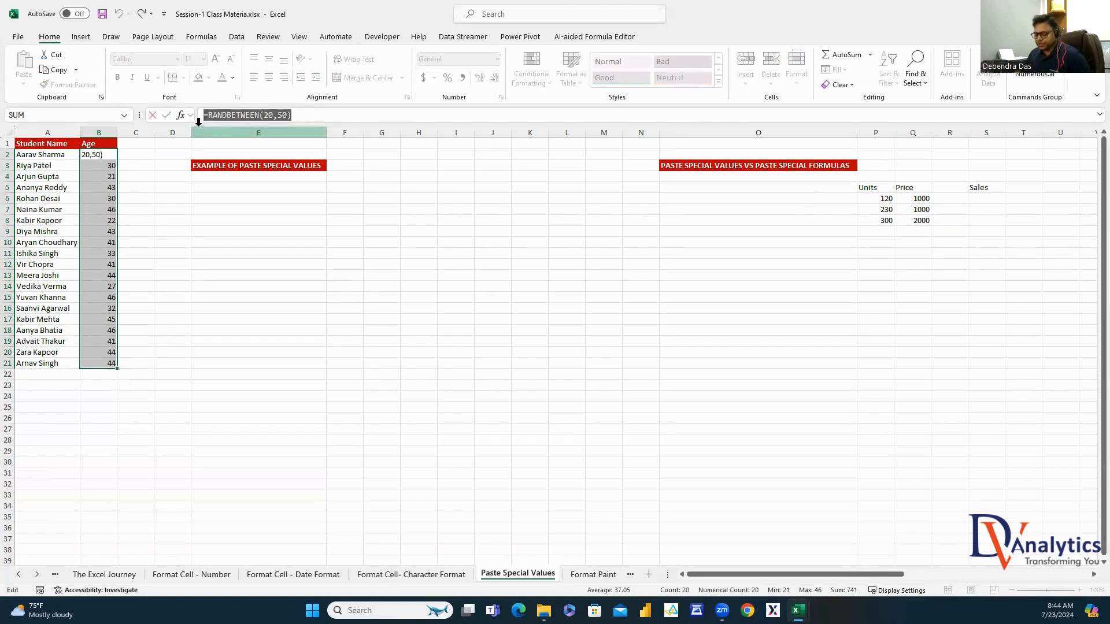
key(Escape)
click(165, 175)
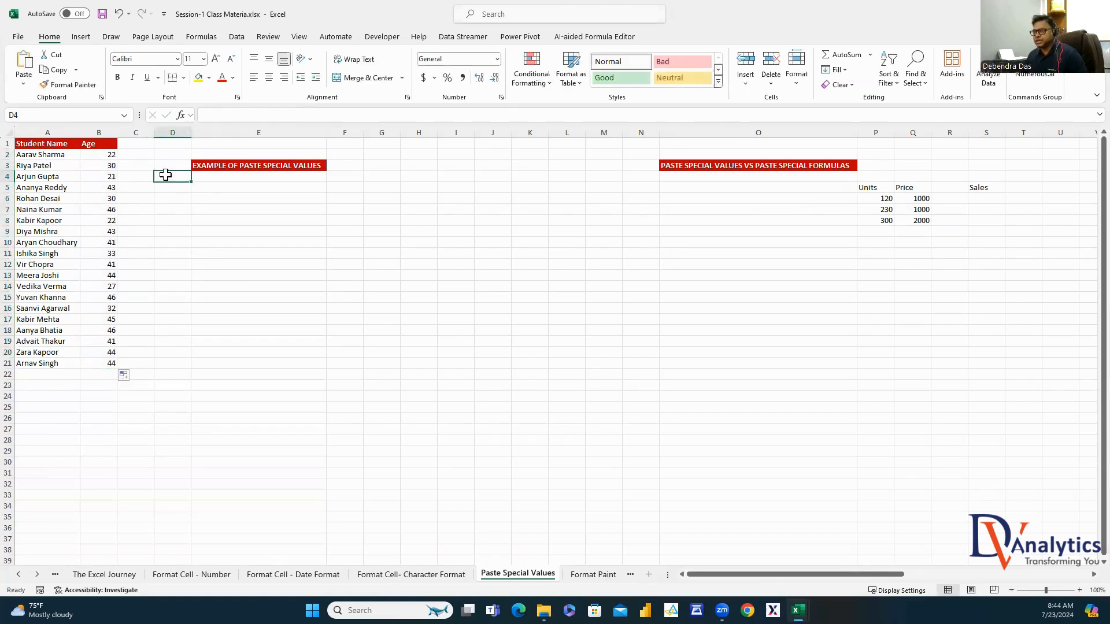
double_click(167, 175)
text(')
key(ctrl+v)
Insert two empty columns at column D
click(181, 217)
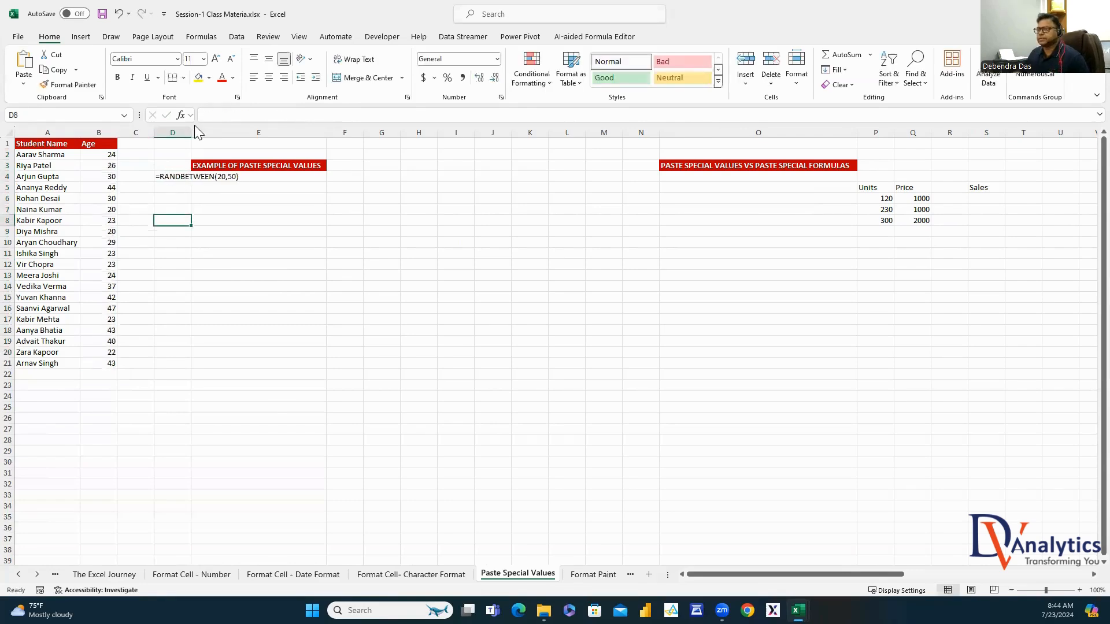
right_click(177, 133)
click(209, 248)
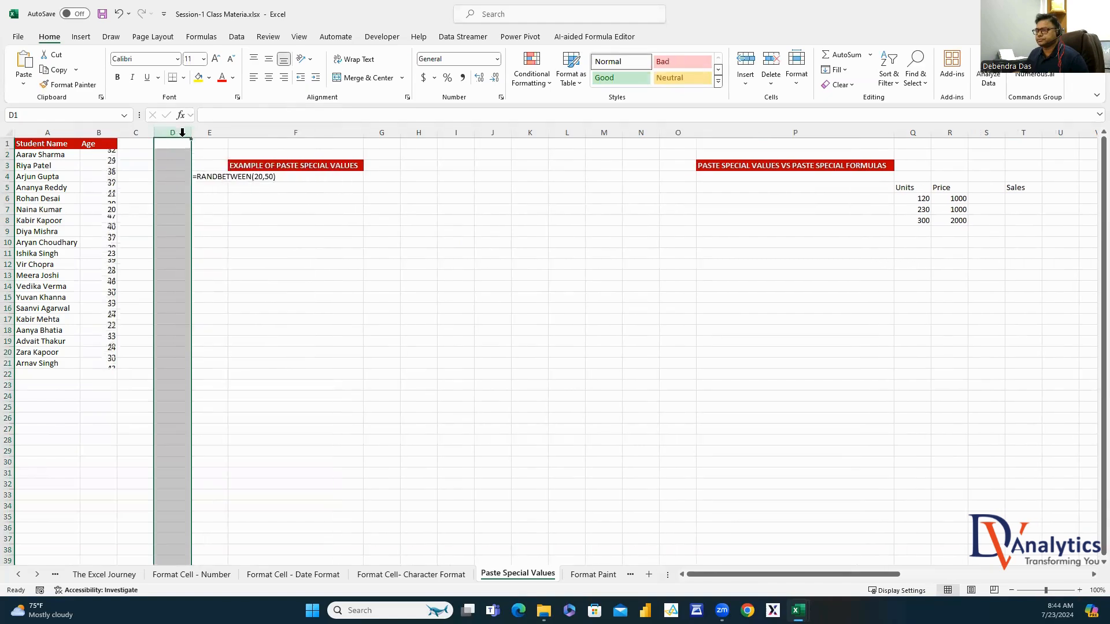
right_click(177, 134)
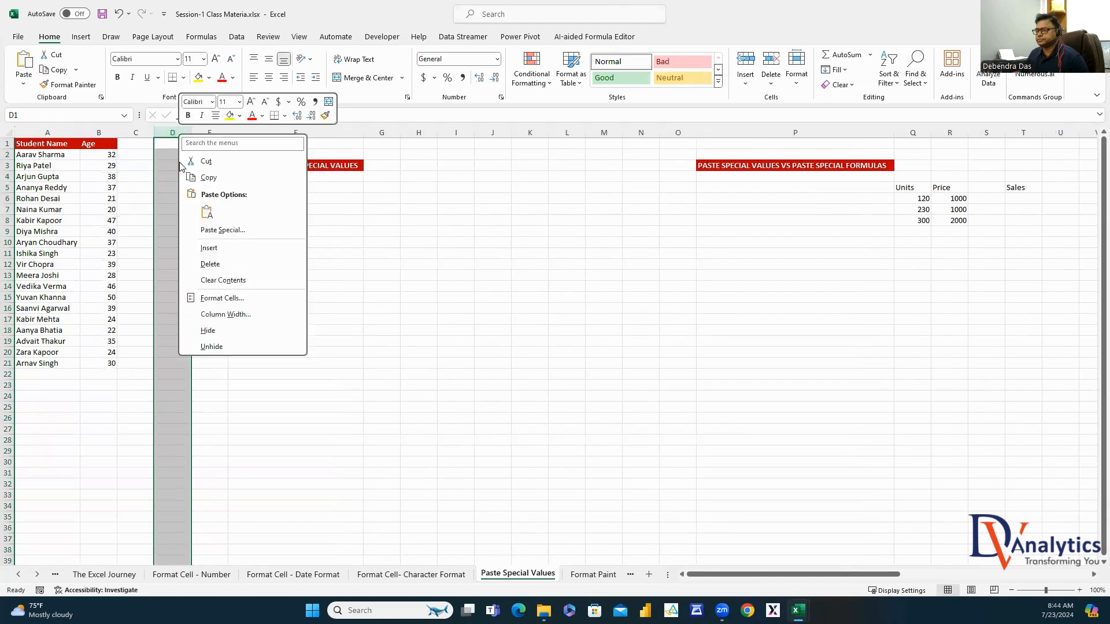
click(209, 248)
Move the formula label from F4 back to D4, make it bold, and autofit column D
click(242, 177)
key(ctrl+c)
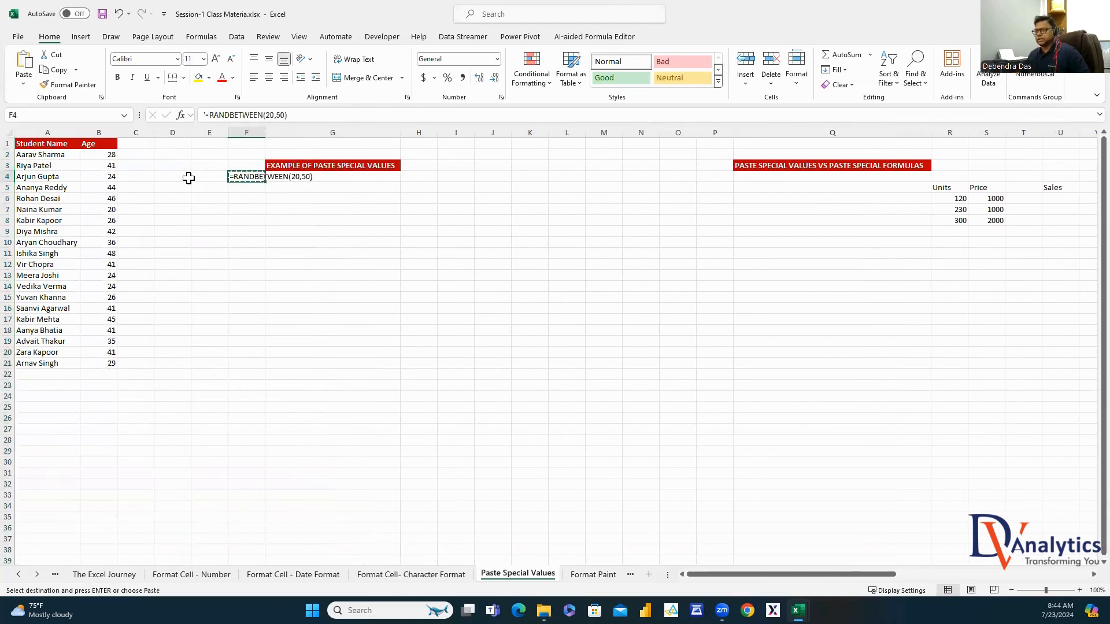
click(188, 178)
key(ctrl+v)
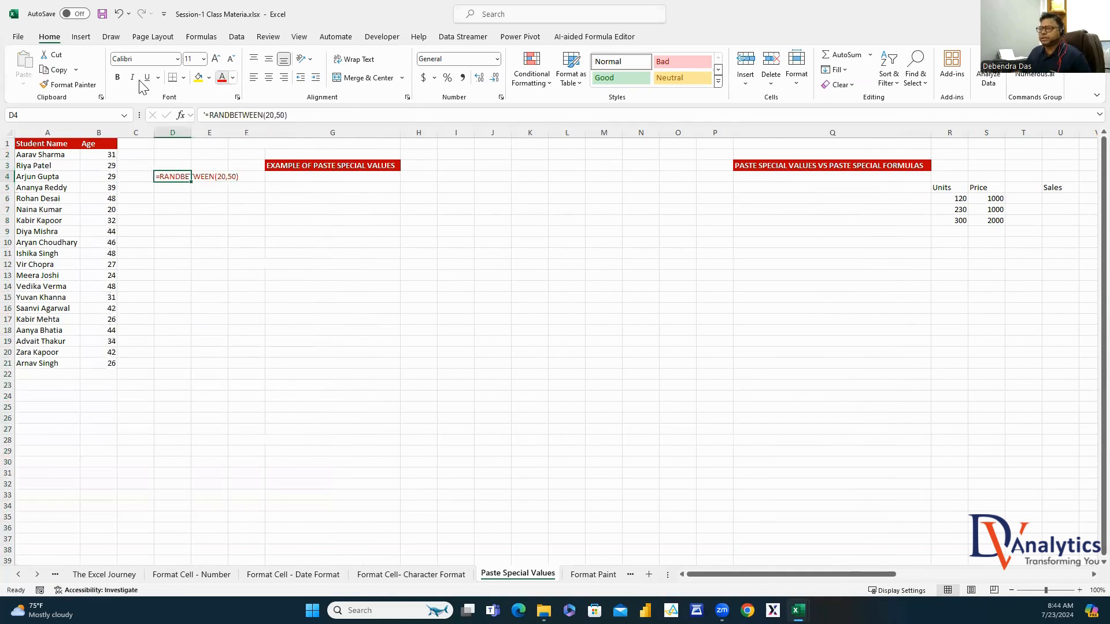
click(117, 77)
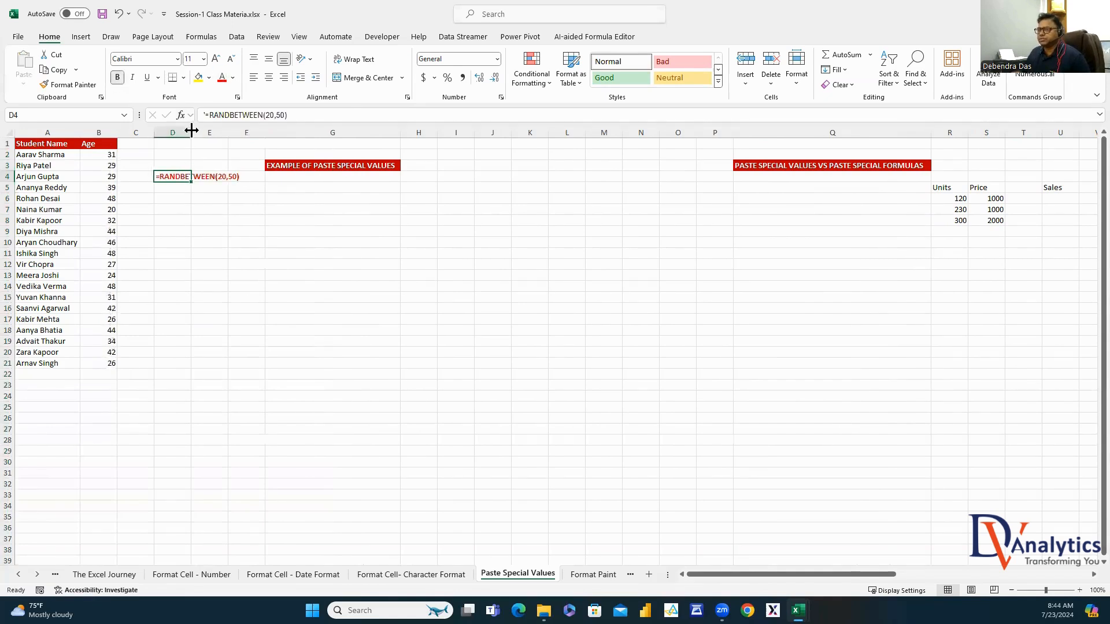
double_click(191, 131)
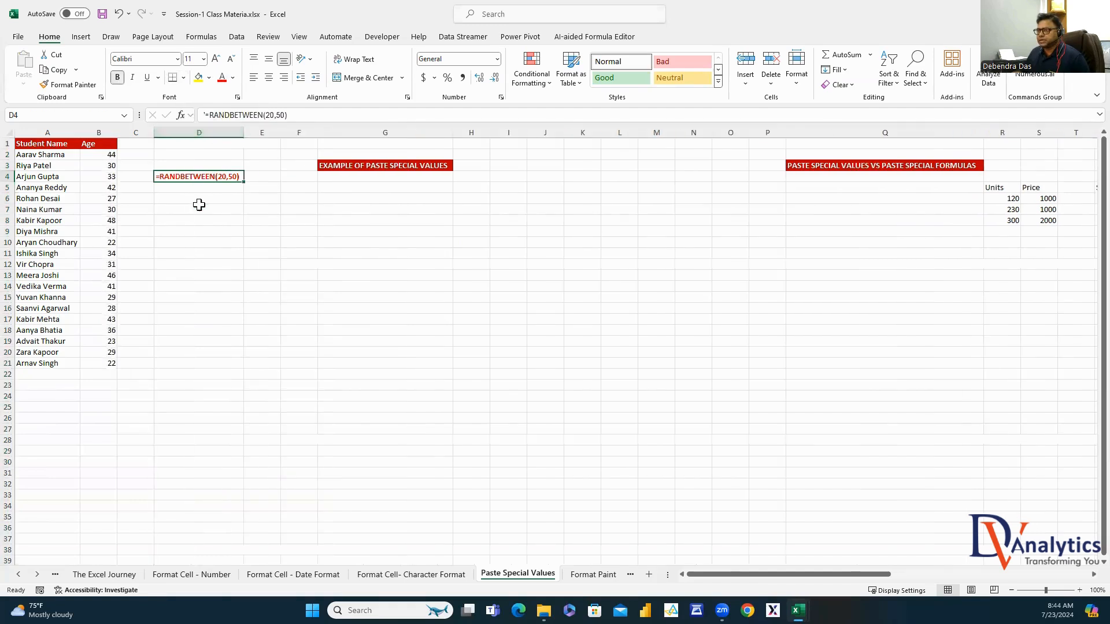
Type a test letter in D7, check B12's age formula, then clear D7
click(199, 206)
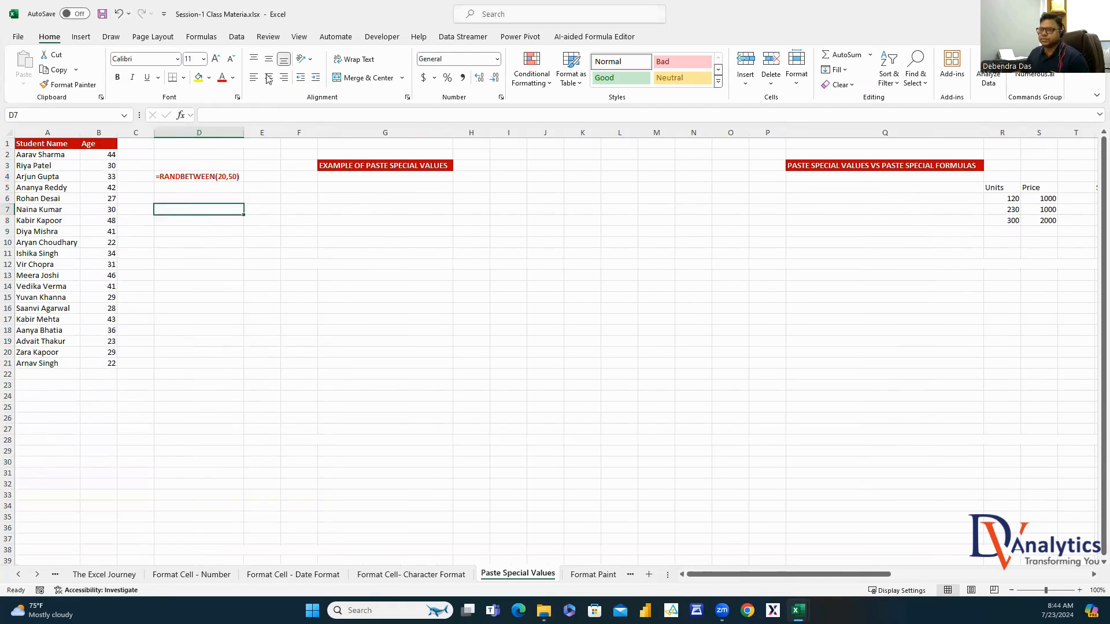
text(f)
click(266, 267)
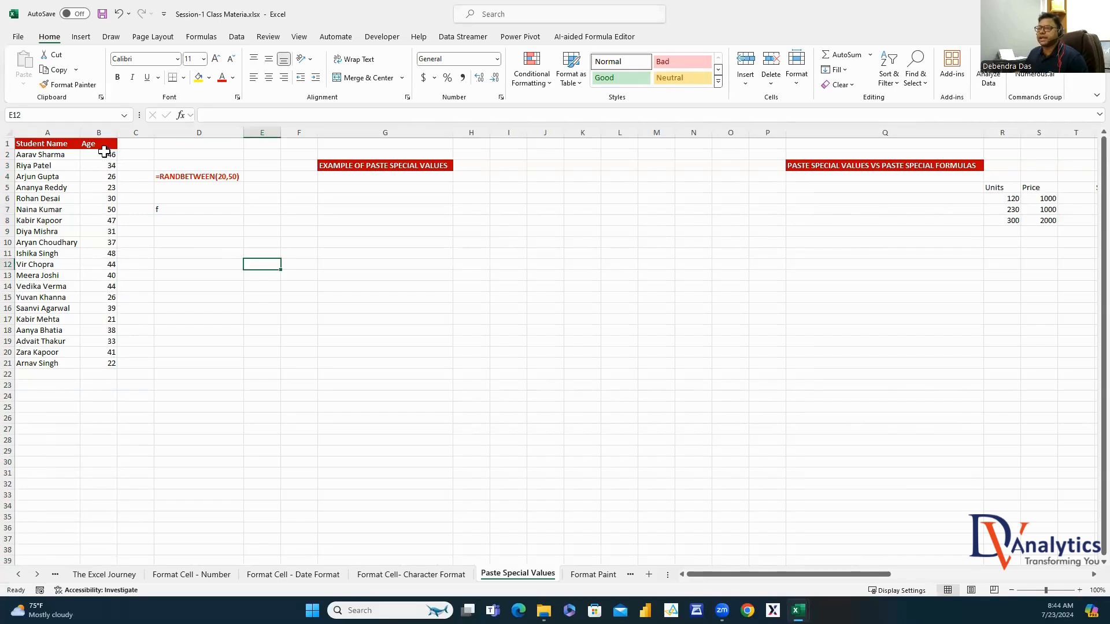
click(102, 263)
click(172, 209)
key(Delete)
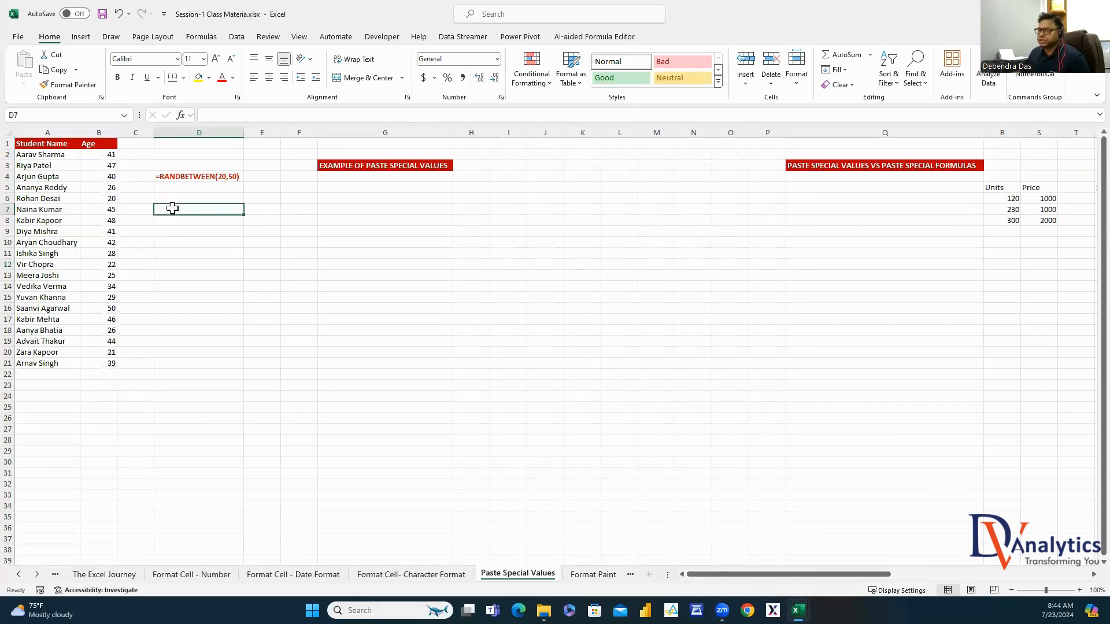
click(111, 154)
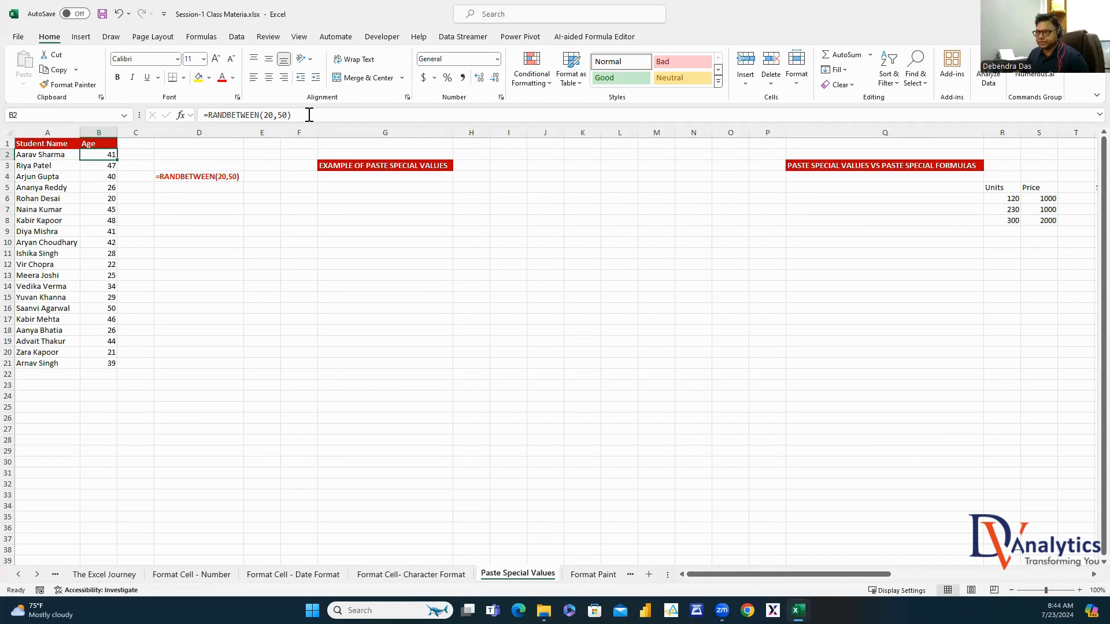
Copy the ages B2:B21 and paste them back as values only
click(207, 219)
click(102, 154)
drag(104, 205, 107, 364)
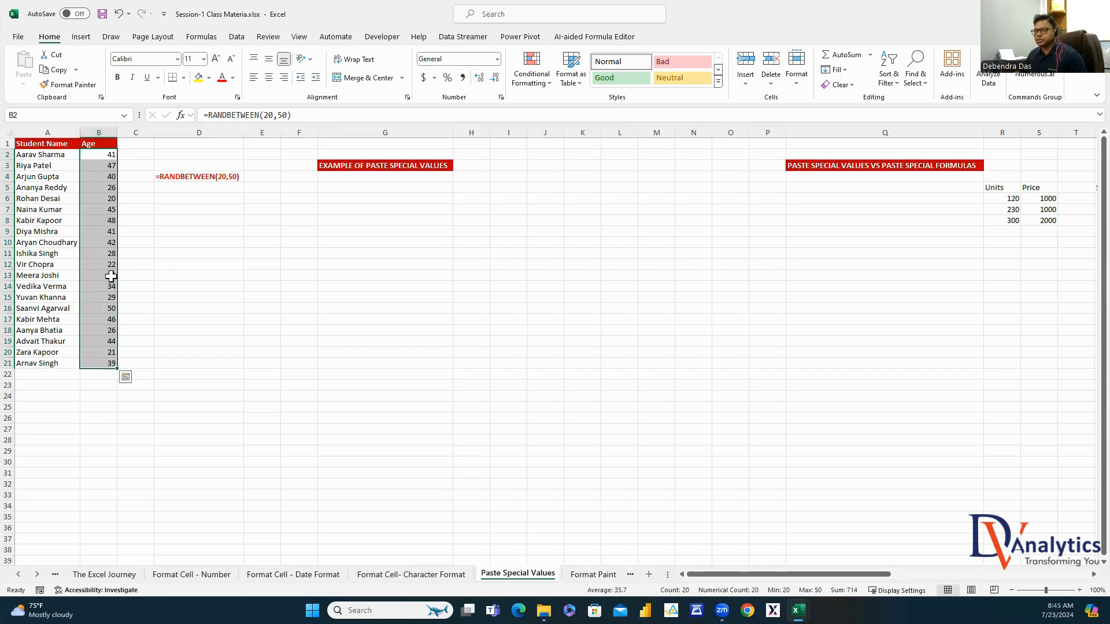
key(ctrl+c)
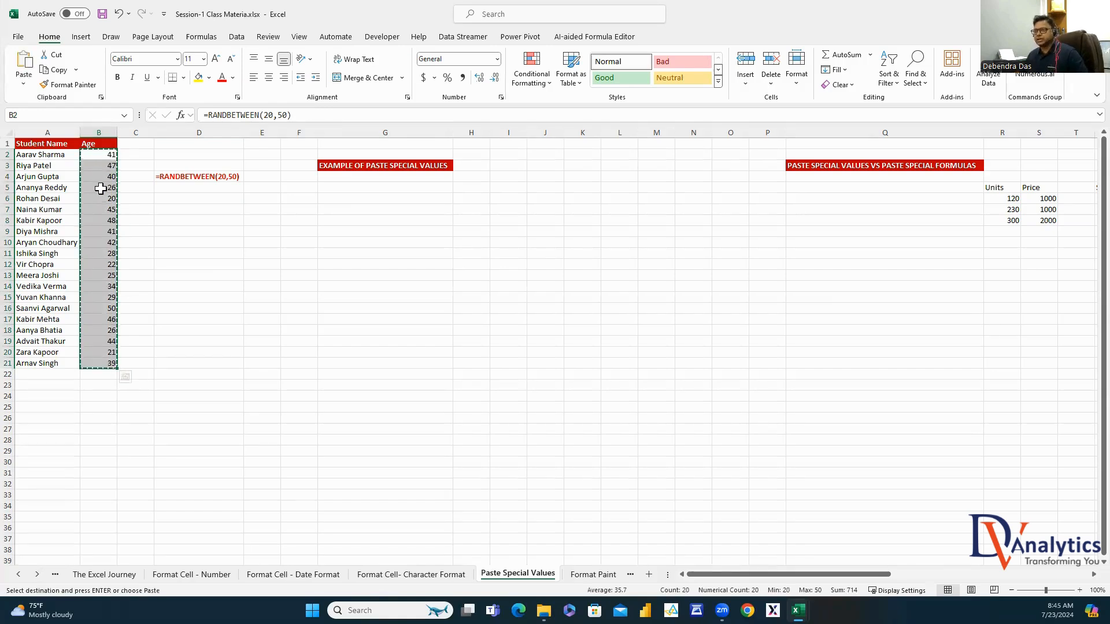
right_click(100, 185)
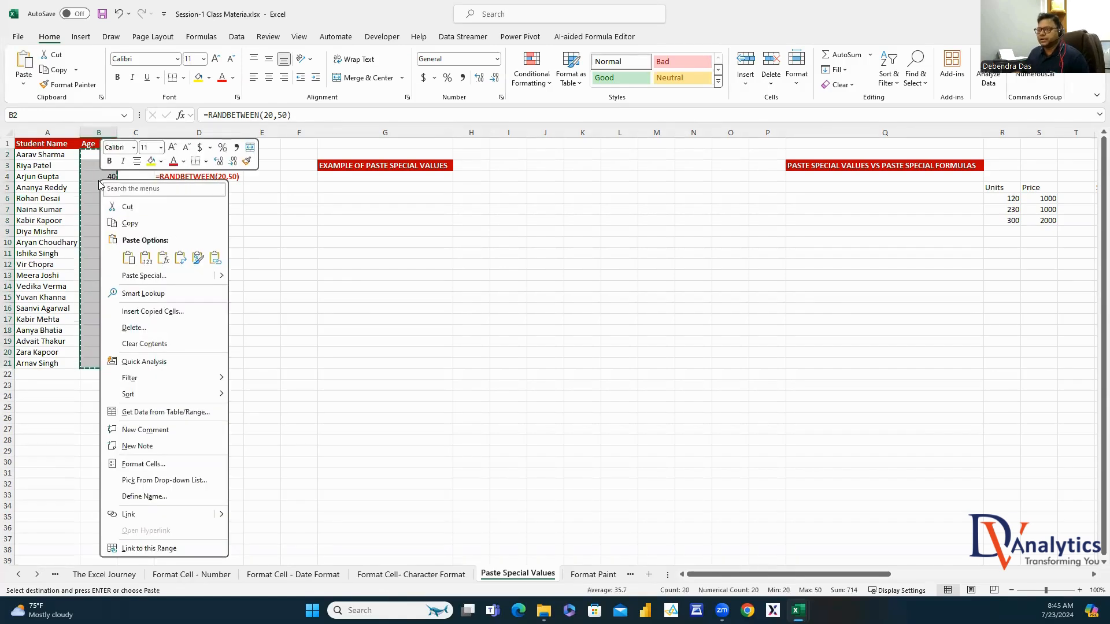
click(134, 276)
click(39, 255)
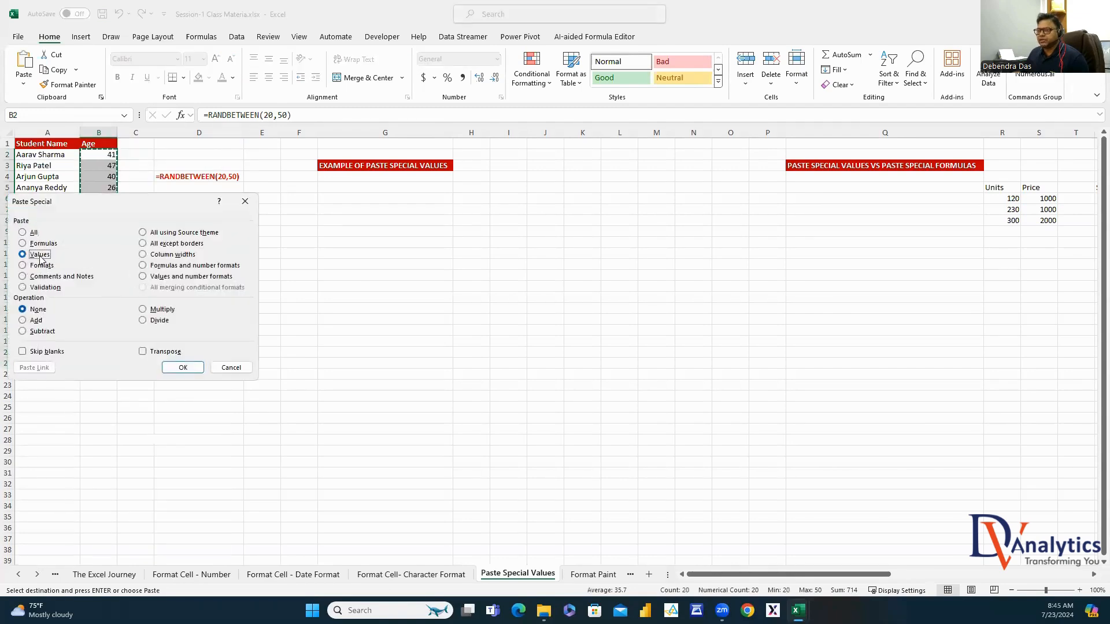
click(181, 368)
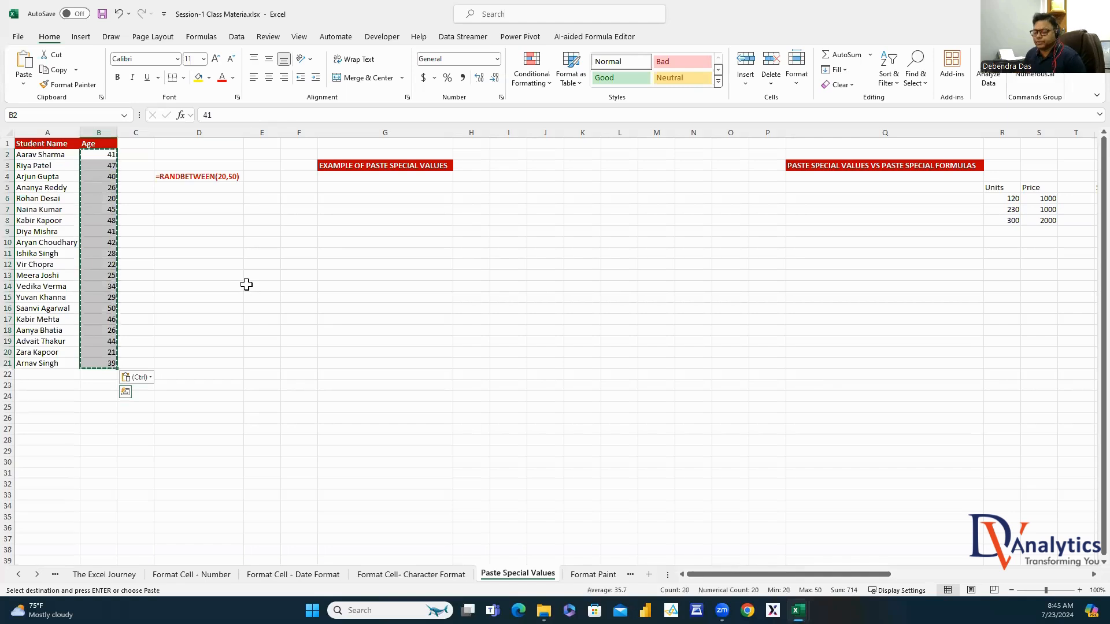
Confirm in the formula bar that B6 and B3 now hold plain numbers
click(96, 199)
double_click(223, 113)
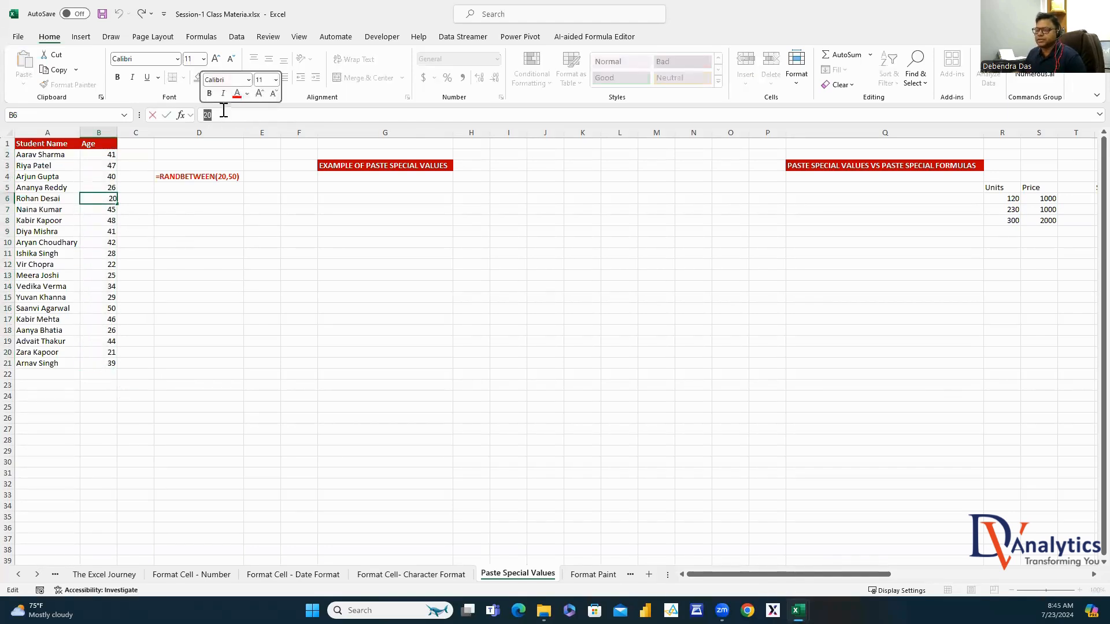
click(110, 166)
double_click(206, 115)
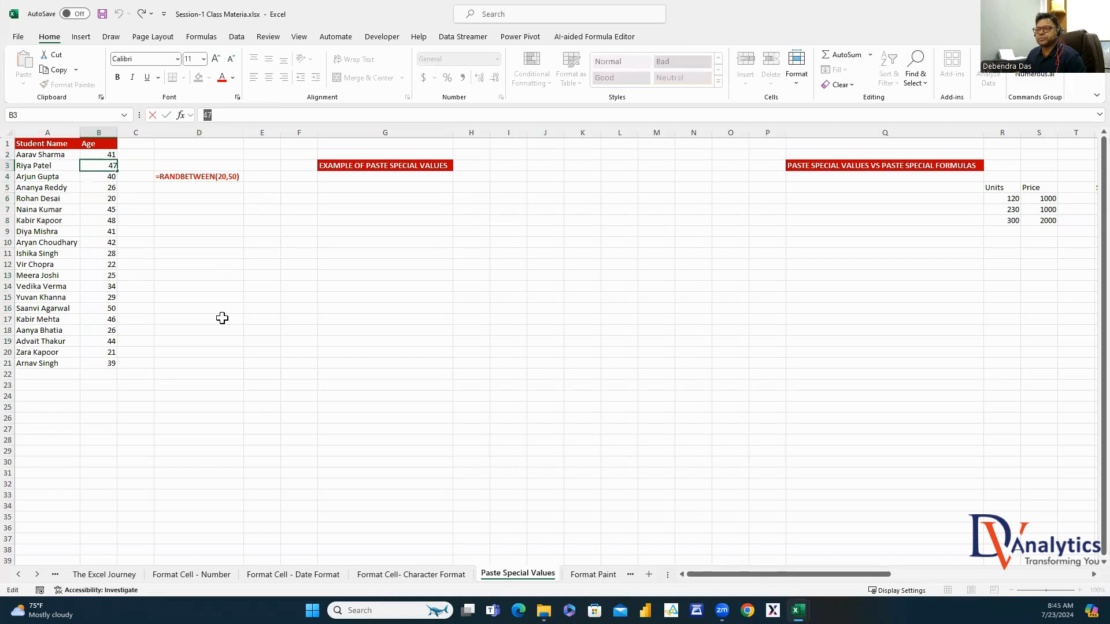
click(253, 290)
Type test letters in column D to show the age total stays 714, then clear D10:D13
click(203, 245)
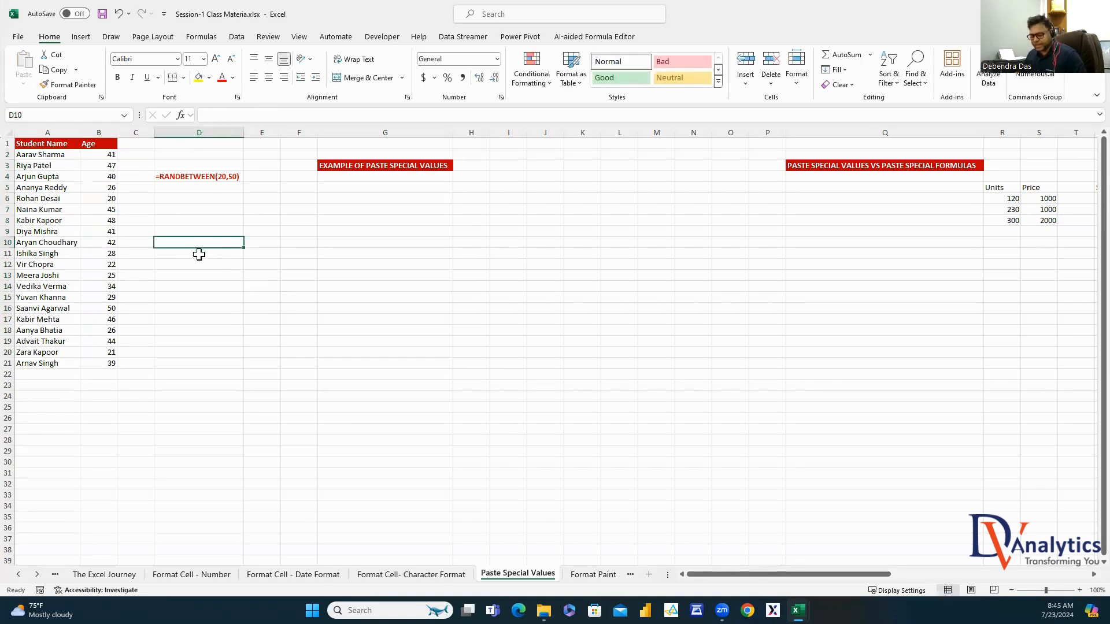
text(f)
click(254, 320)
drag(104, 156, 110, 363)
click(219, 264)
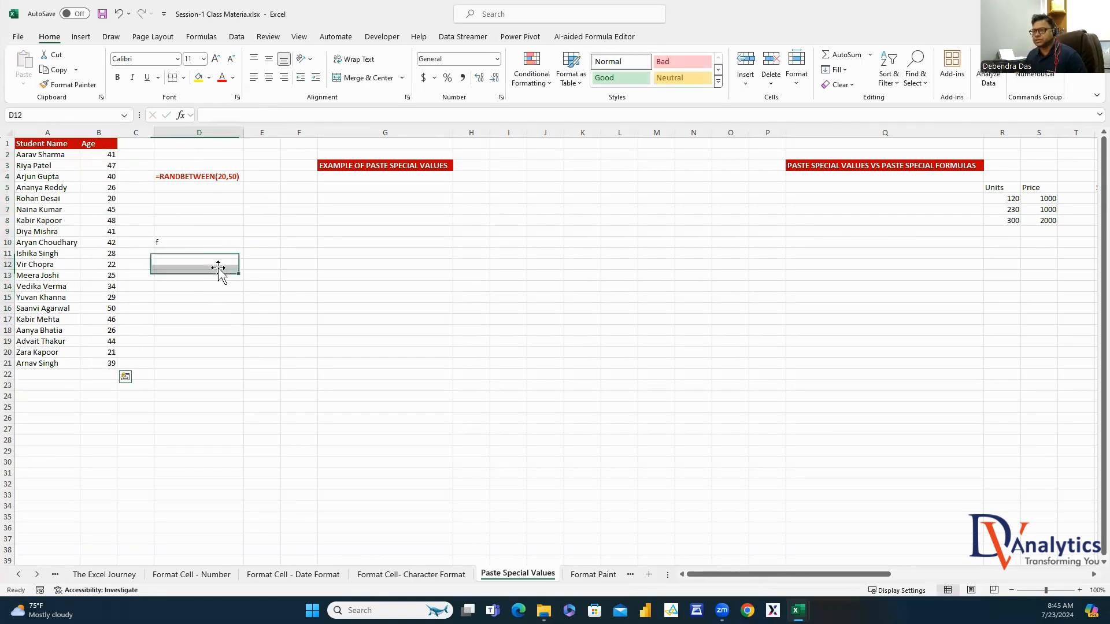
text(h)
click(200, 341)
drag(110, 156, 109, 363)
drag(173, 243, 179, 271)
key(Delete)
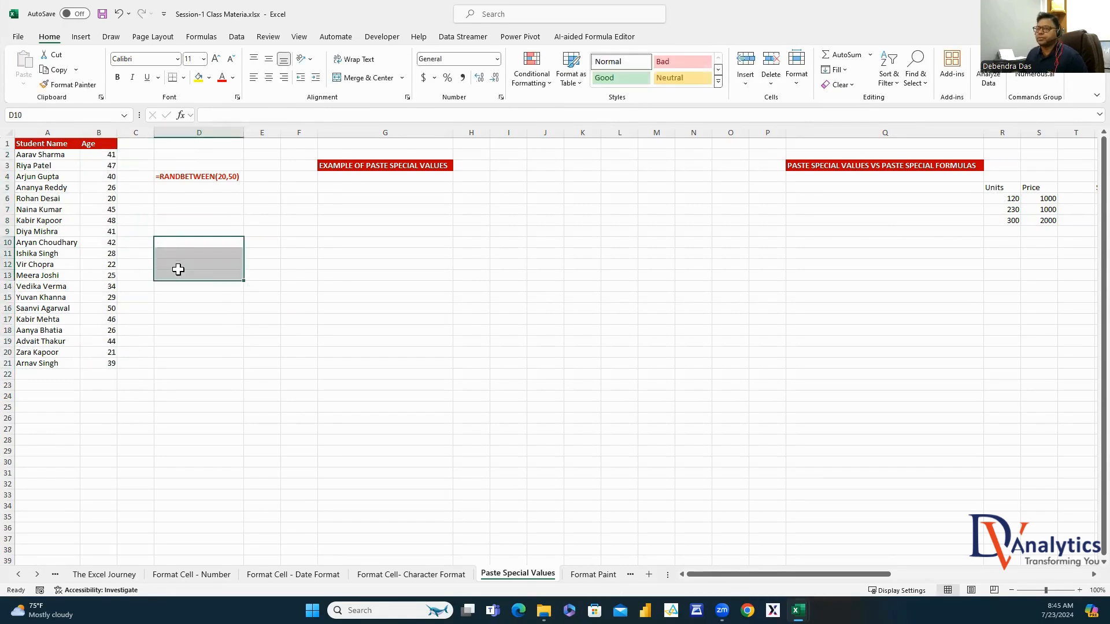
click(99, 167)
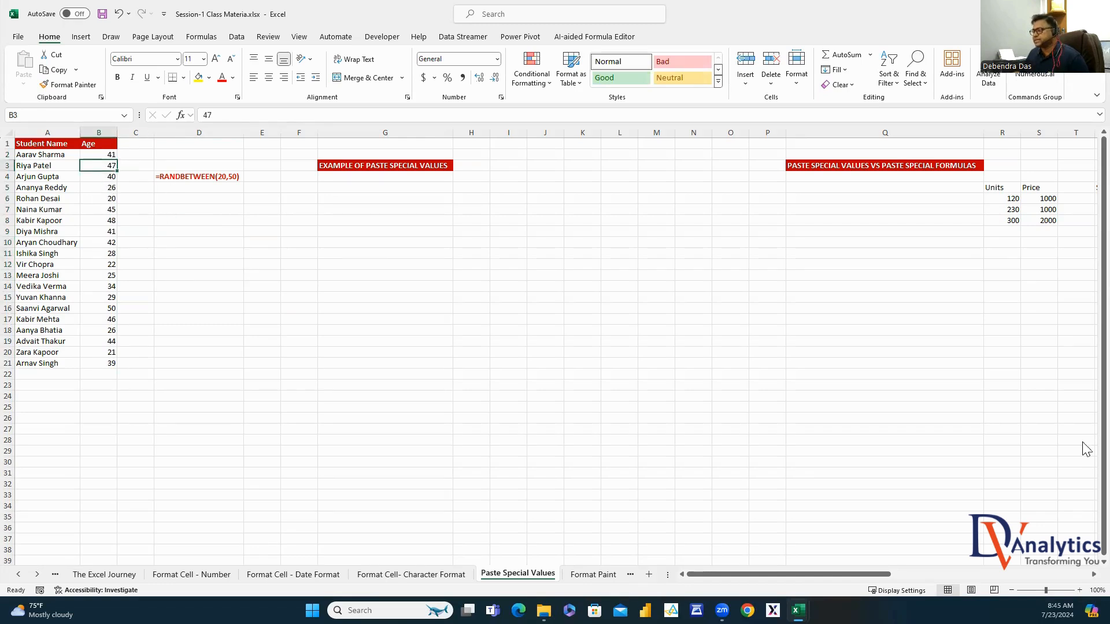
Enter =RANDBETWEEN(100,1000) in I6 and fill it across I6:M14
scroll(443, 375, right, 3)
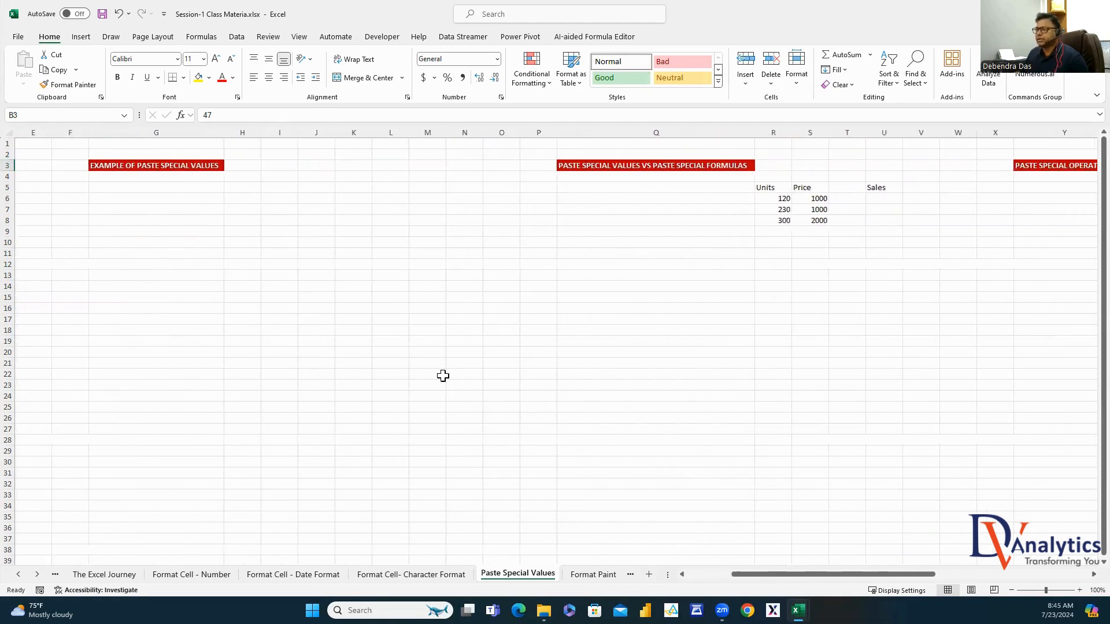
click(267, 220)
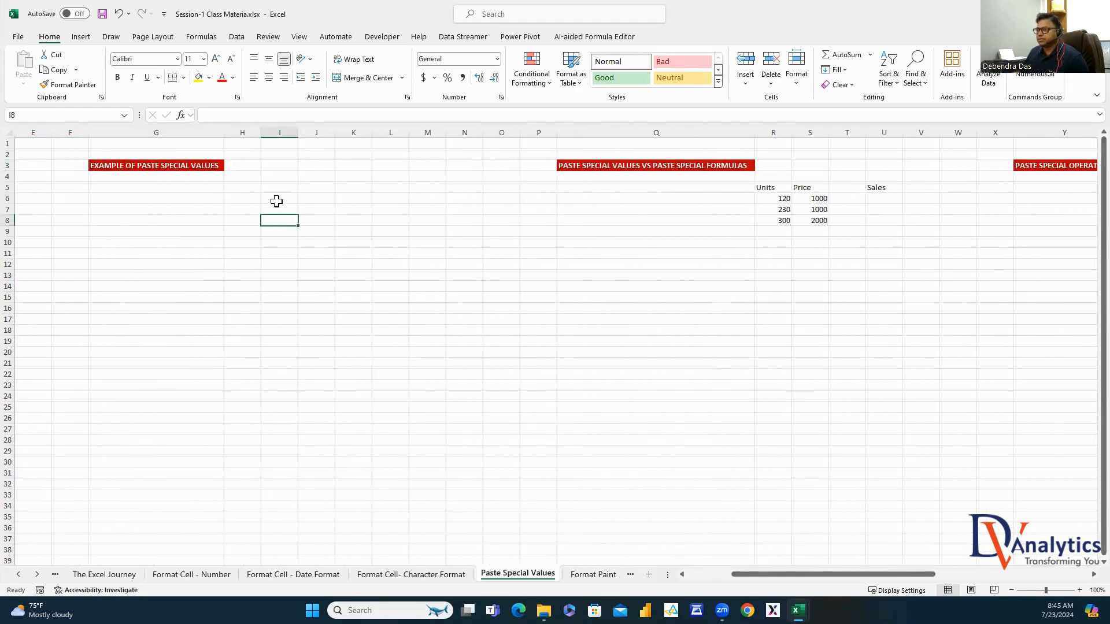
click(272, 199)
text(=rand)
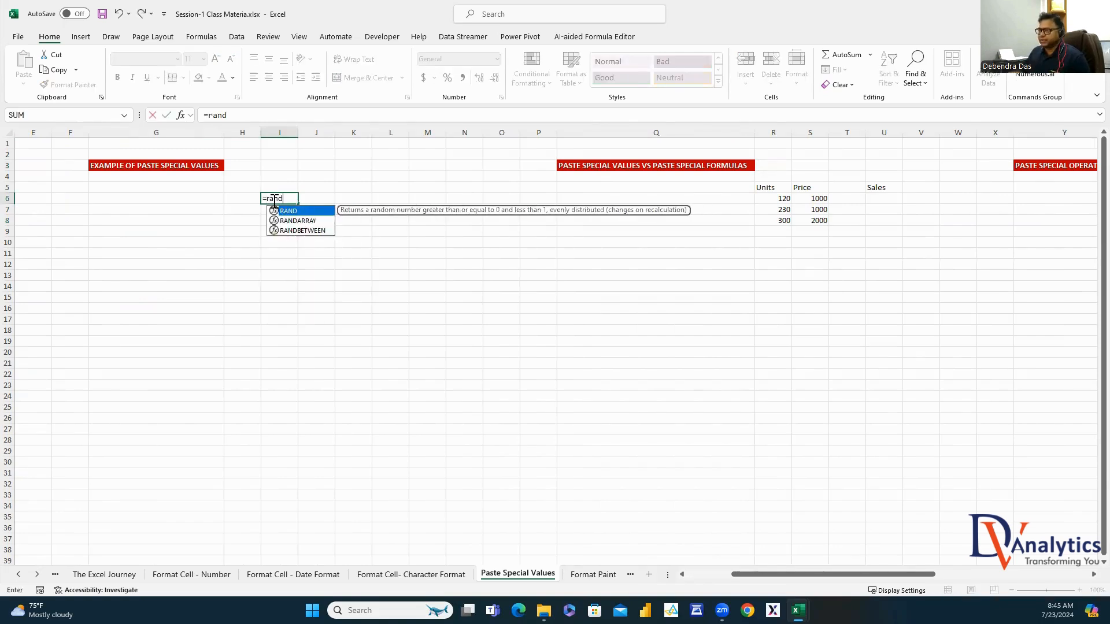
double_click(303, 231)
text(100)
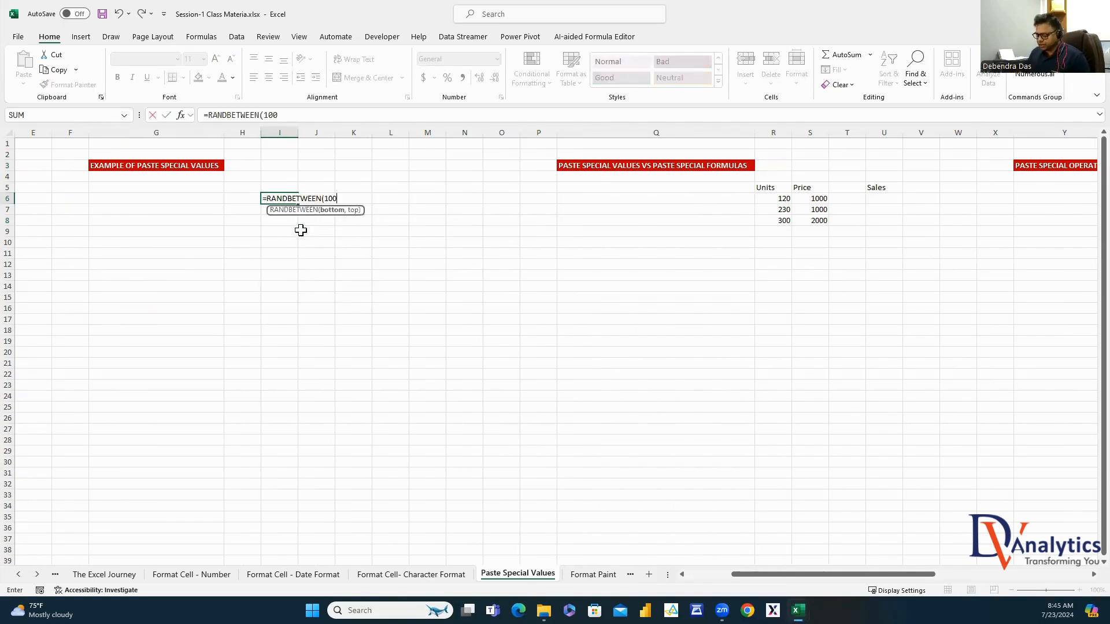
text(,1000))
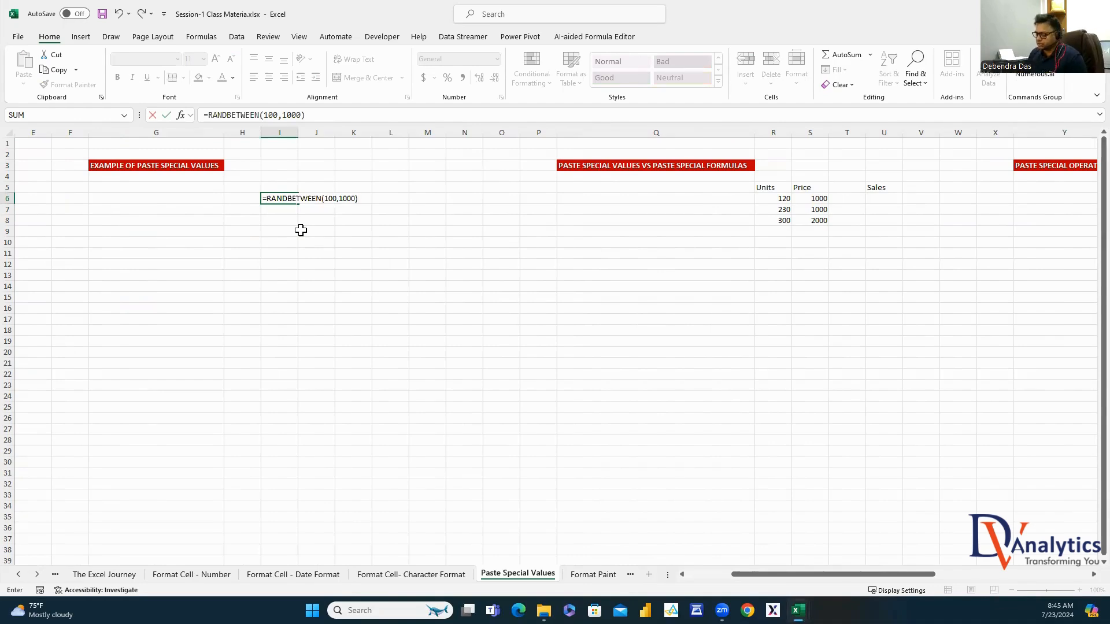
key(Return)
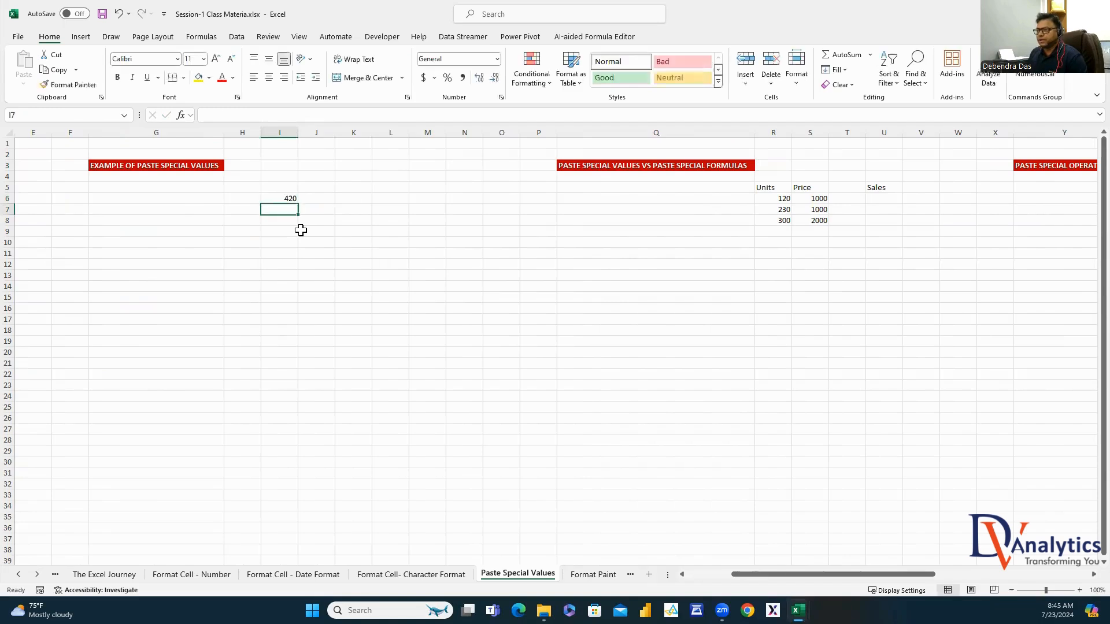
click(289, 197)
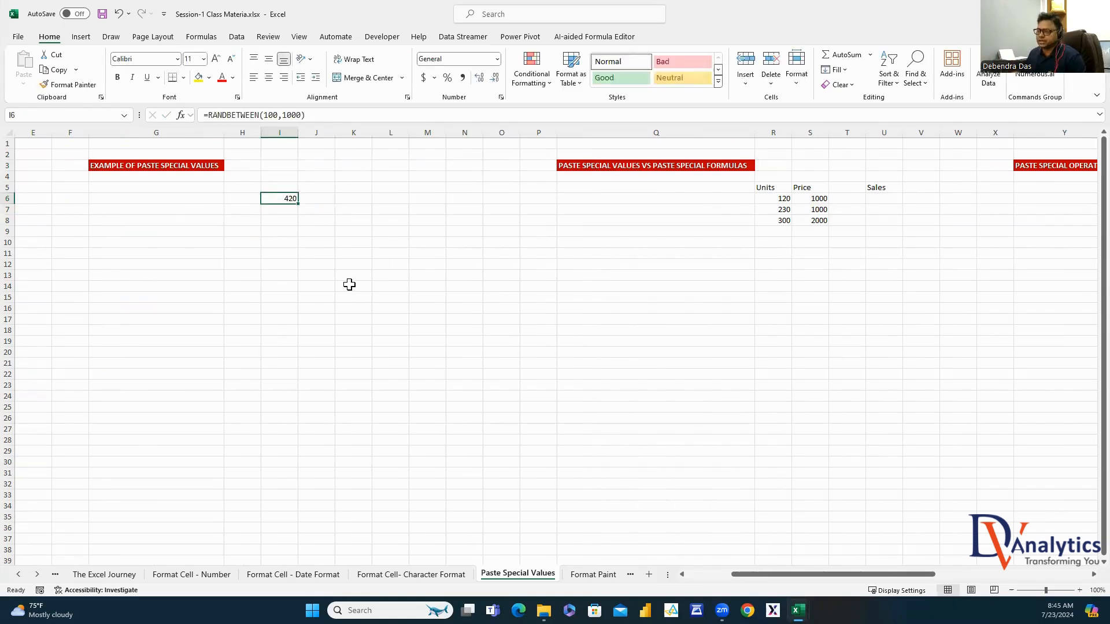
drag(297, 204, 446, 294)
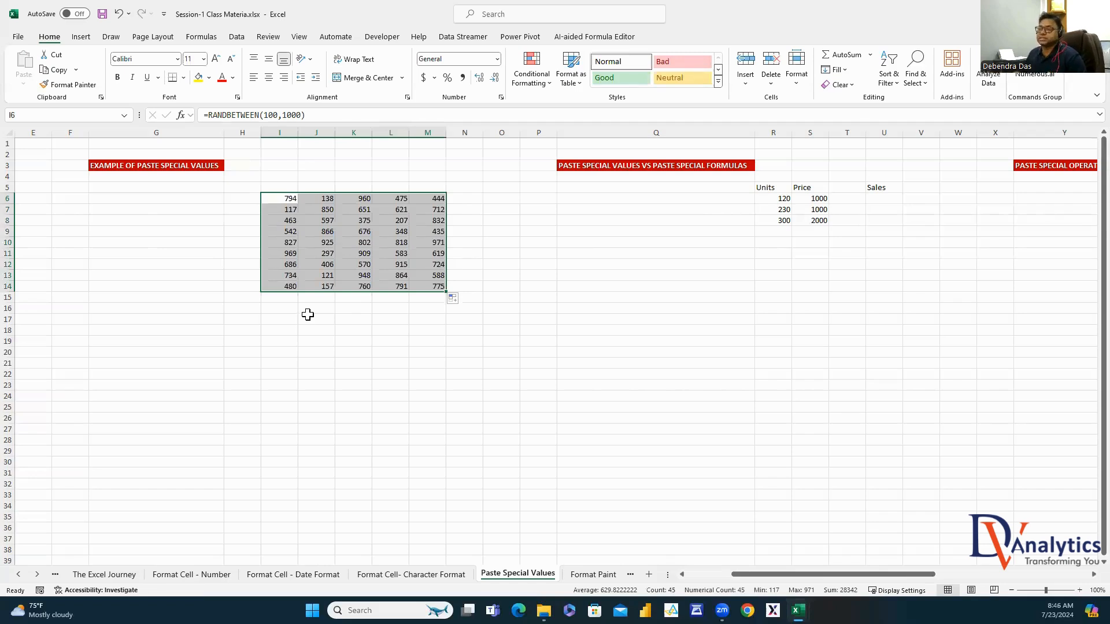
Paste I6's formula text into G7 as the label '=RANDBETWEEN(100,1000)
click(292, 198)
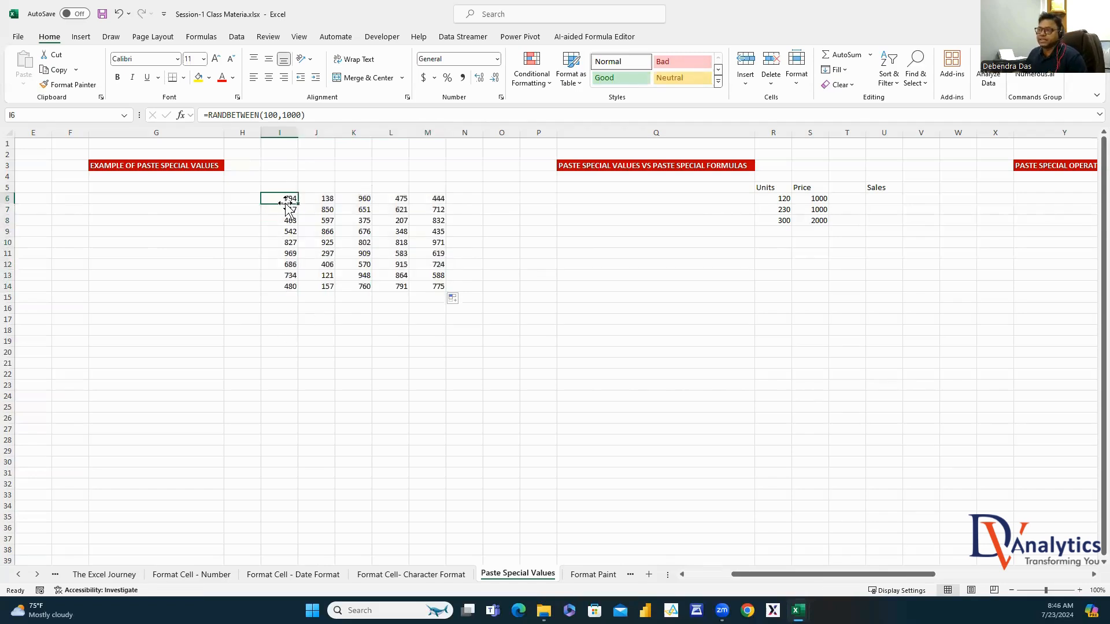
drag(318, 114, 186, 116)
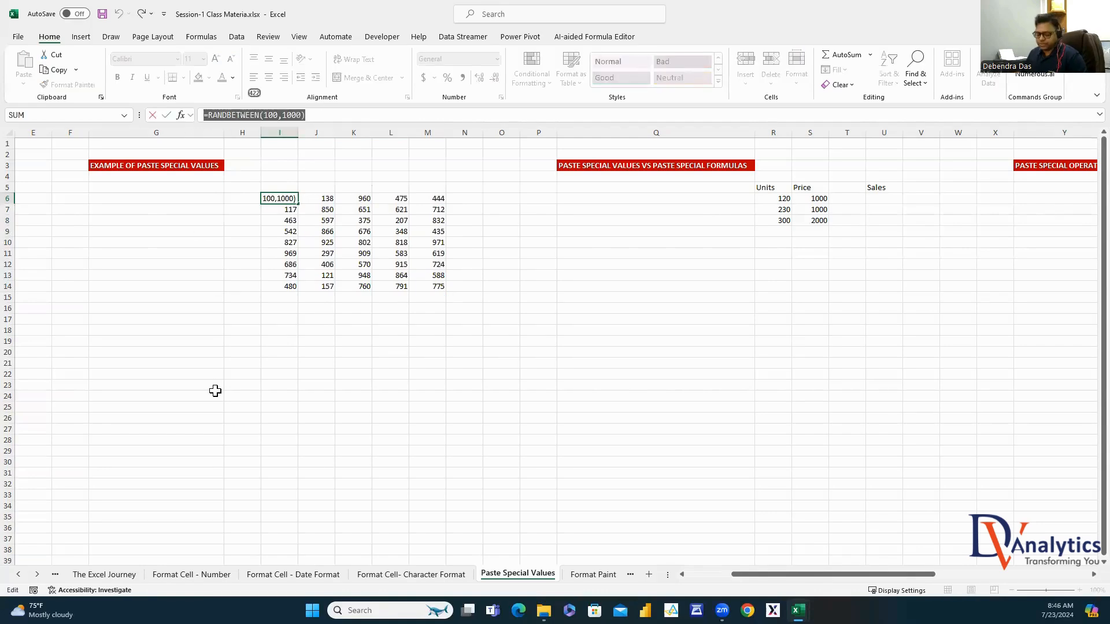
key(ctrl+c)
key(Escape)
double_click(146, 209)
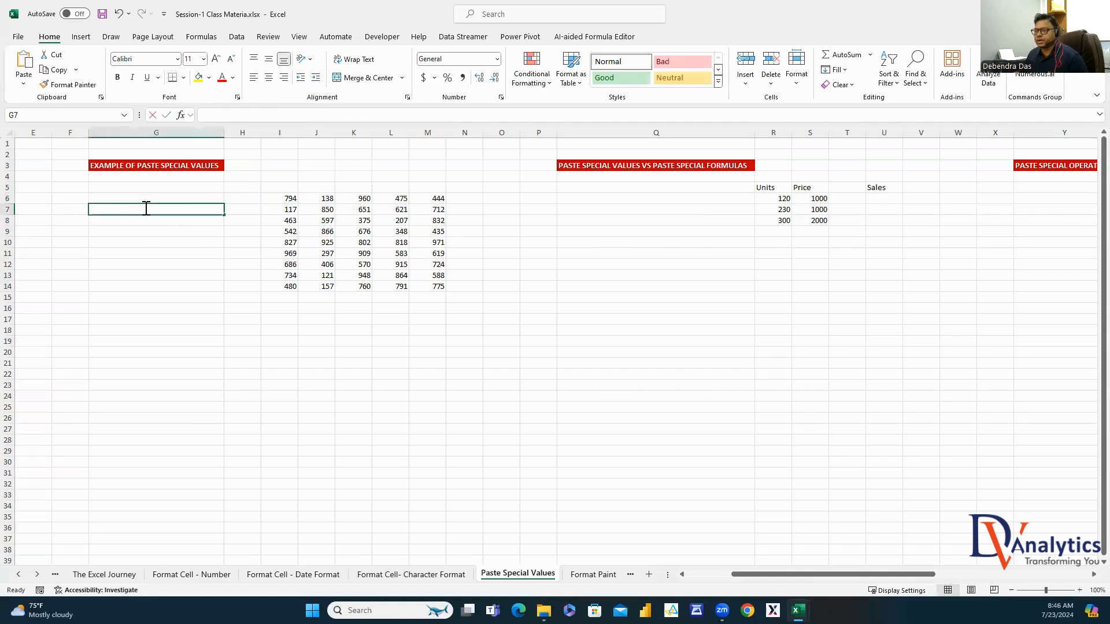
text(')
key(ctrl+v)
key(Return)
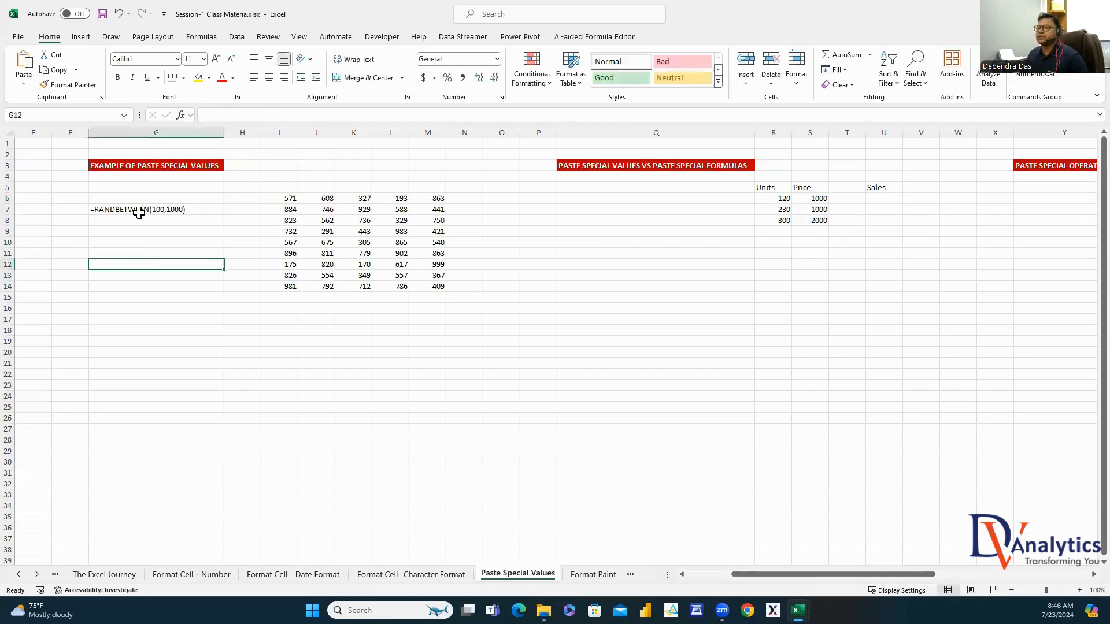
Format the G7 label in red bold
click(144, 210)
click(220, 77)
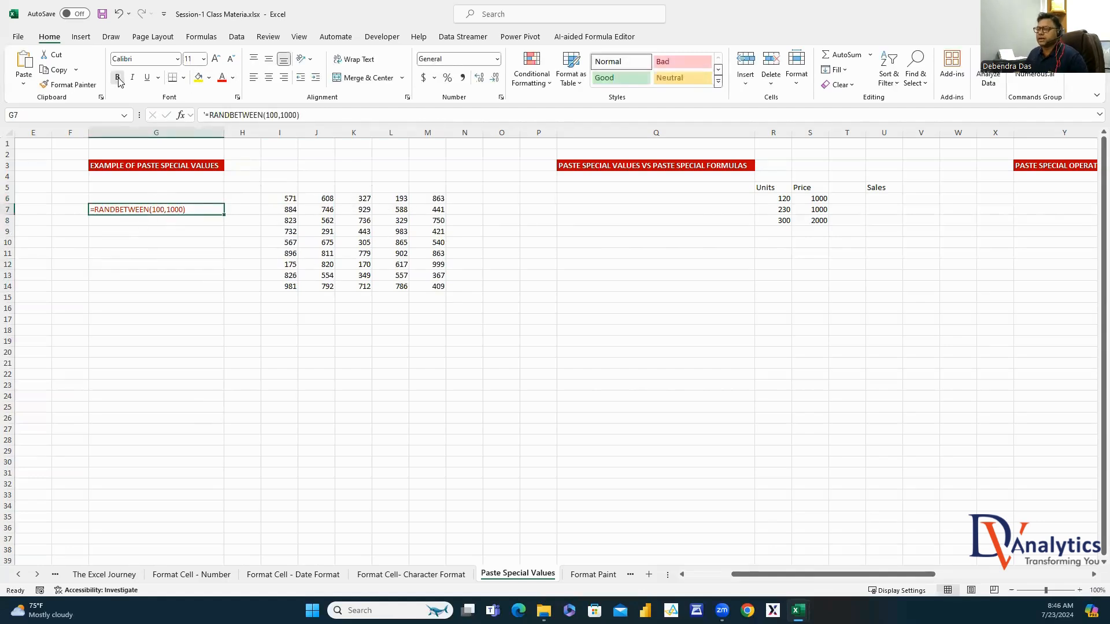
click(117, 76)
click(341, 374)
Type test letters in G12 and G16 to show the numbers recalculating, then clear them
click(207, 264)
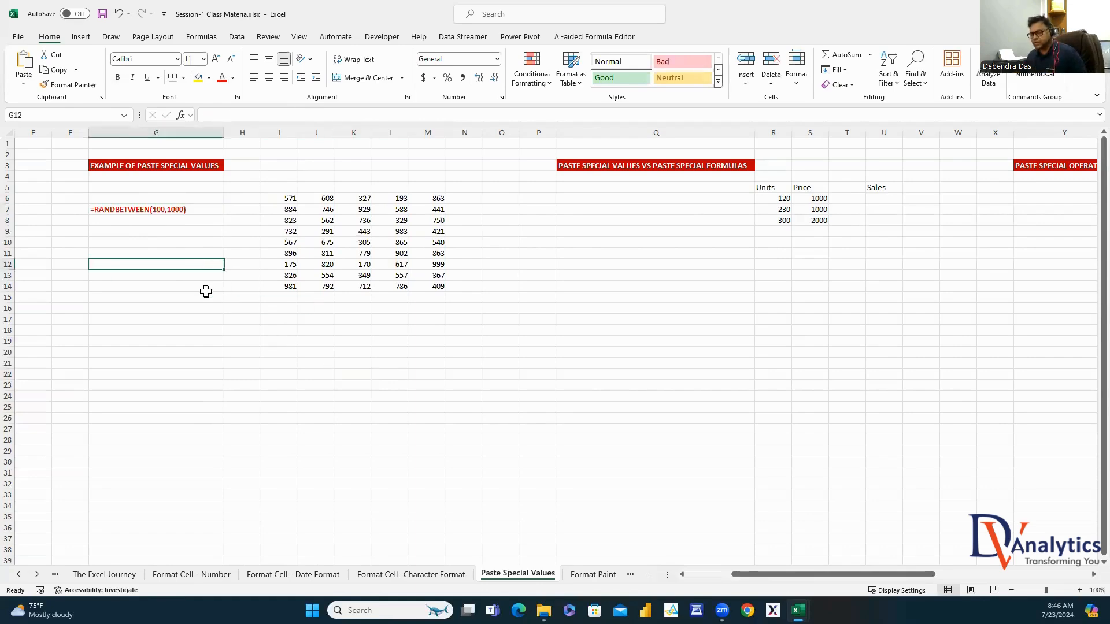
text(d)
click(265, 364)
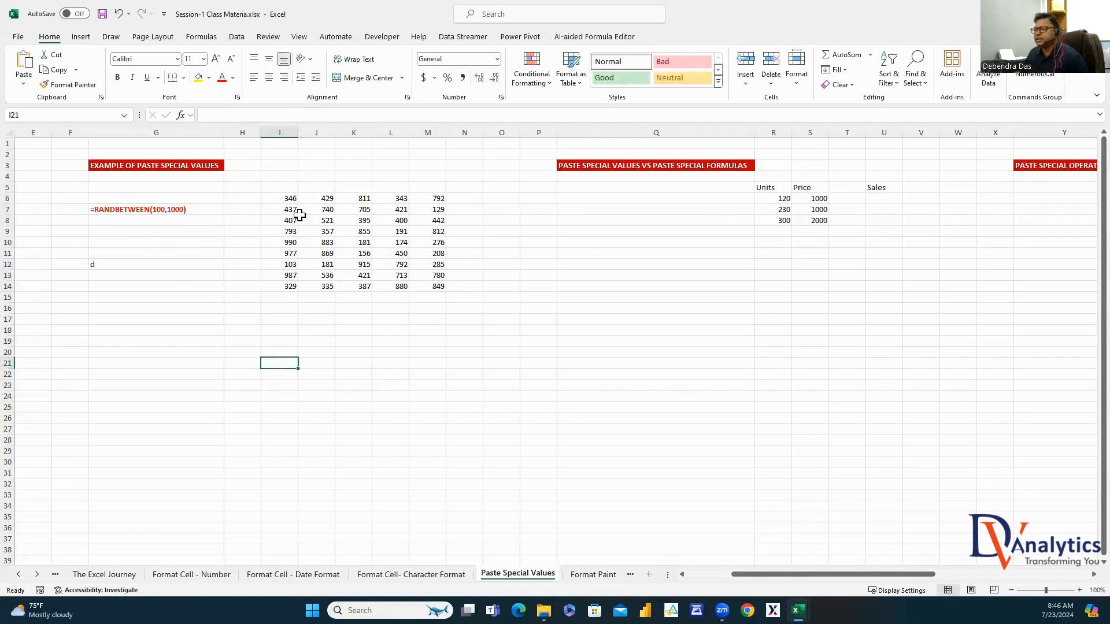
click(138, 282)
click(129, 261)
text(k)
click(169, 338)
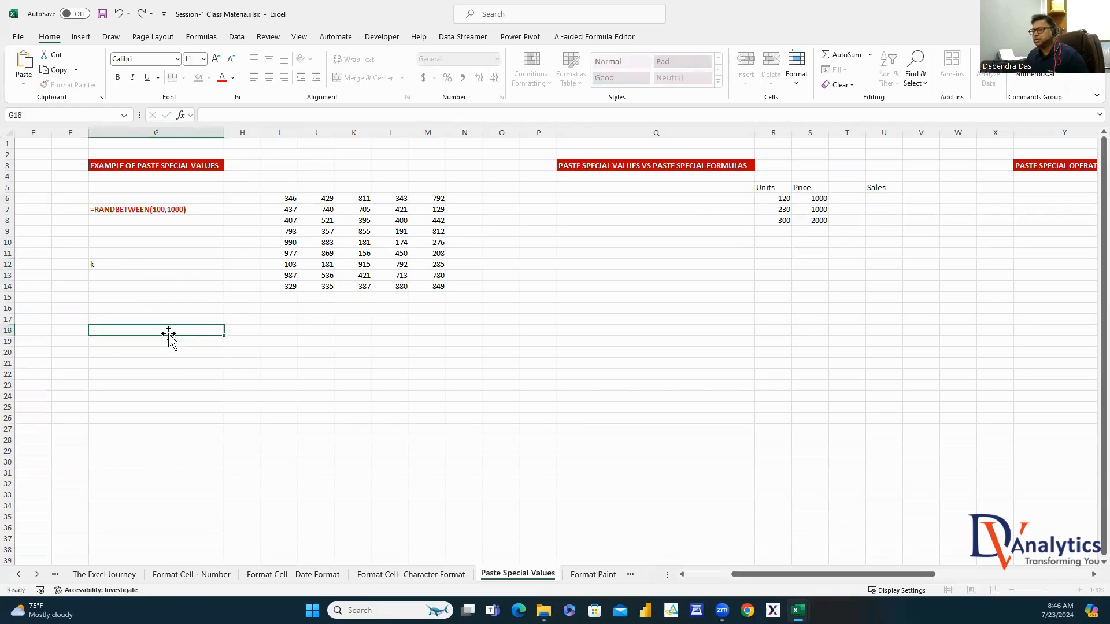
click(187, 312)
text(j)
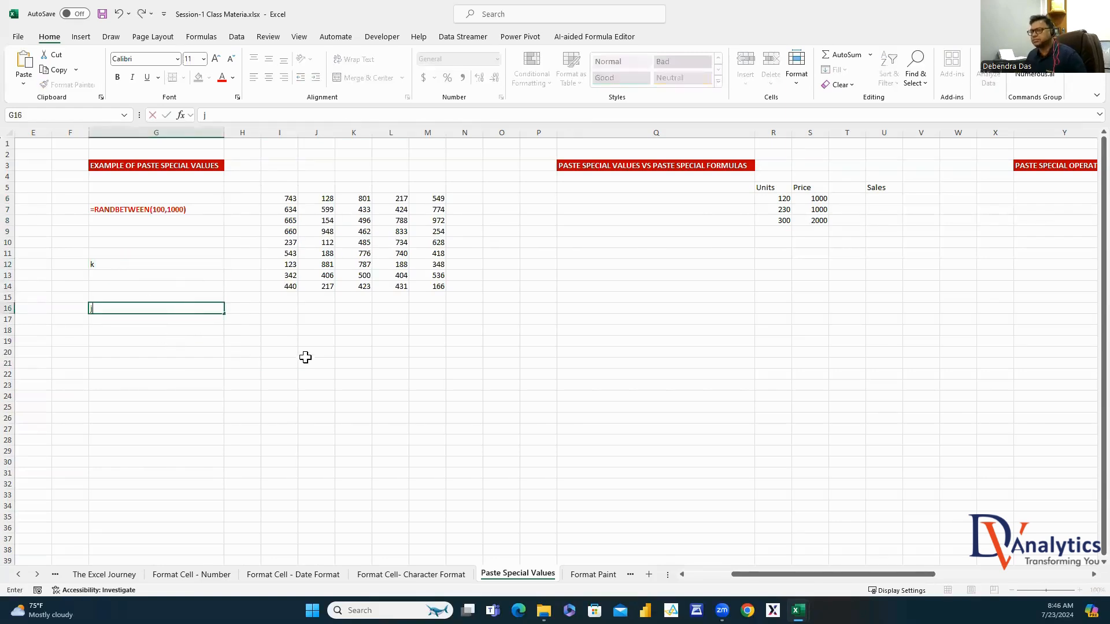
click(307, 359)
drag(111, 262, 111, 329)
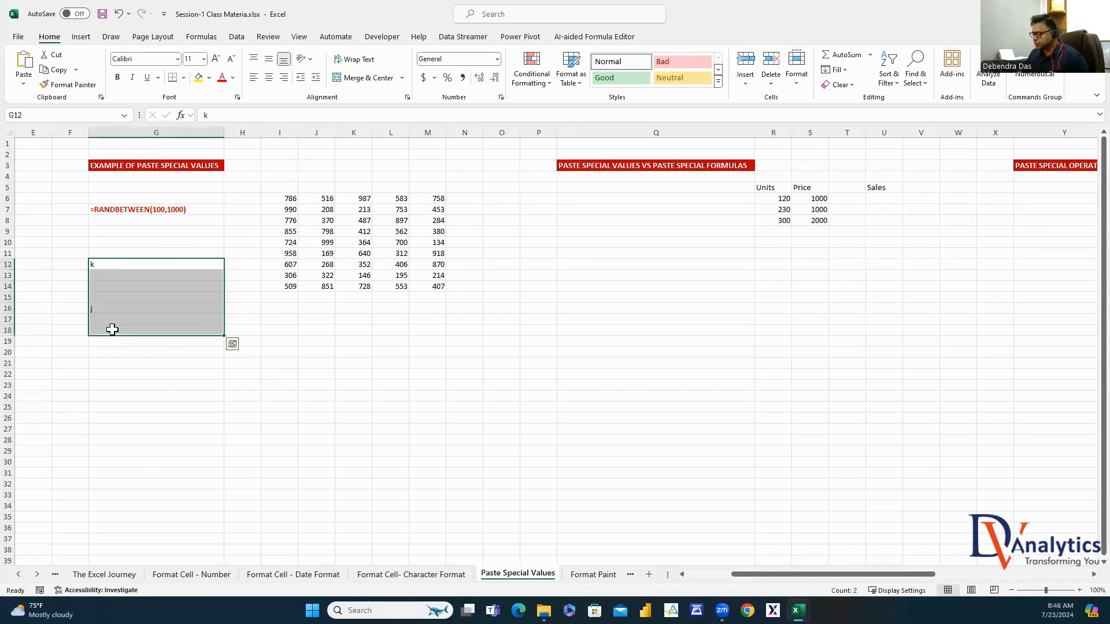
key(Delete)
Select the whole random-number block I6:M14
drag(294, 198, 324, 200)
drag(438, 274, 438, 269)
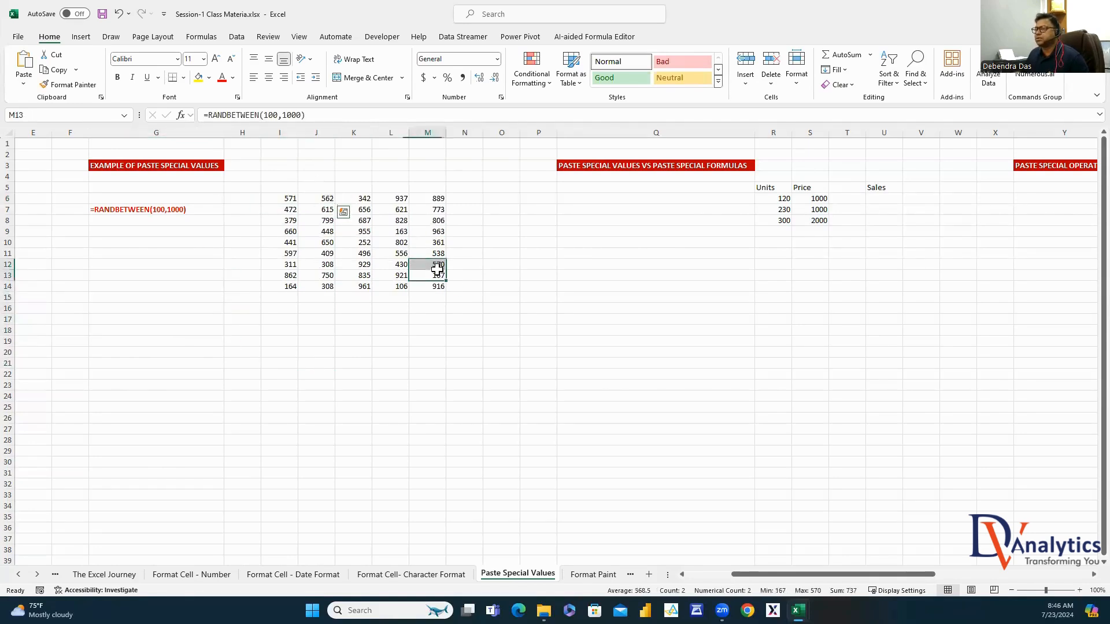
drag(288, 200, 435, 291)
Copy I6:M14 and paste it back as values only
key(ctrl+c)
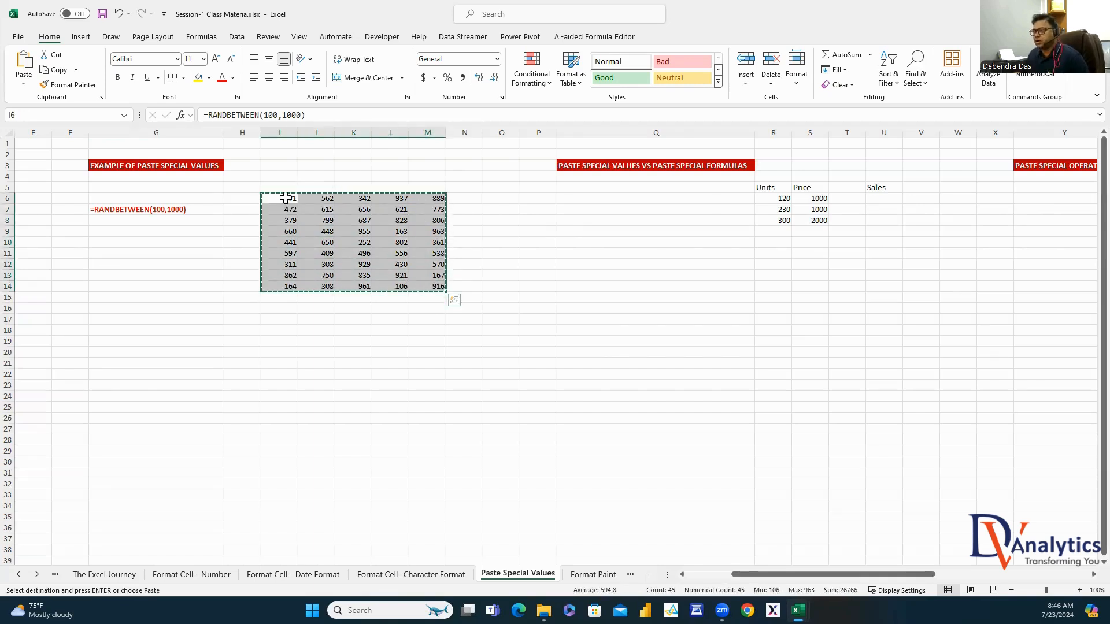
right_click(320, 229)
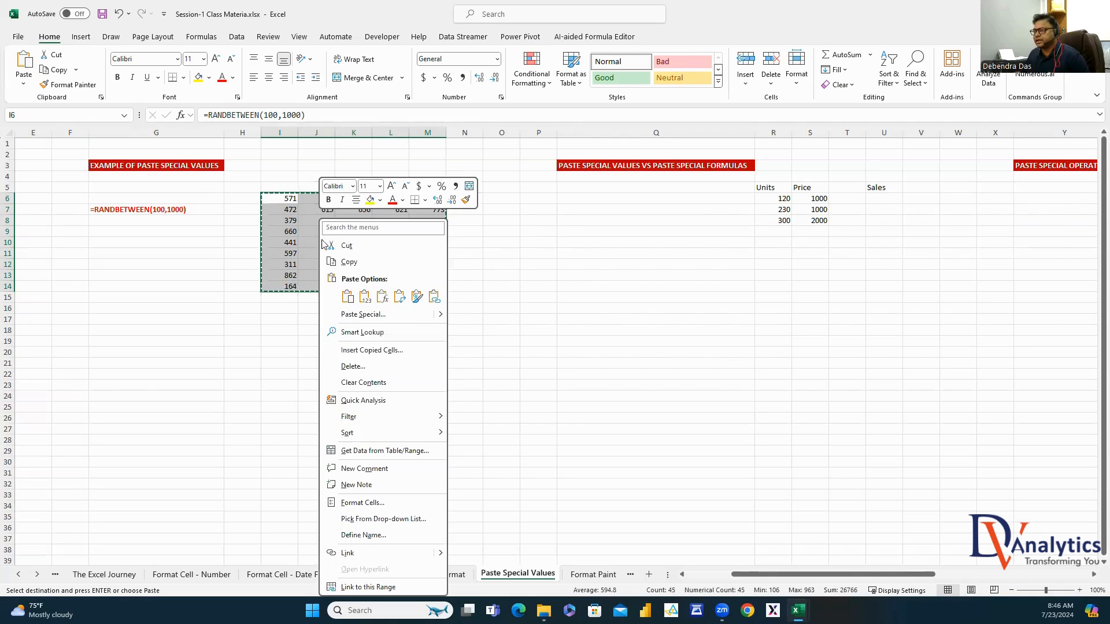
click(370, 316)
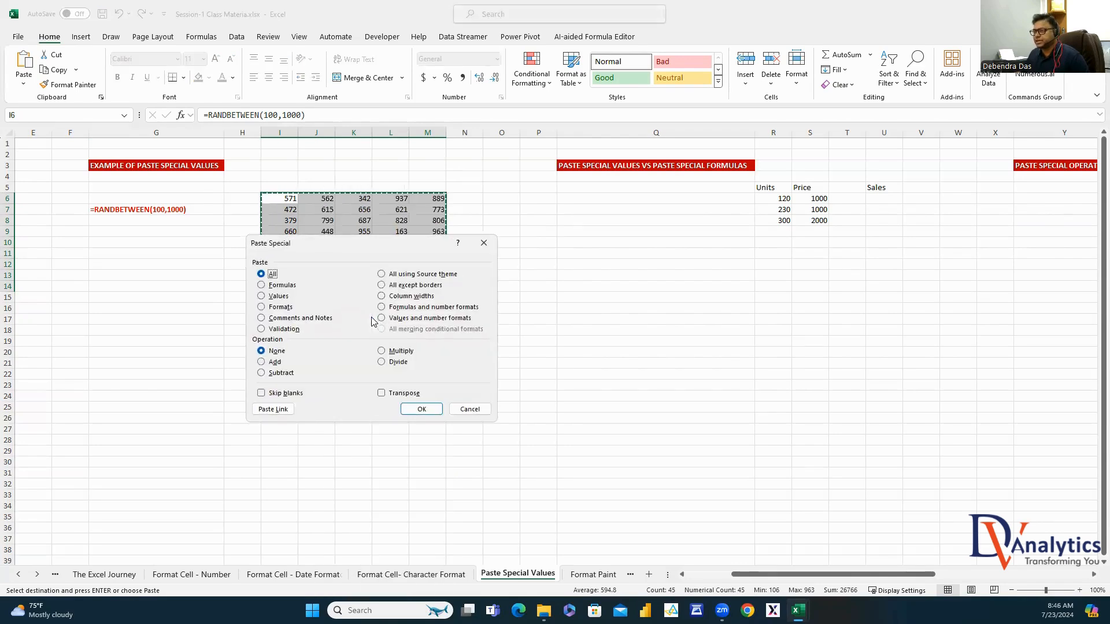
click(276, 297)
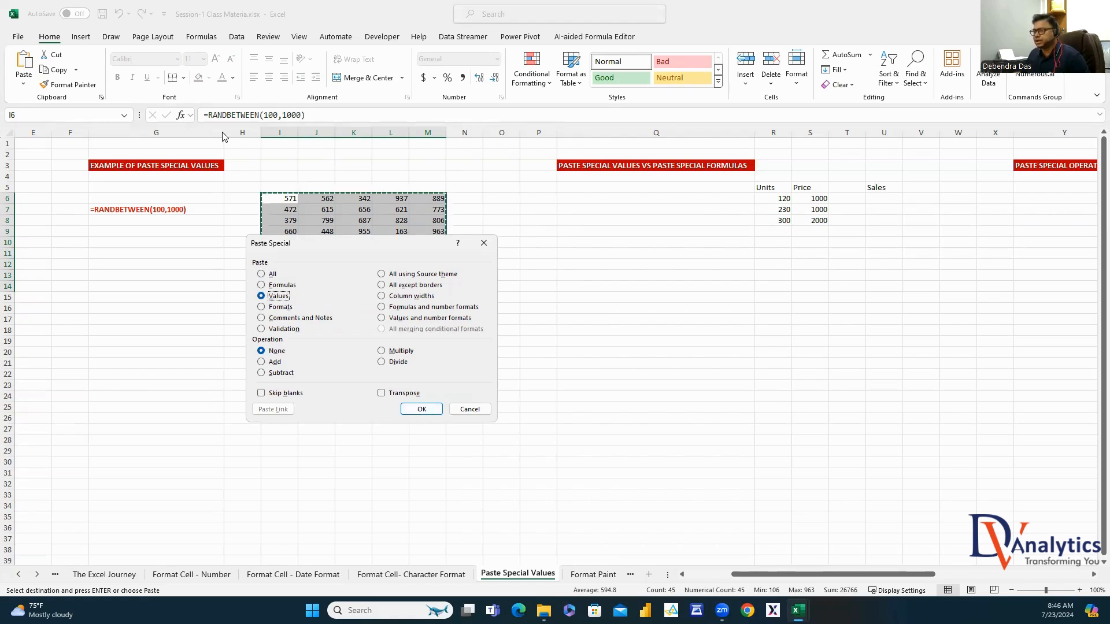
click(421, 409)
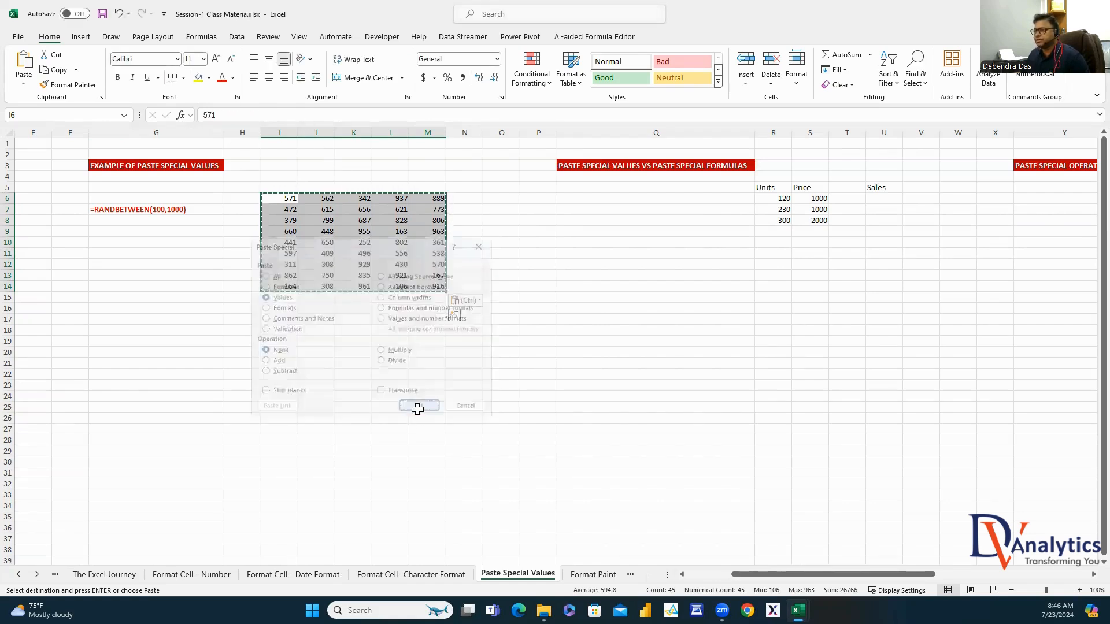
click(322, 210)
Inspect several pasted cells and type a test letter in G11 to confirm the values stay fixed
click(370, 223)
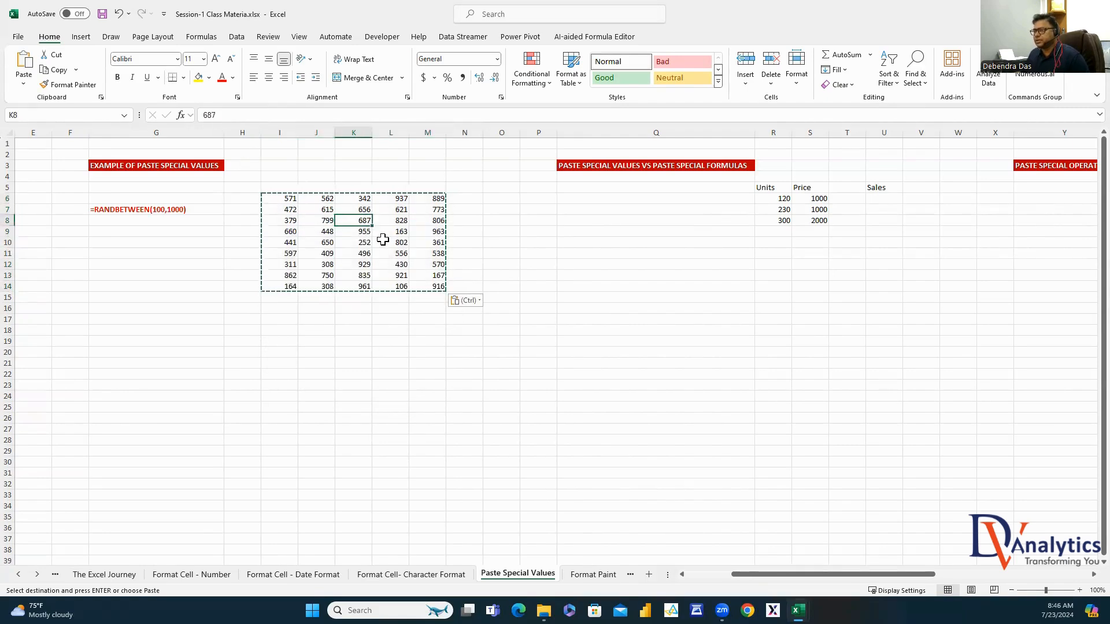
click(384, 239)
click(421, 224)
click(427, 253)
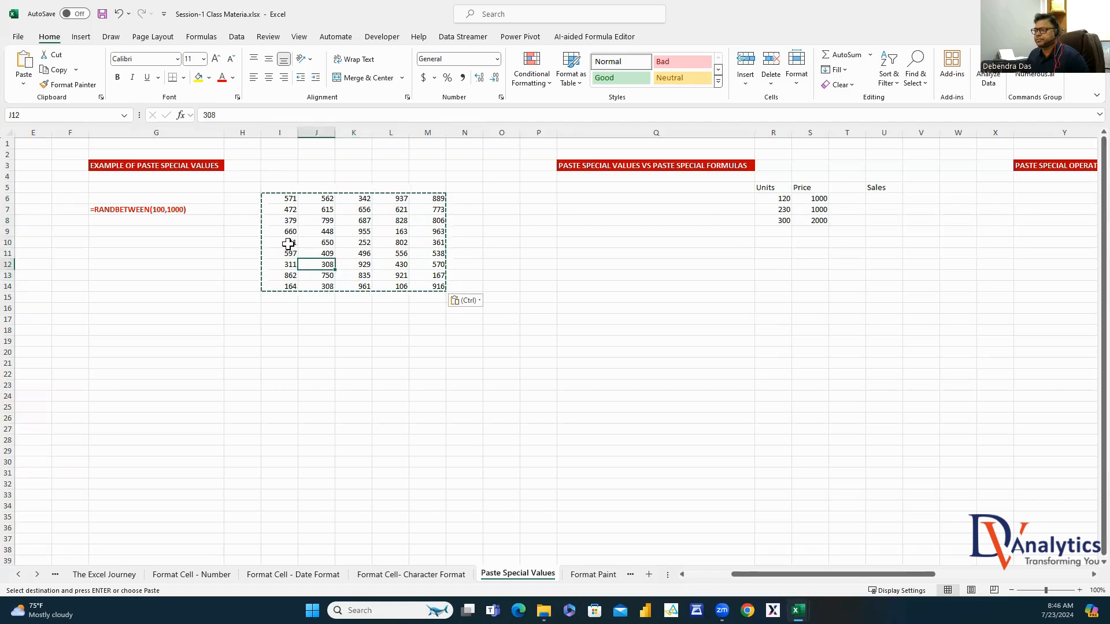
click(189, 256)
text(f)
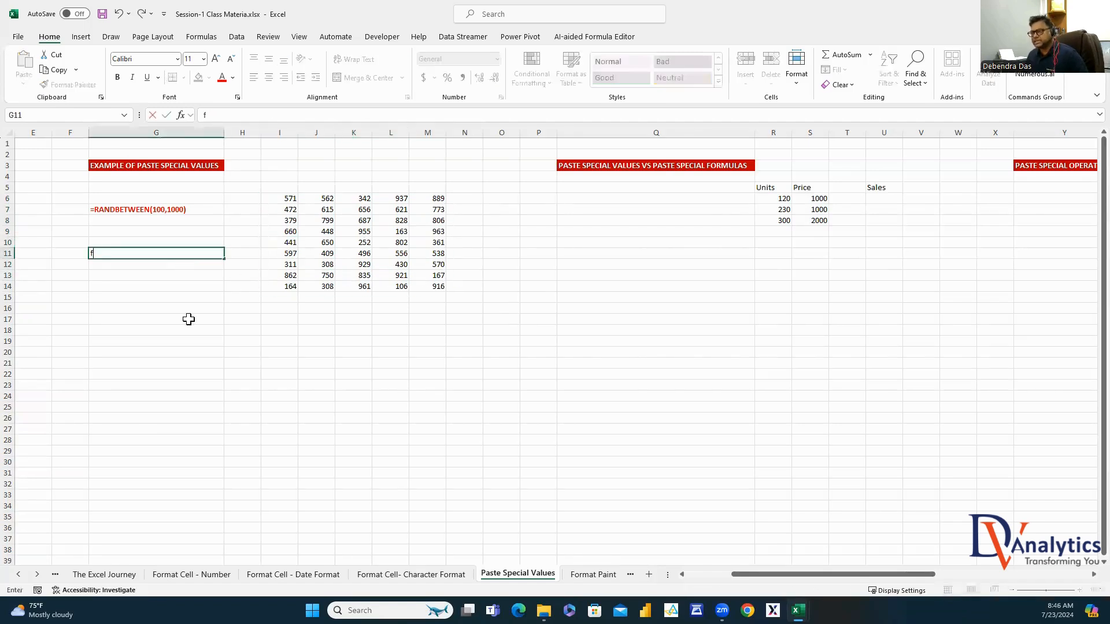
click(280, 342)
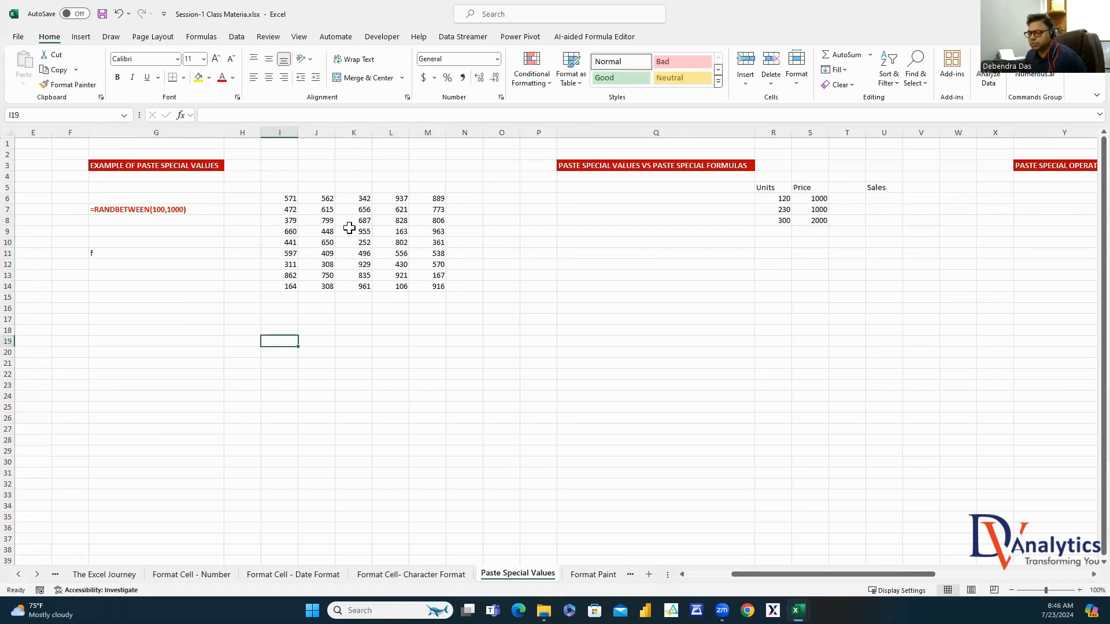
click(116, 254)
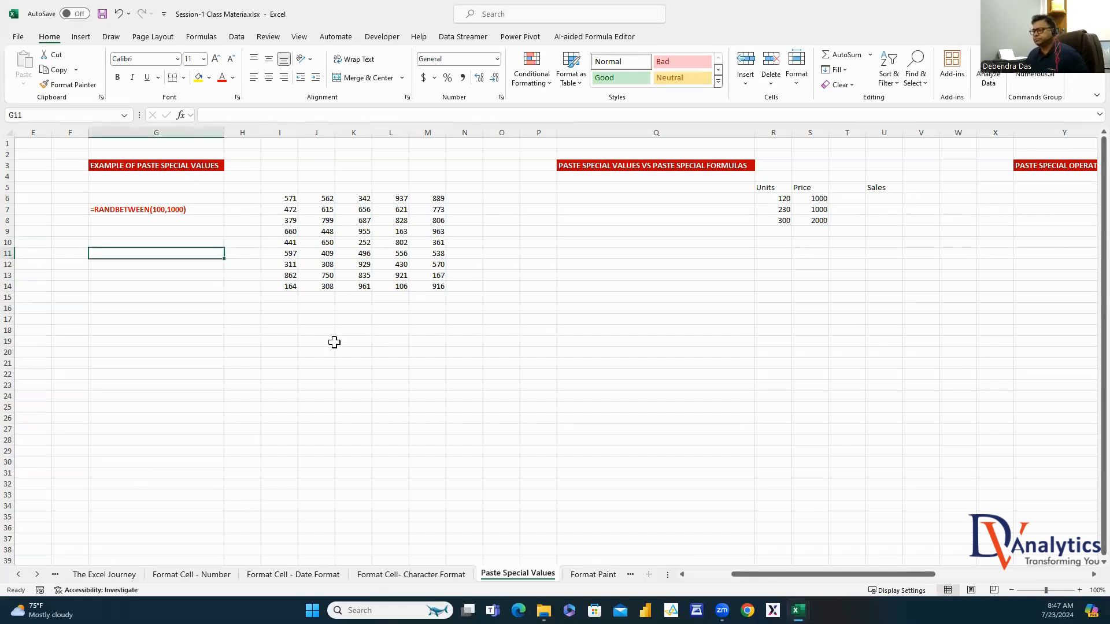
Enter =RANDBETWEEN(1000,100000) in J18 and fill it across J18:M25
click(316, 333)
text(=rand)
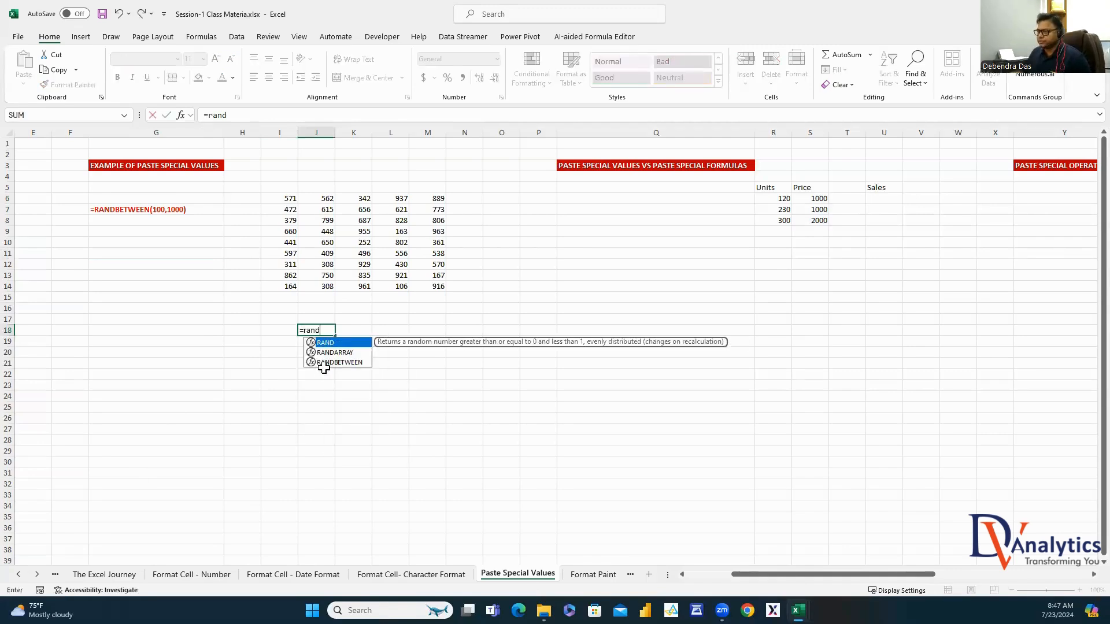
double_click(324, 362)
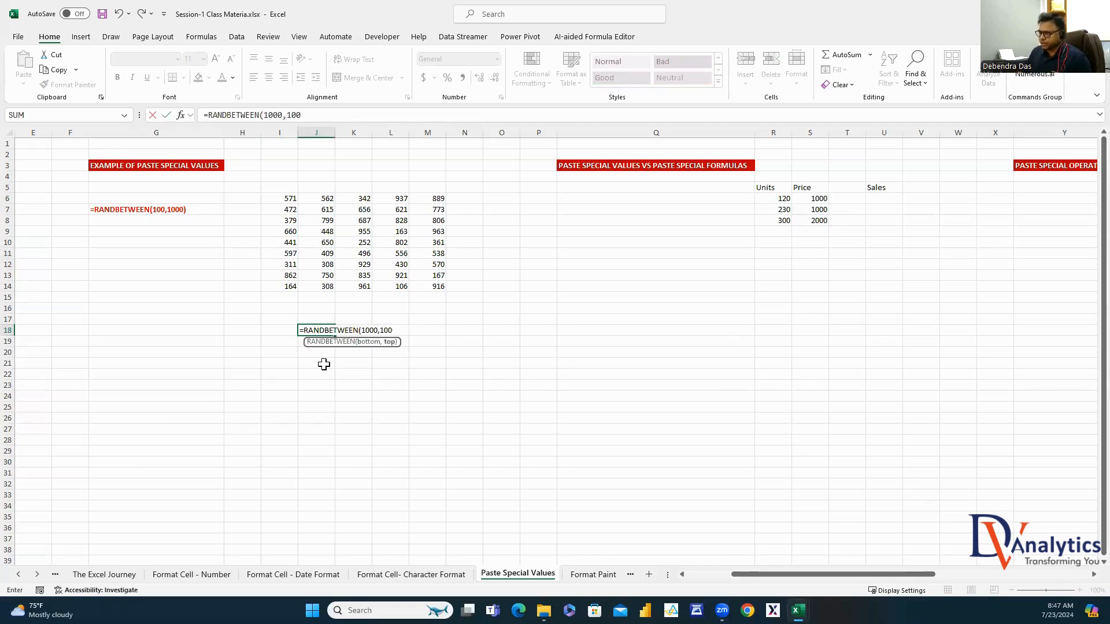
text(1000,10000))
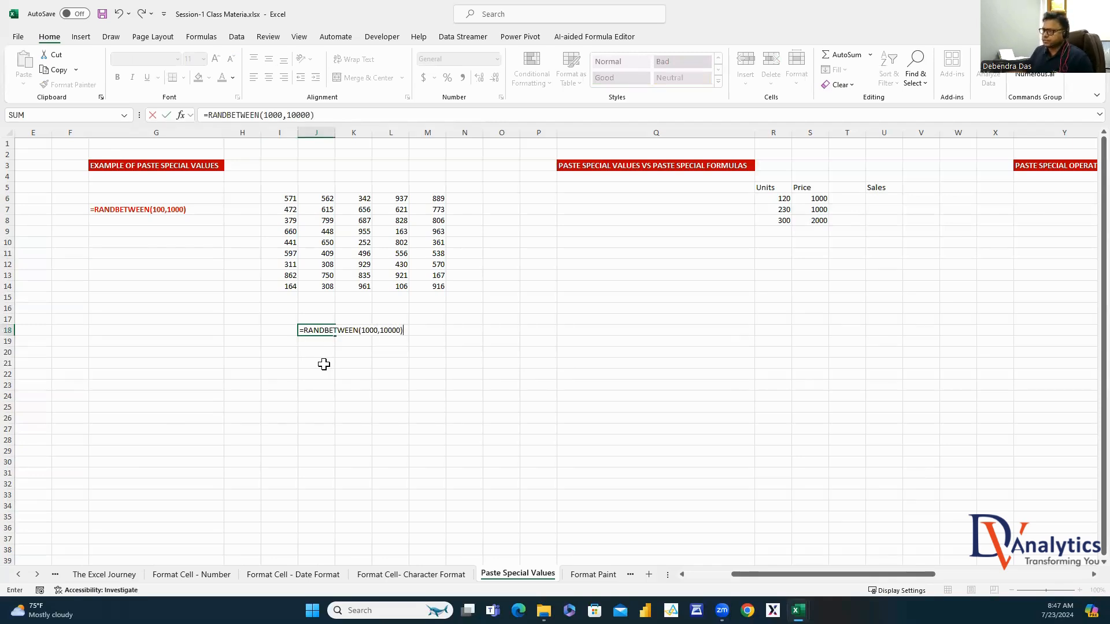
click(392, 330)
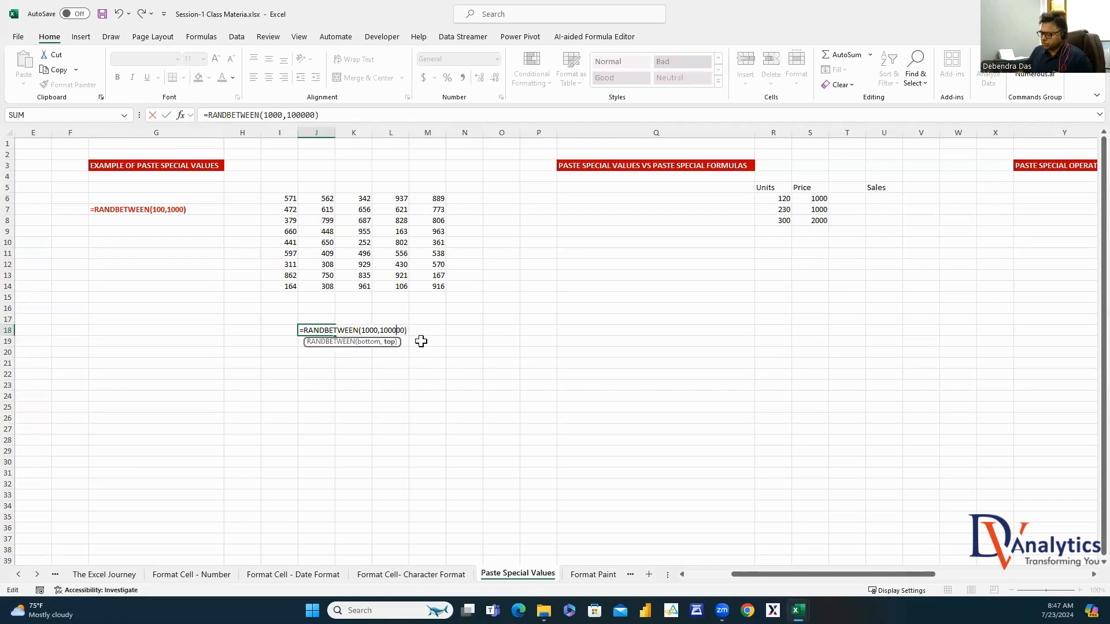
key(Return)
click(327, 330)
drag(335, 336, 446, 411)
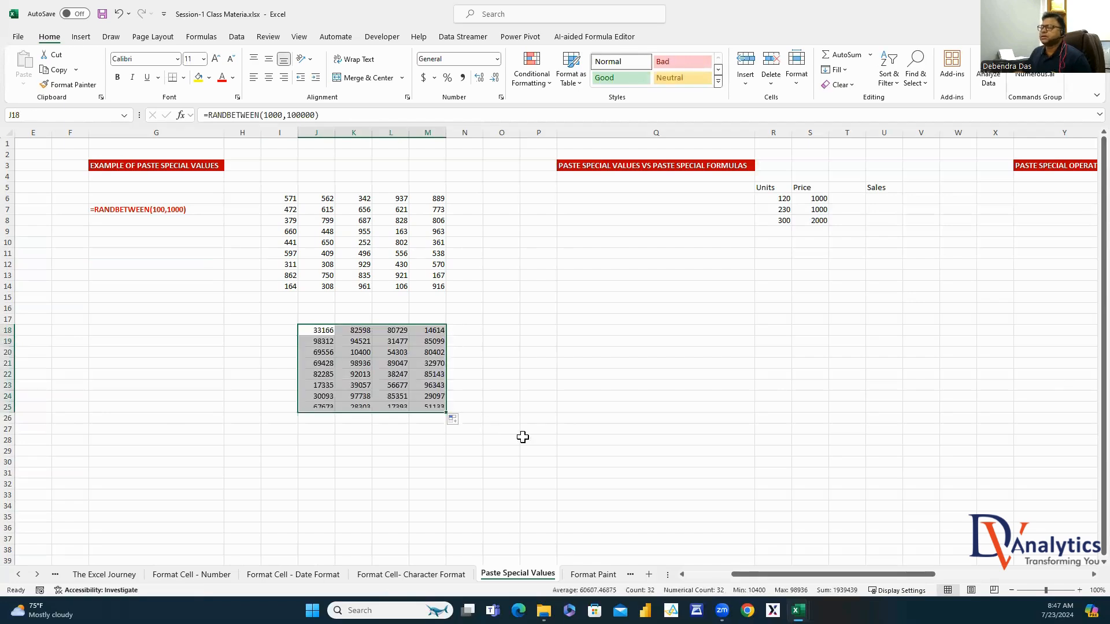
click(429, 451)
click(392, 352)
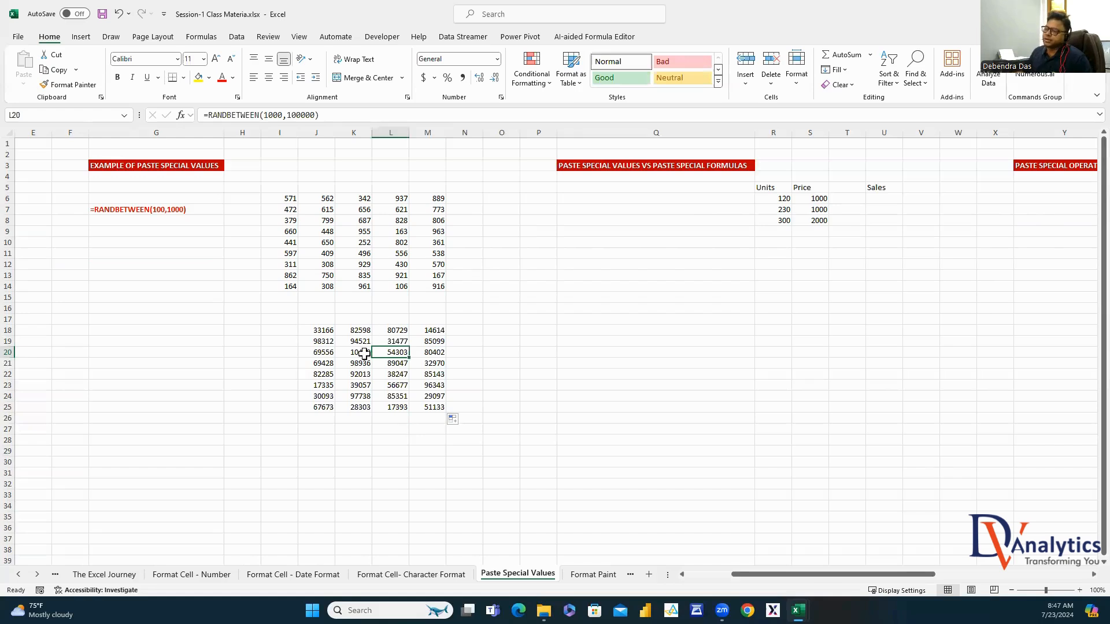
Replace the RANDBETWEEN formulas in J18:M25 with their fixed values using Paste Special Values
drag(326, 334, 434, 406)
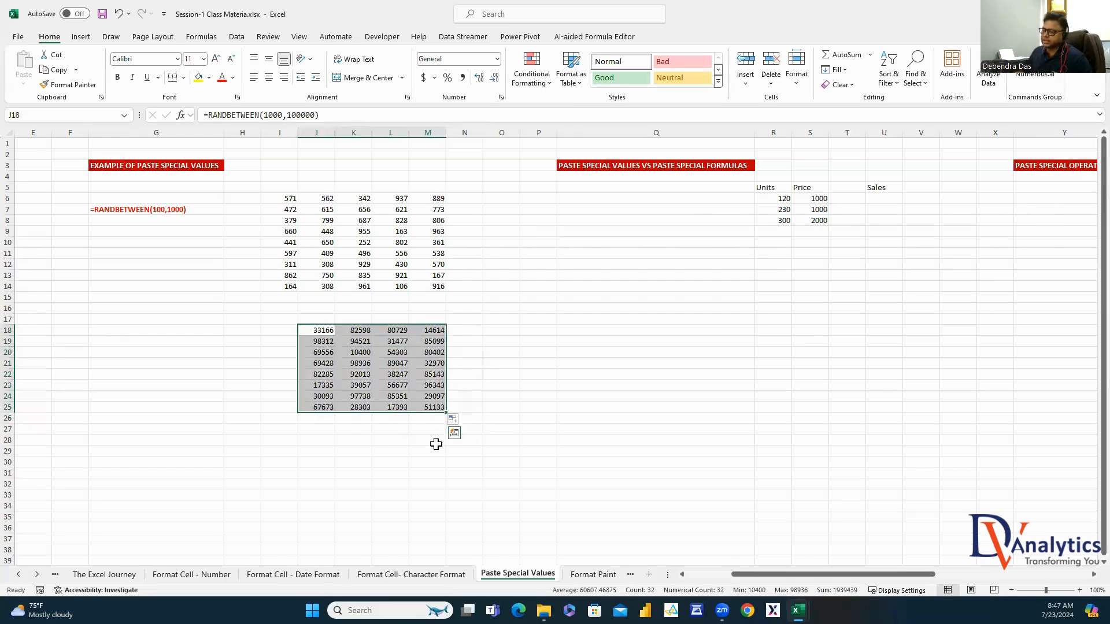
key(ctrl+c)
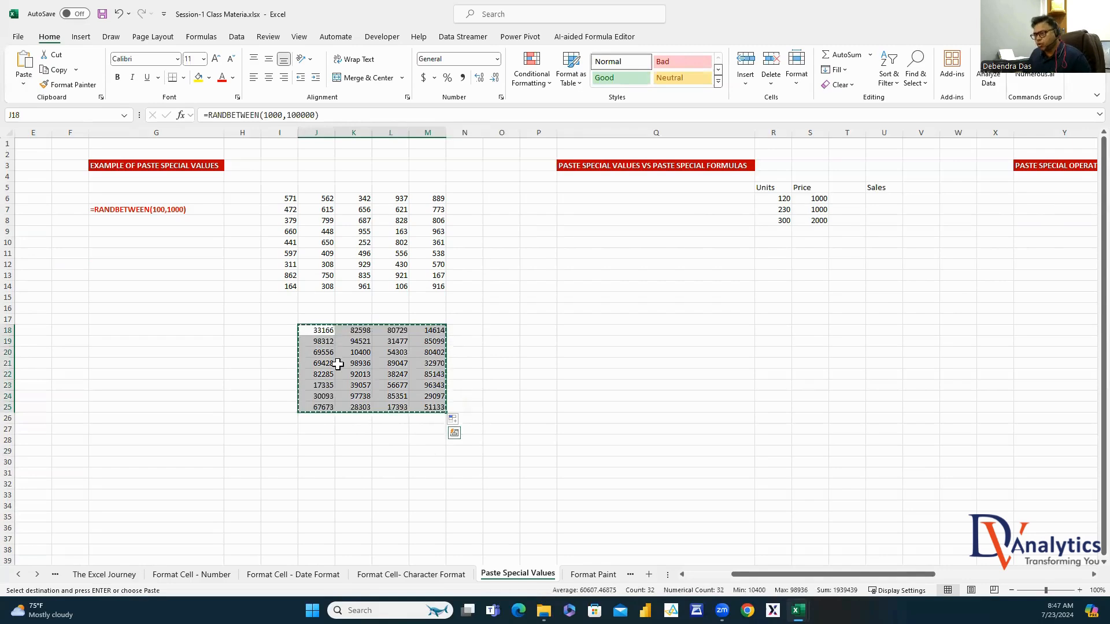
right_click(342, 363)
click(386, 315)
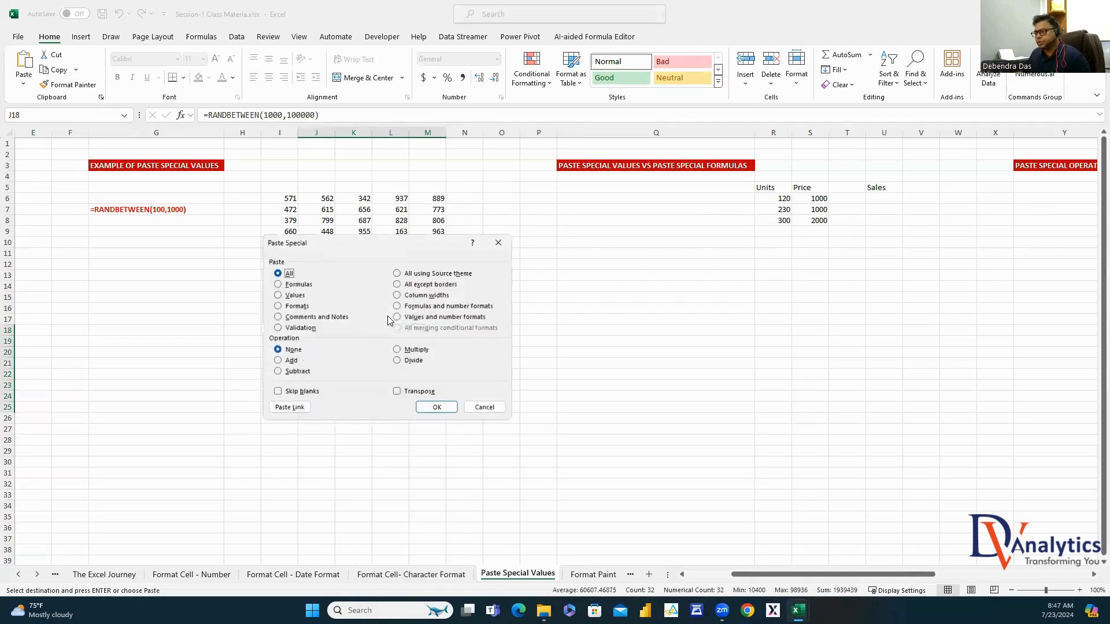
click(279, 297)
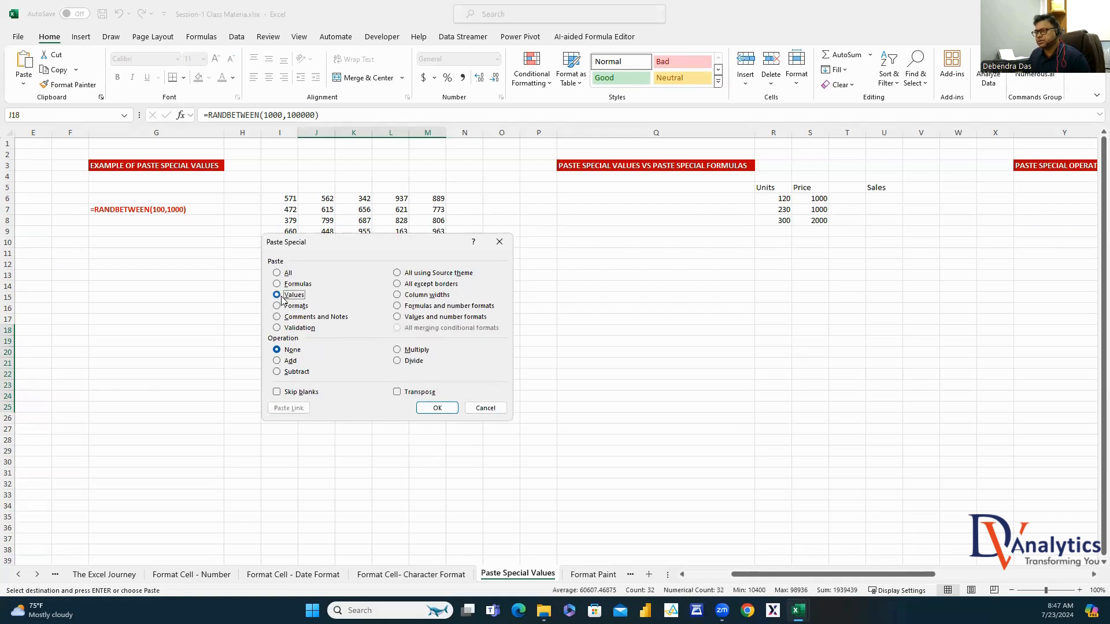
click(434, 408)
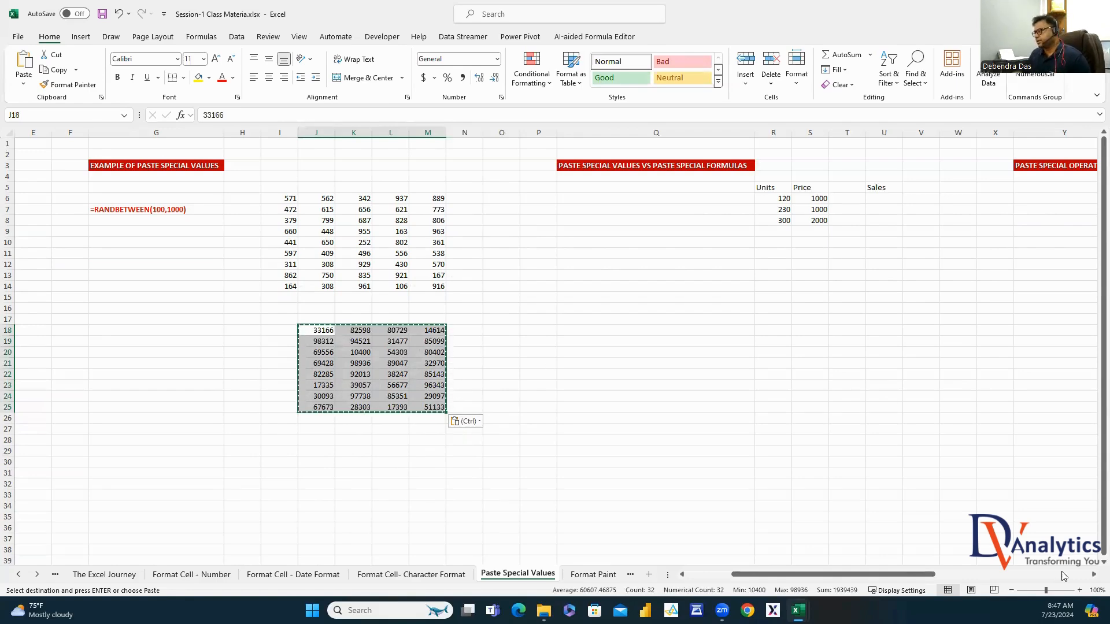
click(1093, 574)
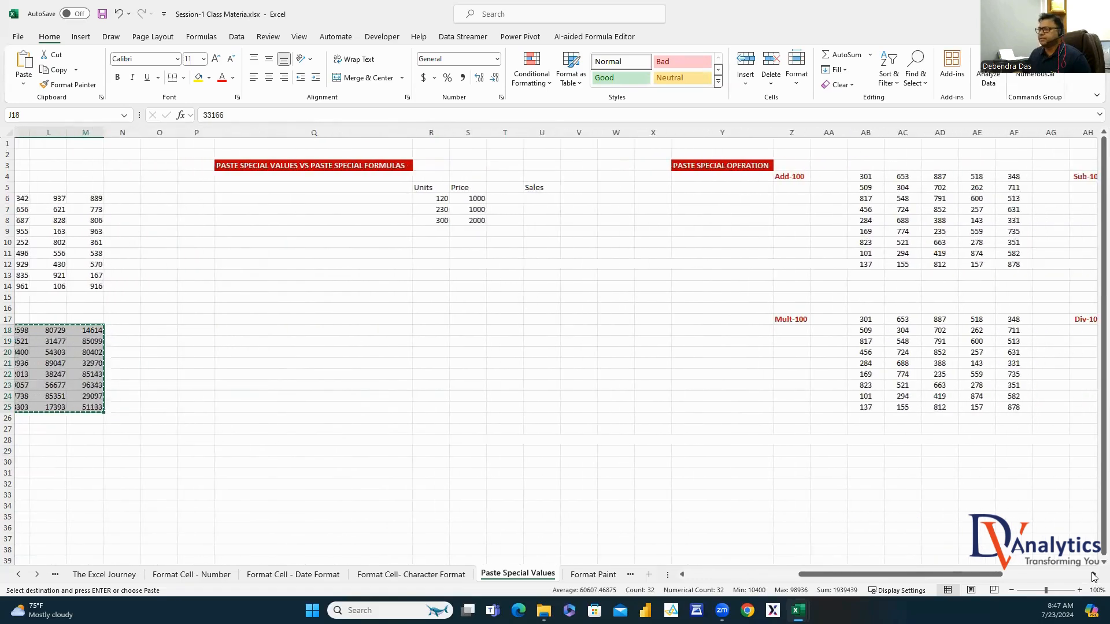
Enter the Sales formula =R6*S6 in U6 to get 120000
click(376, 188)
click(406, 187)
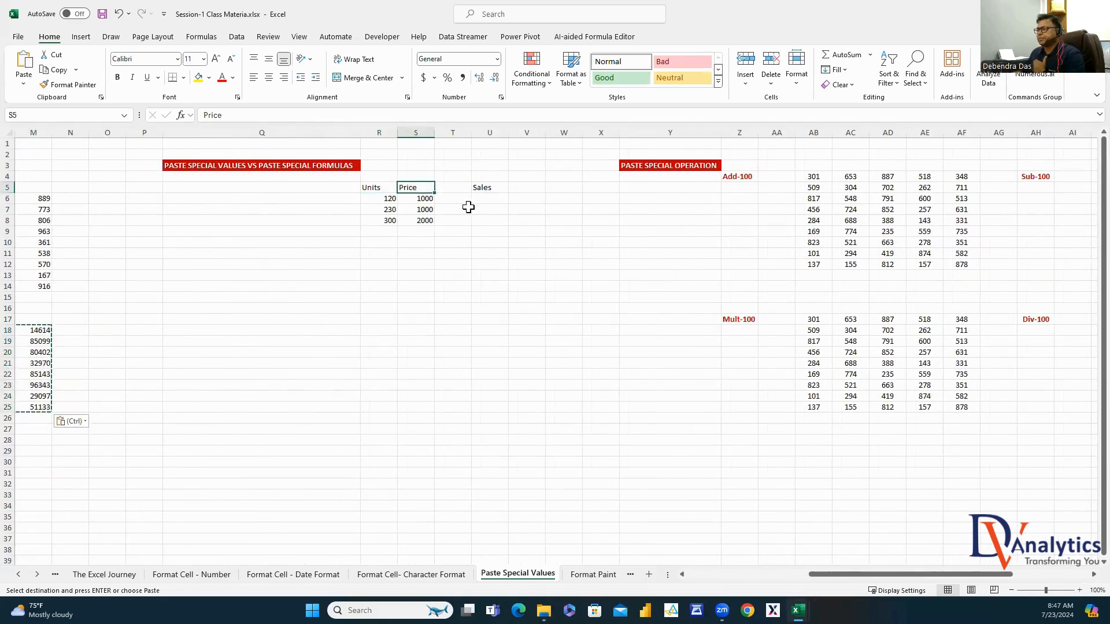
click(487, 197)
text(=)
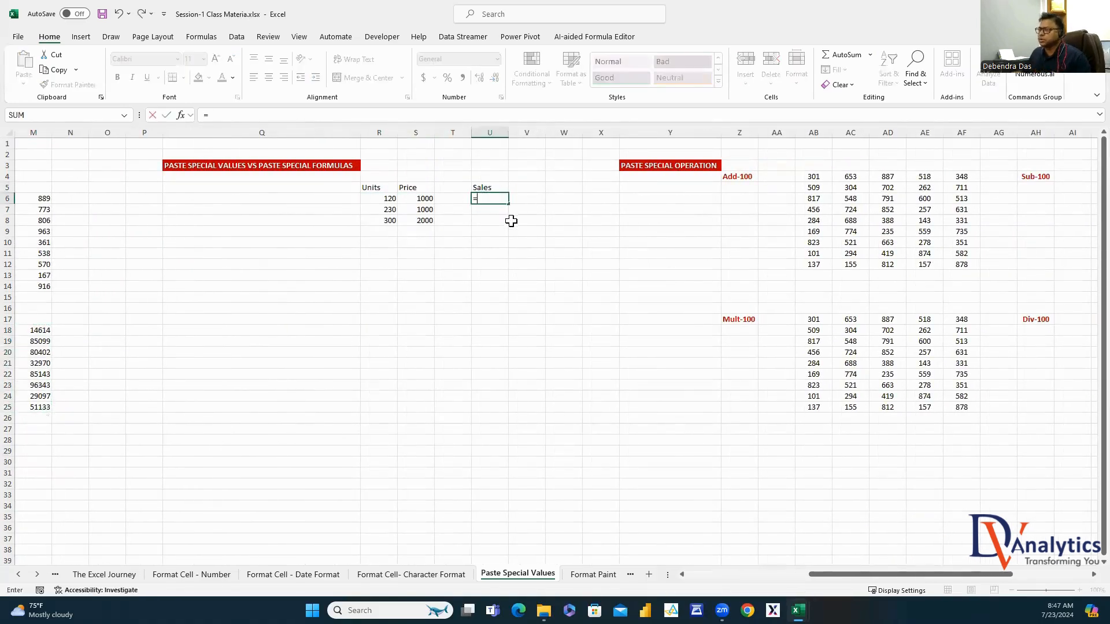
click(382, 200)
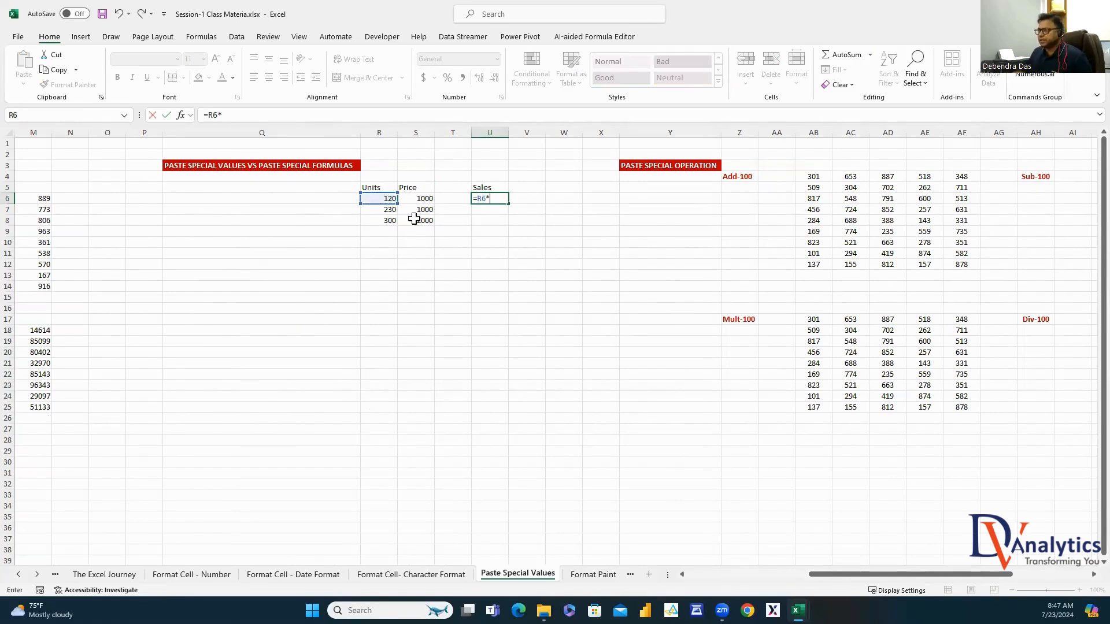
click(426, 198)
key(ctrl+Return)
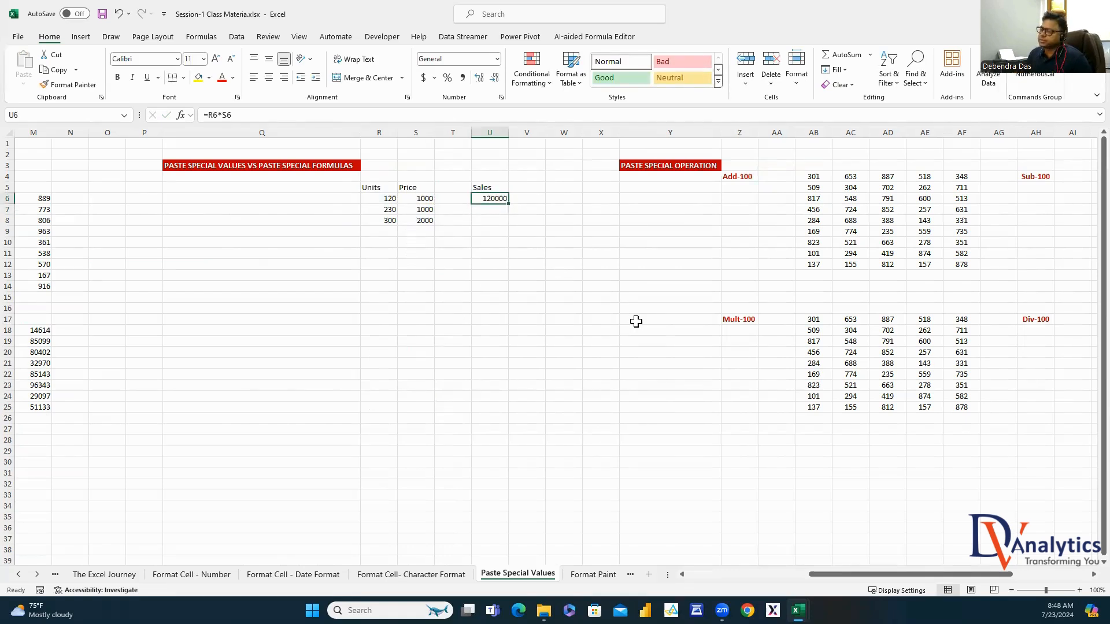
Label V6 'formula' in bold red, then reselect U6
click(538, 199)
text(formula)
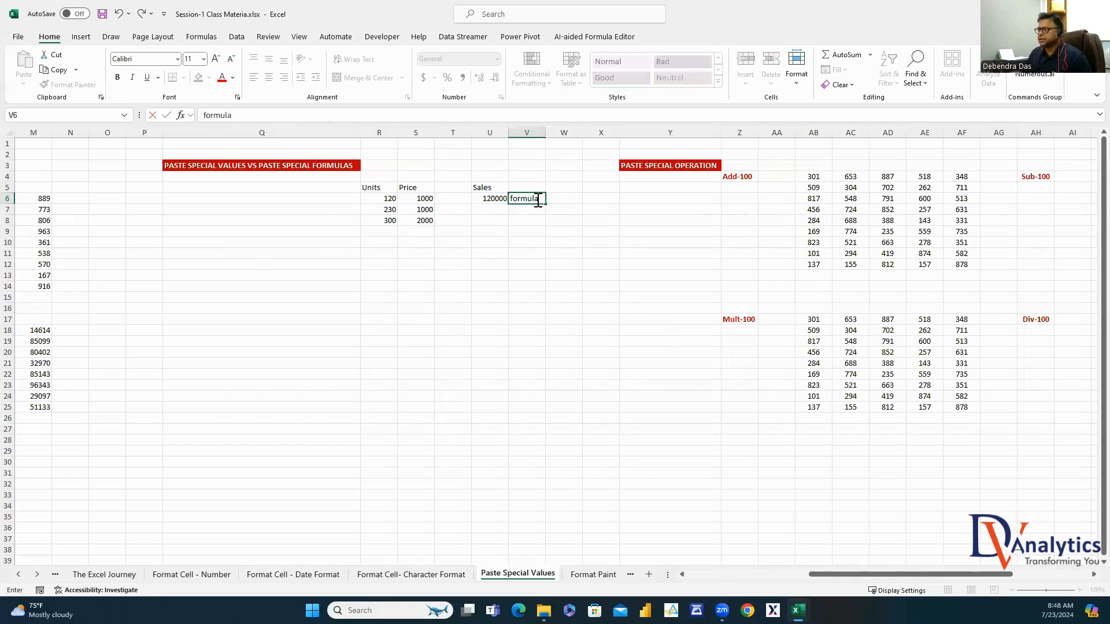
click(532, 240)
click(531, 200)
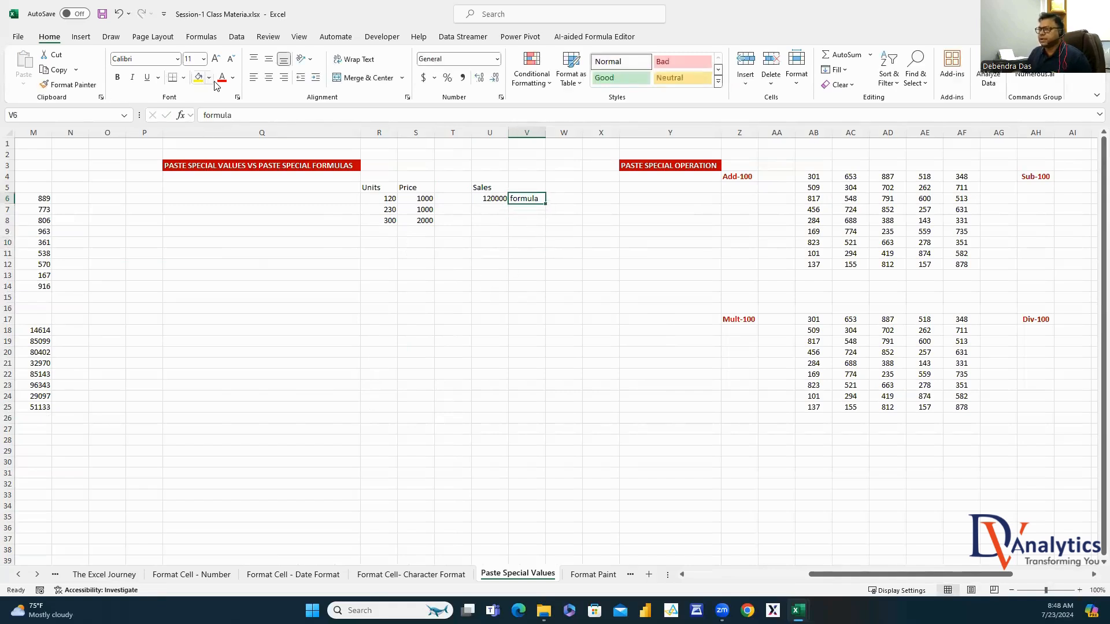
click(222, 78)
click(118, 77)
click(487, 210)
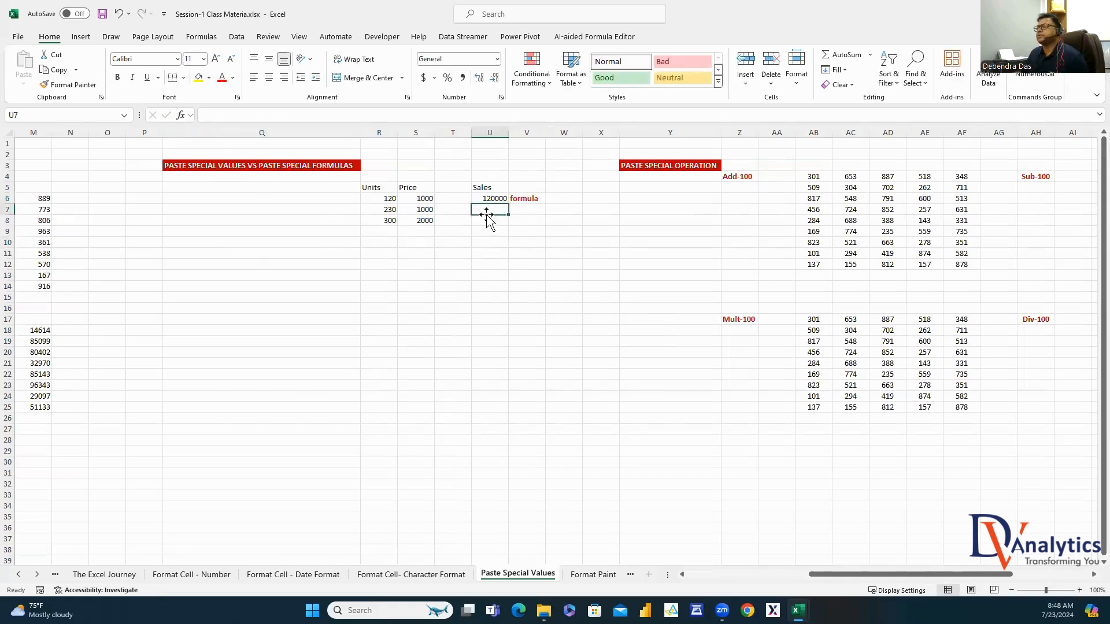
click(488, 198)
Paste U6's result into U7 as the plain value 120000 with Paste Special Values
key(ctrl+c)
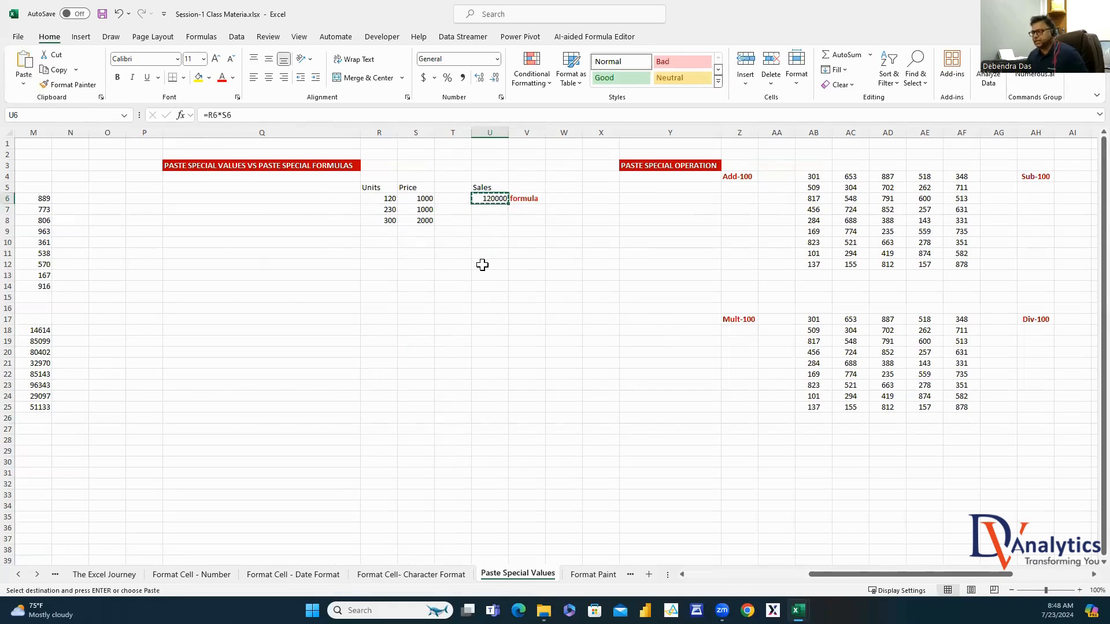
click(496, 209)
right_click(495, 209)
click(532, 310)
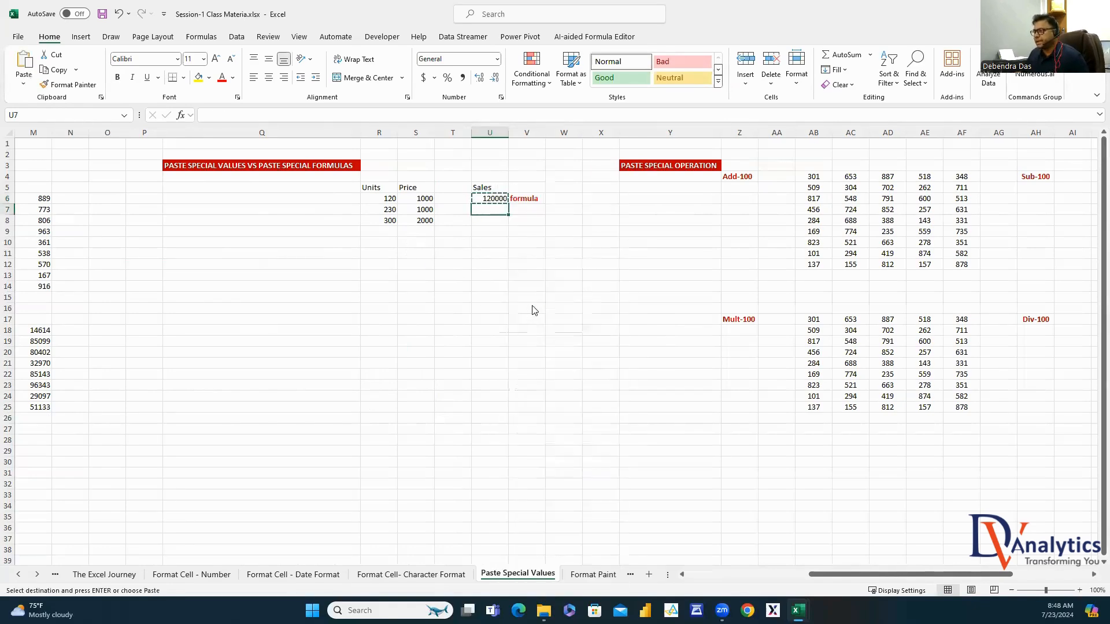
click(437, 284)
click(581, 397)
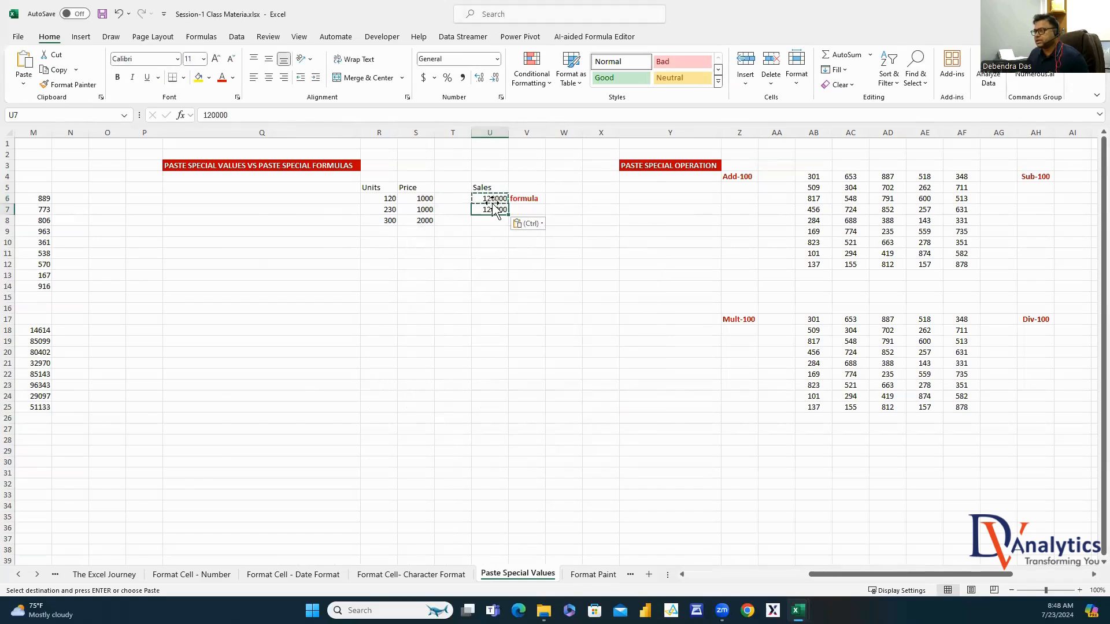
click(390, 210)
click(447, 209)
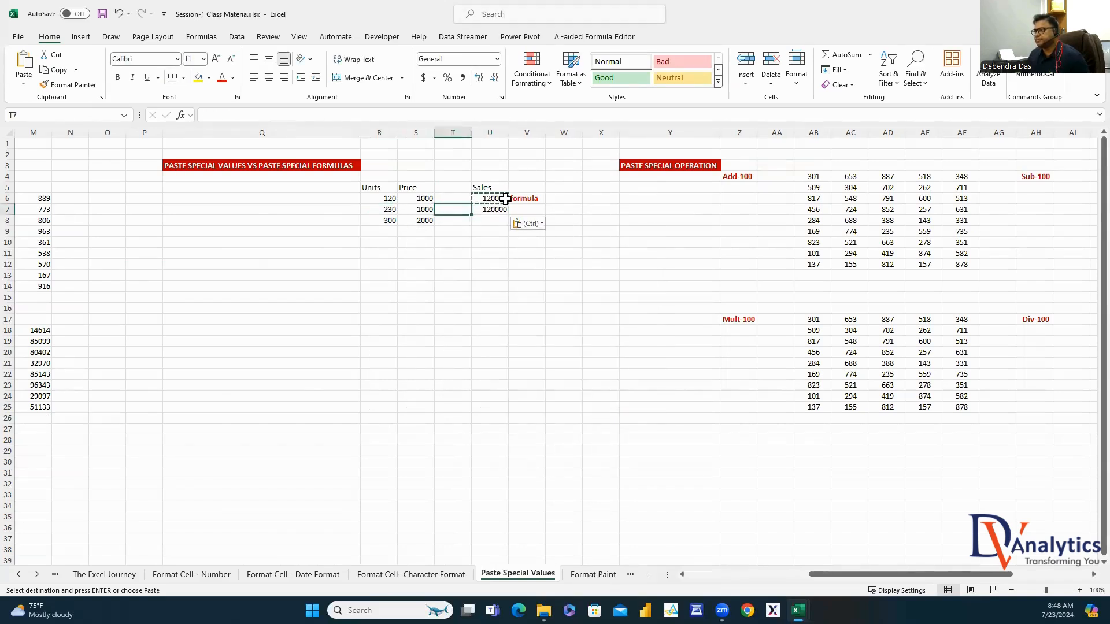
click(500, 209)
Note 'paste special values to a formula' in V7 and autofit column V
click(527, 209)
text(paste special va)
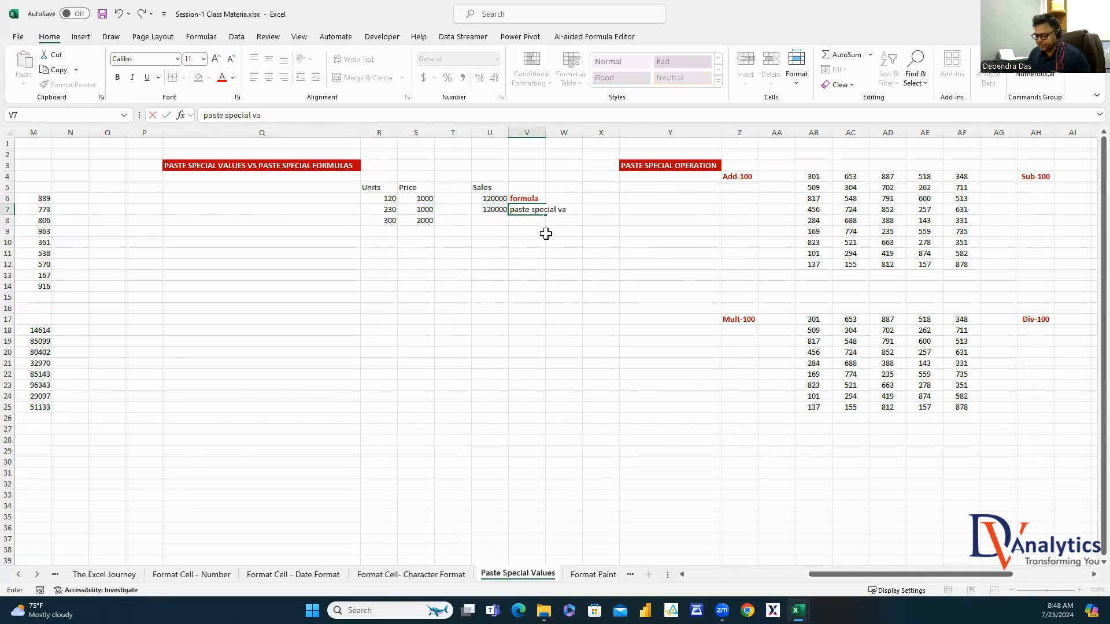
text(lues to a formula)
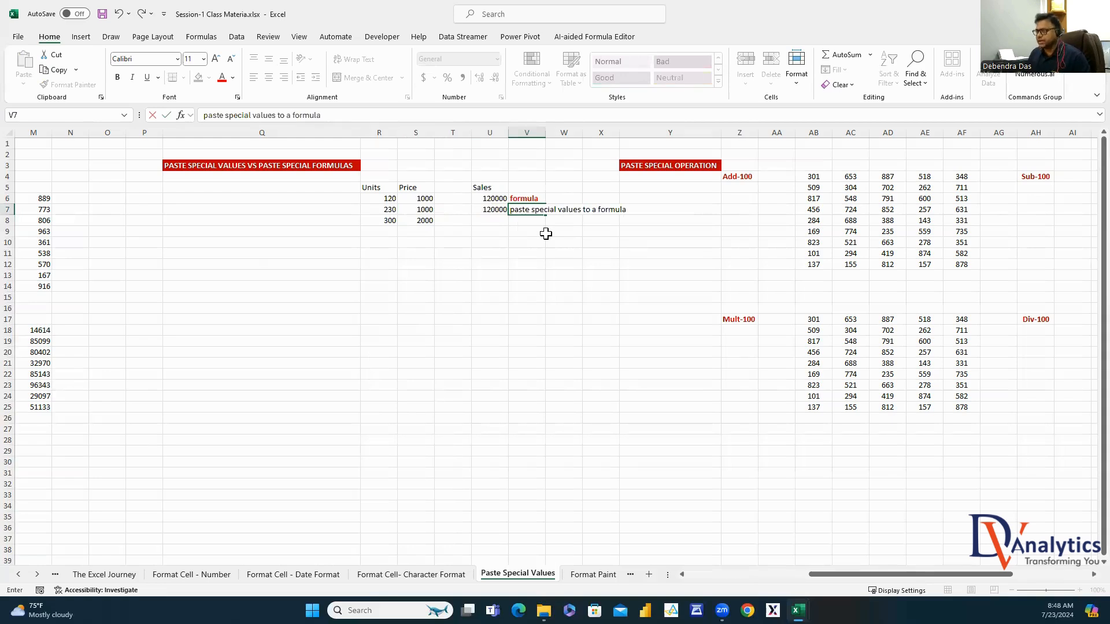
click(557, 255)
click(534, 212)
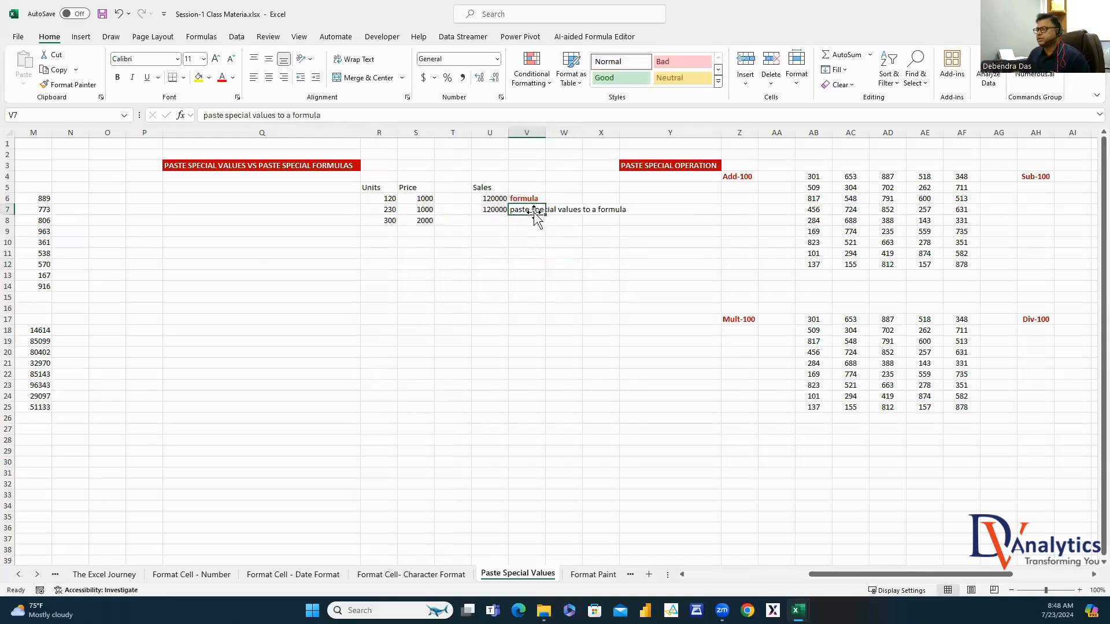
double_click(546, 132)
Mark W7 with the word 'wrong' in bold red
click(650, 209)
text(wr)
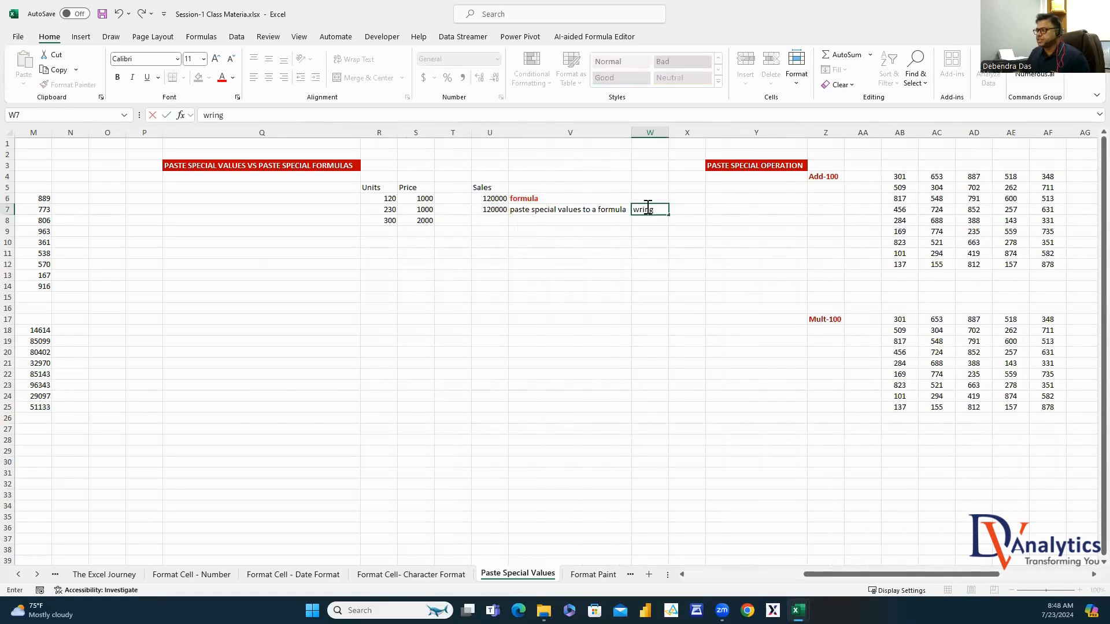
text(o)
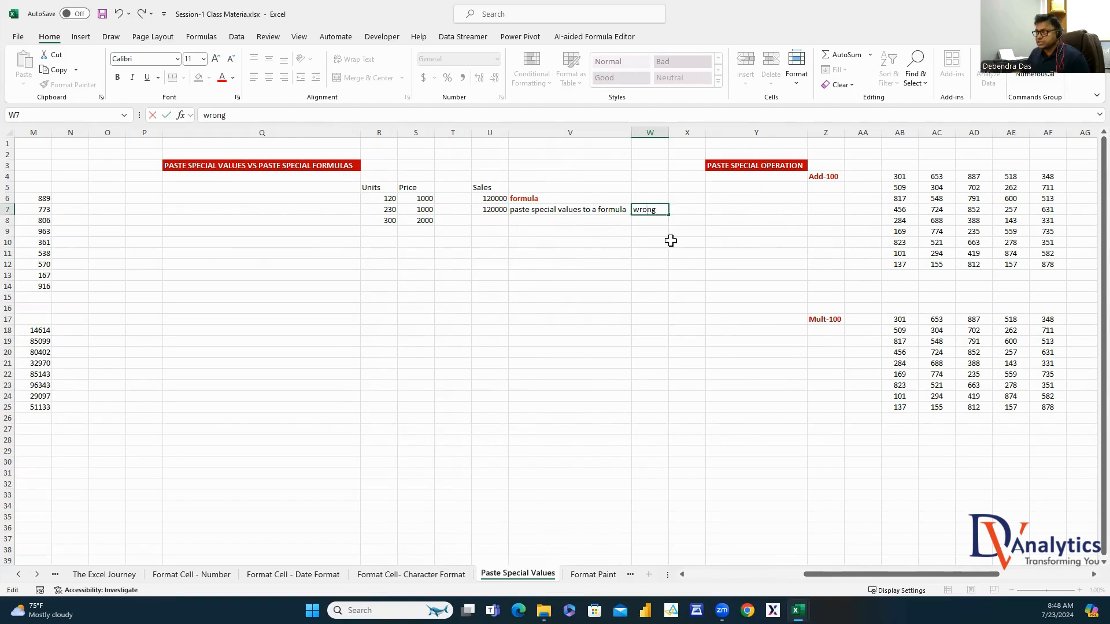
click(671, 241)
click(656, 213)
click(222, 77)
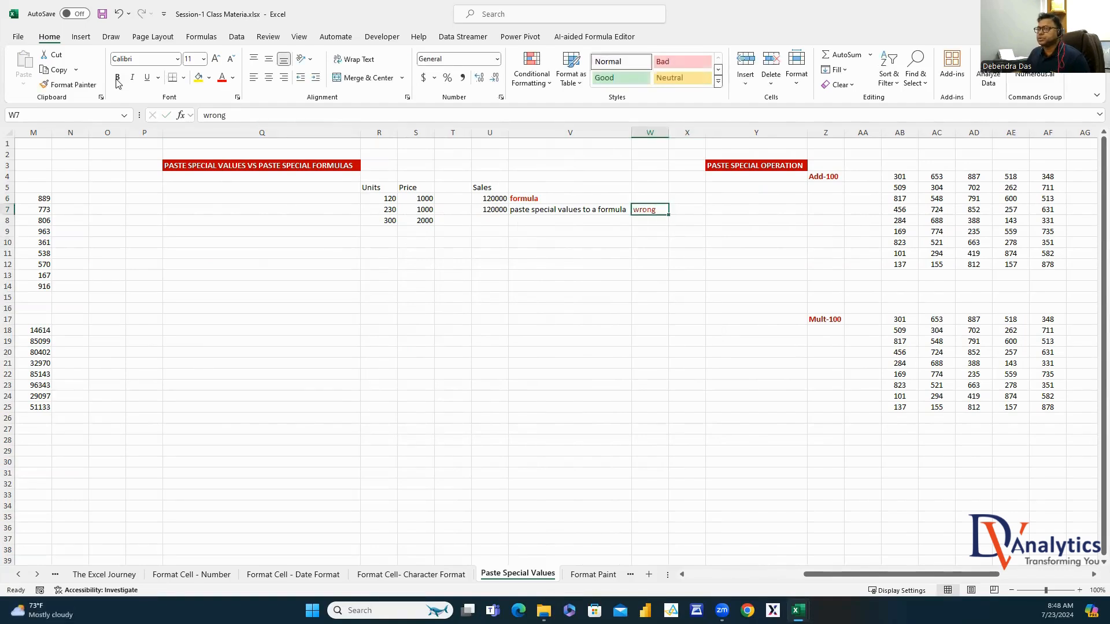
click(117, 77)
Paste U6's formula into U8 with Paste Special Formulas and check that it reads =R8*S8
click(489, 199)
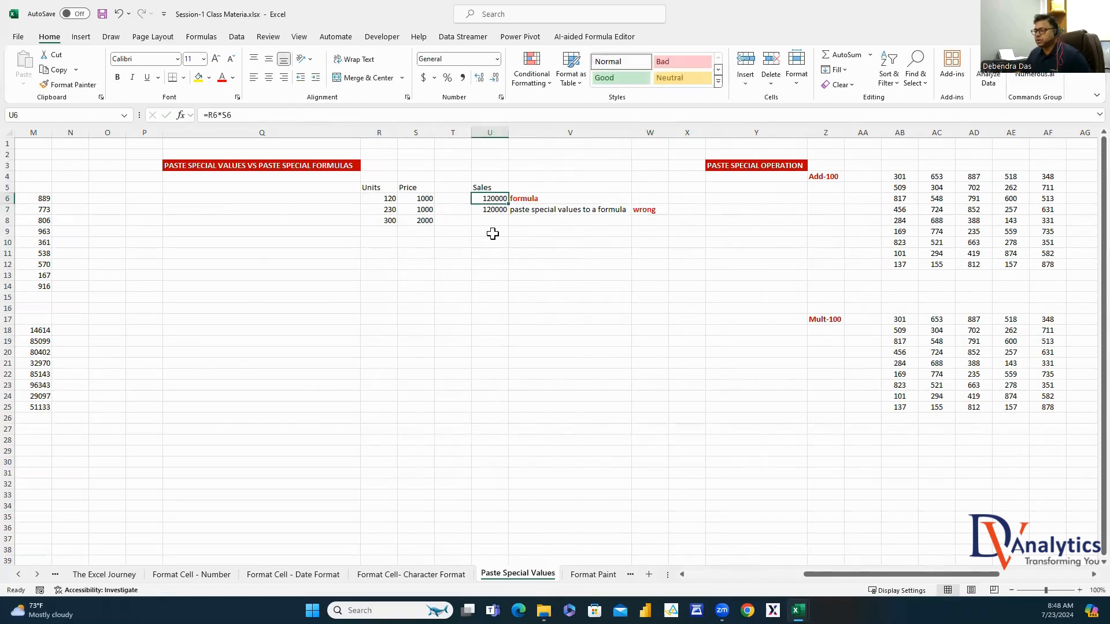
key(ctrl+c)
click(484, 221)
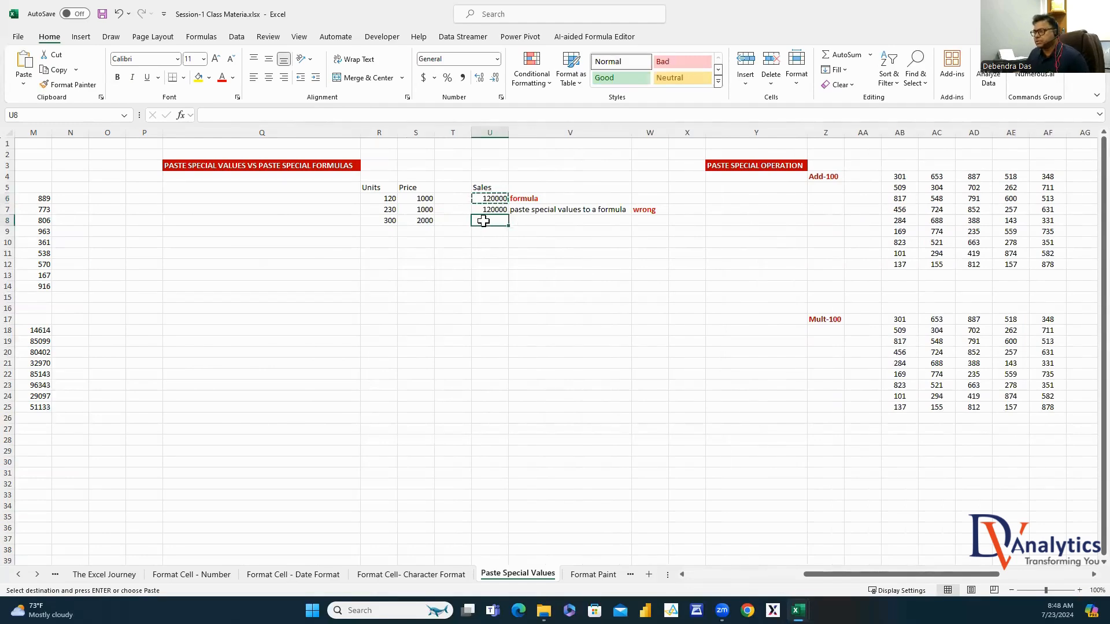
right_click(484, 220)
click(530, 317)
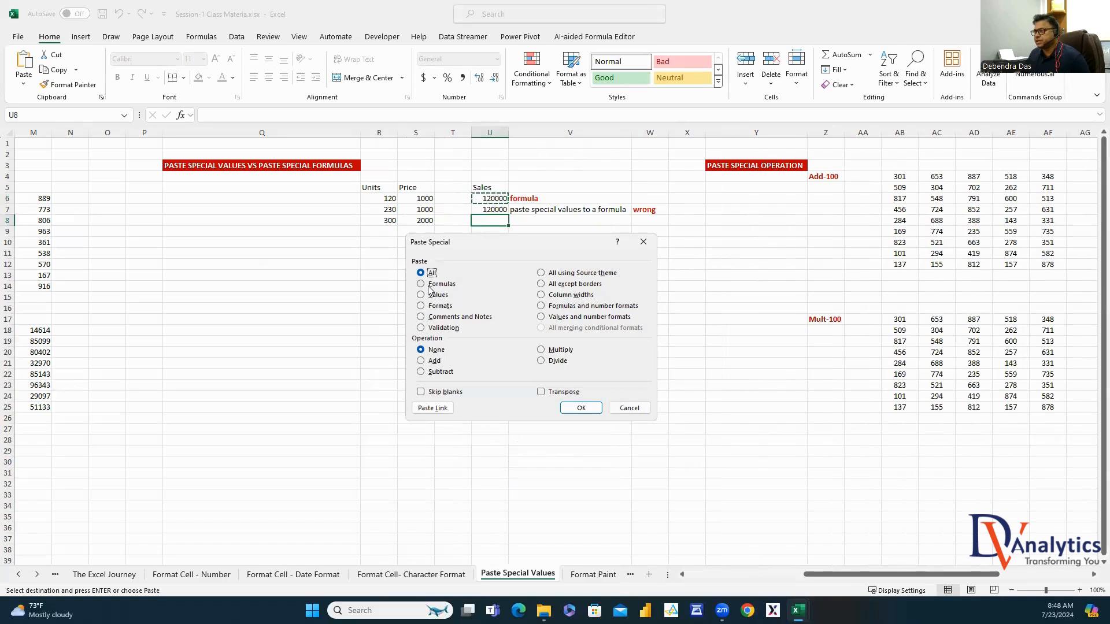
click(427, 285)
click(580, 408)
click(492, 199)
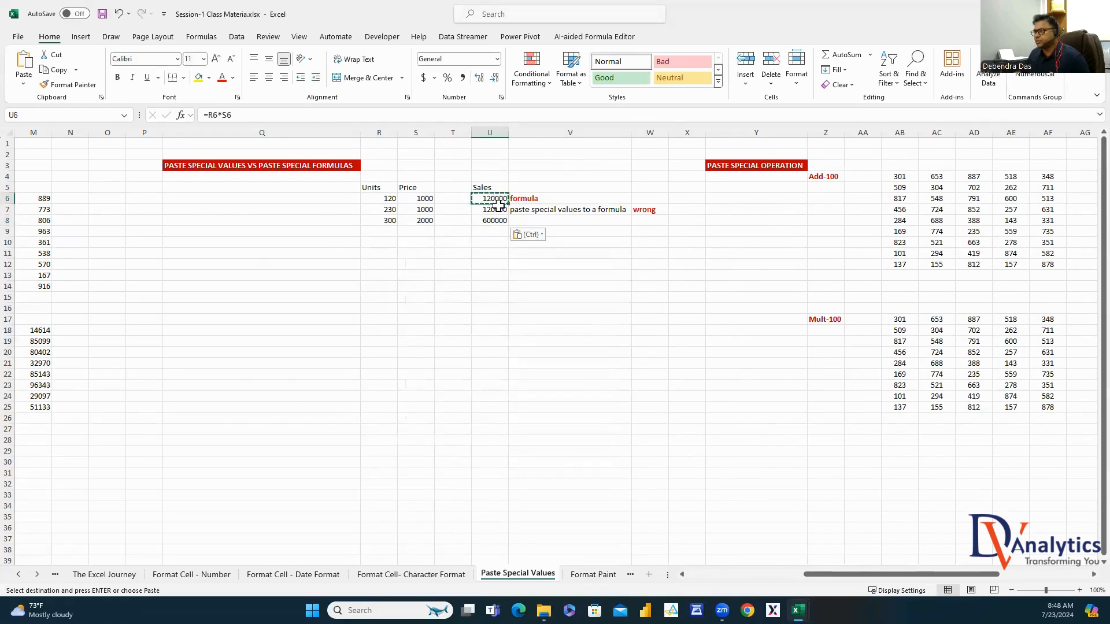
drag(387, 221, 425, 220)
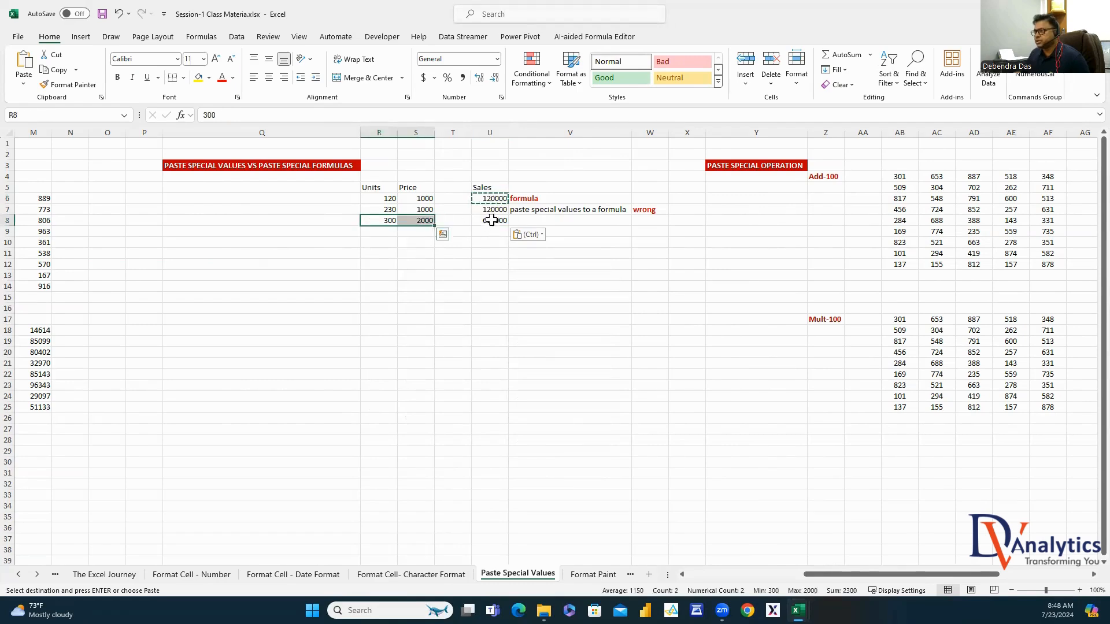
click(491, 220)
click(227, 115)
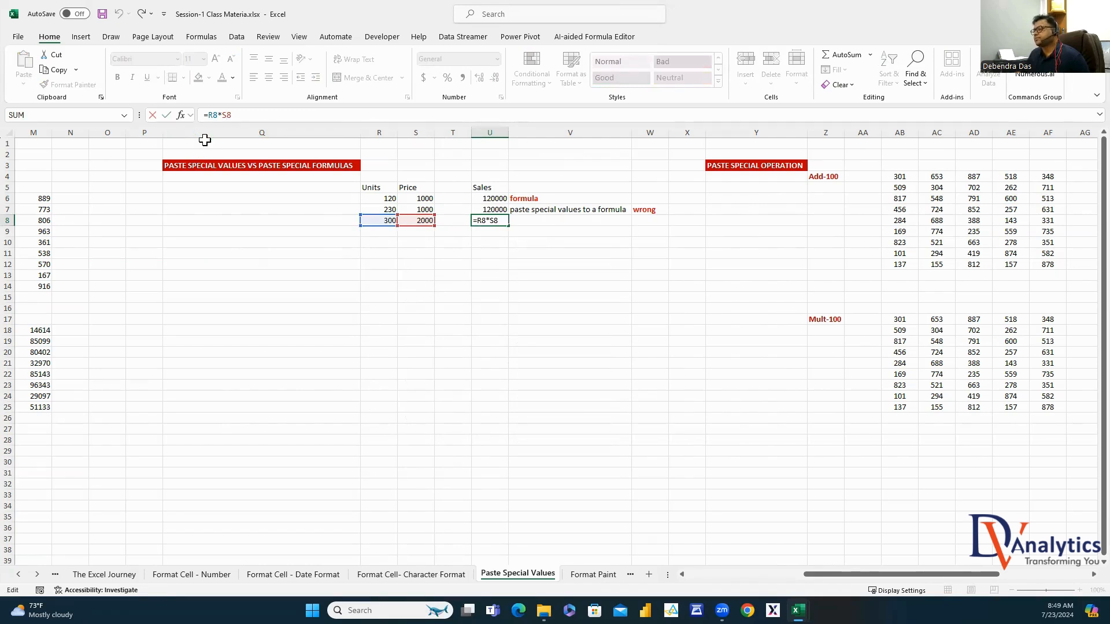
key(Escape)
Note 'paste specila formulas' in V8
click(532, 220)
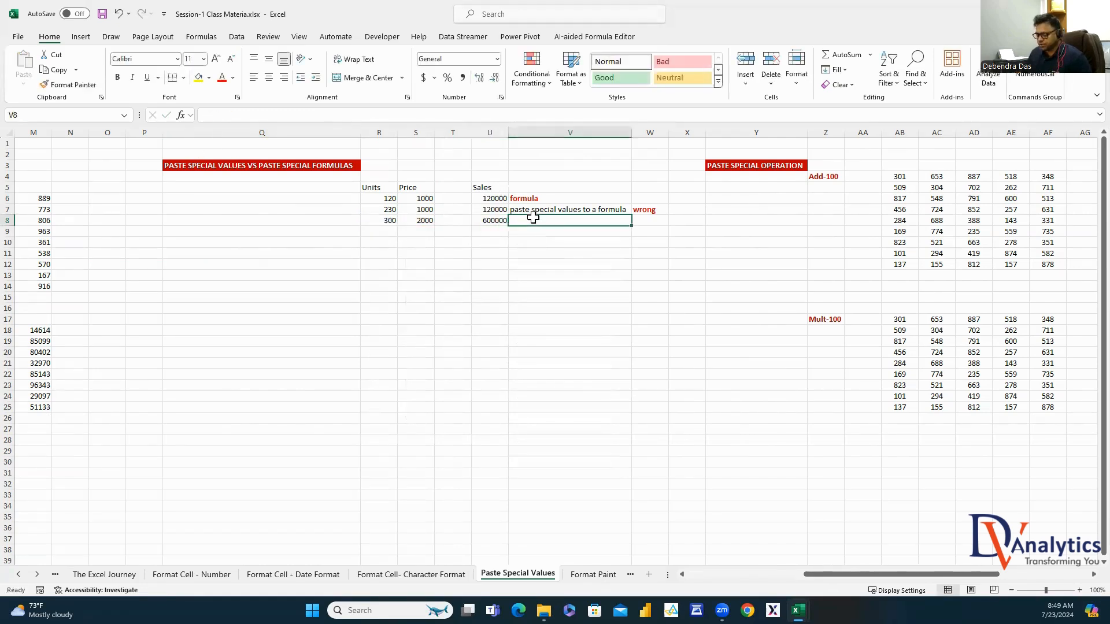
text(paste specila f)
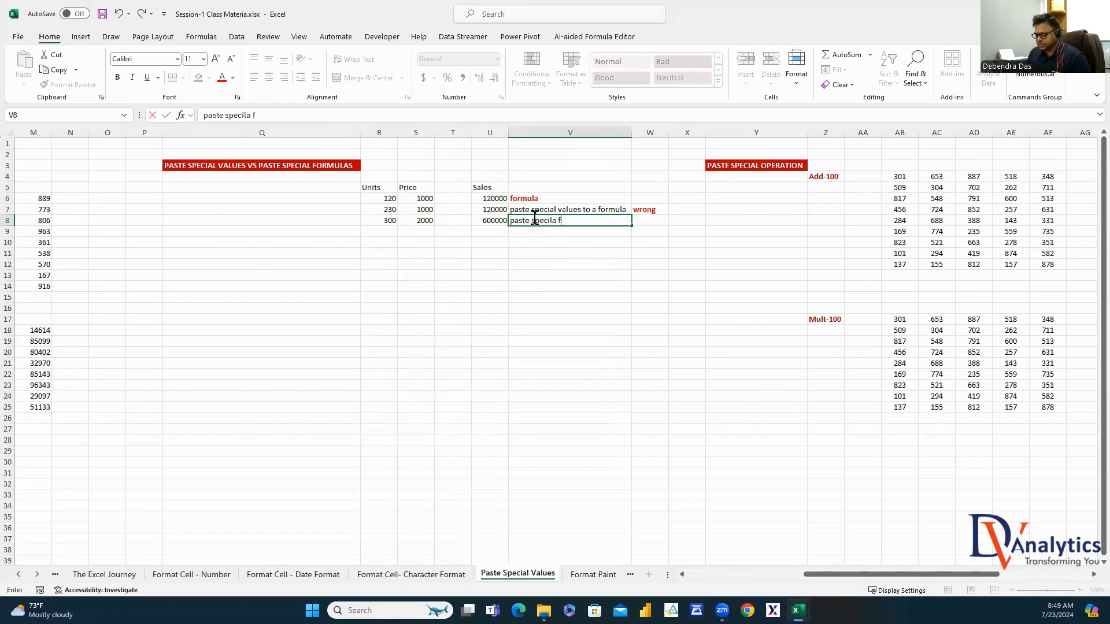
text(ormulas)
key(Return)
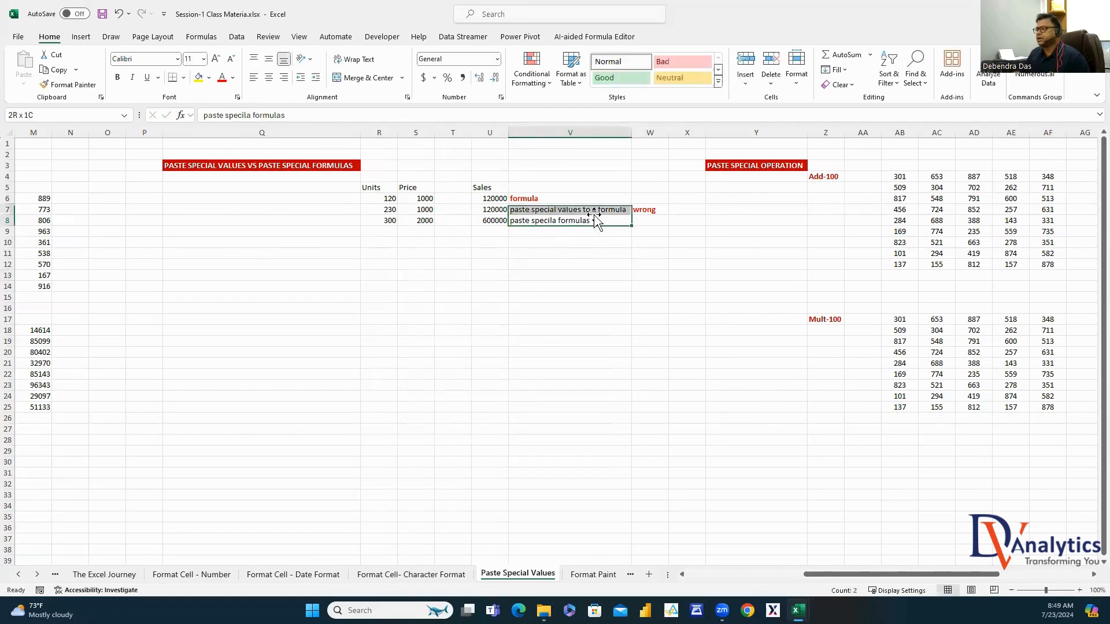
click(517, 363)
Enter TEST in Q15 and colour it red
click(263, 298)
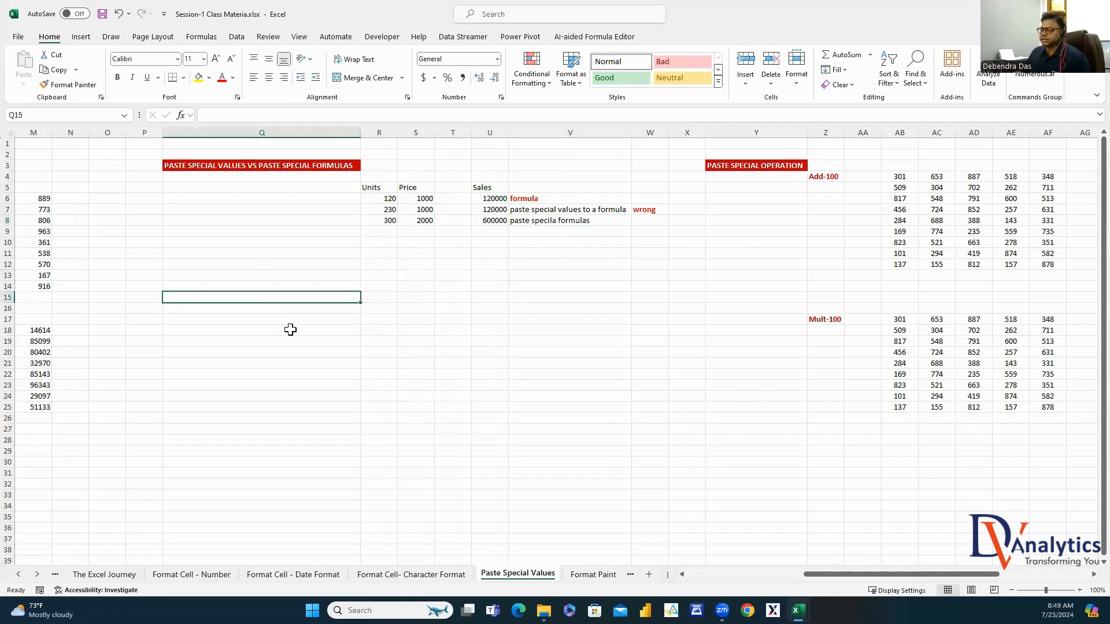
text(Test)
key(Return)
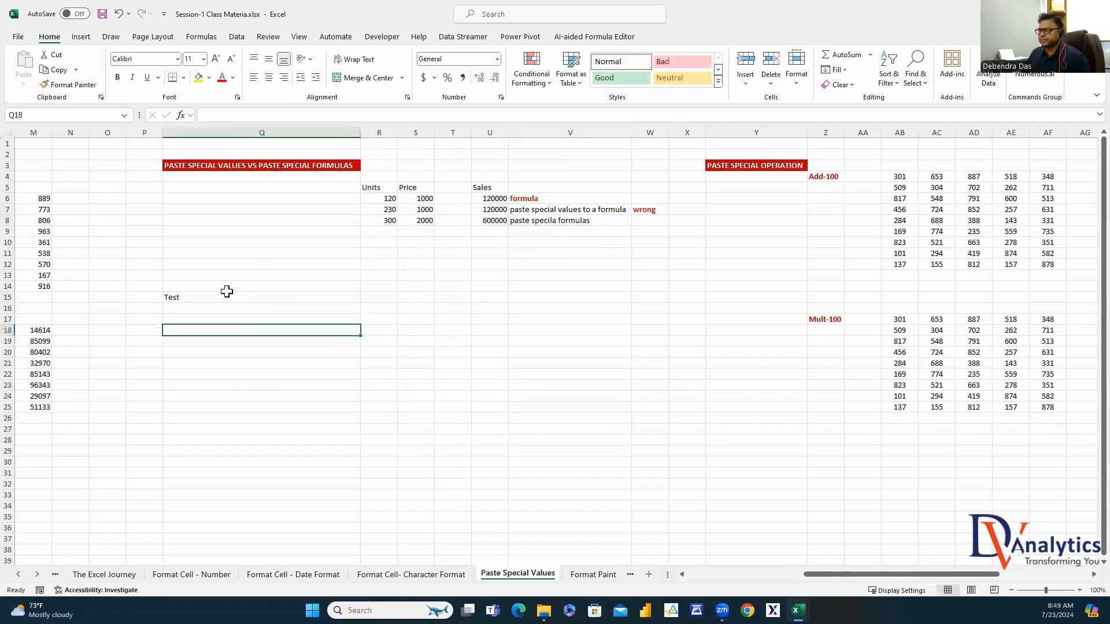
click(221, 298)
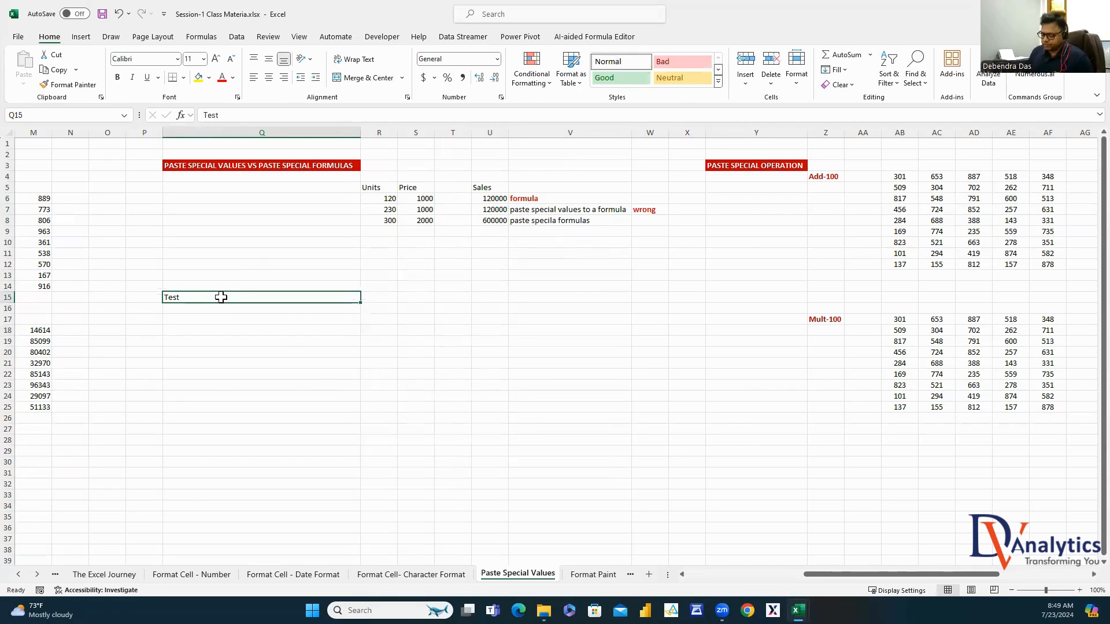
text(TEST)
key(Return)
click(209, 298)
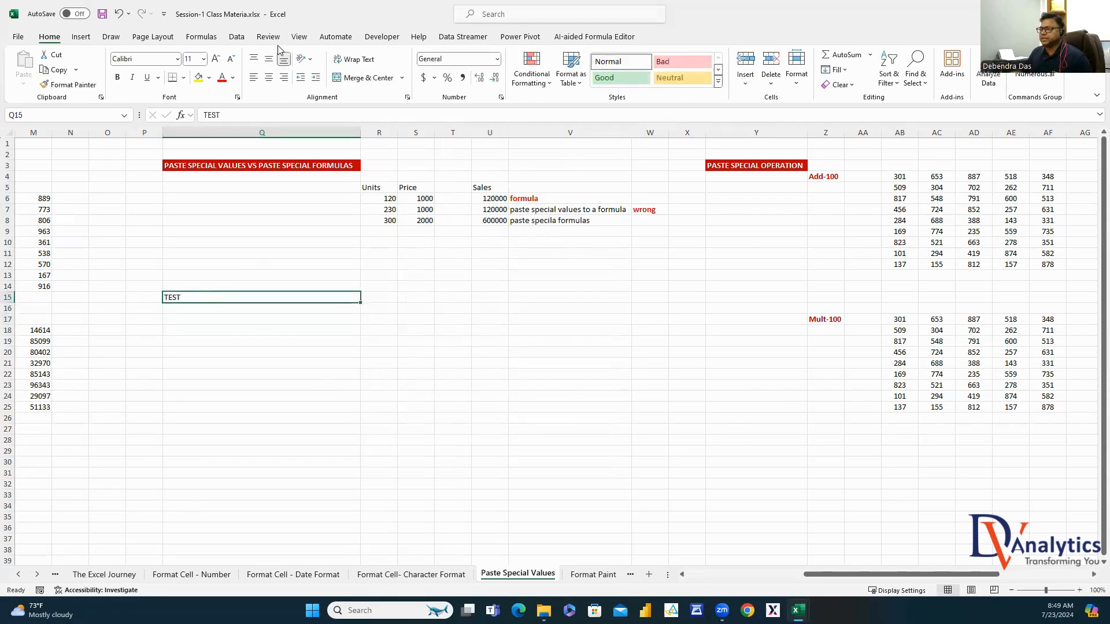
click(222, 77)
Add the headings UNITS in S15 and PRICE in T15
click(415, 297)
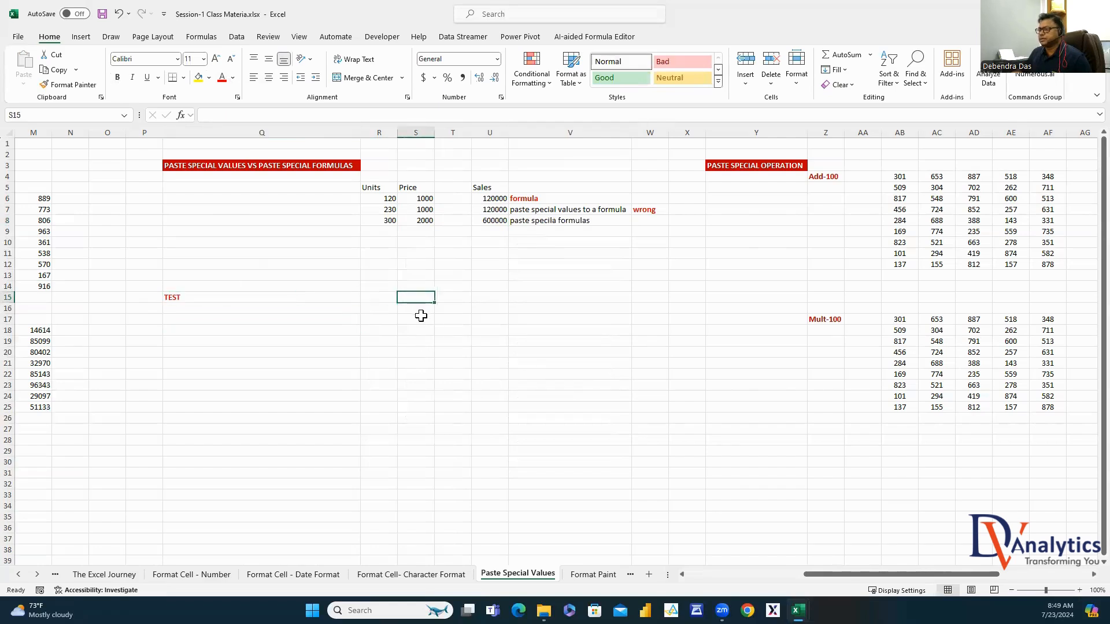
text(UNIT)
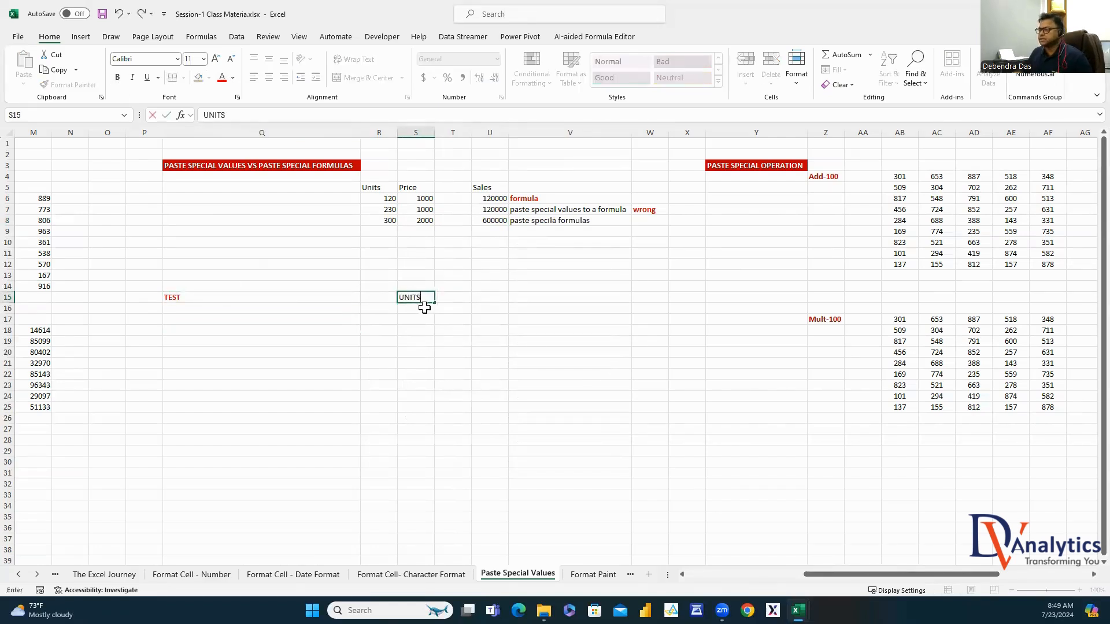
text(S)
click(459, 297)
text(PRO)
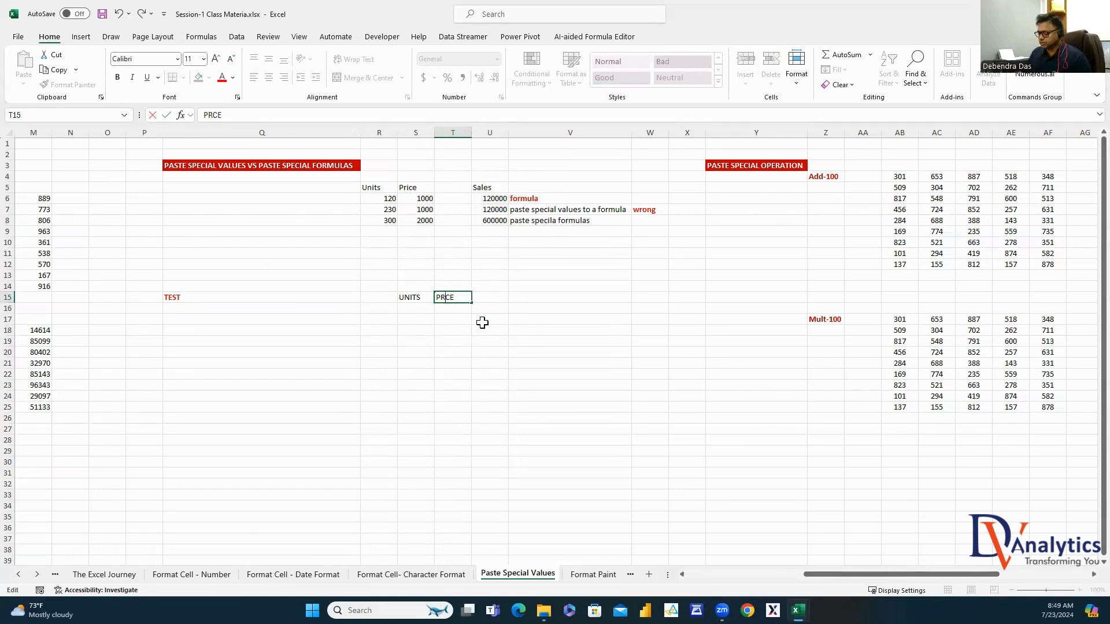
key(Tab)
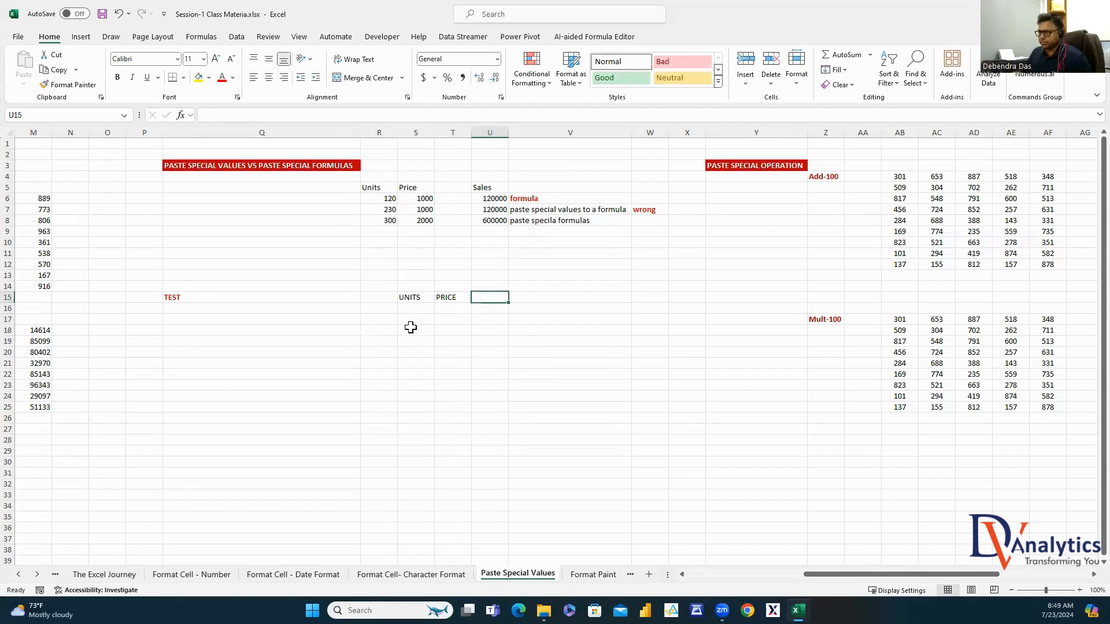
Enter =RANDBETWEEN(10,1000) in S16 and fill it down to S27
click(415, 310)
text(=RAND)
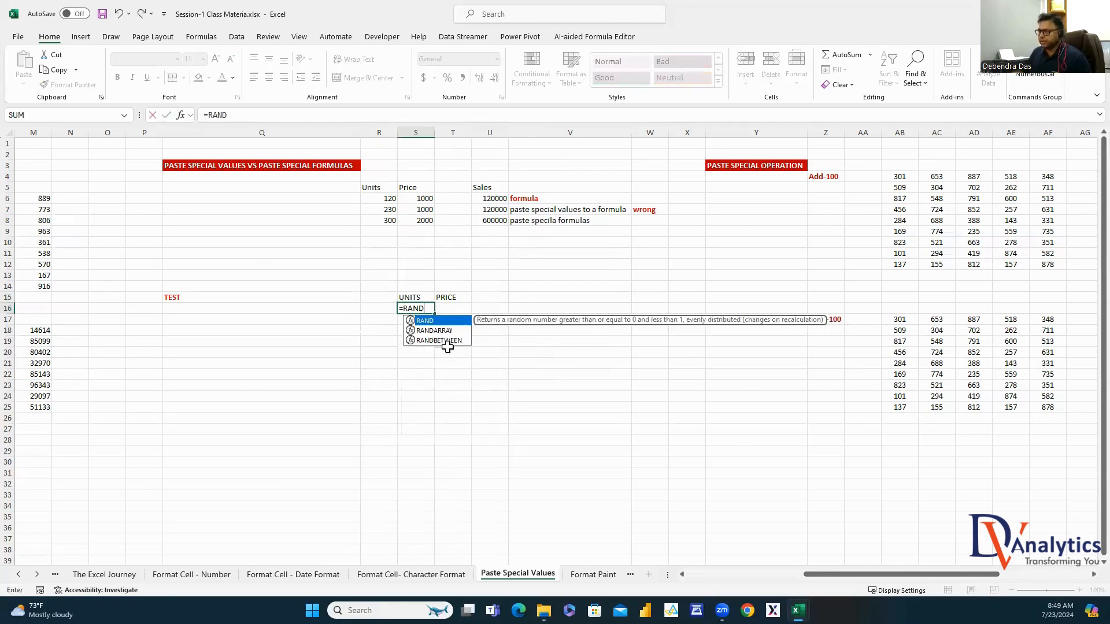
double_click(439, 340)
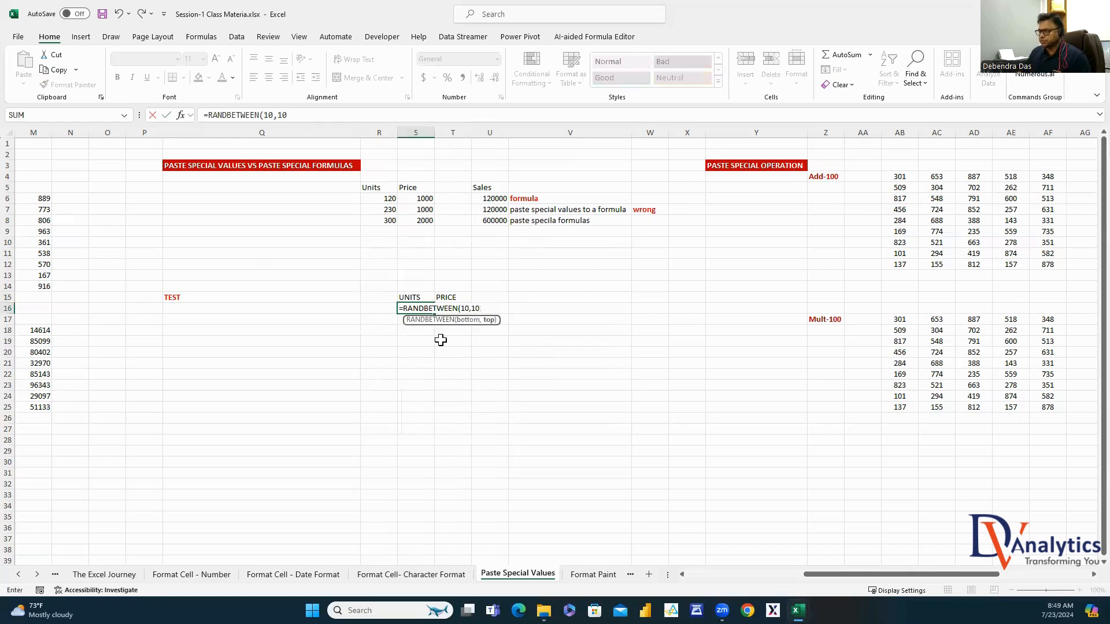
text(10,1000))
key(Return)
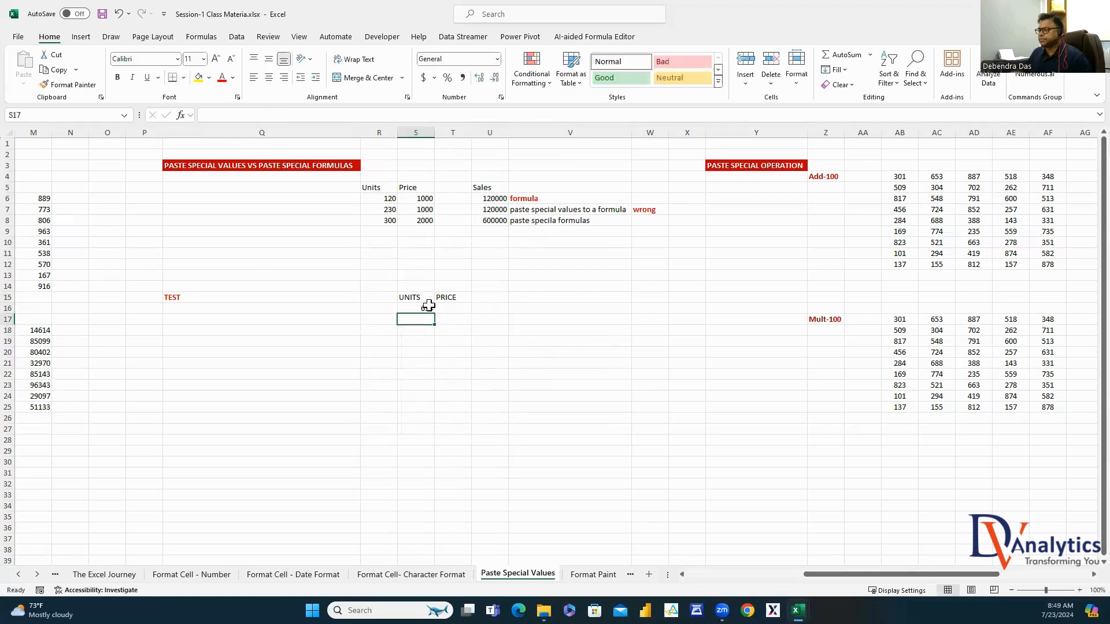
click(431, 308)
drag(432, 316, 428, 433)
Enter a RANDBETWEEN price formula in T16 and fill it down to T27
click(458, 307)
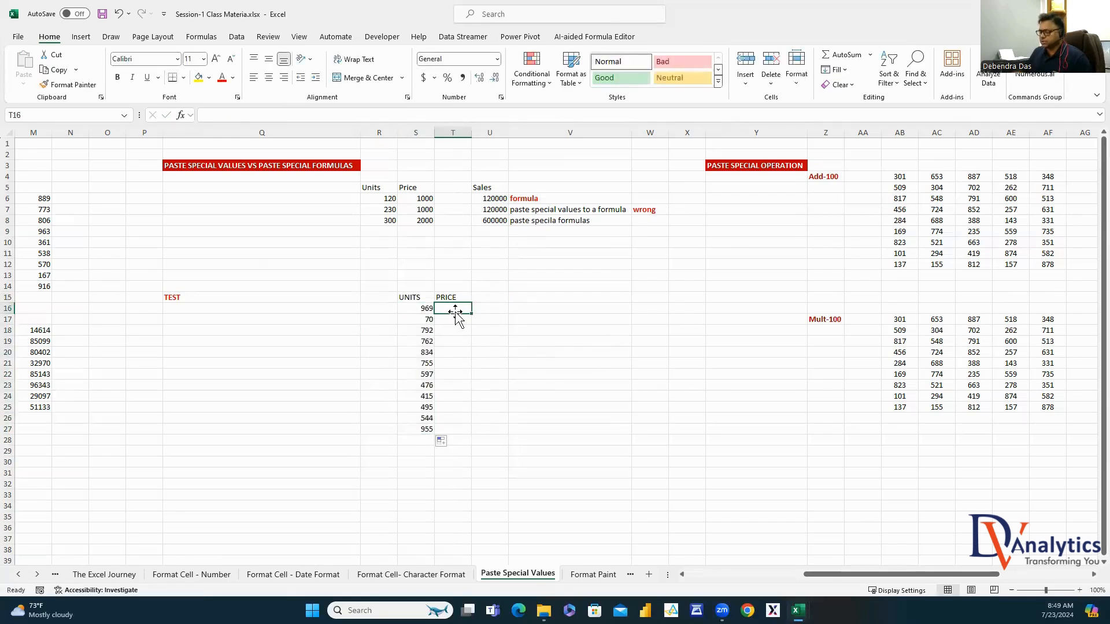
text(=RAND)
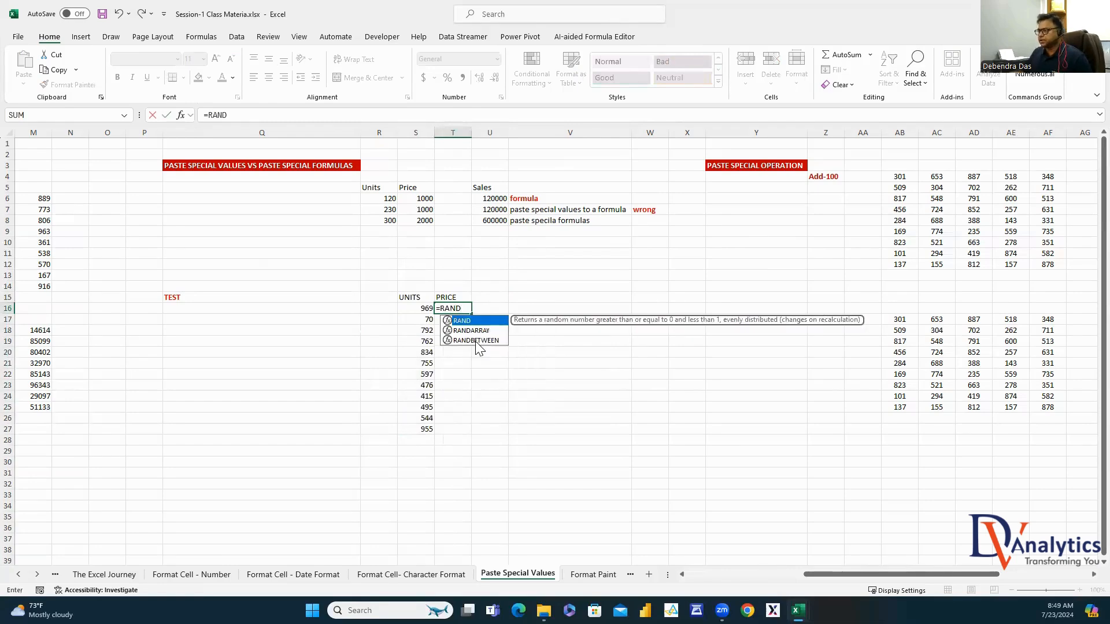
double_click(476, 341)
text(1000)
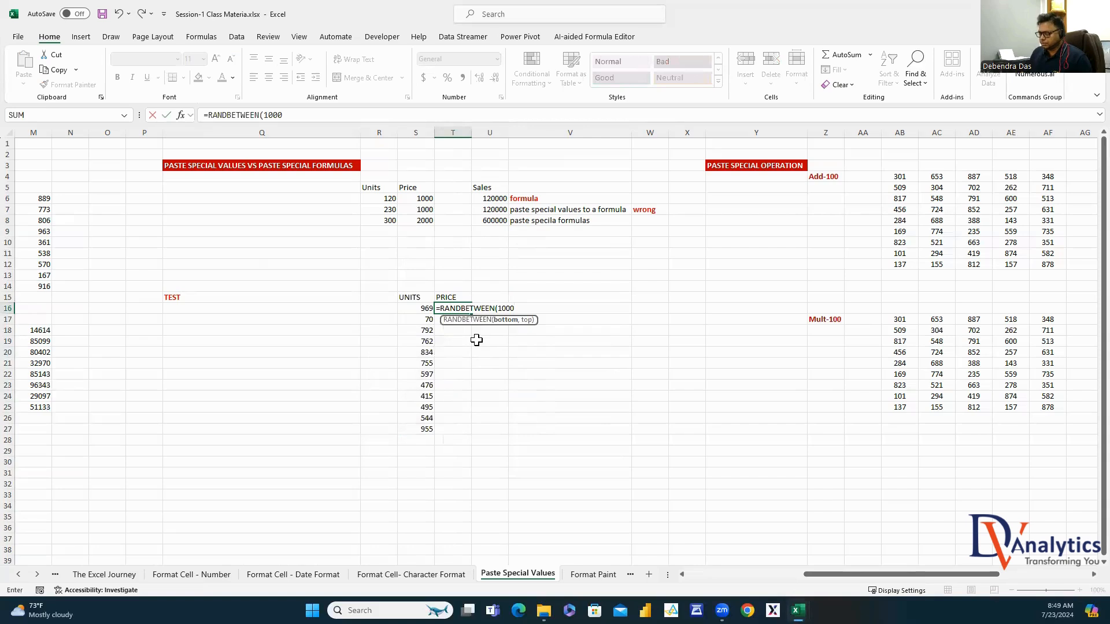
text(,1000)
key(Return)
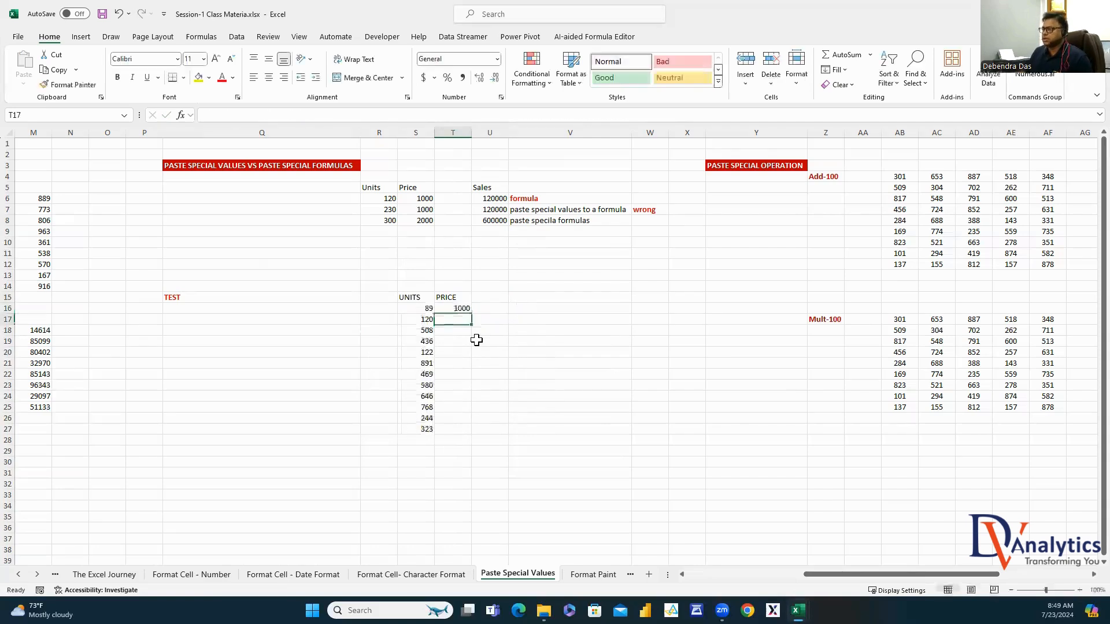
click(466, 309)
drag(471, 313, 467, 430)
click(523, 408)
Correct T16 to RANDBETWEEN(100,1000), refill T16:T27, and select the UNITS and PRICE values
click(453, 310)
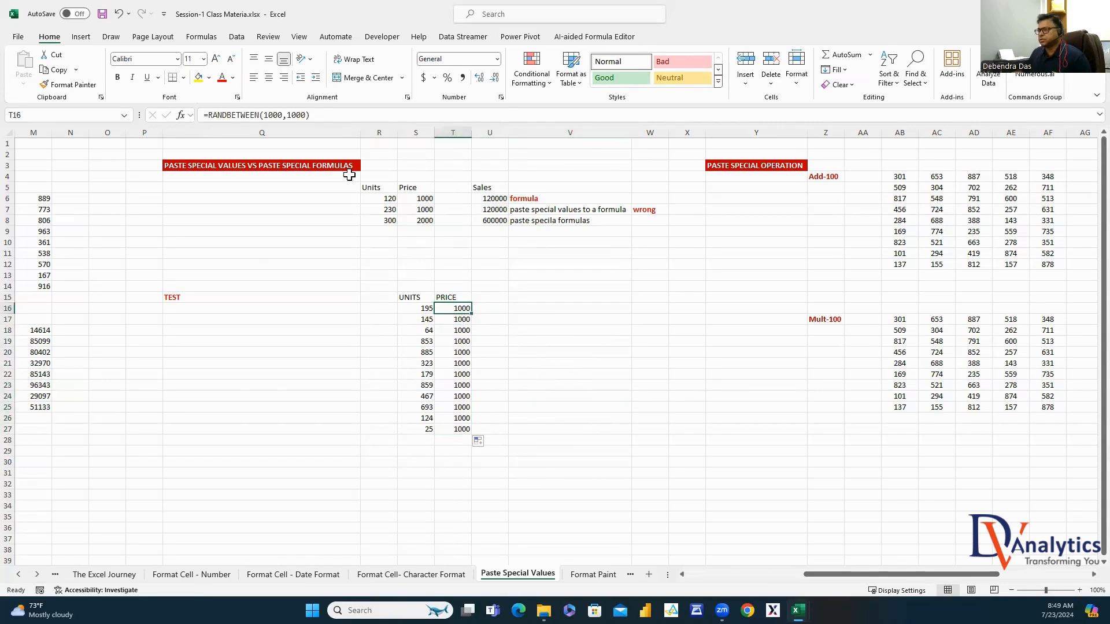
click(272, 115)
key(BackSpace)
key(Return)
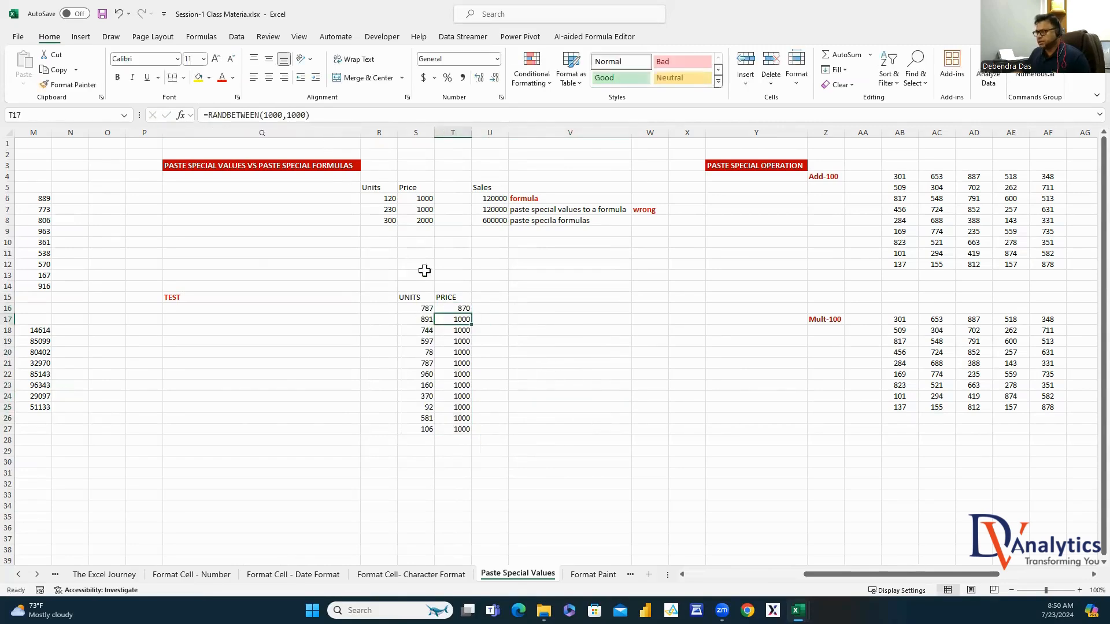
click(462, 308)
drag(470, 314, 456, 430)
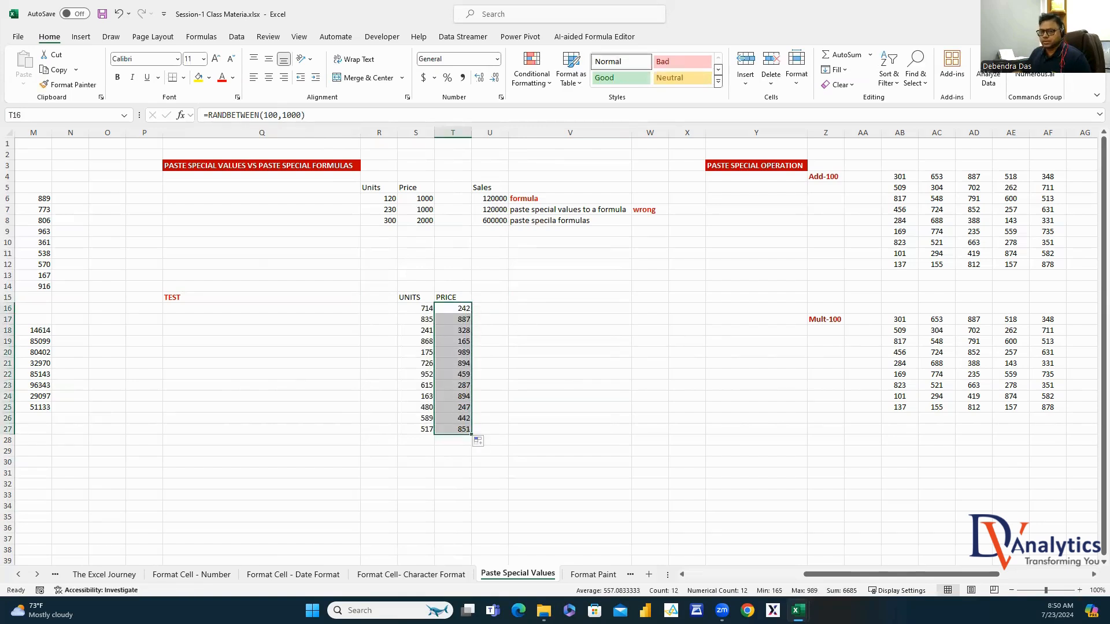
click(537, 383)
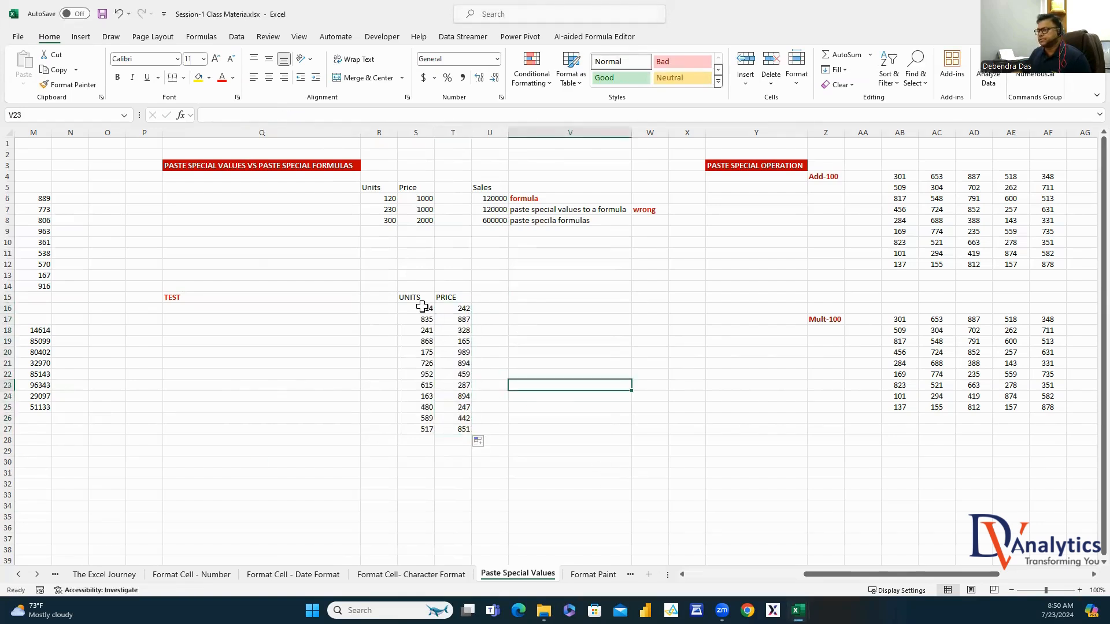
drag(421, 305, 453, 462)
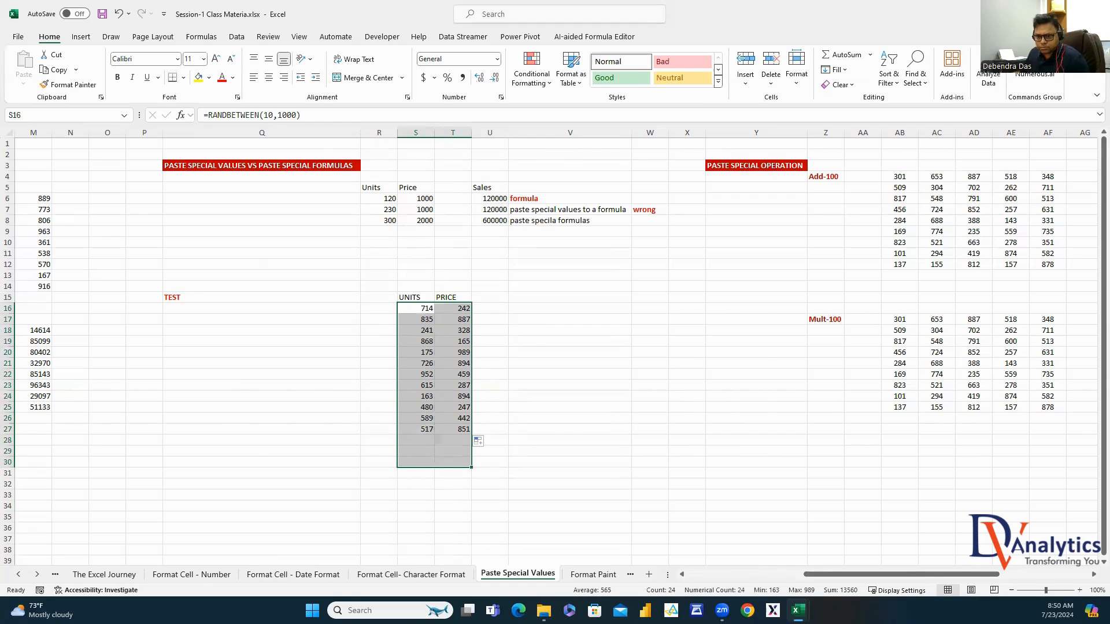
click(565, 370)
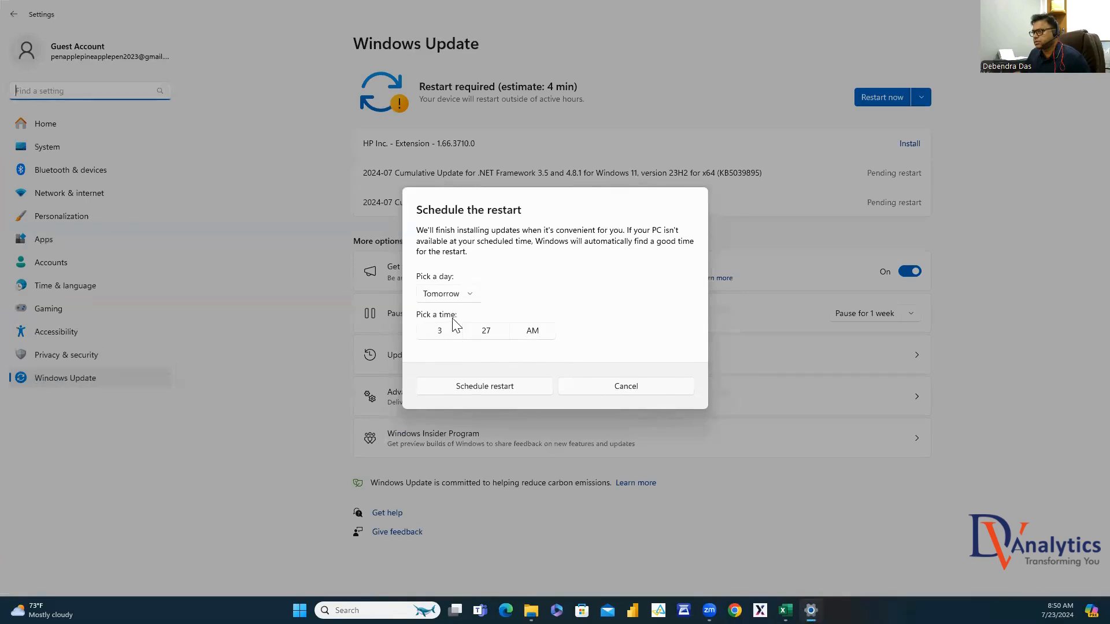
Confirm the Windows Update restart for tomorrow at 3:27 AM with Schedule restart
click(503, 390)
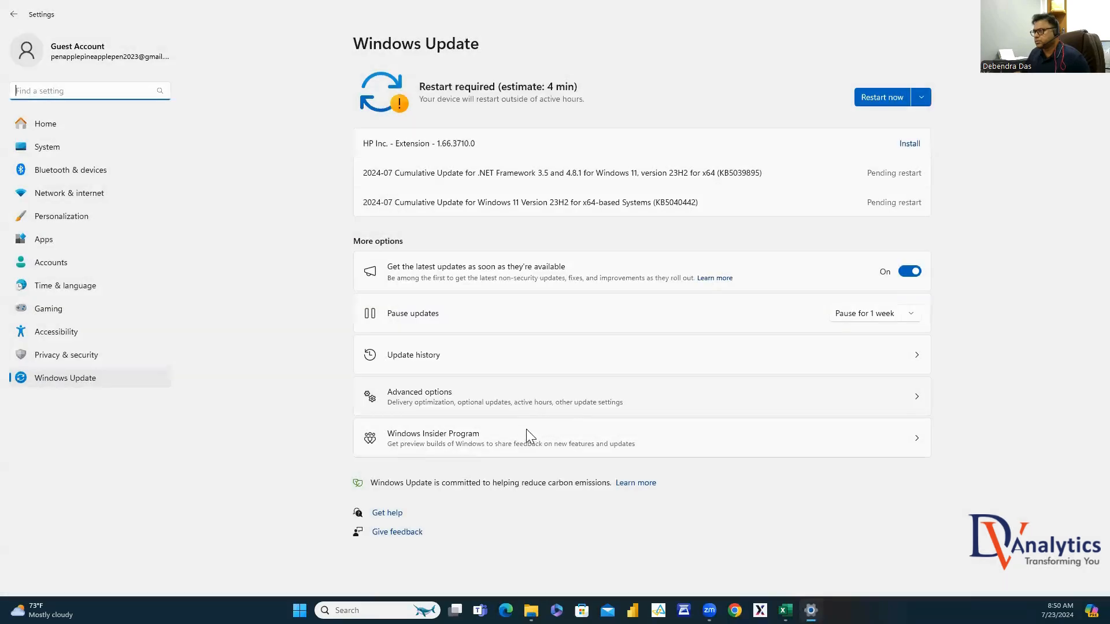
Back in Excel, turn the S16:T27 formulas into fixed values with Paste Special Values
key(alt+F4)
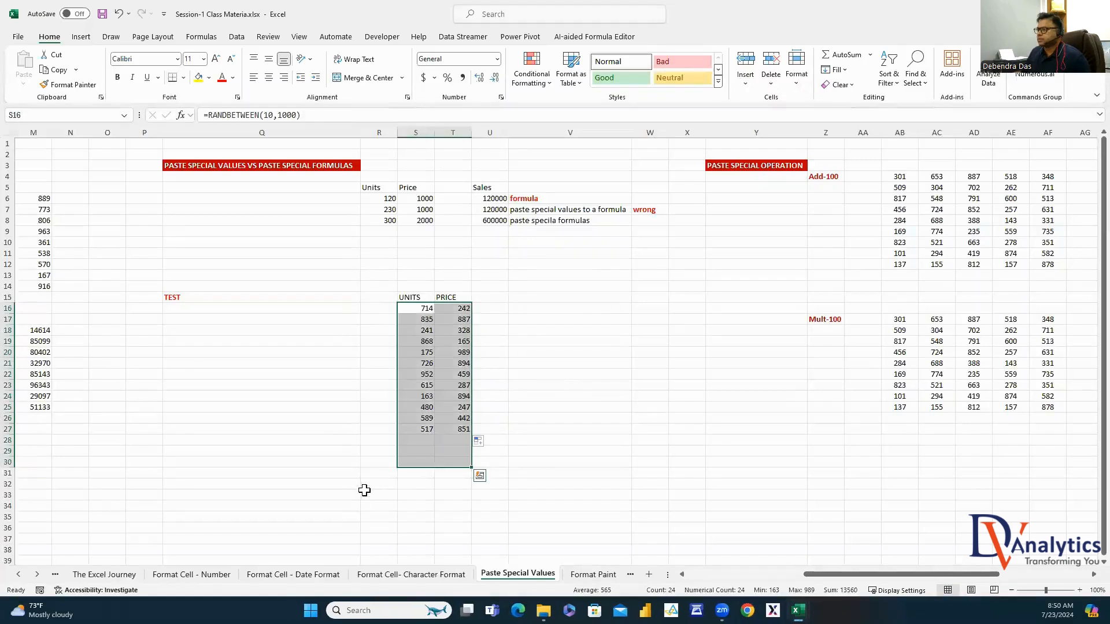
click(526, 379)
drag(421, 308, 448, 431)
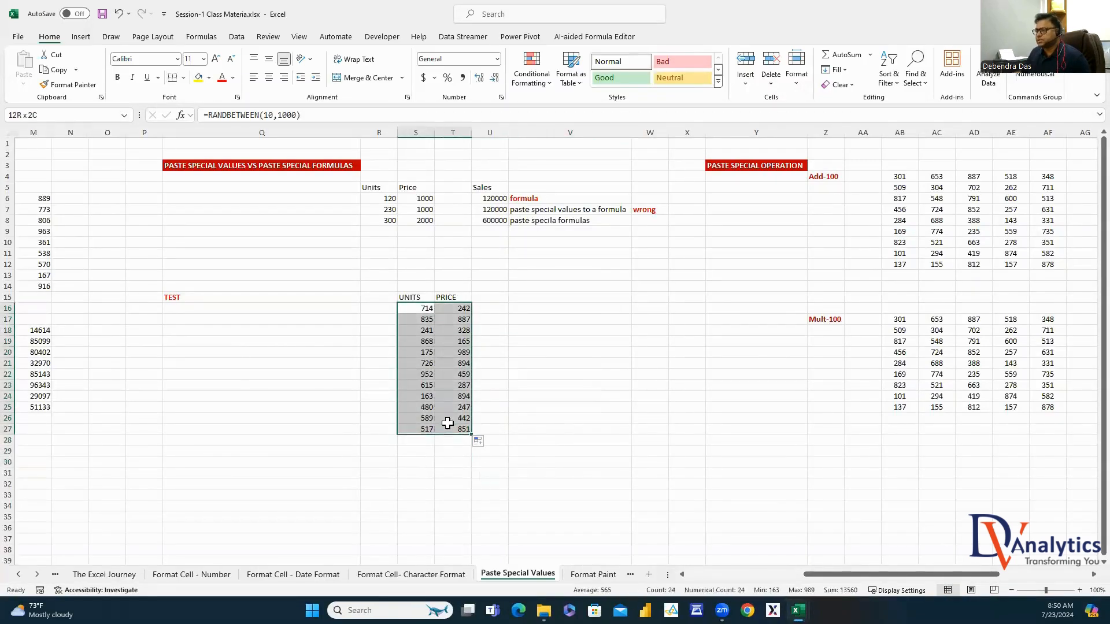
key(ctrl+c)
right_click(435, 347)
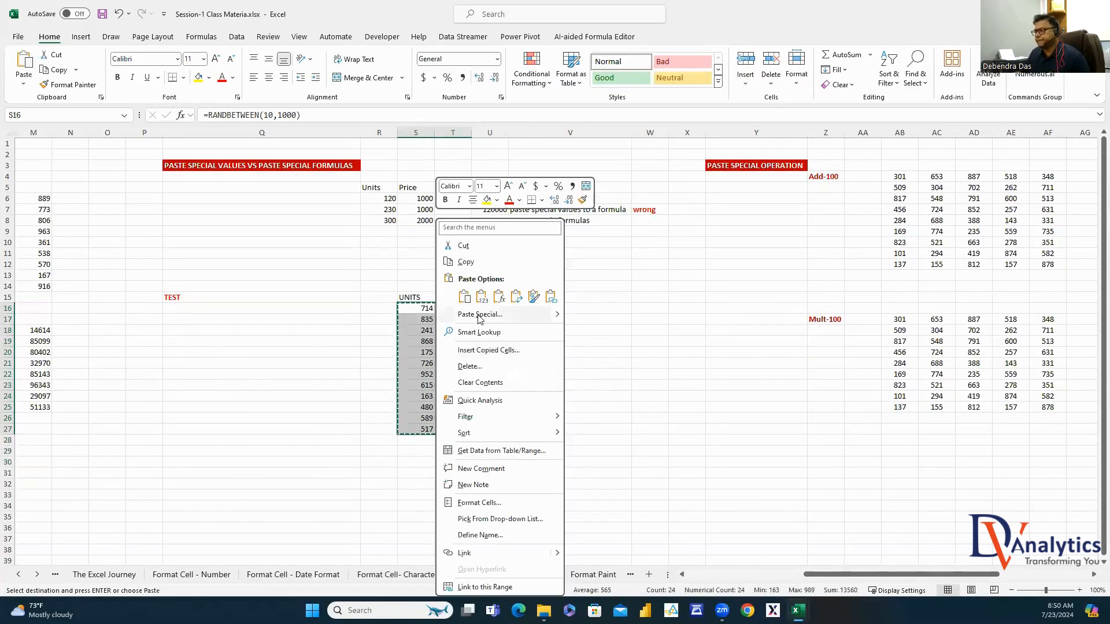
click(479, 314)
click(379, 296)
click(521, 408)
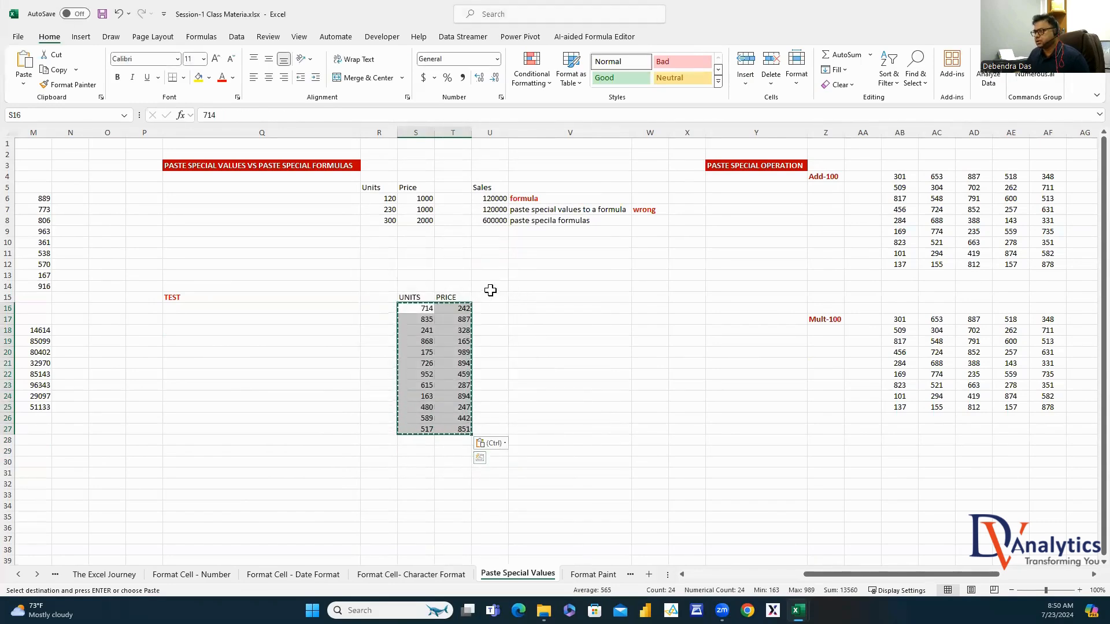
Enter the heading SALES in U15
click(498, 297)
text(SALES)
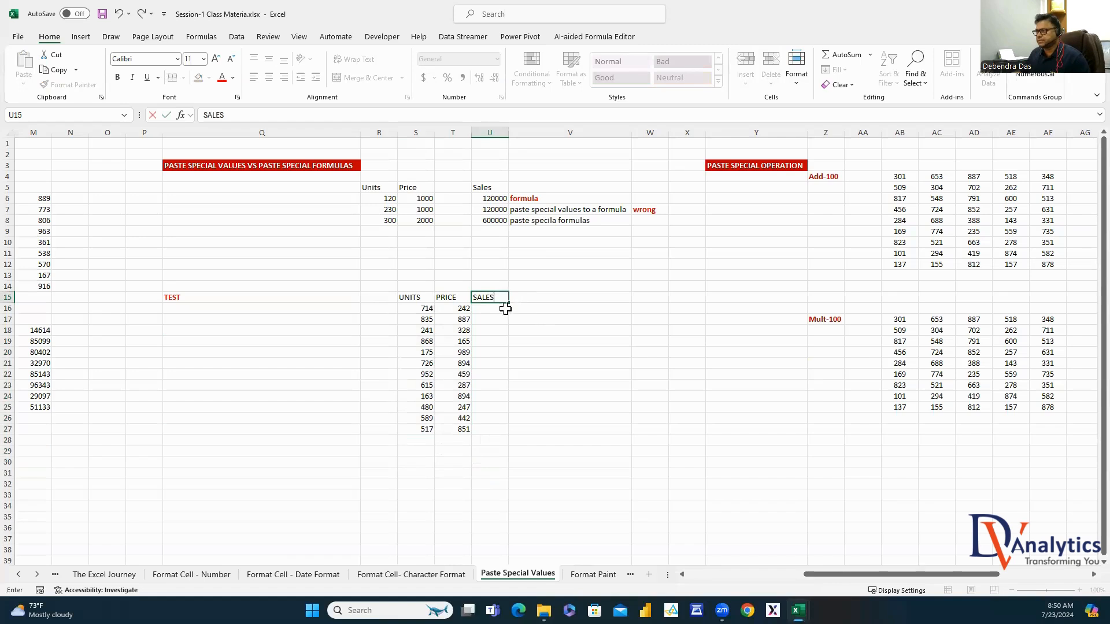
key(Return)
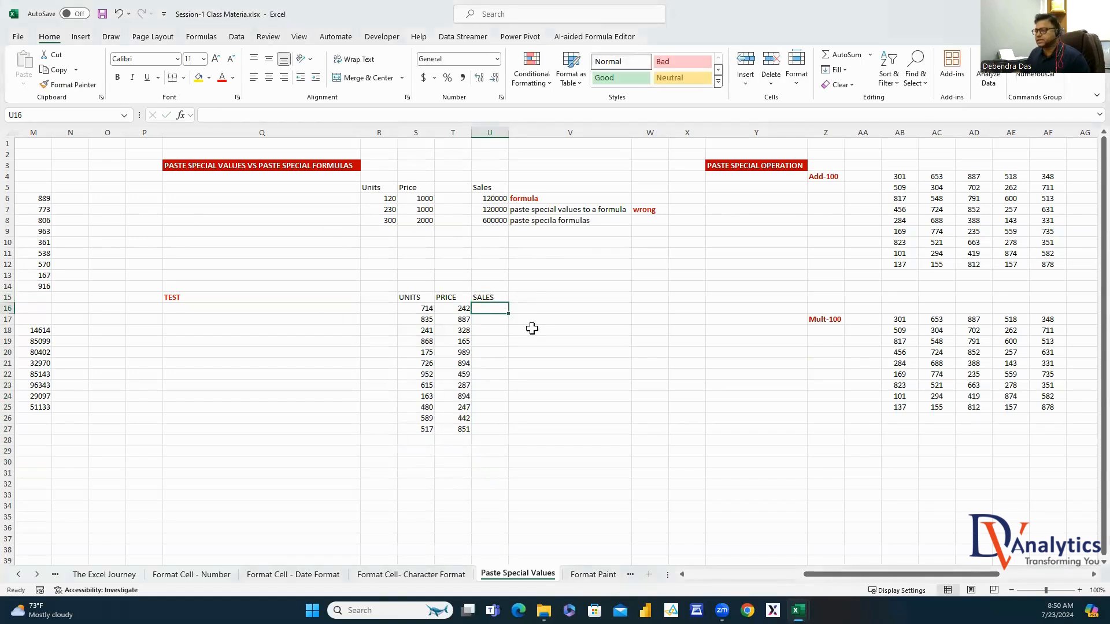
Enter =S16*T16 in U16 and fill it down to U27
text(=)
click(422, 309)
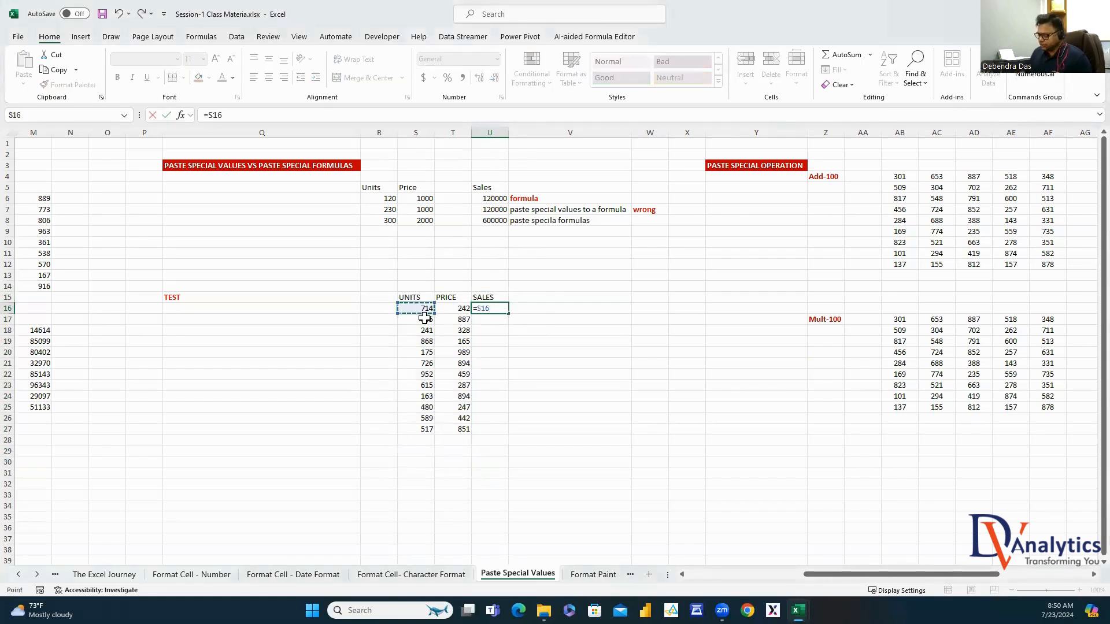
text(*)
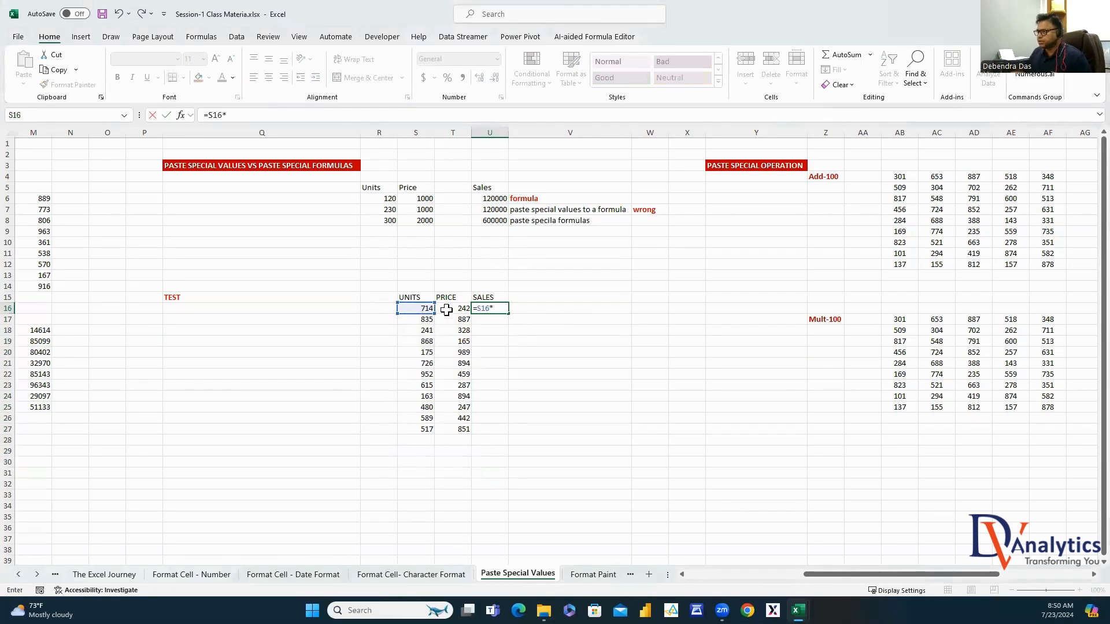
click(453, 309)
key(Return)
click(504, 309)
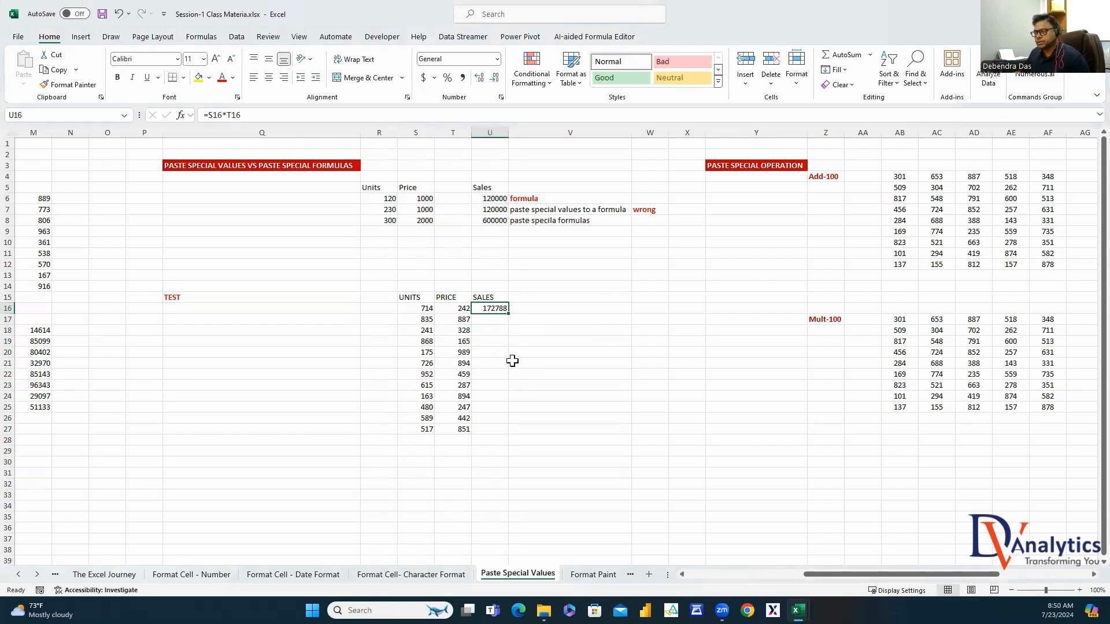
double_click(509, 314)
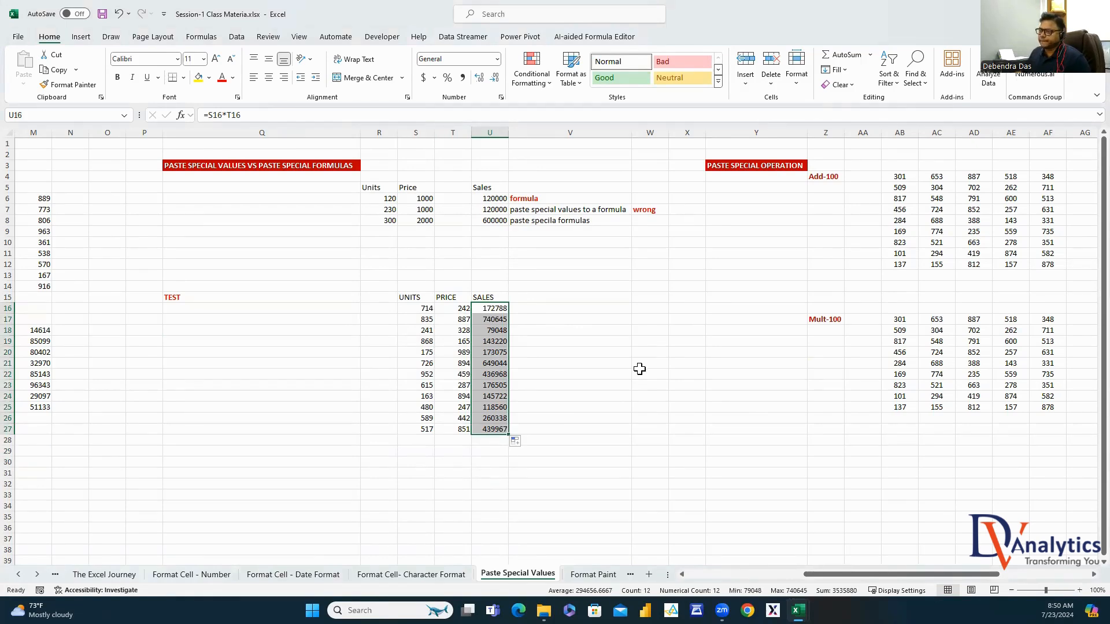
Copy the UNITS/PRICE table S15:T27 to S31, then copy the SALES heading
drag(409, 297, 449, 429)
key(ctrl+c)
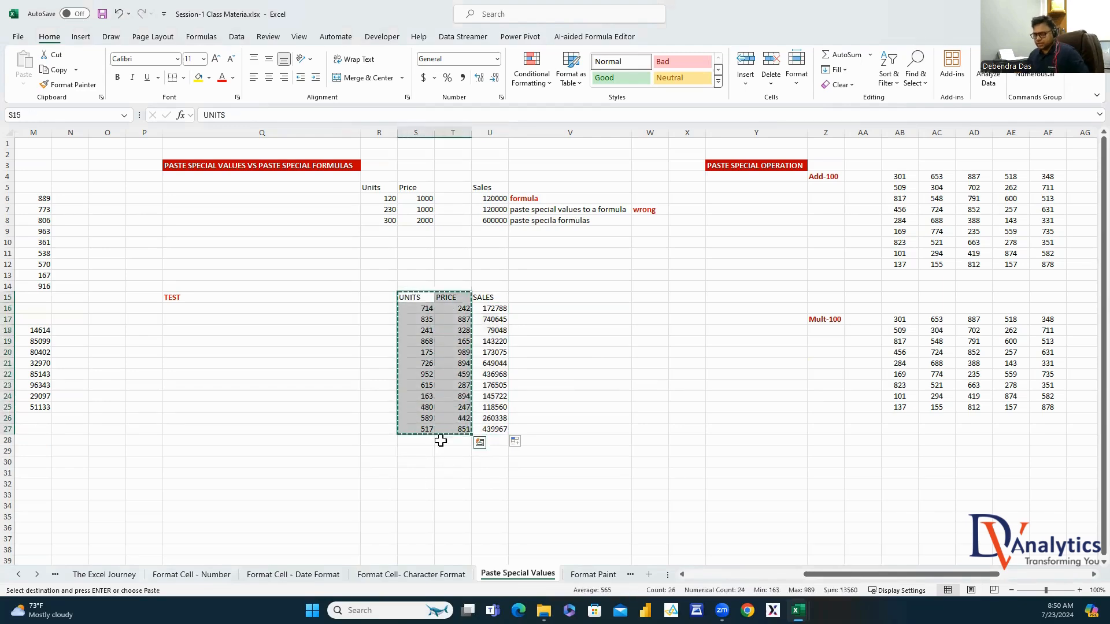
click(407, 474)
key(ctrl+v)
scroll(582, 450, down, 2)
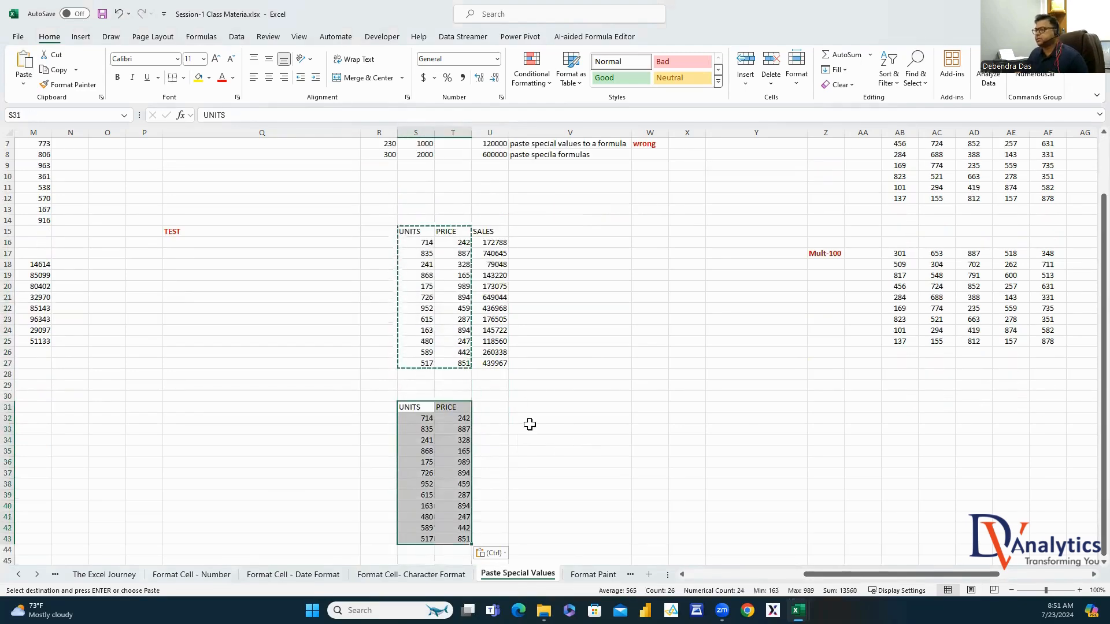
click(485, 232)
key(ctrl+c)
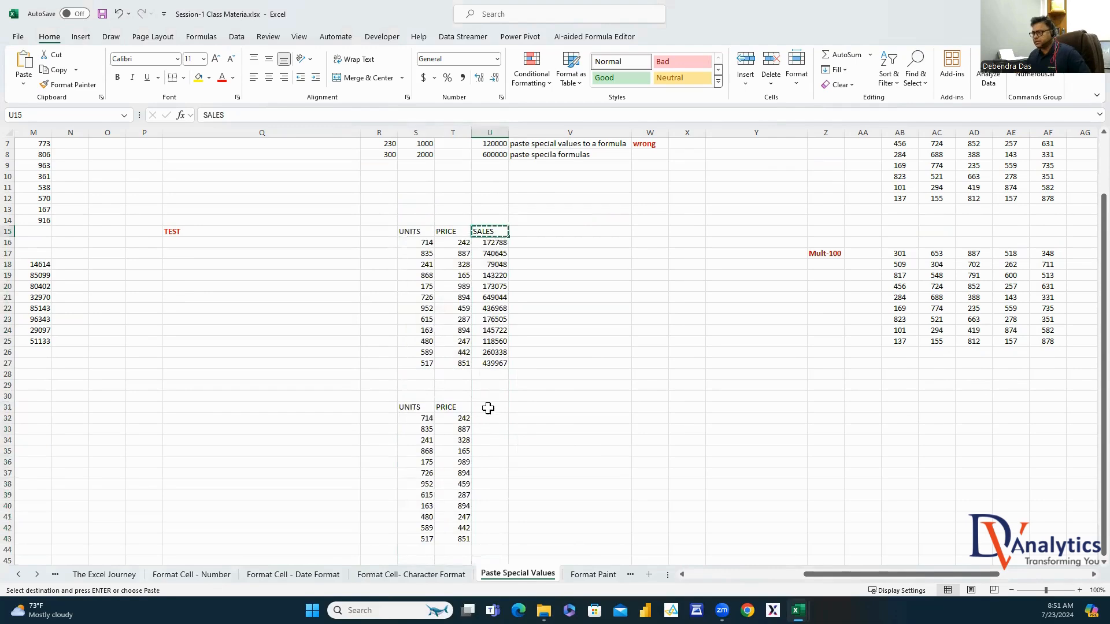
Paste SALES into U31 and paste U16's formula into U32:U43 with Paste Special Formulas
click(487, 406)
key(ctrl+v)
drag(503, 341, 496, 243)
key(ctrl+c)
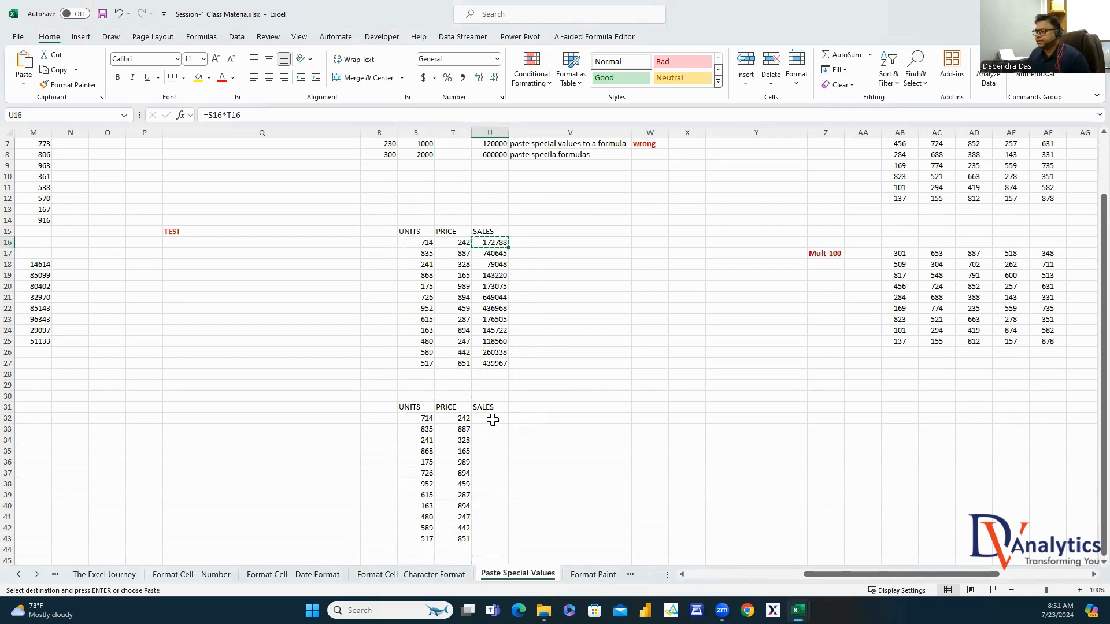
drag(493, 419, 495, 537)
right_click(495, 485)
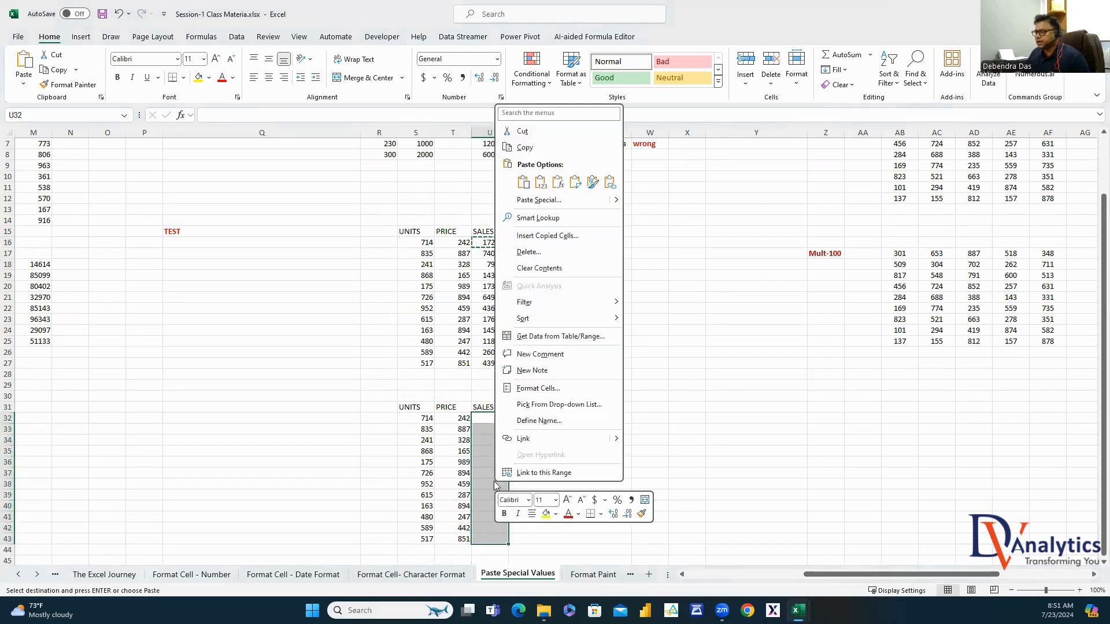
click(555, 200)
click(462, 167)
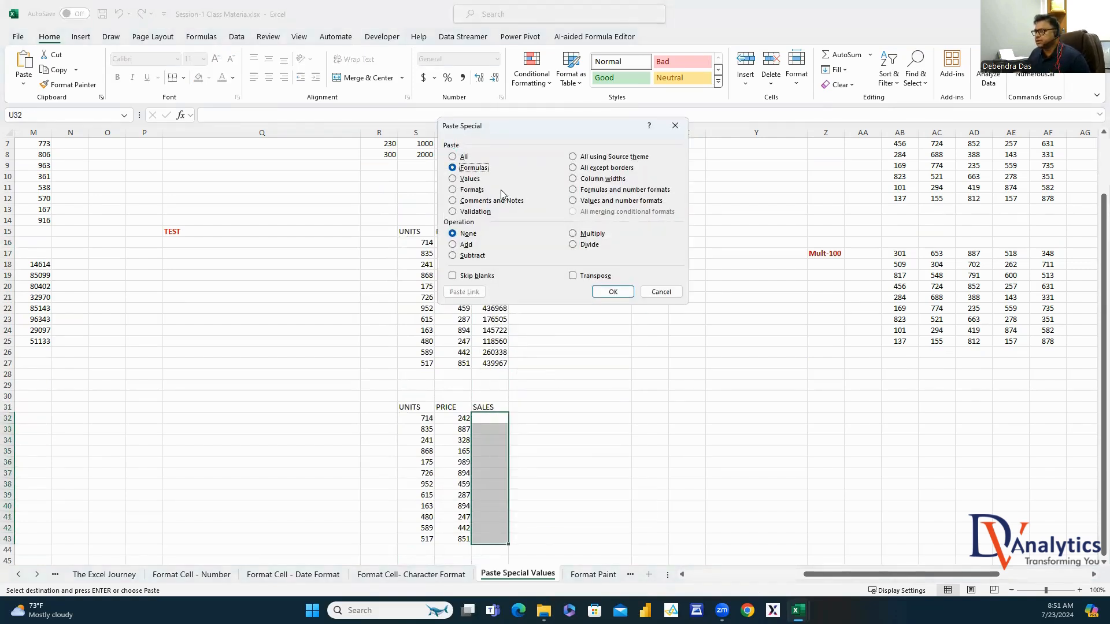
click(613, 291)
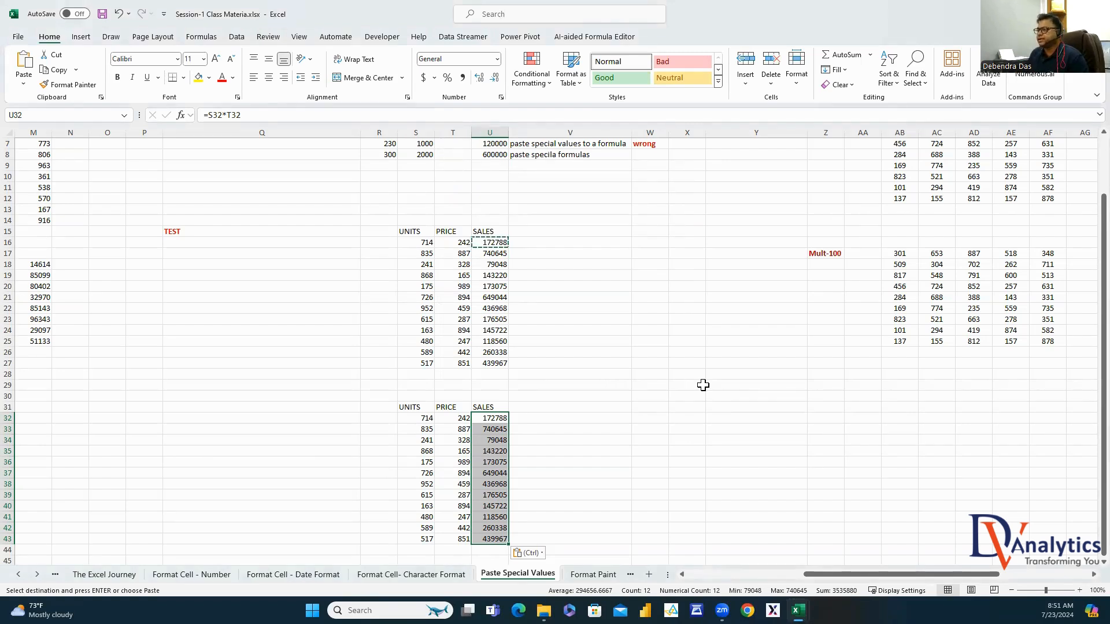
Check the pasted sales formulas, then select the copied values in S32:T43
click(496, 429)
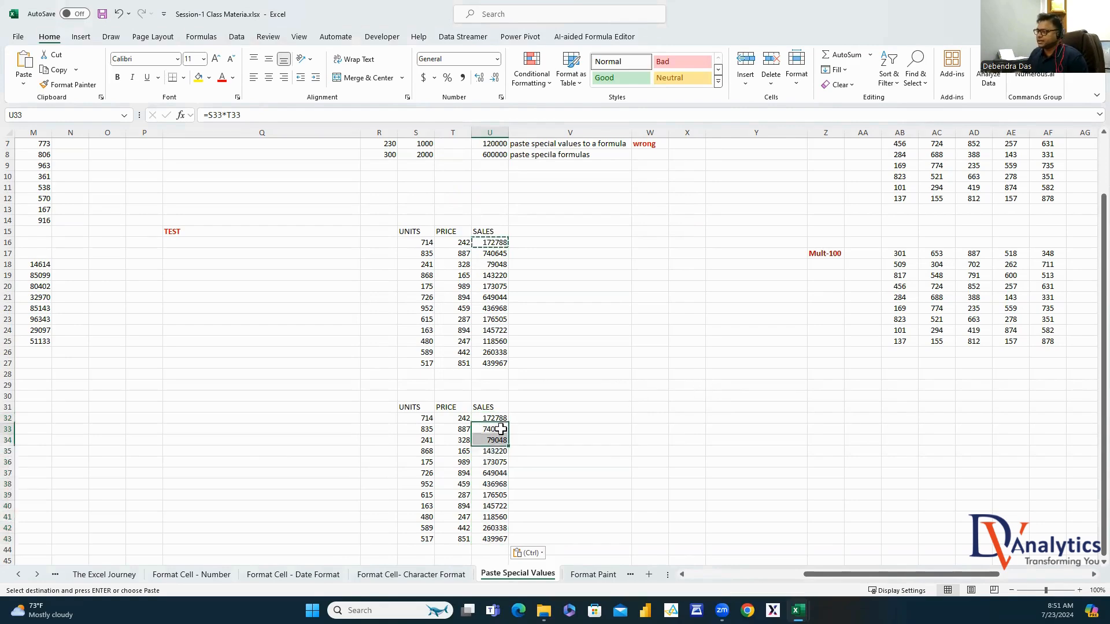
click(496, 440)
click(496, 451)
drag(495, 495, 495, 487)
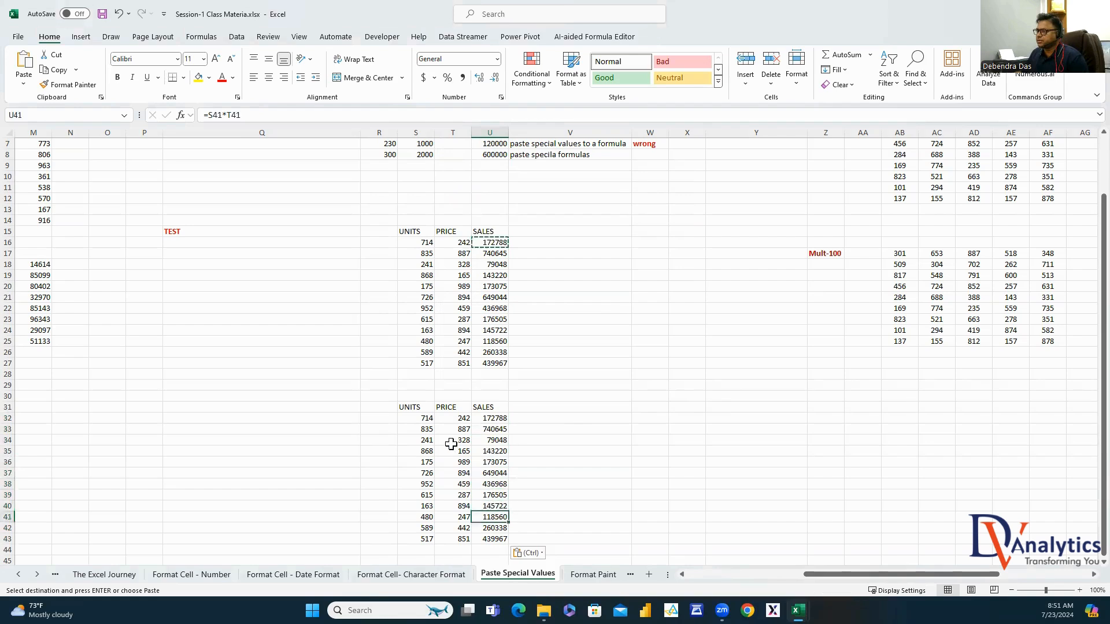
drag(426, 420, 463, 539)
drag(495, 421, 495, 539)
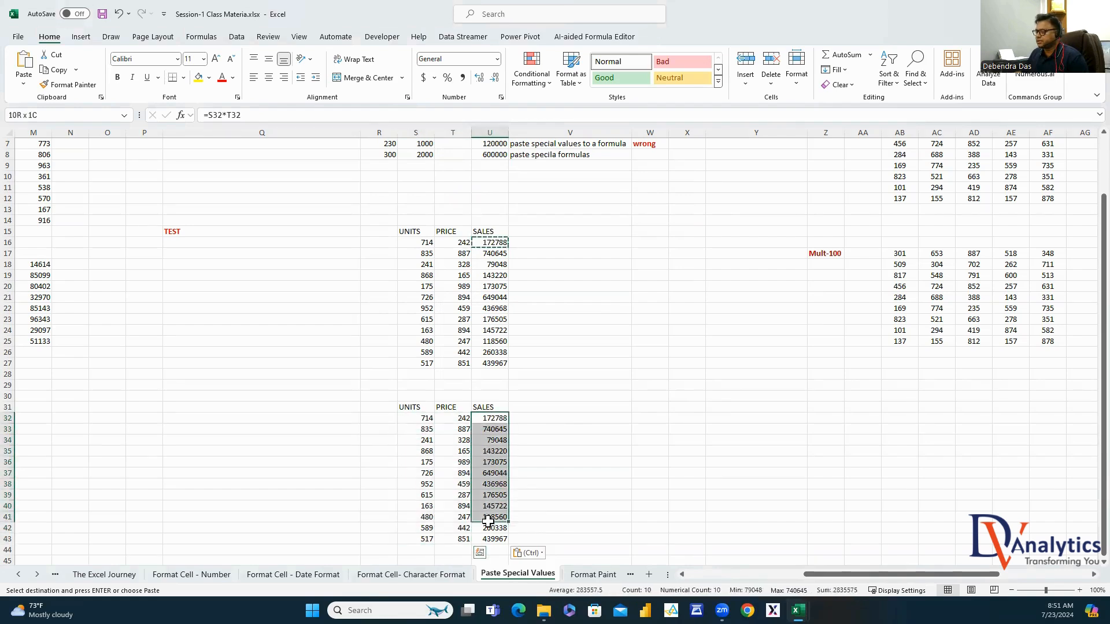
click(425, 419)
drag(426, 420, 446, 539)
Clear the old UNITS, PRICE and zero-result SALES cells from the lower table
key(Delete)
click(426, 419)
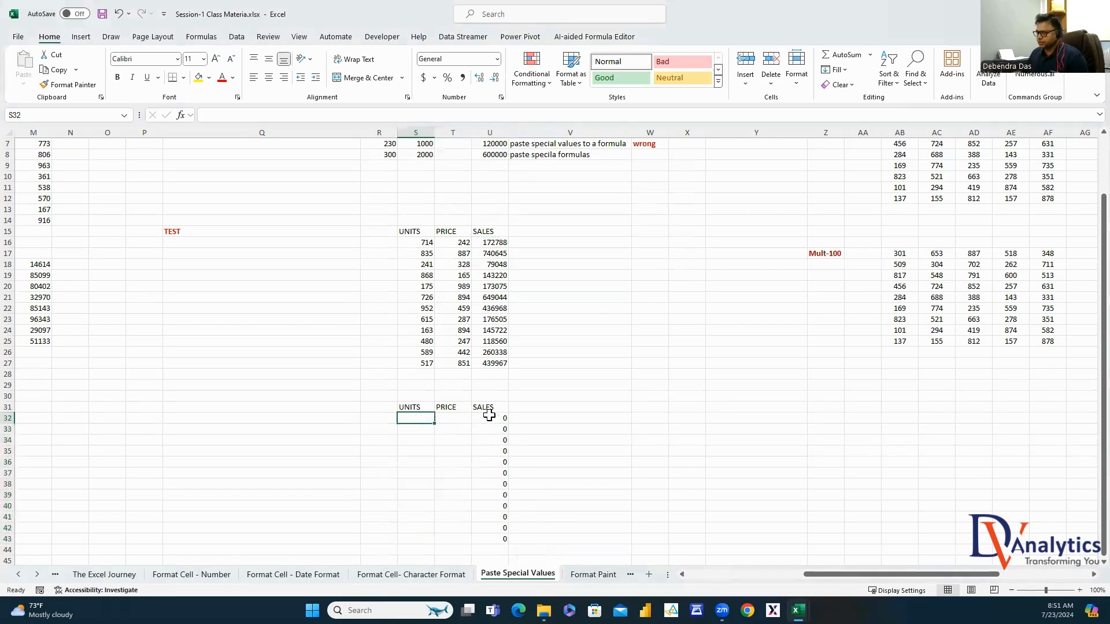
drag(495, 421, 497, 539)
key(Delete)
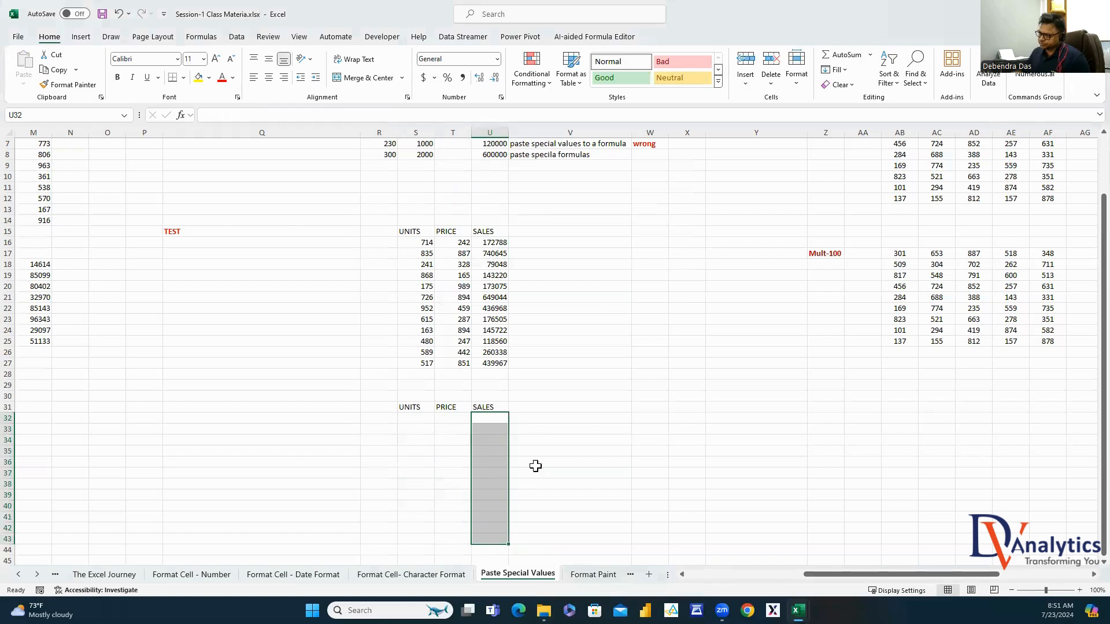
Enter =RANDBETWEEN(100,1000) in S32 and fill it across S32:T41
click(425, 417)
text(=RAND)
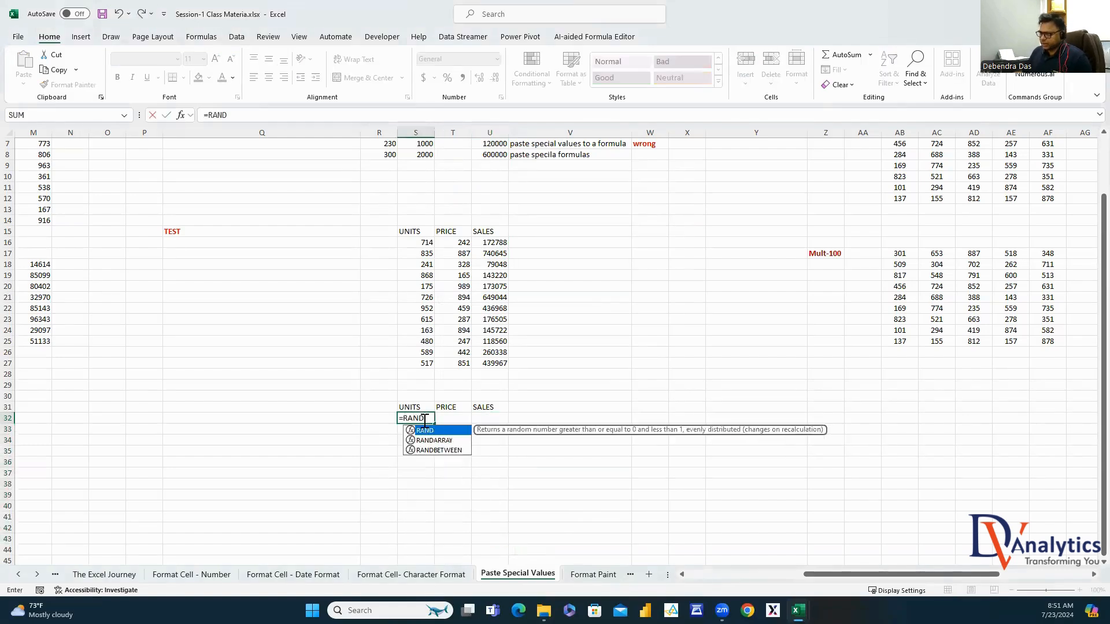
double_click(434, 449)
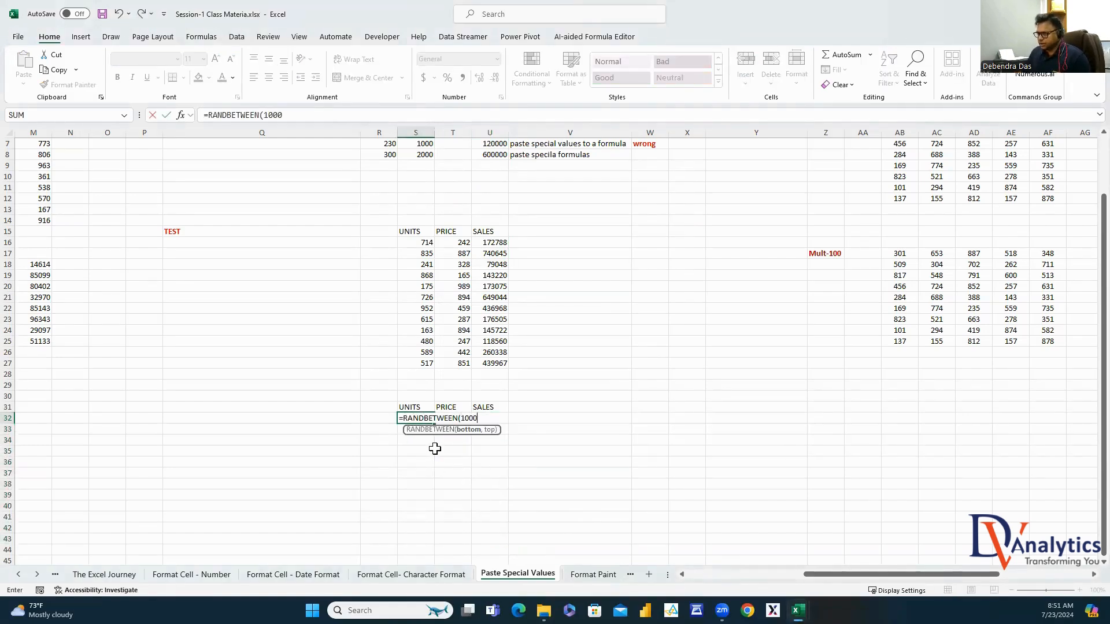
text(100,1000)
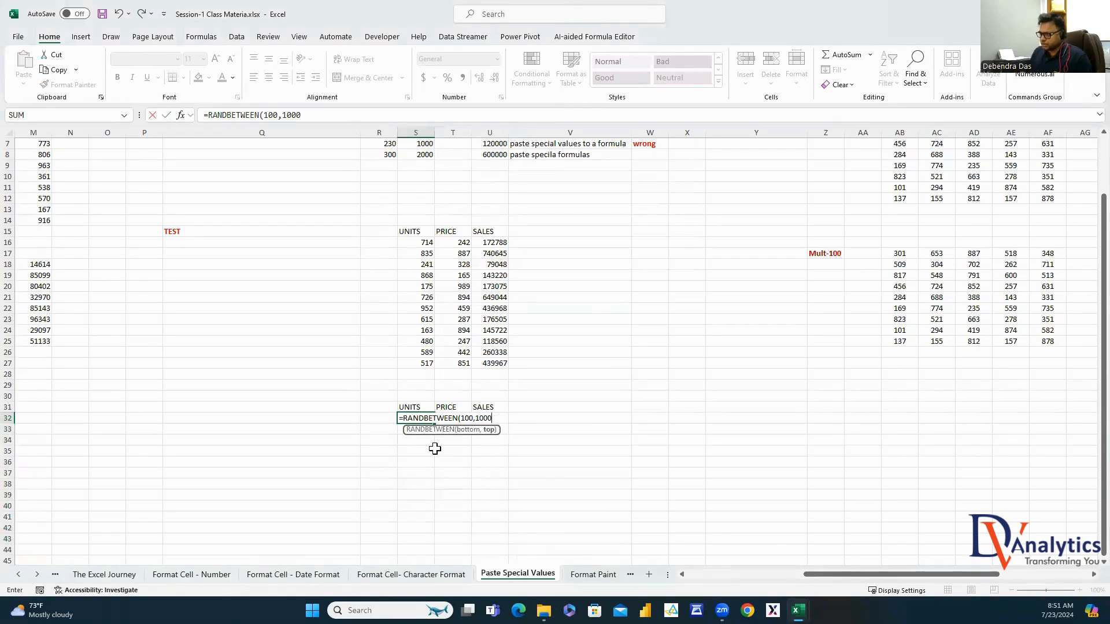
text())
key(Return)
click(426, 417)
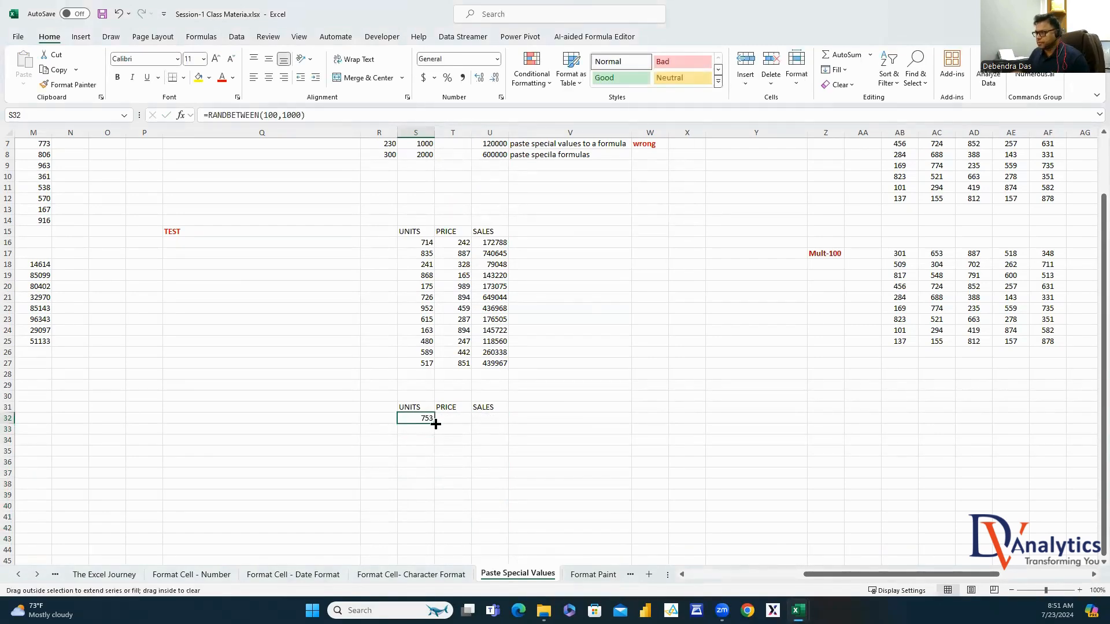
drag(436, 424, 476, 521)
Freeze the random UNITS and PRICE numbers by pasting them back as values only
key(ctrl+c)
right_click(438, 473)
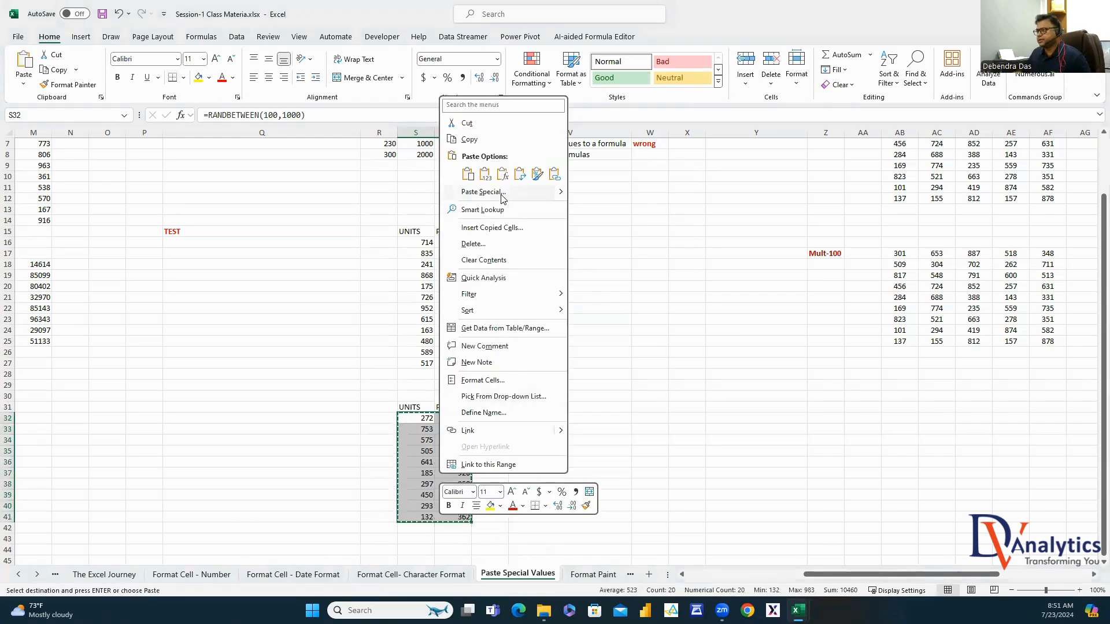
click(523, 194)
key(v)
click(550, 286)
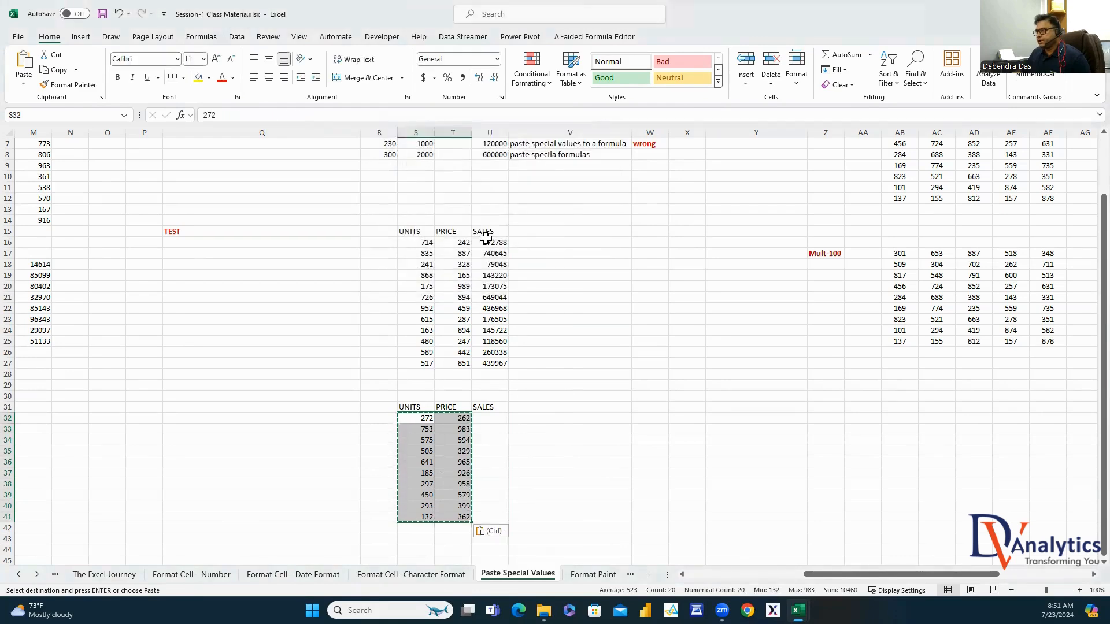
Paste U16's SALES formula into U32:U41 as formulas only, giving =S32*T32 style results
click(490, 242)
key(ctrl+c)
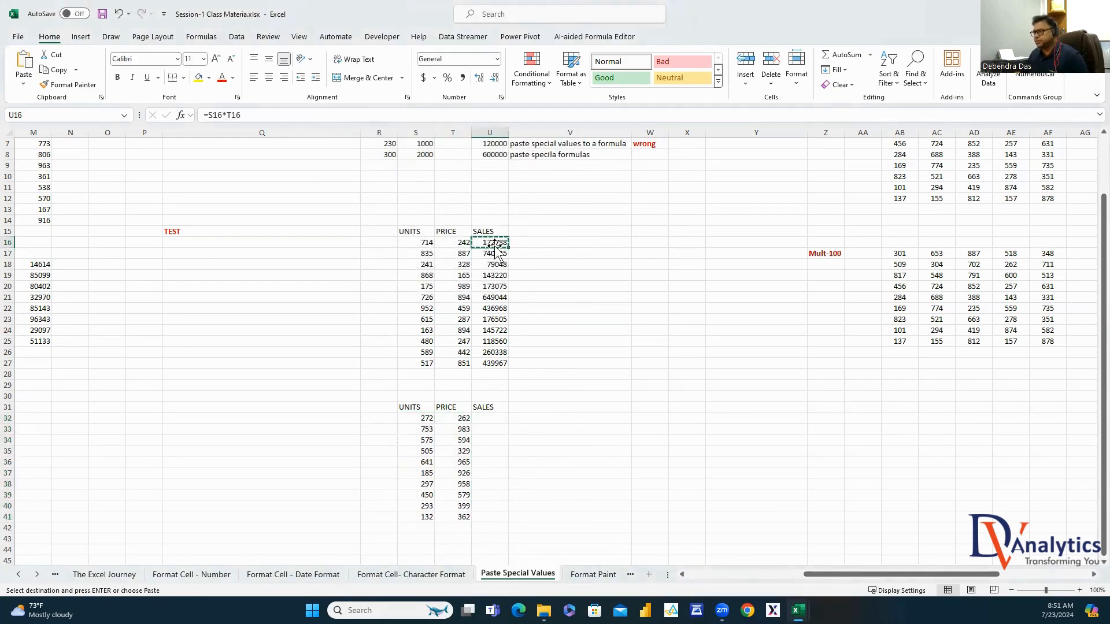
drag(492, 417, 493, 516)
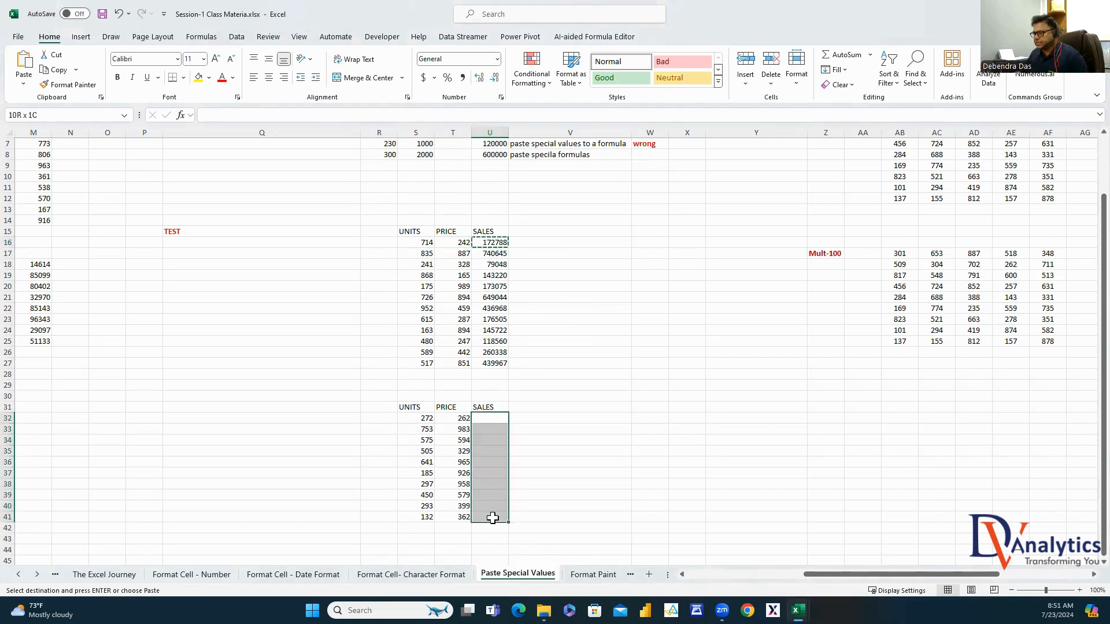
right_click(491, 467)
click(536, 186)
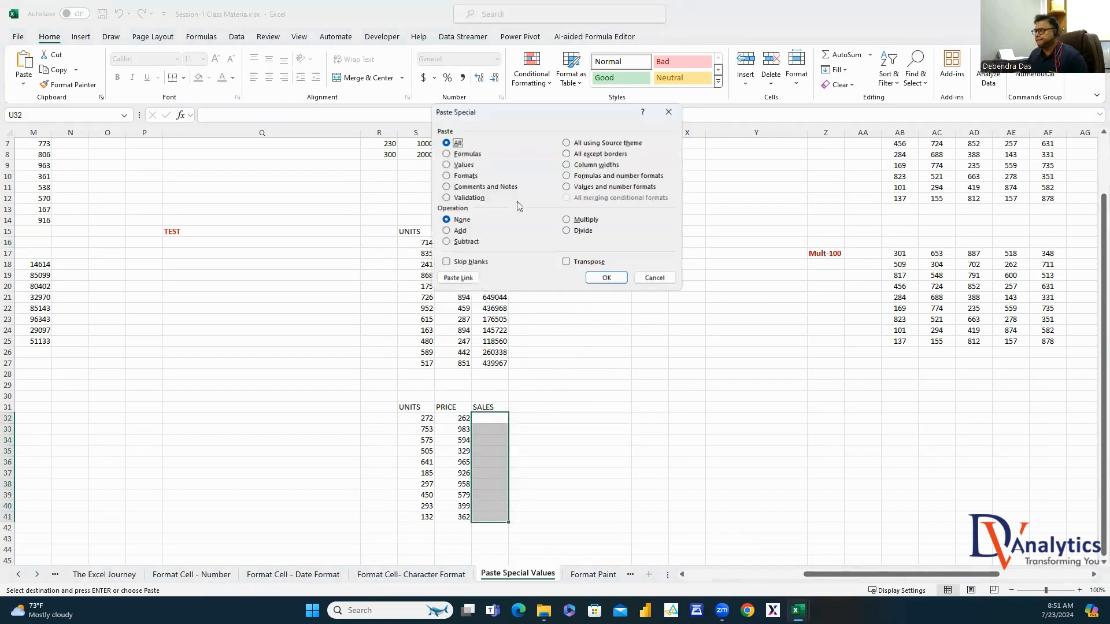
click(459, 154)
click(606, 278)
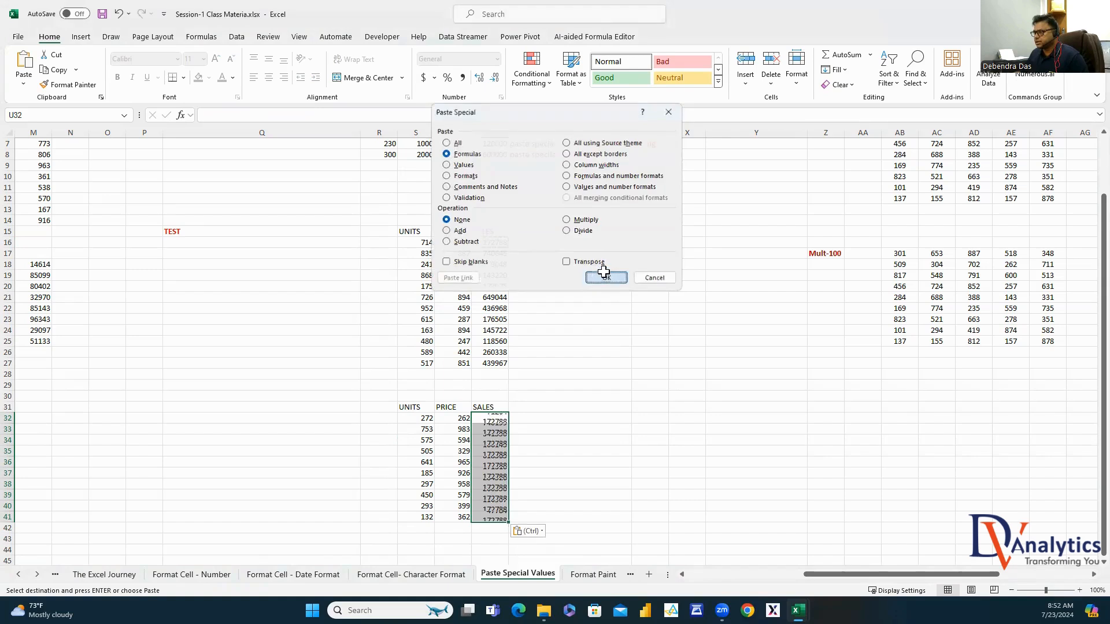
click(595, 385)
drag(498, 417, 495, 516)
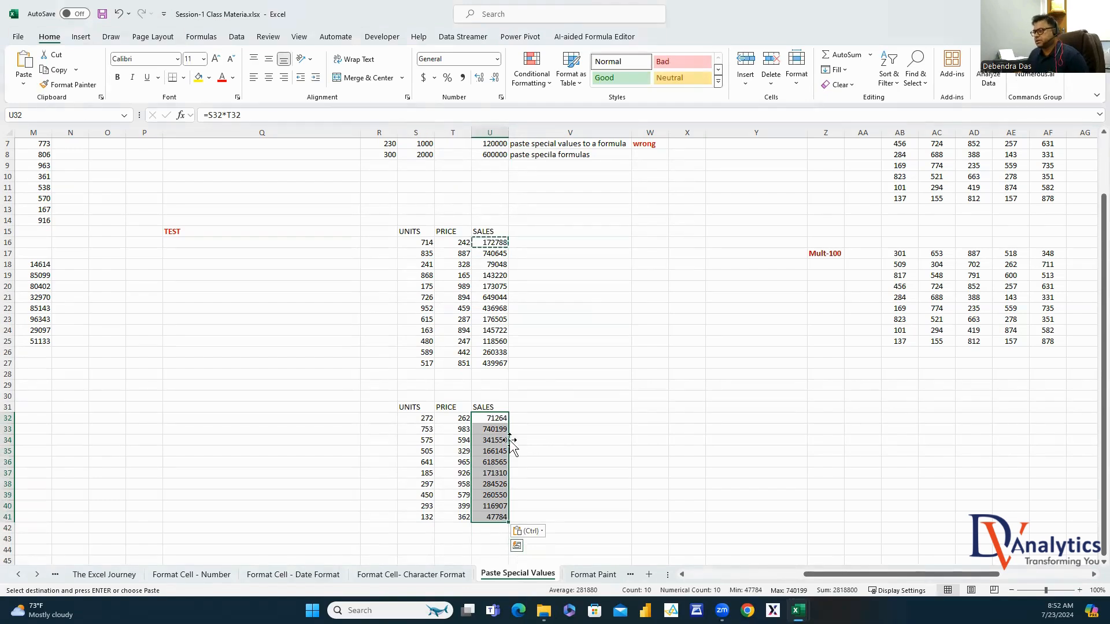
Label V32 'PASTE SPECIAL FORMULAS' and make it bold with red font colour
click(537, 419)
text(PAST)
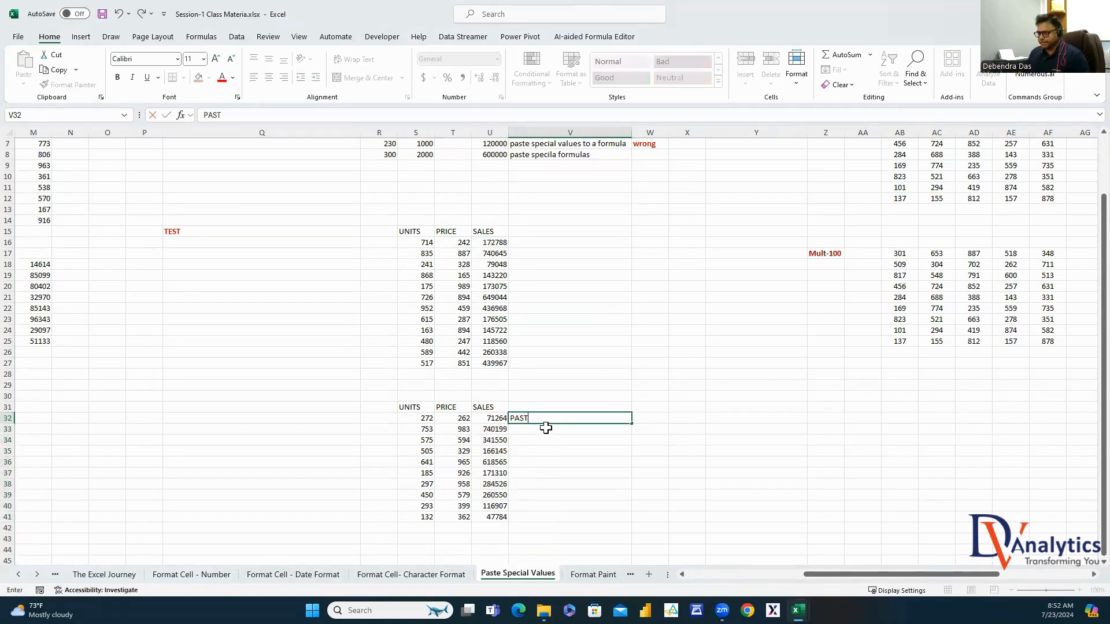
text(E SPECIAL FO)
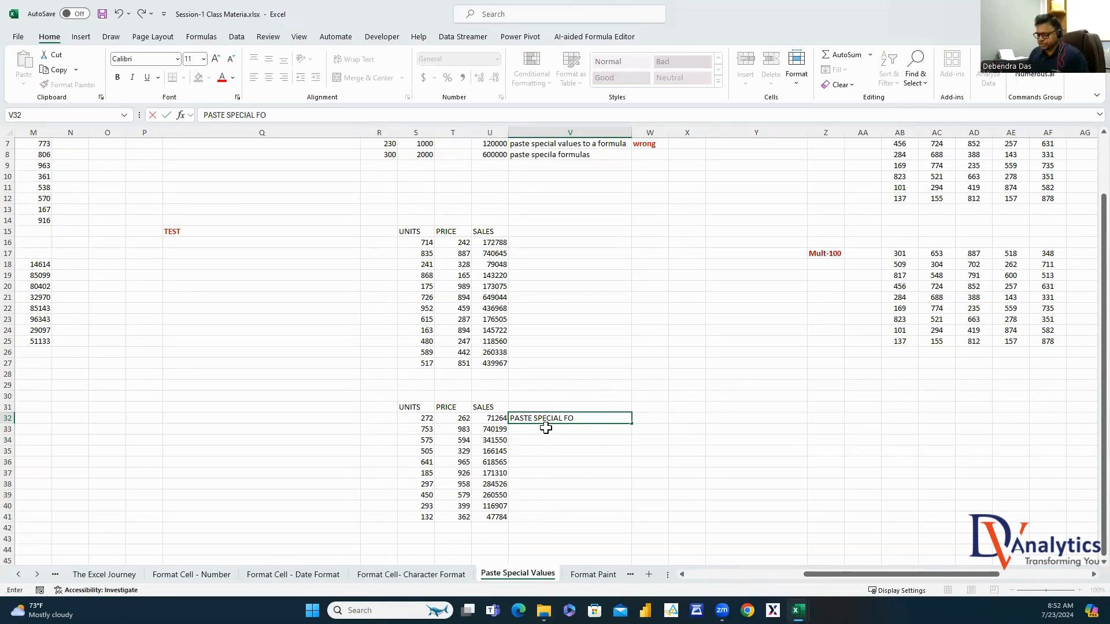
text(RMULAS)
key(Return)
click(559, 421)
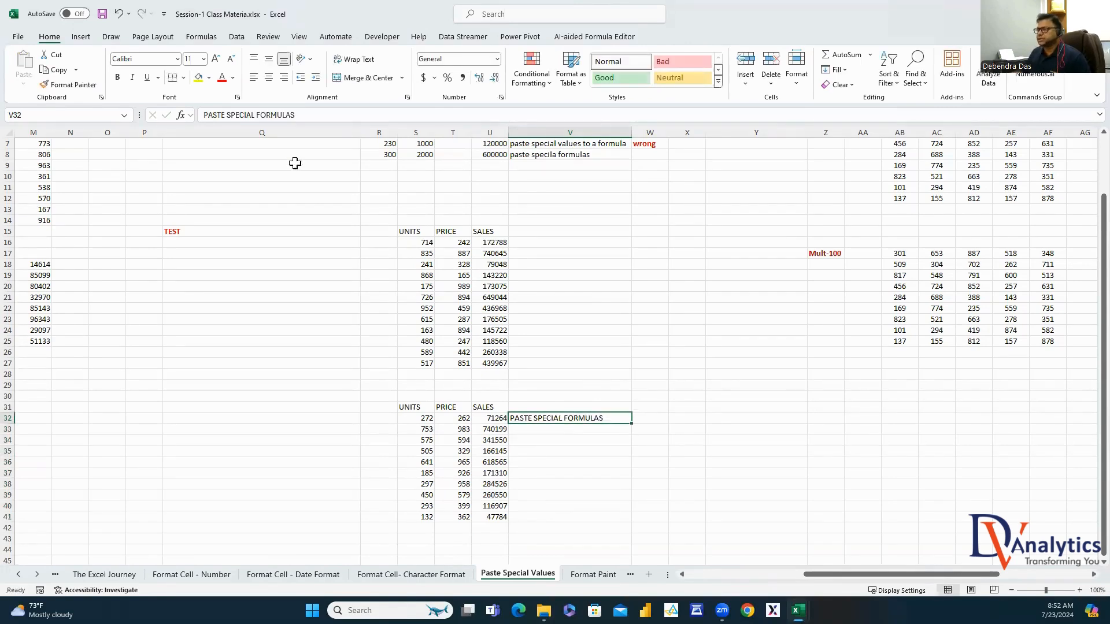
click(222, 76)
click(117, 77)
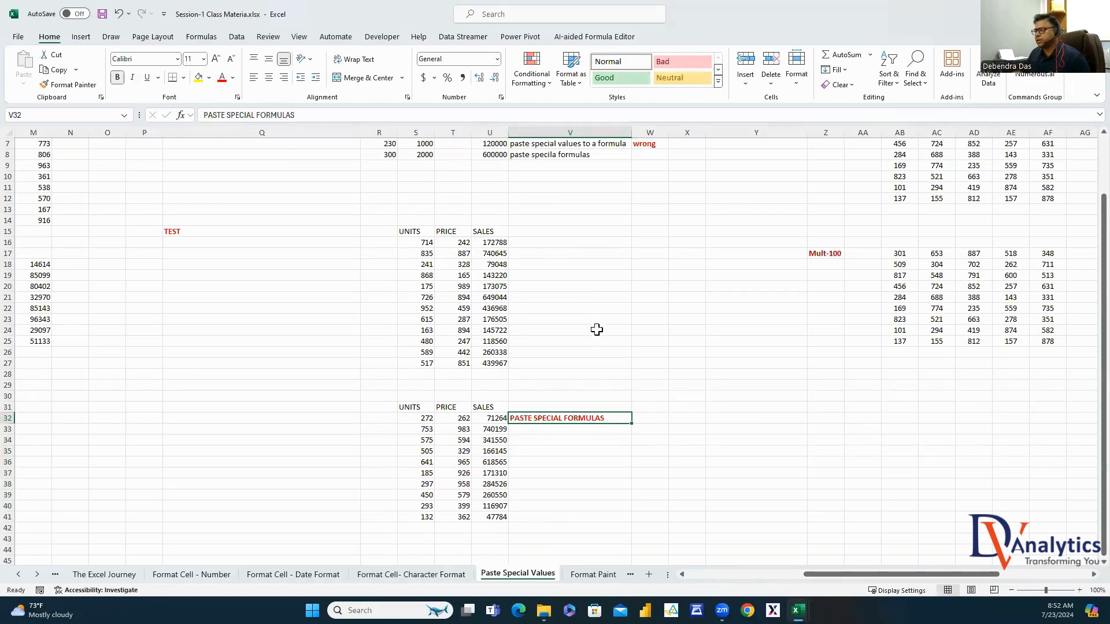
scroll(769, 416, up, 2)
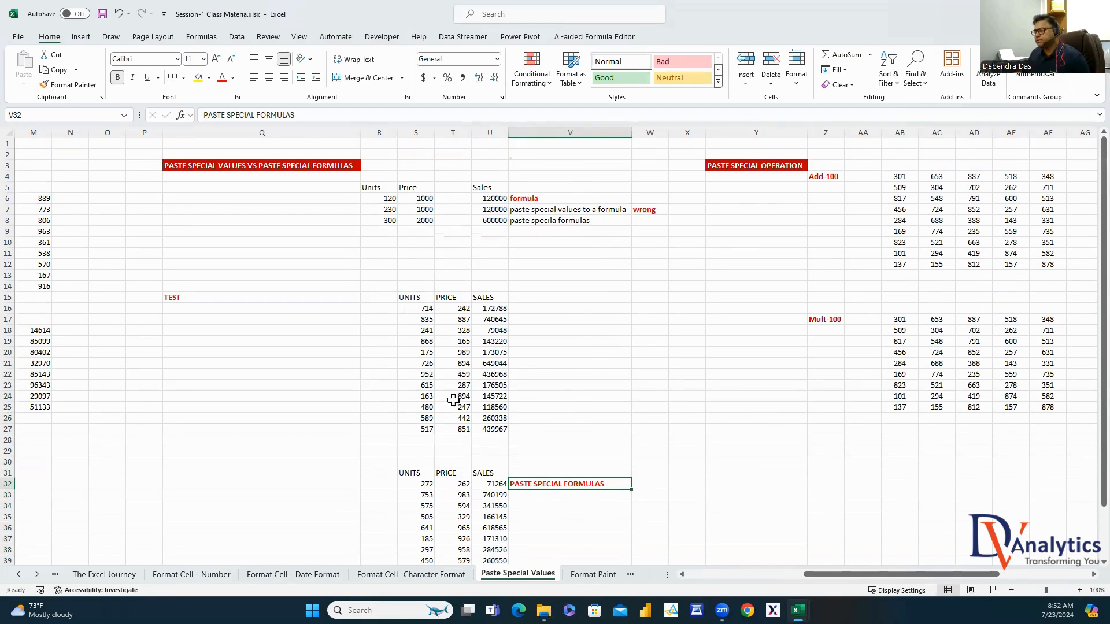
scroll(1084, 579, right, 5)
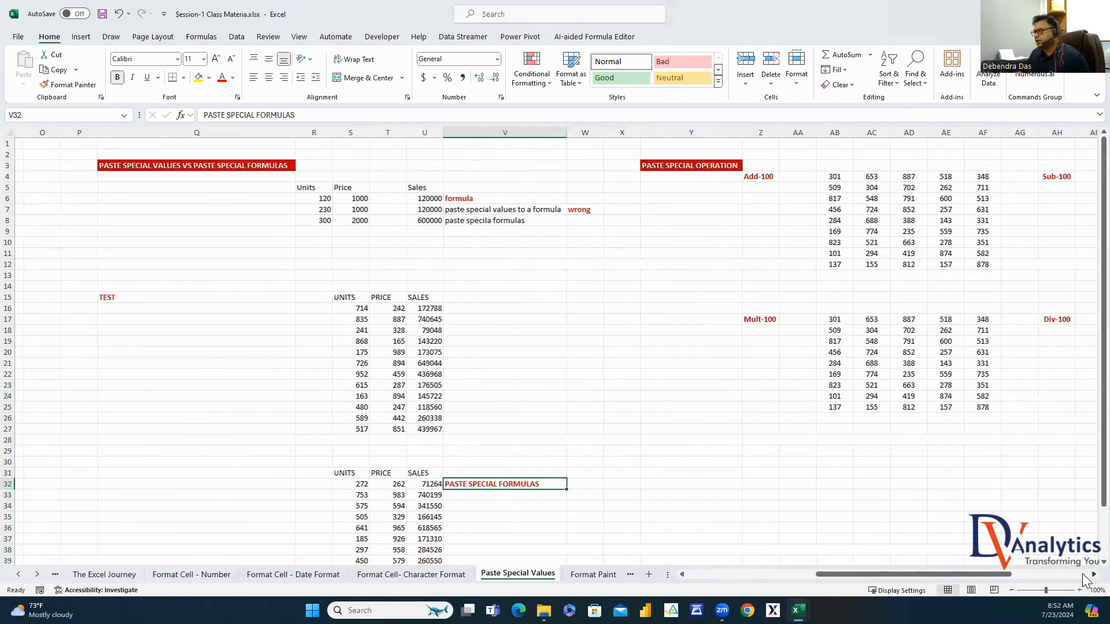
Enter 100 in empty cell Y7 as the operand value
click(101, 164)
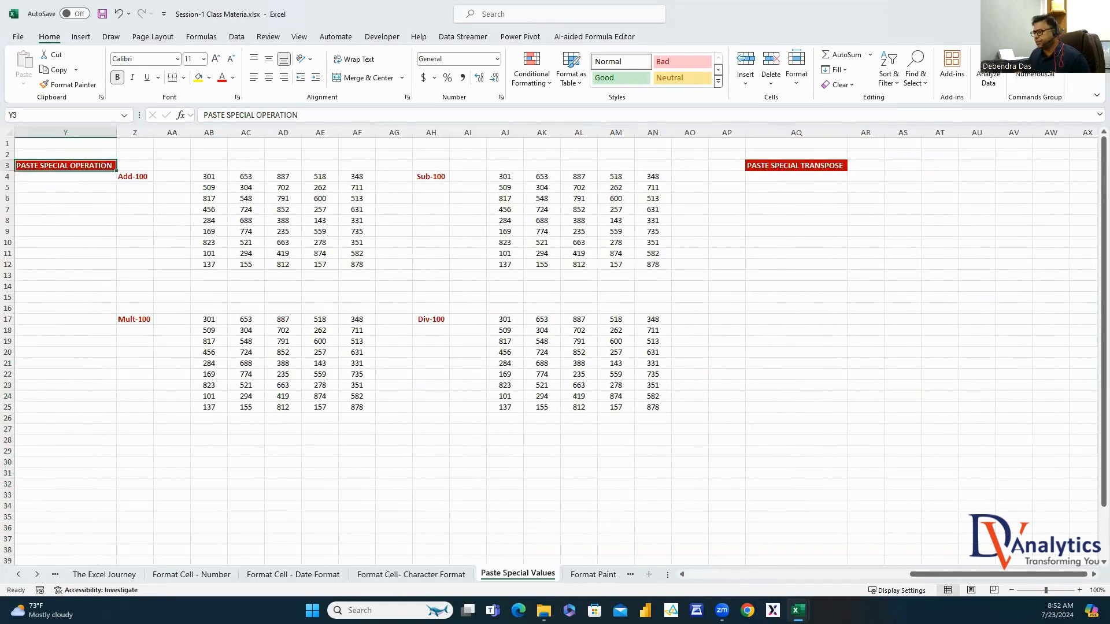
drag(917, 574, 902, 584)
click(167, 217)
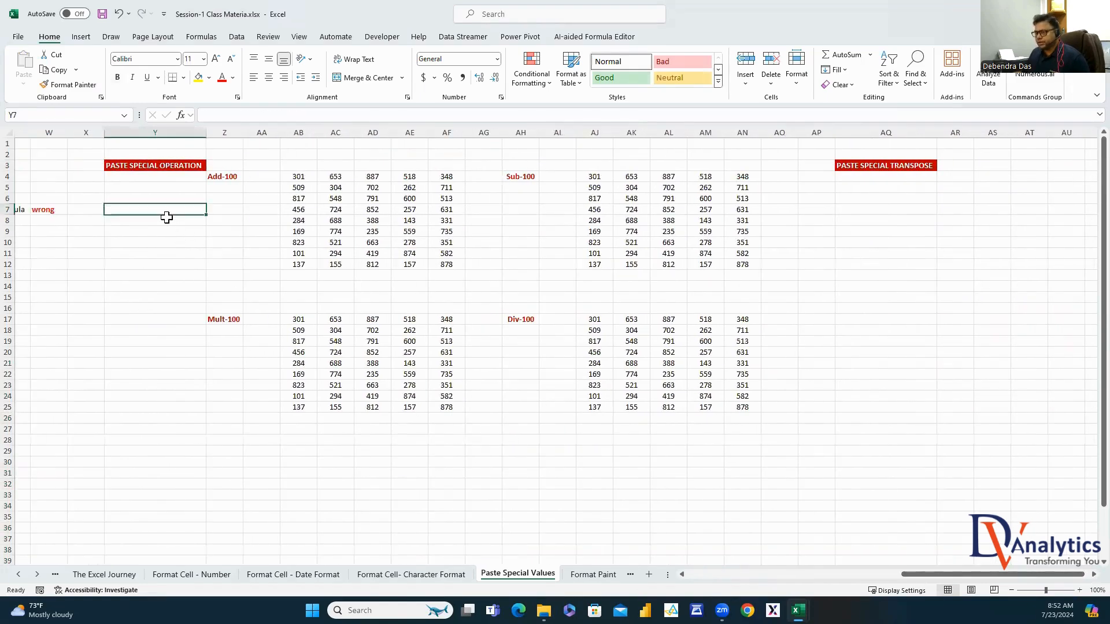
text(100)
key(Return)
click(156, 214)
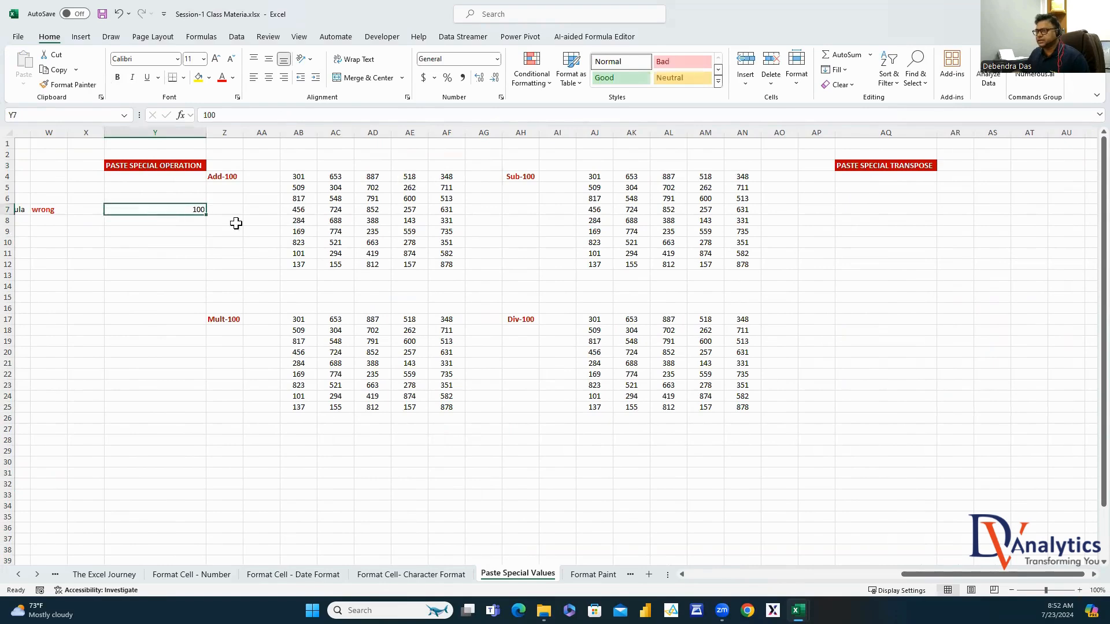
Add Y7's copied 100 to every number in AB4:AF12 using Paste Special Add
drag(304, 179, 438, 265)
click(191, 211)
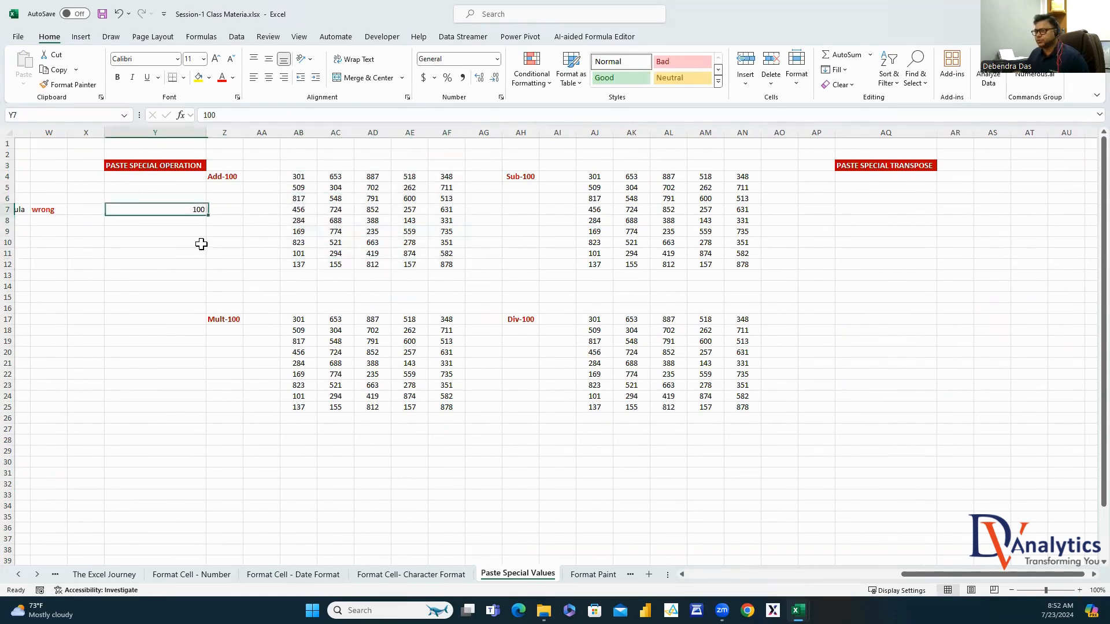
key(ctrl+c)
drag(299, 177, 449, 265)
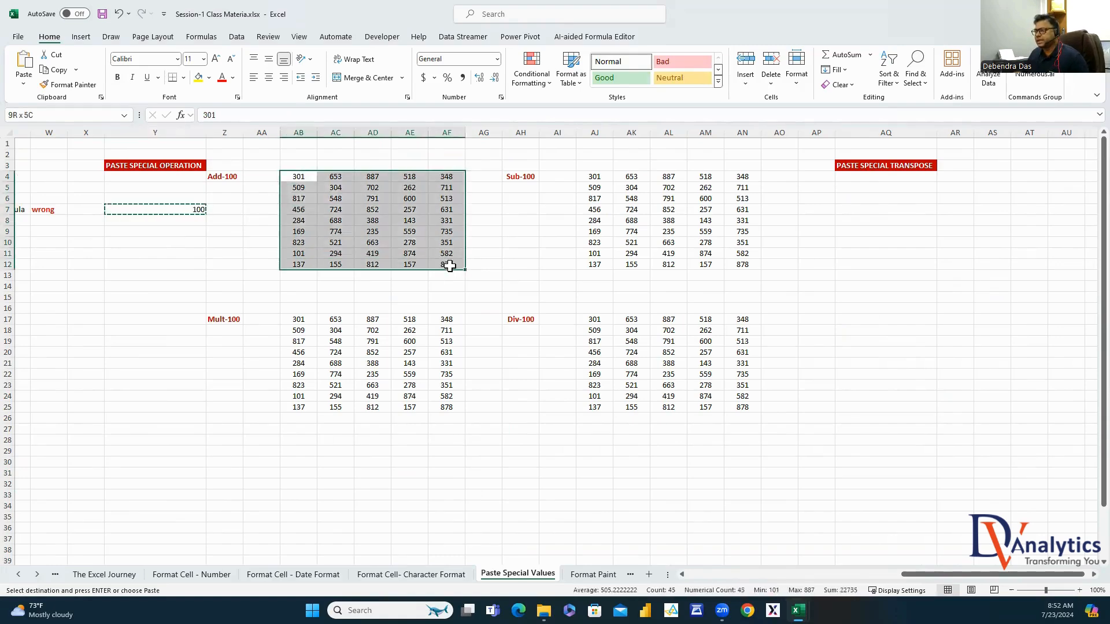
right_click(361, 221)
click(416, 315)
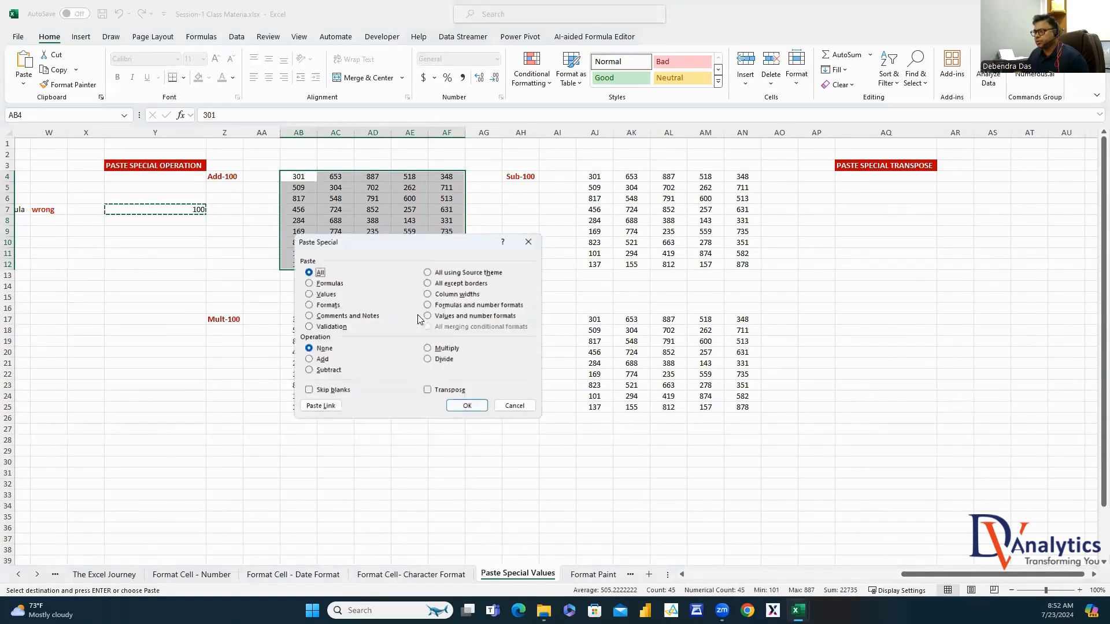
click(315, 361)
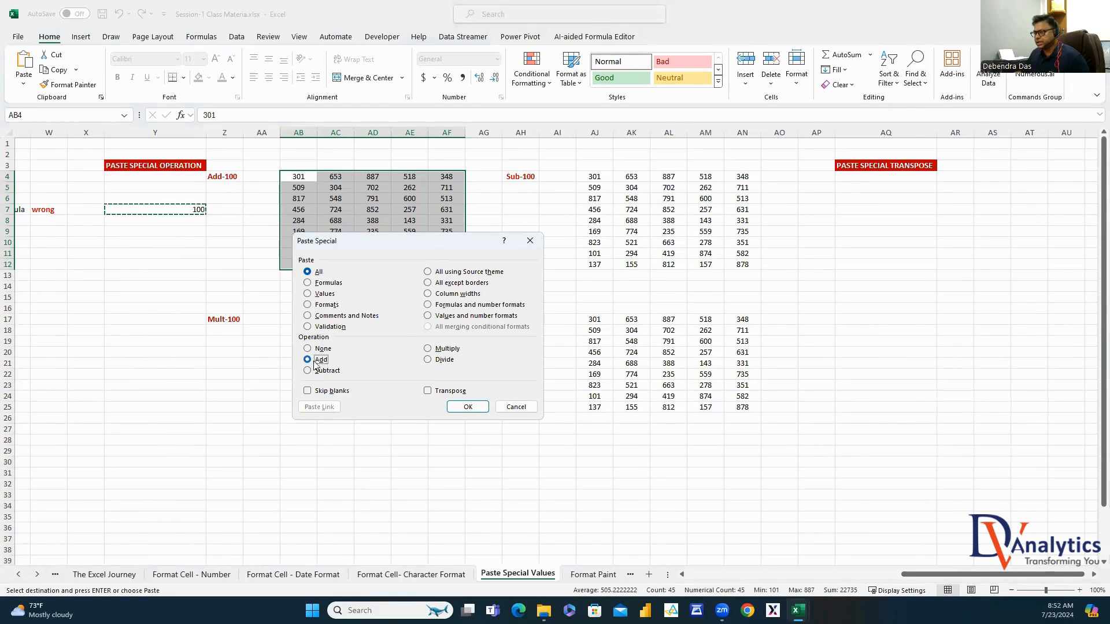
click(468, 407)
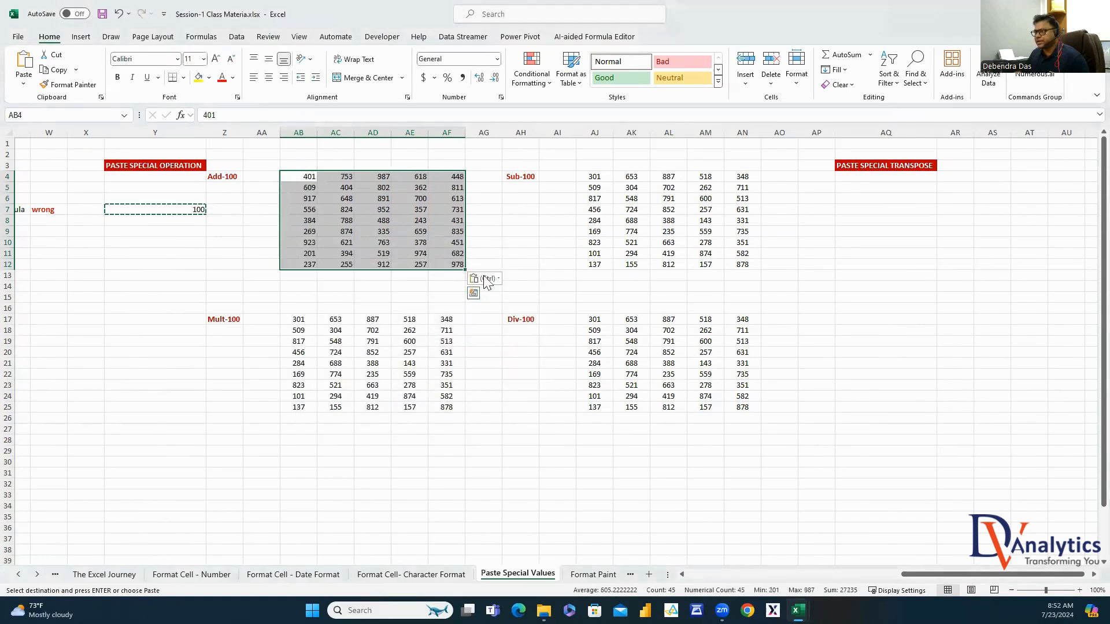
drag(456, 467, 451, 468)
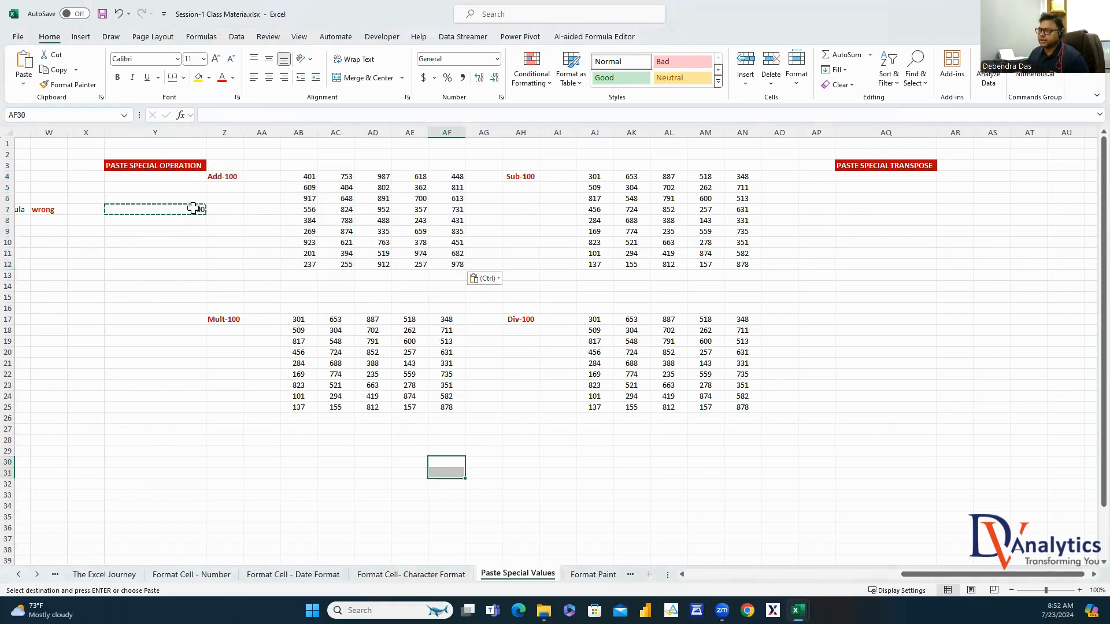
Multiply every number in the Mult-100 block by 100 with Paste Special Multiply
drag(296, 321, 442, 405)
right_click(382, 364)
click(422, 327)
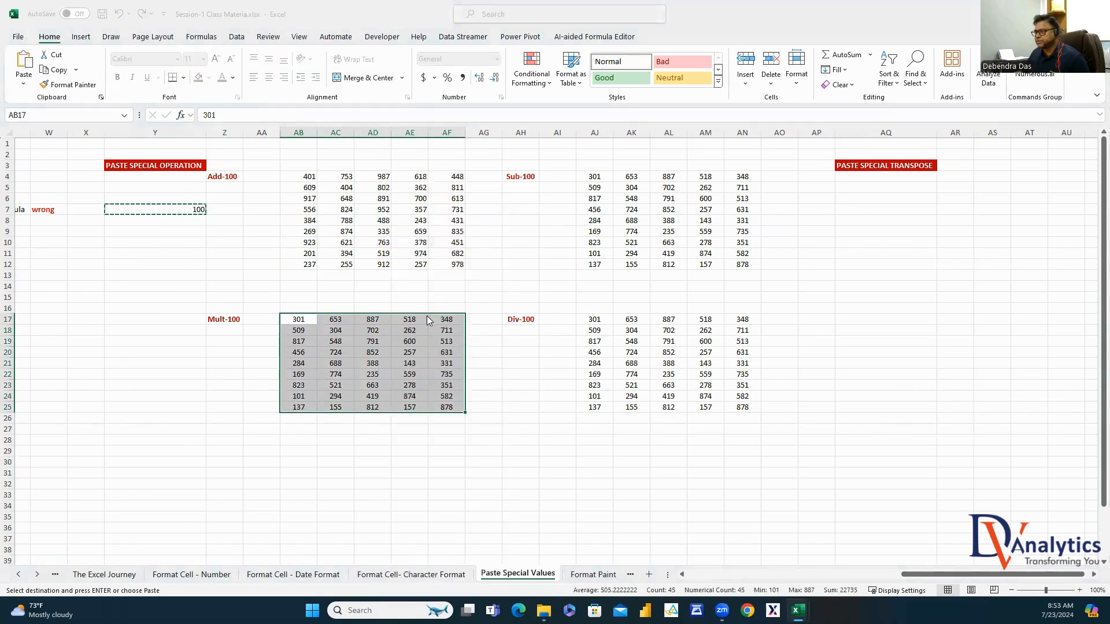
click(437, 350)
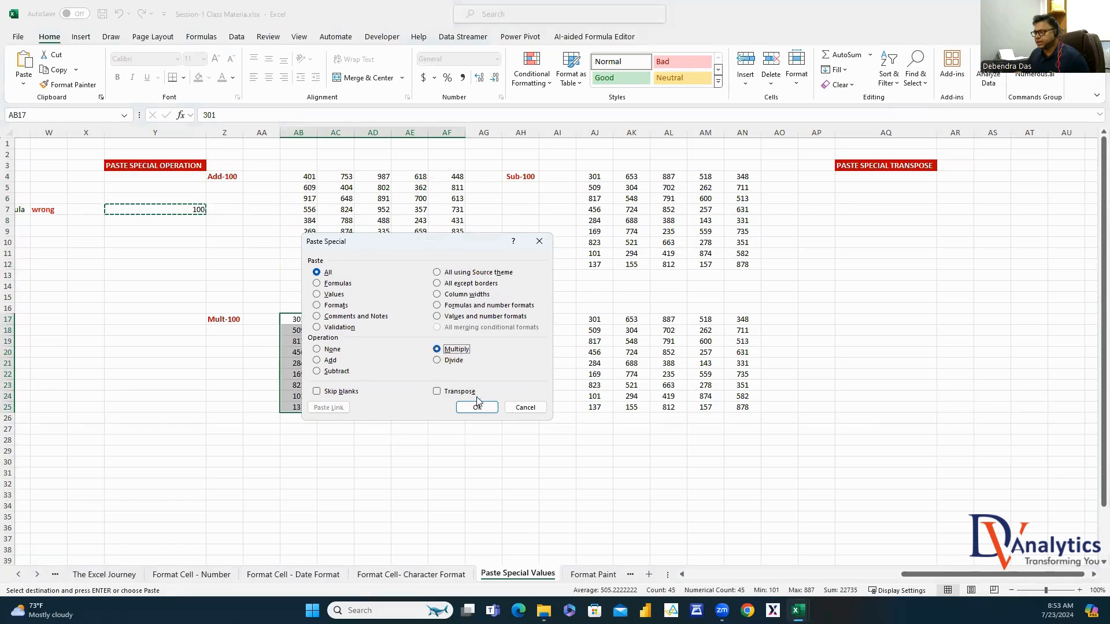
click(477, 407)
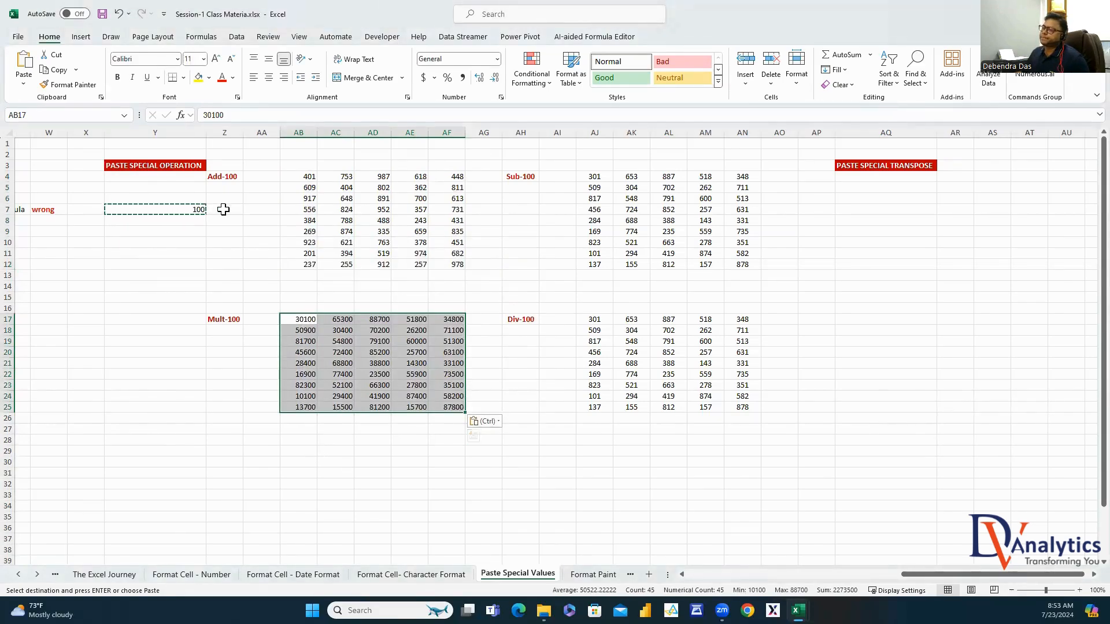
Subtract 100 from every number in the Sub-100 block AJ4:AN12 with Paste Special Subtract
click(199, 210)
drag(594, 177, 735, 260)
right_click(736, 260)
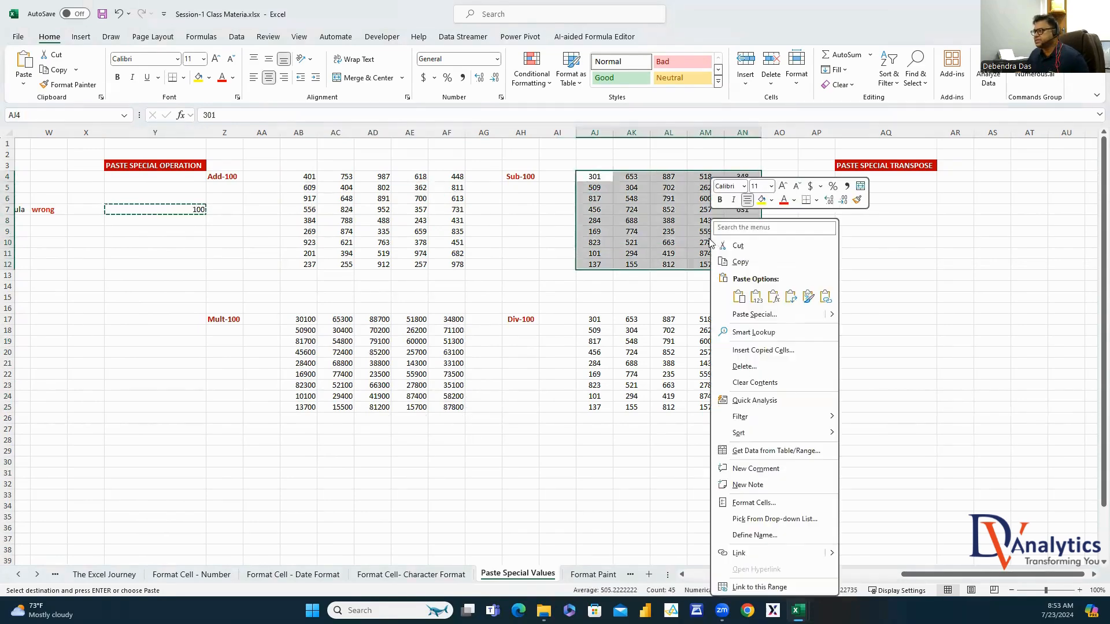
click(757, 315)
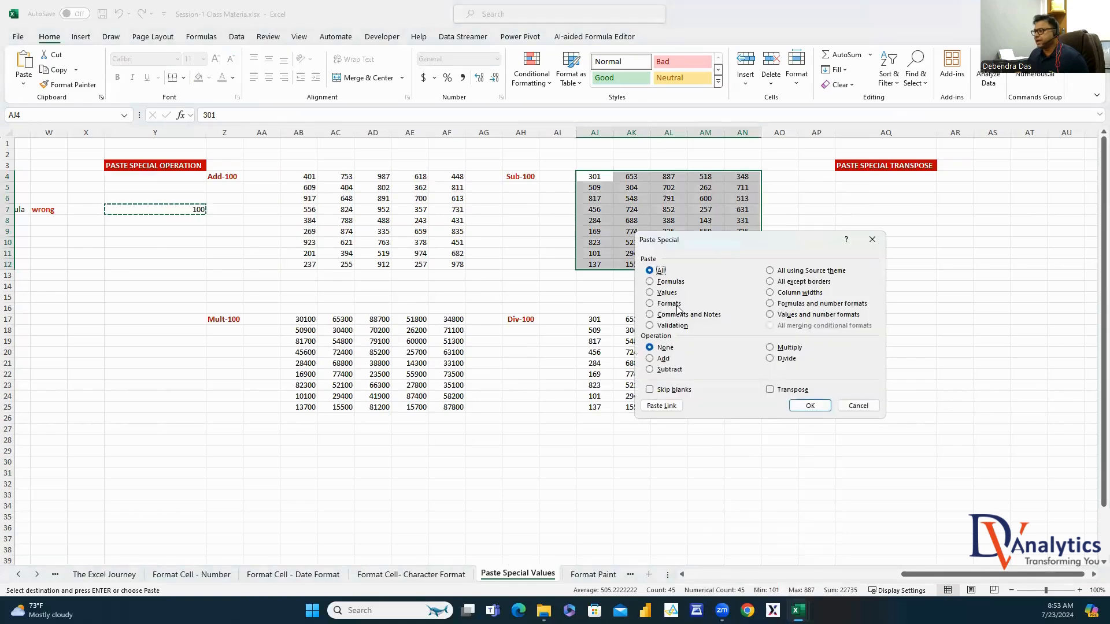
click(650, 369)
click(810, 406)
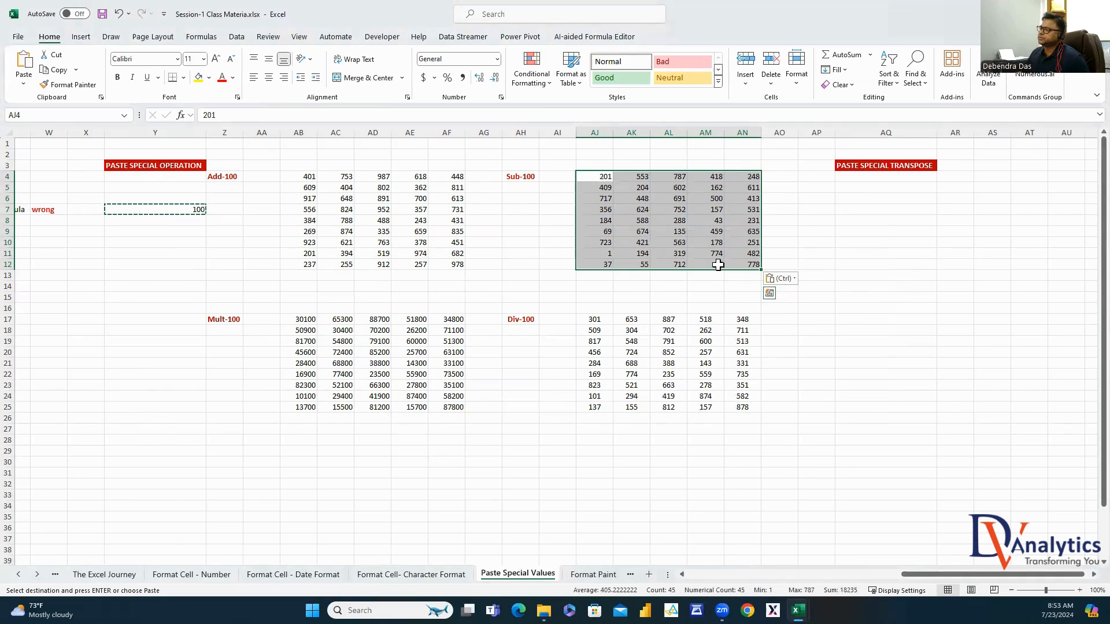
click(201, 211)
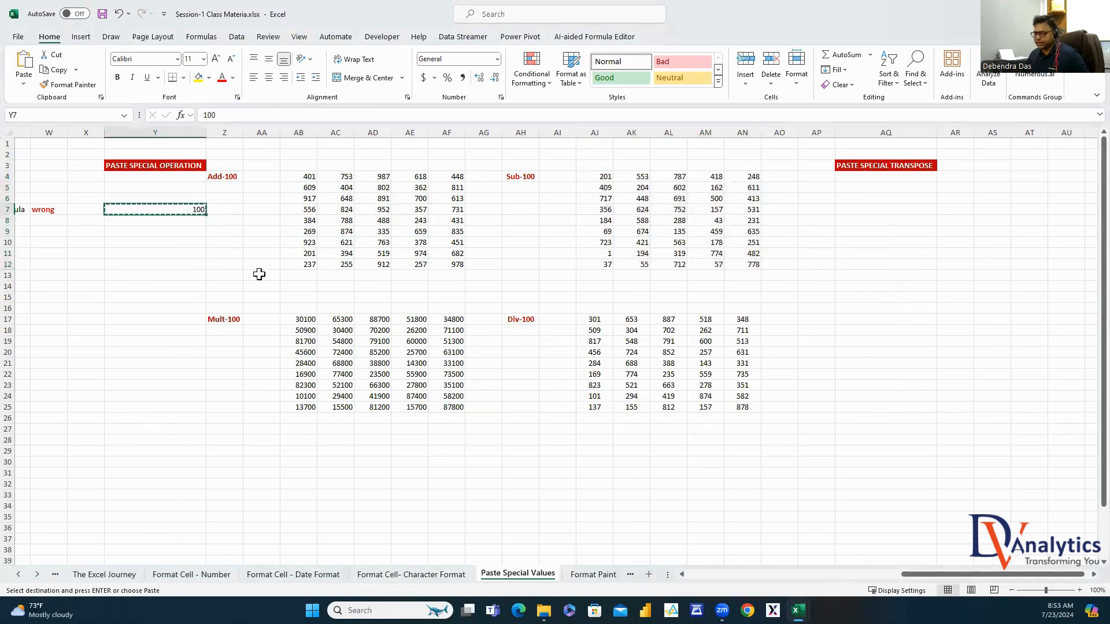
Divide the Div-100 block AJ17:AN25 by 100 via Paste Special Divide, turning 301 into 3.01
drag(594, 320, 733, 407)
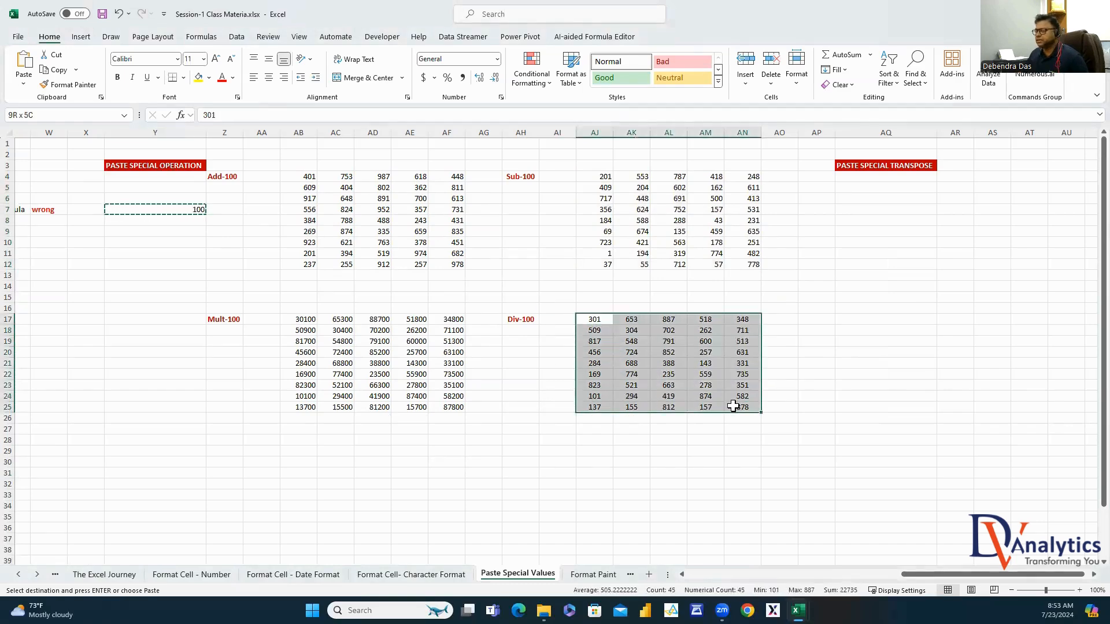
right_click(649, 354)
click(699, 318)
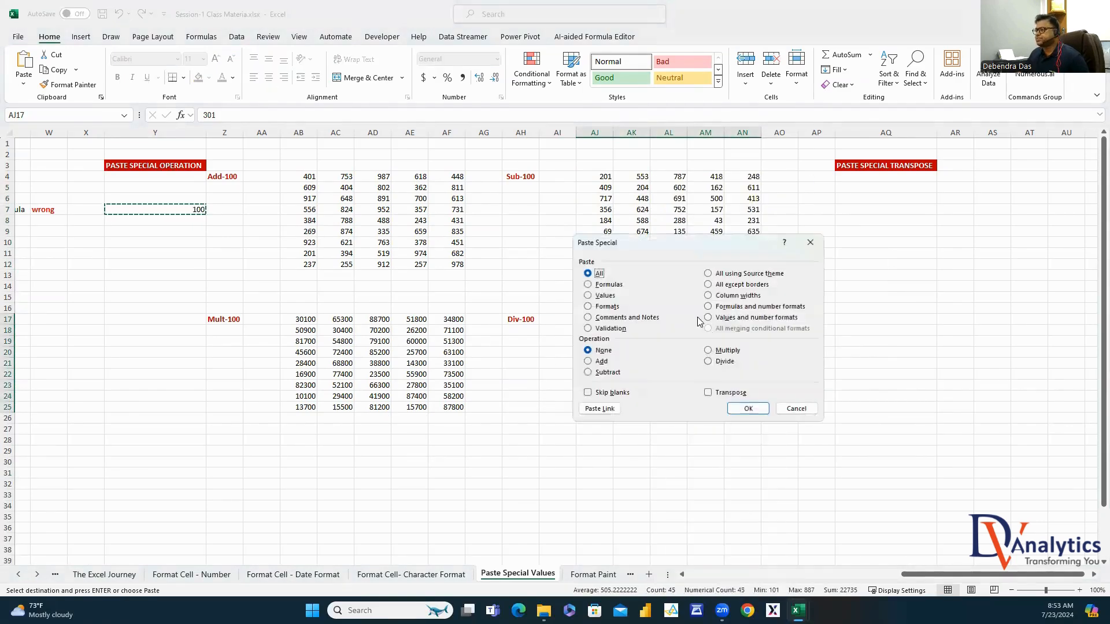
click(711, 363)
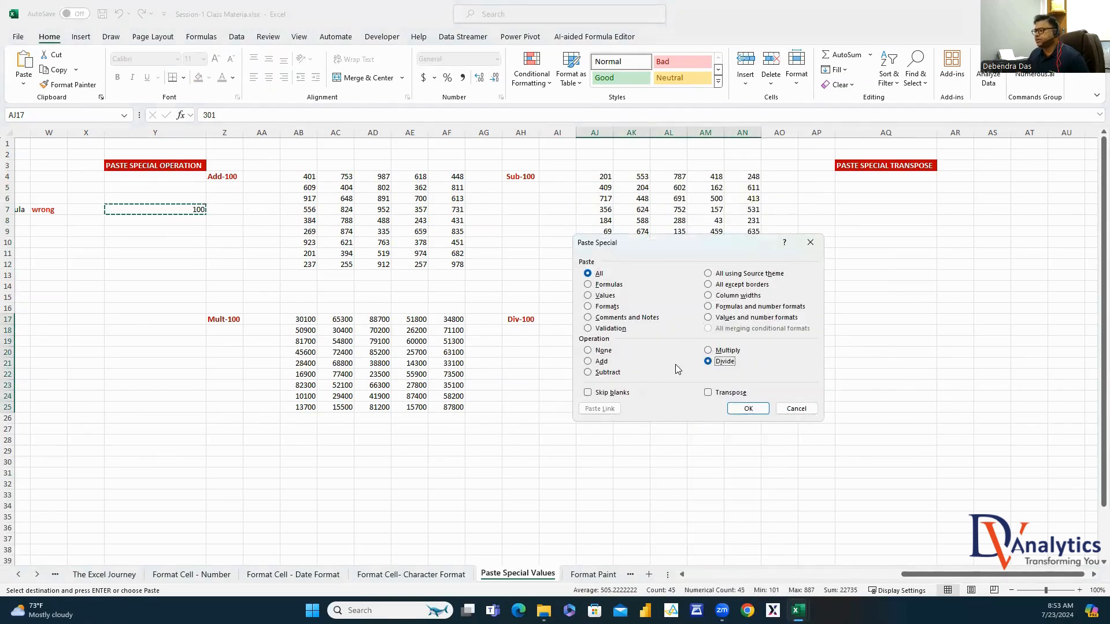
click(749, 408)
click(815, 320)
click(962, 399)
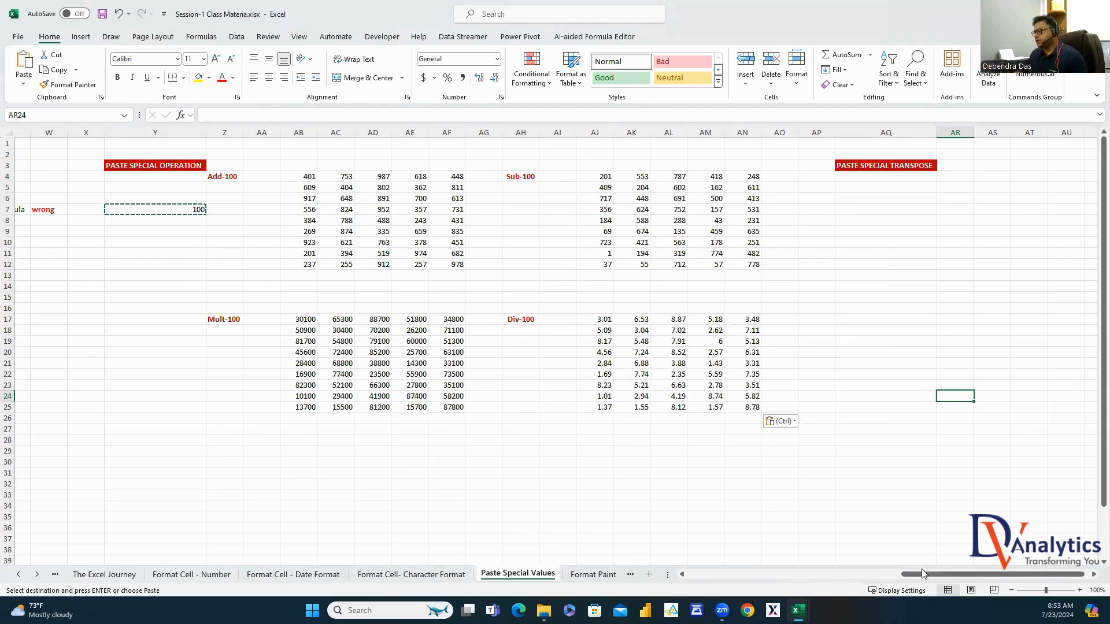
drag(922, 574, 707, 573)
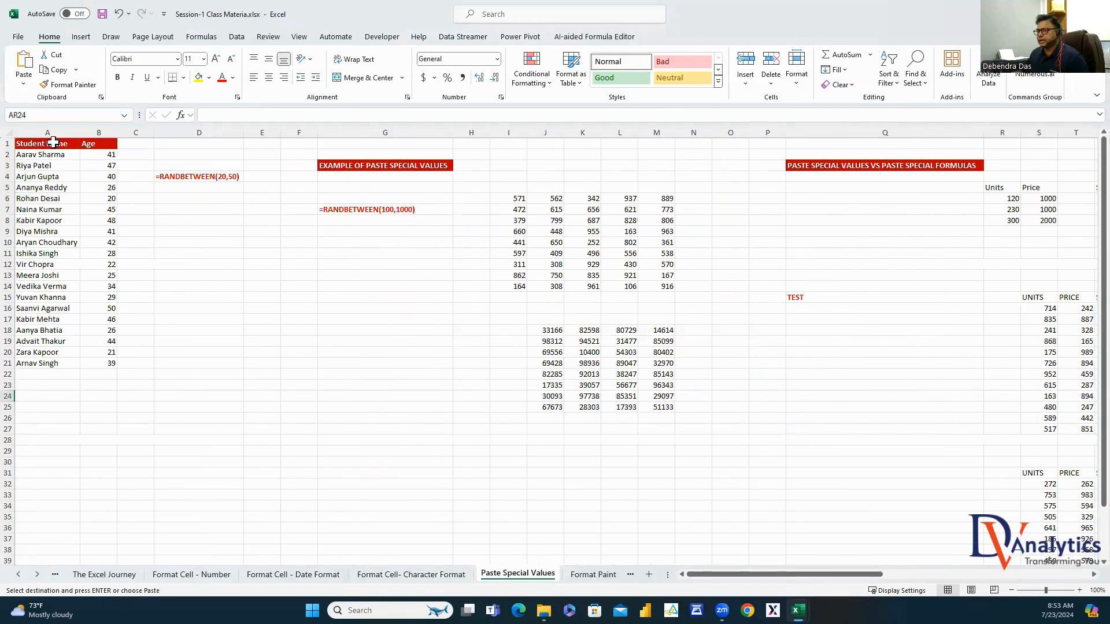
Copy the Student Name/Age list A1:B21 to AT1 and autofit column AT
drag(54, 143, 101, 363)
key(ctrl+c)
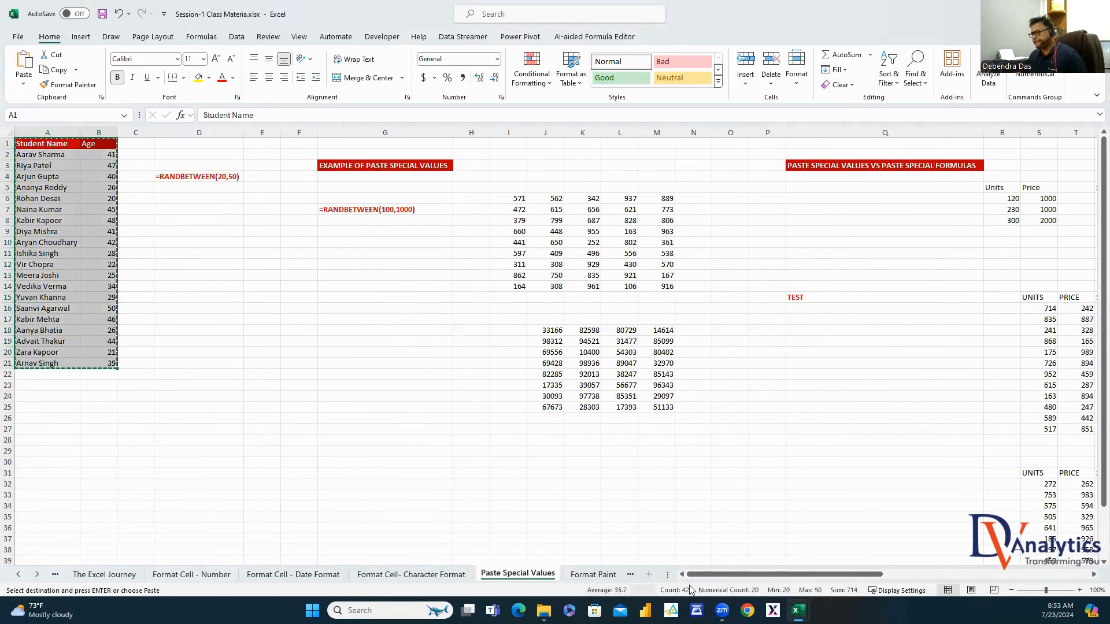
drag(697, 574, 1073, 580)
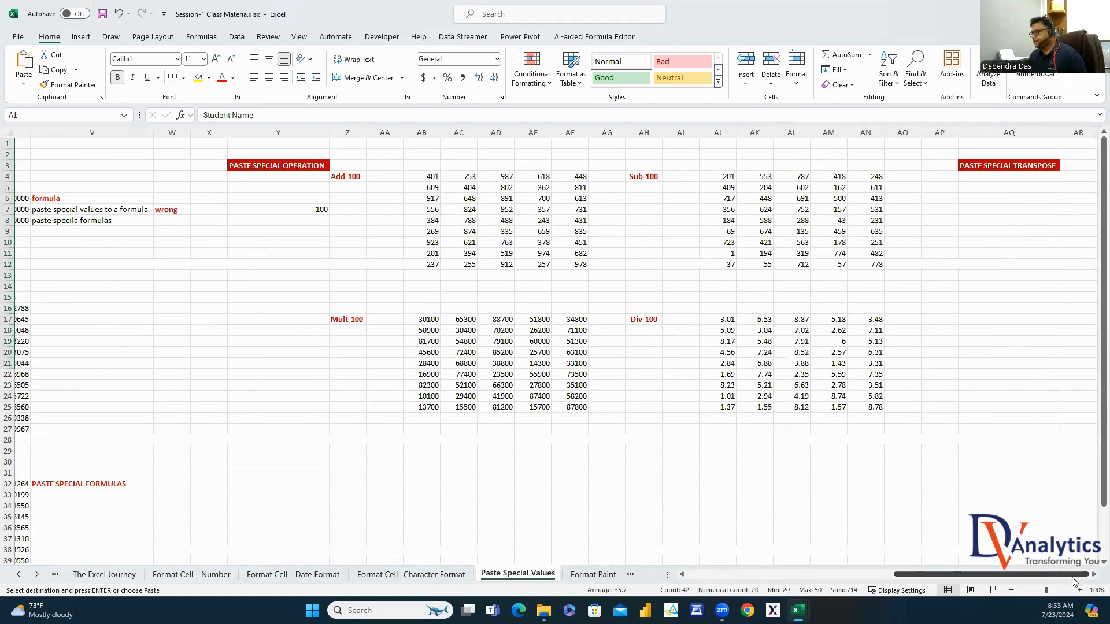
click(1093, 574)
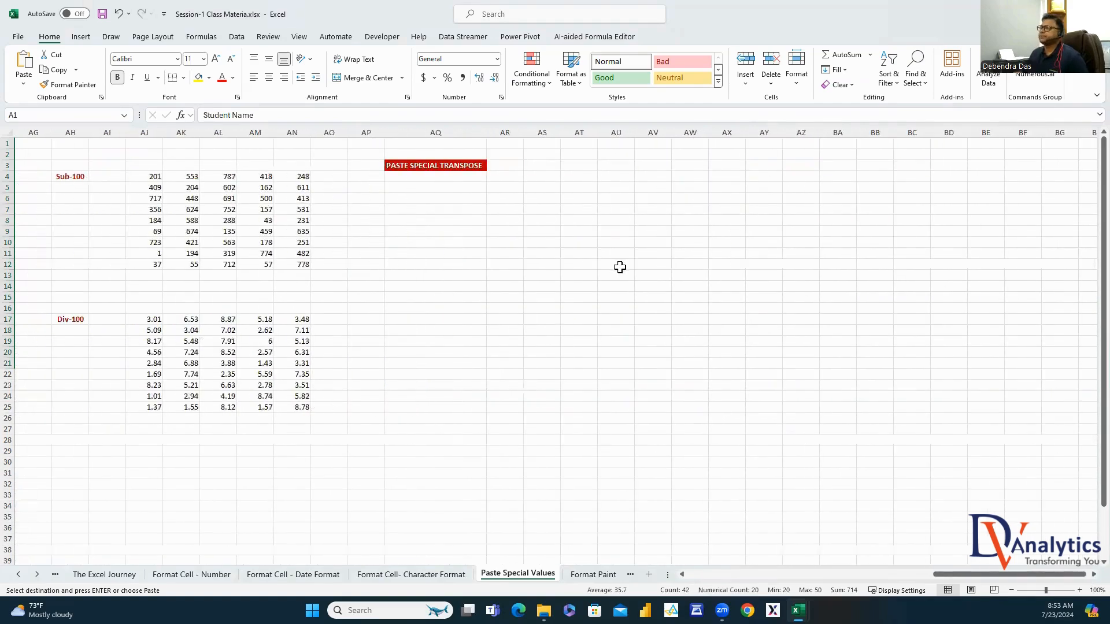
click(582, 148)
key(ctrl+v)
click(755, 177)
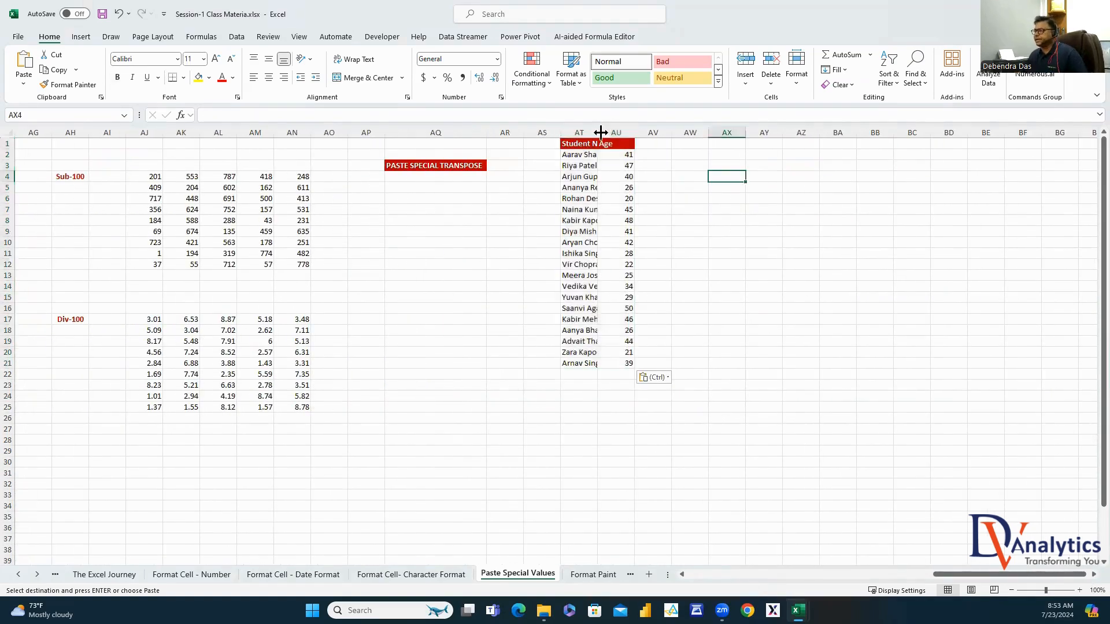
double_click(598, 132)
click(594, 131)
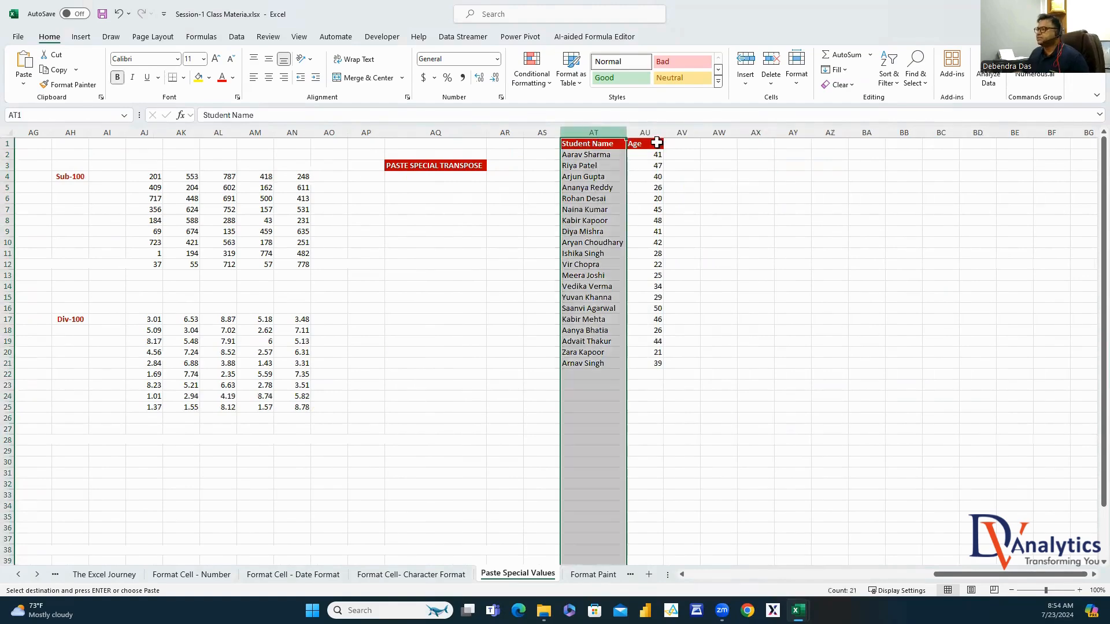
click(645, 132)
drag(597, 144, 599, 385)
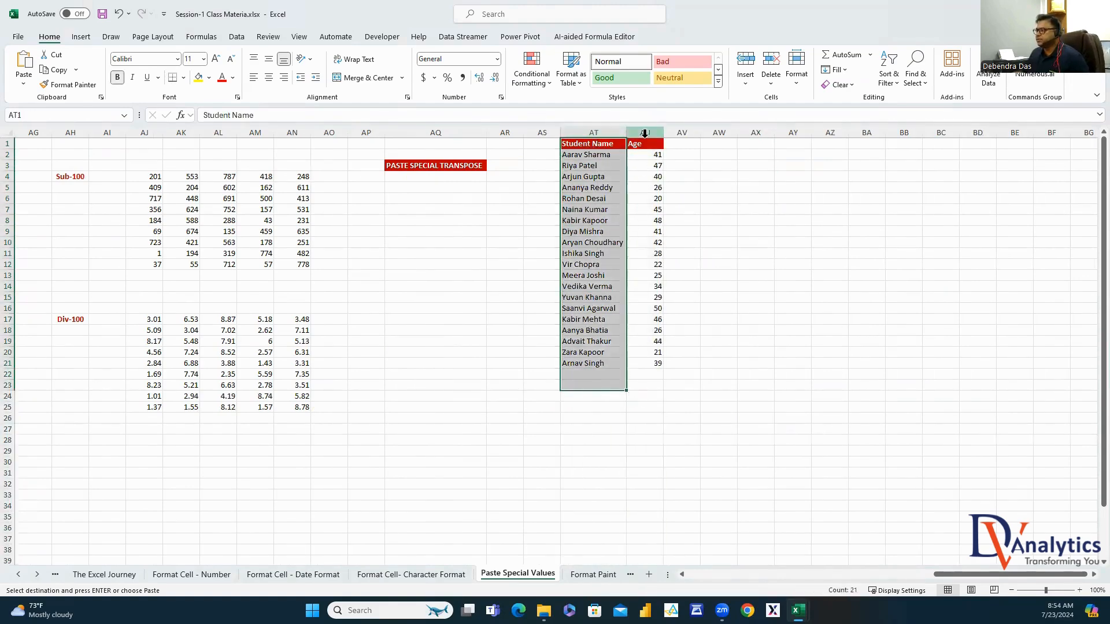
drag(644, 133, 638, 301)
drag(590, 144, 644, 363)
Paste the list's values transposed at AX5 so names and ages run across rows 5–6
key(ctrl+c)
click(752, 187)
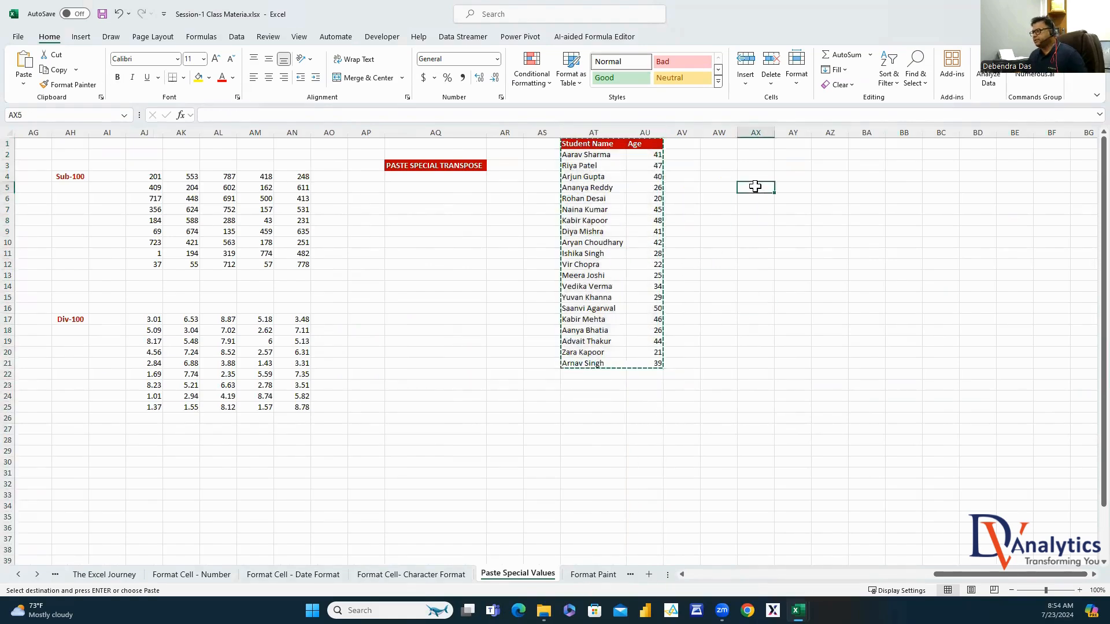
right_click(756, 188)
click(800, 282)
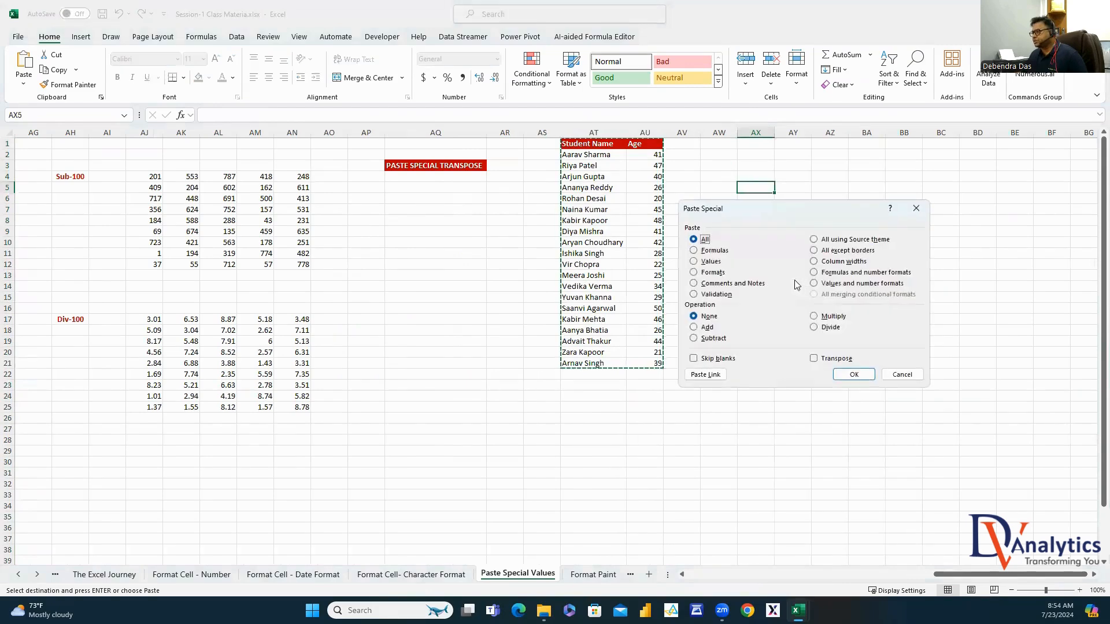
click(700, 263)
click(814, 358)
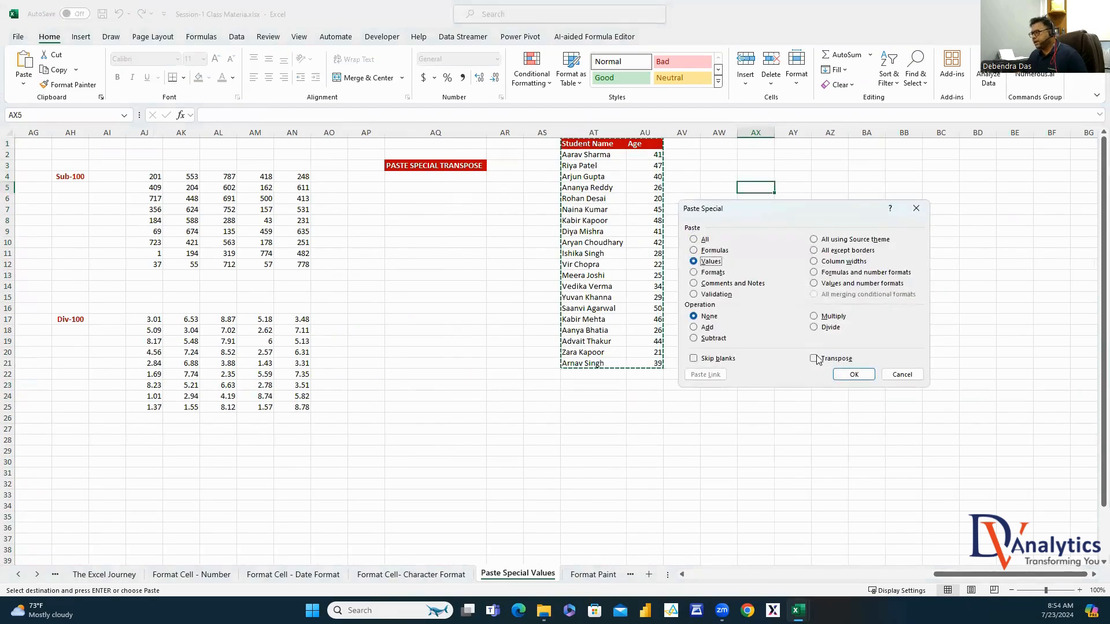
click(853, 375)
Autofit the columns from AX onward and copy the transposed rows AX5:BR6
drag(594, 144, 604, 380)
drag(743, 188, 1029, 188)
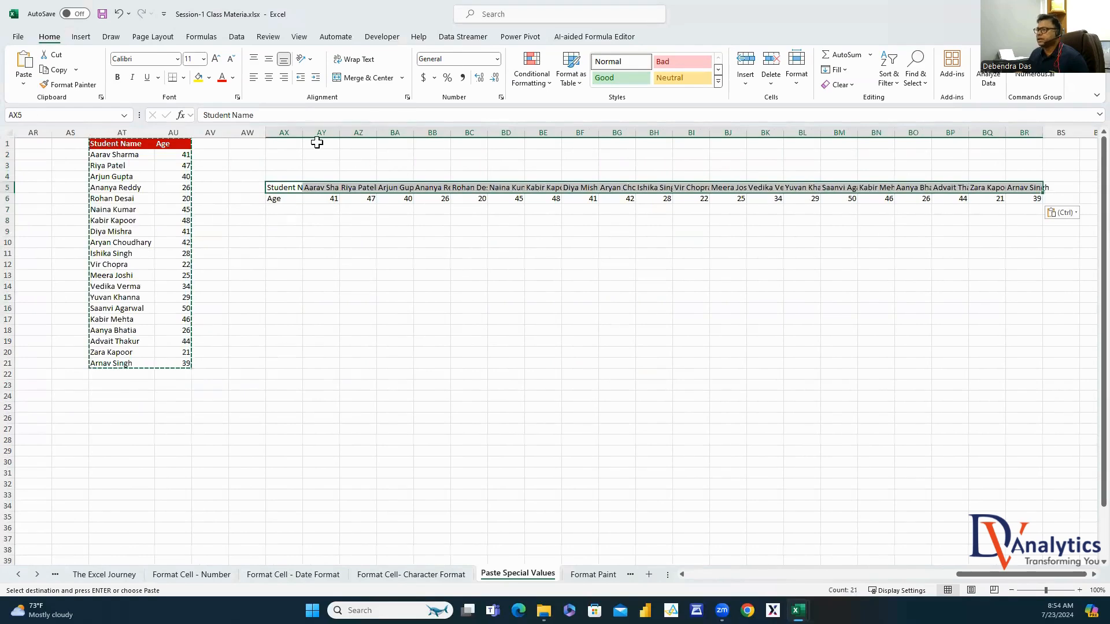
drag(285, 131, 1005, 132)
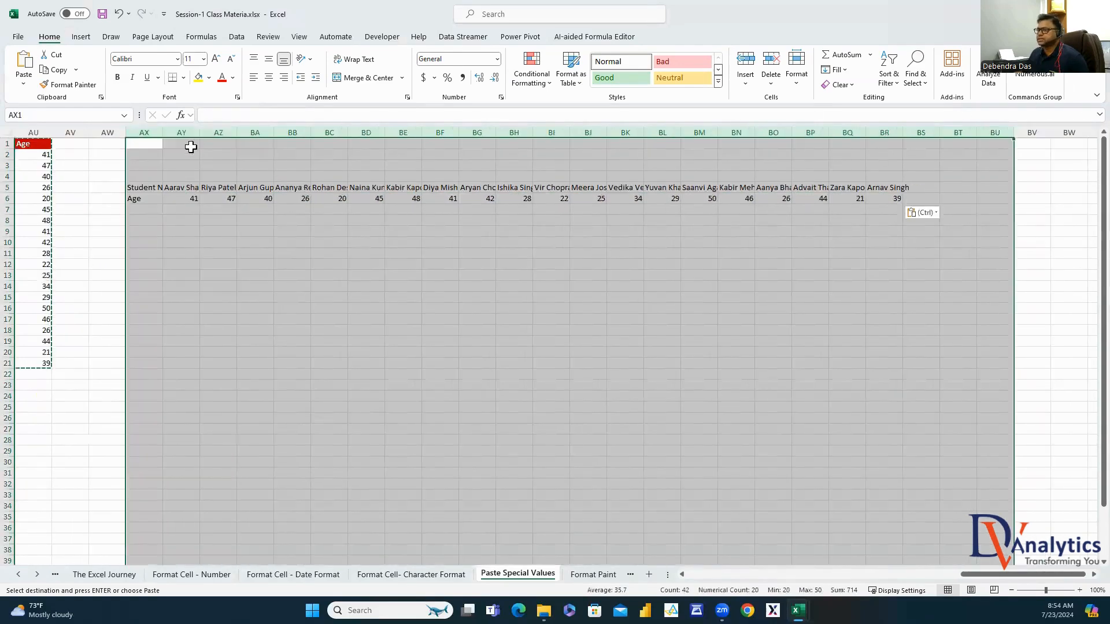
double_click(164, 132)
click(657, 310)
click(163, 186)
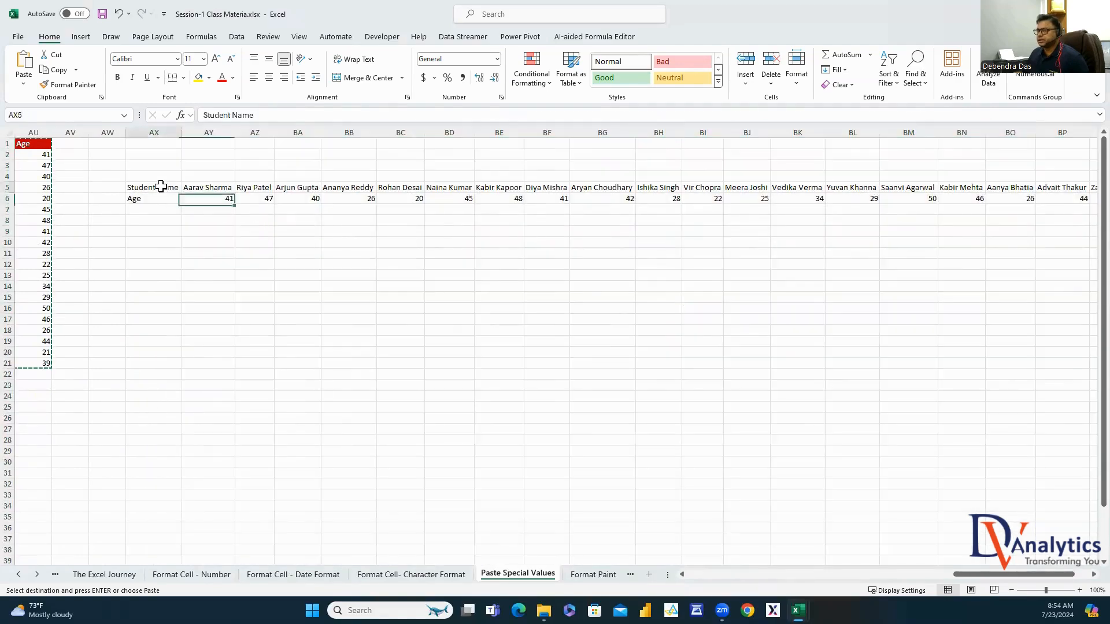
key(ctrl+shift+Right)
key(ctrl+shift+Down)
key(ctrl+c)
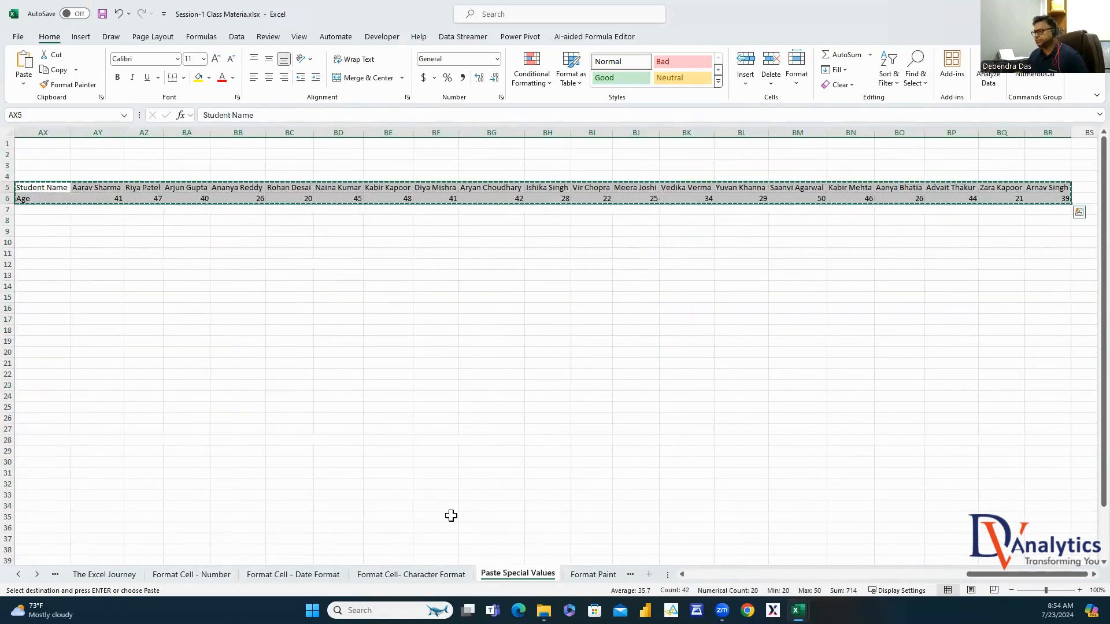
drag(1001, 573, 967, 572)
Transpose the name and age rows back into a vertical list at AX9:AY29, then open the Format Paint sheet
right_click(543, 229)
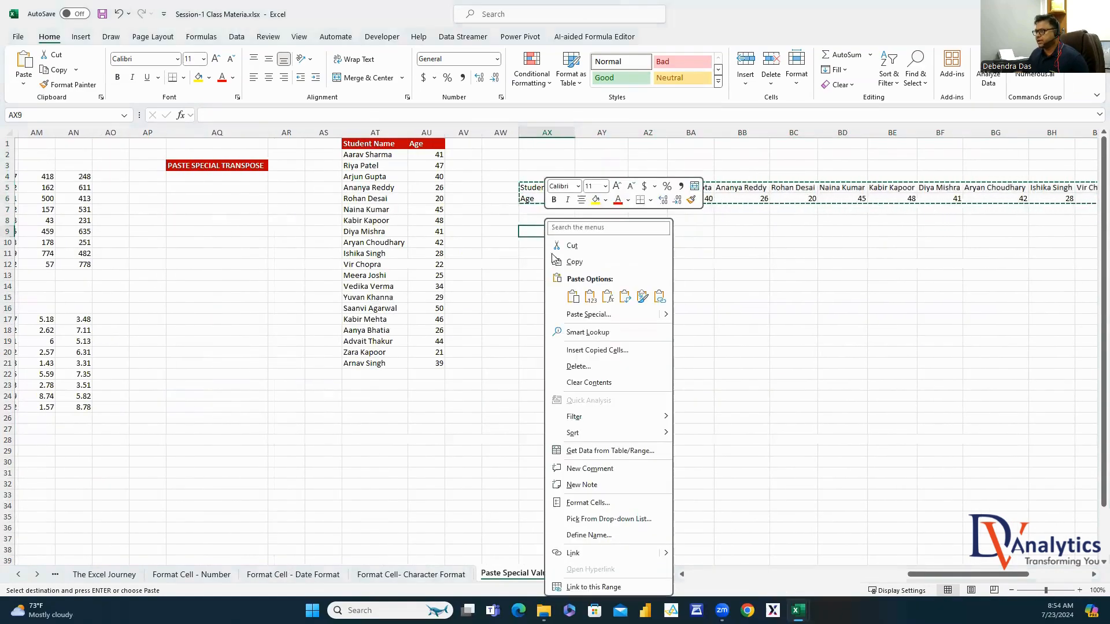
click(580, 316)
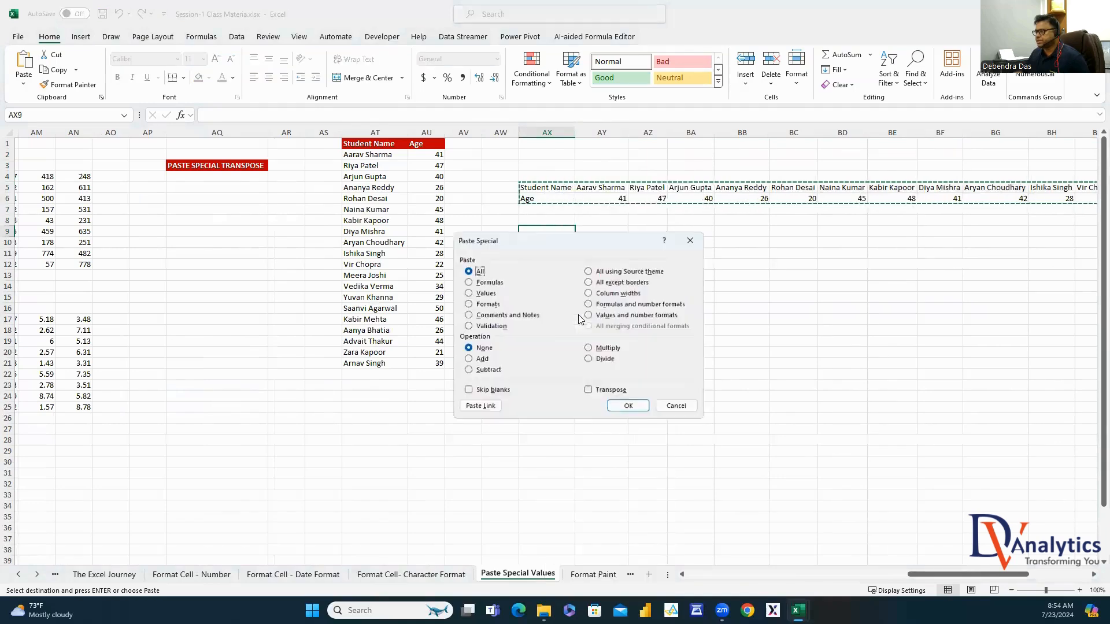
click(469, 293)
click(588, 390)
click(629, 406)
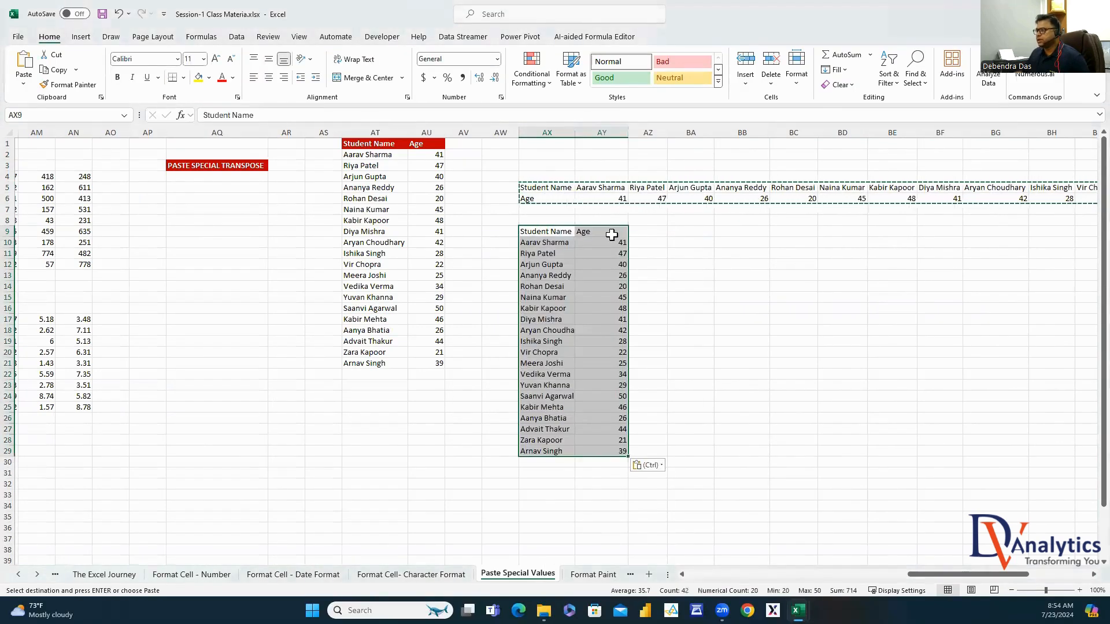
drag(542, 185, 890, 202)
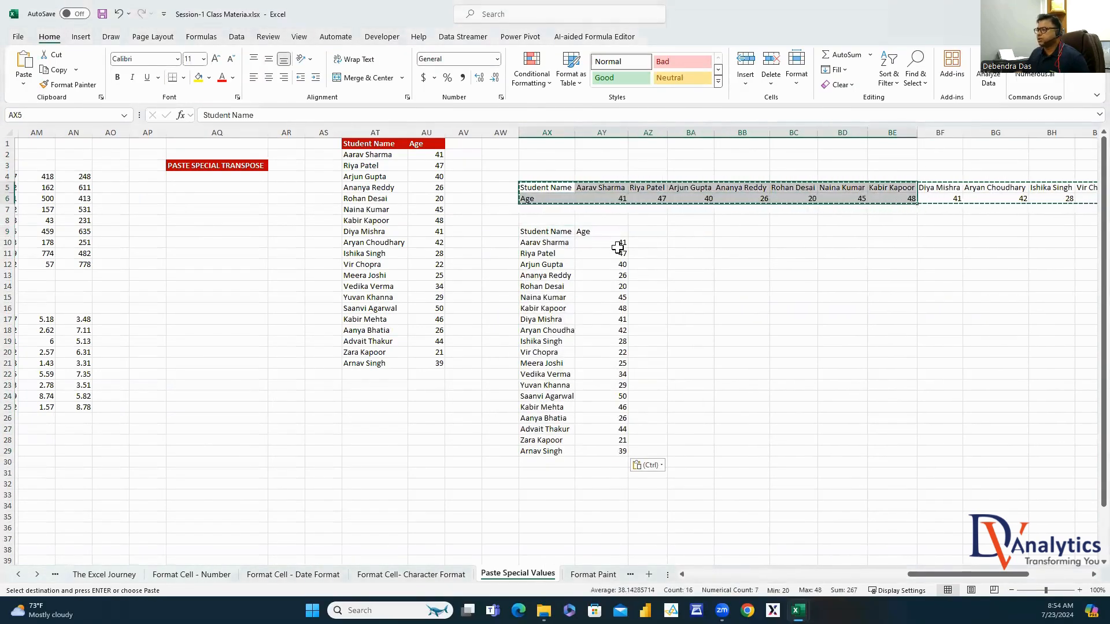
drag(549, 232, 584, 452)
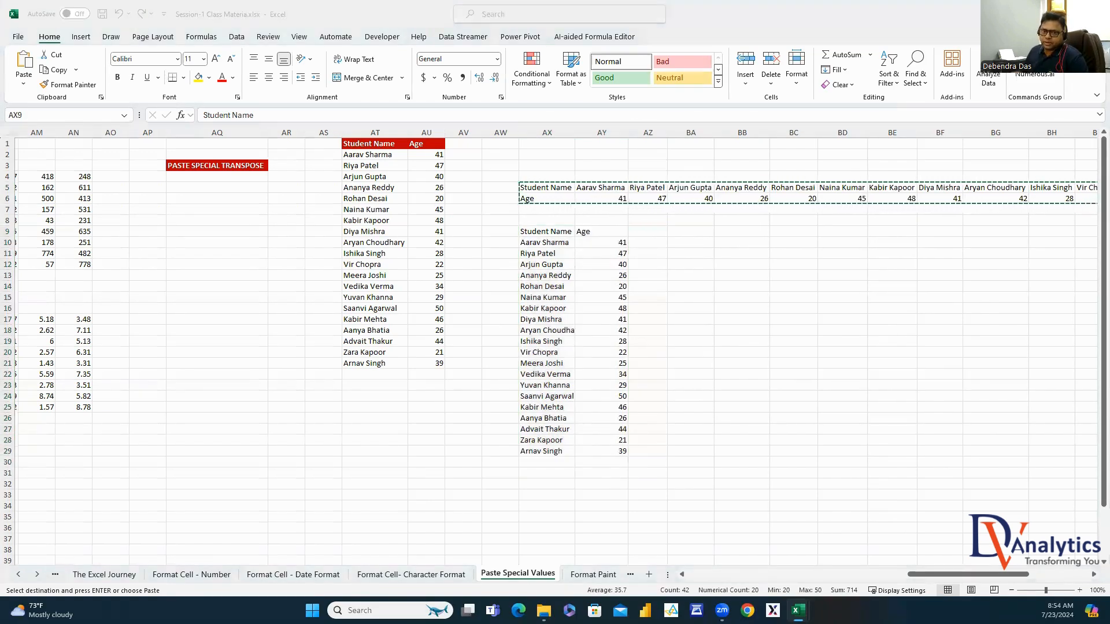
click(797, 288)
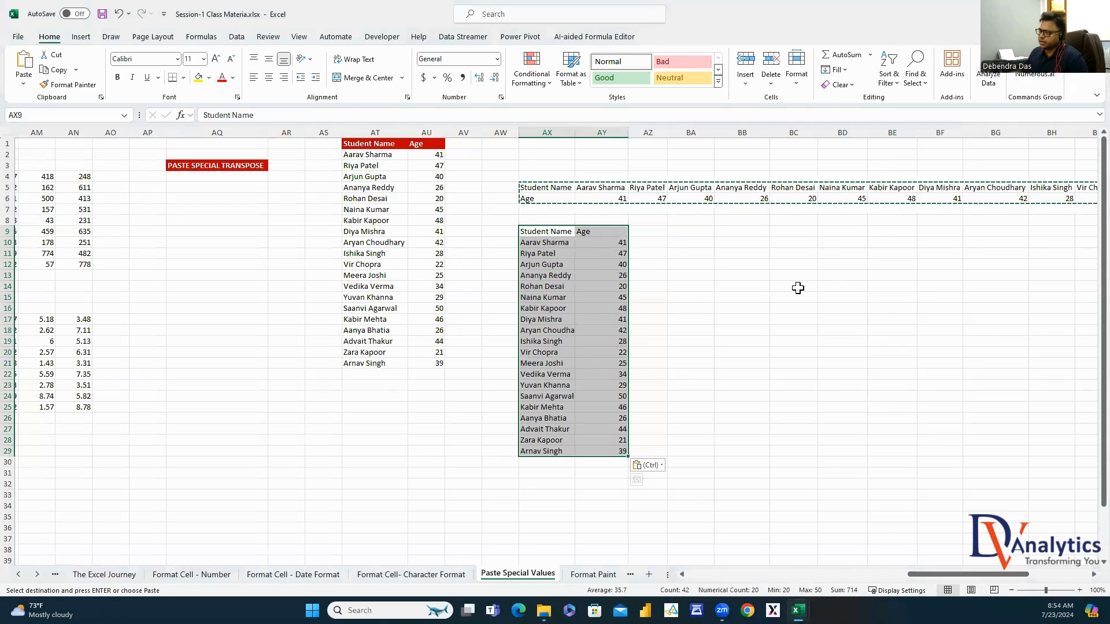
click(589, 574)
Fix B4's typos FONY→FONT and SIXE→SIZE so it reads CHARACTER FONT,STYLE,SIZE FORMAT PAINT
click(506, 379)
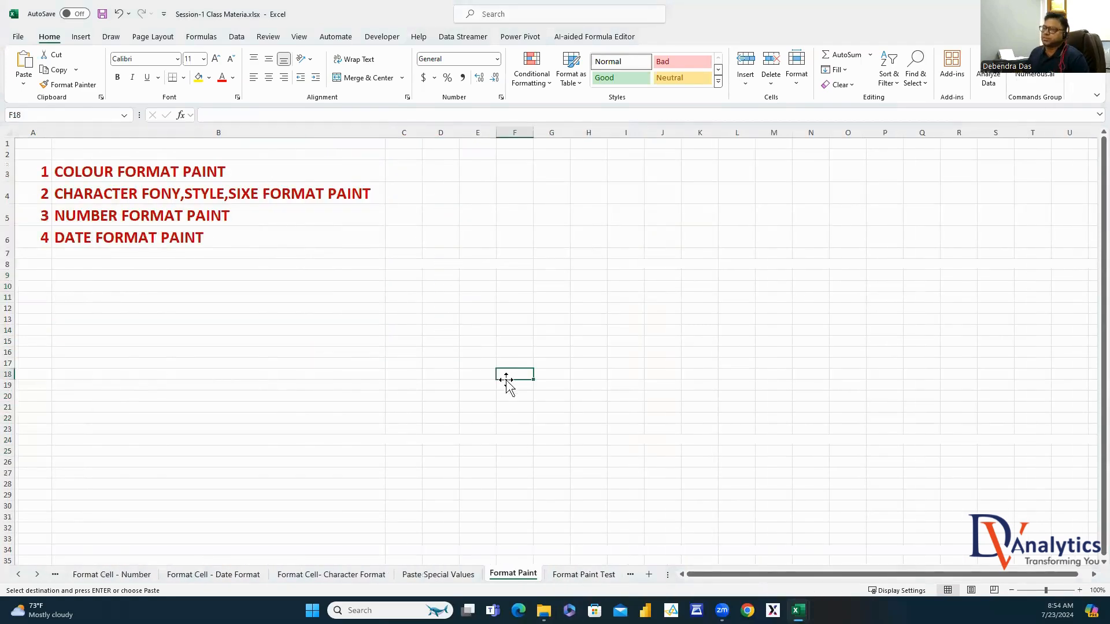
click(165, 173)
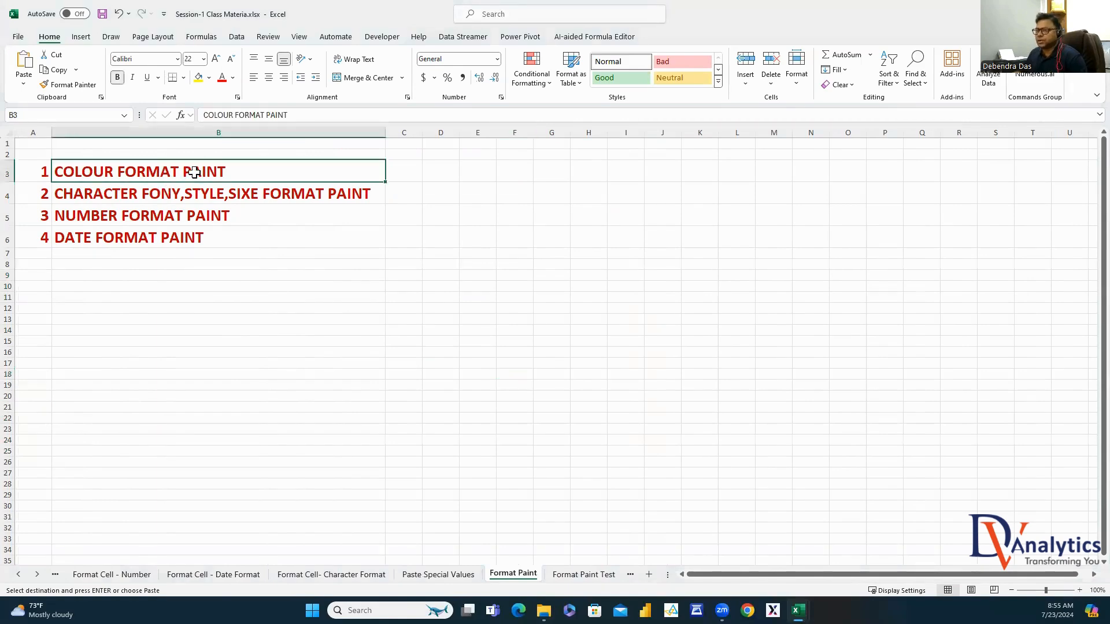
click(164, 191)
double_click(180, 193)
key(BackSpace)
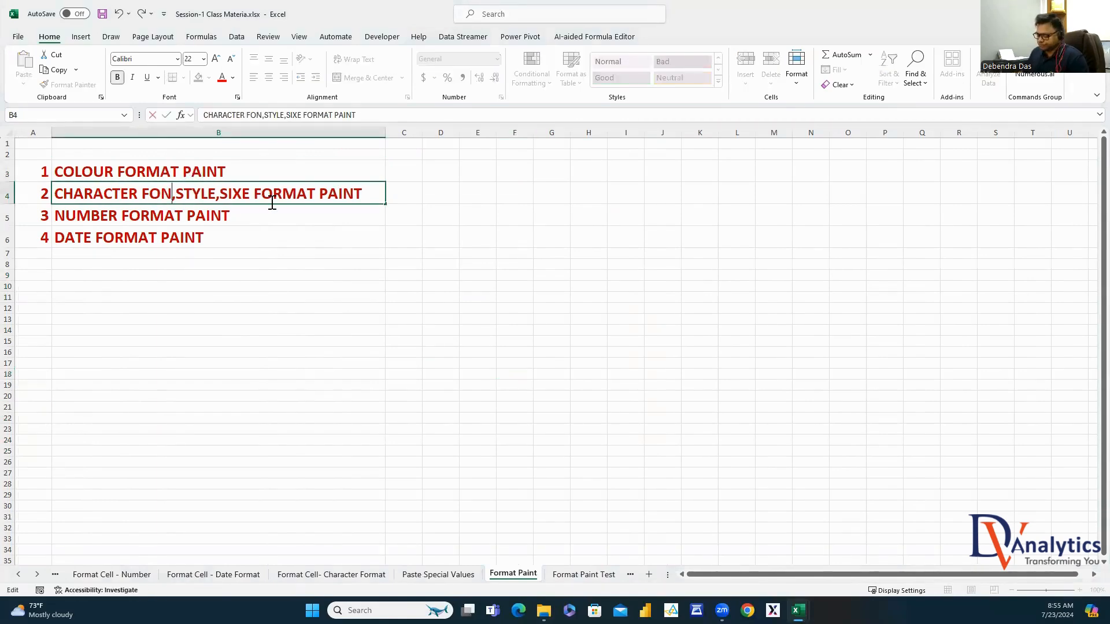
text(T)
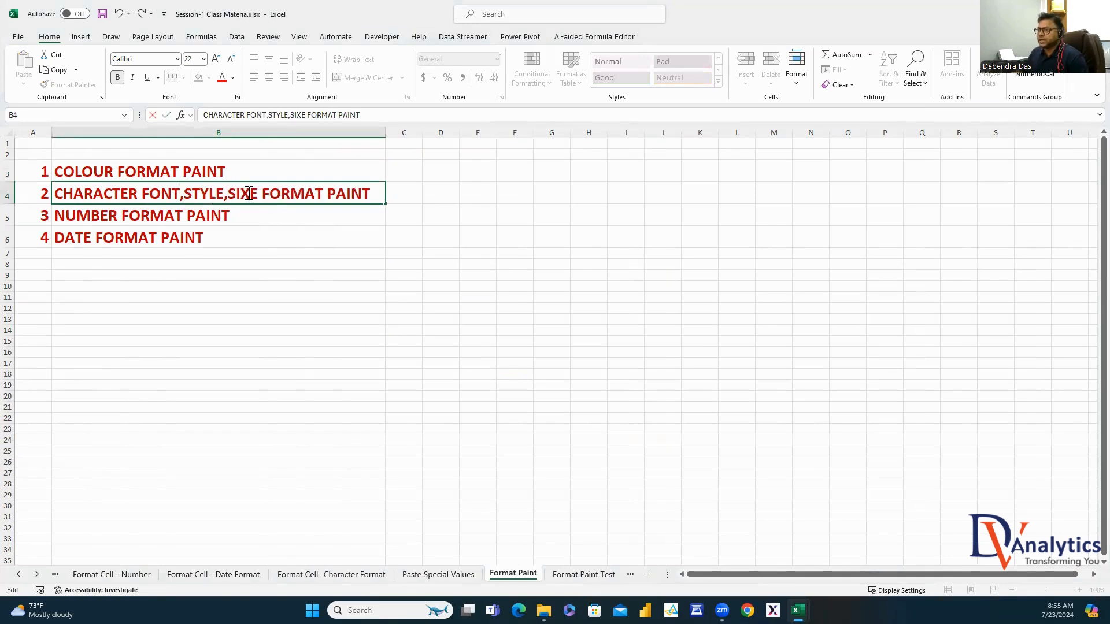
key(BackSpace)
text(X)
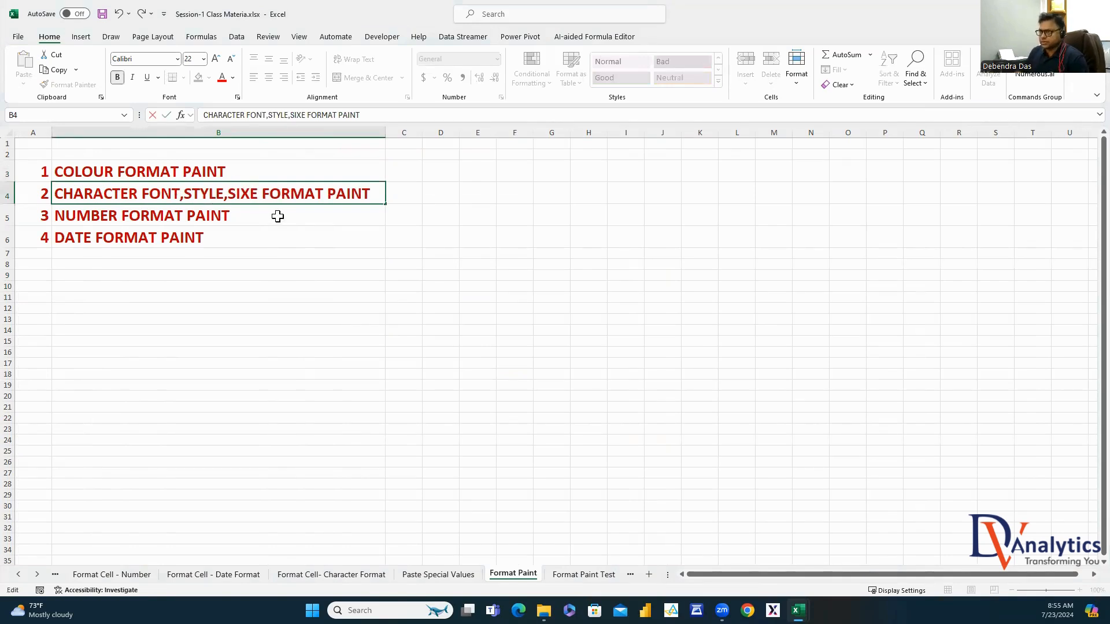
key(BackSpace)
text(Z)
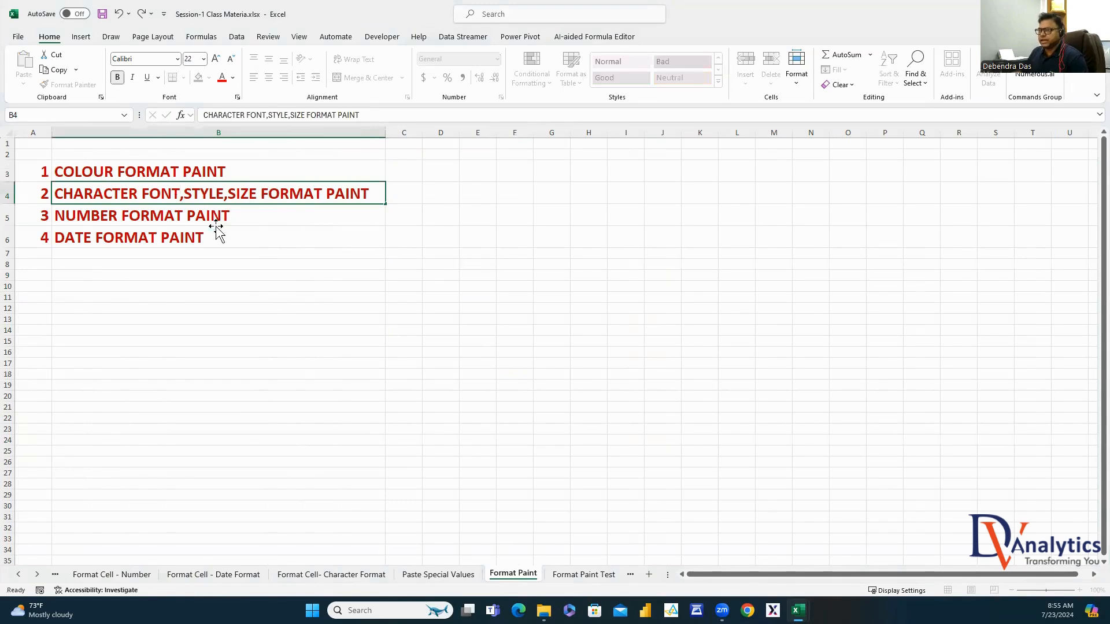
click(216, 231)
click(203, 215)
click(195, 242)
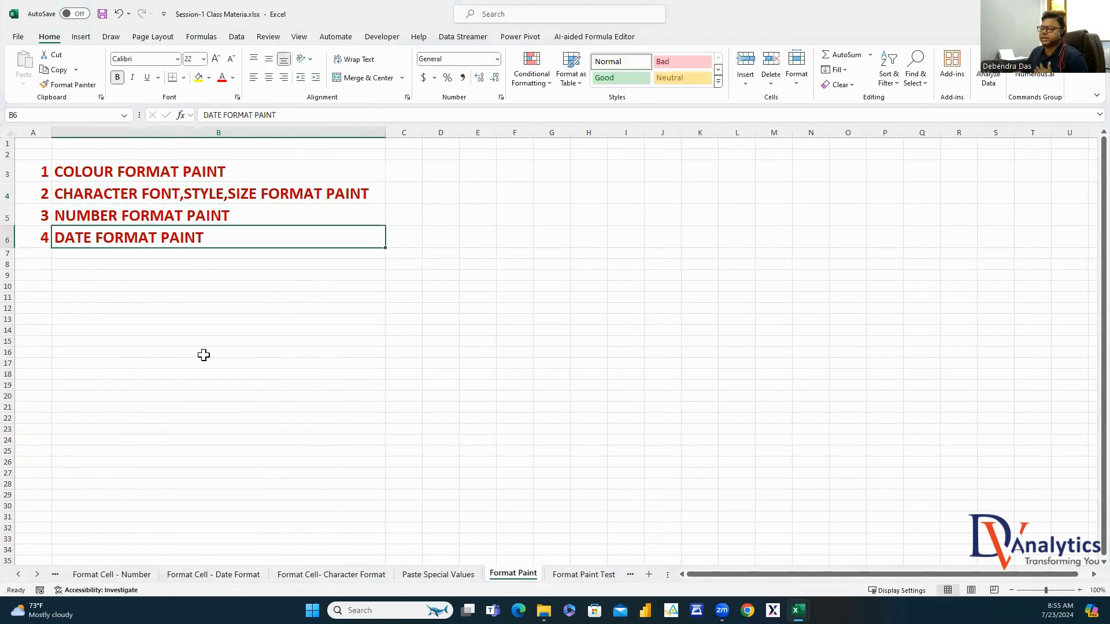
click(186, 171)
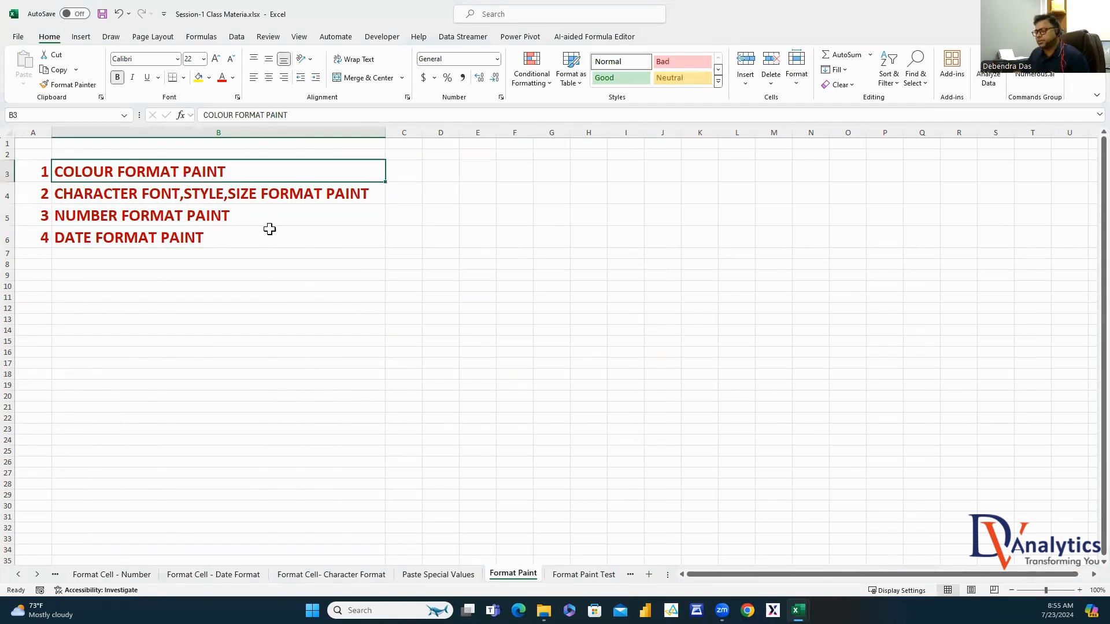
Fill D9:J9 yellow and D10:J10 dark green
drag(447, 275, 664, 275)
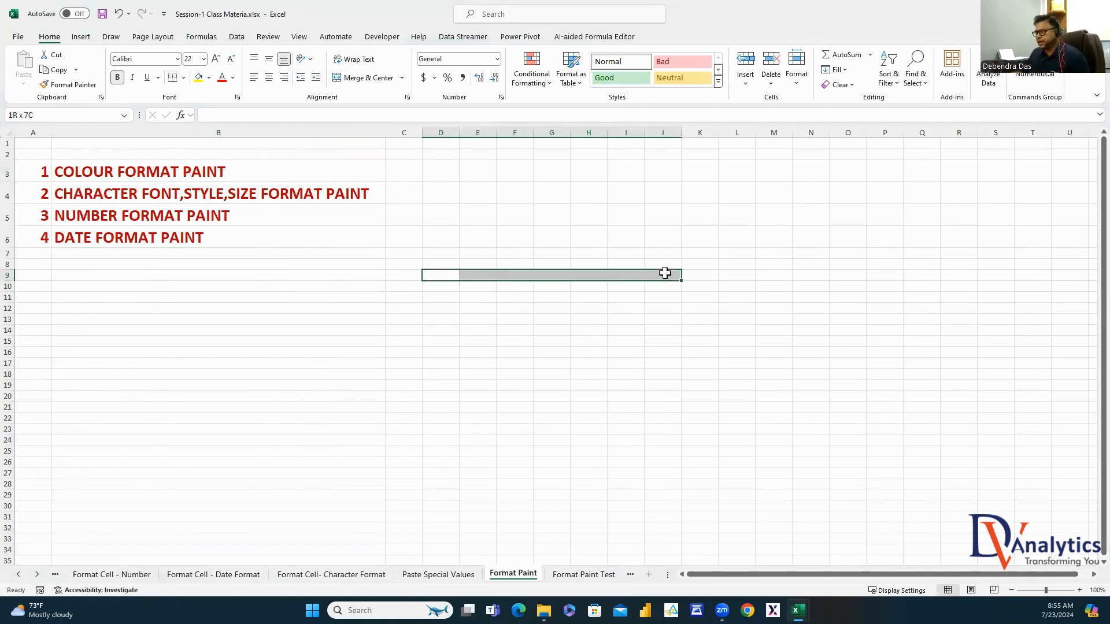
click(202, 78)
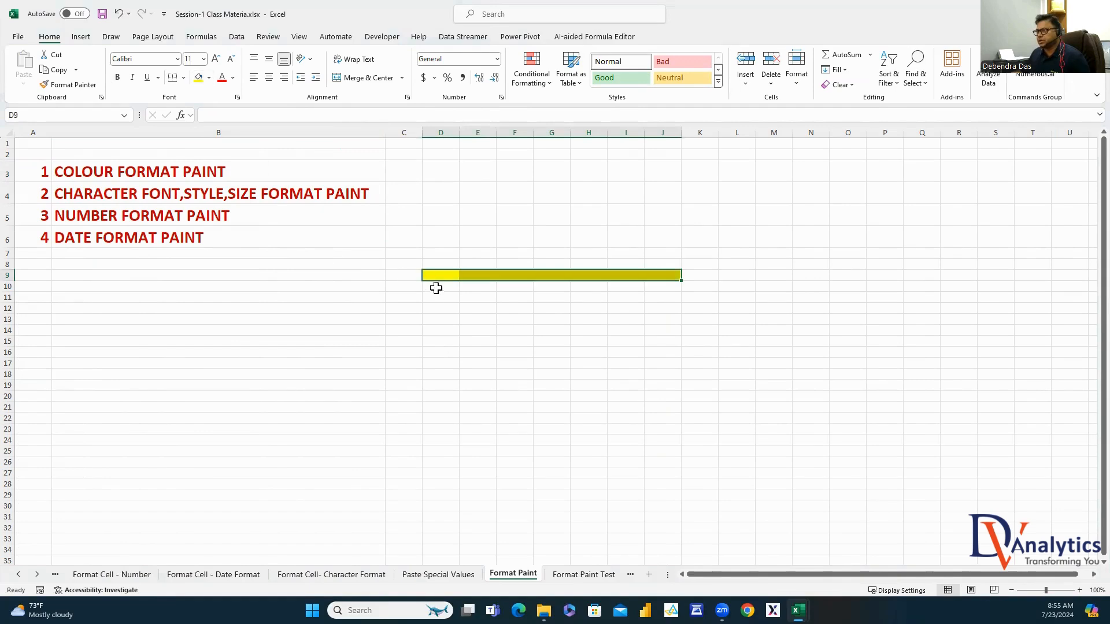
drag(436, 284, 661, 286)
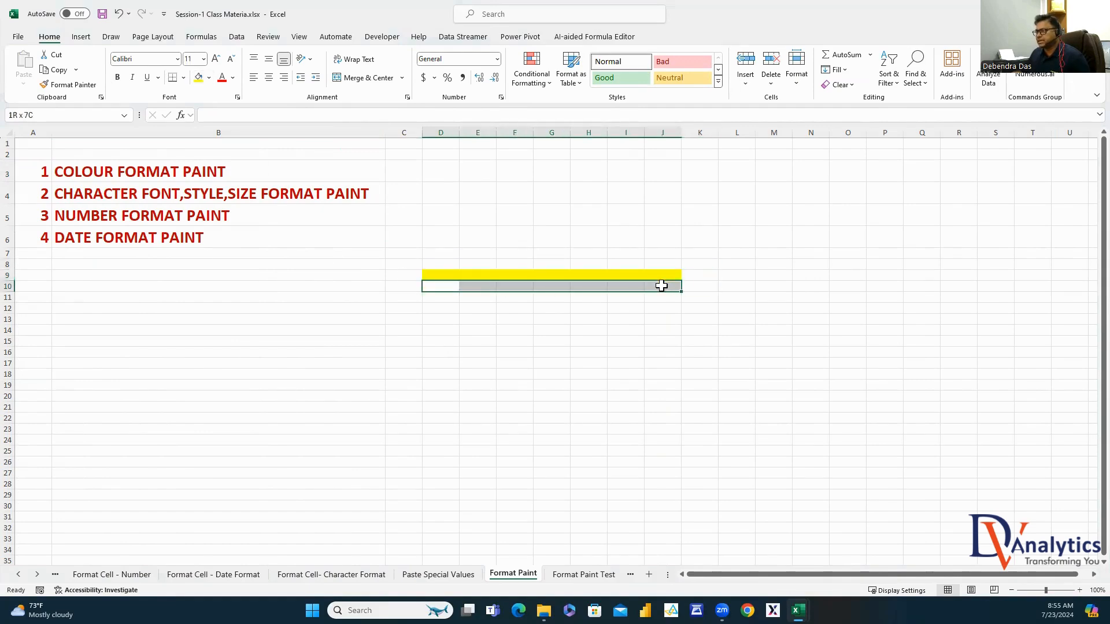
click(208, 80)
click(285, 141)
click(745, 351)
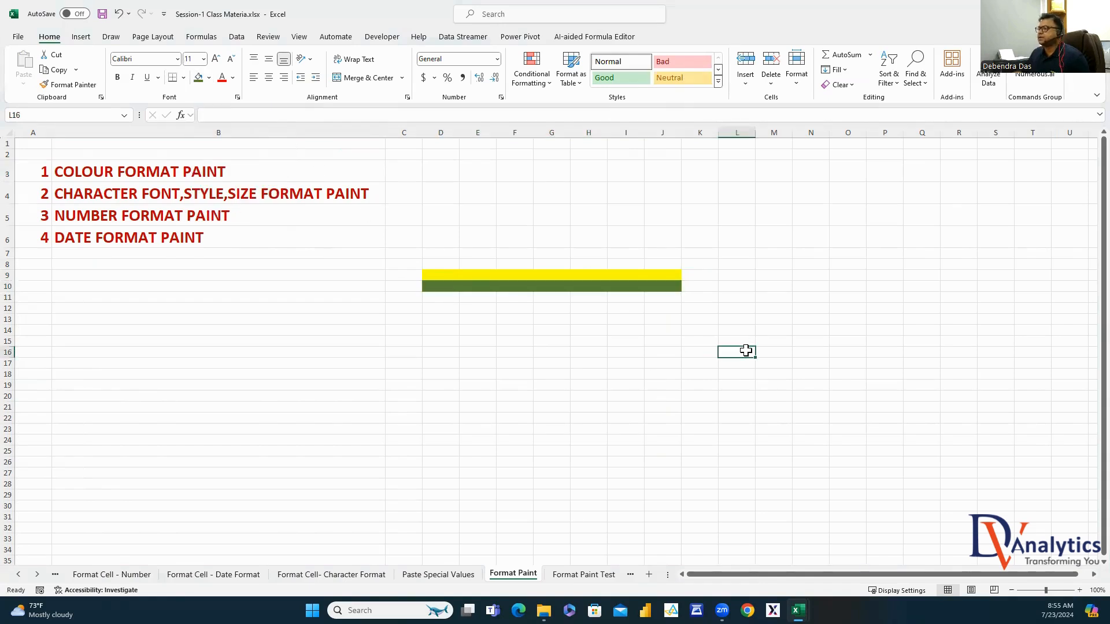
Format-paint the yellow/green row pair down over D11:J22 to create alternating stripes
drag(439, 276, 664, 282)
click(589, 352)
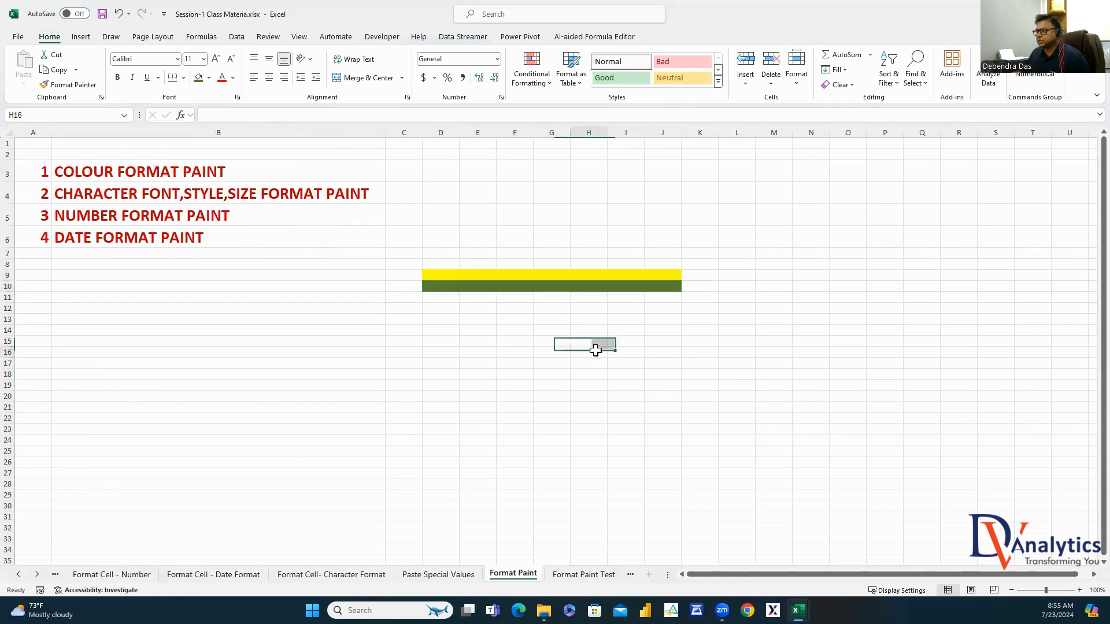
drag(435, 275, 659, 286)
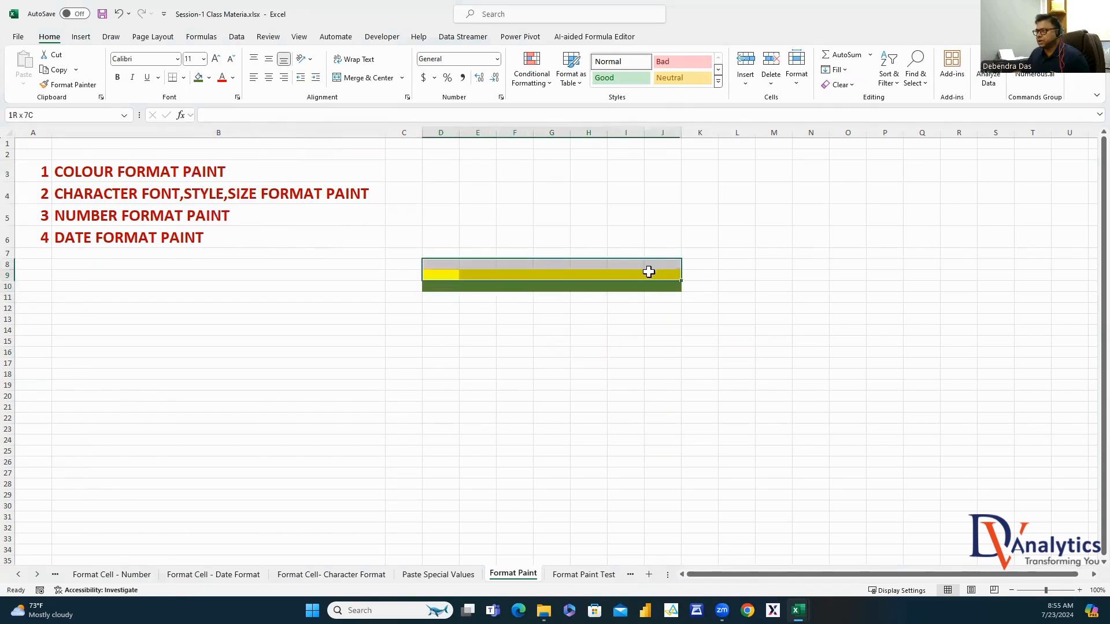
click(82, 87)
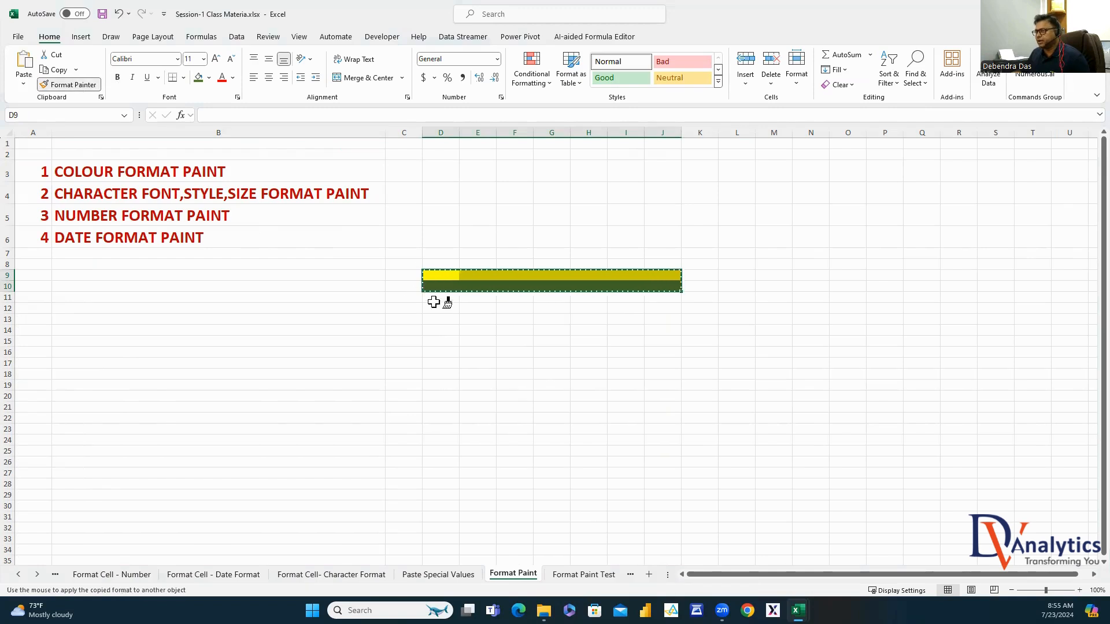
mouse_move(433, 300)
mouse_down()
mouse_move(581, 398)
mouse_move(670, 422)
mouse_up()
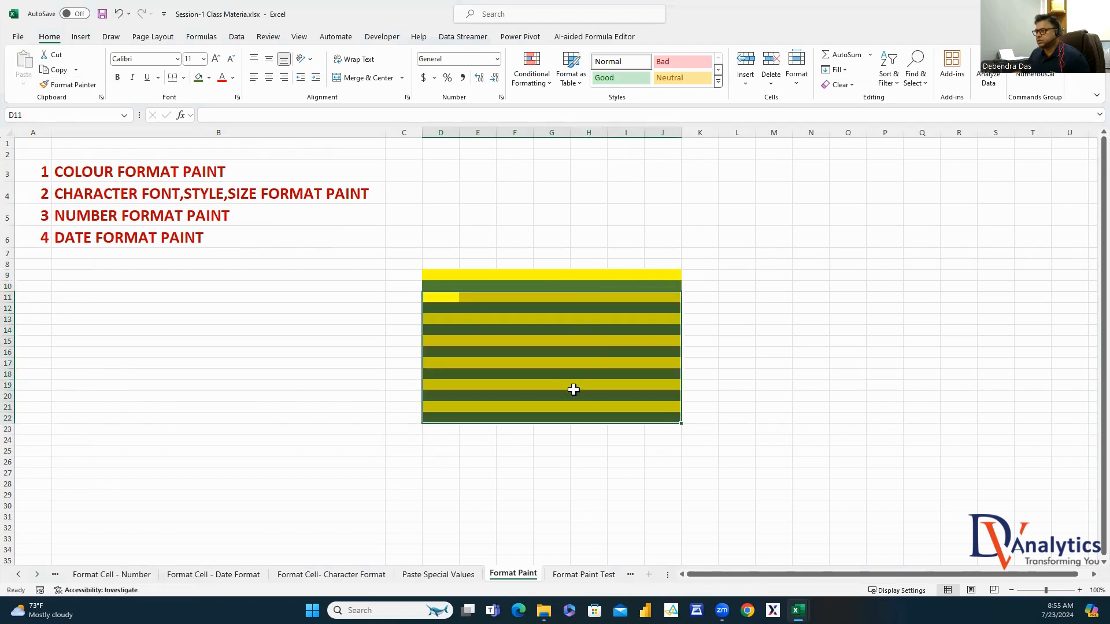
click(763, 316)
mouse_move(442, 277)
mouse_down()
mouse_move(619, 277)
mouse_move(657, 290)
mouse_up()
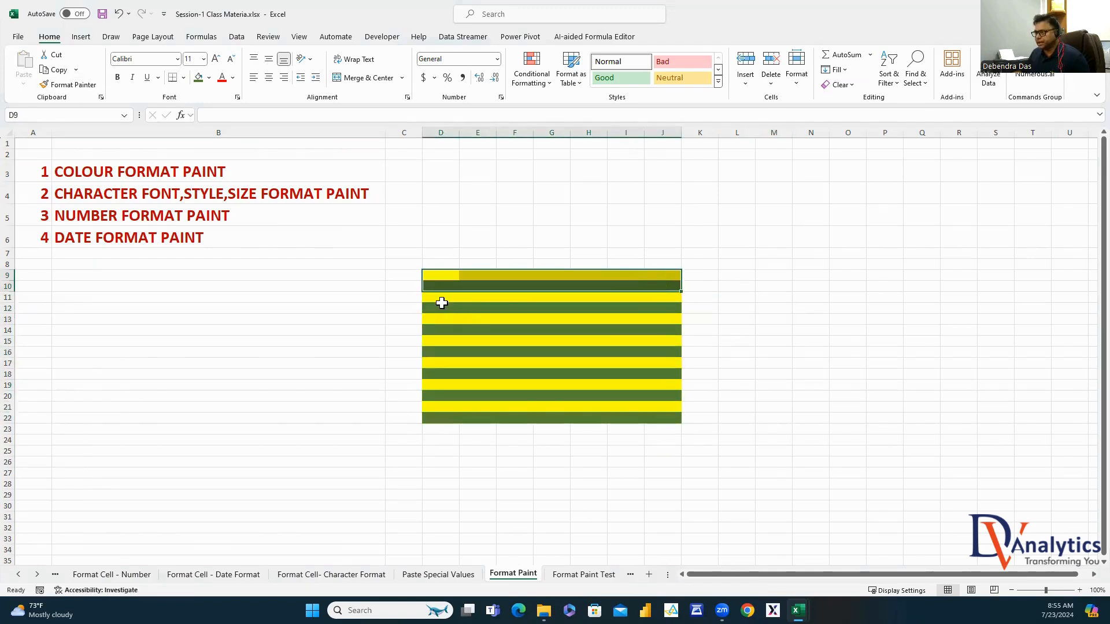
drag(442, 303, 666, 423)
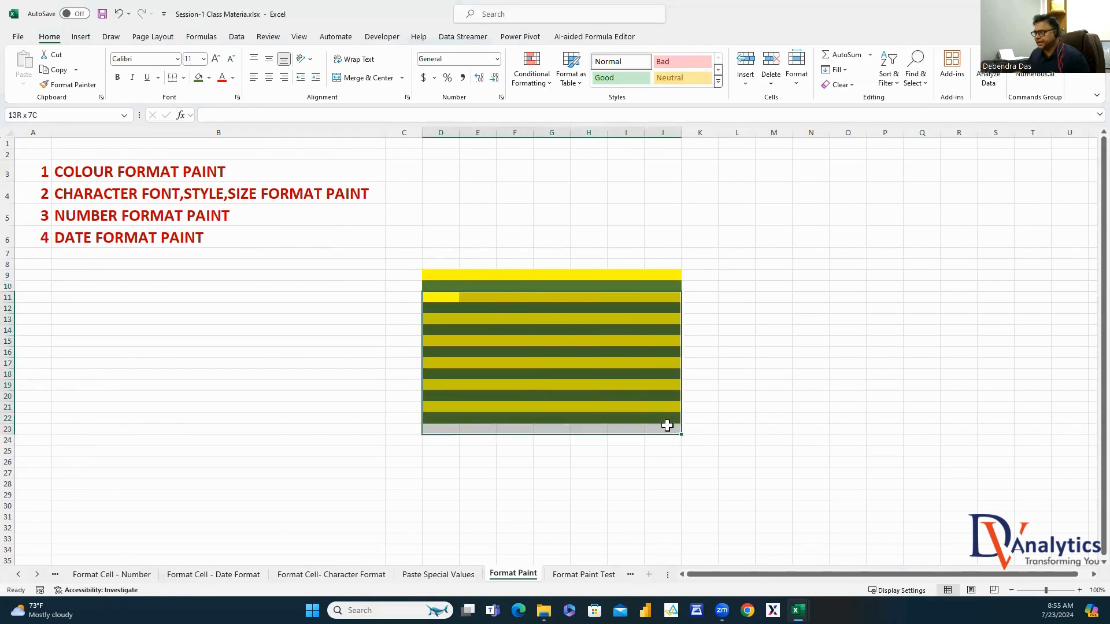
click(756, 308)
click(152, 174)
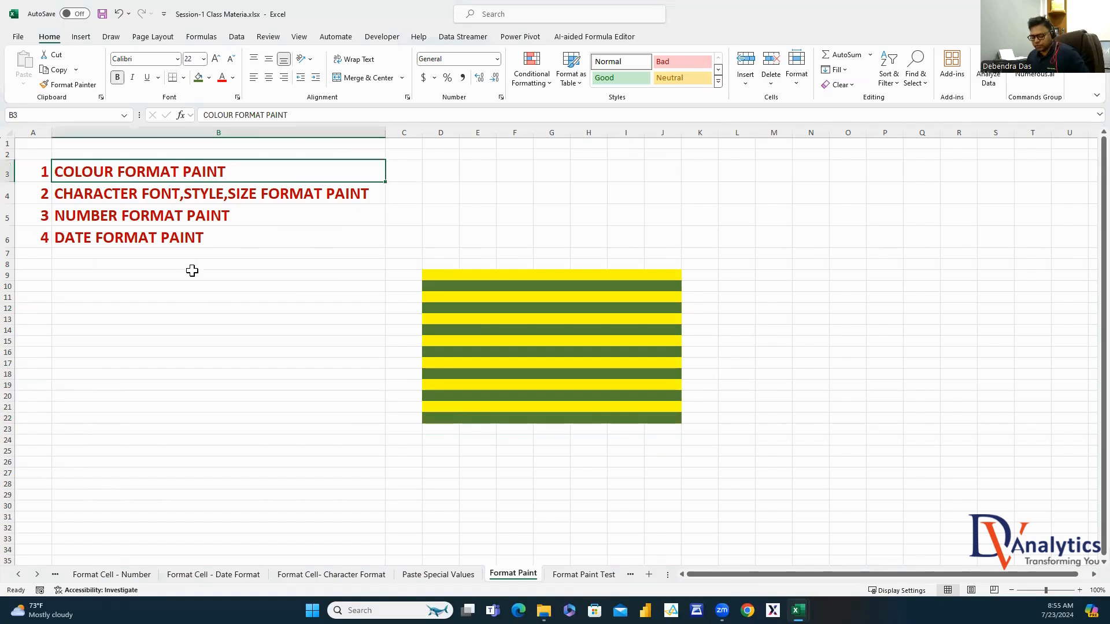
Copy the COLOUR FORMAT PAINT heading from B3 to D7 and the CHARACTER FONT,STYLE,SIZE heading from B4 to M7
key(ctrl+c)
click(448, 254)
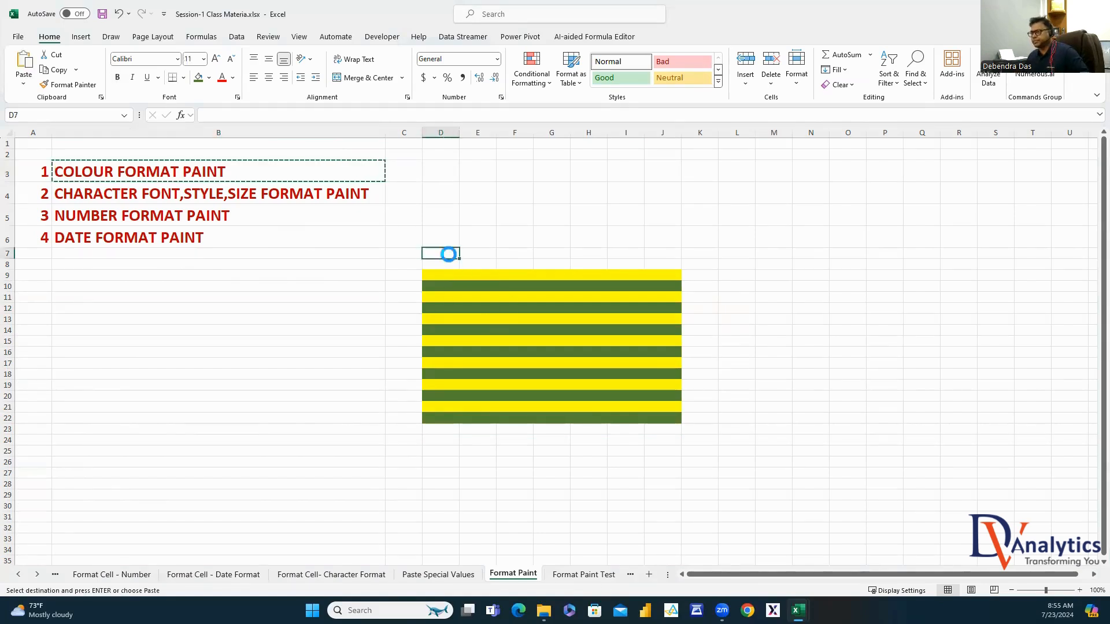
key(ctrl+v)
click(759, 219)
click(124, 196)
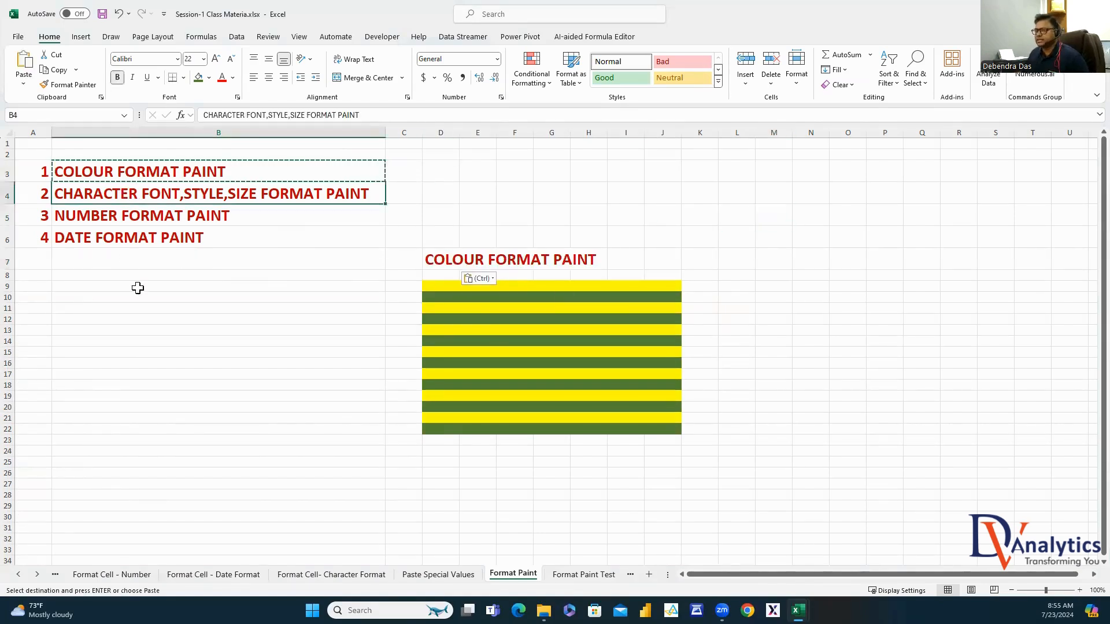
key(ctrl+c)
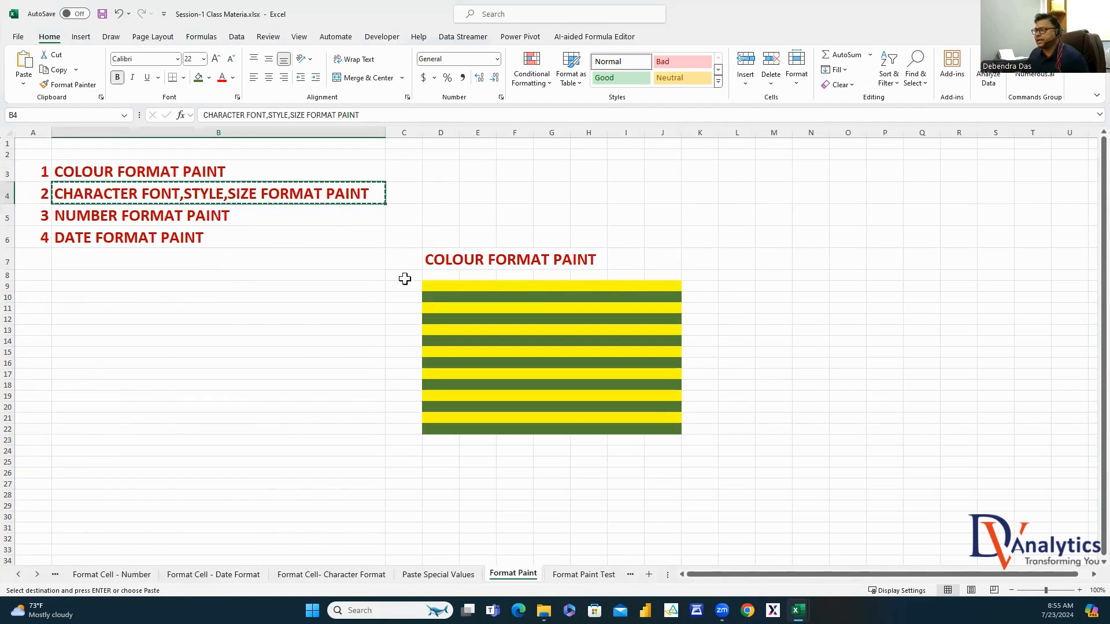
click(782, 258)
key(ctrl+v)
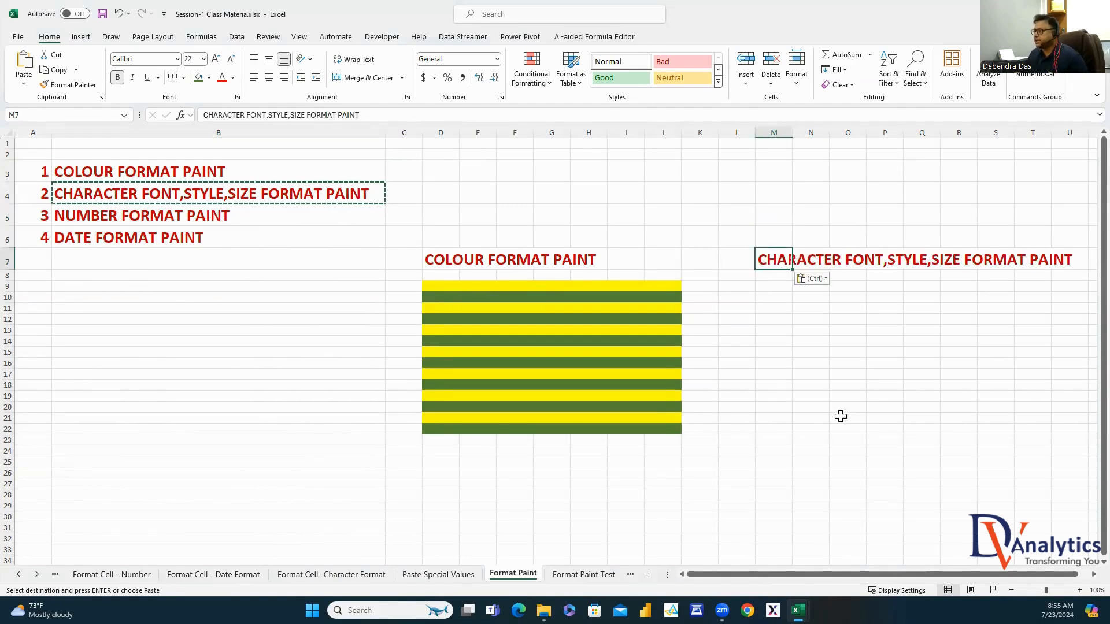
Enter the sample text DV ANALYTICS in M11
click(956, 385)
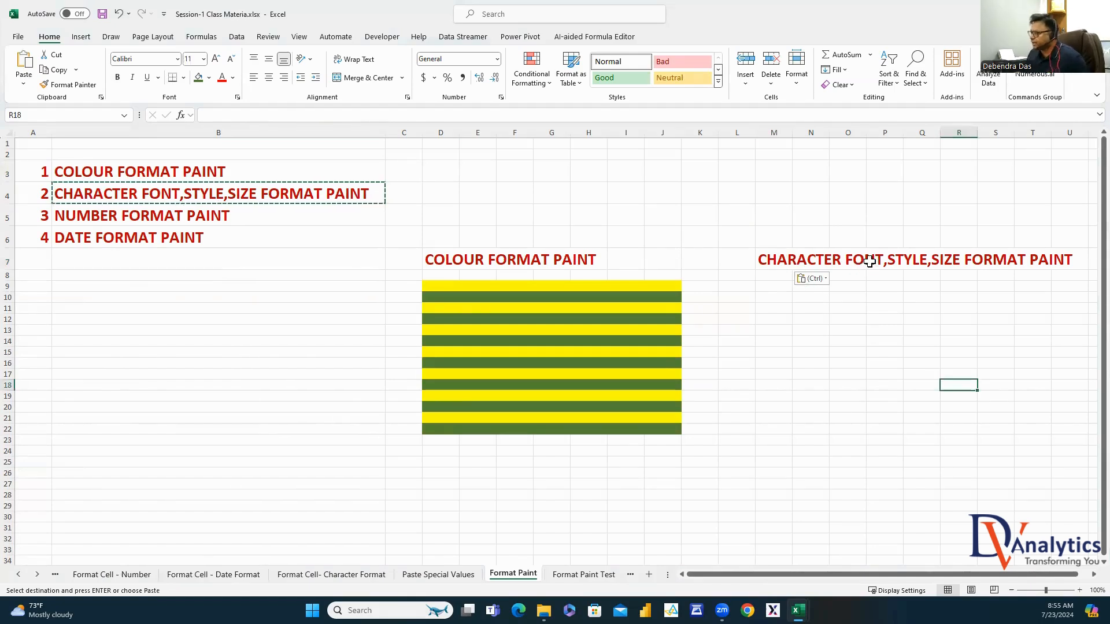
click(777, 309)
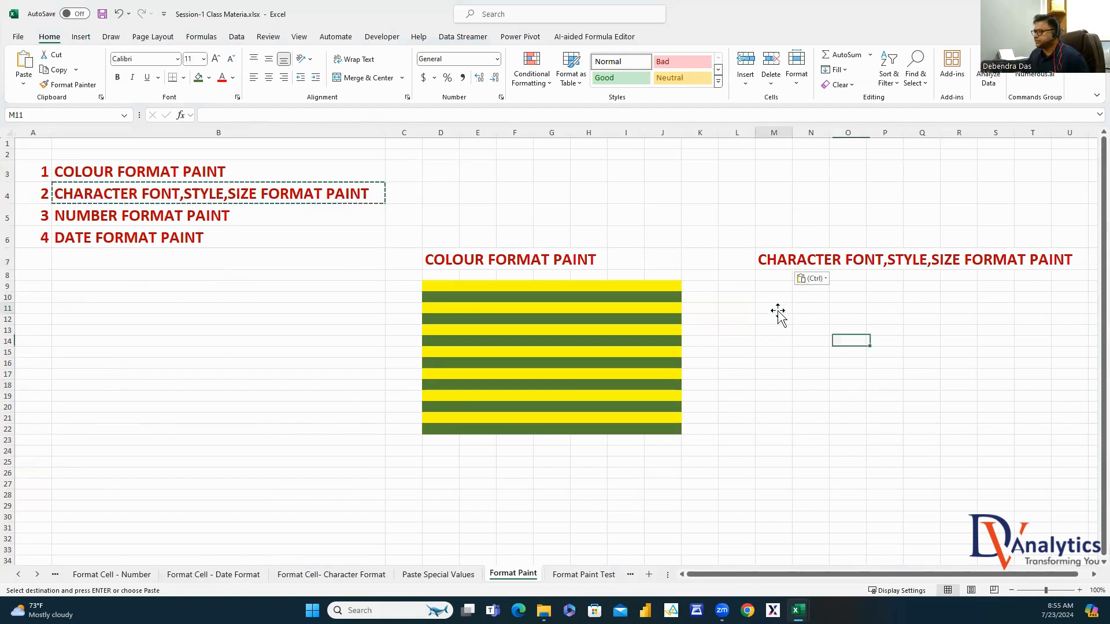
Enter DV ANALYTICS in M11 and the names ANKIT, MONICIAL and ABDUL in O13, Q15 and S17
text(DV)
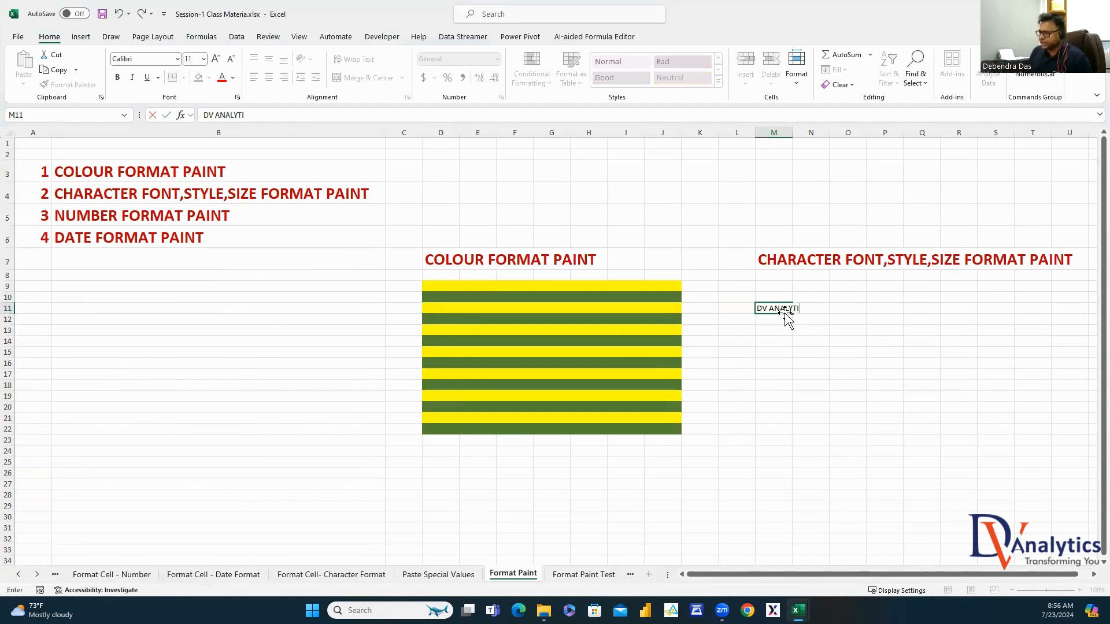
Enter DV ANALYTICS in M11 and the names ANKIT, MONICIAL and ABDUL in O13, Q15 and S17
text( ANALYTICS)
click(832, 329)
text(ANKIT)
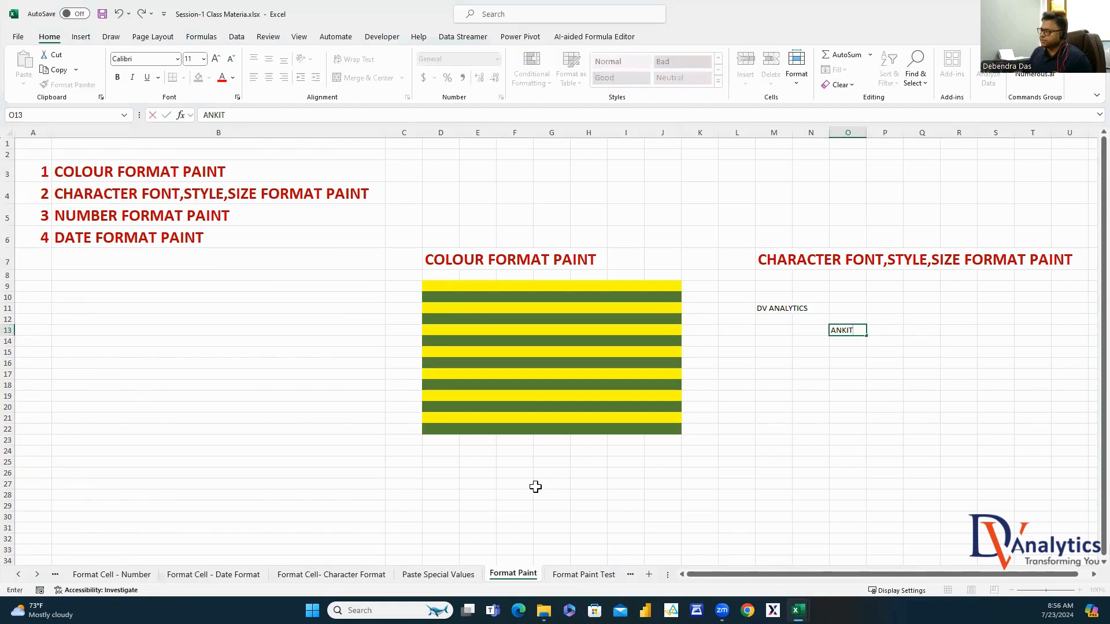
click(923, 352)
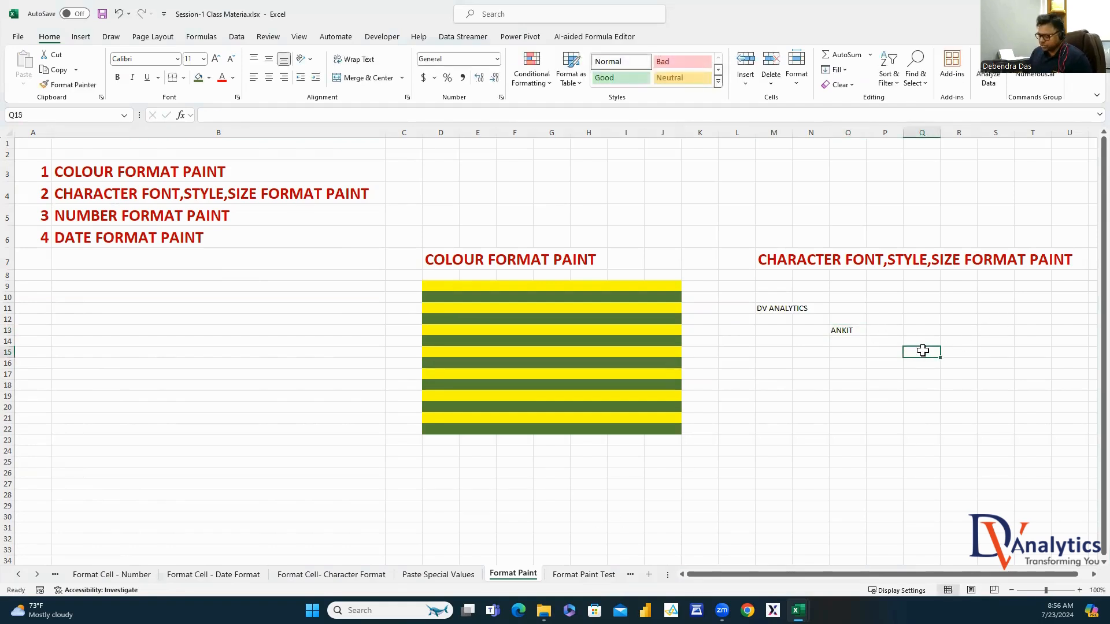
text(MONICIAL)
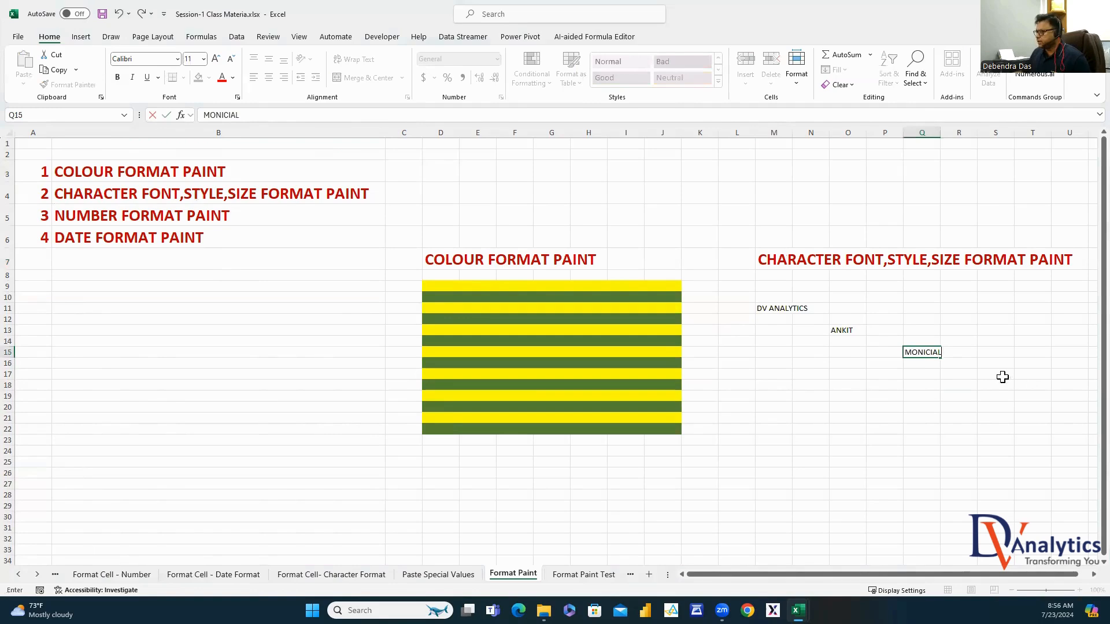
click(1002, 375)
text(ABDUL)
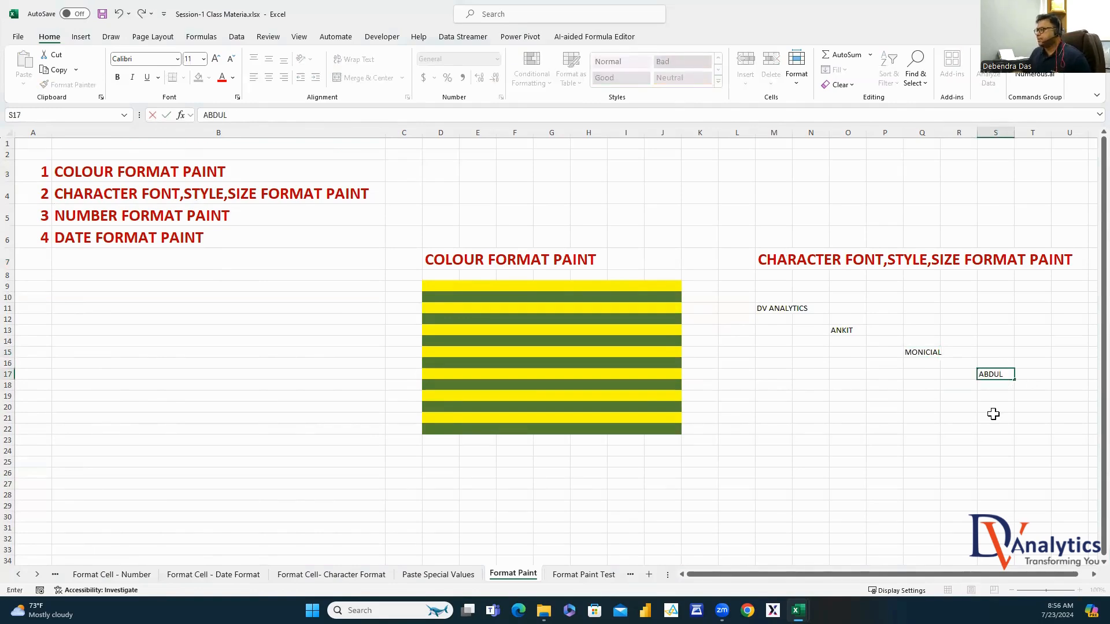
click(993, 414)
drag(777, 308, 1034, 397)
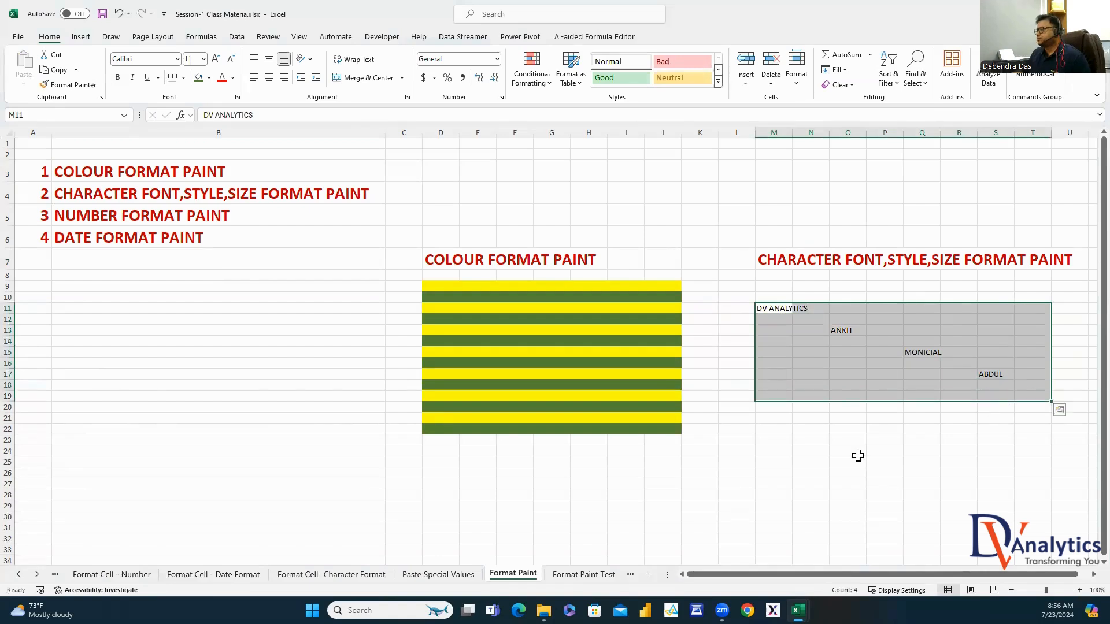
Format M11 as red 26-point Amasis MT Pro Black with a pale fill
click(769, 310)
click(177, 59)
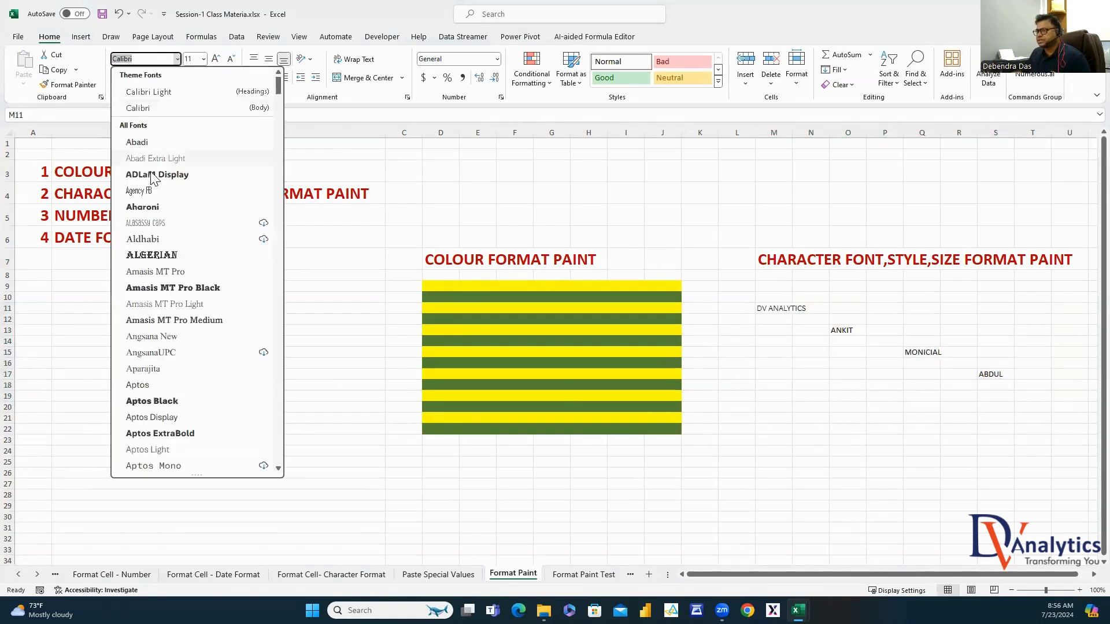
click(156, 213)
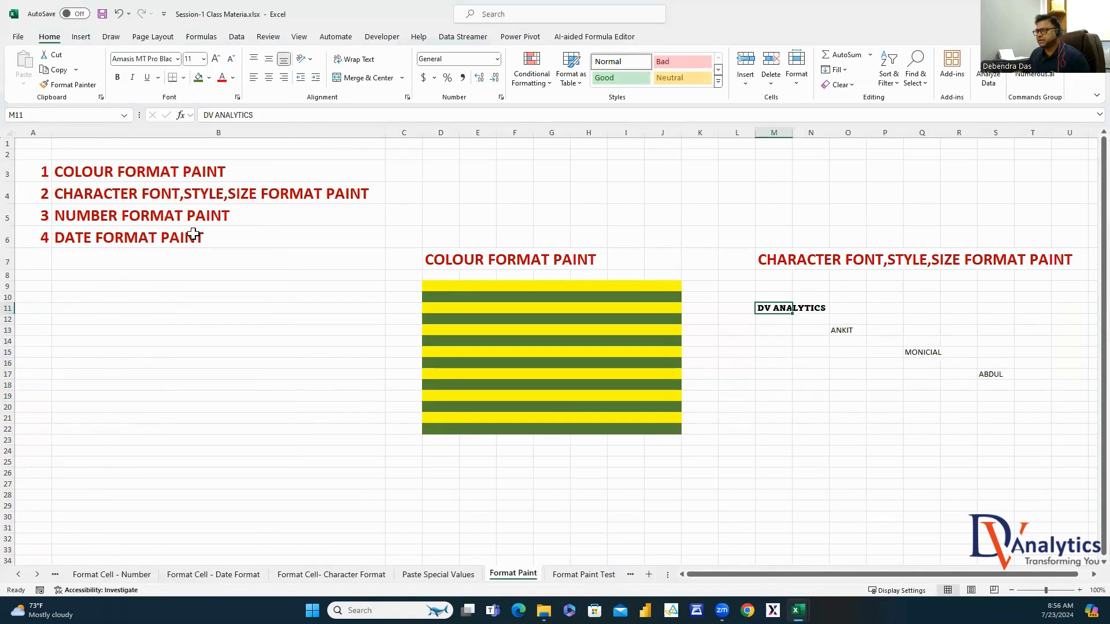
click(203, 59)
click(196, 206)
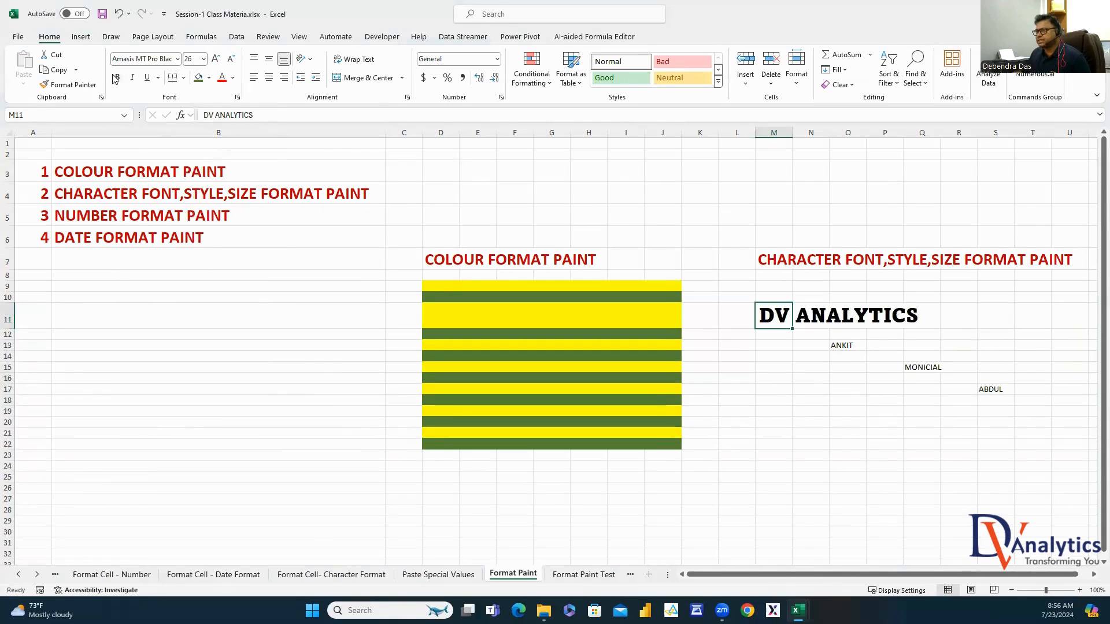
click(221, 77)
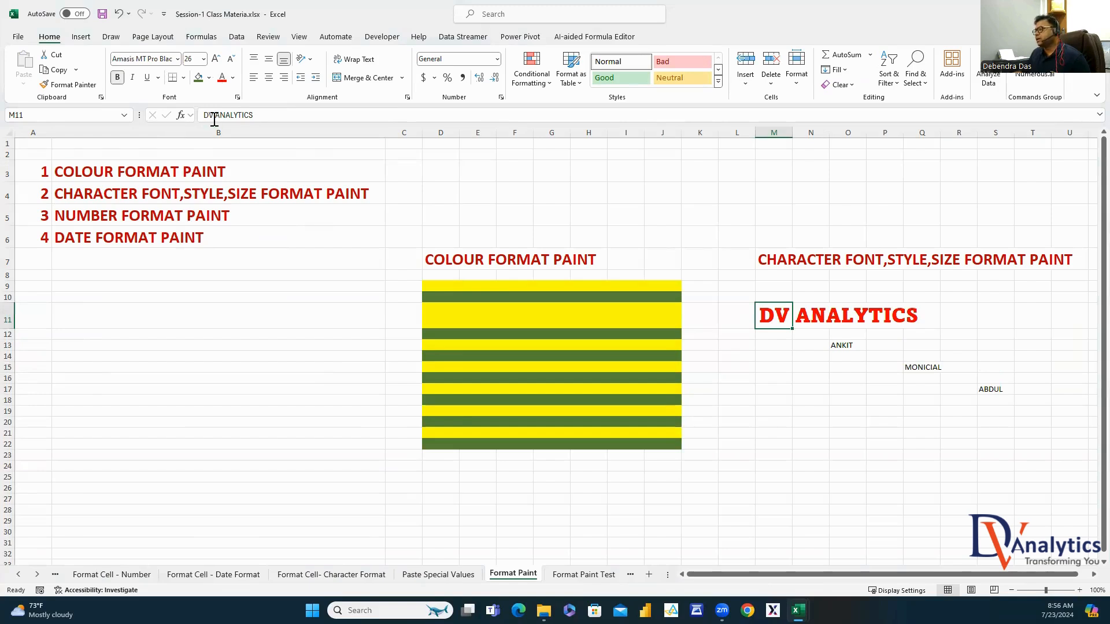
click(211, 78)
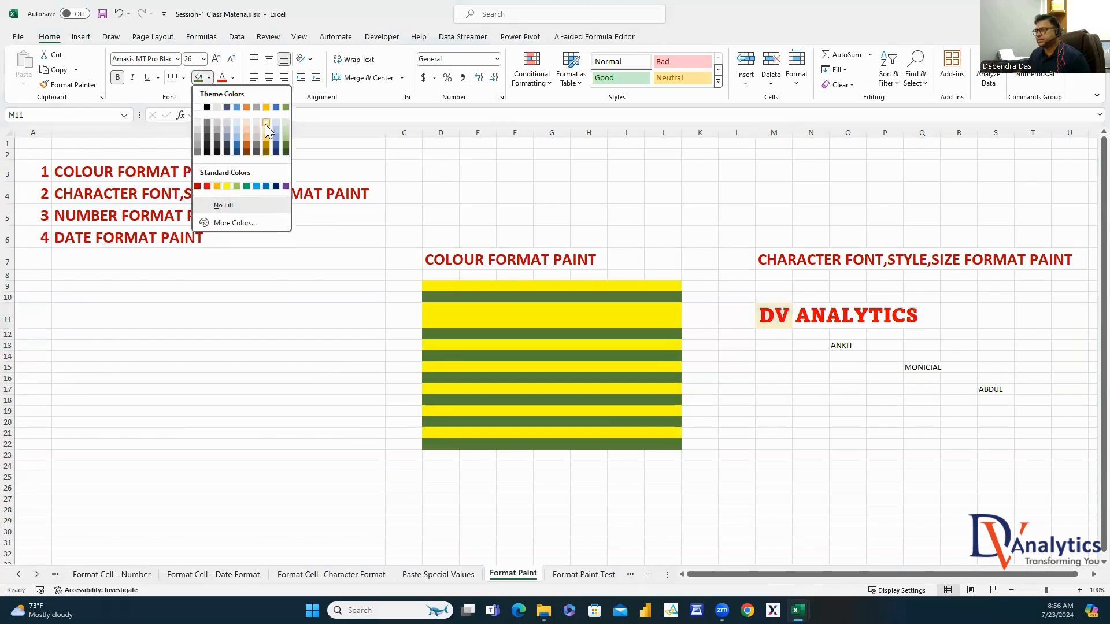
click(266, 123)
Autofit column M to DV ANALYTICS and pick up M11's formatting with Format Painter
double_click(793, 128)
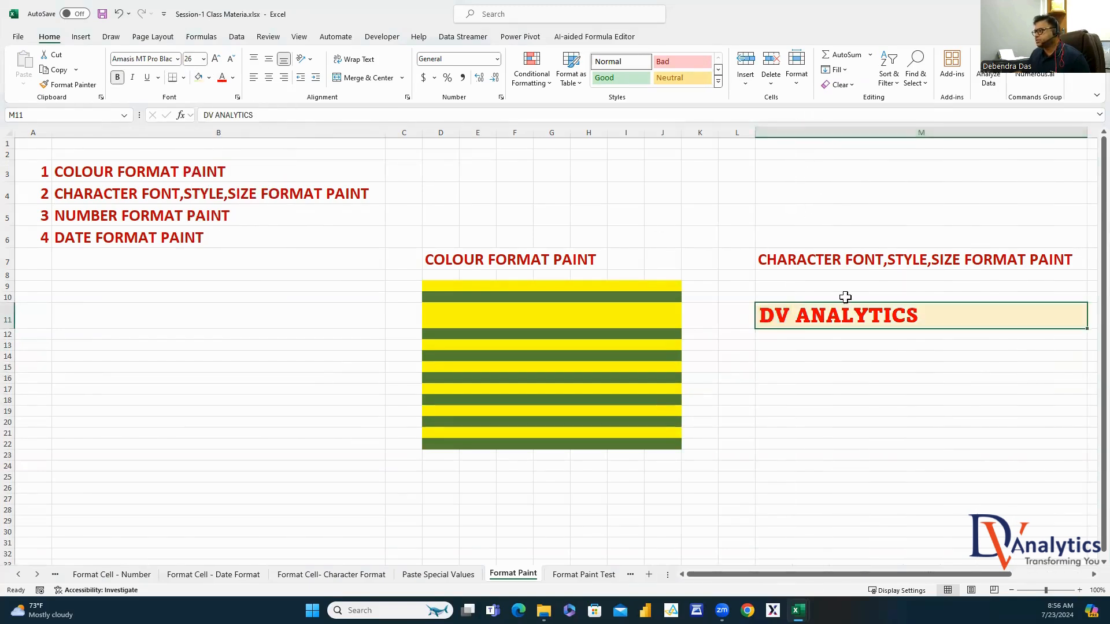
scroll(512, 345, right, 5)
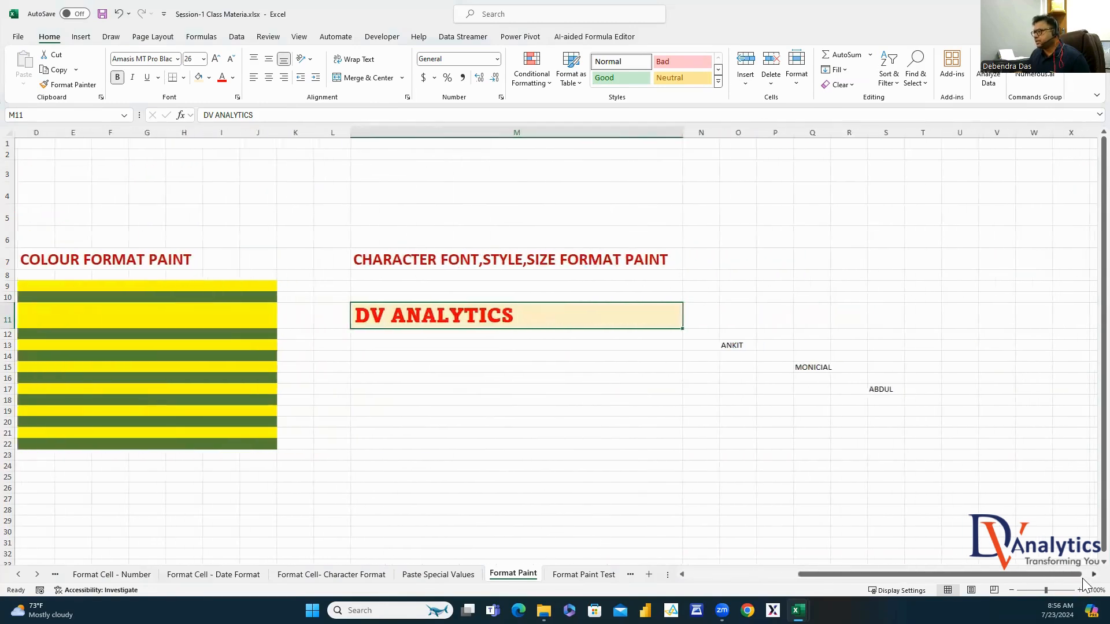
click(453, 355)
click(456, 320)
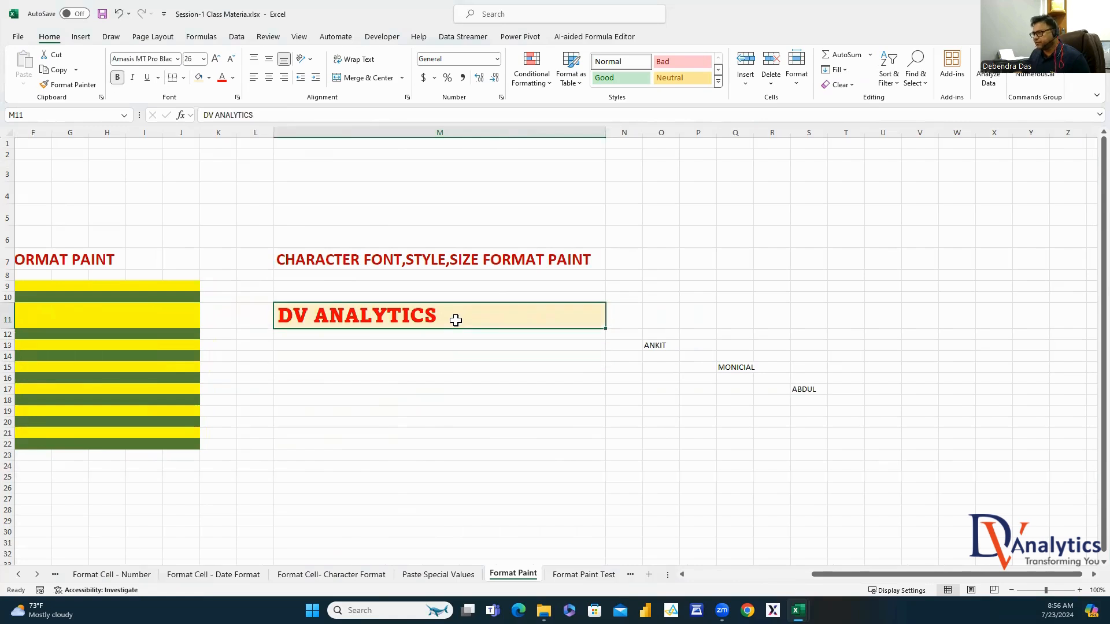
click(658, 346)
click(734, 367)
click(801, 389)
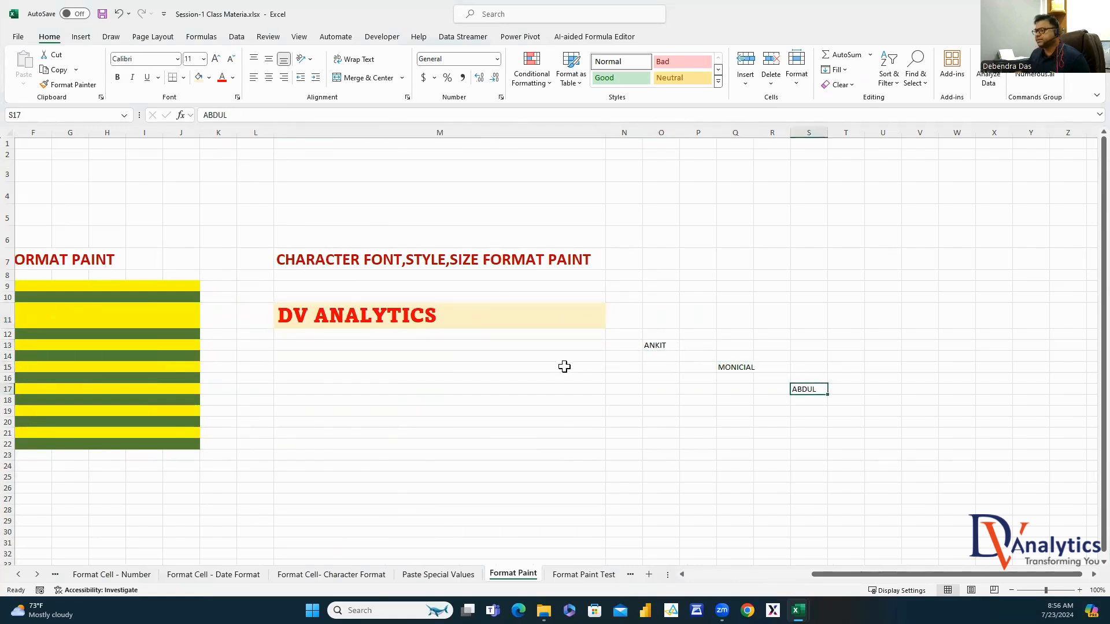
click(669, 345)
click(441, 312)
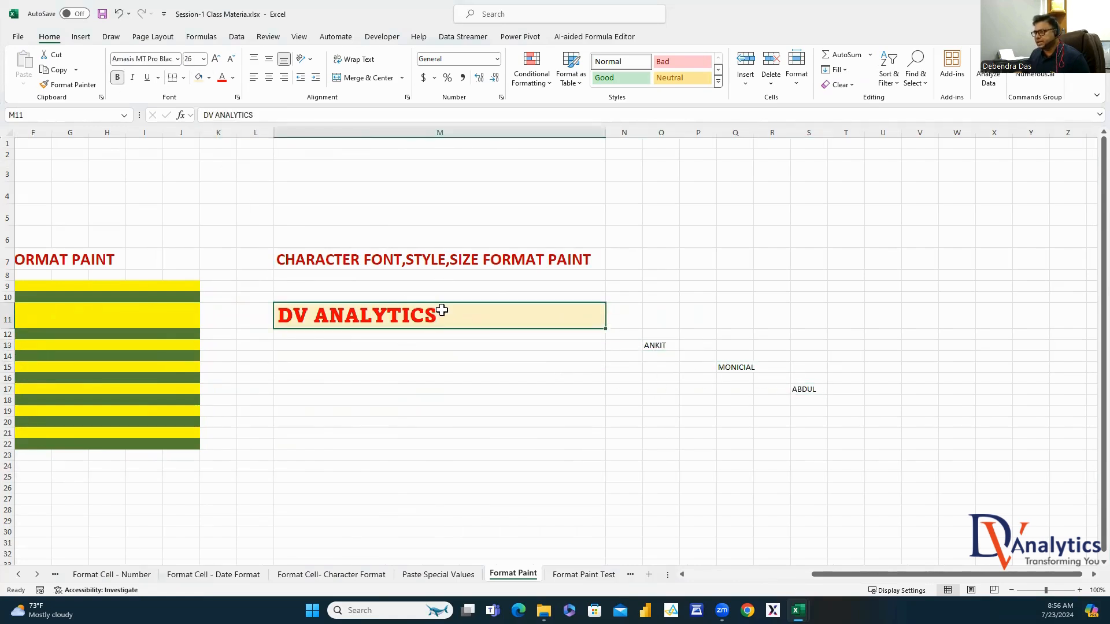
click(73, 85)
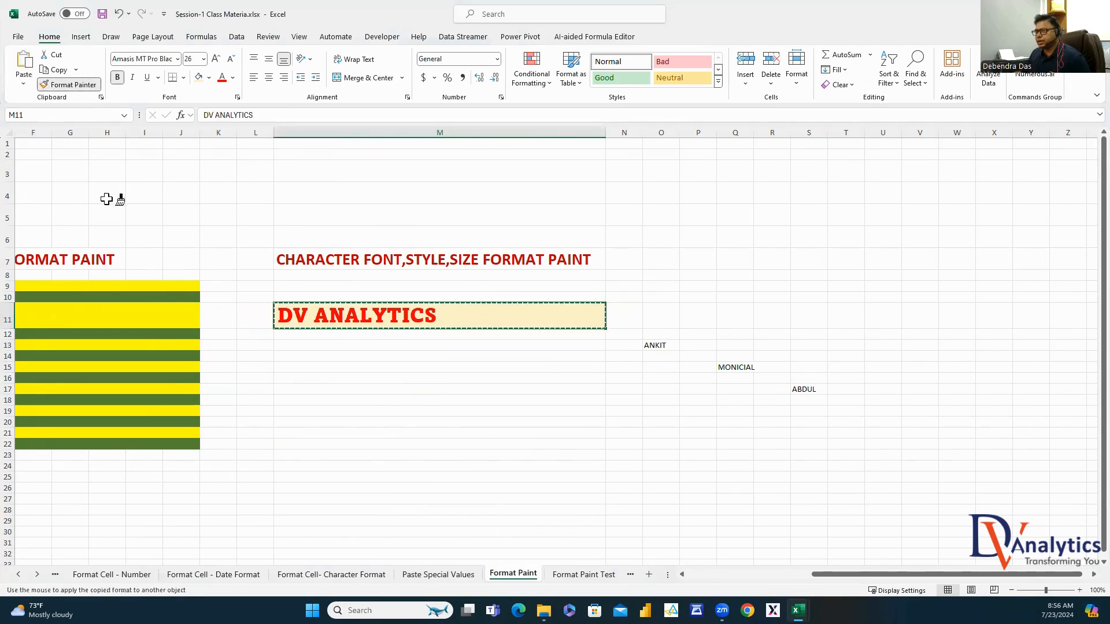
Paint M11's styling onto the names in O13, Q15 and S17
click(657, 345)
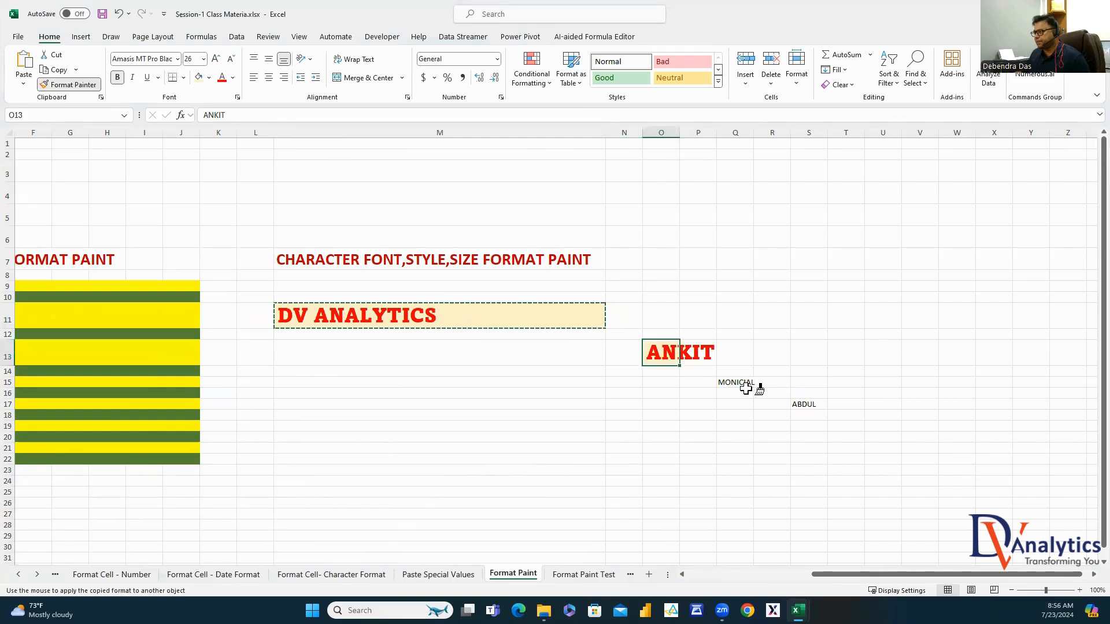
click(739, 383)
click(808, 419)
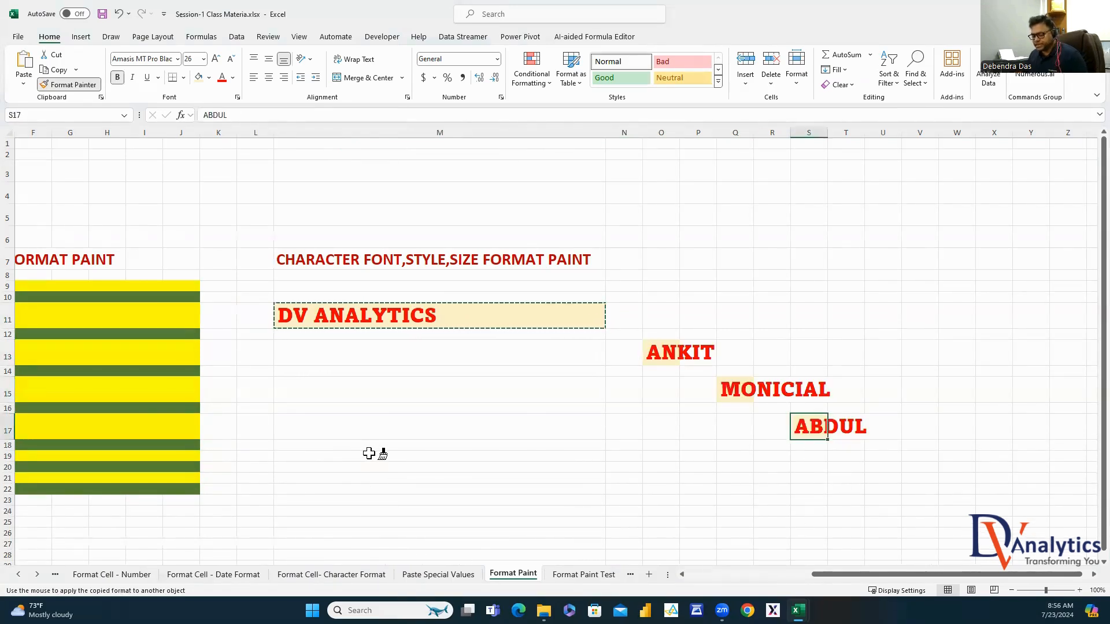
key(Escape)
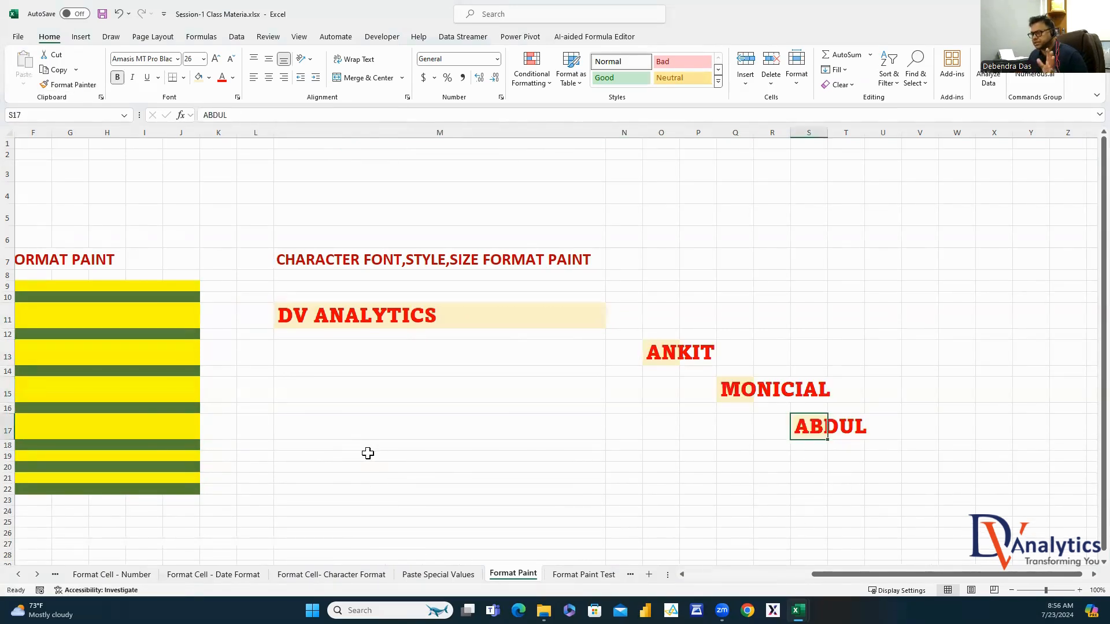
Autofit columns O through S to fit the styled names
drag(673, 131, 824, 172)
double_click(679, 132)
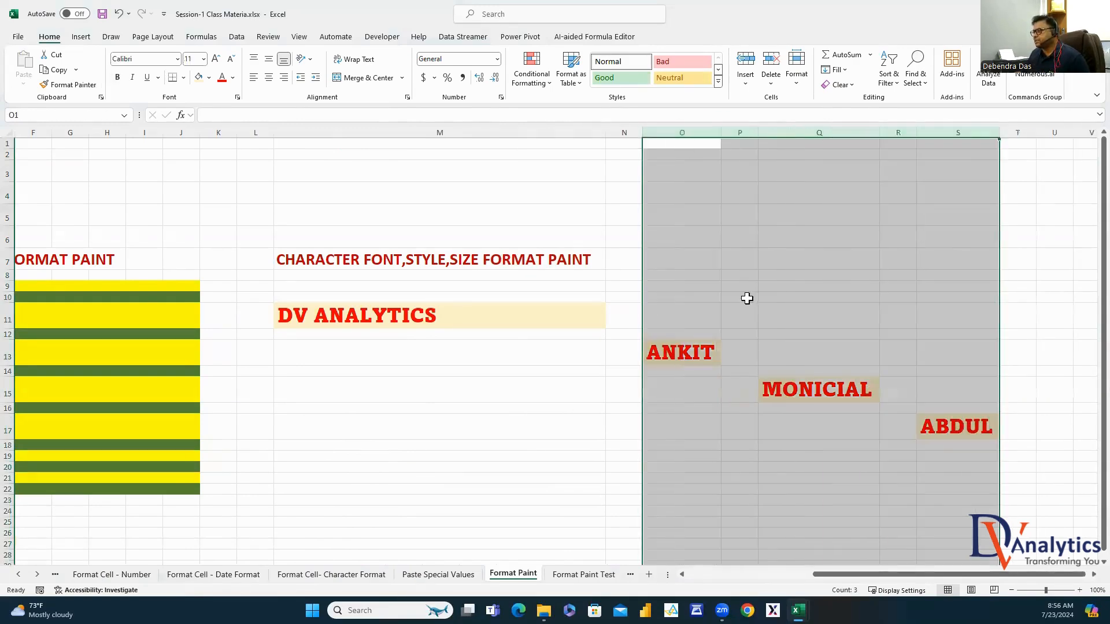
click(531, 445)
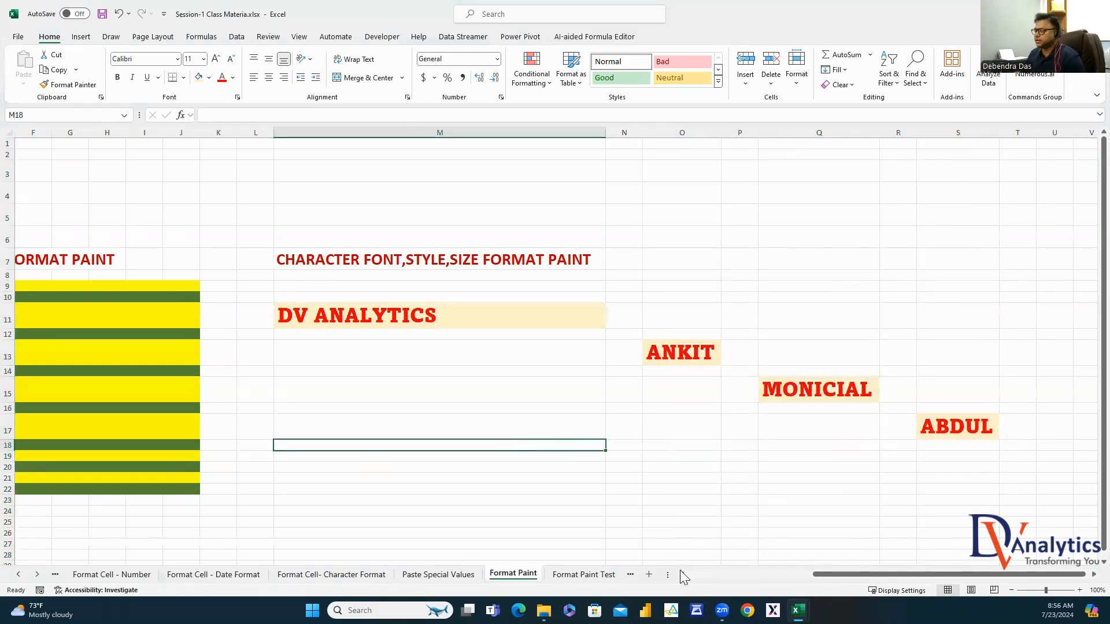
drag(827, 572, 711, 572)
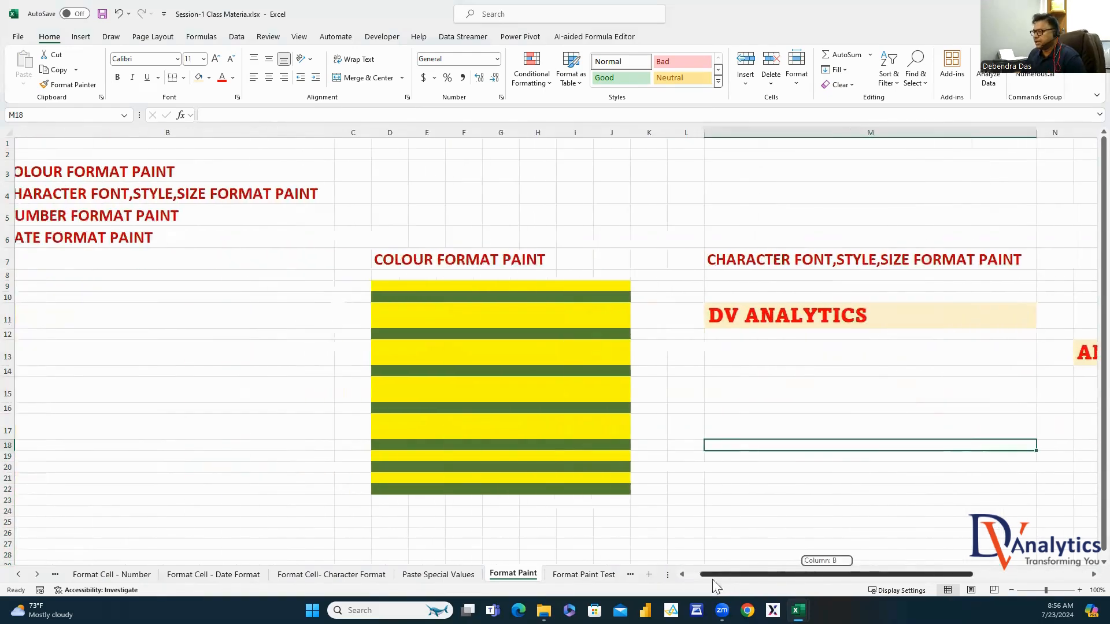
Copy the NUMBER FORMAT PAINT heading from B5 into D27
click(95, 217)
key(ctrl+c)
scroll(231, 335, down, 2)
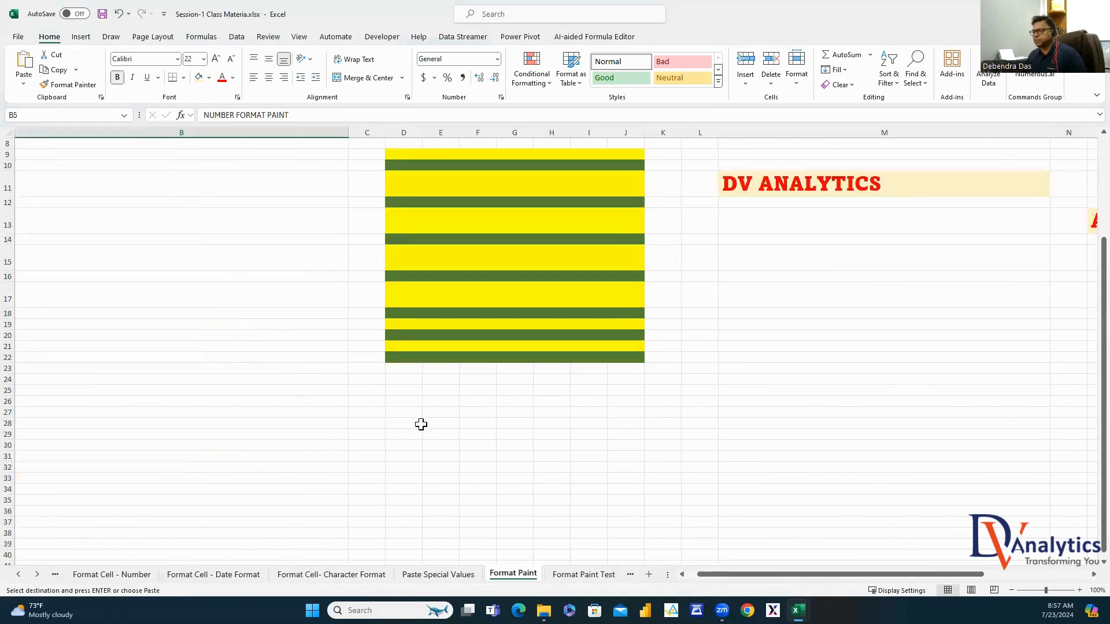
click(417, 418)
key(ctrl+v)
Fill D29:D38 with the formula =RANDBETWEEN(100,1000)*10
scroll(431, 439, down, 3)
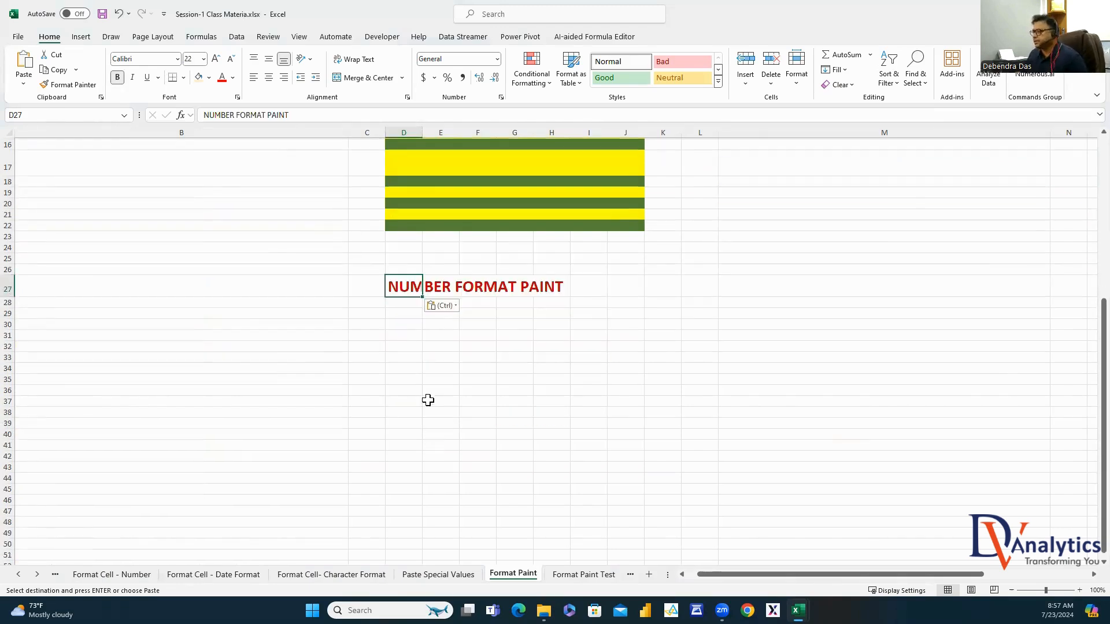
click(410, 317)
text(=RAND)
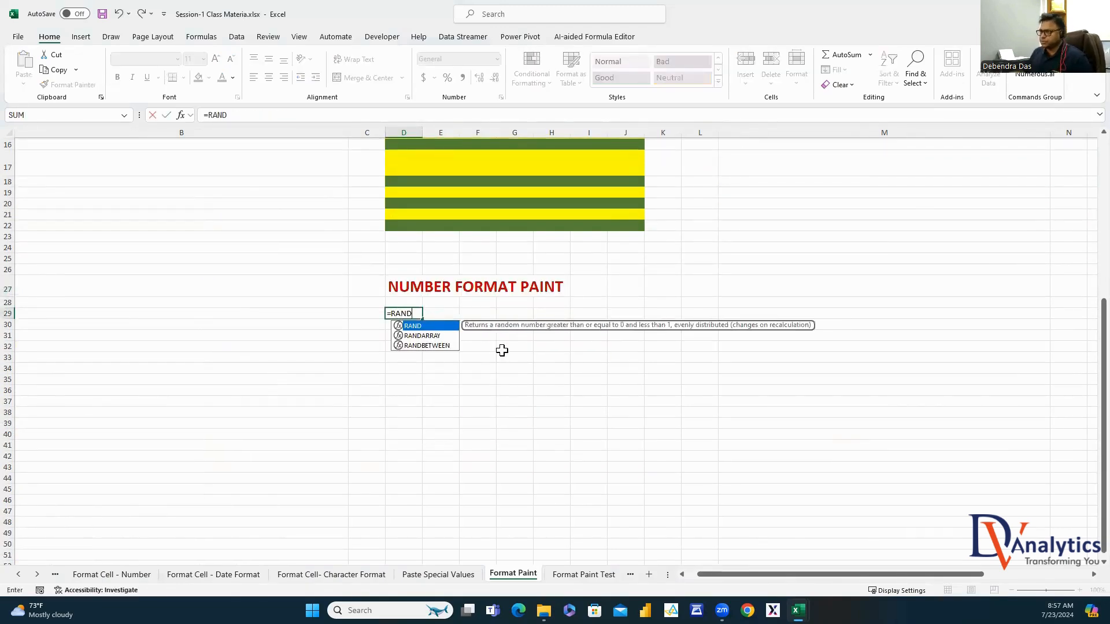
double_click(426, 345)
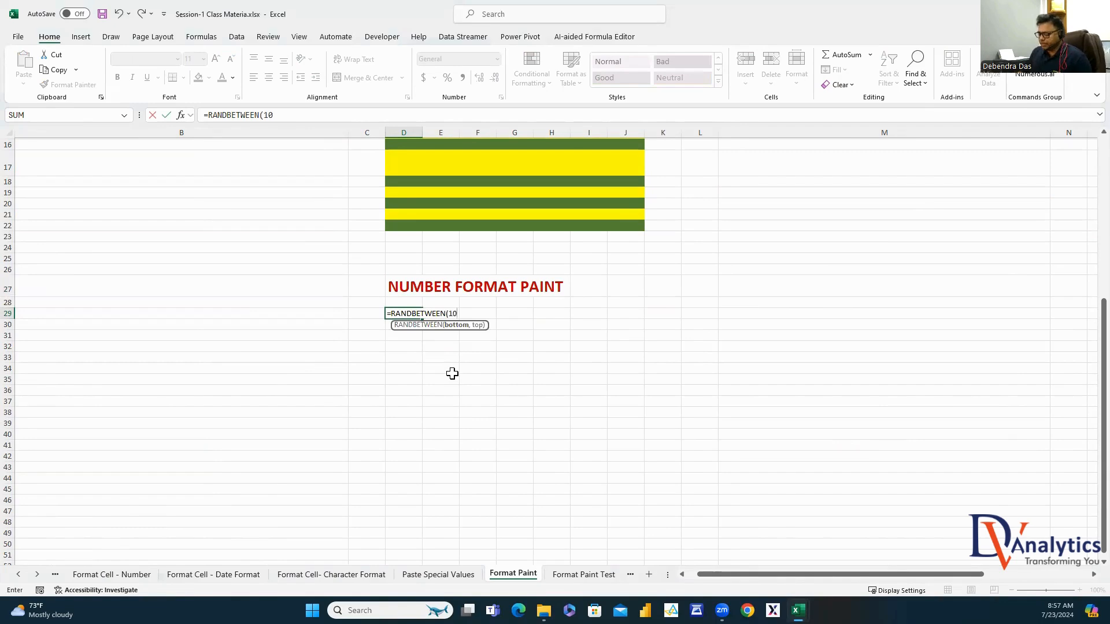
text(100,1000)
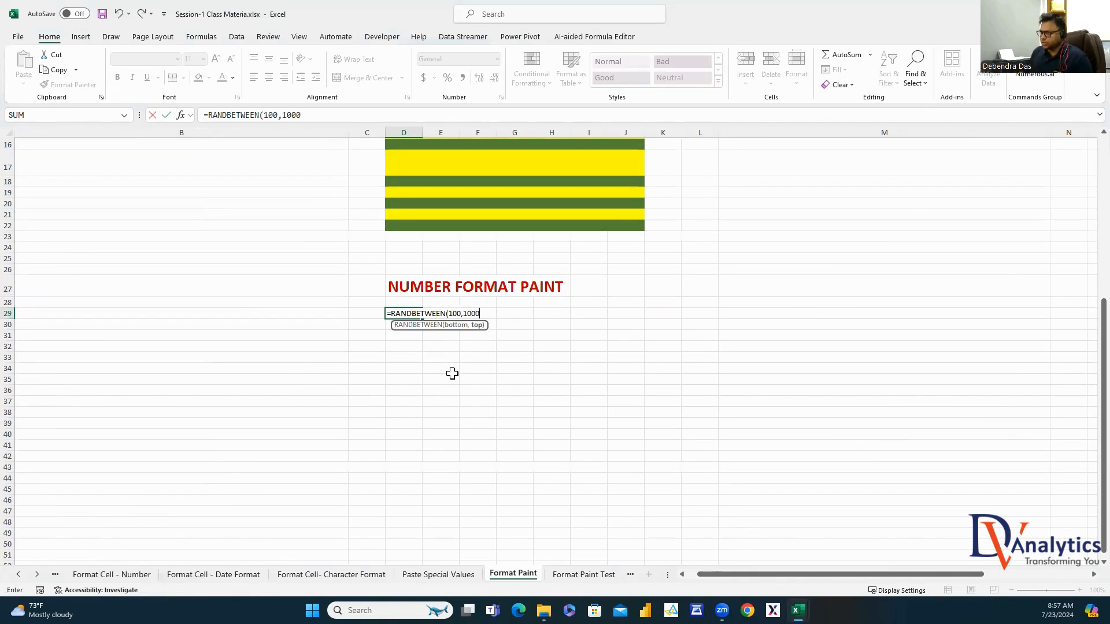
text()*10)
key(Return)
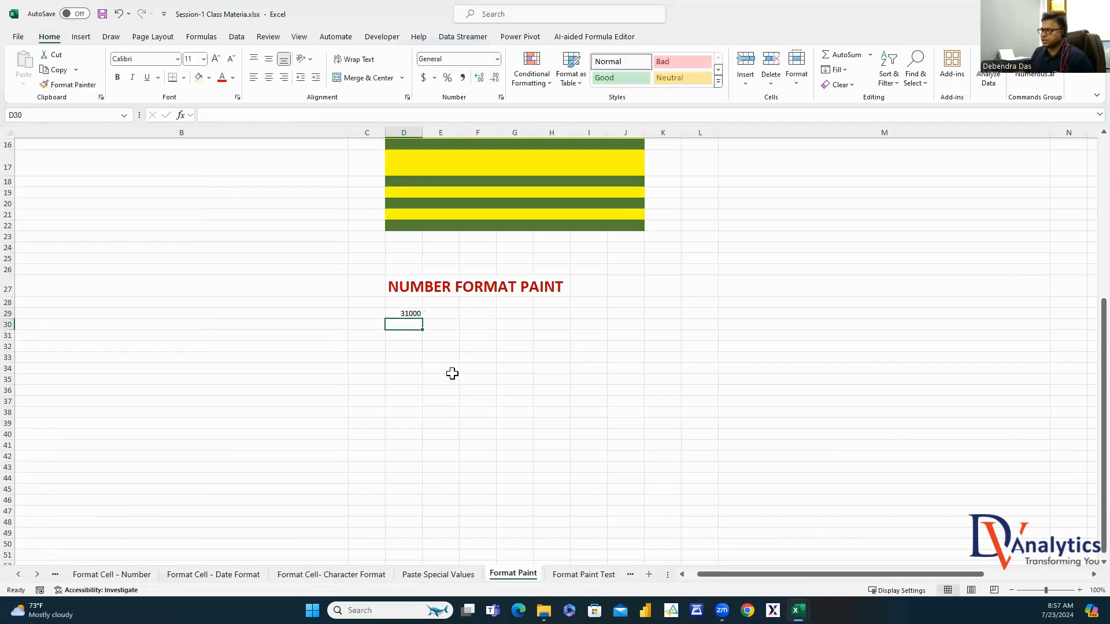
click(416, 314)
drag(423, 318, 426, 417)
Paste the D29:D38 number block into D42, F29, H29, F42 and H42
key(ctrl+c)
right_click(399, 347)
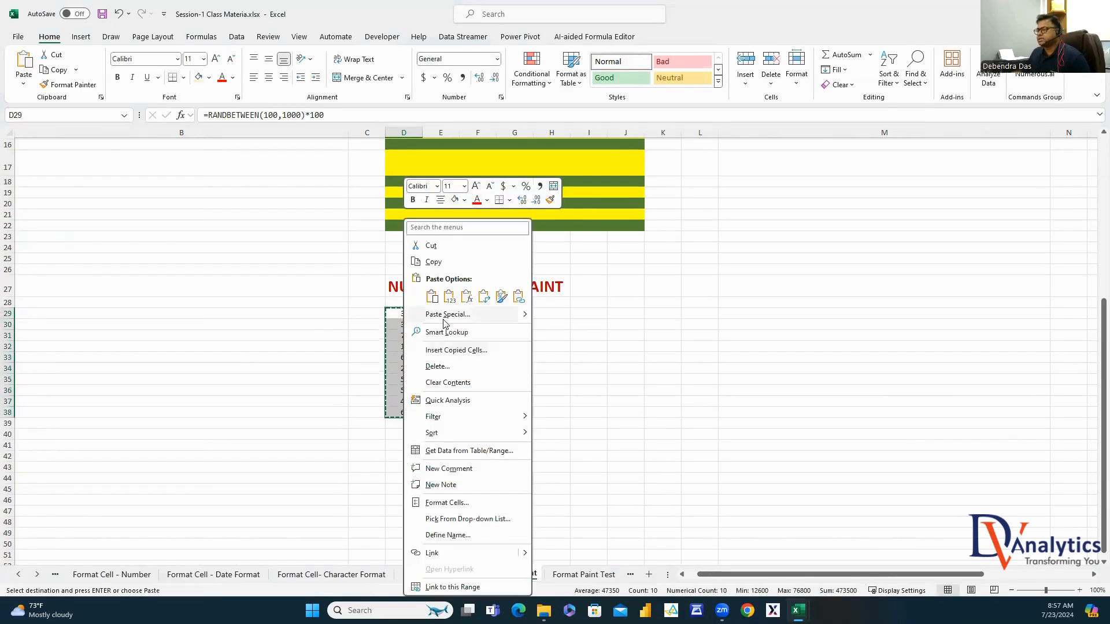
click(639, 301)
drag(422, 314, 420, 414)
click(411, 334)
key(ctrl+c)
click(411, 456)
key(ctrl+v)
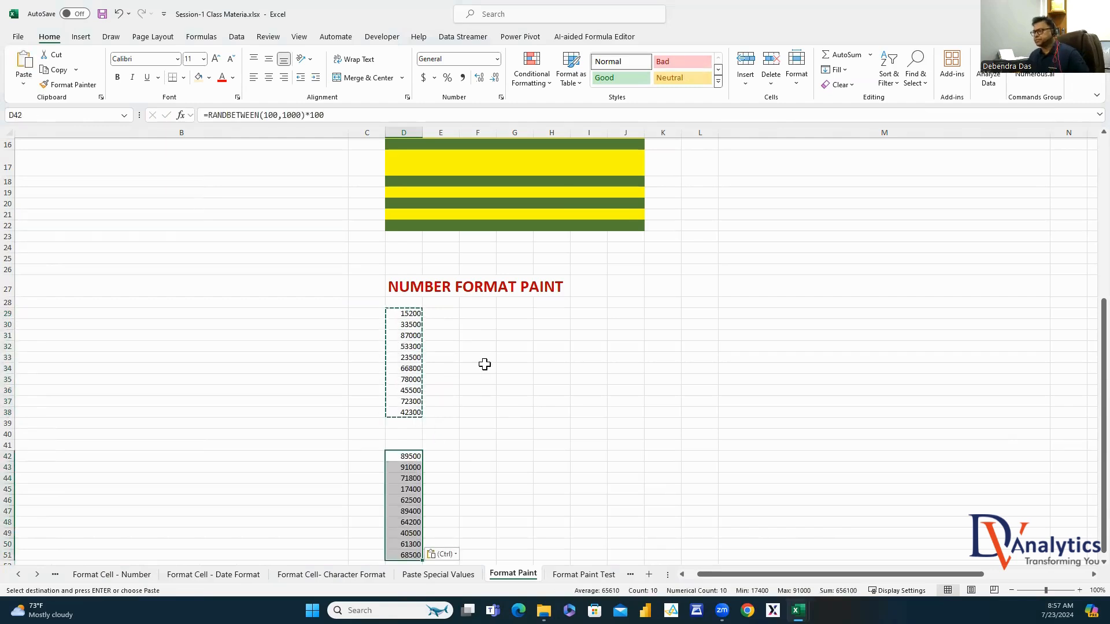
click(487, 311)
key(ctrl+v)
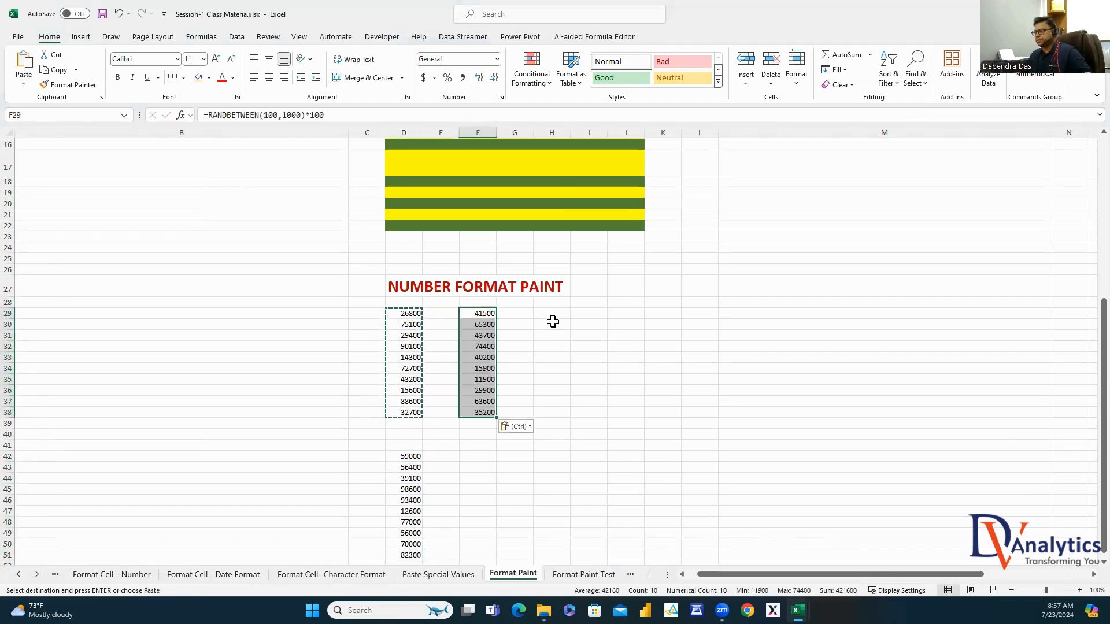
click(554, 316)
key(ctrl+v)
click(484, 457)
key(ctrl+v)
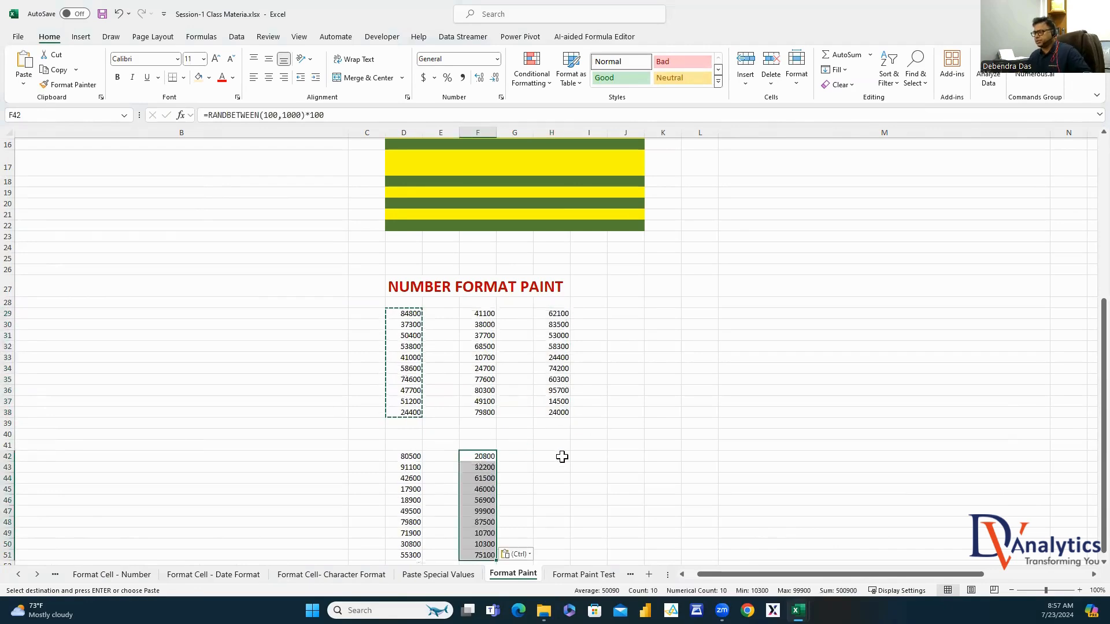
click(560, 456)
key(ctrl+v)
Paste the same number block into D54, F54 and H54
scroll(627, 396, down, 4)
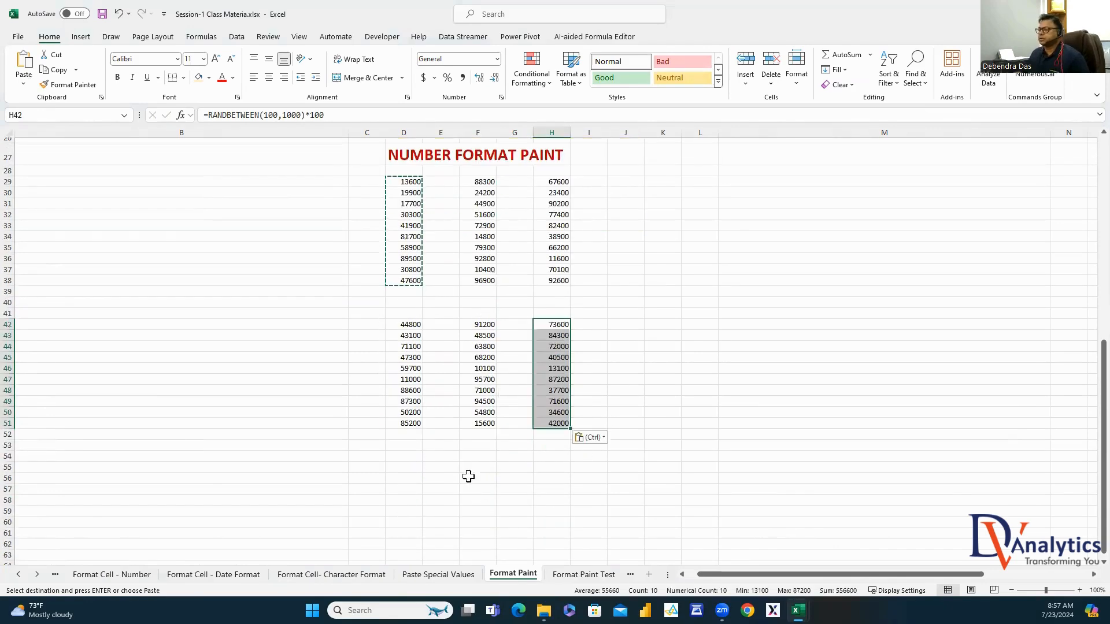
click(408, 457)
key(ctrl+v)
click(490, 457)
key(ctrl+v)
click(558, 457)
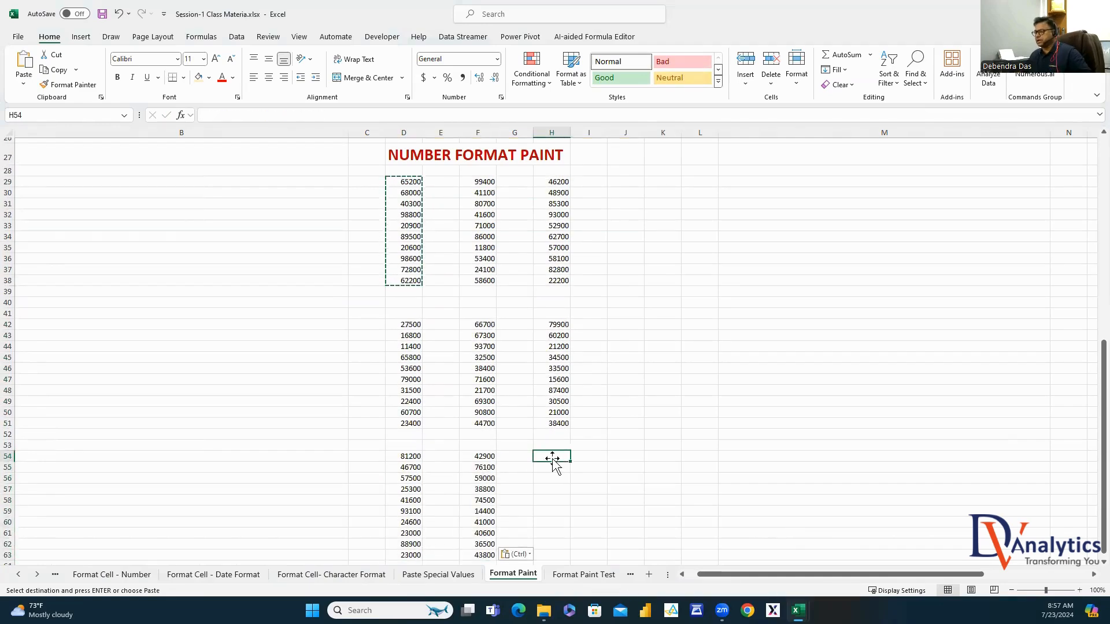
key(ctrl+v)
Convert all formulas in D29:H63 to fixed values with Paste Special > Values
drag(408, 181, 540, 564)
right_click(489, 217)
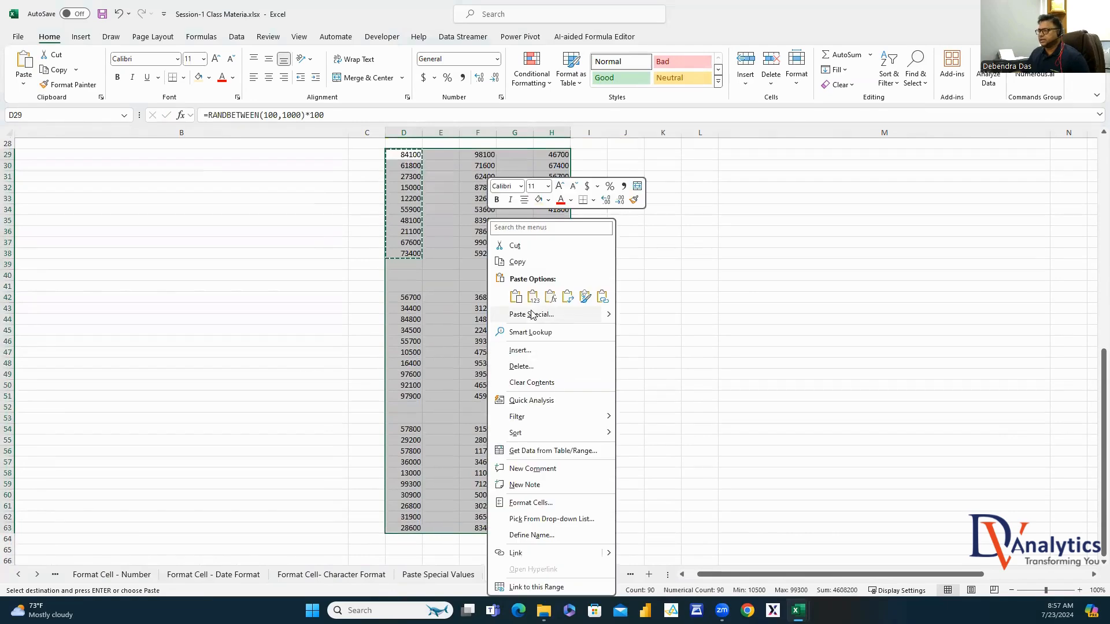
click(516, 265)
right_click(493, 216)
click(521, 315)
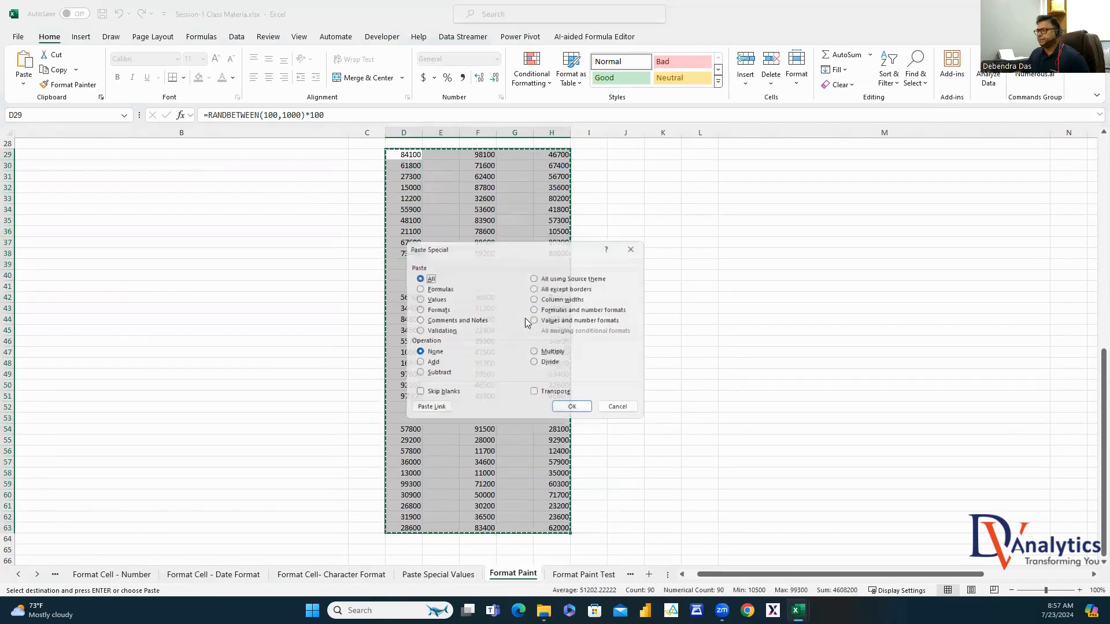
click(430, 299)
click(575, 410)
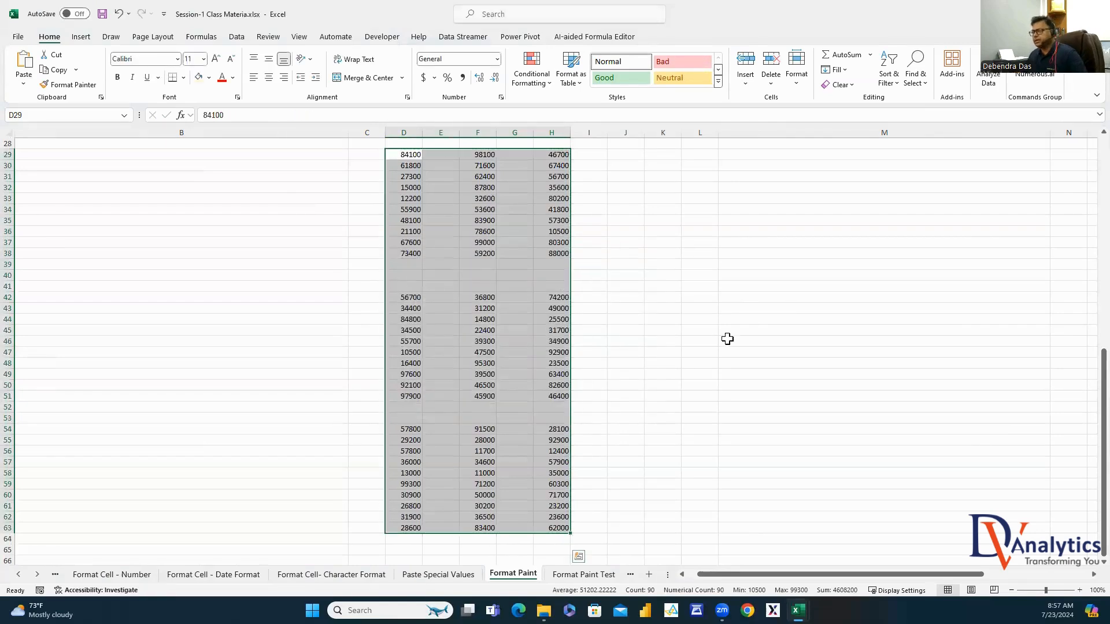
click(721, 322)
scroll(361, 272, up, 3)
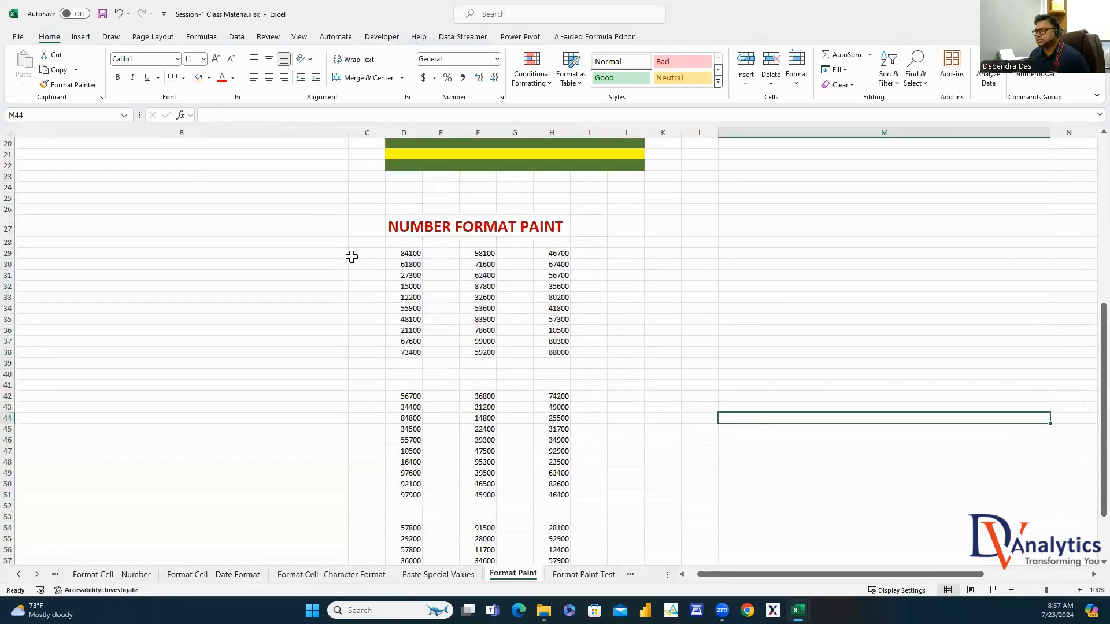
Label C29 NUMBER, C42 CURRENCY $ and C54 CURRENCY EURO, and autofit column C
click(353, 254)
text(NUMBER)
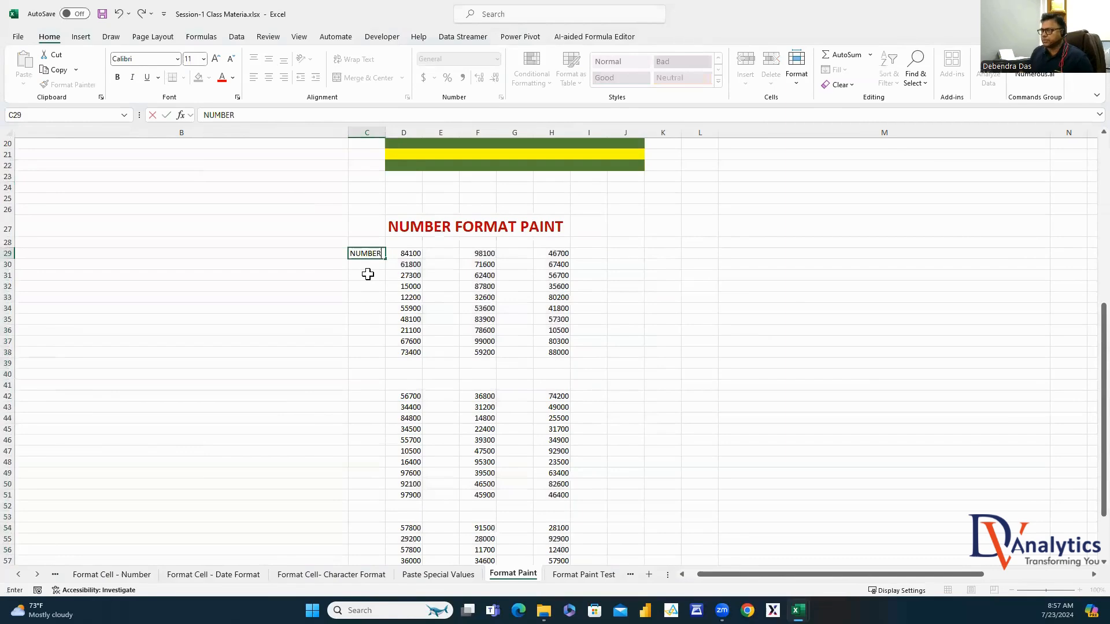
click(368, 396)
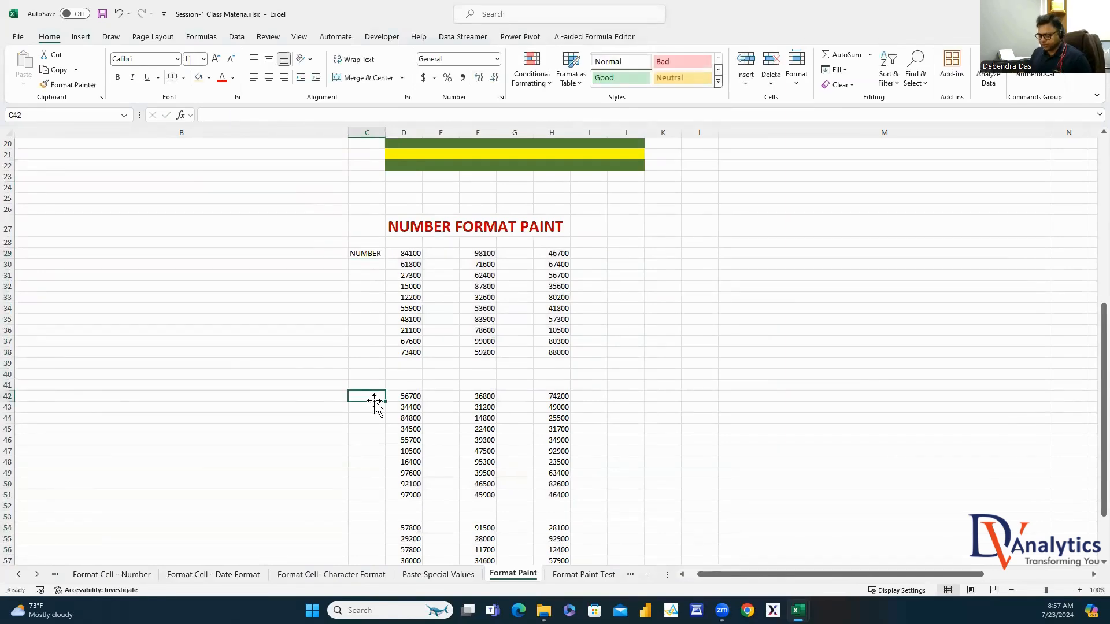
text(CURRENCY)
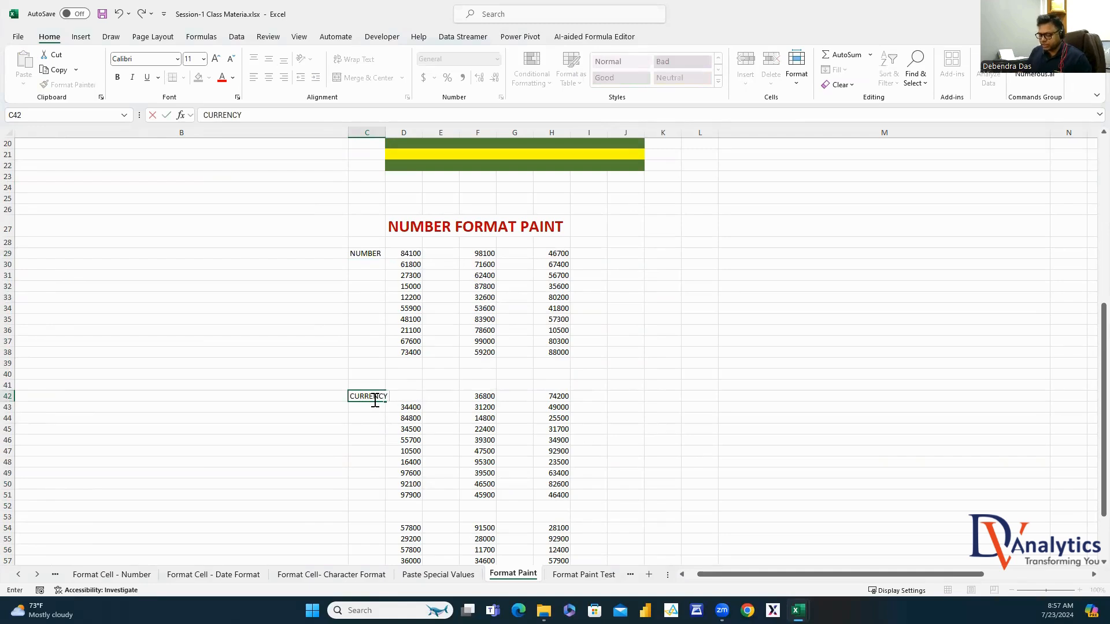
text( $)
click(372, 537)
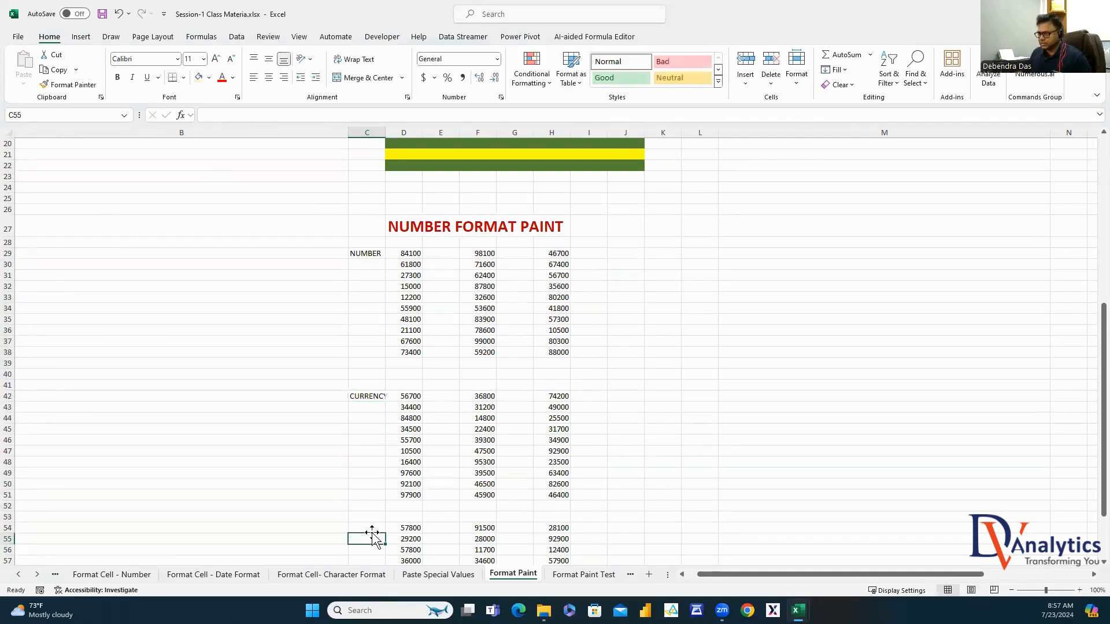
click(371, 528)
text(CURRENCY EURO)
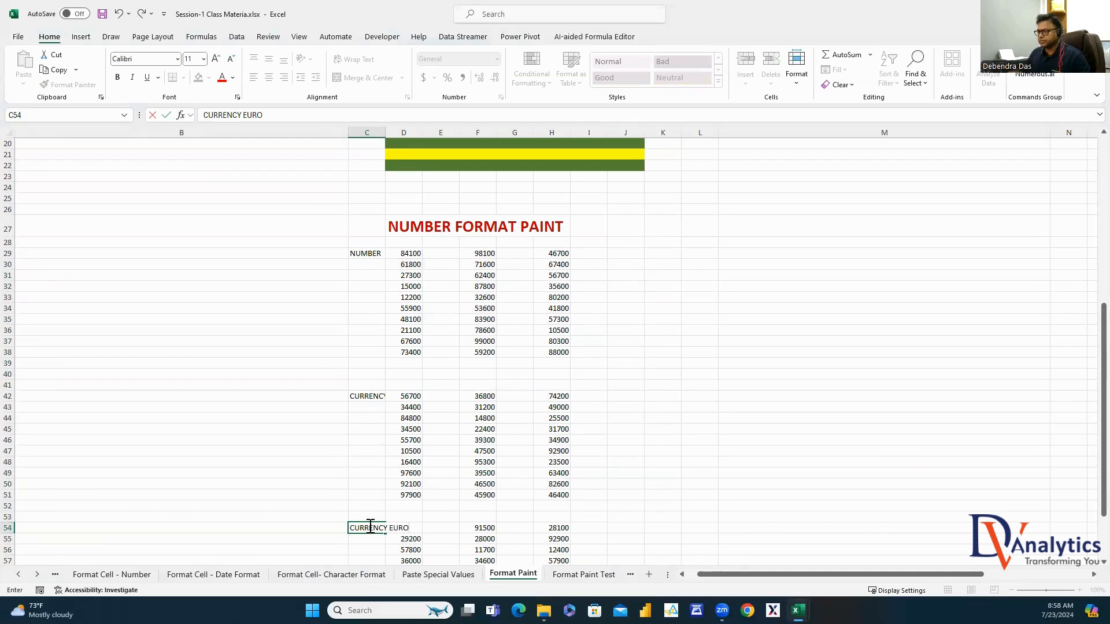
click(403, 550)
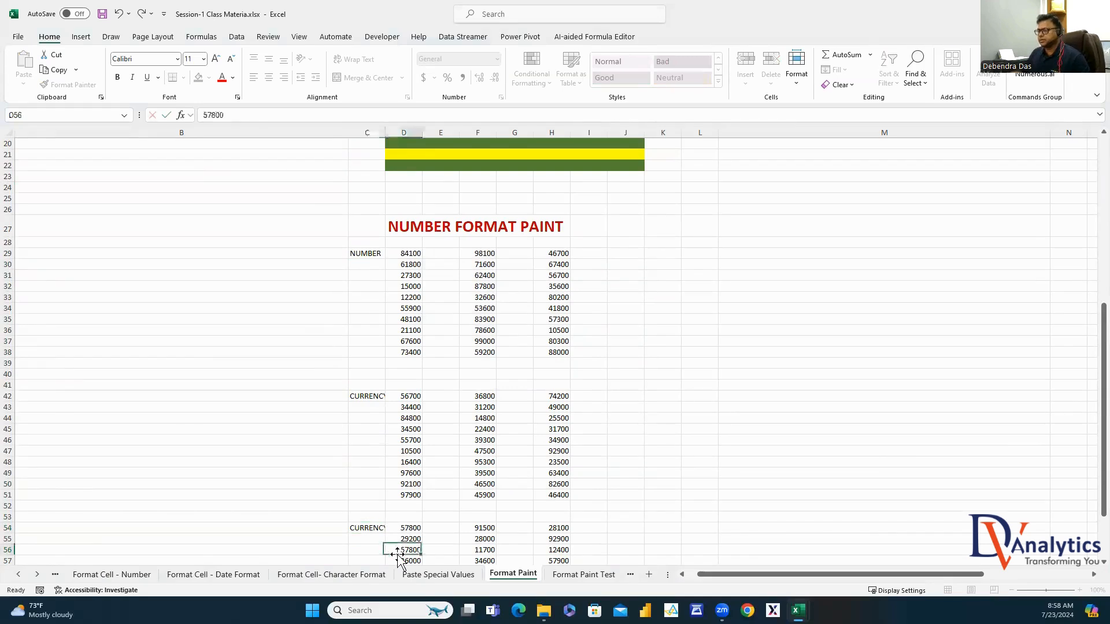
double_click(383, 132)
Make the three labels red and bold
click(371, 254)
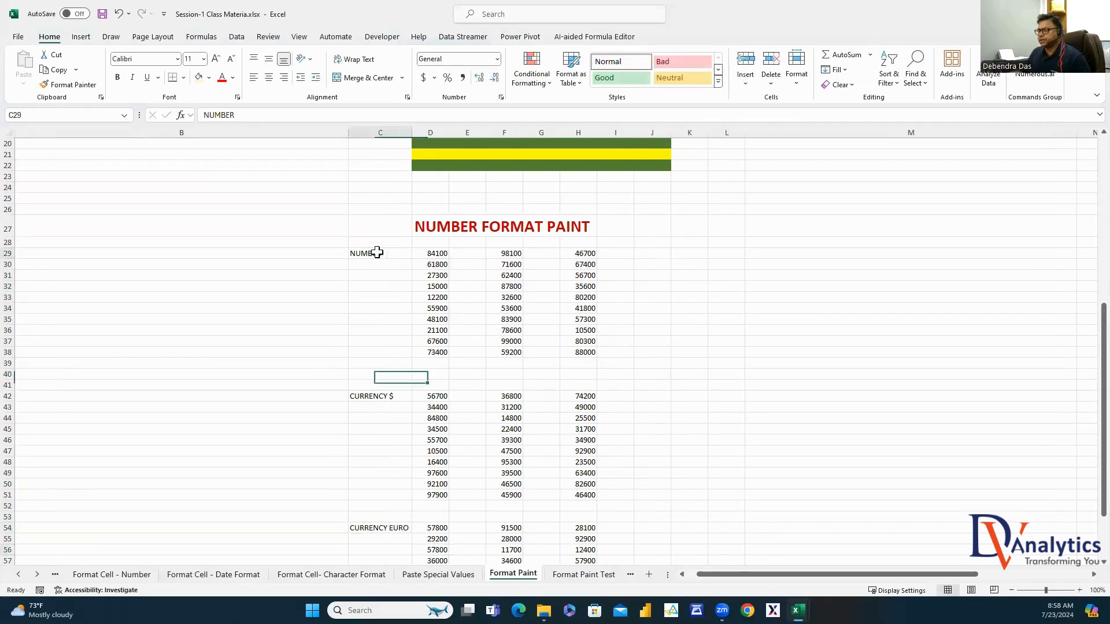
ctrl+click(386, 397)
ctrl+click(381, 527)
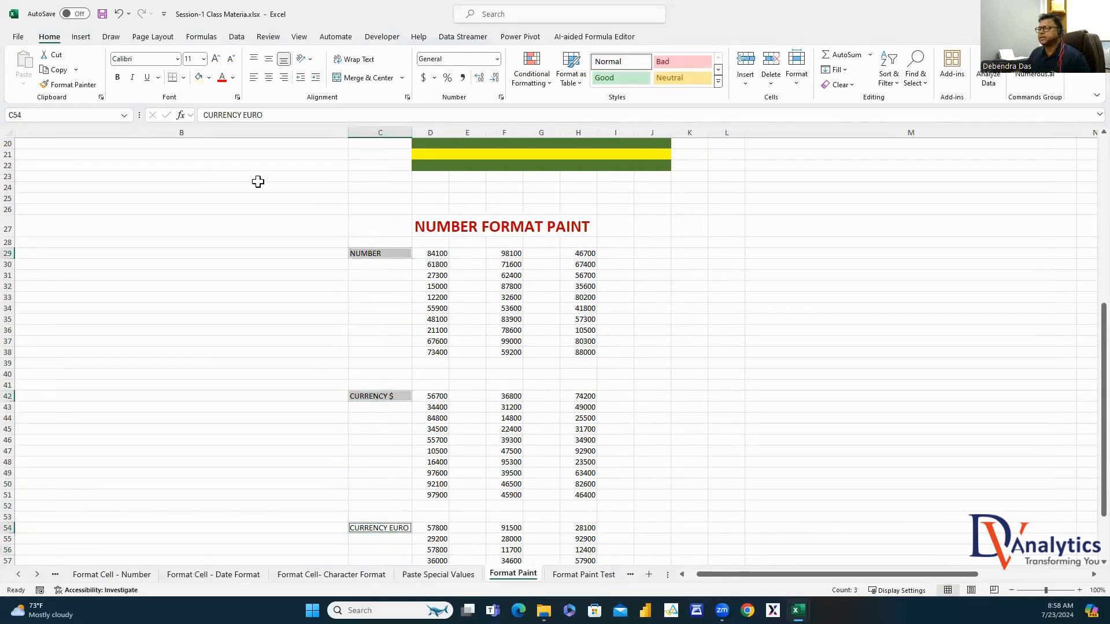
click(222, 77)
click(118, 78)
Format D29:D38 as Number with a thousands separator and 0 decimal places
click(638, 316)
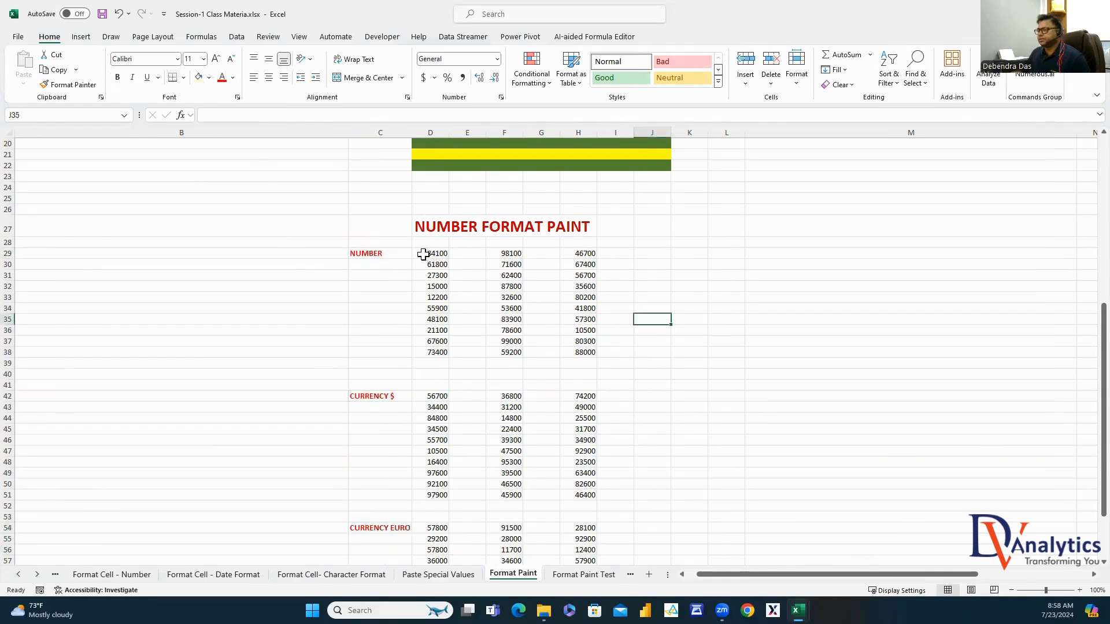
drag(426, 253, 426, 345)
right_click(426, 345)
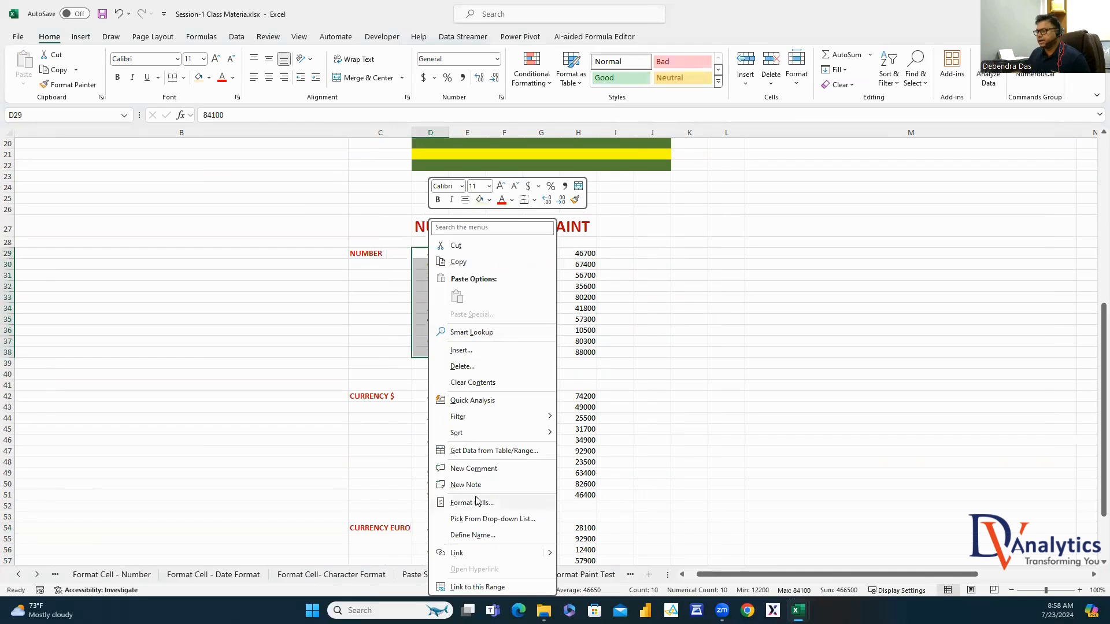
click(471, 503)
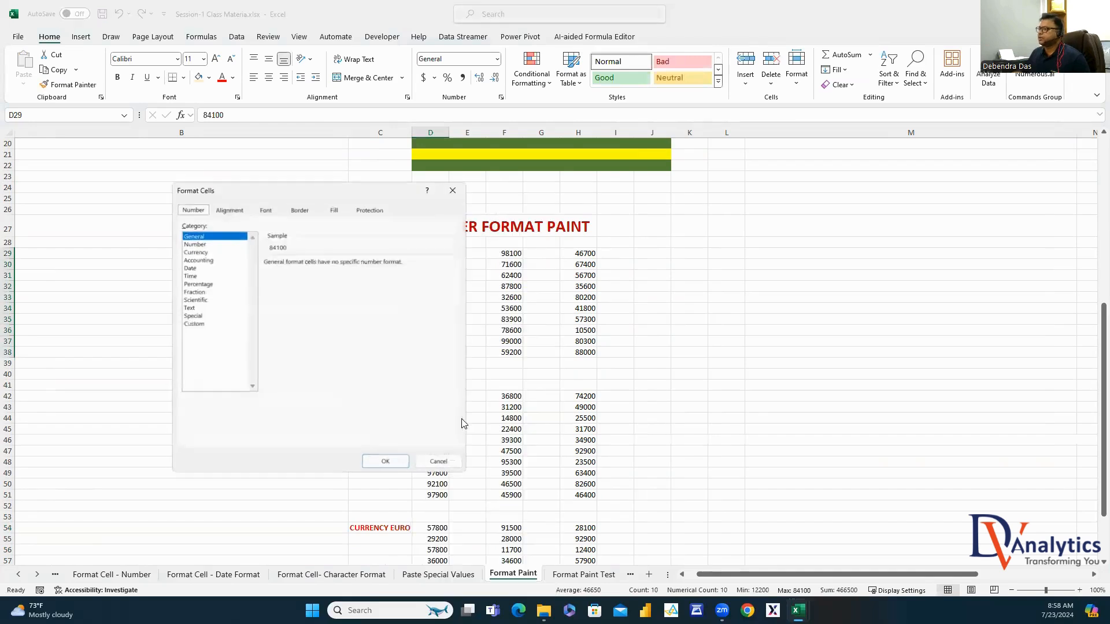
click(200, 243)
click(265, 276)
click(340, 264)
click(340, 264)
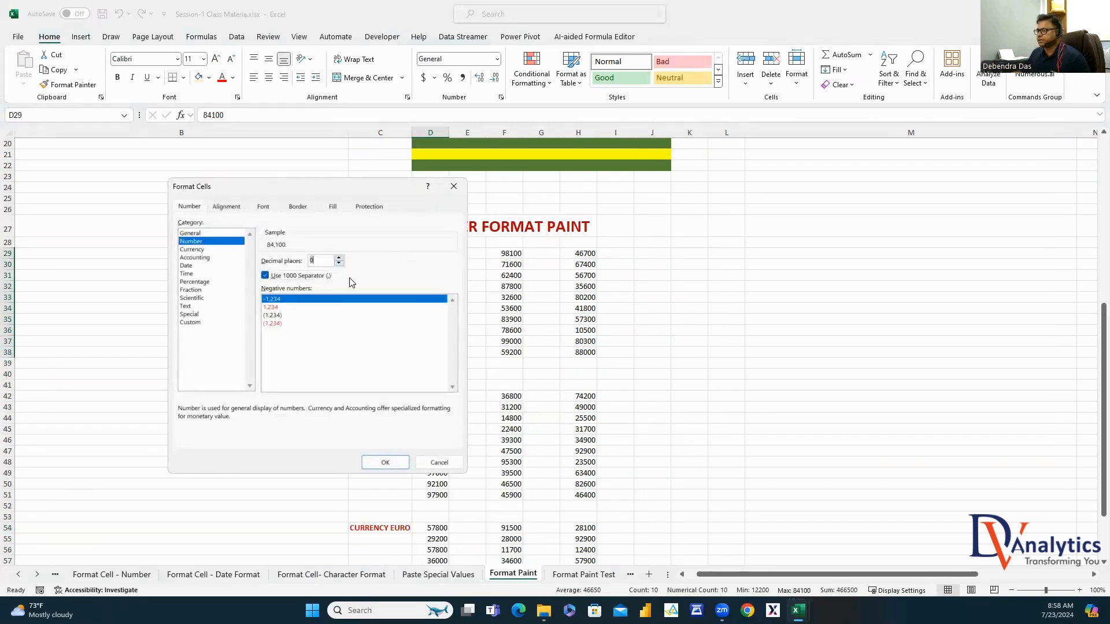
click(385, 463)
click(751, 354)
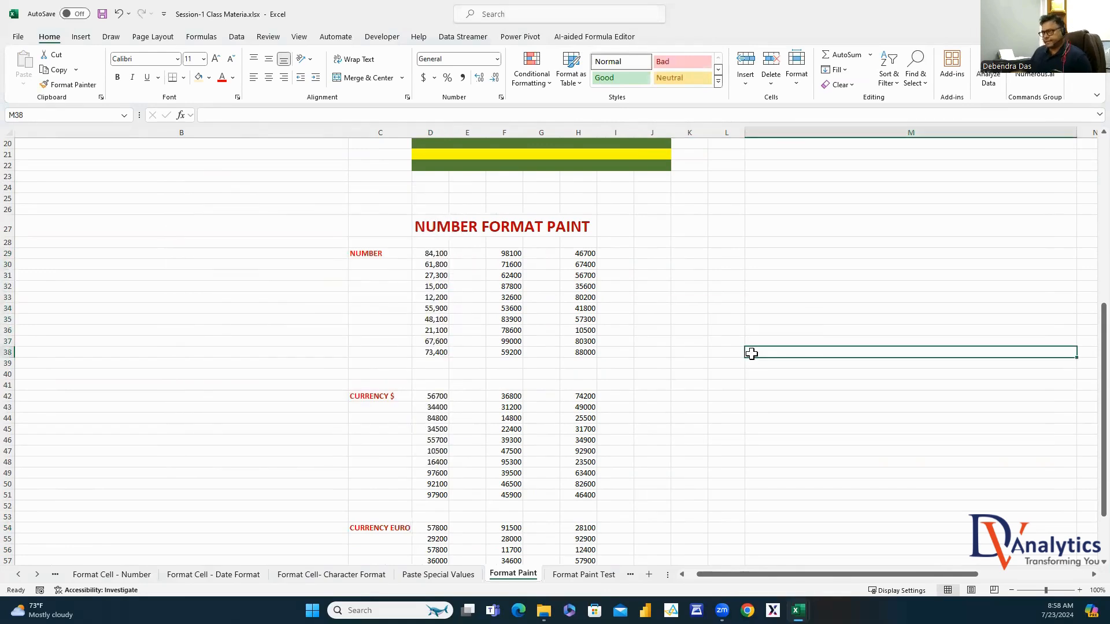
Copy D29:D38's comma format onto F29:F38 and H29:H38 and check the values
drag(445, 254, 439, 354)
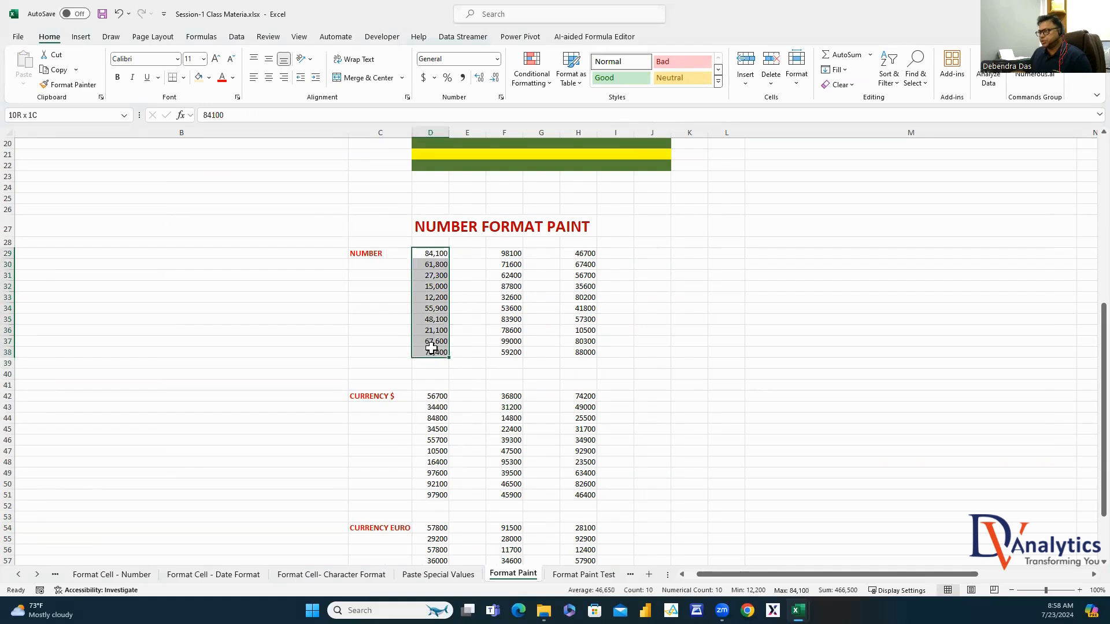
drag(508, 253, 509, 331)
drag(585, 256, 589, 331)
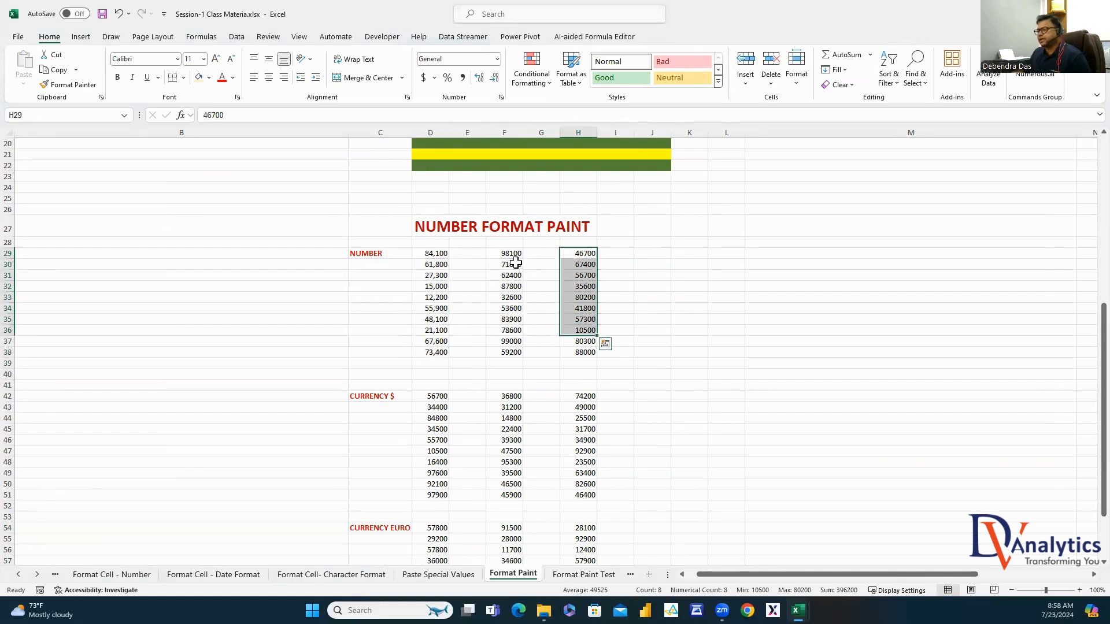
drag(512, 253, 508, 354)
drag(445, 255, 449, 347)
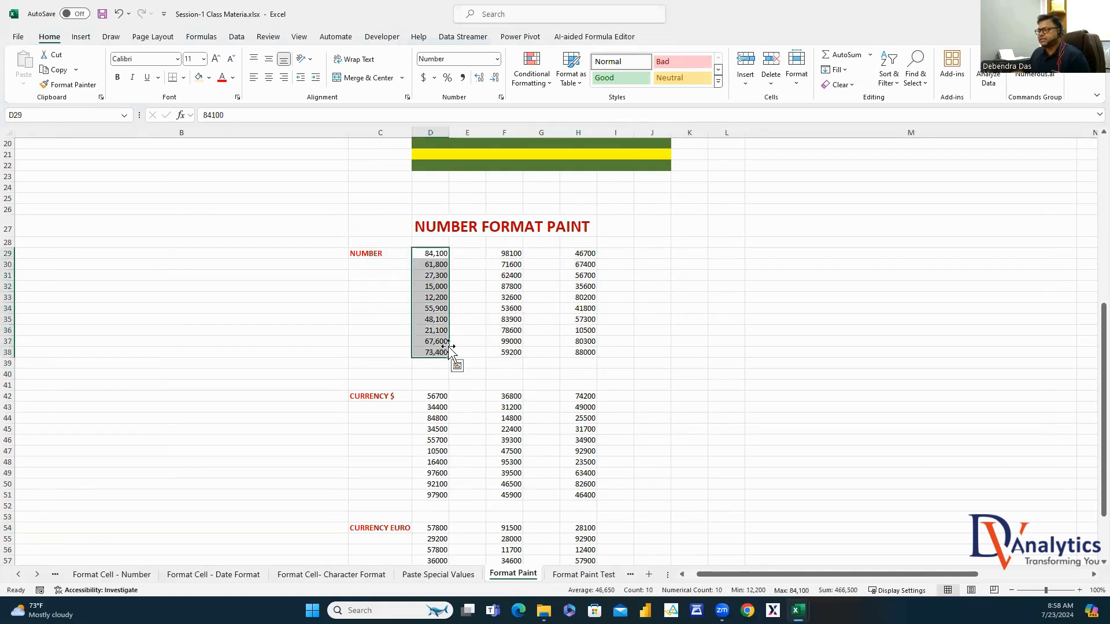
click(68, 85)
drag(503, 254, 504, 351)
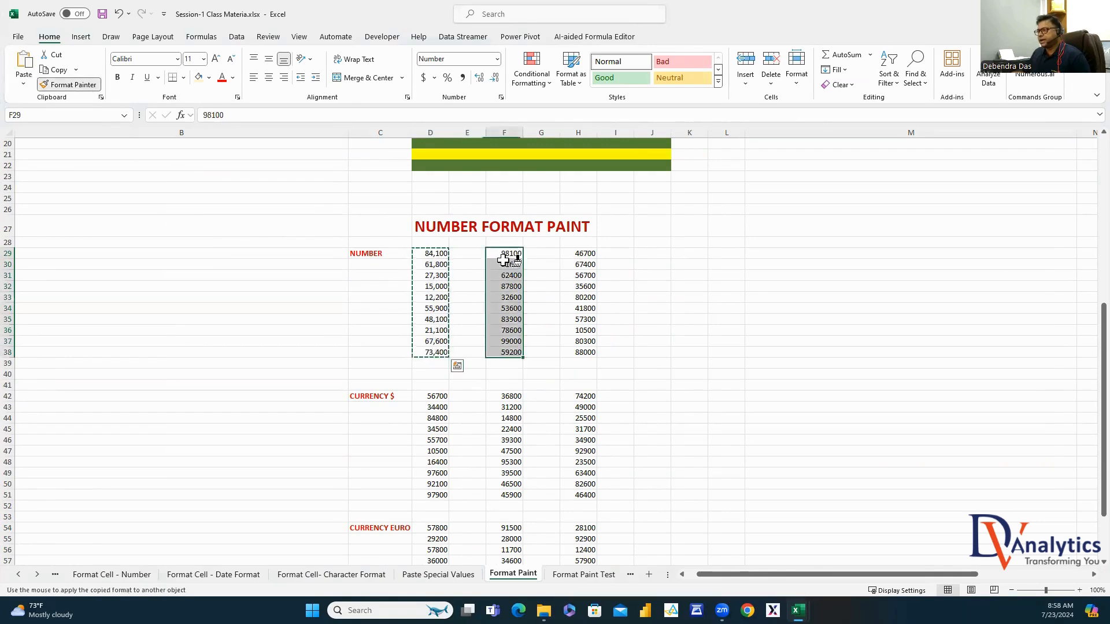
drag(589, 255, 587, 352)
key(Escape)
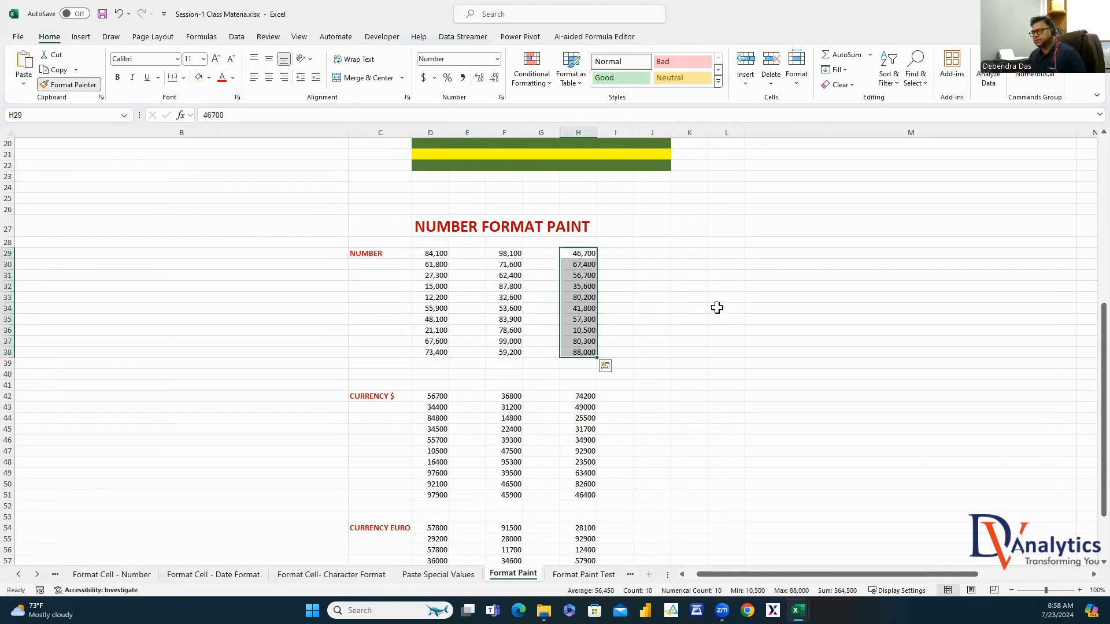
drag(435, 253, 442, 352)
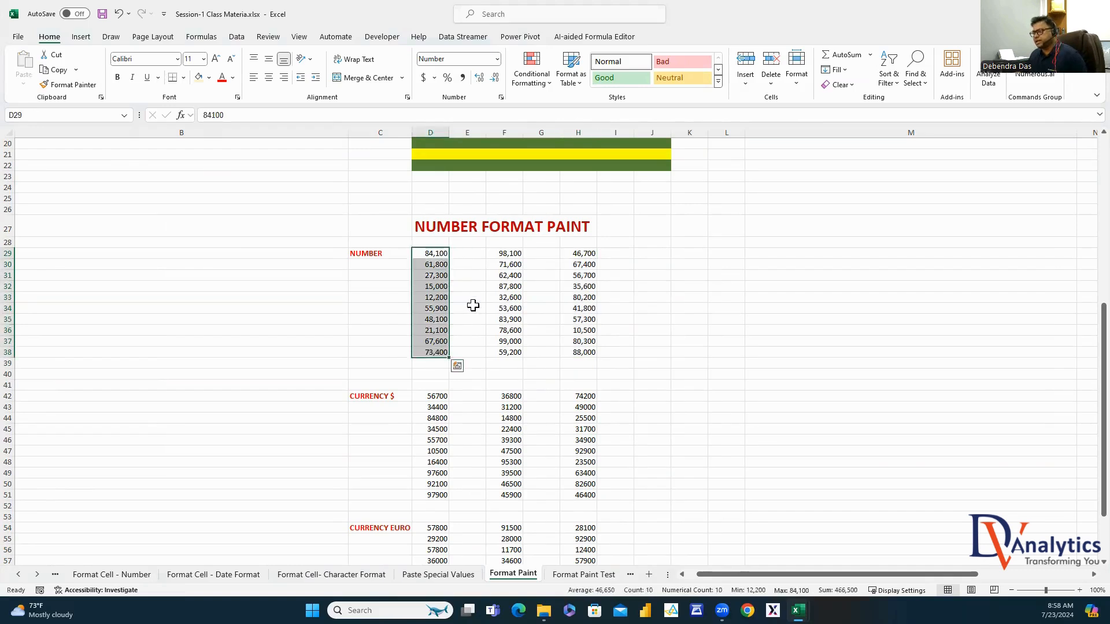
click(516, 252)
click(581, 254)
click(585, 340)
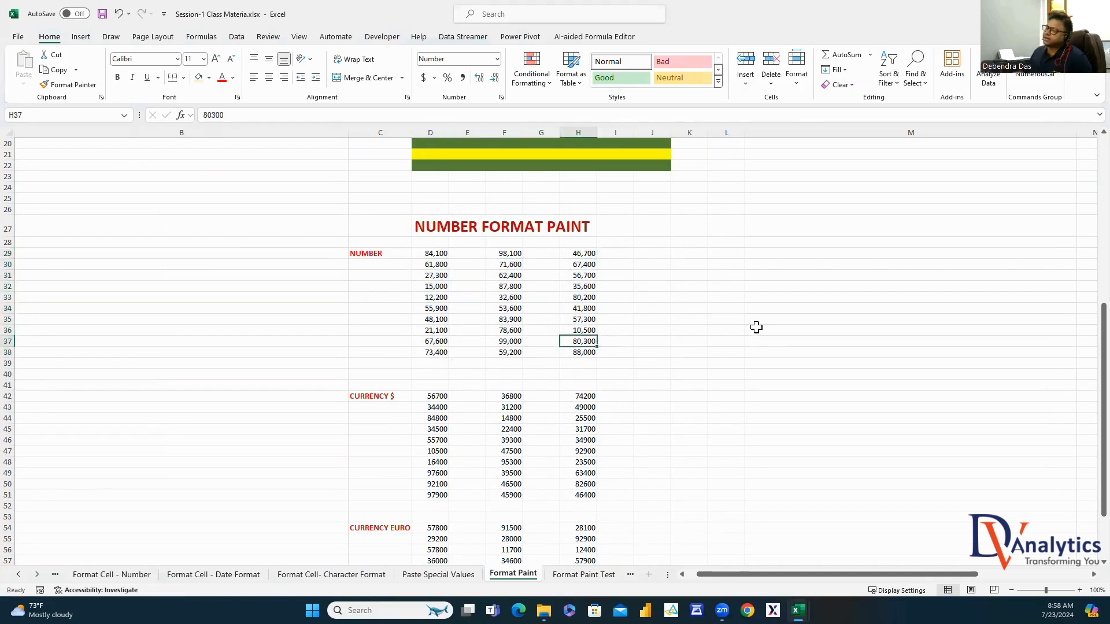
drag(443, 395, 441, 495)
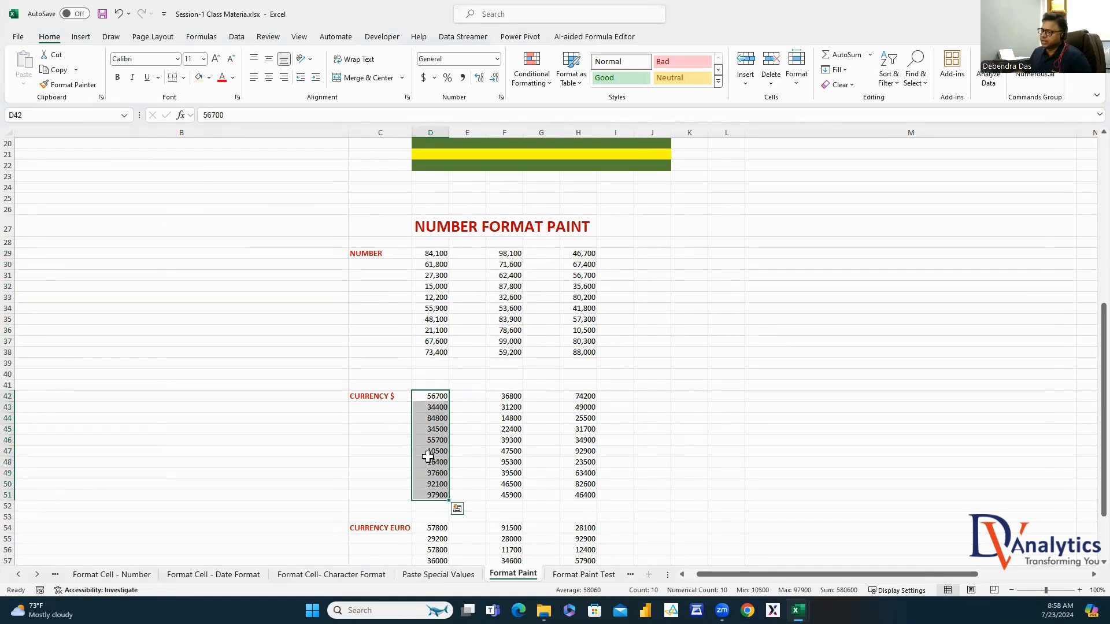
Format D42:D51 as dollar Currency with no decimal places
right_click(435, 457)
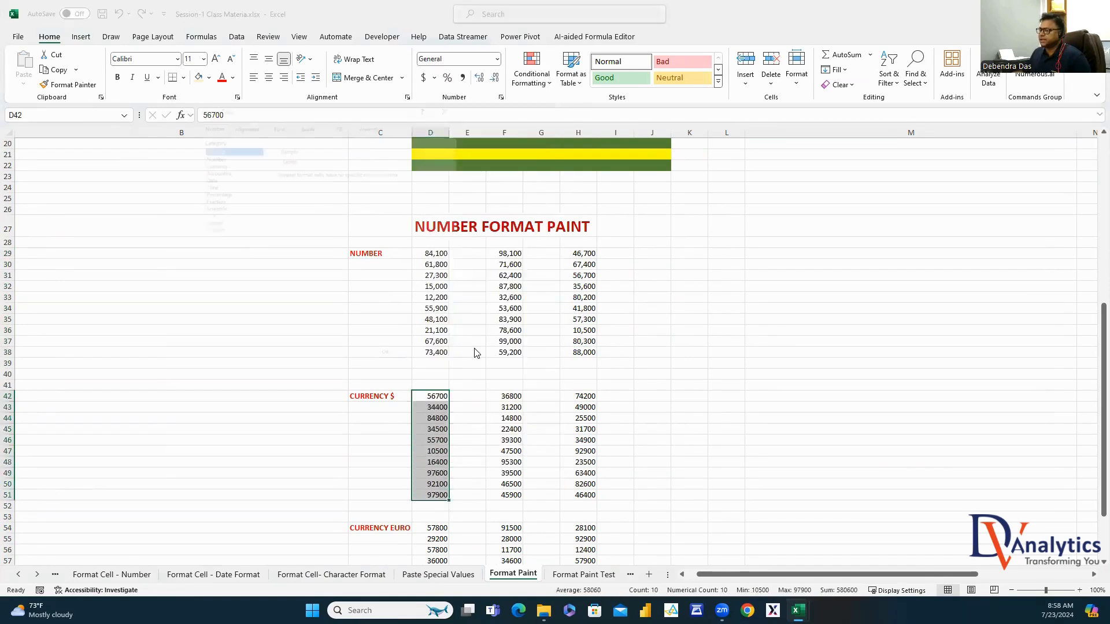
click(471, 350)
click(195, 146)
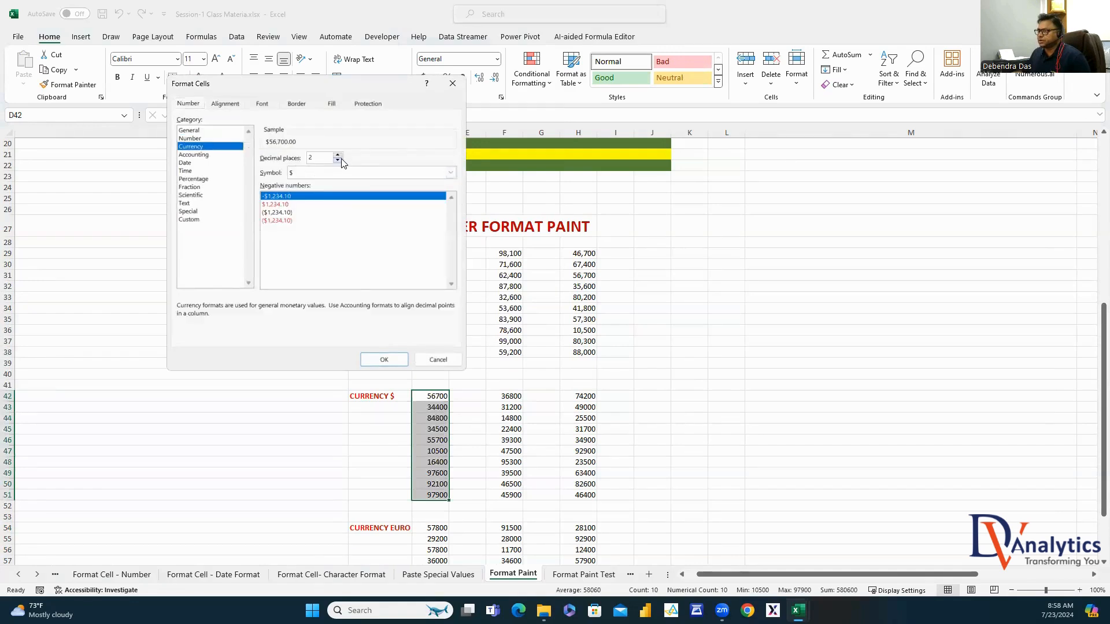
click(383, 360)
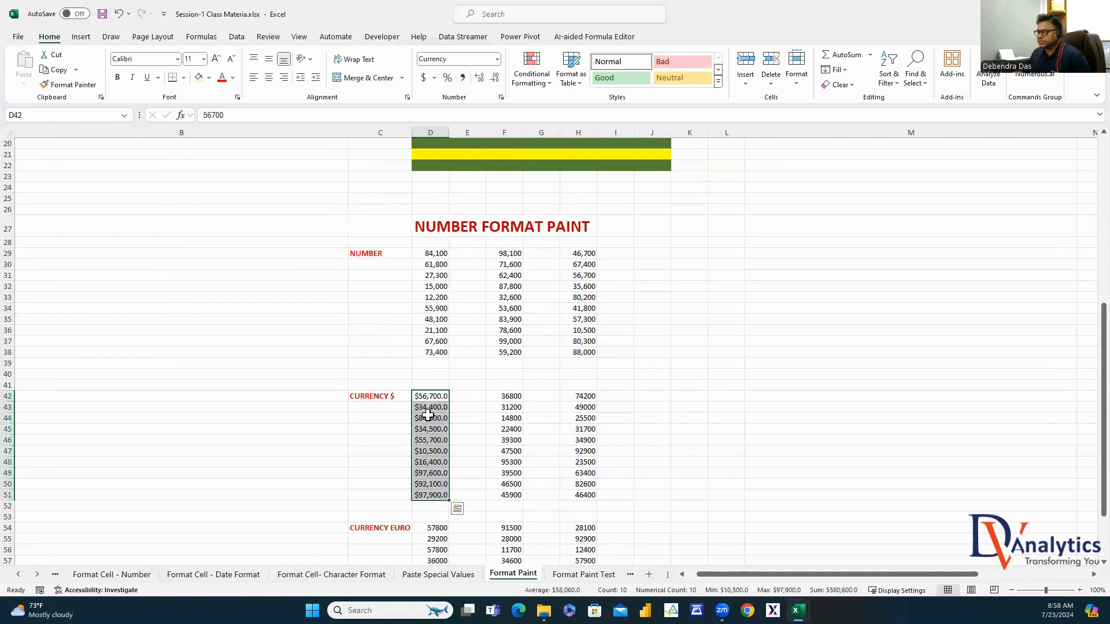
click(496, 77)
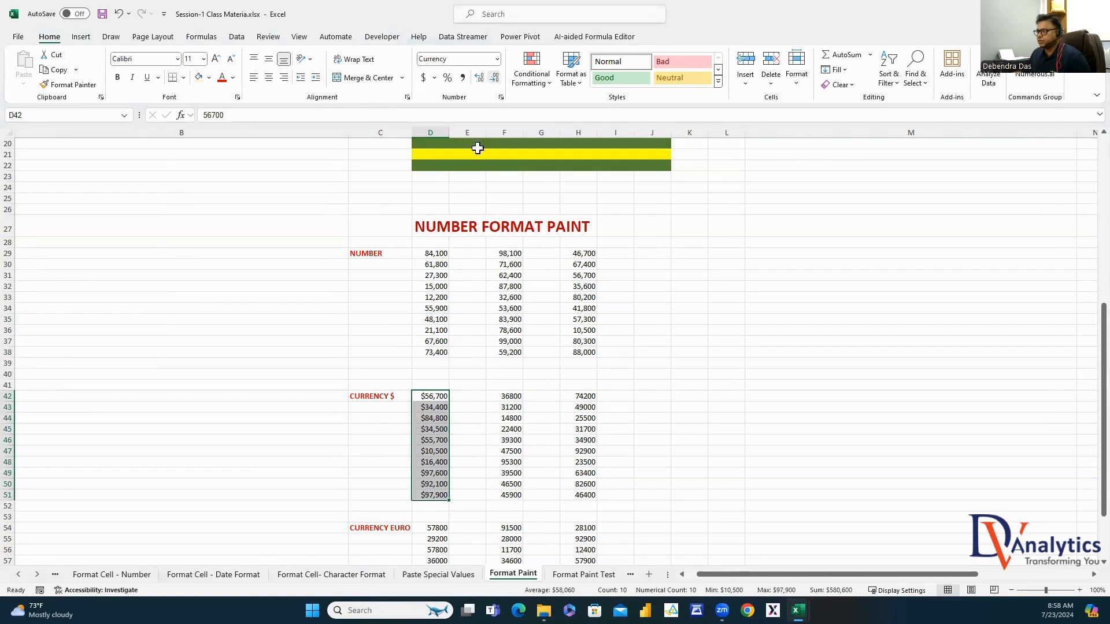
Paint the dollar format onto F42:F51 and H42:H51
click(73, 84)
drag(512, 394, 512, 494)
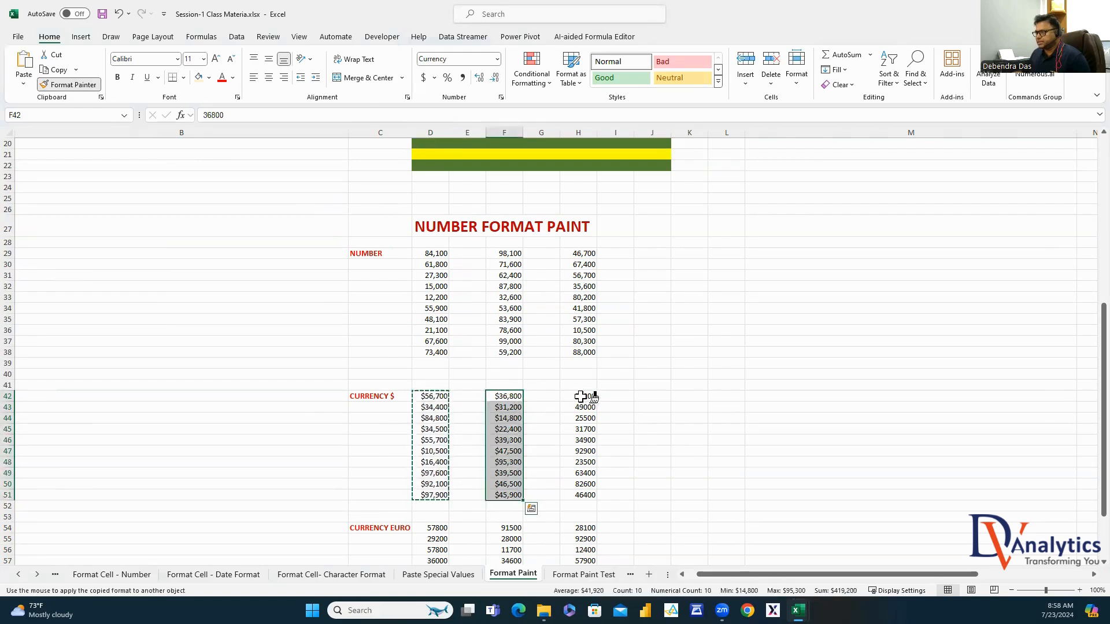
drag(581, 396, 581, 495)
key(Escape)
scroll(642, 415, down, 4)
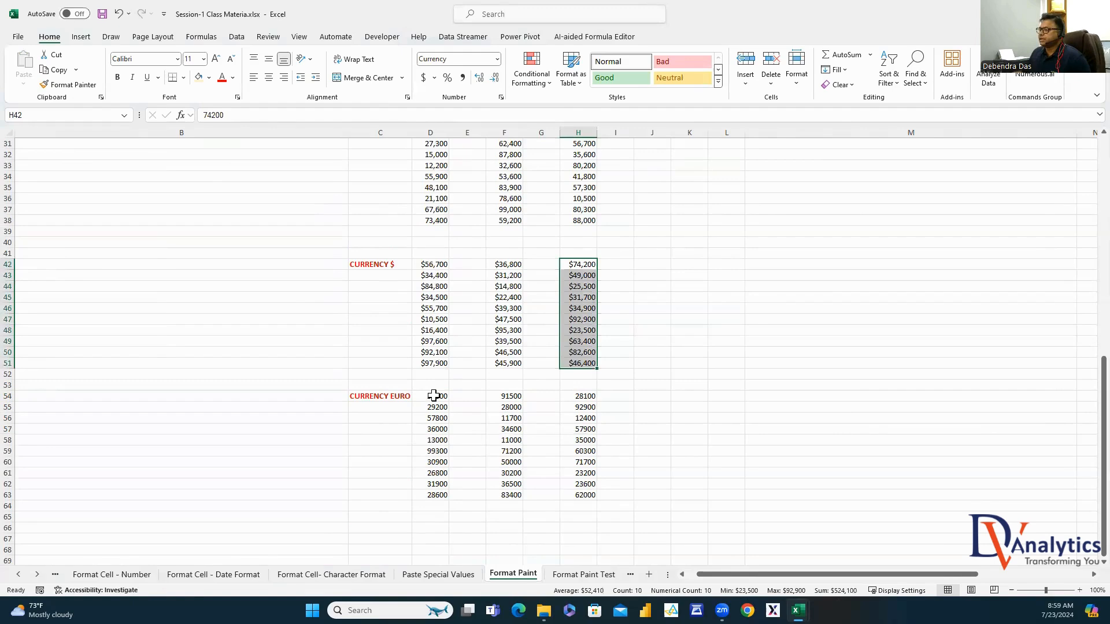
drag(434, 396, 434, 494)
Format D54:D63 as Currency with the € Euro symbol and 0 decimal places
right_click(438, 484)
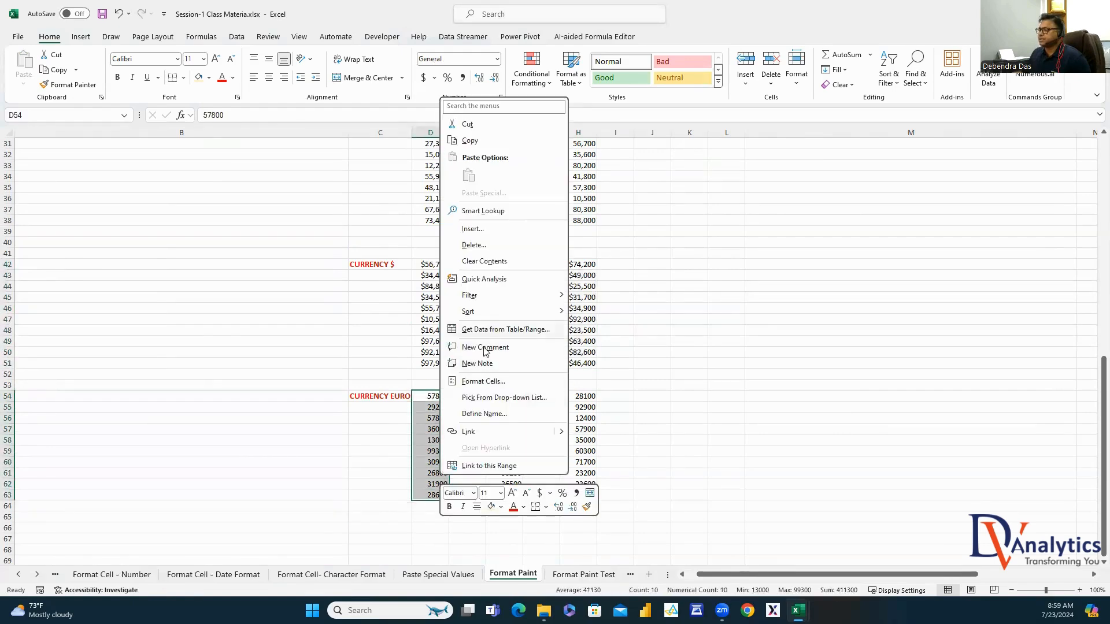
click(484, 381)
click(200, 168)
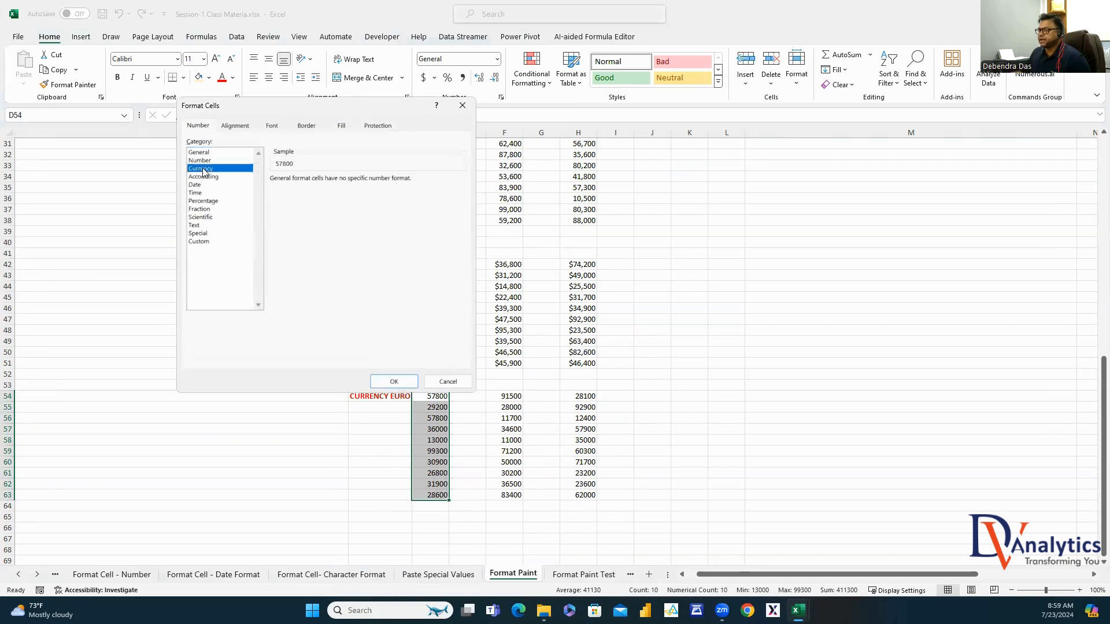
click(376, 194)
scroll(368, 329, down, 12)
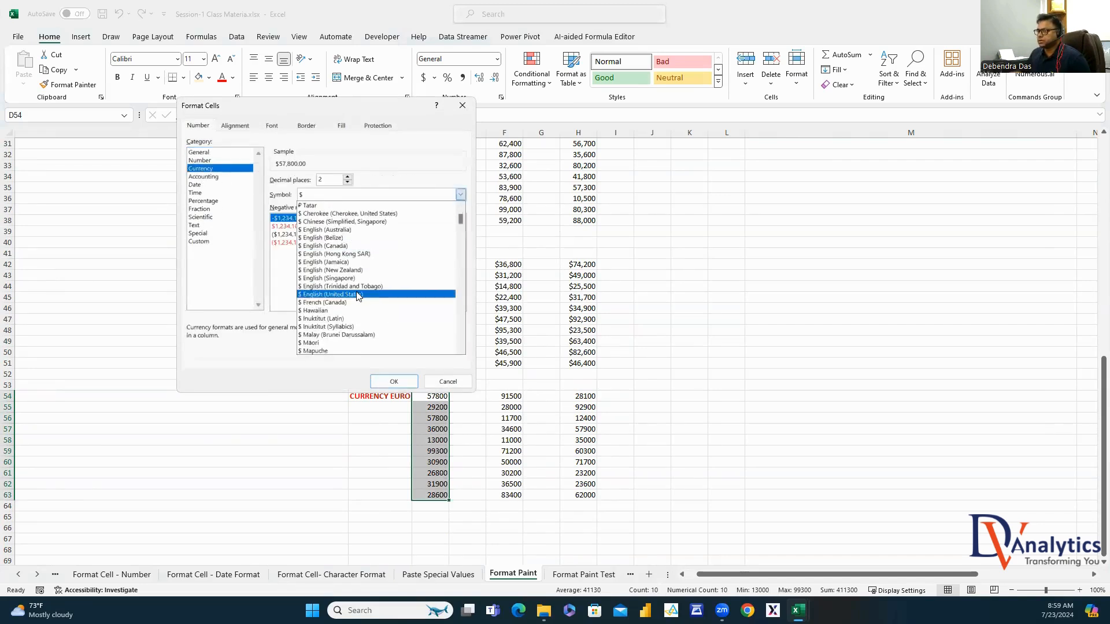
scroll(368, 334, up, 10)
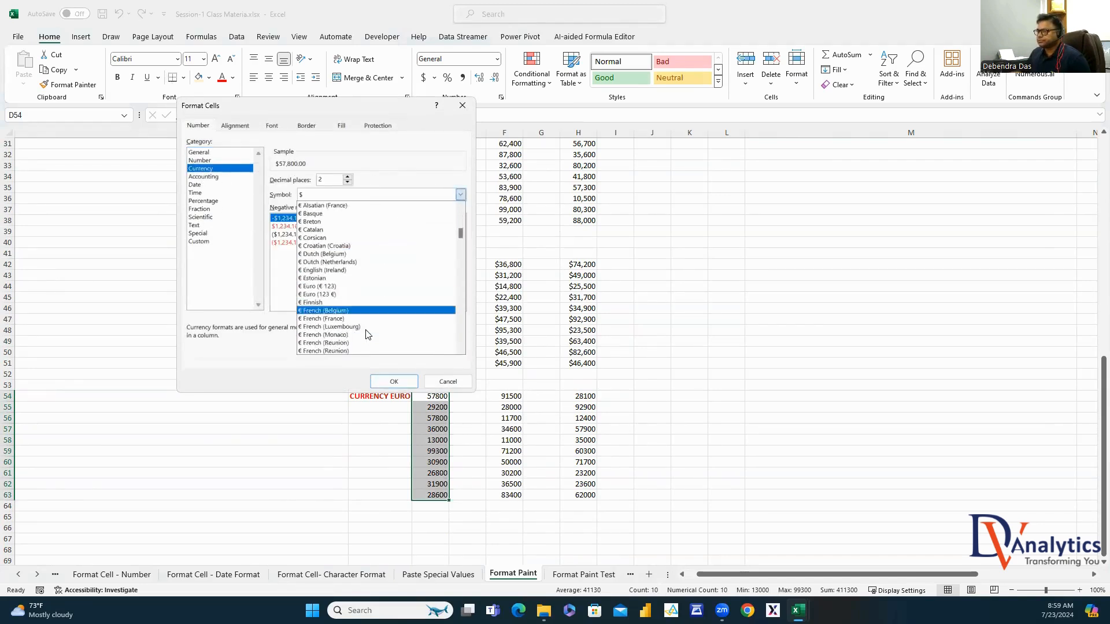
click(348, 265)
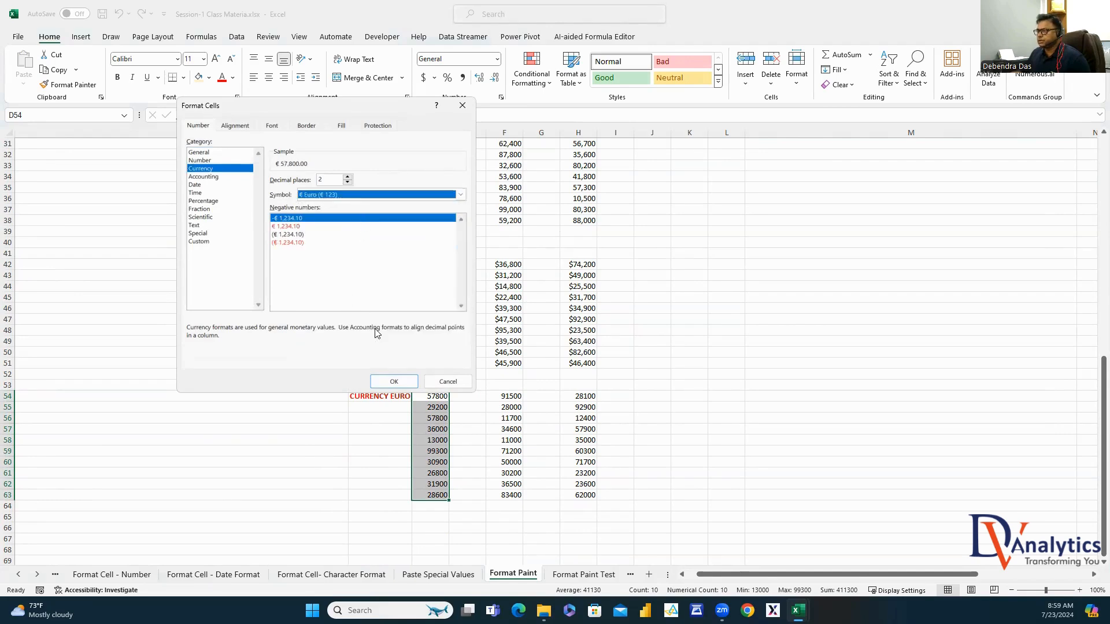
click(347, 182)
click(348, 182)
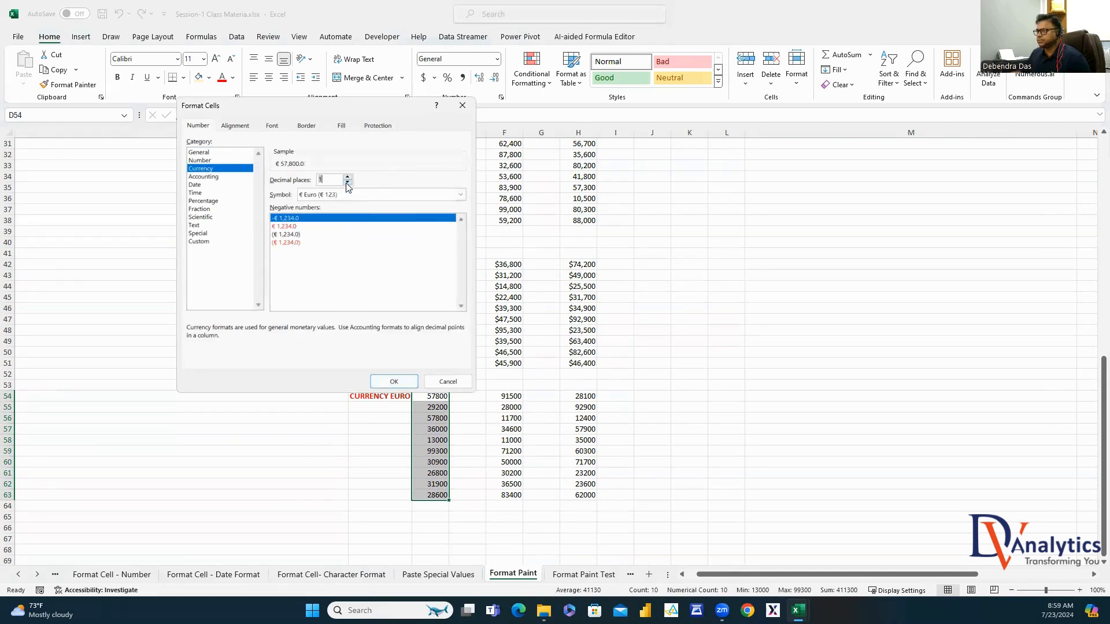
click(395, 379)
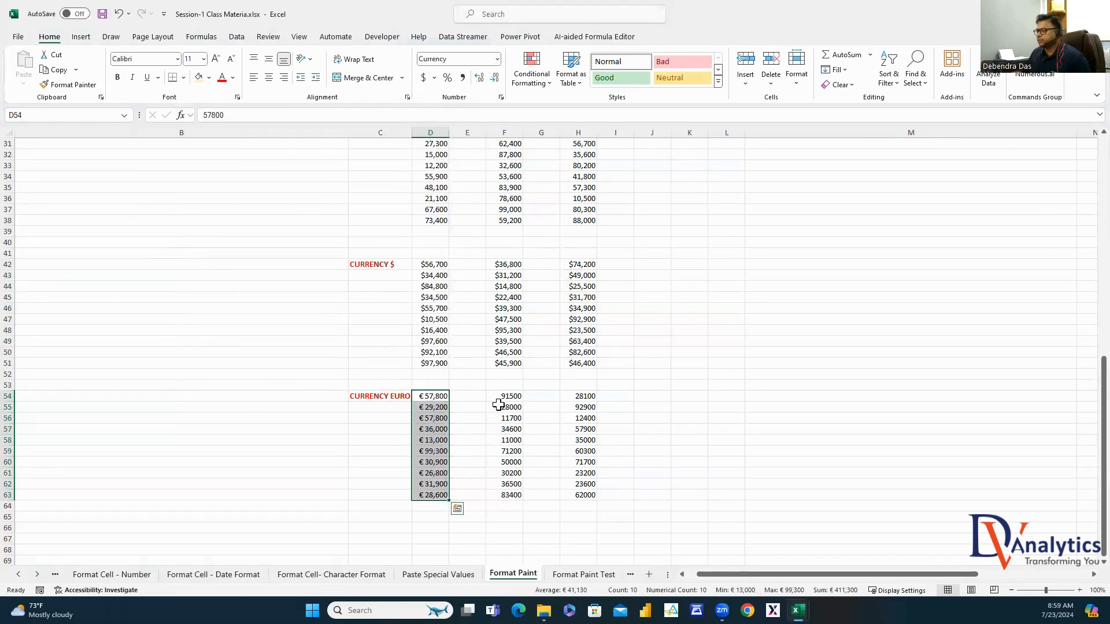
Format Painter the euro format from column D onto F54:F63 and H54:H63
click(500, 398)
click(578, 397)
drag(431, 398, 438, 495)
click(68, 84)
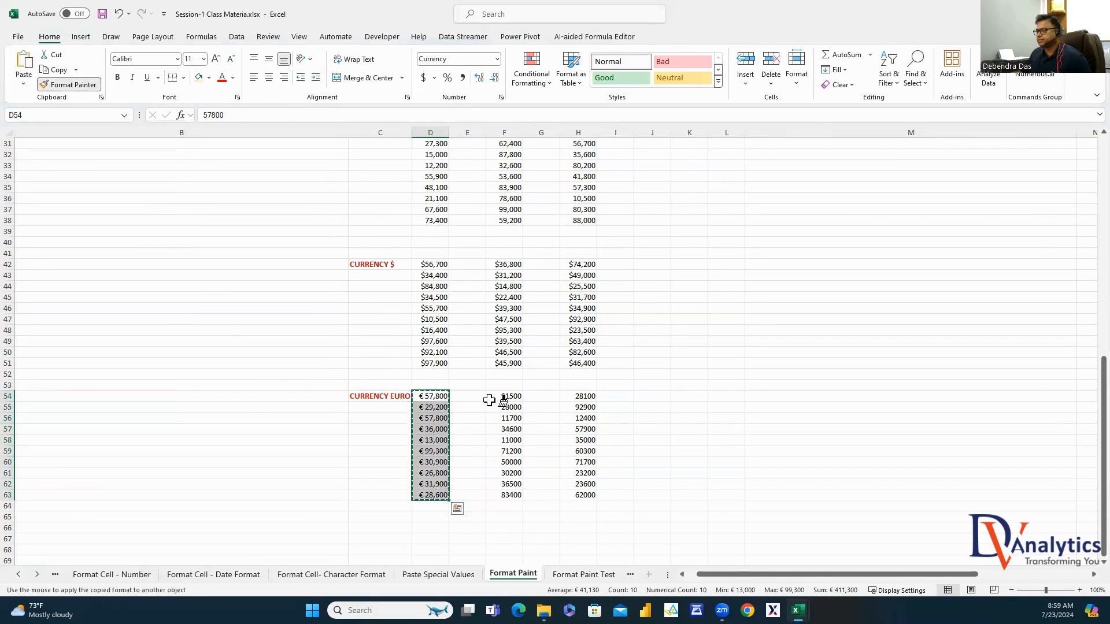
drag(489, 400, 503, 495)
drag(586, 398, 586, 495)
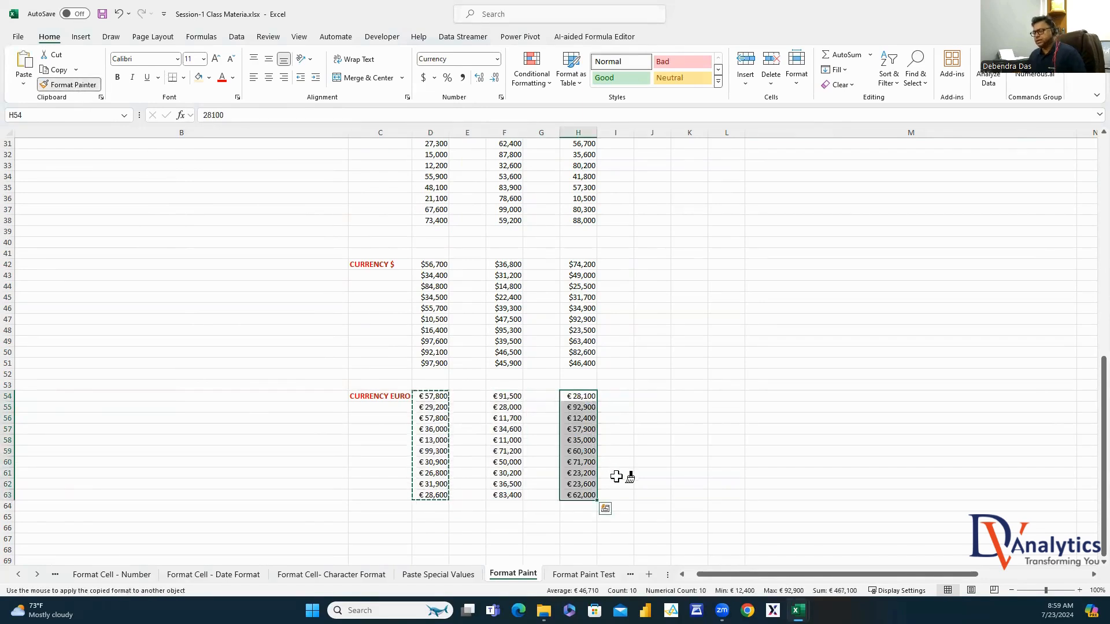
key(Escape)
click(667, 385)
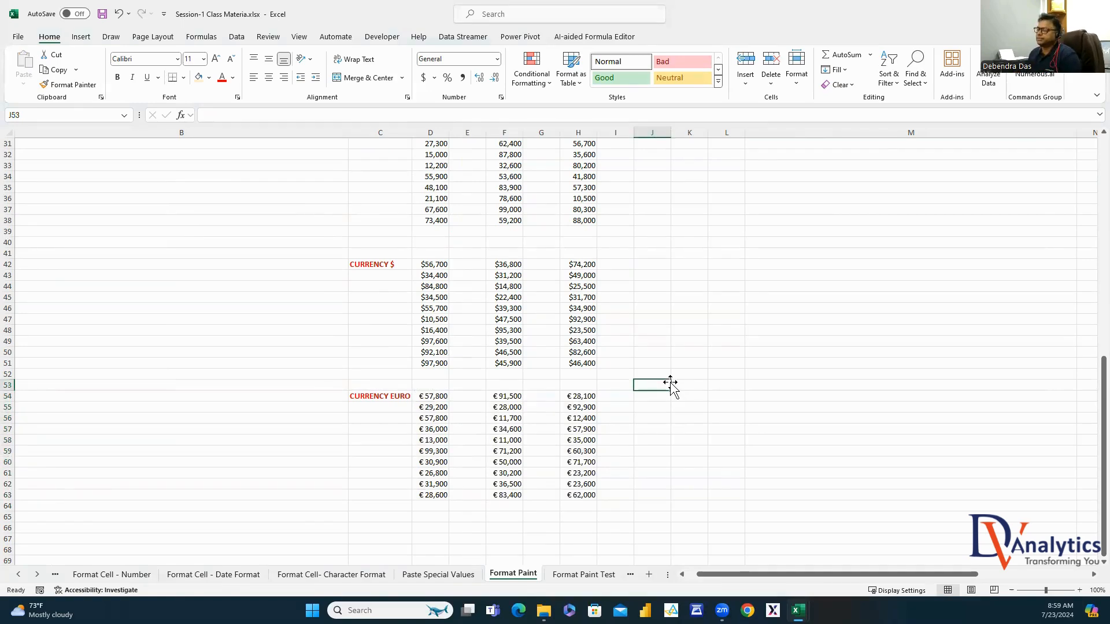
Copy the DATE FORMAT PAINT heading from B6 into M27
scroll(670, 386, up, 8)
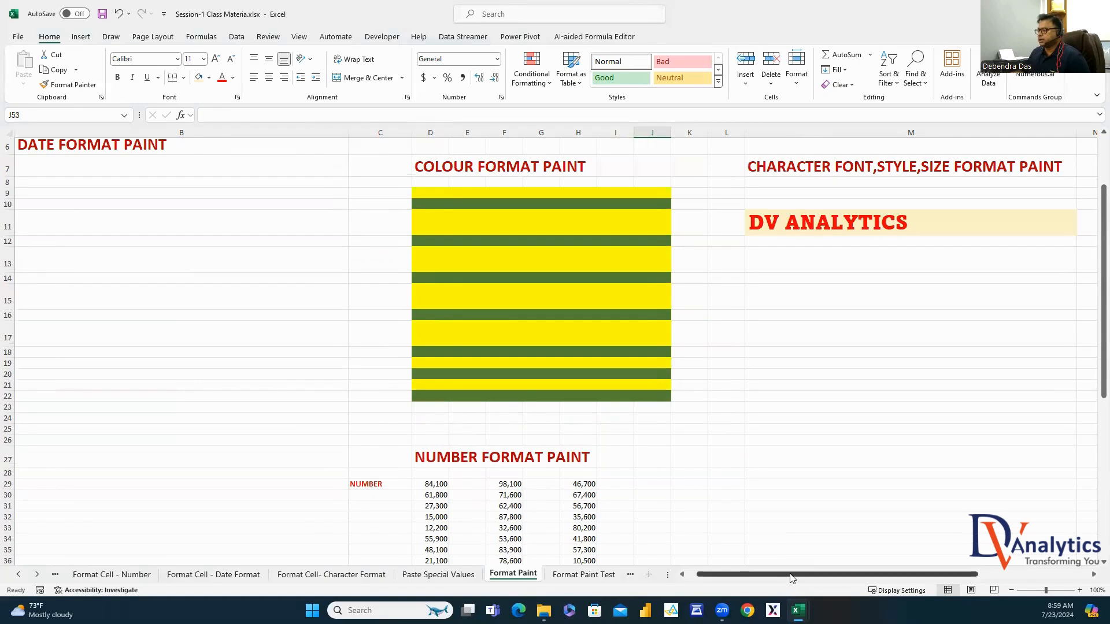
drag(788, 574, 631, 582)
scroll(179, 279, up, 1)
click(174, 209)
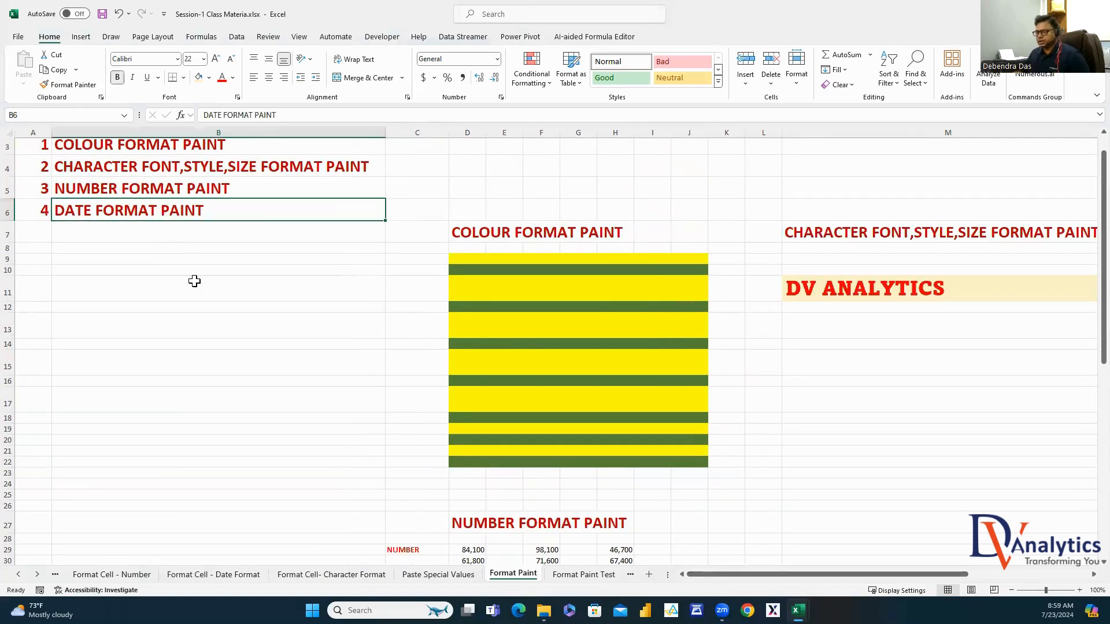
key(ctrl+c)
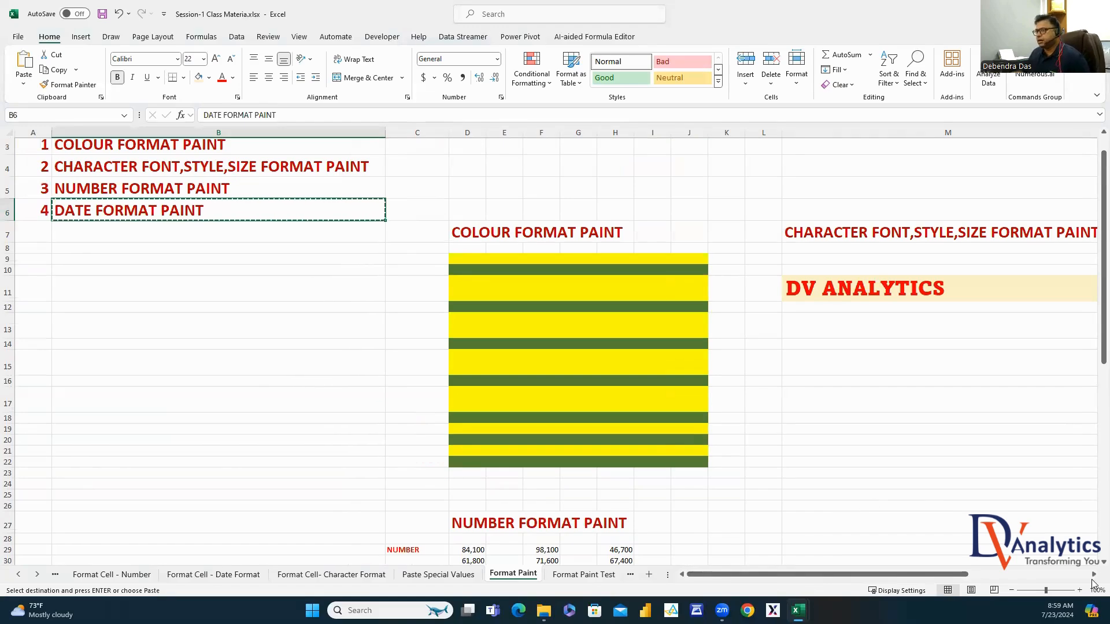
scroll(1087, 575, right, 3)
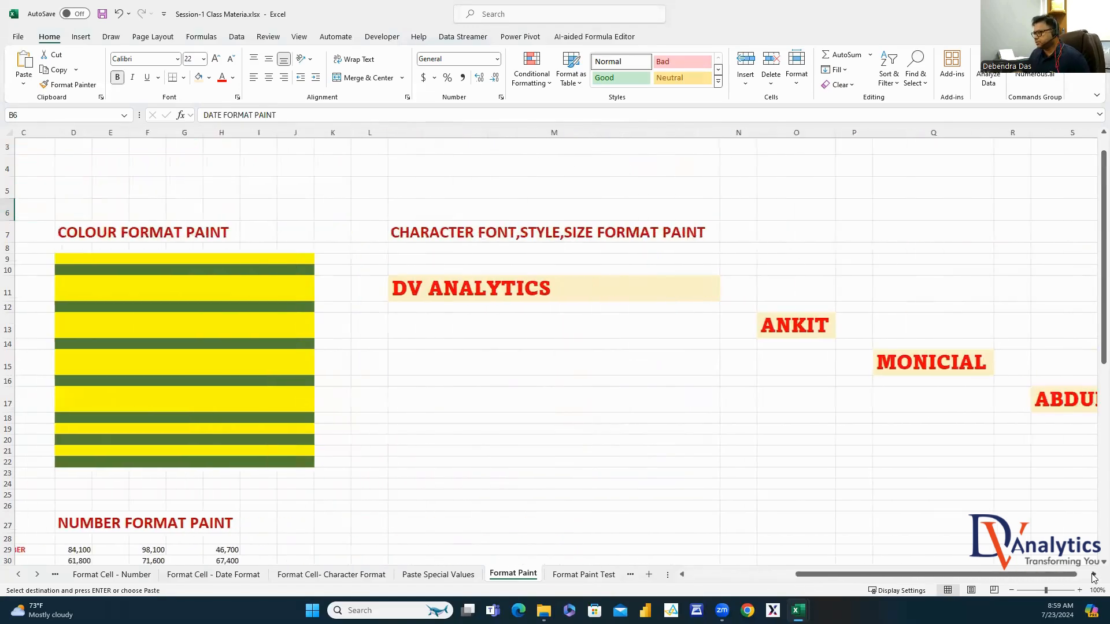
click(660, 523)
key(ctrl+v)
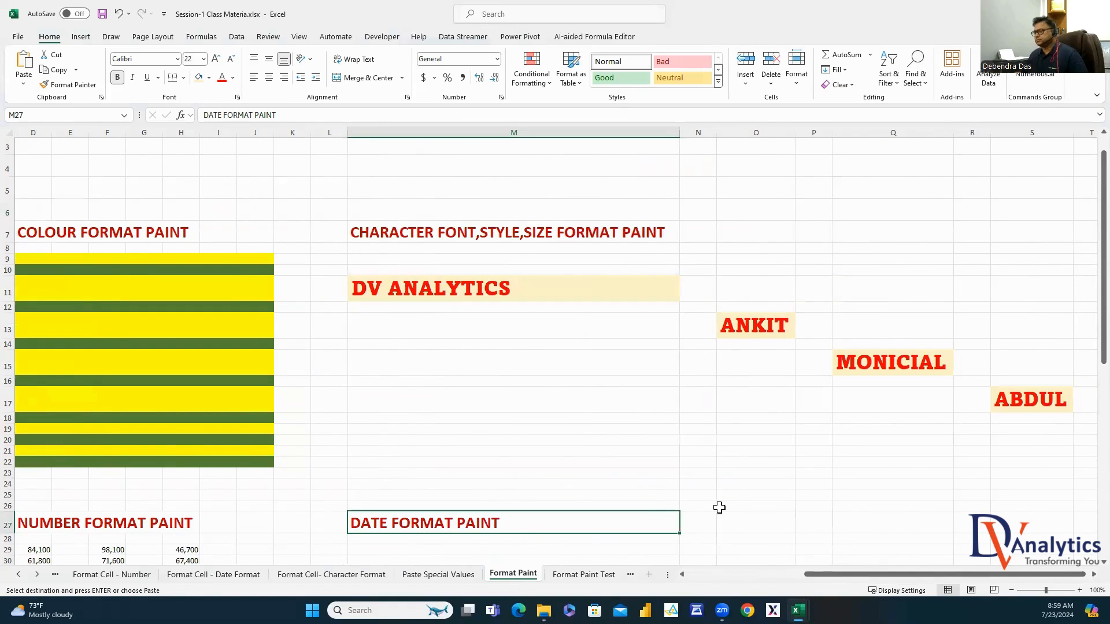
scroll(721, 503, down, 6)
click(548, 254)
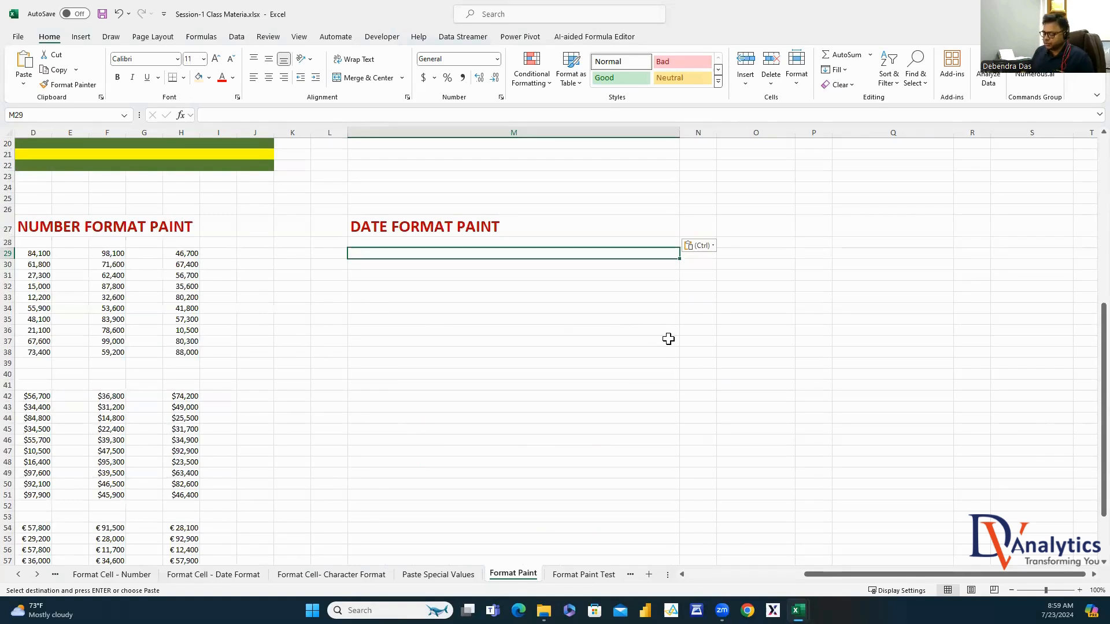
Enter =DATE(RANDBETWEEN(2000,2029),RANDBETWEEN(1,12),RANDBETWEEN(1,28)) in M29
text(=DATE()
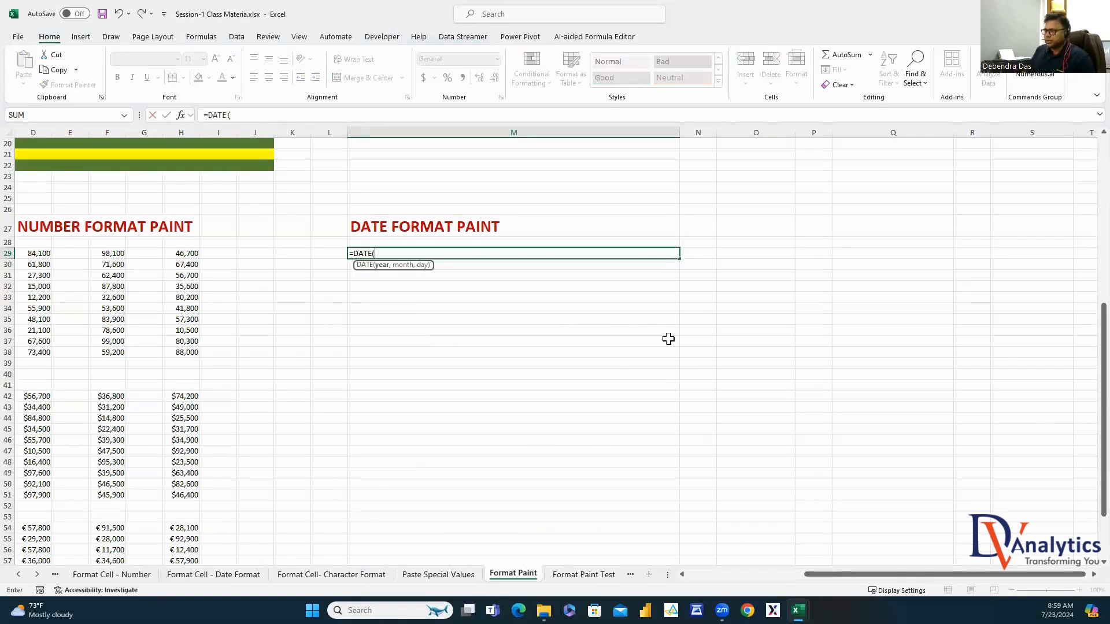
text(RAND)
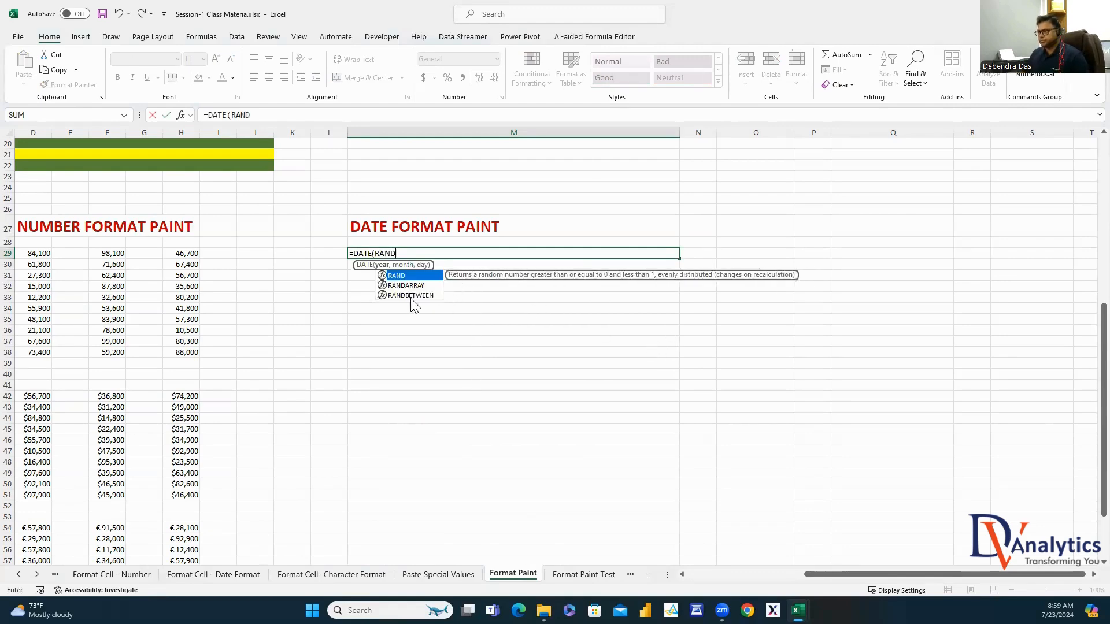
double_click(409, 296)
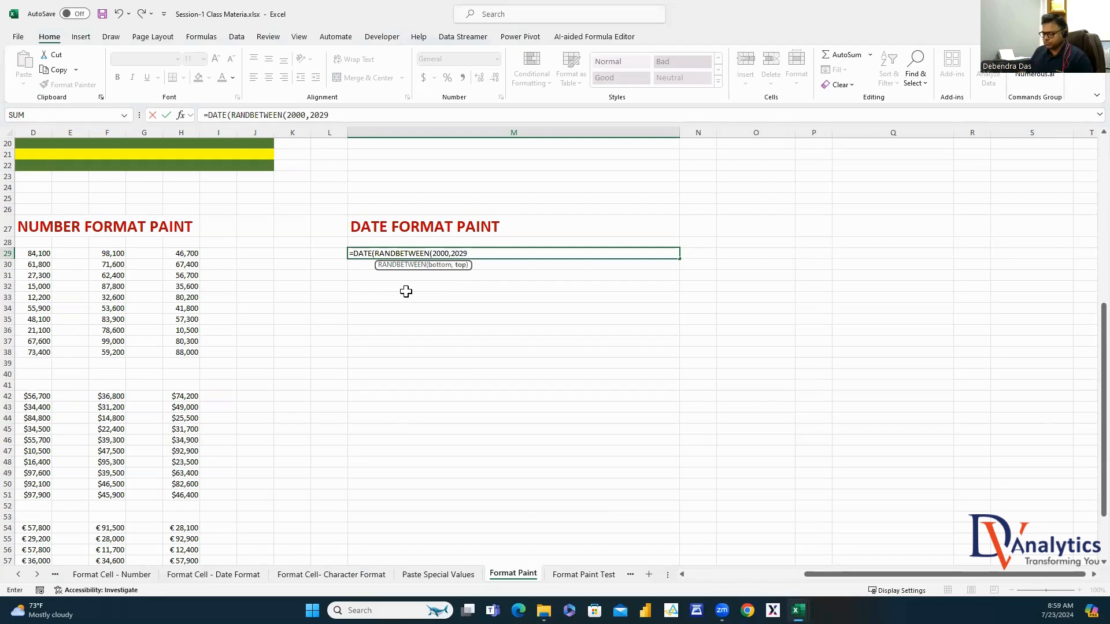
text(2000,2029),RAND)
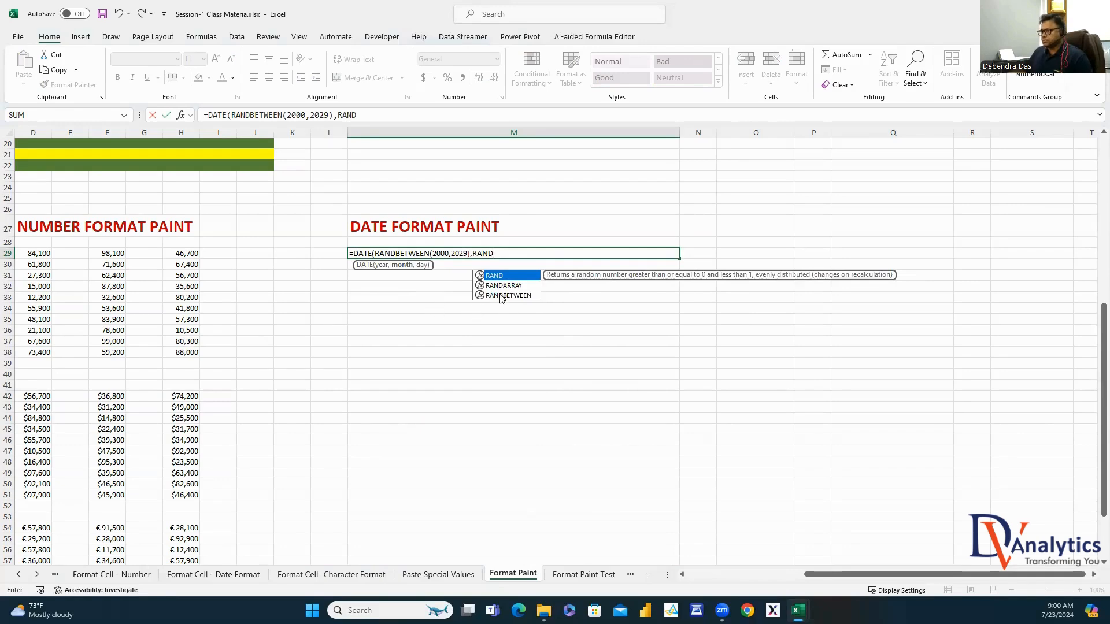
double_click(502, 295)
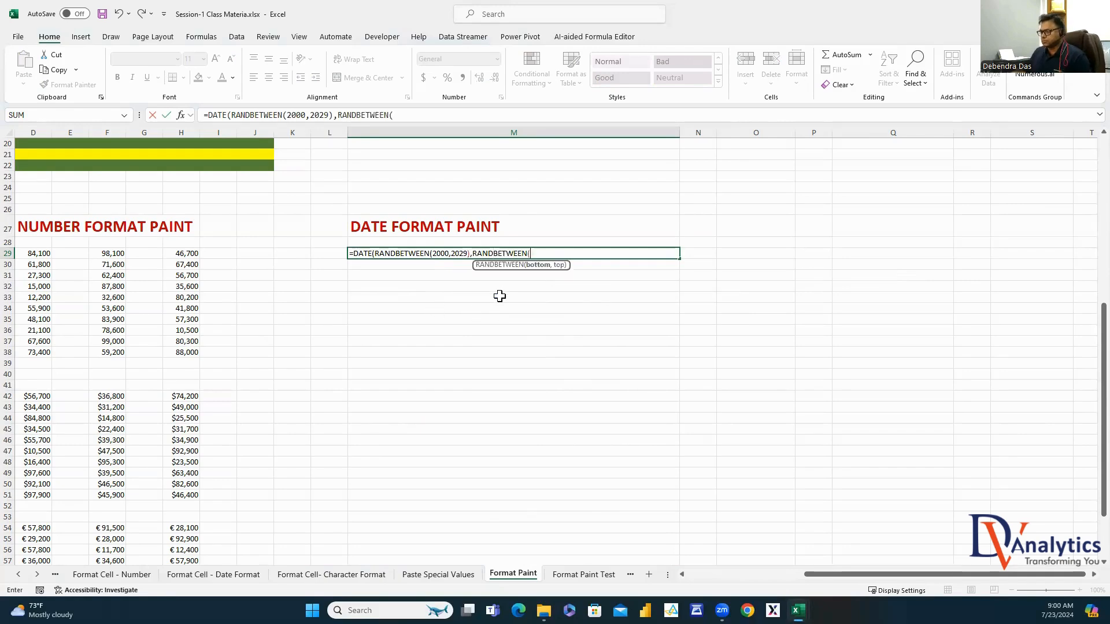
text(1,12),RAND)
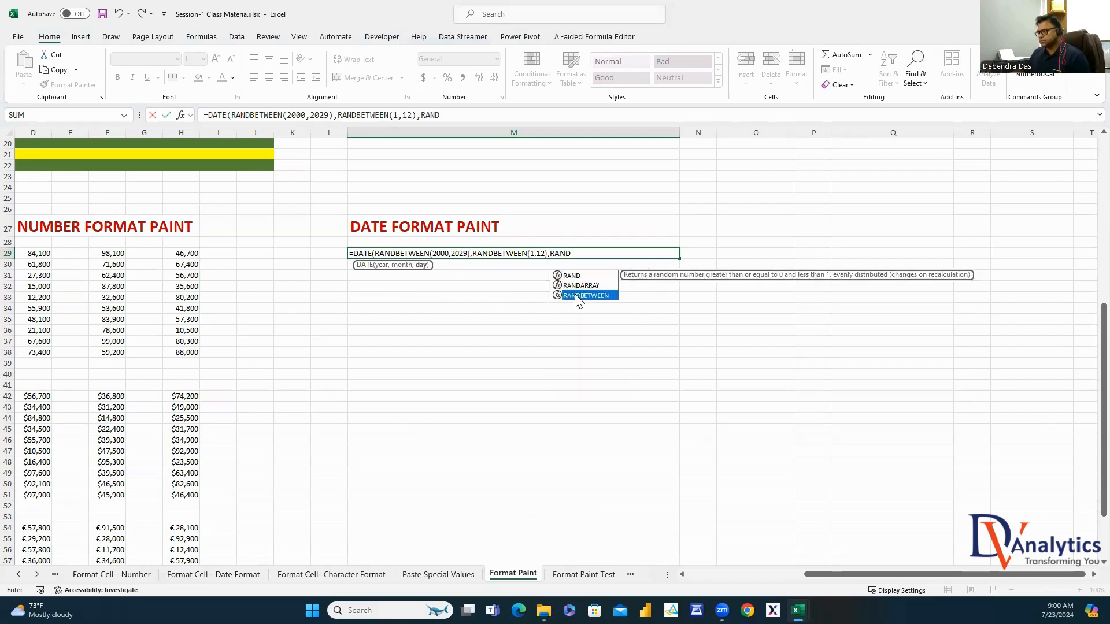
double_click(585, 295)
text(1)
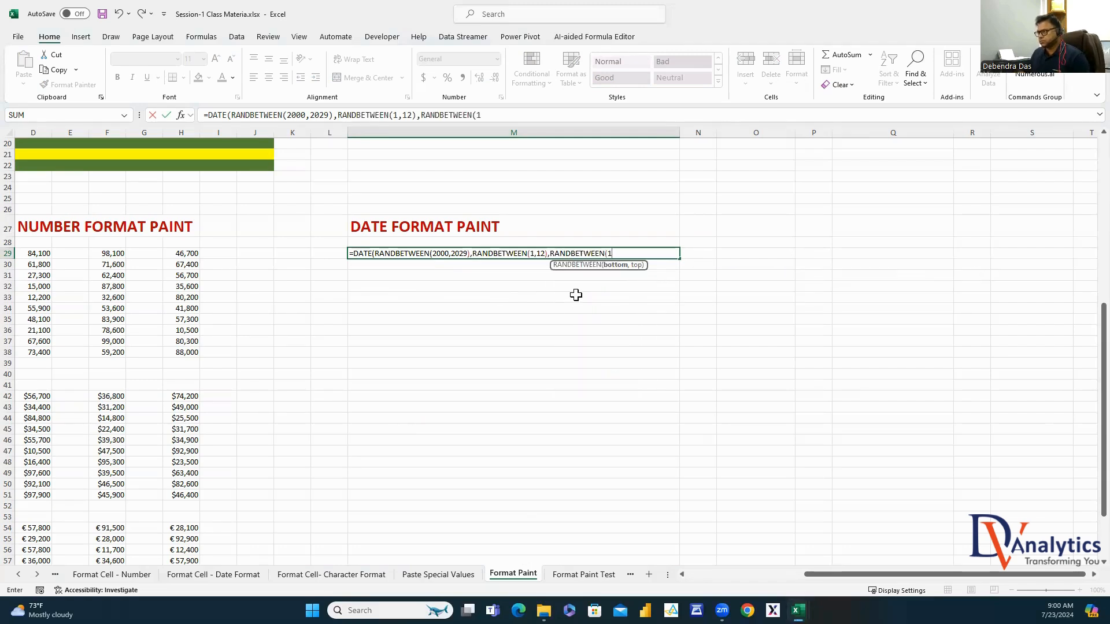
text(,28)
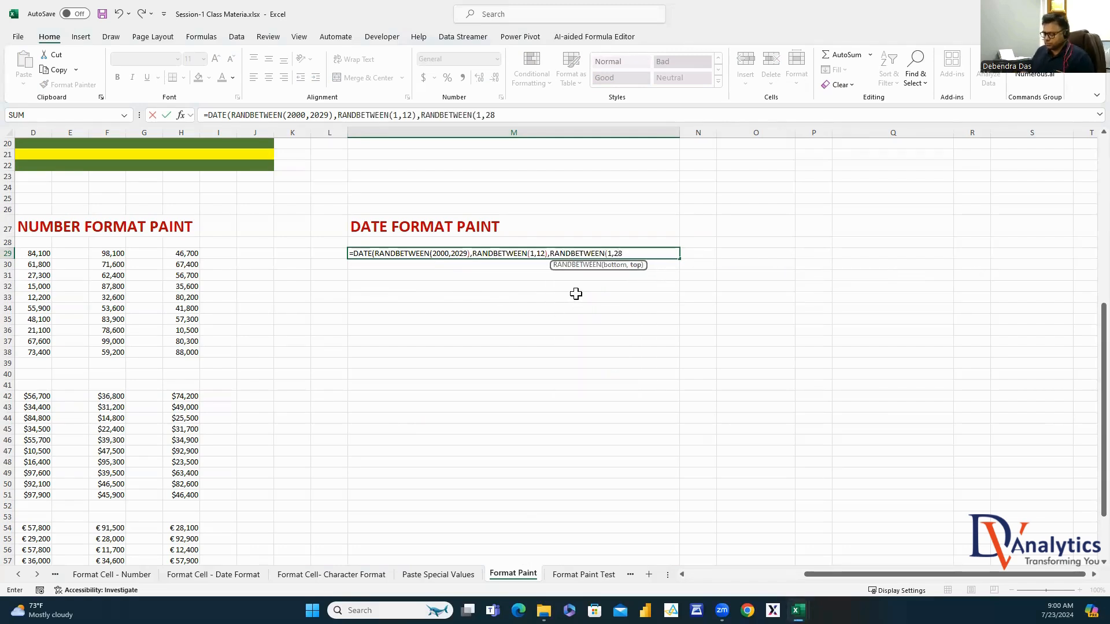
text())
key(Return)
click(548, 350)
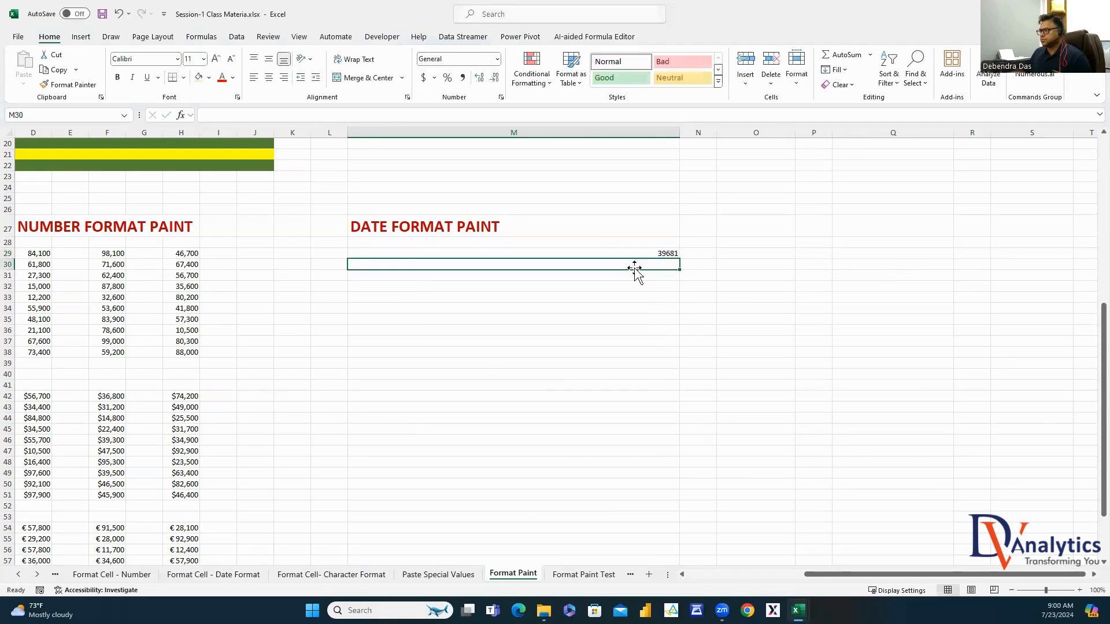
Format M29 as a Date and fill the formula down to M51
click(669, 252)
right_click(669, 253)
click(717, 503)
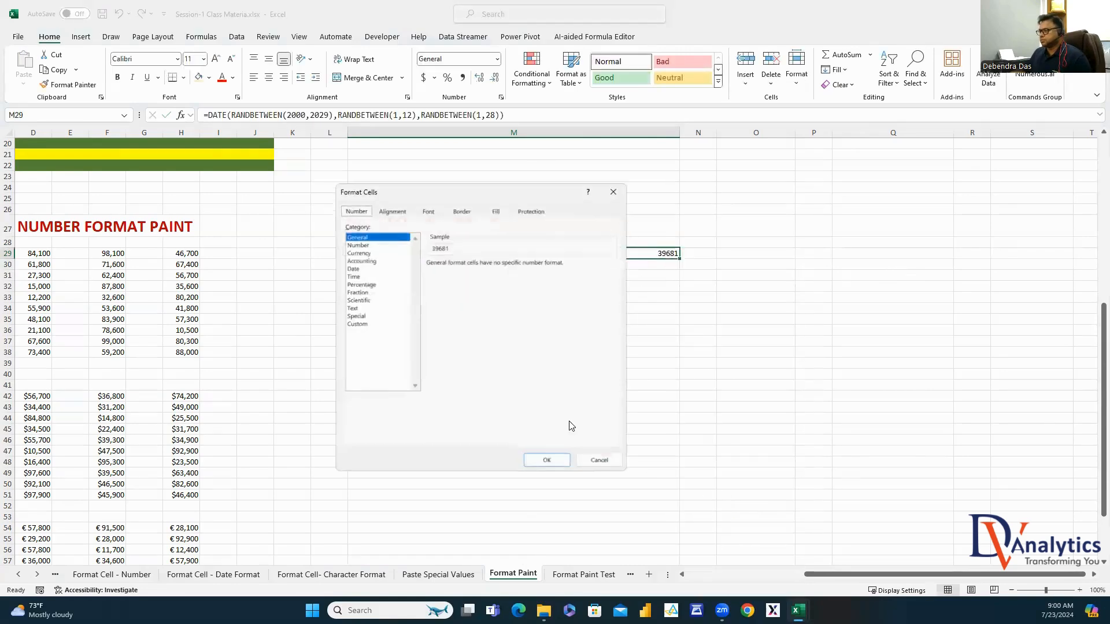
click(348, 265)
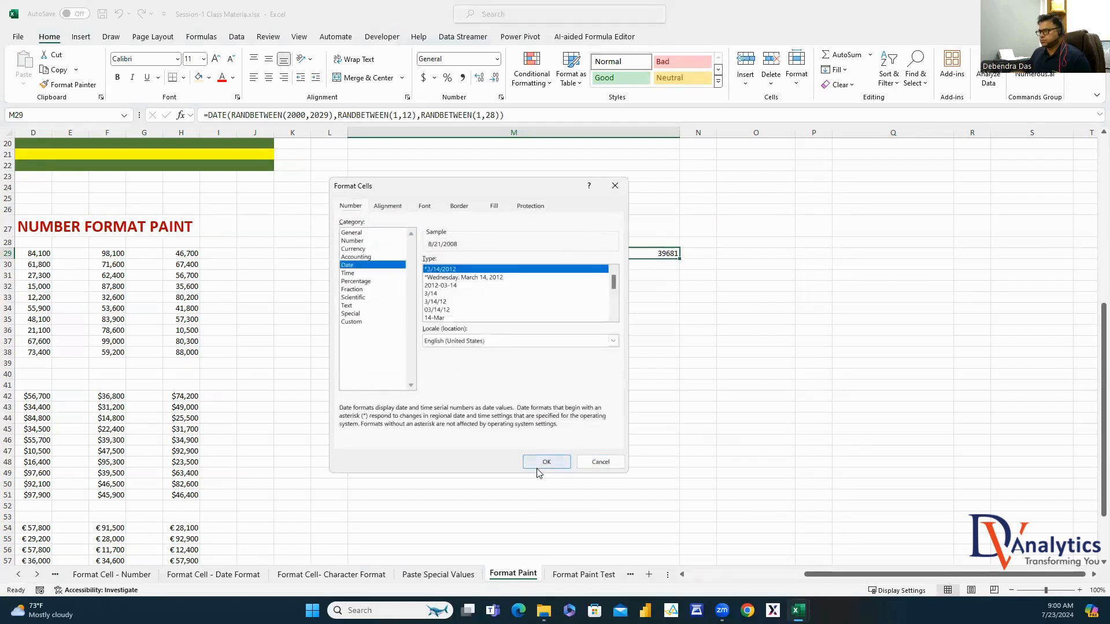
click(543, 463)
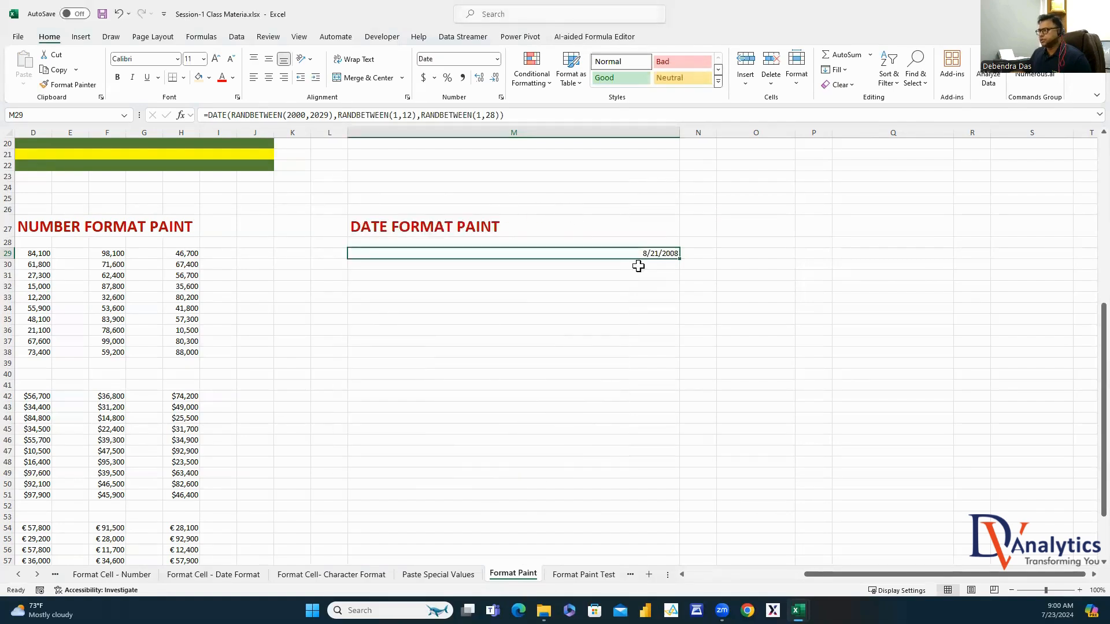
drag(680, 260, 705, 498)
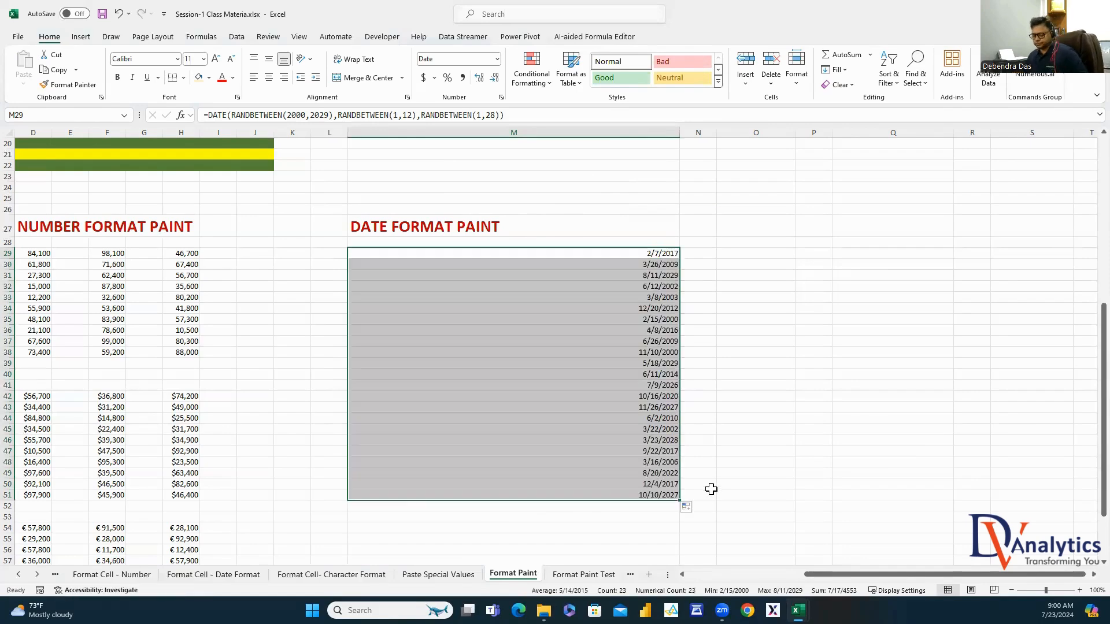
Copy the M29:M51 dates into columns O, Q and S
key(ctrl+c)
click(787, 253)
key(ctrl+v)
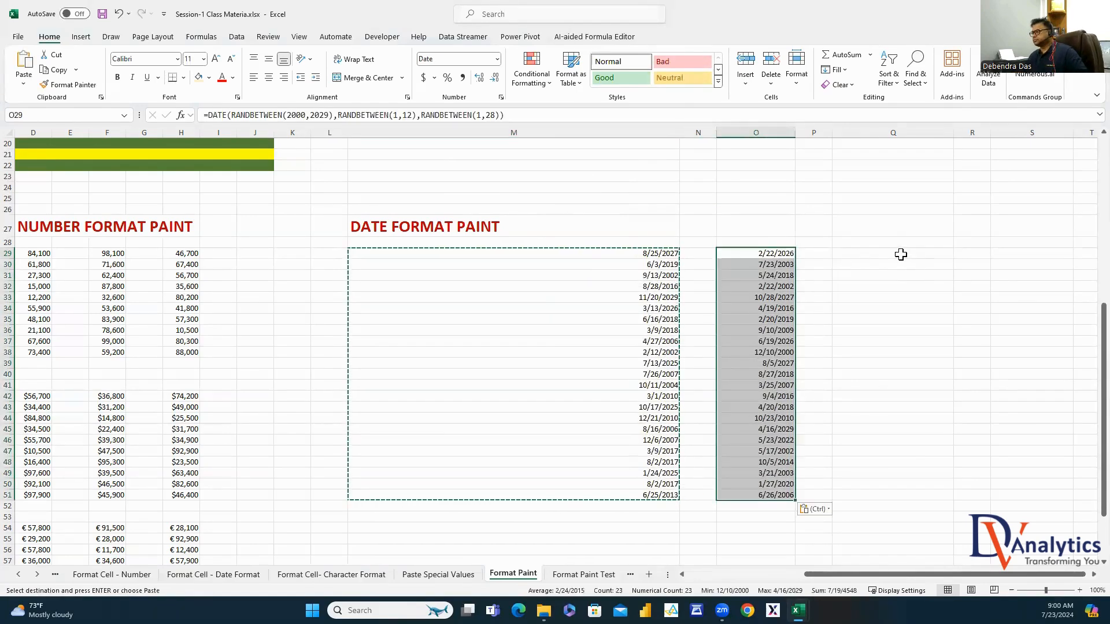
click(895, 253)
key(ctrl+v)
click(1028, 252)
key(ctrl+v)
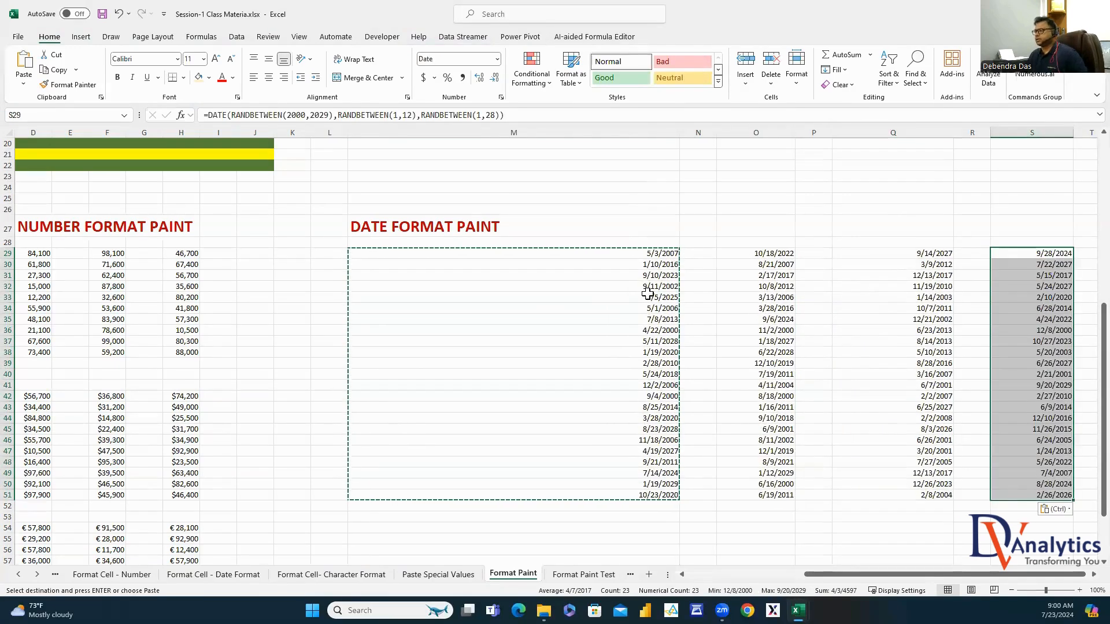
Paste the M29:S51 date block back over itself as values only
drag(643, 253, 1035, 495)
key(ctrl+c)
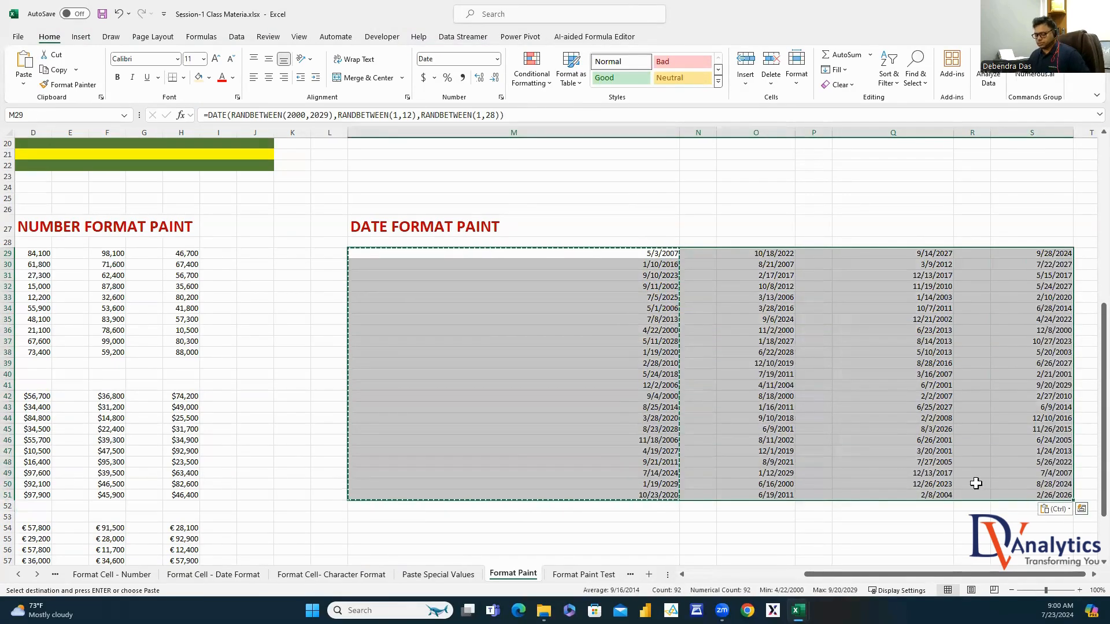
right_click(662, 340)
click(673, 313)
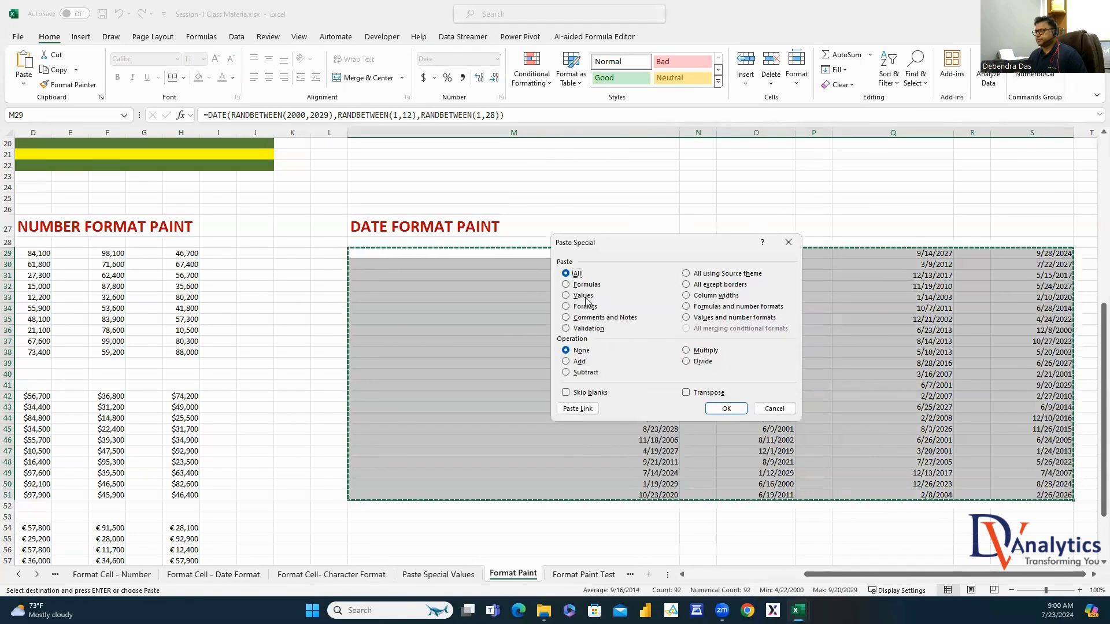
key(v)
click(725, 408)
click(572, 431)
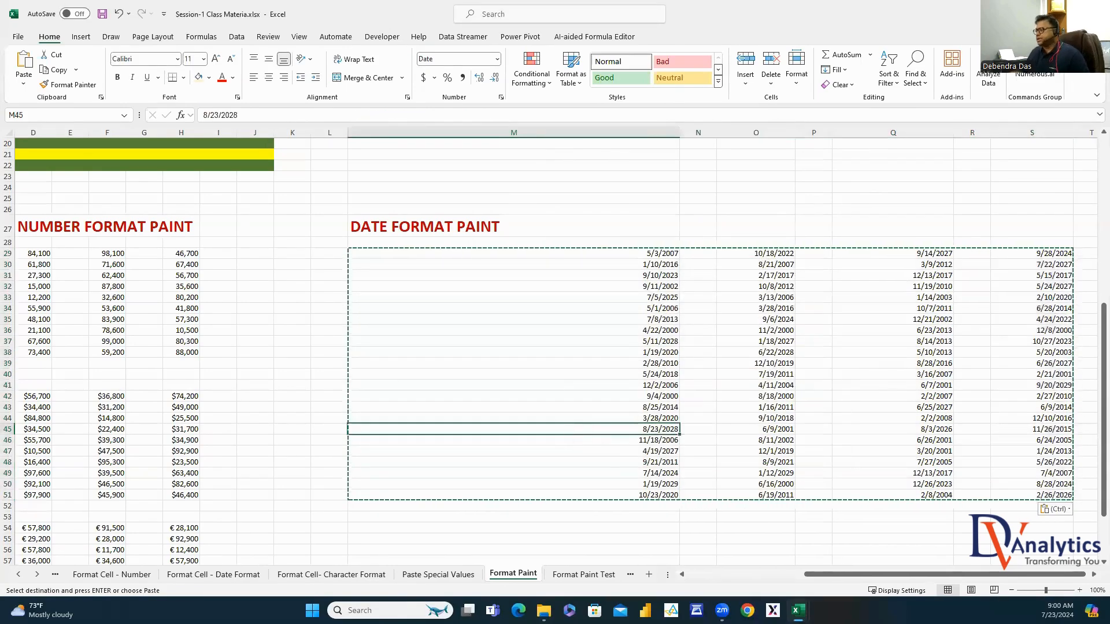
scroll(1083, 576, right, 4)
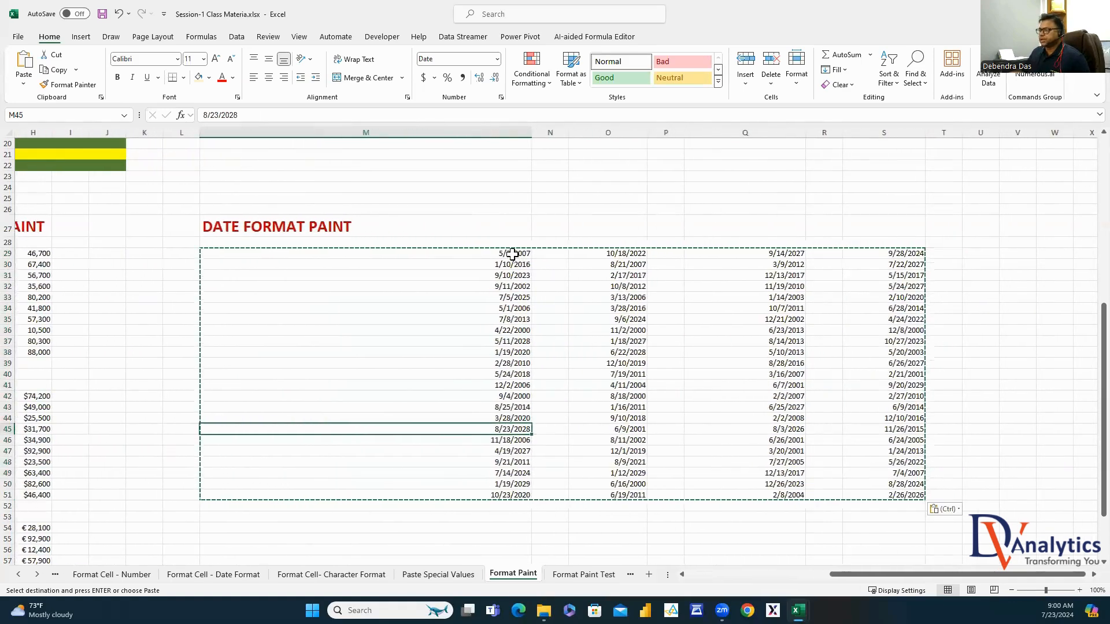
drag(507, 254, 503, 495)
Format M29:M51 with the long weekday date style, e.g. Wednesday, March 14, 2012
key(Escape)
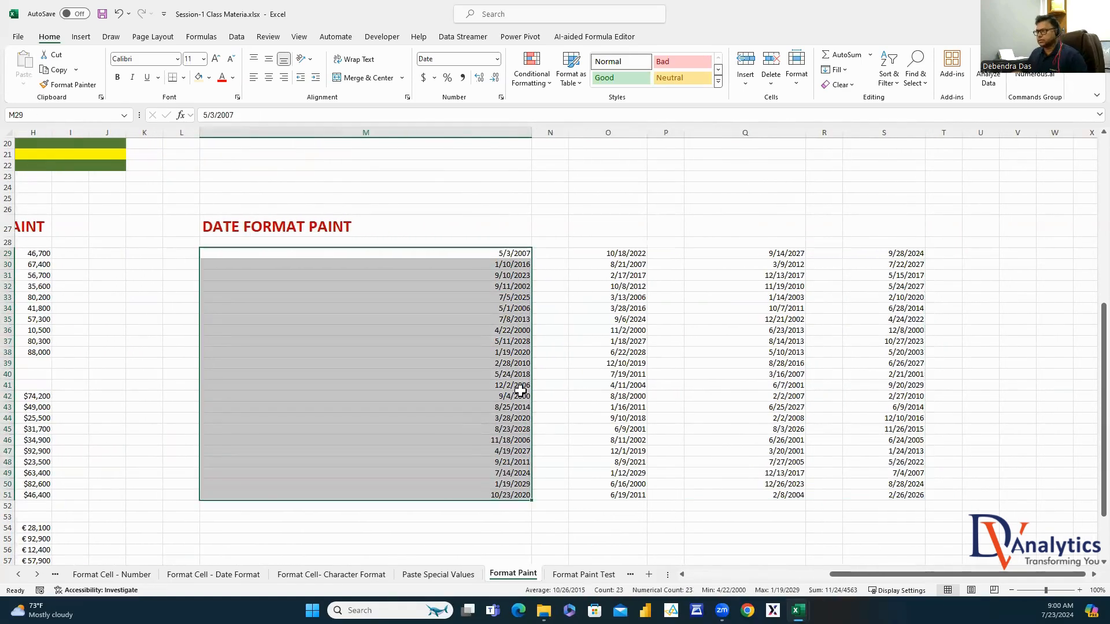
right_click(496, 264)
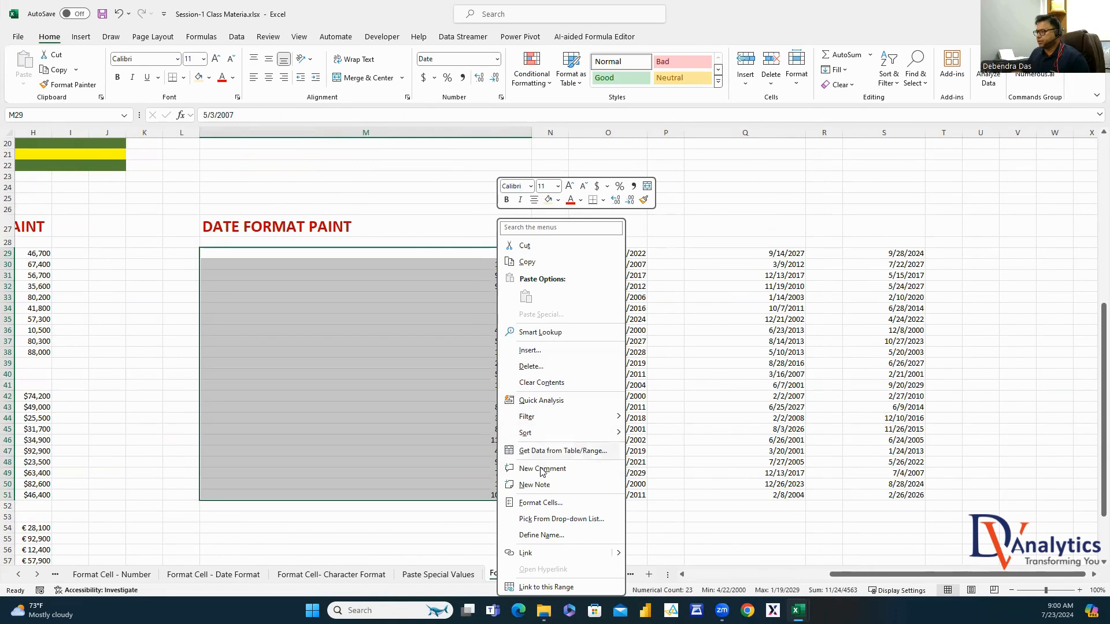
click(540, 502)
click(328, 277)
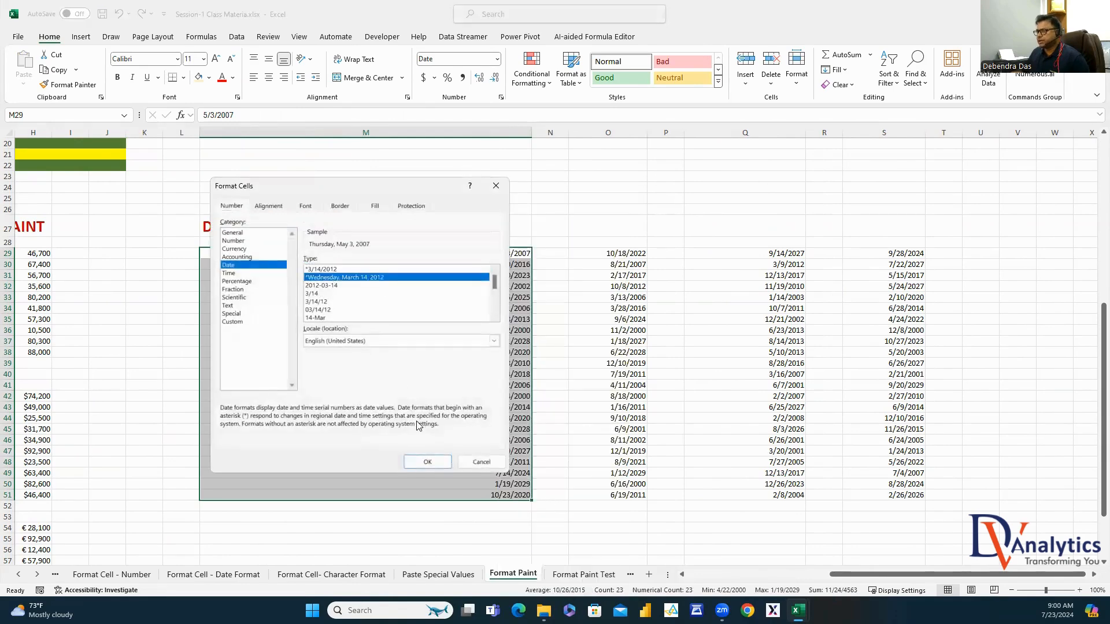
click(423, 462)
click(555, 473)
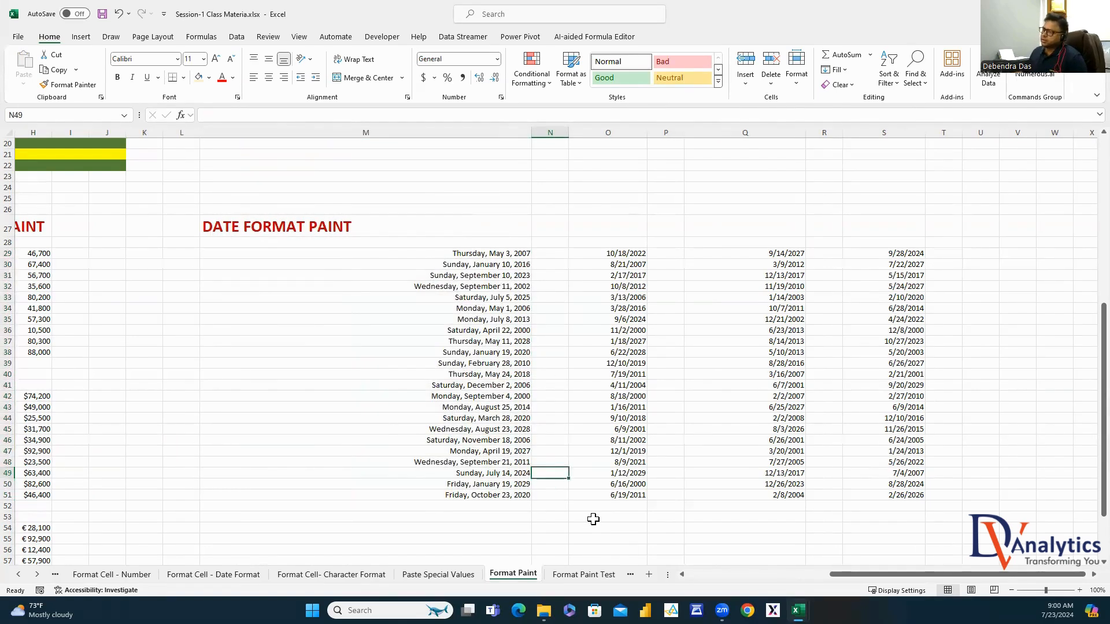
Format Painter the long date onto O29:O51 and autofit column O
mouse_move(494, 257)
mouse_down()
mouse_move(503, 319)
mouse_move(488, 495)
mouse_up()
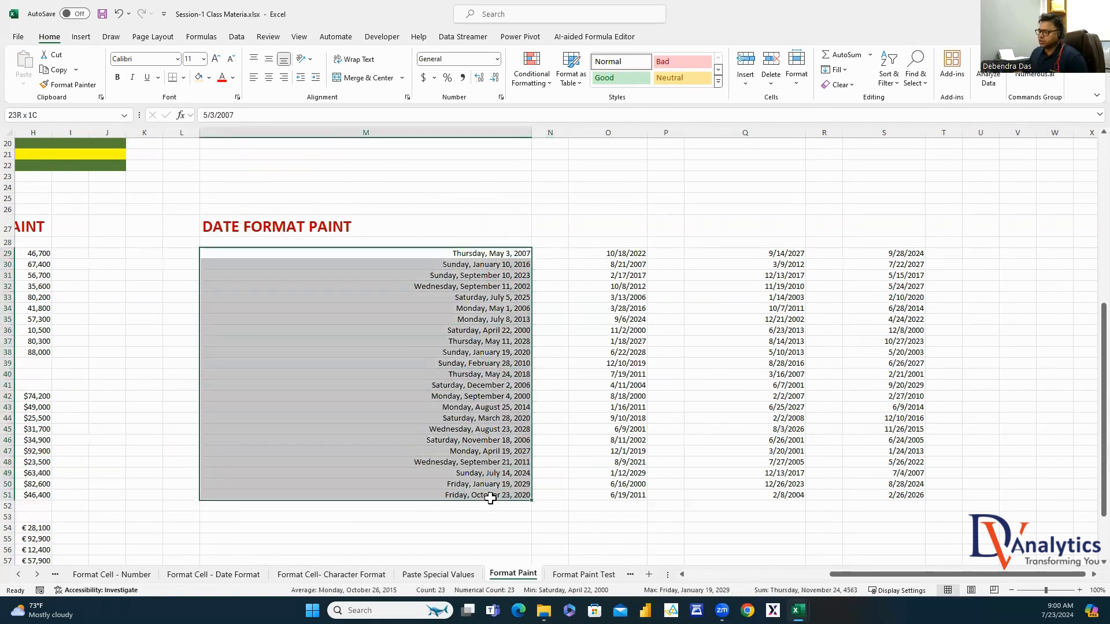
click(81, 86)
click(631, 254)
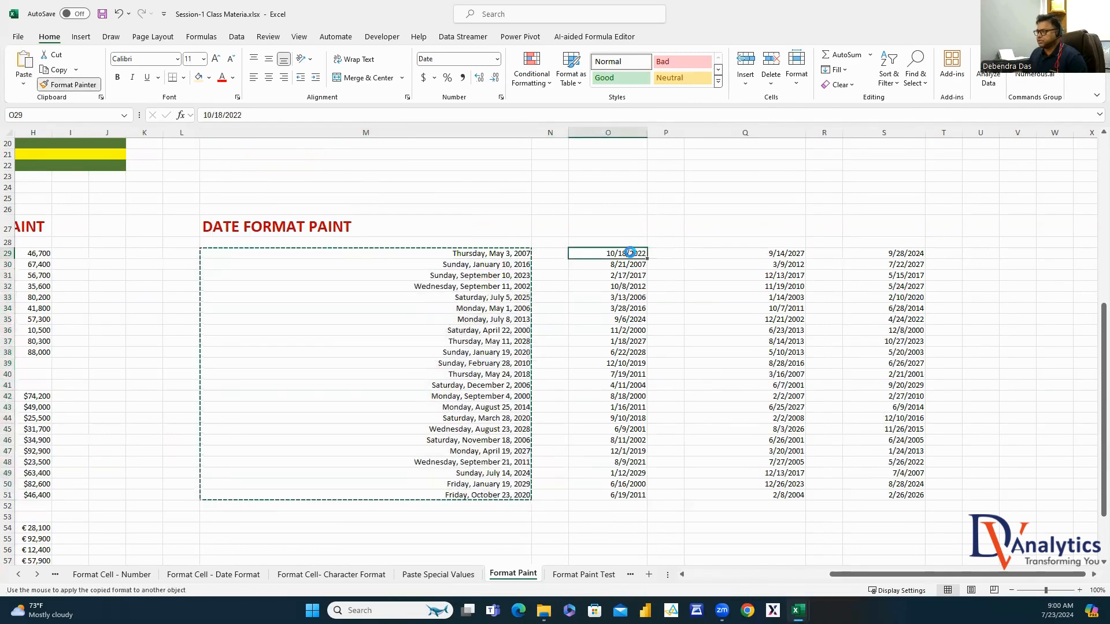
drag(647, 134, 648, 133)
double_click(648, 133)
click(731, 396)
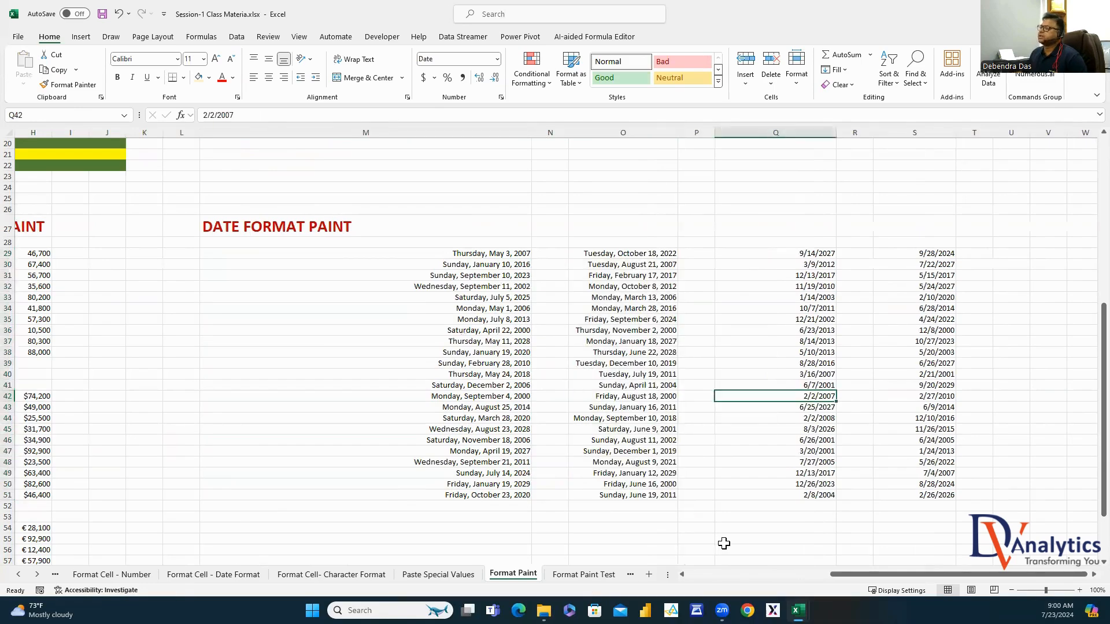
Give Q29:Q51 the custom number format YYYY-MMM
drag(825, 260, 832, 497)
right_click(777, 471)
click(814, 334)
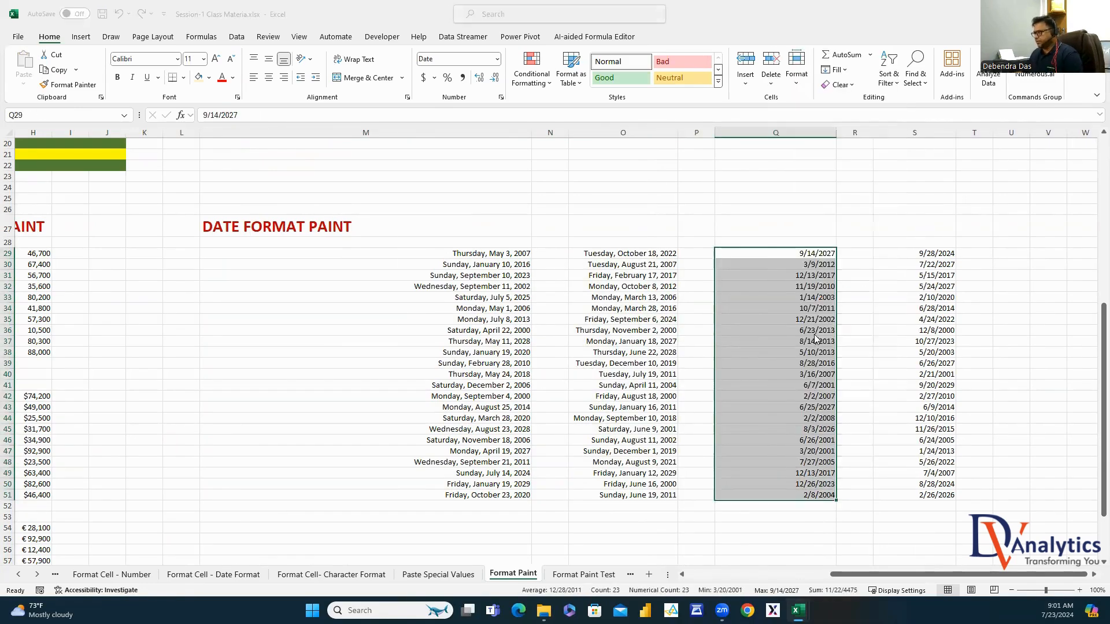
click(425, 210)
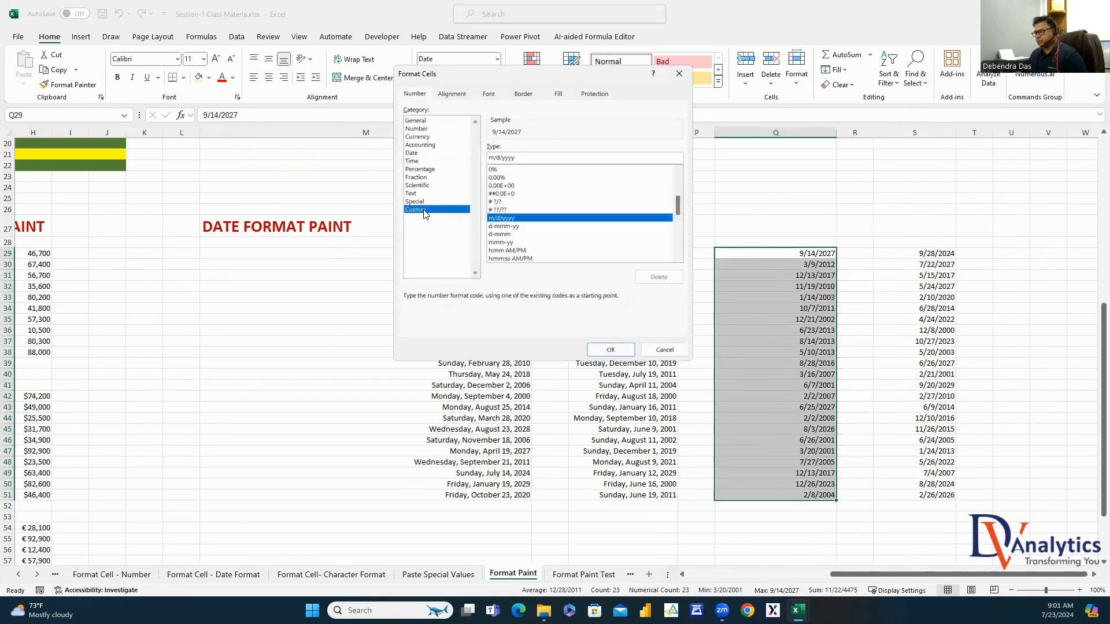
double_click(500, 156)
text(YYY)
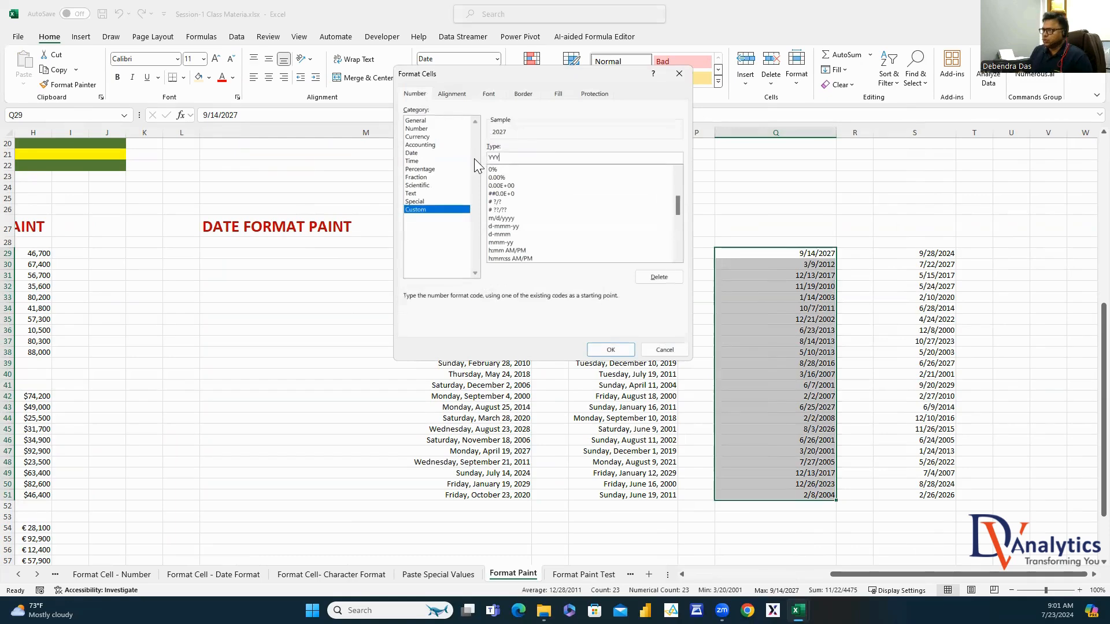
text(Y-MMM)
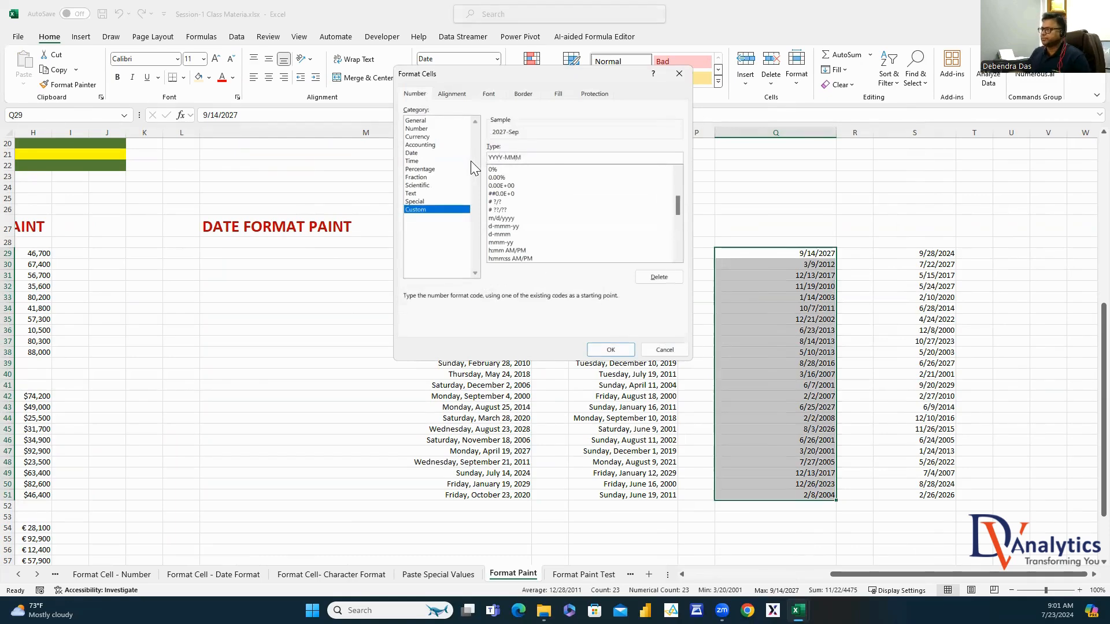
click(611, 350)
click(854, 319)
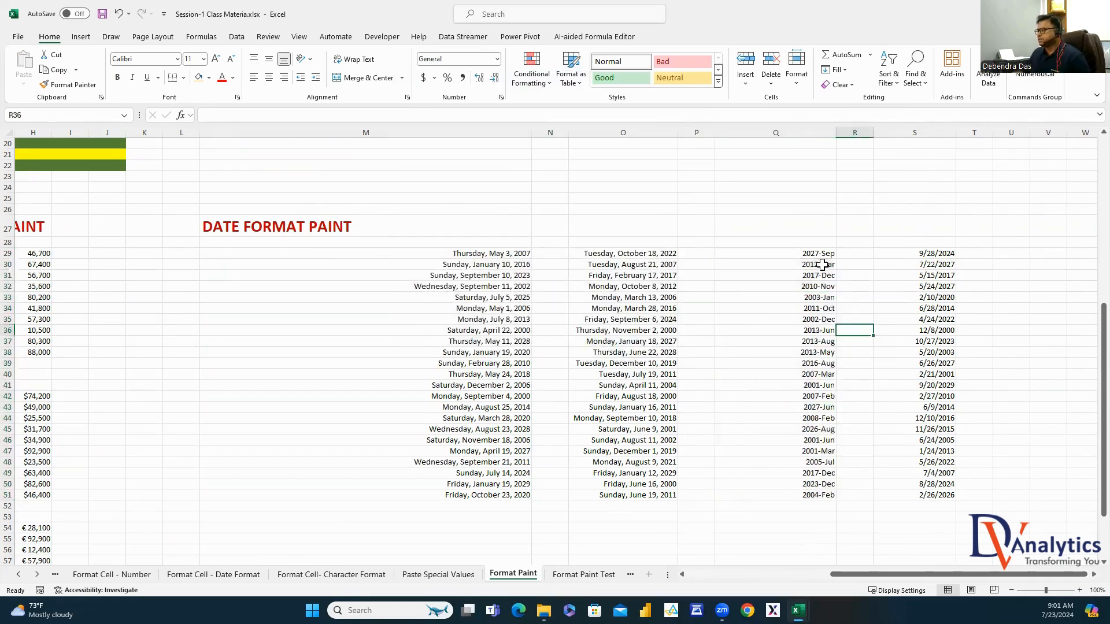
Format Painter the YYYY-MMM format from column Q onto S29:S51
drag(809, 264, 809, 407)
drag(948, 244, 944, 254)
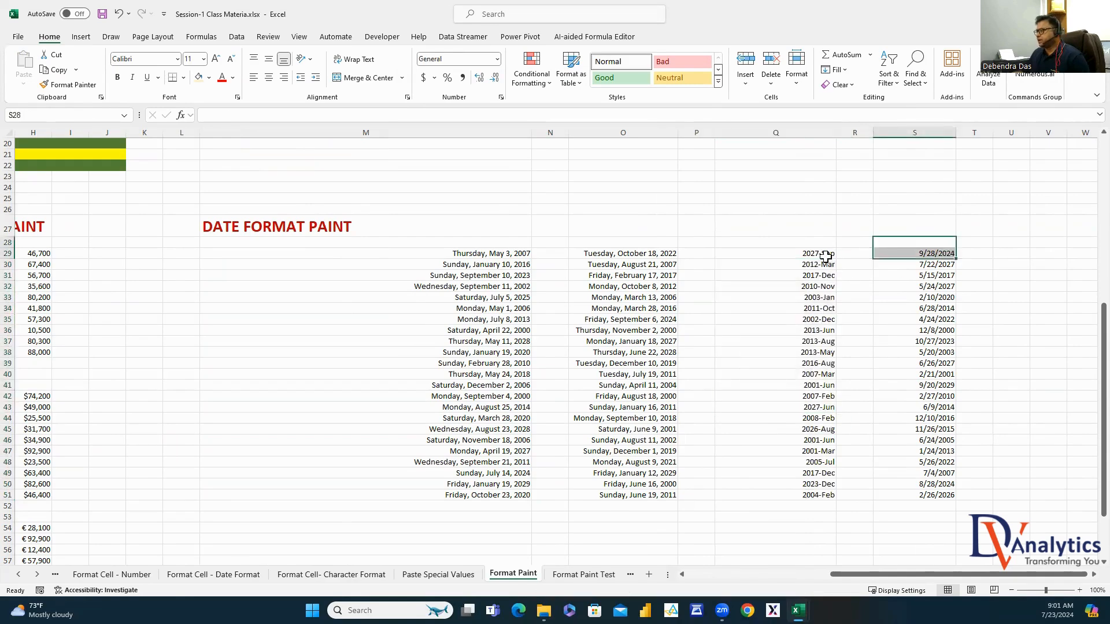
mouse_move(825, 256)
mouse_down()
mouse_move(775, 453)
mouse_move(821, 494)
mouse_up()
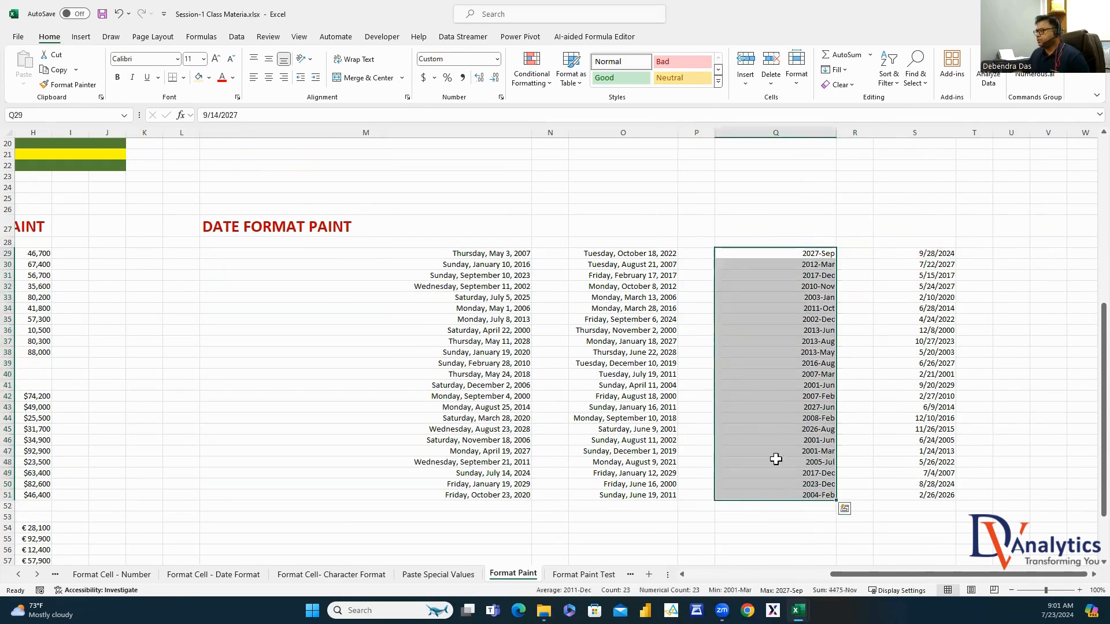
click(73, 85)
click(936, 254)
click(1027, 298)
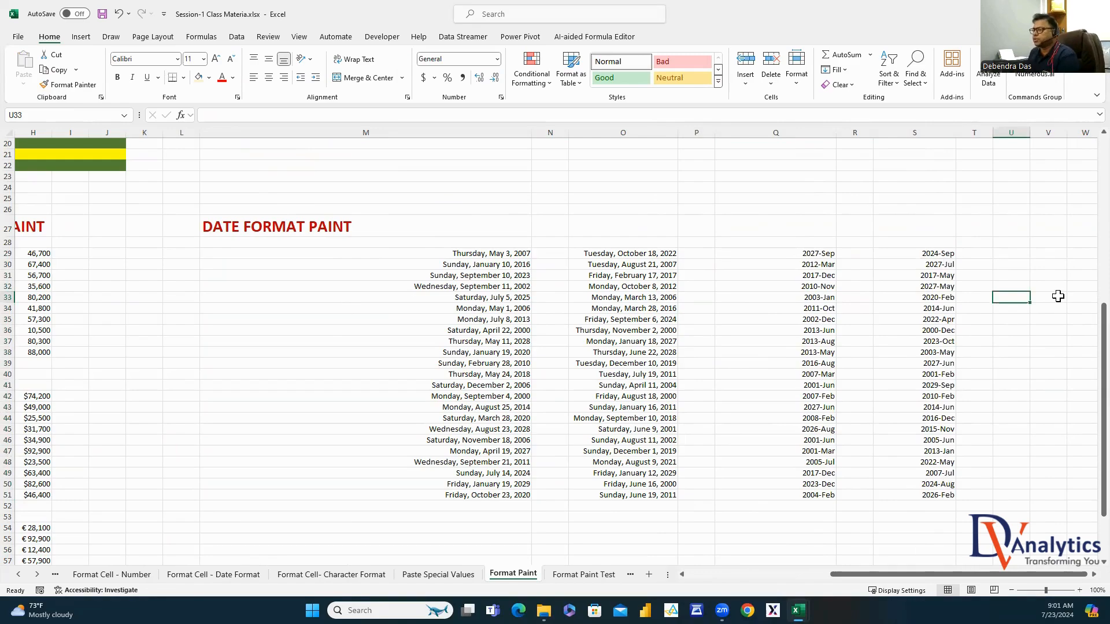
drag(884, 576, 729, 583)
scroll(666, 408, up, 4)
scroll(666, 408, up, 3)
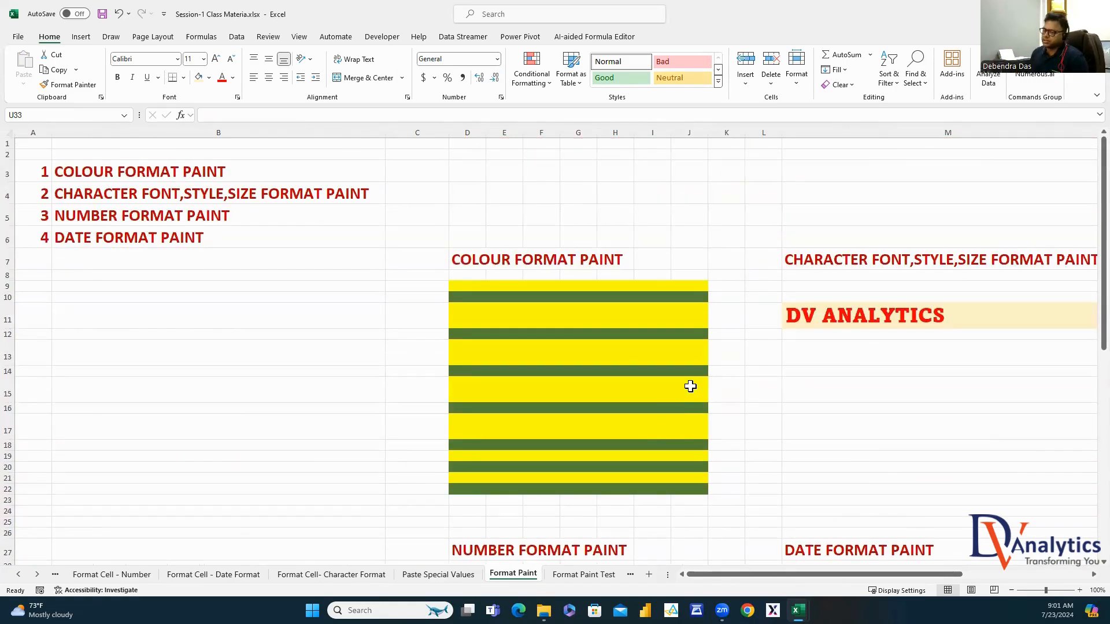
On the Format Paint Test sheet, correct C5's font name to 'APTOS DISPLAY'
click(564, 576)
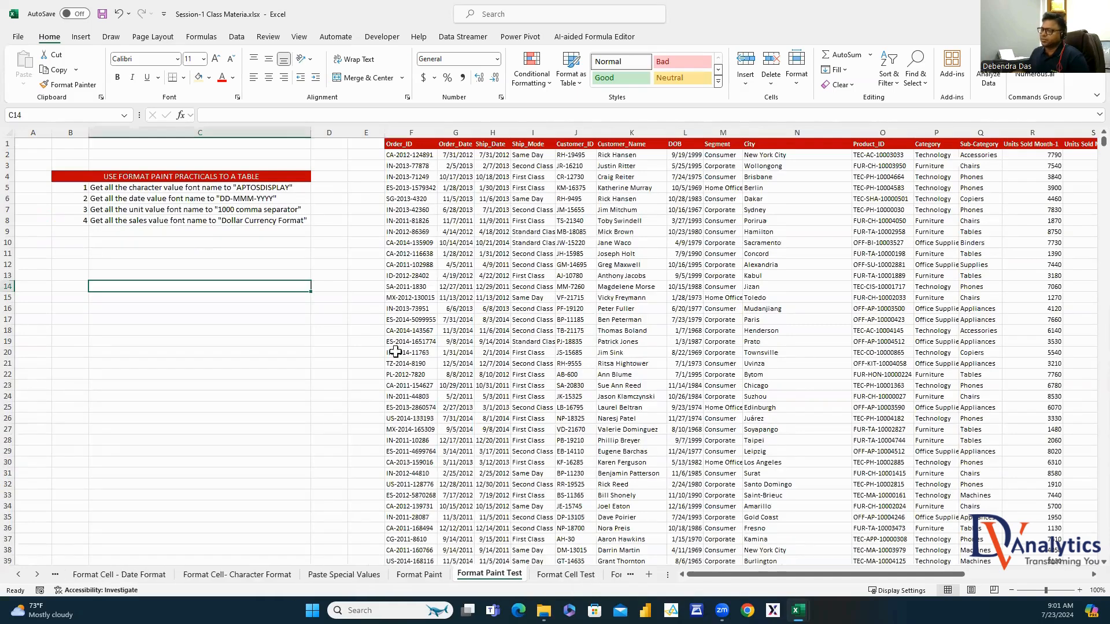
click(347, 279)
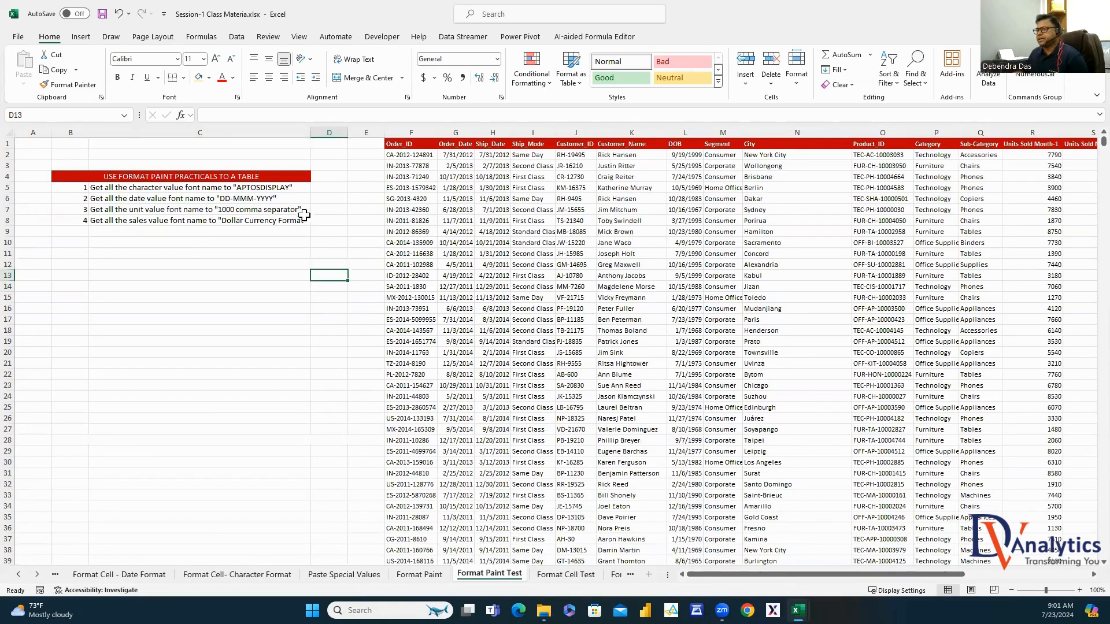
click(178, 188)
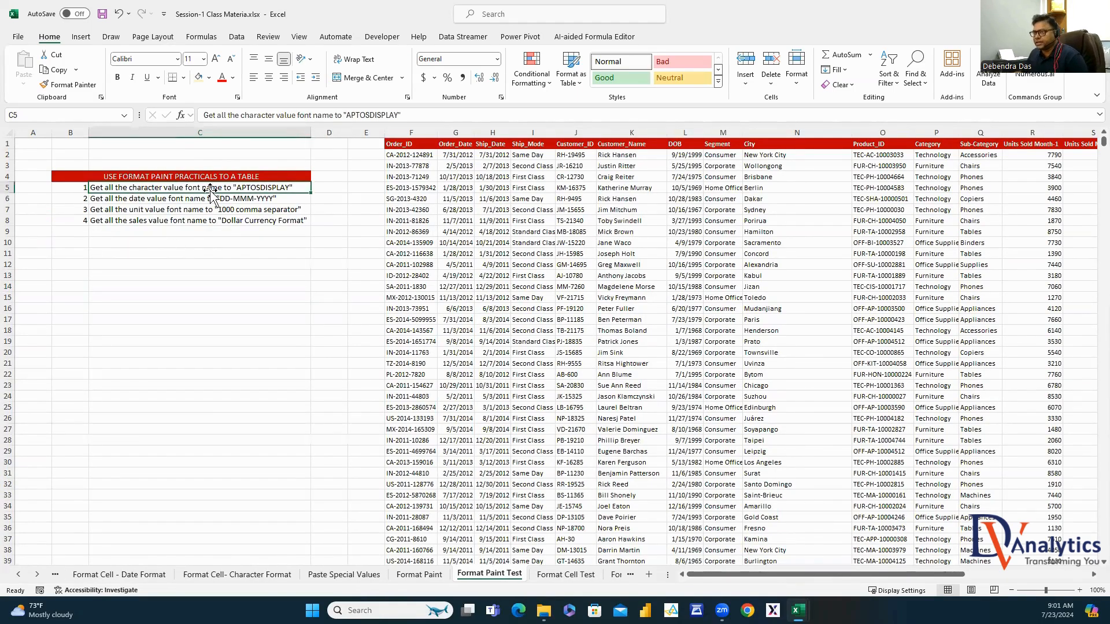
double_click(258, 185)
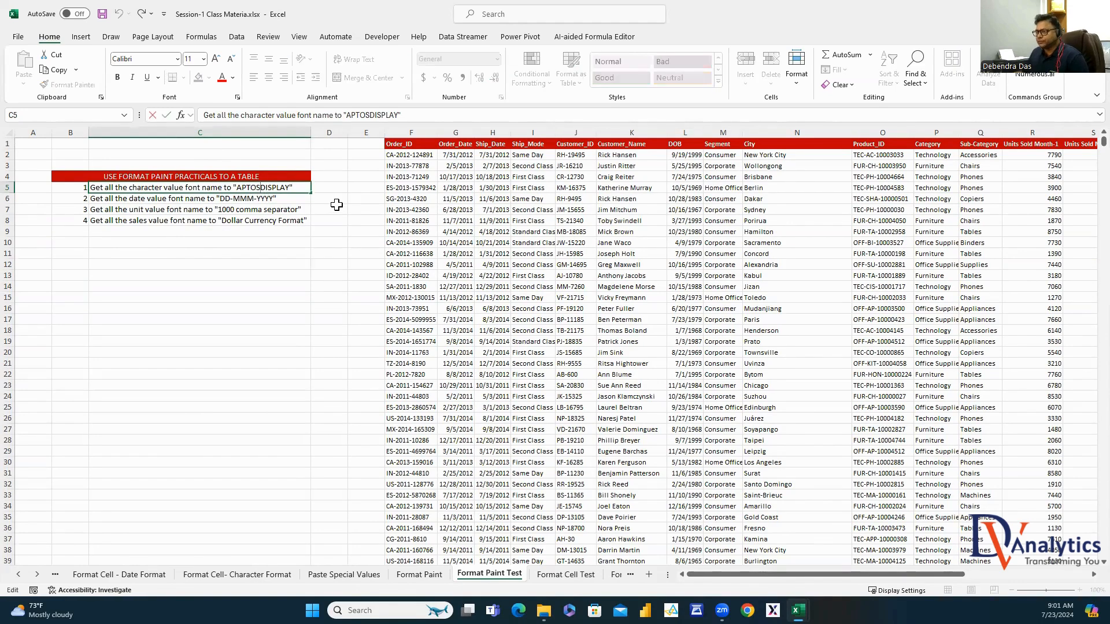
click(335, 351)
Set the Order_ID column F to 14-point Aptos Display and autofit its width
click(417, 130)
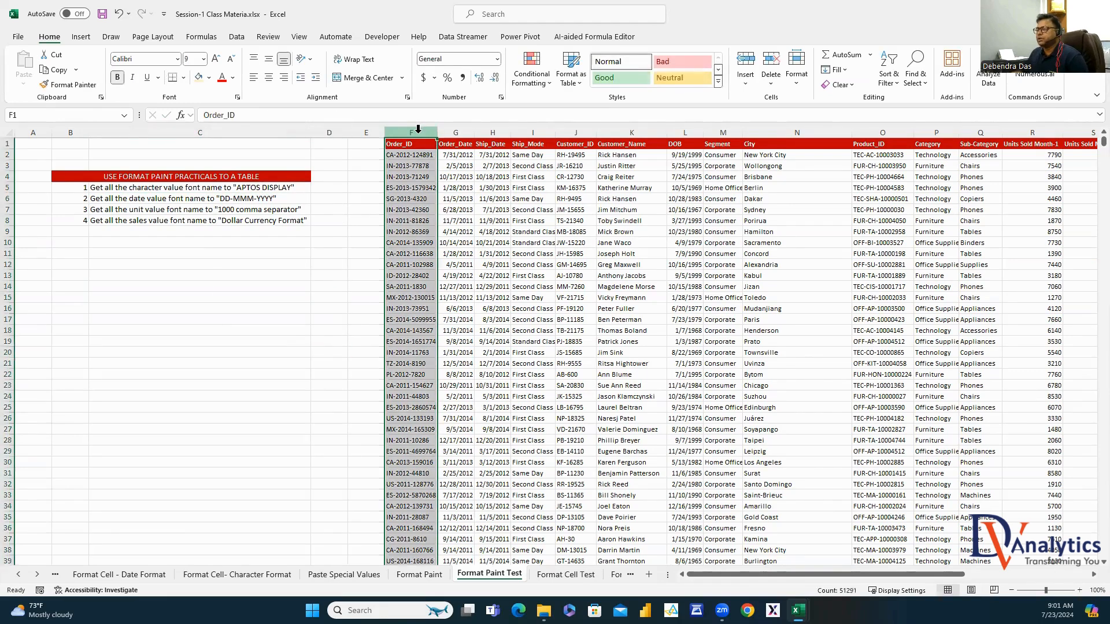
click(204, 59)
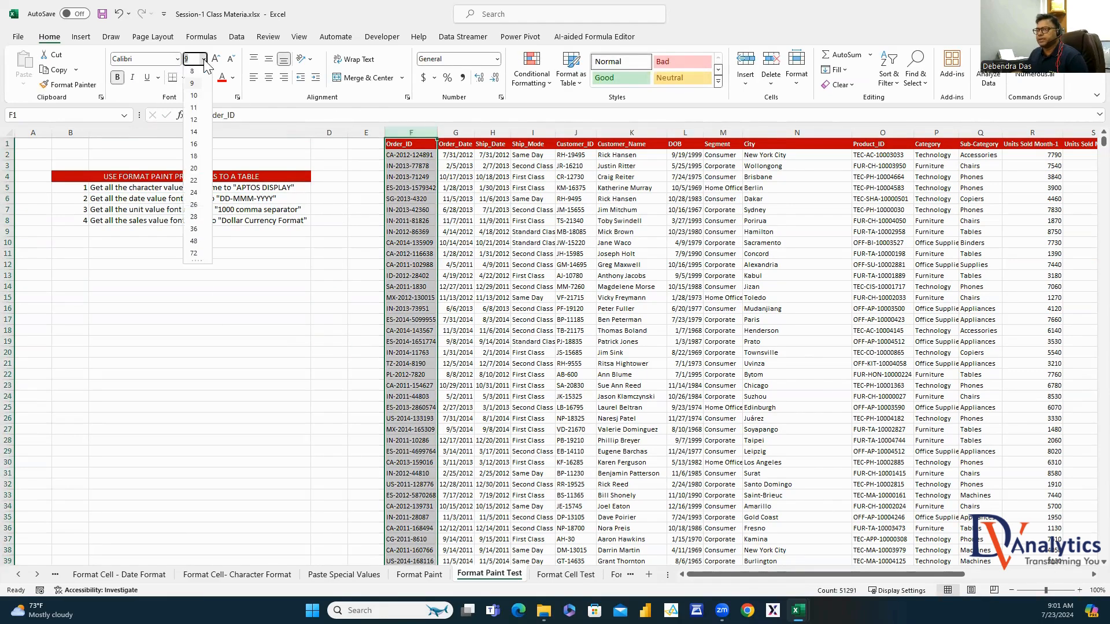
click(194, 134)
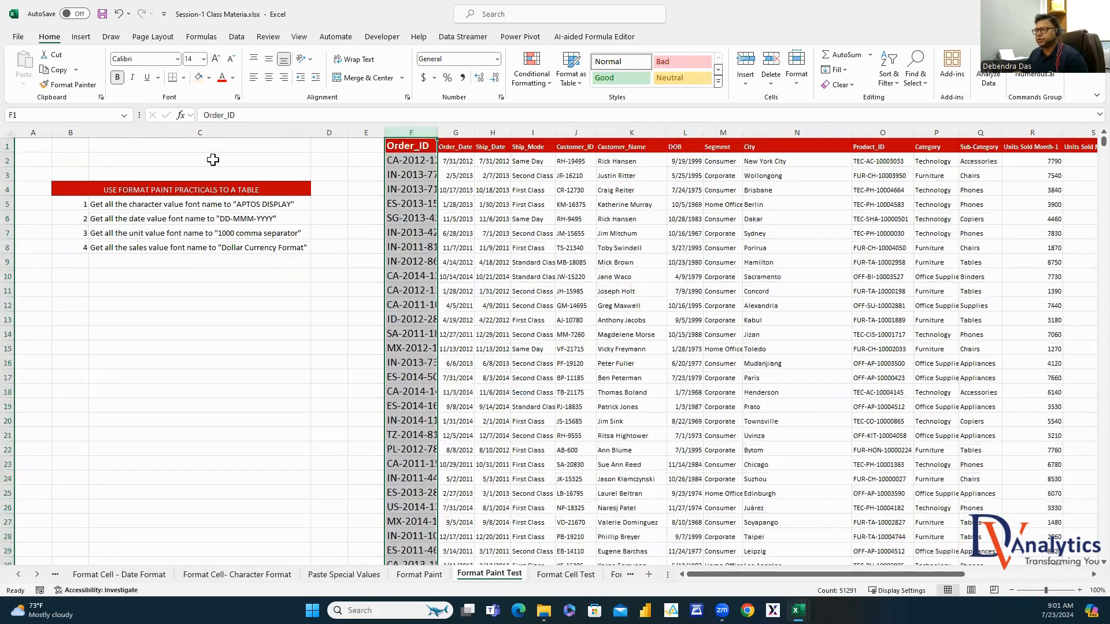
double_click(437, 132)
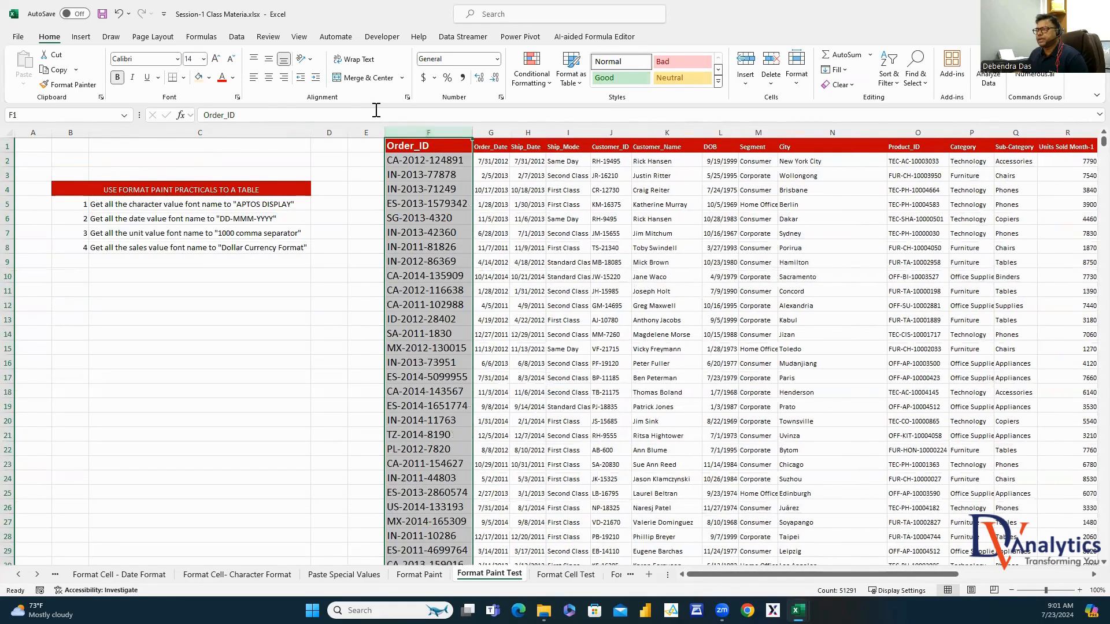
click(177, 59)
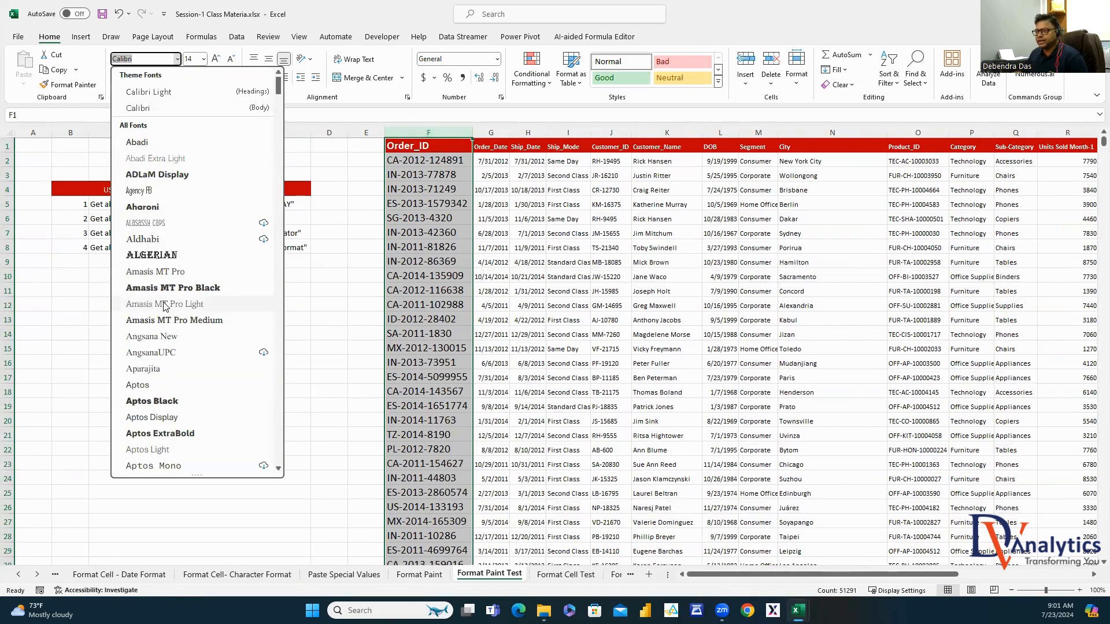
scroll(166, 306, down, 1)
key(Escape)
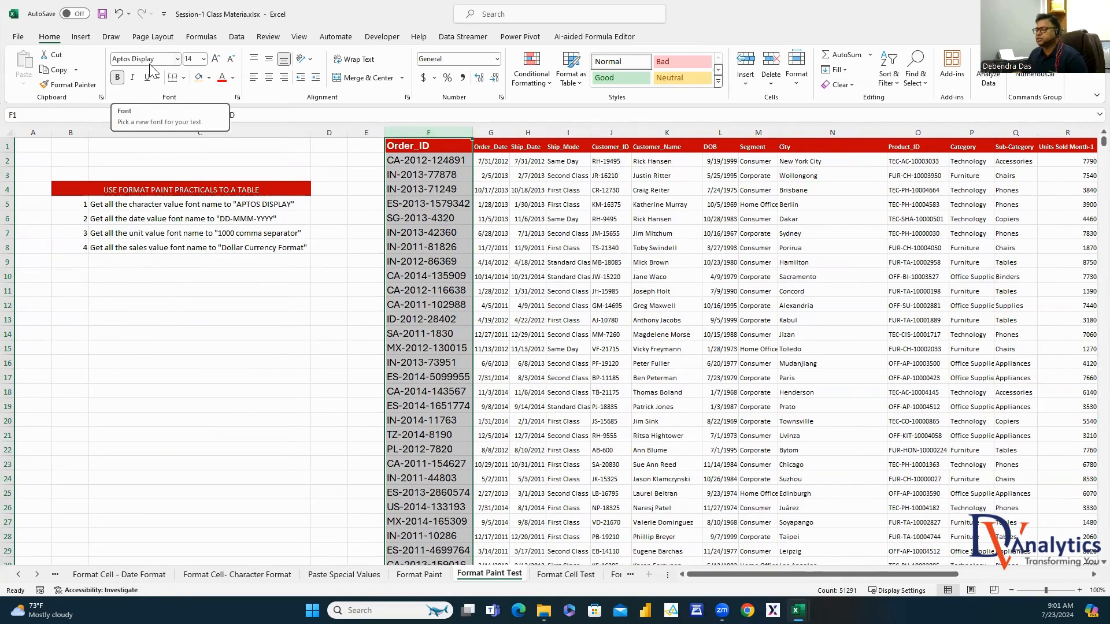
click(435, 190)
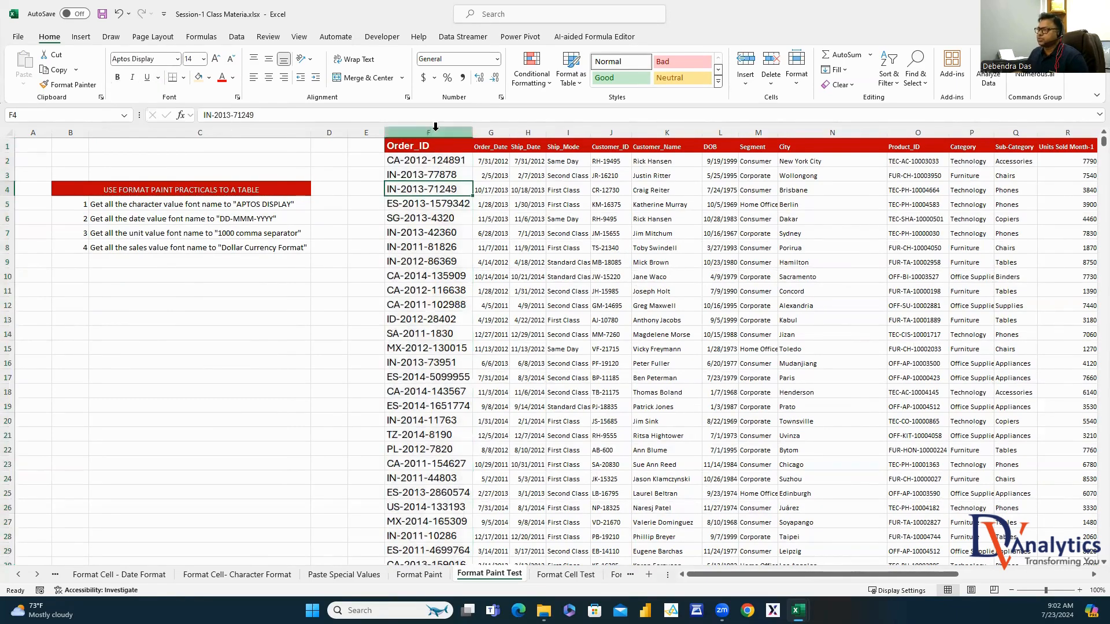
click(435, 133)
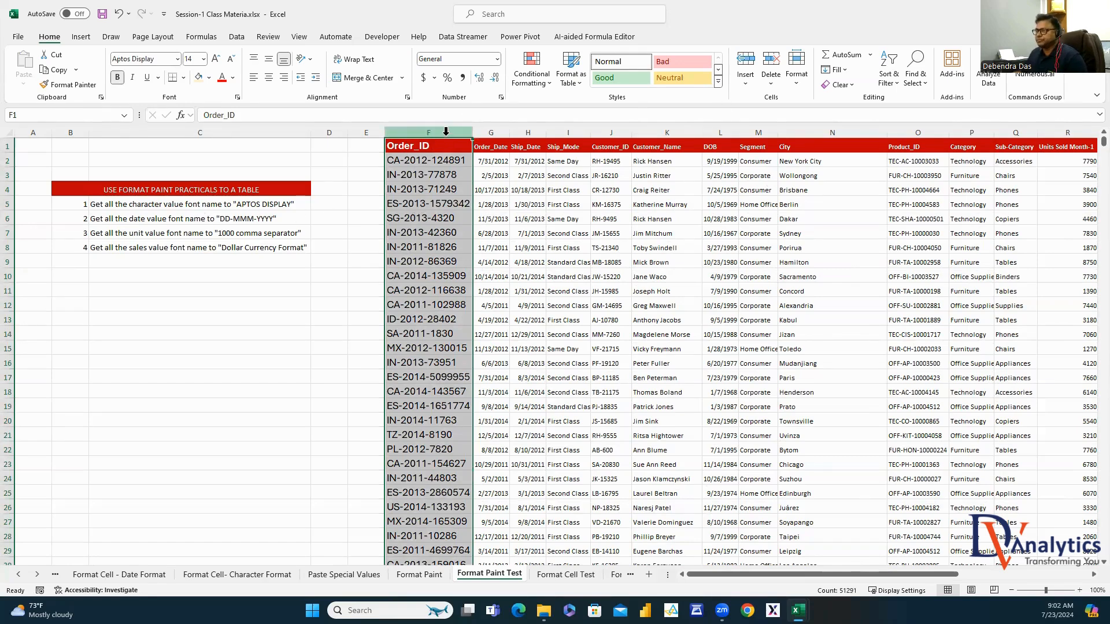
Format Painter column F onto Ship_Mode, Customer_ID, Customer_Name, Segment, City, Product_ID, Category, Sub-Category
click(70, 84)
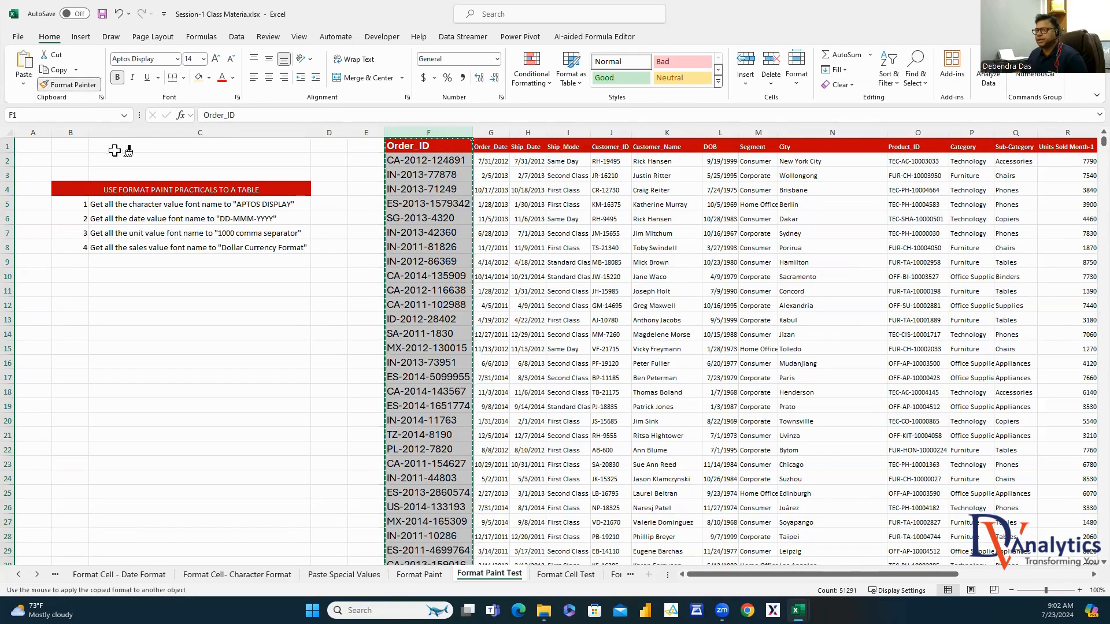
click(575, 133)
click(656, 132)
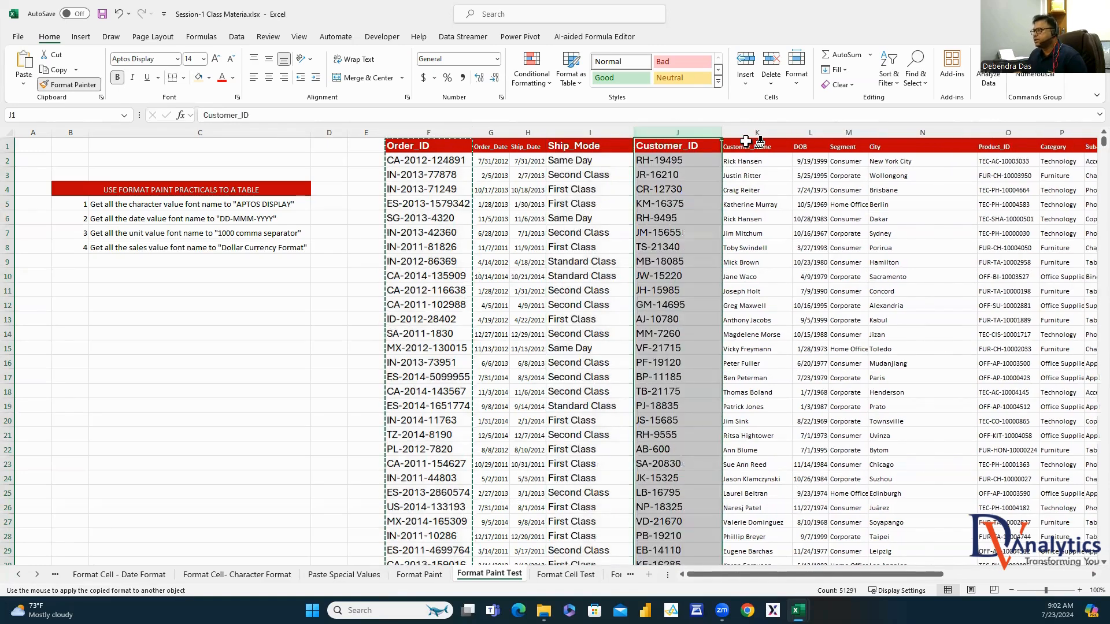
click(757, 132)
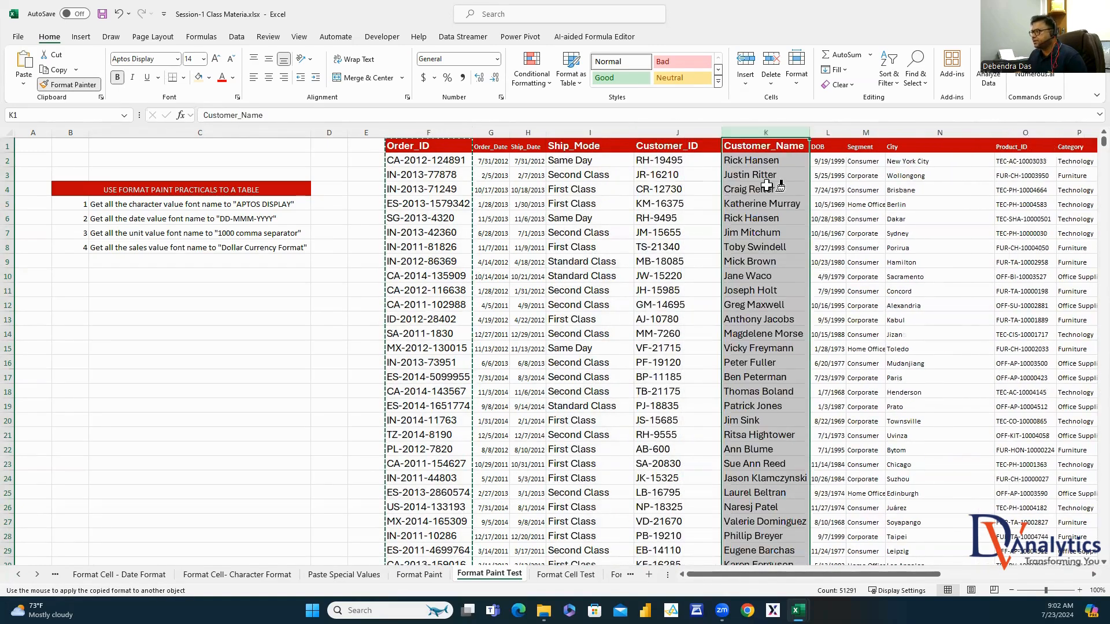
click(876, 133)
click(966, 131)
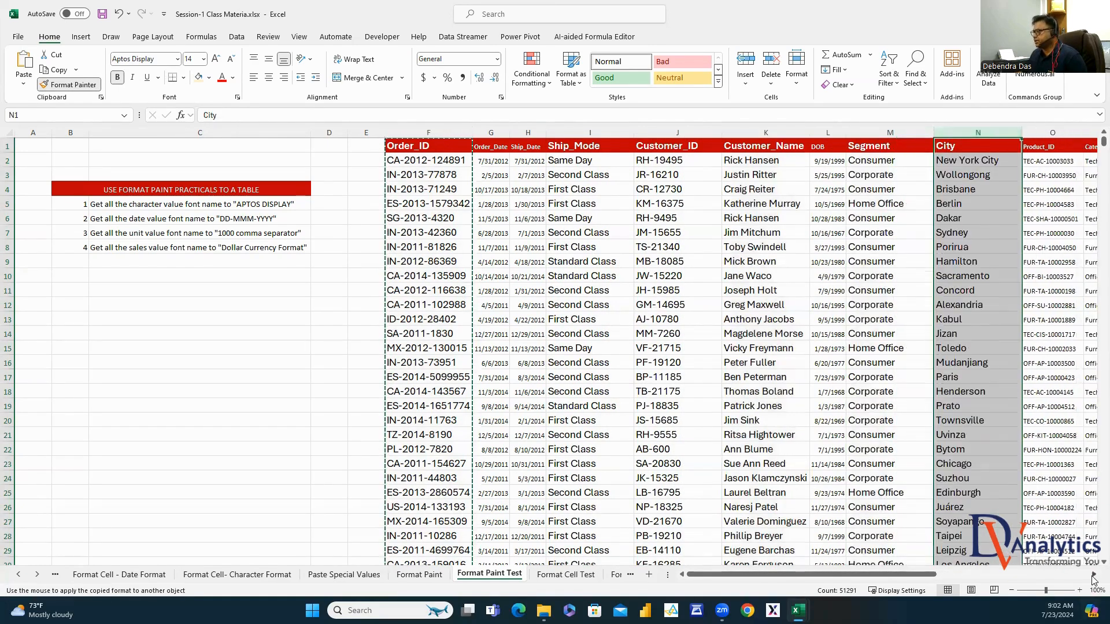
scroll(1093, 580, right, 6)
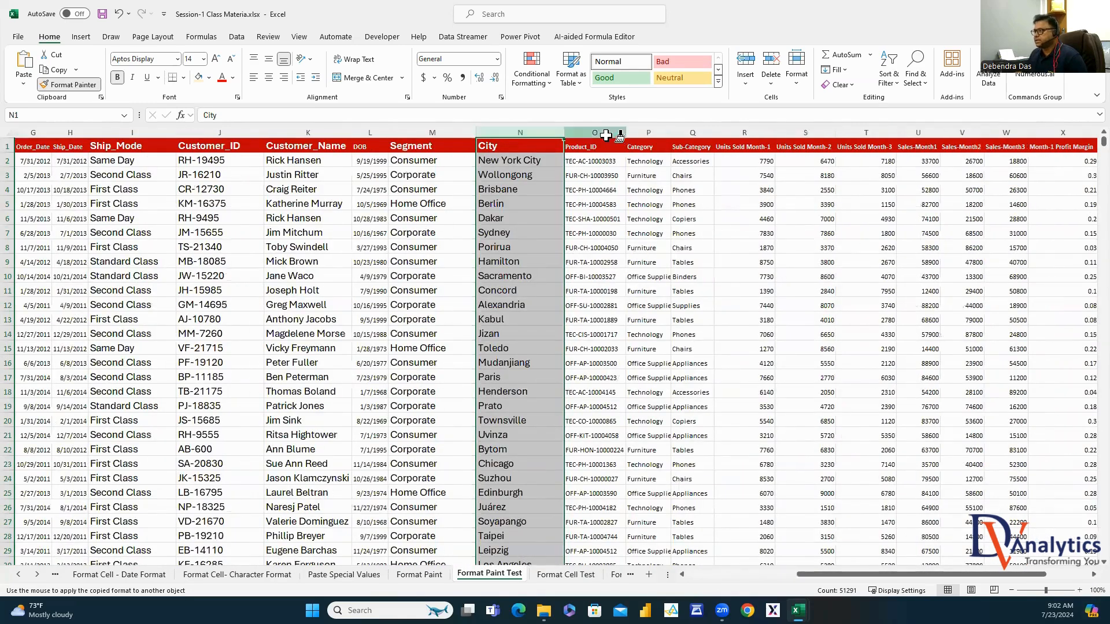
click(606, 133)
drag(673, 132, 730, 133)
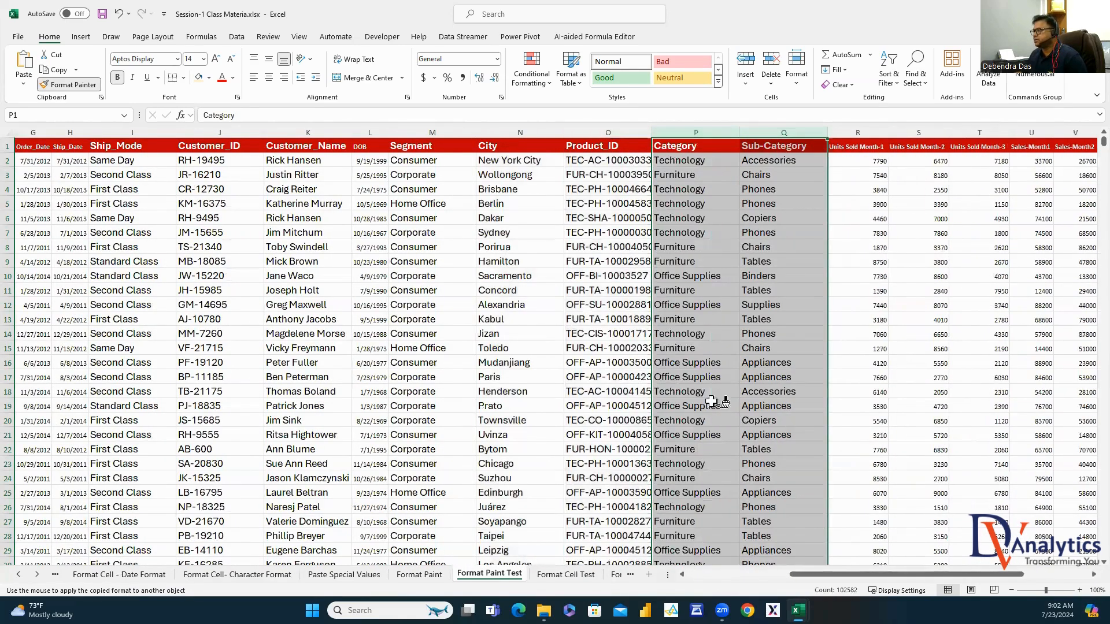
drag(808, 576, 706, 585)
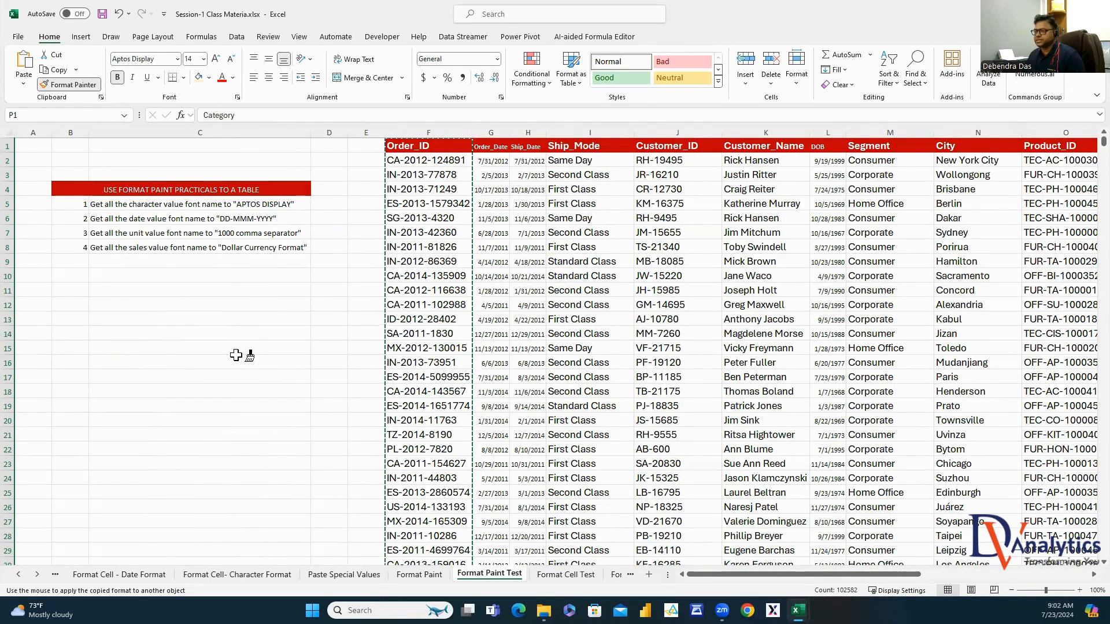
key(Escape)
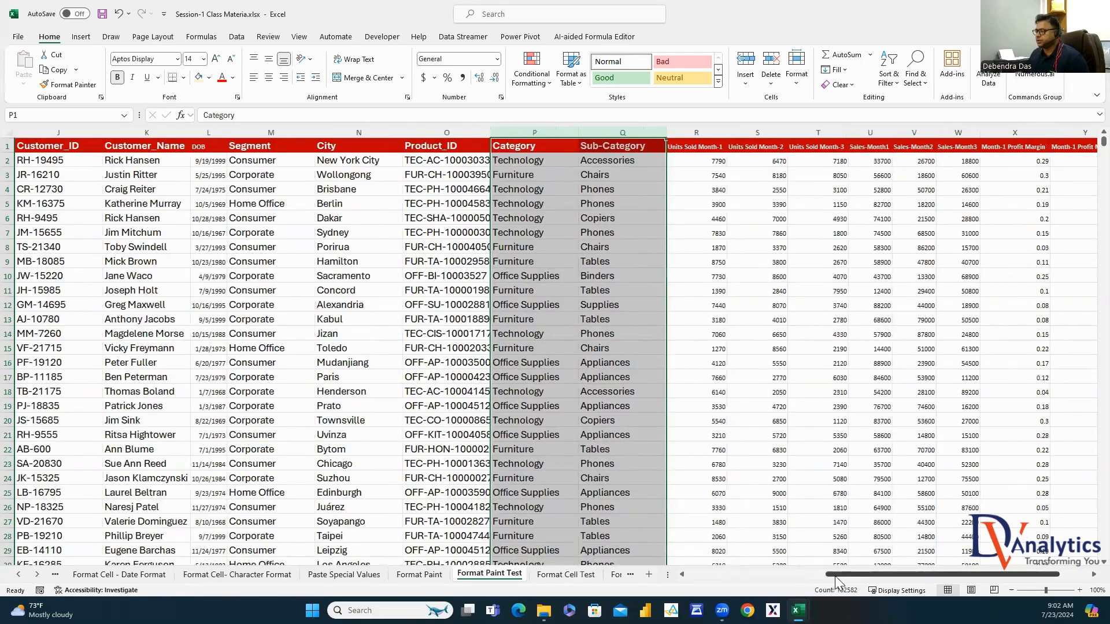
drag(836, 582, 697, 581)
click(193, 218)
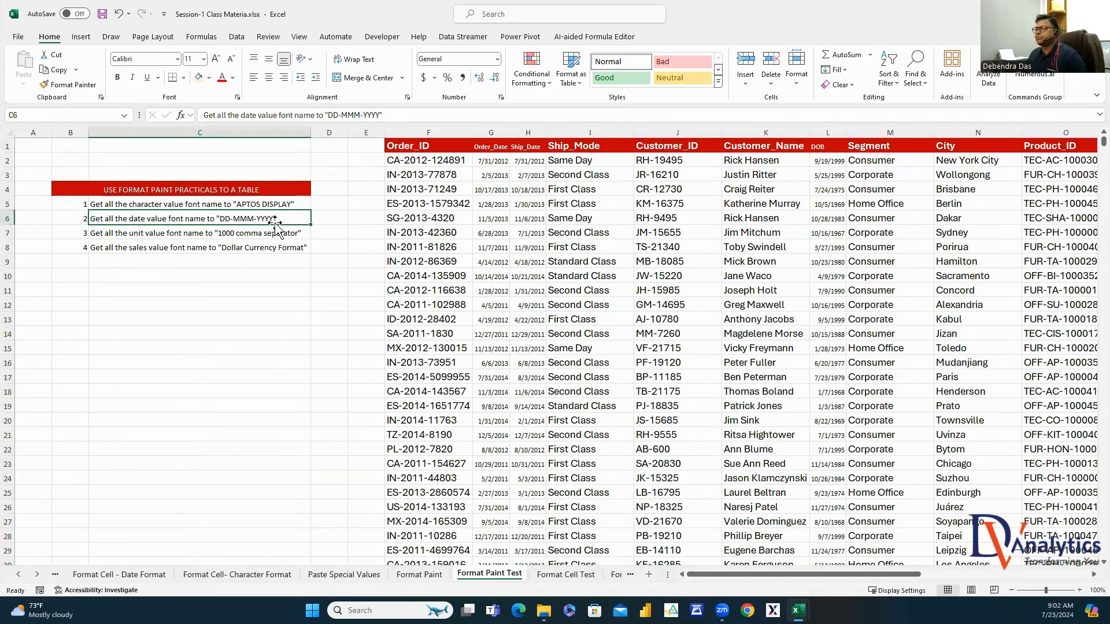
Give the Order_Date column G a custom DD-MMM-YYYY date format
click(491, 132)
right_click(493, 132)
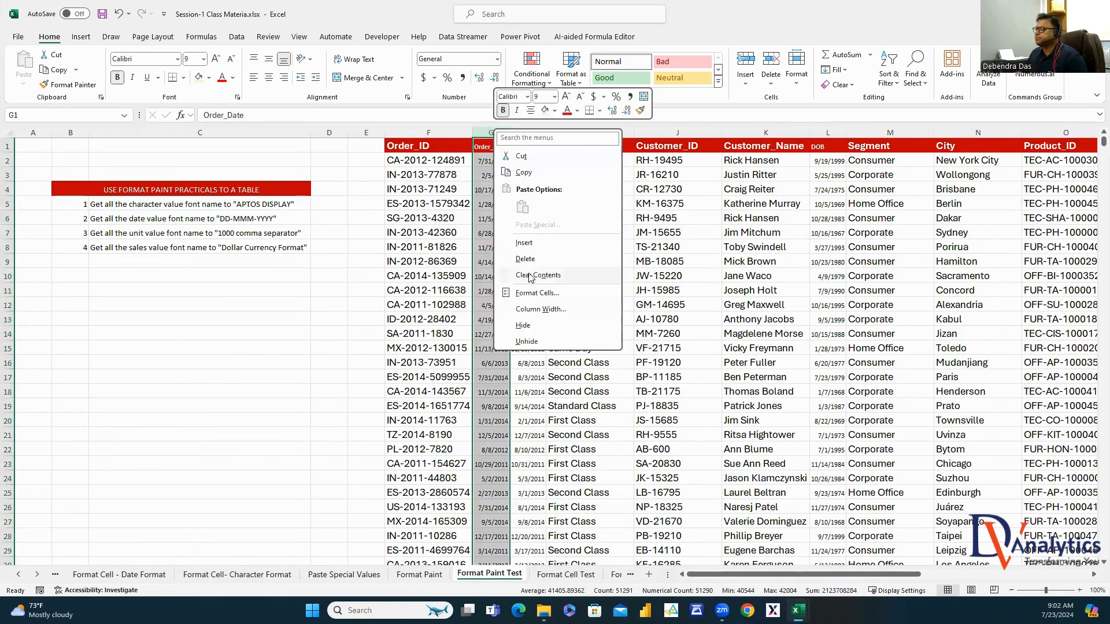
click(529, 293)
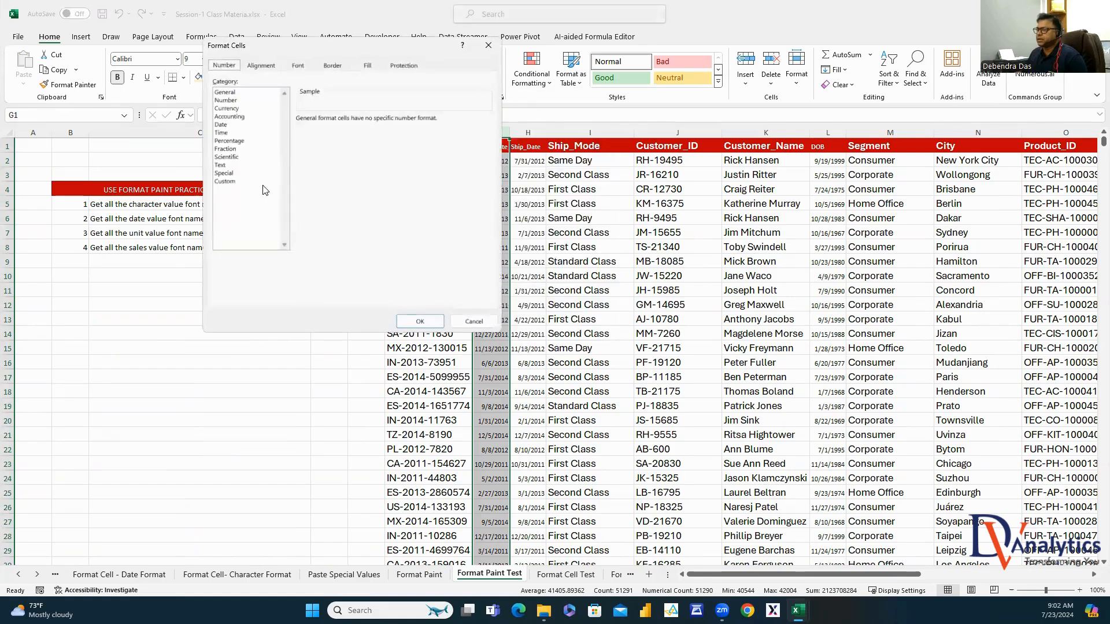
click(231, 182)
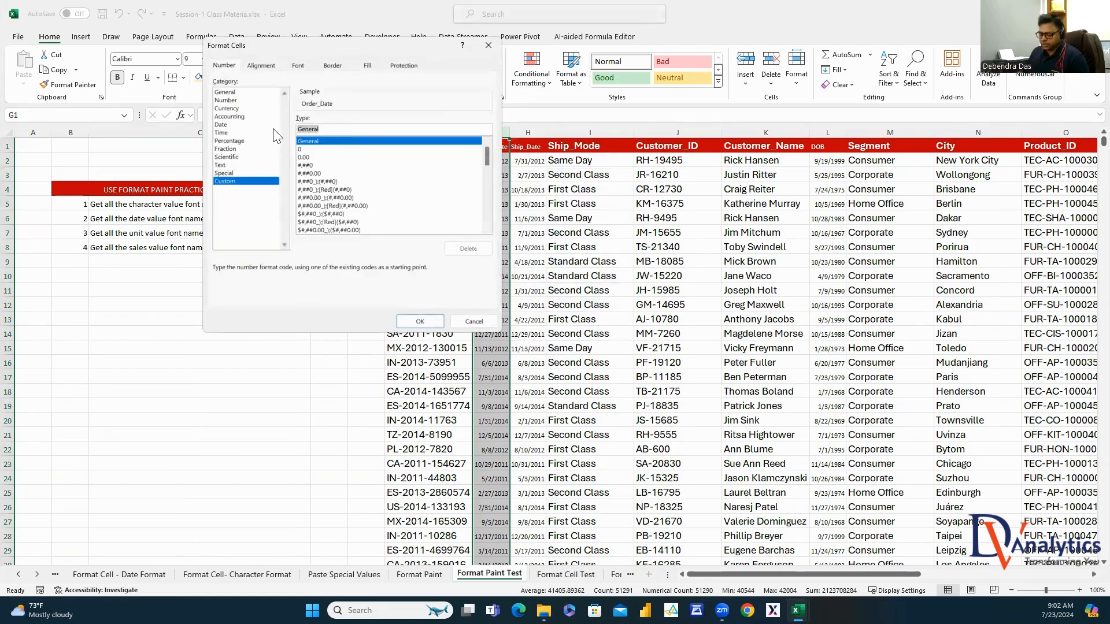
text(DD-MMM-YYYY)
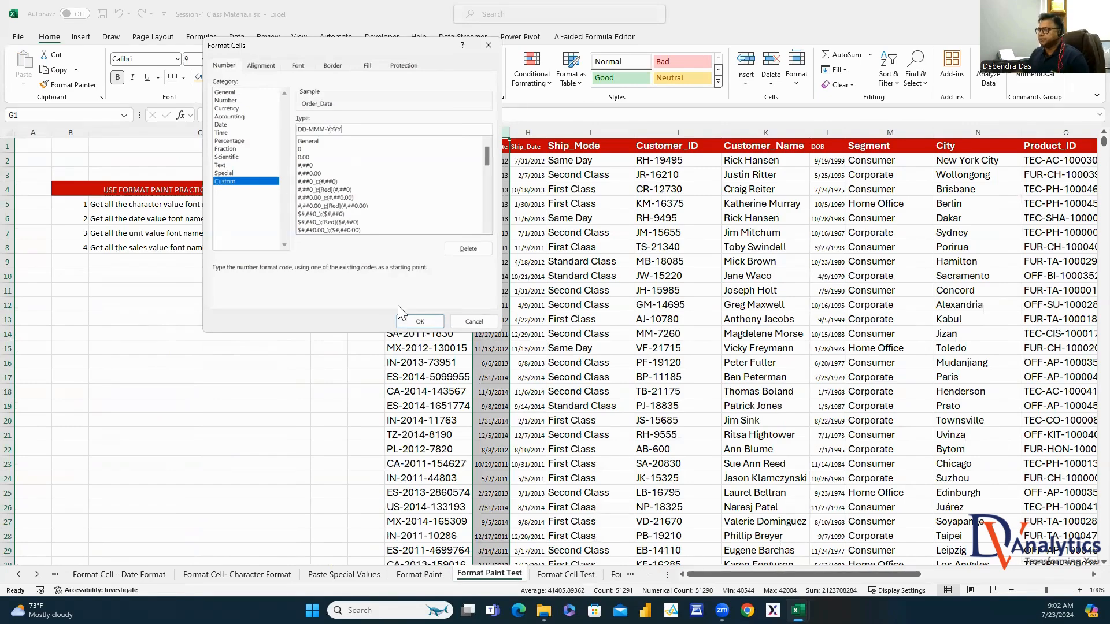
click(420, 322)
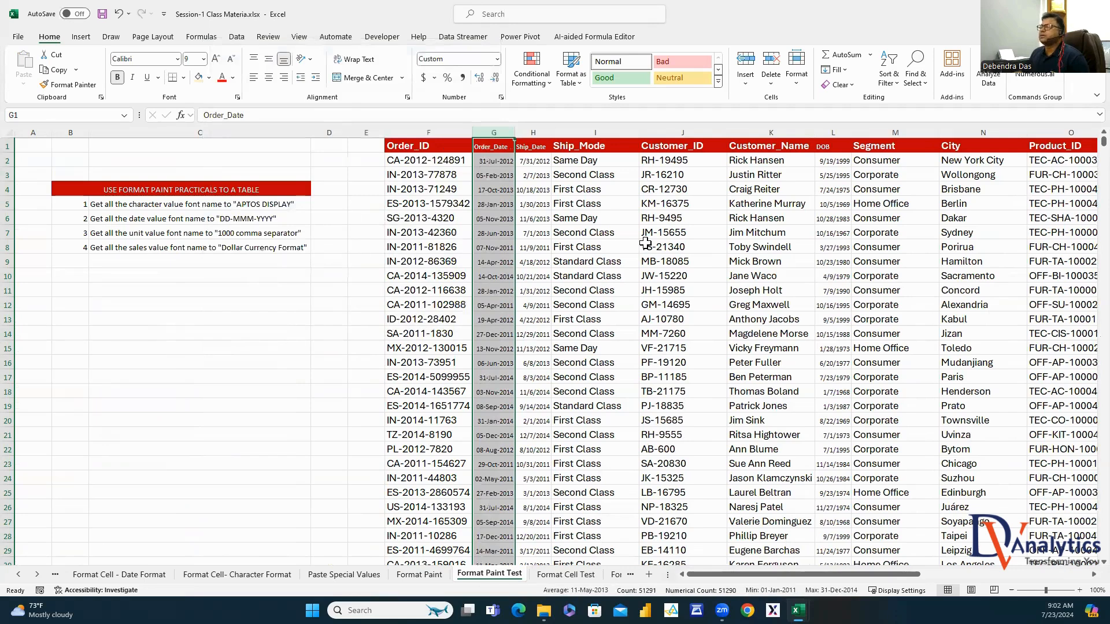
Make Order_Date text size 16 and red, with the G1 header text white
click(203, 59)
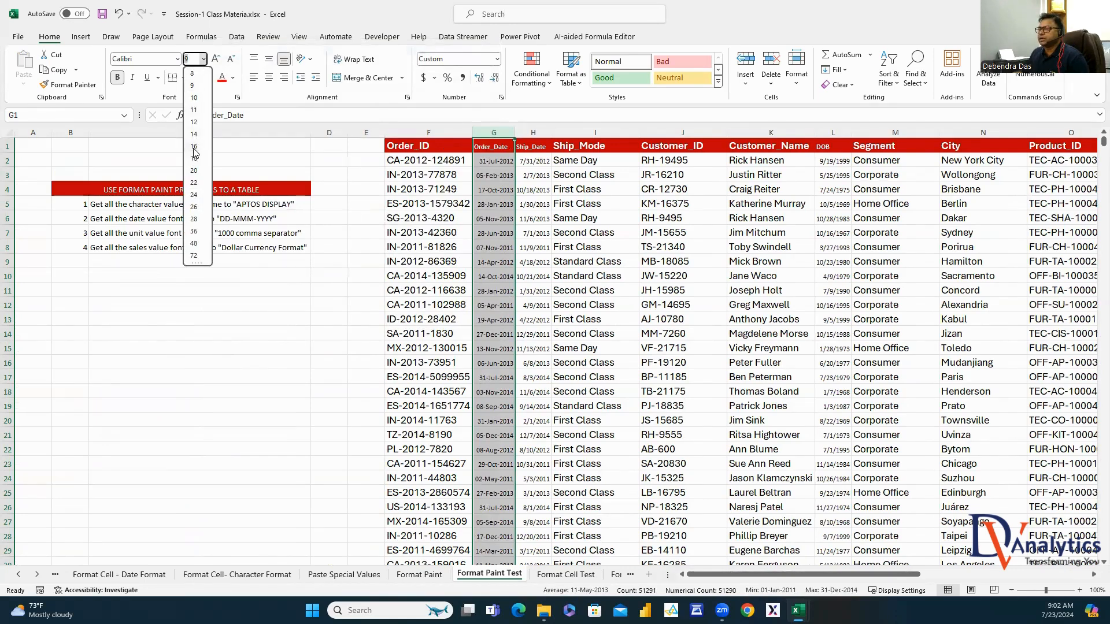
click(194, 148)
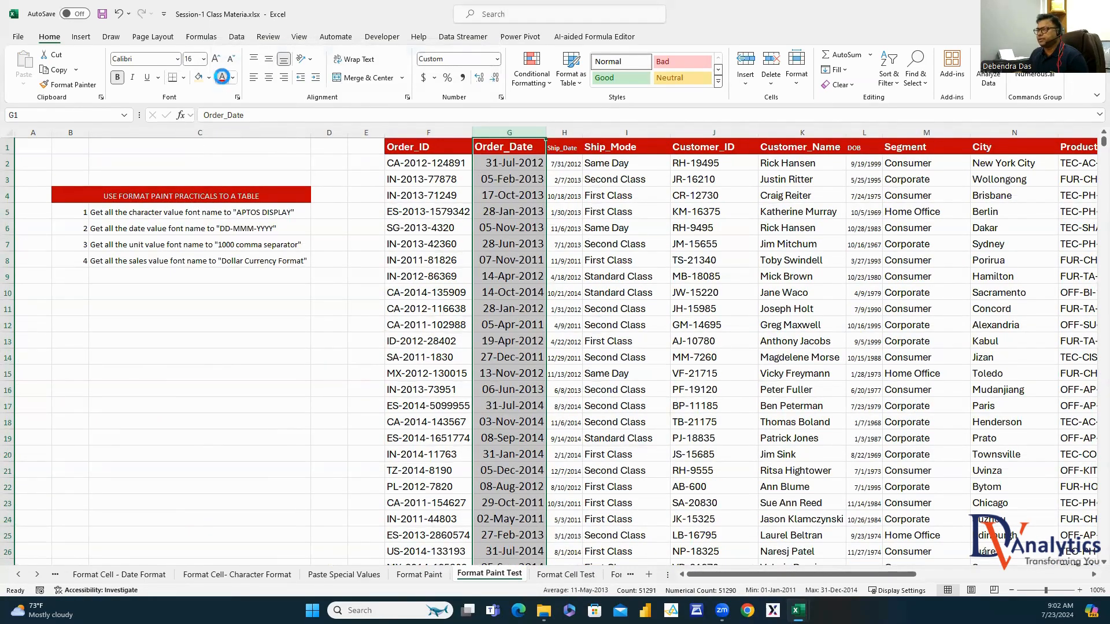
click(222, 77)
click(540, 180)
click(515, 149)
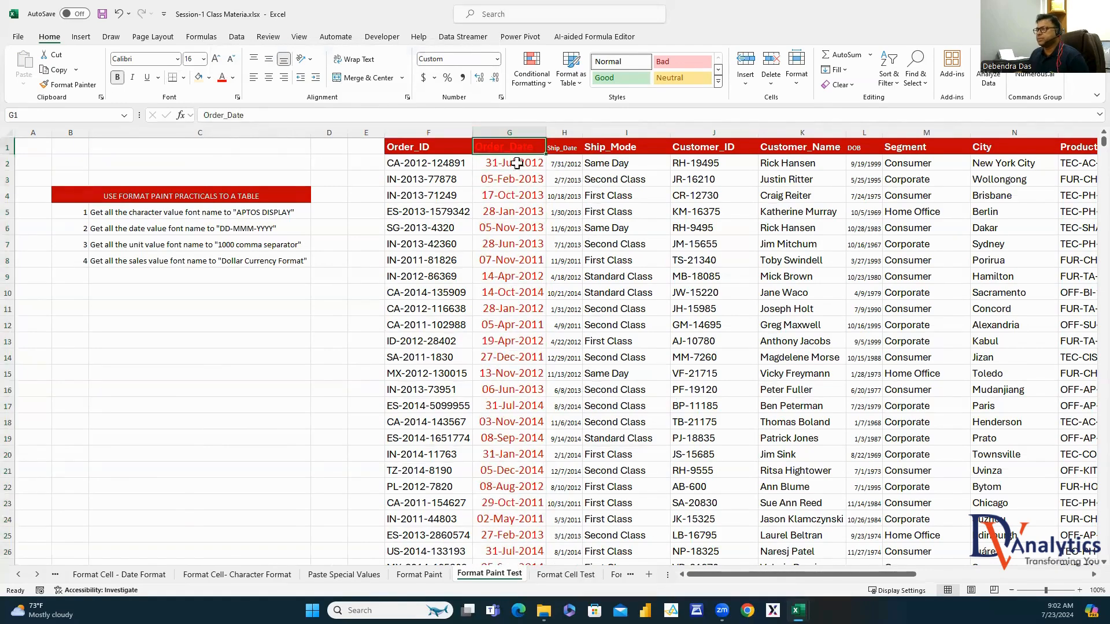
click(233, 77)
click(225, 132)
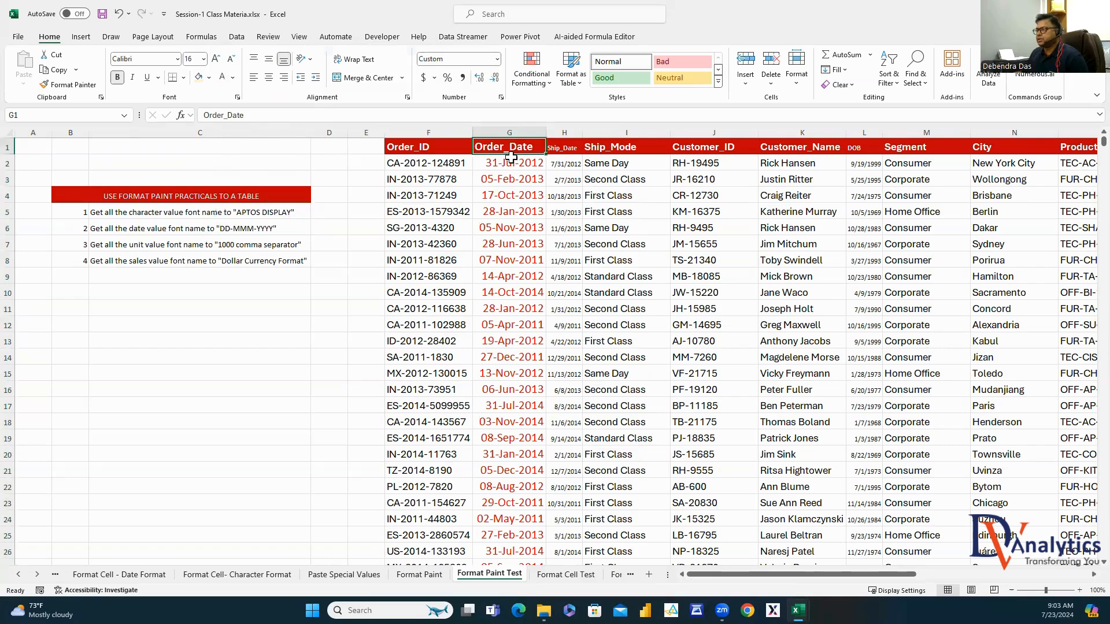
click(516, 175)
click(515, 127)
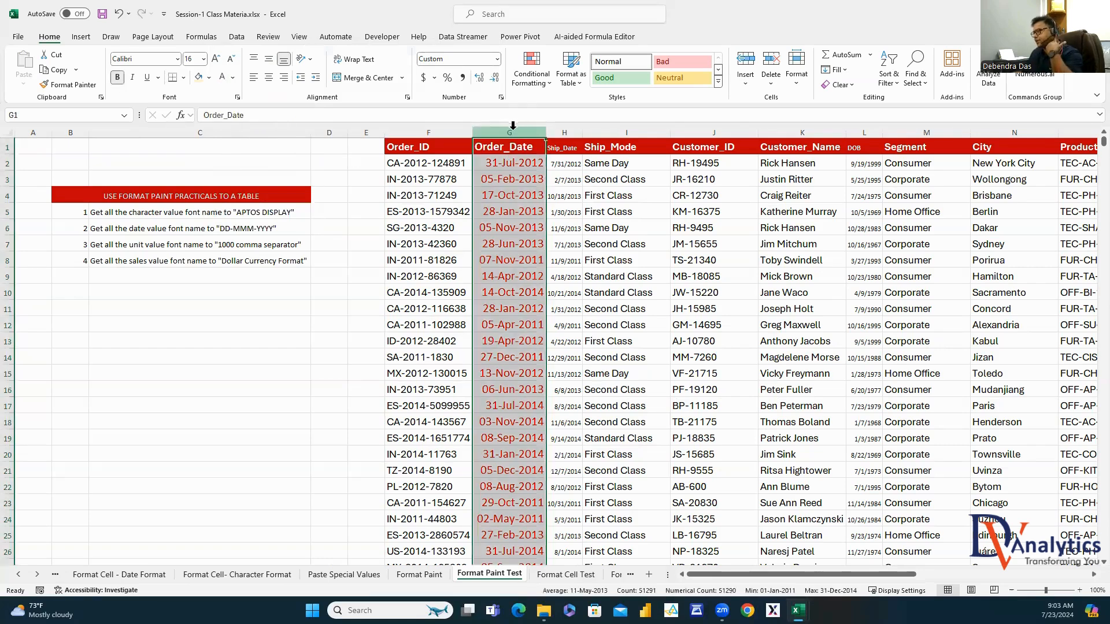
Format Painter the Order_Date formatting onto the Ship_Date and DOB columns
double_click(68, 84)
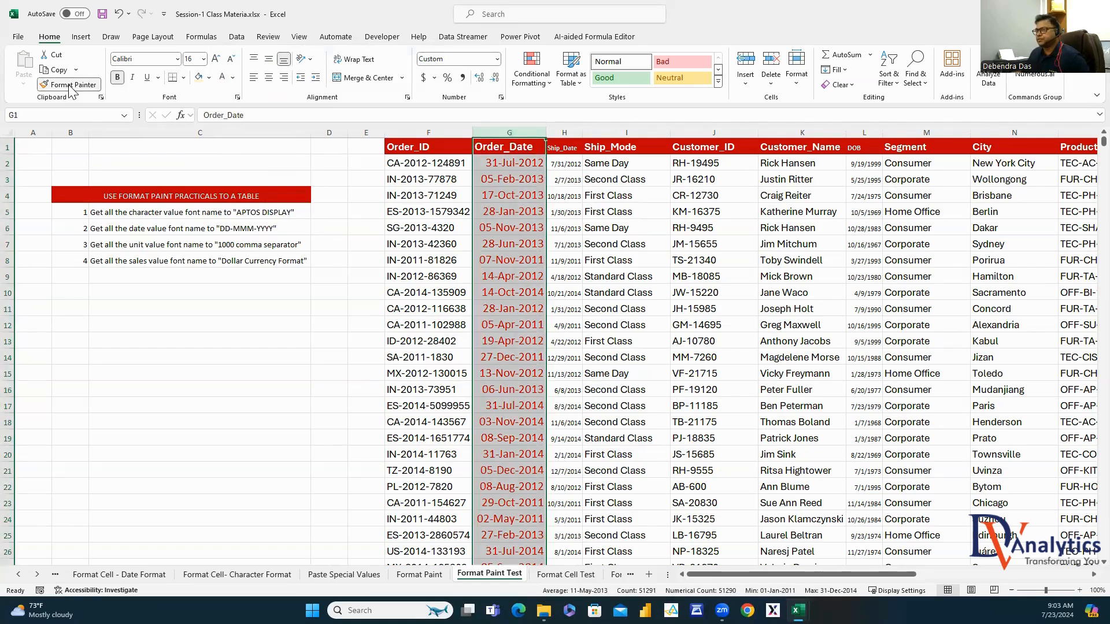
click(577, 133)
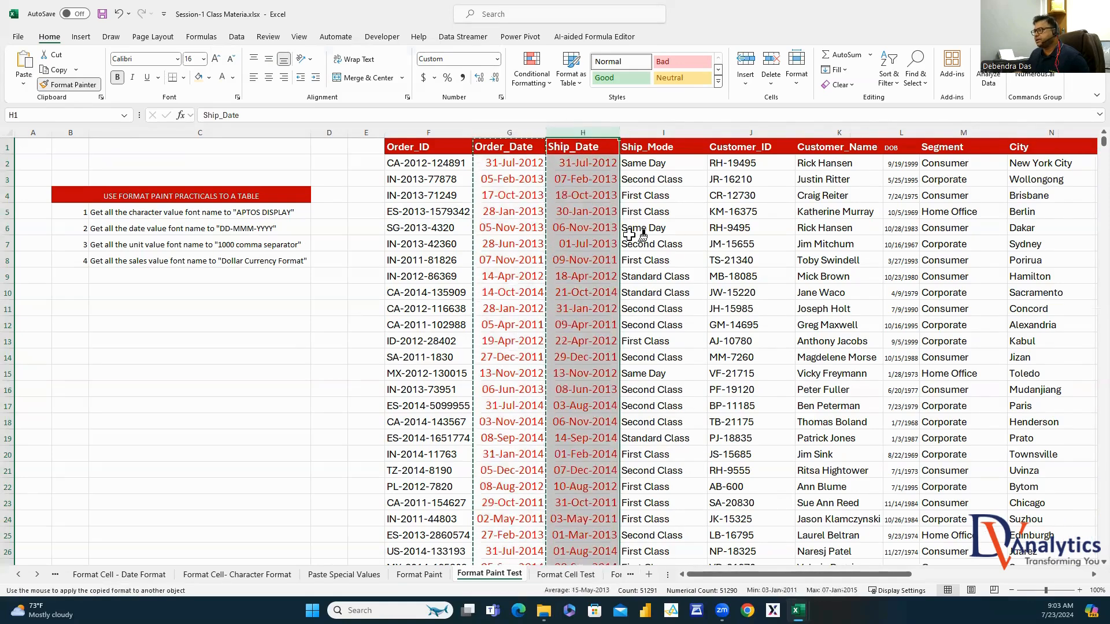
click(903, 130)
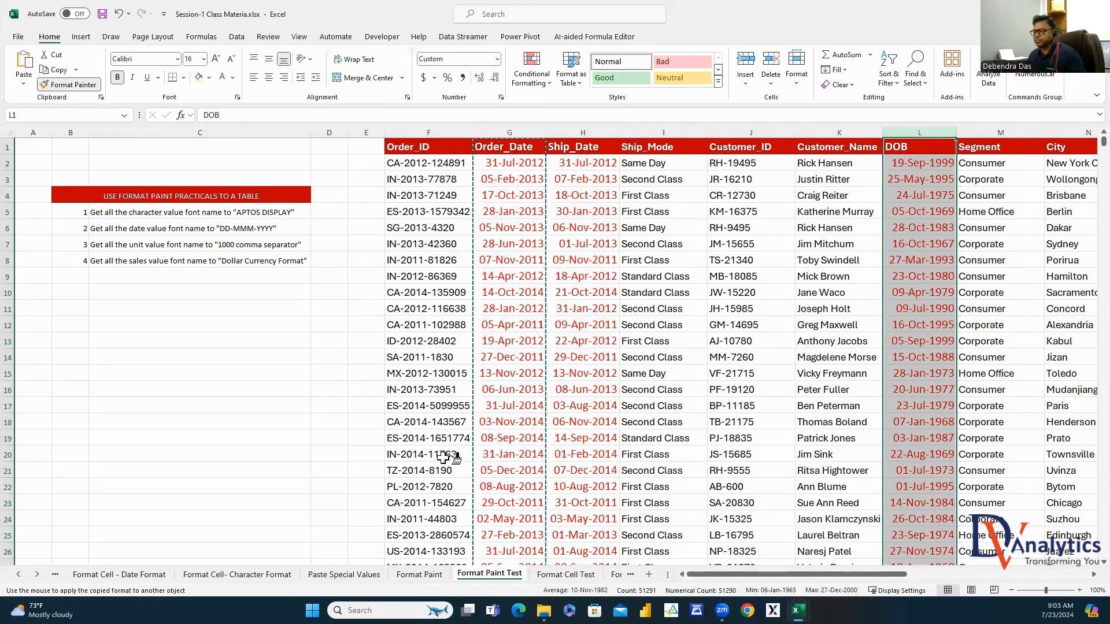
key(Escape)
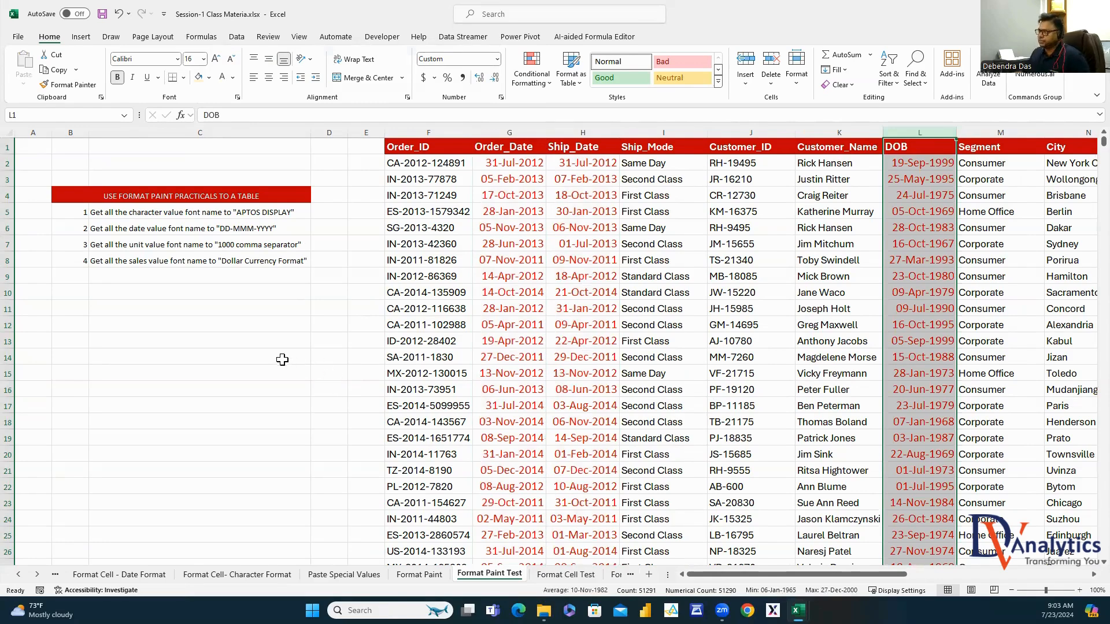
click(234, 245)
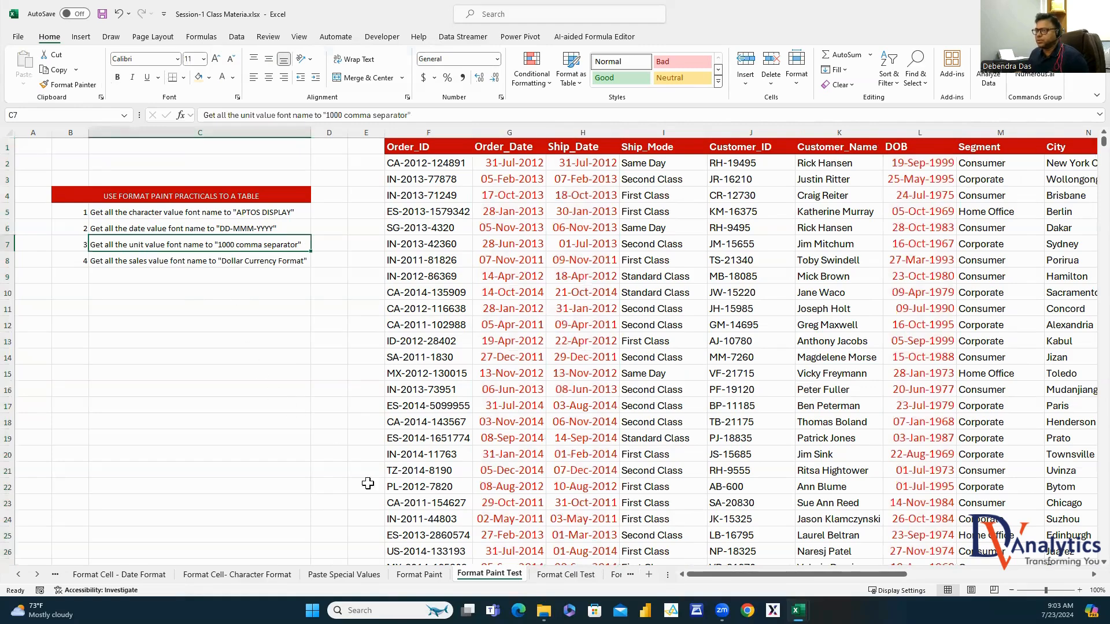
Format Units Sold Month-1 (column R) as Number with thousands separators at 16 pt, and widen it
drag(783, 574, 964, 574)
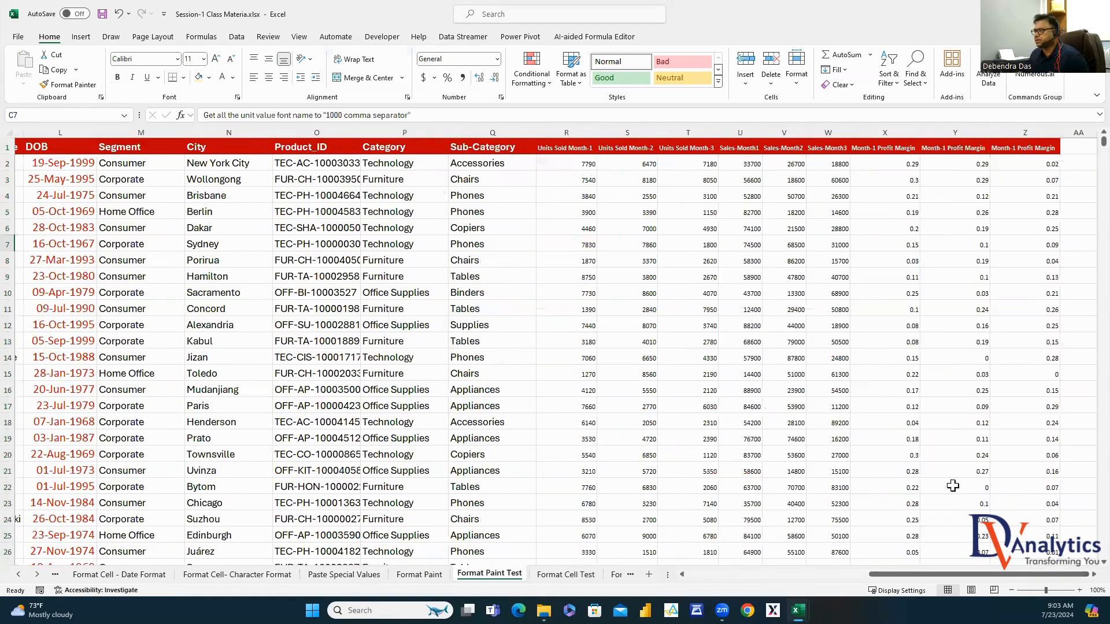
click(687, 148)
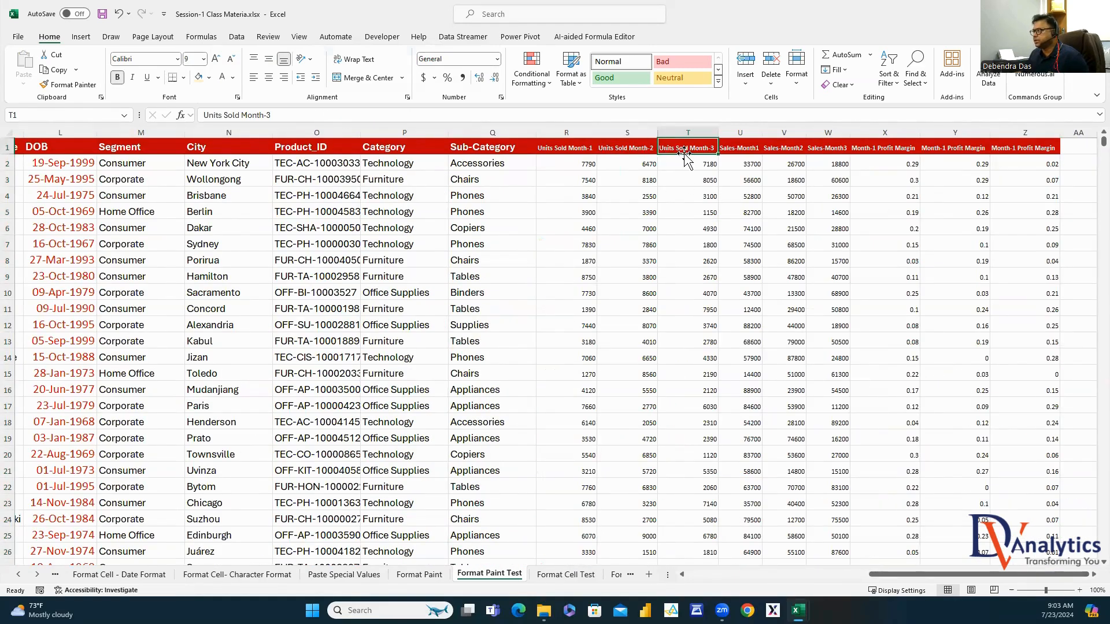
click(575, 132)
right_click(577, 133)
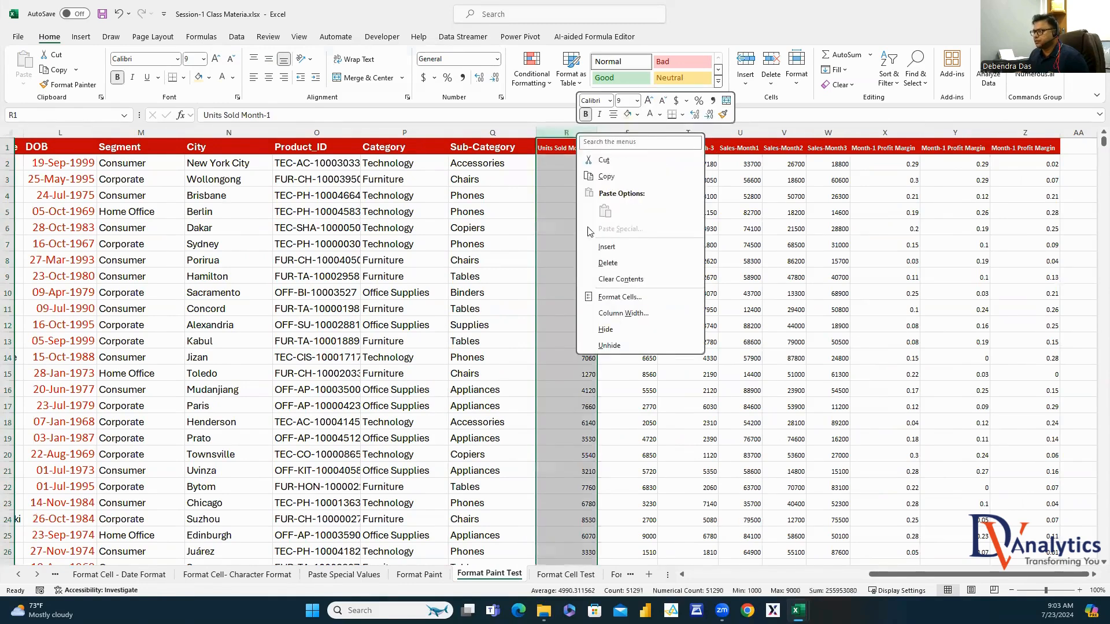
click(618, 297)
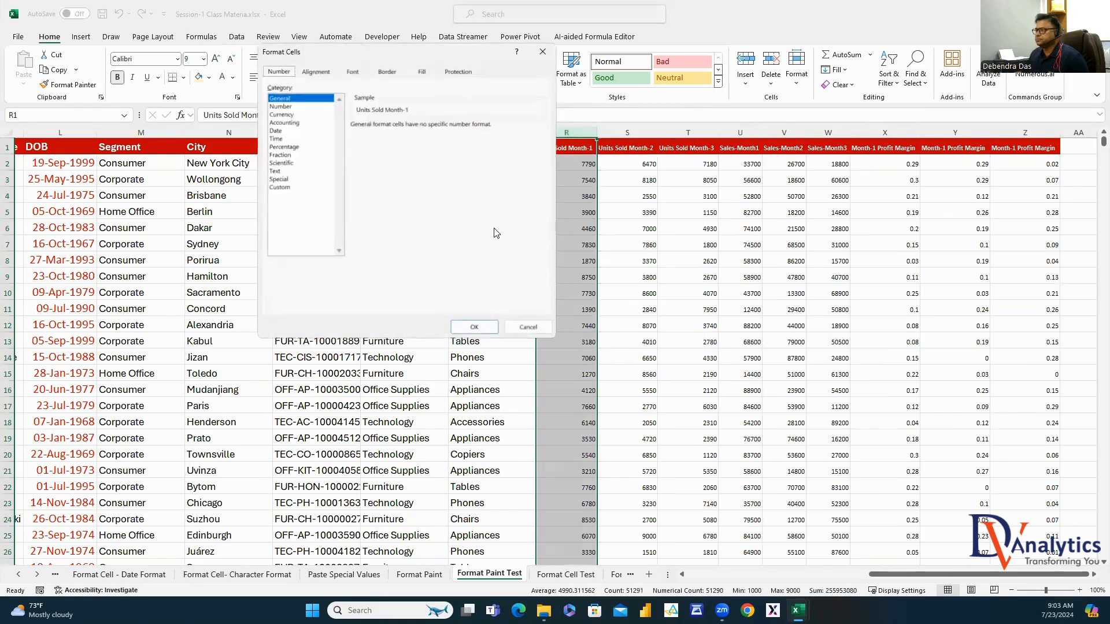
click(292, 107)
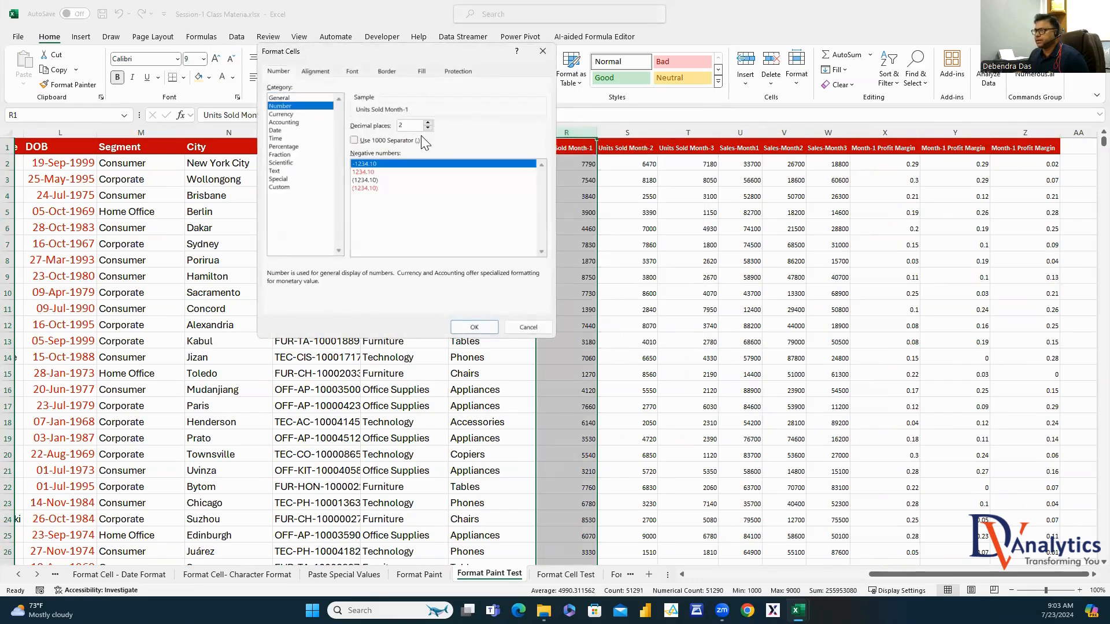
click(356, 141)
click(474, 327)
click(203, 59)
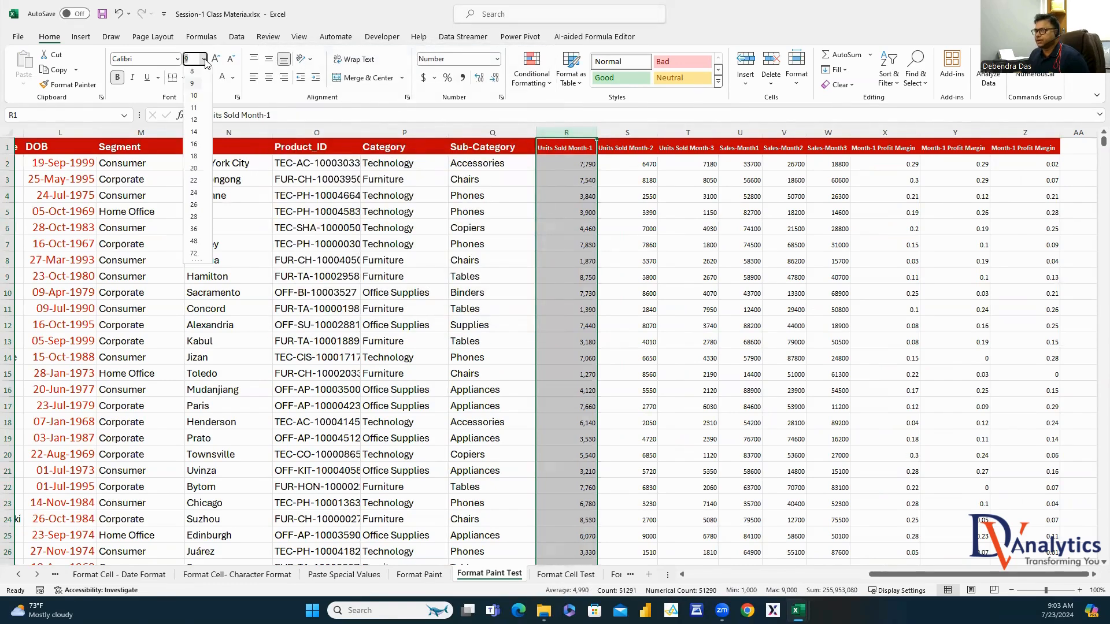
click(194, 144)
drag(597, 133, 640, 132)
Copy column R's formatting onto the Units Sold Month-2 and Month-3 columns
click(68, 85)
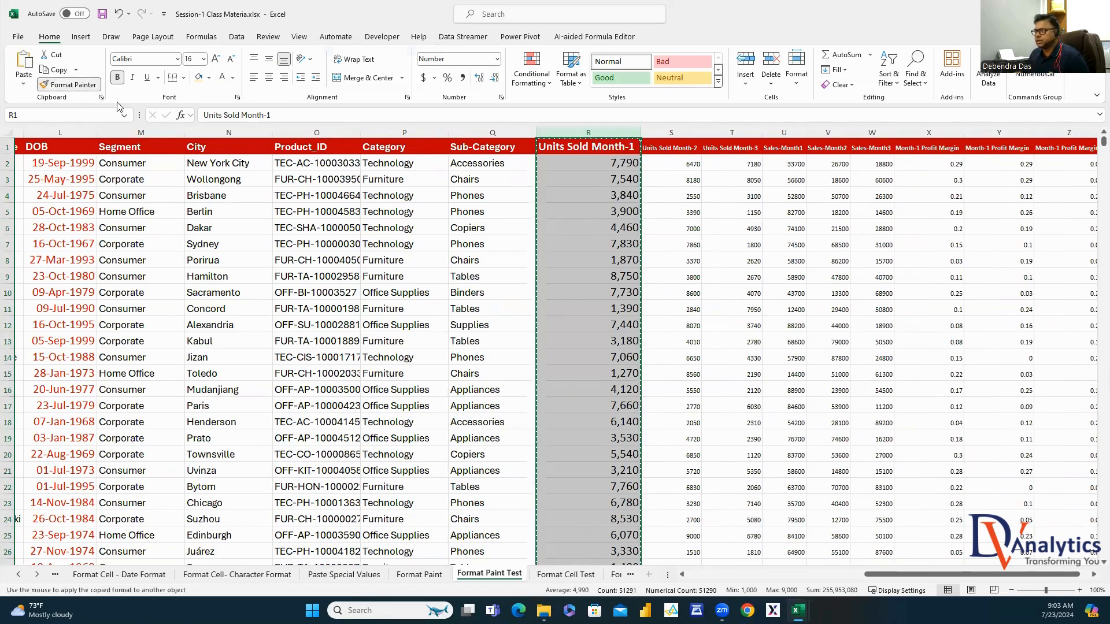
click(679, 132)
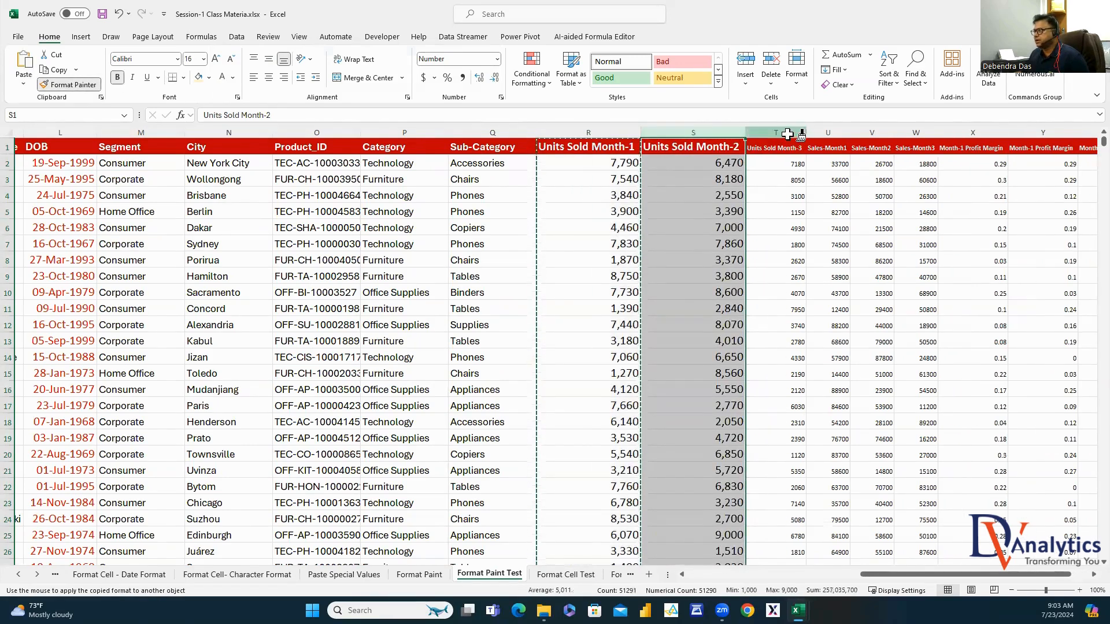
click(787, 134)
key(Escape)
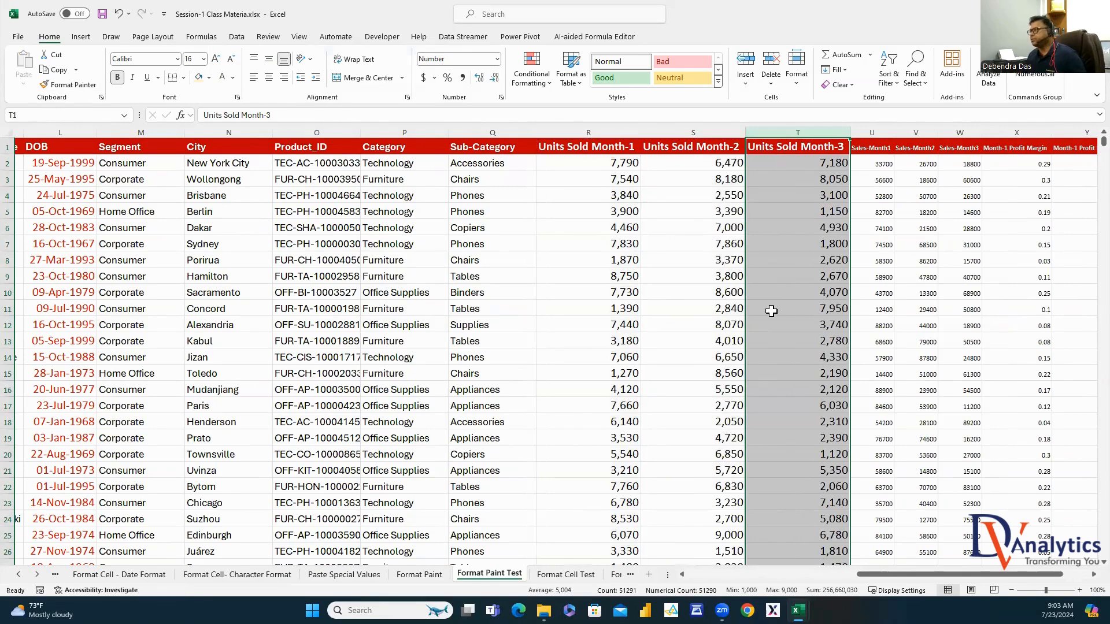
click(1094, 580)
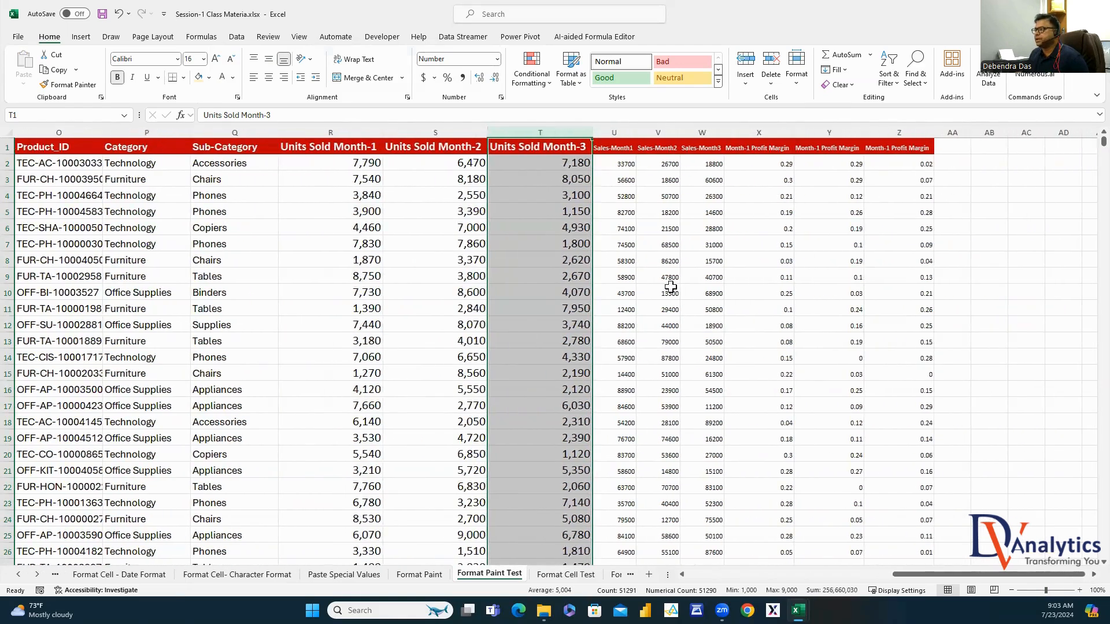
Format Sales-Month1 (column U) as $ currency with 0 decimals at 16 pt, auto-fitted
click(622, 132)
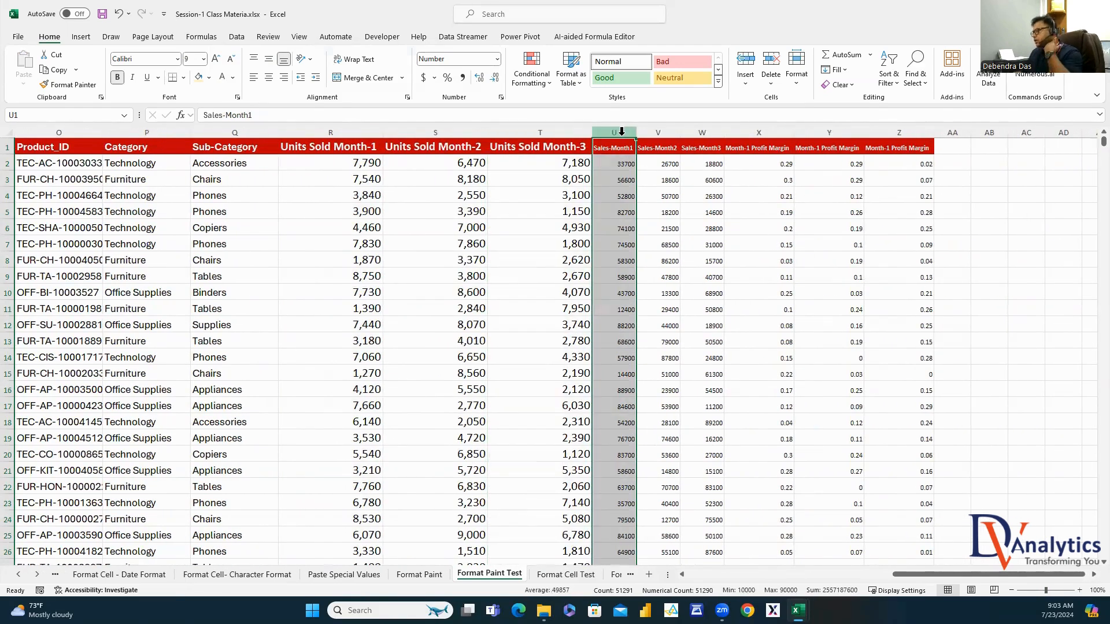
right_click(622, 132)
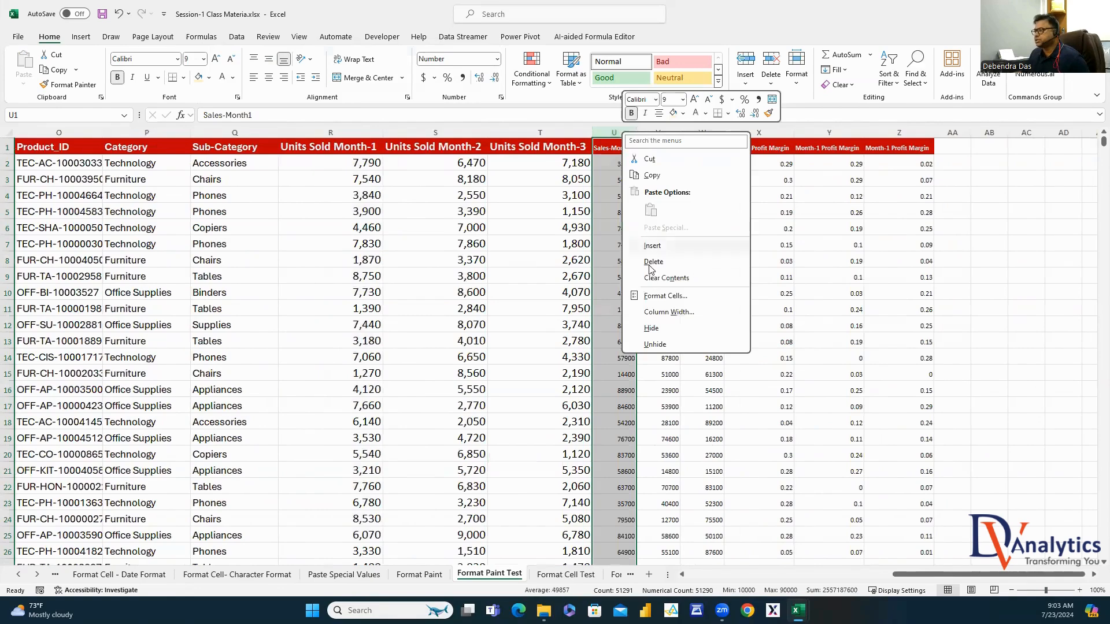
click(668, 298)
click(324, 111)
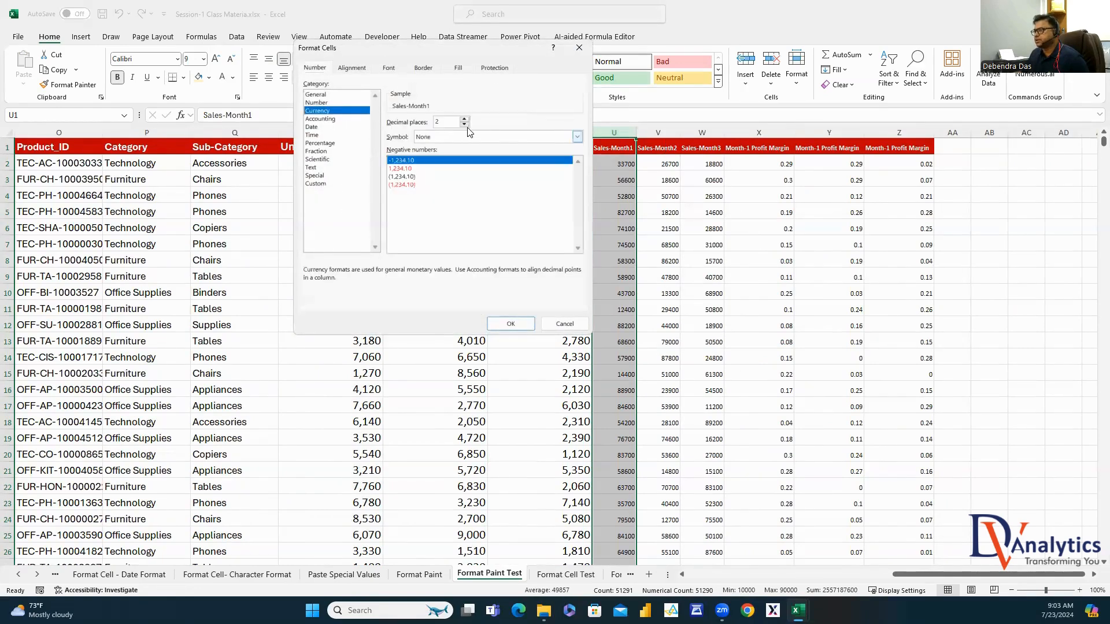
double_click(464, 125)
click(465, 137)
click(439, 154)
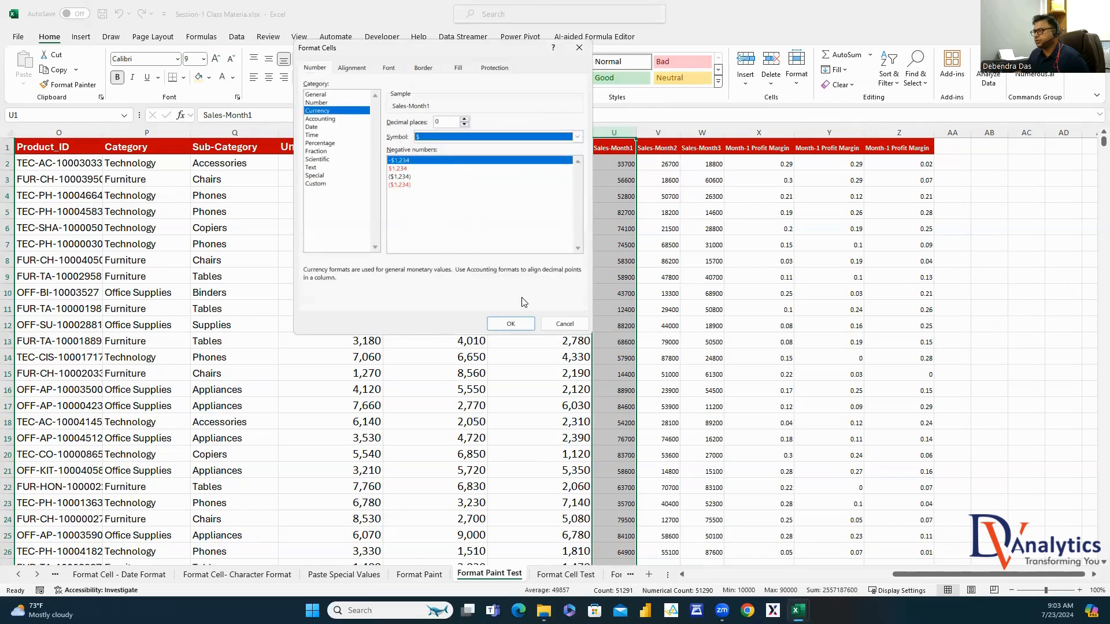
key(Return)
click(203, 58)
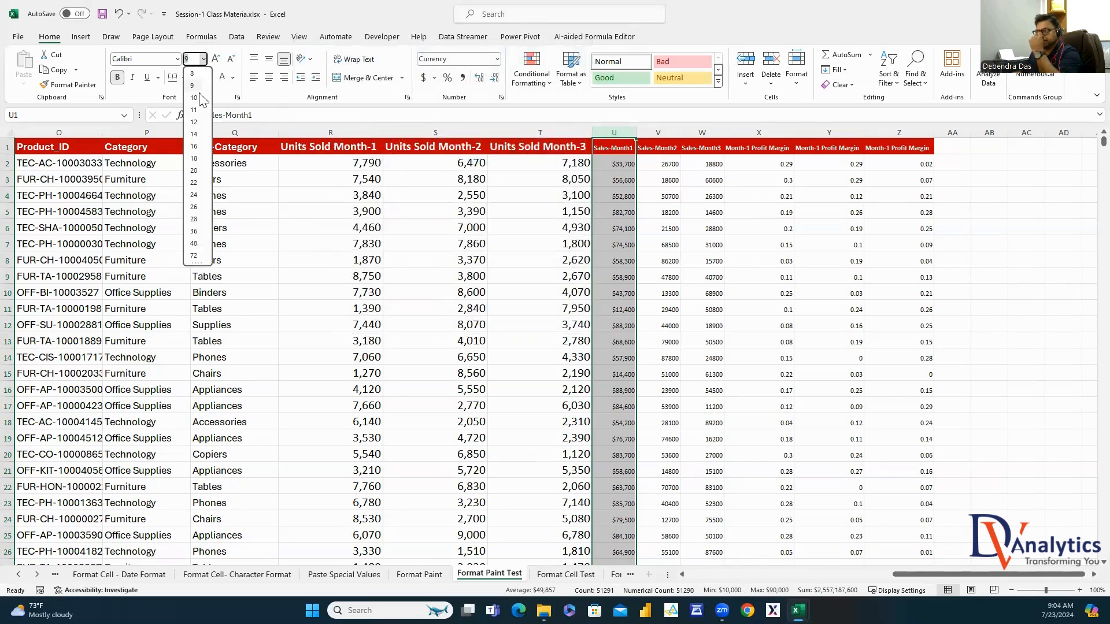
click(195, 146)
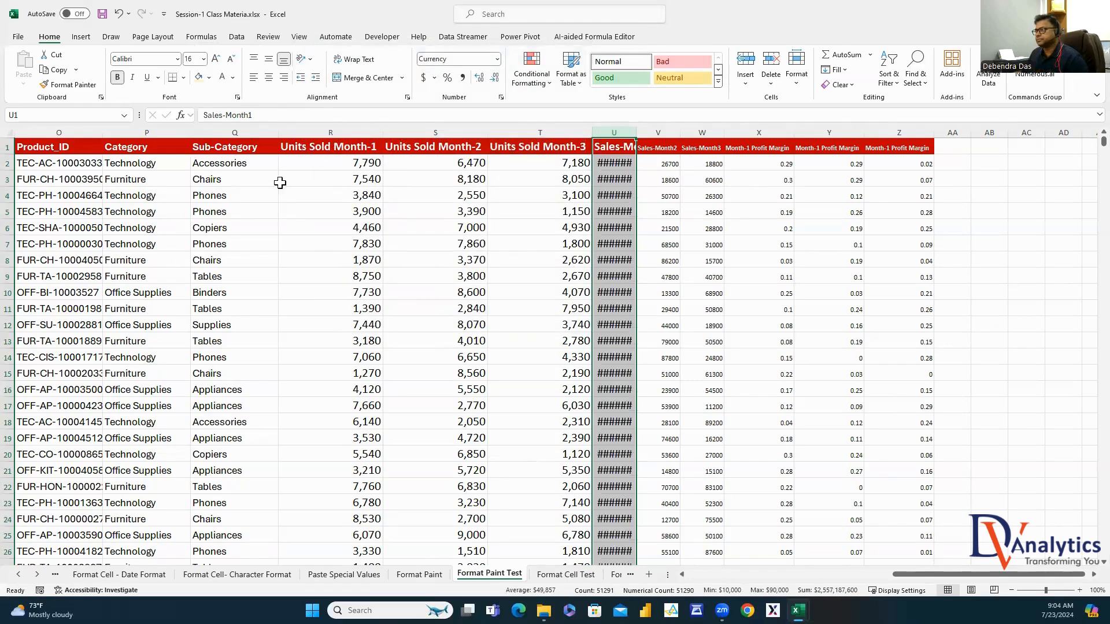
double_click(636, 132)
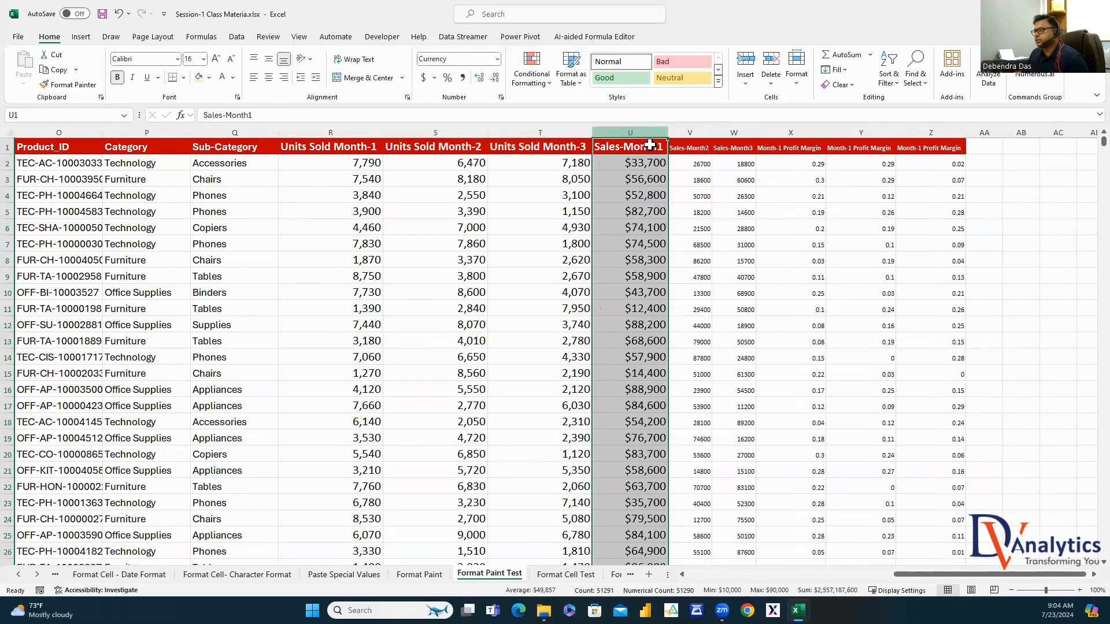
Copy column U's currency formatting onto Sales-Month2 and Sales-Month3
click(68, 84)
click(704, 132)
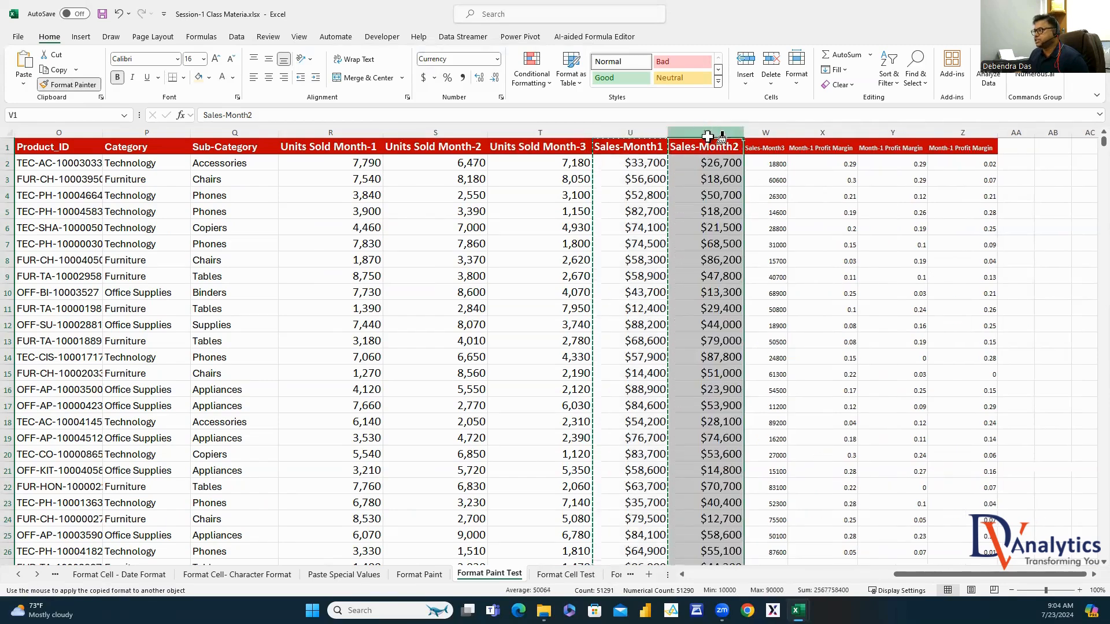
click(763, 134)
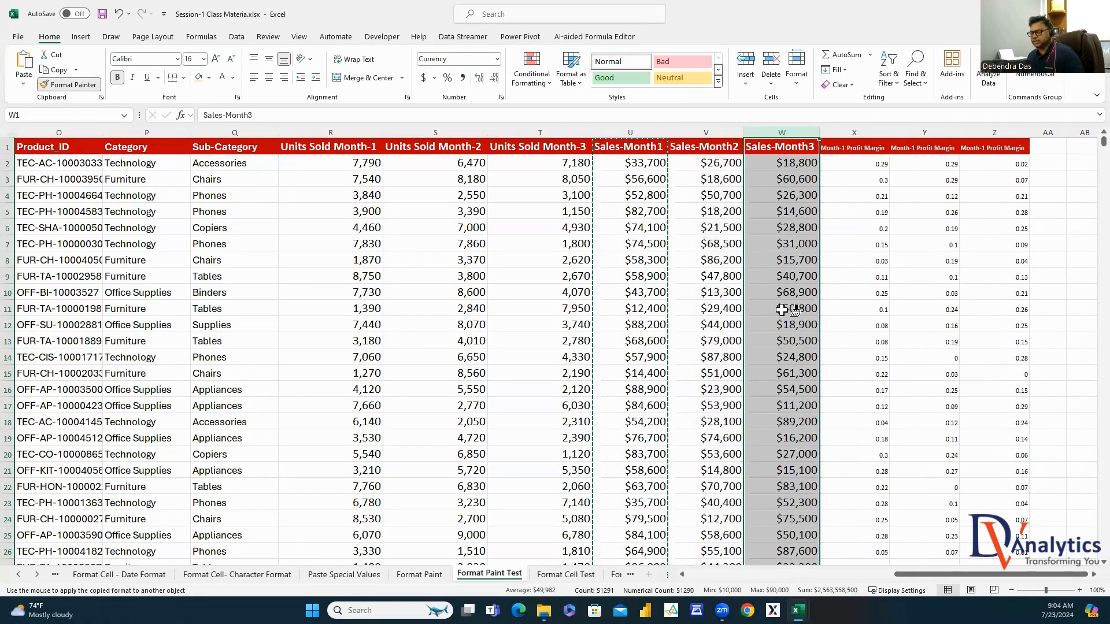
key(Escape)
click(750, 416)
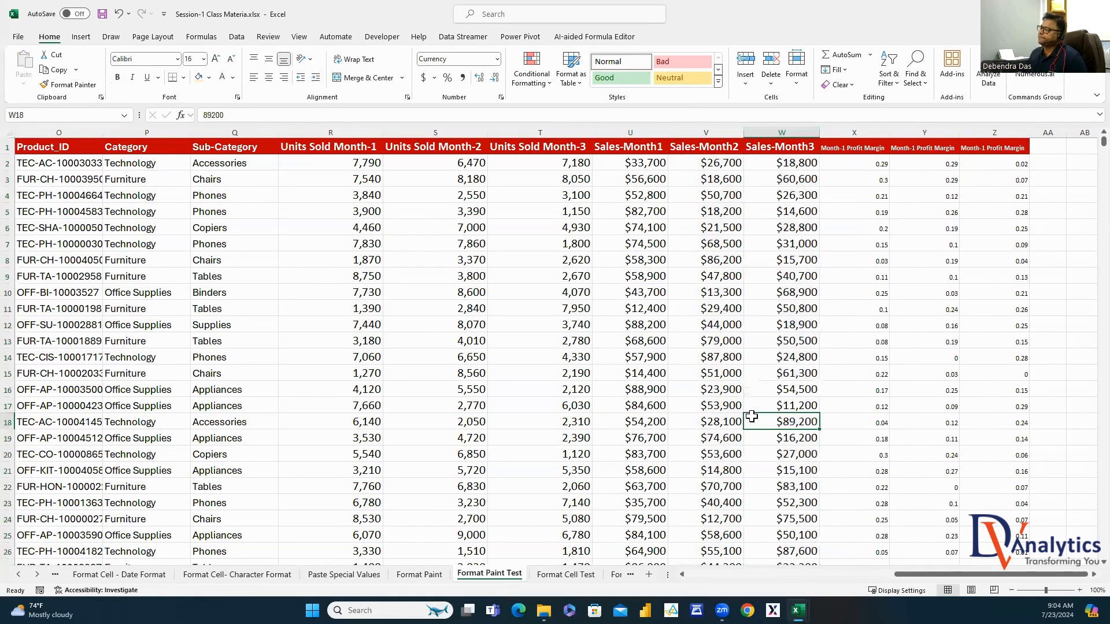
Format Month-1 Profit Margin (column X) as 0-decimal percentages at 16 pt, auto-fitted
click(870, 132)
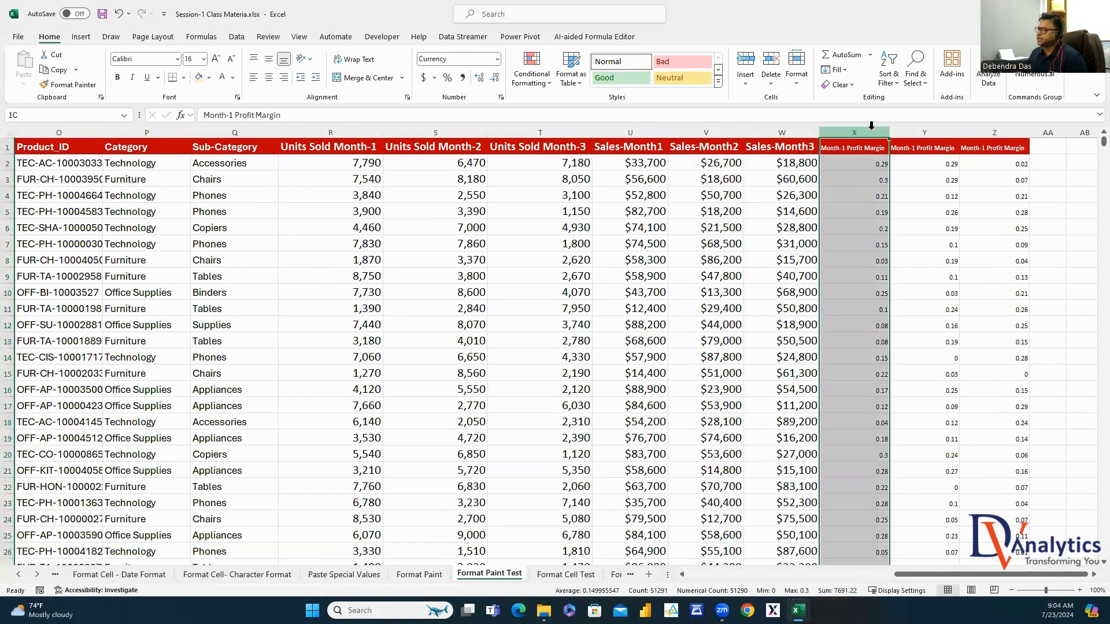
right_click(872, 133)
click(915, 295)
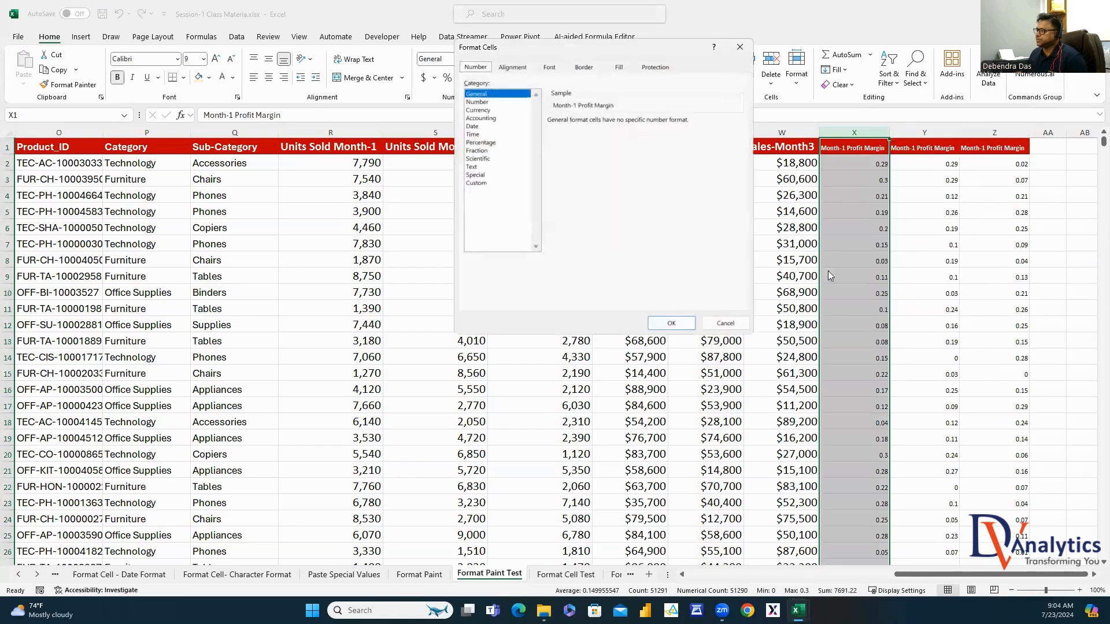
click(486, 142)
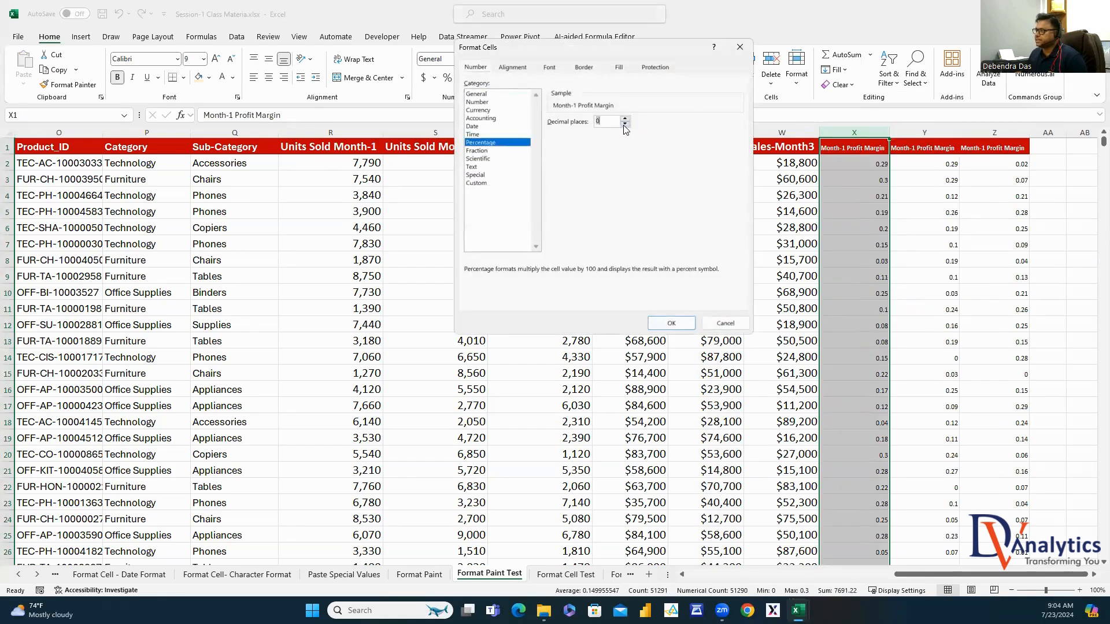
click(671, 323)
click(204, 60)
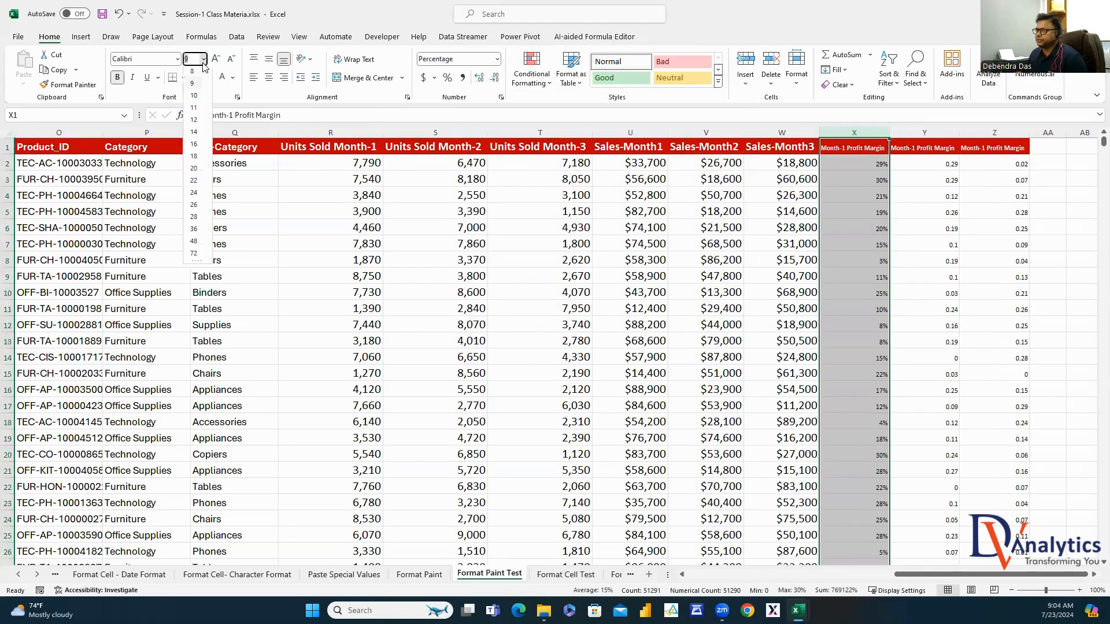
click(195, 144)
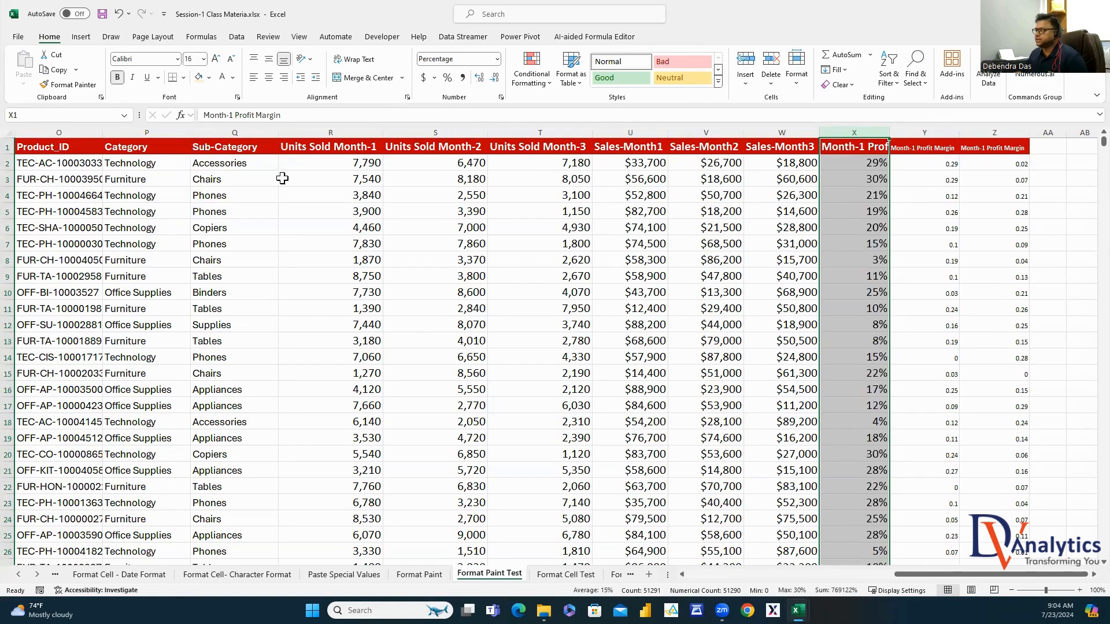
double_click(892, 133)
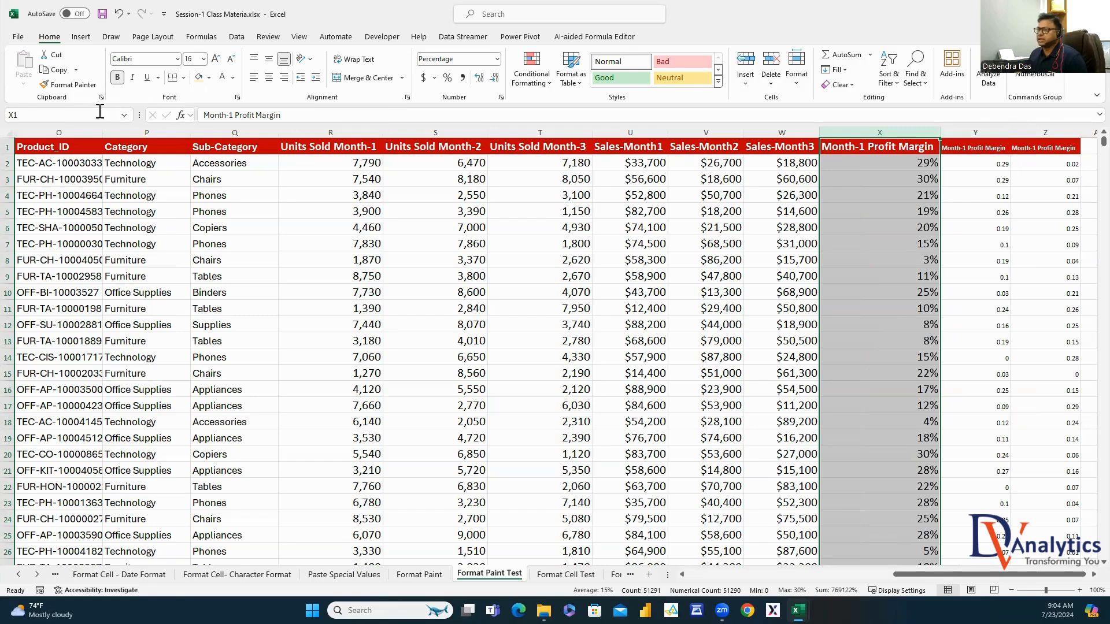
Copy column X's formatting onto Profit Margin columns Y and Z, then go to Format Cell Test
click(68, 85)
click(975, 133)
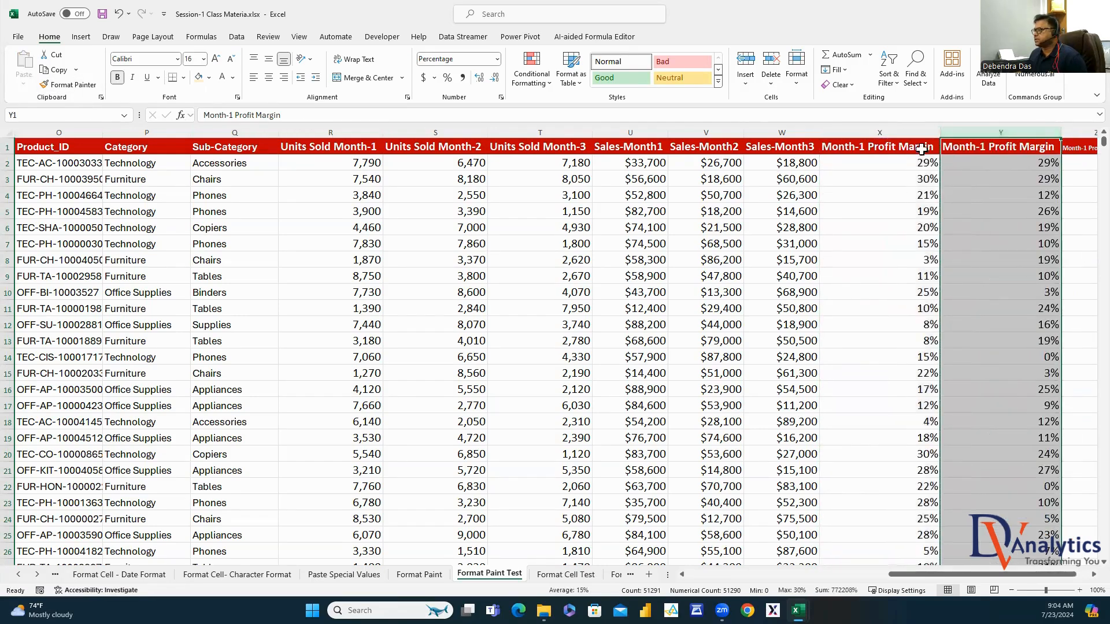
click(68, 84)
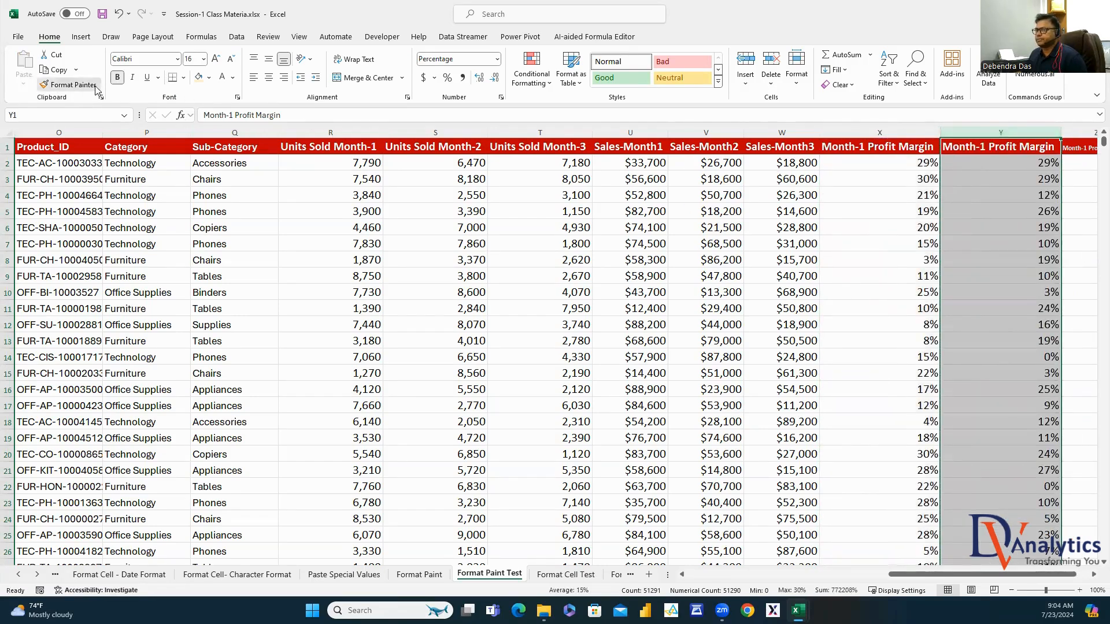
click(1092, 574)
click(1093, 574)
click(1093, 574)
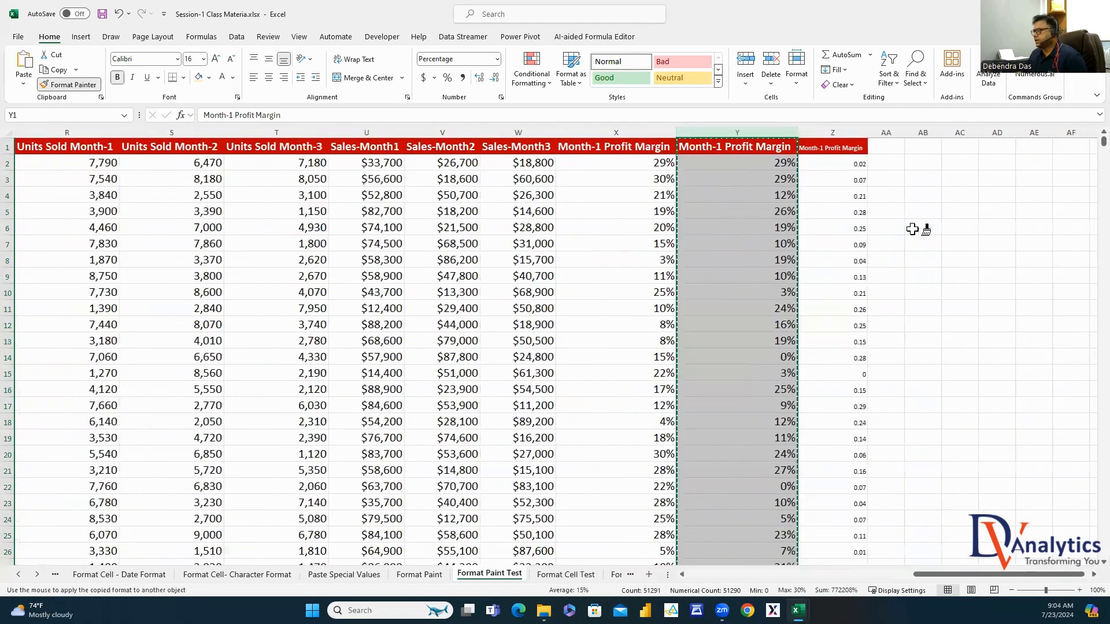
click(850, 134)
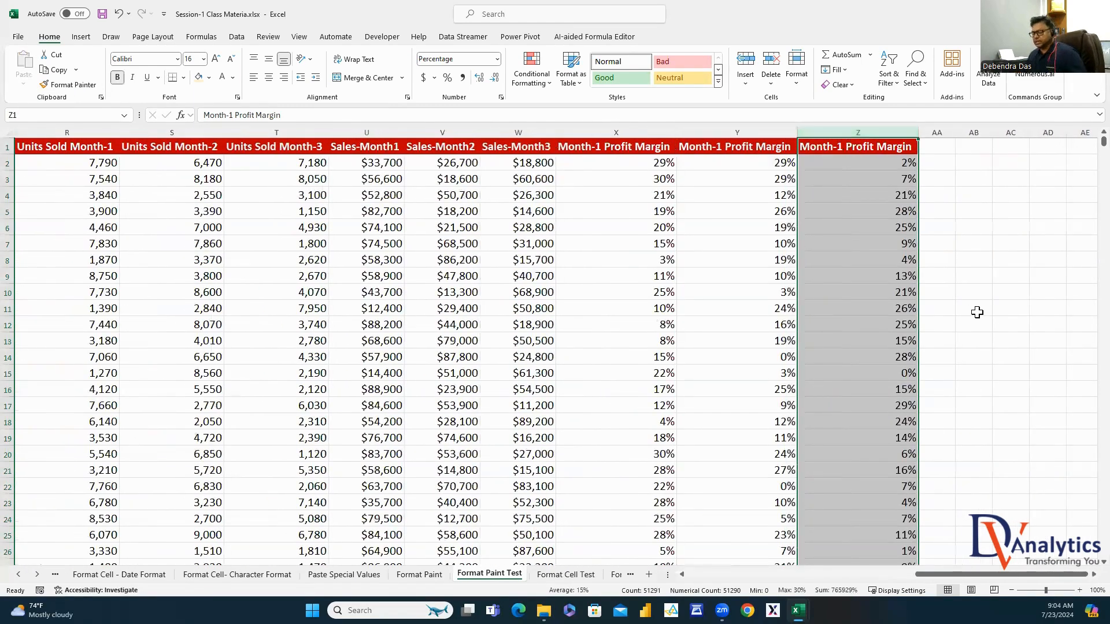
click(977, 310)
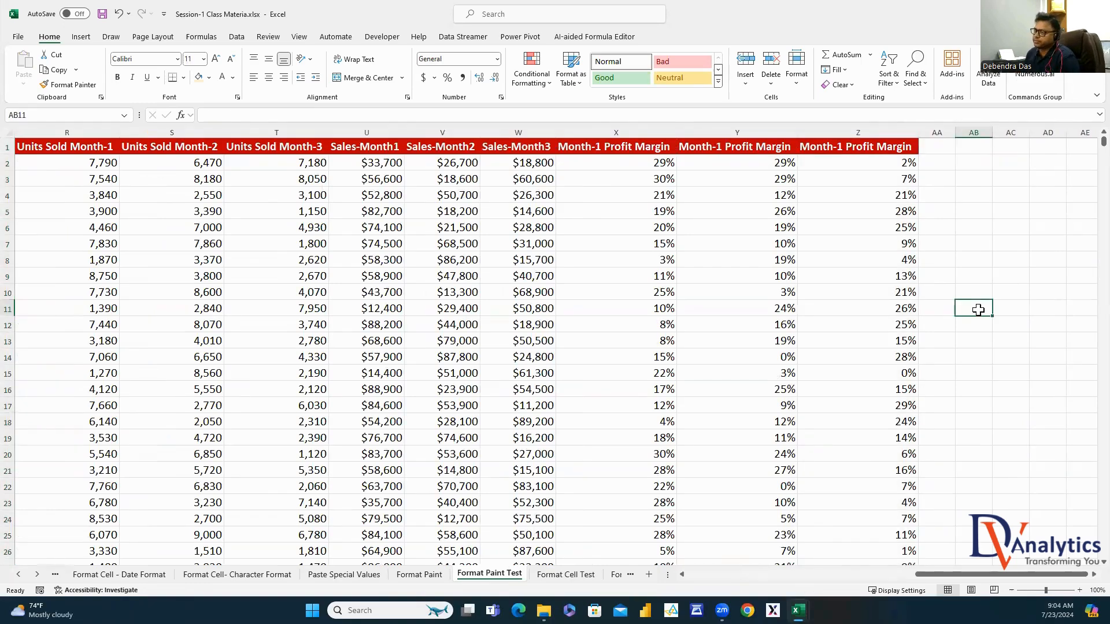
click(565, 575)
click(662, 341)
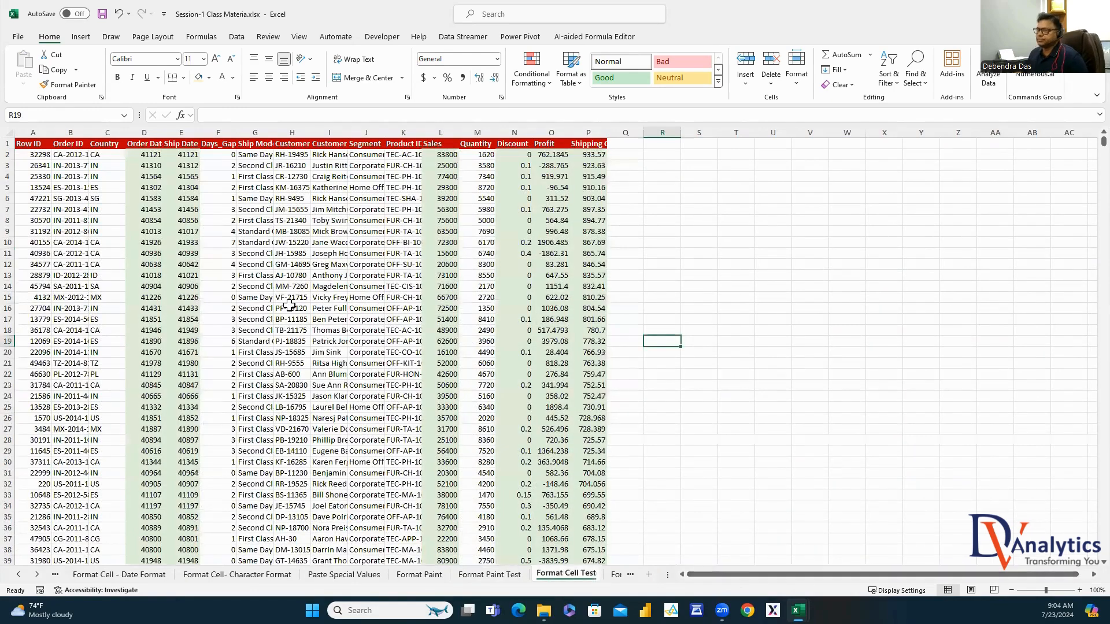
click(35, 133)
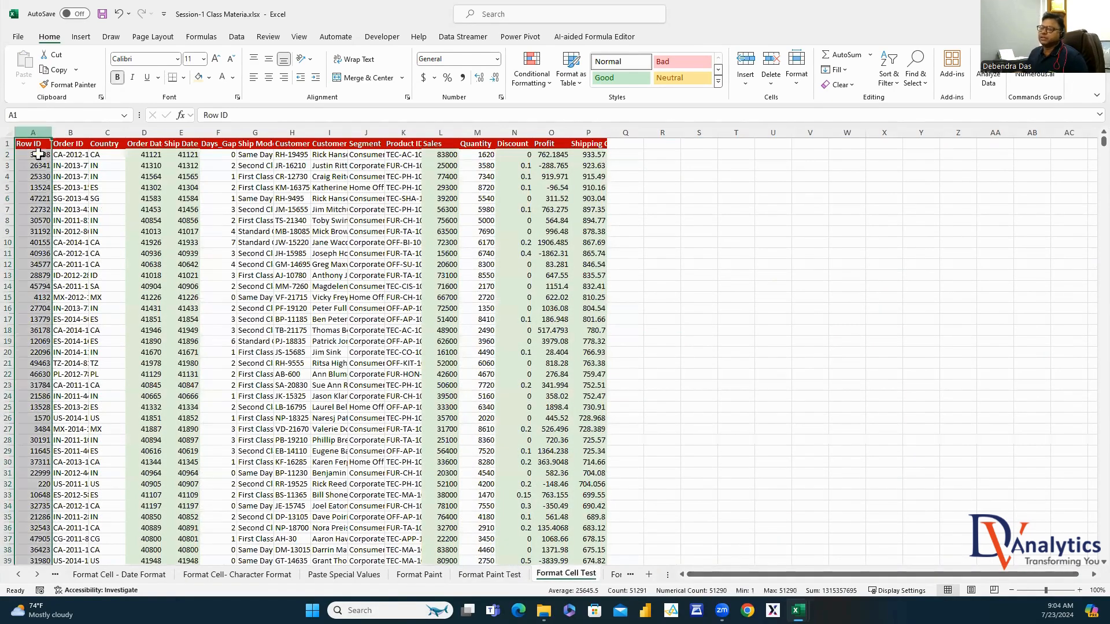
click(68, 133)
double_click(92, 134)
click(134, 133)
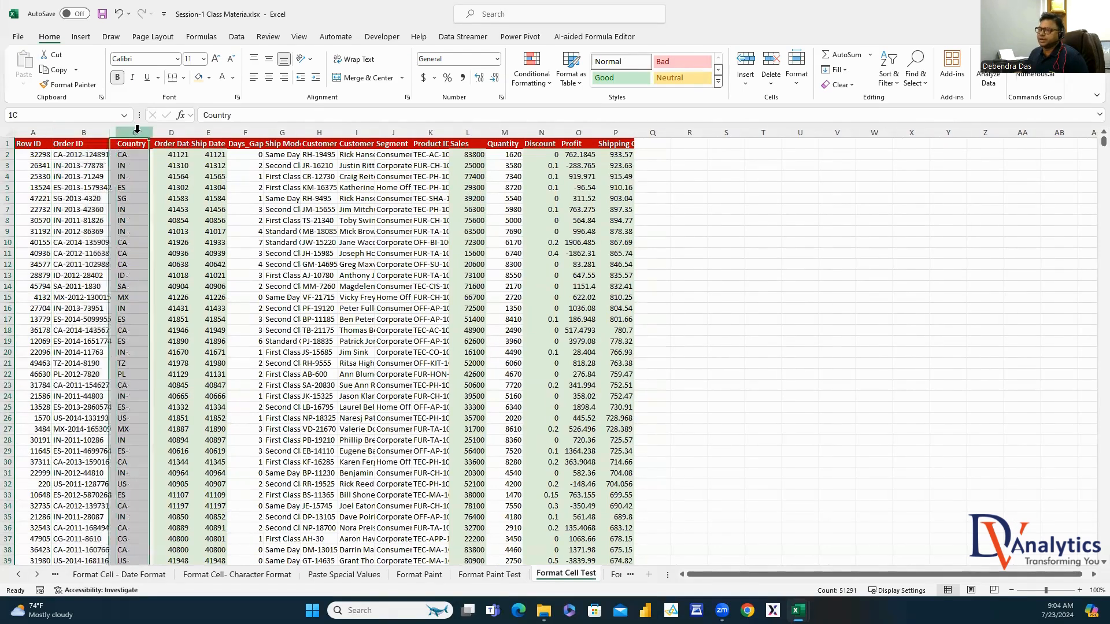
drag(191, 134, 198, 133)
click(184, 133)
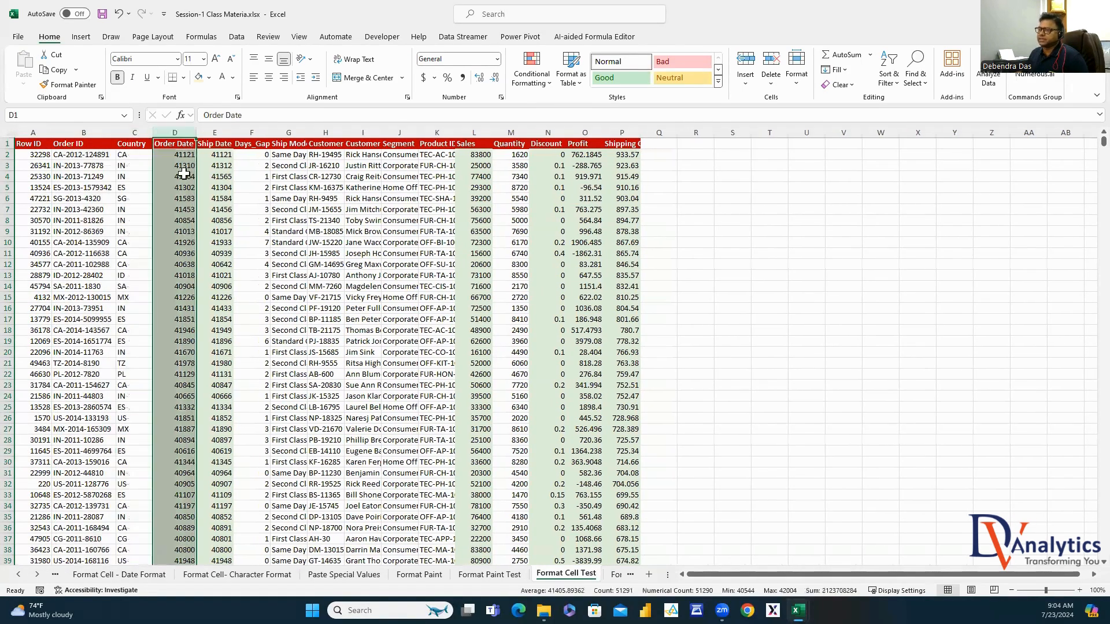
click(185, 155)
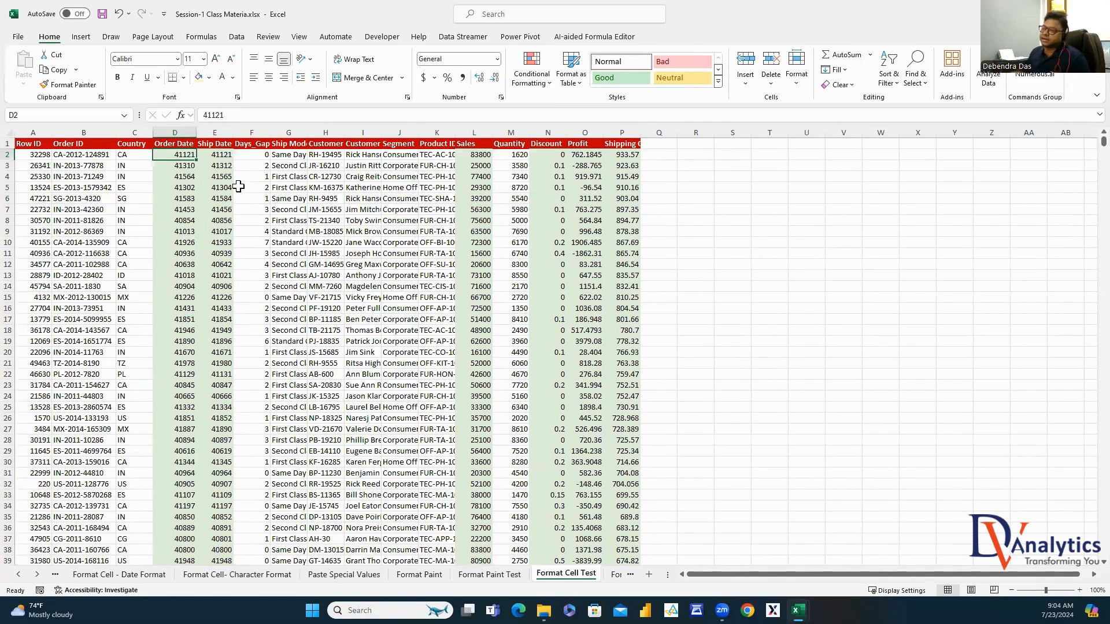
Format the Order Date column as Date so it shows values like 7/31/2012
click(177, 131)
right_click(178, 130)
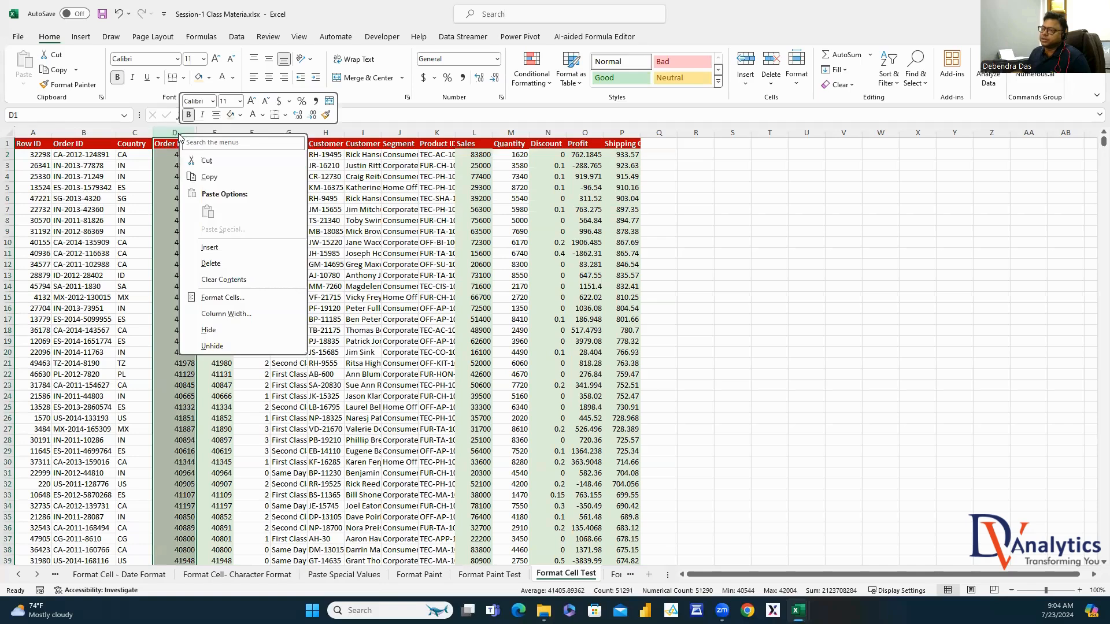
click(228, 296)
click(23, 128)
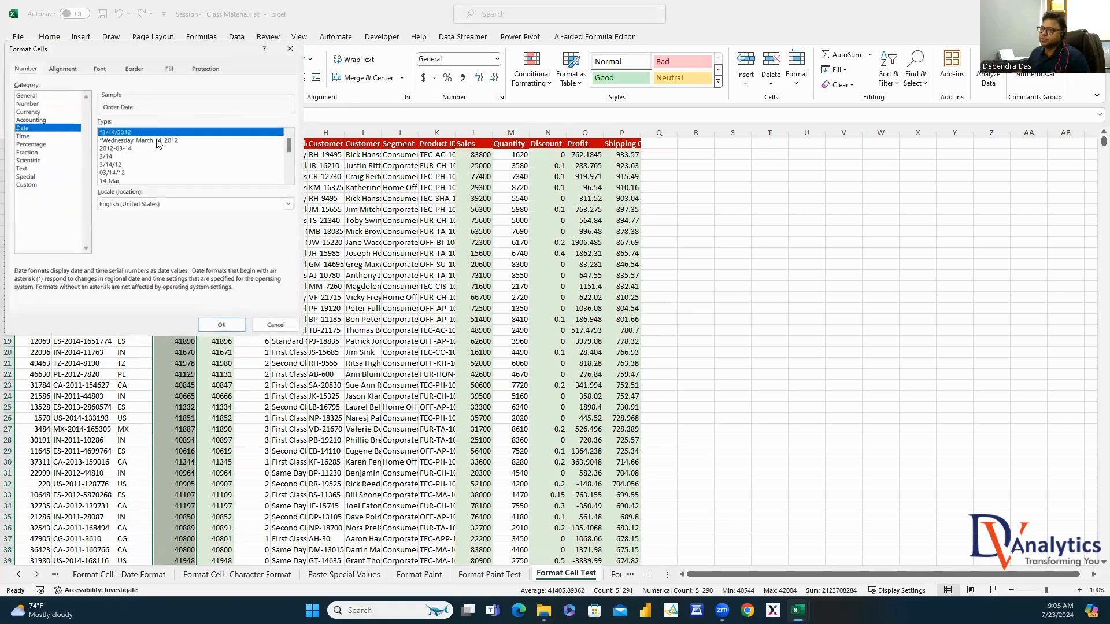
click(208, 324)
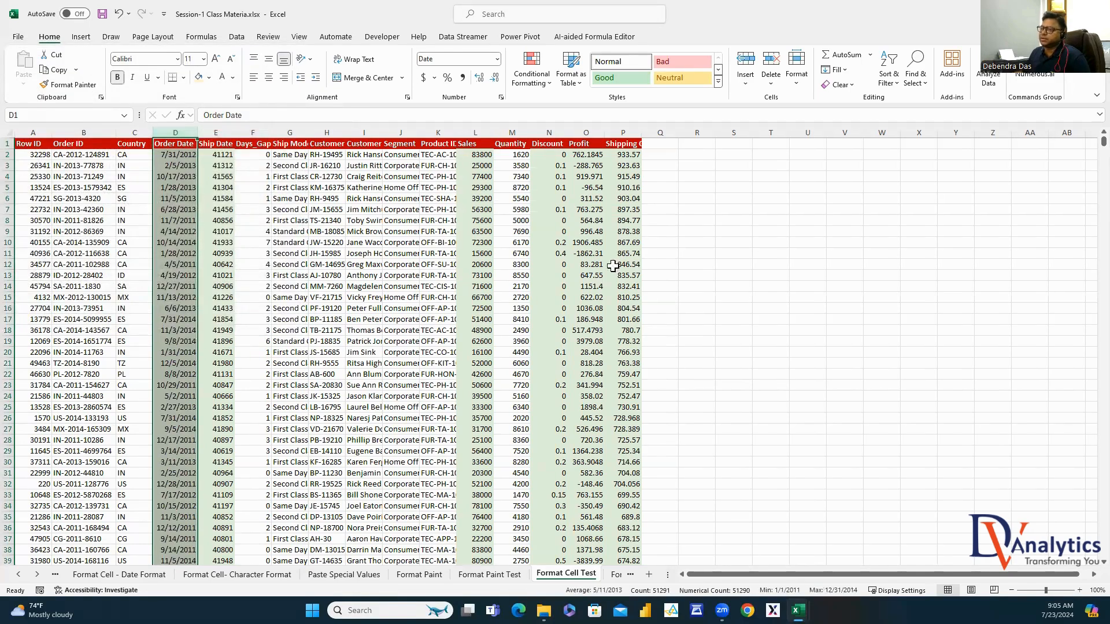
Copy Order Date's date format onto the Ship Date column
click(216, 132)
click(175, 133)
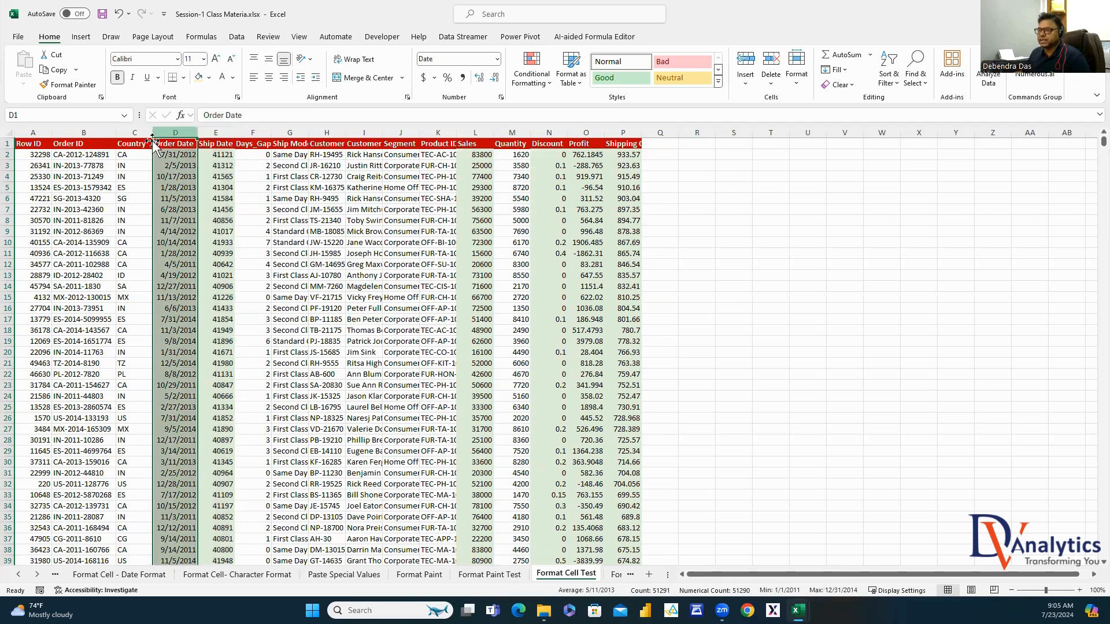
click(68, 84)
click(215, 133)
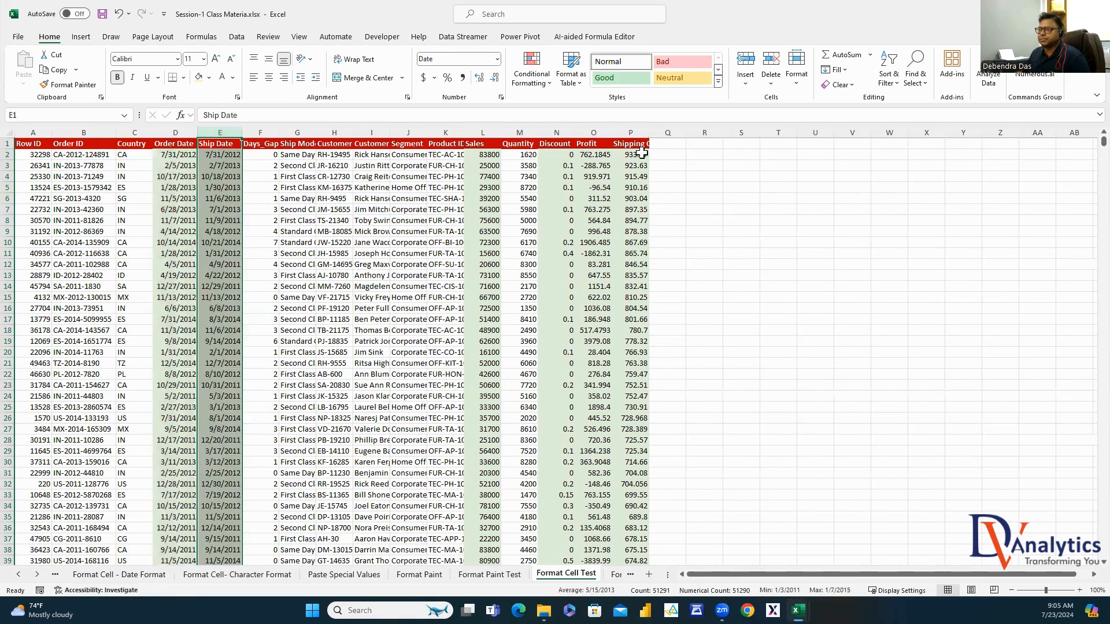
click(739, 242)
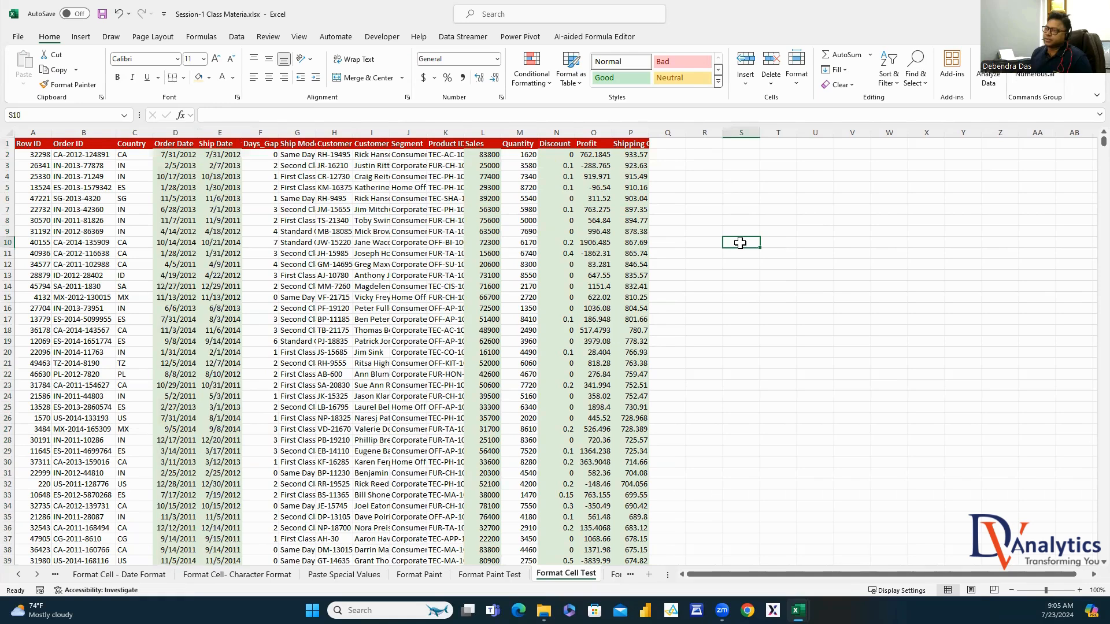
Format the Sales column as currency with 0 decimal places
click(485, 129)
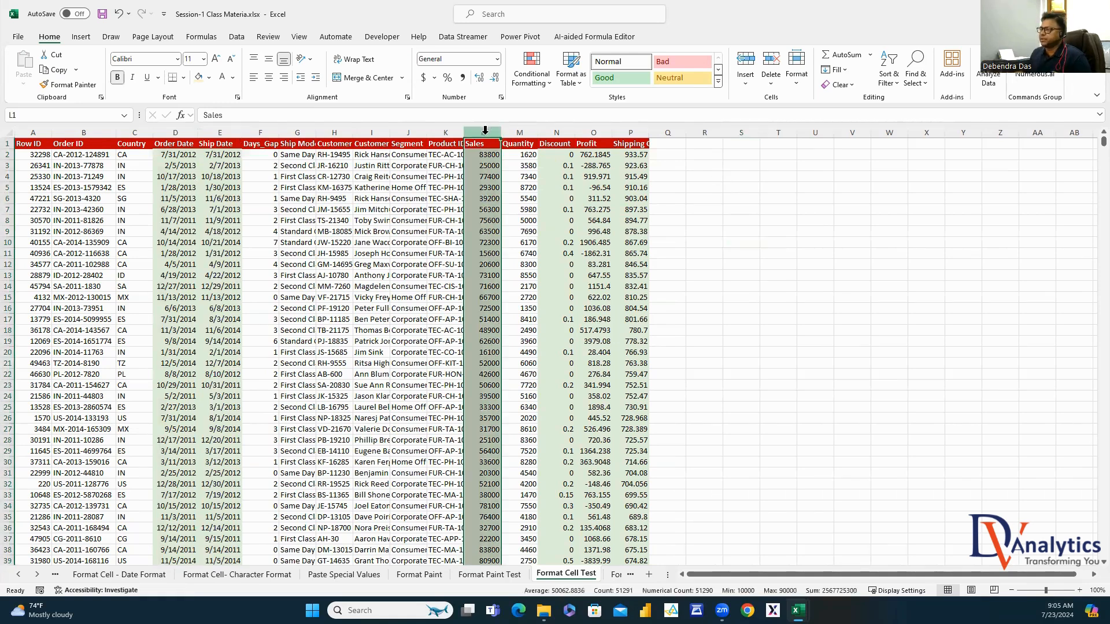
right_click(485, 129)
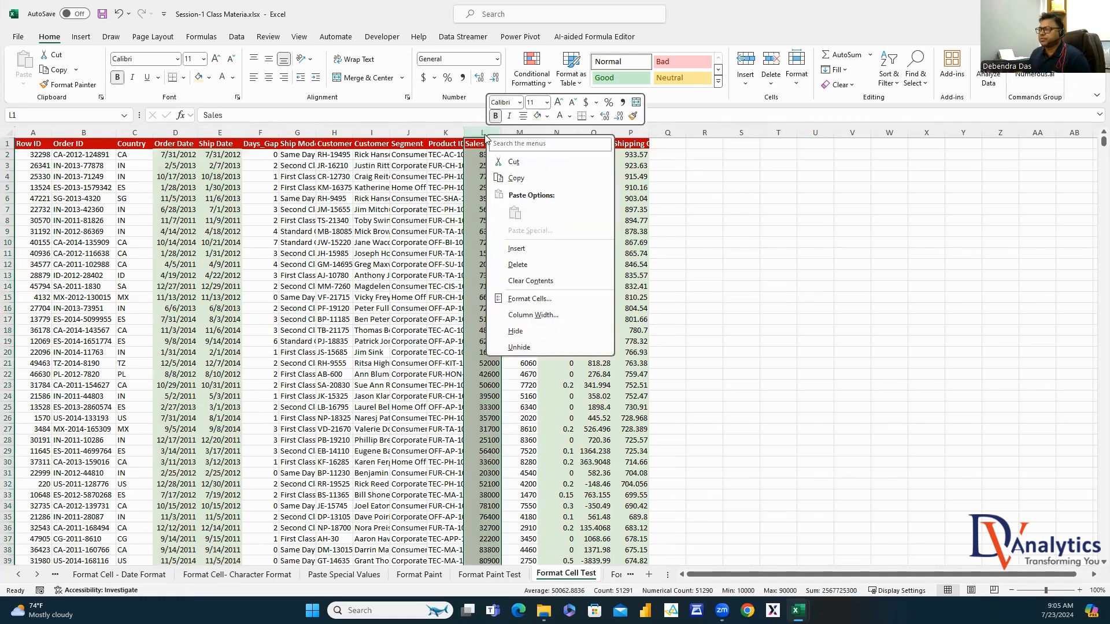
click(527, 298)
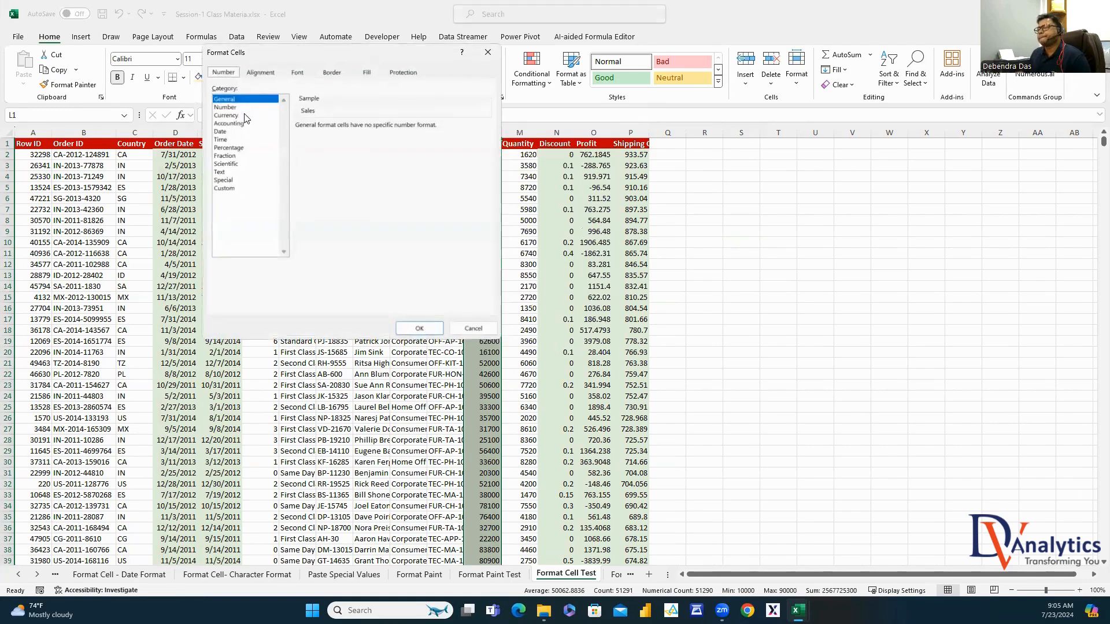
click(227, 115)
click(373, 129)
click(372, 129)
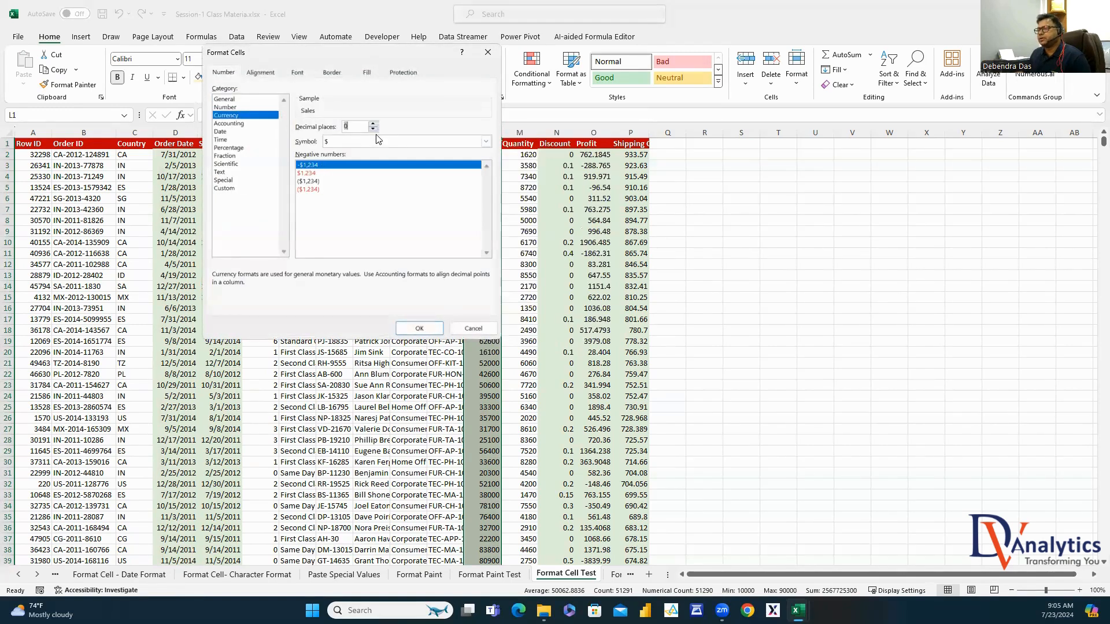
click(419, 328)
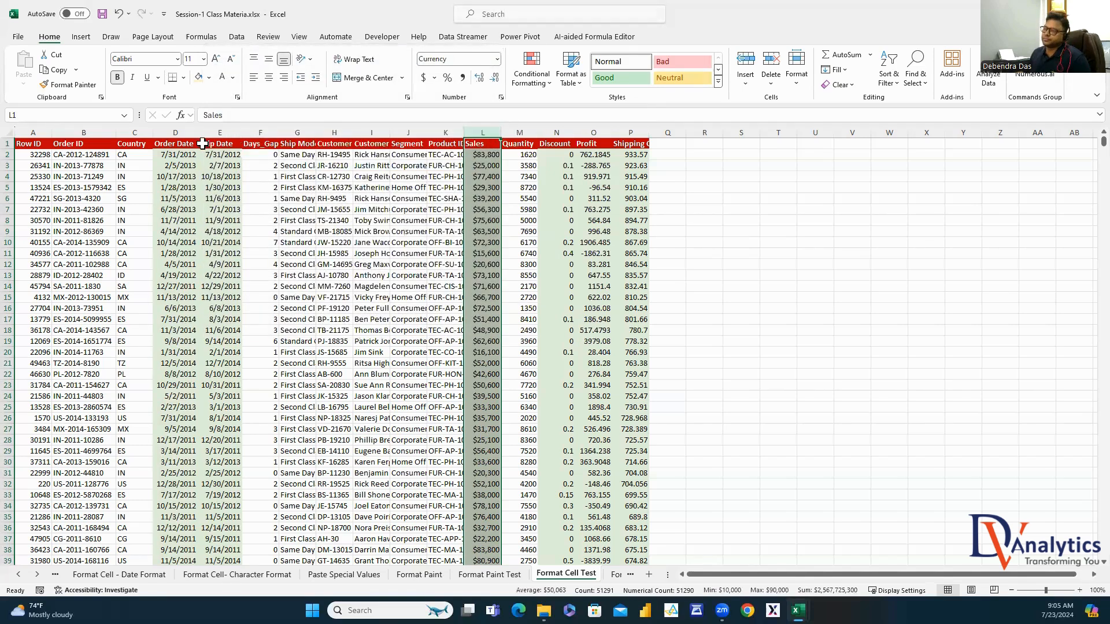
Copy the whole-dollar currency format onto the Profit and Shipping Cost columns O:P
click(69, 85)
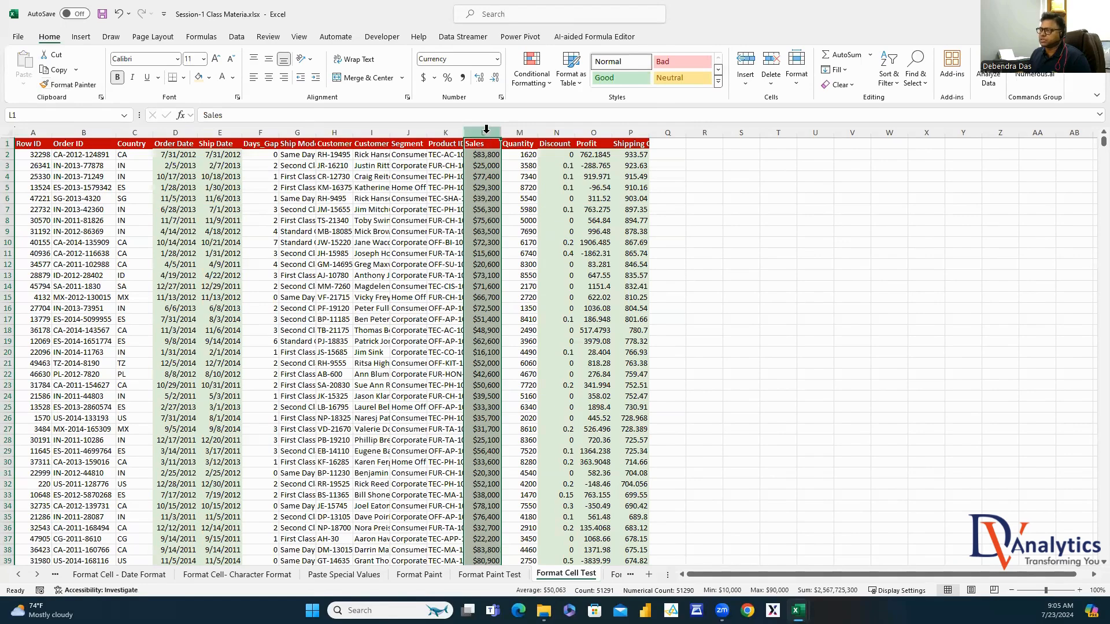
click(72, 84)
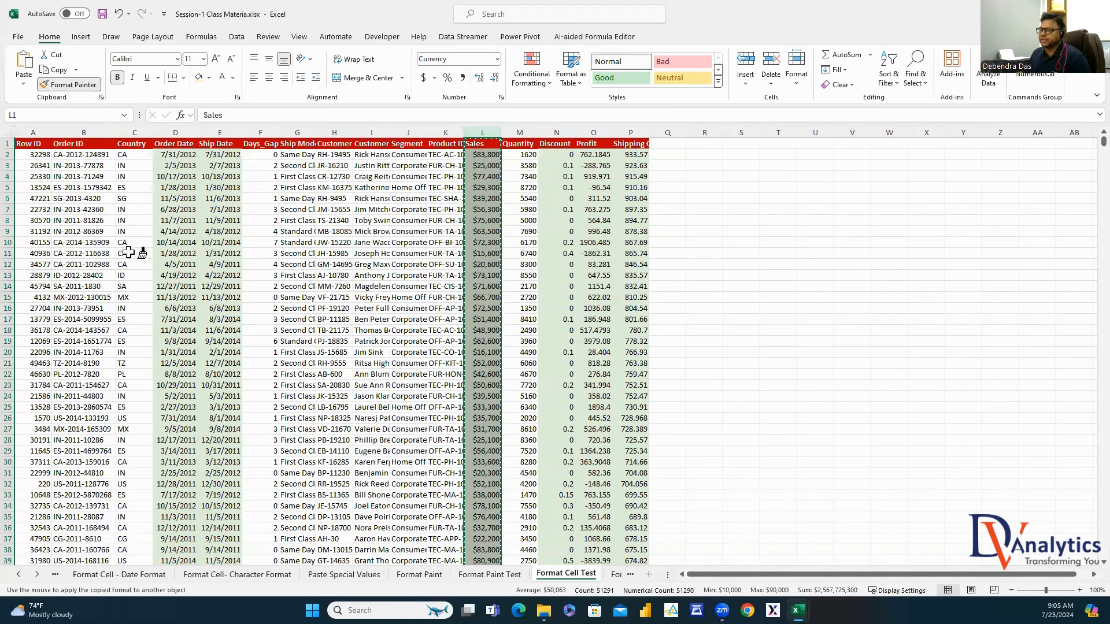
drag(601, 132, 630, 133)
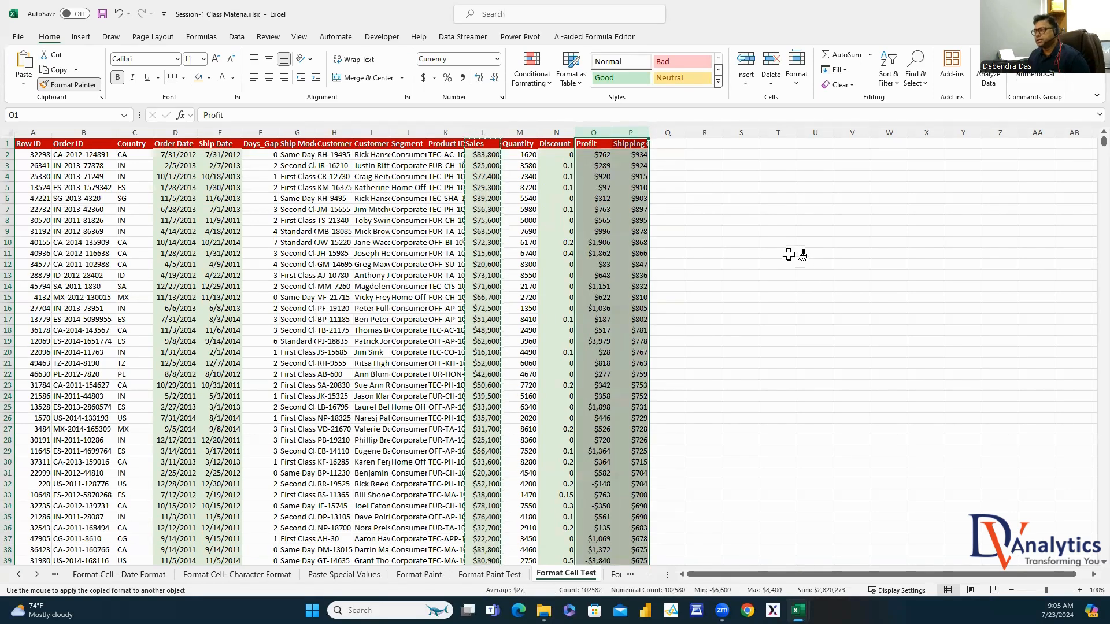
key(Escape)
click(746, 266)
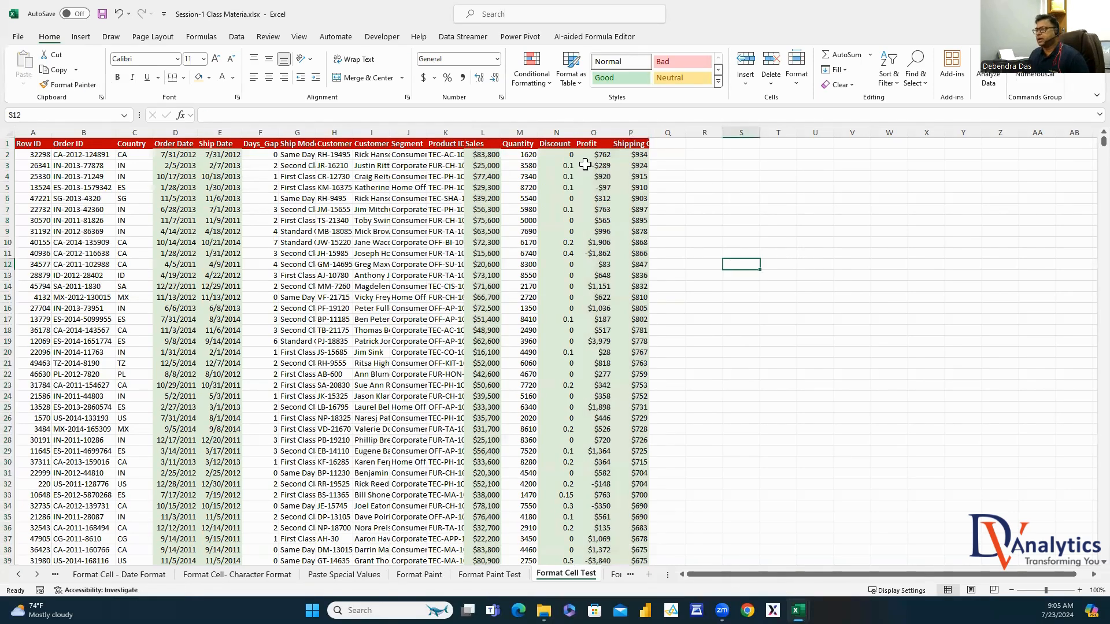
Format the Discount column as percentages like 10% and 40%
click(556, 132)
right_click(556, 132)
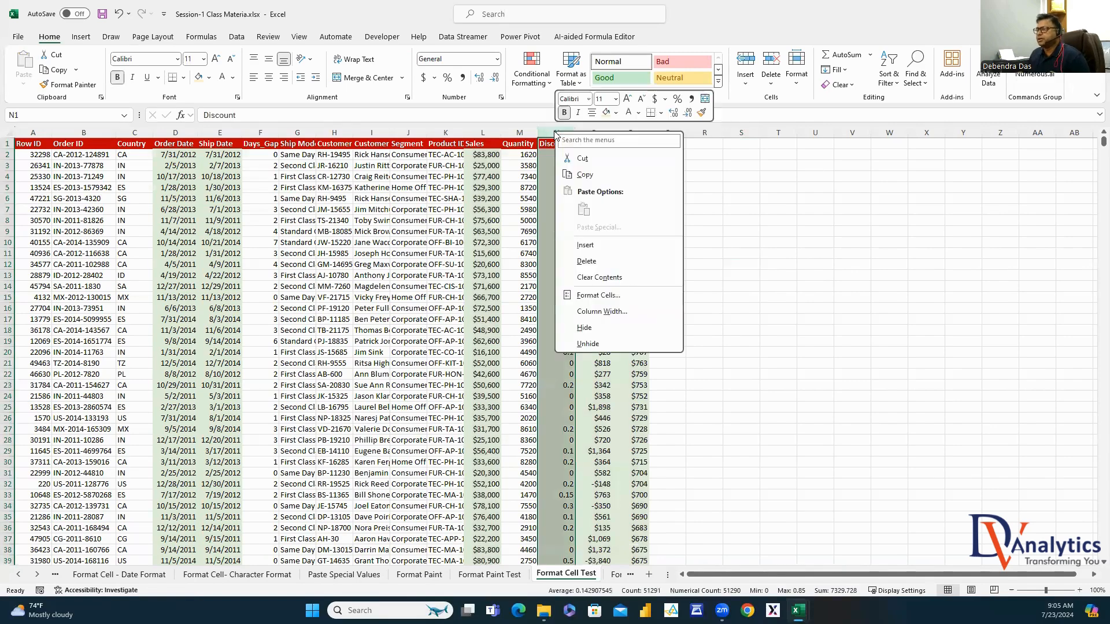
click(595, 295)
click(282, 145)
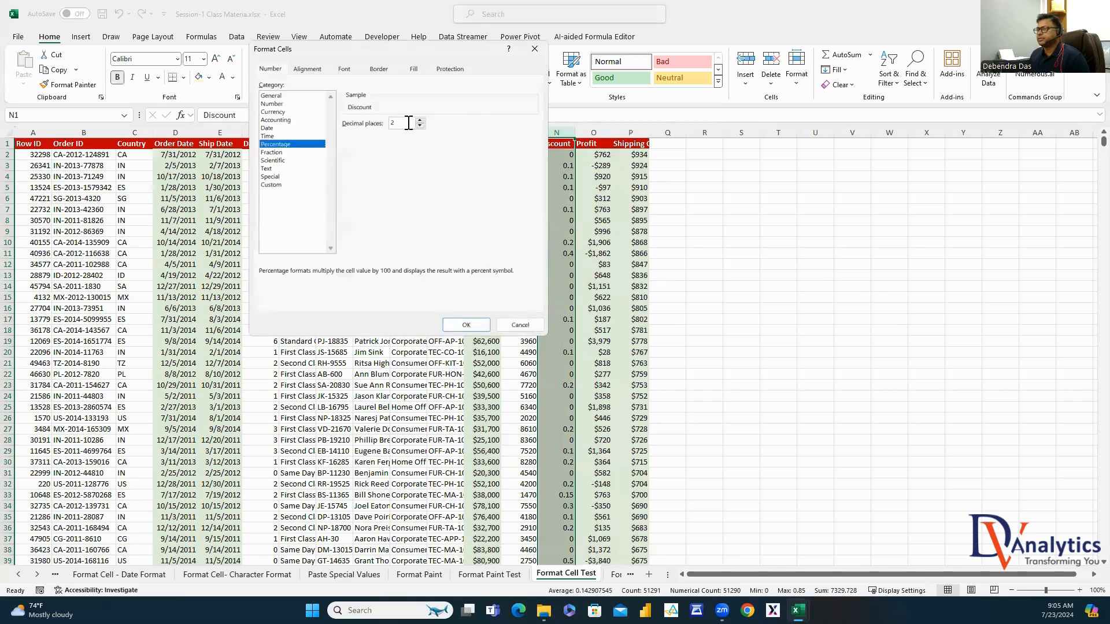
click(467, 325)
click(814, 275)
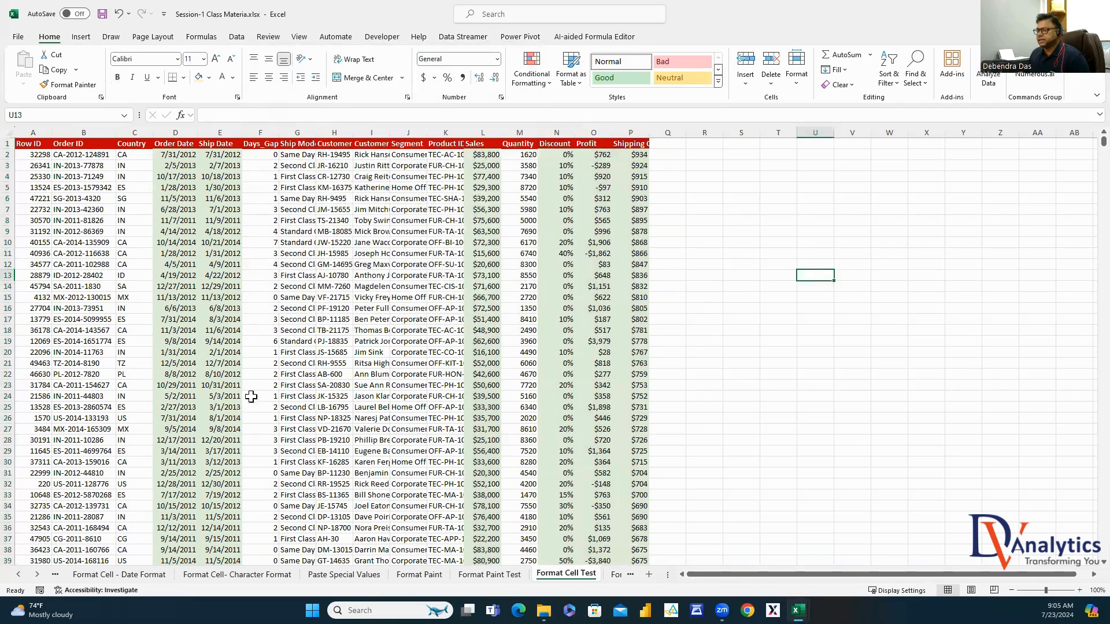
Auto-fit every column on the sheet to its contents
click(15, 132)
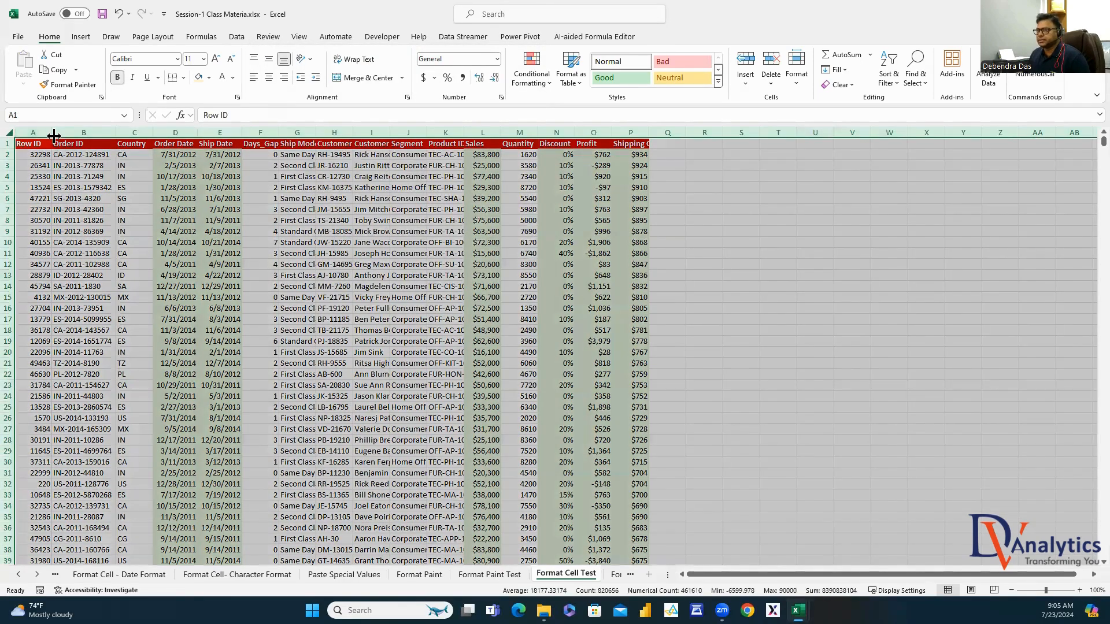
double_click(52, 132)
click(551, 210)
click(861, 210)
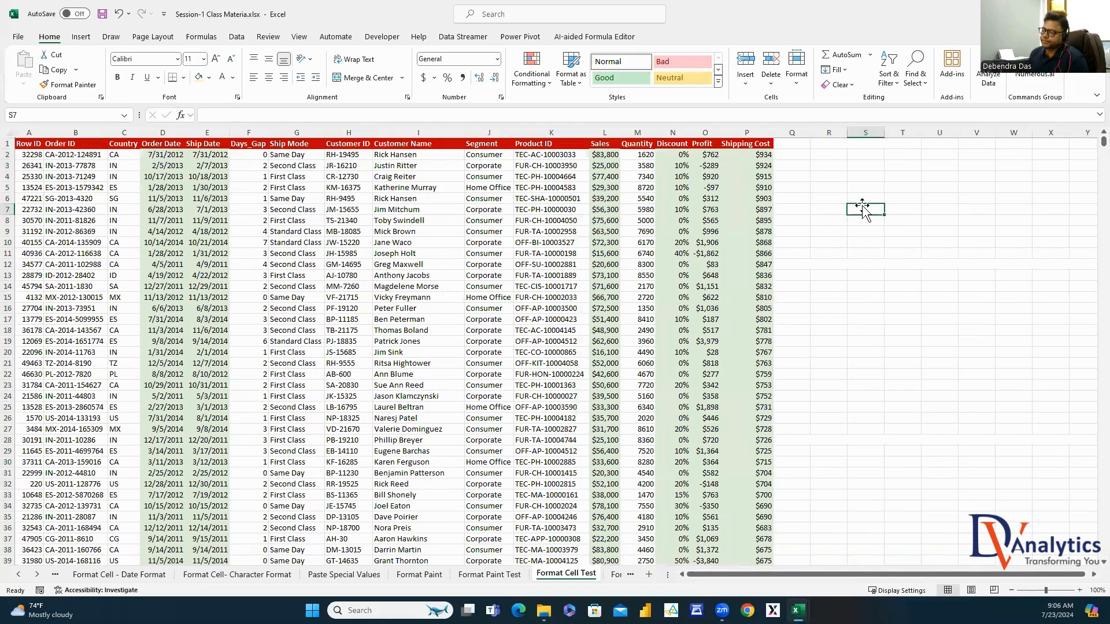
Enter 'WHY WE DO FORMAT CELL' in S7 in bold red and auto-fit column S
text(WHY WE DO FORMAT CELL)
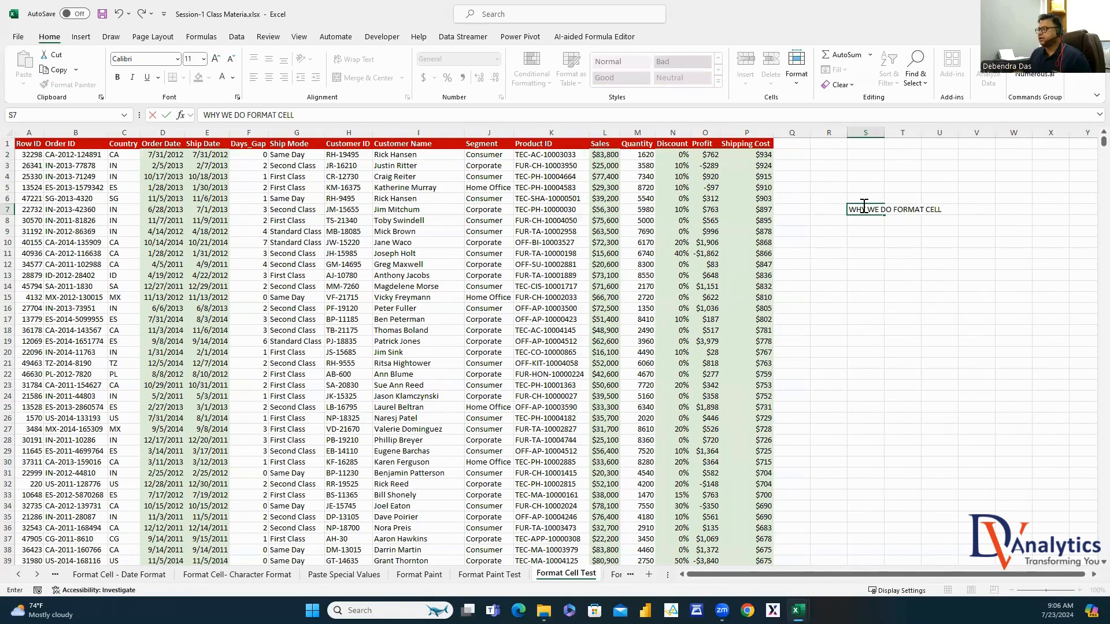
key(Return)
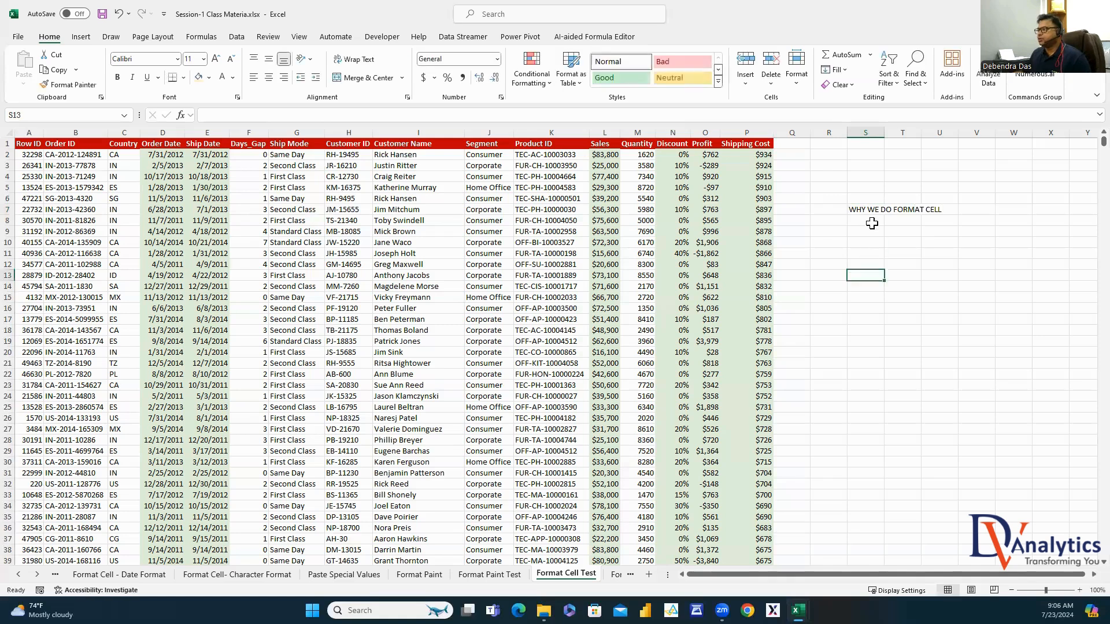
click(865, 211)
click(233, 77)
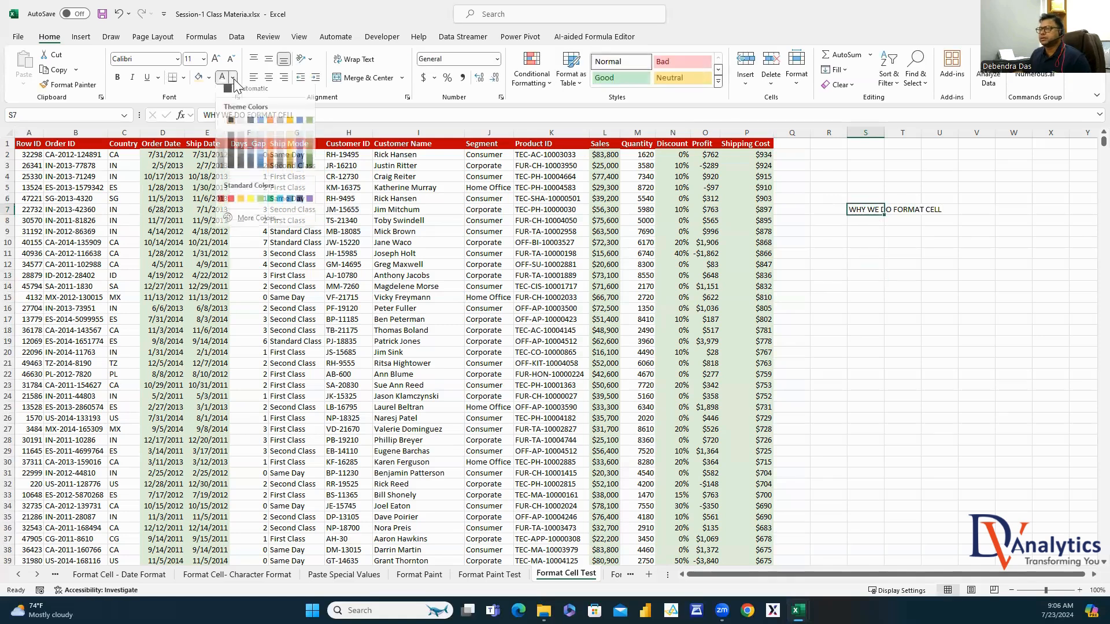
click(232, 188)
click(118, 78)
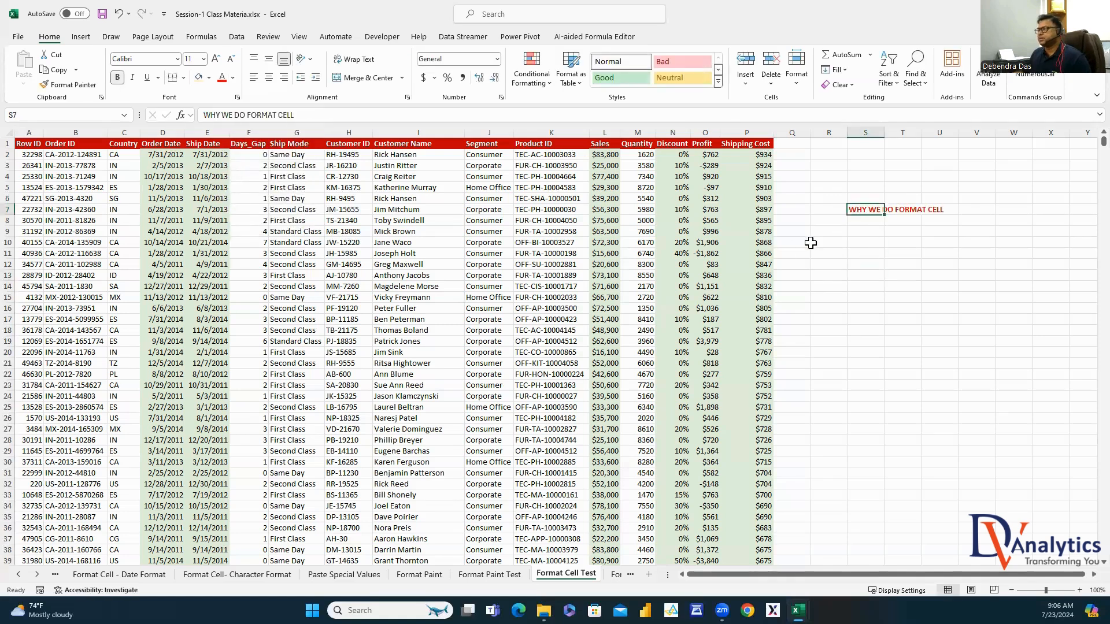
double_click(886, 130)
click(964, 221)
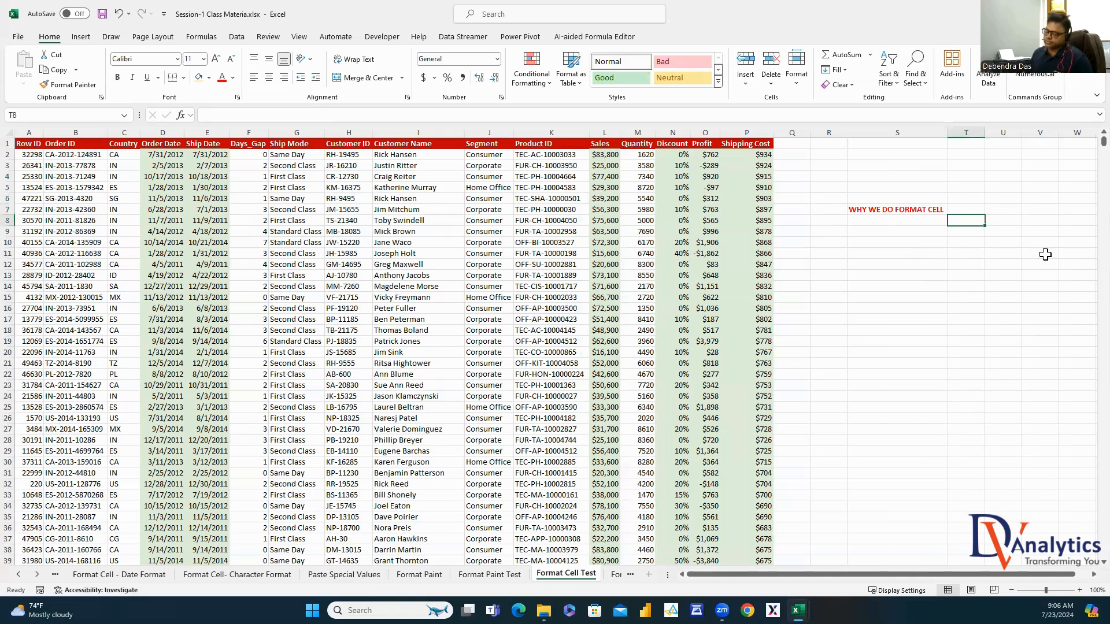
Put bold 'TO CHANGE THE APPEARNCE OF A CELL VALUE INTO A REDABLE FORMAT' in U7, then open Font.Style.Size
click(999, 213)
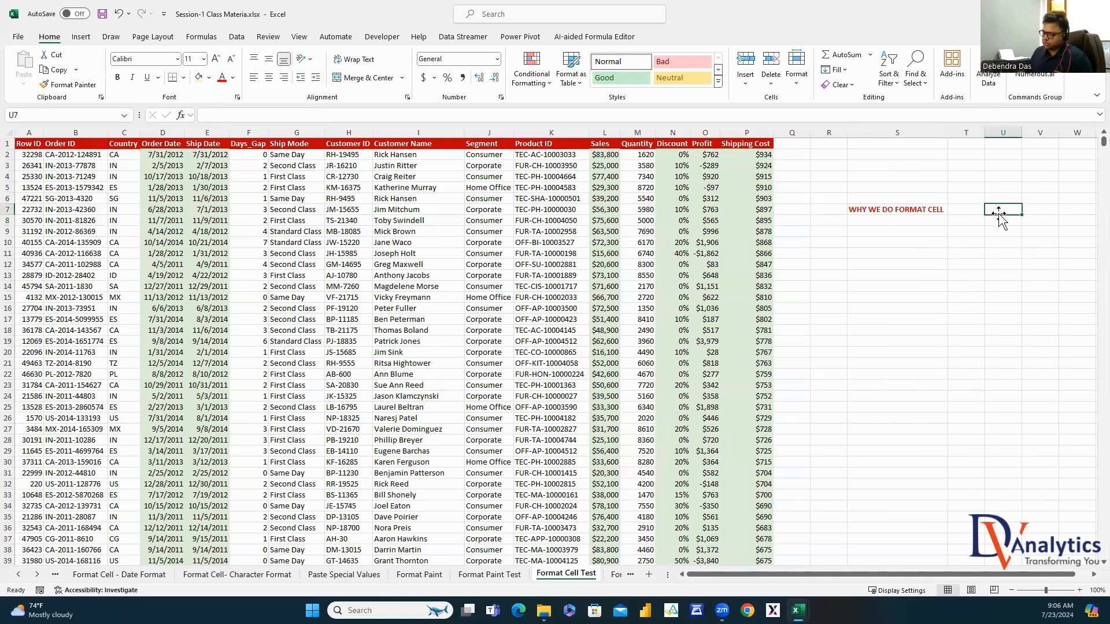
text(TO CHANGE THE)
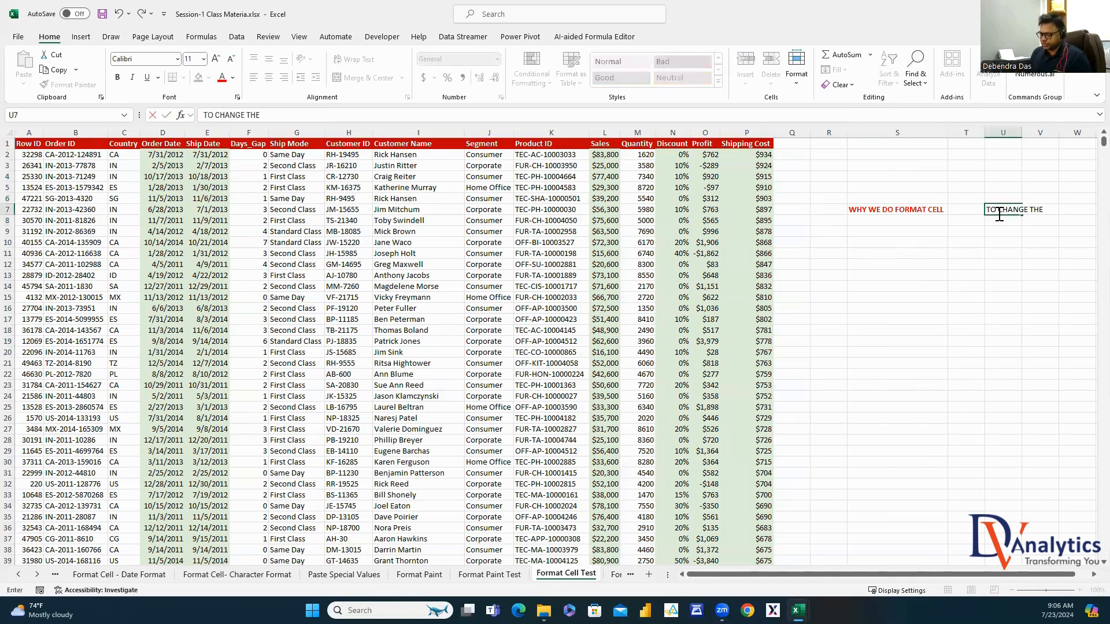
text( APPEARNCE OF A CELL VALUE IN)
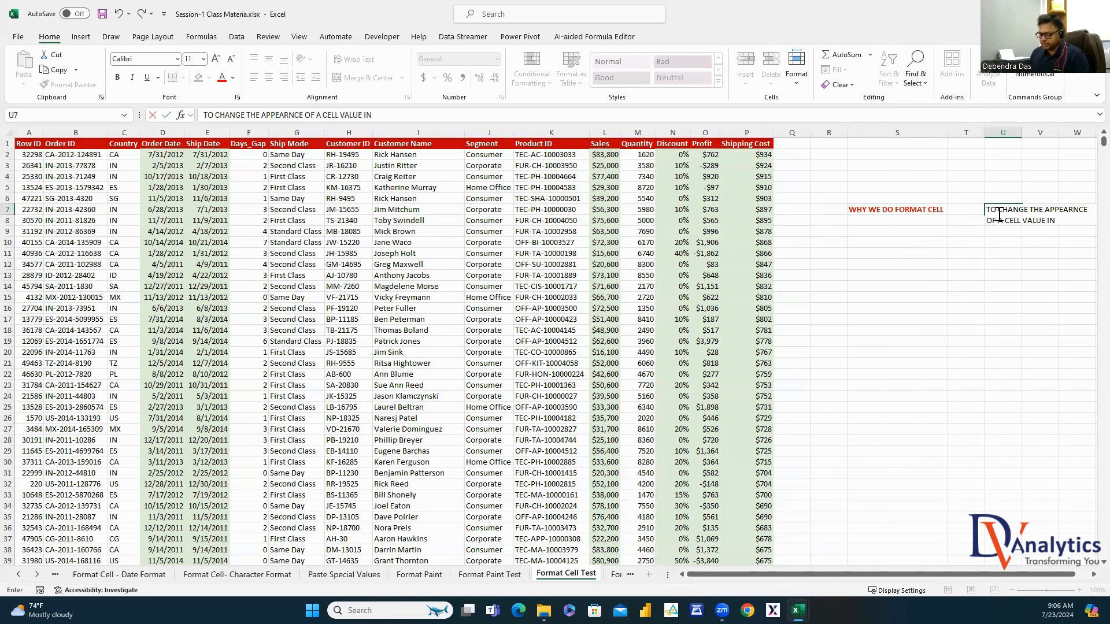
text(TO A REDAB)
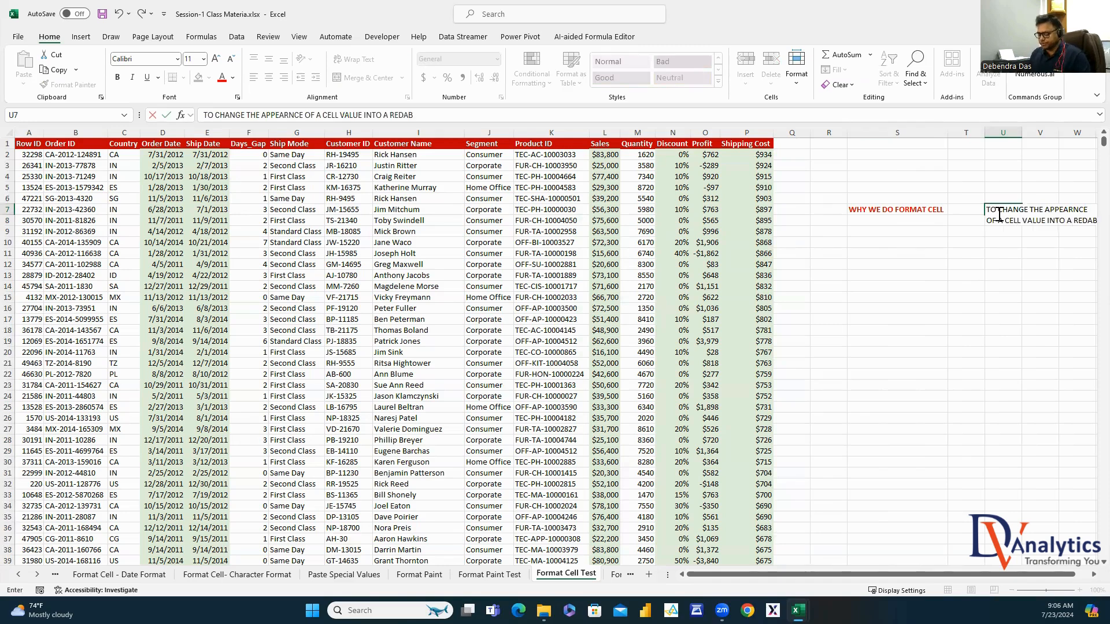
text(LE FORMAT)
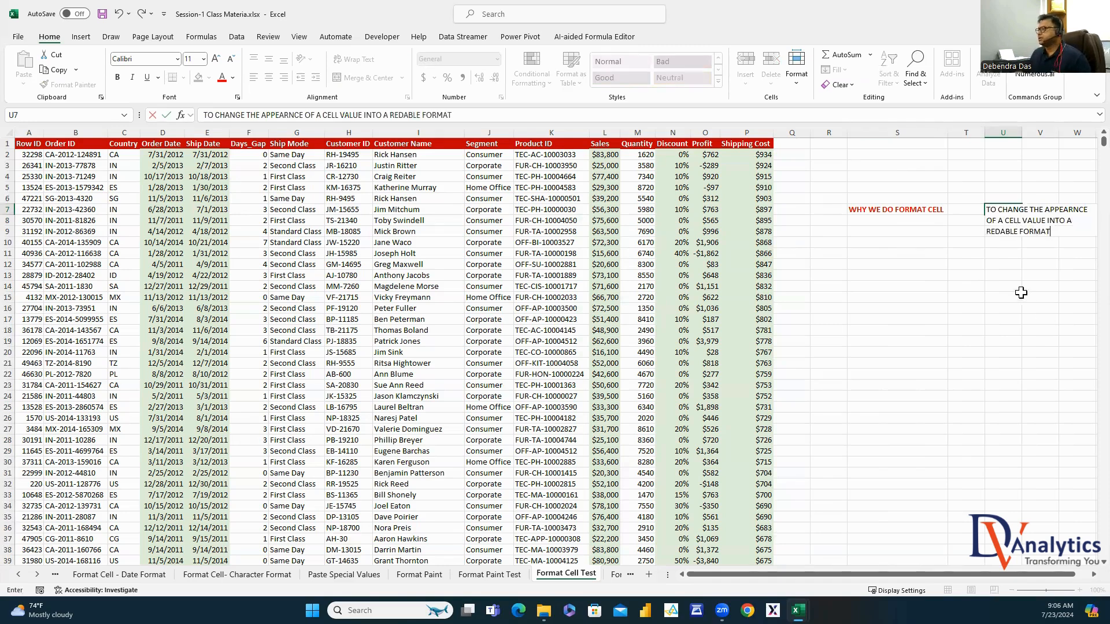
click(1016, 295)
click(1012, 210)
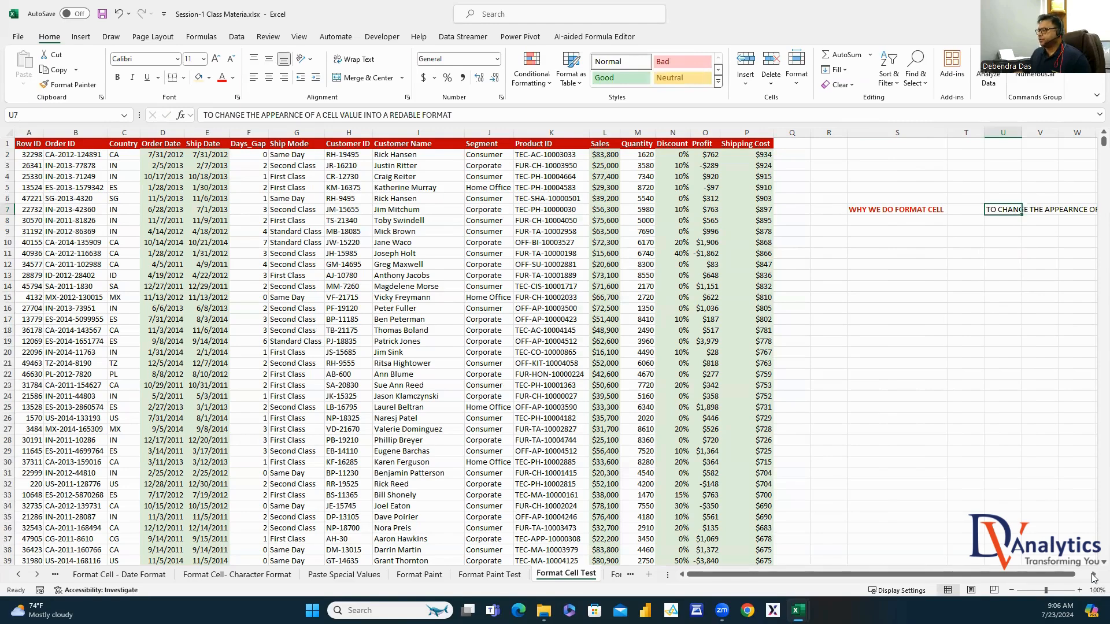
click(1093, 574)
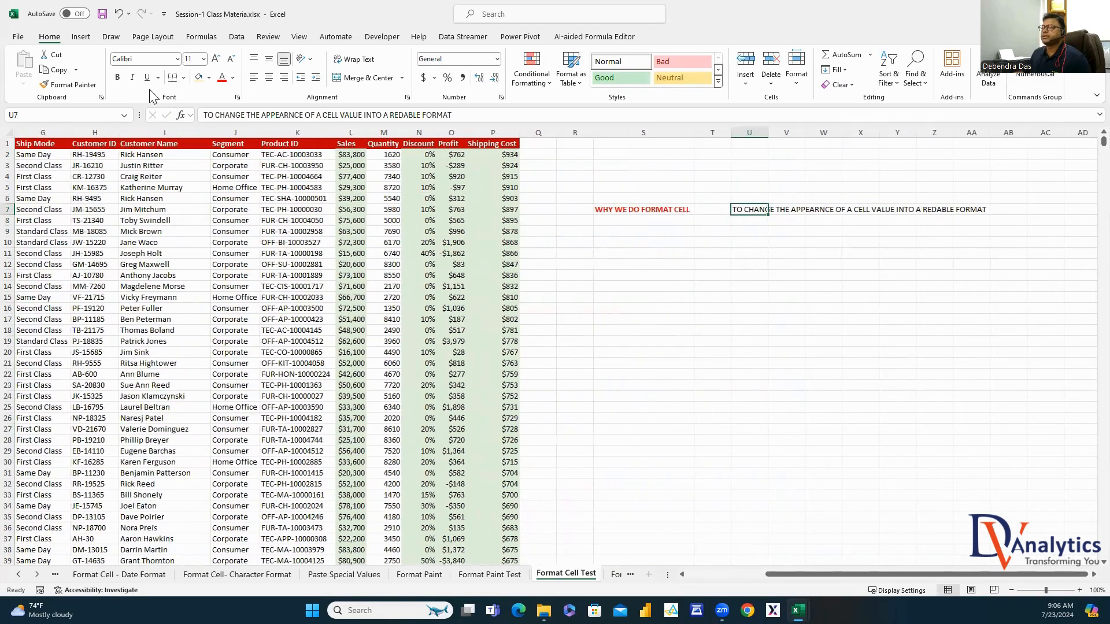
click(117, 77)
click(811, 309)
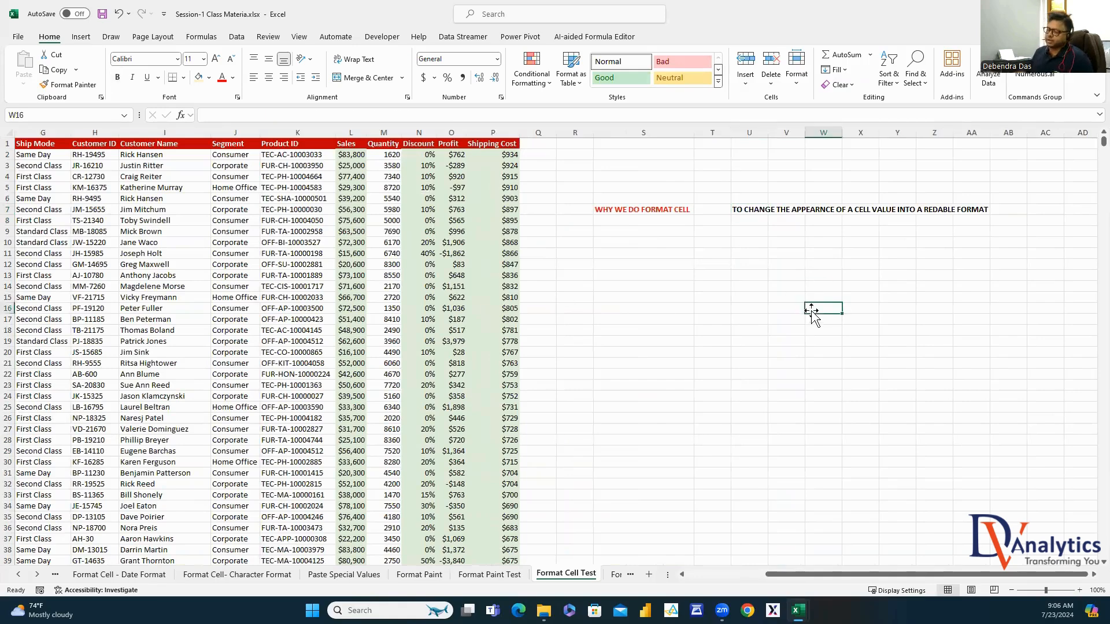
click(613, 575)
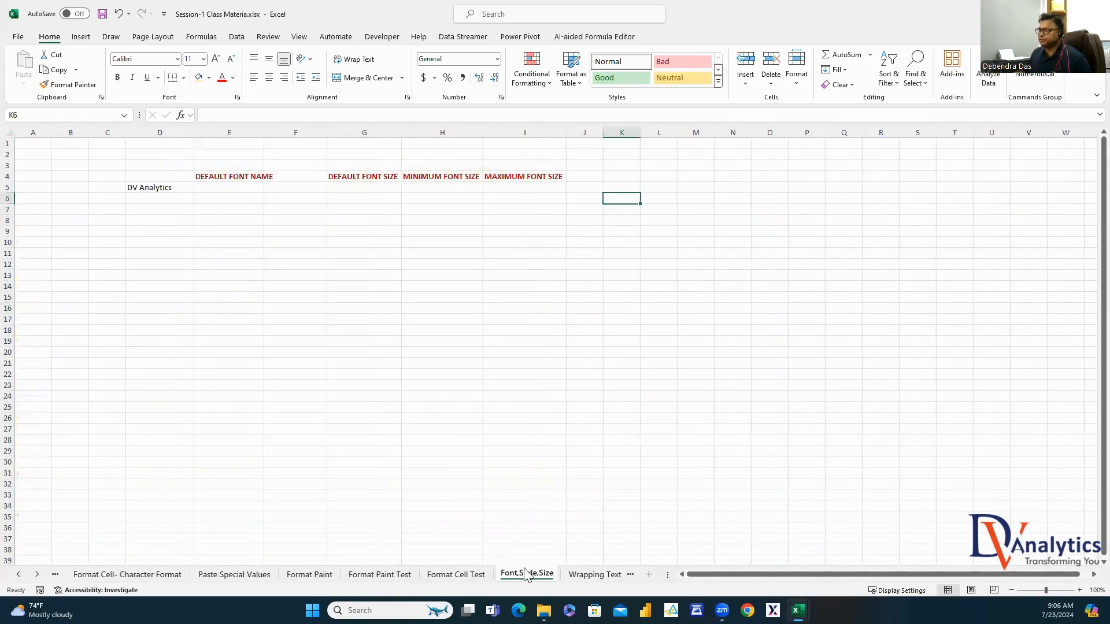
Record CALIBRI as the default font name in E5 and 11 as the default size in G5
click(162, 190)
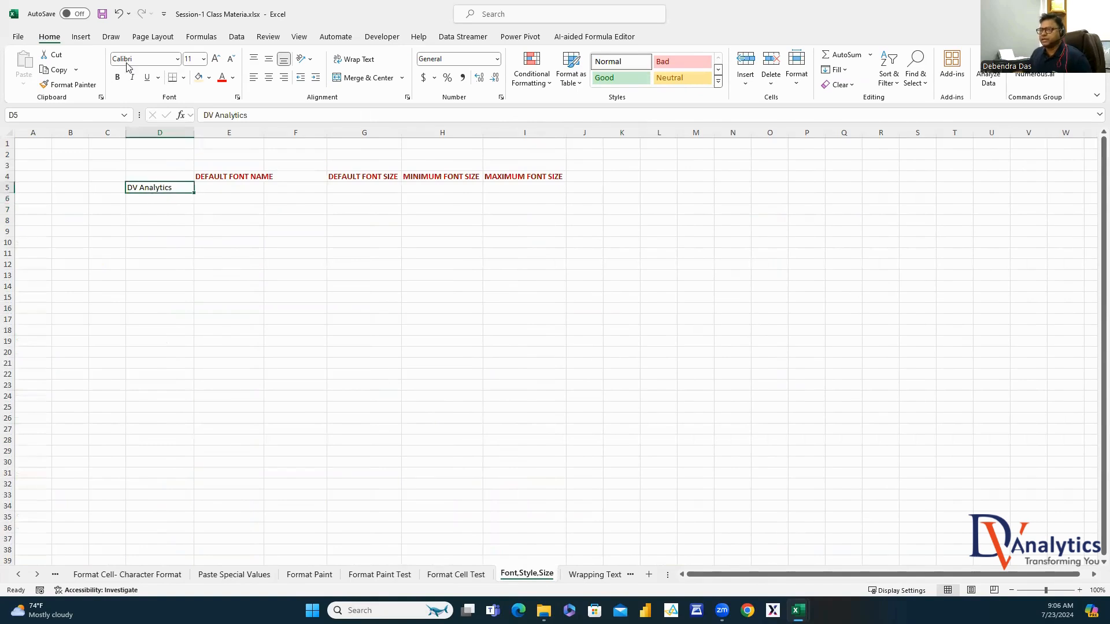
click(222, 188)
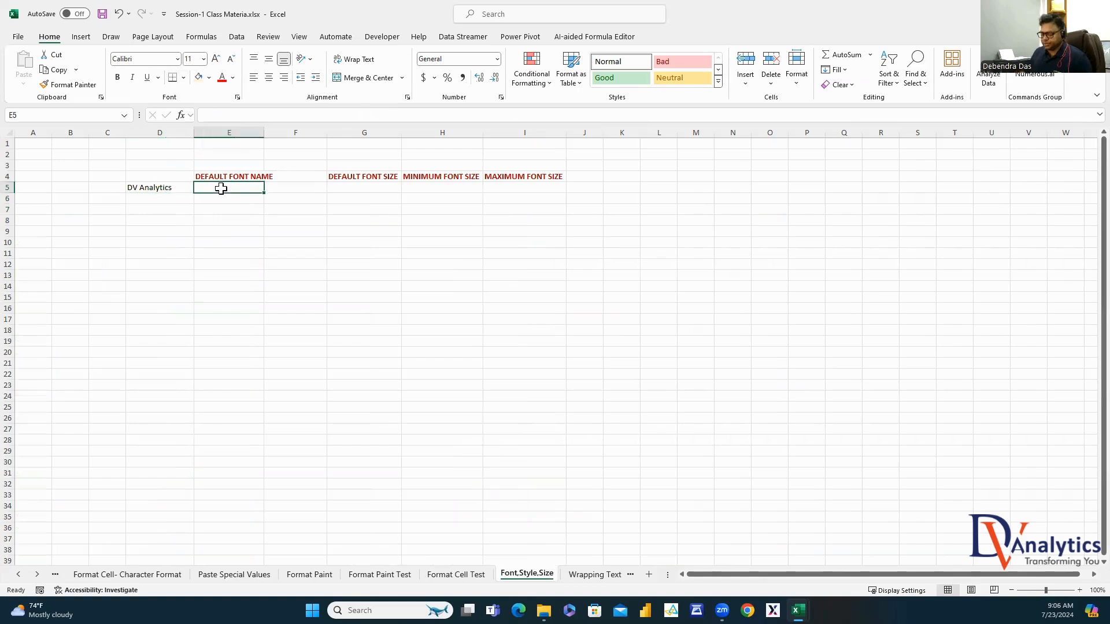
text(CALI)
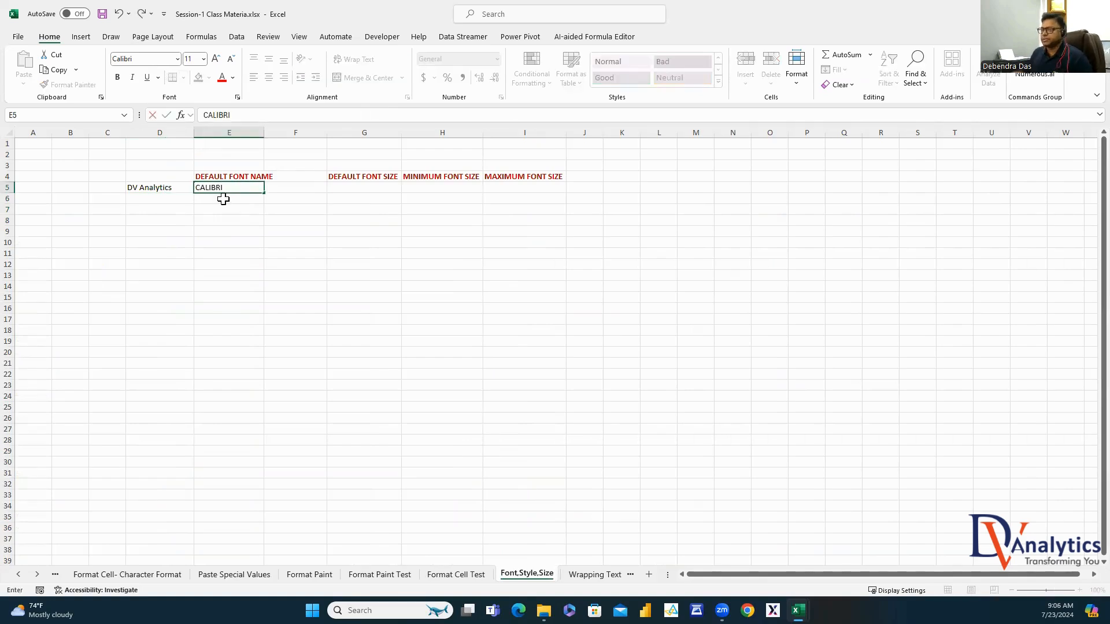
text(BRI)
key(Return)
key(Return)
key(Return)
click(169, 184)
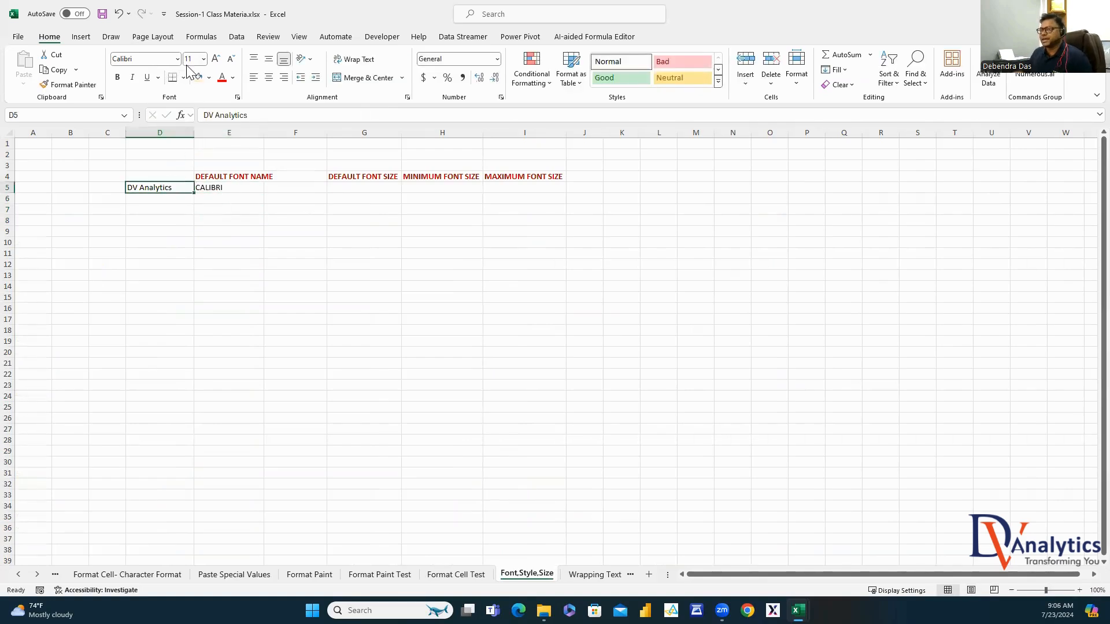
click(364, 188)
text(11)
key(Return)
key(Return)
key(Return)
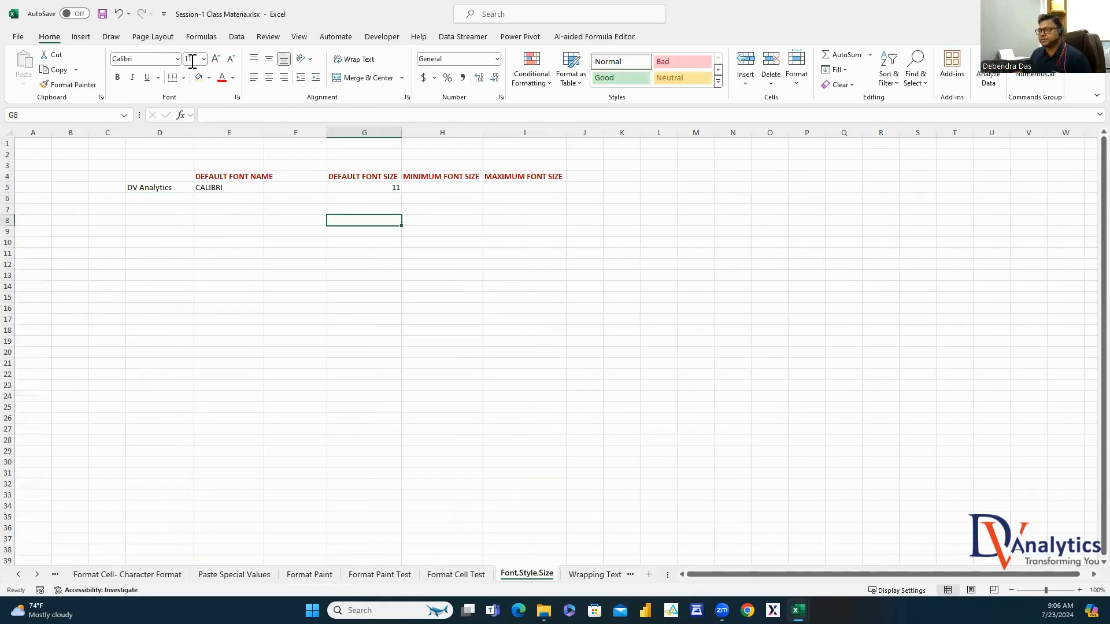
Try a 1000-point font size on DV Analytics, triggering the 1–409 points warning
click(430, 187)
click(523, 188)
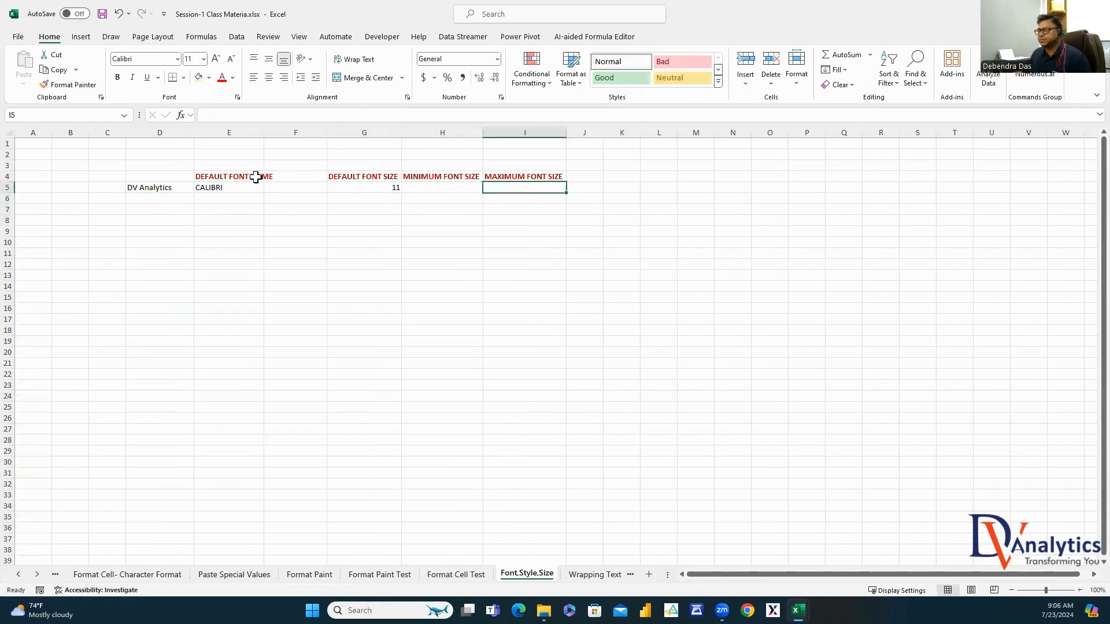
click(166, 184)
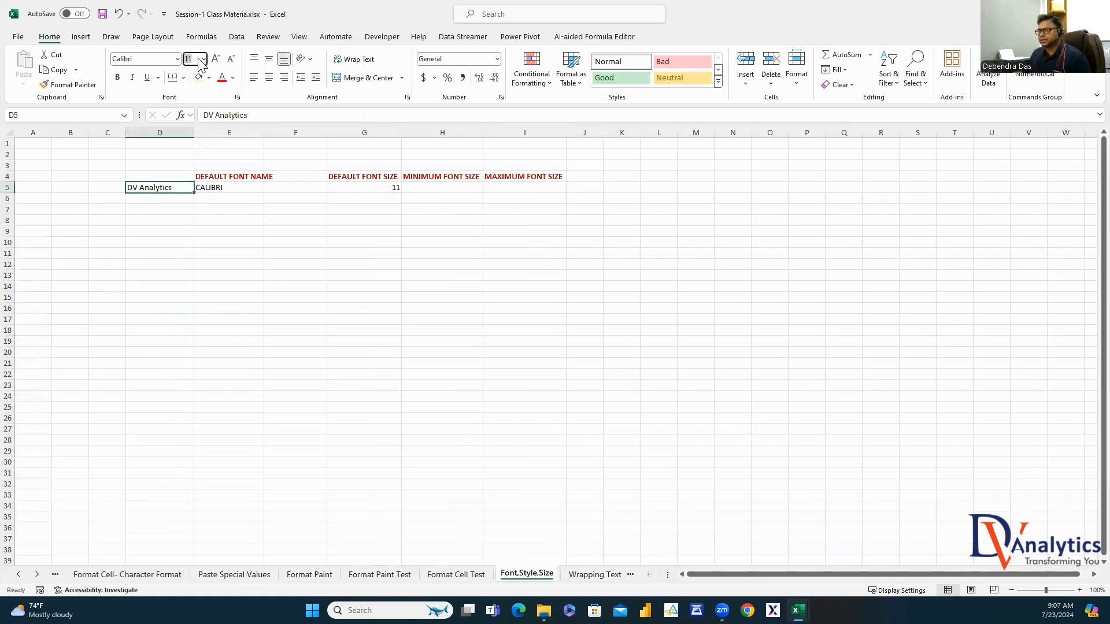
text(1000)
key(Return)
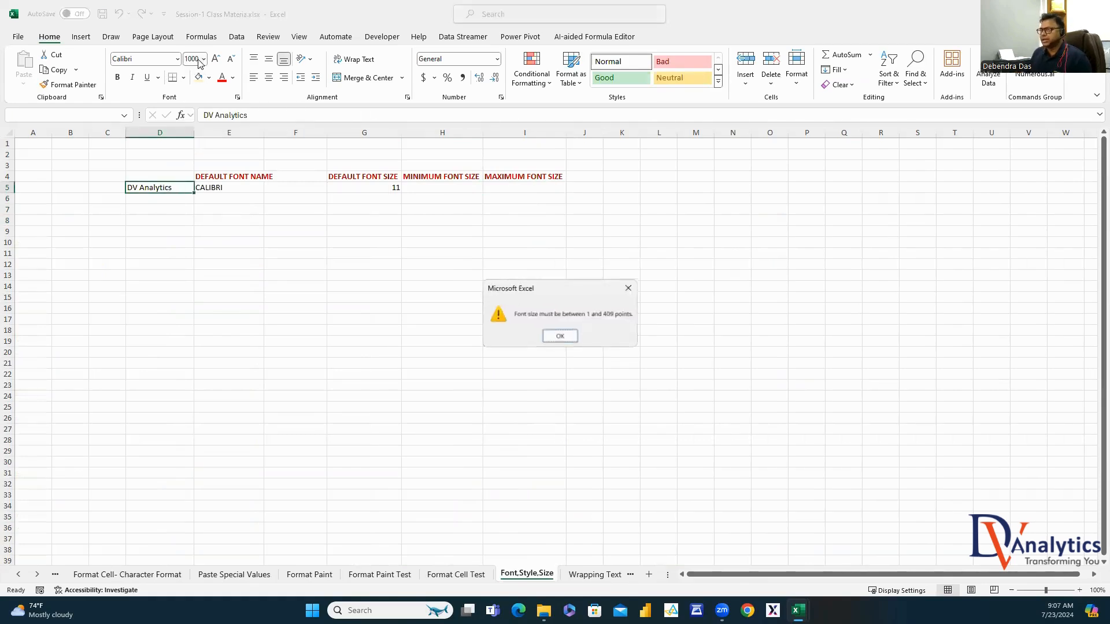
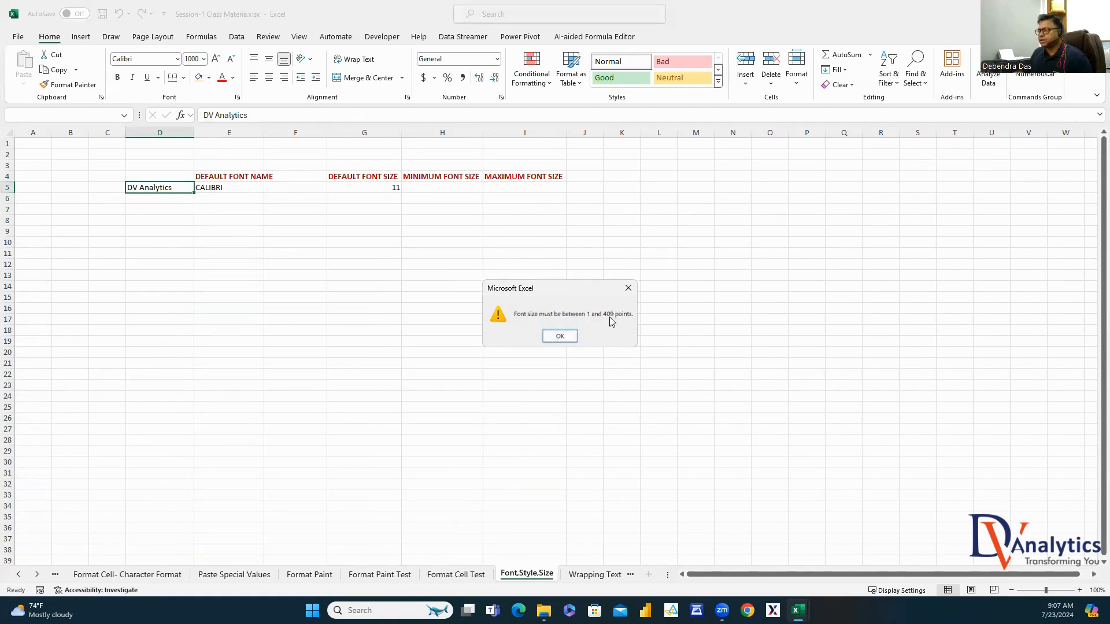
Dismiss the size warning and record font size limits 1 in H5 and 409 in I5
click(628, 288)
click(472, 188)
text(1)
click(519, 192)
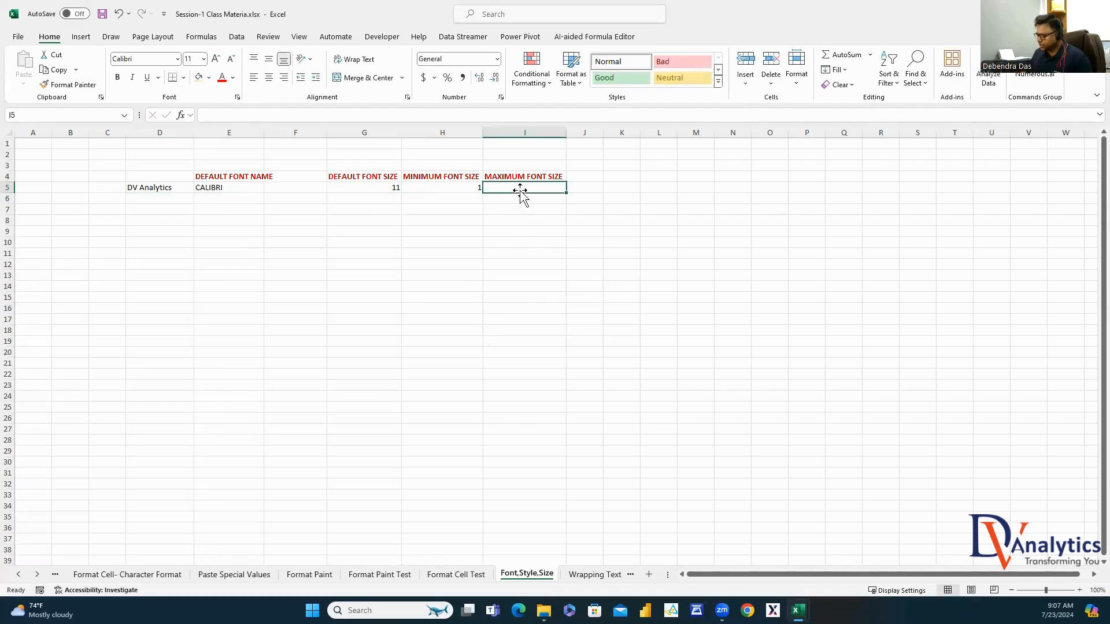
text(40)
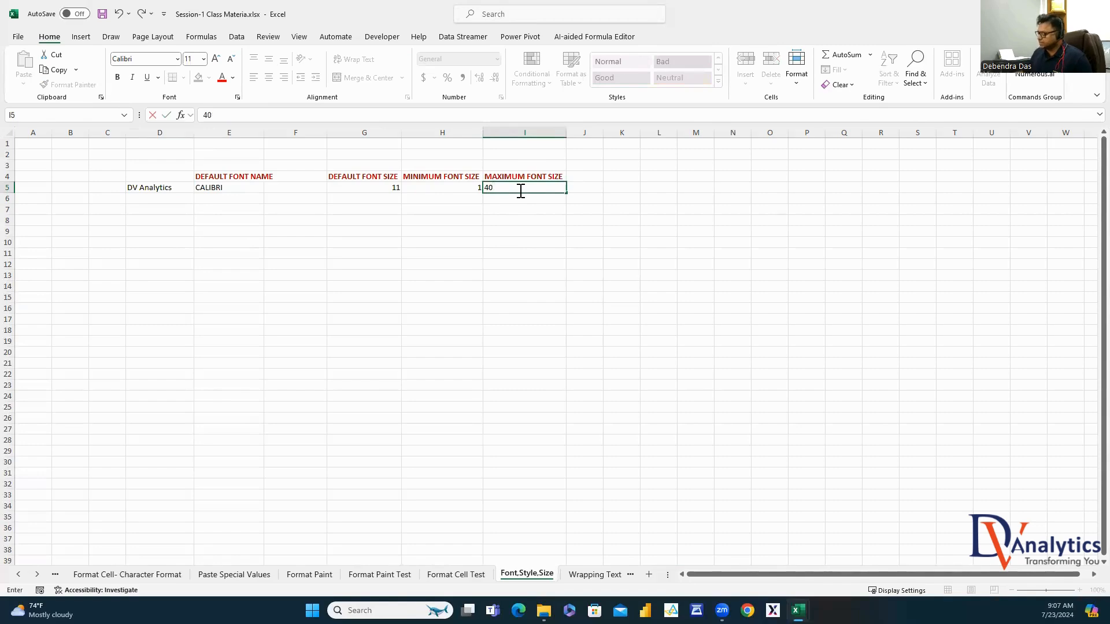
text(9)
click(606, 240)
click(543, 190)
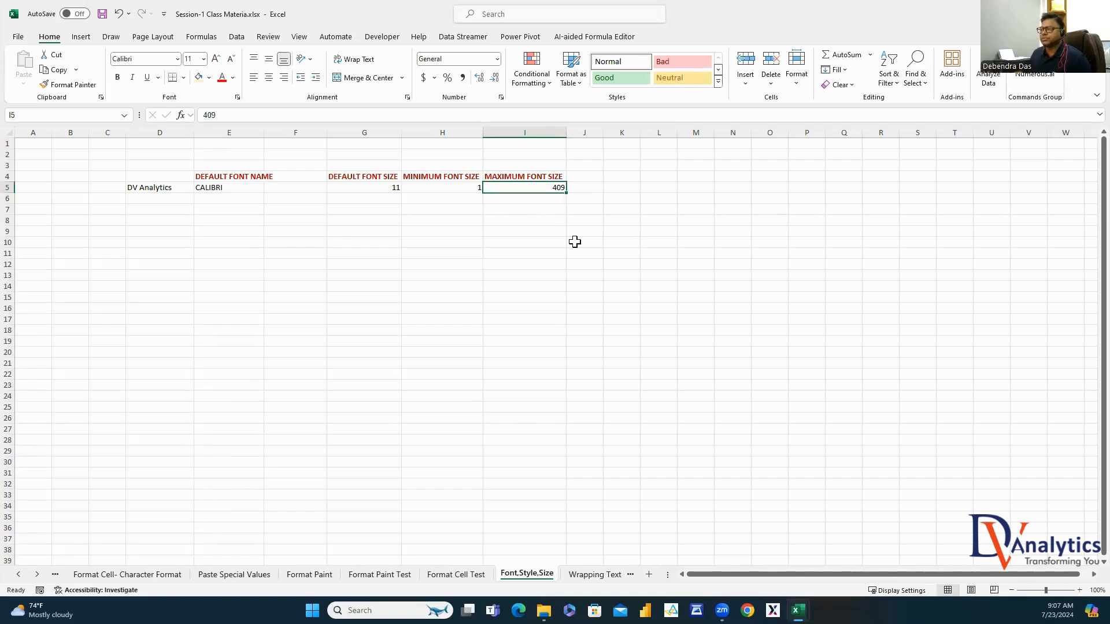
click(590, 576)
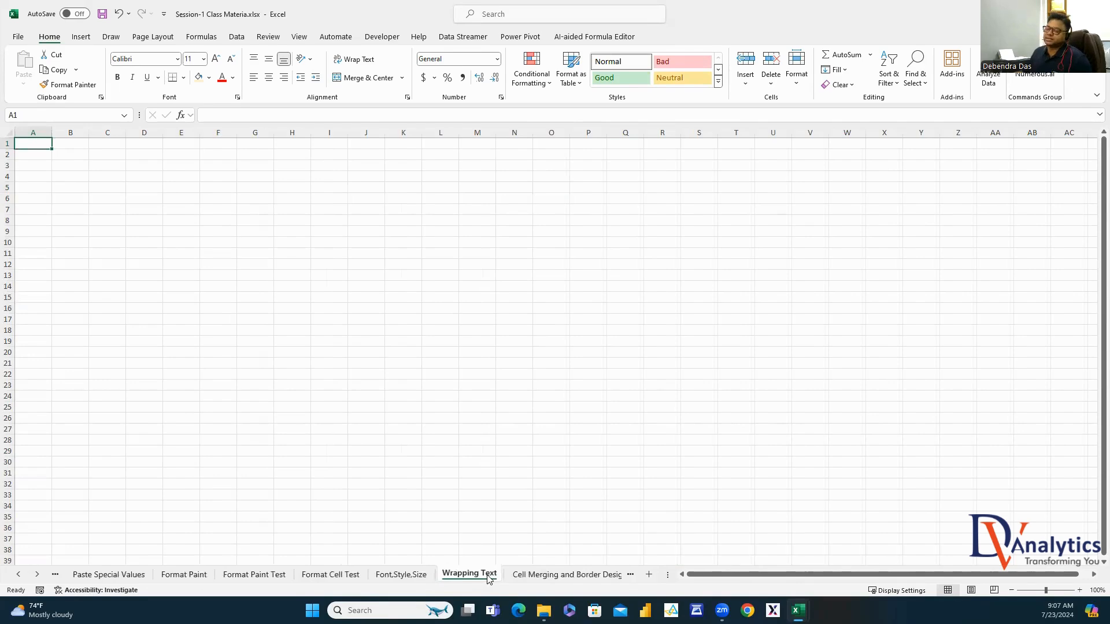
Enter 'THIS IS DV ANALYTICS LOCATED IN BANGALORE, BHUBANESWAR AND DUBAI' in cell E4
click(186, 179)
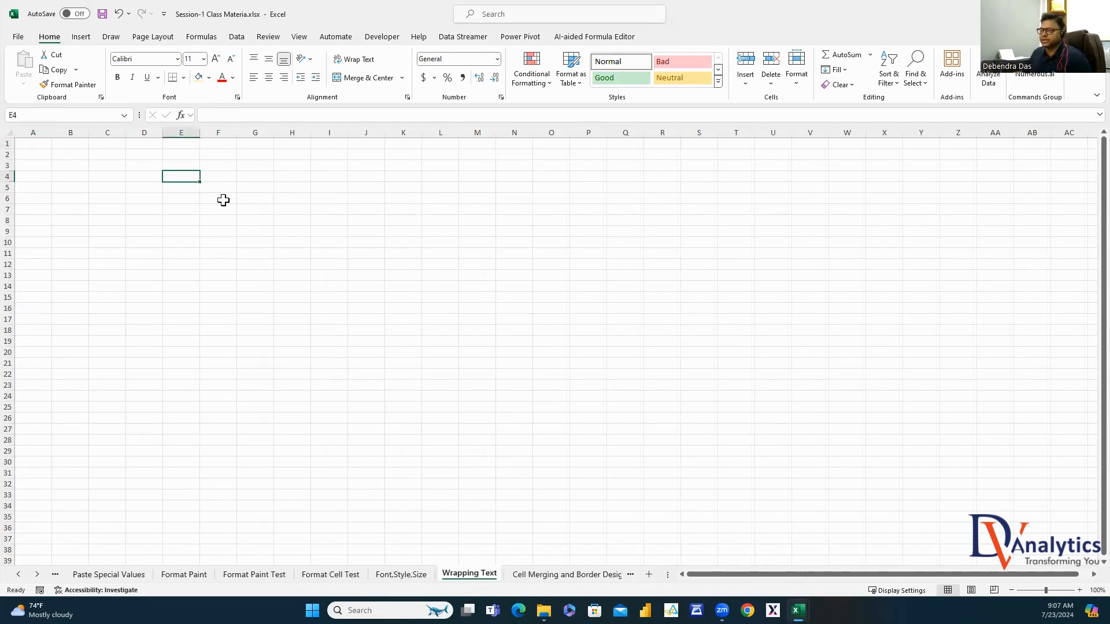
text(THIS IS)
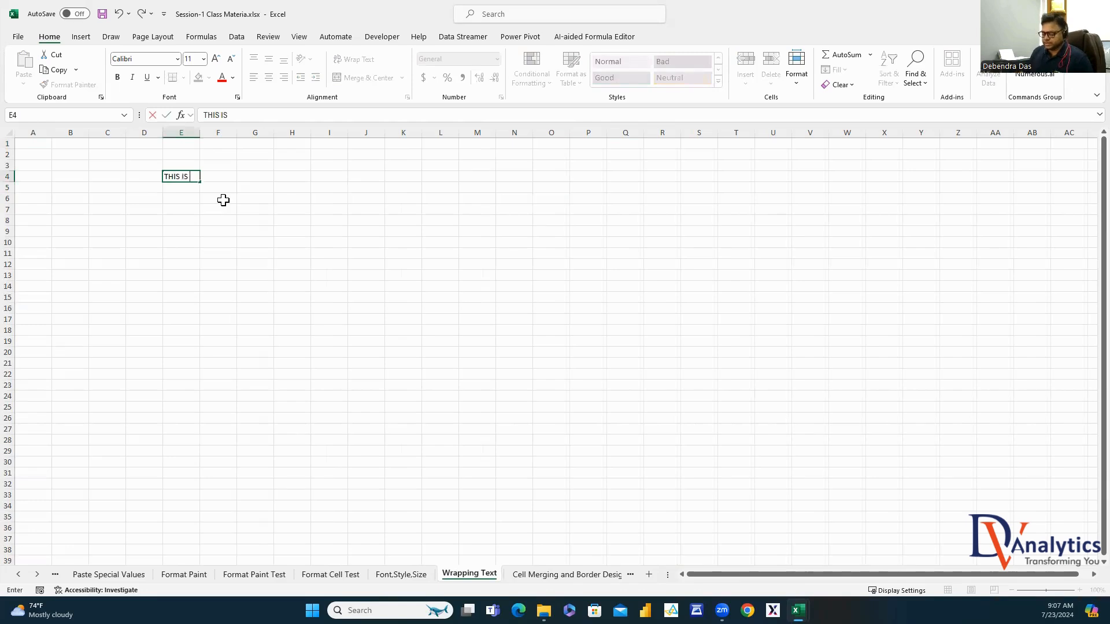
text( DV ANALYT)
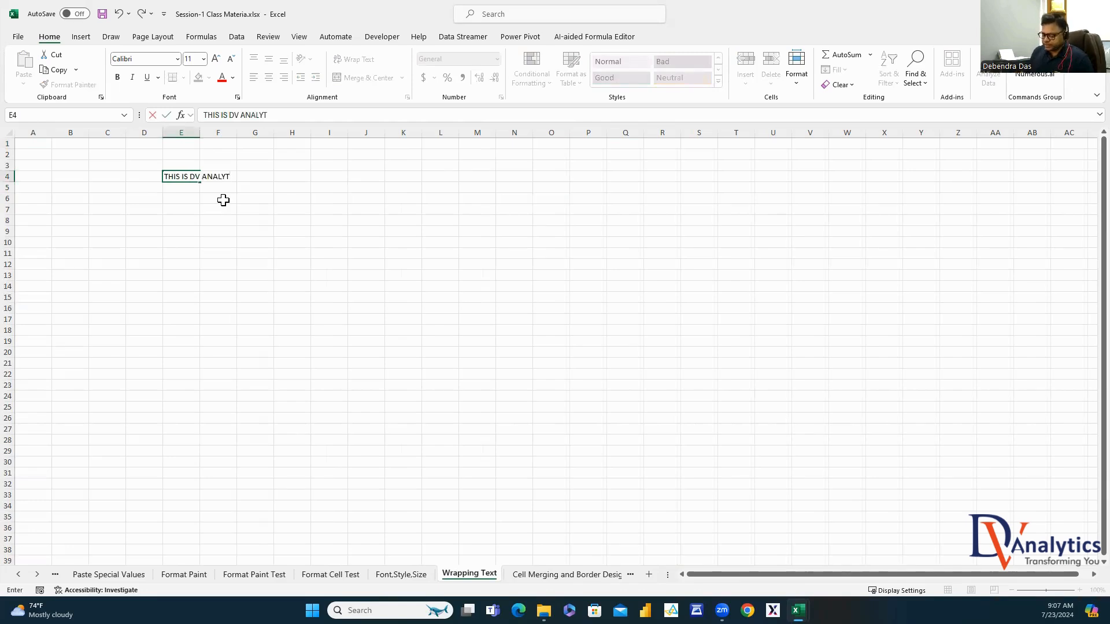
text(ICS LOCATE)
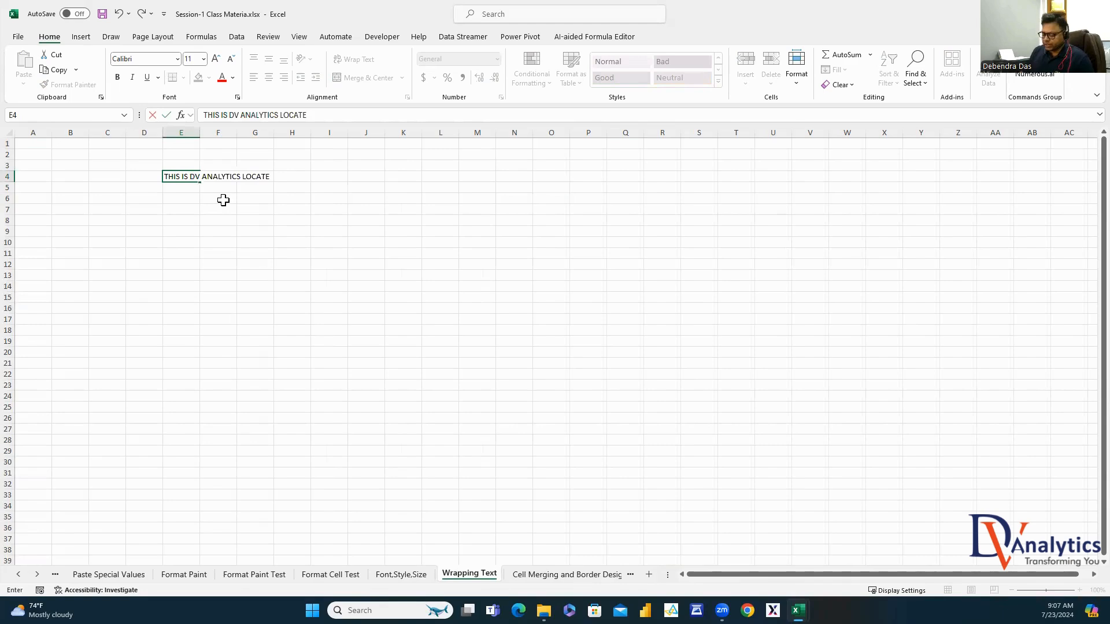
text(D IN BANGALORE,)
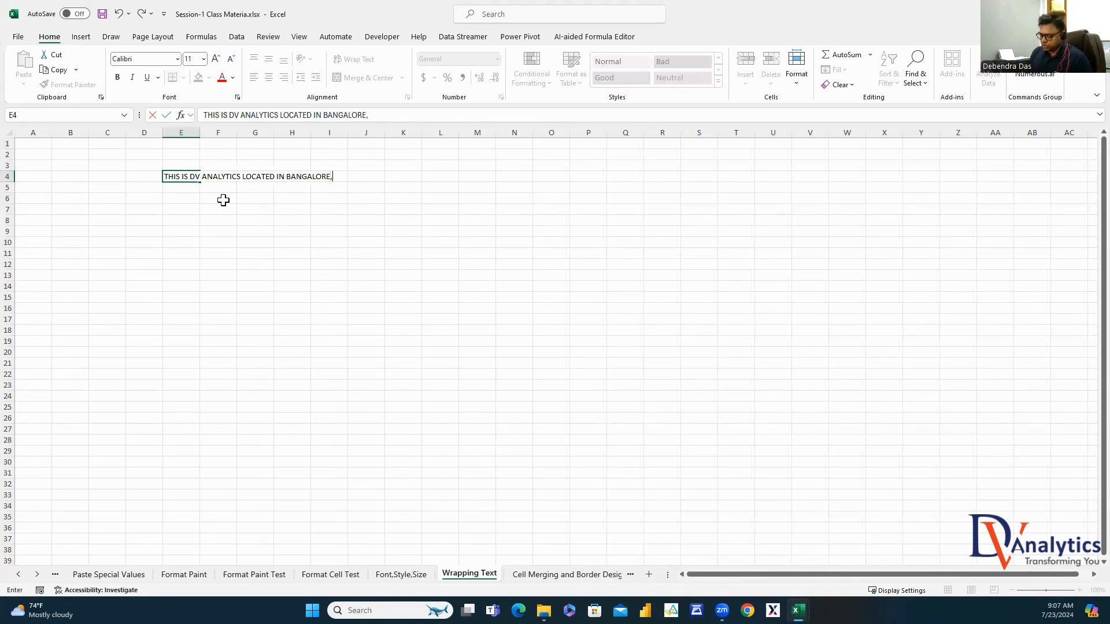
text( BHUBANESWAR A)
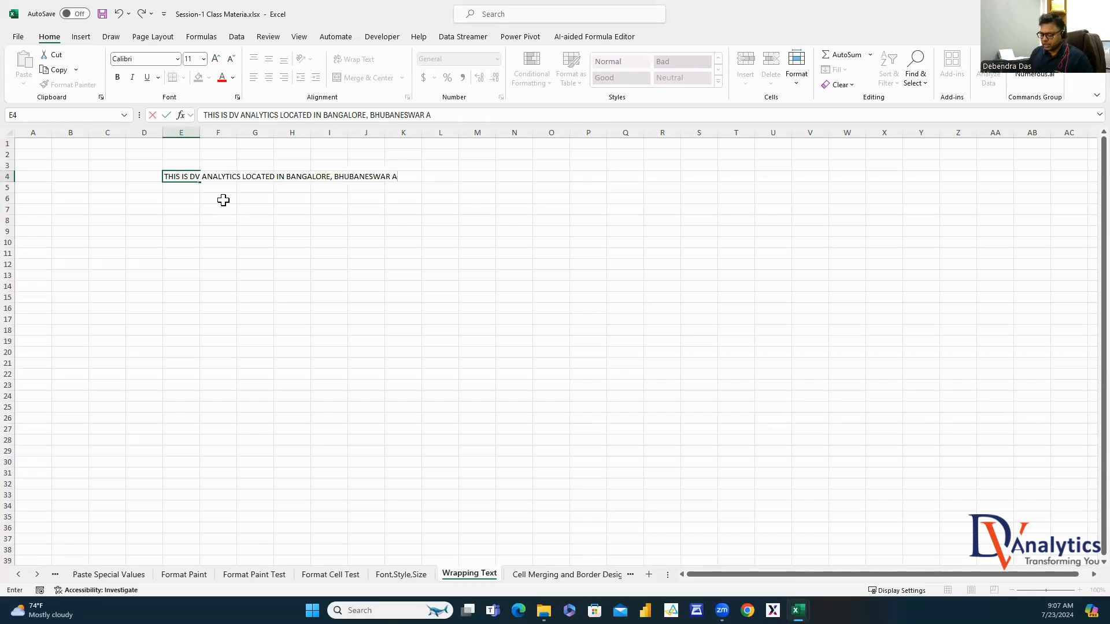
text(ND DUBAI)
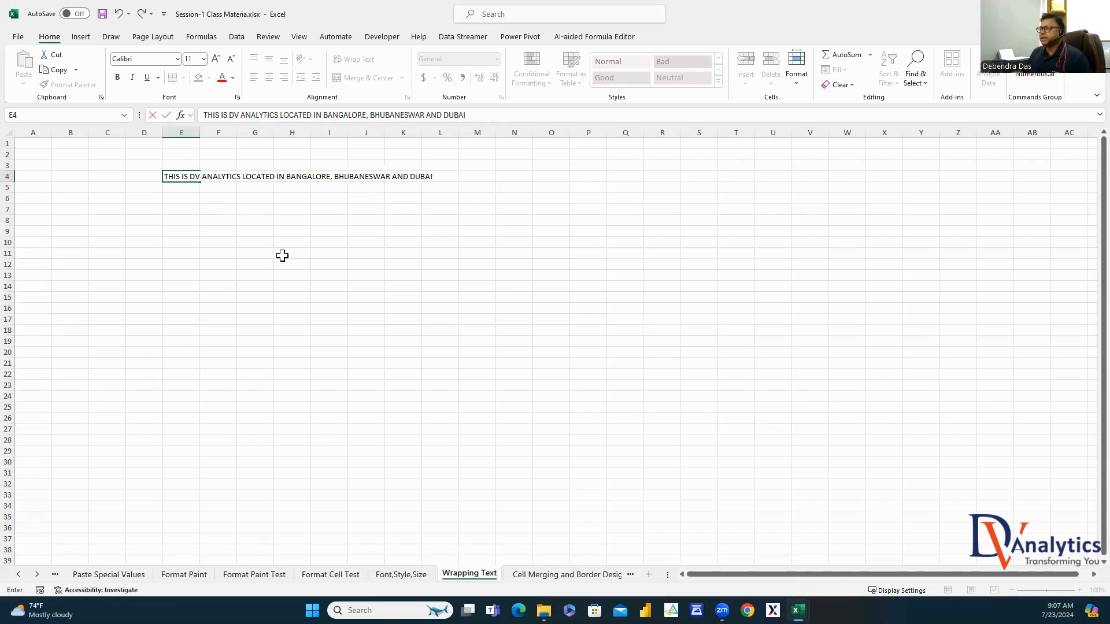
click(282, 255)
click(173, 175)
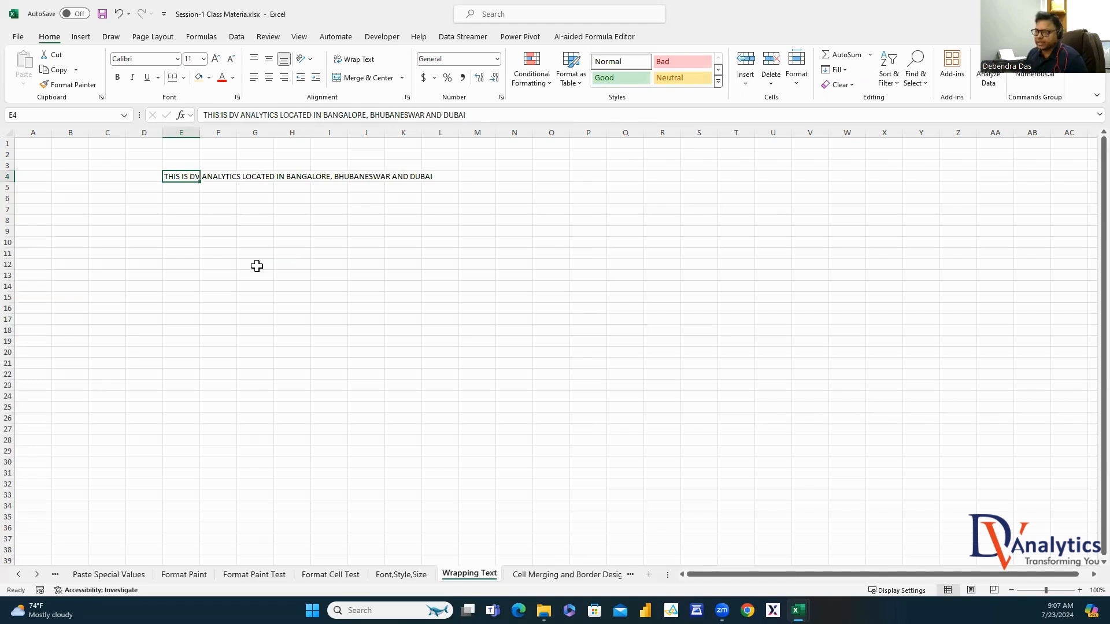
click(252, 270)
click(194, 176)
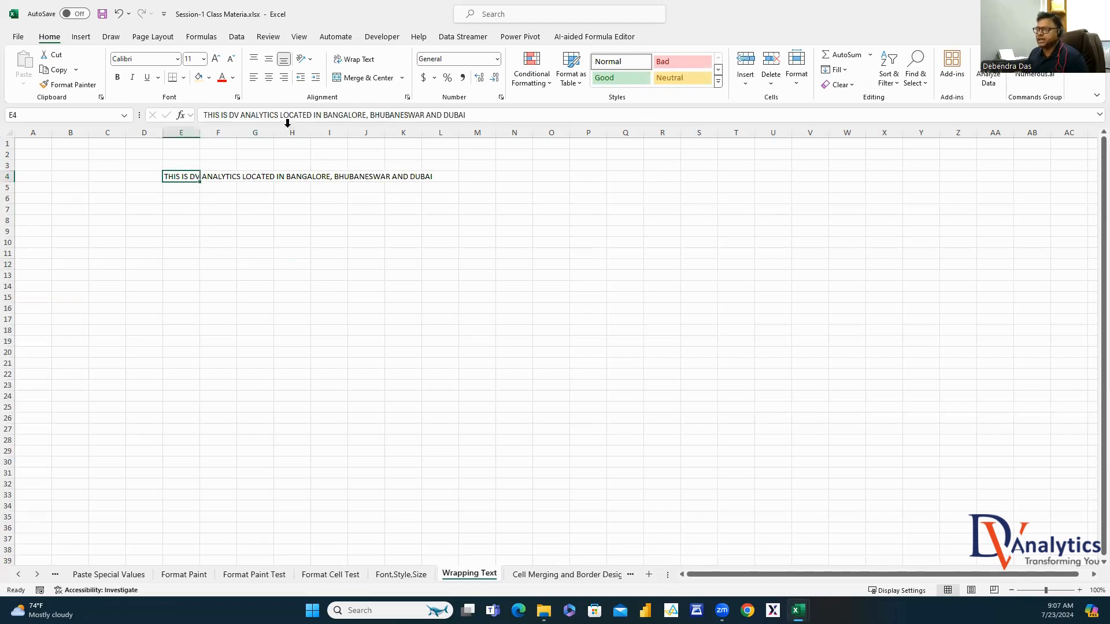
Wrap E4's sentence, widen column E and shorten row 4 to fit it
click(365, 59)
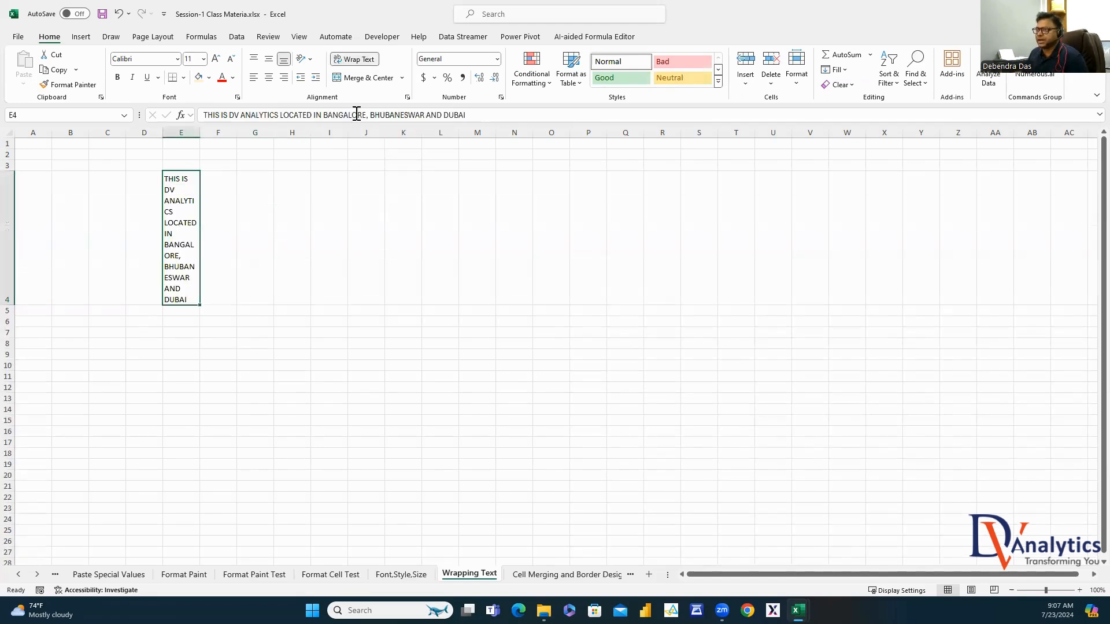
drag(199, 132, 339, 133)
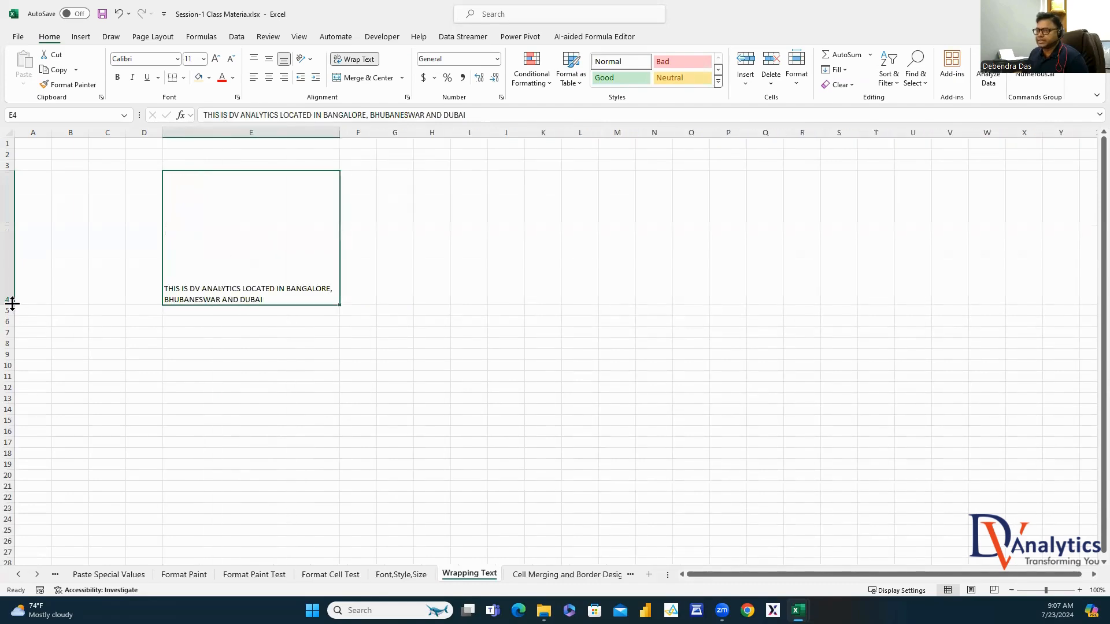
drag(10, 305, 33, 208)
click(506, 258)
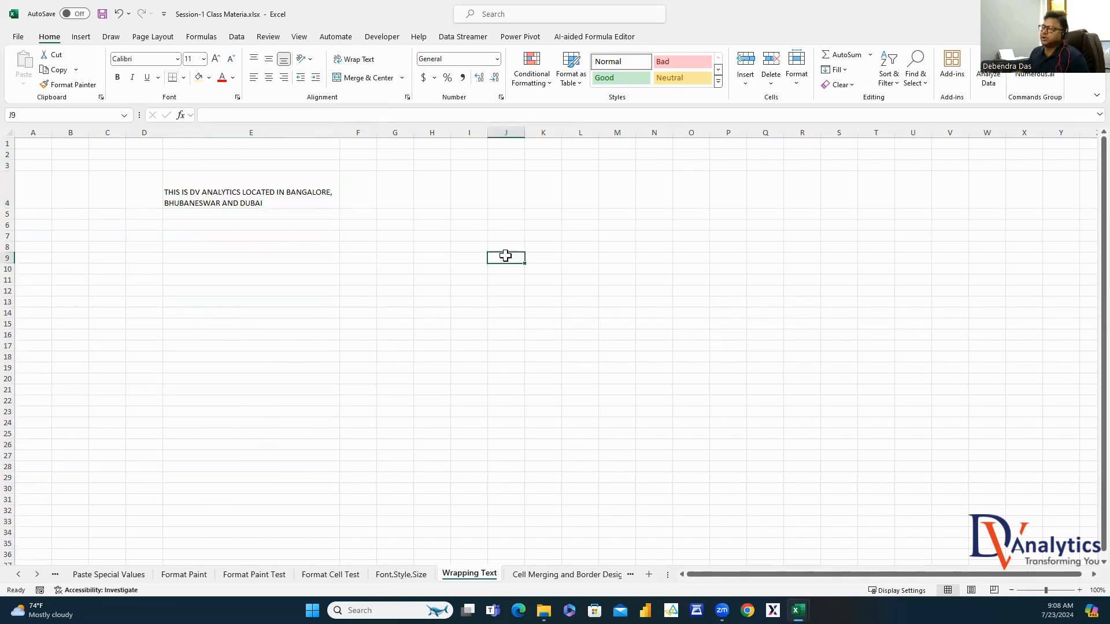
click(243, 183)
Center E4's wrapped text horizontally and middle-align it vertically
click(284, 78)
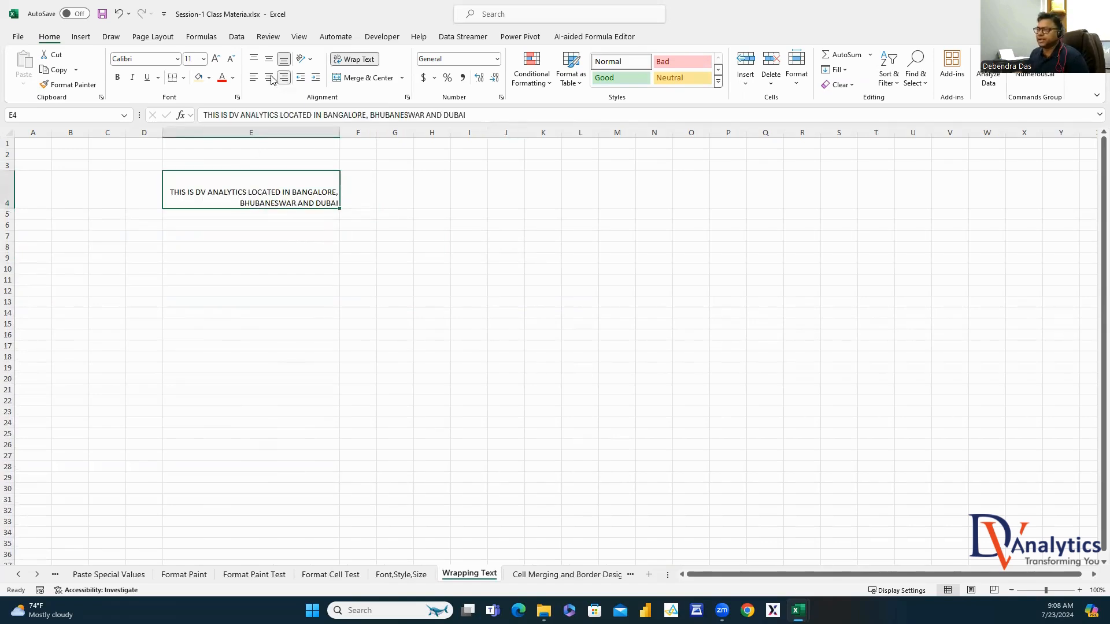
click(268, 77)
click(269, 60)
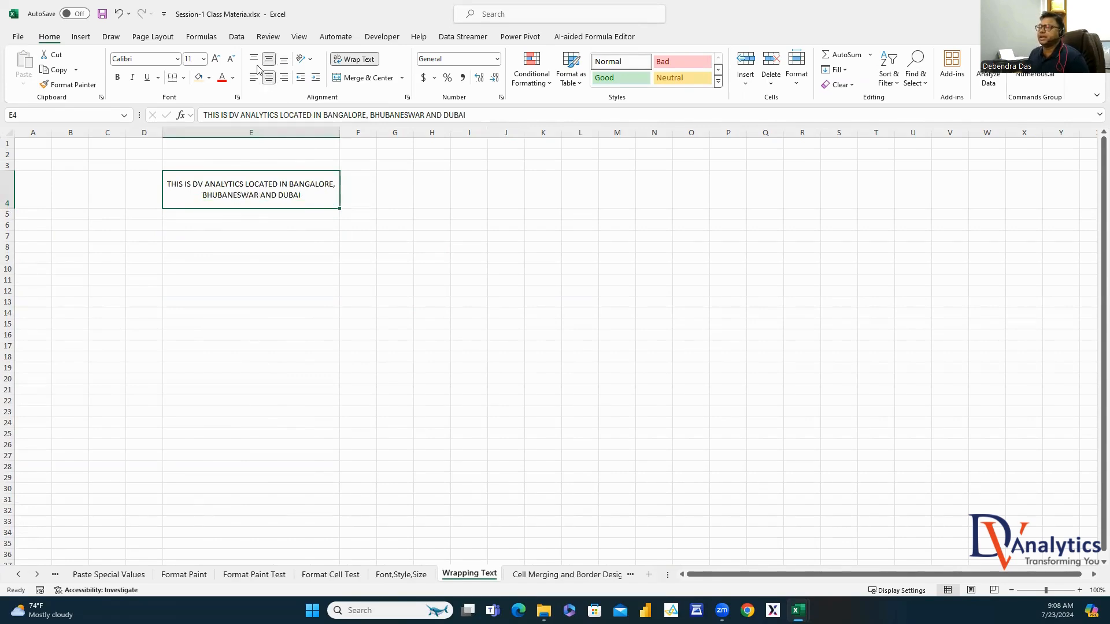
click(253, 58)
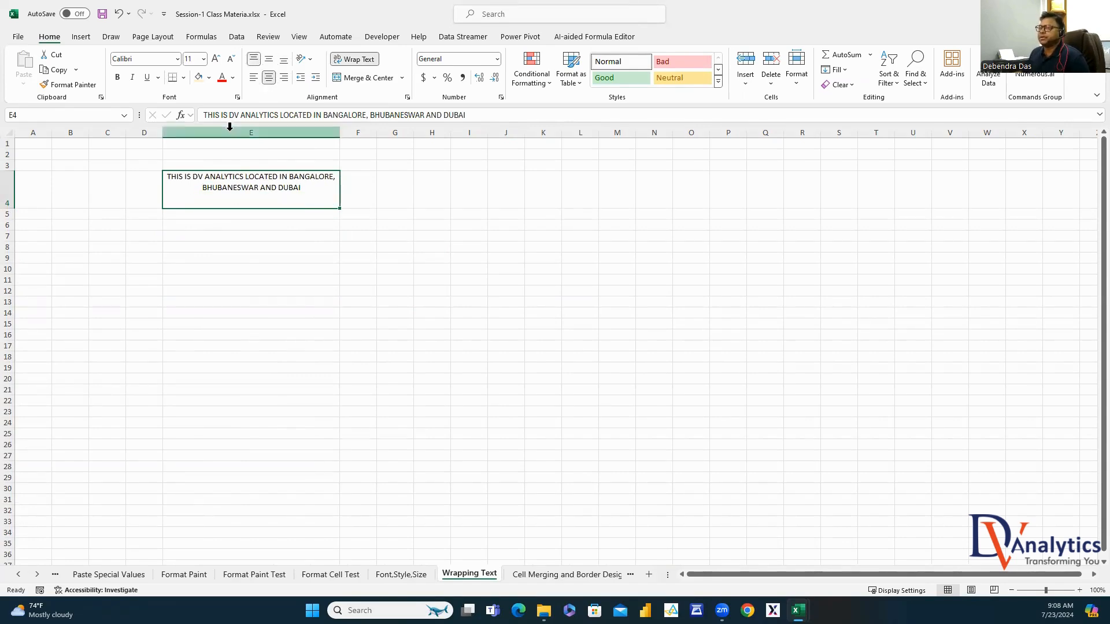
click(284, 60)
click(269, 60)
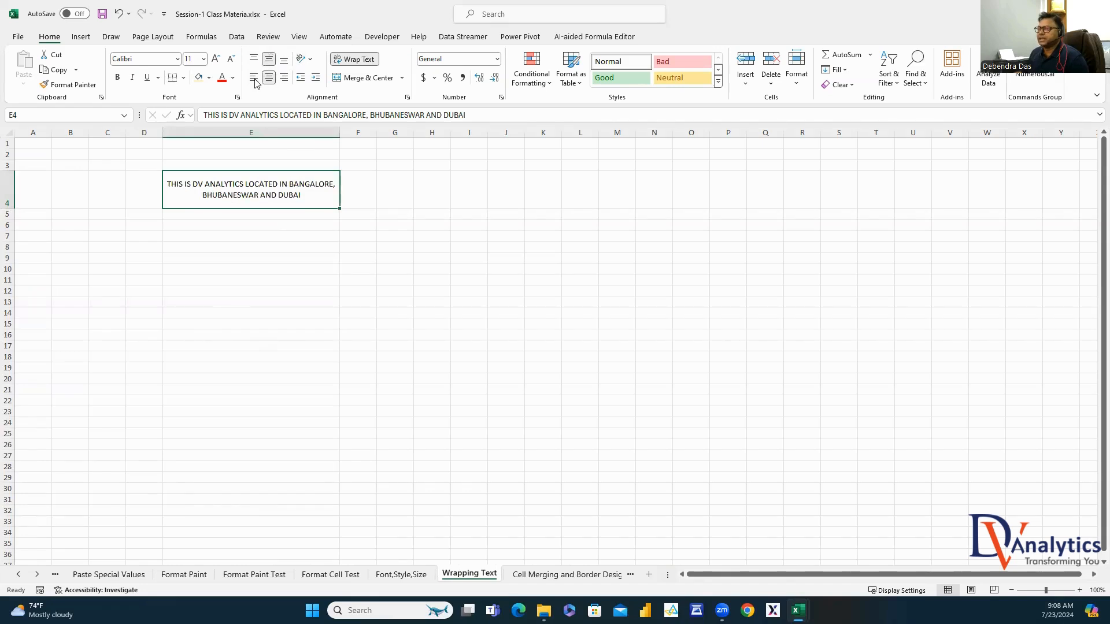
click(285, 292)
click(295, 195)
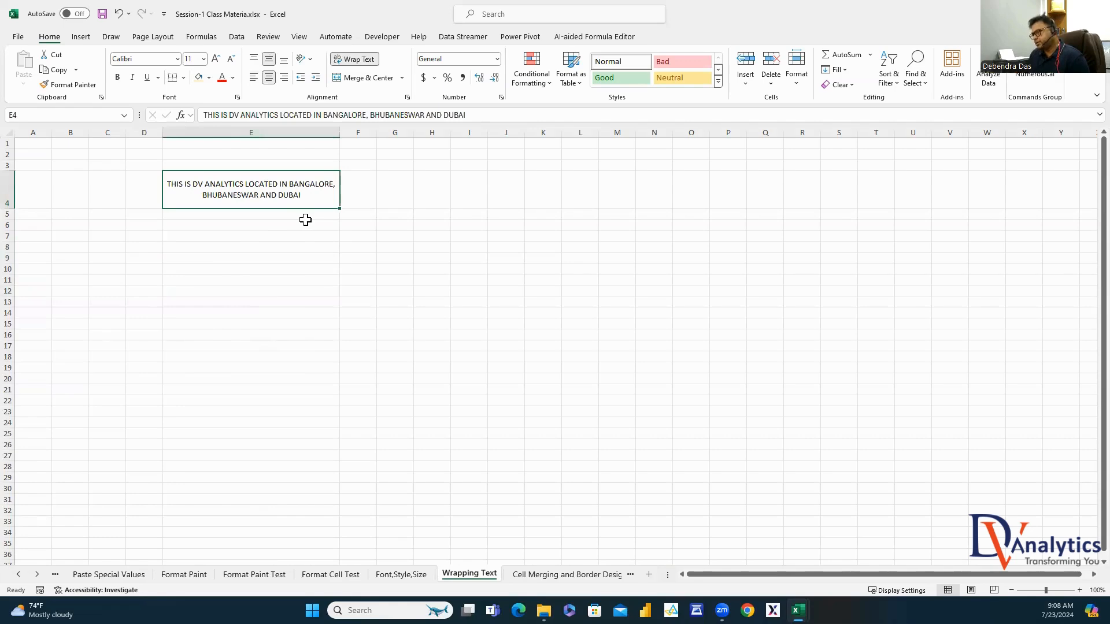
click(522, 575)
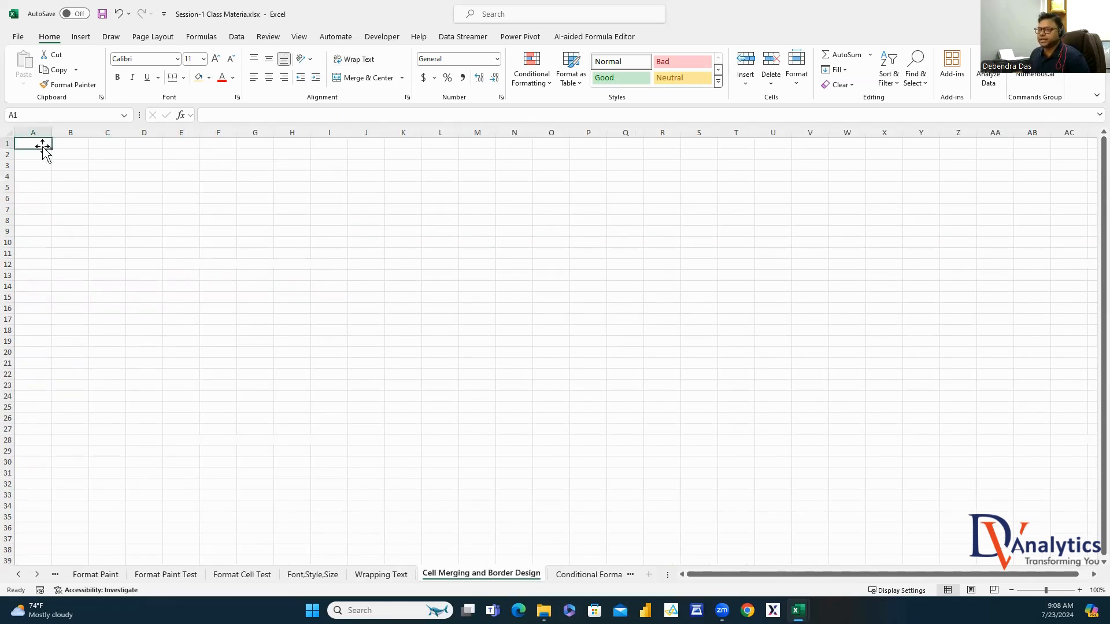
drag(43, 145, 208, 213)
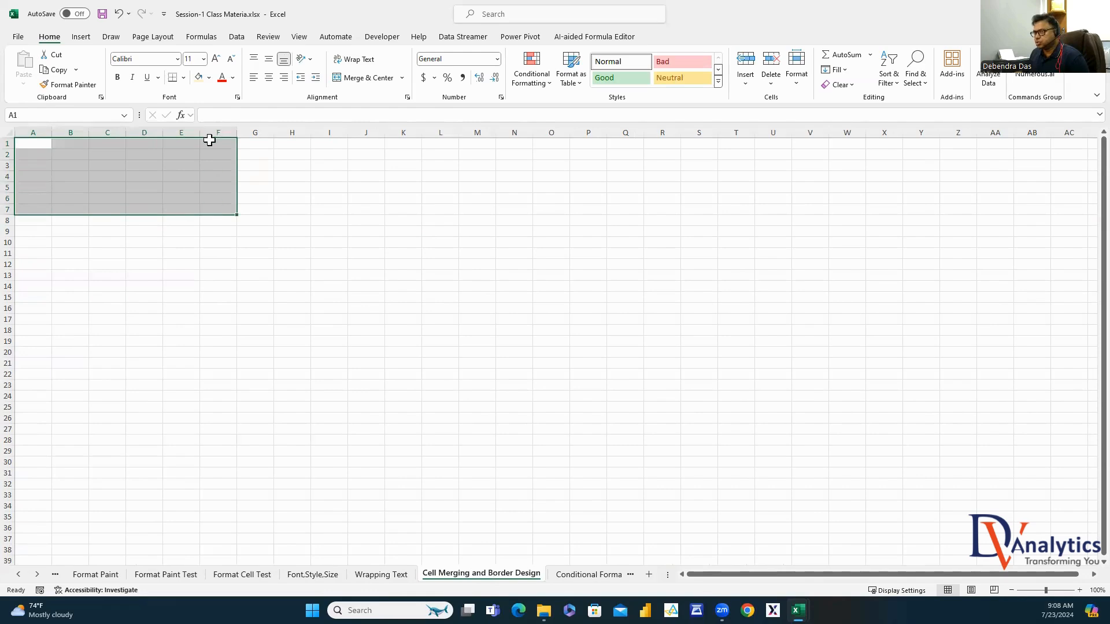
click(364, 80)
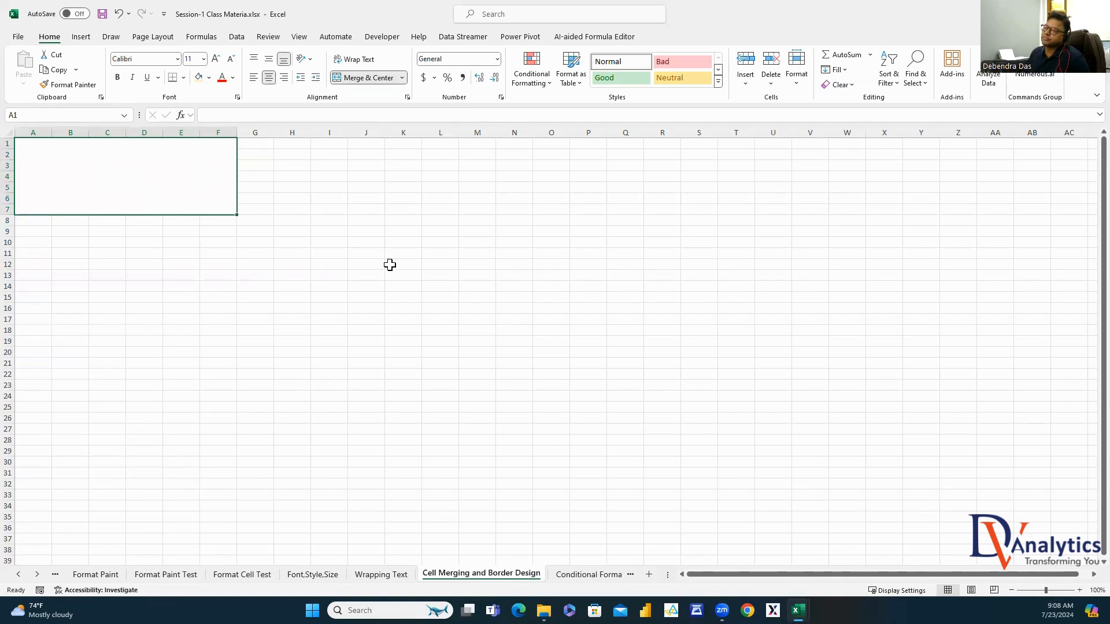
click(365, 79)
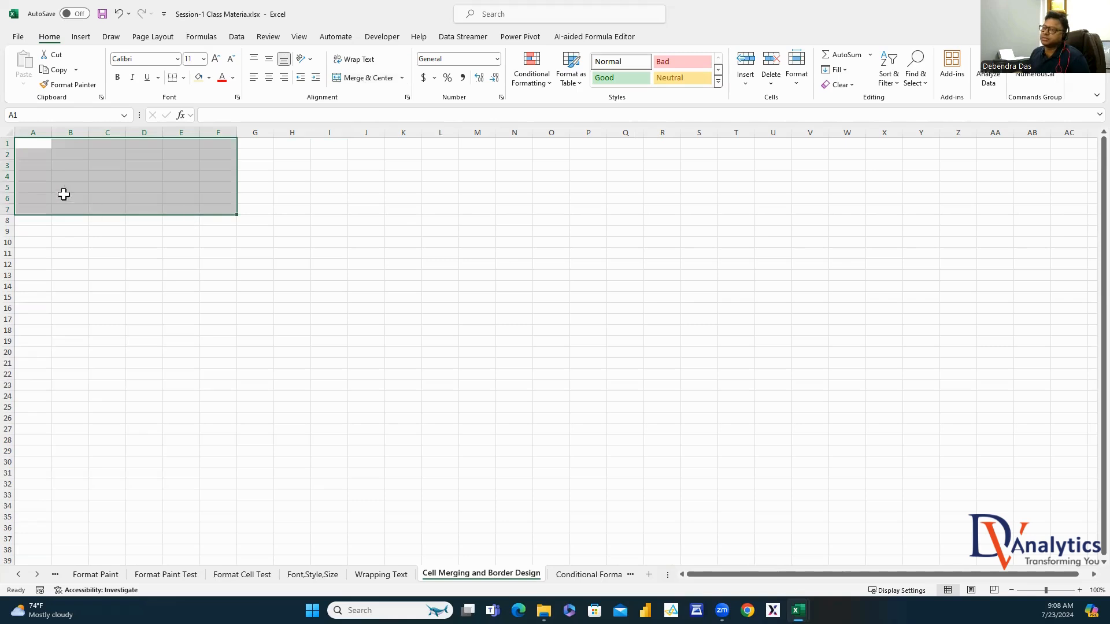
click(39, 144)
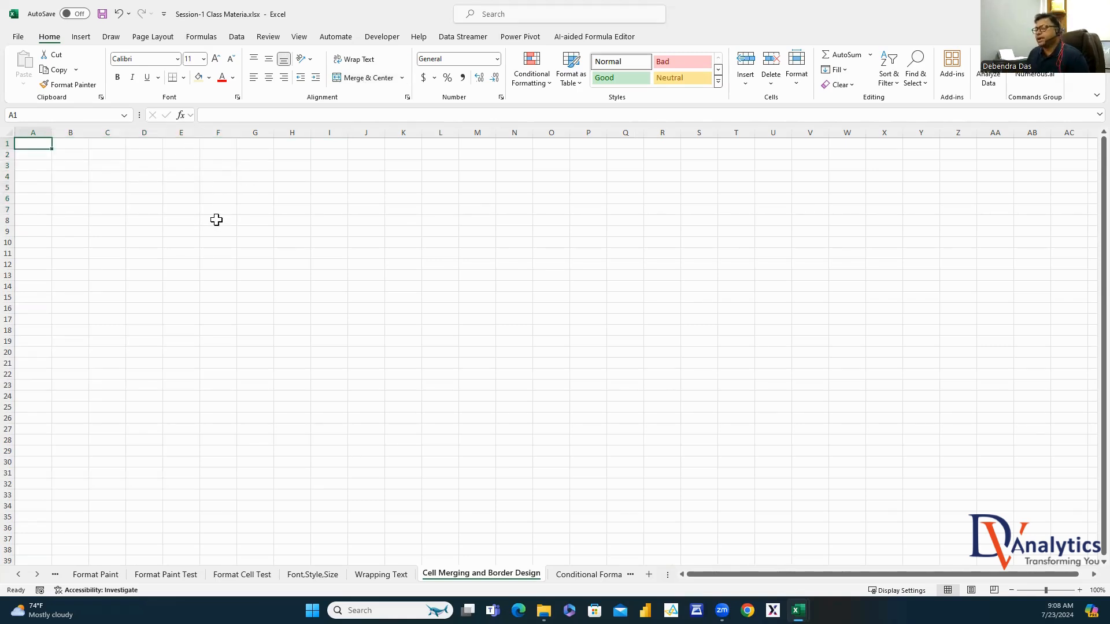
click(76, 179)
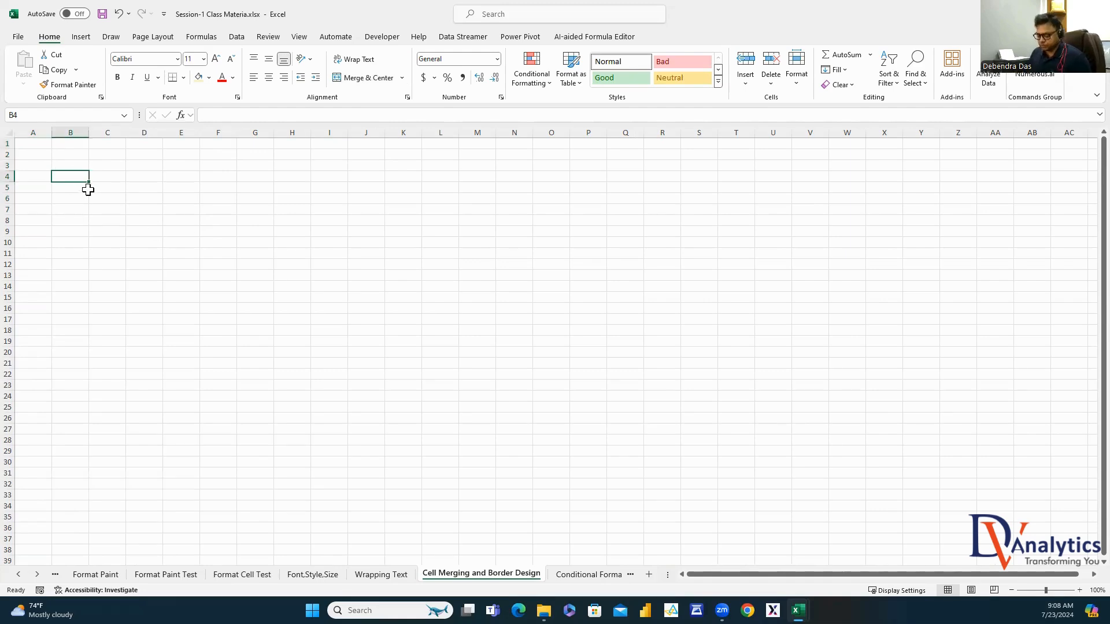
Enter 'REPORT TITLE' in B4 and autofit column B
text(WW)
key(BackSpace)
key(BackSpace)
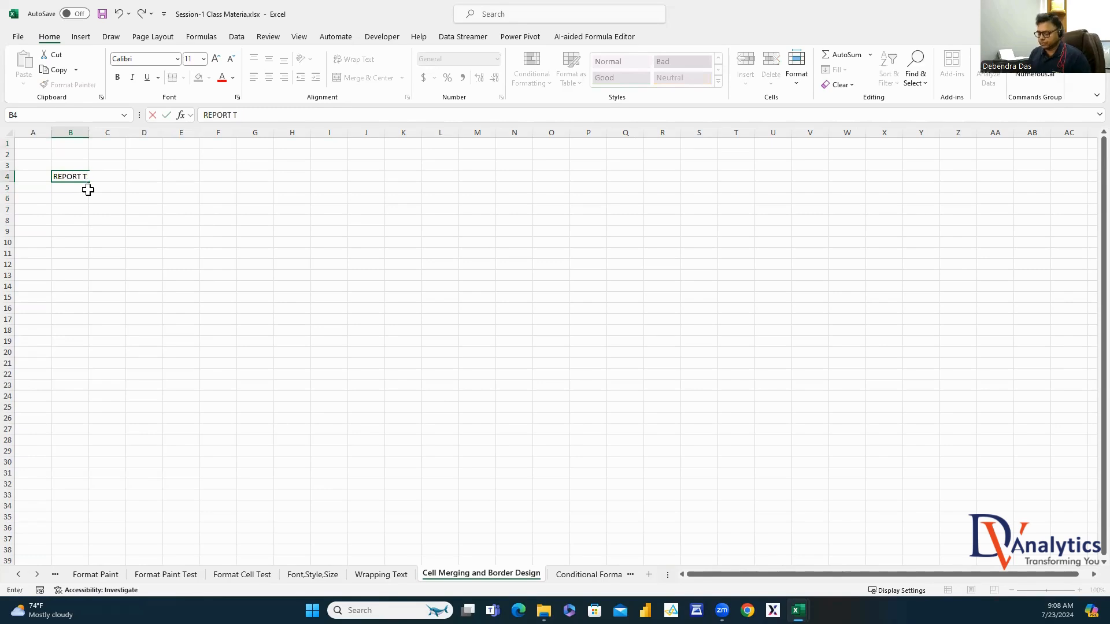
text(REPORT TITLE)
click(107, 198)
double_click(89, 132)
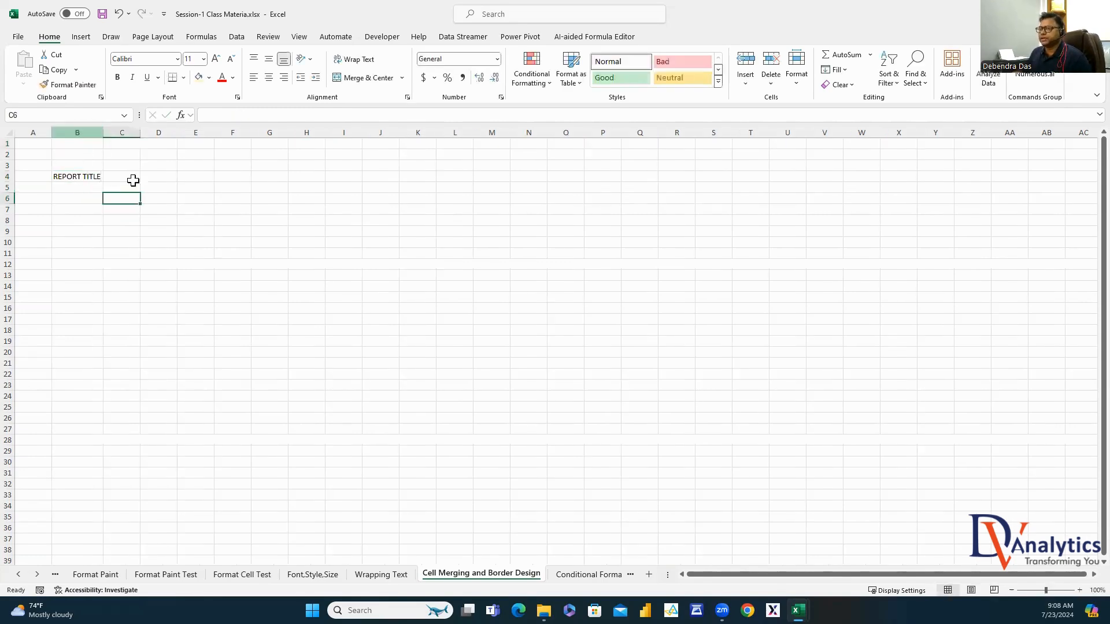
Enter the title 'WORLD WIDE COVID REPORT 2020-22' in C4 and autofit column C
click(134, 175)
text(WORLD )
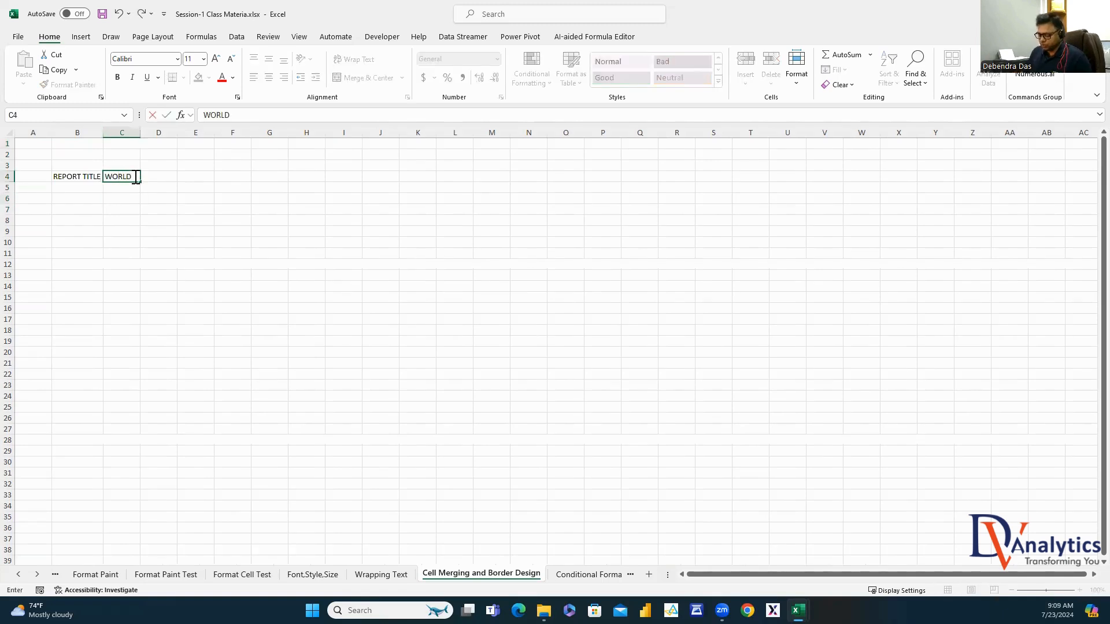
text(WIDE CON)
text(ID REPORT)
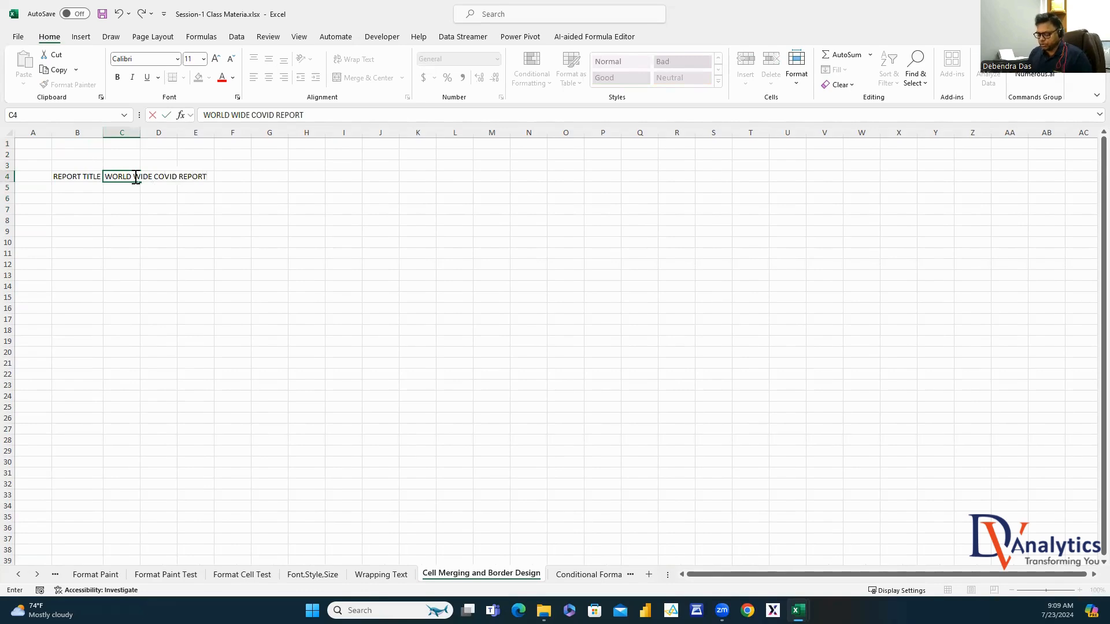
text( 2020-22)
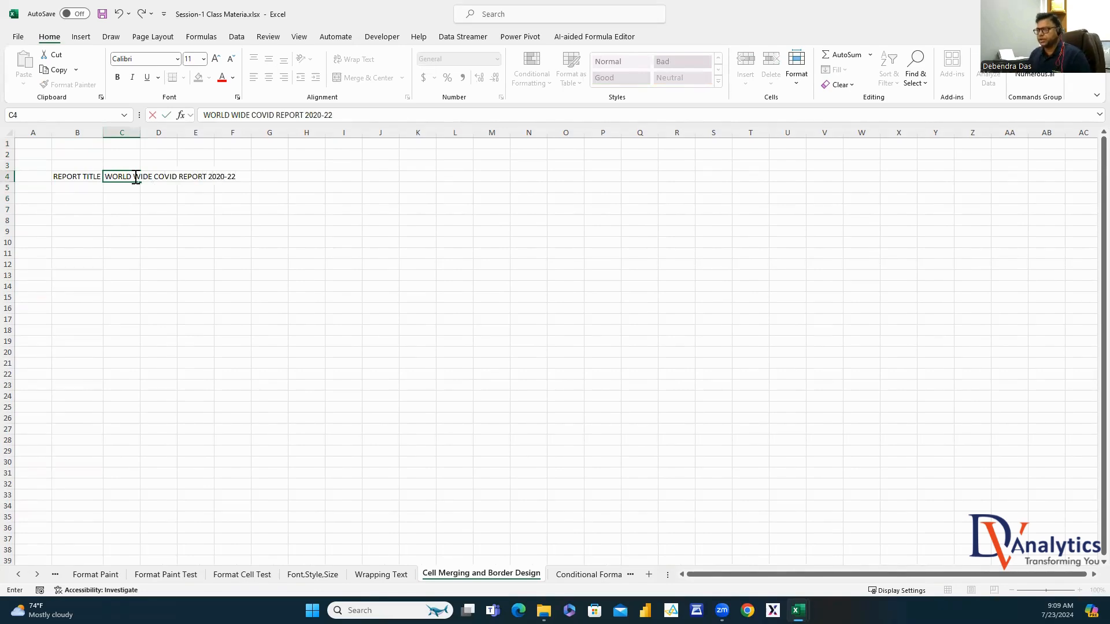
click(156, 255)
drag(143, 132, 143, 132)
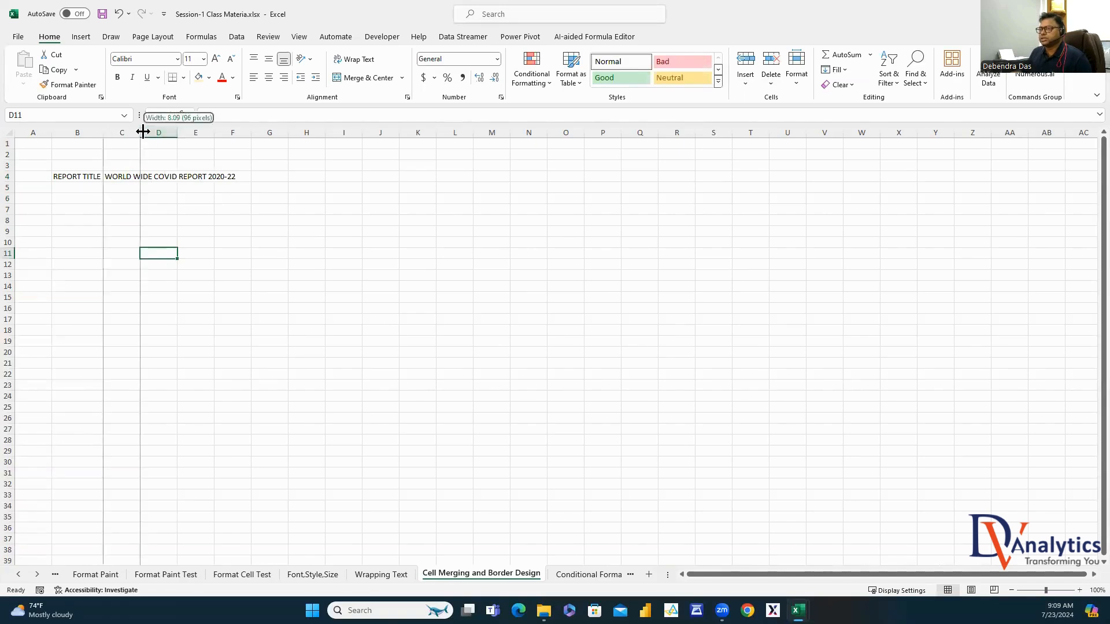
double_click(143, 132)
click(154, 179)
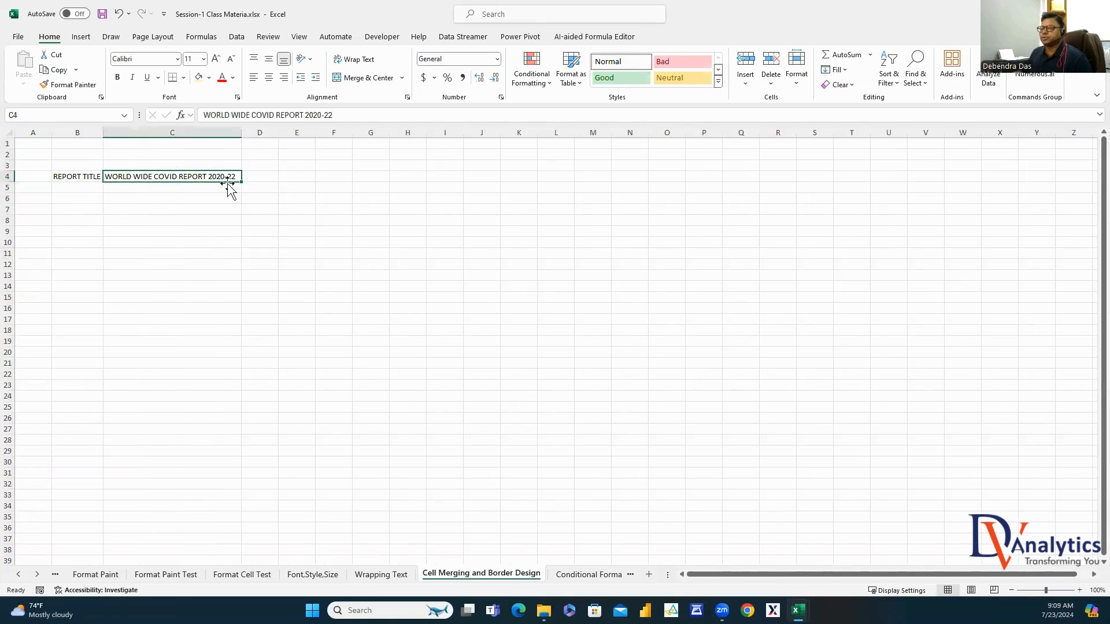
Add labels for confirmed, active and recovery case counts in B6, B8 and B10
click(88, 199)
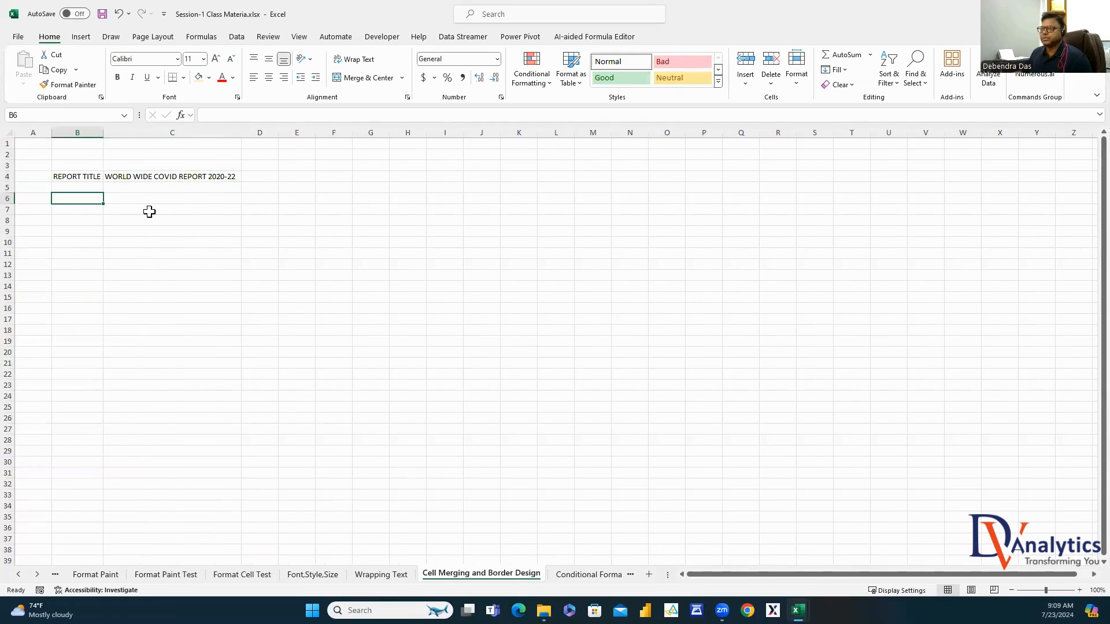
text(# O)
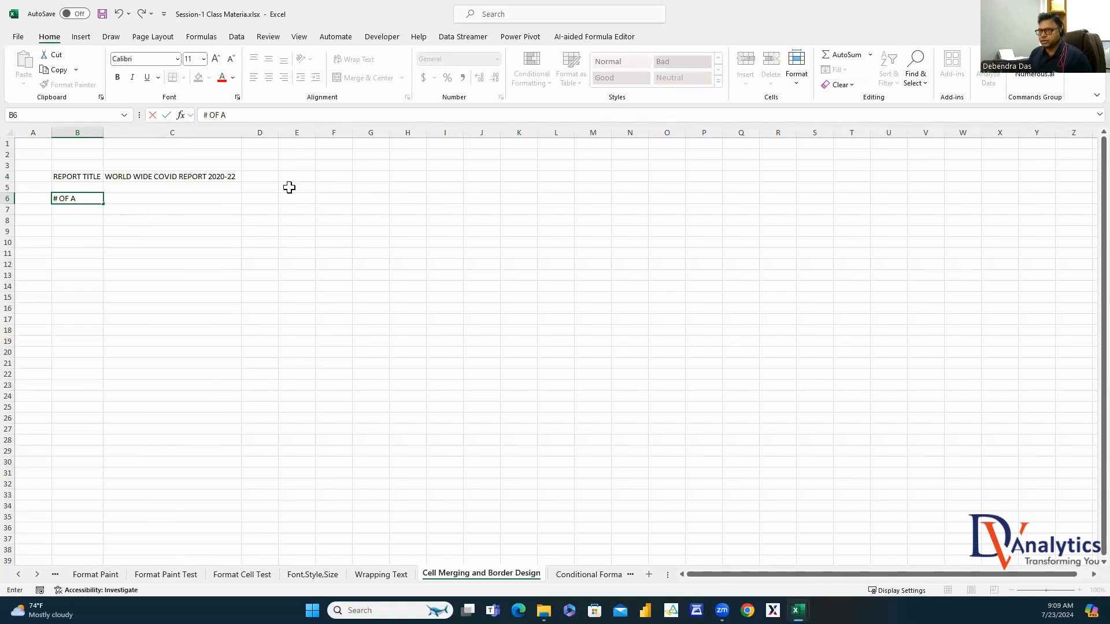
text(F CONFI)
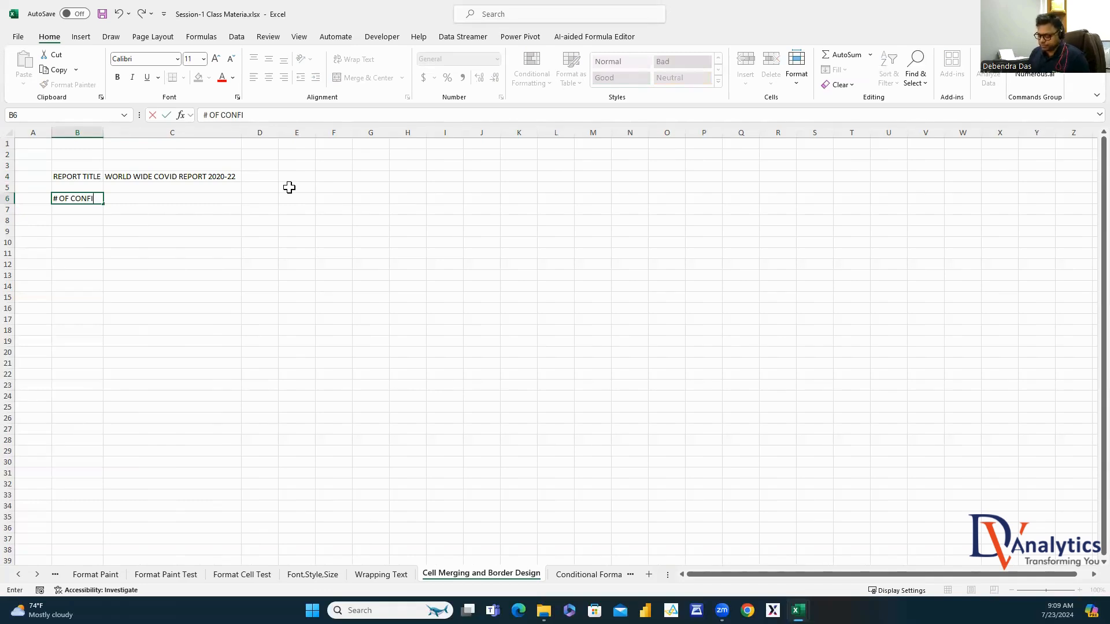
text(RMED )
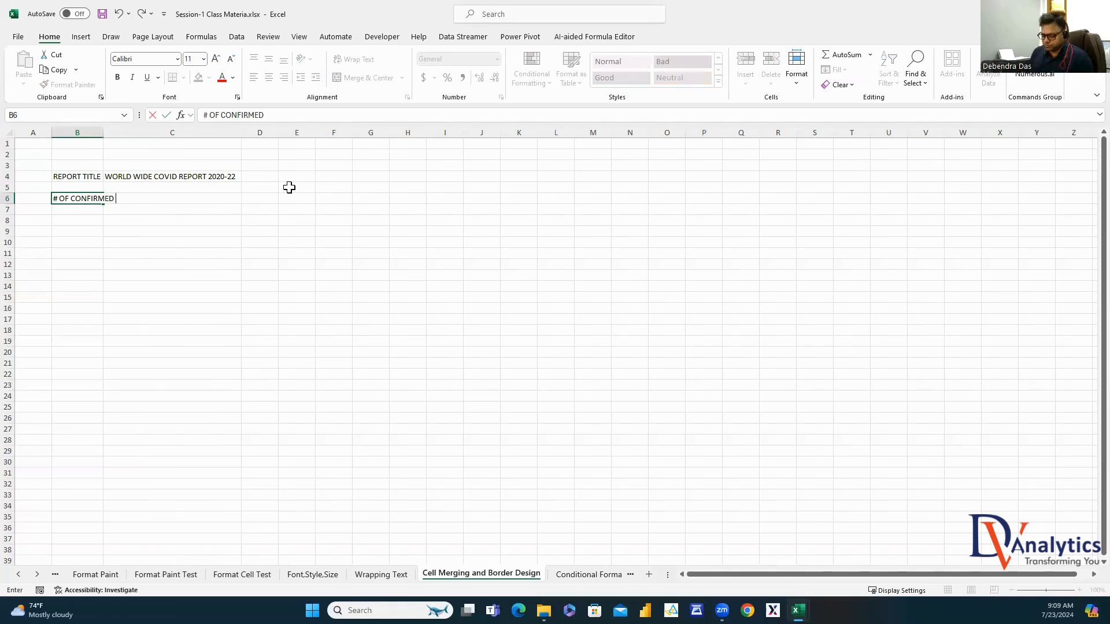
text(CASES)
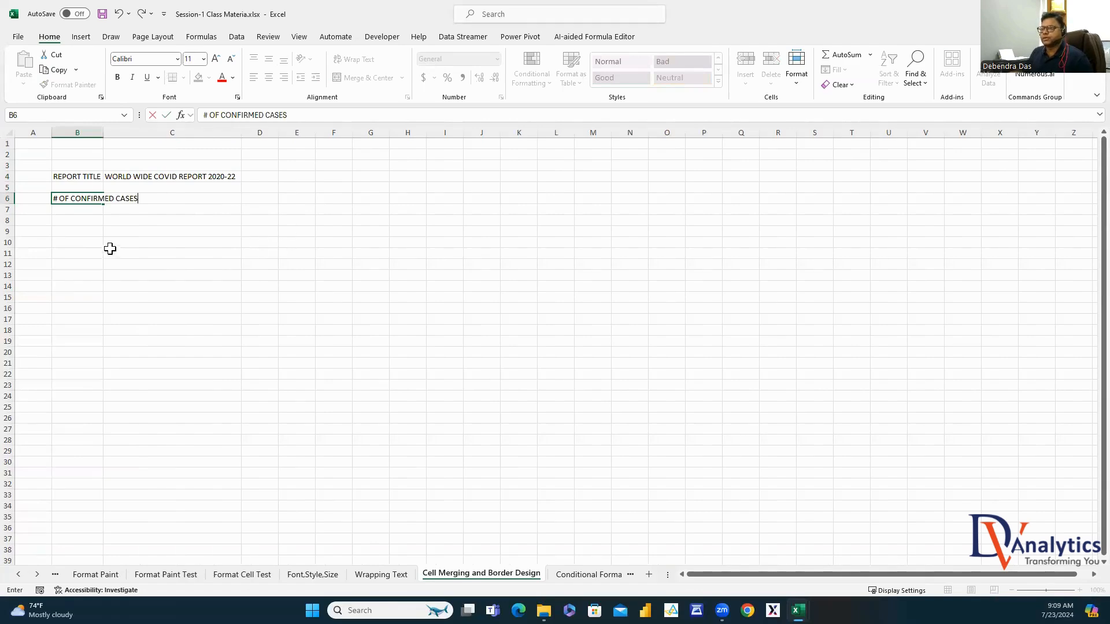
click(78, 220)
text(#)
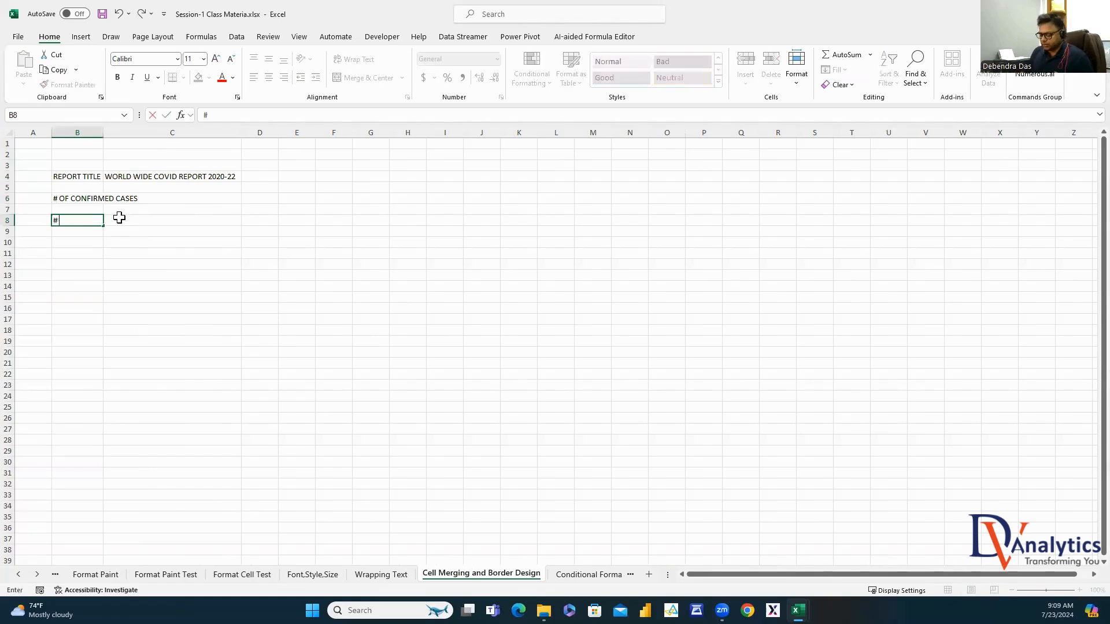
text( OF ACTIVE)
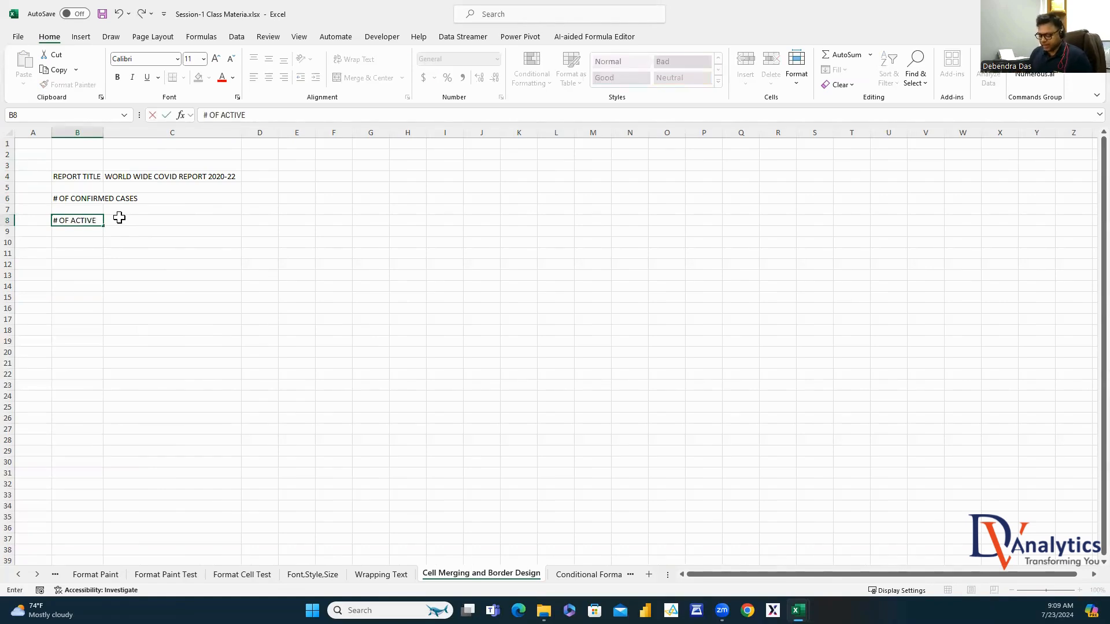
text( ACSES)
click(84, 246)
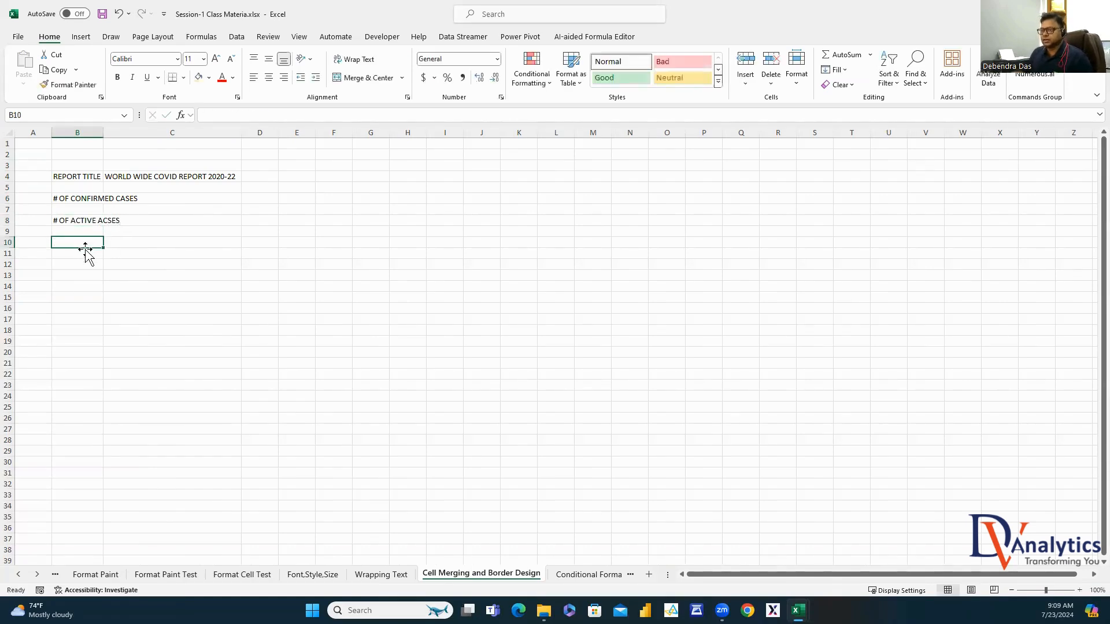
text(#)
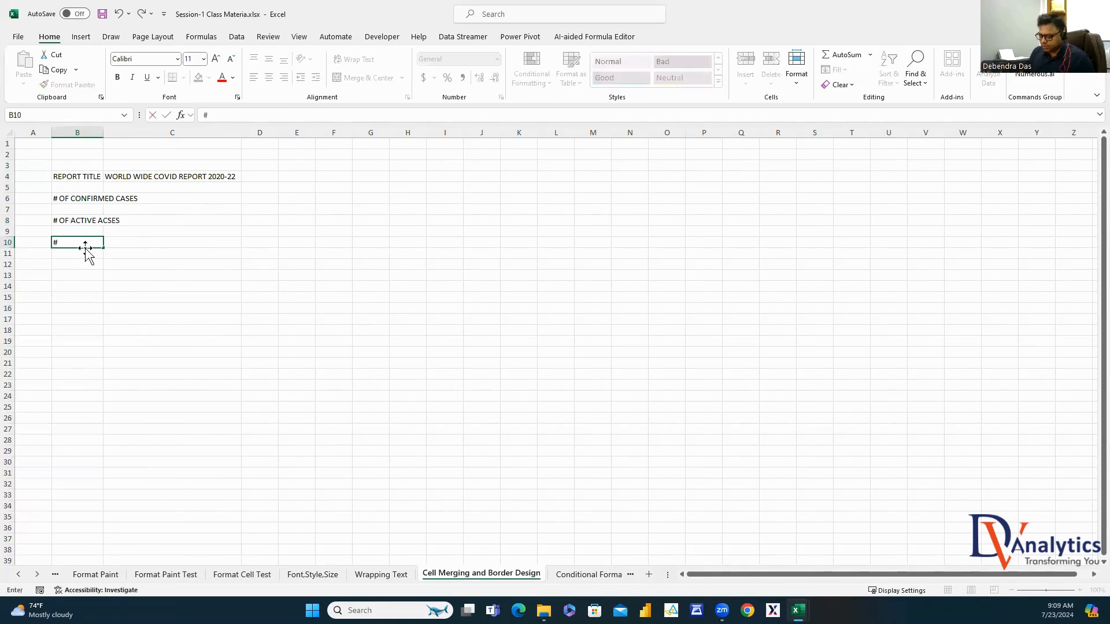
text( OF REC)
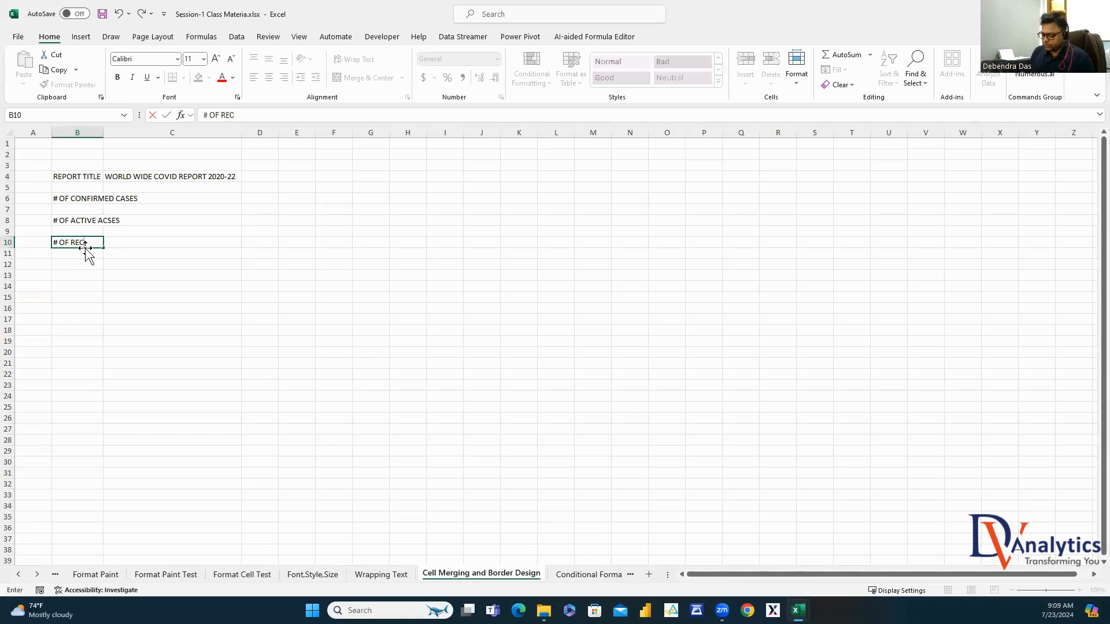
text(O0ERY)
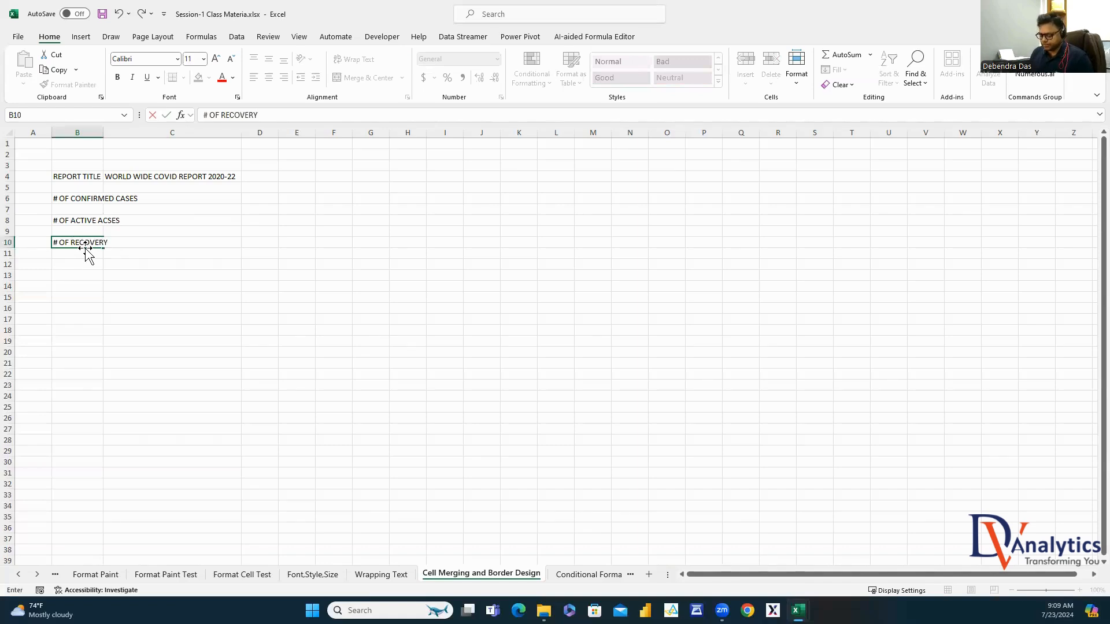
text( CASES)
click(87, 265)
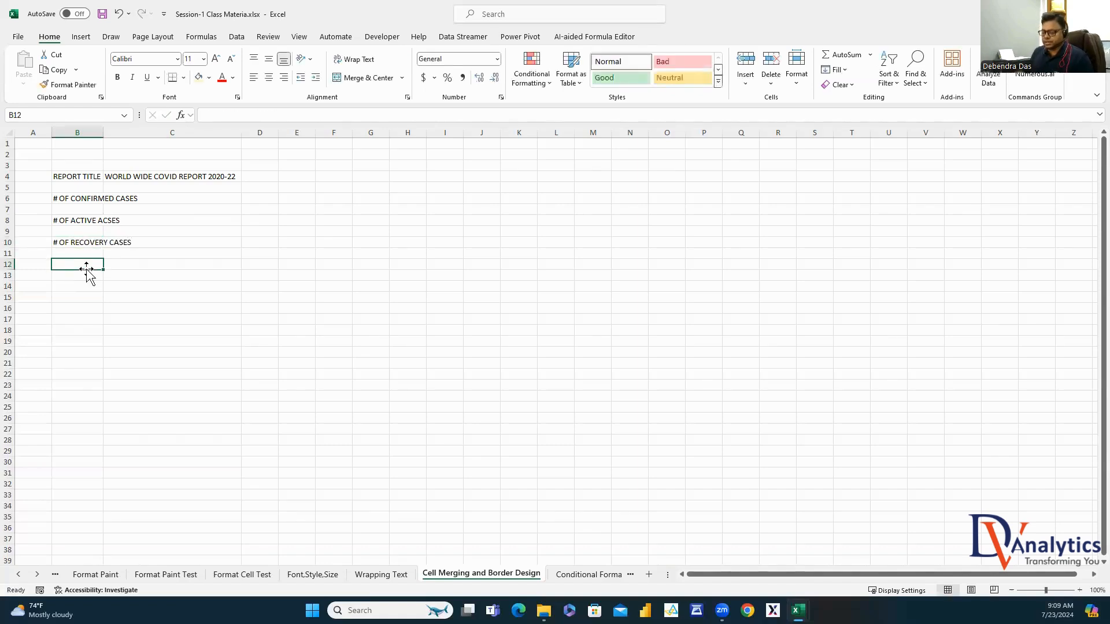
Add death cases, active, recovery and death rate (%) labels in B12–B18, then autofit column B
text(# OF DEATH)
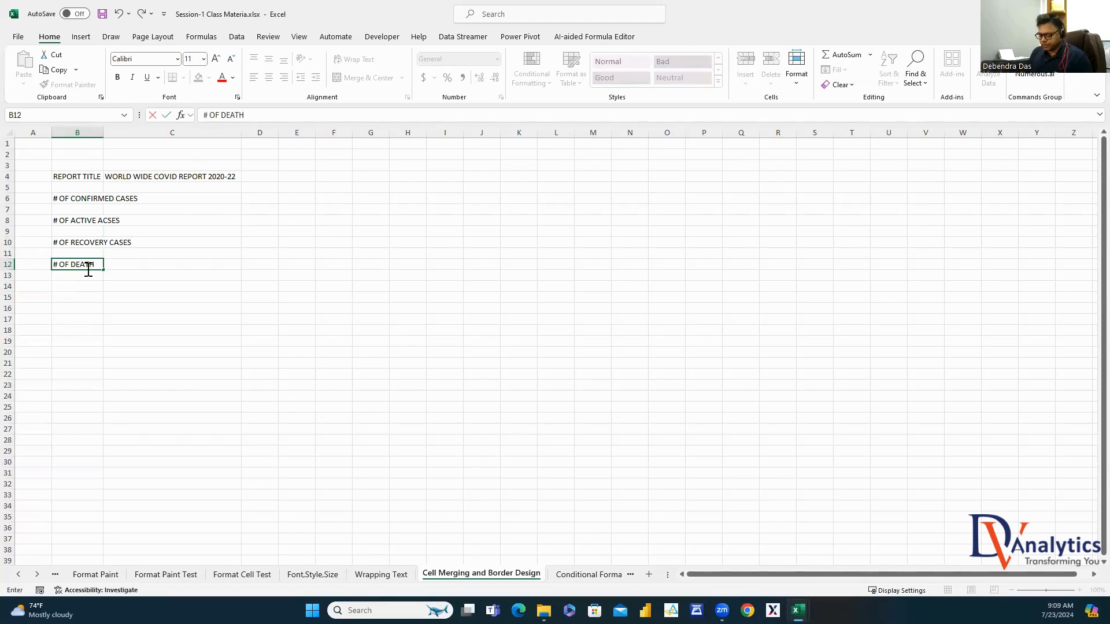
text( CASES)
click(79, 286)
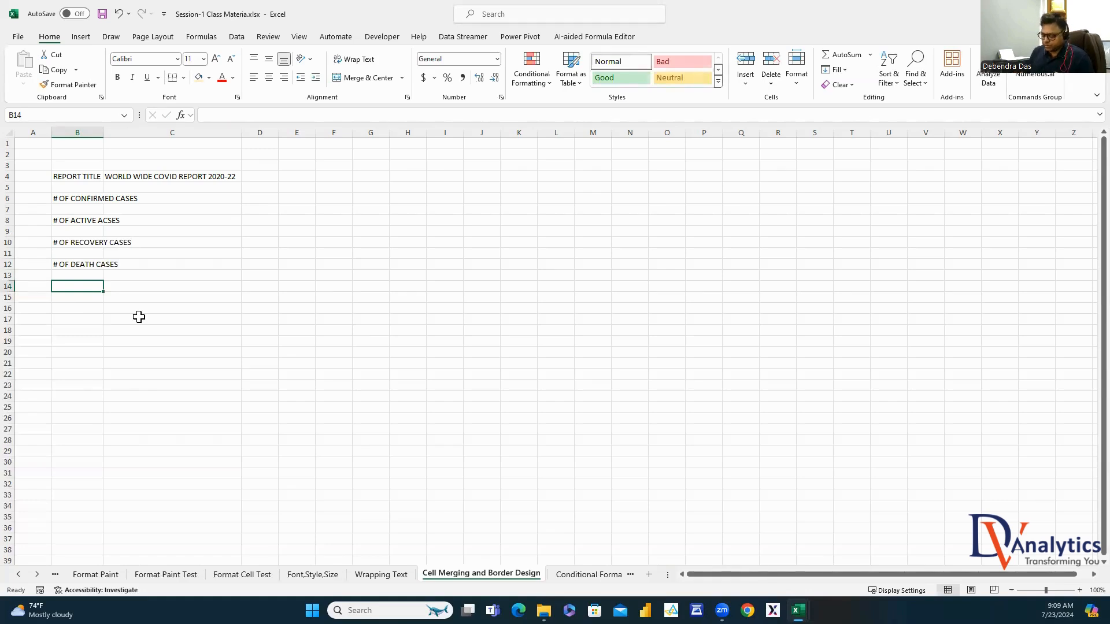
text(ACTIVE BASE RATE)
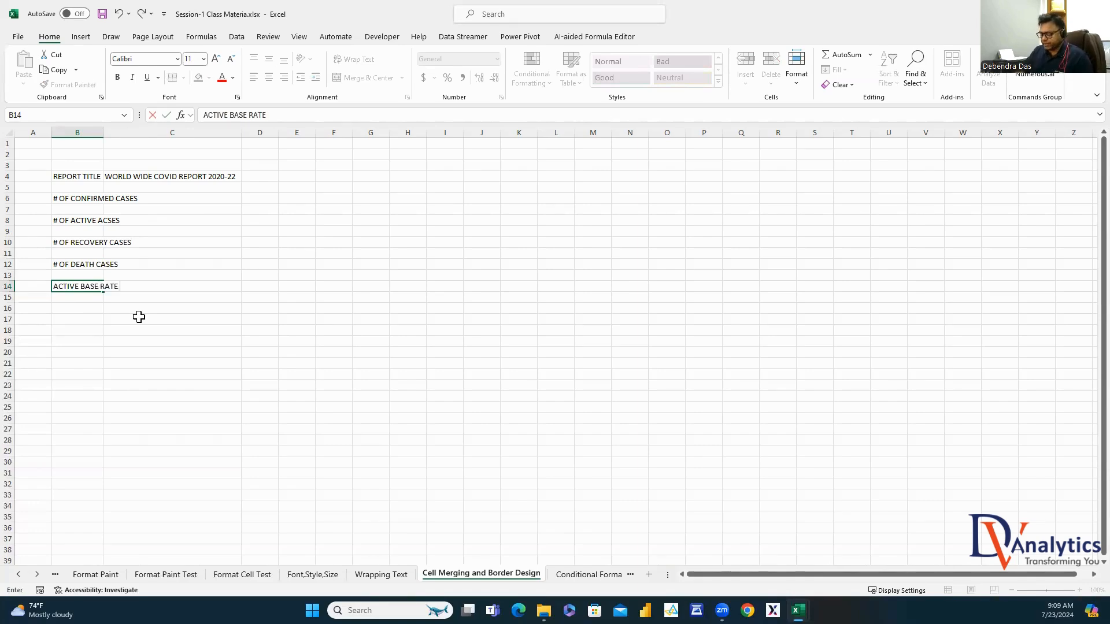
text( (%))
click(91, 308)
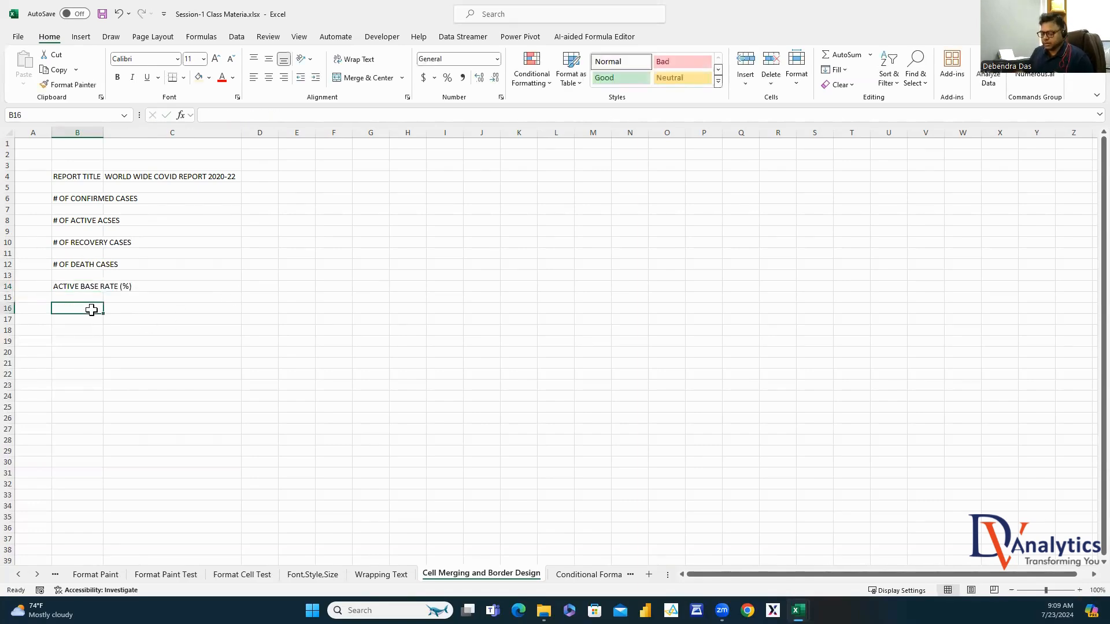
text(RECOVERY RATE (%)
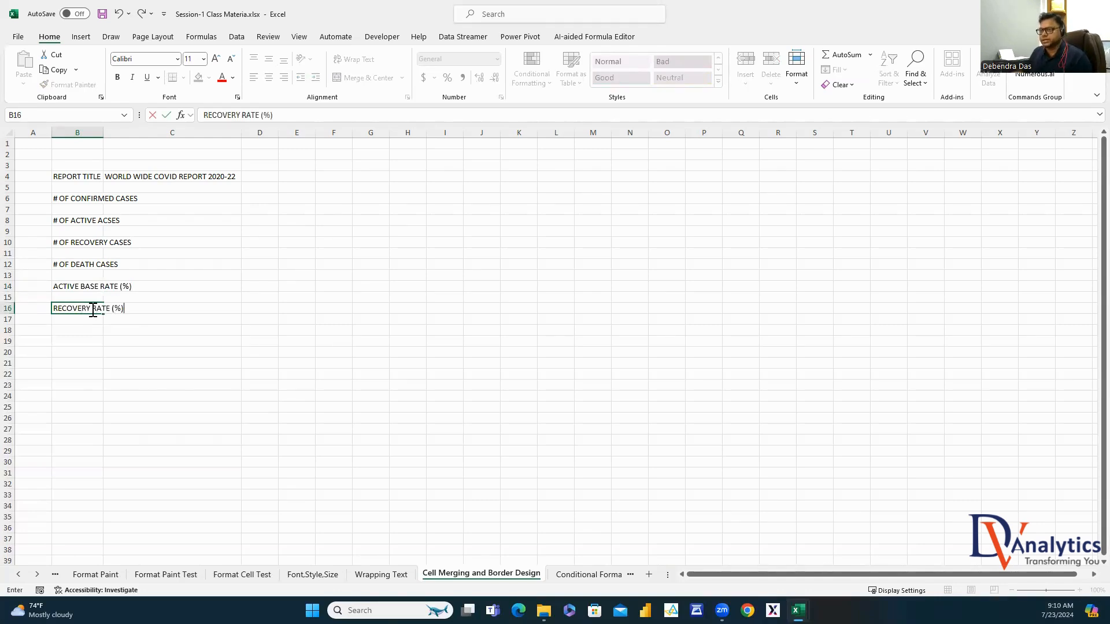
click(83, 333)
text(DEATH)
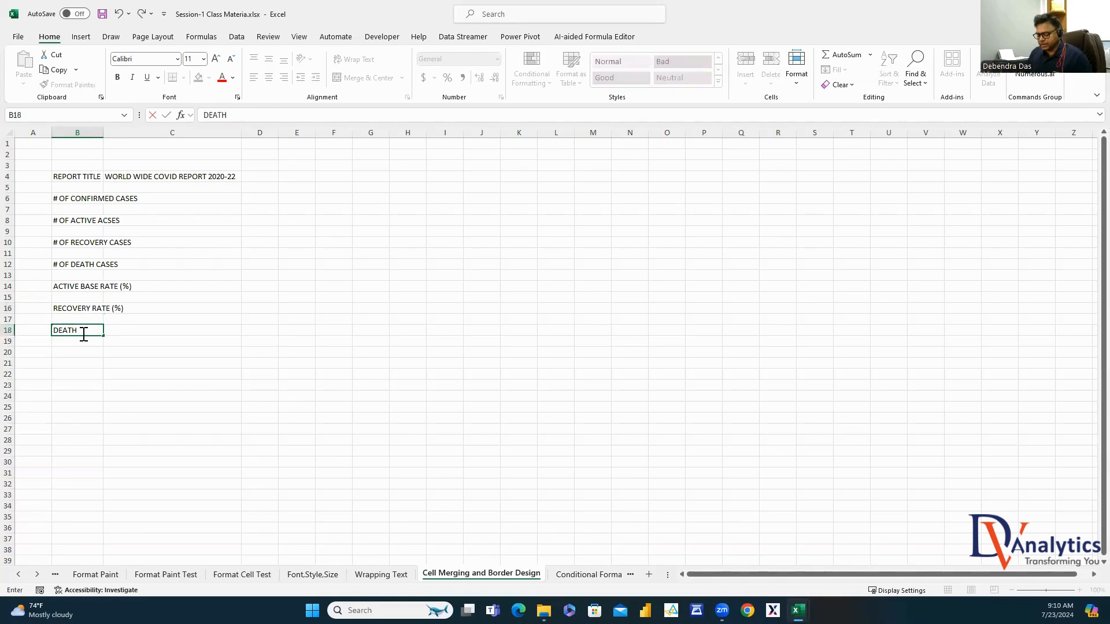
text( RATE (%))
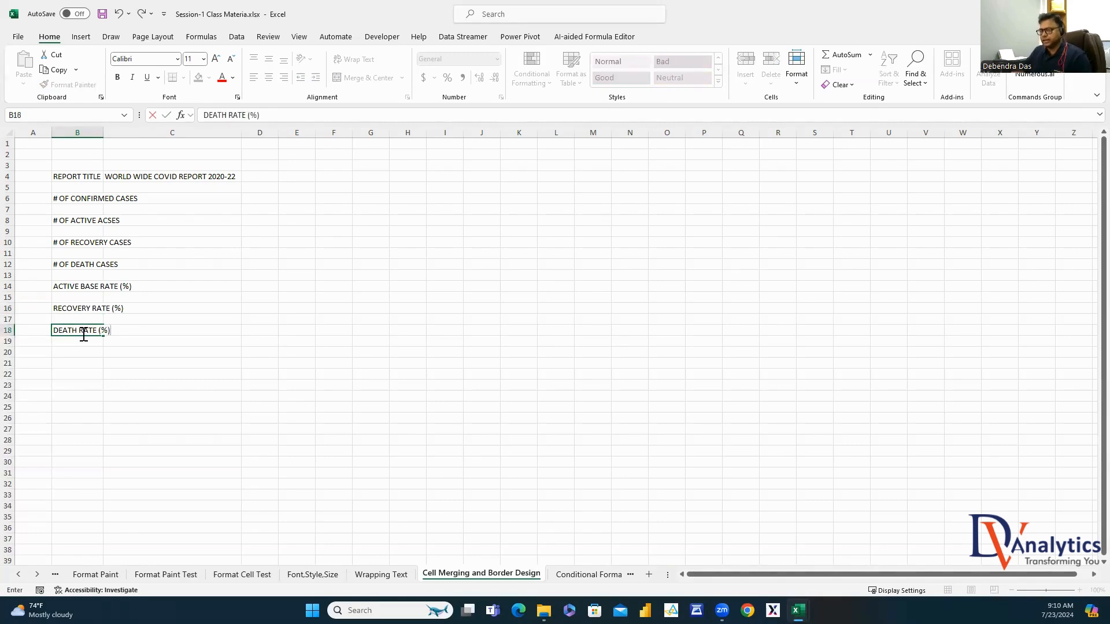
click(124, 385)
double_click(102, 133)
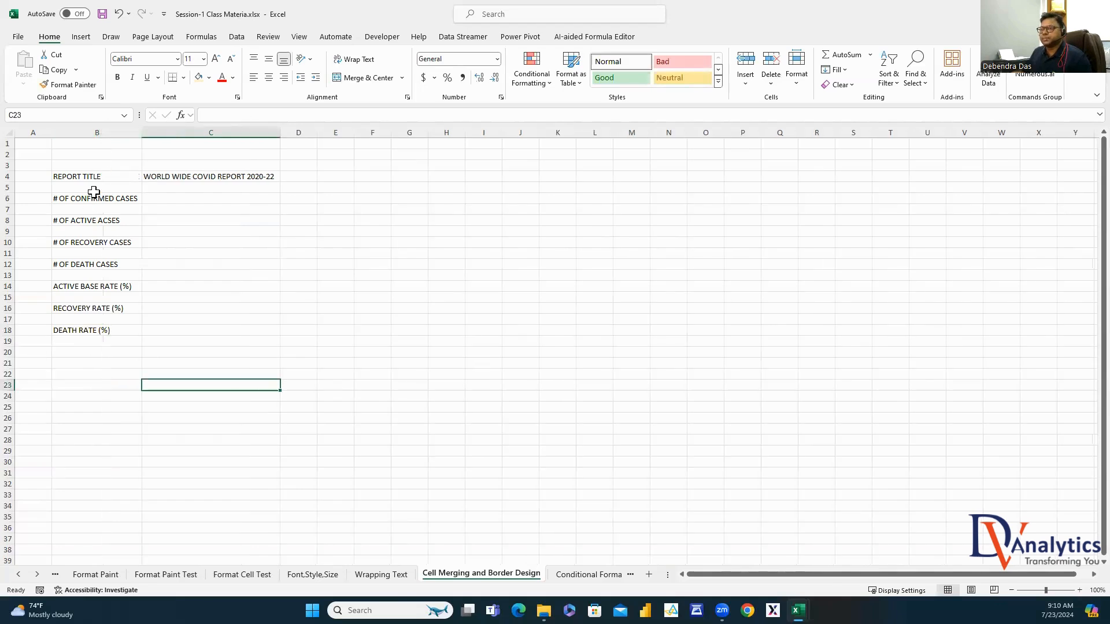
Copy the KPI labels from B6:B18 into column C starting at C6
drag(97, 200, 94, 329)
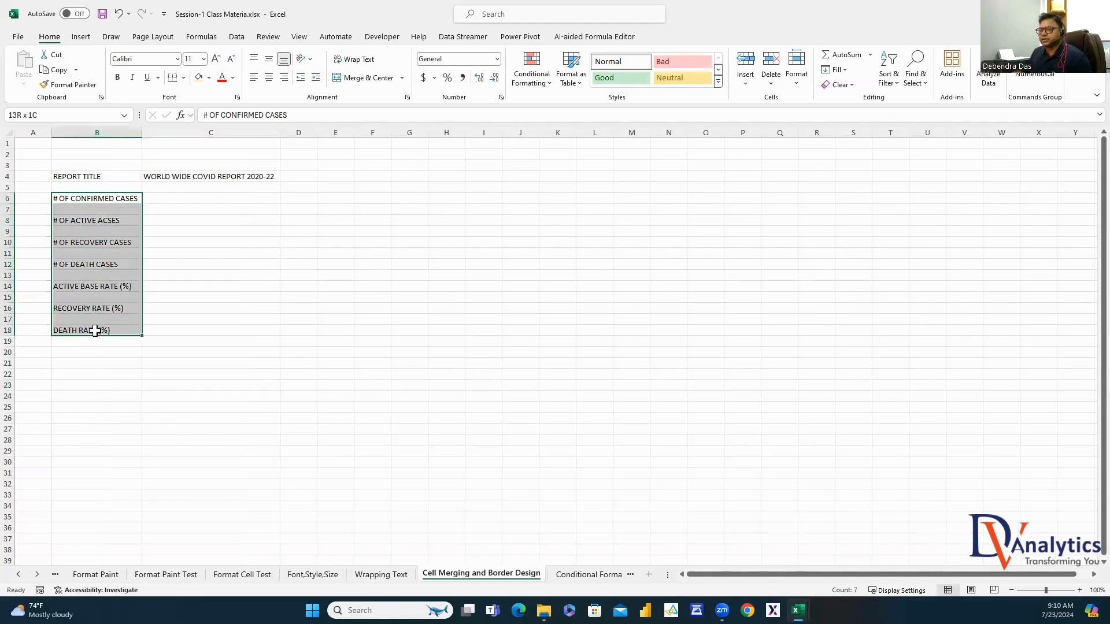
key(ctrl+c)
click(168, 198)
key(Return)
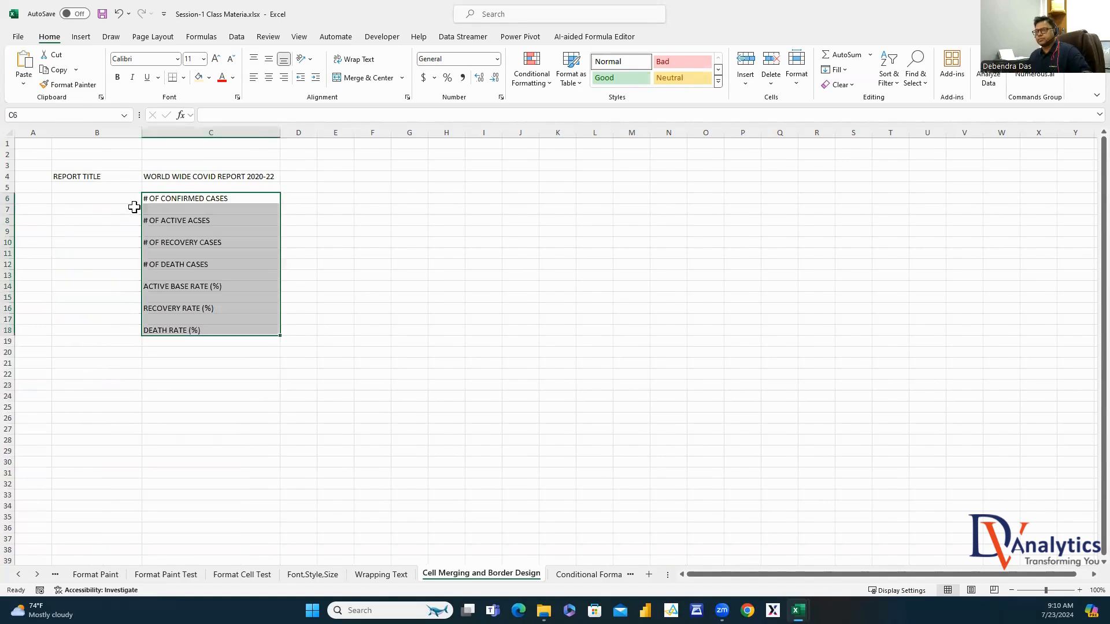
Replace B6 with the heading 'KEY PERFORMANCE INDICATORS (KPIs)-1' and fit column B
click(110, 200)
text(KEY)
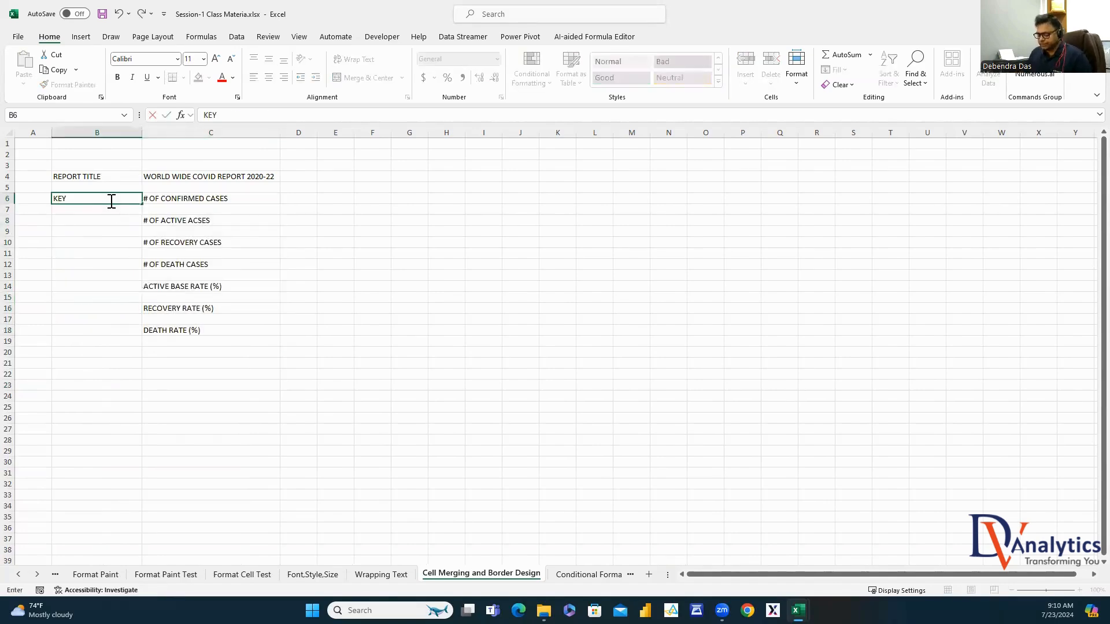
text( PERFORMANCE I)
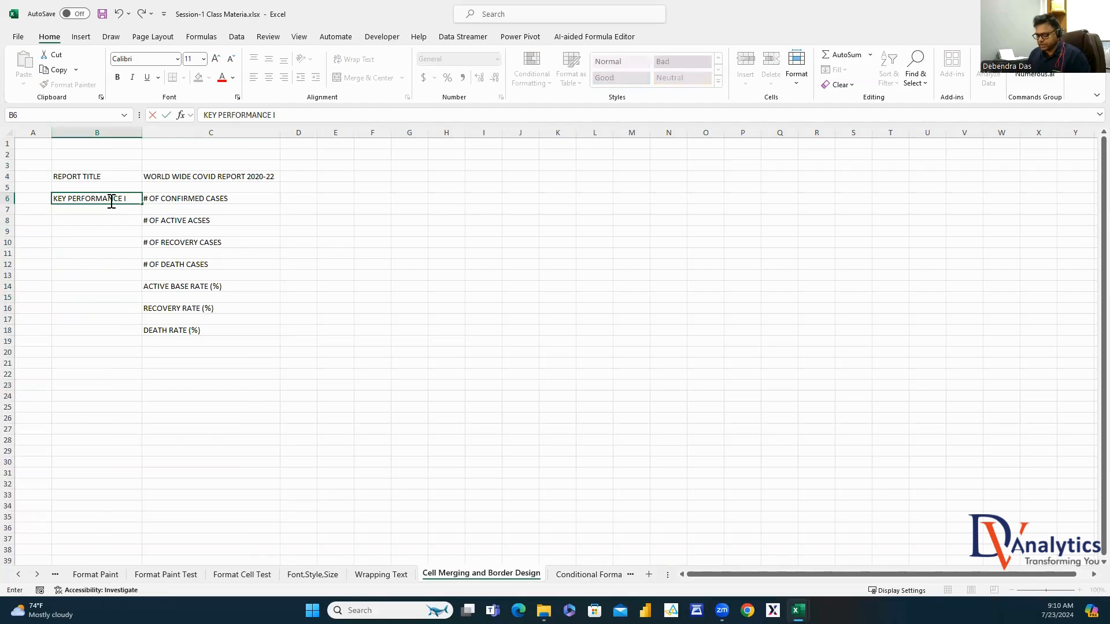
text(NDICATORS ()
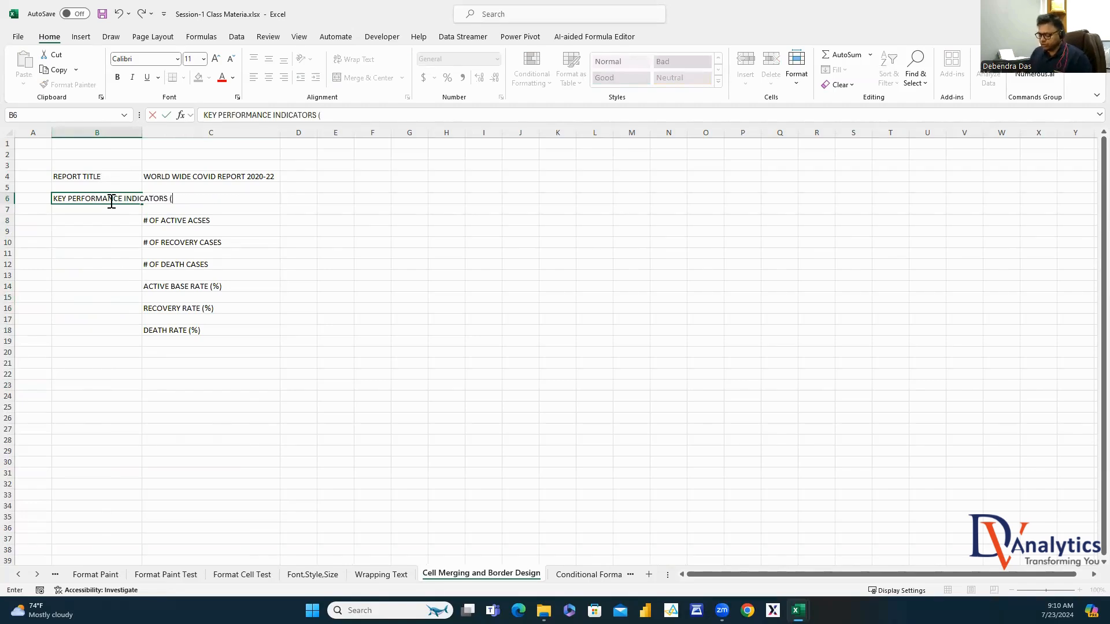
text(KOPs))
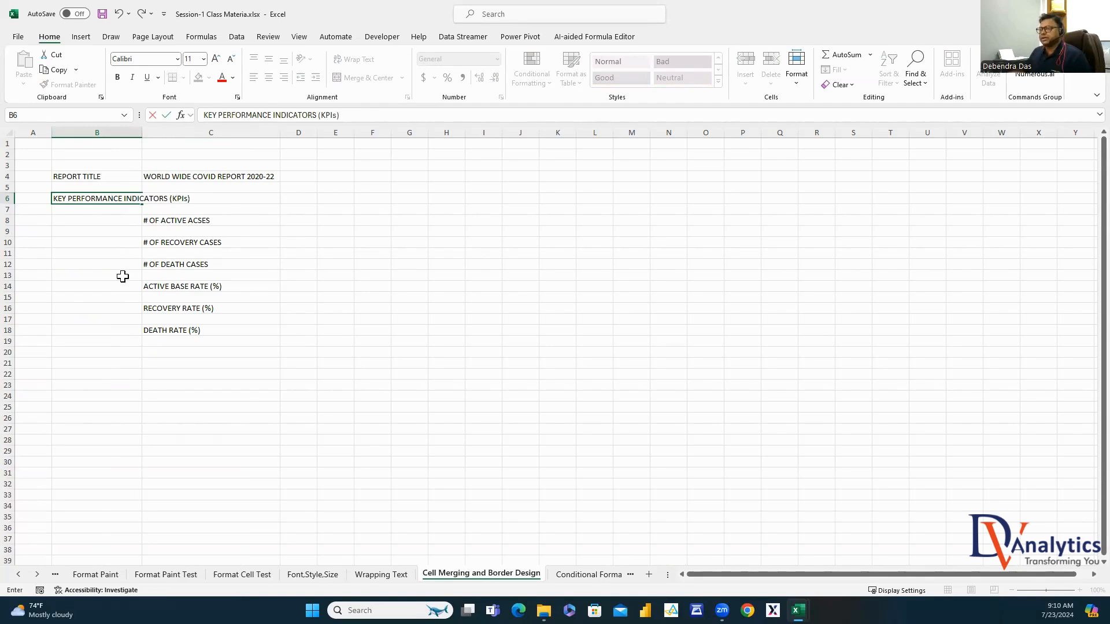
click(121, 275)
double_click(141, 133)
click(193, 197)
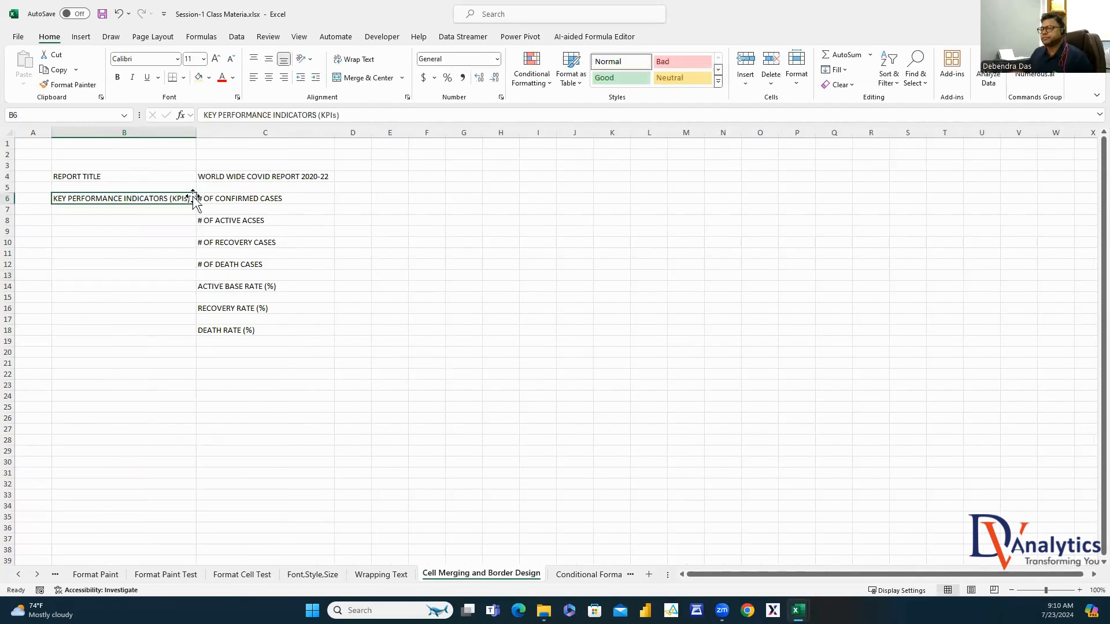
key(Right)
double_click(191, 198)
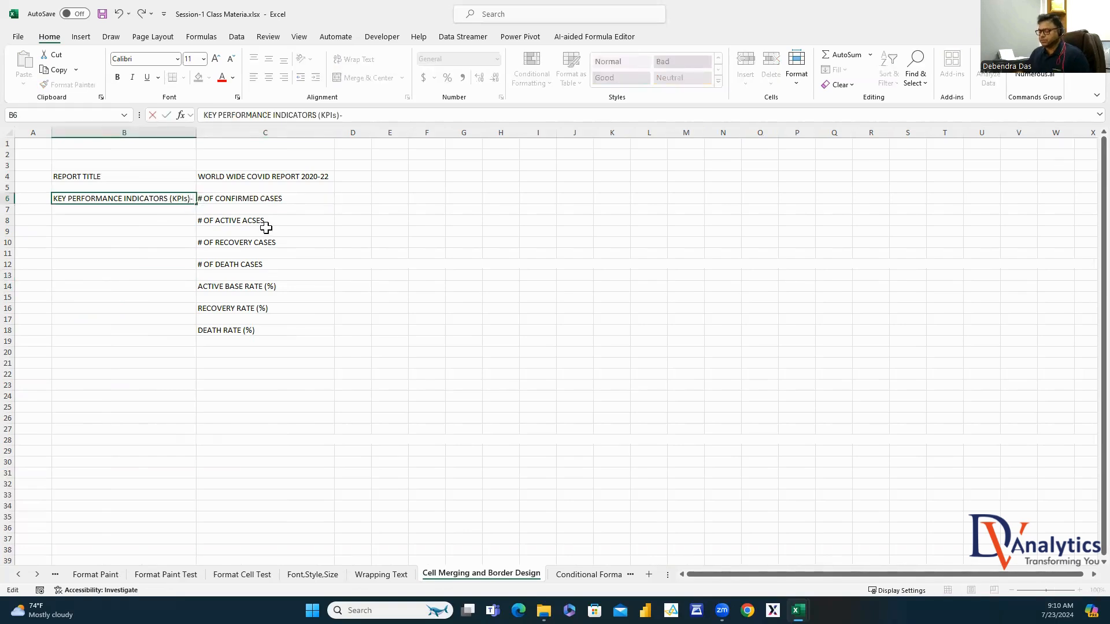
text(1)
click(173, 250)
Copy the B6 heading into B8 and renumber it to -2
click(179, 197)
key(ctrl+c)
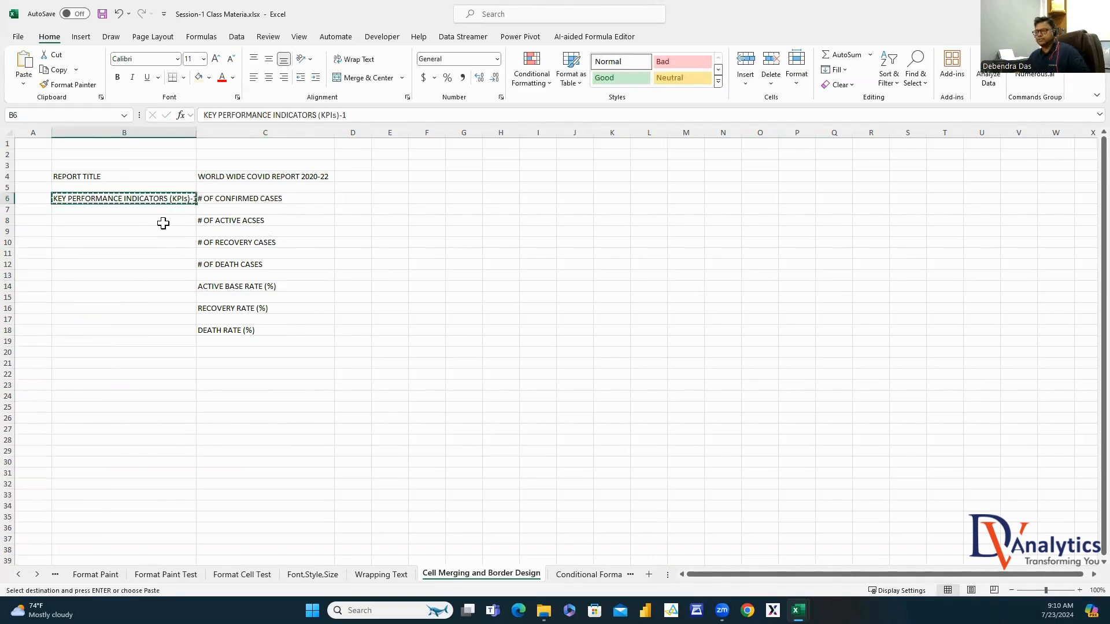
click(163, 220)
key(ctrl+v)
click(368, 116)
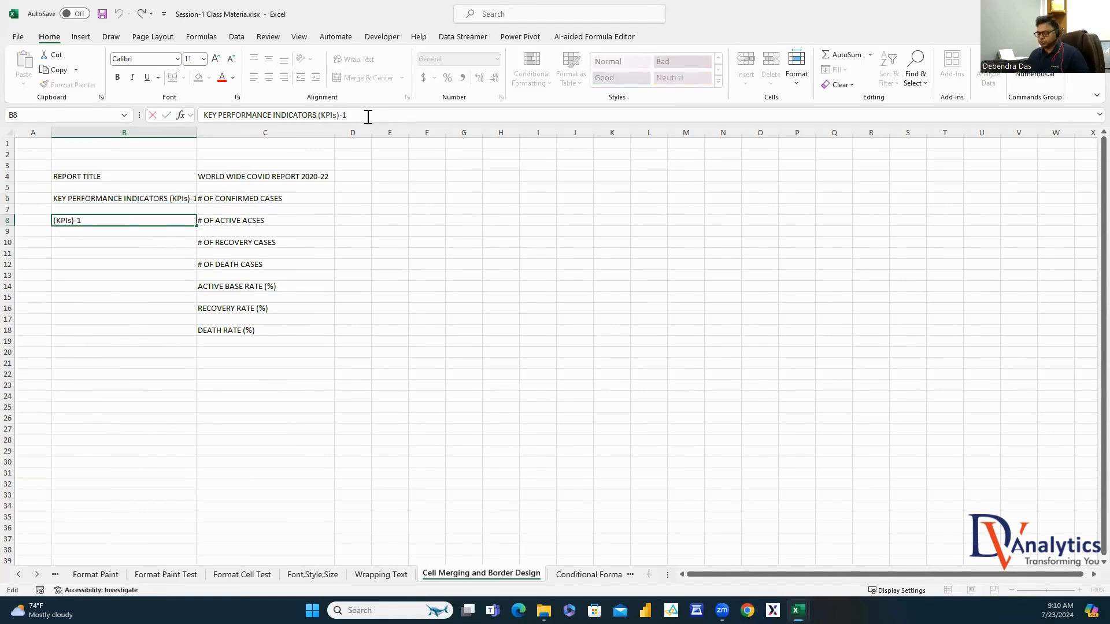
key(BackSpace)
text(2)
click(173, 349)
click(159, 243)
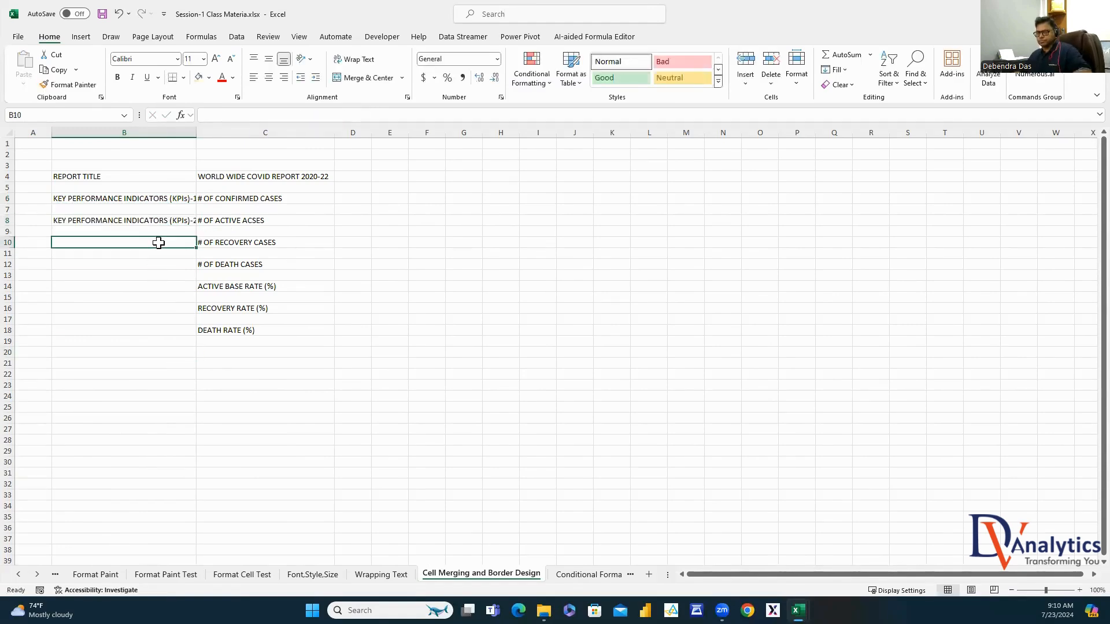
Paste the B8 heading into B10, B12, B14, B16 and B18
click(161, 220)
key(ctrl+c)
click(163, 245)
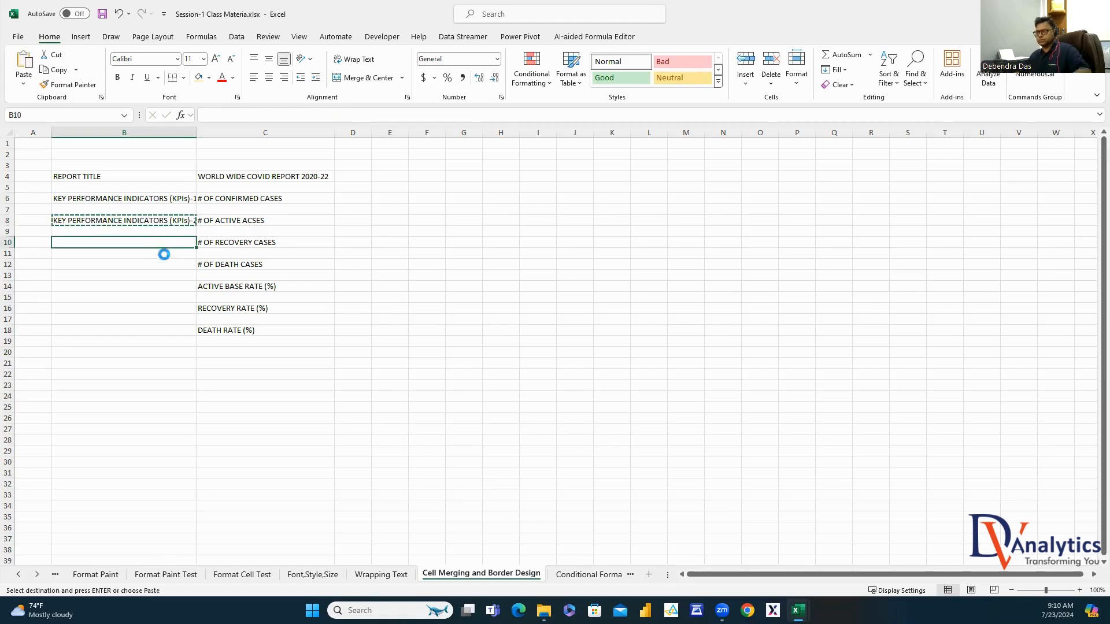
key(ctrl+v)
click(164, 265)
key(ctrl+v)
click(162, 287)
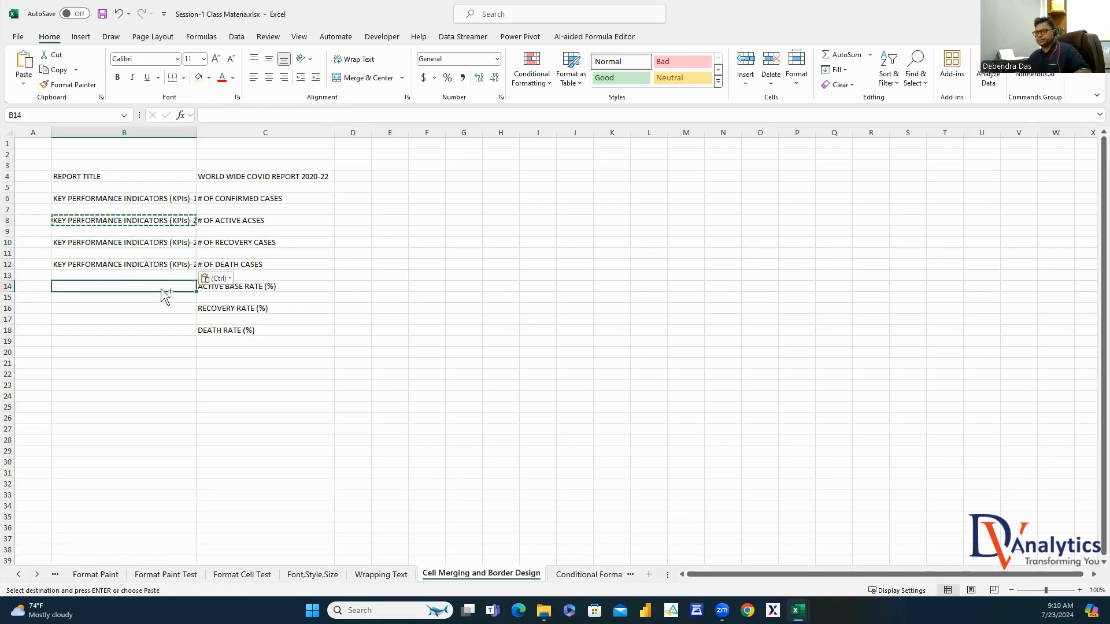
key(ctrl+v)
click(164, 306)
key(ctrl+v)
click(166, 328)
key(ctrl+v)
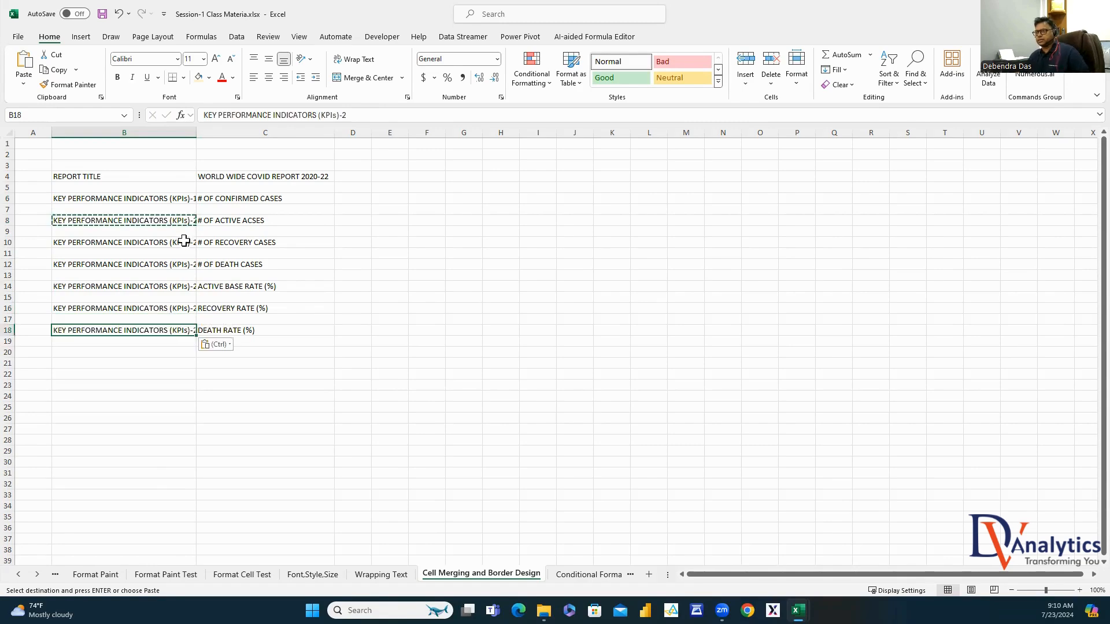
Renumber the headings in B10 and B12 to -3 and -4
click(183, 241)
click(361, 115)
key(BackSpace)
text(3)
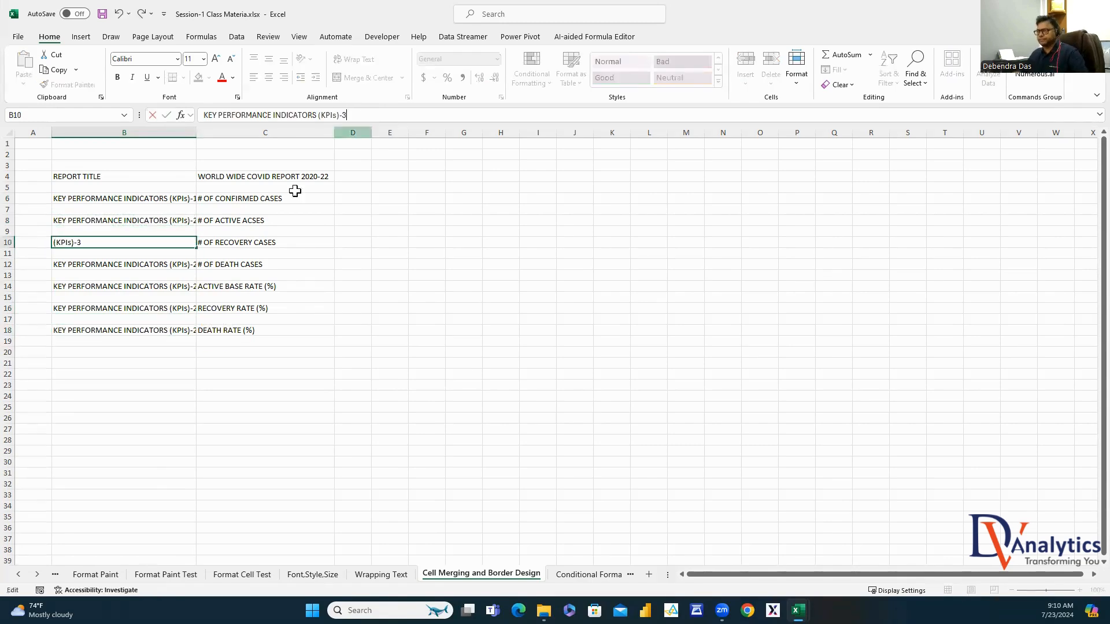
click(185, 264)
click(360, 115)
key(BackSpace)
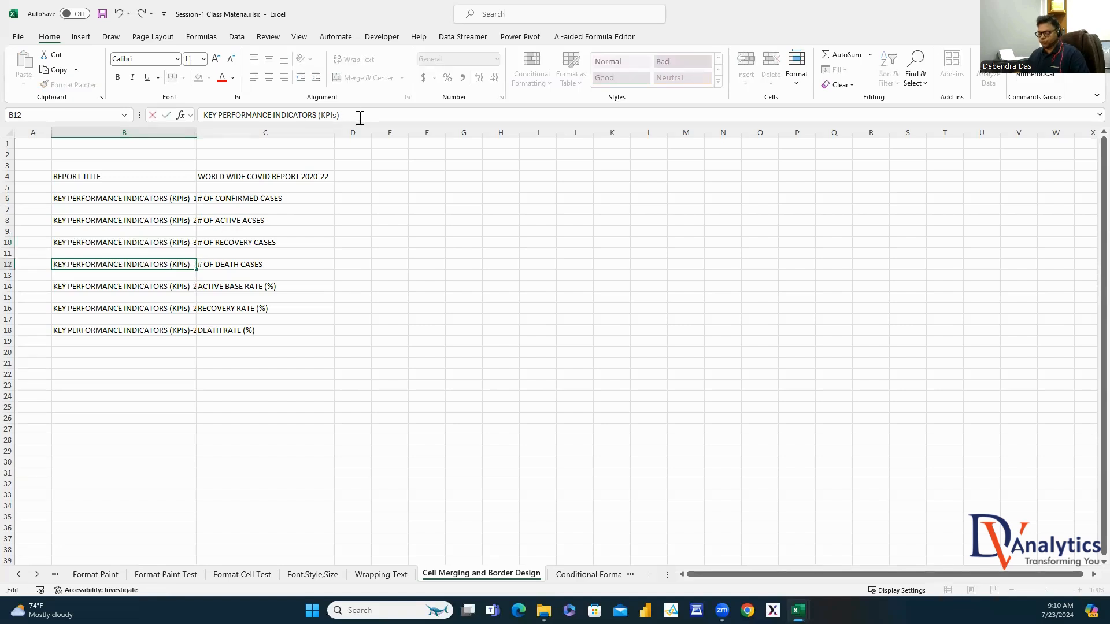
text(4)
click(208, 306)
Renumber the headings in B14, B16 and B18 to -5, -6 and -7
click(191, 287)
click(355, 115)
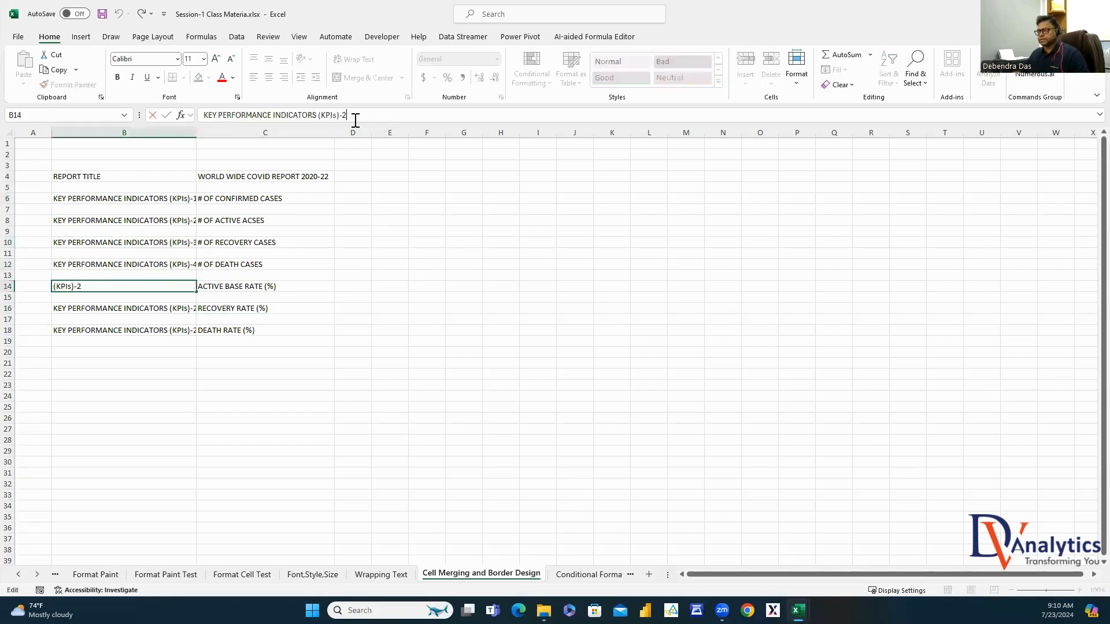
key(BackSpace)
text(5)
click(290, 299)
click(186, 306)
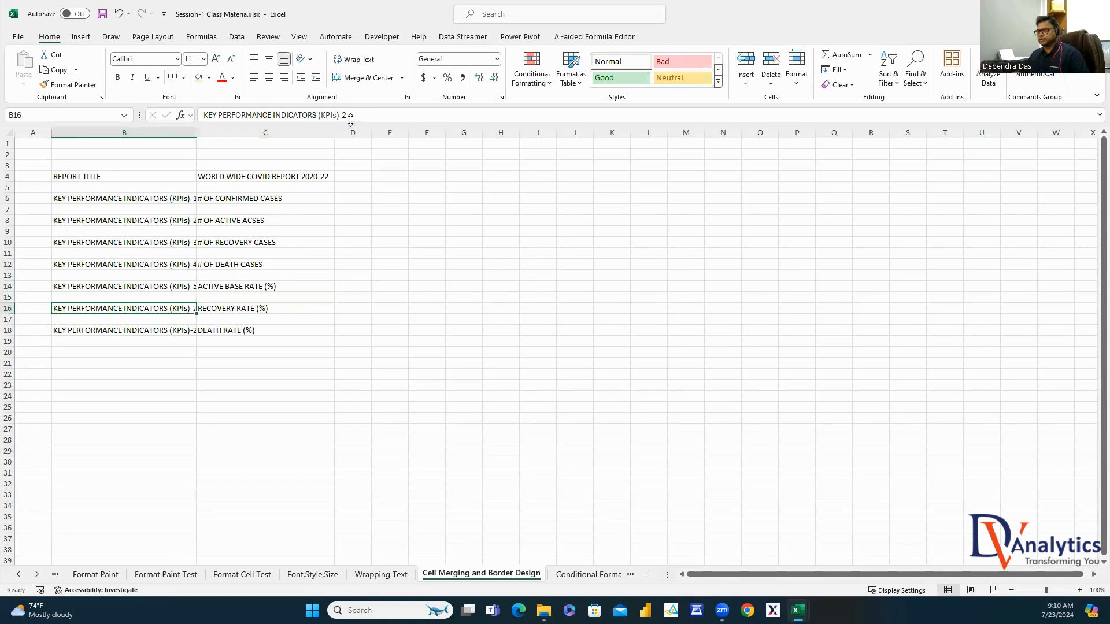
click(350, 115)
key(BackSpace)
text(6)
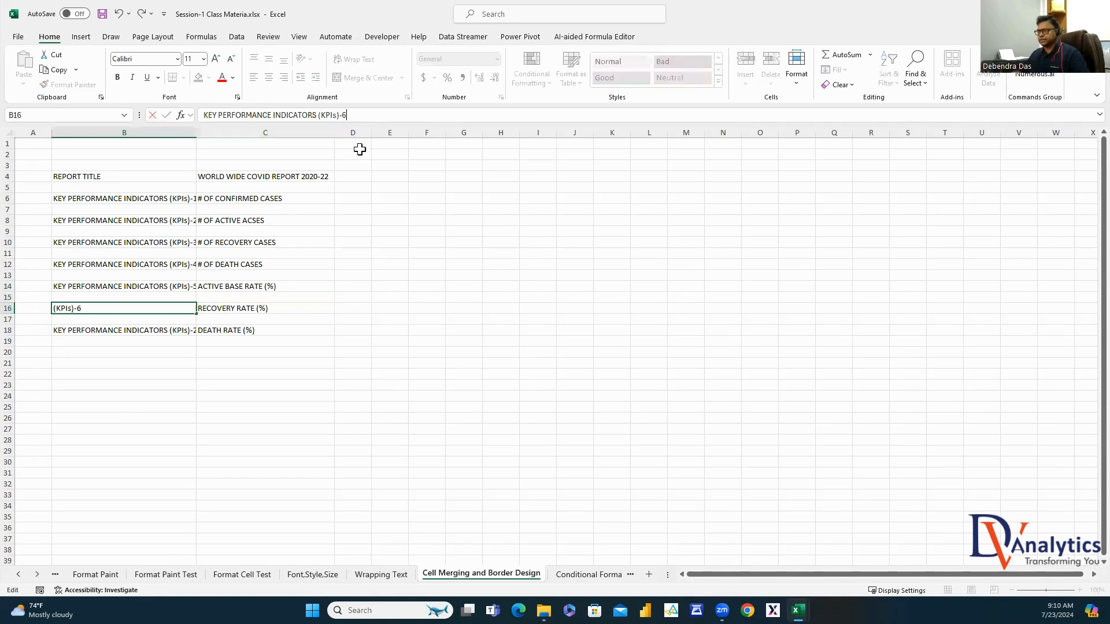
click(184, 331)
click(354, 116)
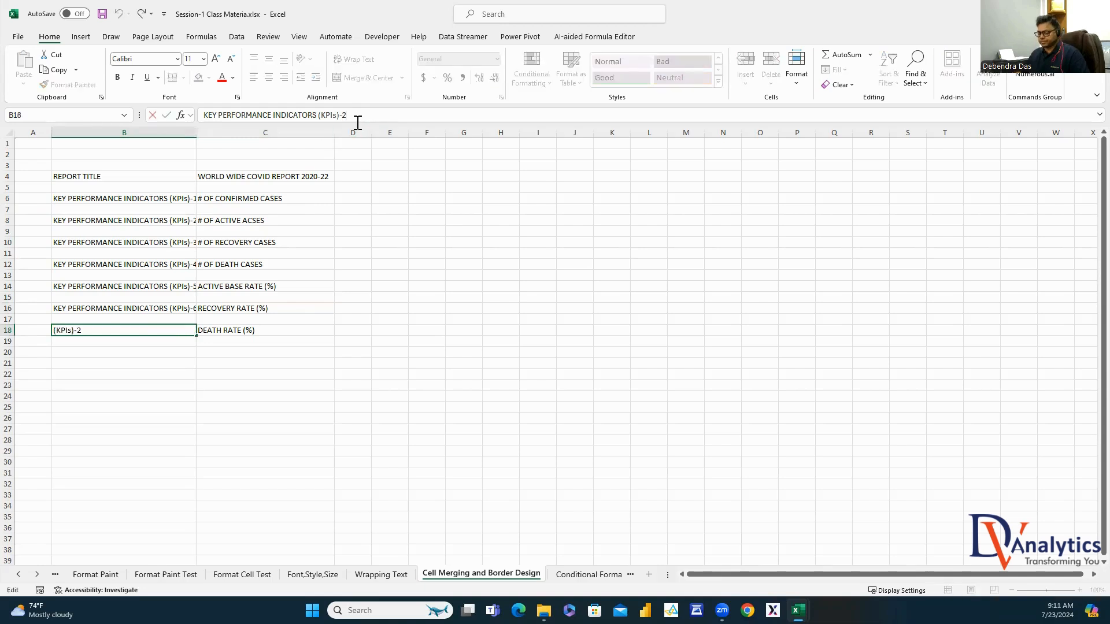
key(BackSpace)
text(7)
click(536, 264)
Autofit column B and make the labels in B4:B19 bold red
click(186, 133)
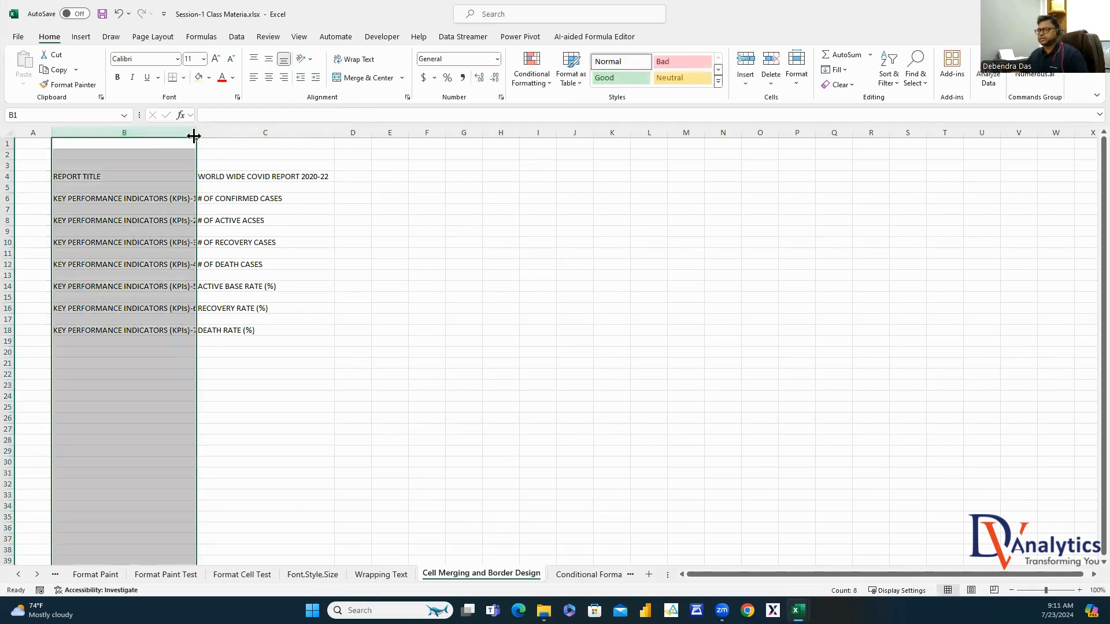
double_click(194, 136)
click(485, 253)
drag(139, 182, 145, 343)
click(222, 78)
click(117, 77)
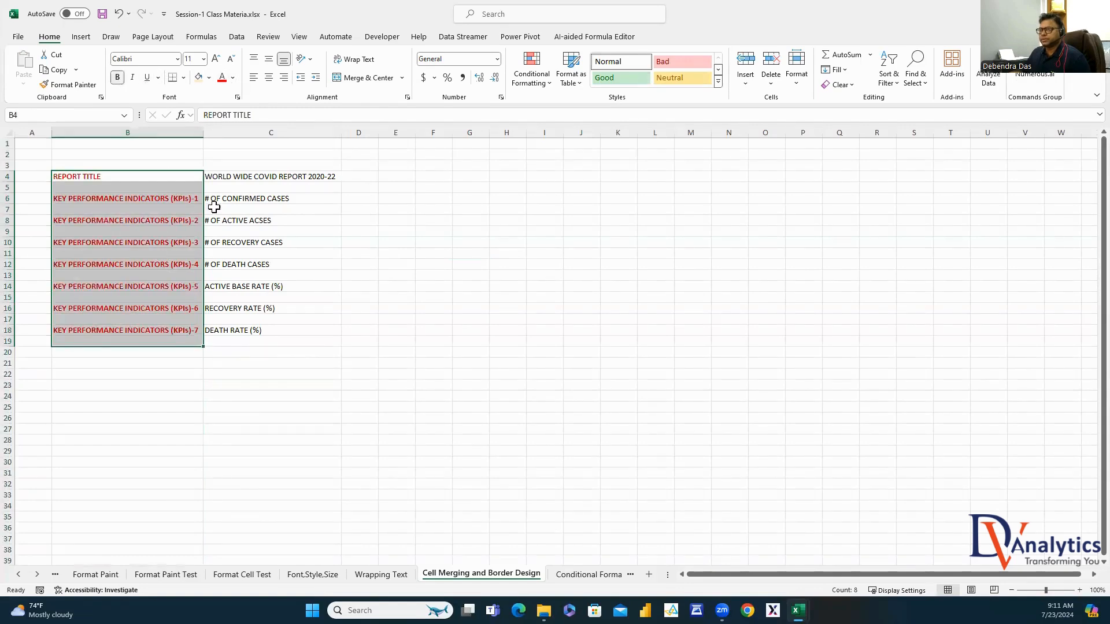
click(109, 175)
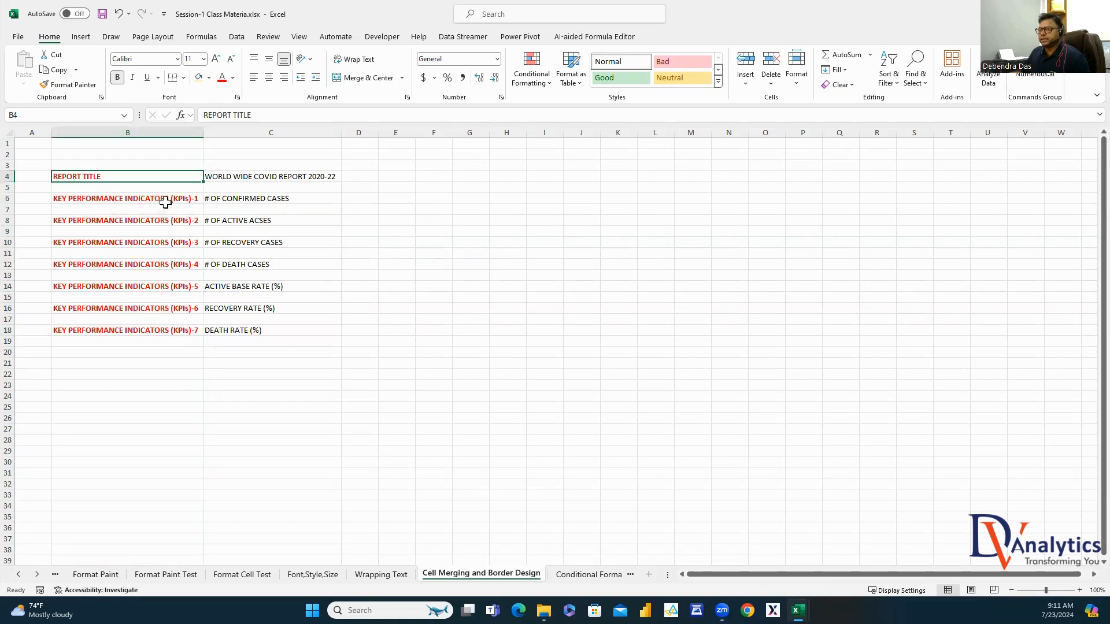
drag(165, 202, 163, 339)
click(249, 178)
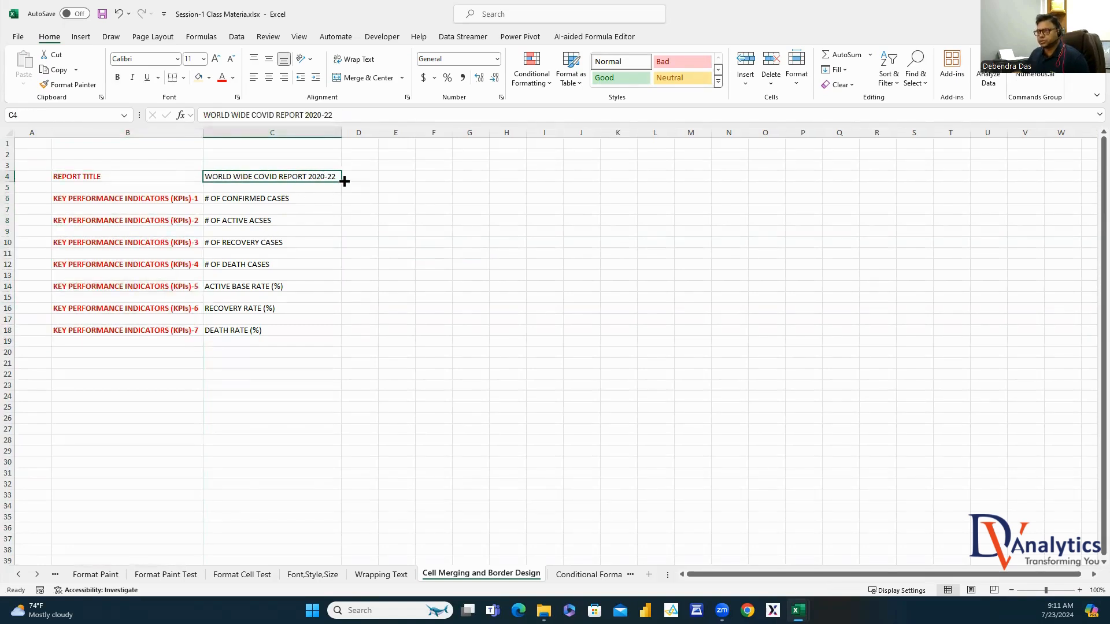
click(280, 198)
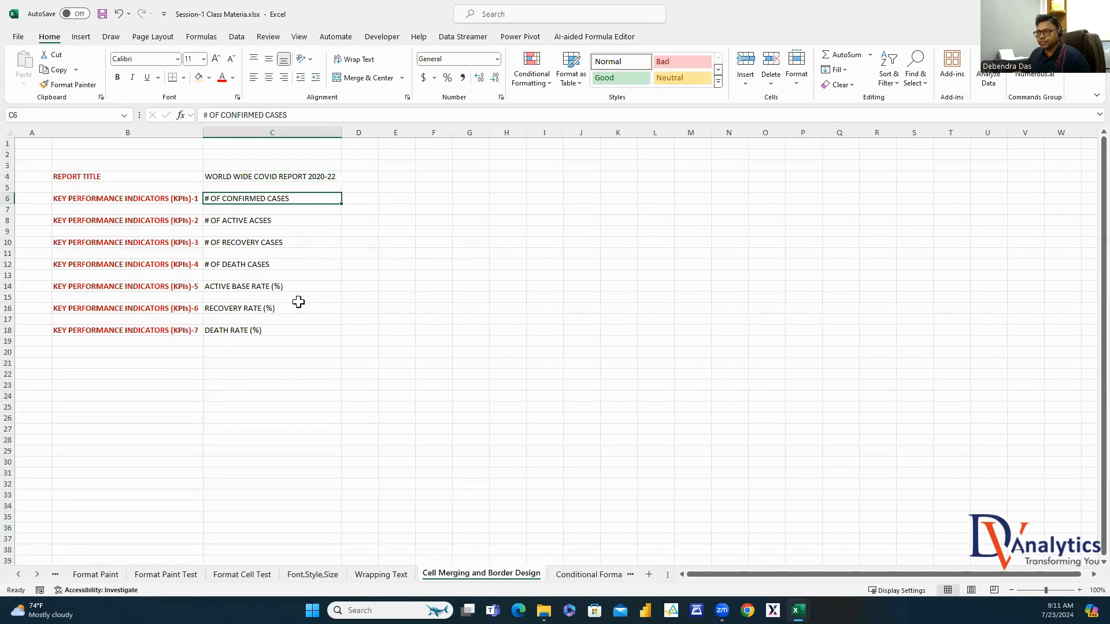
click(267, 220)
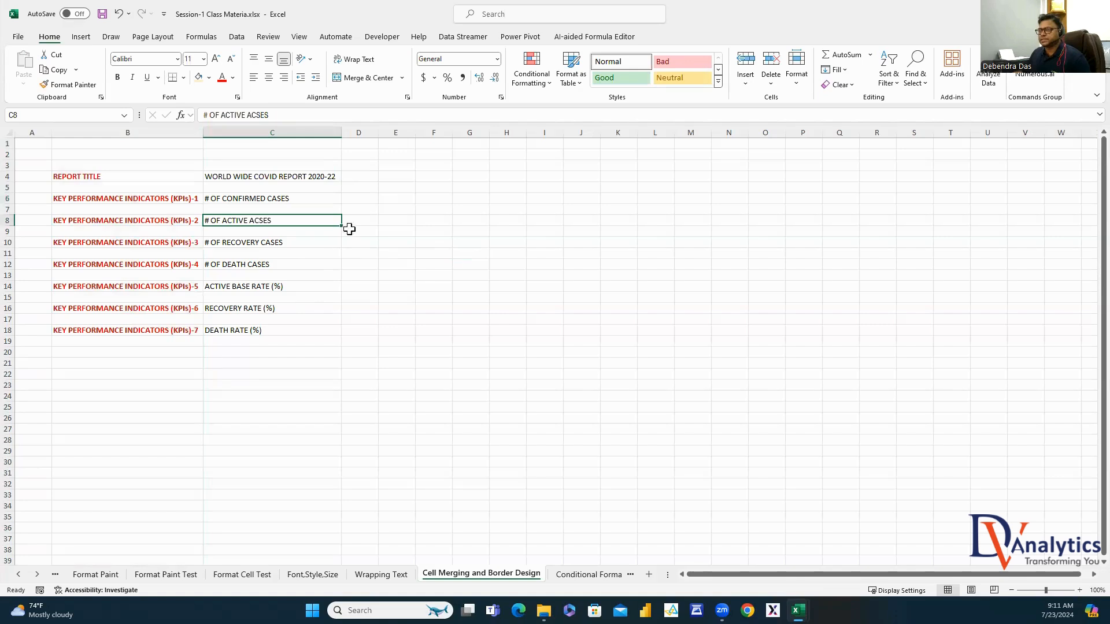
click(361, 199)
Enter 10000000, 120000, 9500000 and 380000 in D6, D8, D10 and D12
text(10000000)
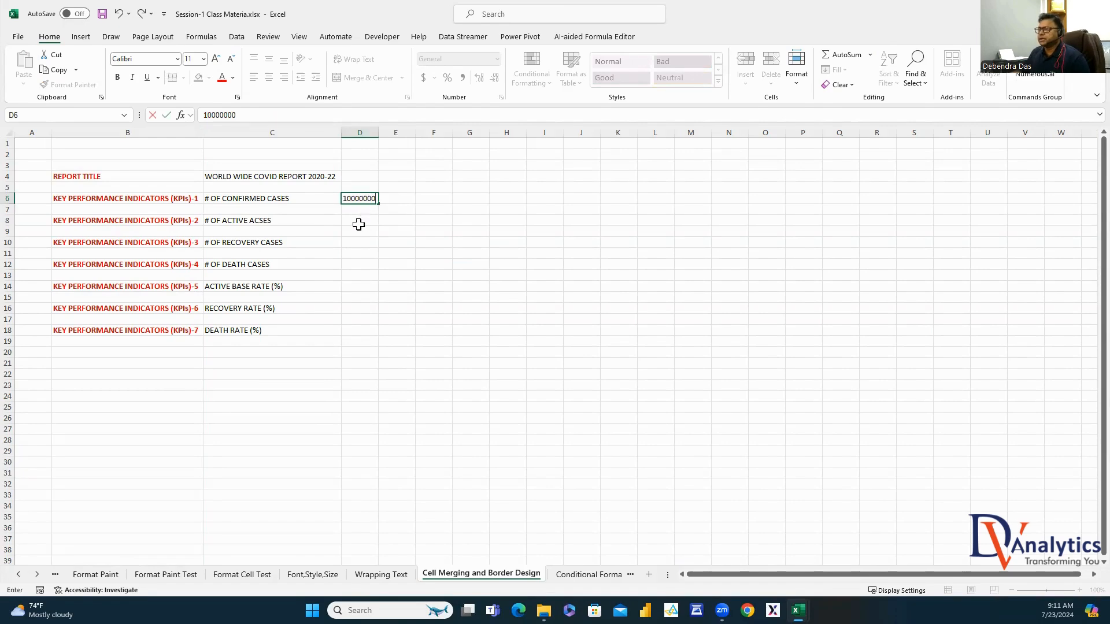
click(359, 222)
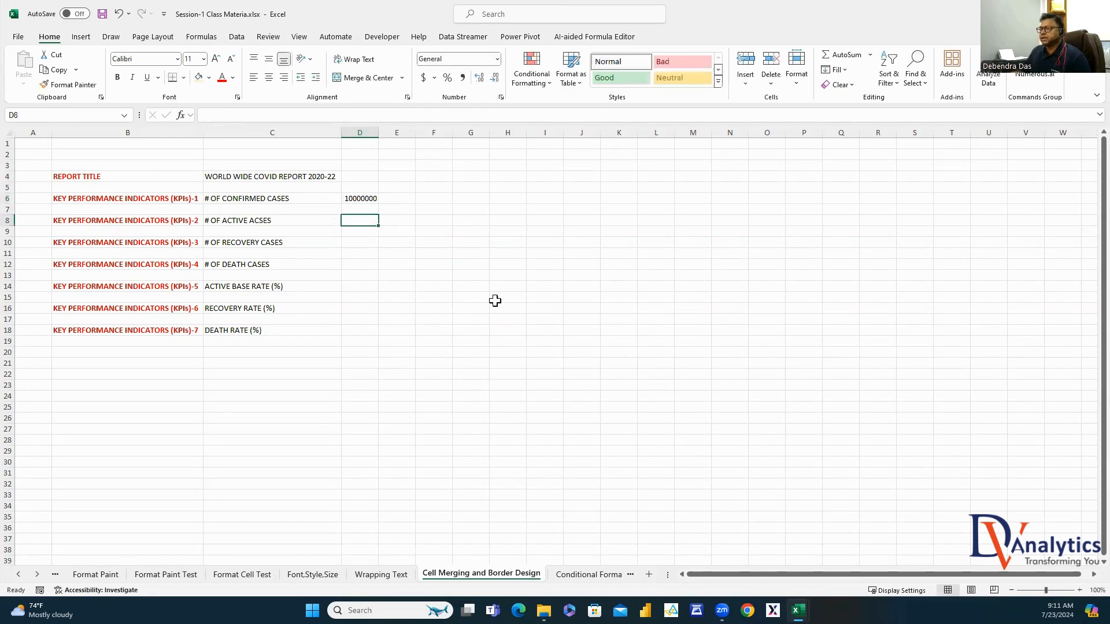
text(10)
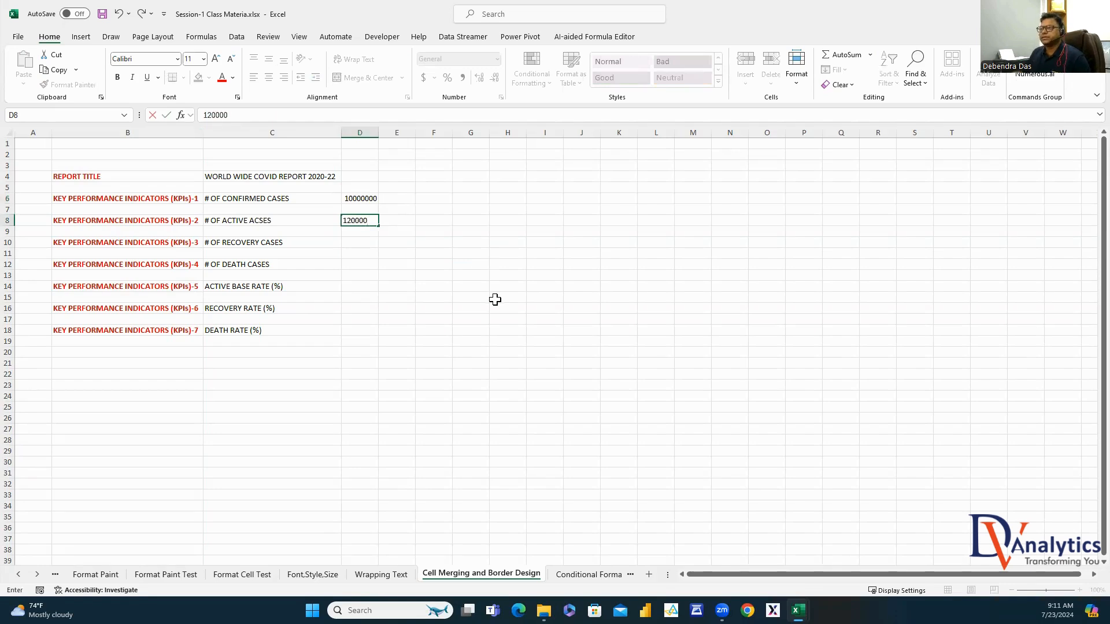
key(Return)
click(360, 242)
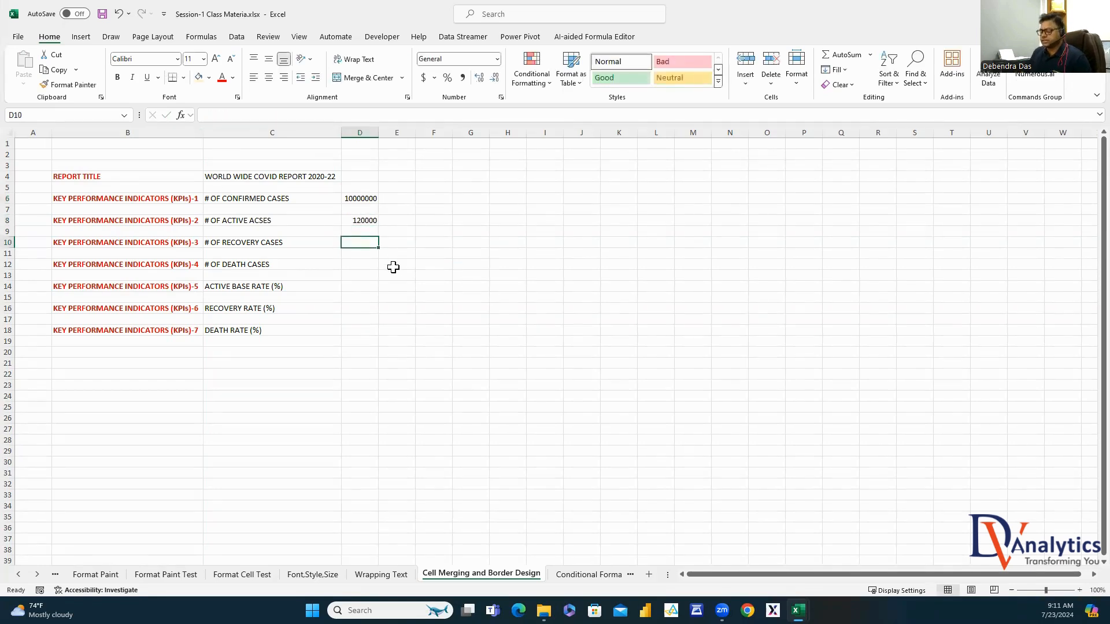
text(9500000)
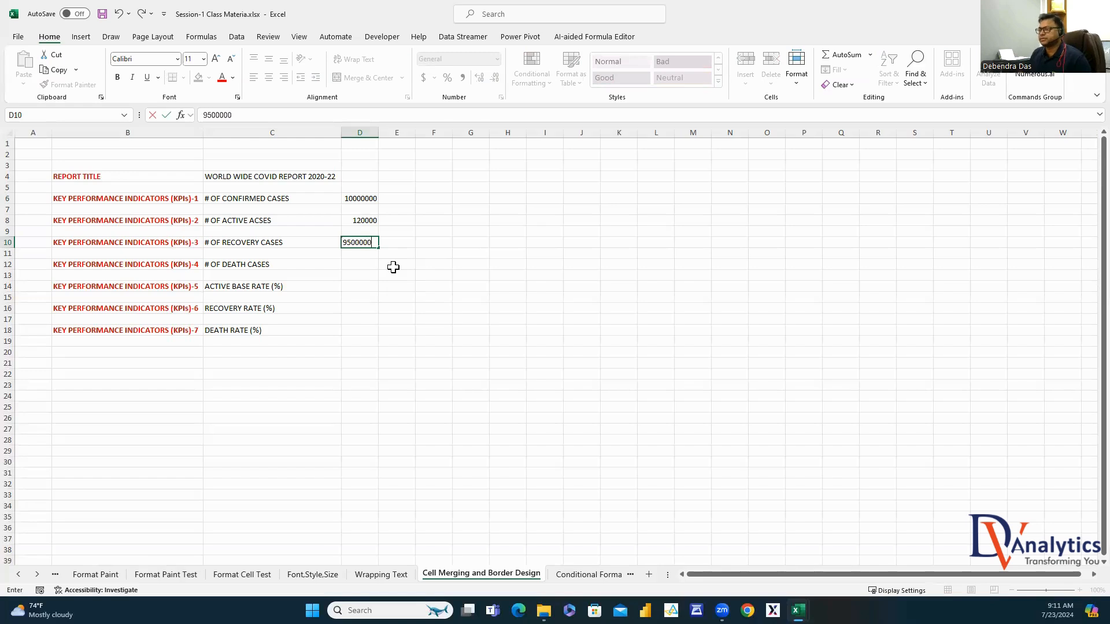
click(393, 266)
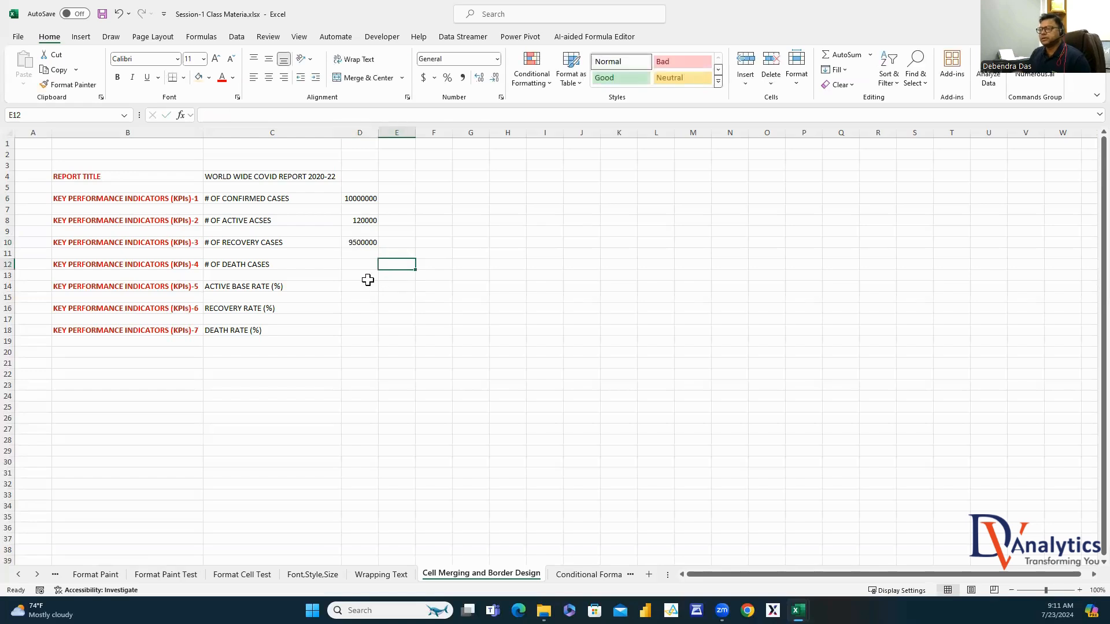
click(369, 267)
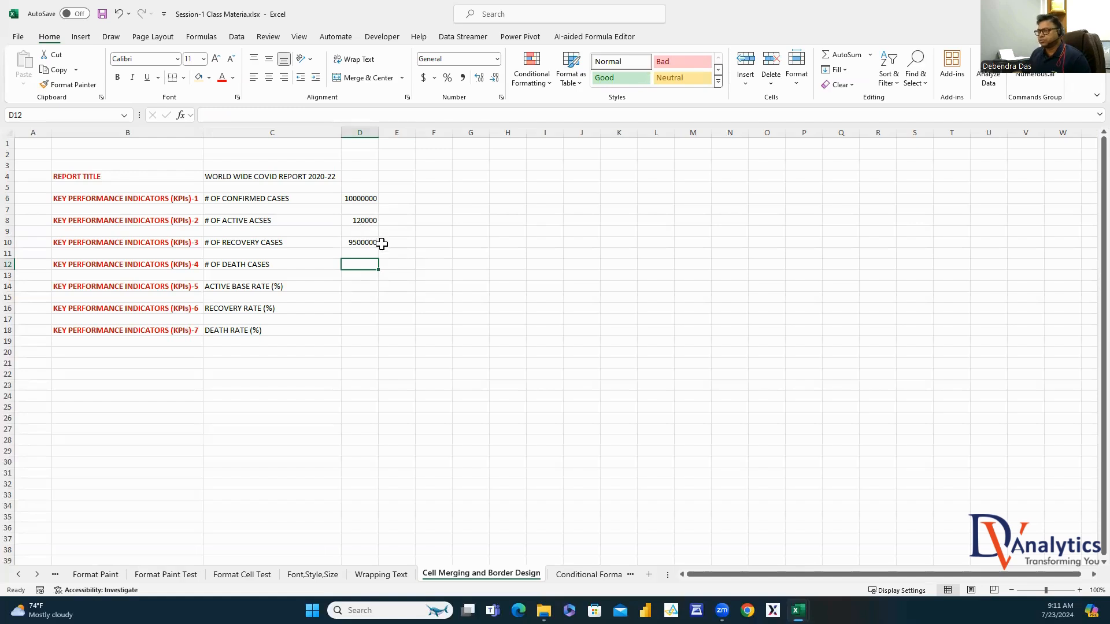
text(380000)
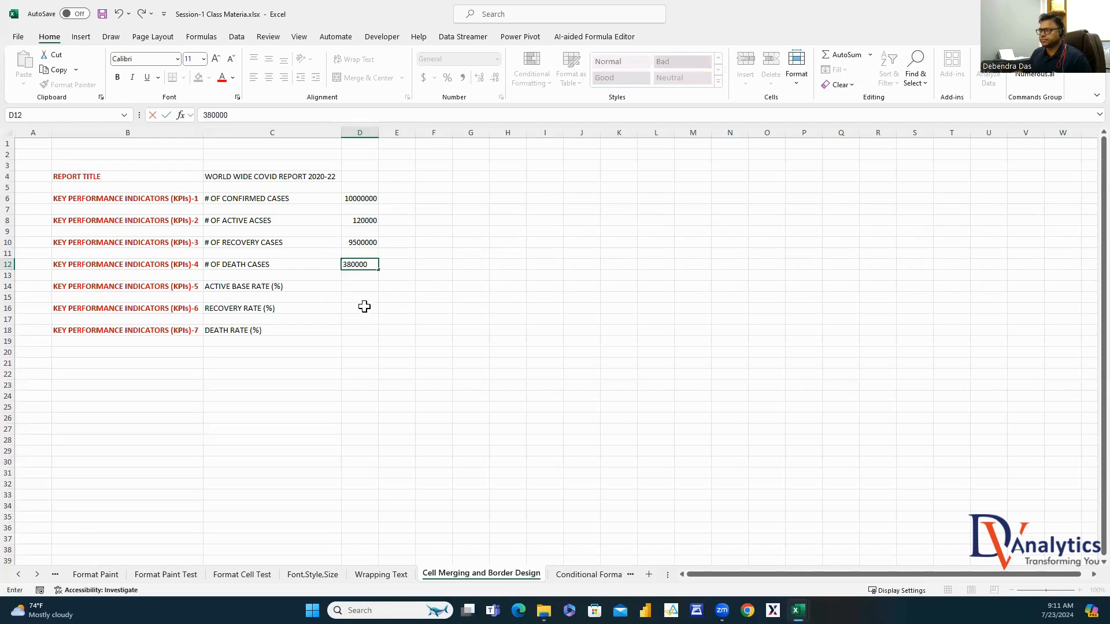
click(364, 309)
click(350, 287)
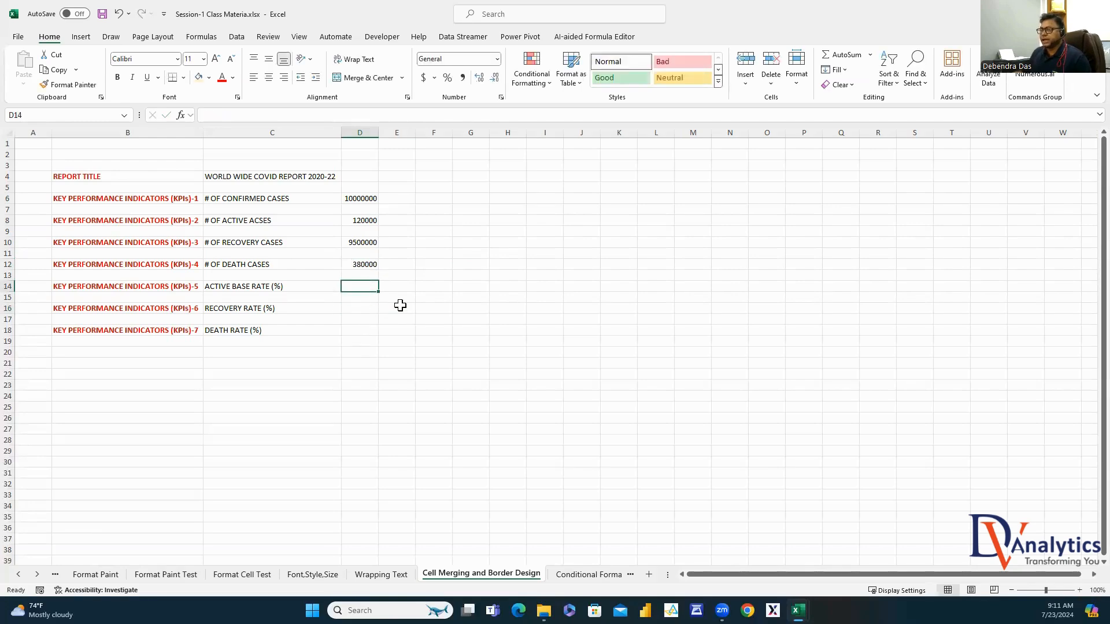
Enter =D8/D6 in D14 for the active case rate (0.012)
text(=)
click(368, 221)
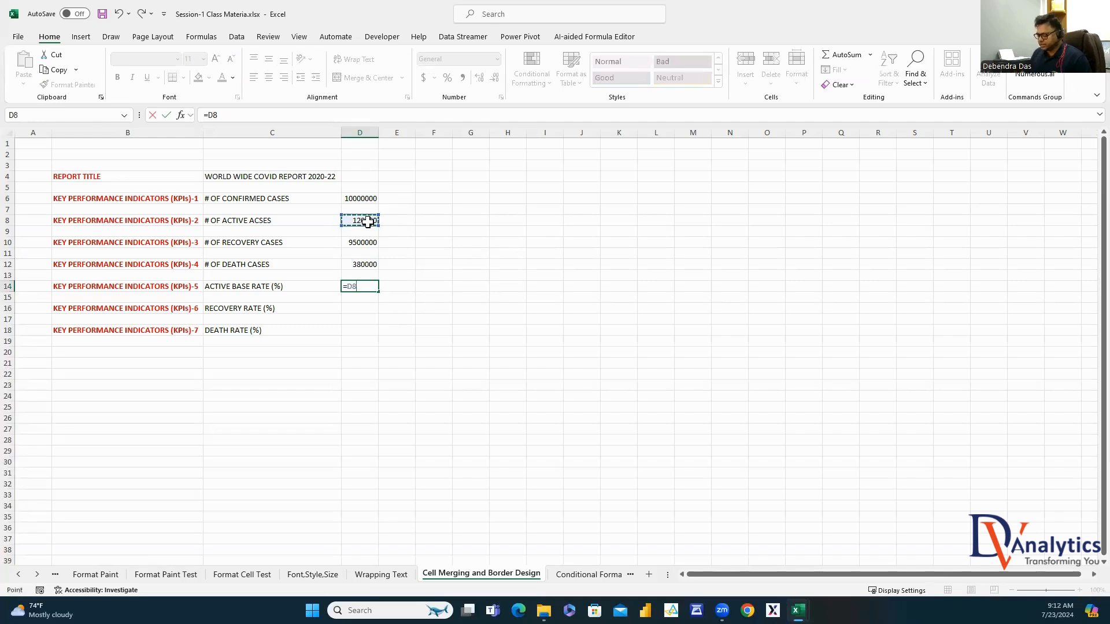
text(/)
click(361, 199)
key(Return)
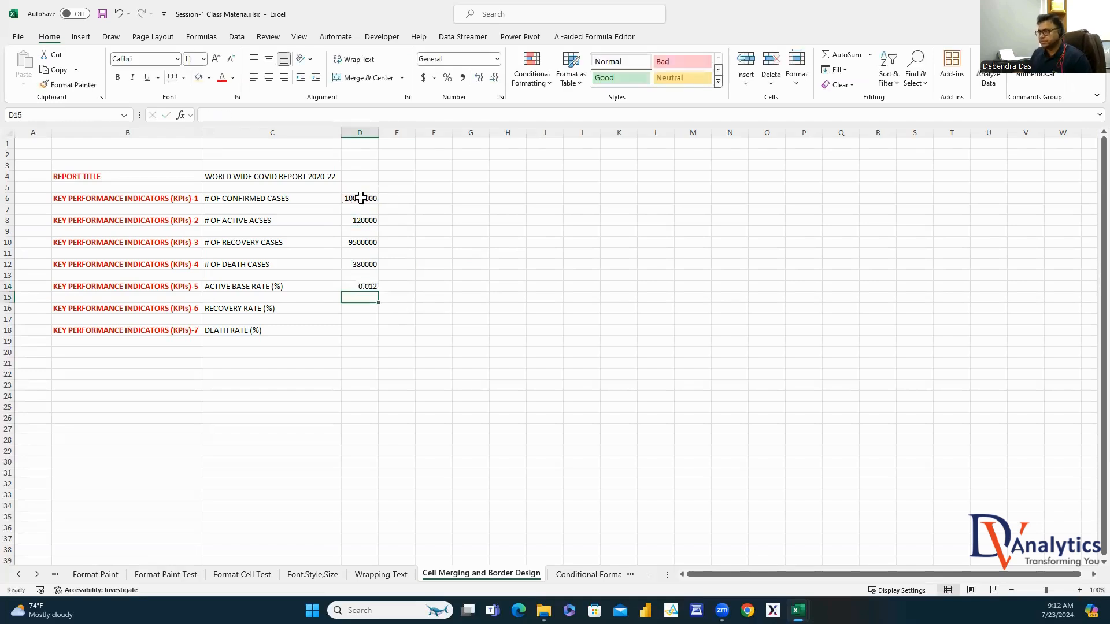
click(370, 287)
Enter =D10/D6 in D16 for the recovery rate (0.95)
click(371, 310)
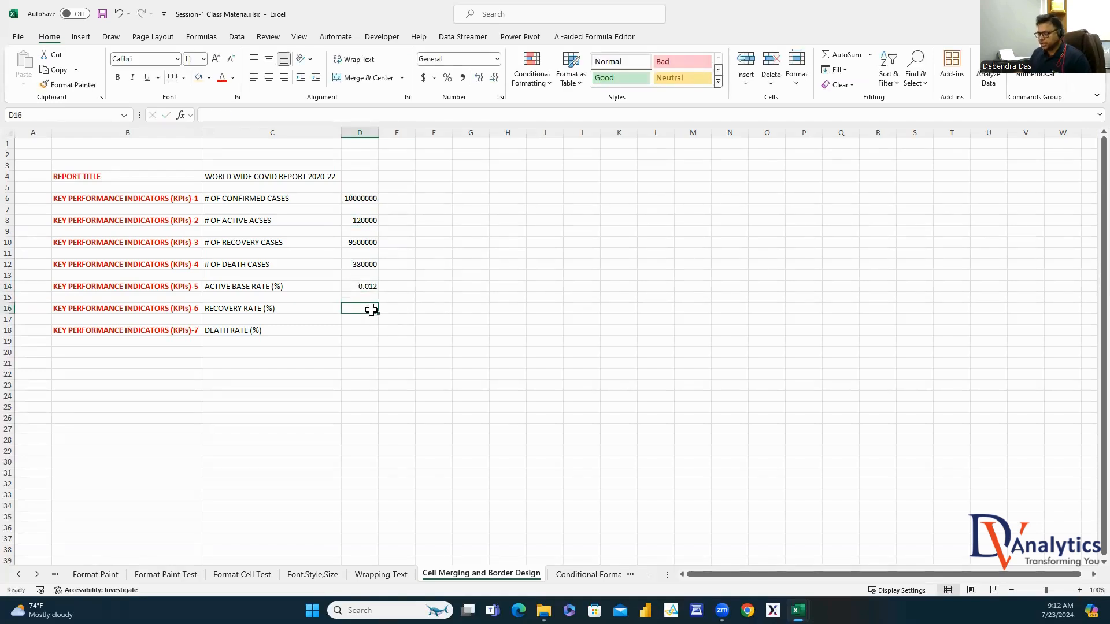
text(=)
click(372, 243)
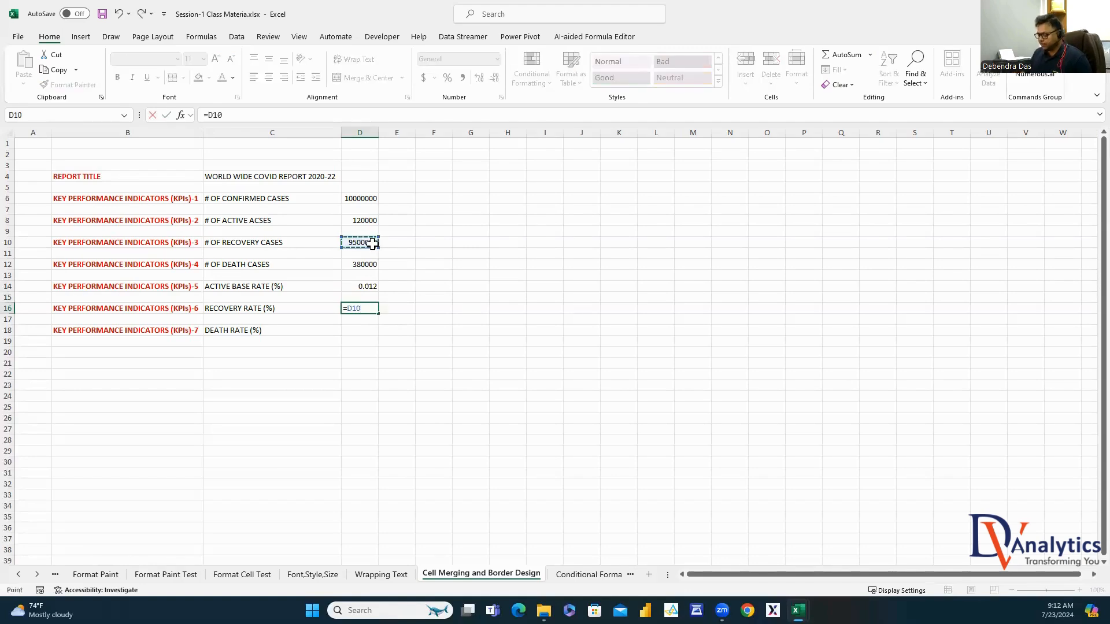
text(/)
click(370, 199)
key(Return)
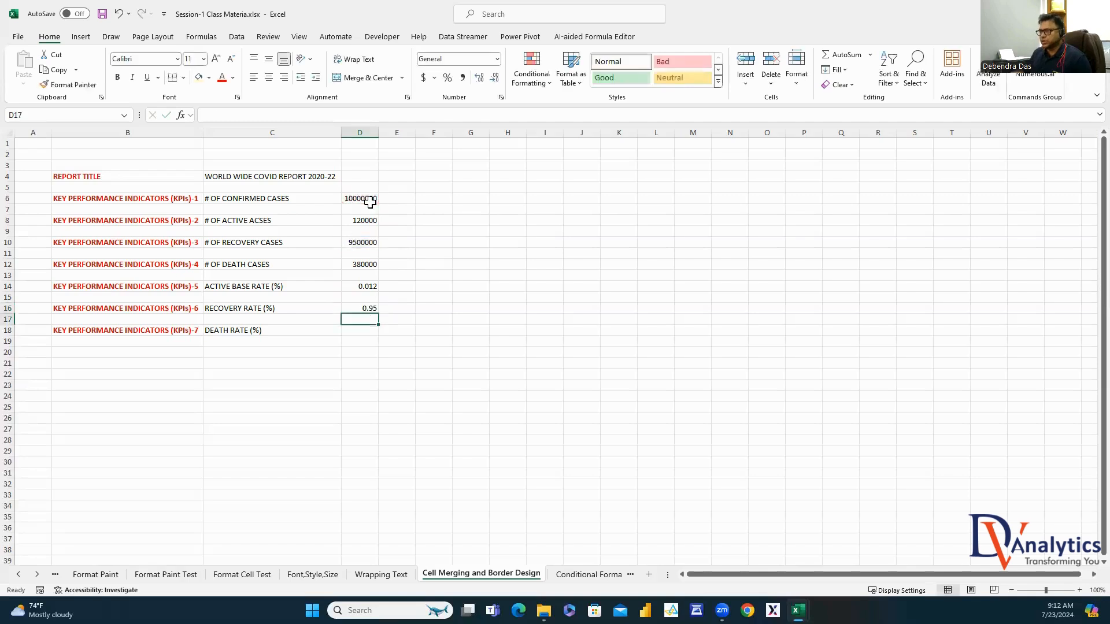
Start the death rate formula =D12/ in D18
click(369, 335)
text(=)
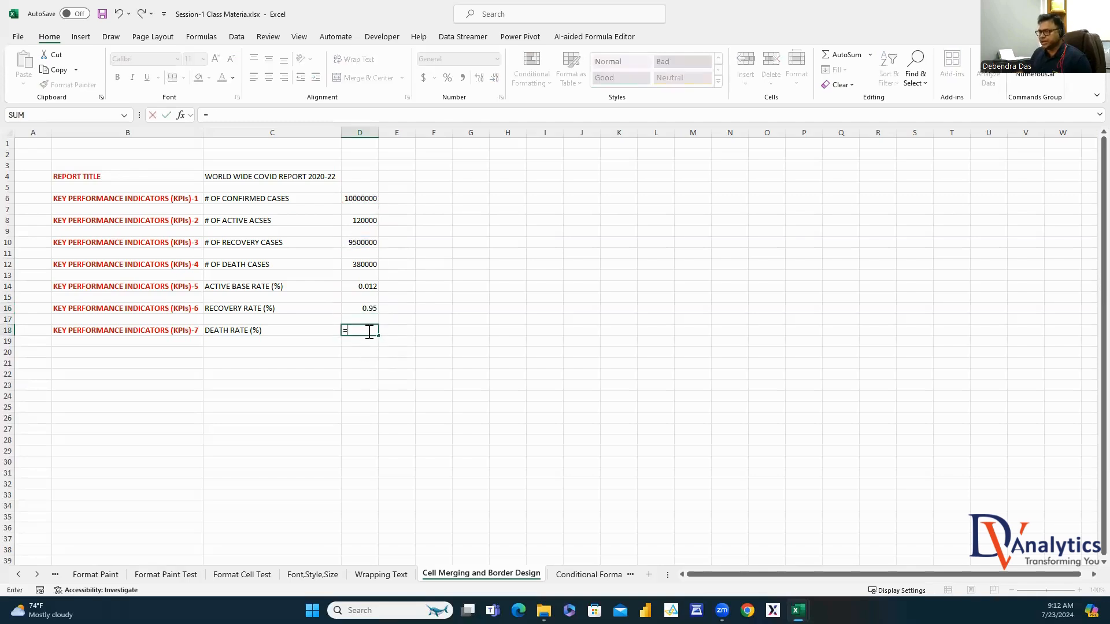
click(371, 267)
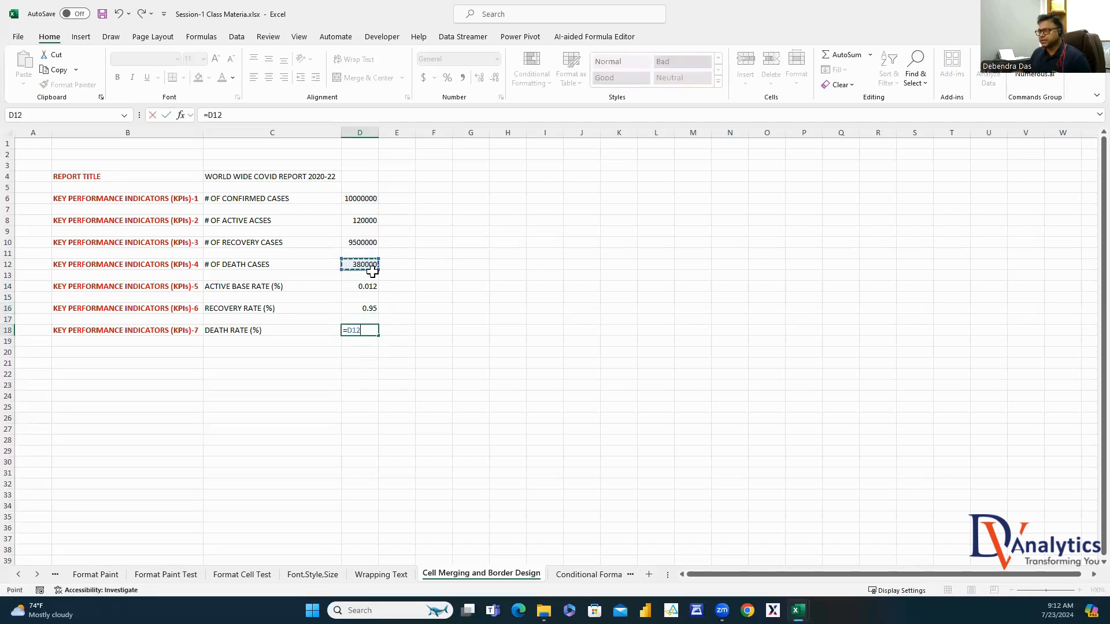
Complete D18's death rate formula as =D12/D6
text(/)
click(367, 203)
key(Return)
Format the rates in D14:D18 as percentages (1%, 95%, 4%)
click(399, 234)
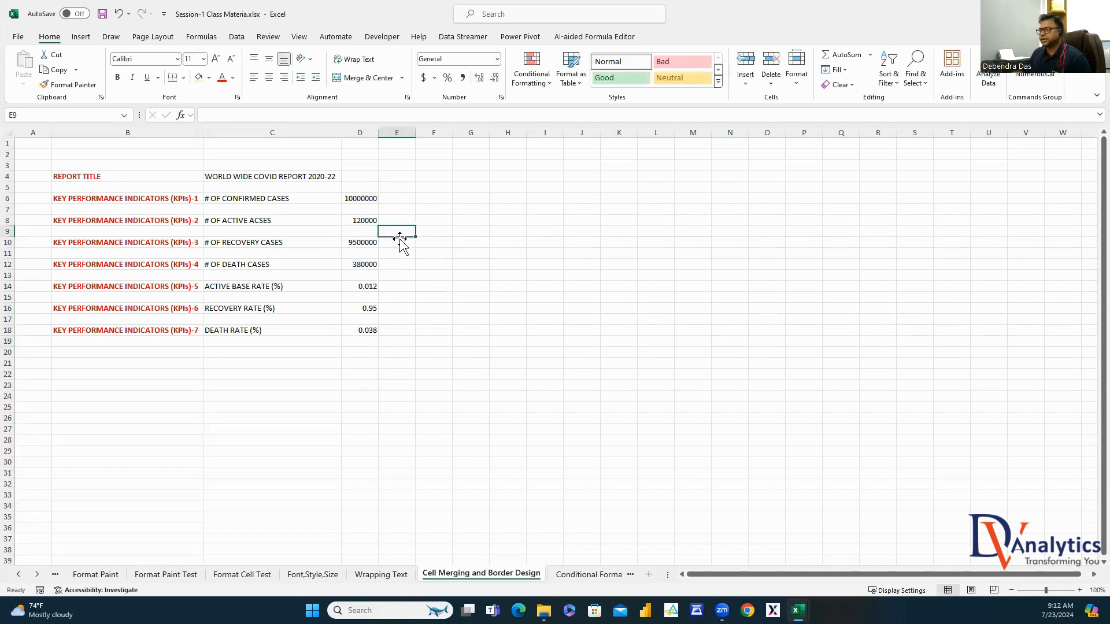
drag(367, 286, 367, 330)
click(448, 81)
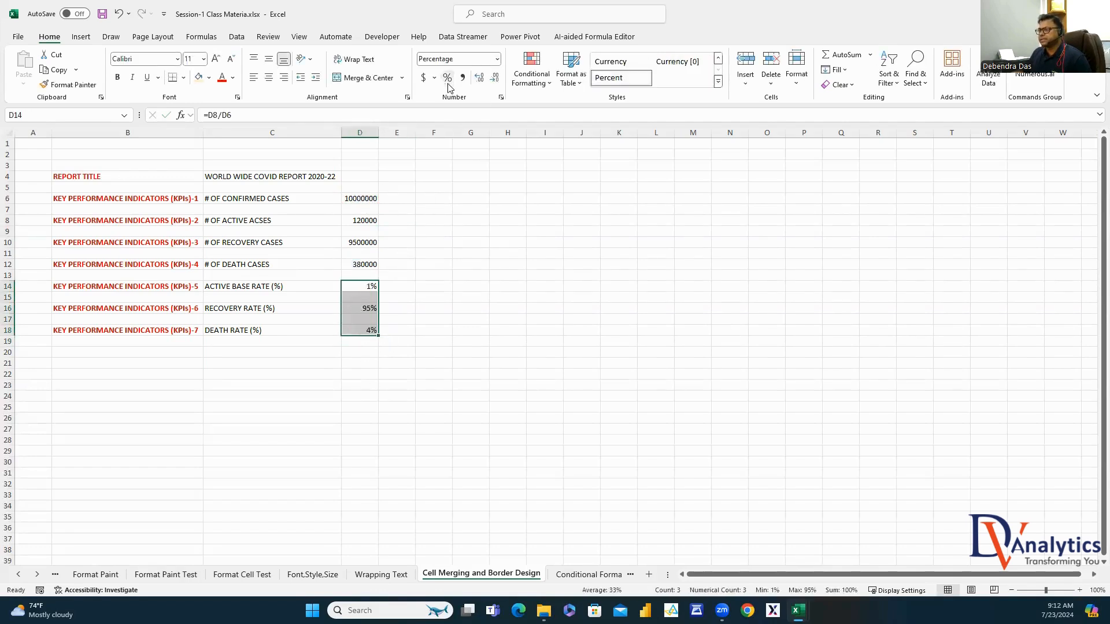
click(454, 283)
Show the case counts in D6:D12 with thousands separators and no decimals
drag(365, 205, 364, 263)
click(496, 59)
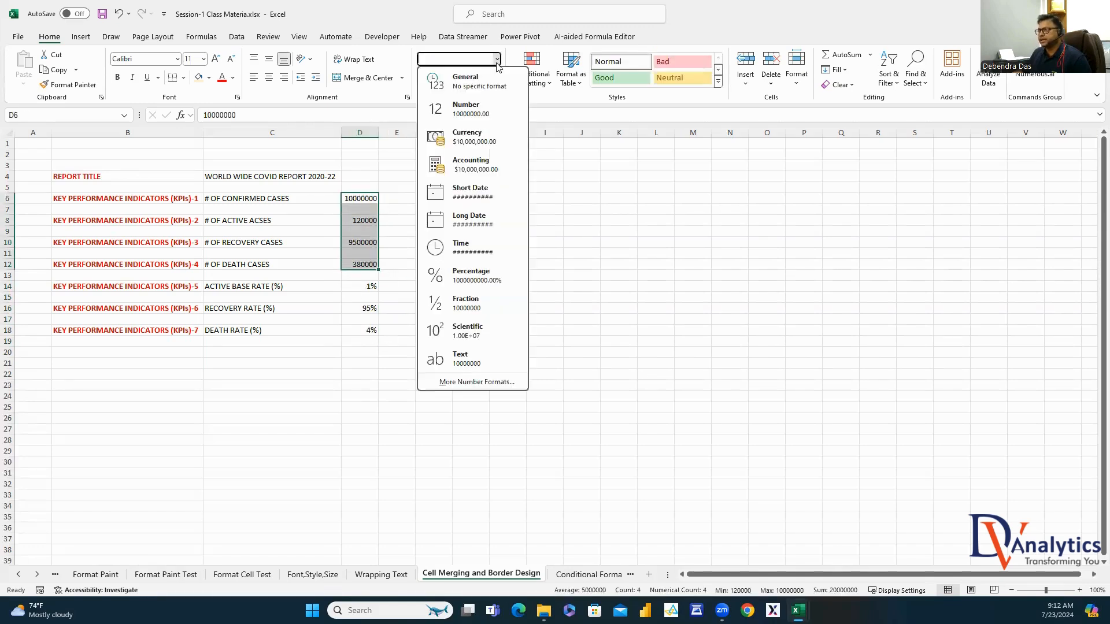
click(454, 106)
click(463, 77)
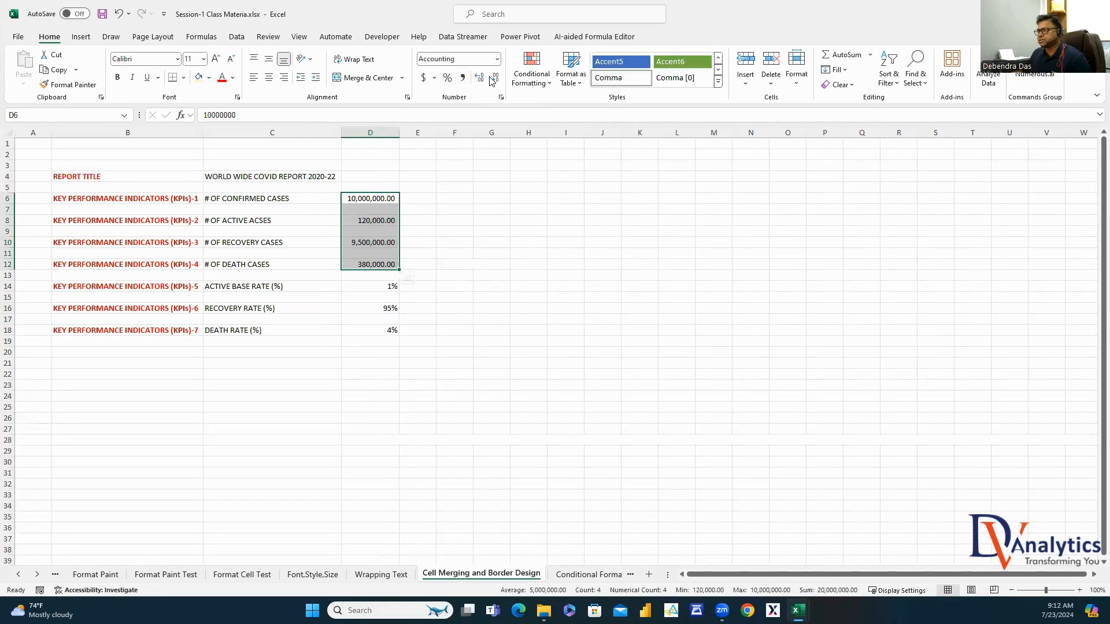
click(494, 77)
click(494, 77)
click(497, 367)
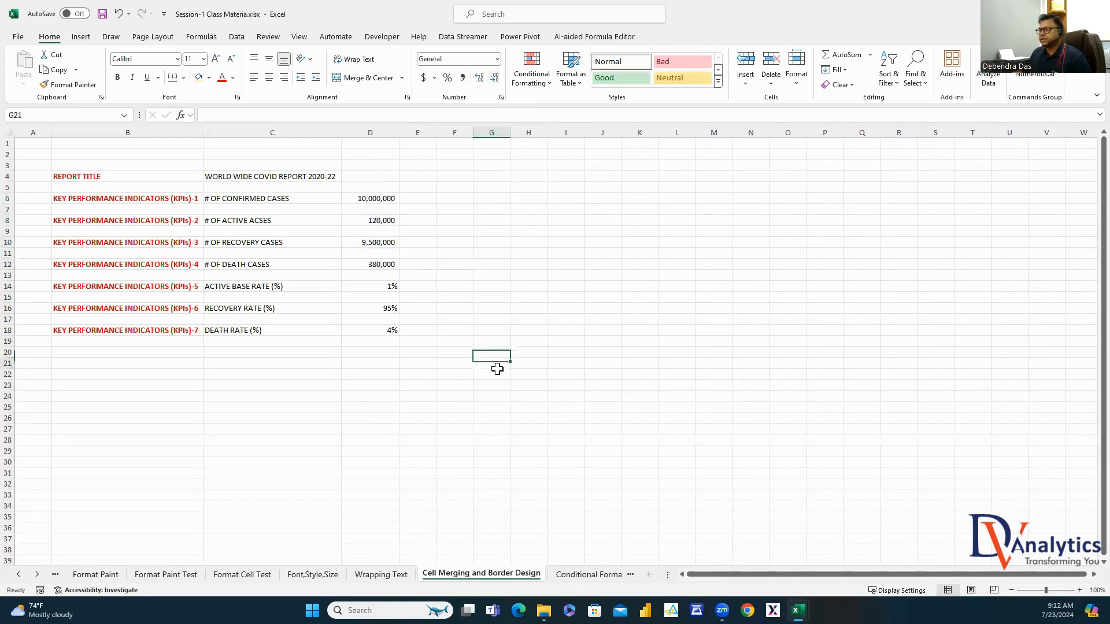
Autofit column D to the width of its values
double_click(398, 133)
click(365, 132)
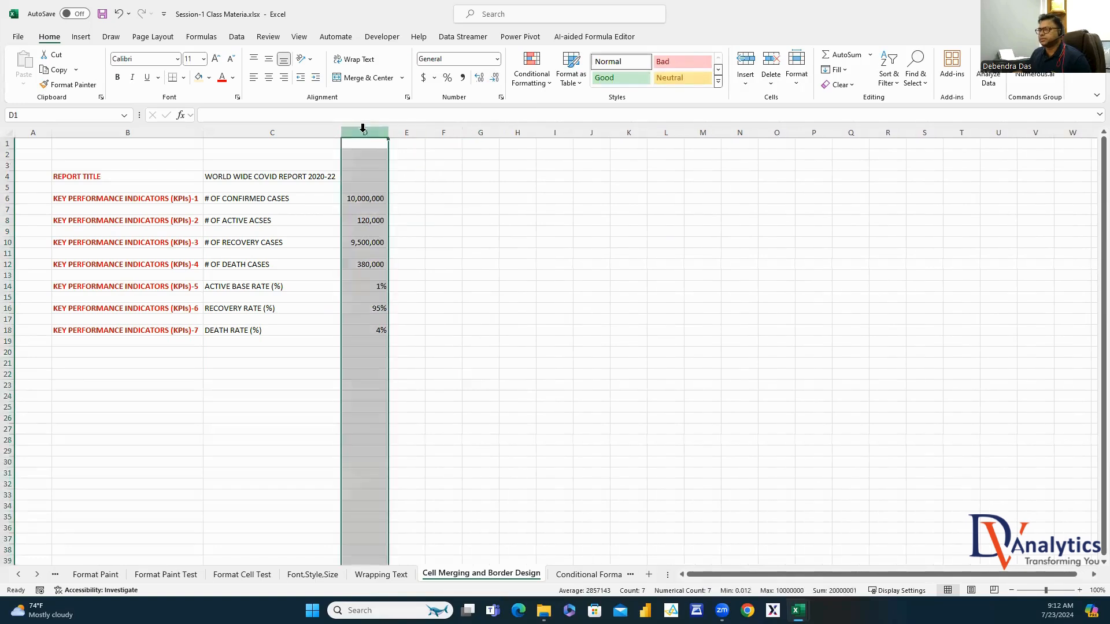
click(471, 267)
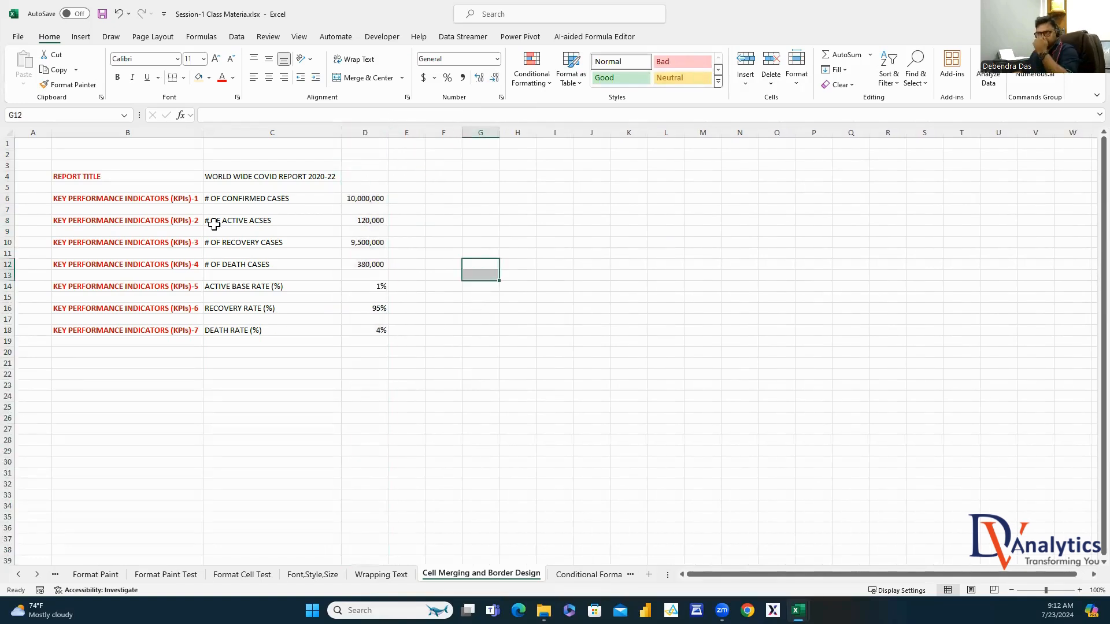
Make the title and KPI labels in C4:C18 bold
drag(253, 179, 253, 333)
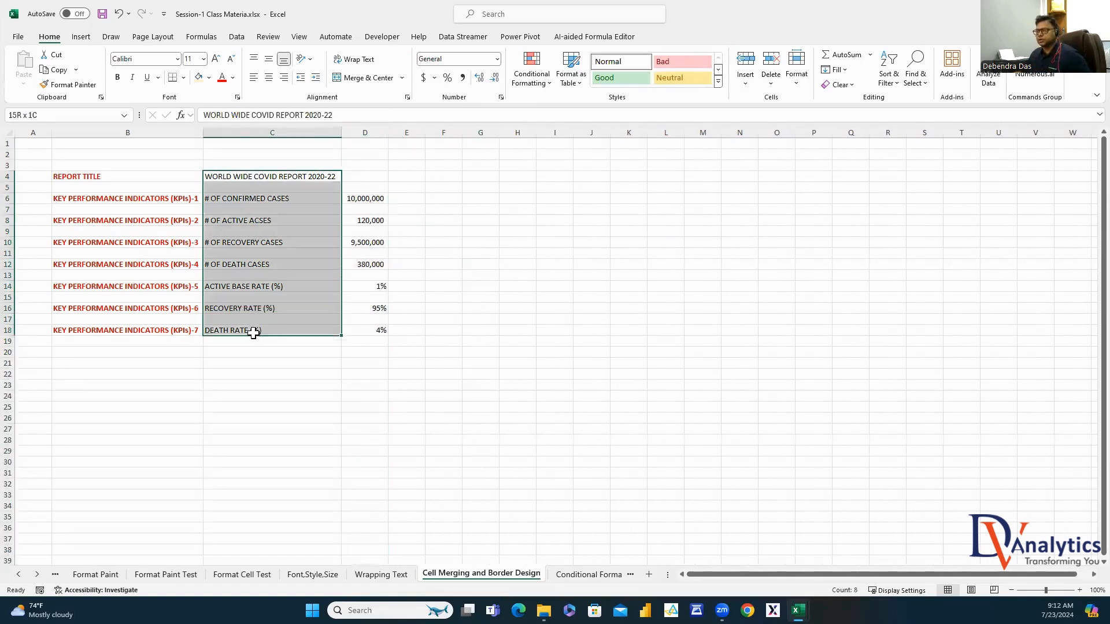
click(117, 78)
click(591, 275)
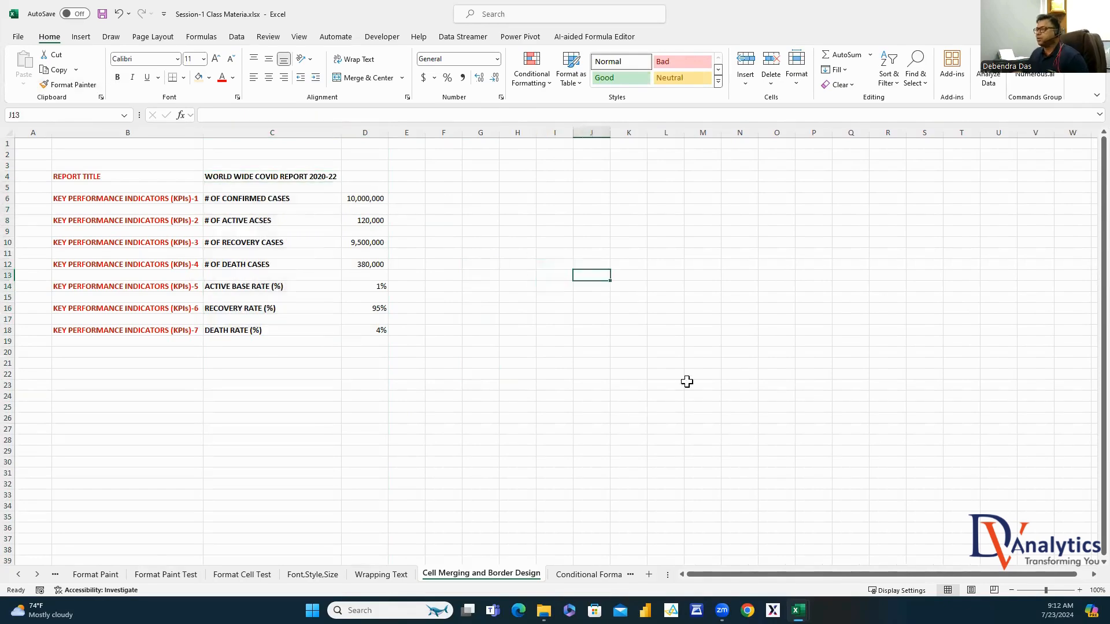
scroll(351, 280, right, 3)
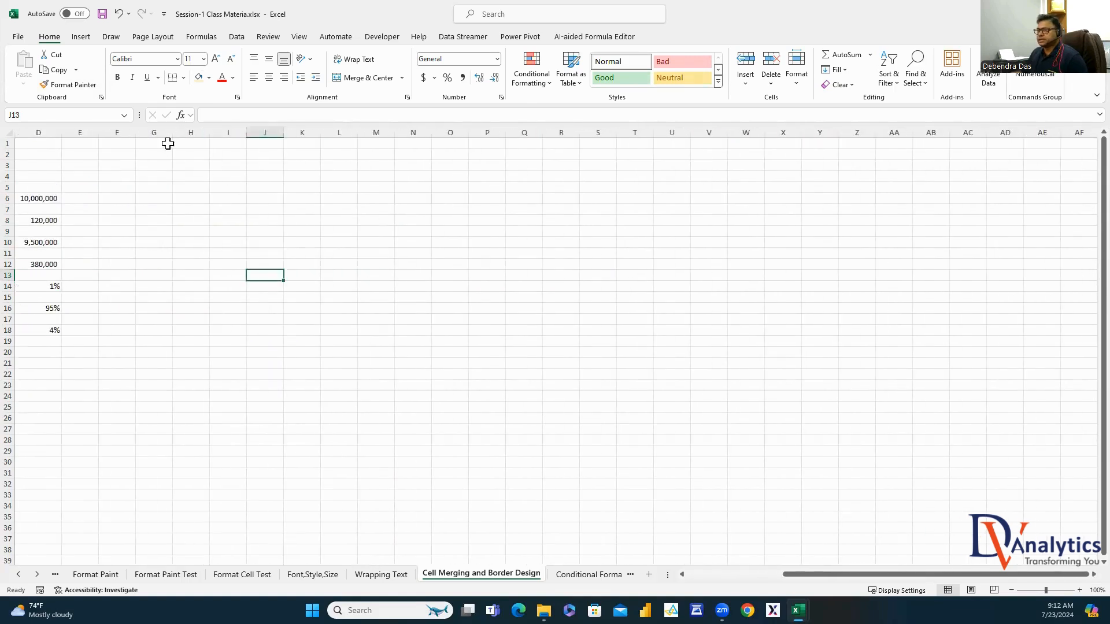
Merge and centre G1:AD3 into one banner cell
drag(168, 143, 1004, 166)
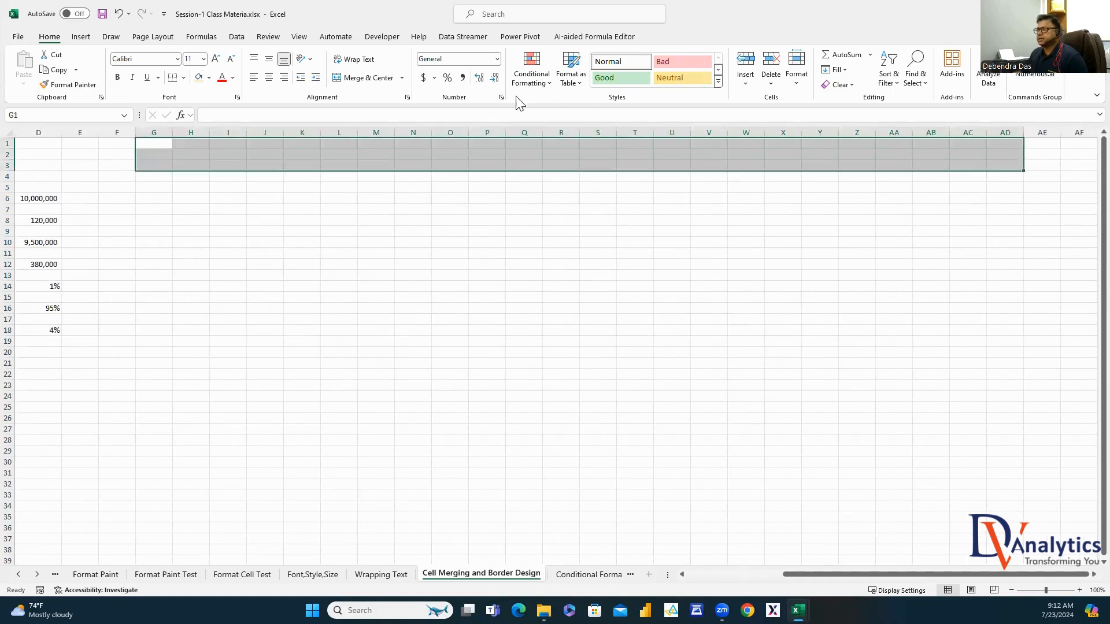
click(363, 77)
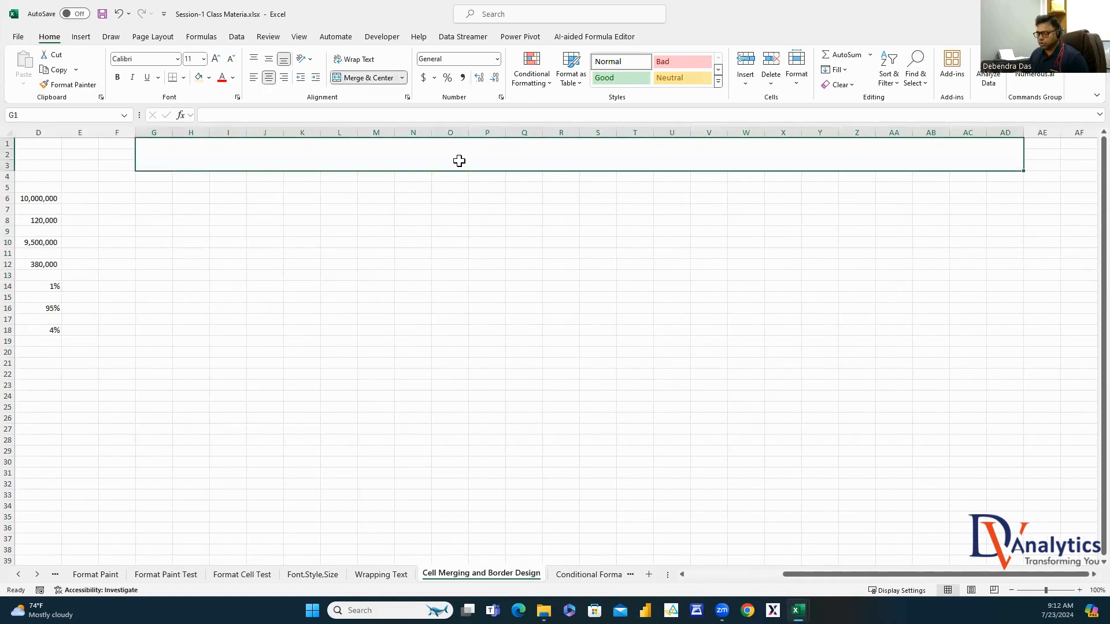
drag(810, 574, 688, 574)
Paste the WORLD WIDE COVID REPORT 2020-22 title from C4 into the banner, middle-aligned
click(281, 176)
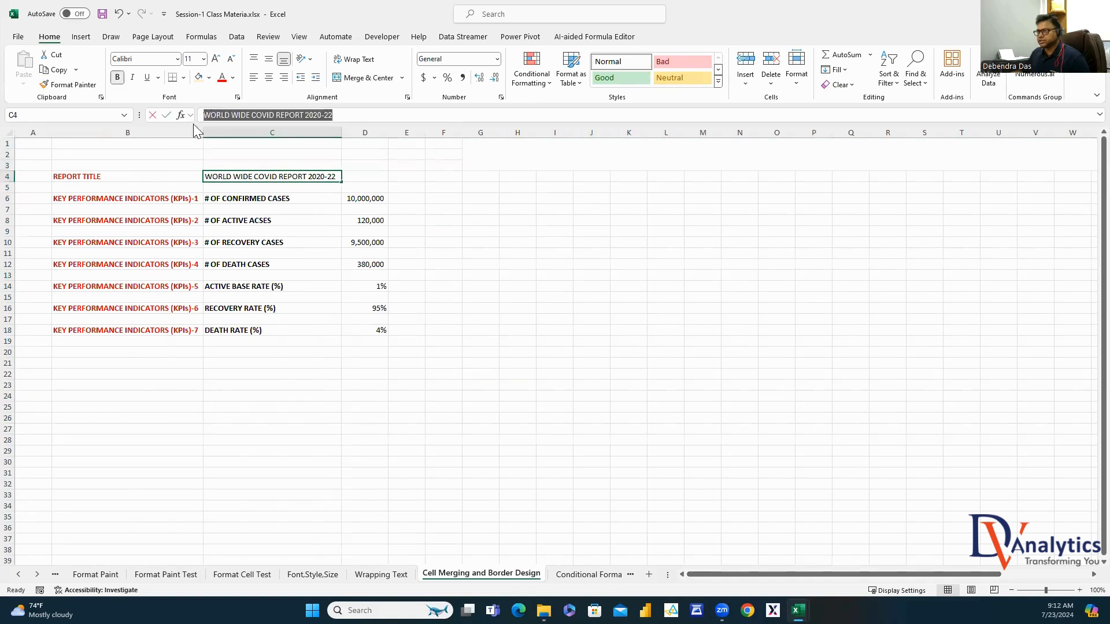
double_click(712, 150)
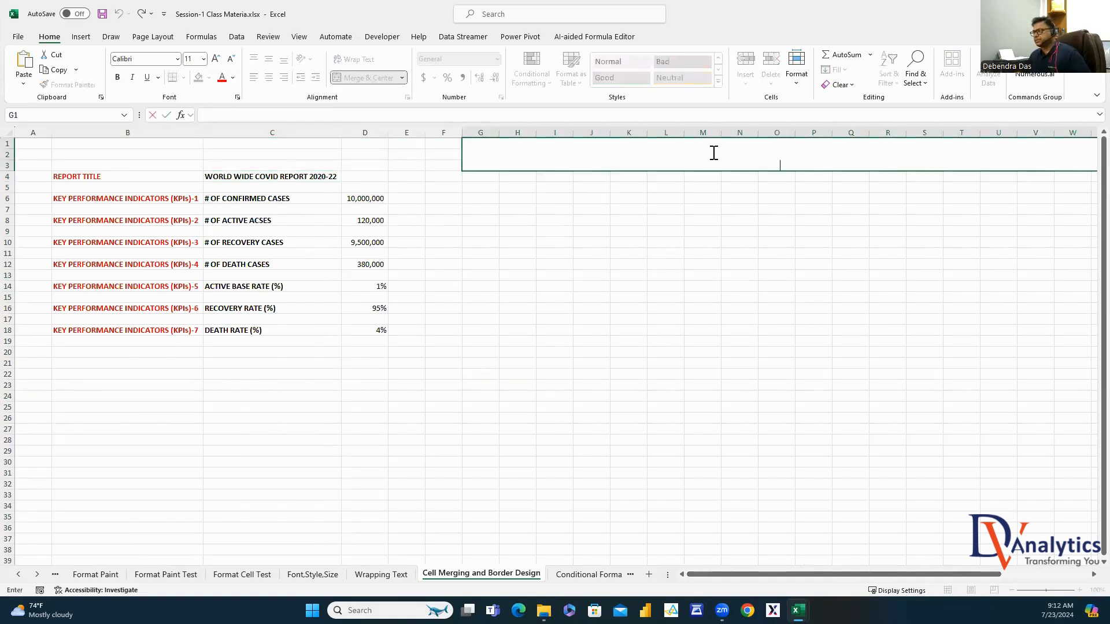
text(WORLD WIDE COVID REPORT 2020-22)
click(774, 263)
click(800, 147)
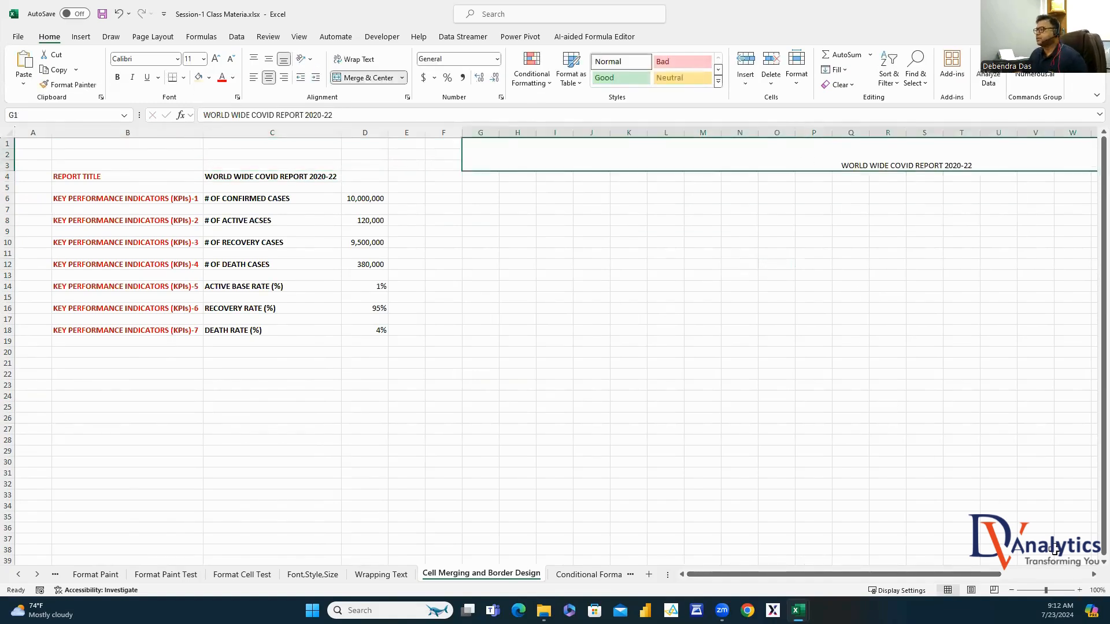
scroll(1092, 577, right, 3)
click(269, 58)
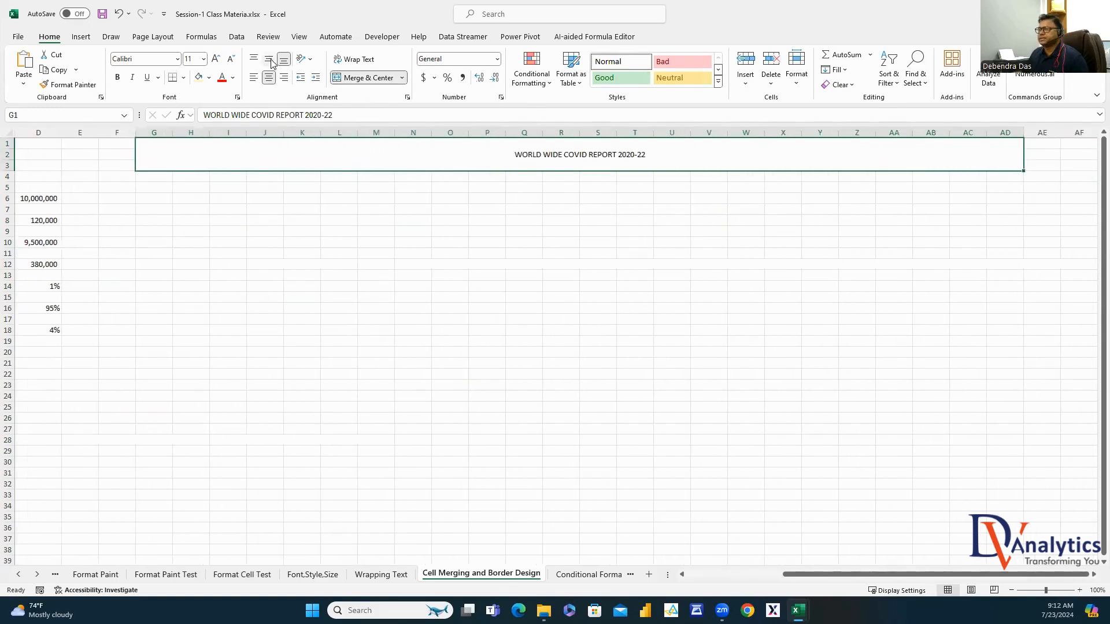
click(209, 77)
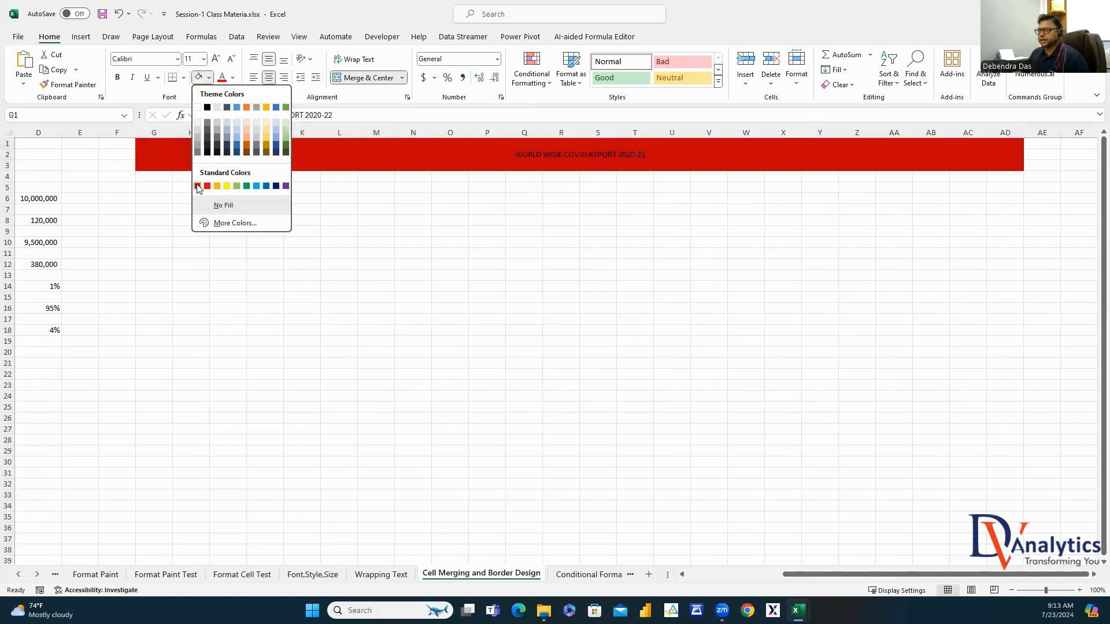
Give the title banner a red fill with bold white 28-point text
click(200, 183)
click(231, 78)
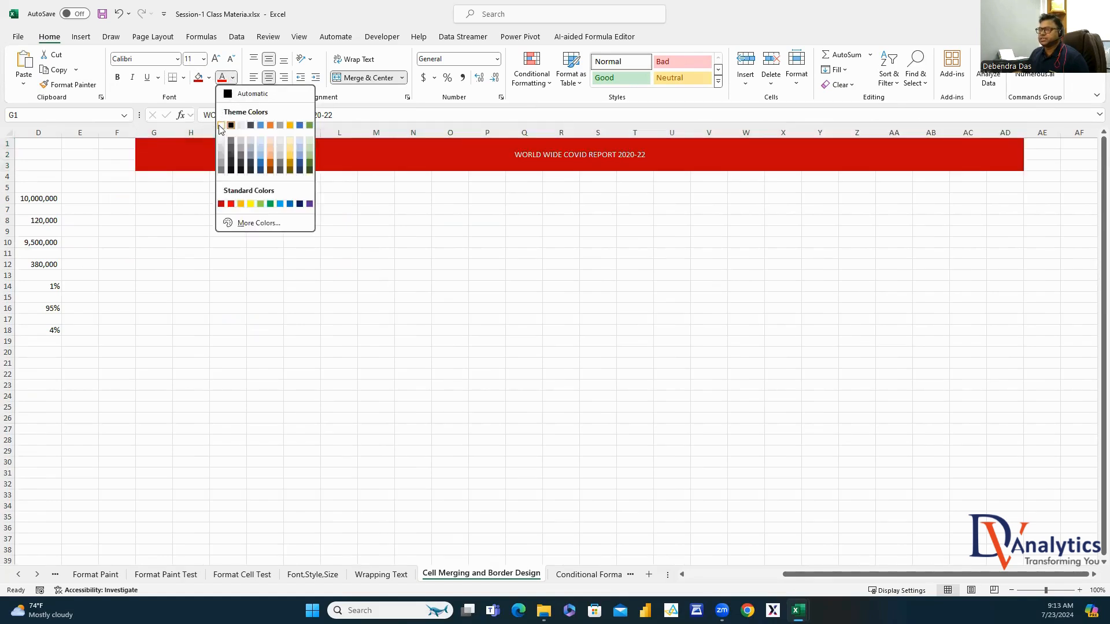
click(221, 123)
click(203, 58)
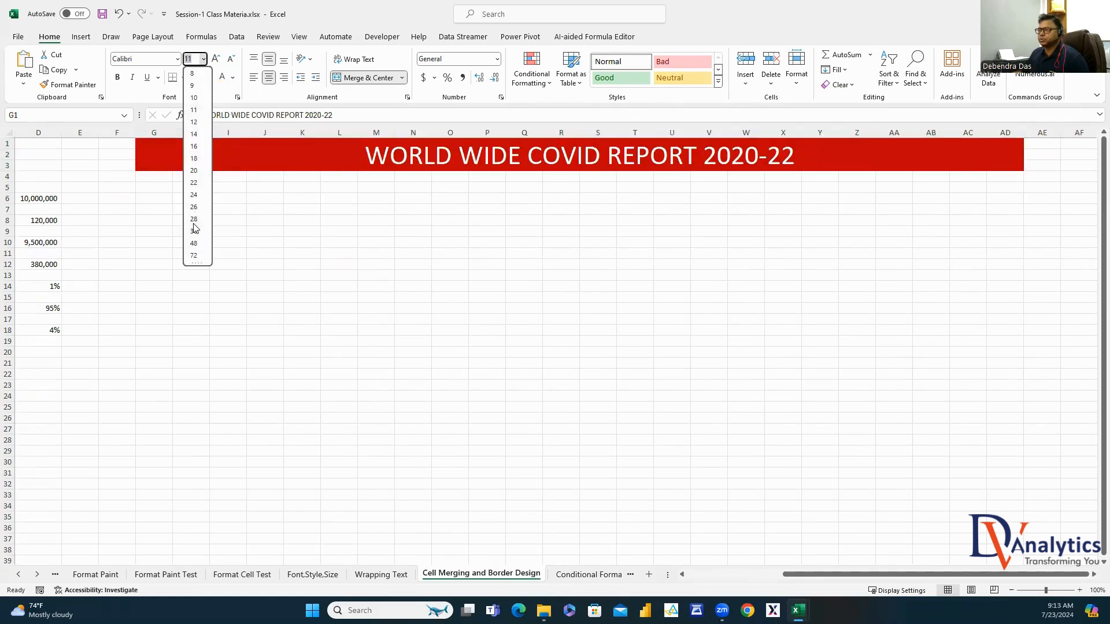
click(193, 219)
click(118, 77)
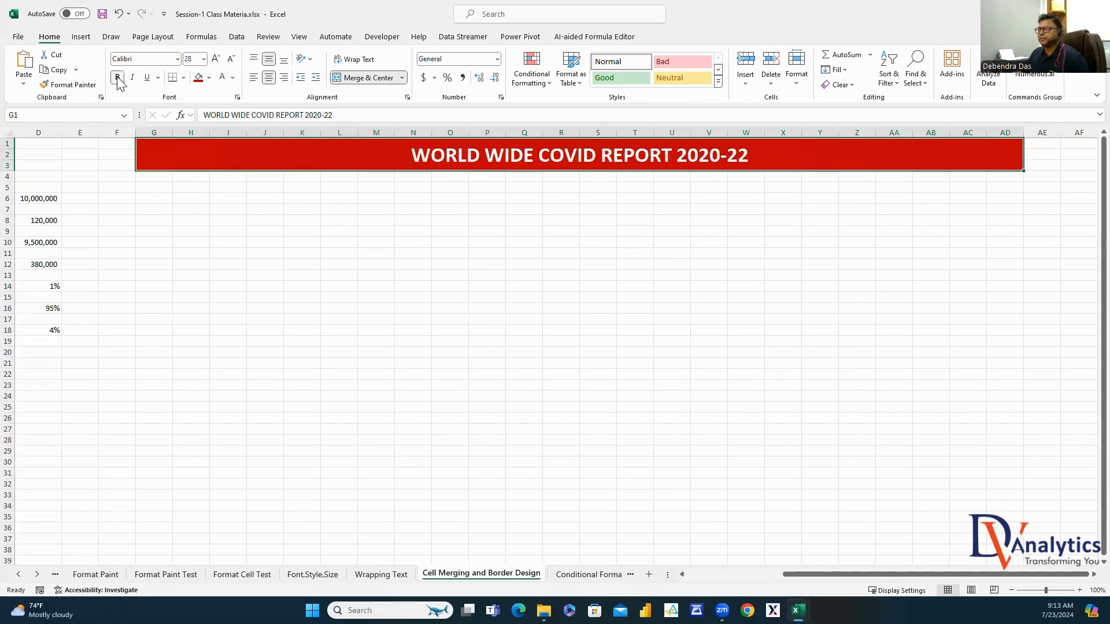
click(471, 237)
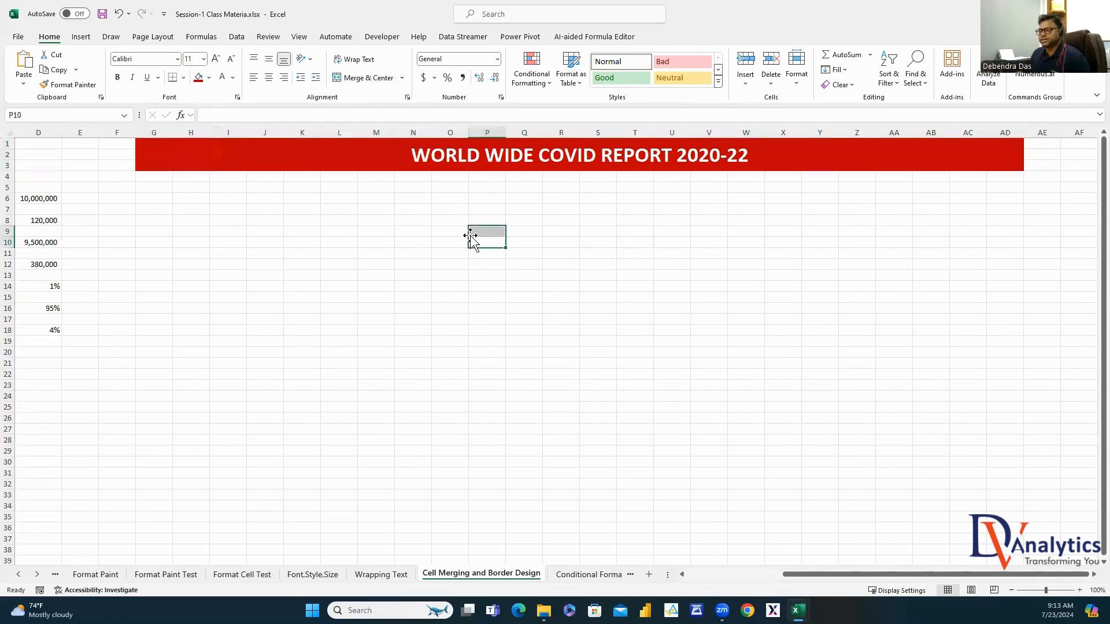
click(496, 156)
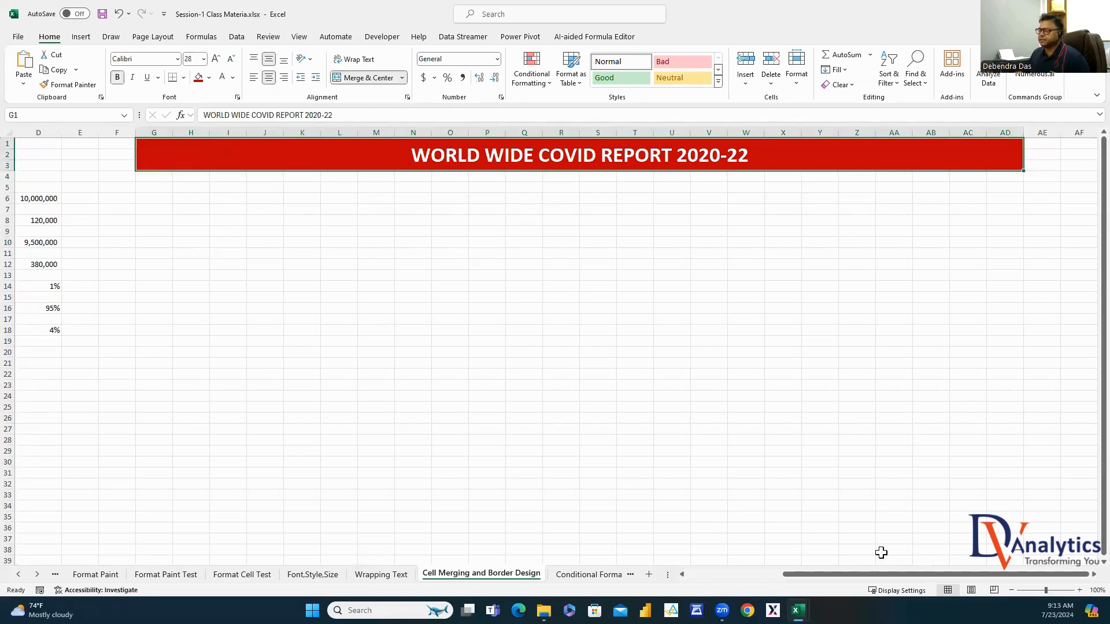
Merge G4:J5 into one cell
drag(878, 574, 801, 574)
drag(361, 182, 465, 188)
click(370, 78)
Copy the '# OF CONFIRMED CASES' label from C6 into merged cell G4
click(110, 199)
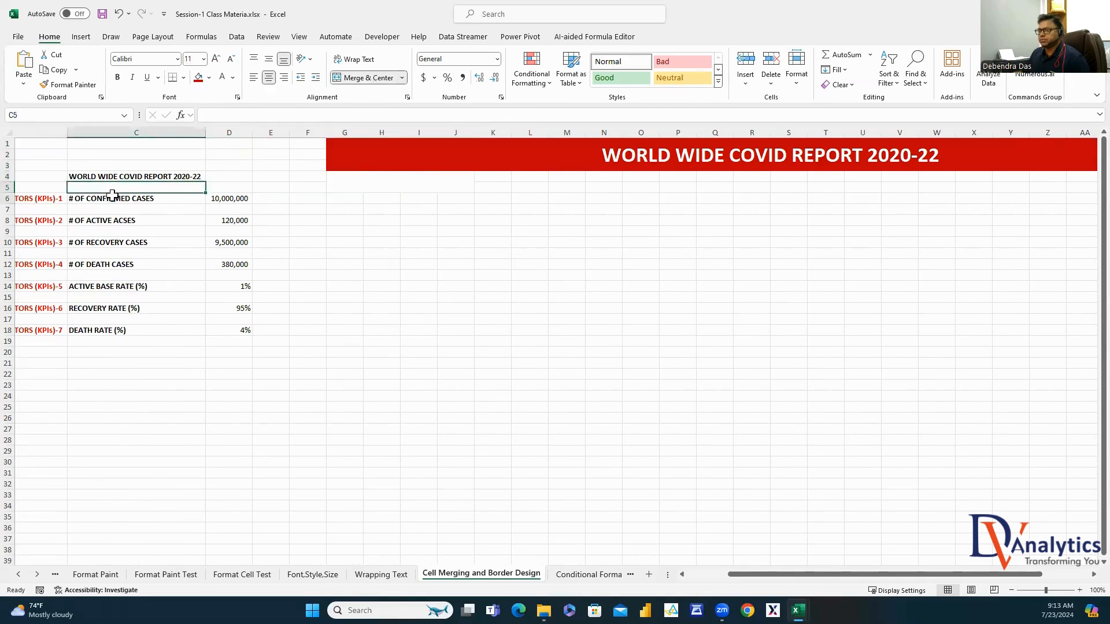
drag(266, 115, 197, 123)
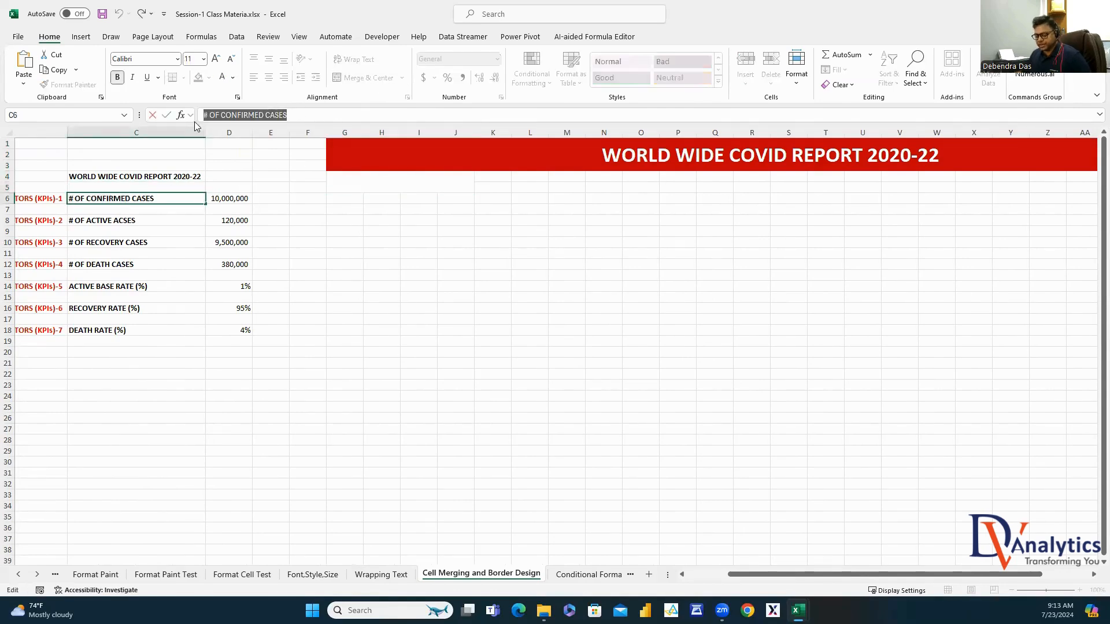
key(ctrl+c)
key(Escape)
double_click(446, 184)
key(ctrl+v)
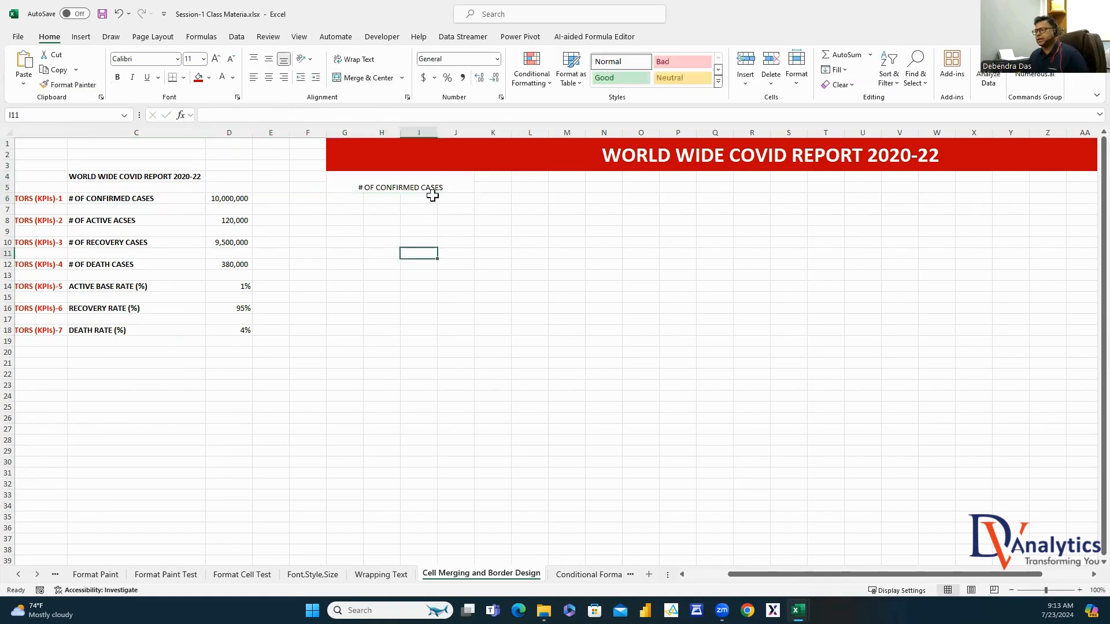
key(Return)
click(354, 173)
Make the G4 header middle-aligned, bold and 14 point, then duplicate it into K4
click(269, 59)
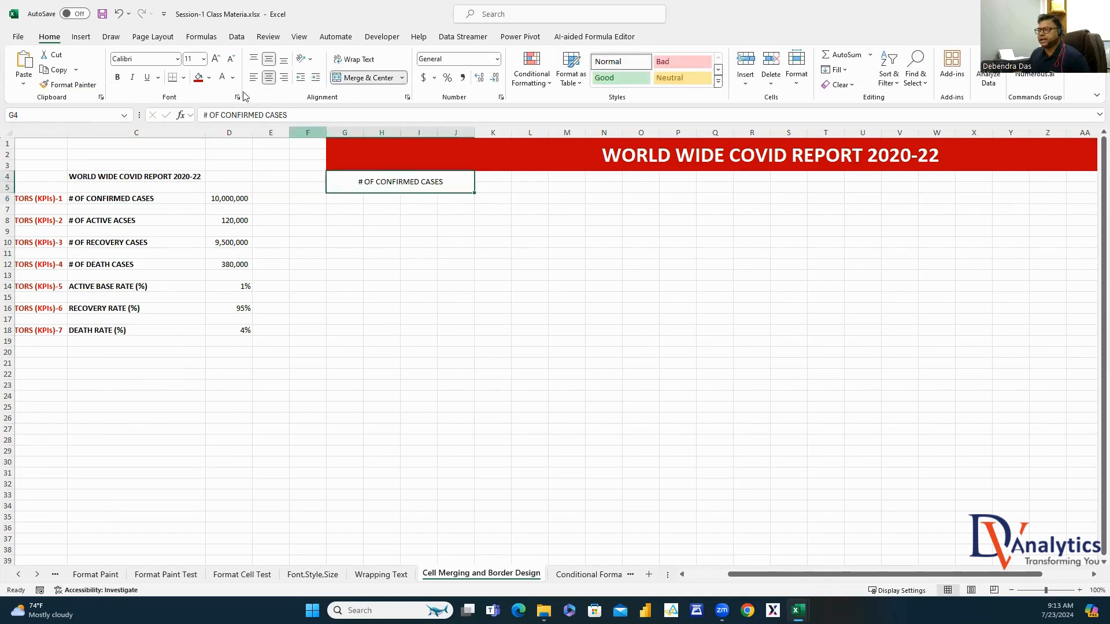
click(204, 59)
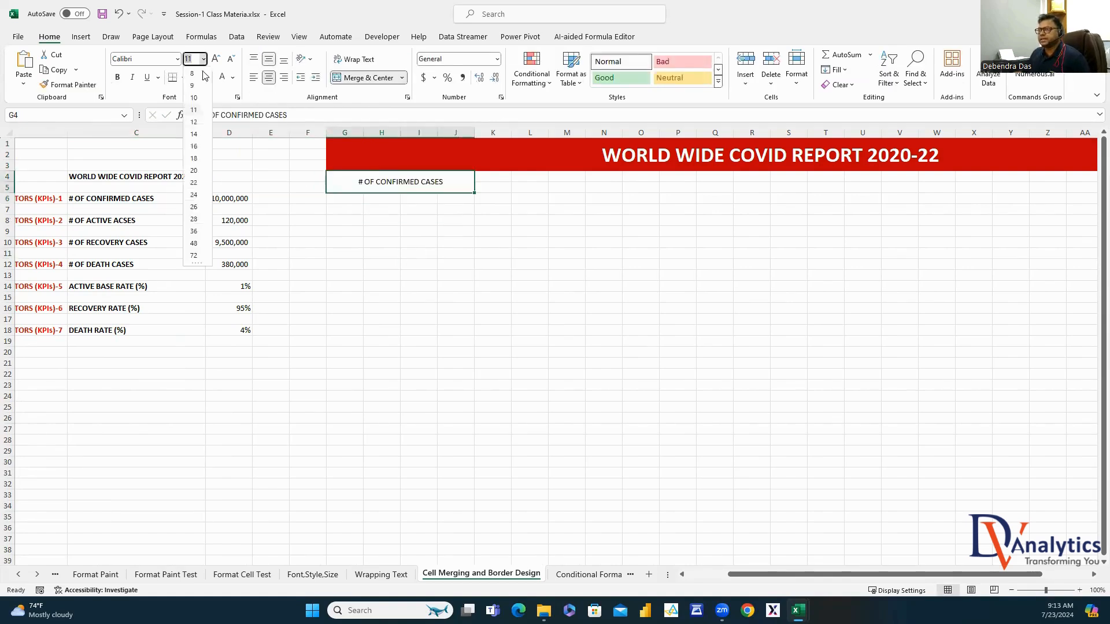
click(193, 133)
click(118, 78)
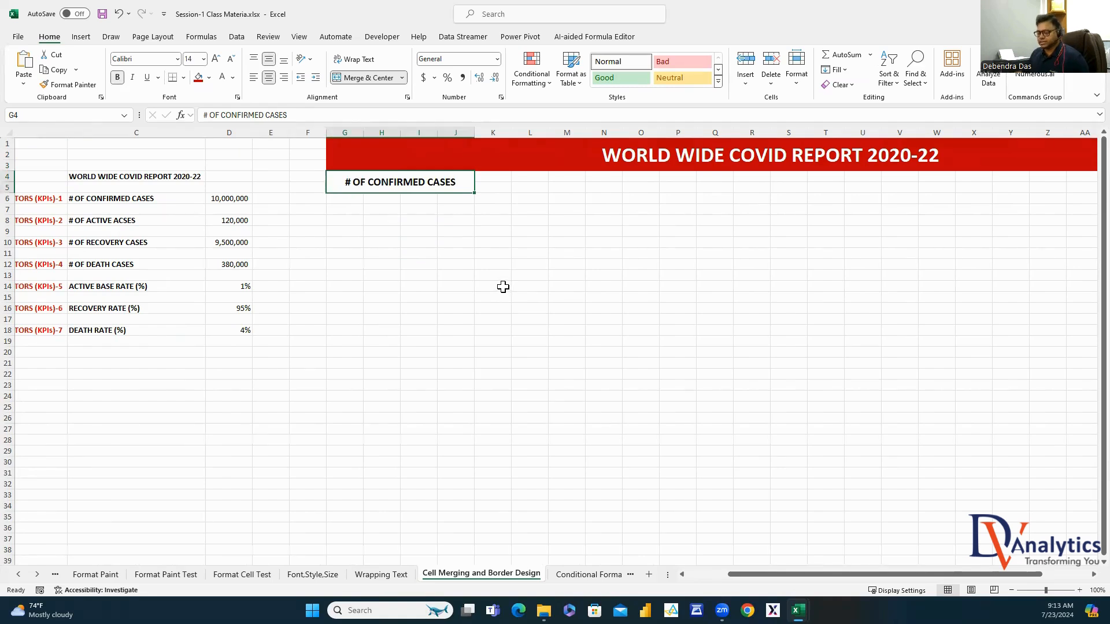
key(ctrl+c)
click(492, 176)
key(ctrl+v)
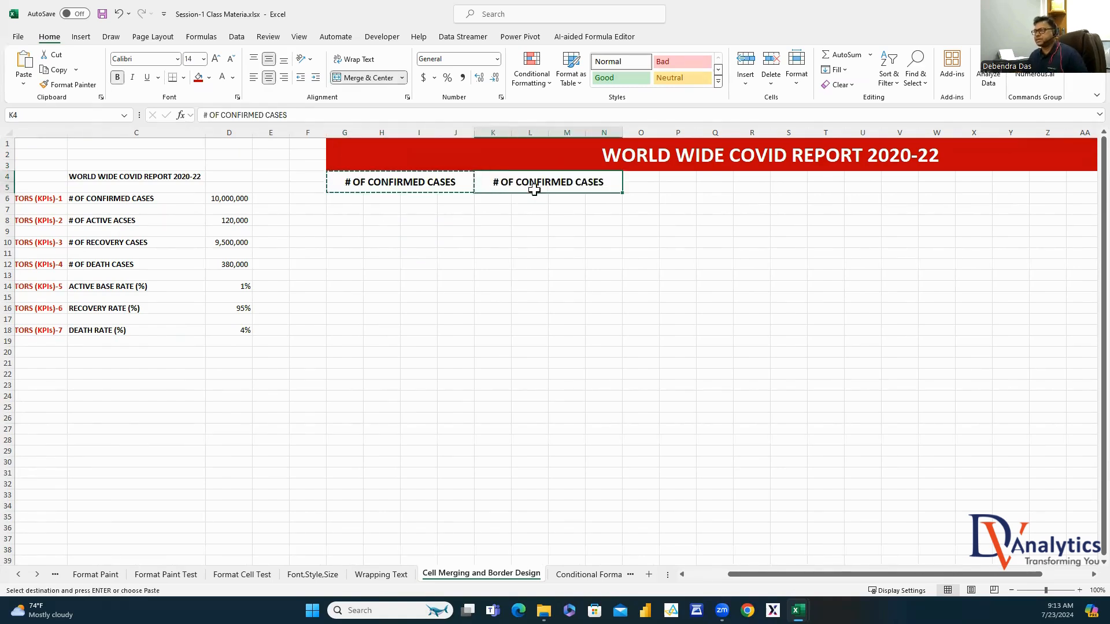
Change the K4 header to '# OF ACTIVE CASES'
key(Escape)
click(154, 220)
click(589, 179)
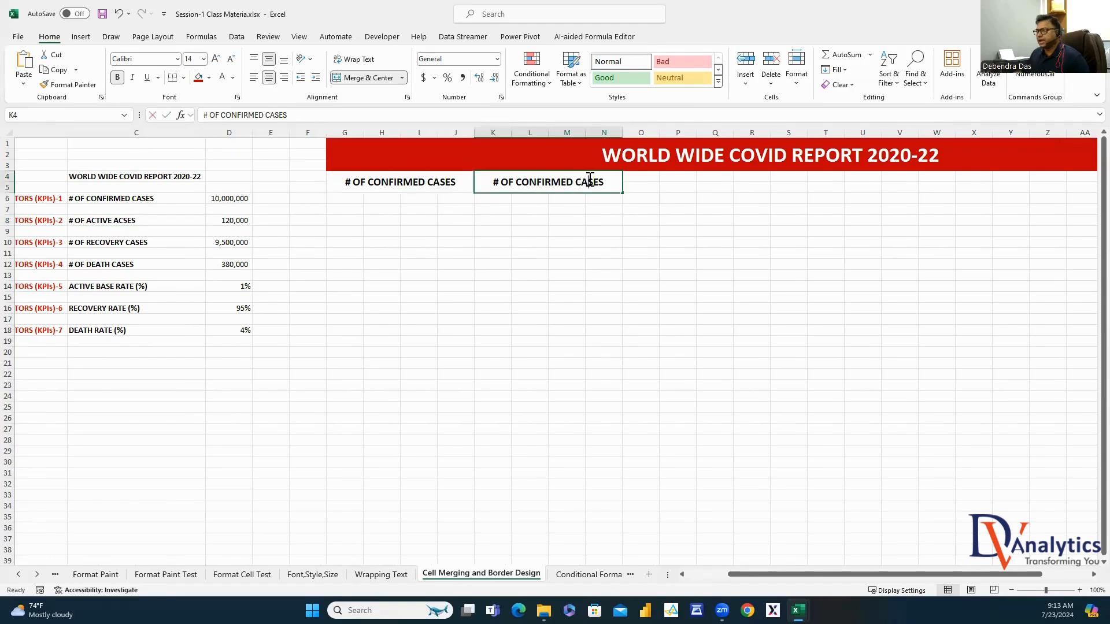
double_click(589, 180)
drag(573, 180, 520, 184)
text(AC)
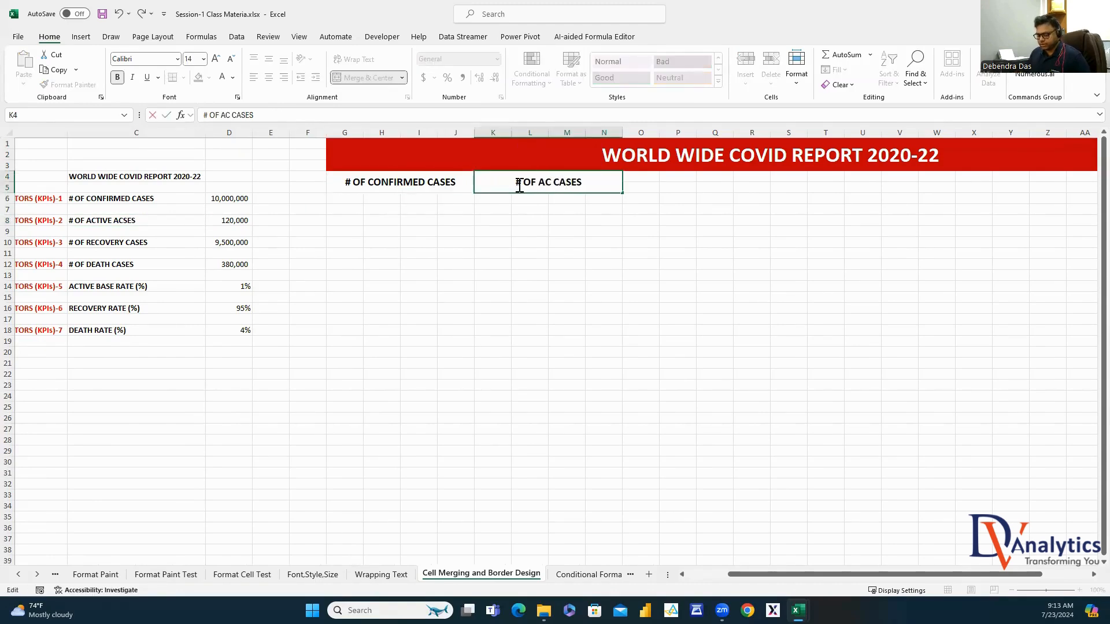
text(TIVE)
click(629, 273)
Copy the header into O4 and change it to '# OF RECOVERY CASES'
click(608, 187)
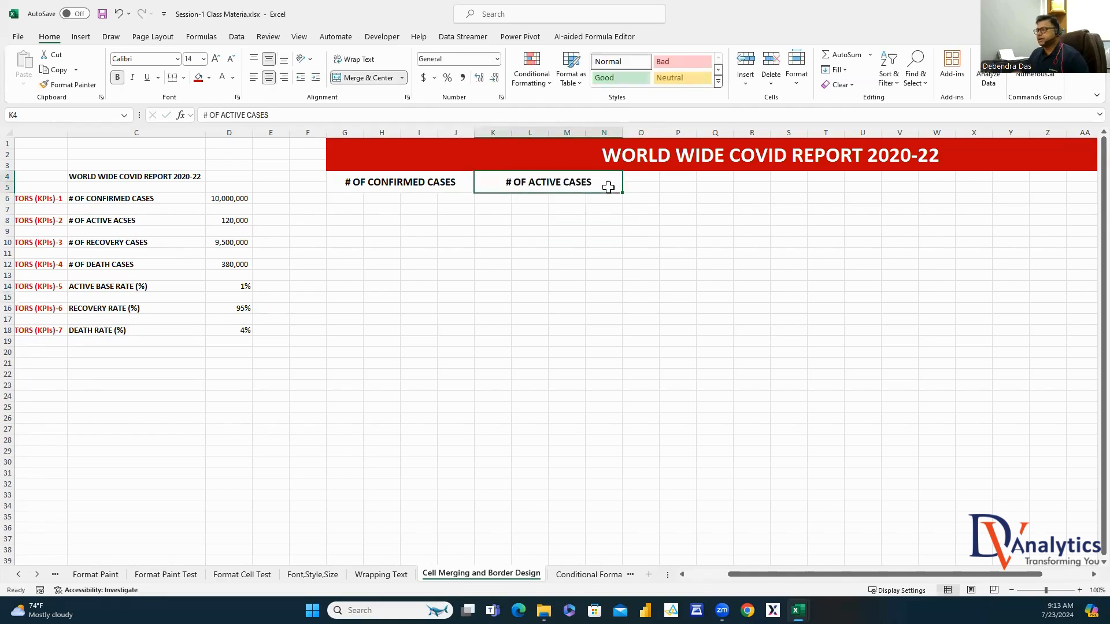
key(ctrl+c)
click(649, 180)
key(ctrl+v)
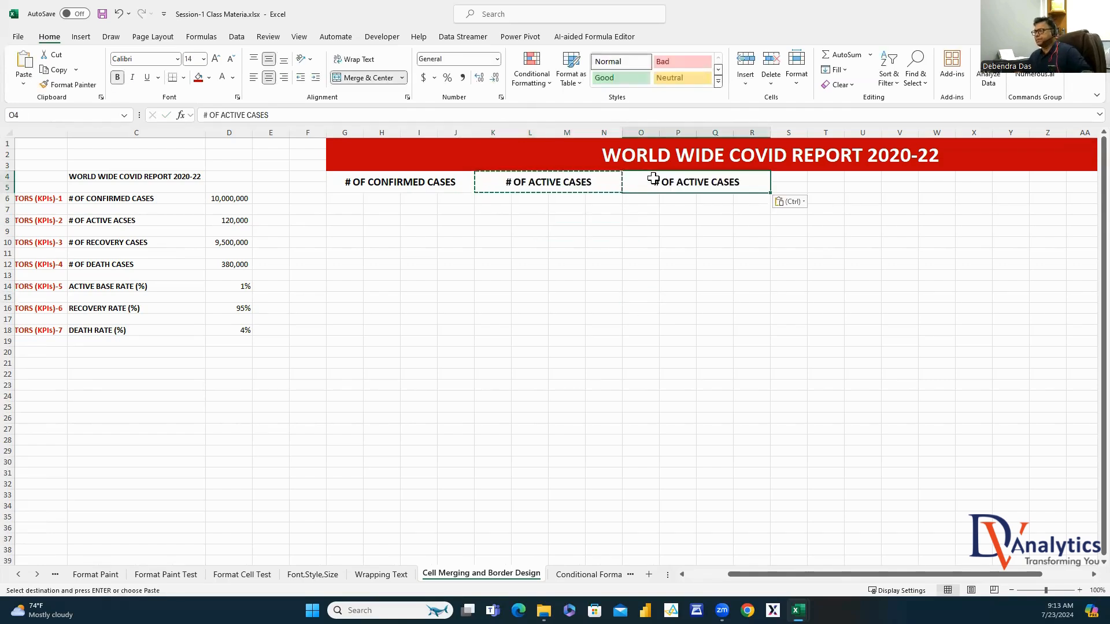
double_click(709, 182)
drag(708, 182, 677, 182)
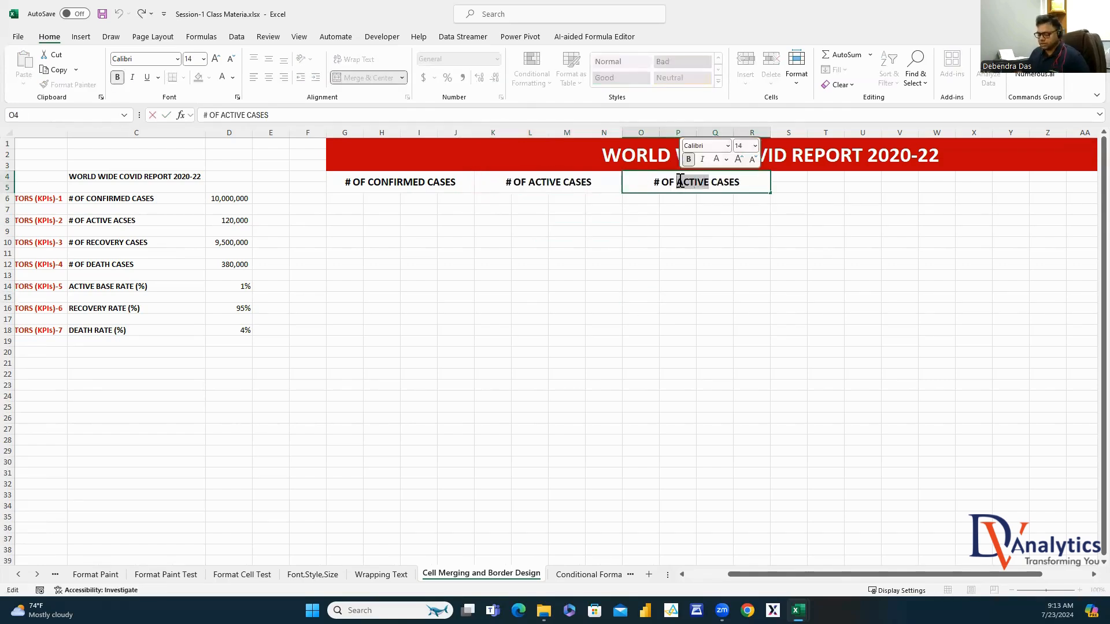
text(RECOVERY CA)
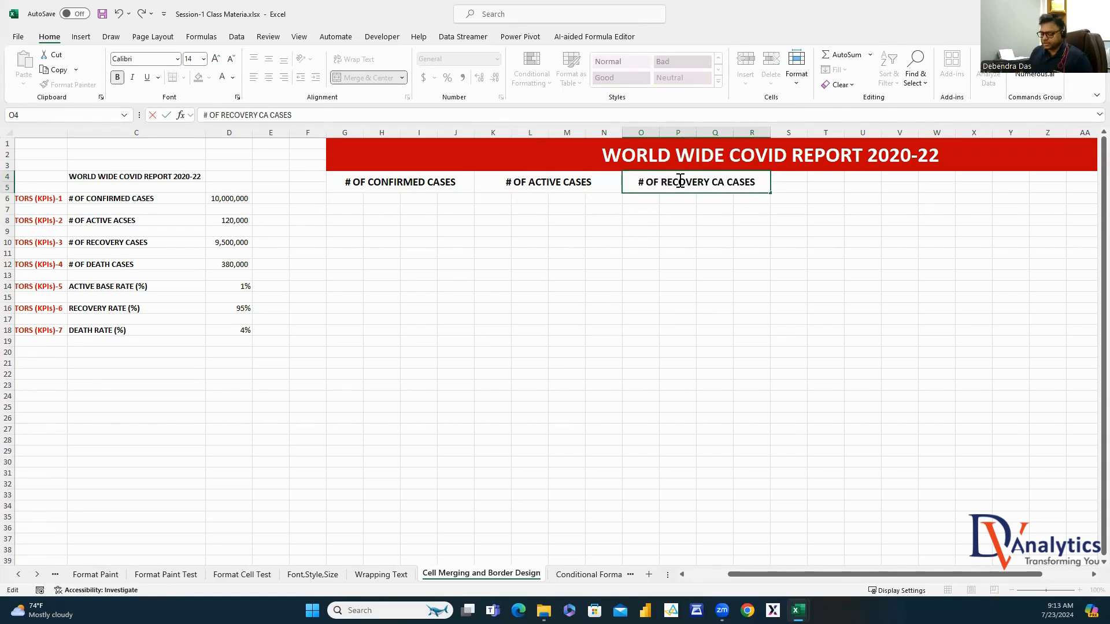
key(BackSpace)
key(BackSpace)
key(BackSpace)
click(688, 261)
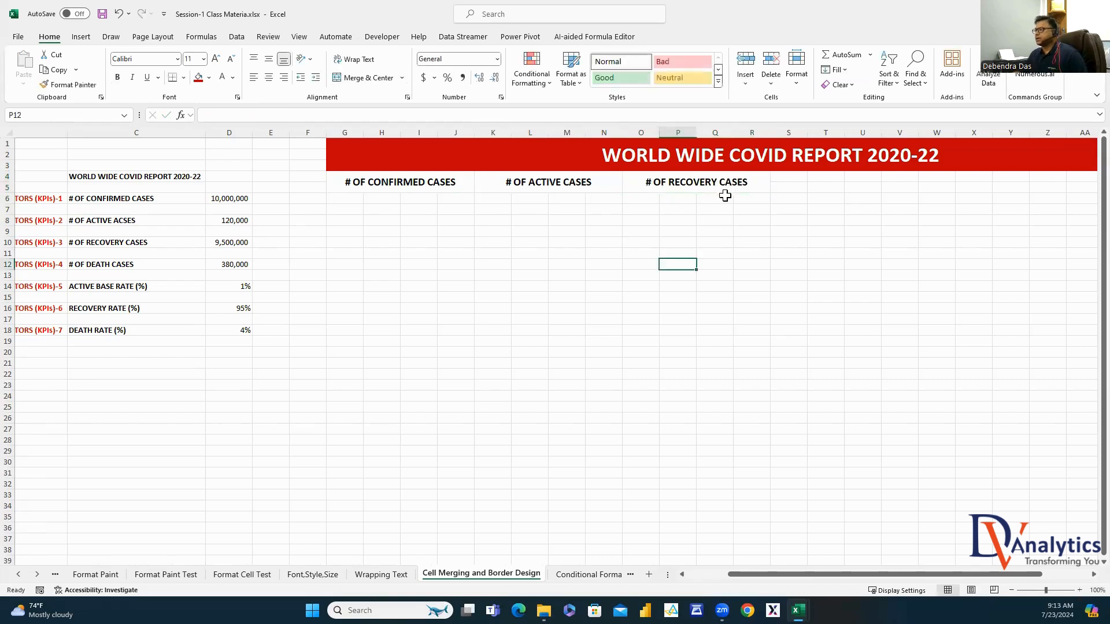
Copy the header into S4 and change it to '# OF DEATH CASES'
click(716, 198)
click(732, 181)
key(ctrl+c)
click(800, 185)
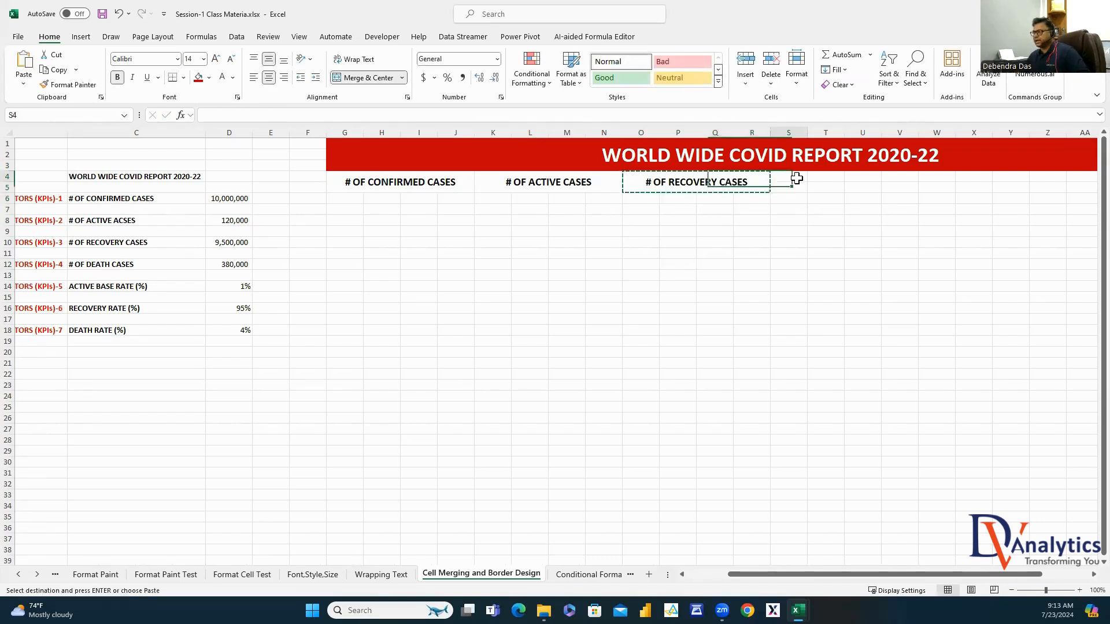
key(ctrl+v)
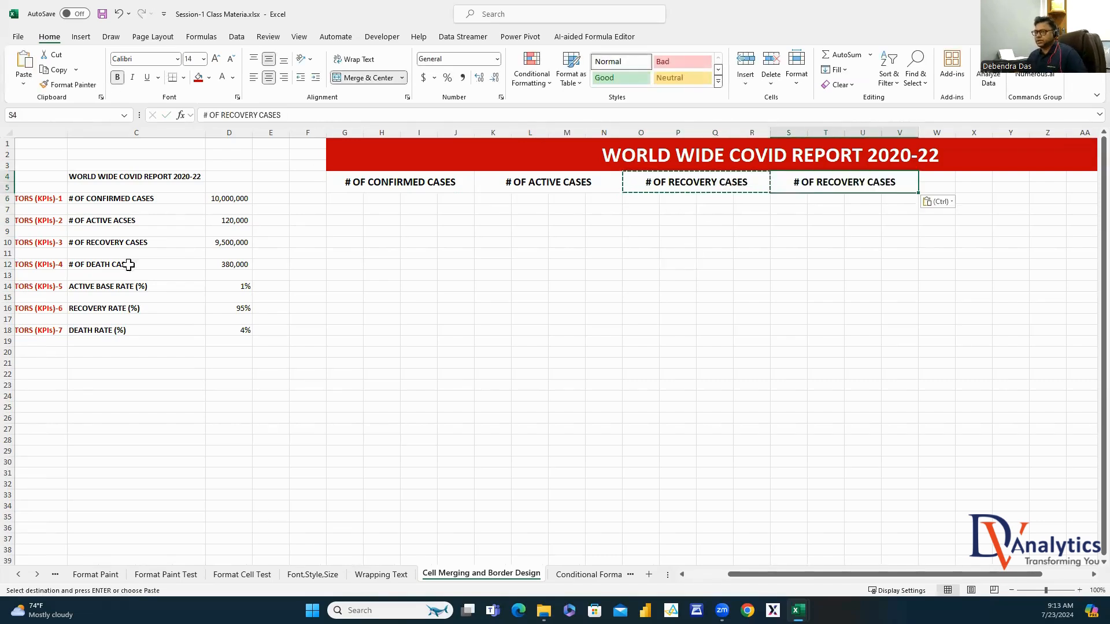
double_click(867, 182)
drag(865, 184, 831, 177)
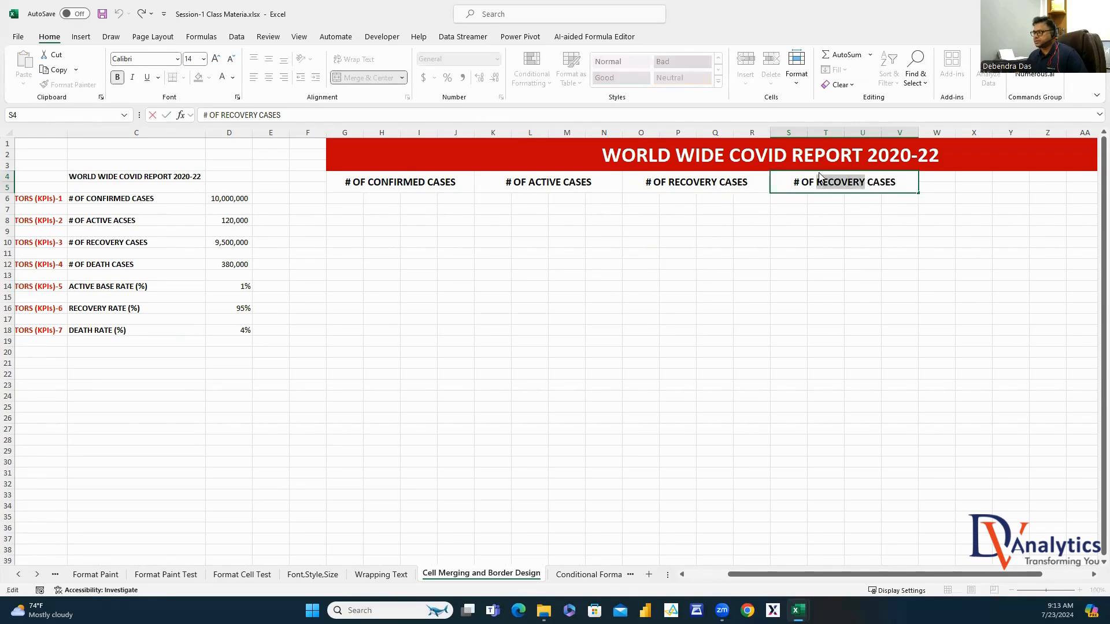
text(DEATH)
click(827, 285)
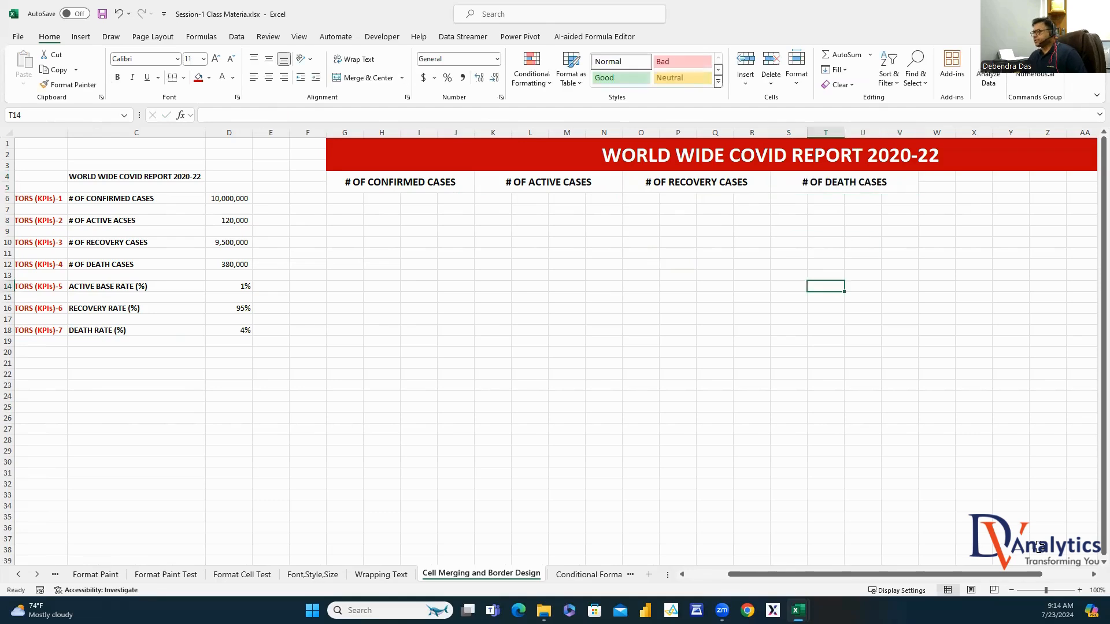
scroll(688, 183, right, 5)
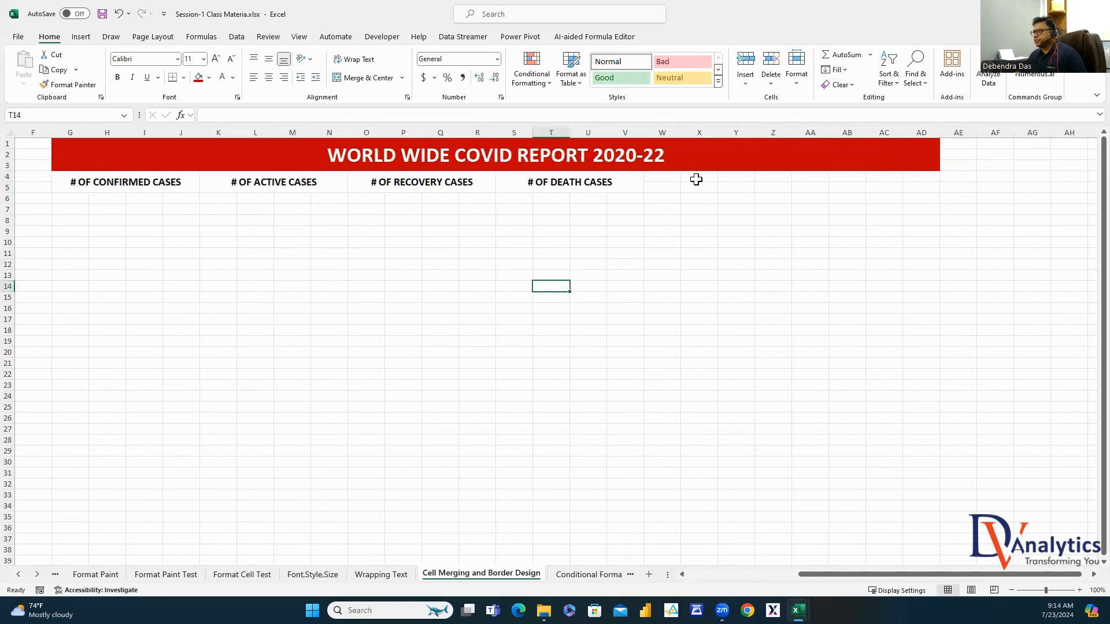
Merge X4:Y5, Z4:AA5 and AB4:AC5 into three new header blocks
drag(695, 180, 733, 188)
key(alt+h)
key(m)
key(c)
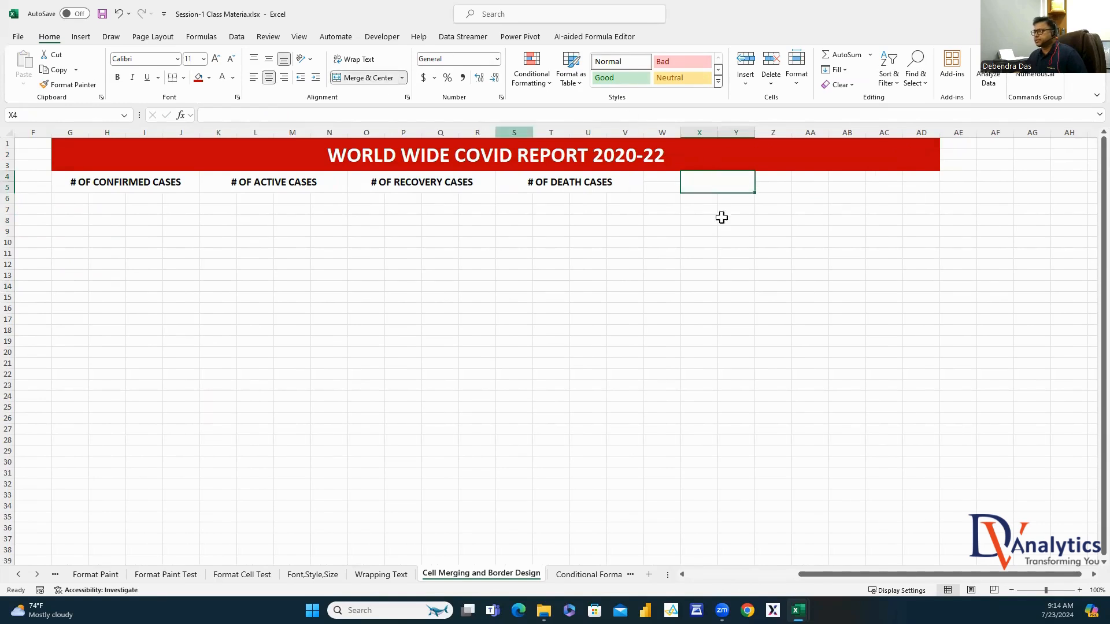
mouse_move(801, 176)
mouse_down()
mouse_move(844, 185)
mouse_move(809, 189)
mouse_up()
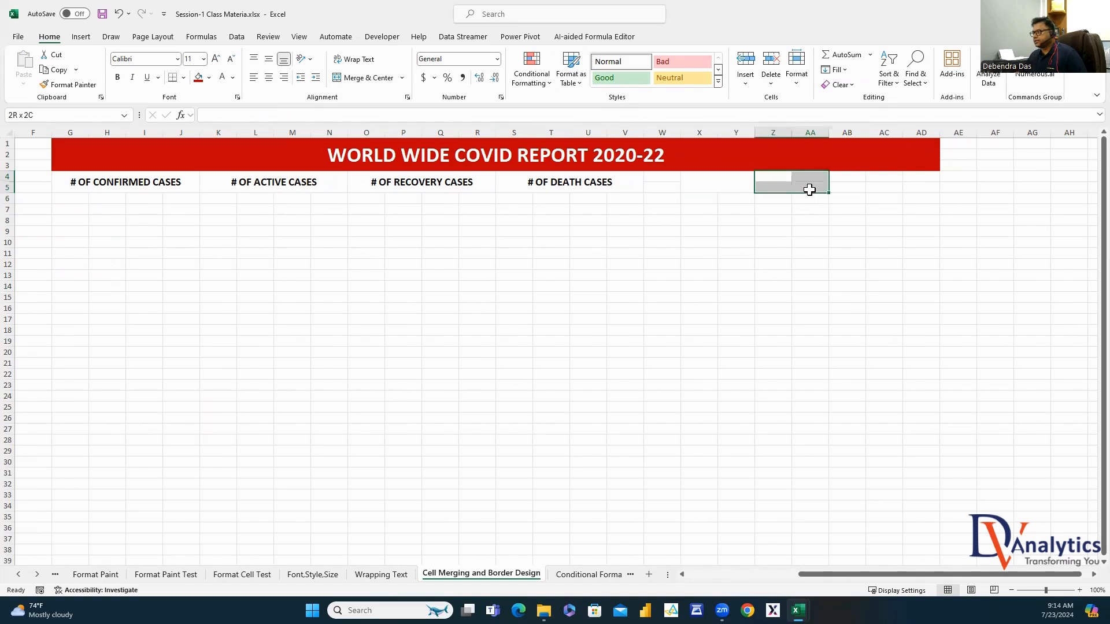
key(alt+h)
key(m)
key(c)
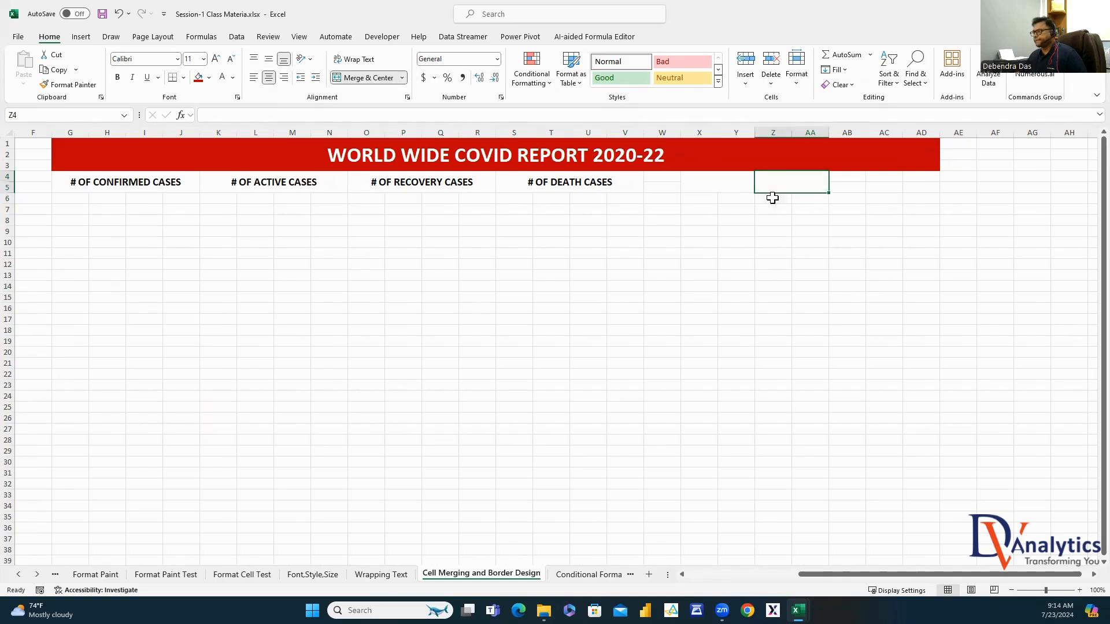
drag(850, 175, 857, 182)
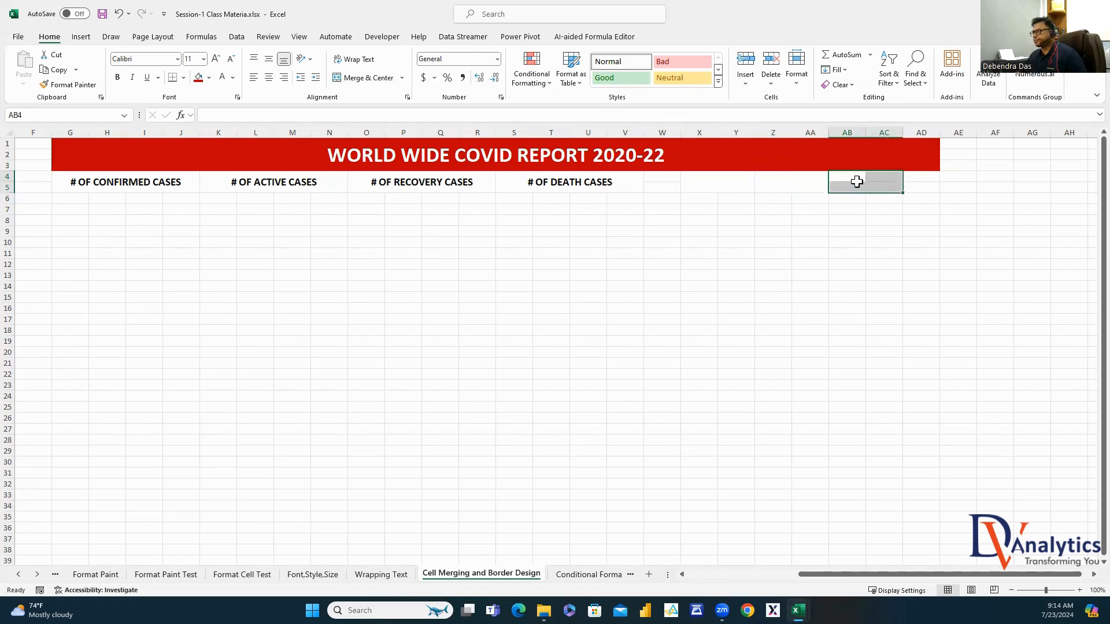
click(364, 77)
Put the ACTIVE BASE RATE (%) label from C14 into merged cell X4
click(729, 264)
click(723, 187)
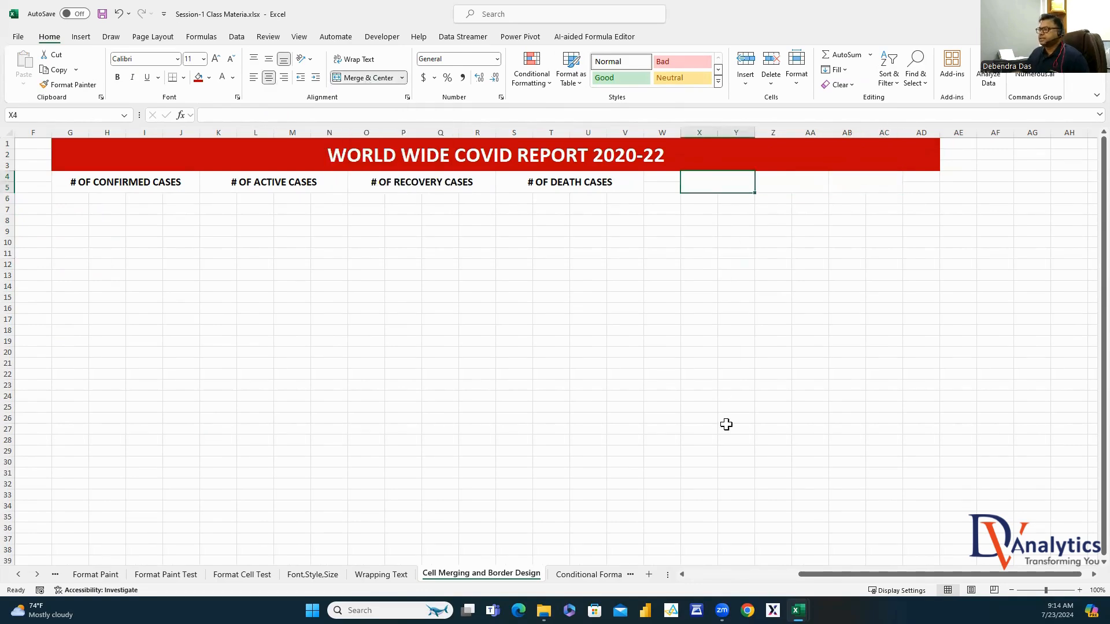
drag(837, 574, 727, 574)
click(313, 287)
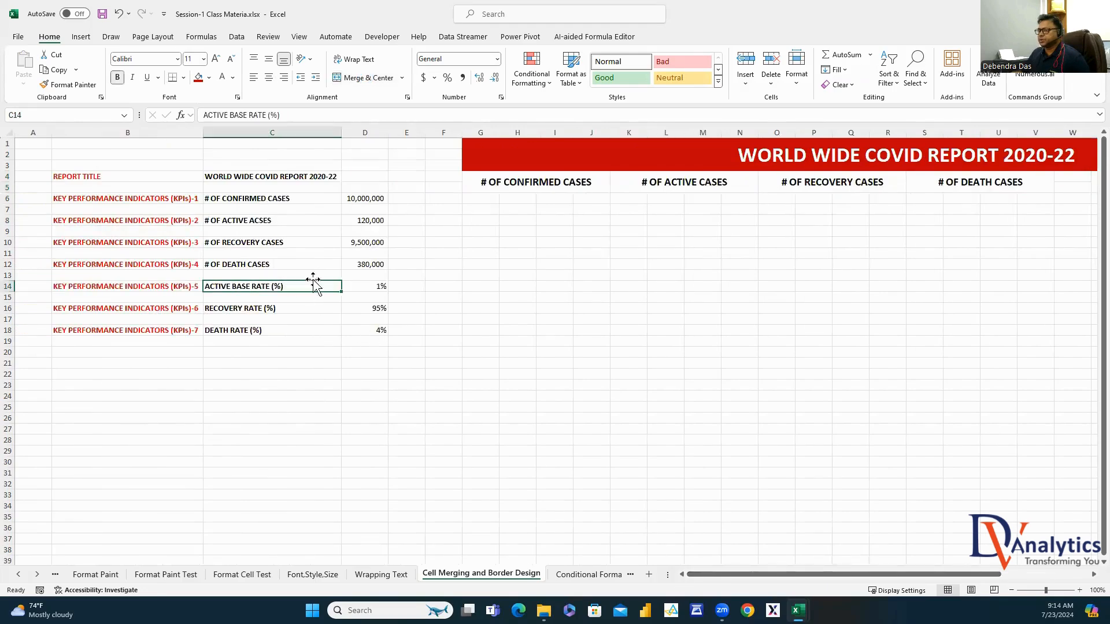
drag(334, 115, 155, 115)
key(ctrl+c)
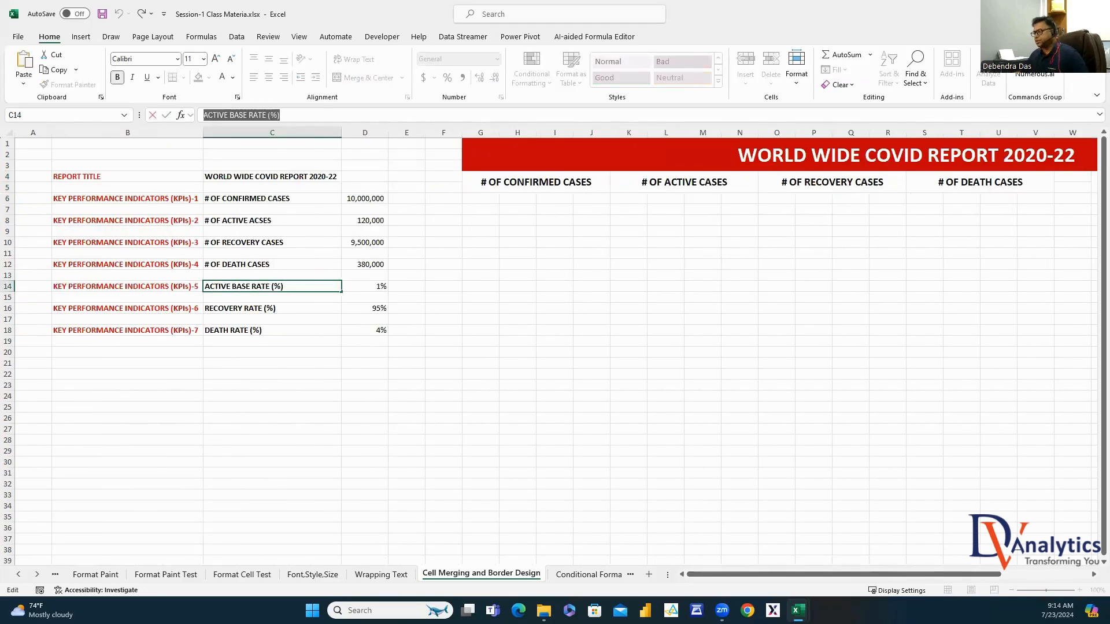
drag(884, 575, 972, 575)
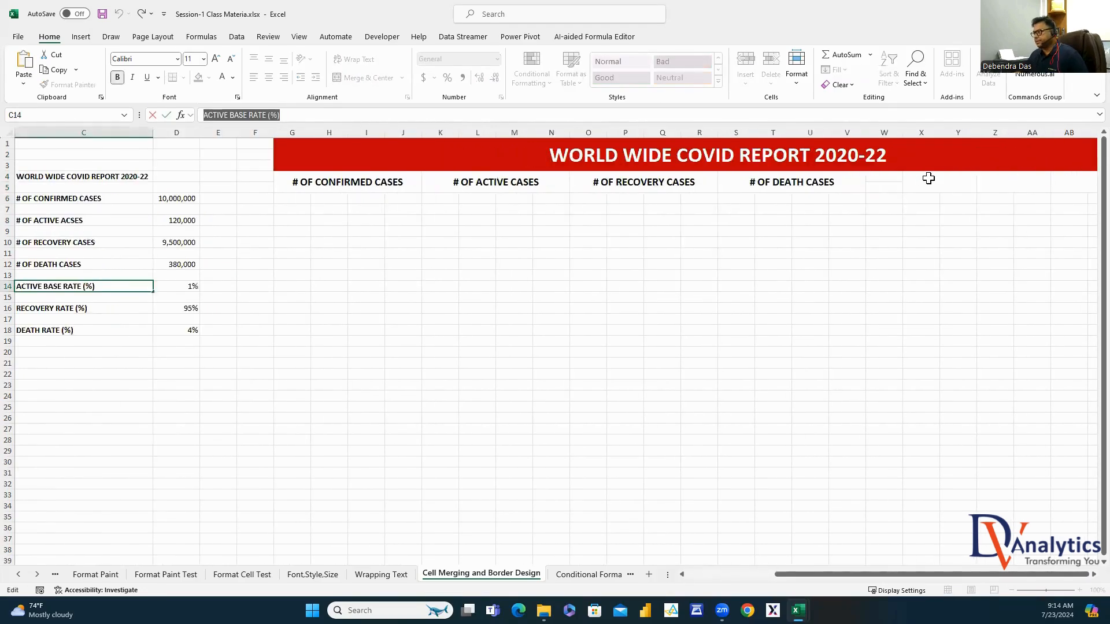
double_click(928, 180)
key(ctrl+v)
click(927, 262)
Format X4 as wrapped, bold 14 pt text, heighten row 5, and middle-align it
click(936, 185)
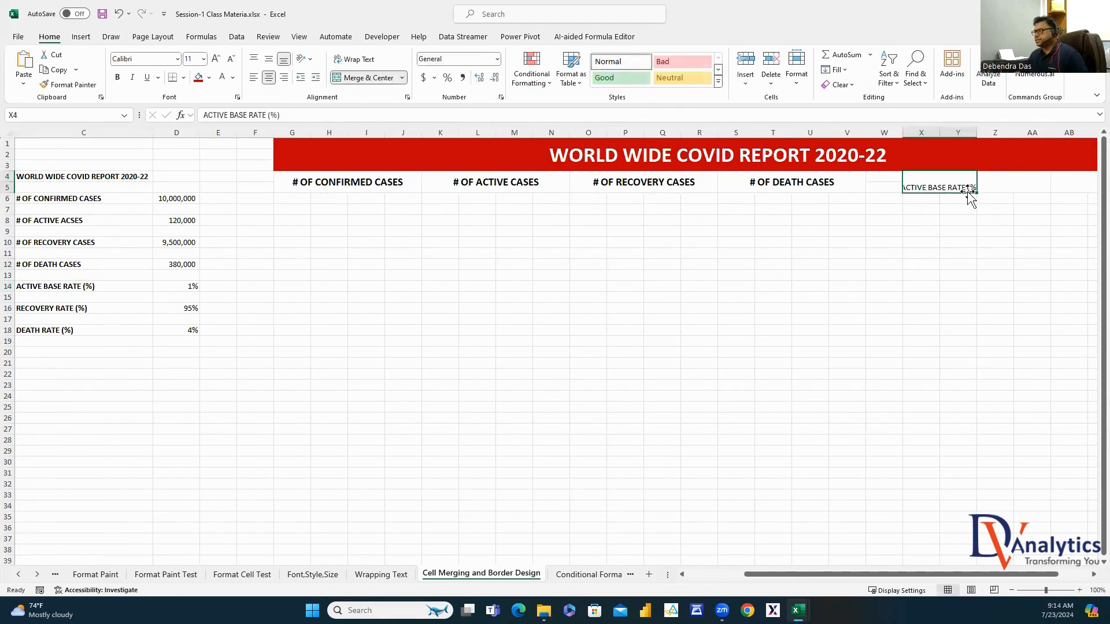
click(368, 58)
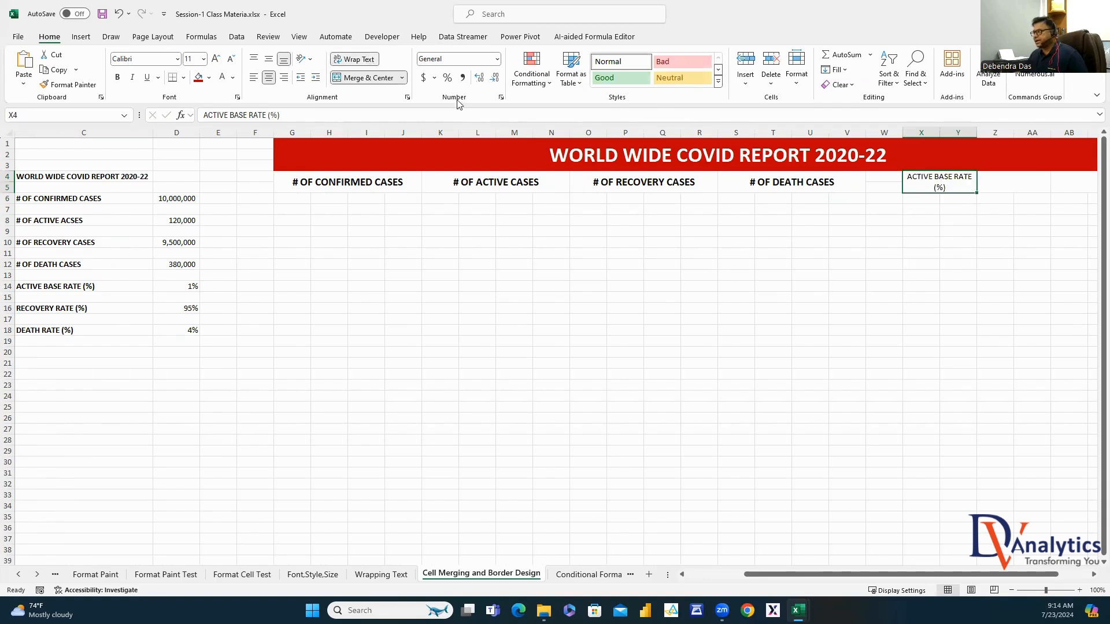
click(117, 78)
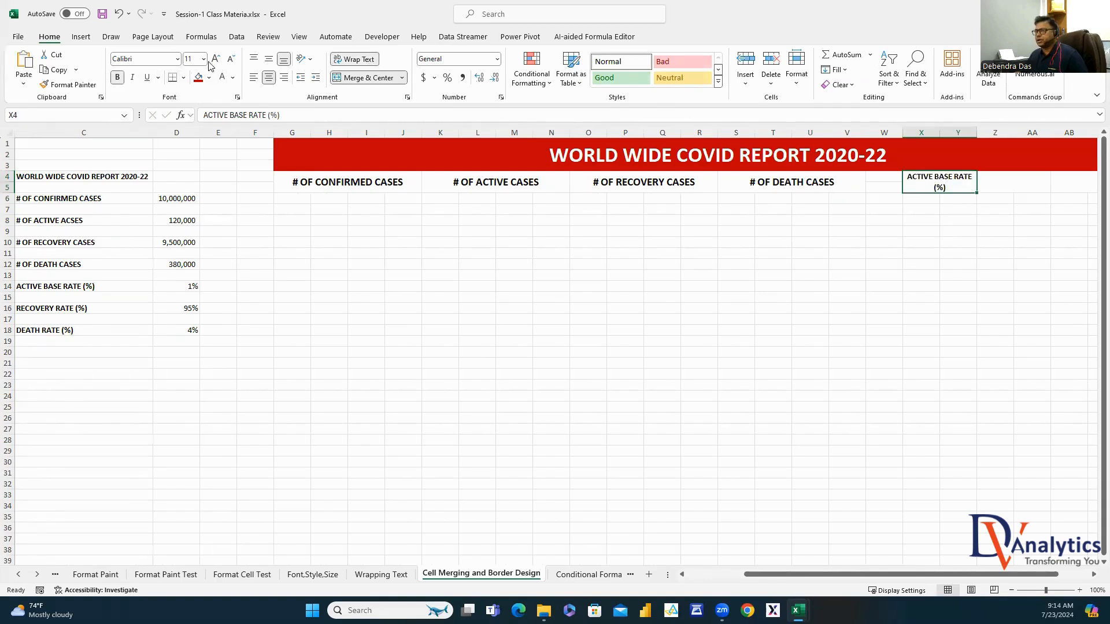
click(203, 59)
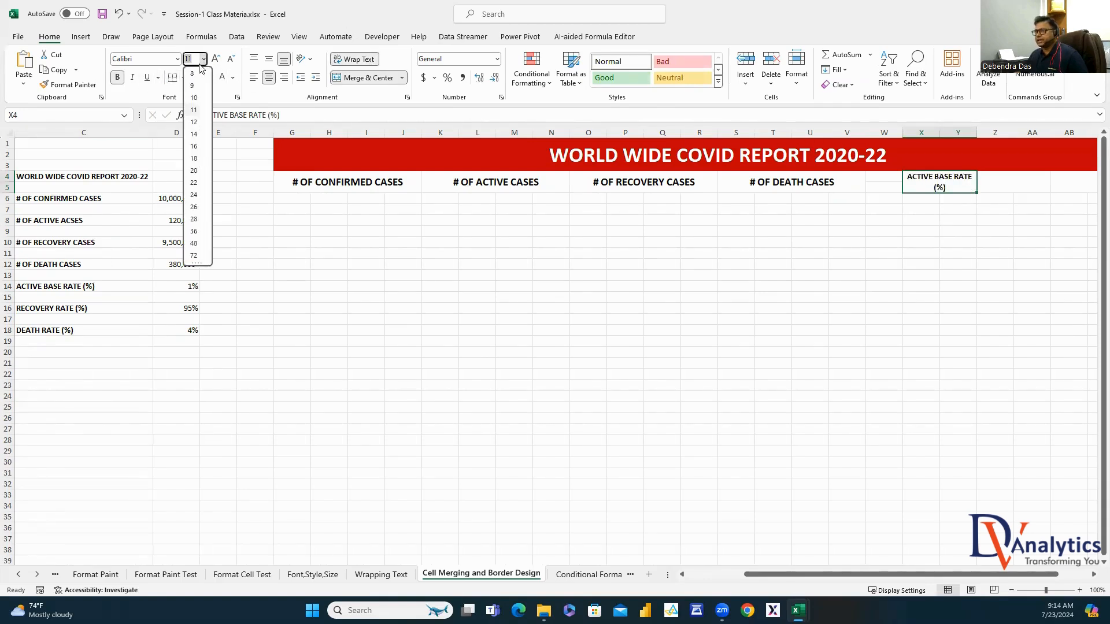
click(194, 134)
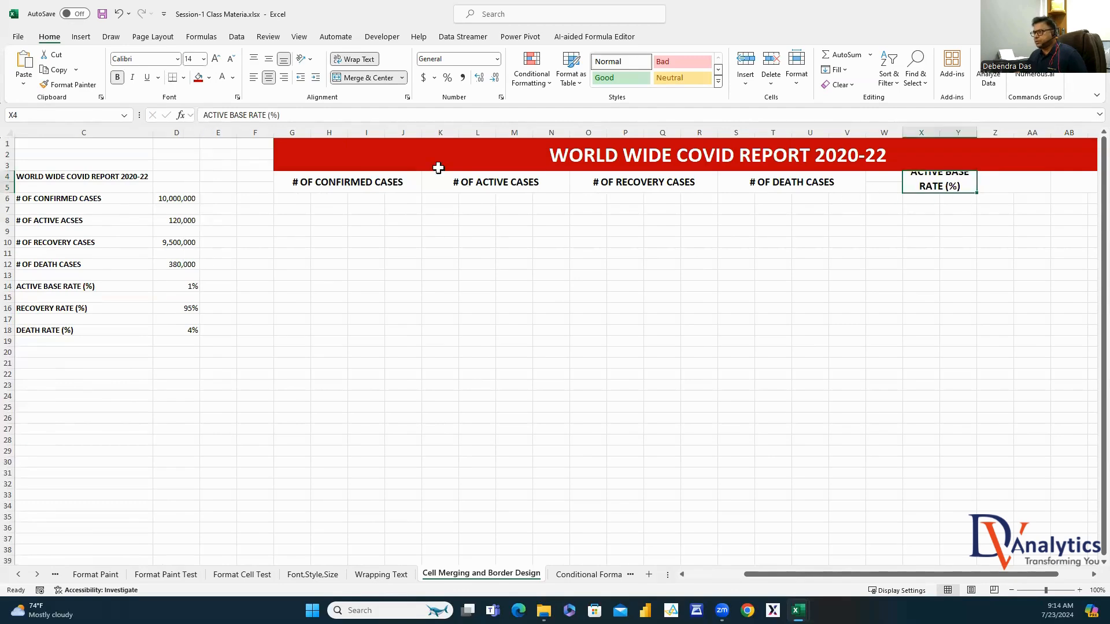
drag(11, 192, 15, 203)
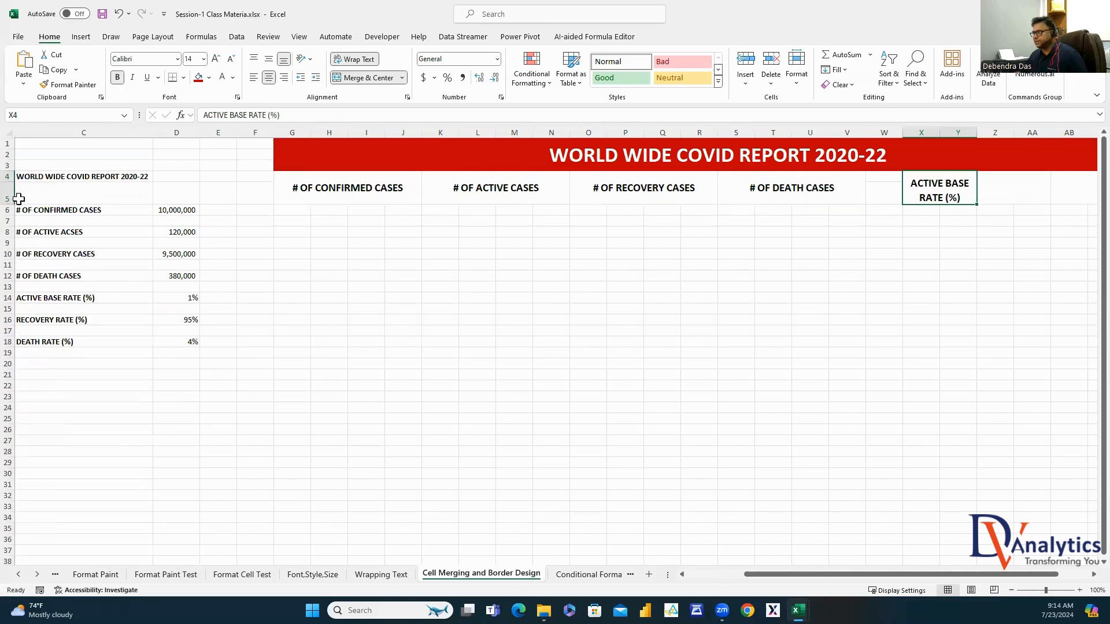
click(270, 59)
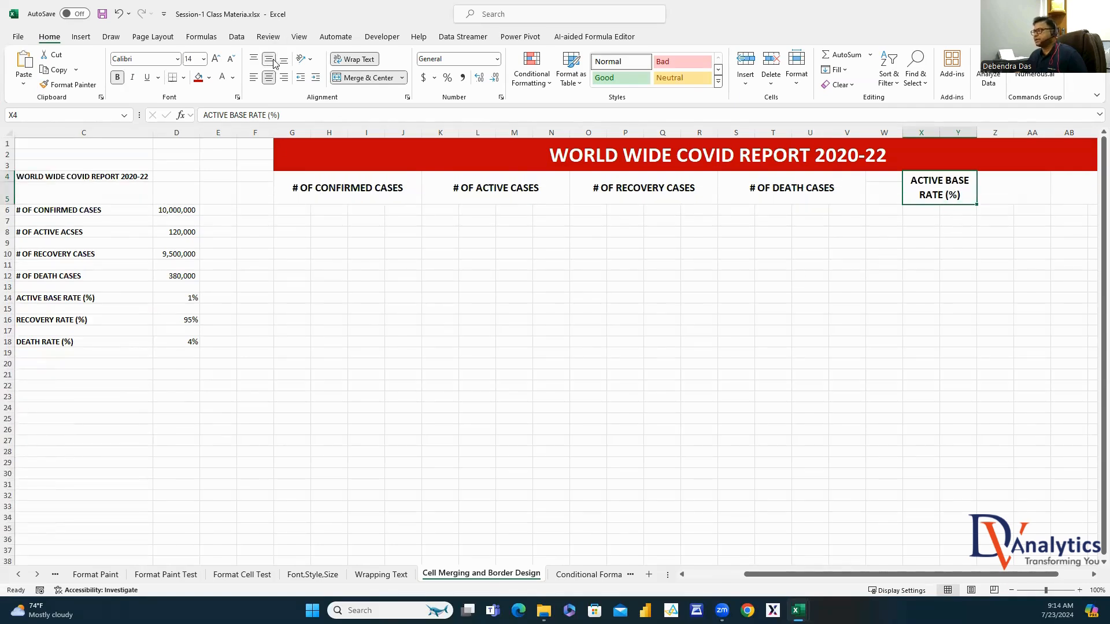
Copy the X4 header to Z4 and change it to RECOVERY RATE (%)
click(847, 266)
click(964, 190)
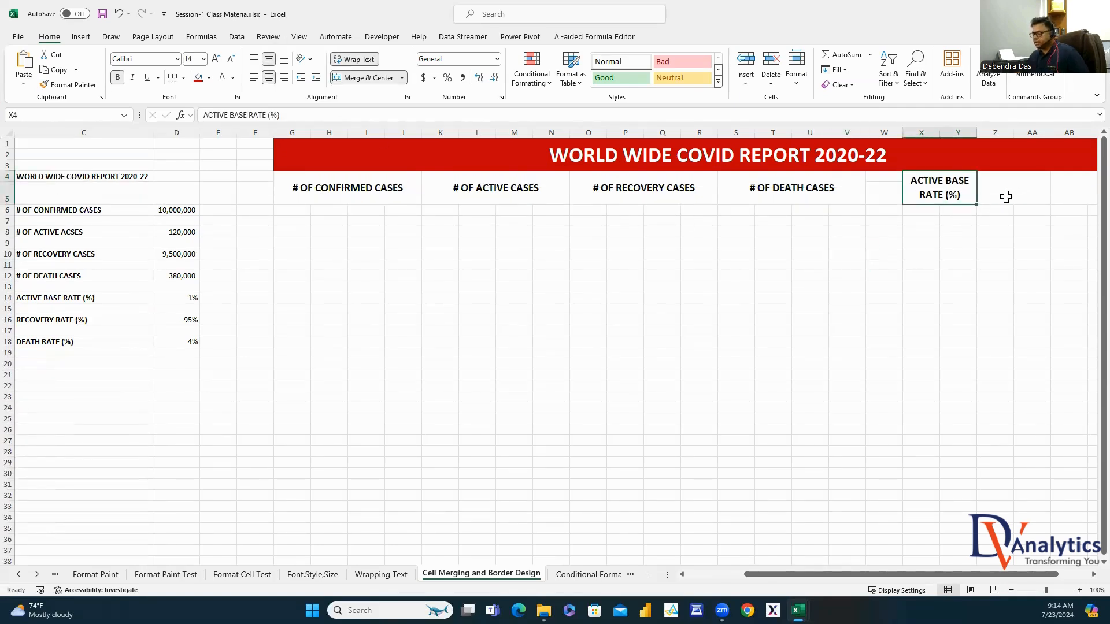
key(ctrl+c)
click(1015, 192)
key(ctrl+v)
double_click(1035, 184)
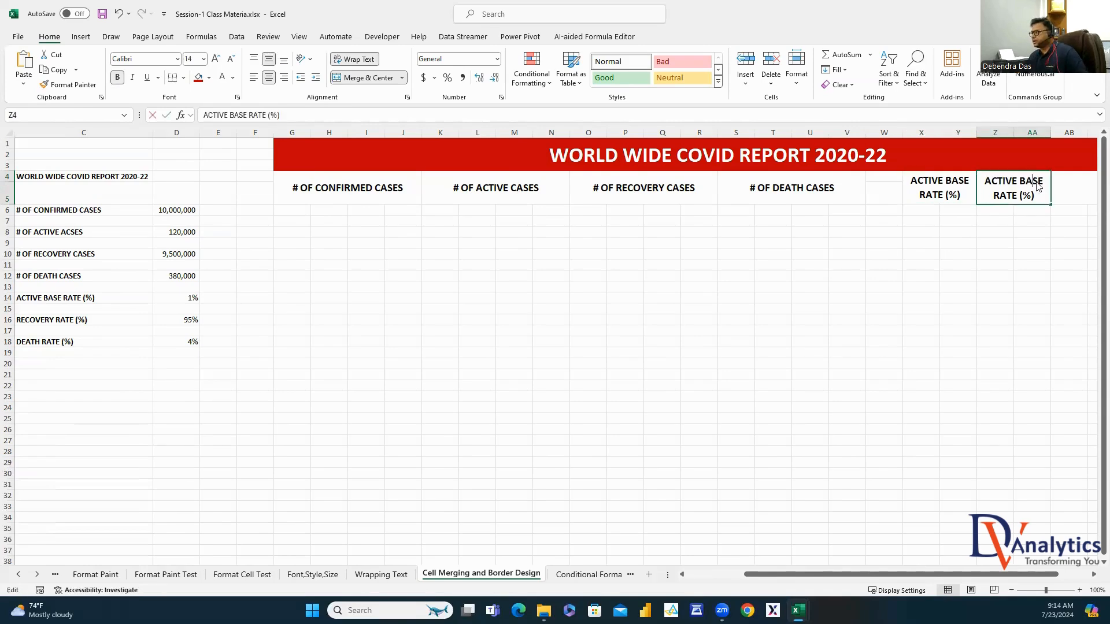
drag(1044, 180, 984, 181)
text(R)
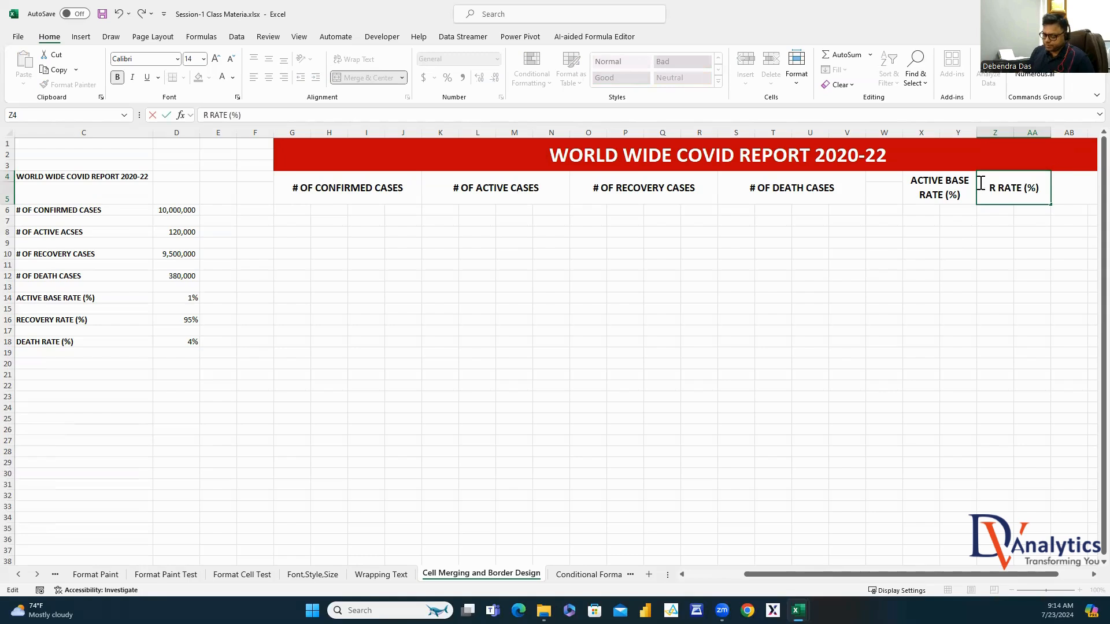
text(ECOVERY)
click(995, 231)
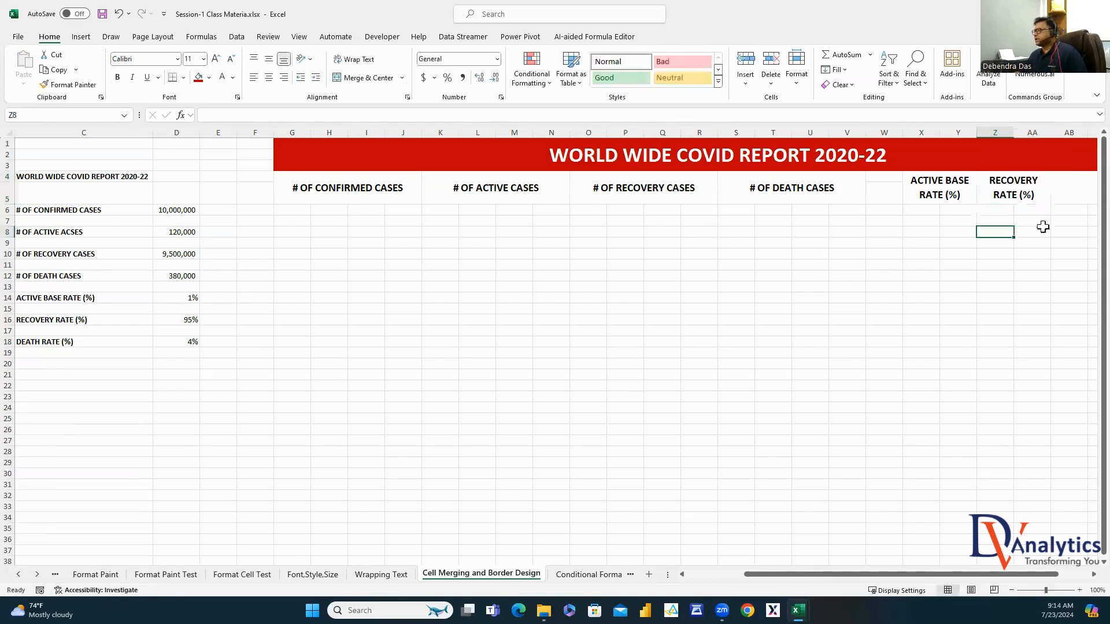
Copy the Z4 header to AB4 and change it to DEATH RATE (%)
click(1043, 197)
key(ctrl+c)
click(1079, 188)
key(ctrl+v)
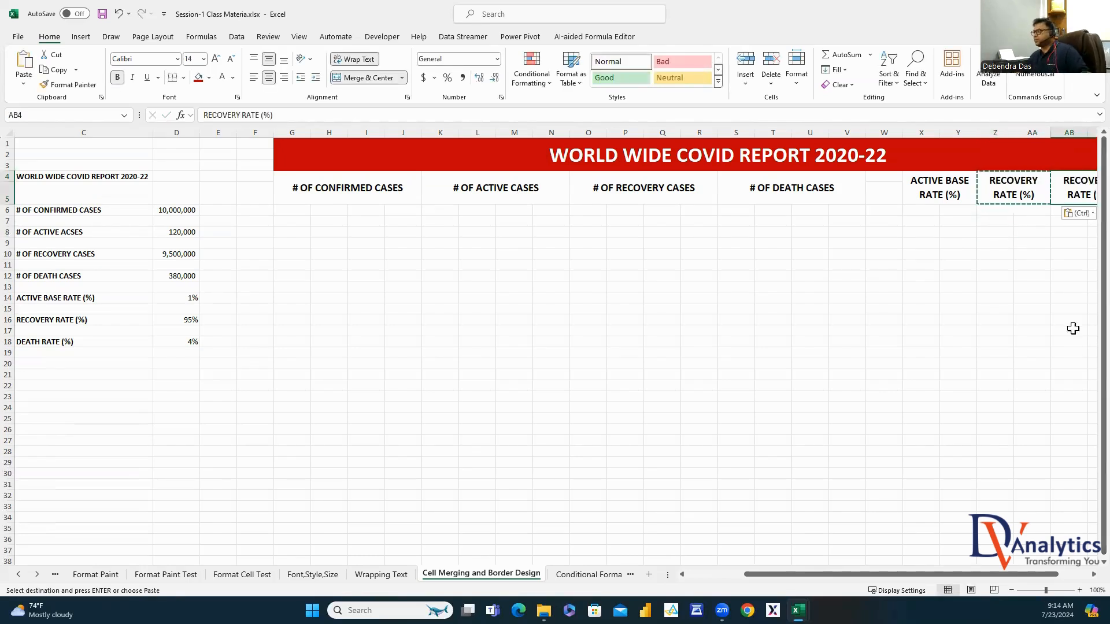
scroll(1072, 328, right, 3)
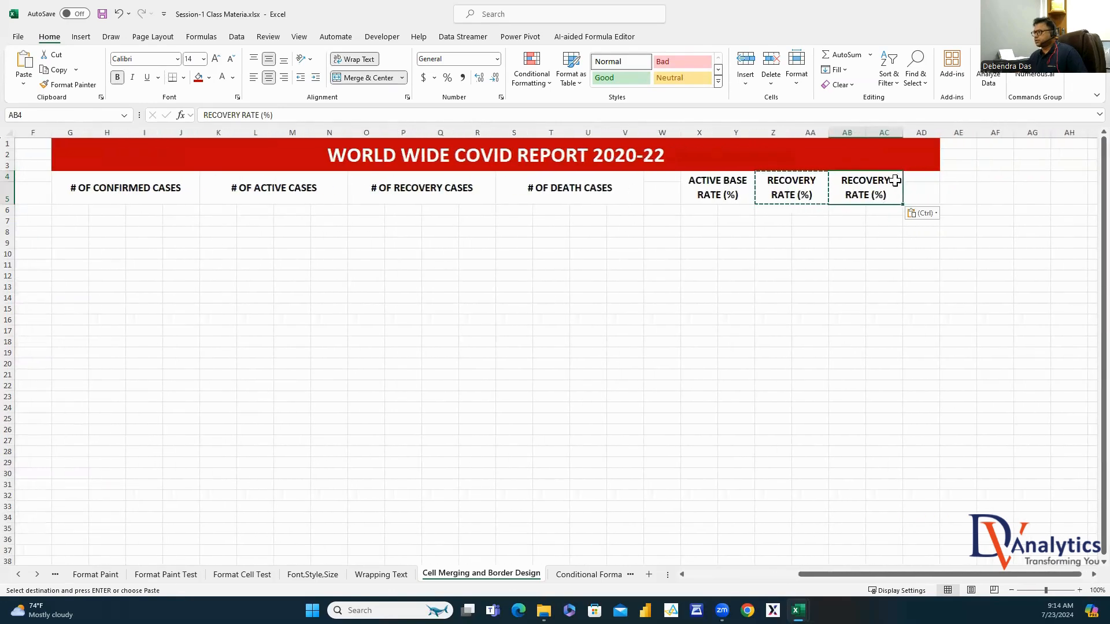
double_click(894, 181)
drag(890, 180, 837, 180)
text(DEA)
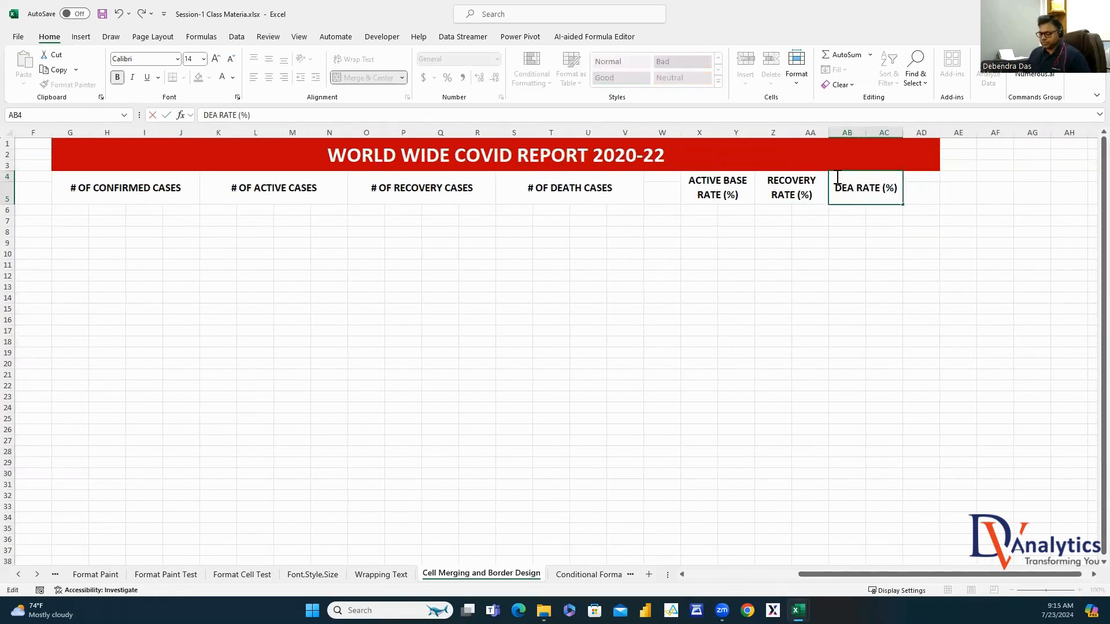
text(TH)
click(872, 289)
click(965, 233)
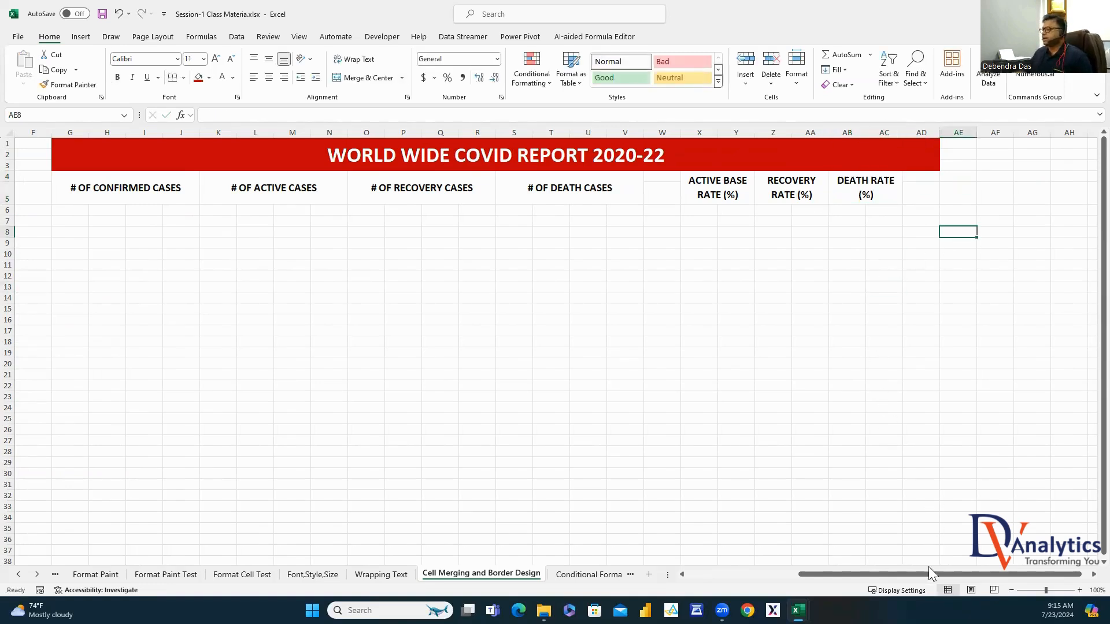
drag(928, 573, 891, 582)
Fill the header row G4:AD5 dark blue and give every cell coloured borders
drag(354, 193, 959, 197)
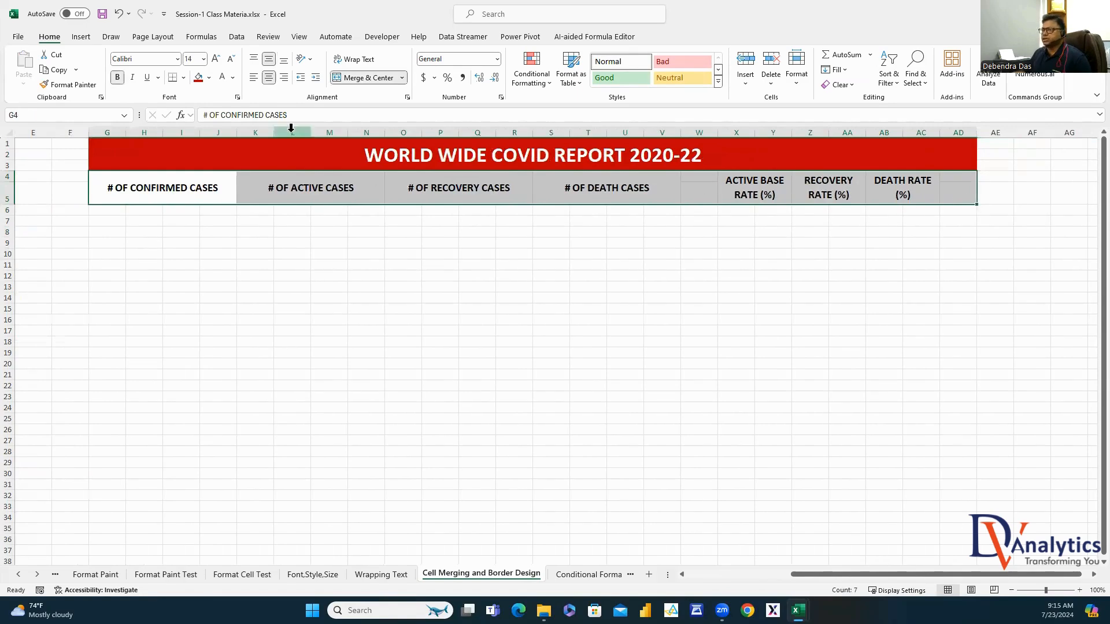
click(208, 77)
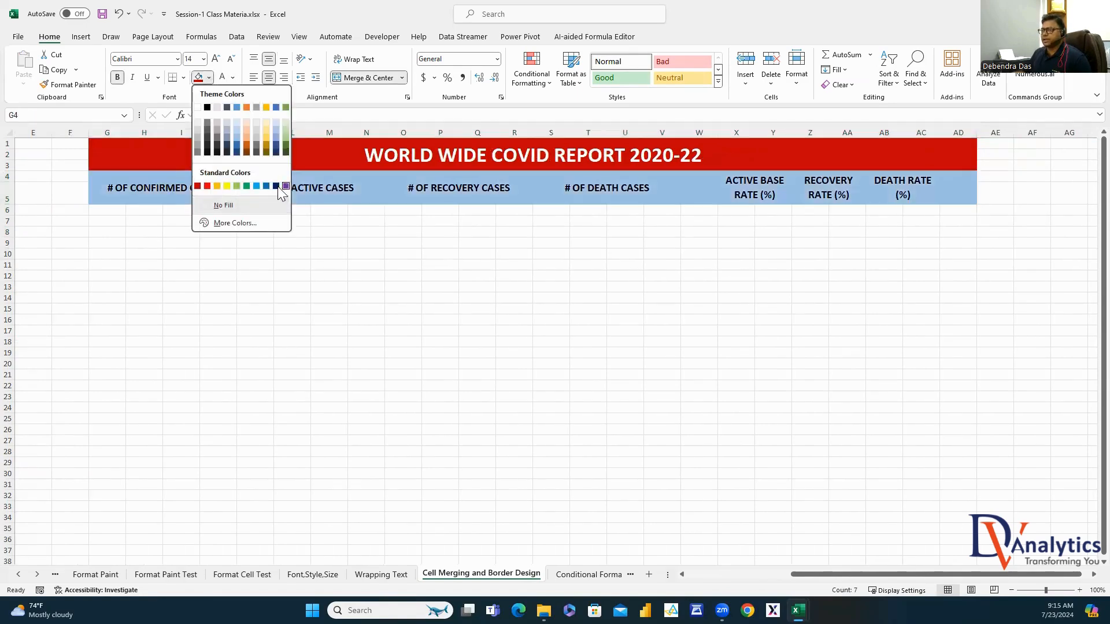
click(276, 186)
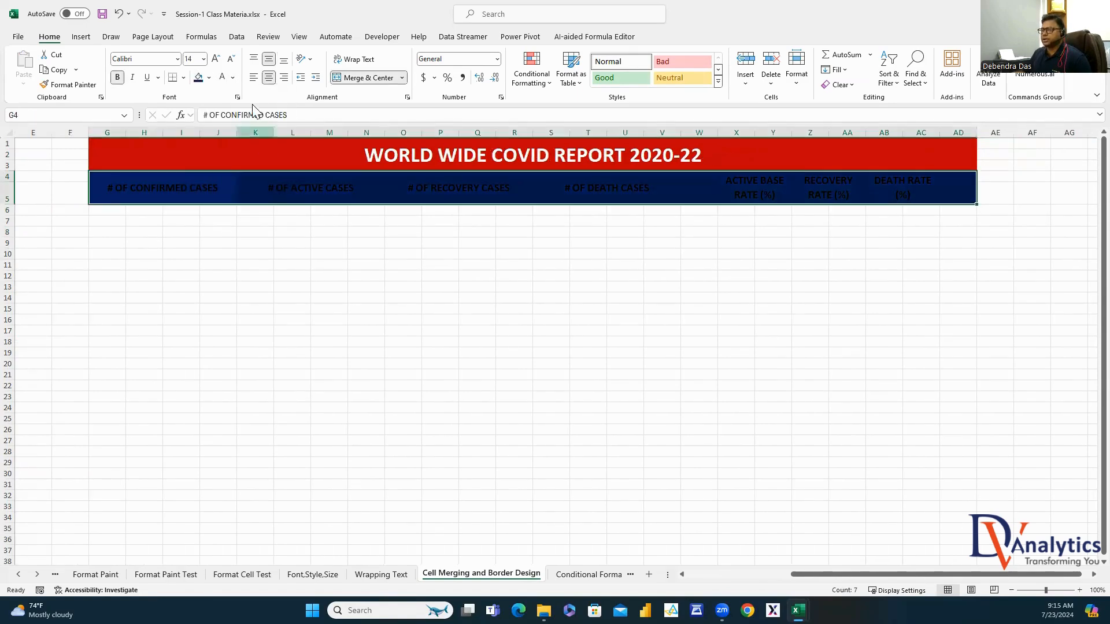
click(183, 77)
mouse_move(211, 395)
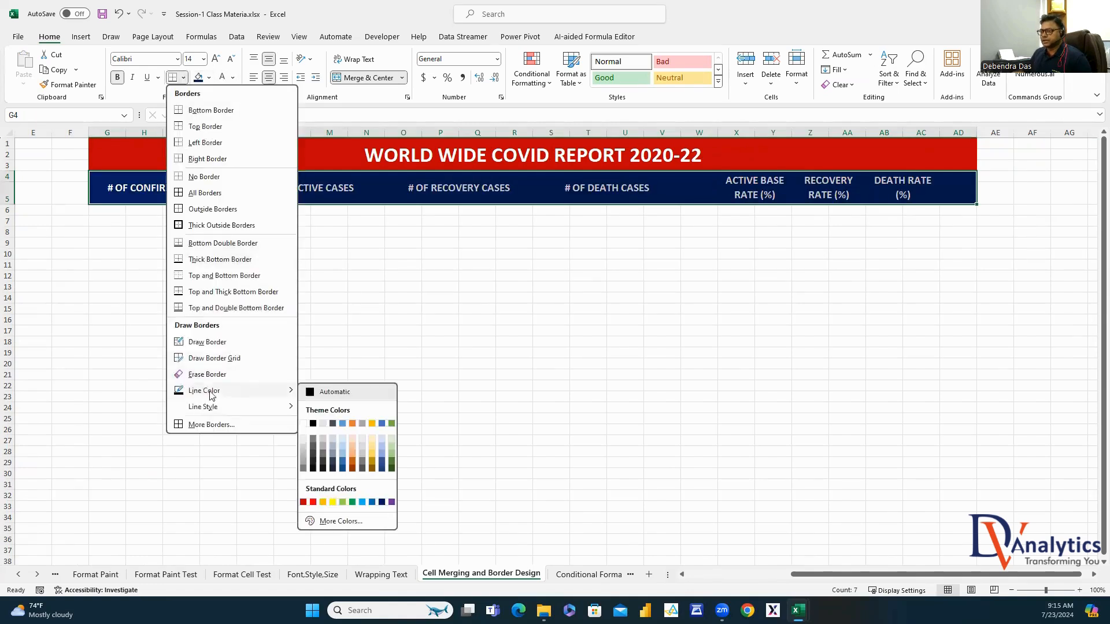
click(304, 424)
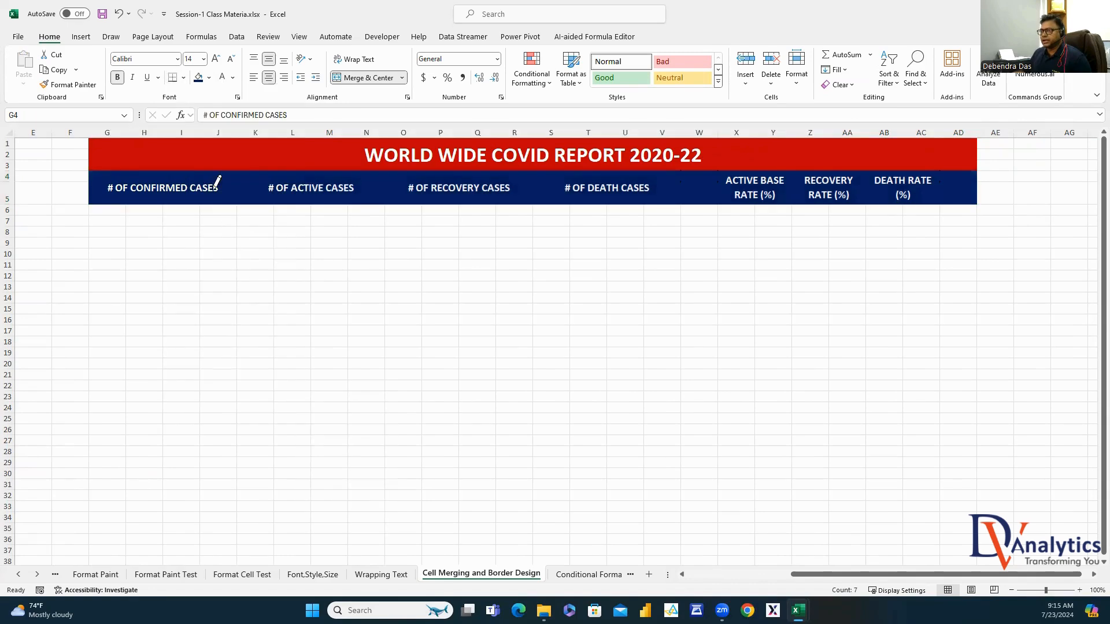
click(183, 78)
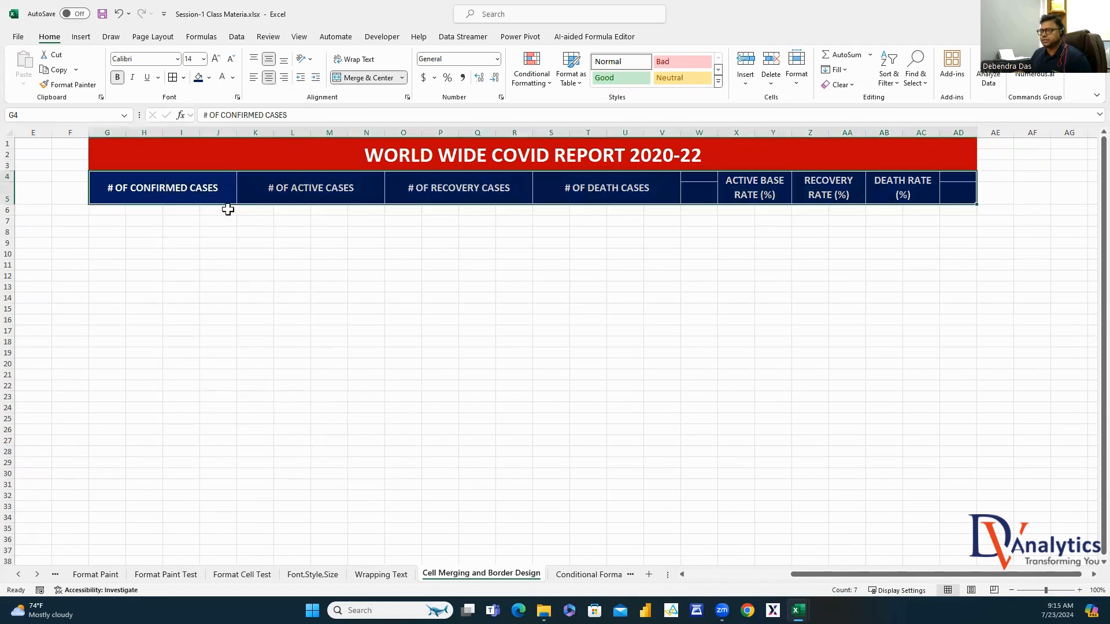
click(180, 192)
Merge the empty AD4:AD5 cells into a single cell
click(610, 251)
click(699, 177)
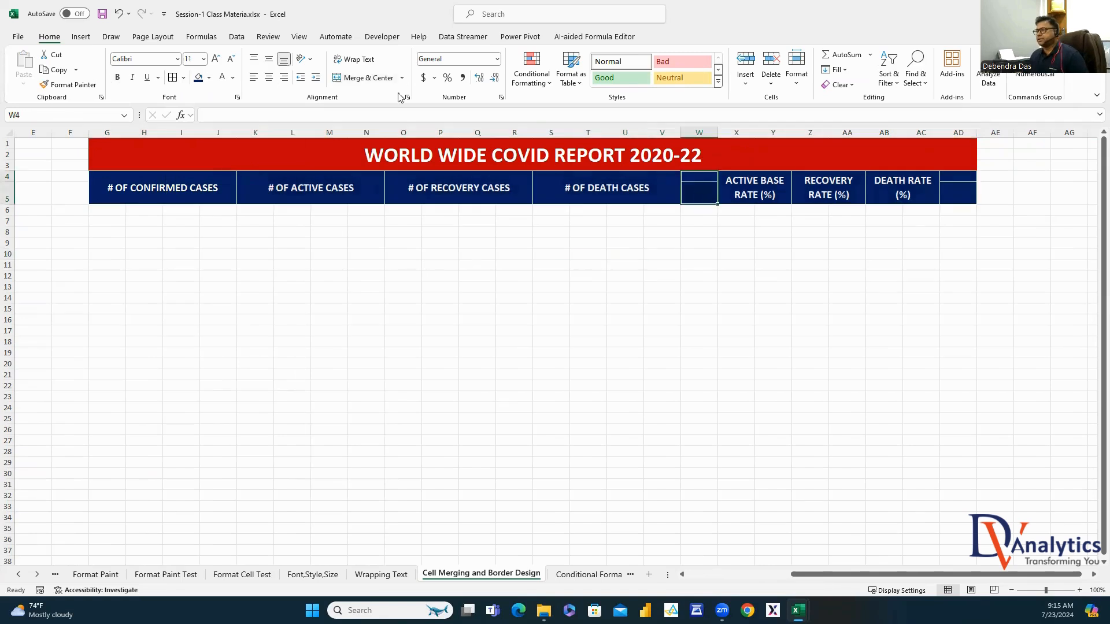
drag(957, 177, 957, 196)
click(362, 77)
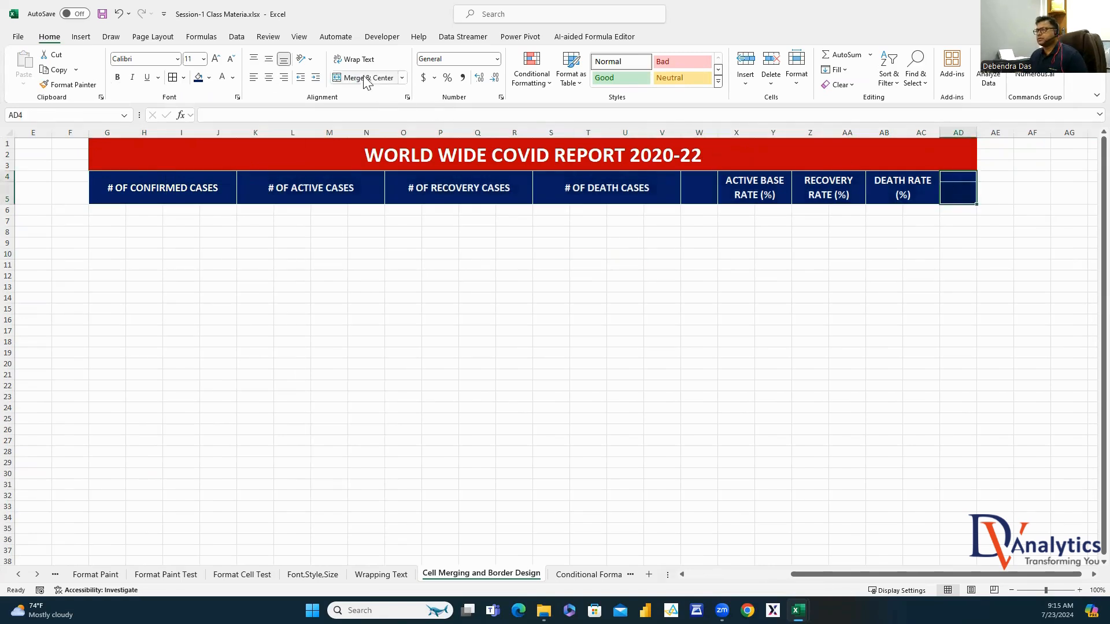
click(991, 263)
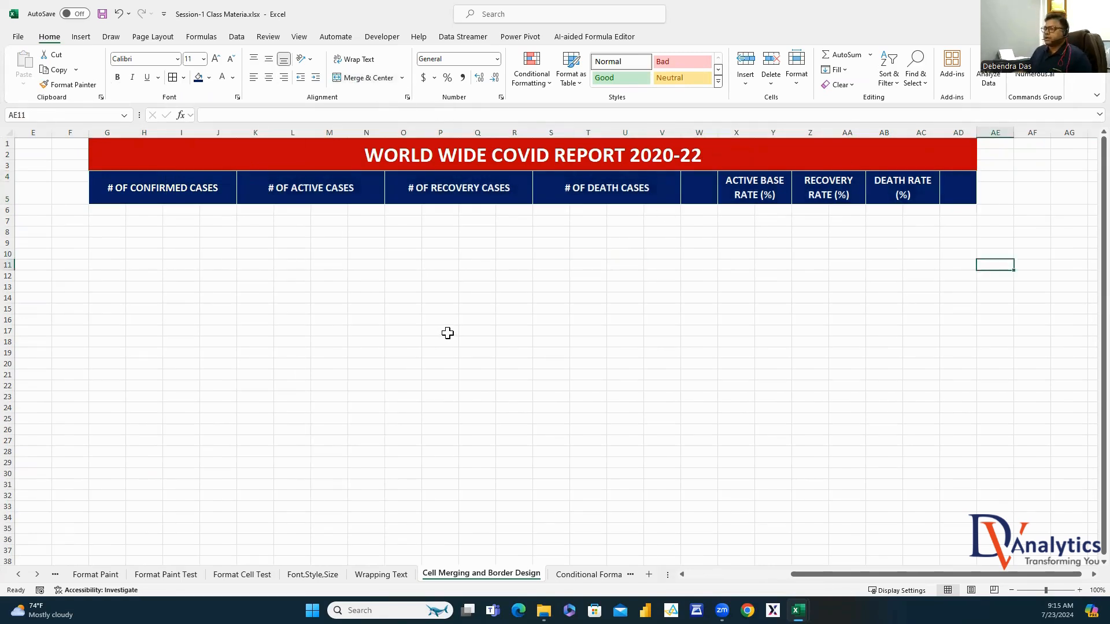
drag(113, 209, 227, 223)
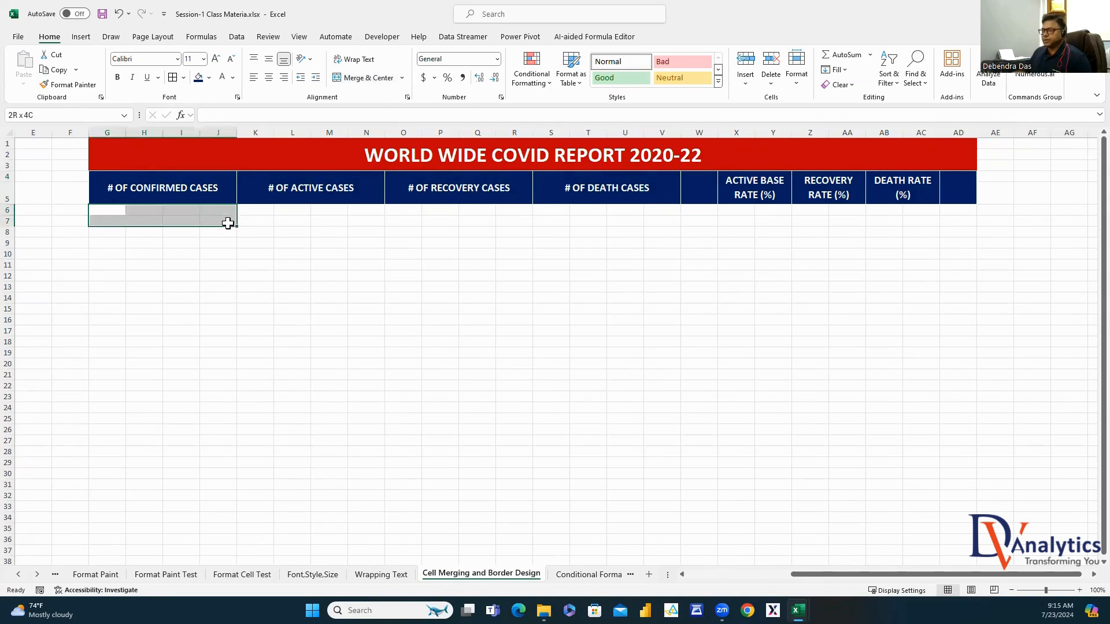
Merge G6:J7 into a value box and duplicate it at K6, O6 and S6
click(362, 78)
key(ctrl+c)
click(260, 215)
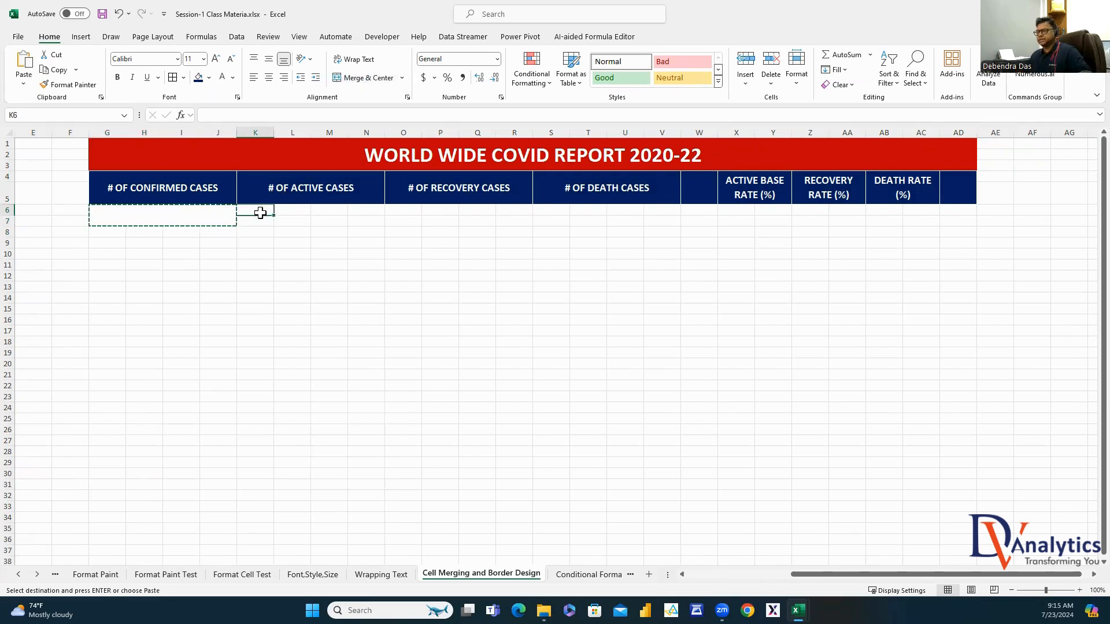
key(ctrl+v)
click(418, 212)
key(ctrl+v)
click(556, 209)
key(ctrl+v)
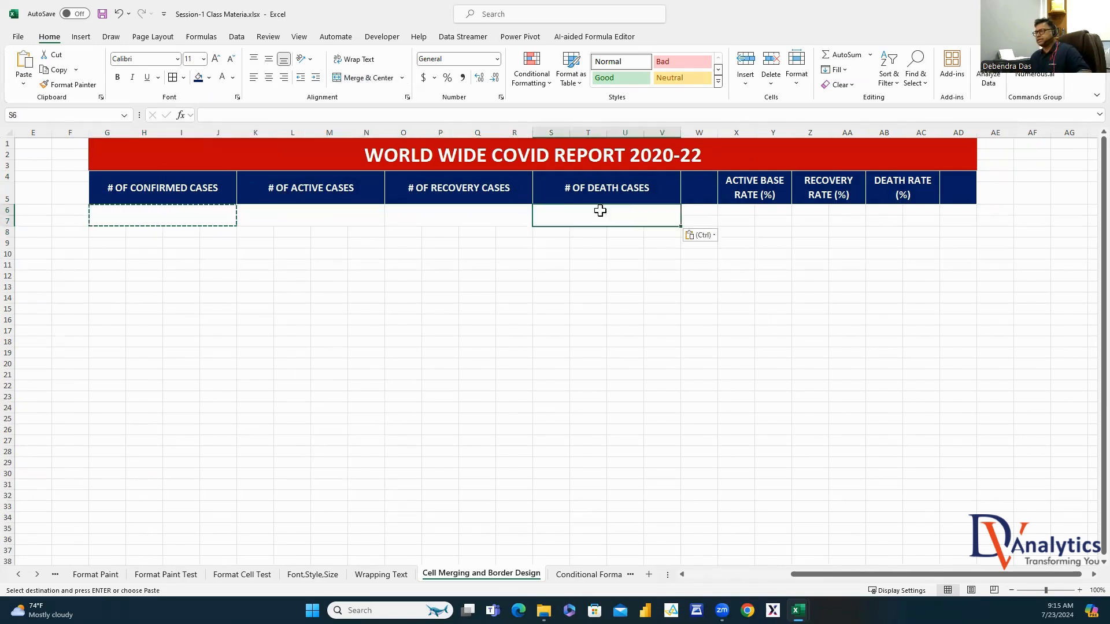
Merge X6:Y7 into a rate value box and duplicate it at Z6 and AB6
drag(741, 210, 775, 222)
click(370, 78)
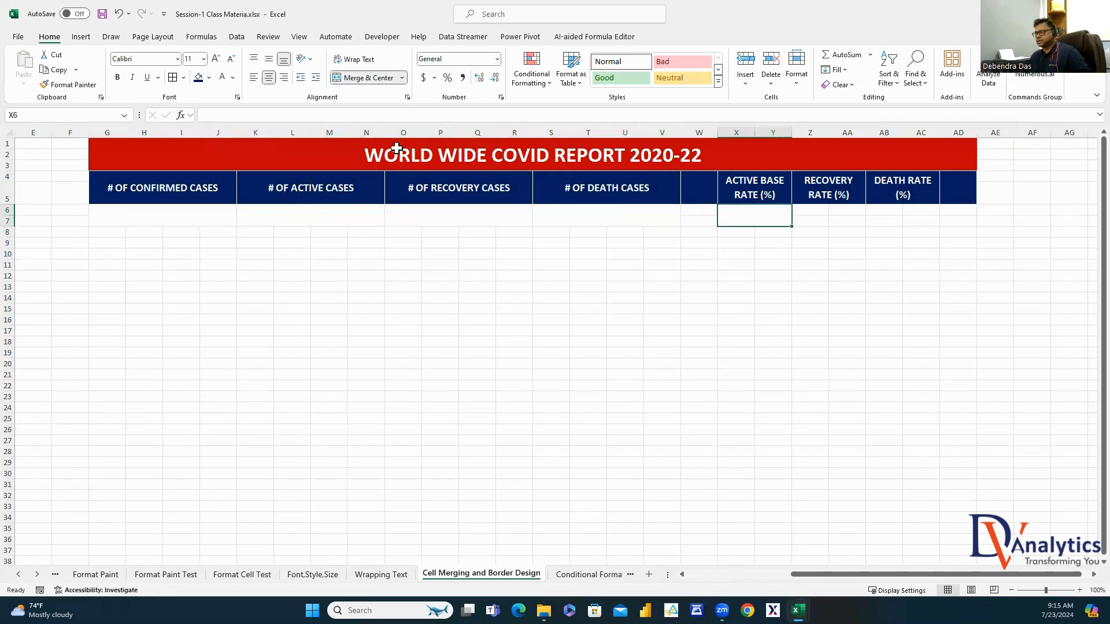
key(ctrl+c)
click(801, 213)
key(ctrl+v)
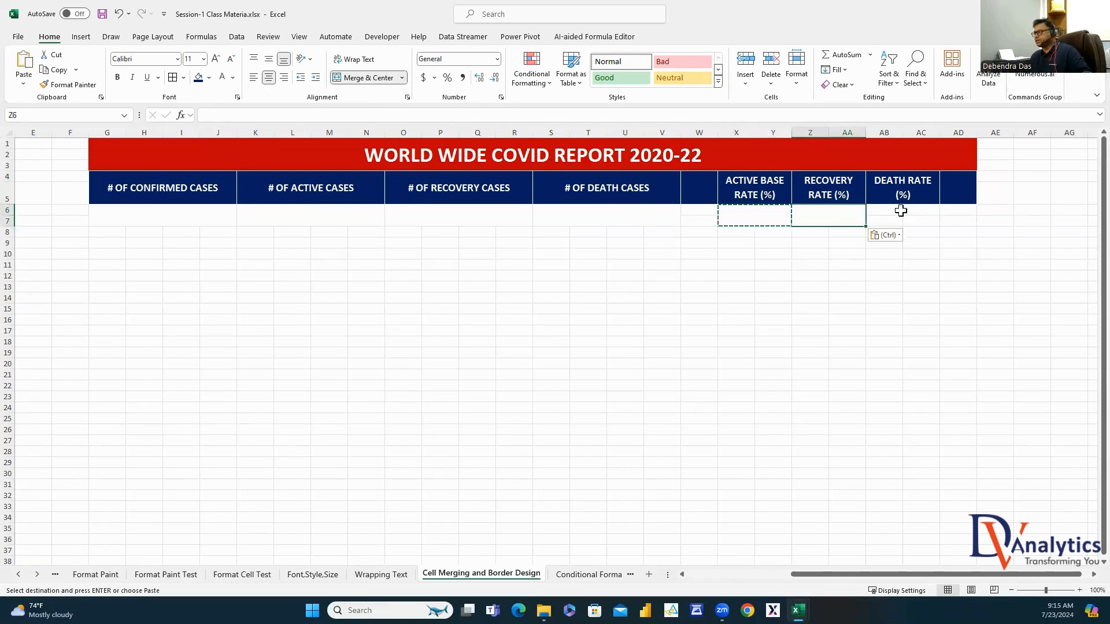
click(897, 211)
key(ctrl+v)
click(727, 273)
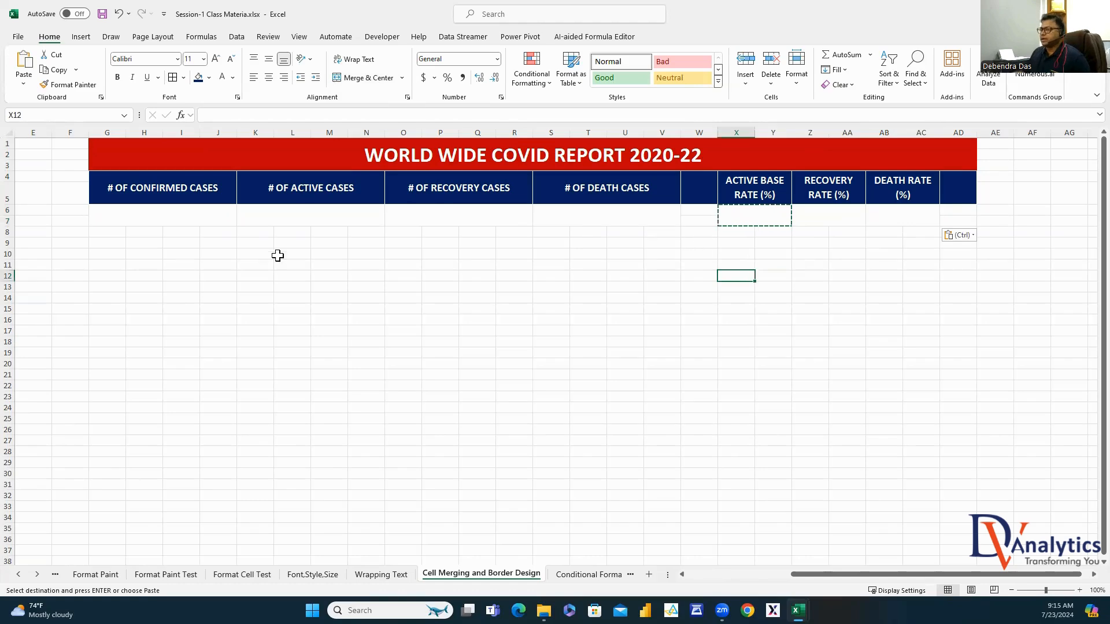
Paste the confirmed-cases figure 10000000 from D6 into its value box
click(151, 215)
drag(870, 575, 762, 572)
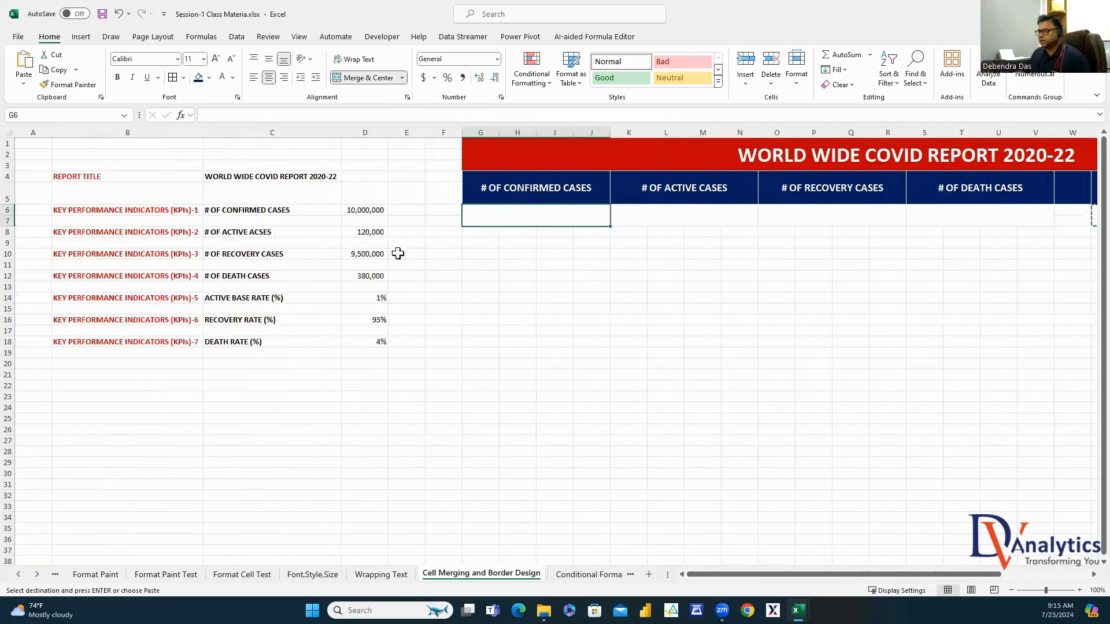
click(367, 210)
click(218, 115)
double_click(217, 115)
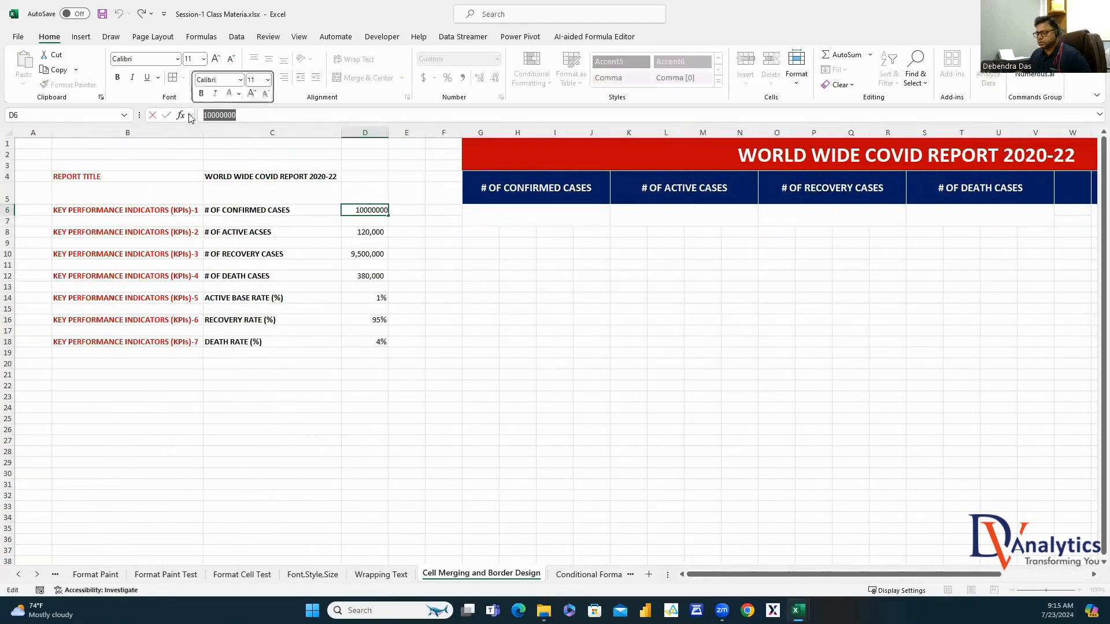
key(ctrl+c)
key(Escape)
click(528, 215)
key(ctrl+v)
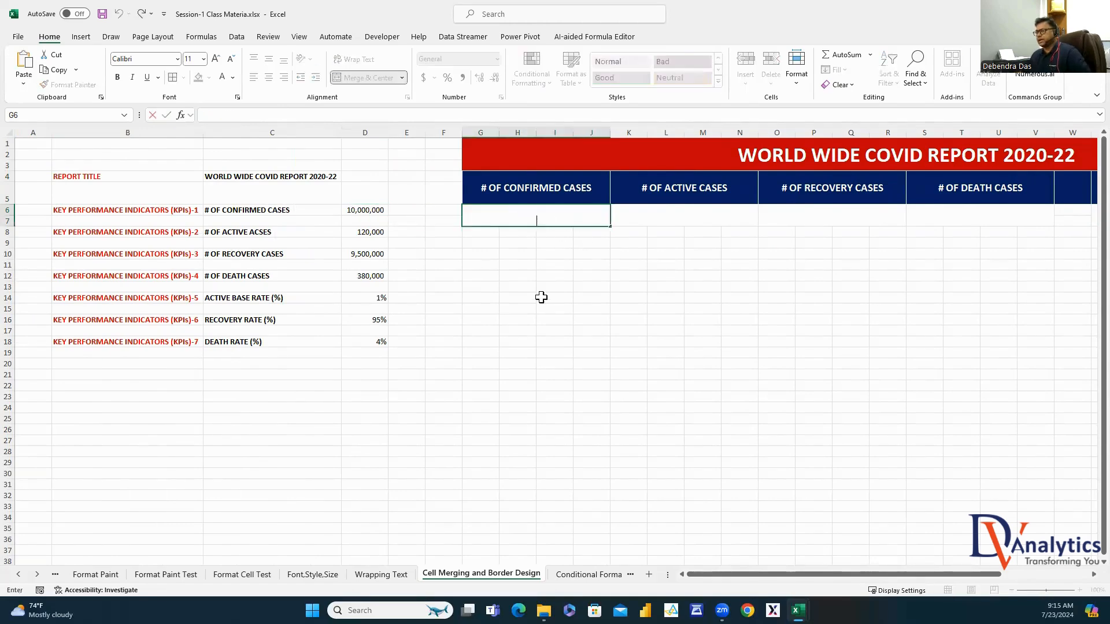
click(540, 297)
Paste the active-cases figure 120000 from D8 into its value box
click(648, 213)
click(366, 231)
click(277, 119)
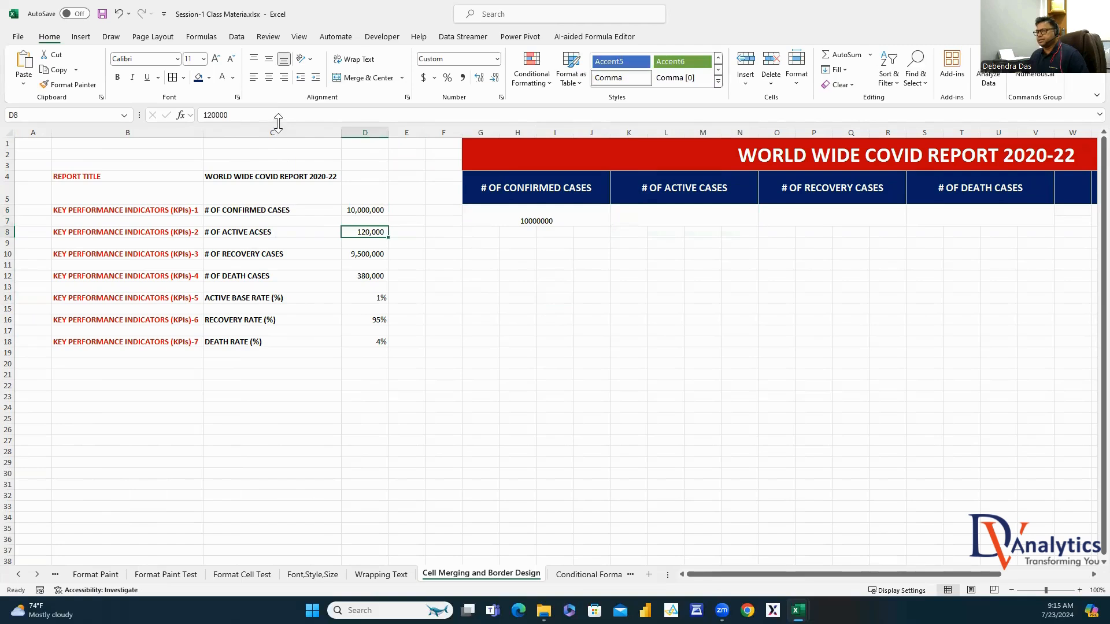
drag(277, 119, 123, 120)
key(ctrl+c)
key(Escape)
double_click(664, 215)
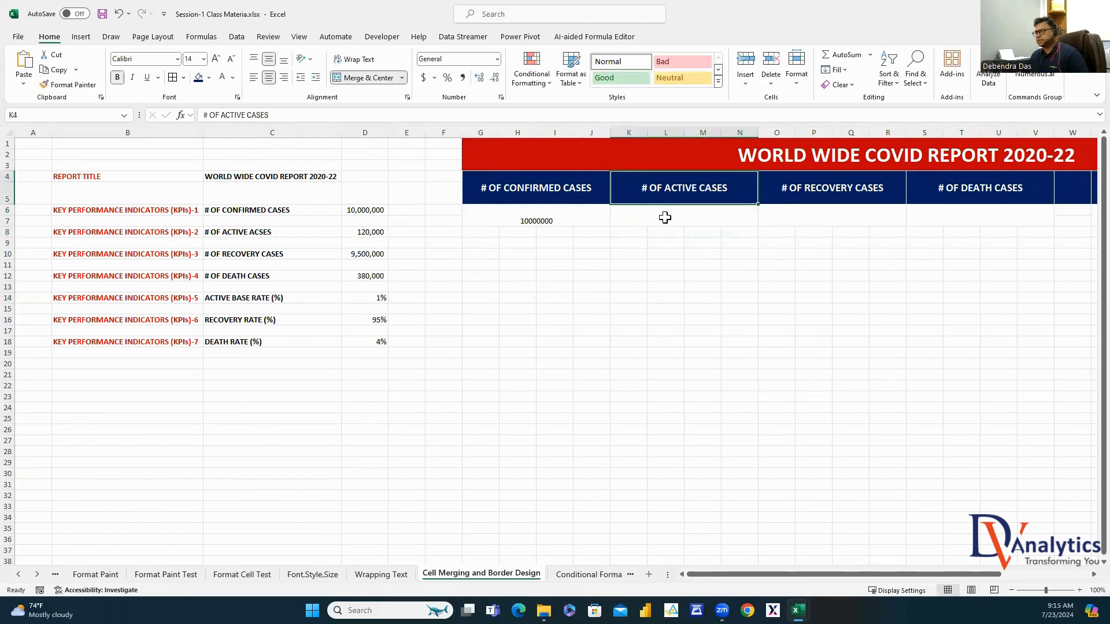
key(ctrl+v)
click(710, 324)
Link the recovery and death value boxes to D10 (9,500,000) and D12 (380,000)
click(817, 216)
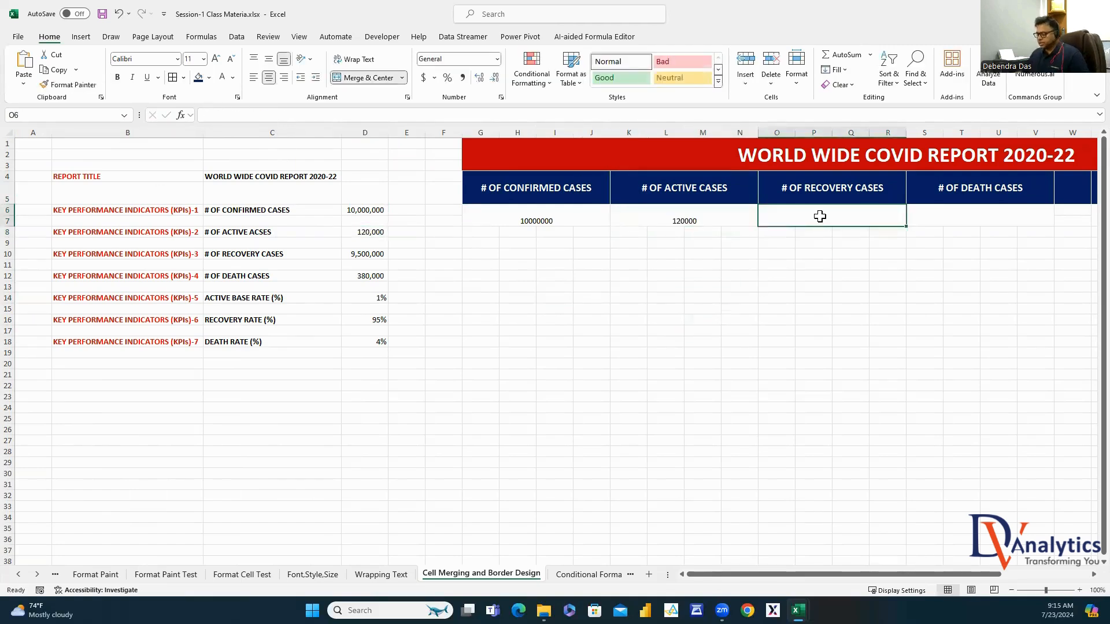
text(=)
click(375, 254)
key(Return)
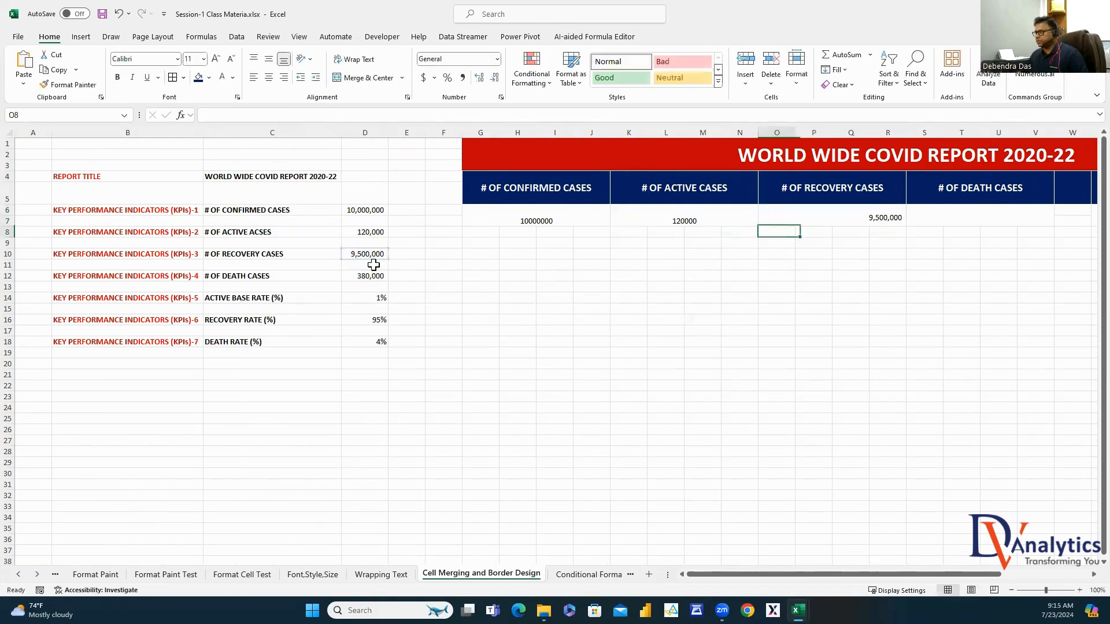
click(993, 215)
text(=)
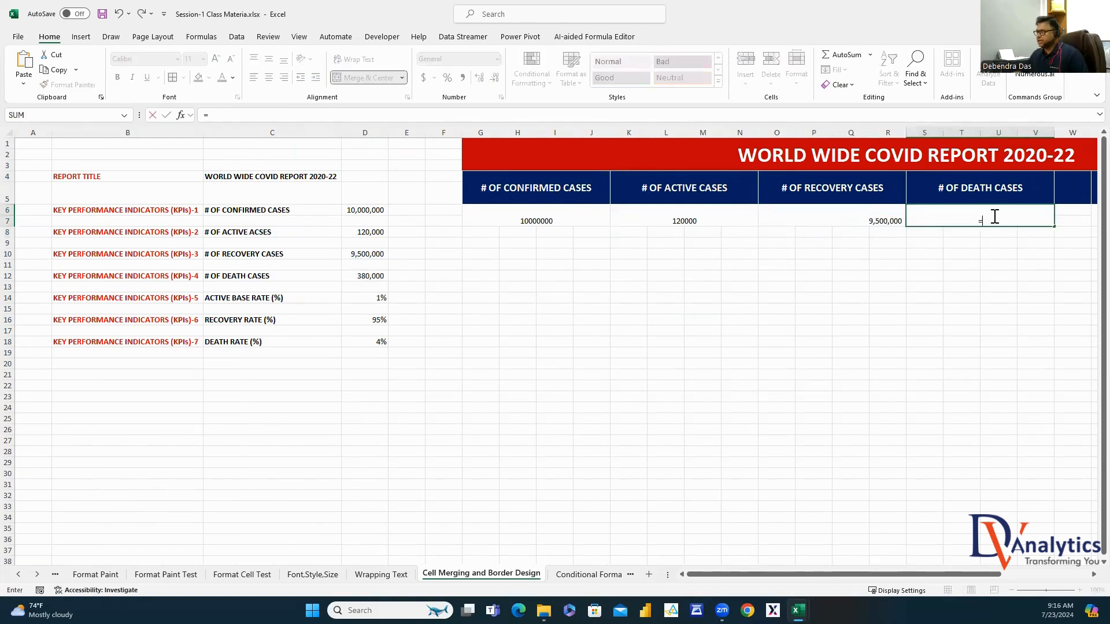
click(373, 298)
key(Return)
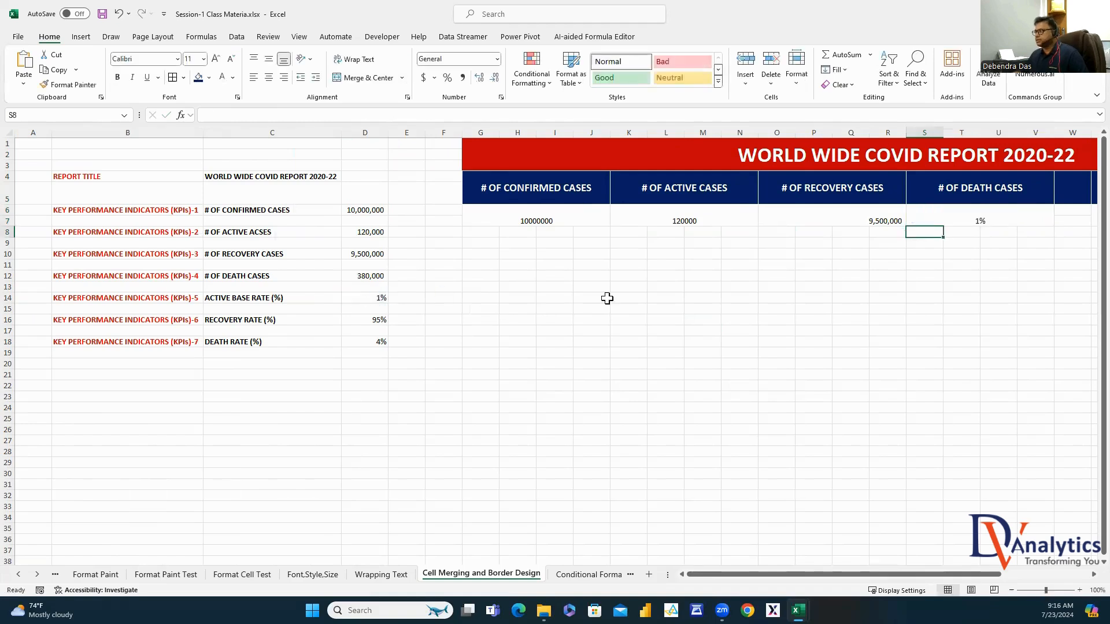
click(1066, 219)
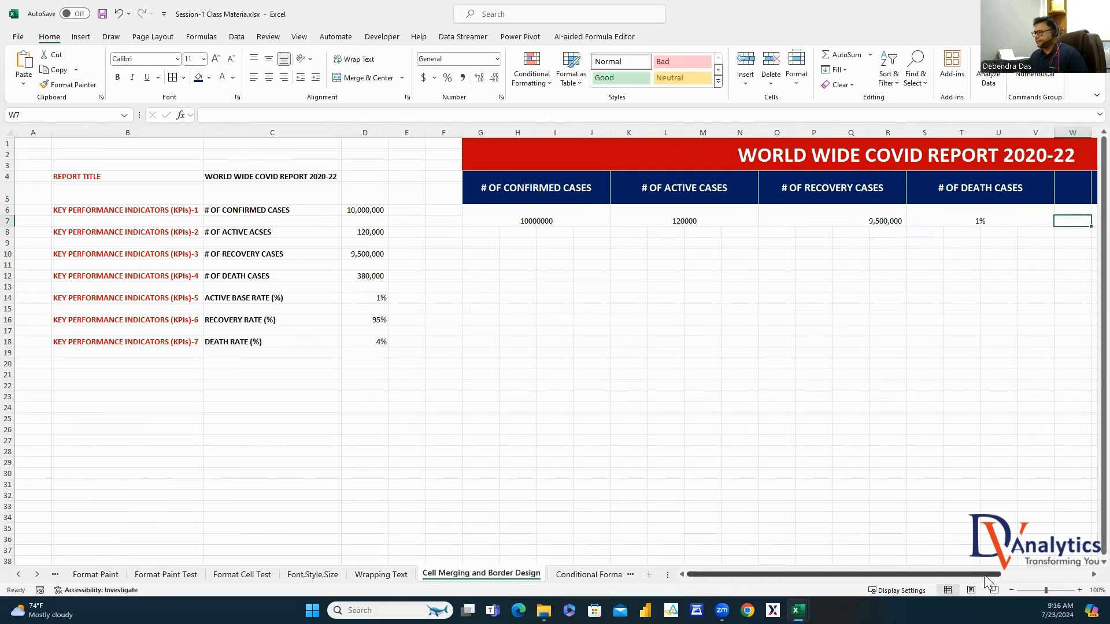
click(994, 217)
text(=)
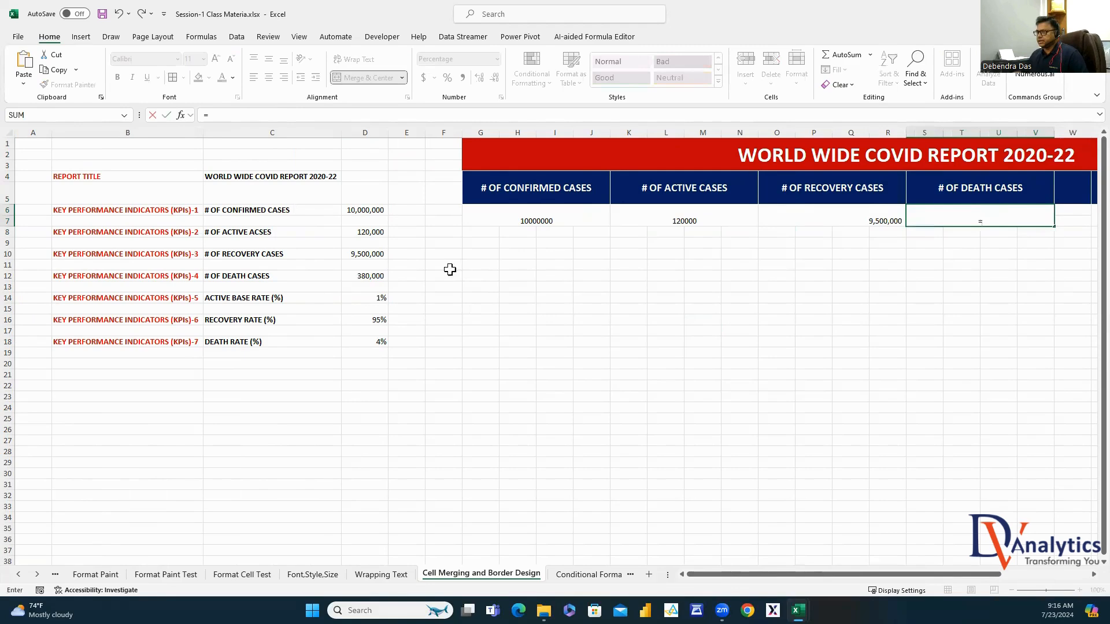
click(361, 277)
key(Return)
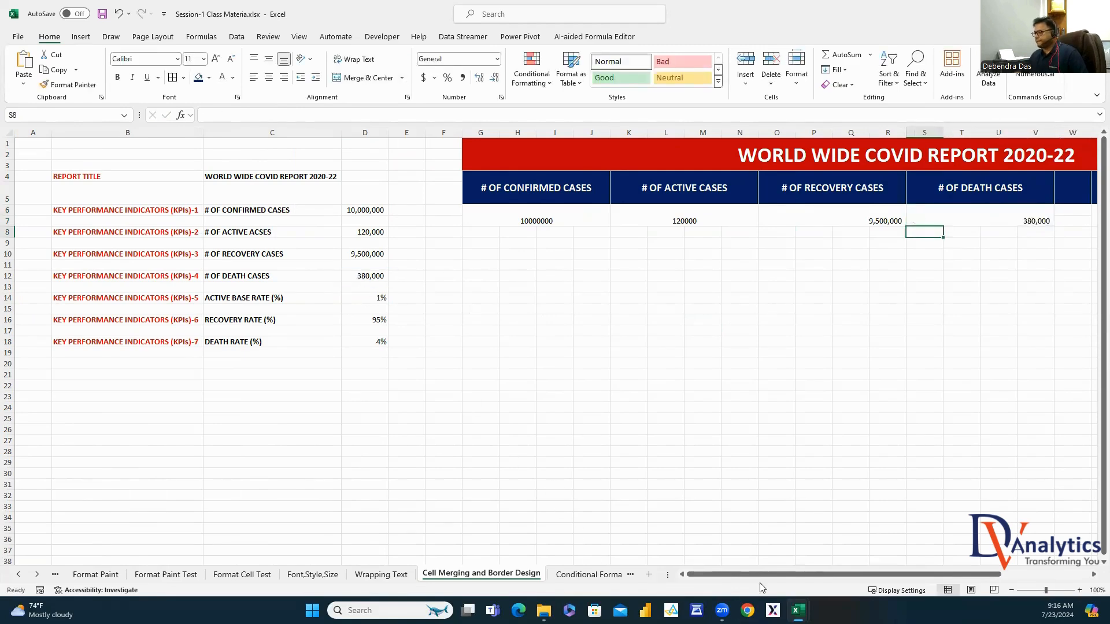
Relink the confirmed and active value boxes as formulas =D6 and =D8
click(548, 214)
text(=)
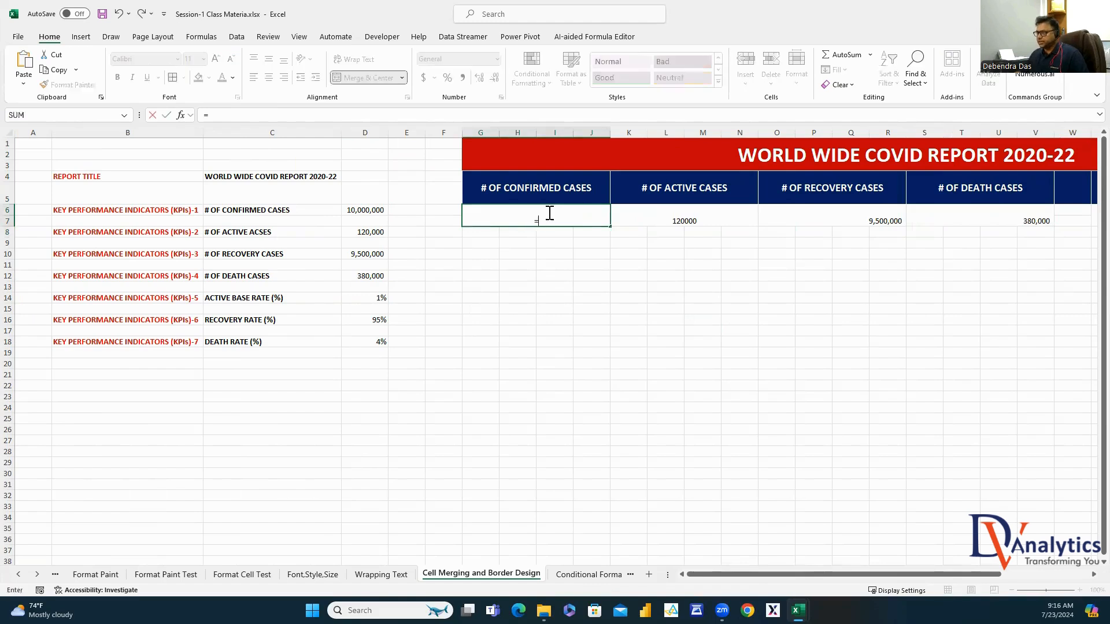
click(379, 210)
key(Return)
click(654, 213)
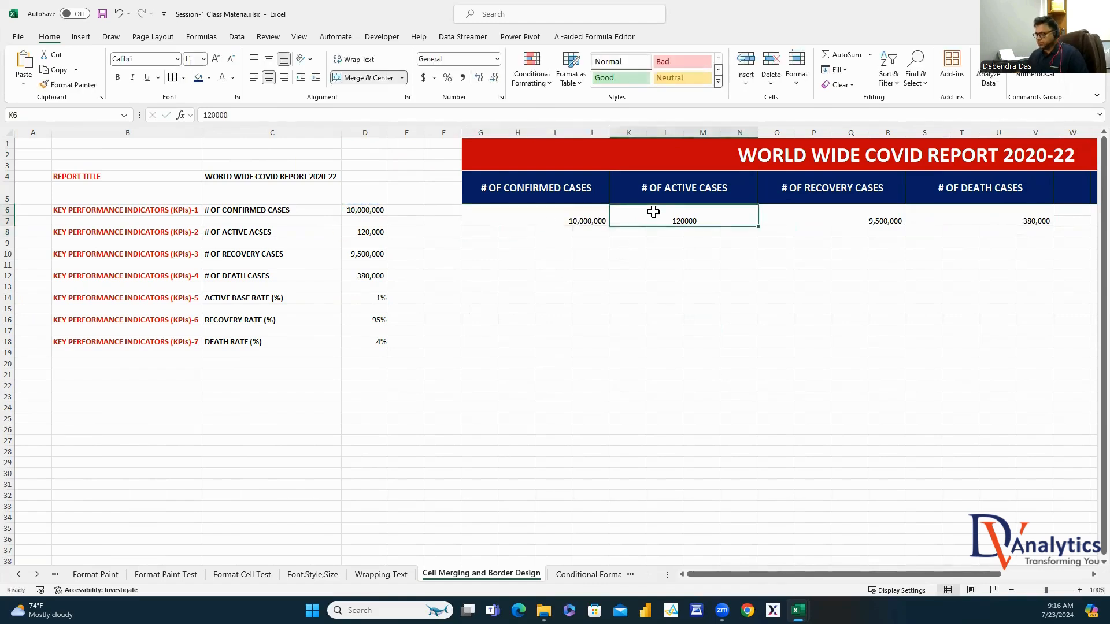
text(=)
click(364, 232)
key(Return)
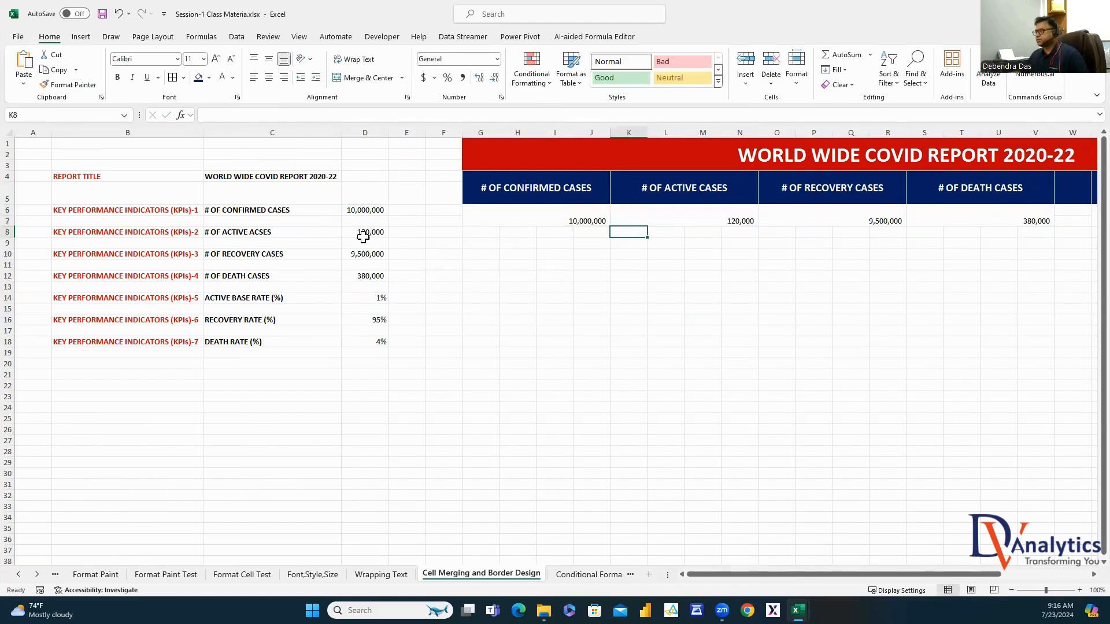
Link the three rate value boxes to D14 (1%), D16 (95%) and D18 (4%)
scroll(865, 208, right, 5)
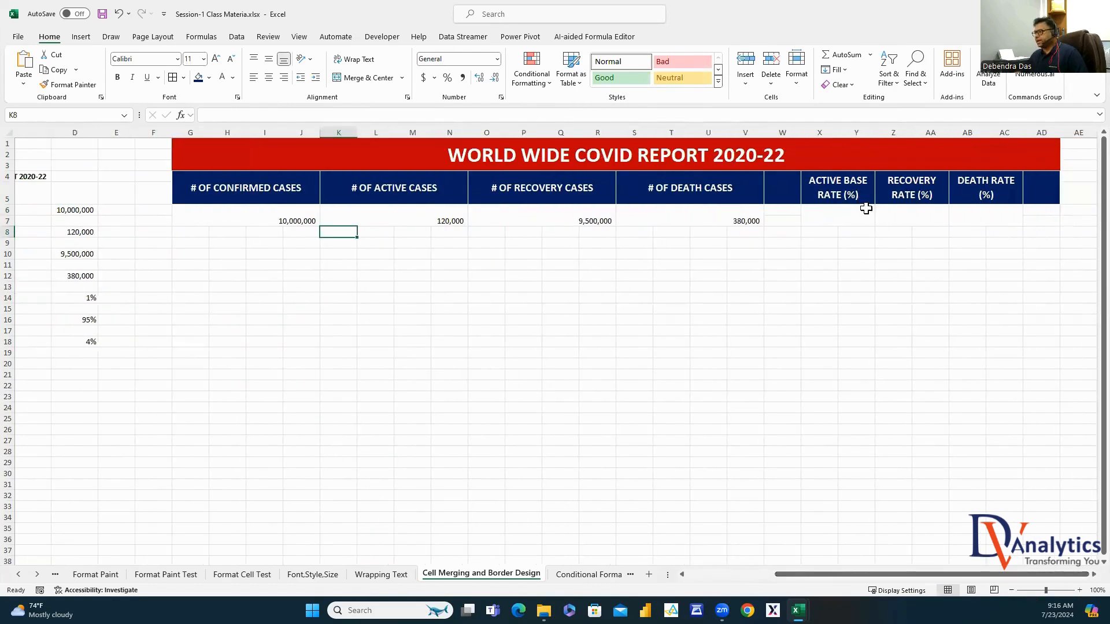
click(859, 215)
text(=)
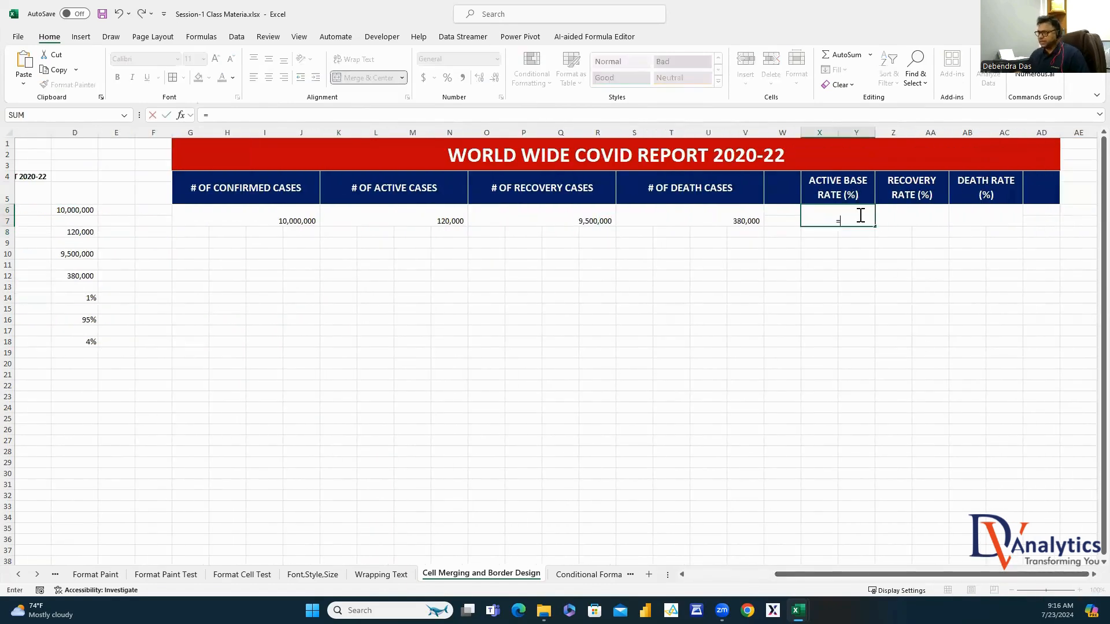
click(86, 295)
key(Return)
click(929, 212)
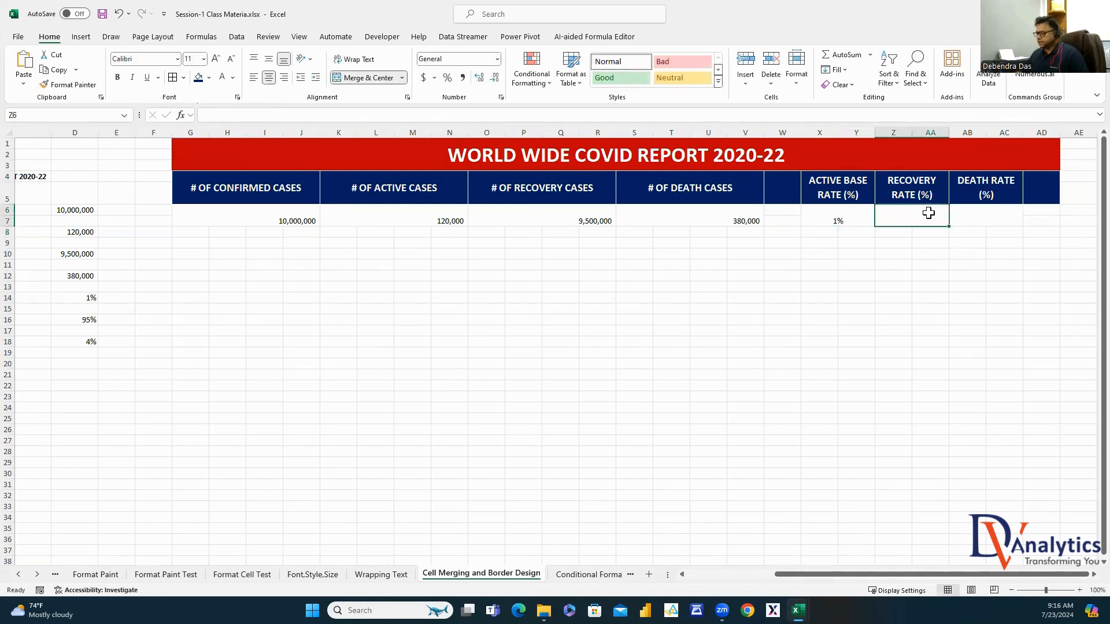
text(=)
click(87, 320)
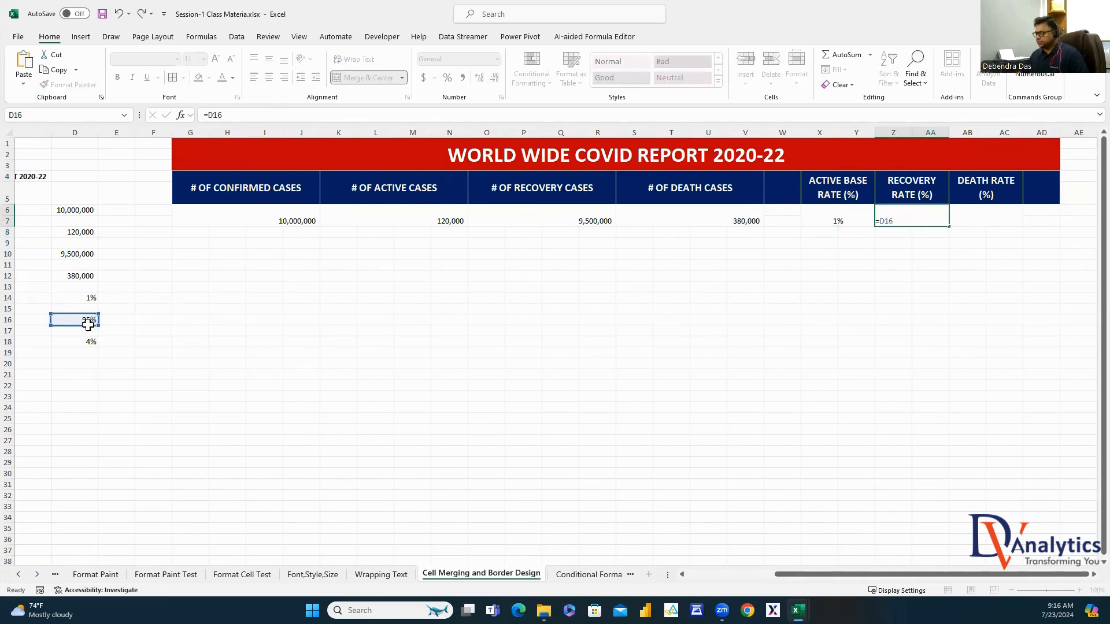
key(Return)
click(969, 213)
text(=)
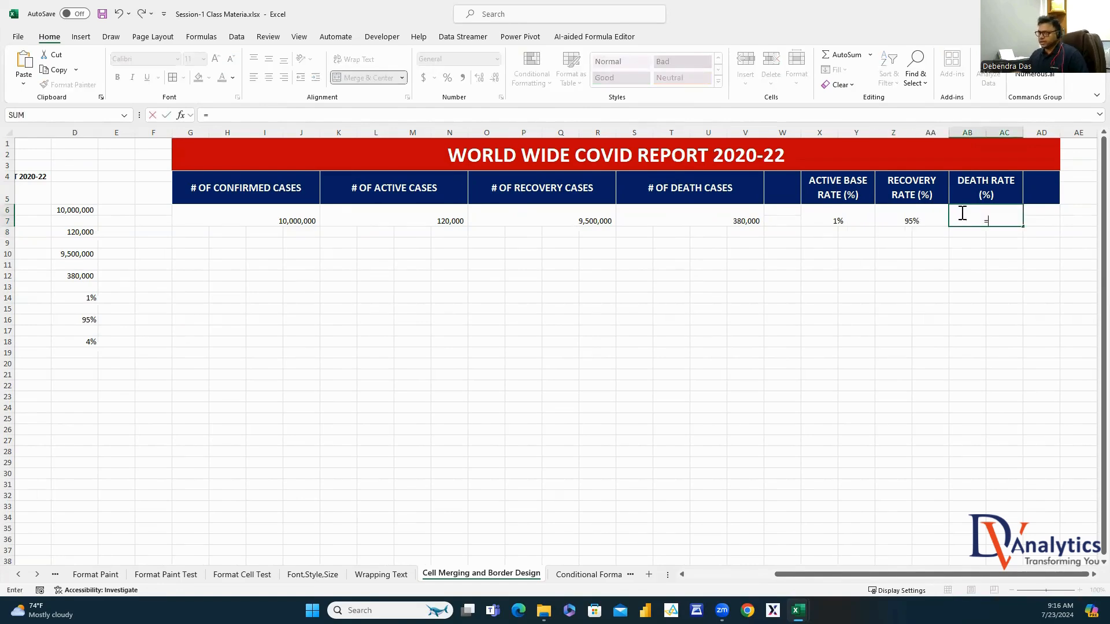
click(85, 341)
key(Return)
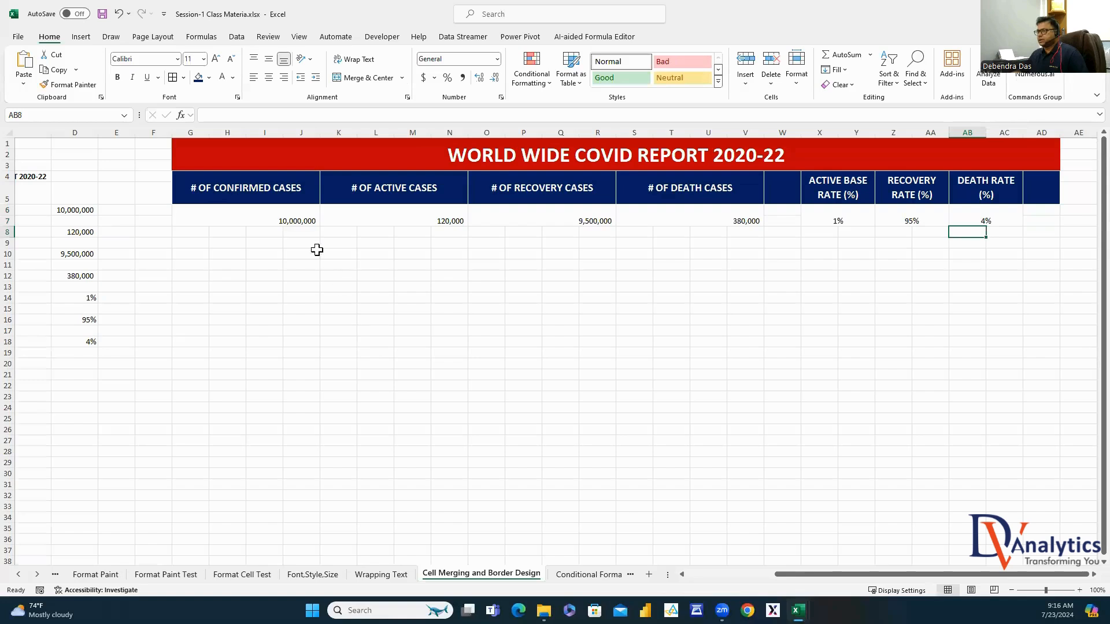
drag(289, 220, 1021, 219)
Vertically centre the KPI value row G6:AD7 with Middle Align
drag(1023, 218, 1026, 219)
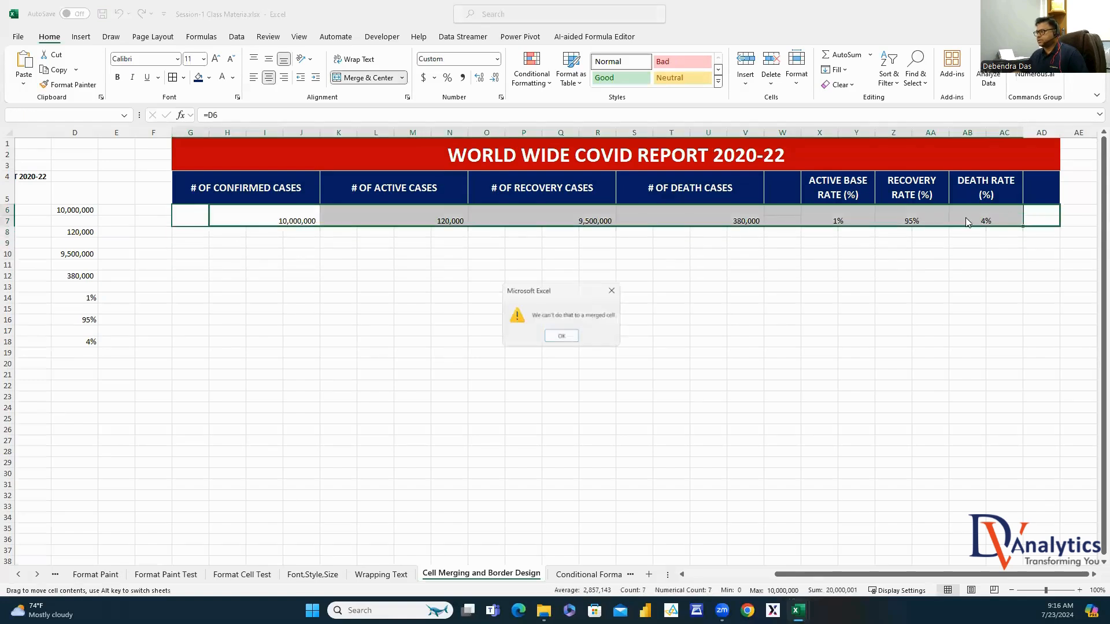
click(612, 287)
click(730, 296)
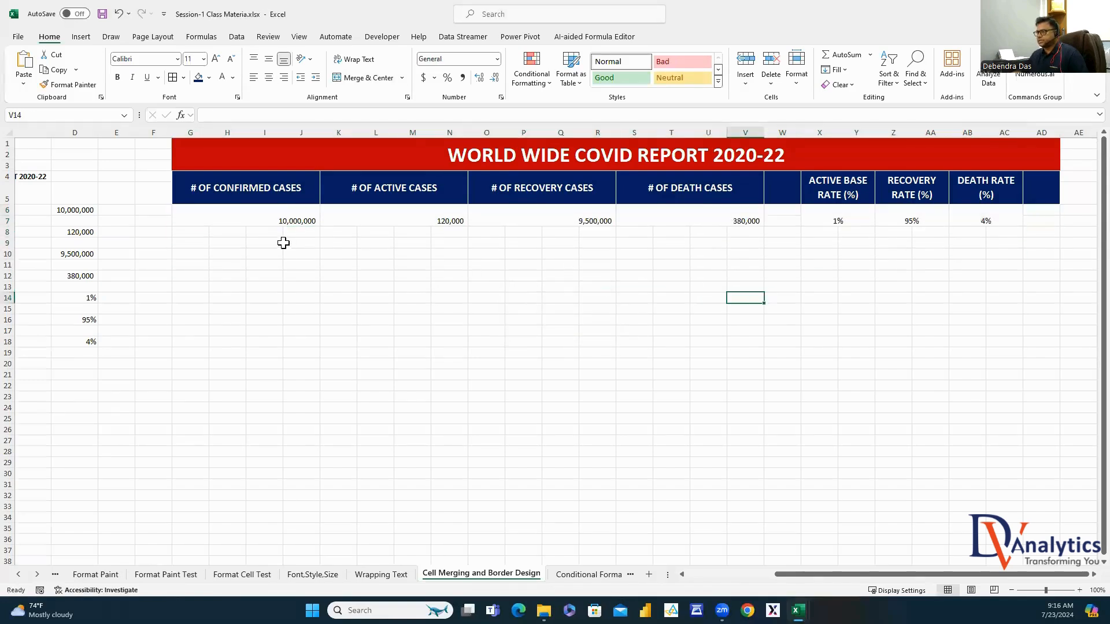
drag(285, 216, 982, 220)
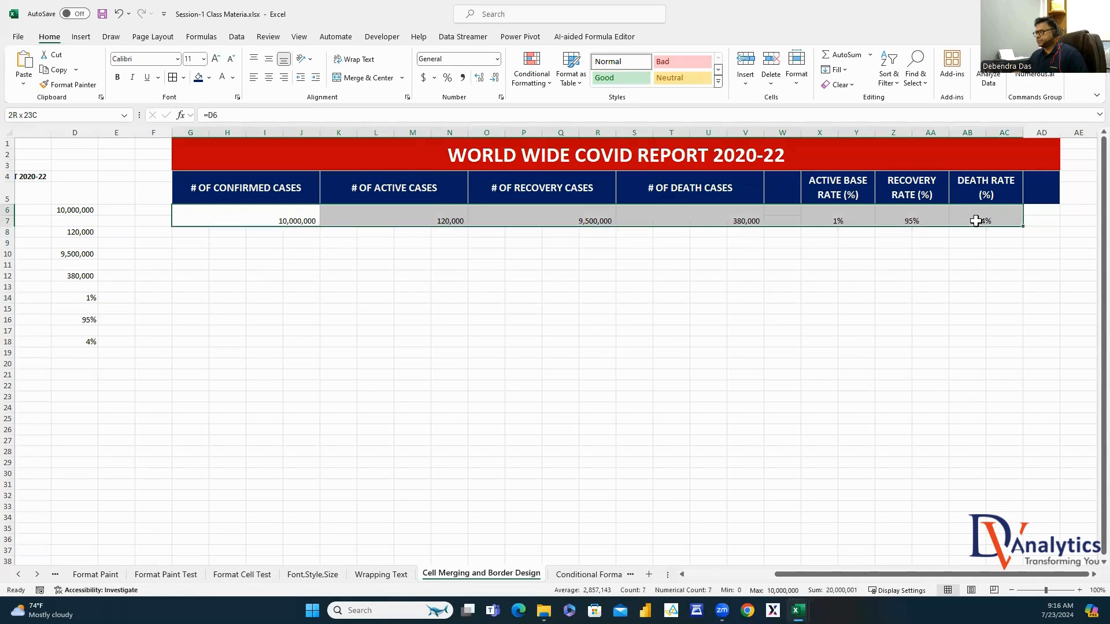
click(267, 61)
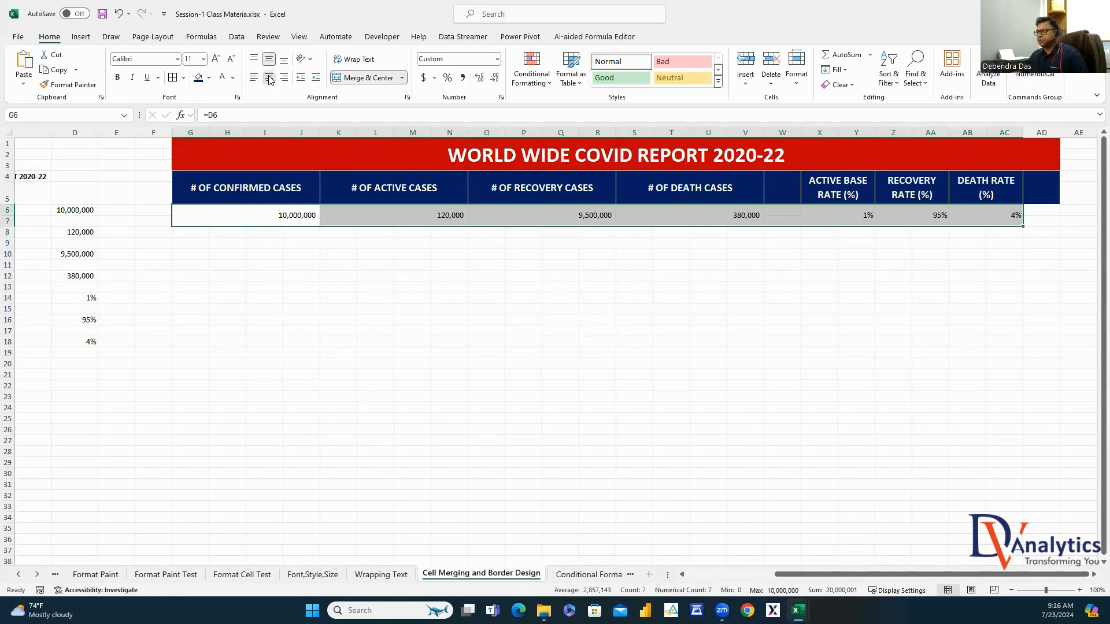
Reselect the full KPI value row G6:AD7 so it can be copied
drag(306, 218, 748, 208)
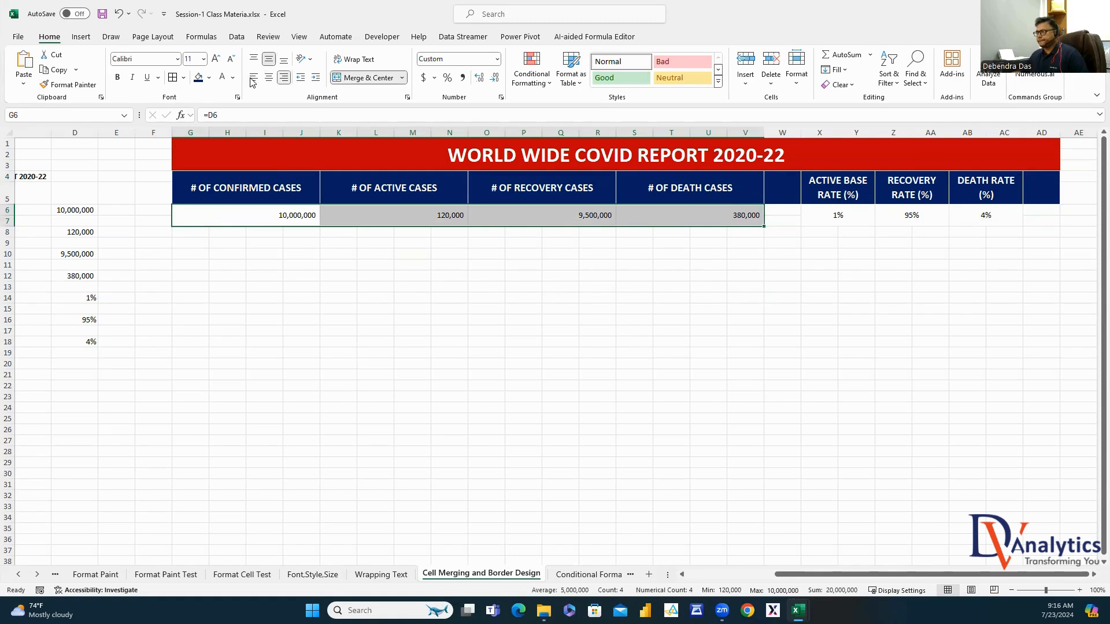
click(372, 294)
click(307, 215)
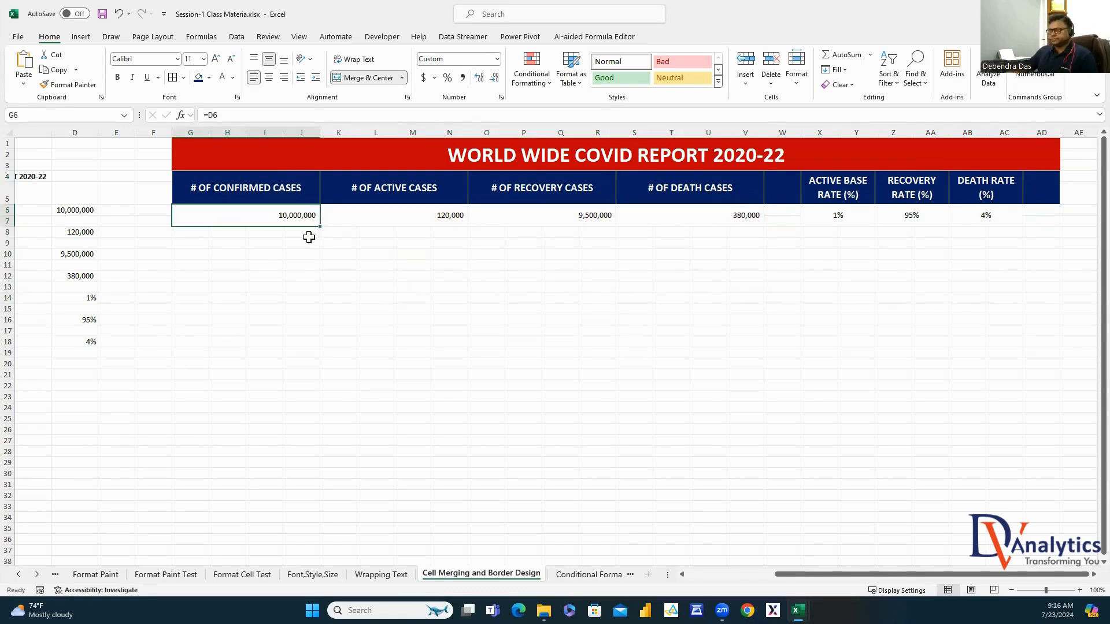
drag(315, 216, 735, 216)
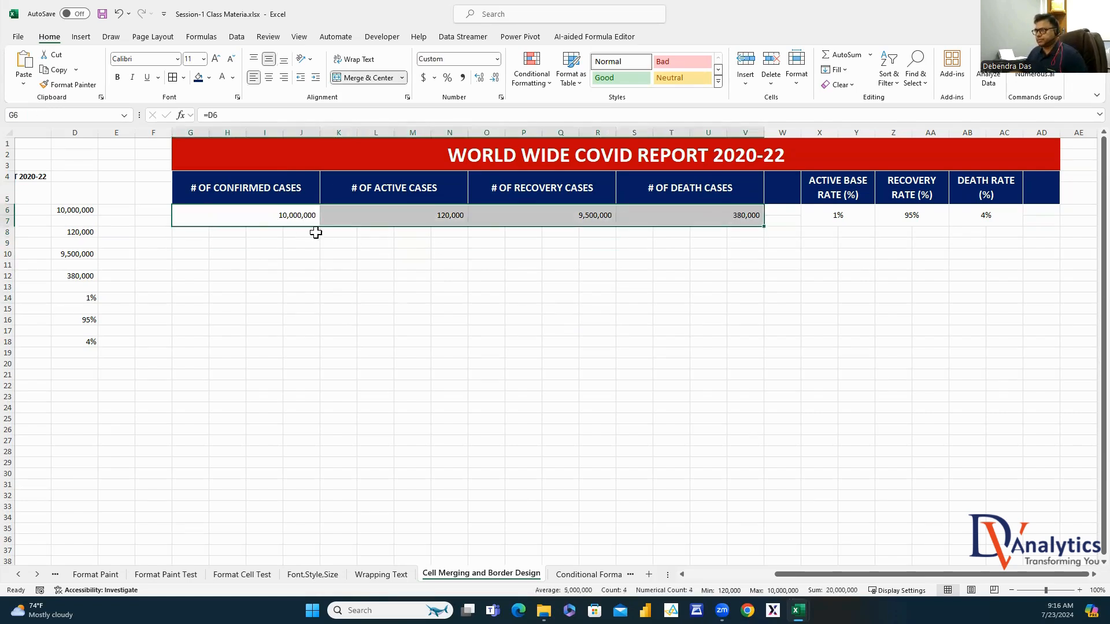
click(297, 213)
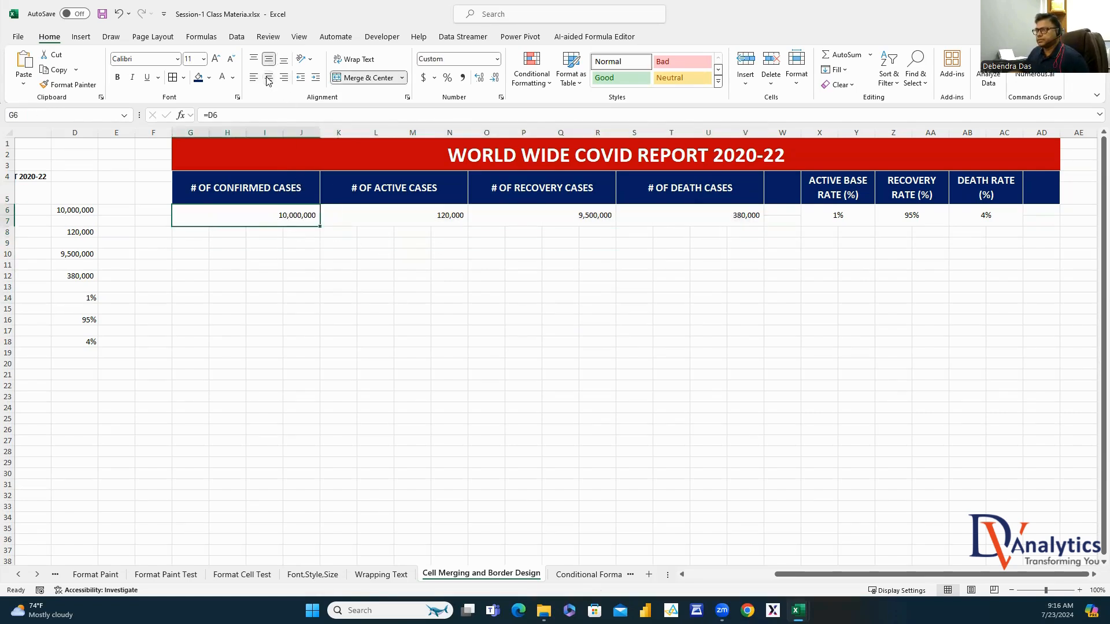
click(306, 342)
drag(295, 230, 1049, 214)
Copy the KPI value row and paste it as values only
key(ctrl+c)
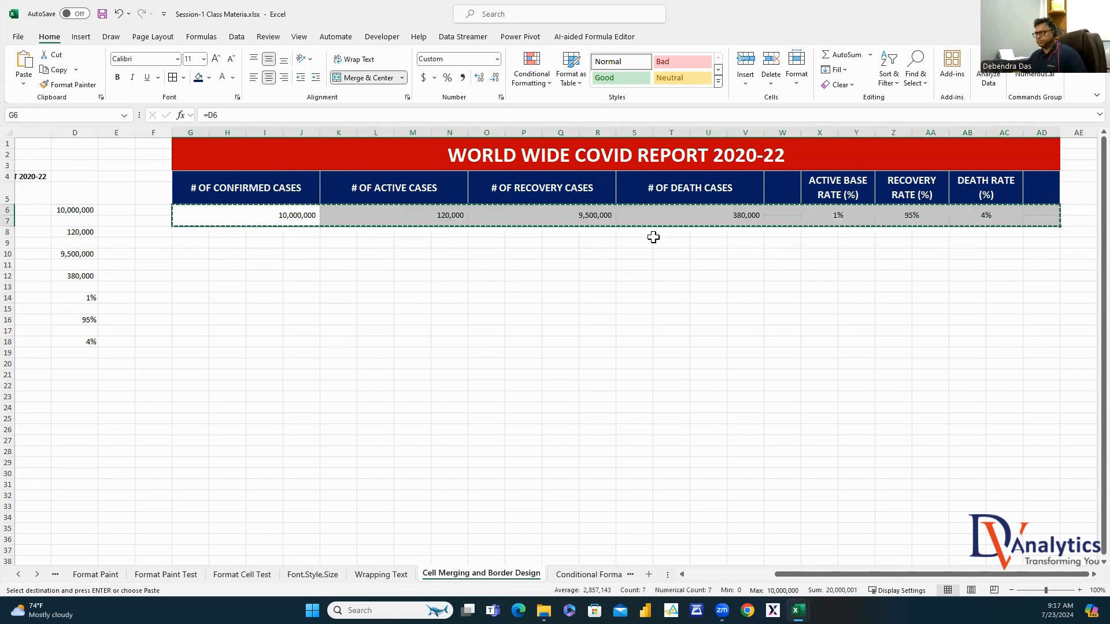
right_click(652, 237)
click(673, 315)
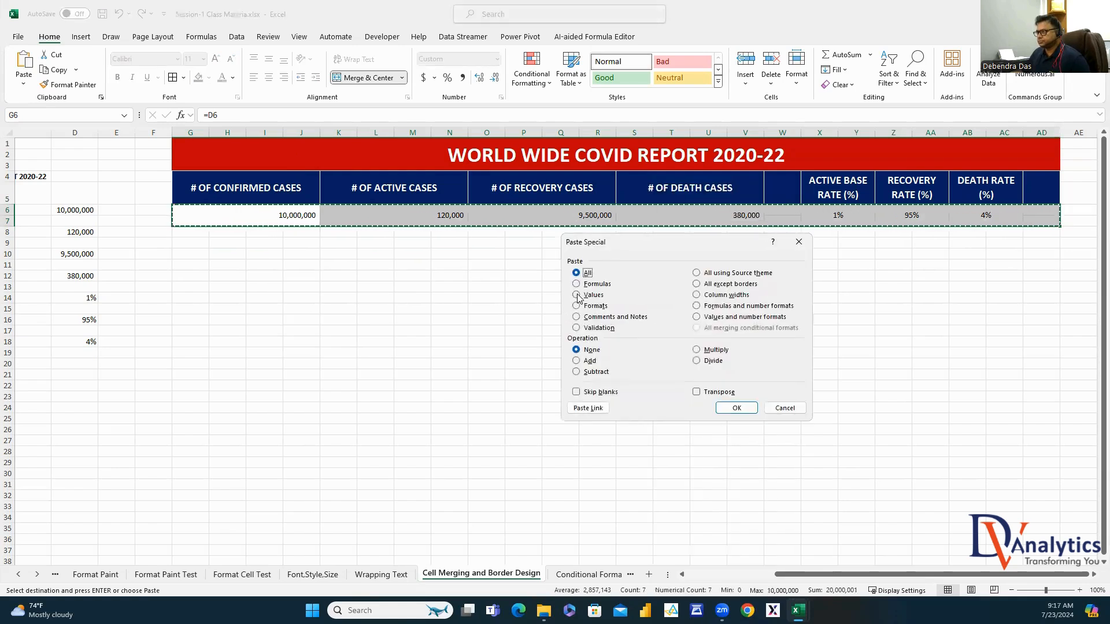
click(576, 295)
click(735, 408)
click(266, 244)
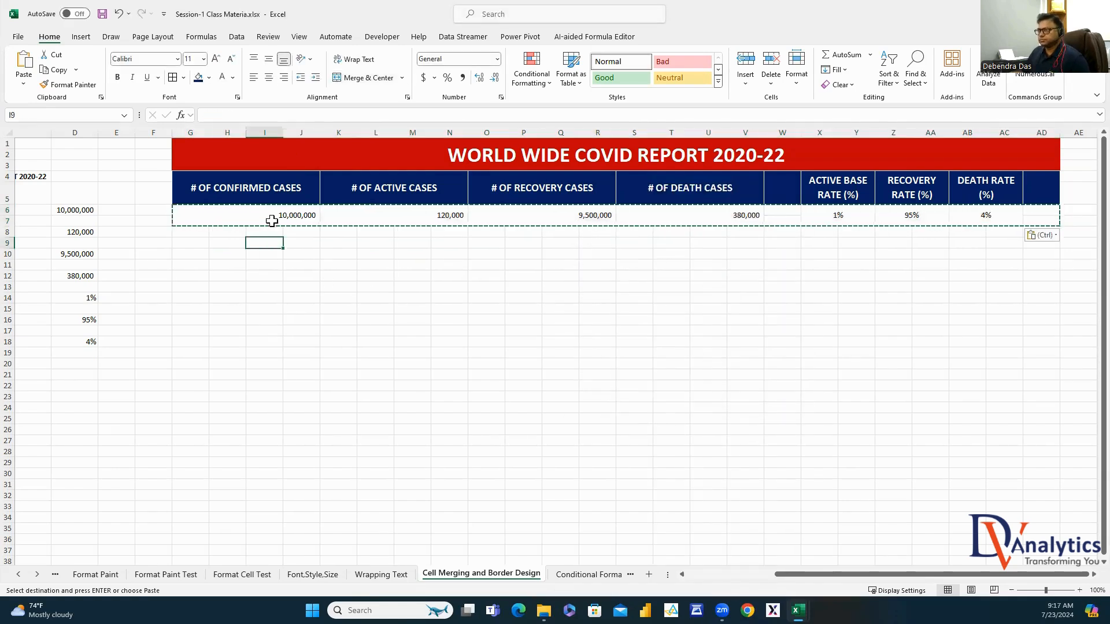
Re-apply Middle Align to the 10,000,000 value cell G6
click(272, 221)
click(253, 58)
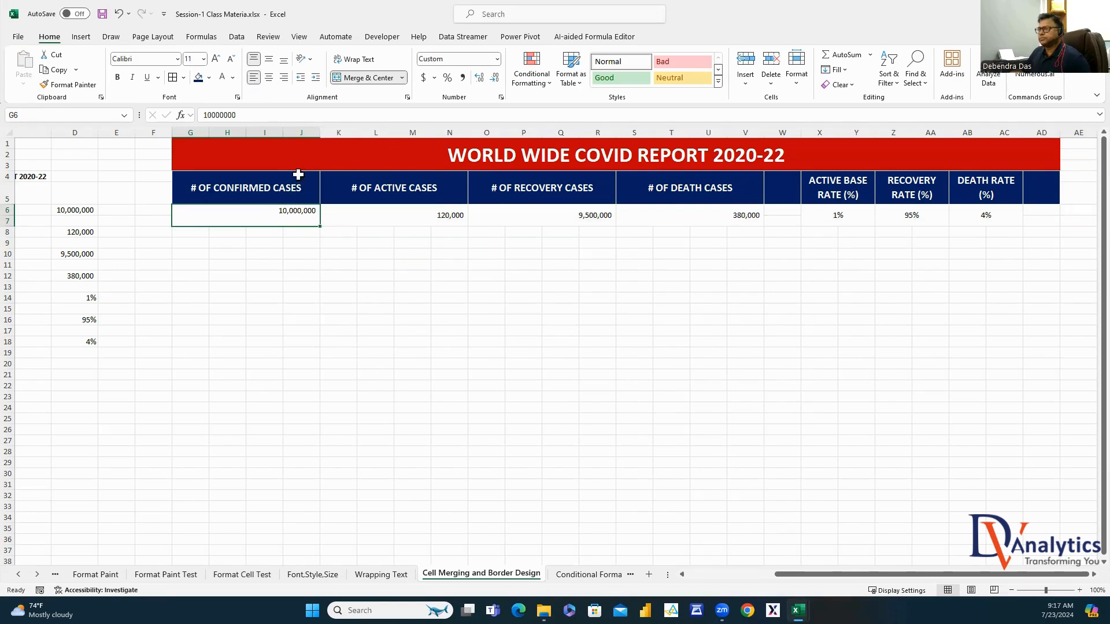
click(527, 381)
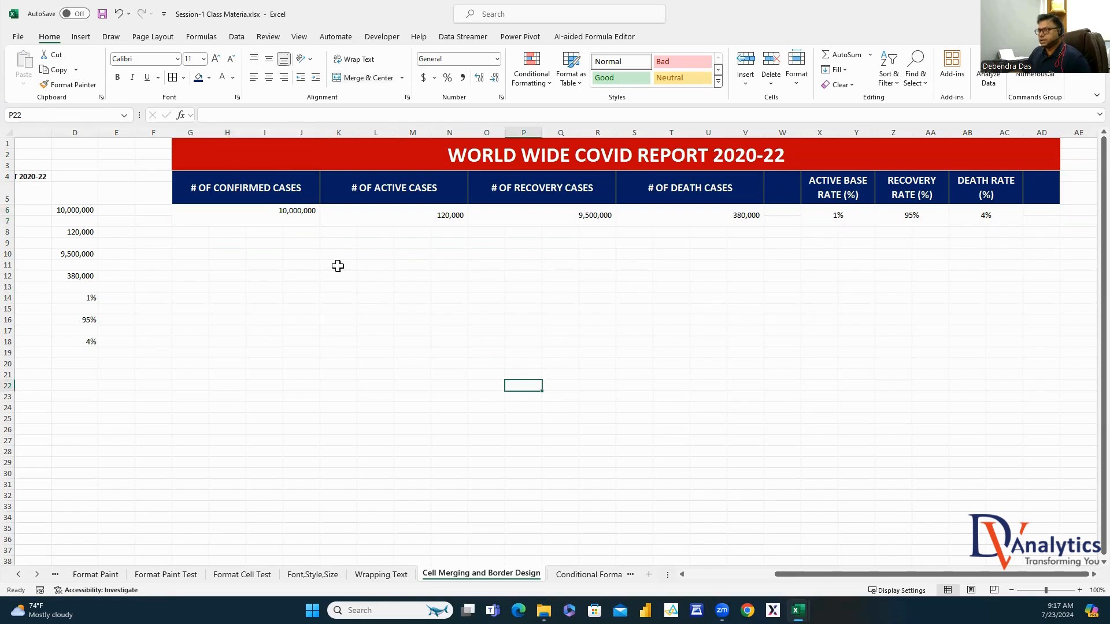
drag(302, 218, 1039, 218)
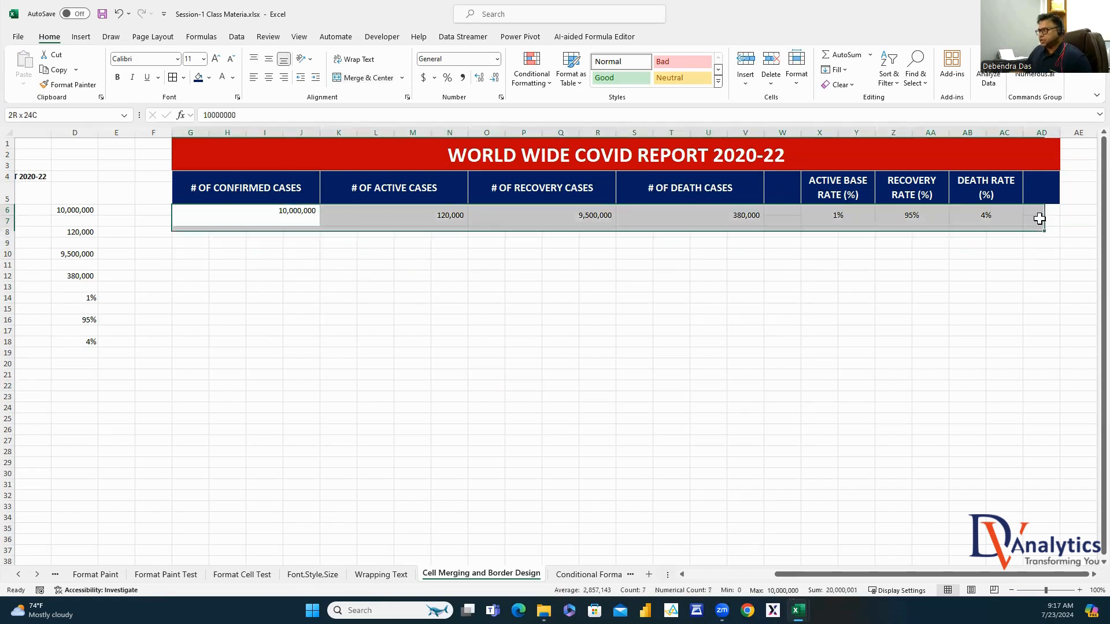
click(298, 212)
click(269, 60)
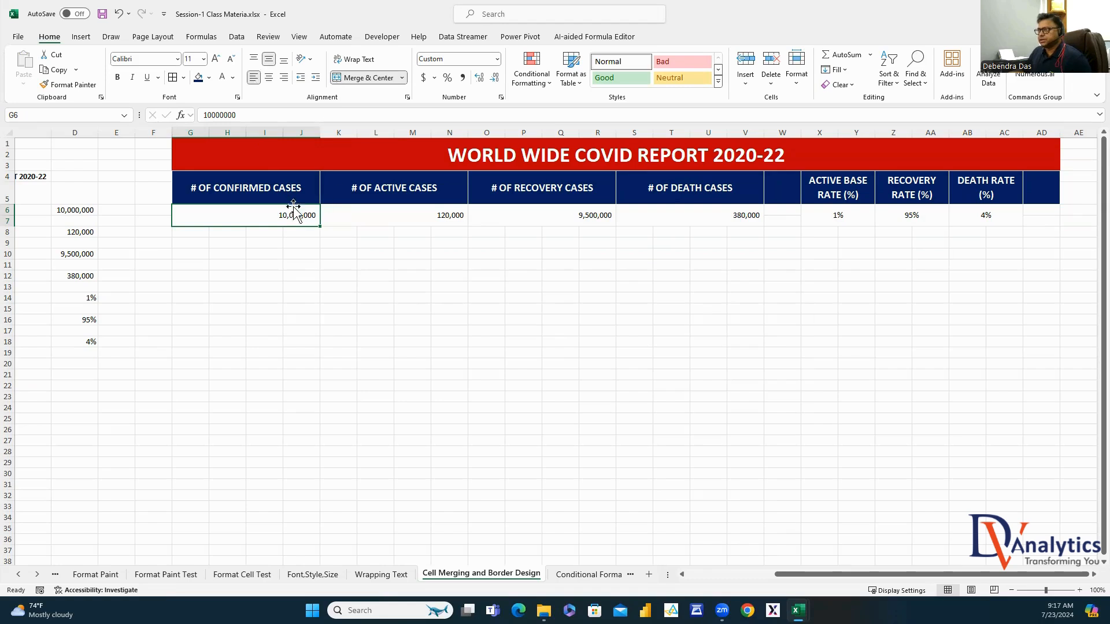
Copy G6:AD7 and paste a trial copy of the values row at G11
click(293, 253)
drag(292, 214, 1033, 214)
key(ctrl+c)
click(190, 267)
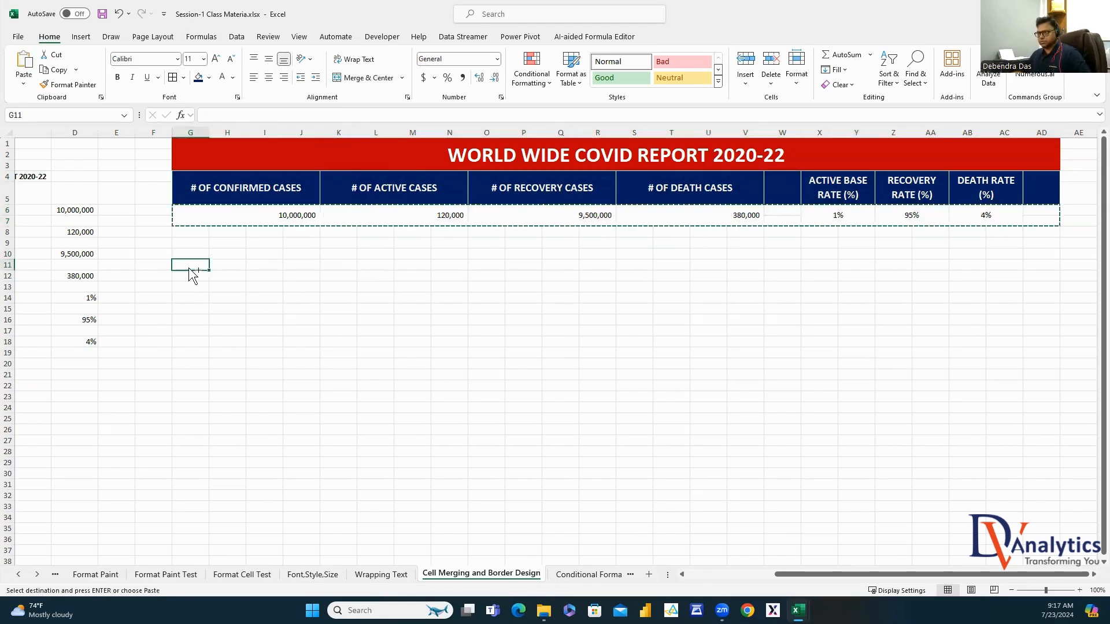
key(ctrl+v)
click(274, 271)
click(269, 79)
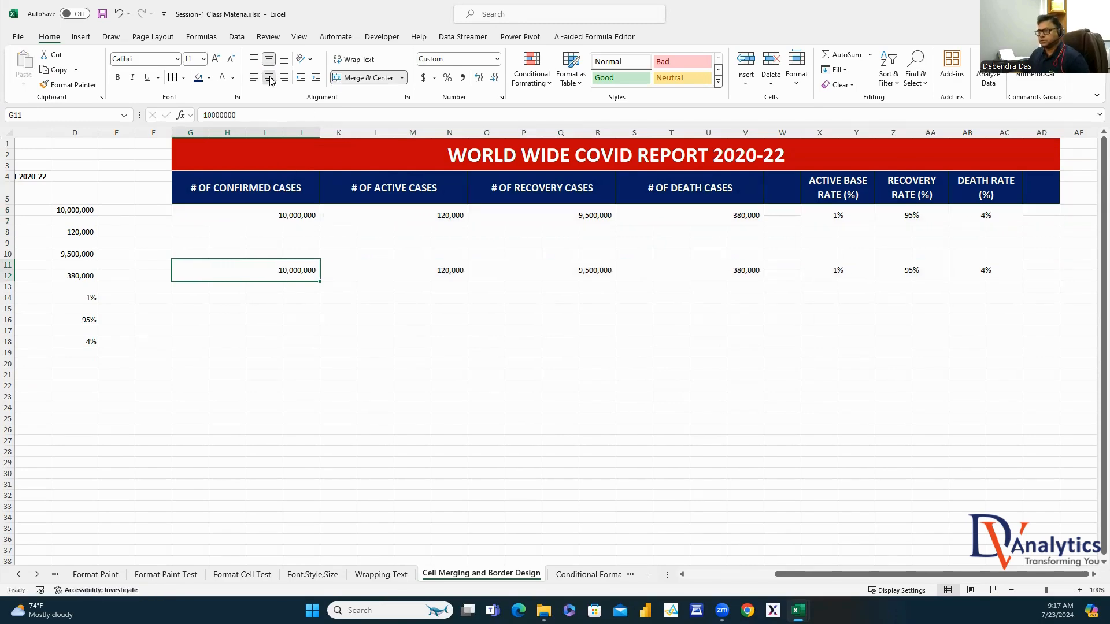
Undo the trial paste below the table and reselect the KPI values row G6:AD7
click(338, 396)
drag(265, 268, 924, 245)
key(ctrl+z)
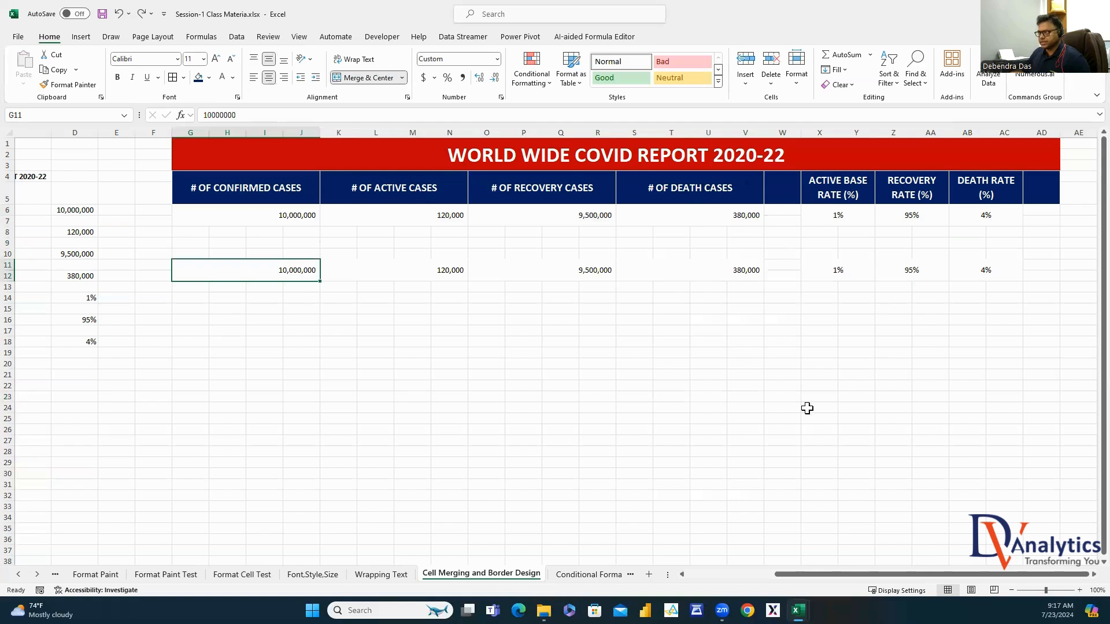
click(468, 402)
key(ctrl+z)
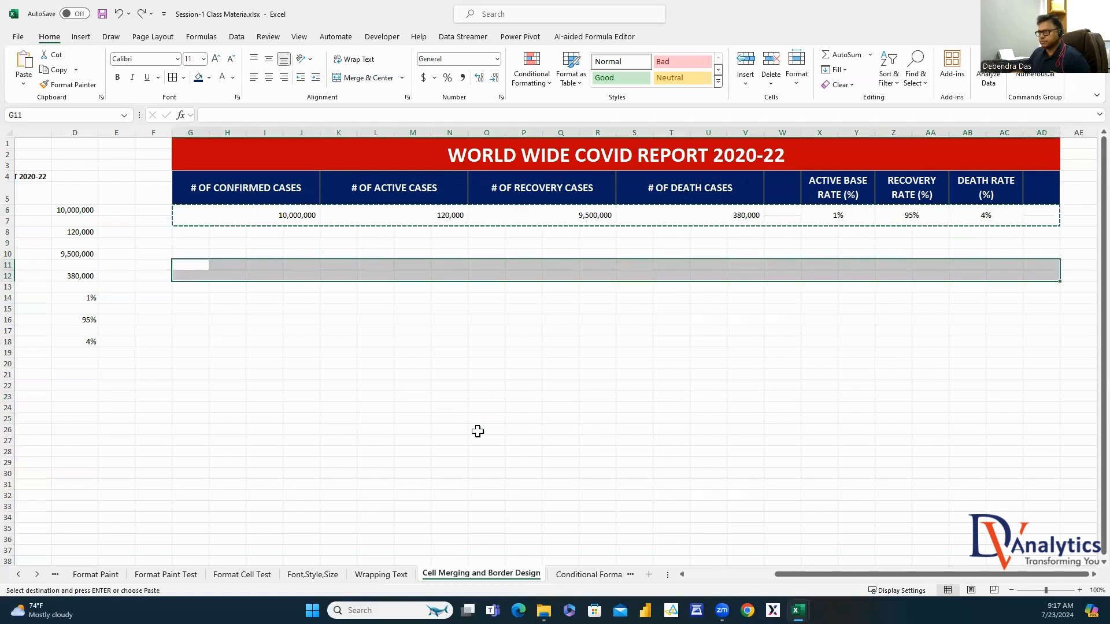
click(359, 362)
drag(294, 217, 1031, 218)
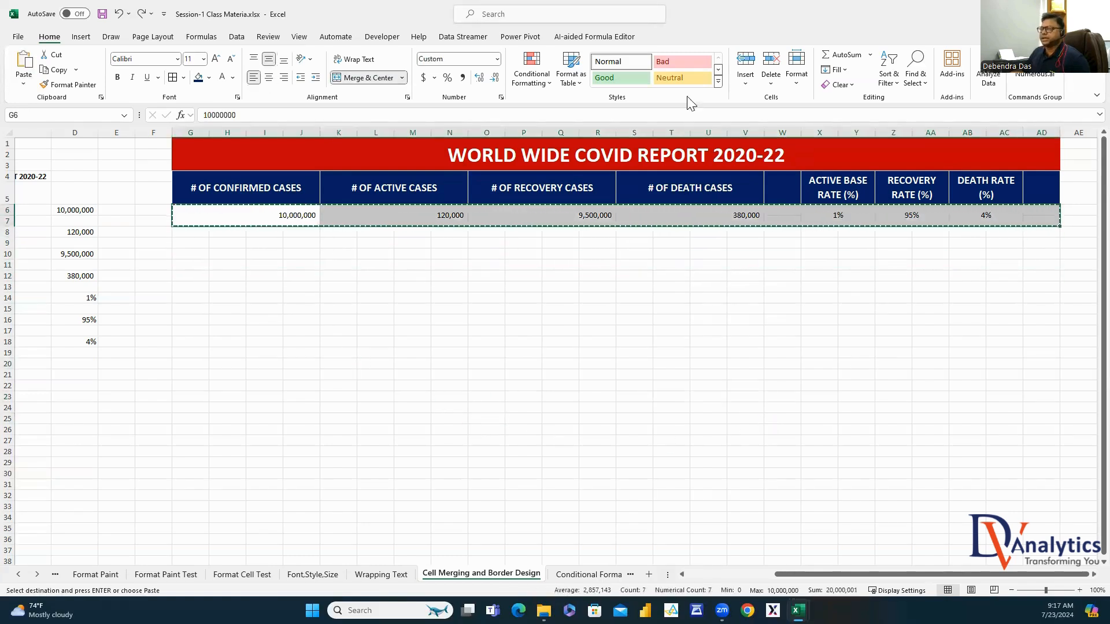
Make the KPI values bold at 14 pt
click(203, 59)
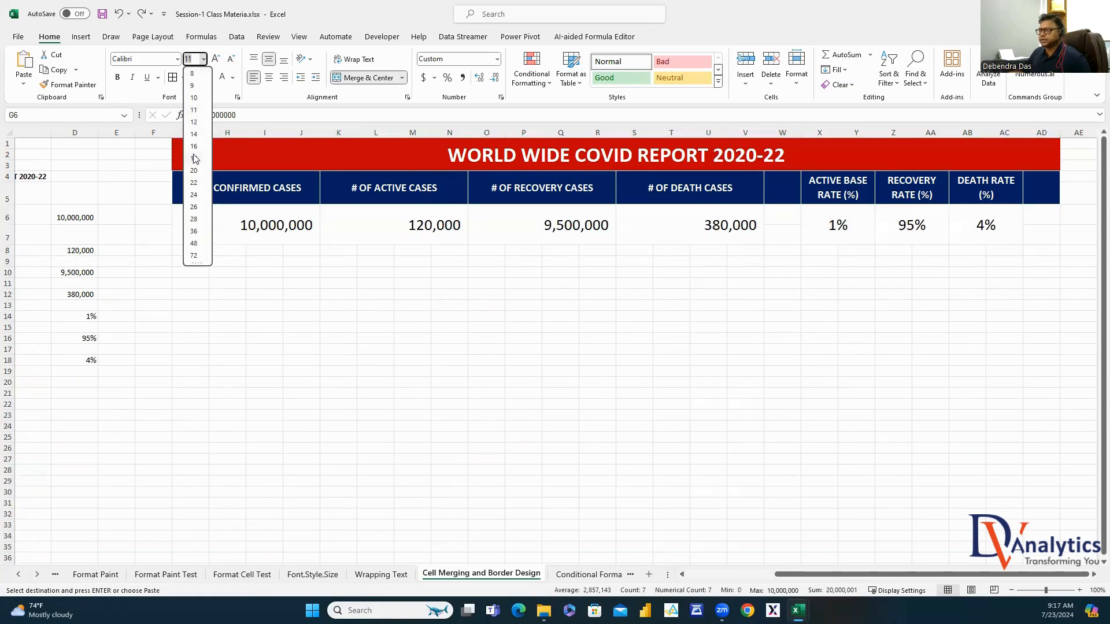
click(193, 134)
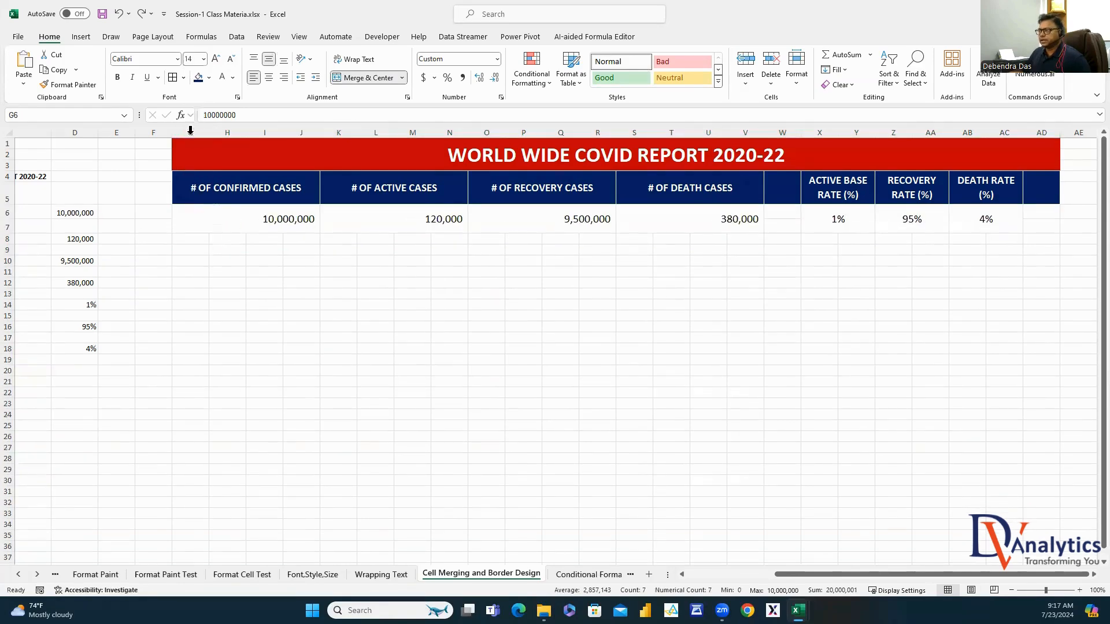
click(117, 76)
click(818, 366)
Fill ACTIVE BASE RATE orange with black text, RECOVERY RATE green and DEATH RATE red
click(854, 196)
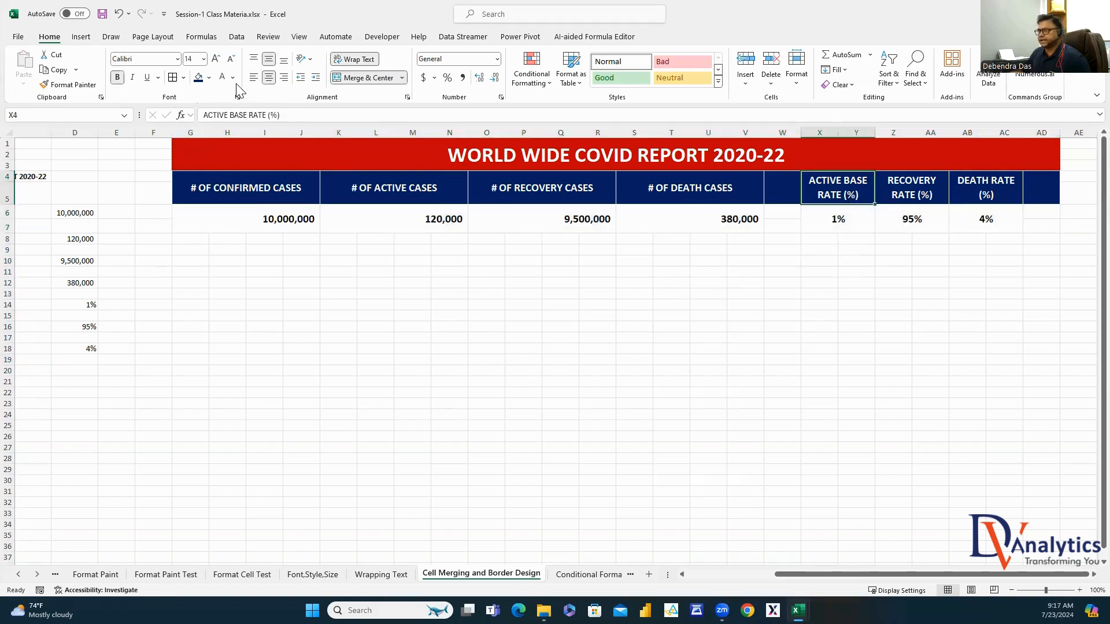
click(209, 78)
click(217, 186)
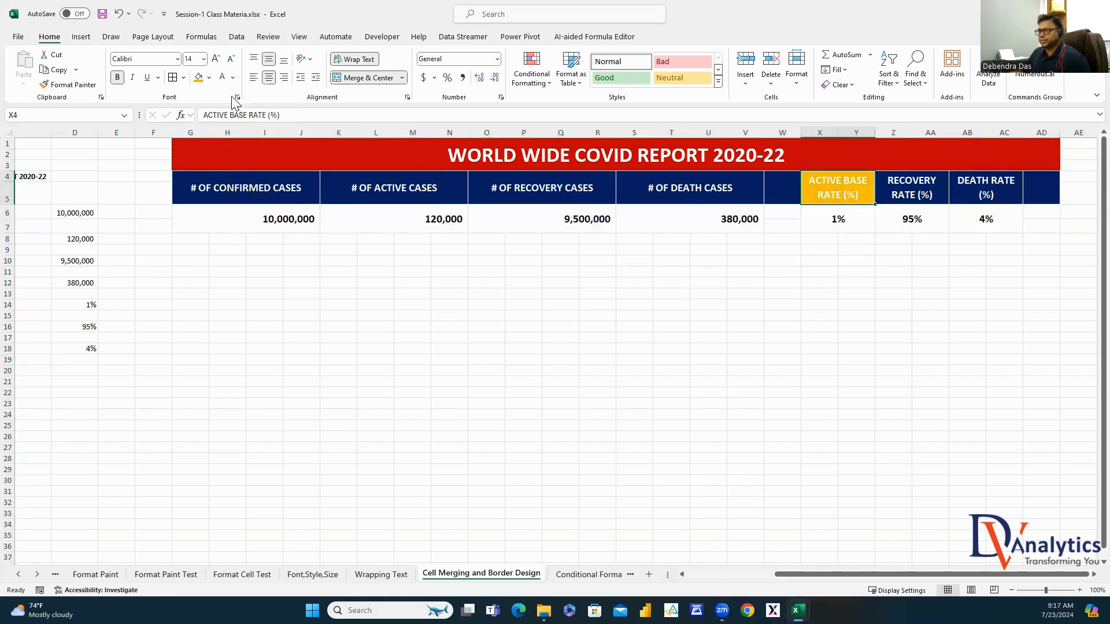
click(232, 78)
click(230, 126)
click(912, 194)
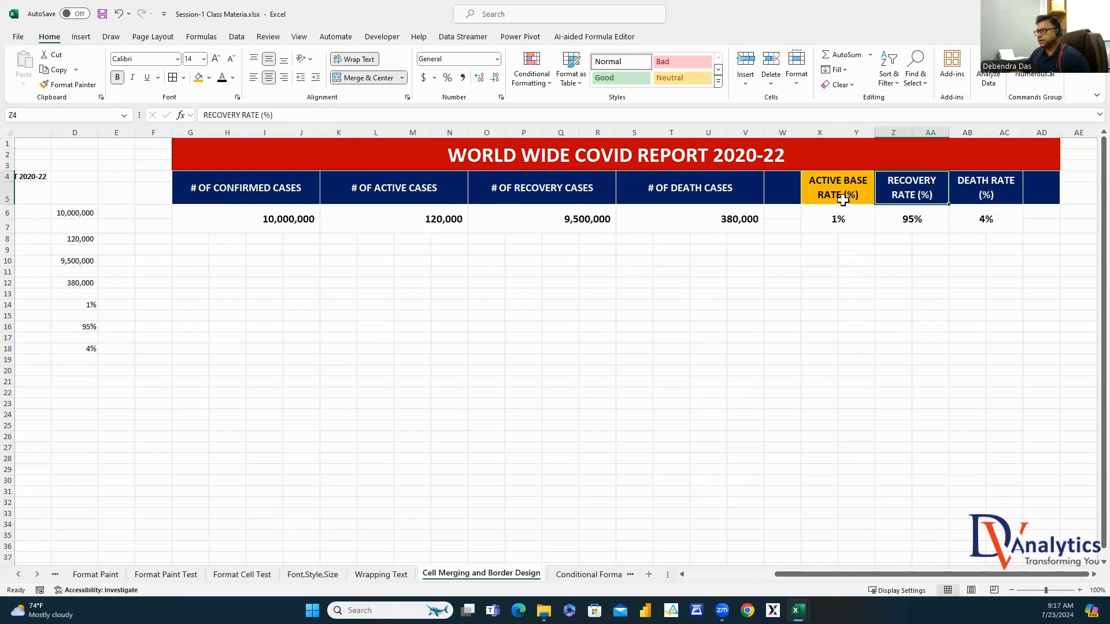
click(209, 77)
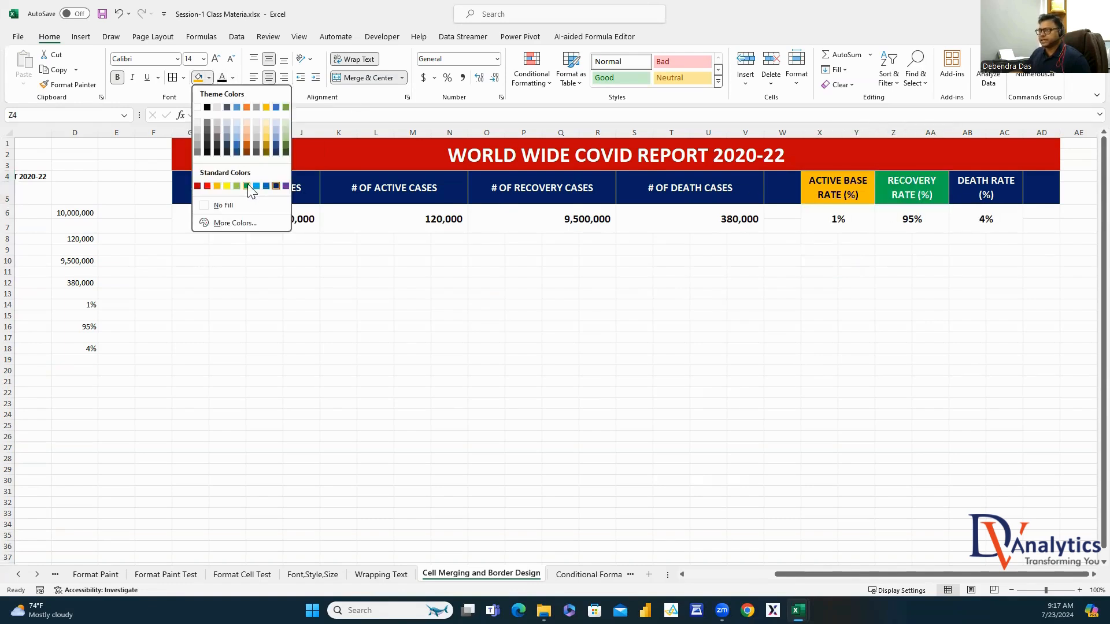
click(247, 186)
click(979, 193)
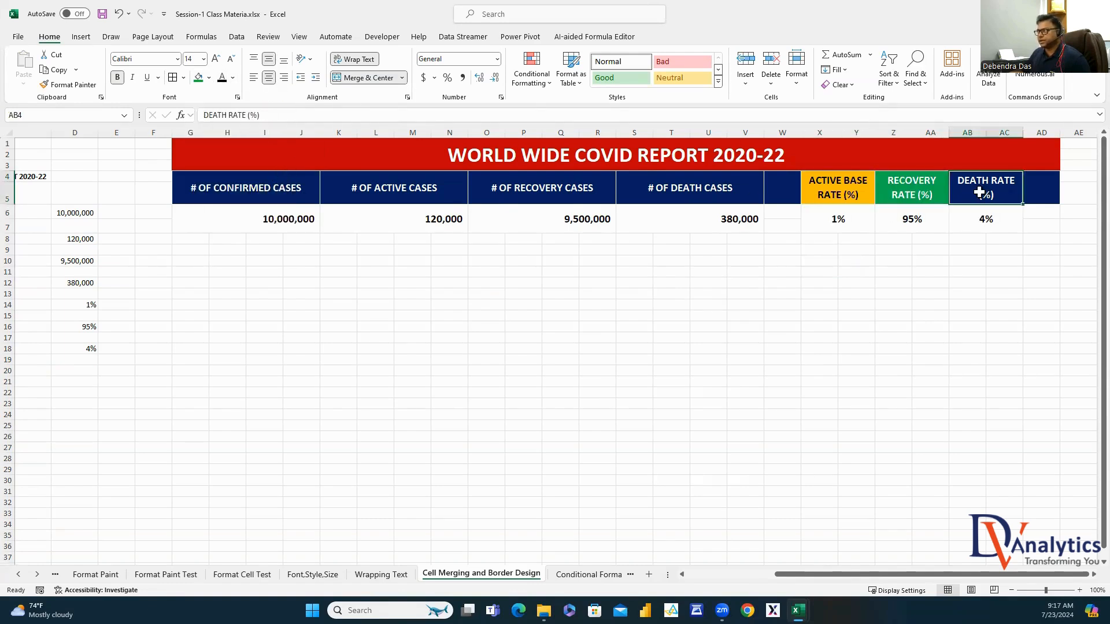
click(209, 77)
click(206, 186)
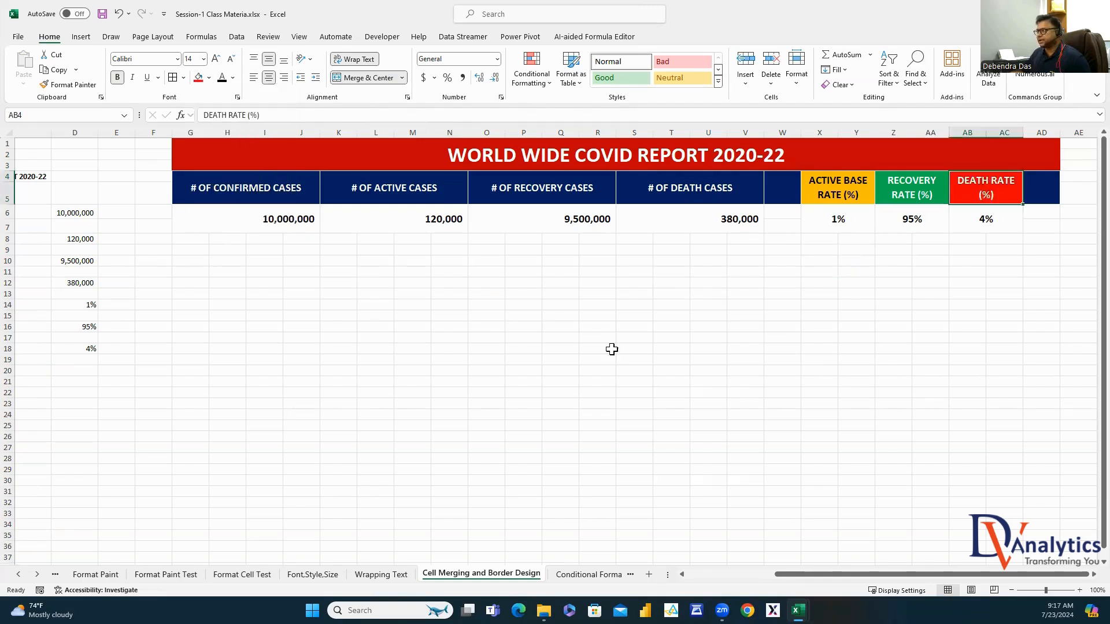
click(892, 370)
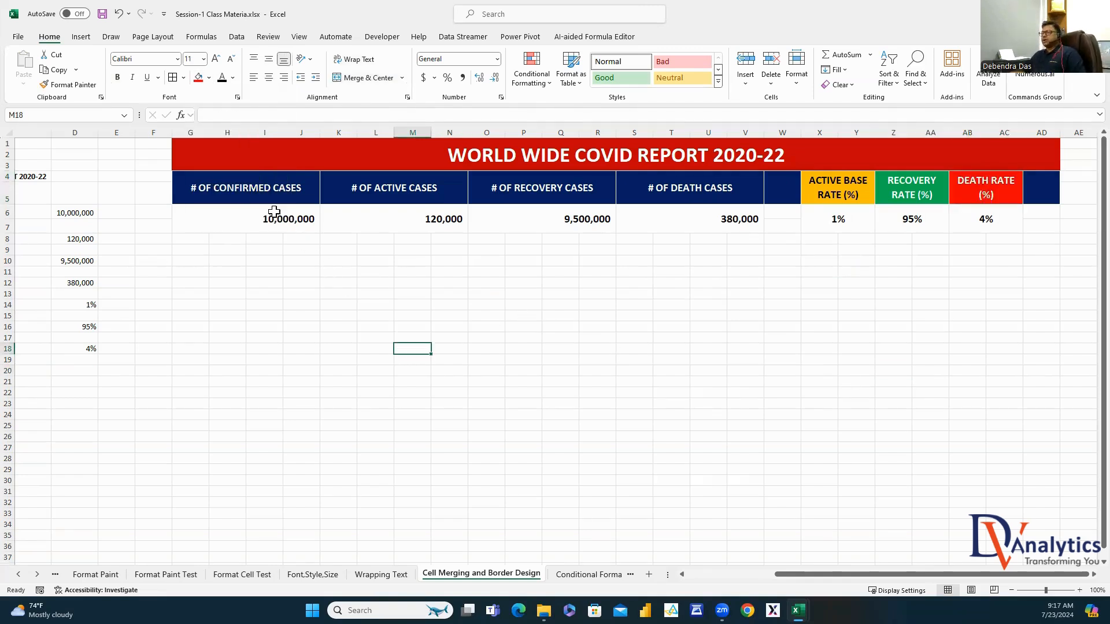
Give every cell of the dashboard G1:AD7 black All Borders
drag(220, 151, 850, 223)
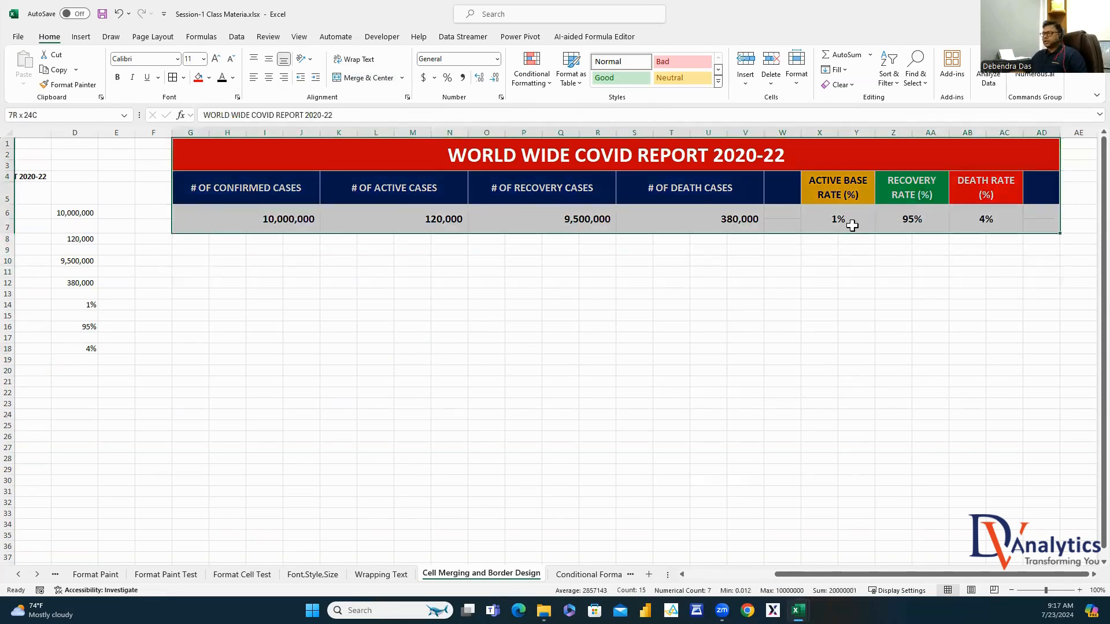
click(183, 78)
mouse_move(210, 392)
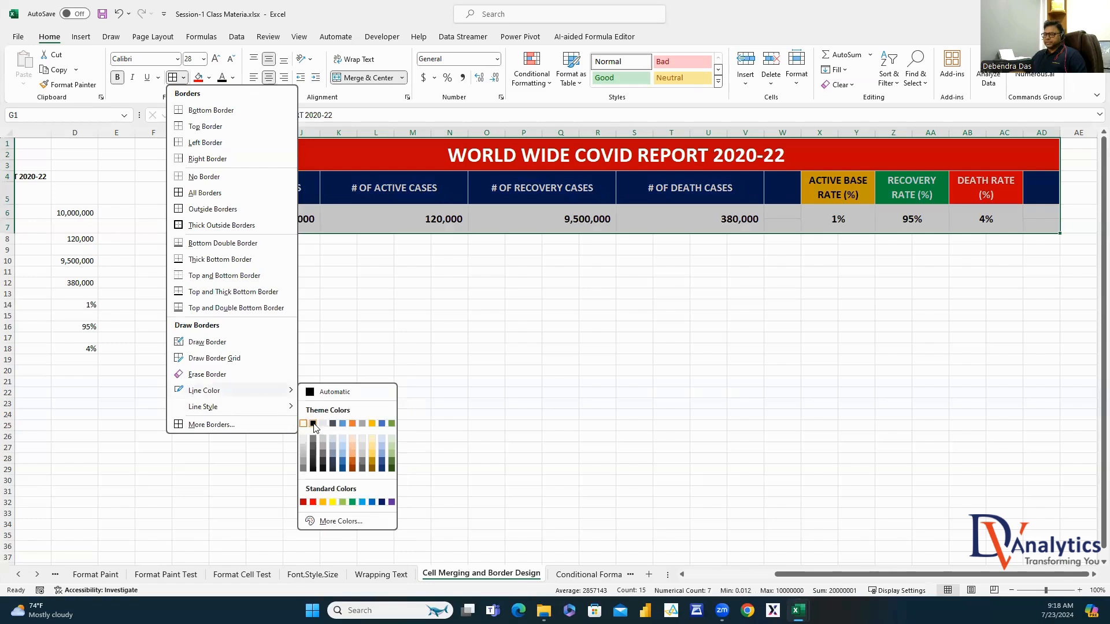
click(313, 425)
click(173, 77)
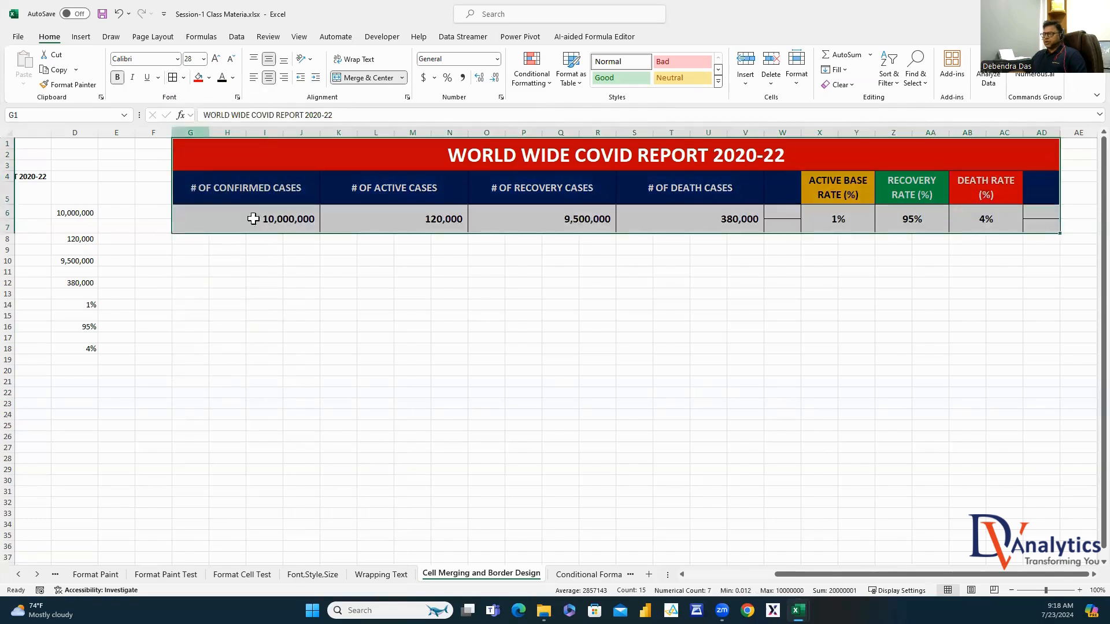
click(456, 366)
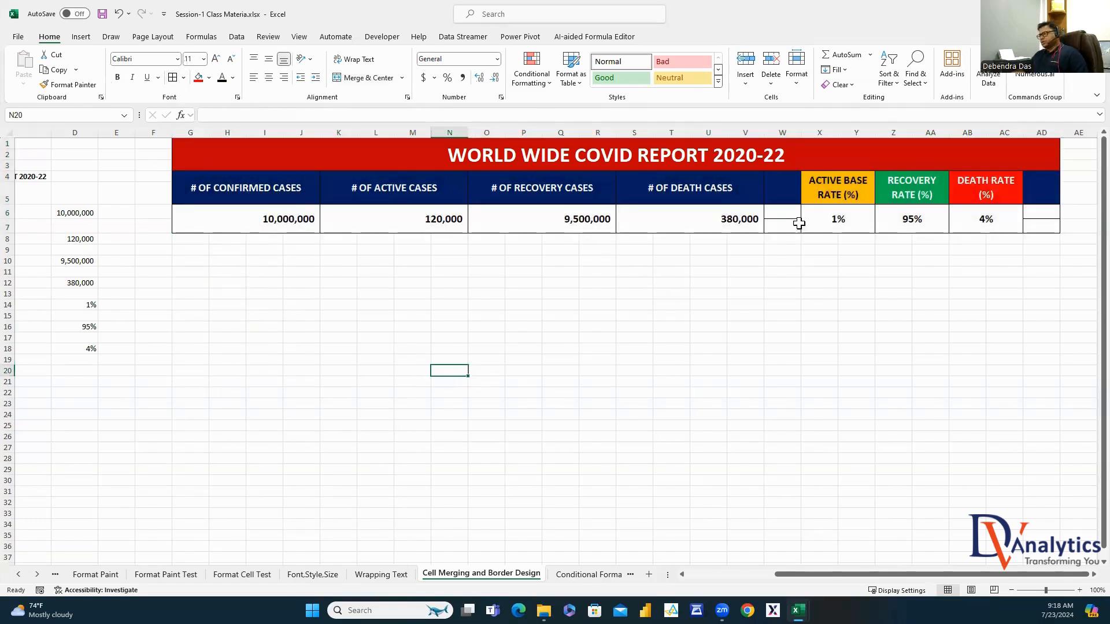
Merge & Center the blank spacer cells W4:W7 and AD4:AD7 into navy blocks
drag(790, 191, 789, 228)
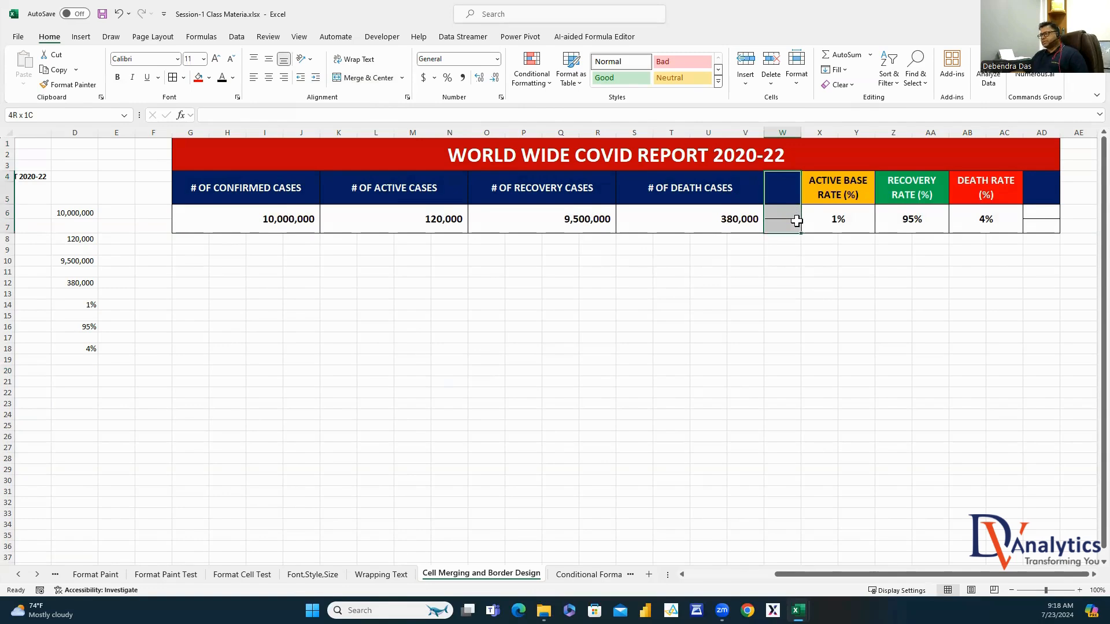
click(373, 81)
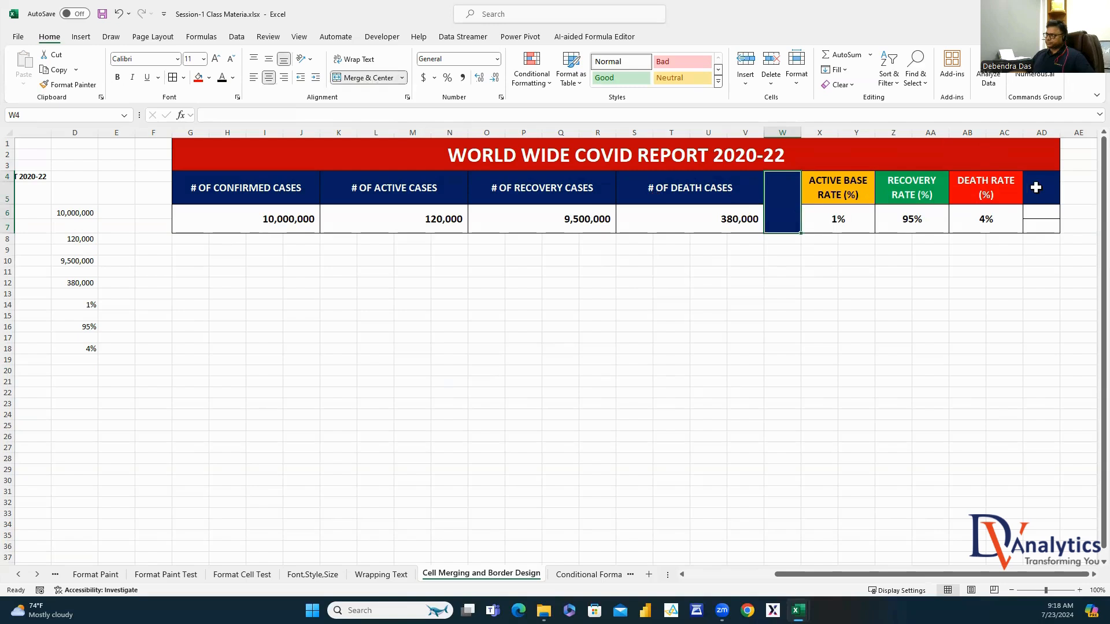
drag(1035, 188, 1040, 224)
click(361, 79)
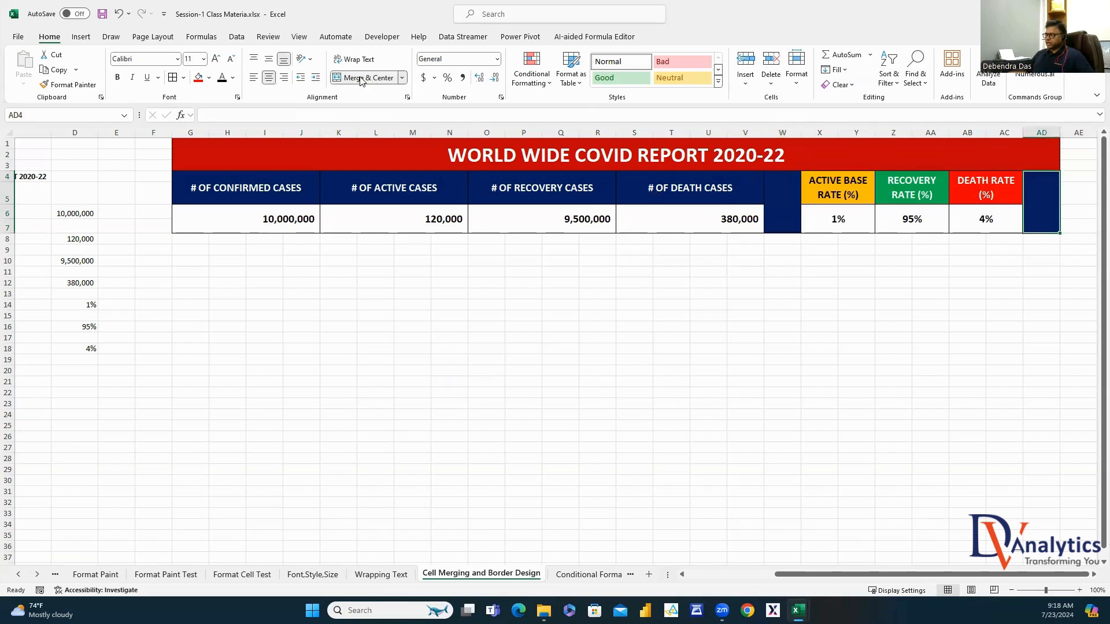
drag(820, 371, 821, 382)
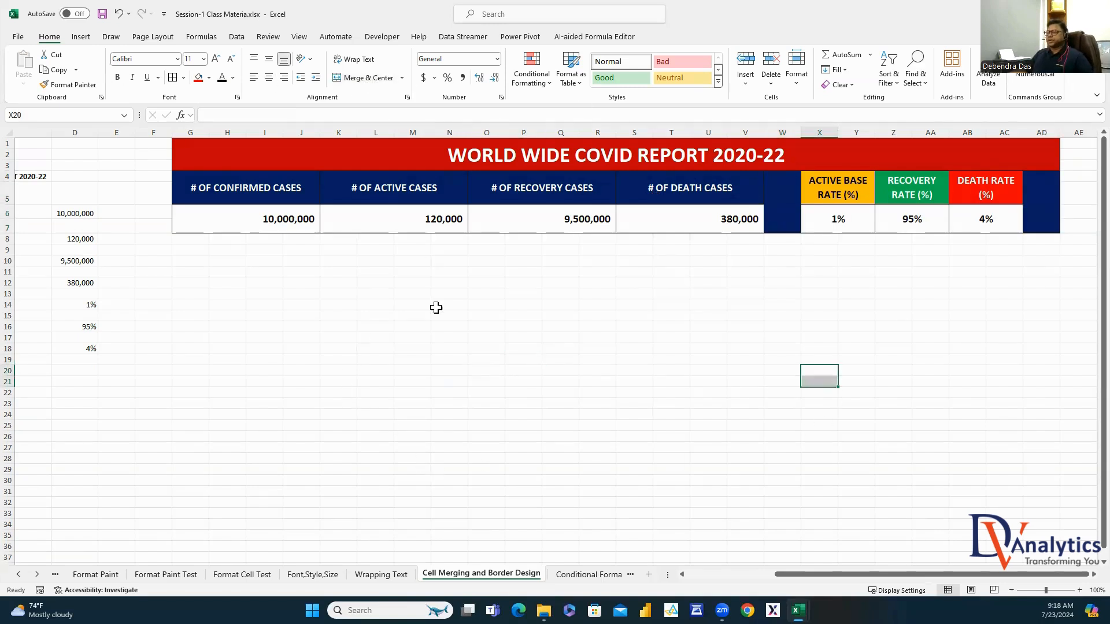
Try merging I14:M20, then undo the trial merge
drag(265, 305, 404, 367)
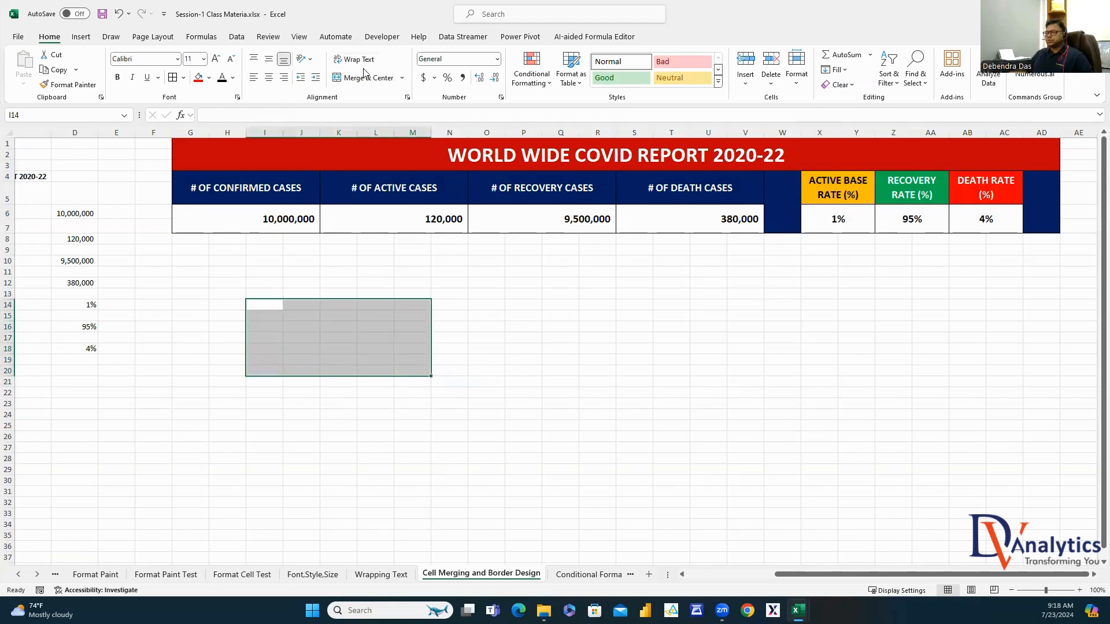
click(381, 79)
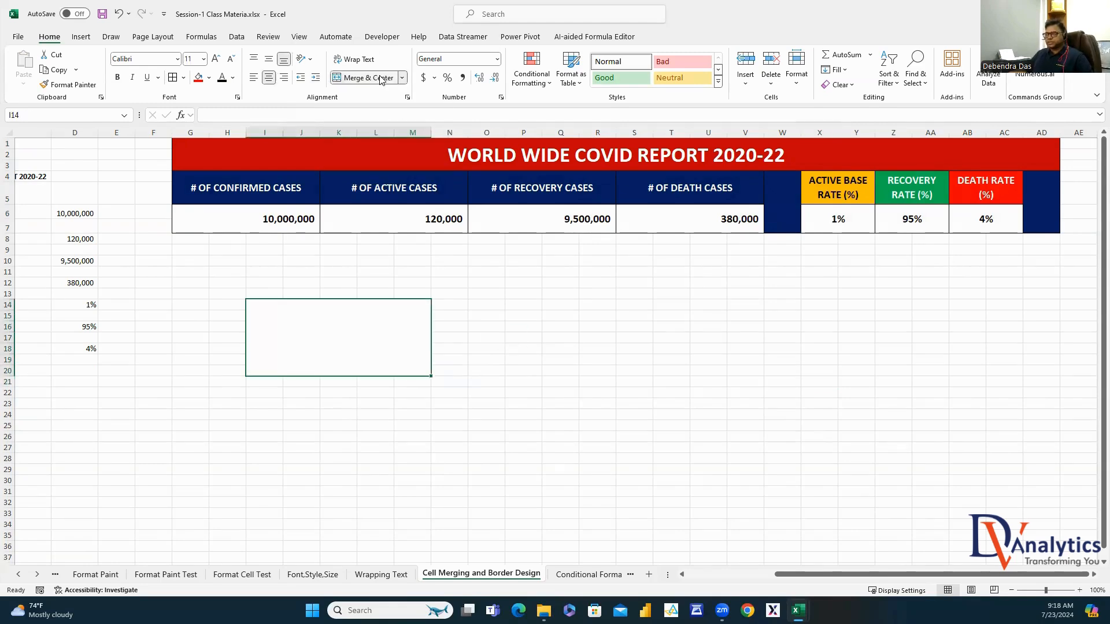
key(ctrl+z)
click(603, 409)
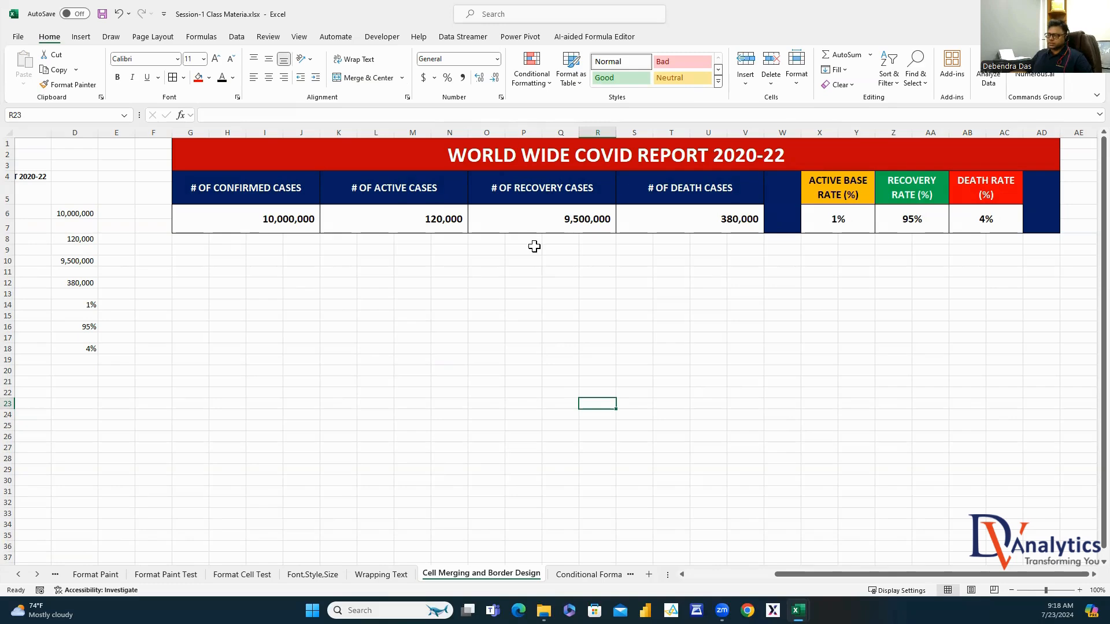
Insert a new blank worksheet, Sheet1, after the Cell Merging and Border Design sheet
click(648, 575)
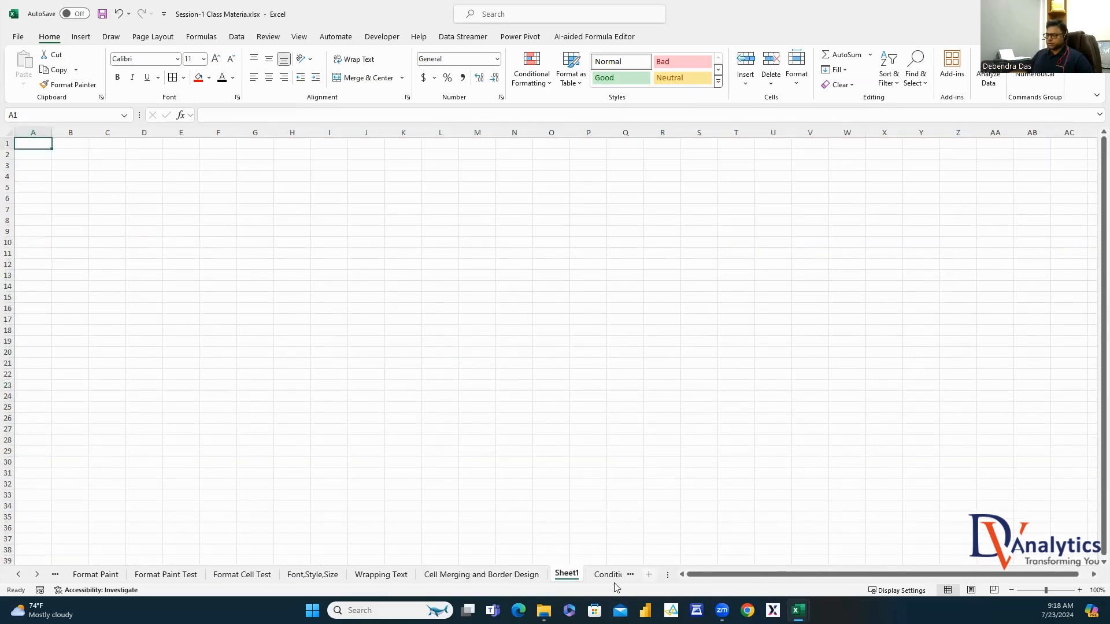
Rename the new worksheet Sheet1 to TEST
right_click(560, 579)
click(593, 432)
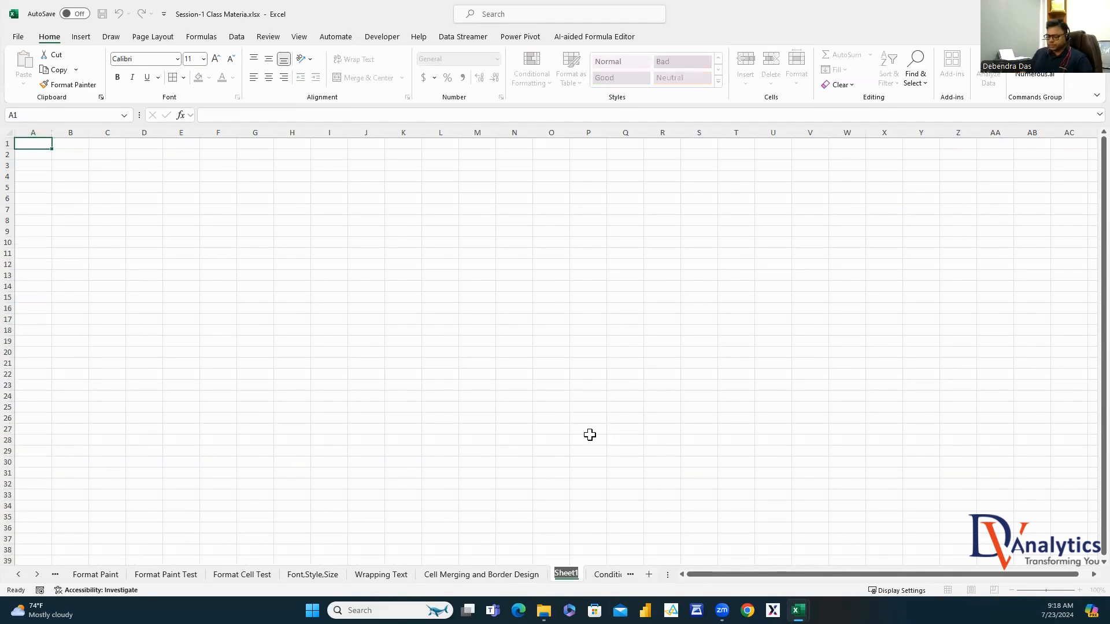
text(TEST)
click(181, 244)
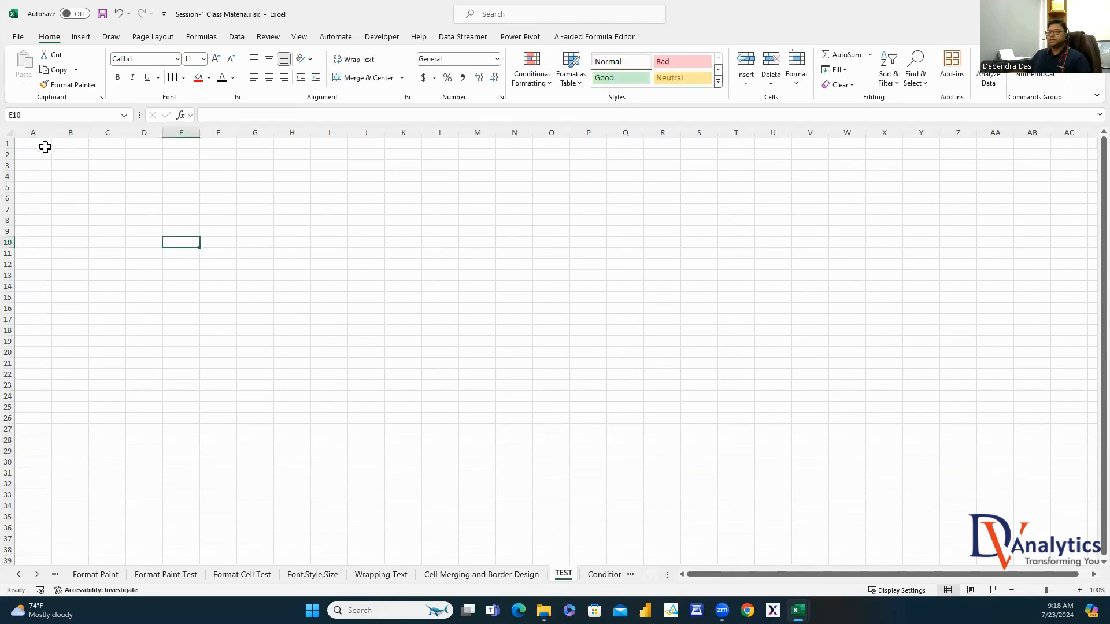
Enter REPORT TITLE- in B3 and SALES PERFORMANCE REPORT in C3, autofitting columns B and C
click(70, 165)
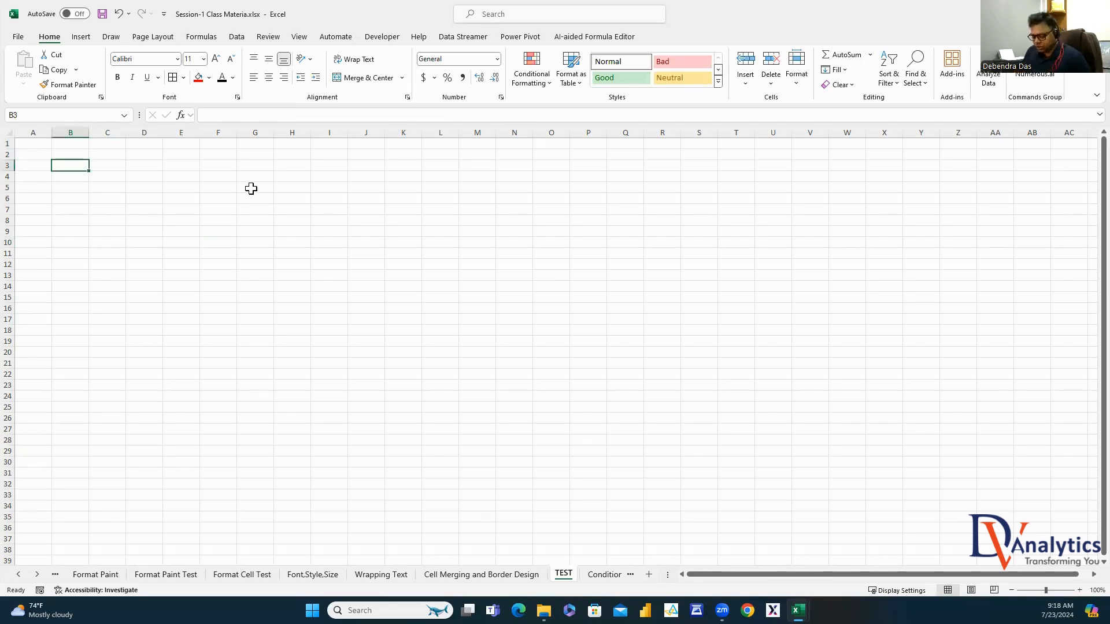
text(REPORT TITLE-)
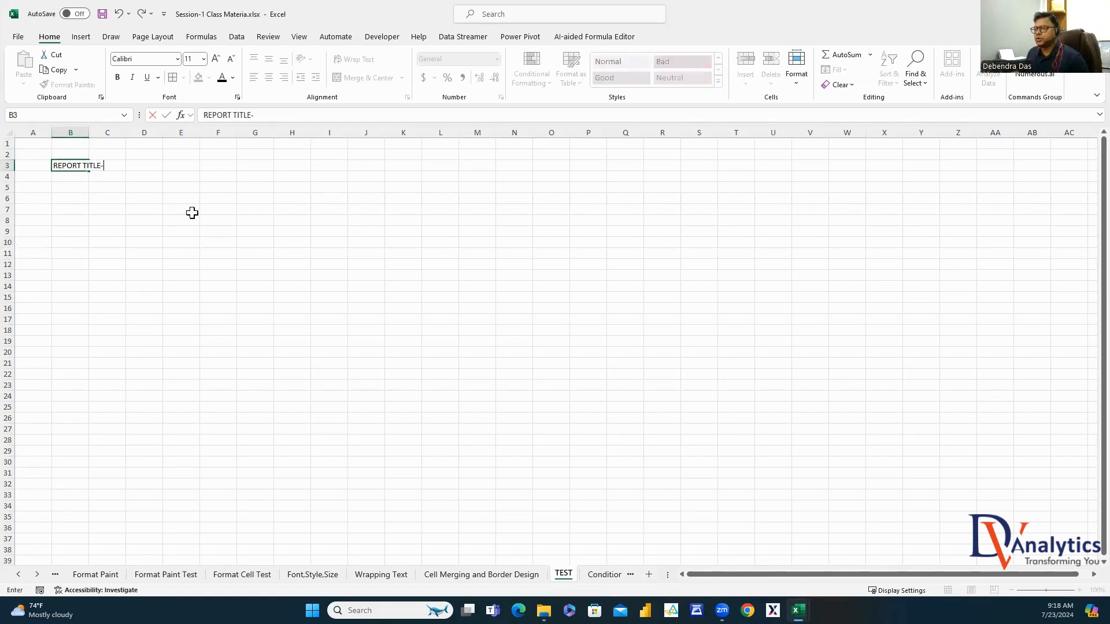
click(121, 241)
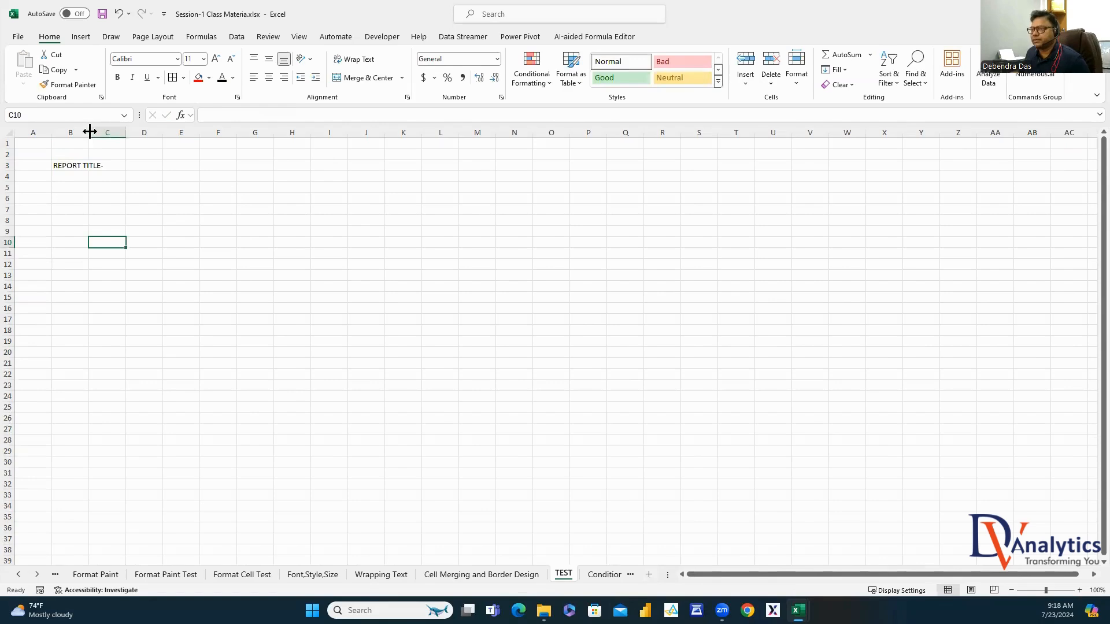
double_click(89, 128)
click(143, 168)
text(SALES PERFORMANCE R)
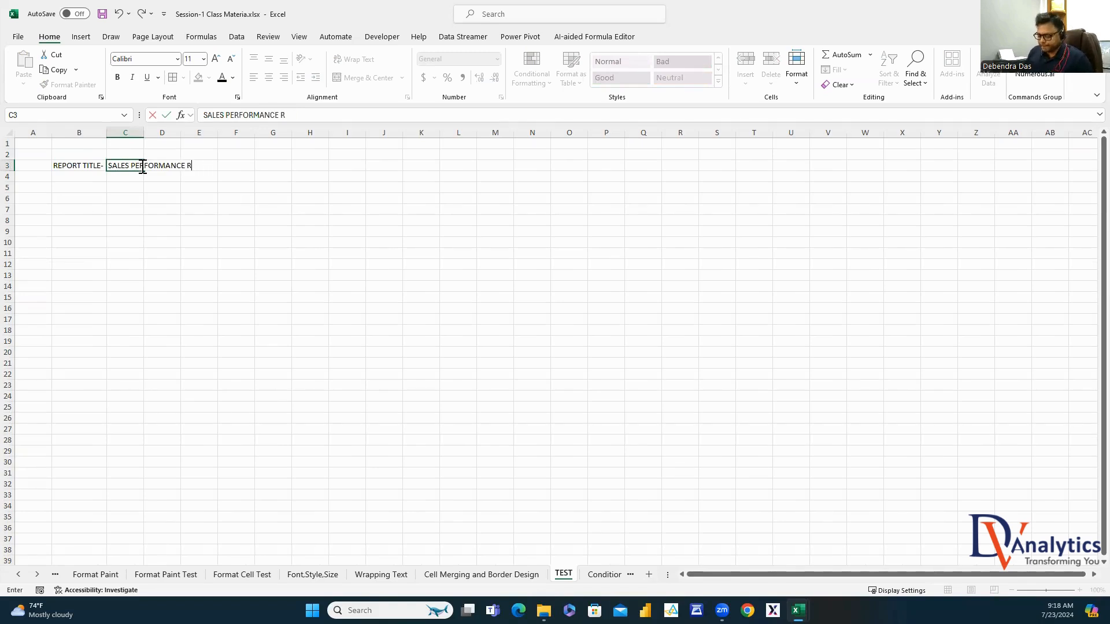
text(EPORT)
click(196, 264)
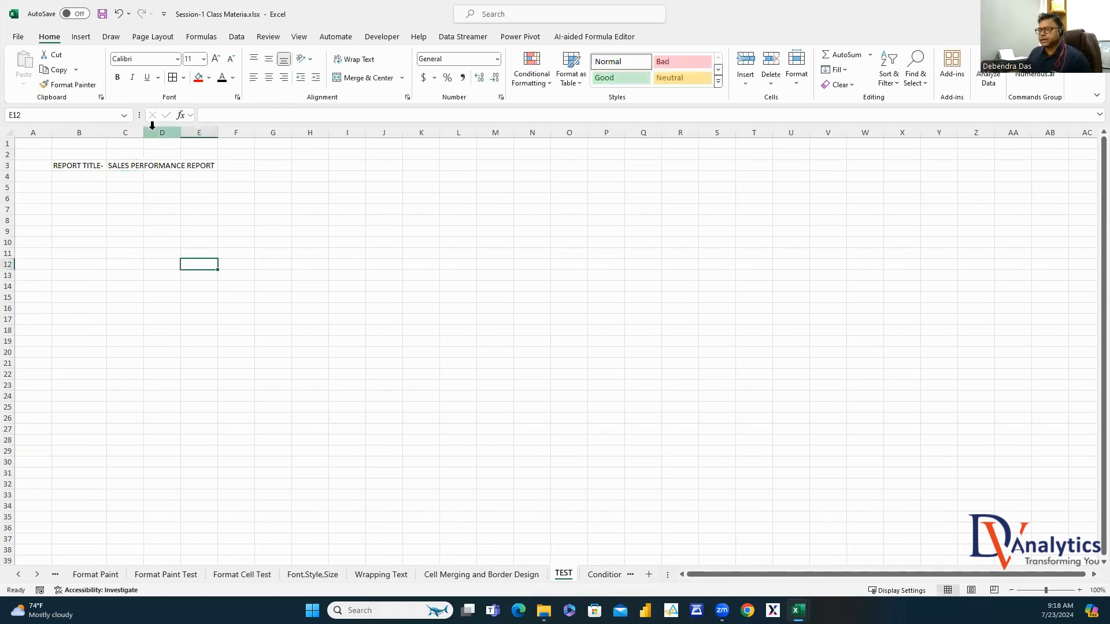
double_click(144, 132)
Enter KPI-1 in B5 and fill the KPI numbering down column B
click(86, 183)
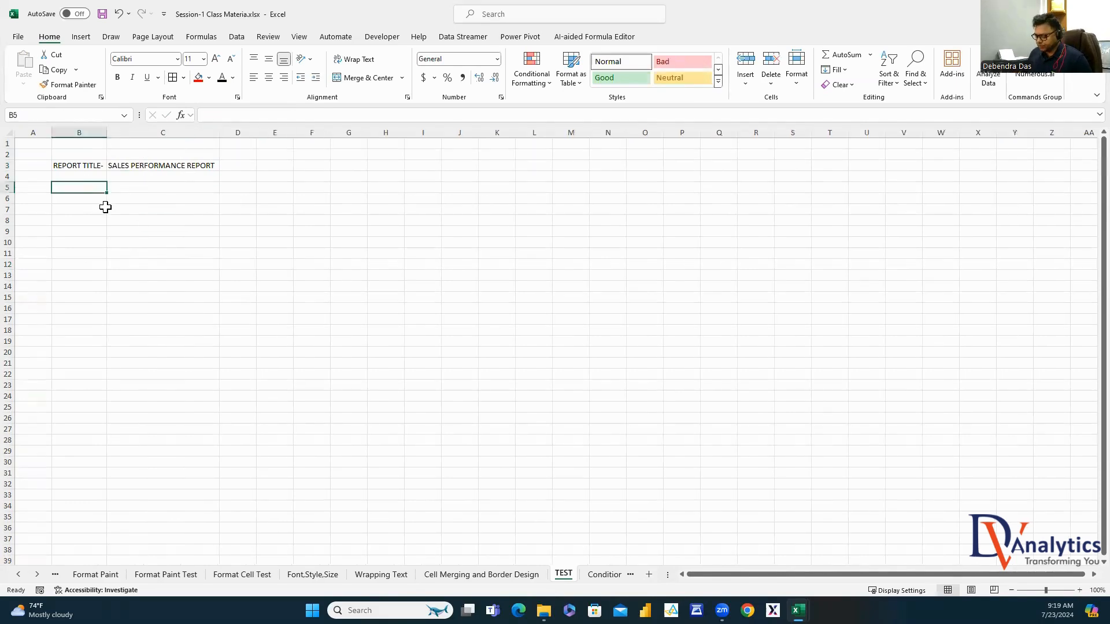
text(KPI-1)
click(93, 217)
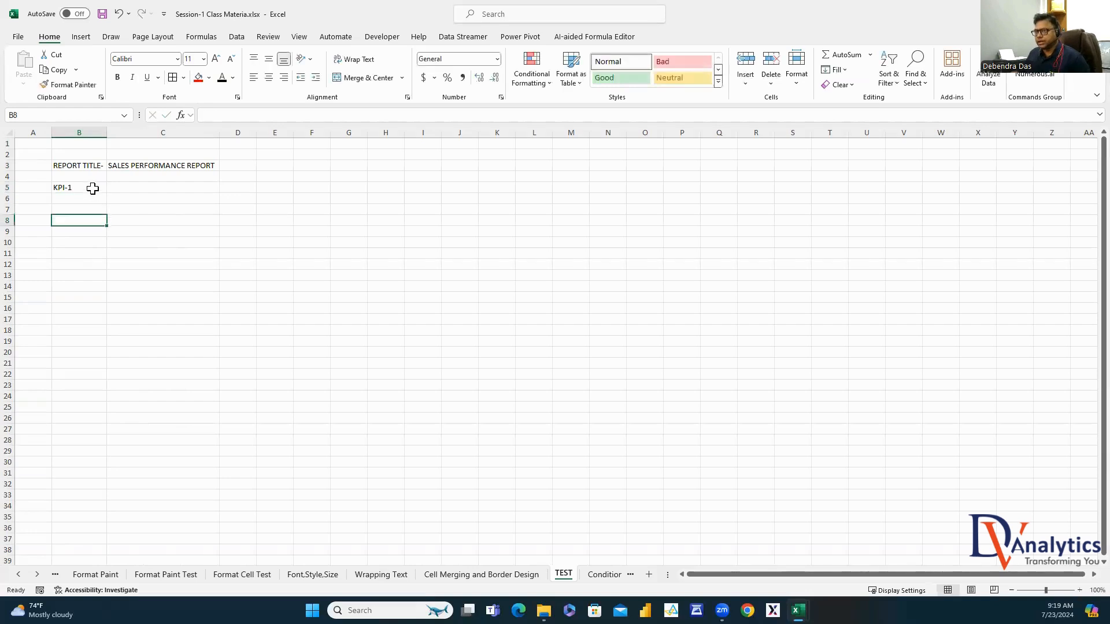
click(92, 186)
drag(106, 192, 110, 227)
drag(110, 238, 111, 237)
Type # OF UNITS SOLD, AVG PRICE, TOTAL SALES ($), TOTAL DISCOUNT ($), TOTAL PROFIT ($) in C5:C9
click(178, 219)
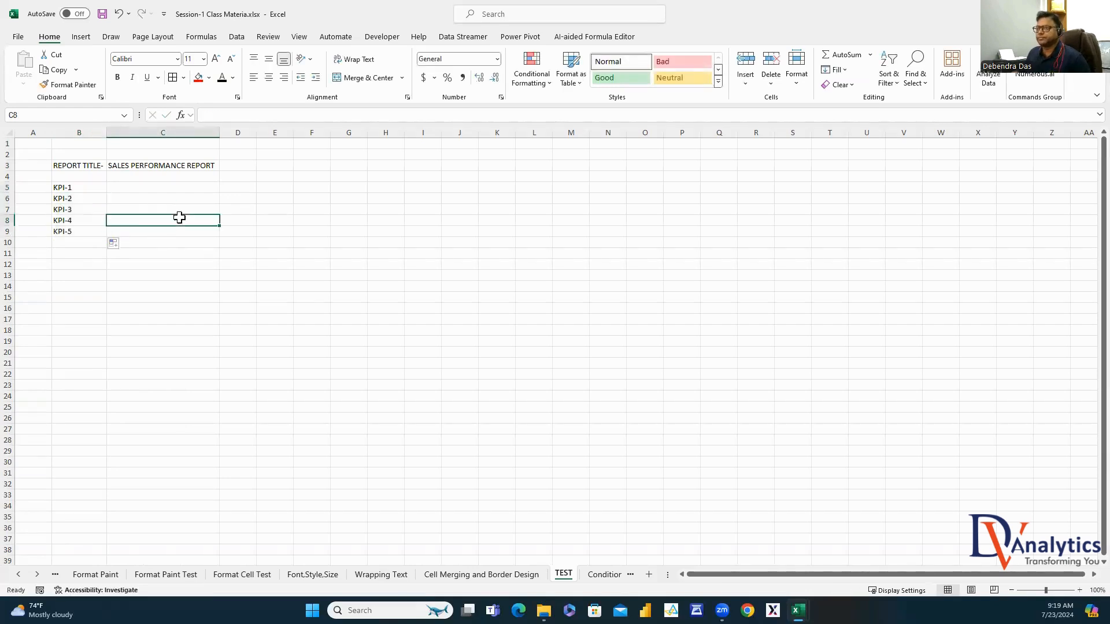
key(Up)
key(Up)
key(Up)
text(#)
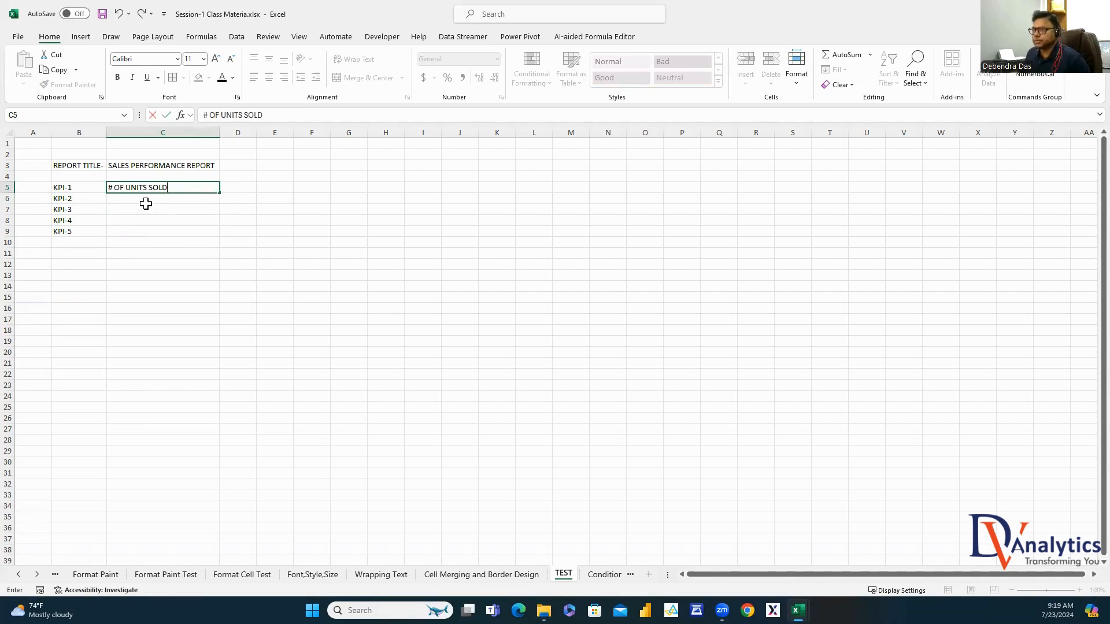
key(Return)
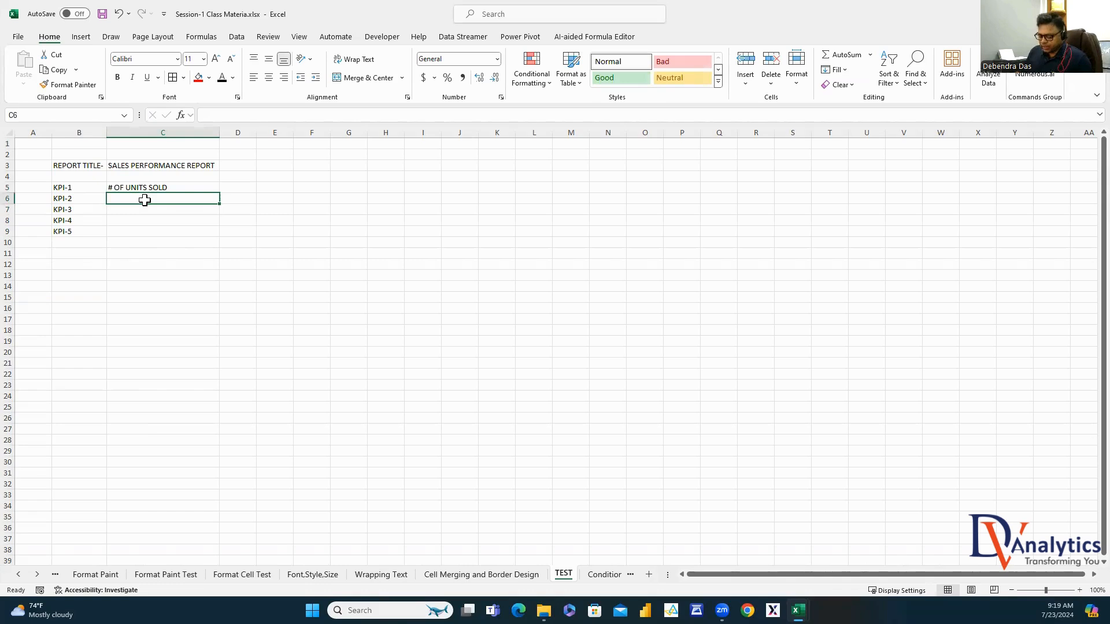
text(AVG)
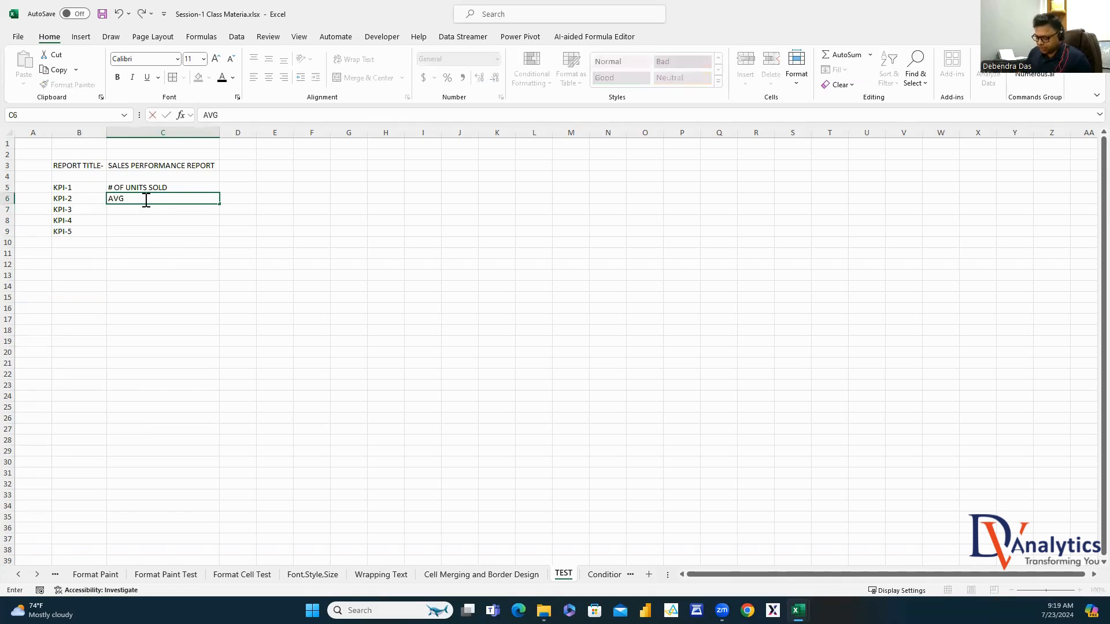
text( PRICE)
key(Return)
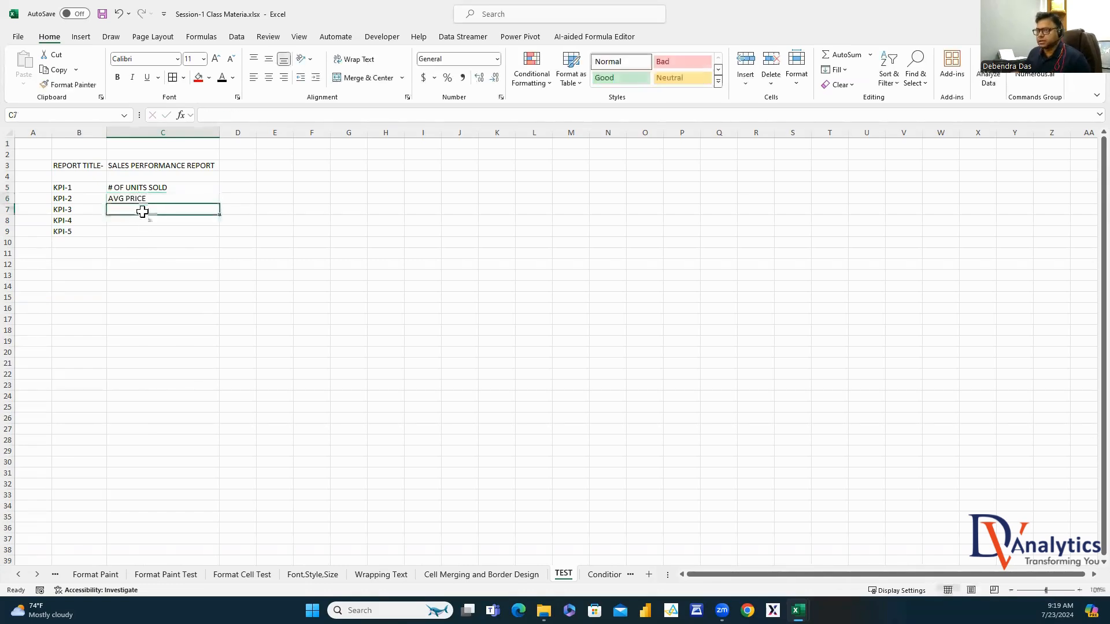
text(TOTAL SAL)
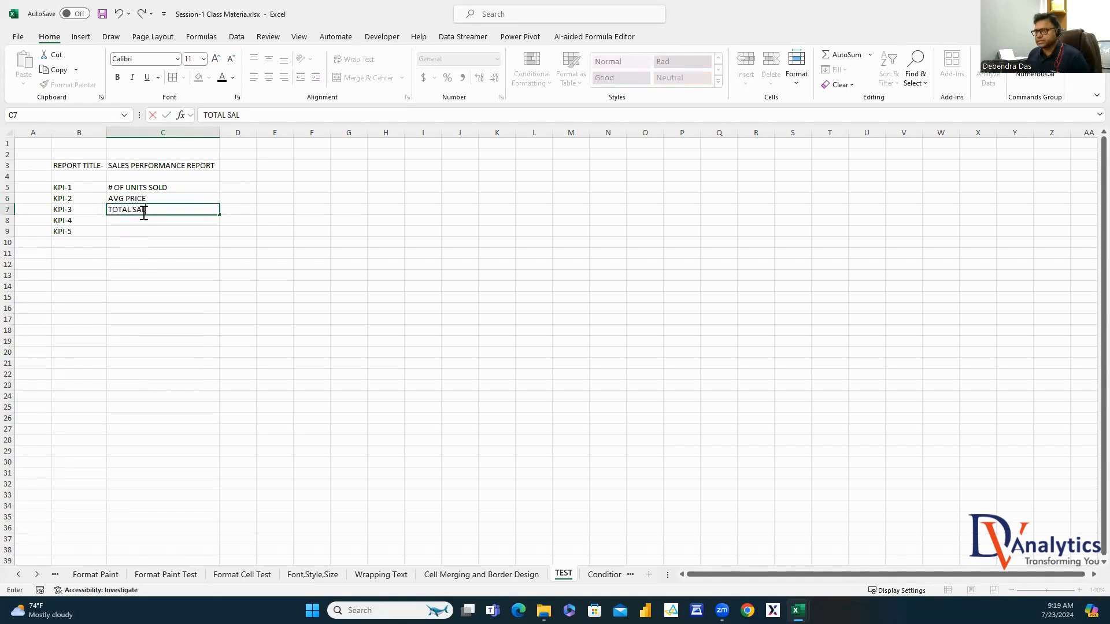
text(ES ($)
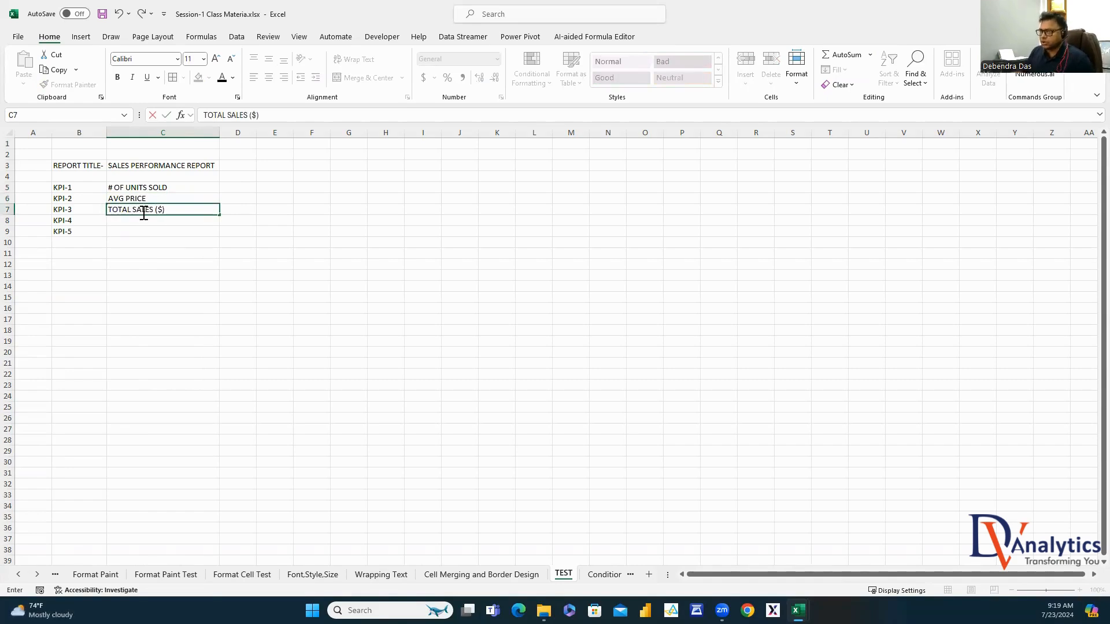
text())
key(Return)
text(TOT)
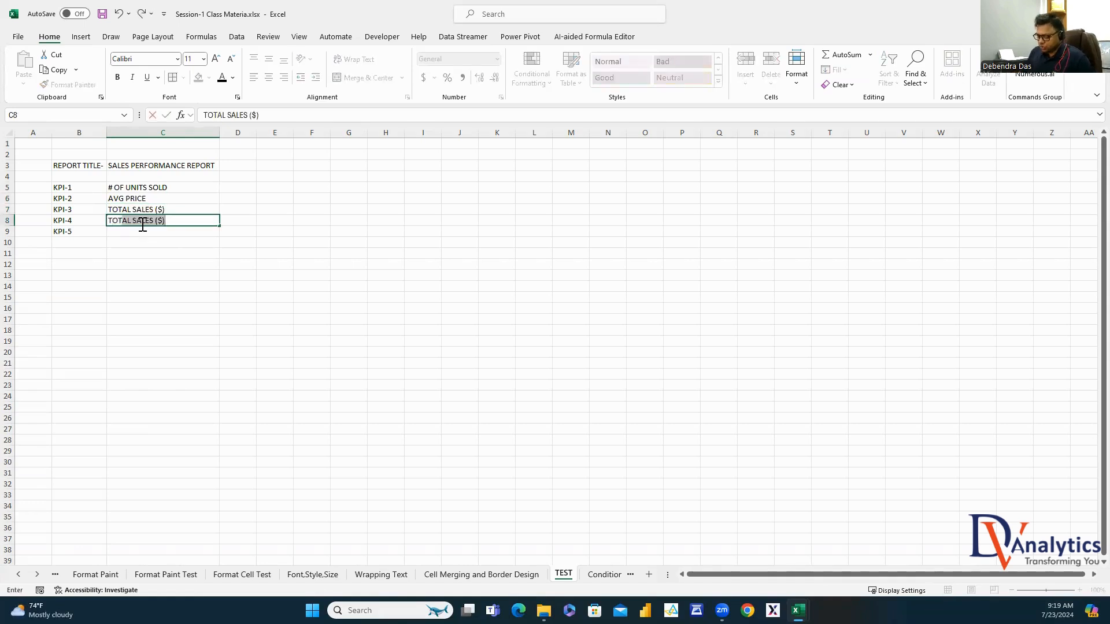
text(AL DISCOUNT)
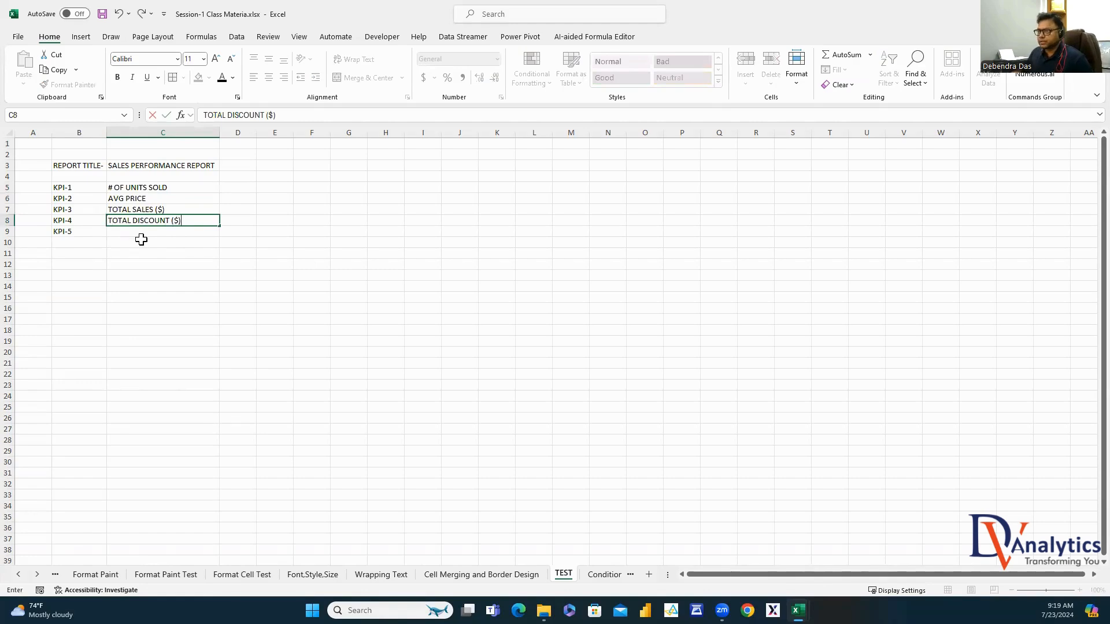
click(141, 232)
text(TOTAL PROFIT ($)
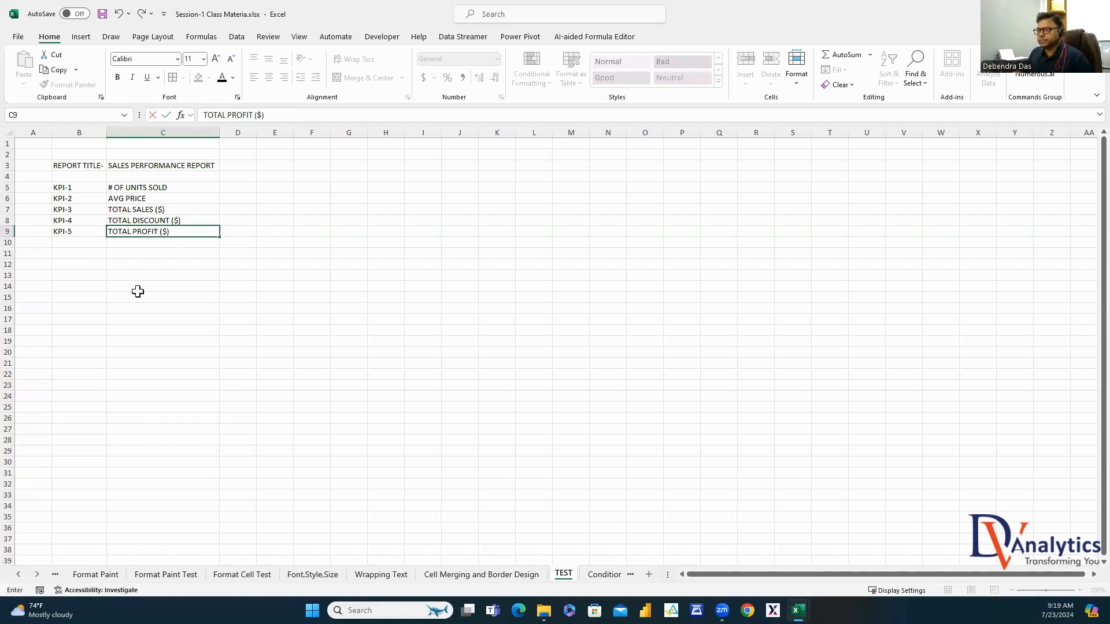
click(138, 291)
Extend numbering to KPI-7 and add DISCOUNT RATE (%) and PROFIT MARGIN (%) in C10:C11
drag(68, 221, 111, 259)
click(138, 242)
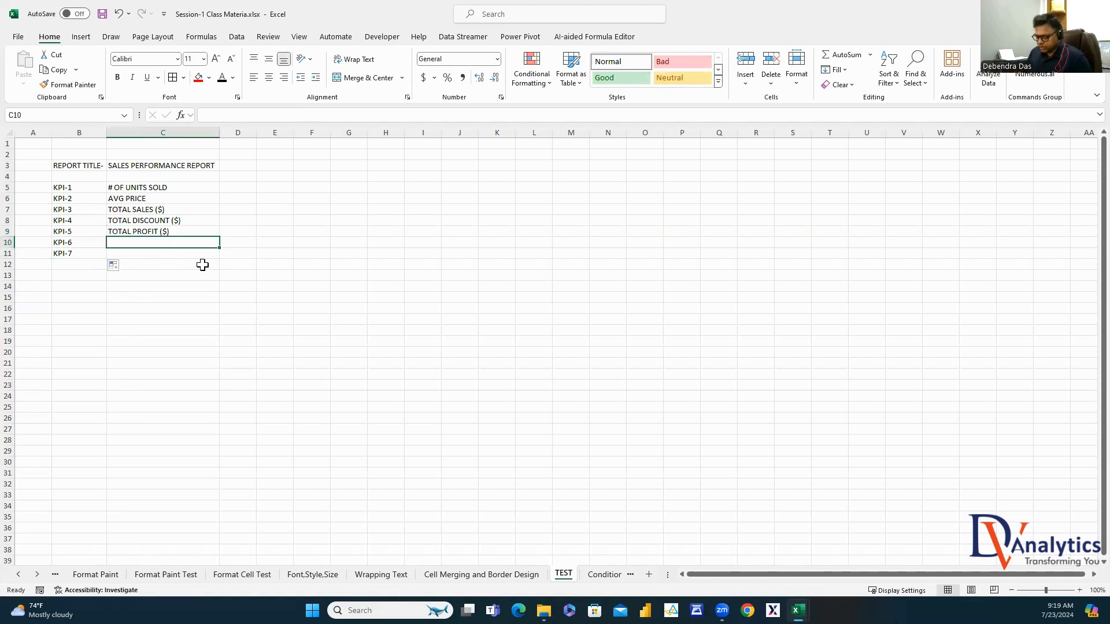
text(DISCOUNT RATE)
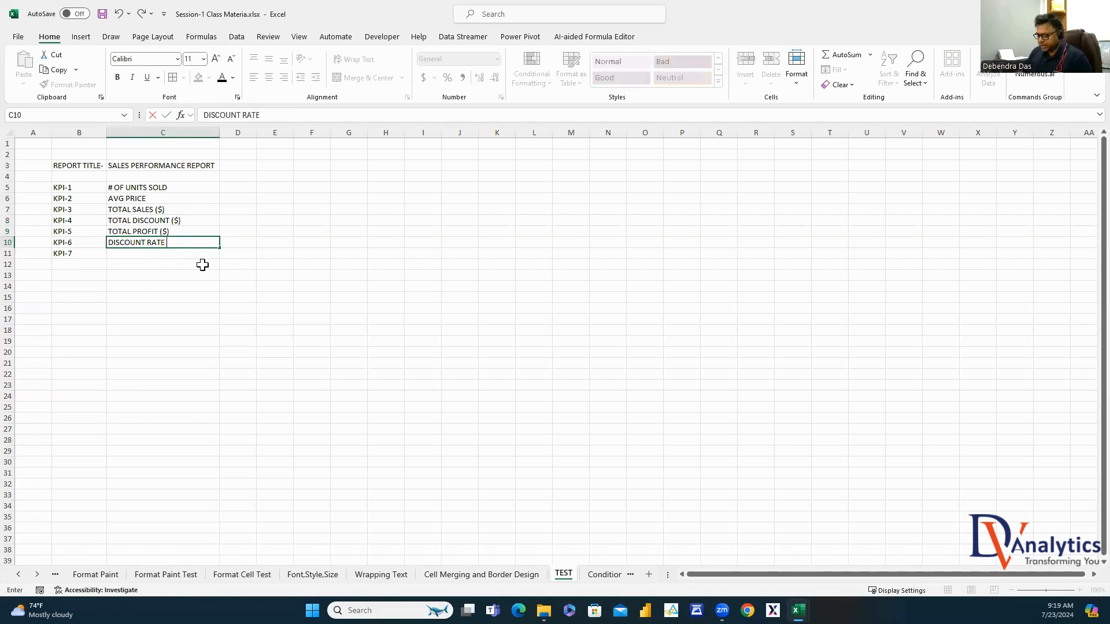
text( (%))
click(173, 253)
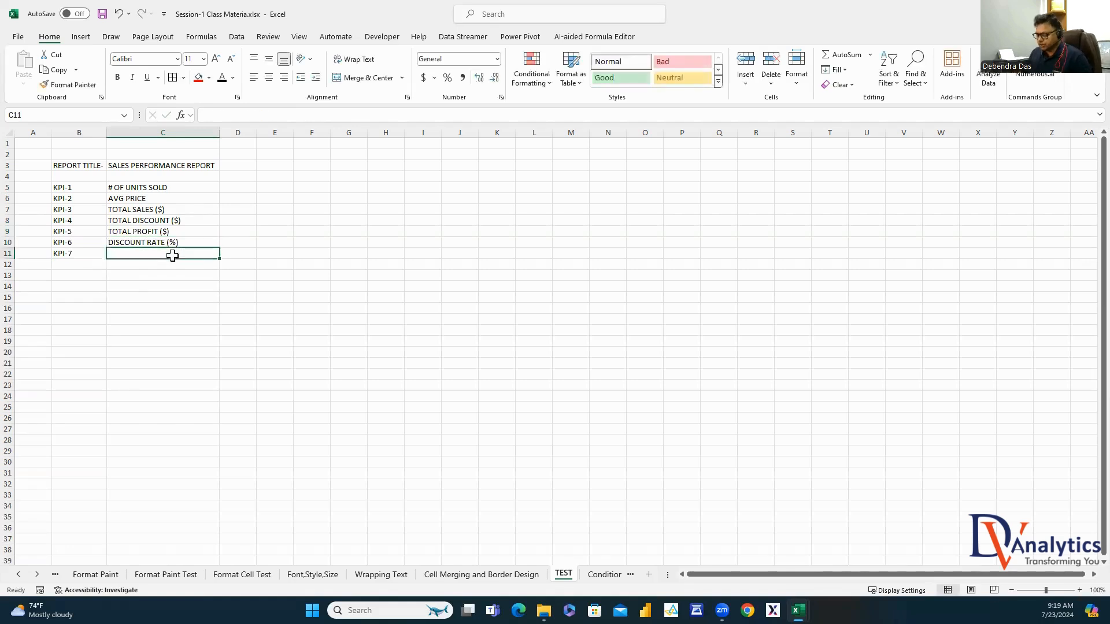
text(PROFIT MARGIN)
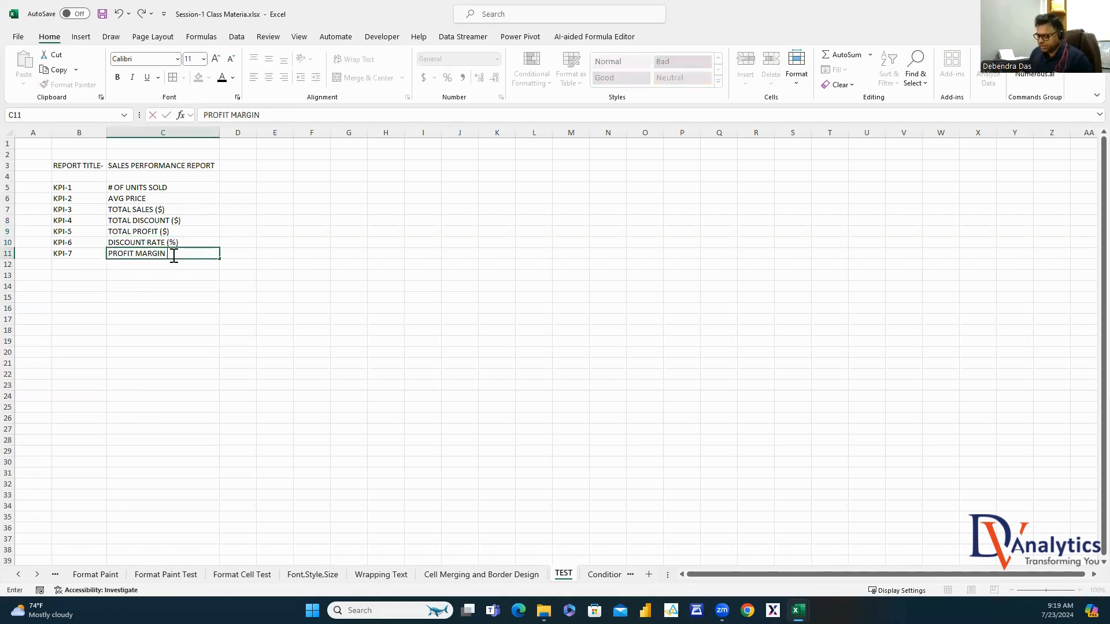
text( (%))
click(176, 308)
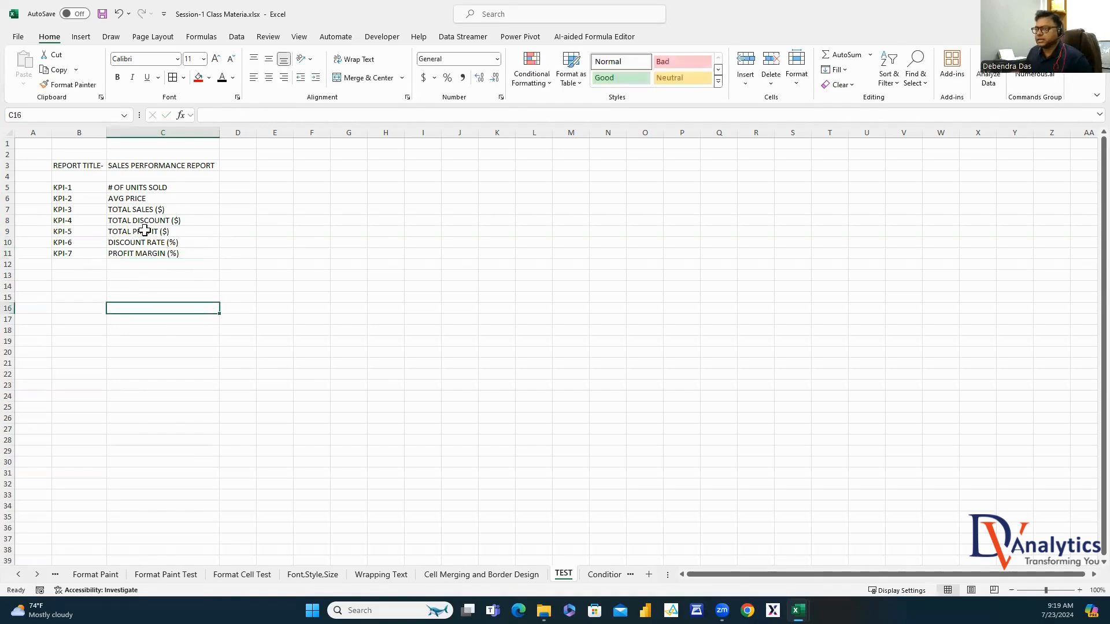
click(269, 167)
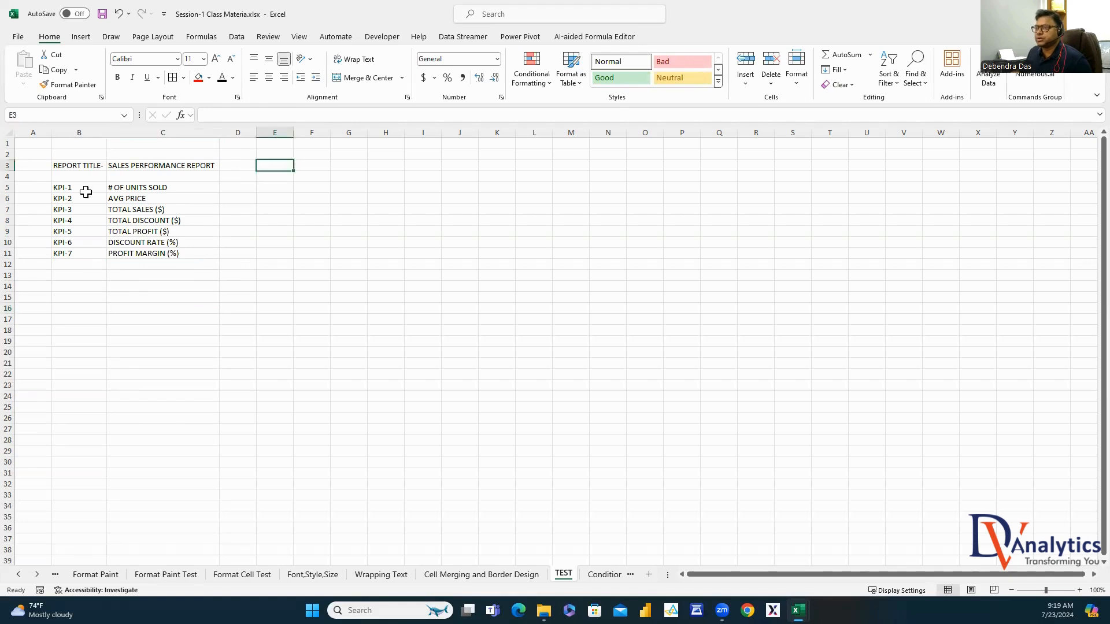
drag(70, 189, 82, 274)
click(146, 167)
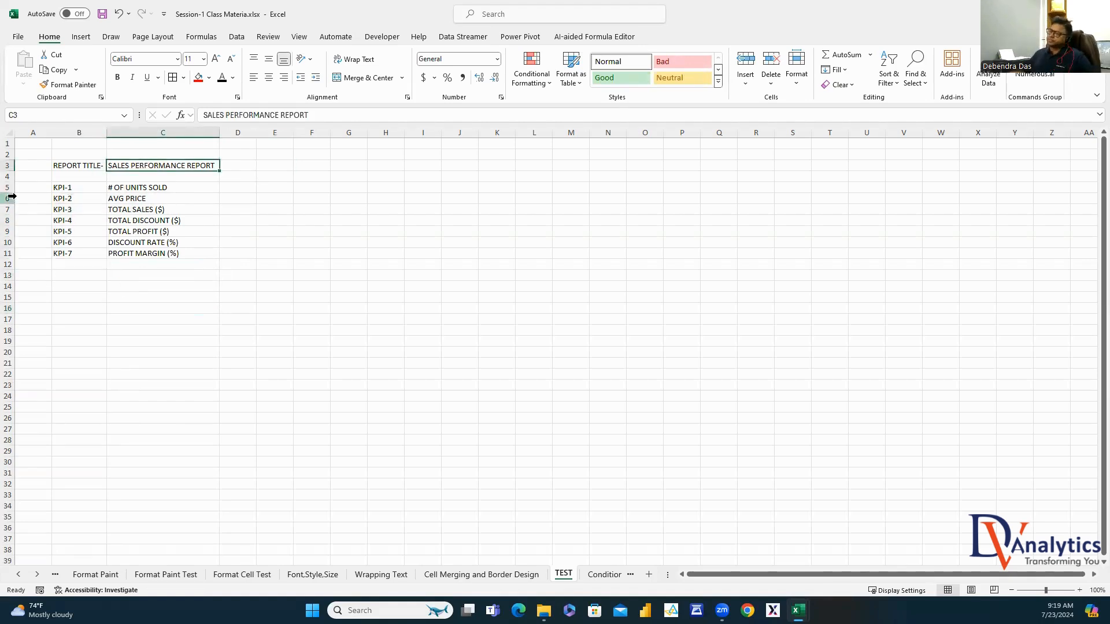
Make the title and KPI labels in B3:B11 bold
drag(90, 167, 91, 253)
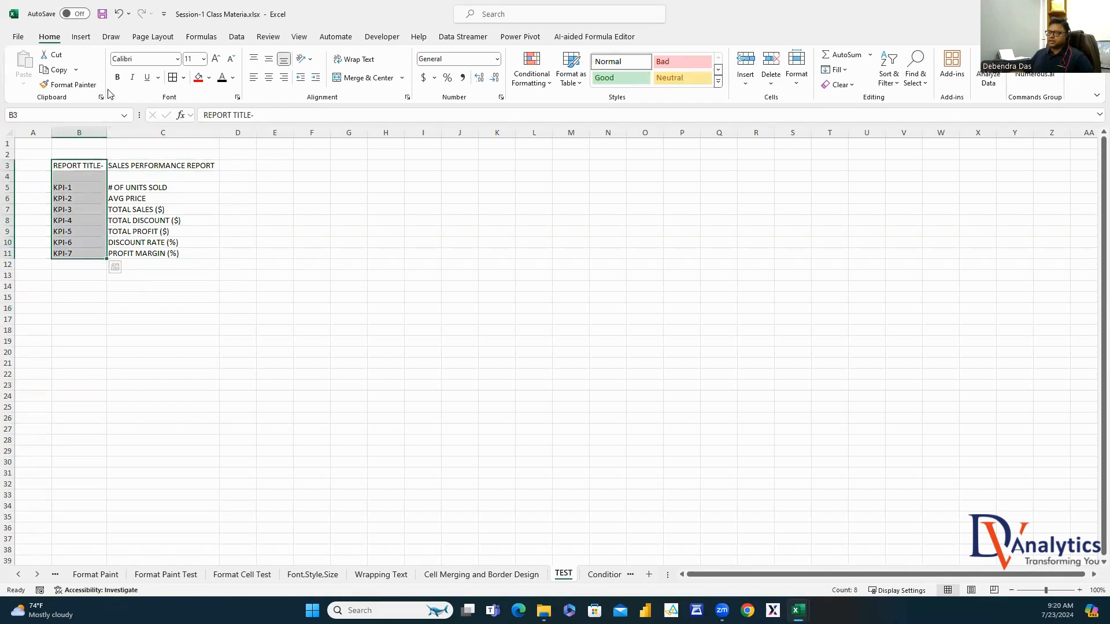
click(119, 78)
click(349, 264)
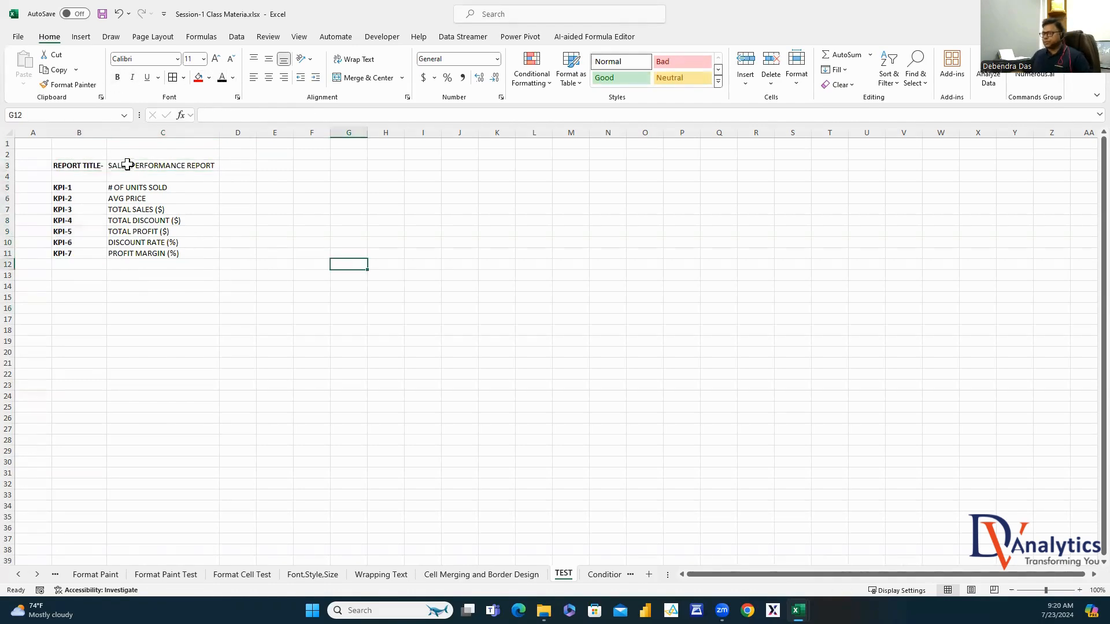
Merge G1:Y2 and paste the title SALES PERFORMANCE REPORT into it
drag(353, 149, 1002, 155)
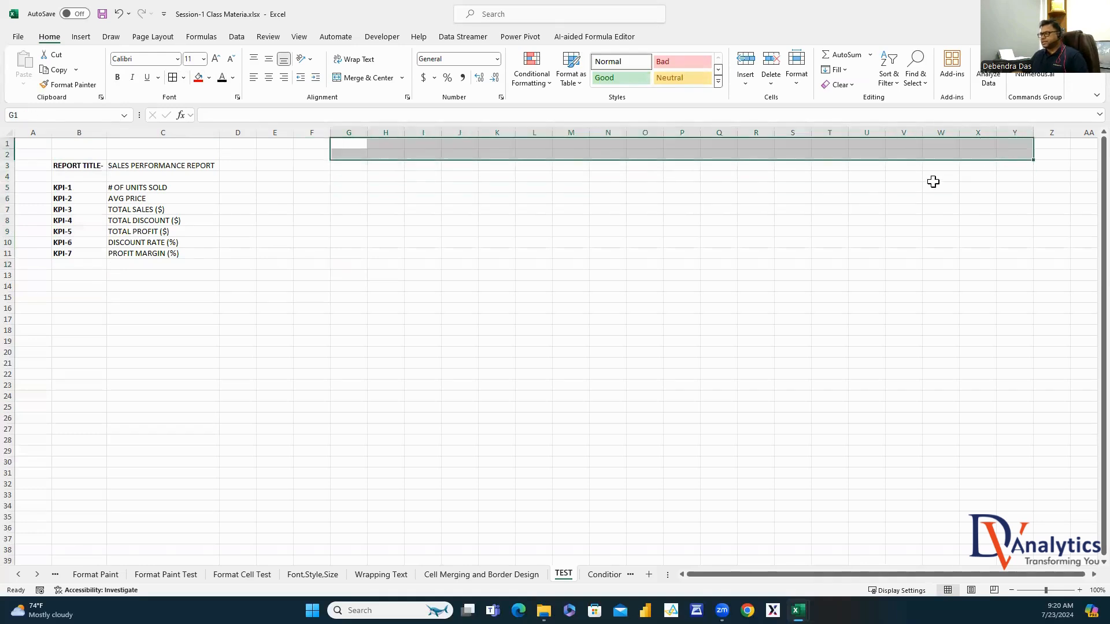
click(369, 78)
click(175, 167)
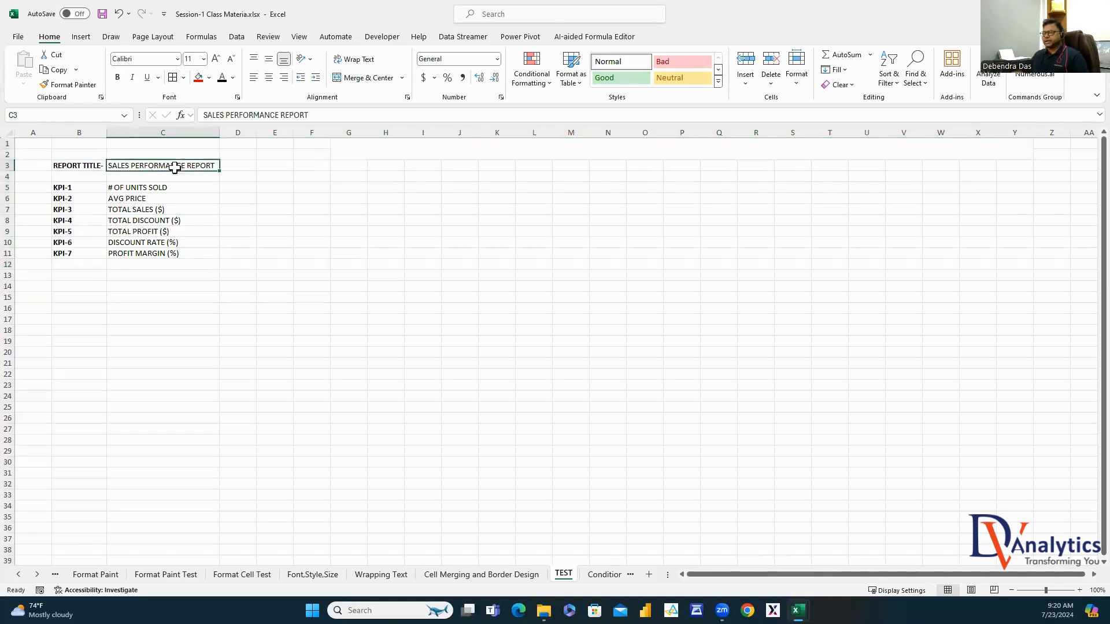
drag(340, 118, 175, 116)
key(ctrl+c)
key(Escape)
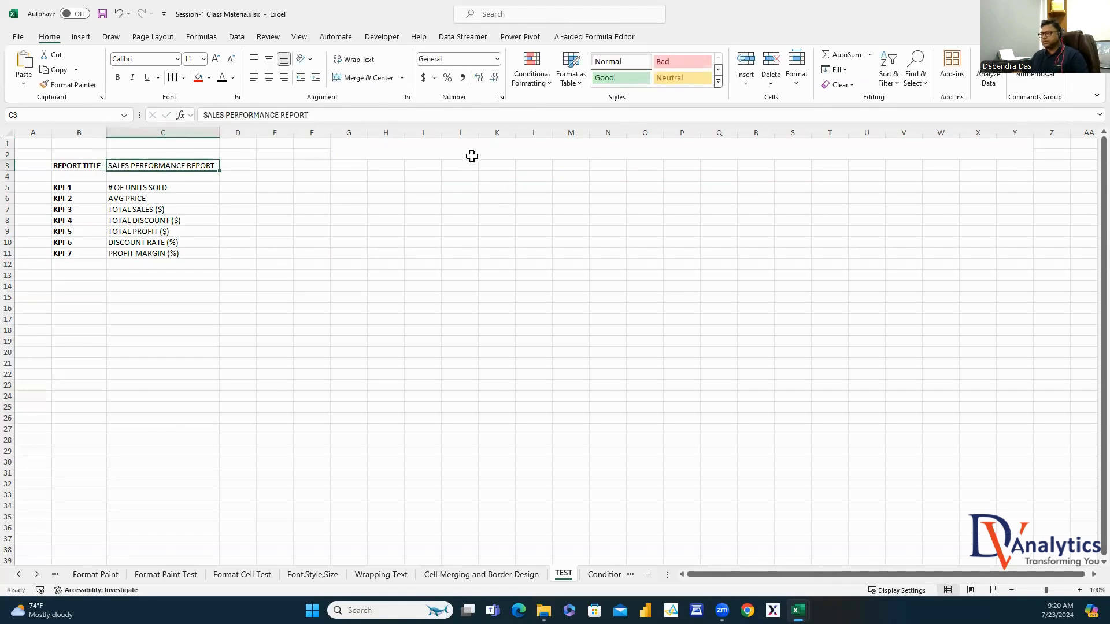
double_click(475, 151)
key(ctrl+v)
click(499, 208)
Format the banner middle-aligned with navy fill and bold white 26-point text
click(570, 155)
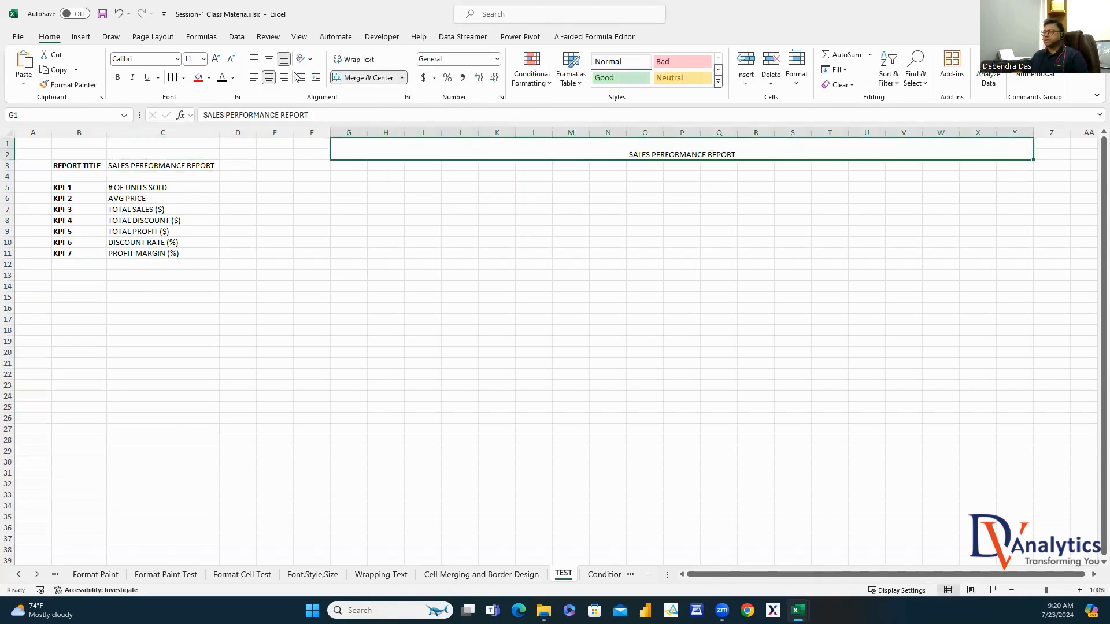
click(270, 60)
click(209, 78)
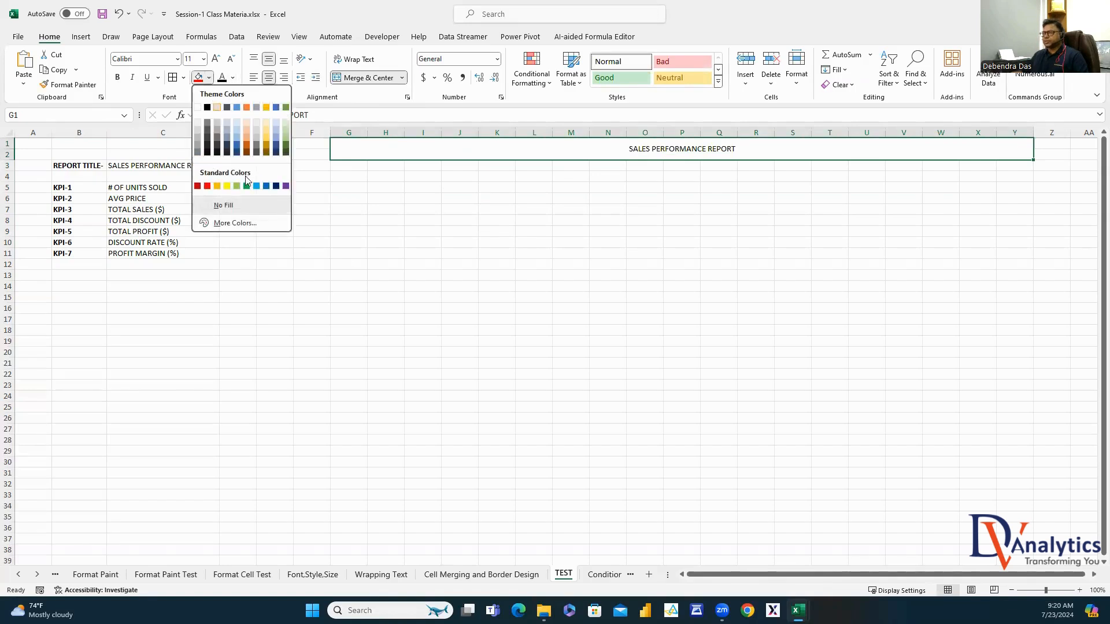
click(278, 187)
click(232, 78)
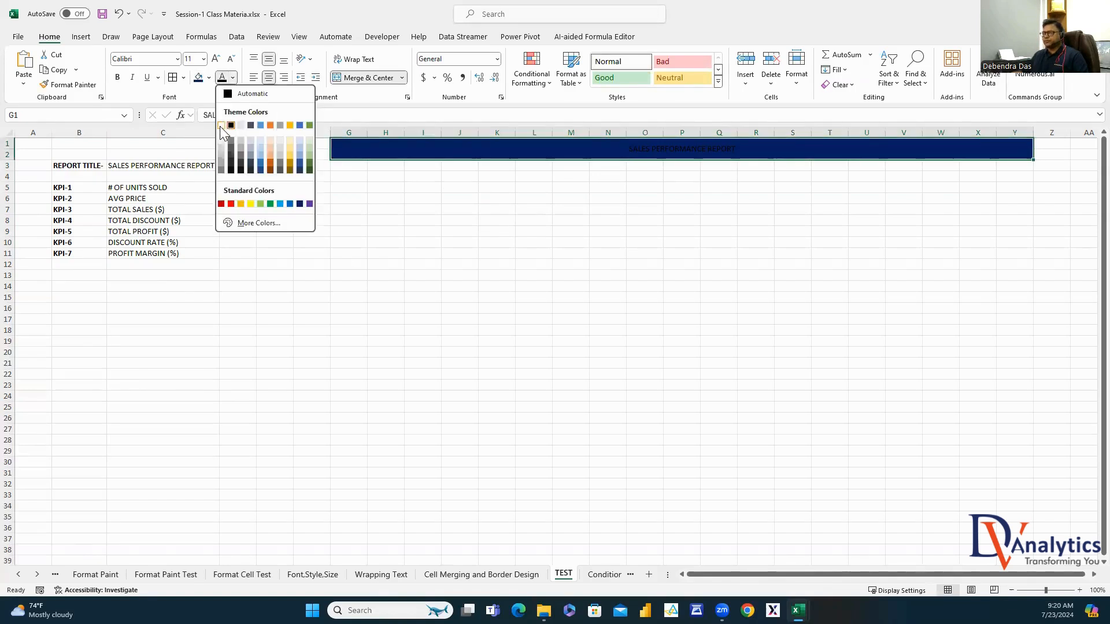
click(225, 121)
click(204, 59)
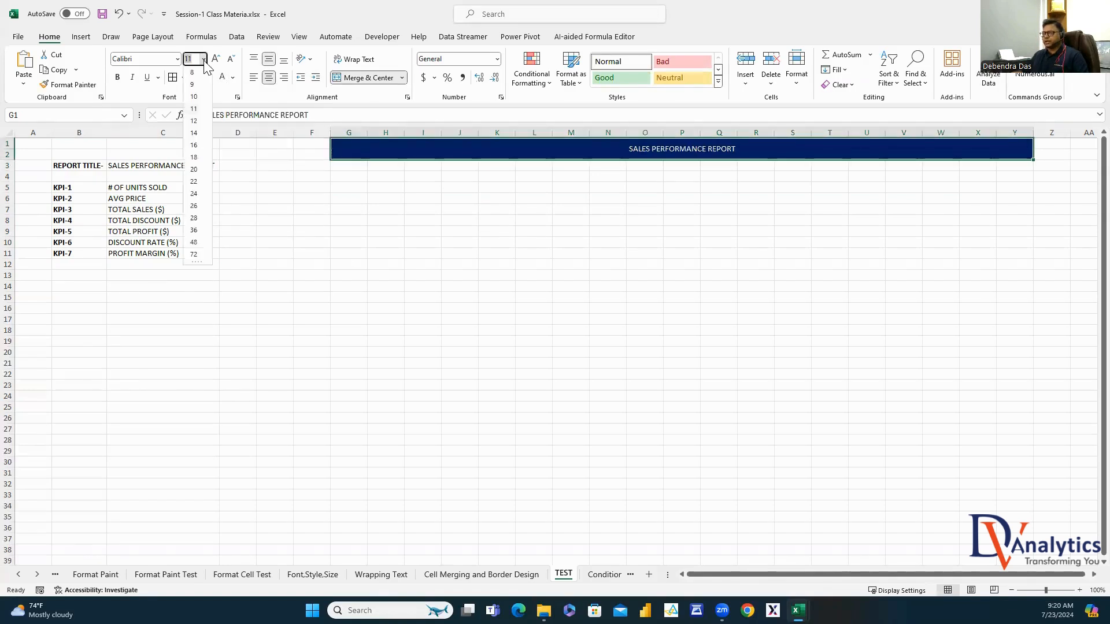
click(195, 206)
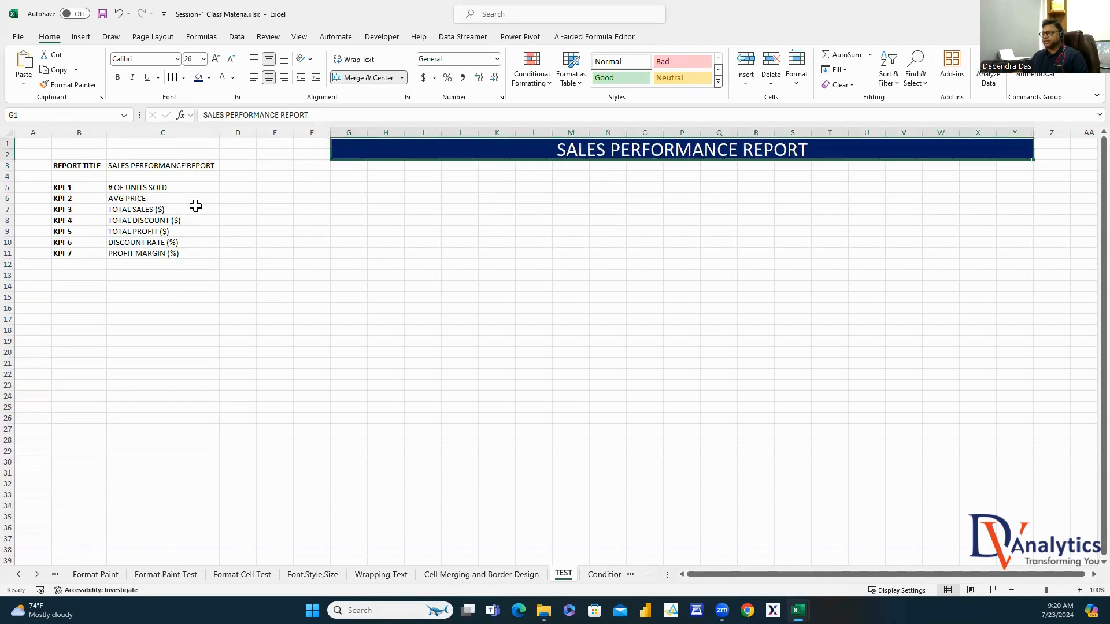
click(117, 77)
click(617, 263)
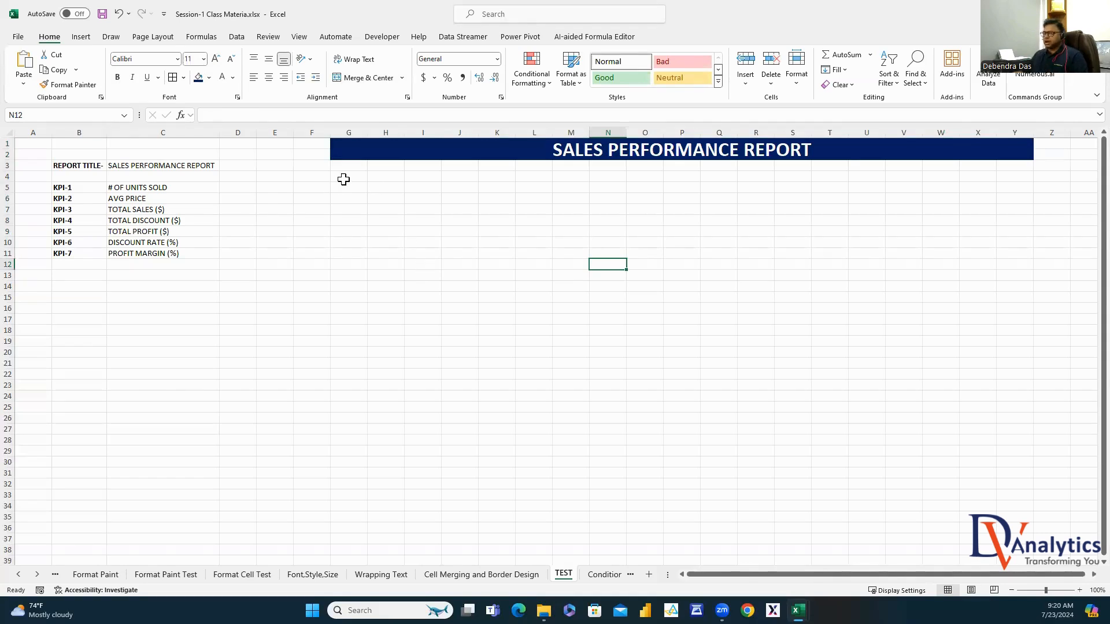
Merge seven three-column header blocks in rows 3–4, from G3:I4 through Y3:AA4
drag(365, 168, 962, 171)
click(361, 77)
click(370, 78)
click(369, 78)
click(369, 78)
click(368, 77)
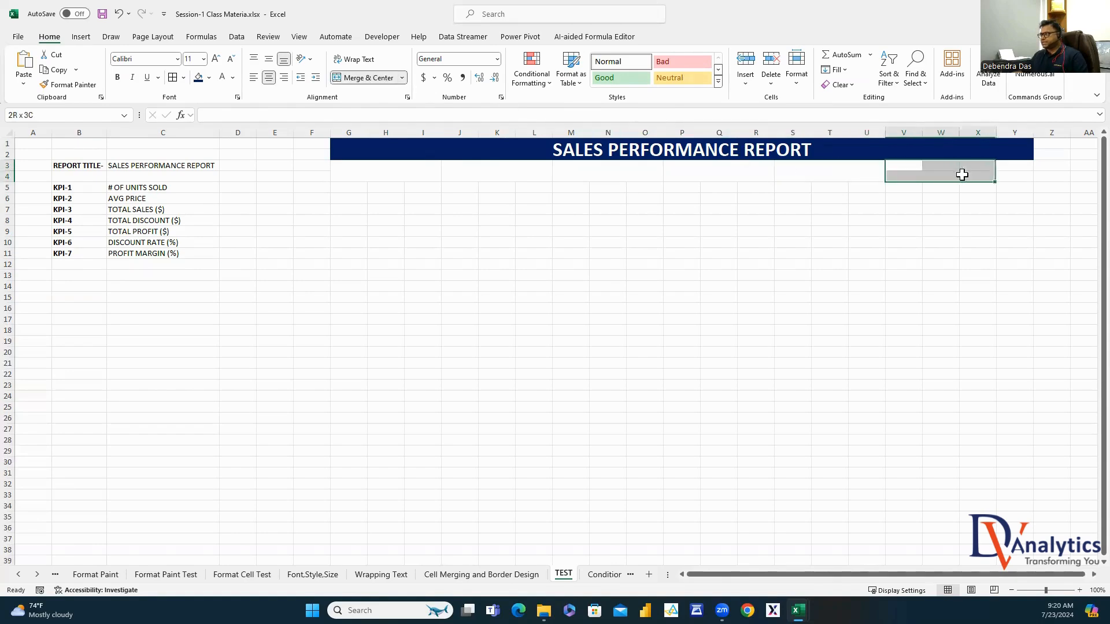
click(364, 78)
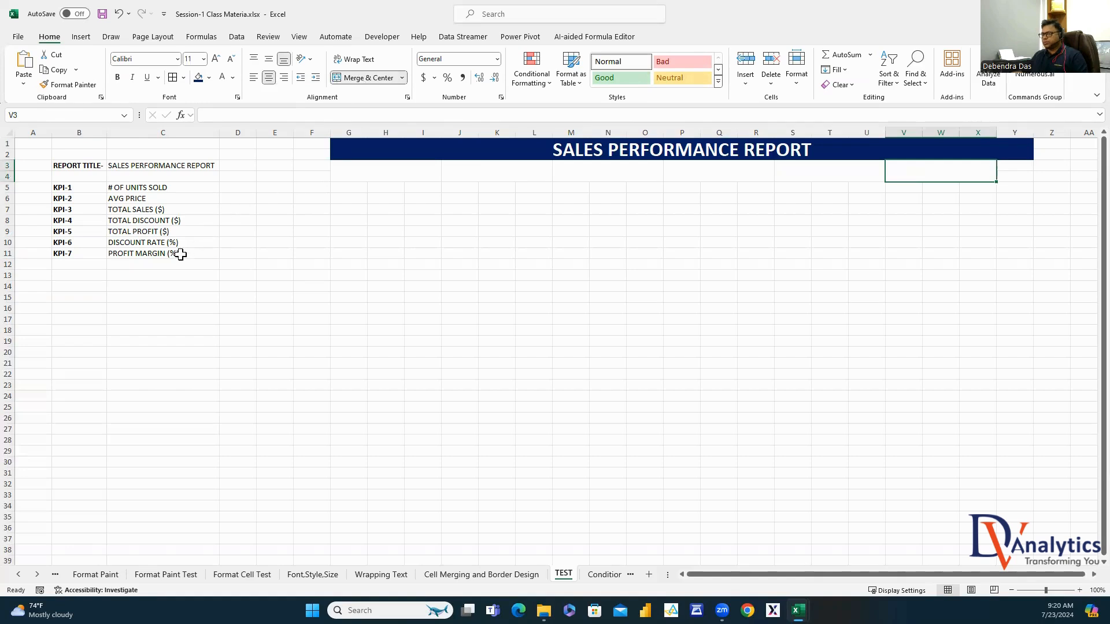
drag(1018, 168, 893, 173)
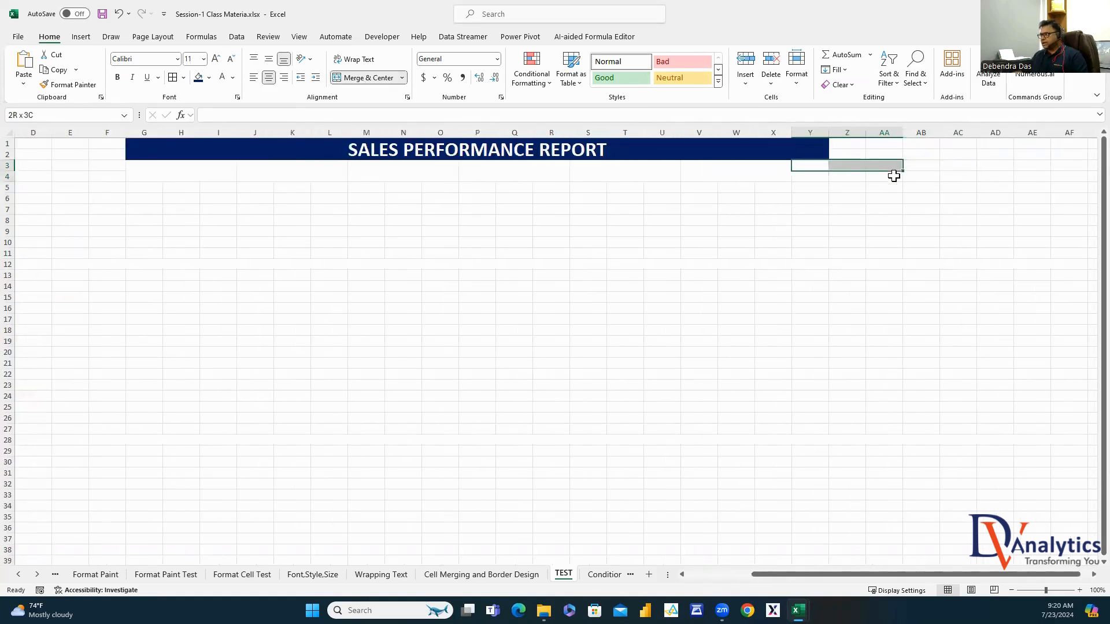
click(358, 81)
Re-merge the title banner so it spans G1:AA2
drag(711, 149, 884, 151)
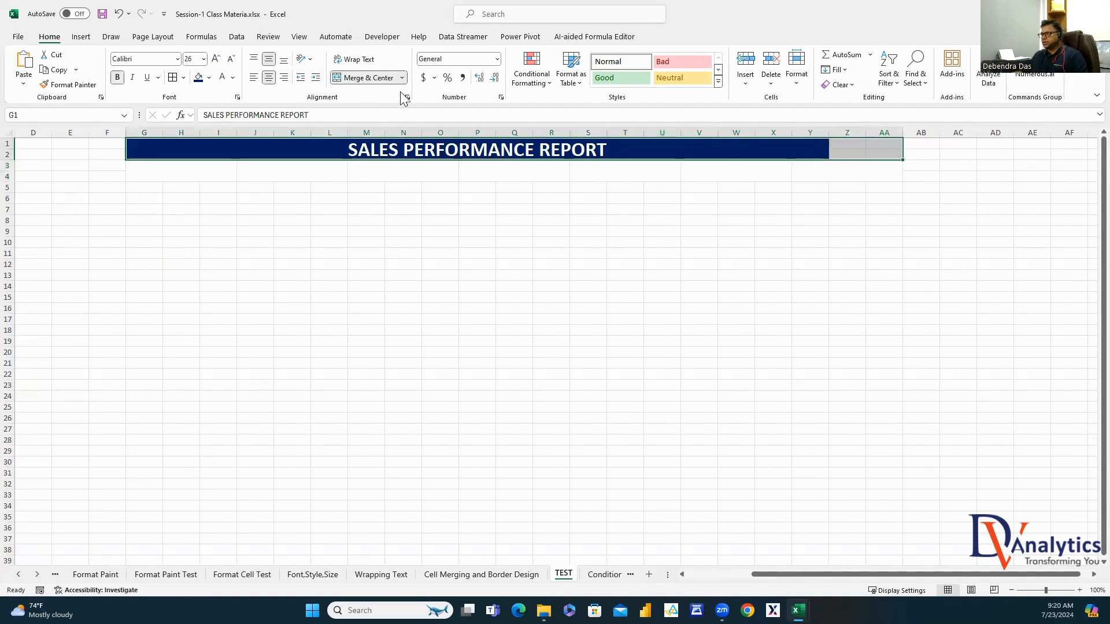
click(381, 78)
click(656, 255)
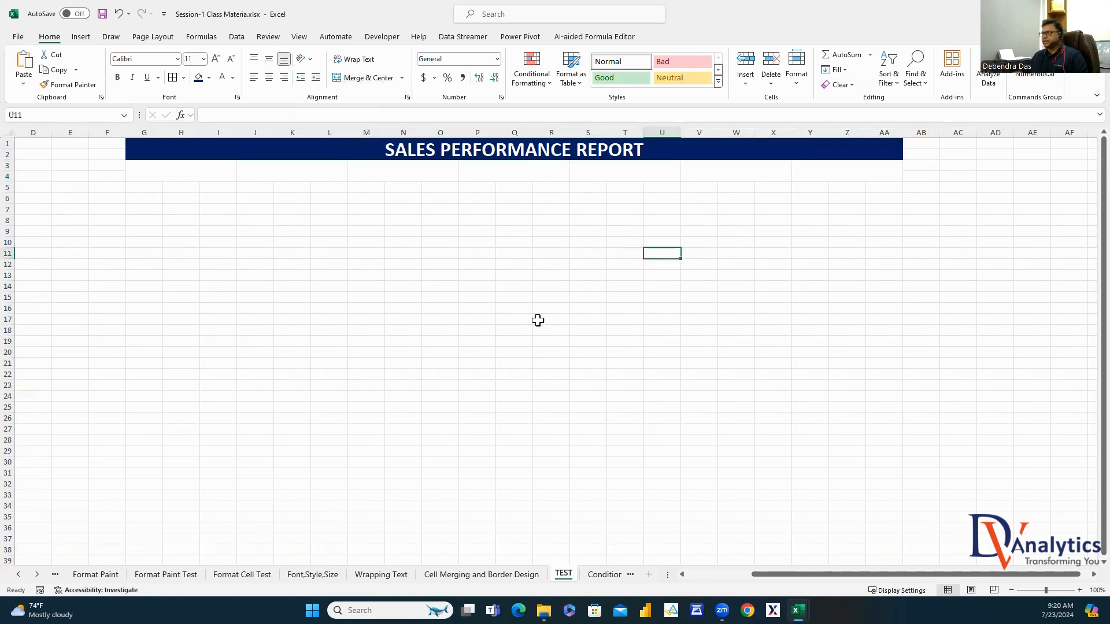
drag(902, 574, 816, 577)
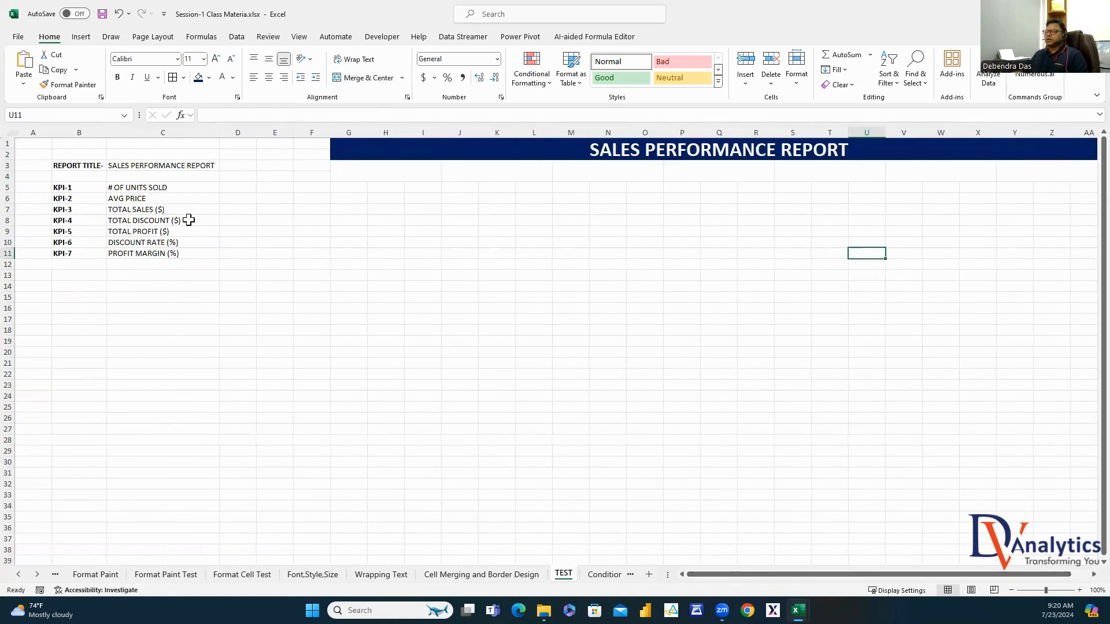
click(135, 184)
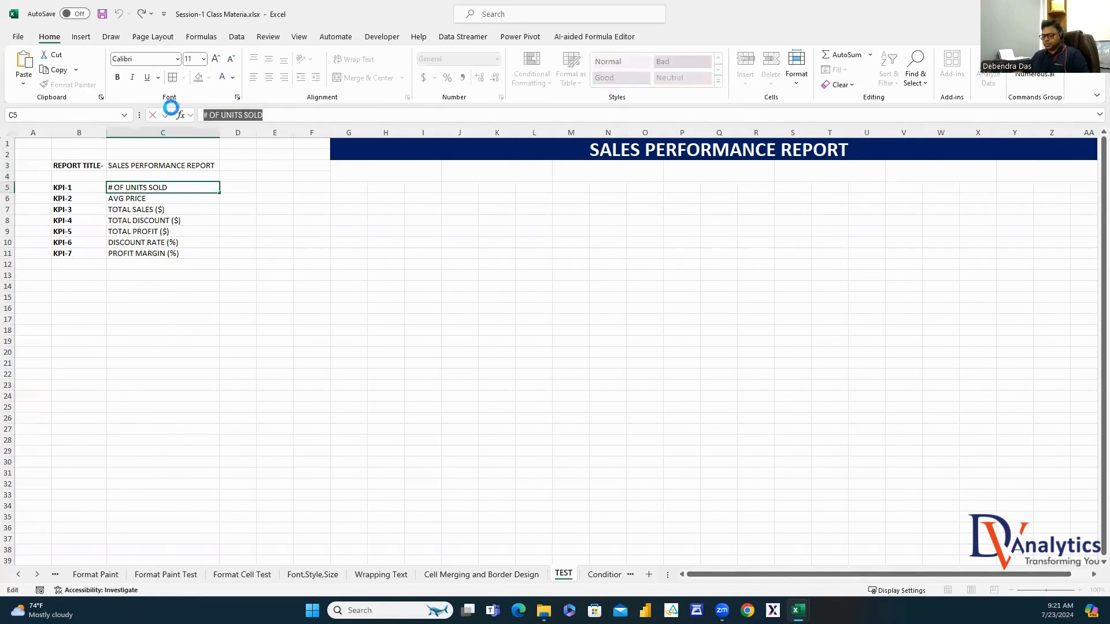
Fill the first three headers with # OF UNITS SOLD, AVG PRICE ($) and TOTAL SALES ($)
double_click(398, 168)
text(# OF UNITS SOLD)
click(409, 238)
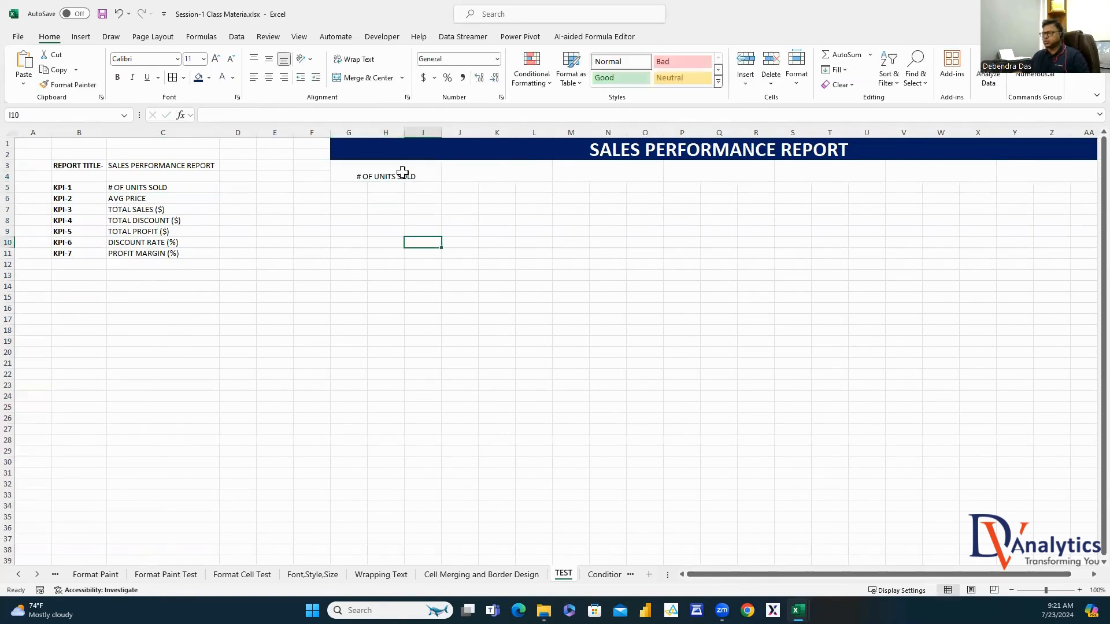
click(403, 171)
click(148, 200)
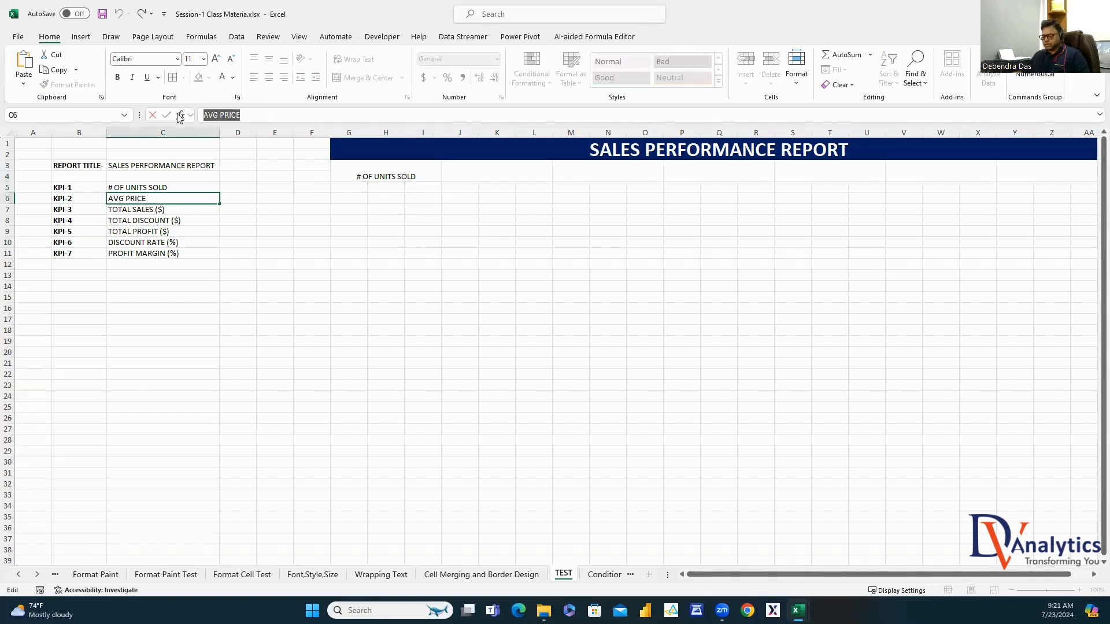
double_click(492, 178)
text(AVG PRICE)
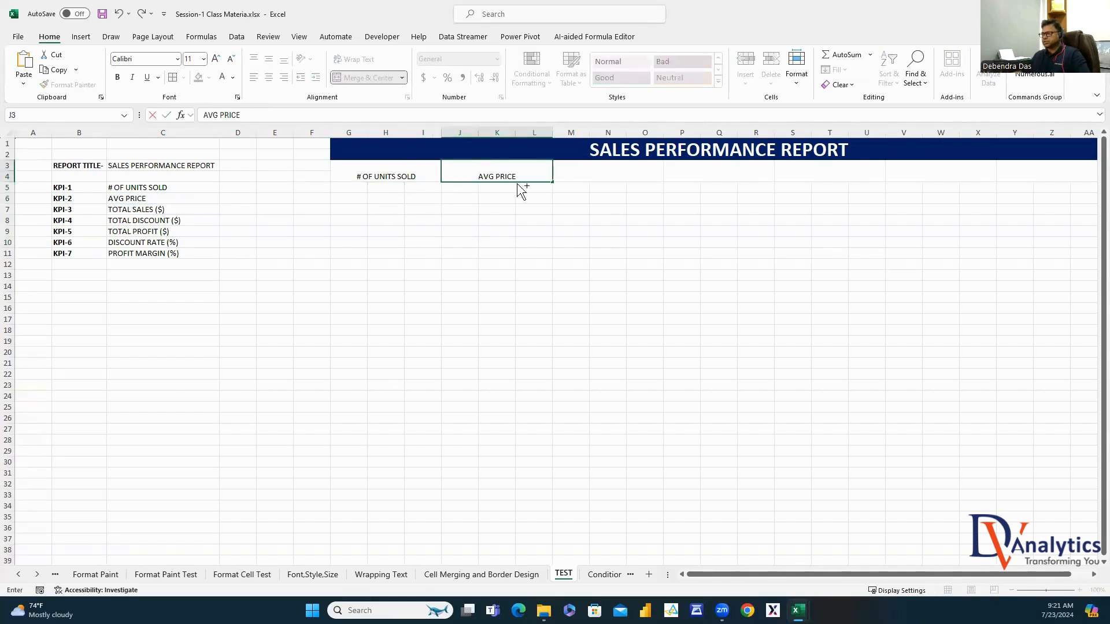
text(($))
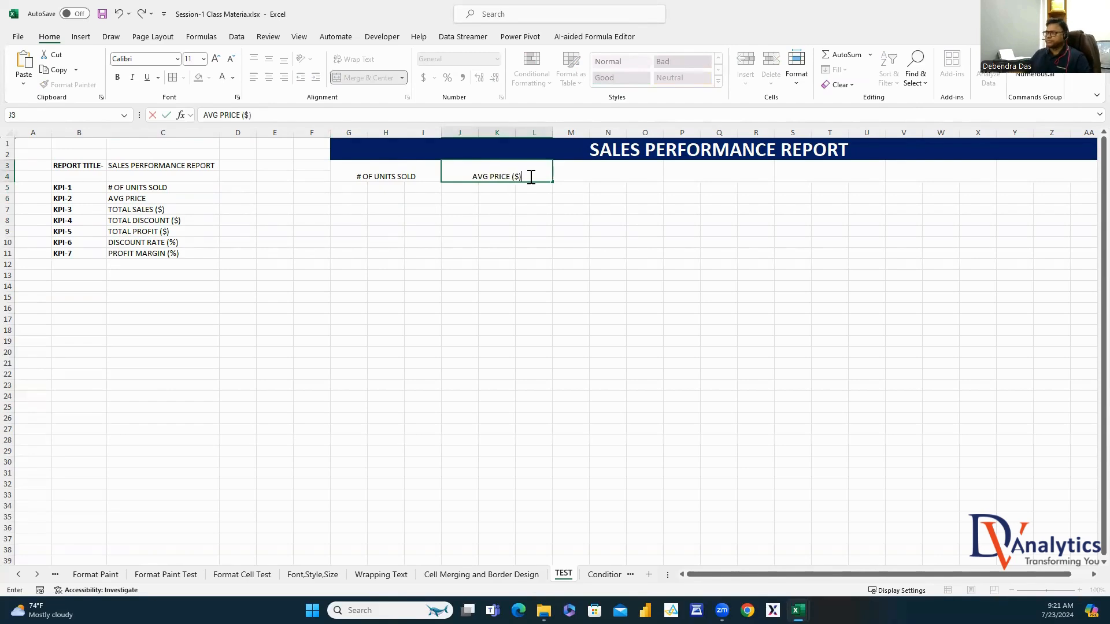
click(539, 276)
click(128, 209)
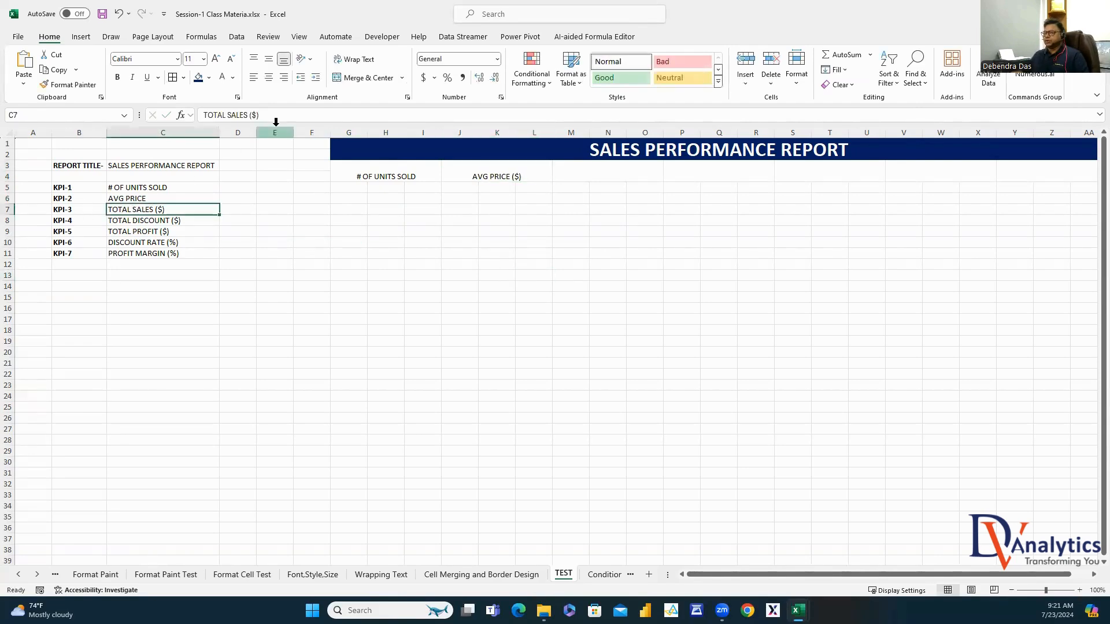
drag(261, 116, 175, 116)
key(ctrl+c)
key(Escape)
double_click(612, 169)
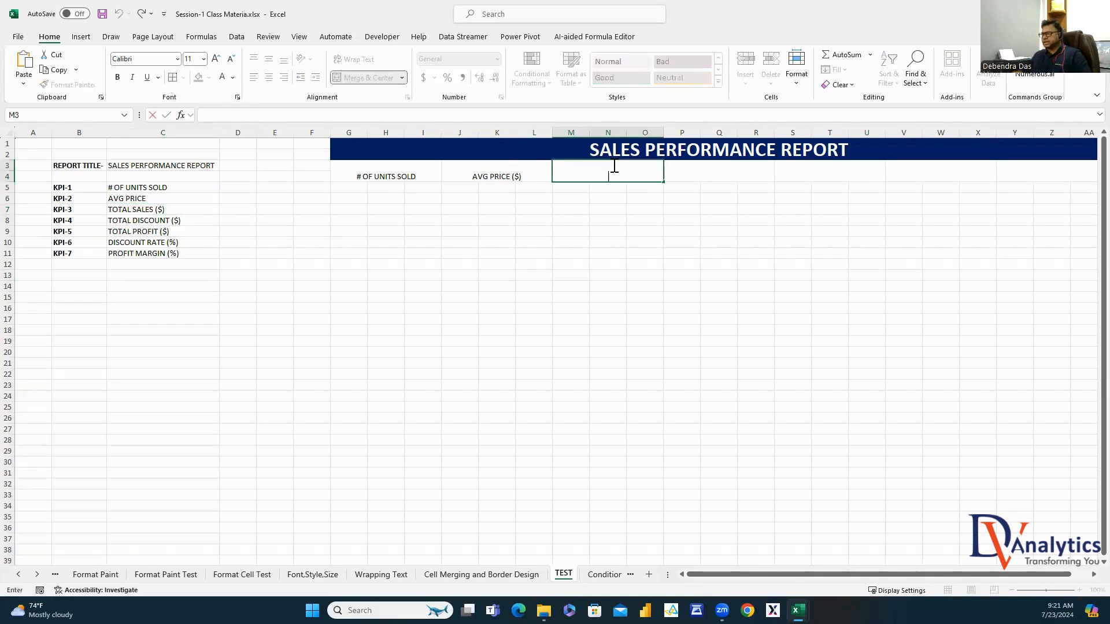
key(ctrl+v)
click(611, 253)
Copy TOTAL DISCOUNT ($) and TOTAL PROFIT ($) into the fourth and fifth headers
click(193, 222)
drag(317, 115, 169, 115)
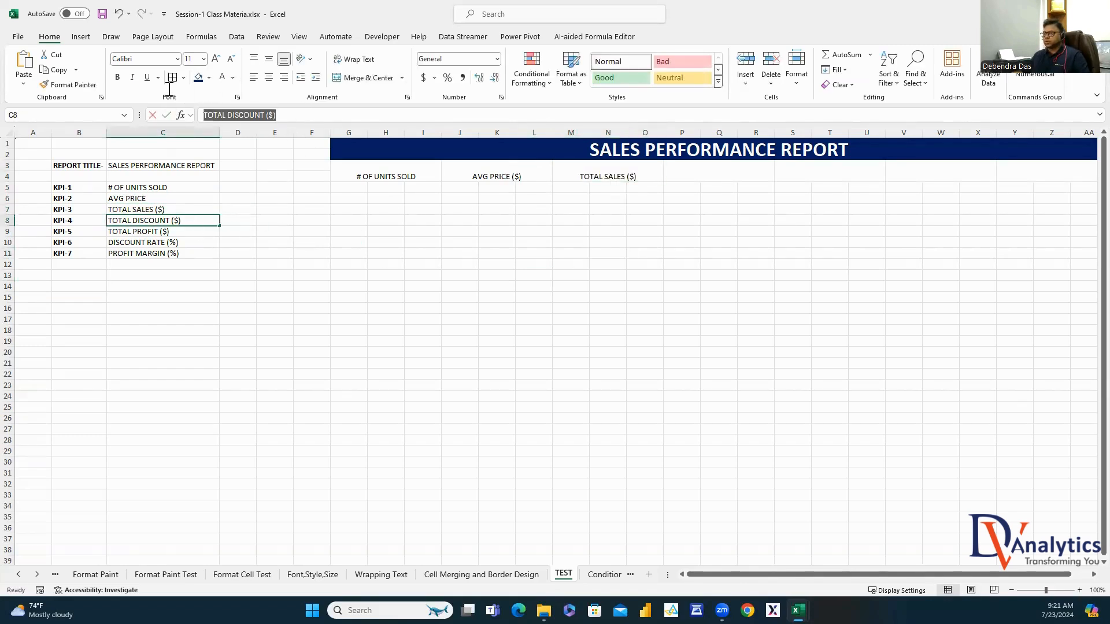
key(ctrl+c)
key(Escape)
double_click(696, 173)
key(ctrl+v)
click(706, 230)
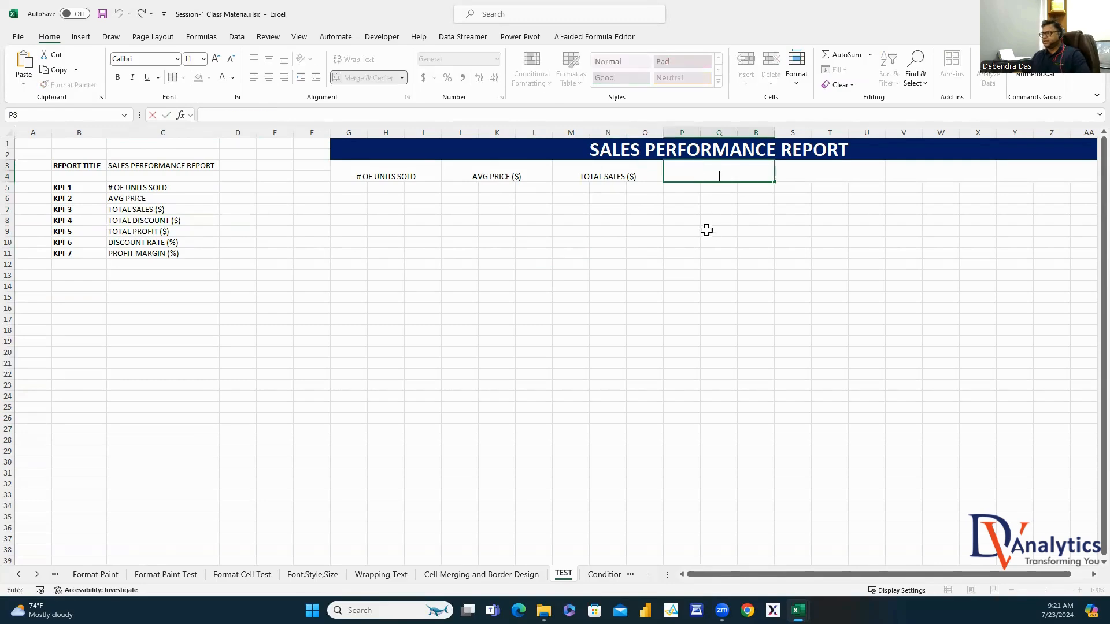
click(179, 234)
drag(278, 115, 203, 115)
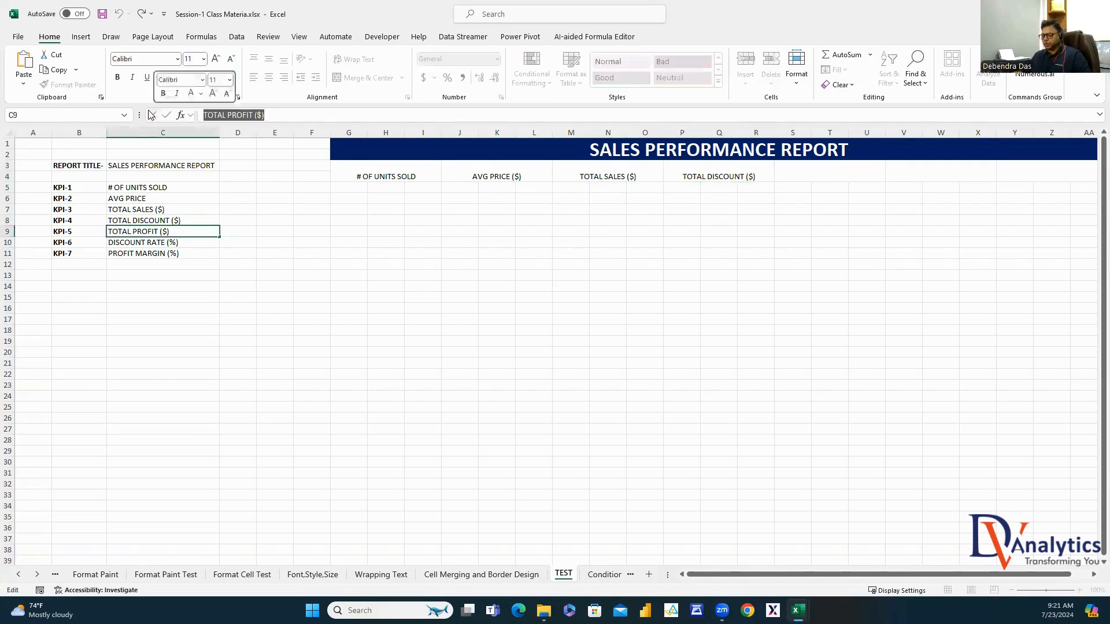
key(ctrl+c)
key(Escape)
double_click(842, 169)
key(ctrl+v)
click(829, 242)
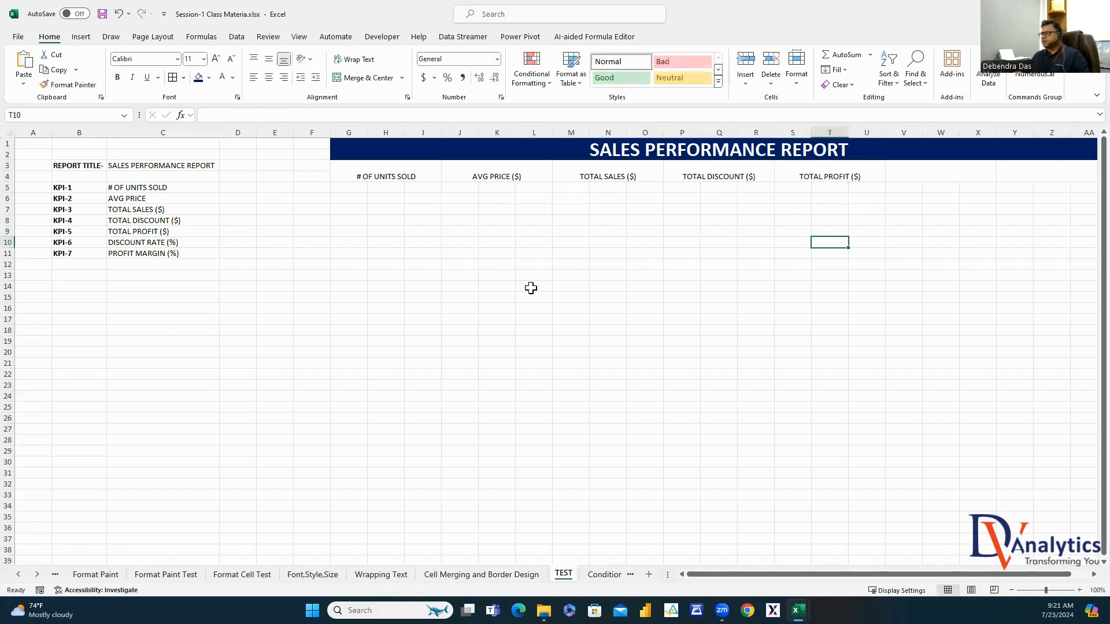
Copy DISCOUNT RATE (%) and PROFIT MARGIN (%) into the sixth and seventh headers
click(182, 237)
drag(289, 115, 204, 115)
key(ctrl+c)
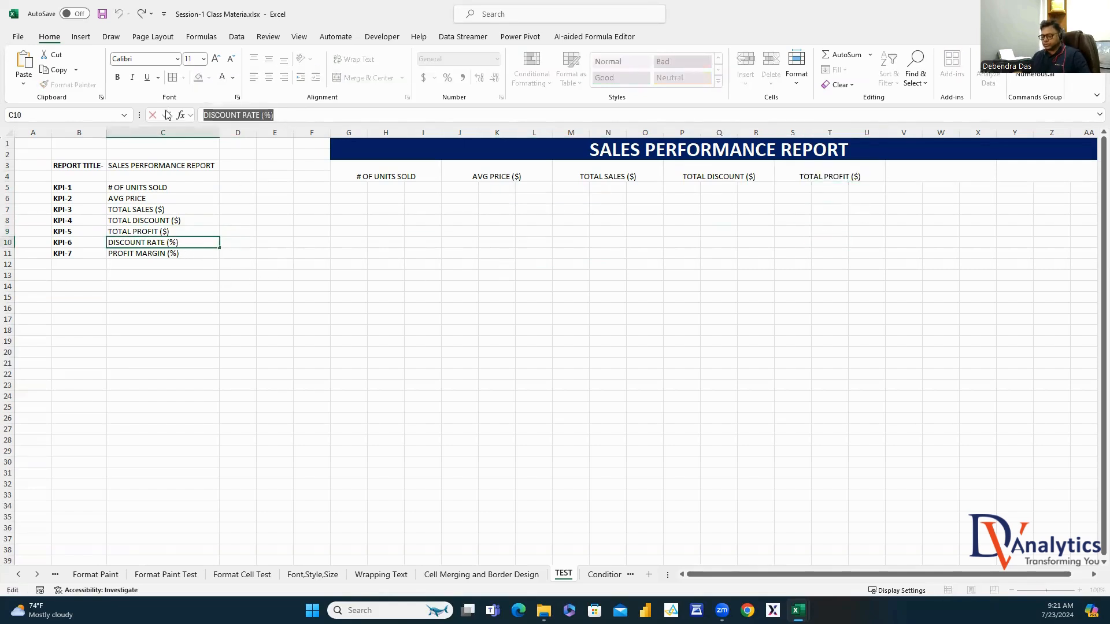
key(Escape)
double_click(961, 171)
key(ctrl+v)
click(899, 251)
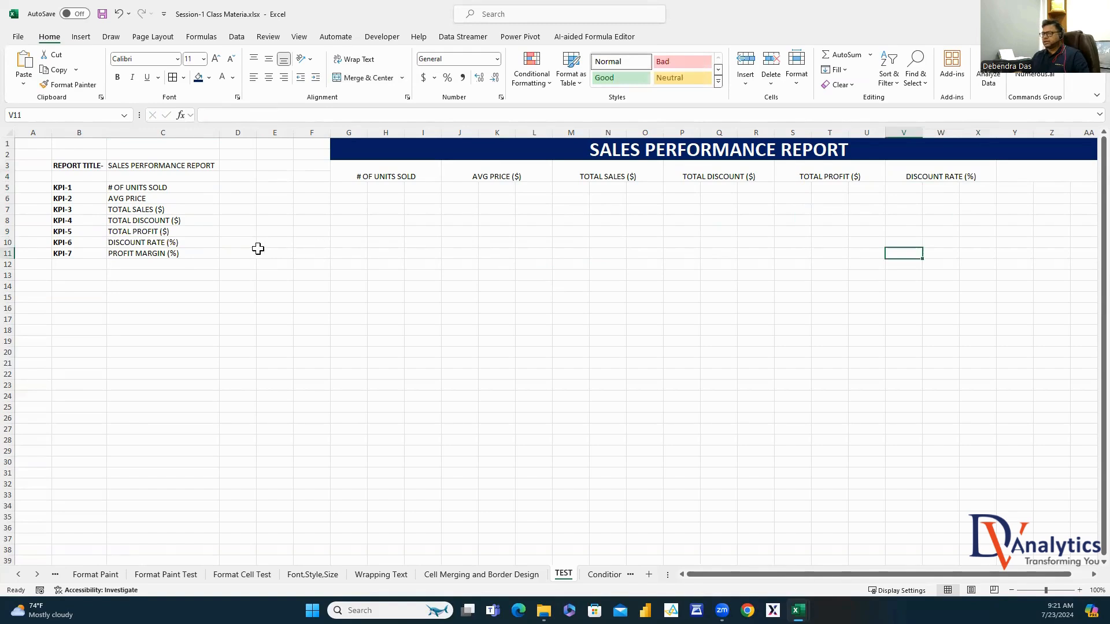
click(190, 256)
drag(305, 117, 203, 115)
key(ctrl+c)
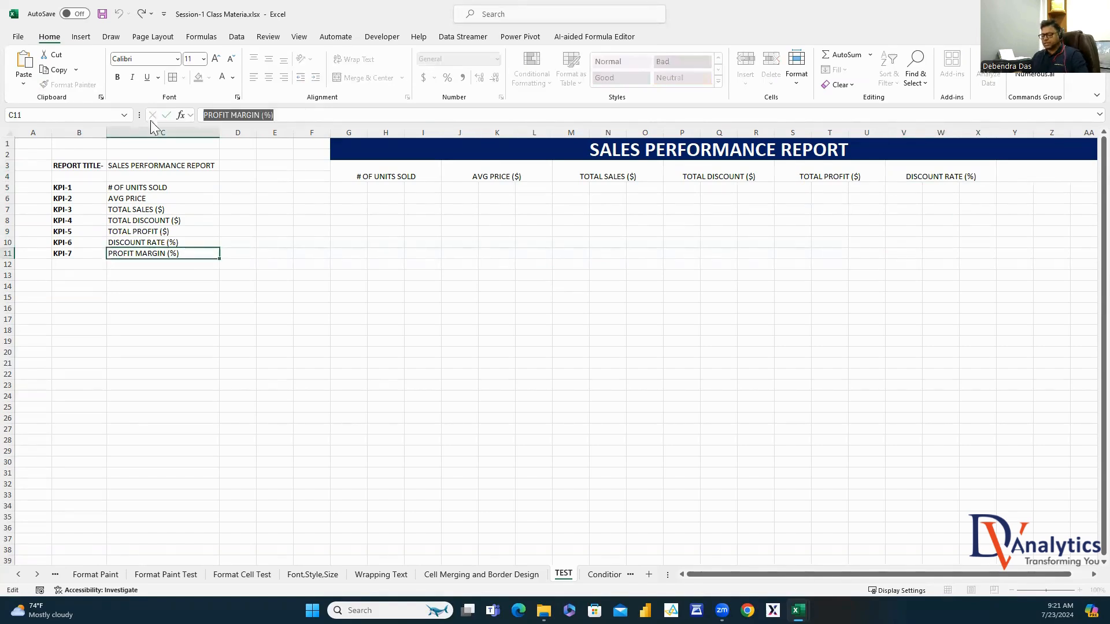
key(Escape)
double_click(1030, 173)
key(ctrl+v)
click(978, 253)
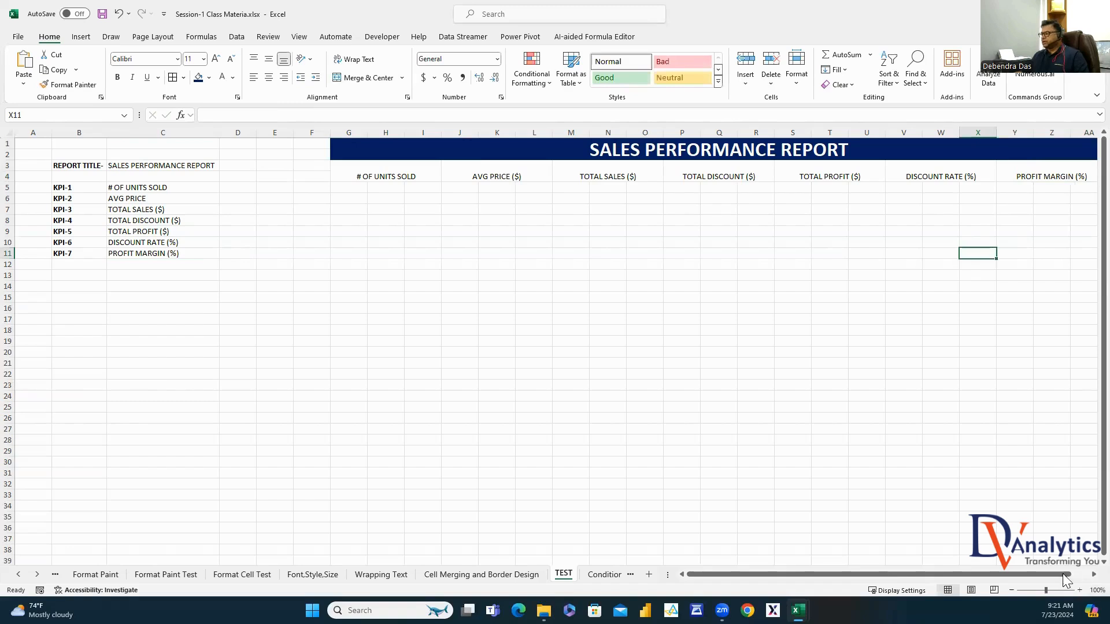
scroll(424, 192, right, 1)
Make the header blocks G3:AA4 middle-aligned, bold and font size 14
drag(375, 166, 1003, 173)
click(269, 60)
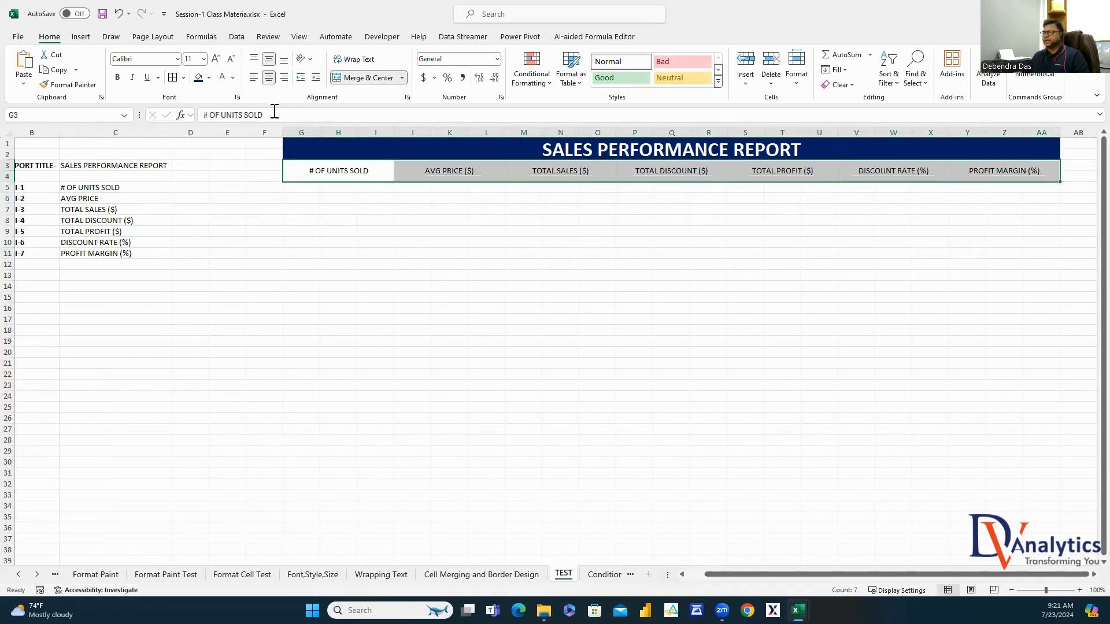
click(117, 77)
click(203, 59)
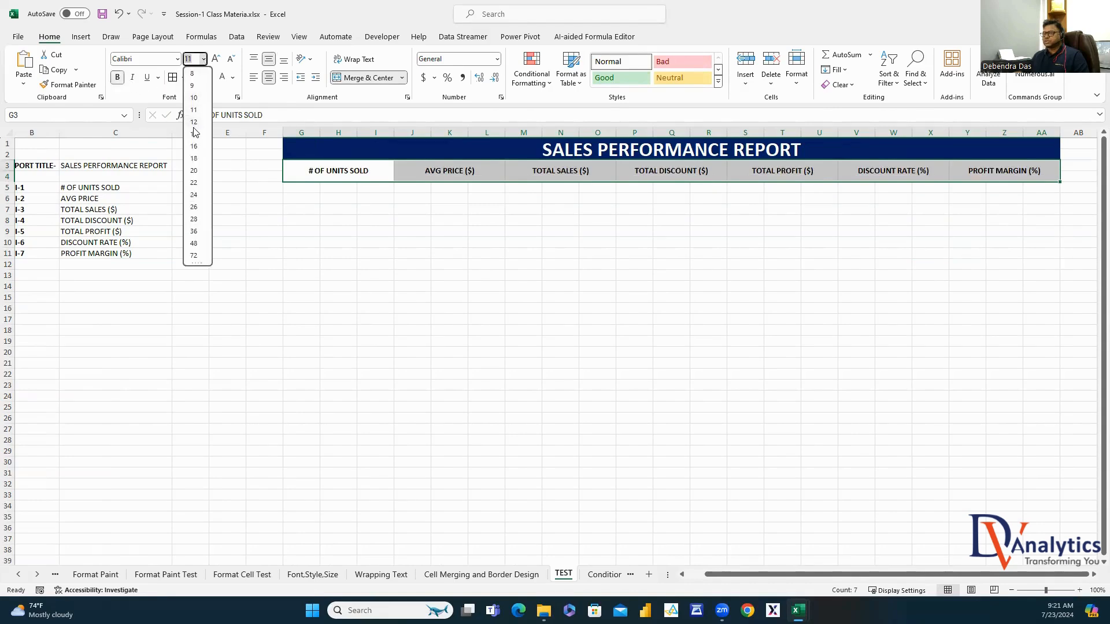
click(194, 133)
click(520, 297)
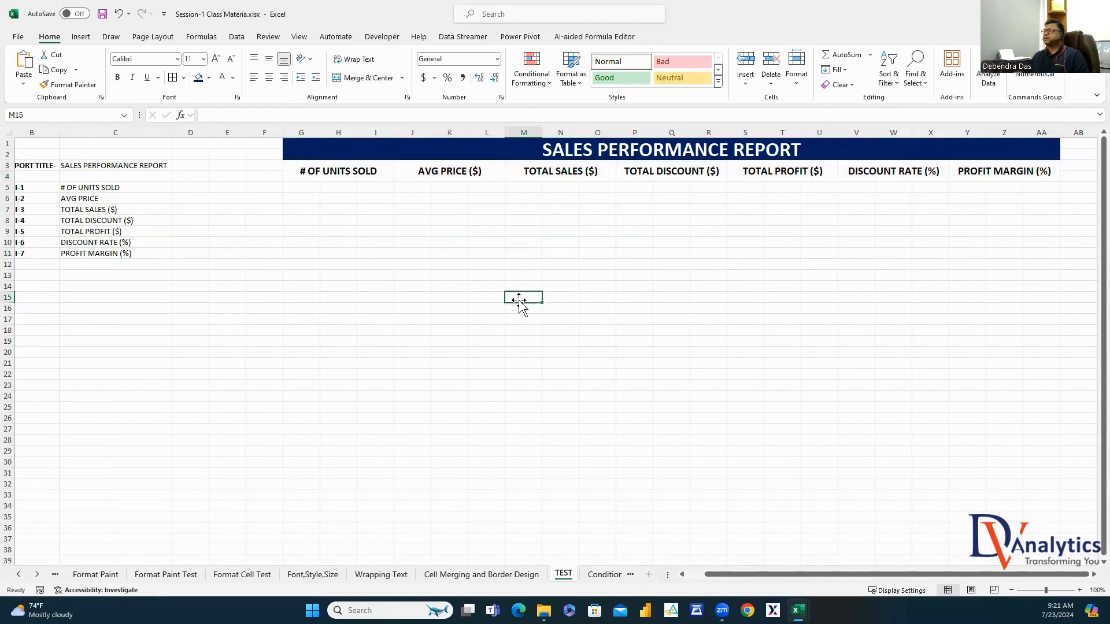
Apply All Borders to the header cells G3:AA3
drag(319, 169, 996, 171)
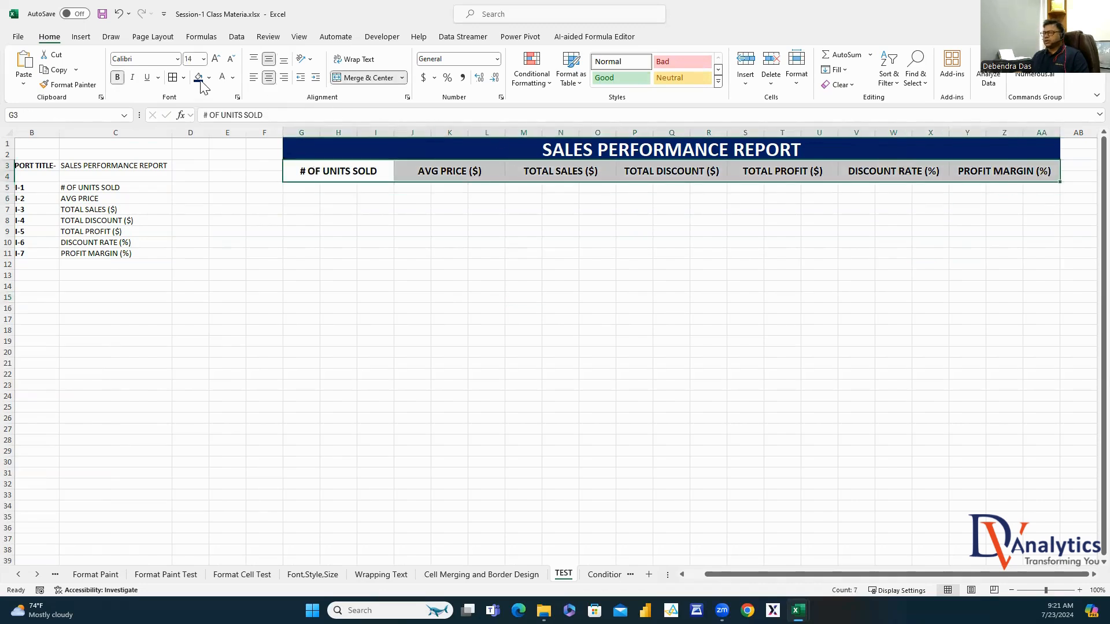
click(173, 77)
click(309, 255)
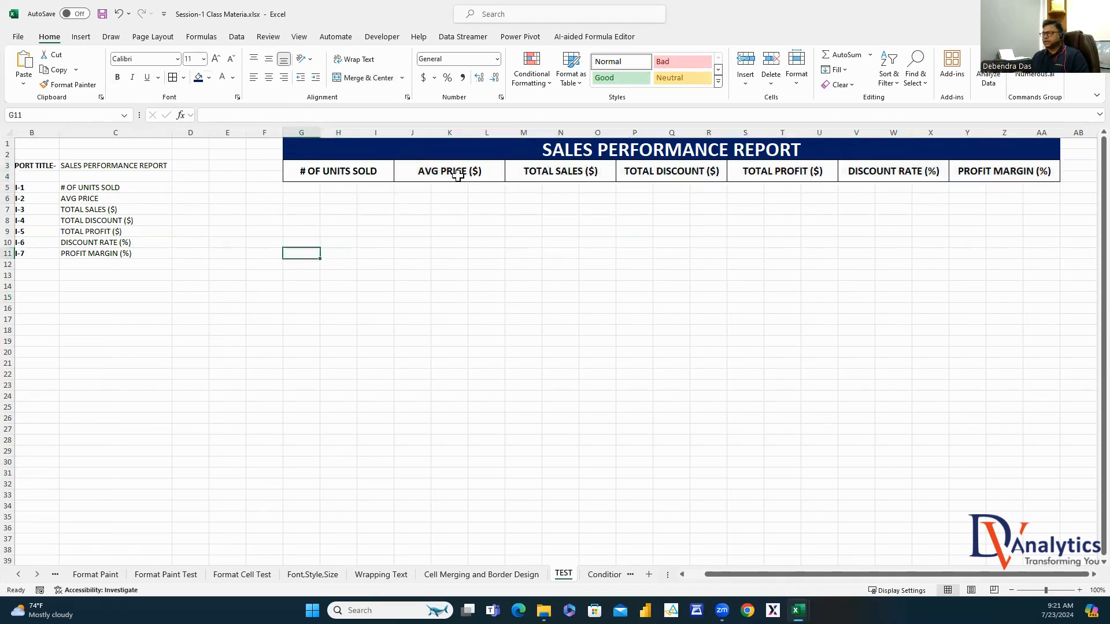
click(388, 150)
drag(793, 321, 796, 325)
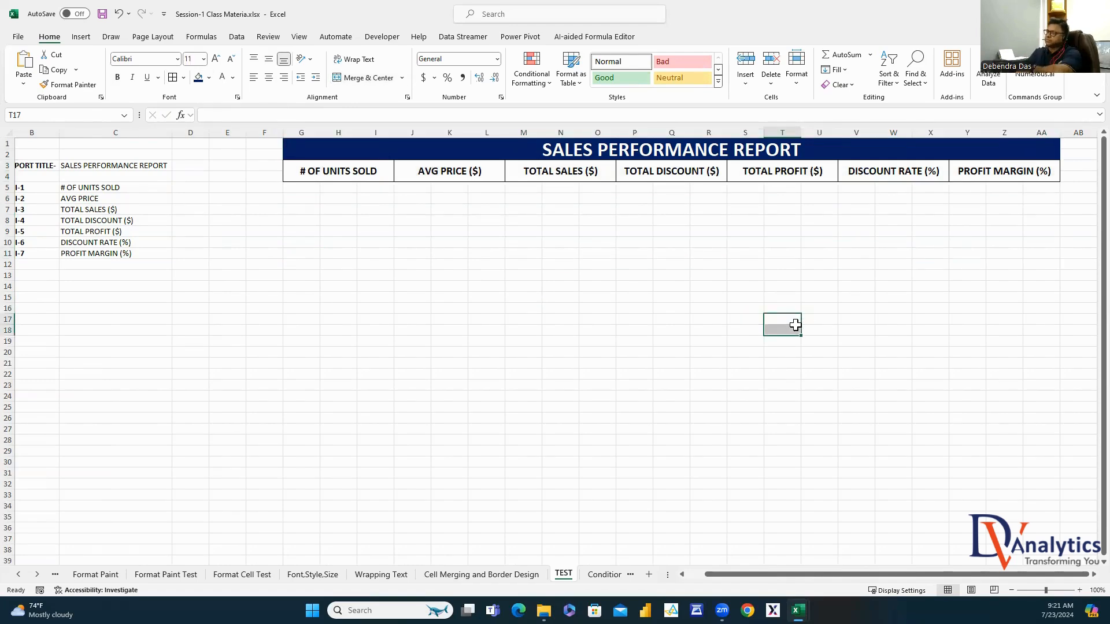
click(618, 577)
On the Conditional Format Part-1 sheet, AutoFit column C so its headings show in full
click(574, 473)
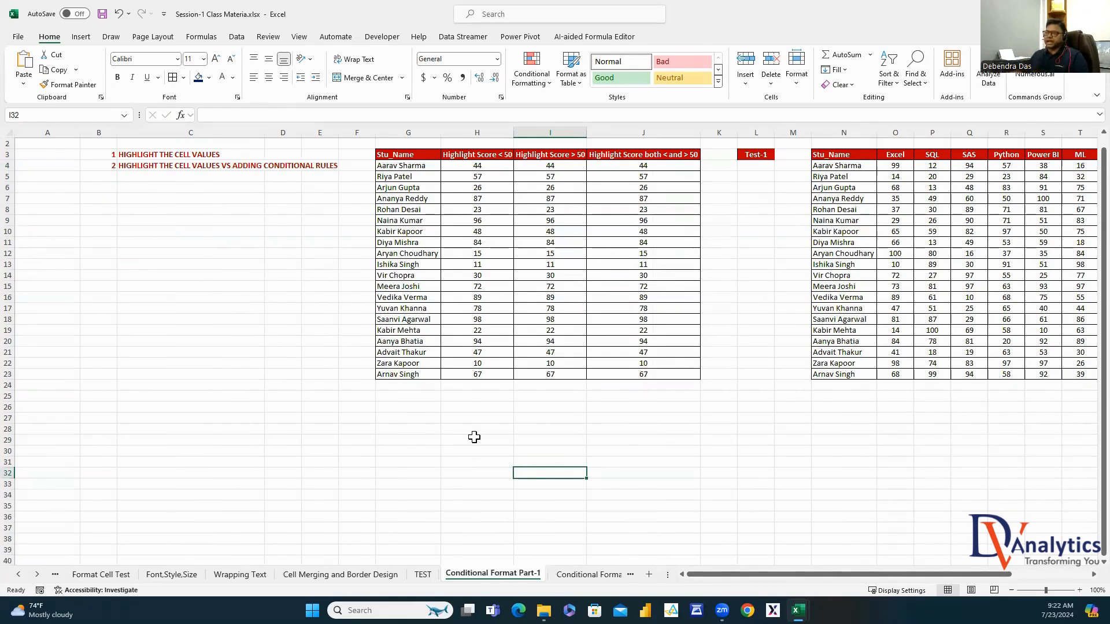
click(205, 155)
key(Down)
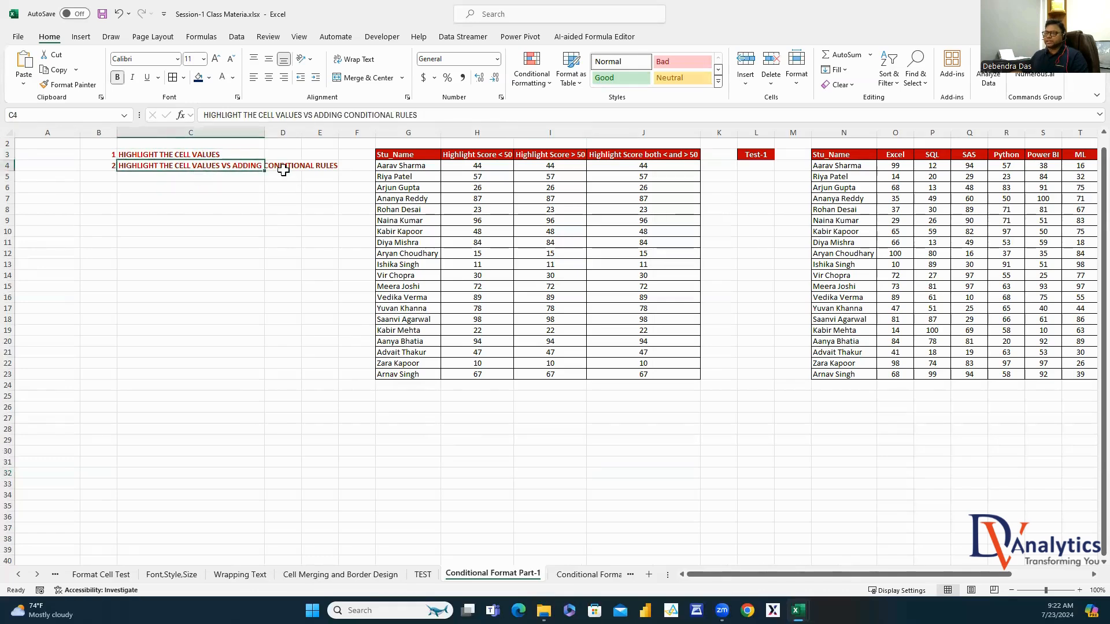
double_click(263, 130)
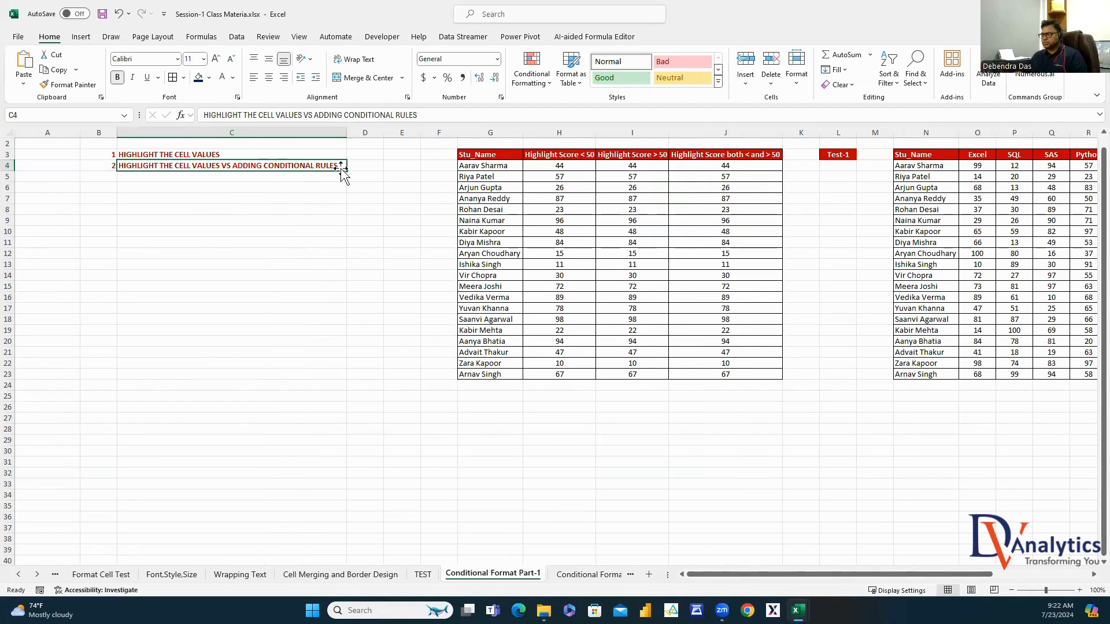
Select the scores H4:H23 under the Highlight Score < 50 header
drag(498, 164, 495, 377)
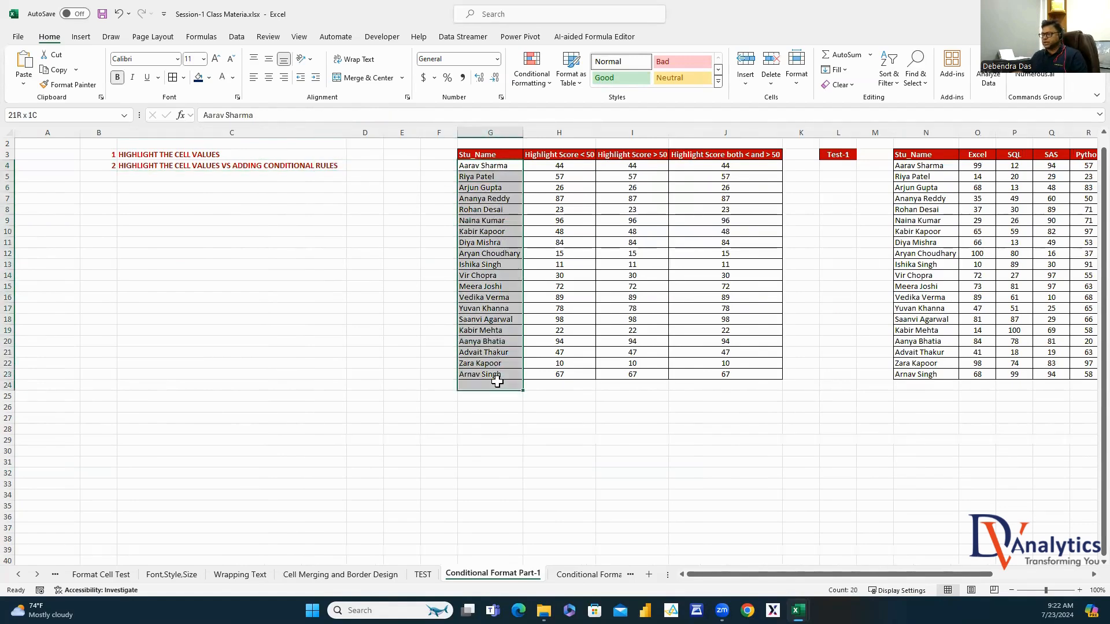
drag(574, 168, 573, 376)
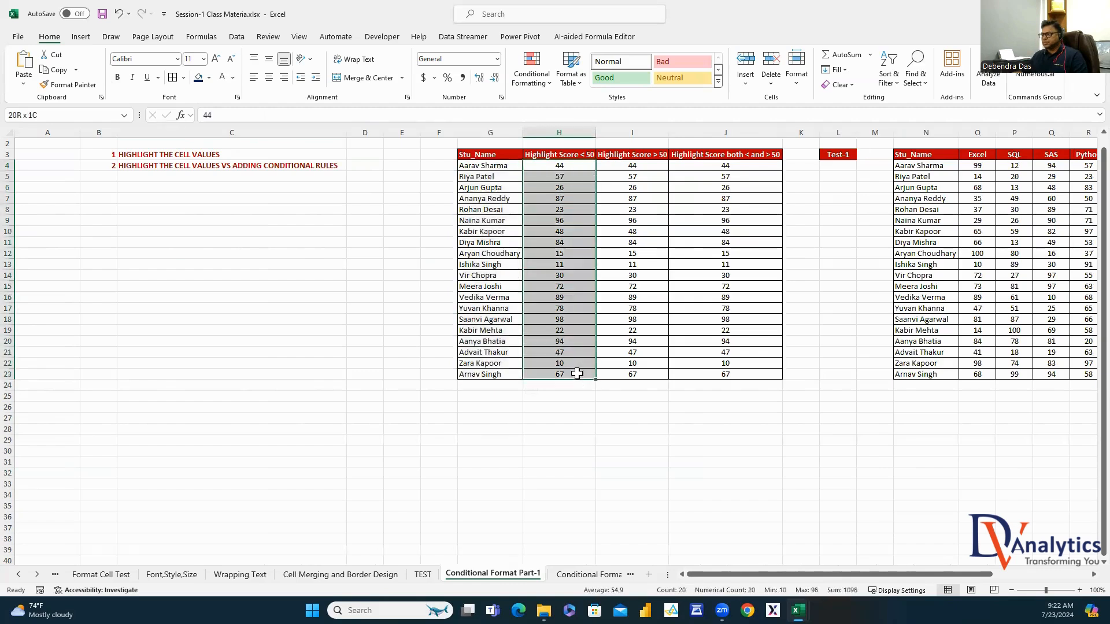
click(544, 155)
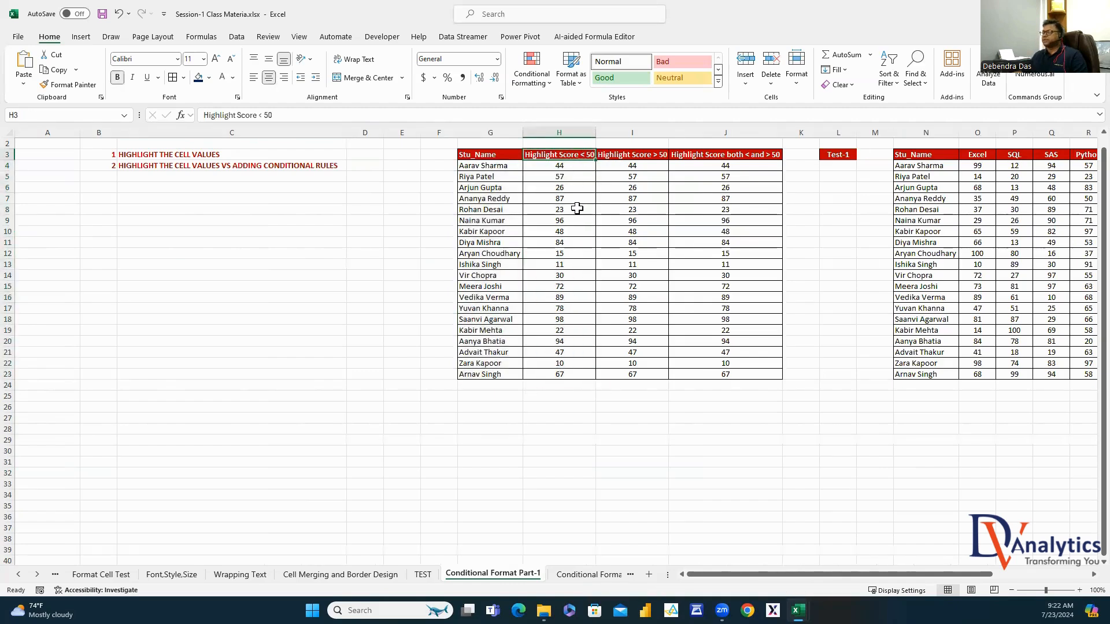
click(564, 174)
click(565, 187)
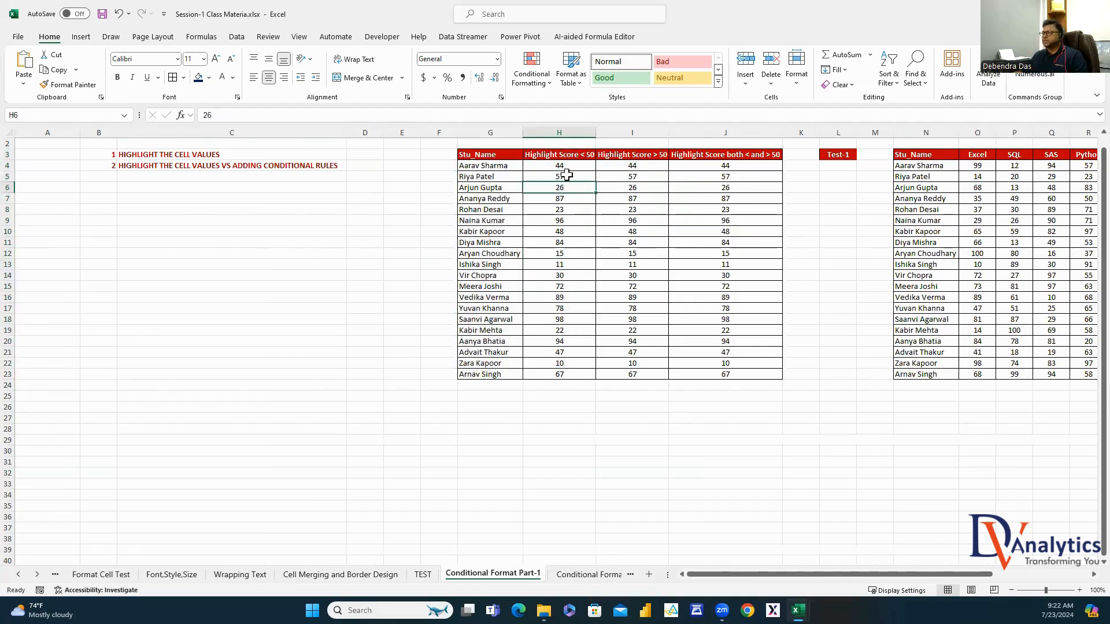
ctrl+click(563, 166)
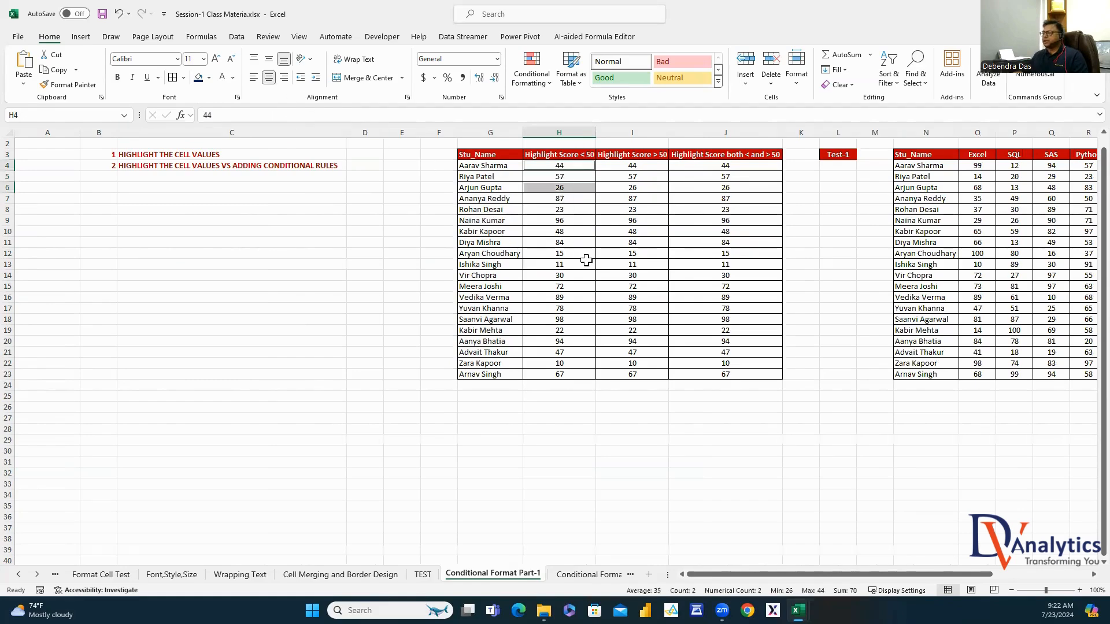
drag(559, 167, 562, 375)
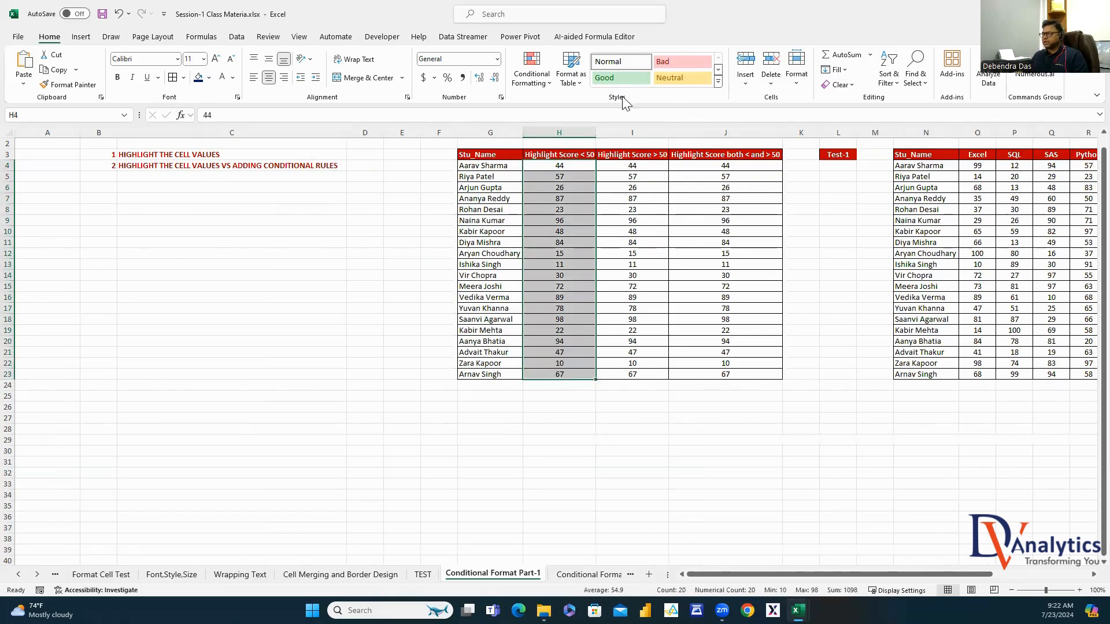
Highlight scores less than 50 in H4:H23 with light red fill and dark red text
click(532, 82)
mouse_move(569, 107)
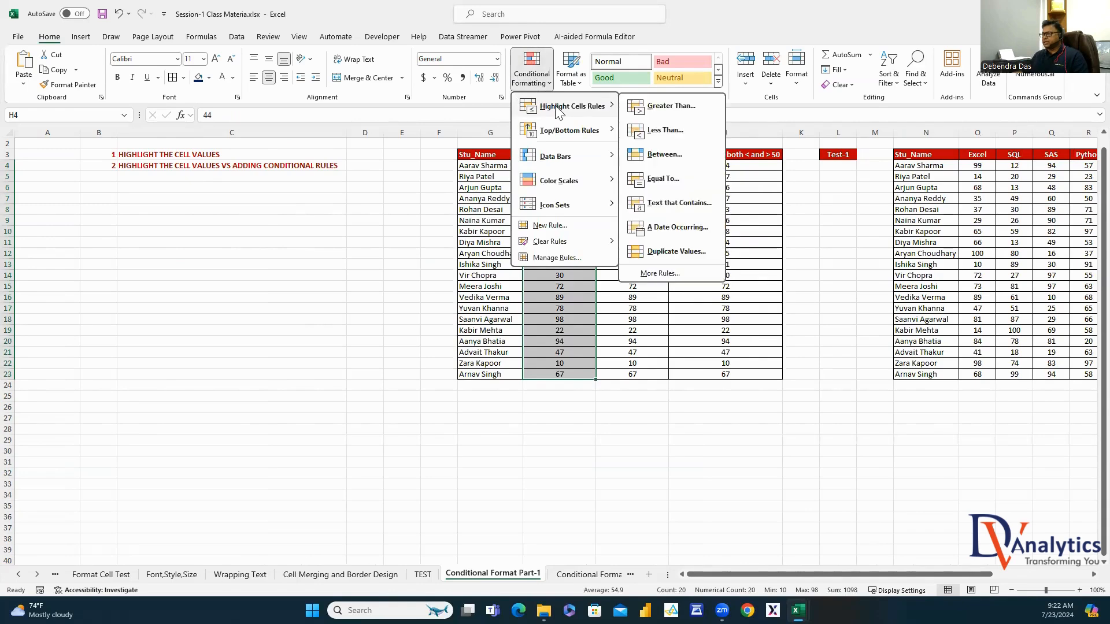
click(665, 130)
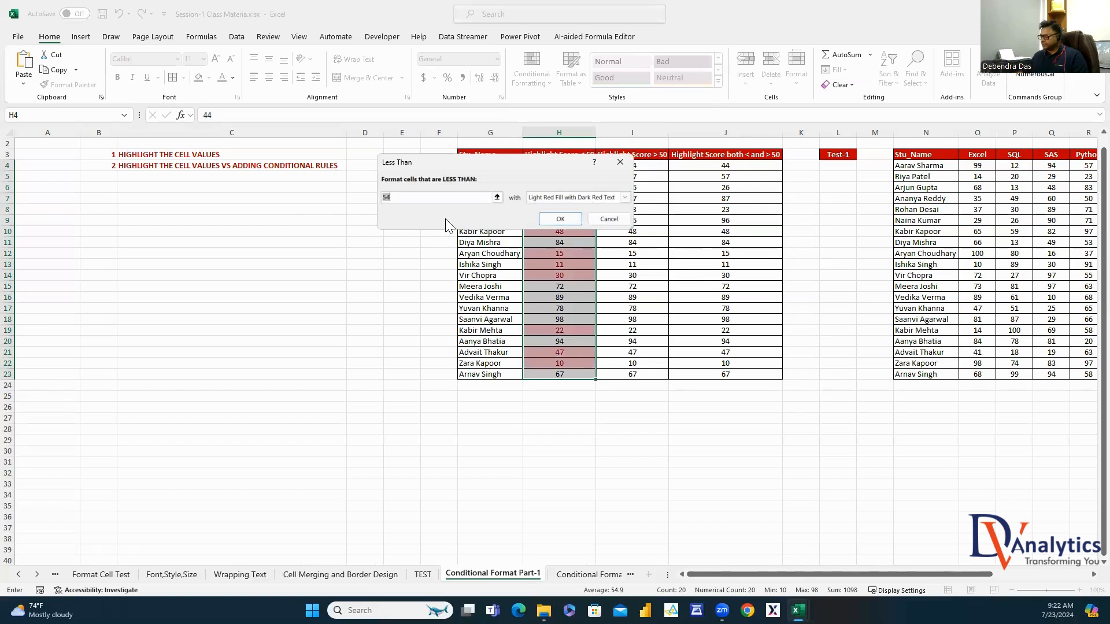
text(2)
key(BackSpace)
text(50)
click(560, 219)
drag(586, 420, 593, 427)
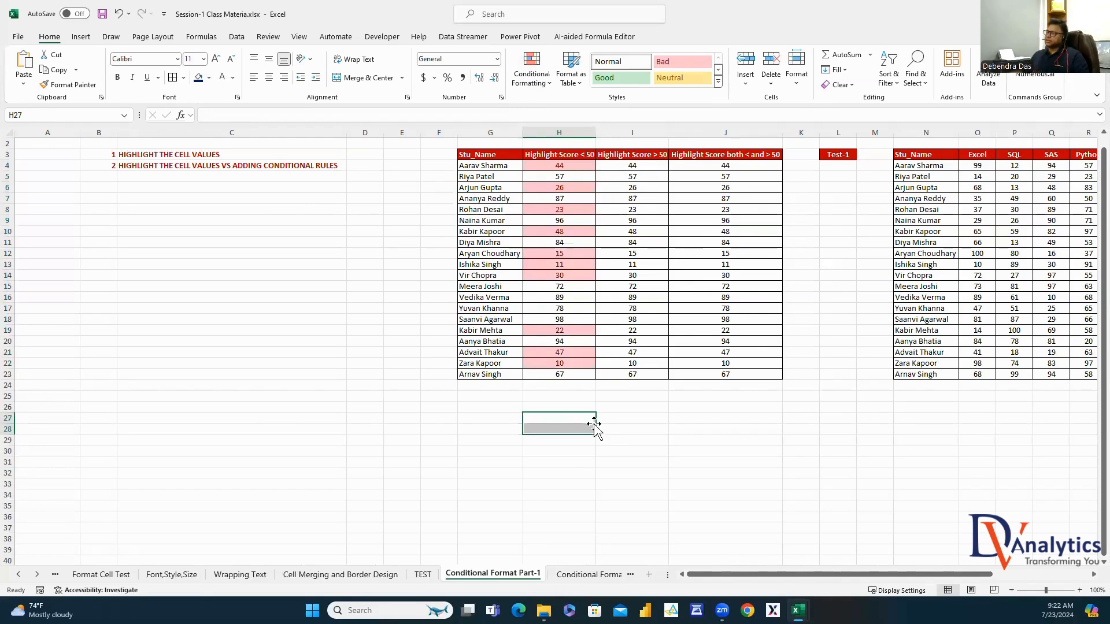
Highlight scores greater than 50 in column I with light red fill, then select J4:J23
drag(659, 166, 642, 373)
click(530, 76)
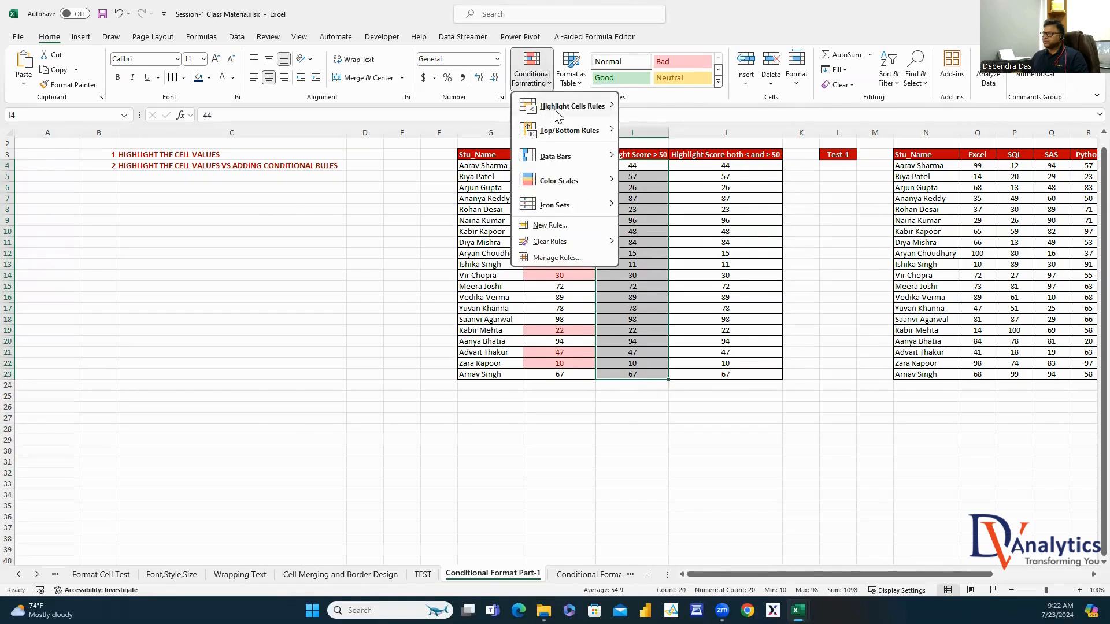
mouse_move(549, 112)
click(671, 106)
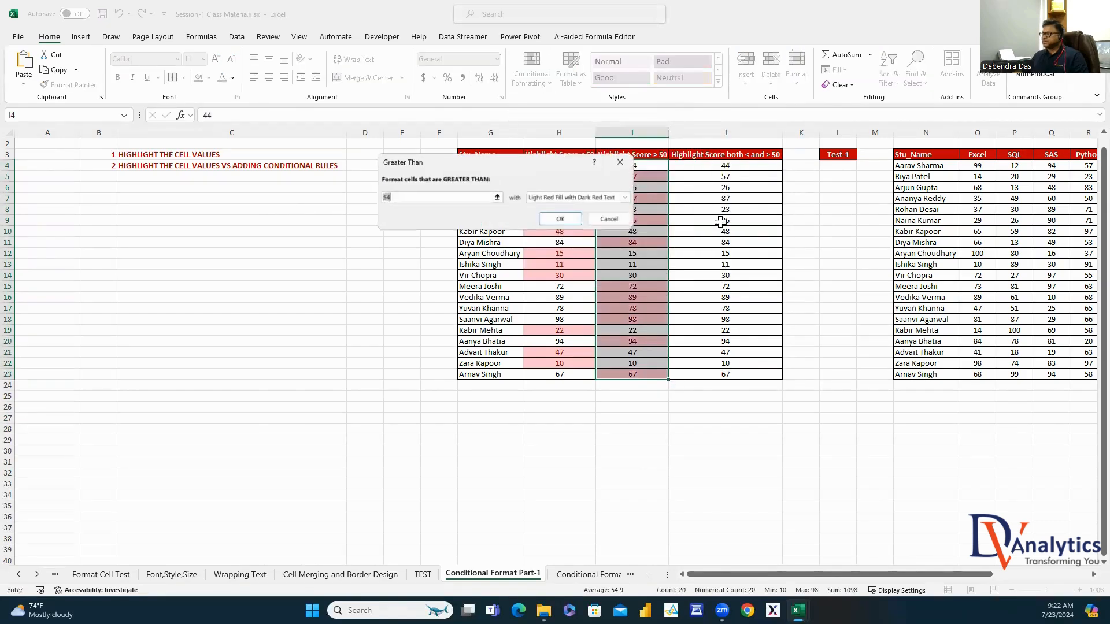
text(50)
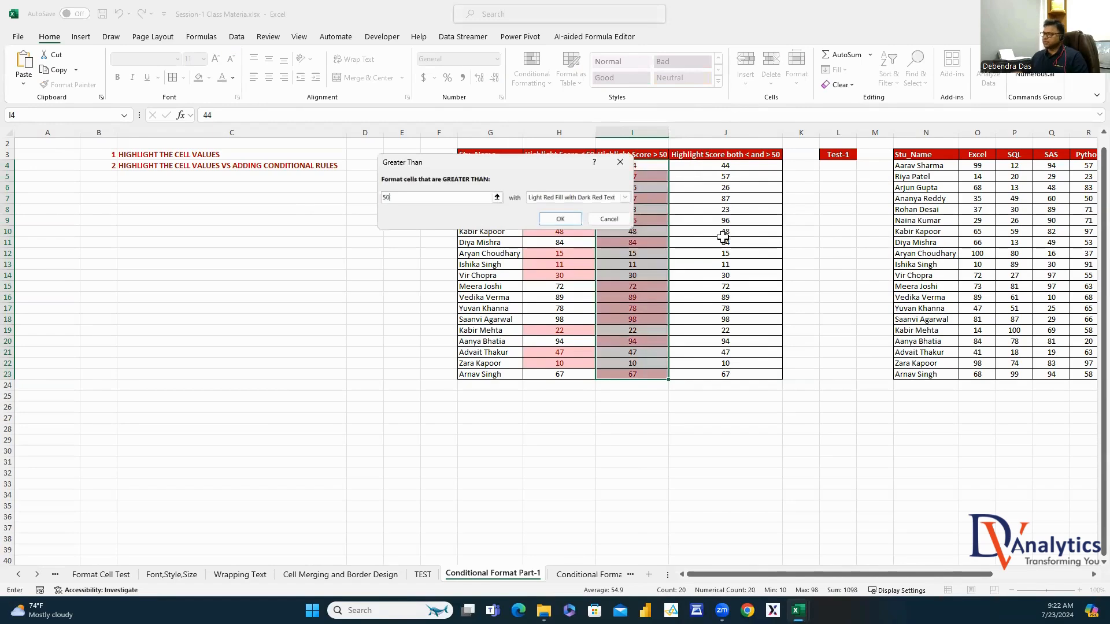
click(561, 220)
click(749, 449)
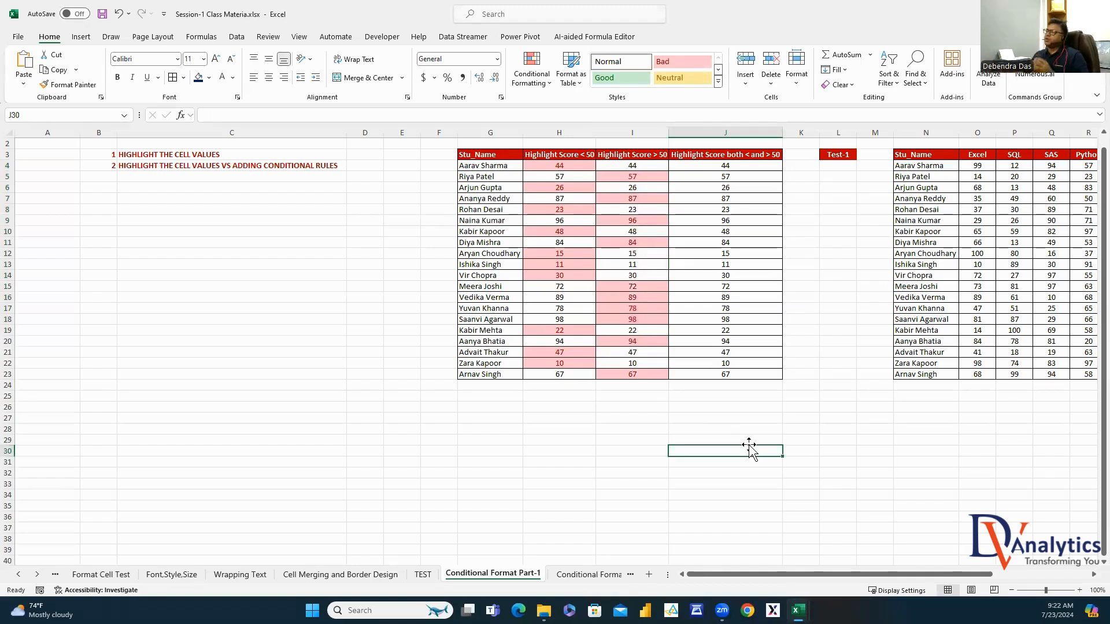
click(747, 167)
drag(747, 167, 755, 373)
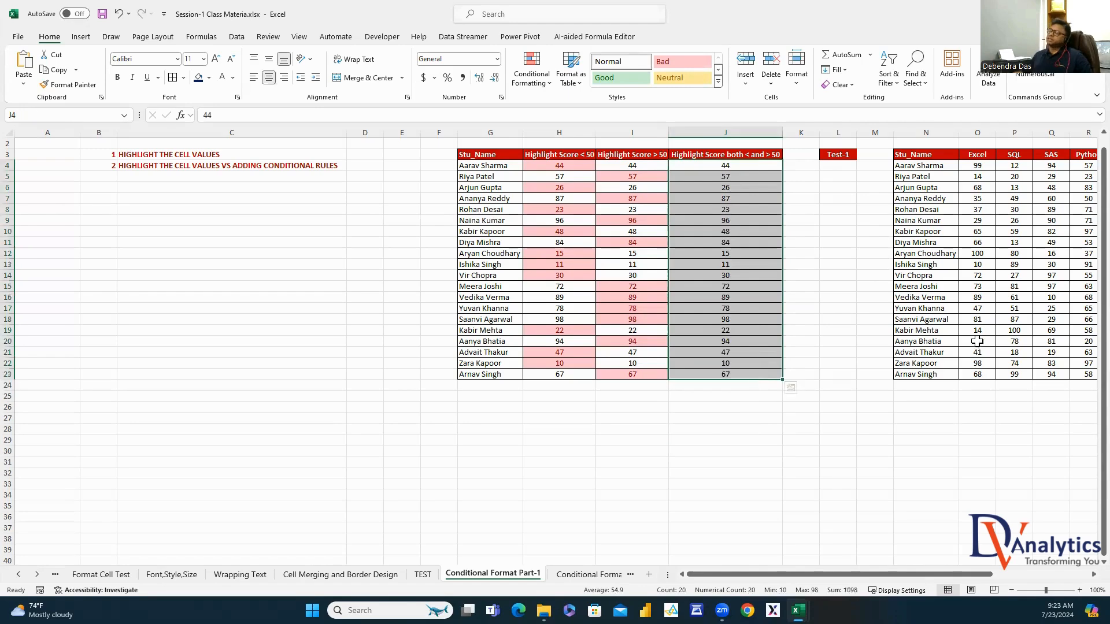
Select J4:J23 and start a new rule: Cell Value less than 50
click(924, 264)
drag(749, 166, 751, 385)
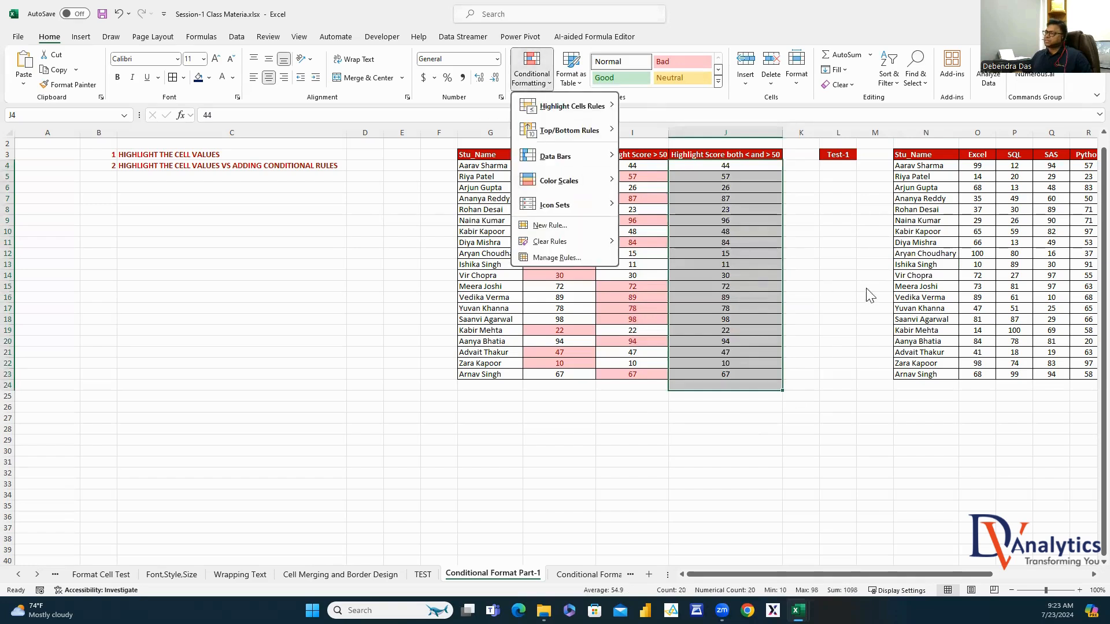
click(791, 399)
drag(763, 165, 751, 386)
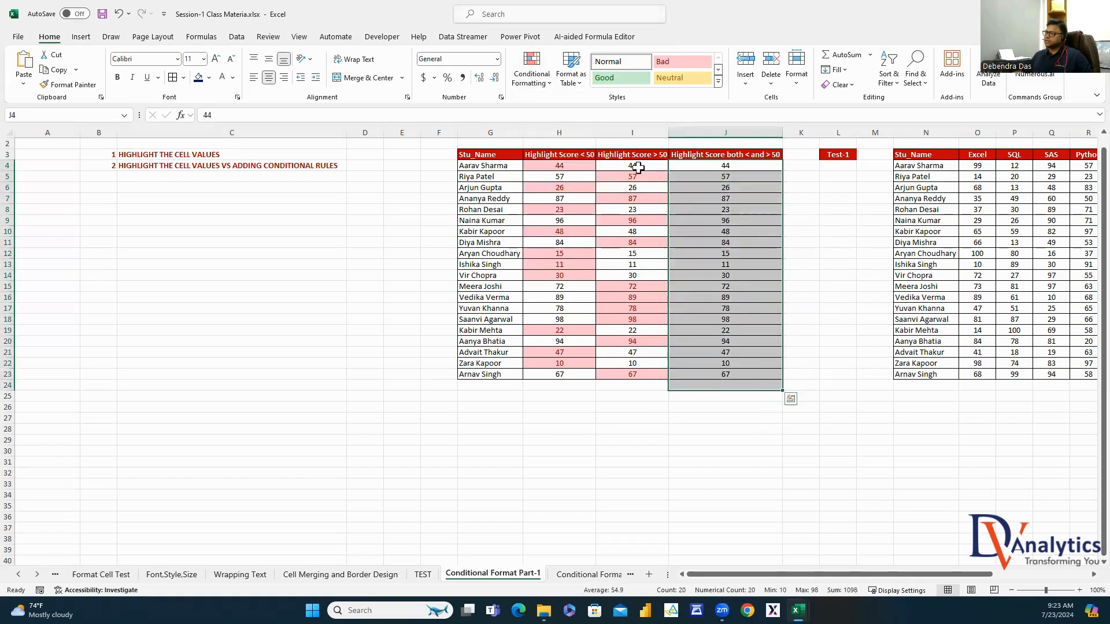
click(531, 75)
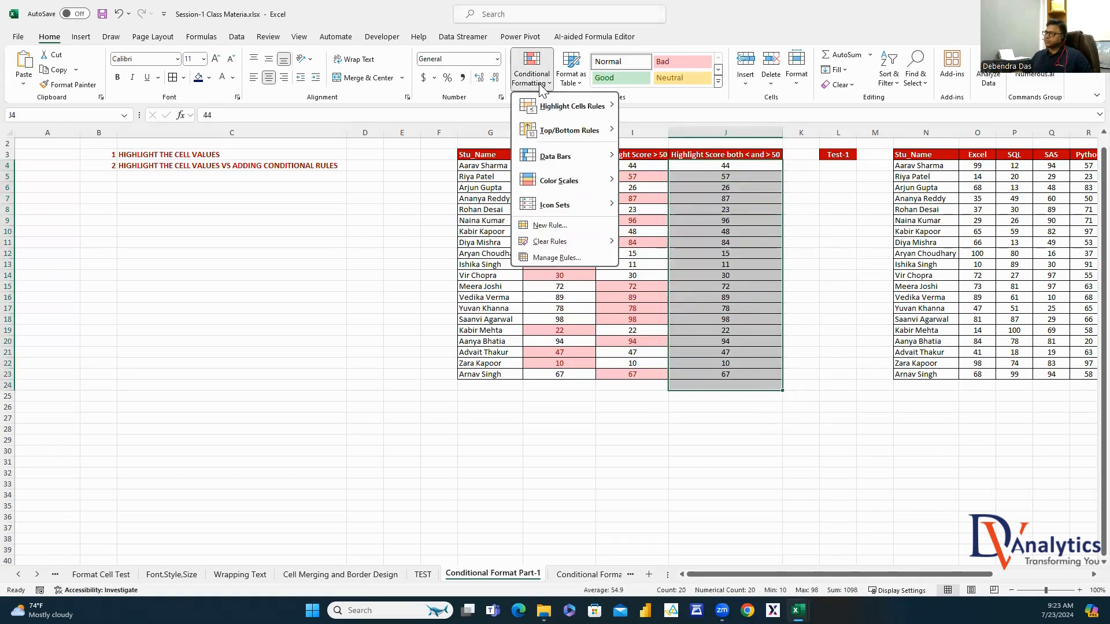
click(543, 226)
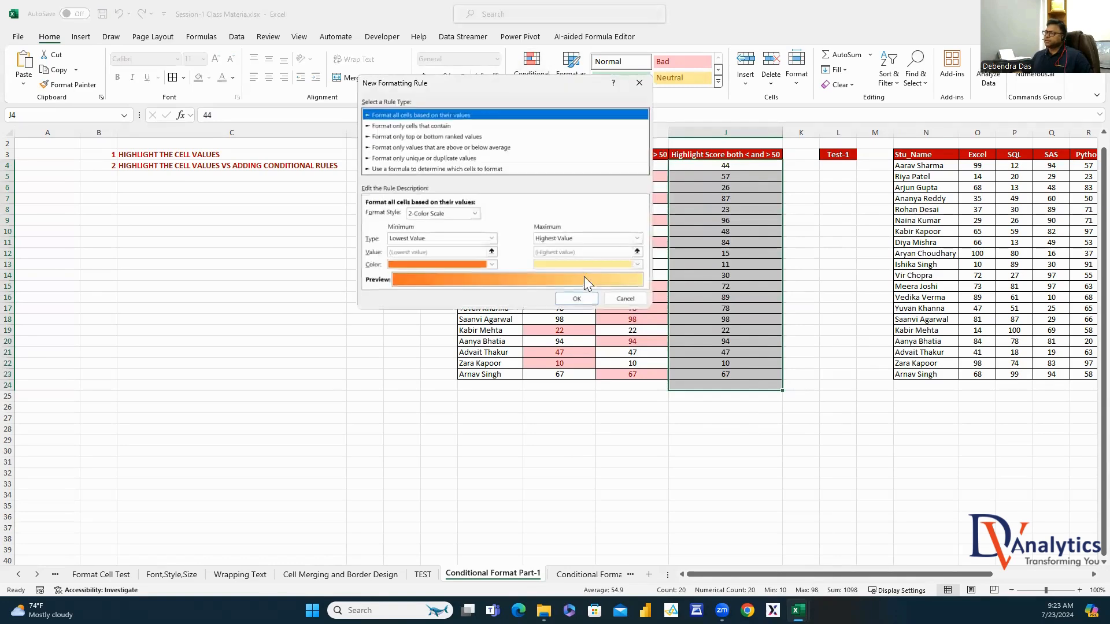
click(393, 127)
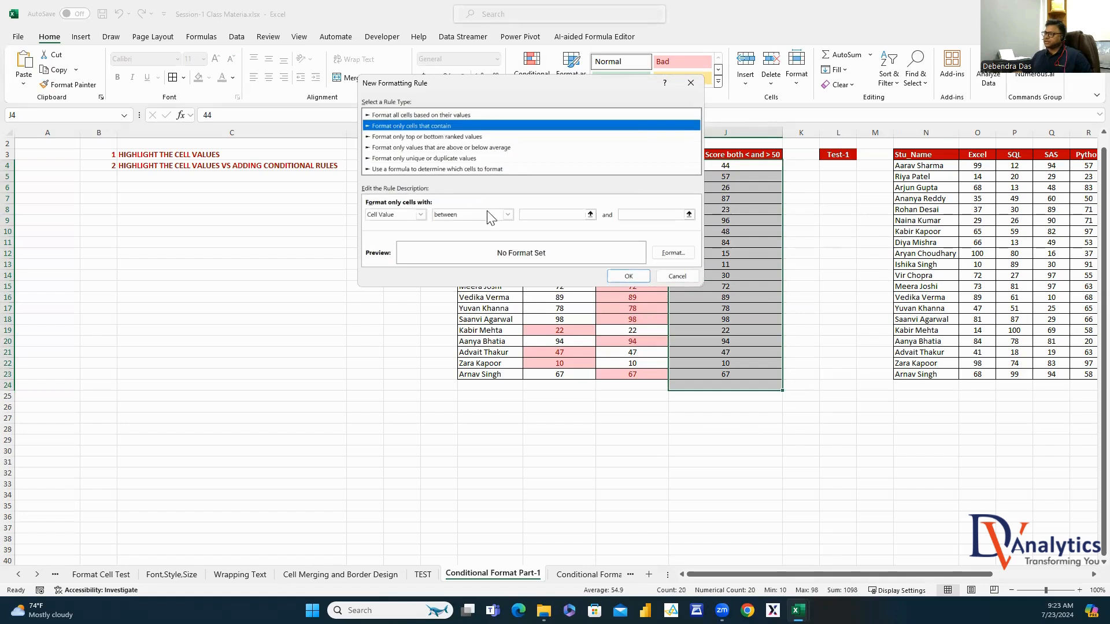
click(504, 213)
click(460, 268)
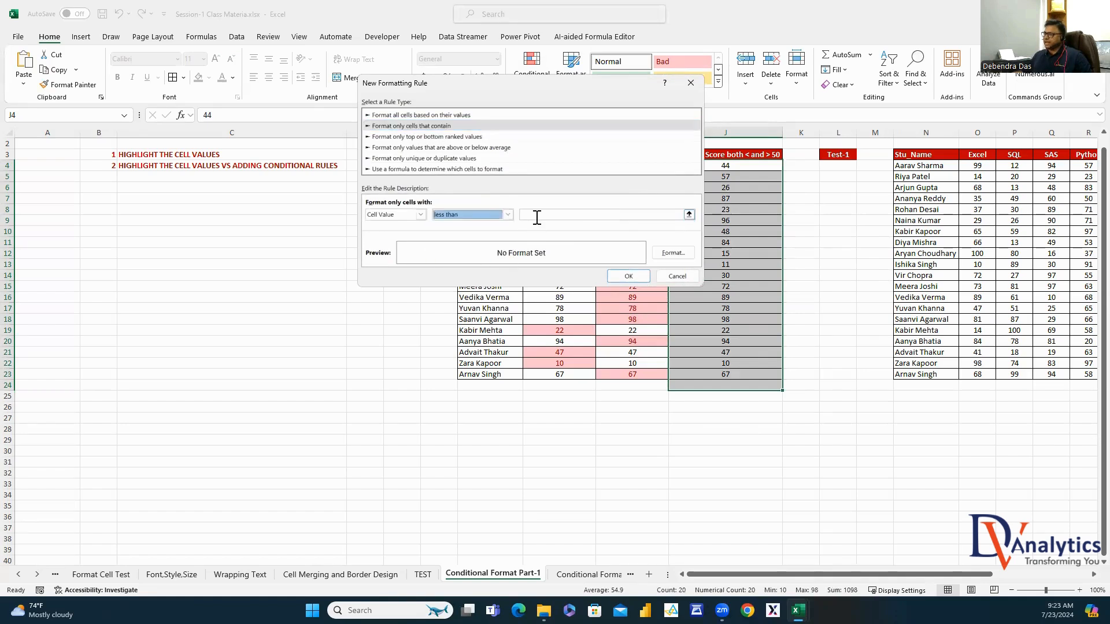
click(537, 217)
text(50)
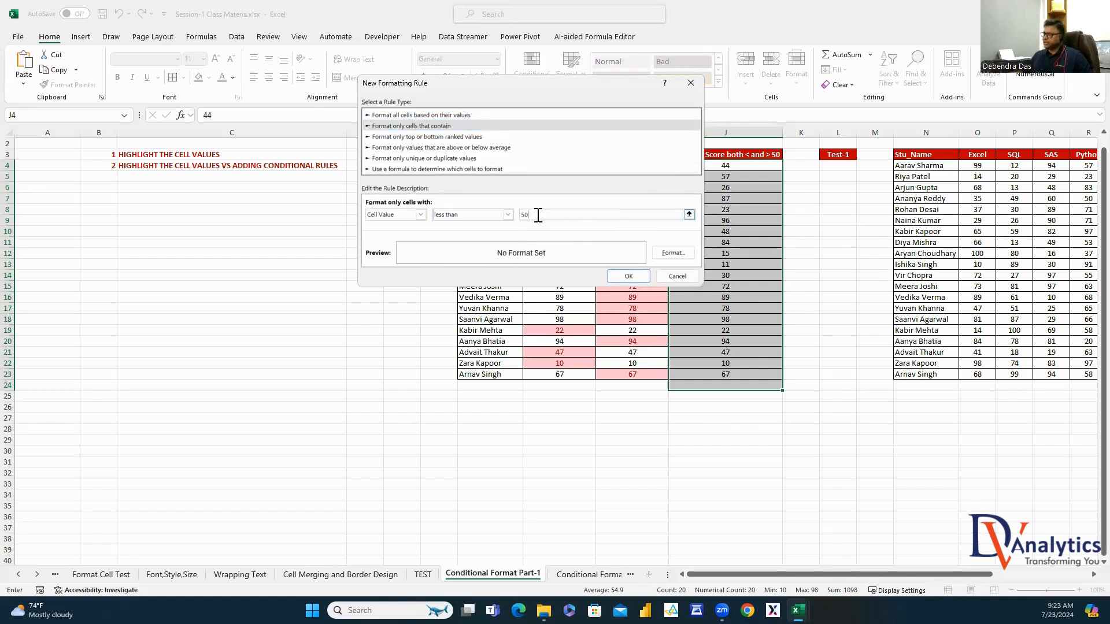
Format the below-50 rule with red fill and bold white font, and finish it
click(667, 255)
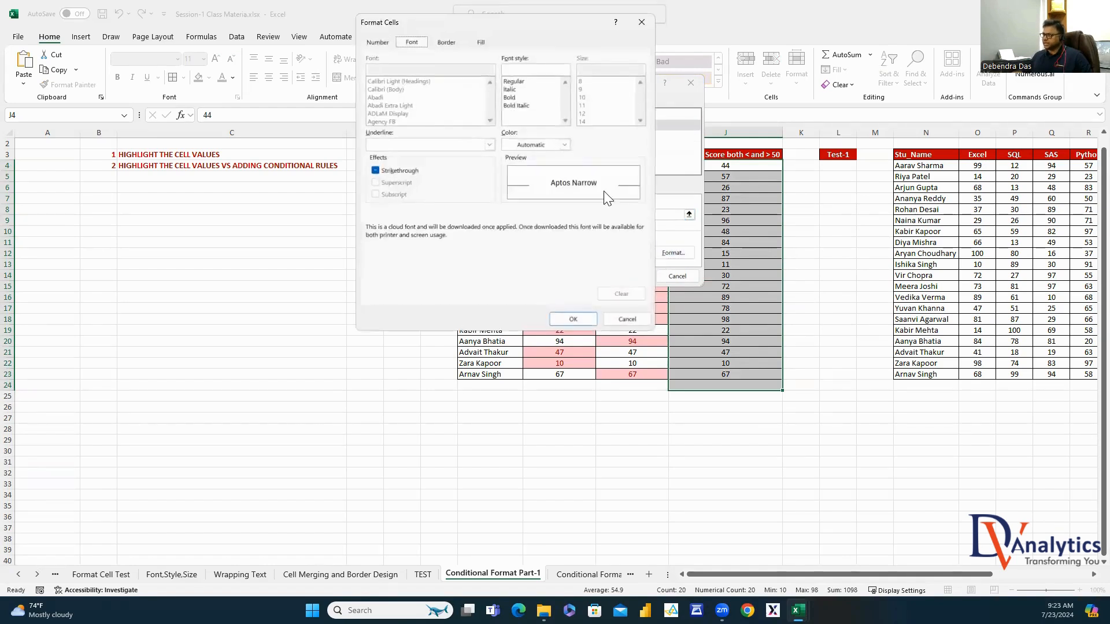
click(480, 42)
click(387, 149)
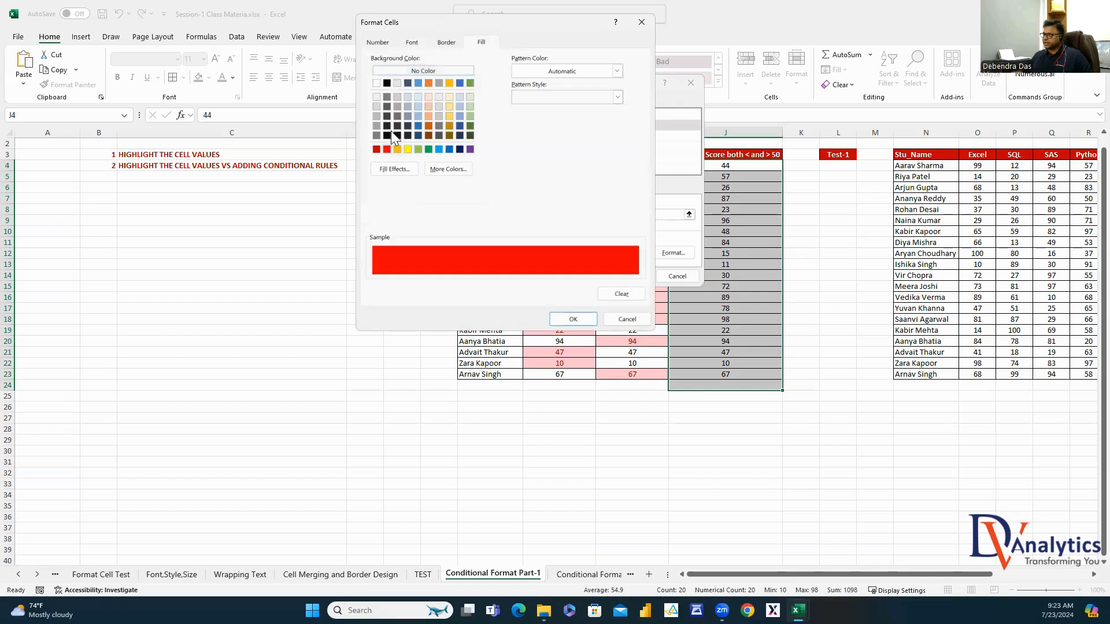
click(412, 41)
click(528, 97)
click(559, 144)
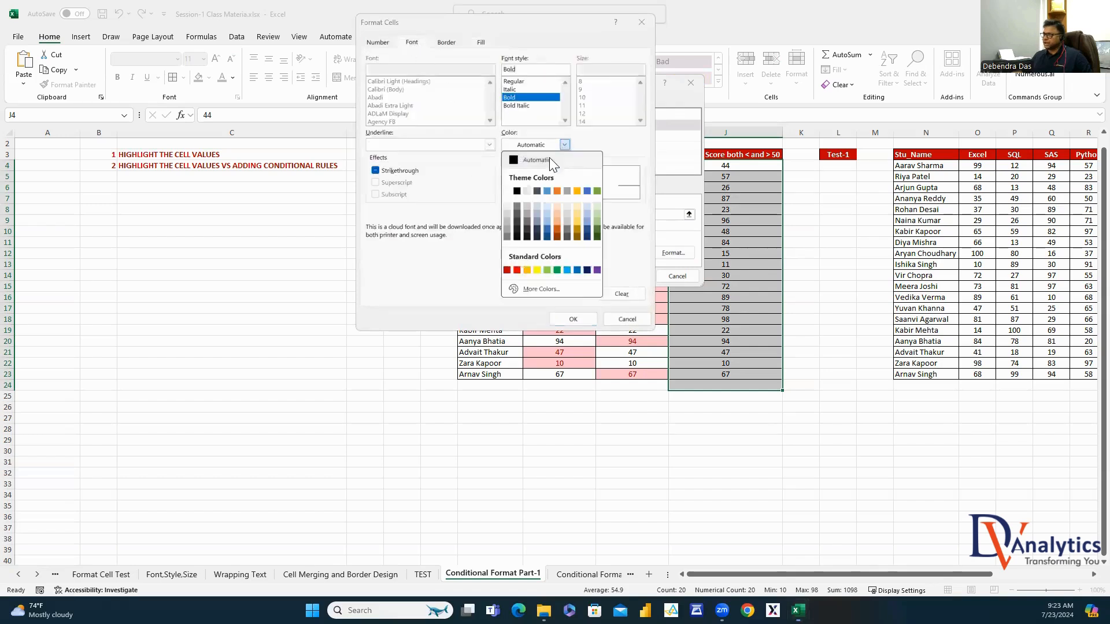
click(509, 192)
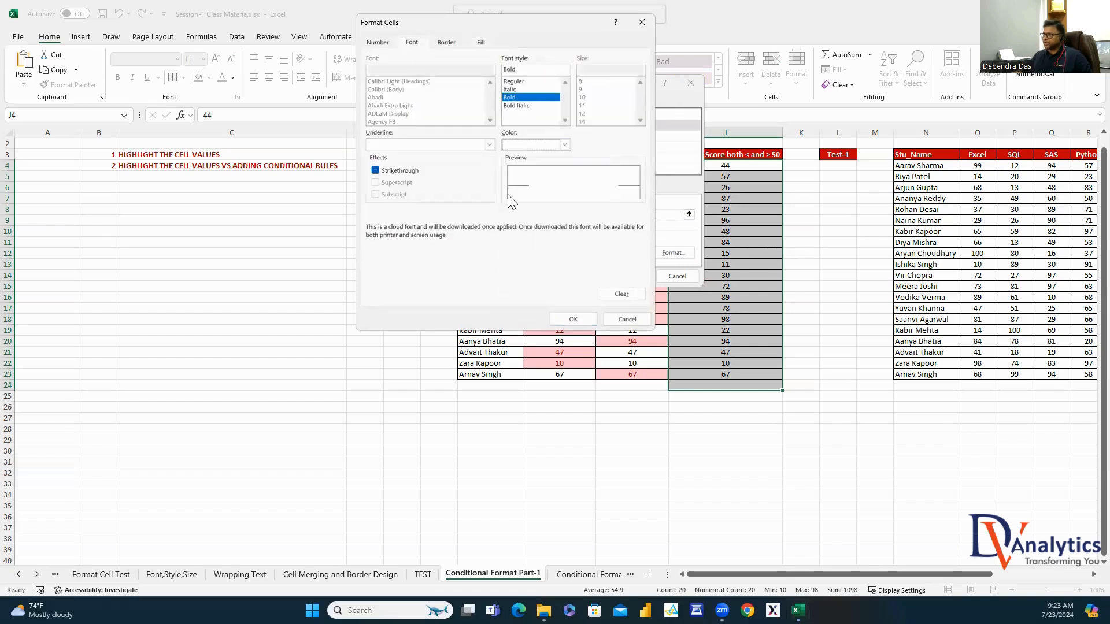
click(577, 318)
click(631, 275)
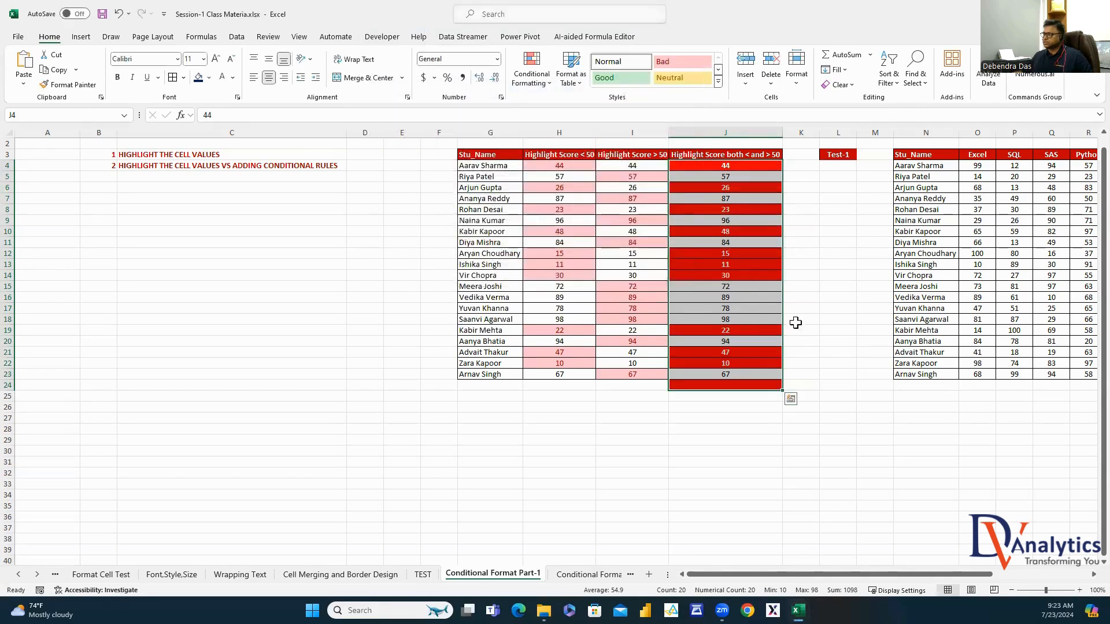
Use Format Painter to clear the red fill from J24, then reselect J4:J23
click(841, 393)
click(810, 441)
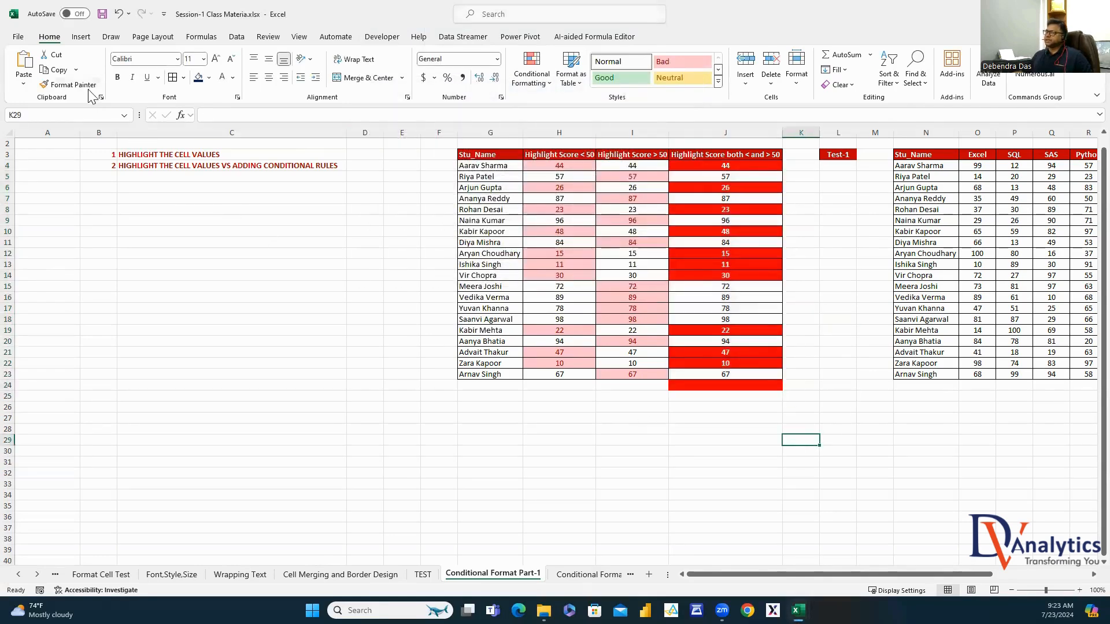
click(68, 84)
click(722, 385)
click(858, 405)
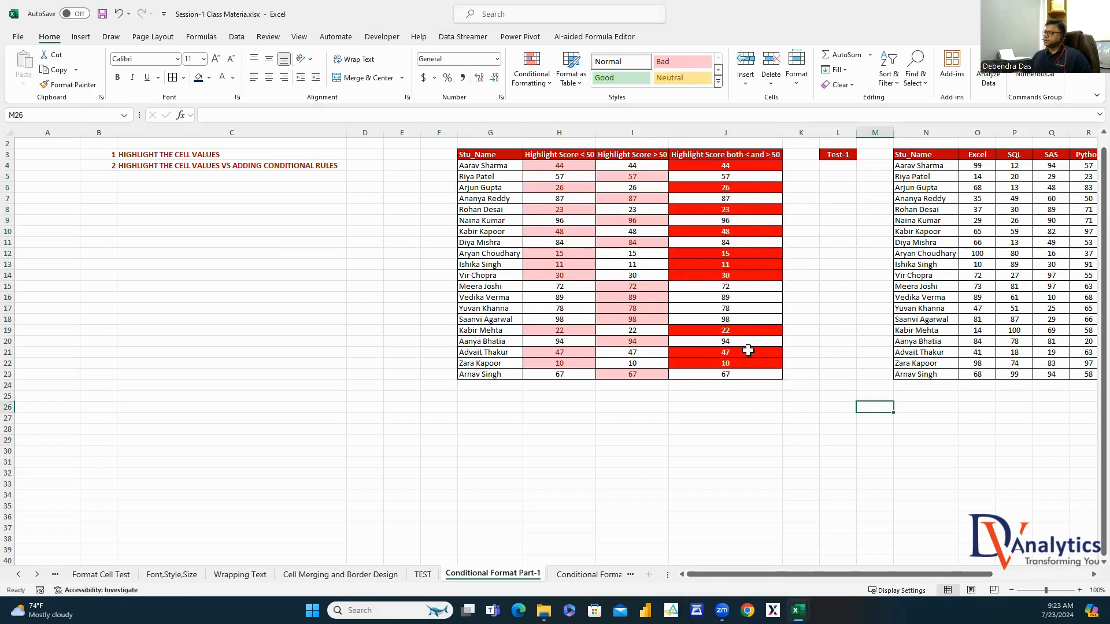
drag(736, 166, 740, 373)
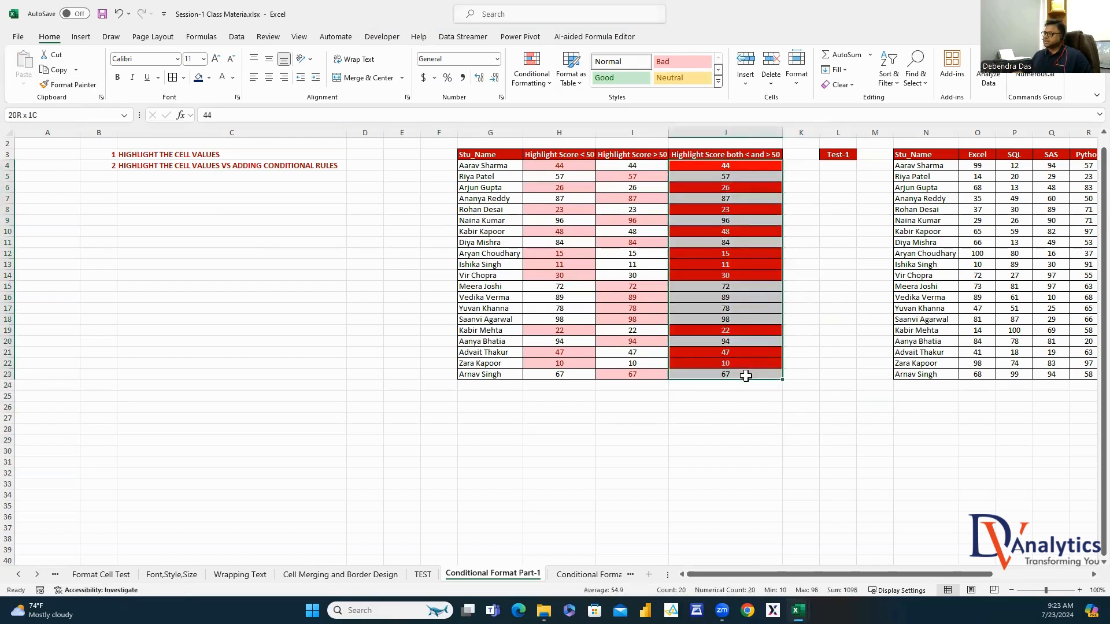
click(518, 85)
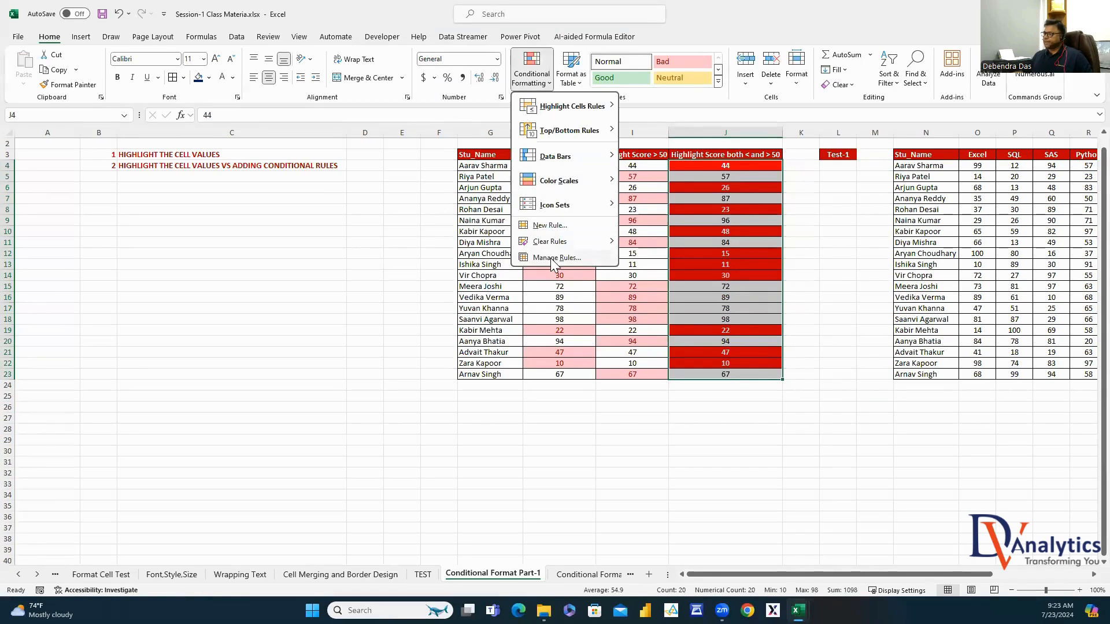
In Manage Rules, add a new rule: Cell Value greater than or equal to 50
click(550, 257)
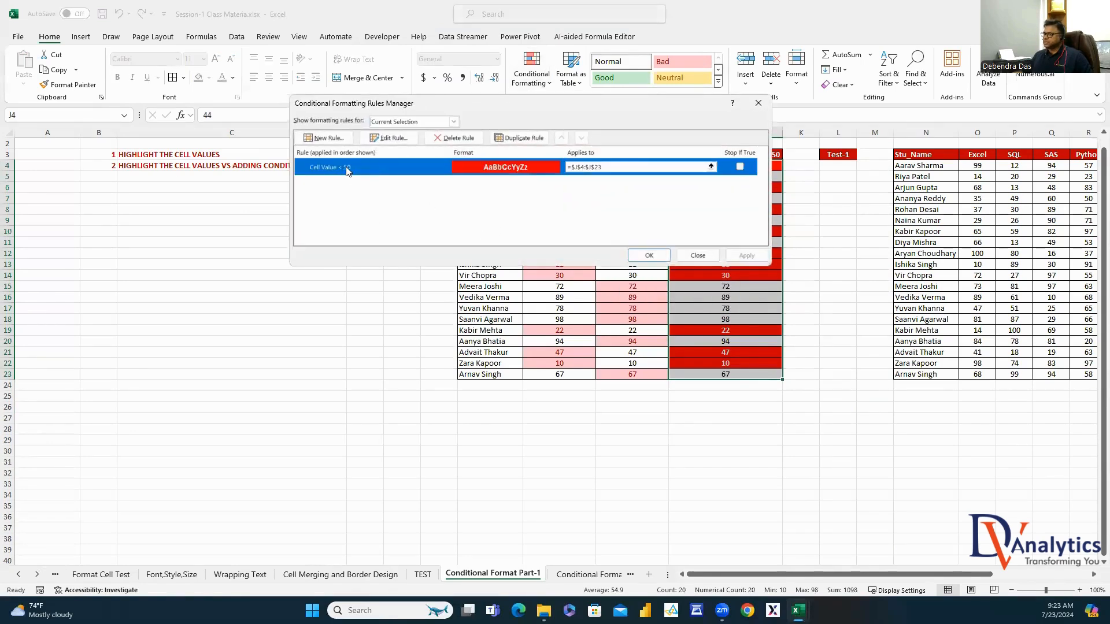
click(337, 141)
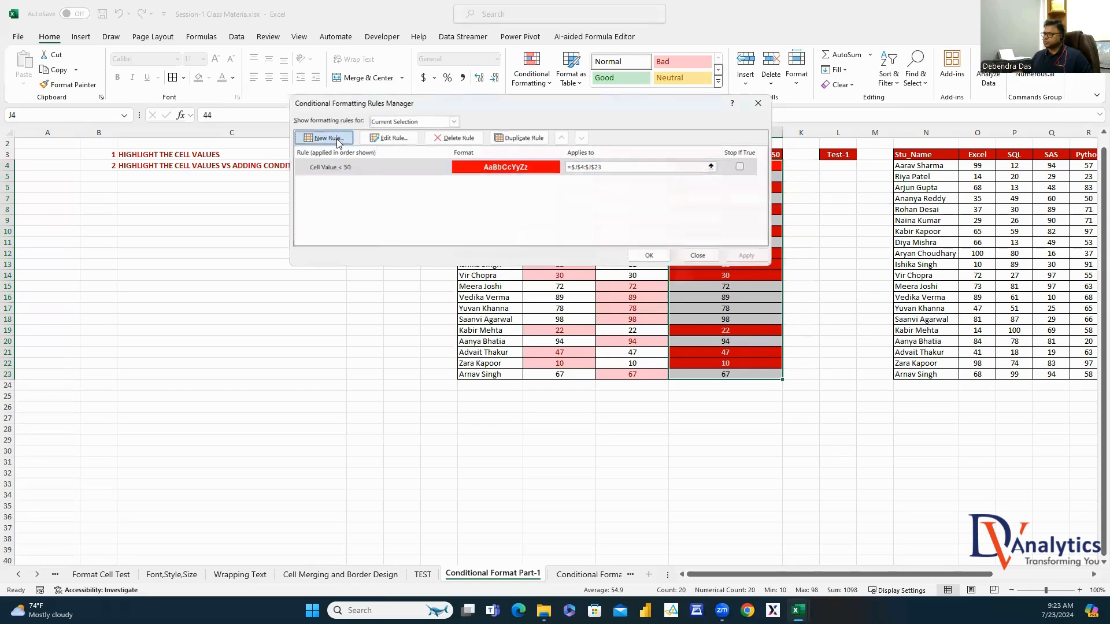
click(389, 115)
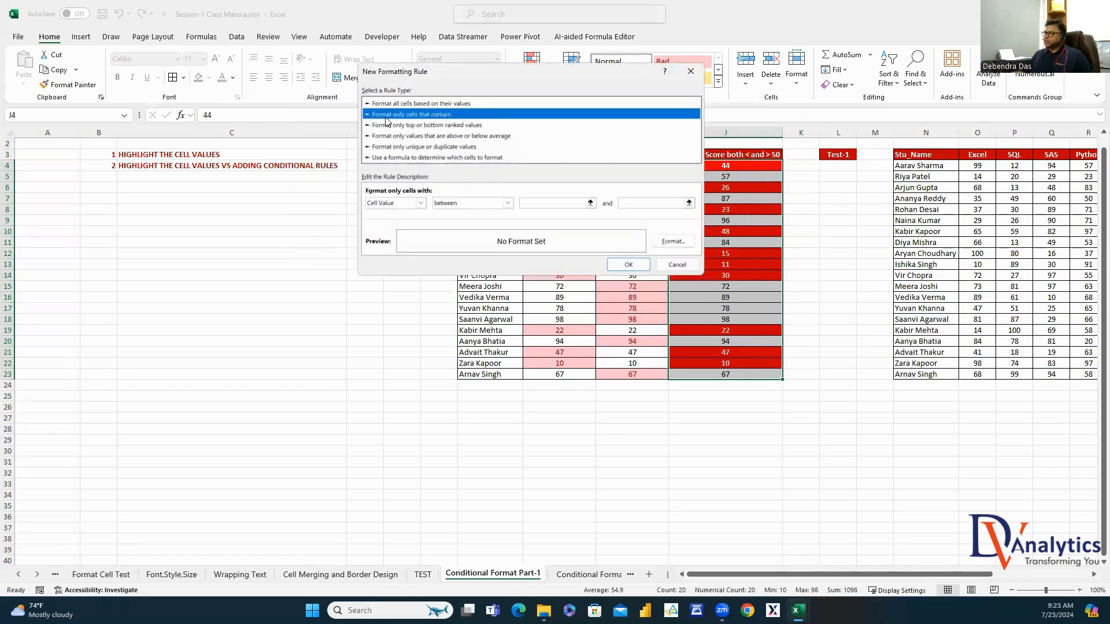
click(507, 203)
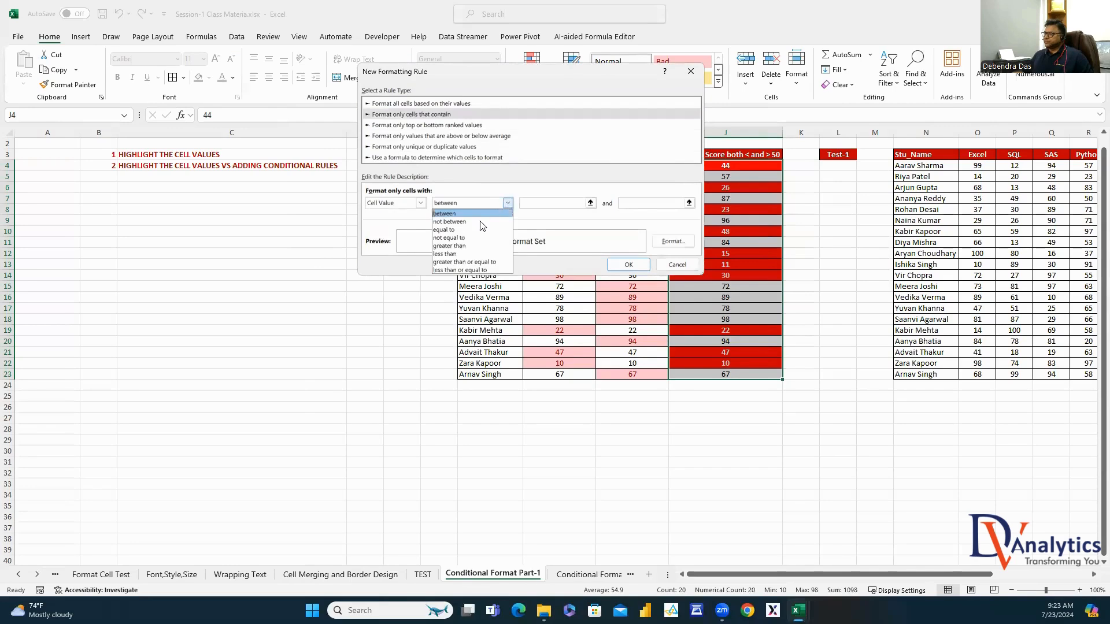
click(469, 262)
click(523, 204)
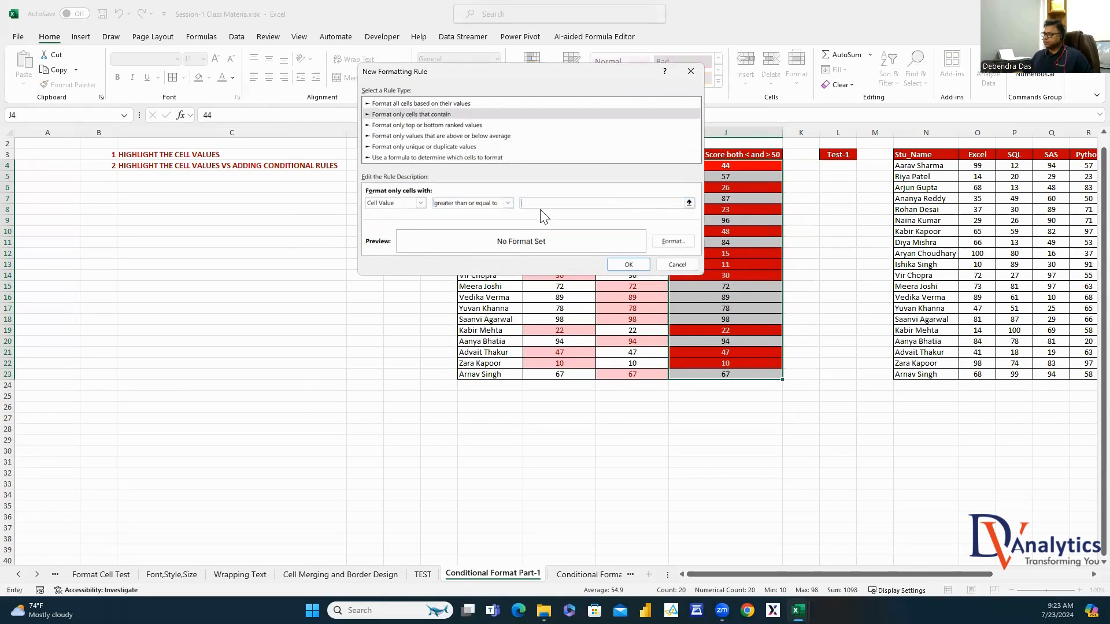
text(50)
Give the 50-or-above rule a green fill with bold white font
click(674, 246)
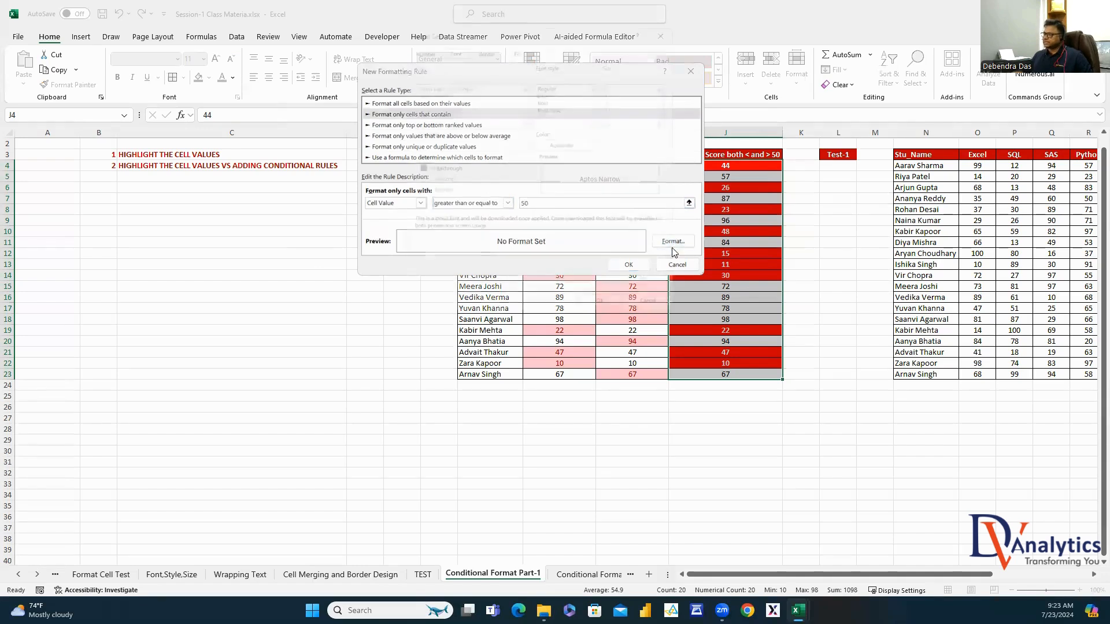
click(507, 30)
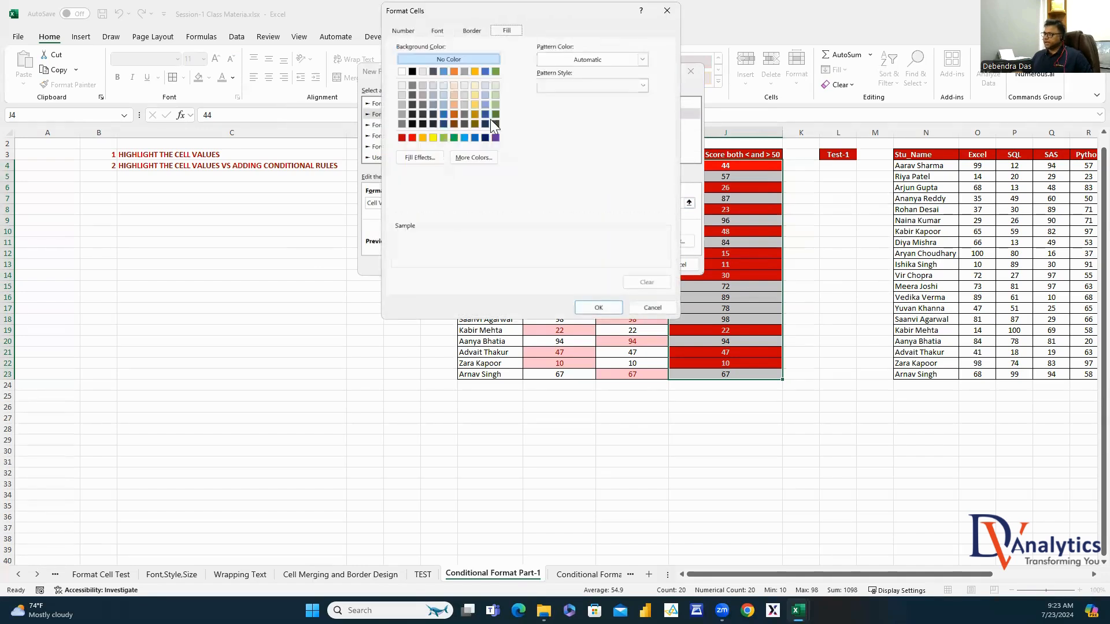
click(455, 138)
click(438, 33)
click(556, 85)
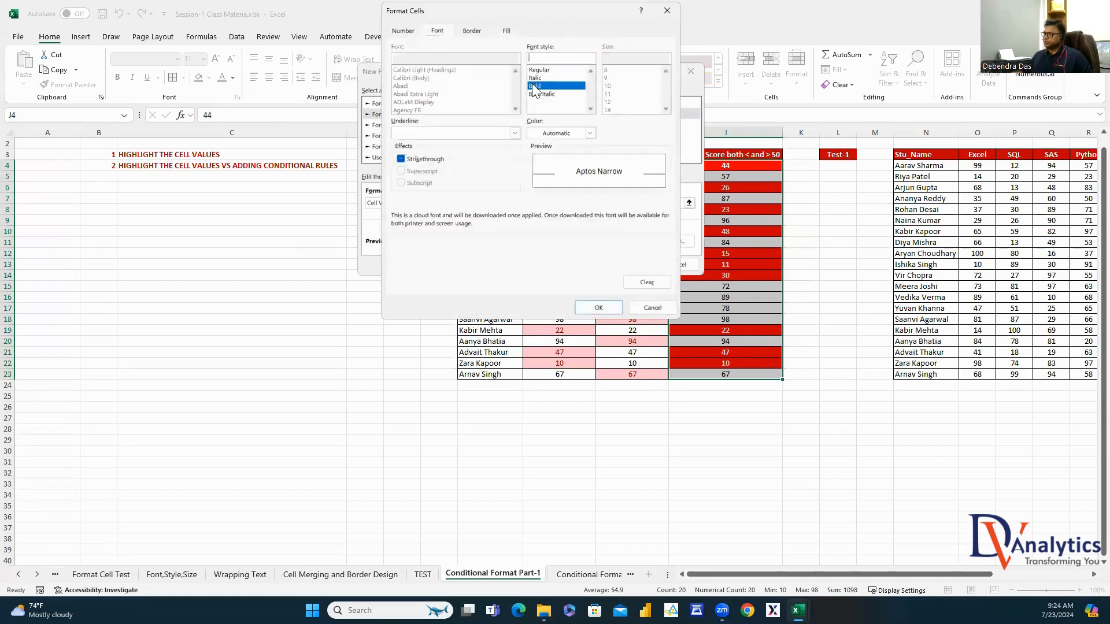
click(590, 133)
click(532, 180)
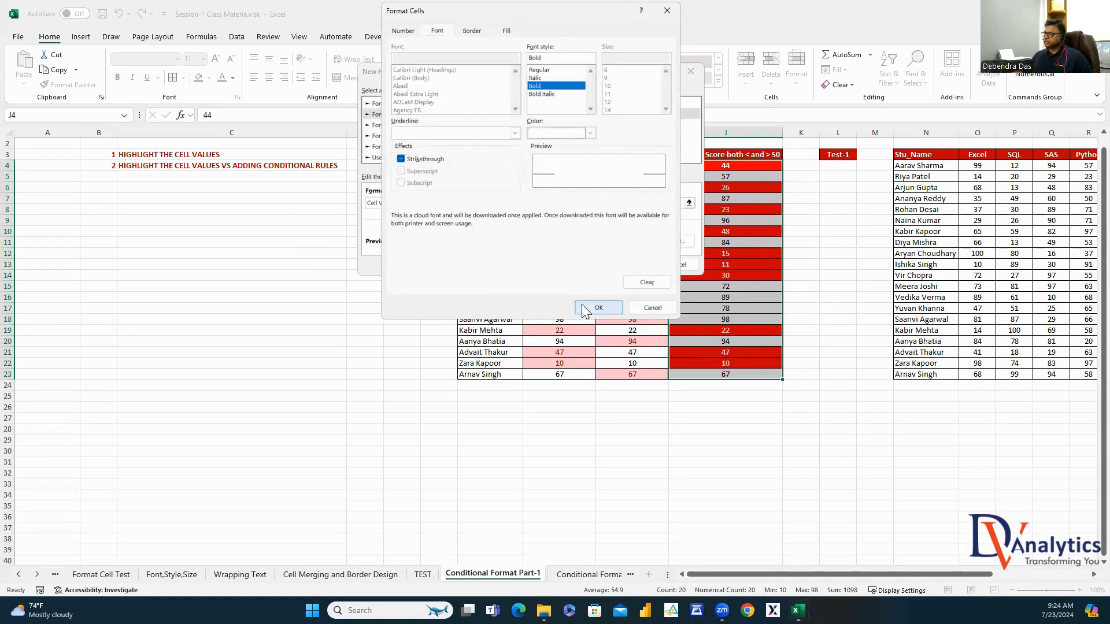
click(598, 307)
click(643, 267)
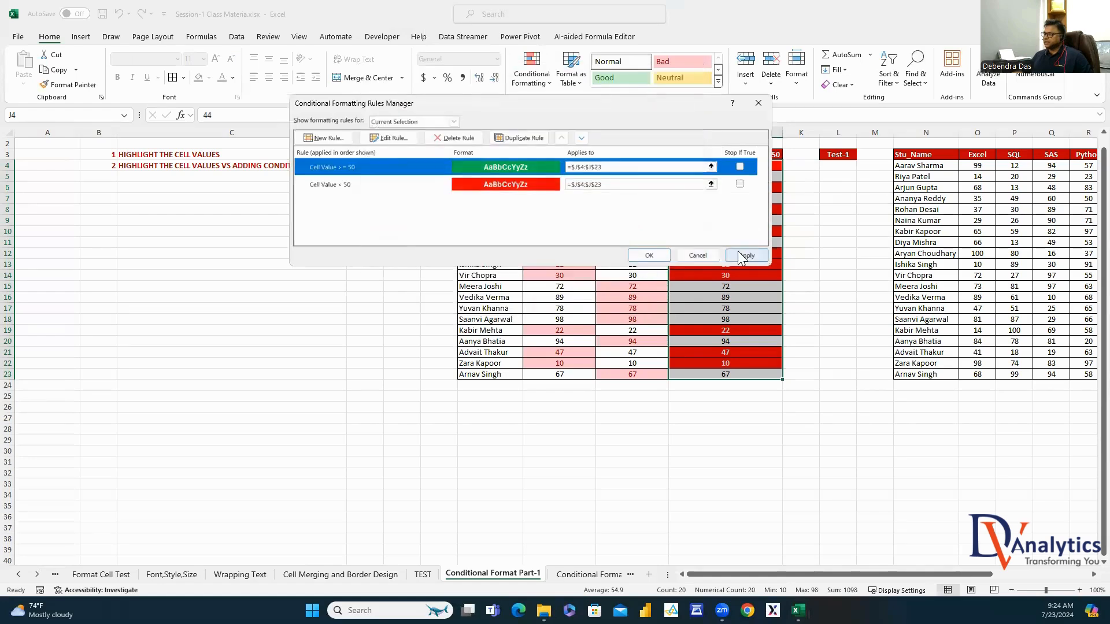
Apply both rules to column J, close the manager and reselect the scores
click(747, 255)
click(648, 255)
click(725, 396)
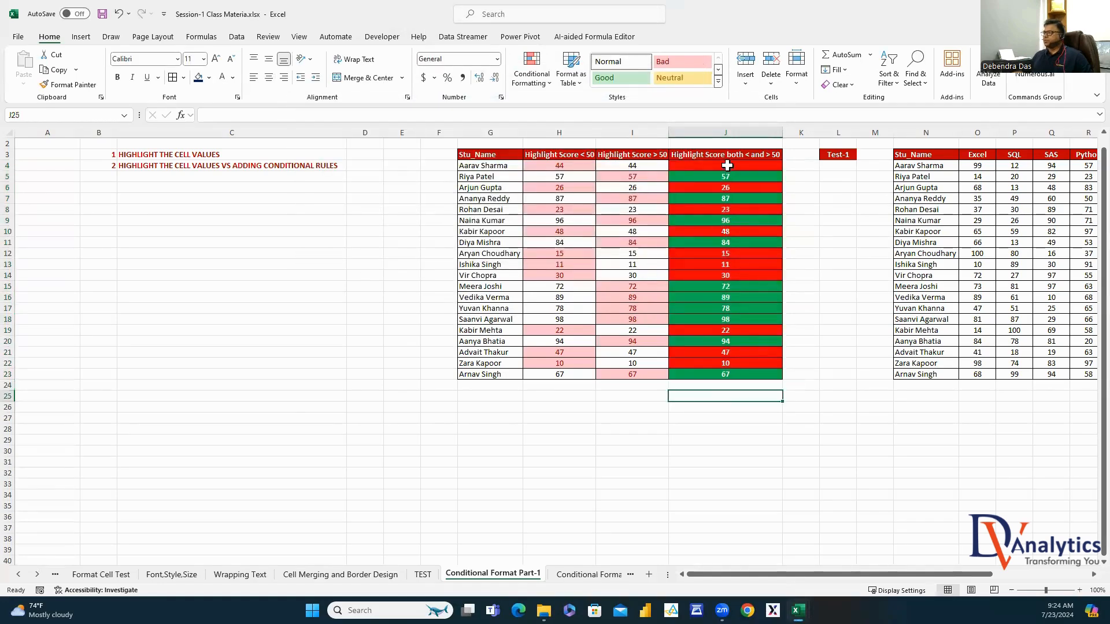
drag(727, 165, 695, 386)
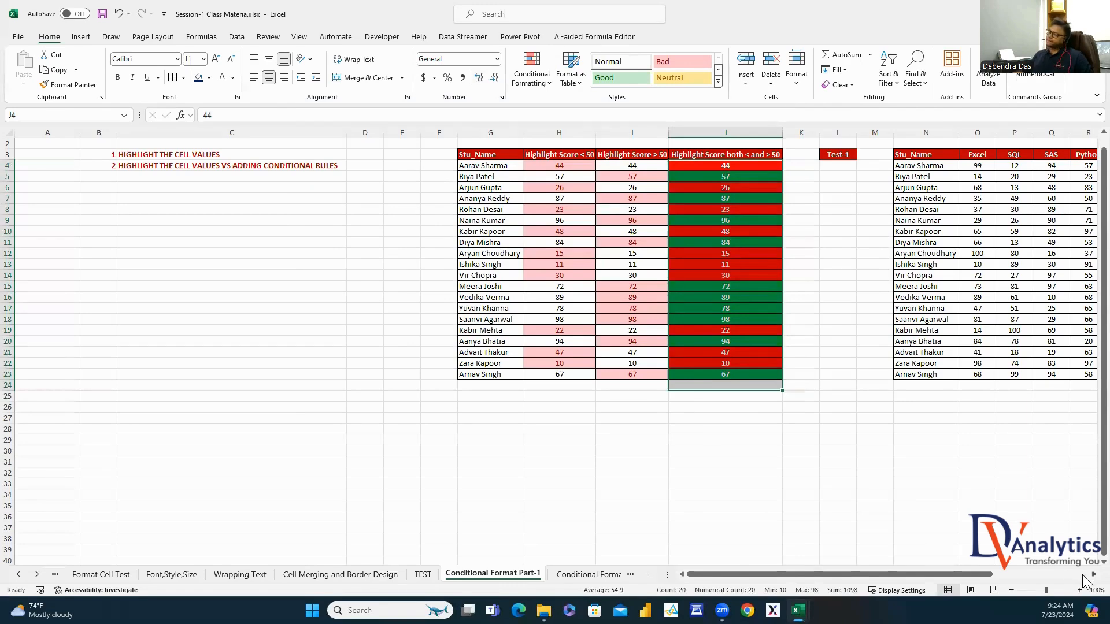
Review the student names and the Excel, SQL, SAS, Python, Power BI and ML headers, selecting O4:T23
scroll(808, 355, right, 5)
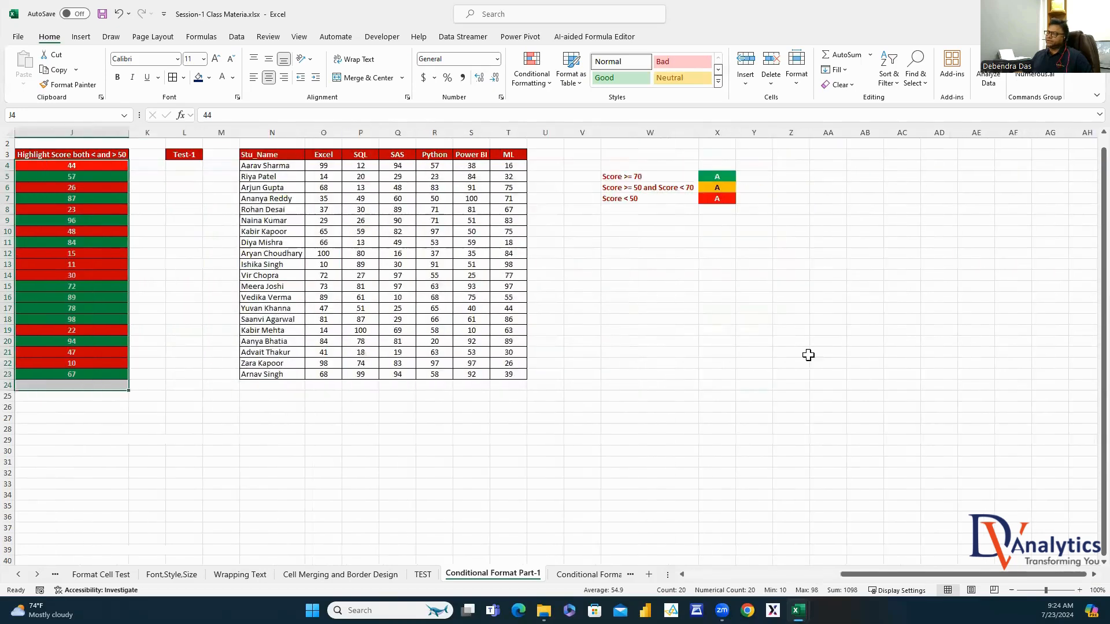
drag(273, 168, 405, 320)
click(619, 341)
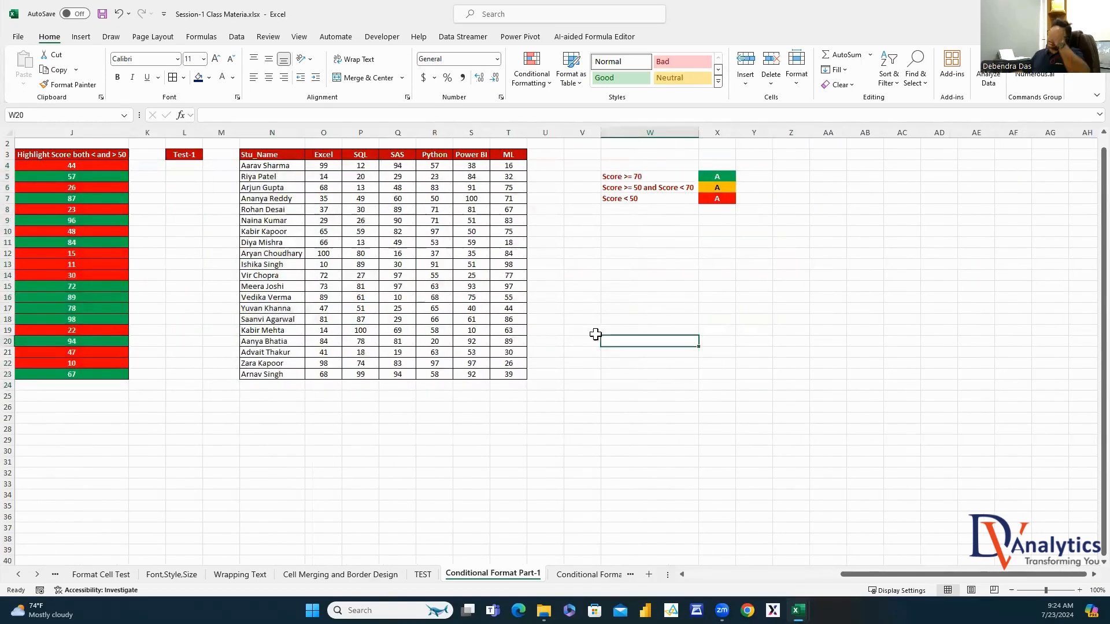
drag(274, 167, 269, 375)
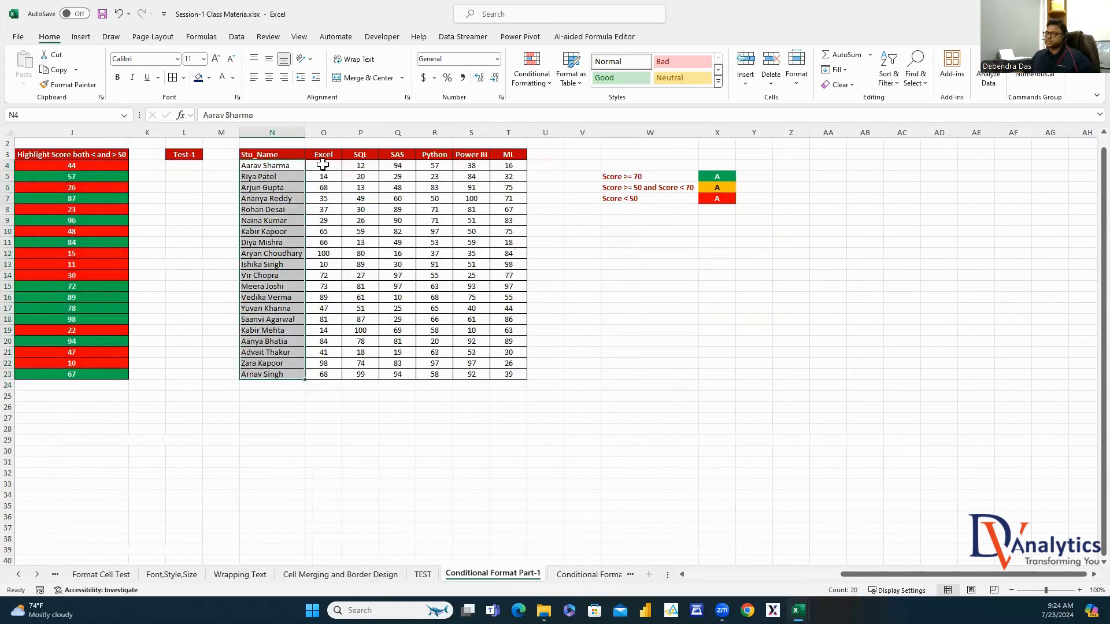
click(324, 155)
click(362, 154)
click(400, 154)
click(435, 154)
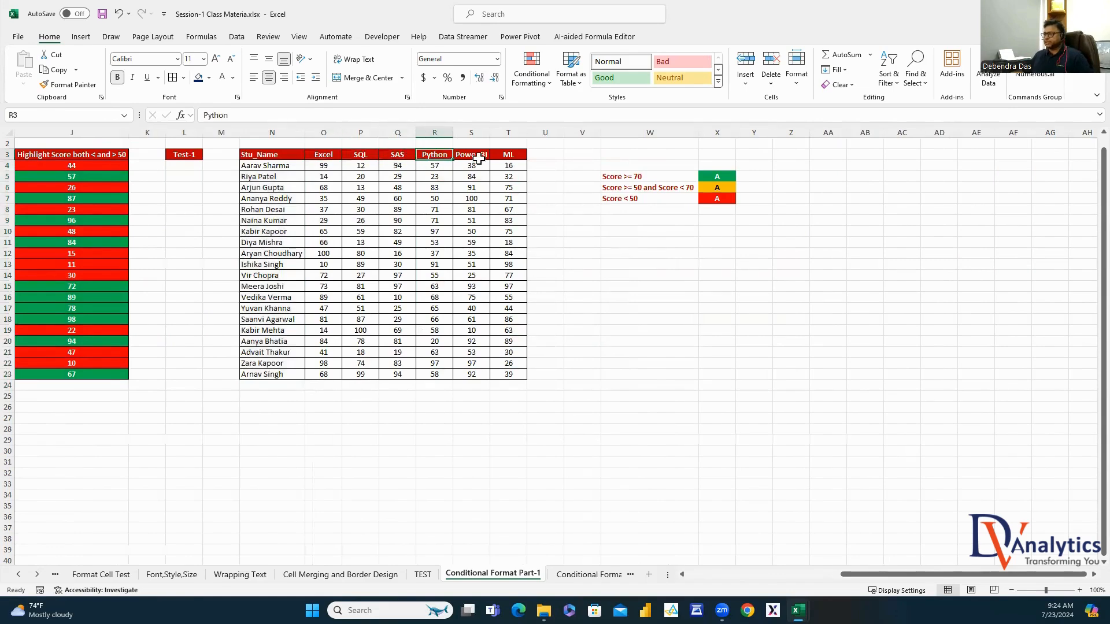
click(471, 154)
click(508, 154)
drag(324, 166, 512, 375)
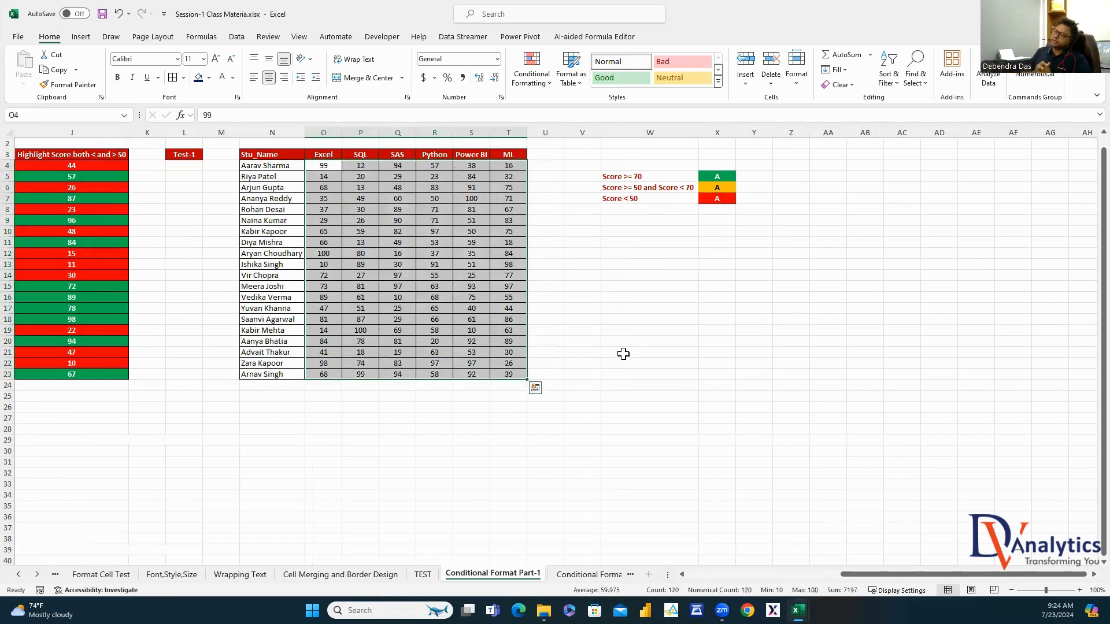
Review the green >= 70, amber 50–70 and red < 50 legend bands, then reselect O4:T23
click(636, 176)
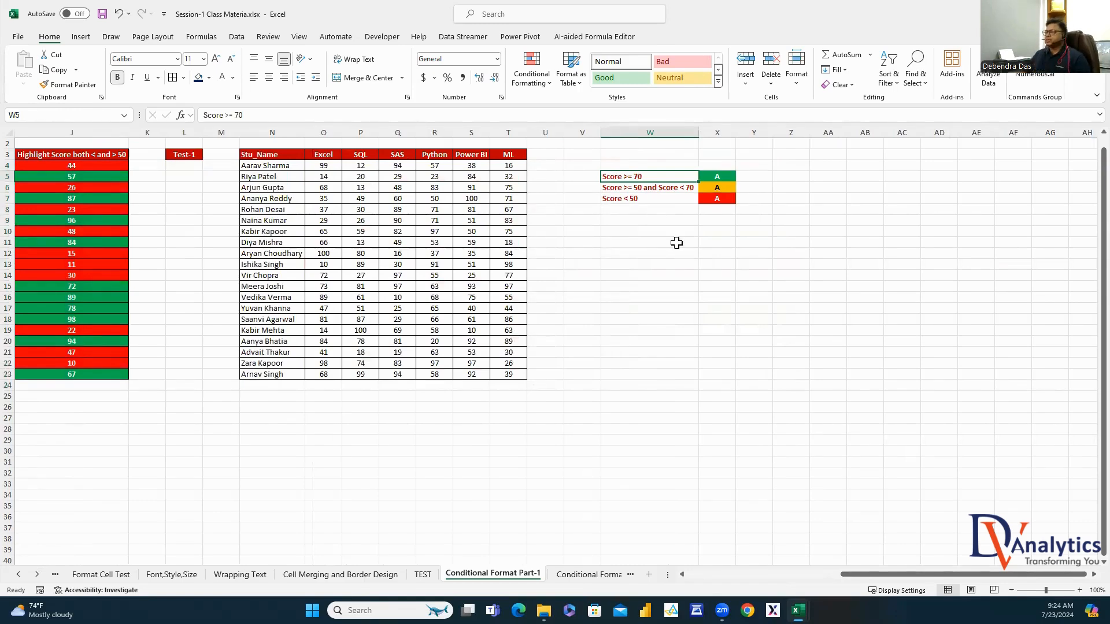
click(648, 190)
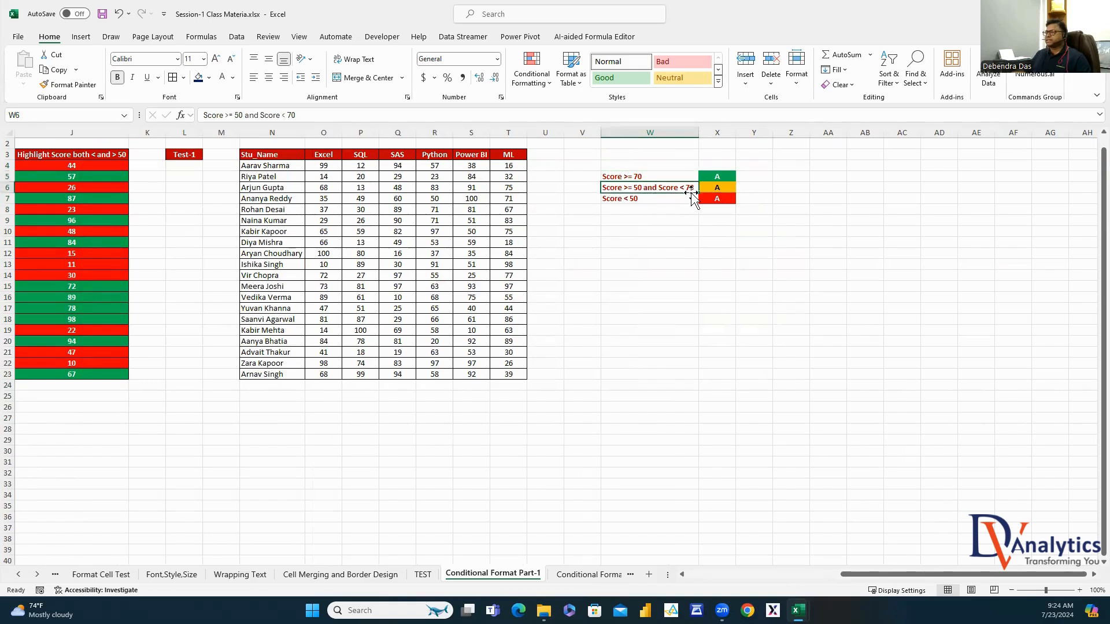
click(646, 200)
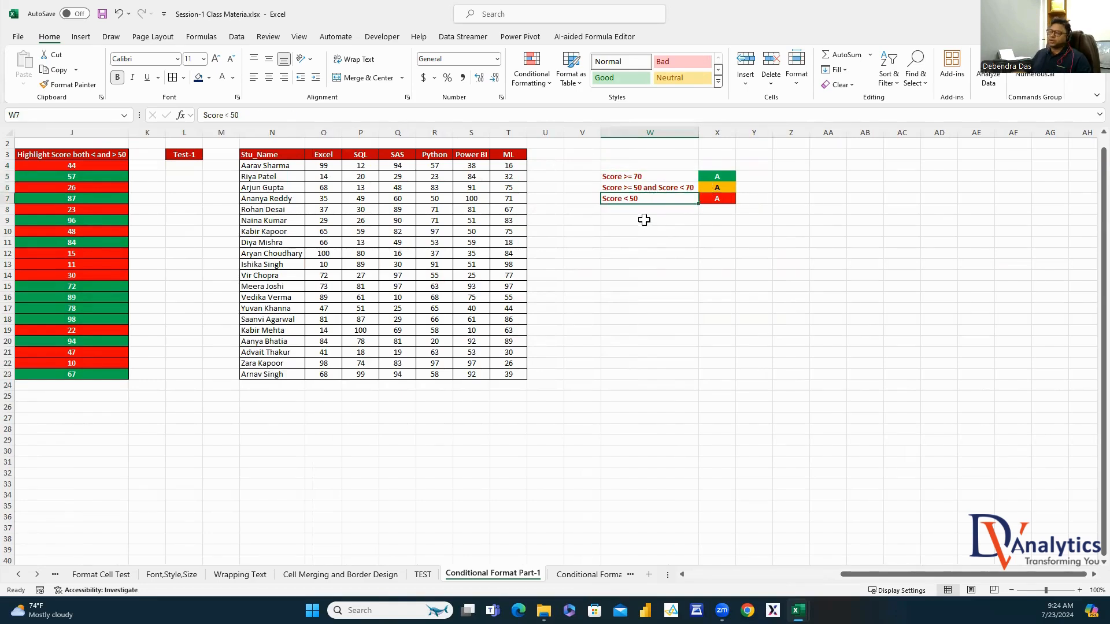
click(708, 198)
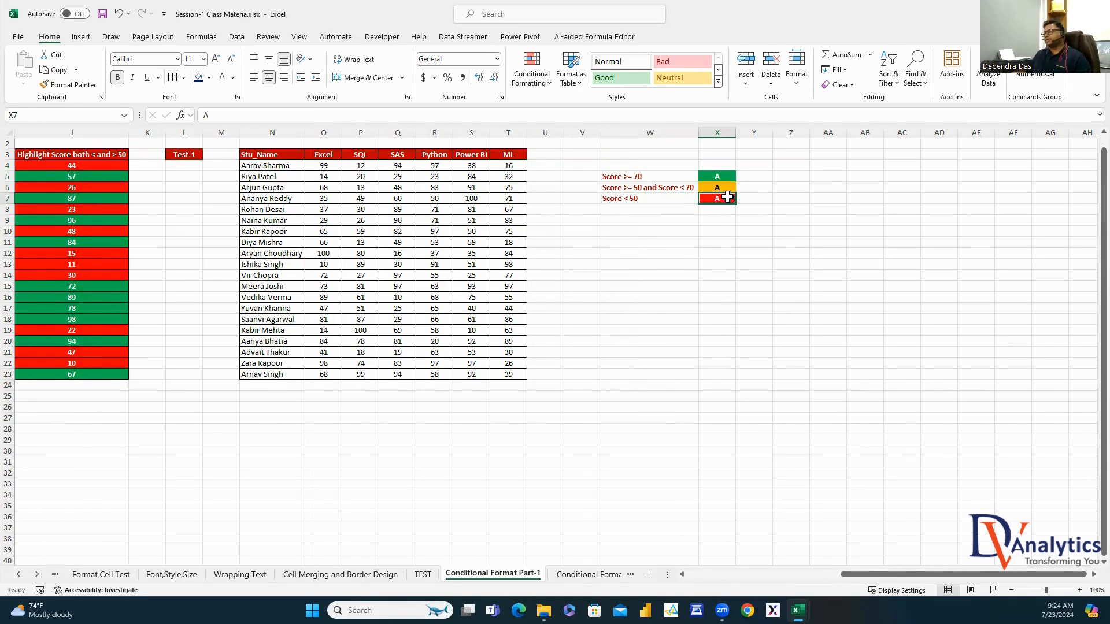
click(652, 178)
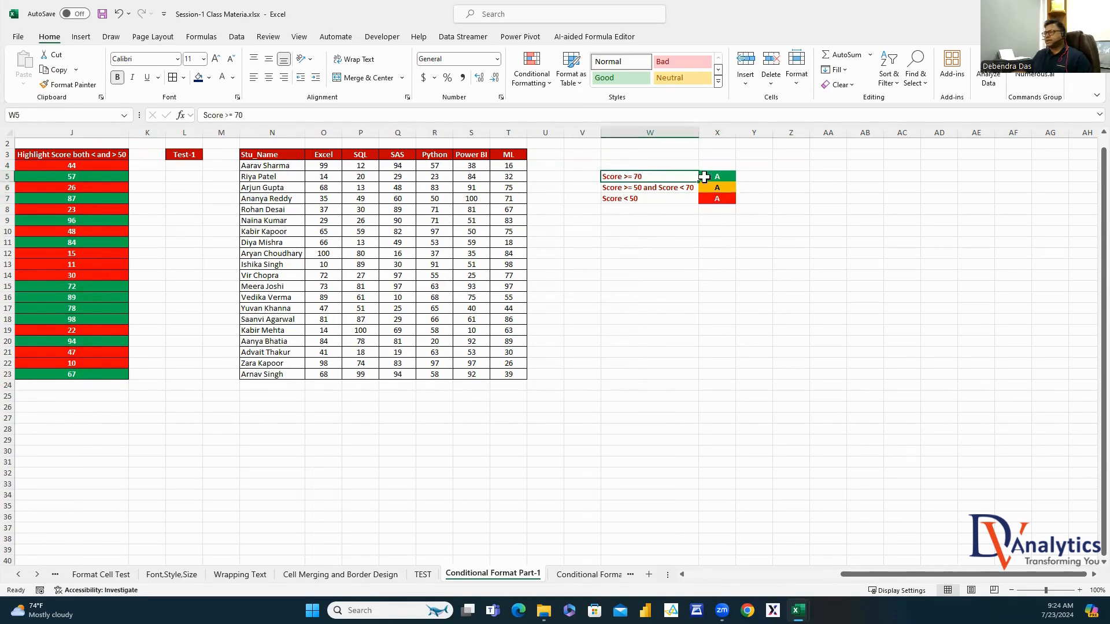
click(719, 176)
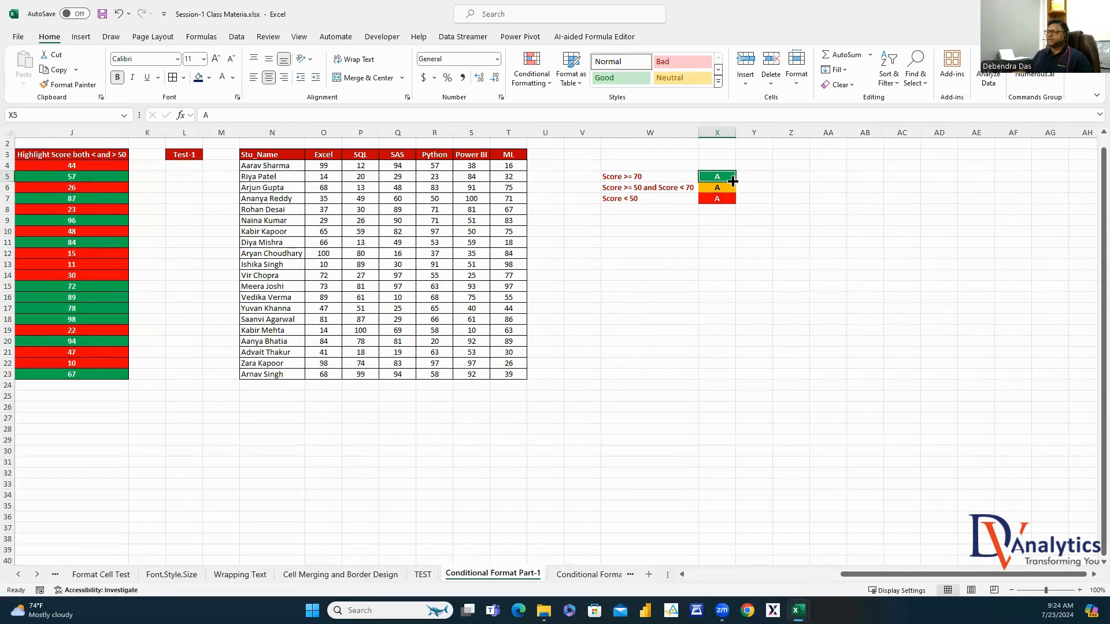
click(675, 188)
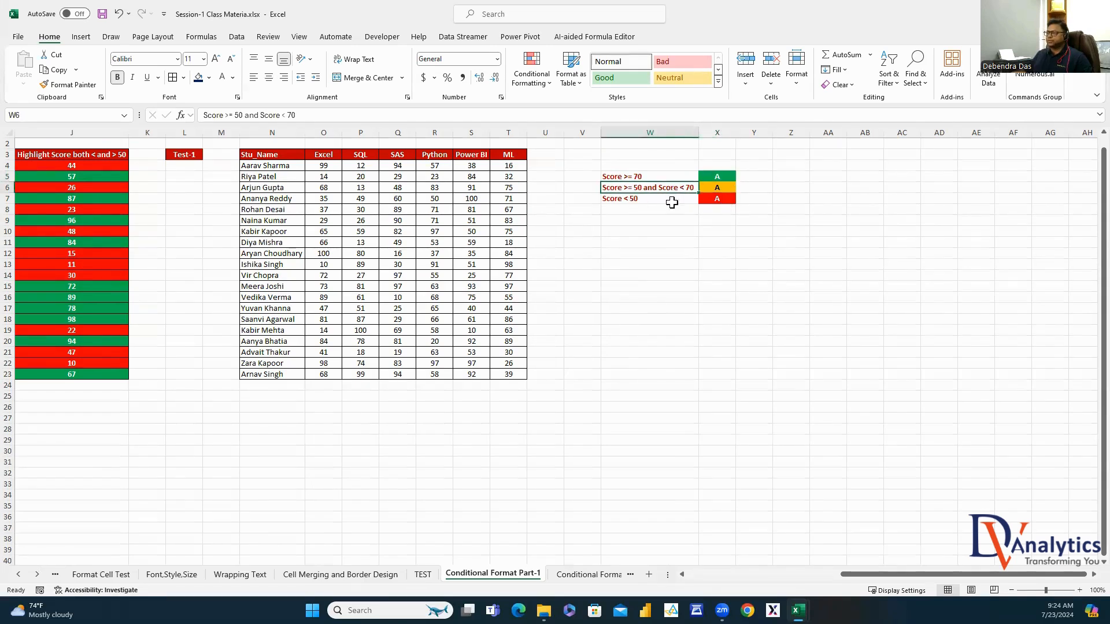
click(718, 189)
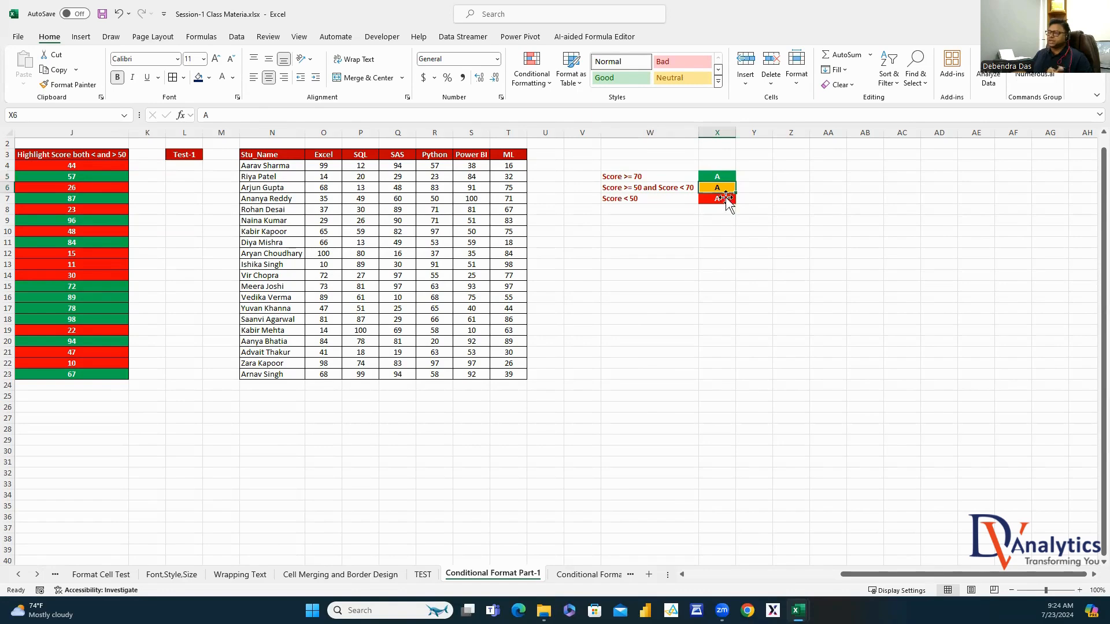
click(675, 199)
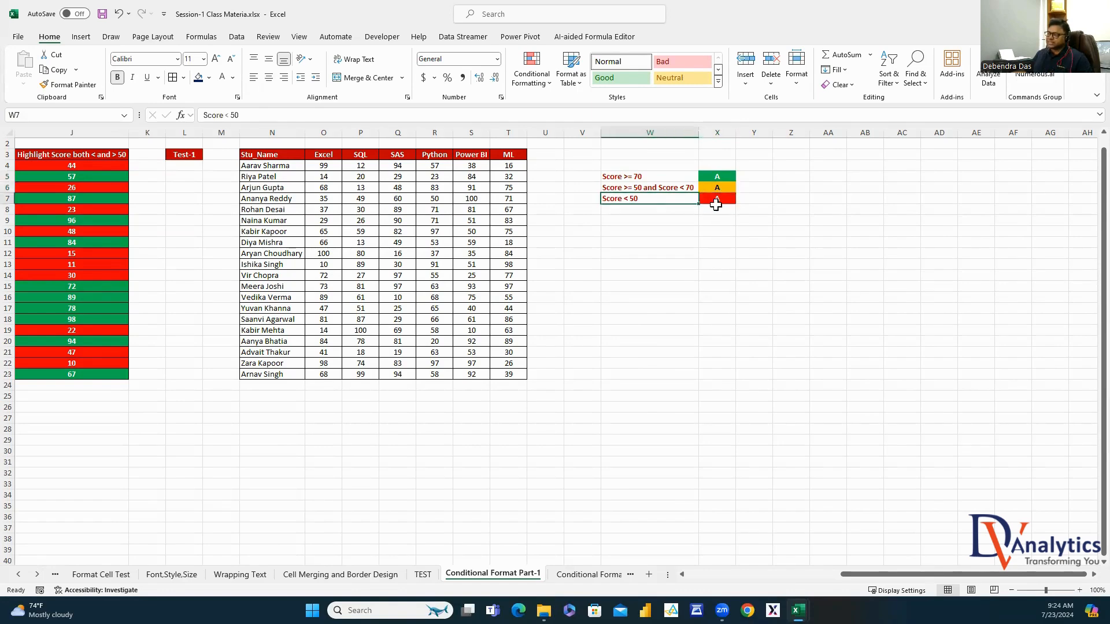
click(717, 200)
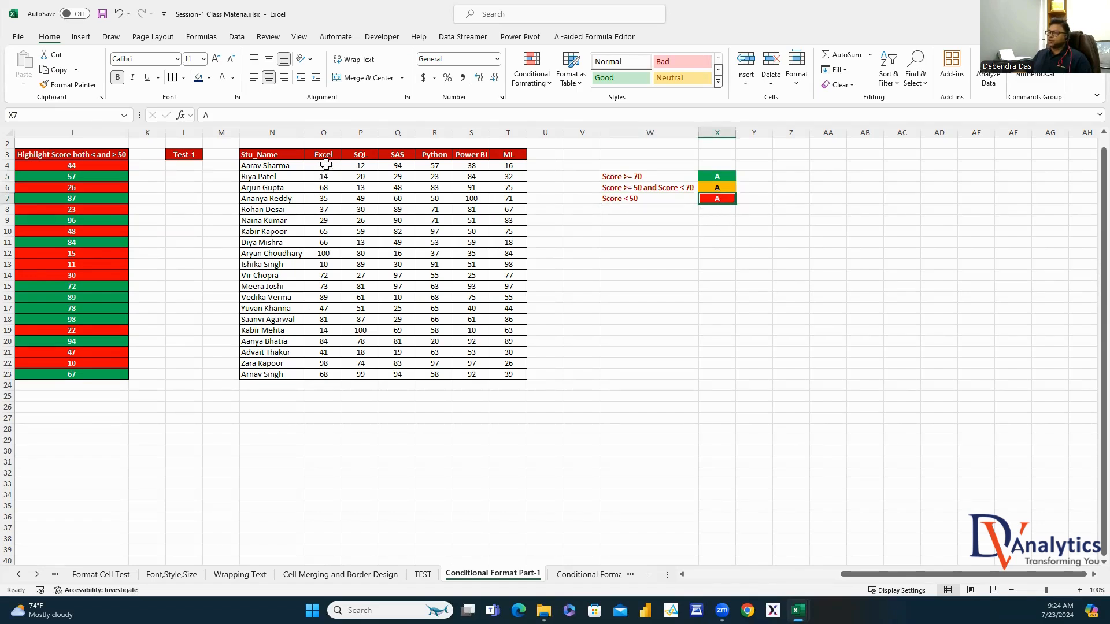
drag(324, 165, 508, 374)
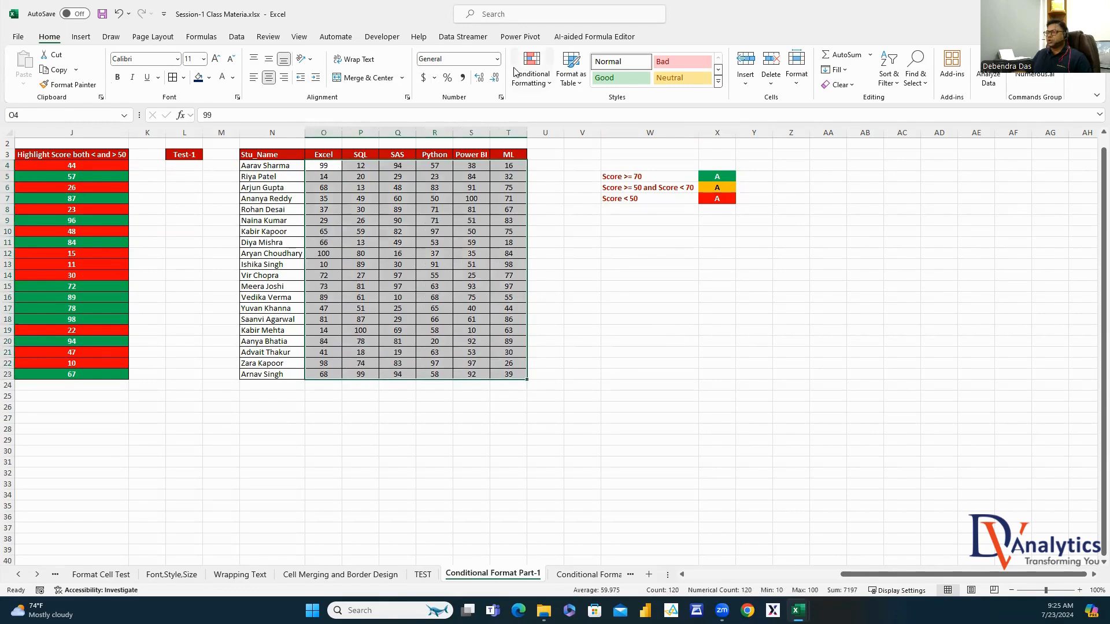
Start a new rule formatting cells with values greater than or equal to 70
click(532, 81)
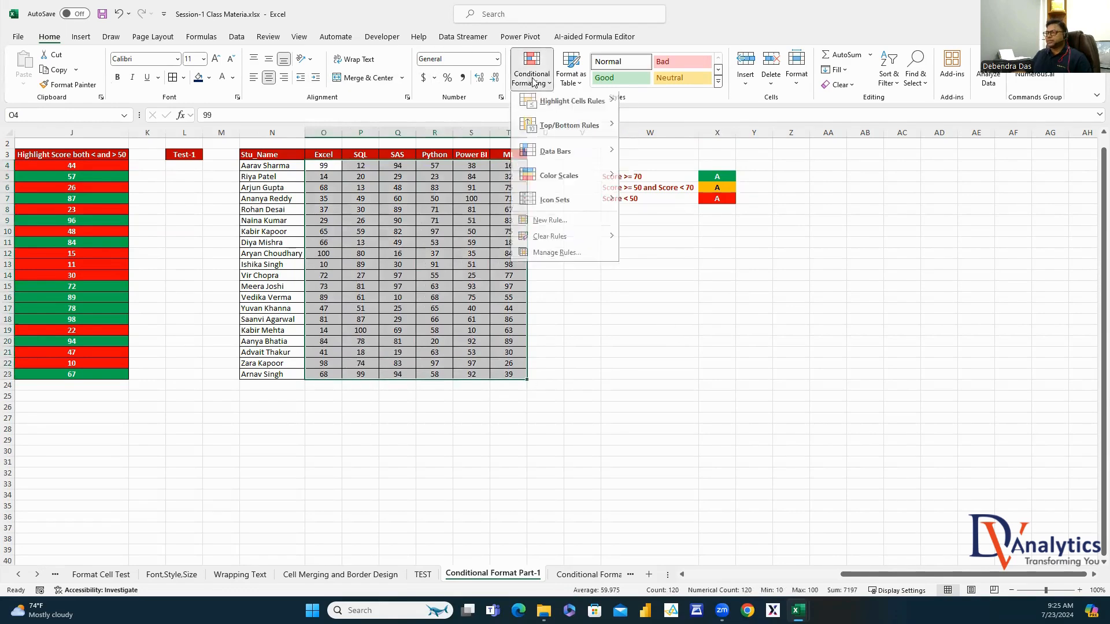
click(543, 226)
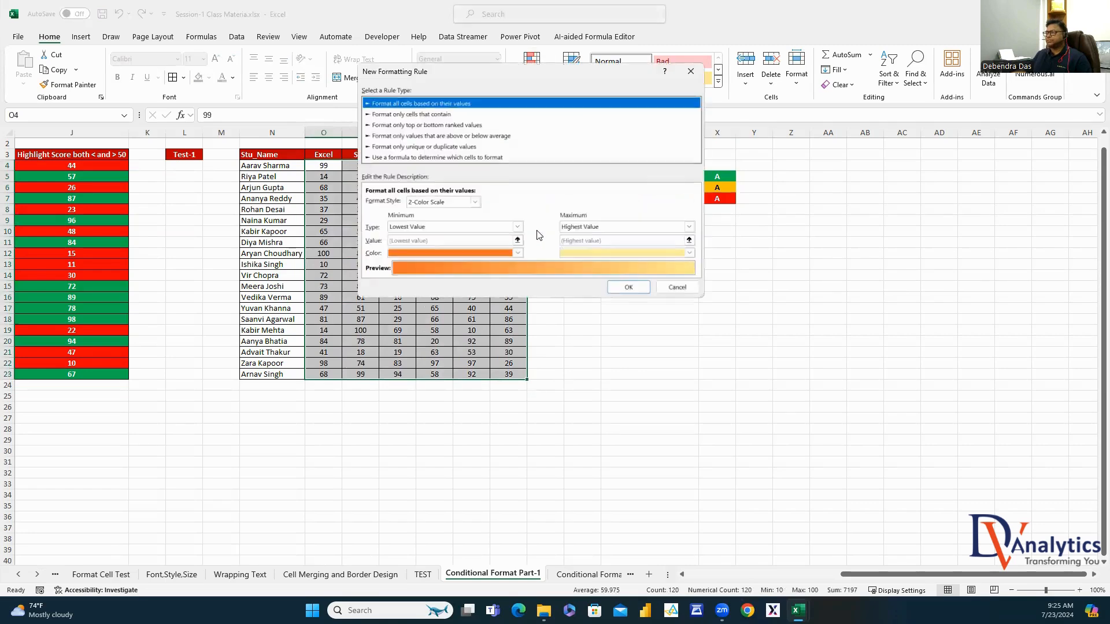
click(410, 114)
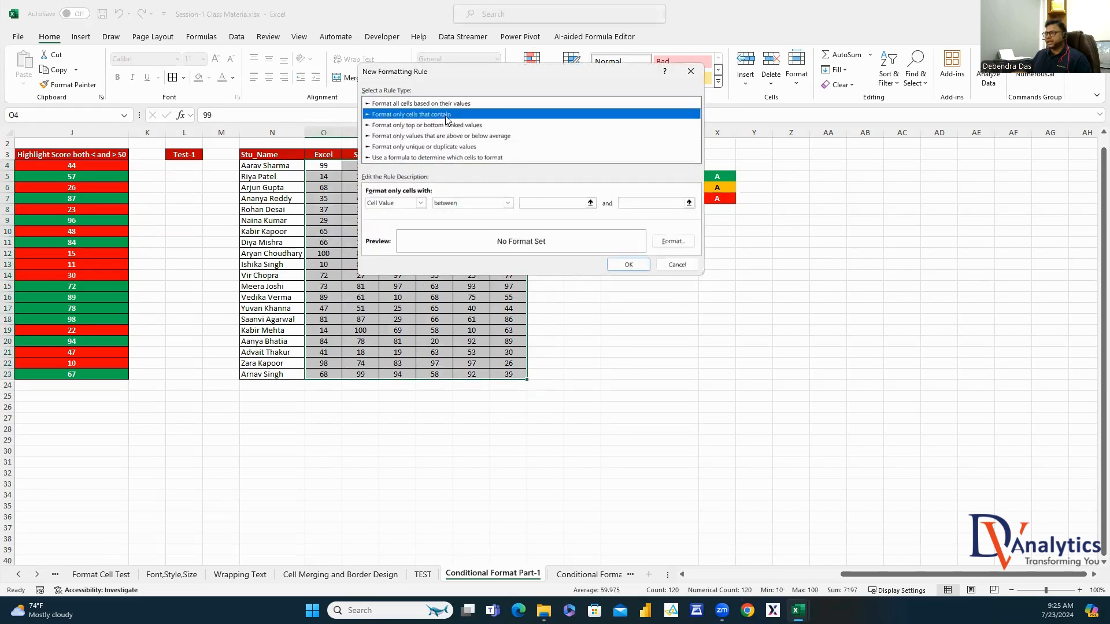
click(508, 202)
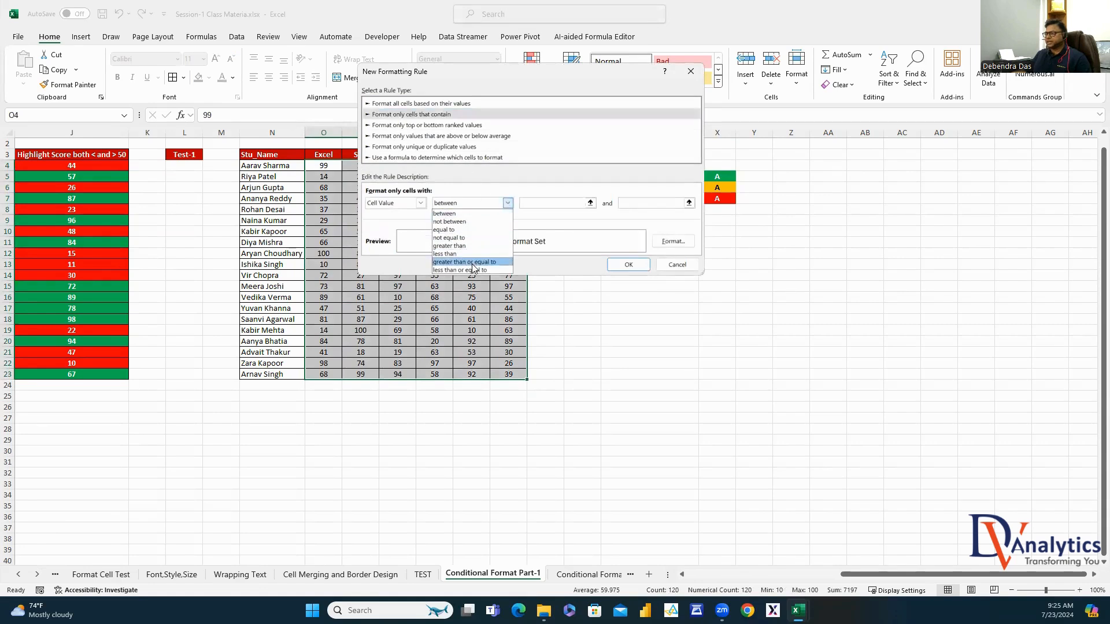
click(475, 263)
click(537, 203)
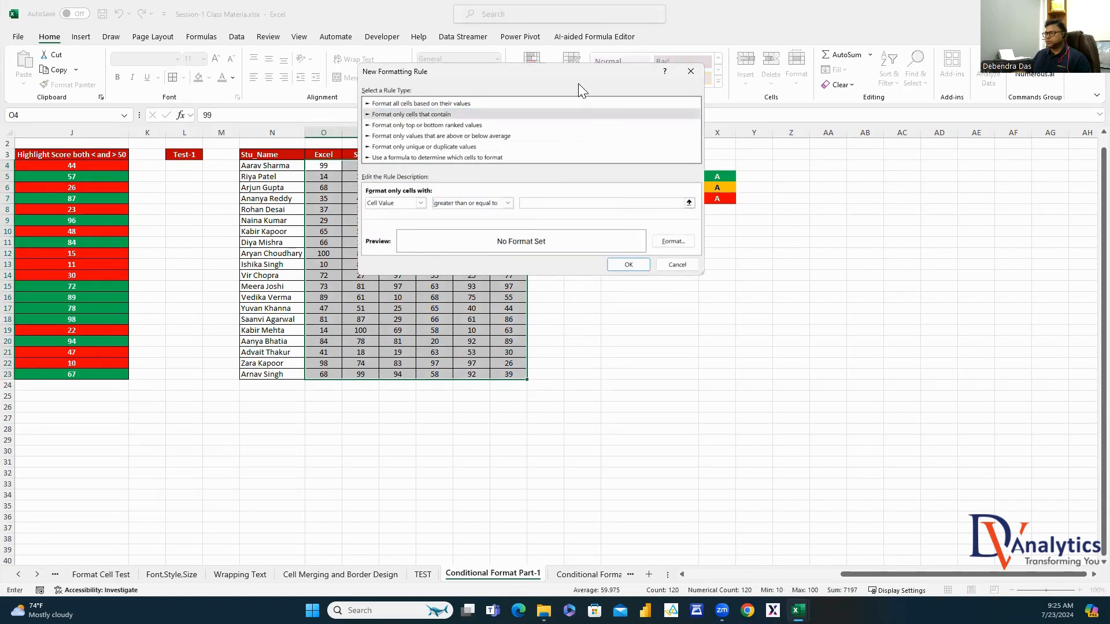
drag(576, 76, 455, 78)
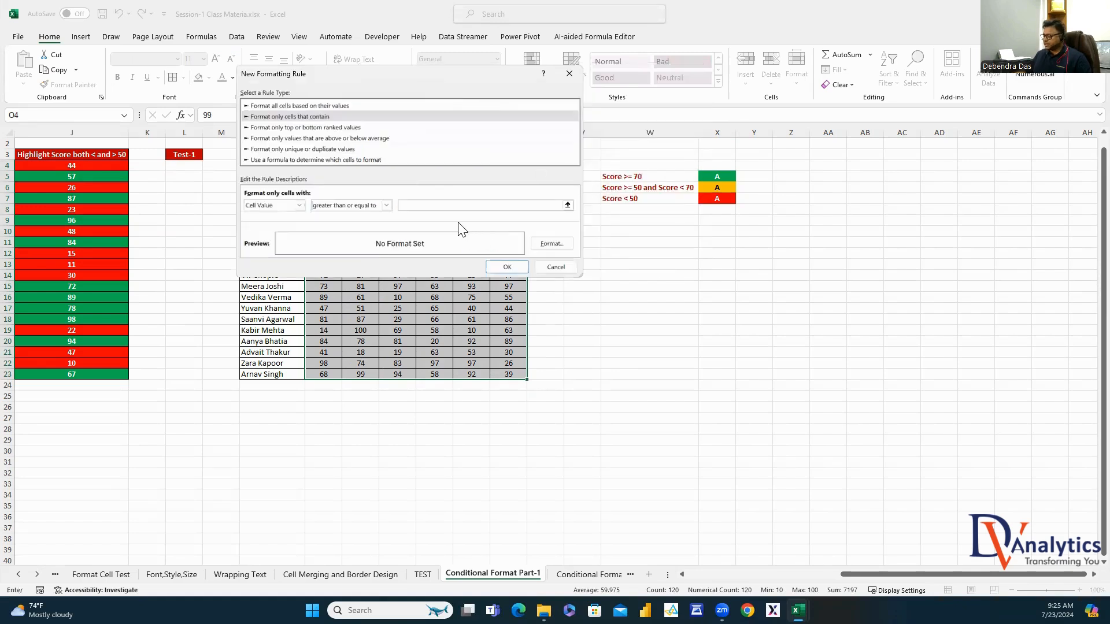
key(BackSpace)
key(BackSpace)
text(70)
Format the 70-and-above rule with green fill and bold white font, and apply it
click(551, 244)
click(506, 31)
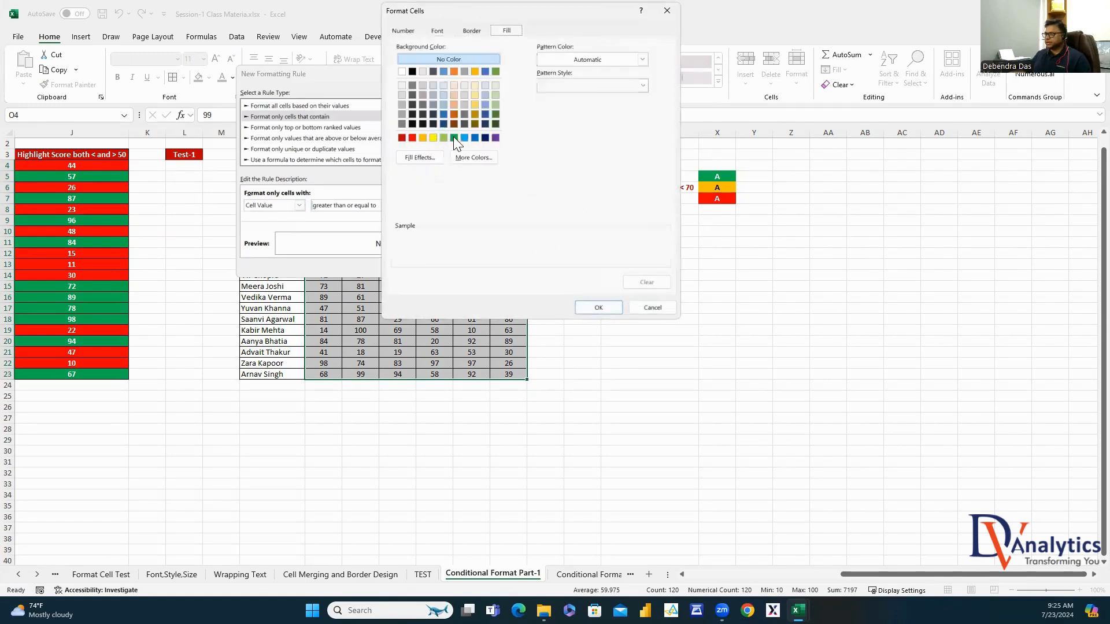
click(455, 138)
click(437, 30)
click(540, 86)
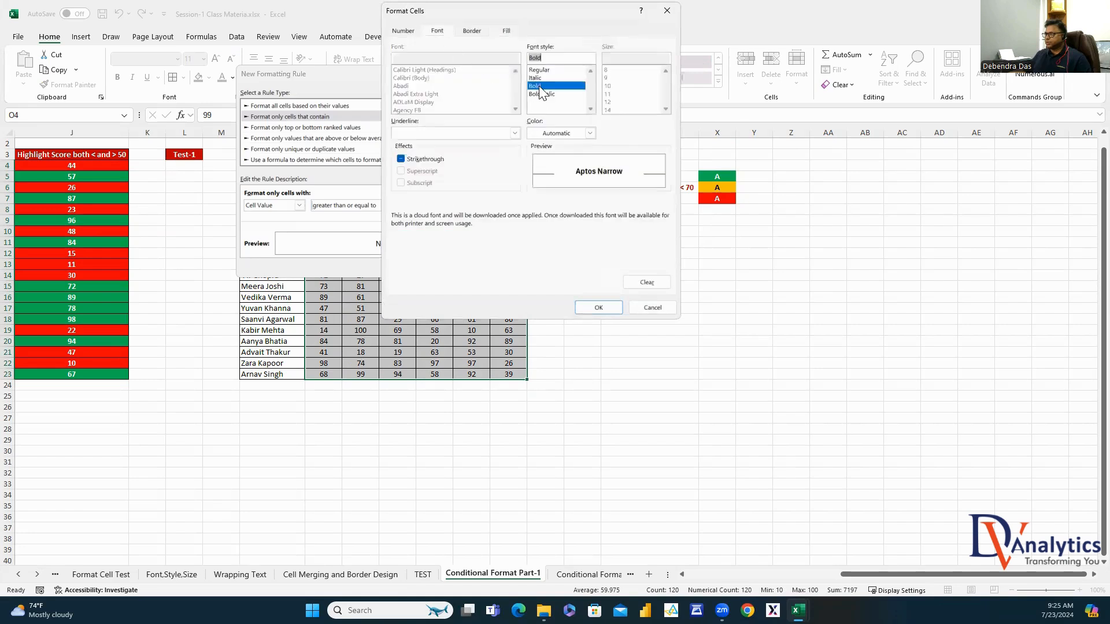
click(590, 134)
click(532, 178)
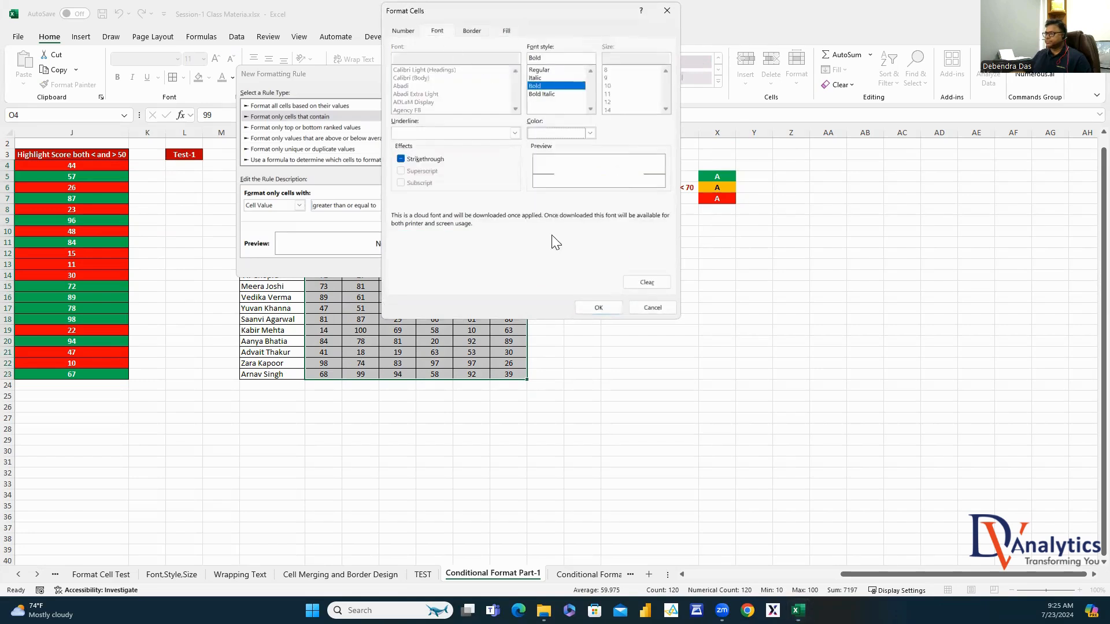
click(598, 307)
click(514, 266)
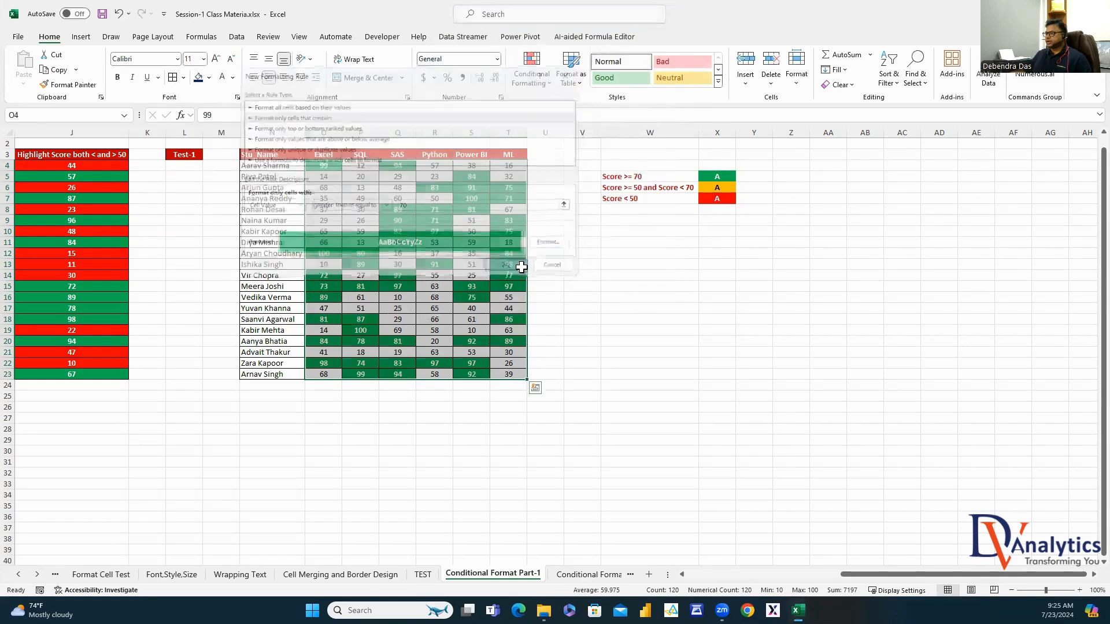
Reselect the score cells O4:T23
click(724, 301)
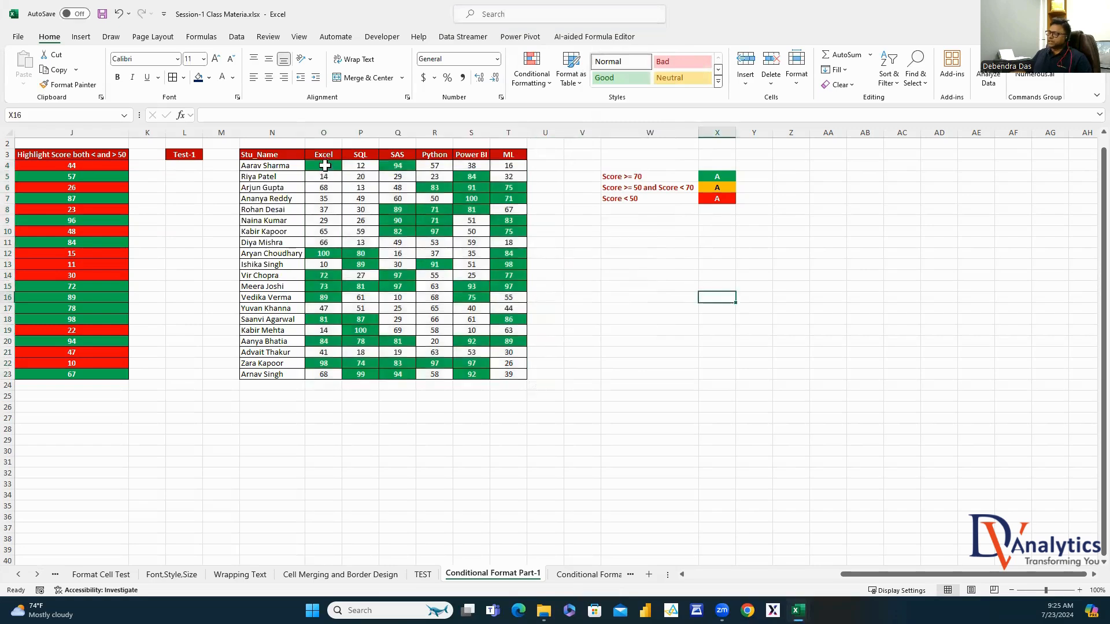
drag(324, 165, 506, 372)
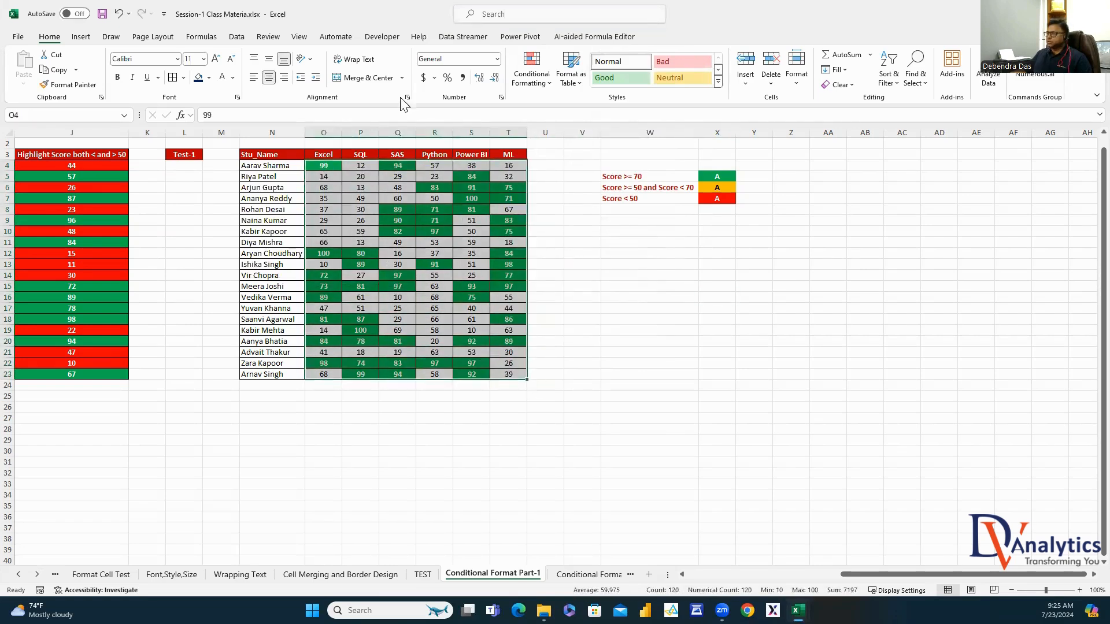
click(532, 78)
In Manage Rules, add a new rule for Cell Value between 50 and 69
click(554, 258)
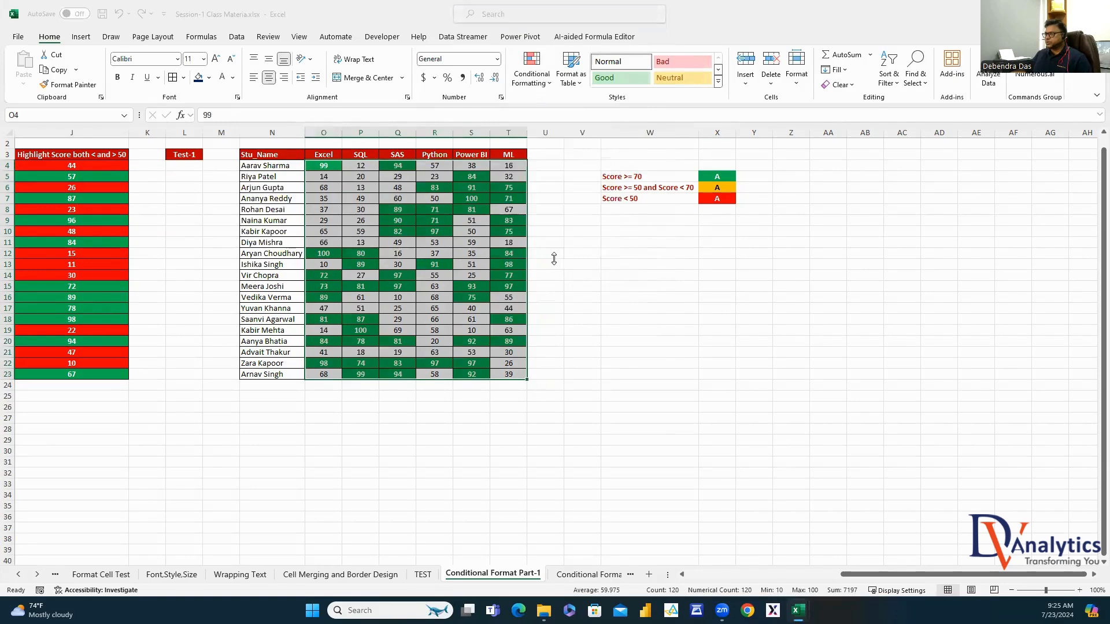
click(248, 164)
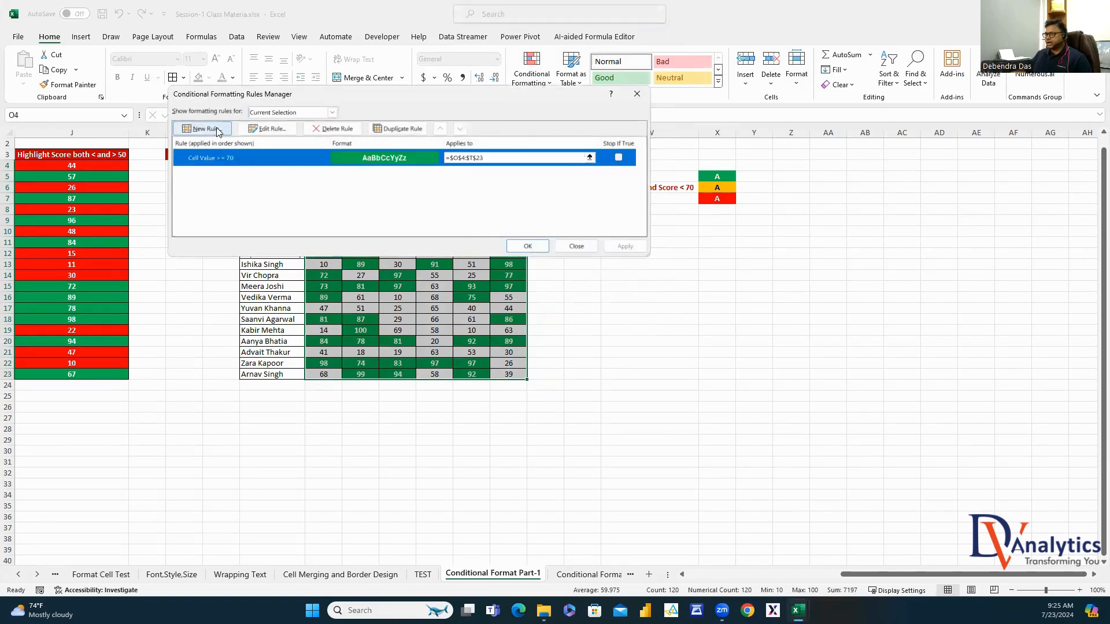
click(217, 129)
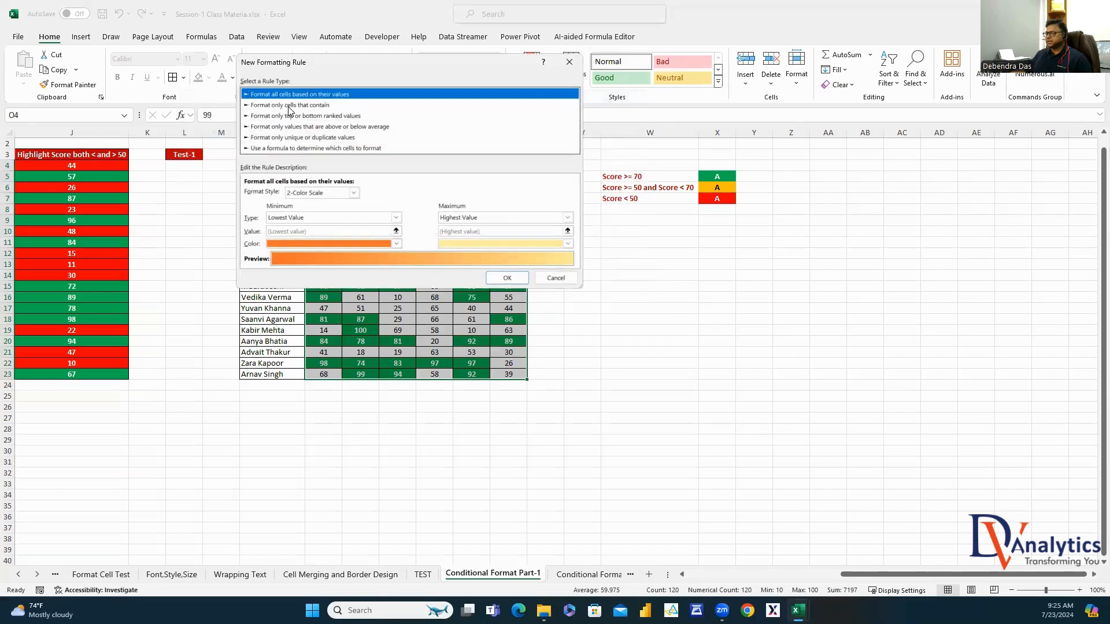
click(290, 106)
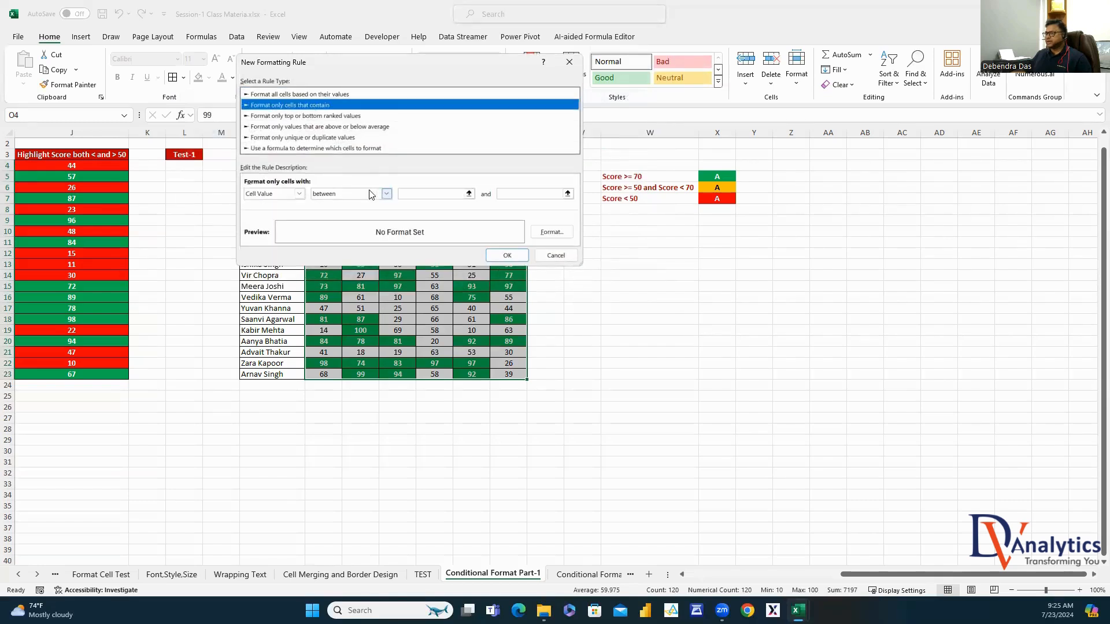
click(442, 193)
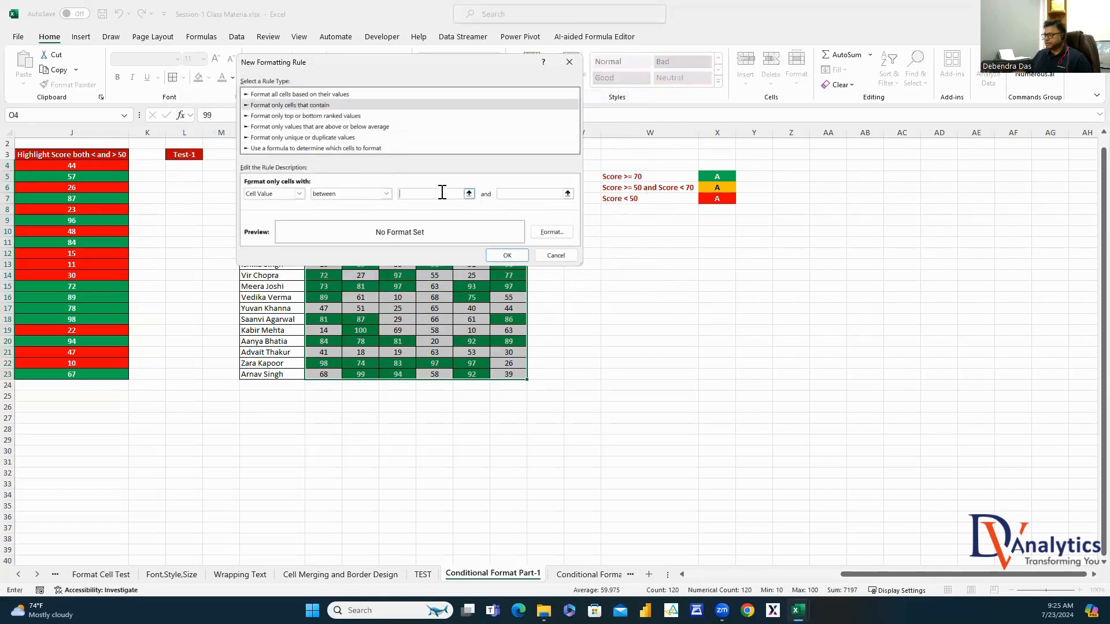
click(510, 195)
text(69)
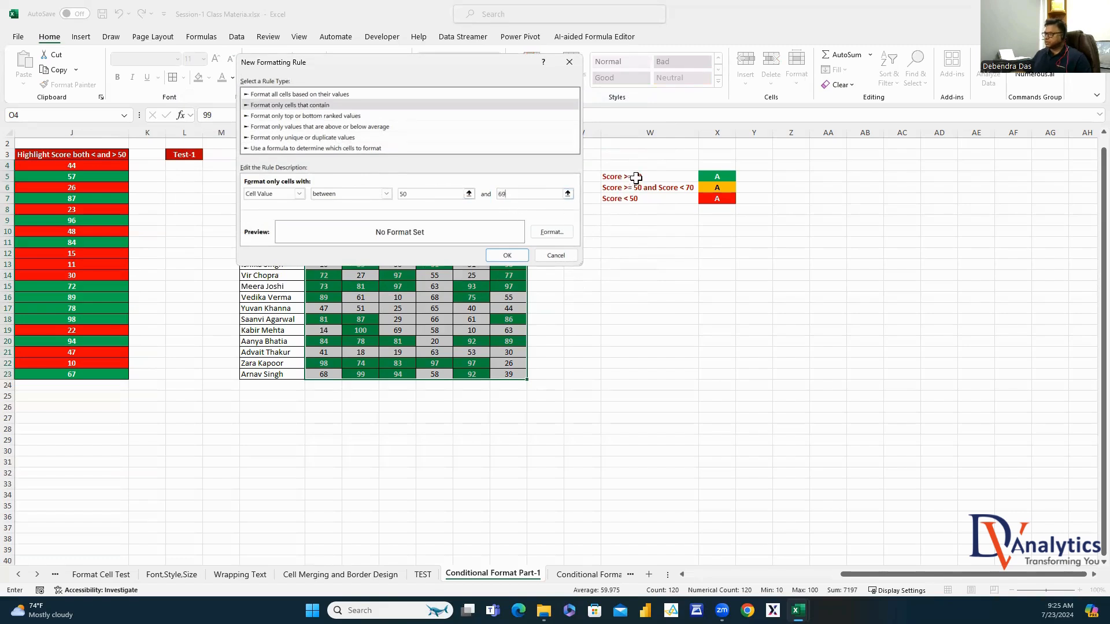
Format the 50–69 rule with gold fill and bold black font, then apply and close
click(559, 231)
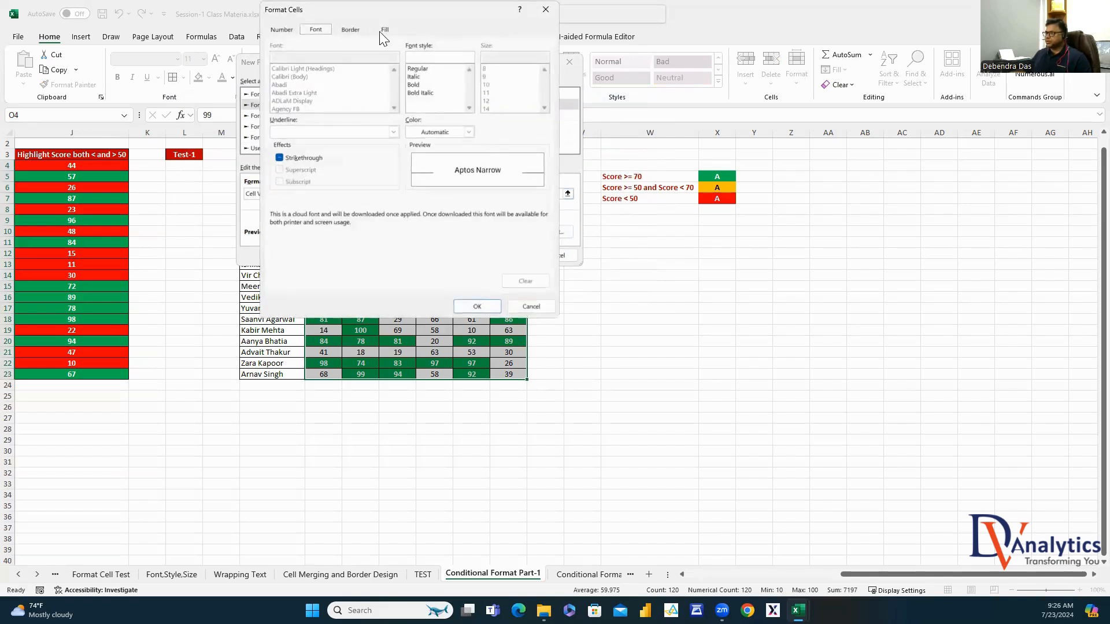
click(384, 30)
click(302, 137)
click(323, 32)
click(415, 85)
click(468, 132)
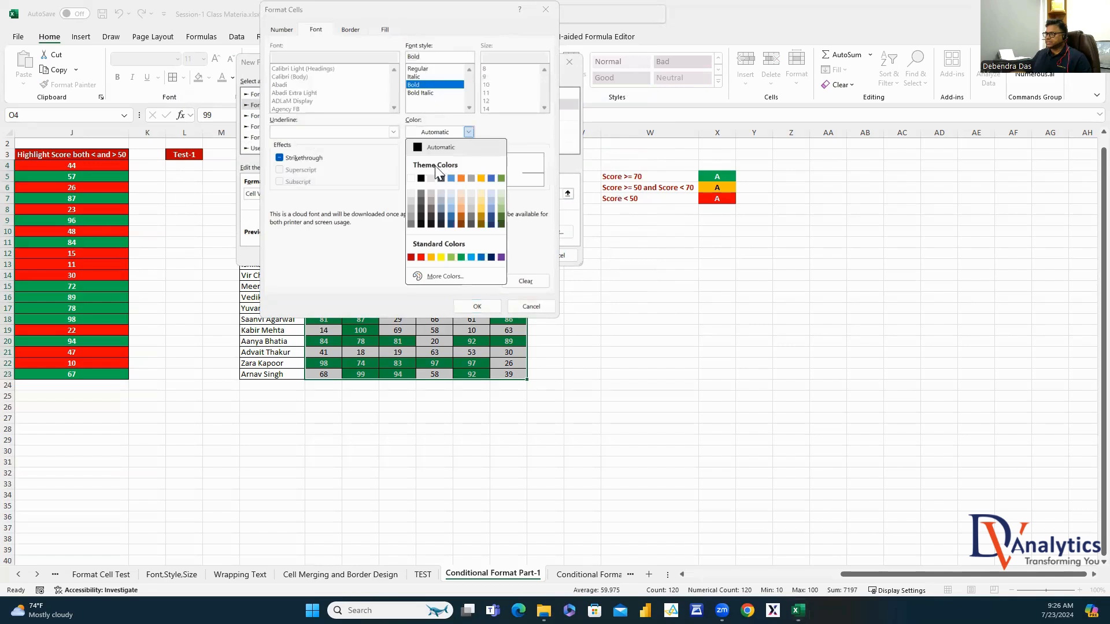
click(421, 178)
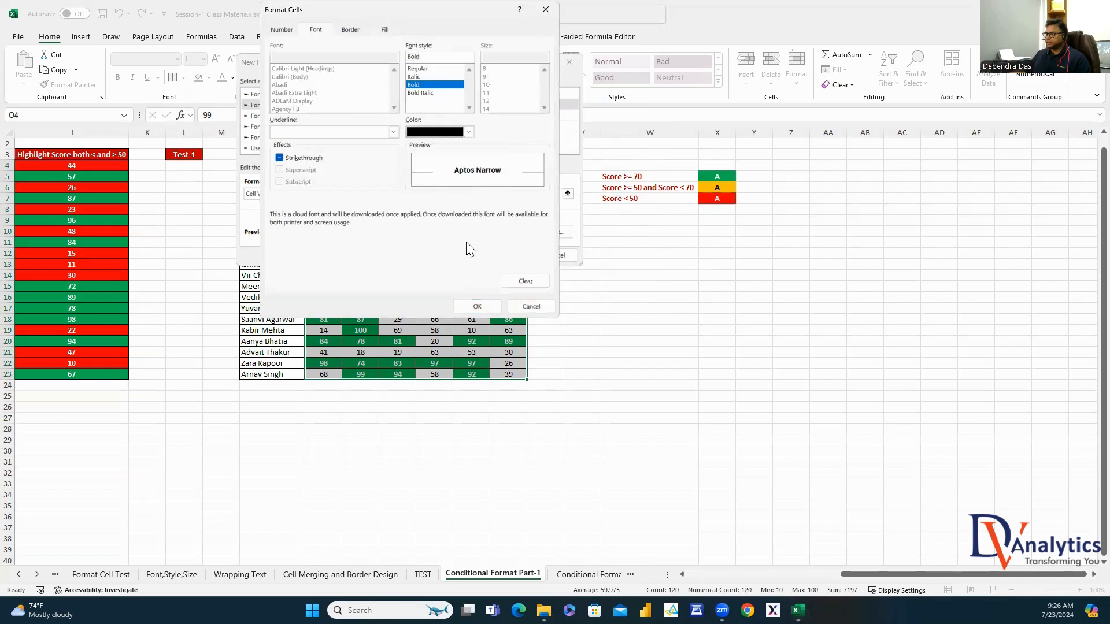
click(492, 305)
click(507, 255)
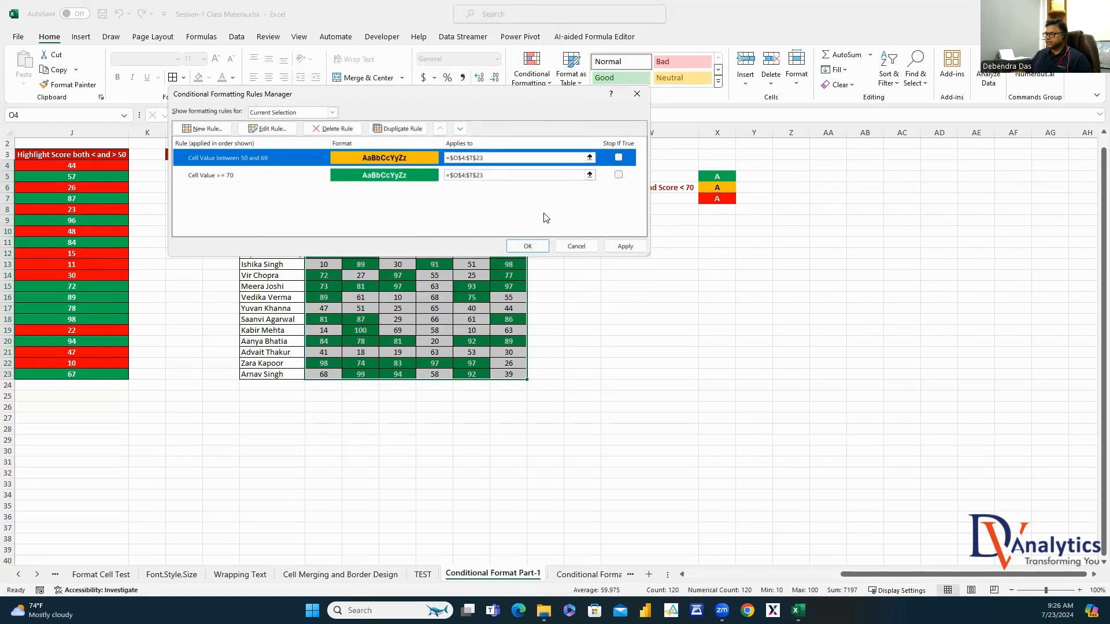
click(624, 246)
click(528, 246)
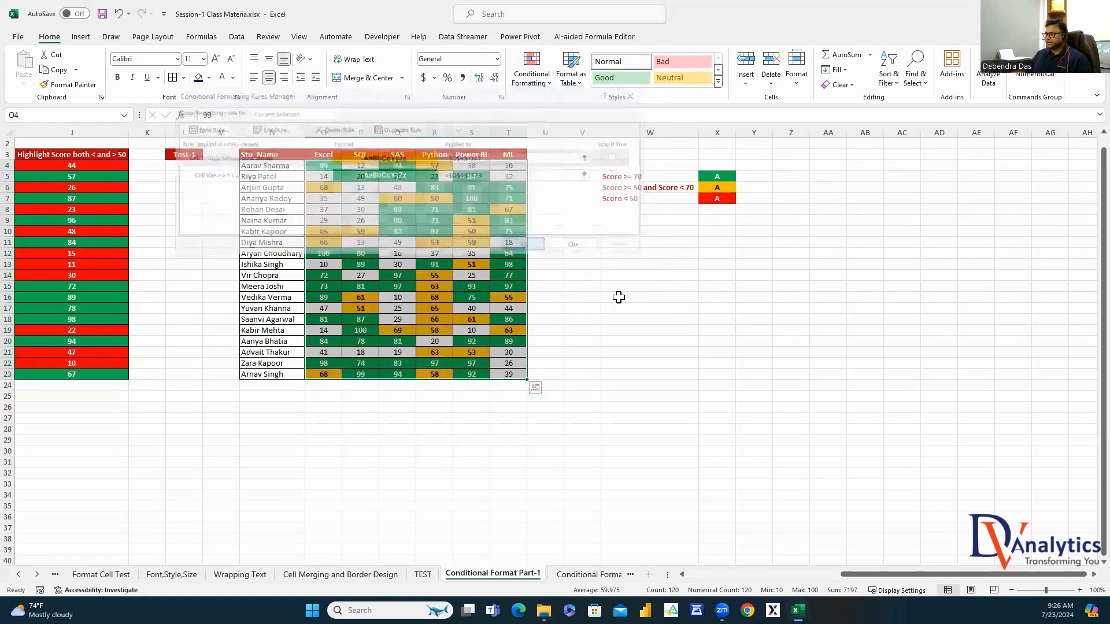
Select the student score cells and start a new rule for cell values less than 50
click(862, 311)
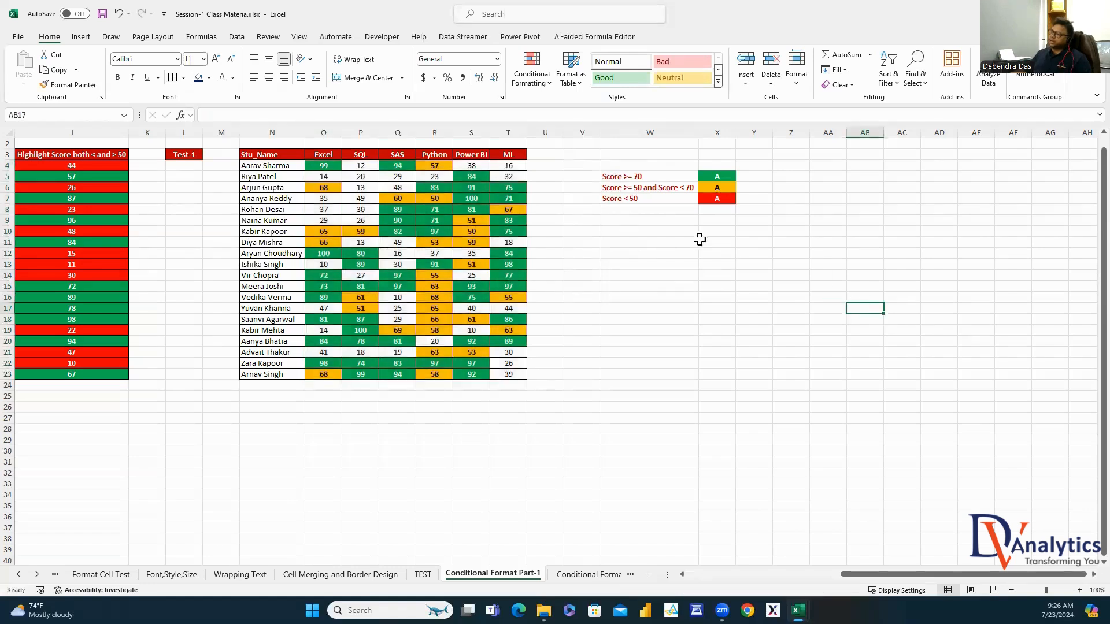
drag(335, 168, 525, 377)
click(539, 87)
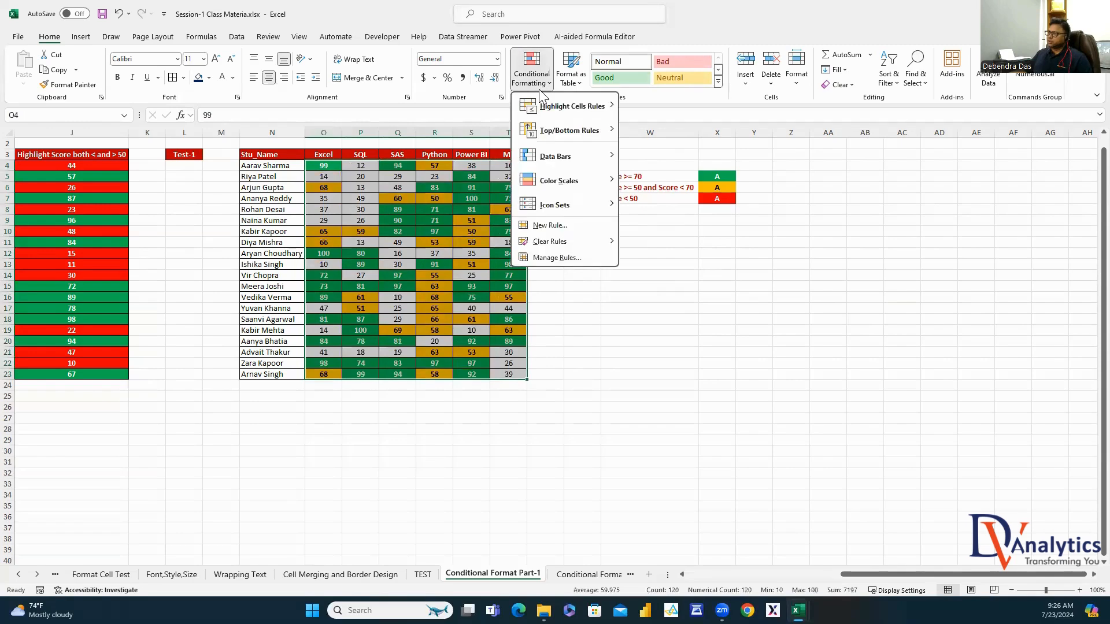
click(557, 257)
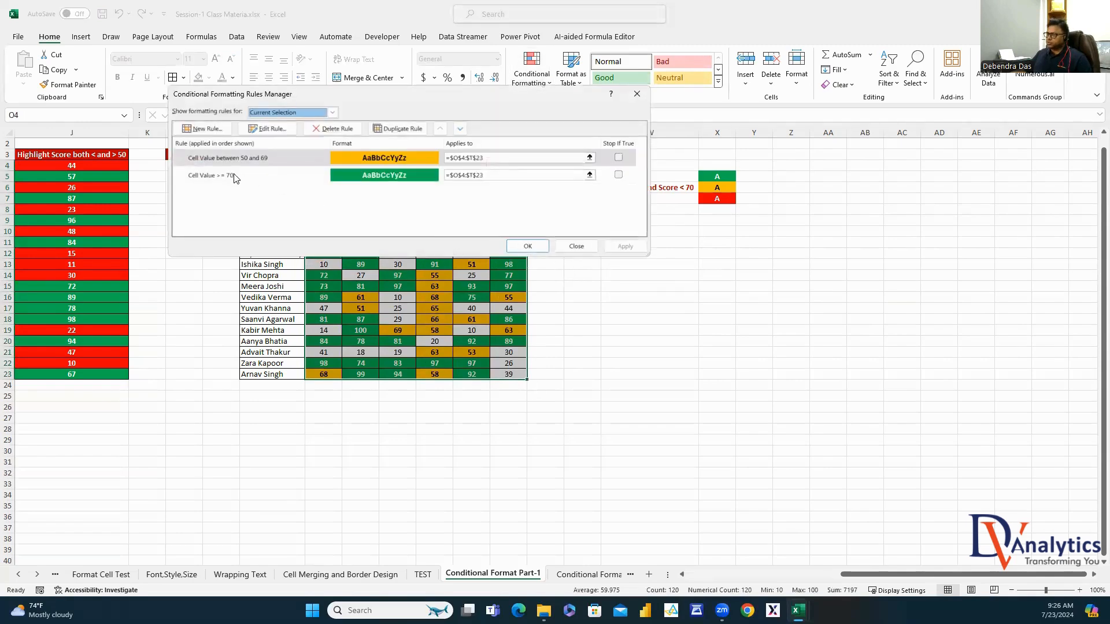
click(204, 129)
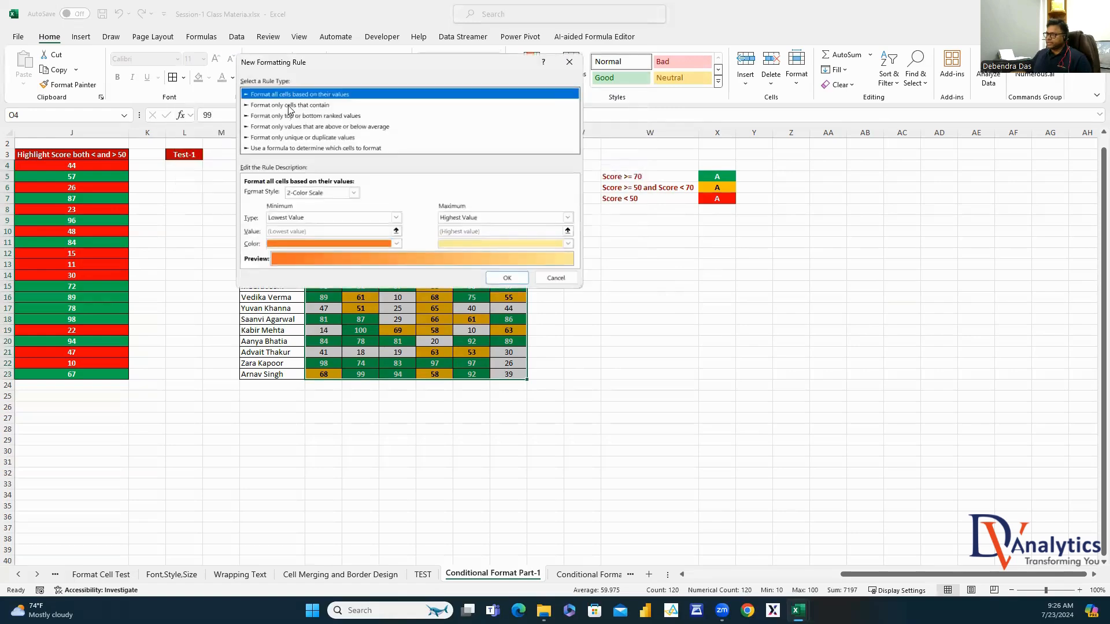
click(290, 106)
click(387, 194)
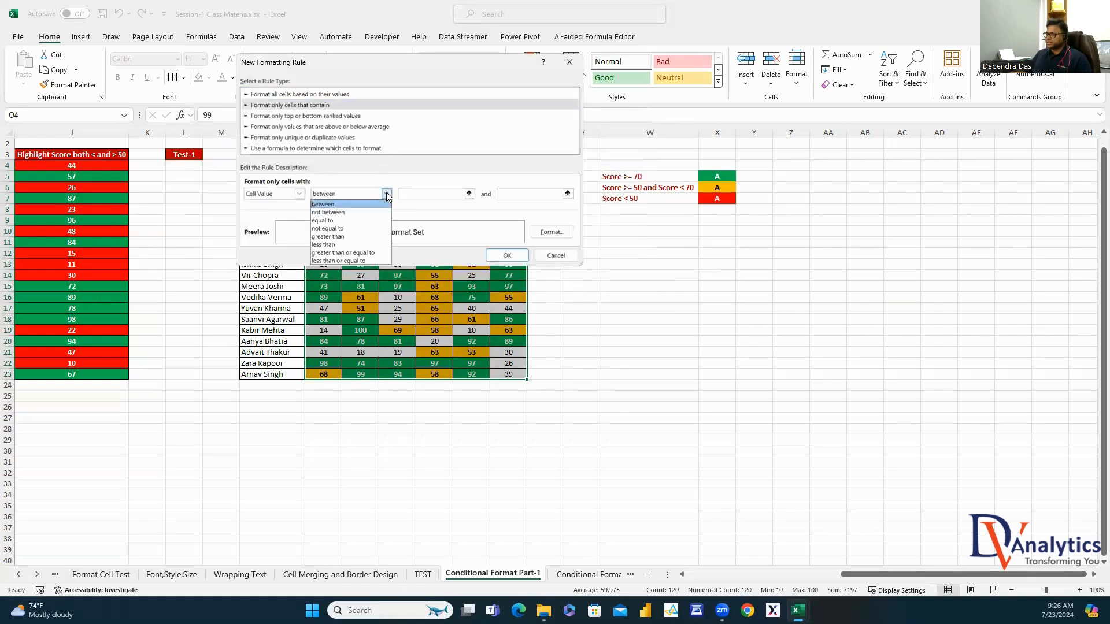
click(333, 244)
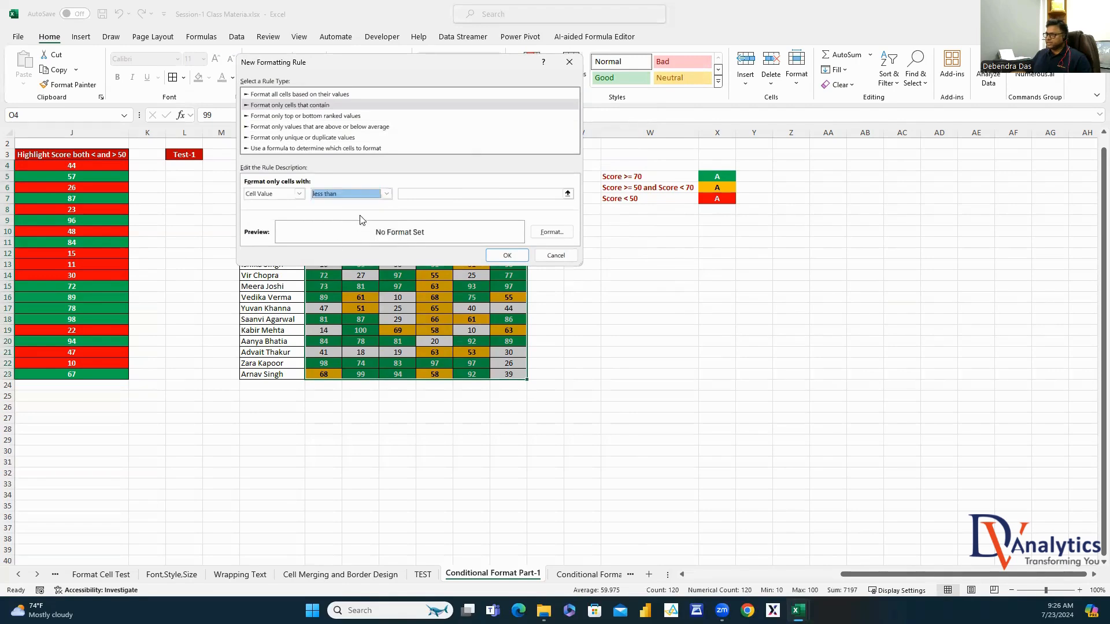
click(447, 194)
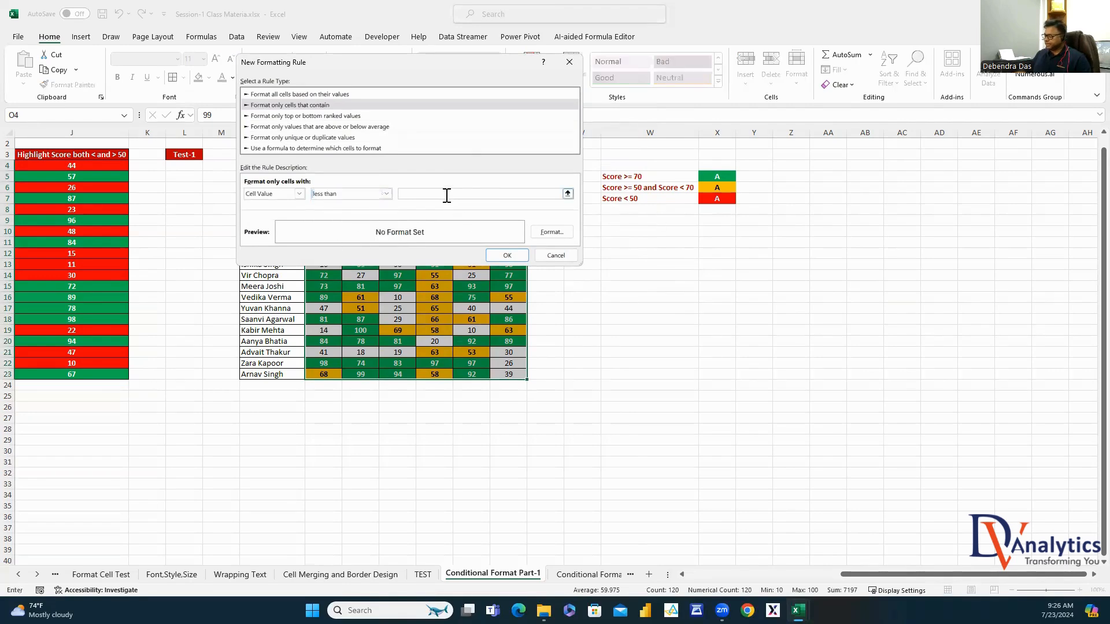
text(50)
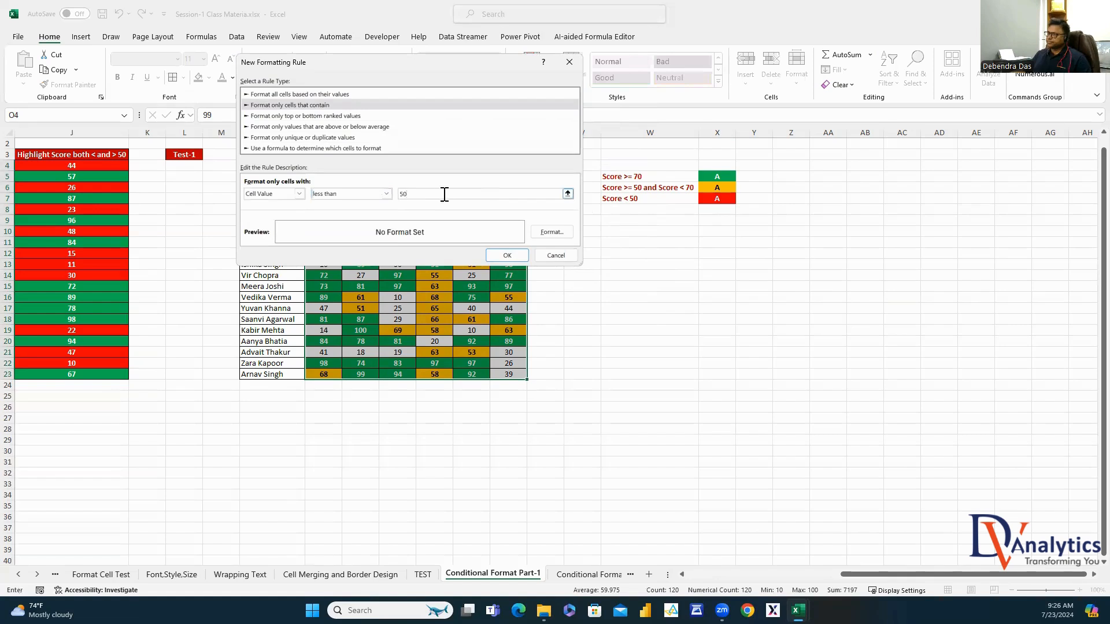
Format below-50 scores with red fill and bold white text, apply it, then switch to the Conditional Format Part-2 sheet
click(548, 232)
click(385, 29)
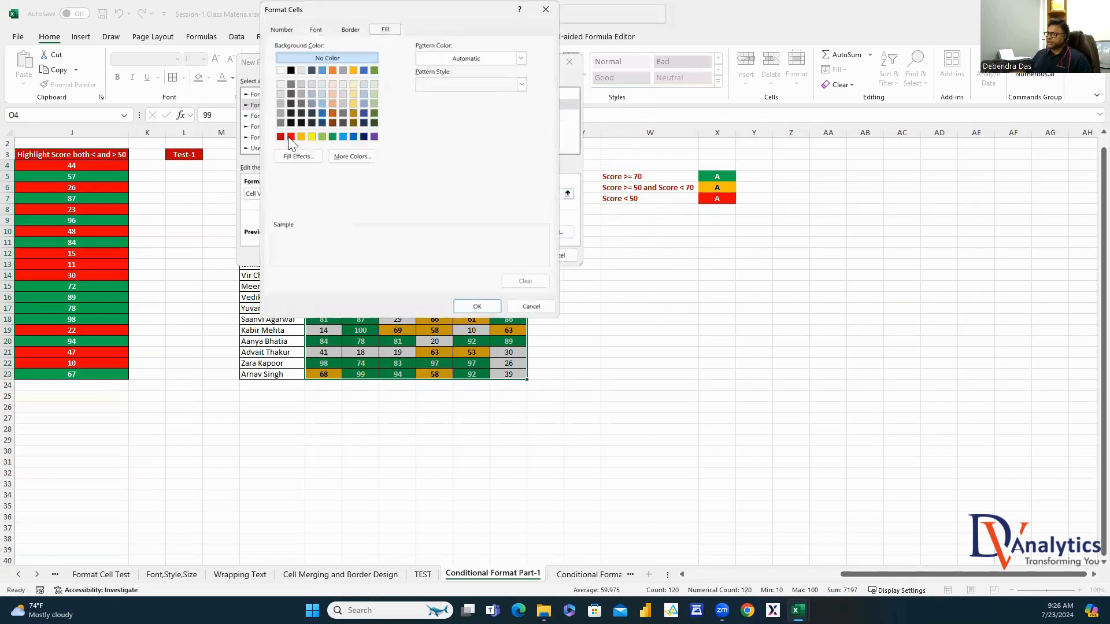
click(290, 137)
click(315, 32)
click(421, 85)
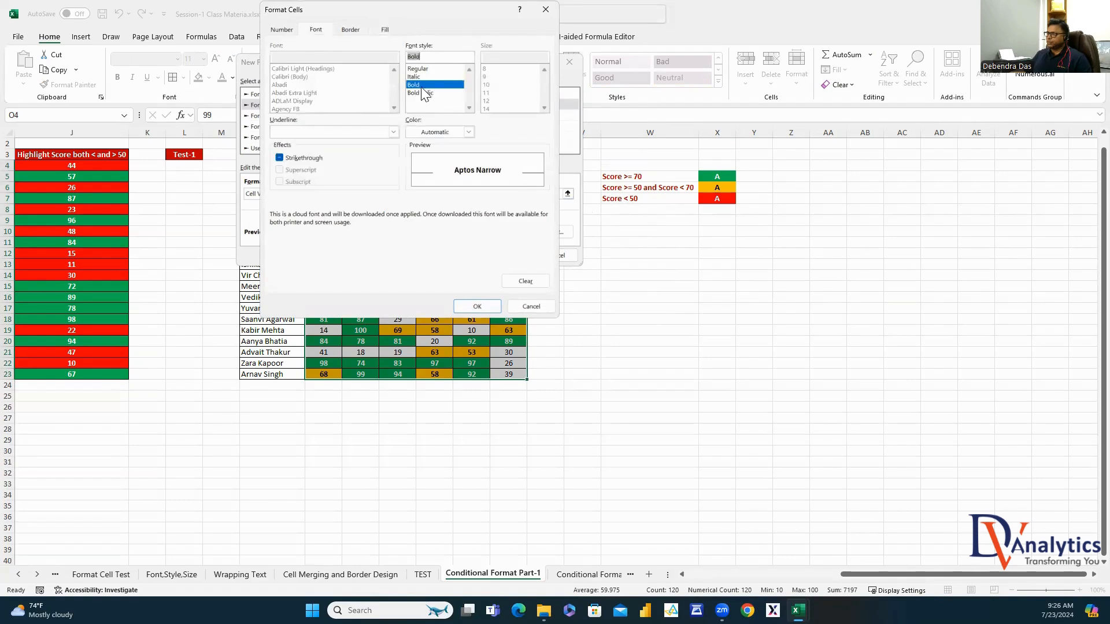
click(469, 133)
click(410, 179)
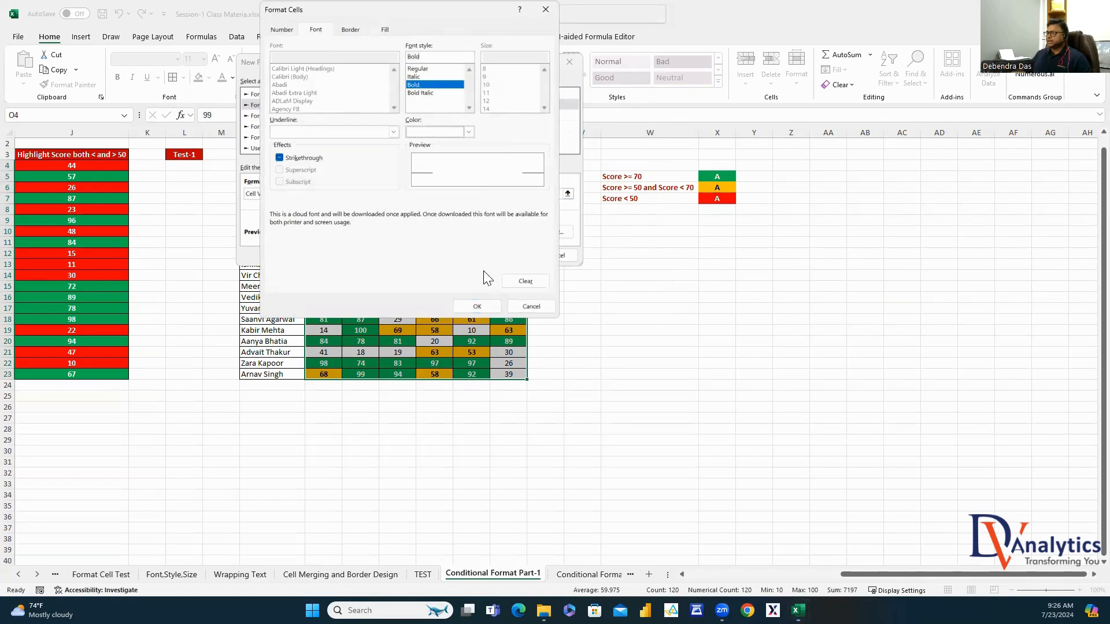
click(475, 311)
click(495, 254)
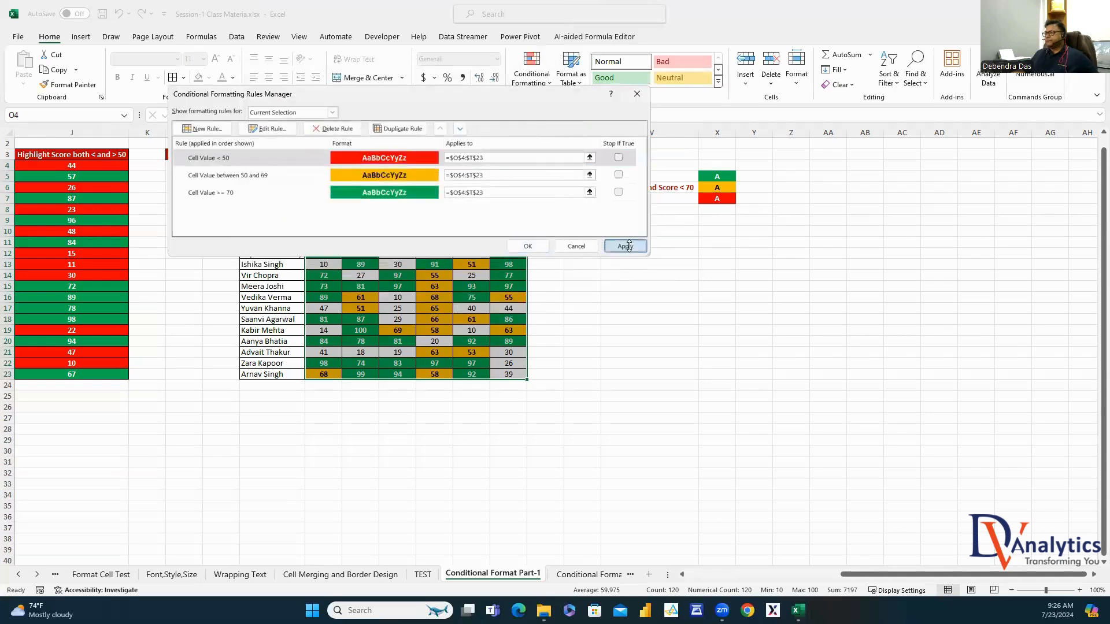
click(625, 245)
click(538, 245)
click(674, 309)
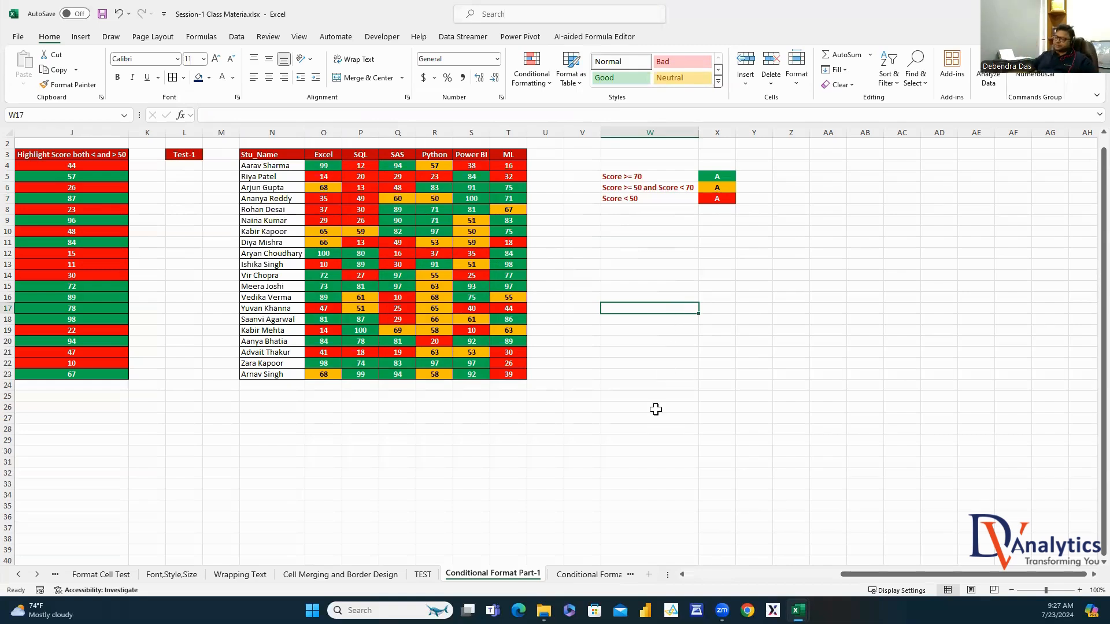
click(588, 575)
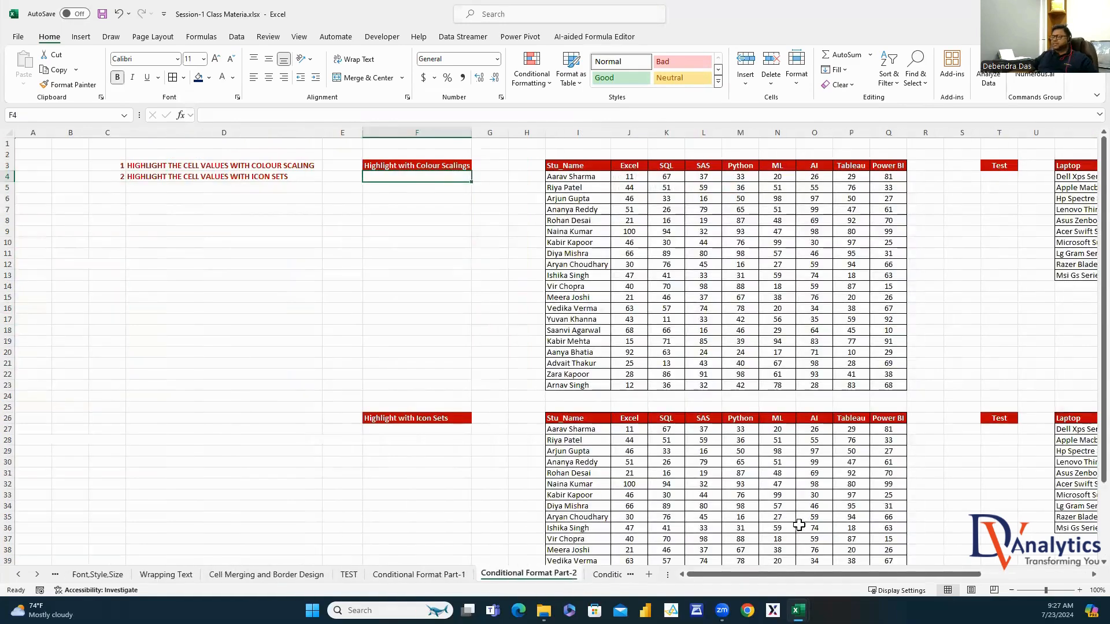
Select the score cells J4:Q23, Excel through Power BI, in the Highlight with Colour Scalings table
click(306, 164)
click(292, 175)
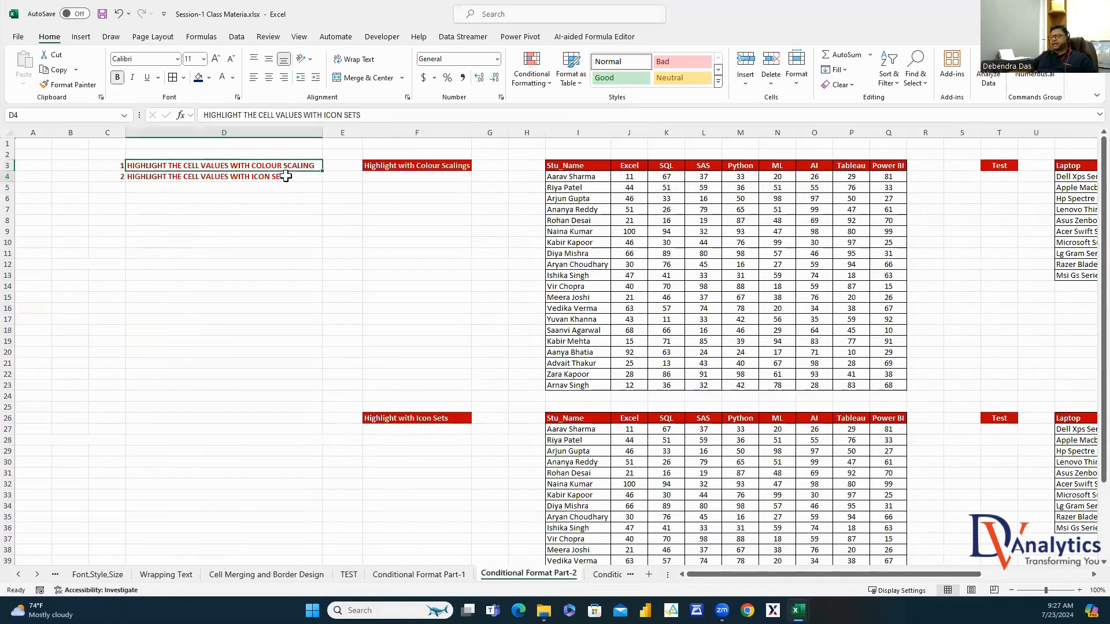
drag(903, 574, 991, 574)
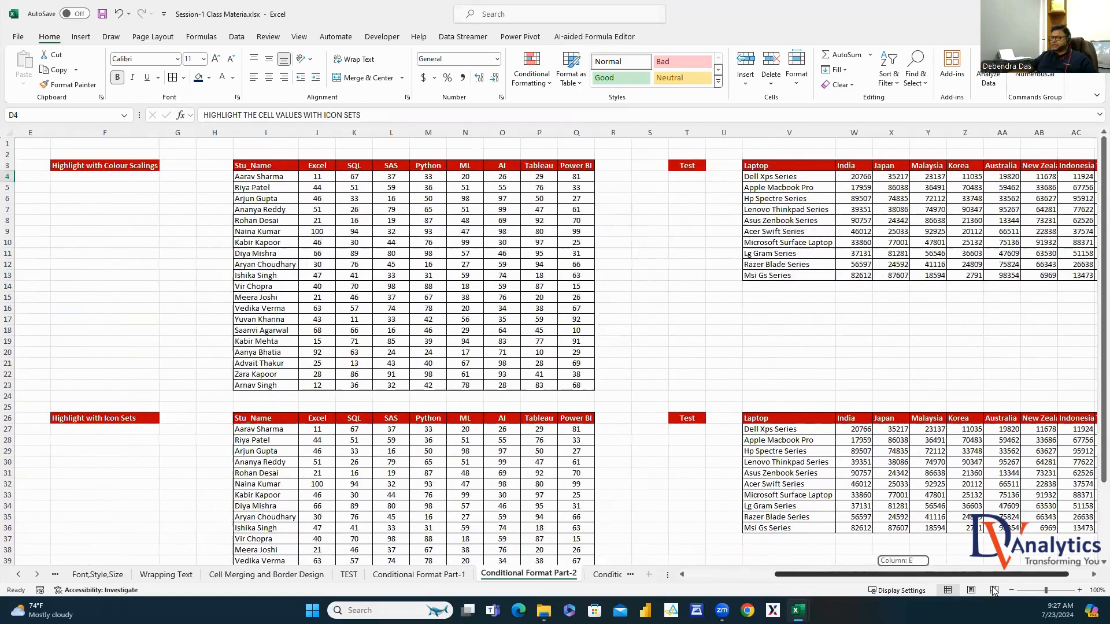
drag(280, 177, 295, 386)
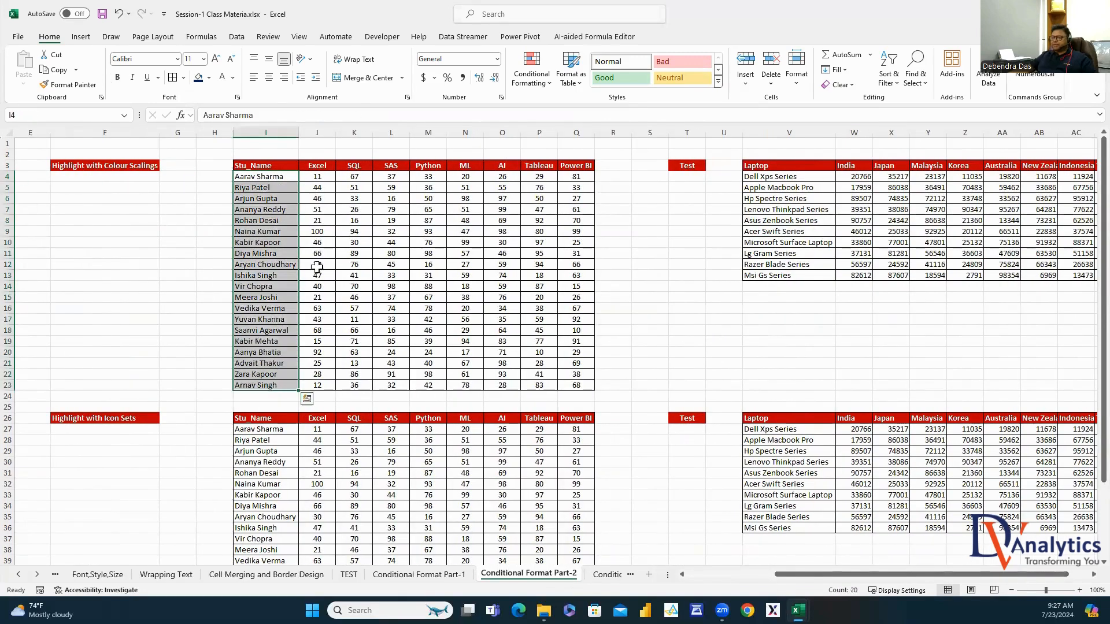
drag(318, 166, 578, 384)
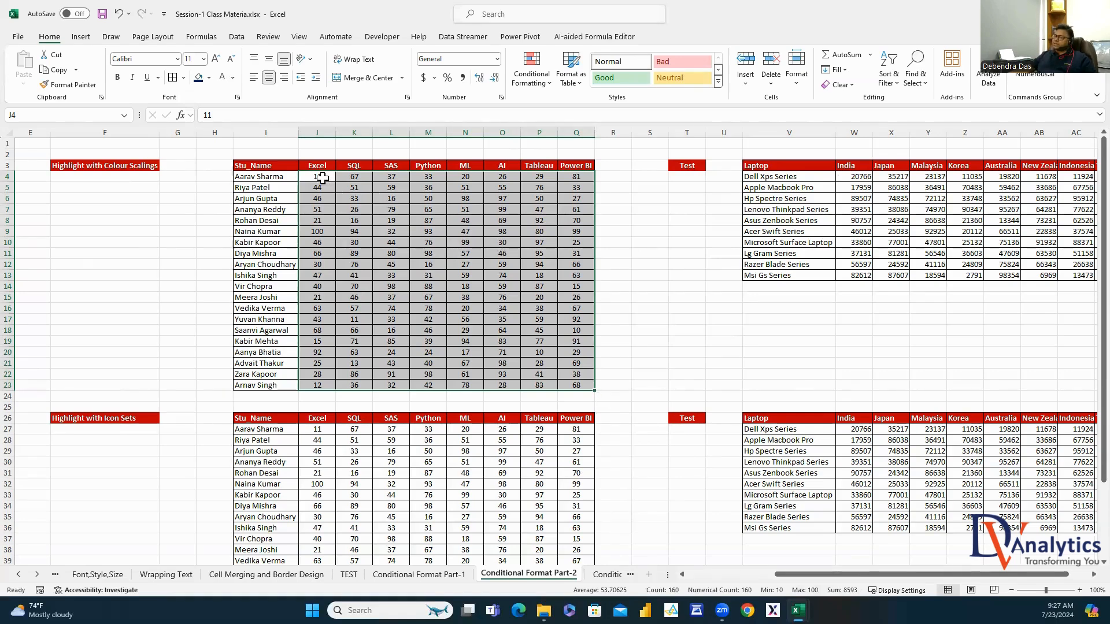
drag(322, 178, 575, 386)
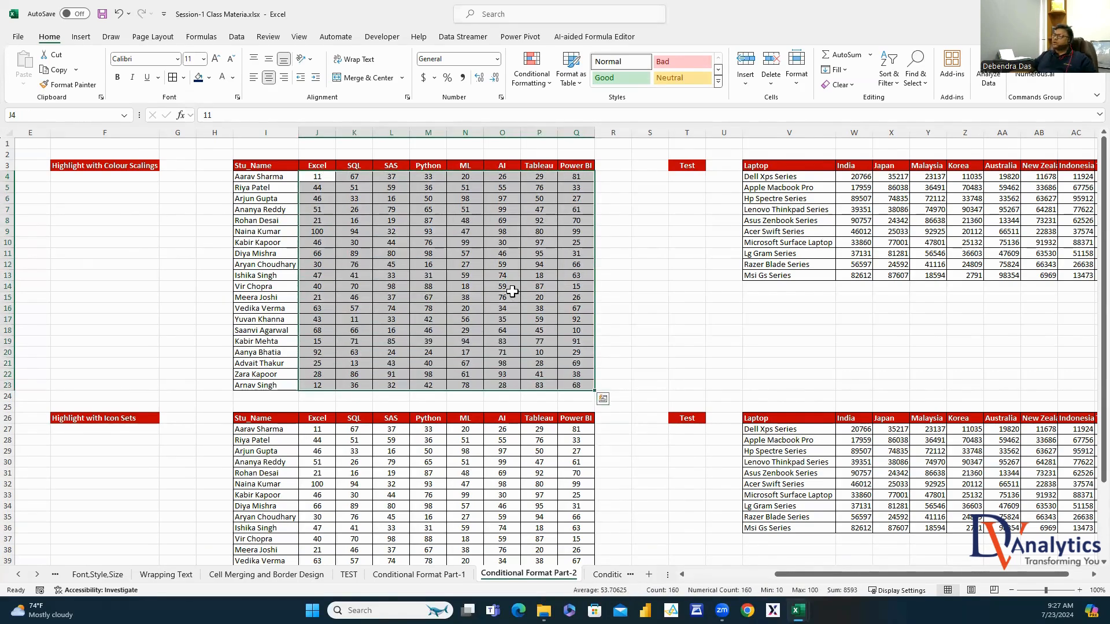
click(692, 276)
drag(322, 178, 566, 386)
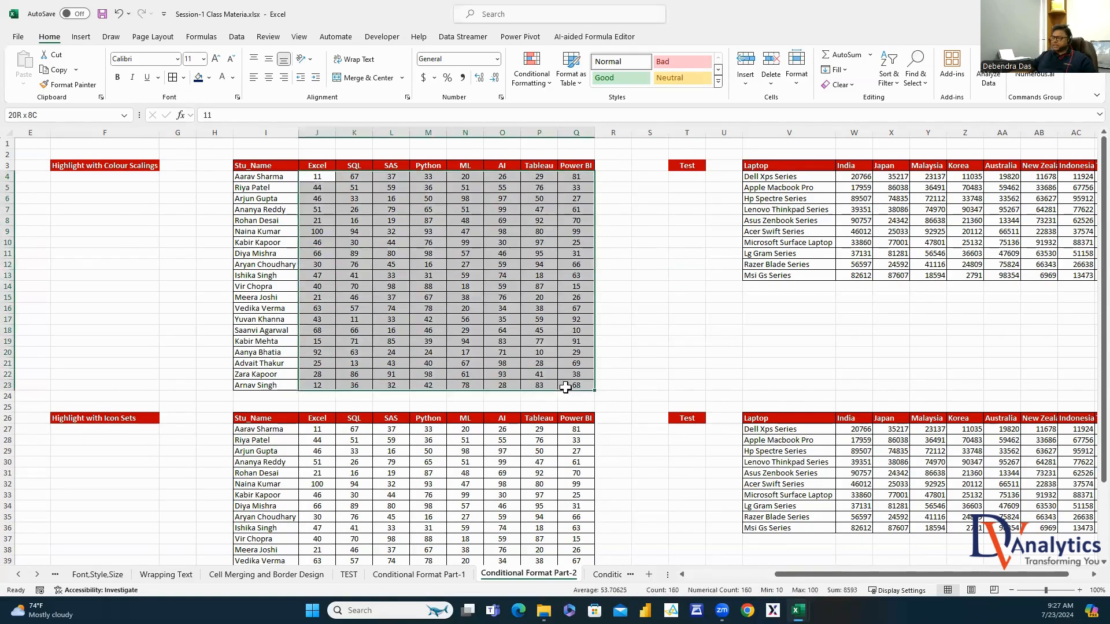
click(539, 85)
Apply the Red-White-Blue Color Scale to scores J4:Q23, then reselect the range
mouse_move(545, 184)
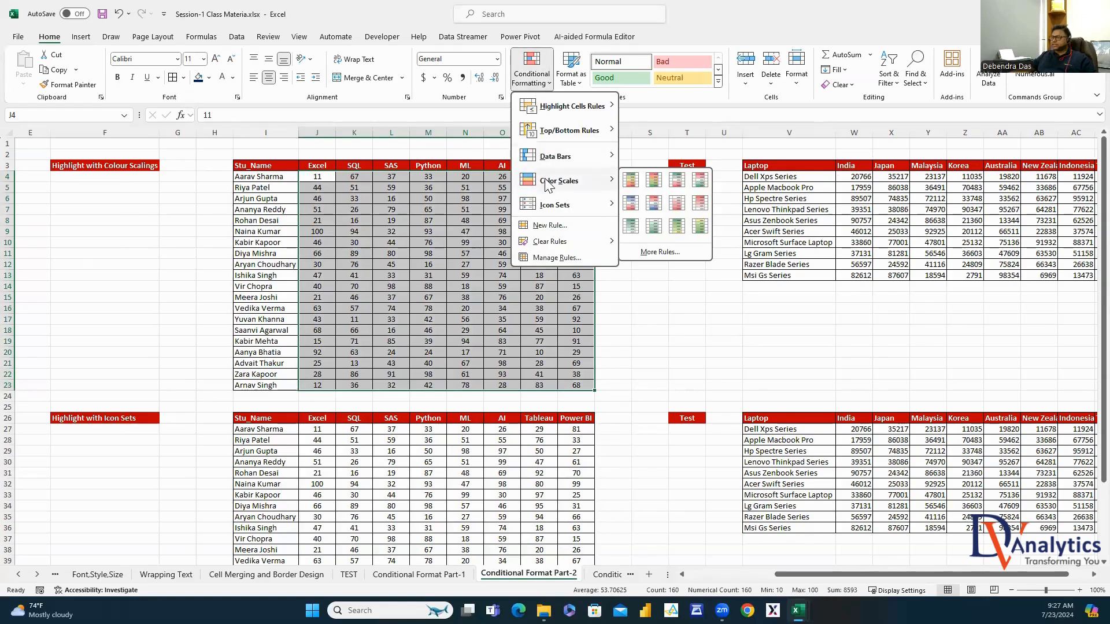
click(654, 202)
click(664, 296)
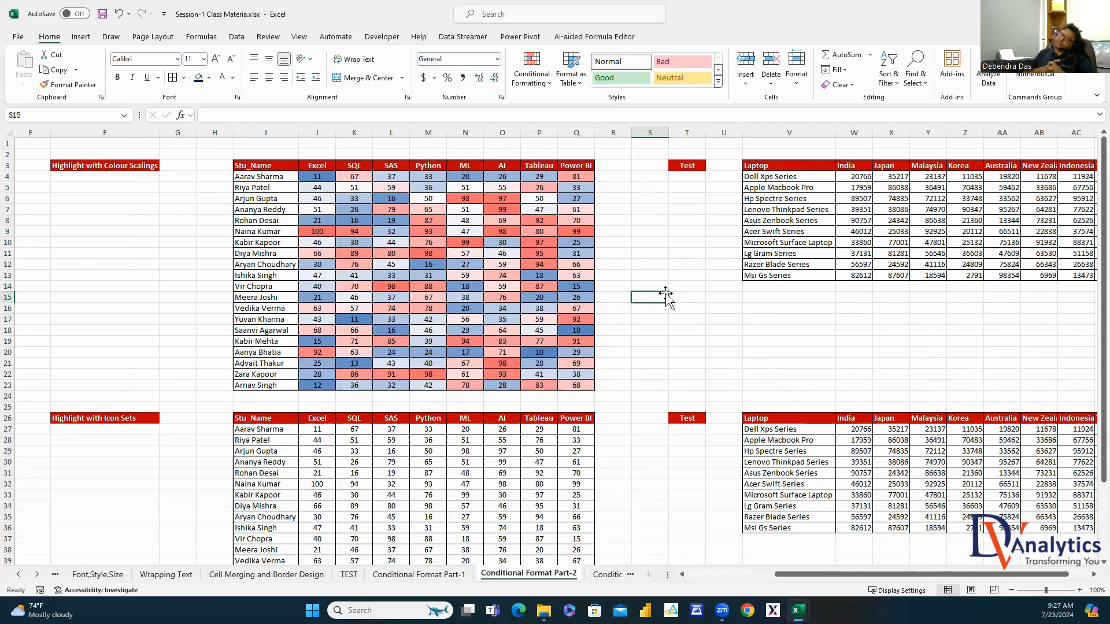
drag(326, 171, 584, 383)
Edit the Graded Color Scale rule to use Number types with minimum 10, midpoint 50, maximum 100
click(542, 78)
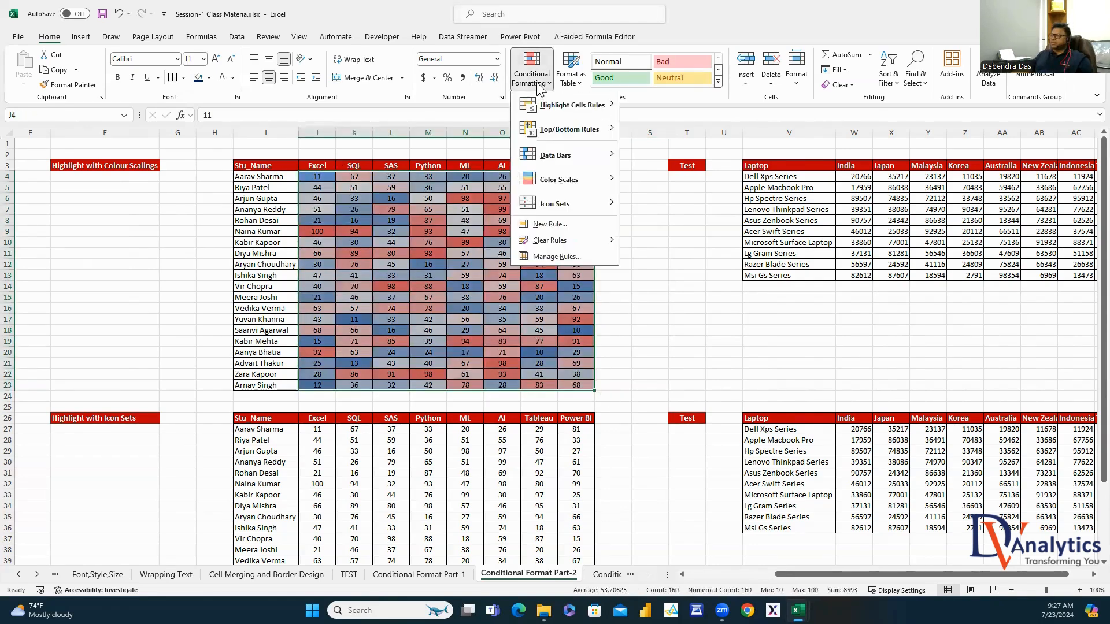
click(568, 259)
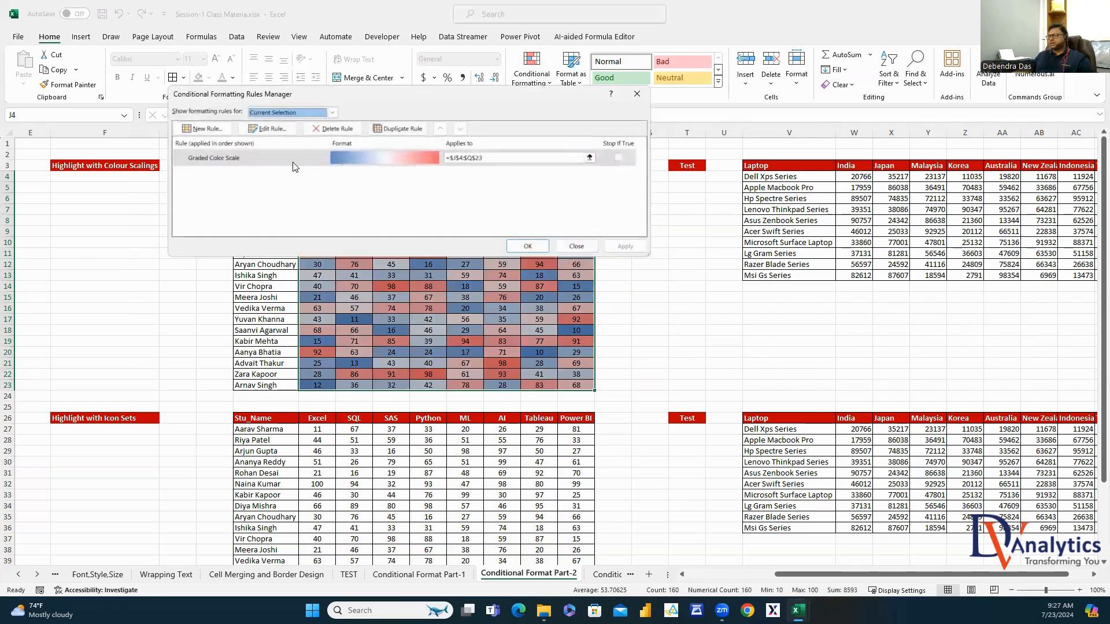
click(260, 163)
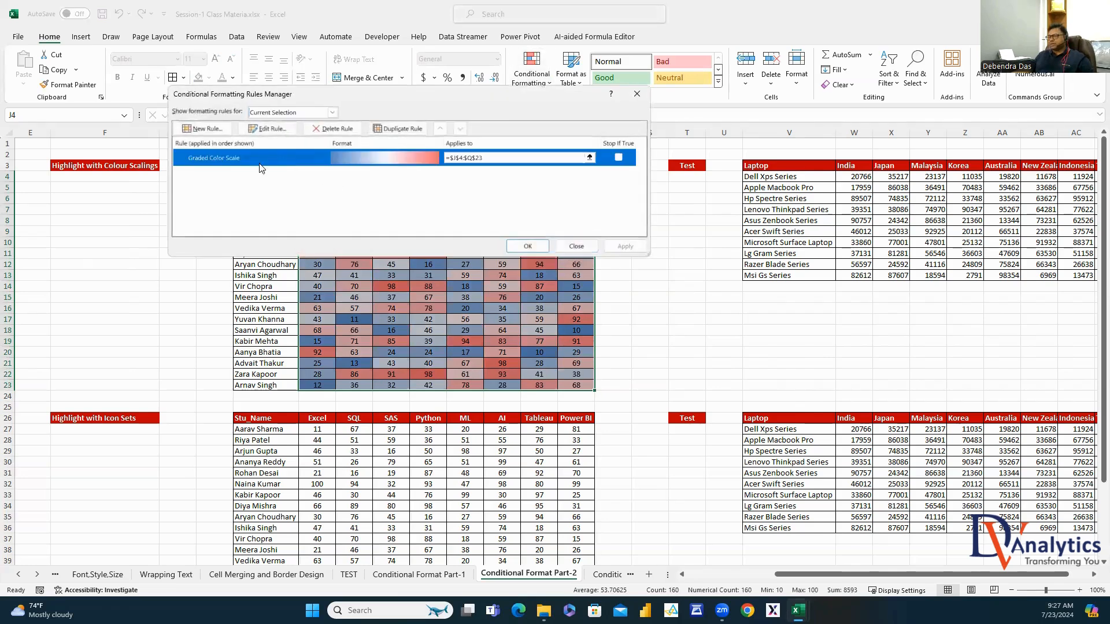
click(270, 129)
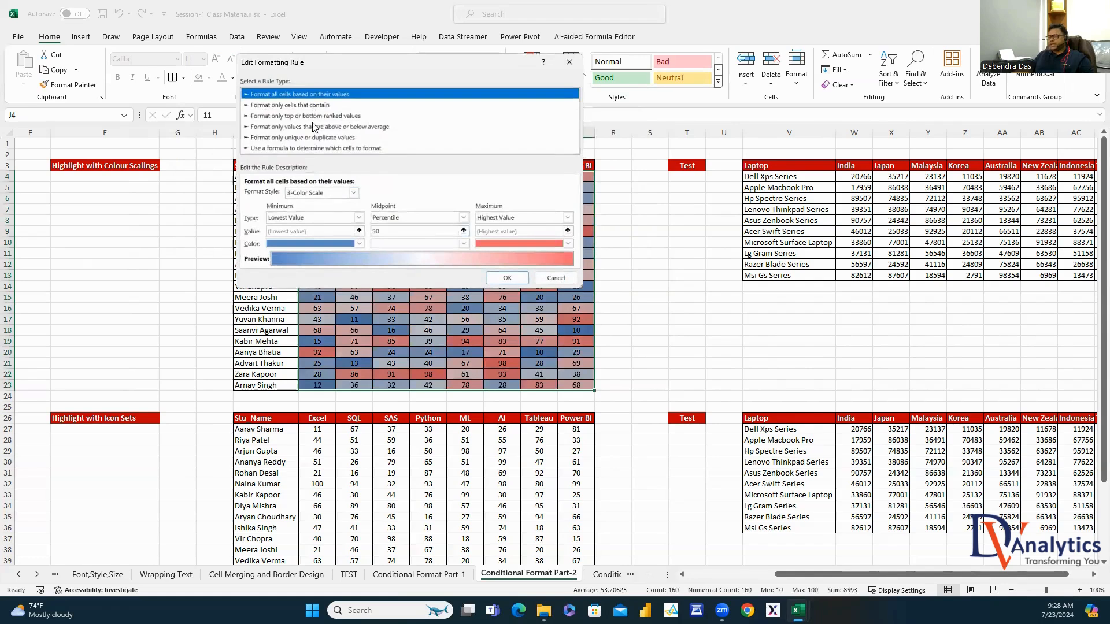
click(353, 194)
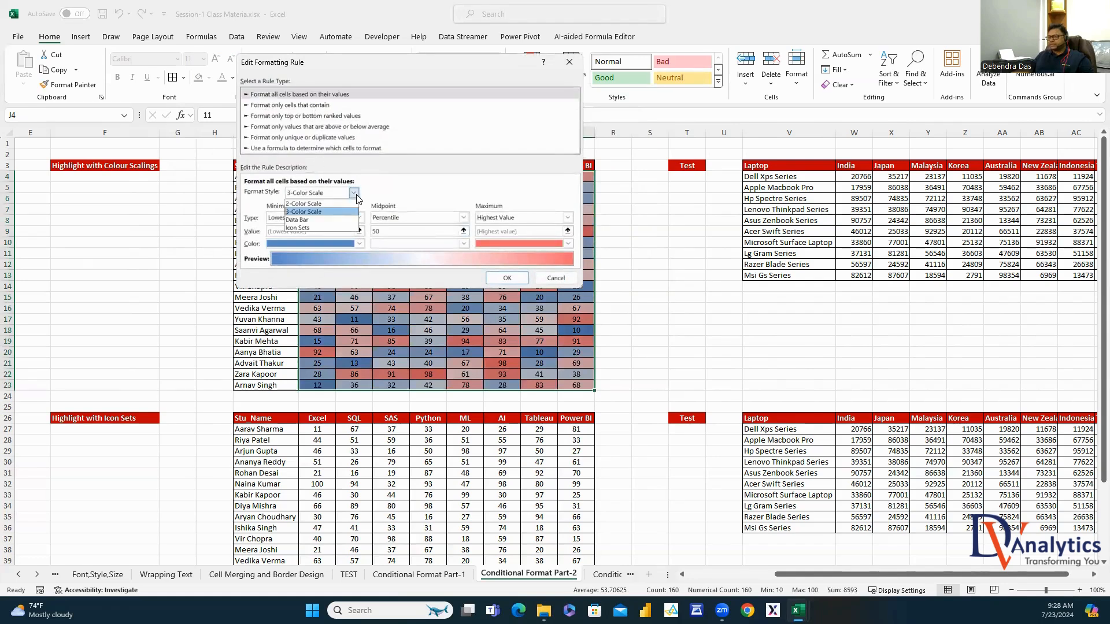
click(325, 212)
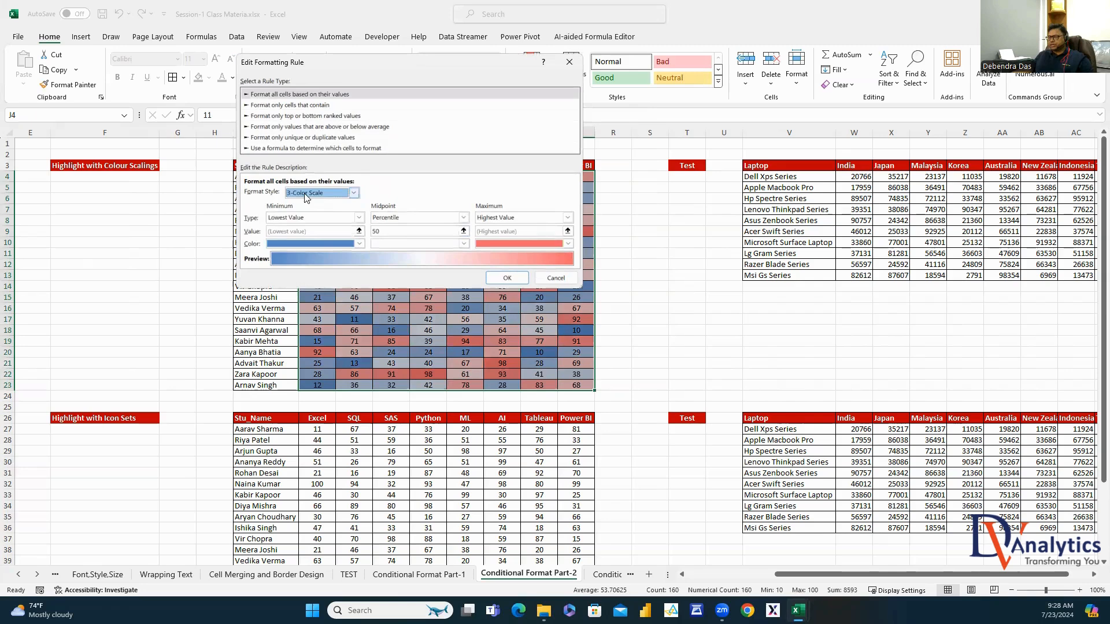
click(357, 218)
click(302, 236)
click(463, 218)
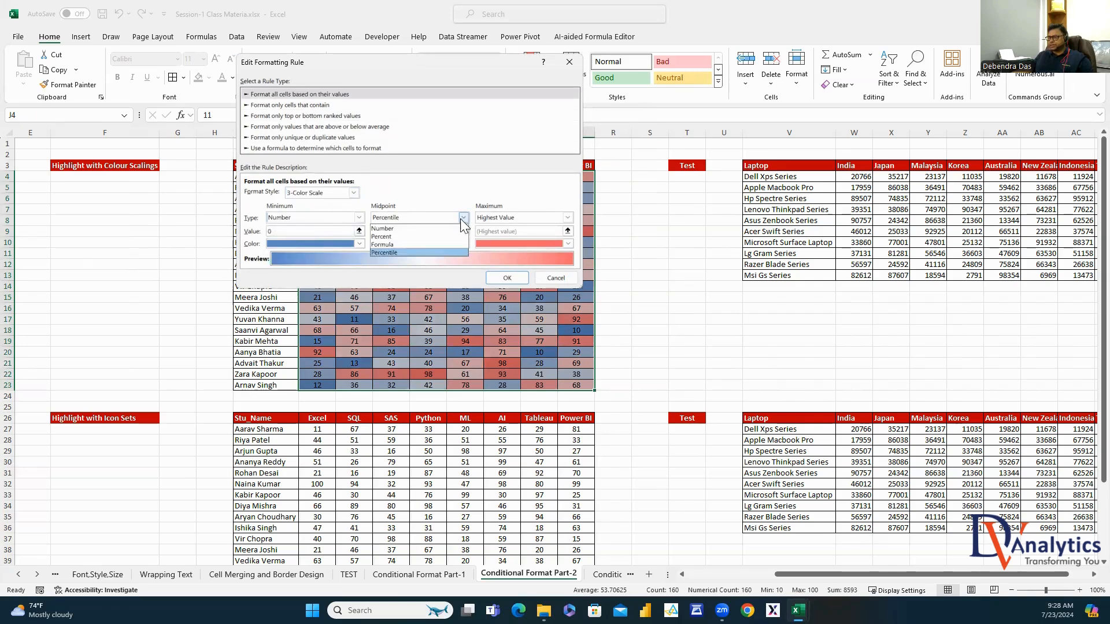
click(405, 226)
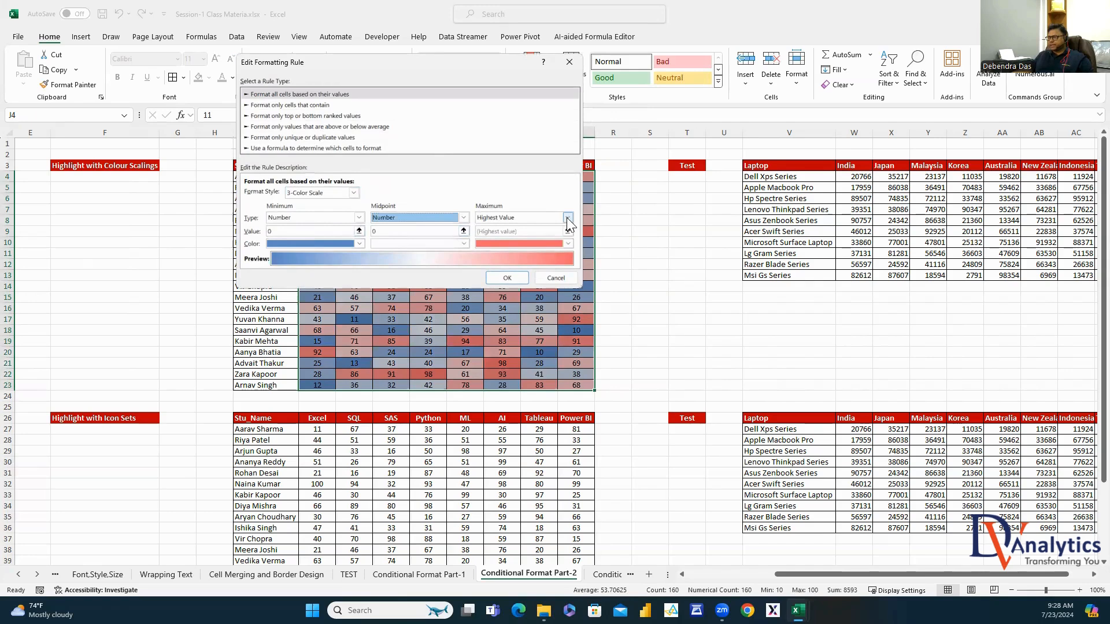
click(566, 217)
click(499, 232)
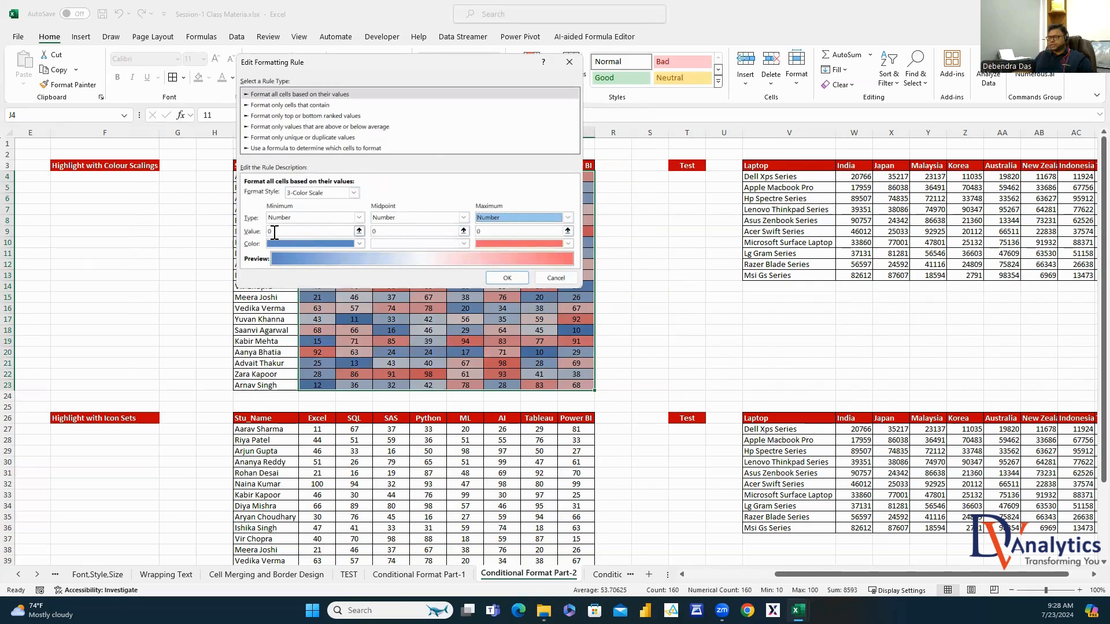
click(329, 233)
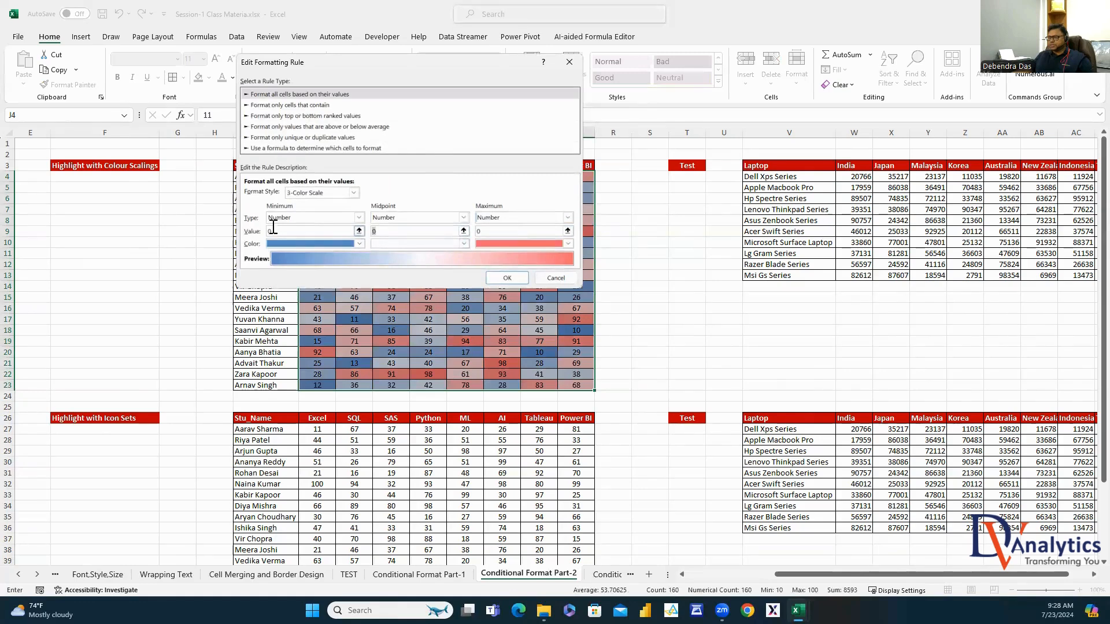
text(10)
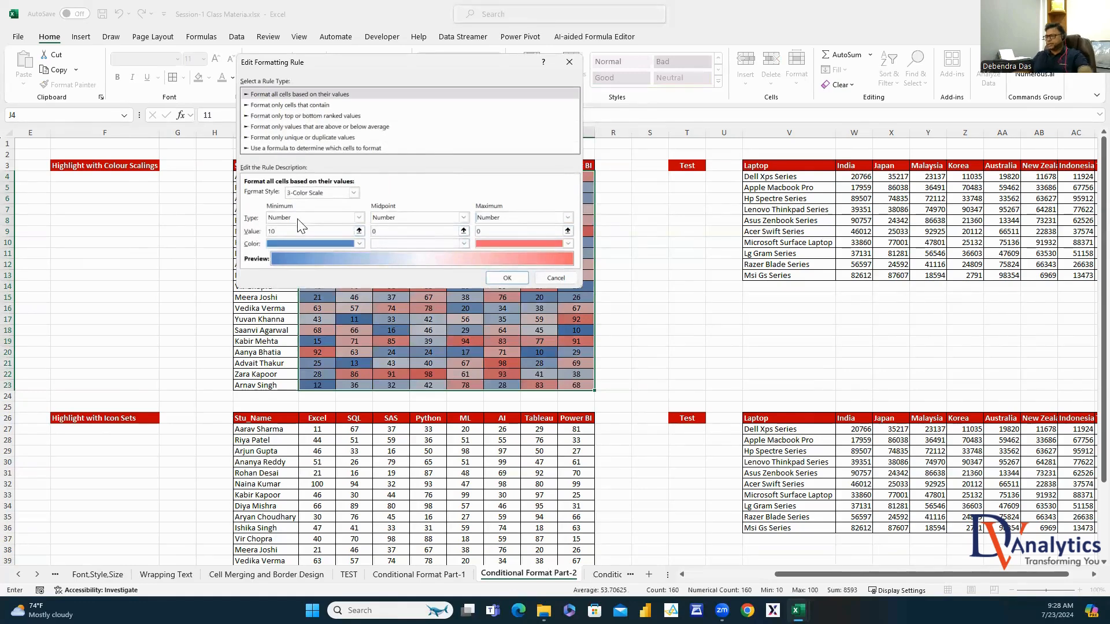
click(372, 233)
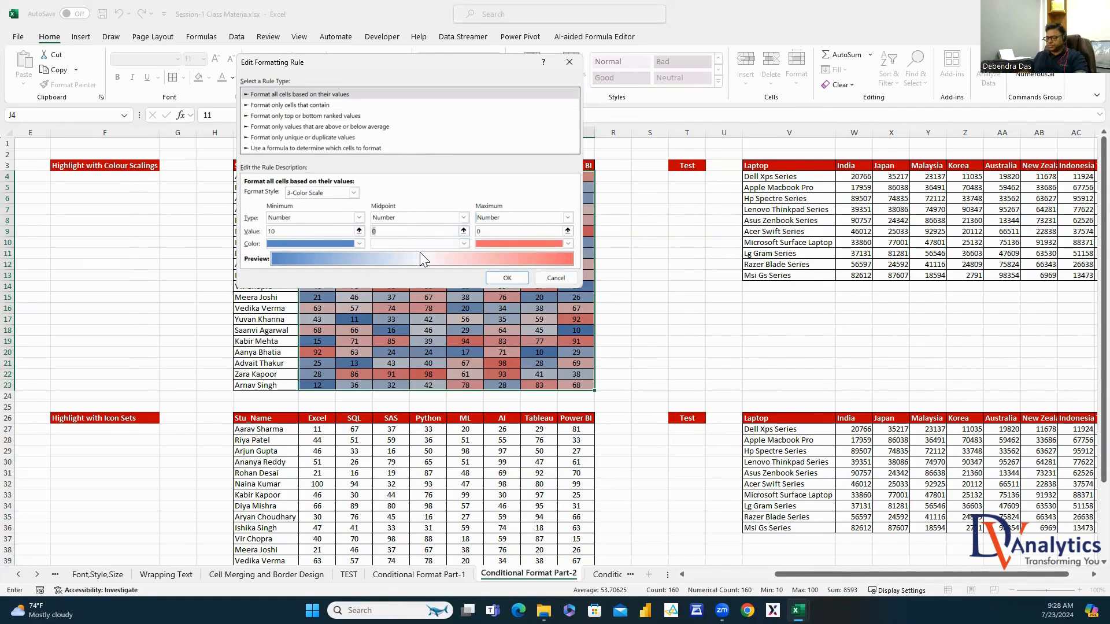
text(5)
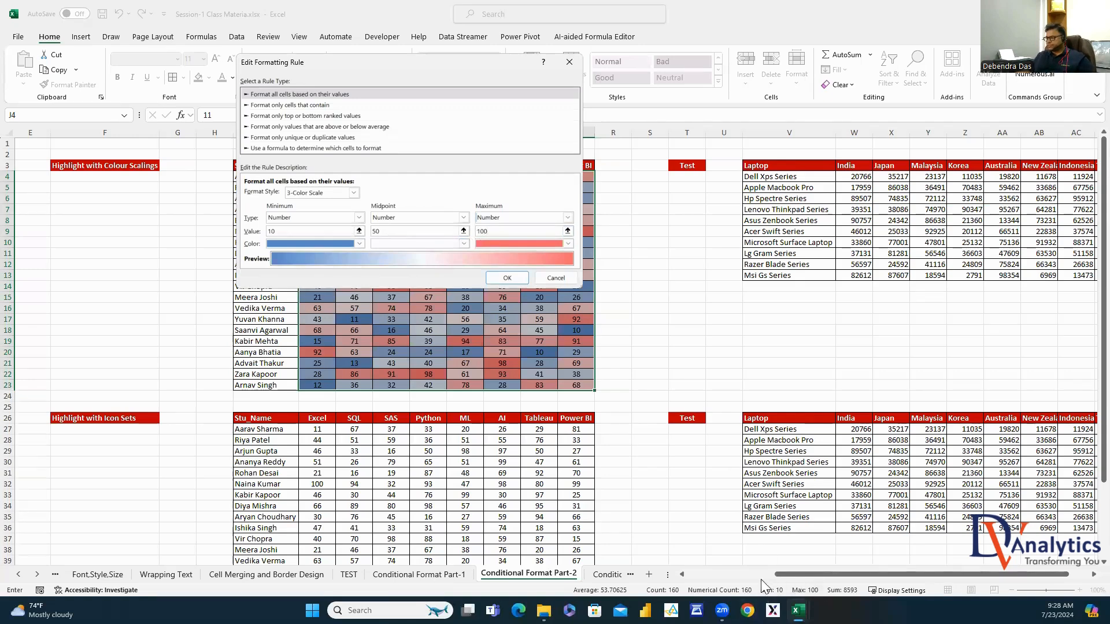
Colour the scale red at 10, orange at 50 and dark green at 100, and apply it
click(359, 244)
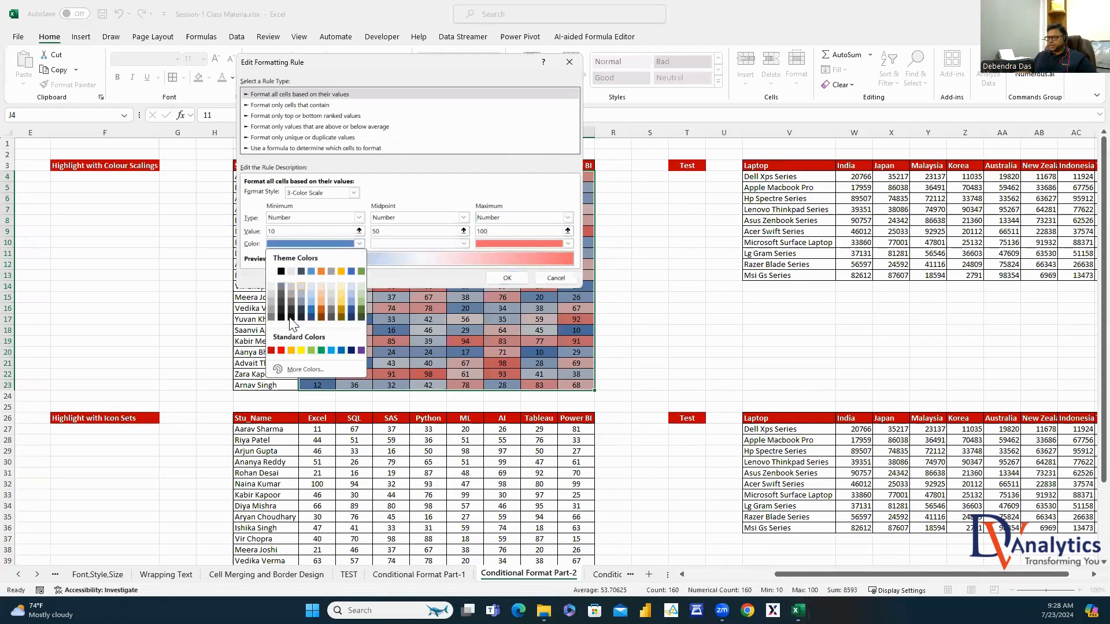
click(283, 359)
click(462, 245)
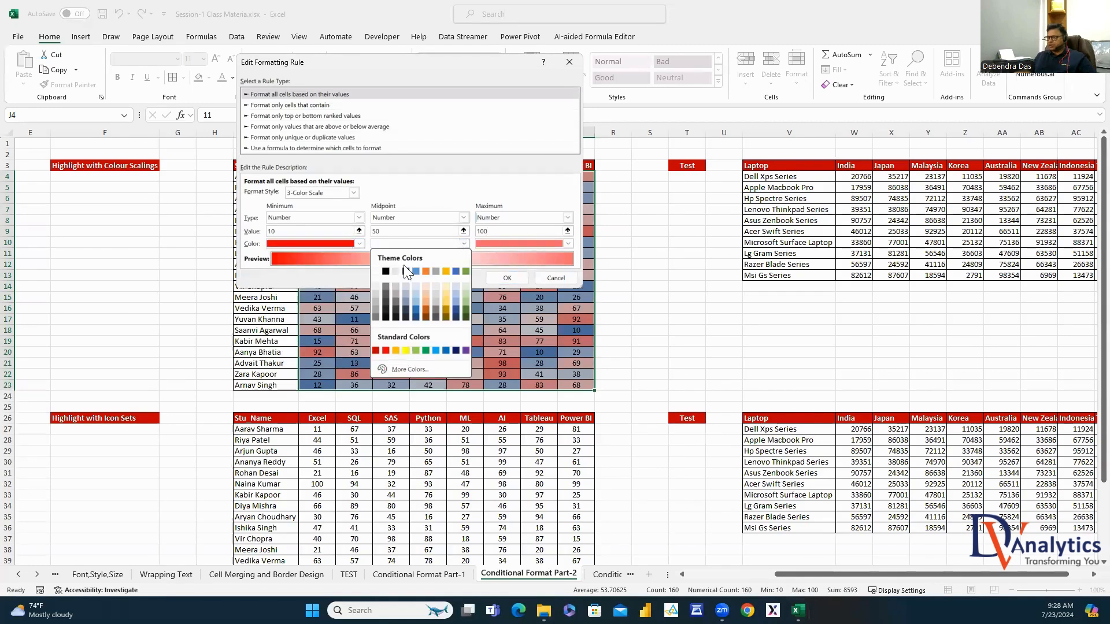
click(397, 350)
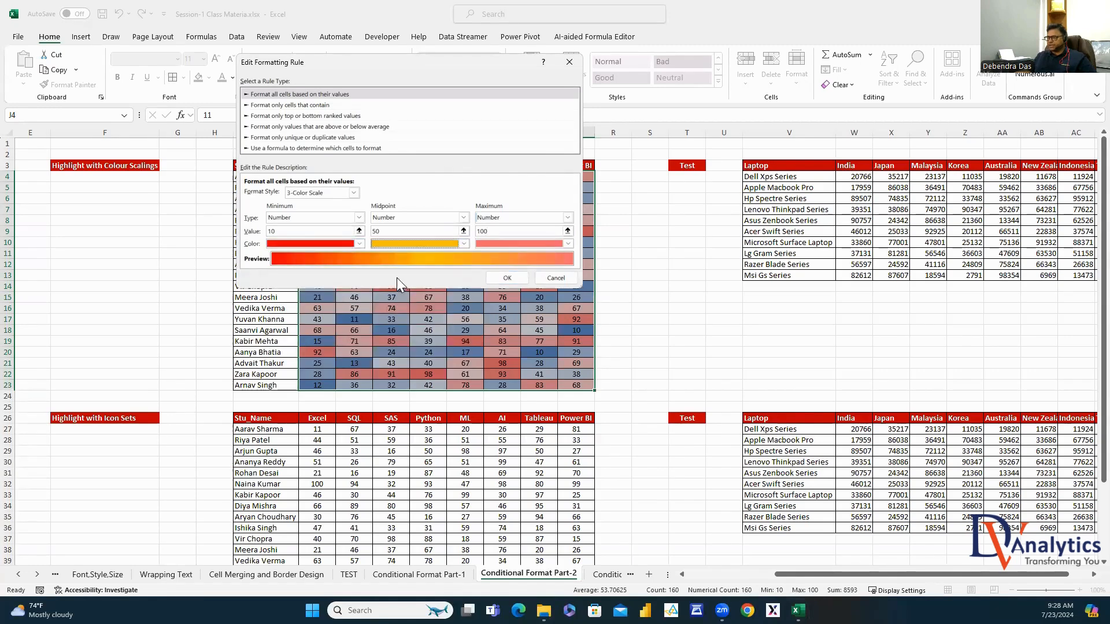
click(570, 244)
click(574, 314)
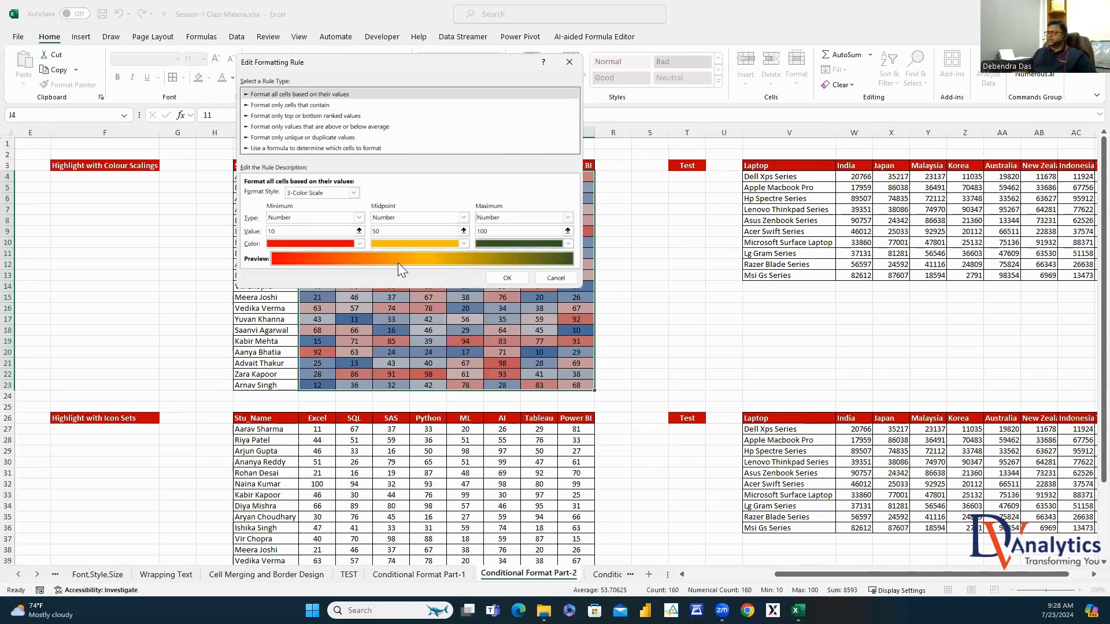
click(510, 278)
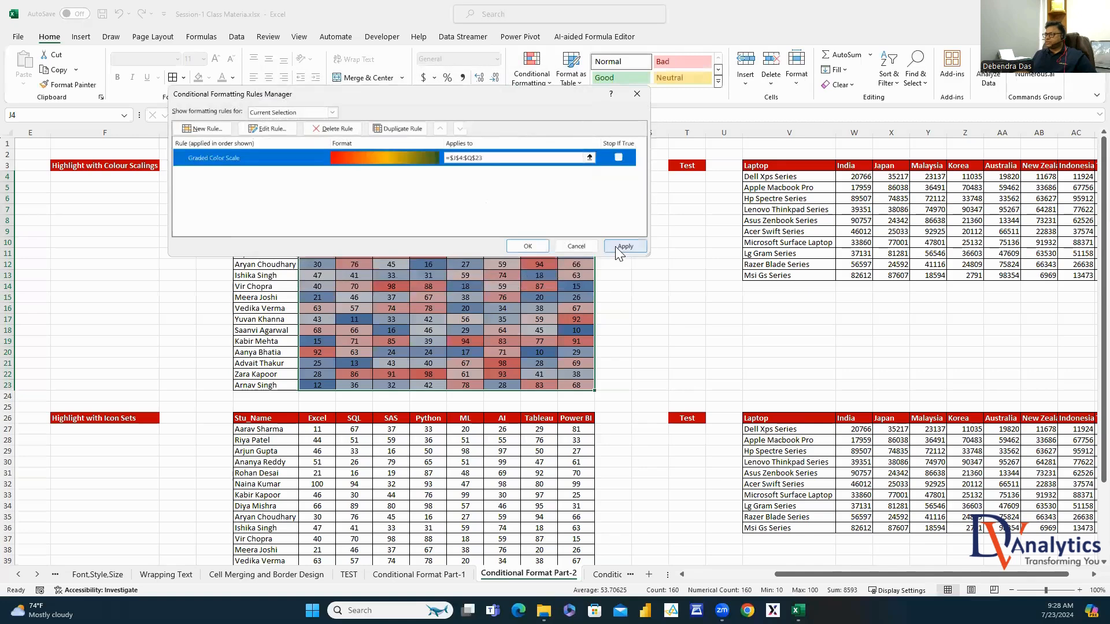
click(618, 247)
click(529, 246)
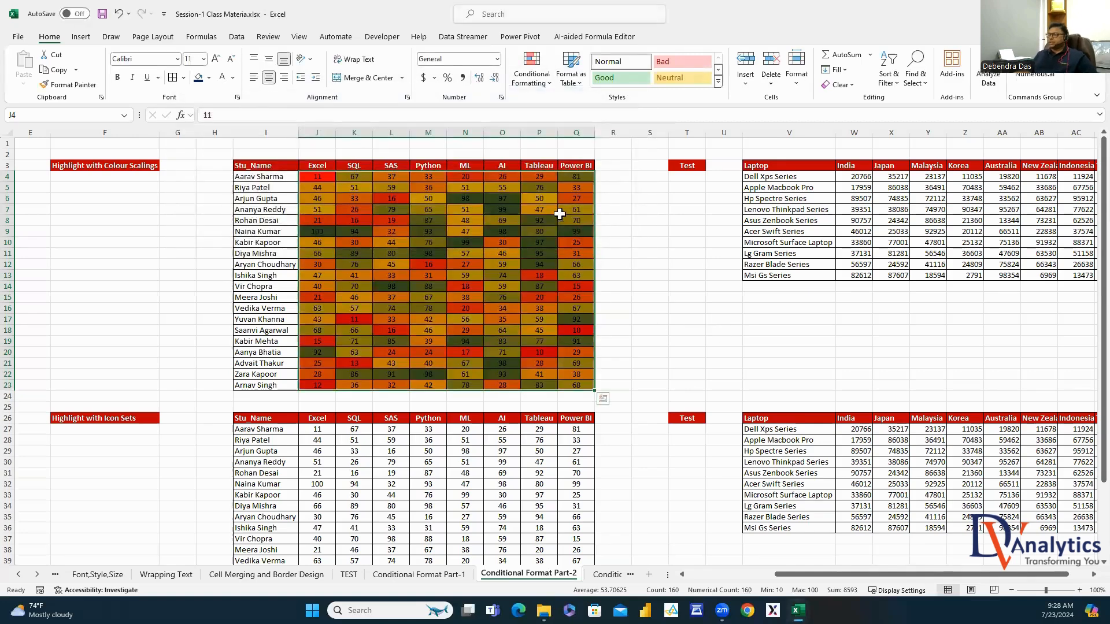
click(724, 319)
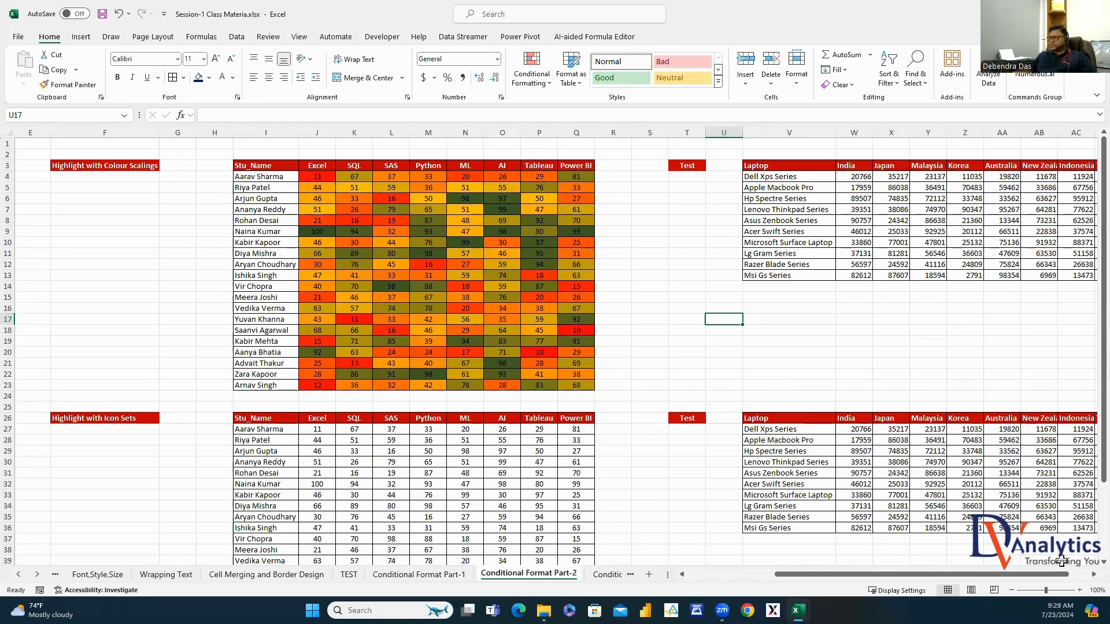
scroll(1083, 580, right, 4)
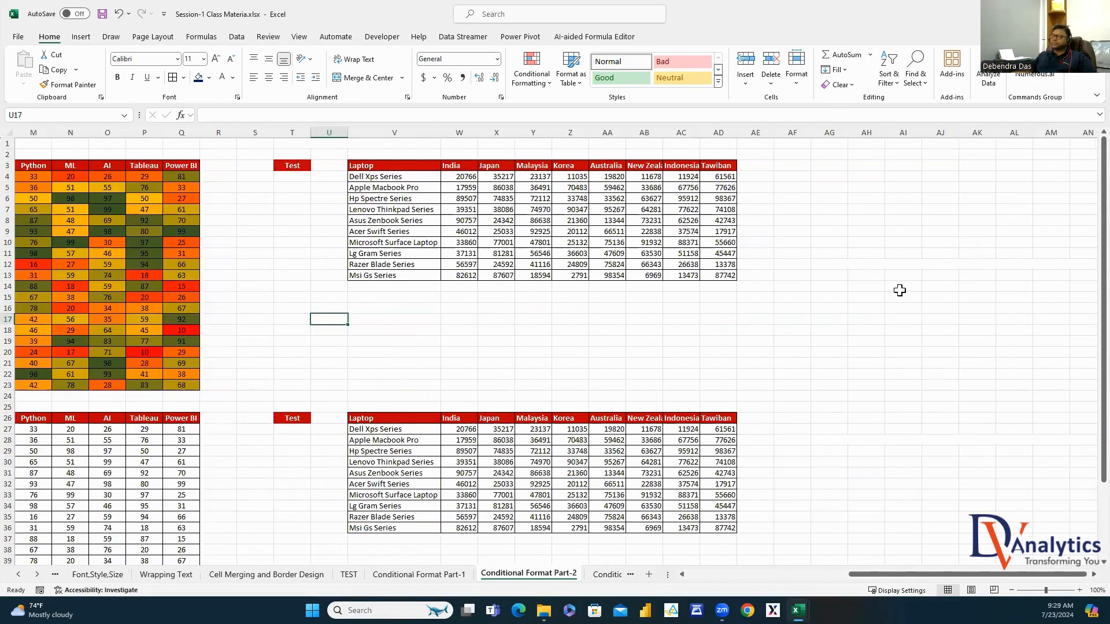
Shade the laptop sales figures W4:AD13 with the green-white-red colour scale
click(902, 286)
drag(404, 178, 404, 276)
drag(459, 167, 729, 169)
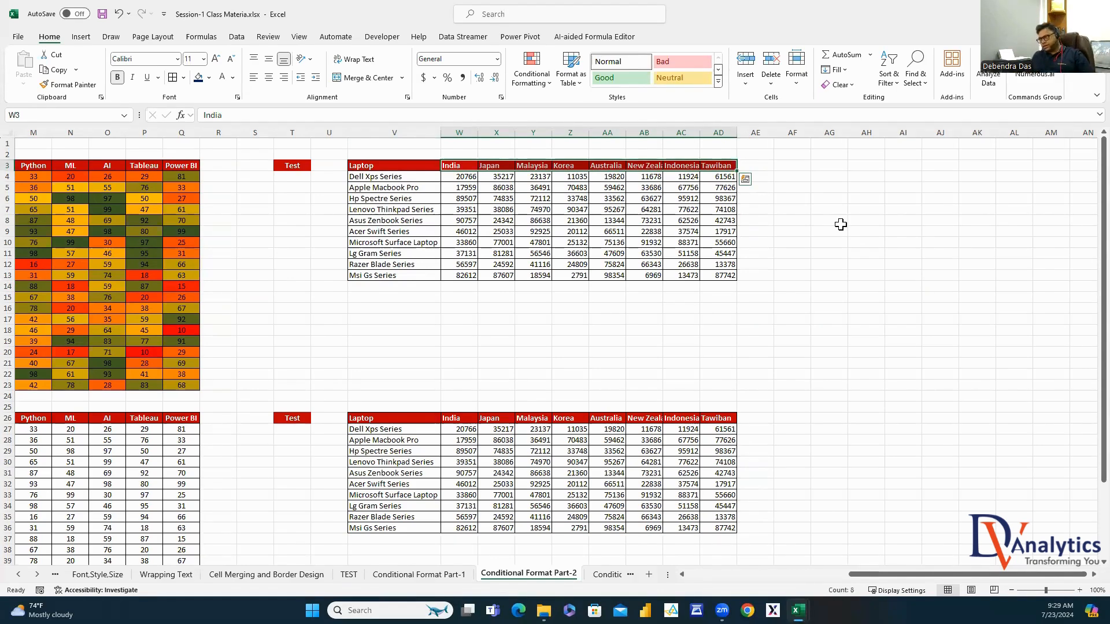
drag(466, 175, 711, 276)
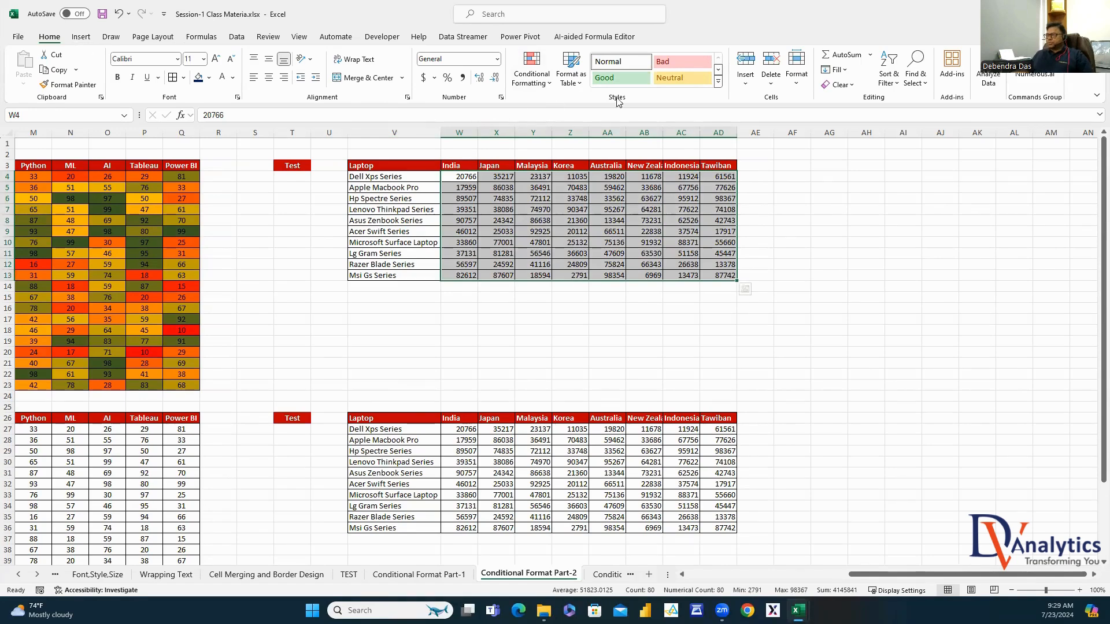
click(531, 70)
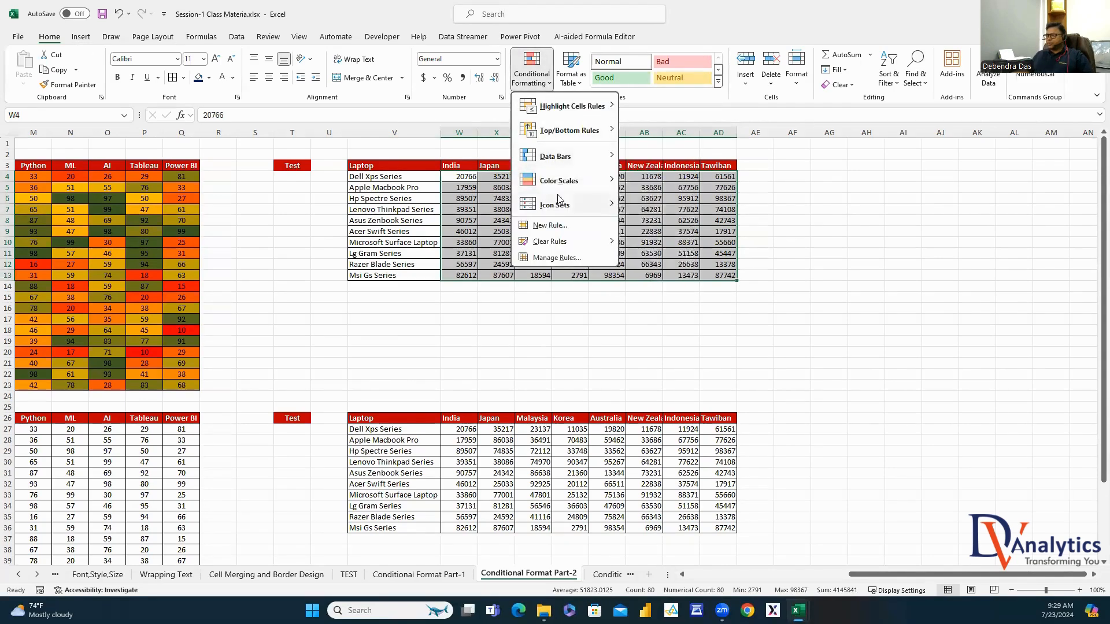
click(700, 182)
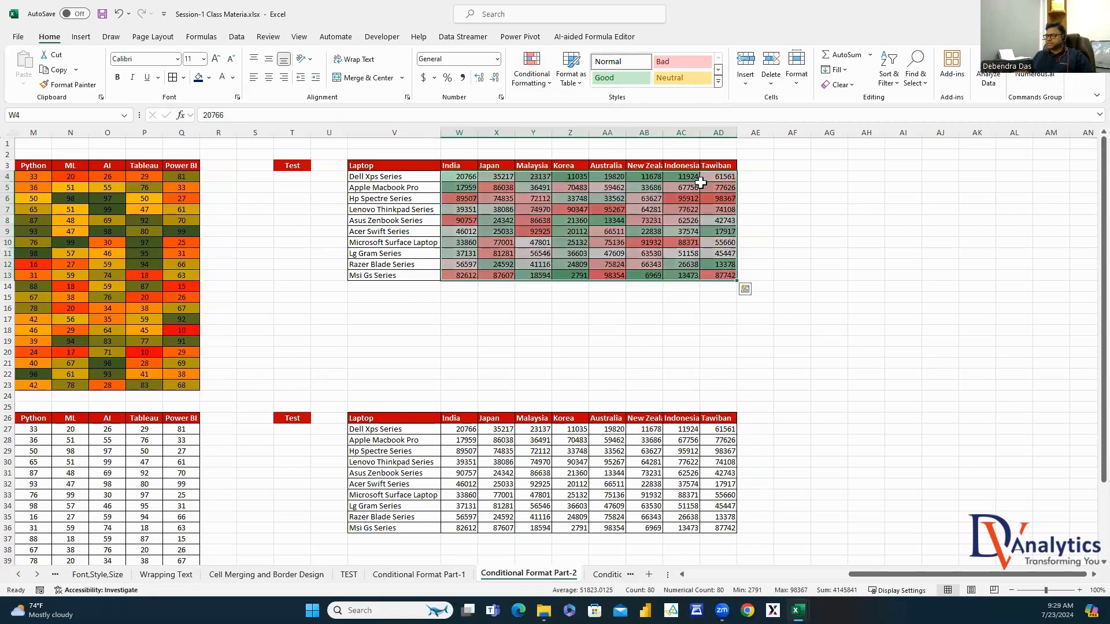
click(867, 261)
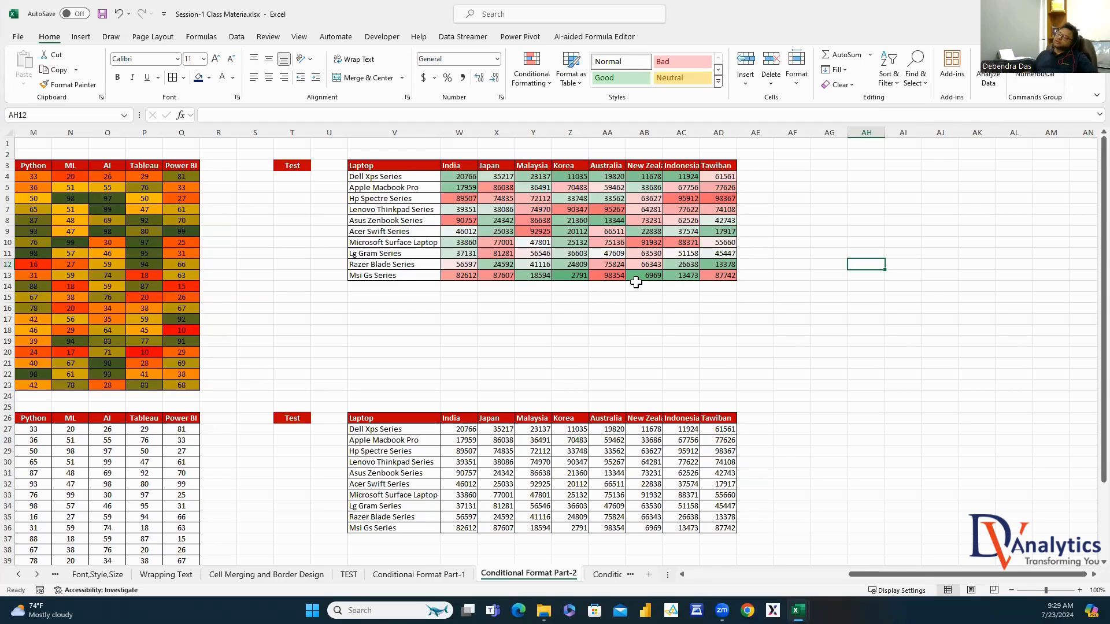
drag(459, 176, 716, 275)
click(531, 74)
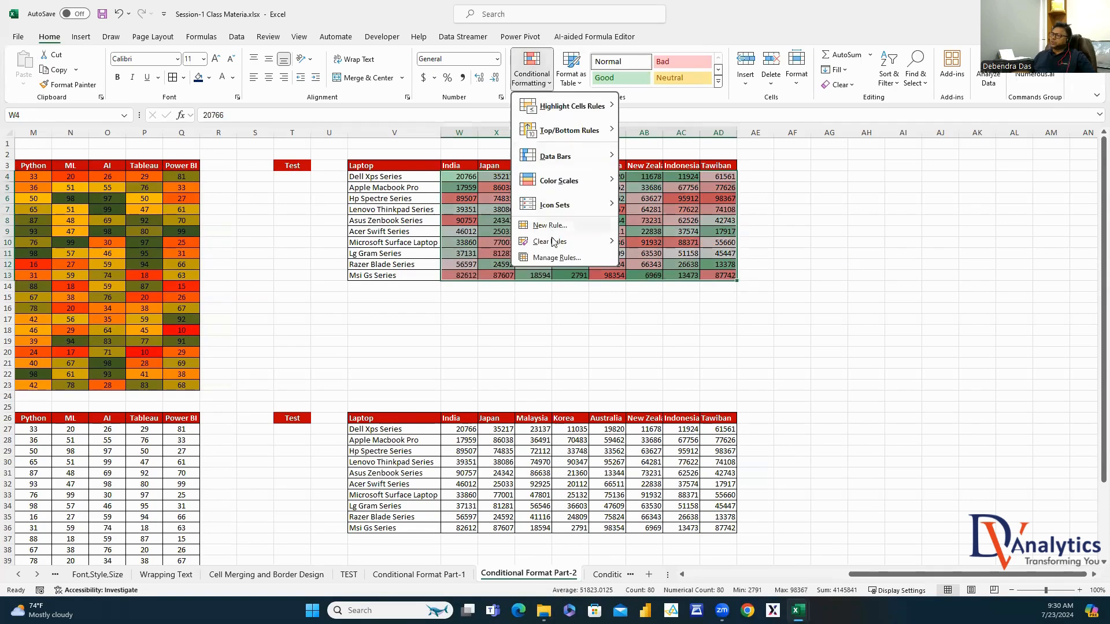
Edit the laptop table's Graded Color Scale rule to Number types at 0, 50000 and 100000
click(555, 258)
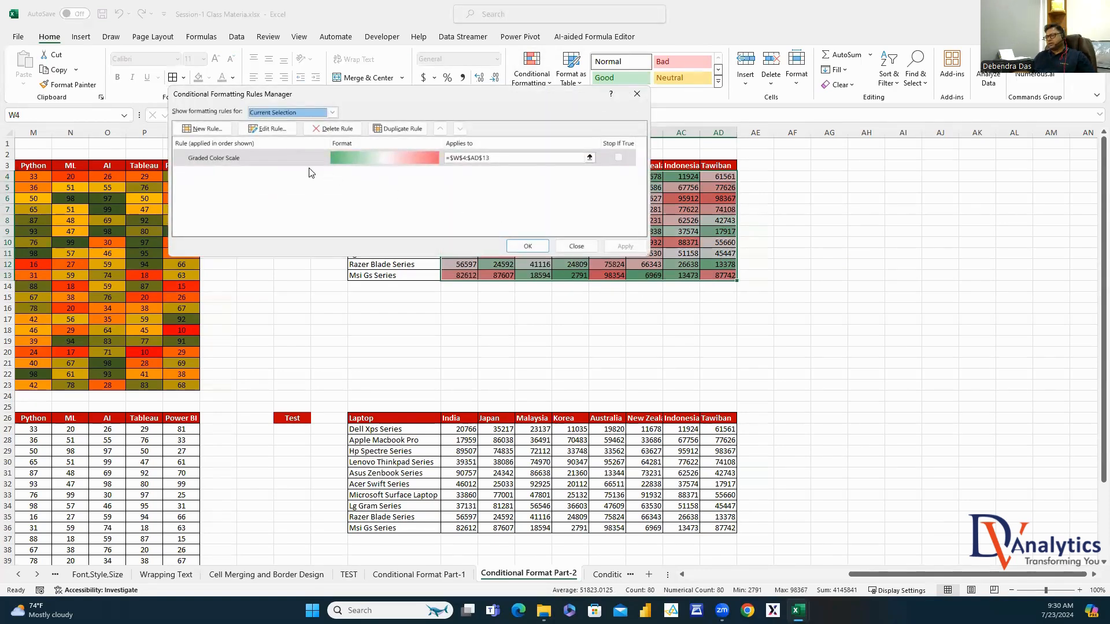
click(289, 151)
click(268, 129)
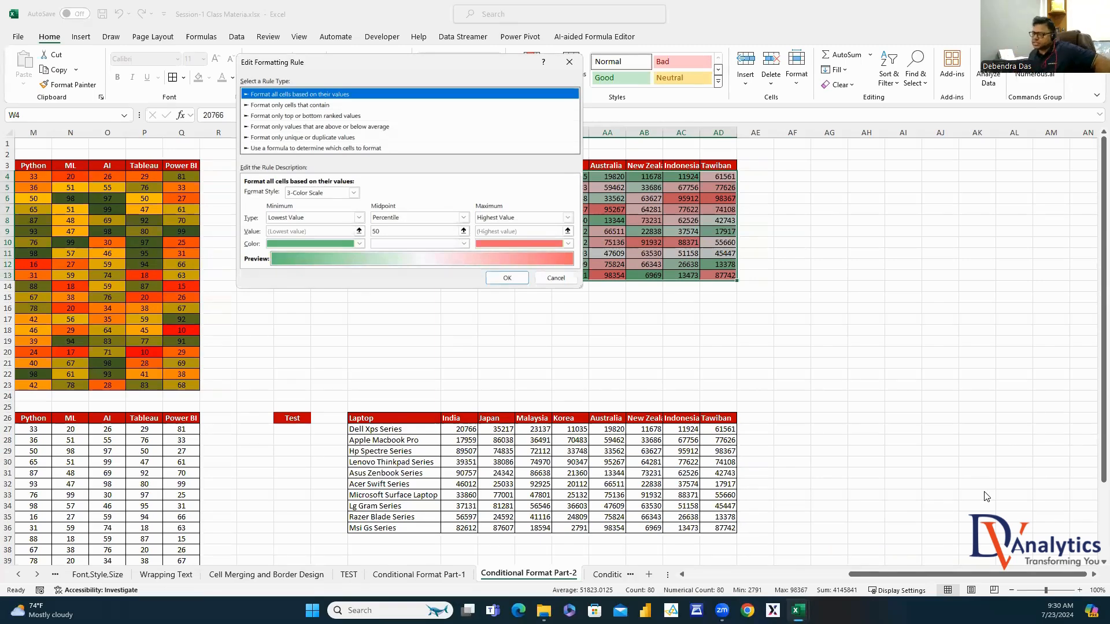
click(358, 217)
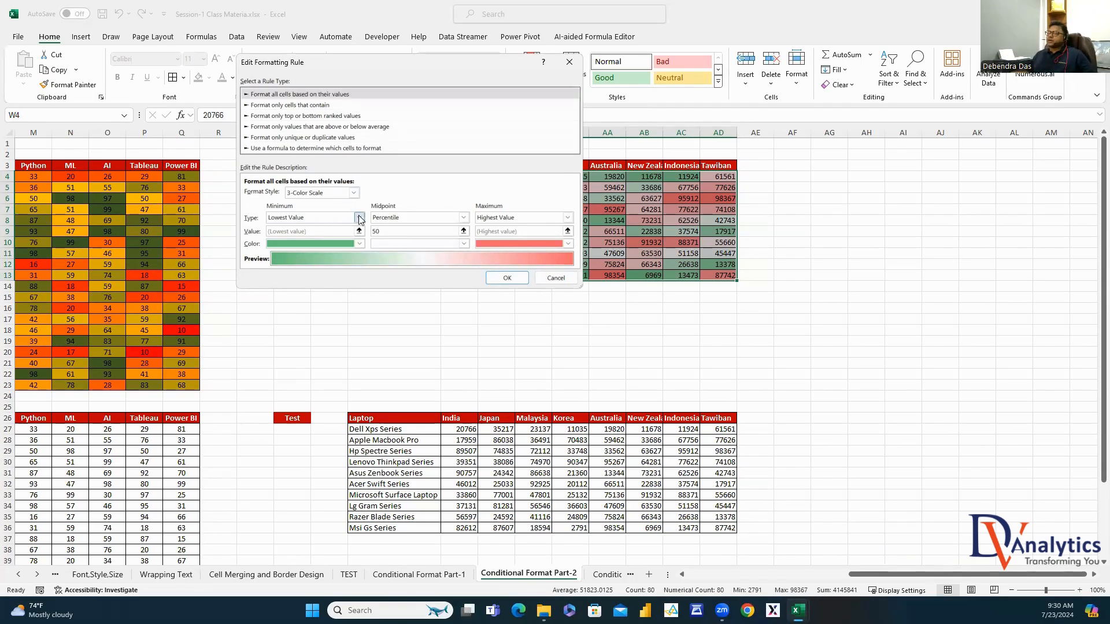
click(276, 237)
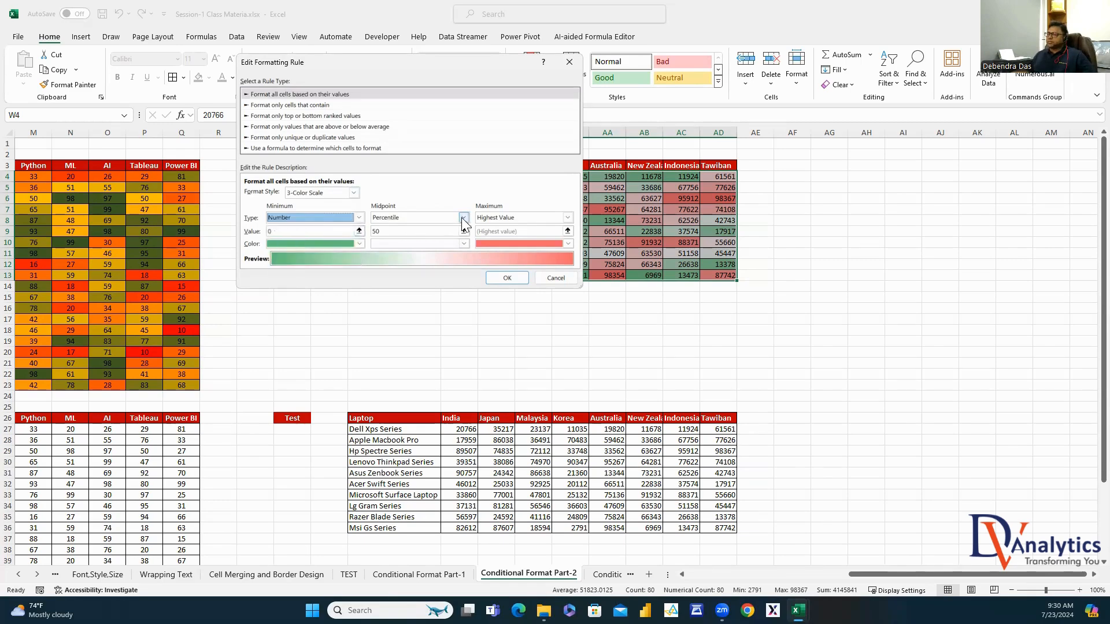
click(463, 217)
click(392, 231)
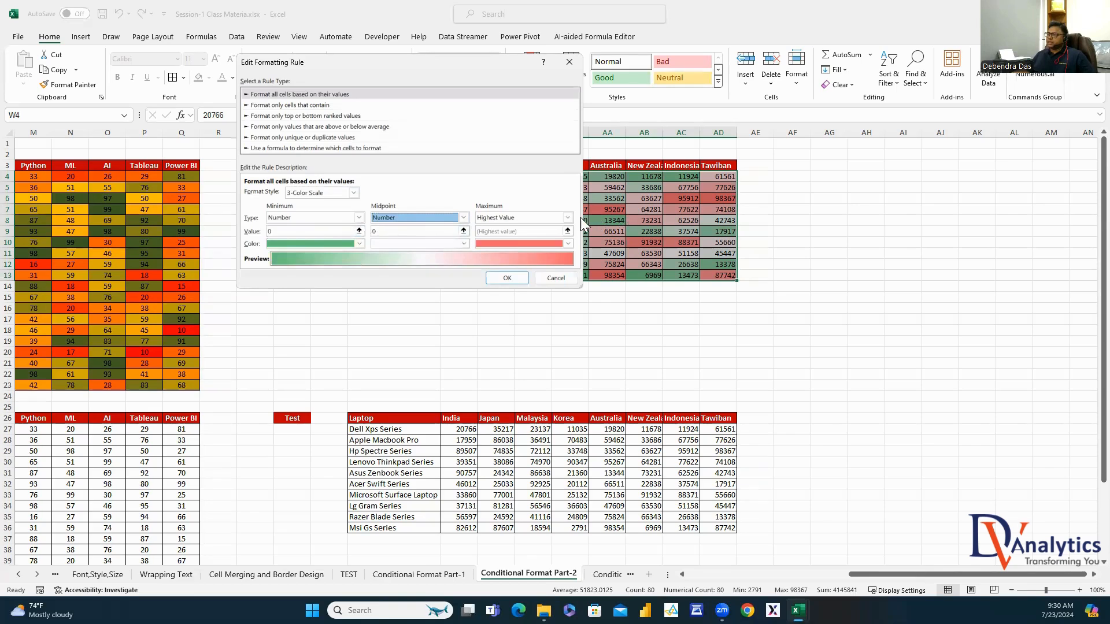
click(567, 218)
click(502, 238)
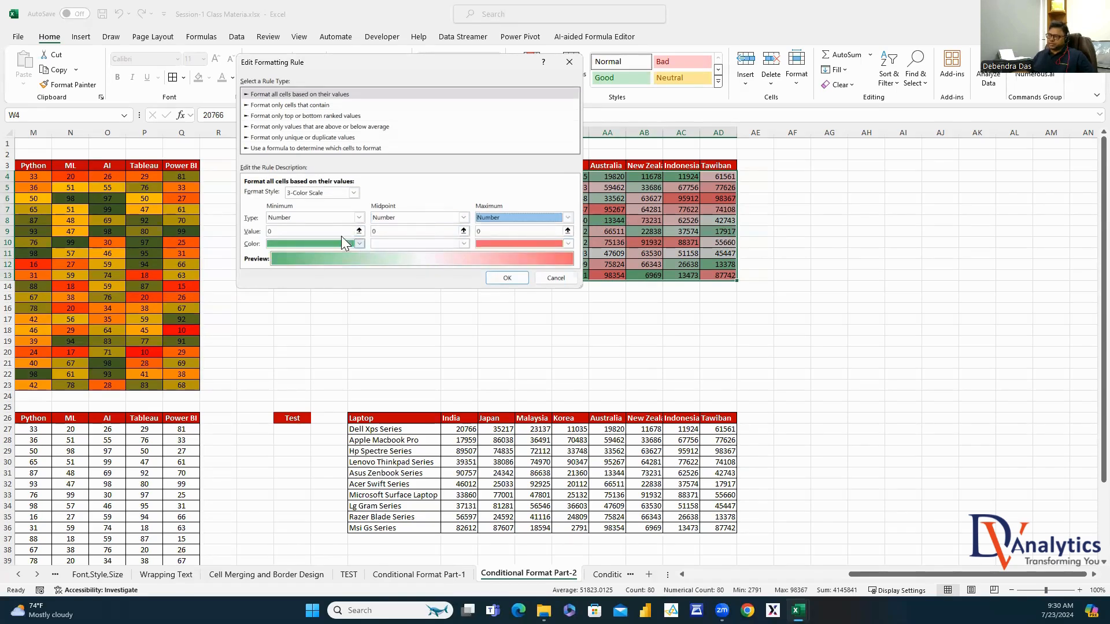
click(391, 235)
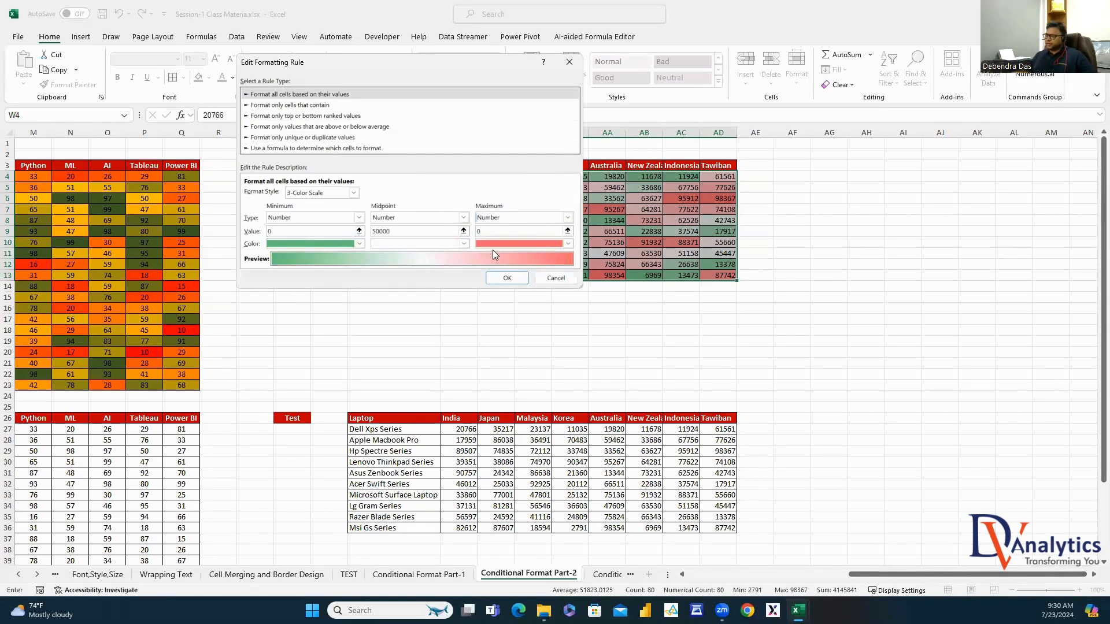
text(100000)
Colour the scale red at minimum, orange at midpoint and green at maximum, and apply it
click(359, 243)
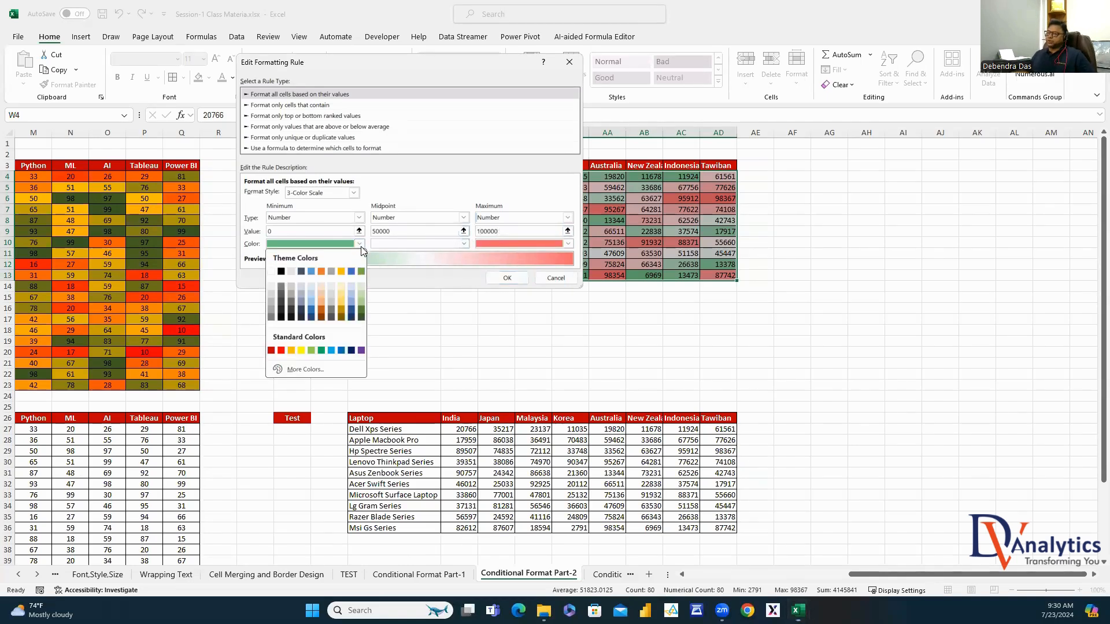
click(281, 351)
click(463, 243)
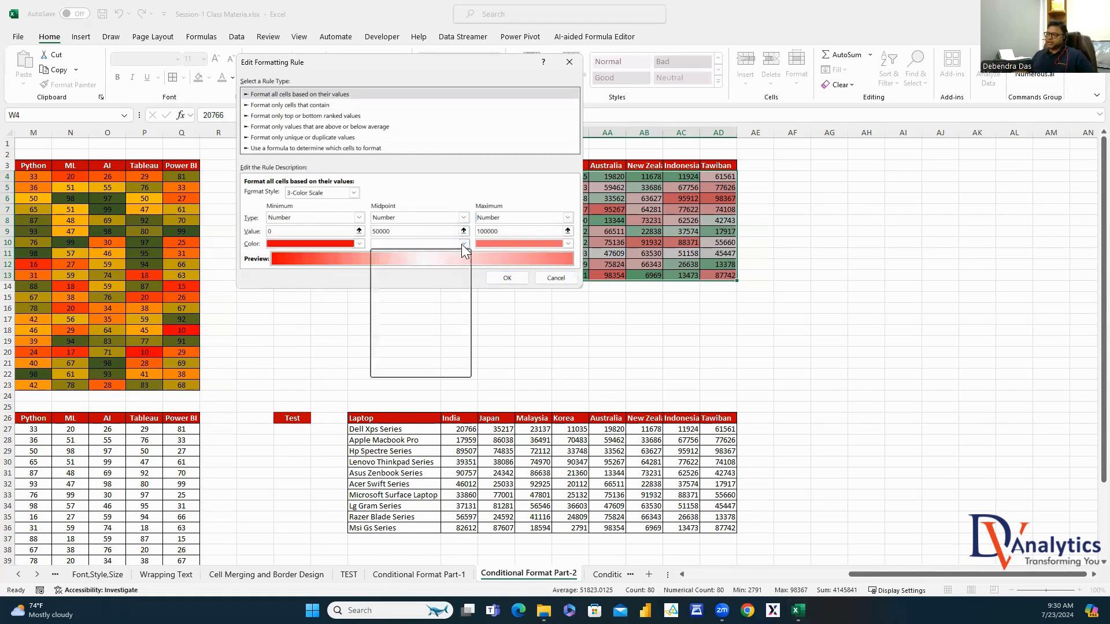
click(393, 349)
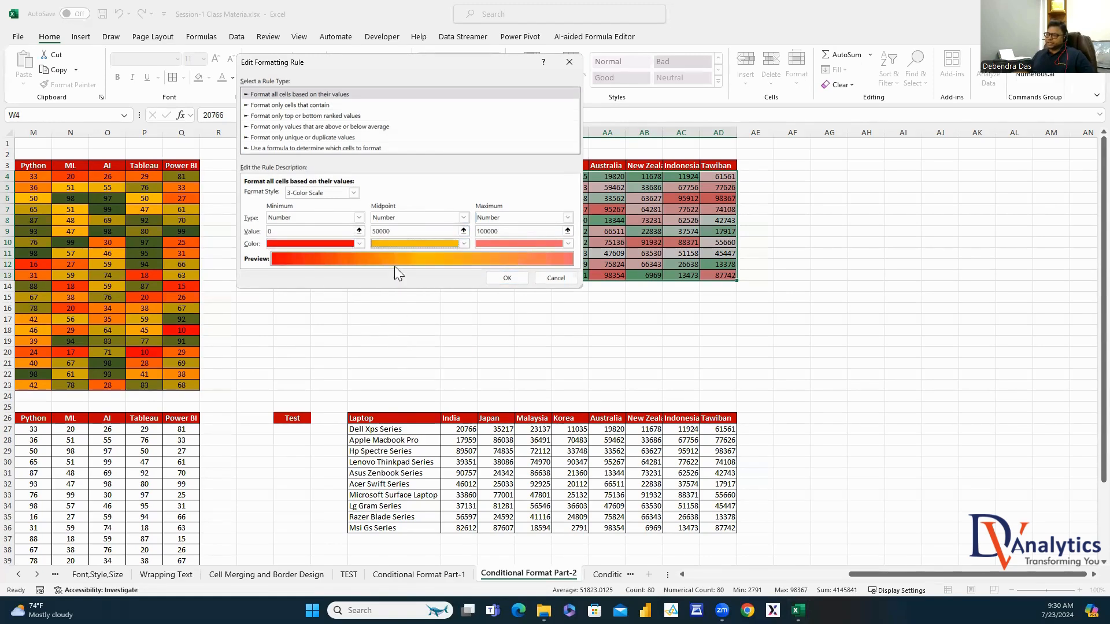
click(567, 244)
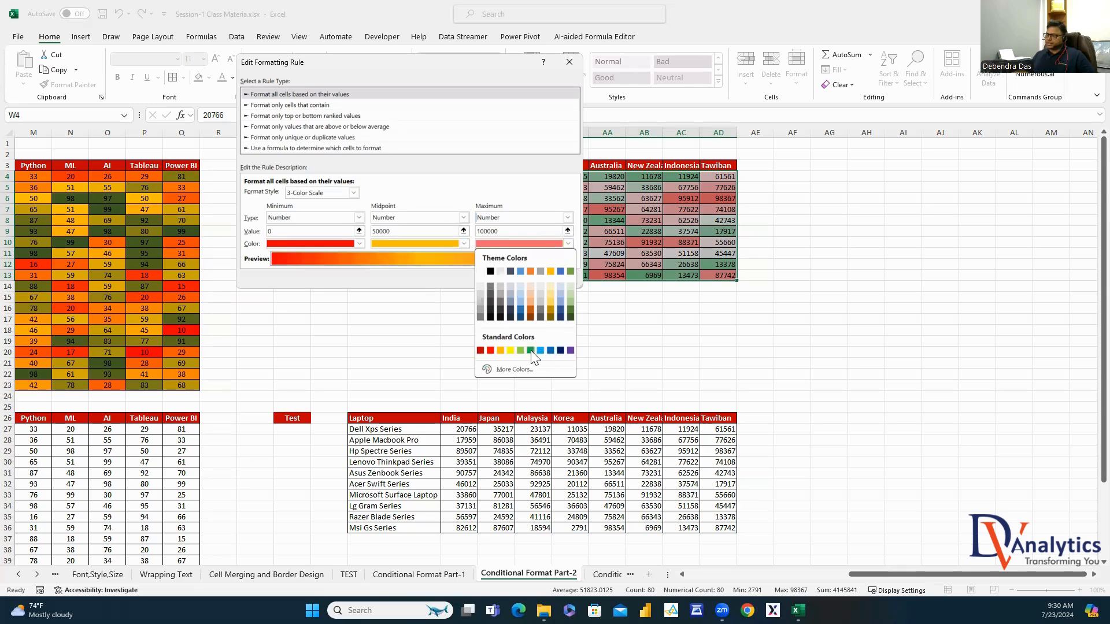
click(530, 351)
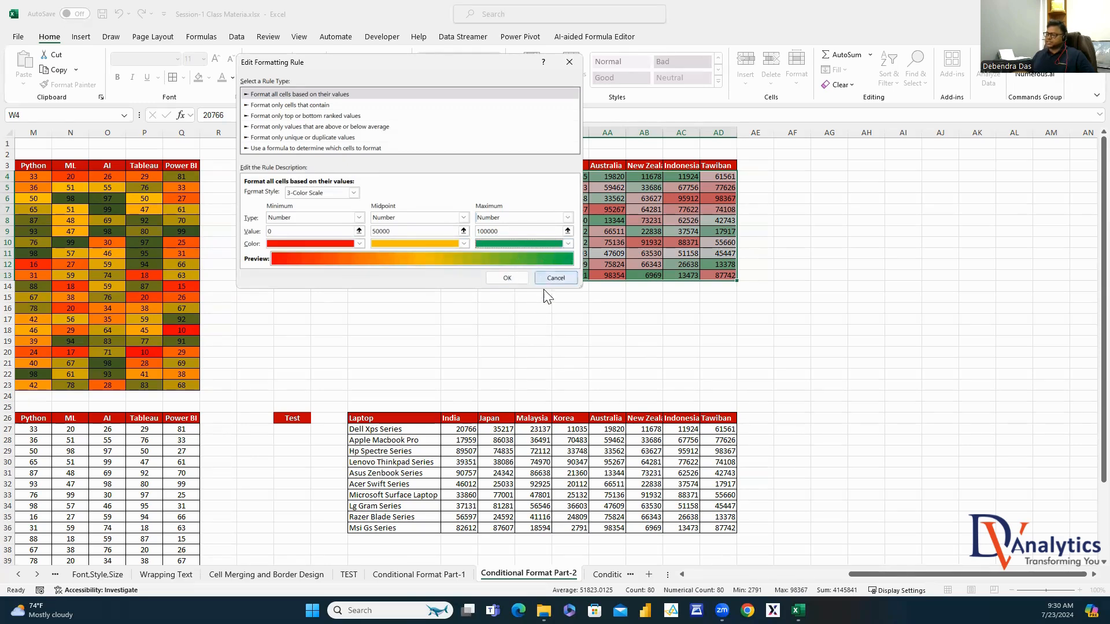
click(507, 278)
click(625, 246)
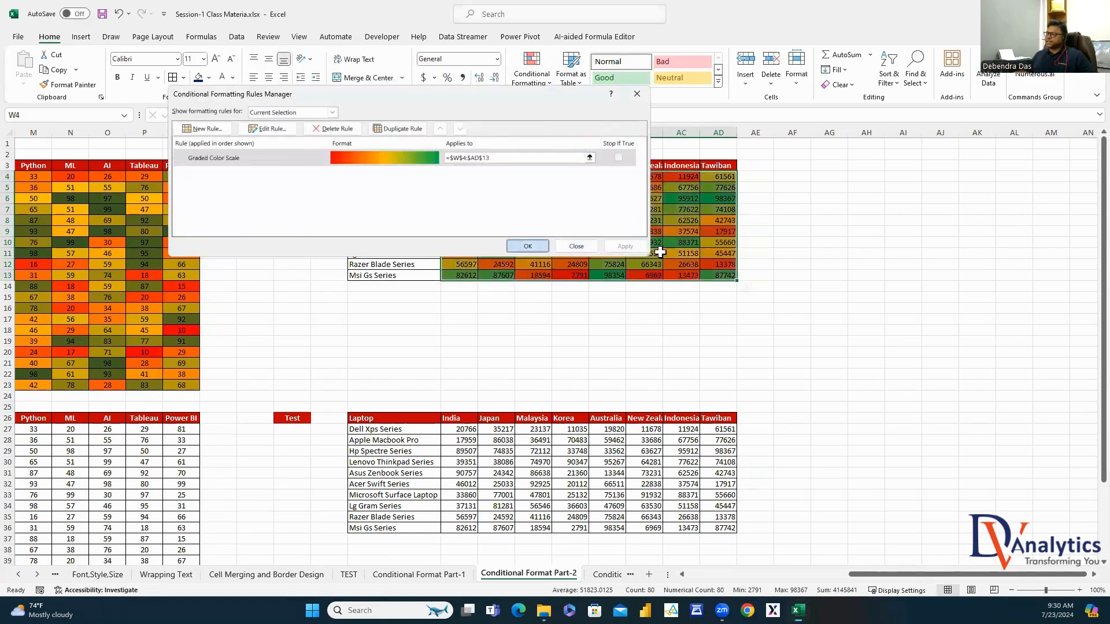
key(Return)
click(834, 242)
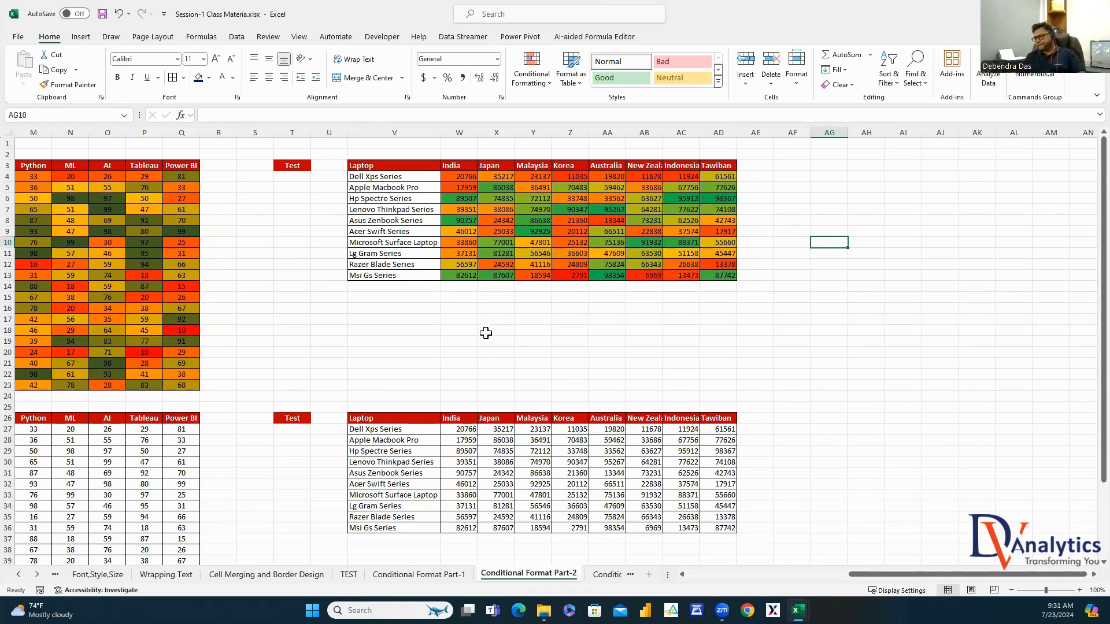
Close the Rules Manager and scroll down toward the Highlight with Icon Sets student table
click(491, 330)
scroll(488, 338, down, 3)
Apply the 5 Arrows (Colored) icon set to the lower student scores J27:Q46
scroll(668, 140, left, 10)
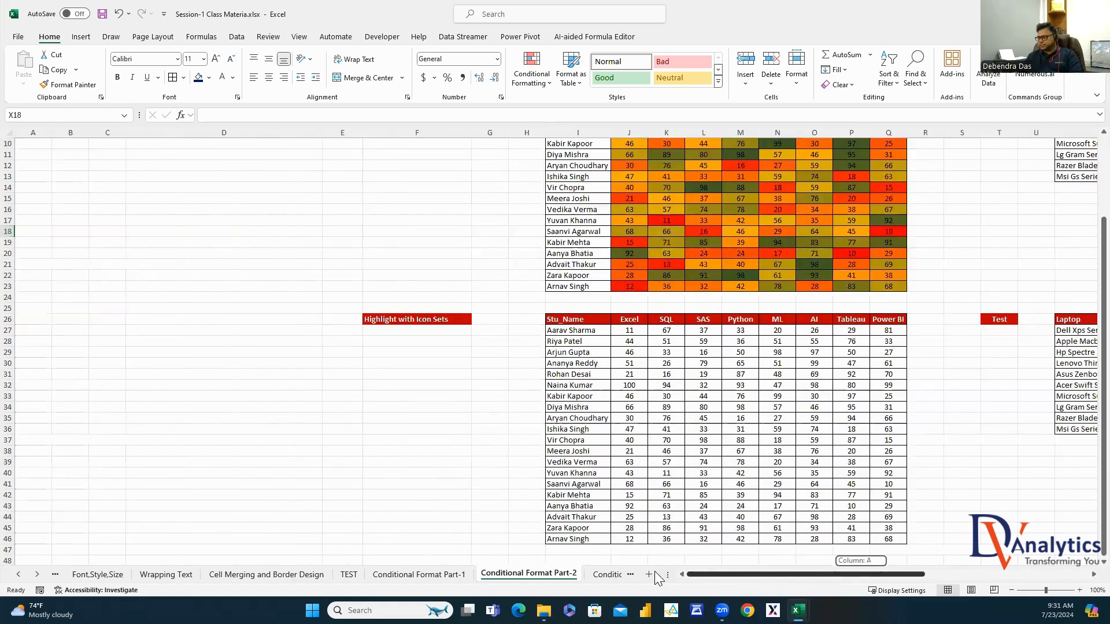
click(425, 284)
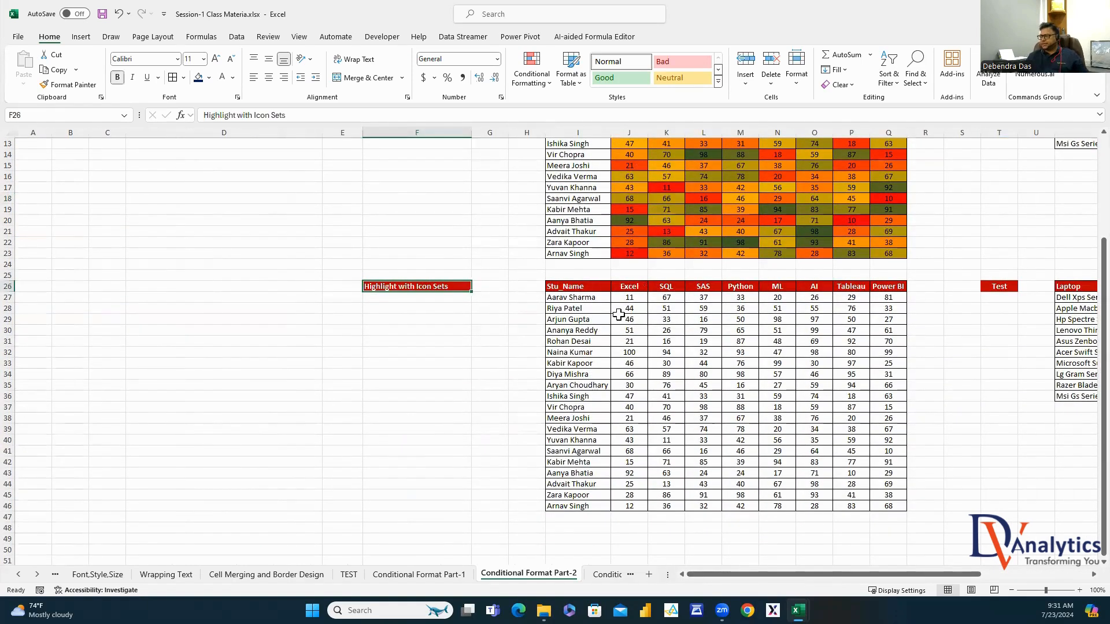
drag(628, 297, 893, 506)
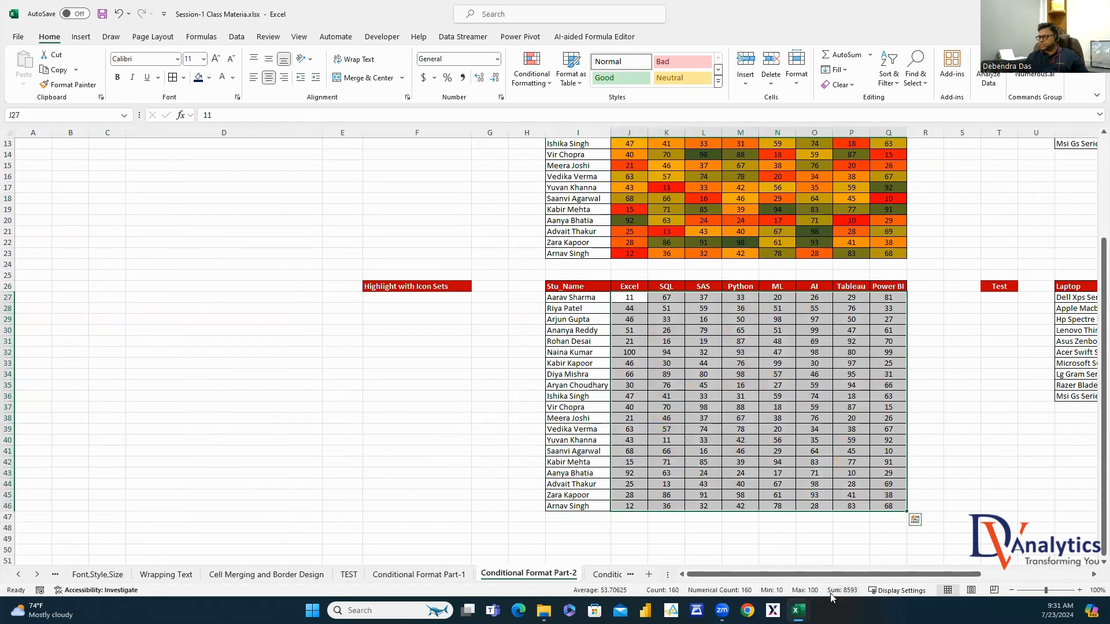
click(530, 78)
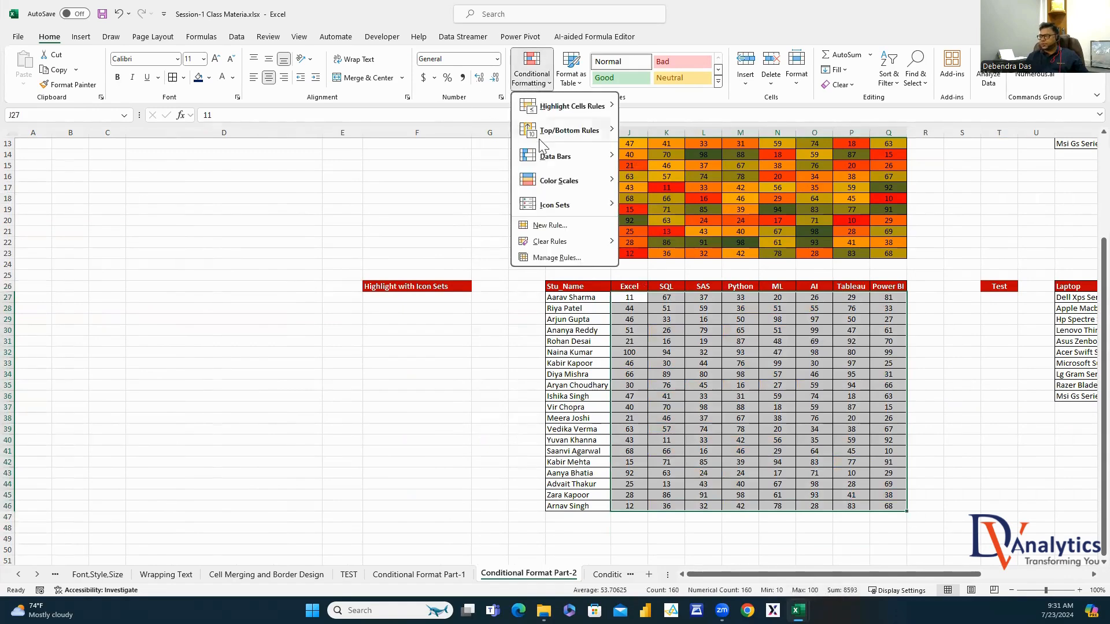
mouse_move(555, 204)
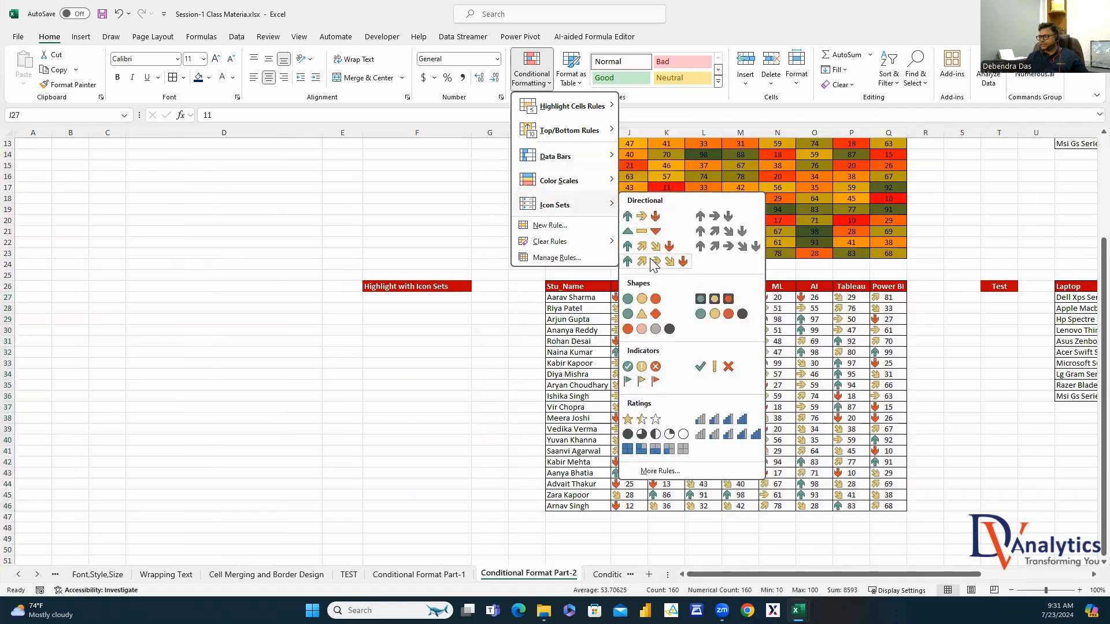
click(718, 263)
click(991, 430)
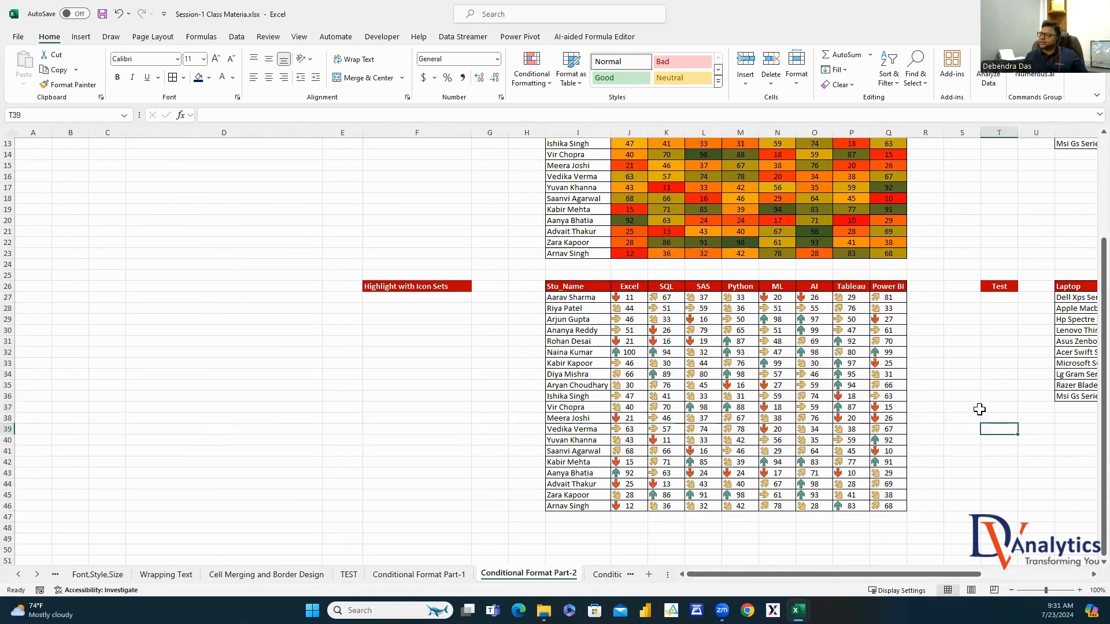
Reselect J27:Q46 and pick its Icon Set rule in Manage Rules
drag(627, 295, 888, 507)
click(546, 83)
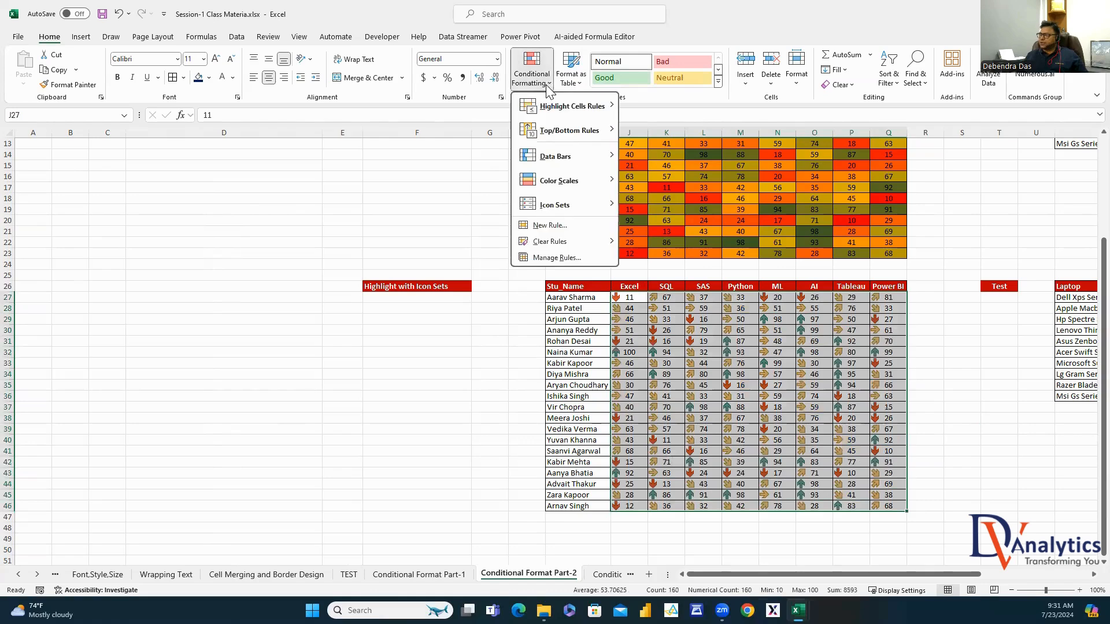
click(555, 258)
click(237, 158)
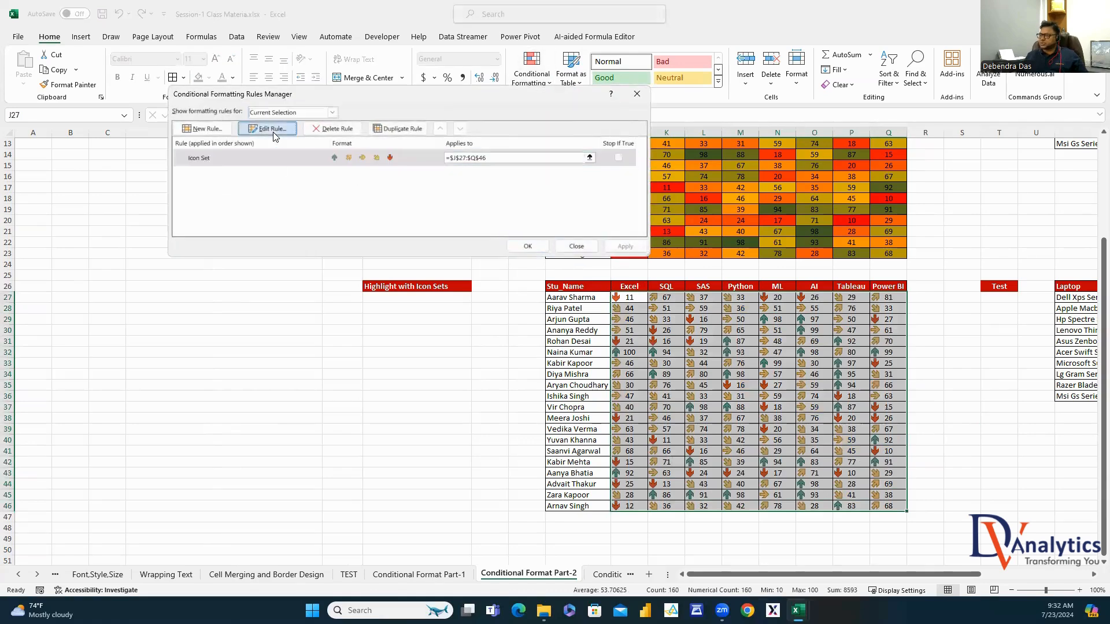
Set the Icon Set rule's thresholds to Number types with values 70, 60, 40 and 30
click(273, 131)
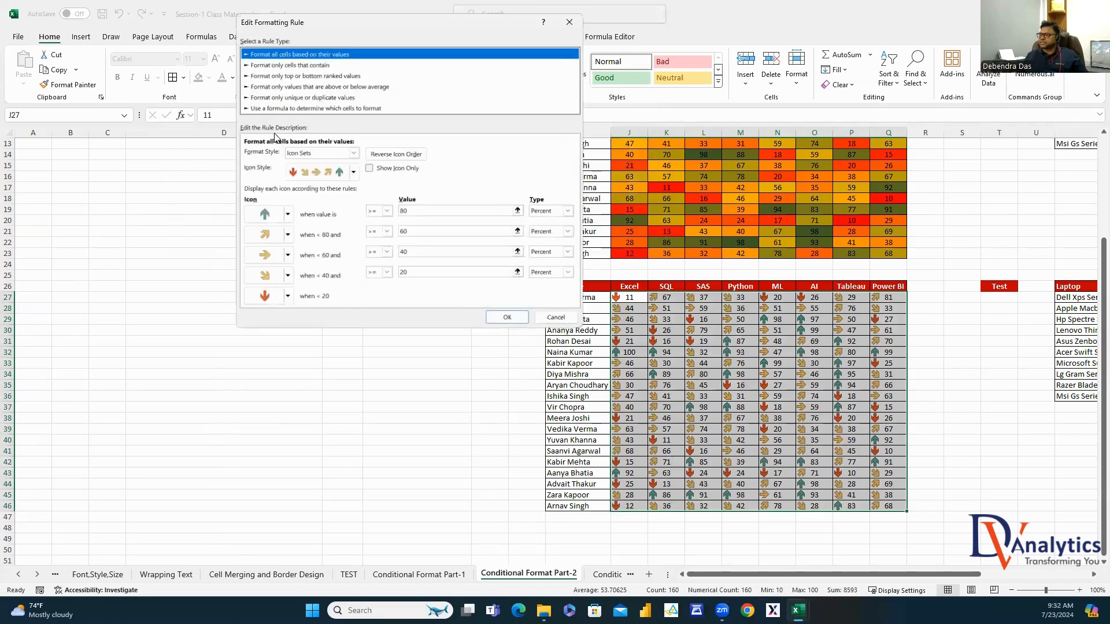
click(568, 211)
click(563, 220)
click(567, 232)
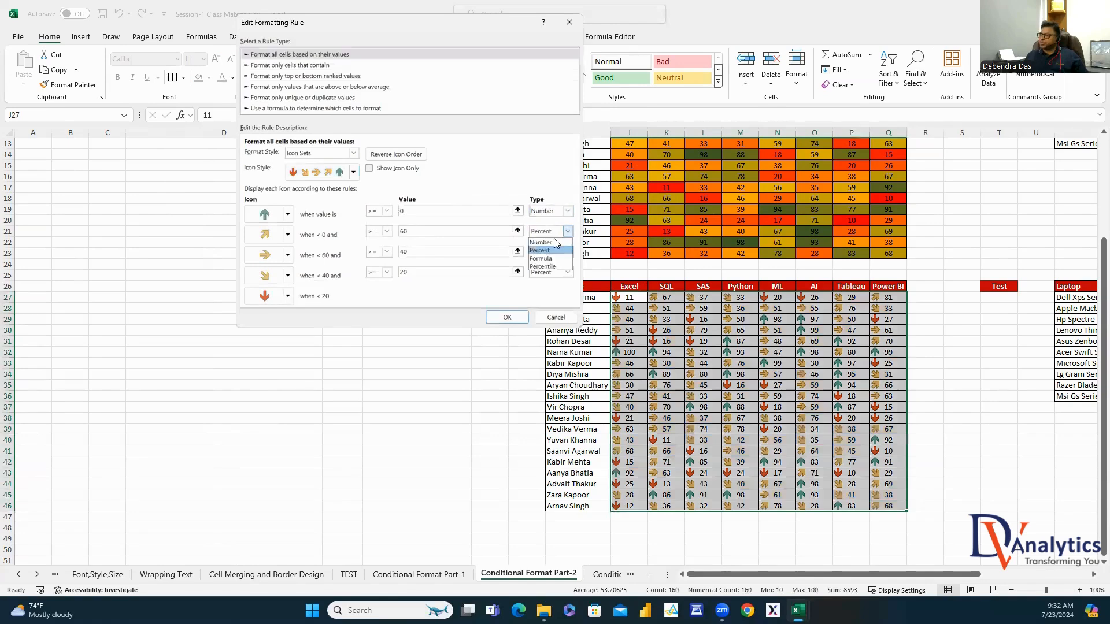
click(568, 252)
click(555, 261)
click(568, 272)
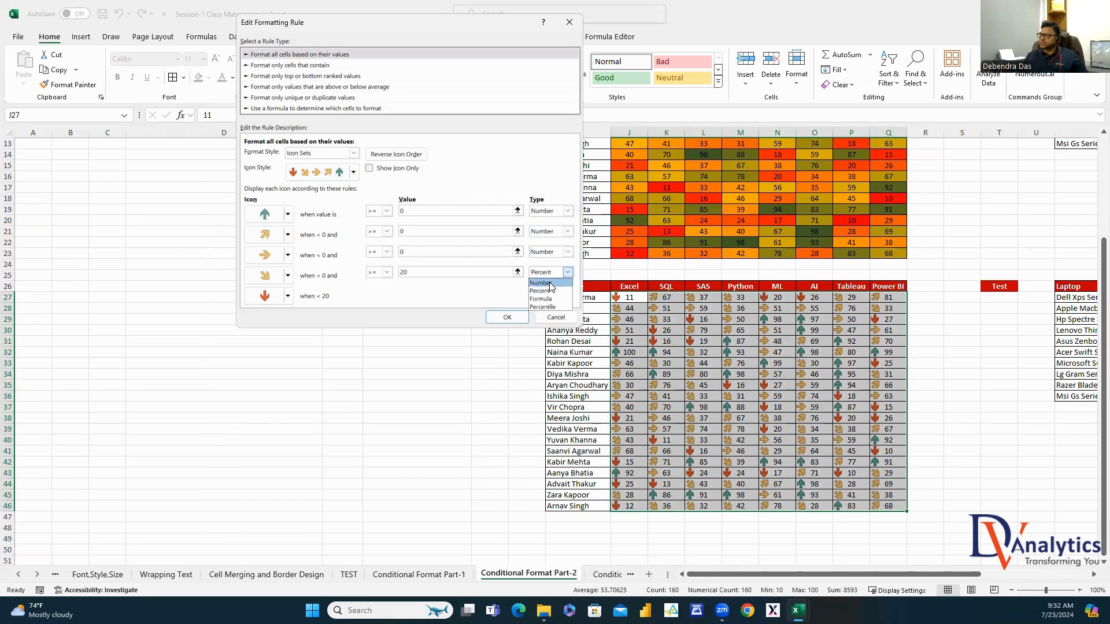
click(554, 282)
click(399, 211)
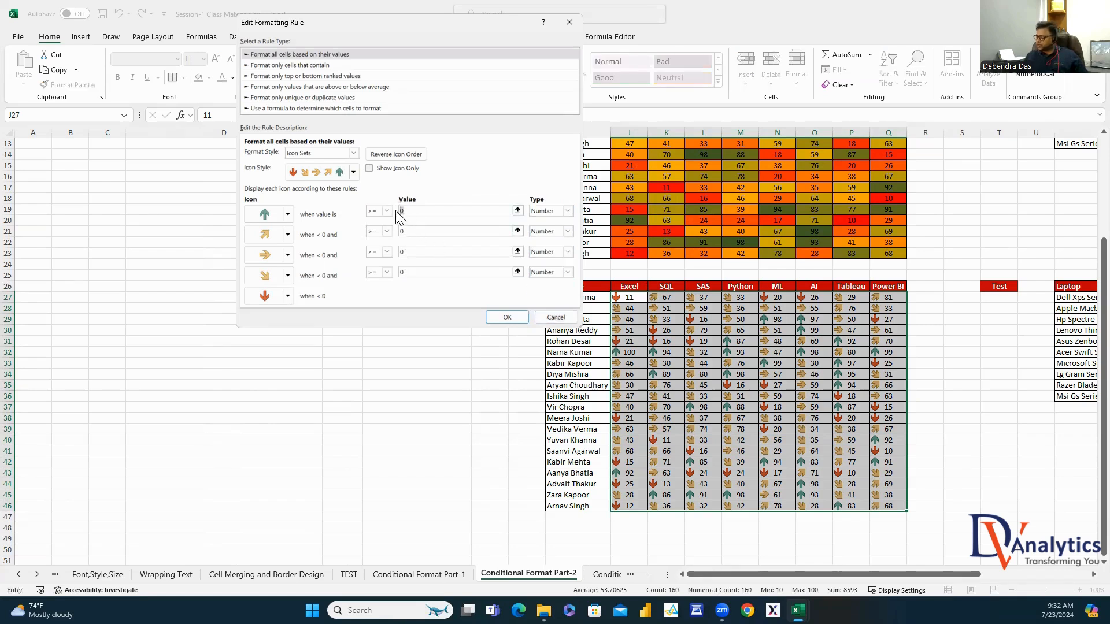
click(404, 231)
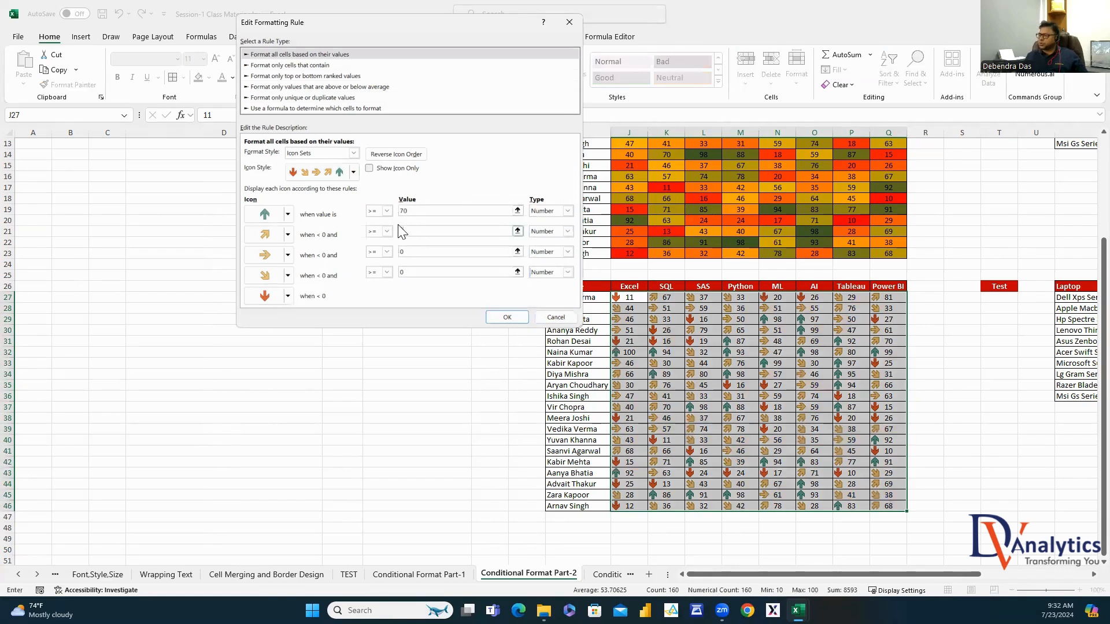
text(60)
click(399, 255)
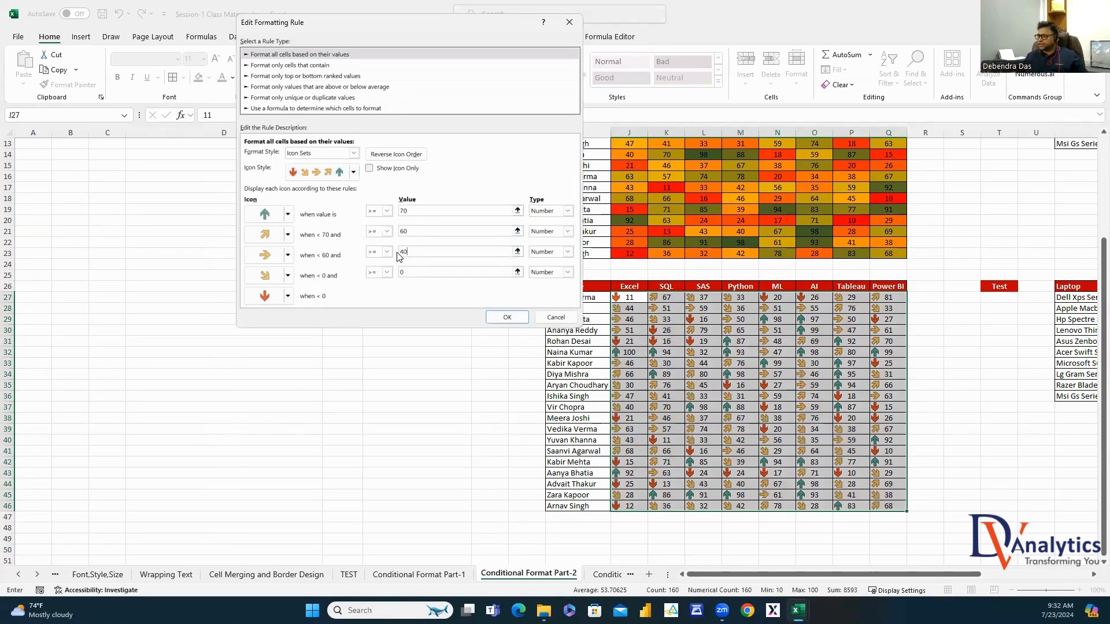
click(408, 274)
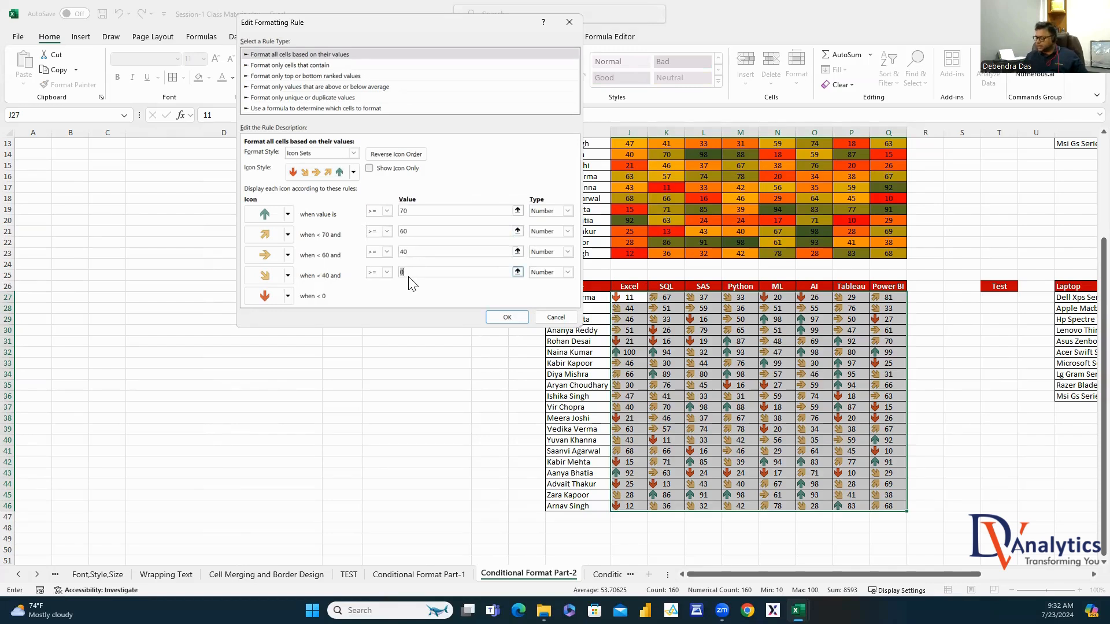
text(30)
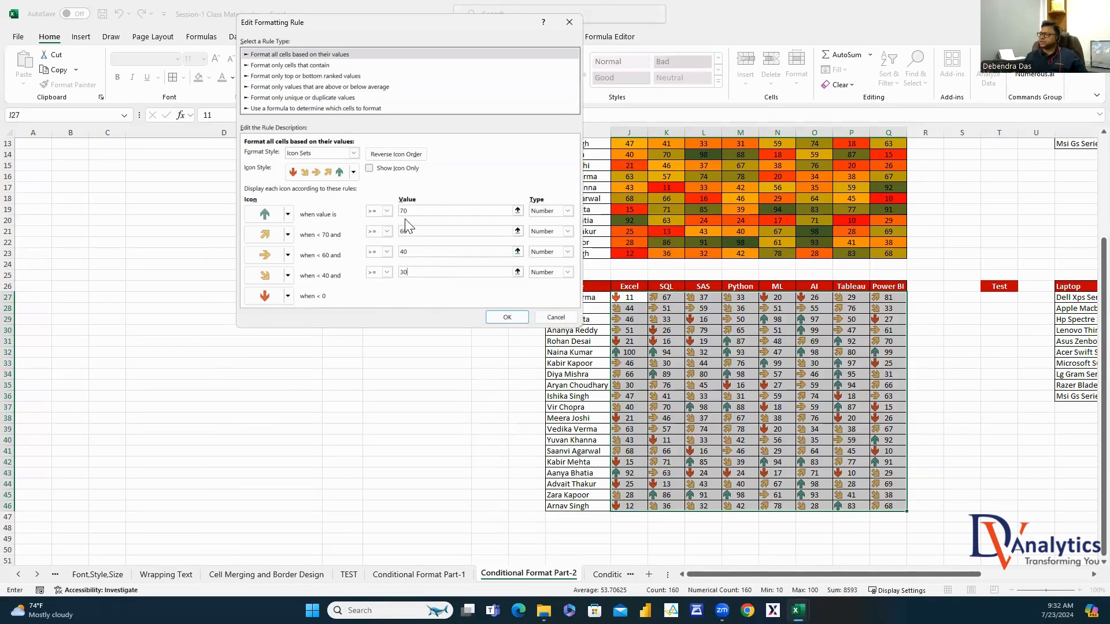
Use grey square, green check, yellow exclamation and red cross icons for the lower levels, and apply
click(287, 235)
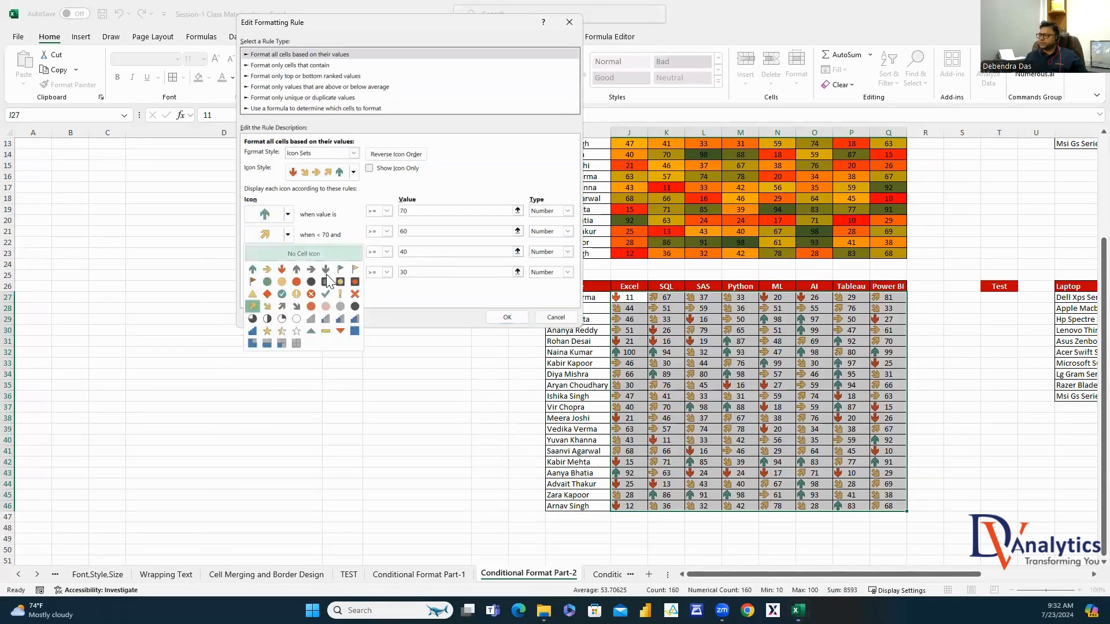
click(328, 281)
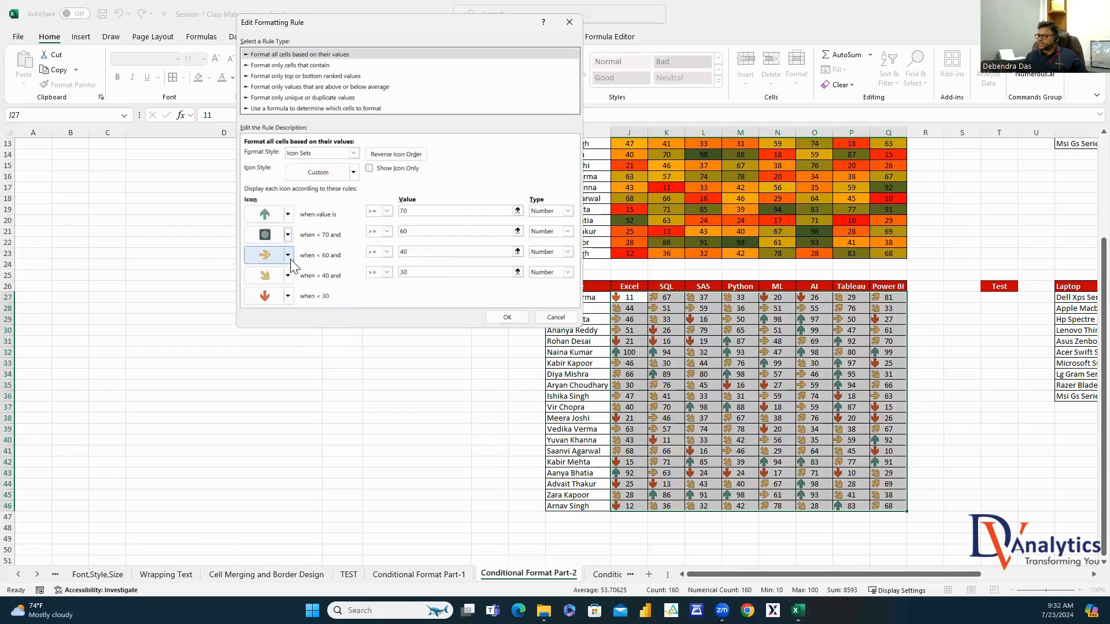
click(288, 258)
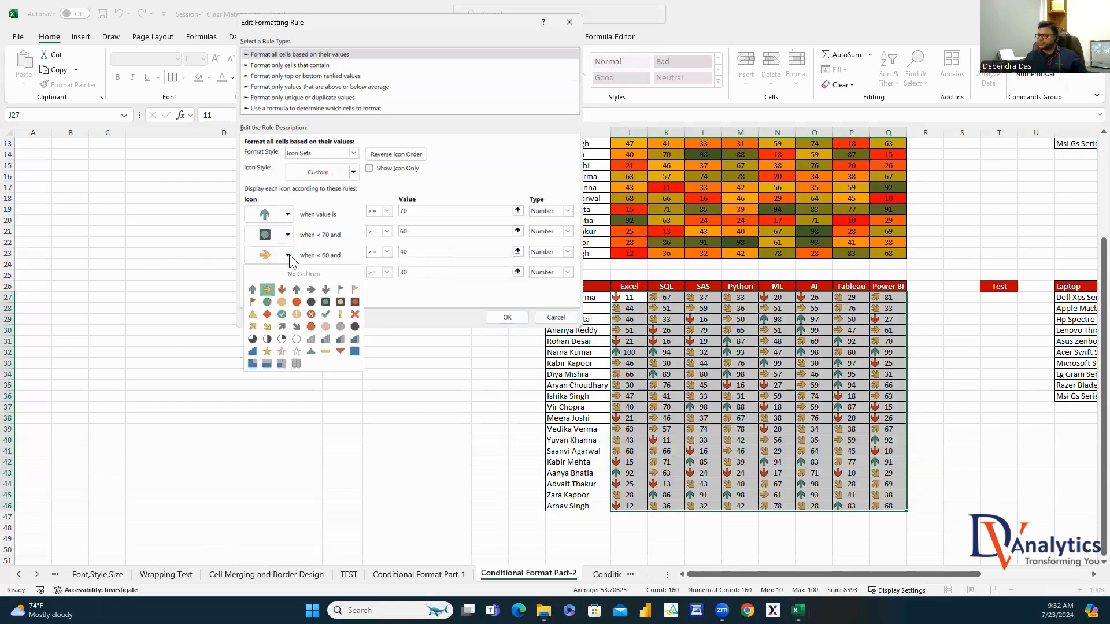
click(326, 316)
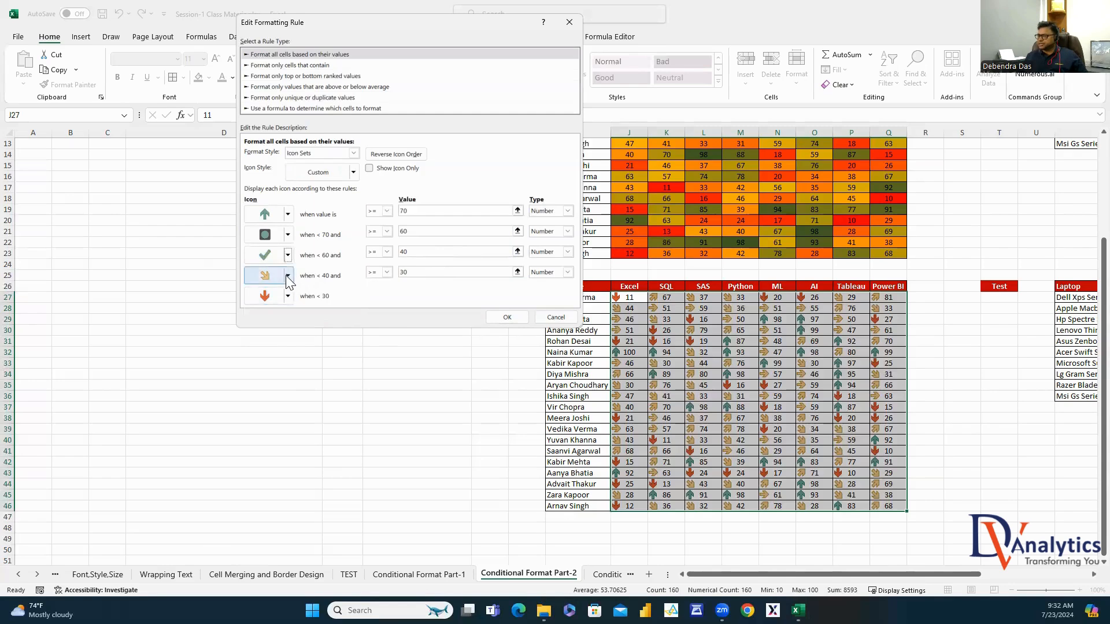
click(287, 278)
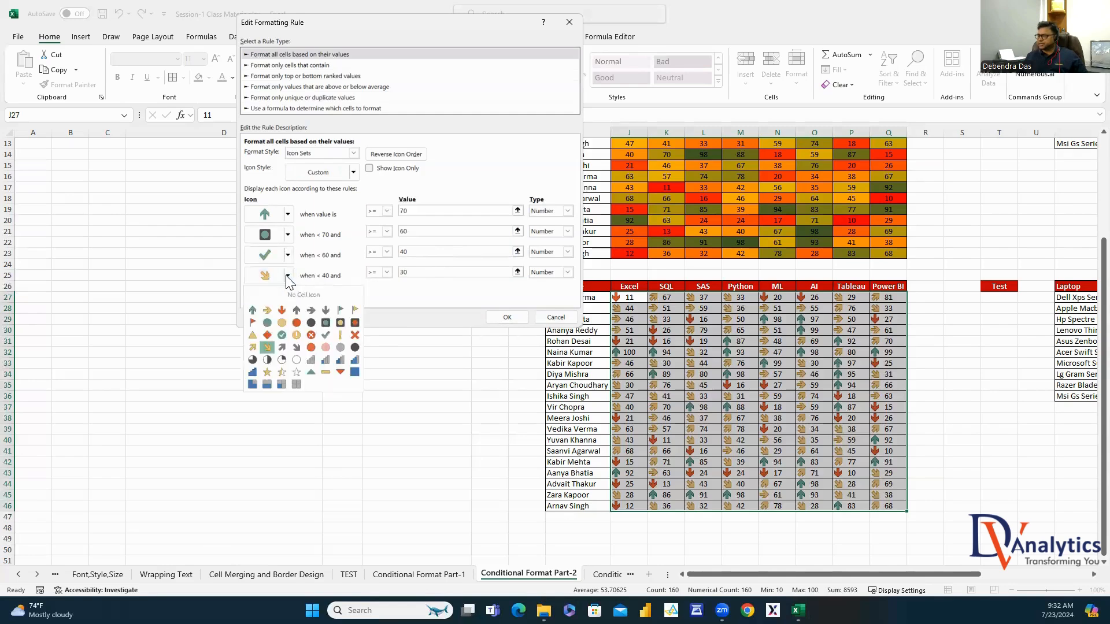
click(296, 335)
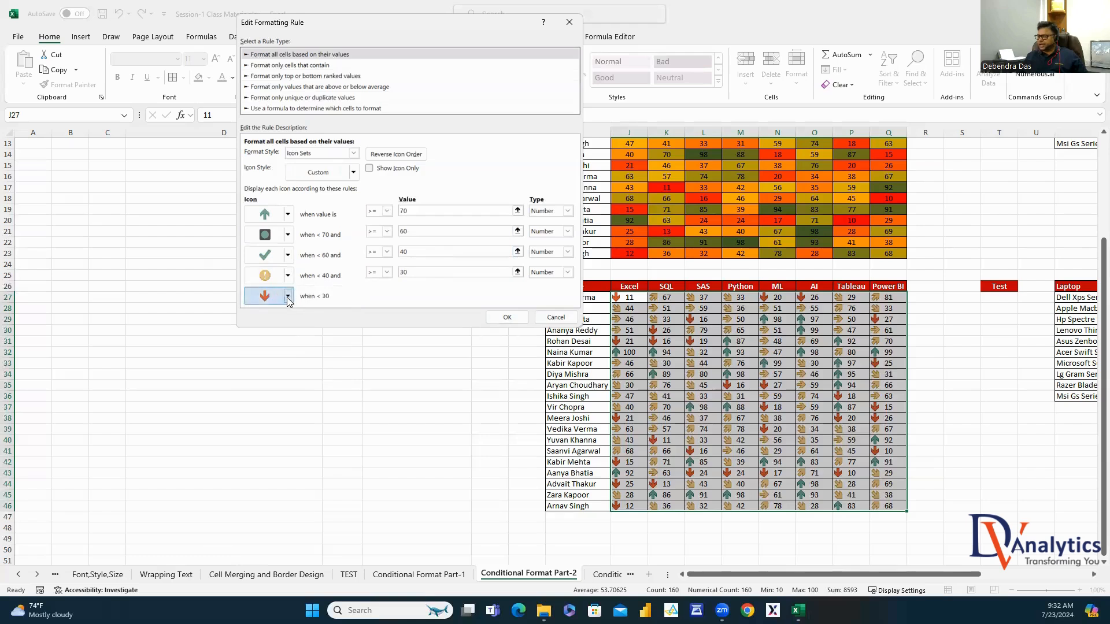
click(287, 296)
click(312, 355)
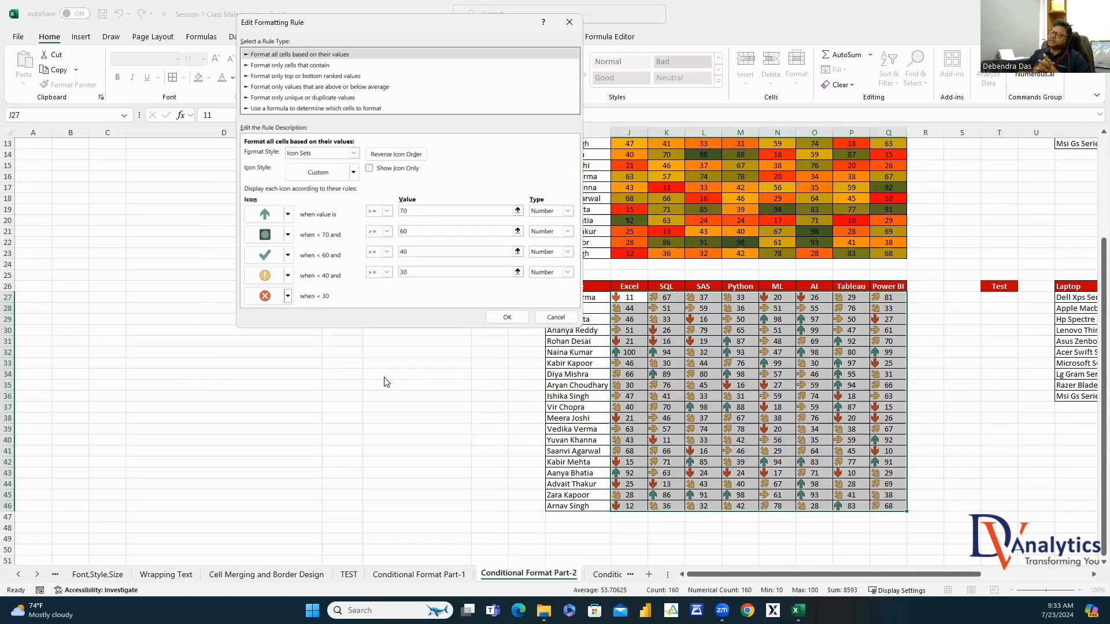
click(507, 317)
click(623, 246)
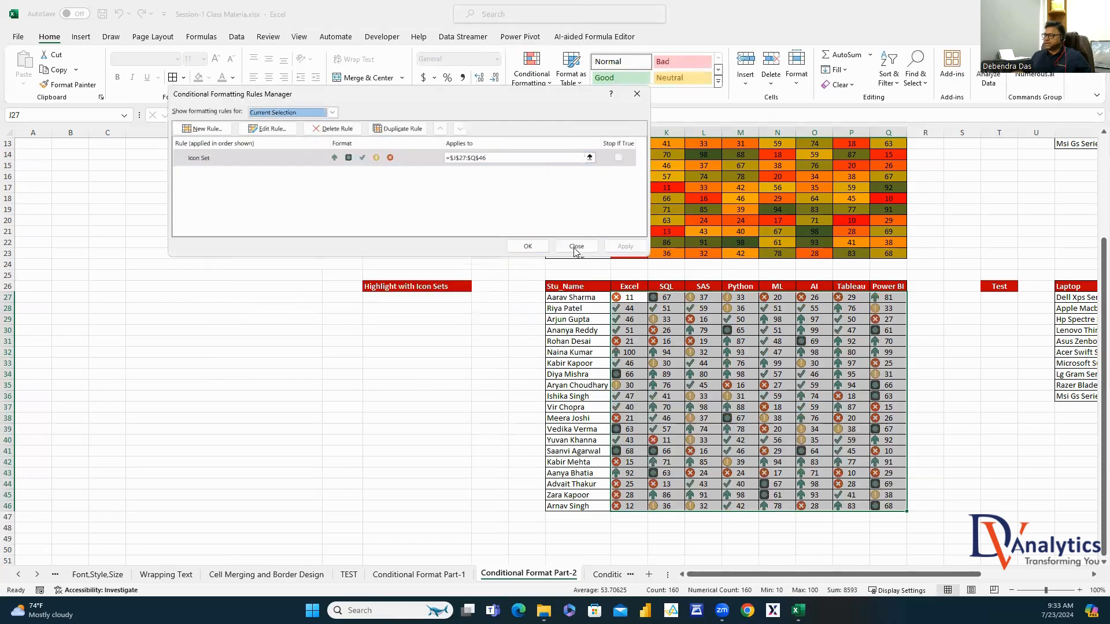
click(527, 246)
click(971, 419)
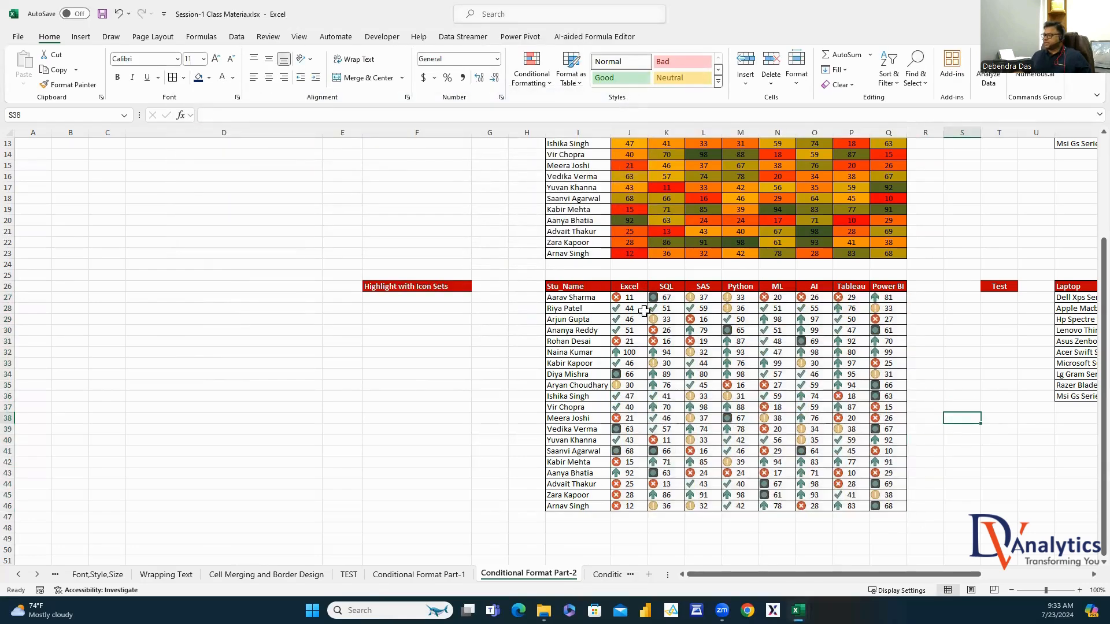
Edit the student scores' Icon Set rule to Show Icon Only, hiding the score numbers
drag(630, 299, 896, 508)
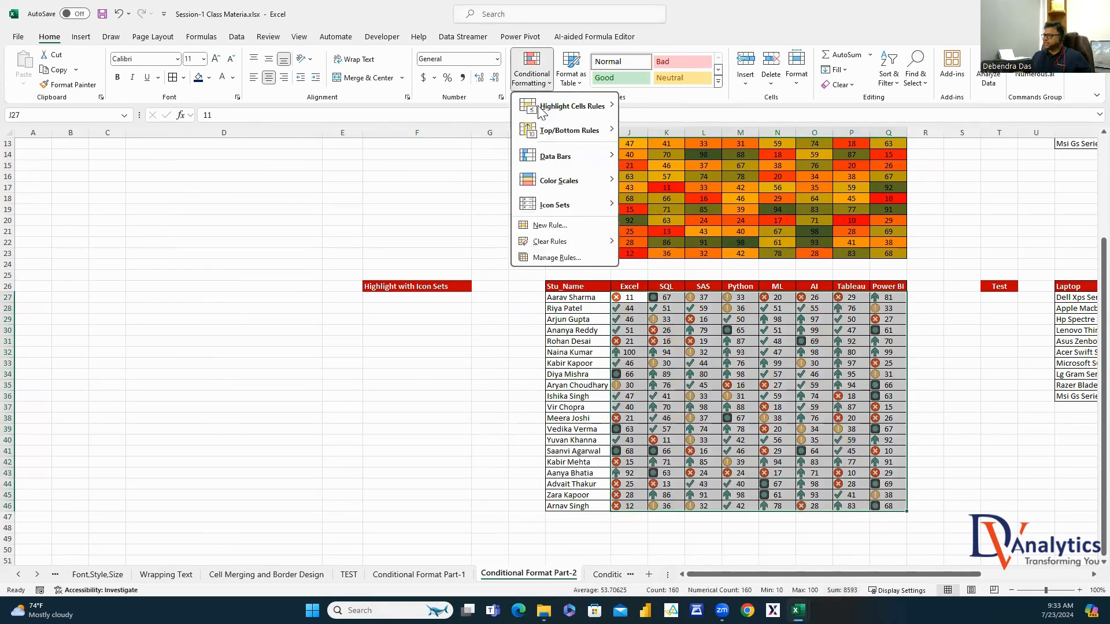
click(543, 81)
click(556, 258)
click(247, 157)
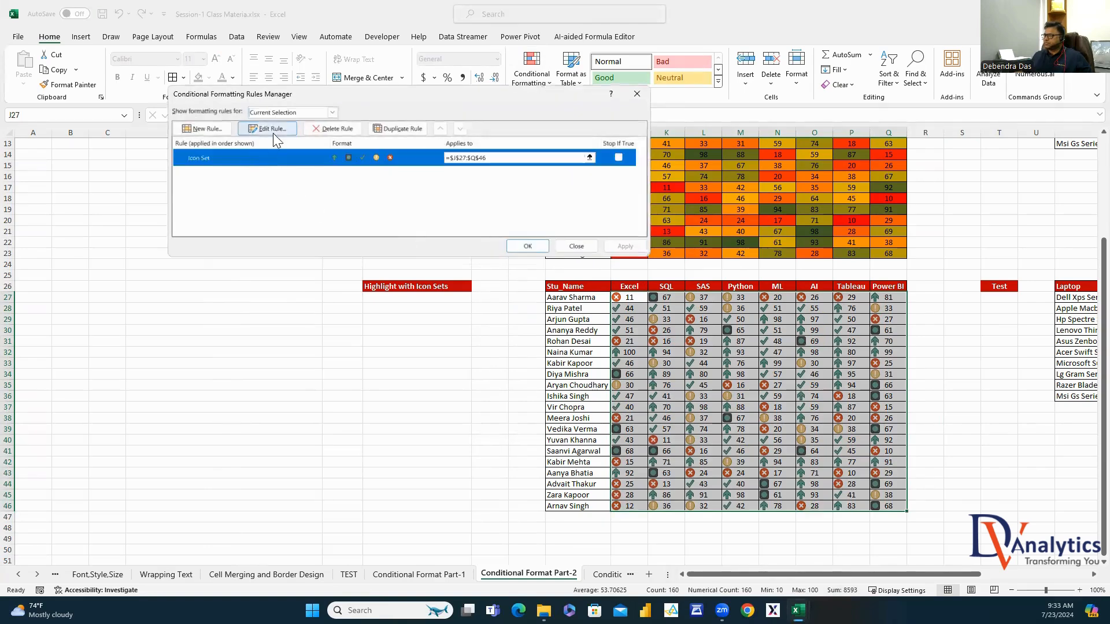
click(271, 129)
click(387, 169)
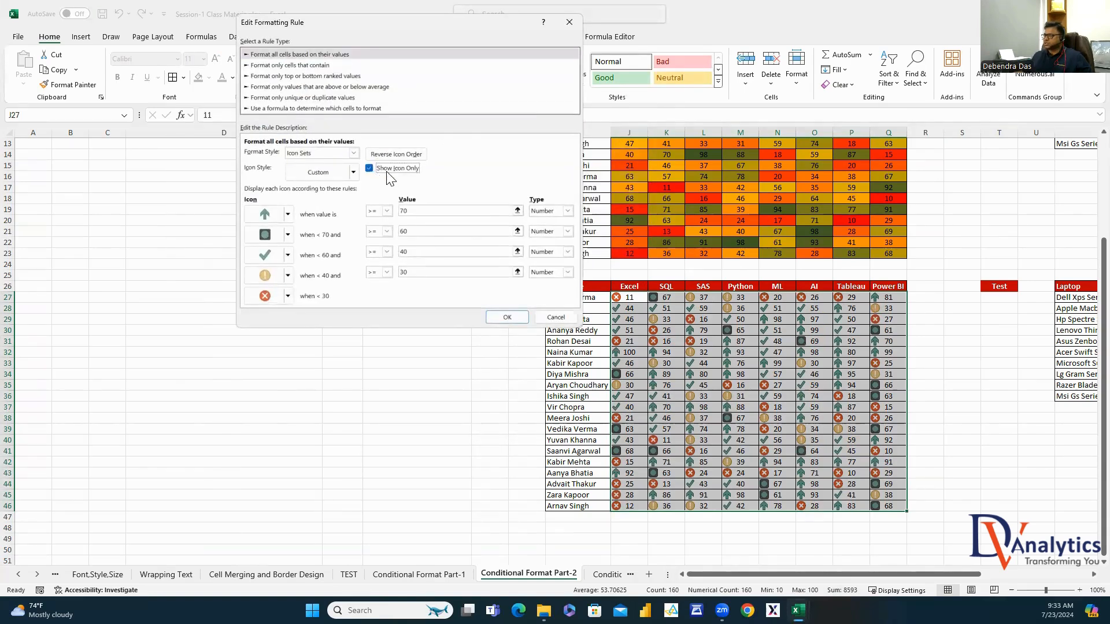
click(507, 317)
click(625, 245)
click(525, 246)
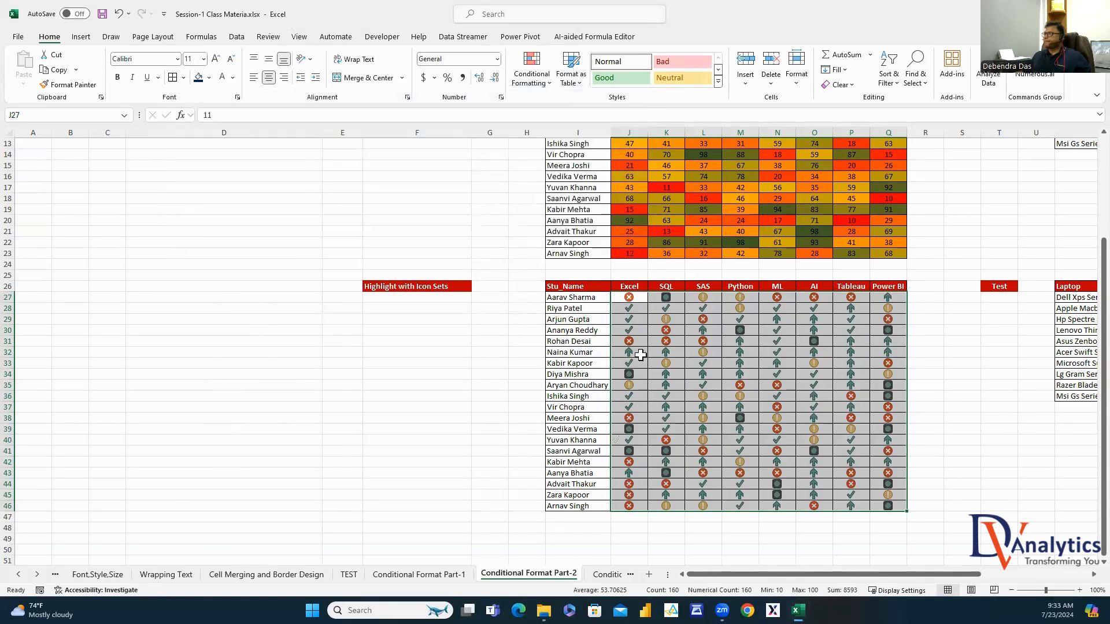
Review the icon-only student table, briefly selecting the Tableau column of icons
click(968, 419)
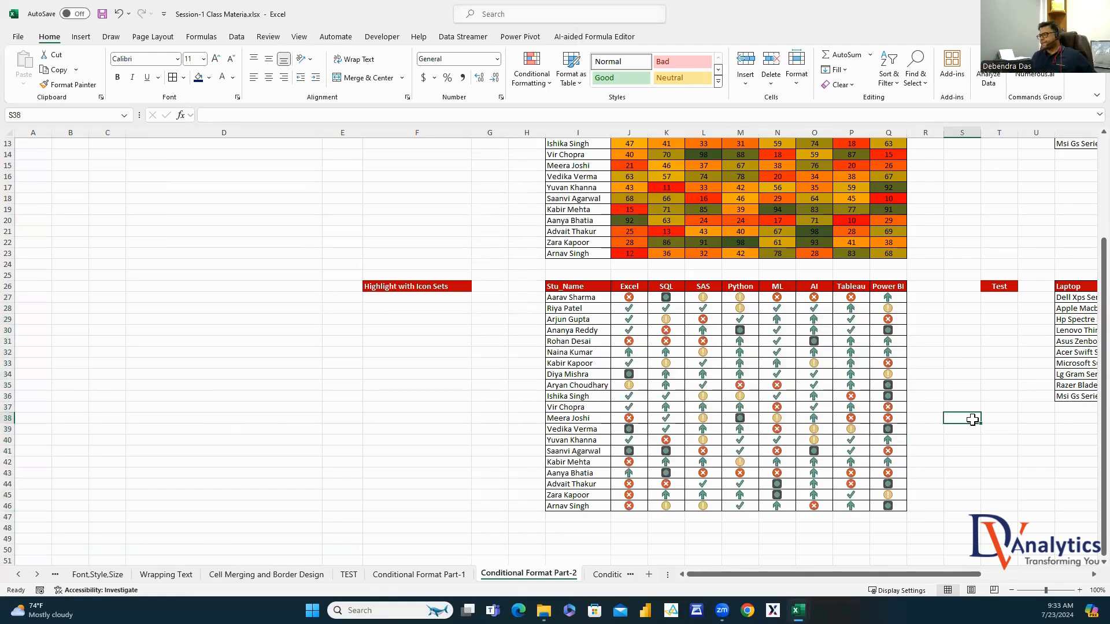
scroll(932, 387, up, 2)
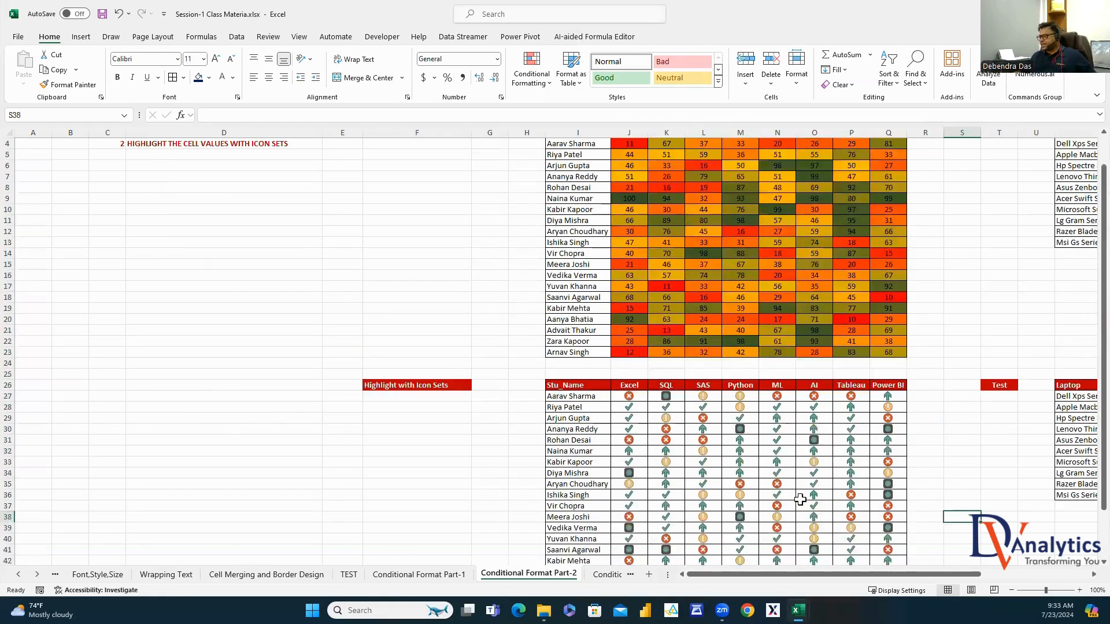
scroll(801, 503, up, 2)
scroll(824, 307, down, 3)
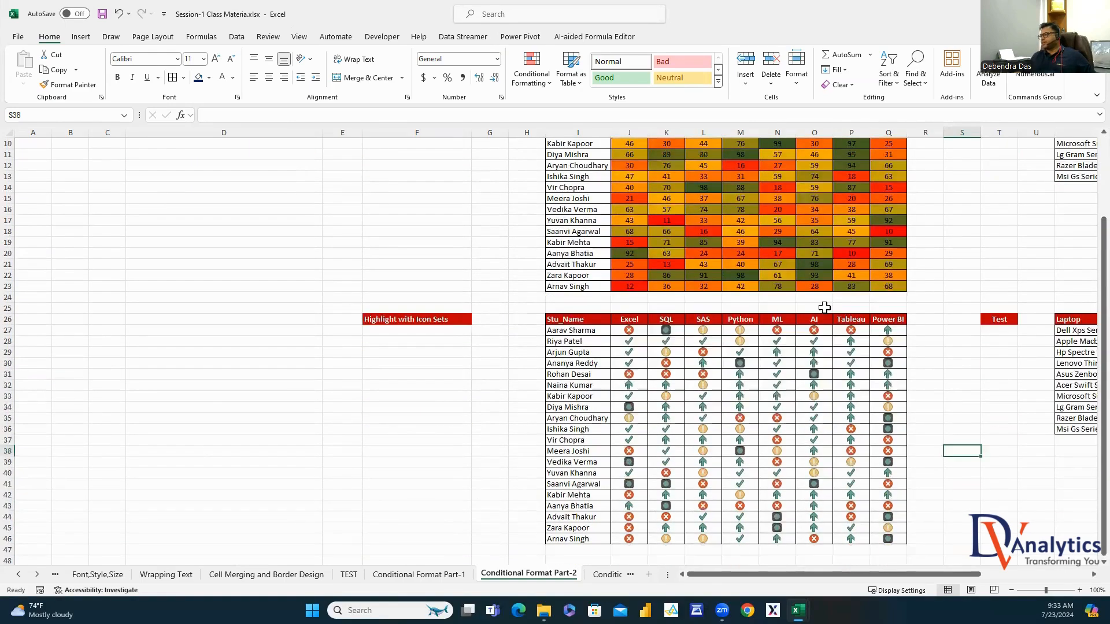
scroll(824, 306, up, 2)
scroll(934, 466, down, 3)
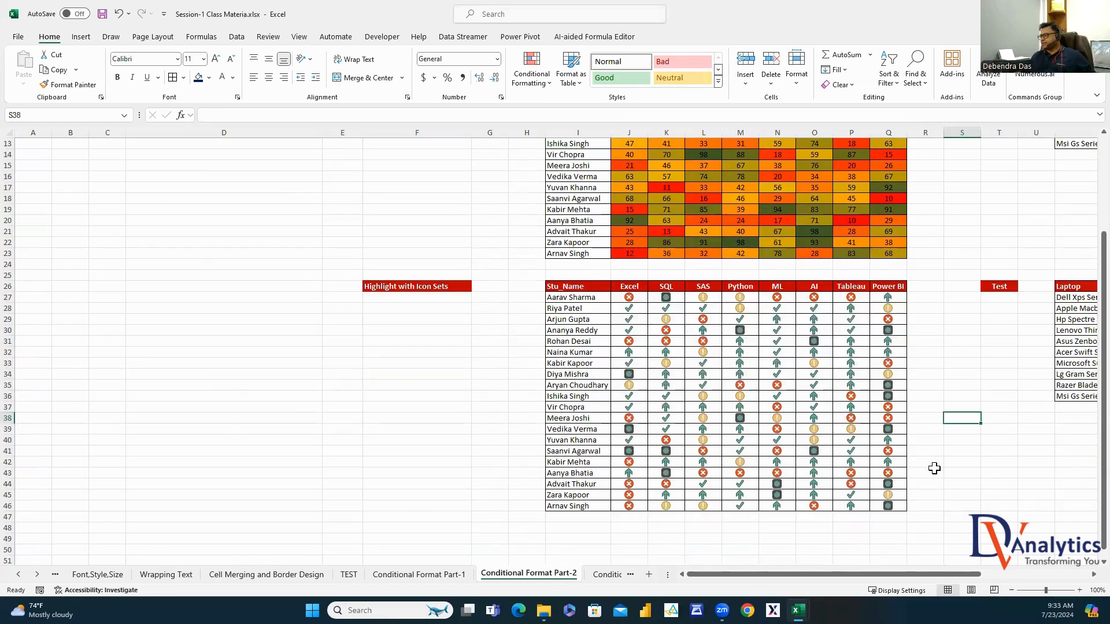
click(925, 374)
drag(860, 297, 852, 507)
click(983, 463)
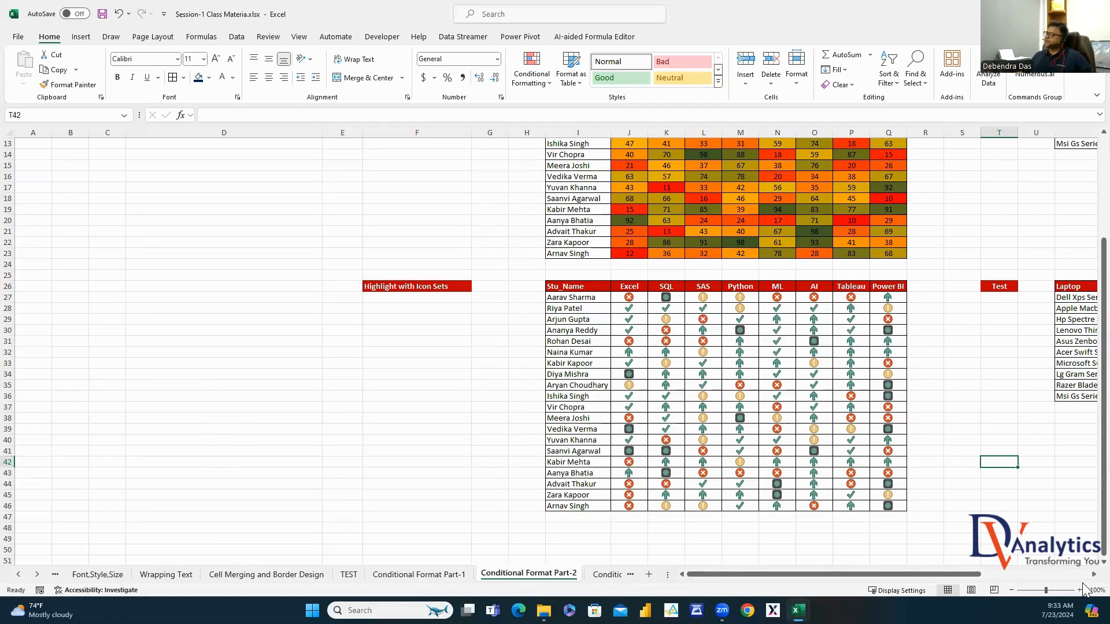
scroll(1082, 576, right, 4)
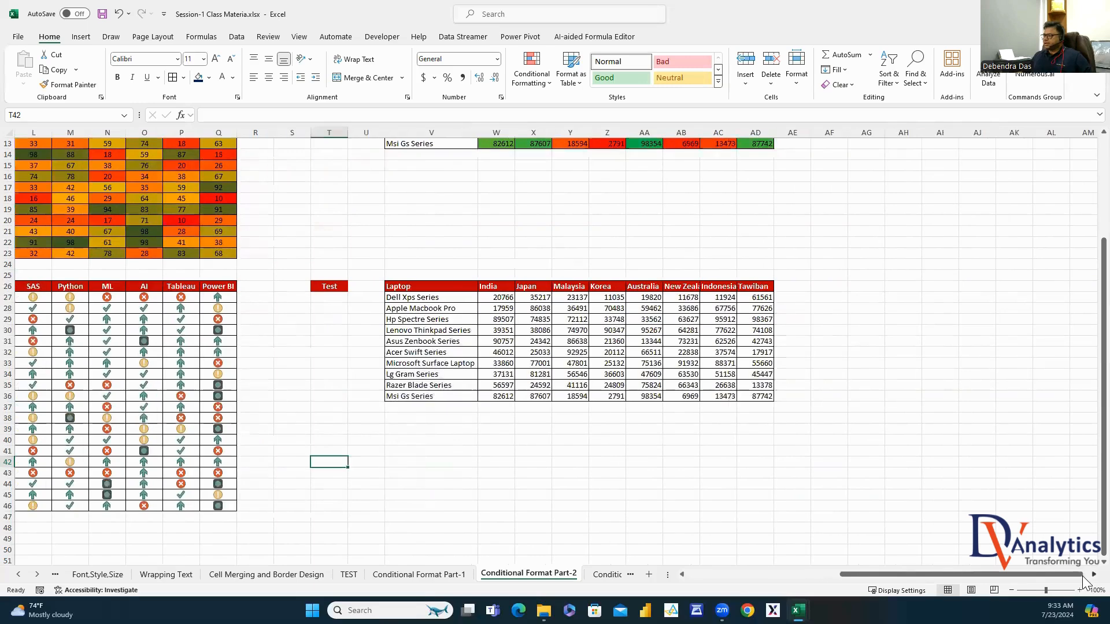
Apply the four-colour circles icon set to the lower laptop sales figures W27:AD36
click(873, 363)
drag(462, 298, 714, 398)
click(543, 84)
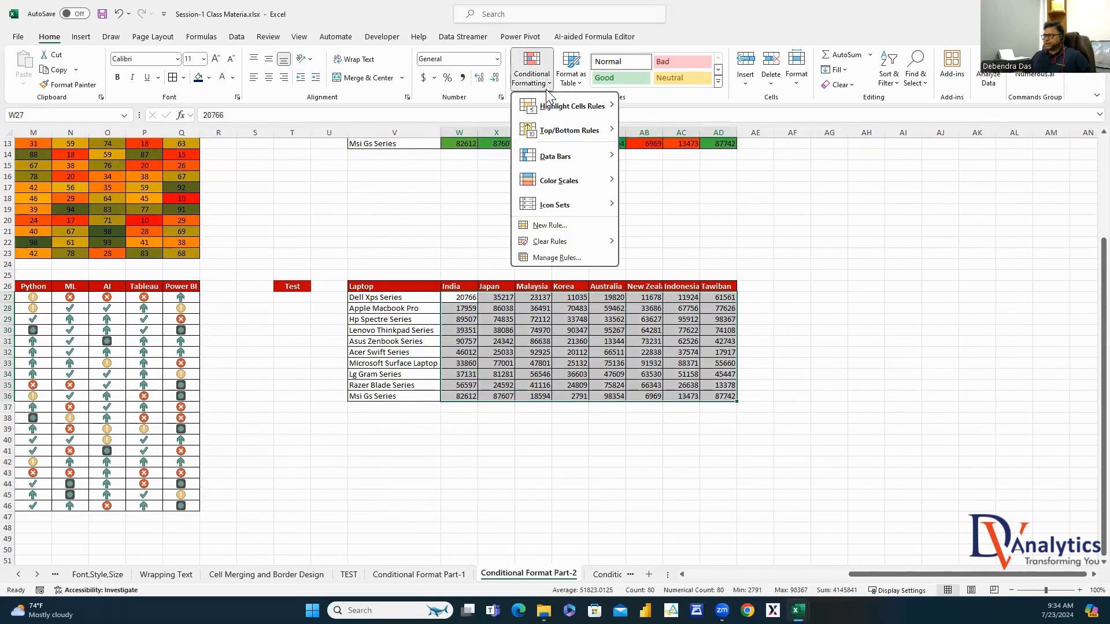
mouse_move(555, 202)
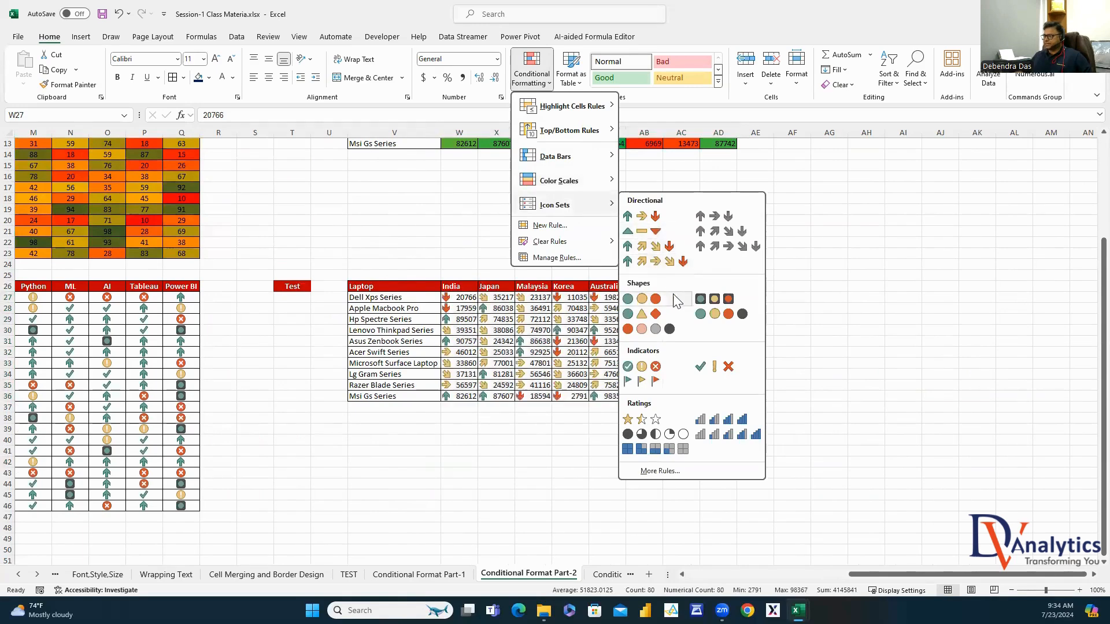
click(721, 315)
Reselect the lower laptop sales figures to adjust their conditional formatting
drag(936, 363, 961, 361)
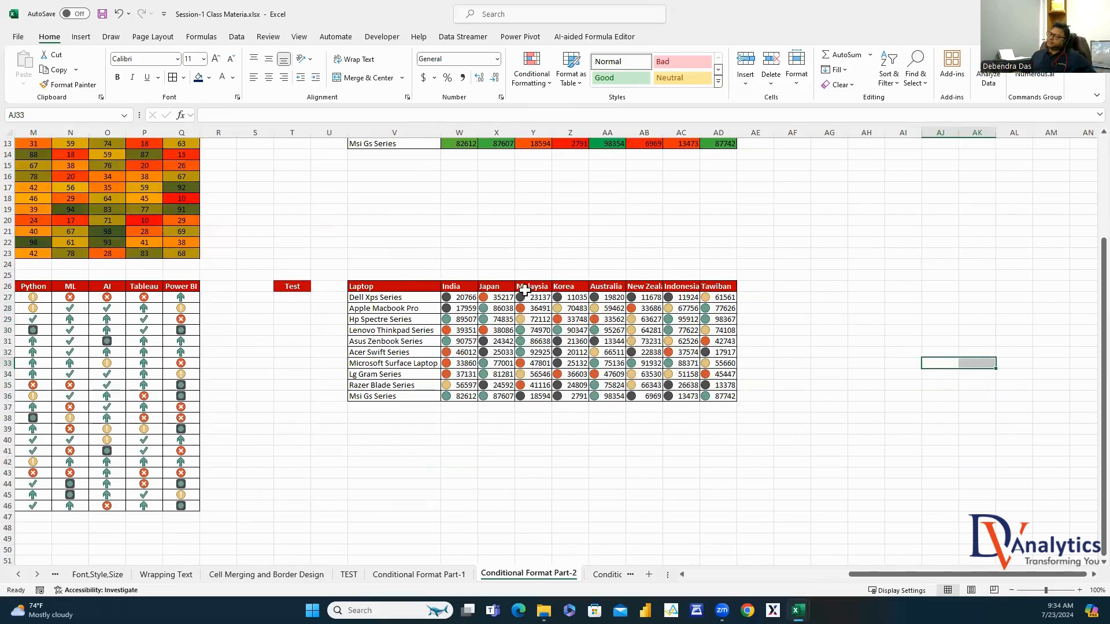
drag(451, 300, 720, 398)
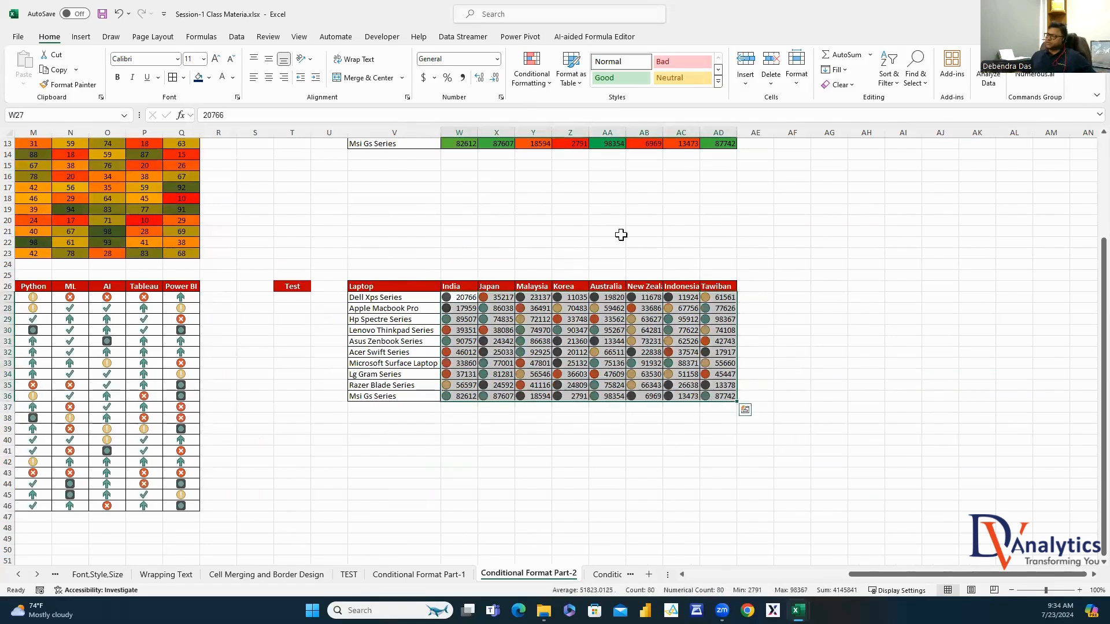
click(531, 75)
Set the laptop icon set rule's thresholds to Number values 70000, 50000 and 30000
click(558, 257)
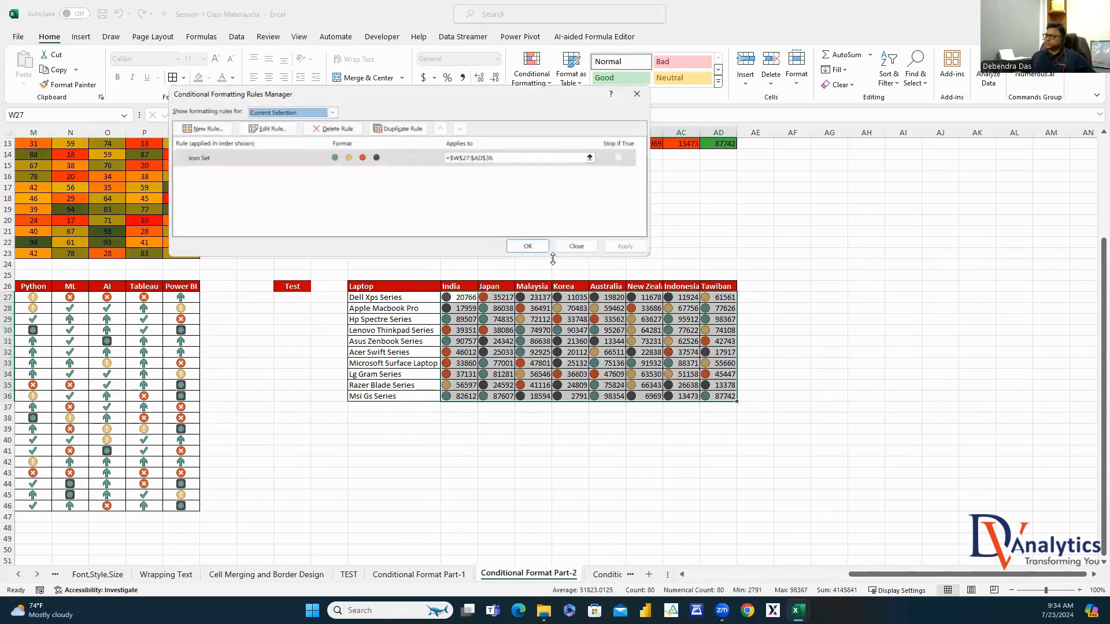
click(312, 162)
click(278, 130)
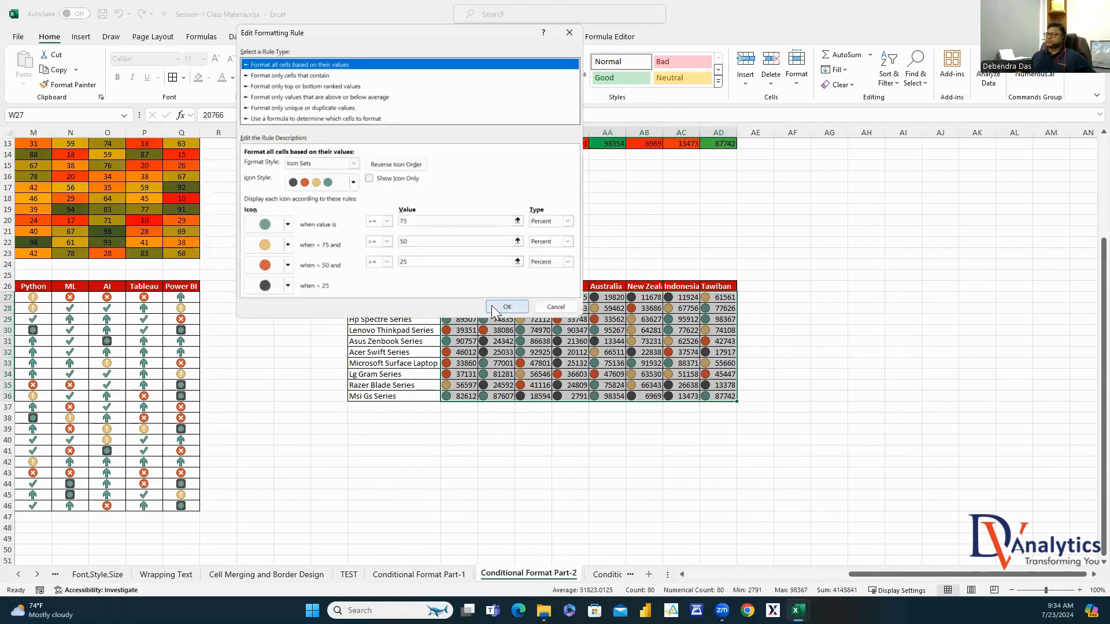
click(567, 221)
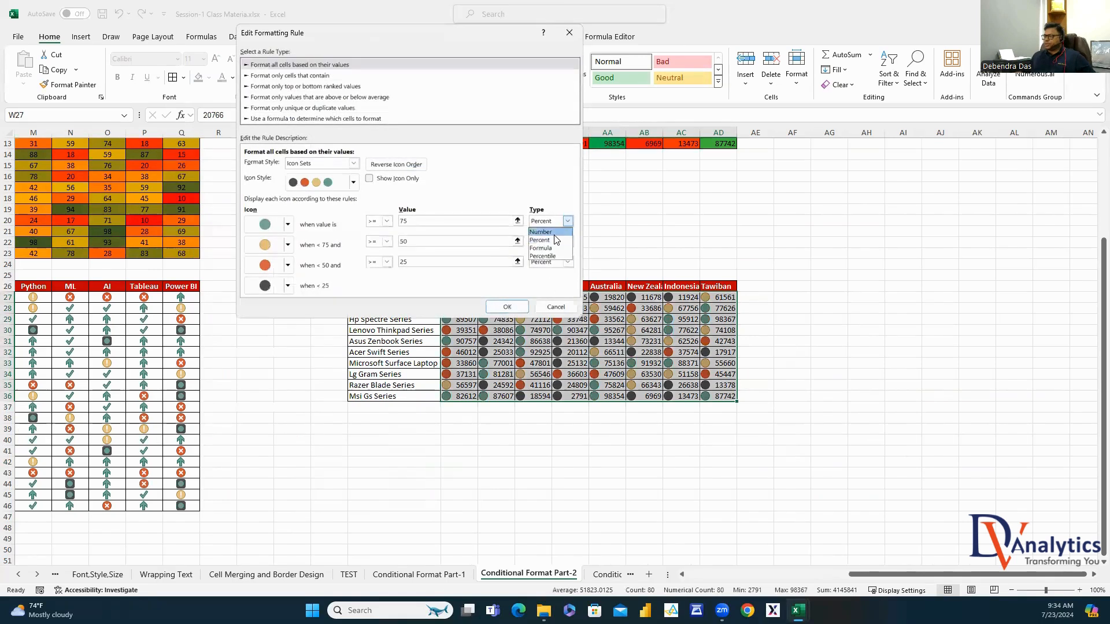
click(542, 233)
click(564, 241)
click(540, 252)
click(567, 261)
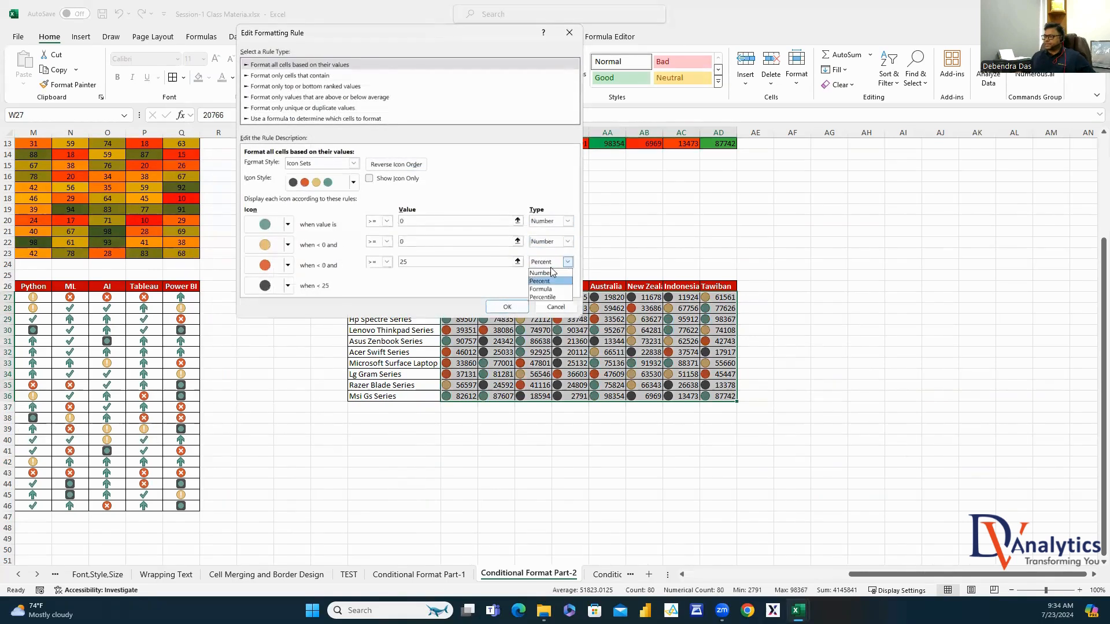
click(540, 273)
click(439, 222)
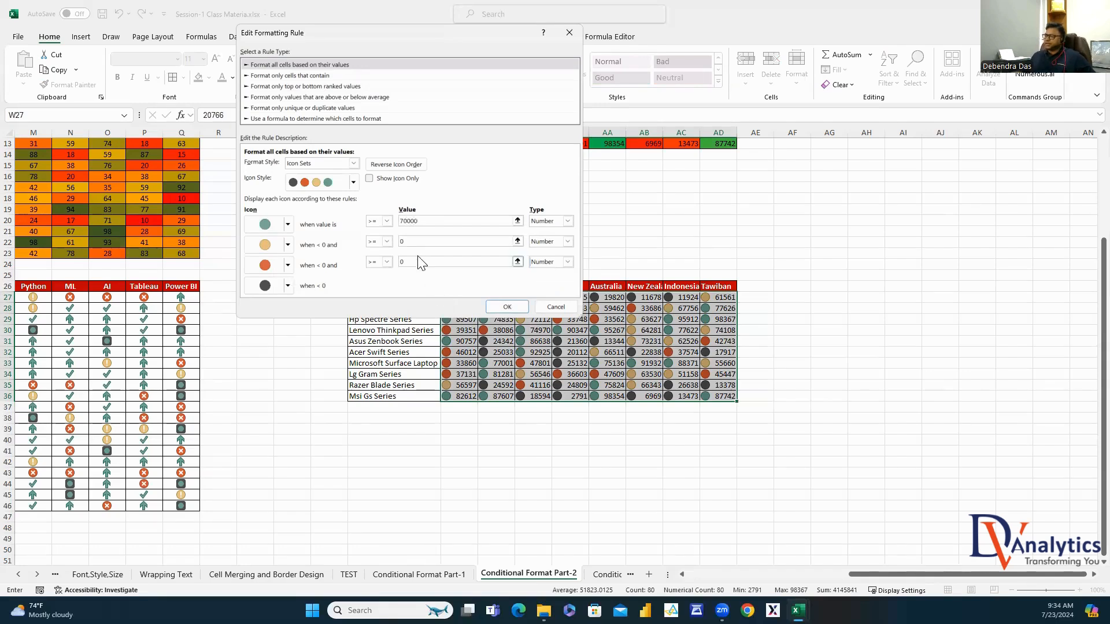
click(400, 242)
click(400, 262)
Assign green check, yellow flag, exclamation mark and red X icons to the four bands
click(287, 226)
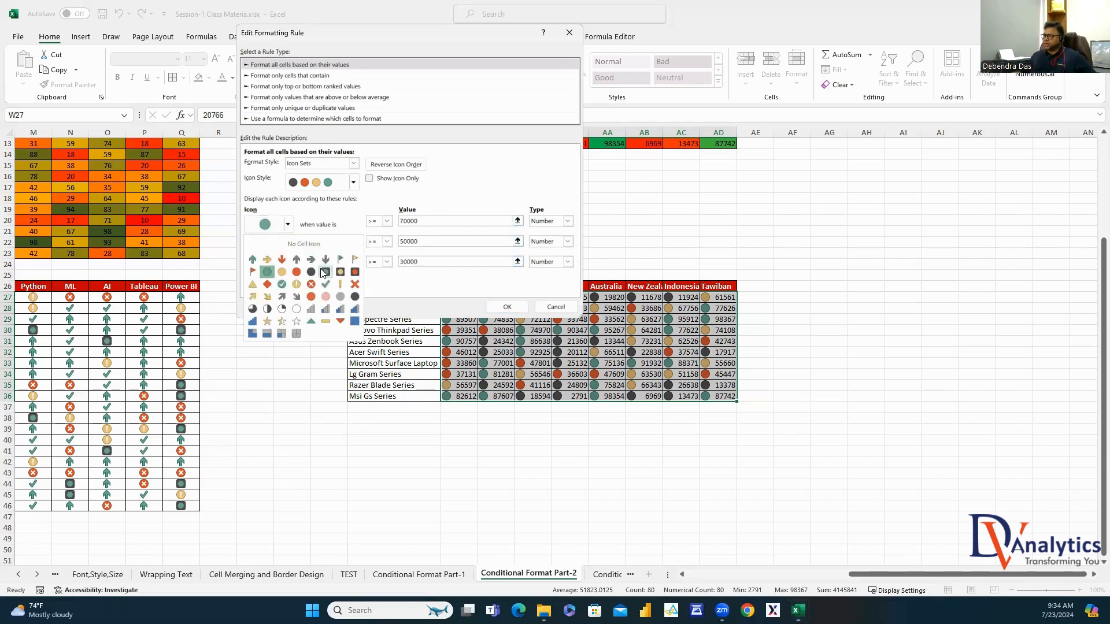
click(281, 284)
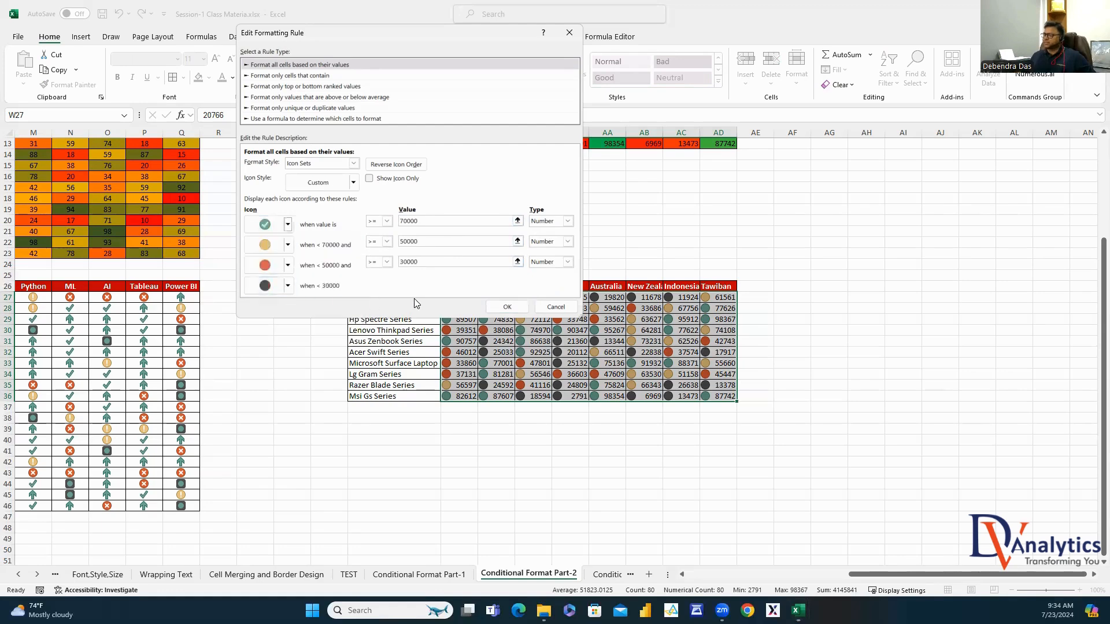
click(288, 245)
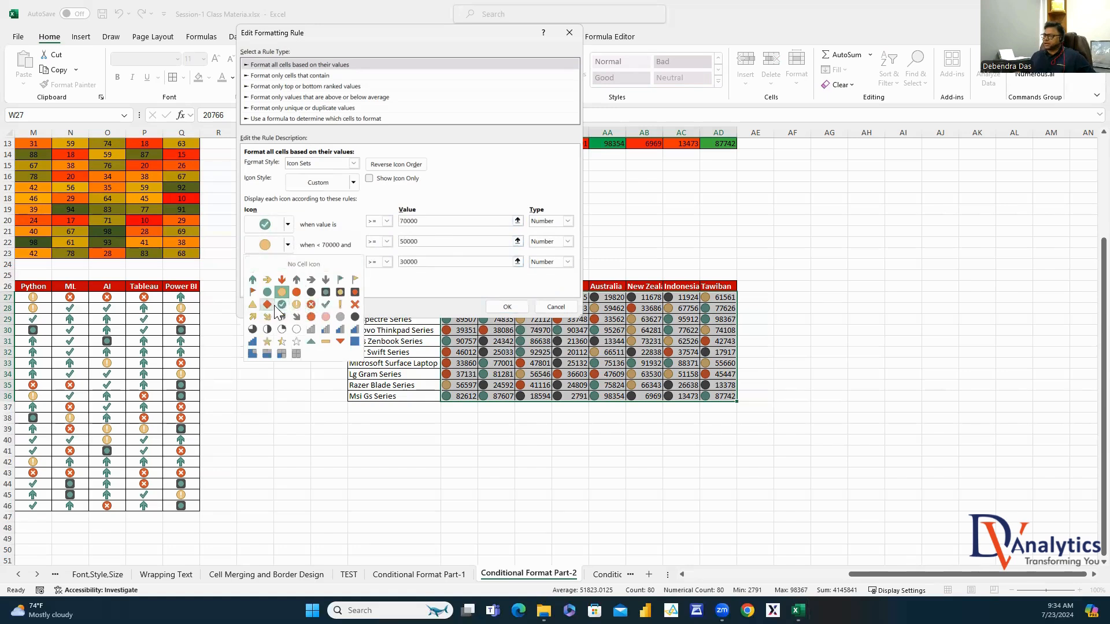
click(354, 279)
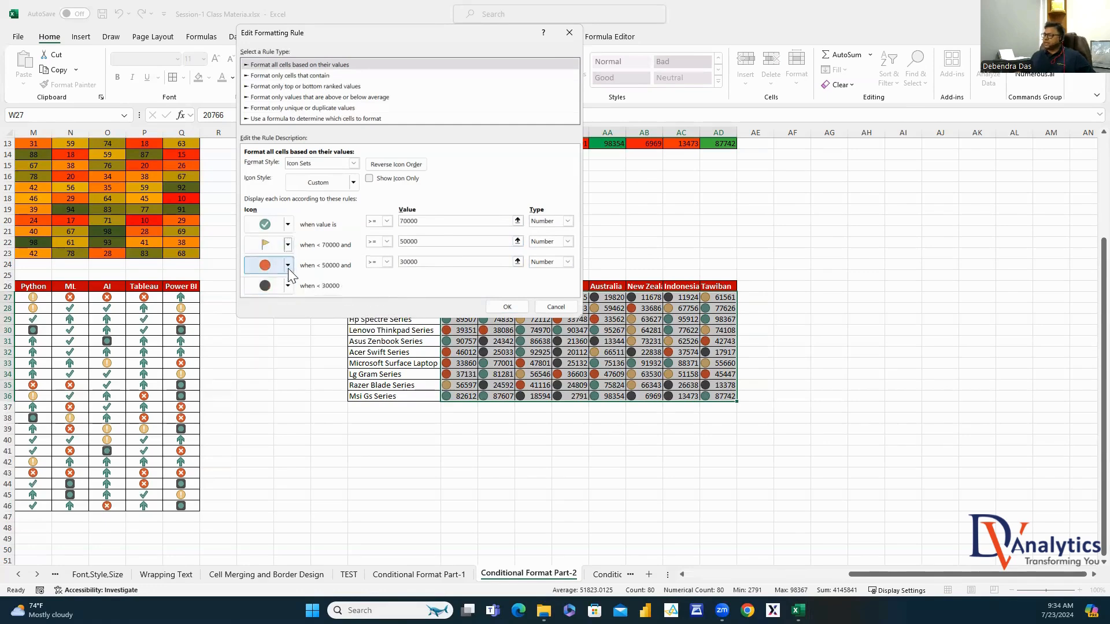
click(288, 265)
click(341, 327)
click(288, 286)
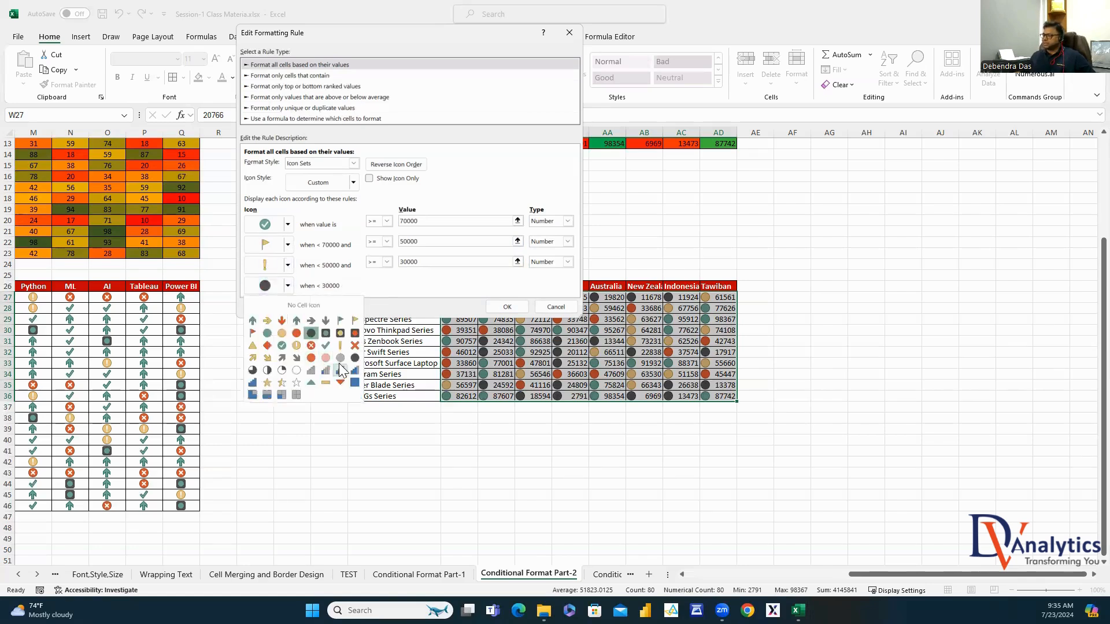
click(355, 346)
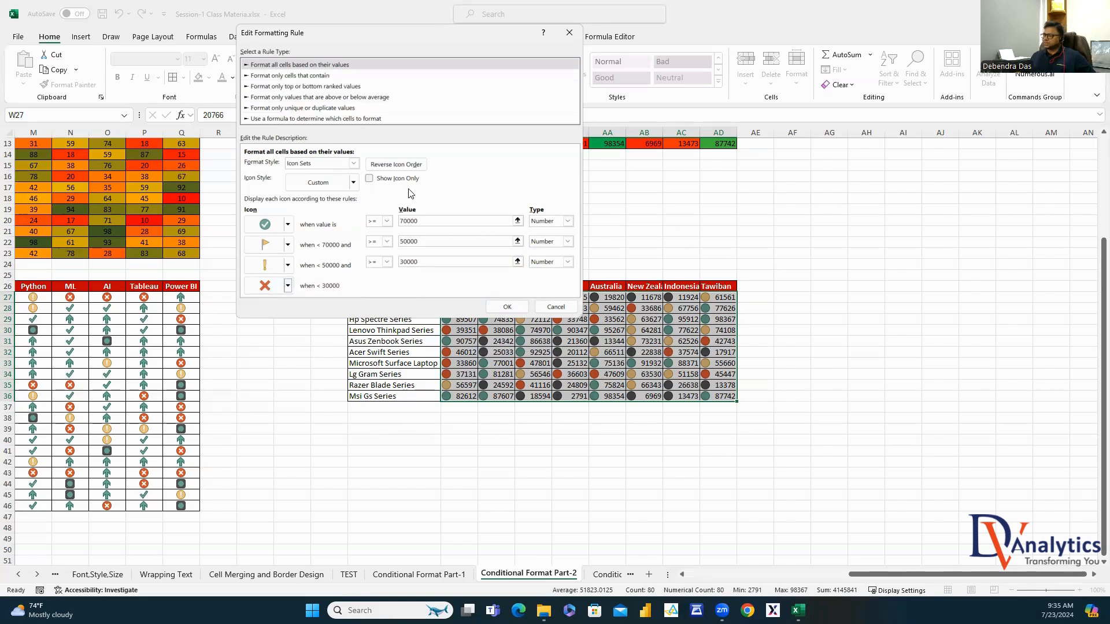
Tick Show Icon Only and apply the edited rule to the laptop table
click(369, 179)
click(507, 307)
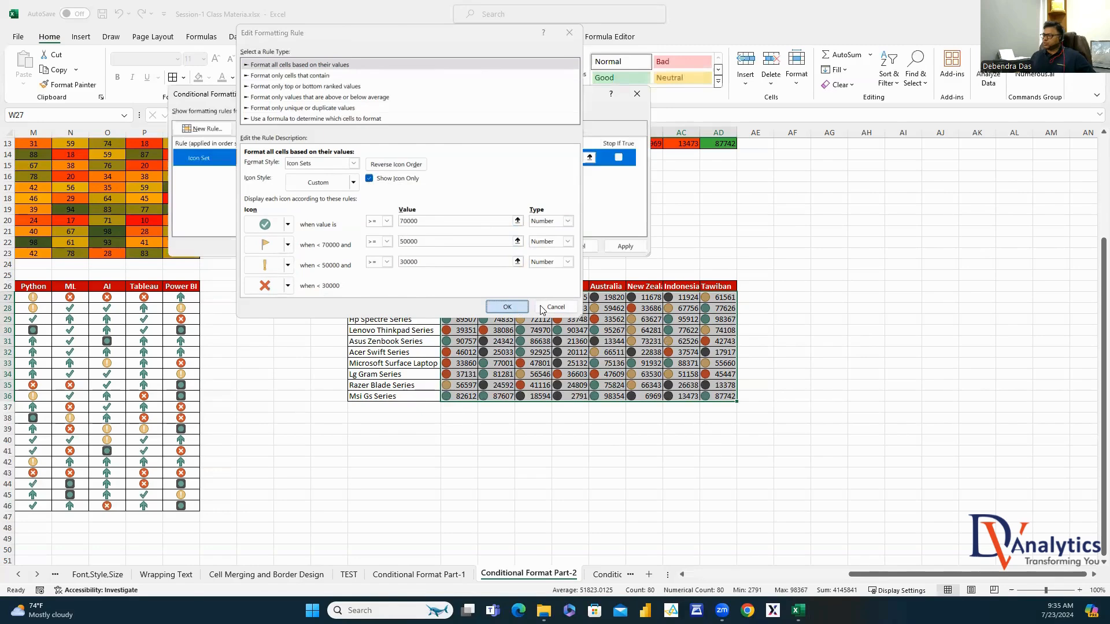
click(624, 248)
click(537, 246)
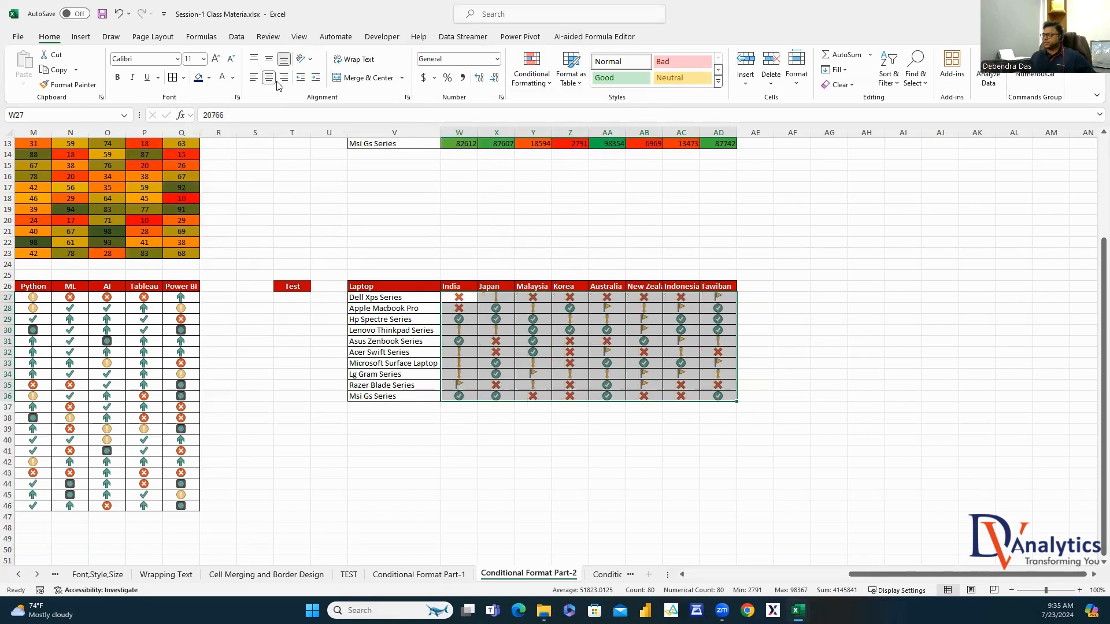
click(825, 306)
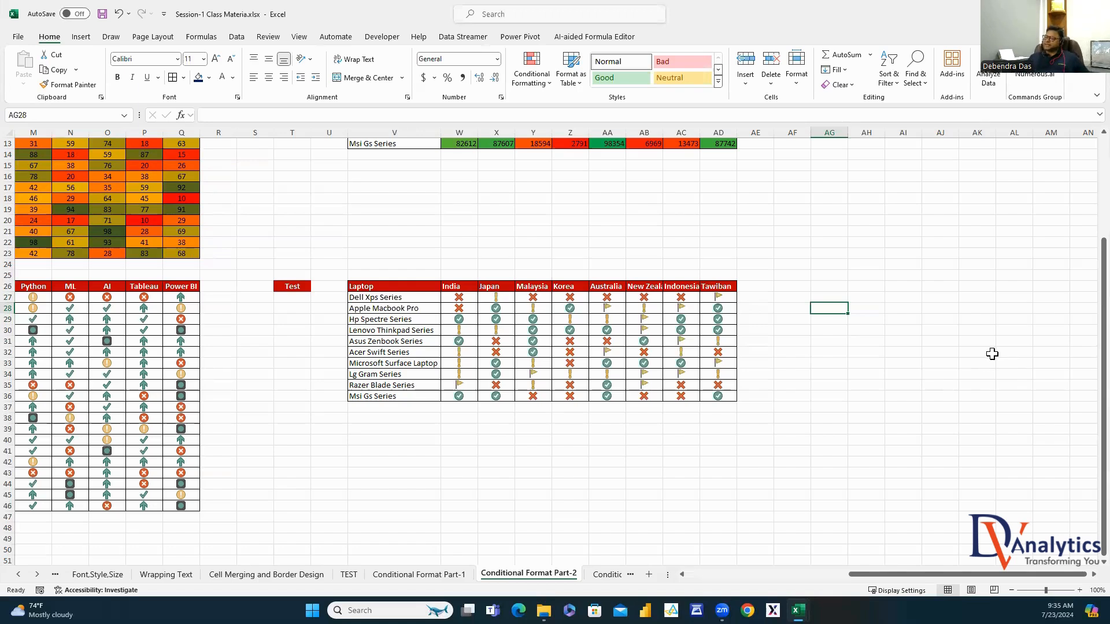
scroll(991, 353, up, 4)
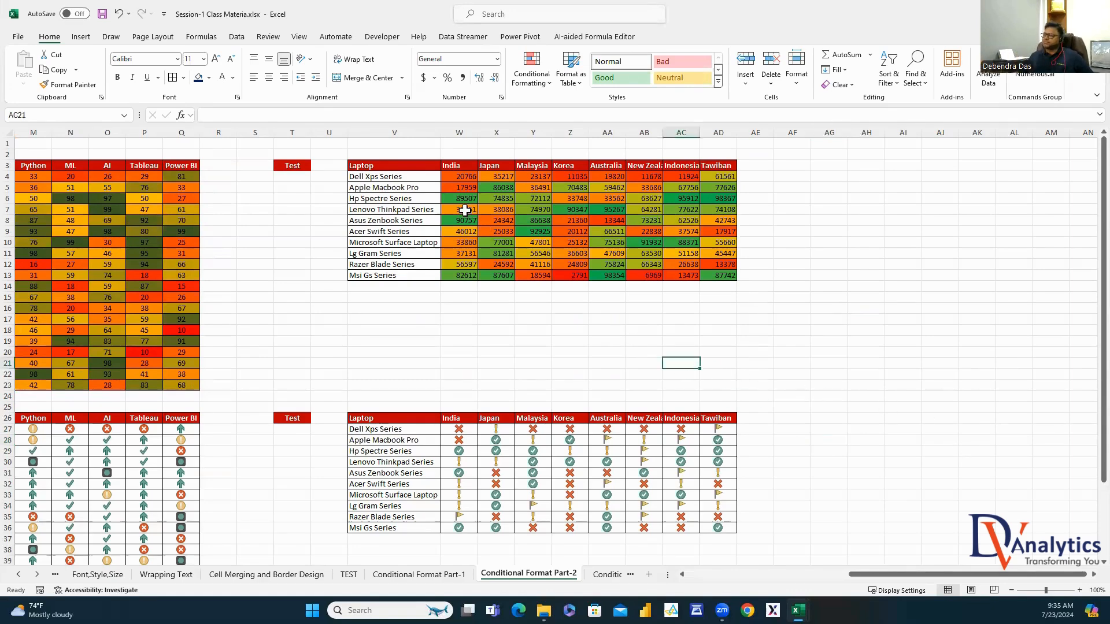
drag(457, 176, 773, 291)
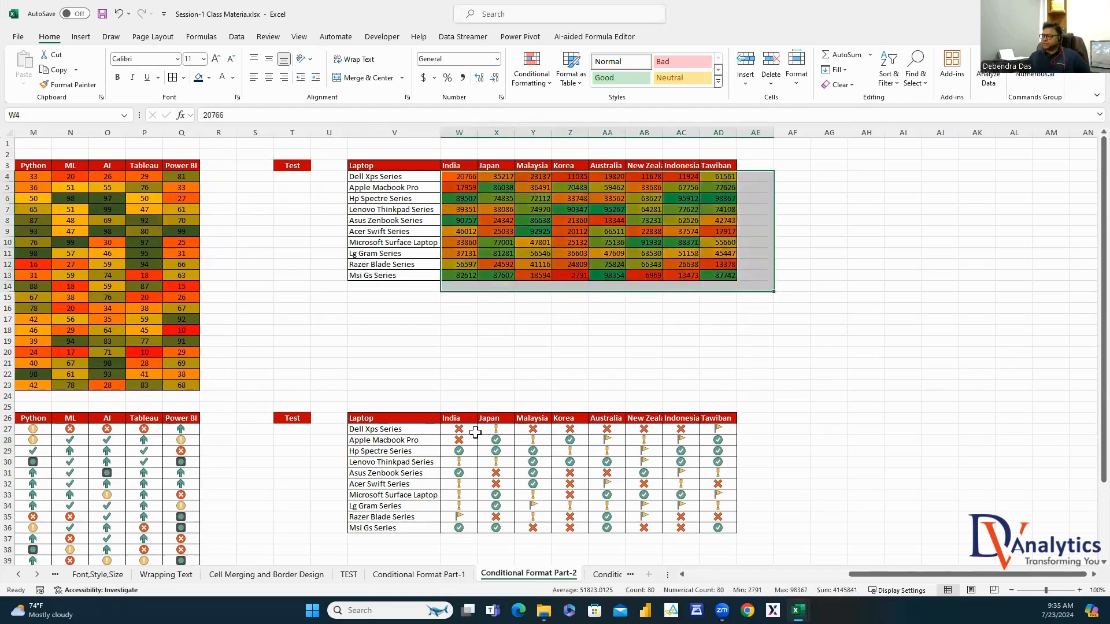
click(867, 430)
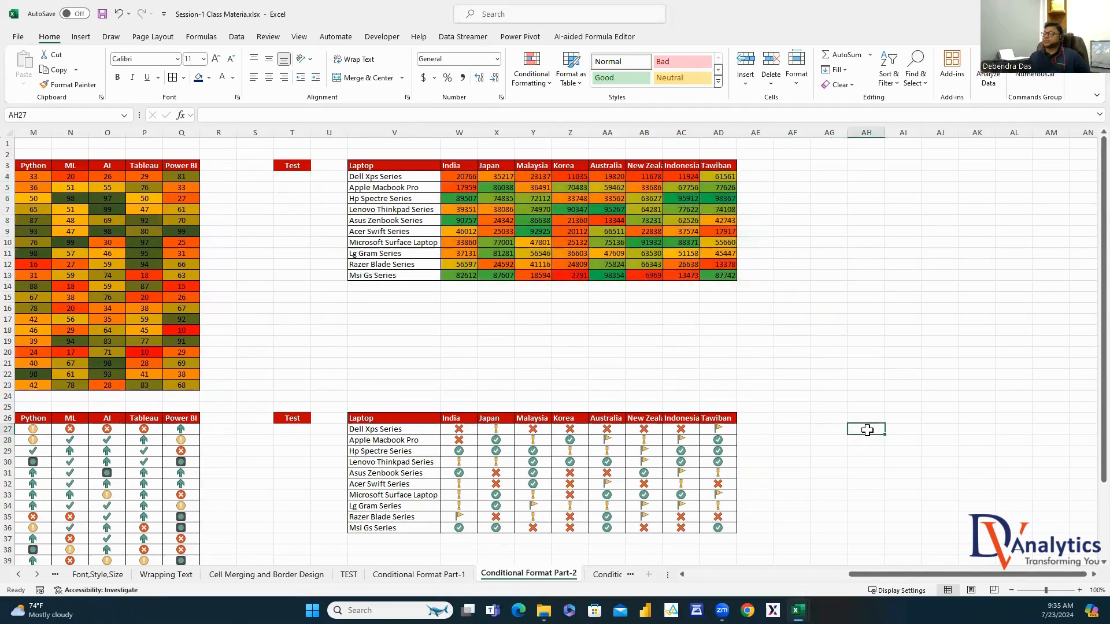
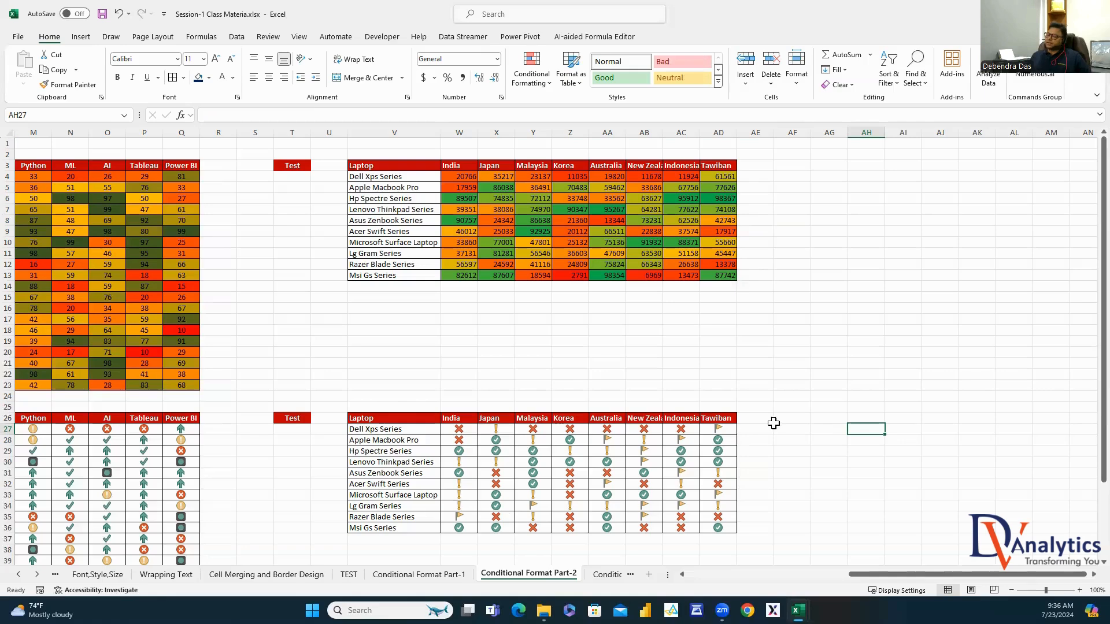
Switch to the Conditional Format Part-3 sheet holding the skills, application and status table
click(807, 376)
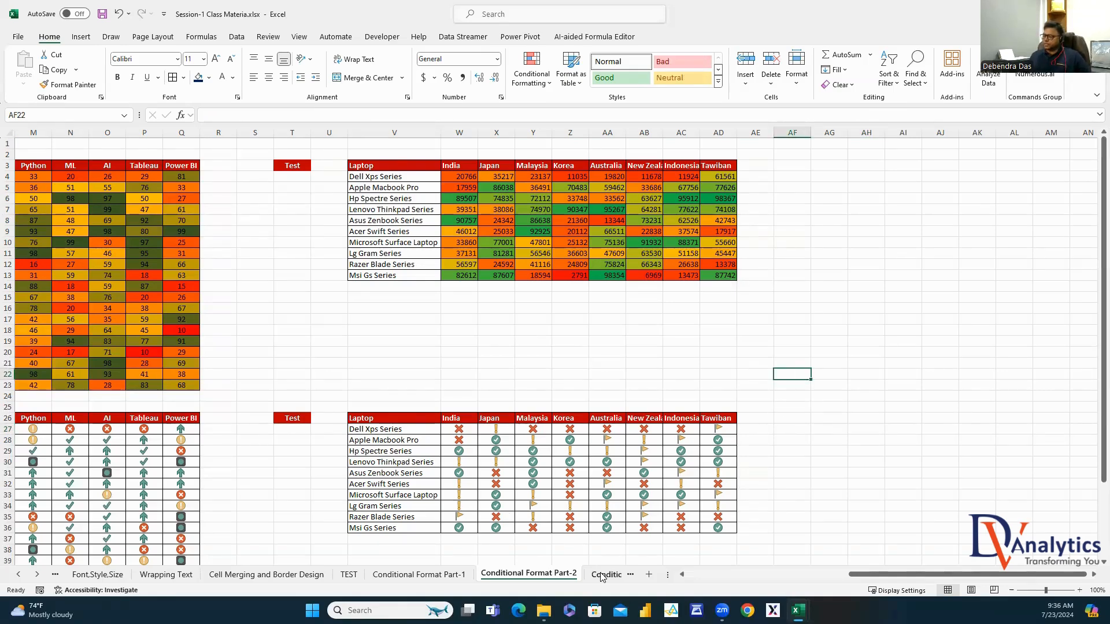
click(603, 576)
Review the rule notes and select the skill and application entries in columns H and I
click(695, 453)
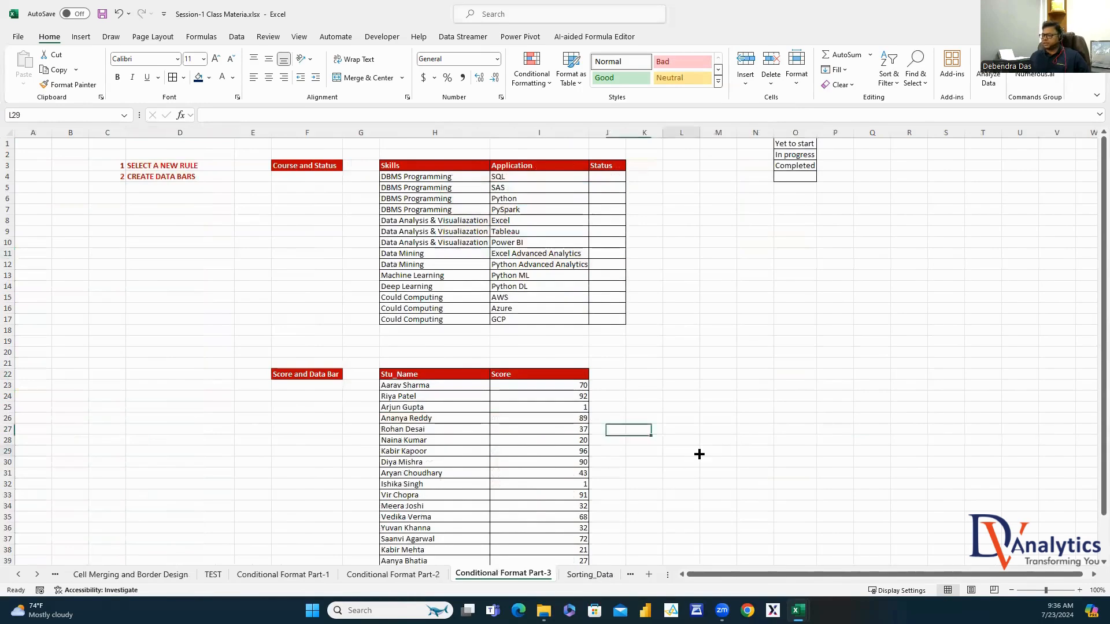
click(174, 166)
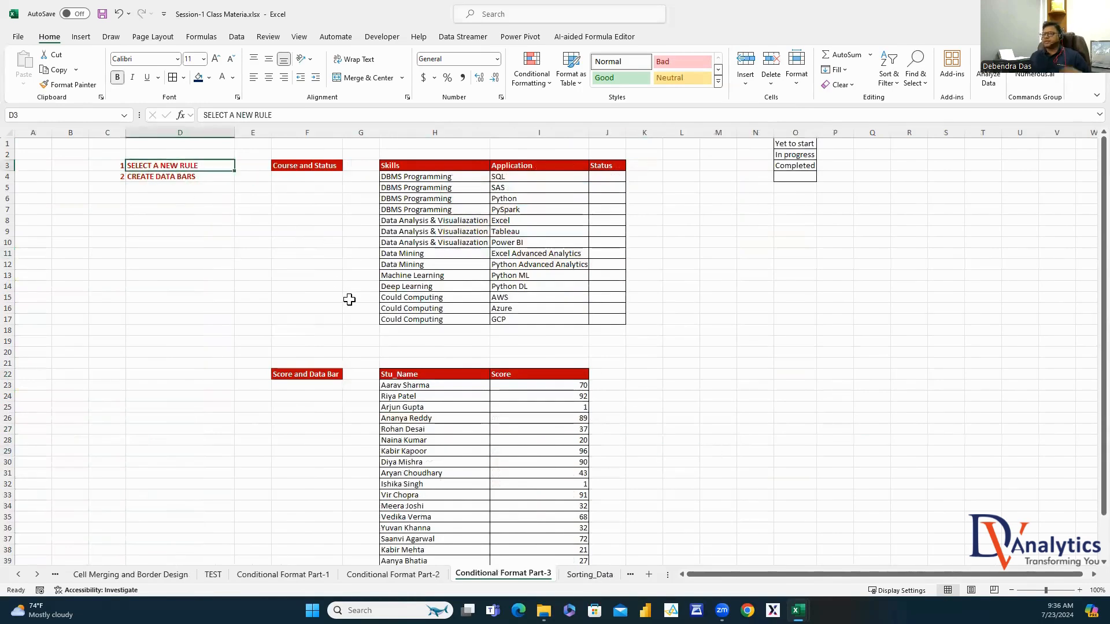
click(193, 180)
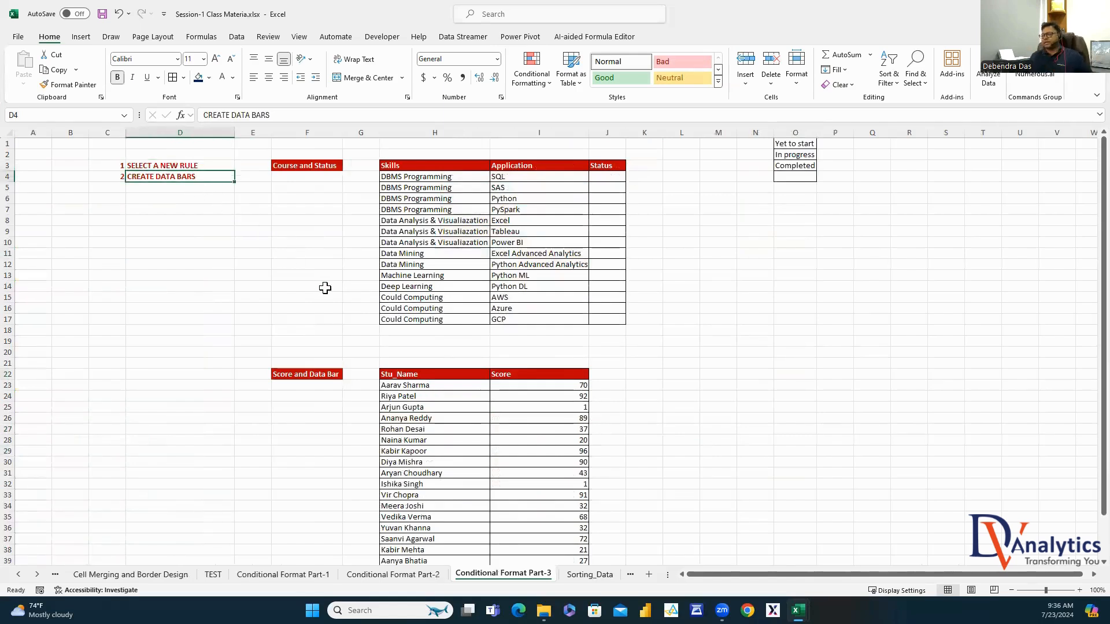
drag(502, 180, 515, 312)
drag(413, 178, 417, 241)
click(415, 253)
click(414, 264)
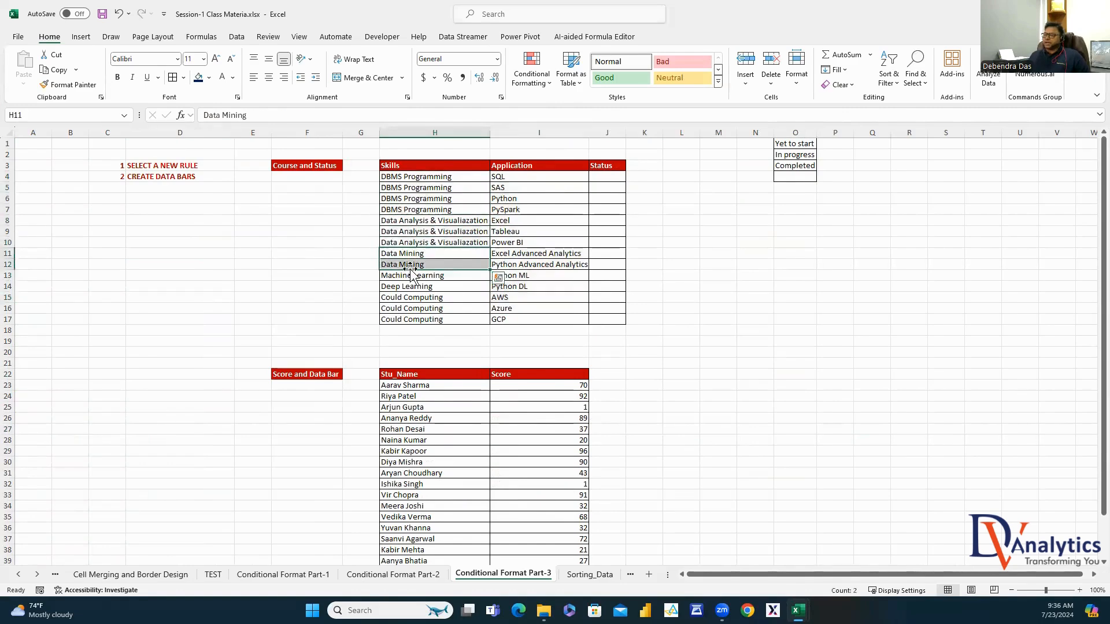
click(411, 275)
click(407, 285)
drag(412, 297, 412, 319)
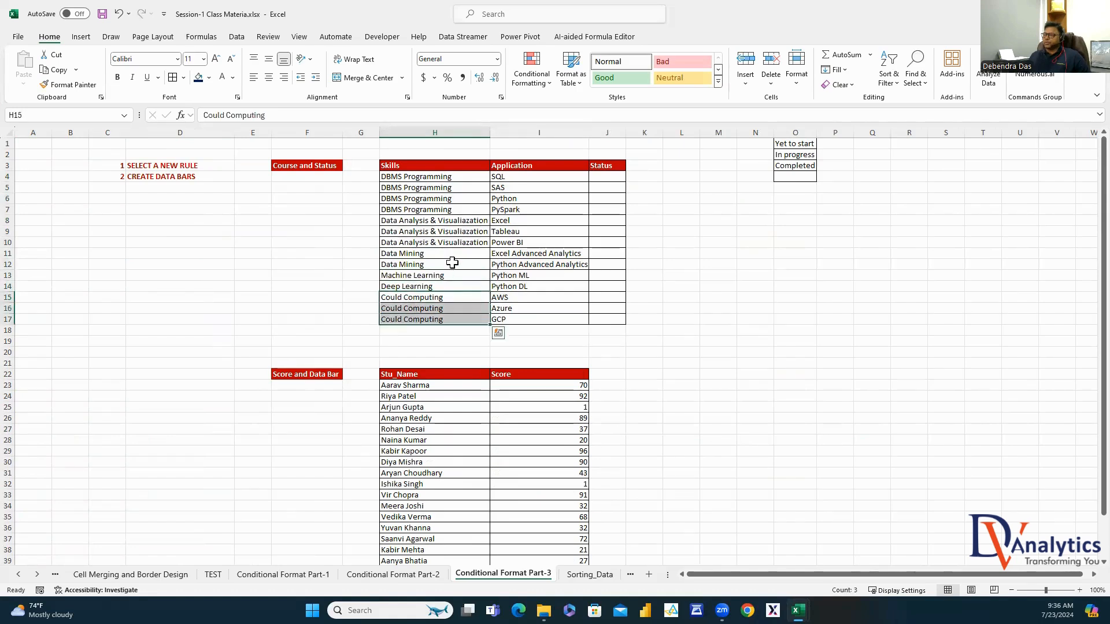
Widen column H so the skill names fit
drag(489, 134, 521, 134)
drag(414, 176, 414, 322)
click(535, 176)
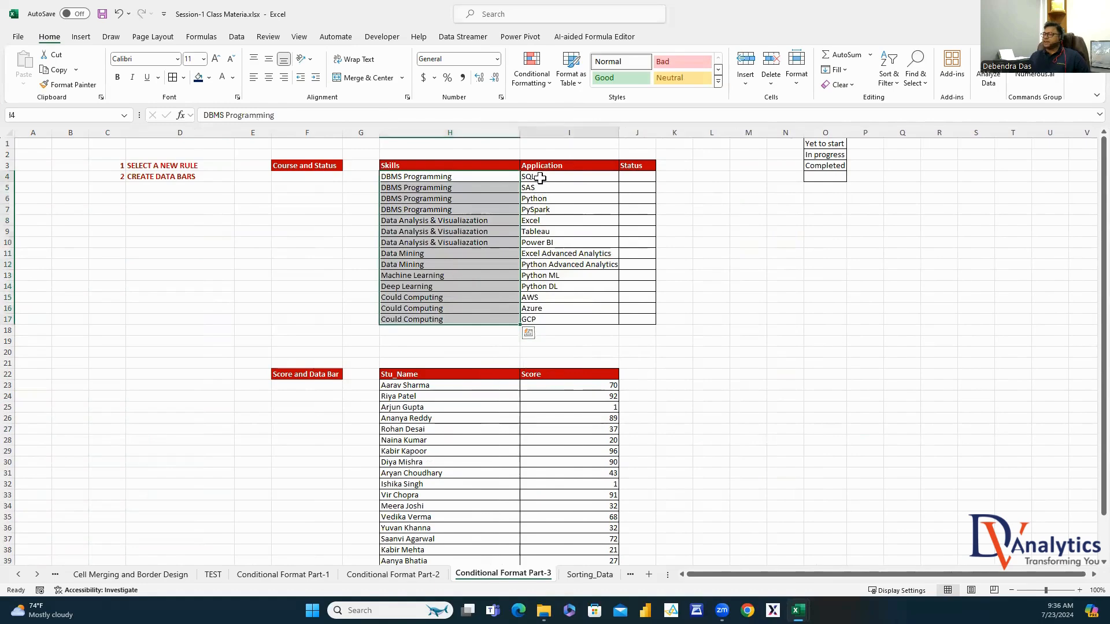
click(445, 176)
Go through each skill and its application row by row, down to the AWS and GCP entries
click(538, 179)
click(447, 188)
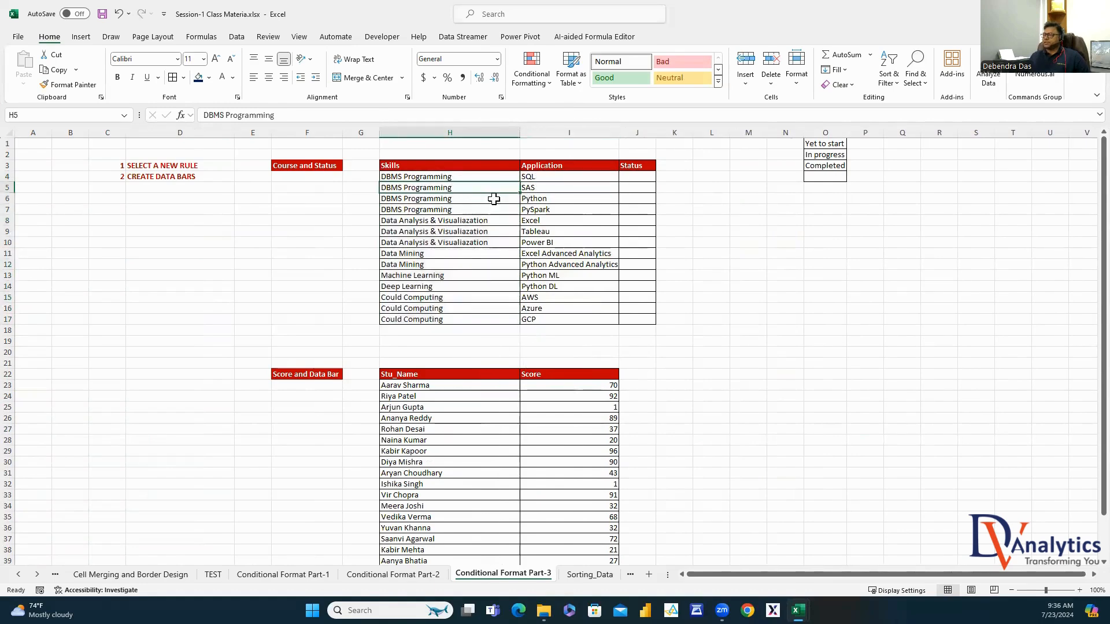
click(531, 189)
click(449, 198)
click(538, 202)
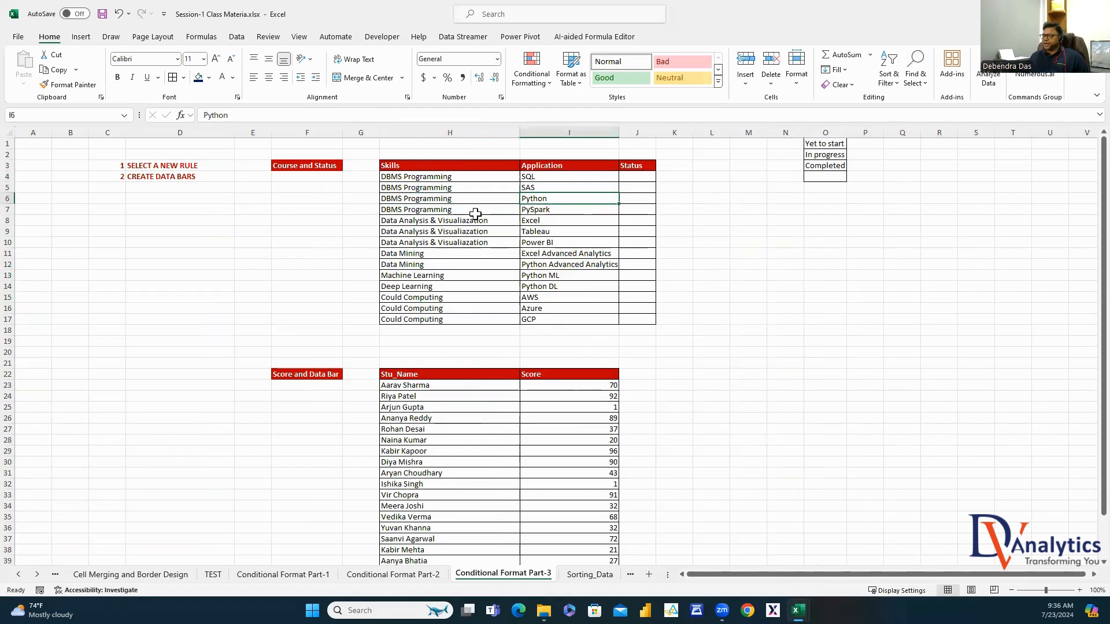
click(448, 209)
click(541, 211)
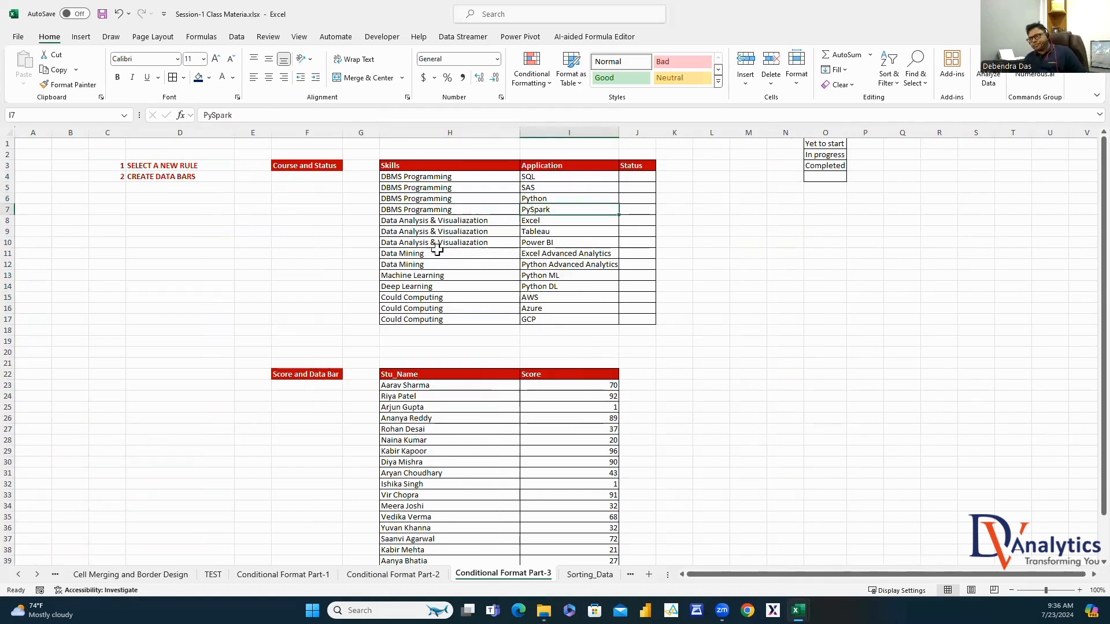
click(438, 220)
click(538, 223)
click(448, 232)
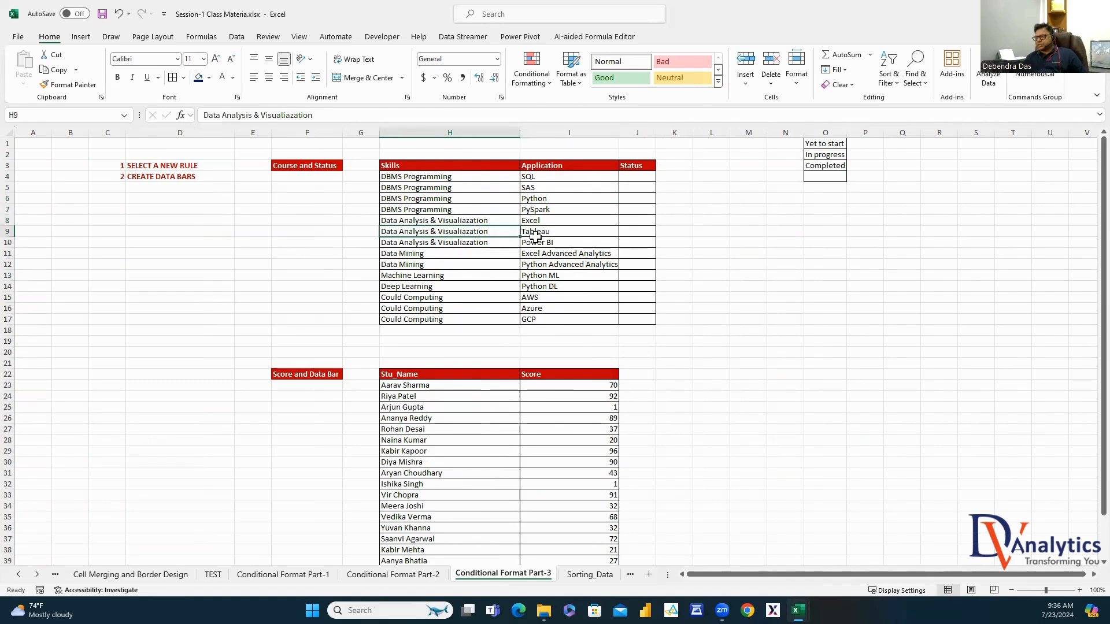
click(538, 232)
click(448, 243)
click(529, 247)
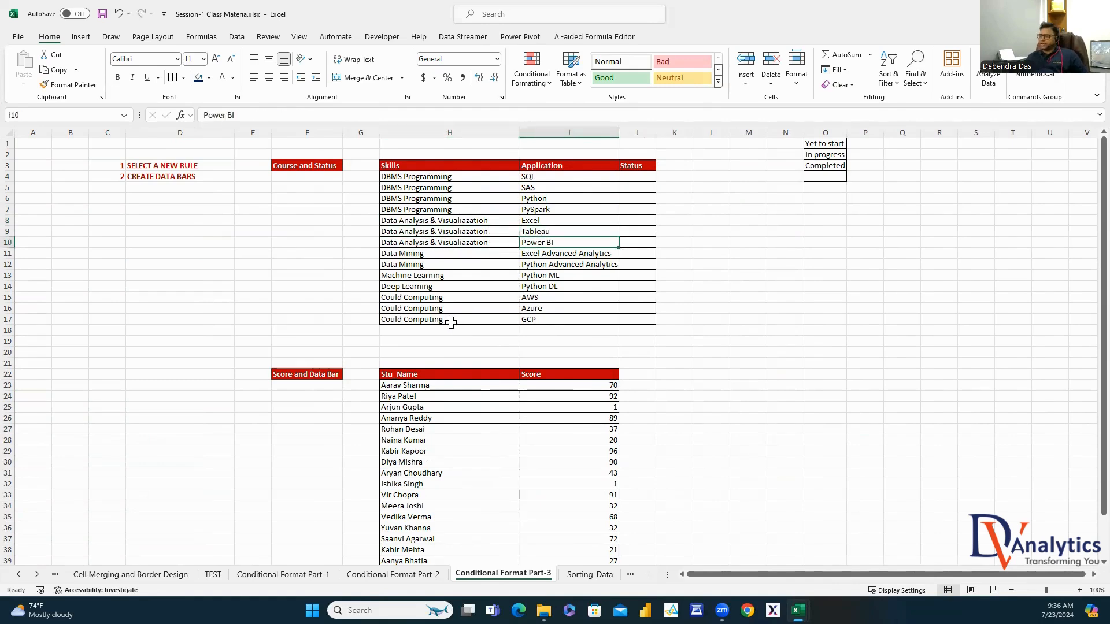
click(445, 255)
click(555, 256)
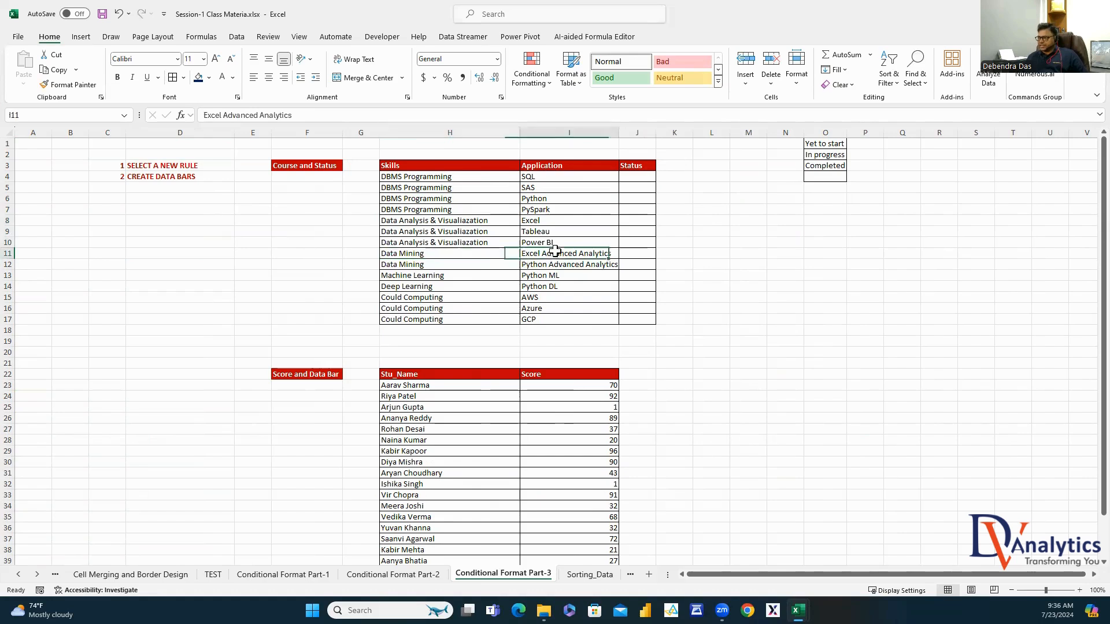
click(442, 267)
click(569, 267)
click(448, 277)
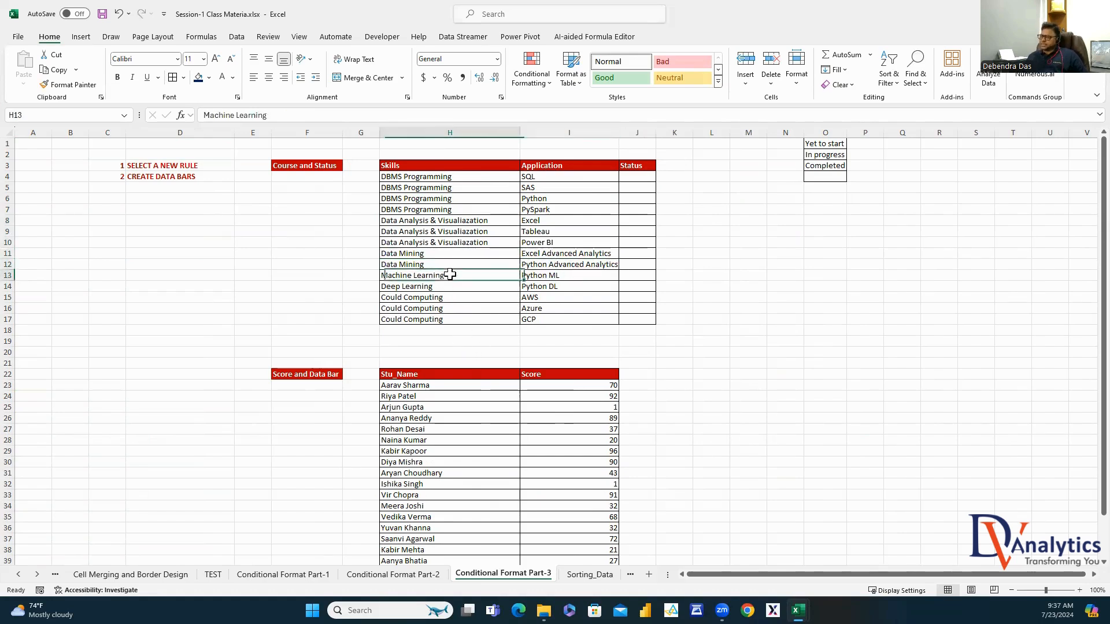
click(538, 277)
click(436, 285)
click(530, 289)
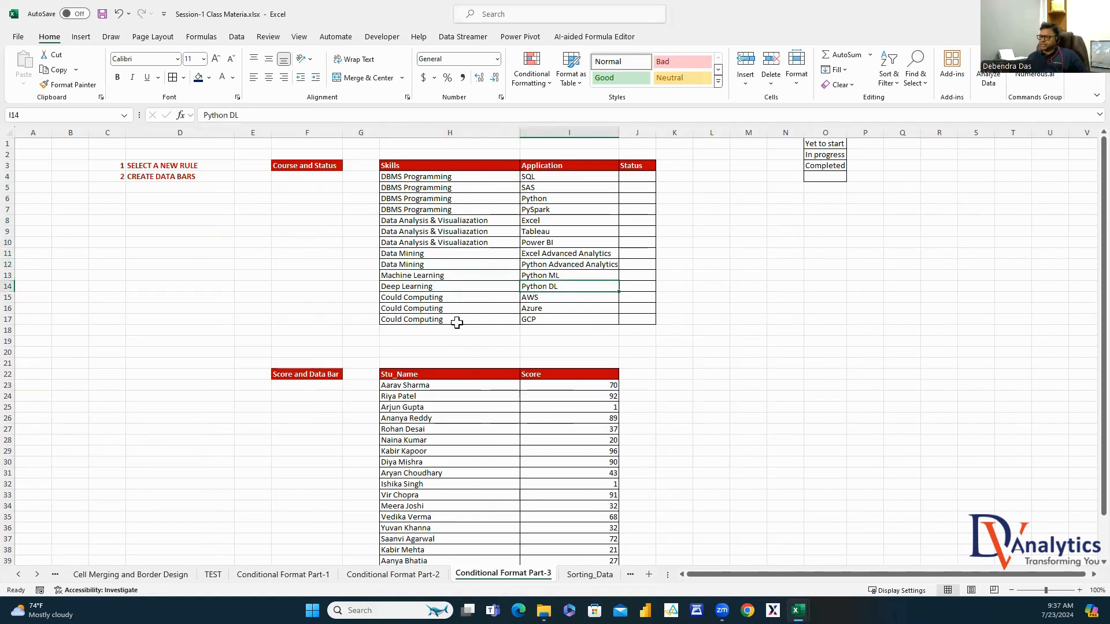
click(433, 299)
click(534, 297)
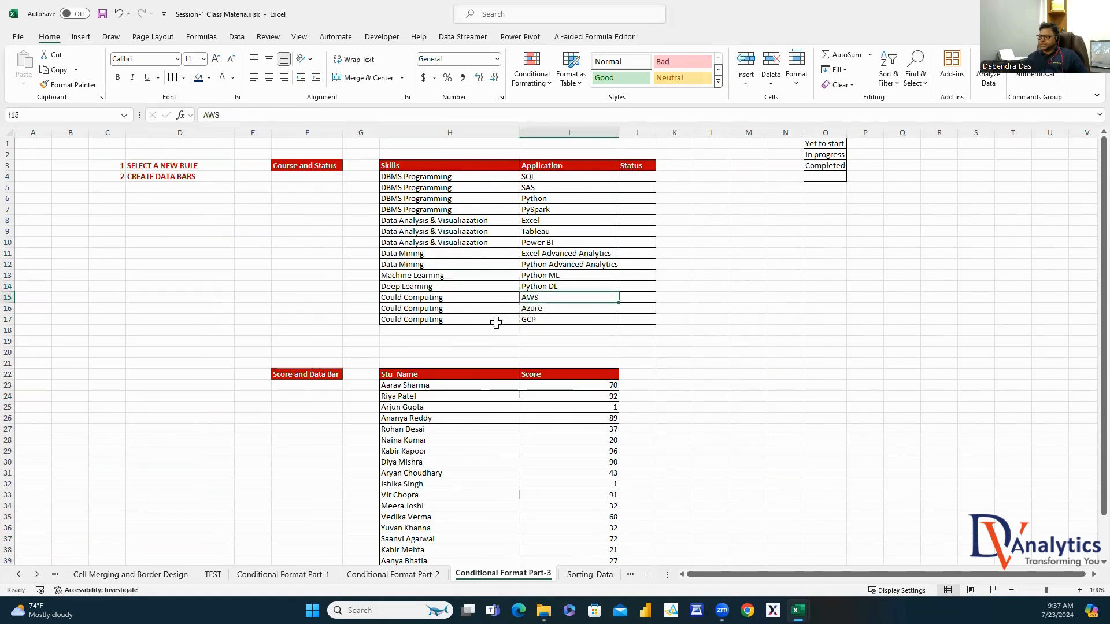
click(550, 320)
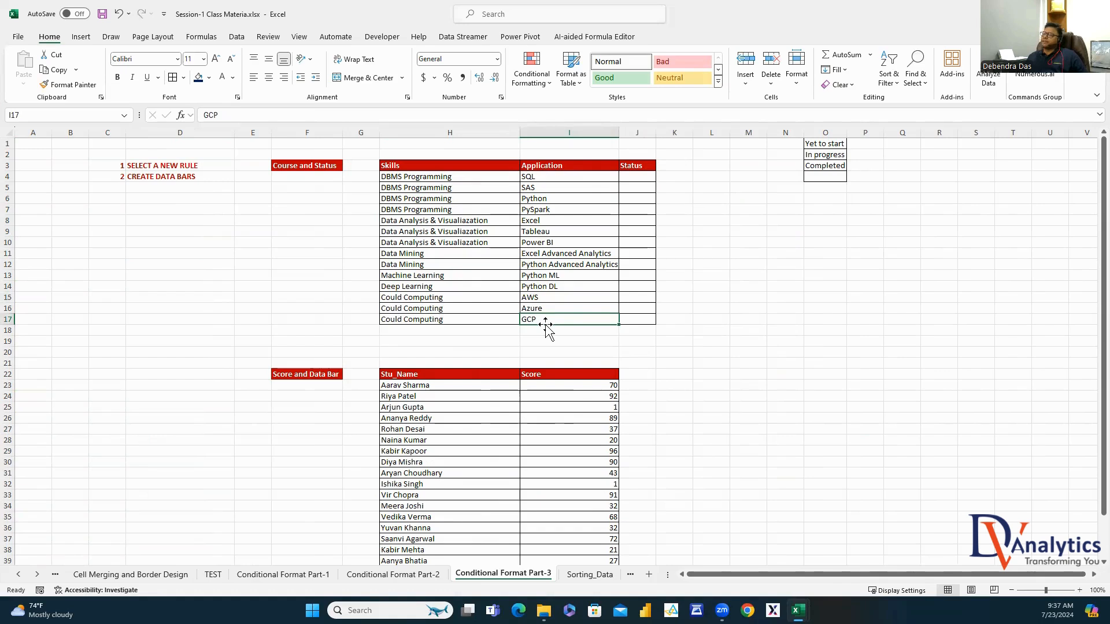
Widen column I and review the Yet to start, In progress and Completed options in O1:O4
click(640, 178)
drag(619, 131, 640, 131)
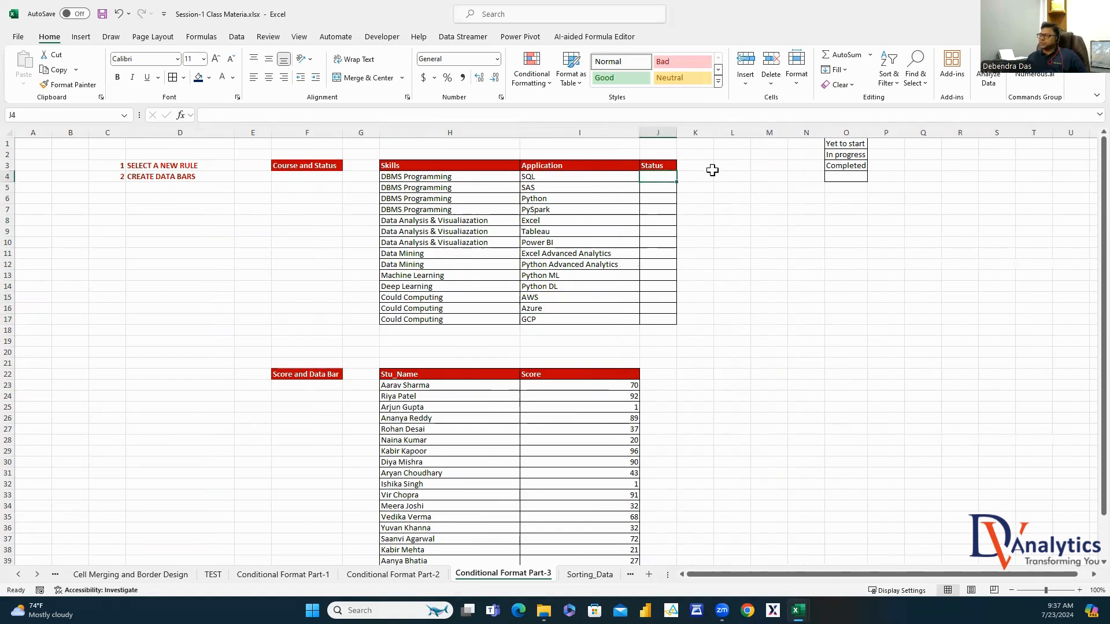
click(845, 144)
click(846, 156)
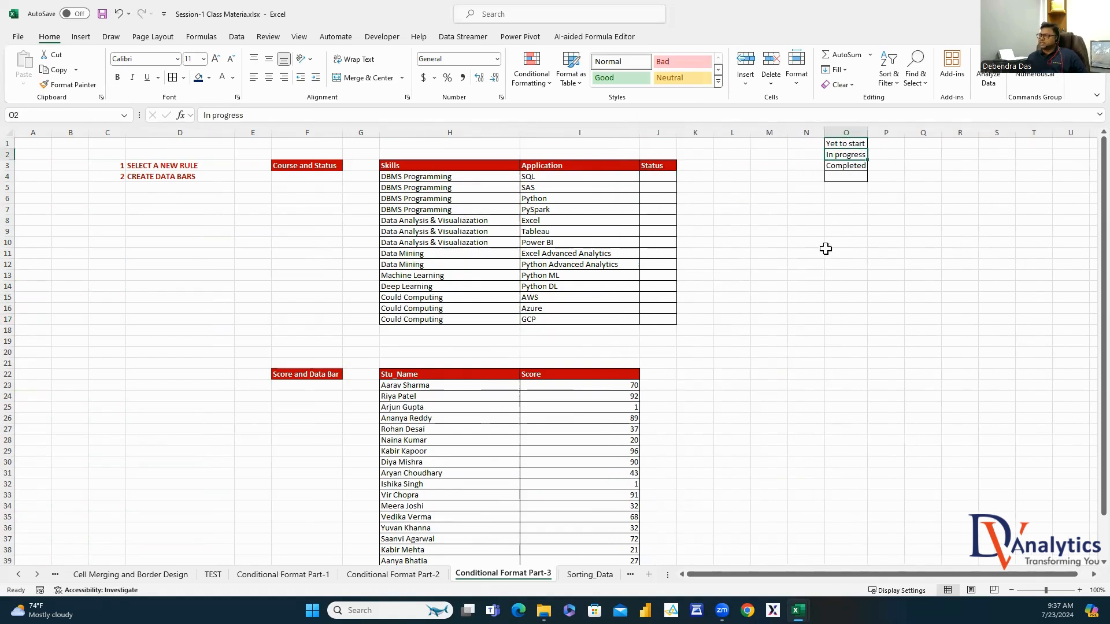
click(846, 167)
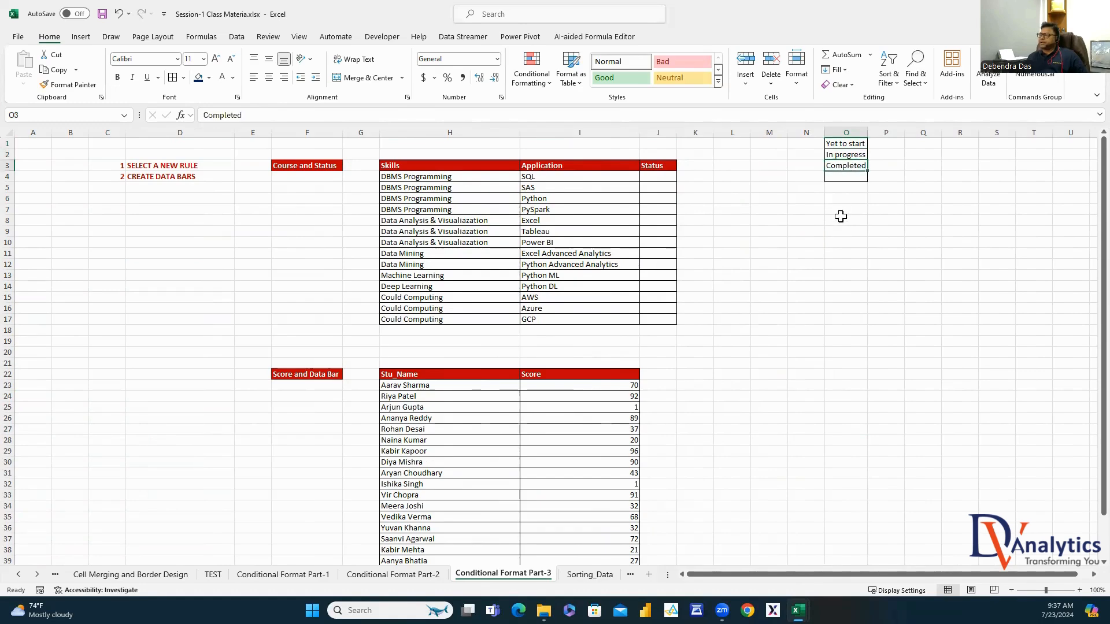
click(847, 178)
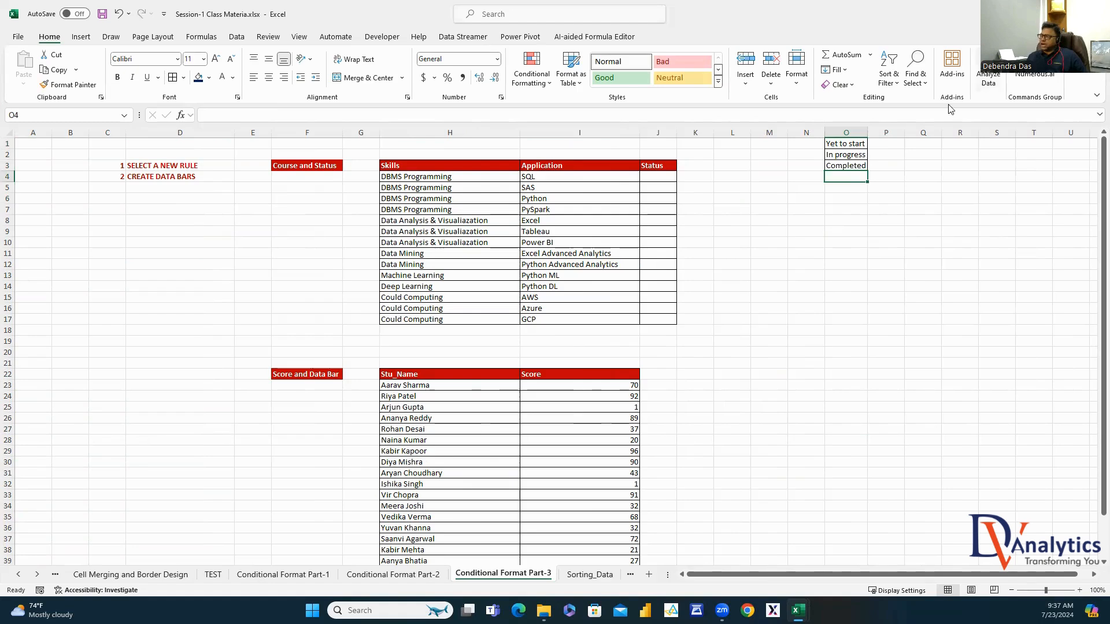
drag(838, 145, 845, 178)
click(665, 177)
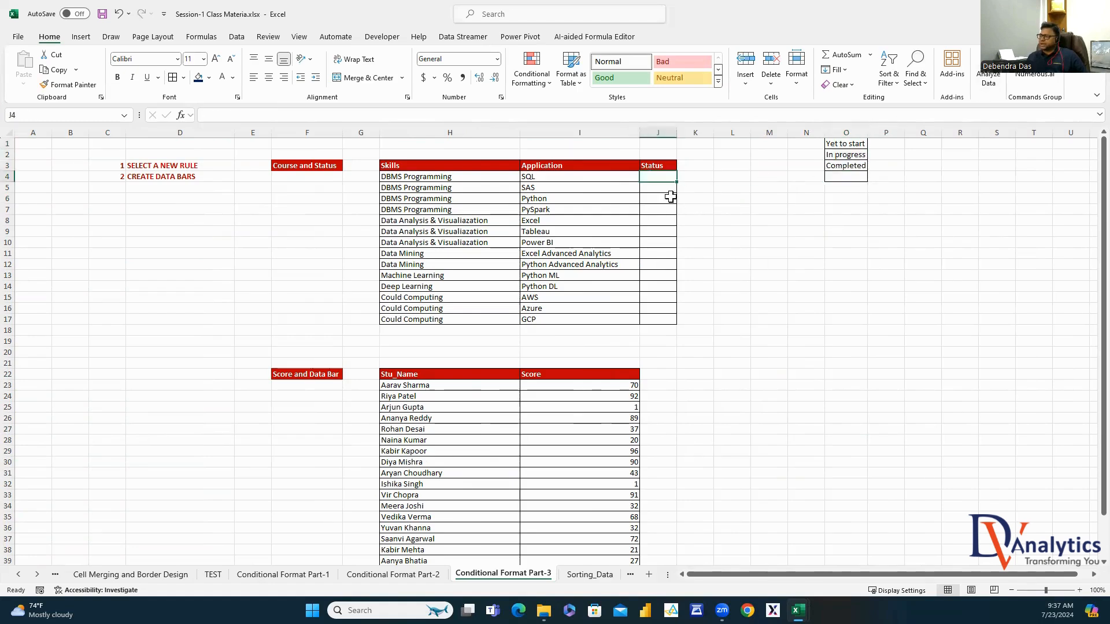
Give J4 a List data validation rule sourced from cells O1:O4
click(236, 38)
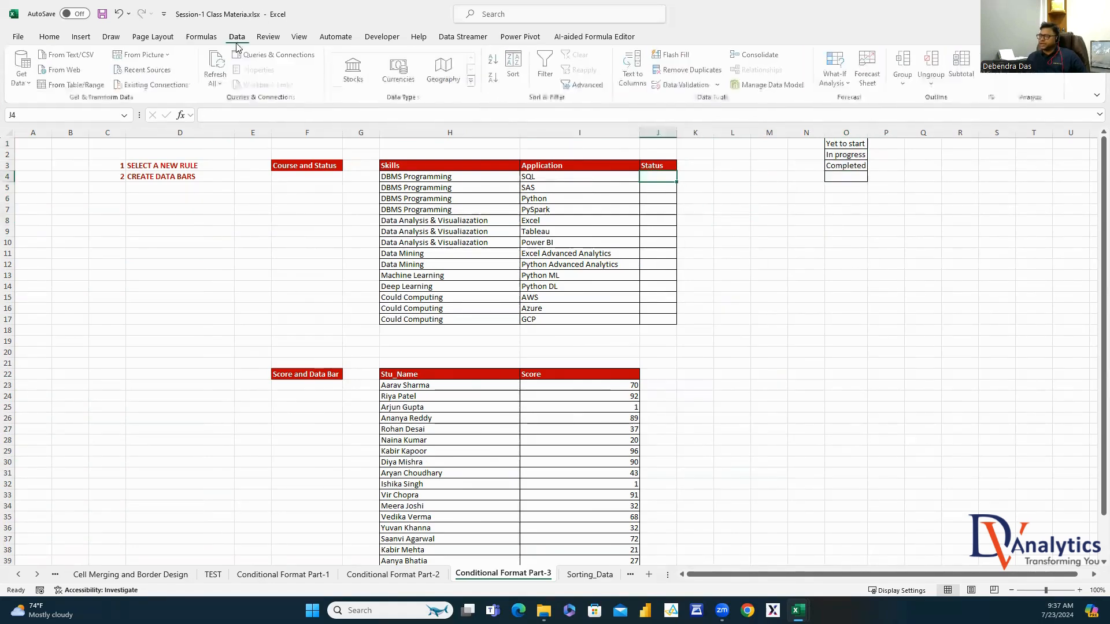
click(717, 85)
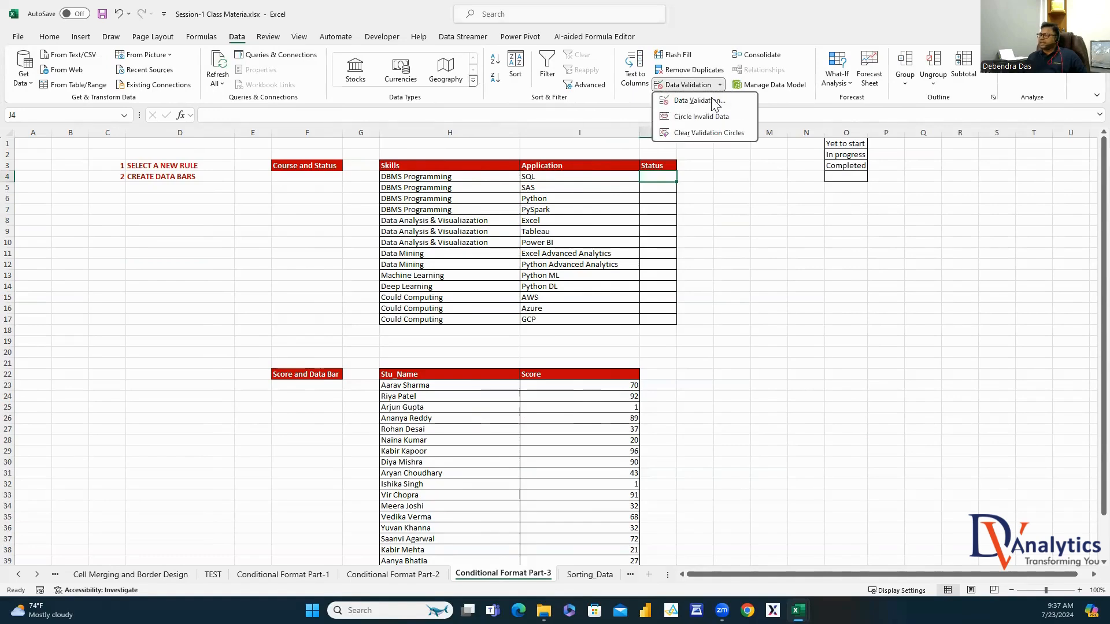
click(714, 102)
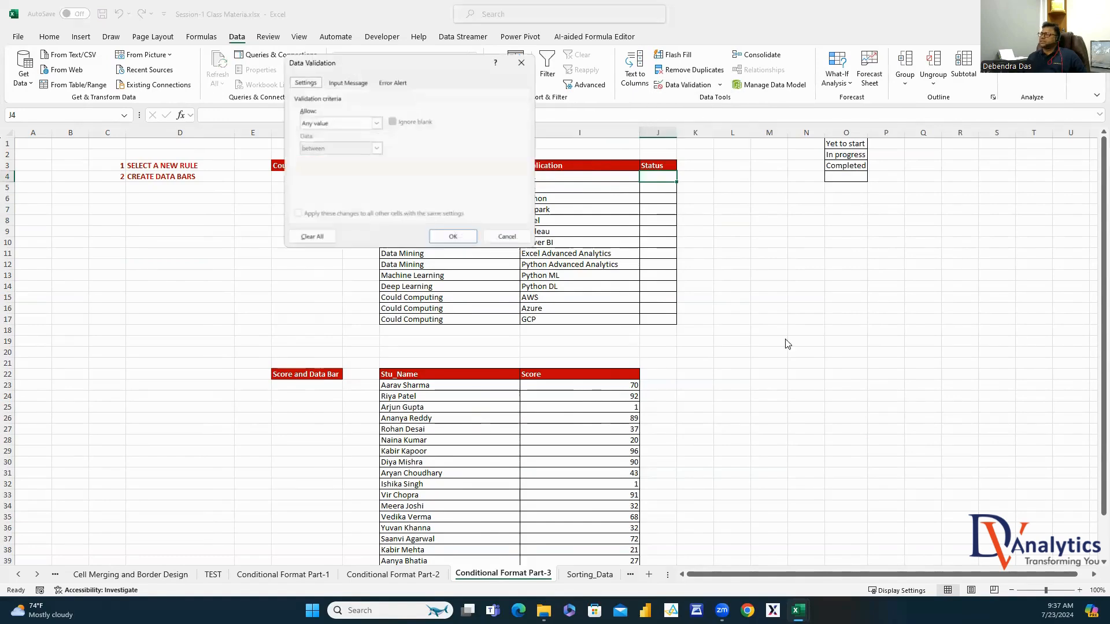
click(376, 123)
click(330, 159)
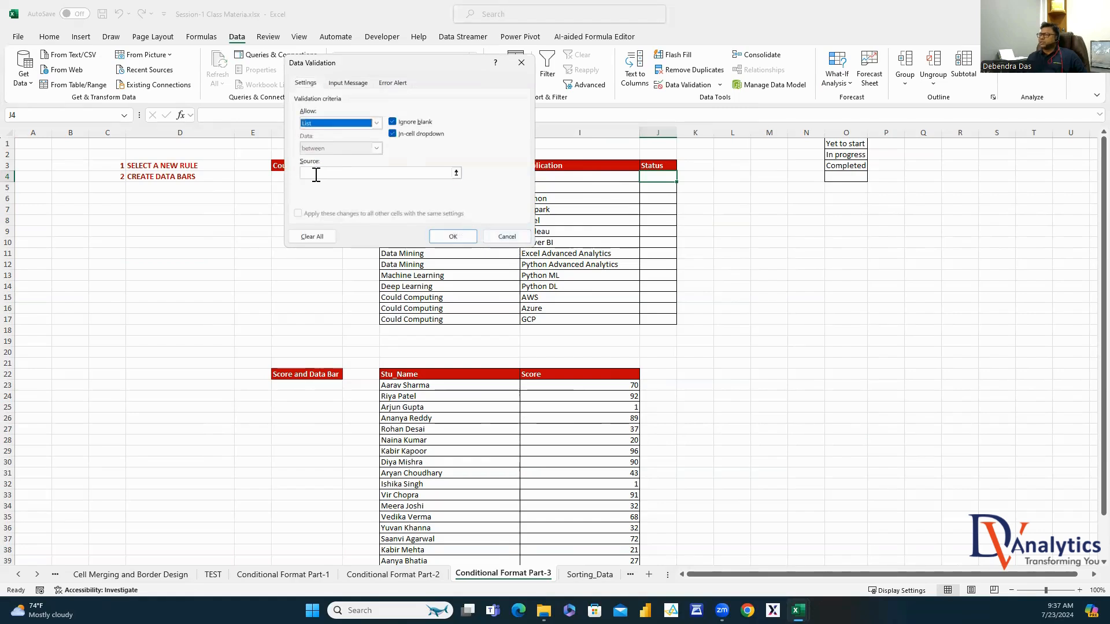
click(316, 173)
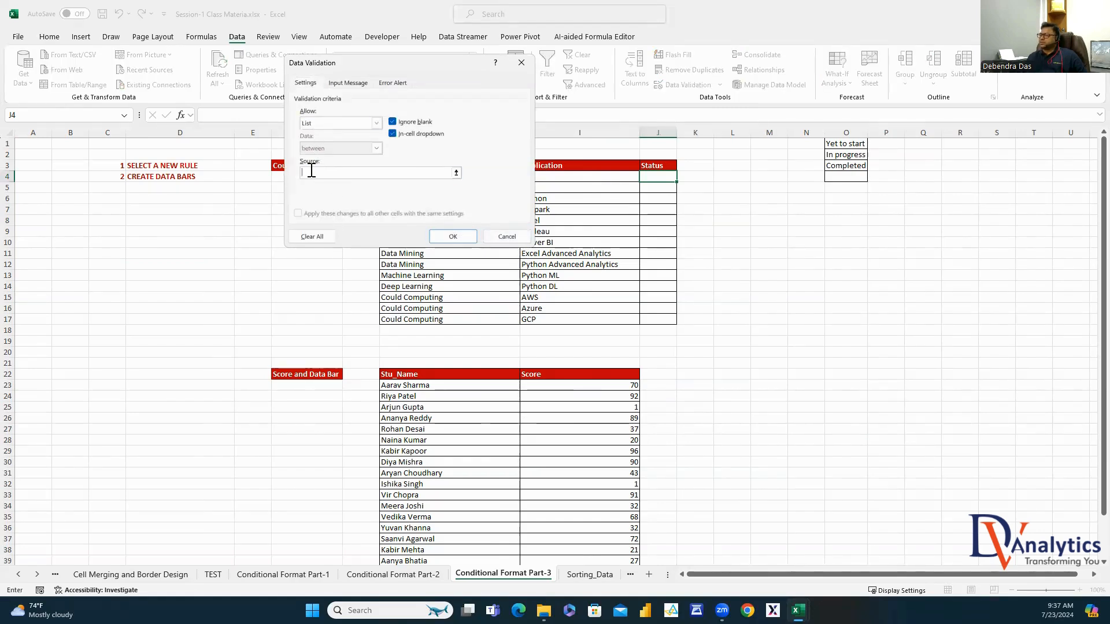
drag(852, 145, 859, 176)
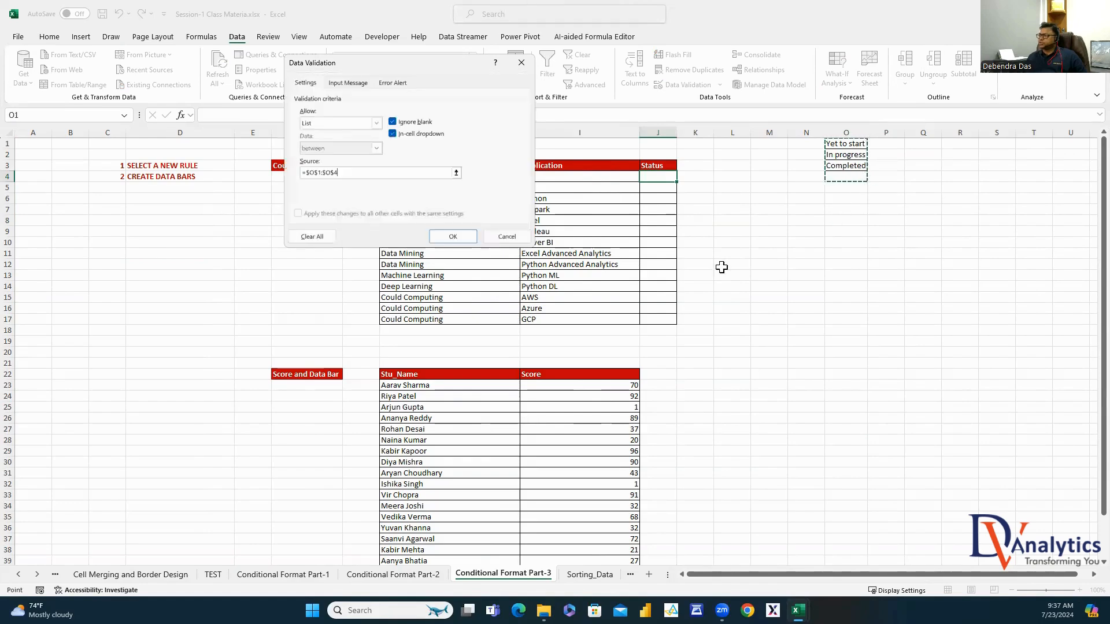
click(465, 238)
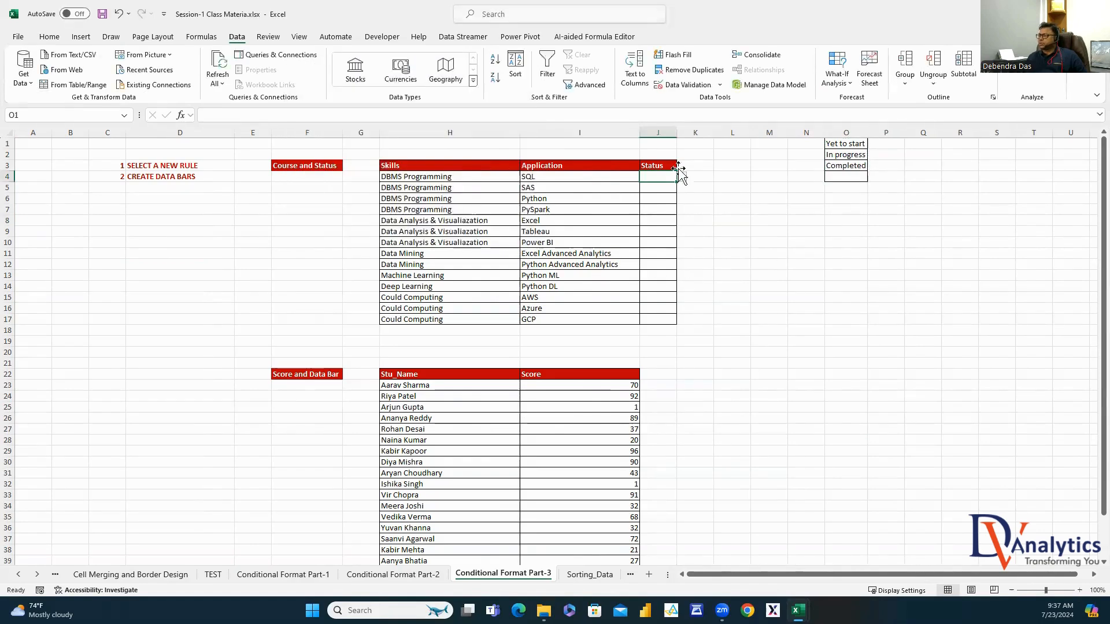
Widen column J and try each status in J4's dropdown, leaving it blank
drag(680, 134, 715, 135)
click(720, 177)
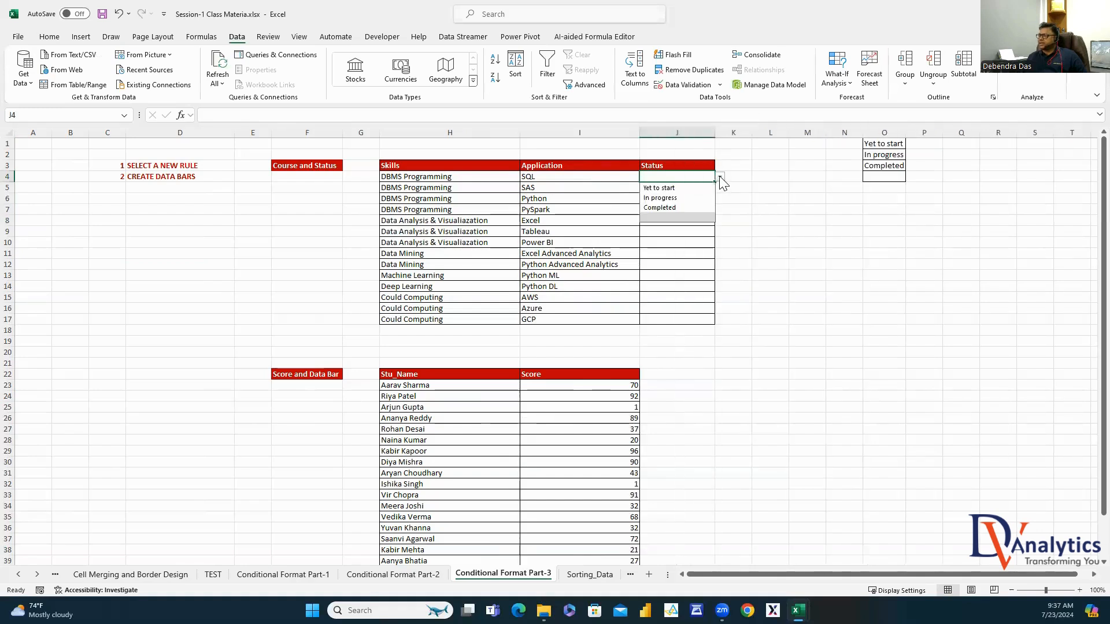
click(694, 187)
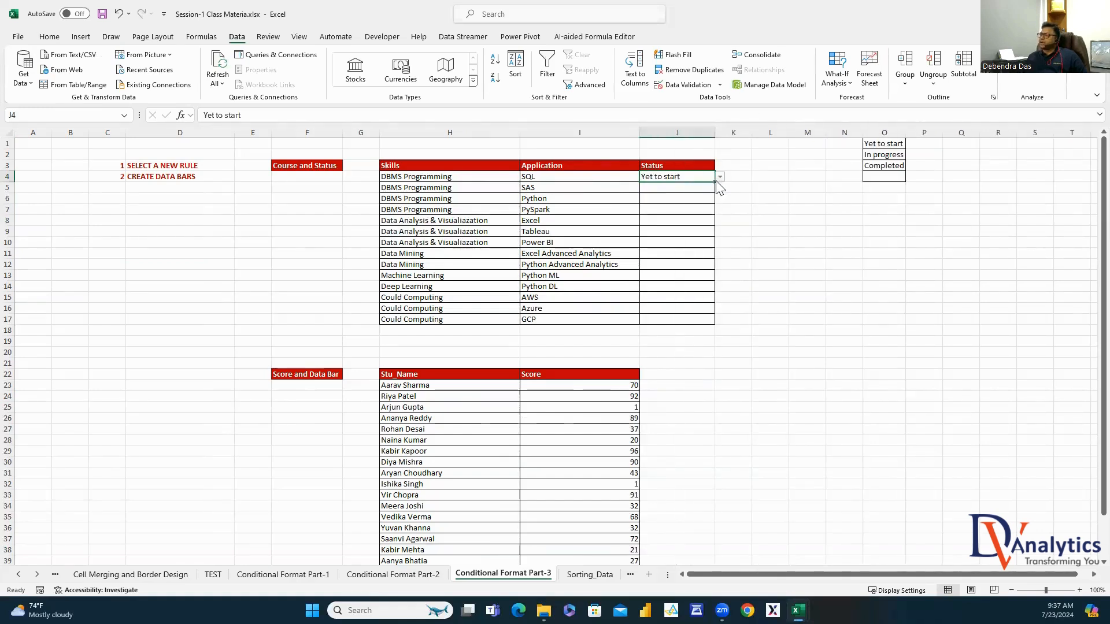
click(720, 177)
click(691, 198)
click(720, 177)
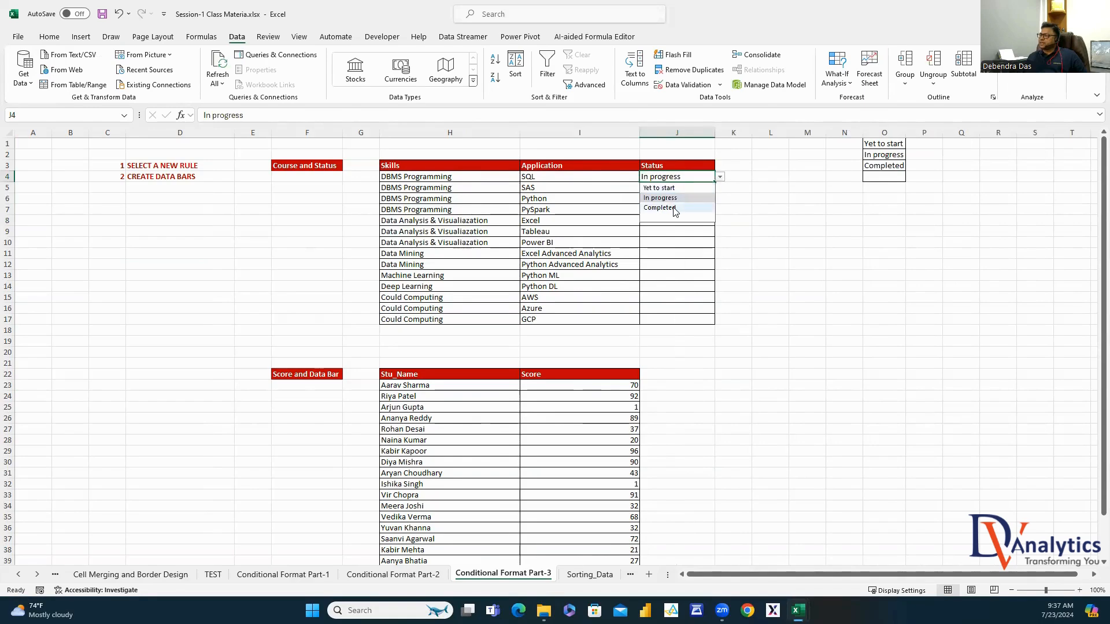
click(670, 207)
click(720, 178)
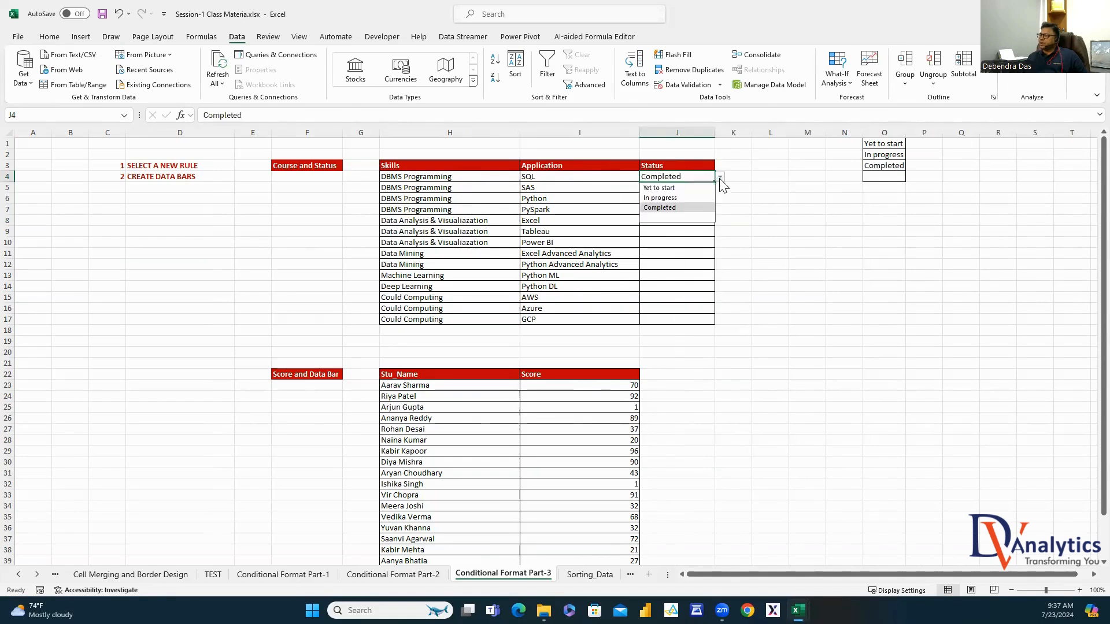
click(685, 218)
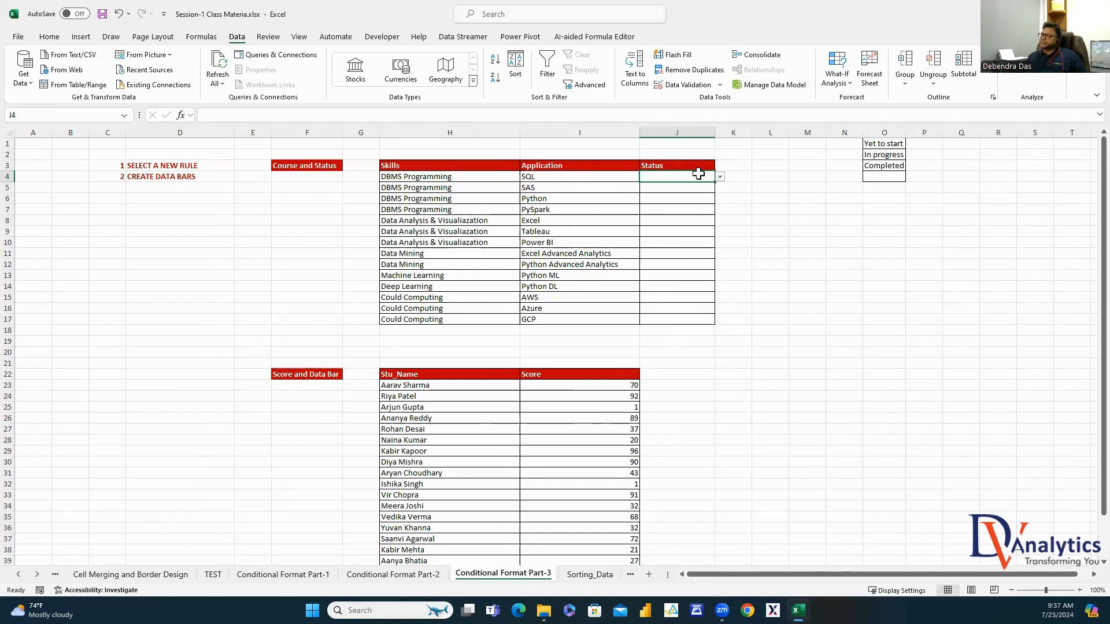
click(49, 38)
Start a new rule for cell values equal to 'Yet to start'
click(528, 90)
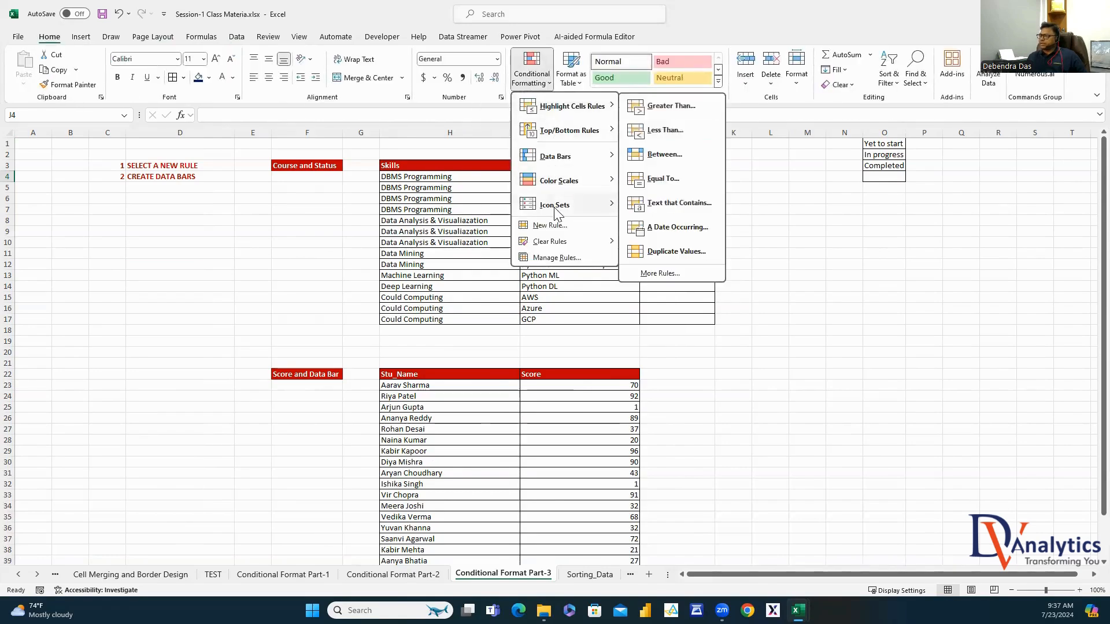
click(540, 223)
click(274, 107)
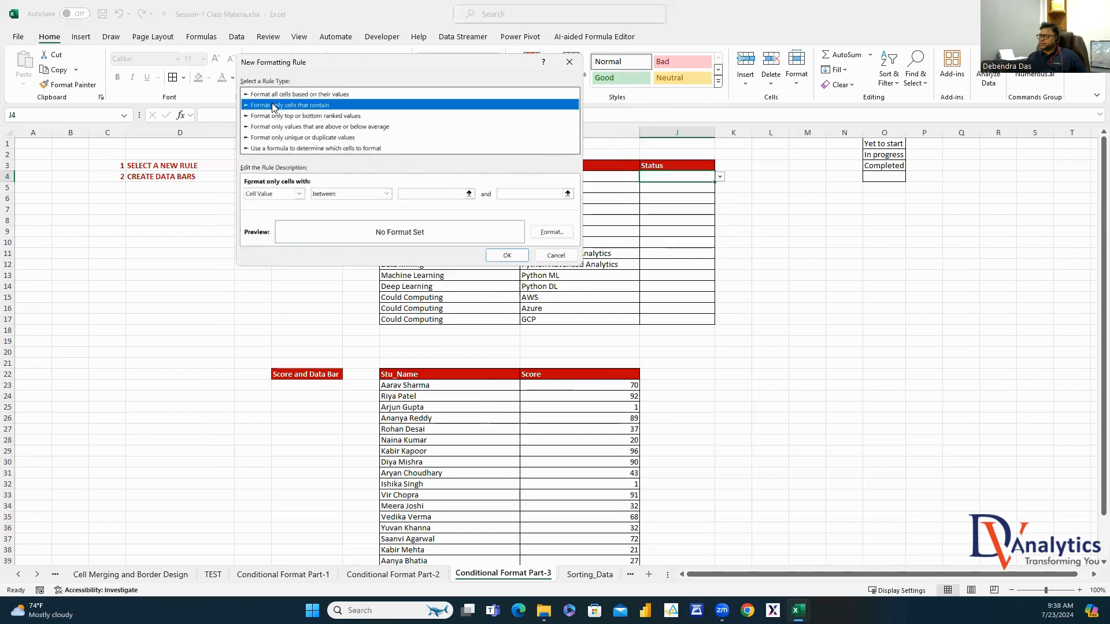
click(386, 193)
click(384, 222)
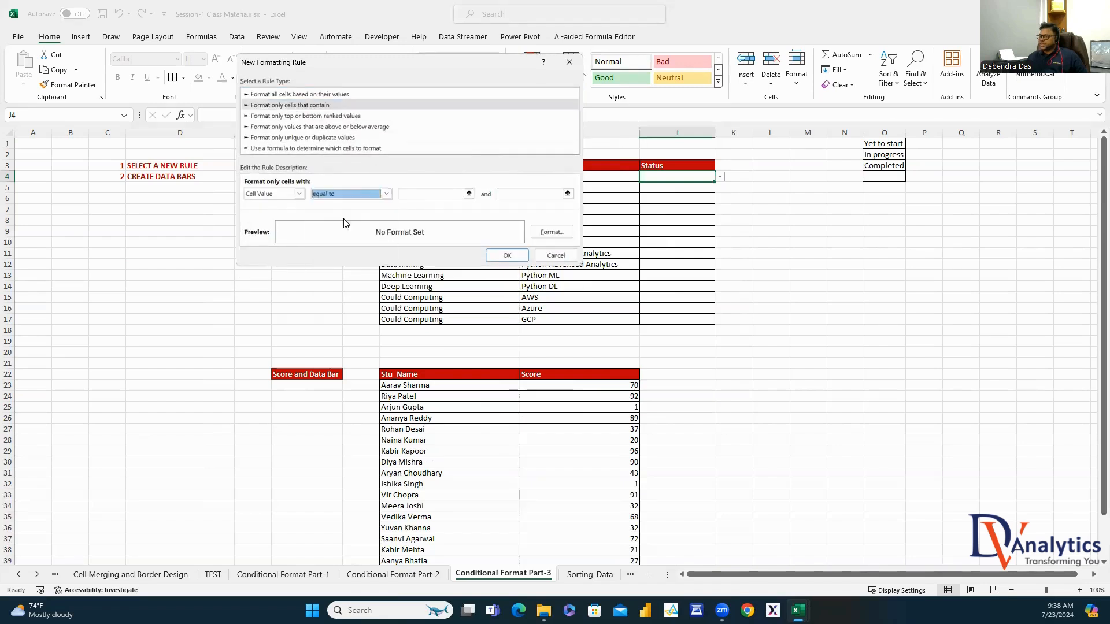
click(417, 194)
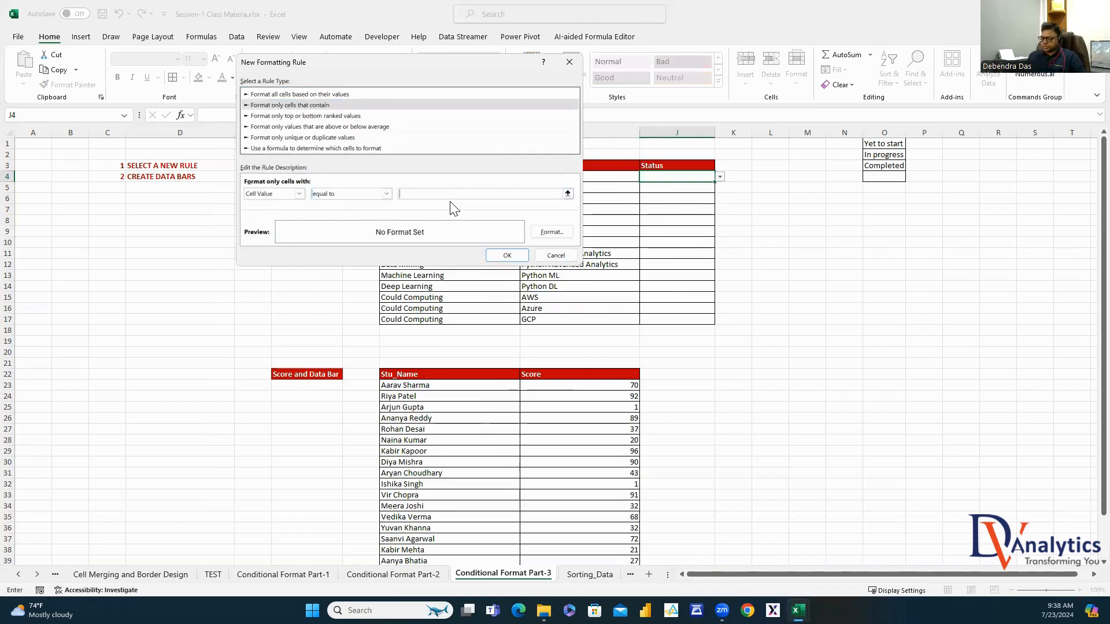
text(yet to start)
click(401, 194)
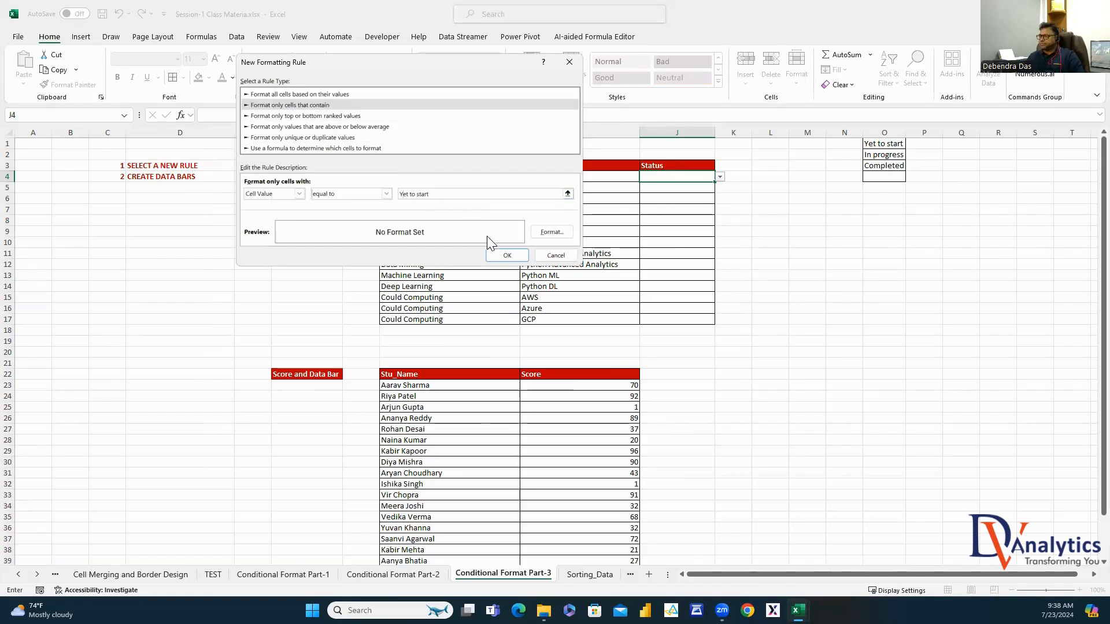
Format the Yet to start rule with red fill and bold white text, and save it
click(551, 232)
click(385, 28)
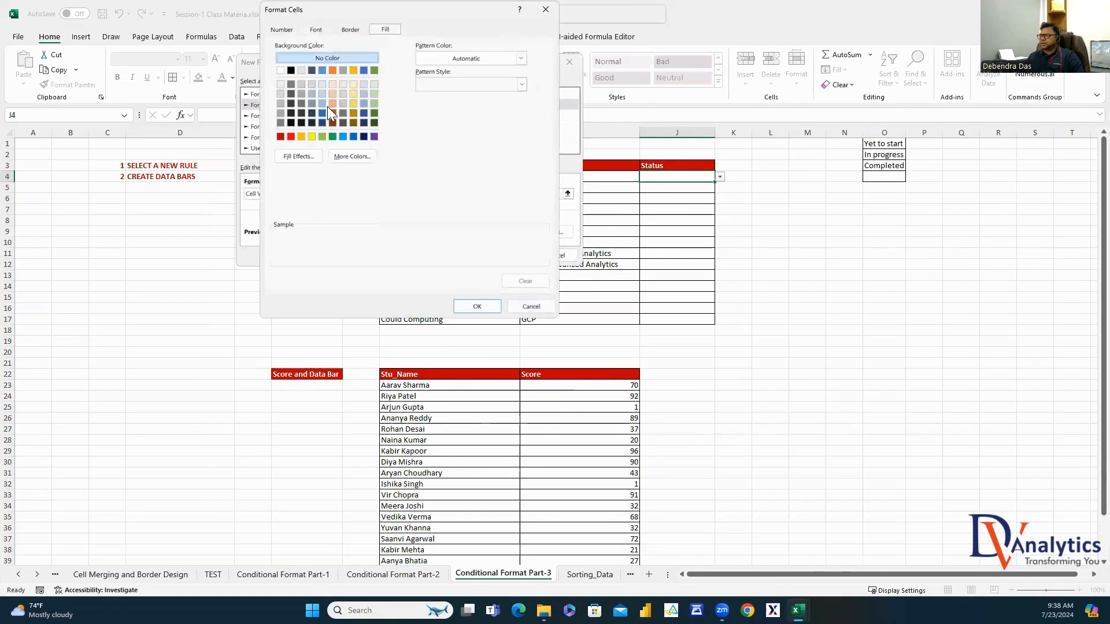
click(291, 137)
click(315, 29)
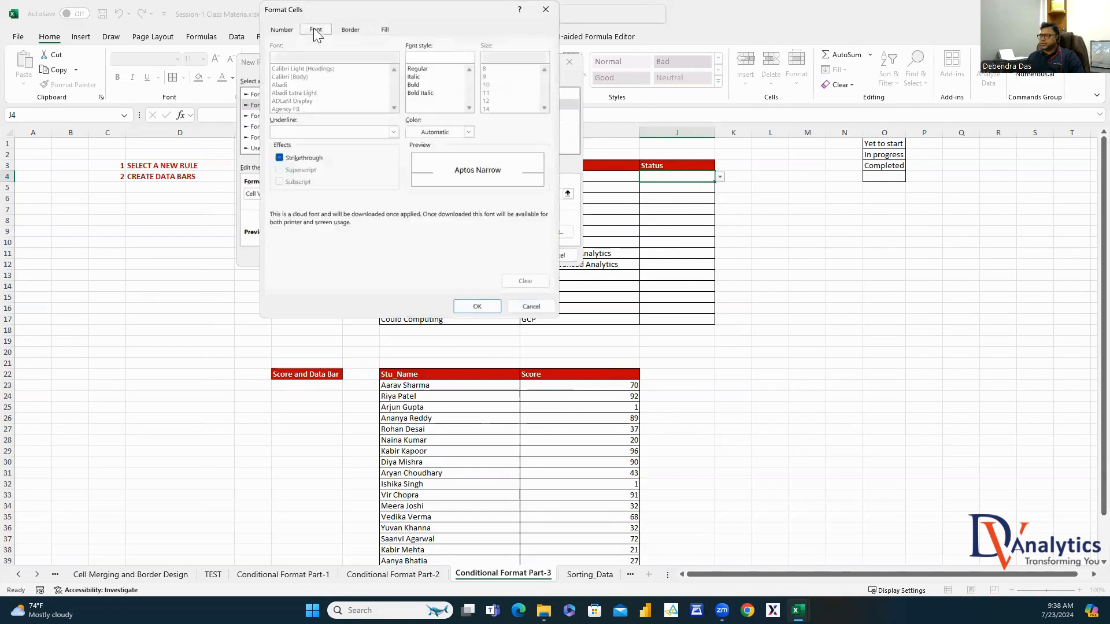
click(414, 85)
click(468, 132)
click(411, 179)
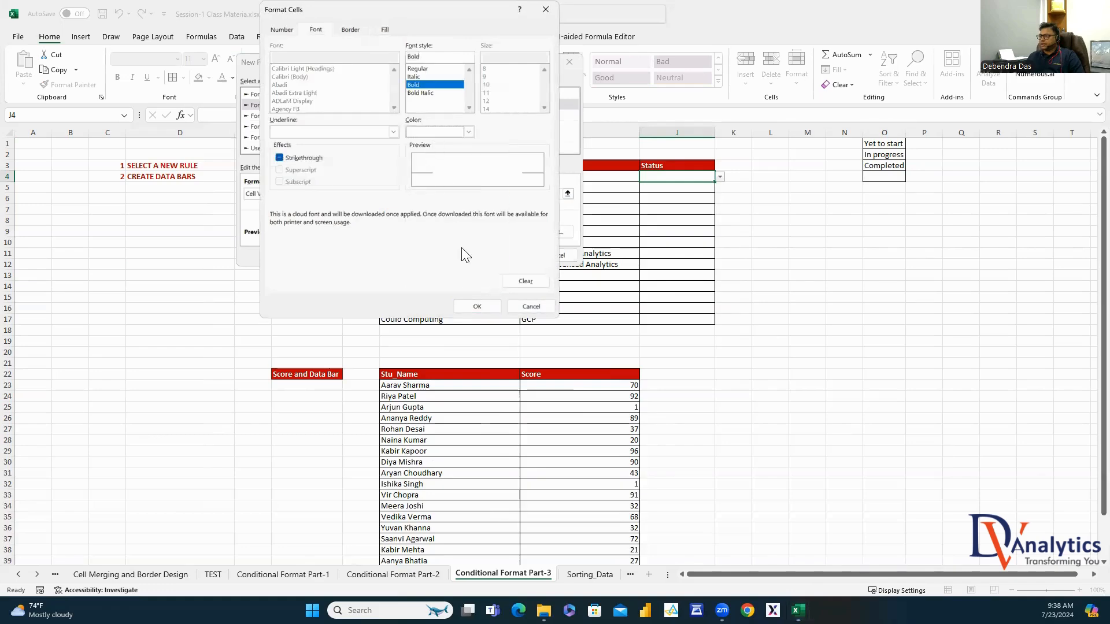
click(477, 306)
click(507, 254)
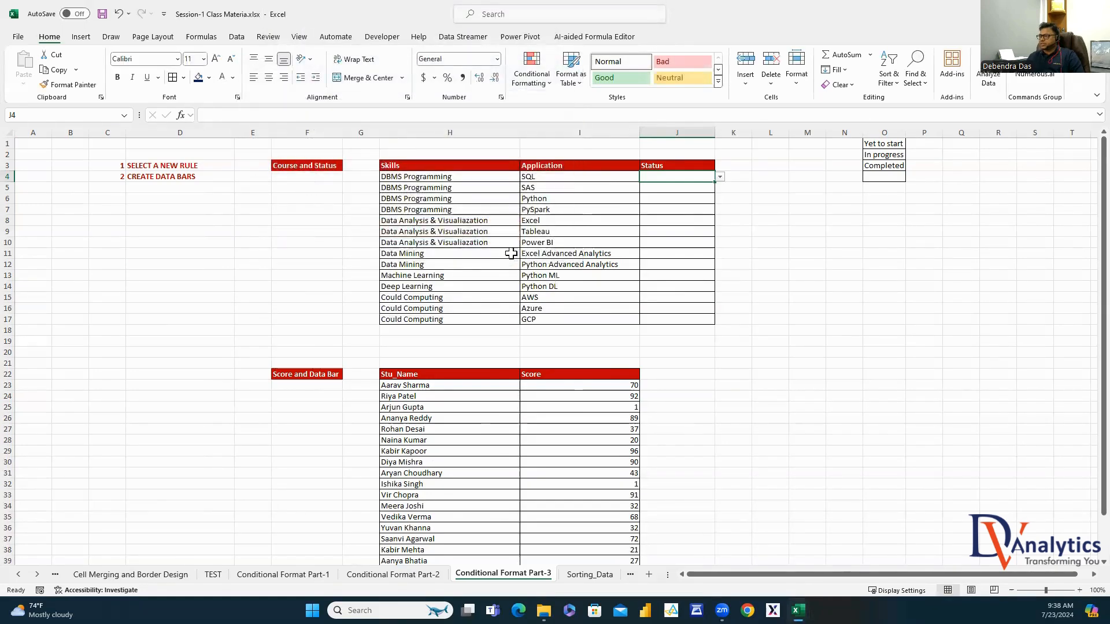
Test the rule by setting J4 to Yet to start, then clear J4
click(720, 176)
click(691, 187)
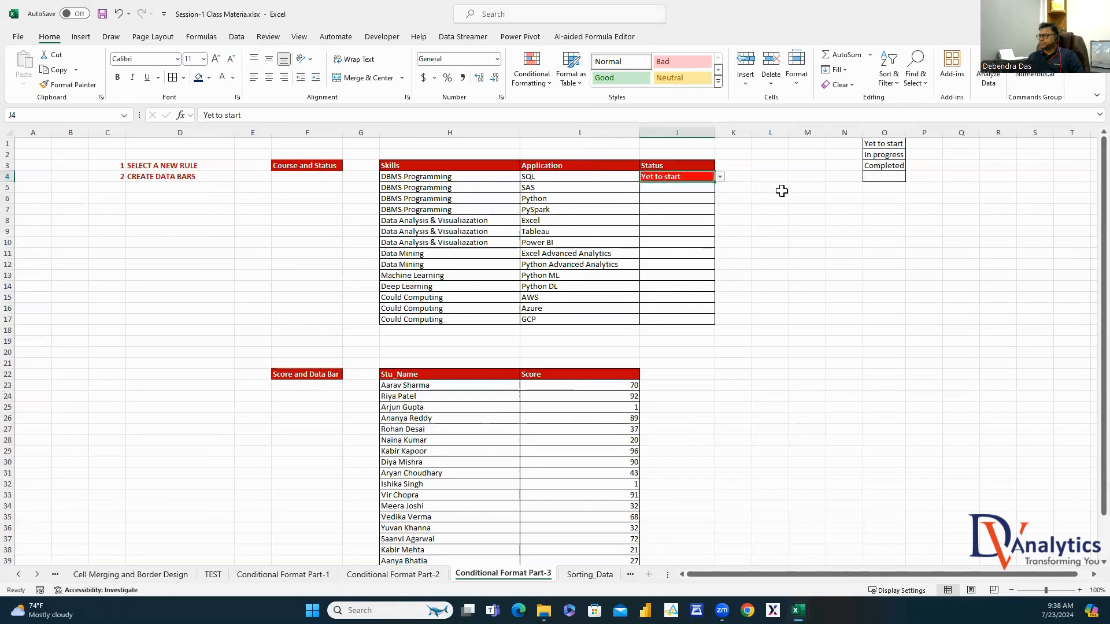
click(720, 176)
click(681, 219)
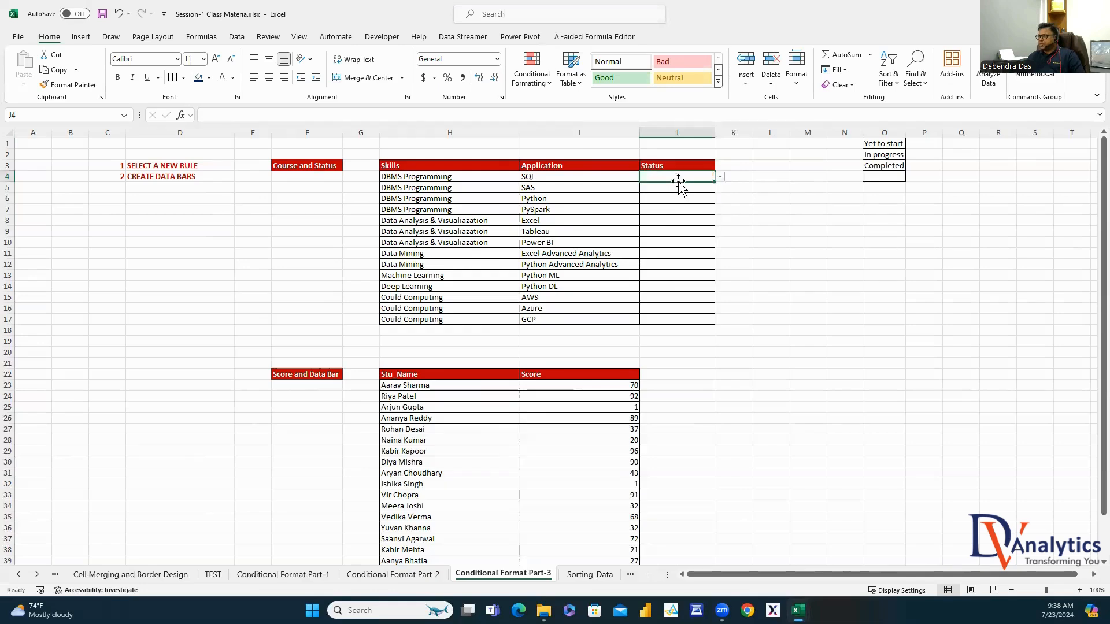
click(541, 87)
Add a new rule for cell values equal to 'In progress'
click(549, 258)
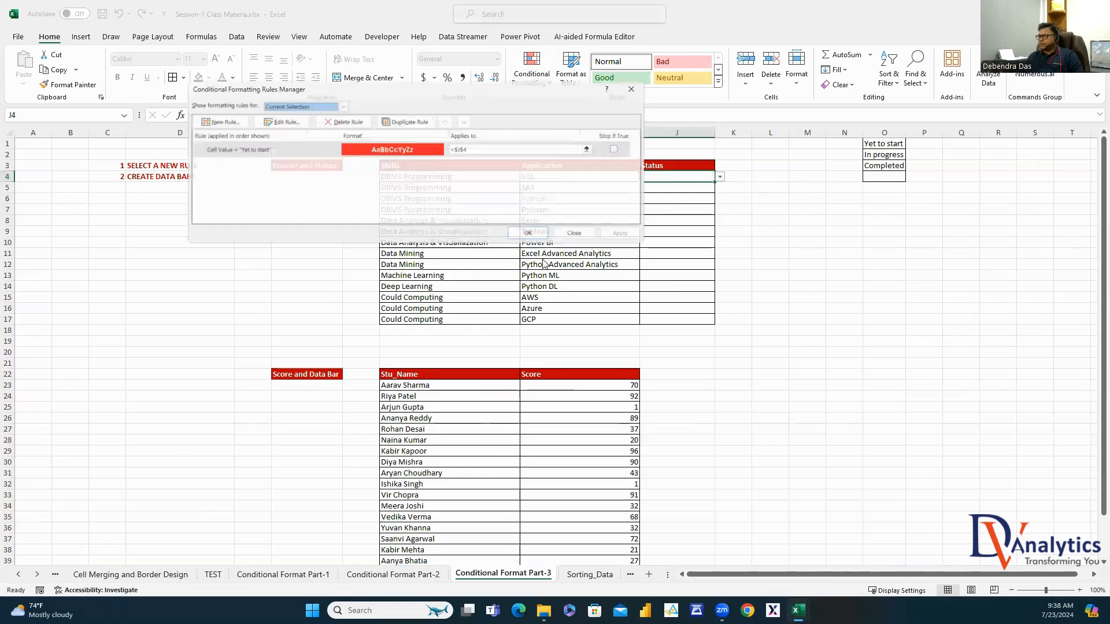
click(216, 119)
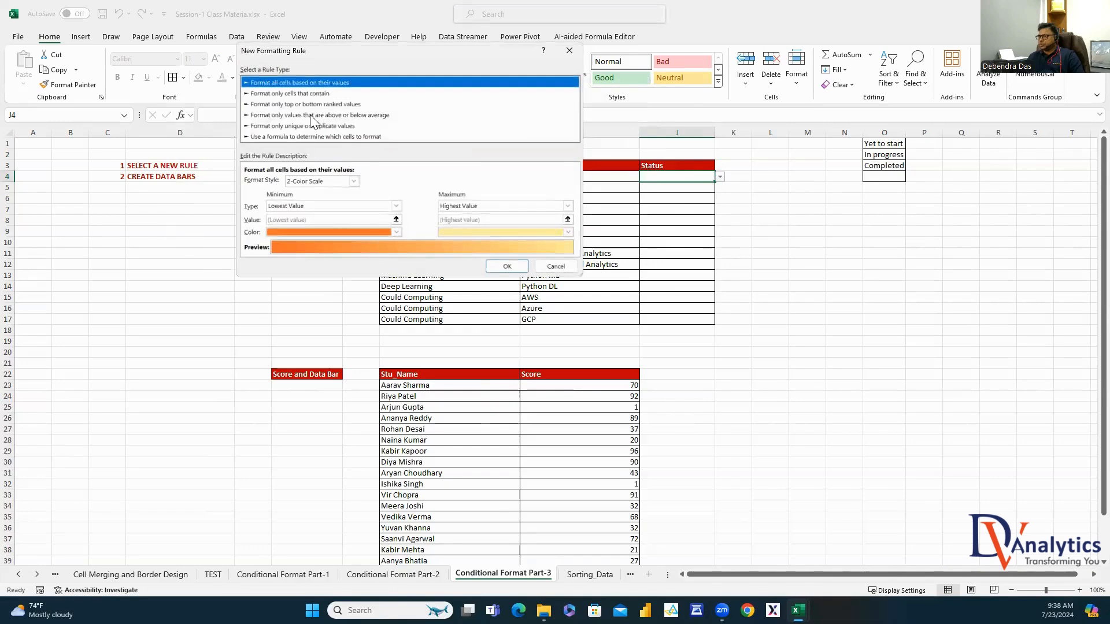
click(306, 94)
click(384, 183)
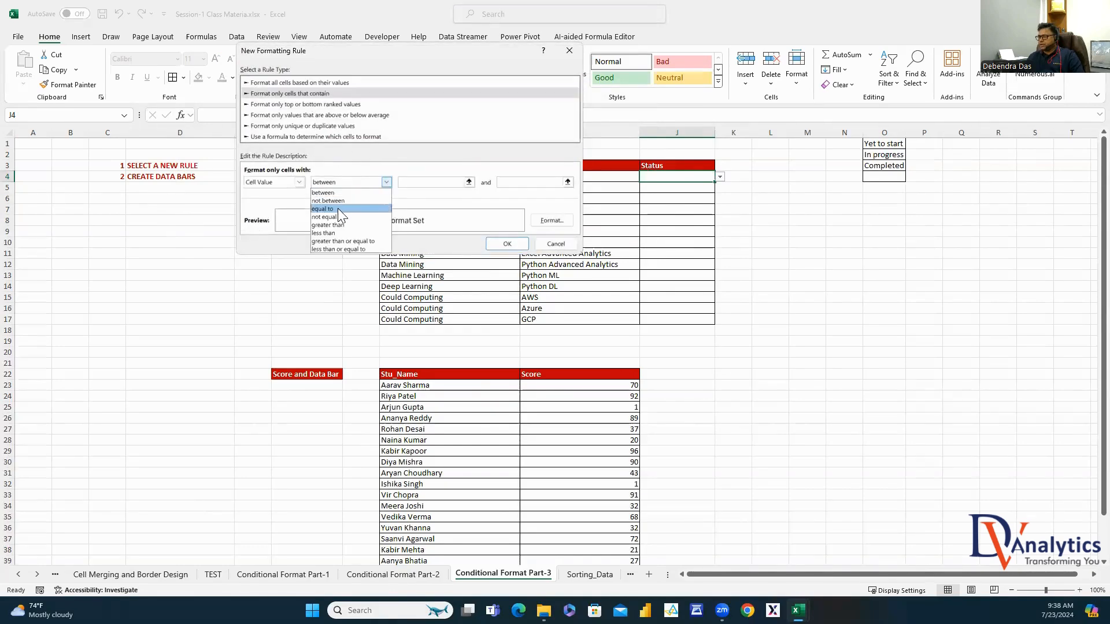
click(338, 208)
click(436, 184)
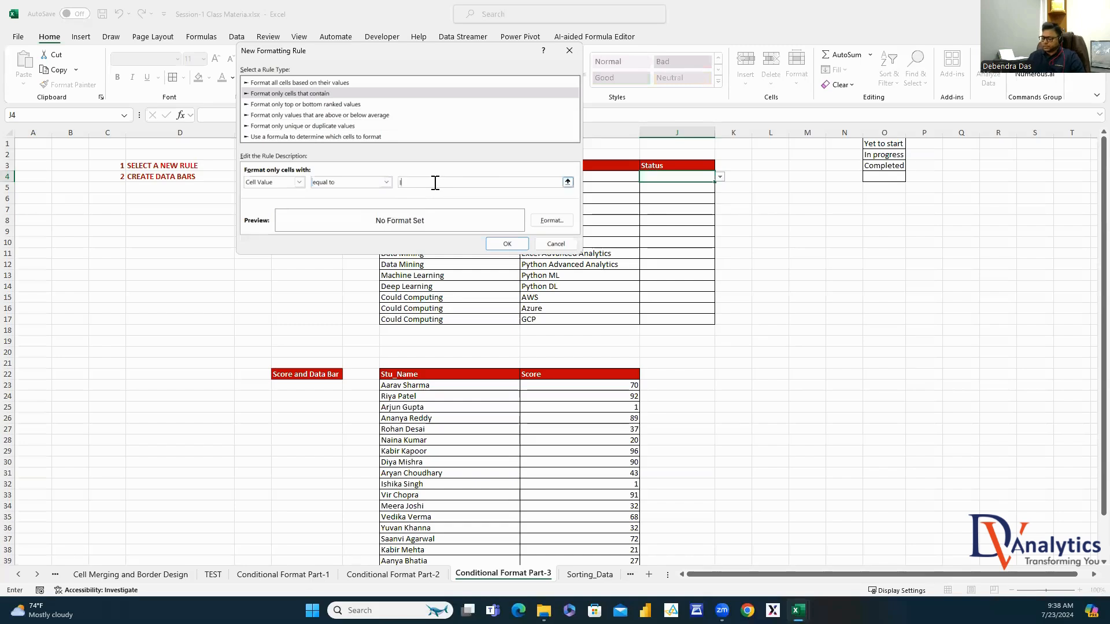
text(In progress)
click(405, 182)
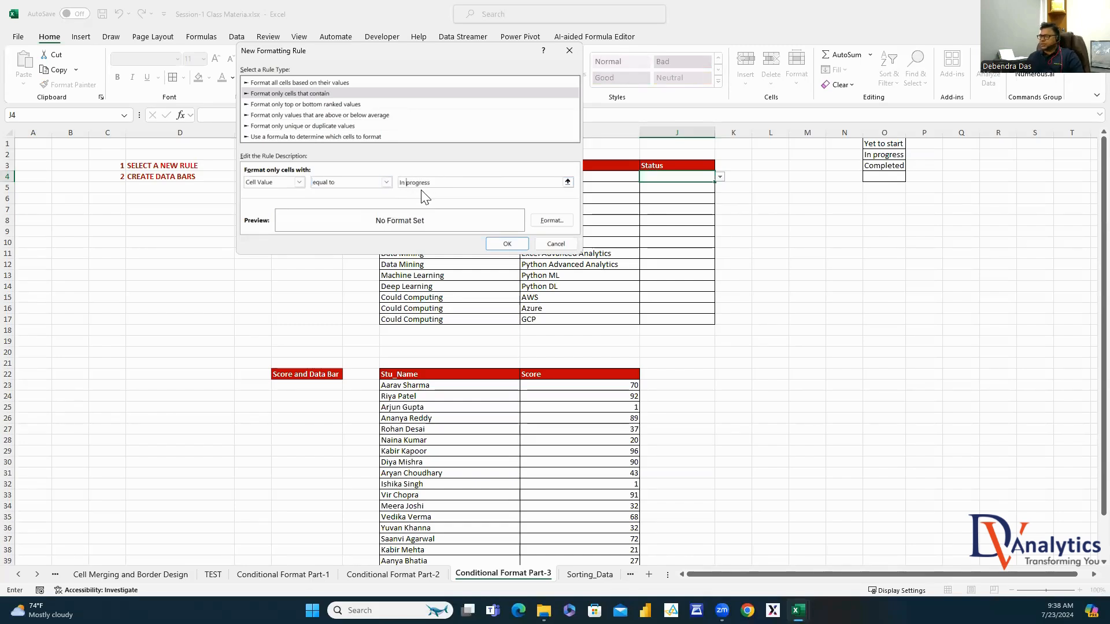
Format the In progress rule with orange fill and bold black text, and save it
click(541, 221)
click(386, 30)
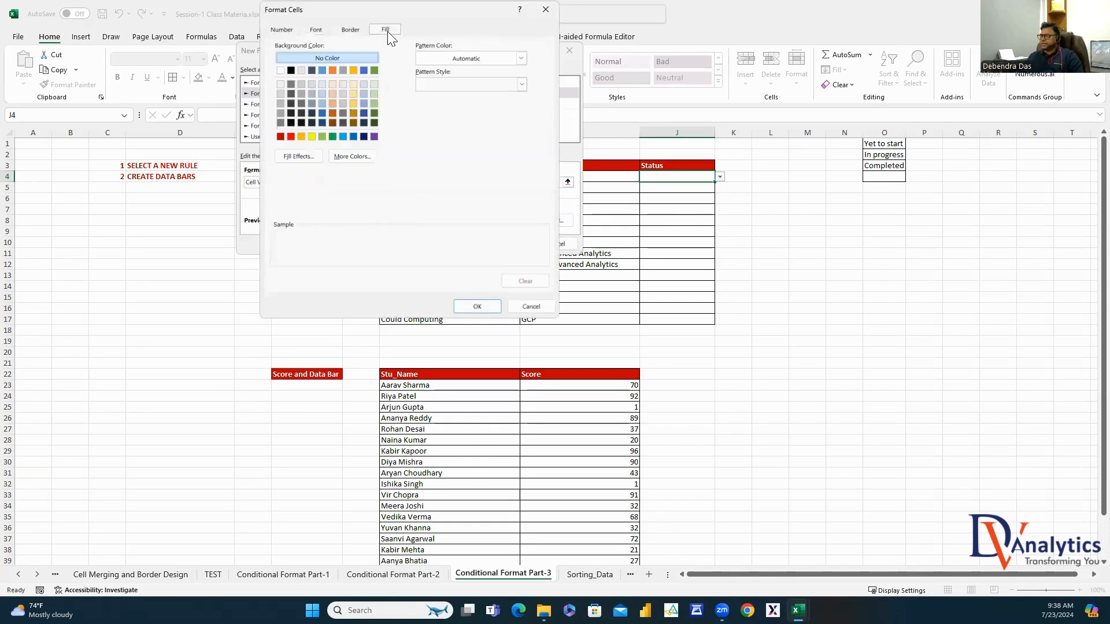
click(301, 137)
click(316, 30)
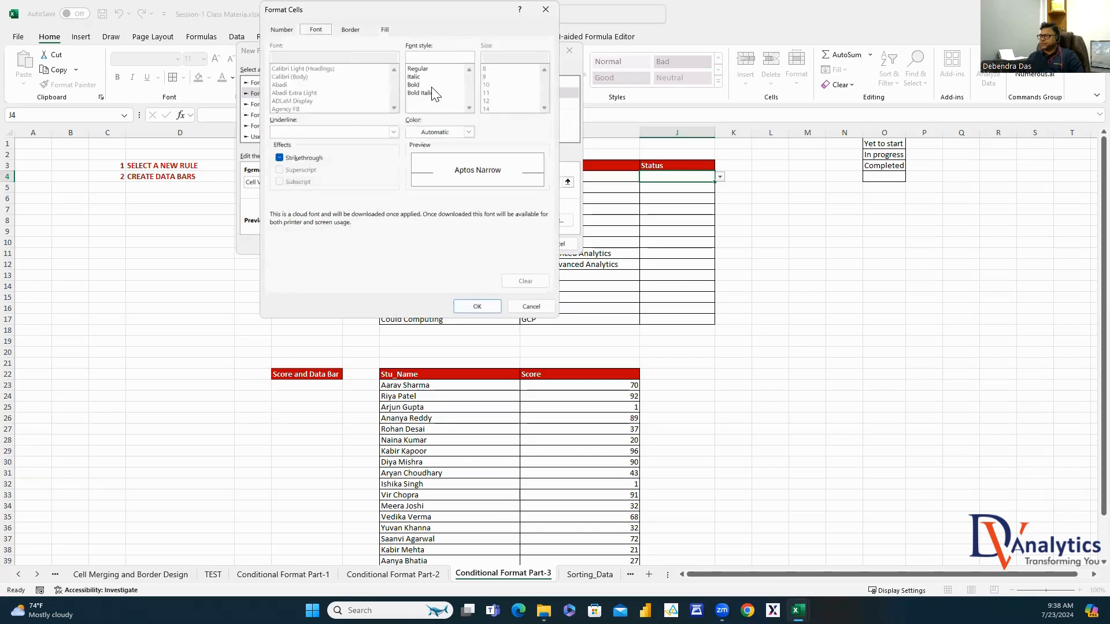
click(413, 84)
click(468, 132)
click(420, 177)
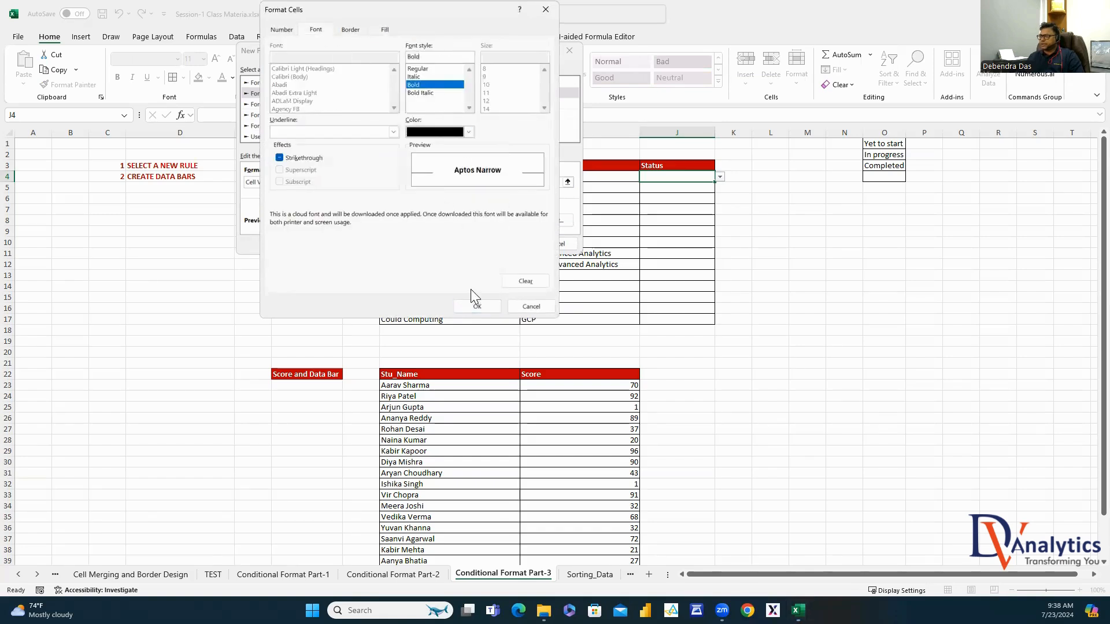
click(476, 306)
click(506, 246)
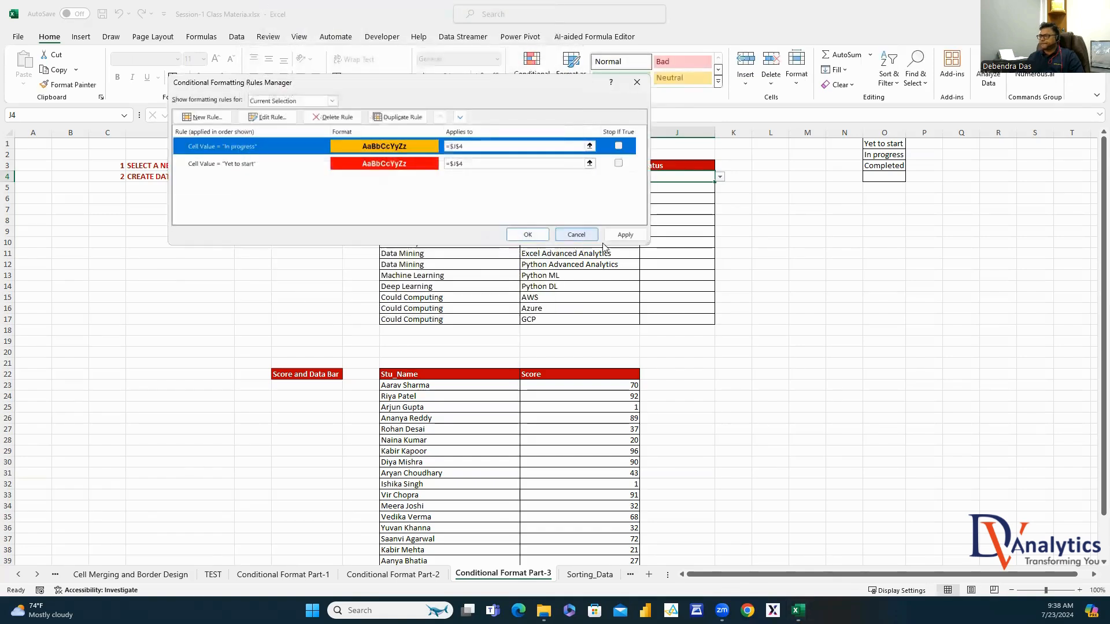
Add a new rule for cell values equal to 'Completed'
click(220, 118)
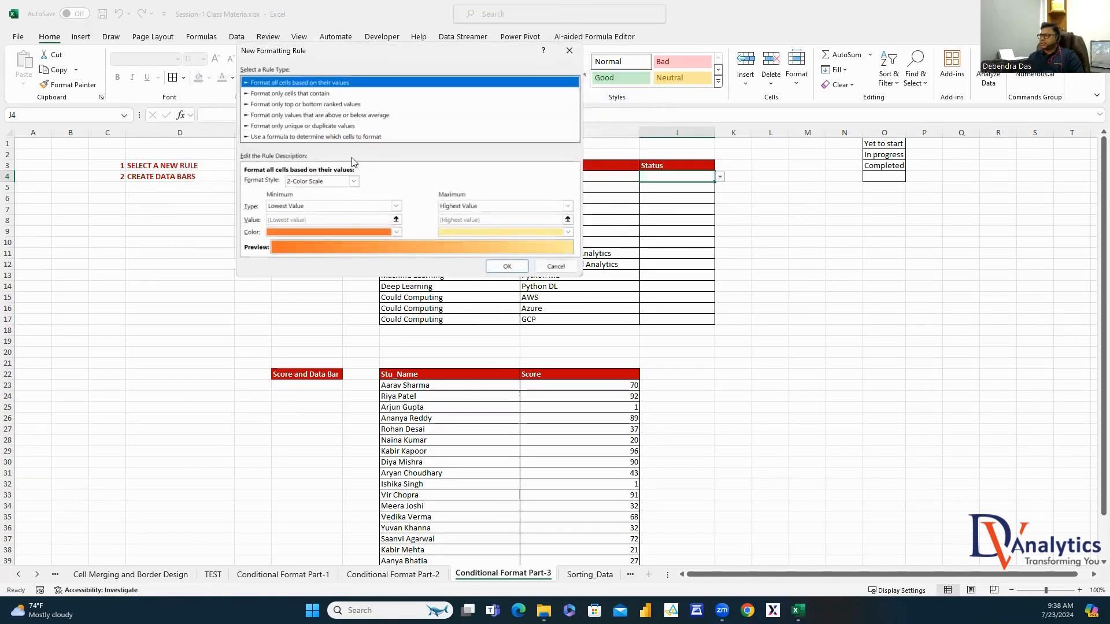
click(323, 94)
click(385, 183)
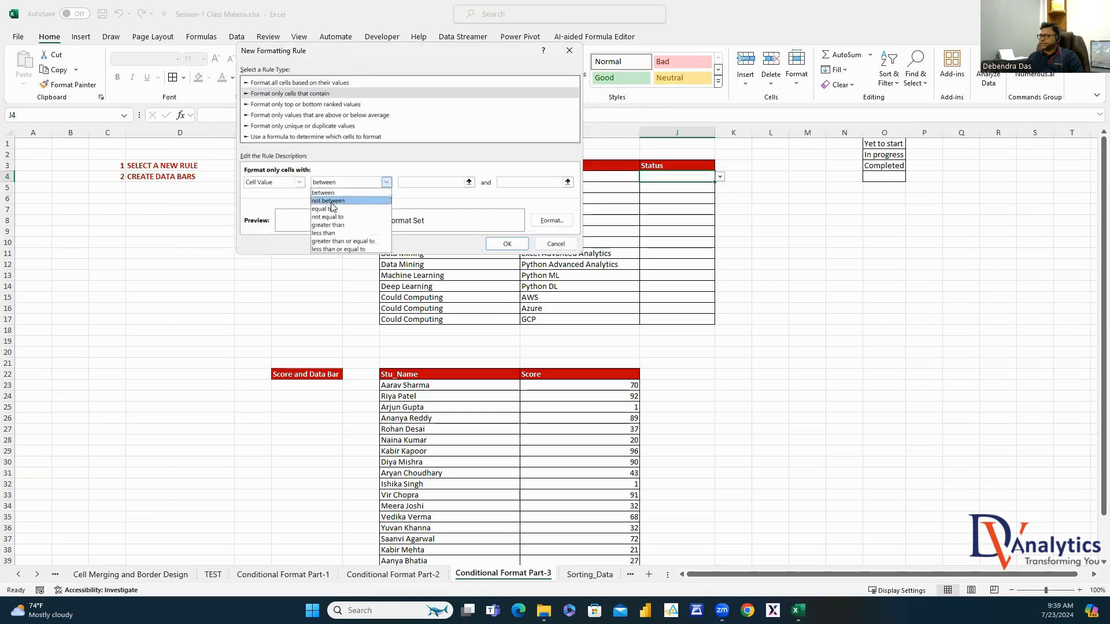
click(347, 209)
click(426, 182)
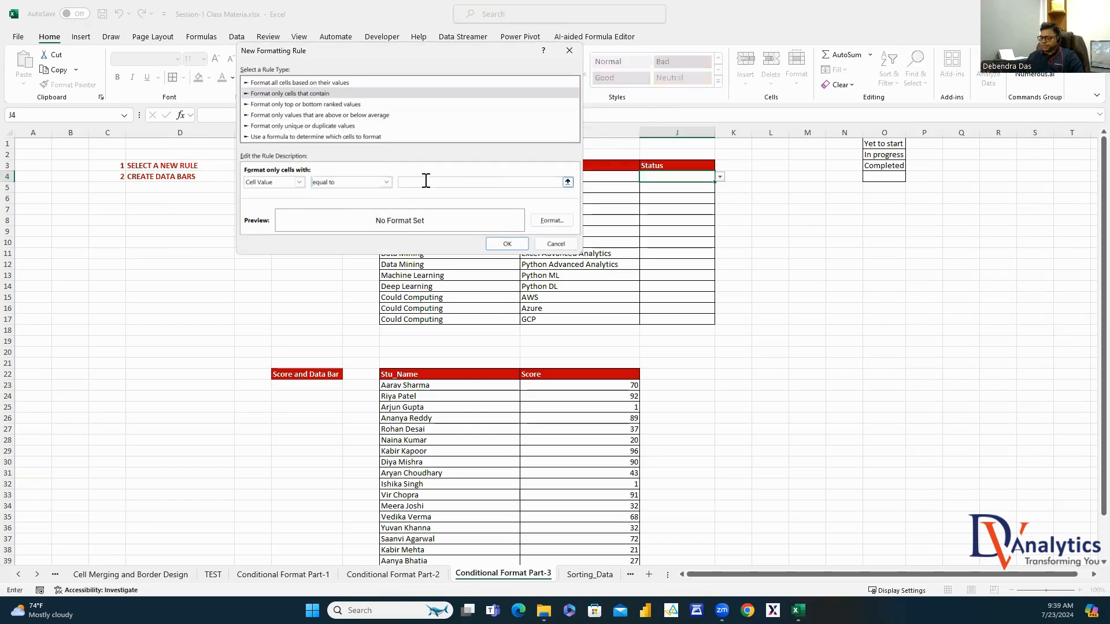
text(Complete)
text(d)
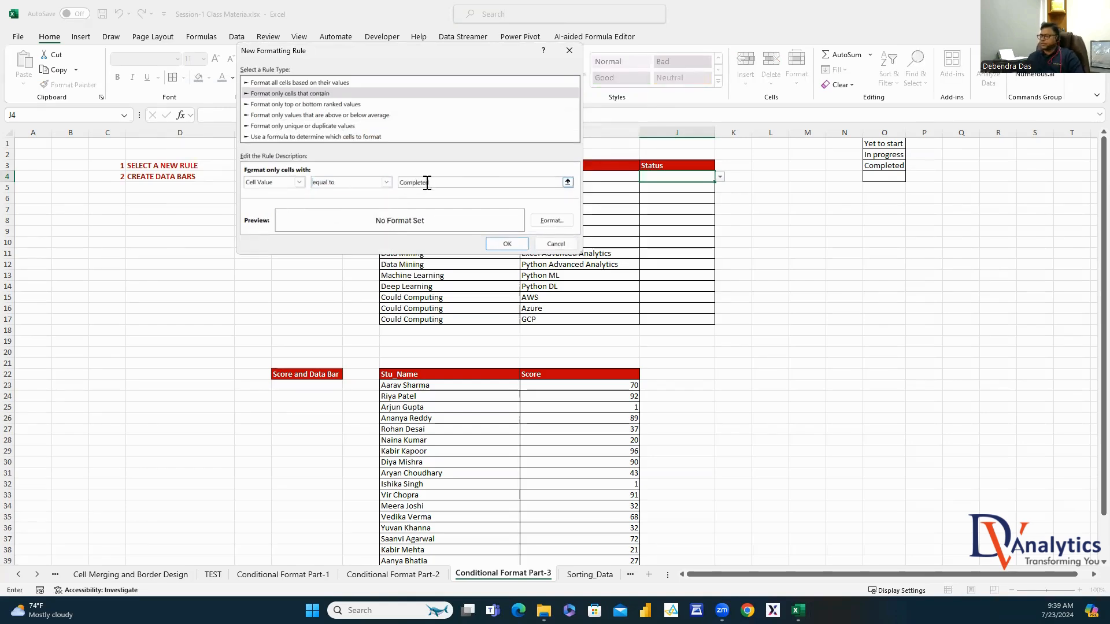
Format the Completed rule with green fill and bold white text, then apply all three rules
click(550, 220)
click(384, 30)
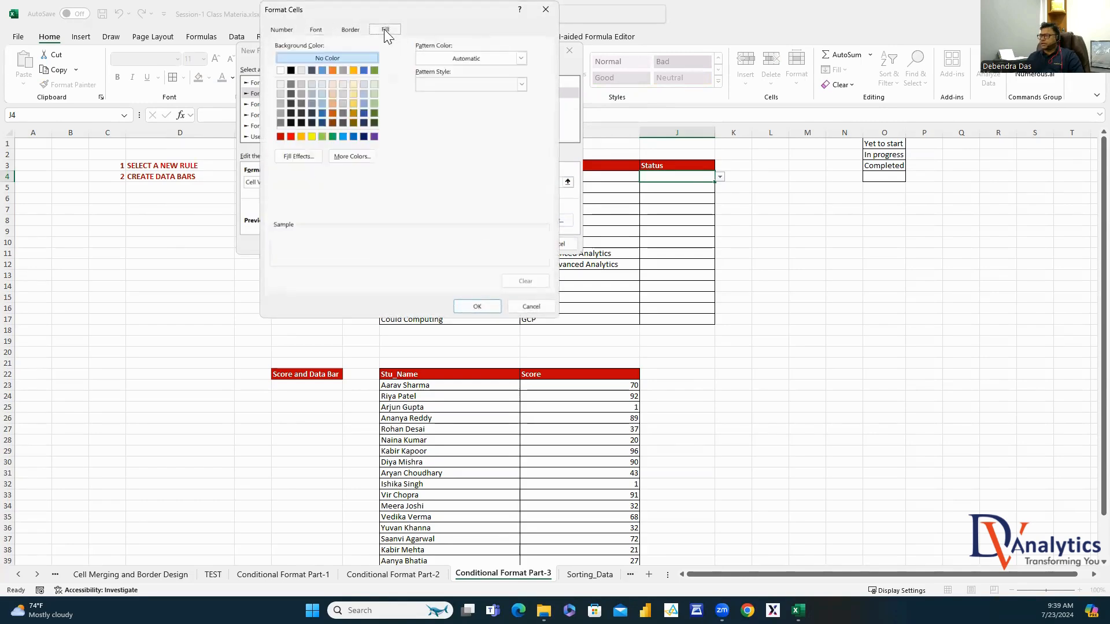
click(333, 136)
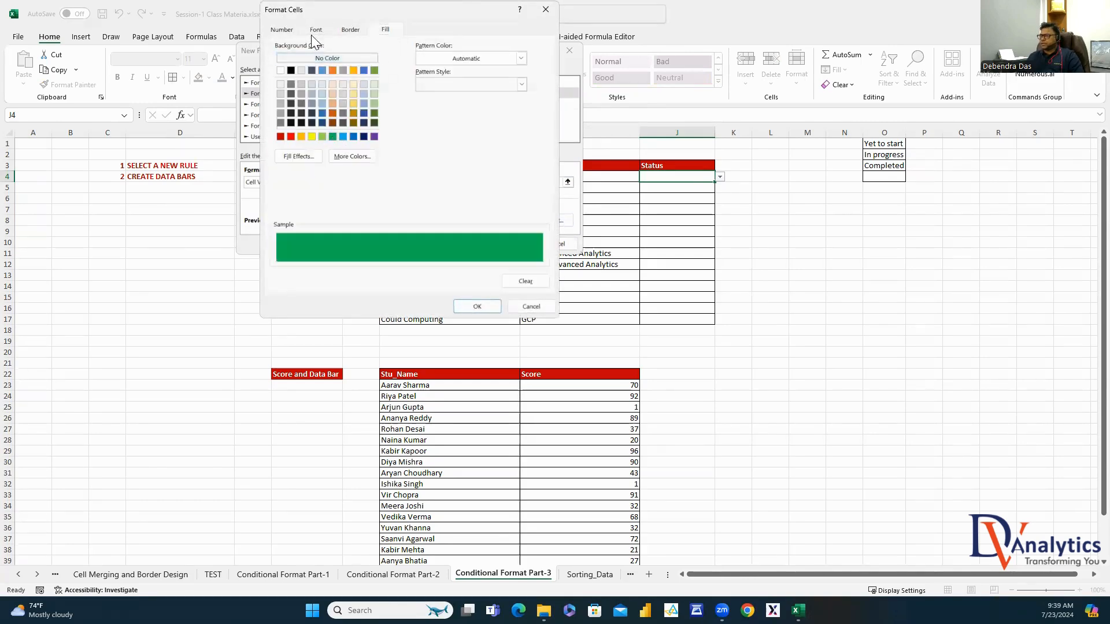
click(316, 30)
click(413, 85)
click(468, 132)
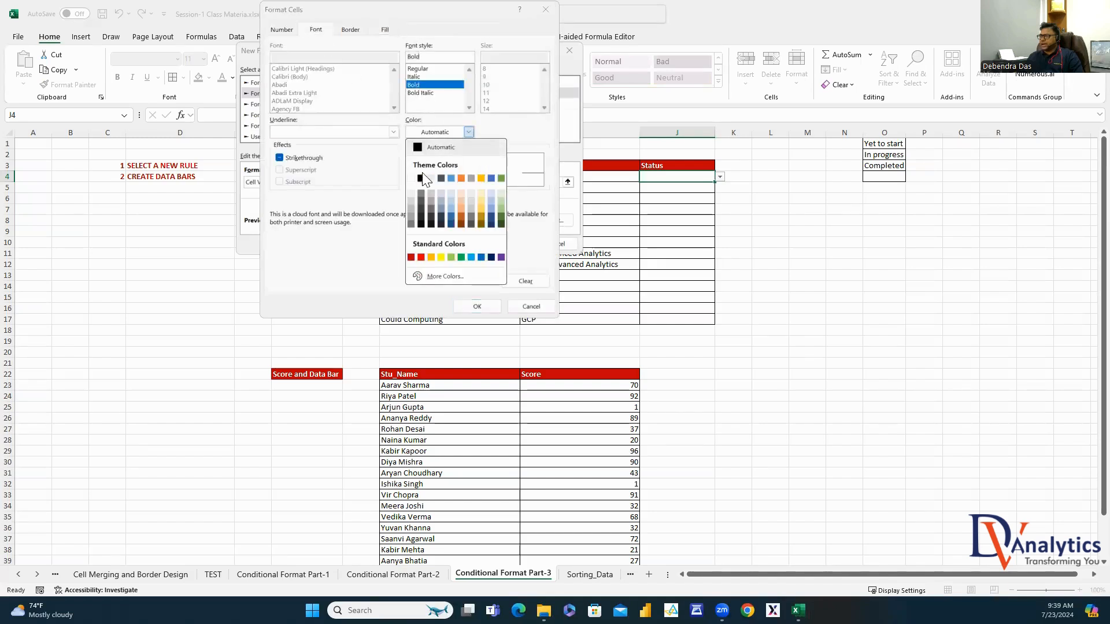
click(412, 179)
click(478, 306)
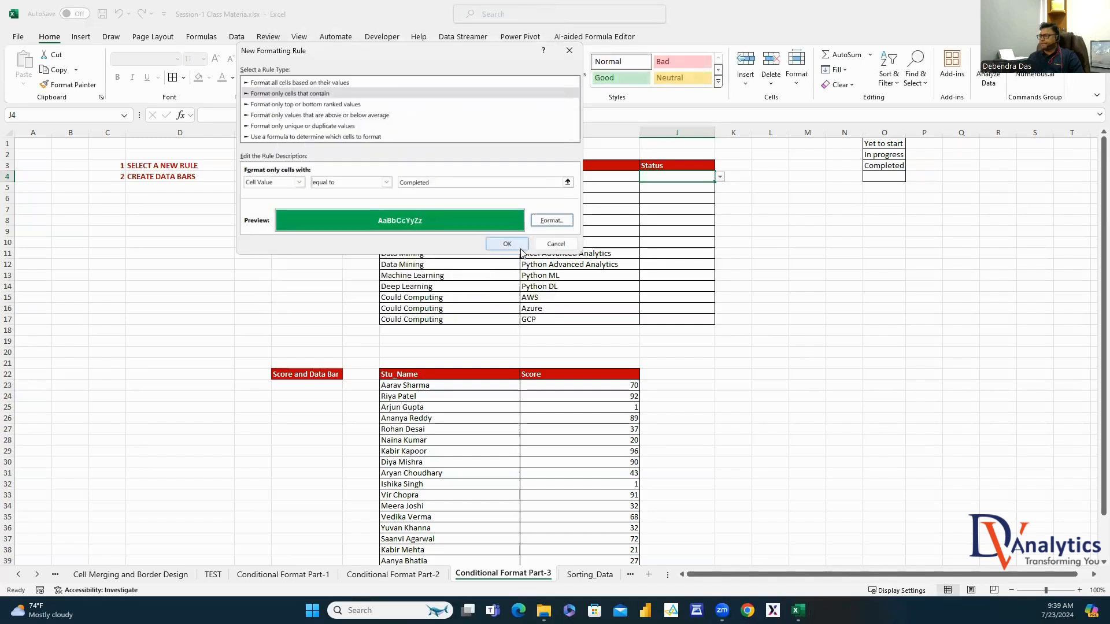
click(503, 239)
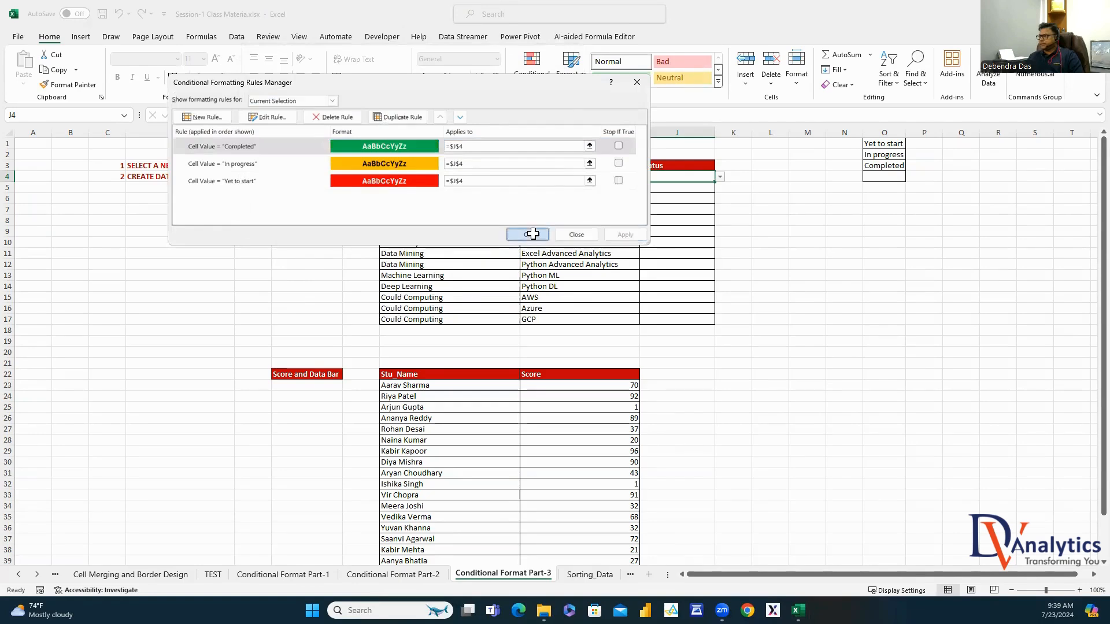
click(527, 234)
click(720, 176)
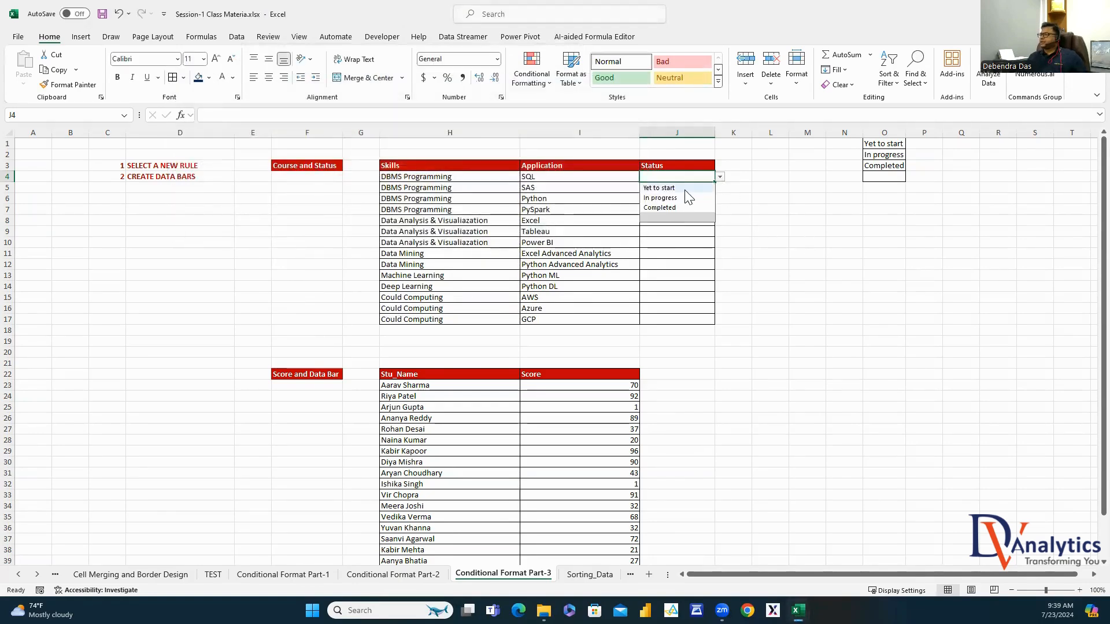
Try each J4 status choice, clear J4, and fill its dropdown down to J17
click(701, 186)
click(720, 176)
click(696, 198)
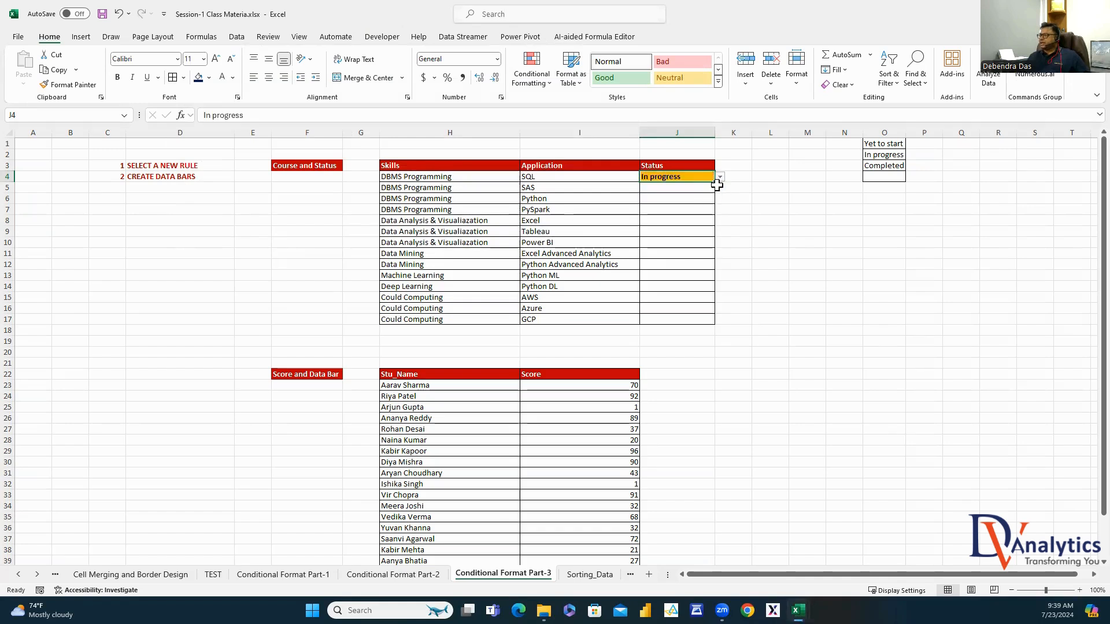
click(720, 177)
click(696, 208)
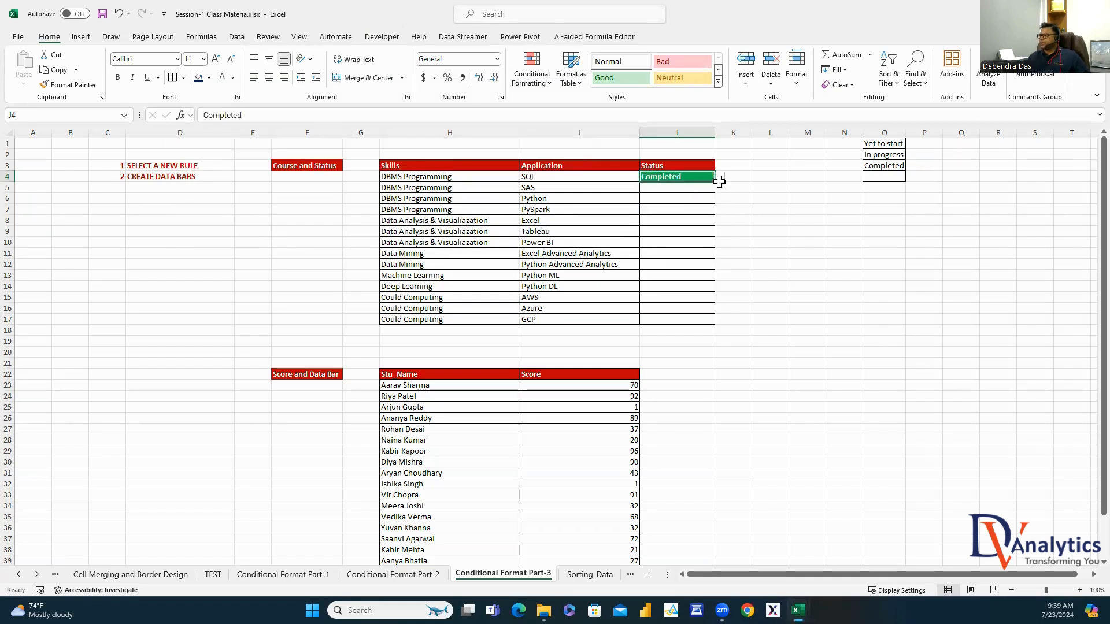
click(719, 177)
click(698, 219)
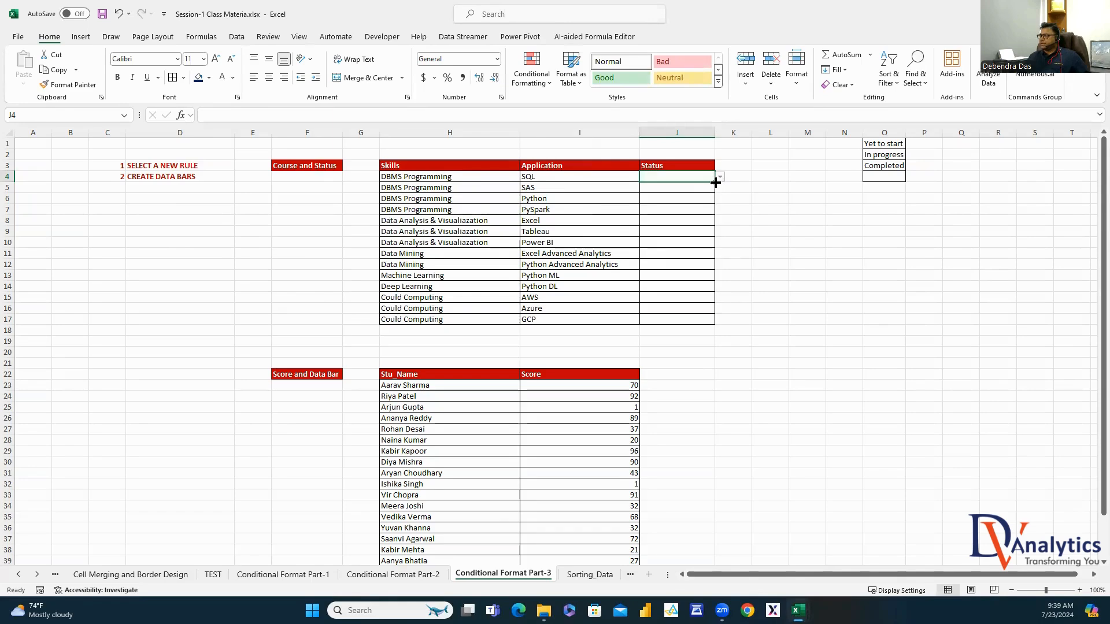
drag(715, 182, 713, 320)
Set J4 to Completed, J5 to In progress, and J6 and J7 to Yet to start
click(695, 178)
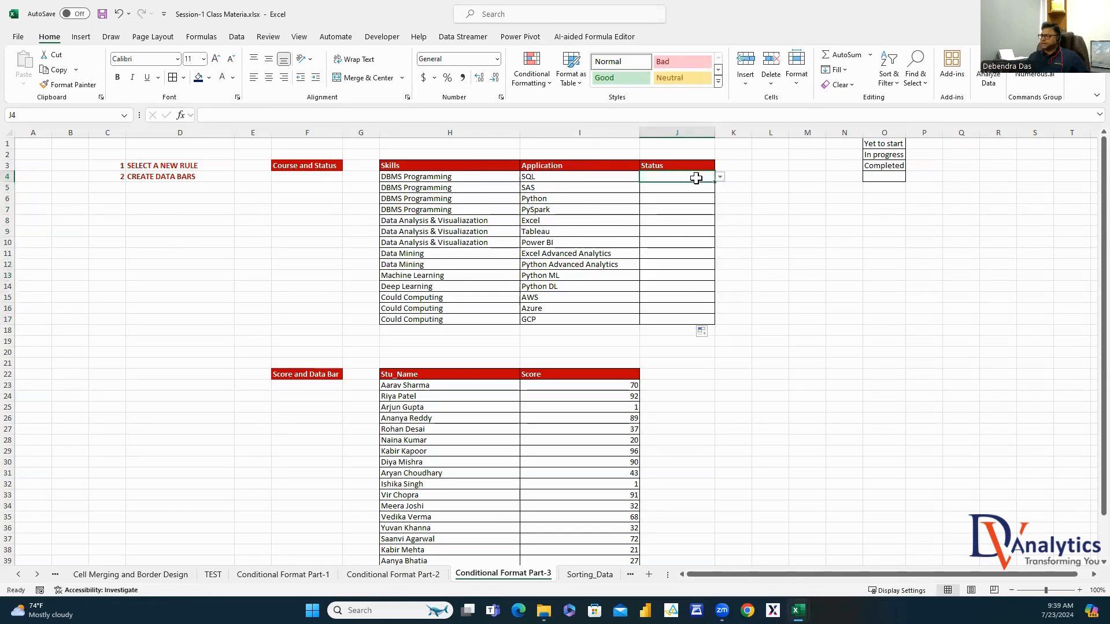
click(720, 177)
click(696, 209)
click(685, 188)
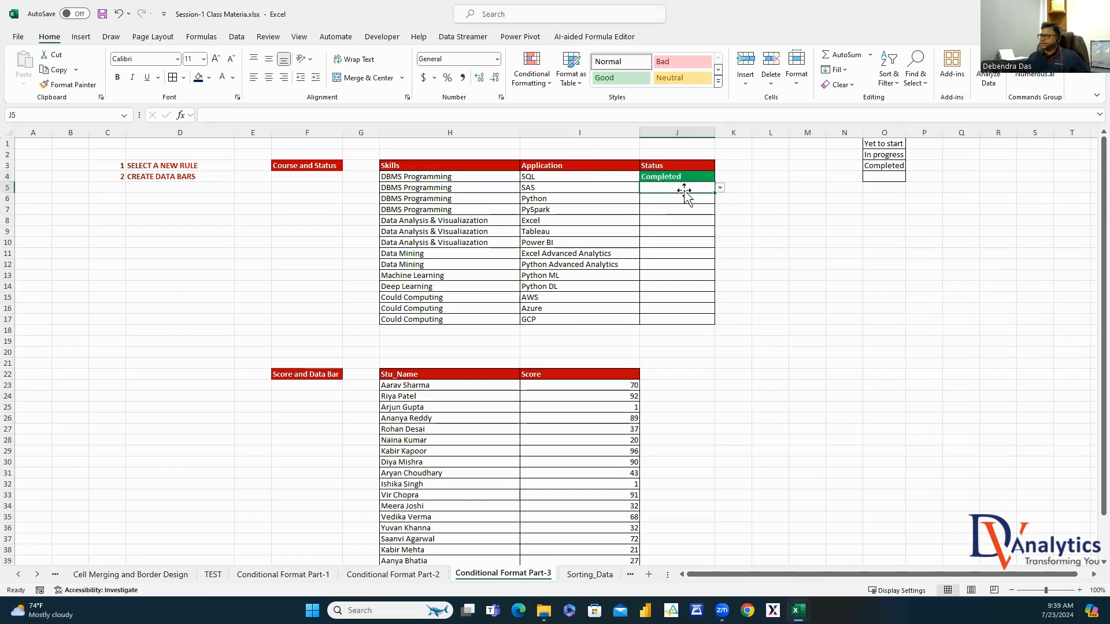
click(719, 188)
click(681, 209)
click(685, 198)
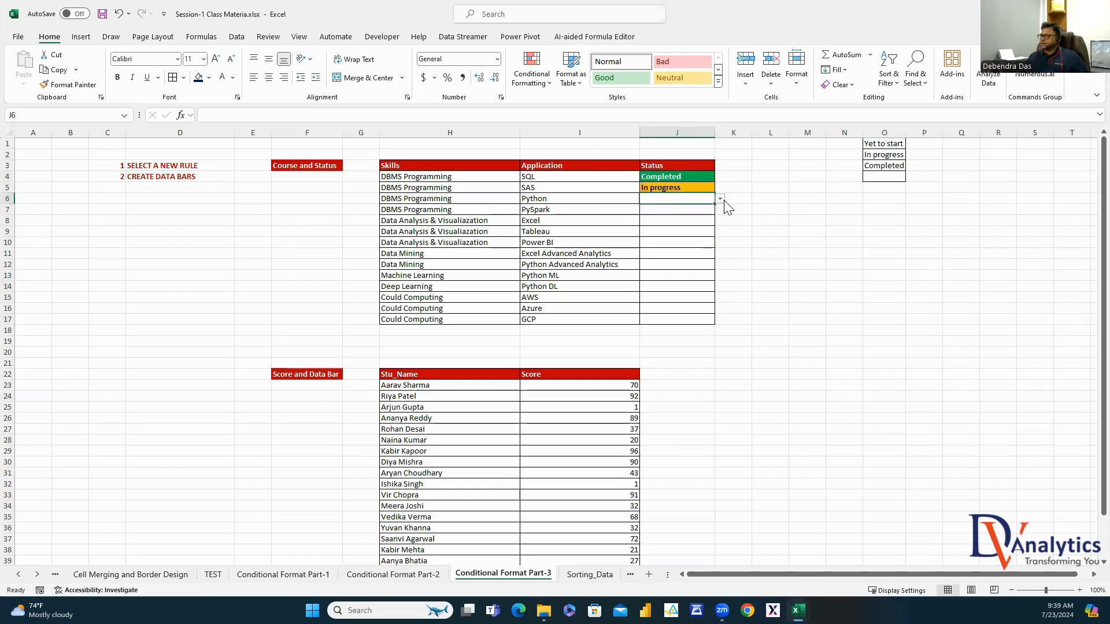
click(719, 199)
click(670, 210)
click(701, 212)
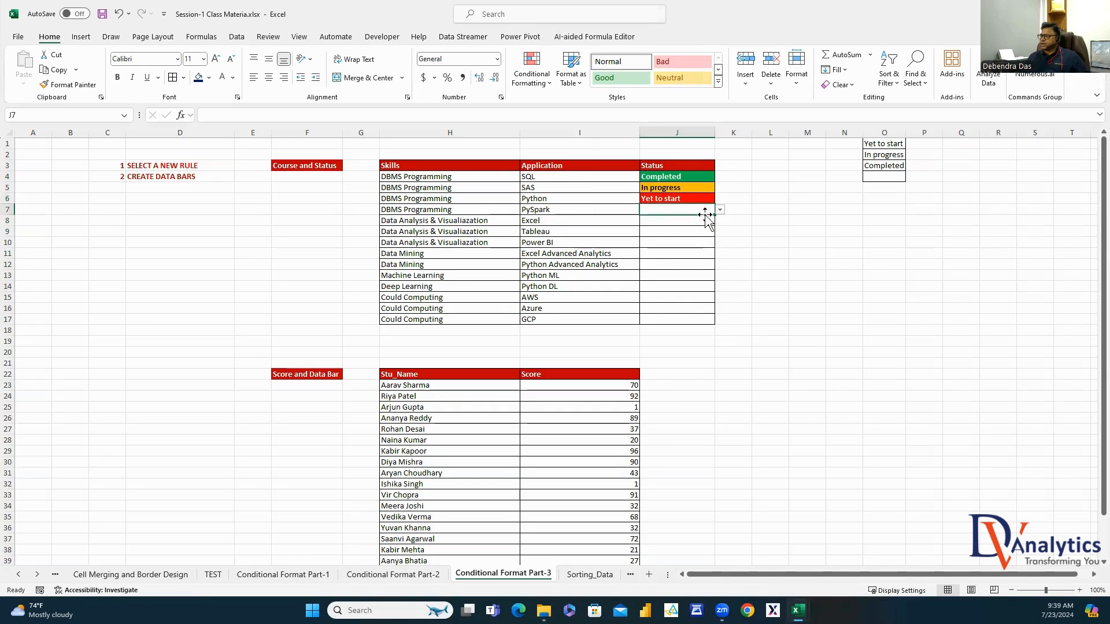
click(719, 209)
click(669, 220)
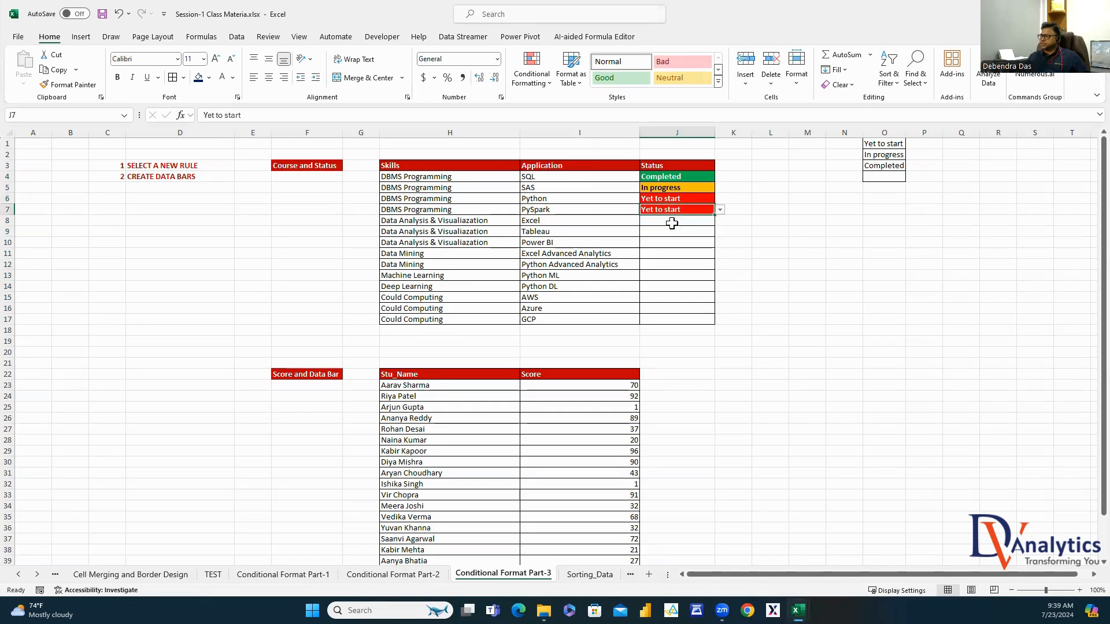
click(722, 231)
Set J8 Completed, J9 In progress, and J10, J11, J12 Completed
click(679, 222)
click(720, 221)
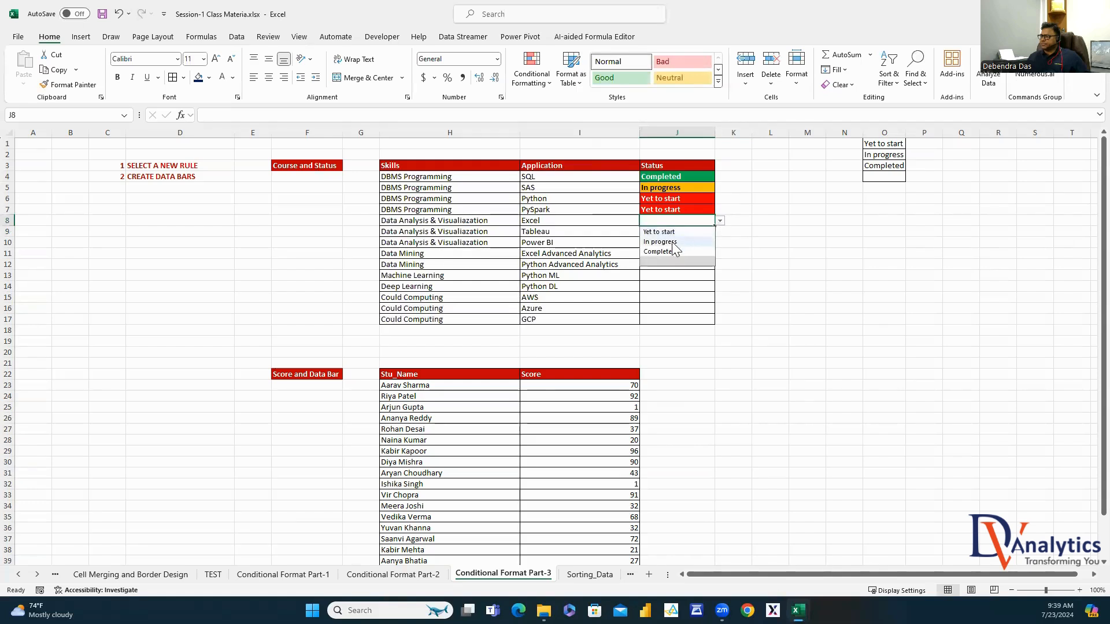
click(674, 240)
click(676, 231)
click(720, 232)
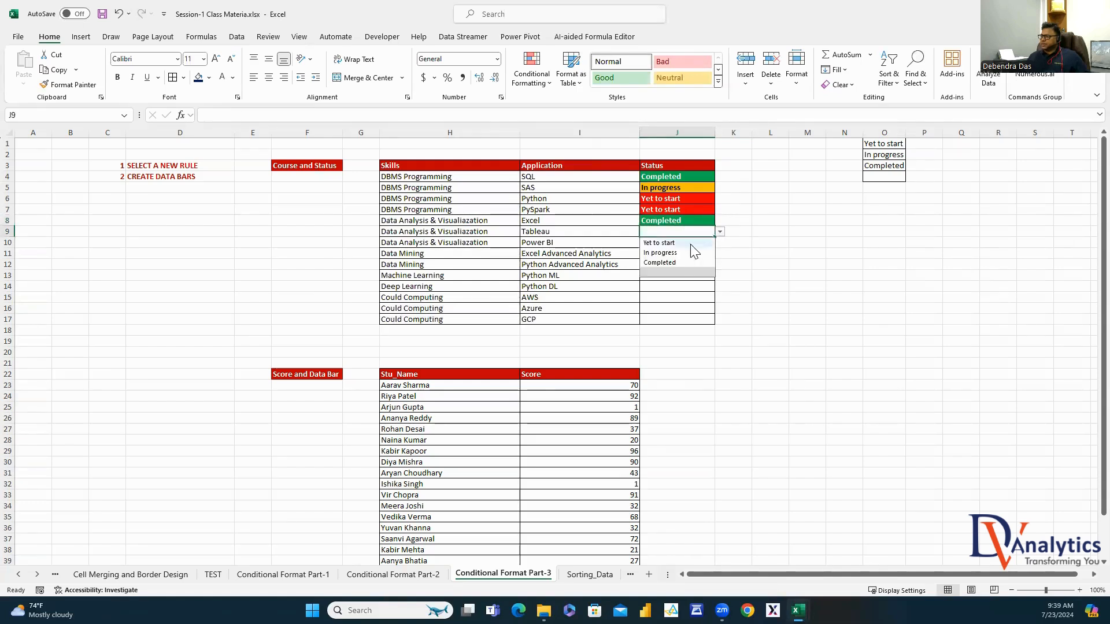
click(670, 253)
click(675, 243)
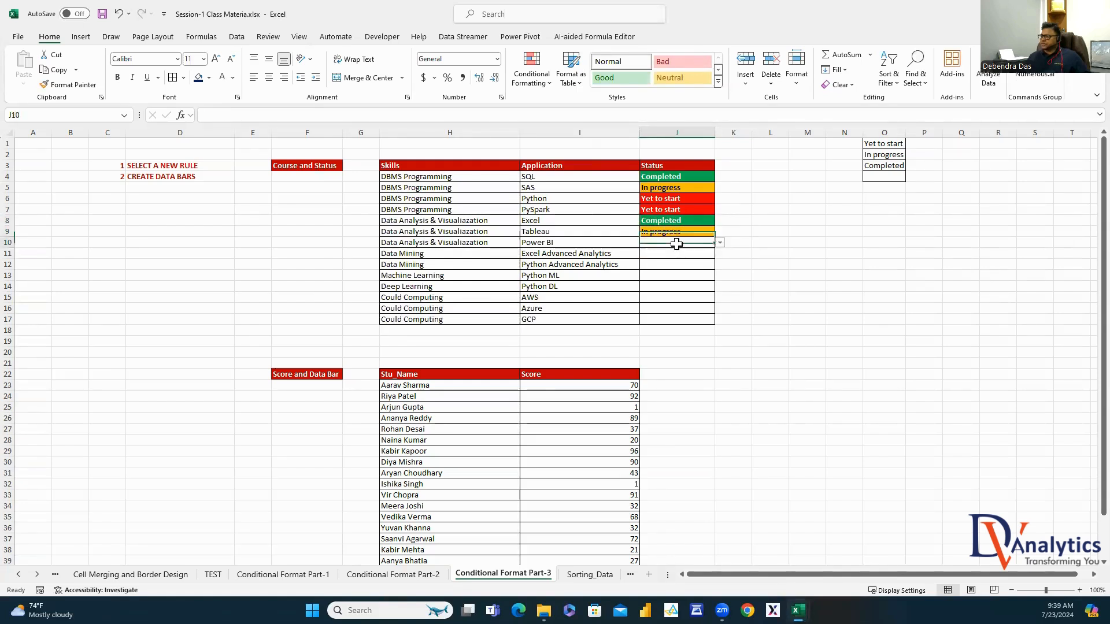
click(720, 243)
click(665, 273)
click(686, 255)
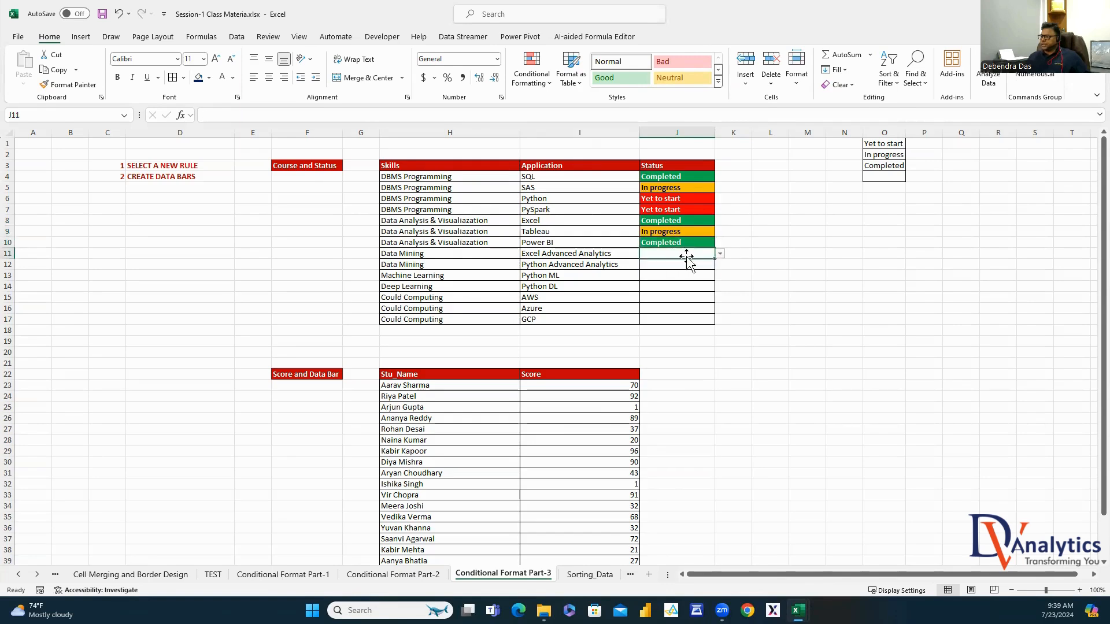
click(719, 254)
click(662, 284)
click(699, 264)
click(720, 264)
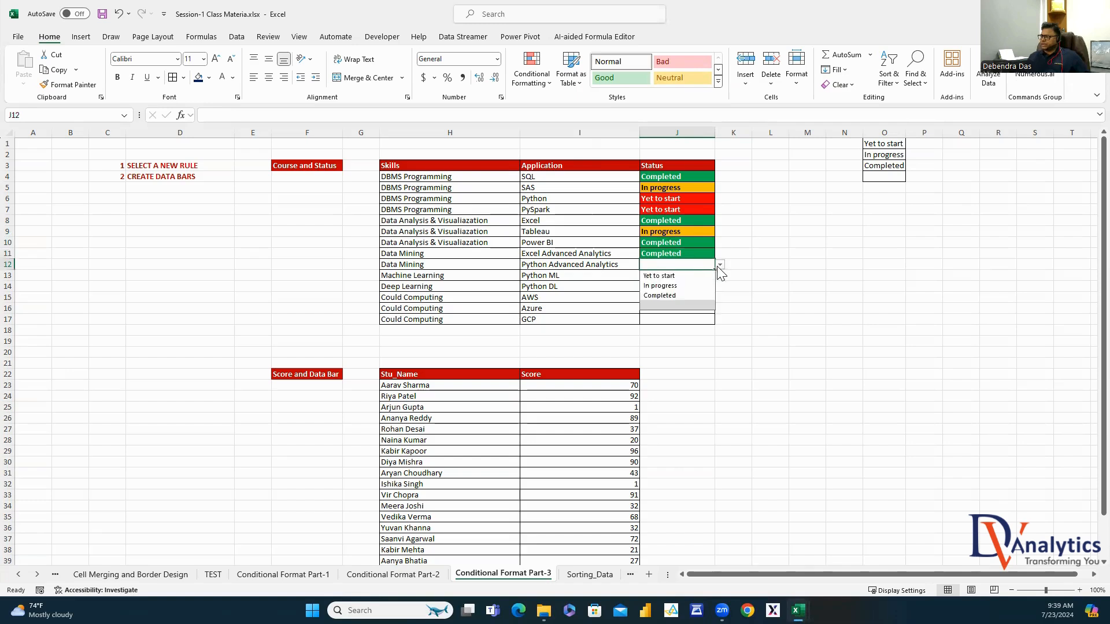
click(661, 296)
Set J13 to In progress and J14–J17 to Yet to start
click(665, 277)
click(719, 275)
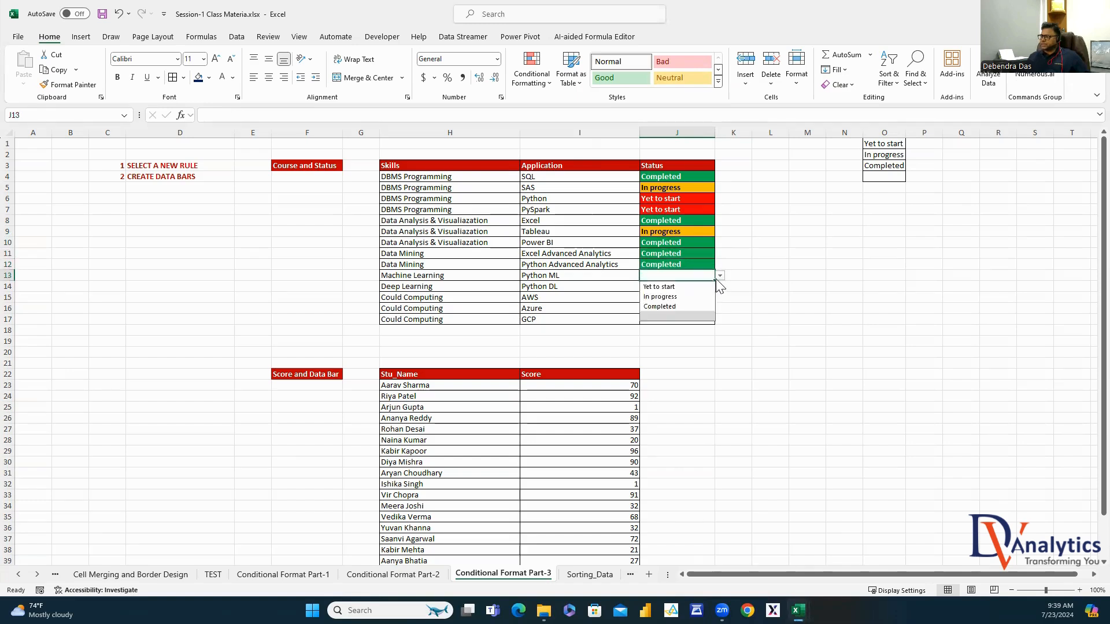
click(662, 296)
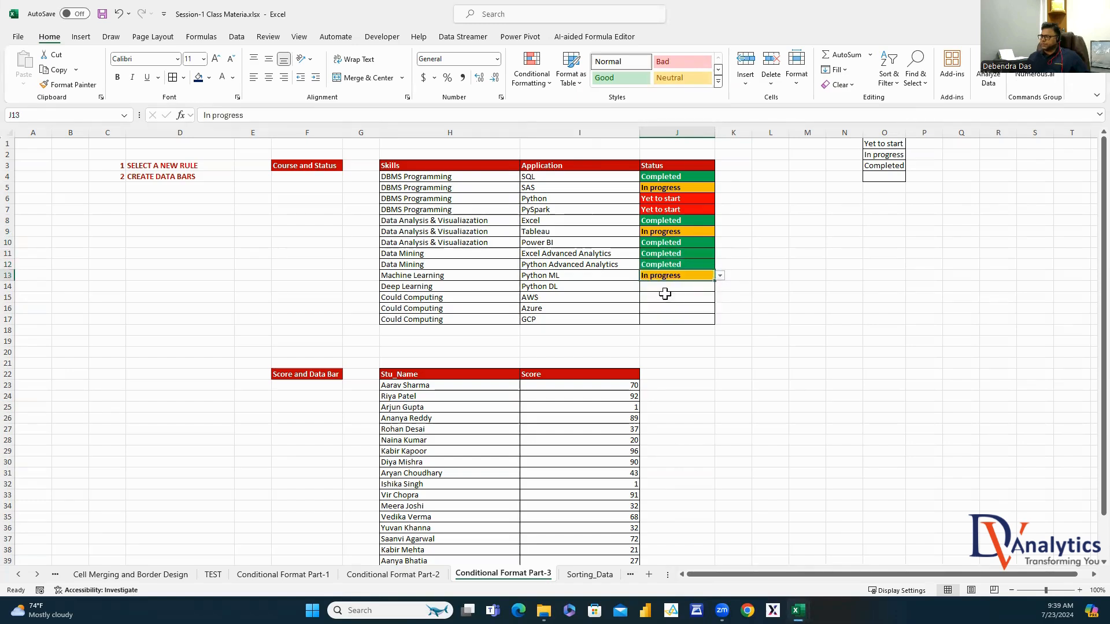
click(667, 286)
click(719, 287)
click(659, 298)
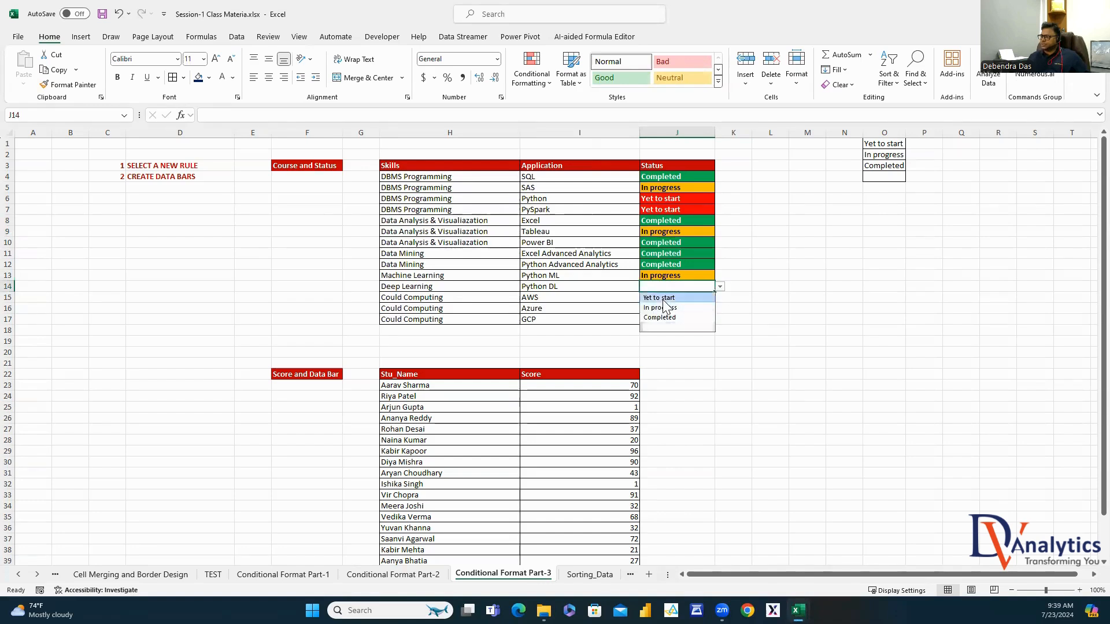
click(667, 298)
click(720, 298)
click(659, 309)
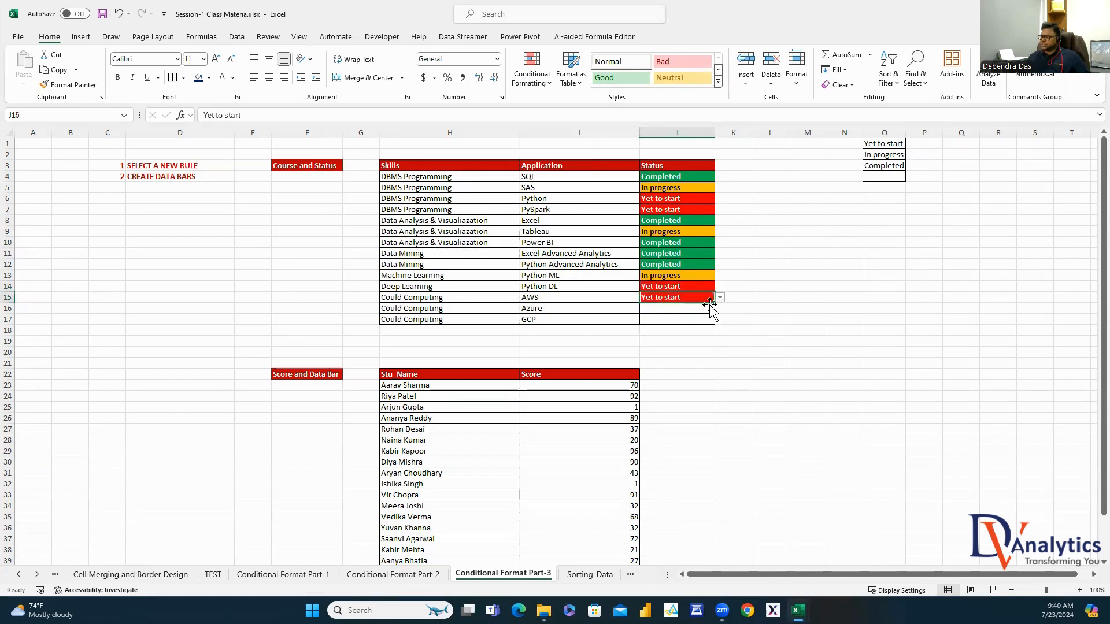
drag(713, 305, 708, 321)
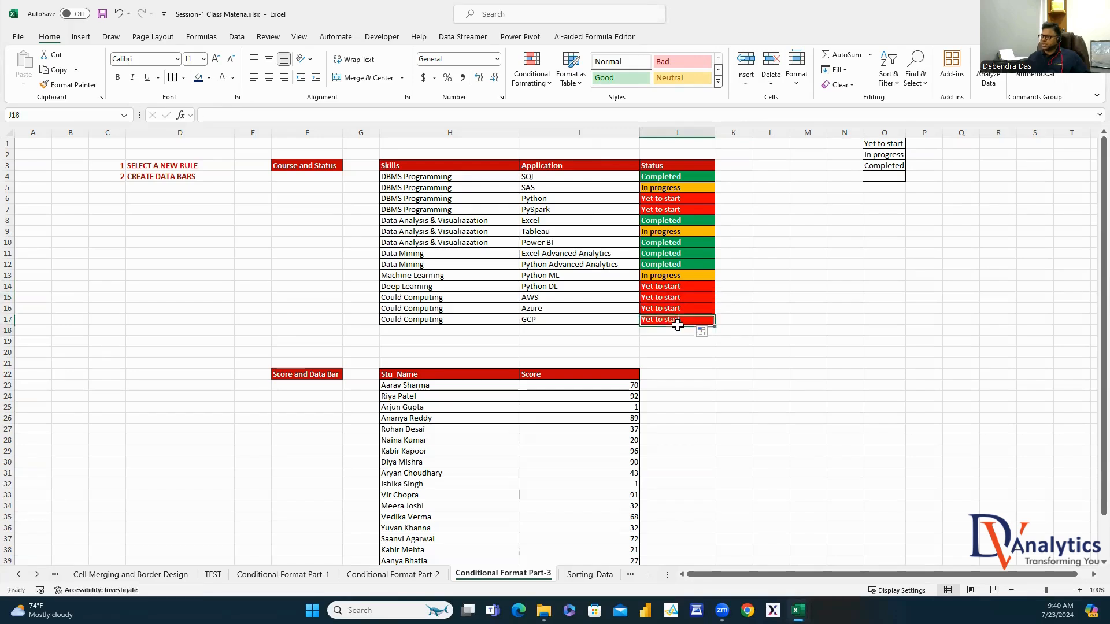
click(691, 222)
click(670, 176)
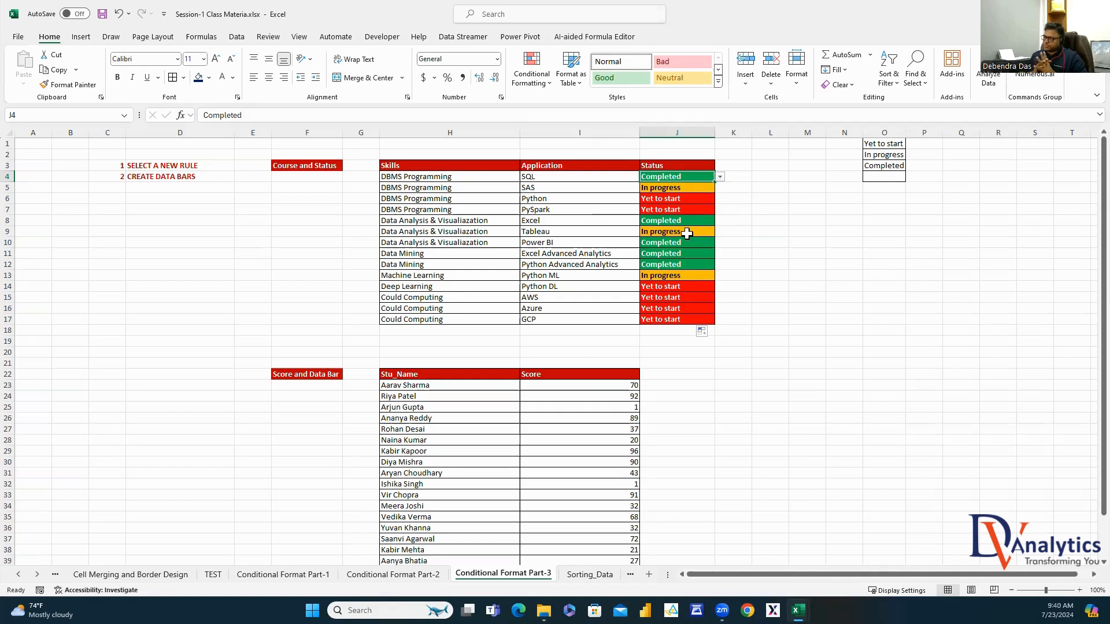
Copy the Skills and Application table H3:I17 to R3 and autofit columns R and S
drag(470, 166, 562, 318)
key(ctrl+c)
click(991, 166)
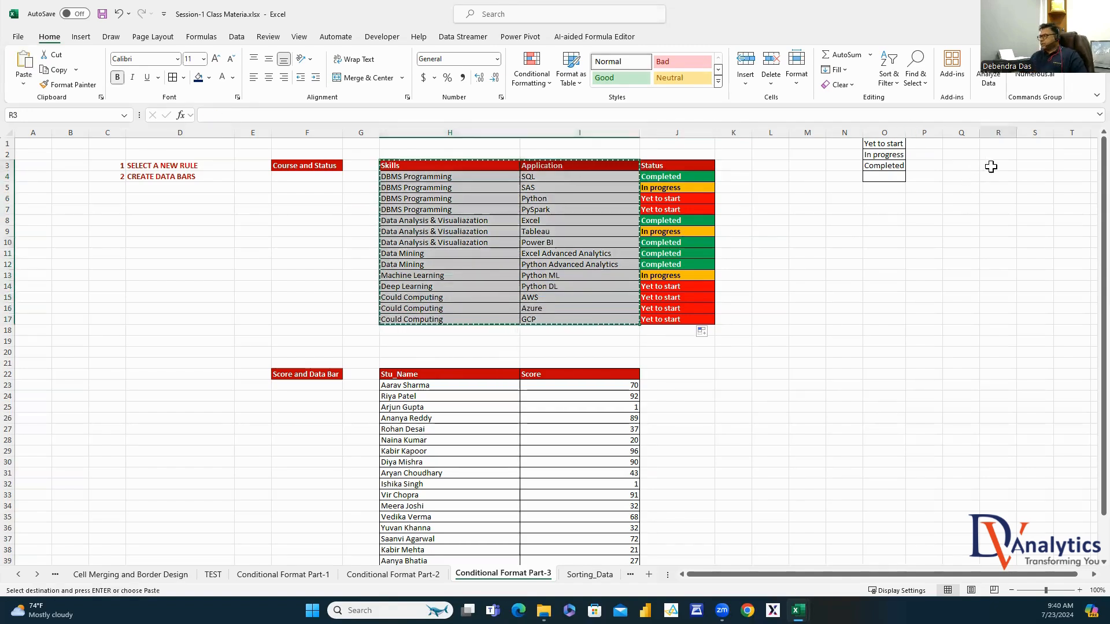
key(ctrl+v)
scroll(986, 366, right, 4)
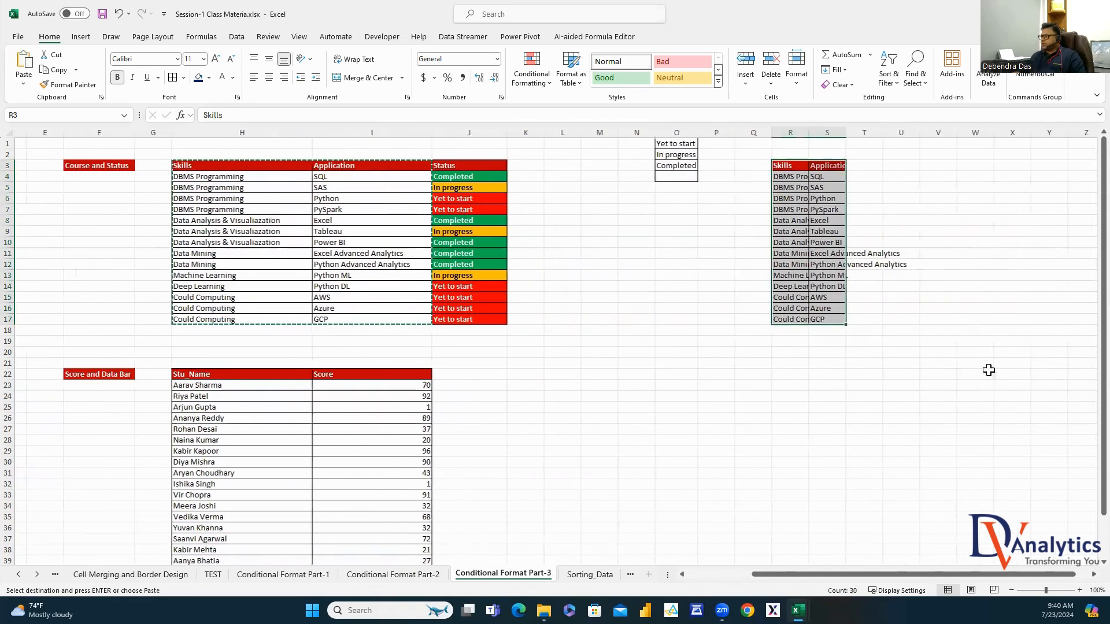
drag(780, 130, 811, 131)
double_click(797, 133)
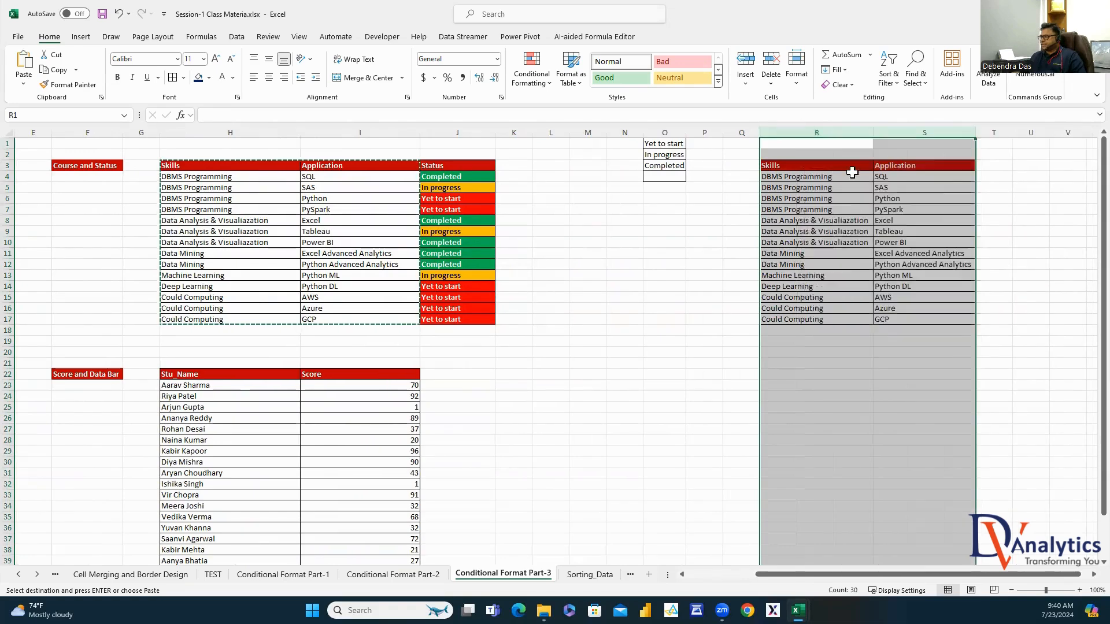
Copy the S3 header into T3, rename it 'Status', and widen column T
click(938, 167)
key(ctrl+c)
click(999, 167)
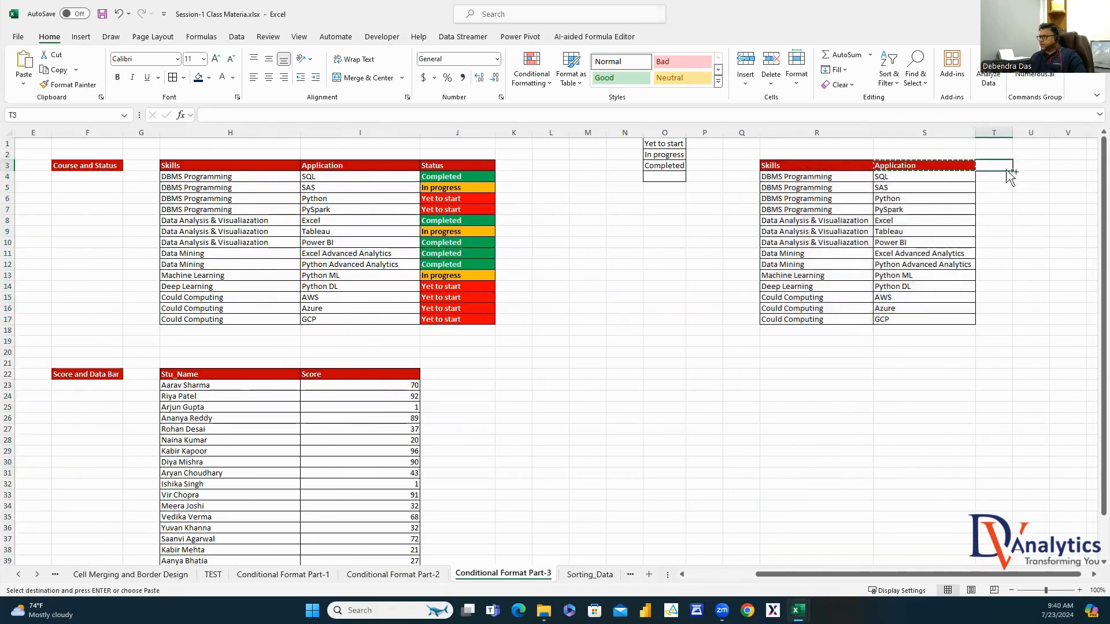
key(ctrl+v)
drag(249, 115, 195, 117)
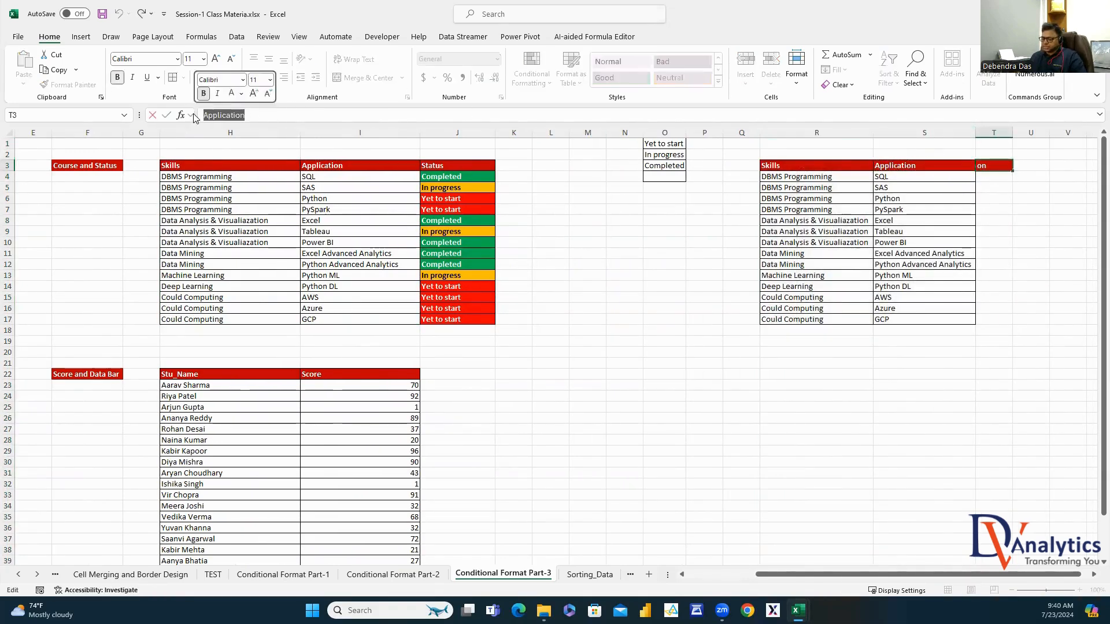
text(Sta)
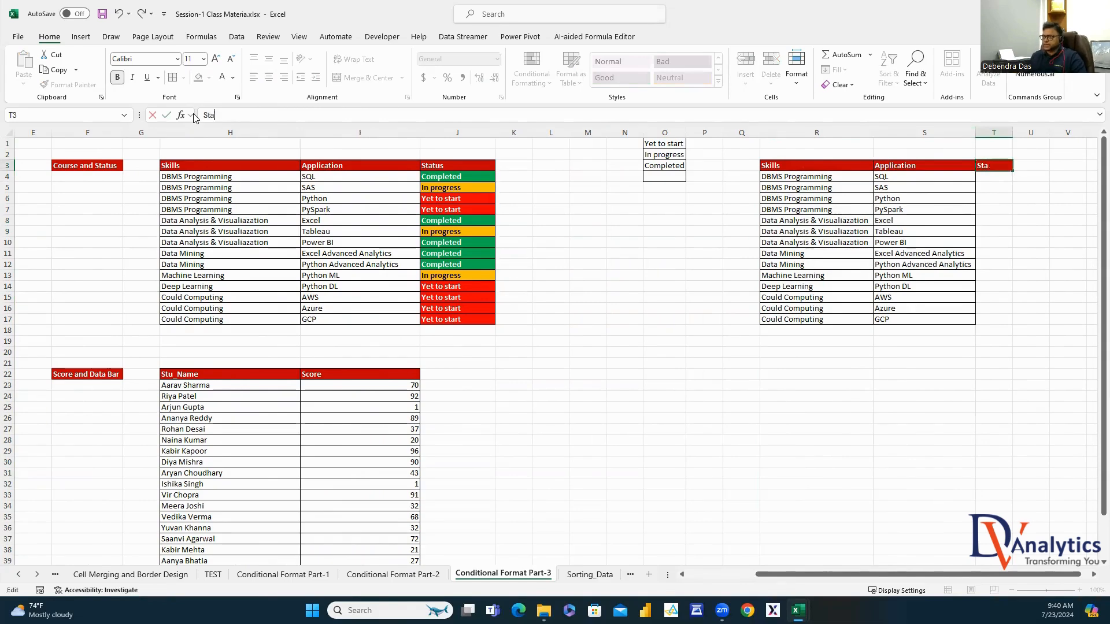
text(tus)
click(909, 319)
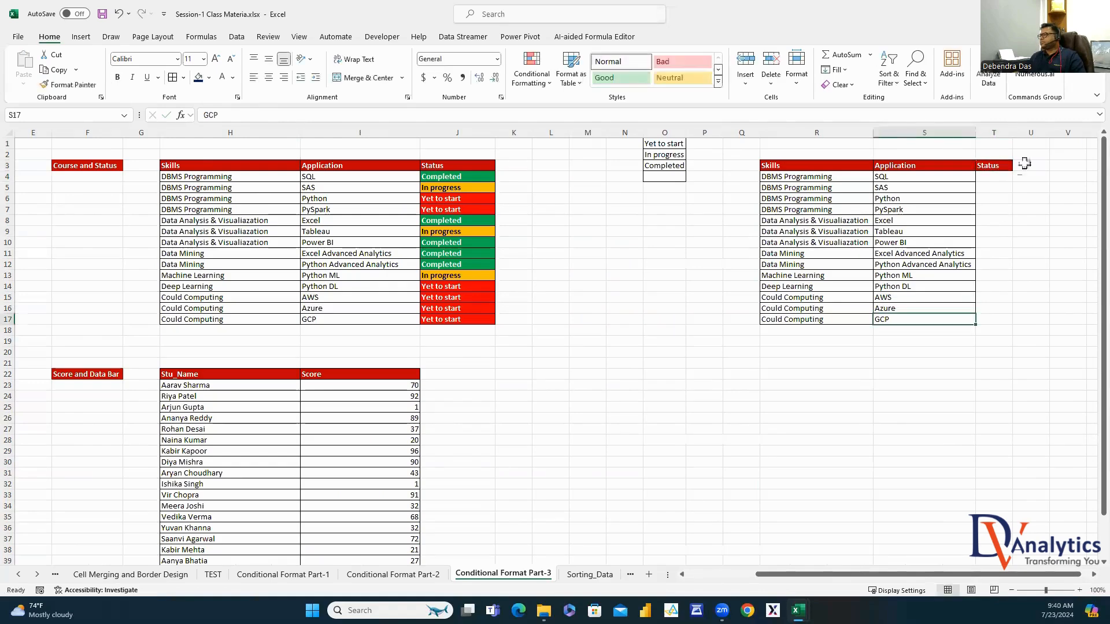
drag(1012, 133, 1033, 133)
scroll(1084, 585, right, 4)
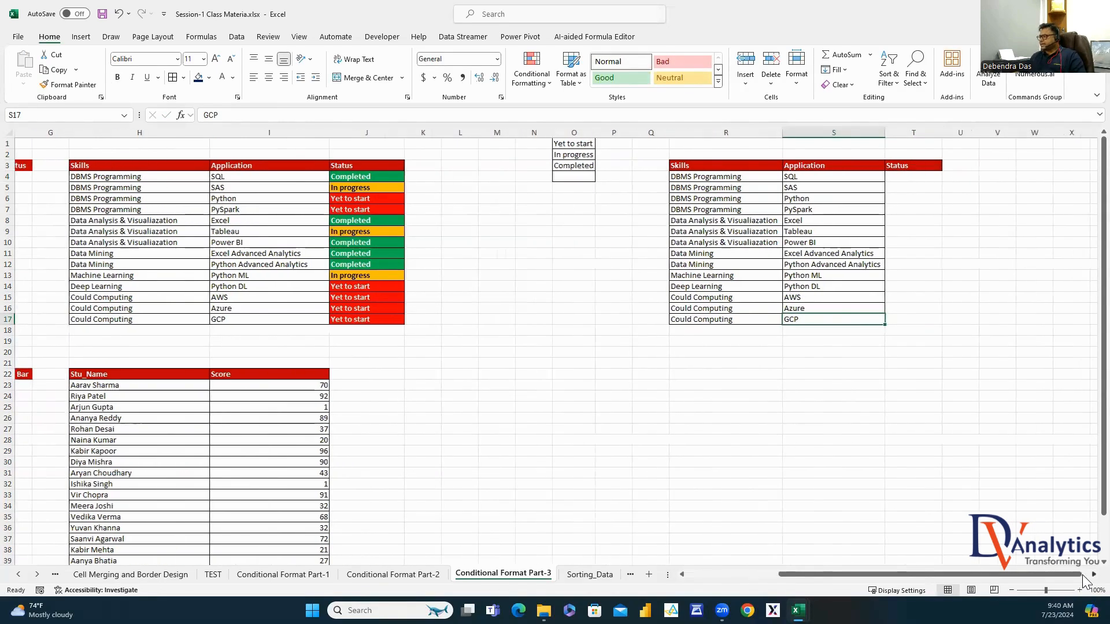
click(724, 178)
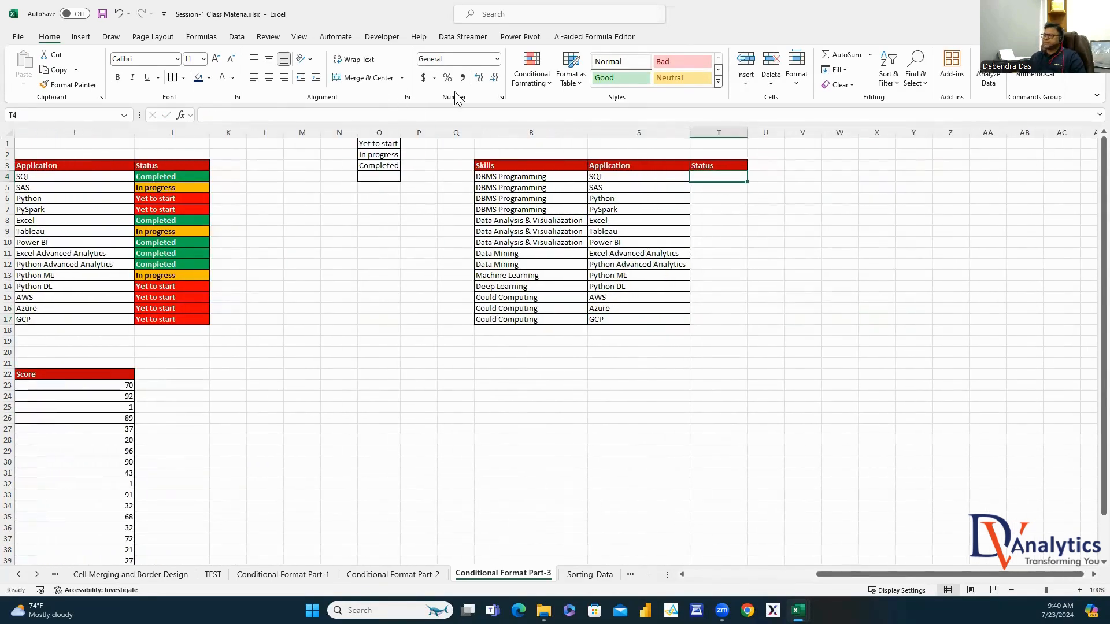
Give T4 a List data validation with source =$O$1:$O$3
click(237, 37)
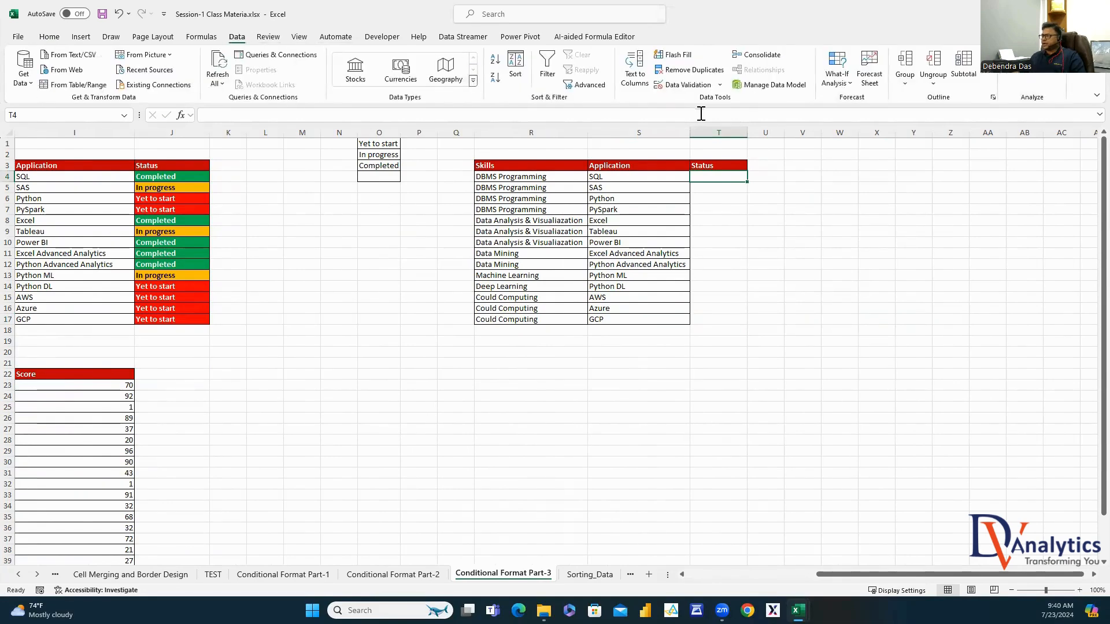
click(720, 85)
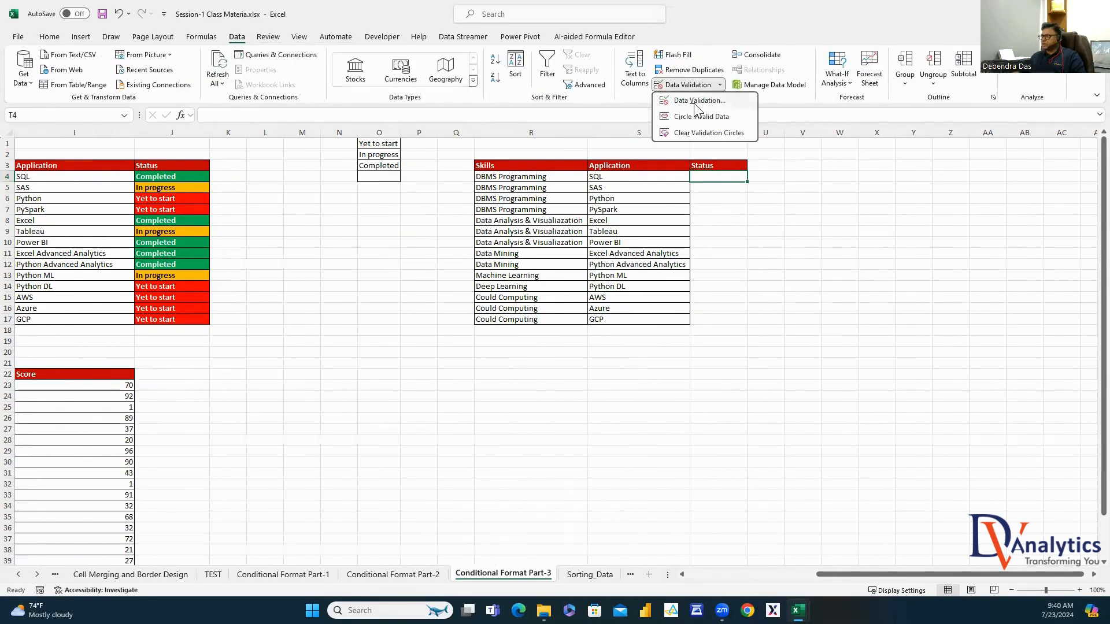
click(700, 101)
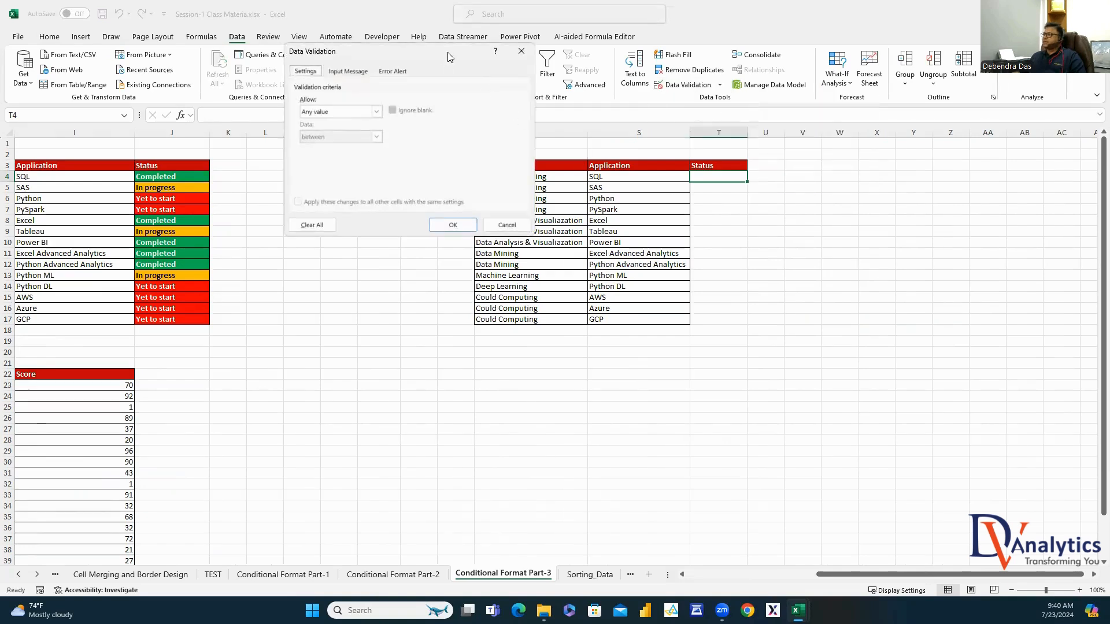
drag(449, 57, 999, 162)
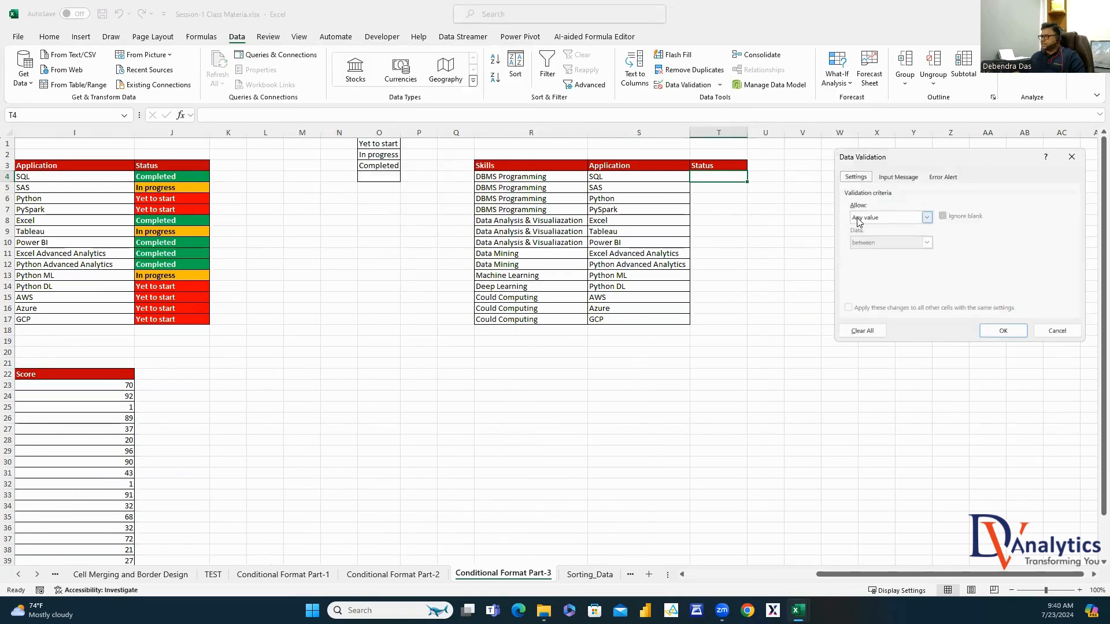
click(925, 217)
click(867, 253)
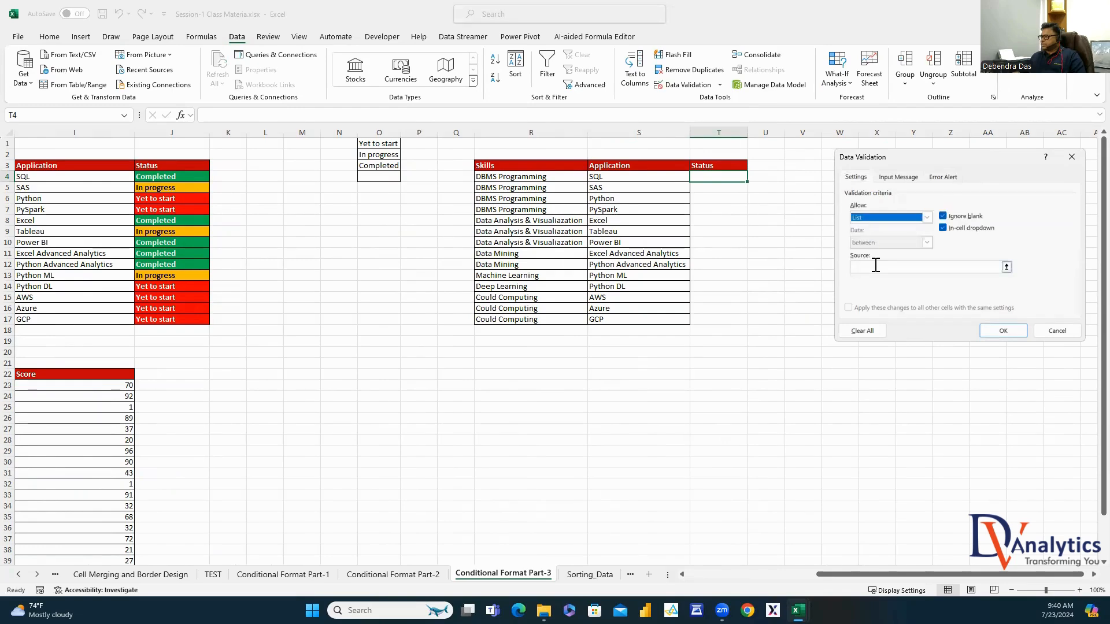
click(873, 267)
drag(384, 144, 384, 174)
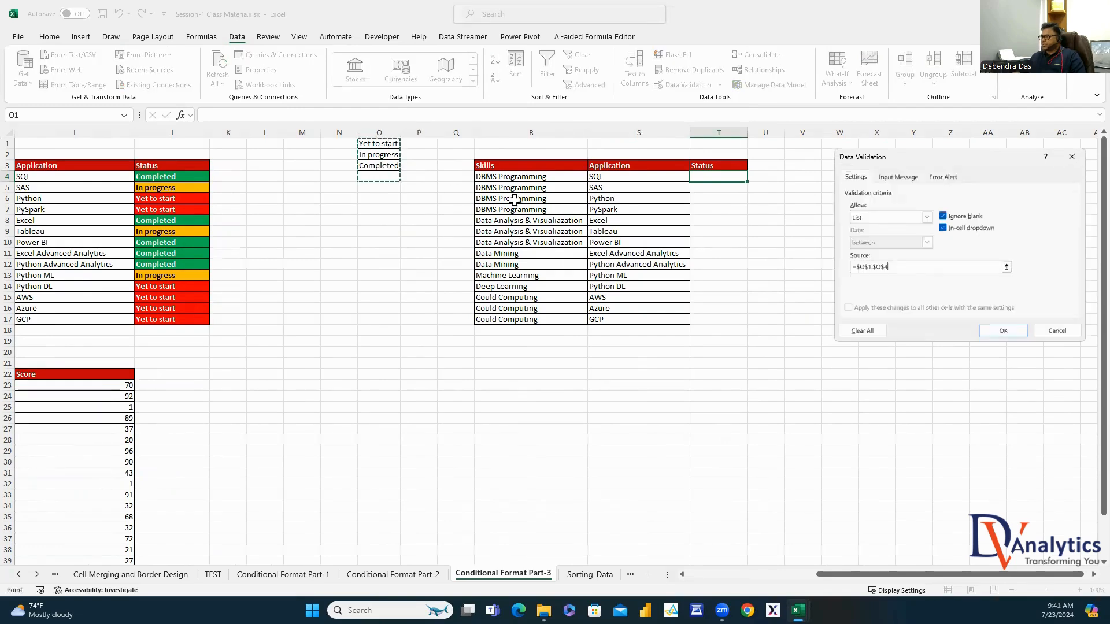
click(1003, 330)
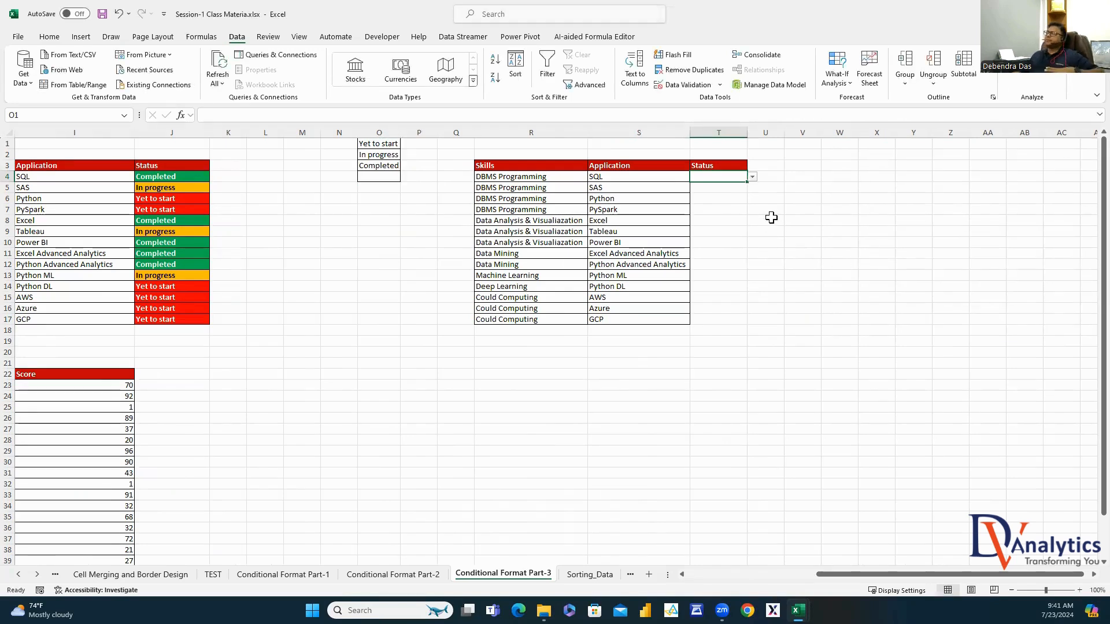
Test T4's dropdown with each status, widen column T, and leave T4 blank
click(752, 176)
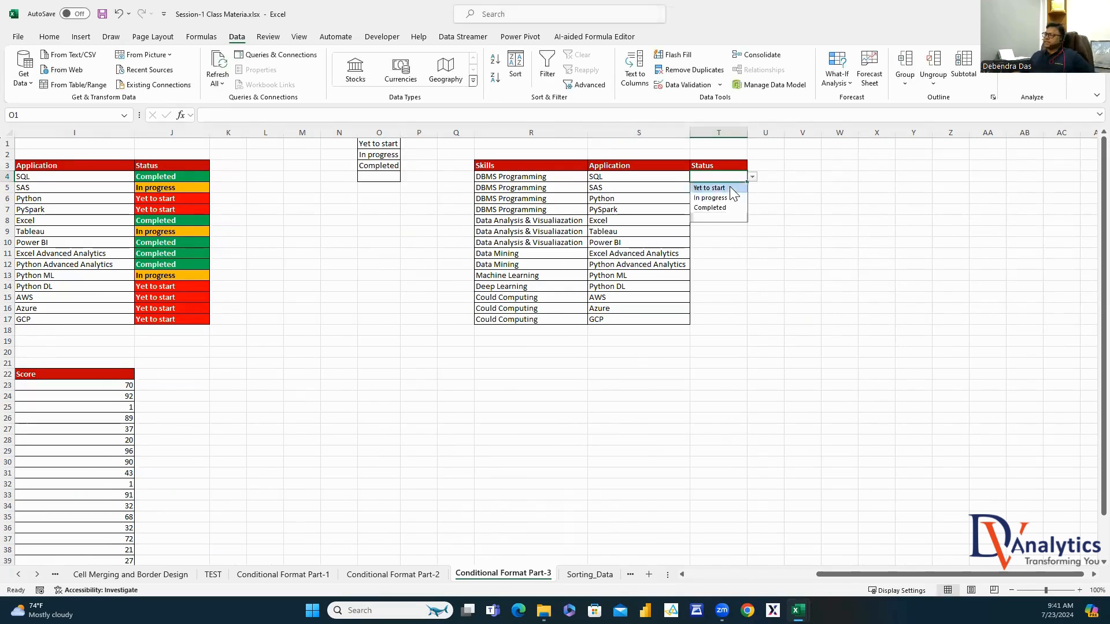
click(714, 188)
click(752, 176)
click(733, 198)
click(752, 176)
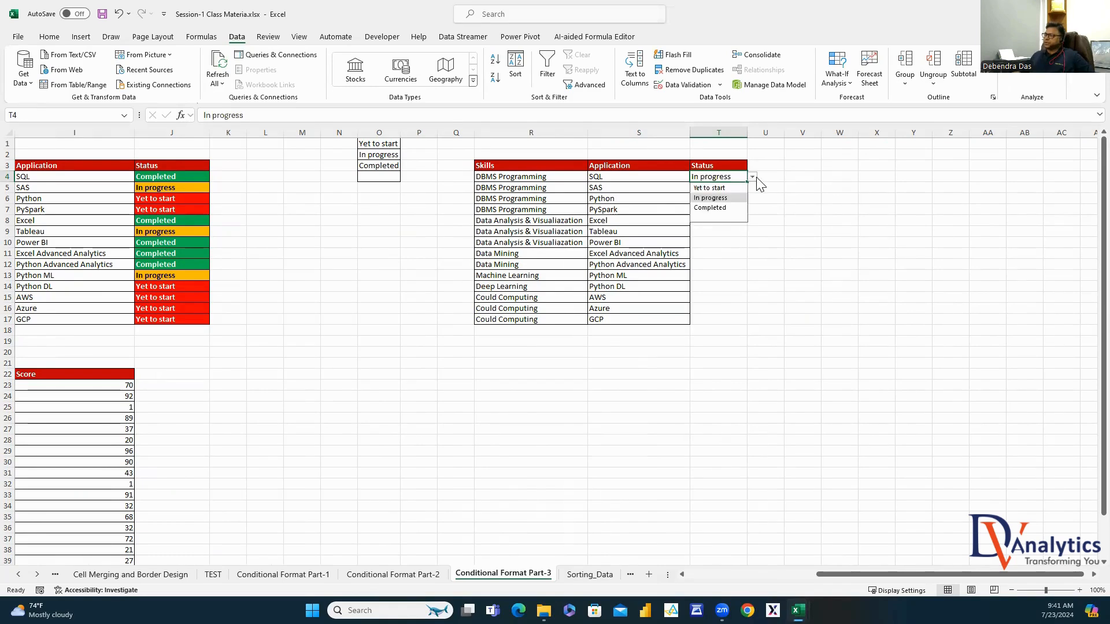
click(728, 208)
click(752, 176)
click(731, 219)
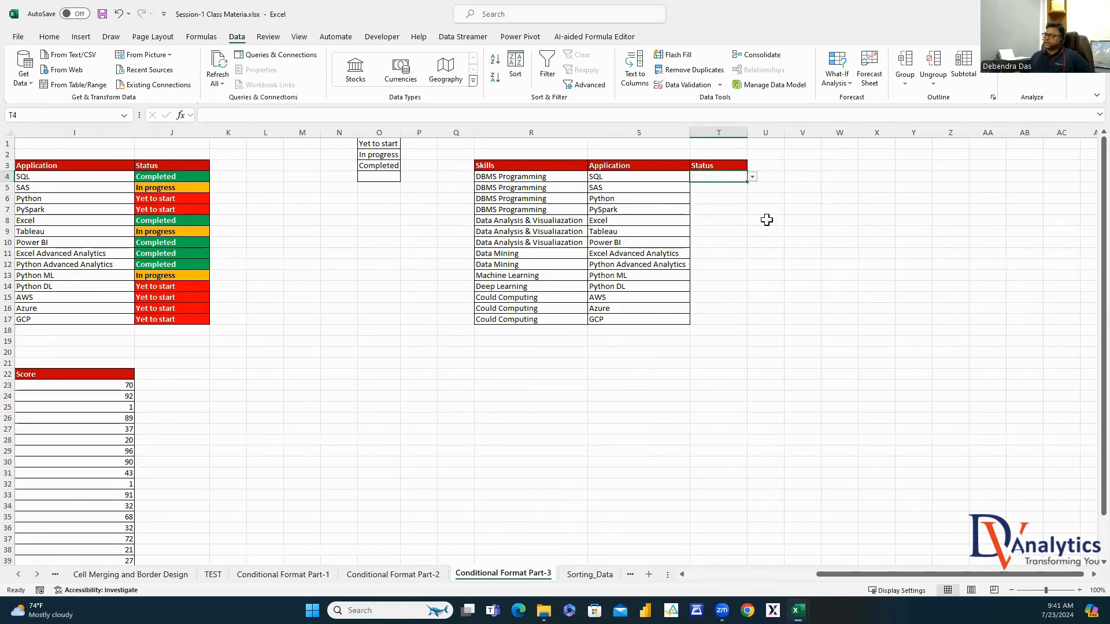
click(752, 177)
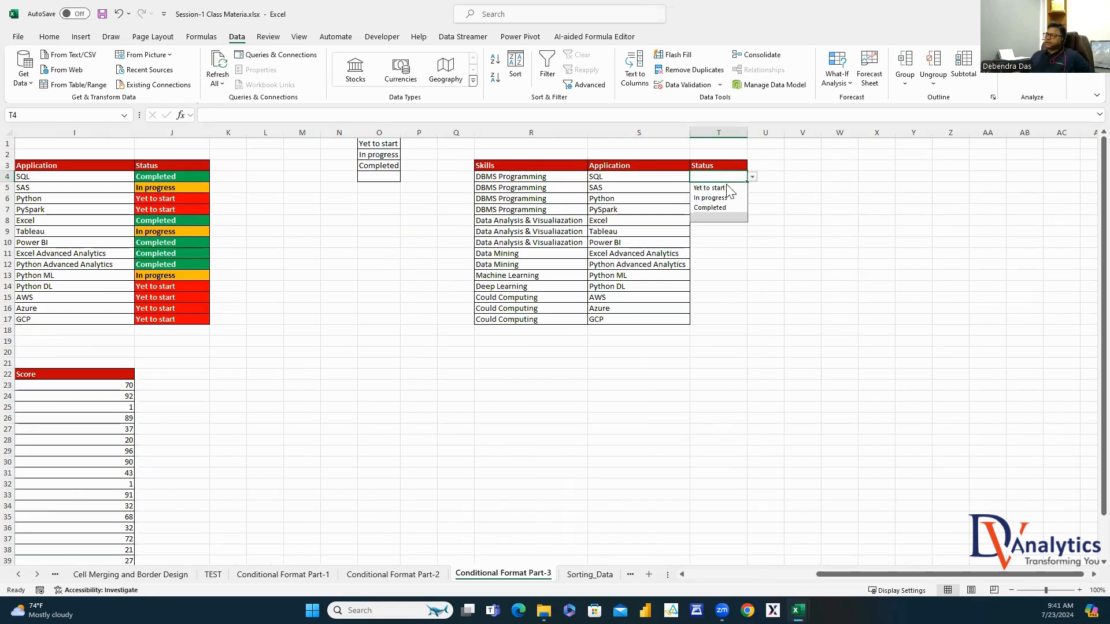
click(731, 189)
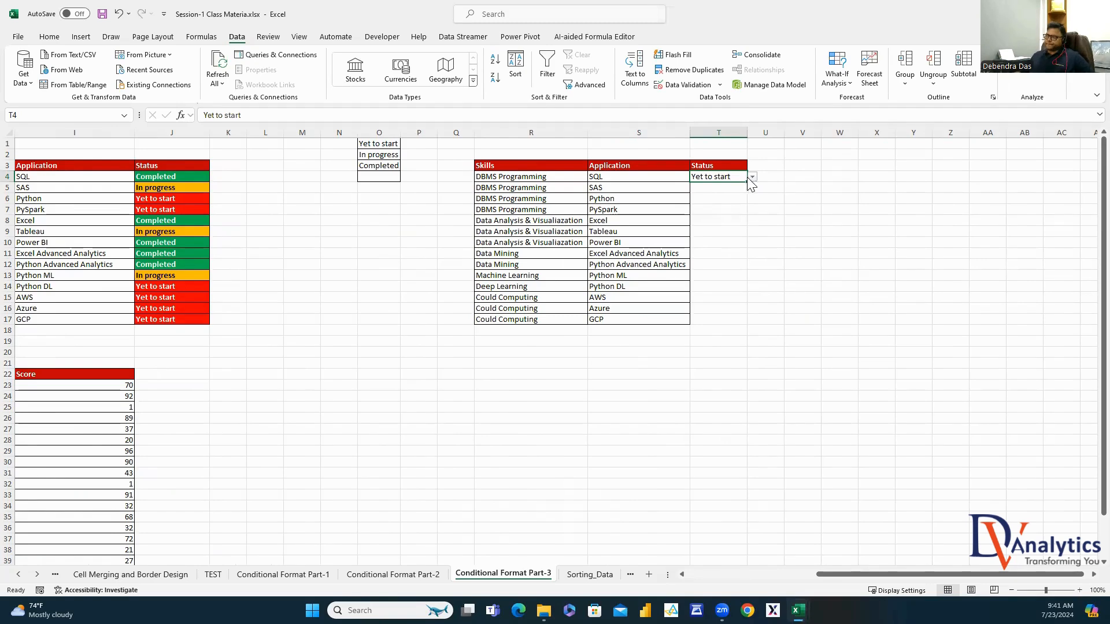
drag(747, 133, 769, 132)
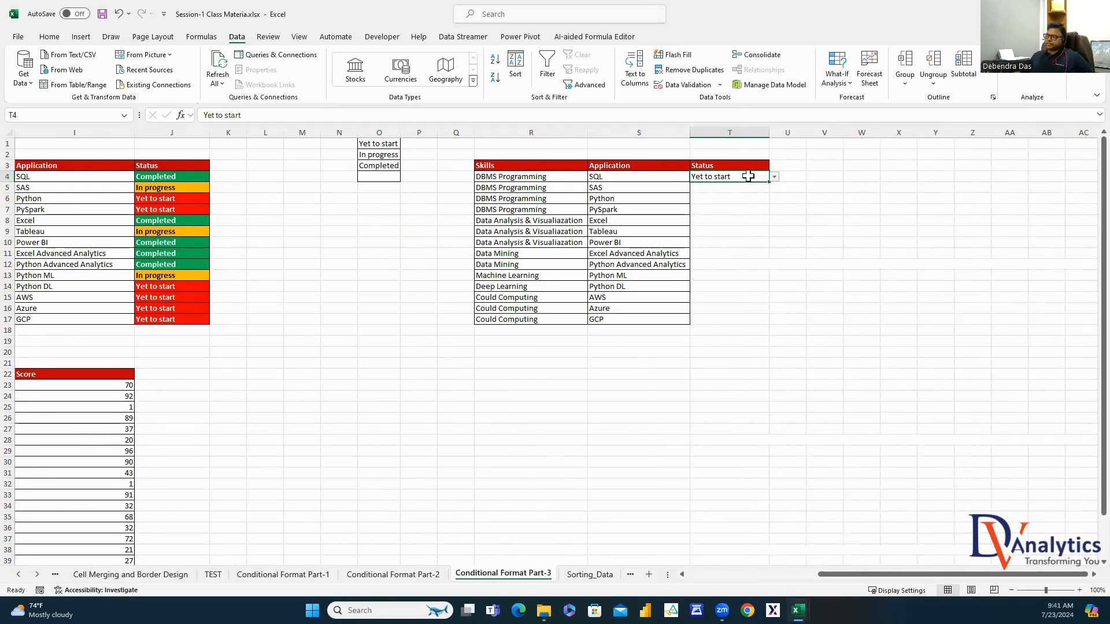
click(774, 177)
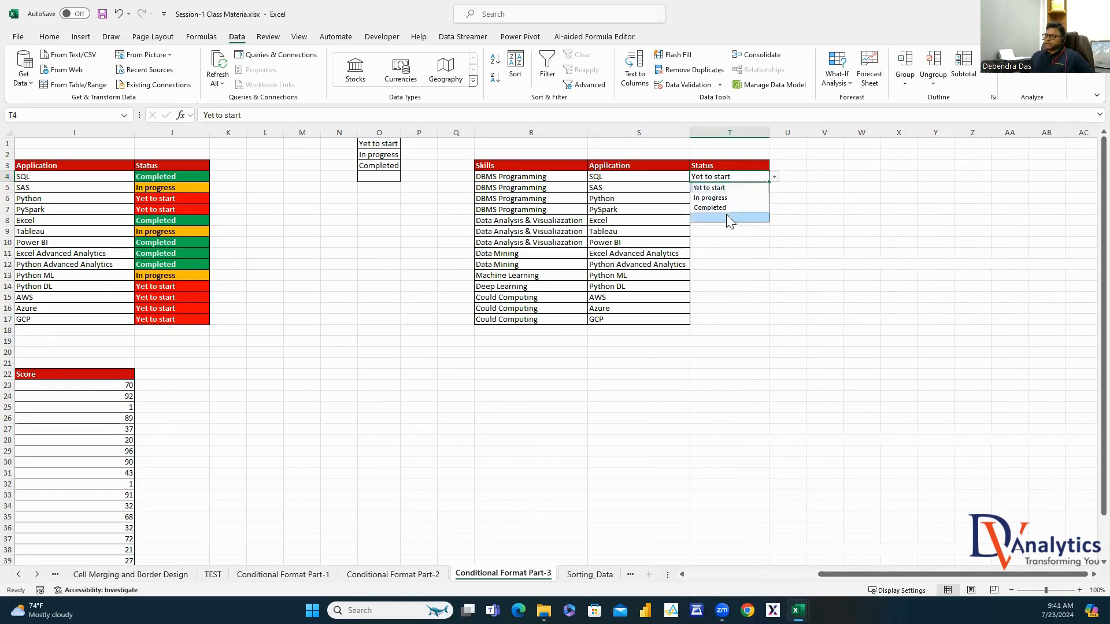
click(727, 217)
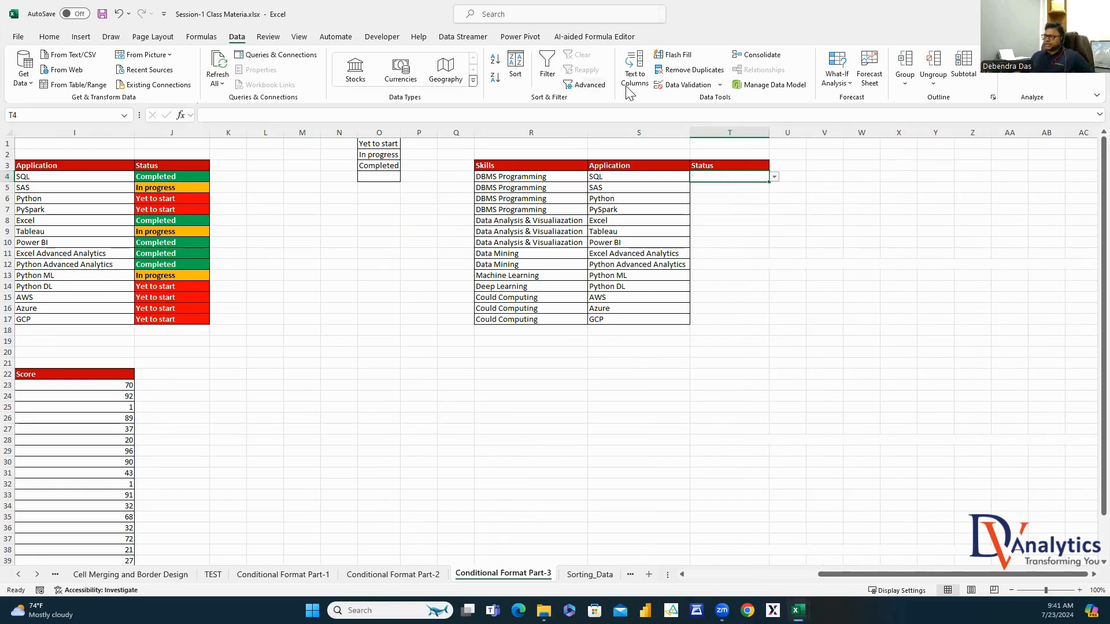
click(53, 37)
Start a new conditional formatting rule for cells equal to 'Yet to start'
click(532, 69)
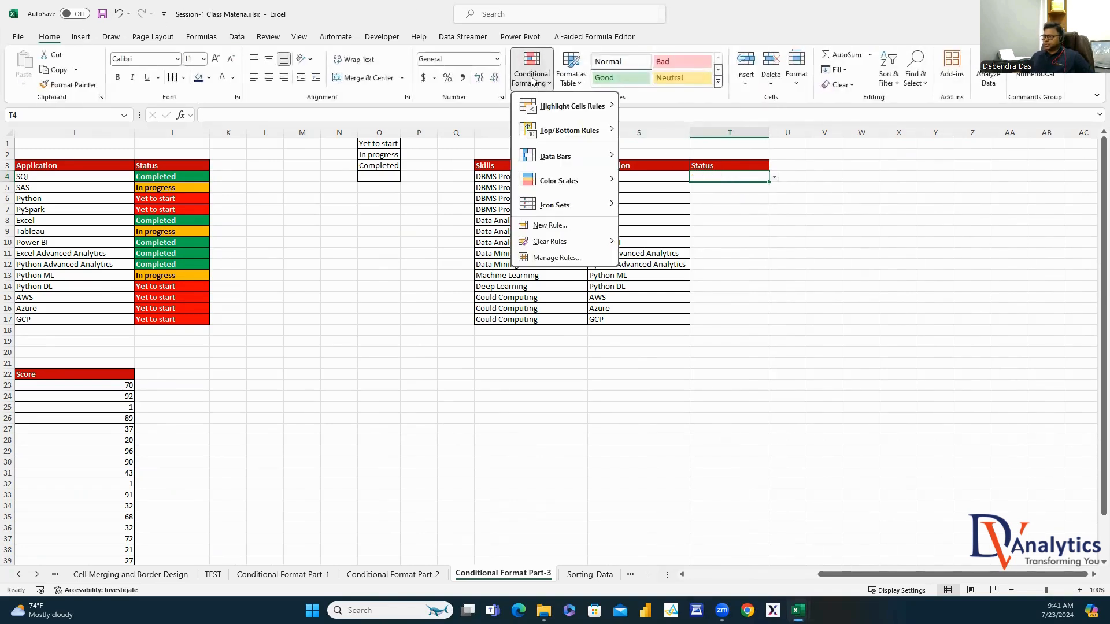
click(549, 226)
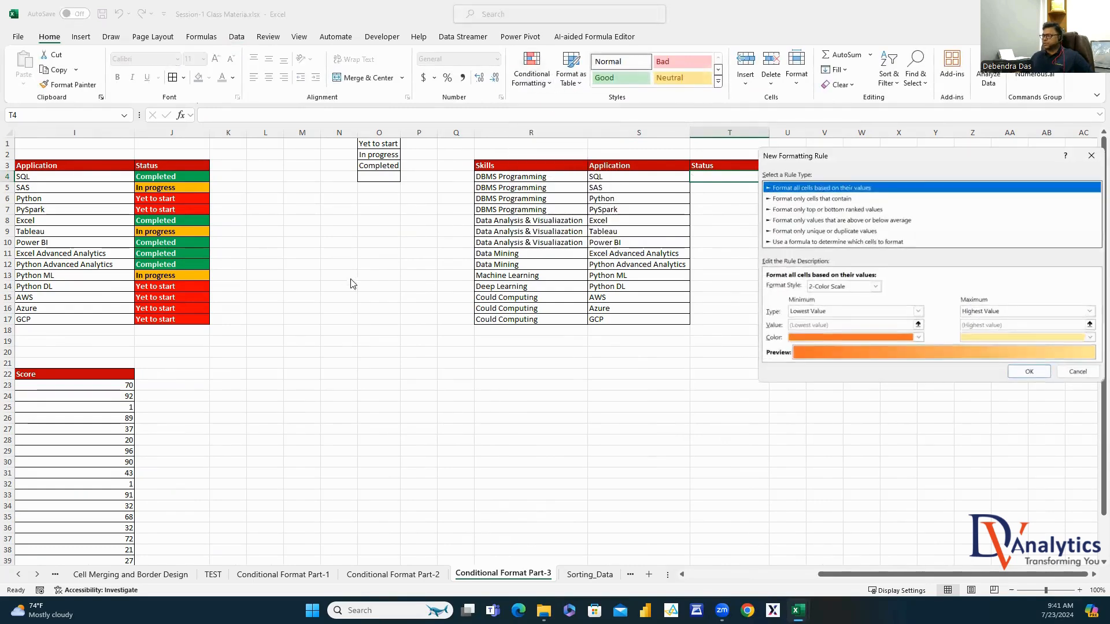
click(208, 156)
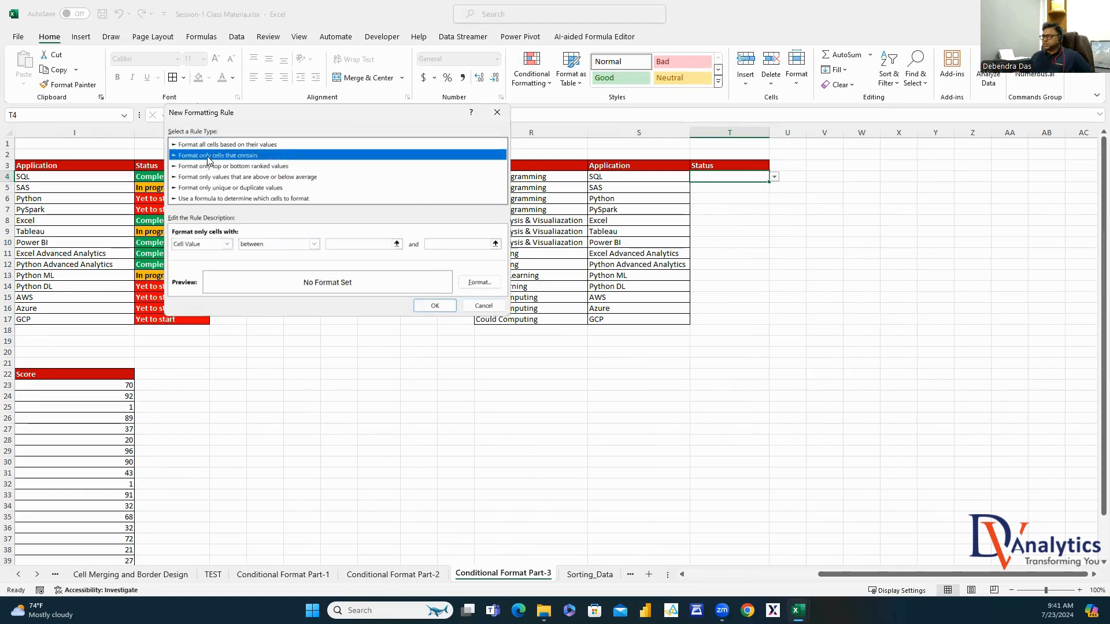
click(314, 243)
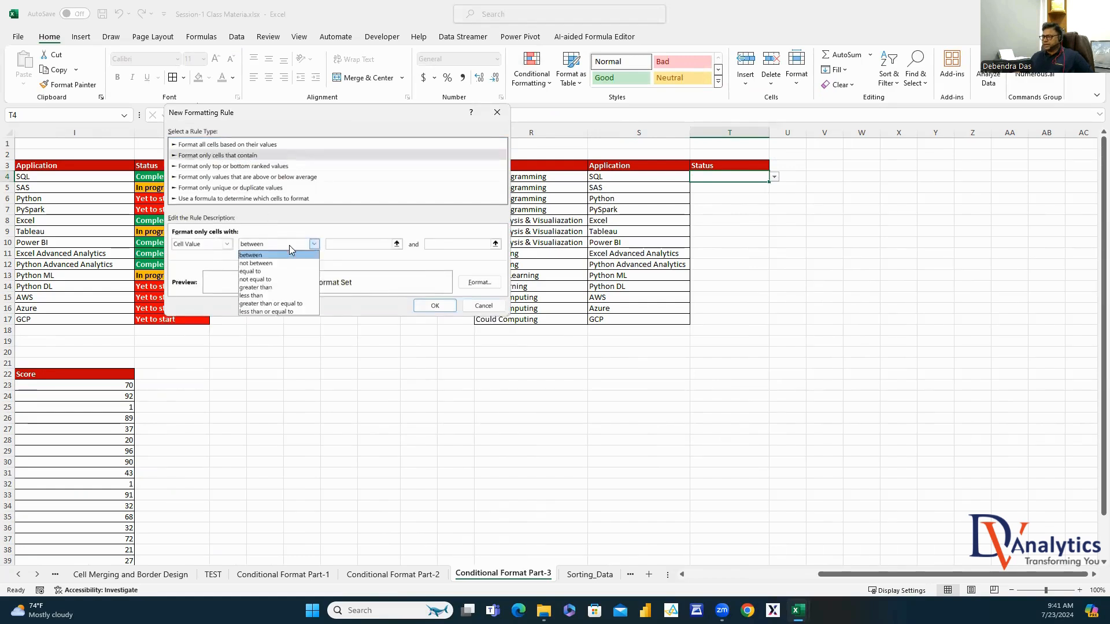
click(268, 271)
click(346, 244)
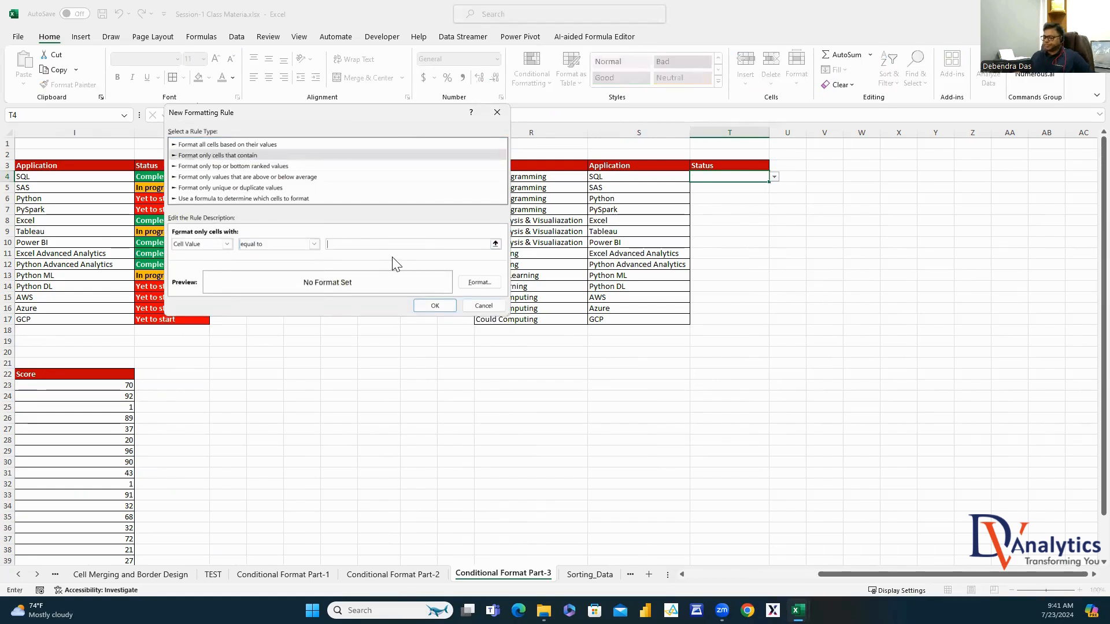
text(Yet to start)
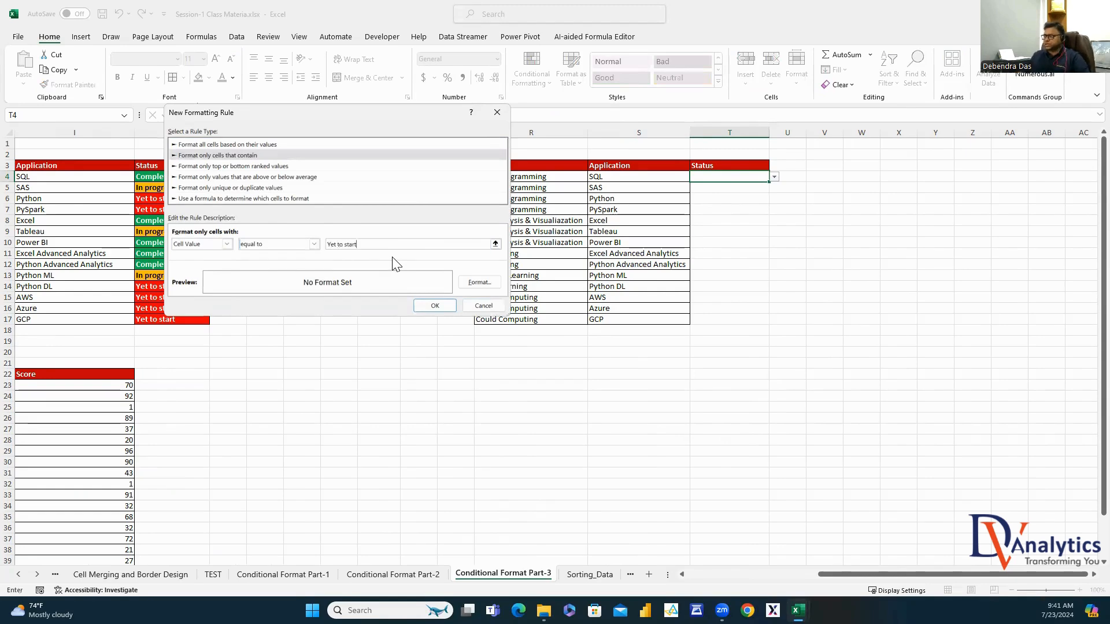
Format the Yet to start rule with red fill and bold white text, and save it
click(480, 283)
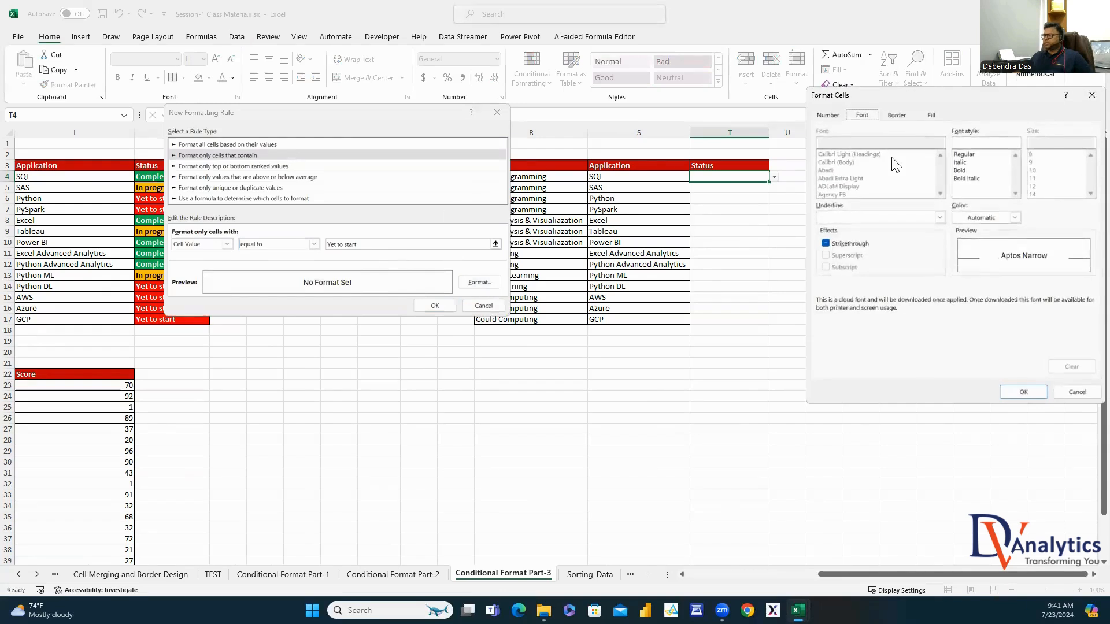
click(931, 115)
click(879, 223)
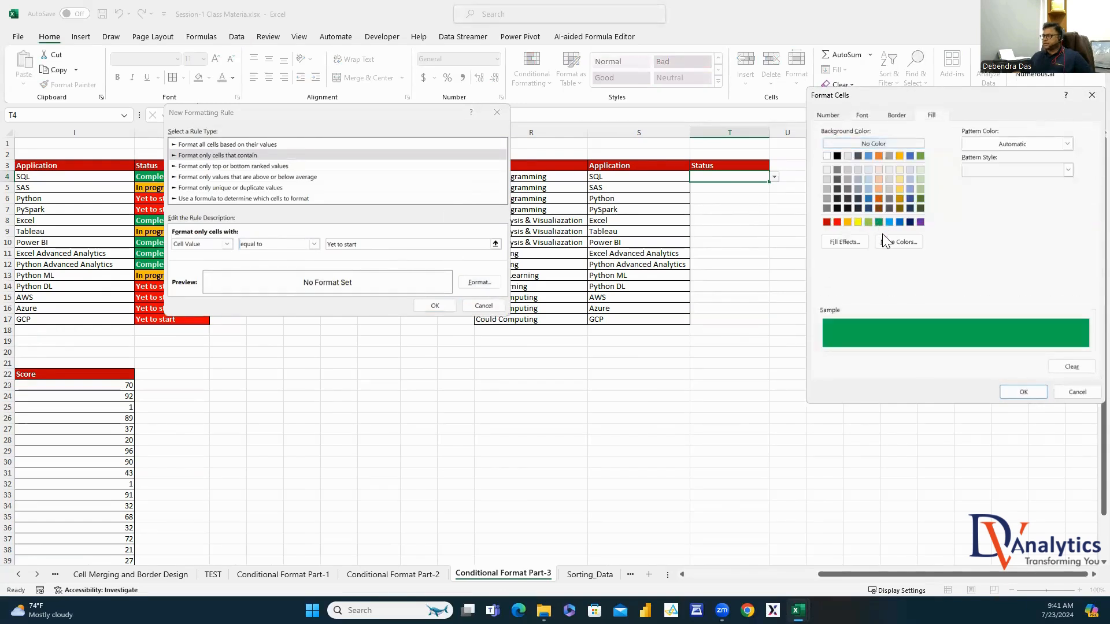
click(837, 223)
click(862, 115)
click(980, 170)
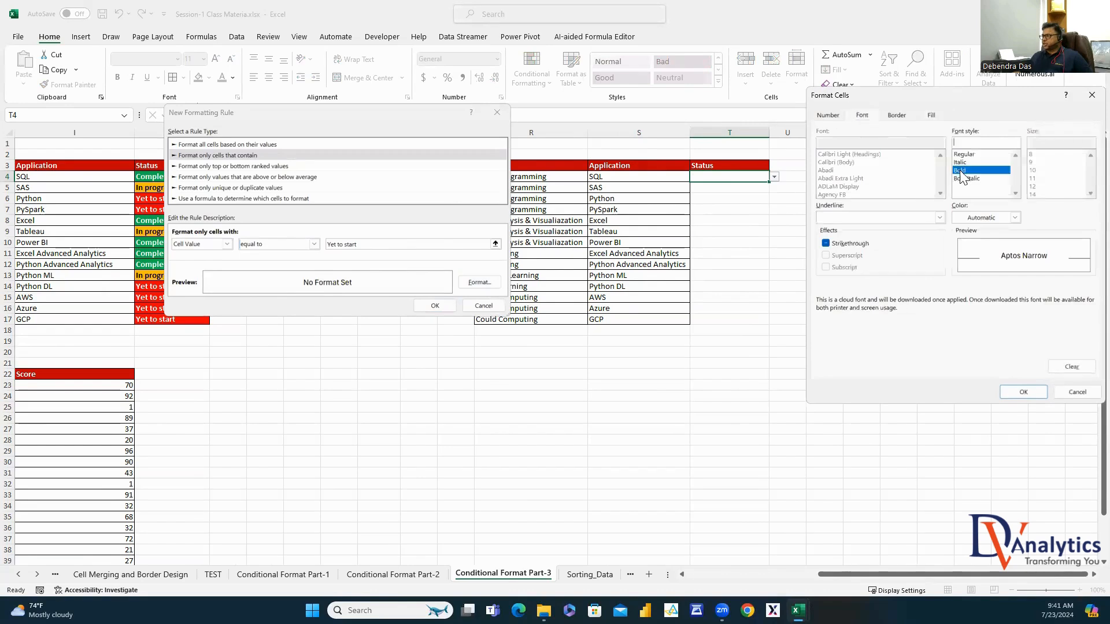
click(1014, 219)
click(963, 267)
click(1020, 392)
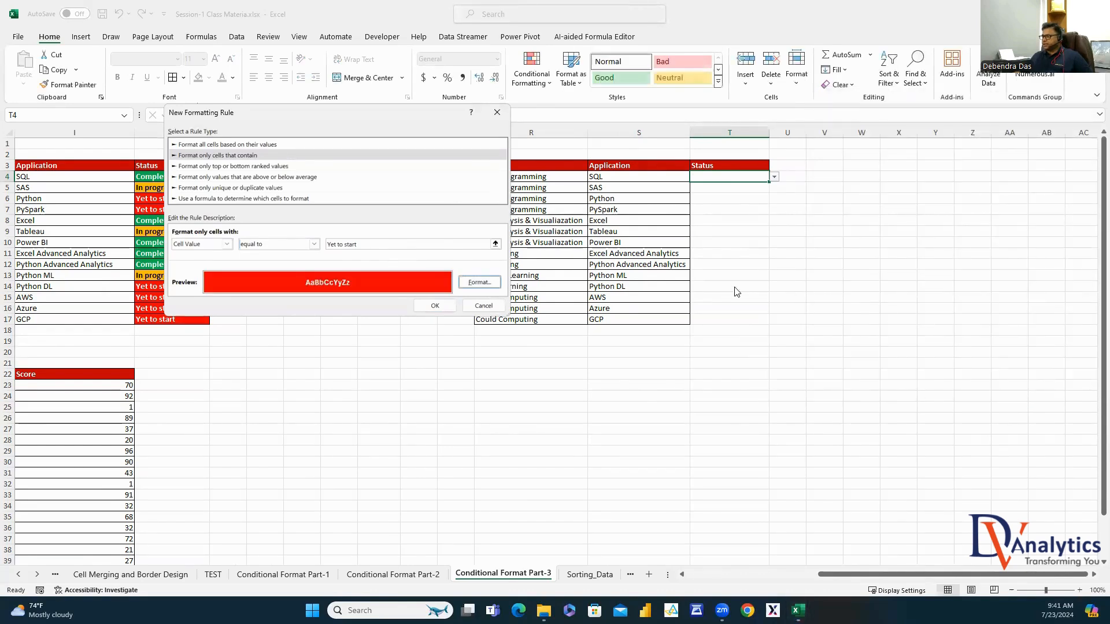
click(435, 305)
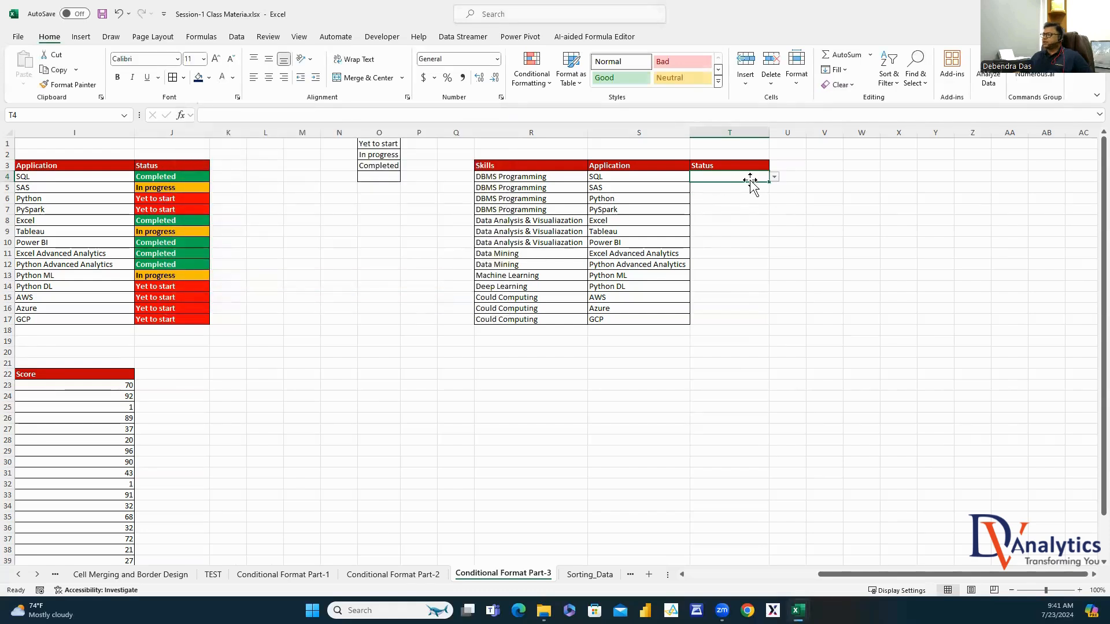
Test the rule by setting T4 to Yet to start, then clear T4
click(774, 176)
click(743, 187)
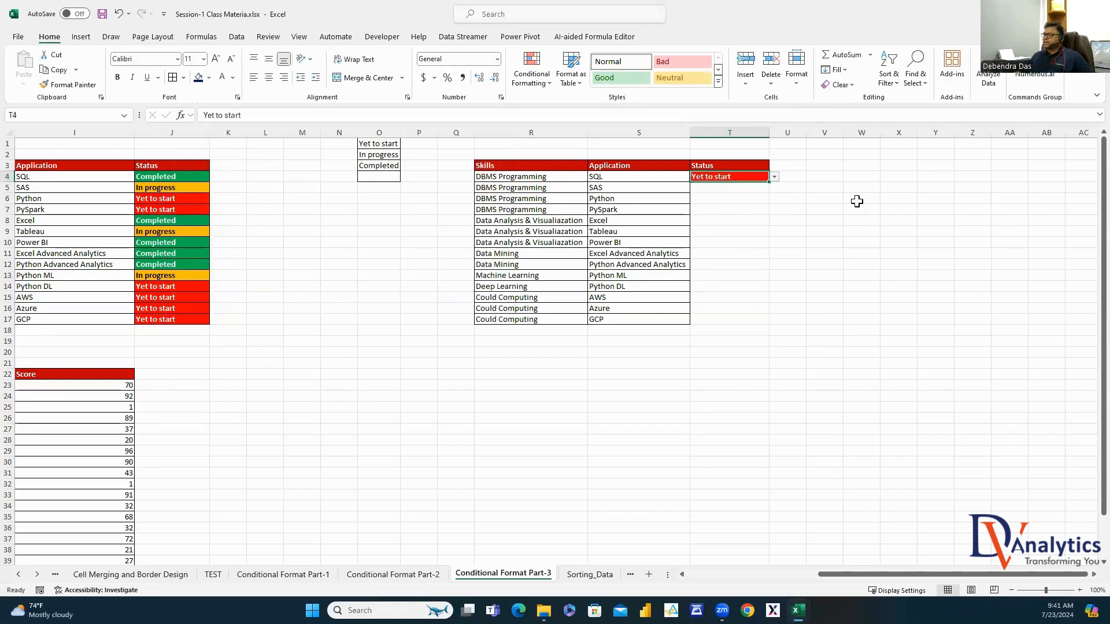
click(774, 176)
click(729, 224)
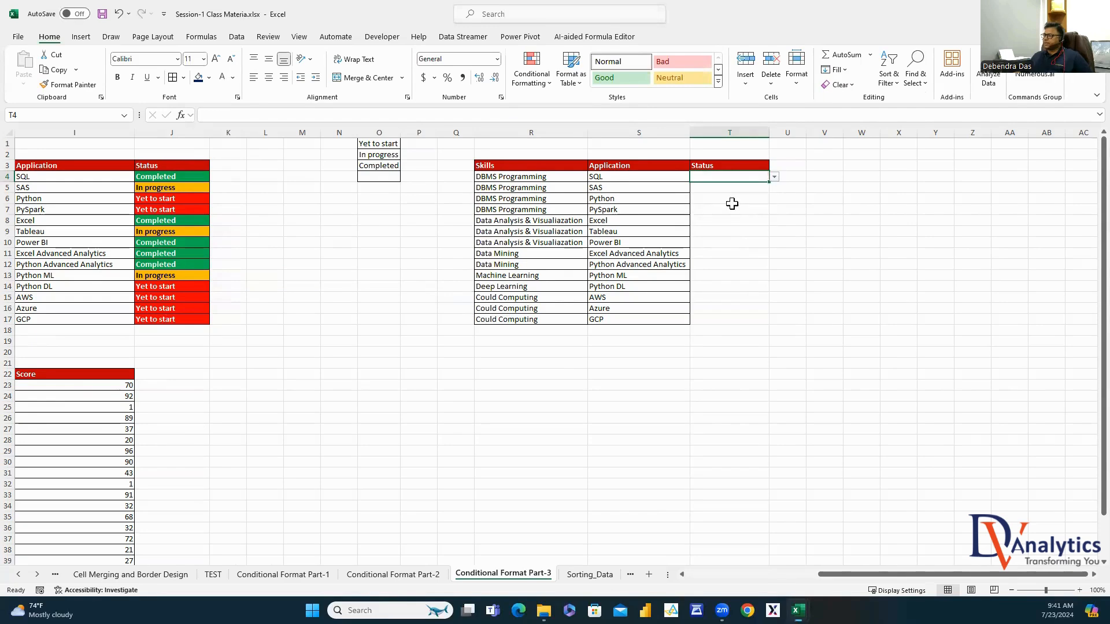
click(531, 75)
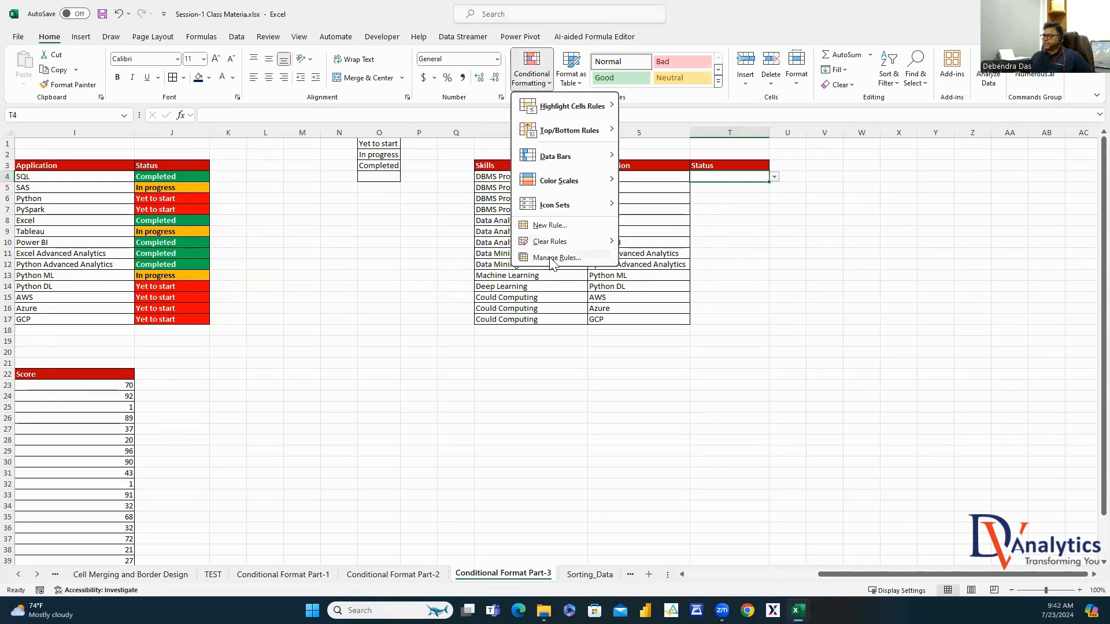
In the Rules Manager, add a rule for cells equal to 'In progress'
click(555, 254)
click(168, 199)
click(136, 169)
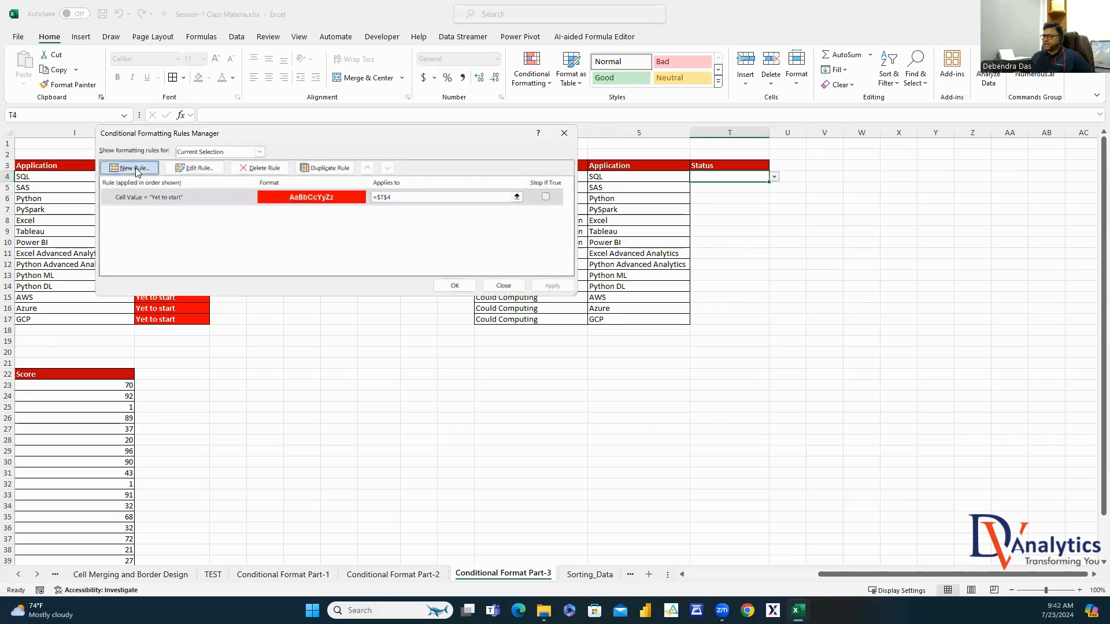
click(211, 145)
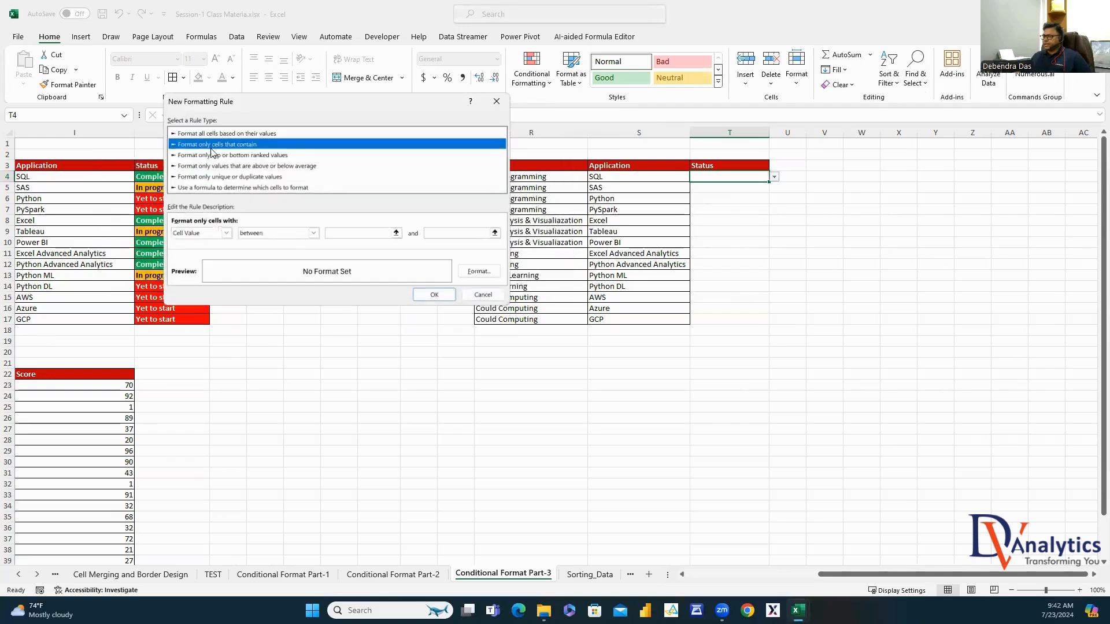
click(308, 233)
click(265, 257)
click(346, 230)
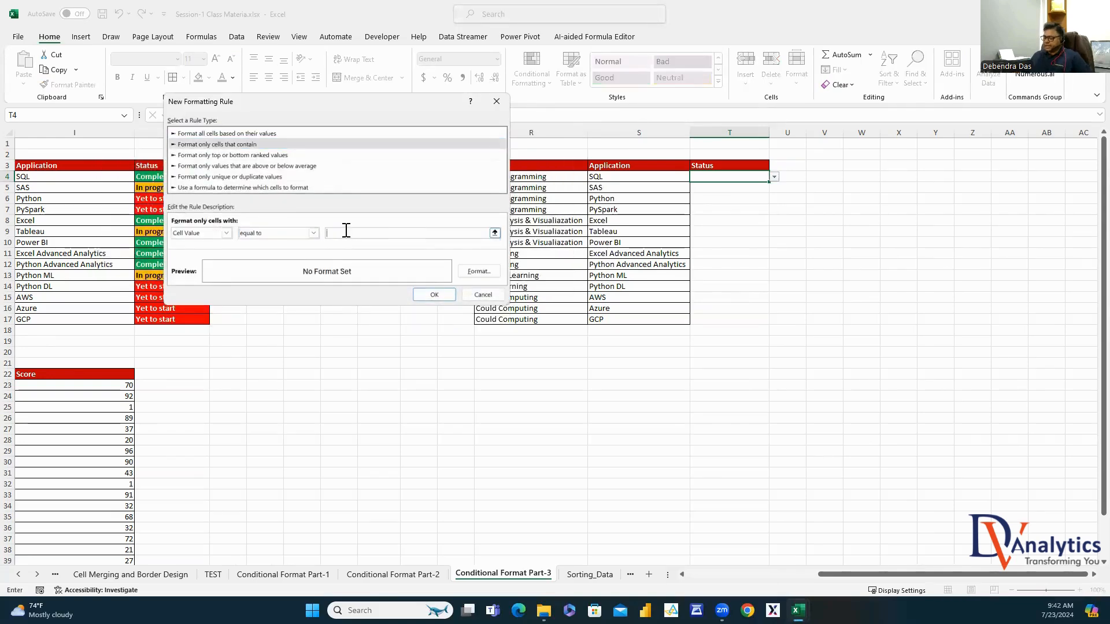
text(In progress)
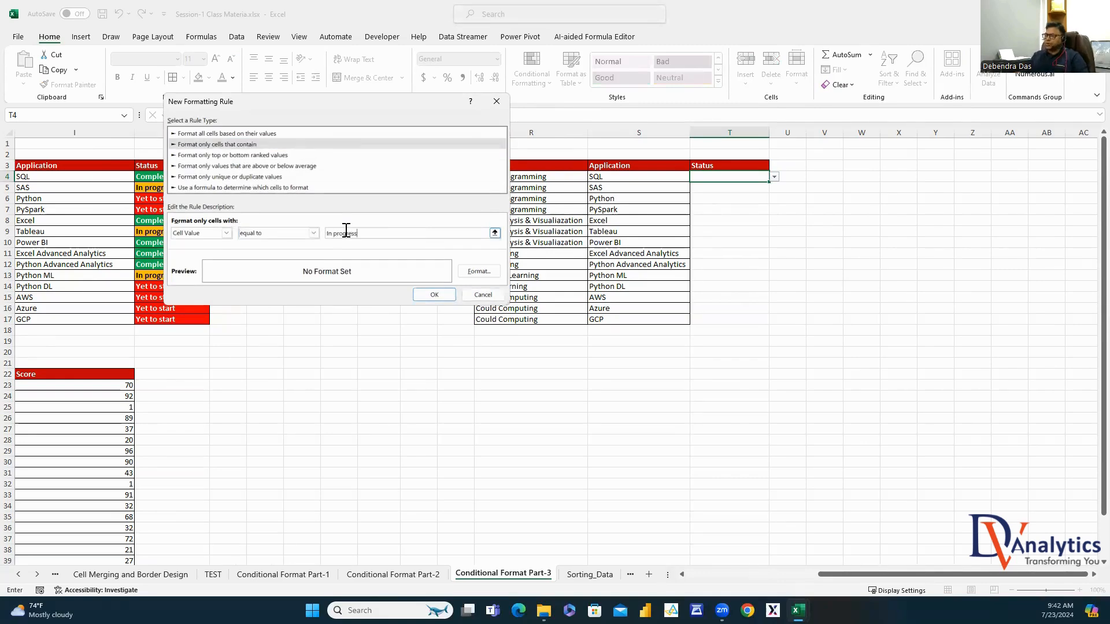
Give the In progress rule an orange fill with bold black text and apply it
click(478, 271)
click(313, 61)
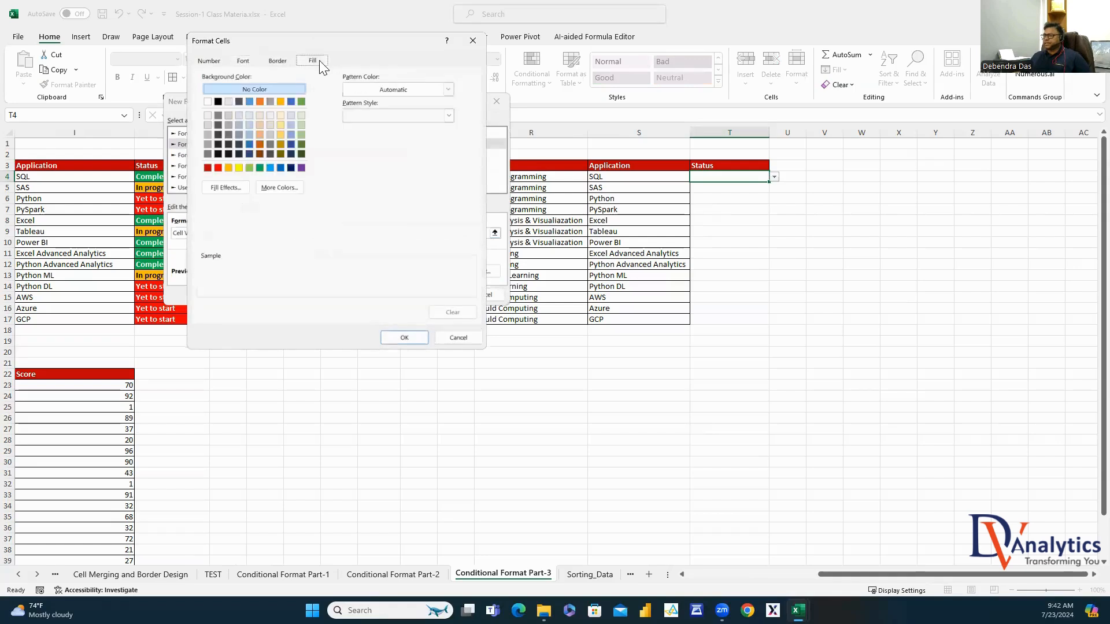
click(229, 167)
click(244, 61)
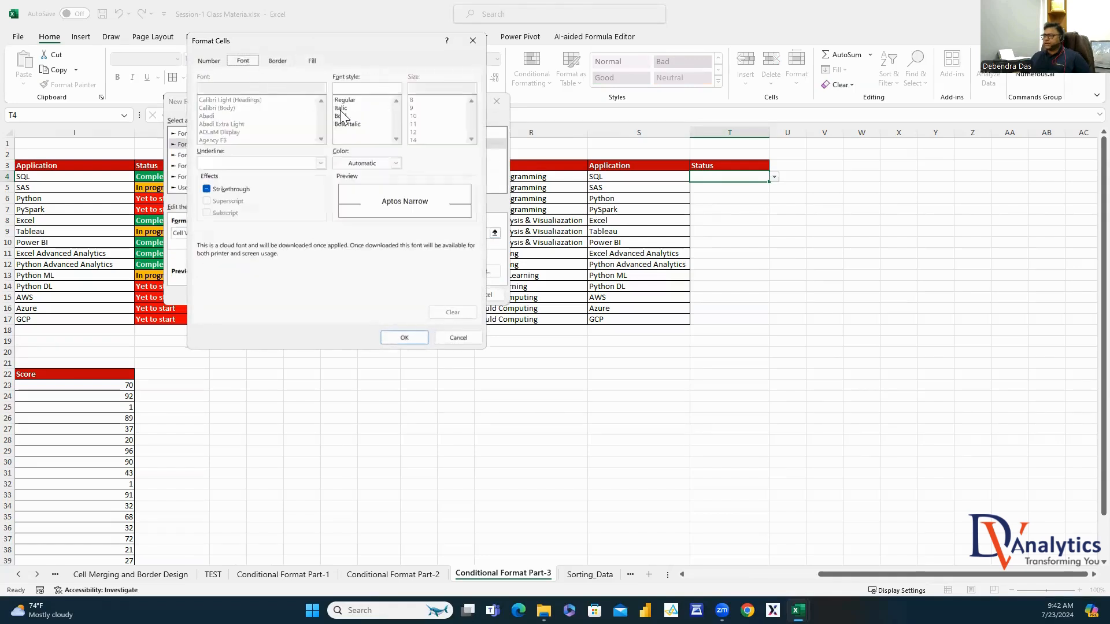
click(343, 116)
click(396, 163)
click(349, 215)
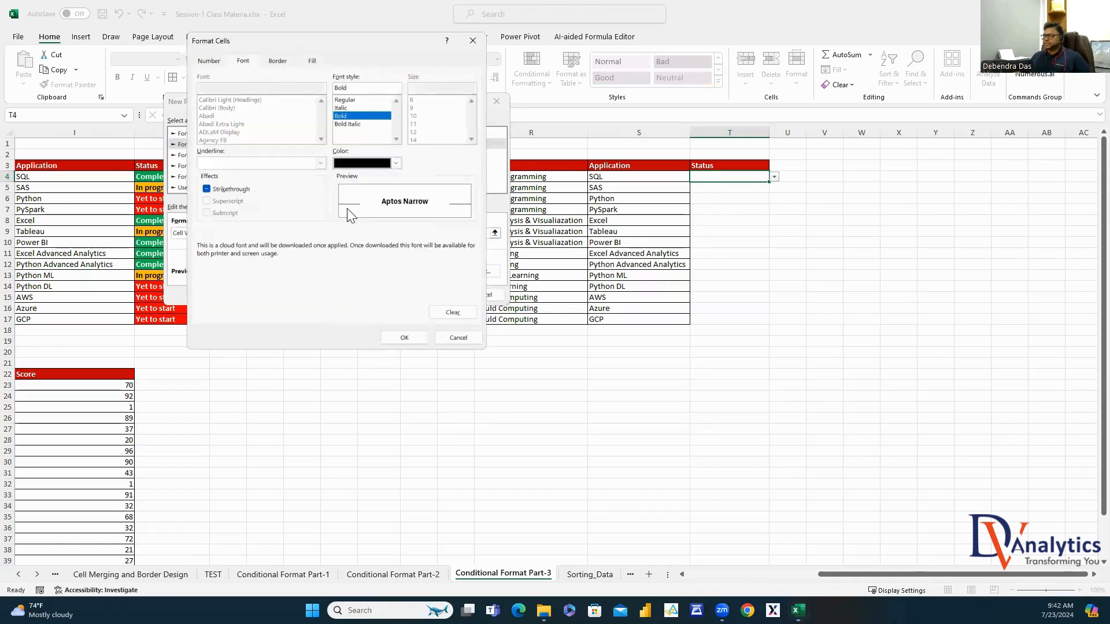
click(404, 338)
click(434, 293)
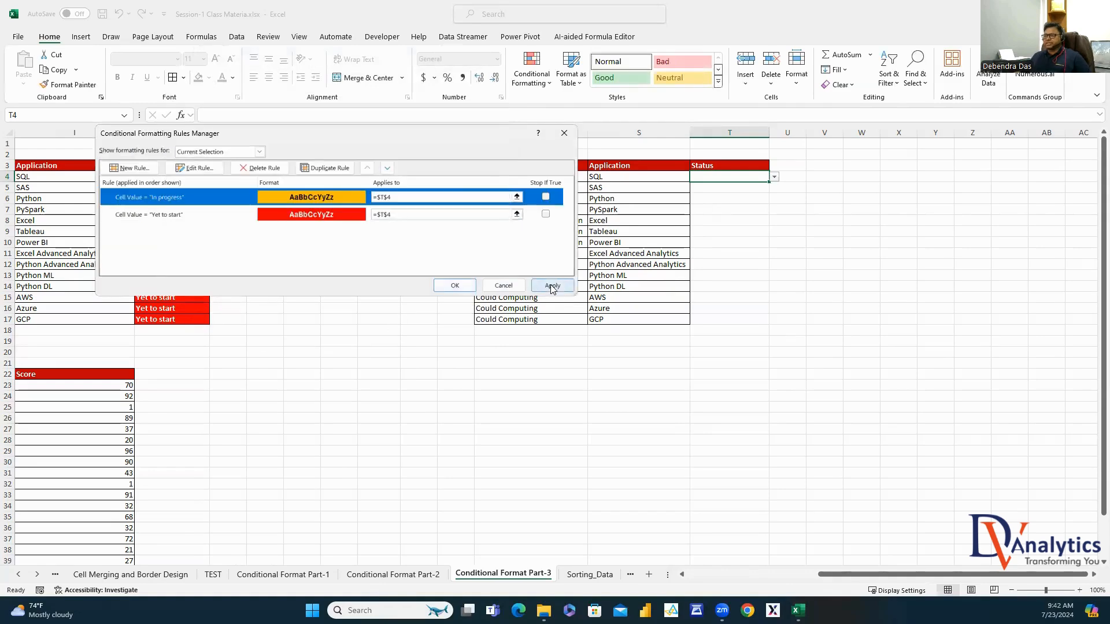
click(550, 284)
click(455, 285)
Test T4 with In progress and Yet to start, then clear it
click(774, 176)
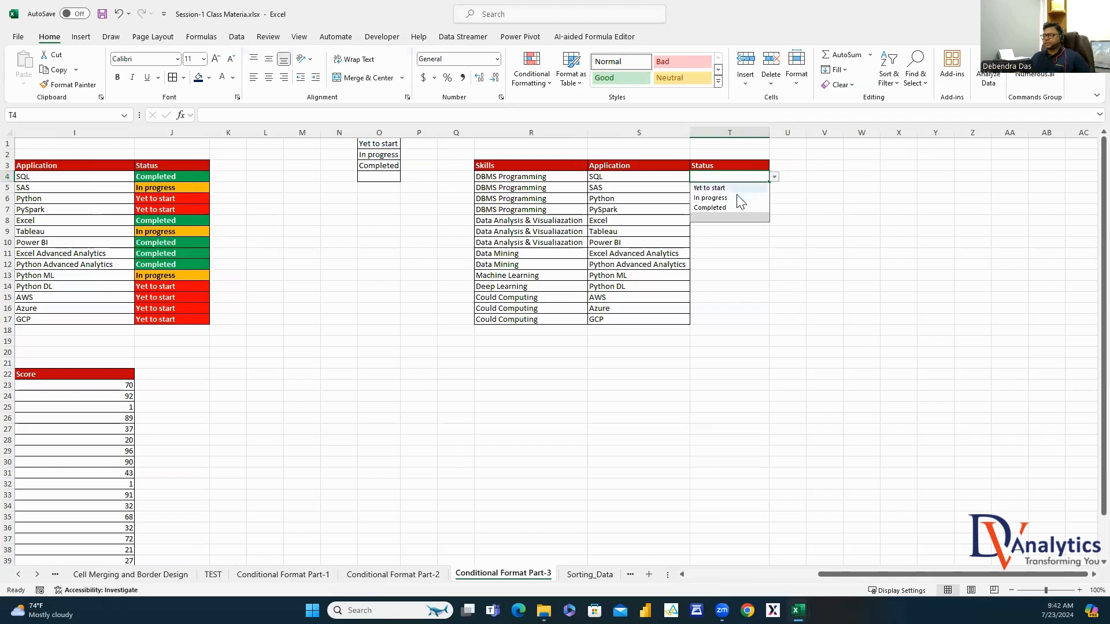
click(711, 198)
click(774, 177)
click(725, 189)
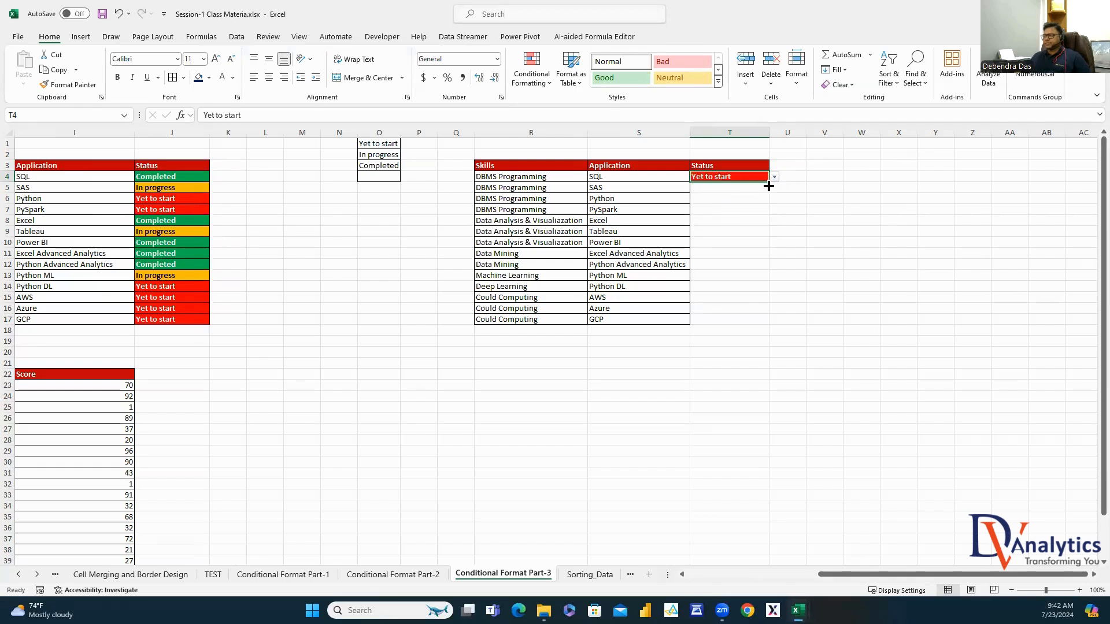
click(774, 176)
click(740, 218)
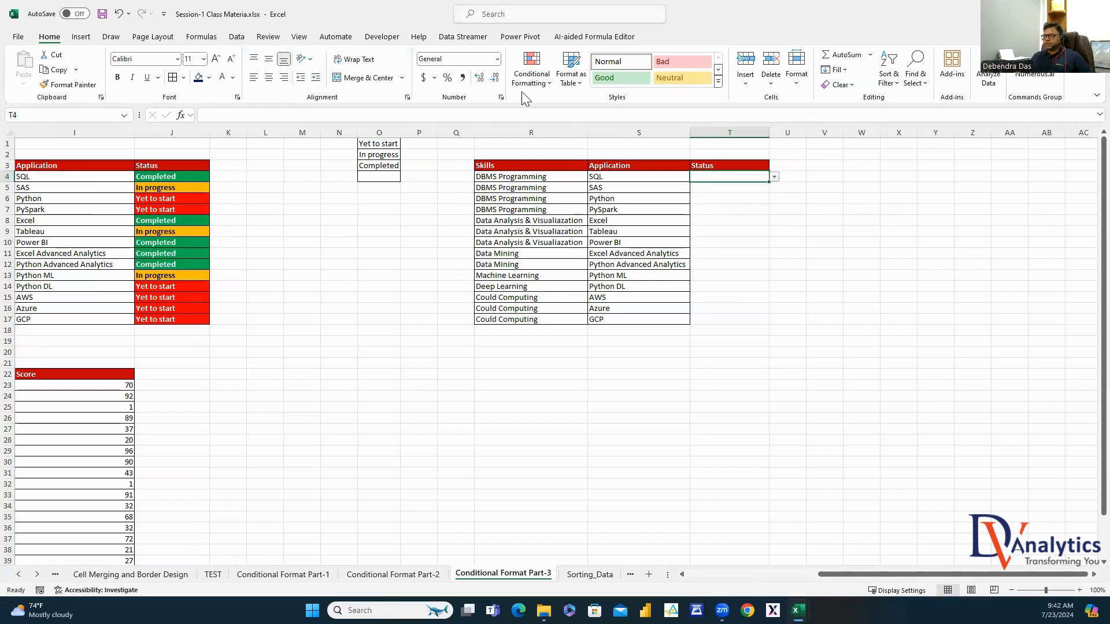
click(531, 72)
Add a new rule for T4 that matches cells equal to 'Completed'
click(564, 256)
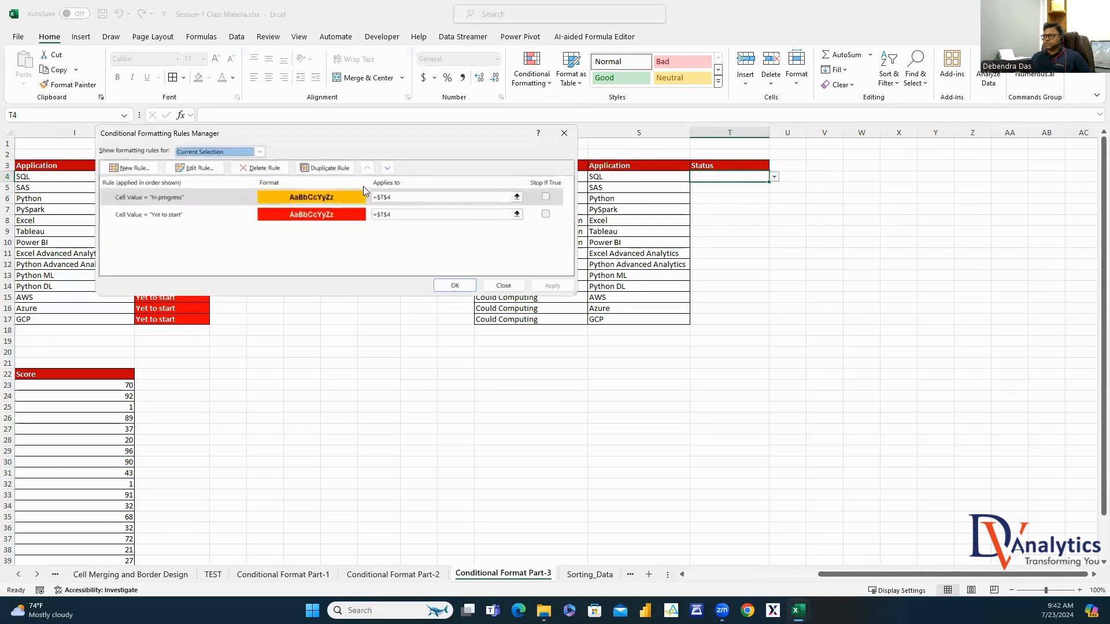
click(130, 167)
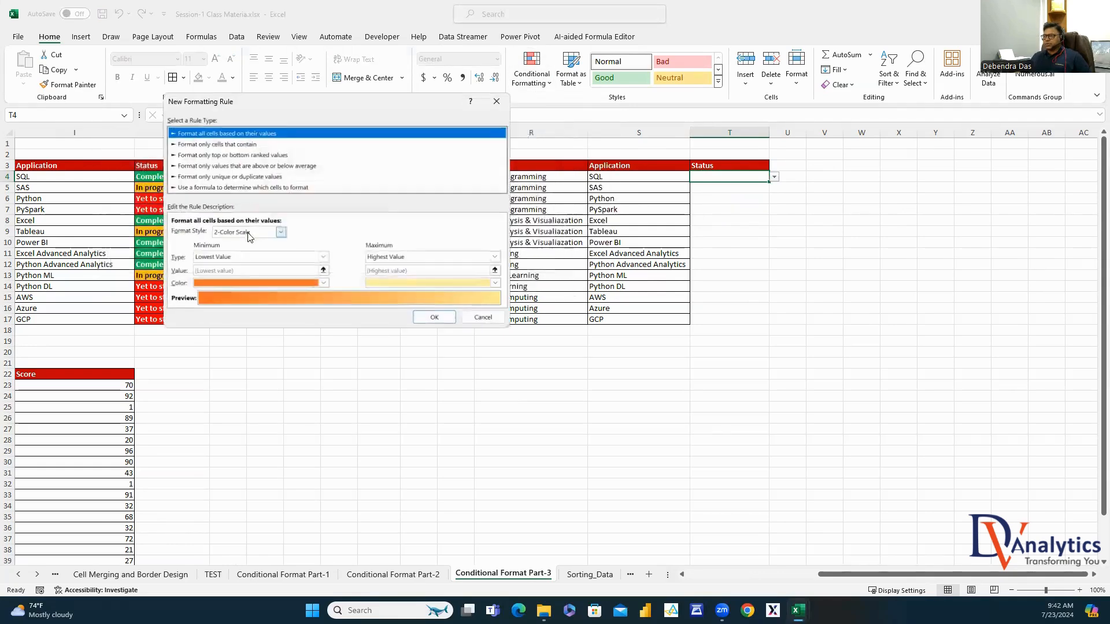
click(253, 146)
click(312, 233)
click(268, 257)
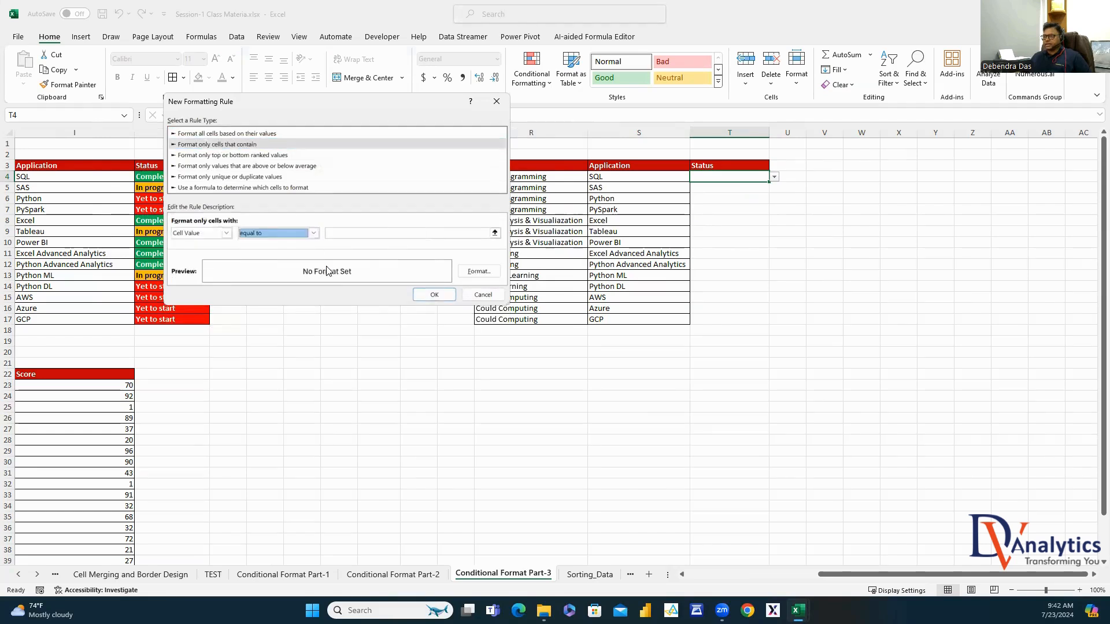
click(376, 233)
text(Completed)
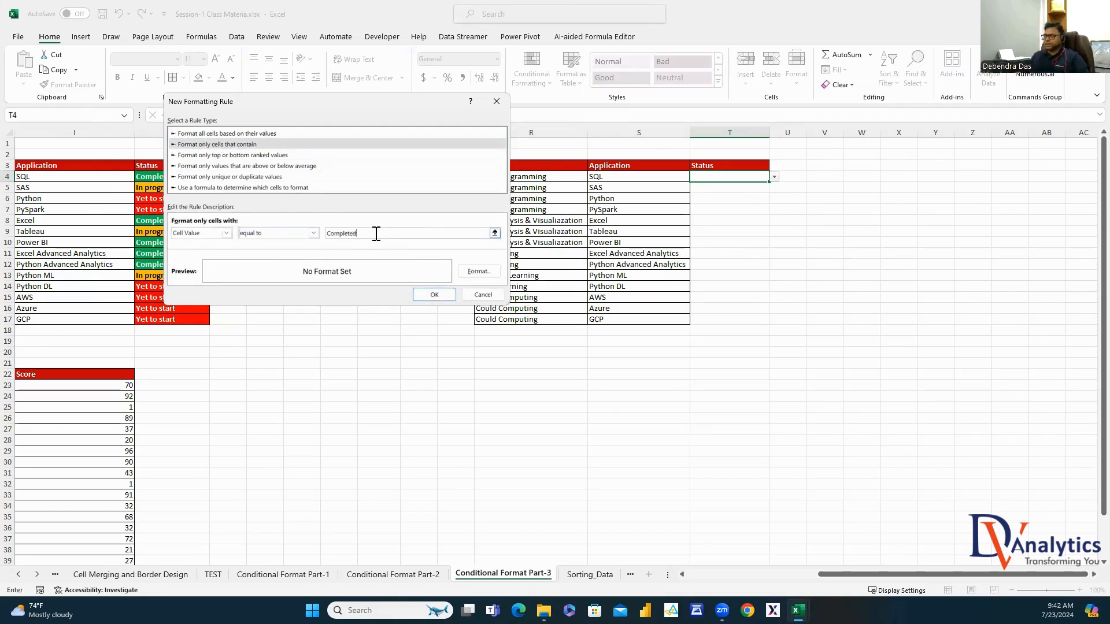
Format the Completed rule with a green fill and bold coloured text, and save it
click(478, 271)
click(312, 61)
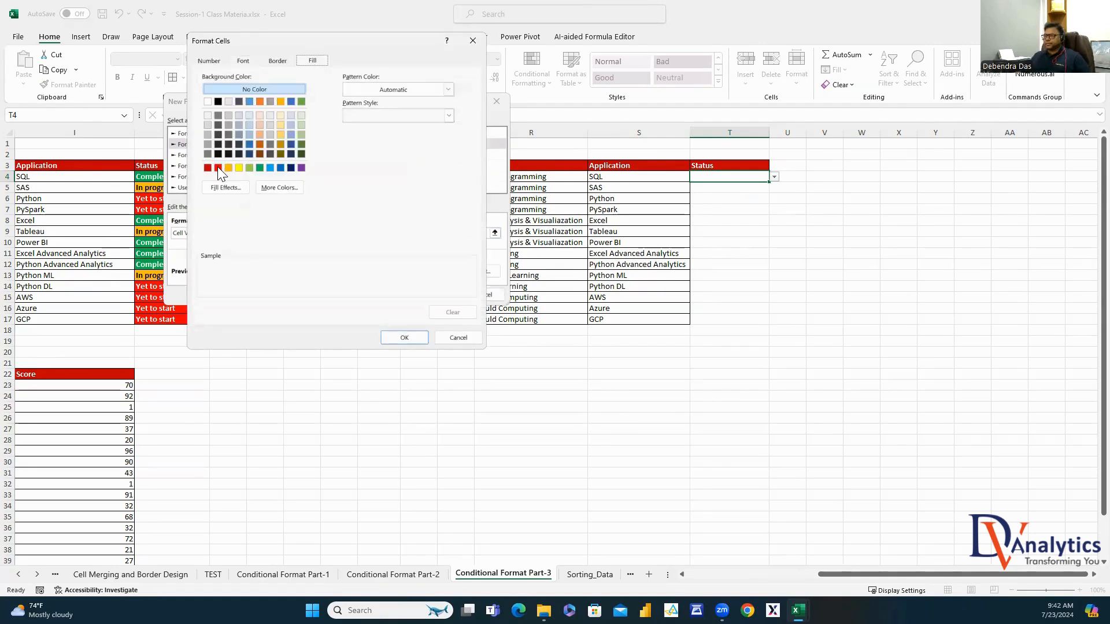
click(261, 169)
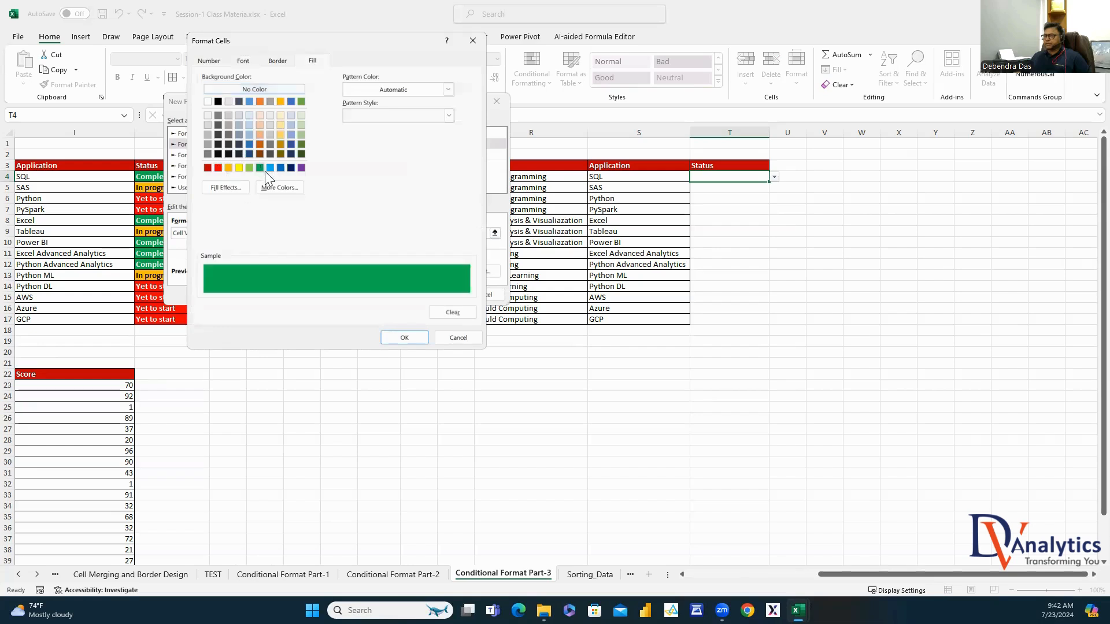
click(243, 62)
click(396, 164)
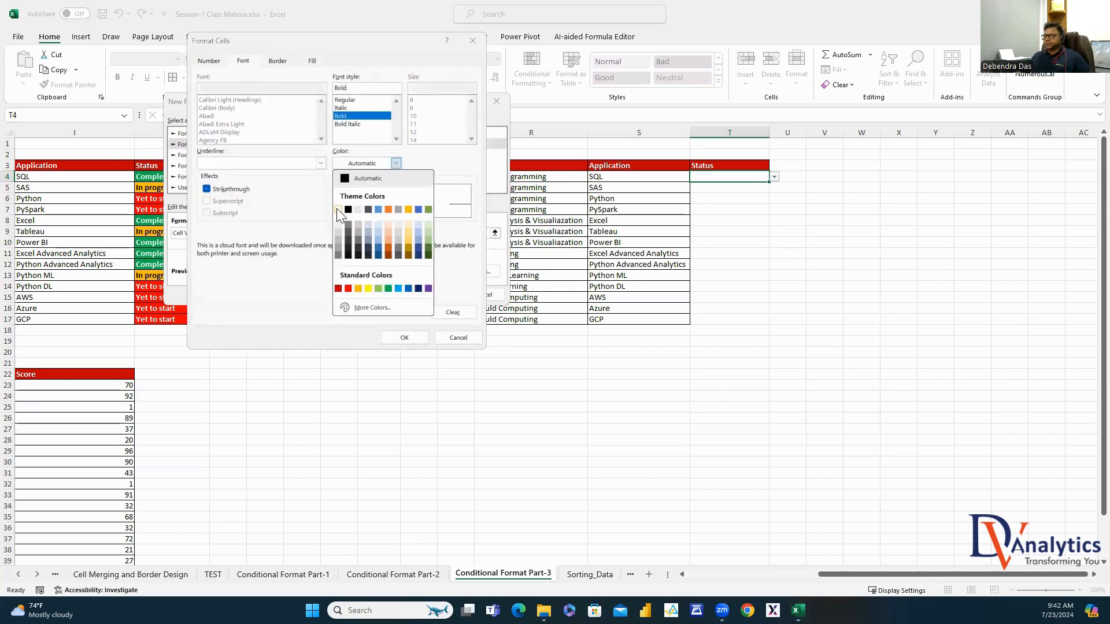
click(338, 208)
click(399, 337)
click(434, 295)
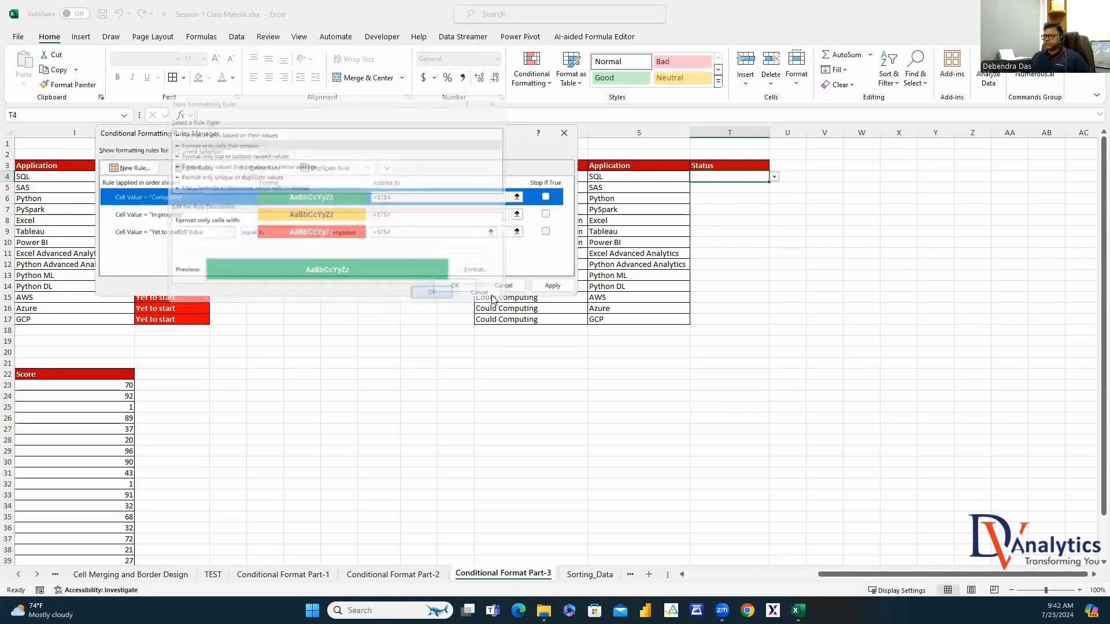
click(453, 284)
Test T4 with Yet to start, In progress and Completed, clear it, and fill down to T17
click(774, 177)
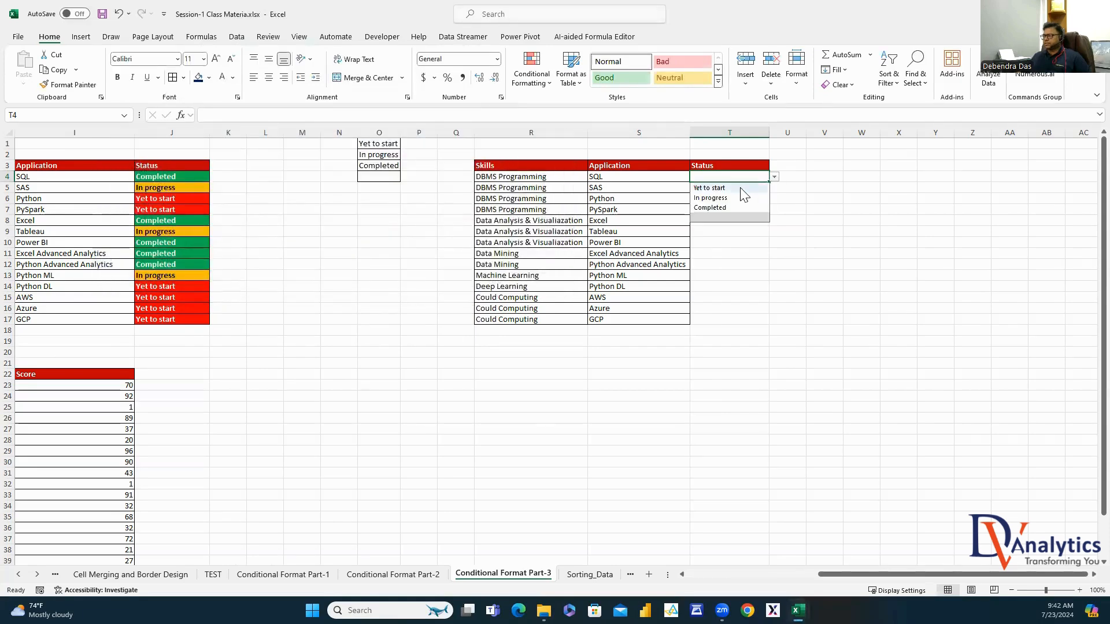
click(734, 187)
click(774, 177)
click(733, 197)
click(774, 177)
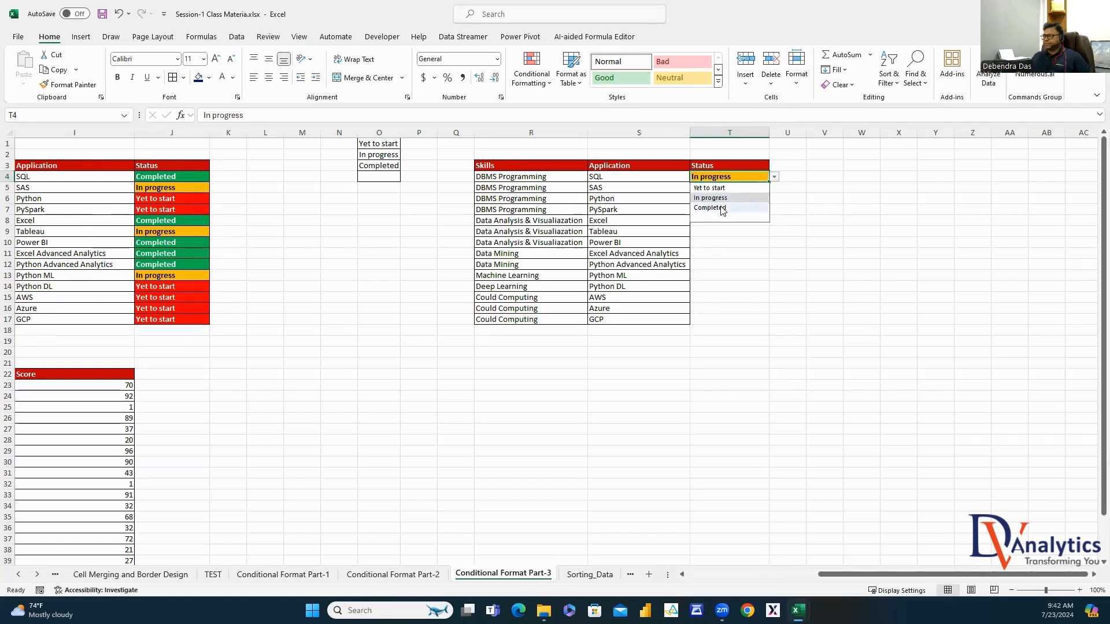
click(714, 207)
click(774, 176)
click(730, 217)
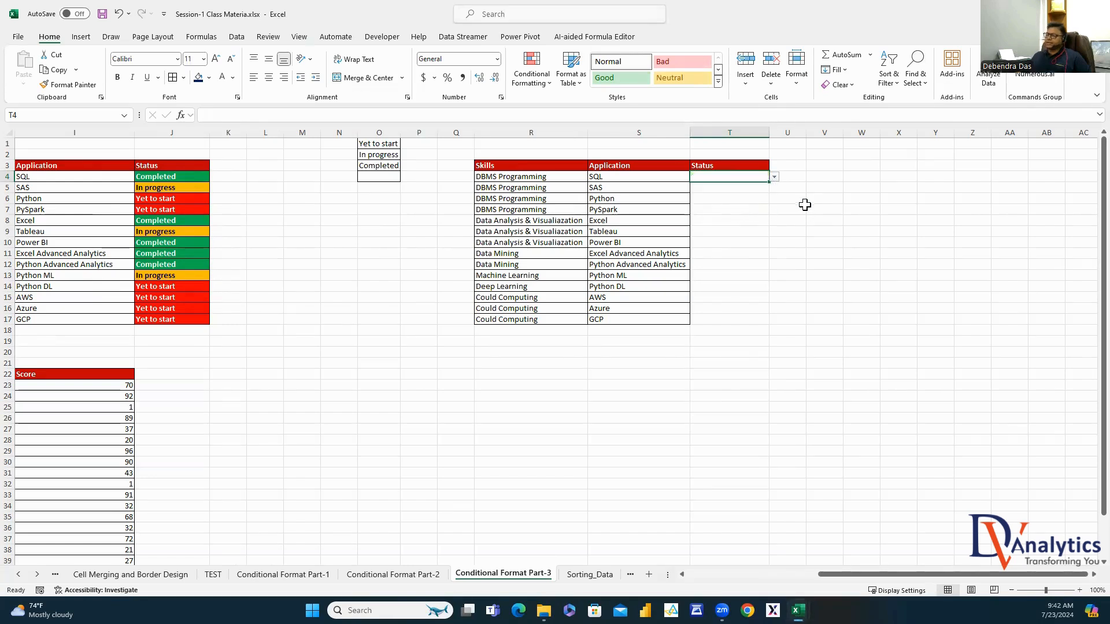
drag(769, 185, 753, 313)
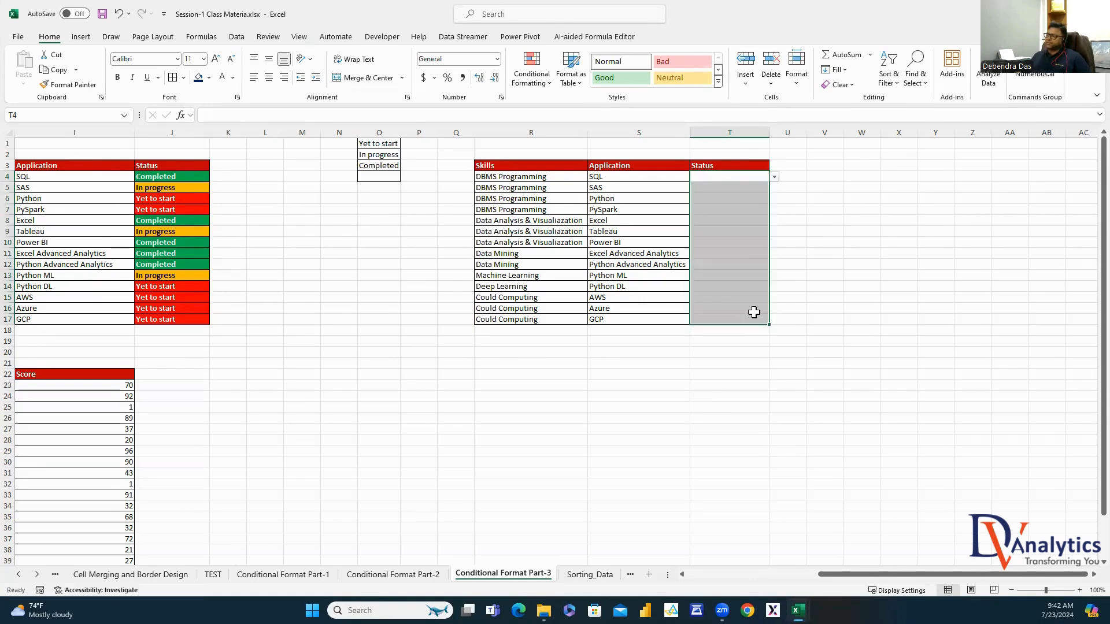
Set T5 and T6 to In progress, T7 to Yet to start, and T8 and T9 to Completed
click(752, 178)
click(774, 176)
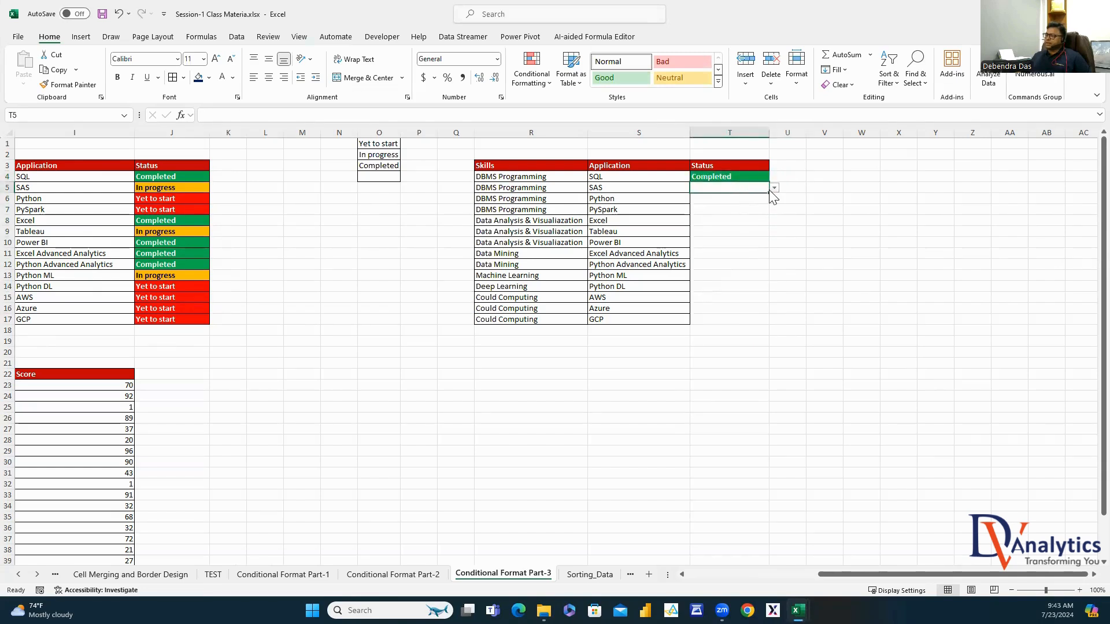
click(775, 189)
click(728, 210)
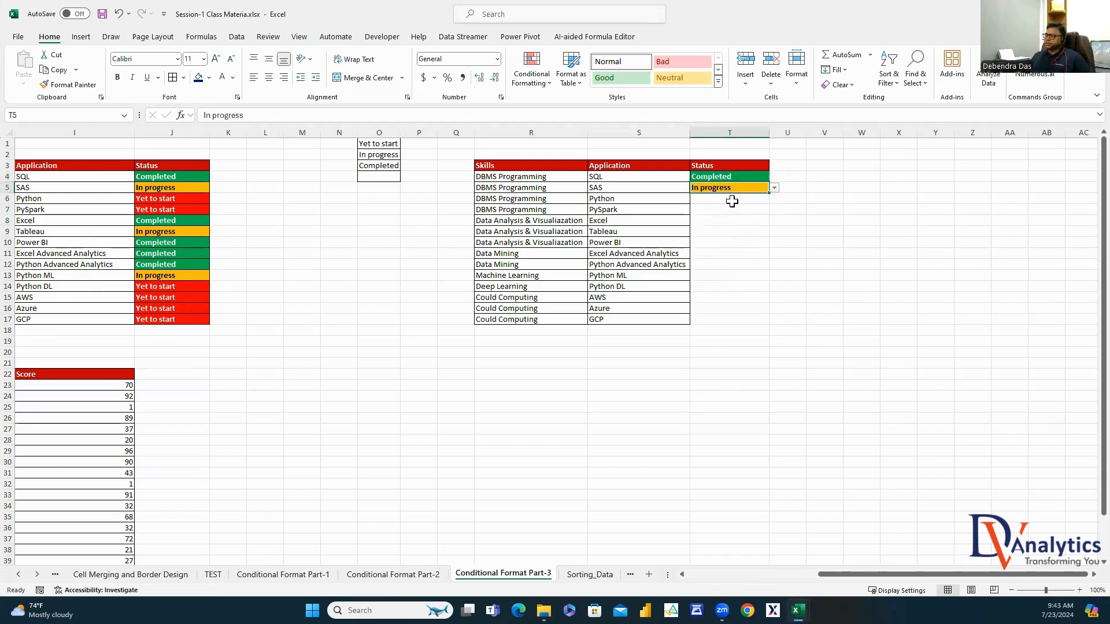
click(766, 200)
click(774, 199)
click(727, 220)
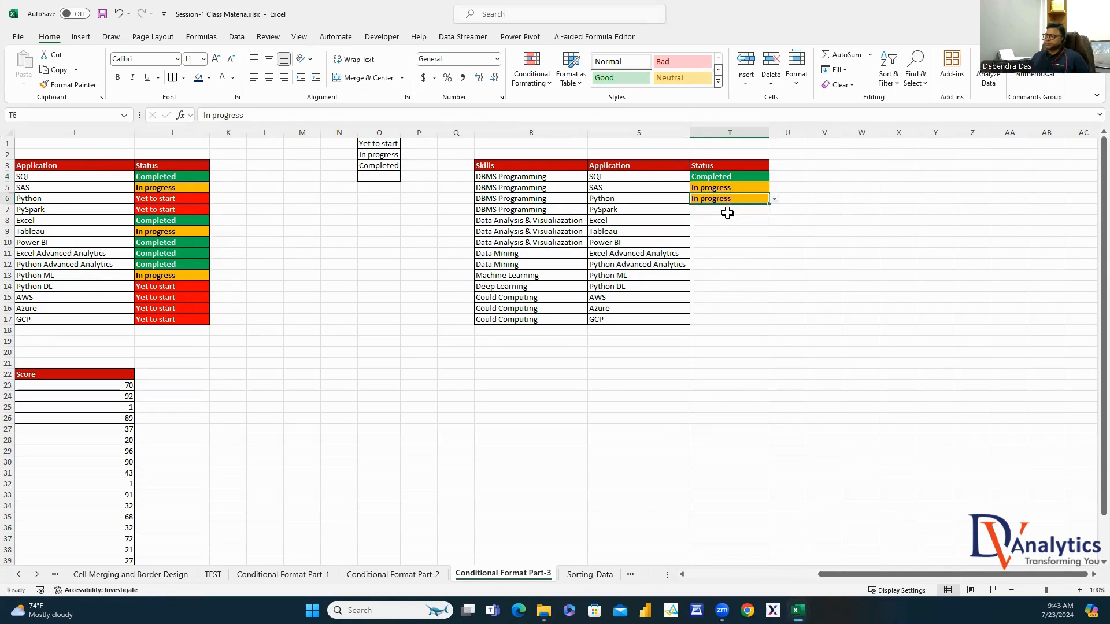
click(763, 212)
click(774, 210)
click(724, 221)
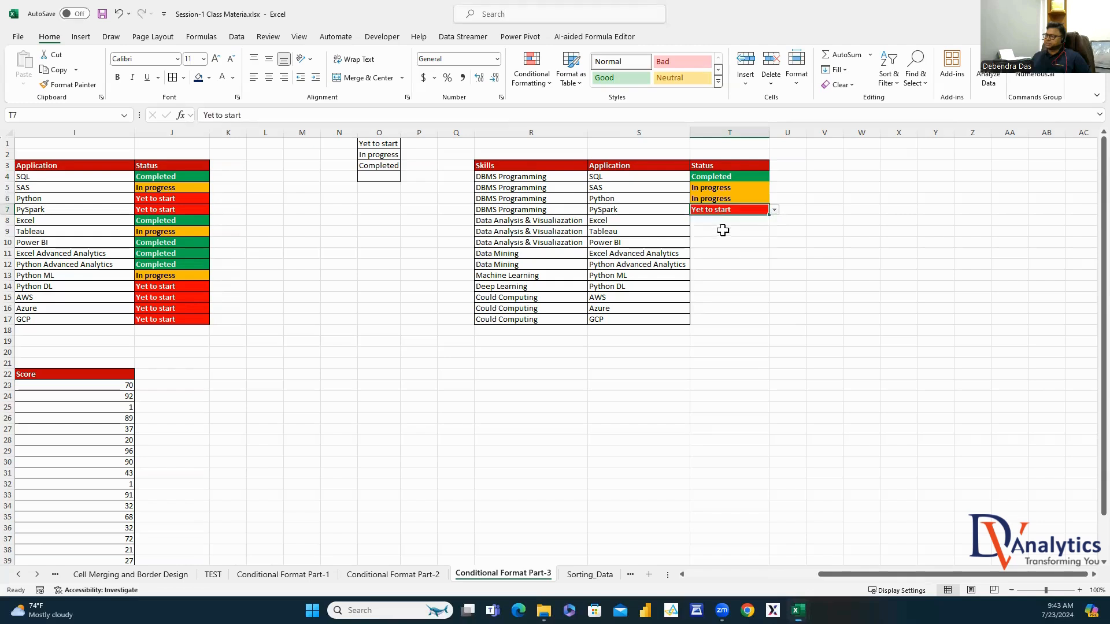
click(727, 225)
click(773, 222)
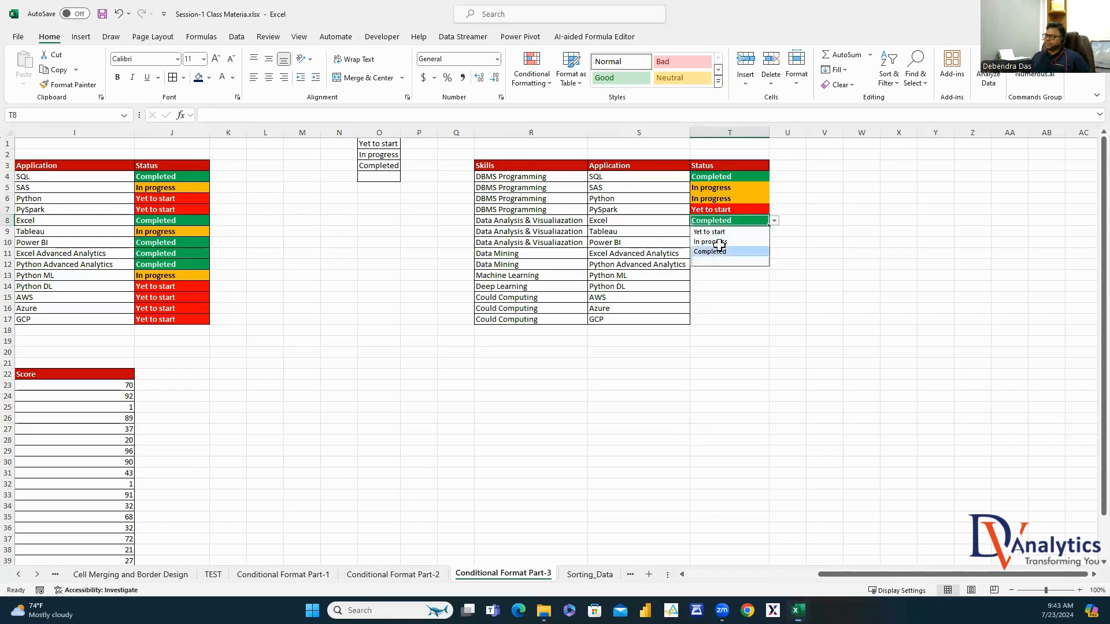
click(723, 254)
click(728, 231)
click(774, 232)
click(722, 264)
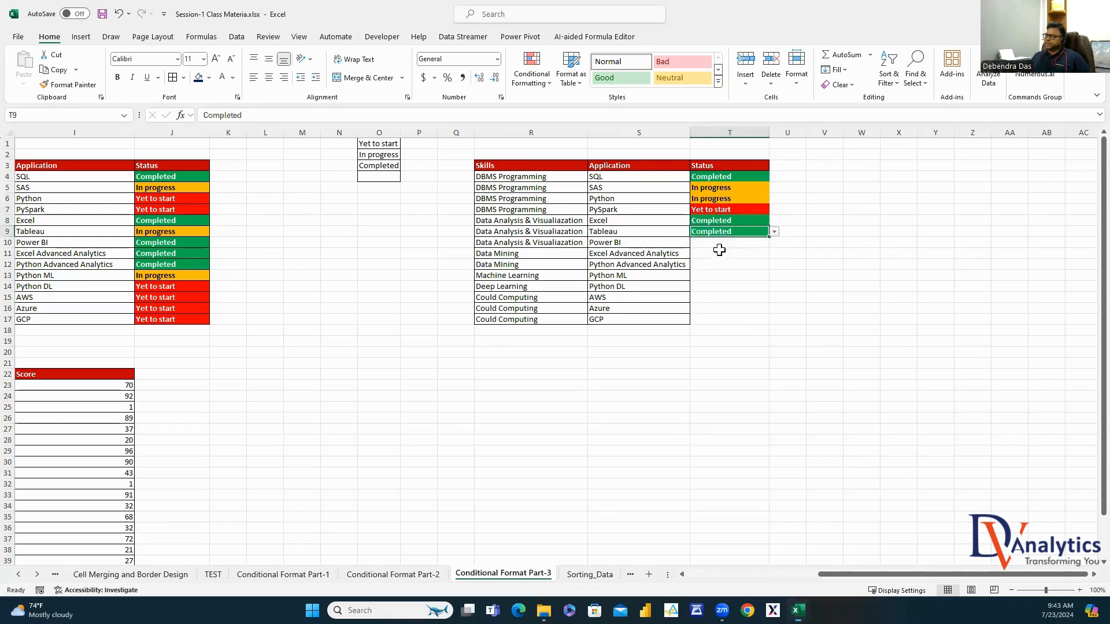
Set T10 In progress, T11 Completed, T12–T16 Yet to start, and T17 Completed
click(755, 242)
click(774, 244)
click(722, 264)
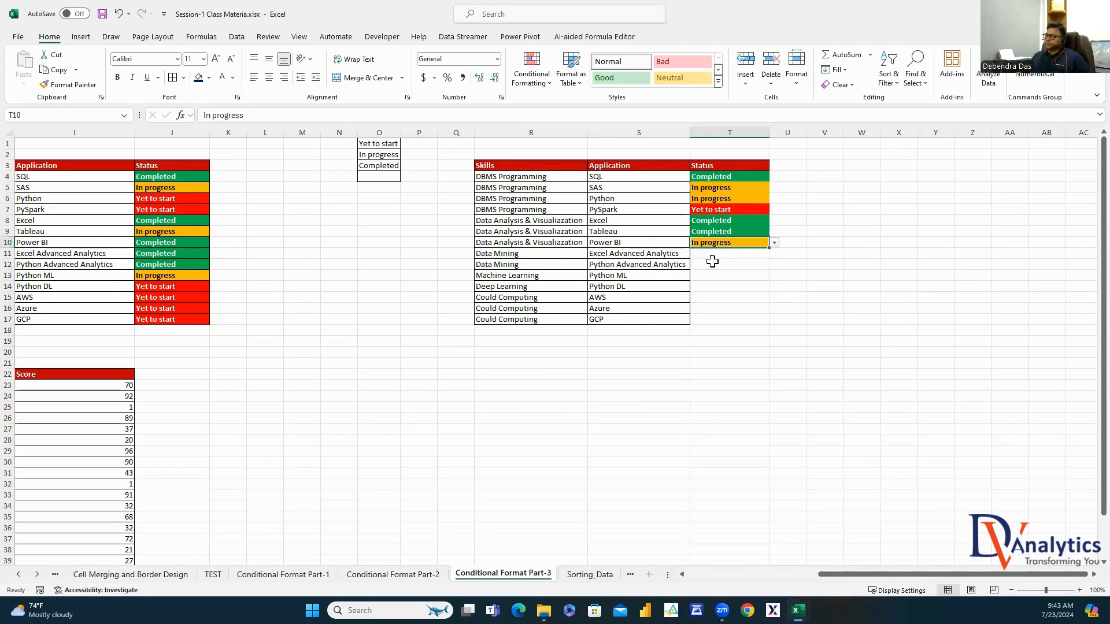
click(748, 259)
click(774, 255)
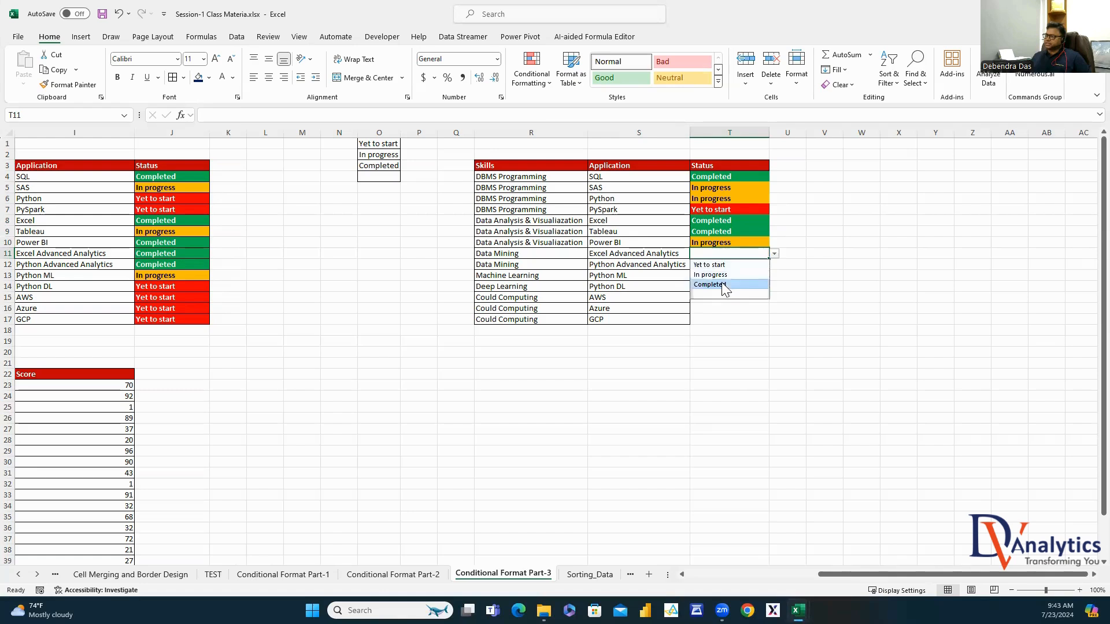
click(722, 286)
click(730, 265)
click(773, 265)
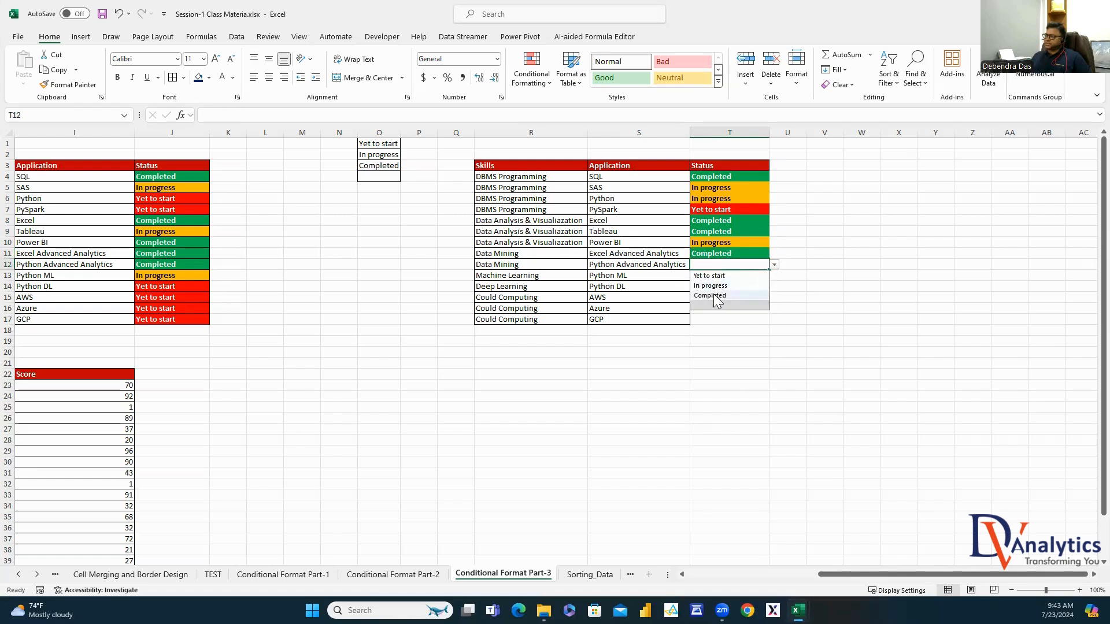
click(714, 295)
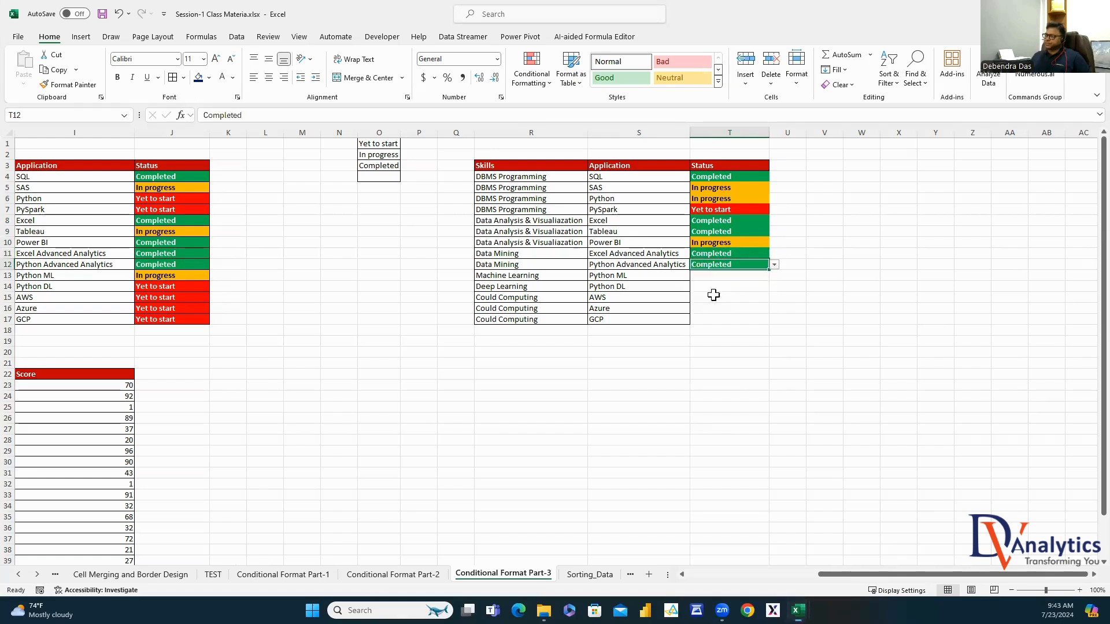
click(774, 265)
click(717, 275)
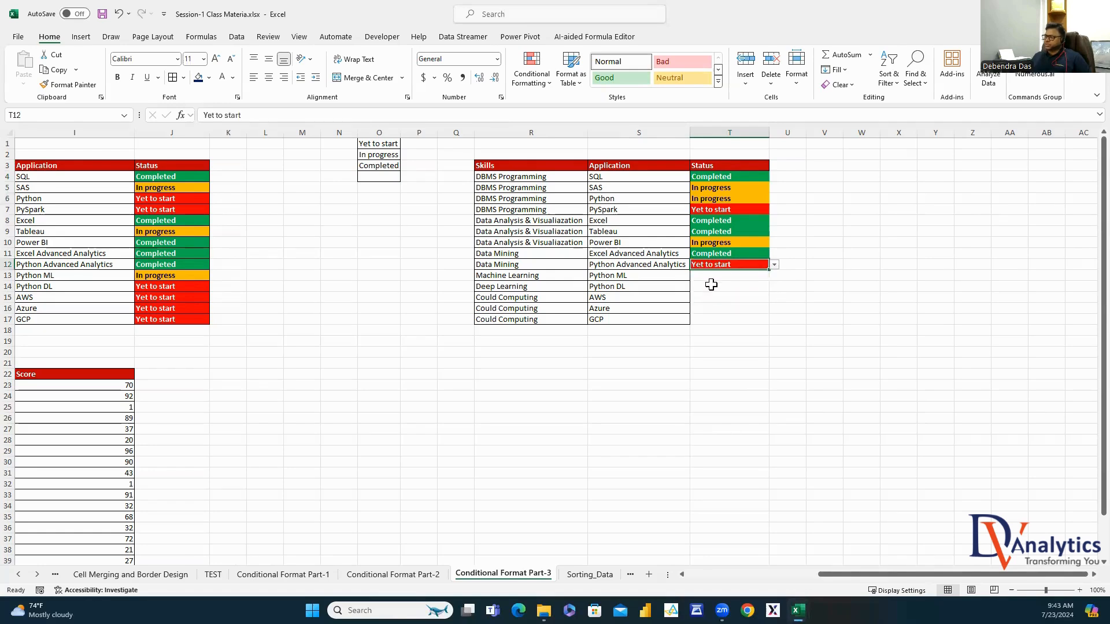
key(Return)
click(773, 276)
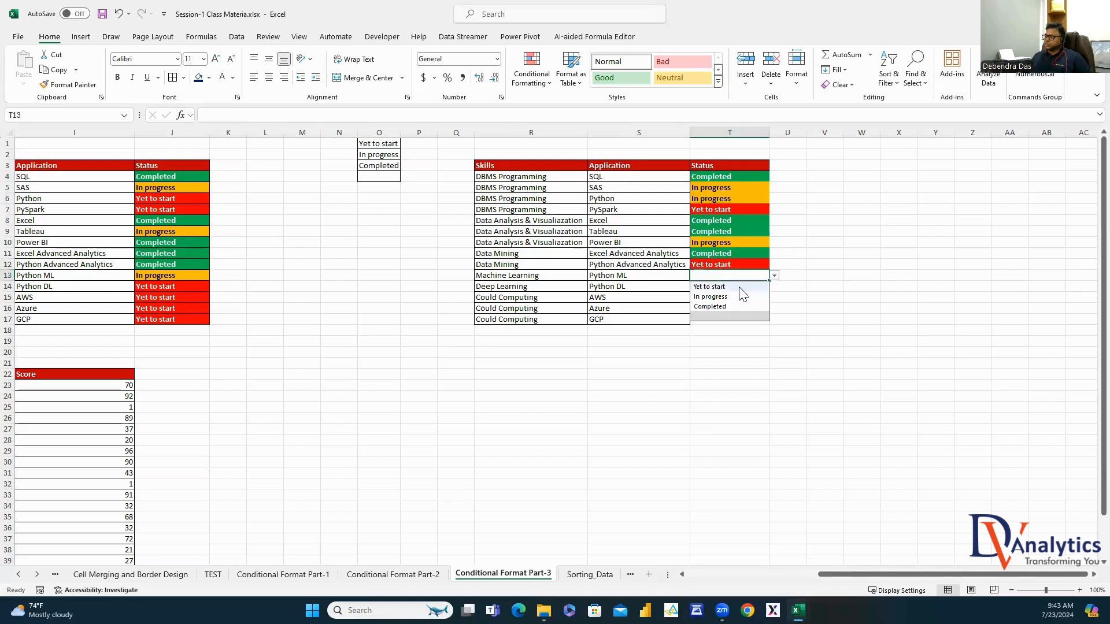
click(763, 283)
drag(767, 282, 755, 322)
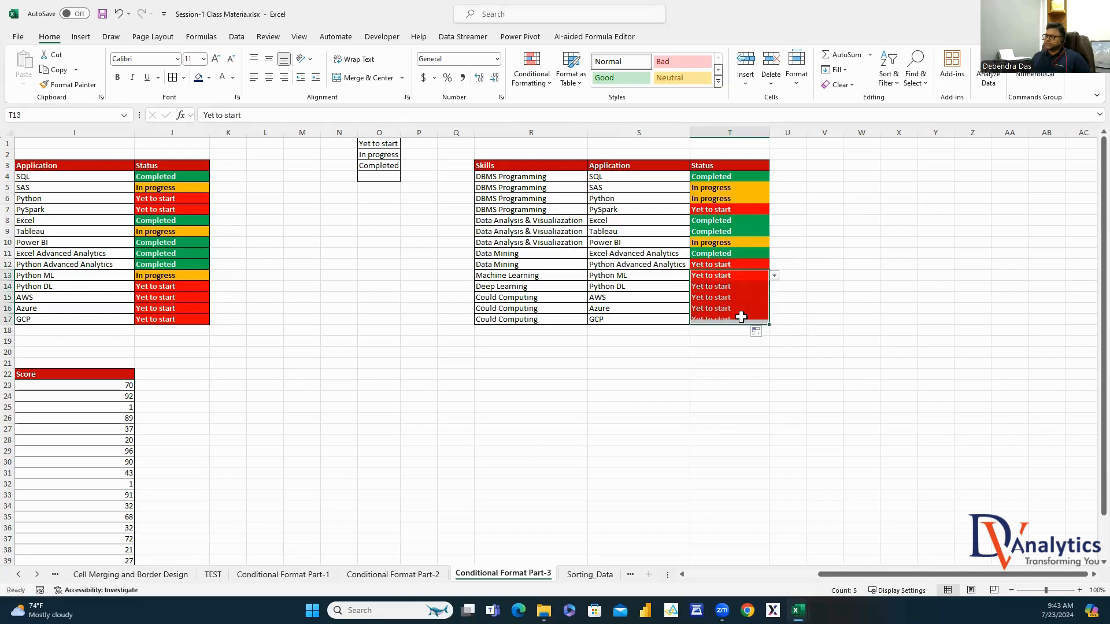
click(755, 319)
click(774, 321)
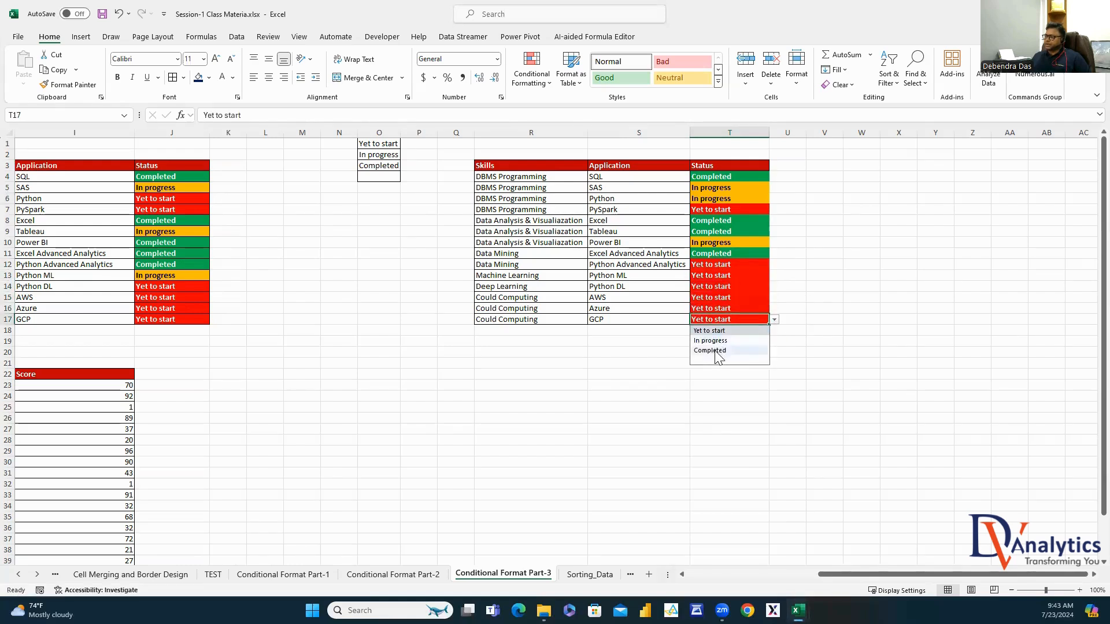
click(717, 357)
click(844, 306)
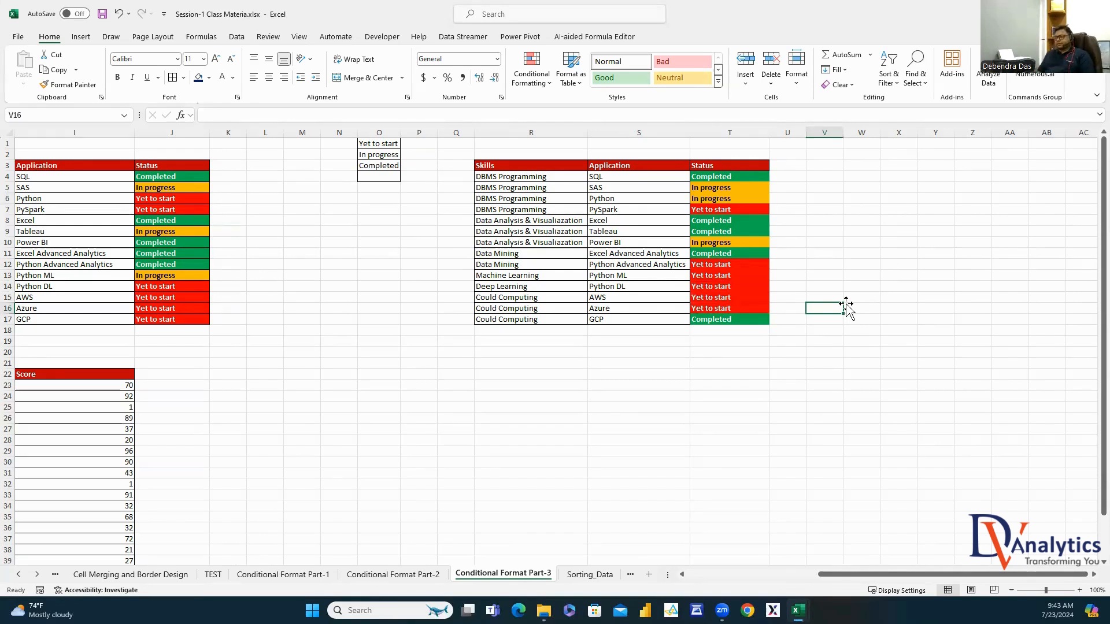
Enter =I23 in J23 and fill it down to J42 to mirror each score
drag(842, 574, 701, 515)
scroll(701, 491, down, 4)
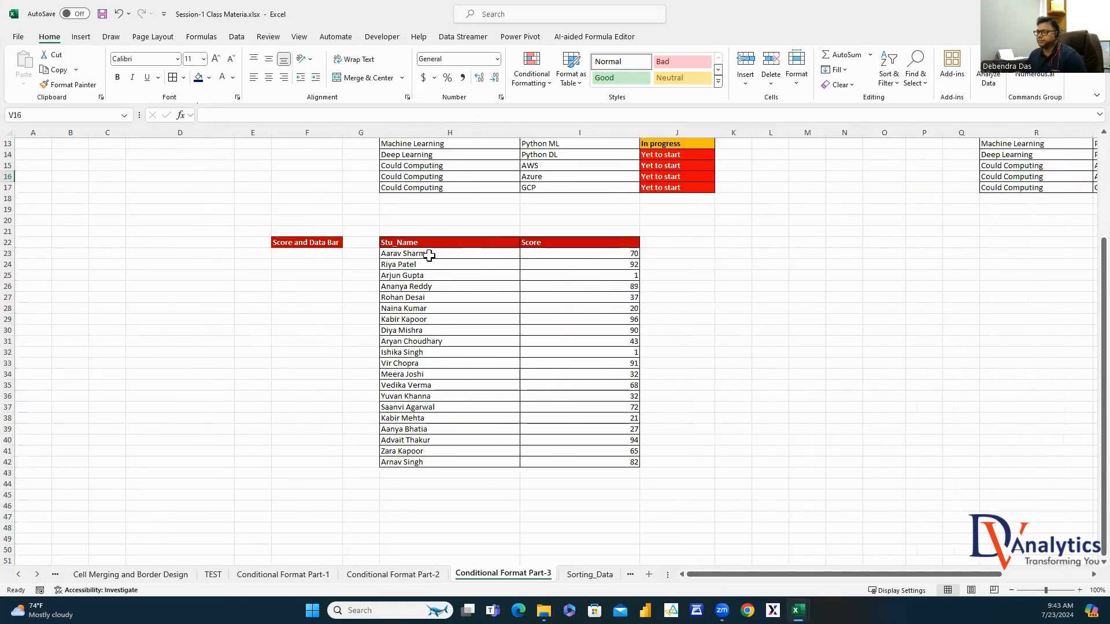
click(341, 242)
click(666, 252)
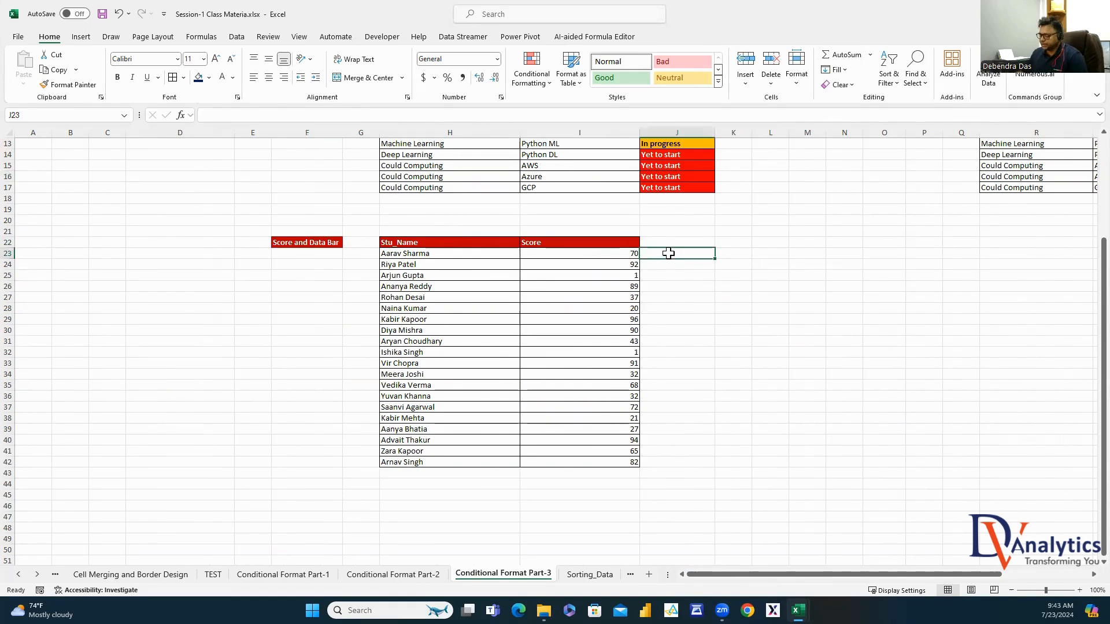
text(=)
click(628, 255)
key(Return)
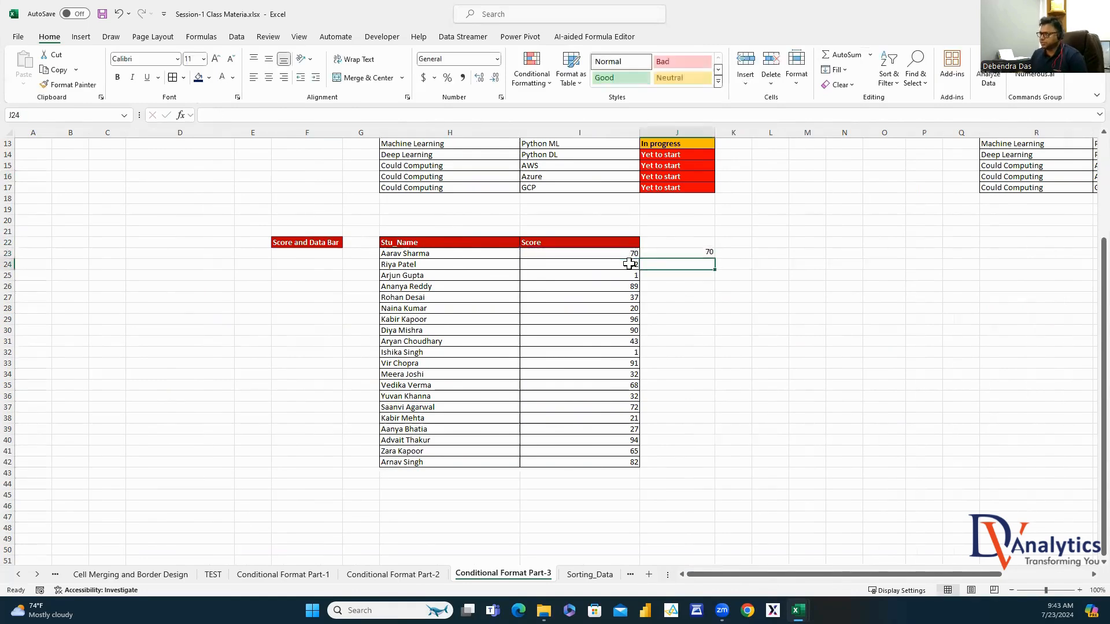
click(701, 252)
double_click(714, 258)
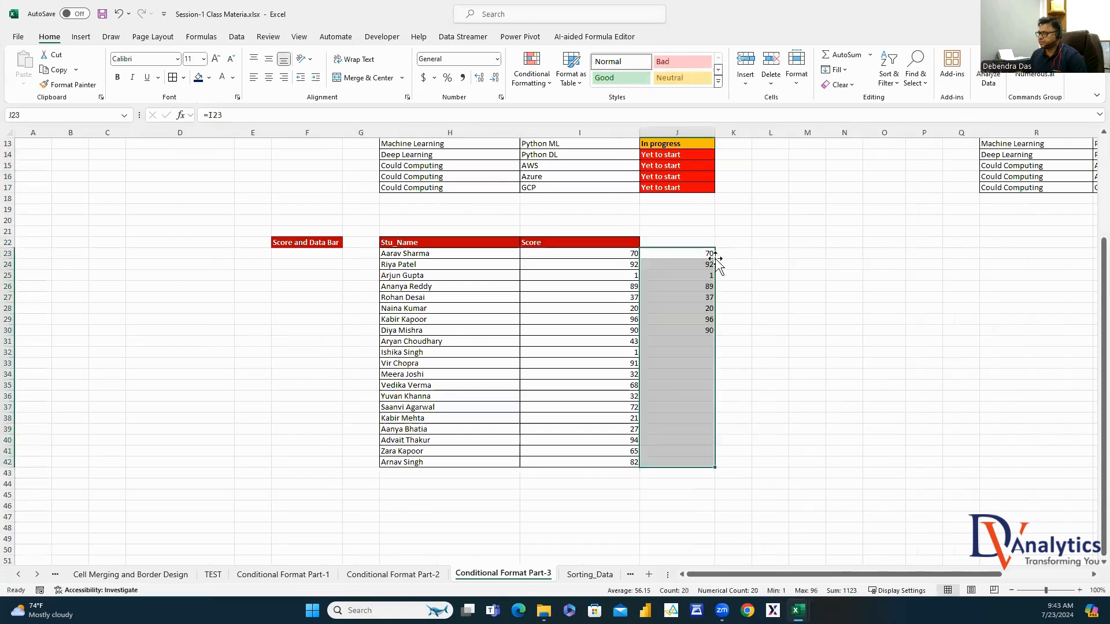
click(688, 255)
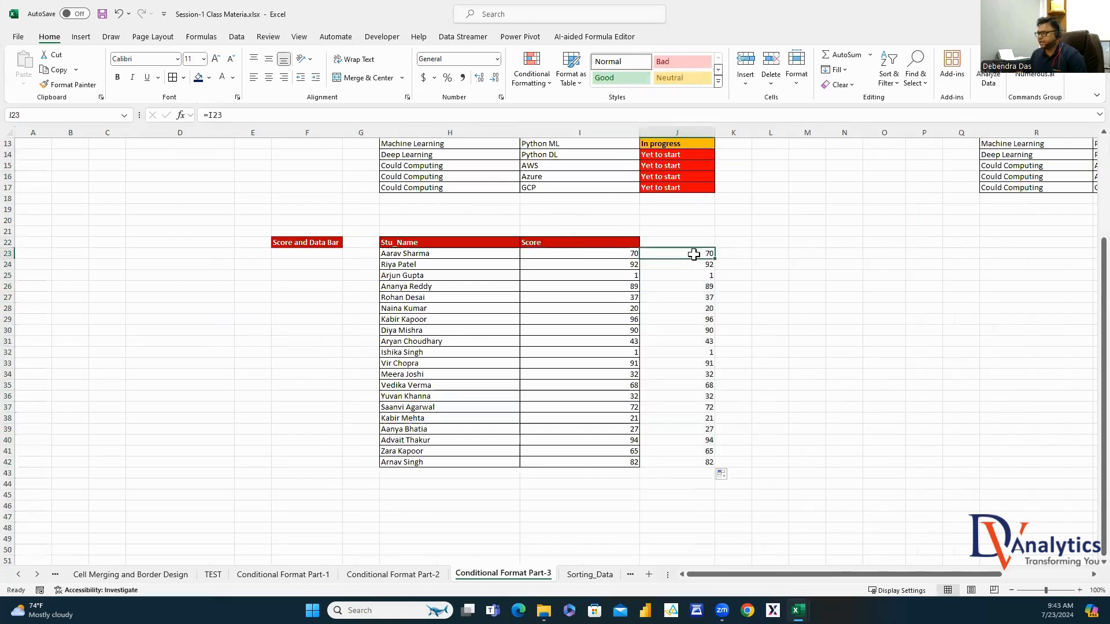
drag(696, 255, 703, 462)
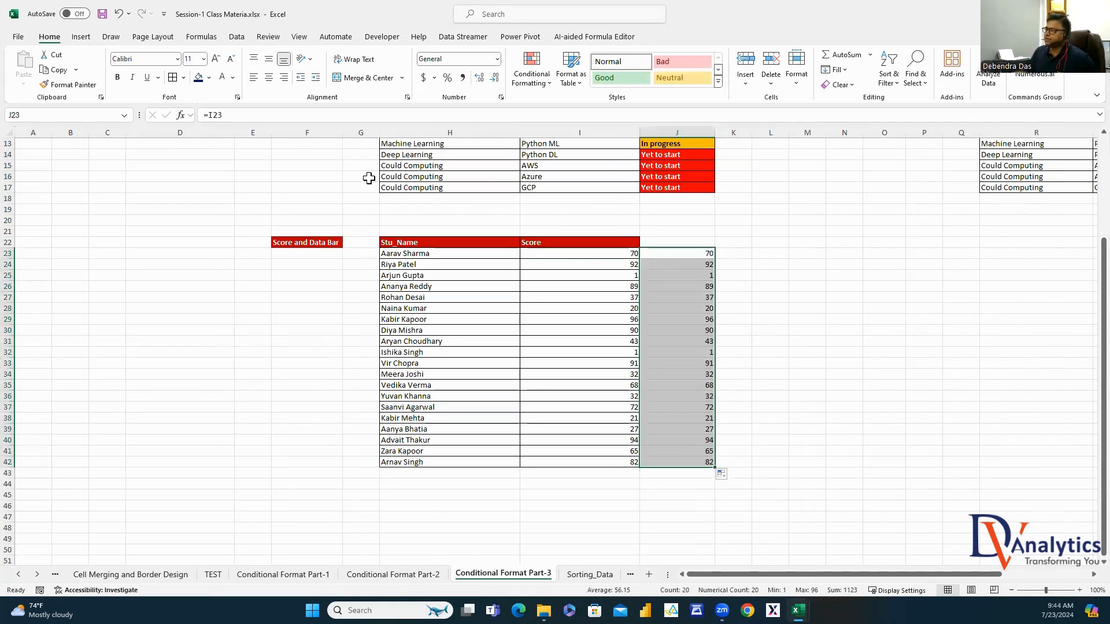
Apply Solid Fill data bars to J23:J42
click(544, 83)
mouse_move(565, 157)
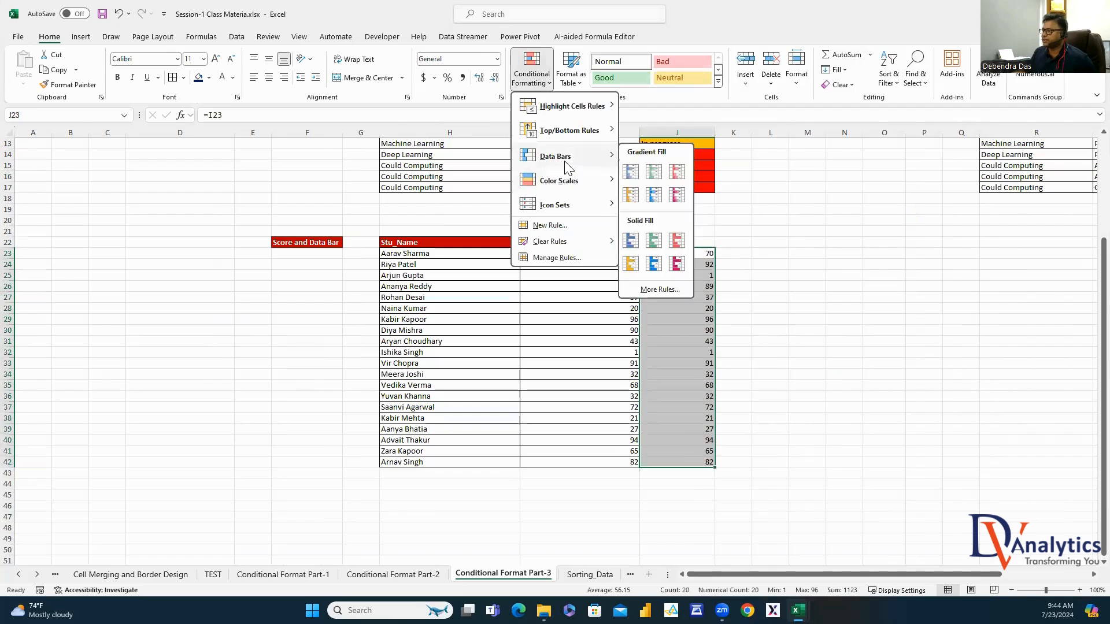
click(674, 265)
click(840, 286)
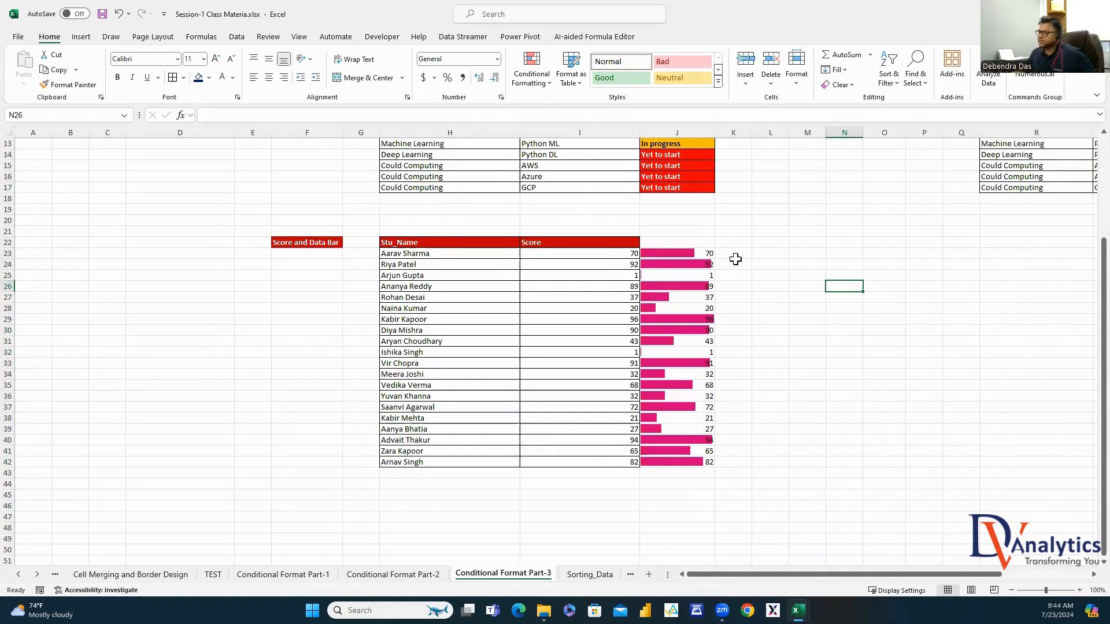
Edit the J23:J42 Data Bar rule to Show Bar Only, hiding the numbers
click(707, 251)
drag(708, 251, 709, 463)
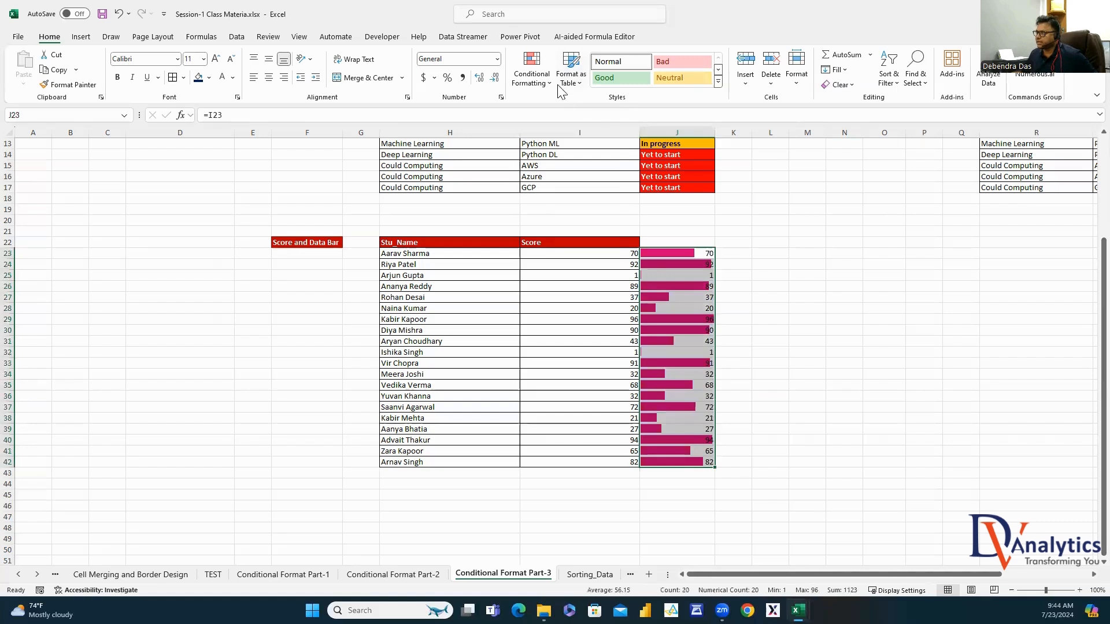
click(531, 69)
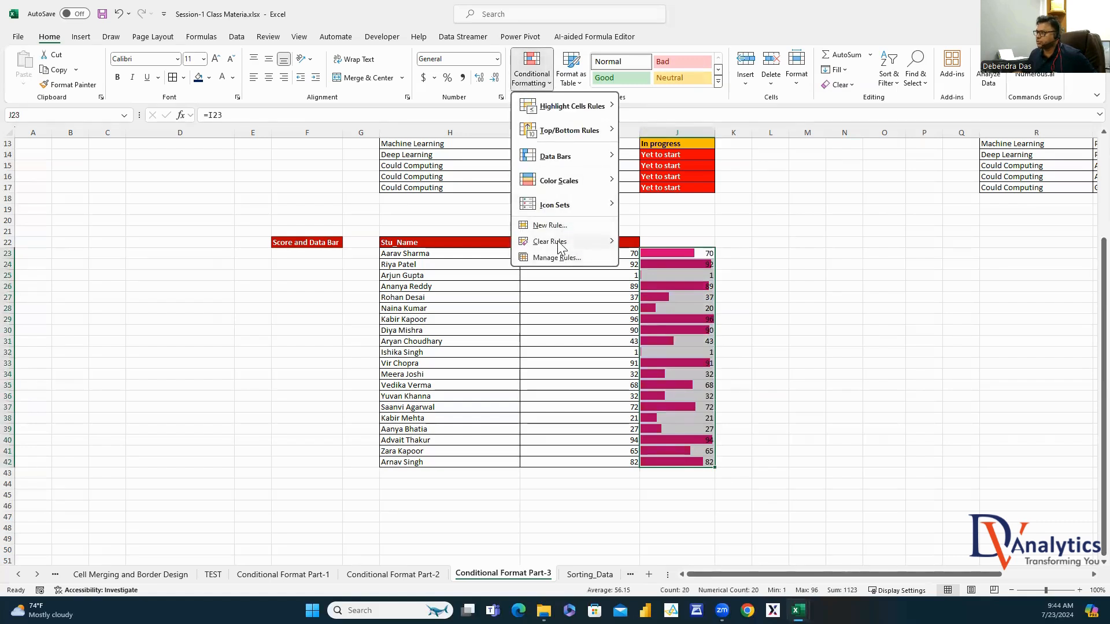
click(557, 258)
click(214, 195)
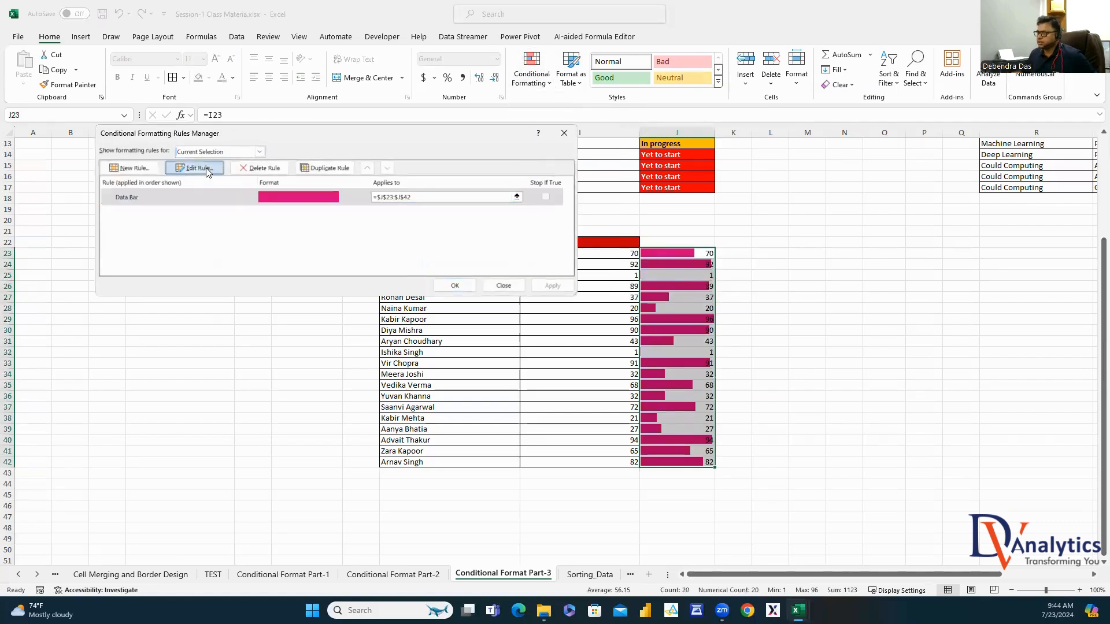
click(210, 168)
click(297, 206)
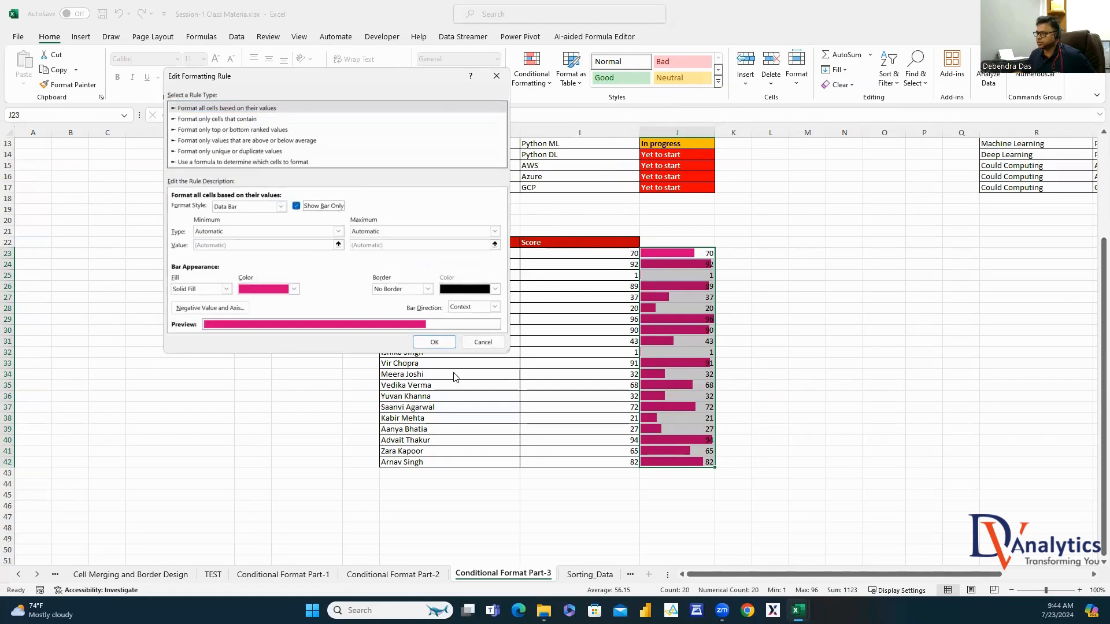
click(440, 344)
click(551, 285)
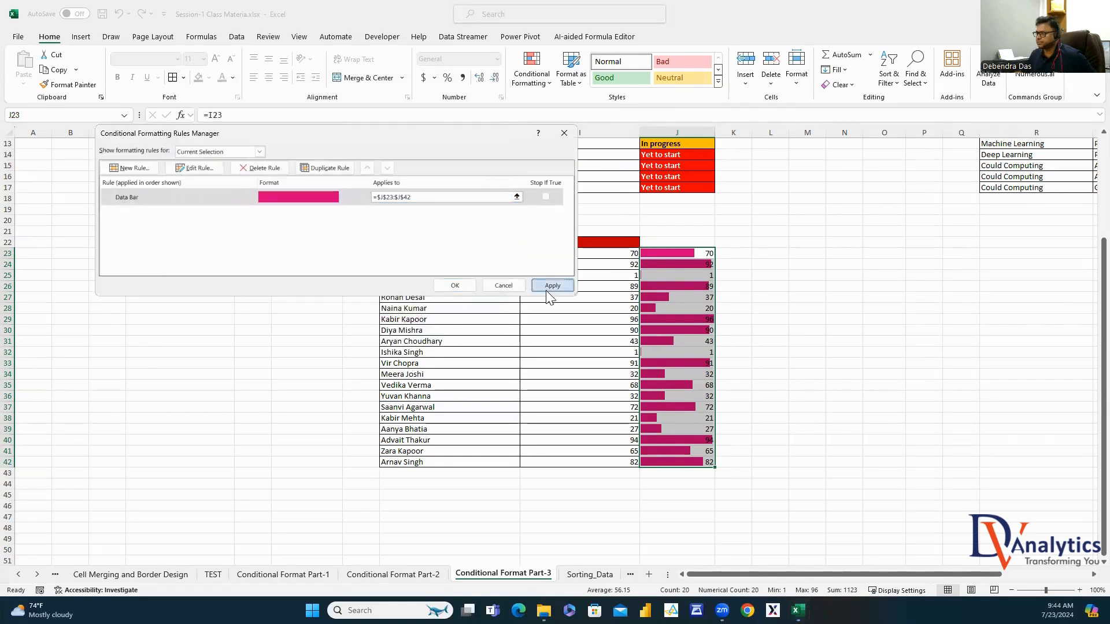
click(455, 285)
click(881, 340)
click(676, 264)
click(676, 297)
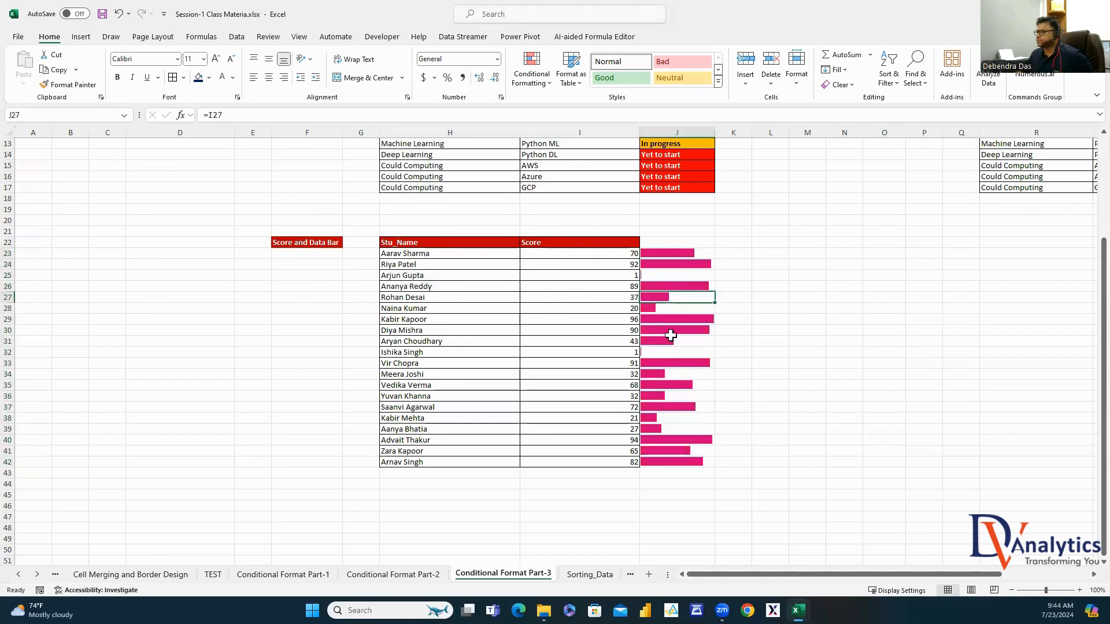
Change the scores in I25, I30 and I32 to 100, 10 and 45
click(616, 275)
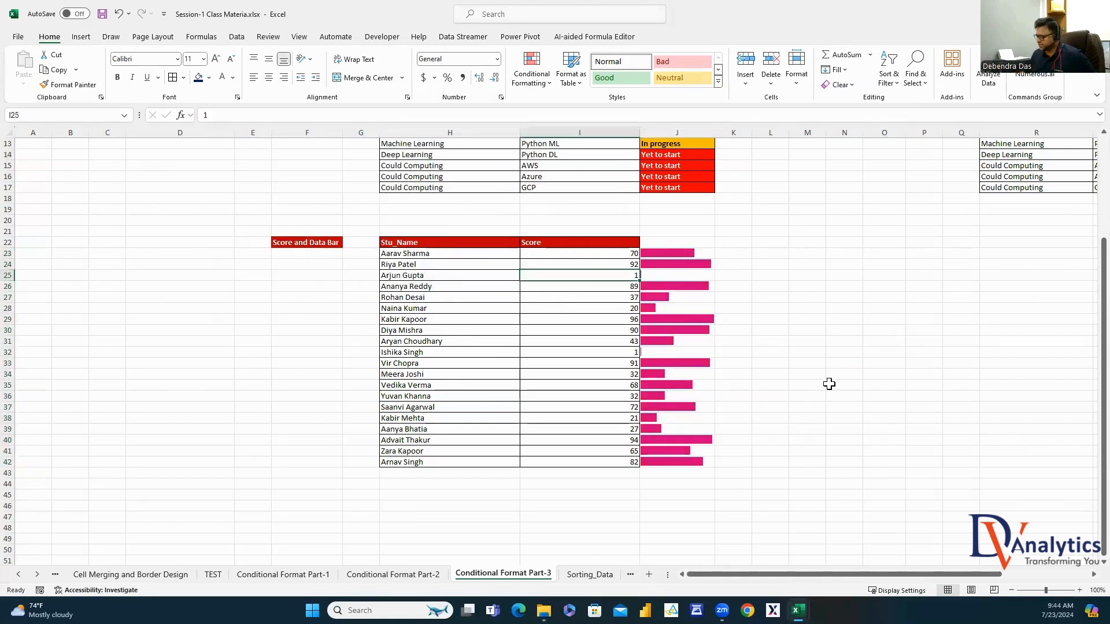
text(100)
click(845, 371)
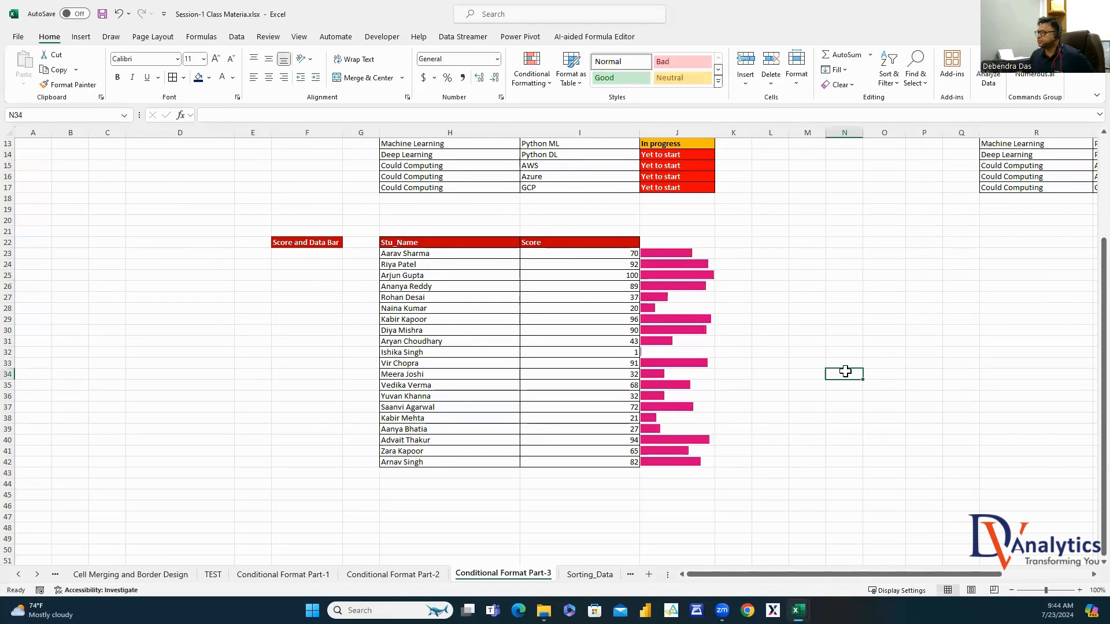
click(628, 333)
text(10)
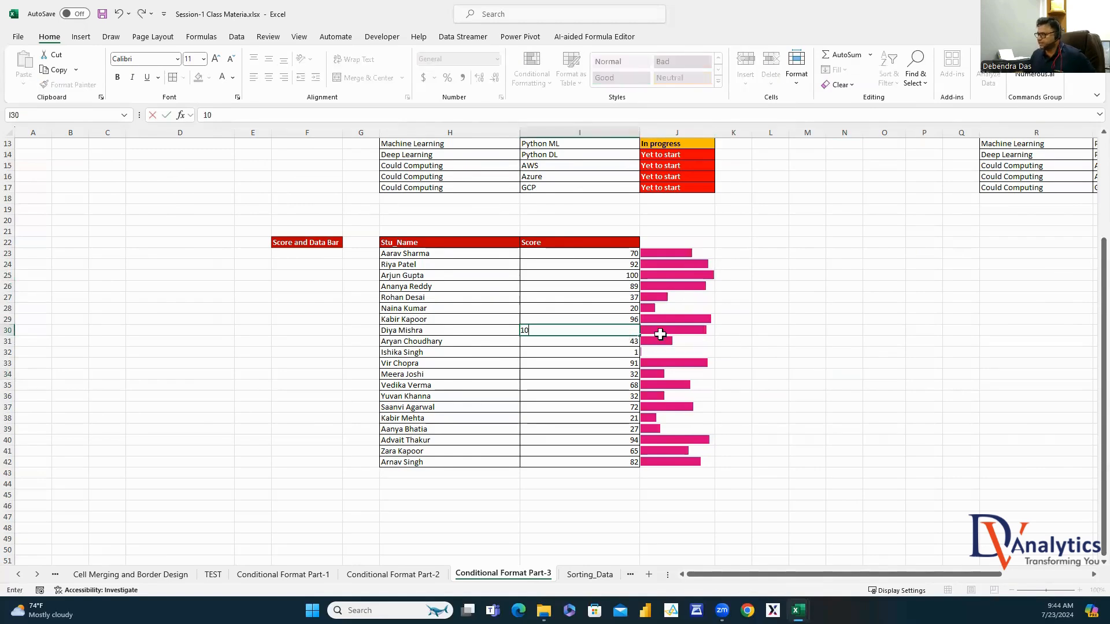
click(802, 349)
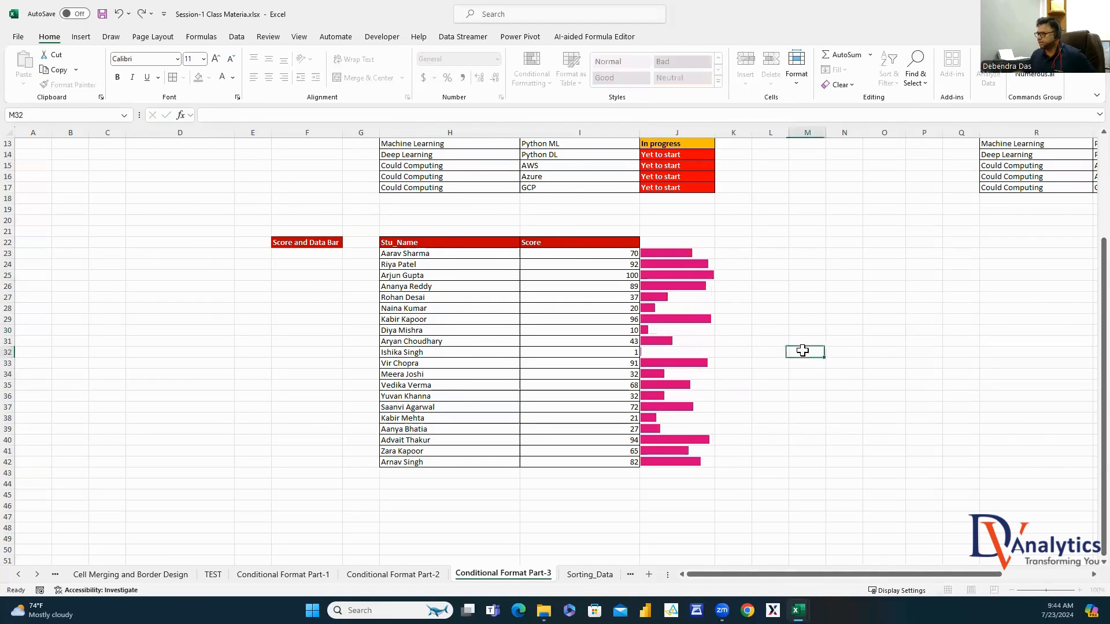
click(624, 352)
text(45)
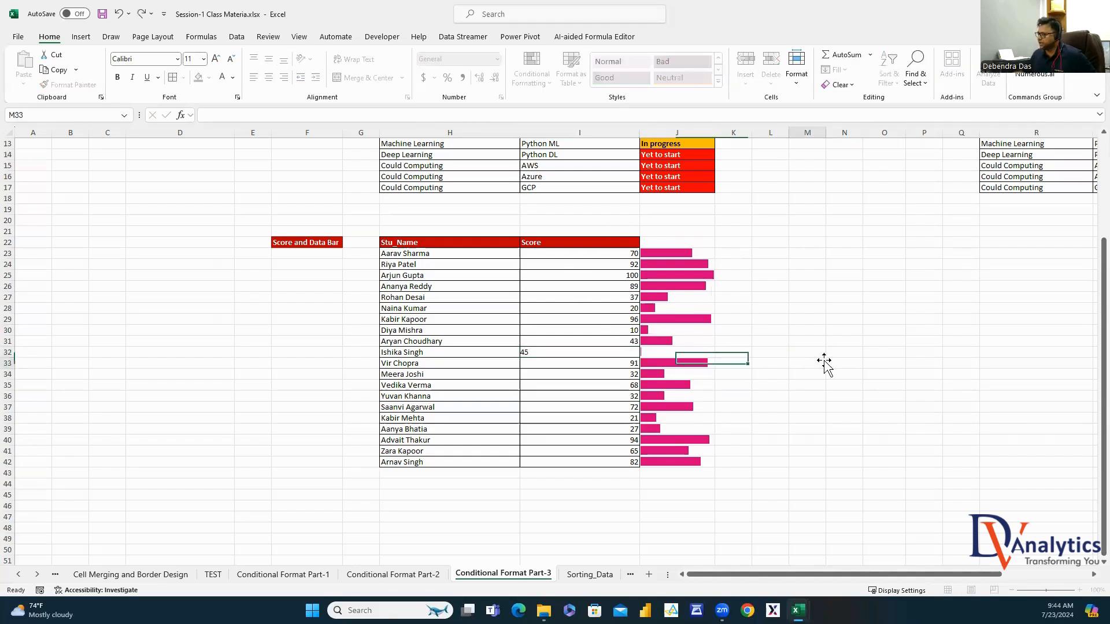
click(822, 361)
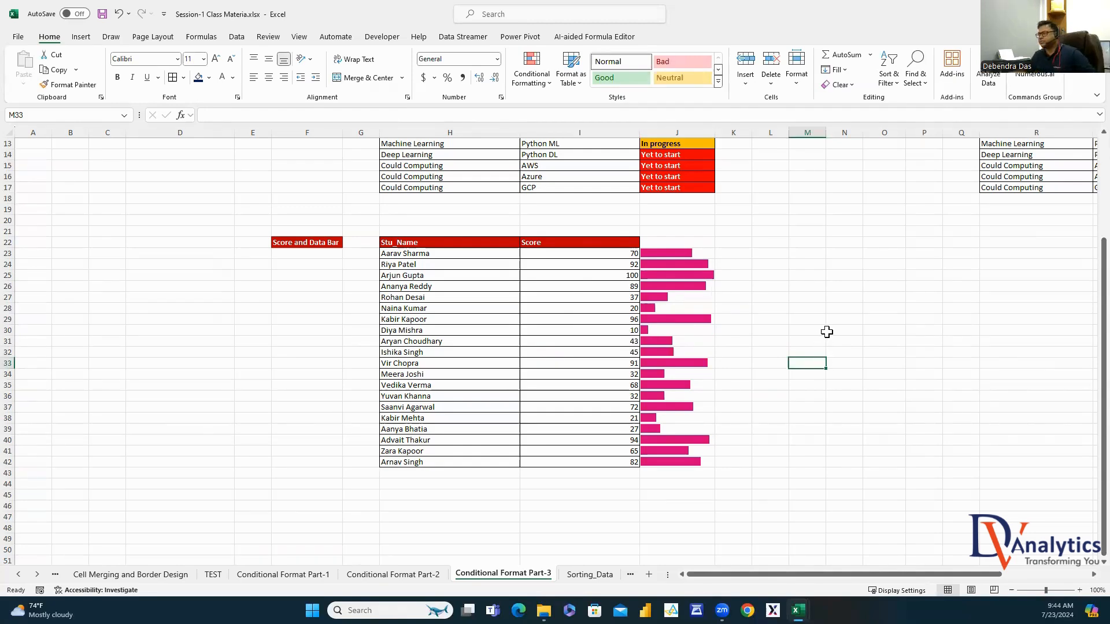
Enter =RANDBETWEEN(100,10000) in L23 and fill it across the block to P41
click(782, 253)
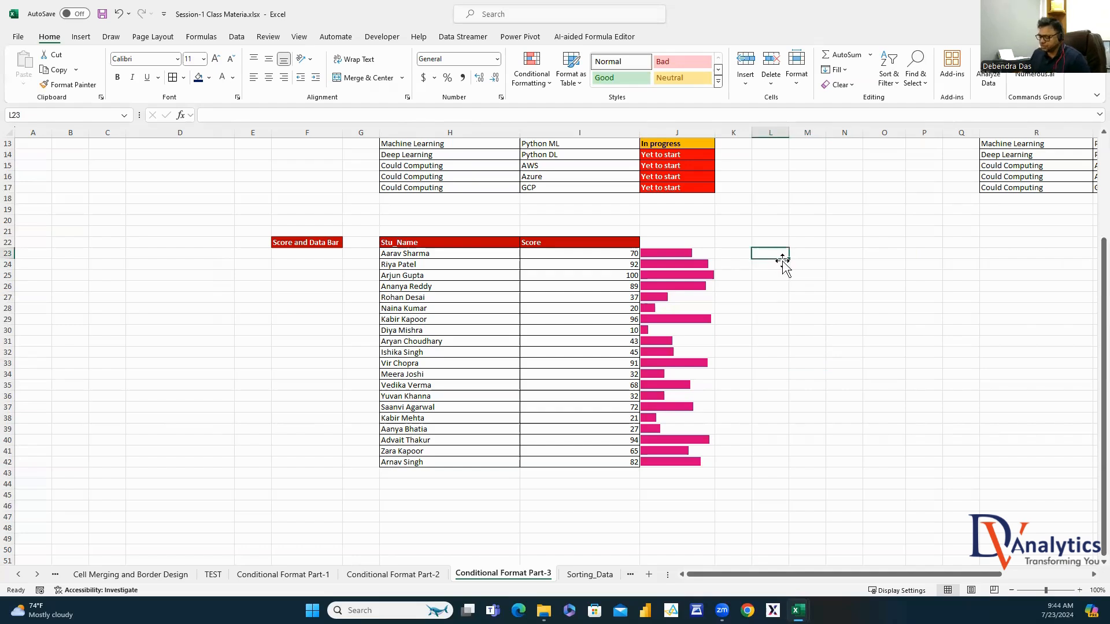
text(=rand)
double_click(790, 285)
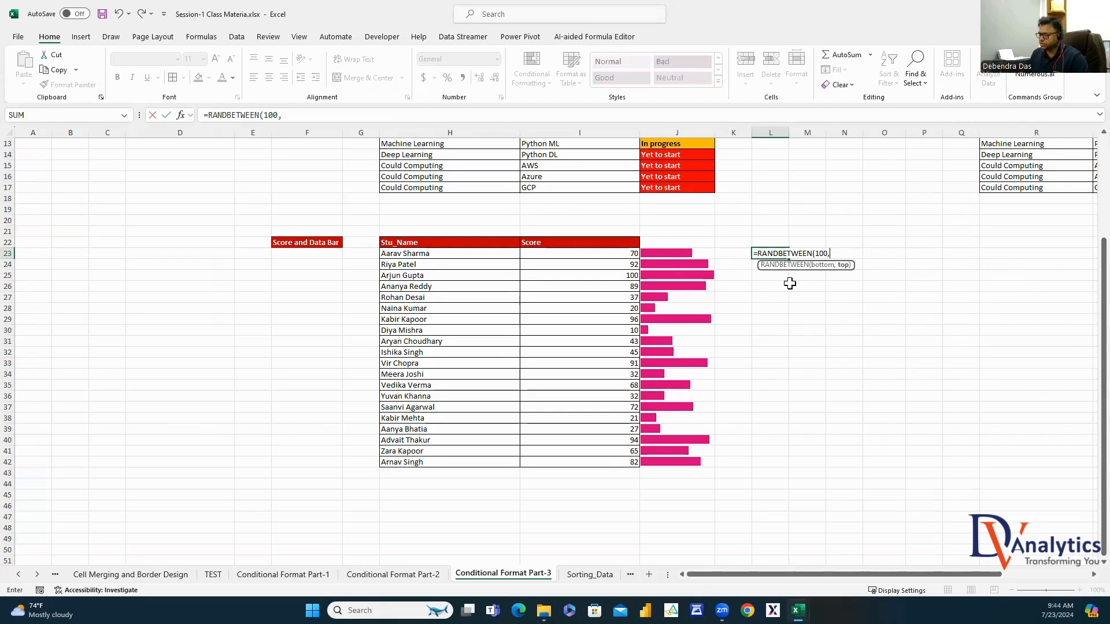
key(Return)
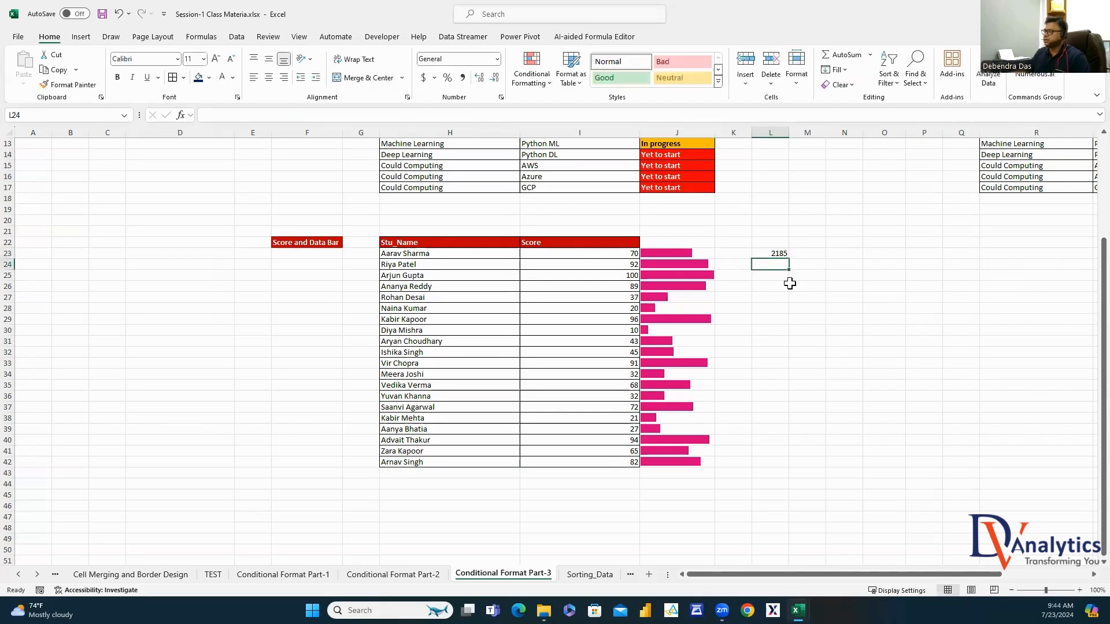
click(785, 254)
drag(787, 258, 907, 446)
Paste the random number block back over itself as values only
key(ctrl+c)
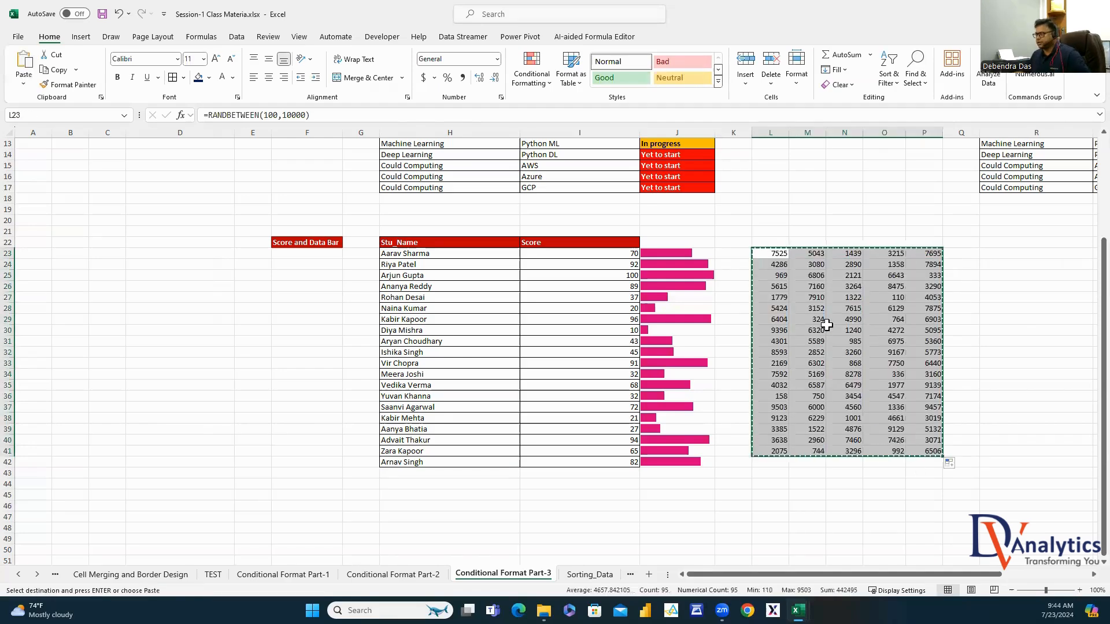
right_click(827, 320)
click(869, 315)
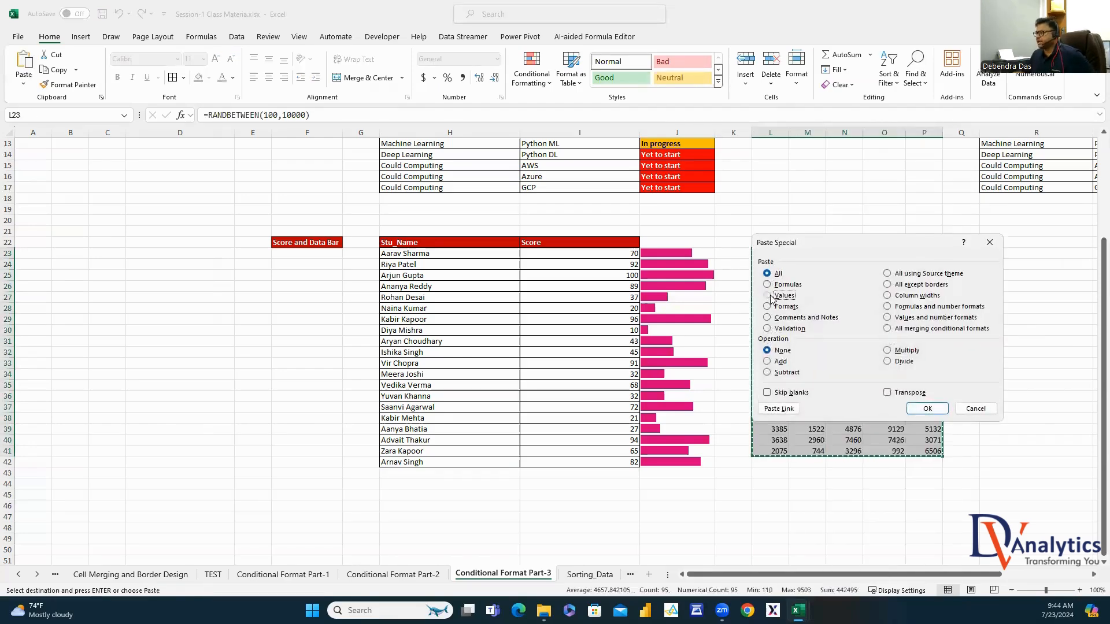
click(925, 409)
drag(772, 258, 914, 459)
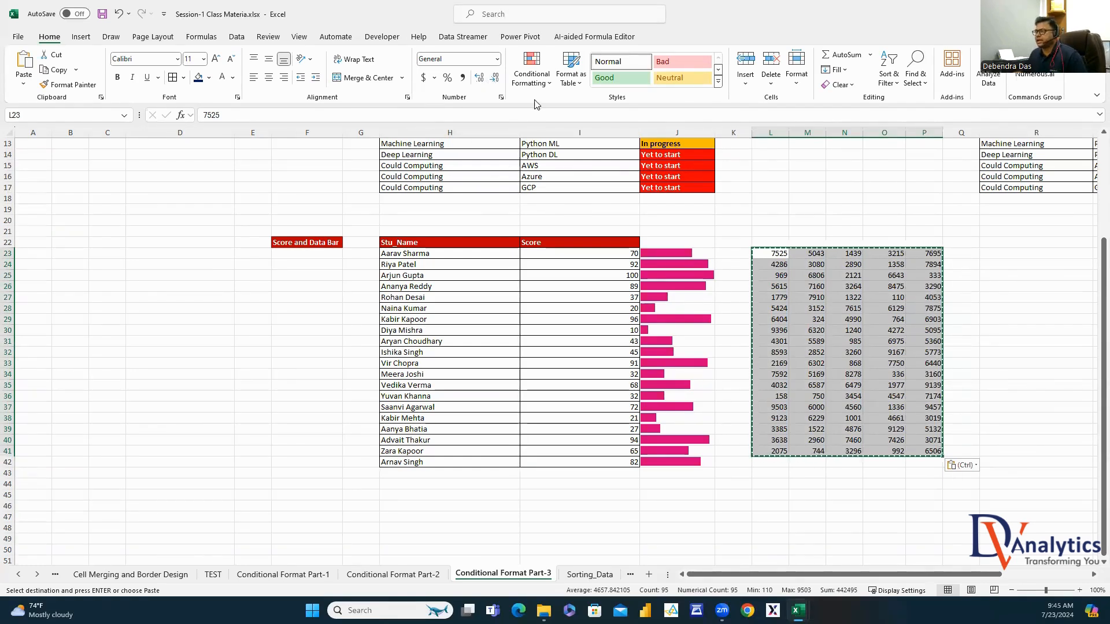
Apply magenta solid-fill data bars to the L23:P41 number block
click(531, 75)
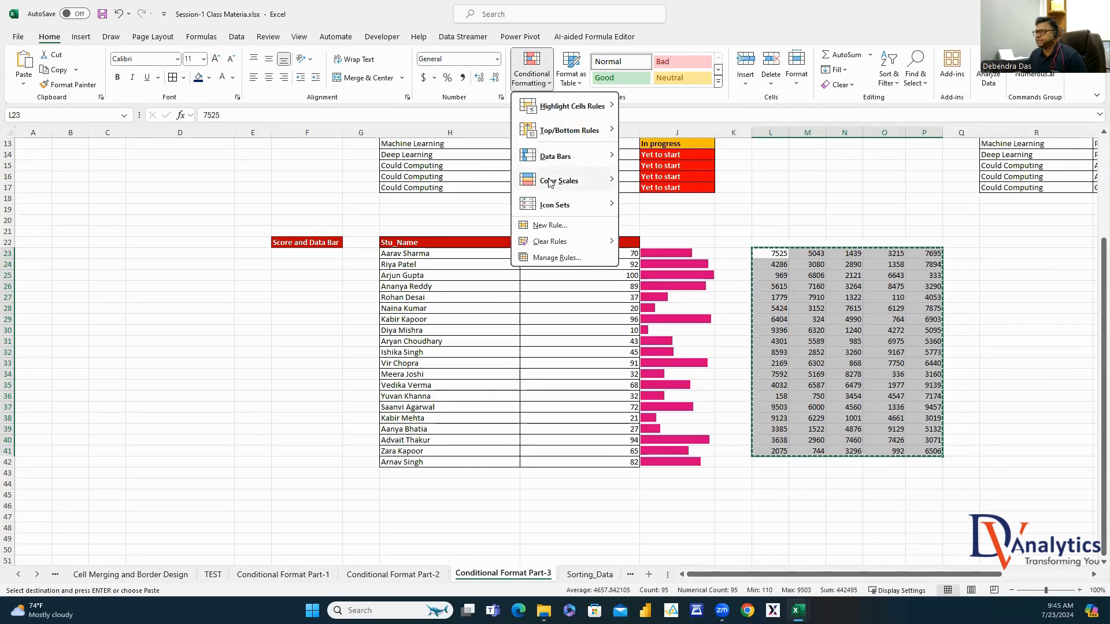
mouse_move(555, 156)
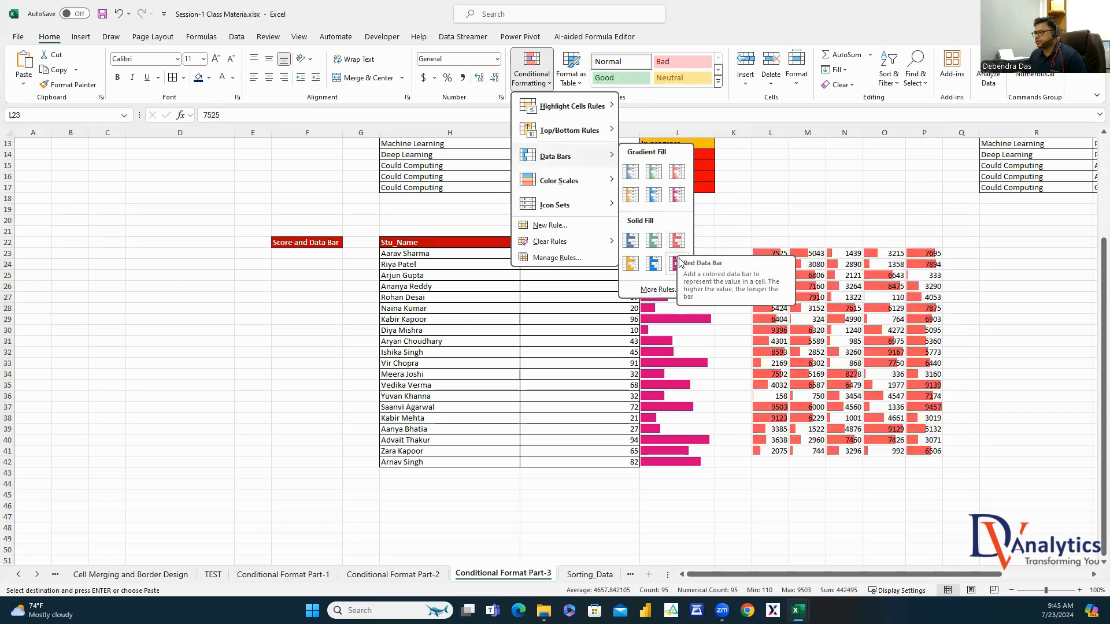
click(677, 263)
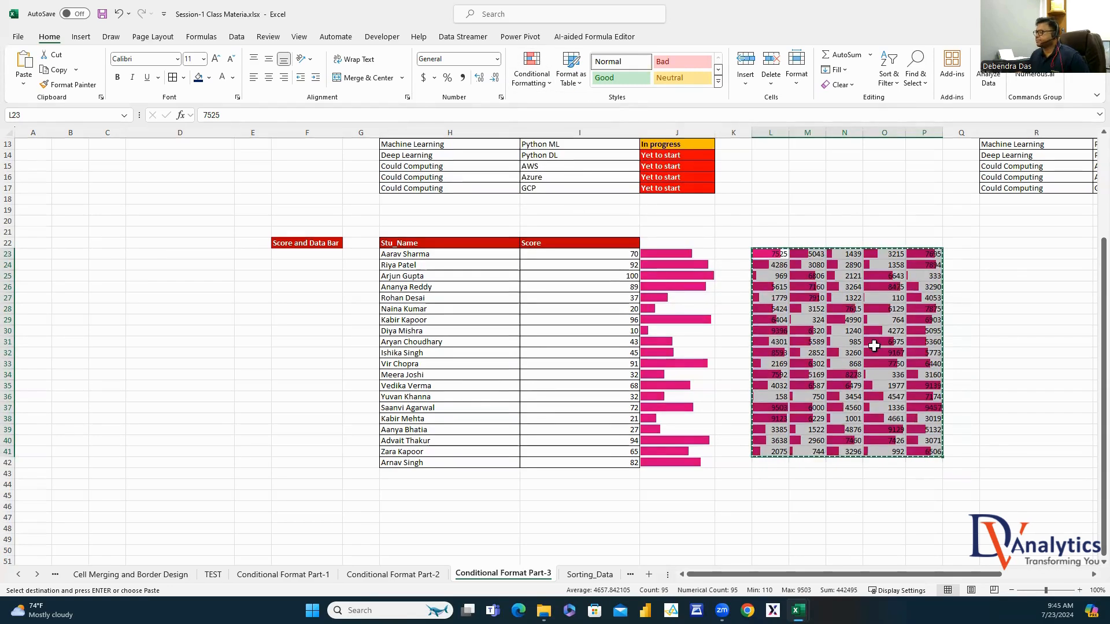
click(1017, 253)
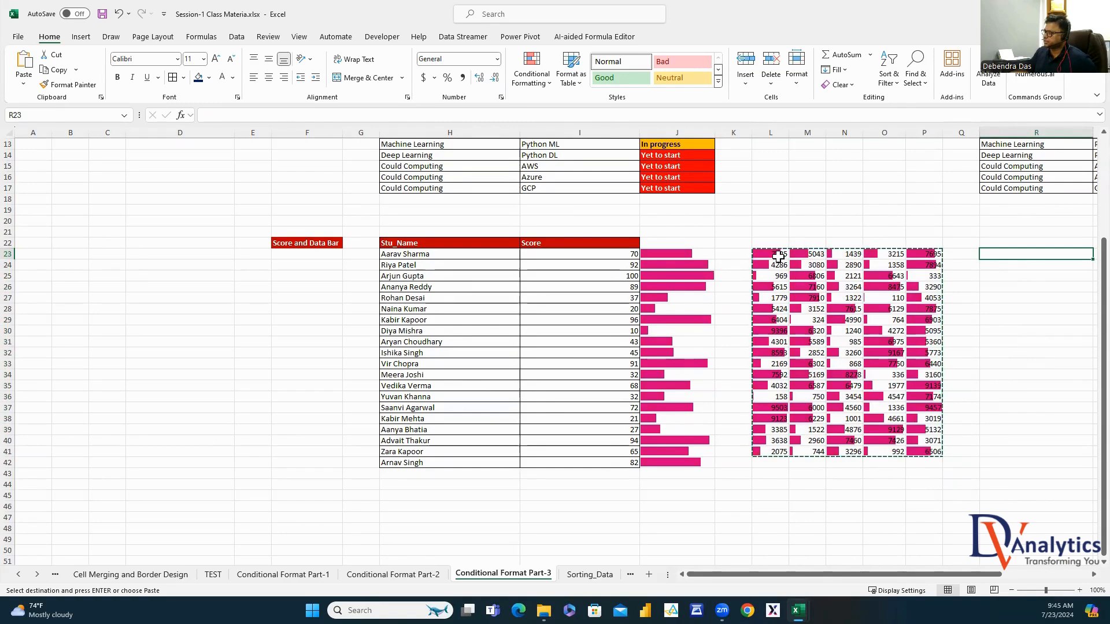
Set the block's Data Bar rule to Show Bar Only, then go to the Sorting_Data sheet
drag(778, 256, 913, 456)
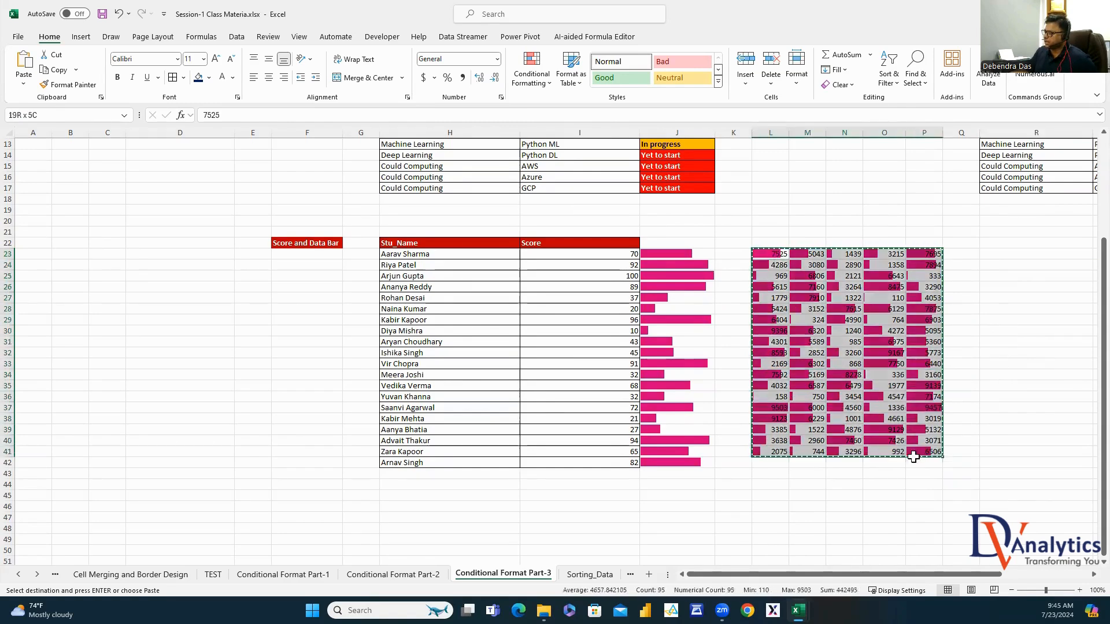
click(534, 78)
click(552, 255)
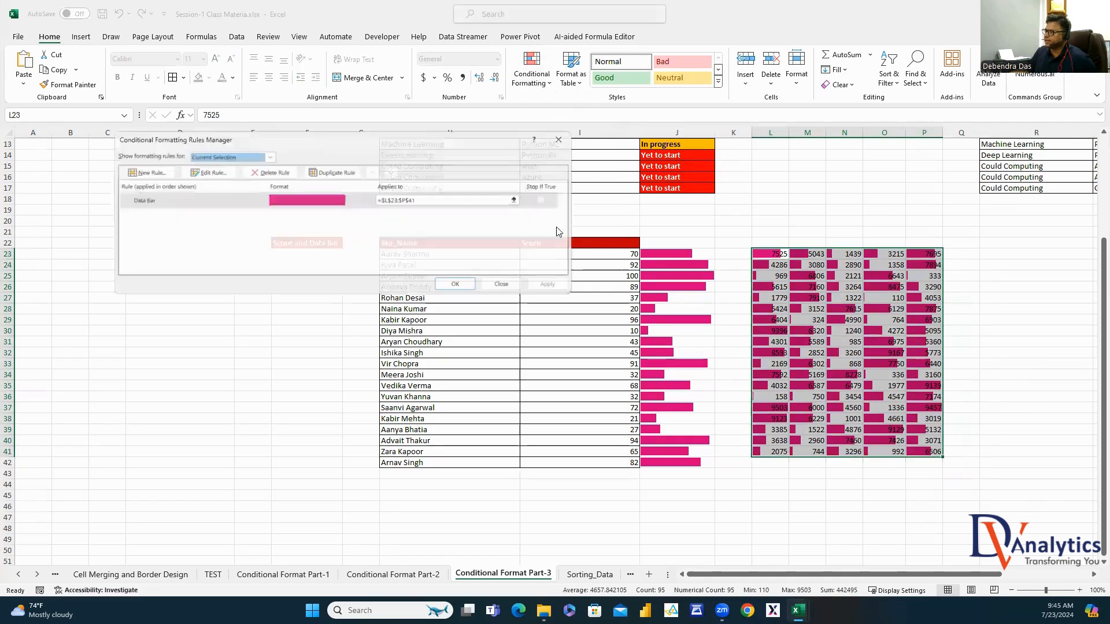
click(293, 200)
click(208, 172)
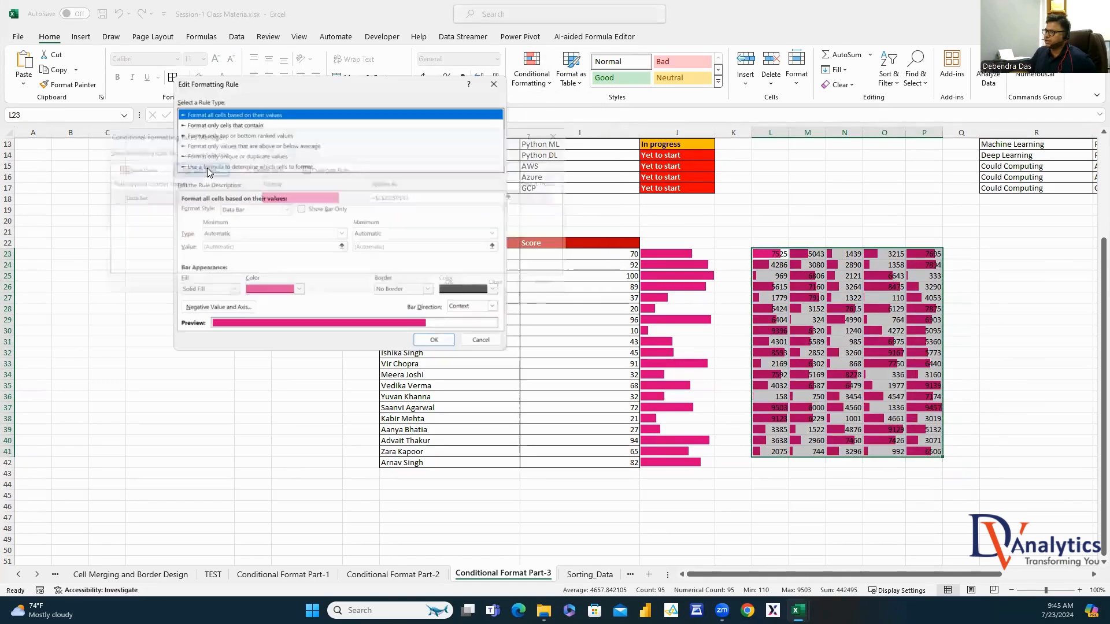
click(296, 206)
click(434, 342)
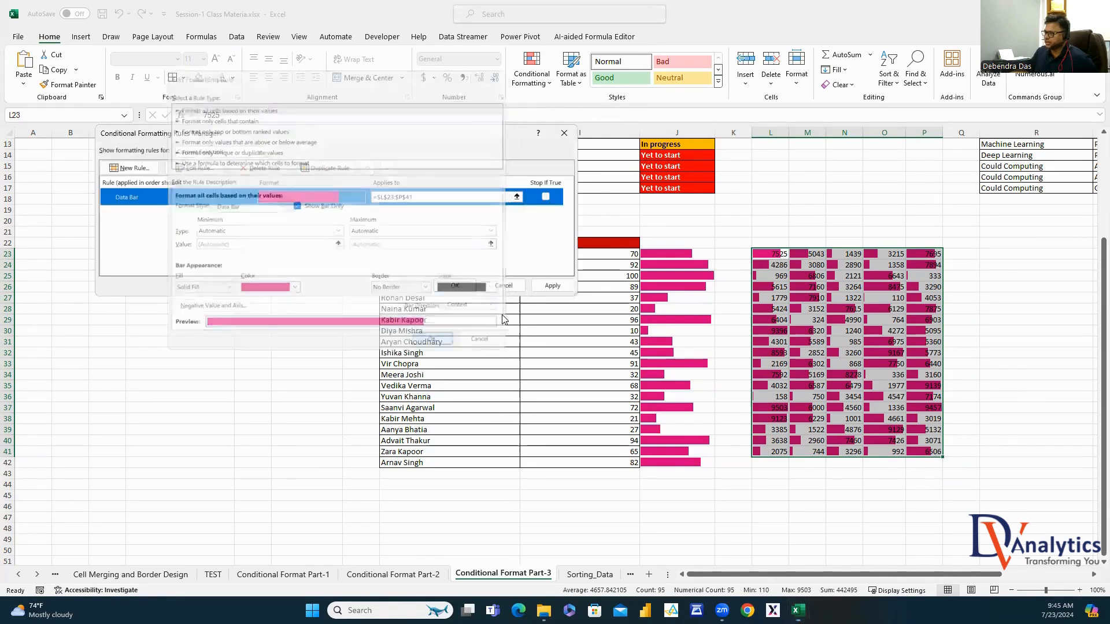
click(552, 285)
click(503, 285)
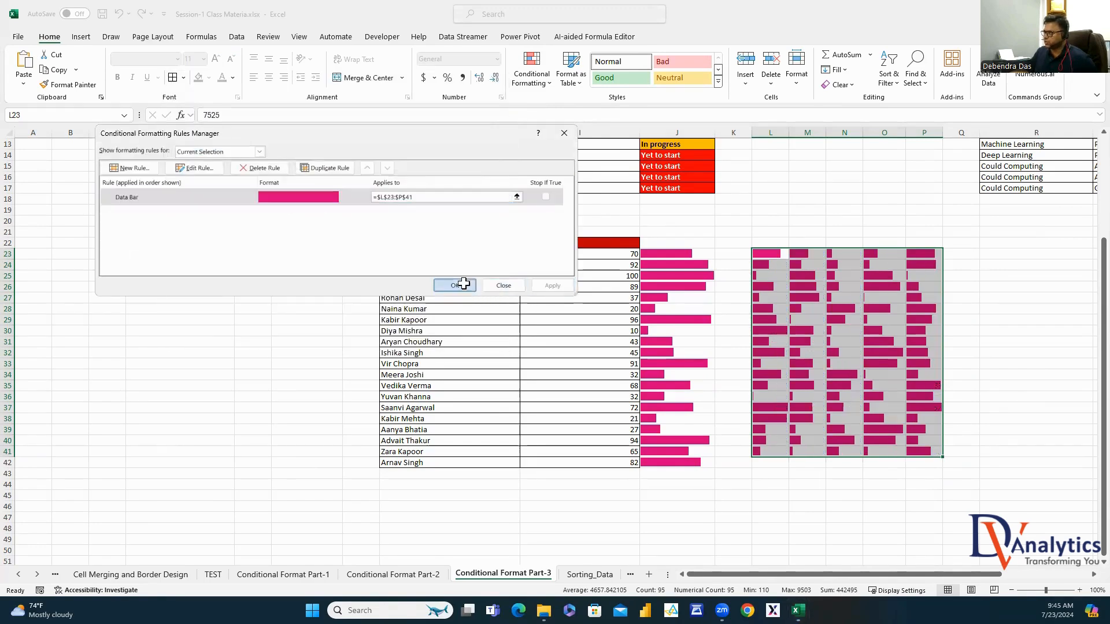
click(1036, 385)
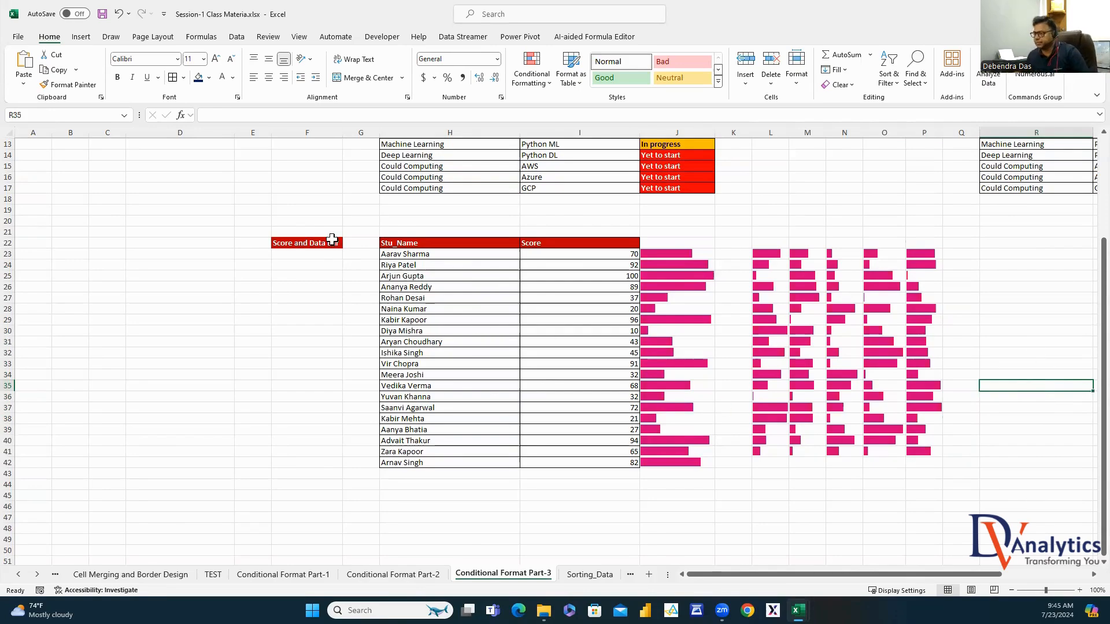
click(587, 574)
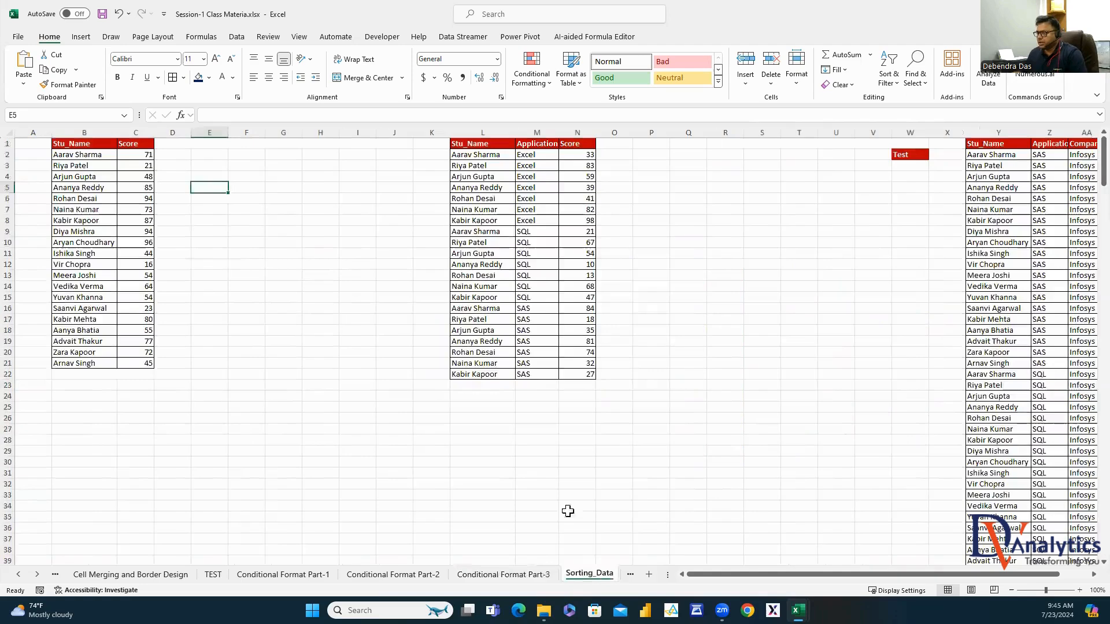
In Session1 Contents, fill Completed from I25 down through I35, then return to the class workbook
click(313, 212)
mouse_move(798, 610)
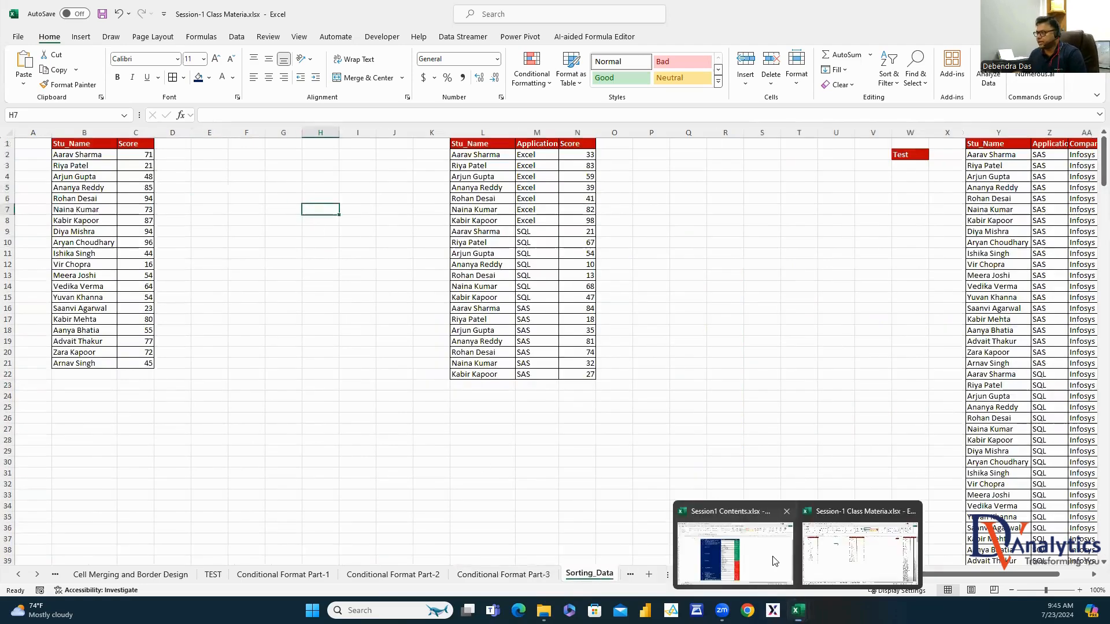
click(774, 561)
click(594, 364)
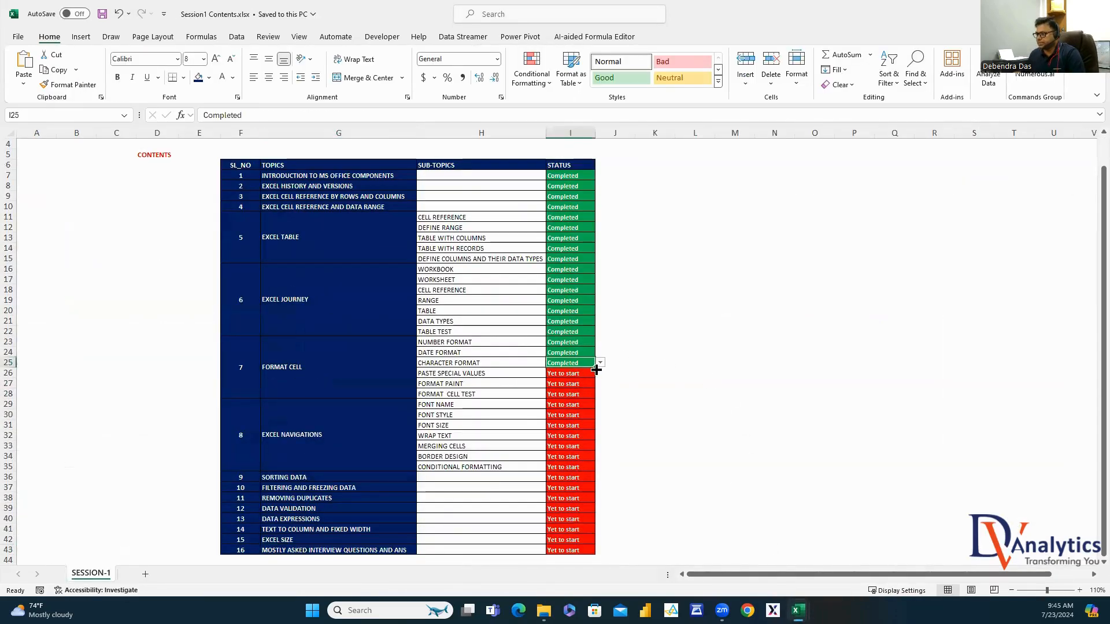
drag(596, 369, 595, 469)
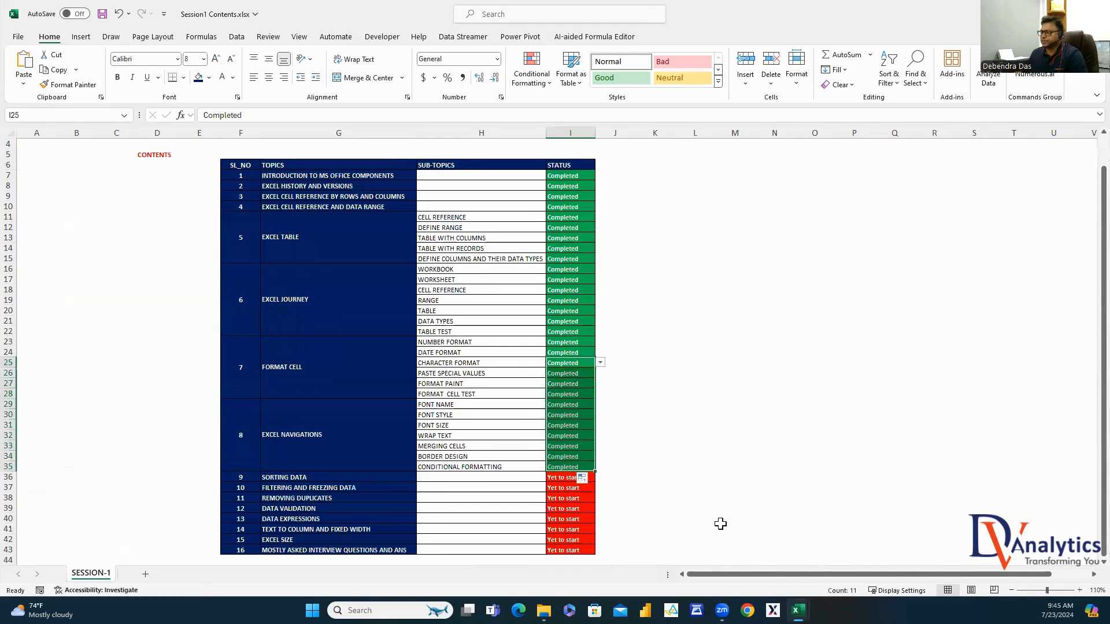
mouse_move(797, 611)
click(929, 540)
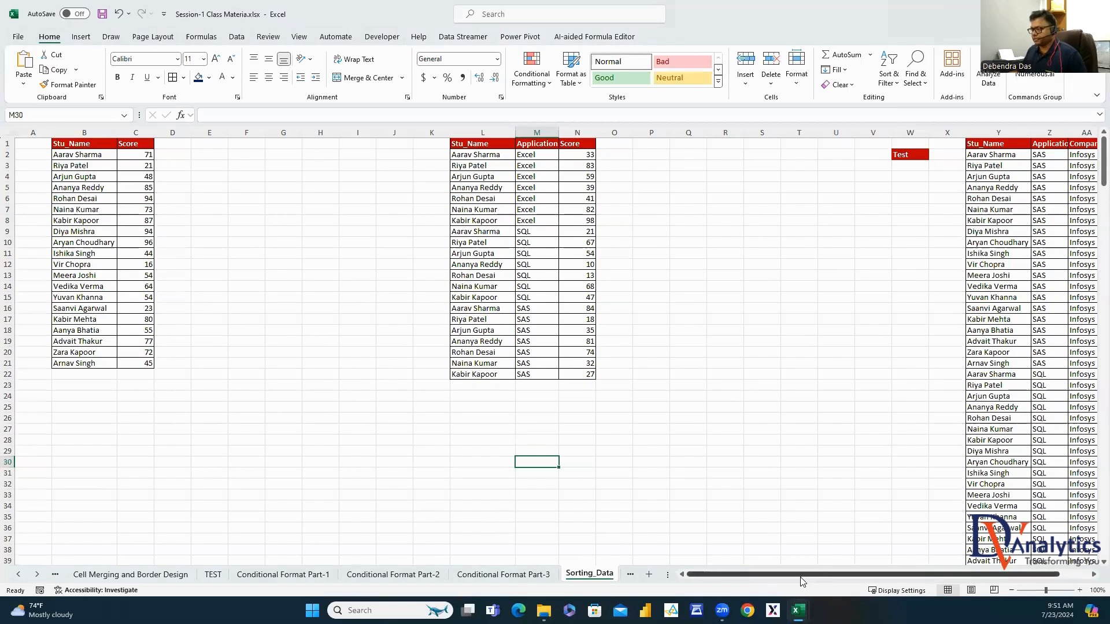
Copy the Stu_Name/Score table from columns B:C into columns F:G
drag(87, 142, 82, 364)
drag(130, 144, 149, 360)
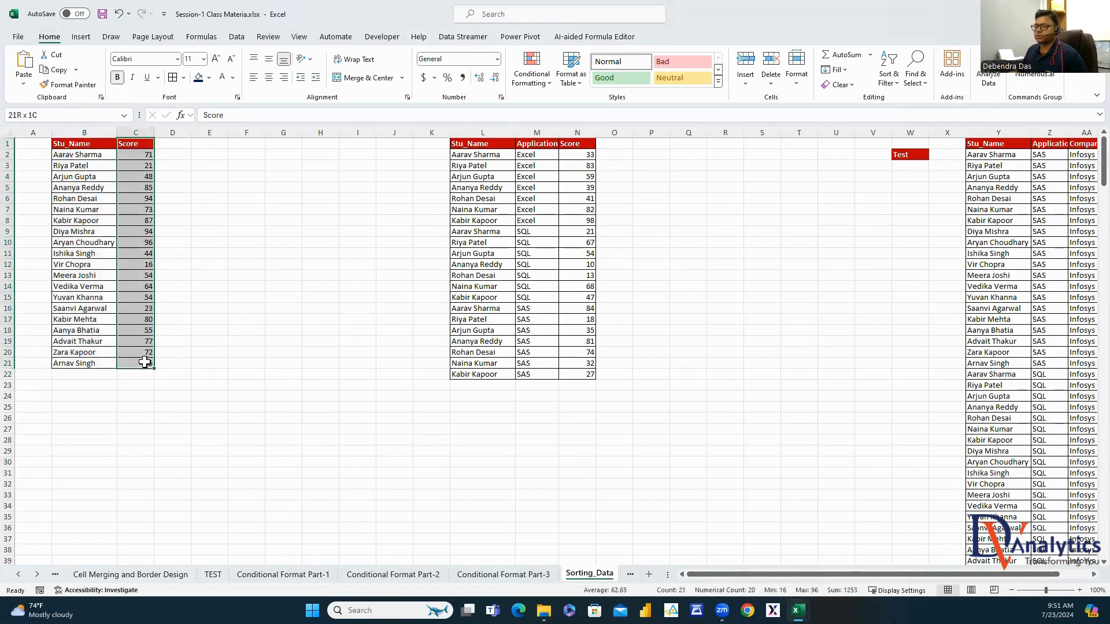
drag(85, 132, 132, 140)
key(ctrl+c)
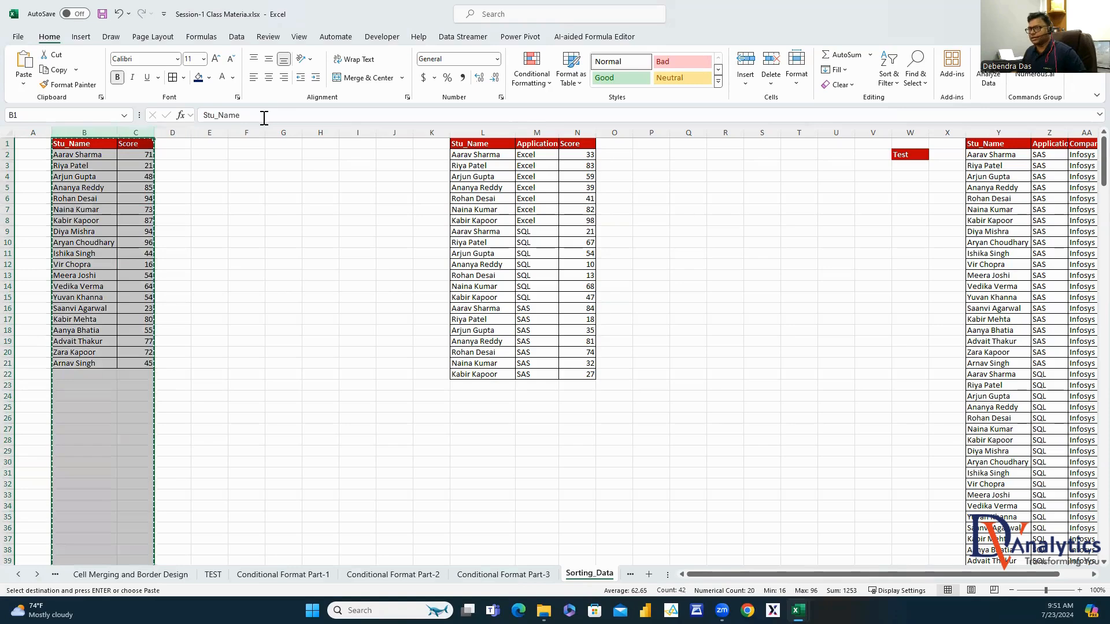
click(237, 130)
key(ctrl+v)
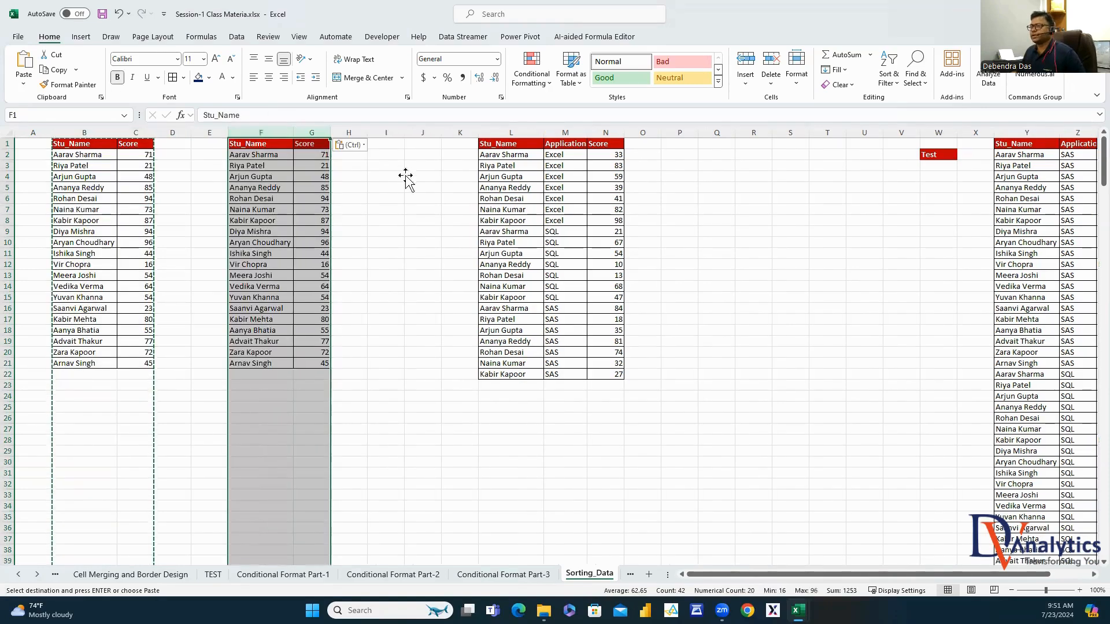
Insert two blank columns at I:J and select the copied names in column F
drag(386, 132, 421, 130)
right_click(423, 132)
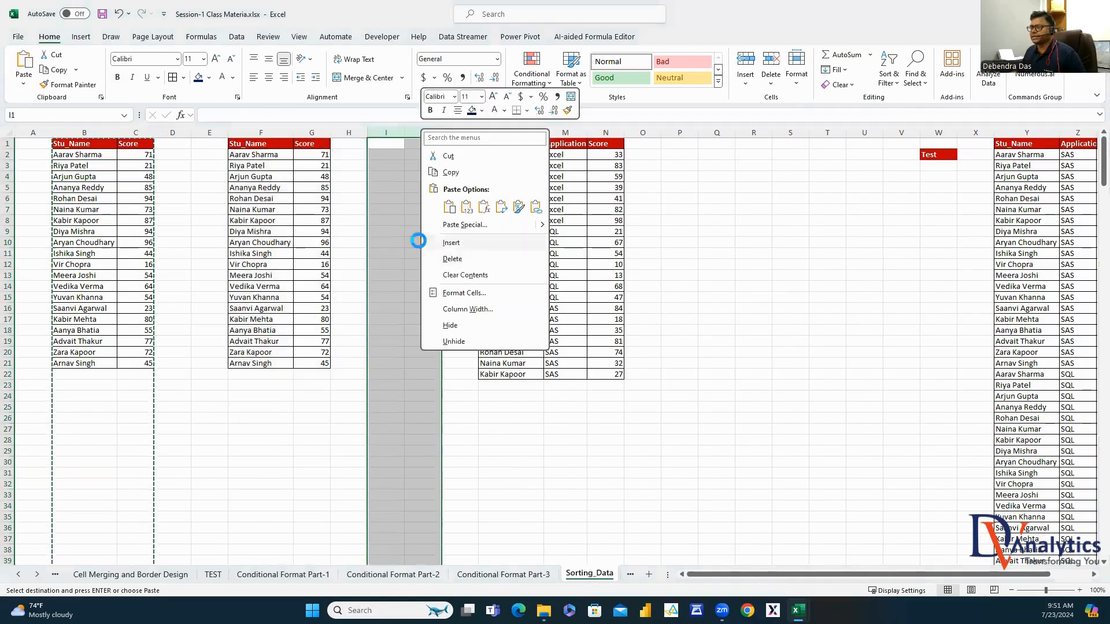
click(448, 242)
click(384, 187)
click(259, 128)
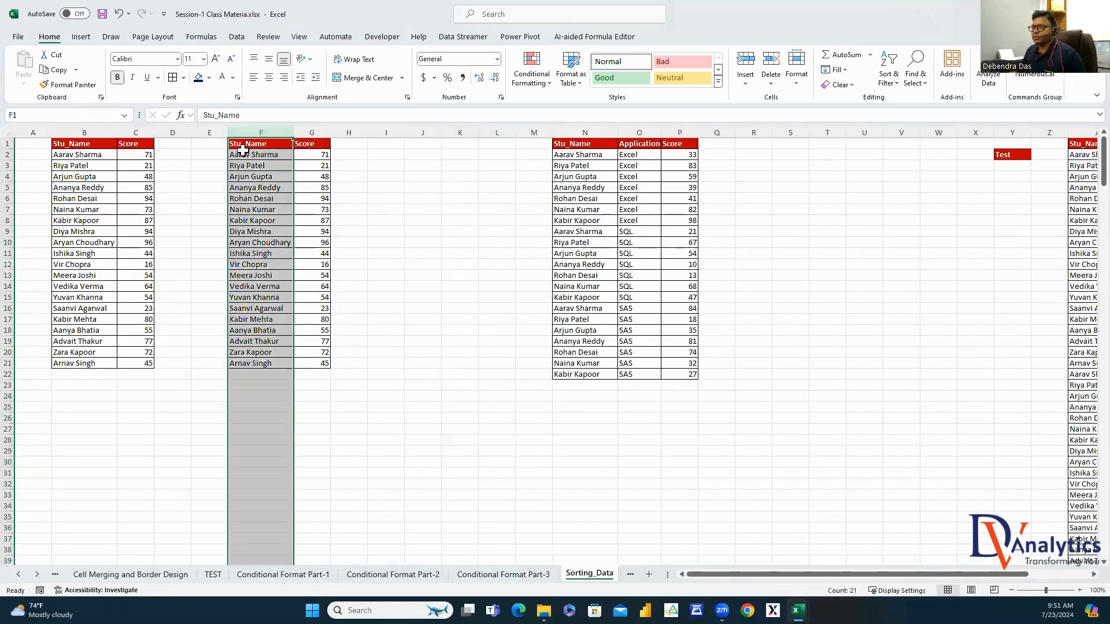
drag(248, 152, 252, 363)
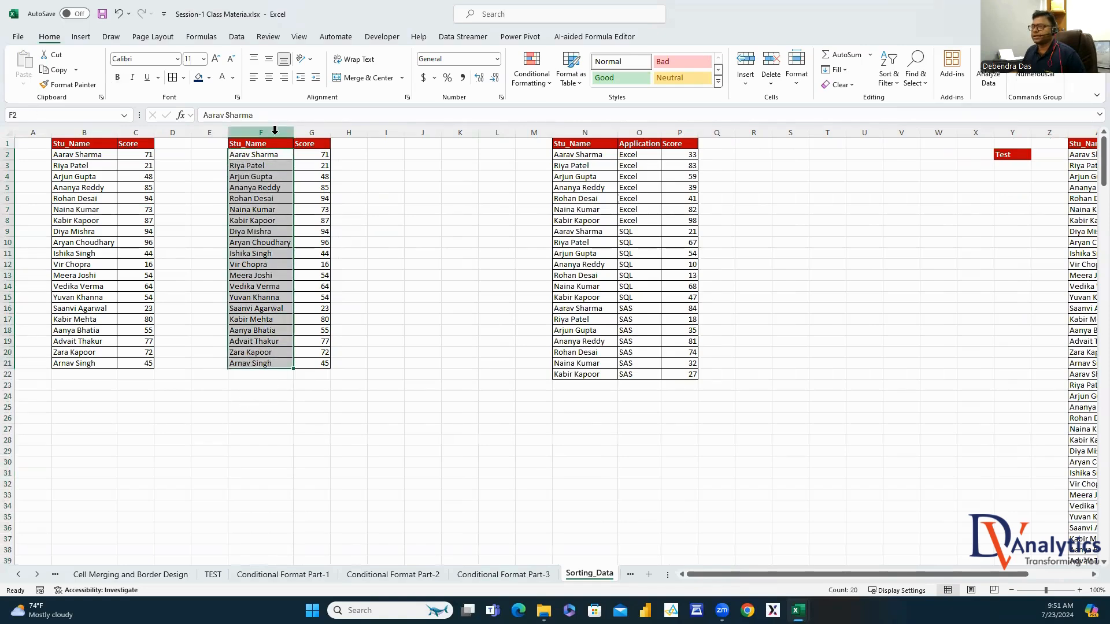
click(269, 132)
click(236, 37)
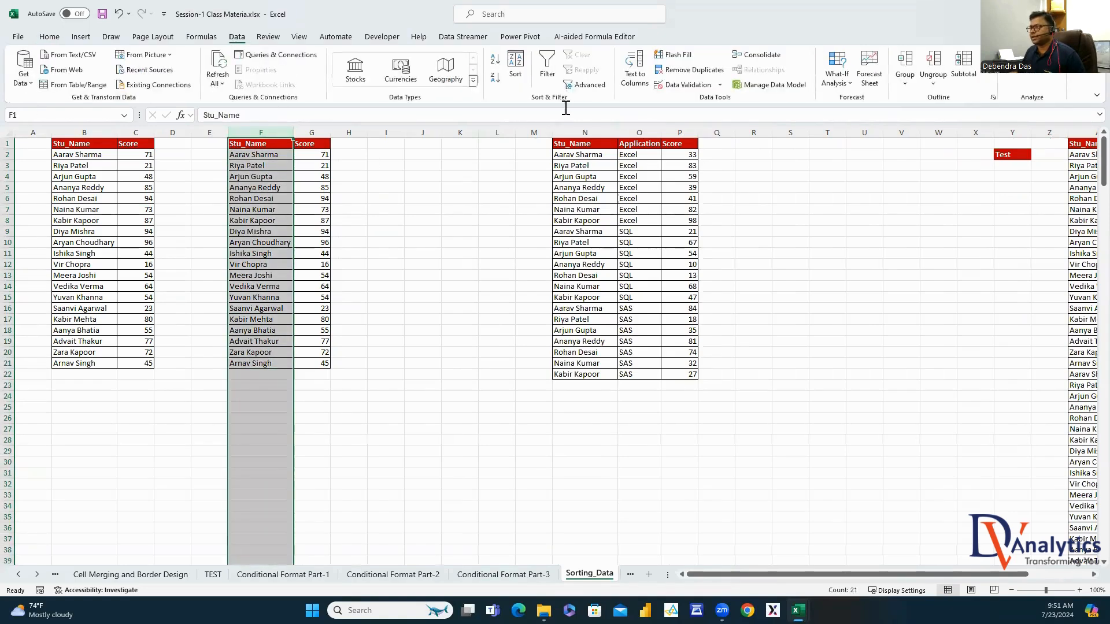
Sort the F:G copy A to Z by Stu_Name, expanding the selection, then copy columns B:C again
click(495, 62)
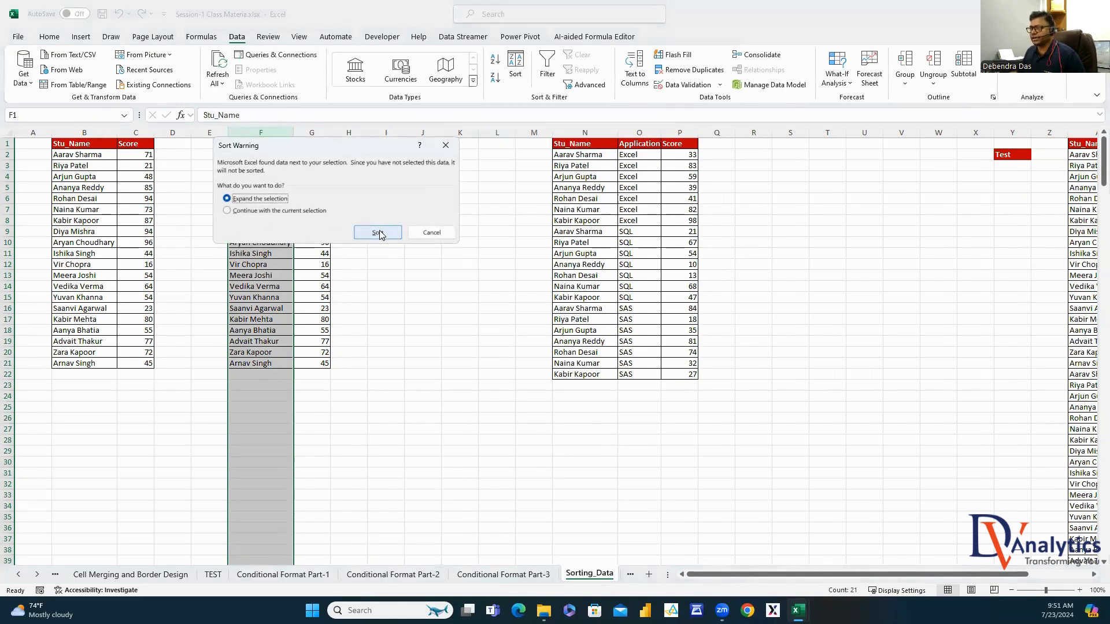
click(378, 233)
drag(259, 157, 265, 363)
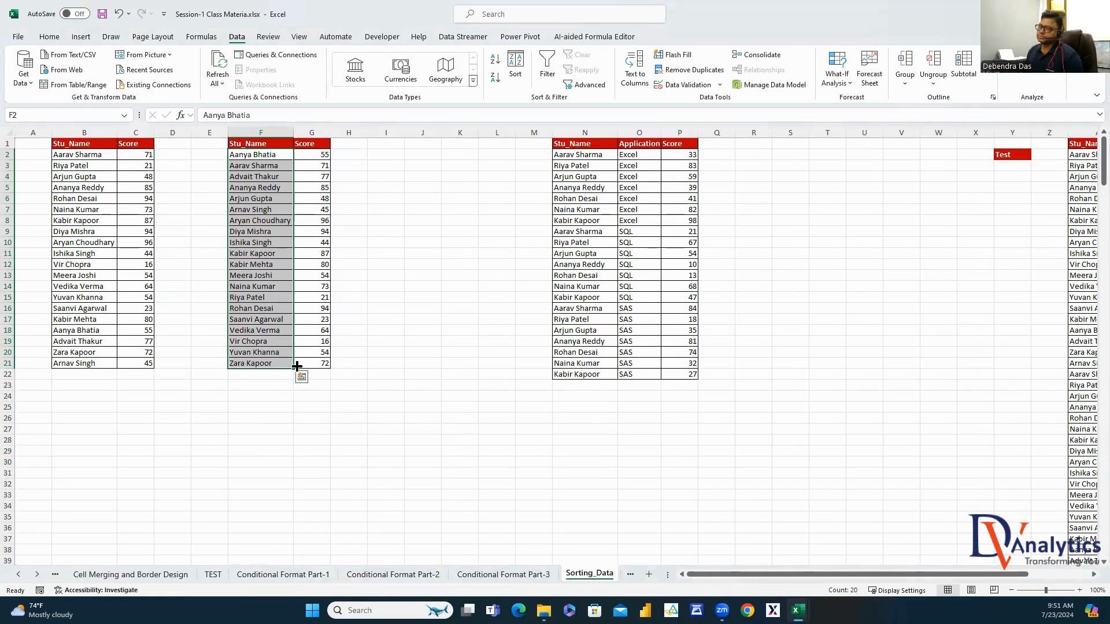
drag(77, 125, 132, 133)
key(ctrl+c)
Paste the student table into J:K and sort it by Score, largest to smallest, from 96
click(415, 132)
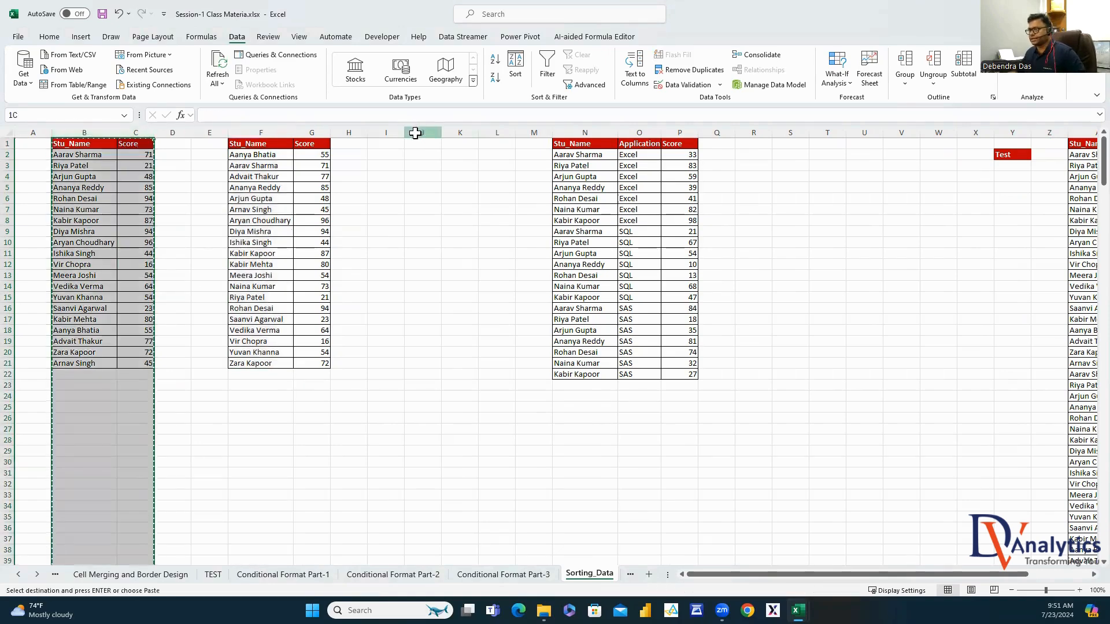
key(ctrl+v)
click(485, 188)
click(496, 124)
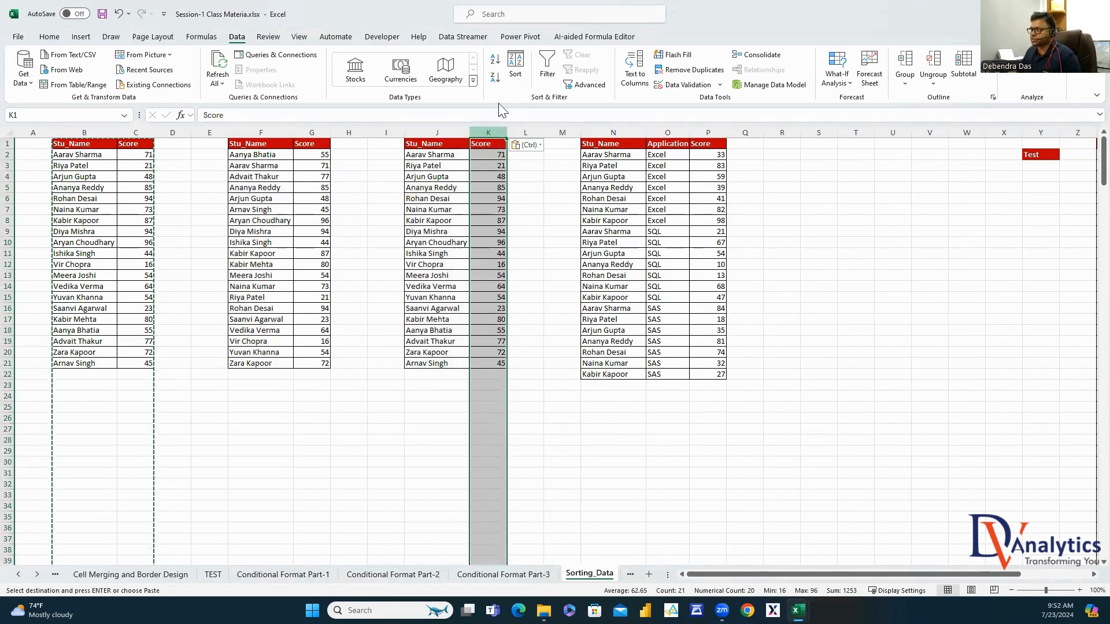
click(495, 79)
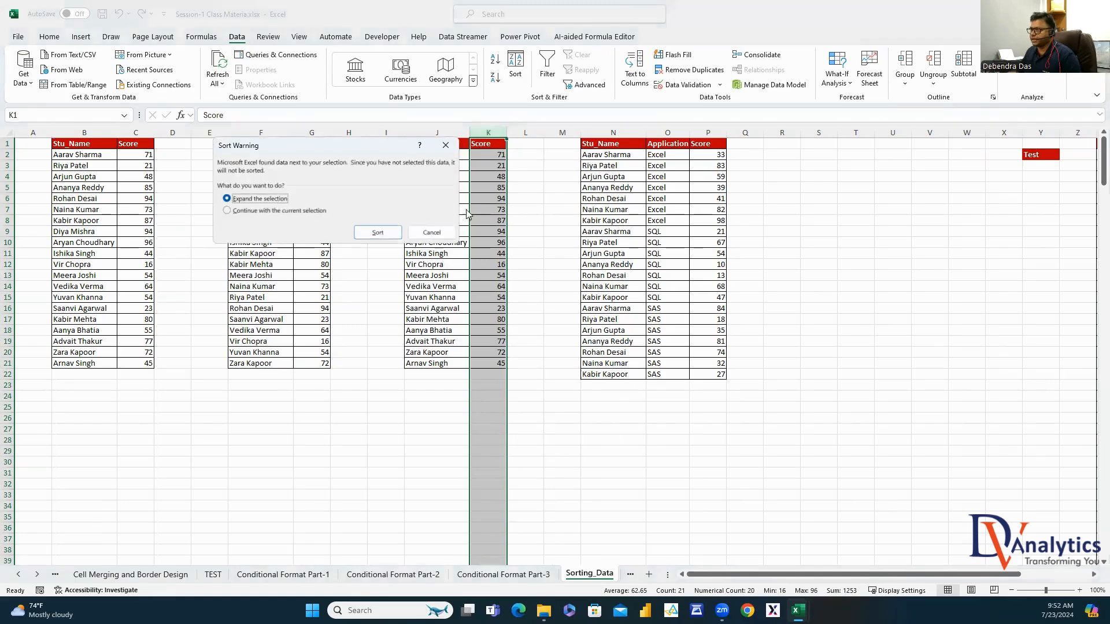
click(377, 232)
drag(496, 152, 500, 363)
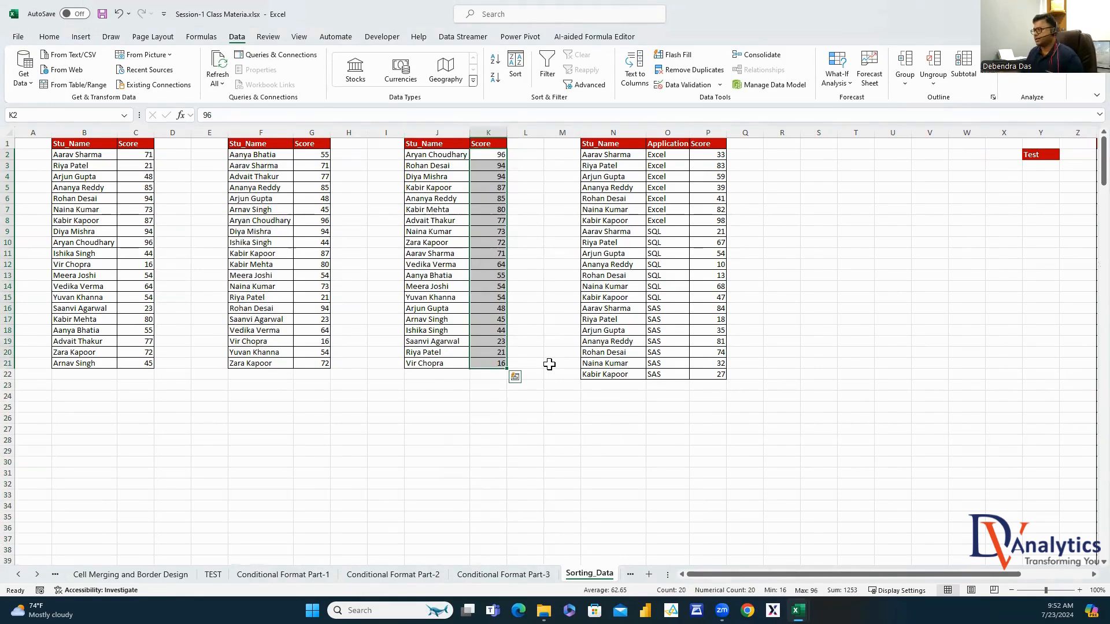
scroll(1092, 575, right, 4)
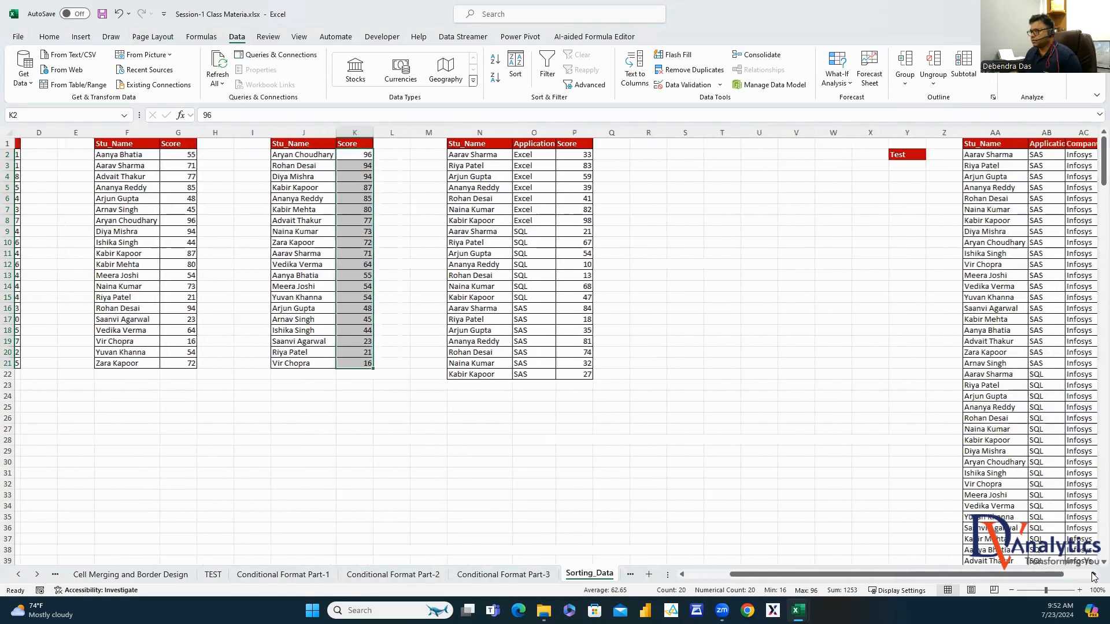
drag(438, 132, 540, 139)
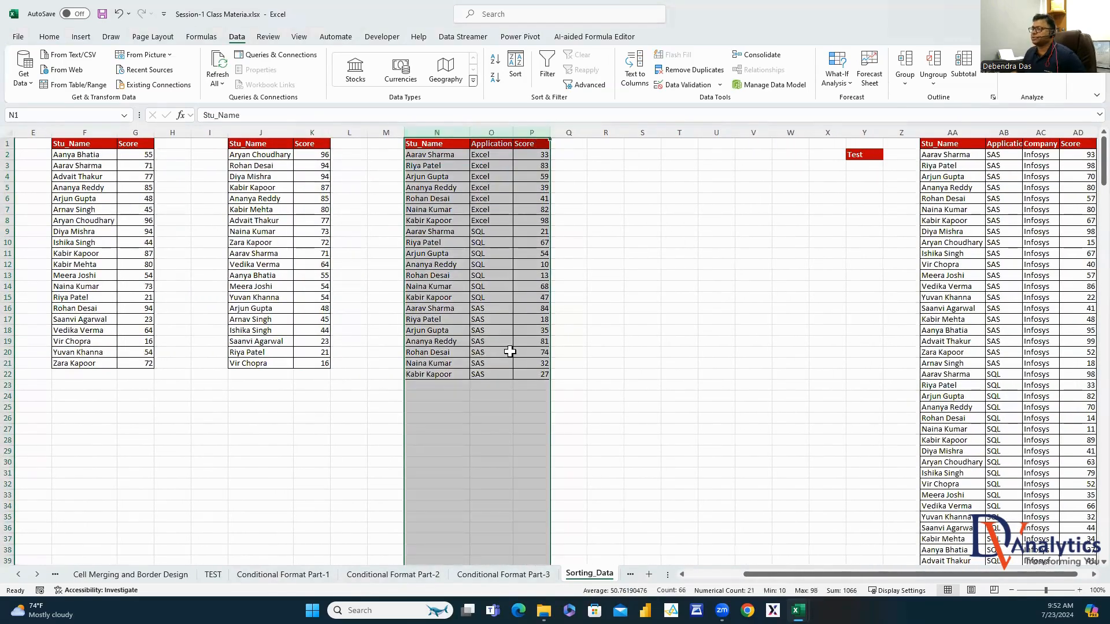
key(ctrl+c)
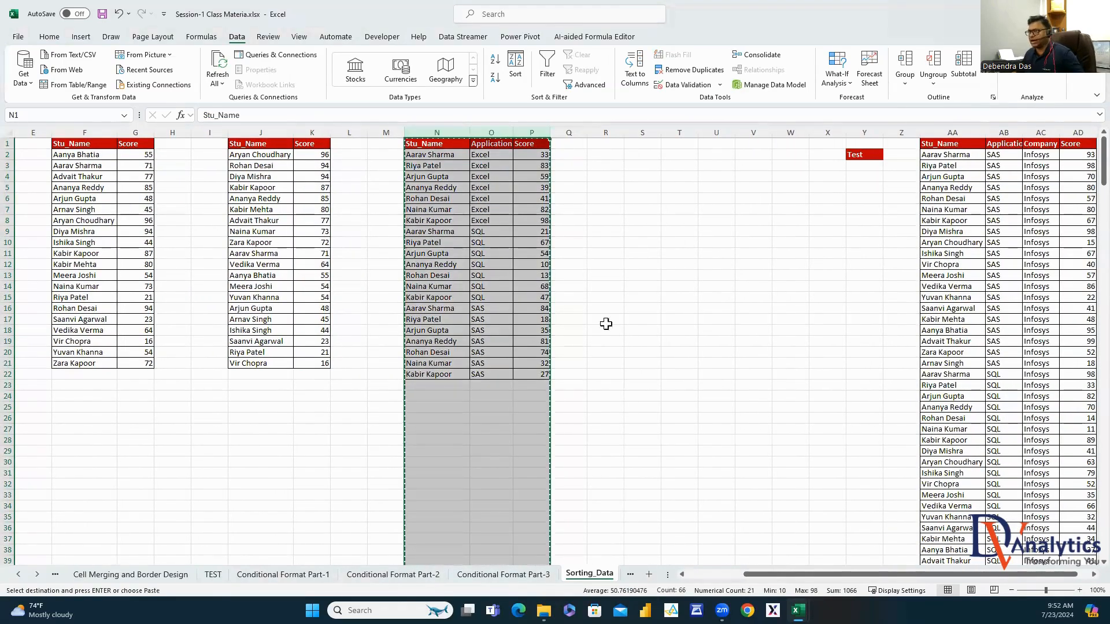
click(641, 132)
key(ctrl+v)
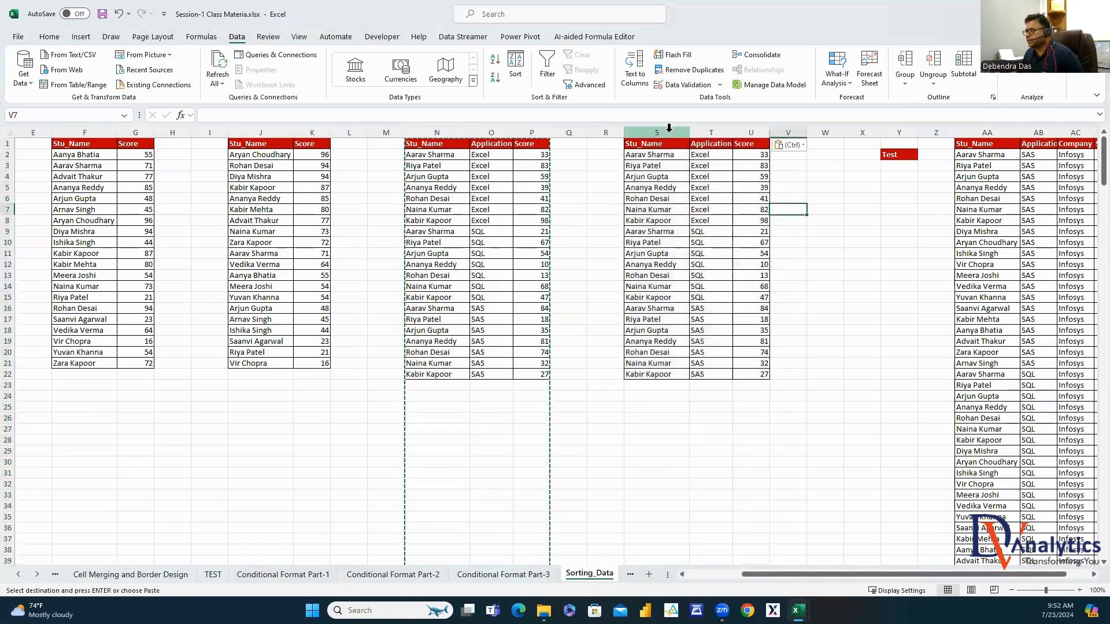
drag(657, 133, 751, 133)
click(516, 63)
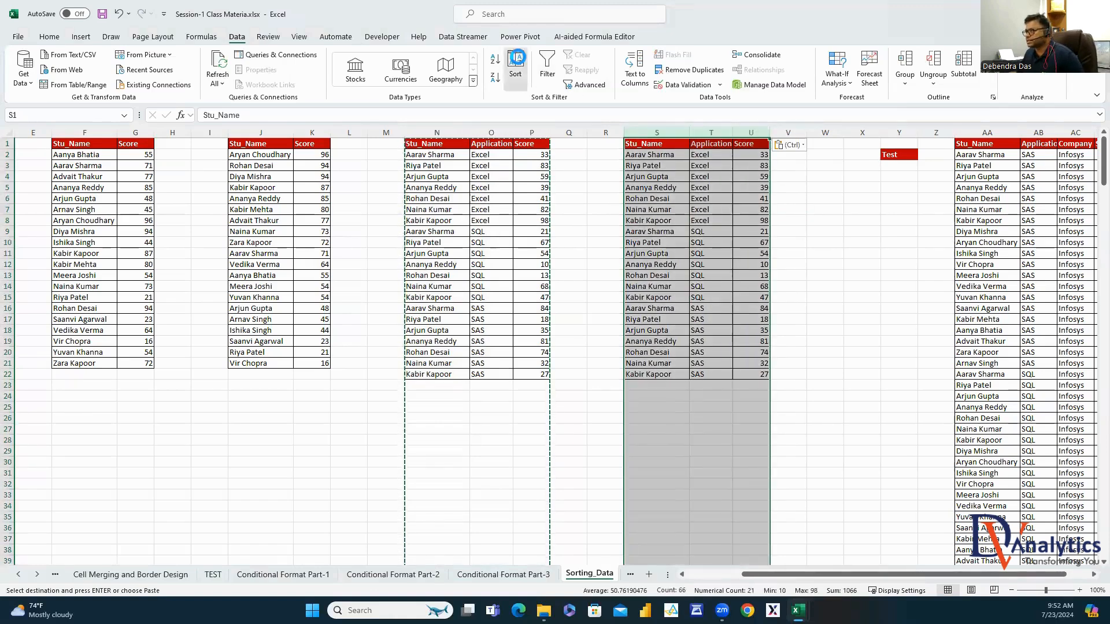
click(271, 177)
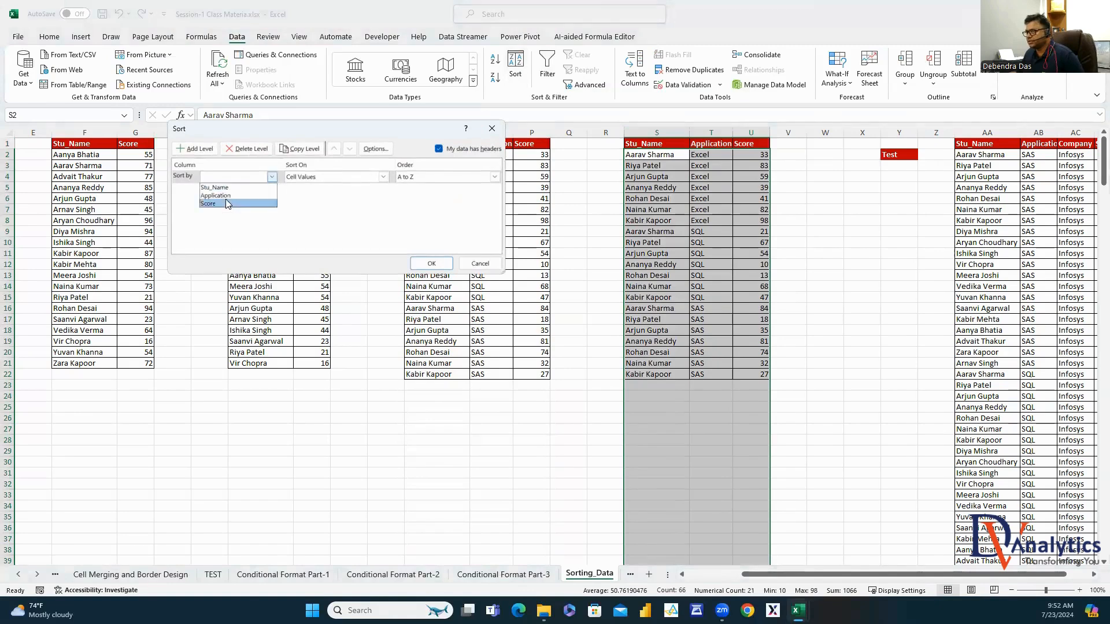
click(215, 188)
click(194, 148)
click(272, 189)
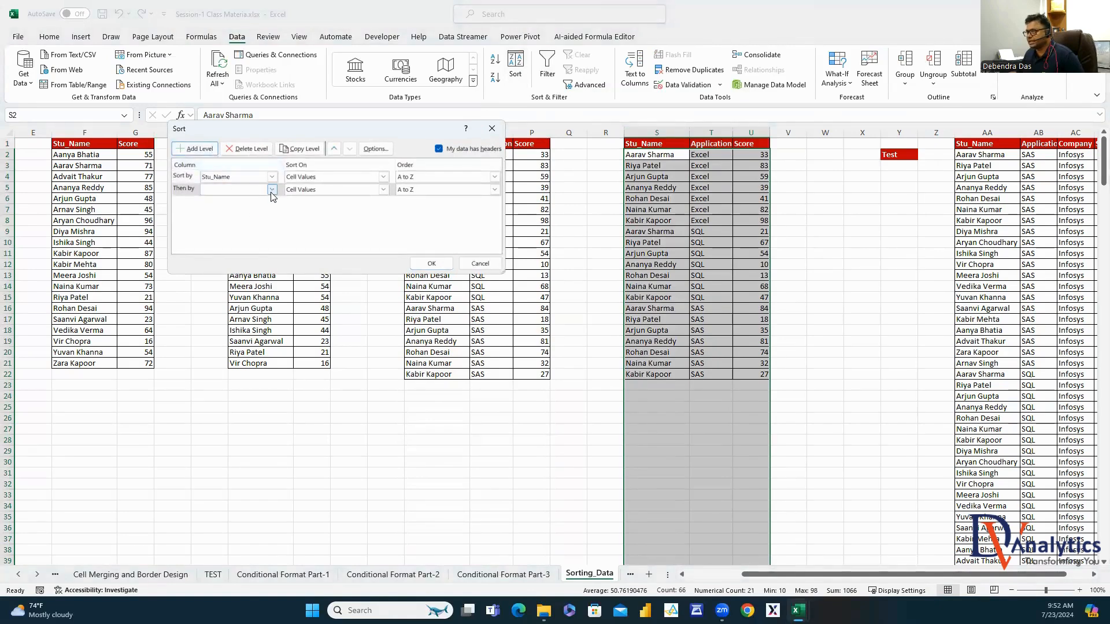
click(239, 216)
click(496, 190)
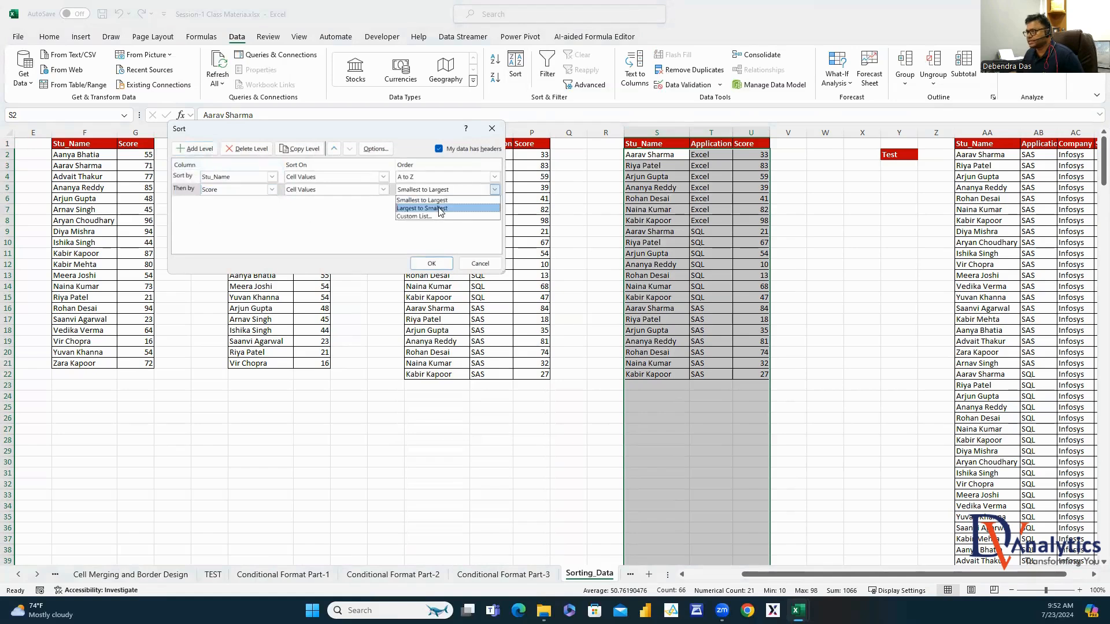
click(412, 208)
click(431, 263)
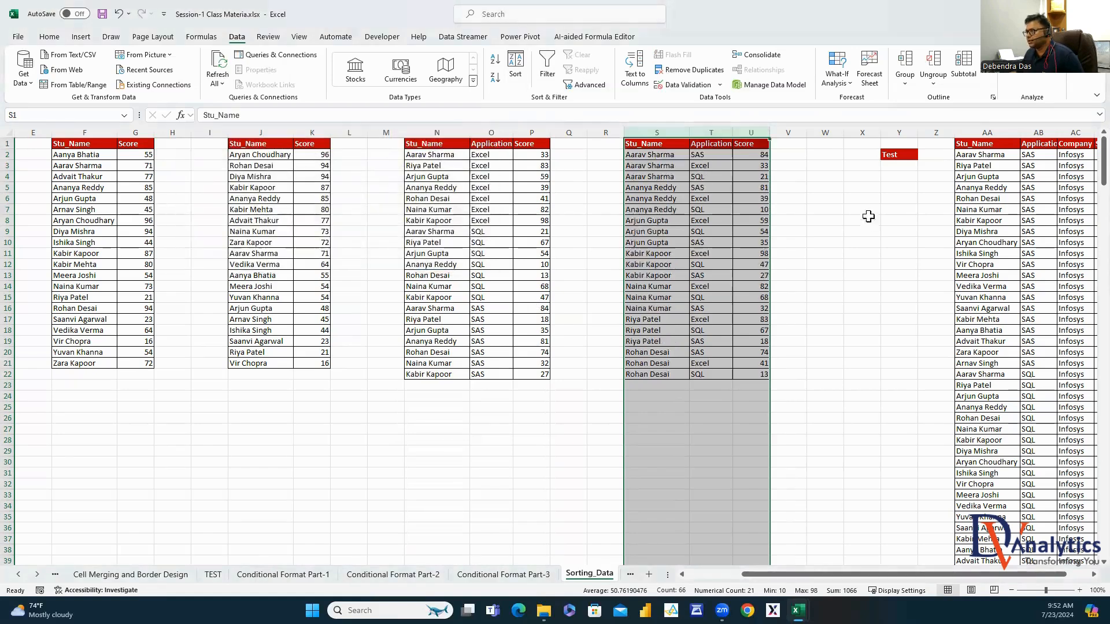
drag(676, 159, 749, 155)
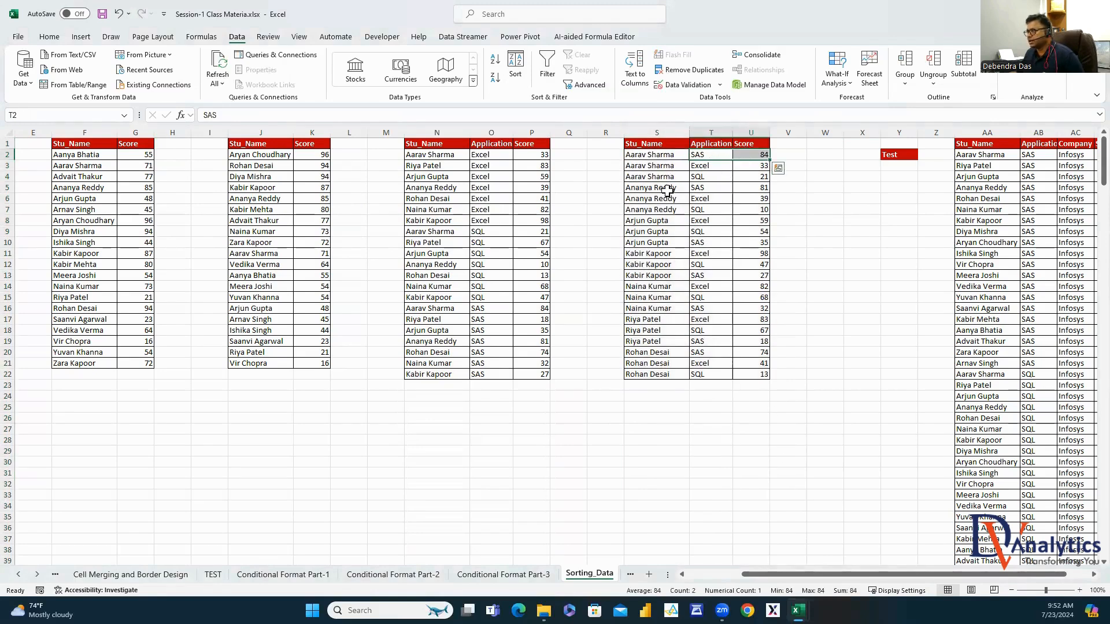
drag(667, 190, 747, 188)
drag(645, 221, 757, 241)
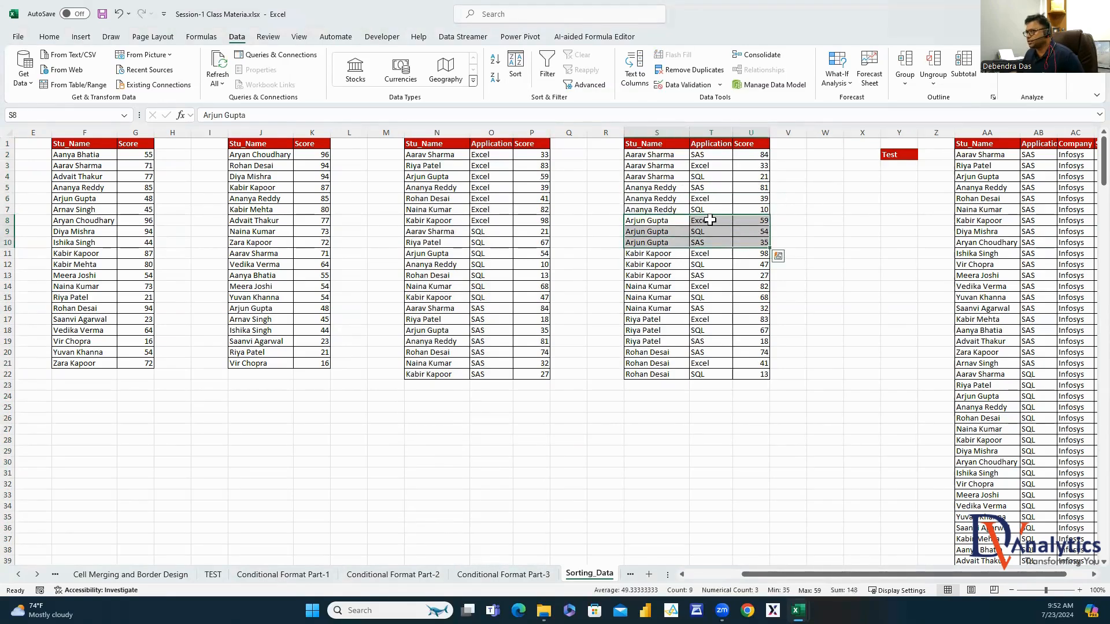
click(705, 220)
click(761, 220)
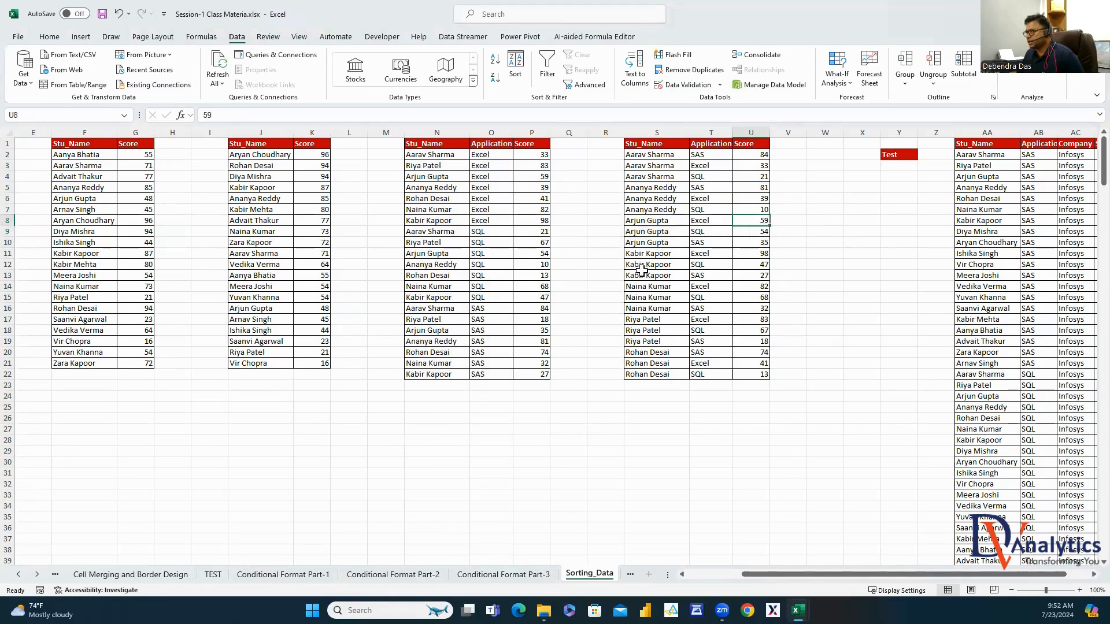
drag(641, 270, 716, 257)
click(717, 254)
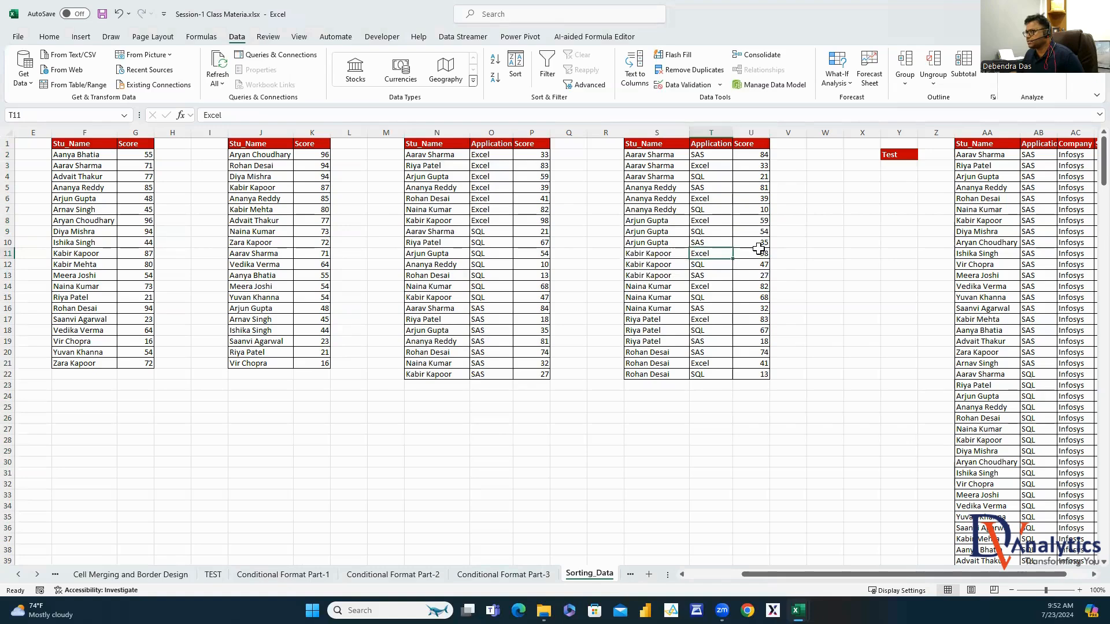
click(758, 250)
click(642, 287)
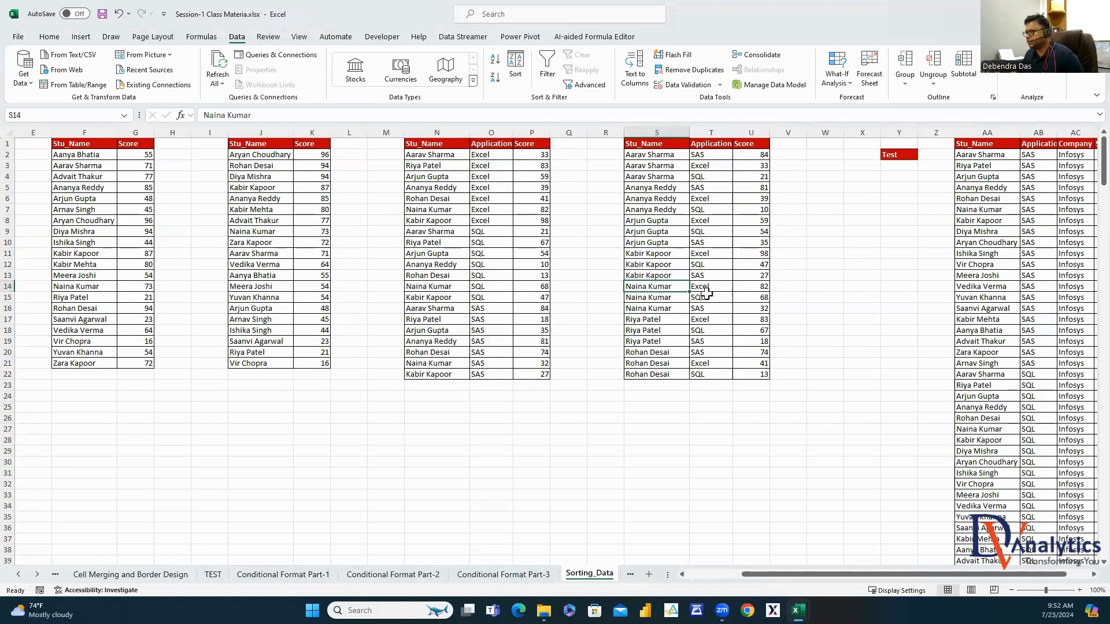
click(706, 289)
drag(708, 287, 746, 288)
click(758, 287)
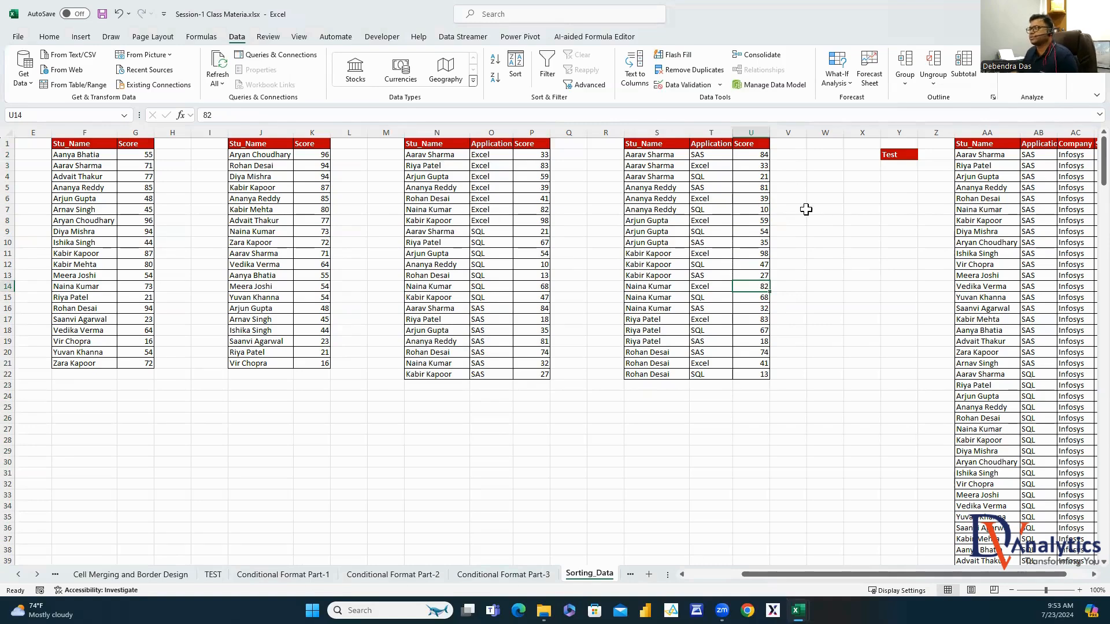
click(825, 134)
right_click(827, 134)
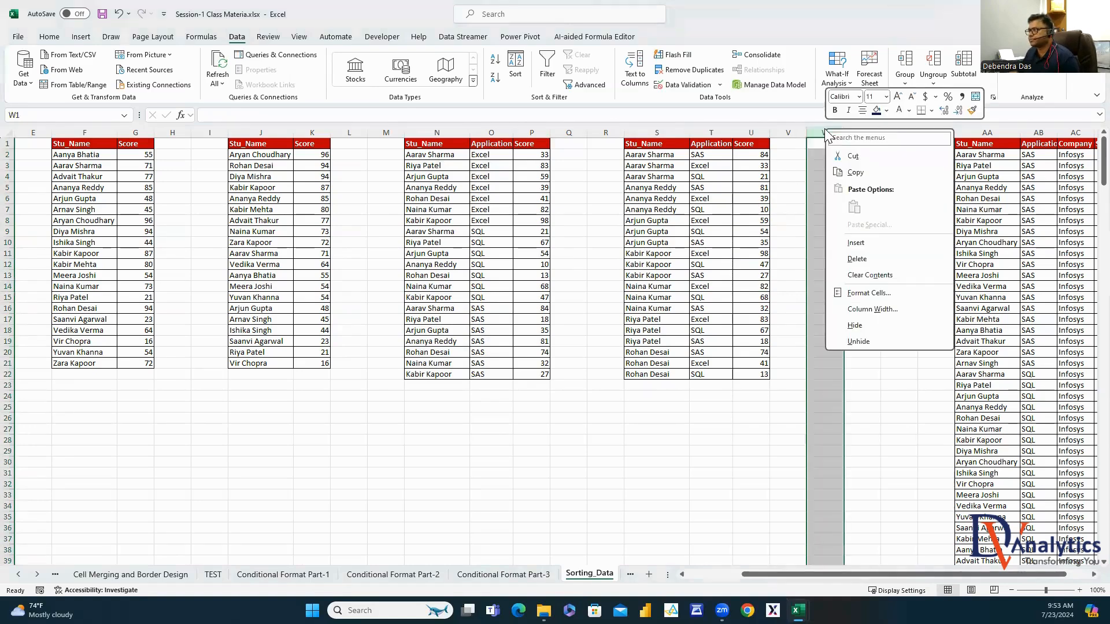
Insert blank columns at W and paste a copy of the N:P application table into X:Z
click(855, 242)
drag(826, 133, 856, 134)
right_click(856, 134)
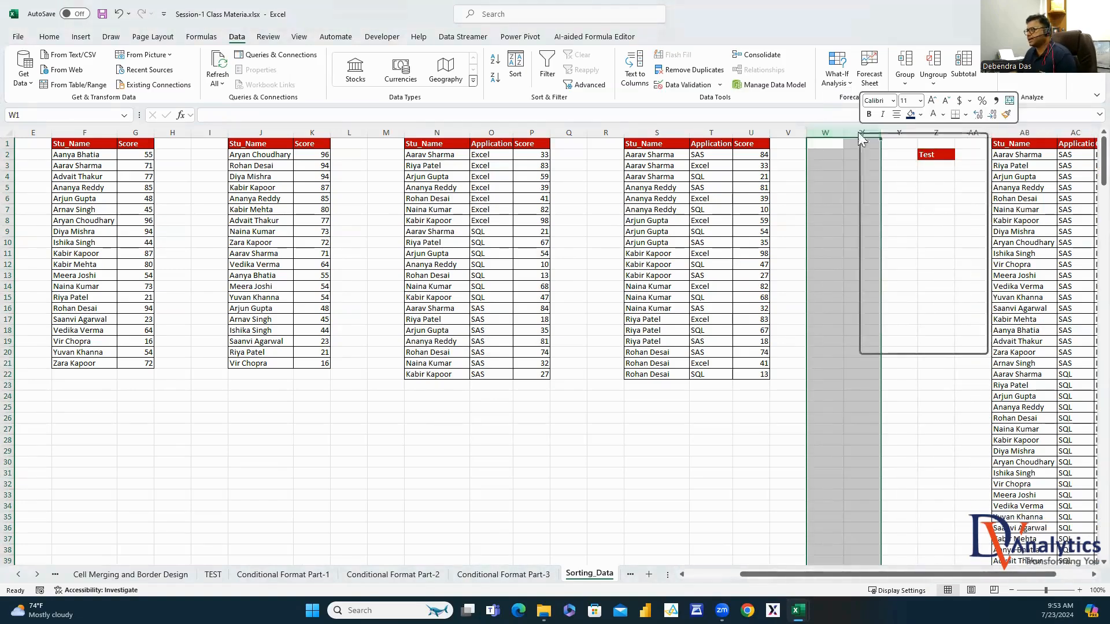
click(884, 243)
right_click(833, 133)
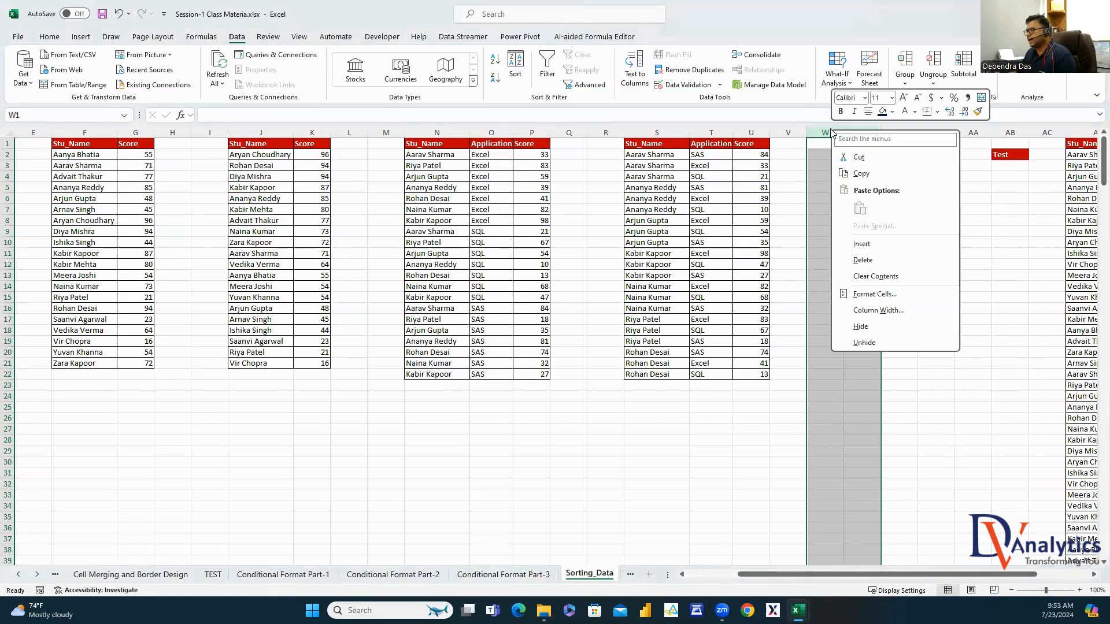
click(861, 243)
drag(436, 132, 530, 142)
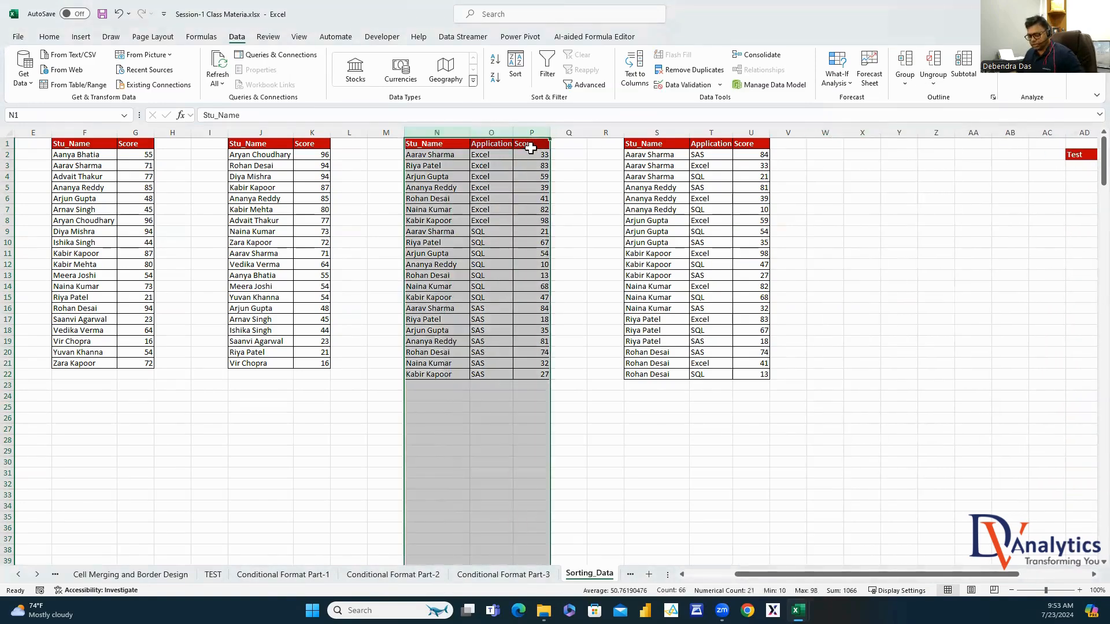
key(ctrl+c)
click(846, 132)
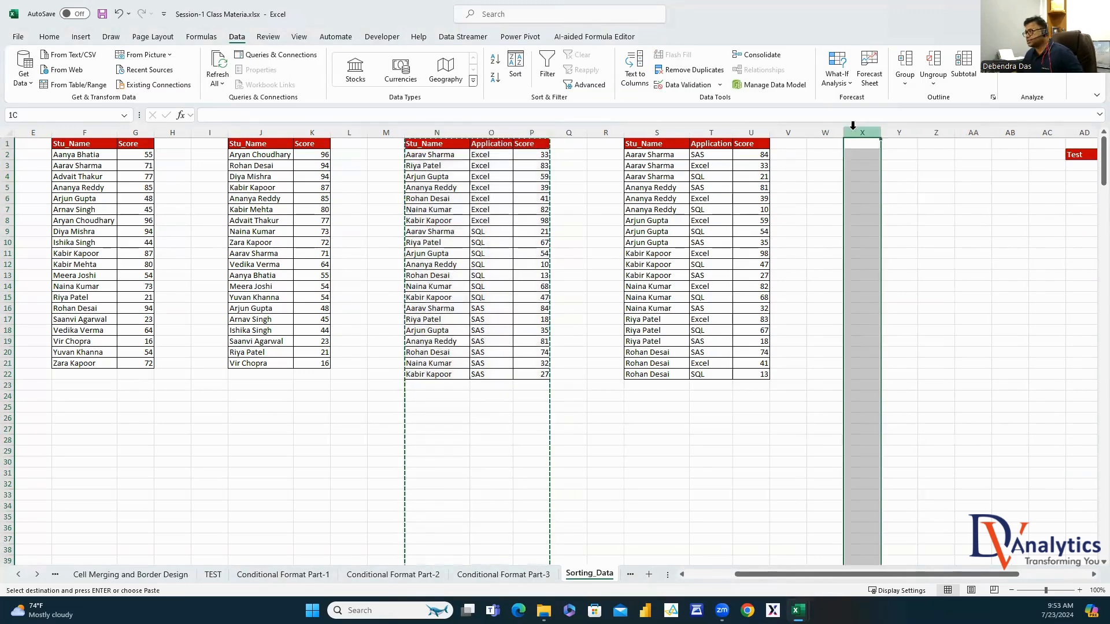
key(ctrl+v)
scroll(1094, 578, right, 5)
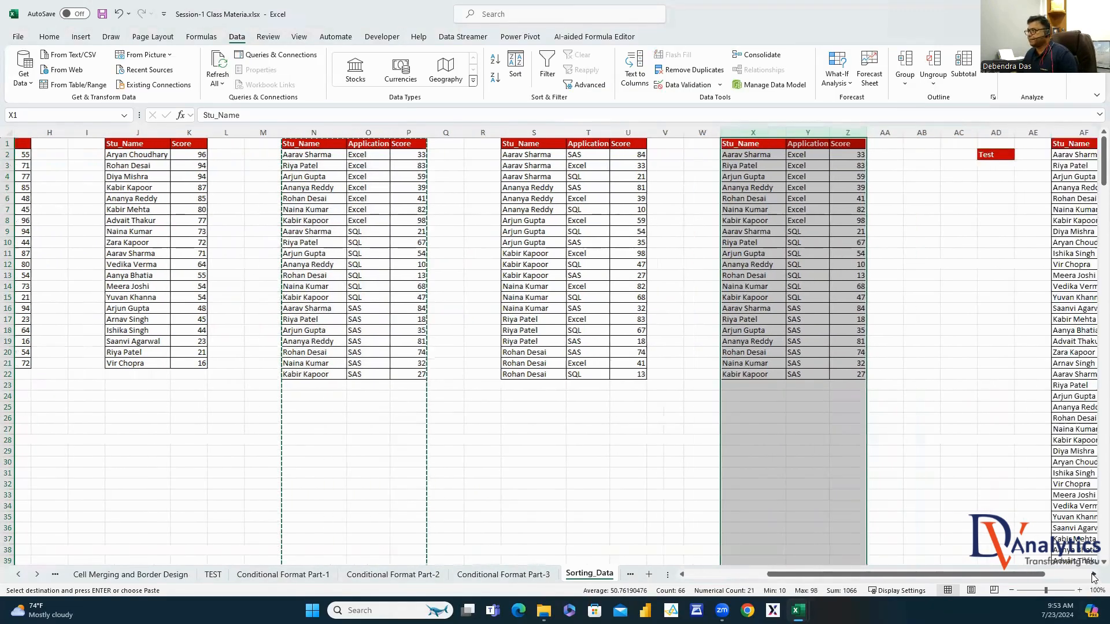
click(794, 176)
Sort the X:Z table by Application, then by Score largest to smallest
drag(679, 133, 757, 133)
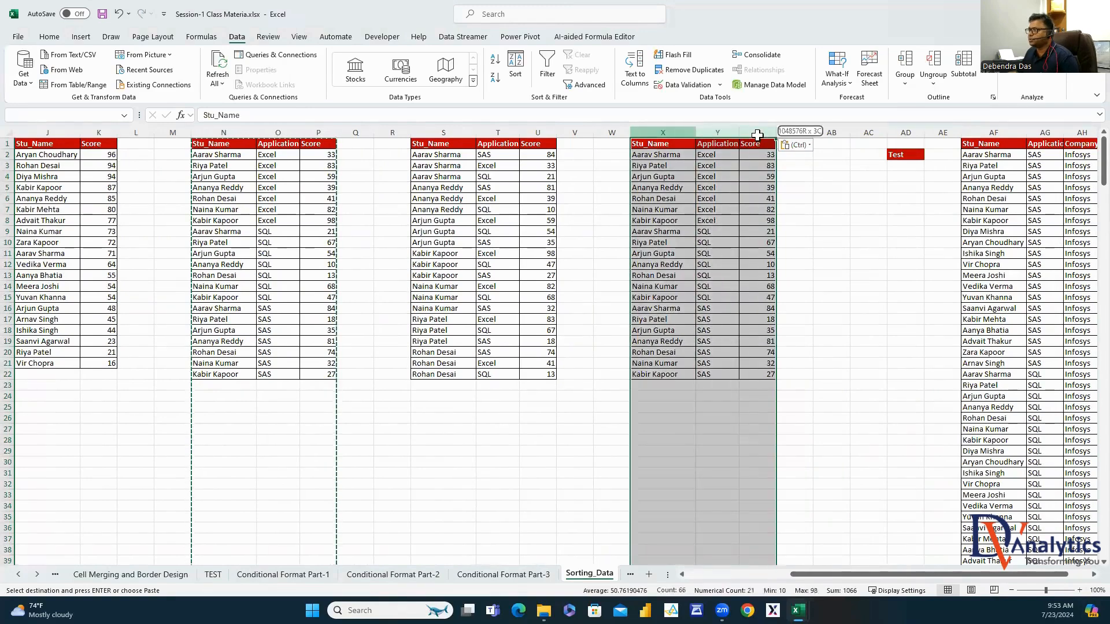
click(516, 67)
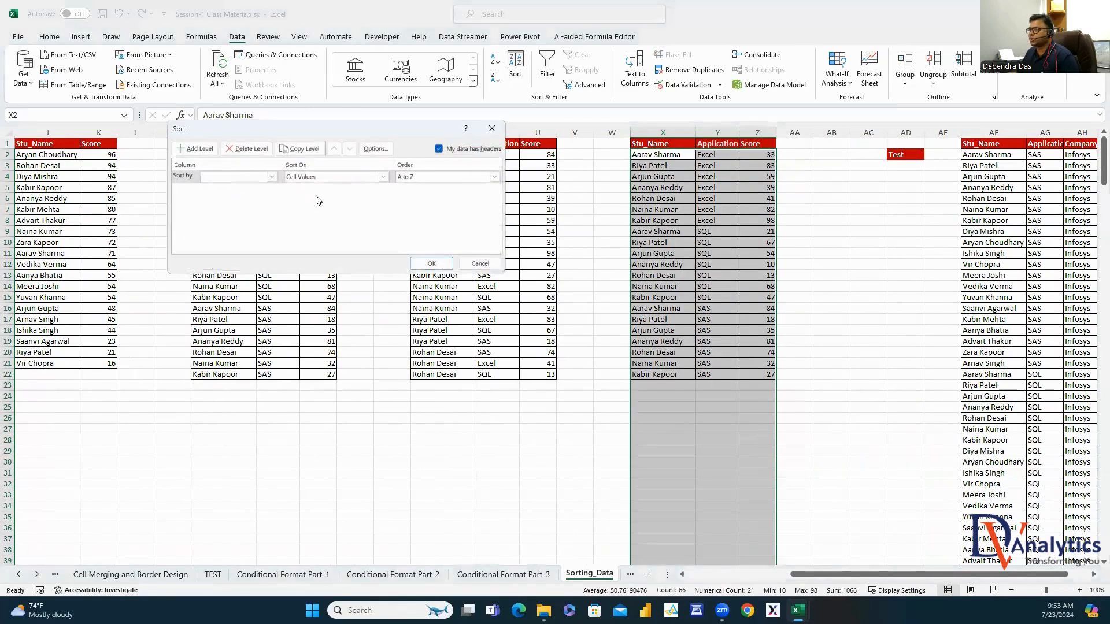
click(270, 176)
click(218, 194)
click(209, 149)
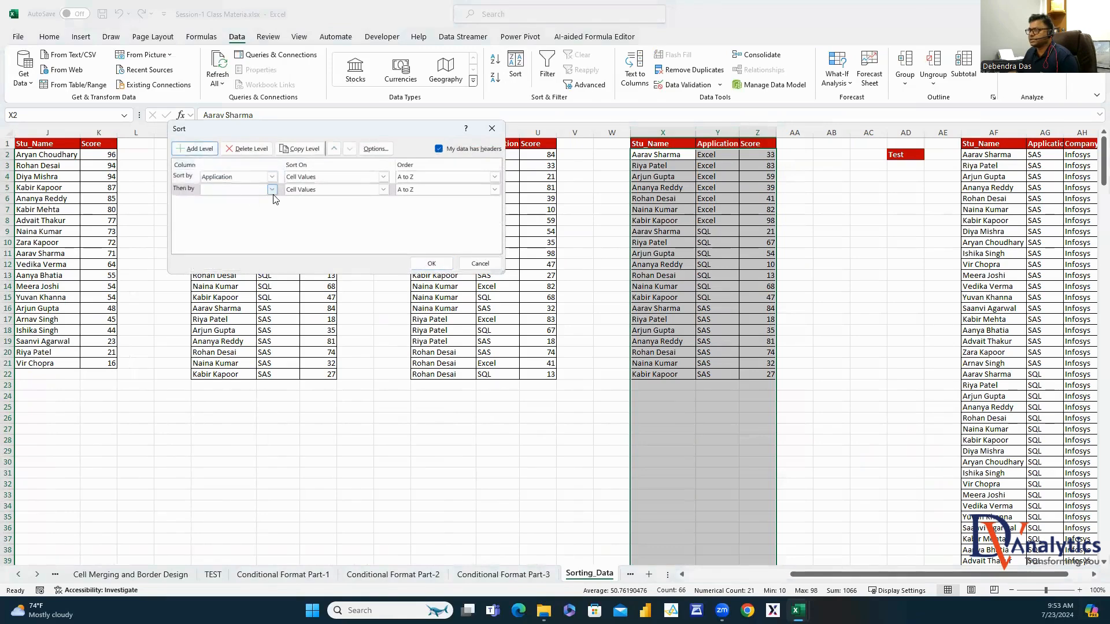
click(271, 189)
click(239, 208)
click(494, 190)
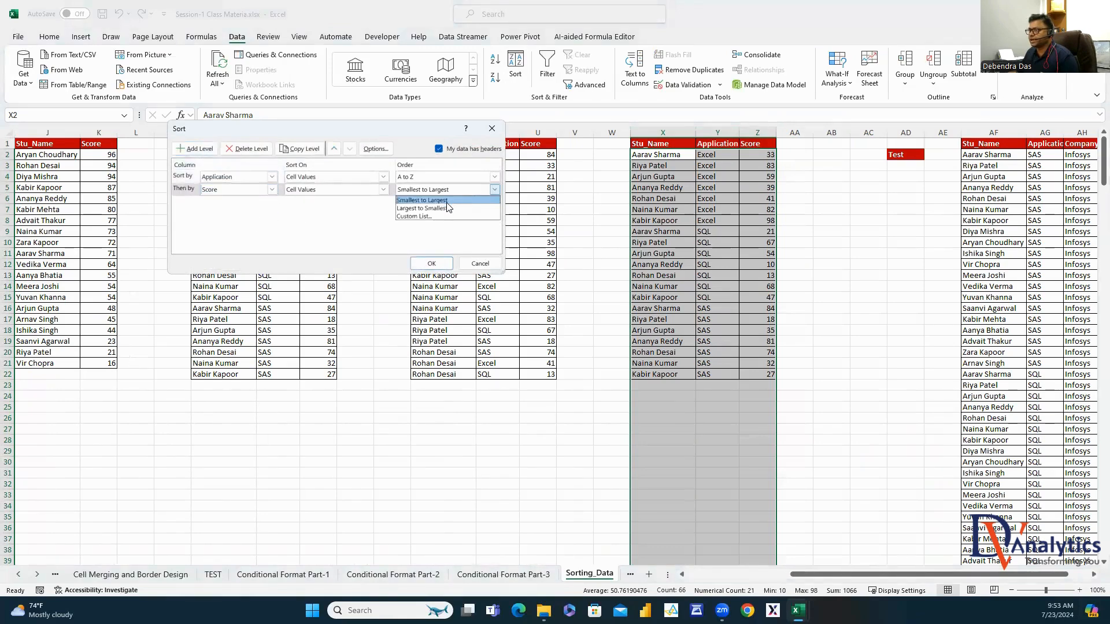
click(425, 212)
click(431, 264)
Check the sorted Excel, SAS and SQL groups and their leading scores, such as SQL's 68
click(831, 275)
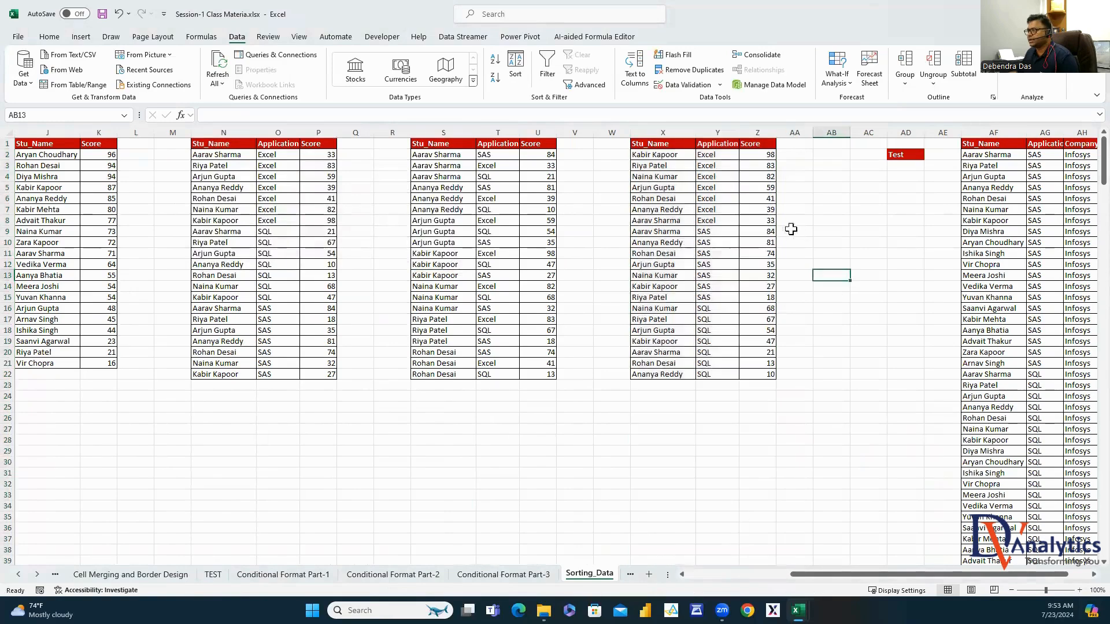
drag(716, 155, 717, 375)
click(656, 156)
click(678, 232)
click(669, 309)
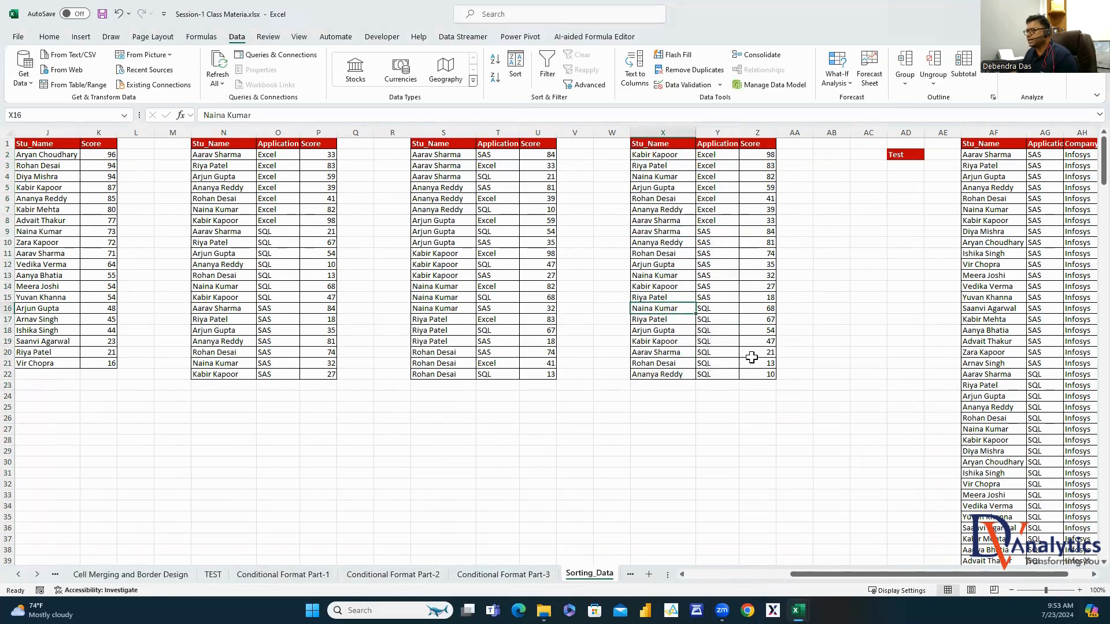
click(771, 309)
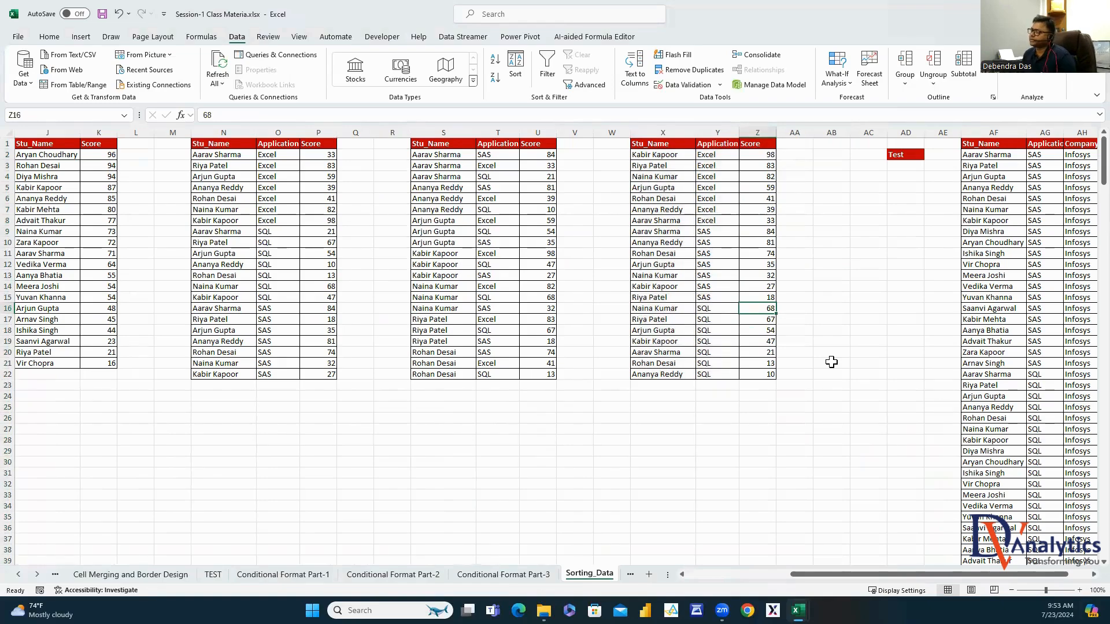
click(1093, 575)
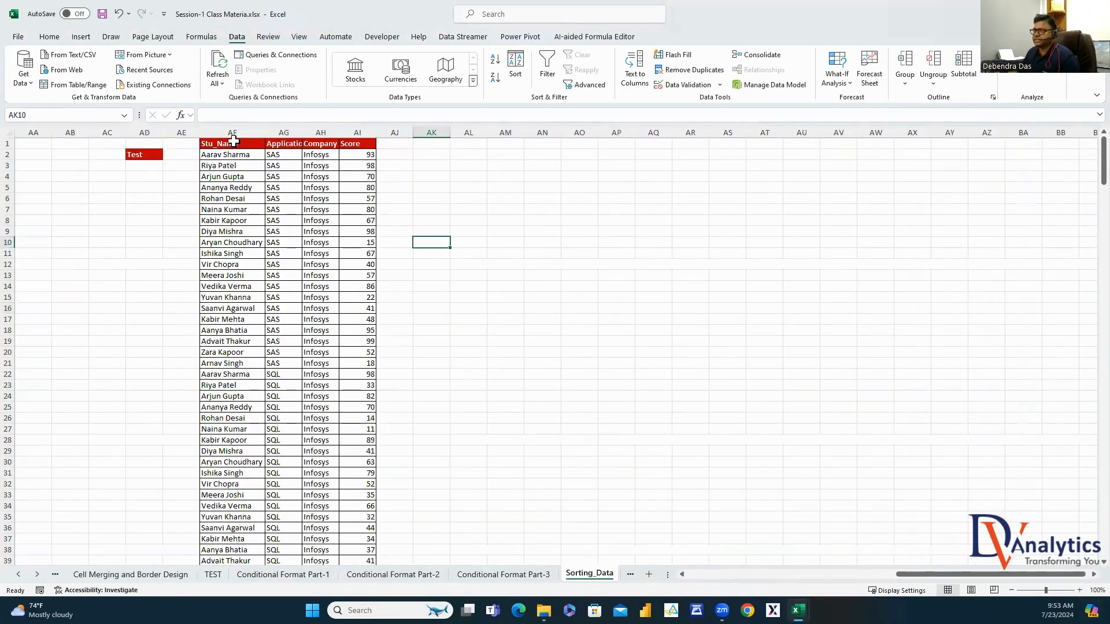
Slightly widen the Application column AG of the AF:AI company table and review it
click(231, 132)
click(282, 132)
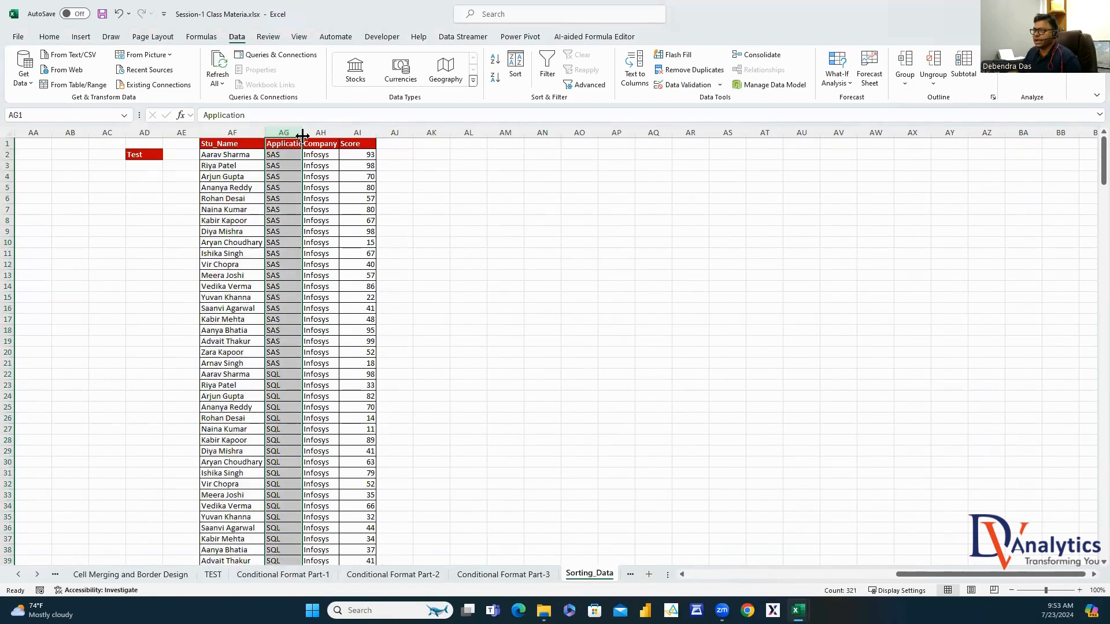
drag(302, 132, 305, 132)
scroll(286, 208, down, 12)
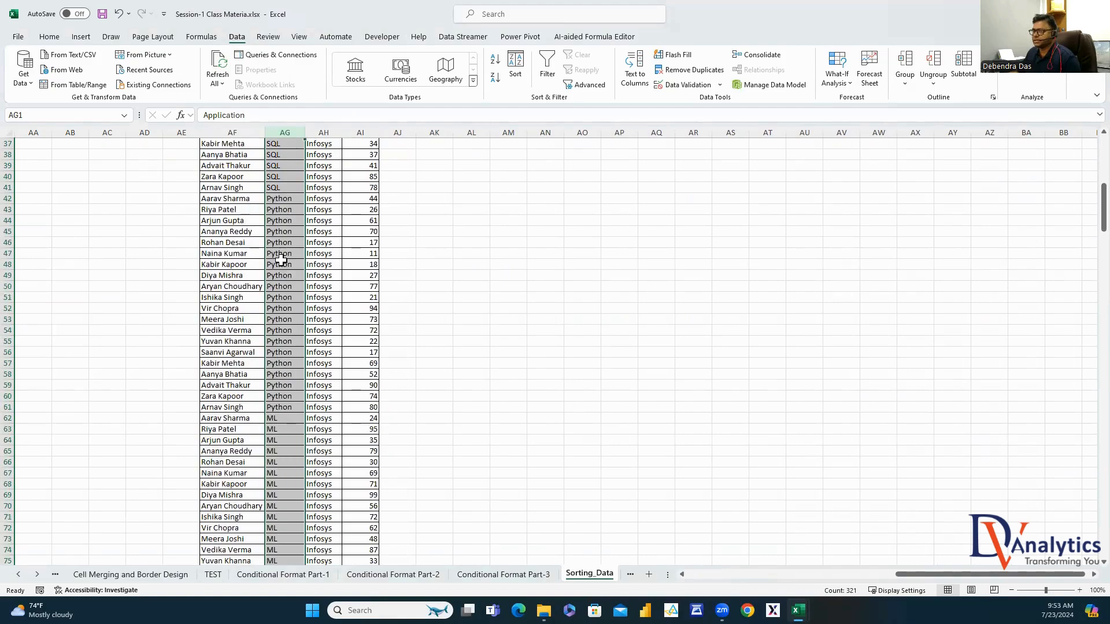
scroll(290, 360, up, 9)
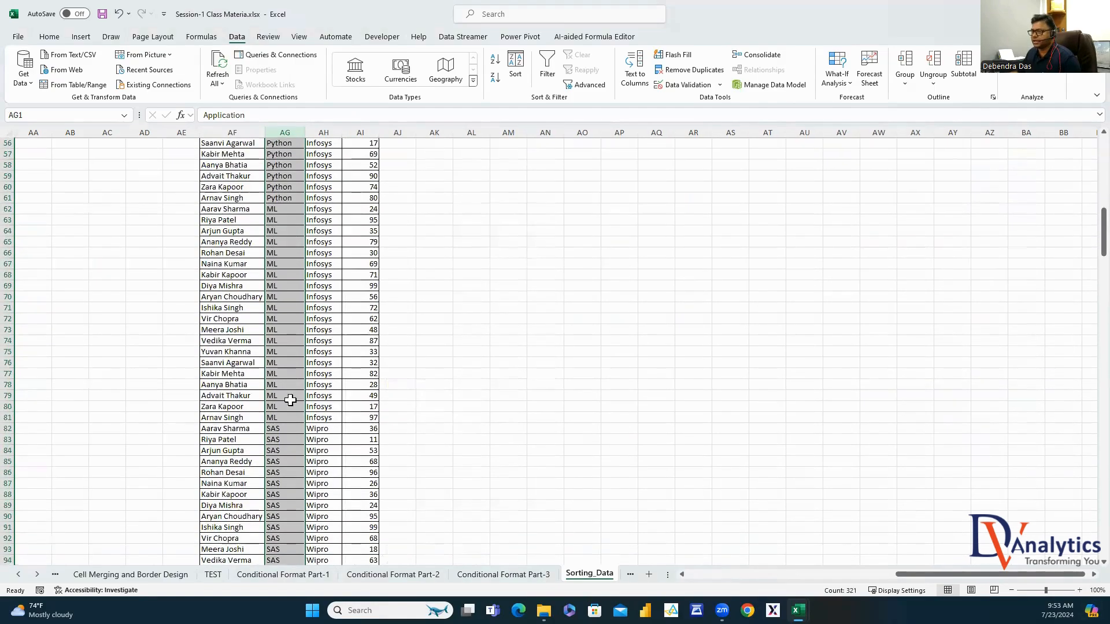
scroll(318, 335, up, 3)
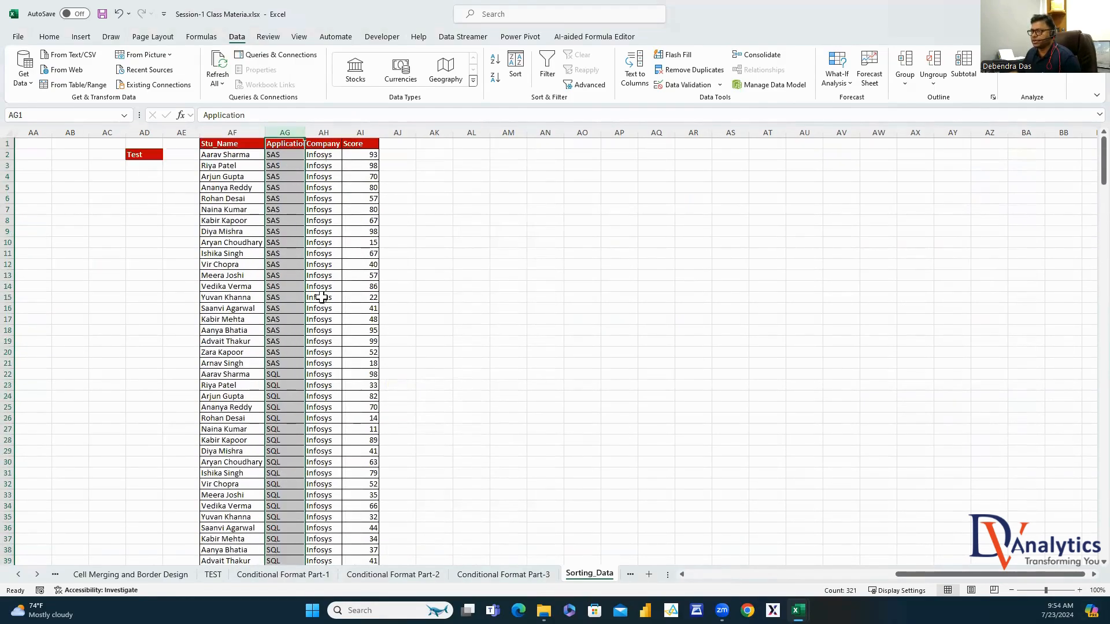
scroll(321, 297, down, 20)
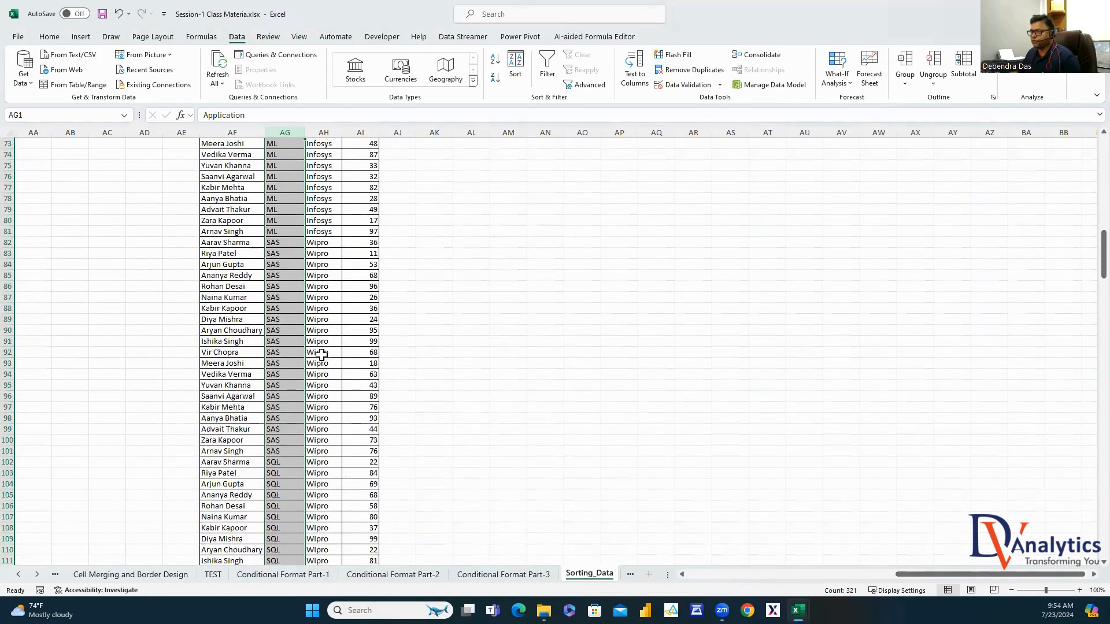
scroll(322, 354, down, 20)
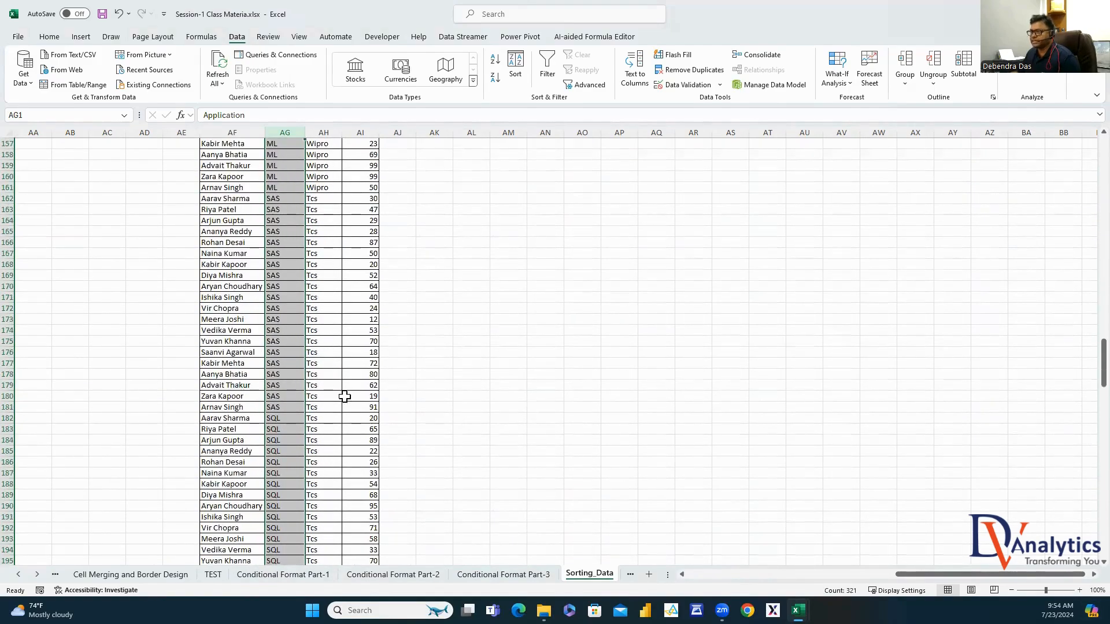
scroll(345, 396, up, 20)
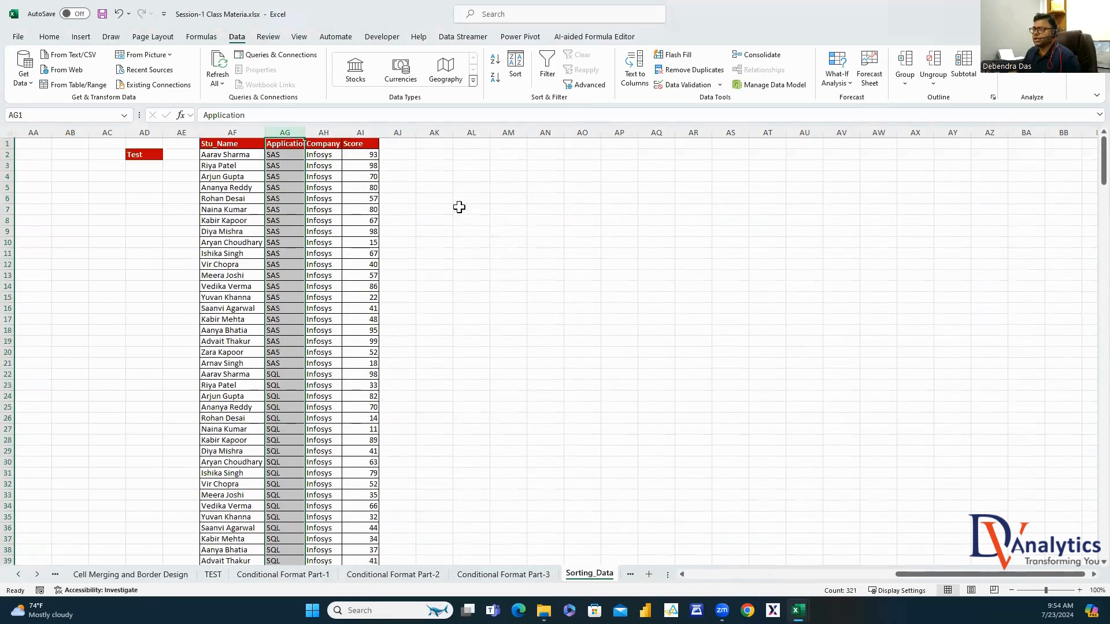
click(458, 207)
Copy the AF:AI table into columns AM:AP and select the copy for sorting
click(254, 144)
key(ctrl+a)
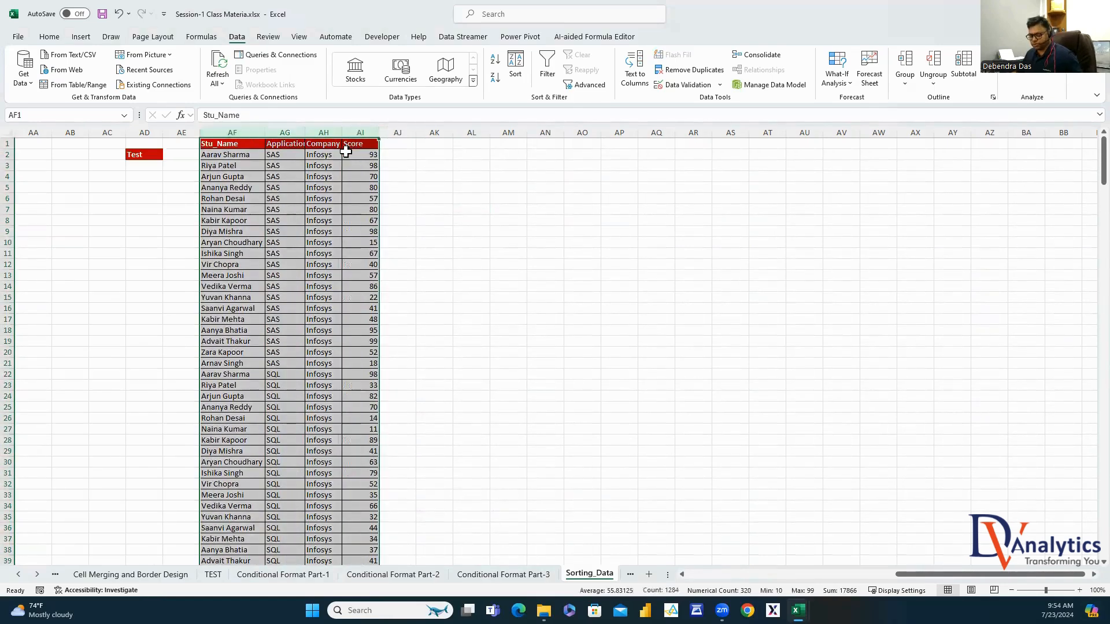
key(ctrl+c)
click(508, 132)
key(ctrl+v)
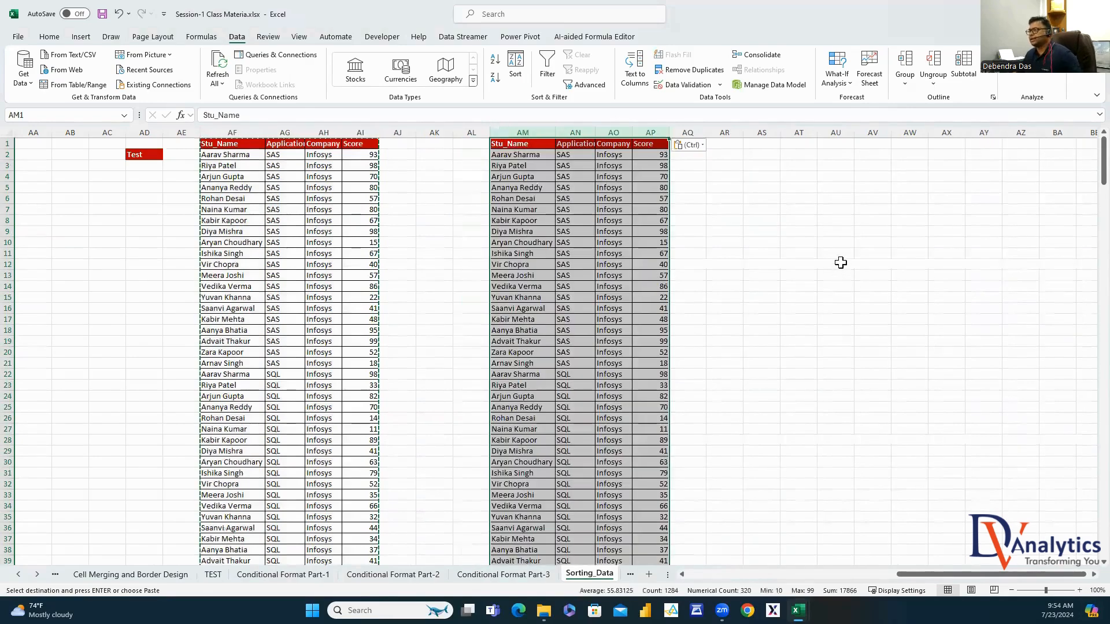
click(840, 262)
click(613, 132)
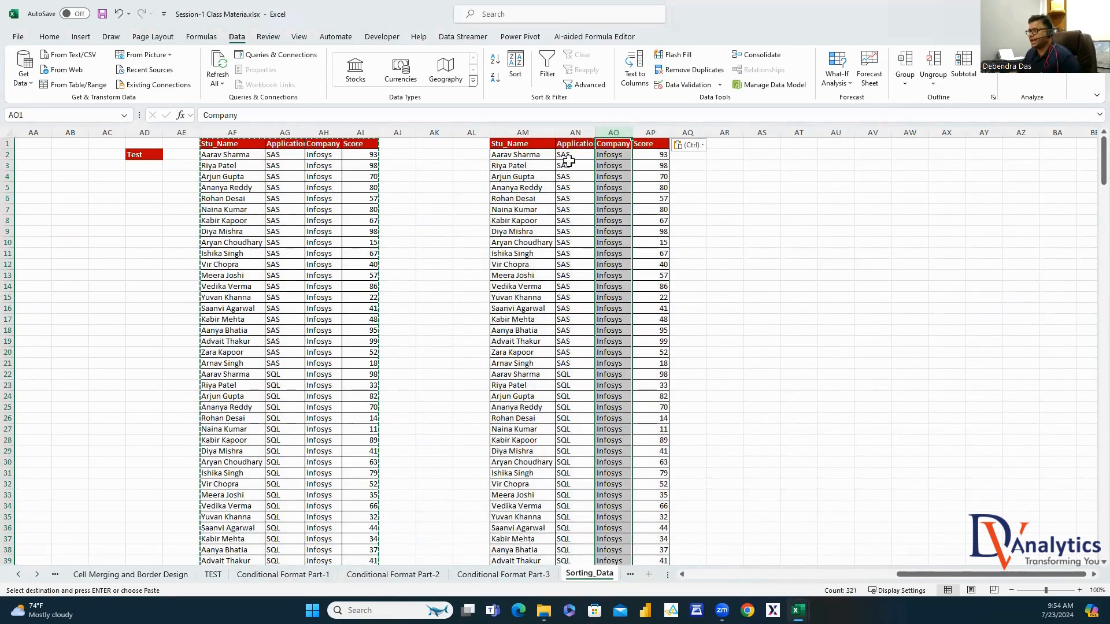
click(835, 297)
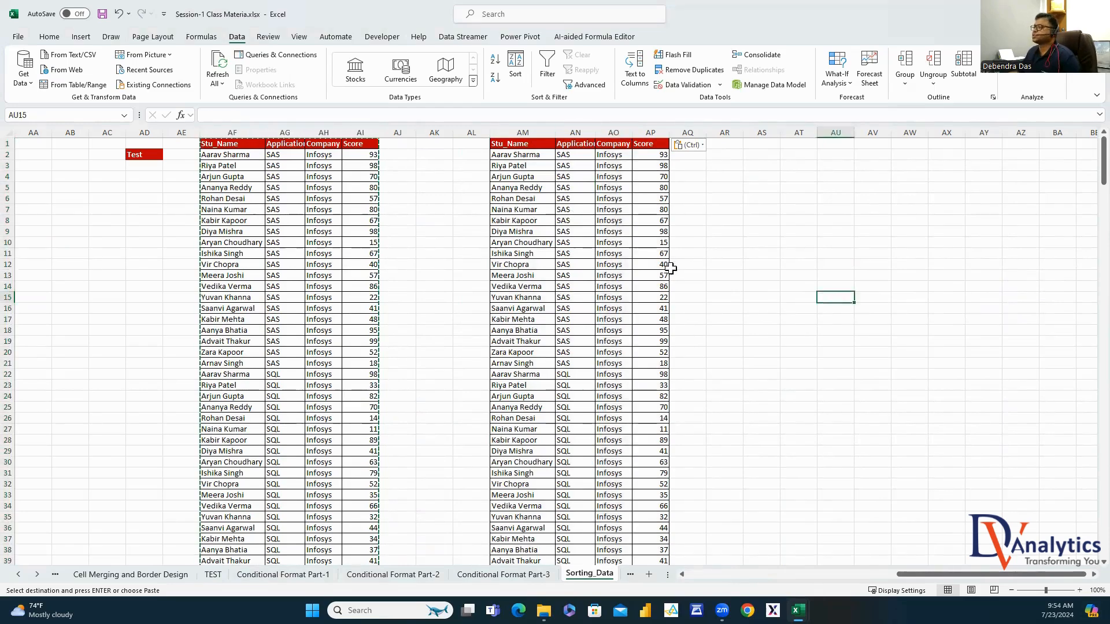
drag(550, 132, 639, 133)
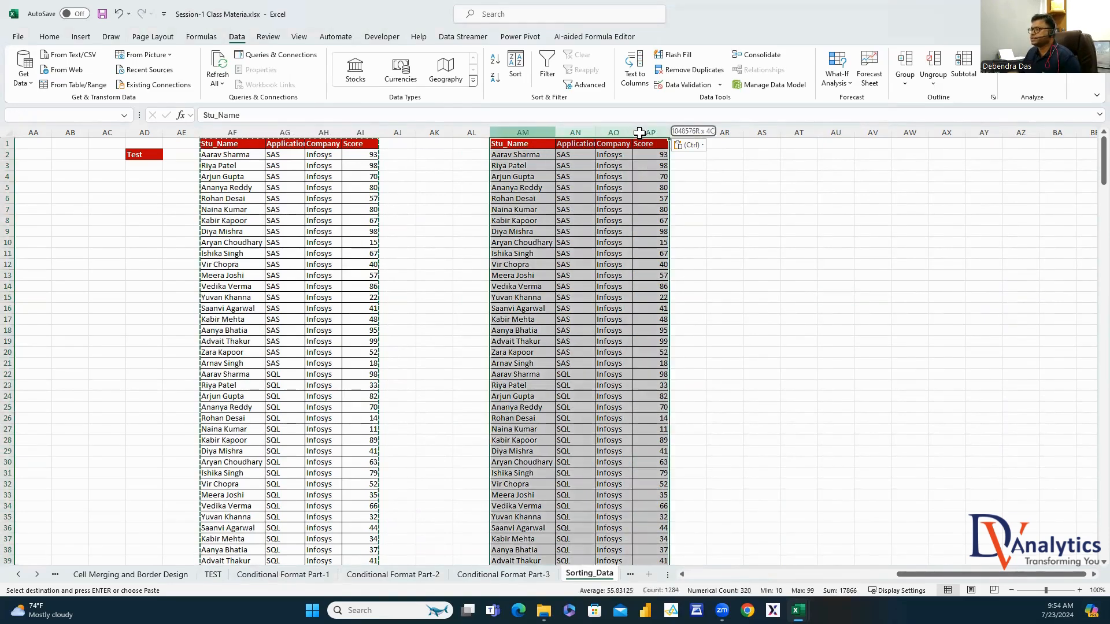
click(515, 67)
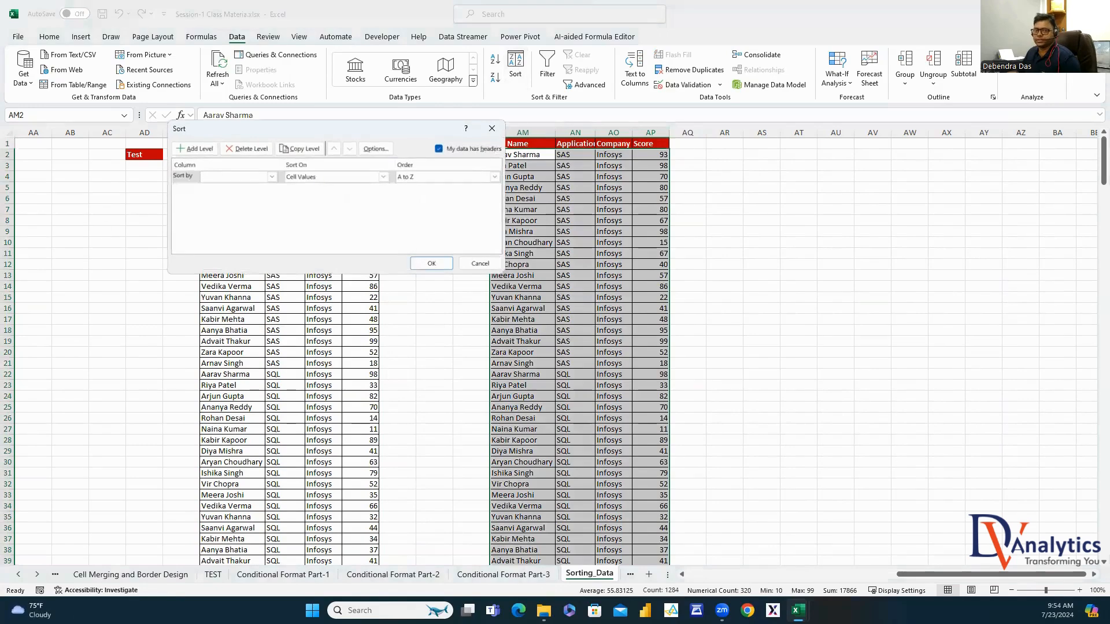
Sort AM:AP by Company, then Application, then Score largest to smallest
click(274, 181)
click(237, 203)
click(195, 149)
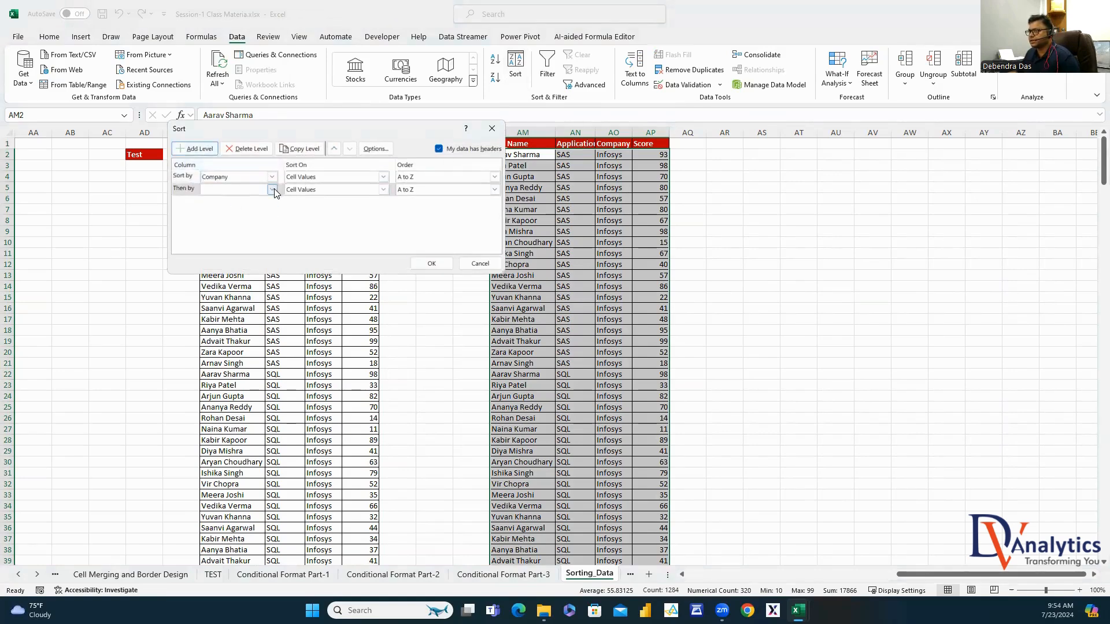
click(274, 188)
click(236, 208)
click(195, 148)
click(272, 203)
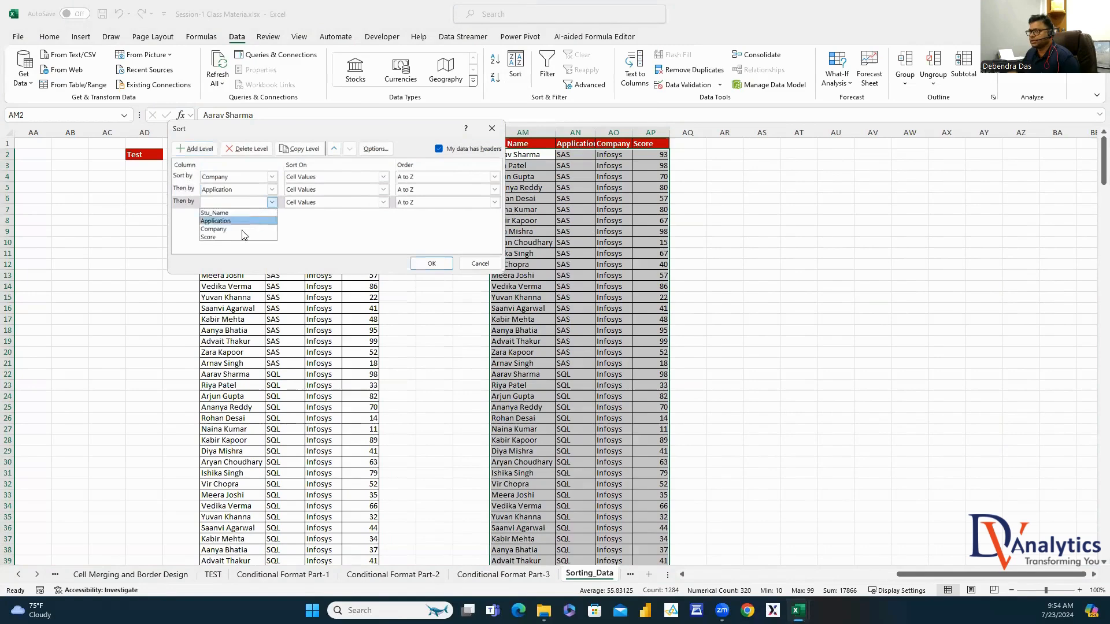
click(243, 237)
click(495, 203)
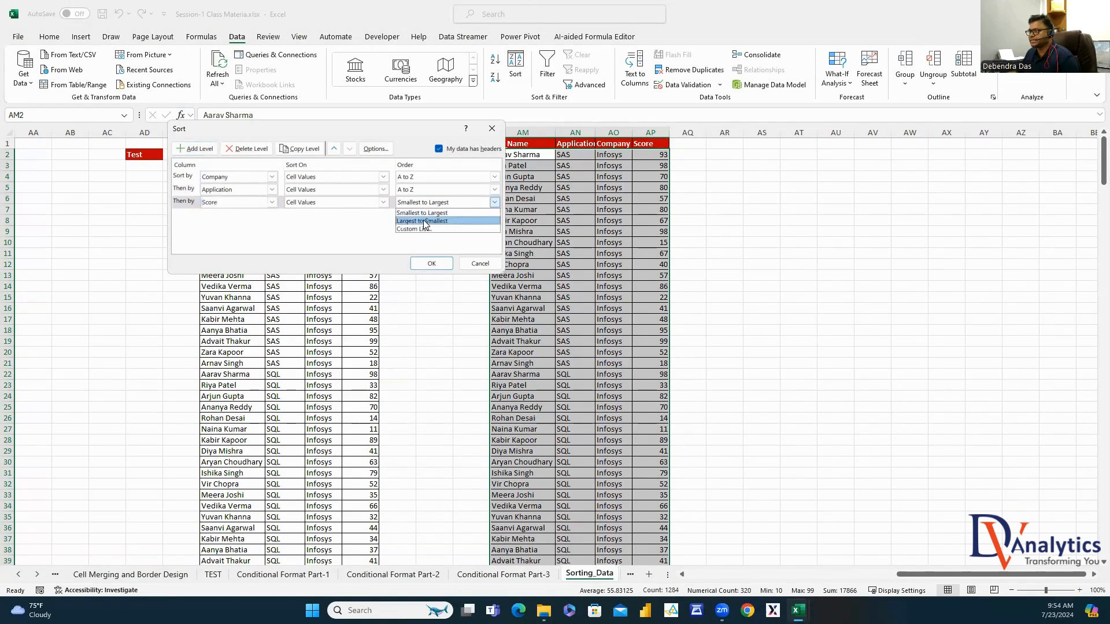
click(430, 221)
click(440, 262)
Auto-fit the Company column and check the Accenture, ML, Python, SAS and SQL groupings
click(798, 221)
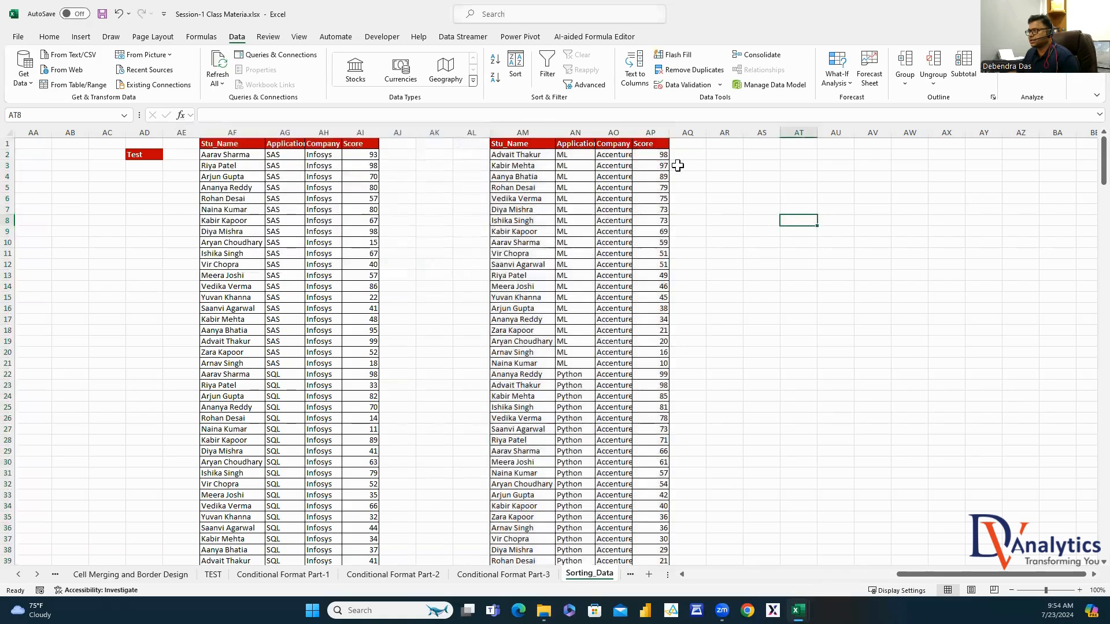
double_click(632, 132)
drag(623, 154, 623, 285)
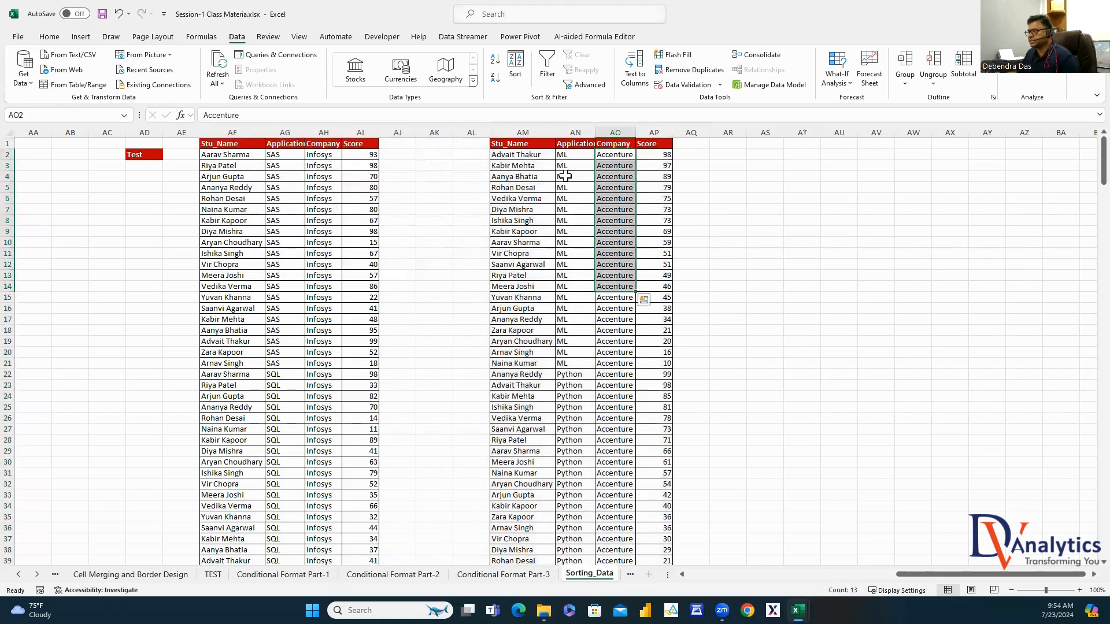
drag(567, 159, 567, 189)
click(532, 157)
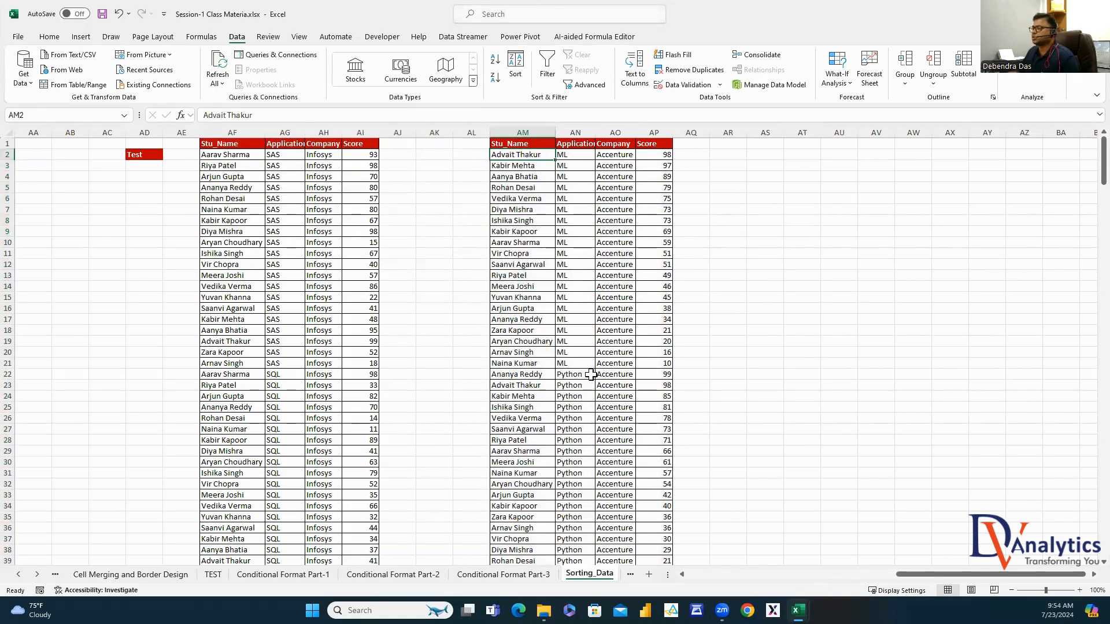
click(615, 376)
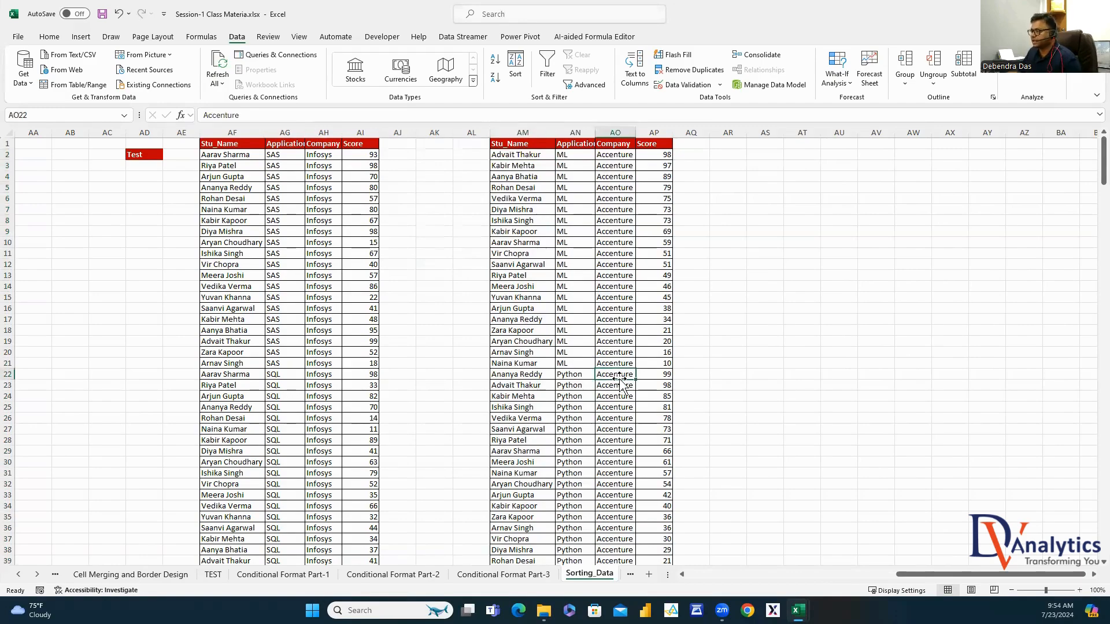
click(578, 376)
click(535, 378)
scroll(619, 412, down, 4)
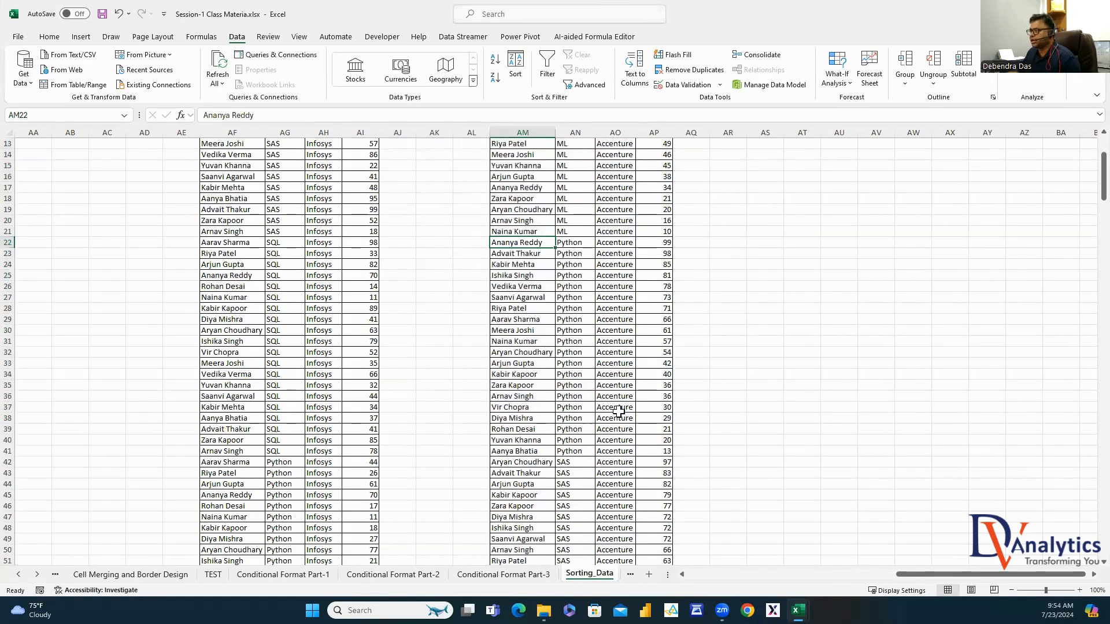
click(614, 461)
click(566, 462)
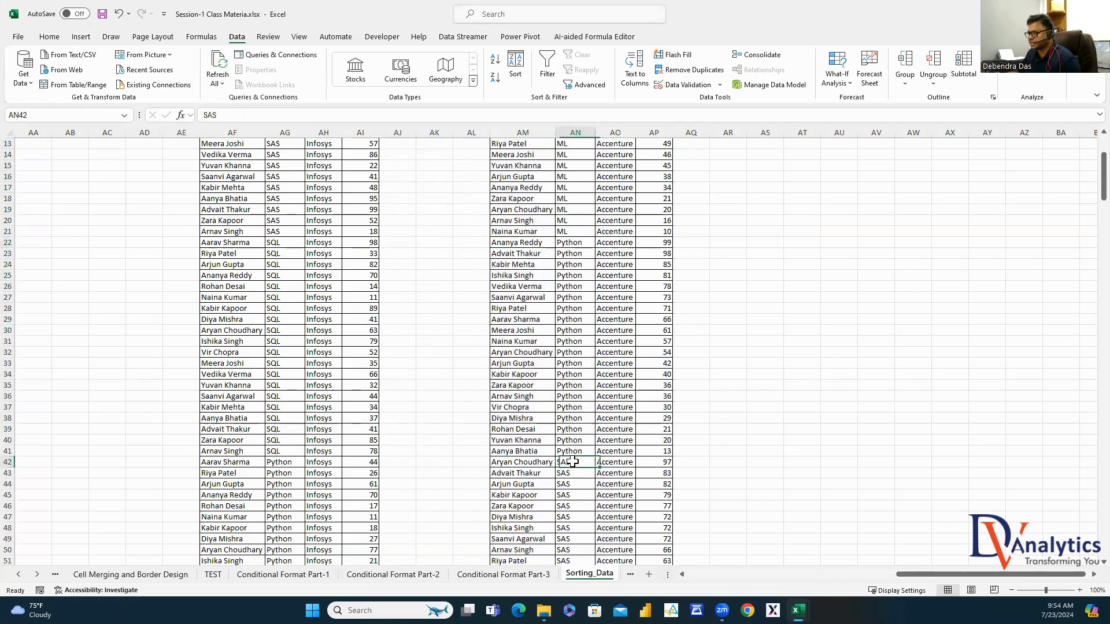
click(528, 462)
scroll(765, 452, down, 5)
scroll(782, 447, down, 5)
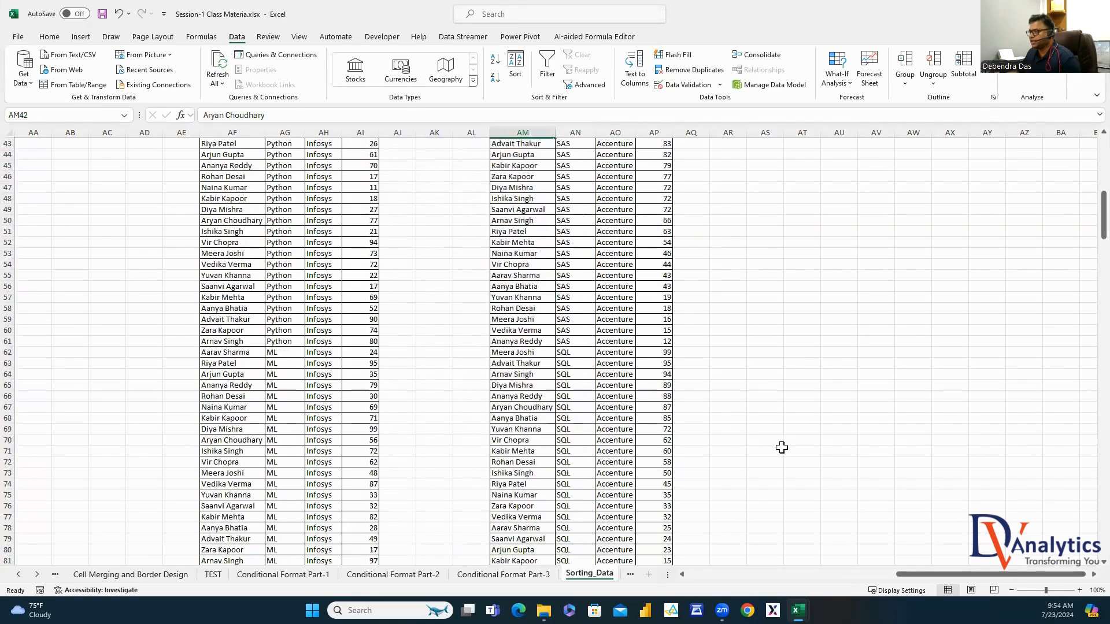
click(613, 246)
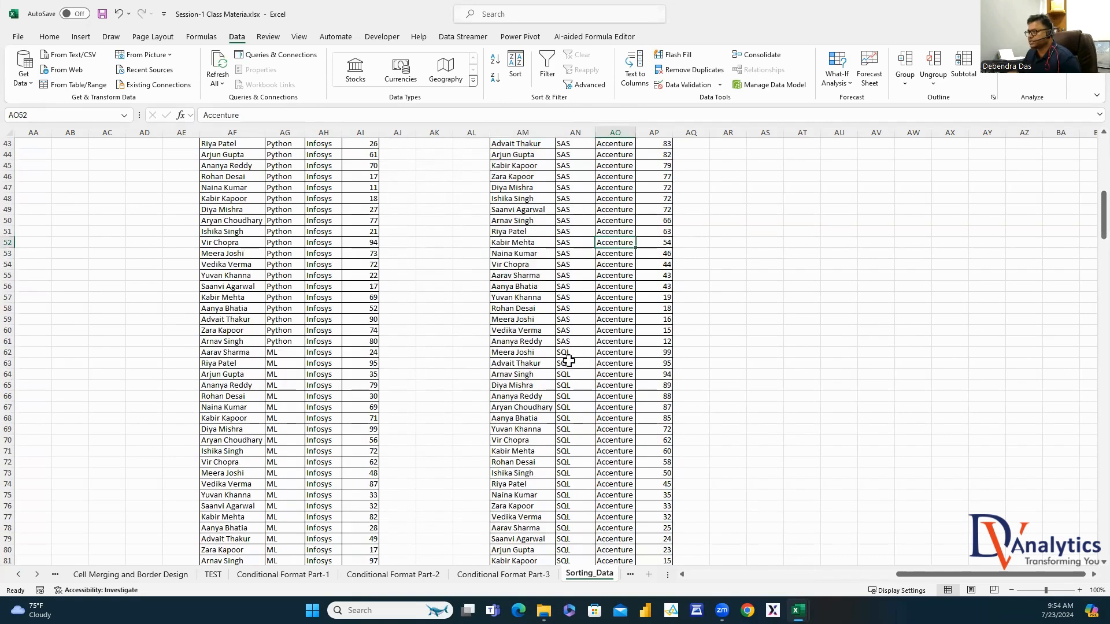
click(512, 353)
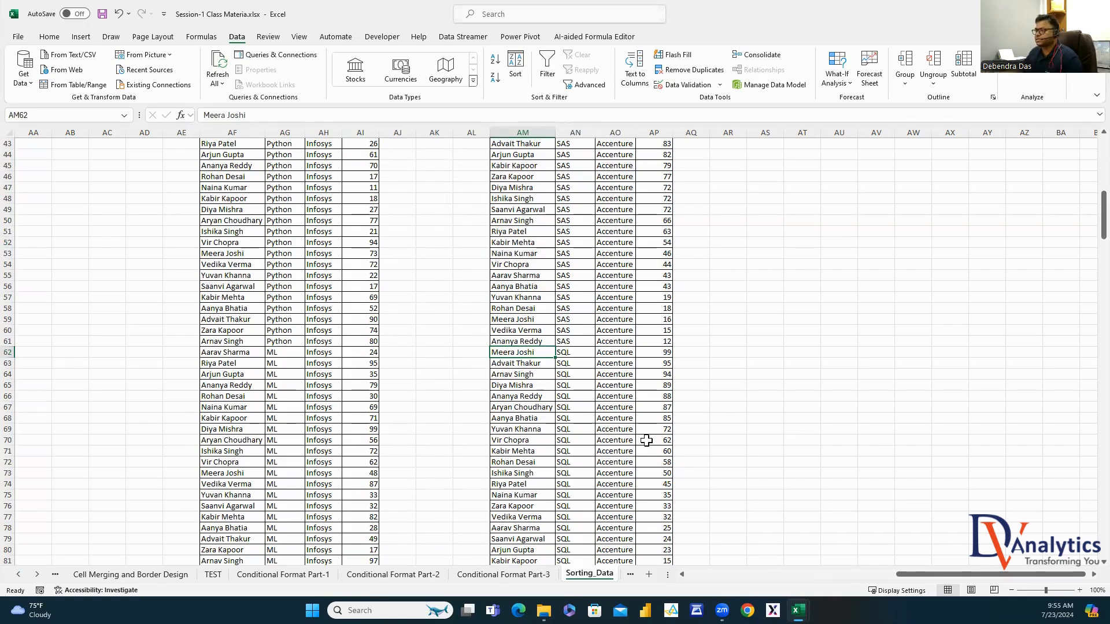
scroll(646, 441, up, 14)
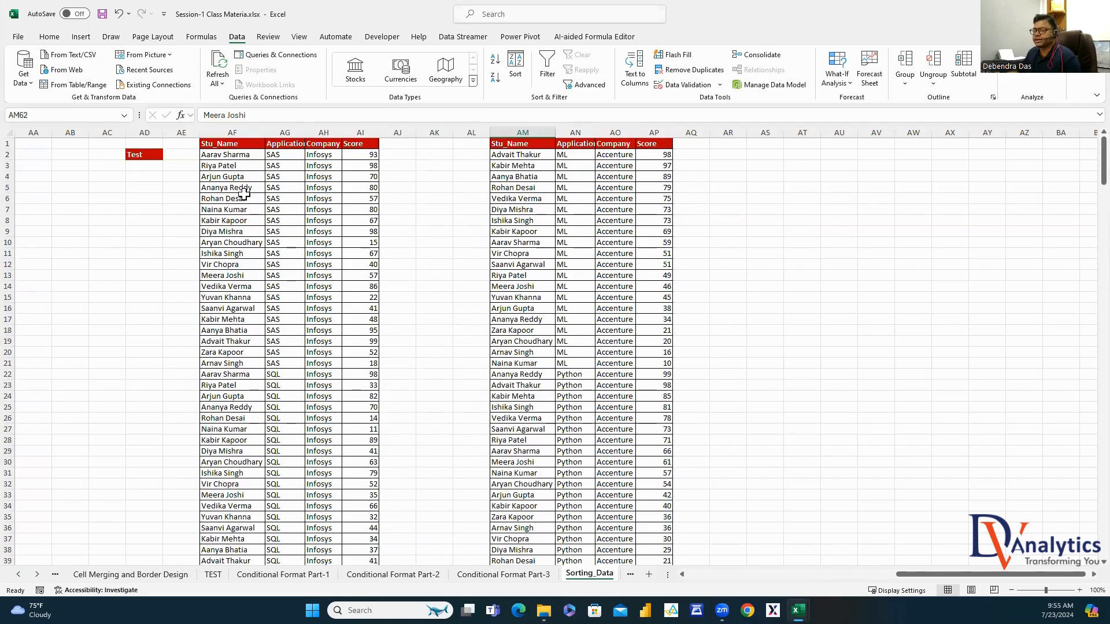
Copy the AF:AI table into columns AT:AW and select the copy
drag(243, 125, 358, 132)
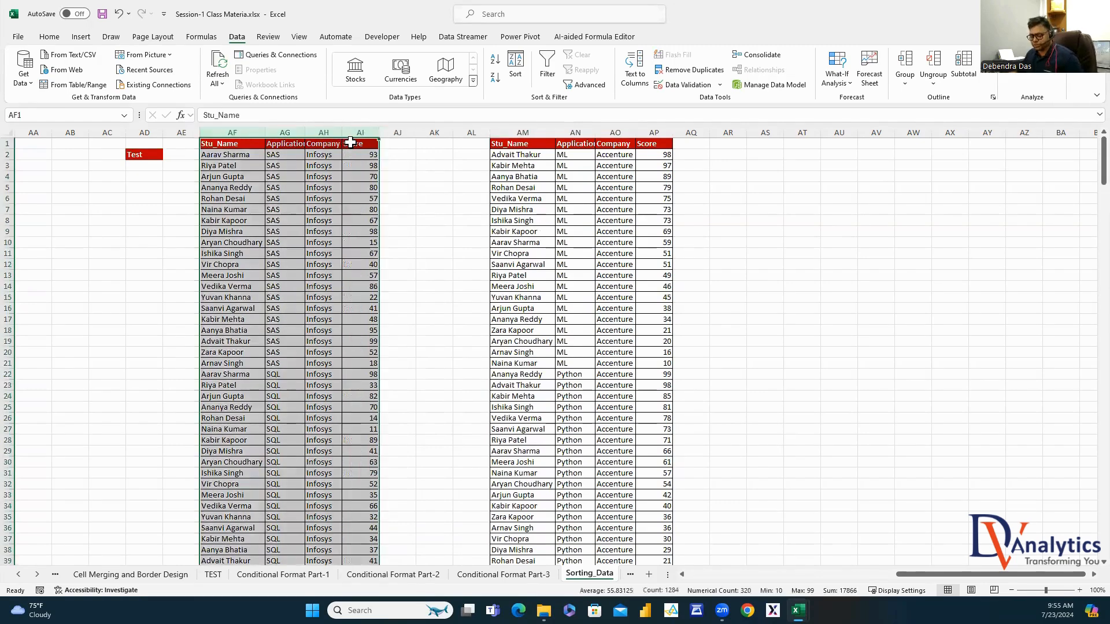
key(ctrl+c)
click(815, 133)
key(ctrl+v)
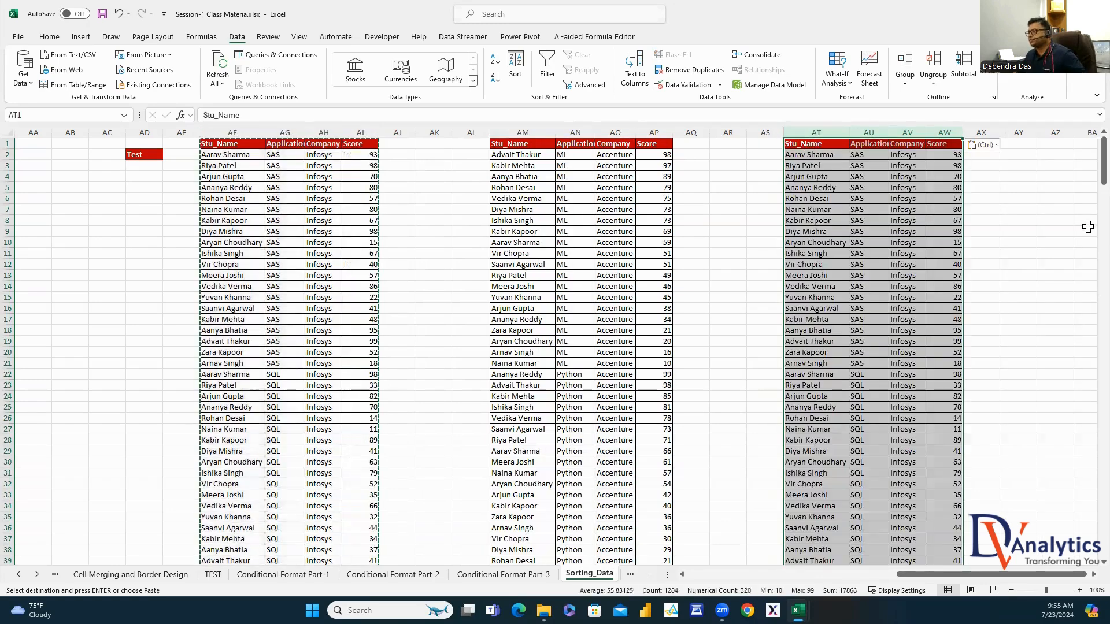
click(1085, 220)
click(816, 132)
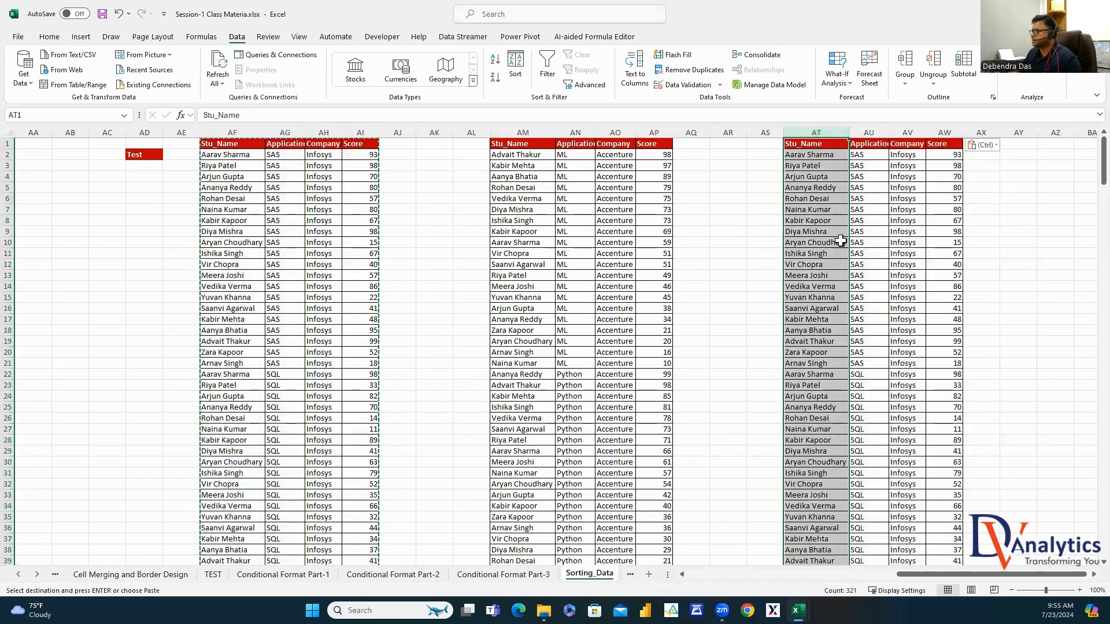
click(817, 155)
click(912, 155)
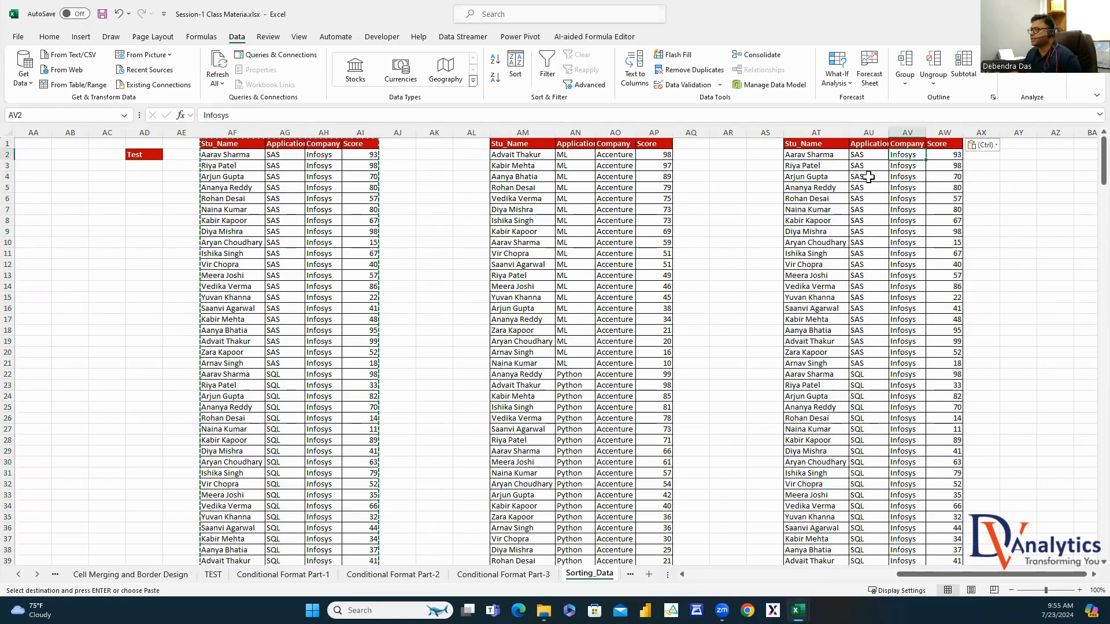
drag(815, 132, 944, 132)
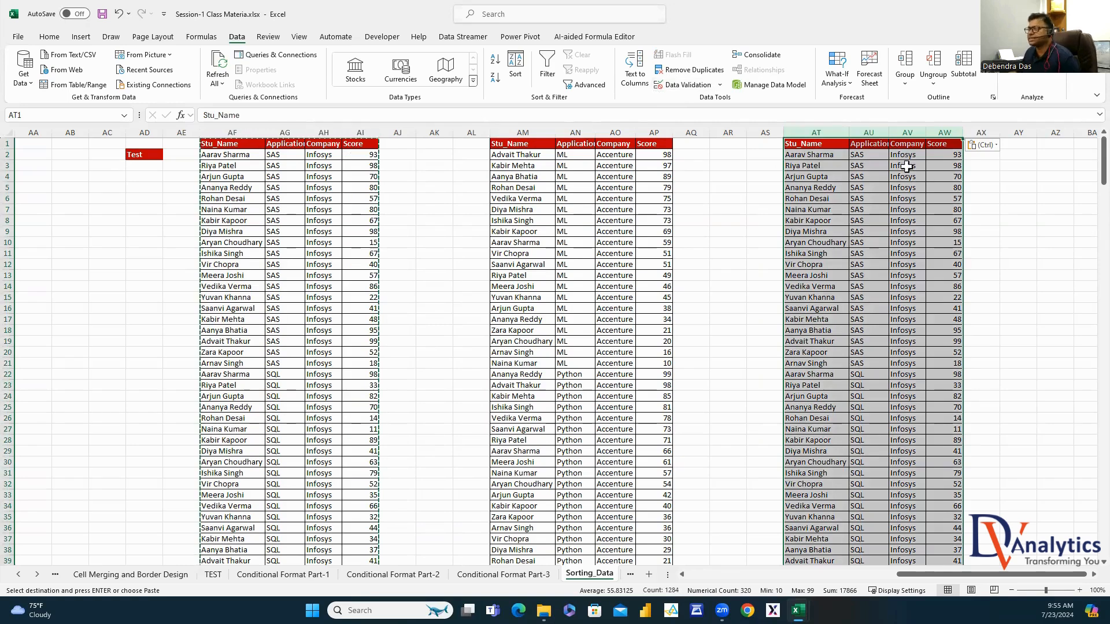
Sort AT:AW by Stu_Name, then Company, then Score largest to smallest
click(516, 62)
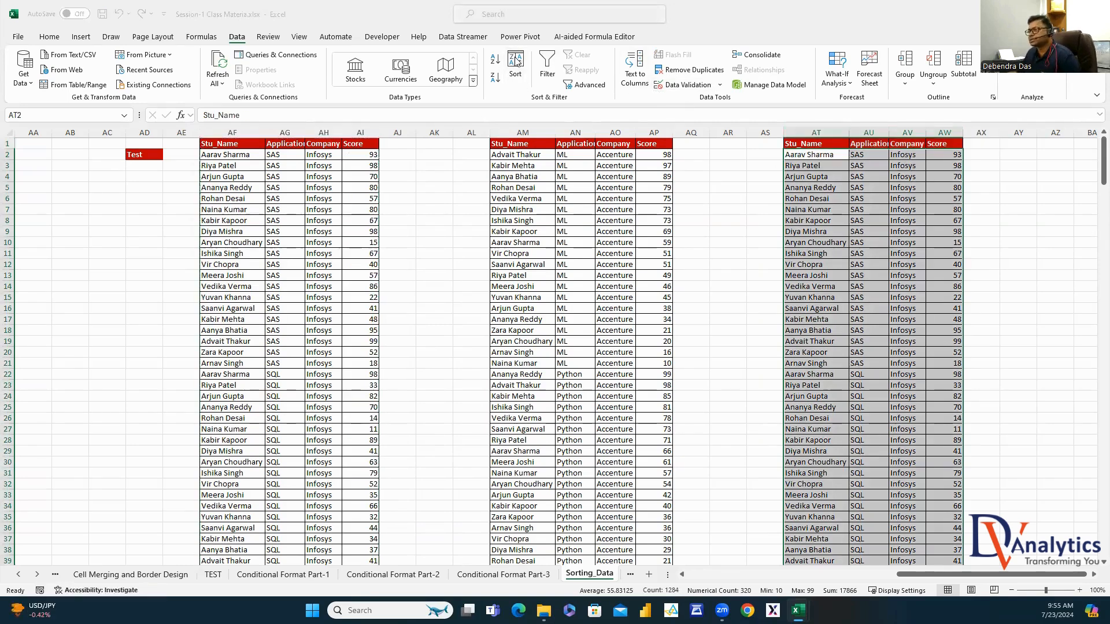
click(271, 177)
click(217, 187)
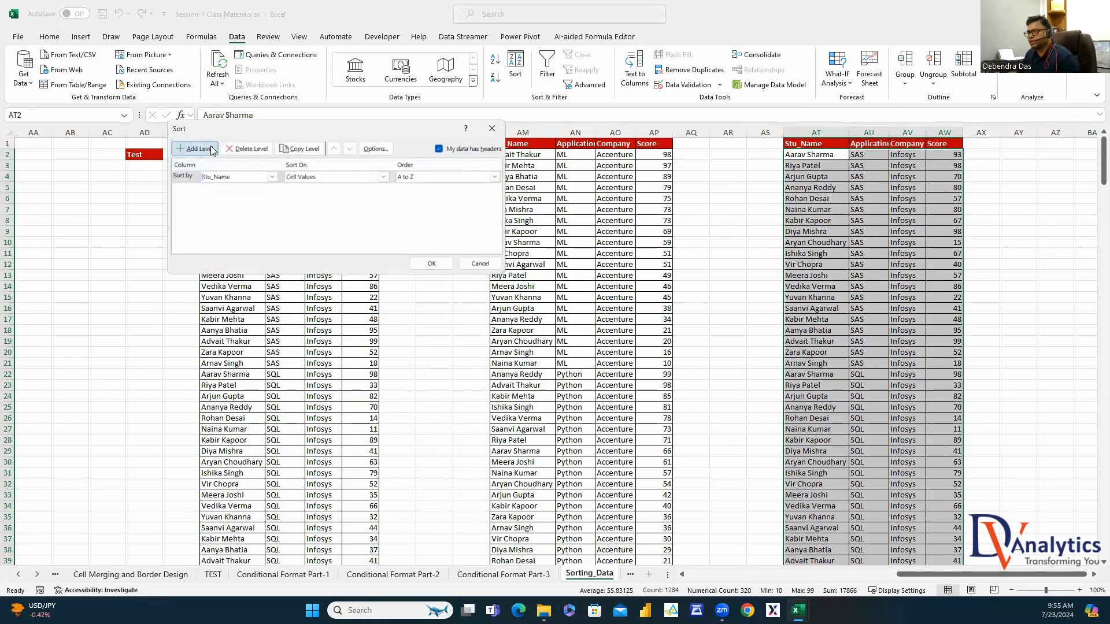
click(211, 148)
click(271, 190)
click(195, 148)
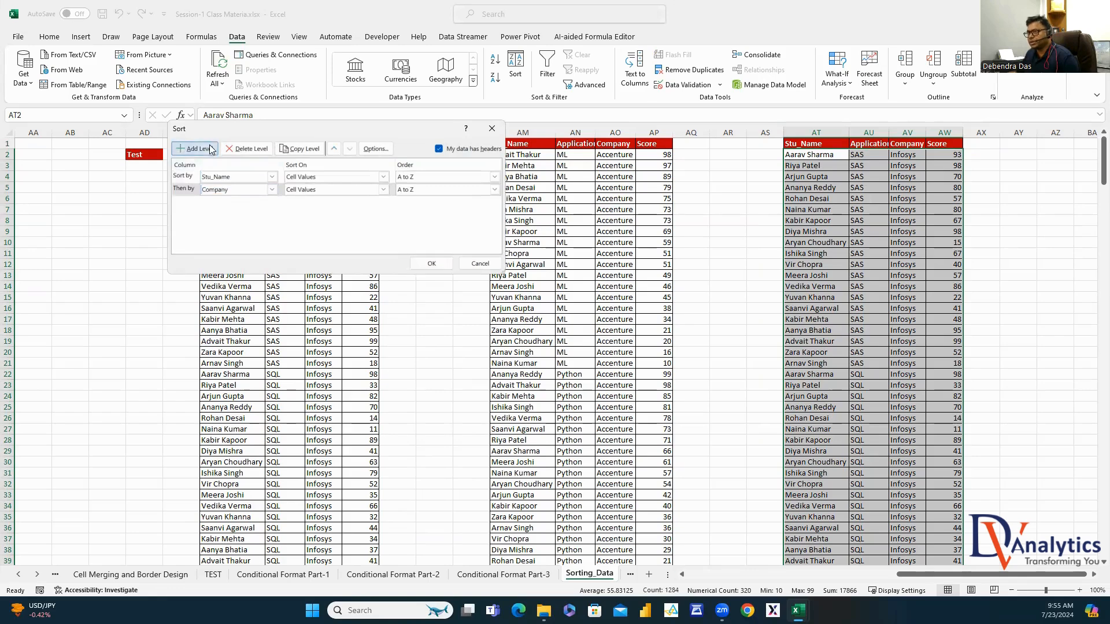
click(271, 202)
click(237, 236)
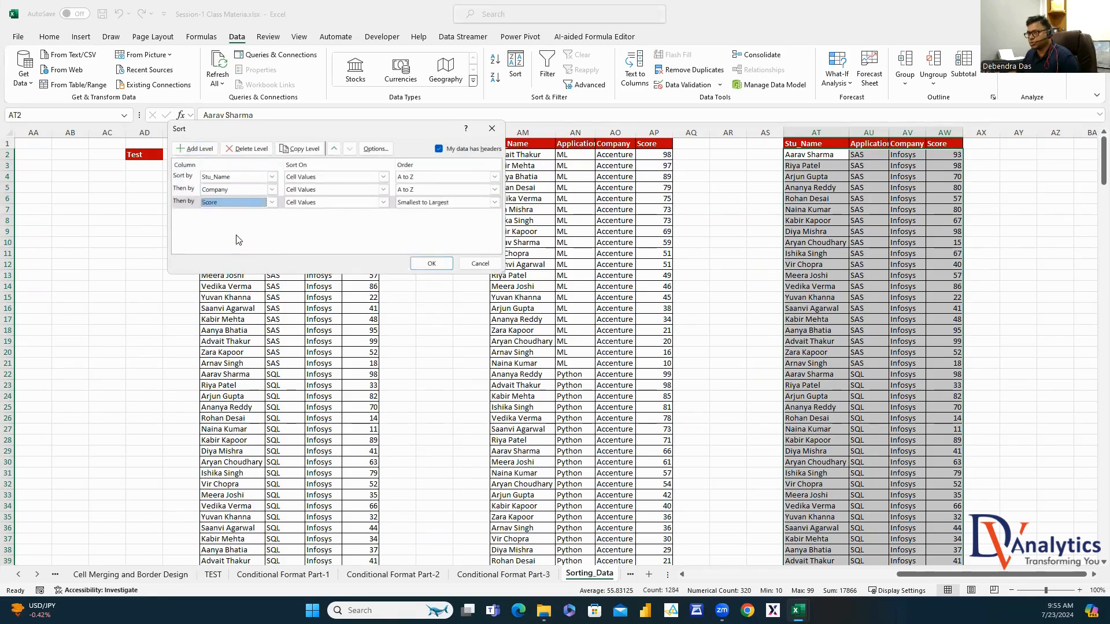
click(495, 202)
click(425, 222)
click(431, 264)
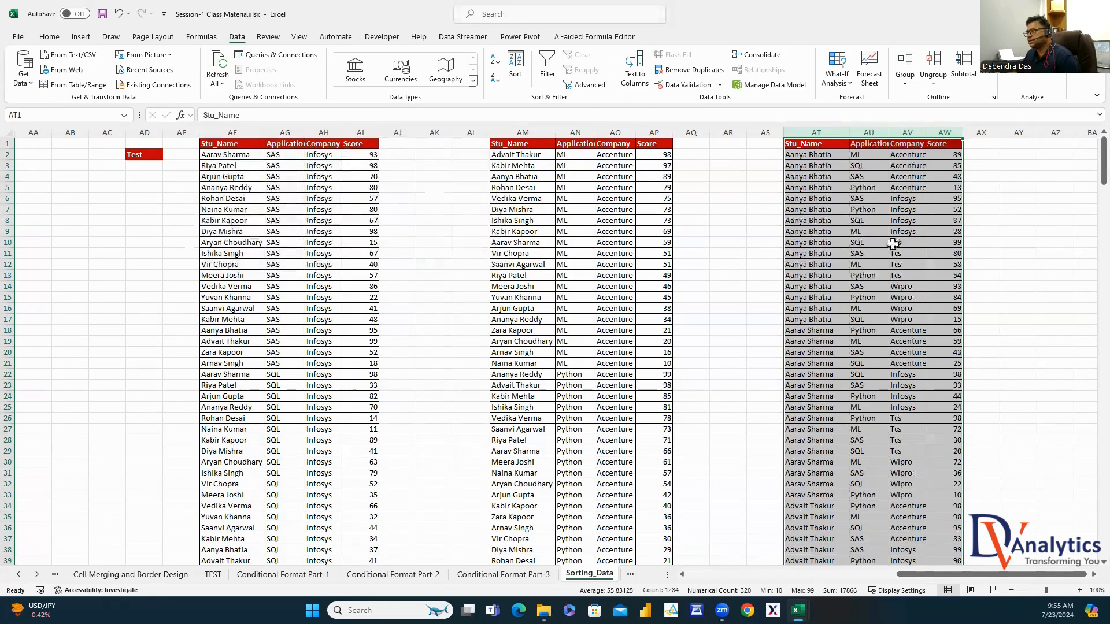
click(1017, 221)
Widen the Company column AV and verify the first student's Accenture, Infosys, Tcs and Wipro groups
drag(830, 157, 917, 189)
drag(925, 131, 928, 131)
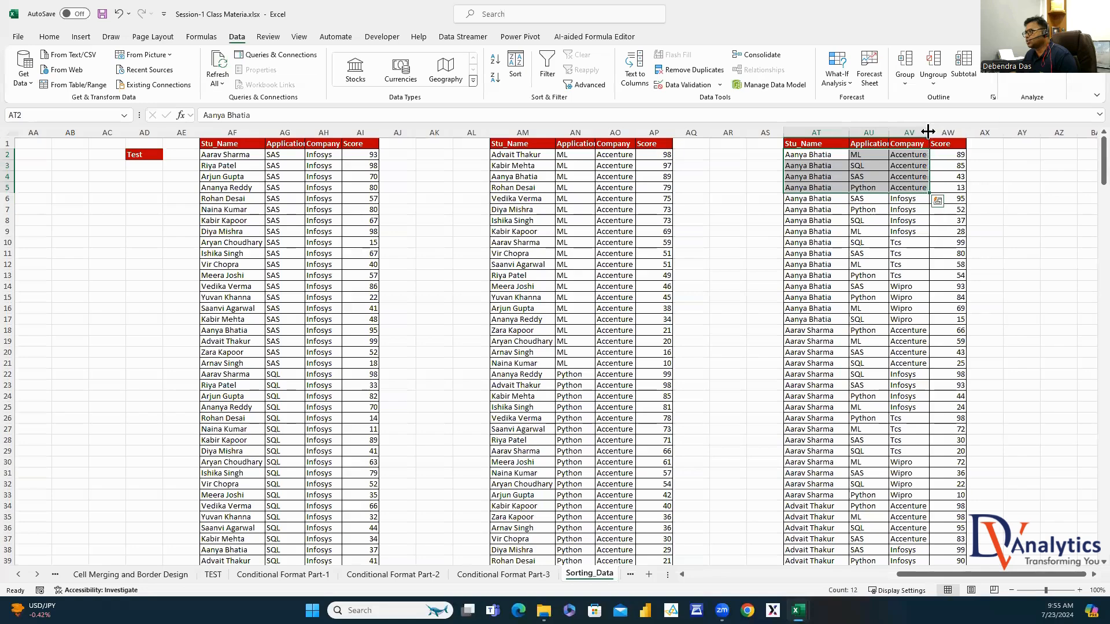
click(860, 157)
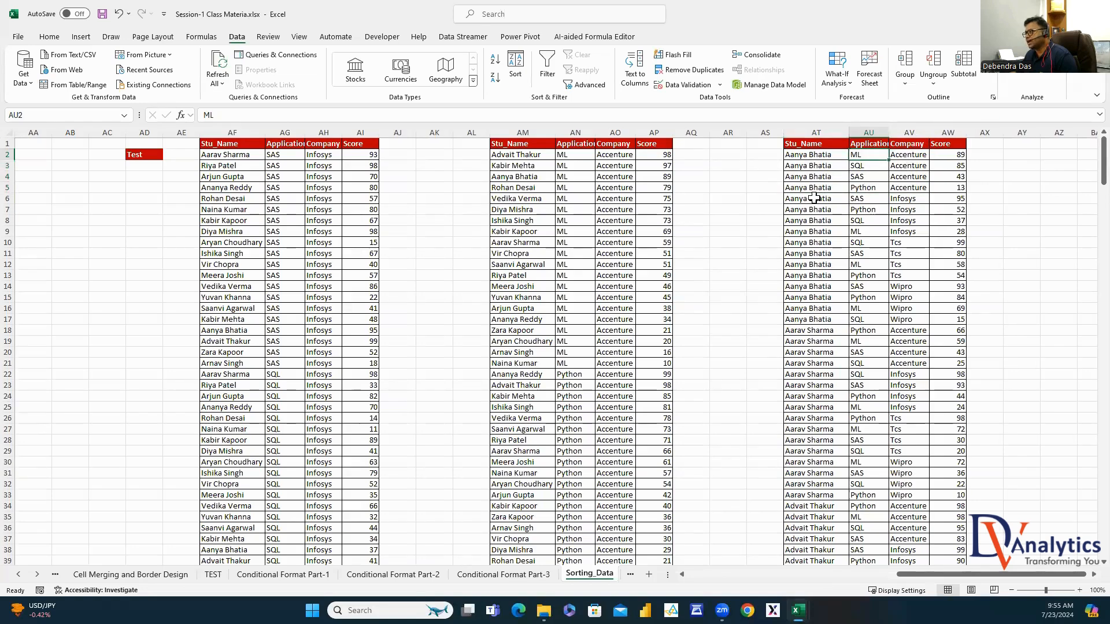
drag(814, 198, 819, 232)
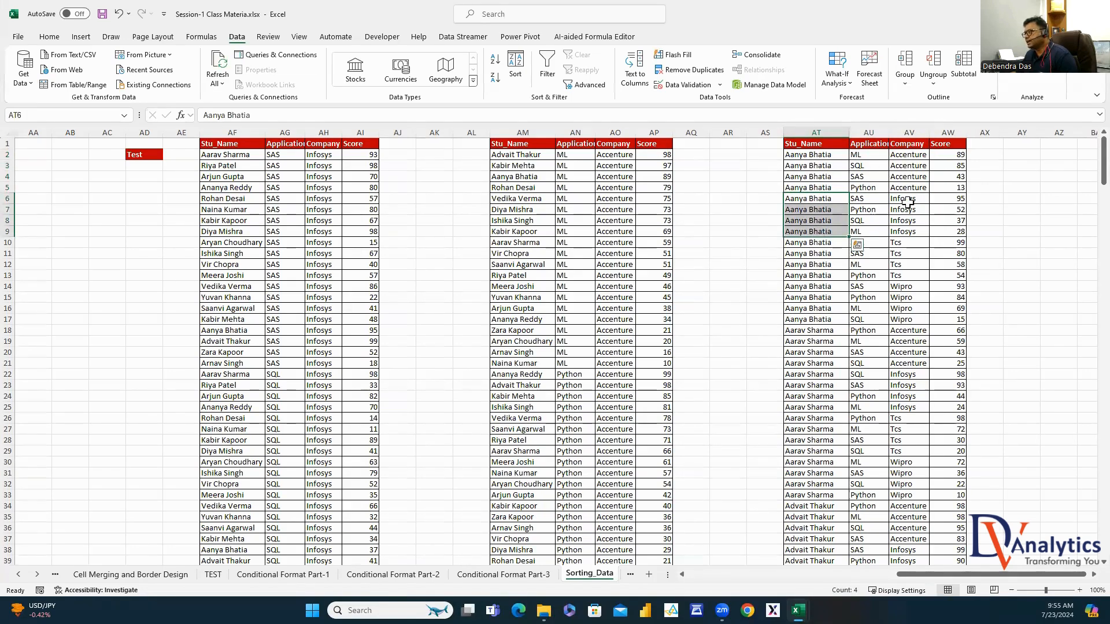
drag(908, 202, 906, 230)
click(873, 201)
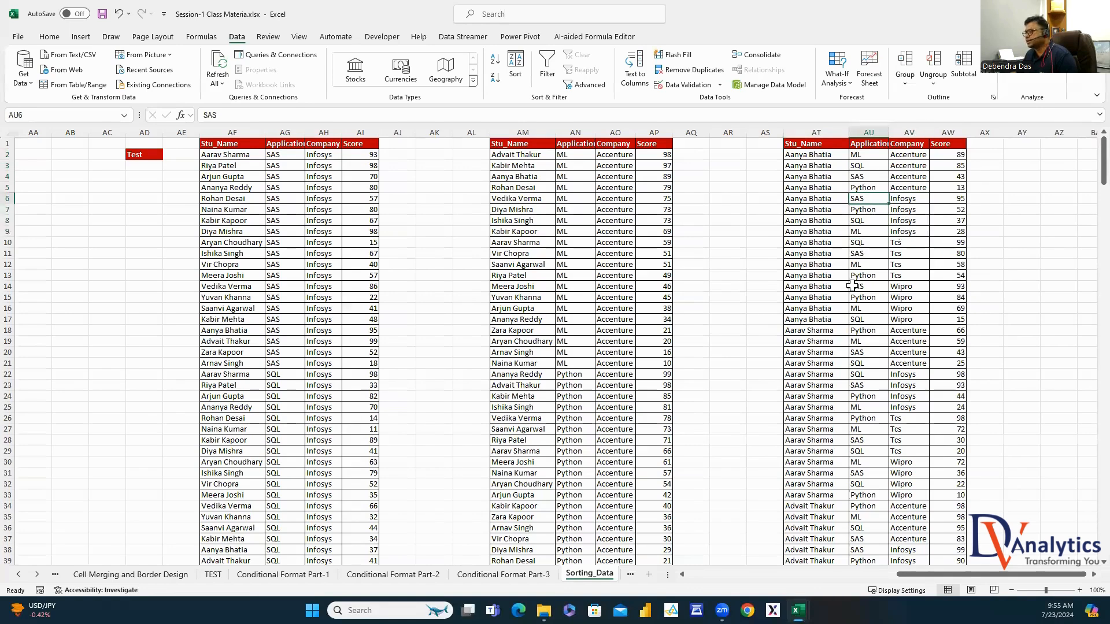
drag(815, 245, 824, 280)
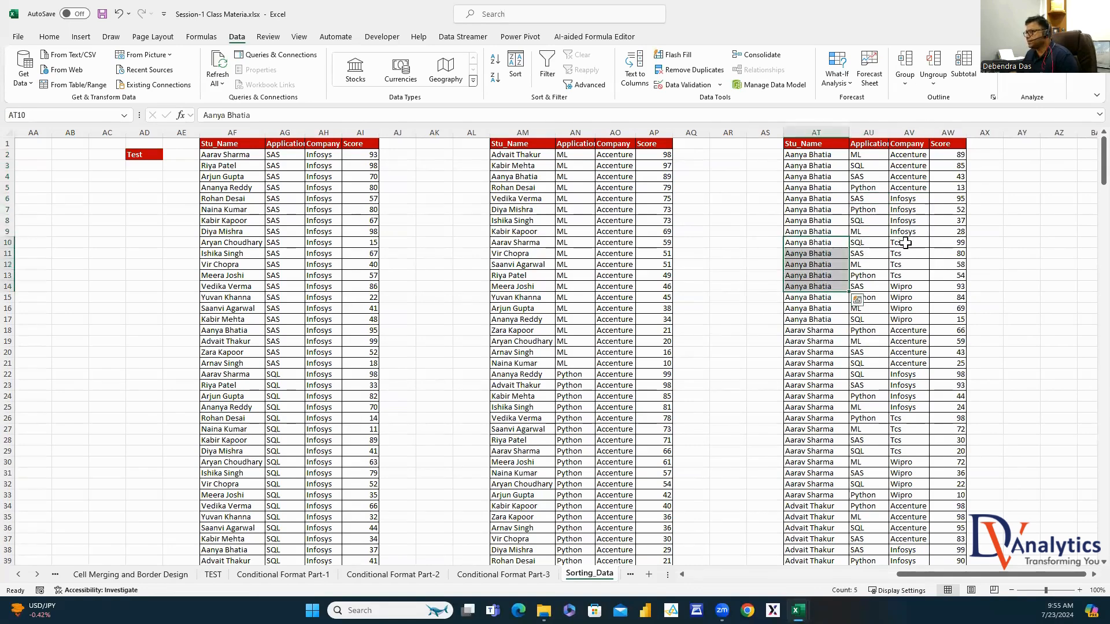
drag(906, 240, 907, 276)
click(876, 243)
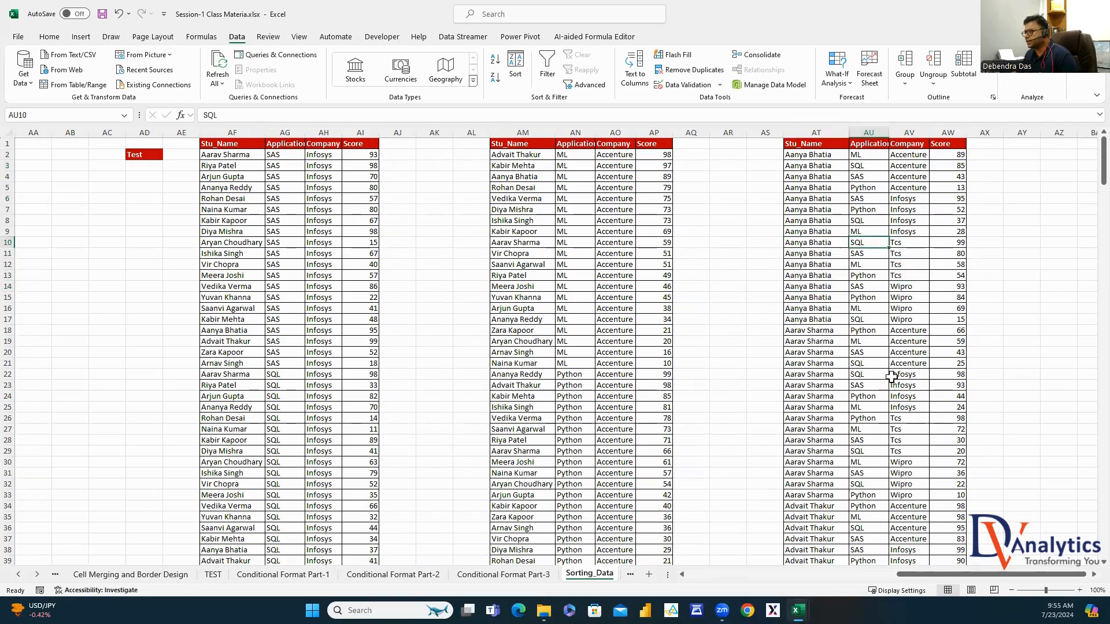
drag(904, 287, 905, 319)
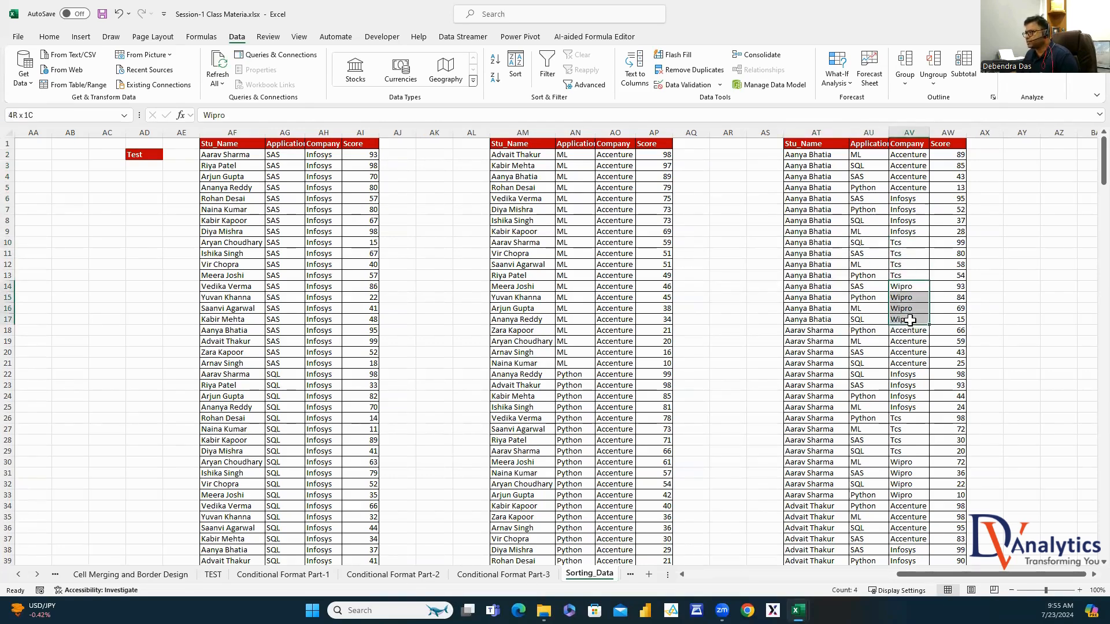
click(870, 286)
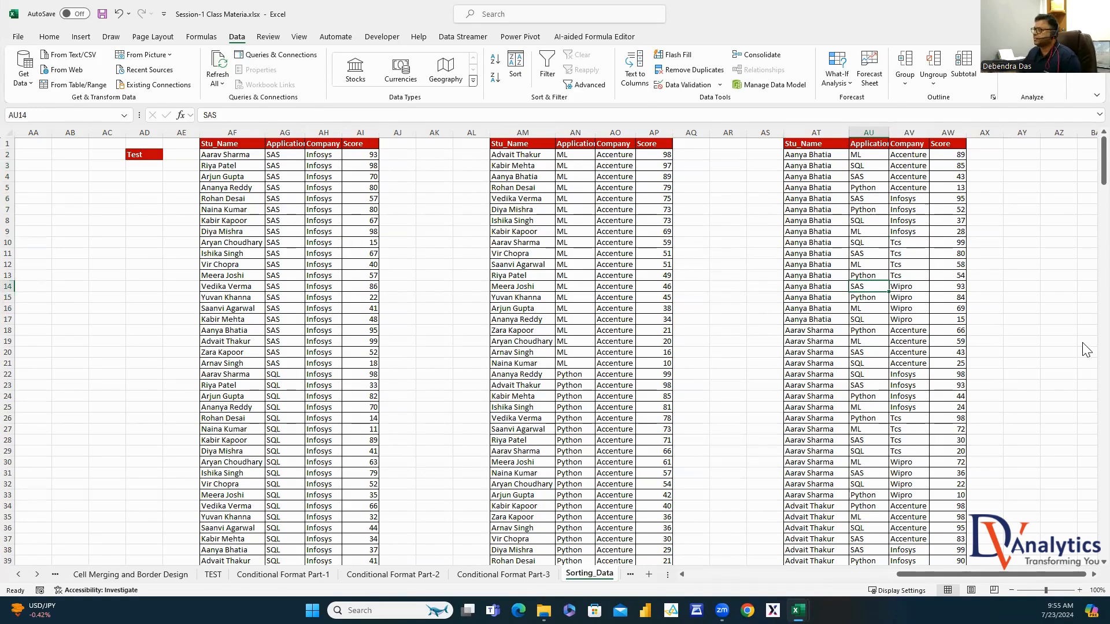
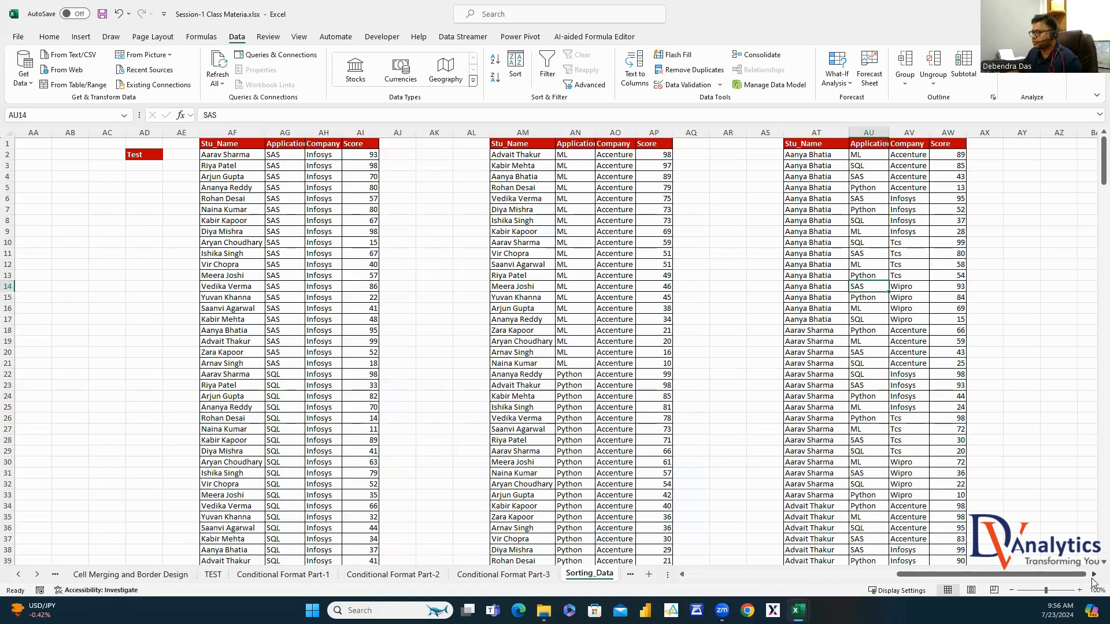
Enter TEST in cell AZ2
click(1093, 575)
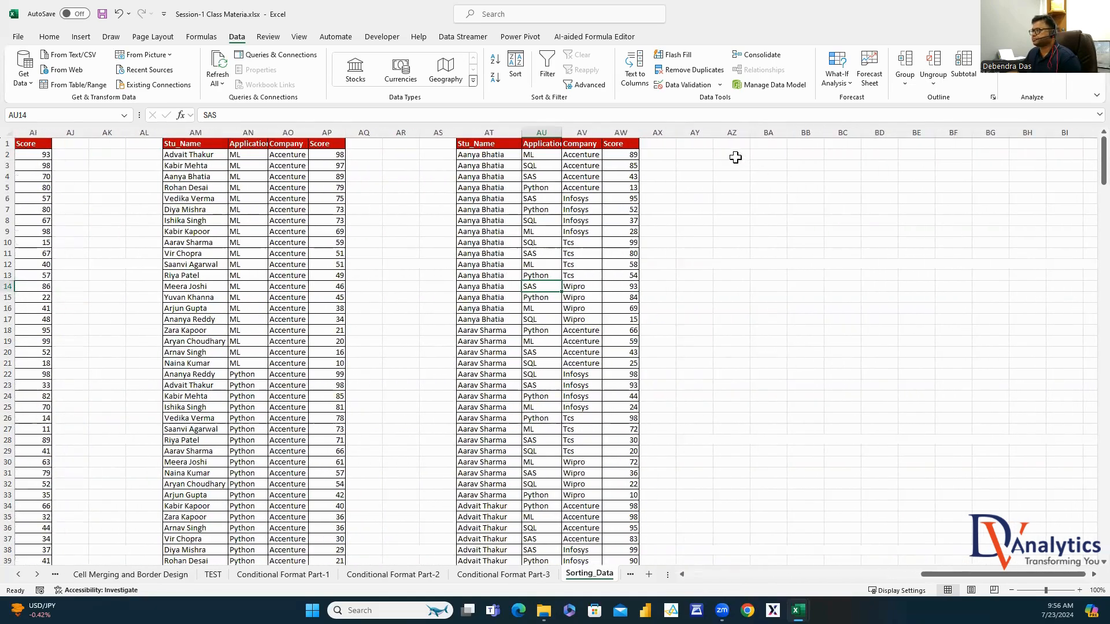
click(735, 157)
text(test)
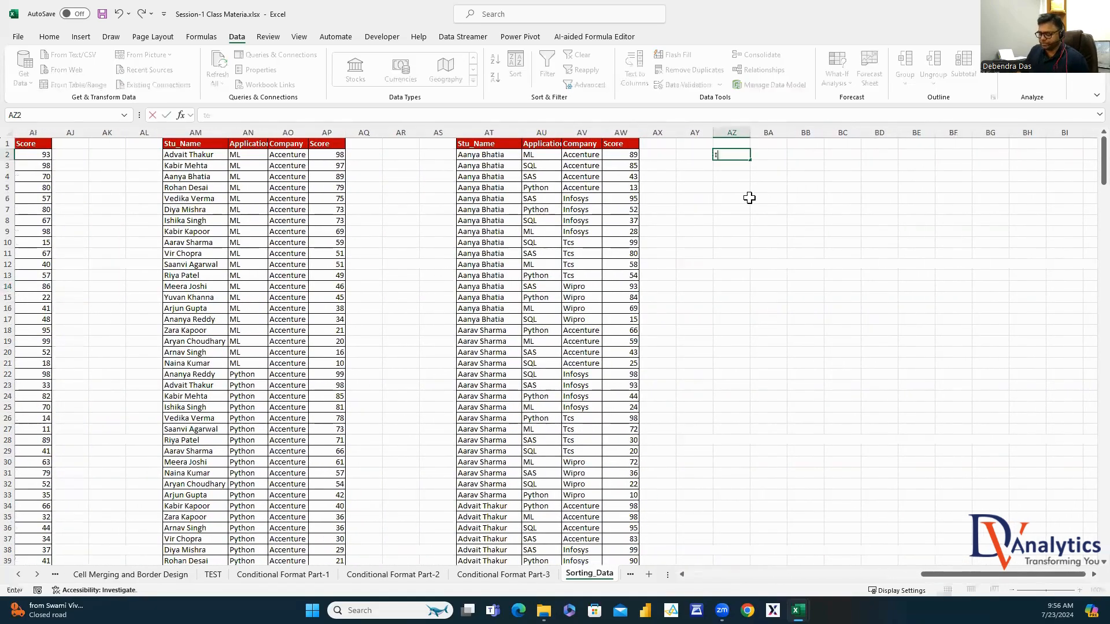
key(BackSpace)
key(BackSpace)
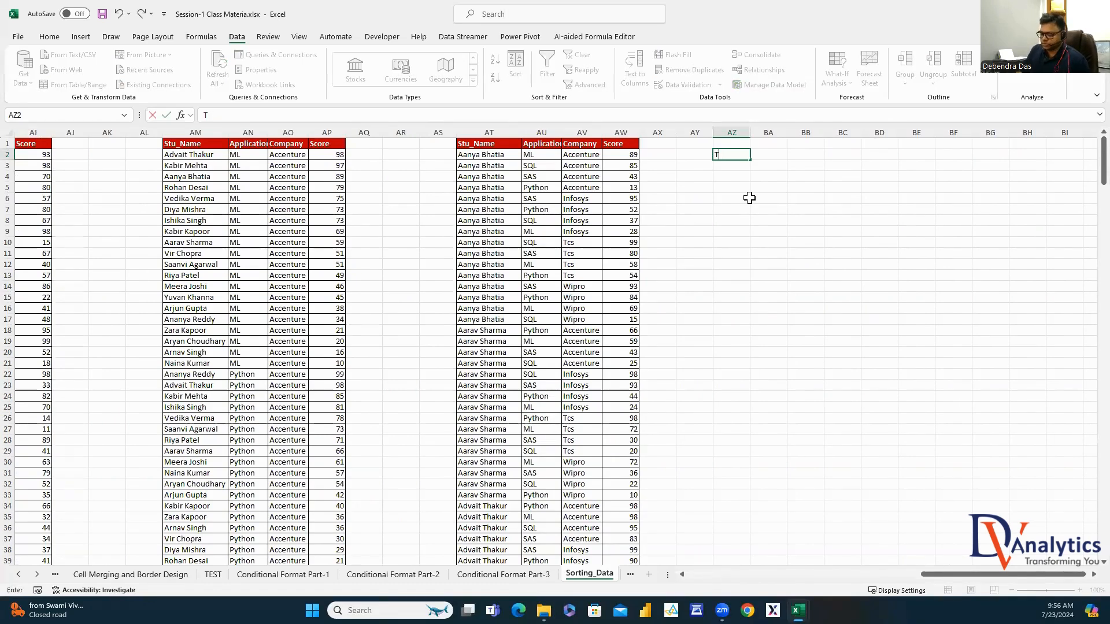
click(798, 154)
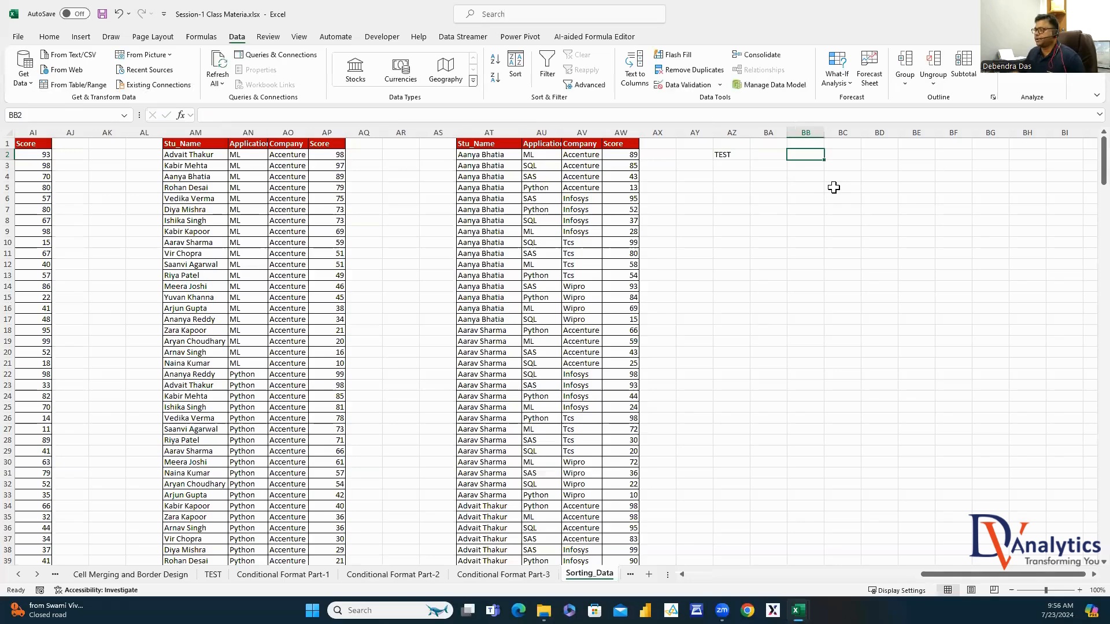
Enter six sample student names down BB2:BB7
text(SU)
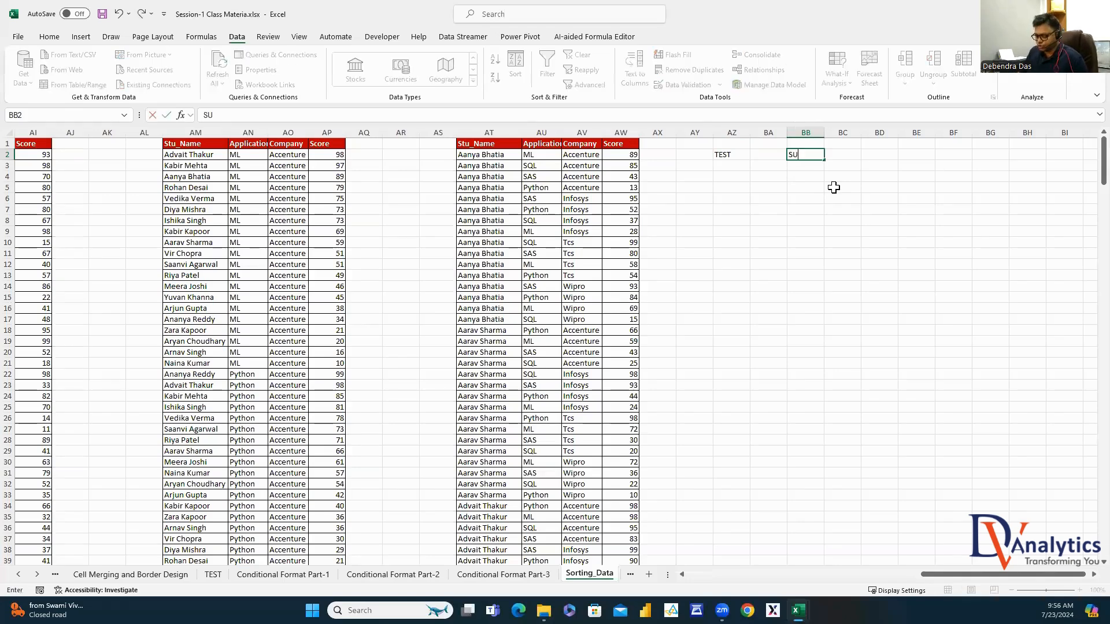
text(BHAM)
key(Return)
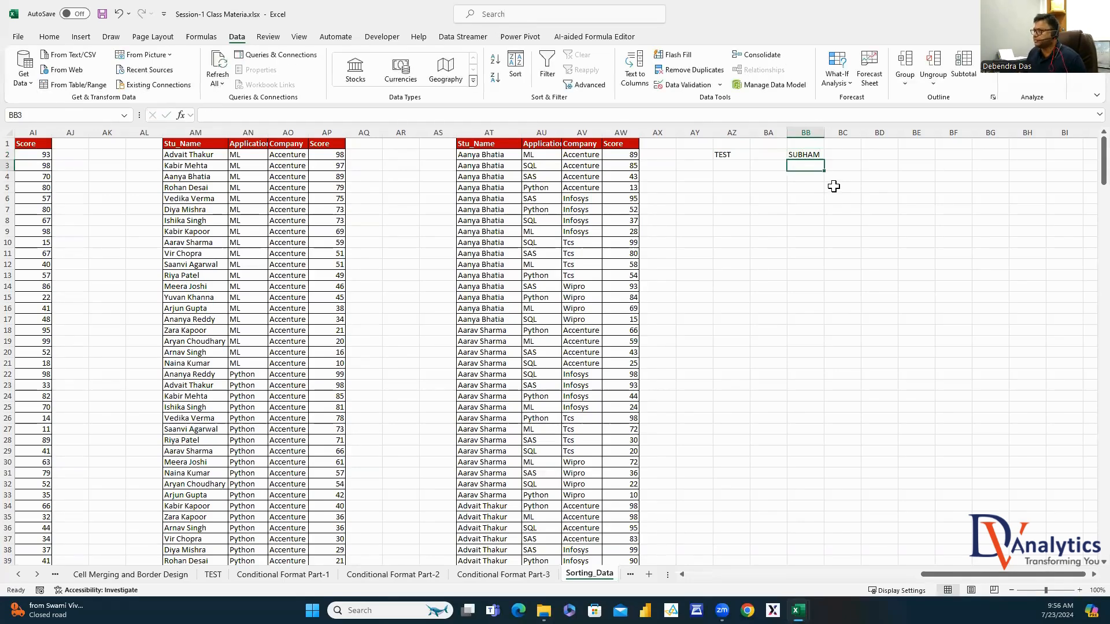
text(SANTOSH)
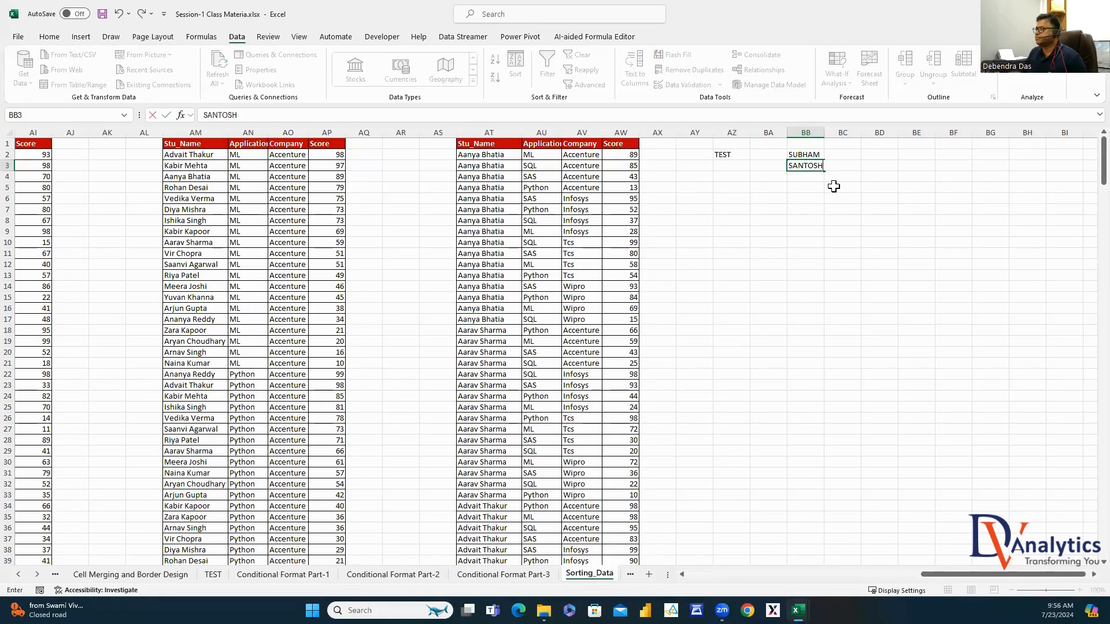
key(Return)
text(MONICA)
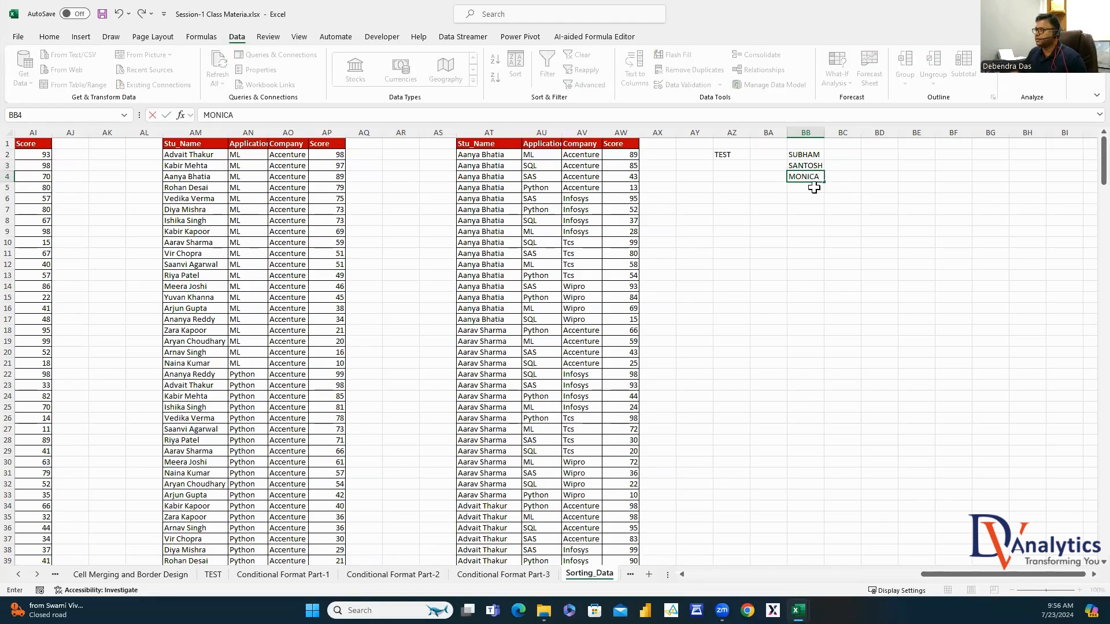
key(Return)
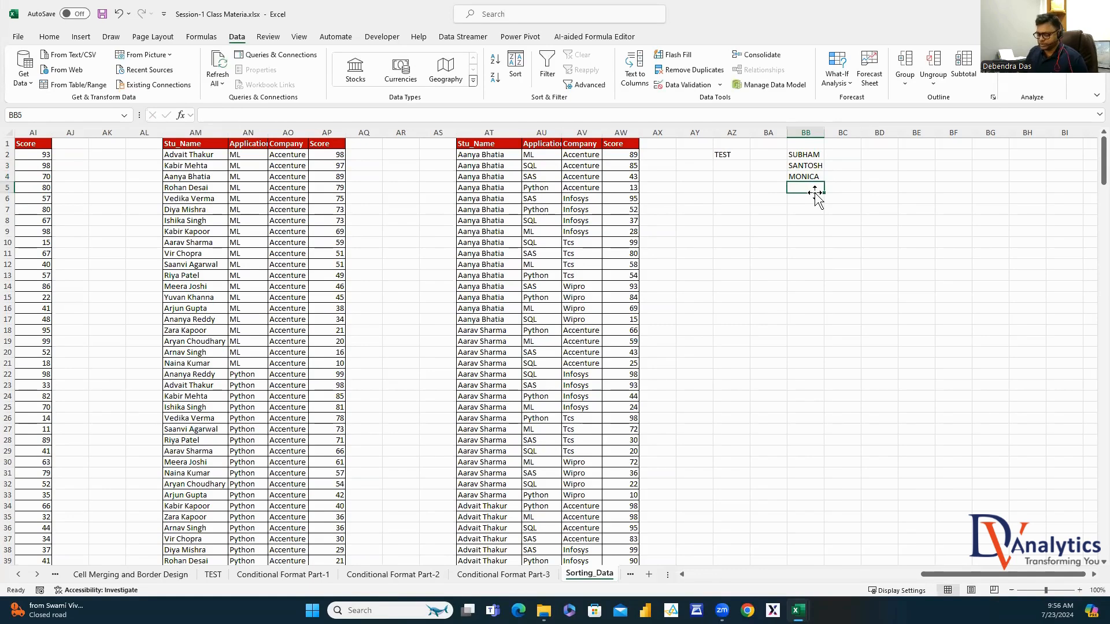
text(RASHMI)
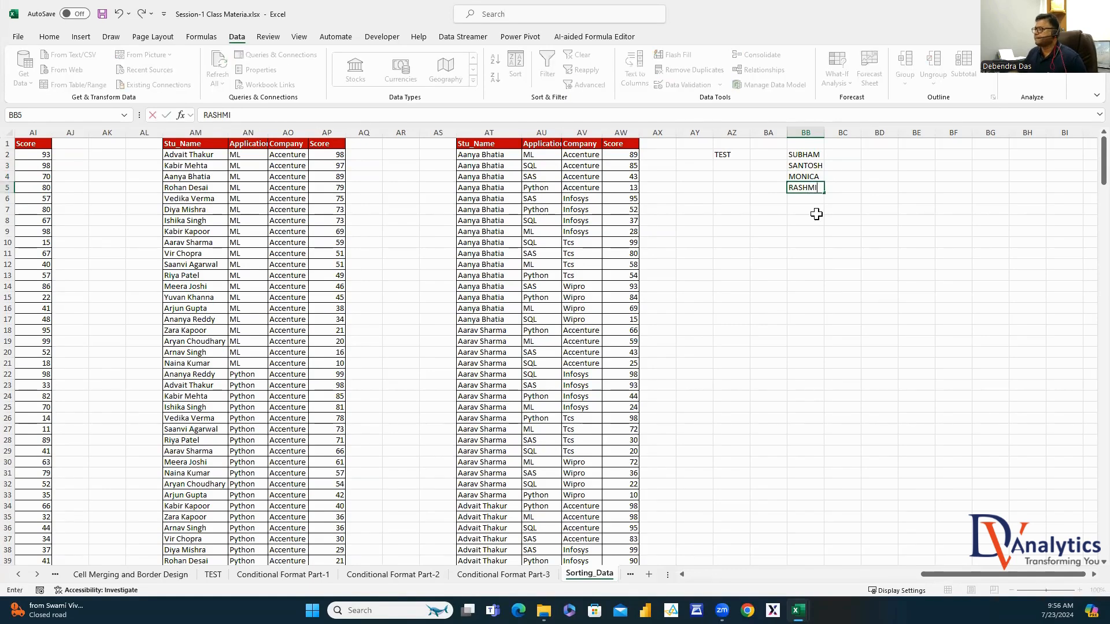
key(Return)
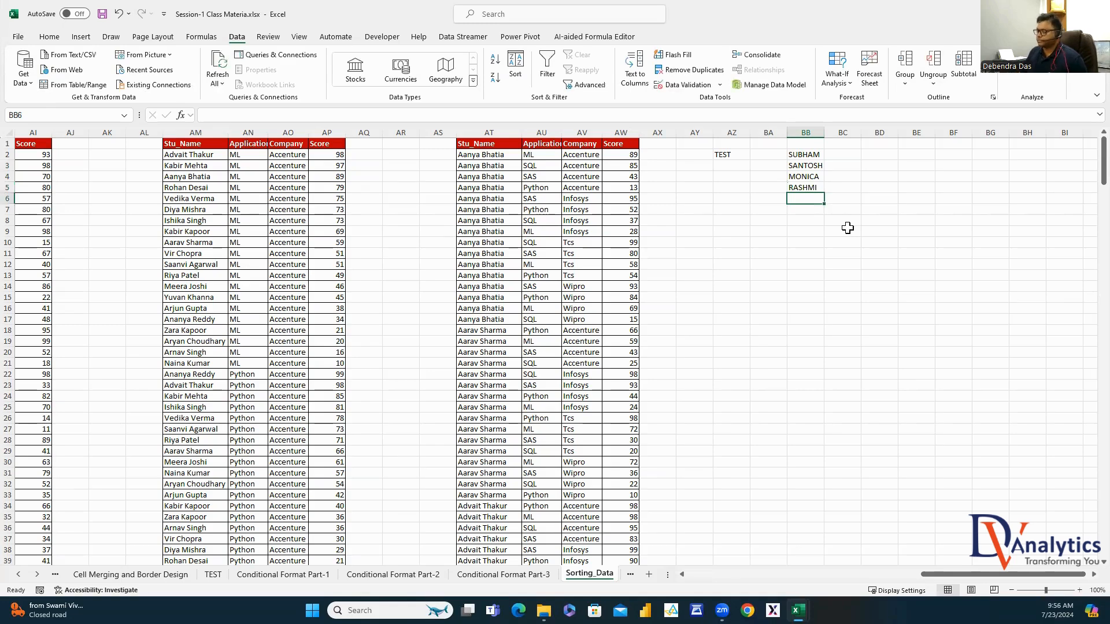
text(BANITA)
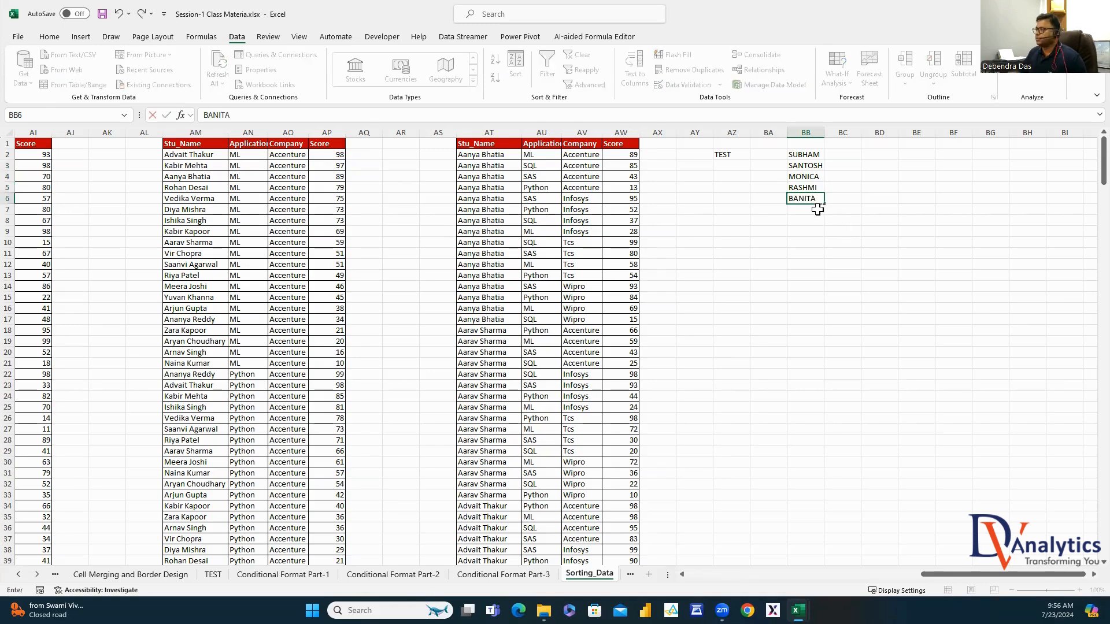
key(Return)
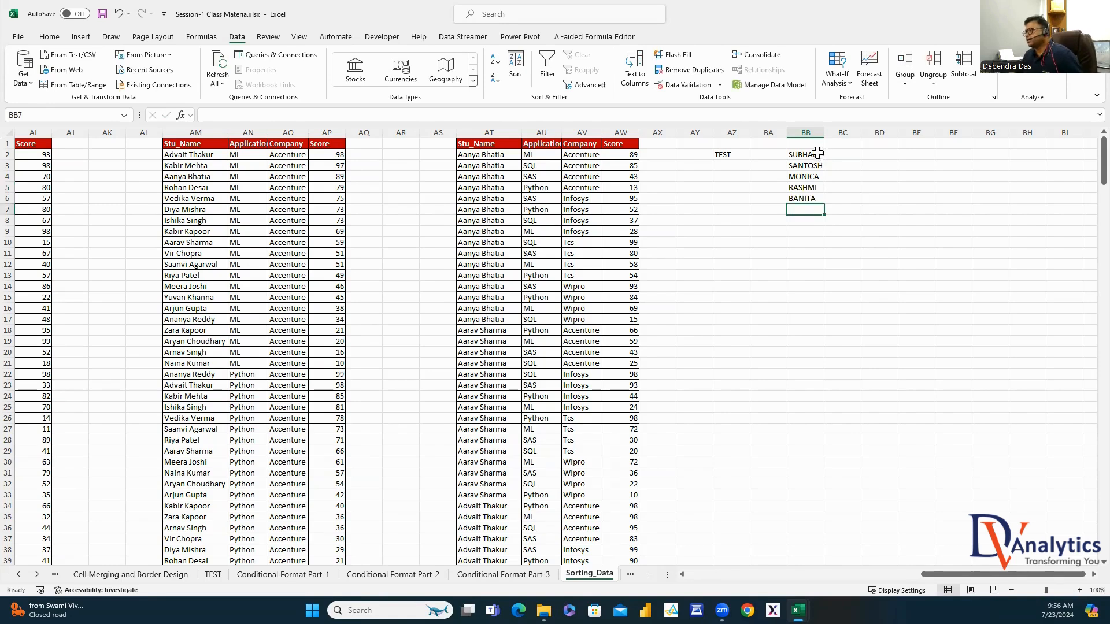
text(SUBHADRA)
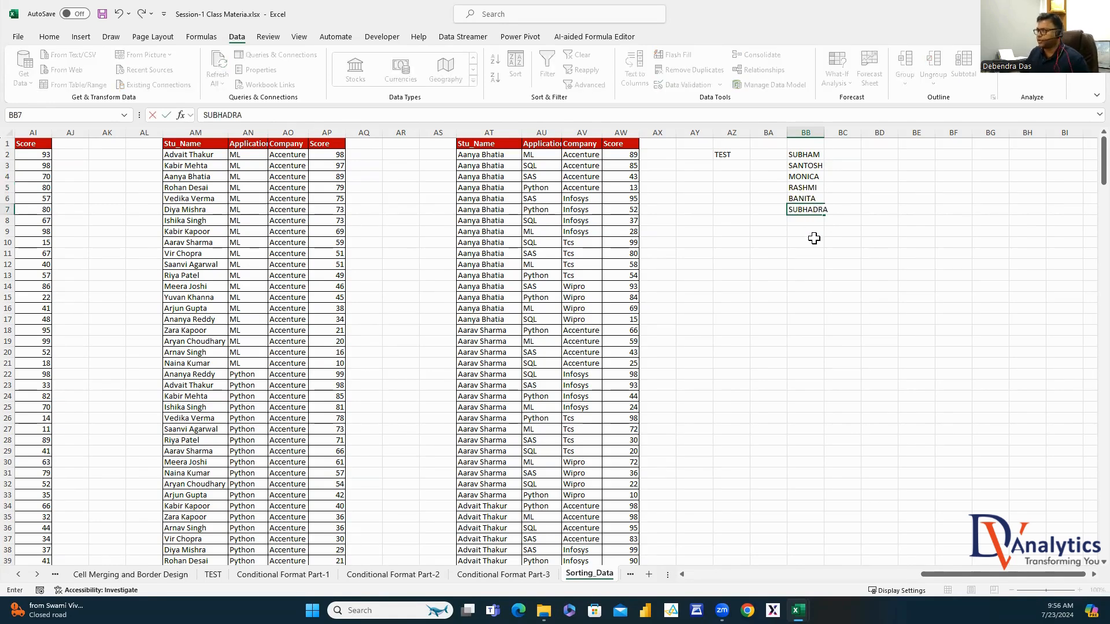
click(814, 238)
Copy the six names in BB2:BB7 for pasting at BE2
drag(825, 133, 825, 132)
click(815, 154)
key(ctrl+shift+Down)
key(ctrl+c)
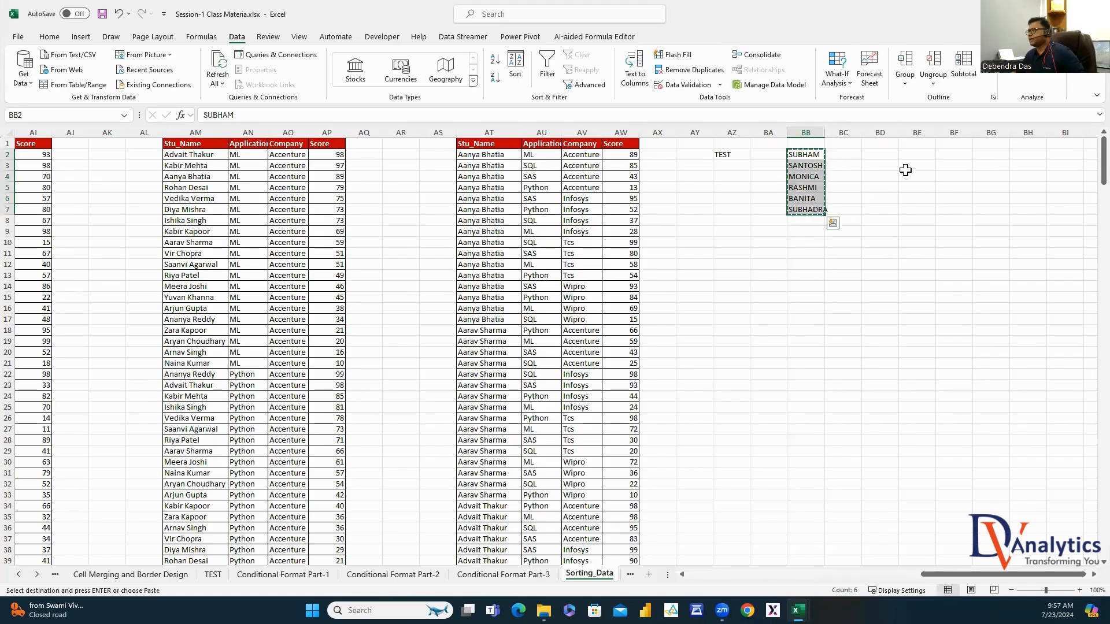
click(912, 155)
Paste the names into BE2:BE7 under STU_NAME and APPLICATION headings, autofitting column BE
key(ctrl+v)
click(918, 144)
text(STU)
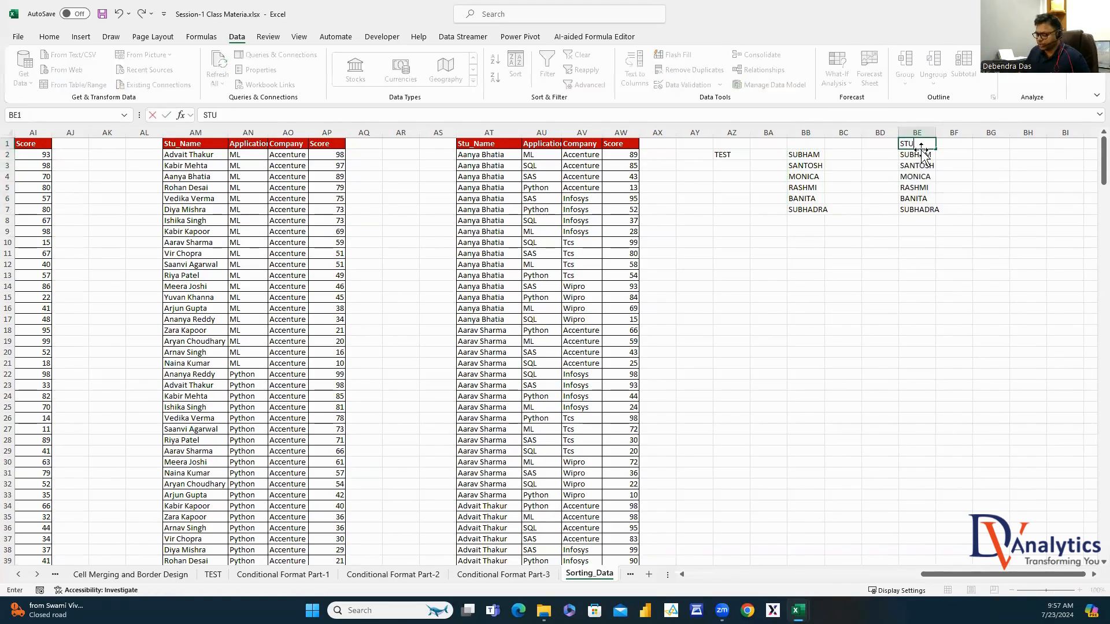
text(_NAME)
key(Tab)
double_click(936, 132)
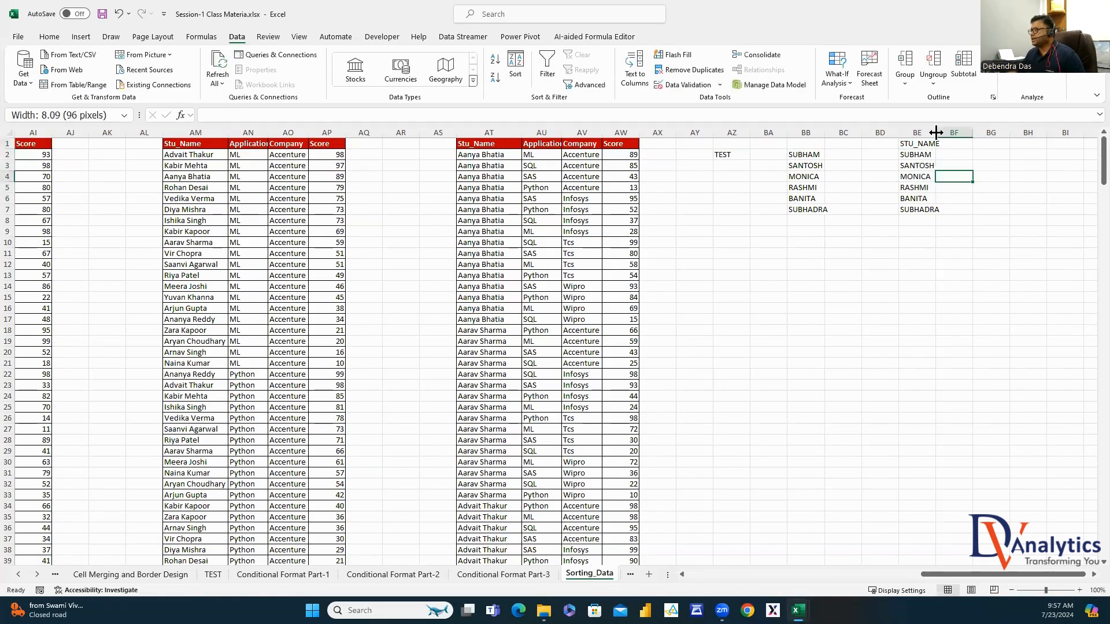
text(APPLICA)
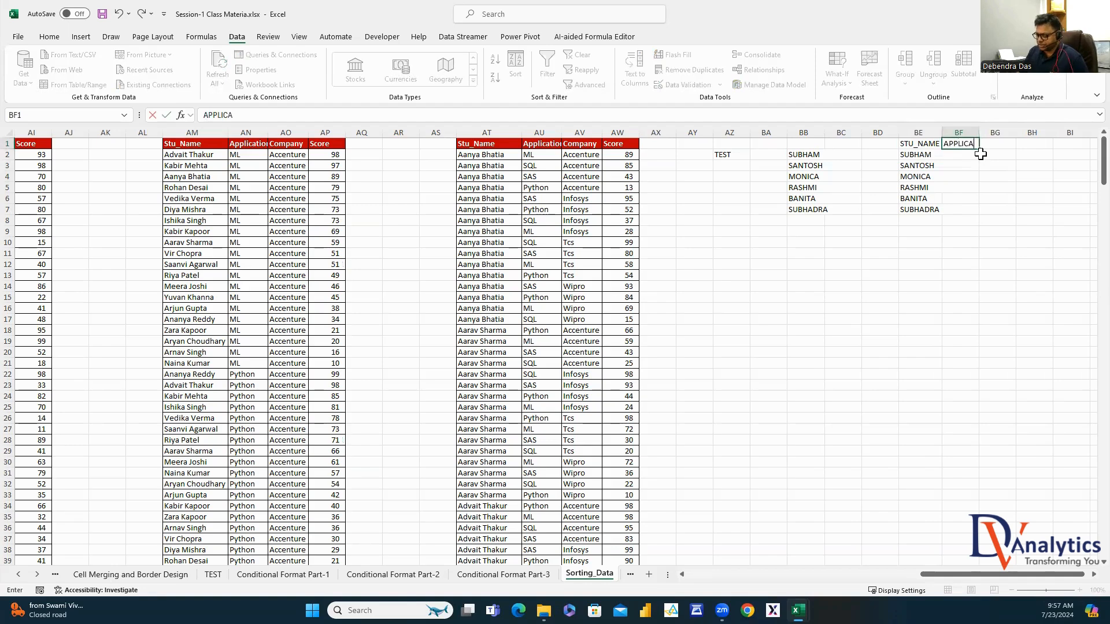
text(TION)
key(Return)
Tag the first six names SAS in BF2:BF7 and repeat the names in BE8:BE13
text(SAS)
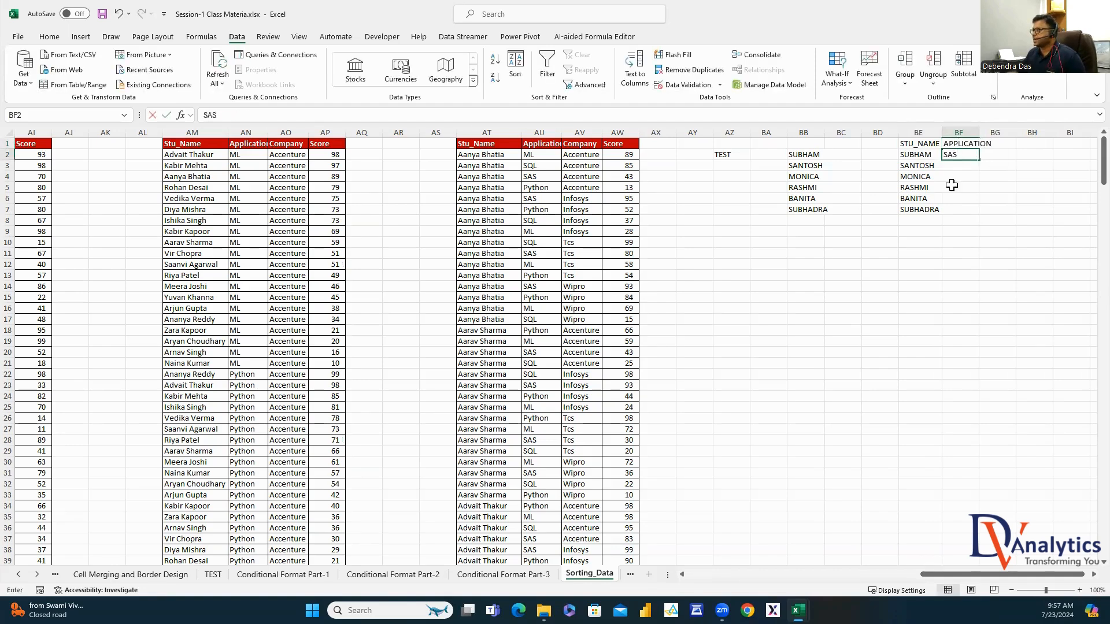
click(951, 186)
click(971, 155)
drag(980, 162, 979, 215)
drag(919, 155, 925, 209)
key(ctrl+c)
click(908, 221)
key(ctrl+v)
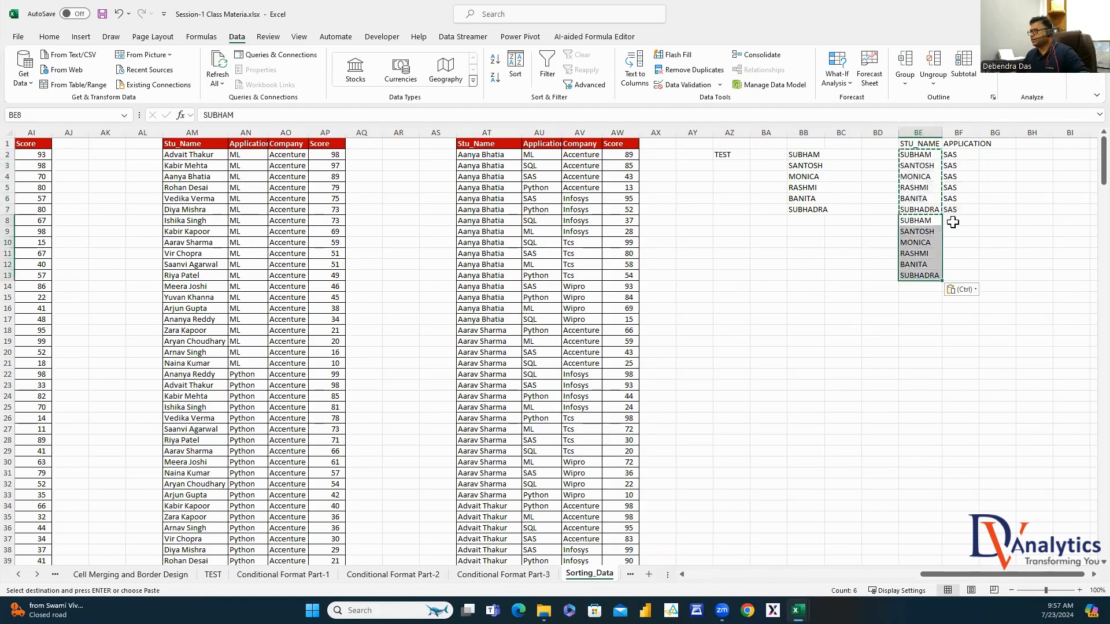
Tag the second name block SQL in BF8:BF13 and repeat the names in BE14:BE19
click(956, 222)
text(SQL)
key(Return)
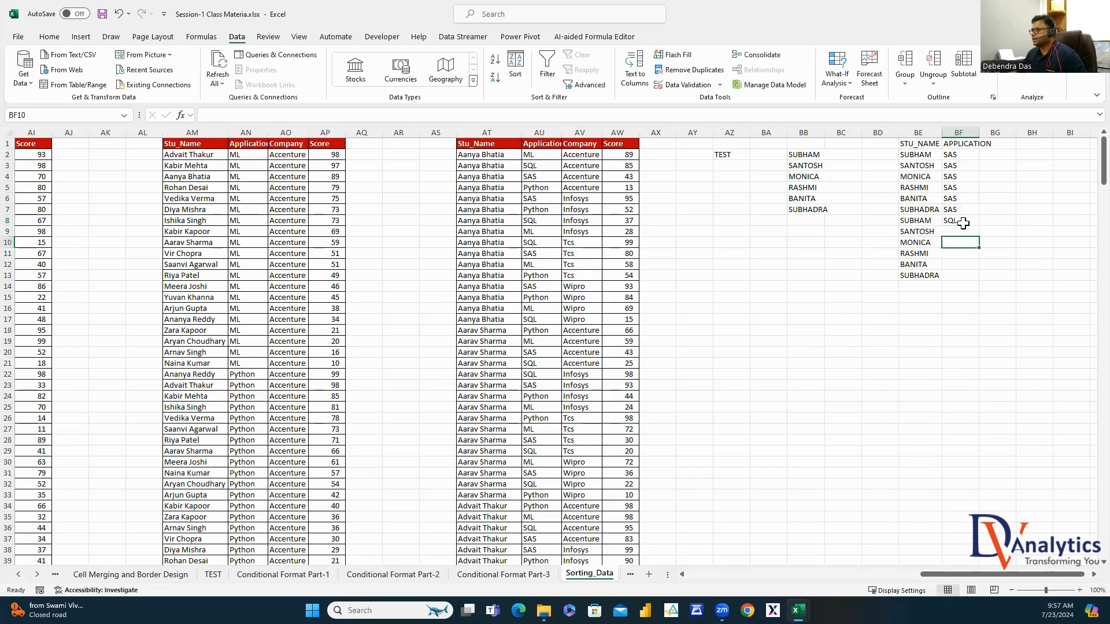
click(960, 223)
double_click(980, 226)
drag(921, 221, 917, 279)
key(ctrl+c)
click(909, 288)
key(ctrl+v)
Tag the third name block PYTHON in BF14:BF19 and copy the block into rows 20–25
click(953, 287)
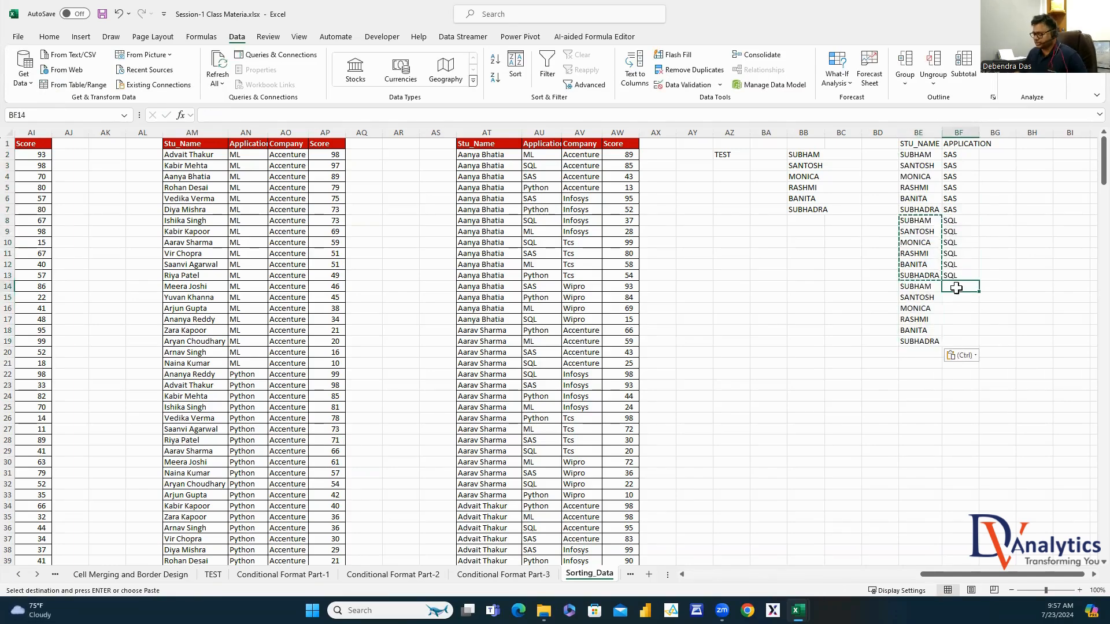
text(PYTHON)
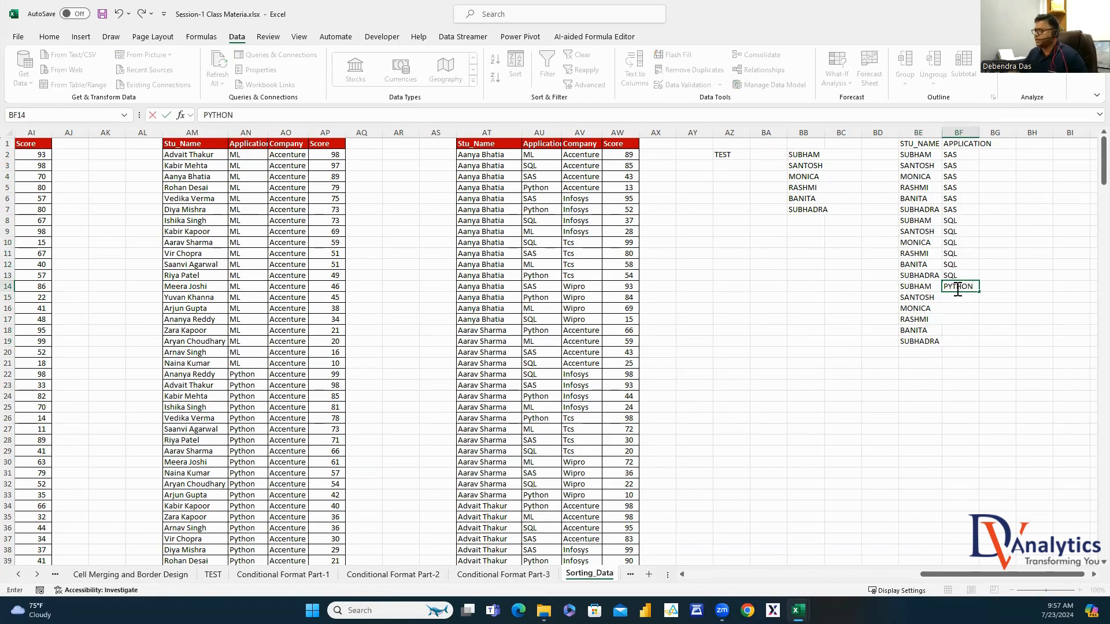
key(Return)
click(970, 290)
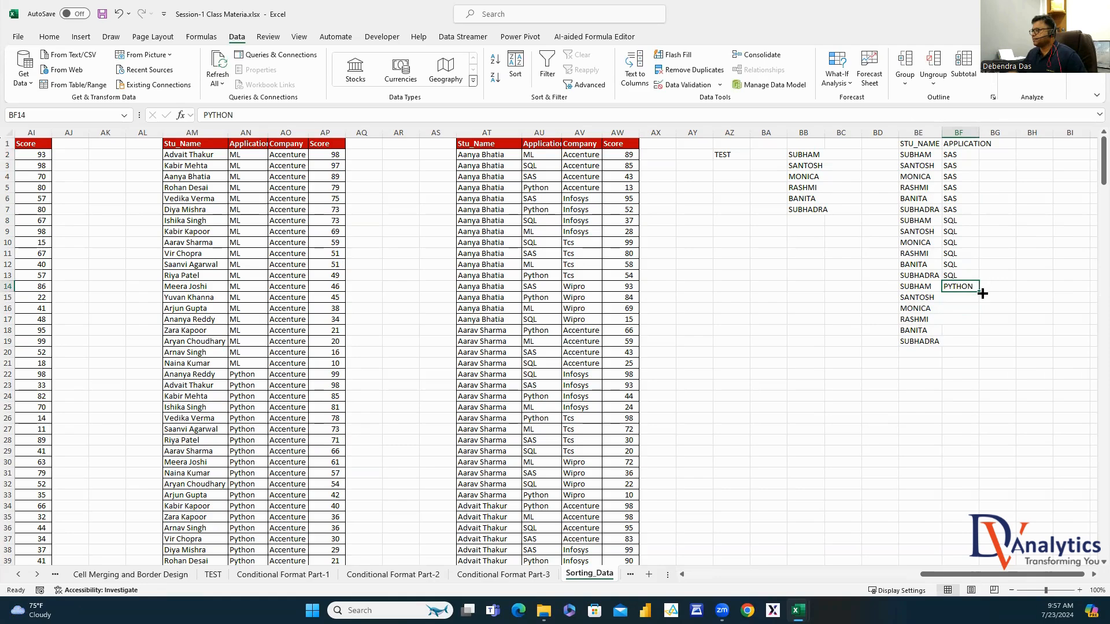
drag(983, 293, 979, 346)
drag(919, 287, 956, 342)
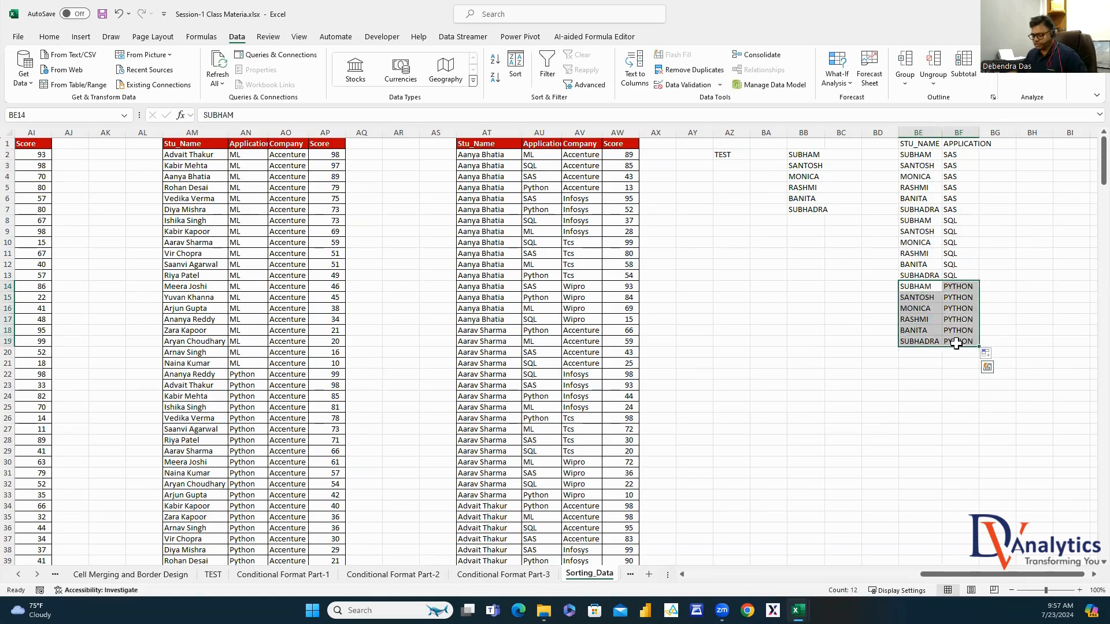
key(ctrl+c)
click(905, 353)
key(ctrl+v)
Replace the last block's application with ML in BF20:BF25 and widen column BF
click(954, 354)
key(Escape)
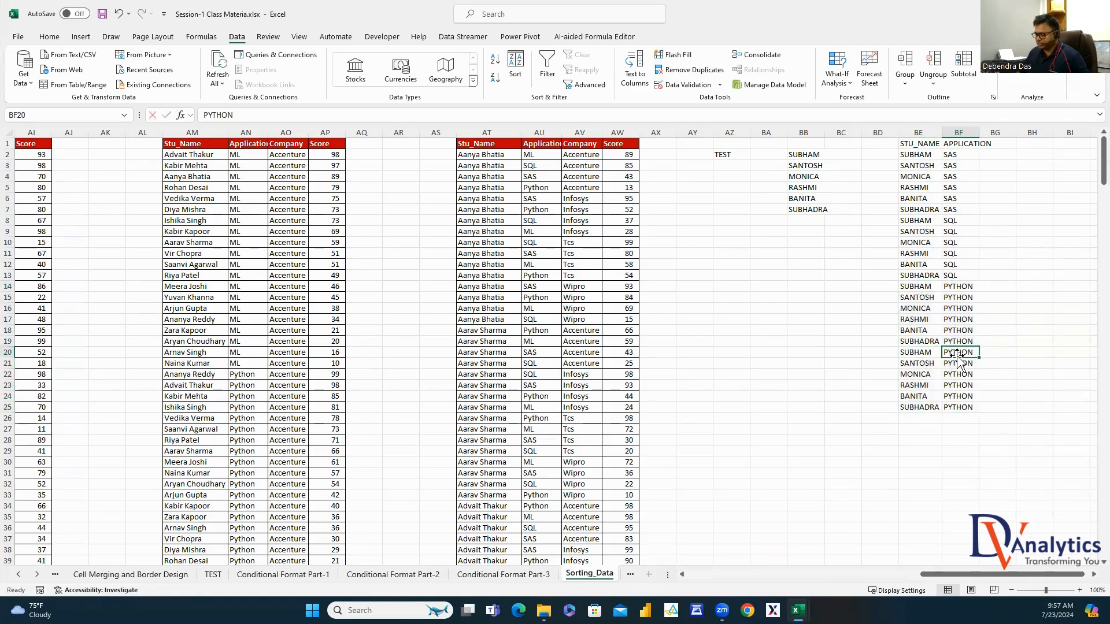
text(ML)
key(Return)
click(960, 353)
drag(981, 359, 981, 412)
drag(979, 132, 1017, 139)
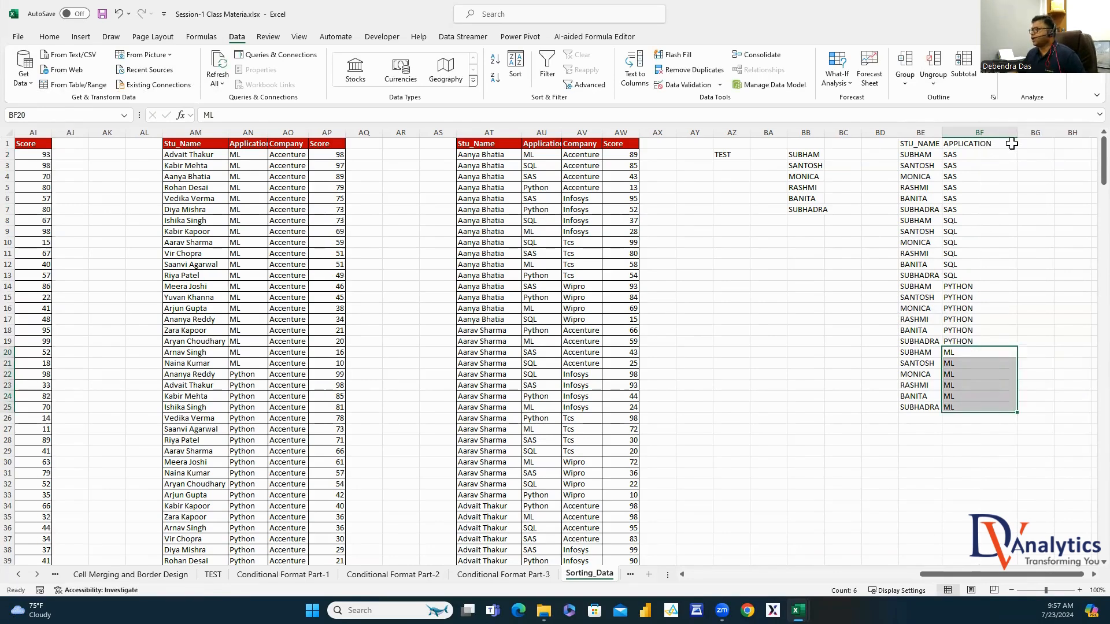
click(1011, 144)
click(1034, 144)
Add a SCORE heading and fill BG2:BG25 with =RANDBETWEEN(10,100)
text(SC)
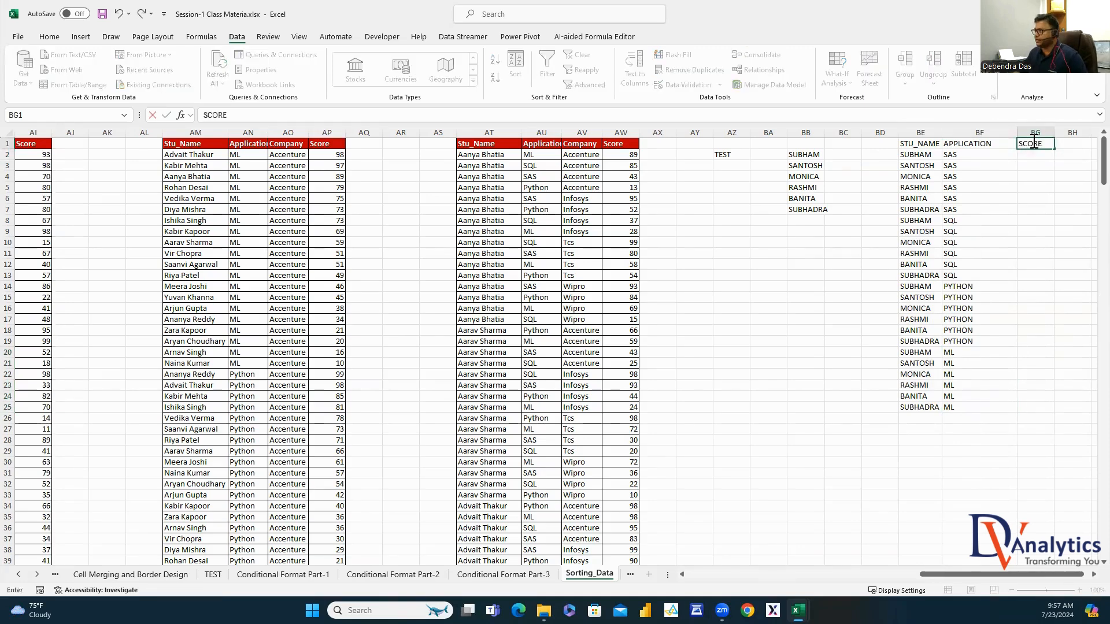
text(ORE)
key(Return)
text(-)
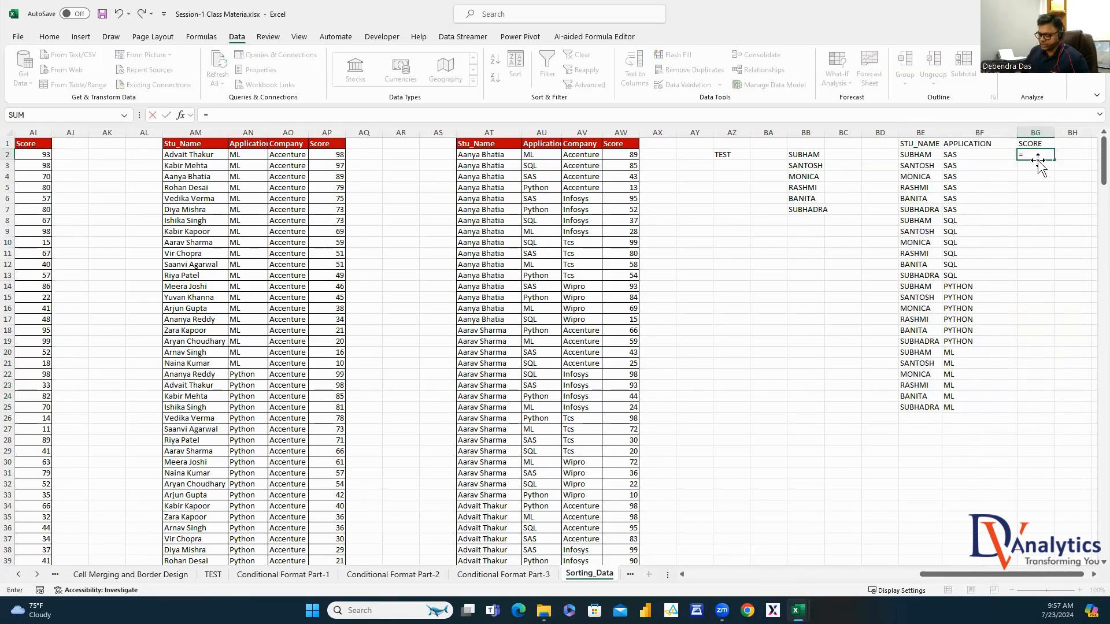
text(RAND)
double_click(1053, 187)
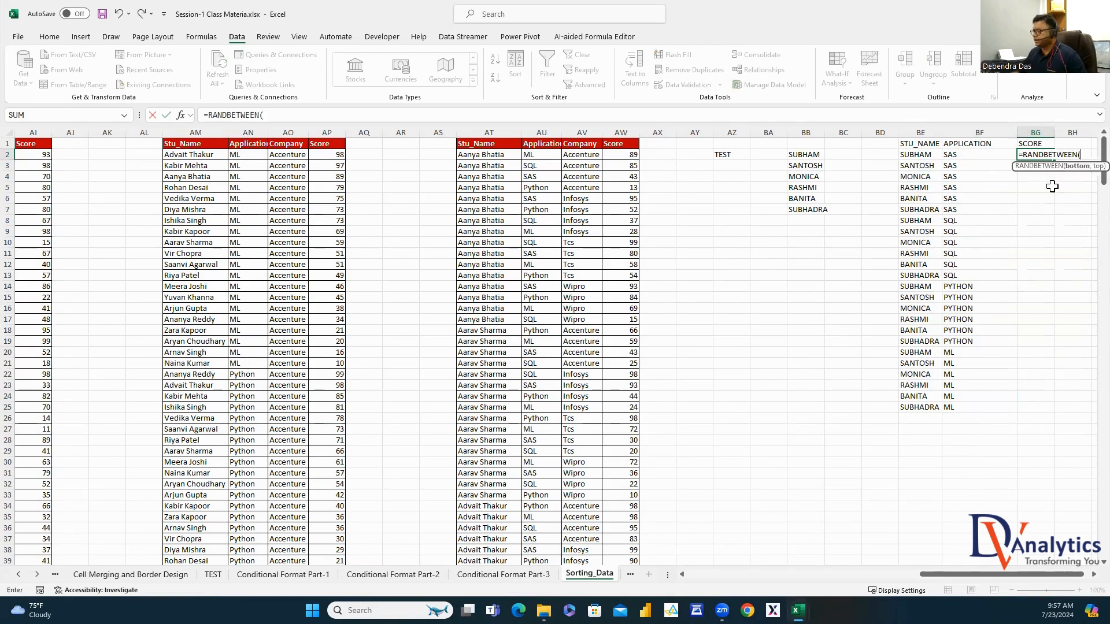
text(10,100))
key(Return)
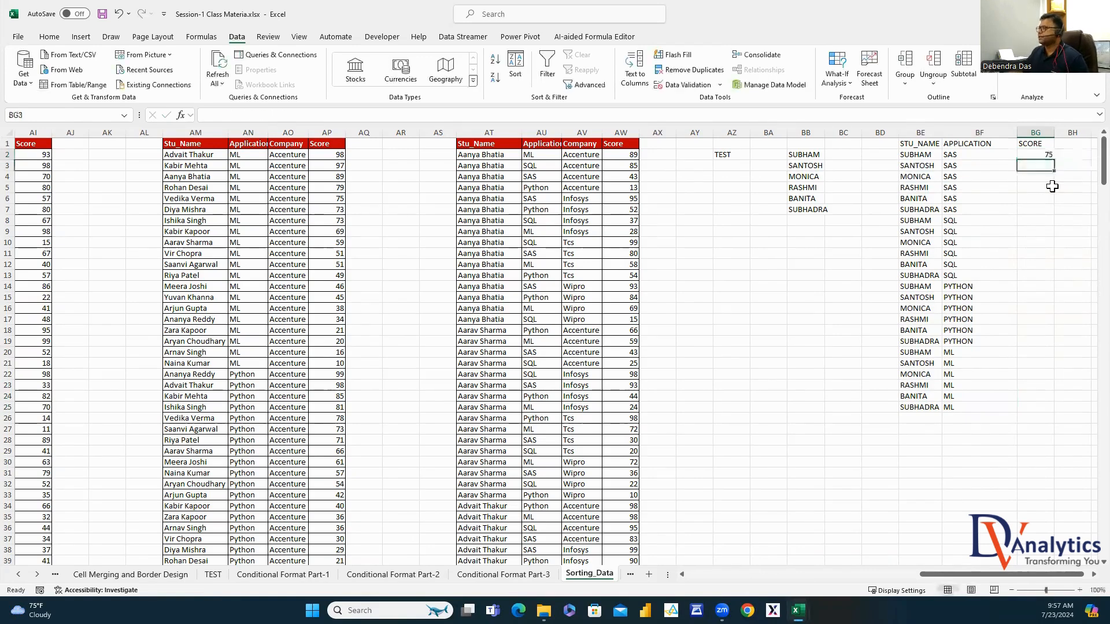
click(1043, 154)
double_click(1054, 160)
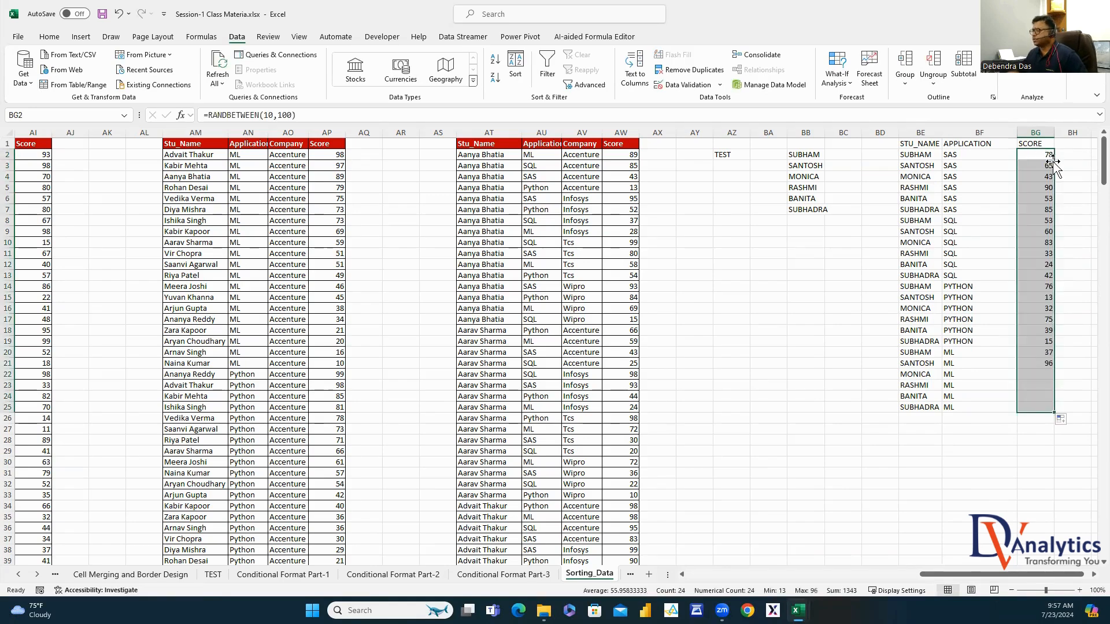
Paste the SCORE column back over itself as values only
key(ctrl+c)
right_click(1043, 170)
click(982, 269)
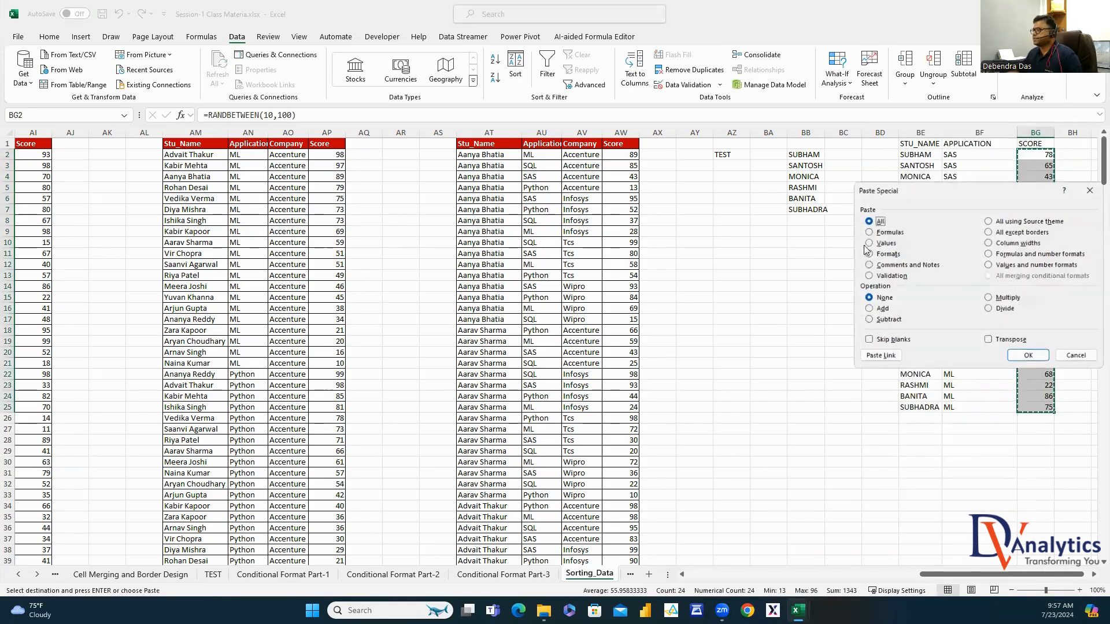
click(868, 242)
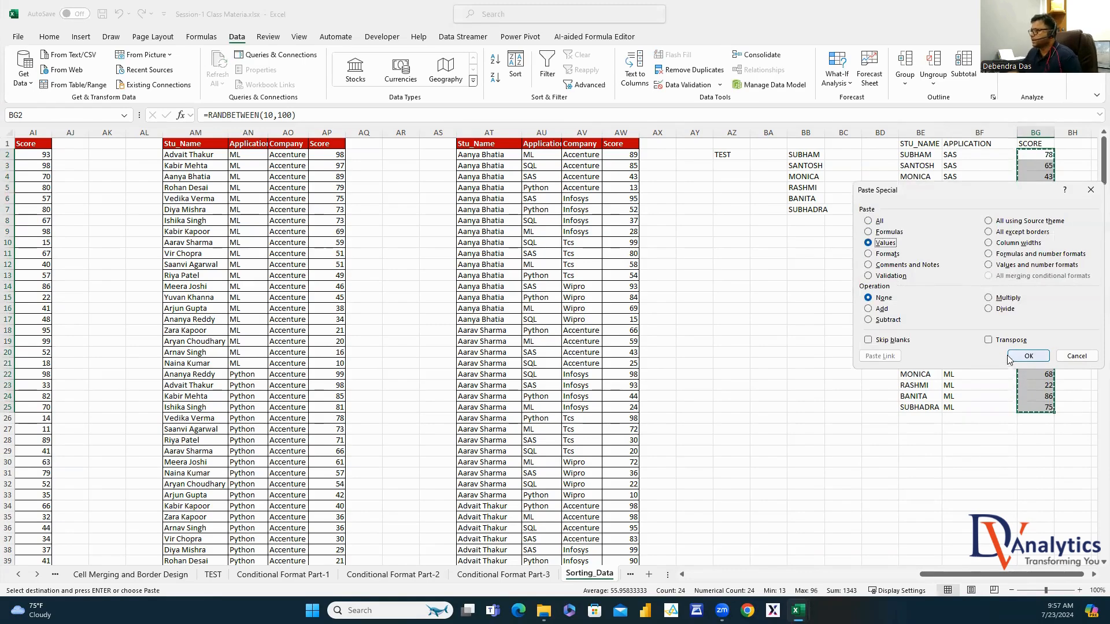
click(1028, 356)
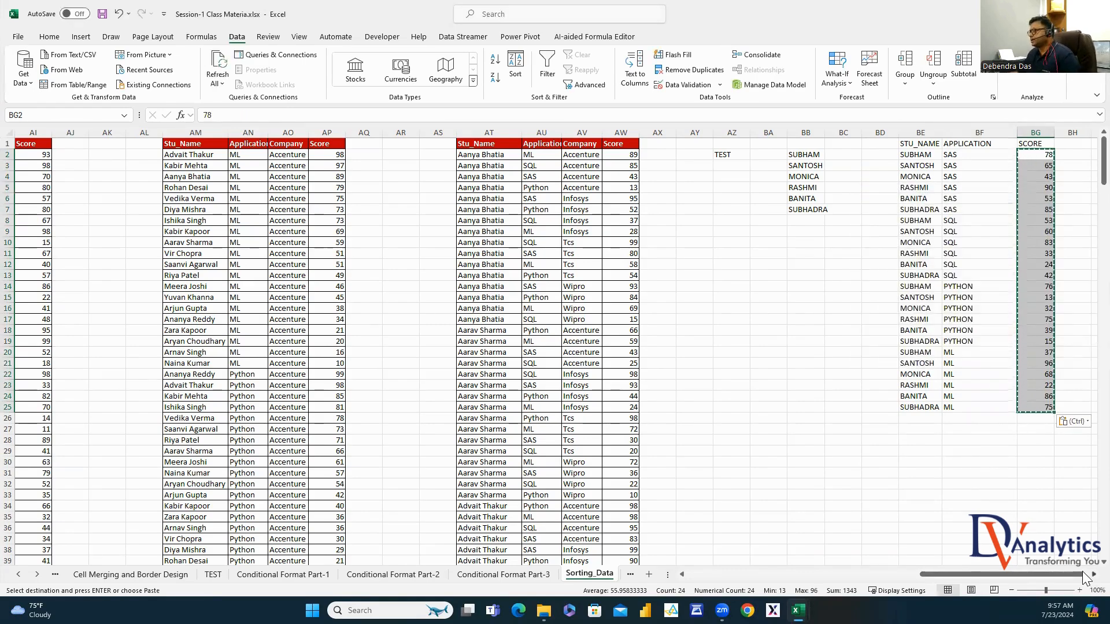
drag(1081, 575, 1103, 578)
drag(515, 144, 627, 407)
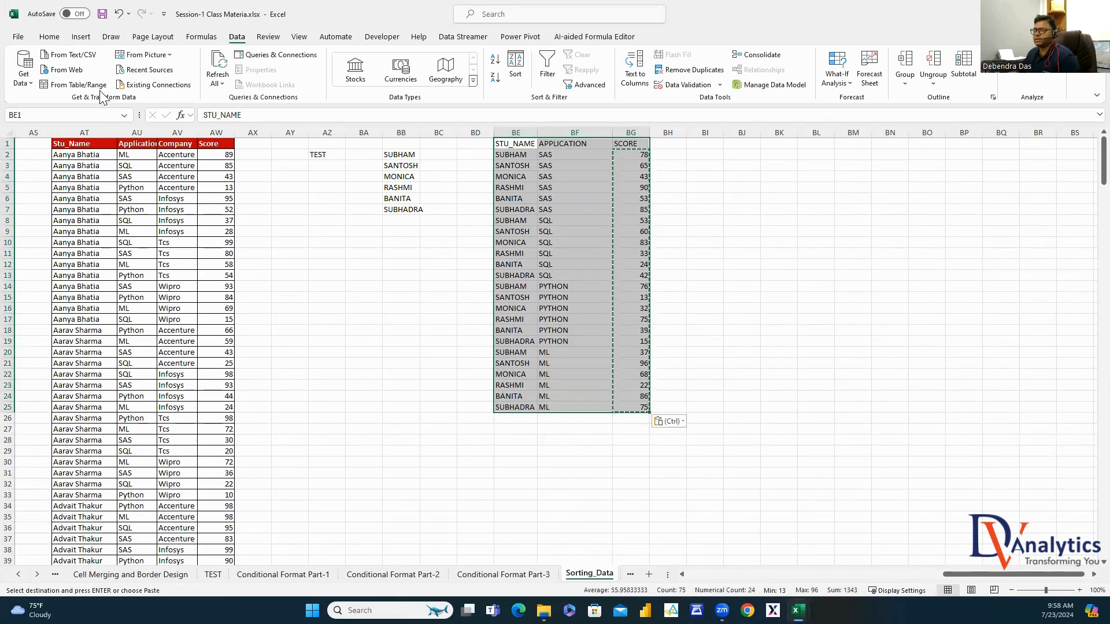
Give header row BE1:BG1 a red fill with white text and widen column BE
click(49, 37)
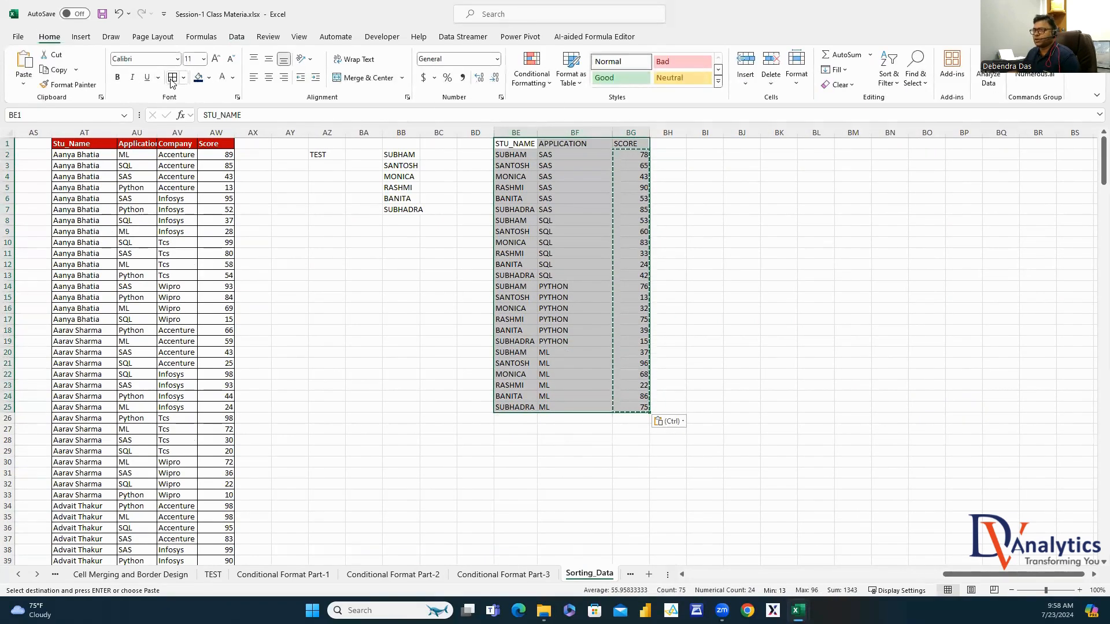
key(Escape)
click(762, 185)
drag(516, 144, 630, 143)
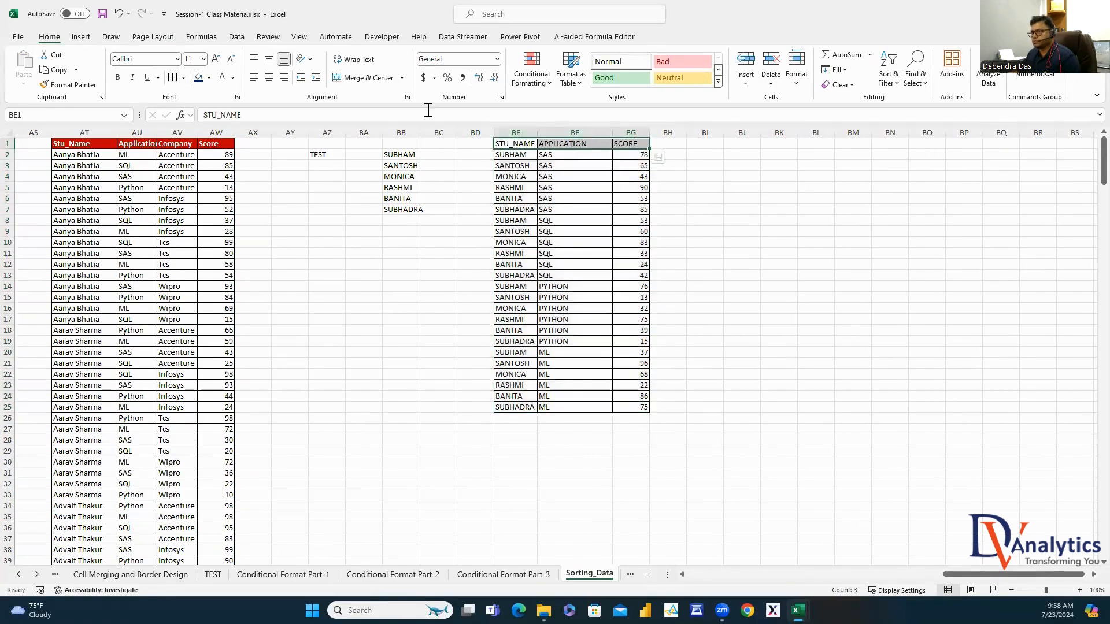
click(208, 77)
click(199, 189)
click(223, 81)
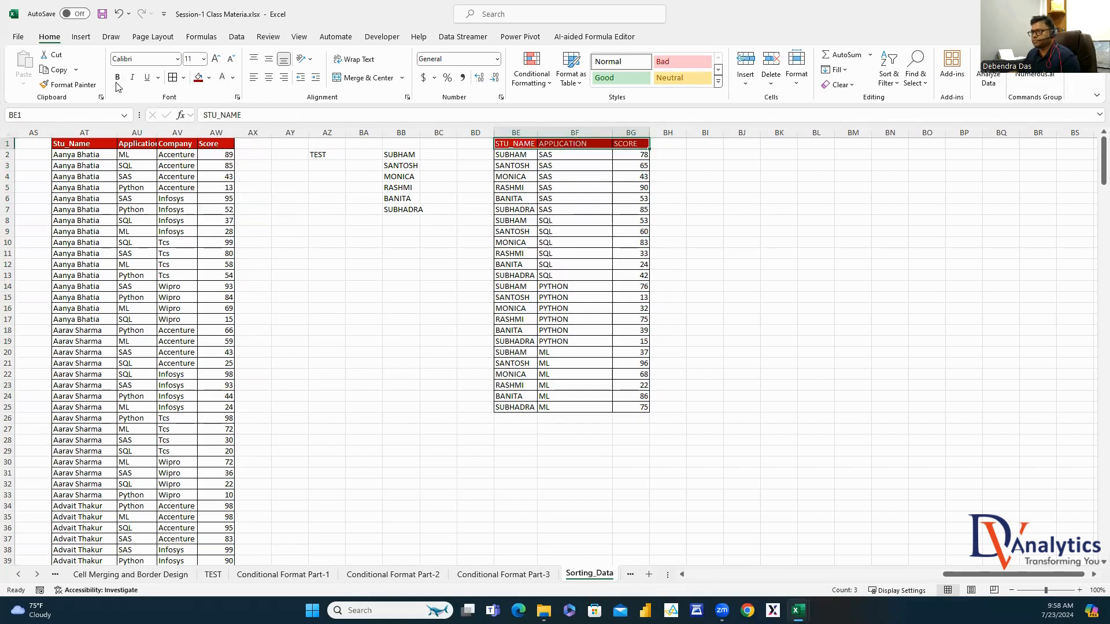
click(668, 275)
double_click(539, 137)
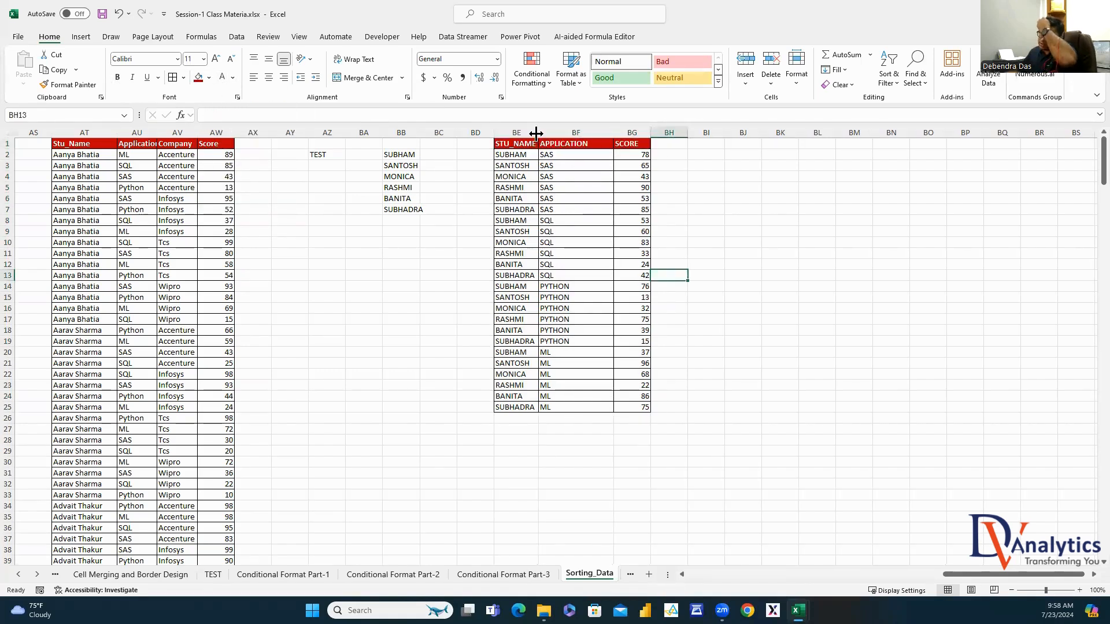
click(572, 154)
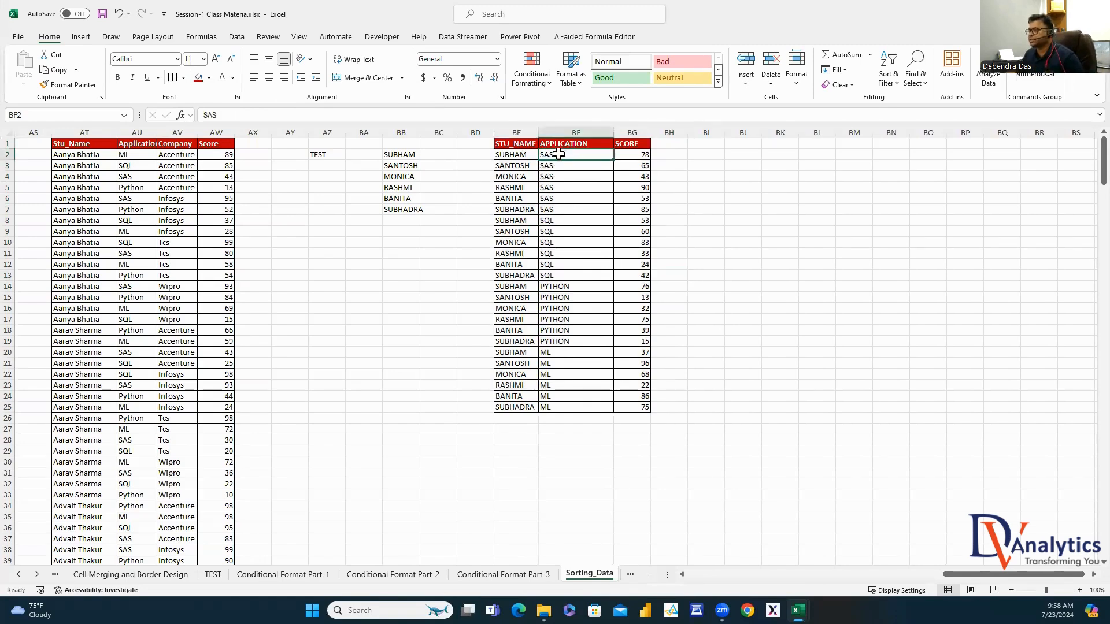
drag(539, 133, 547, 132)
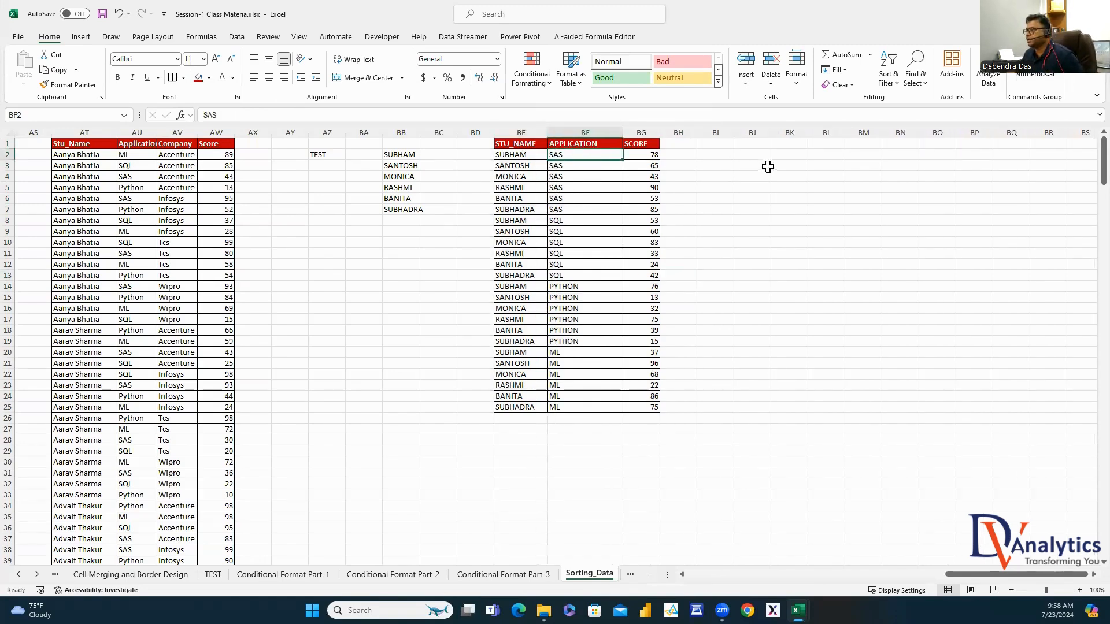
Type 'EACH APPLICATION WISE WHO IS THE HIGHEST SCORER' in BI3 in dark red
click(729, 166)
text(EA)
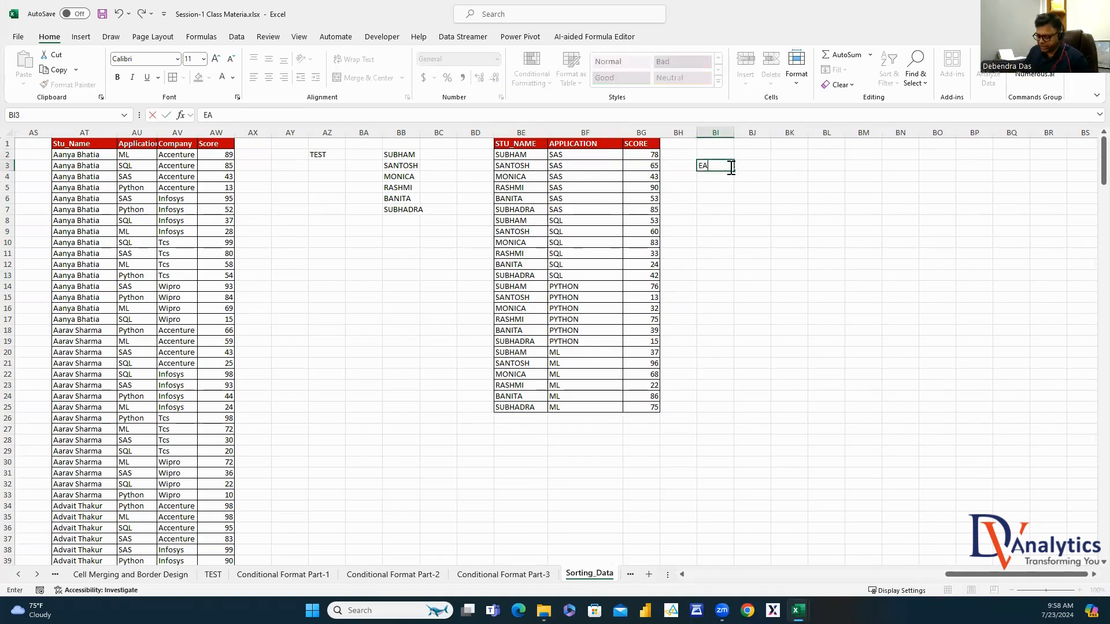
text(CH SU)
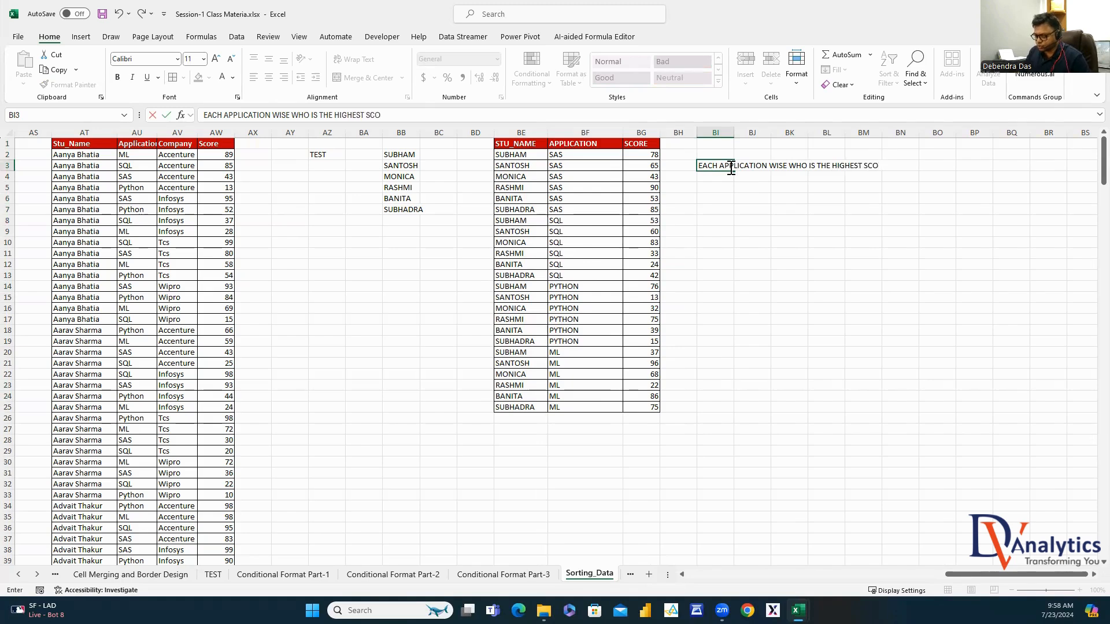
click(752, 215)
click(719, 165)
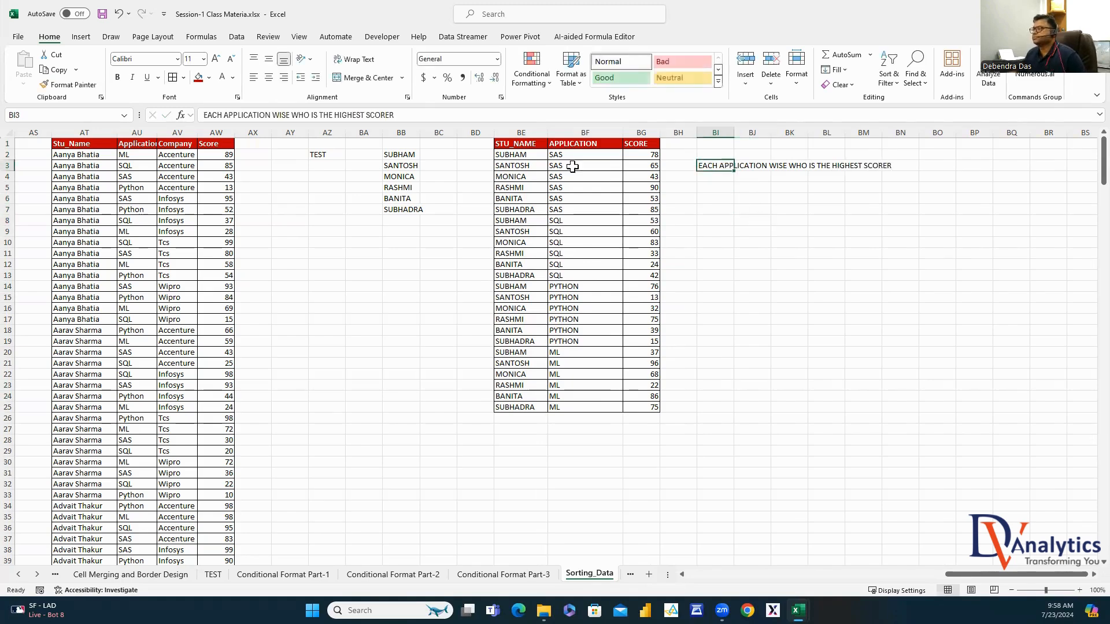
click(230, 81)
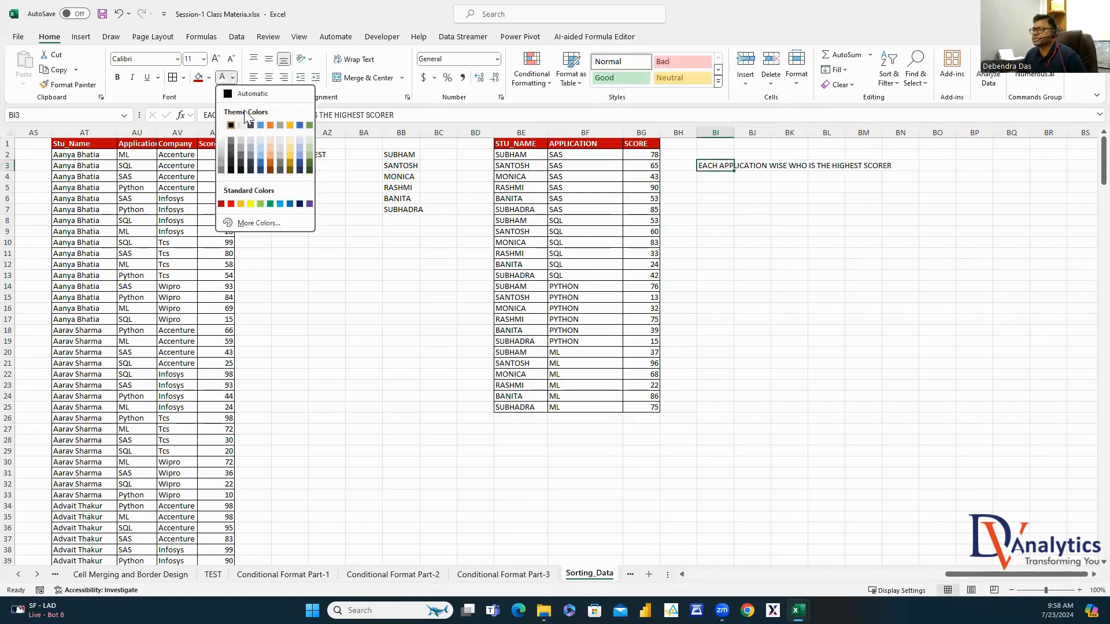
click(222, 202)
Bold the BI3 note, widen column BI, and copy the BE:BG table into BK:BM
click(118, 77)
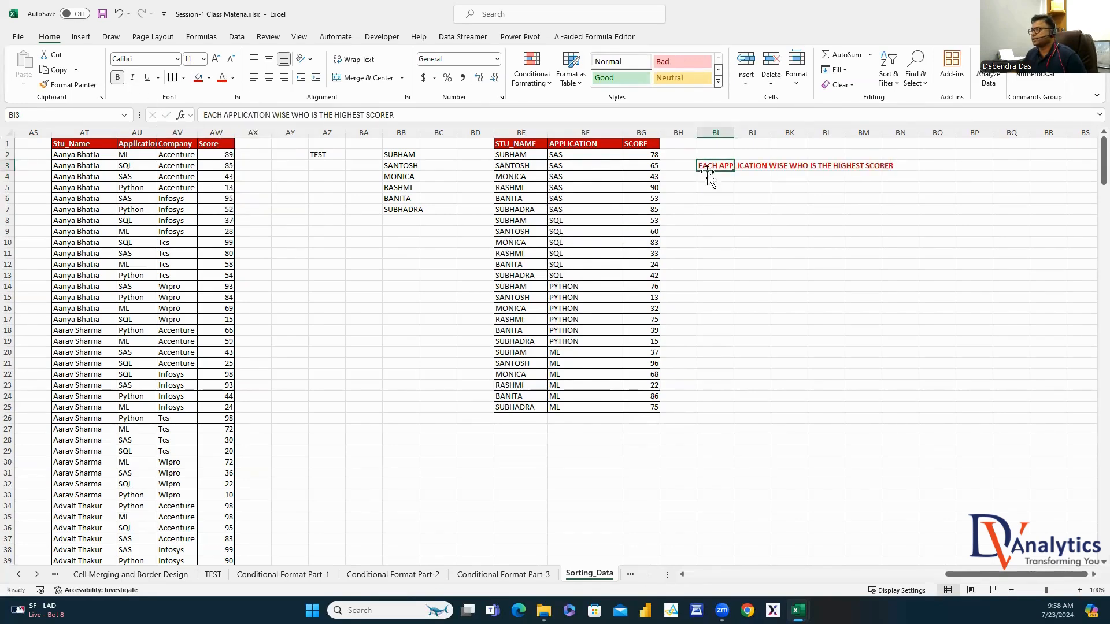
double_click(734, 133)
drag(526, 129, 641, 132)
key(ctrl+c)
click(966, 132)
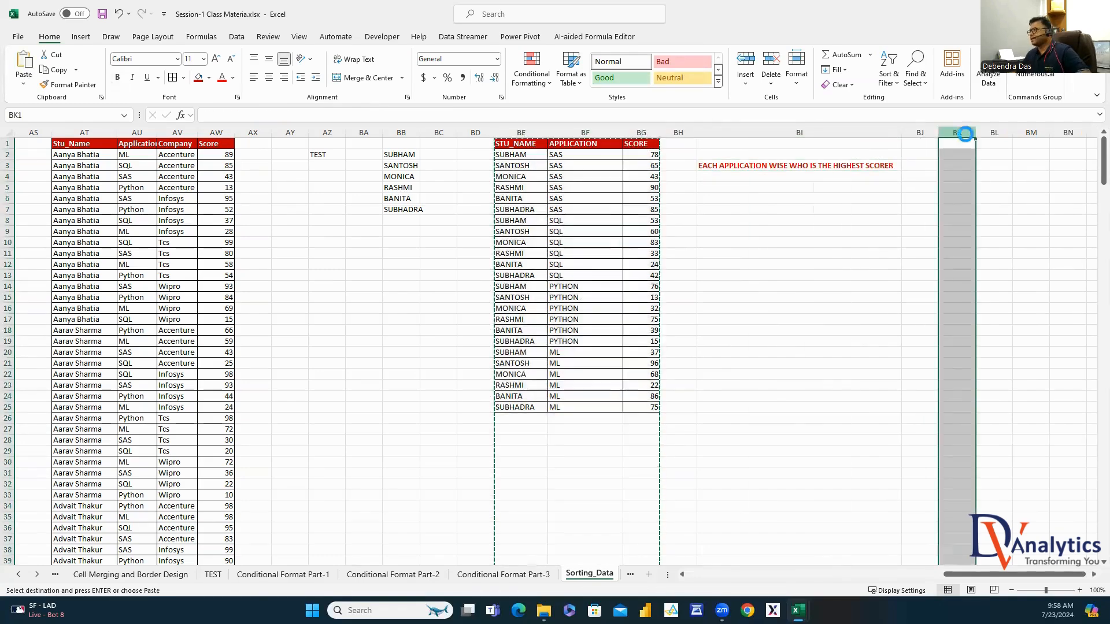
key(ctrl+v)
click(1085, 562)
click(1094, 574)
click(1094, 573)
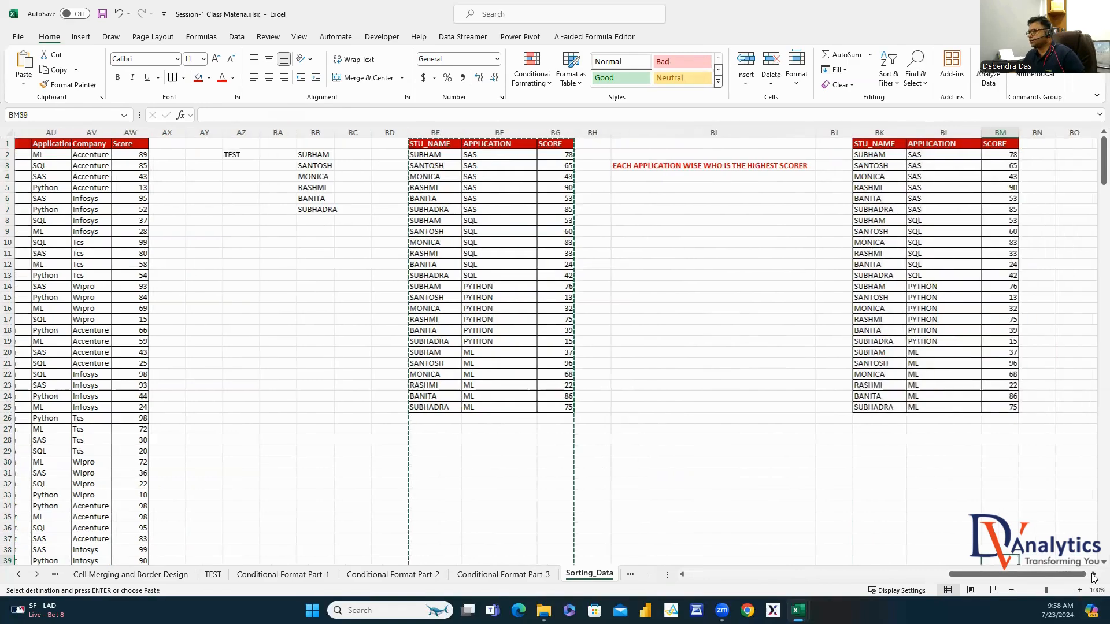
click(1093, 573)
click(1093, 574)
drag(797, 134, 905, 133)
Sort BK:BM by APPLICATION, then SCORE largest to smallest
click(236, 37)
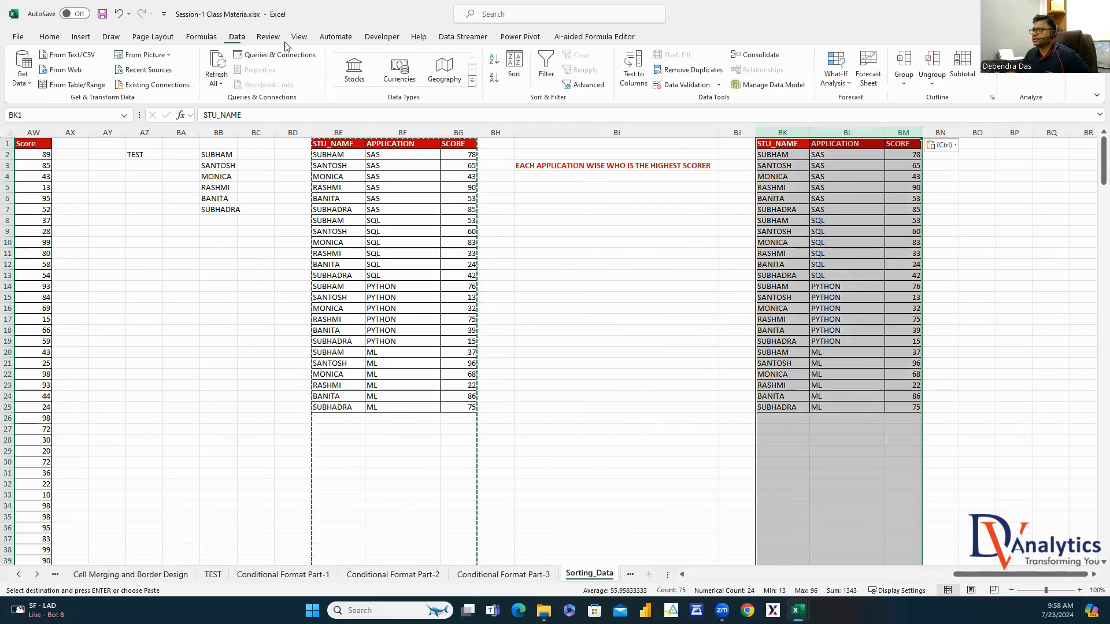
click(515, 64)
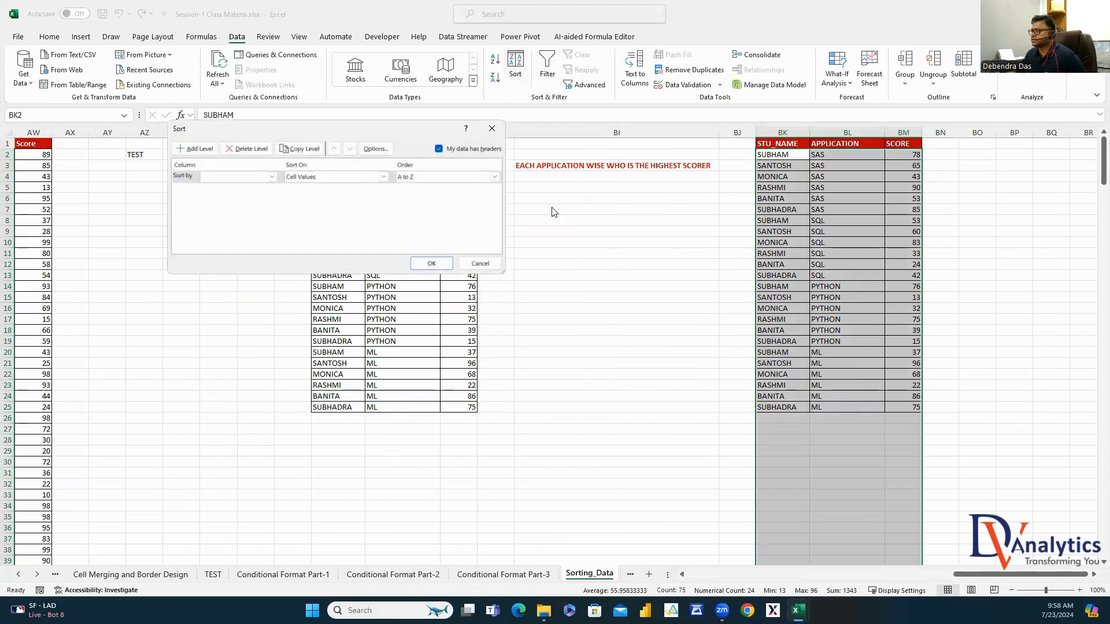
click(272, 176)
click(234, 195)
click(195, 149)
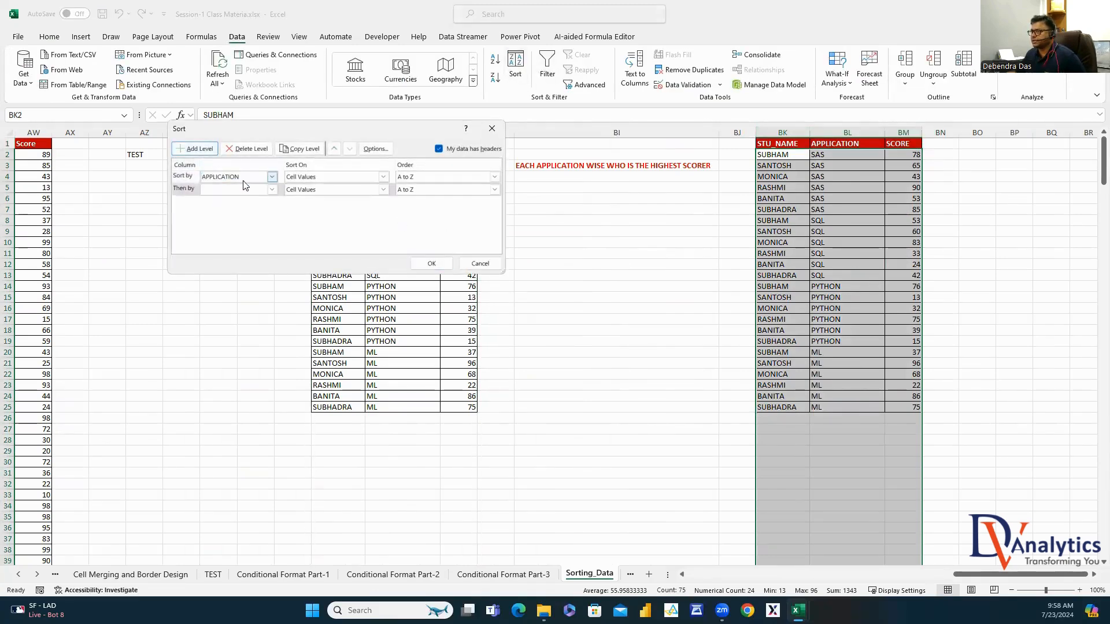
click(272, 190)
click(240, 214)
click(494, 190)
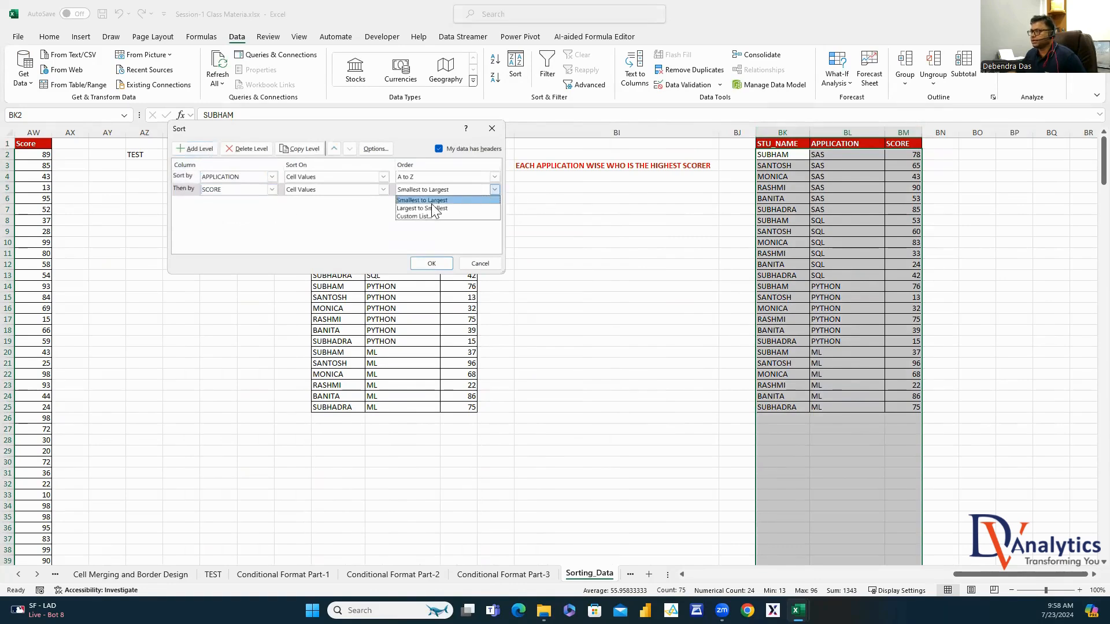
click(432, 208)
click(431, 263)
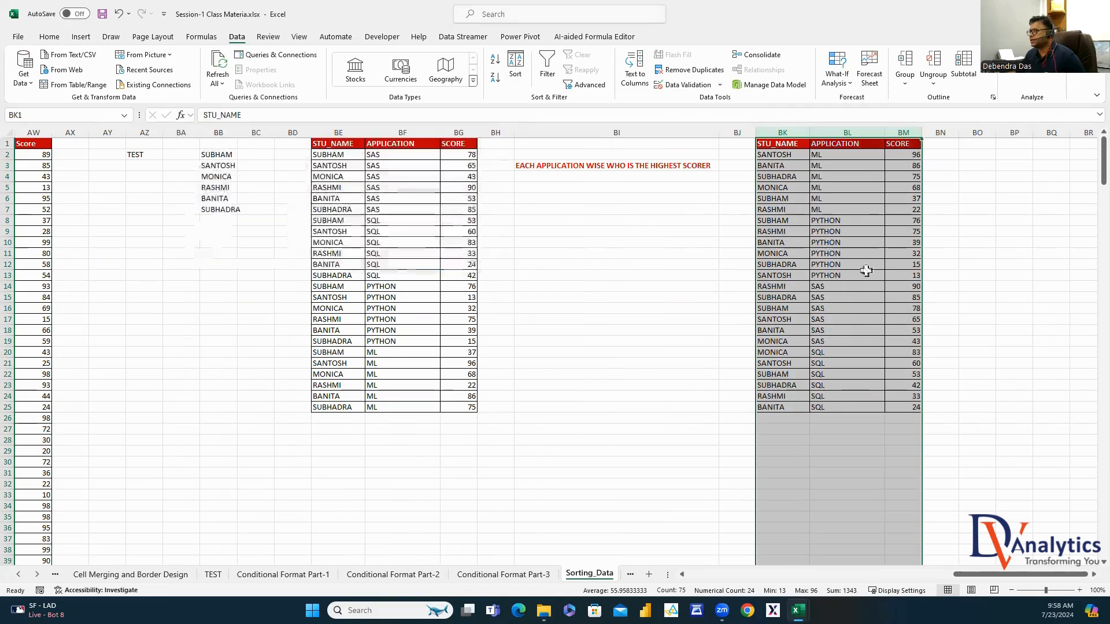
click(980, 217)
drag(838, 154, 838, 209)
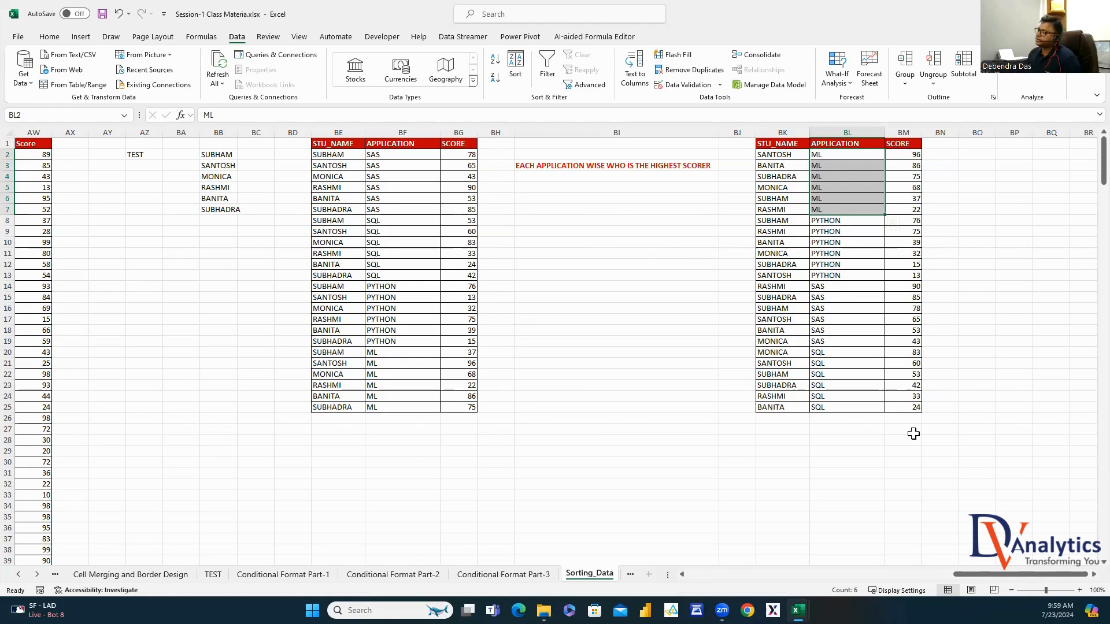
Paste another copy of the BE:BG table into columns BQ:BS
drag(347, 132, 456, 132)
key(ctrl+c)
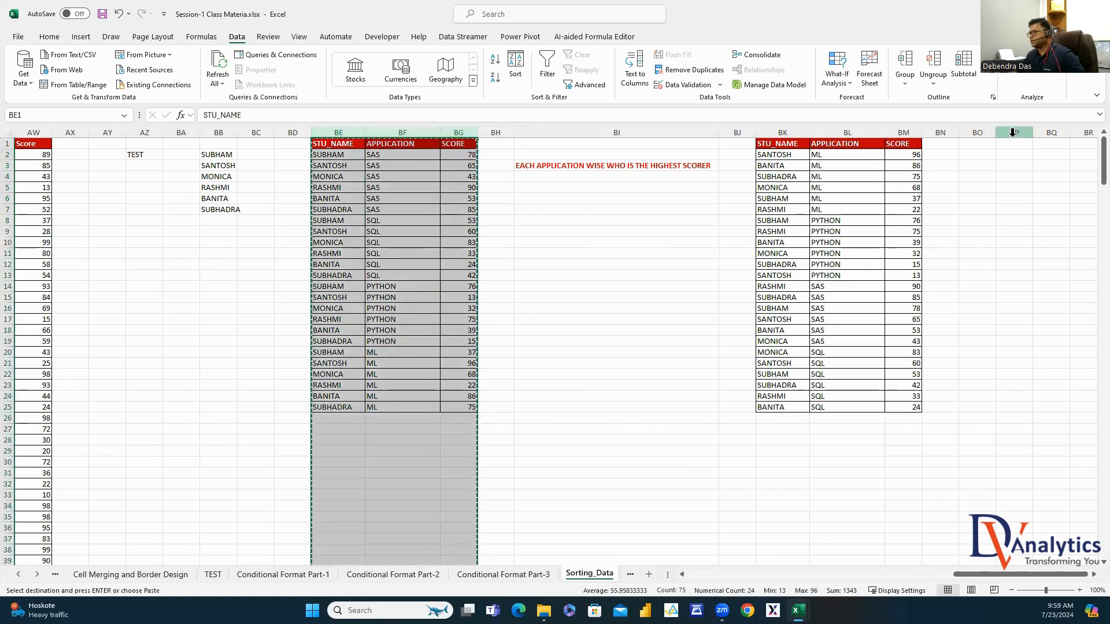
click(1050, 128)
key(ctrl+v)
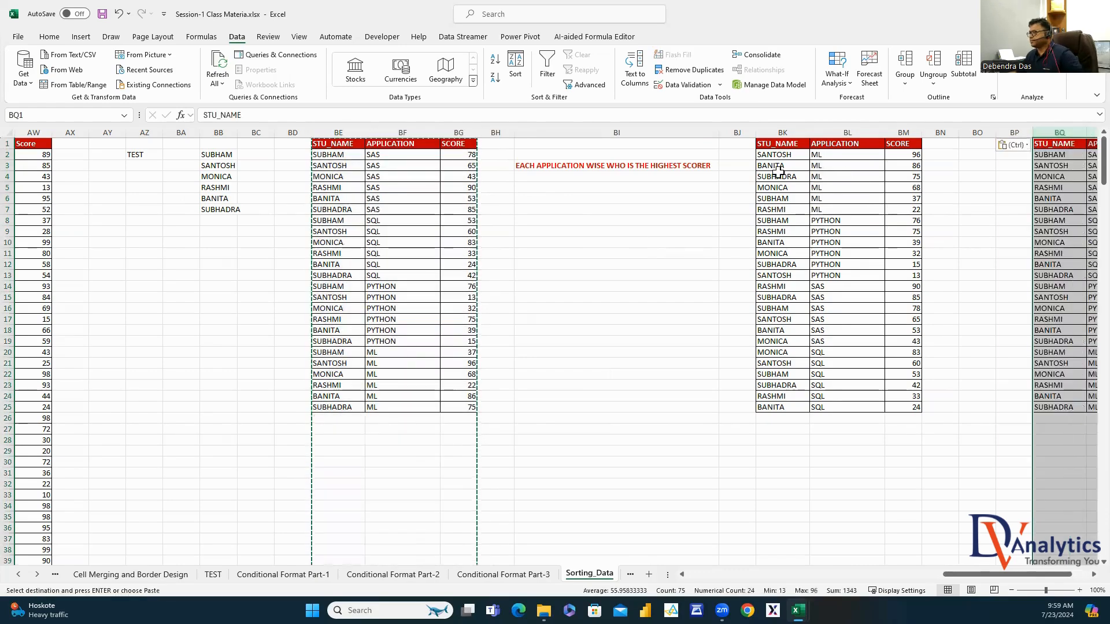
Type 'GET STUDENT WISE HIGHEST SCORING APPLICATION' in cell BO3
click(631, 165)
click(983, 174)
click(980, 166)
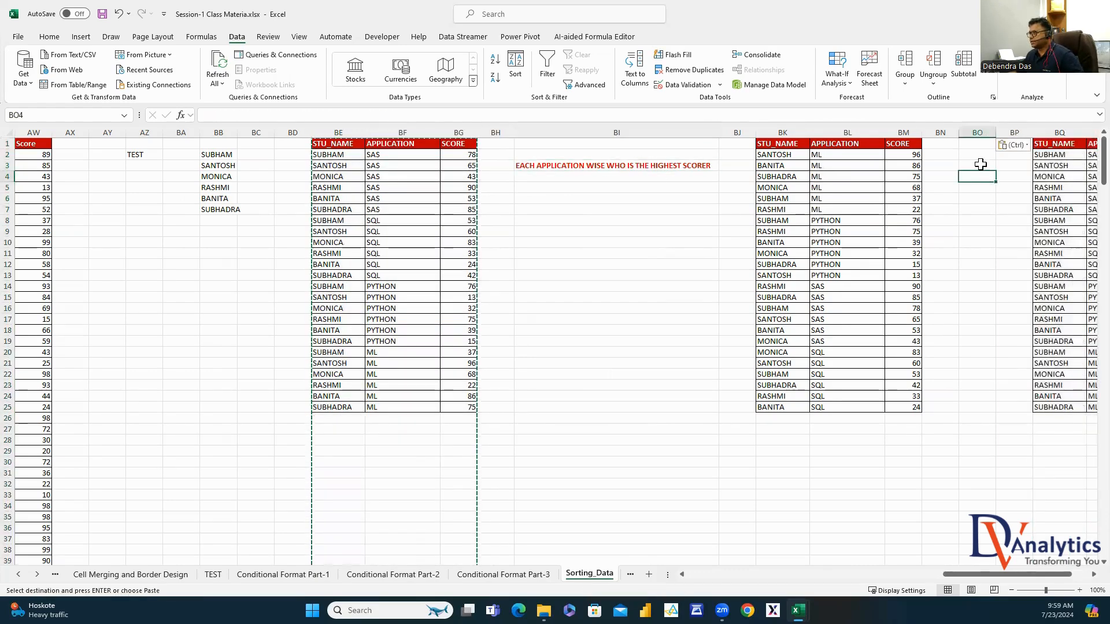
text(GET)
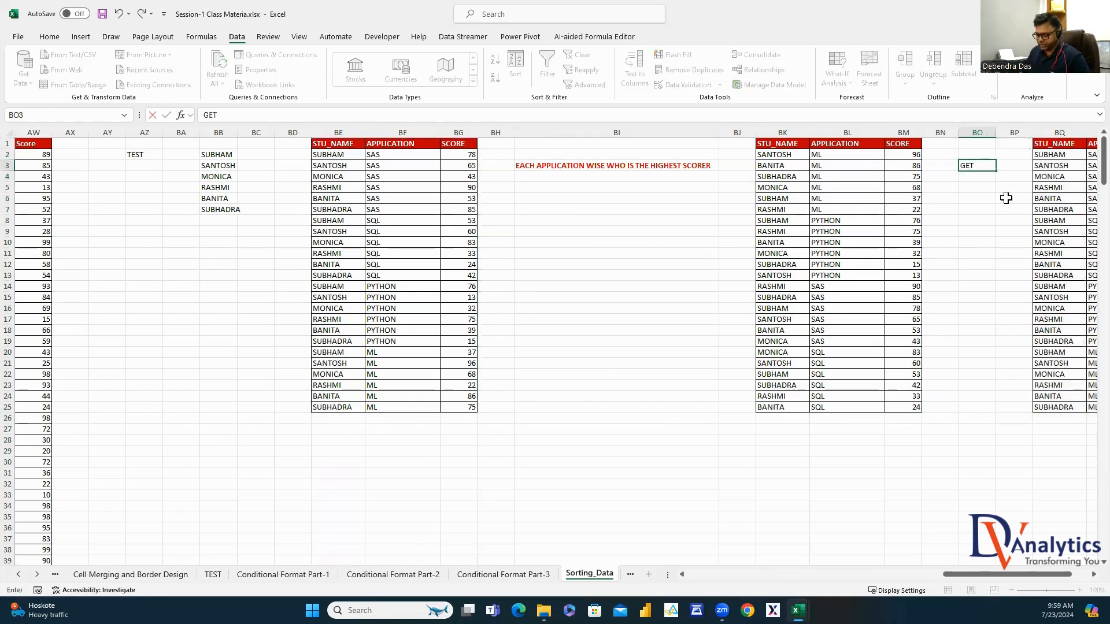
text( STUDENT WISE H)
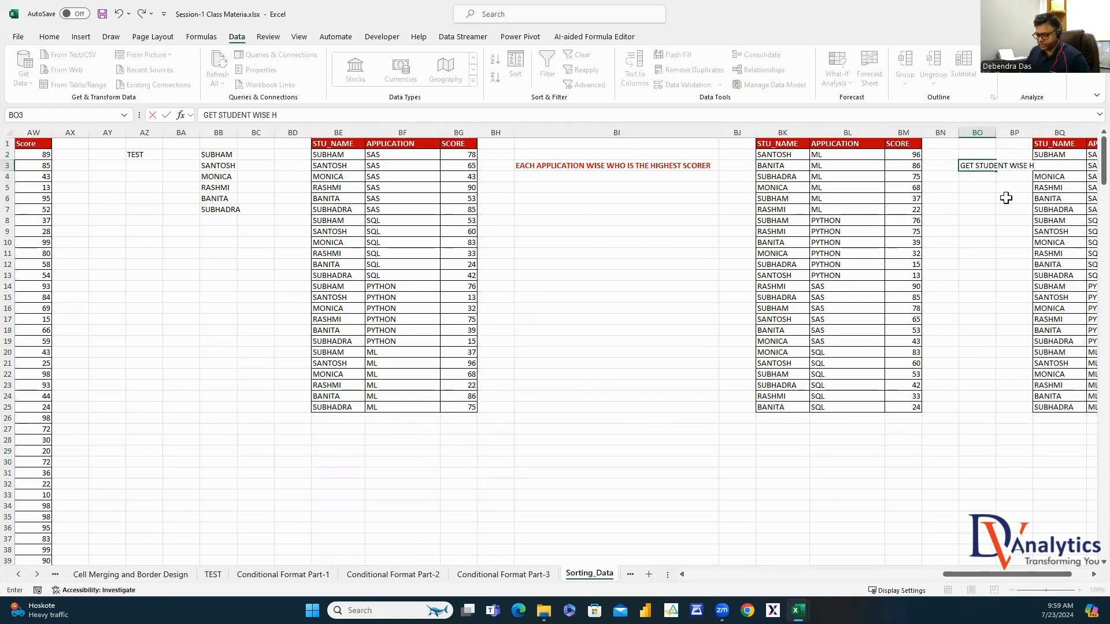
text(IGHEST SCORING)
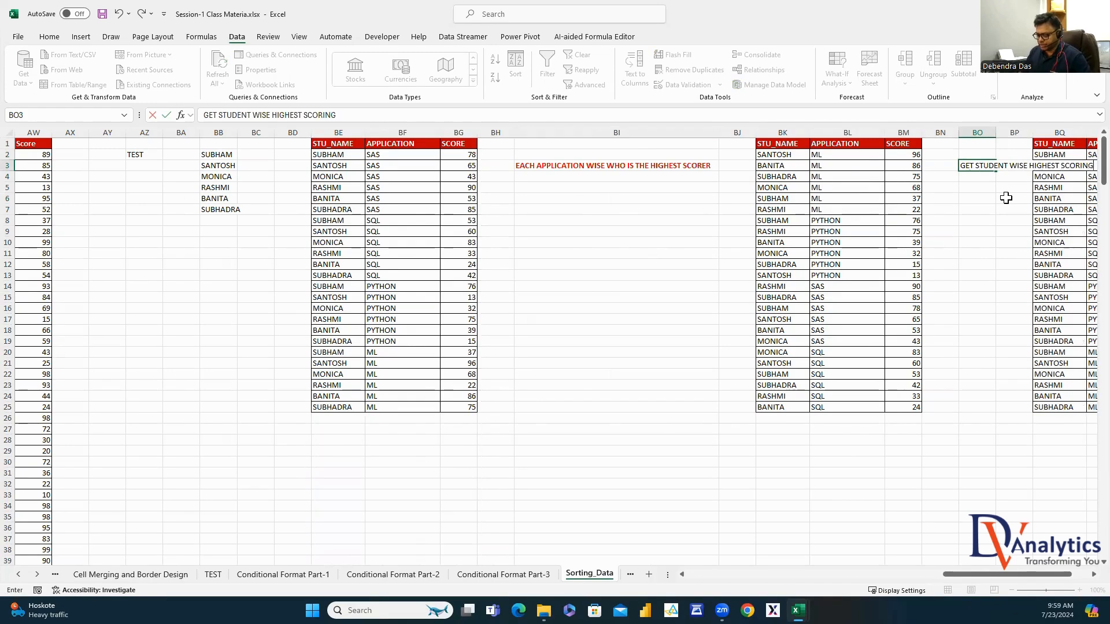
text( APPLICATION)
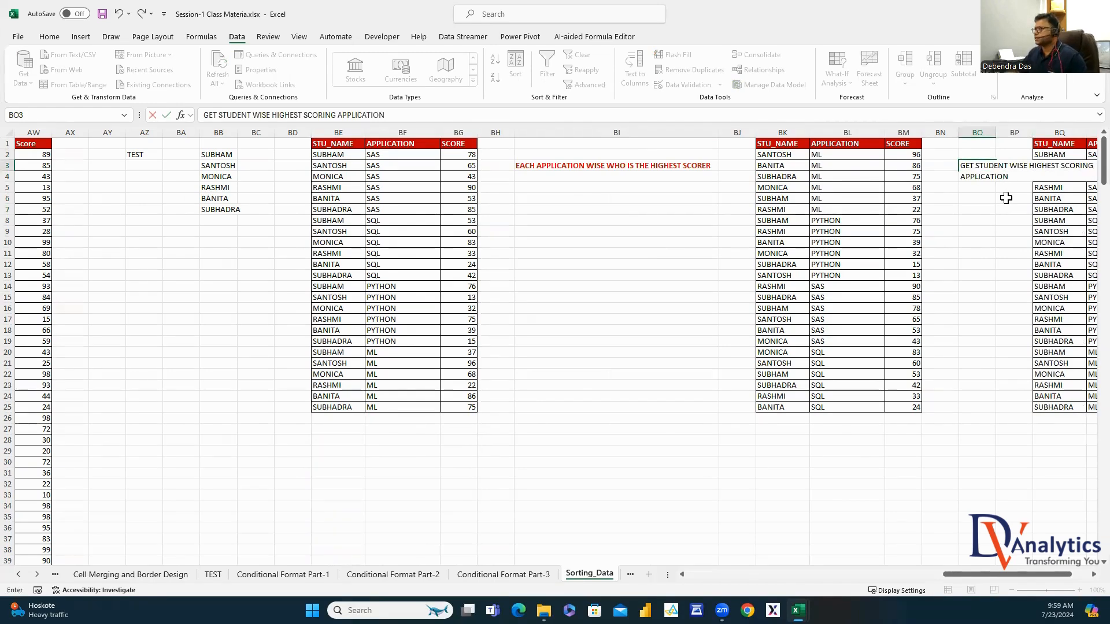
key(Return)
click(977, 166)
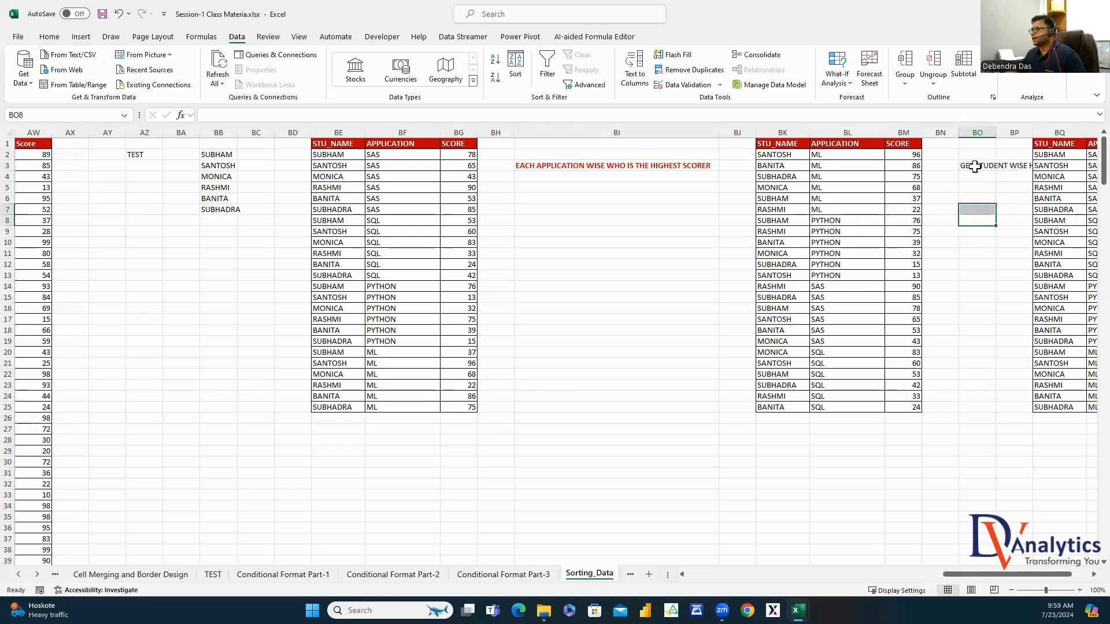
Make the BO3 heading red and bold and autofit column BO
click(49, 36)
click(222, 76)
click(117, 77)
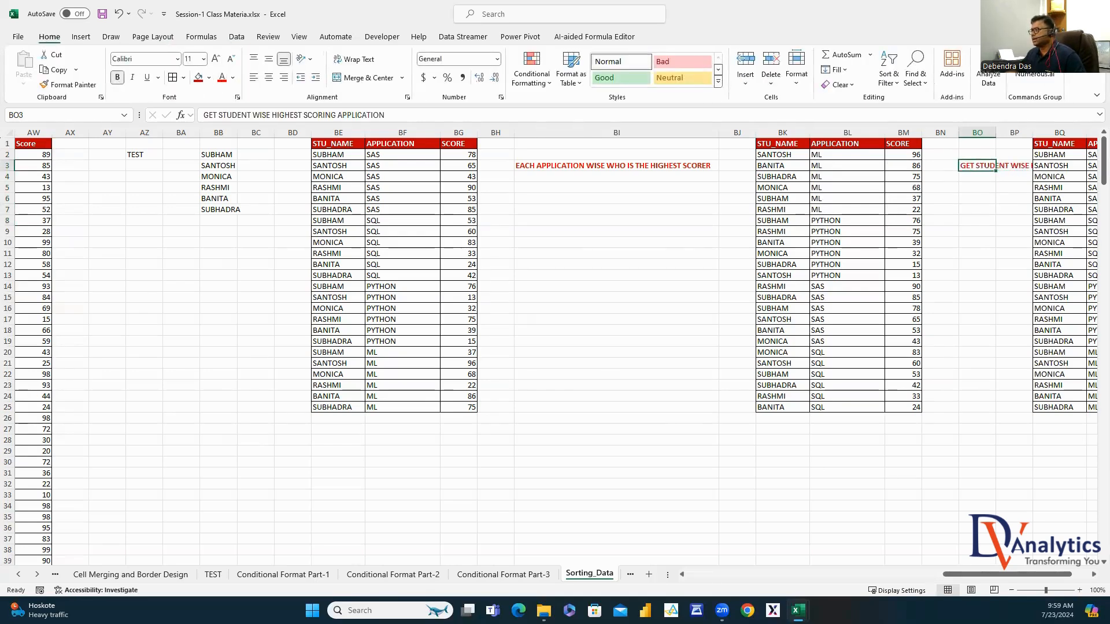
scroll(1085, 578, right, 5)
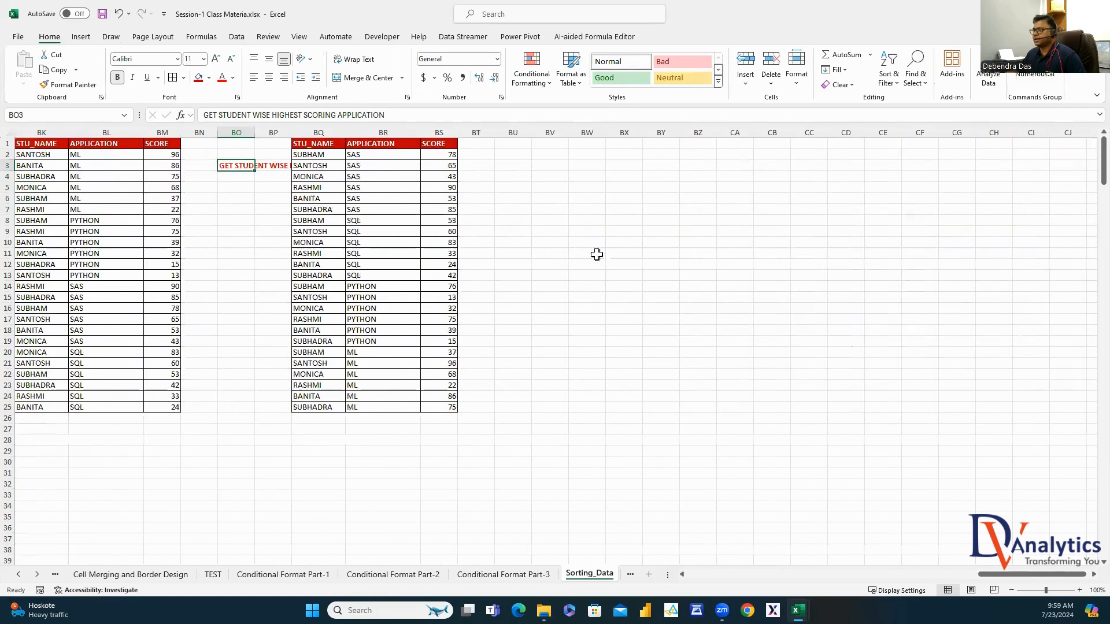
double_click(258, 132)
click(744, 276)
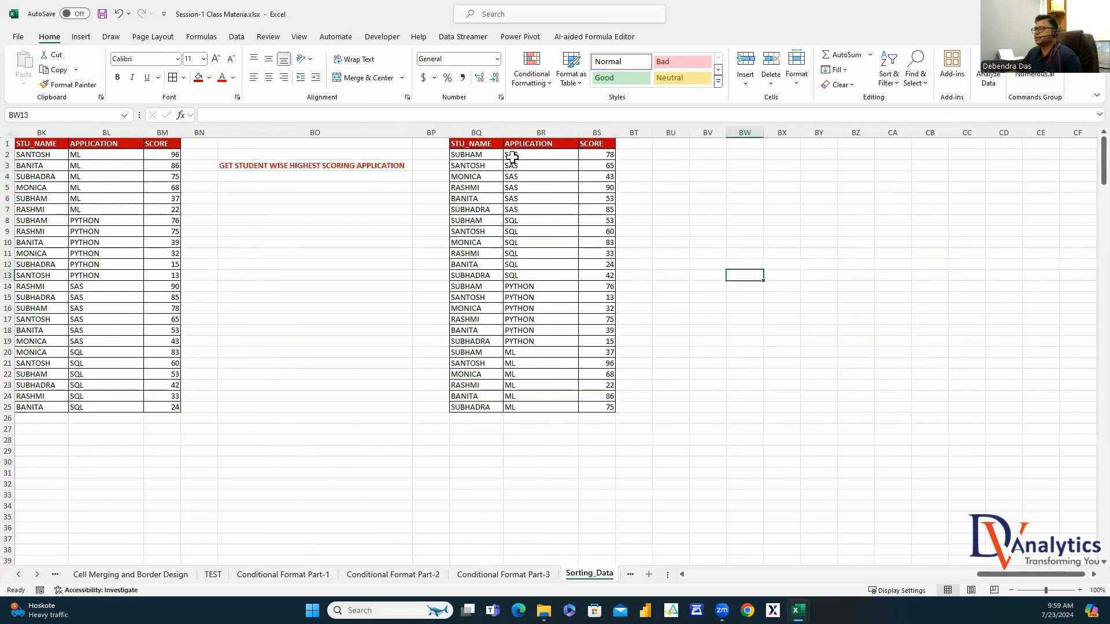
drag(488, 127, 597, 133)
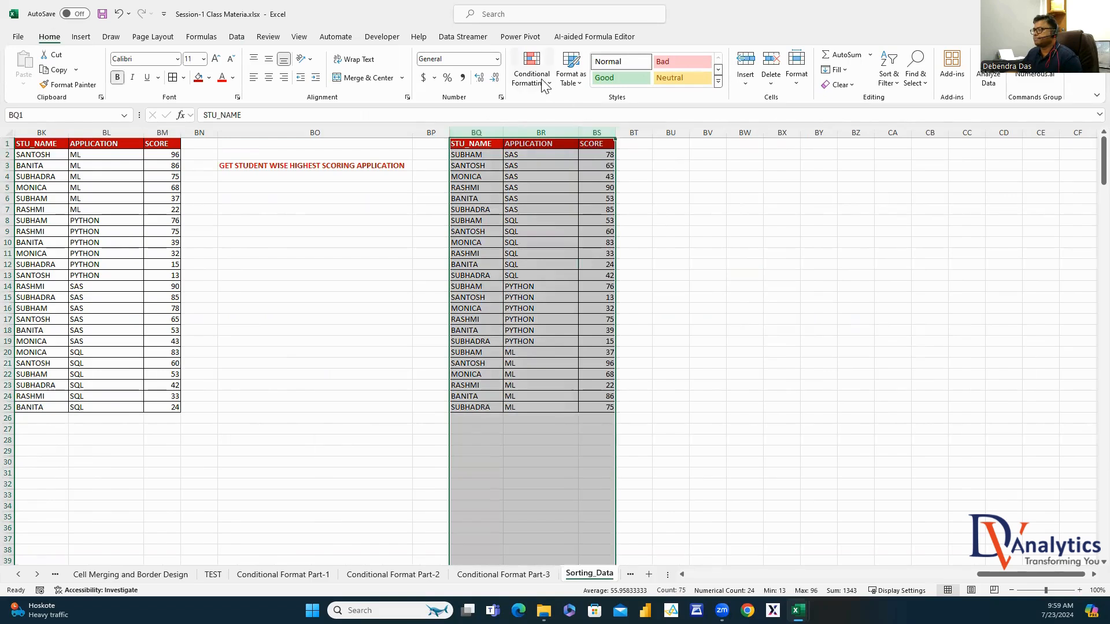
Custom-sort the table by STU_NAME A to Z, then SCORE largest to smallest
click(236, 37)
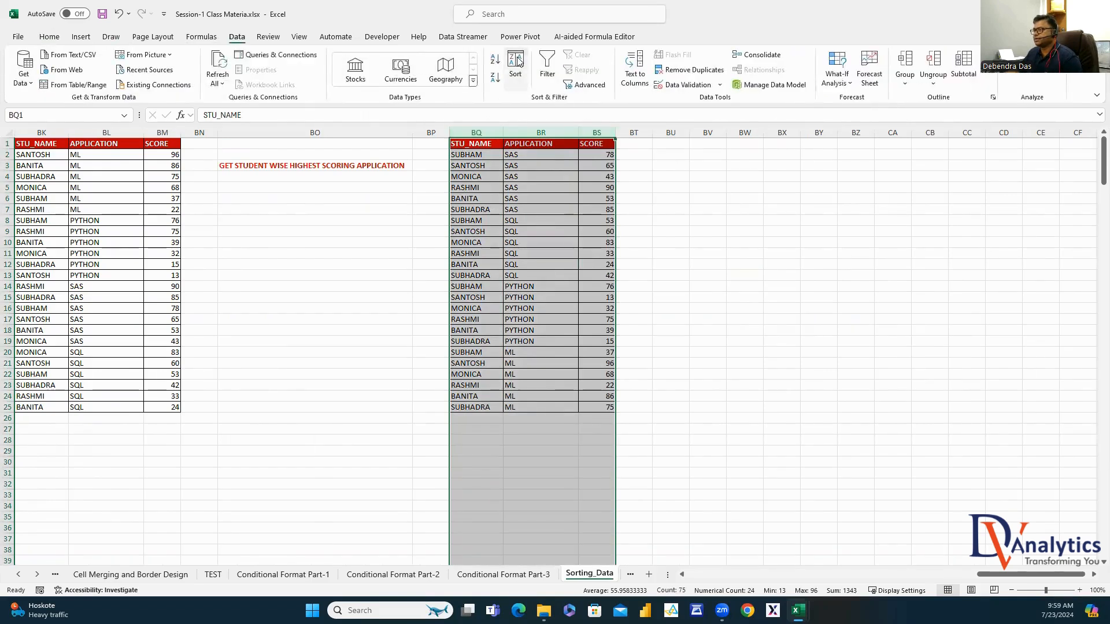
click(516, 65)
click(221, 187)
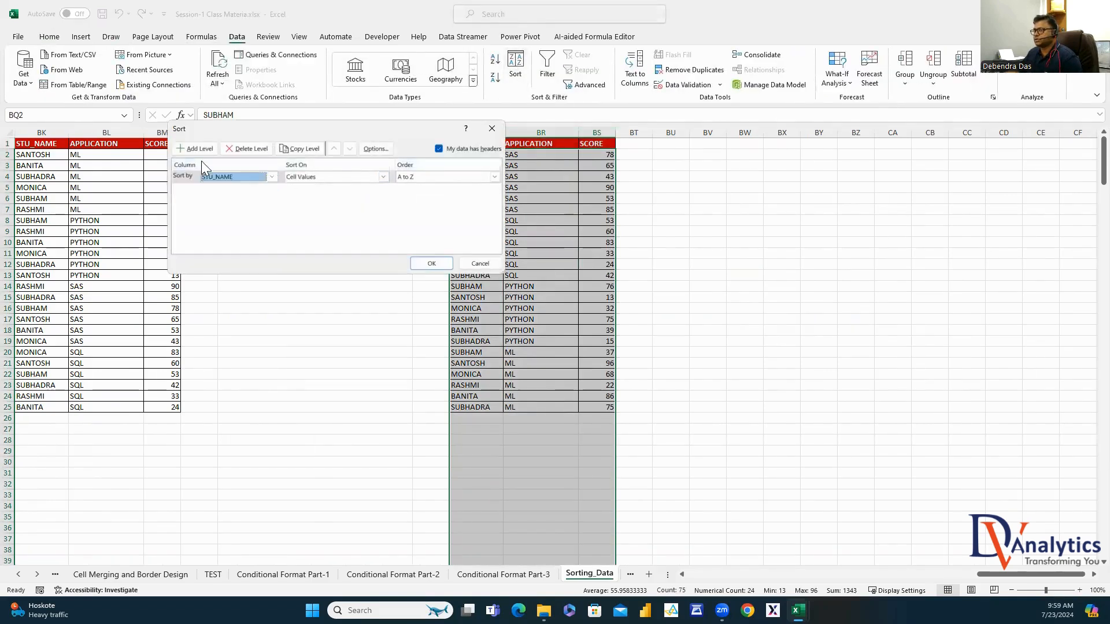
click(196, 149)
click(271, 189)
click(228, 215)
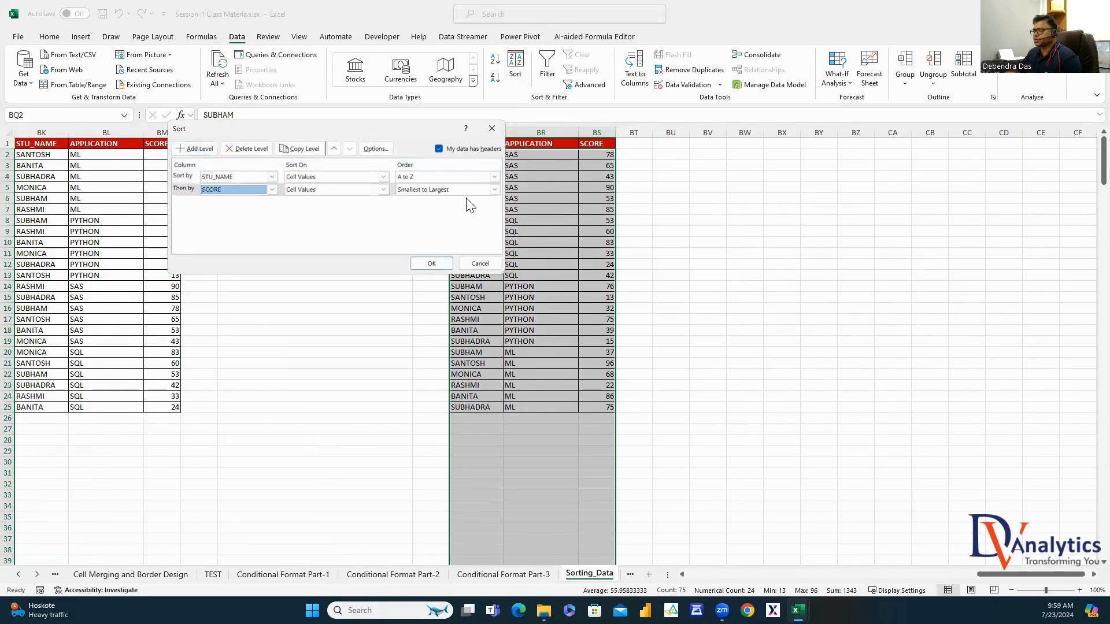
click(494, 189)
click(445, 204)
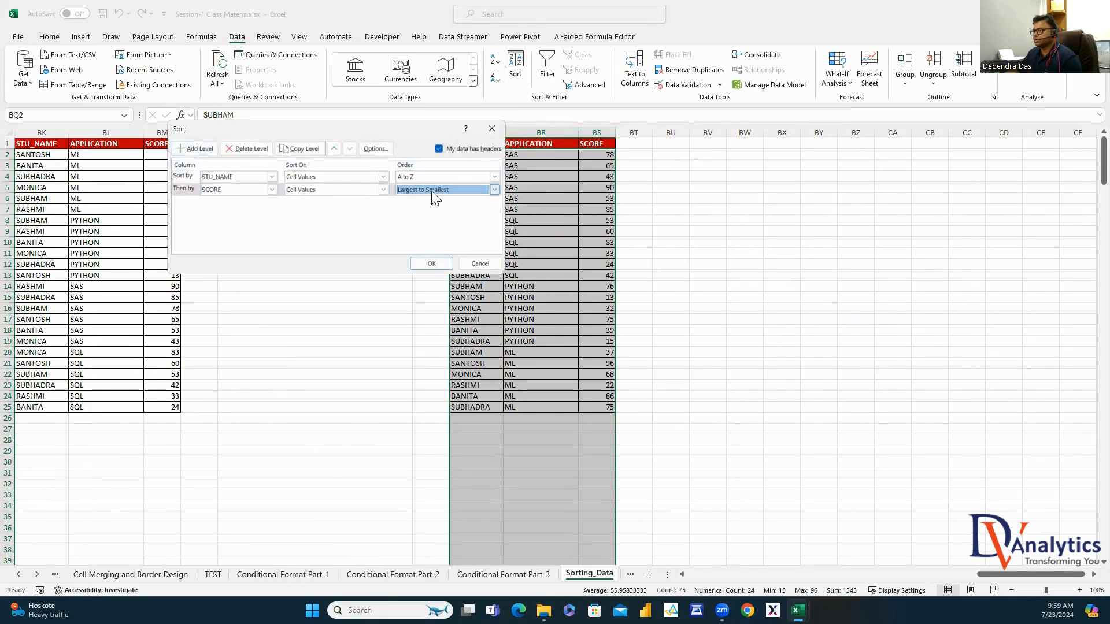
click(431, 263)
Widen column BQ and fill the first two students' top-scoring rows light green
click(707, 231)
drag(502, 132, 488, 186)
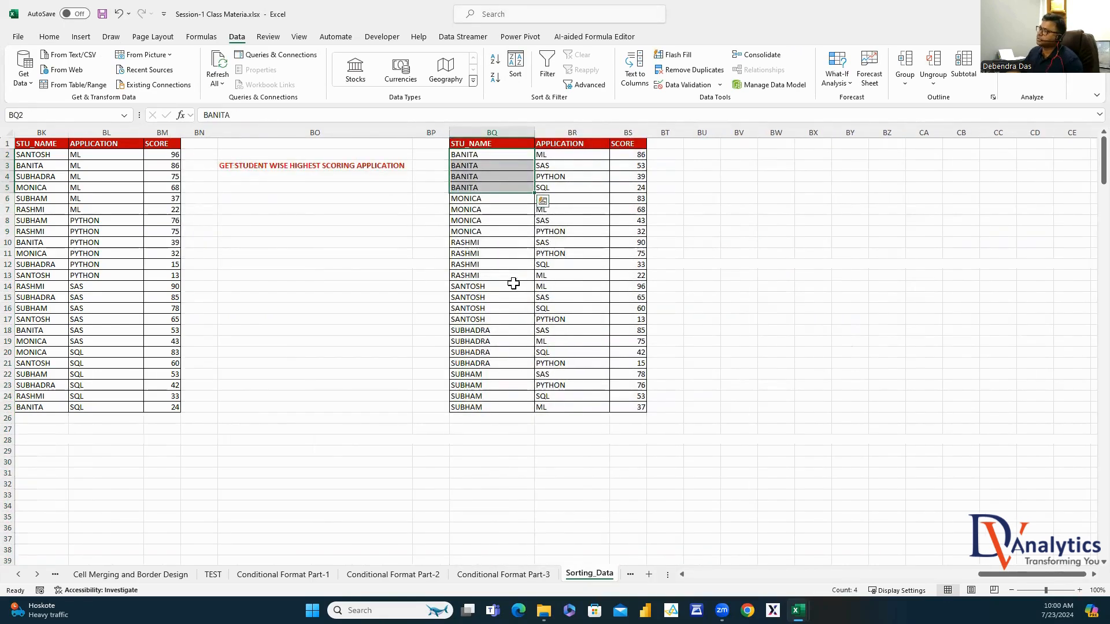
click(569, 156)
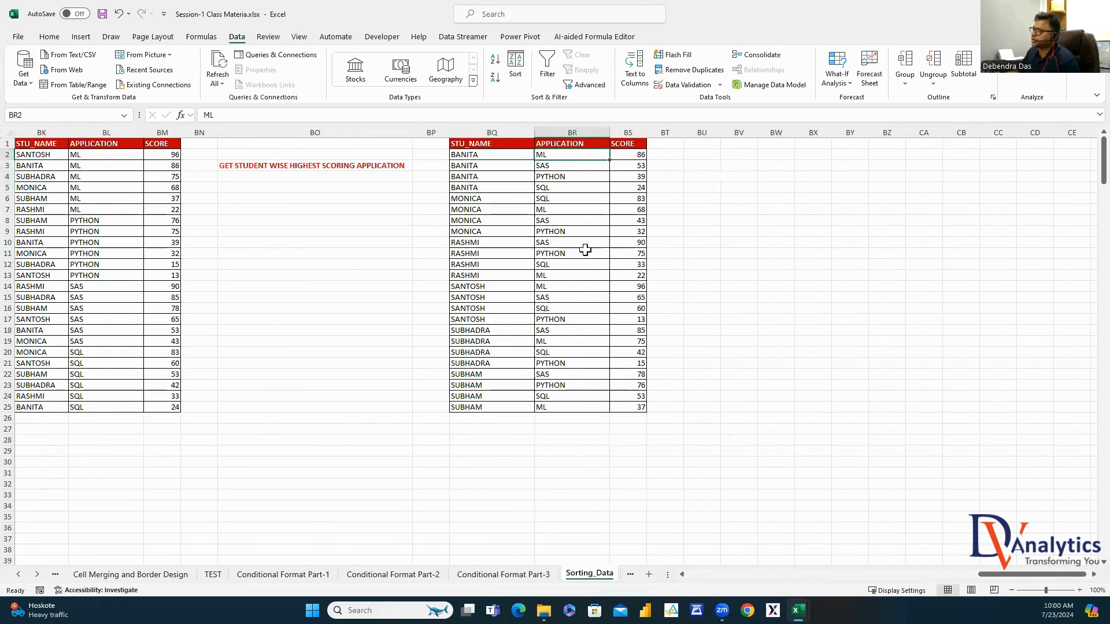
drag(503, 155, 630, 156)
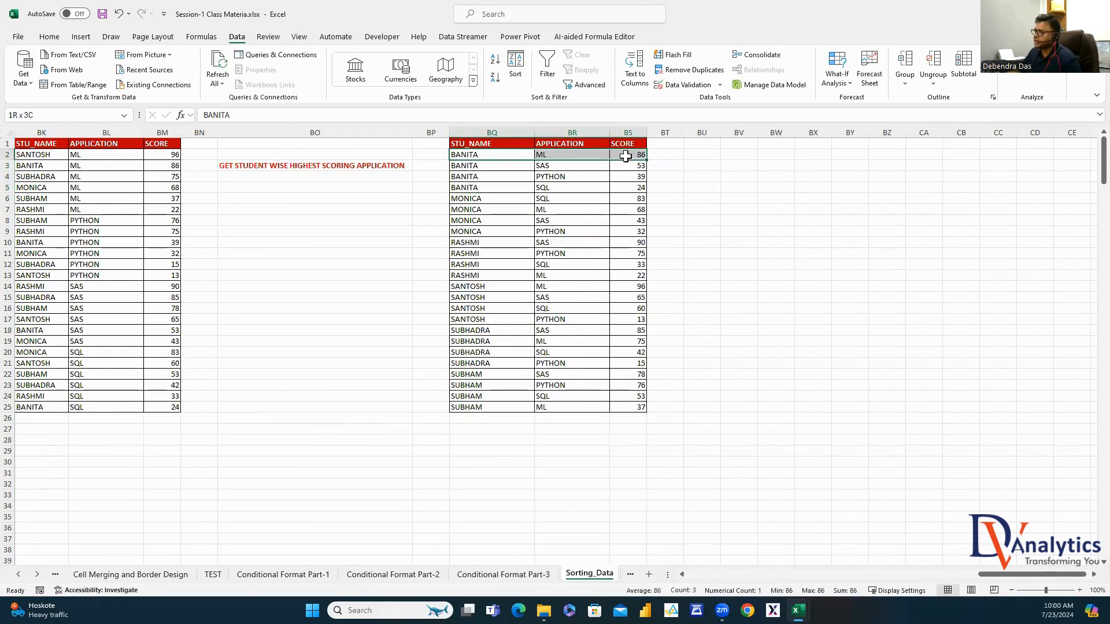
click(47, 37)
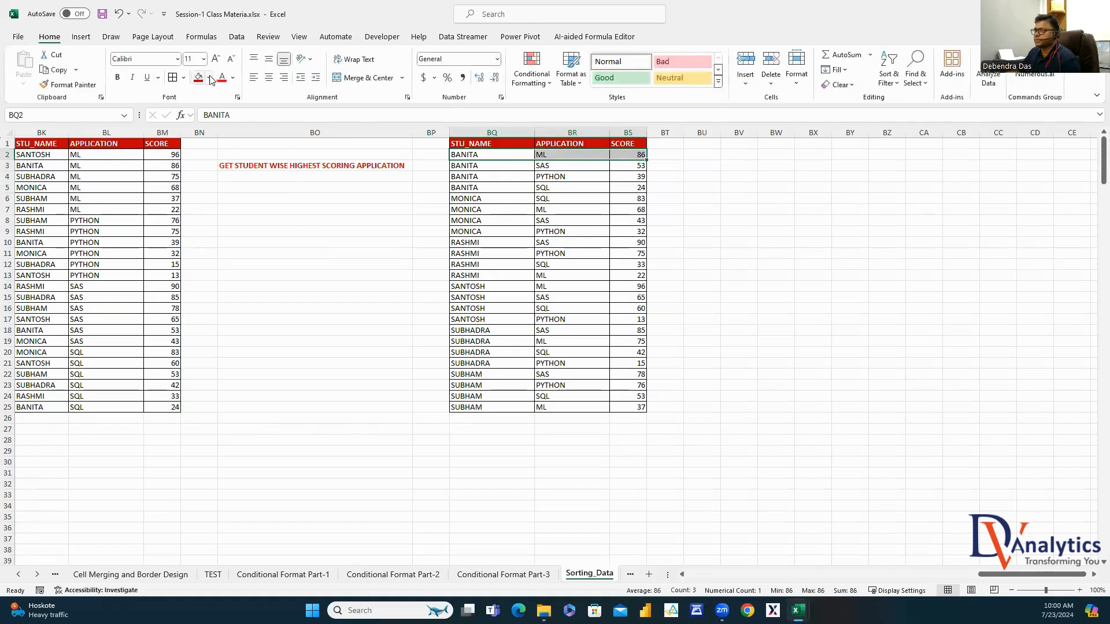
click(210, 77)
click(287, 134)
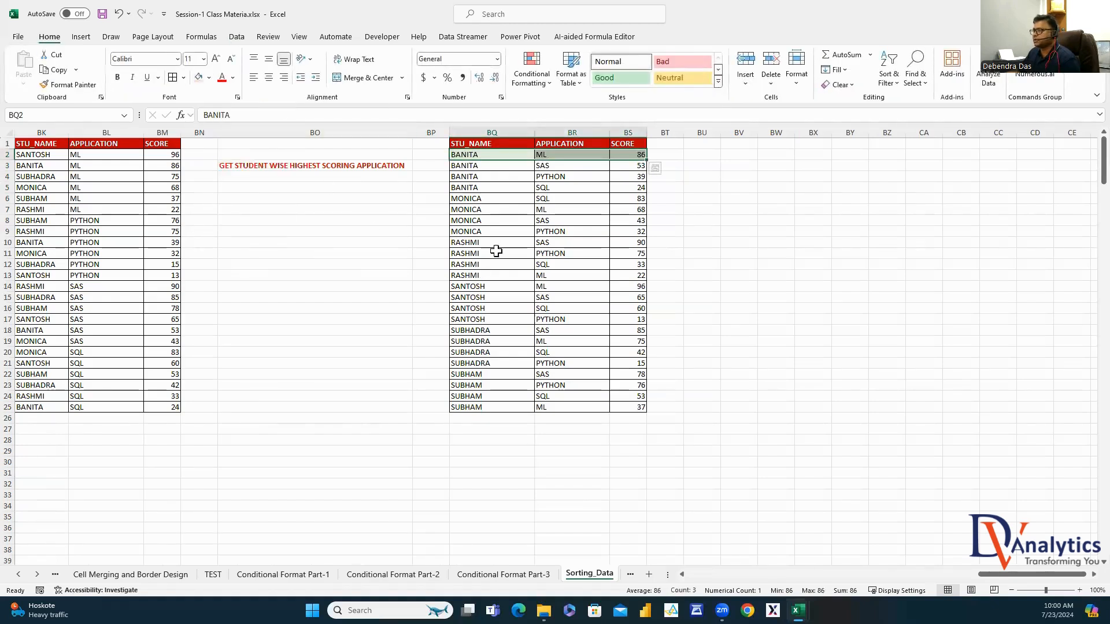
drag(482, 200, 627, 198)
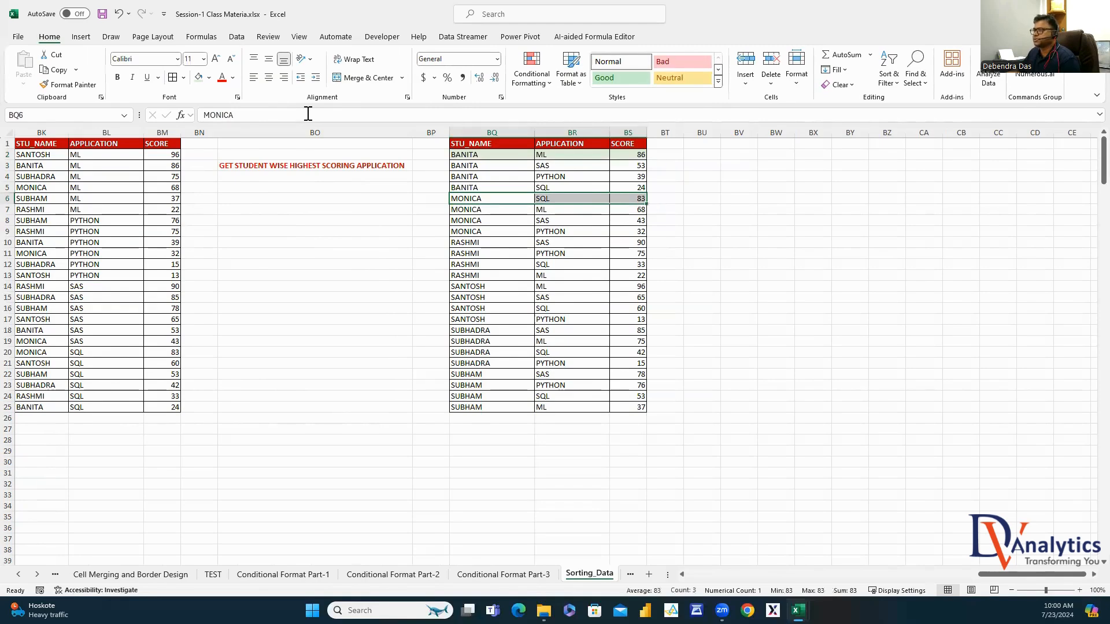
click(198, 77)
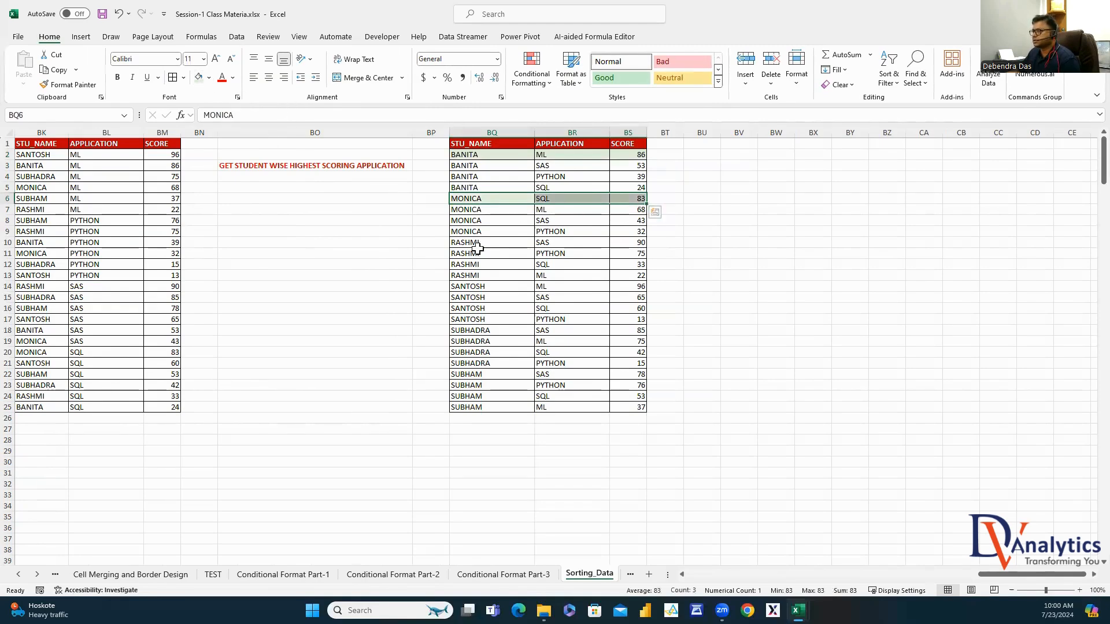
Fill the remaining students' top-scoring rows light green
drag(479, 245, 616, 242)
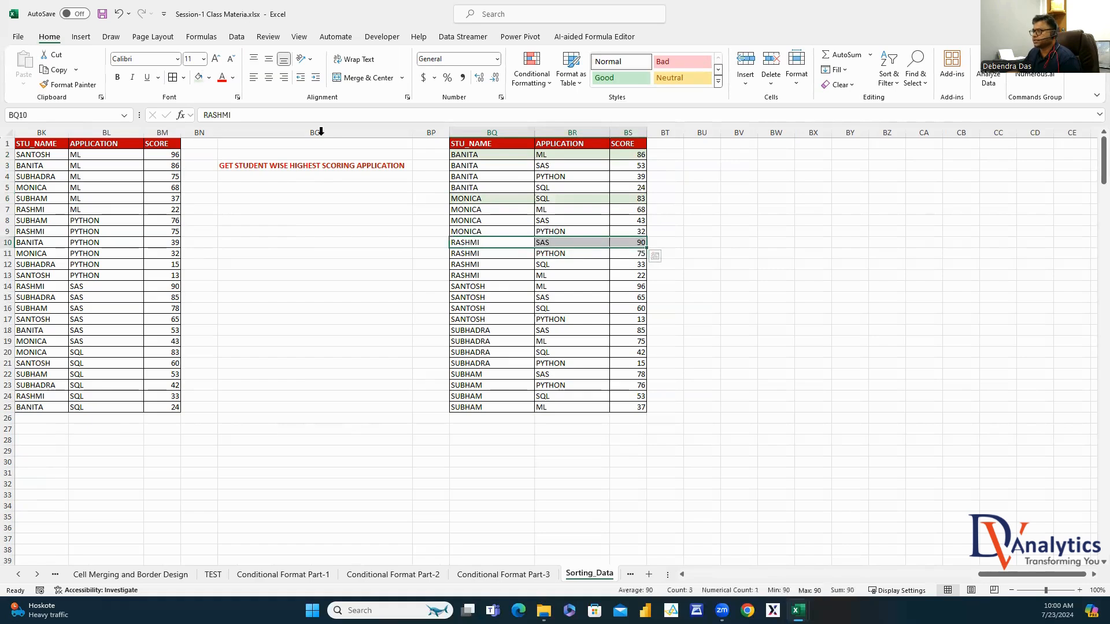
click(199, 78)
drag(468, 286, 637, 286)
click(198, 77)
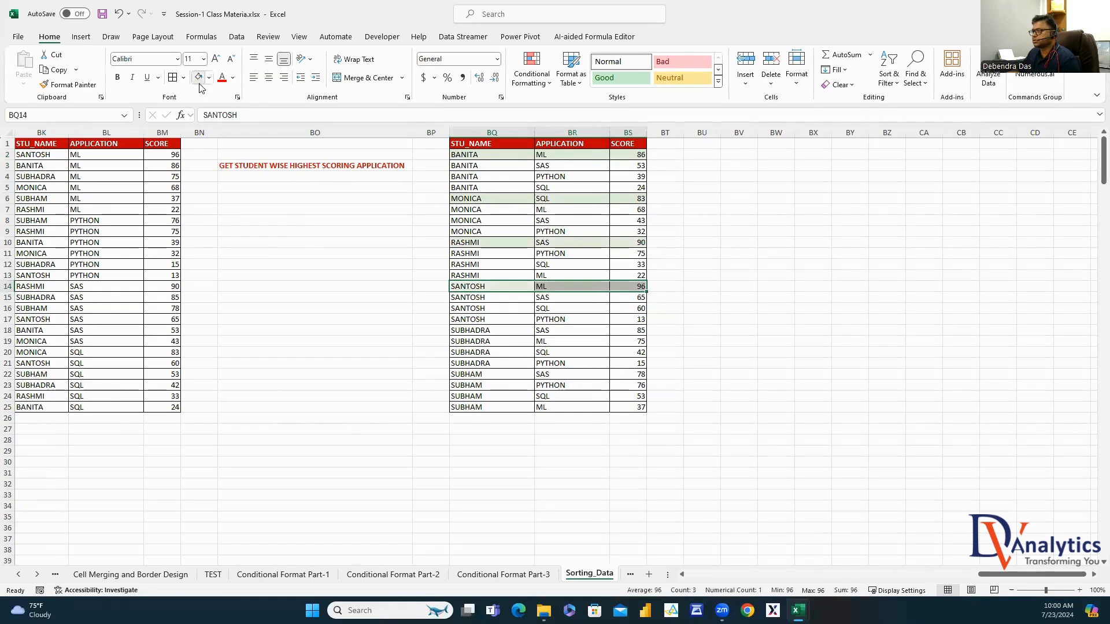
drag(466, 331, 588, 324)
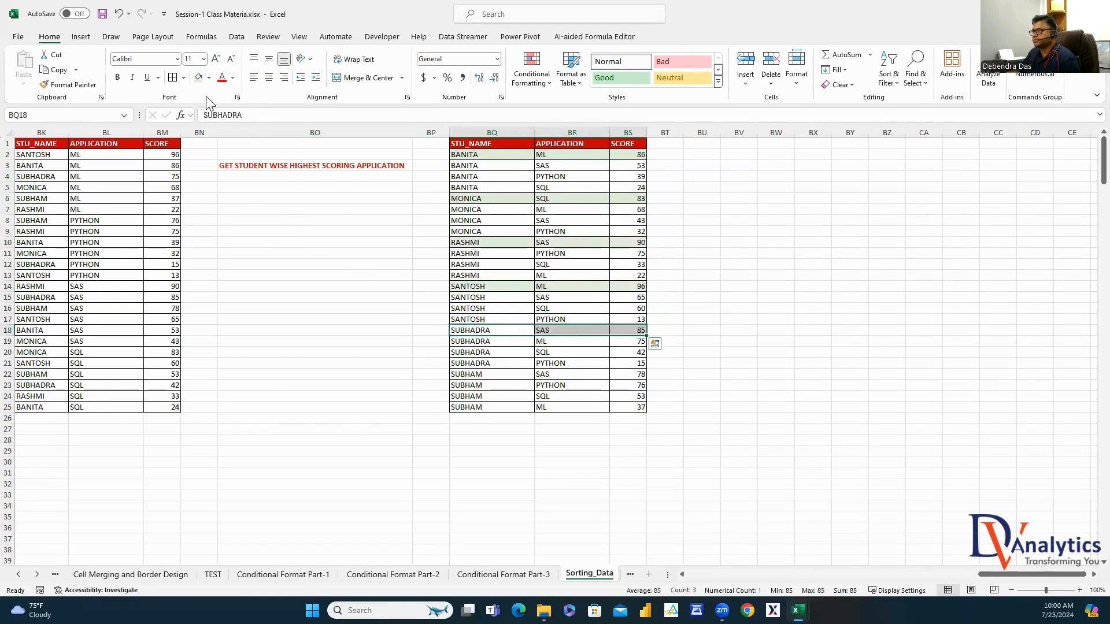
click(475, 373)
drag(547, 366, 633, 374)
click(199, 76)
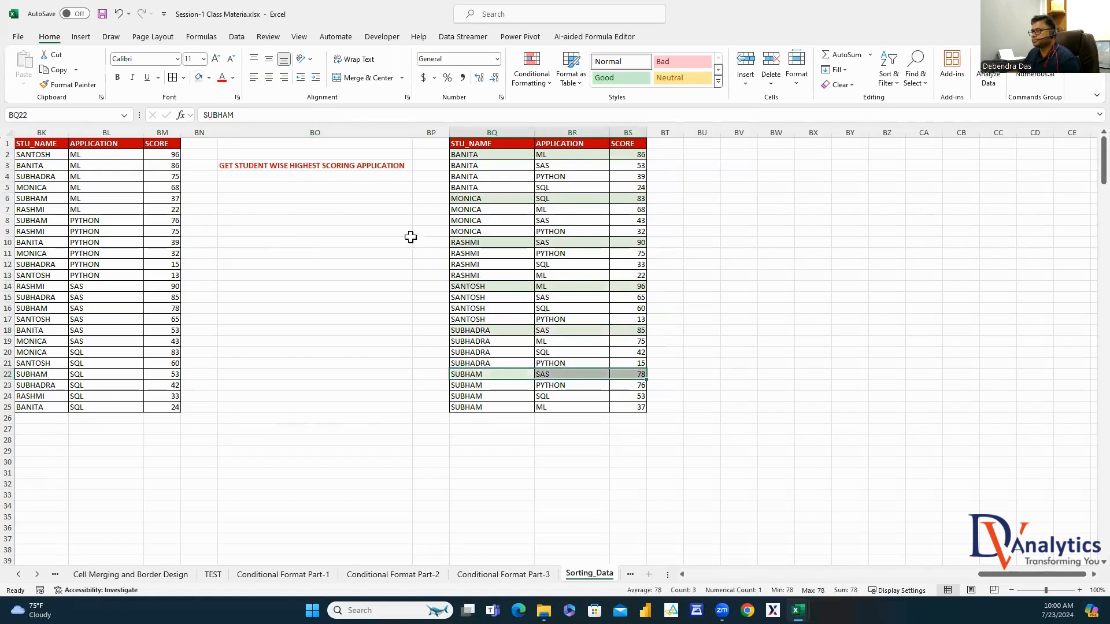
click(740, 352)
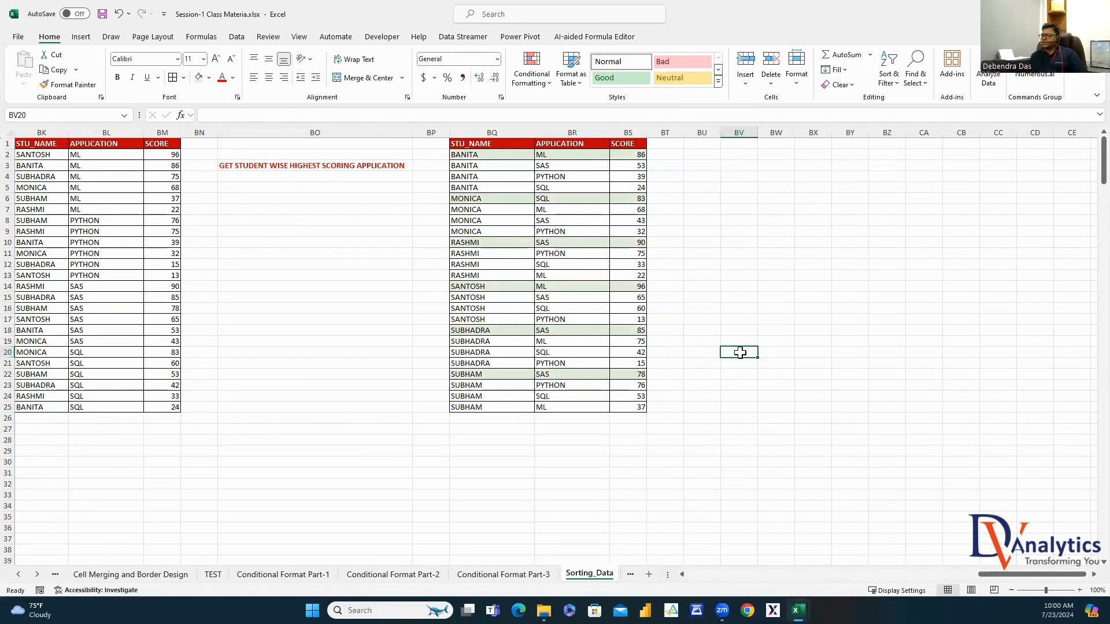
click(36, 575)
click(37, 575)
click(36, 575)
click(37, 575)
Review the Filtering Data topics, then go to the Filtering By Criterias sheet
click(268, 574)
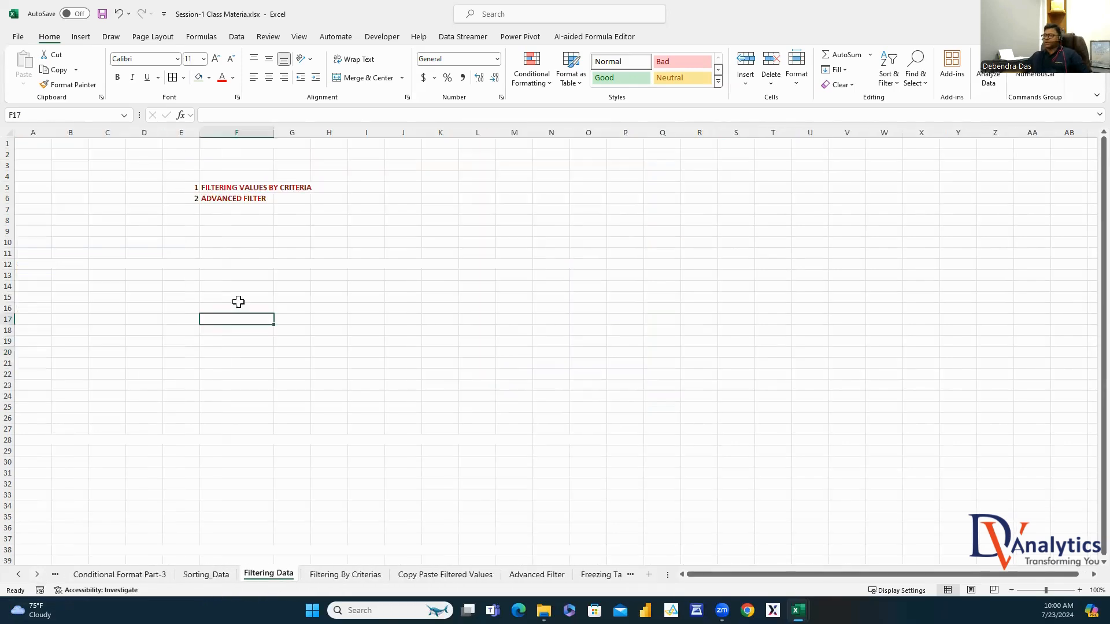
click(268, 188)
click(266, 197)
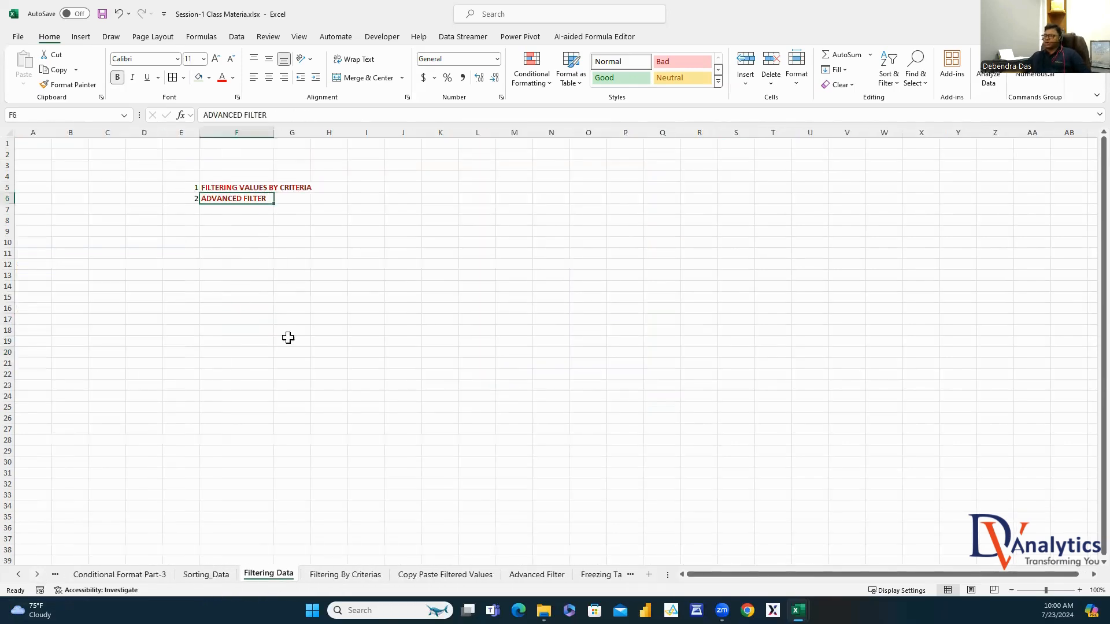
click(364, 575)
Turn on AutoFilter for the table headers and autofit the CUSTOMER_ID and Company columns
click(53, 130)
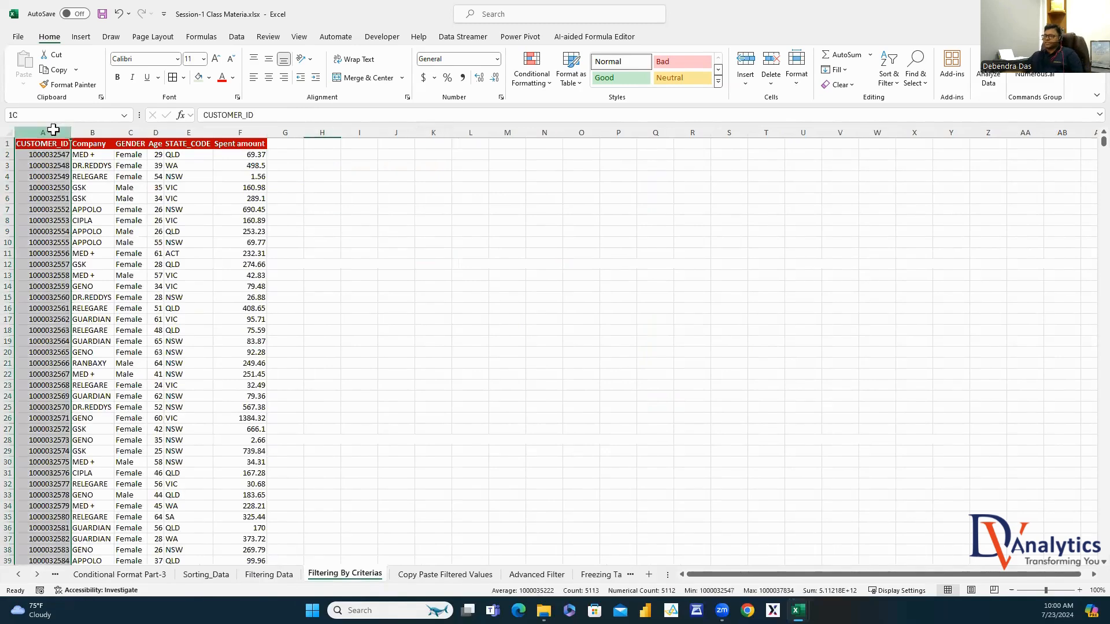
click(106, 132)
click(131, 131)
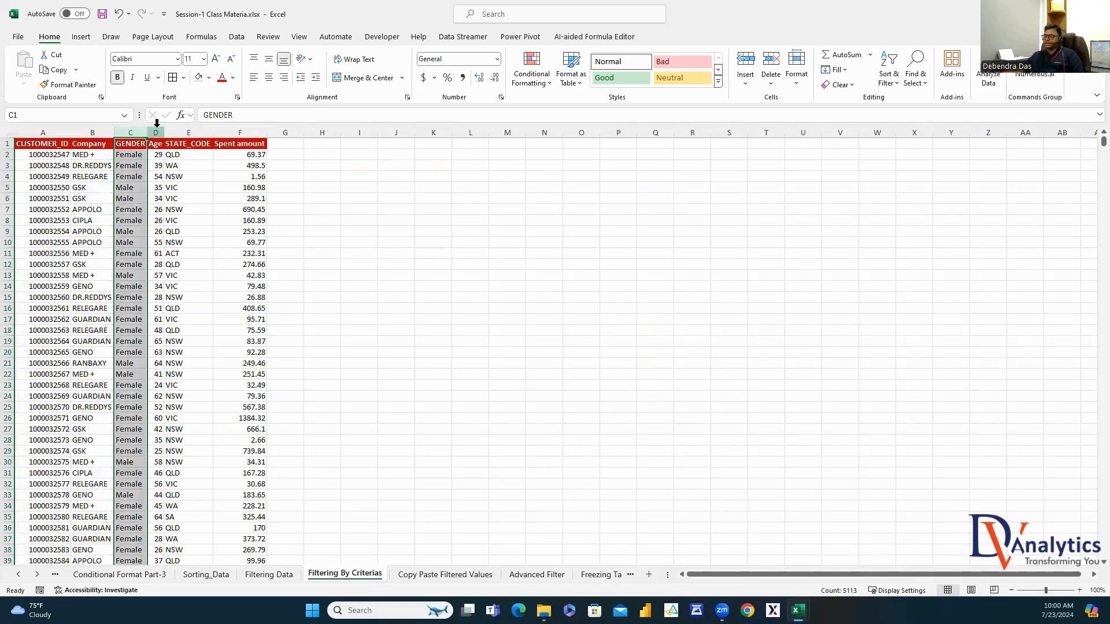
click(157, 129)
click(238, 132)
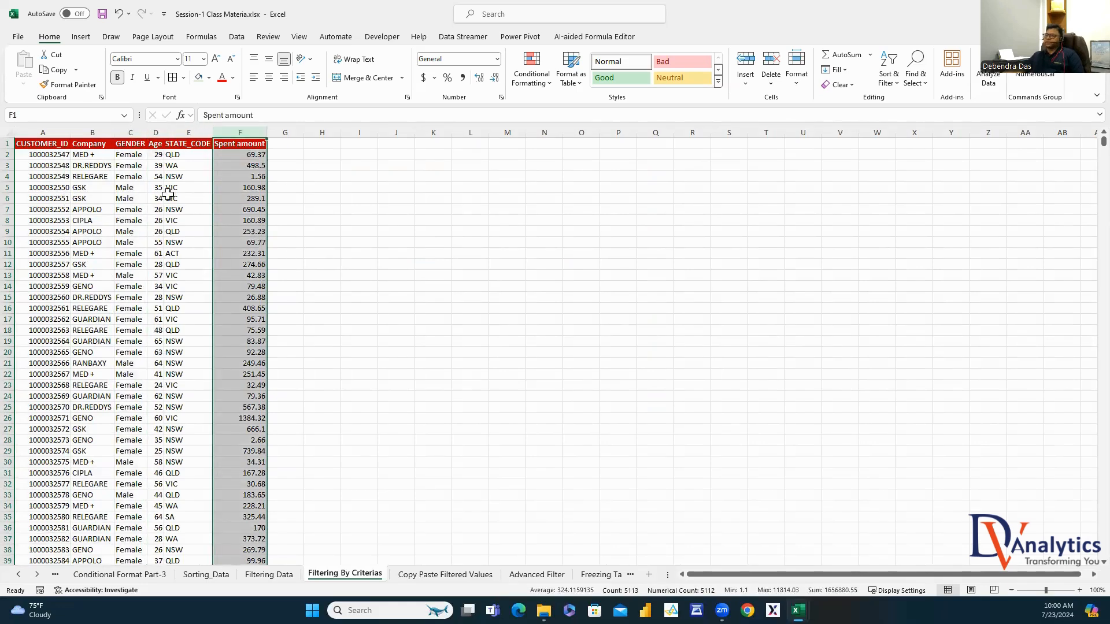
click(91, 143)
click(130, 143)
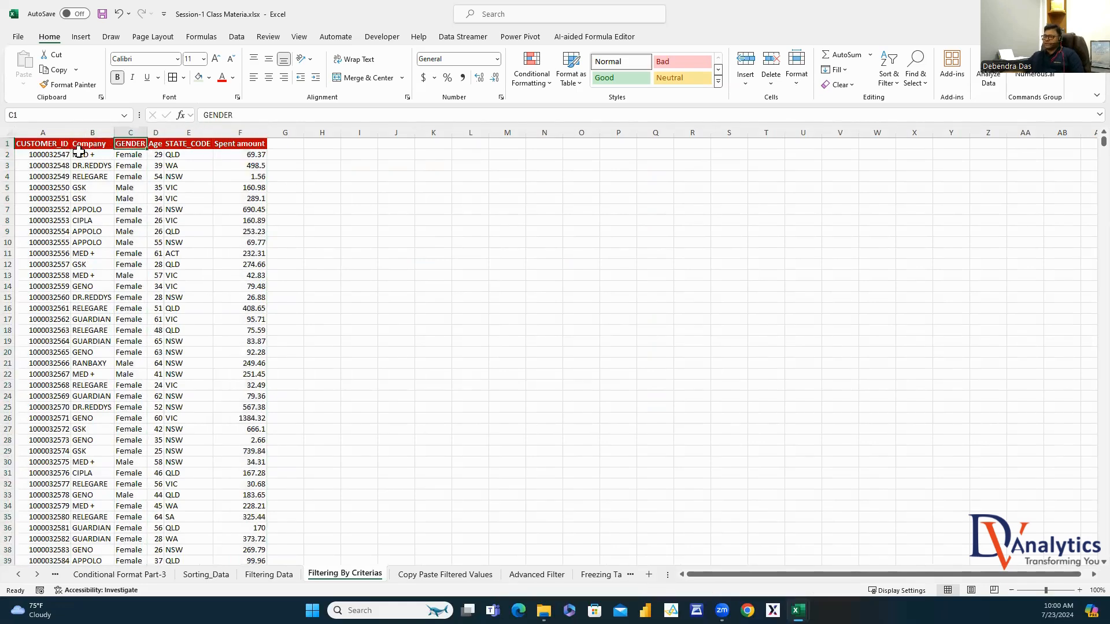
click(91, 145)
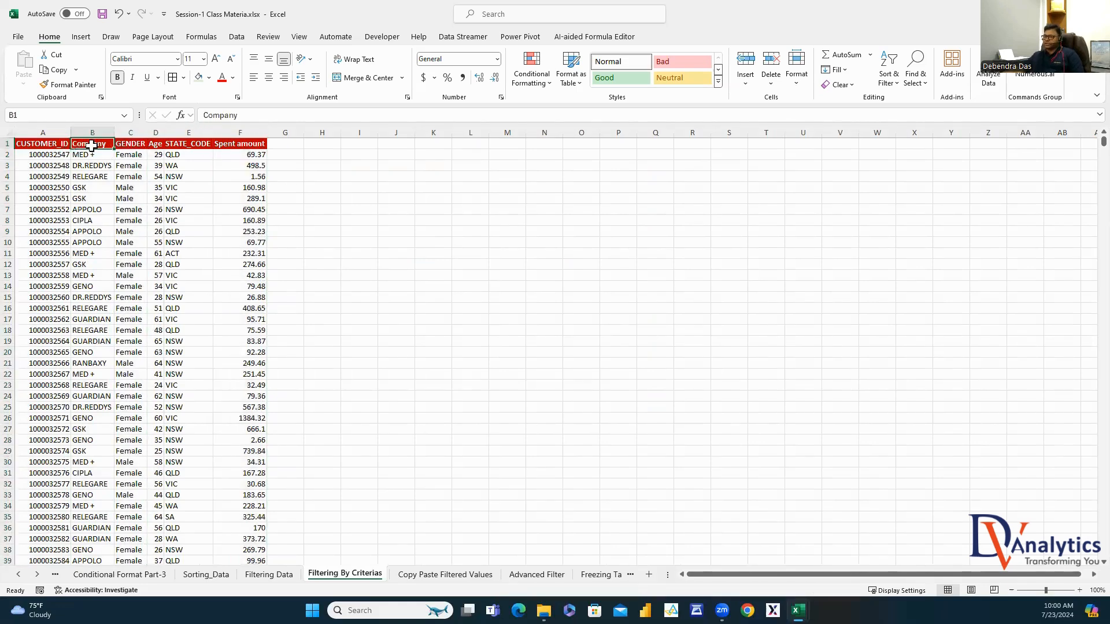
click(236, 39)
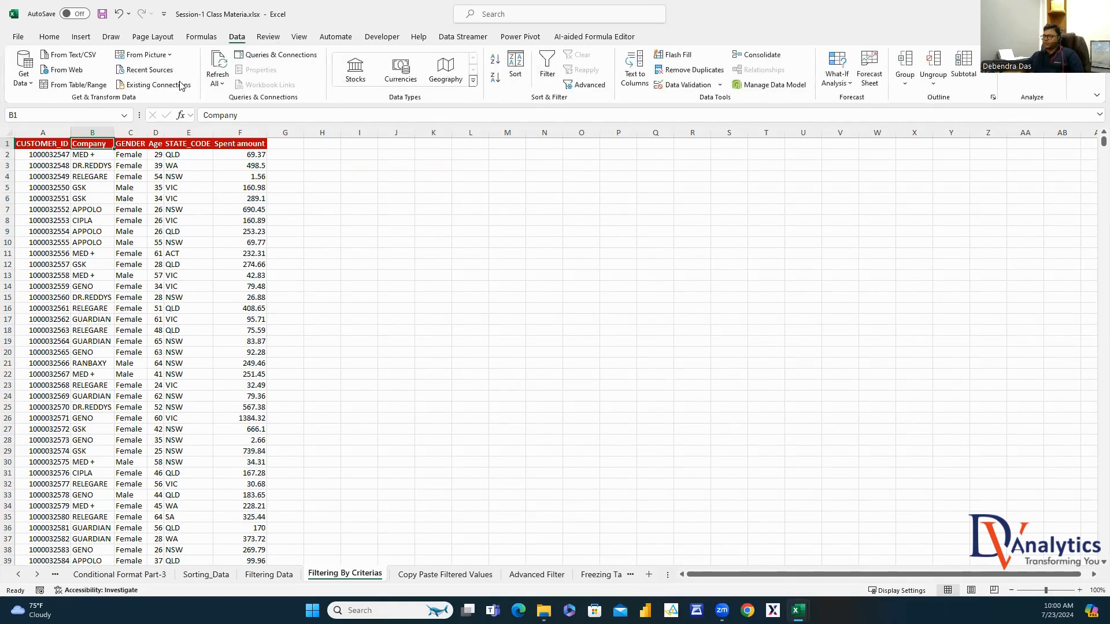
click(548, 70)
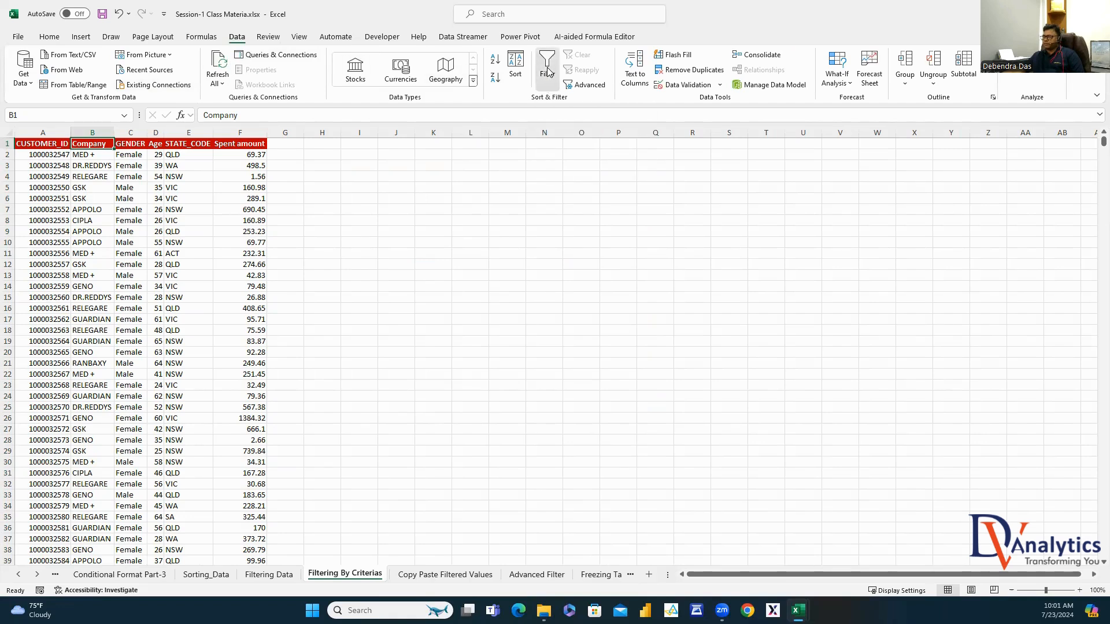
double_click(74, 132)
double_click(149, 132)
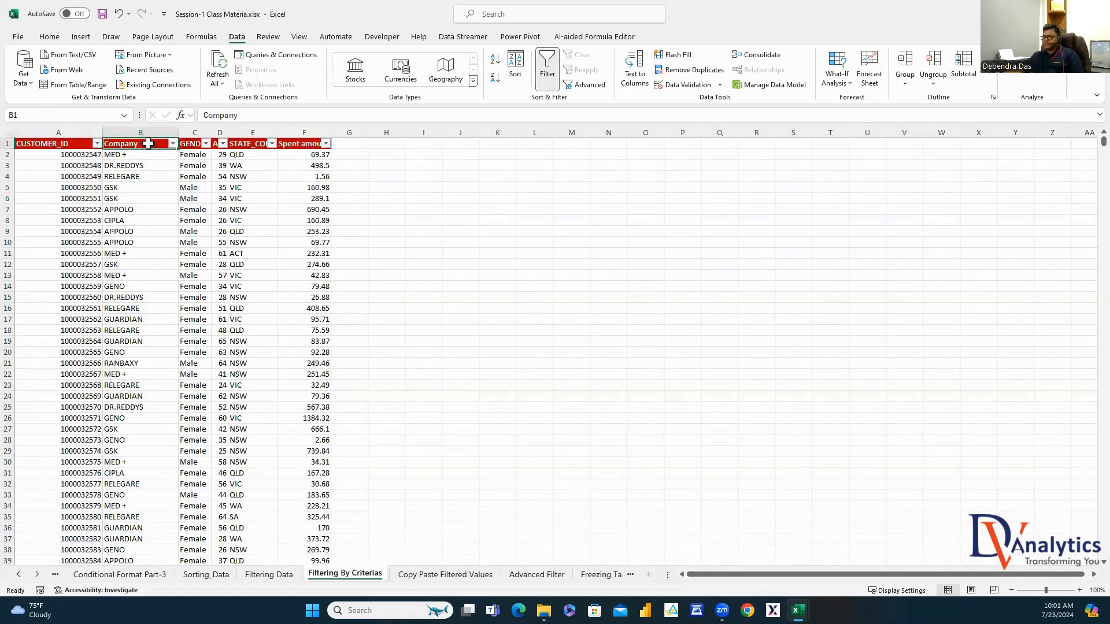
Filter Company to APPOLO, CIPLA, GENO, RANBAXY and RELEGARE
click(173, 143)
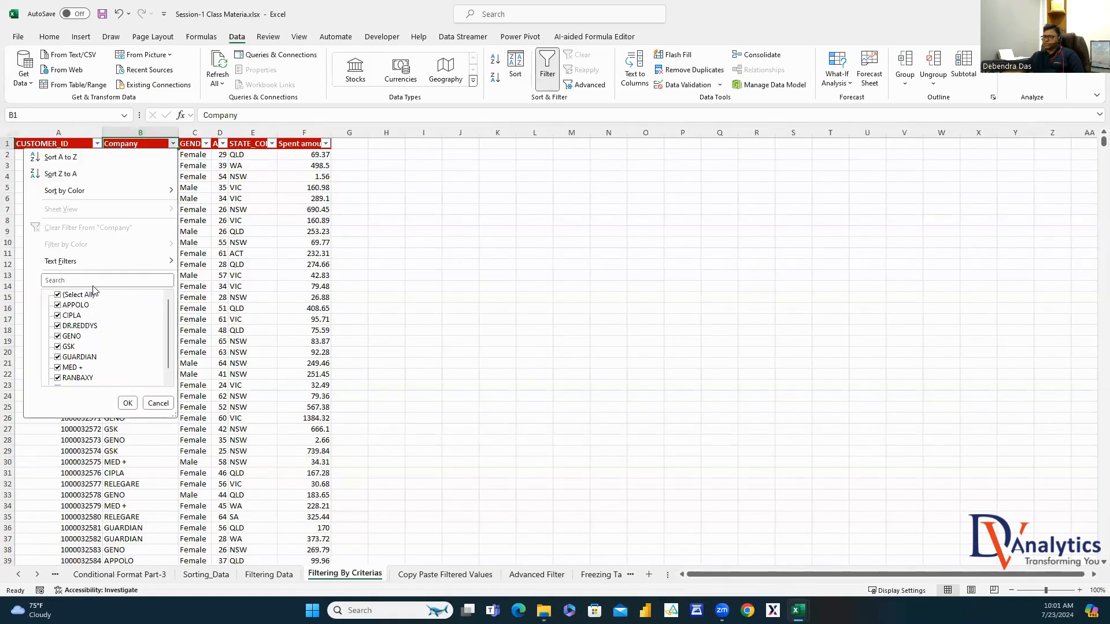
click(57, 295)
click(58, 305)
click(57, 315)
click(57, 335)
scroll(61, 370, down, 1)
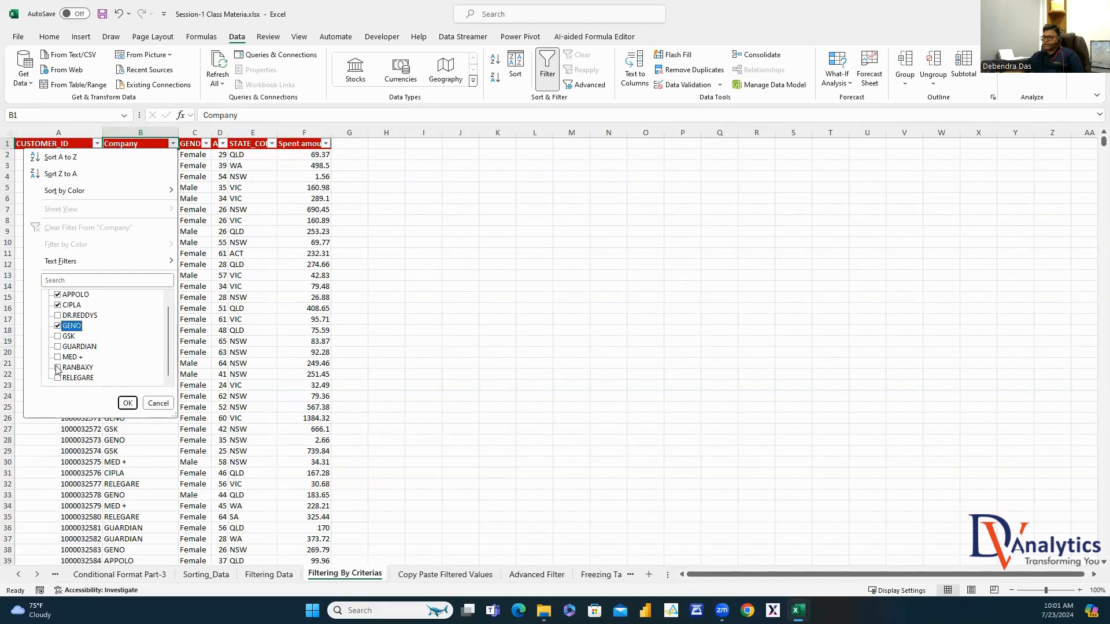
click(57, 367)
click(57, 378)
click(127, 403)
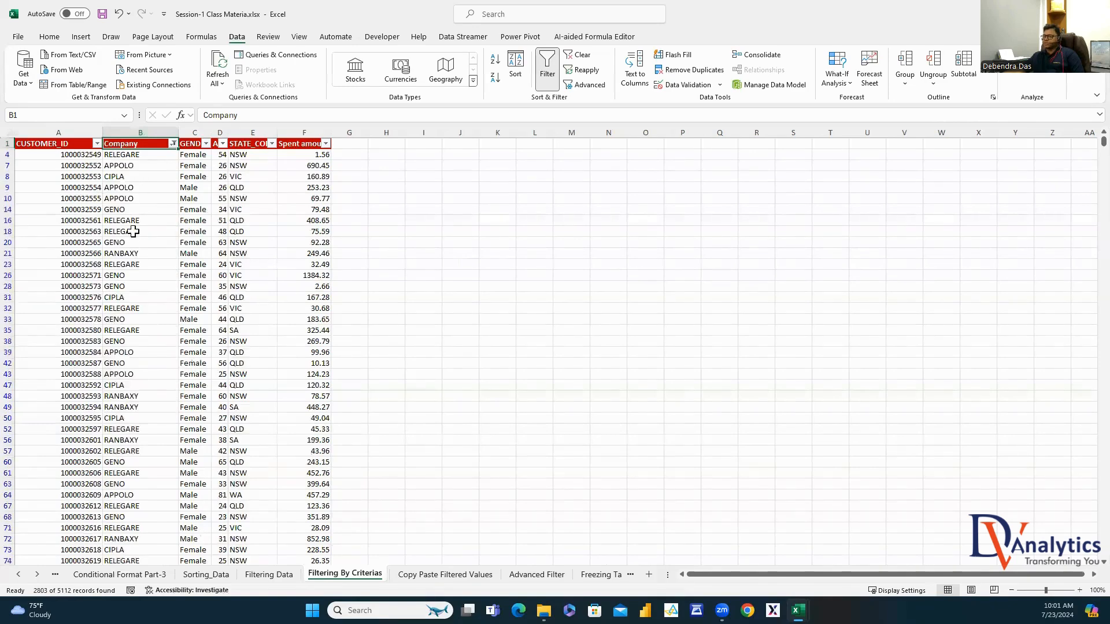
Widen the GENDER column and filter it to Female and Male only
drag(212, 134, 244, 133)
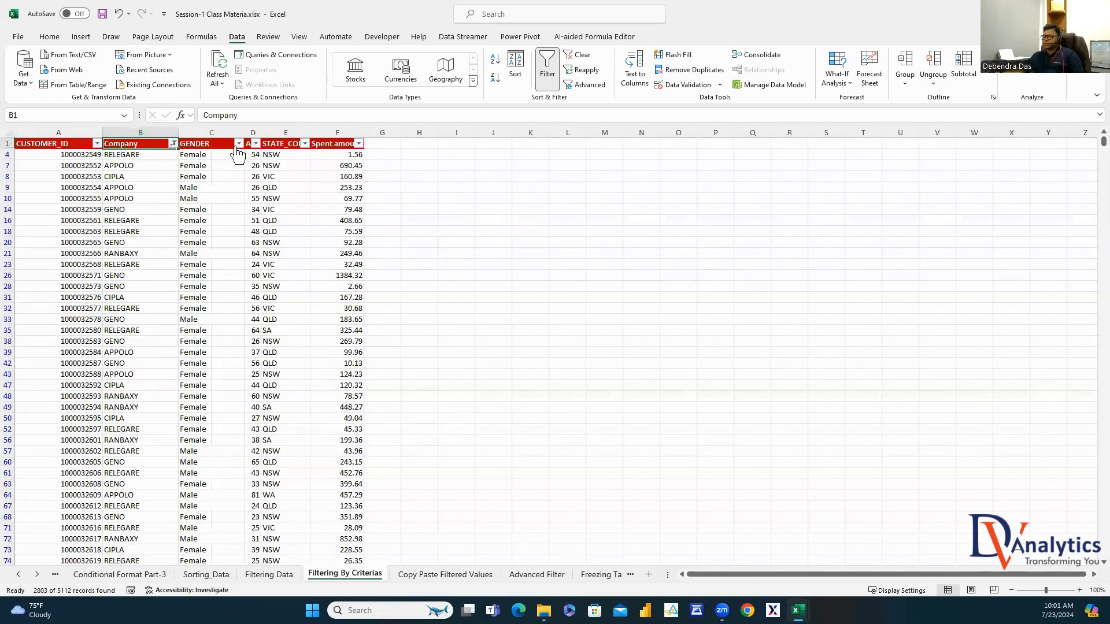
click(238, 143)
click(123, 295)
click(124, 304)
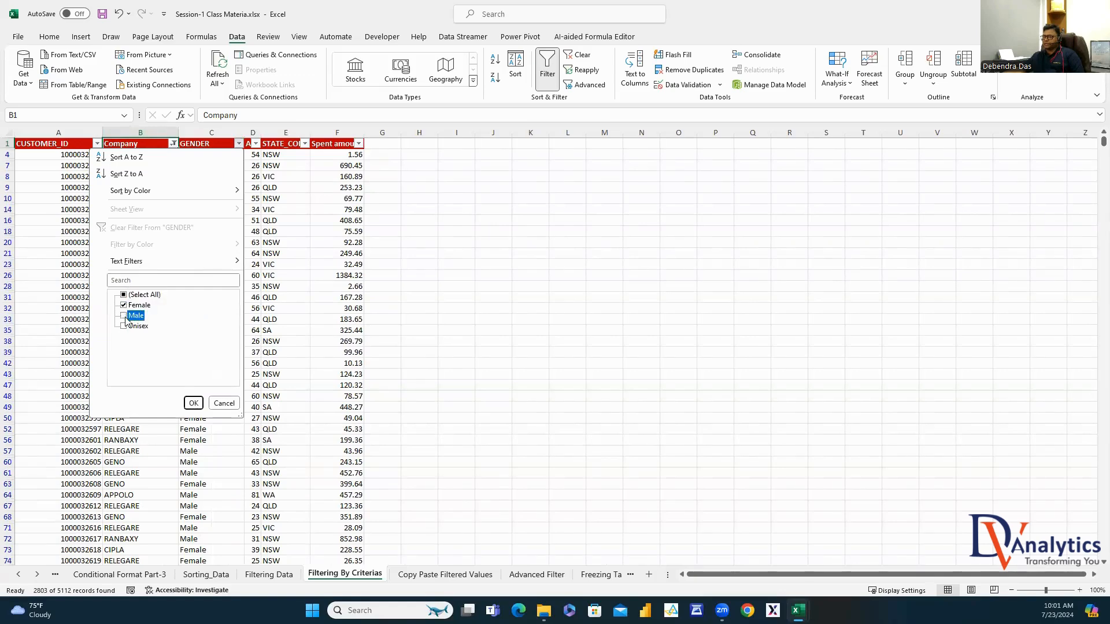
click(193, 403)
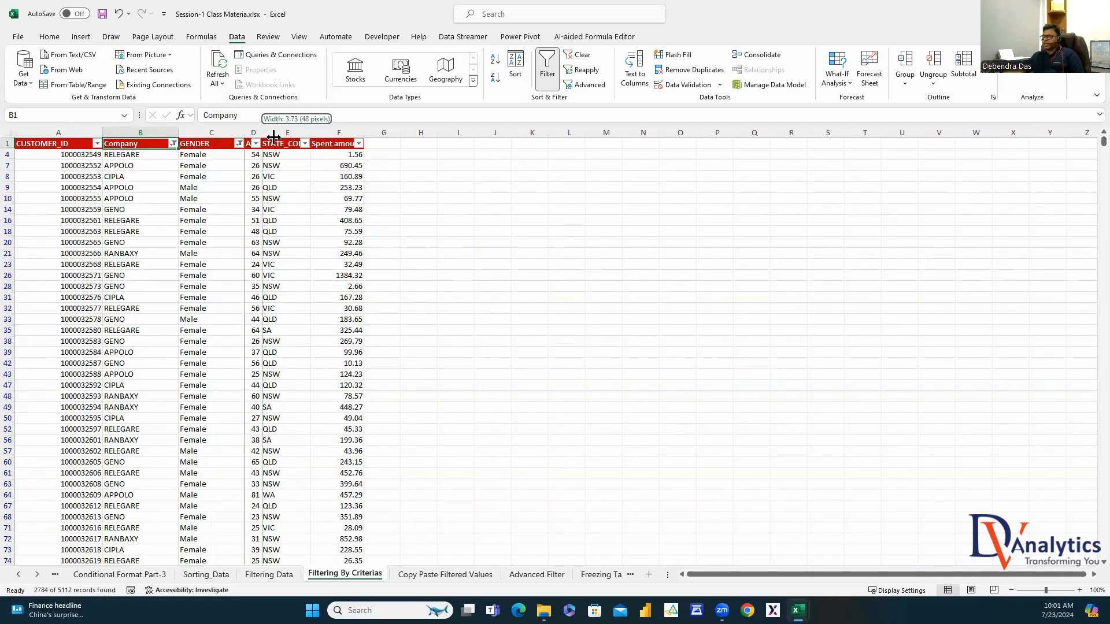
Filter Age with a Between number filter from 30 to 70
drag(260, 132, 282, 134)
click(278, 145)
mouse_move(263, 263)
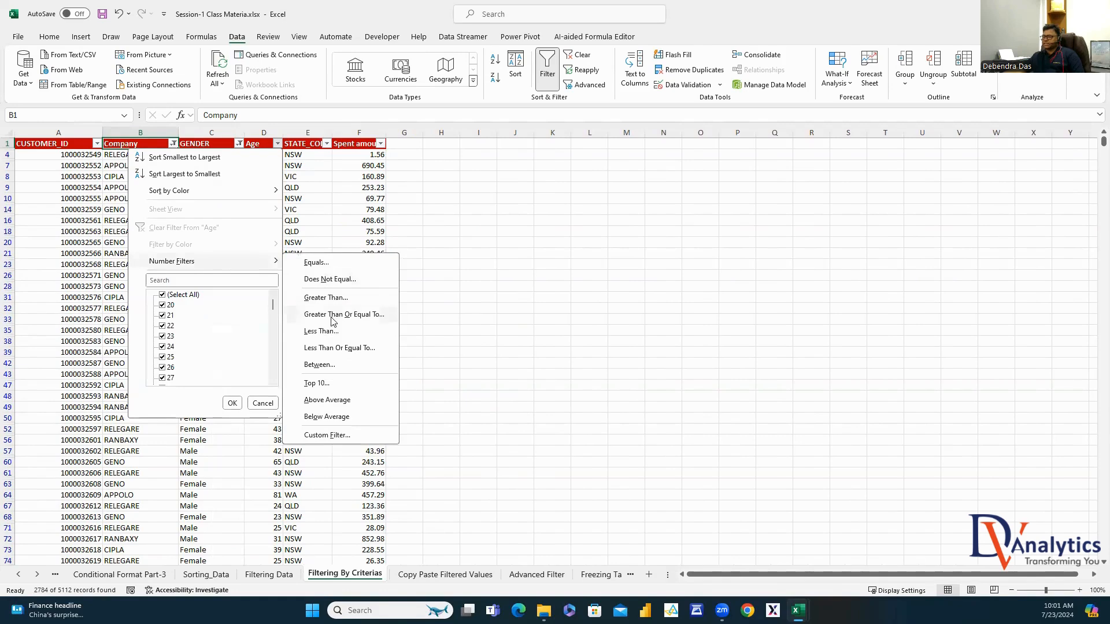
click(319, 365)
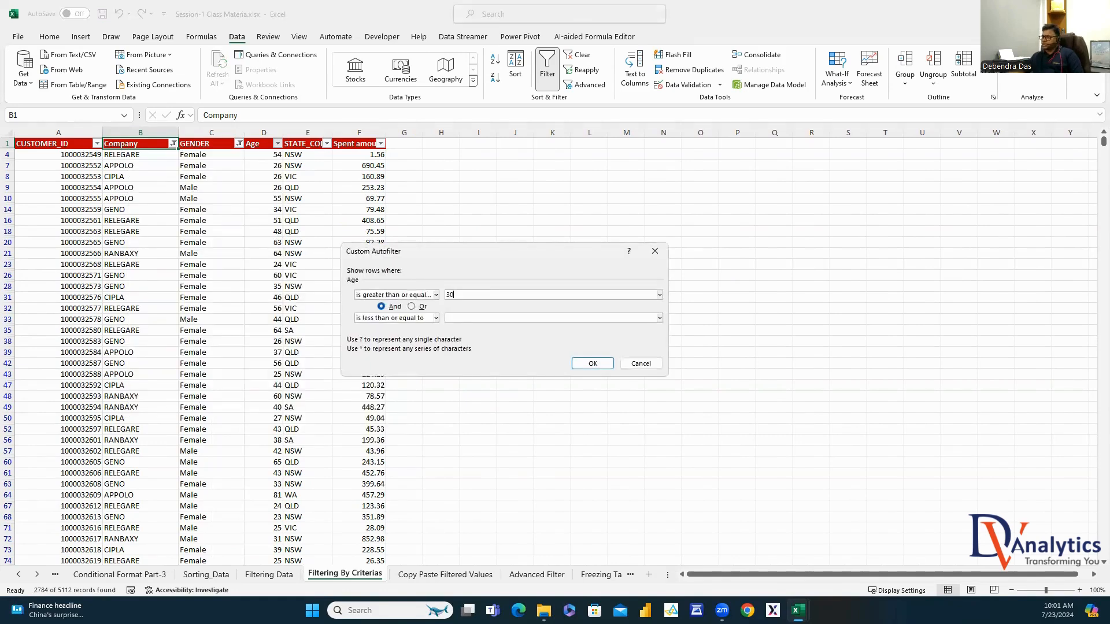
click(455, 319)
text(70)
click(593, 363)
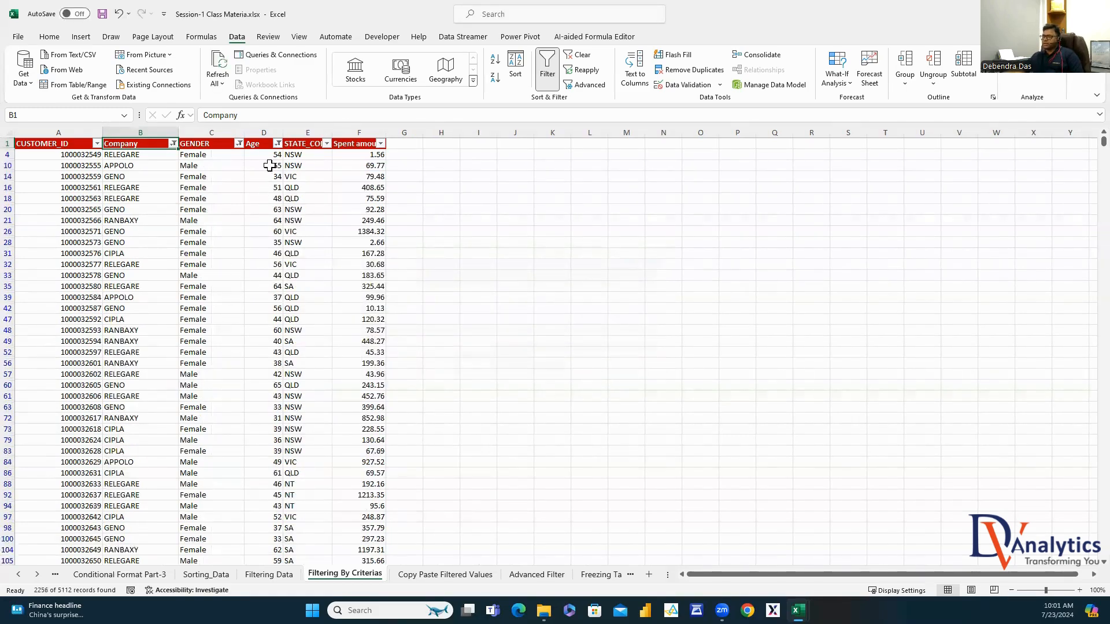
Filter STATE_CODE to NSW, NT and QLD
click(302, 143)
double_click(331, 132)
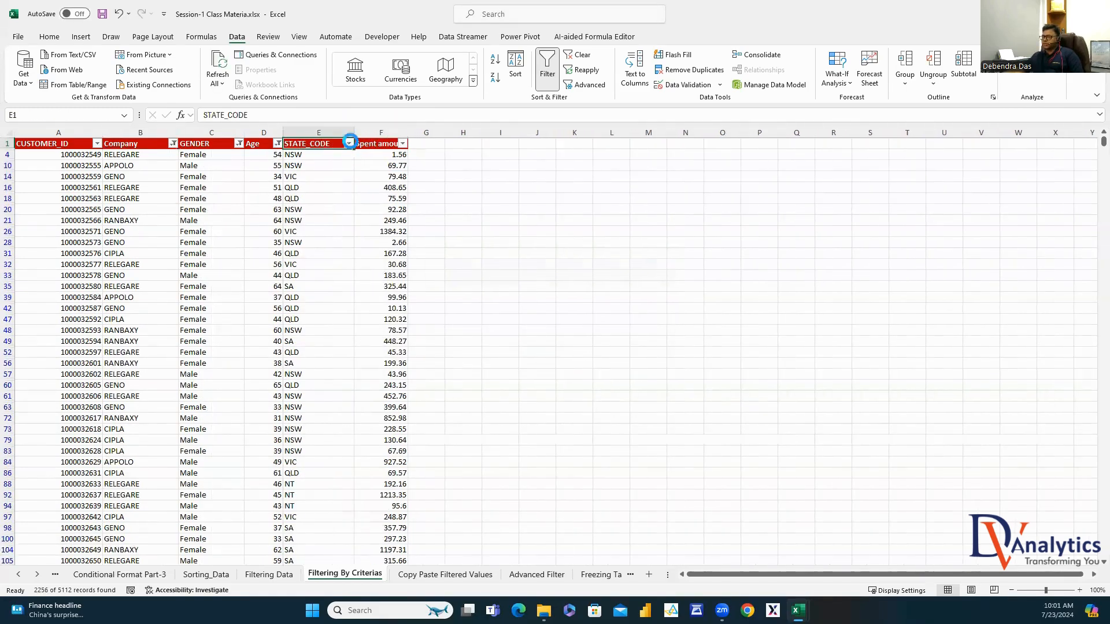
click(349, 143)
click(244, 295)
click(240, 316)
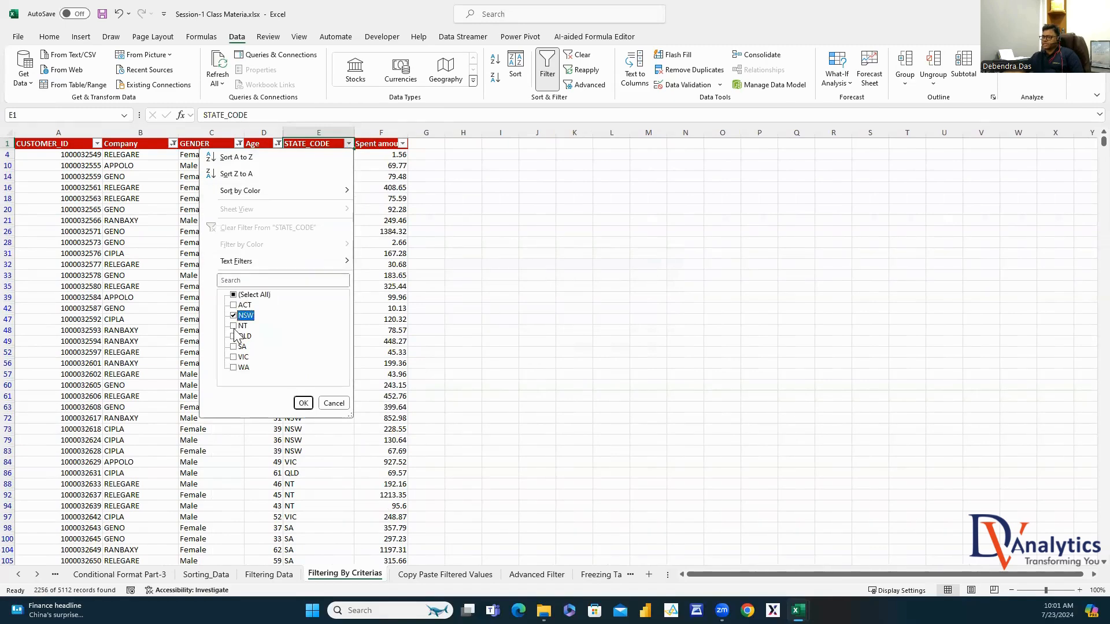
click(234, 326)
click(233, 336)
click(303, 403)
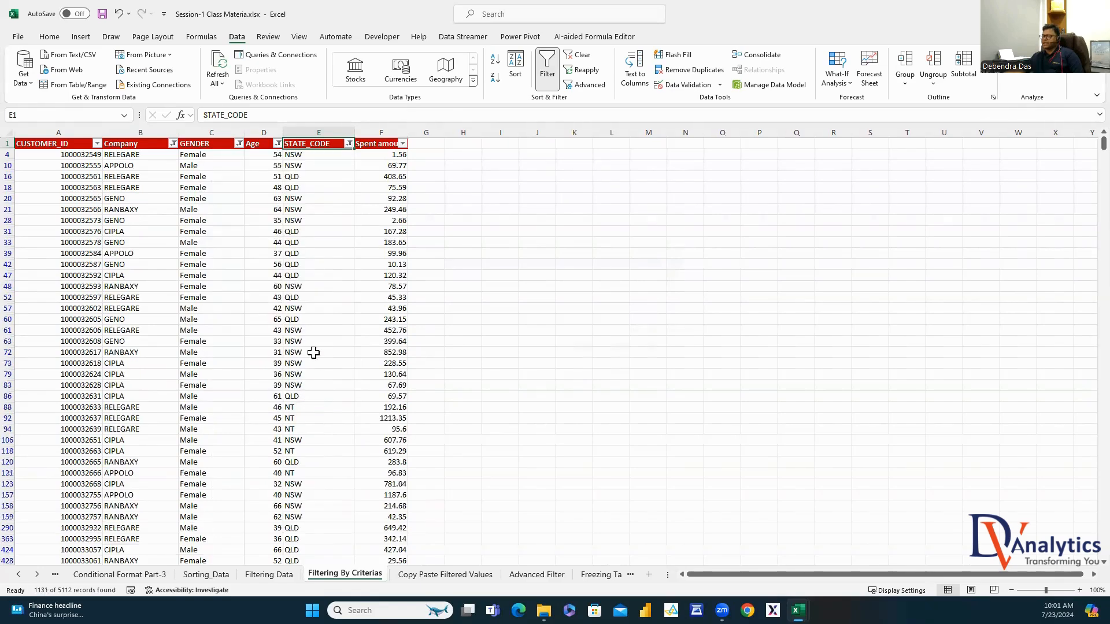
Filter Spent amount to values greater than 700
double_click(408, 132)
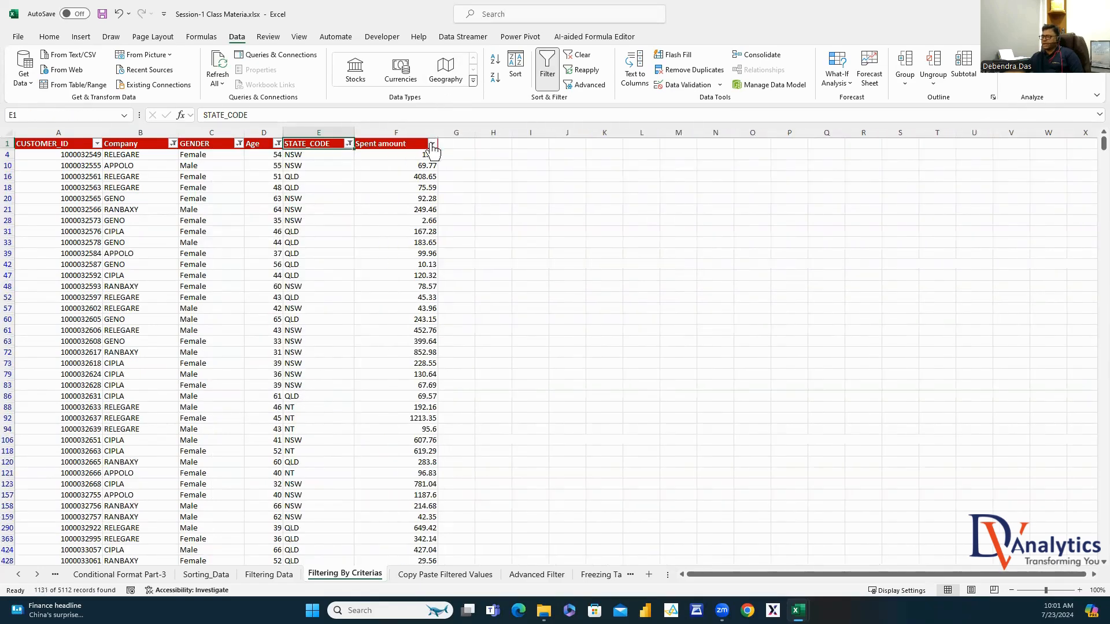
click(432, 143)
mouse_move(358, 260)
click(479, 302)
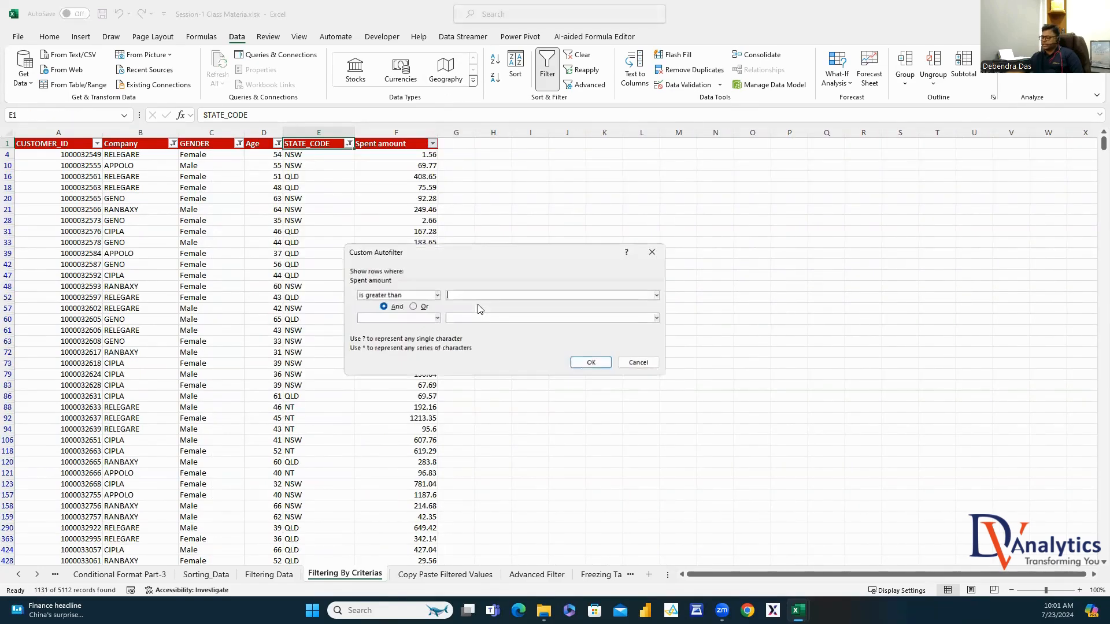
text(700)
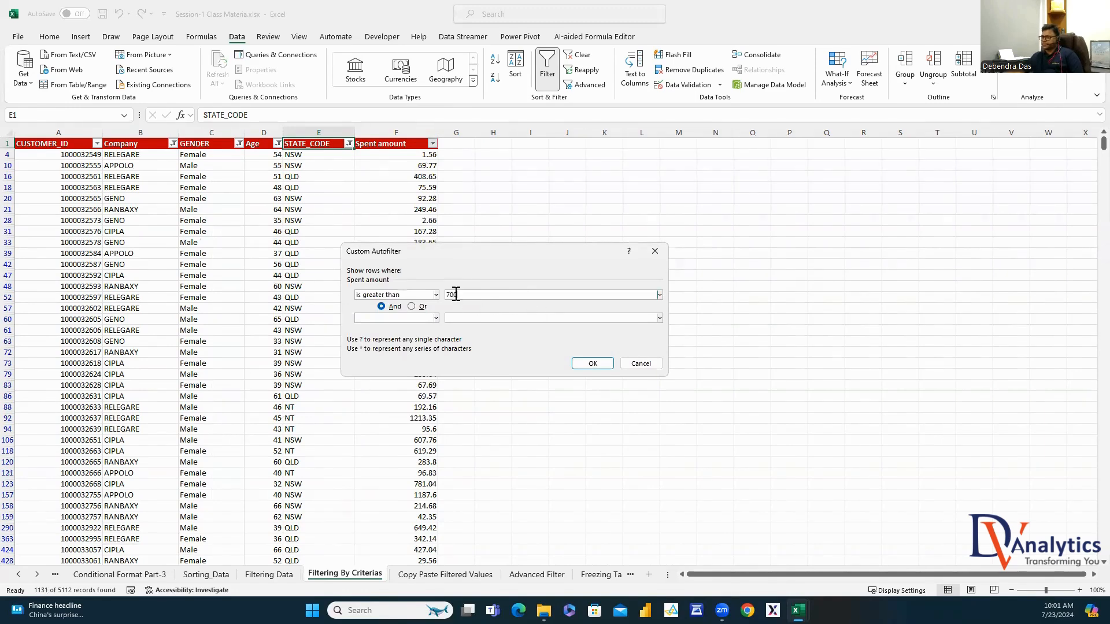
click(576, 365)
click(530, 231)
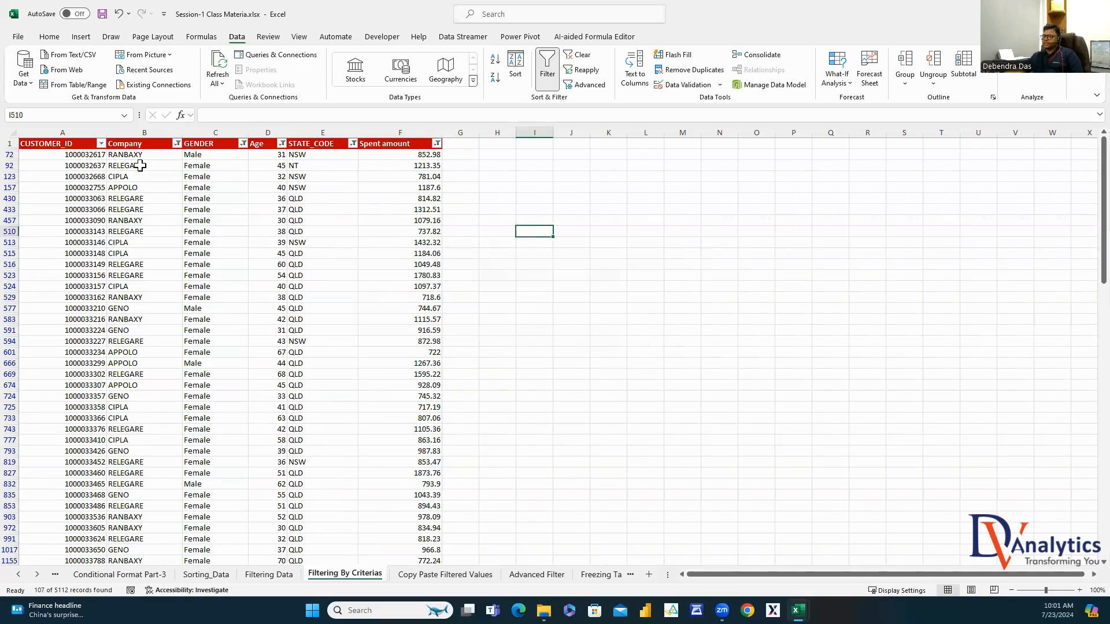
click(81, 148)
Copy the filtered rows into the Copy Paste Filtered Values sheet and autofit all columns
key(ctrl+shift+Right)
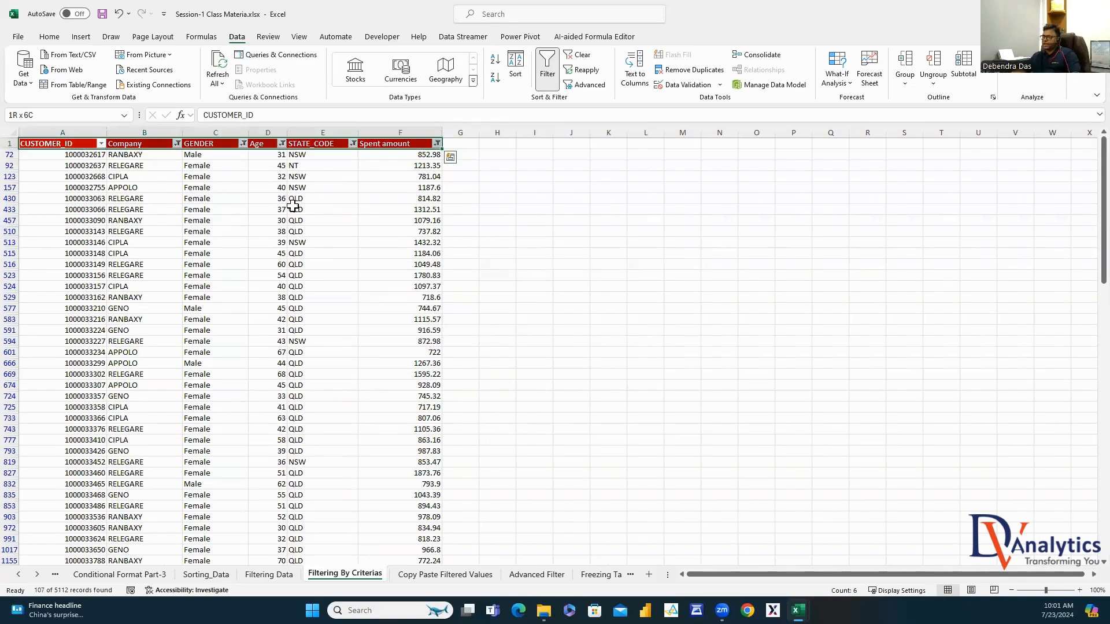
key(ctrl+shift+Down)
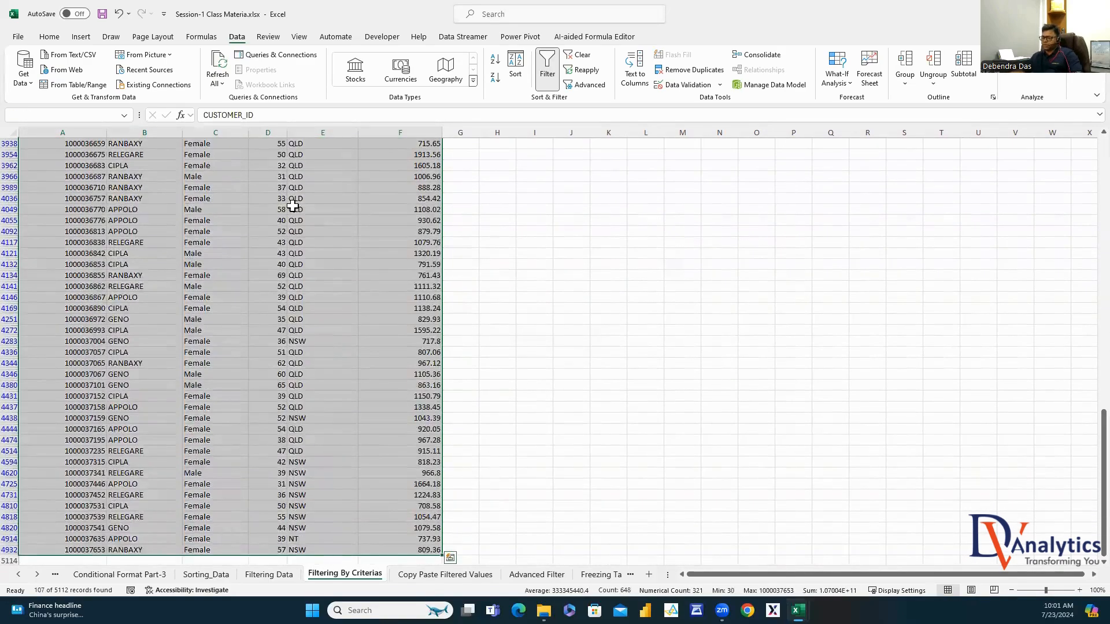
key(ctrl+c)
click(432, 574)
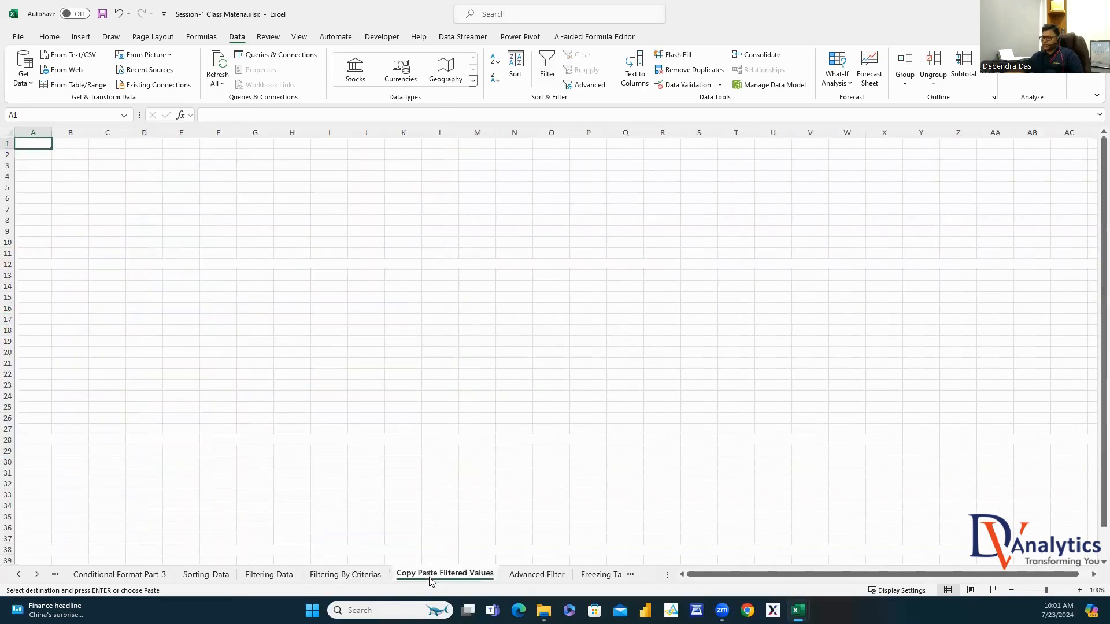
key(ctrl+v)
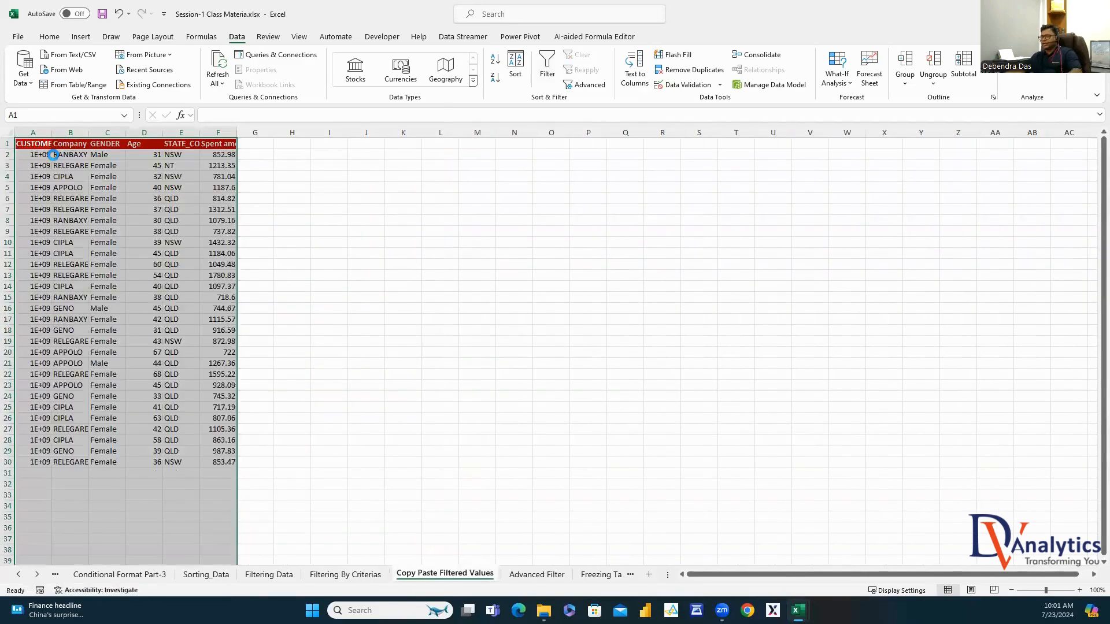
click(246, 220)
click(10, 131)
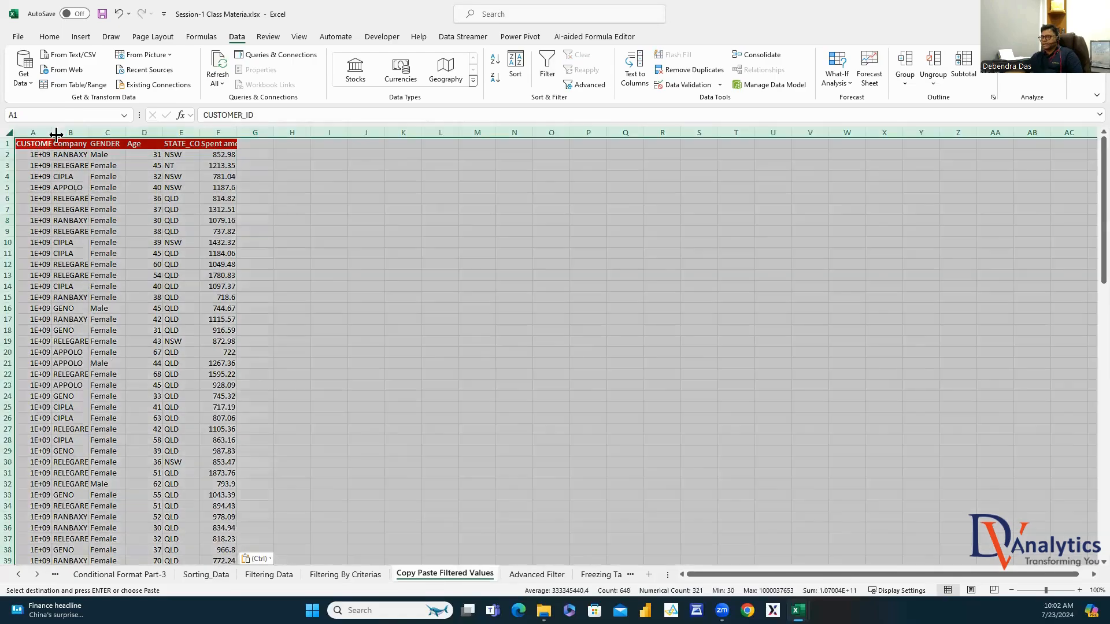
double_click(52, 133)
click(285, 220)
Turn off filtering on the Filtering By Criterias sheet, then go to the Advanced Filter sheet
click(361, 575)
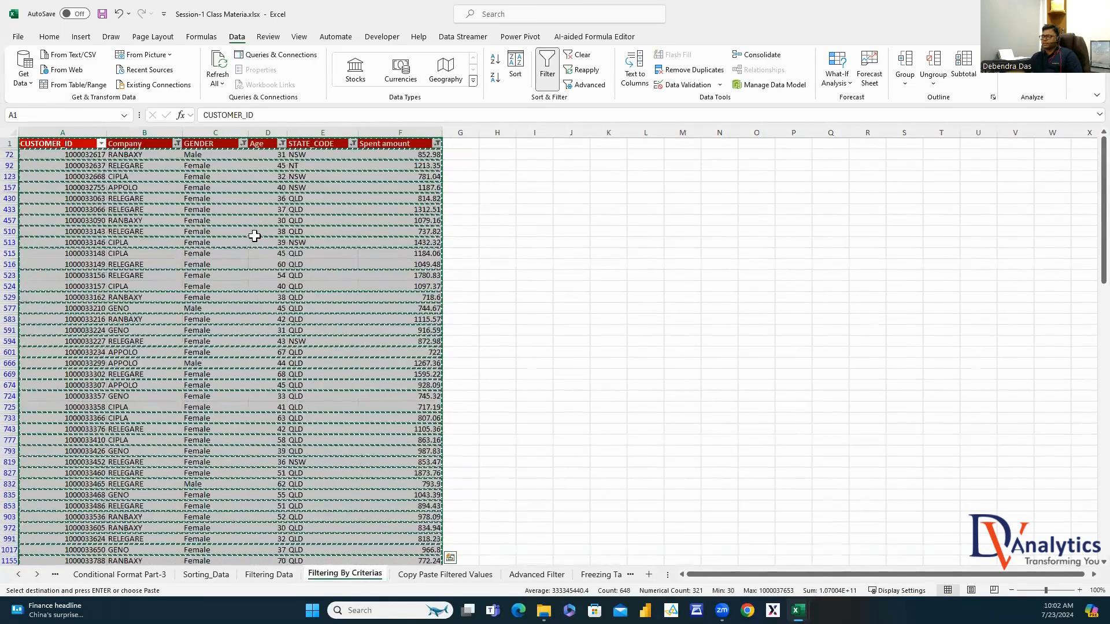
click(237, 176)
click(547, 70)
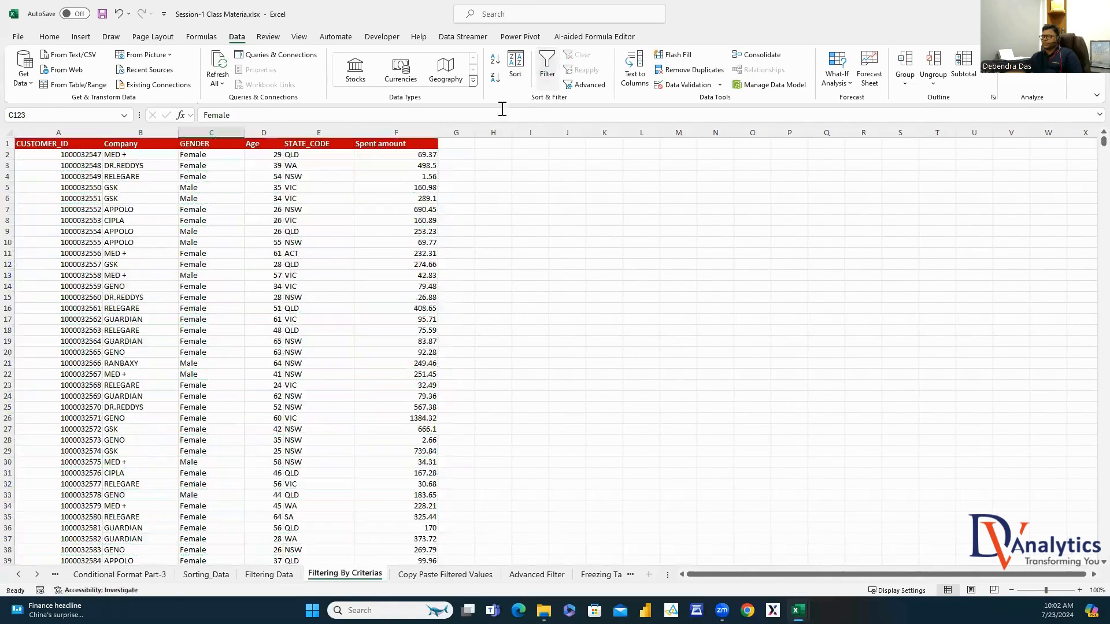
click(423, 575)
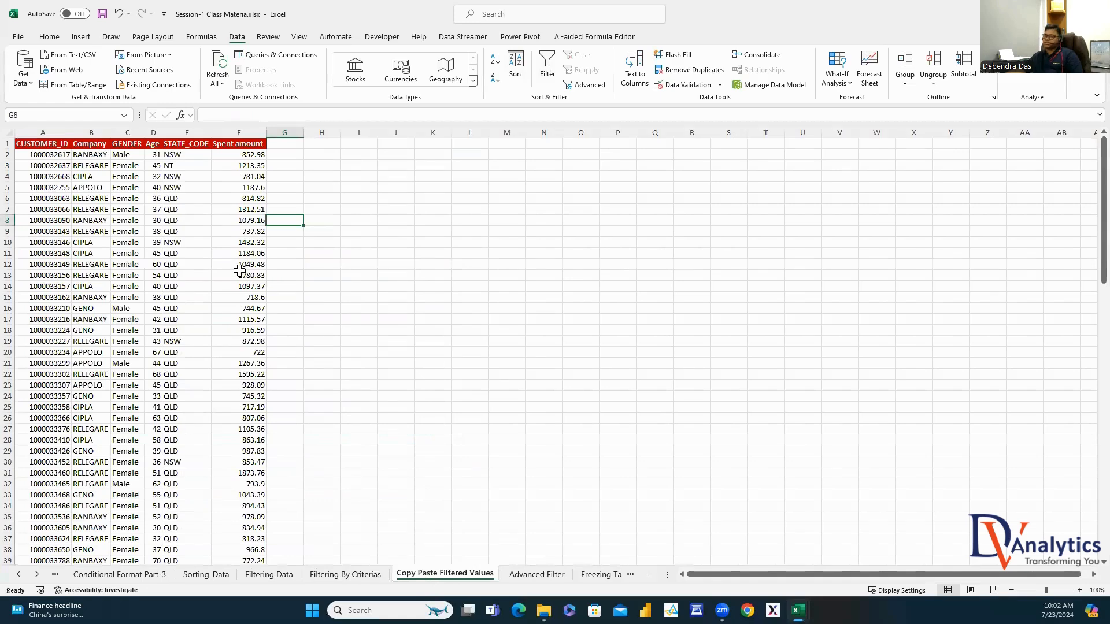
click(536, 575)
Select the full data table and the criteria table I1:L5, widening column I
drag(324, 341, 330, 352)
click(68, 144)
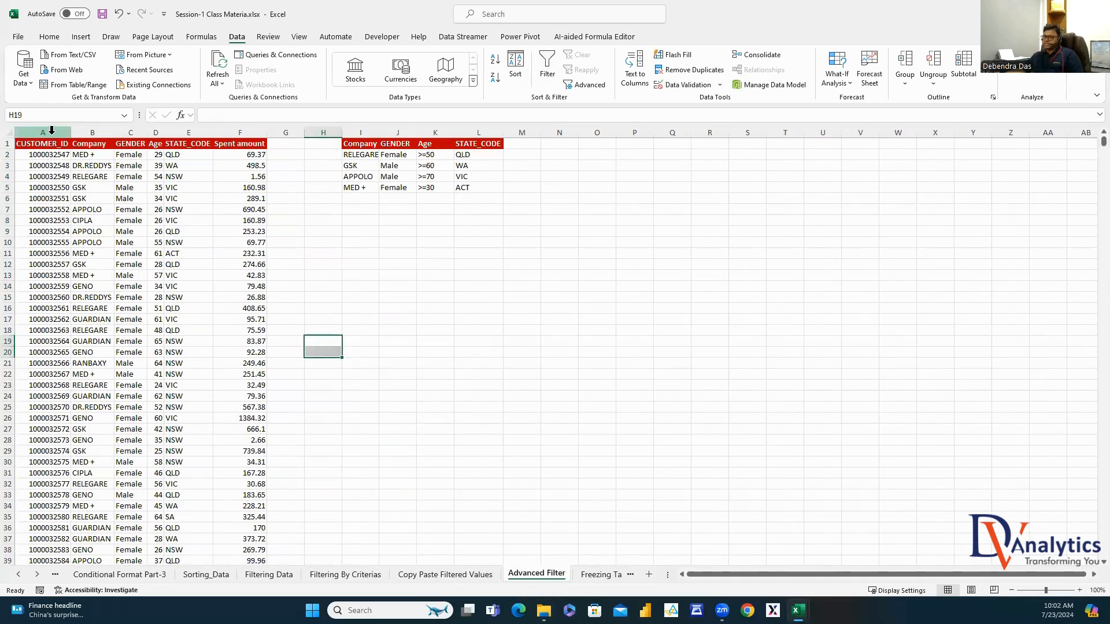
key(ctrl+shift+Down)
key(ctrl+shift+Right)
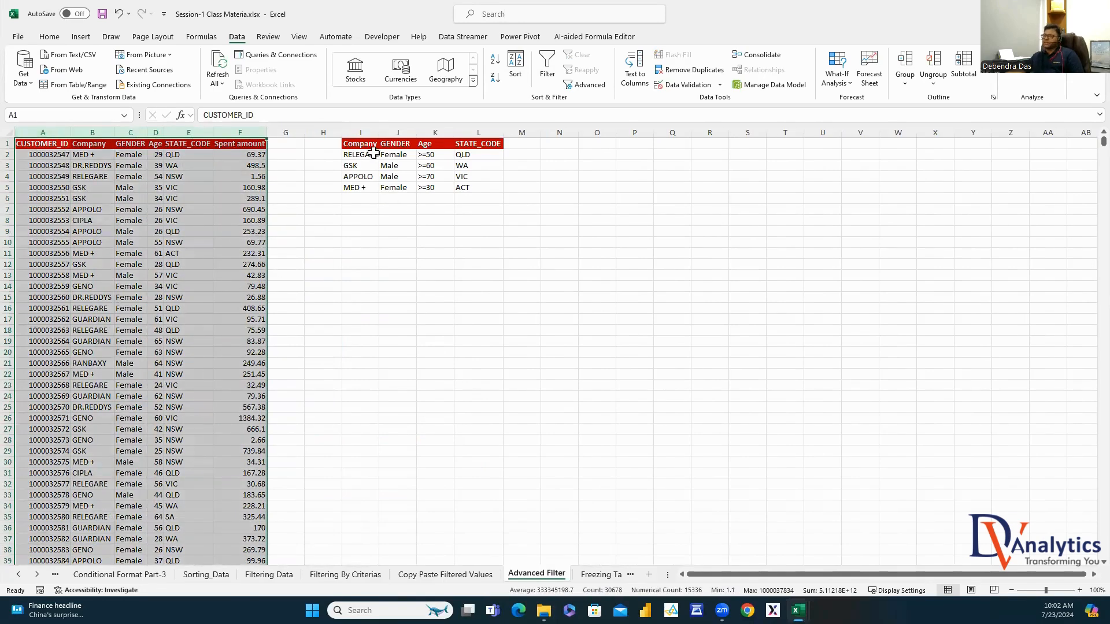
drag(368, 147, 480, 187)
drag(380, 136, 386, 136)
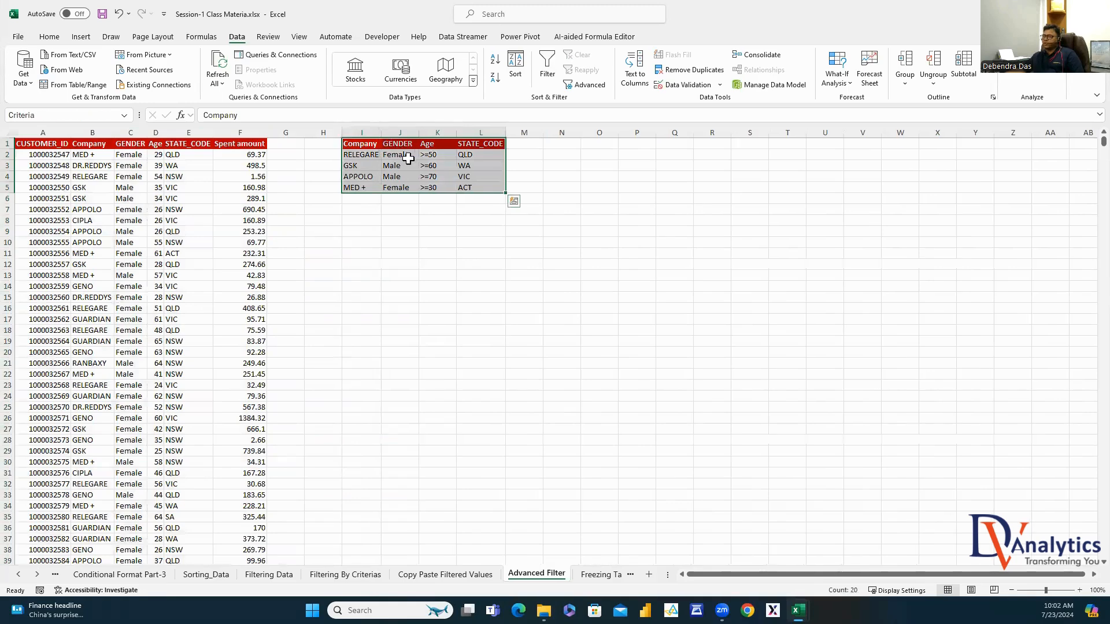
Review the criteria rows: Female, >=50, QLD, GSK, Male, >=60, WA, RELEGARE
click(408, 158)
click(436, 156)
click(489, 159)
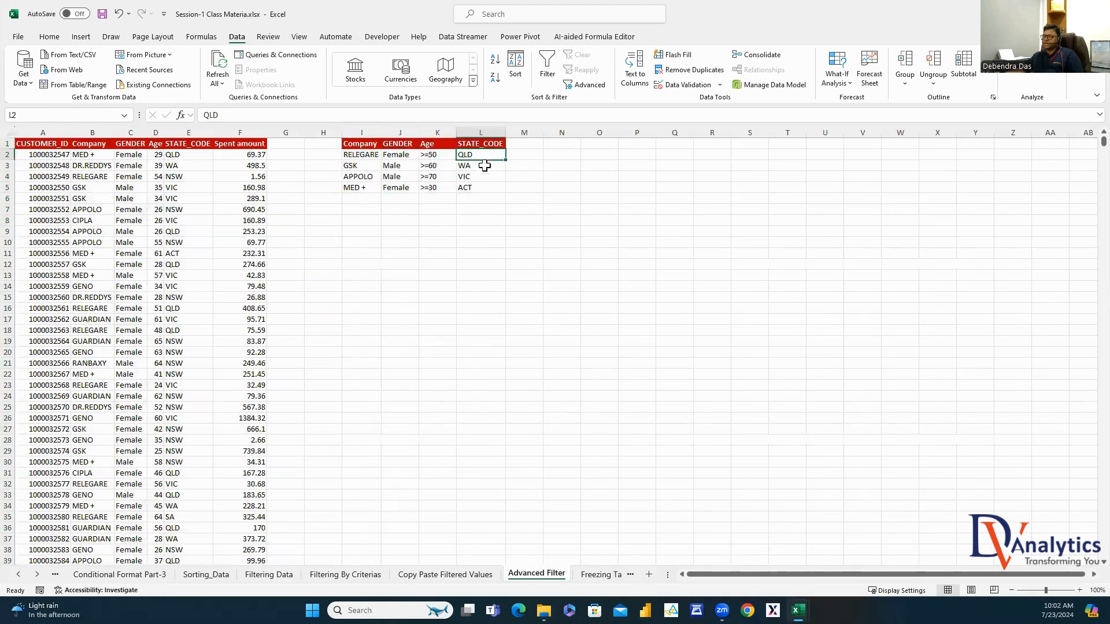
click(360, 167)
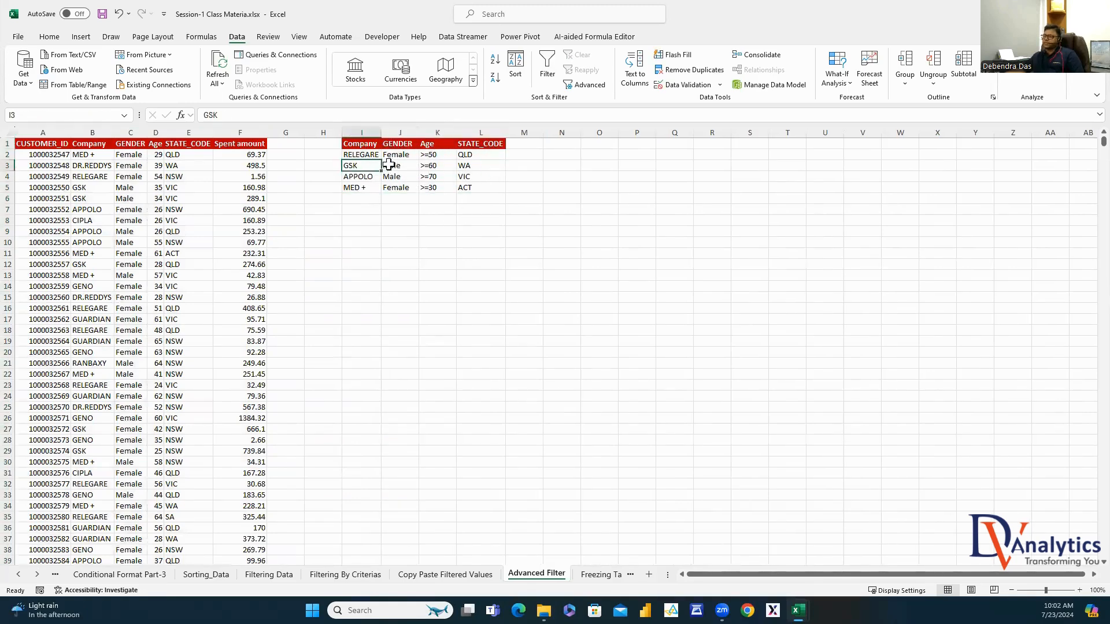
click(388, 167)
click(434, 167)
click(473, 167)
drag(485, 144, 483, 165)
click(378, 158)
drag(393, 167, 465, 187)
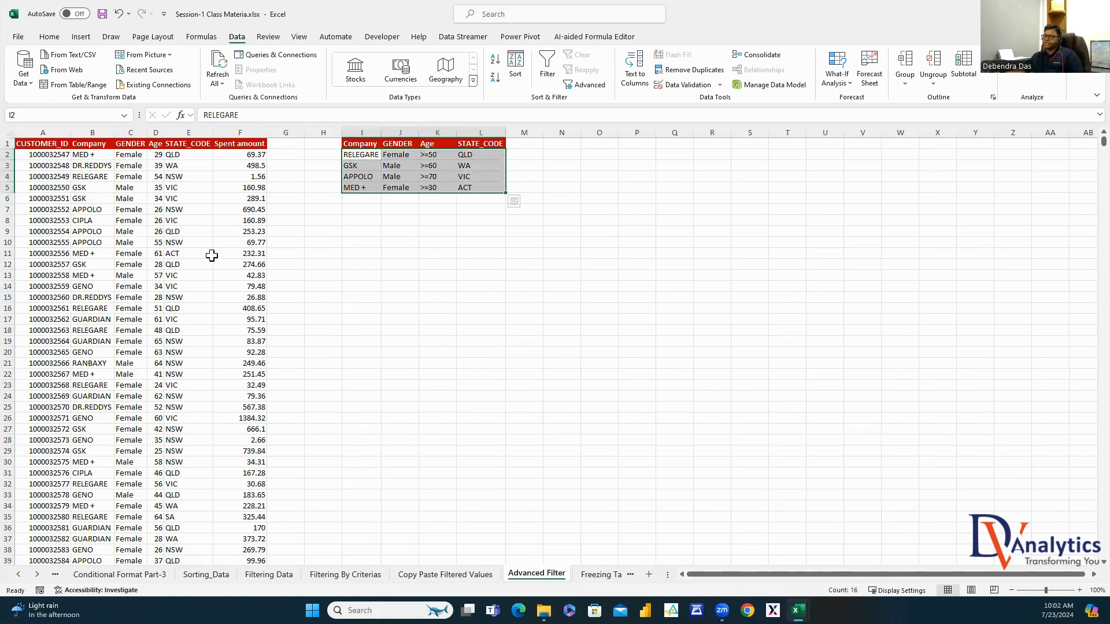
drag(47, 132, 239, 156)
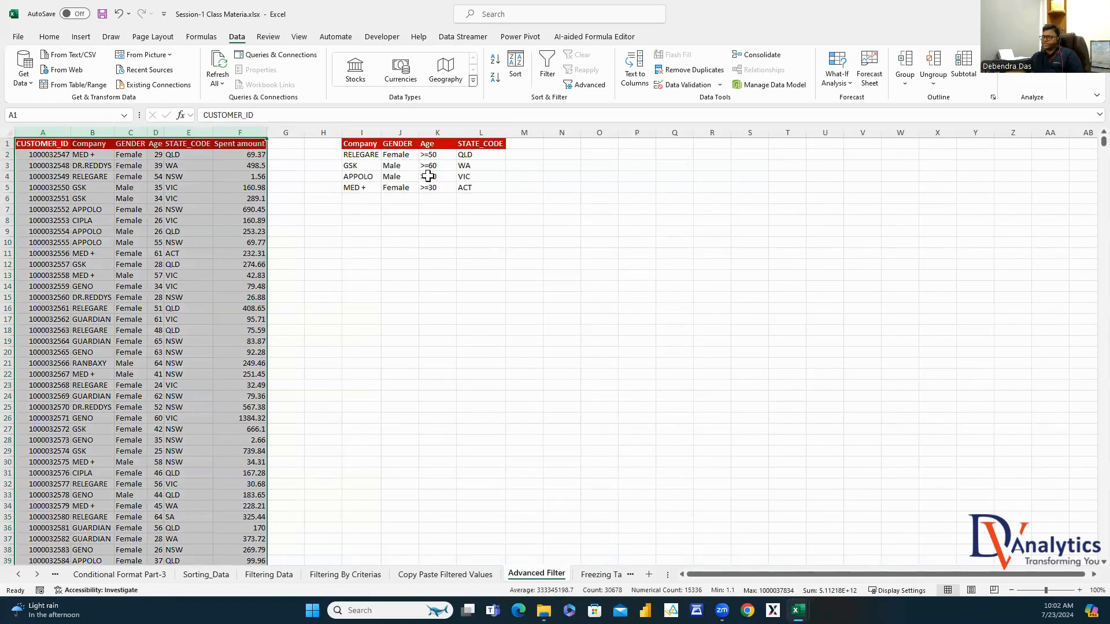
Open the Advanced Filter dialog with cell O1 selected
click(595, 144)
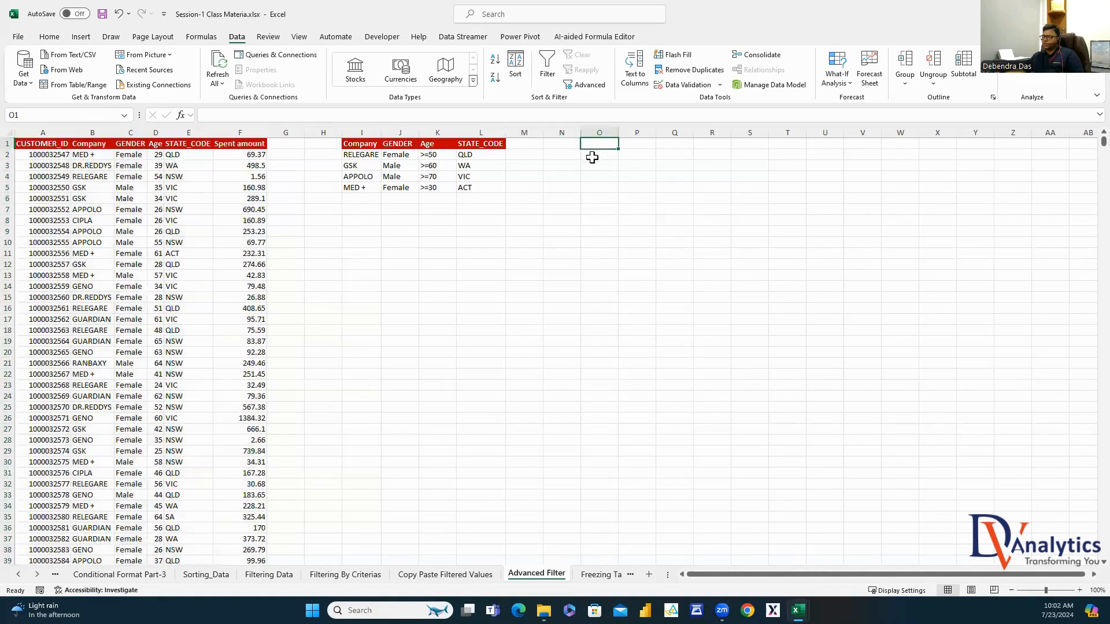
click(42, 38)
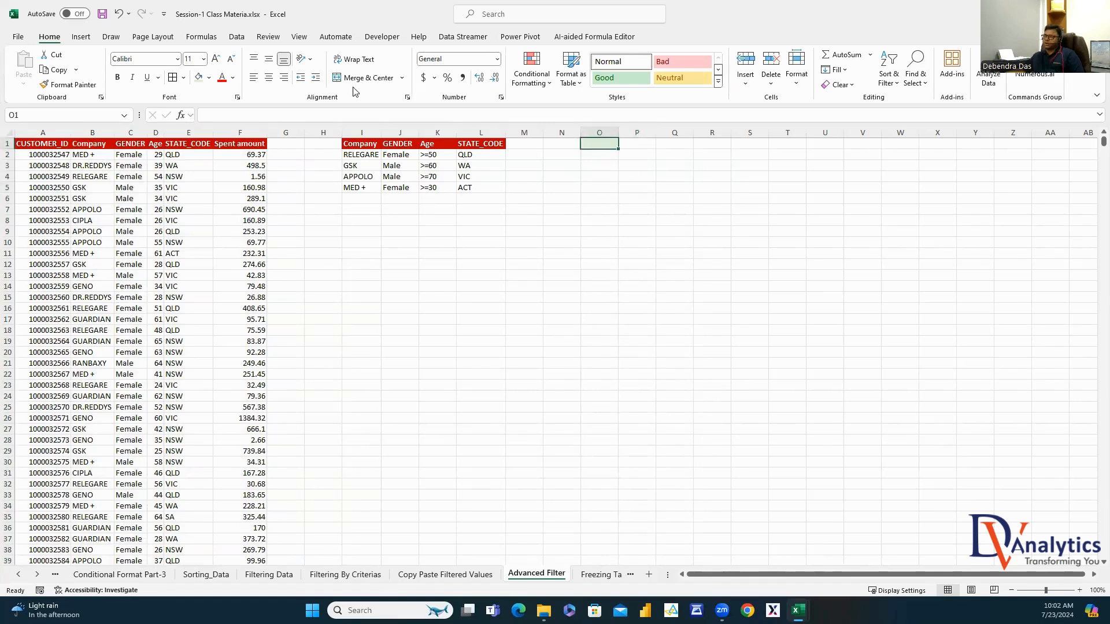
click(237, 38)
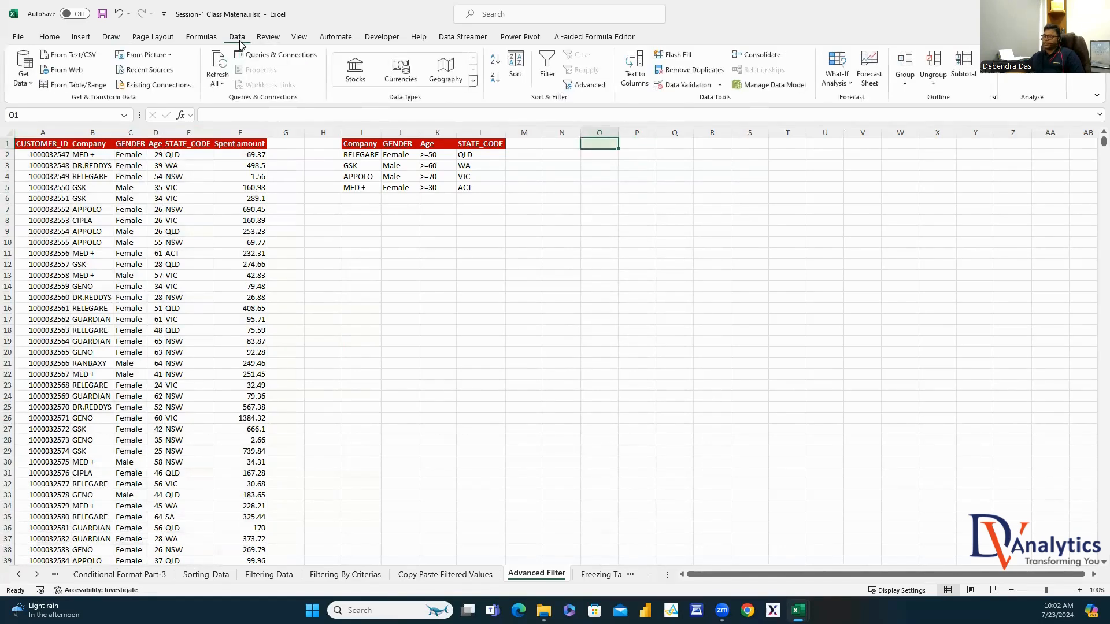
click(590, 87)
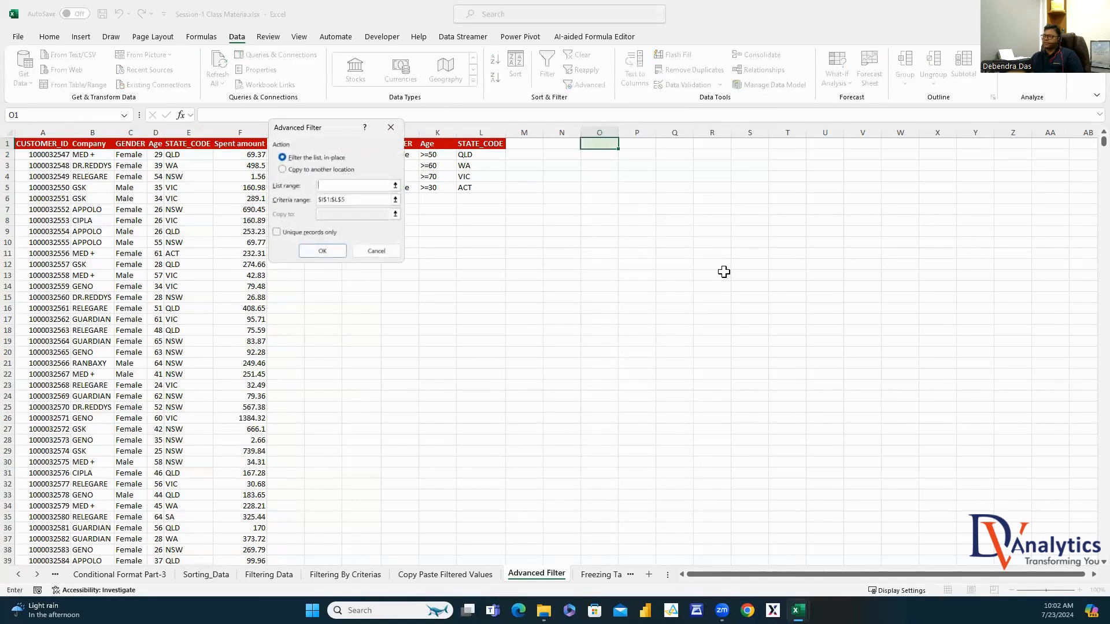
Advanced-filter A:F with criteria I1:L5, copy results to O1, then autofit columns O:T
drag(332, 133, 804, 142)
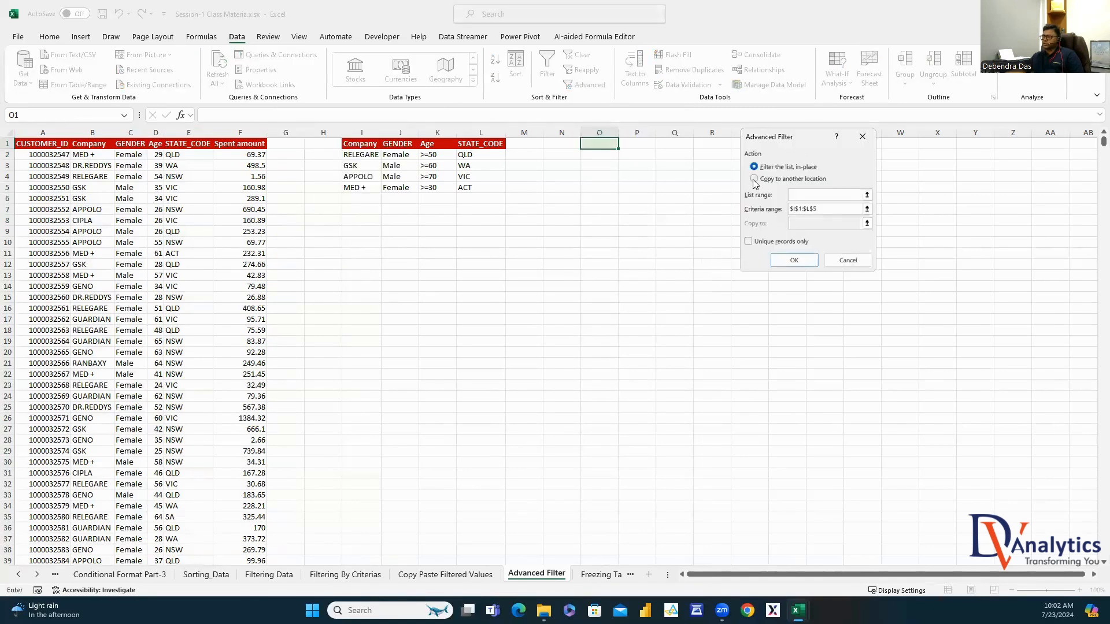
click(754, 179)
click(827, 209)
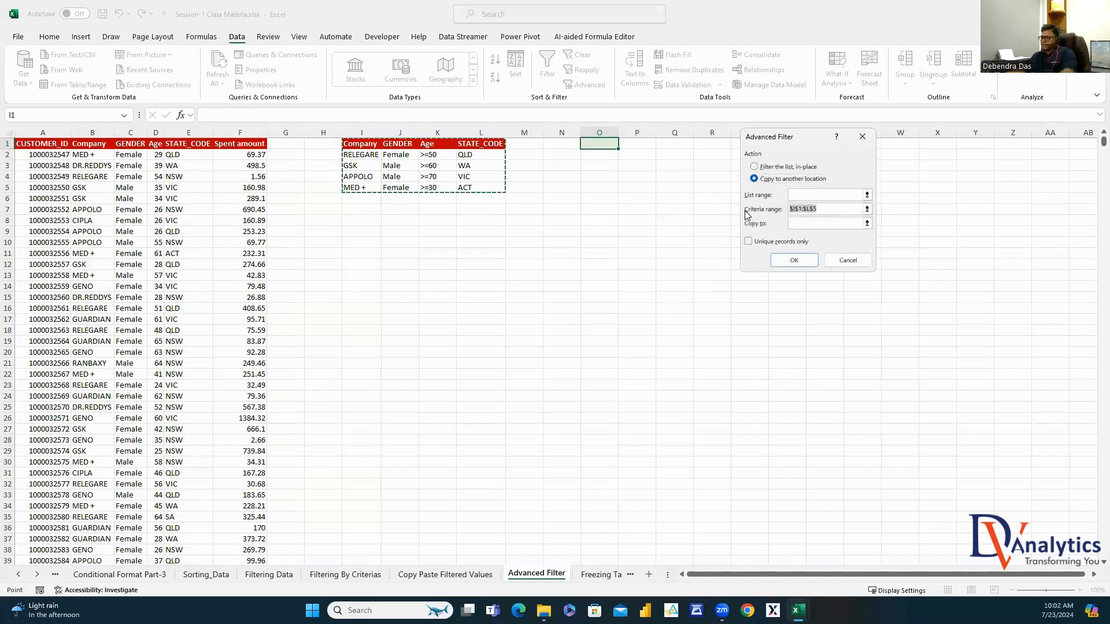
key(Delete)
click(809, 194)
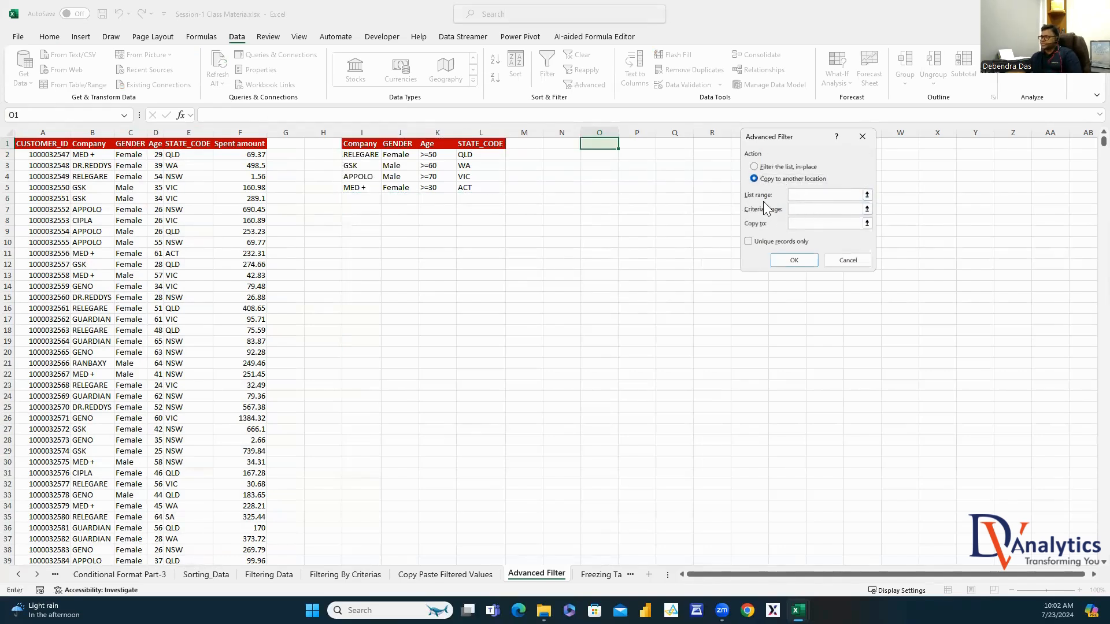
drag(48, 132, 263, 286)
click(793, 209)
drag(363, 145, 471, 187)
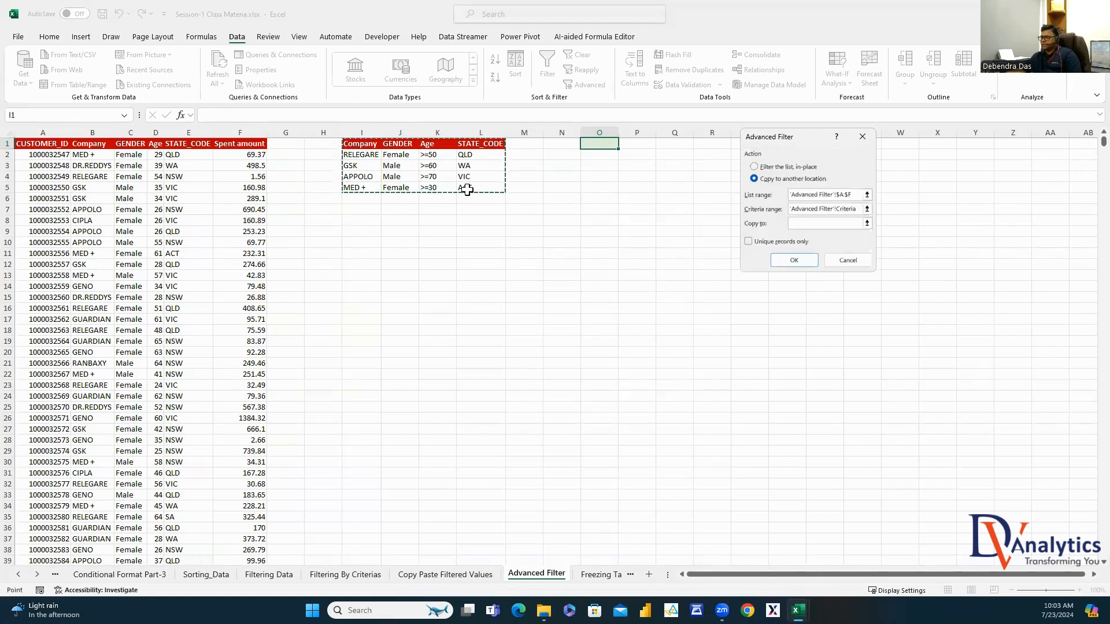
click(812, 224)
click(603, 142)
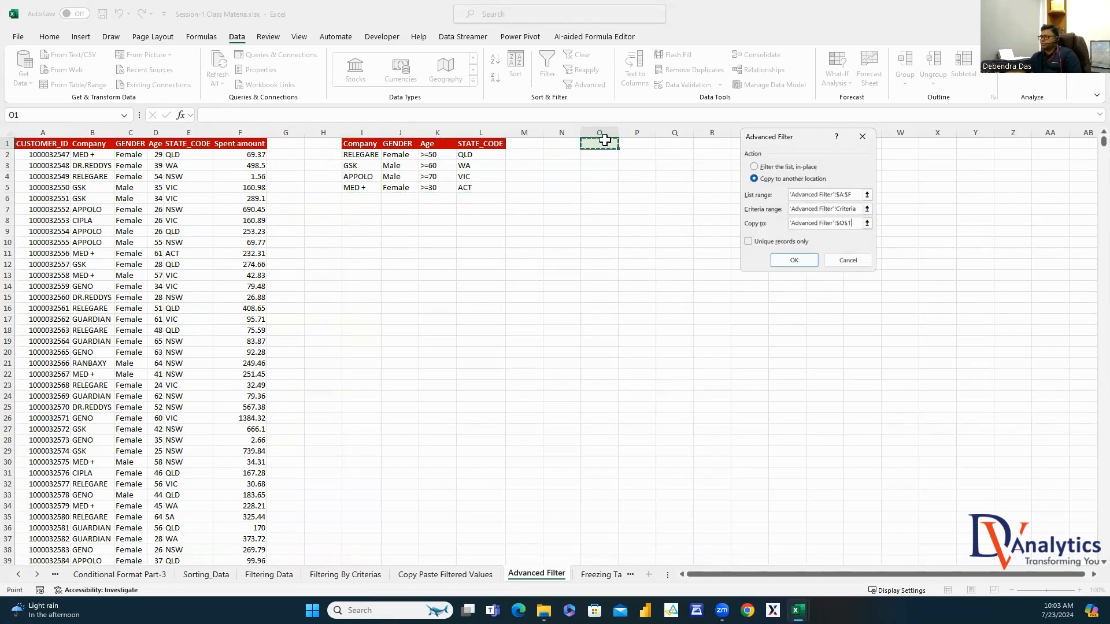
click(791, 261)
mouse_move(601, 132)
mouse_down()
mouse_move(787, 132)
mouse_move(617, 132)
mouse_up()
double_click(617, 131)
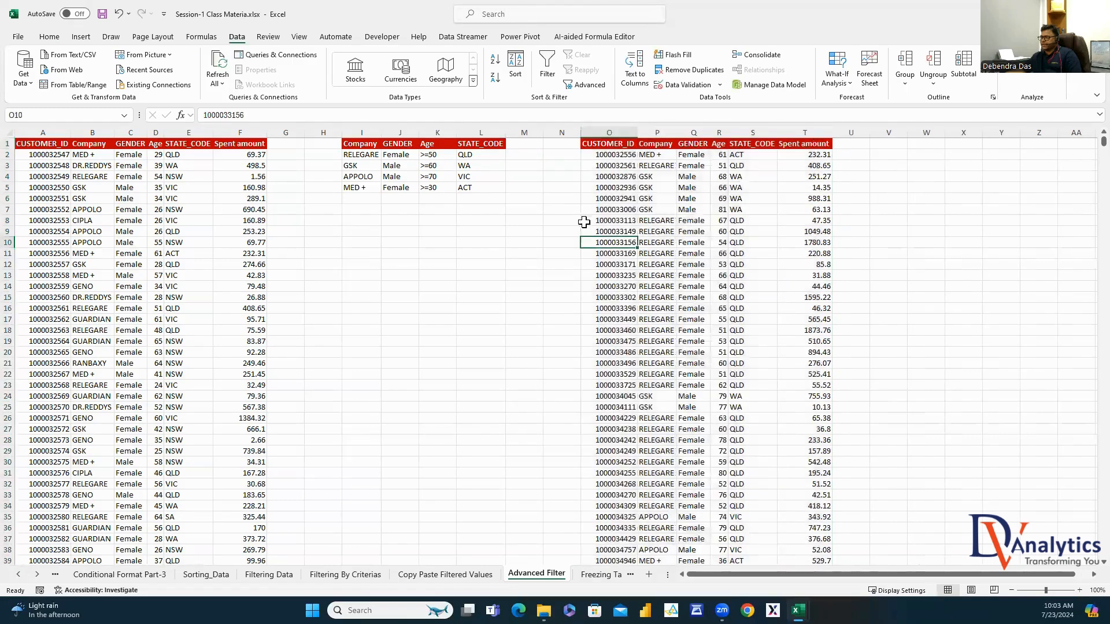
Show how the GSK, Male, >=60, WA criterion matches rows in the results
click(364, 166)
click(392, 168)
click(445, 169)
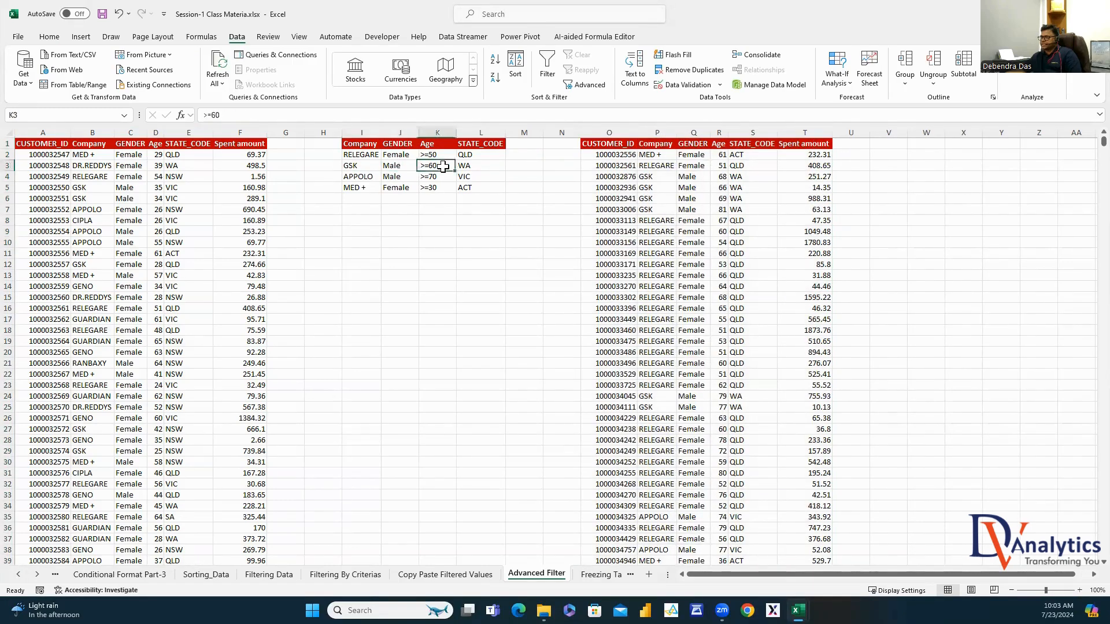
click(468, 168)
drag(657, 178, 687, 208)
drag(743, 178, 719, 209)
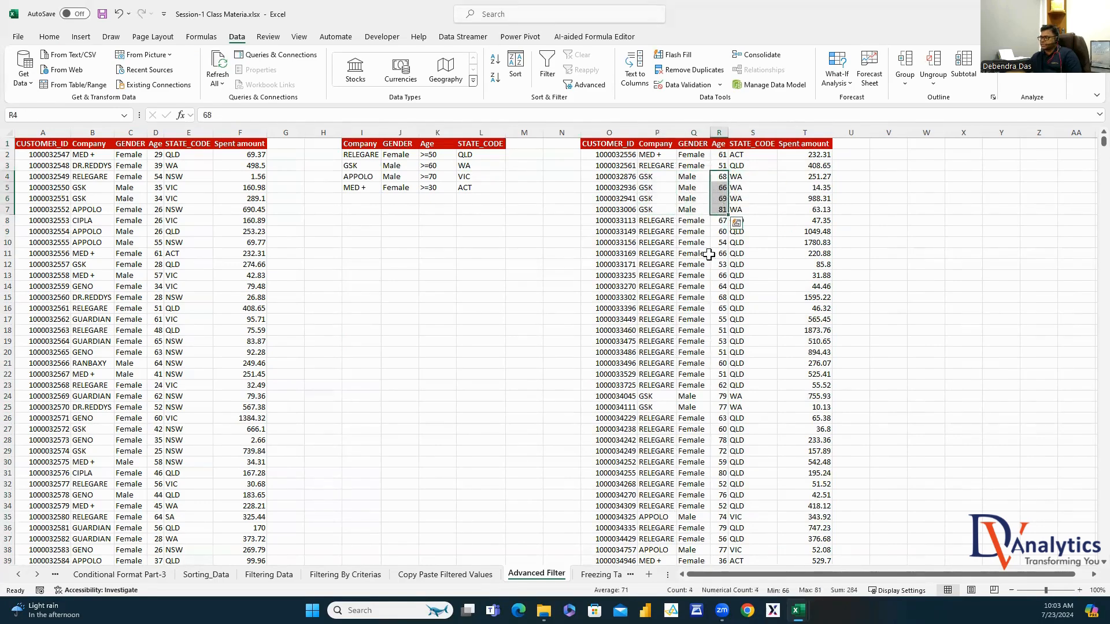
Match the RELEGARE, Female, >=50, QLD criterion to results; start note 'CAN WE FILTER AND PASTE IN THE SAME' in W5
click(364, 156)
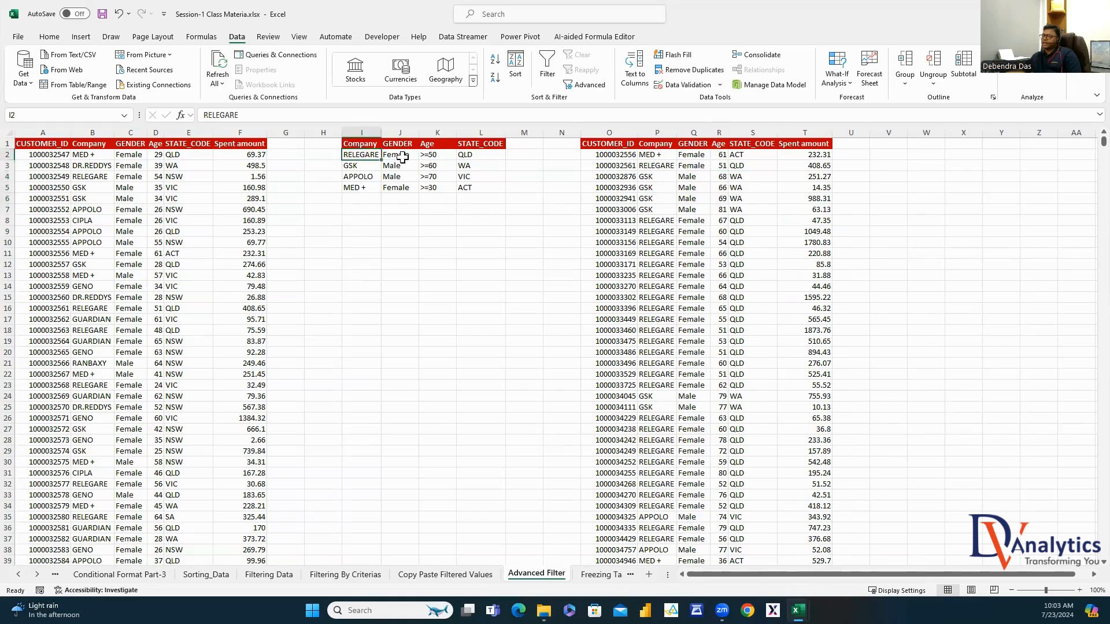
click(402, 156)
click(434, 158)
click(471, 155)
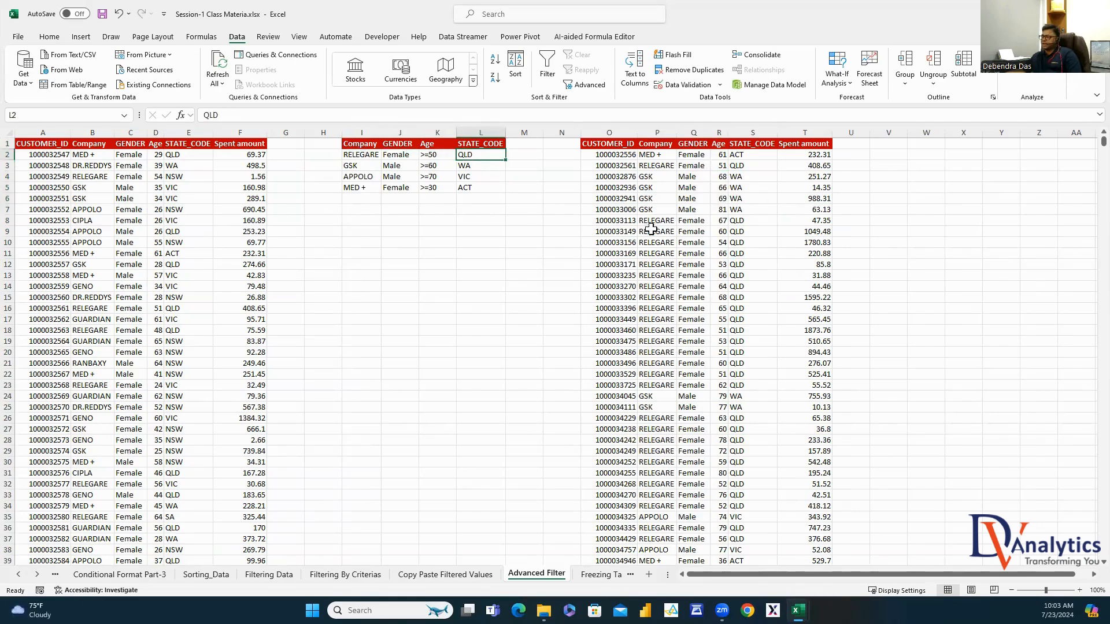
drag(657, 231, 656, 286)
drag(691, 232, 691, 286)
drag(723, 221, 743, 322)
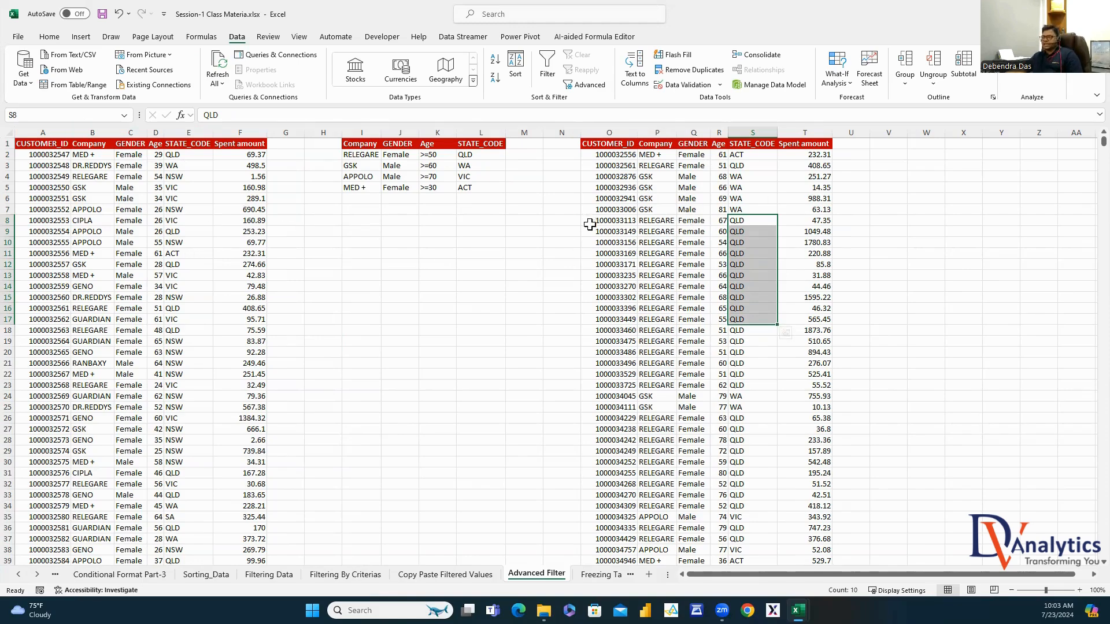
click(930, 188)
text(CAN W)
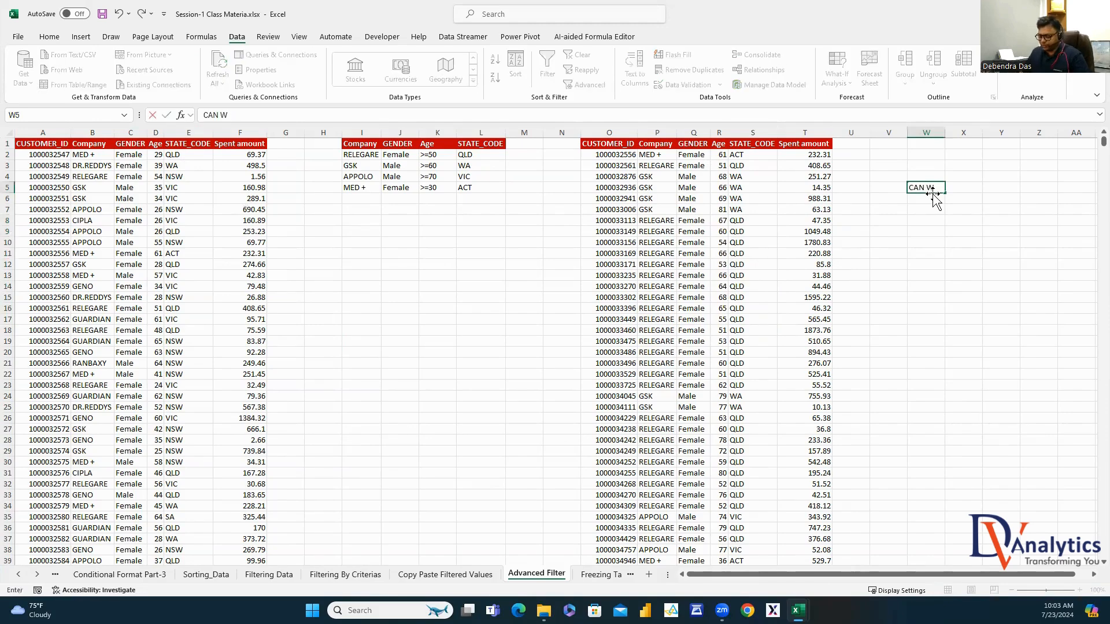
text(E FILTER AND)
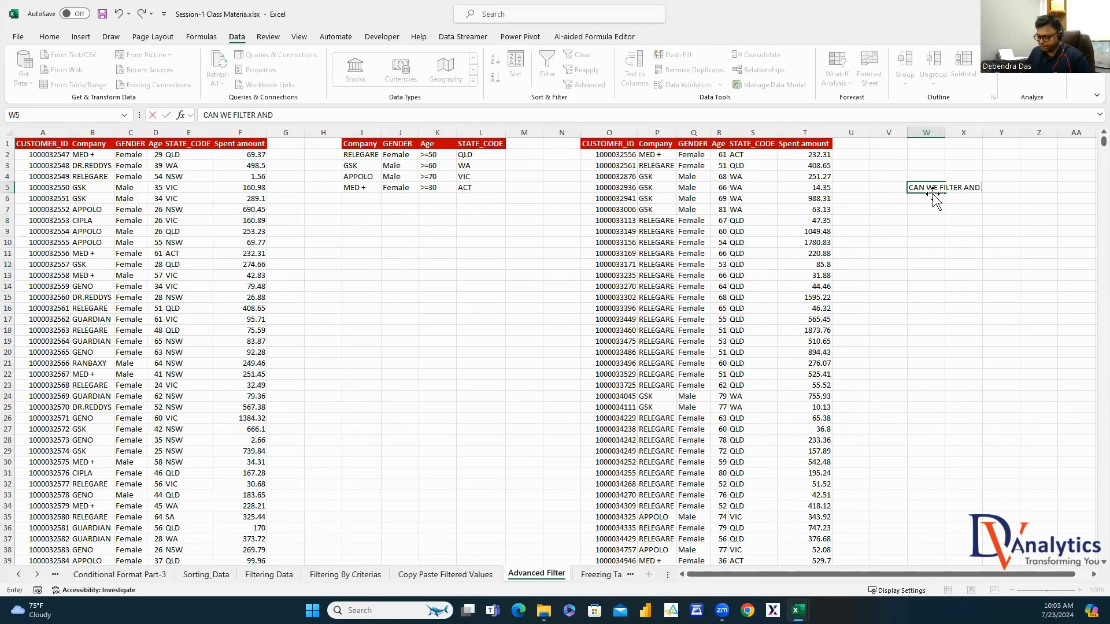
text( PASTE IN THE SAME SHEET)
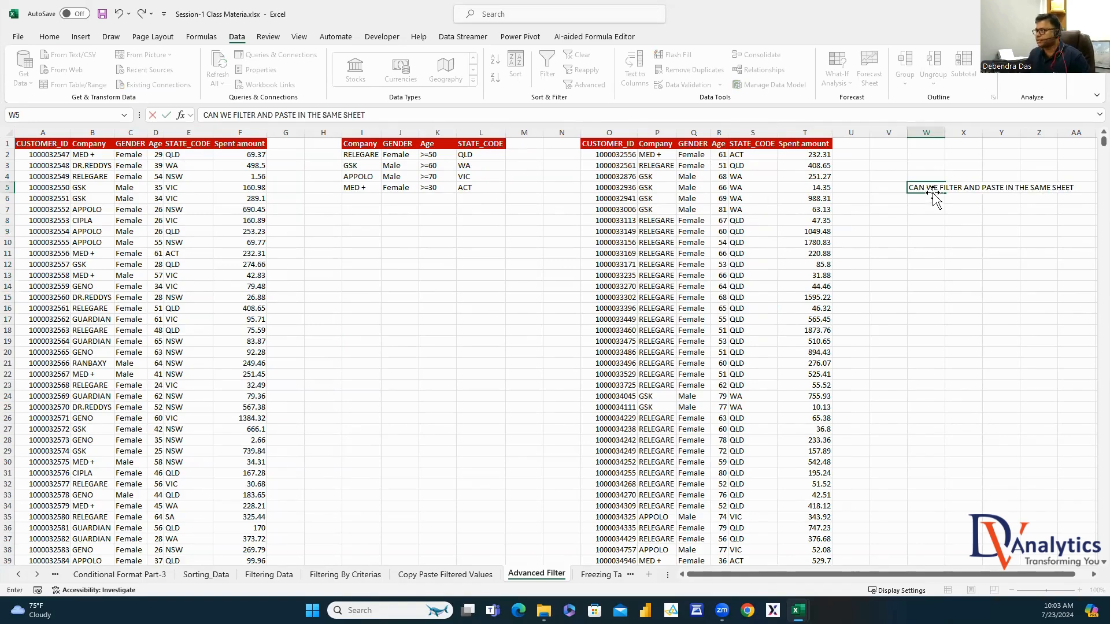
Finish the W5 question and answer 'YES, WE CAN USING THE ADVANCED FILTER' in X7
click(961, 226)
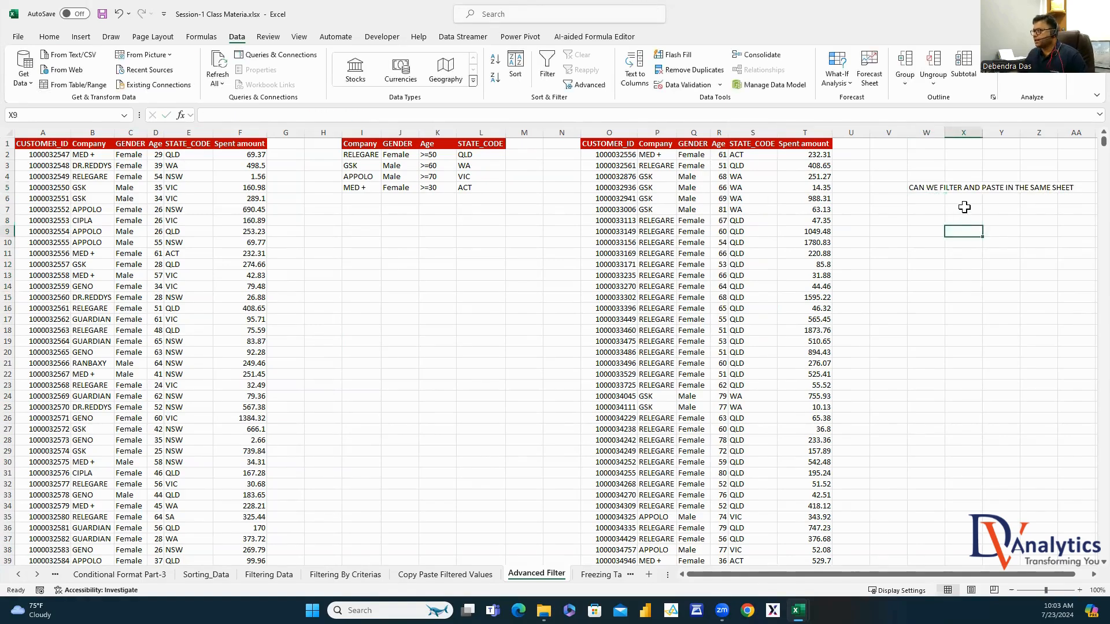
click(964, 210)
text(YE)
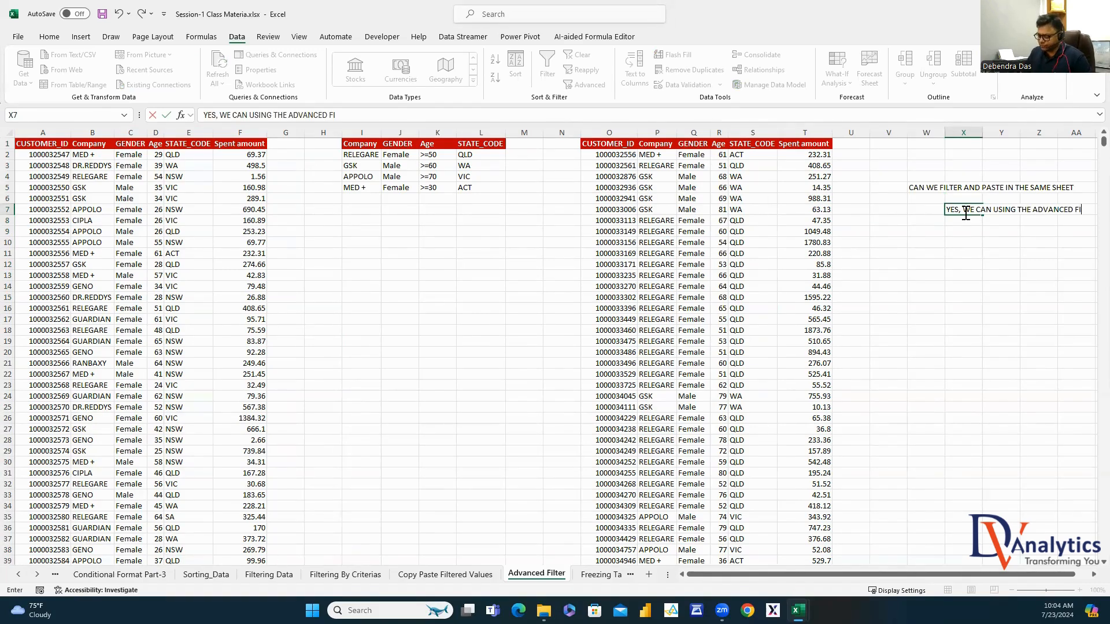
key(Return)
Format the W5 question and X7 answer in red bold font
click(930, 187)
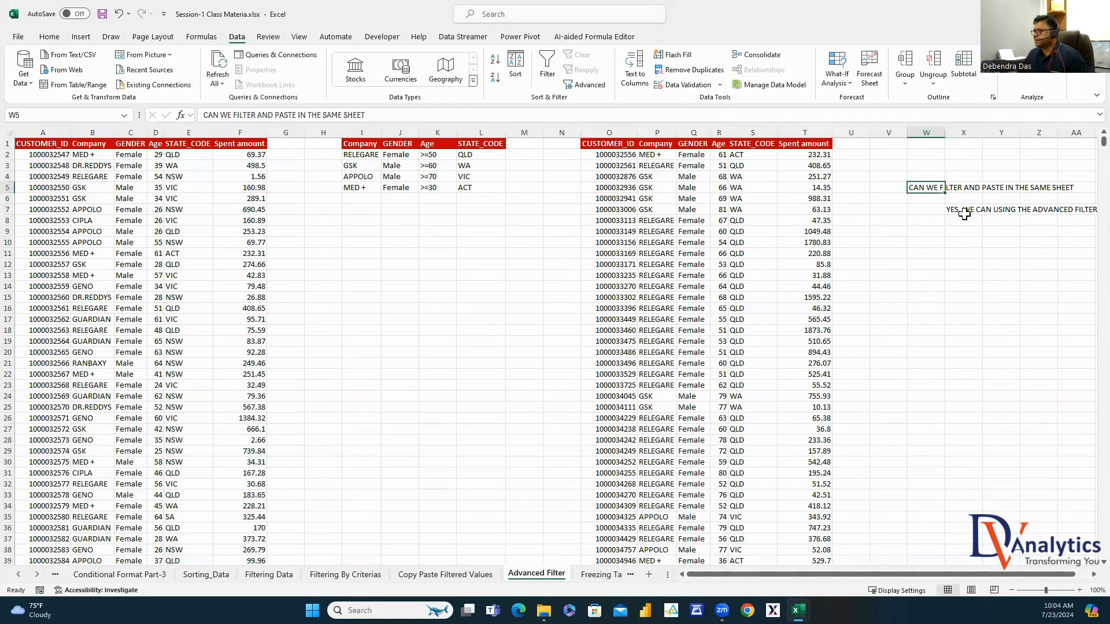
ctrl+click(962, 210)
click(50, 36)
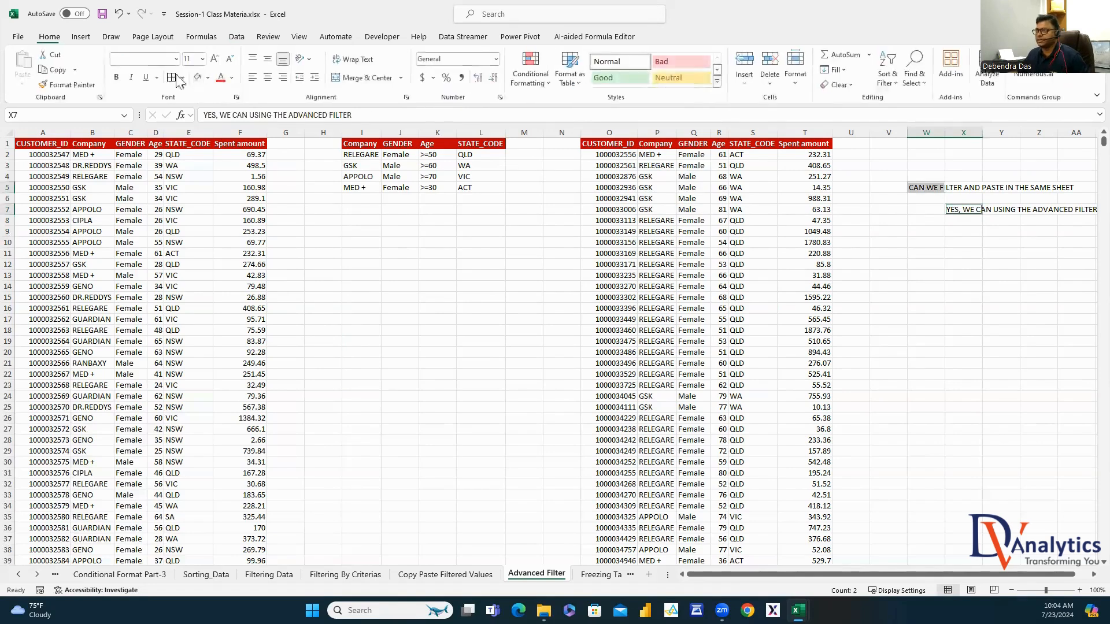
click(222, 77)
click(118, 77)
click(1000, 374)
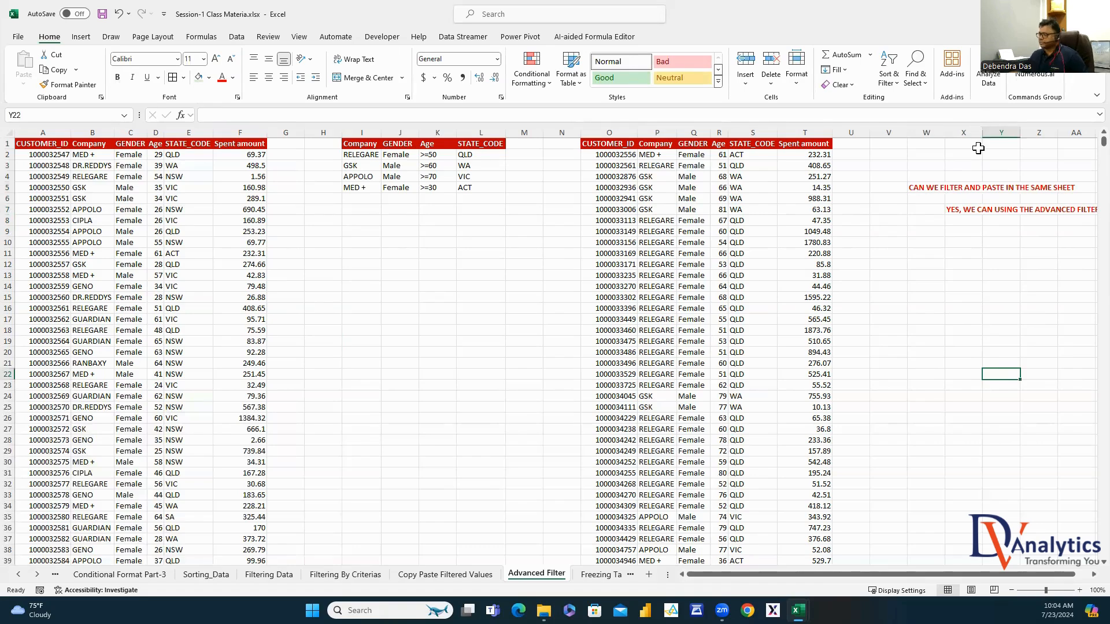
On the Freezing Table sheet, freeze the header row above row 2
click(601, 574)
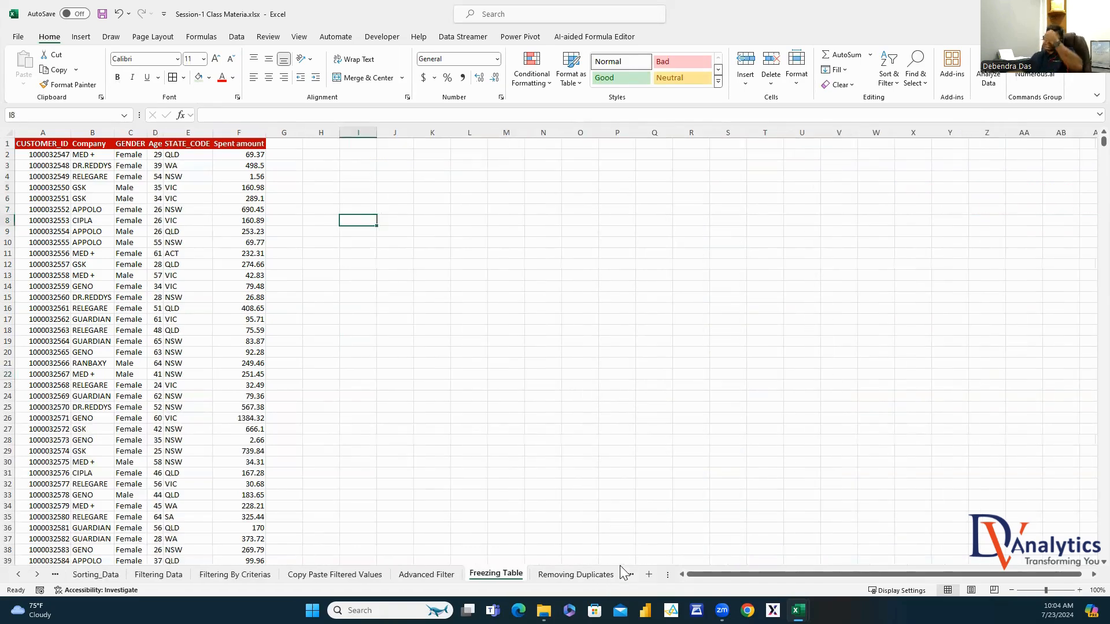
scroll(907, 325, down, 17)
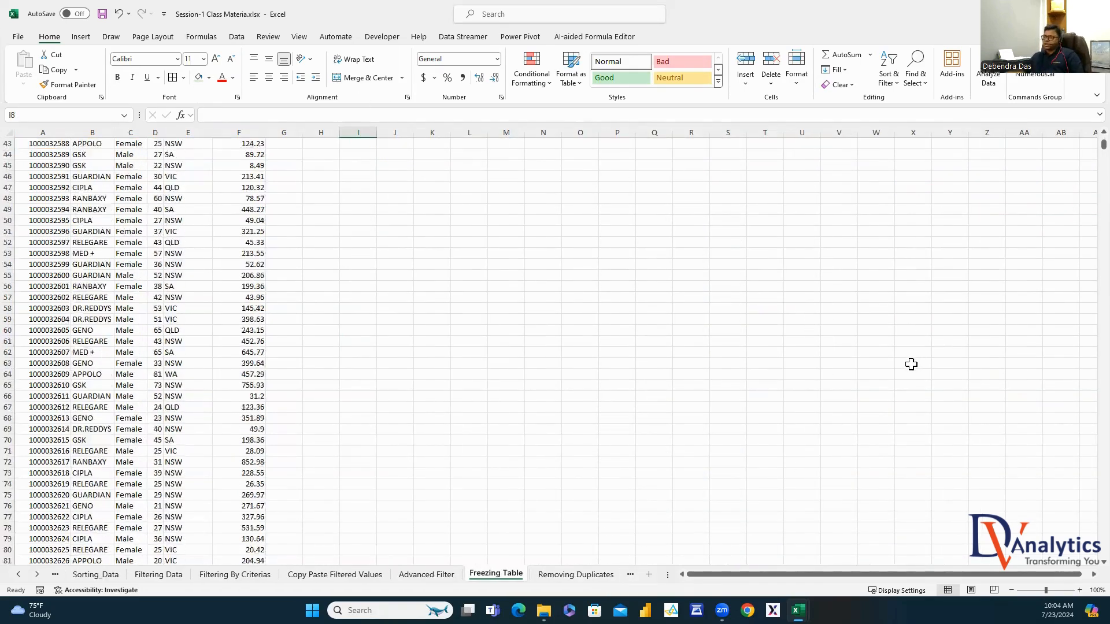
scroll(1083, 576, right, 5)
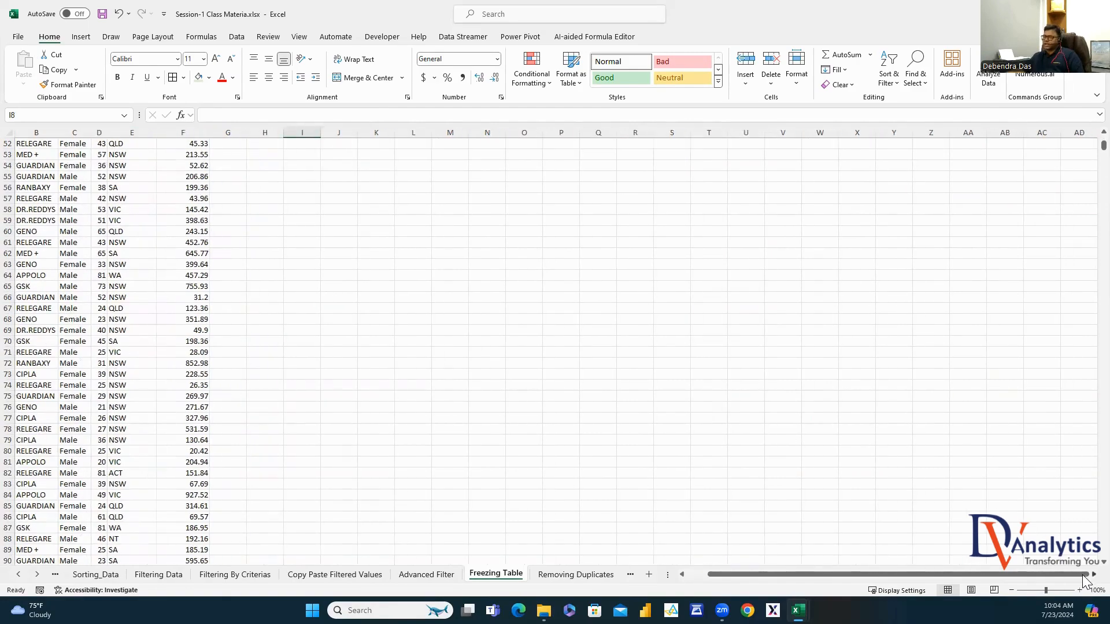
scroll(1074, 581, left, 5)
scroll(609, 448, up, 17)
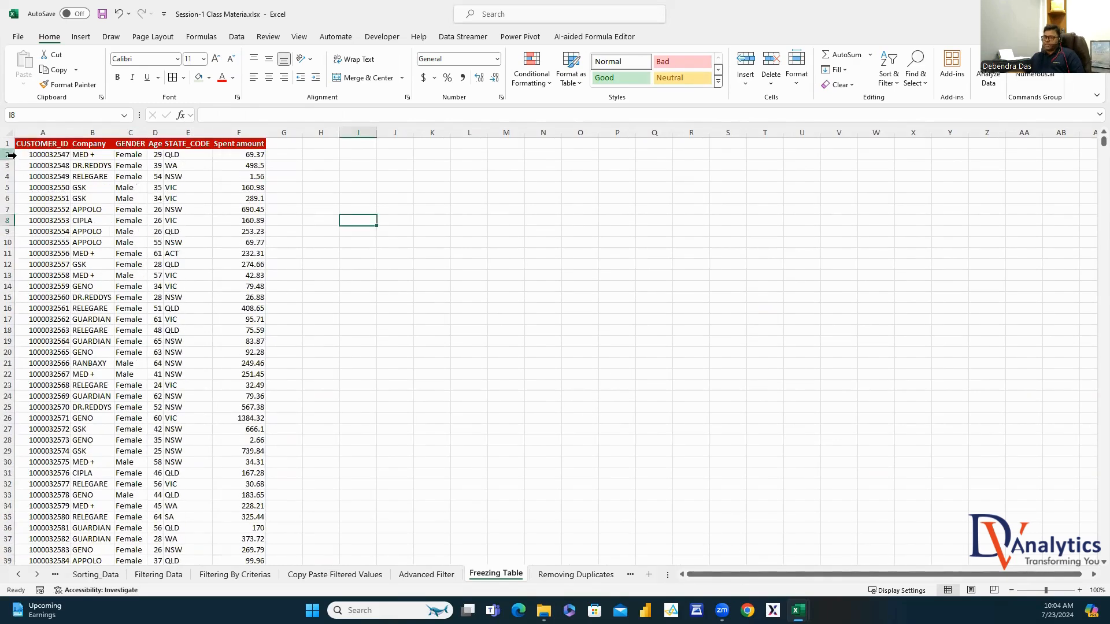
click(12, 155)
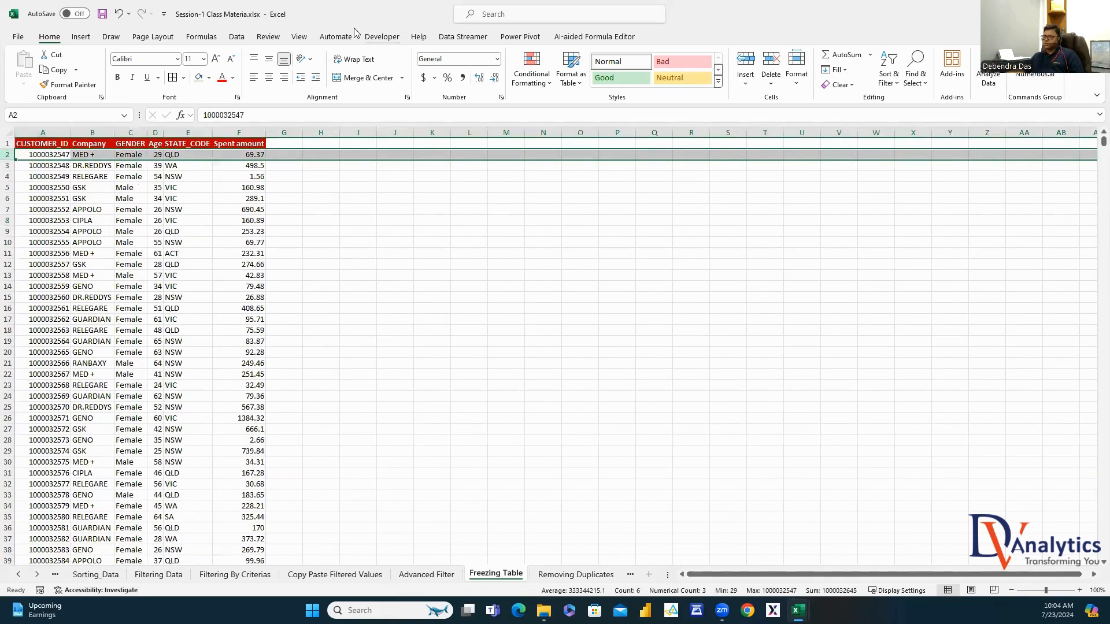
click(299, 38)
click(597, 89)
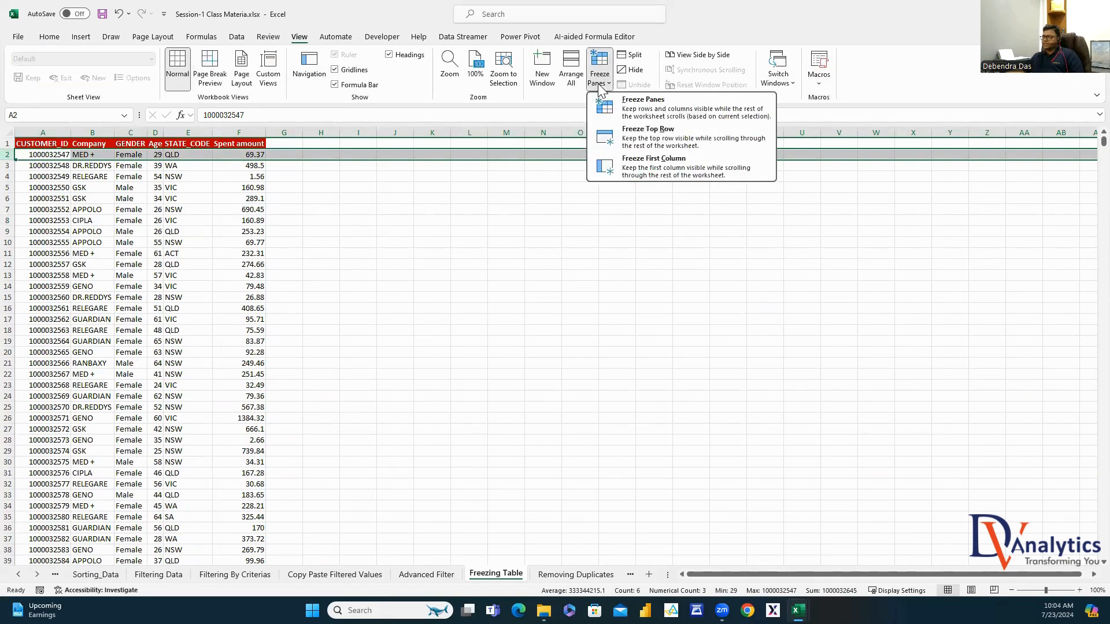
click(645, 109)
Test scrolling, unfreeze the header row, and select column G as the new boundary
click(638, 242)
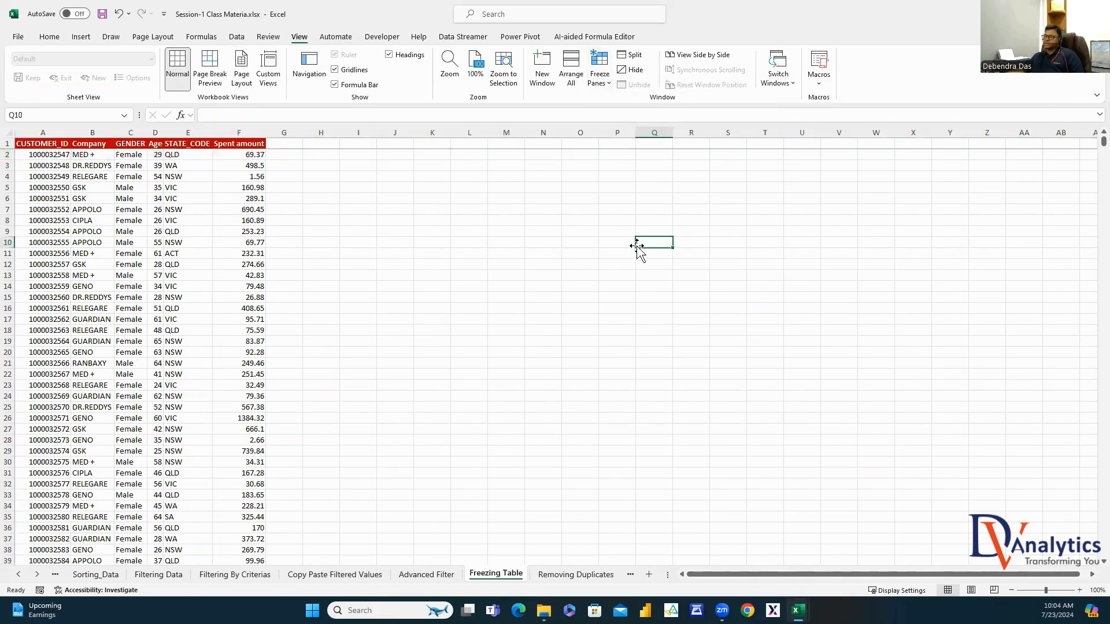
scroll(670, 309, down, 20)
scroll(684, 317, up, 11)
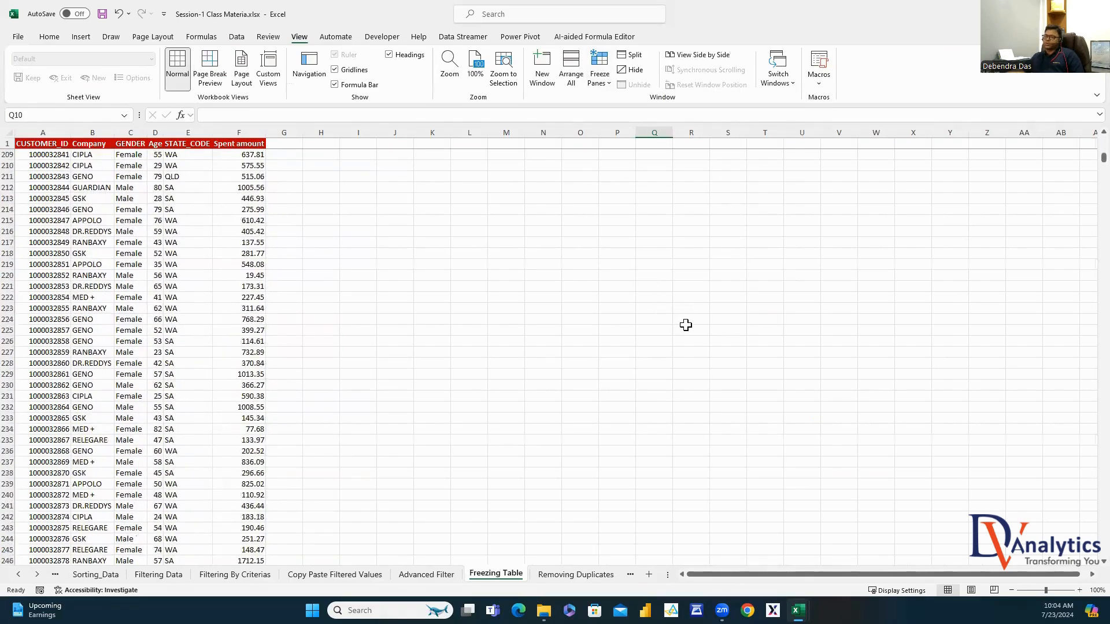
scroll(692, 321, up, 20)
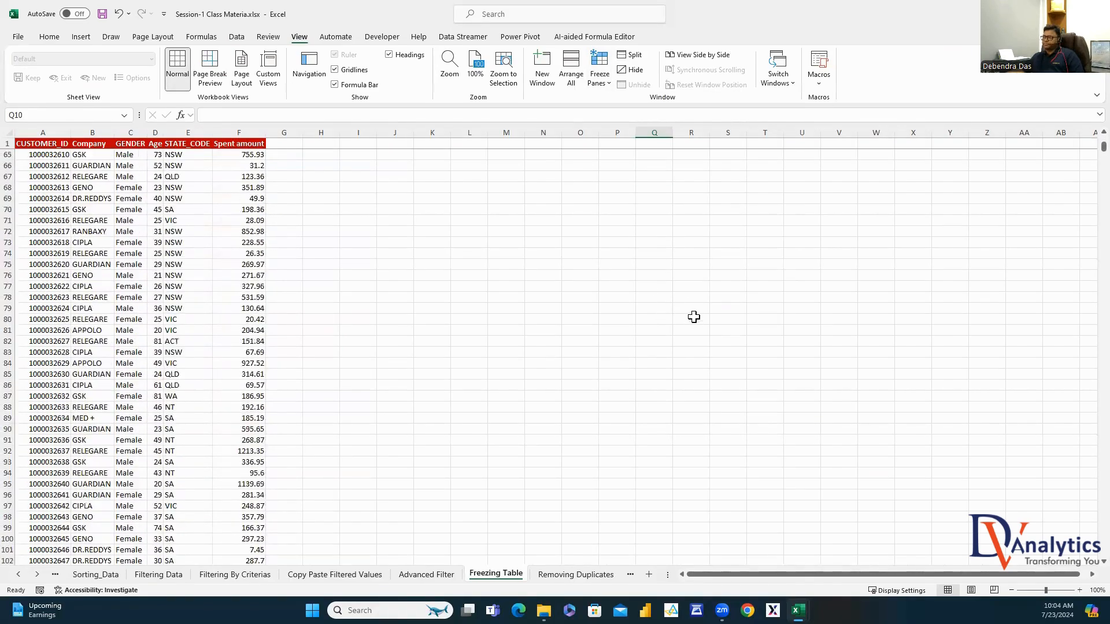
click(597, 85)
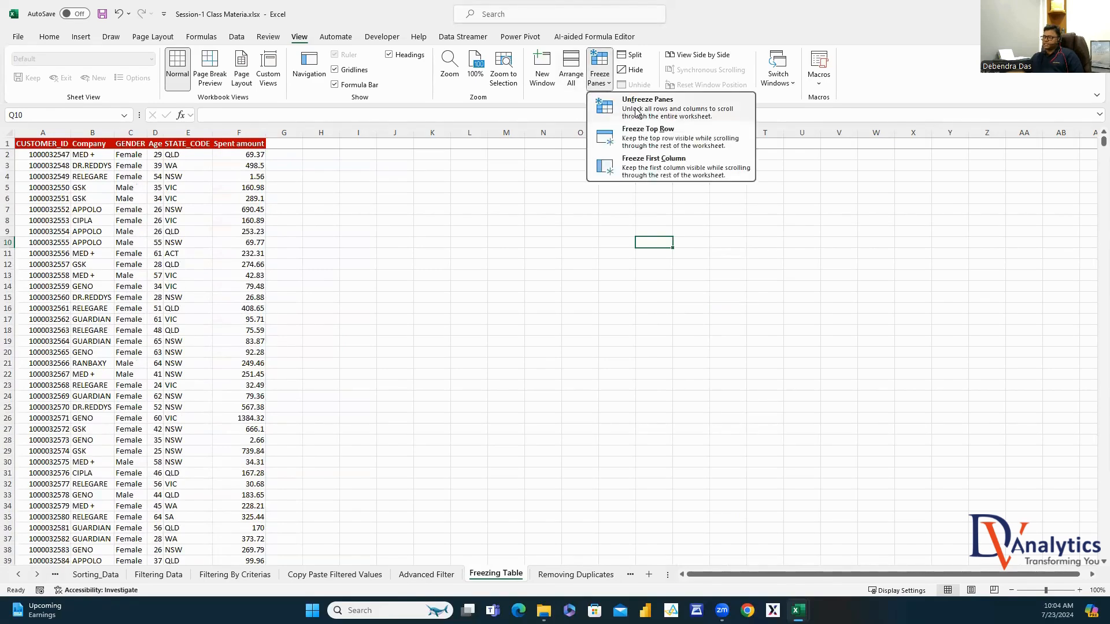
click(630, 109)
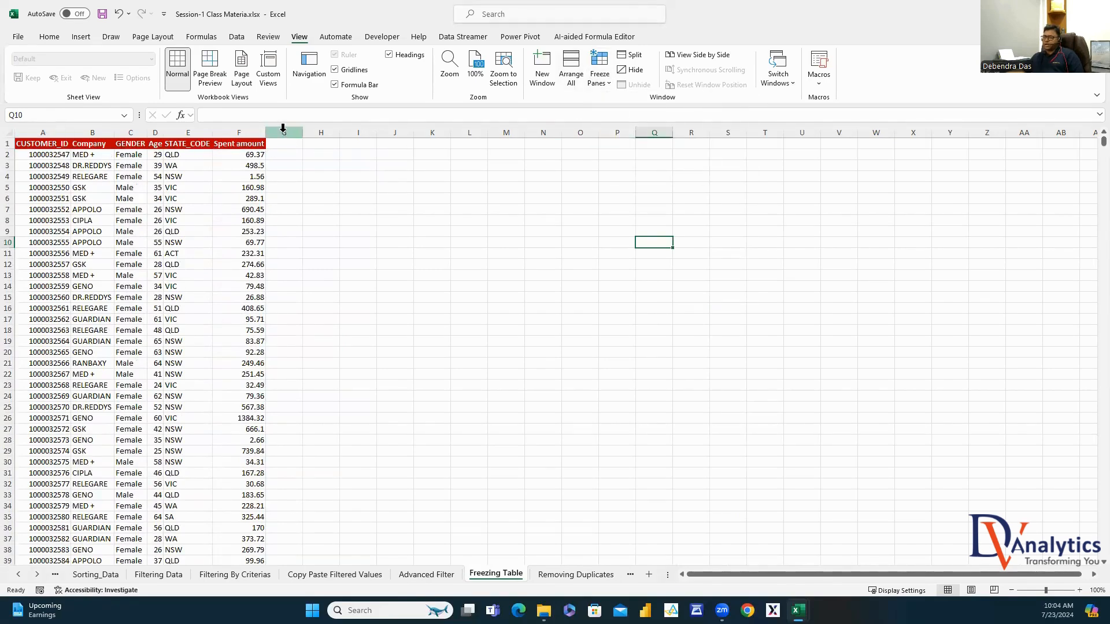
click(284, 133)
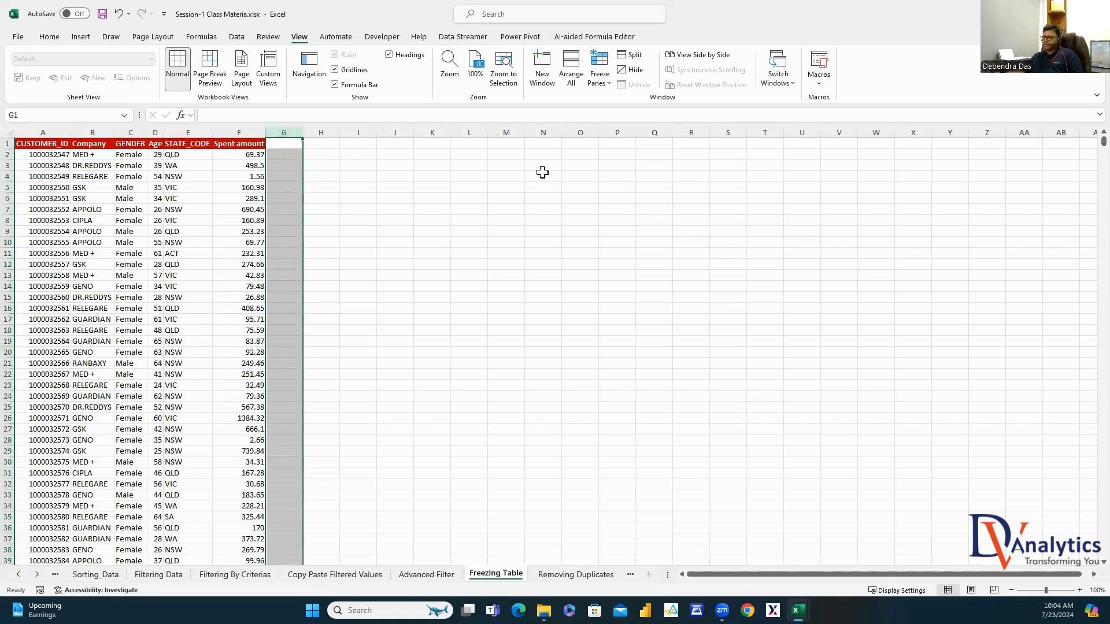
click(601, 86)
Freeze columns A–F, check horizontal scrolling, then unfreeze them
click(630, 109)
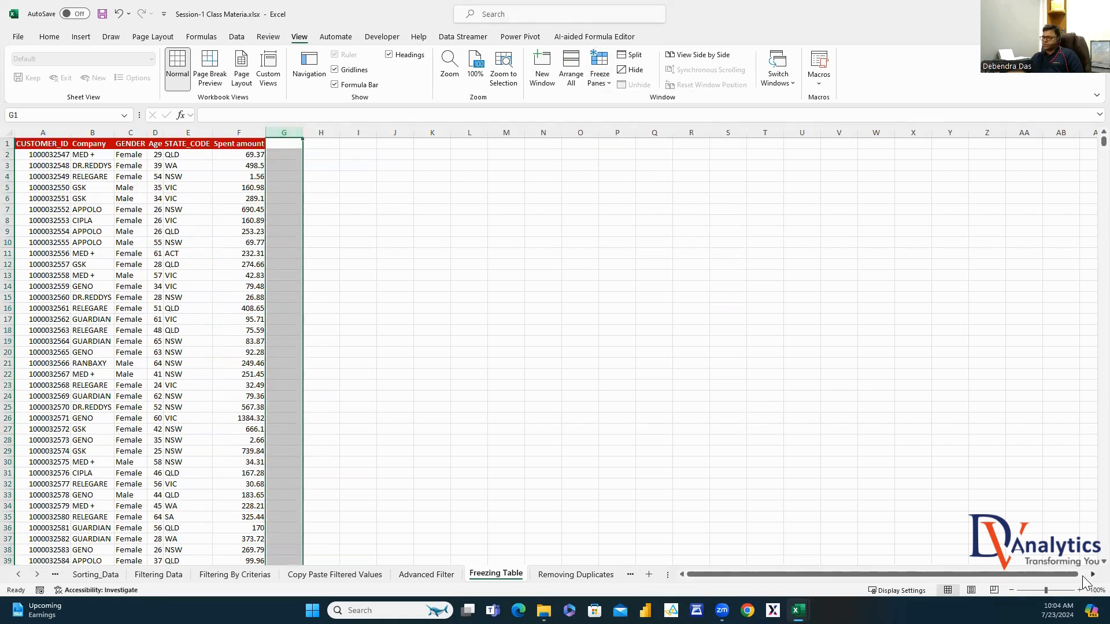
scroll(1084, 579, right, 14)
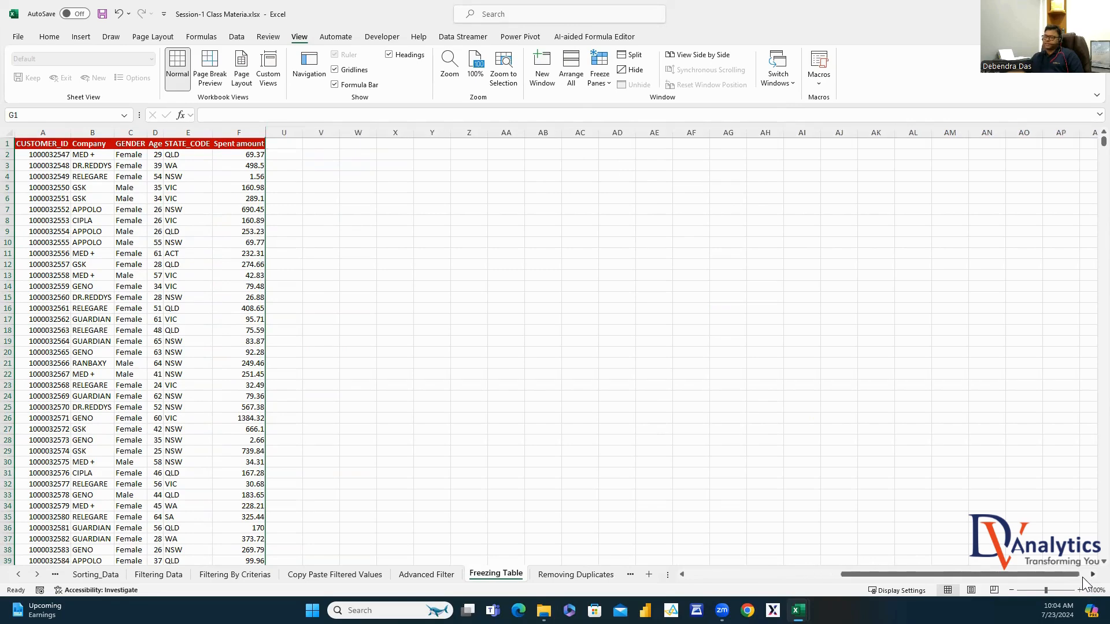
drag(1023, 574, 688, 554)
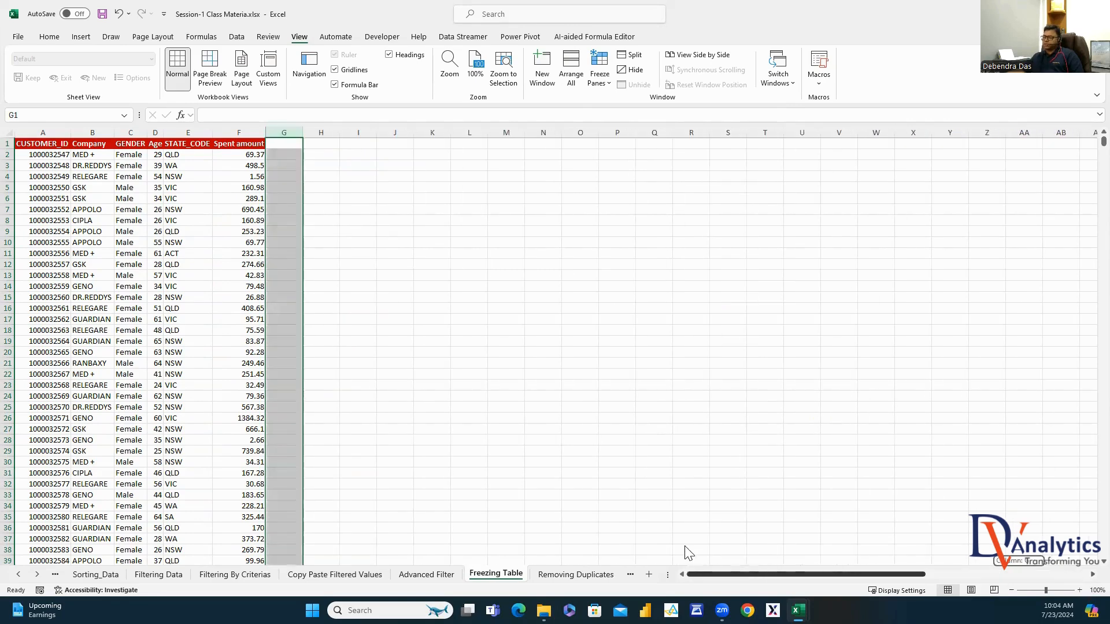
click(605, 87)
click(629, 109)
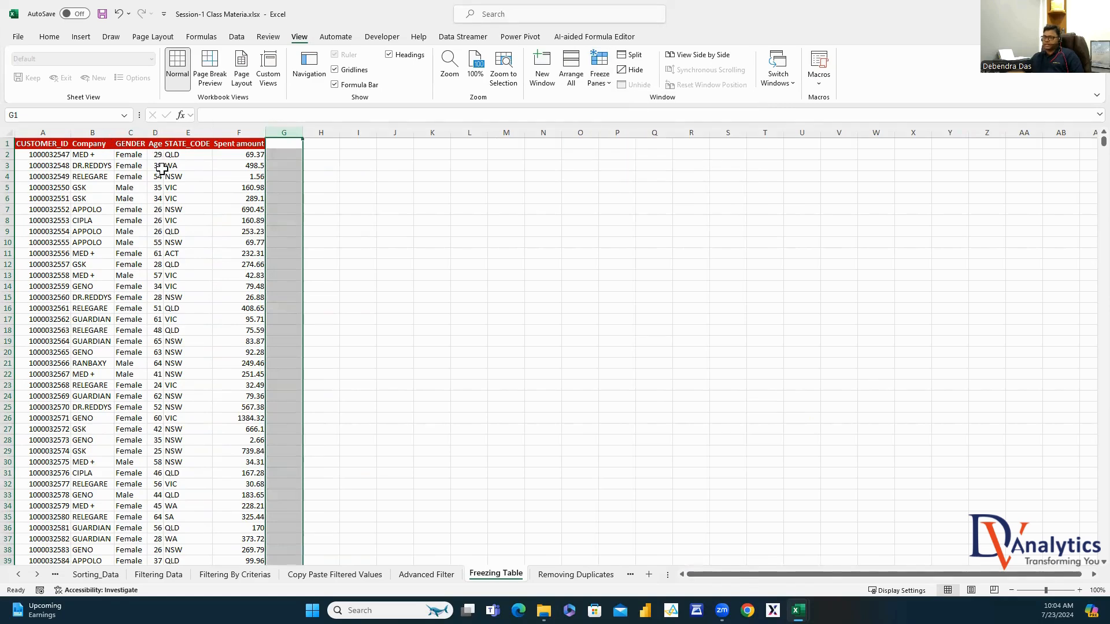
Select G2 and apply Freeze Top Row to lock the header row
click(281, 156)
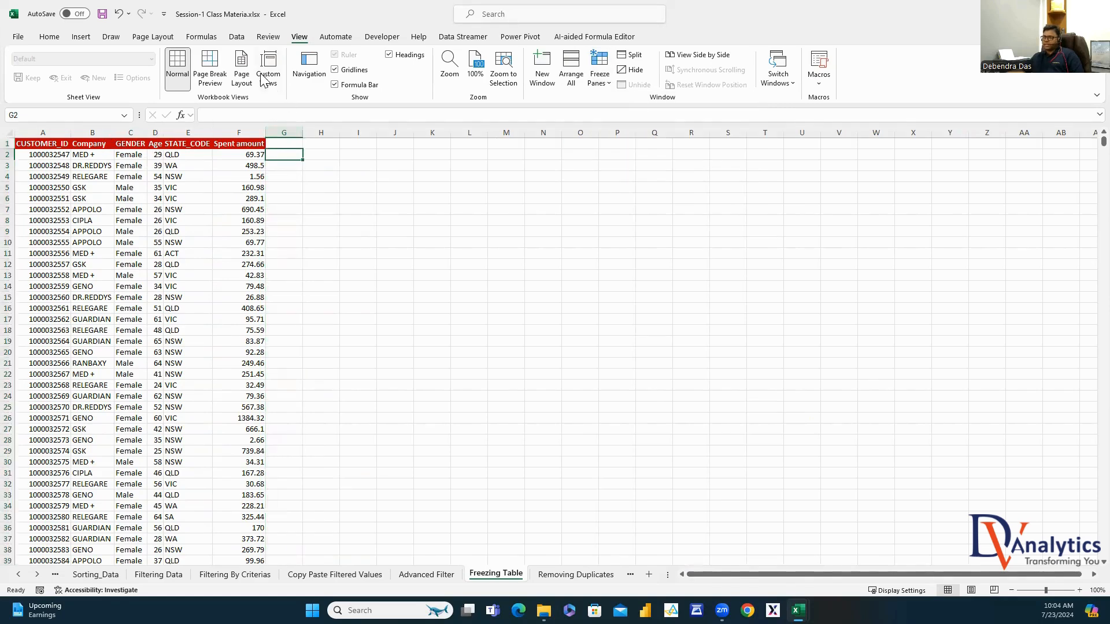
click(49, 37)
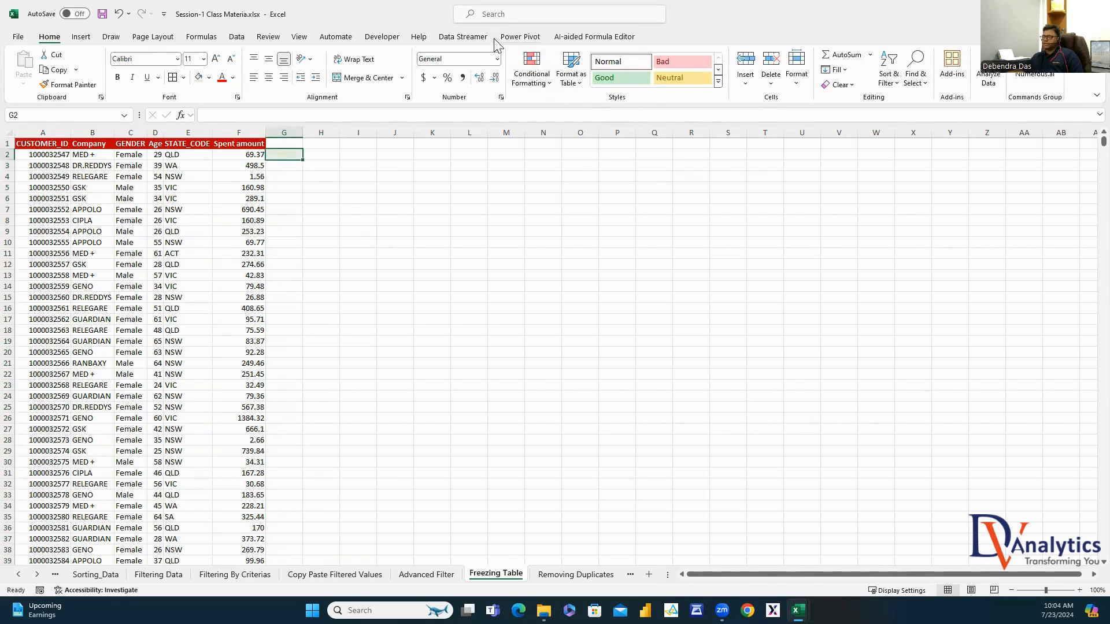
click(299, 37)
click(601, 81)
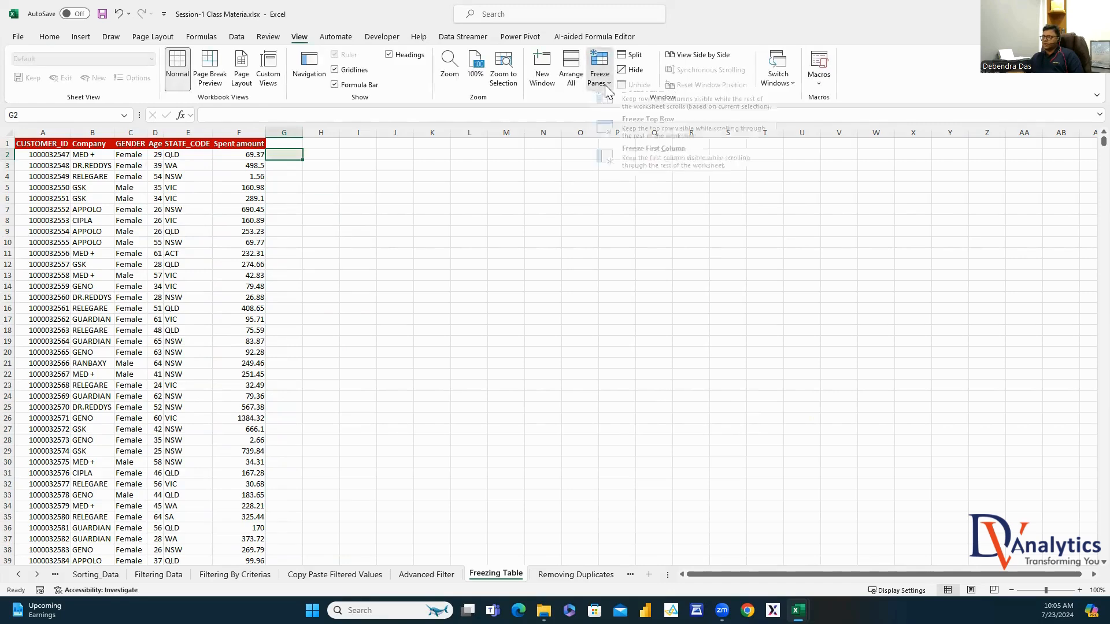
click(642, 140)
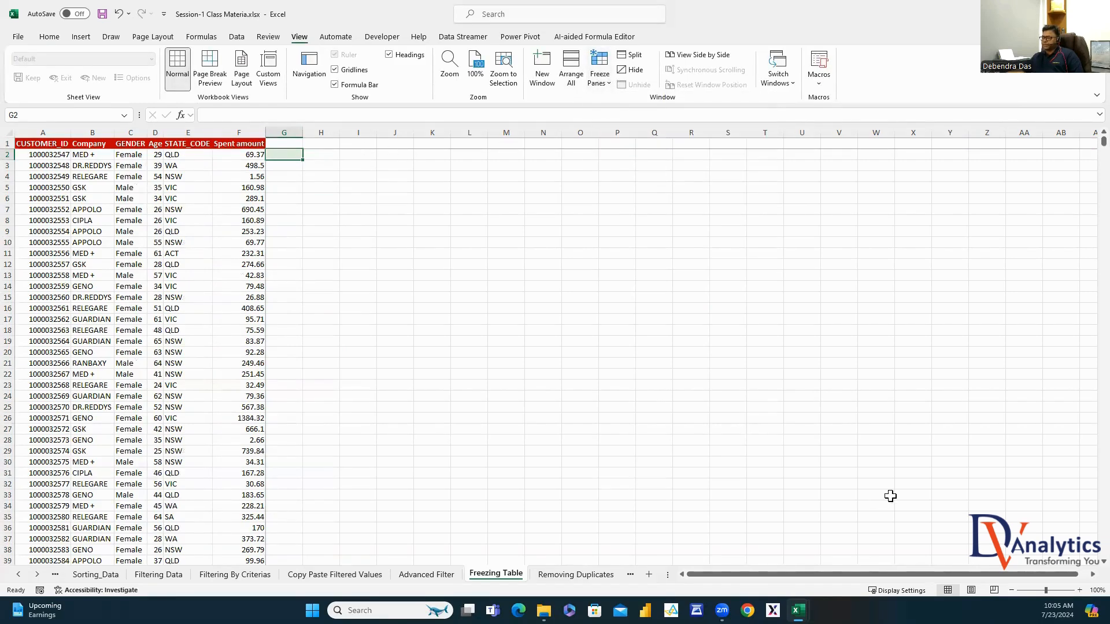
Scroll to confirm the frozen header, then go to the Removing Duplicates sheet
scroll(901, 459, down, 19)
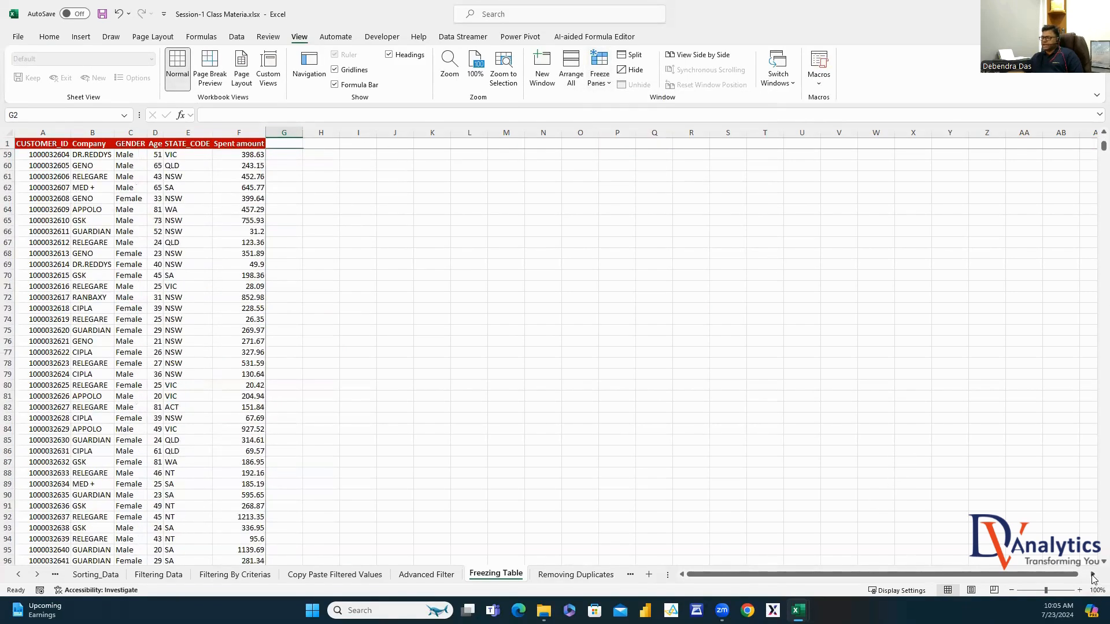
drag(1092, 576, 1093, 576)
scroll(670, 408, down, 20)
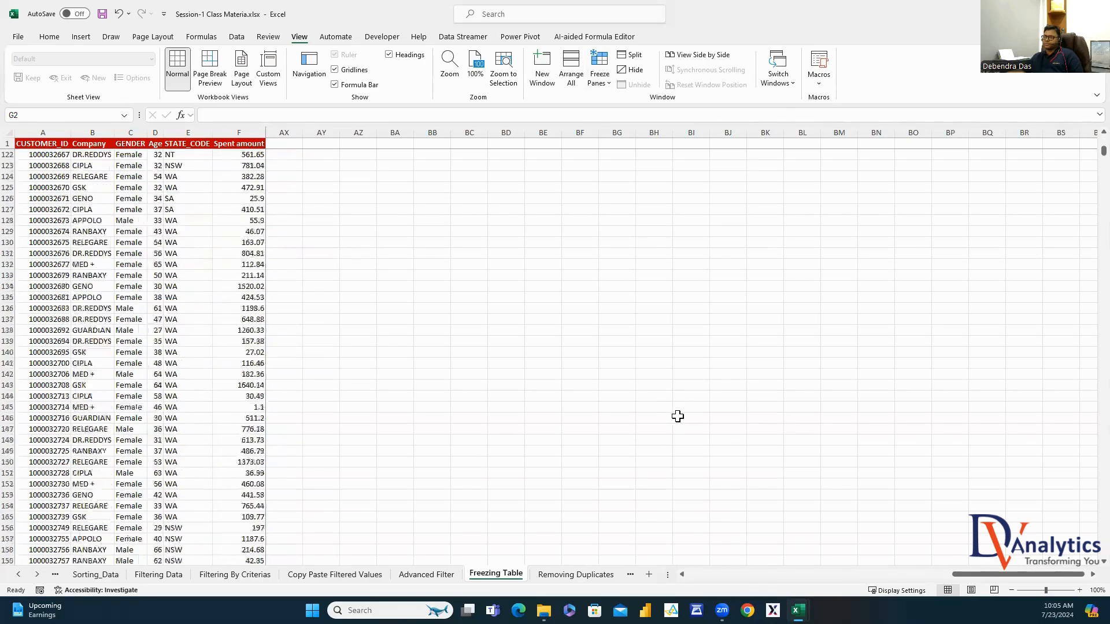
scroll(677, 417, down, 10)
drag(1102, 154, 1084, 118)
drag(996, 574, 730, 574)
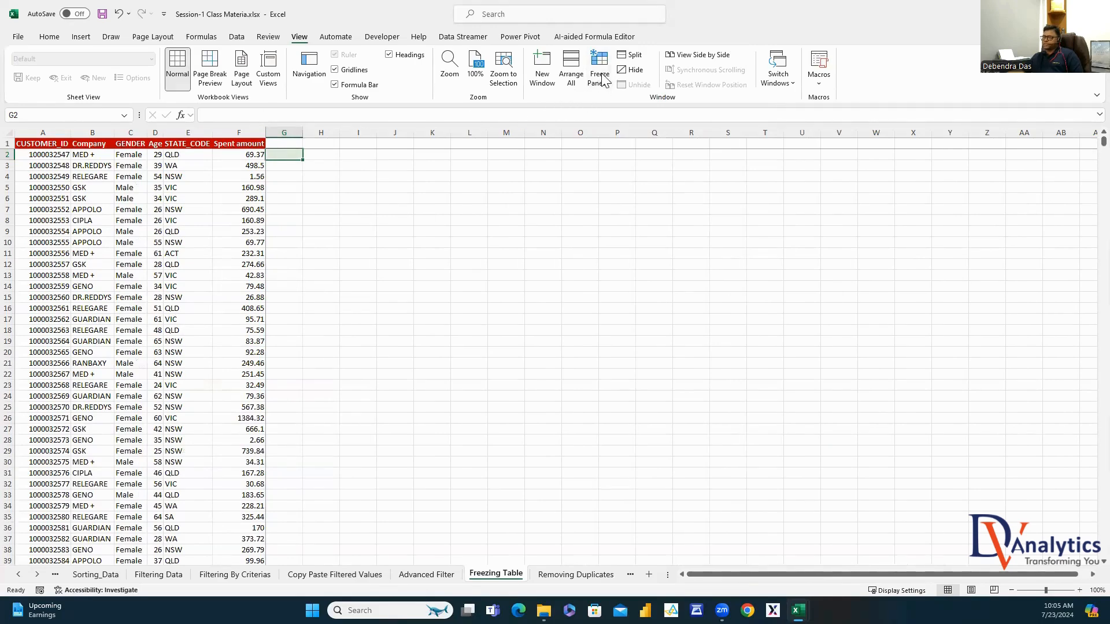
click(574, 574)
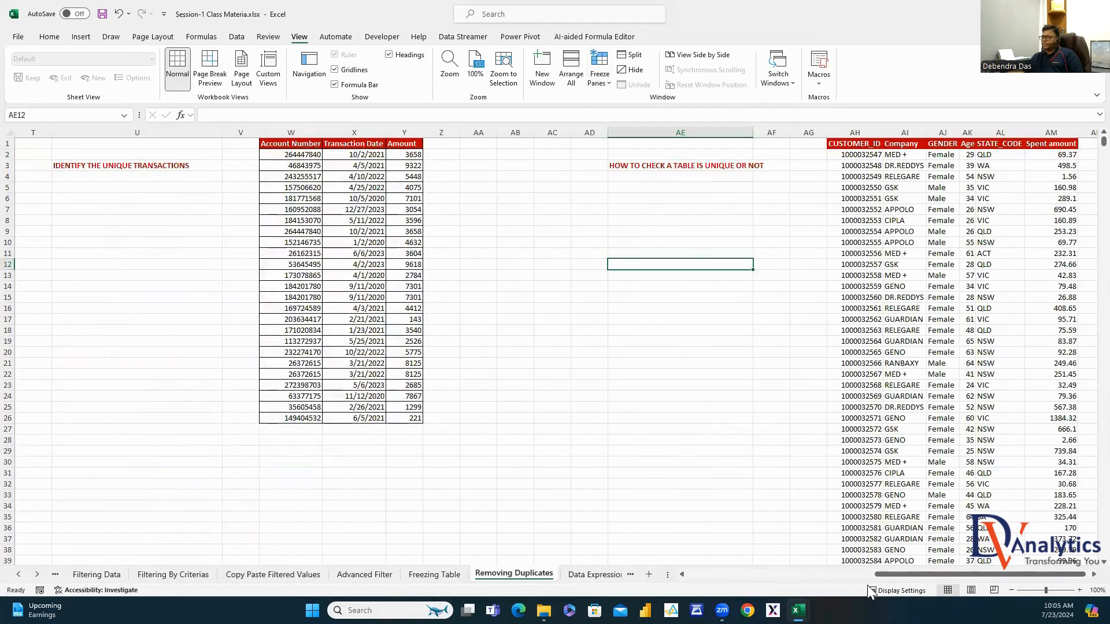
Copy the Stu_Name column D into column F
drag(884, 575, 372, 469)
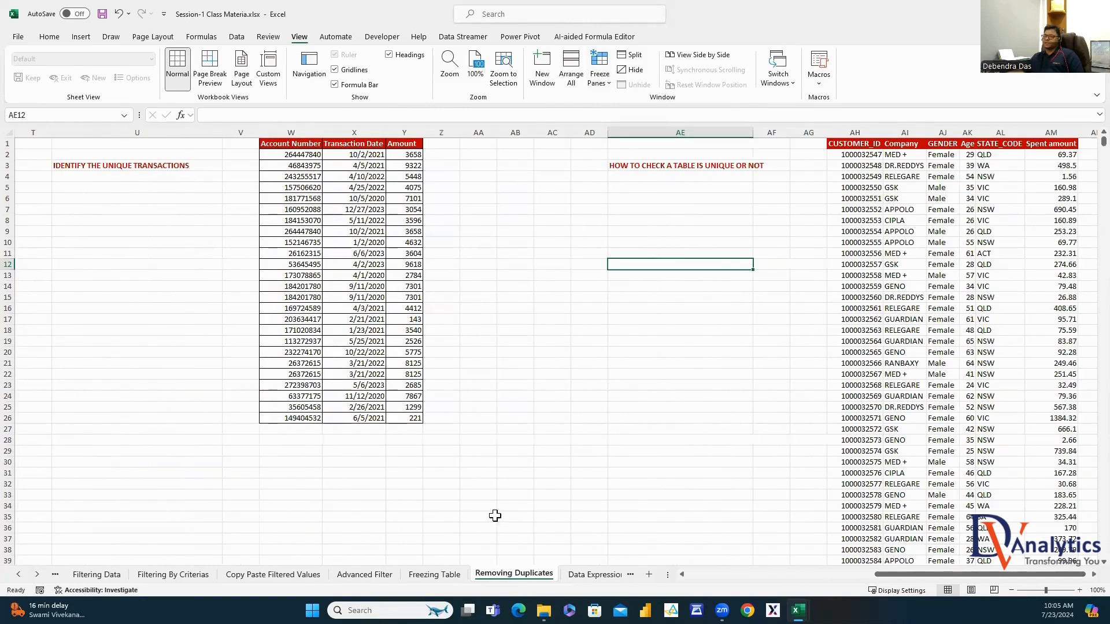
drag(906, 582, 717, 577)
click(410, 320)
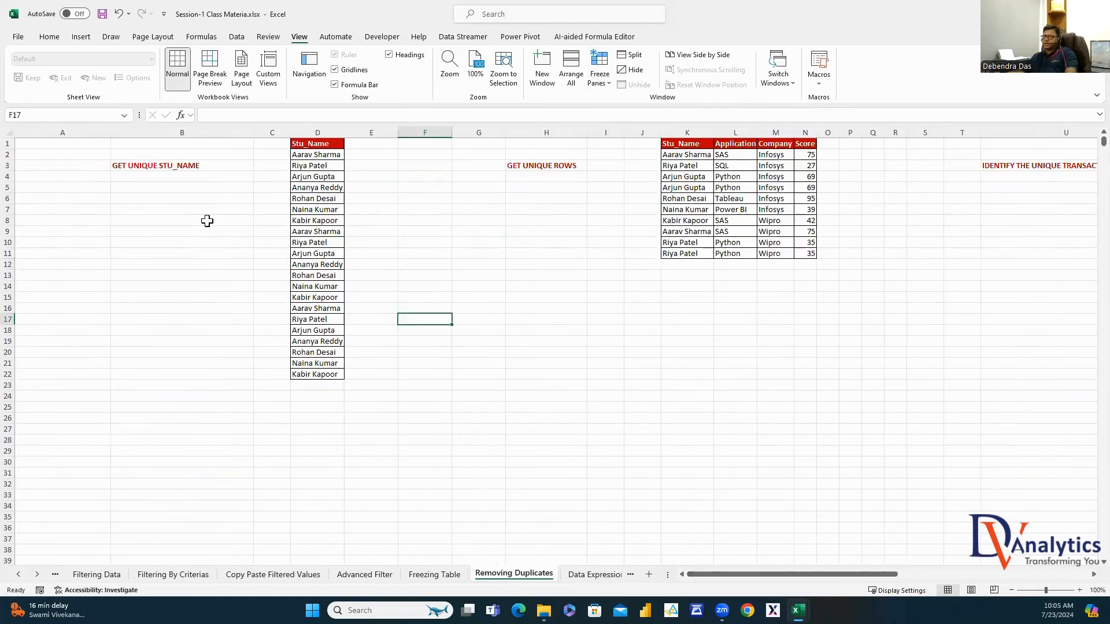
click(317, 132)
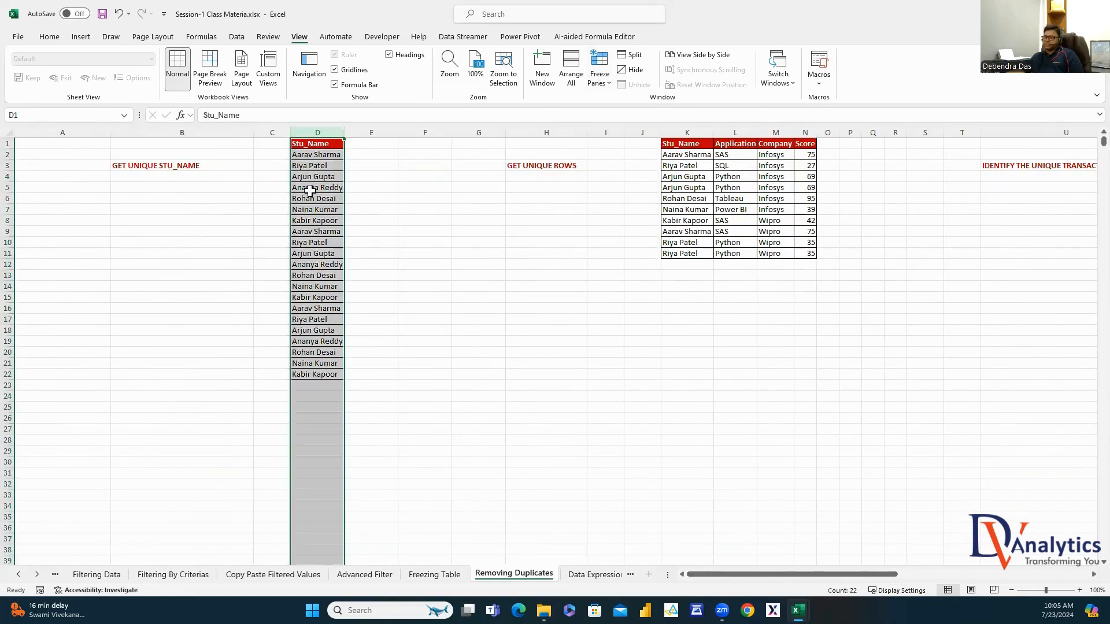
click(308, 157)
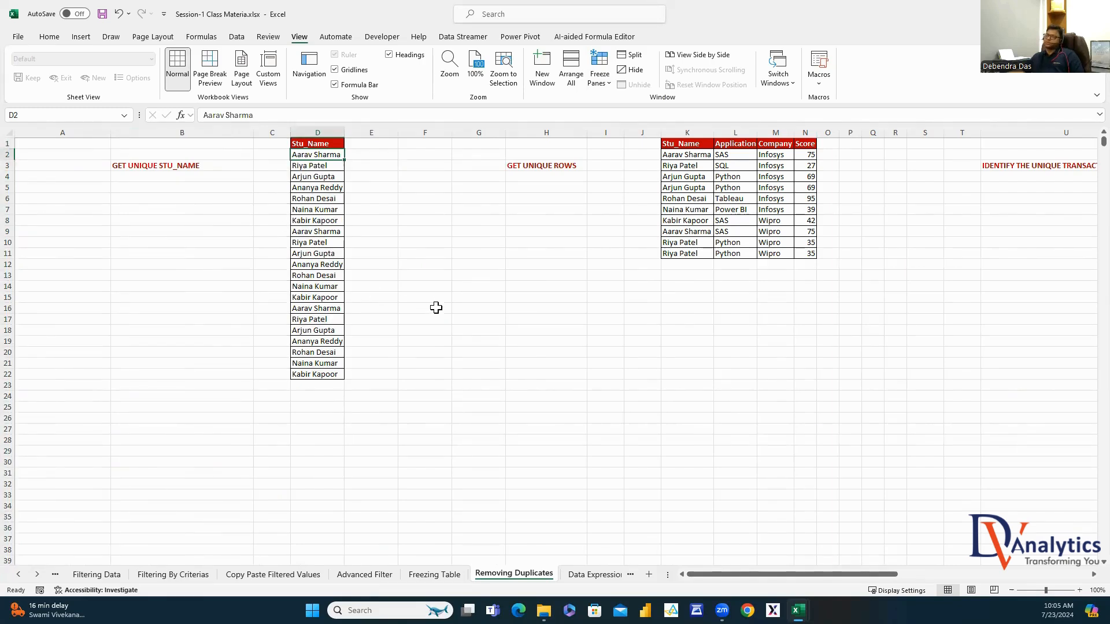
click(317, 132)
key(ctrl+c)
click(425, 133)
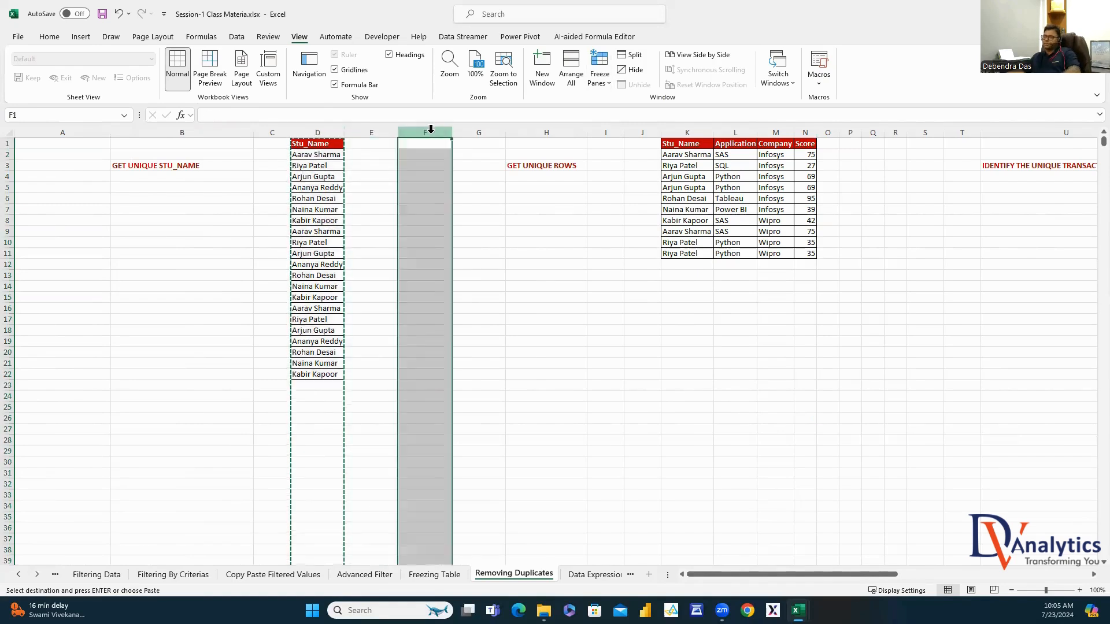
key(ctrl+v)
click(491, 239)
click(429, 131)
key(Escape)
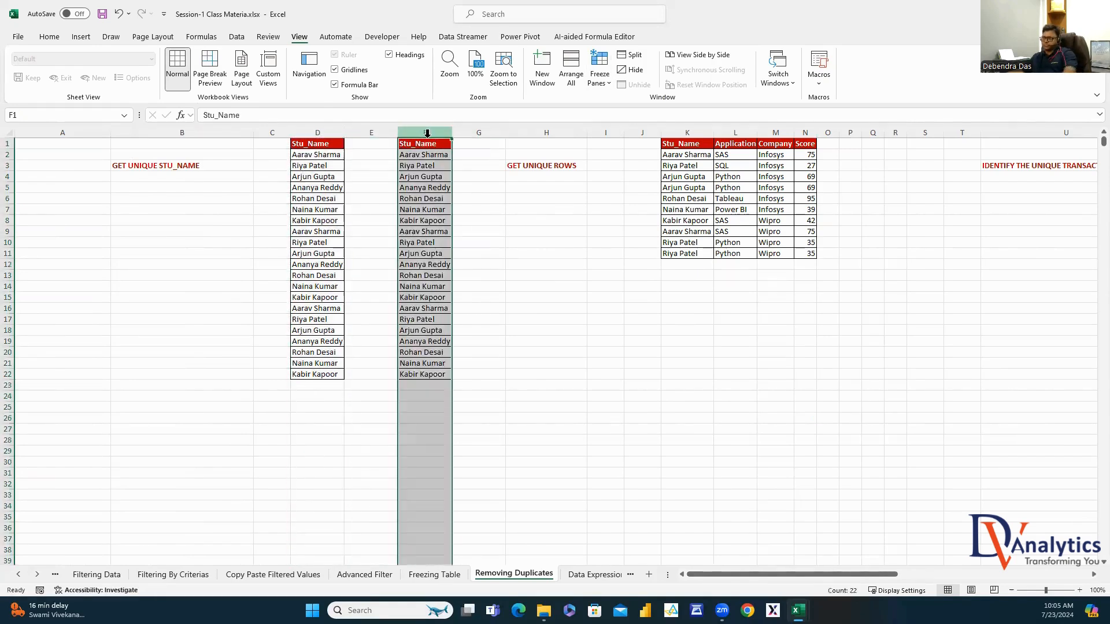
Remove duplicate Stu_Name entries from column F, leaving names in F2:F4
click(236, 36)
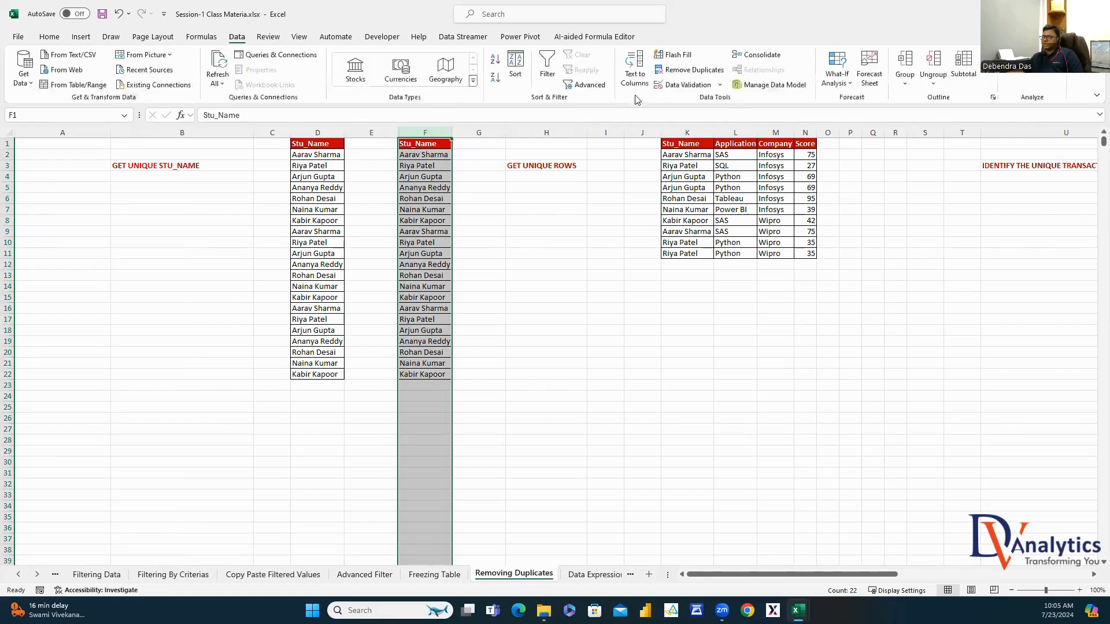
click(688, 69)
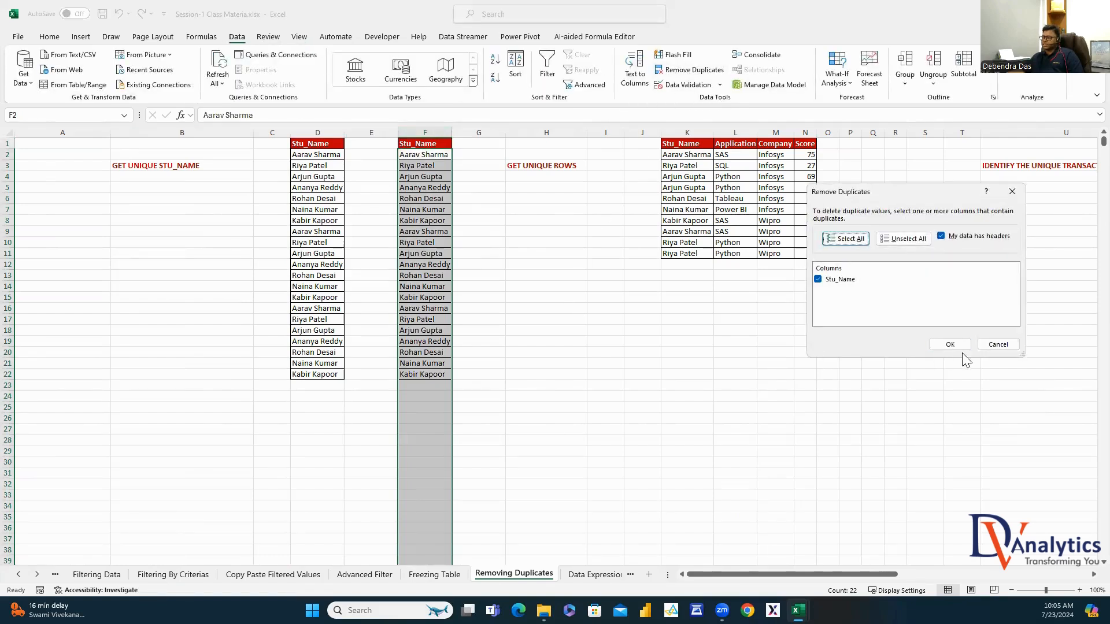
click(949, 344)
click(561, 336)
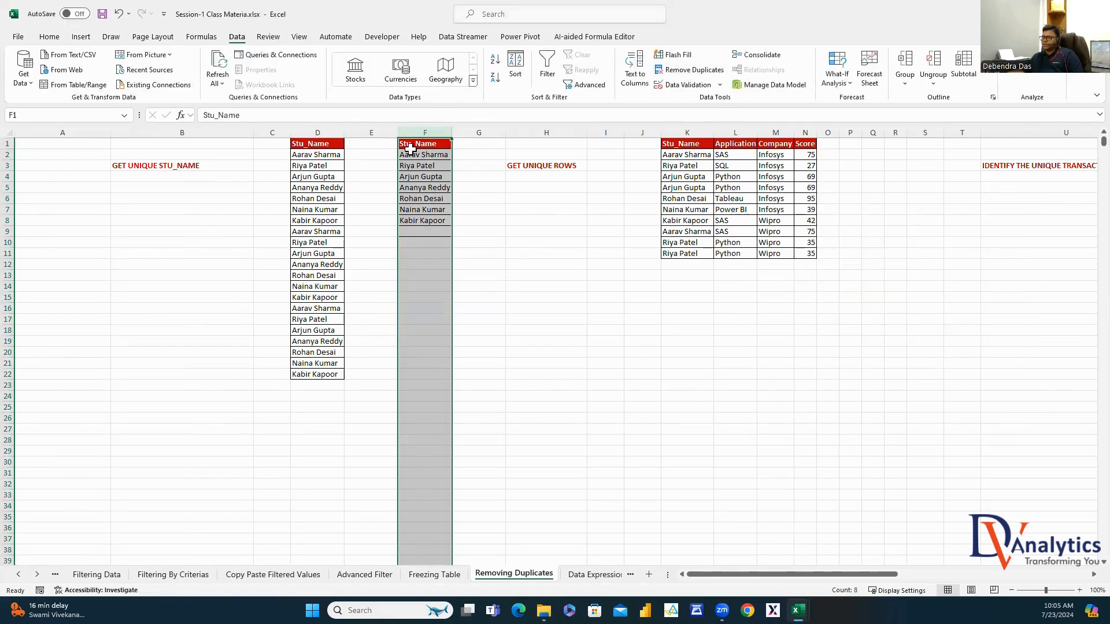
drag(411, 153, 424, 221)
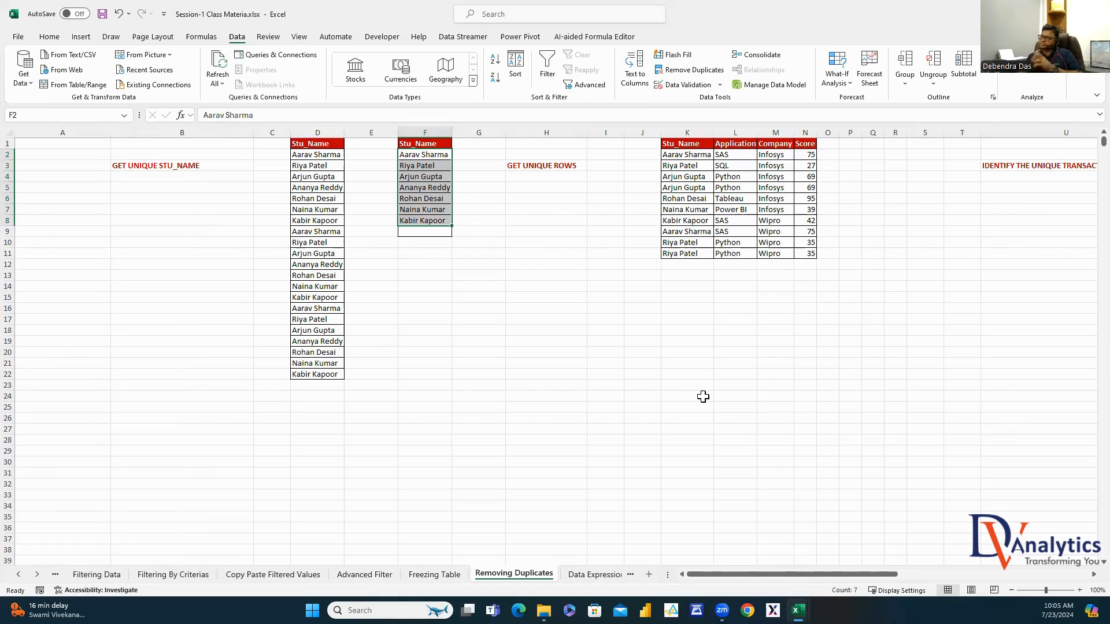
Insert four blank columns at P to S
scroll(1093, 574, right, 3)
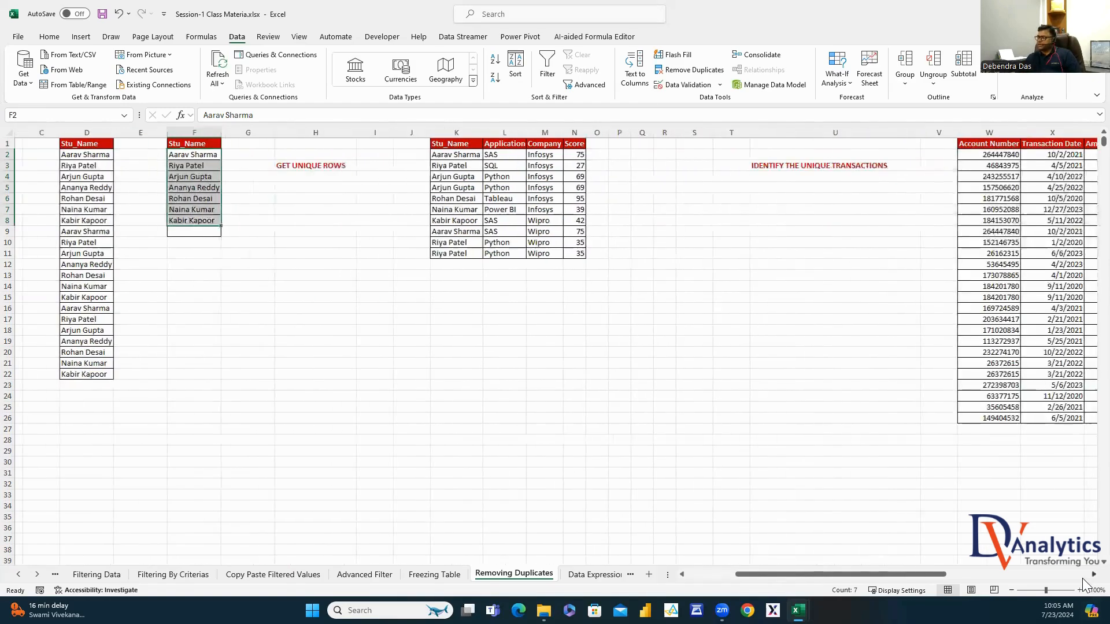
drag(573, 133, 643, 140)
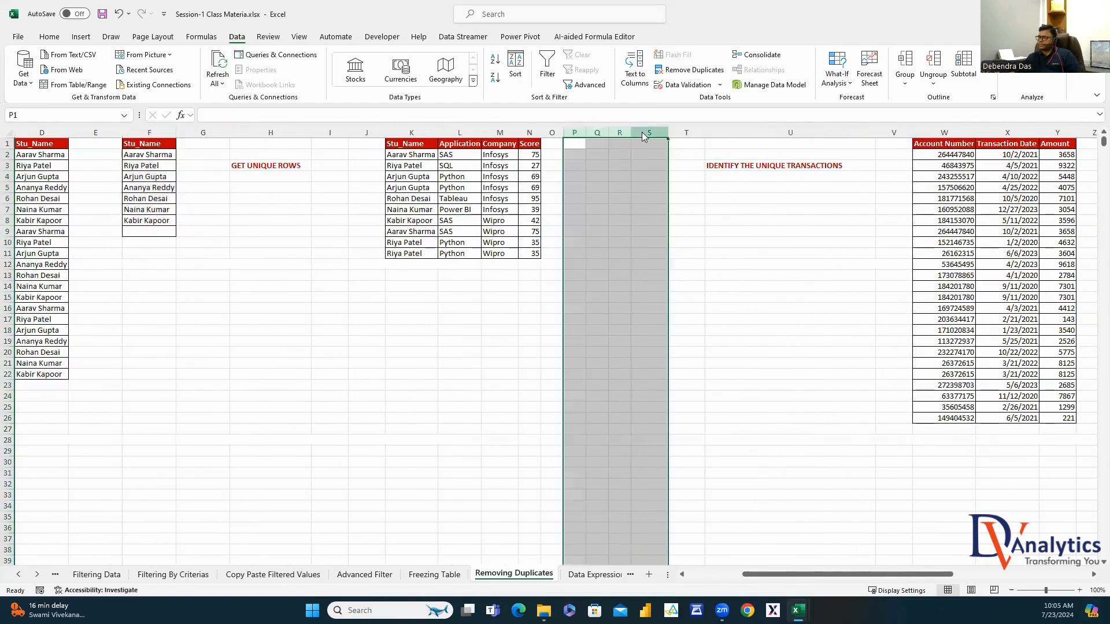
right_click(635, 137)
click(686, 247)
click(618, 233)
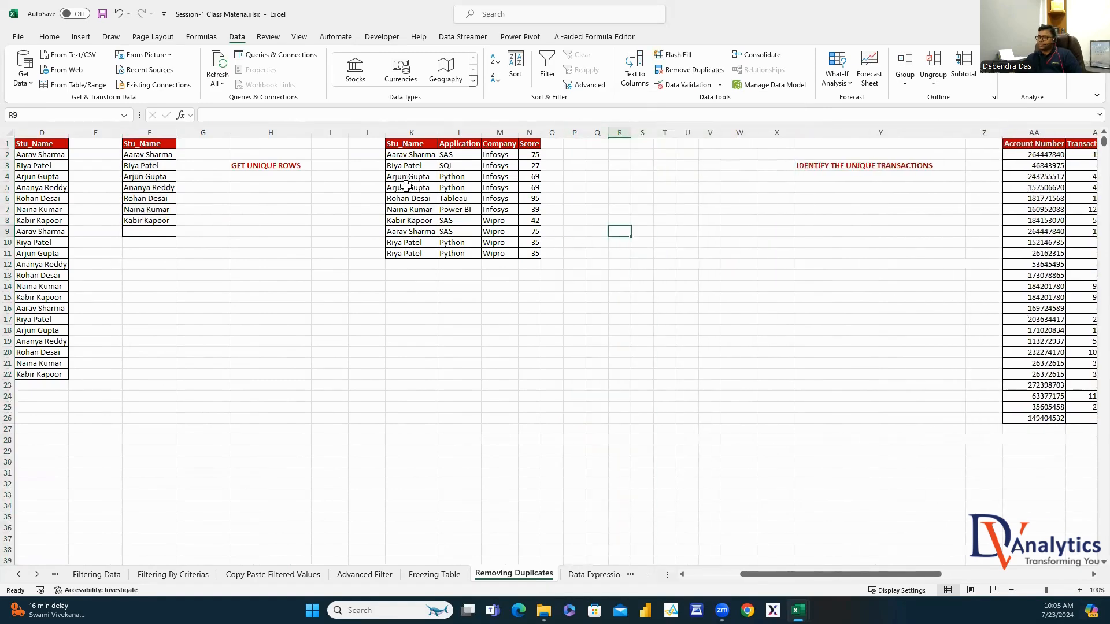
Fill the repeated student rows K5:N5 and row 11 light green, reviewing names in column K
drag(406, 187, 529, 187)
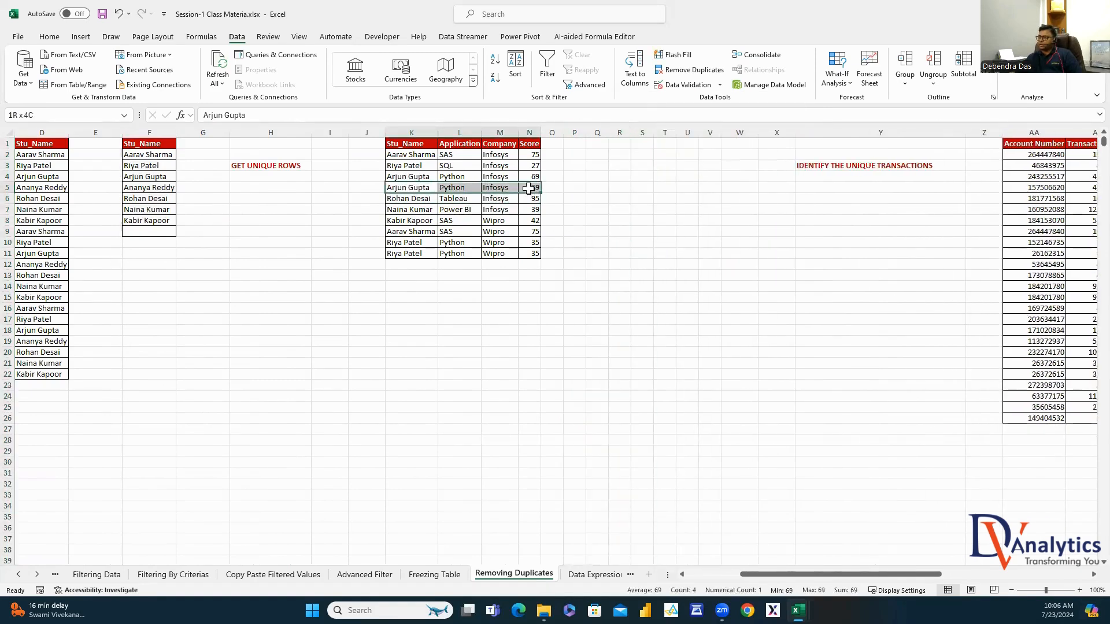
click(50, 36)
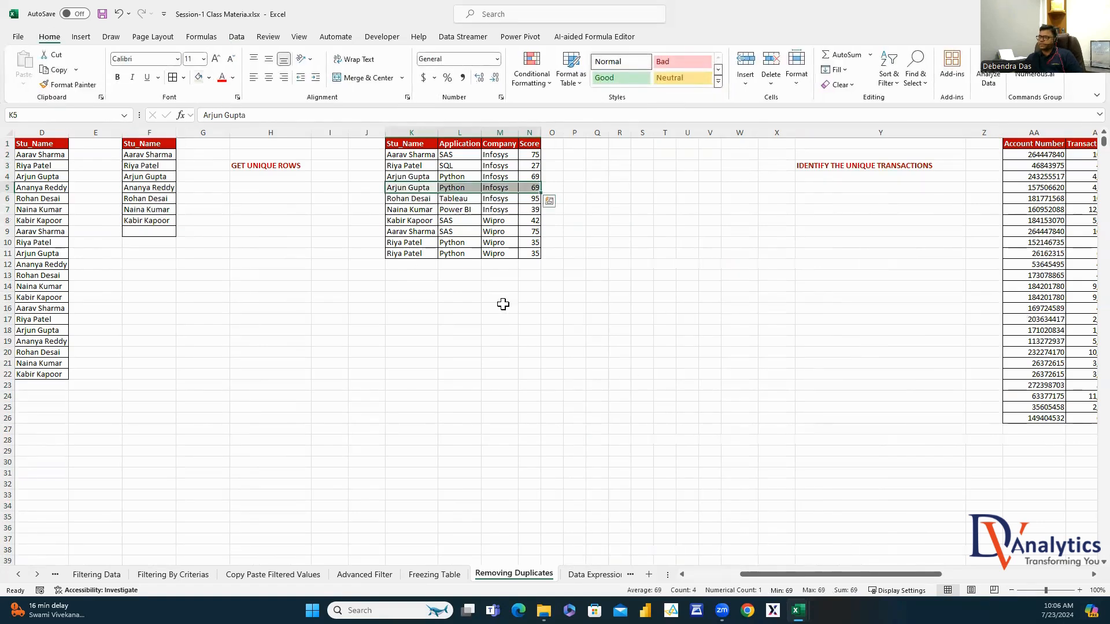
drag(406, 254, 531, 253)
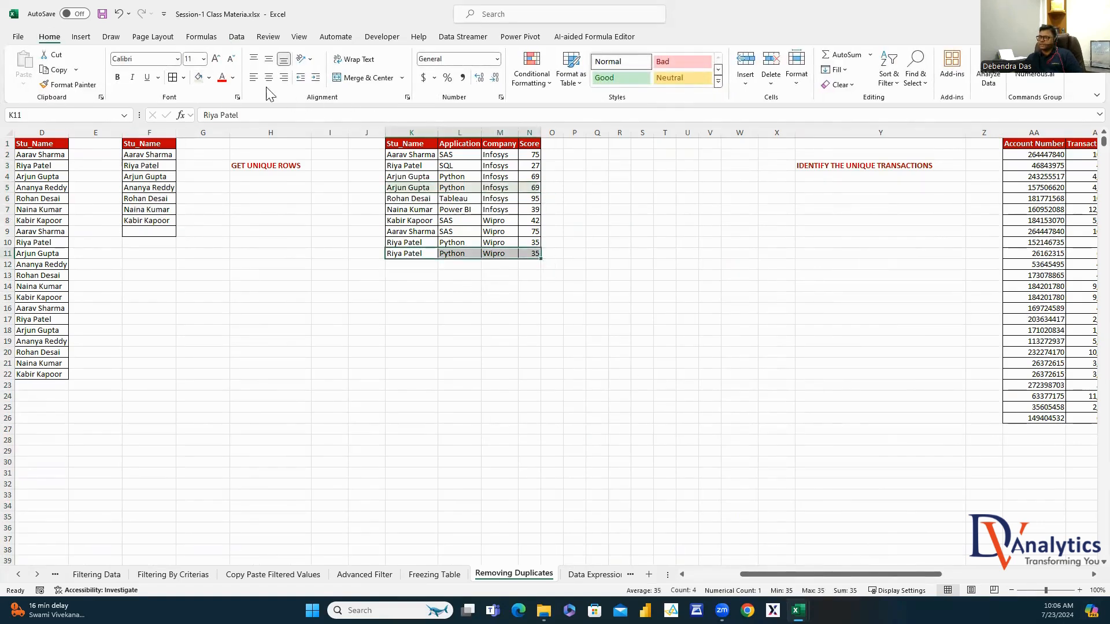
drag(423, 155, 434, 255)
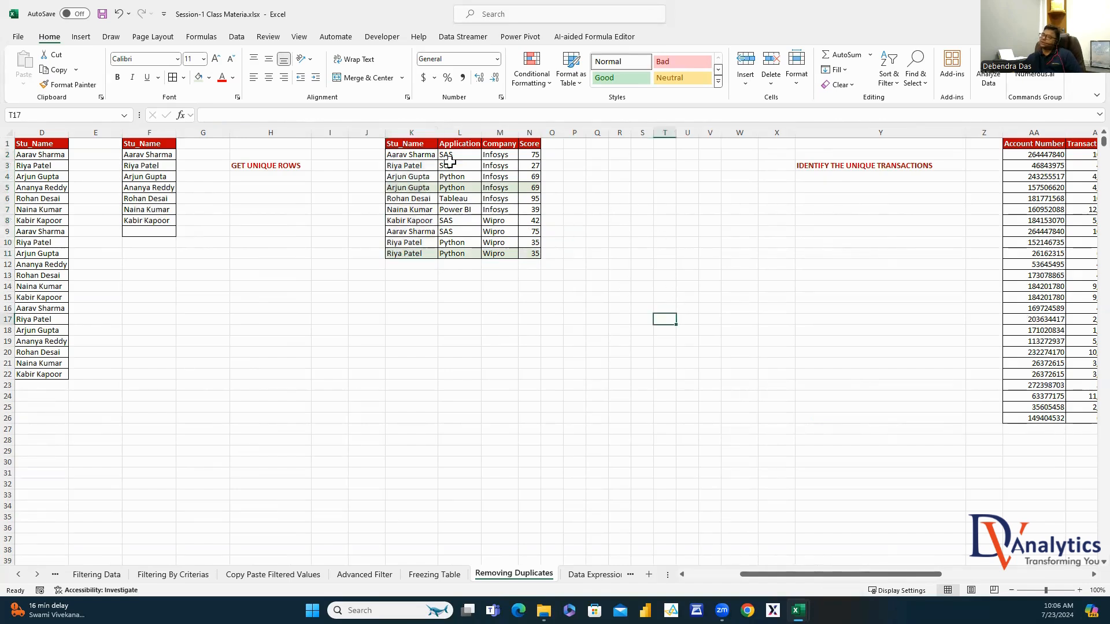
Paste the K:N student table into Q:T and run Remove Duplicates on it, keeping eight rows
drag(411, 133, 529, 156)
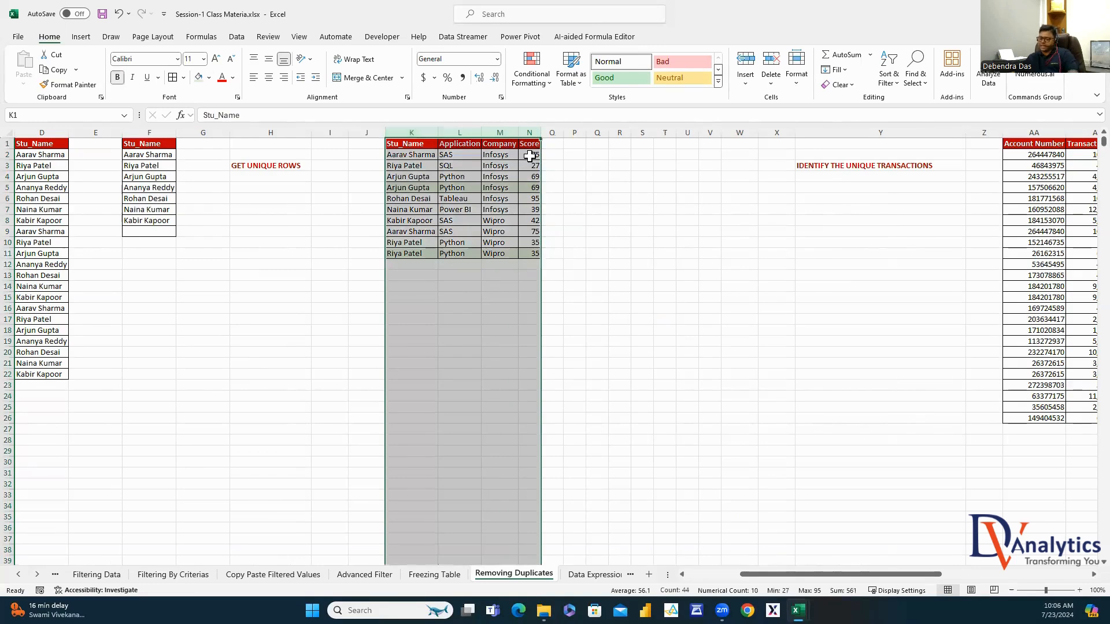
key(ctrl+c)
click(599, 127)
key(ctrl+v)
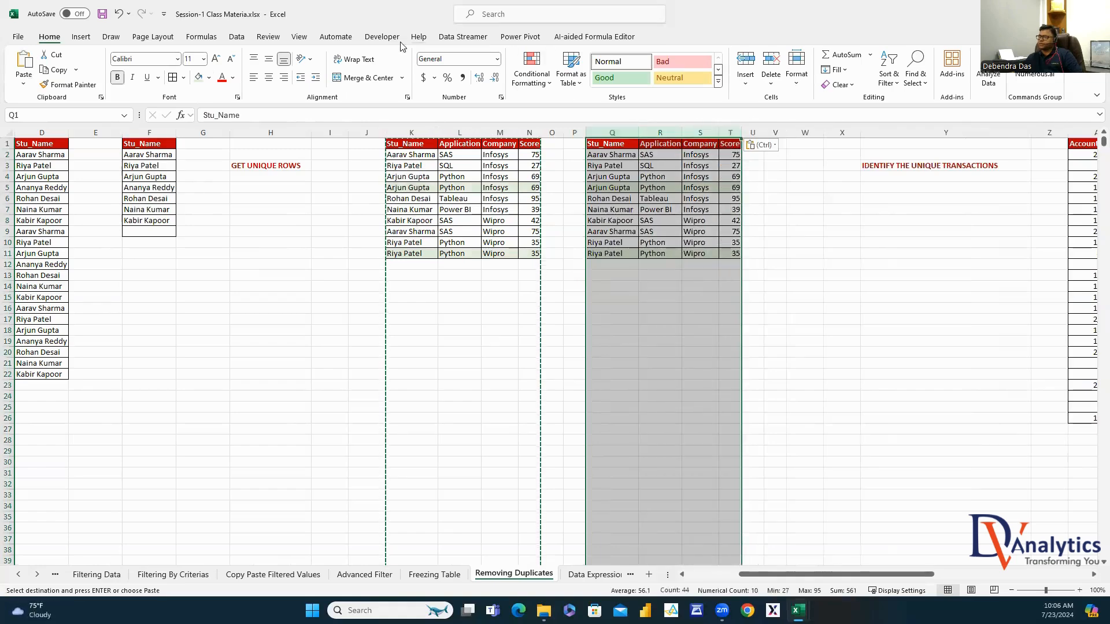
click(236, 37)
click(691, 70)
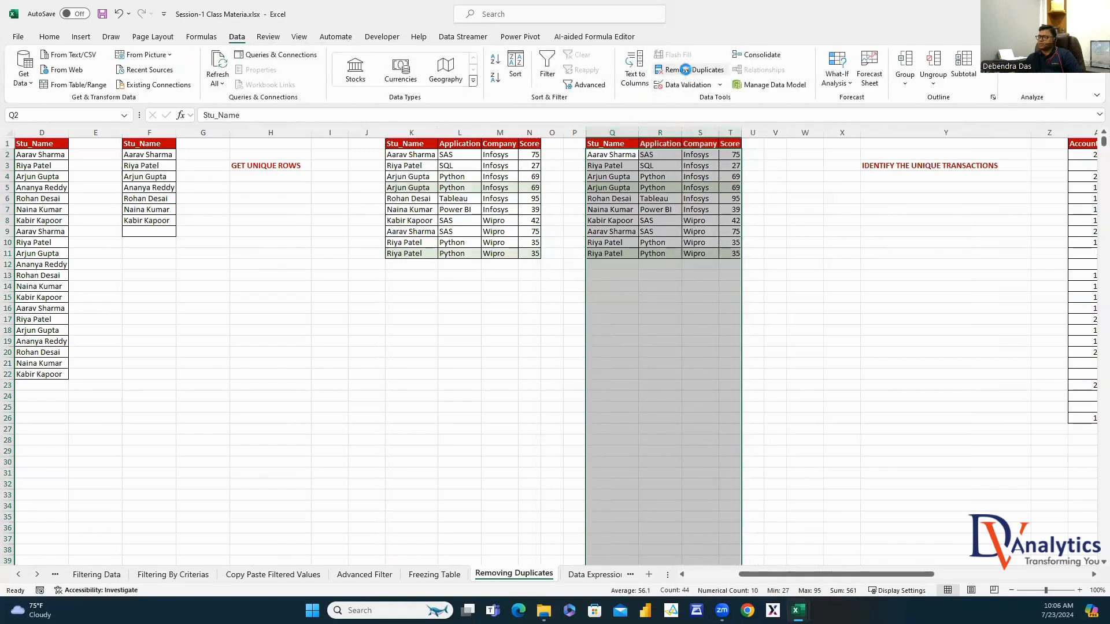
click(977, 345)
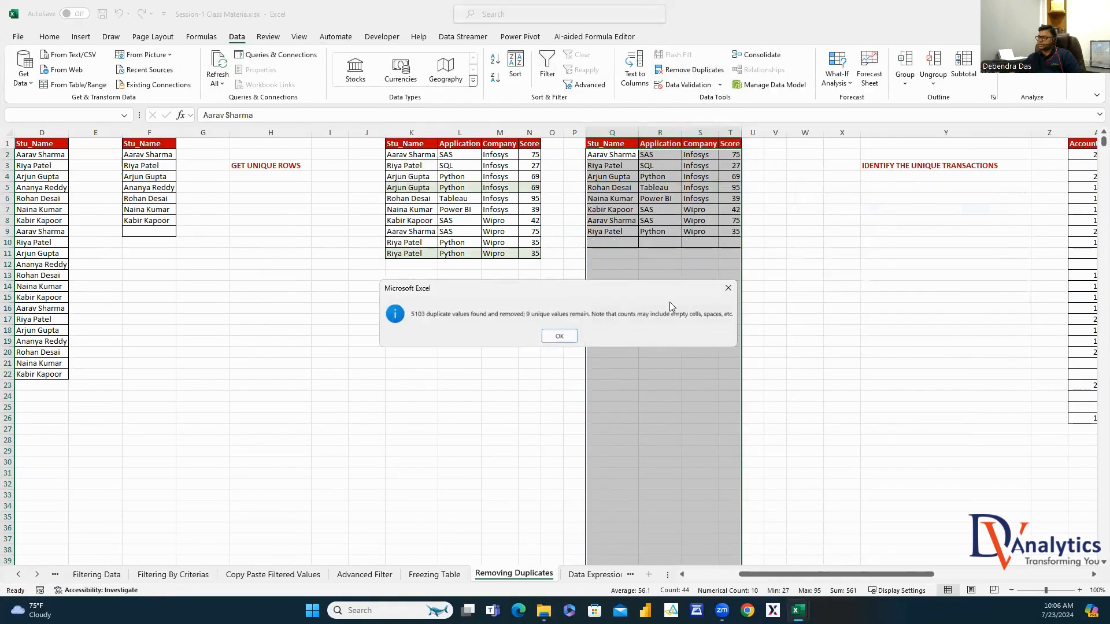
click(574, 337)
click(612, 231)
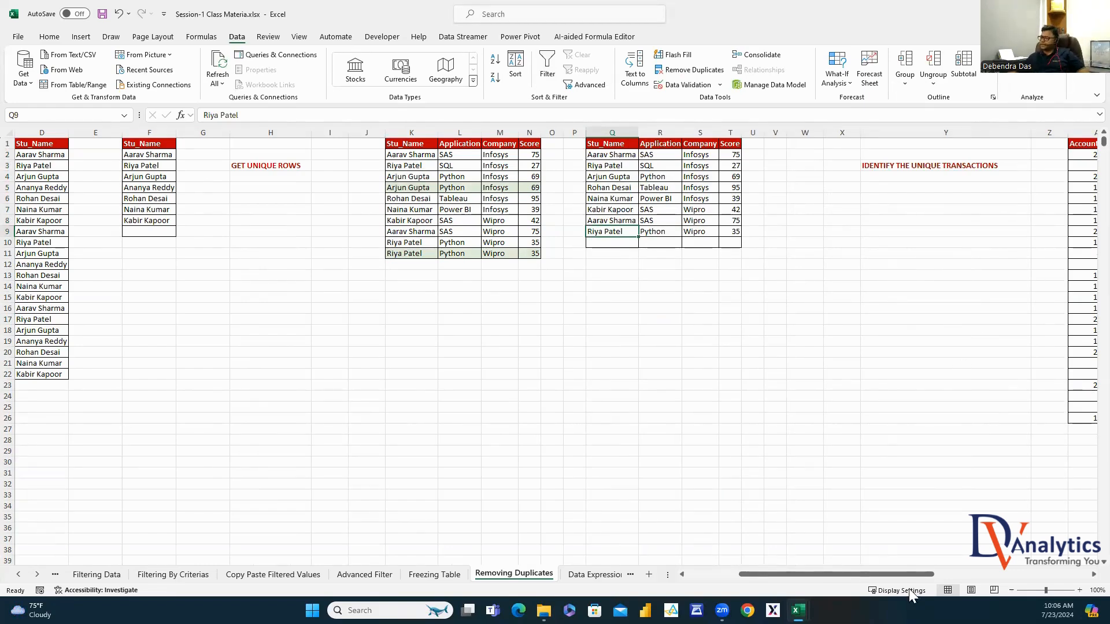
Copy the transactions table in columns AA:AC into columns AE:AG
scroll(905, 575, right, 8)
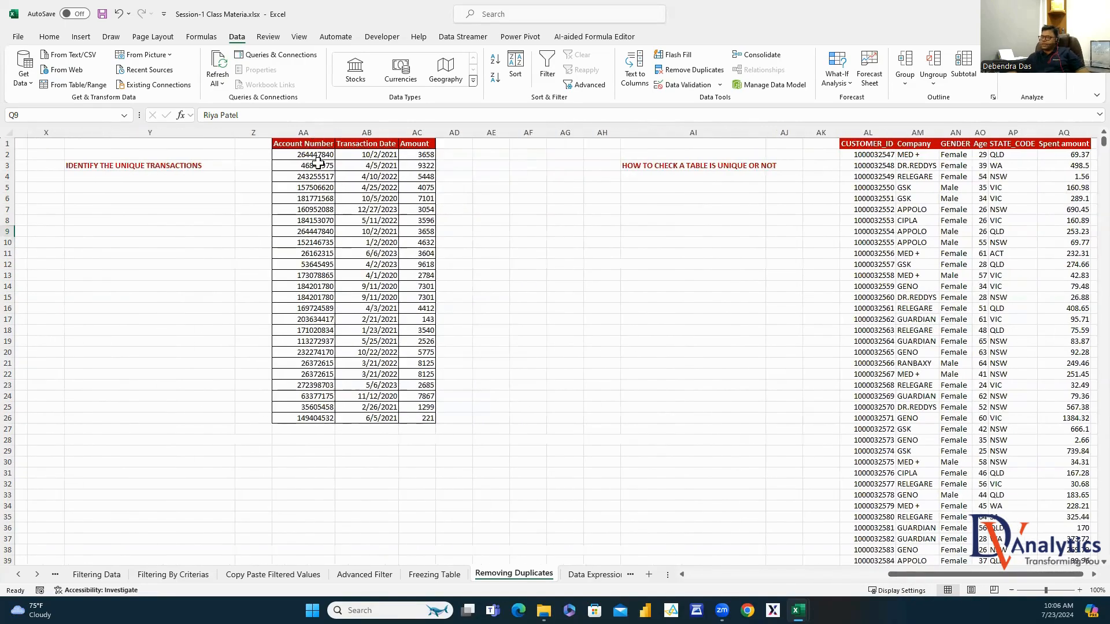
drag(318, 155, 317, 341)
drag(364, 155, 381, 319)
drag(415, 156, 439, 363)
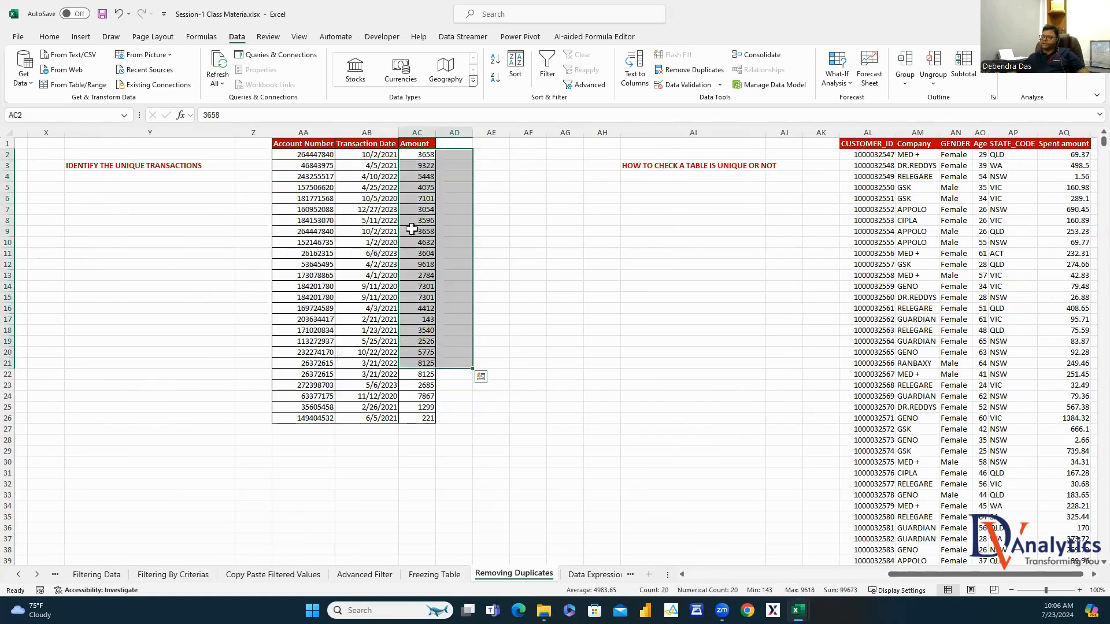
click(417, 212)
drag(301, 132, 405, 144)
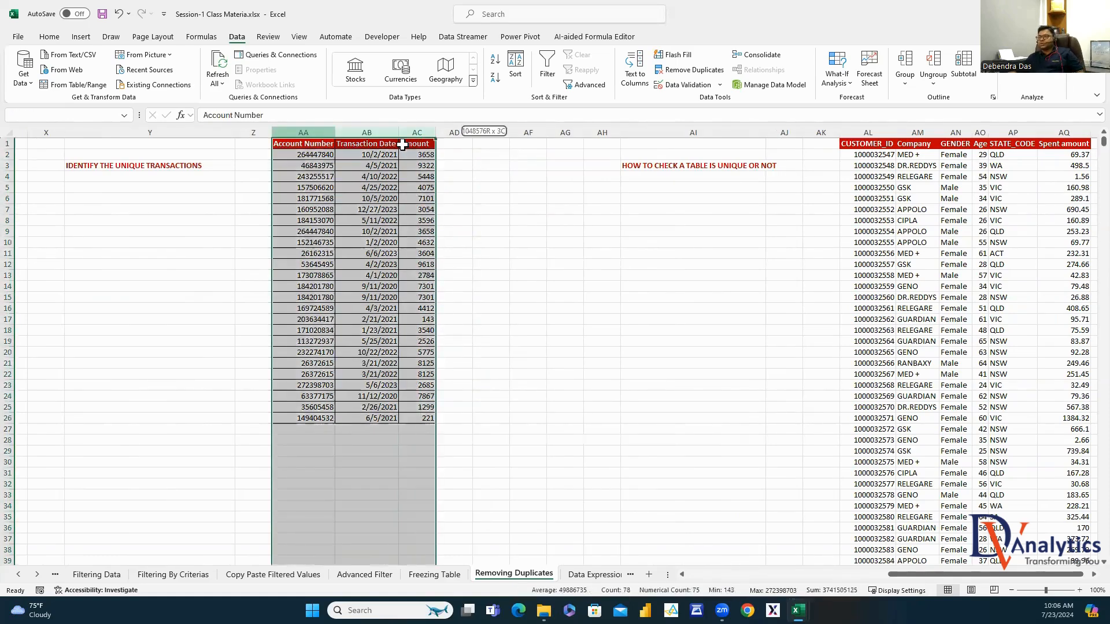
key(ctrl+c)
click(500, 130)
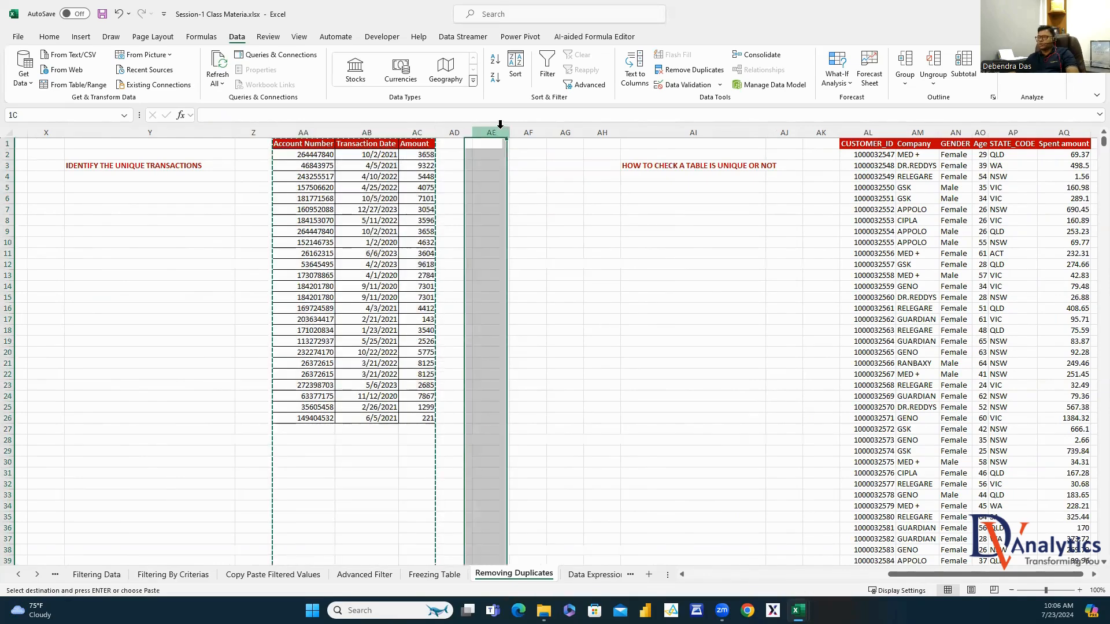
key(ctrl+v)
click(678, 241)
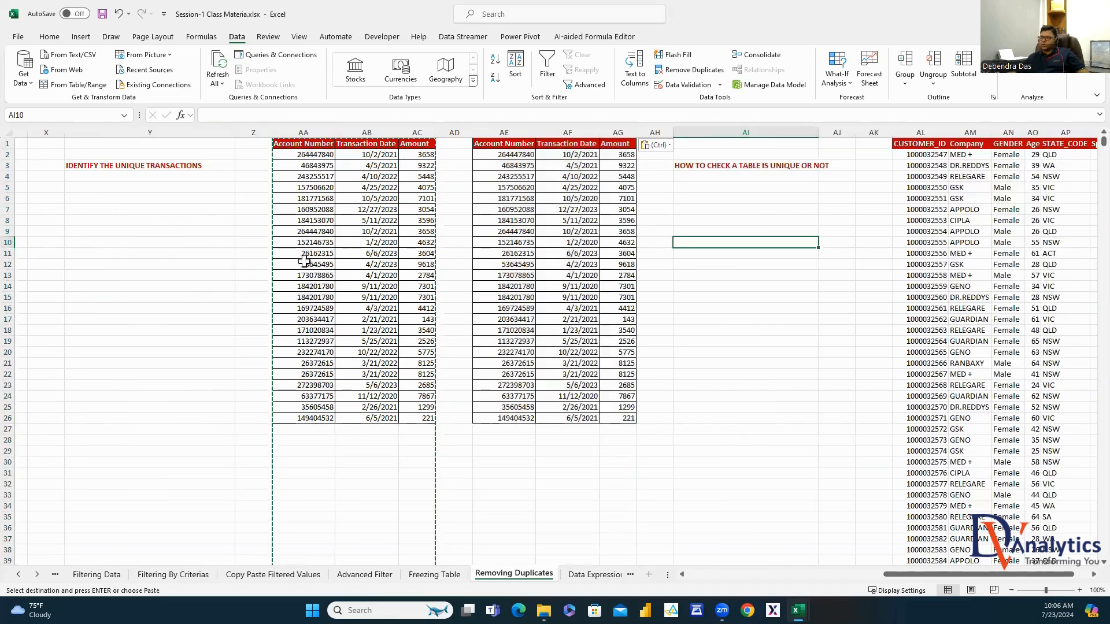
Remove duplicate rows from the AE:AG copy, leaving 22 unique transactions
drag(502, 132, 618, 133)
key(Escape)
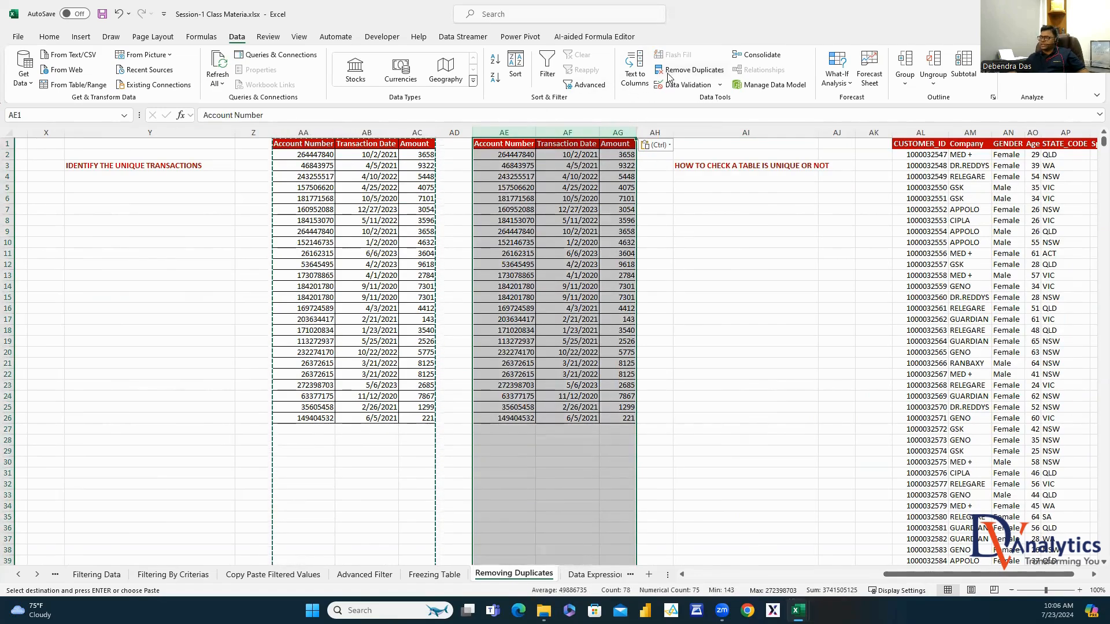
click(689, 69)
click(966, 344)
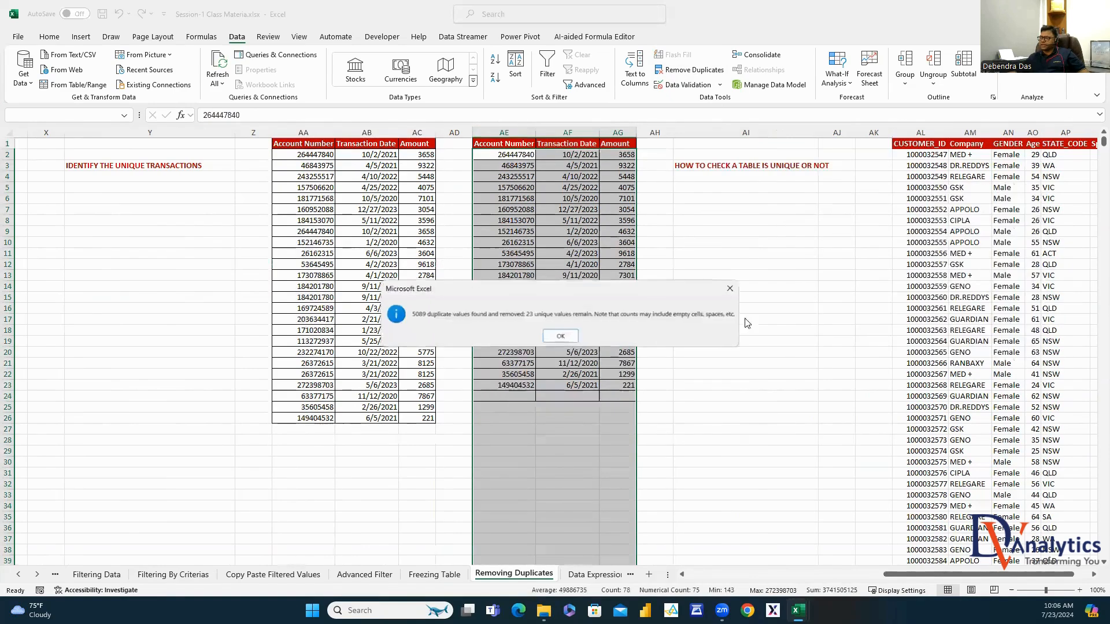
click(560, 336)
drag(510, 159, 619, 385)
click(757, 280)
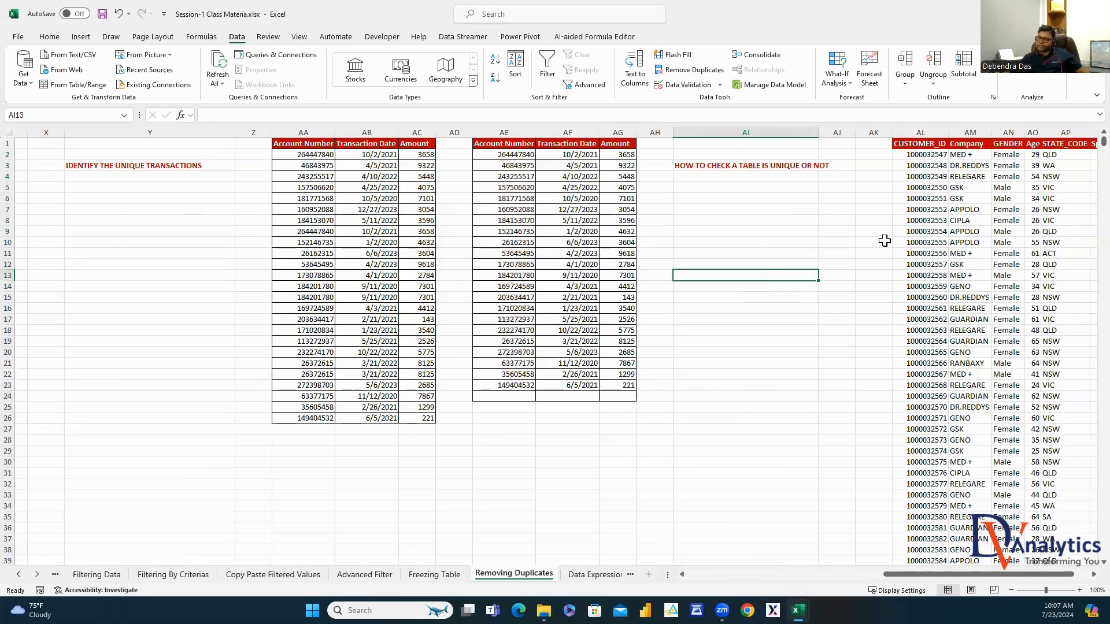
Sort the transactions in AA:AC by Account Number, then by Transaction Date
drag(303, 132, 408, 148)
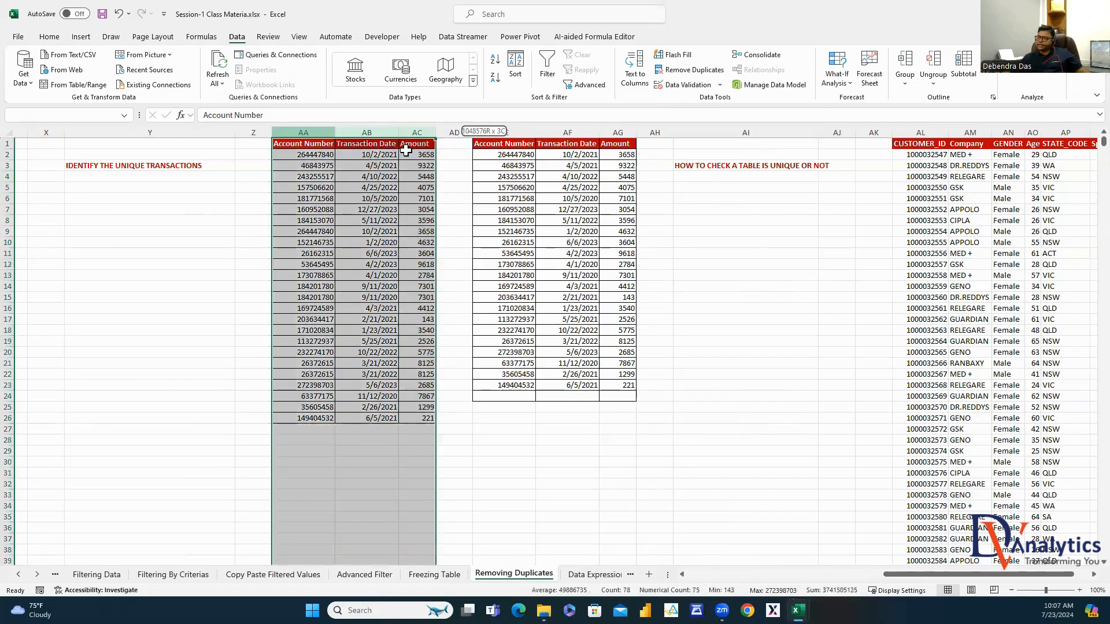
click(514, 65)
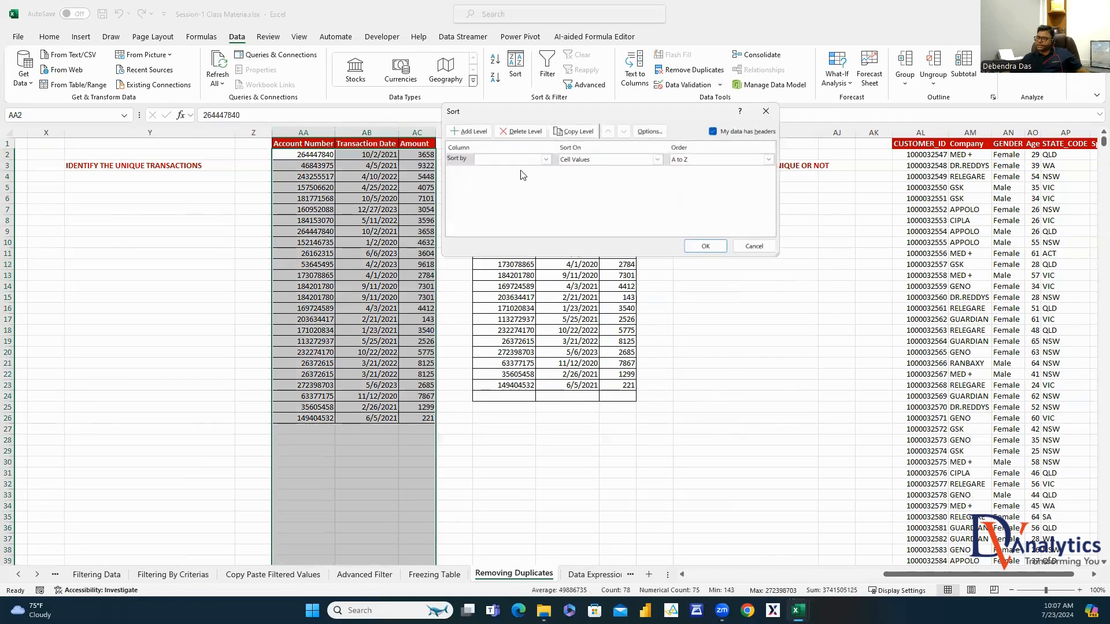
click(546, 158)
click(470, 131)
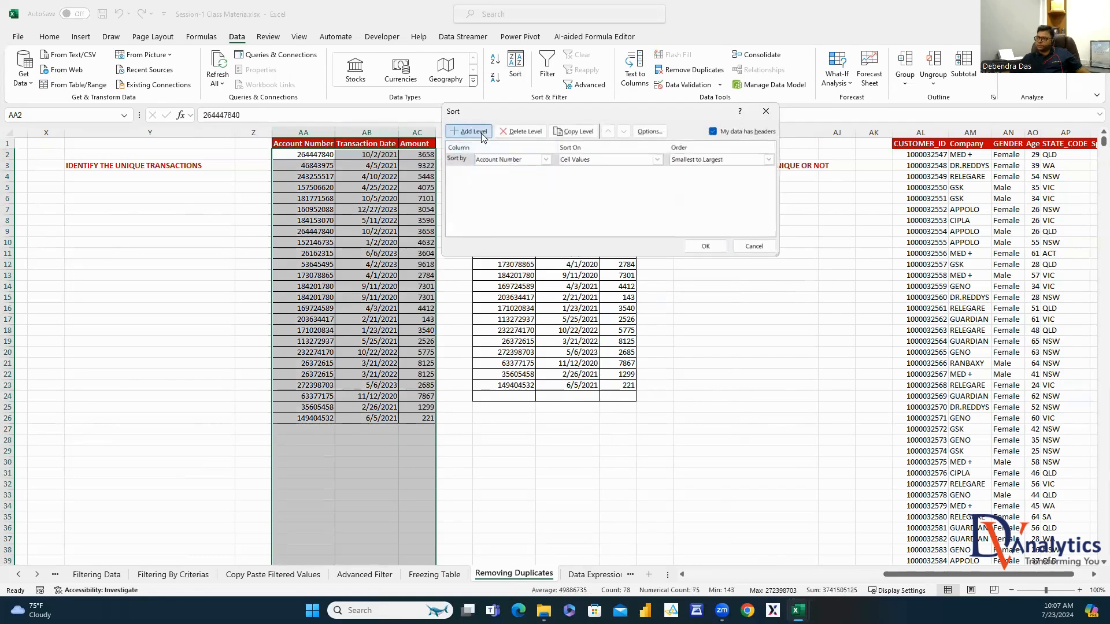
click(509, 171)
click(505, 189)
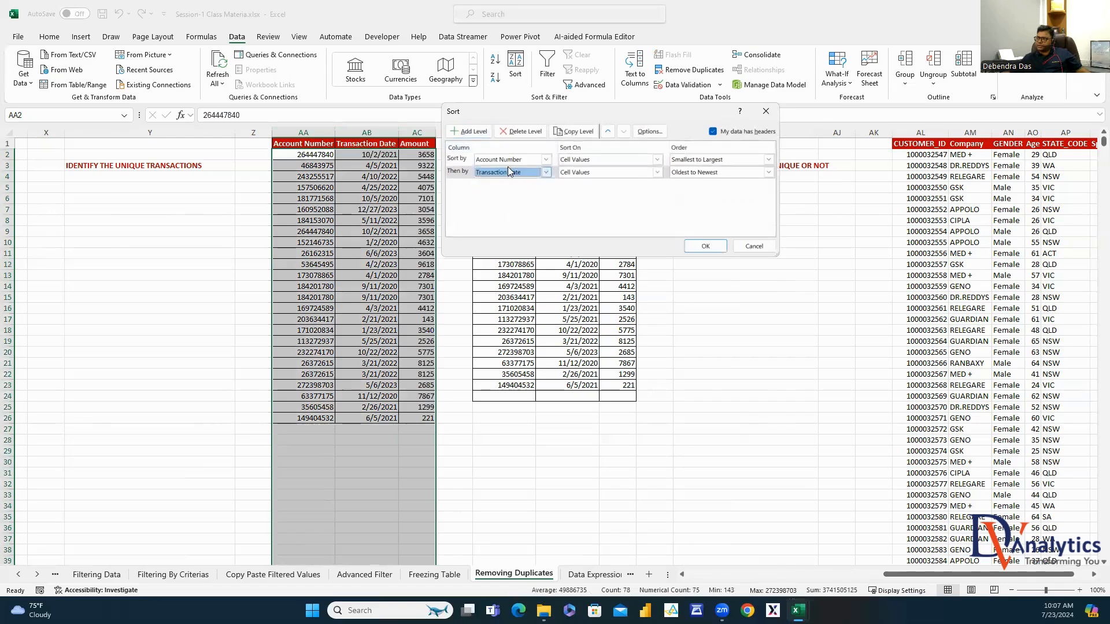
click(697, 246)
click(695, 289)
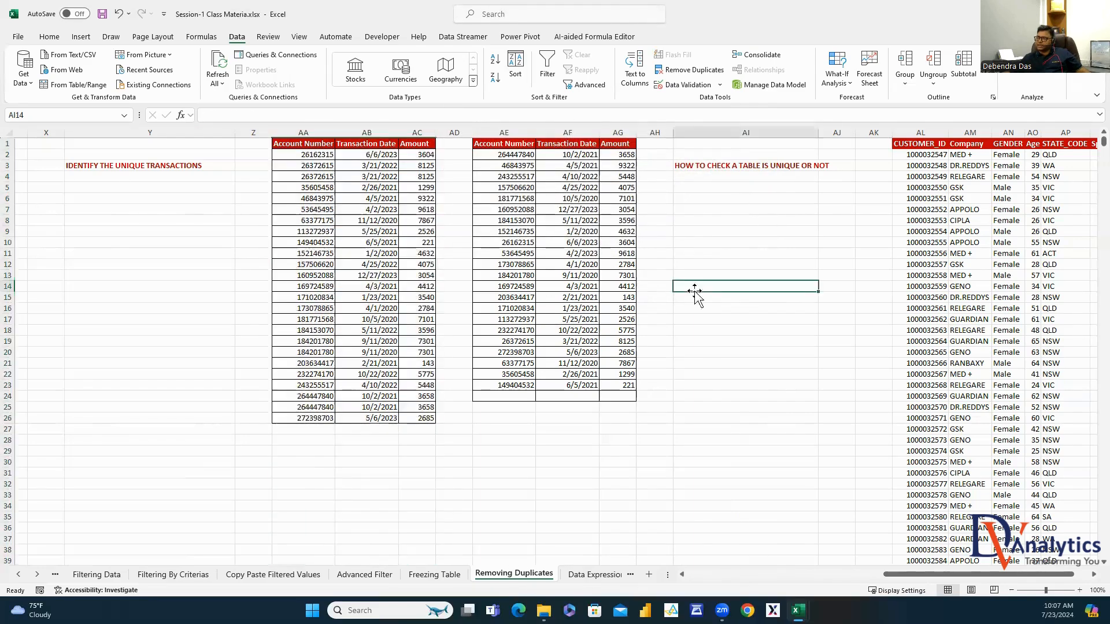
Fill the repeated transactions in rows 4, 20 and 25 light green
drag(317, 176, 424, 184)
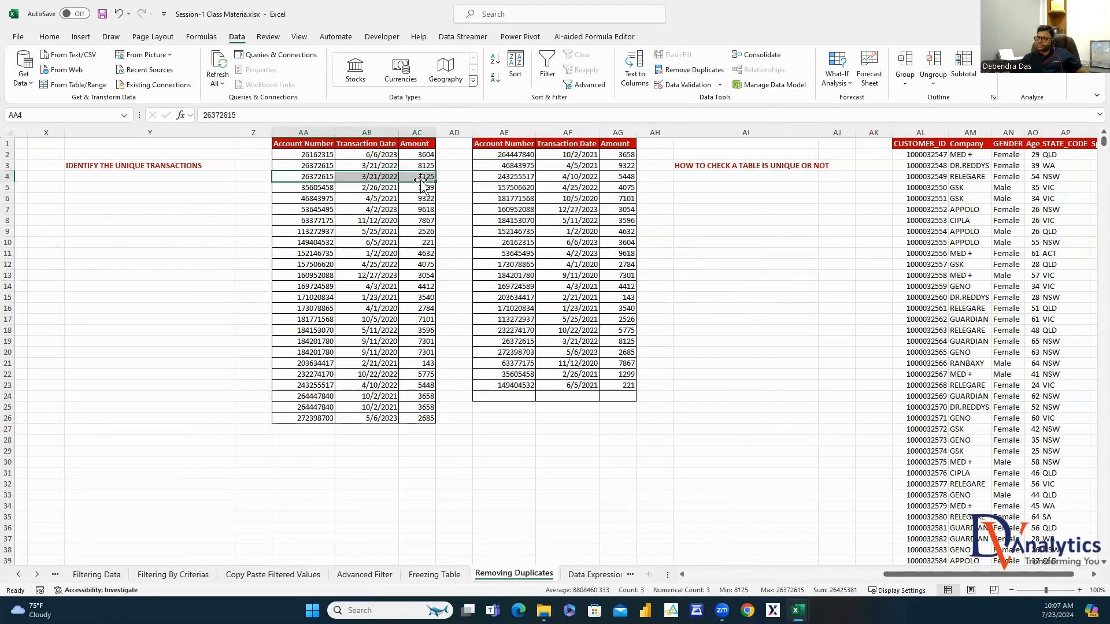
click(61, 37)
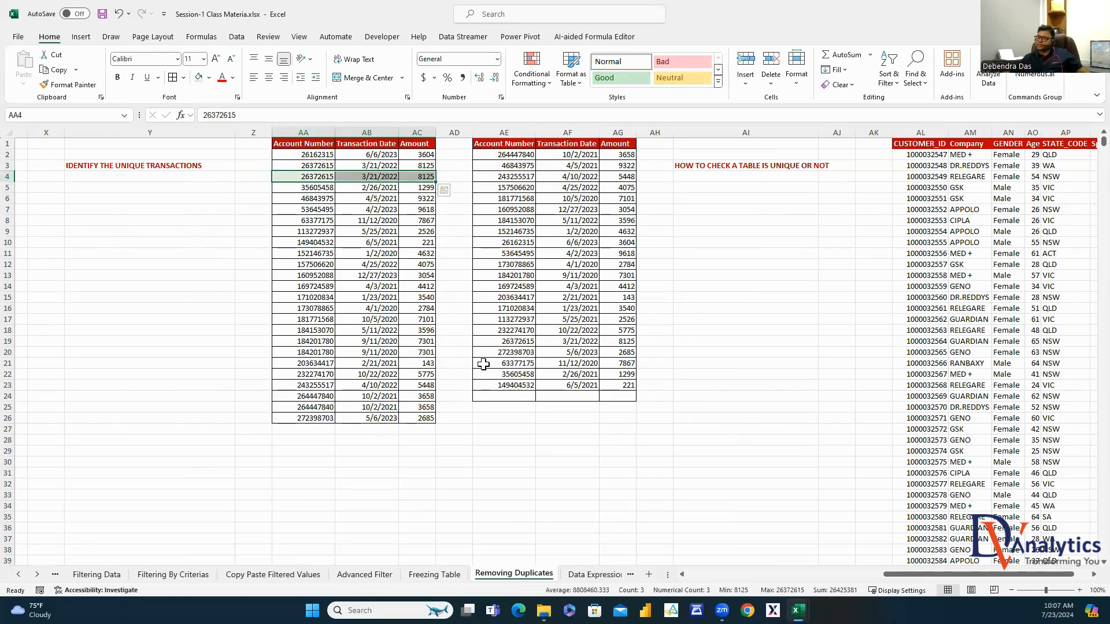
drag(324, 352, 421, 353)
click(199, 79)
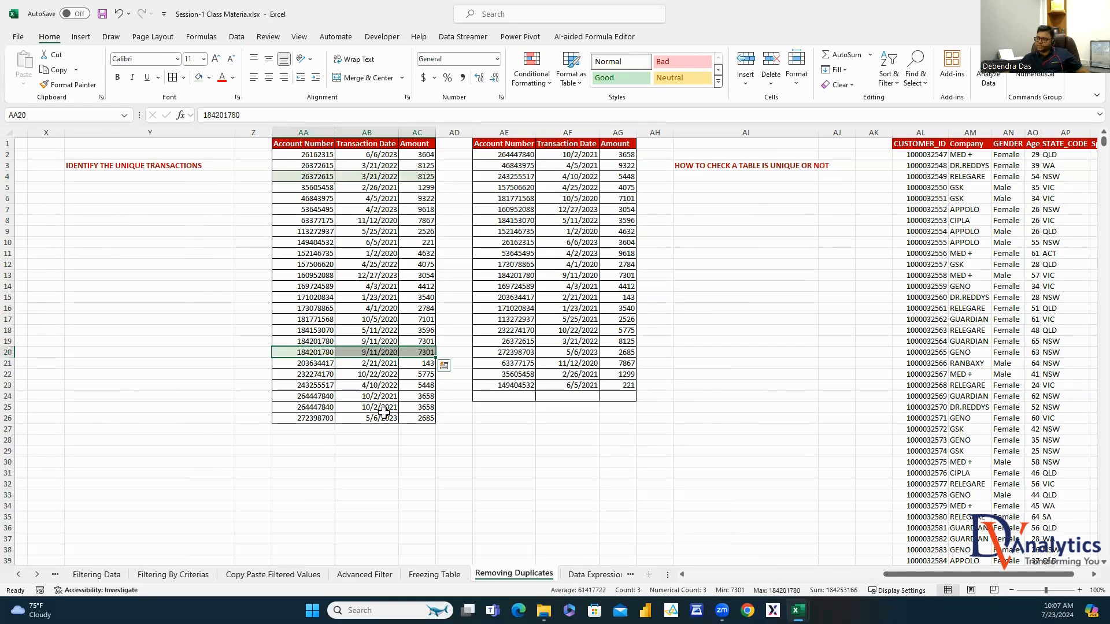
drag(312, 407, 422, 407)
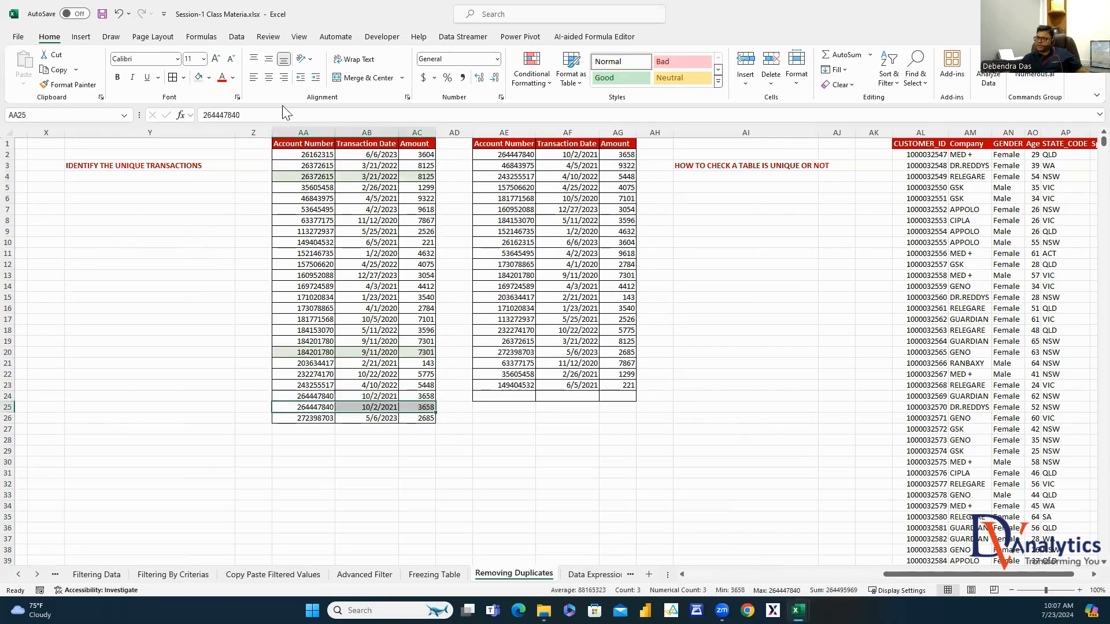
click(199, 79)
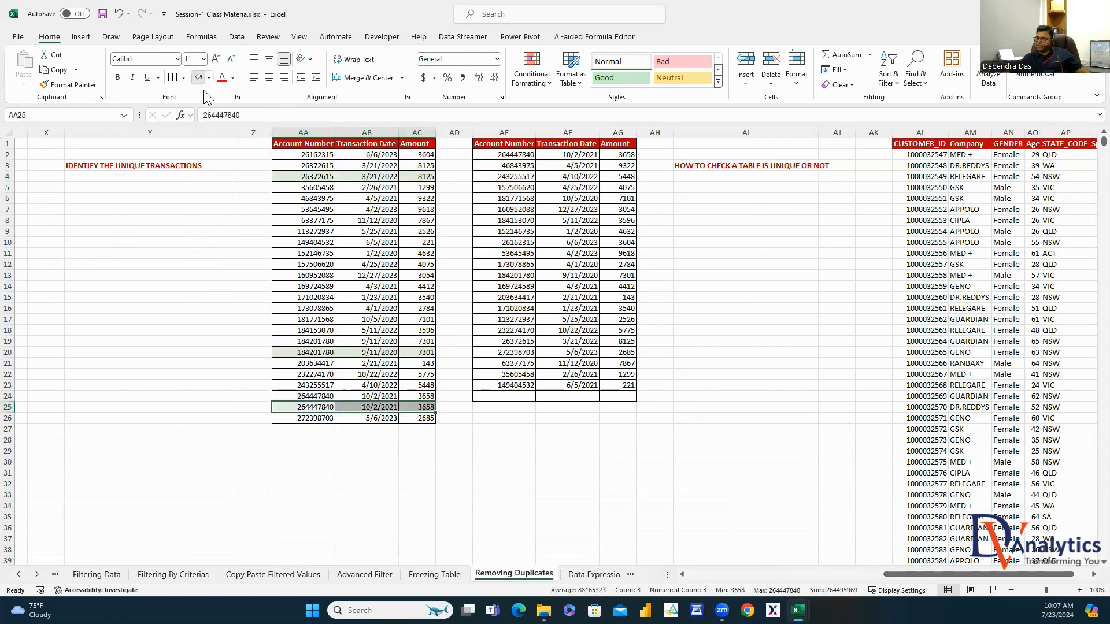
Select the 22 unique transaction rows in the deduplicated copy in AE:AG
click(498, 131)
drag(498, 131, 614, 153)
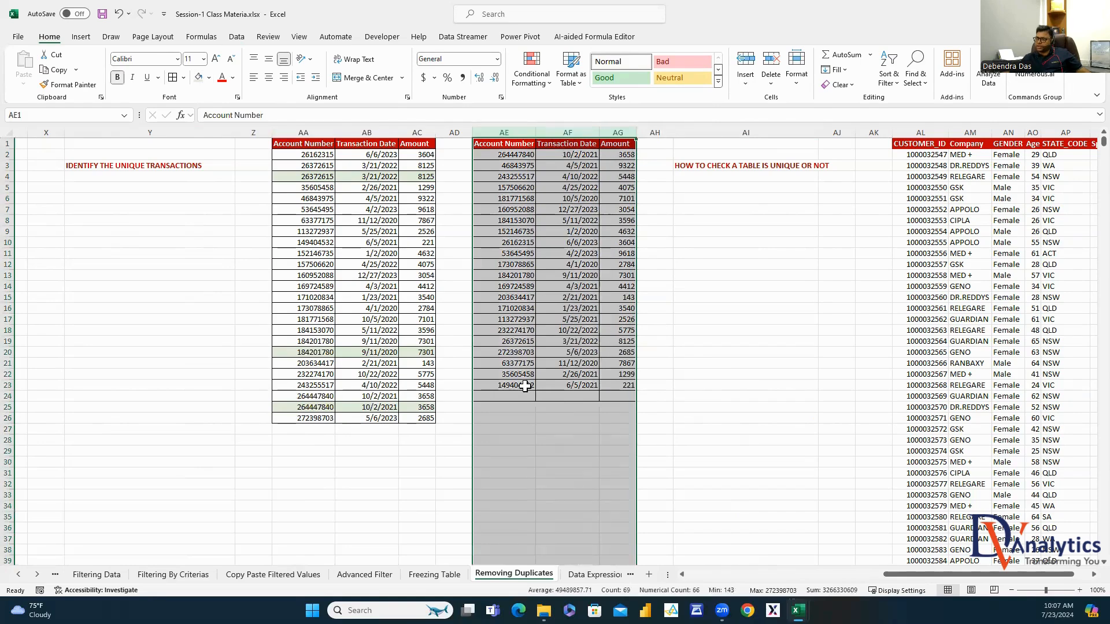
drag(524, 386, 617, 154)
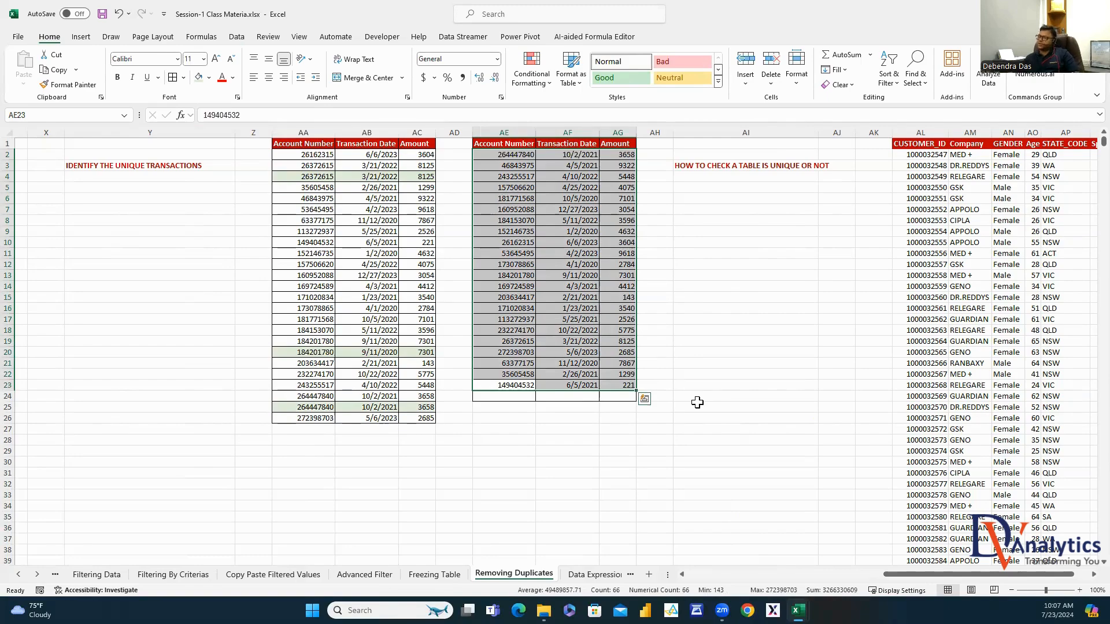
click(1093, 575)
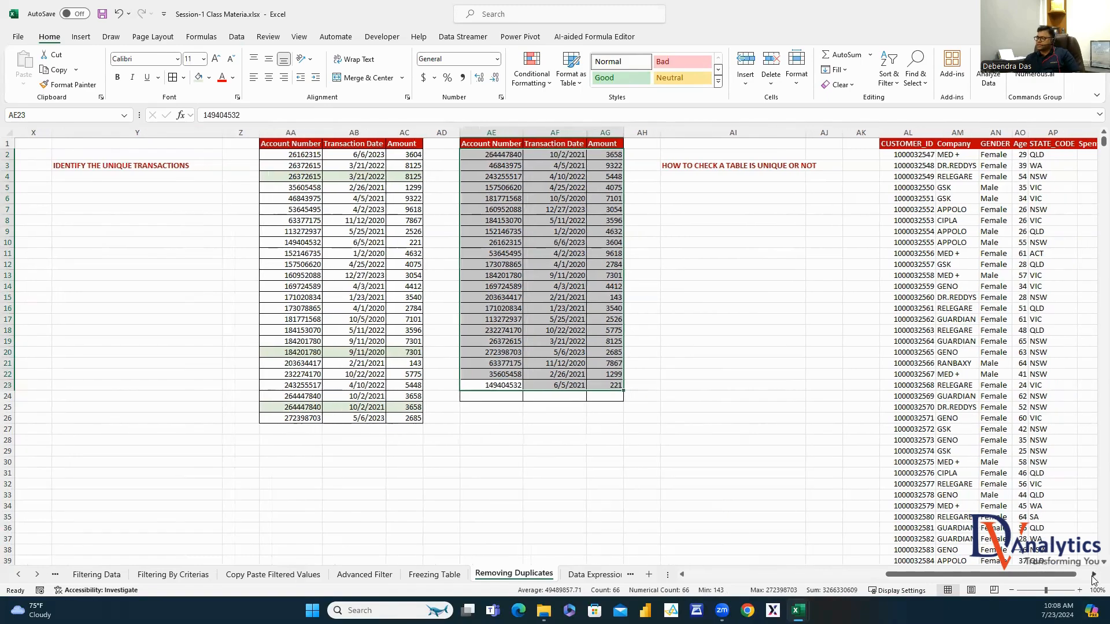
Copy the CUSTOMER_ID column from AL and paste it into column AU
click(506, 308)
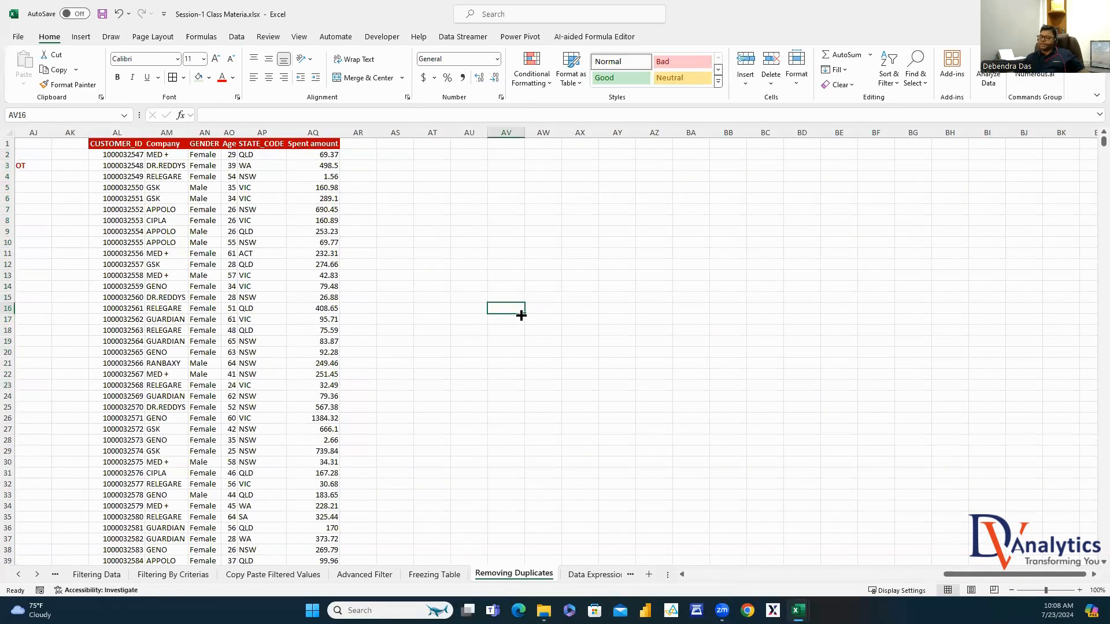
click(123, 140)
key(ctrl+shift+Down)
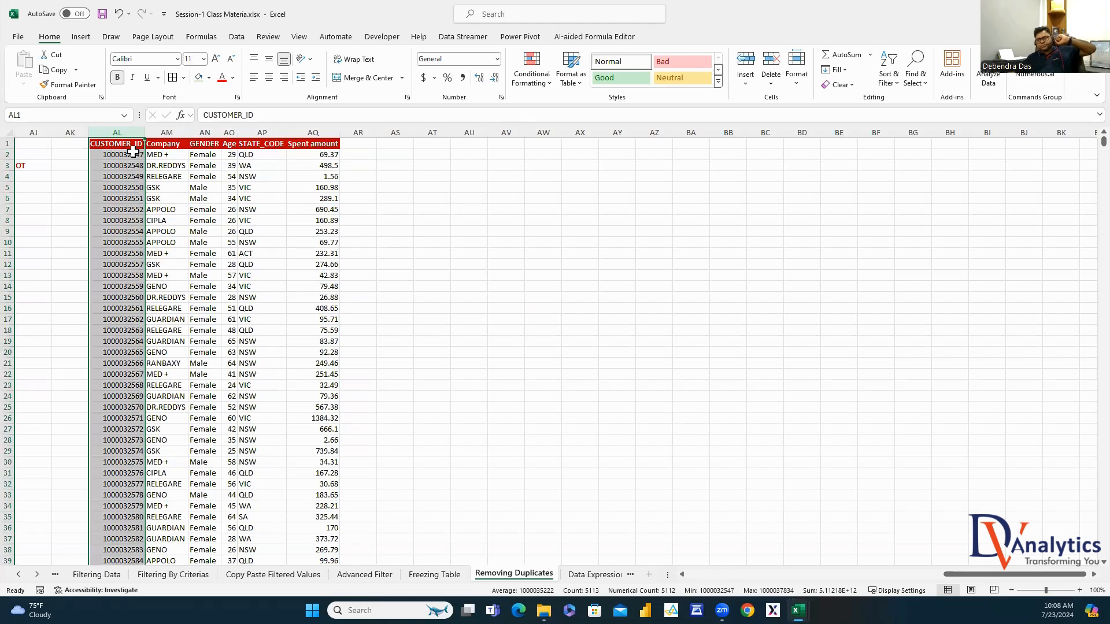
click(218, 218)
click(123, 143)
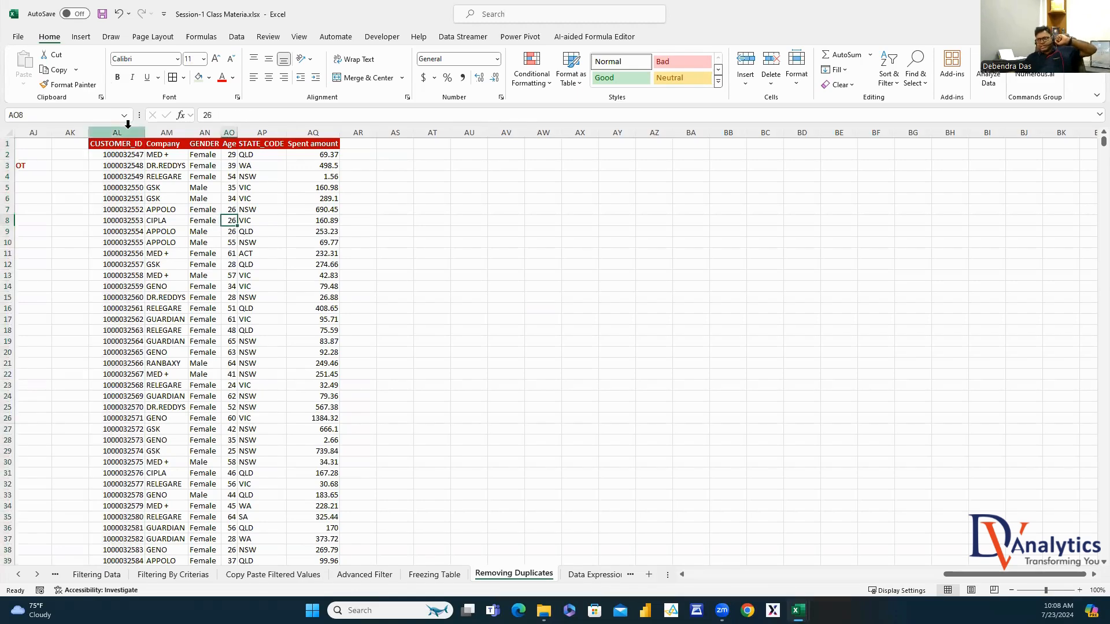
key(ctrl+shift+Down)
key(ctrl+shift+Right)
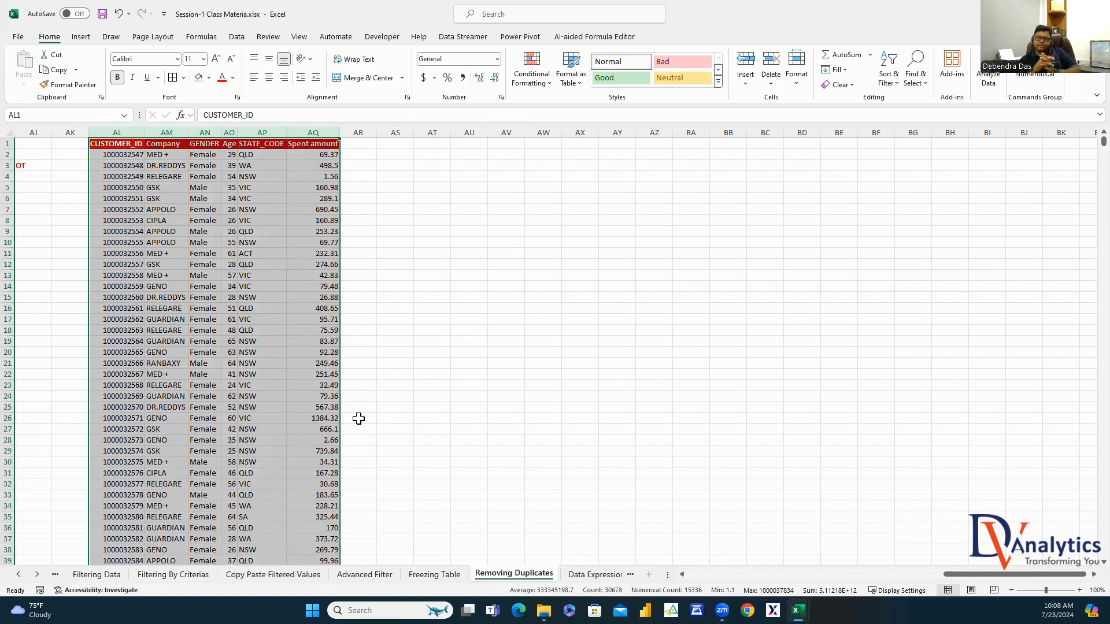
click(126, 155)
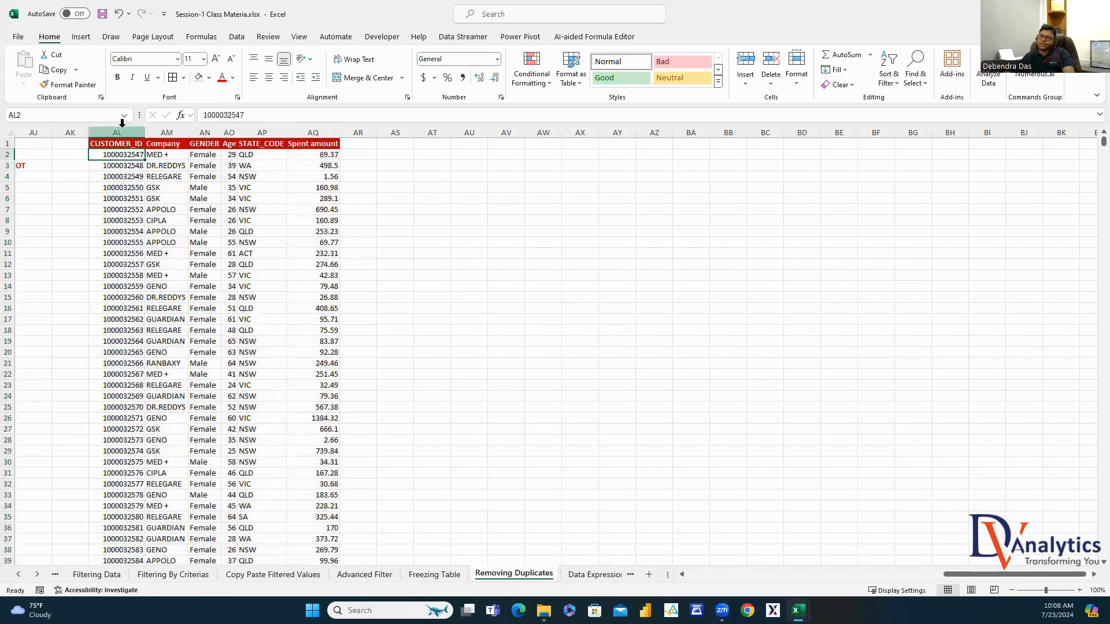
click(122, 122)
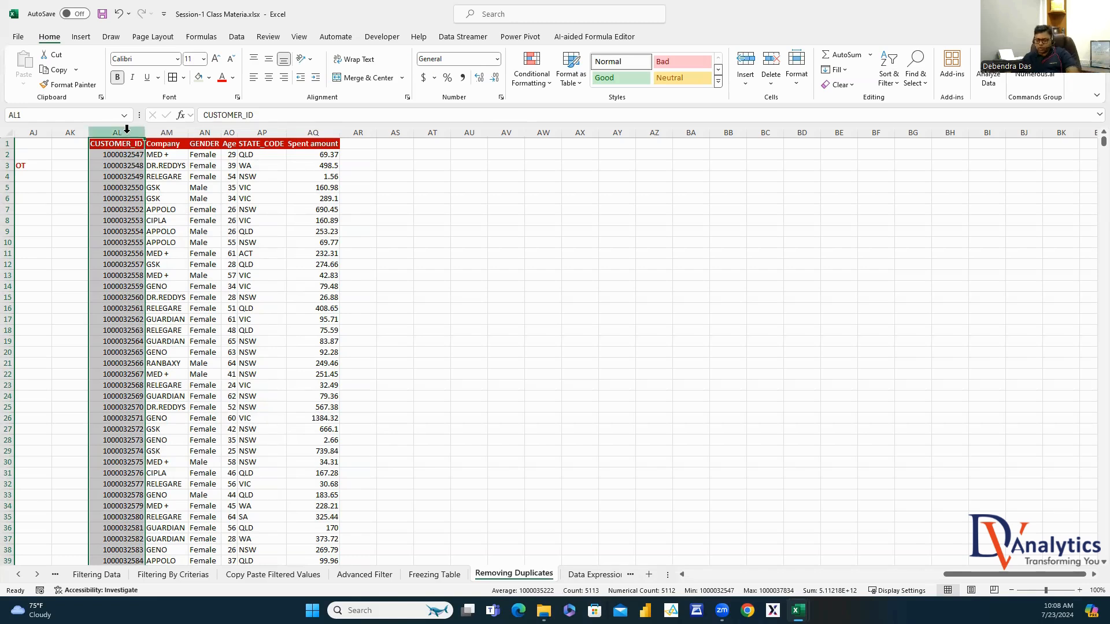
key(ctrl+c)
click(462, 131)
key(ctrl+v)
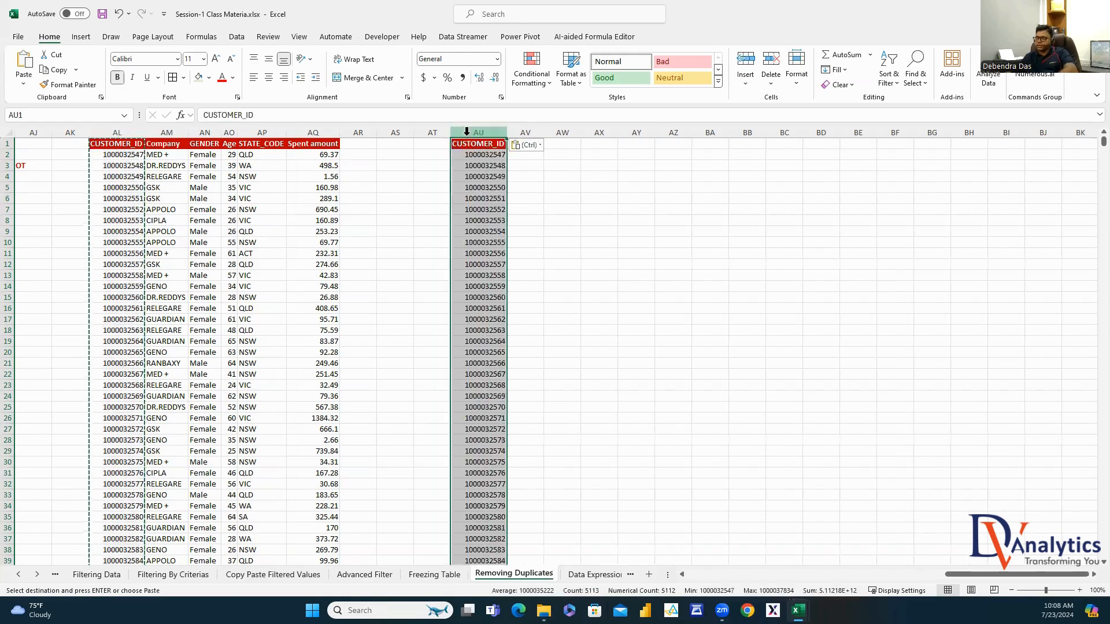
Run Remove Duplicates on column AU, confirming it contains no duplicate customer IDs
click(516, 168)
click(488, 132)
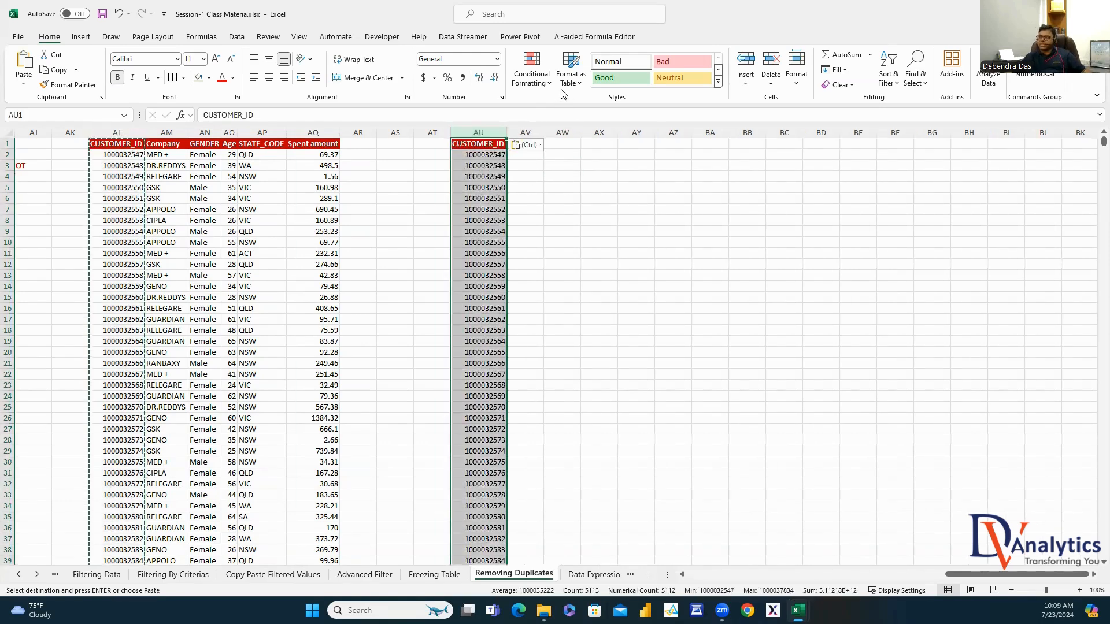
click(236, 36)
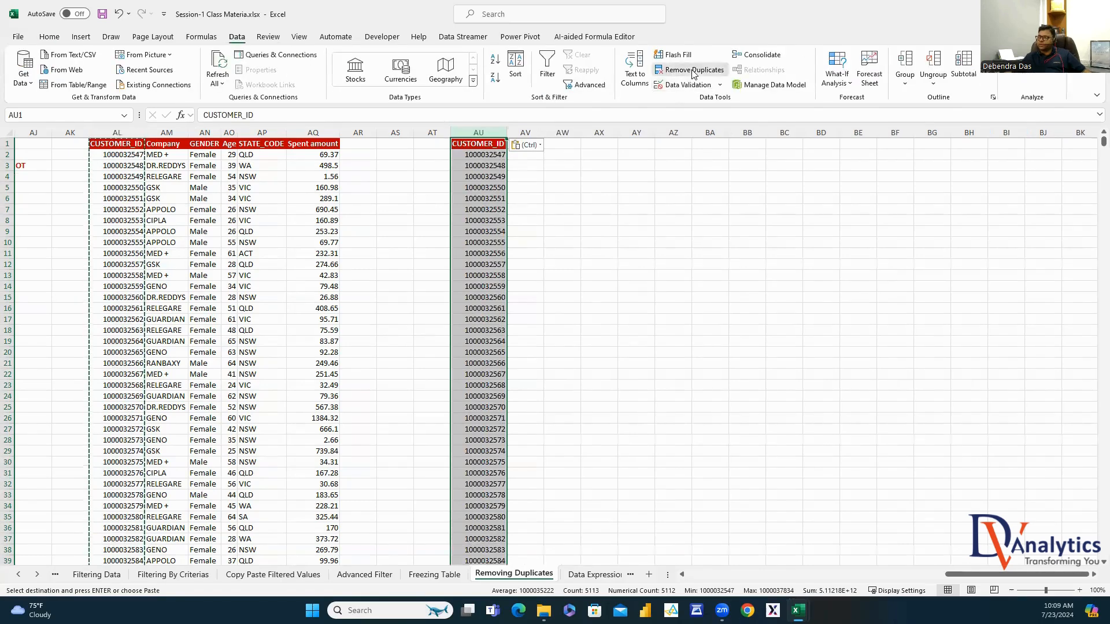
click(693, 70)
click(977, 345)
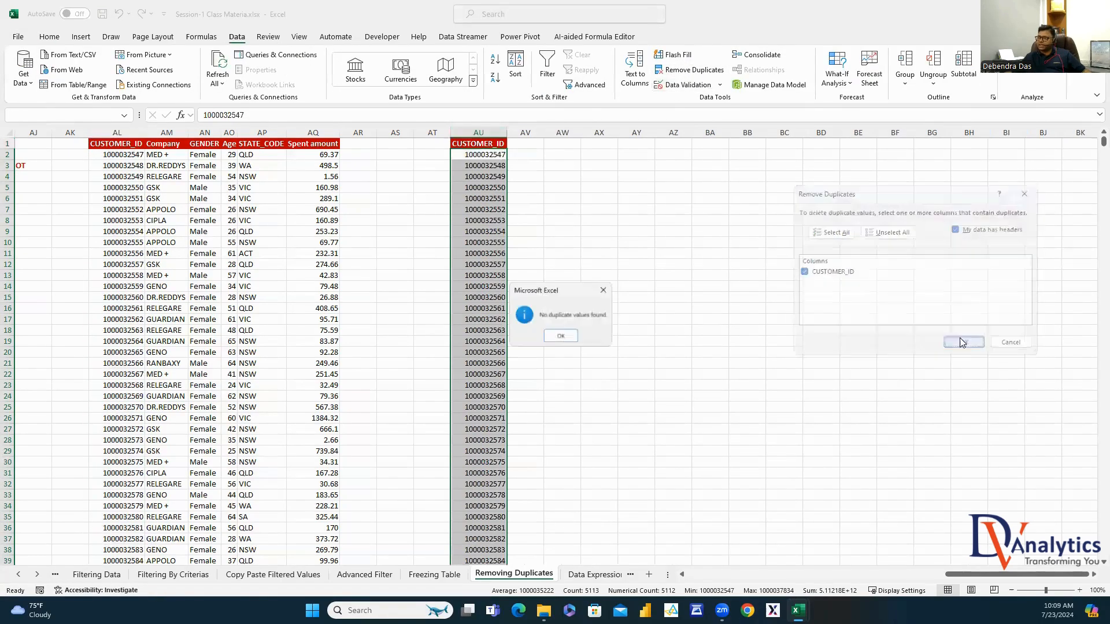
click(559, 335)
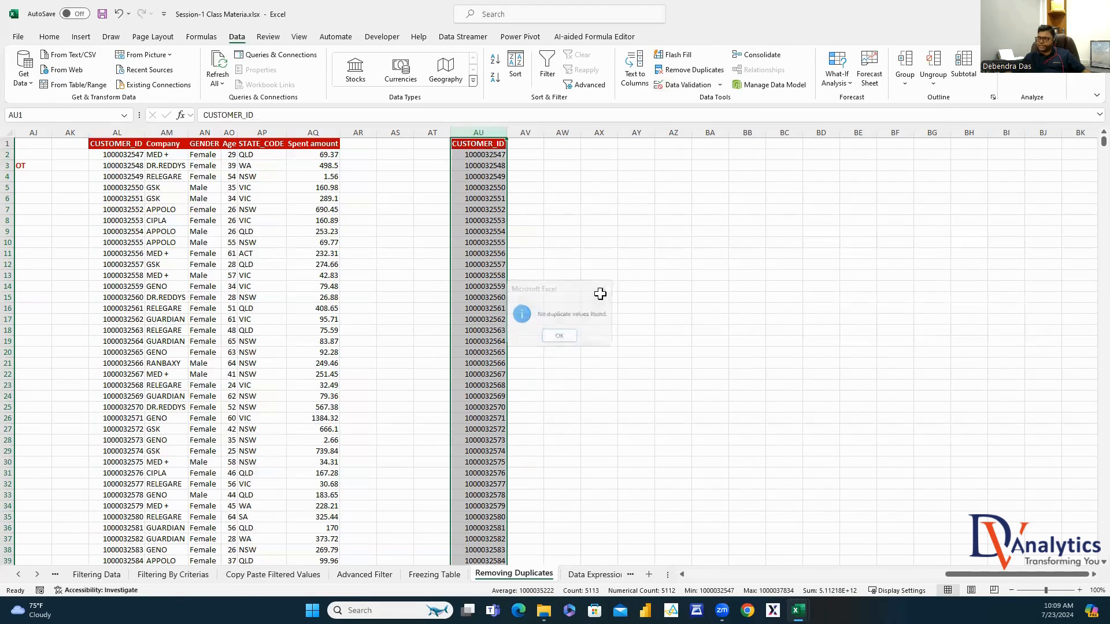
Review the customer columns AL to AQ, then switch to the Data Expression sheet
click(117, 137)
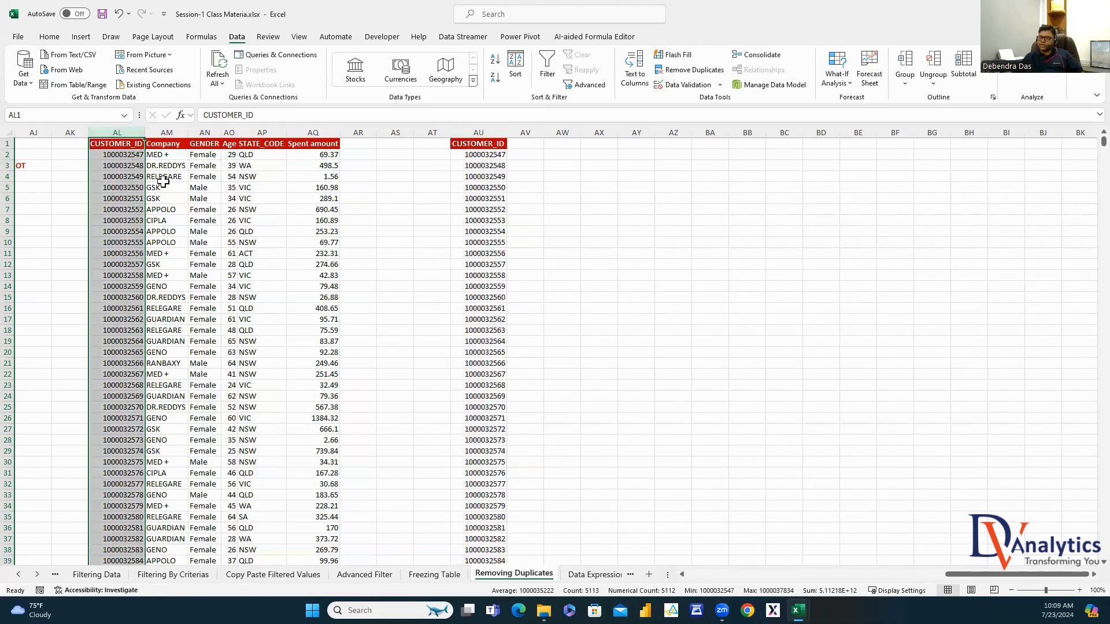
drag(117, 133, 313, 132)
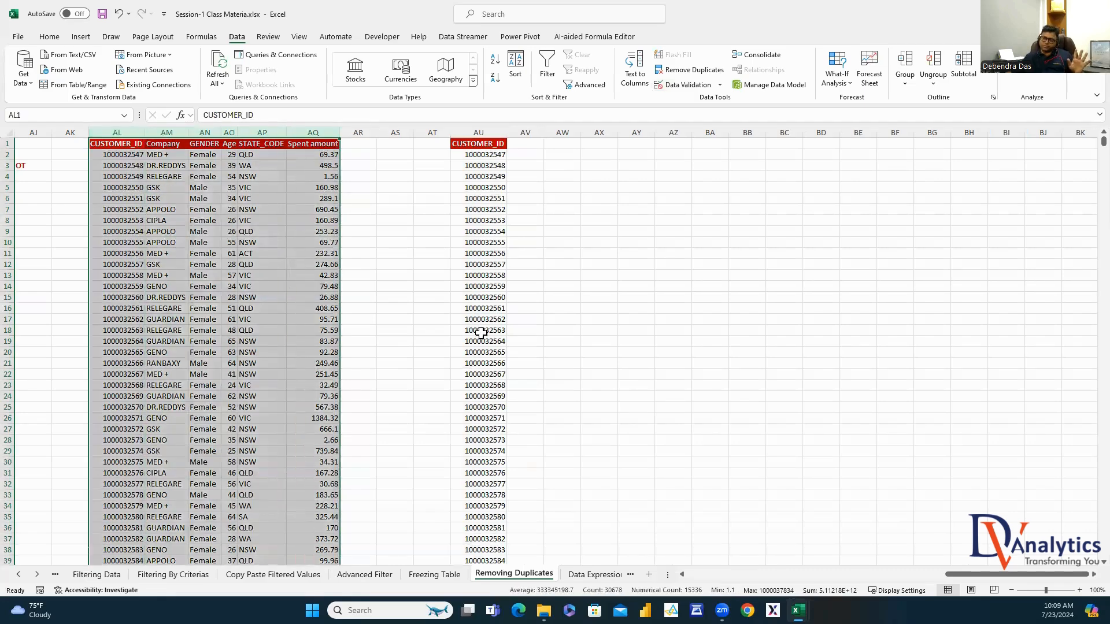
click(708, 317)
click(588, 574)
click(814, 440)
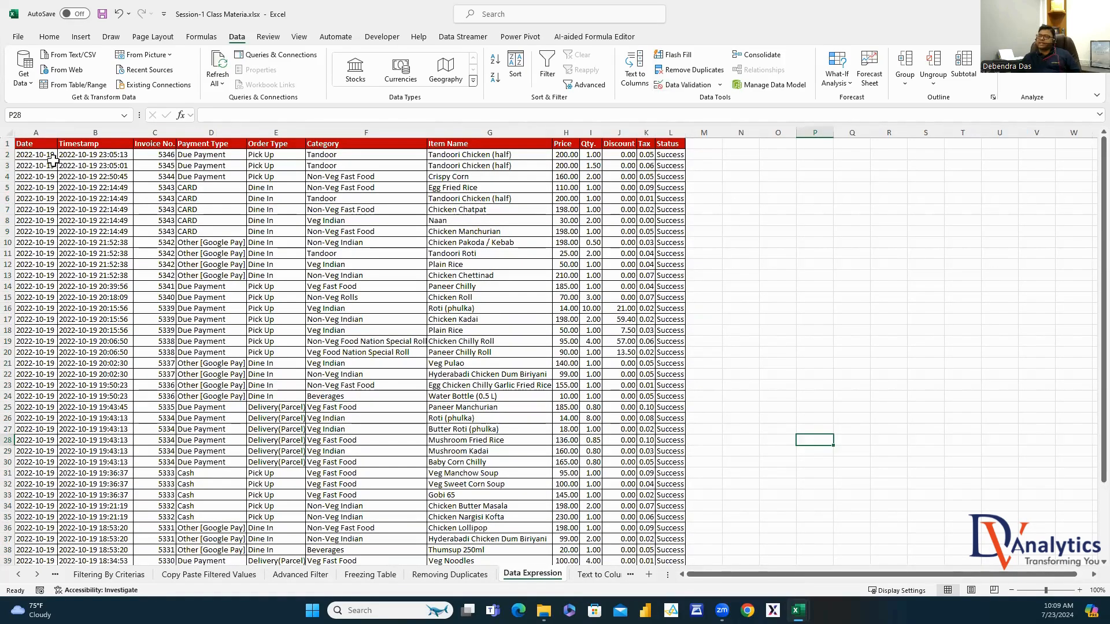
click(36, 133)
click(97, 133)
click(166, 136)
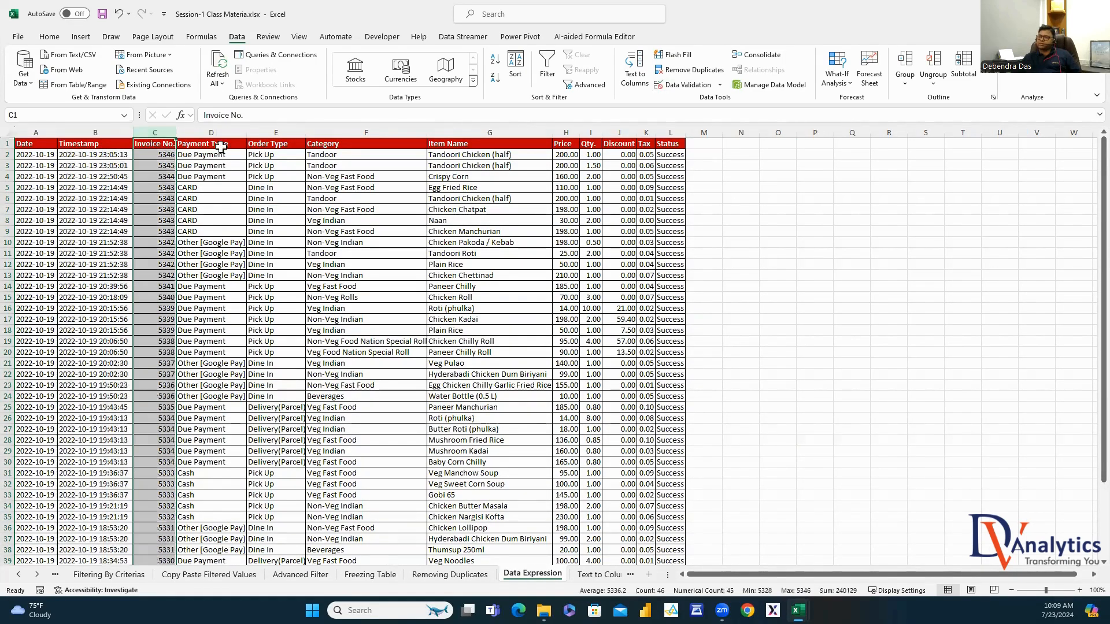
click(238, 134)
click(215, 158)
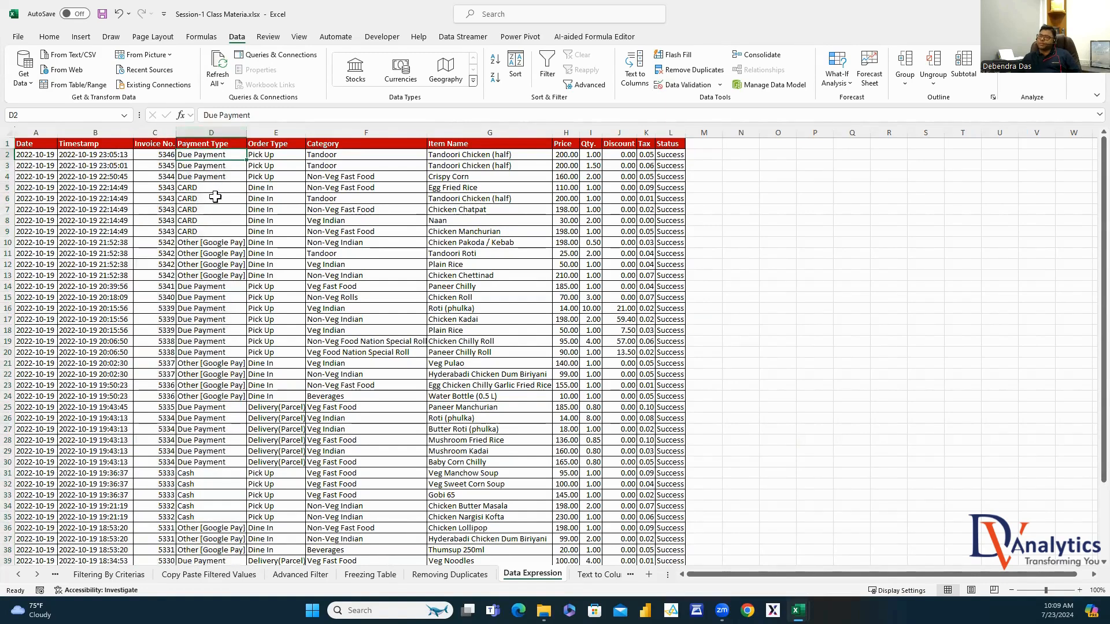
click(214, 191)
click(215, 242)
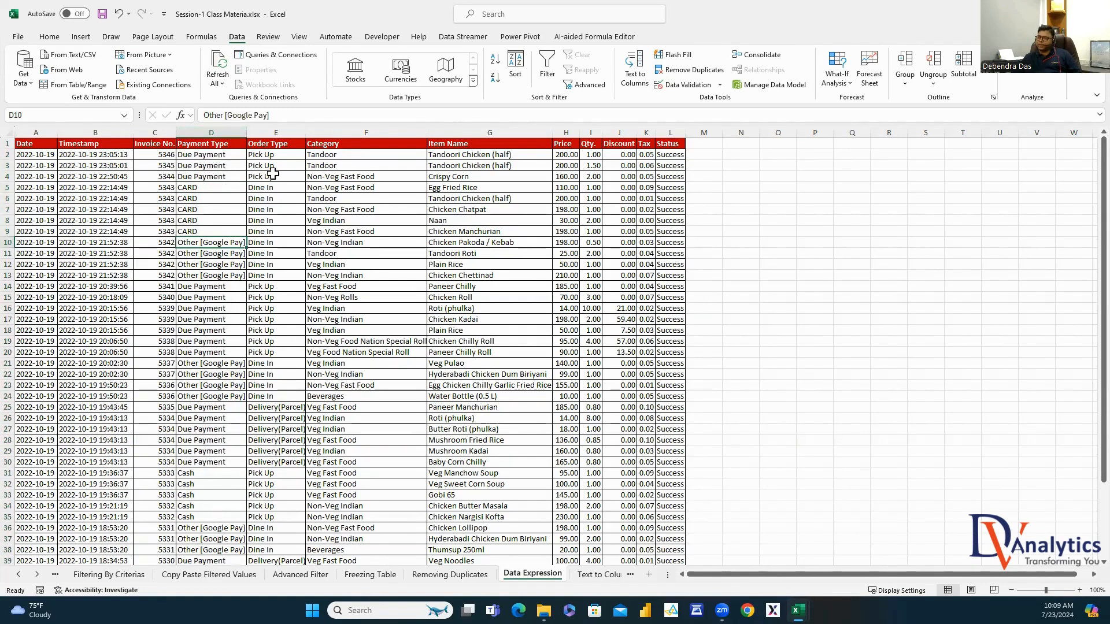
click(272, 155)
click(272, 188)
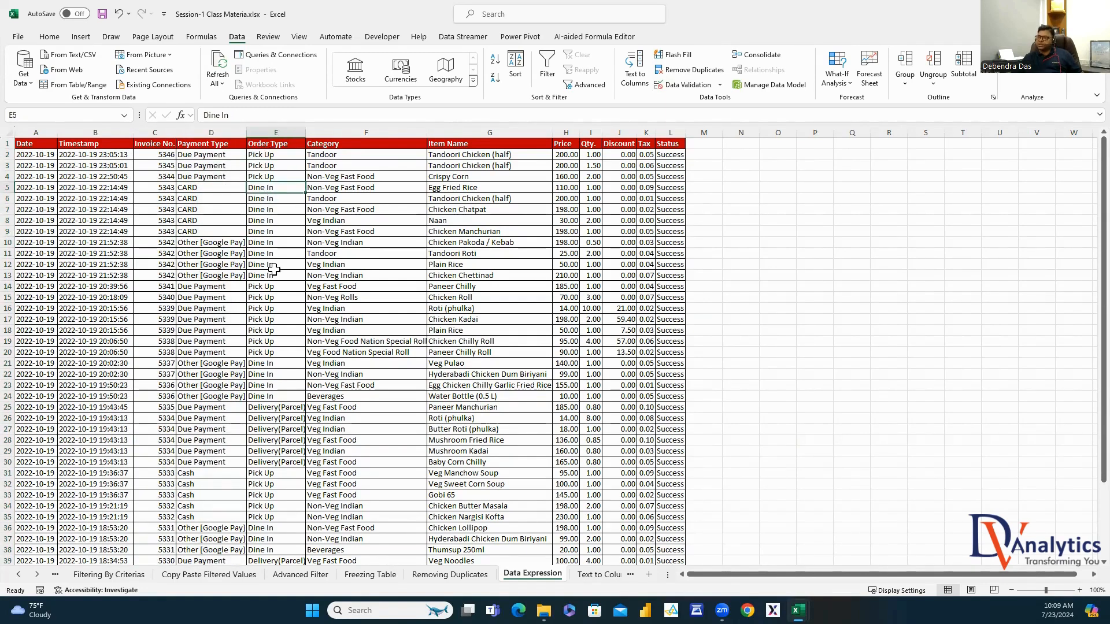
click(271, 265)
click(296, 407)
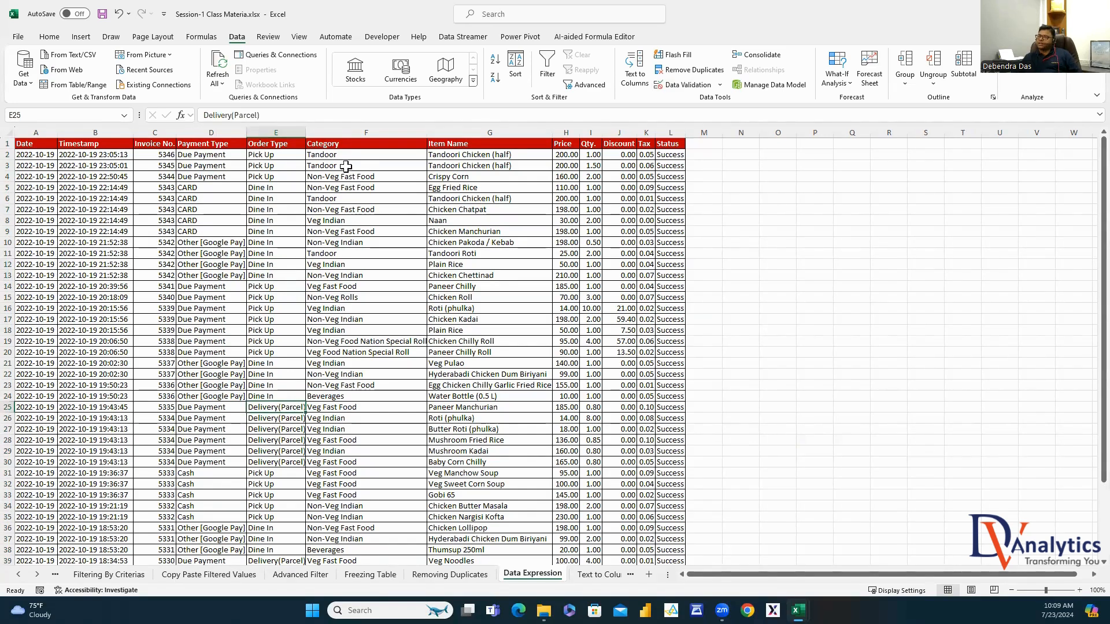
click(345, 155)
click(469, 155)
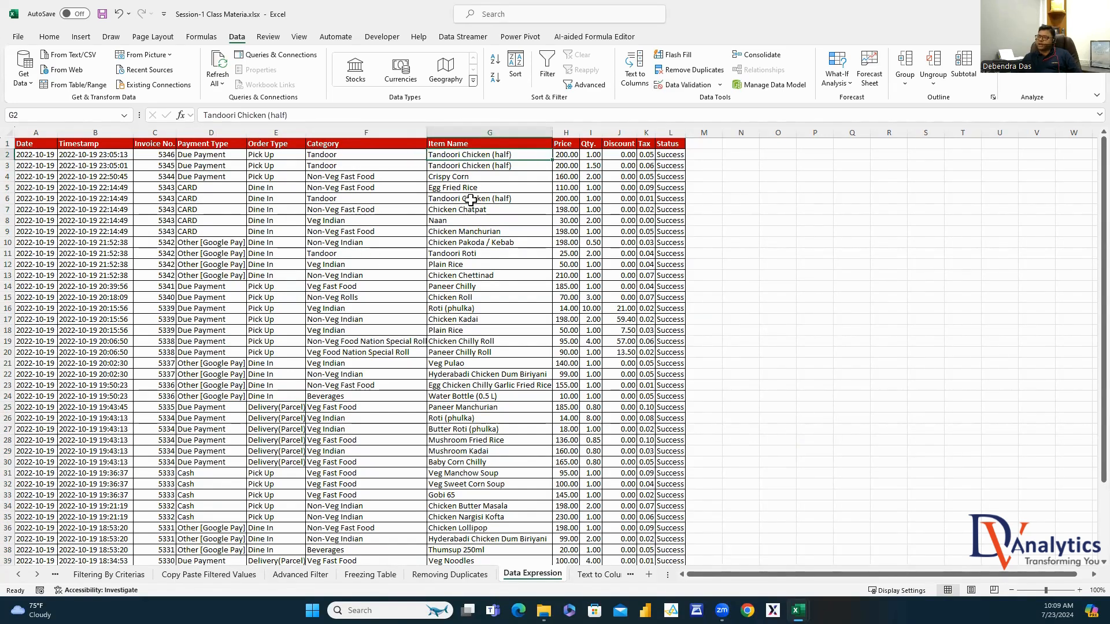
click(571, 154)
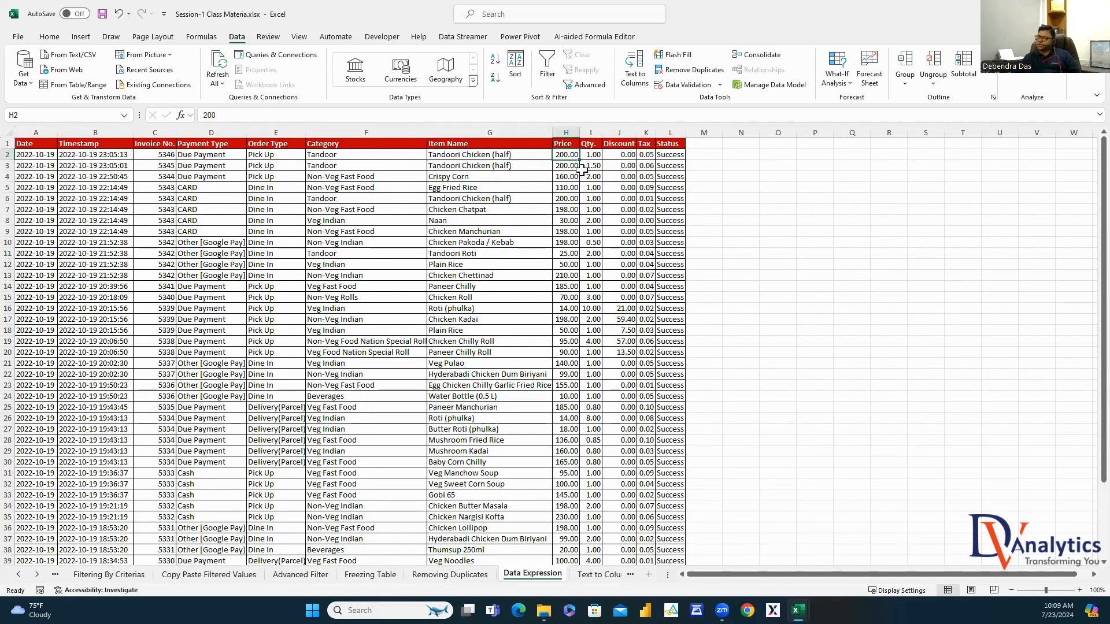
click(593, 156)
click(625, 161)
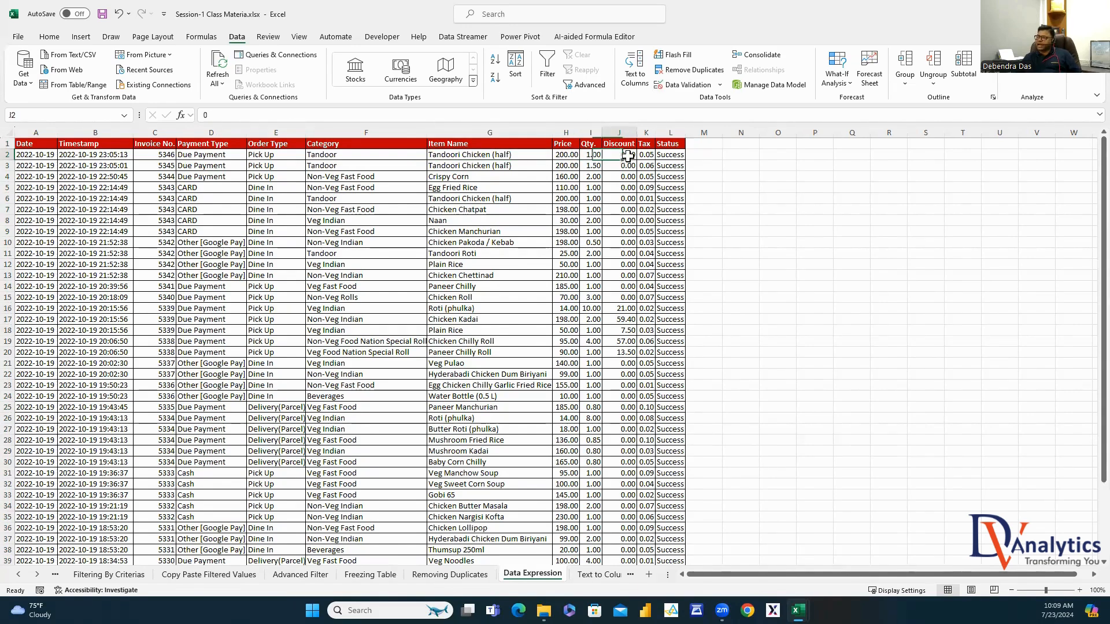
click(649, 156)
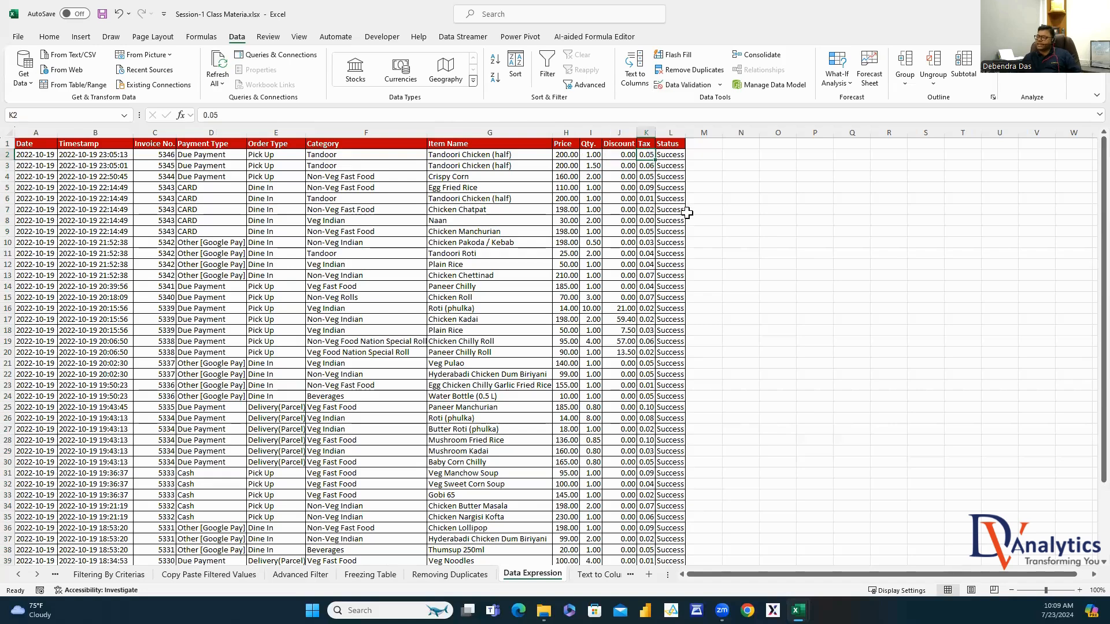
click(676, 156)
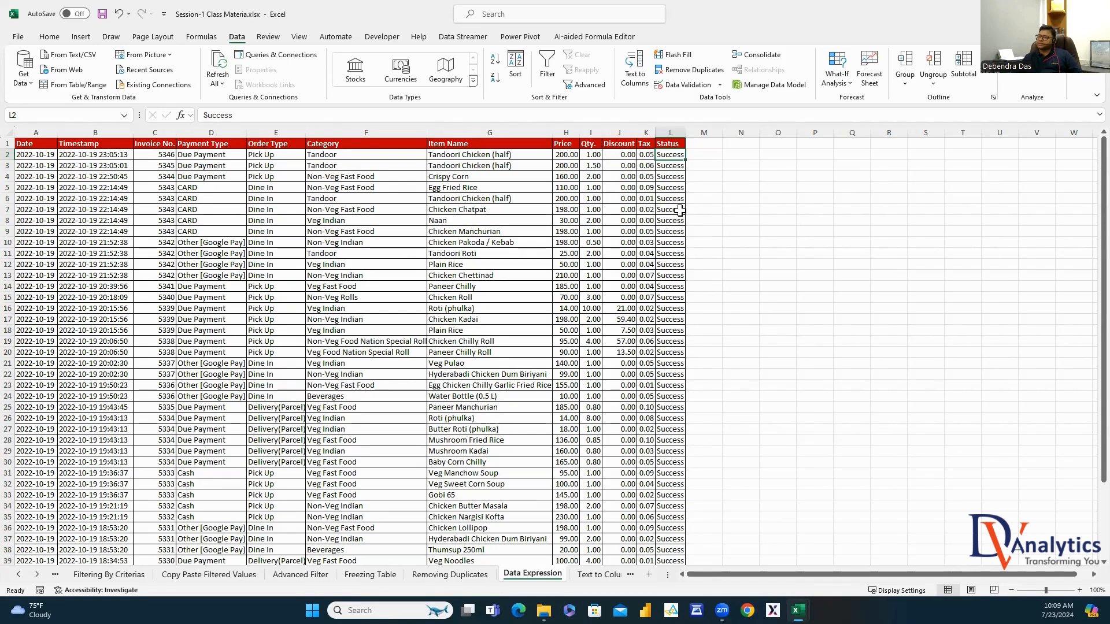
click(702, 143)
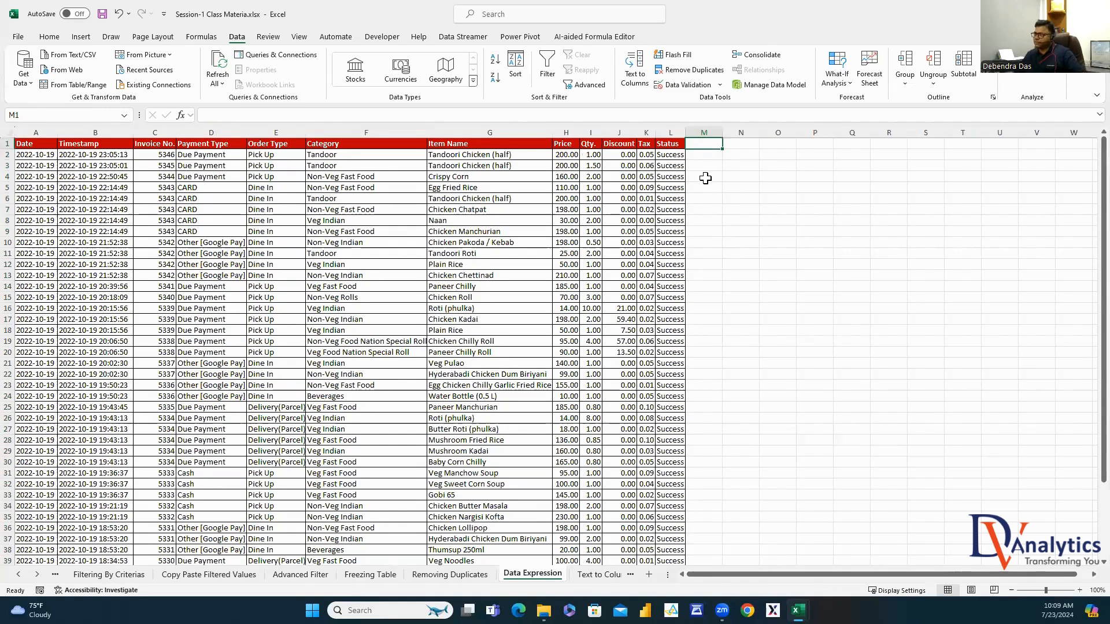
Add a PRICE AFTER DISCOUNT column in M computing =H2-J2, filled down every row
text(PRI)
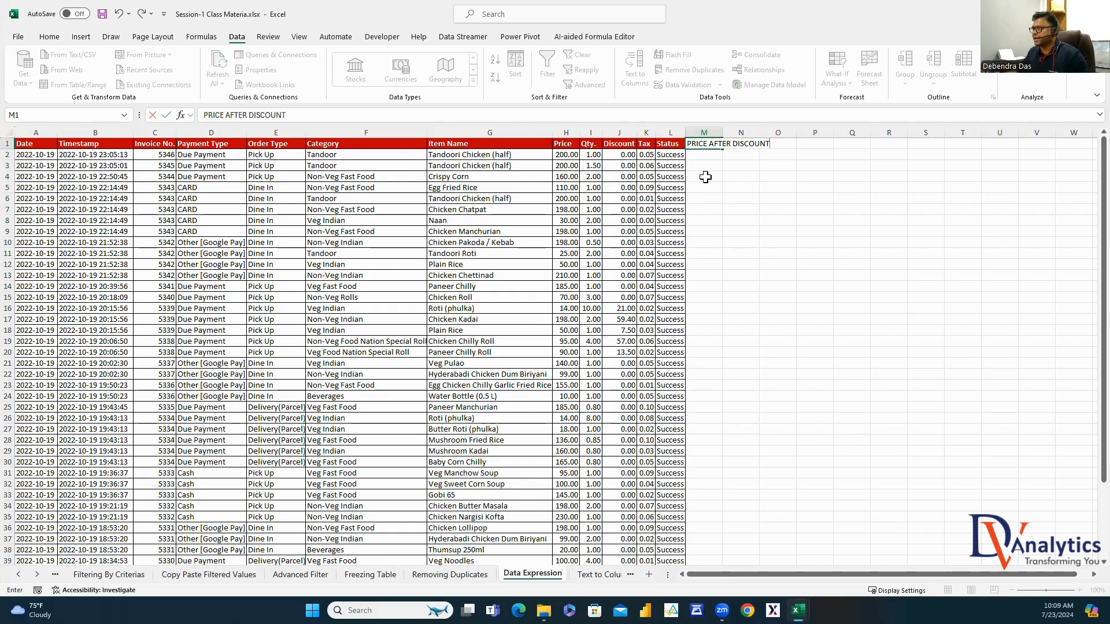
text(CE AFTER DISCOUNT)
key(Return)
double_click(723, 133)
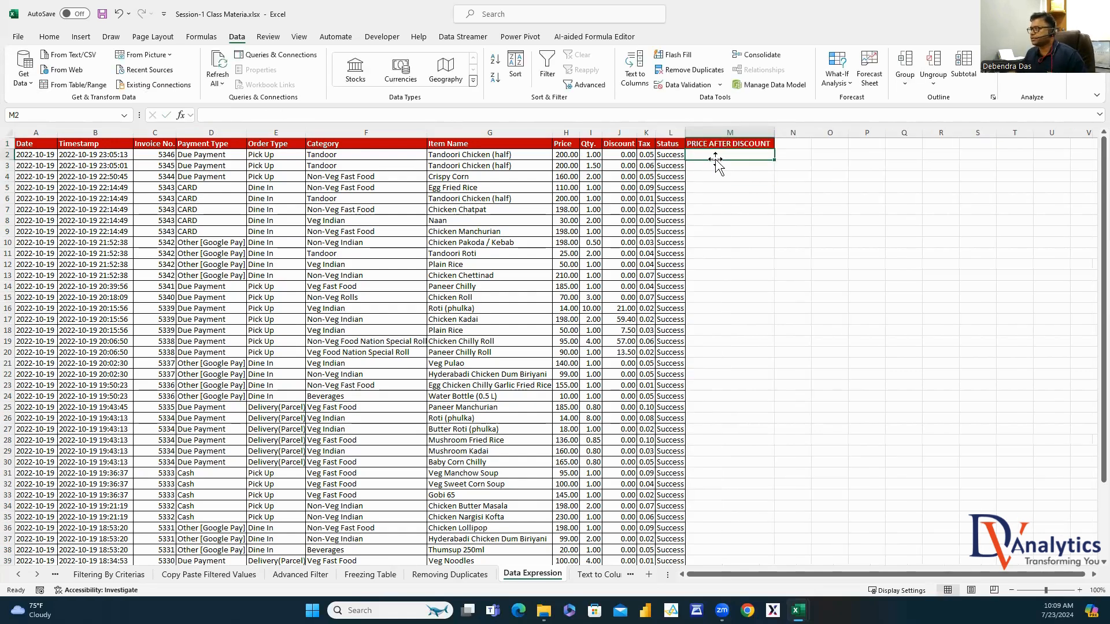
text(=)
click(564, 155)
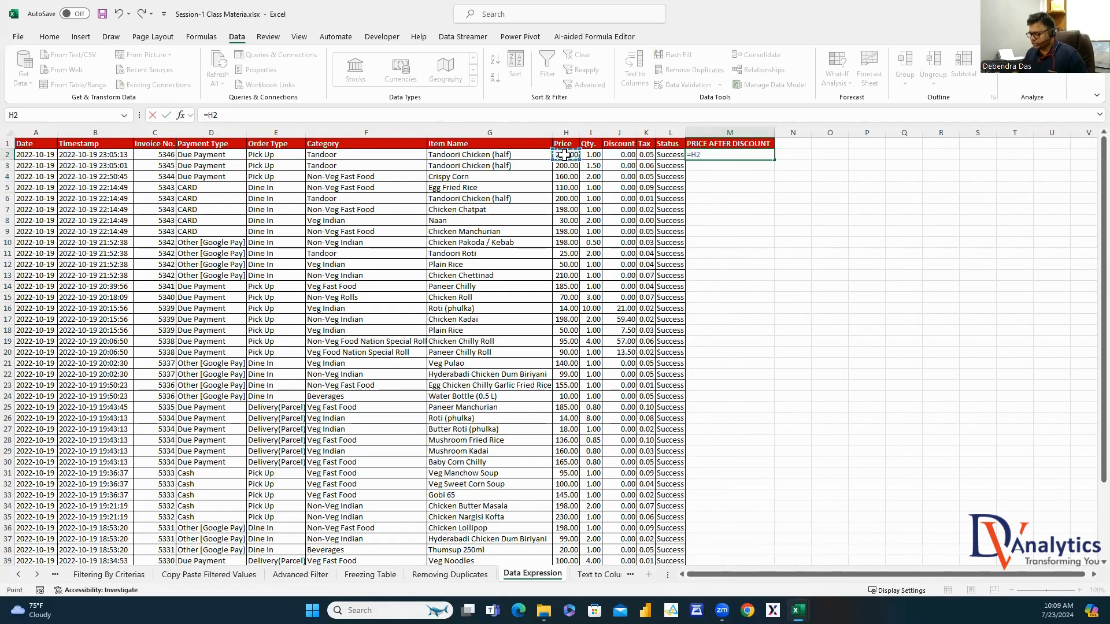
text(-)
click(625, 154)
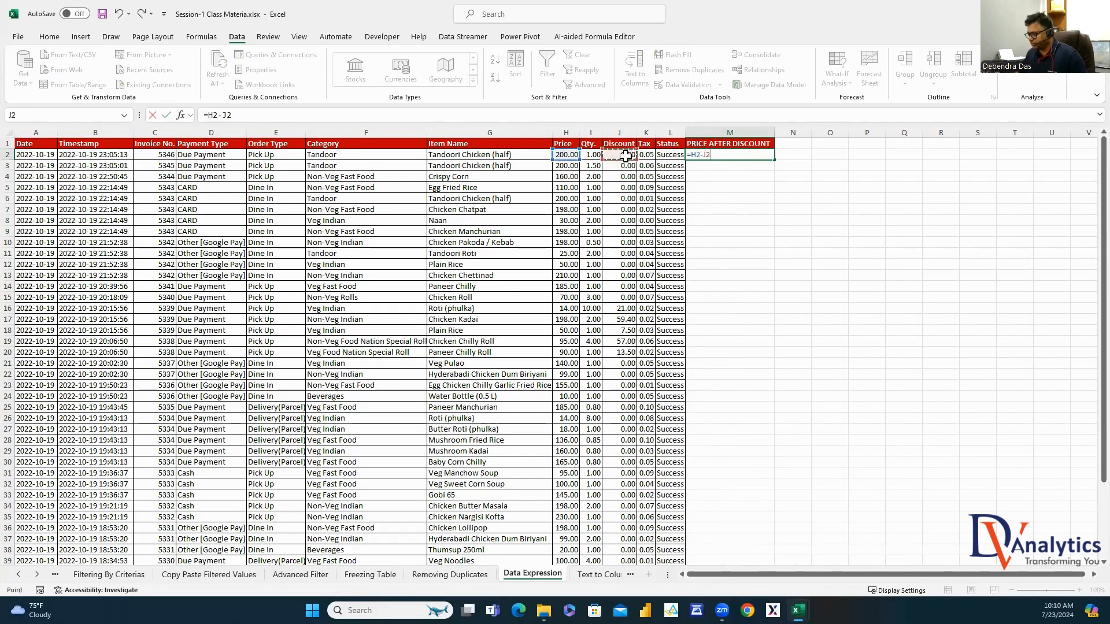
key(Return)
click(741, 153)
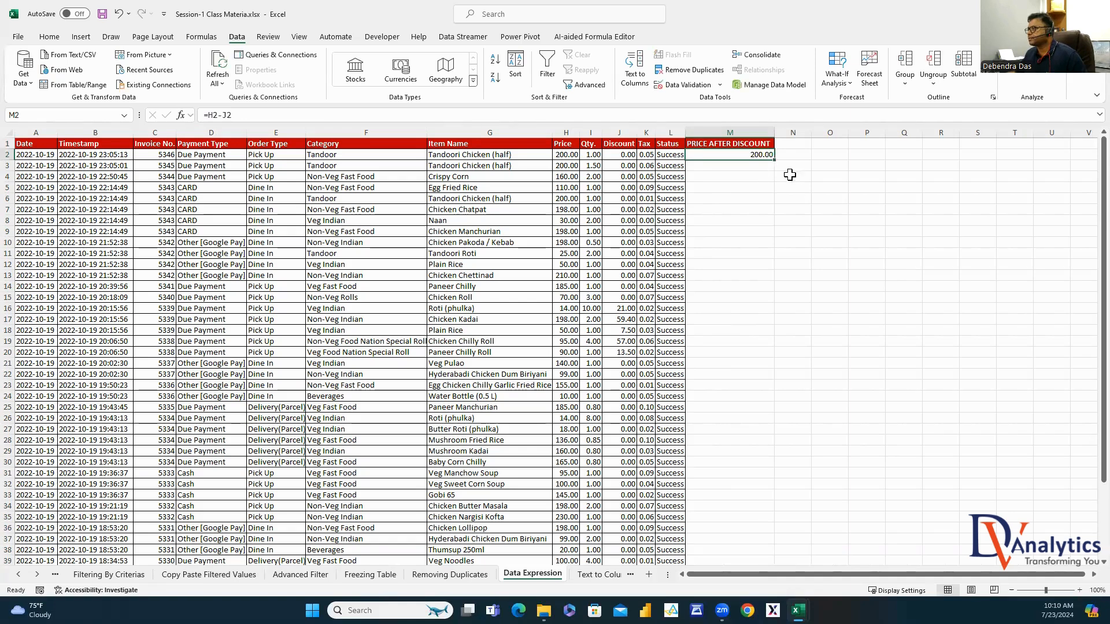
double_click(775, 161)
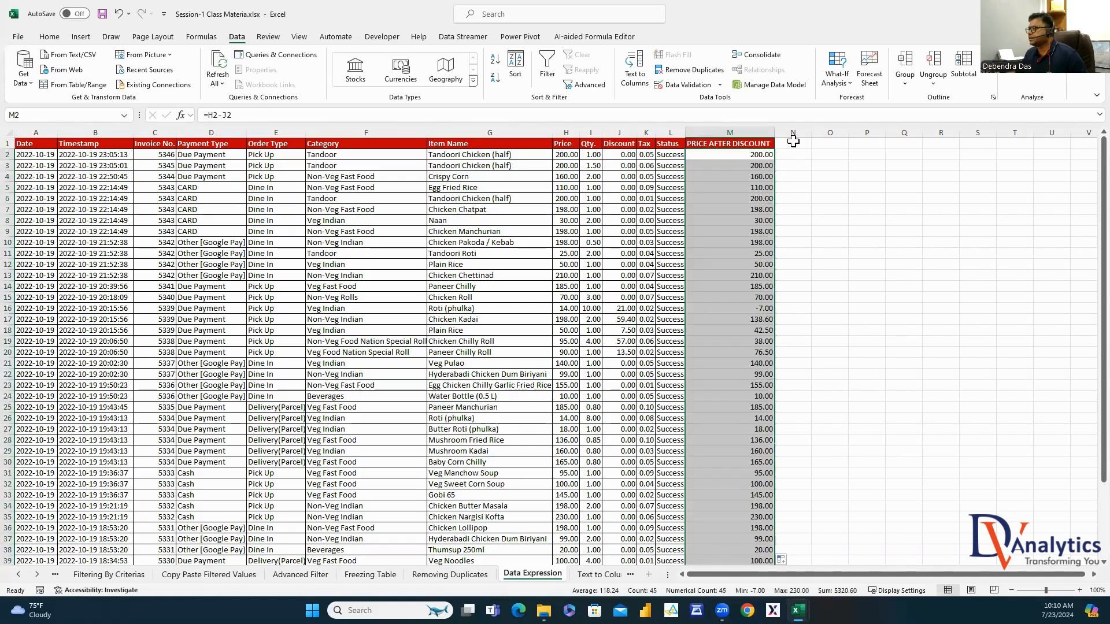
Add a SALES column in N computing =I2*M2 for every row, and type the TAX AMOUNT heading in O1
click(793, 143)
text(SALES)
key(Return)
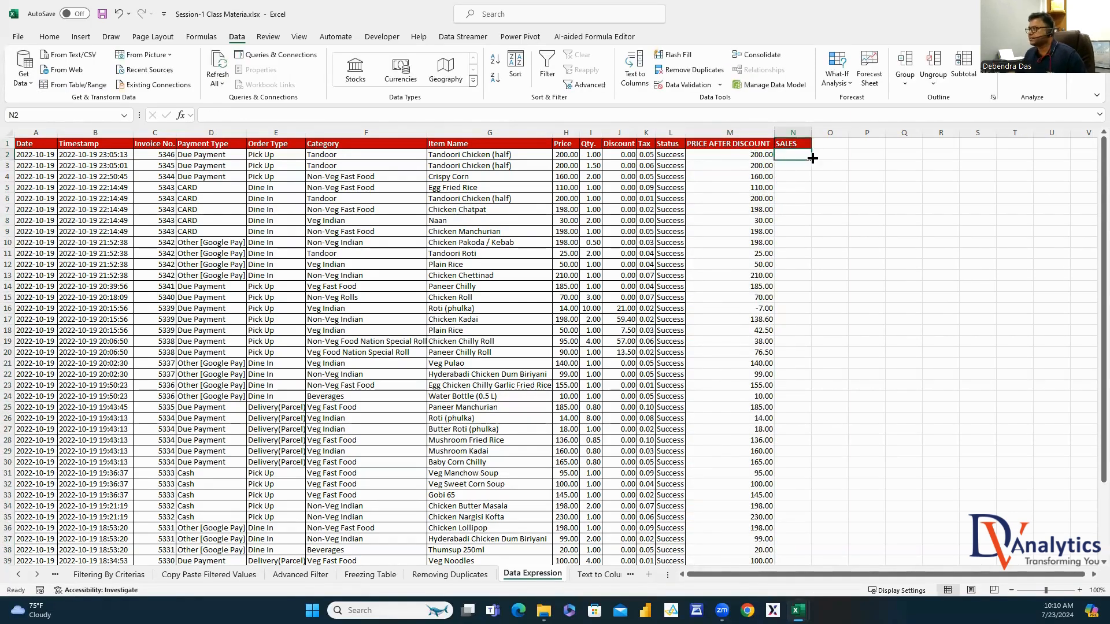
text(=)
click(594, 157)
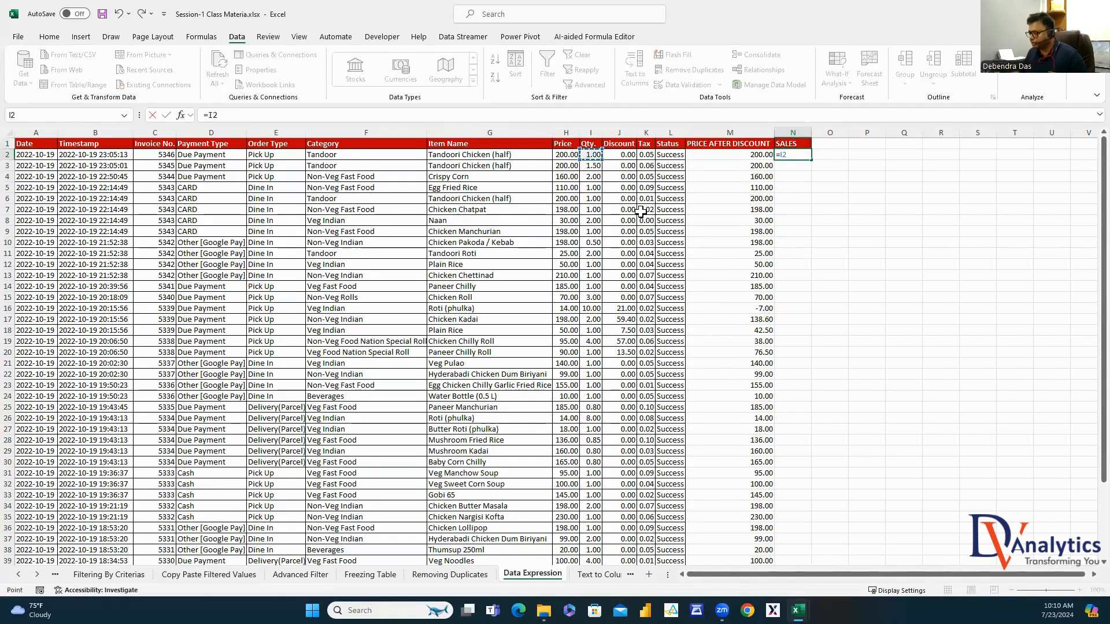
text(*)
click(758, 155)
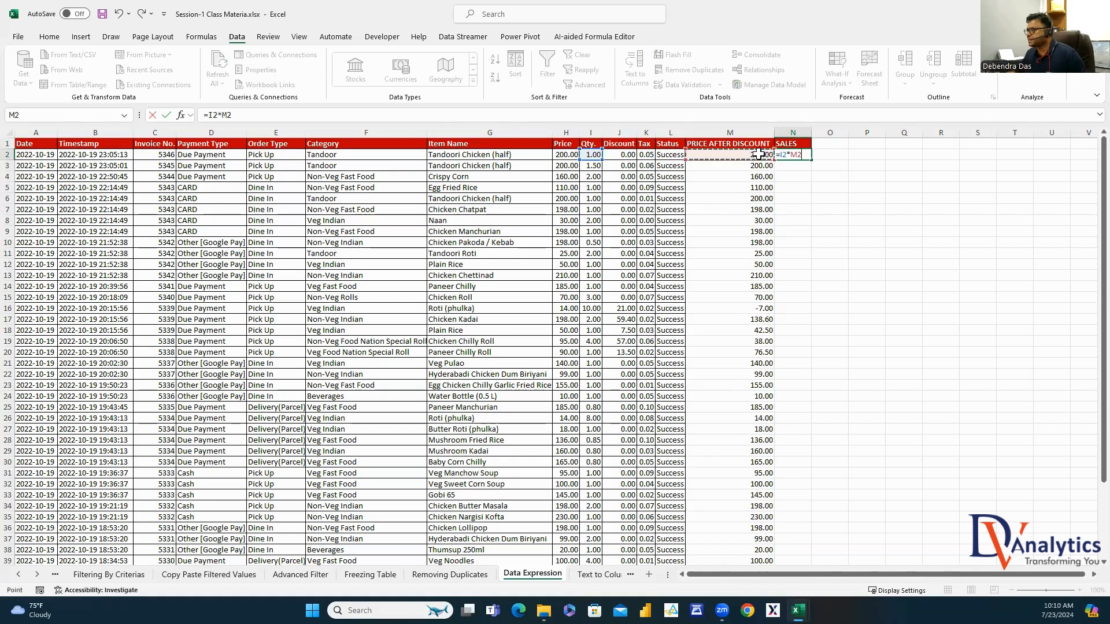
key(Return)
click(797, 154)
double_click(811, 159)
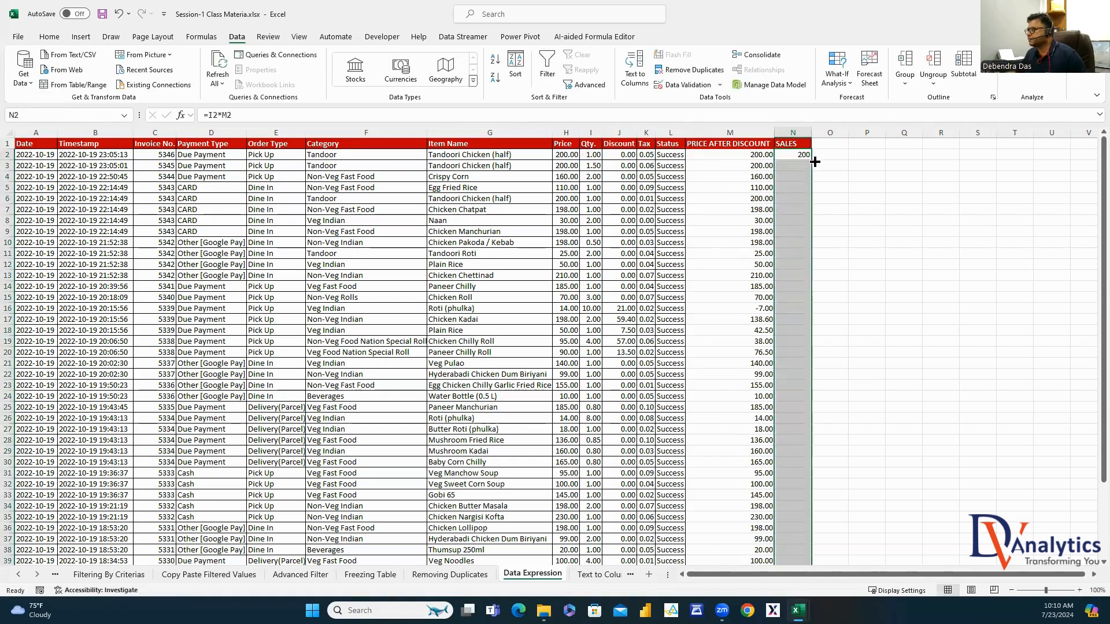
click(838, 143)
text(TAX A)
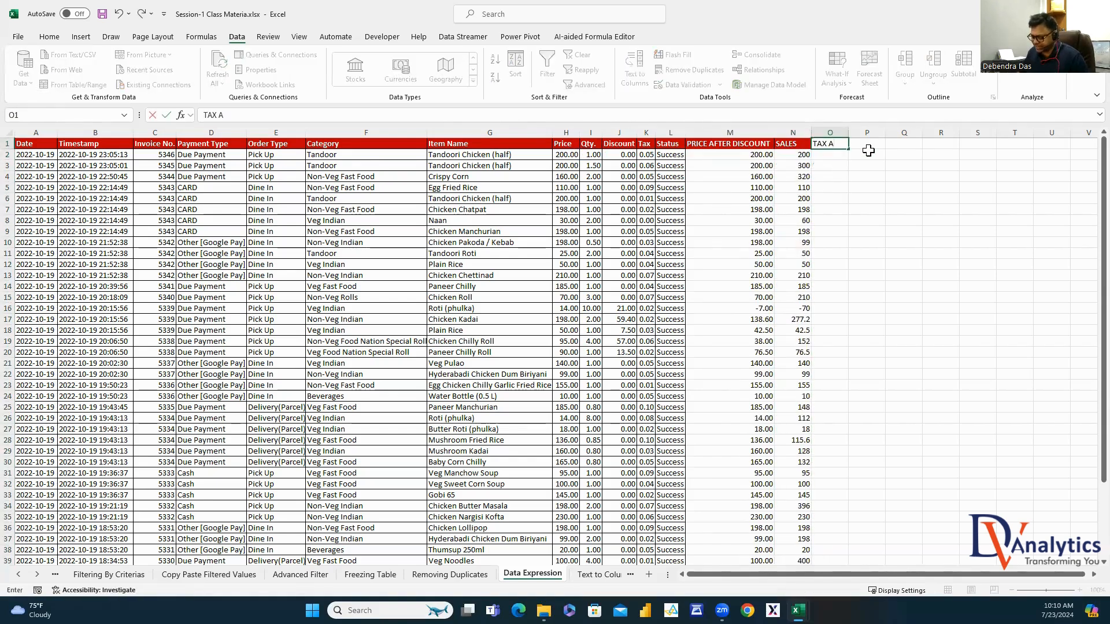
text(MOUNT)
Fill column O with the tax amount formula =N2*K2 for every row and autofit it
click(835, 155)
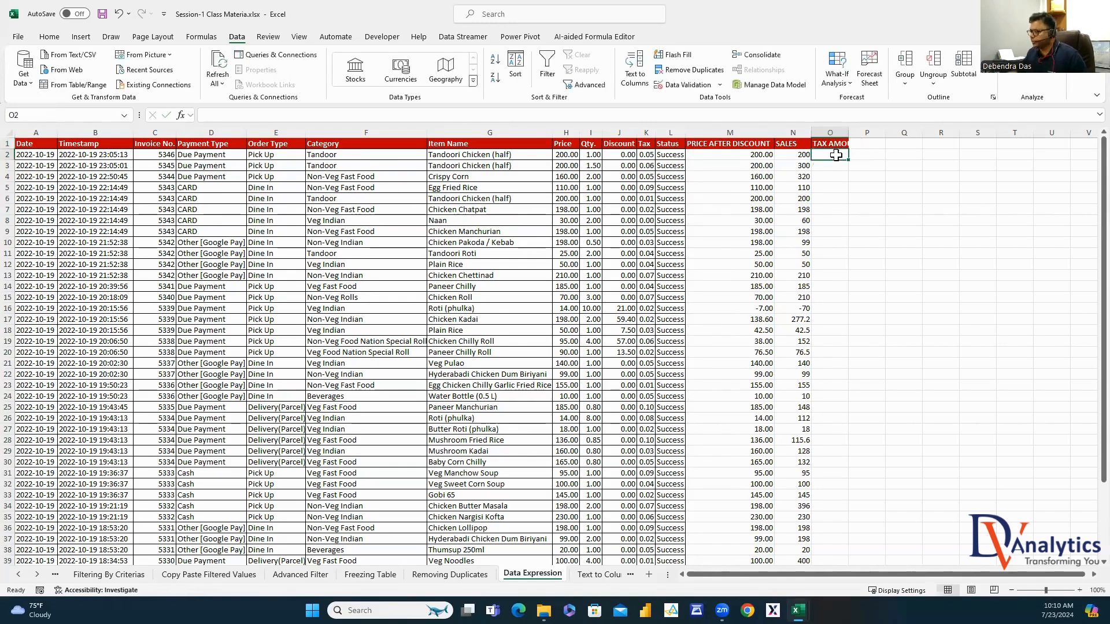
text(=)
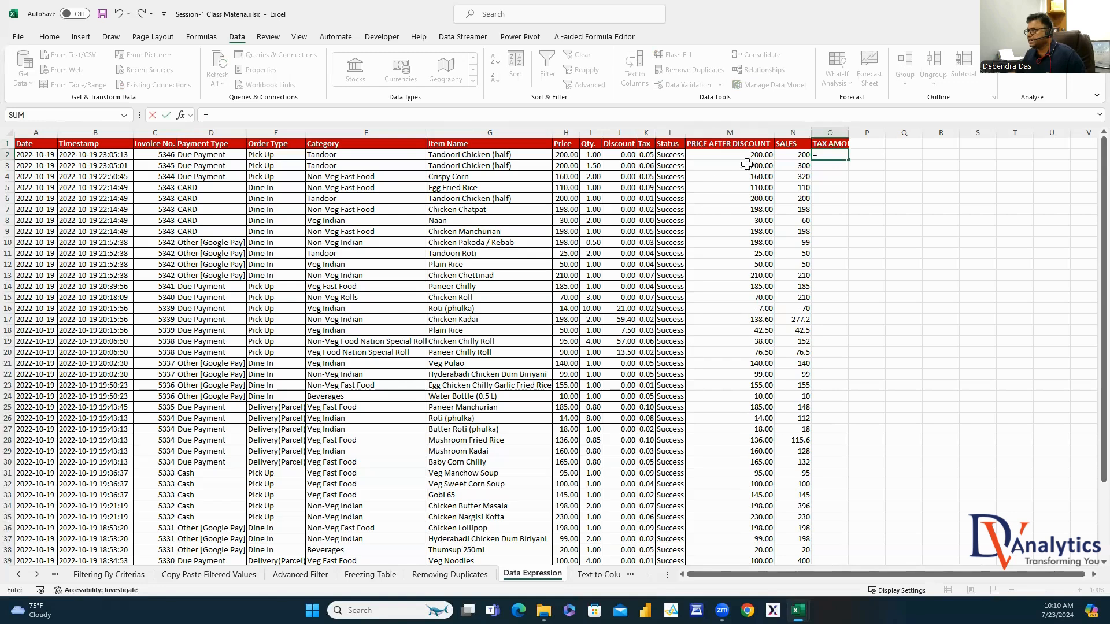
click(792, 155)
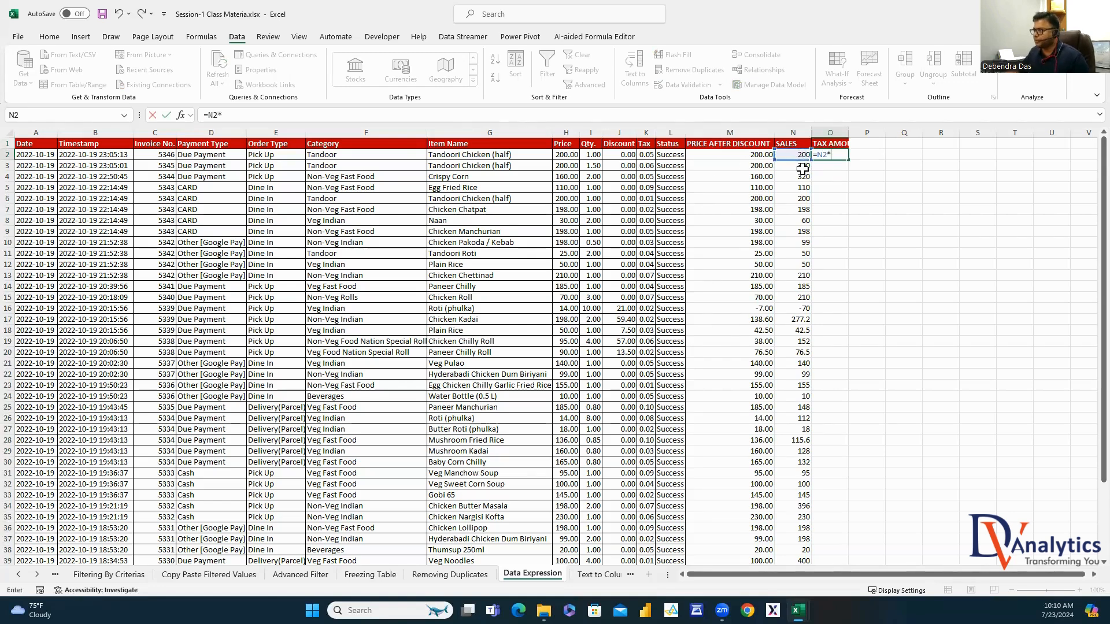
click(648, 155)
key(Return)
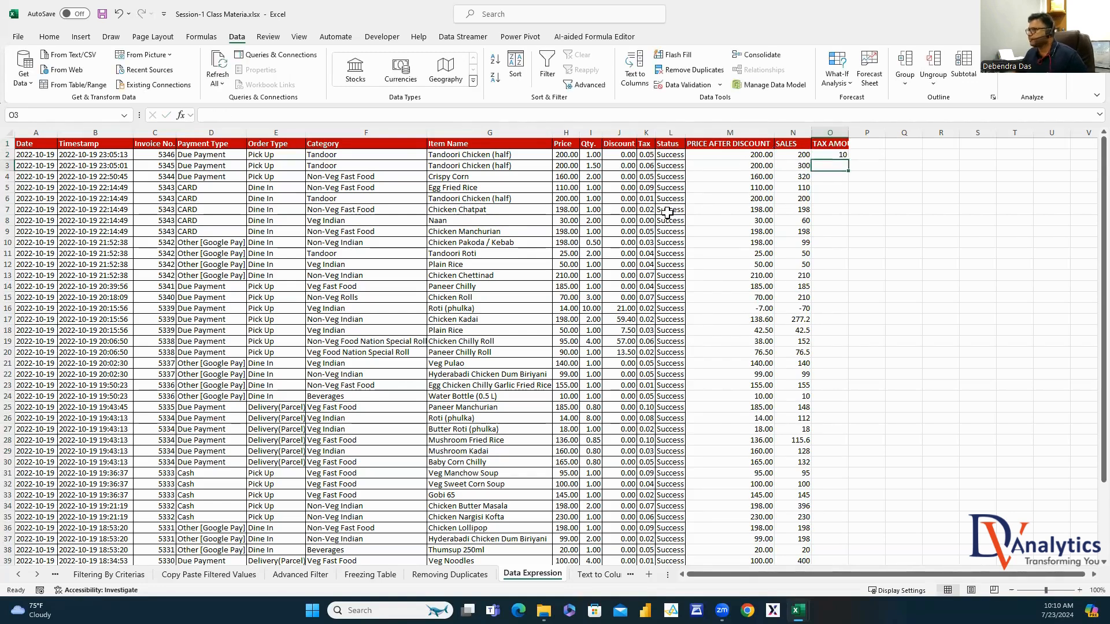
click(841, 155)
double_click(848, 159)
double_click(849, 133)
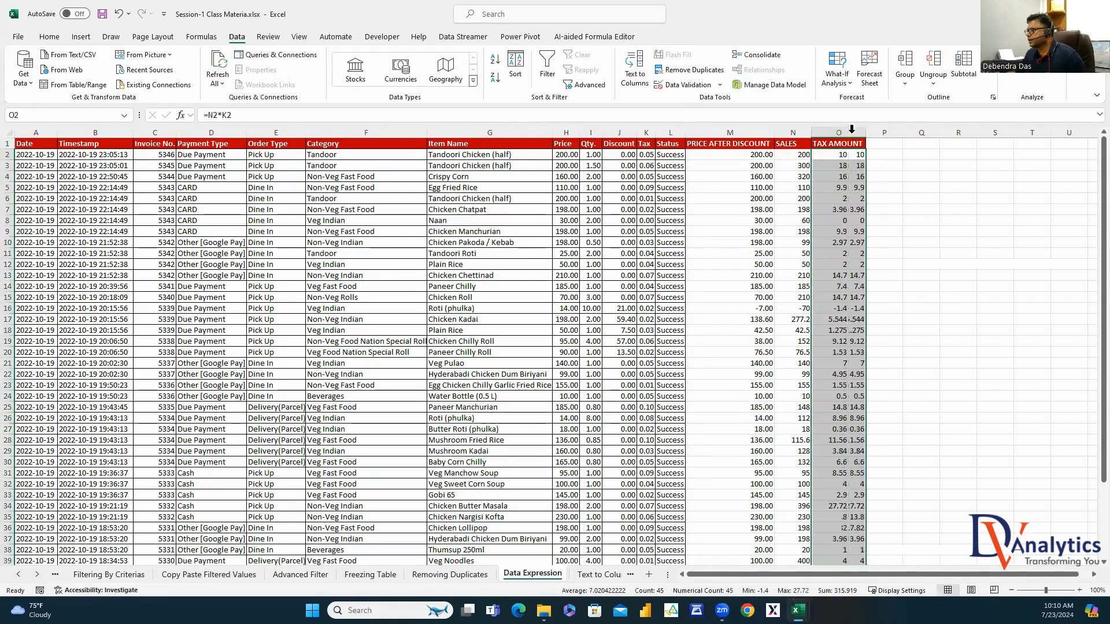
Add a SALES AFTER TAX column in P computing =N2-O2, filled down and autofitted
click(884, 143)
text(SALES AF)
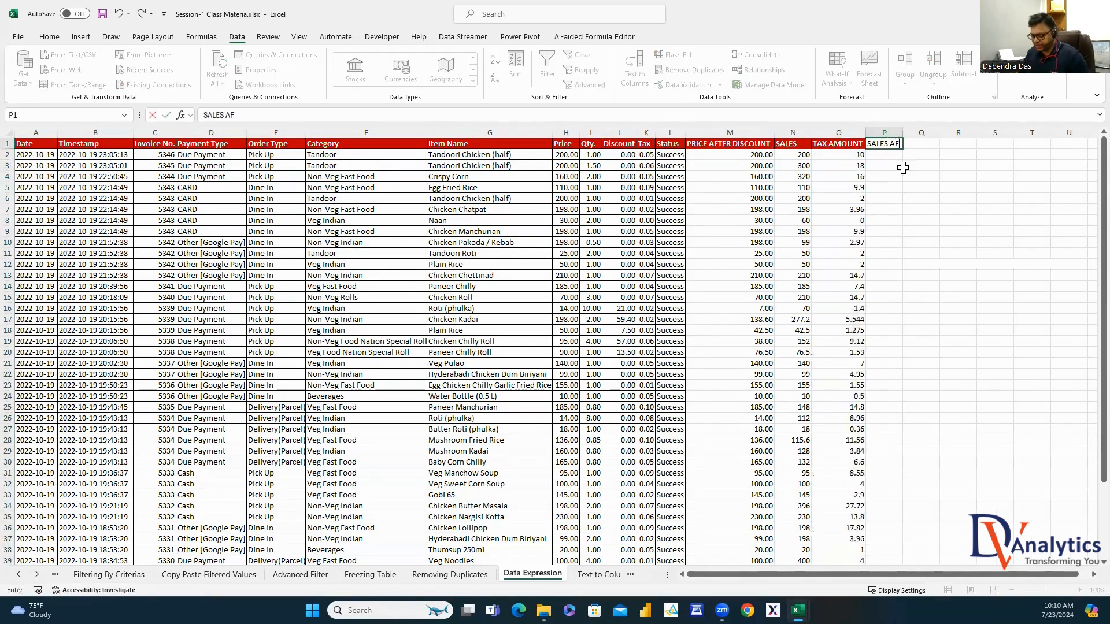
text(TER TAX)
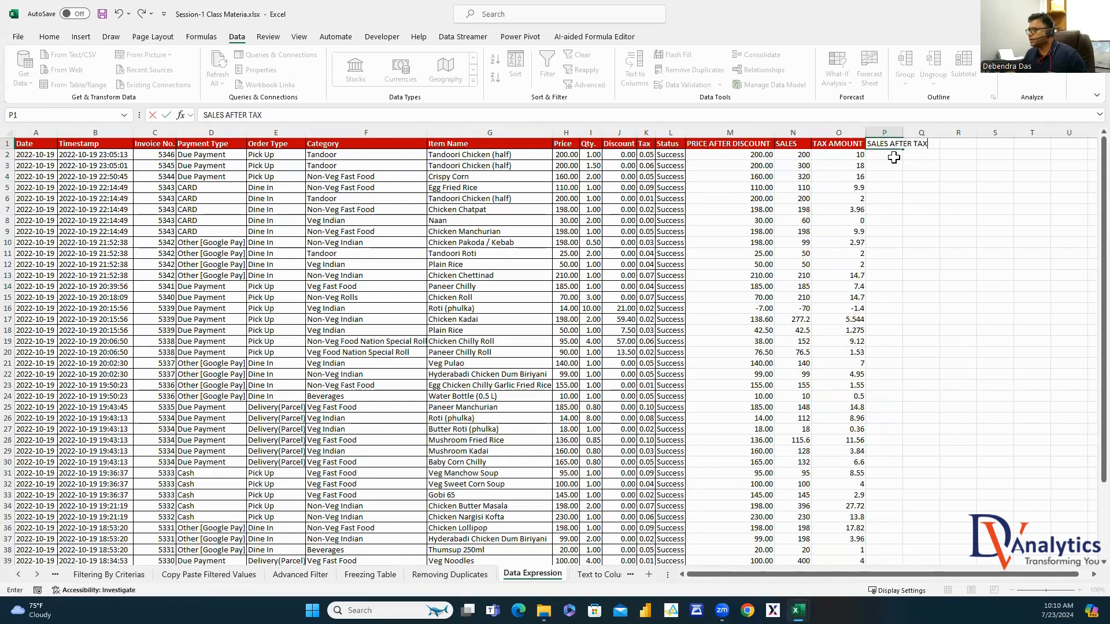
key(Return)
text(=)
click(800, 154)
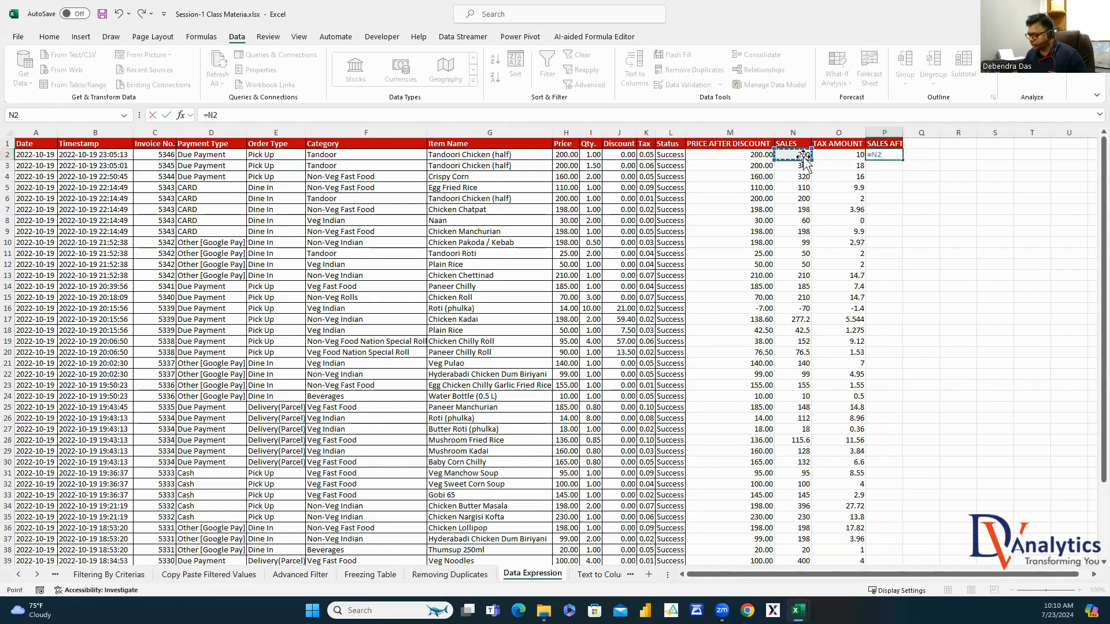
text(-)
click(833, 156)
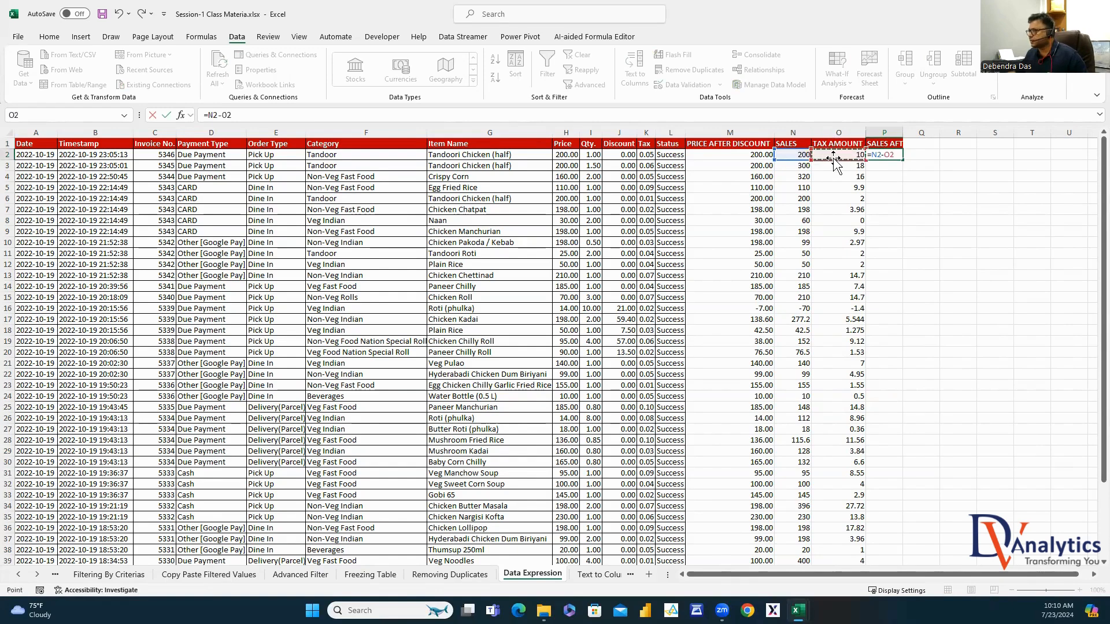
key(Return)
click(884, 155)
double_click(902, 160)
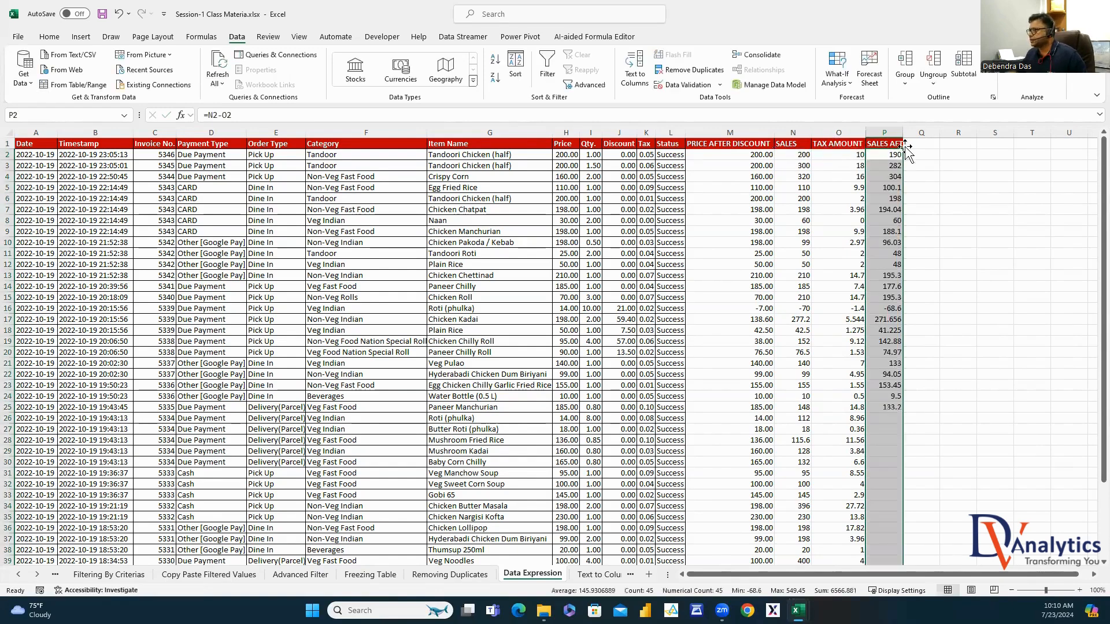
double_click(903, 133)
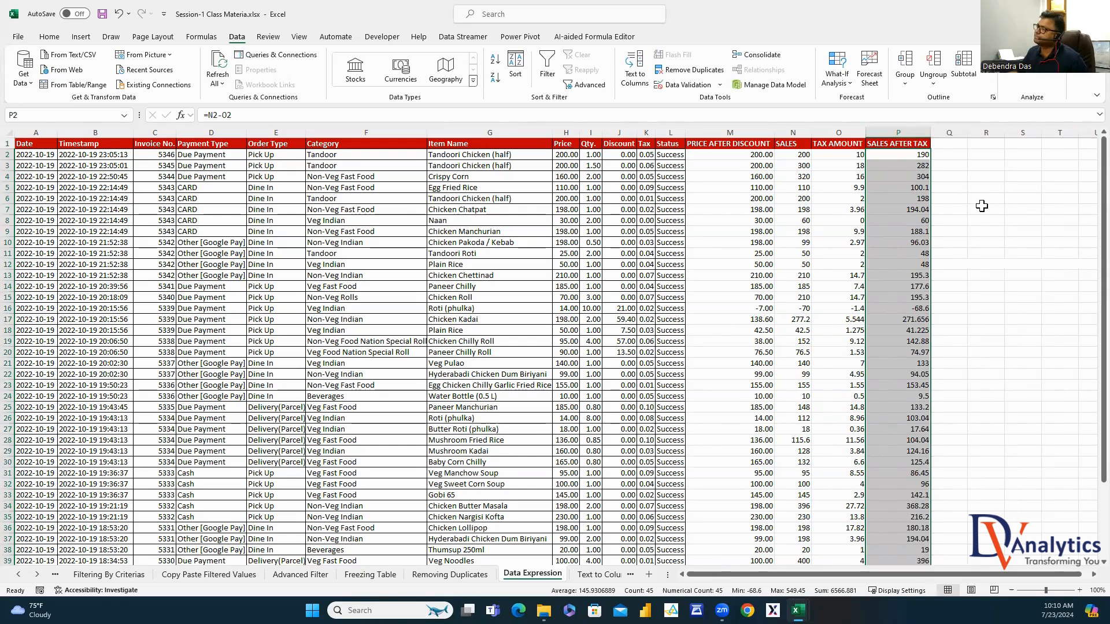
Format the Price column H as Indian rupee ₹ currency with no decimals
click(569, 132)
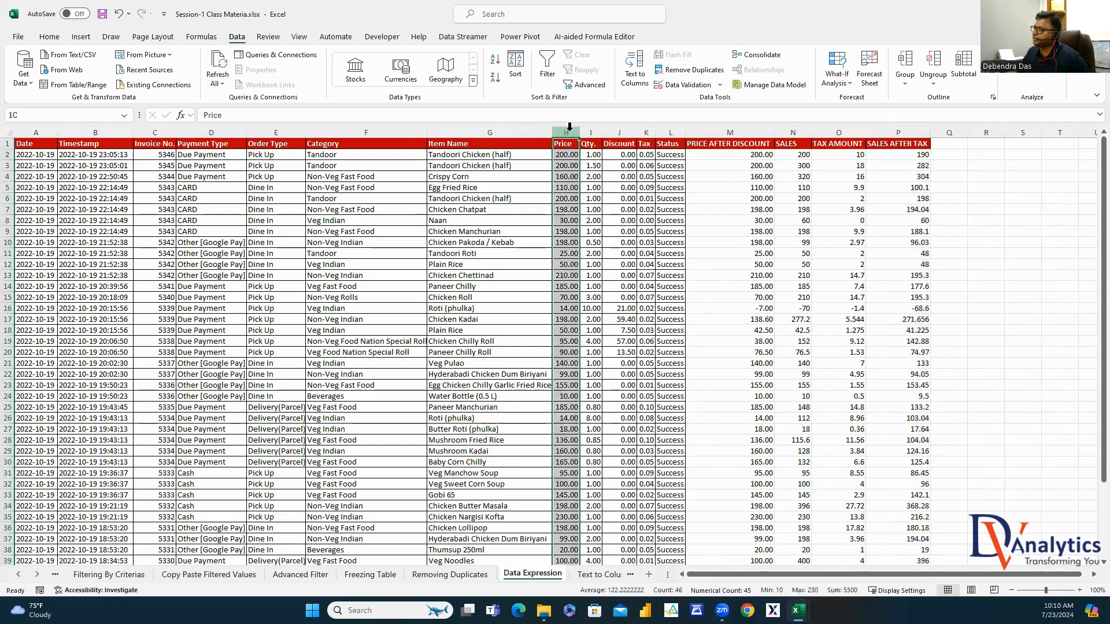
right_click(571, 134)
click(615, 296)
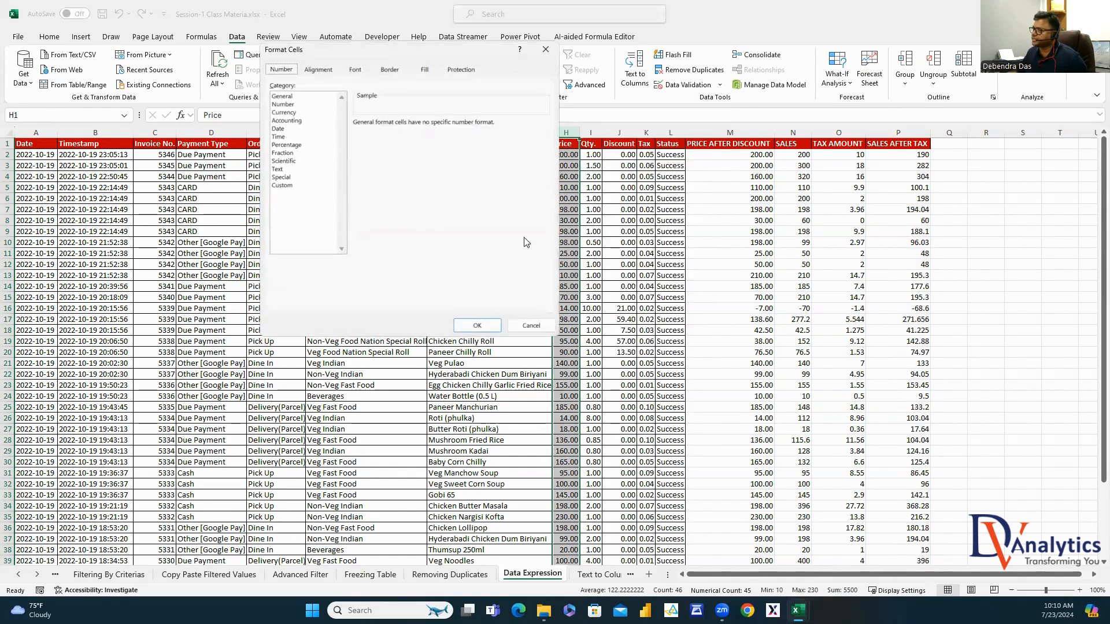
click(285, 113)
click(435, 138)
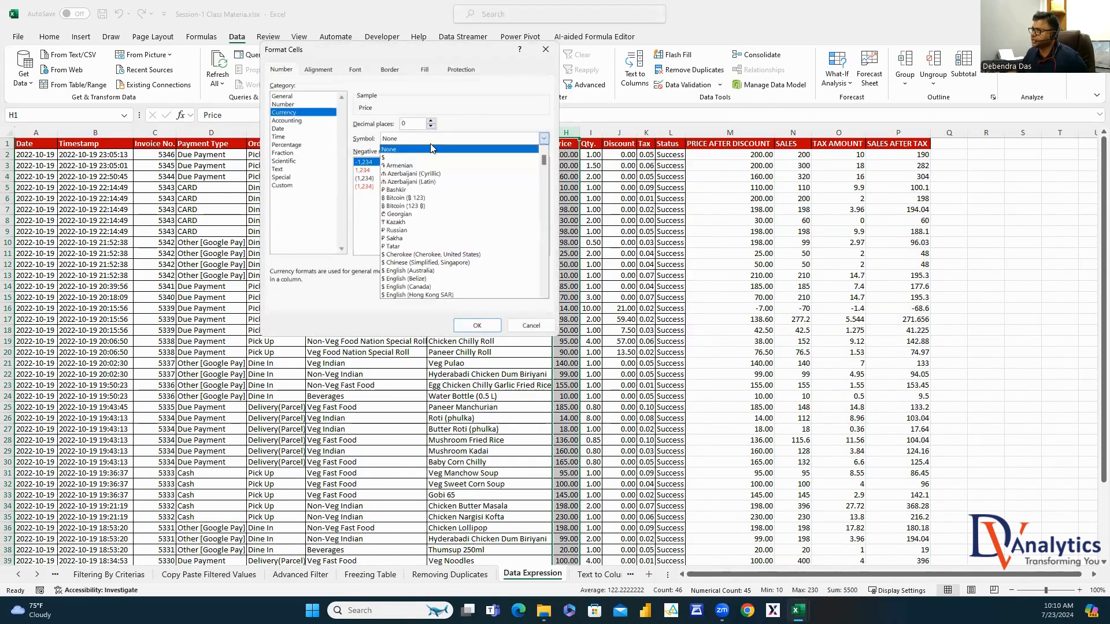
scroll(439, 277, down, 5)
scroll(442, 296, down, 10)
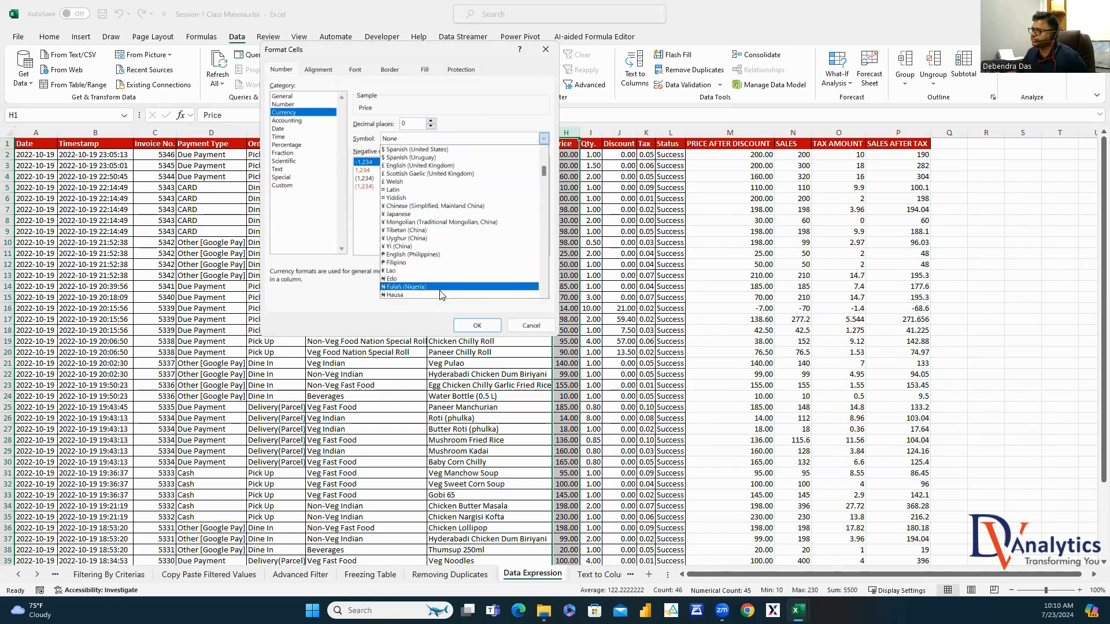
scroll(448, 292, down, 15)
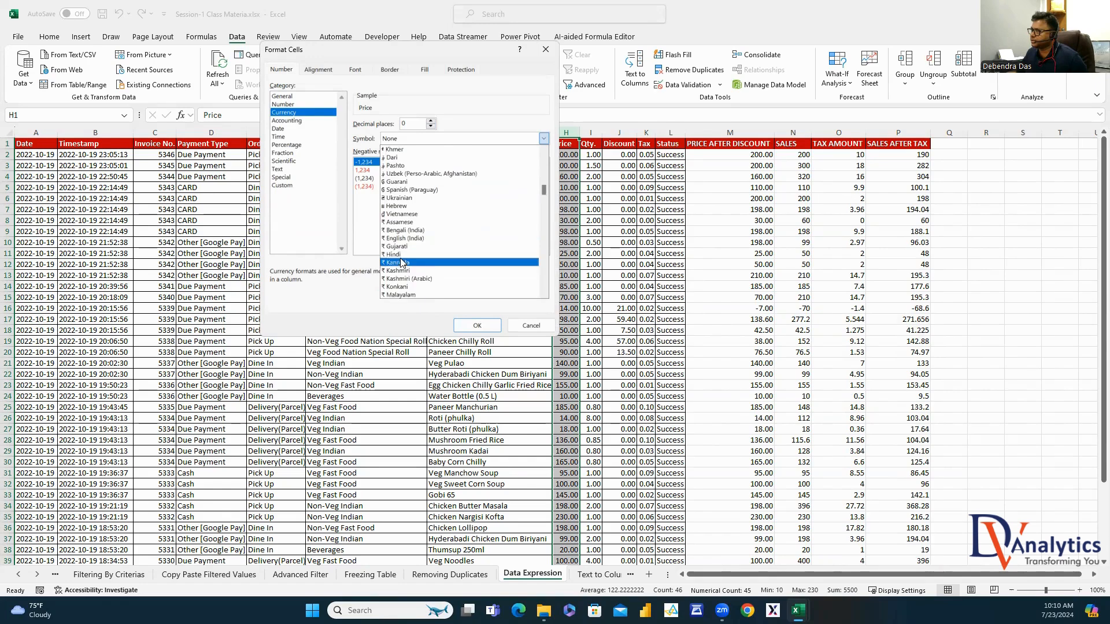
click(439, 255)
click(478, 326)
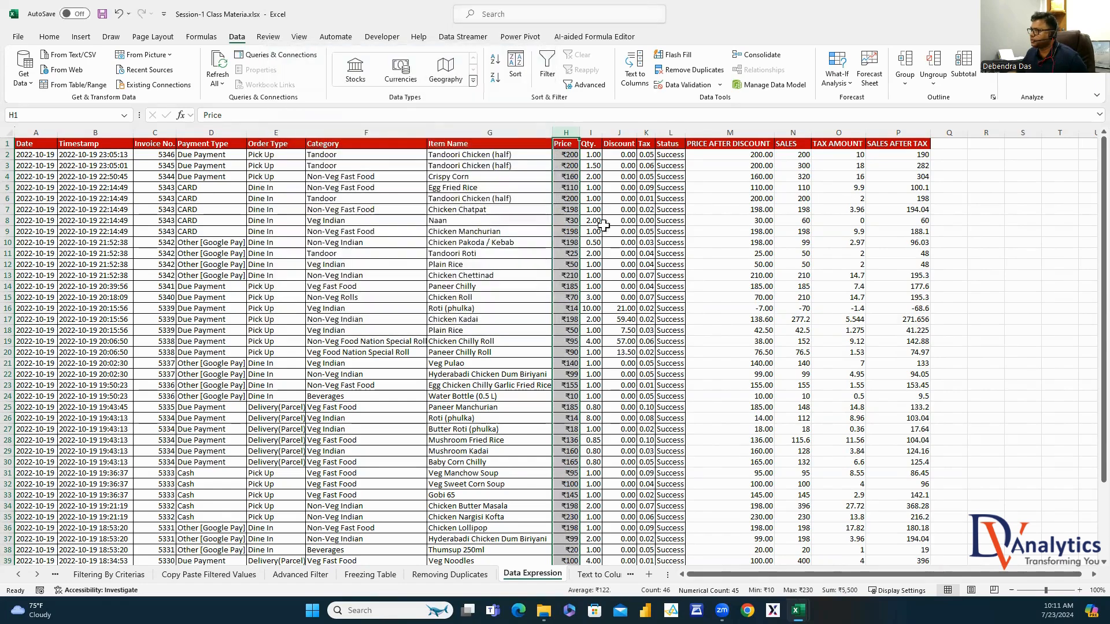
Copy the rupee format with Format Painter onto the Discount column J and columns M to P
click(49, 37)
click(68, 84)
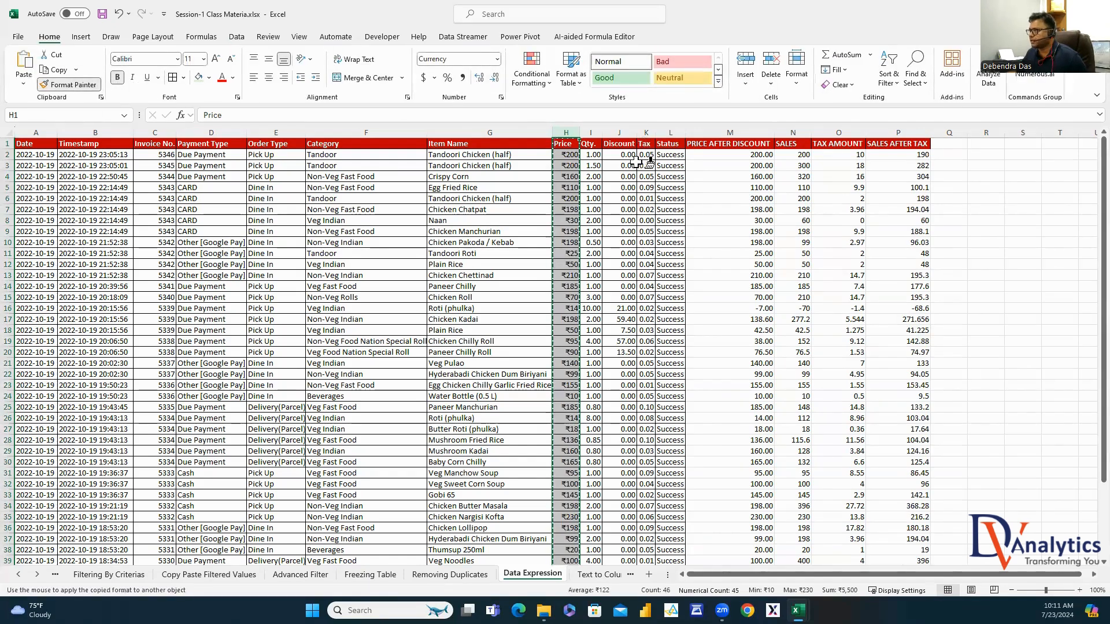
click(627, 132)
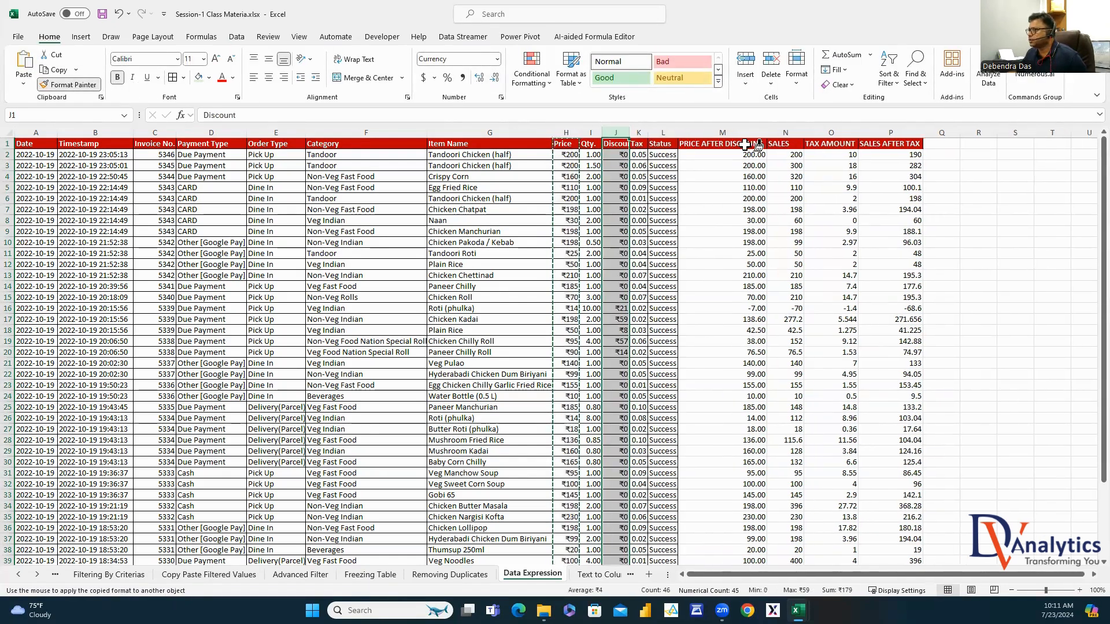
drag(742, 133, 911, 133)
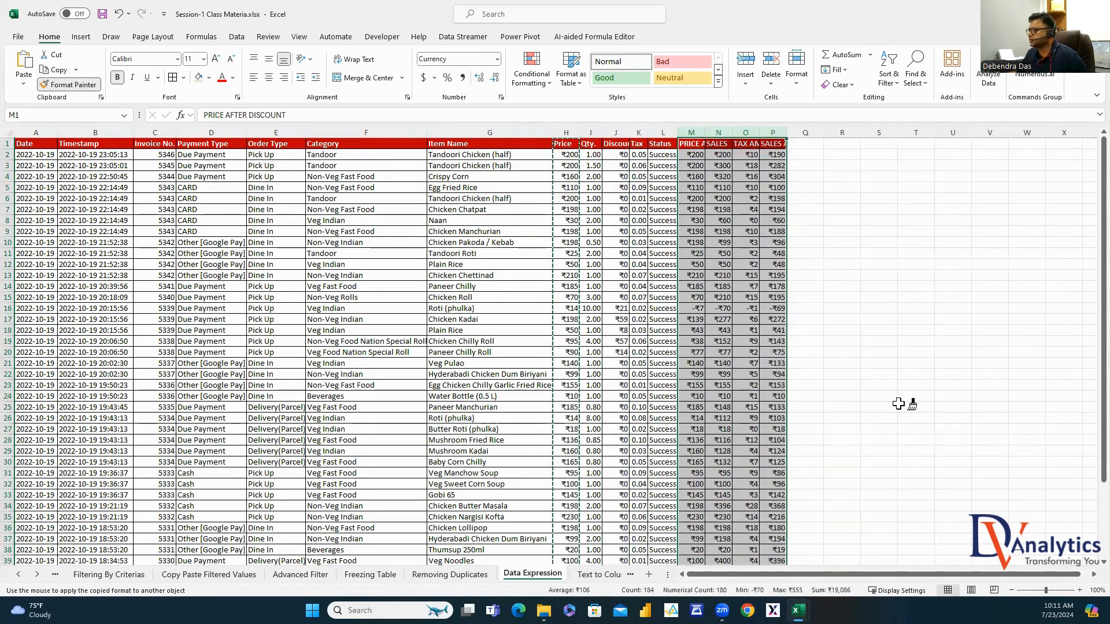
key(Escape)
click(897, 403)
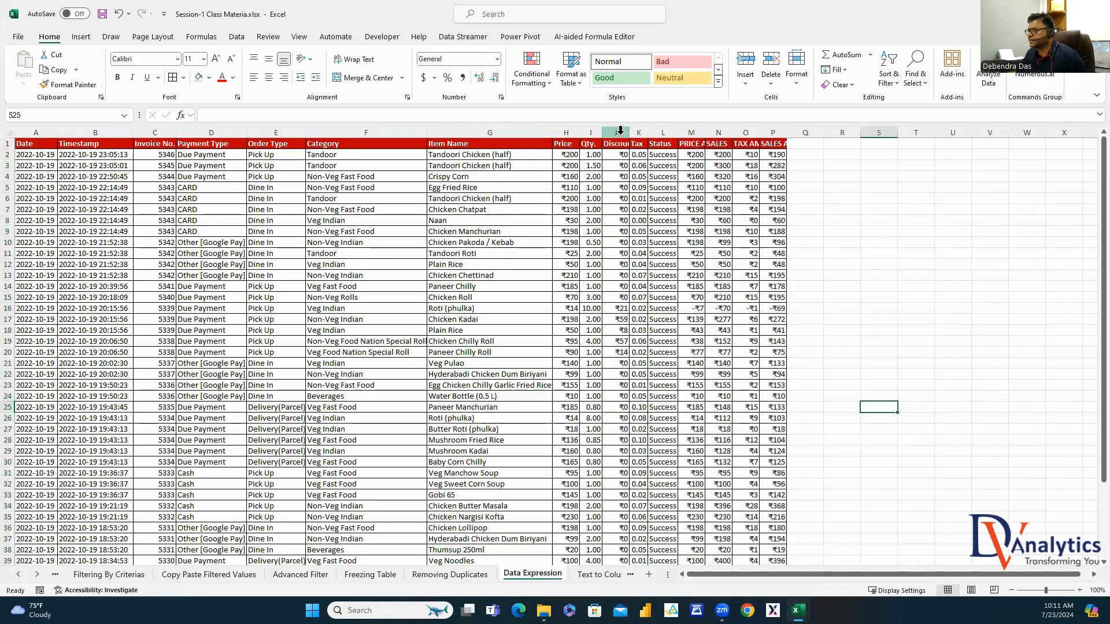
Format the Tax column K as percentages, showing values like 5%
click(638, 132)
right_click(639, 133)
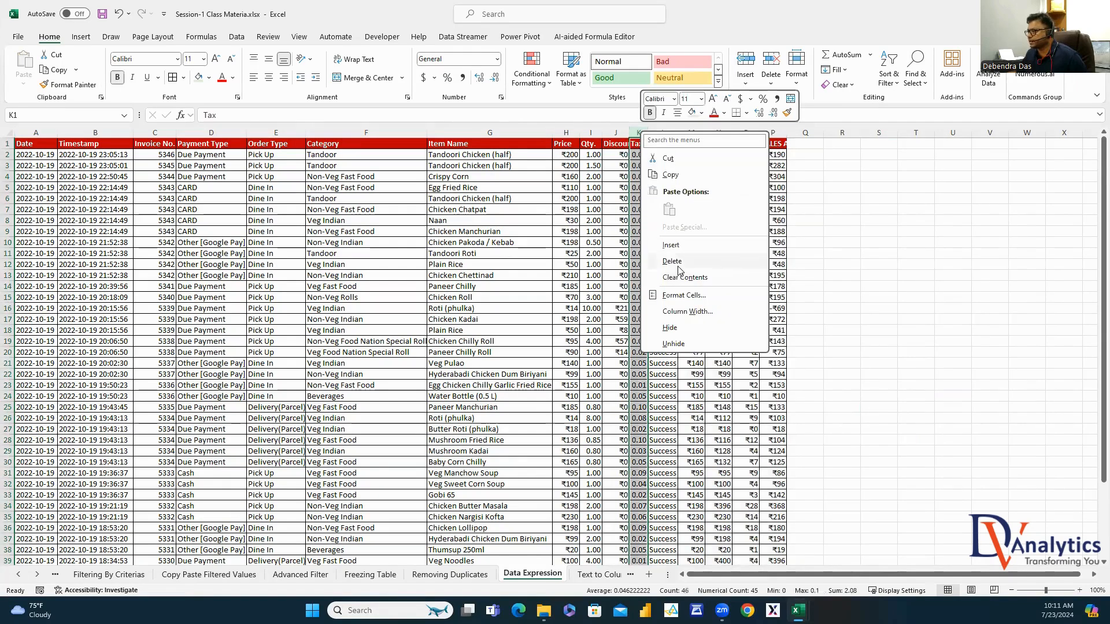
click(682, 295)
click(332, 148)
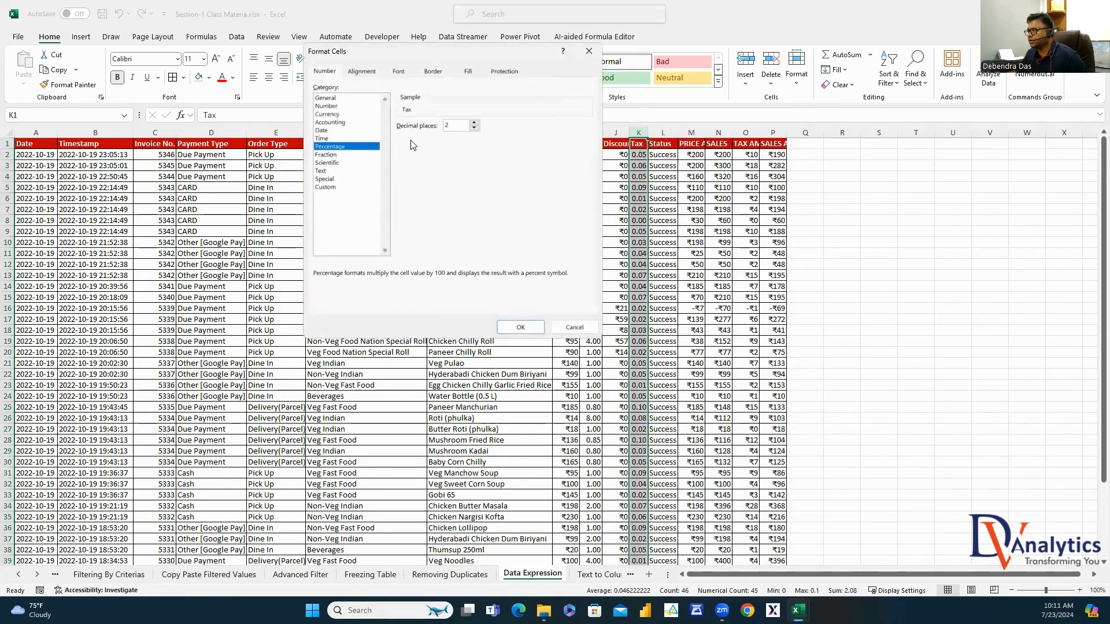
click(521, 327)
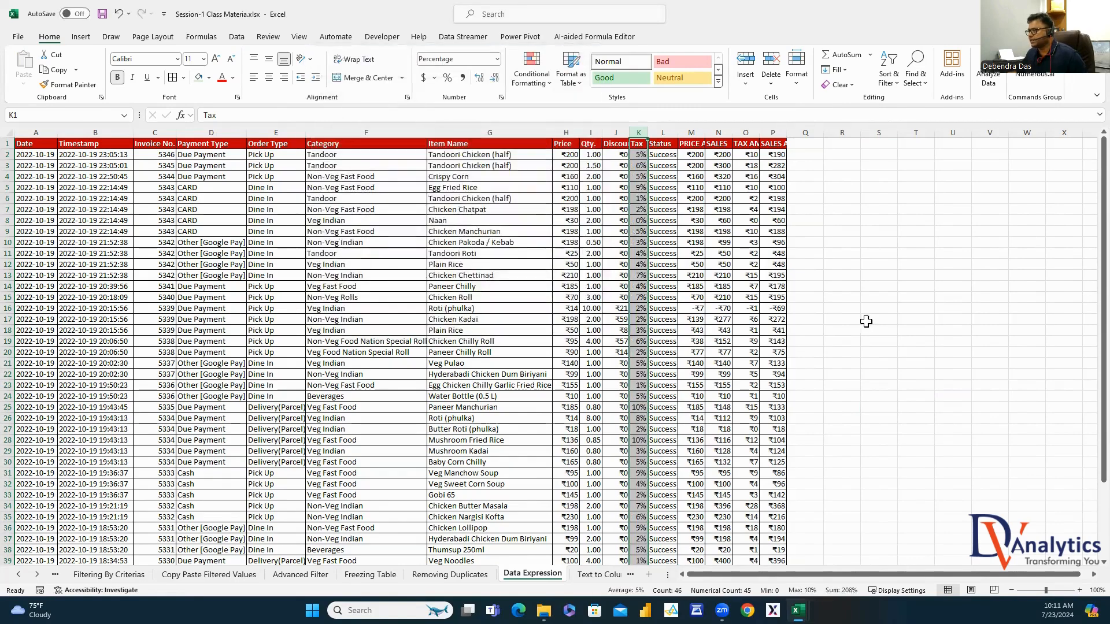
Autofit columns M to P to their full headers and review the formulas in M2 to P2
click(706, 157)
click(720, 155)
click(751, 155)
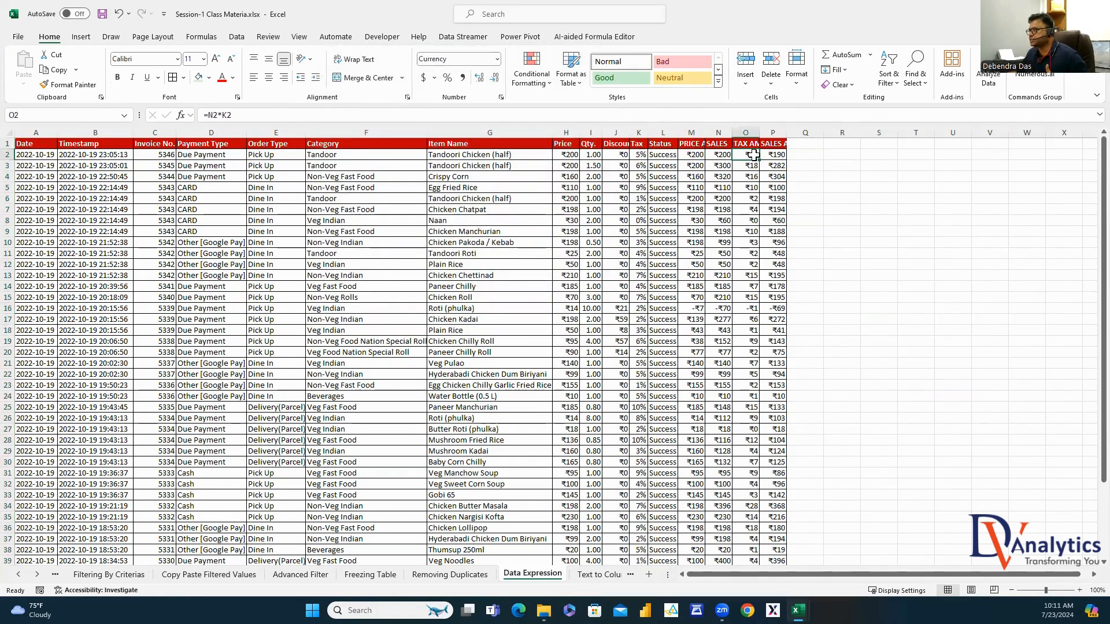
drag(696, 132, 774, 132)
double_click(705, 131)
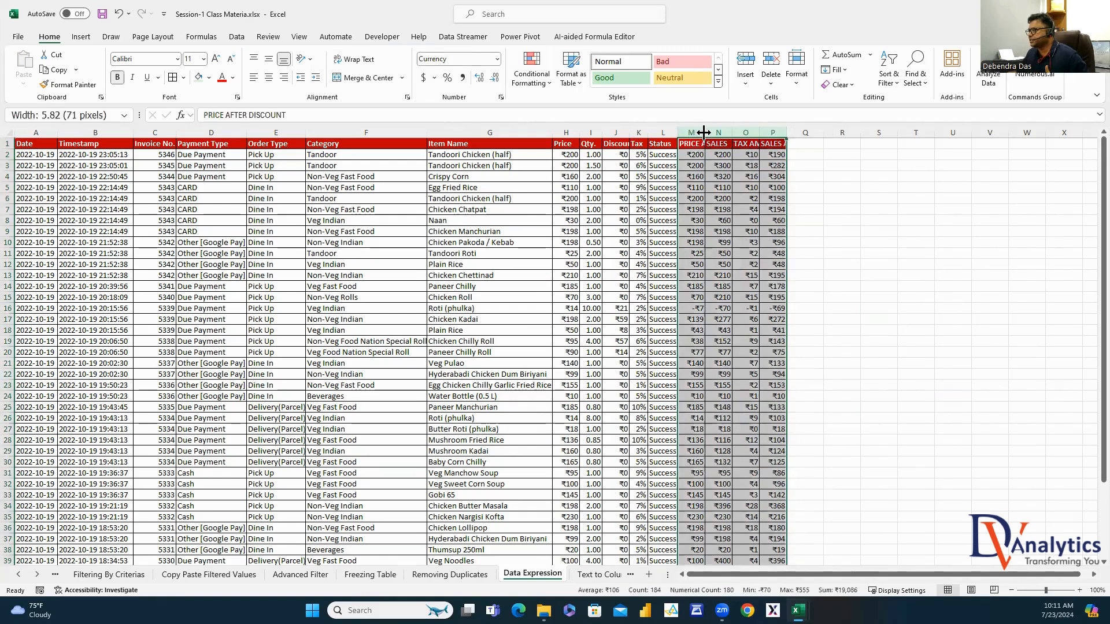
click(709, 155)
click(779, 154)
click(819, 154)
click(879, 154)
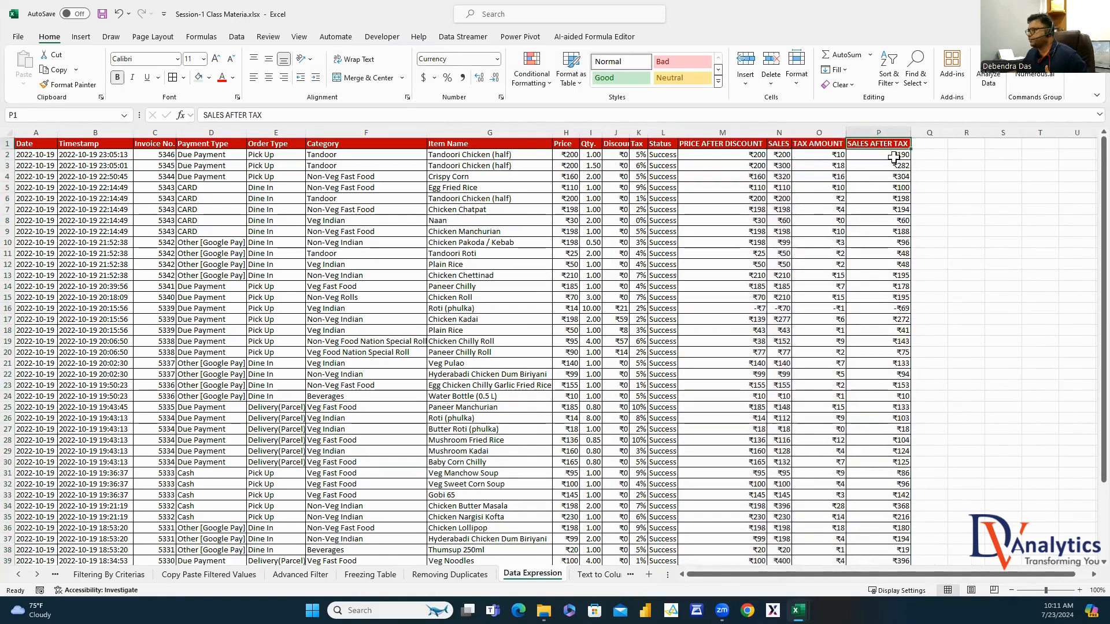
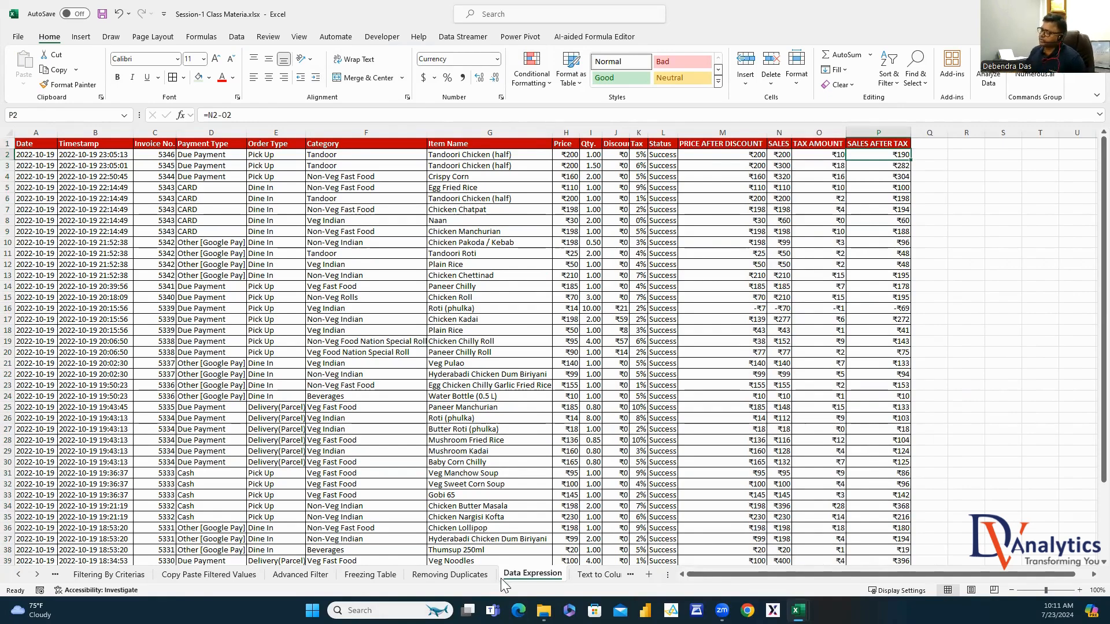
Enter the sample A,B,C,D in cell D2 of the Text to Column sheet
click(598, 575)
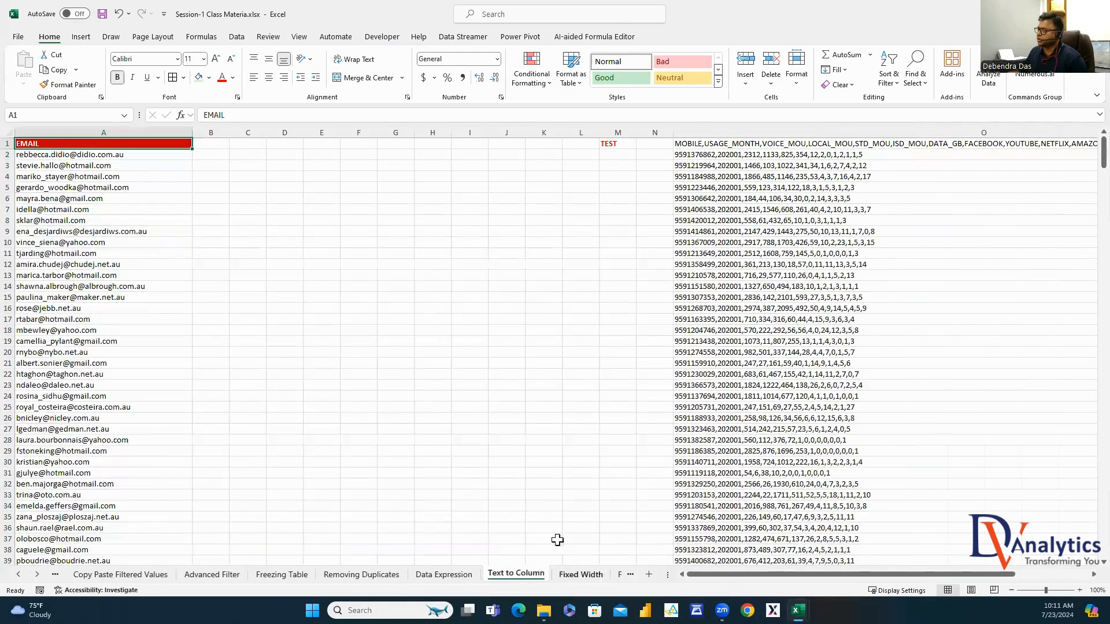
click(287, 153)
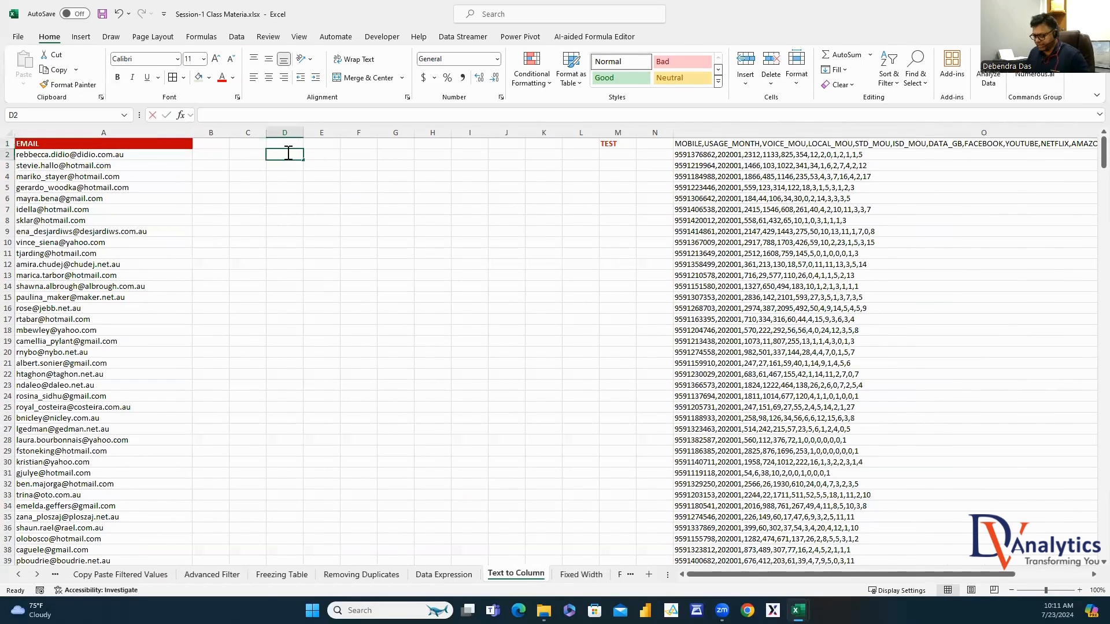
text(A,B,C,D)
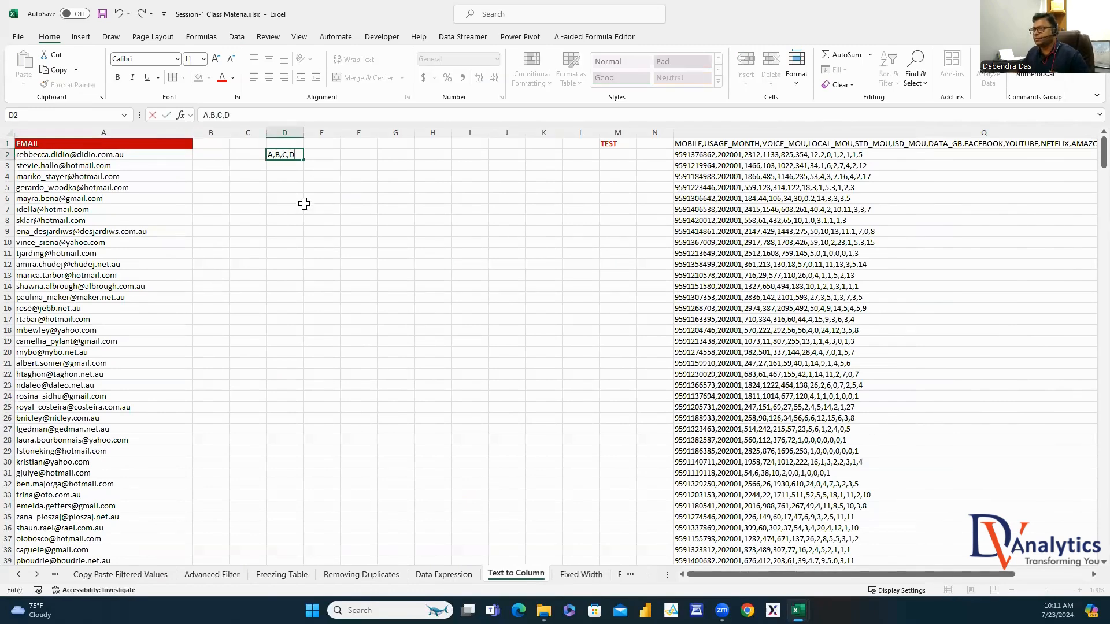
key(Return)
Split column D at commas into A, B, C, D across D2:G2, then clear those cells
click(284, 132)
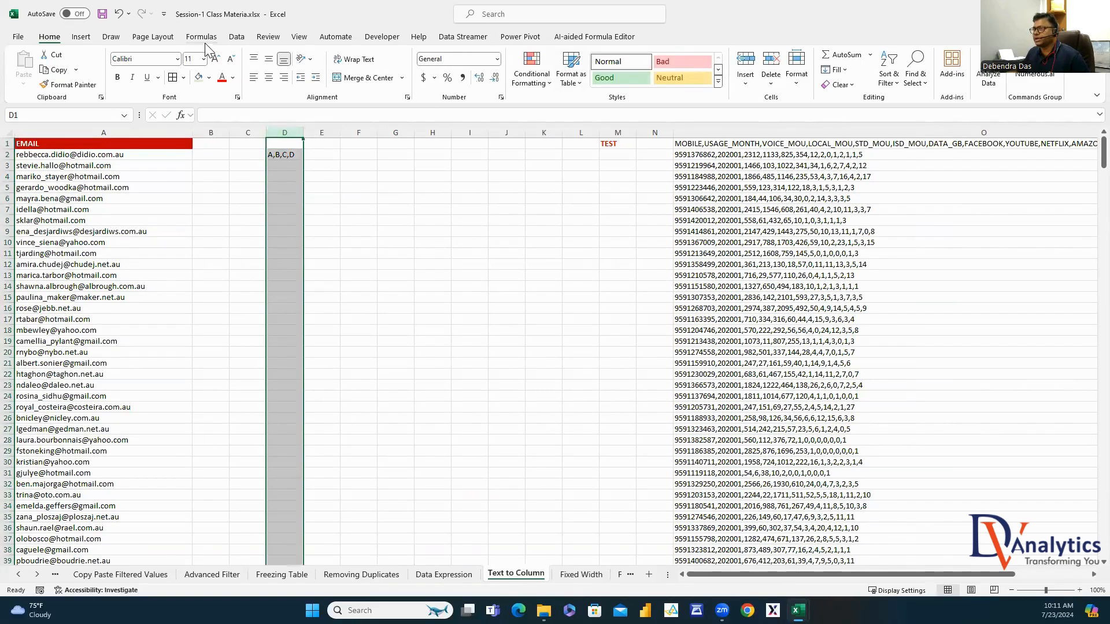
click(237, 36)
click(639, 81)
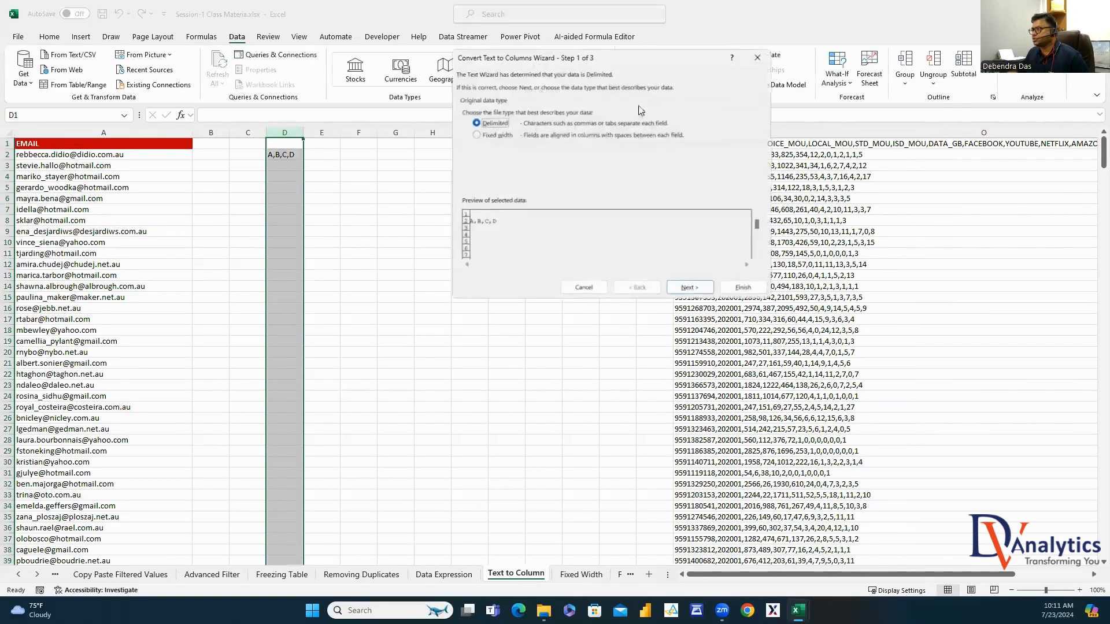
click(688, 287)
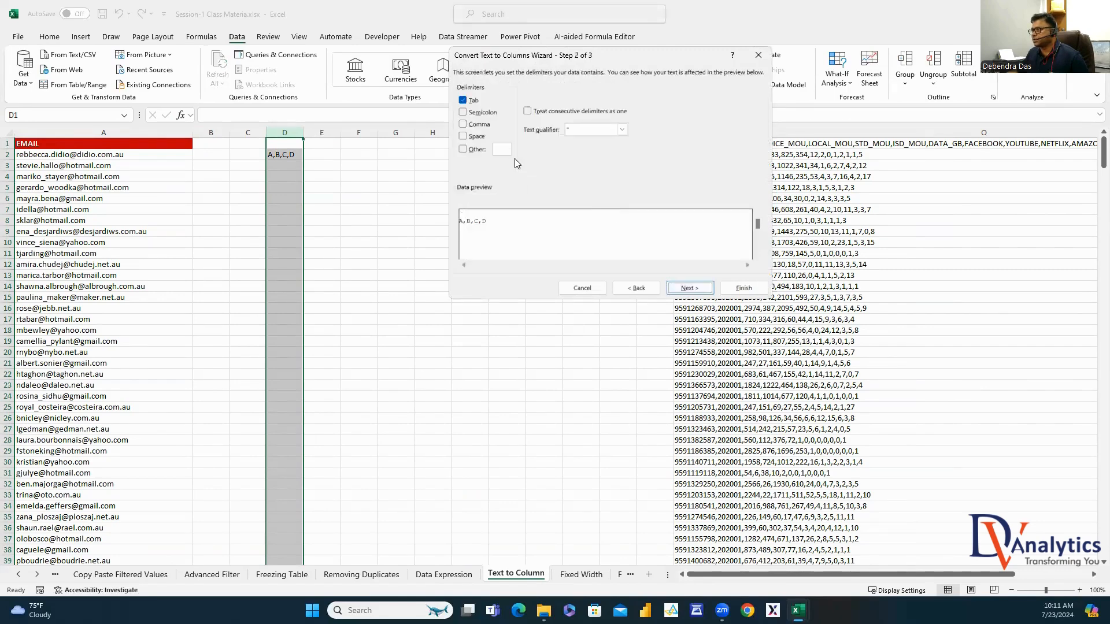
click(463, 124)
click(688, 287)
click(744, 288)
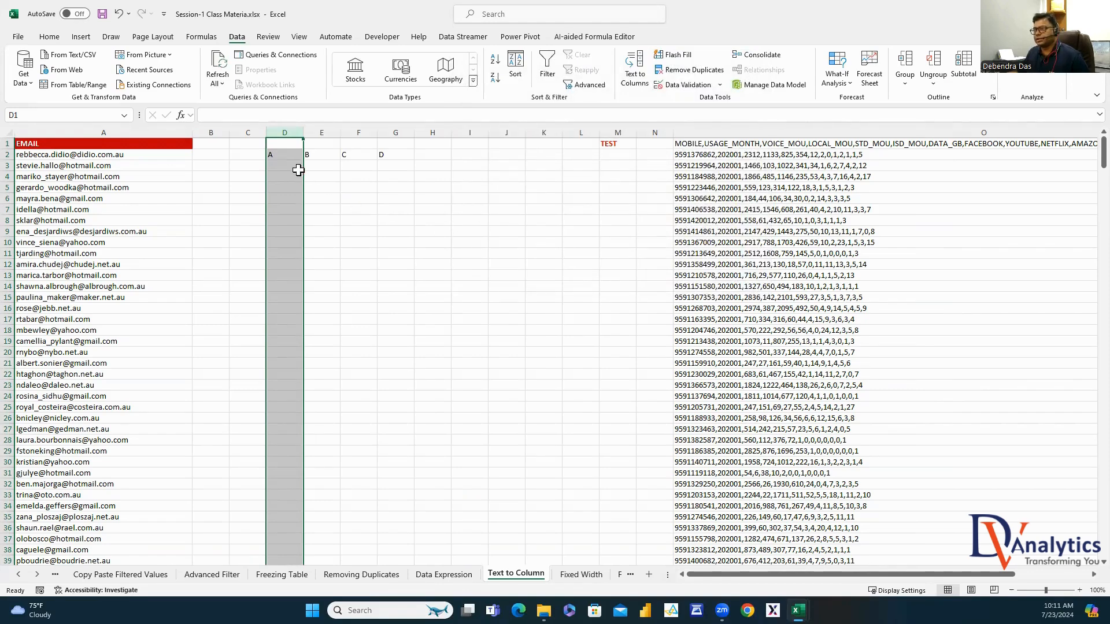
drag(295, 155, 399, 154)
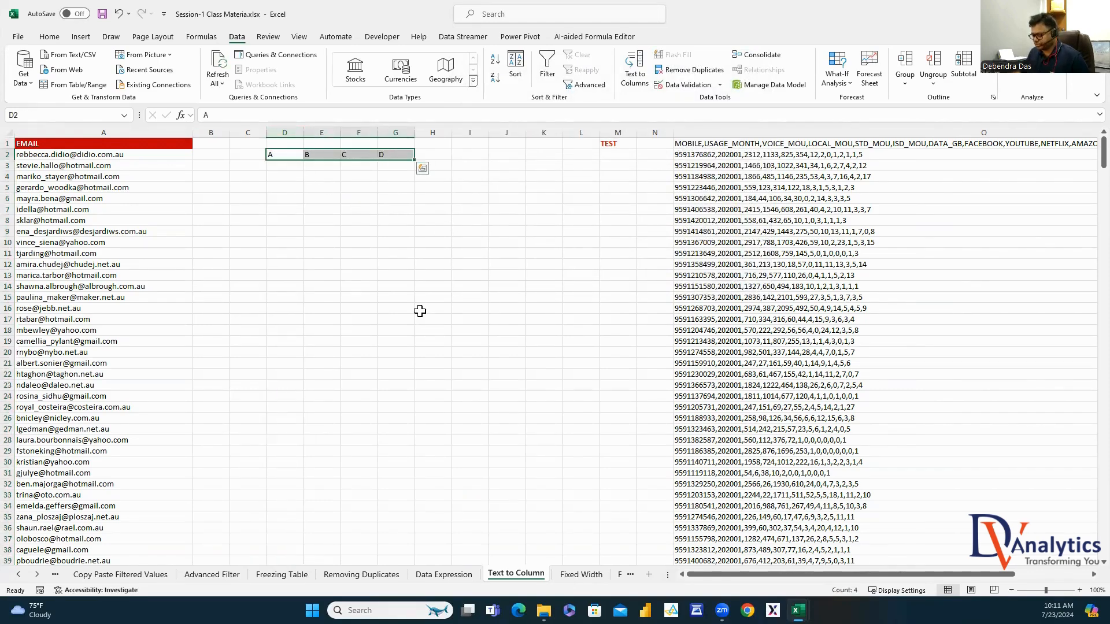
key(Delete)
Enter A|B|C|D in D2 and split it into columns using '|' as a custom separator
click(274, 154)
text(A)
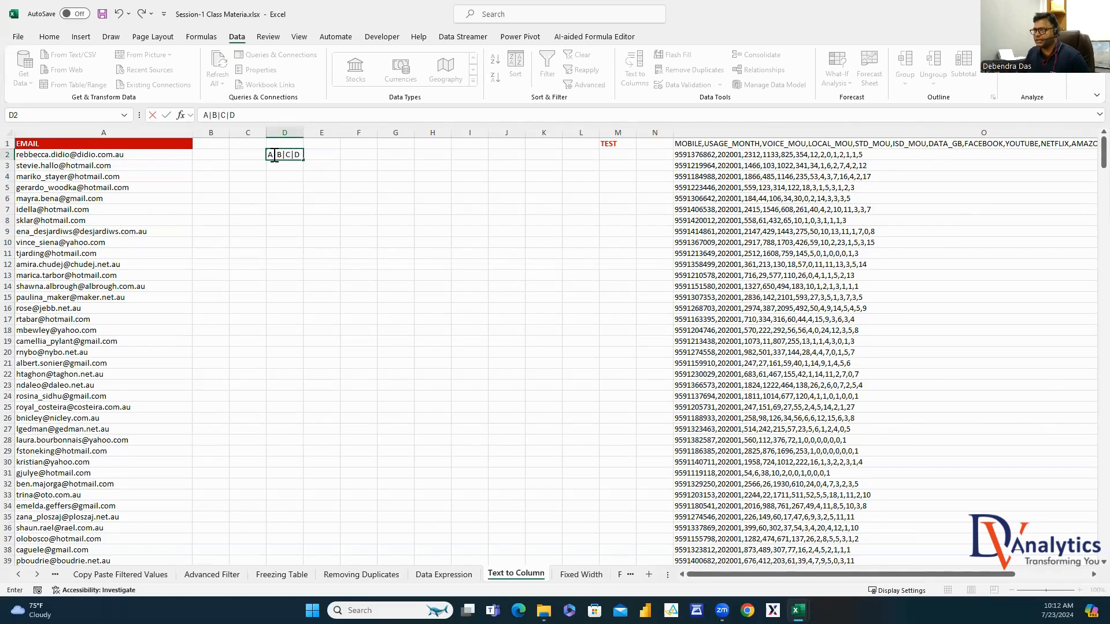
text(|B|C|D)
key(Return)
click(284, 132)
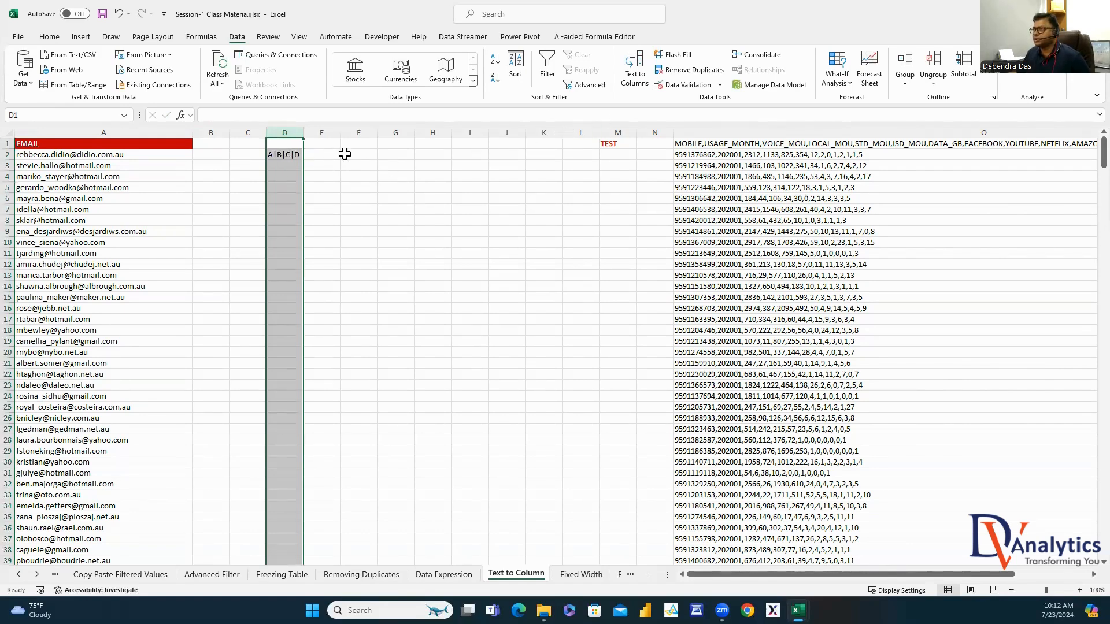
click(634, 68)
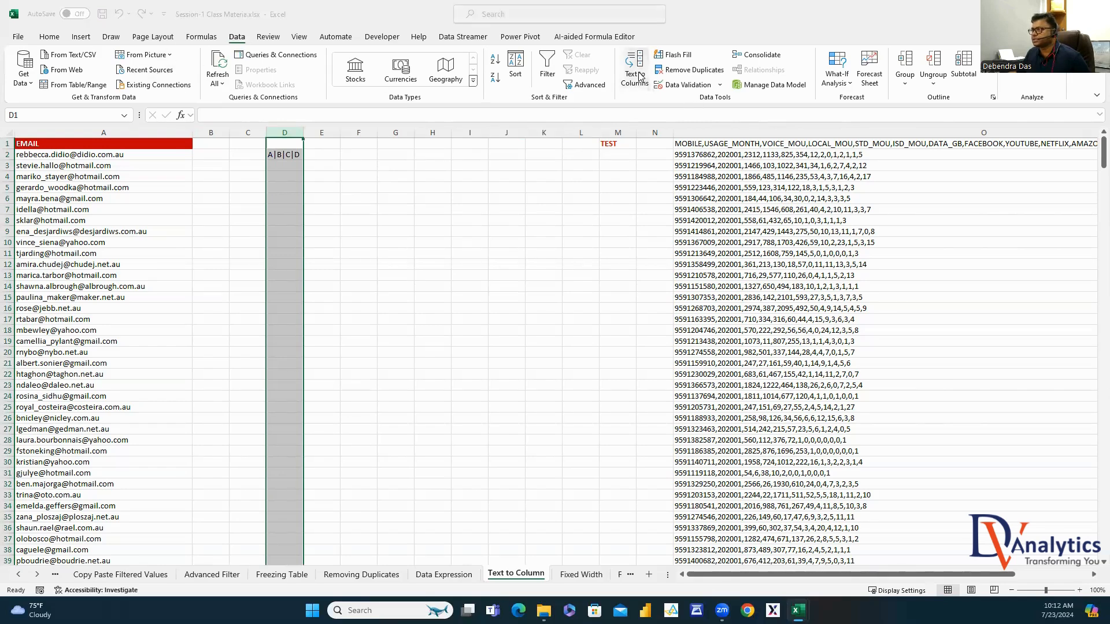
click(689, 288)
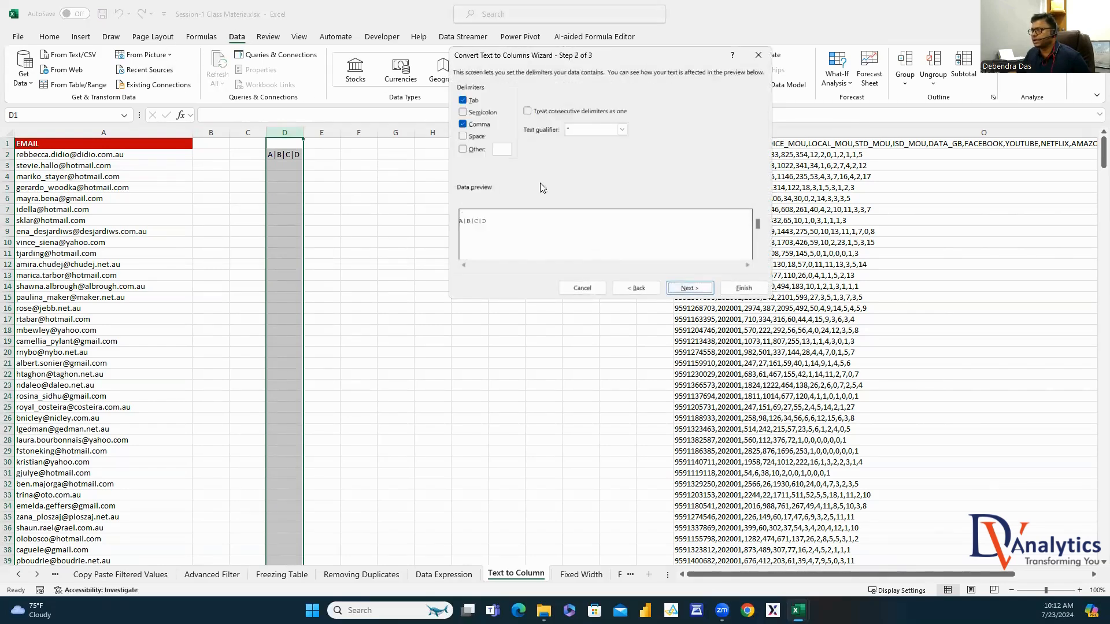
click(463, 149)
text(|)
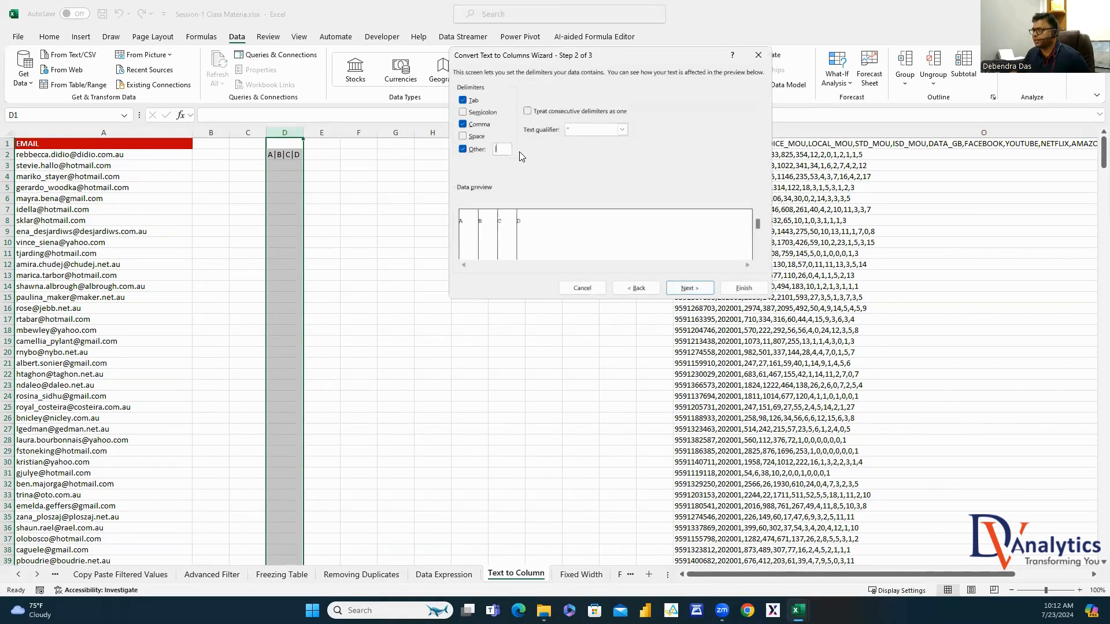
click(688, 288)
click(742, 288)
Clear columns D to G and enter the sample A@B@C@D in D2
click(384, 199)
drag(286, 133, 389, 135)
key(Delete)
click(292, 157)
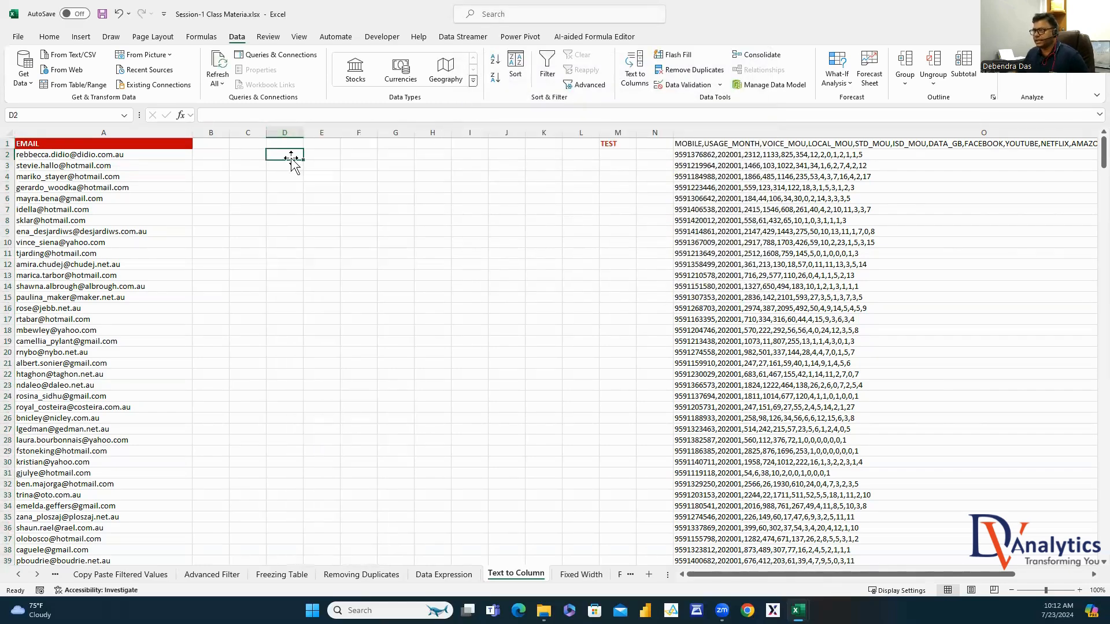
text(A@B@C@D)
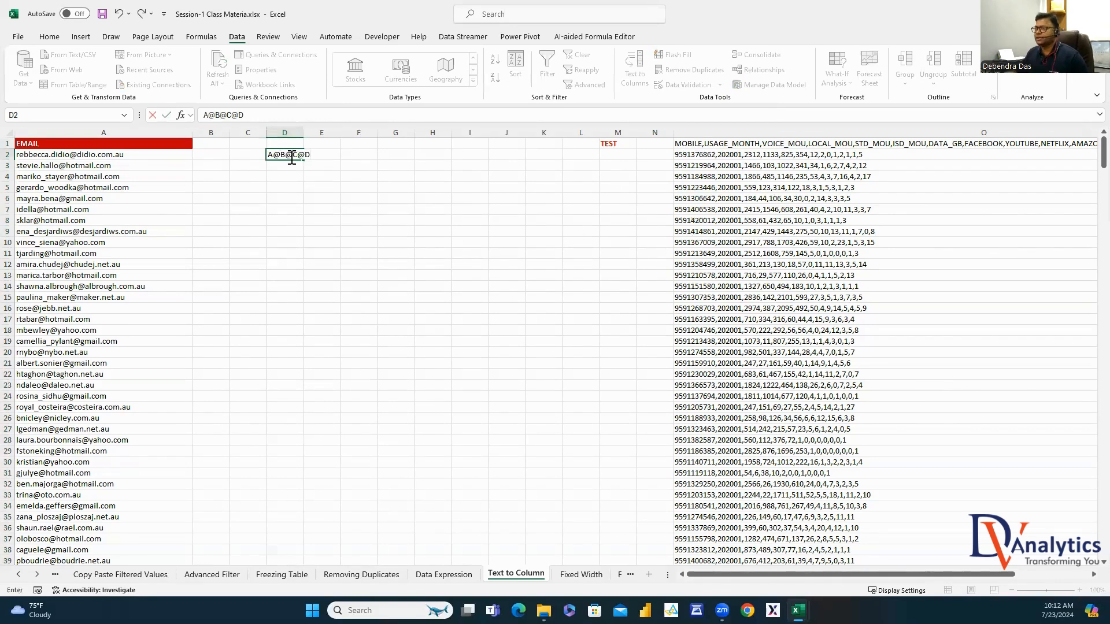
click(333, 209)
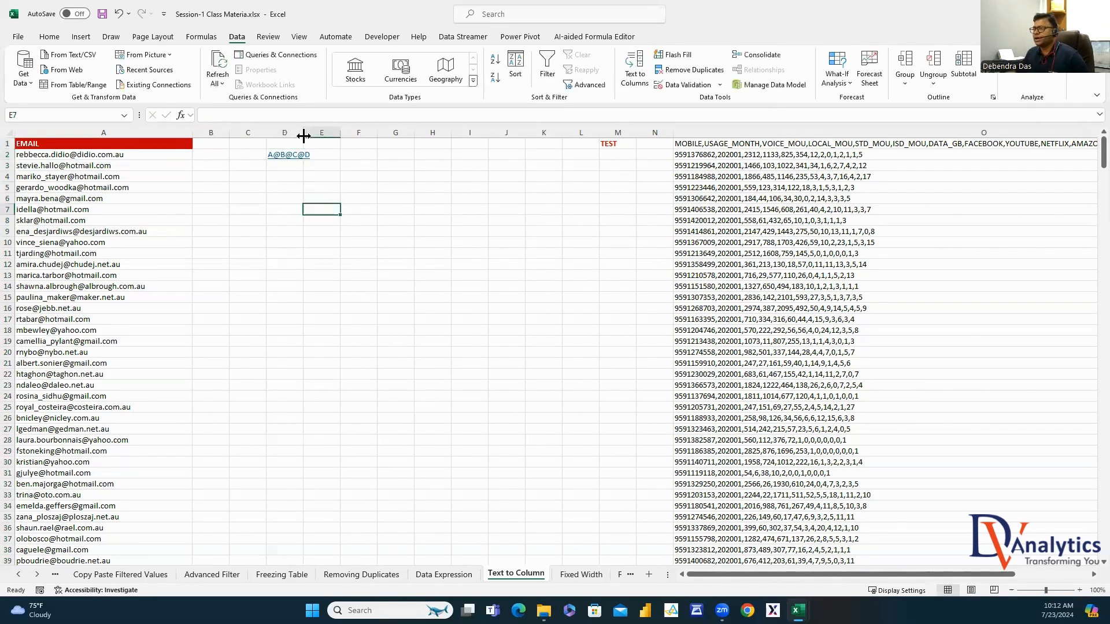
Split column D into columns using '@' as a custom separator, then select columns D to G
click(286, 133)
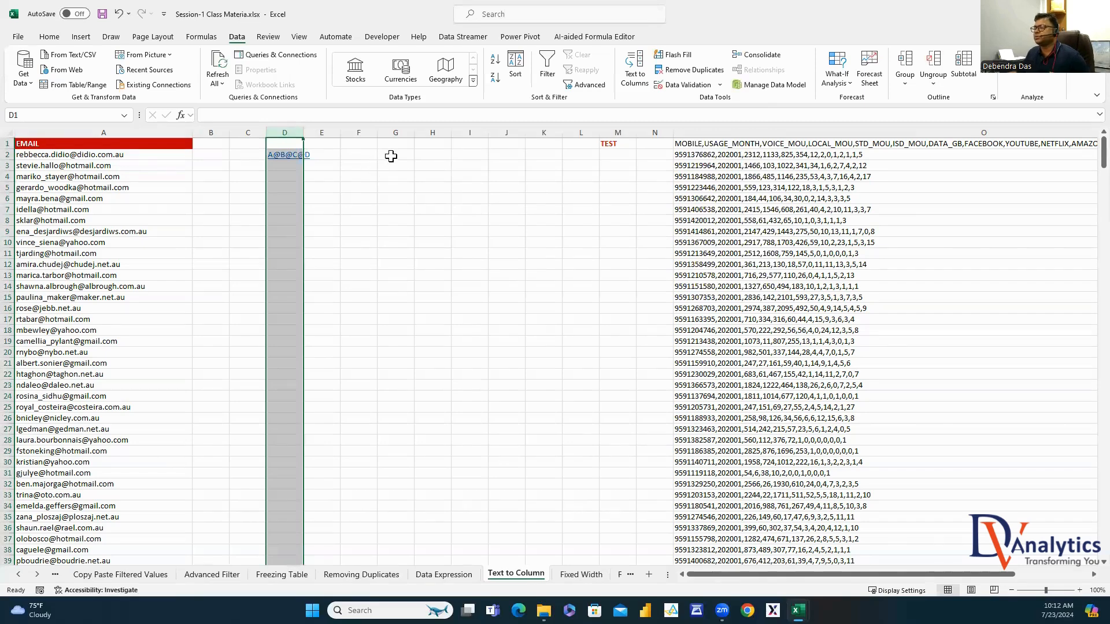
click(635, 70)
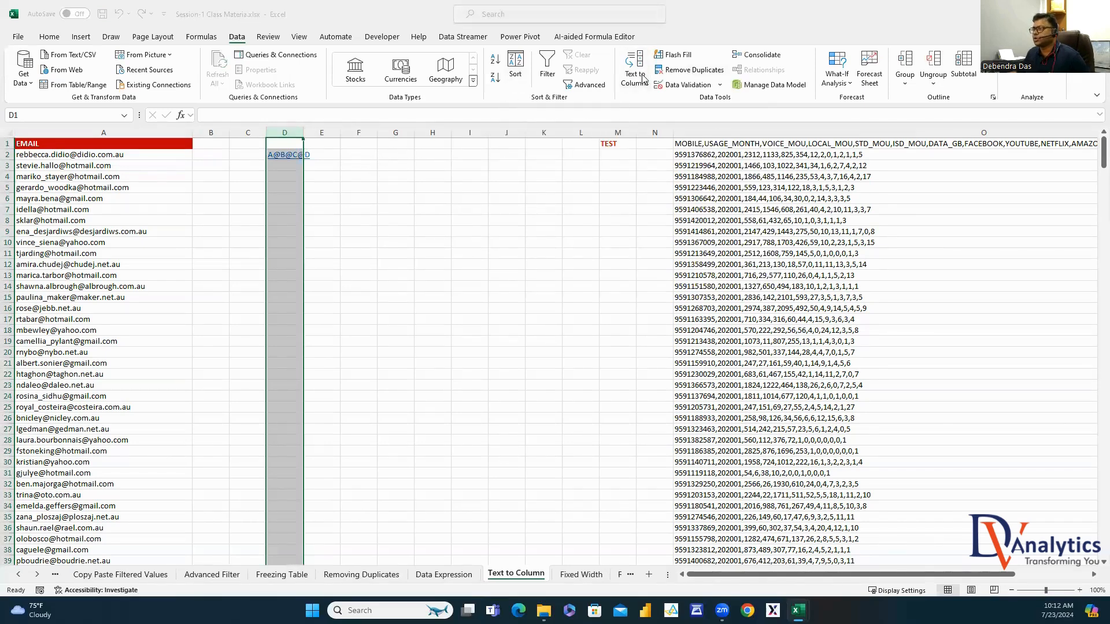
click(688, 287)
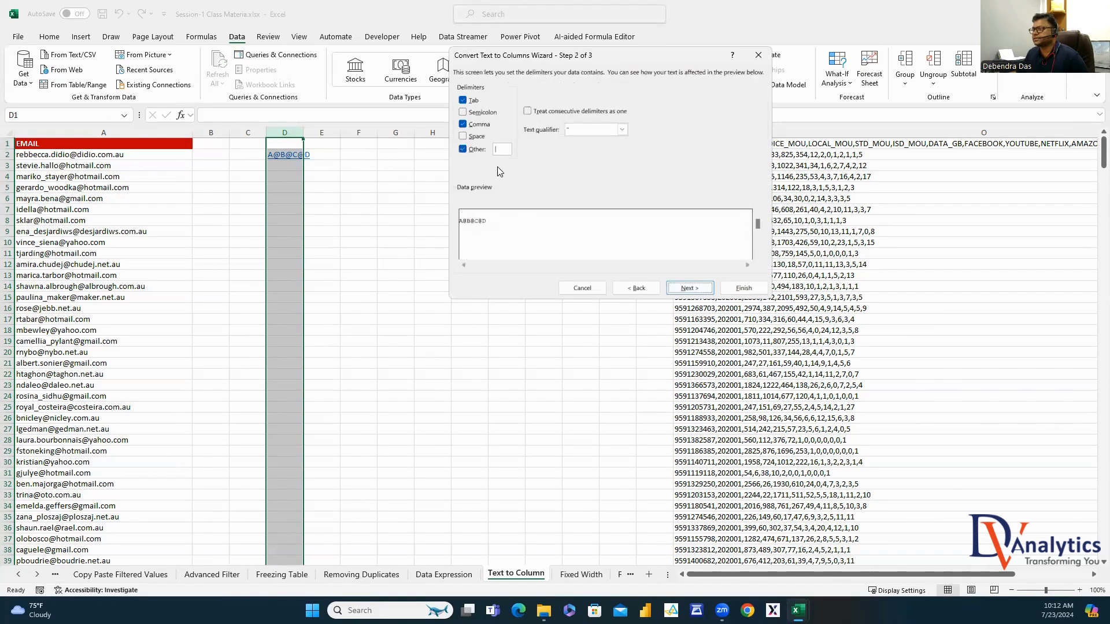
text(@)
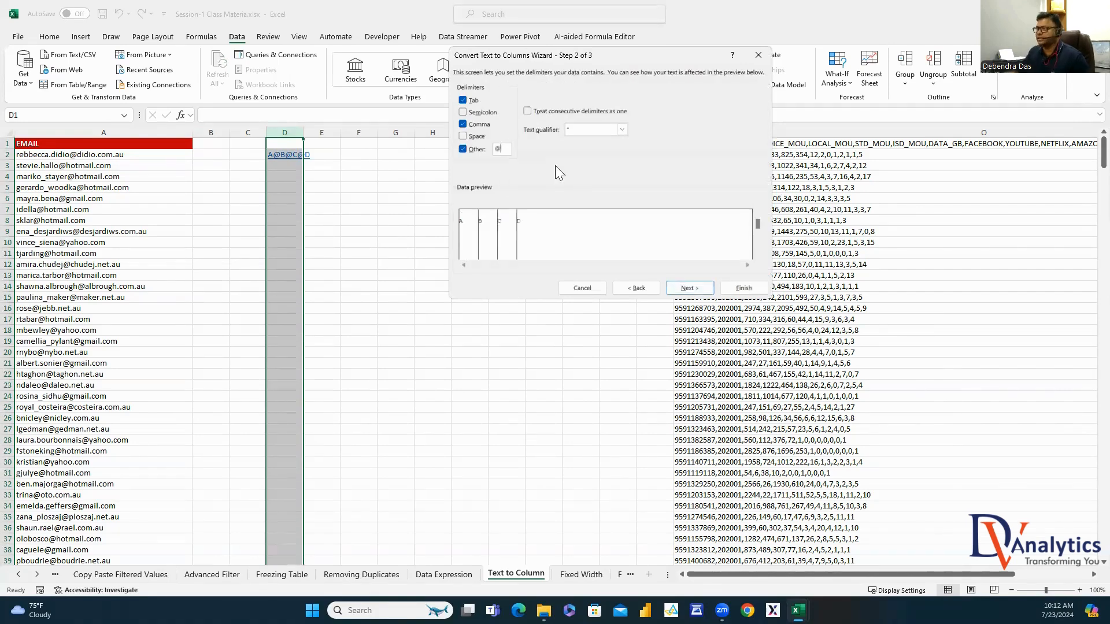
click(690, 288)
click(751, 287)
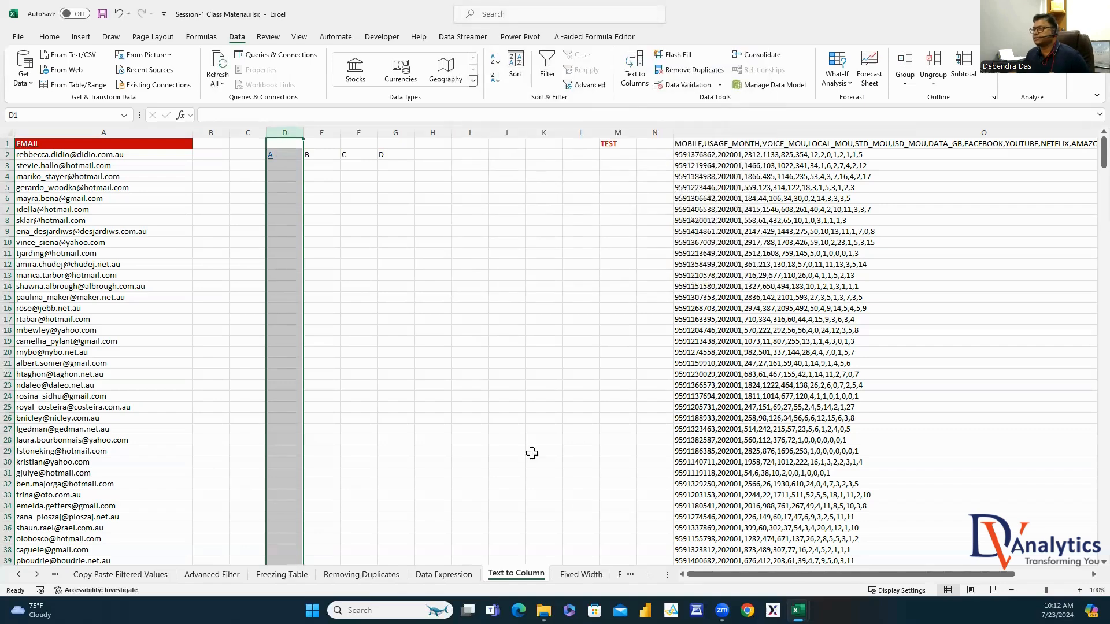
click(496, 450)
drag(285, 133, 384, 134)
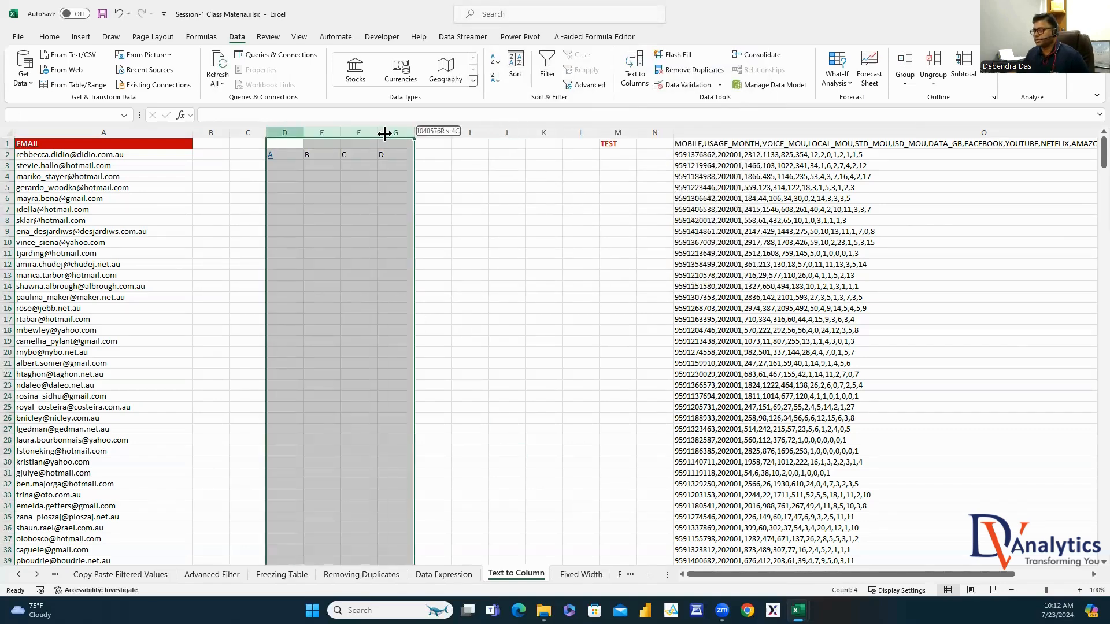
Clear D2:G2 and add the labels DELIMITER in C3 and SEPARATOR in D3
key(Delete)
click(241, 168)
text(DELIMITER)
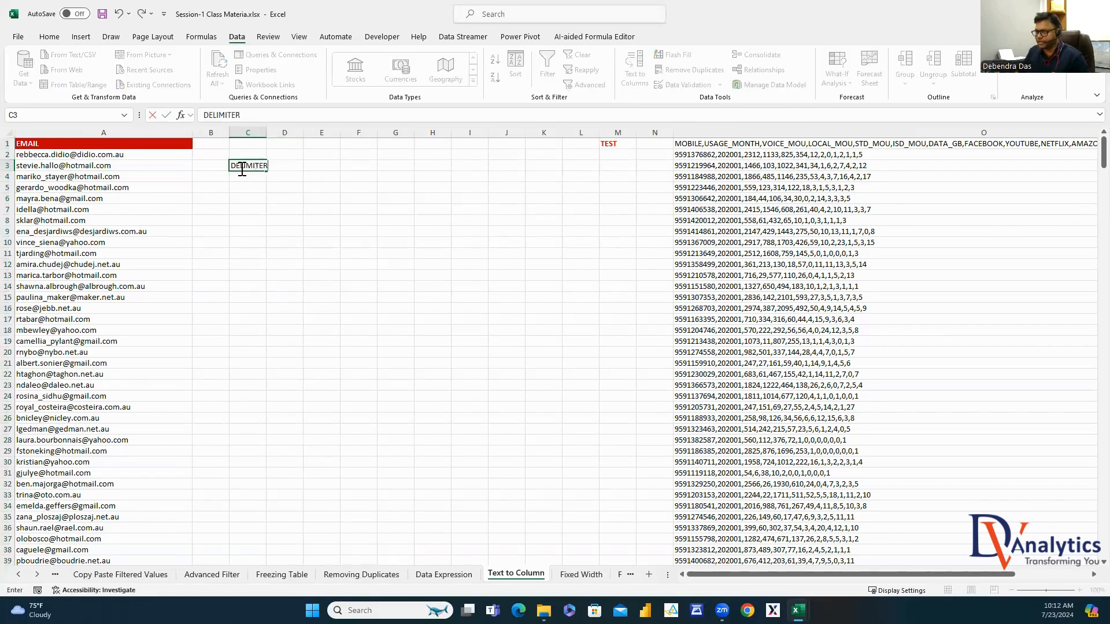
click(286, 198)
click(286, 162)
text(SE)
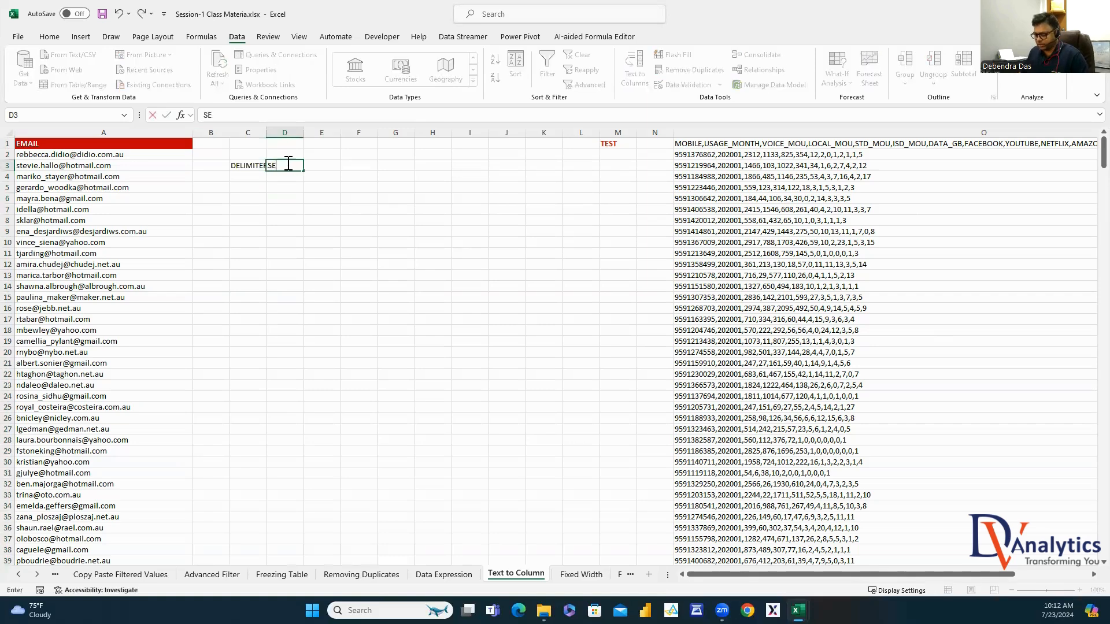
text(PARATOR)
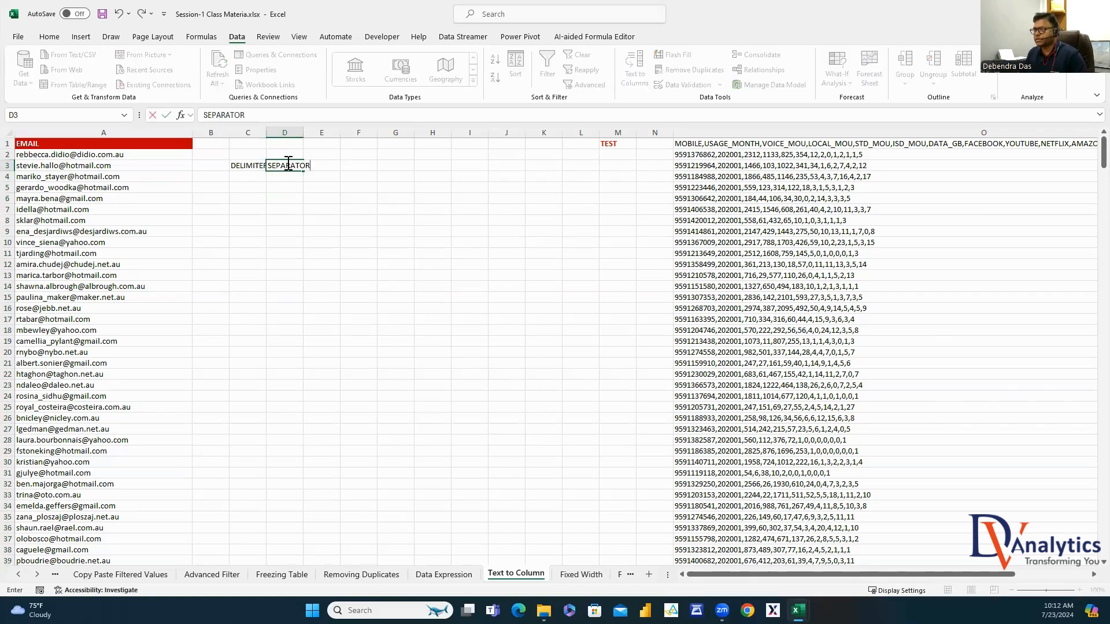
click(299, 206)
Make the DELIMITER label red and bold, and autofit columns C and D
click(248, 166)
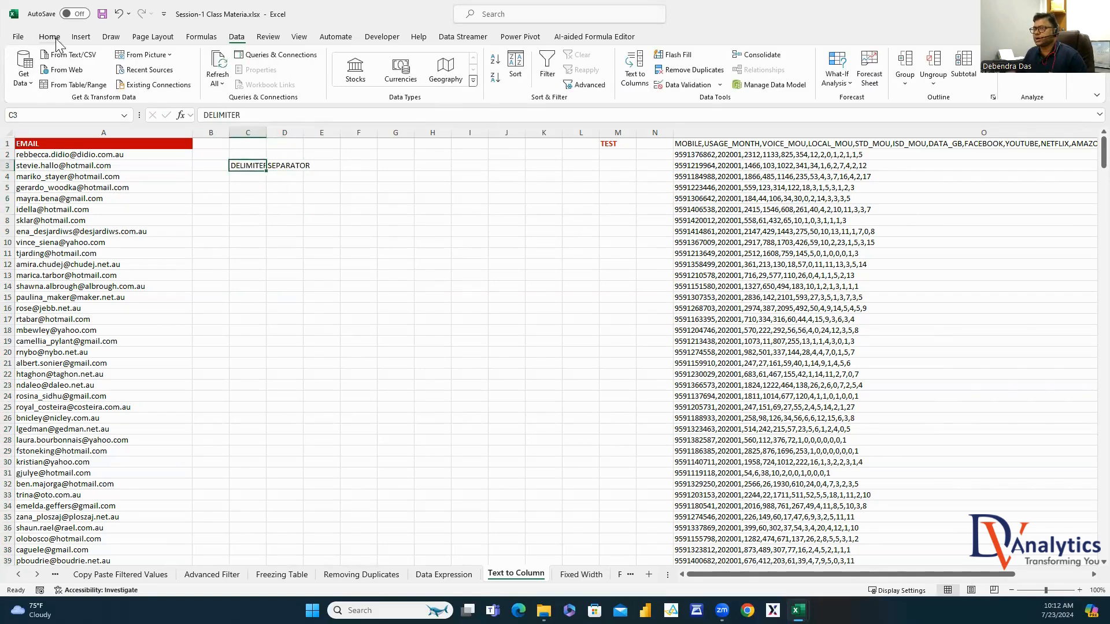
click(49, 37)
click(221, 77)
click(117, 77)
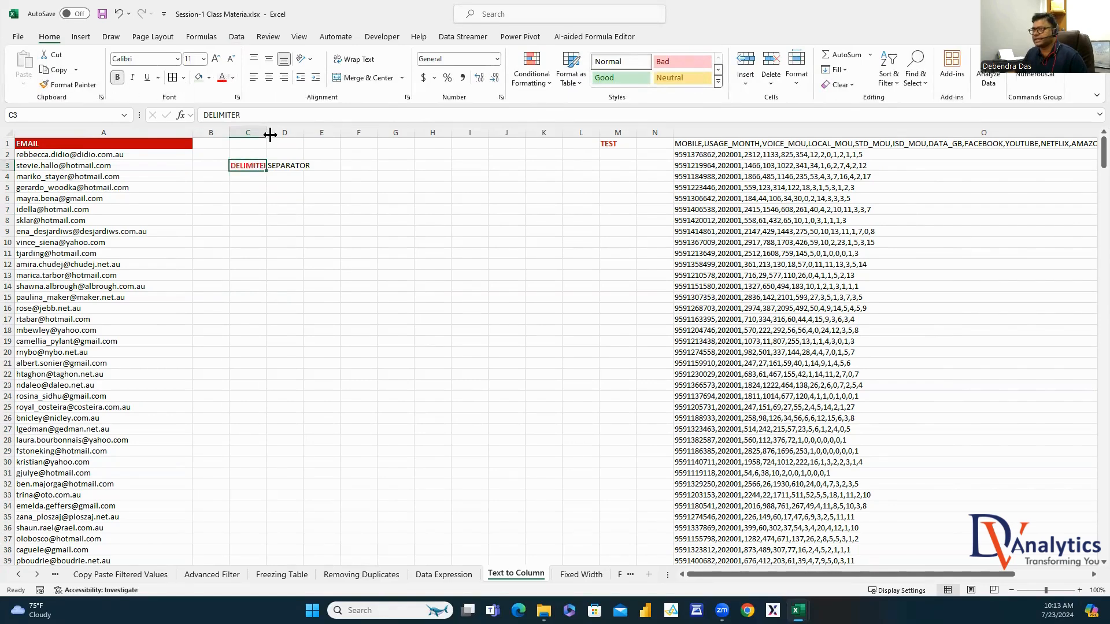
double_click(267, 135)
double_click(307, 134)
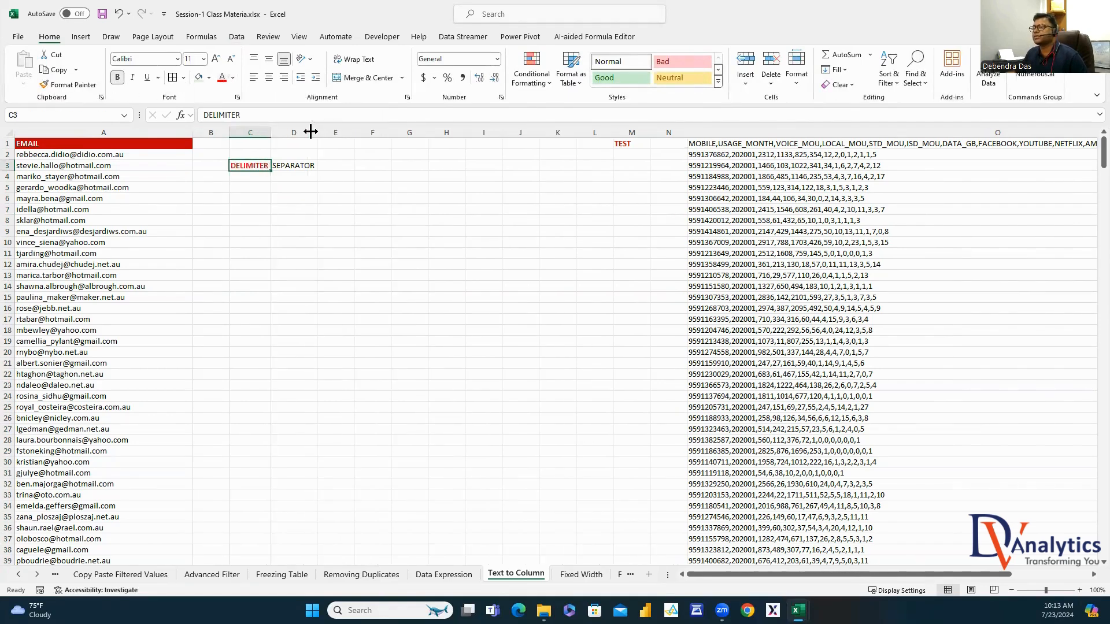
Copy the email list from column A into column F
click(76, 137)
key(ctrl+c)
click(378, 132)
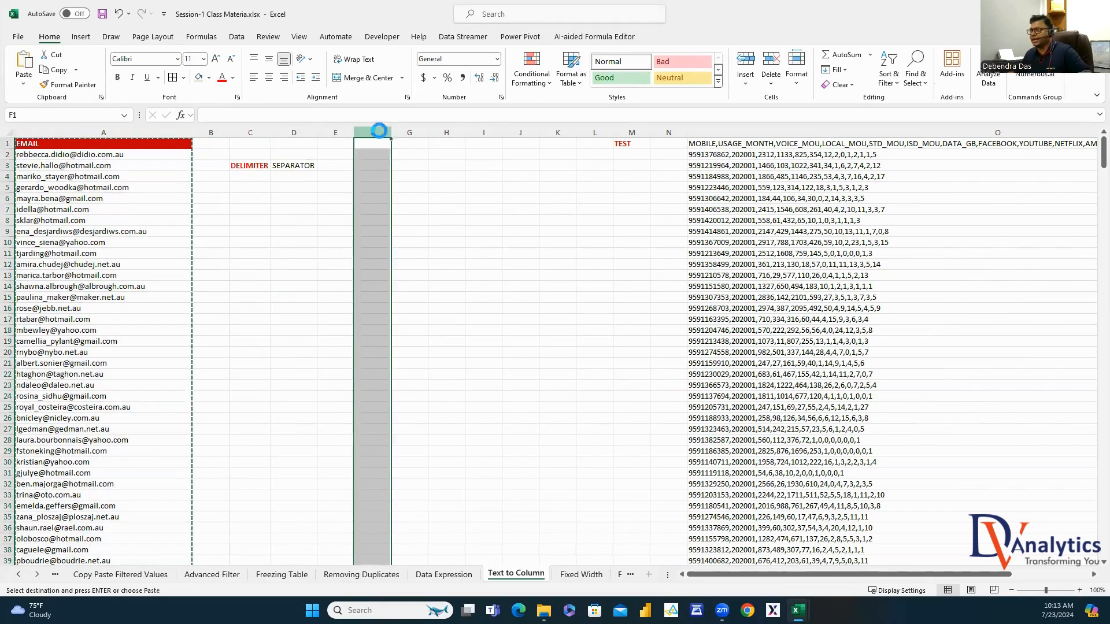
key(ctrl+v)
click(413, 155)
drag(265, 115, 201, 119)
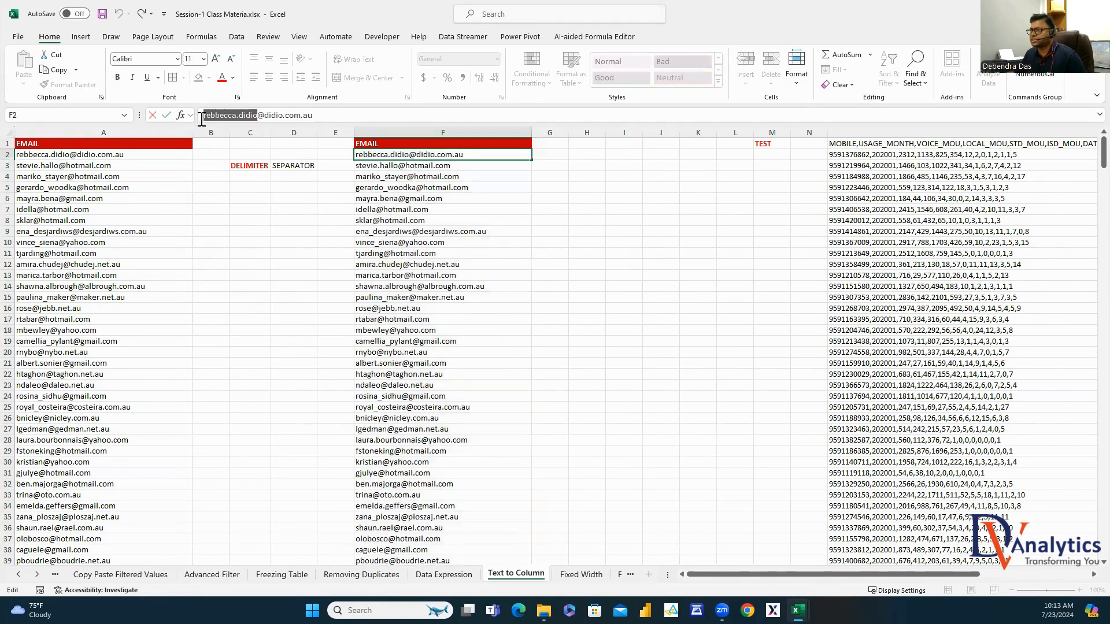
key(Escape)
click(616, 220)
Split the emails in column F at '@' into name and domain, widening column G
click(471, 128)
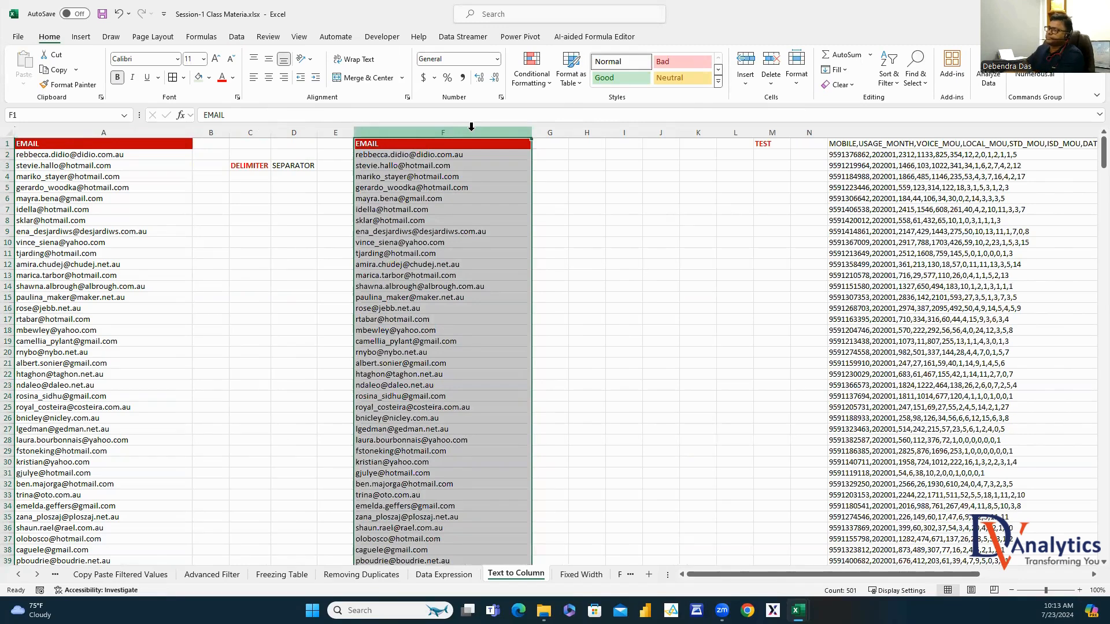
click(236, 39)
click(685, 72)
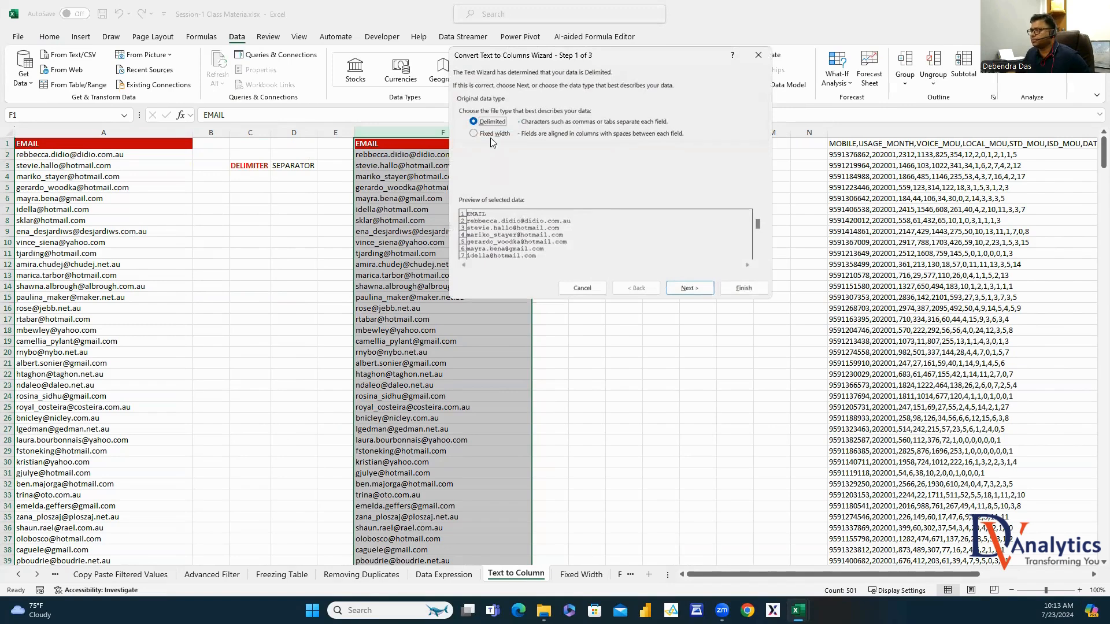
click(689, 287)
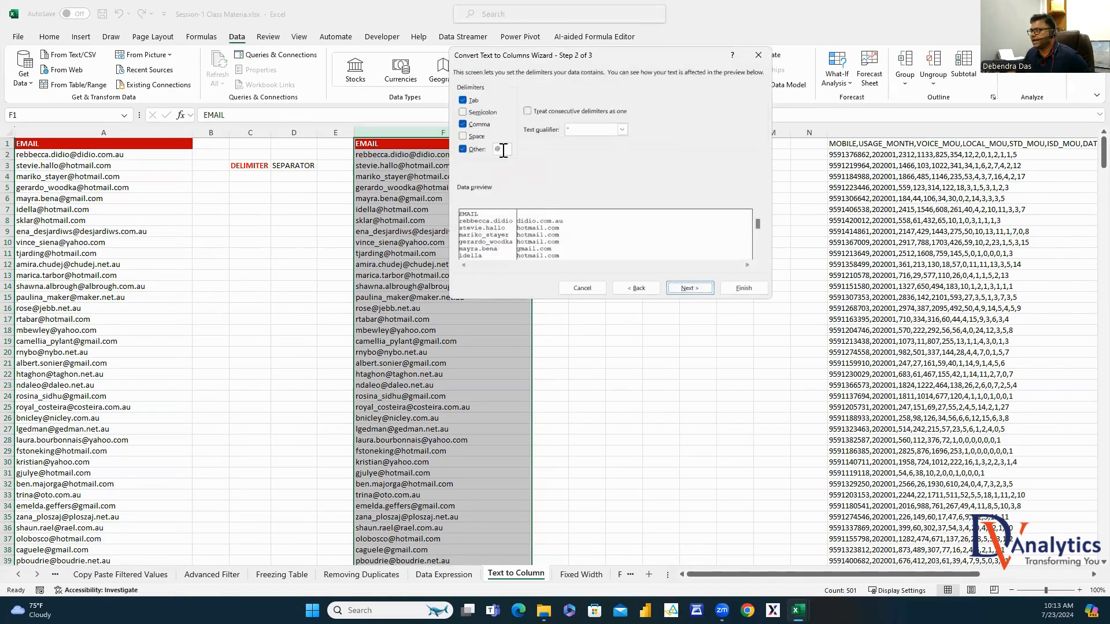
click(689, 288)
click(743, 288)
click(697, 330)
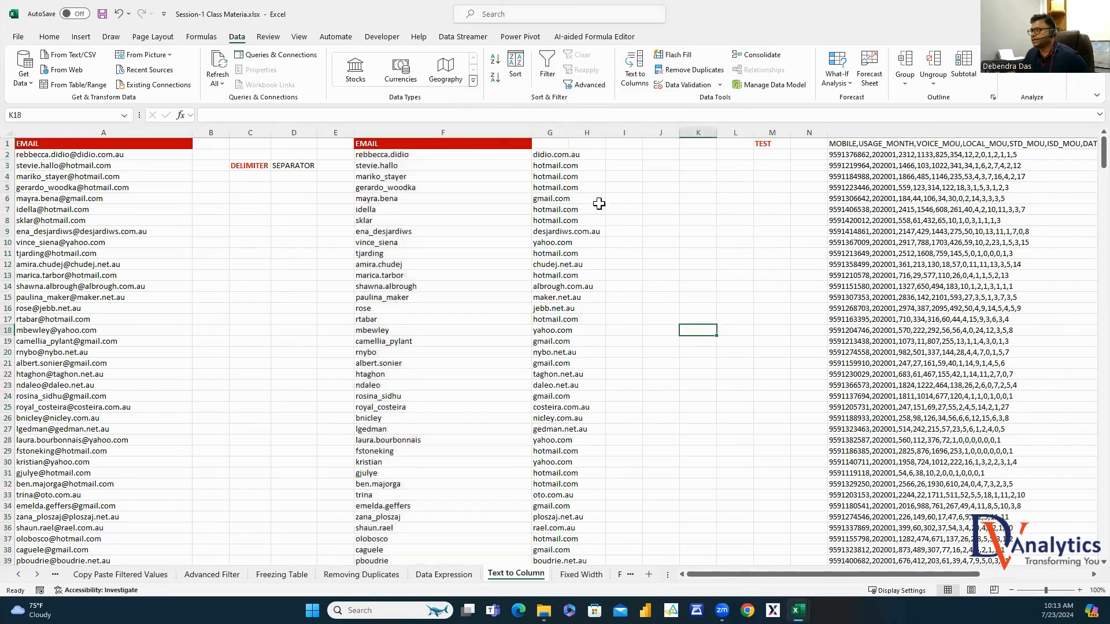
drag(576, 135, 614, 136)
Head F1 'CUSTOMER NAME' and G1 'DOMAIN NAME', copying F1's red header format onto G1
click(566, 146)
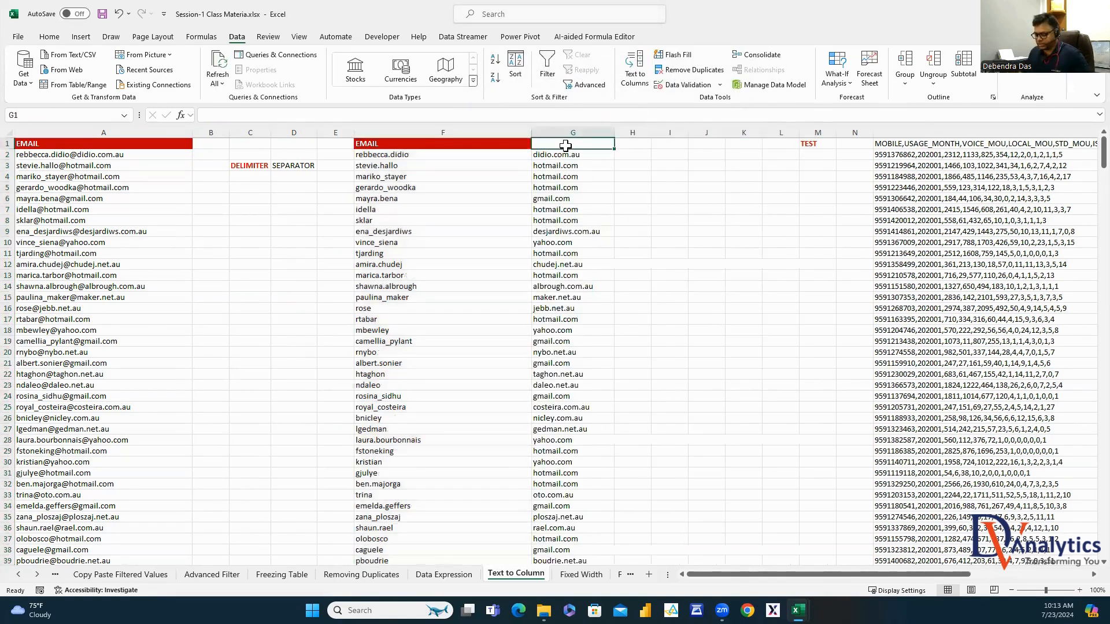
text(DOMAIN NAME)
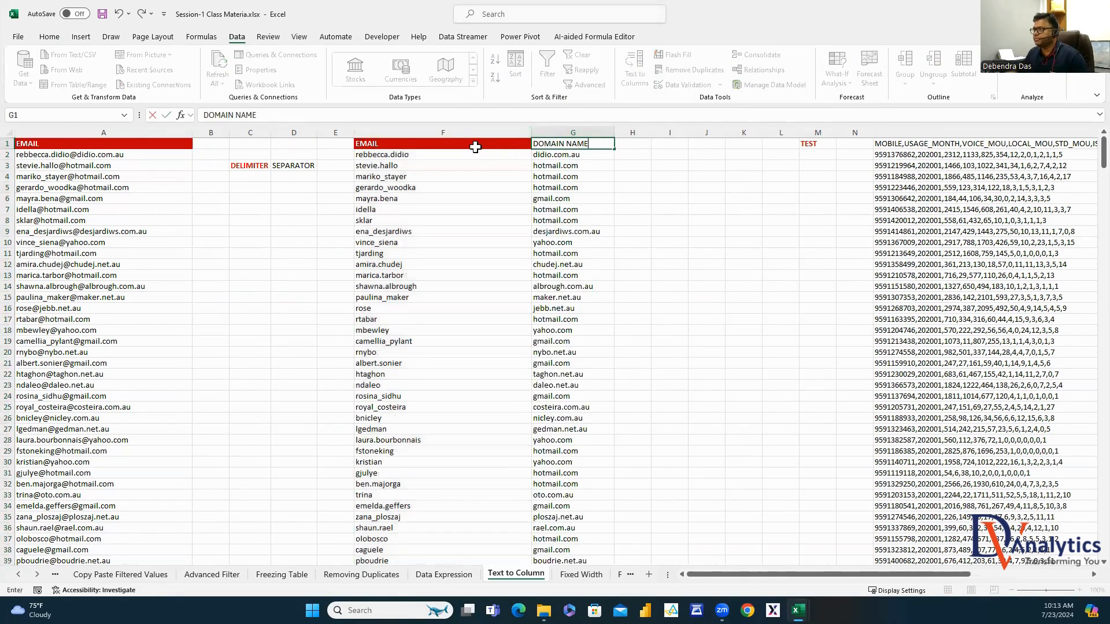
click(471, 144)
text(CUSTOM)
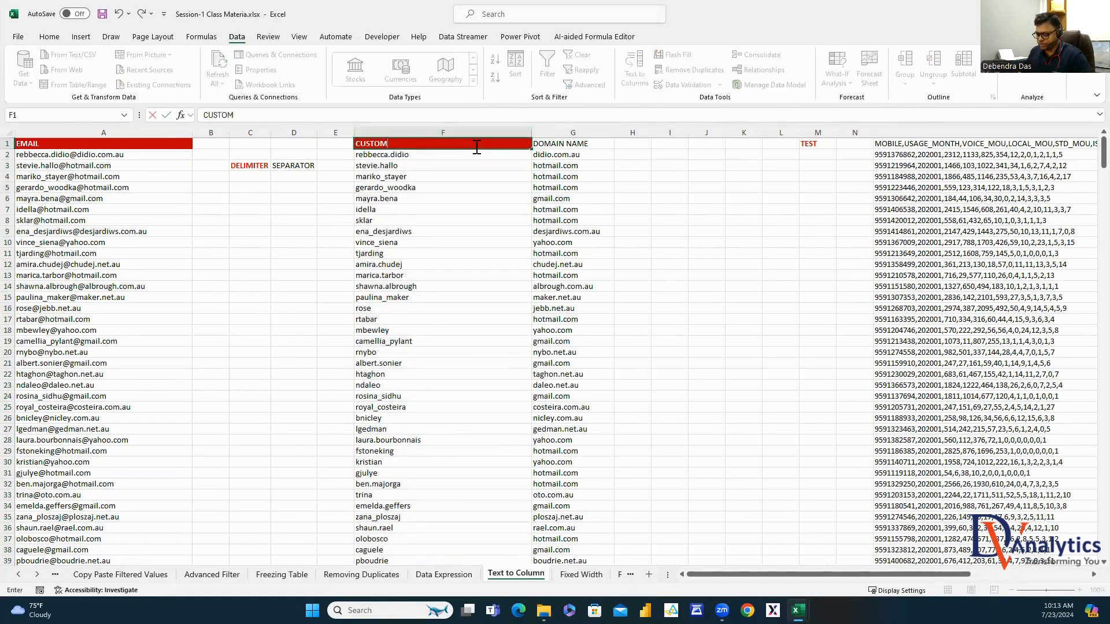
text(ER NAME)
click(463, 179)
click(456, 145)
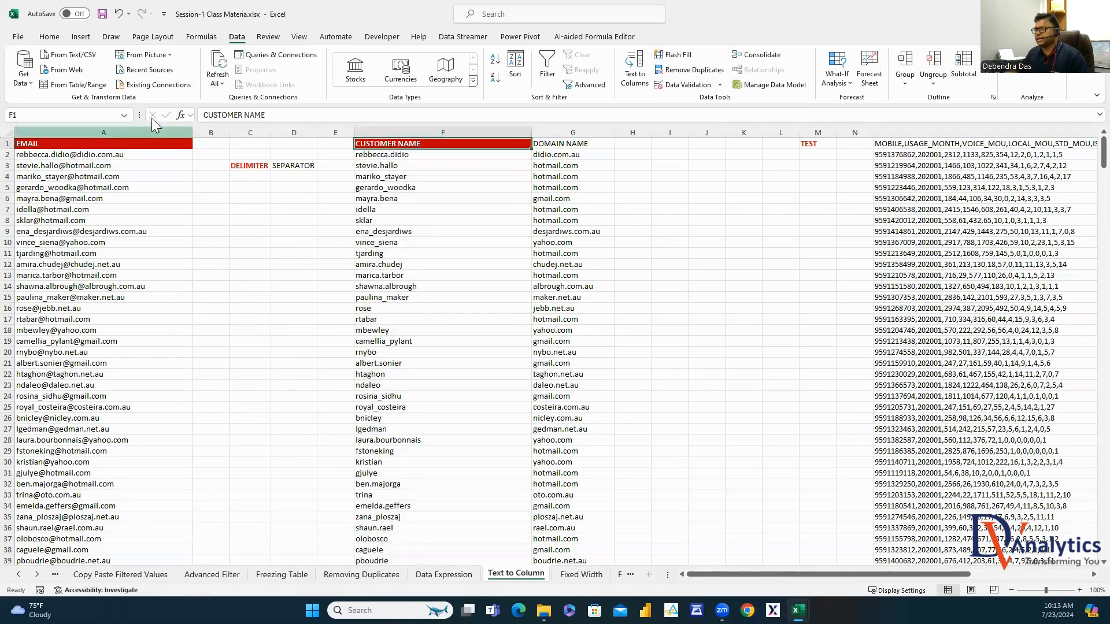
click(49, 36)
click(68, 84)
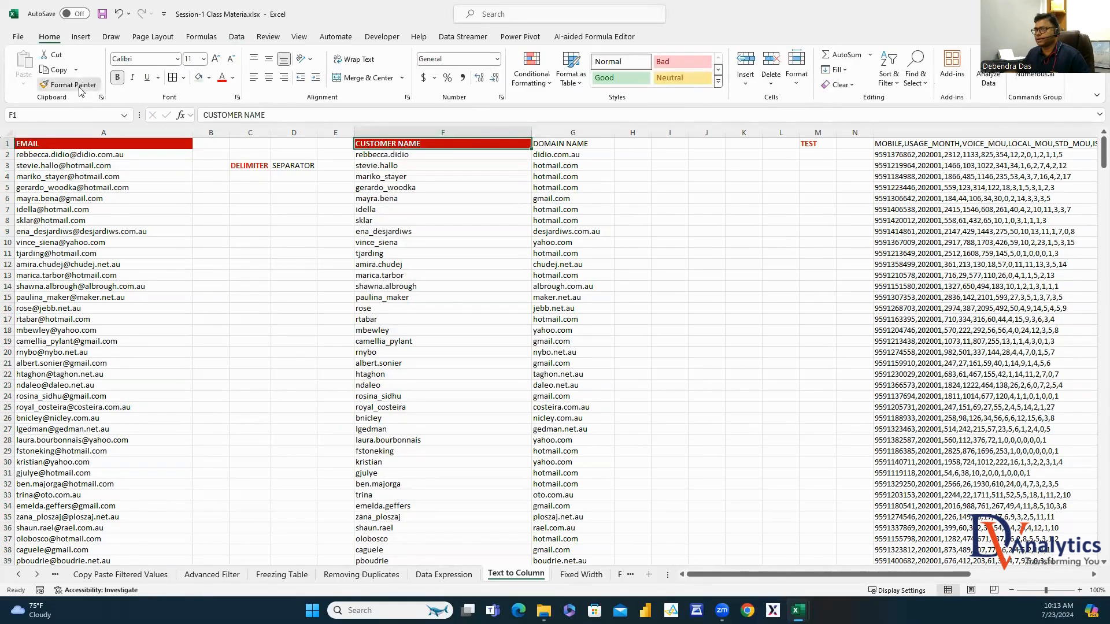
click(572, 143)
click(655, 229)
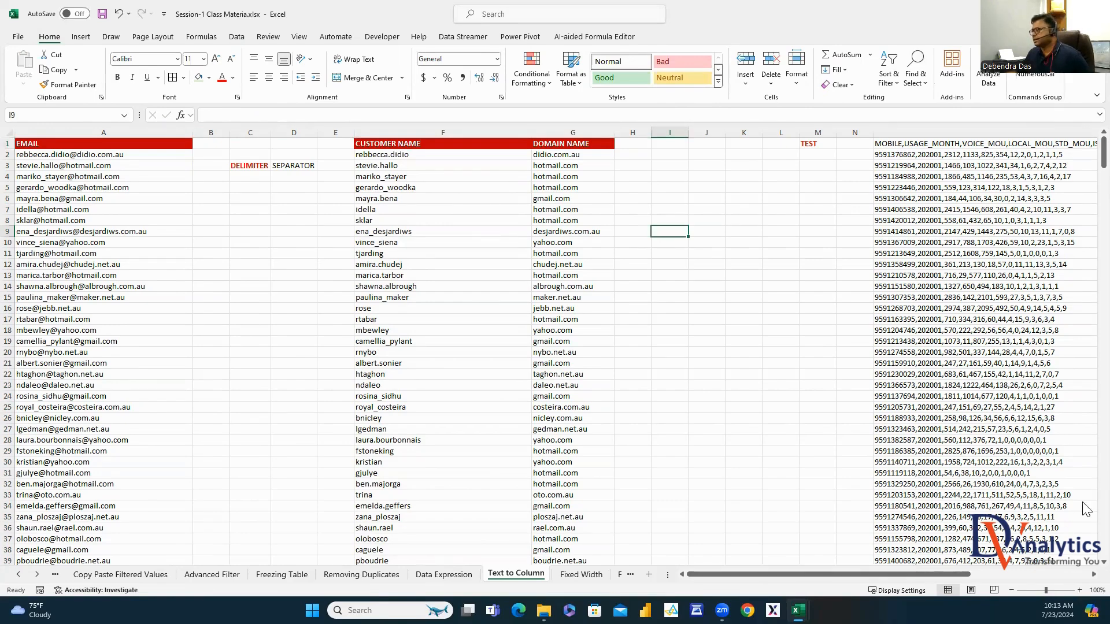
click(1092, 575)
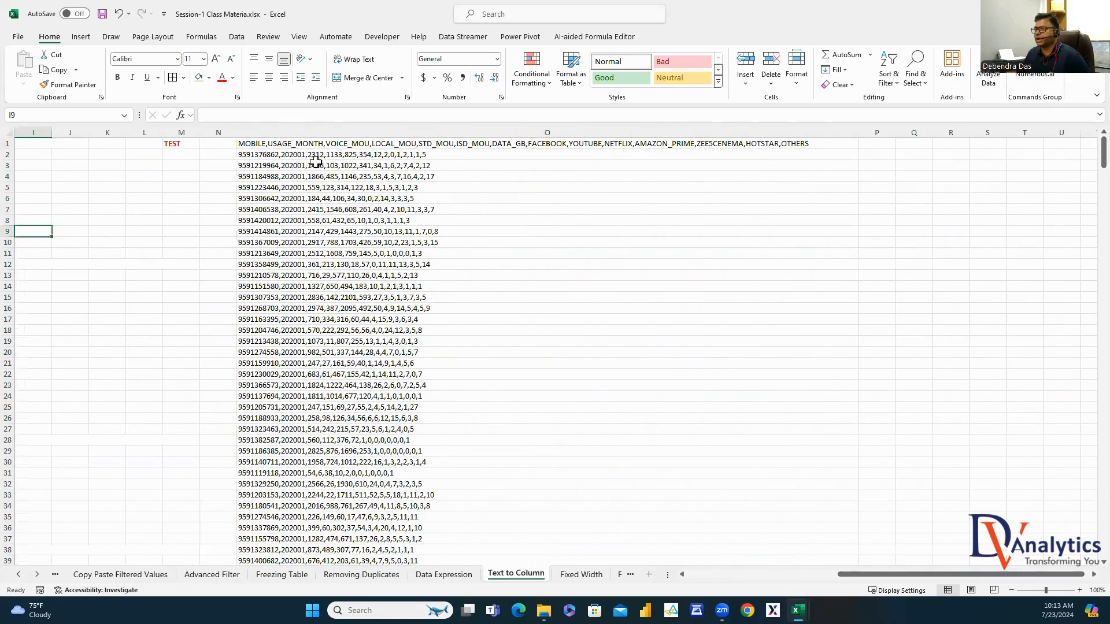
Split column O's usage records at commas into columns O through AB, MOBILE to OTHERS
click(304, 132)
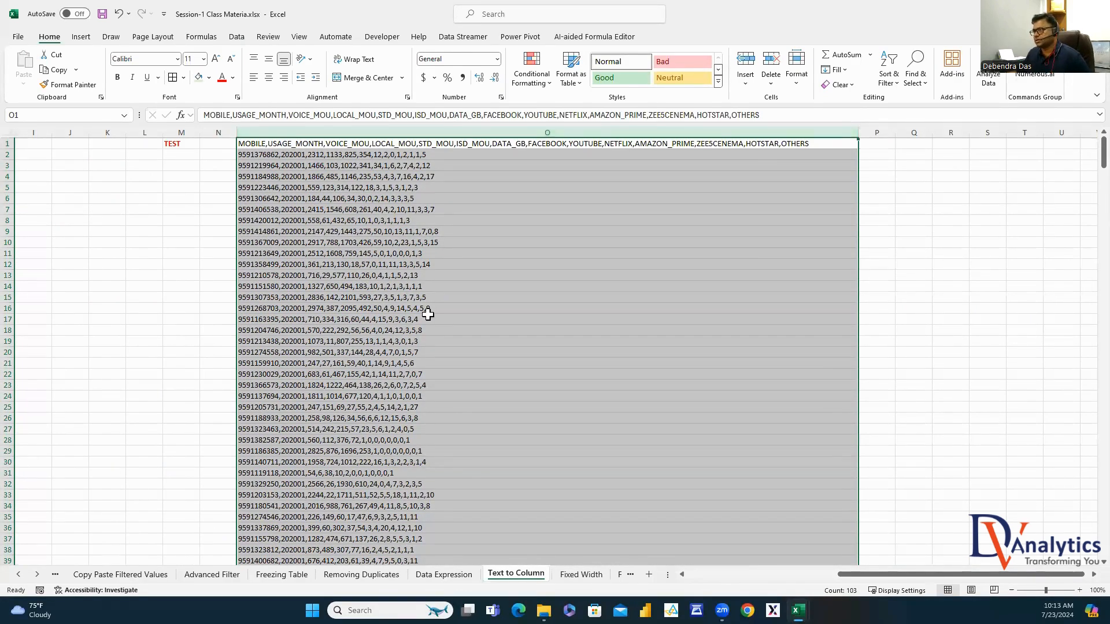
click(238, 38)
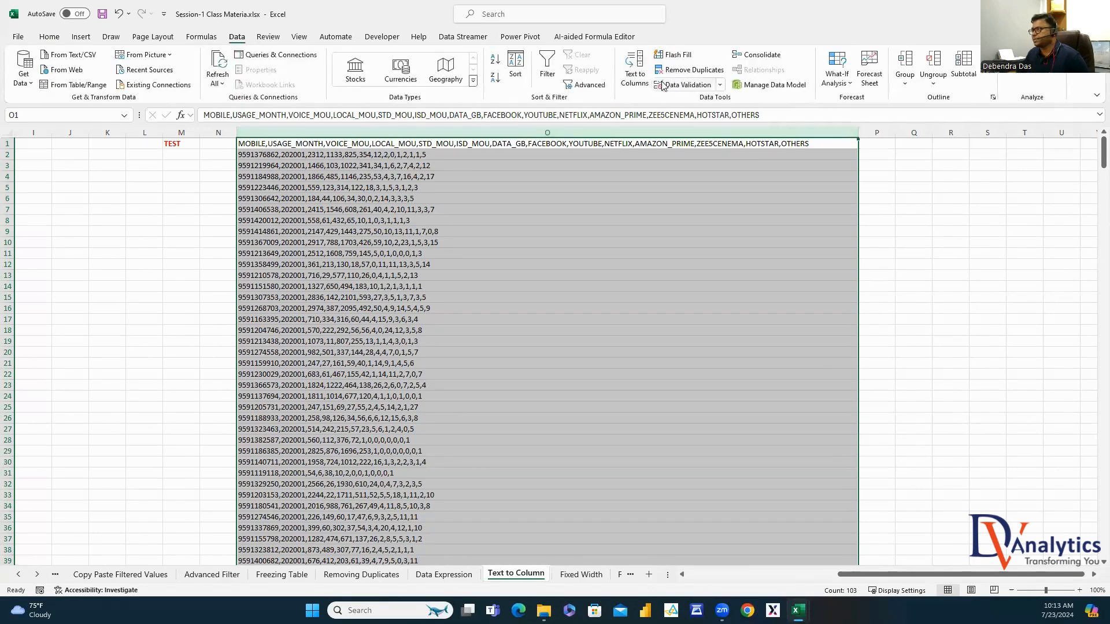
click(646, 73)
click(690, 289)
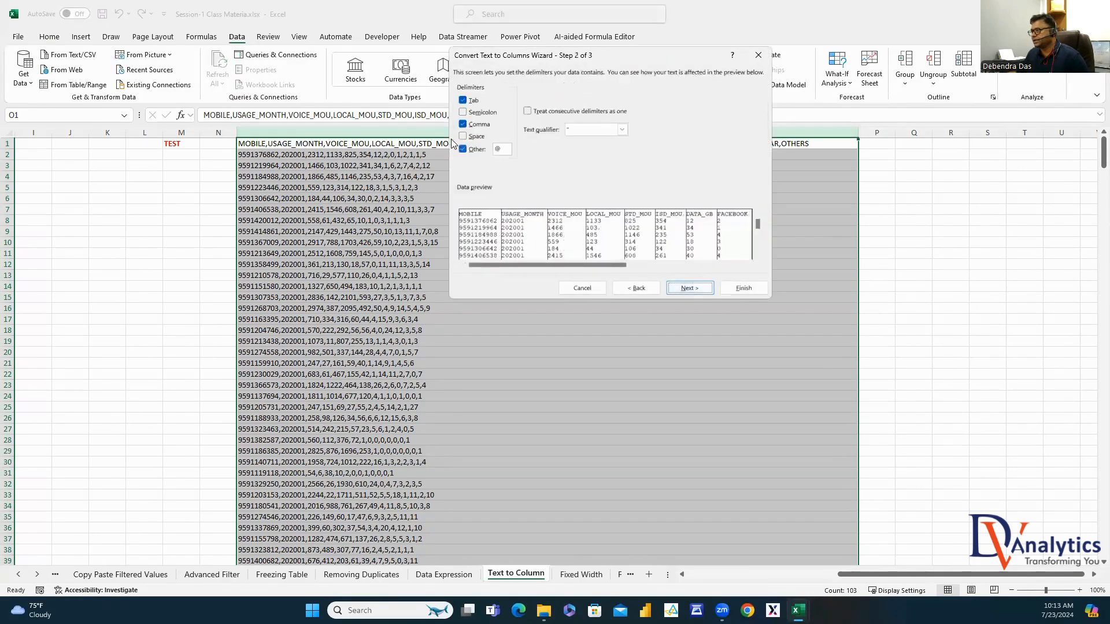
click(688, 289)
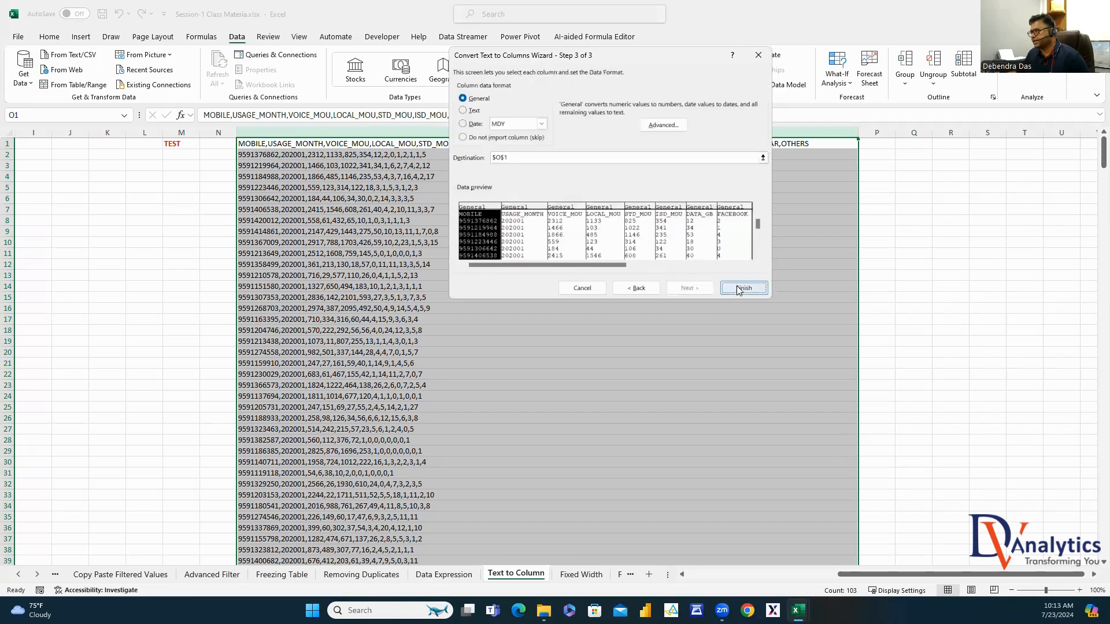
click(742, 288)
Autofit columns O through AB to their contents
double_click(855, 133)
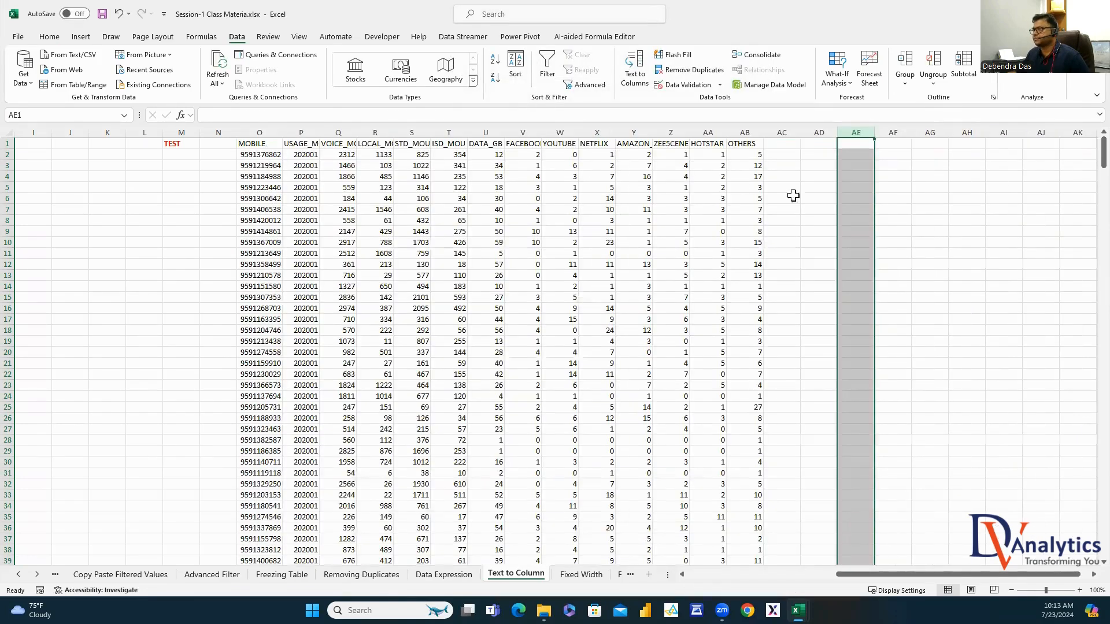
click(893, 198)
mouse_move(275, 132)
mouse_down()
mouse_move(791, 132)
mouse_move(284, 135)
mouse_up()
double_click(283, 135)
click(425, 222)
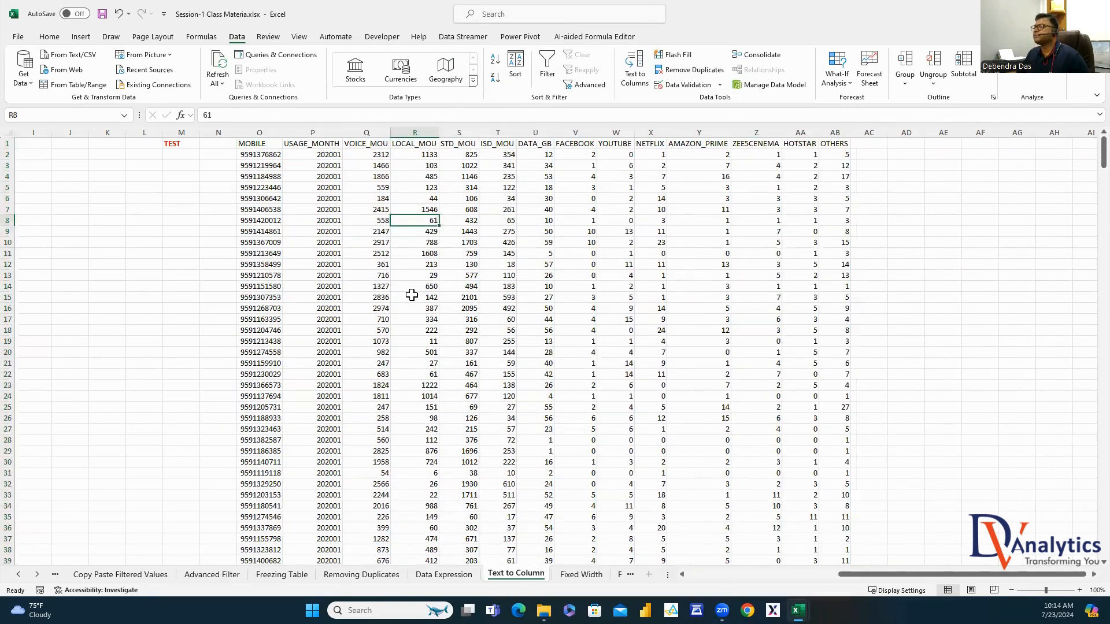
Review row 2's split values from MOBILE through OTHERS, then go to the Fixed Width sheet
click(277, 157)
click(338, 158)
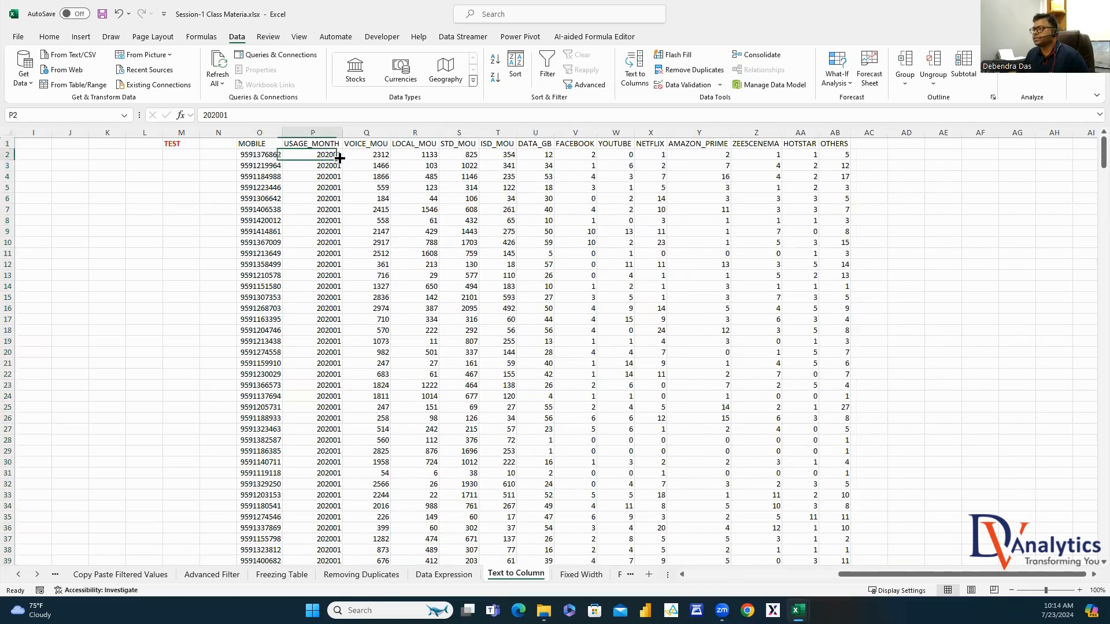
click(379, 155)
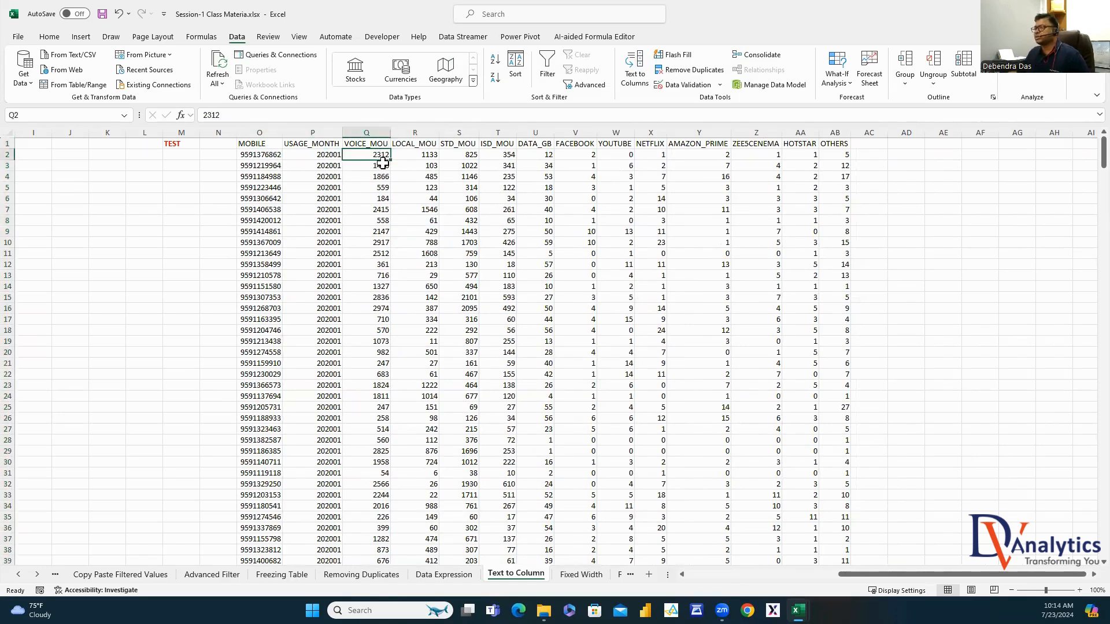
click(428, 151)
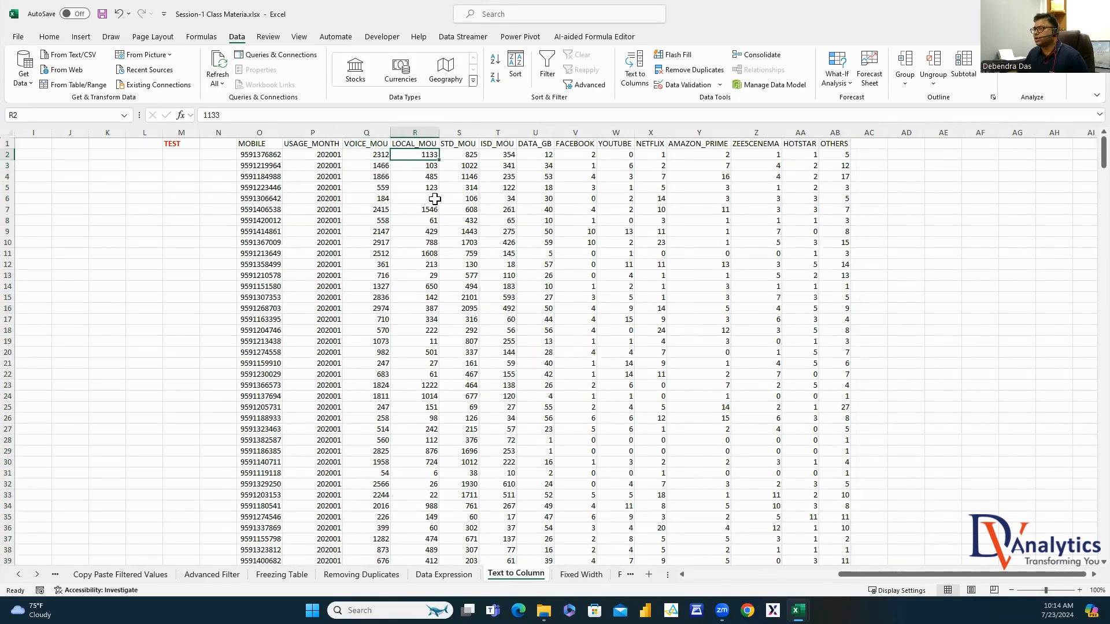
click(466, 157)
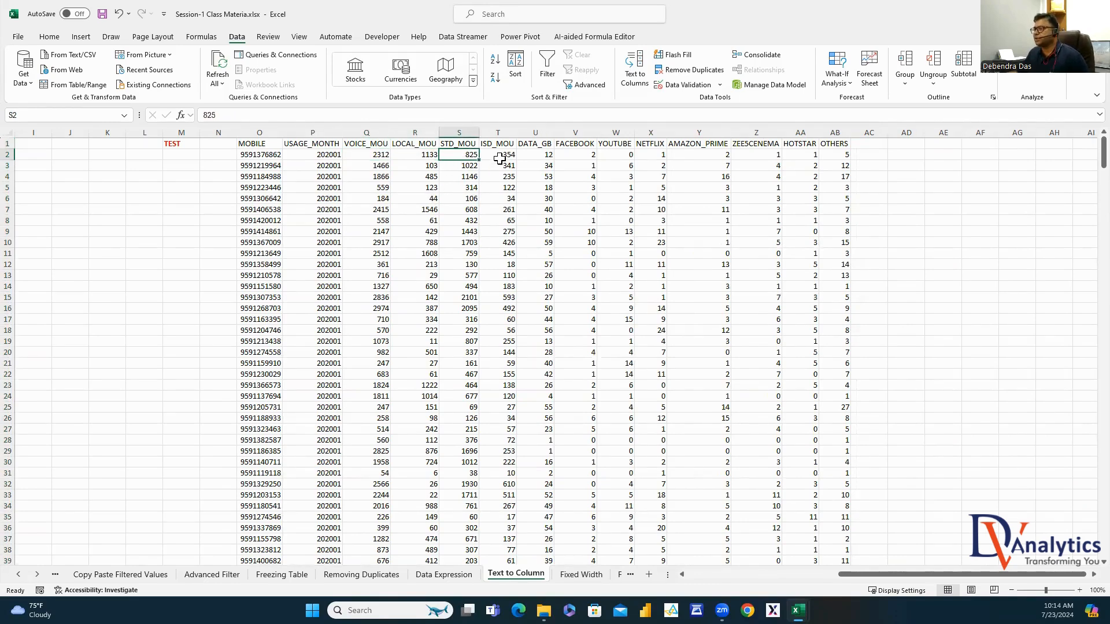
click(500, 157)
click(548, 155)
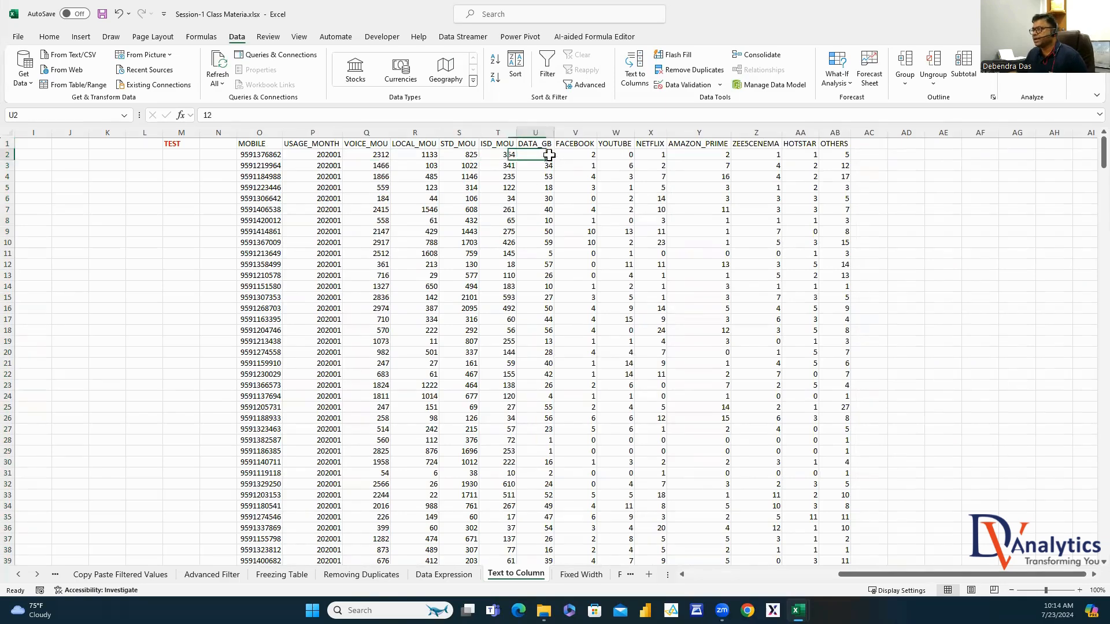
click(592, 156)
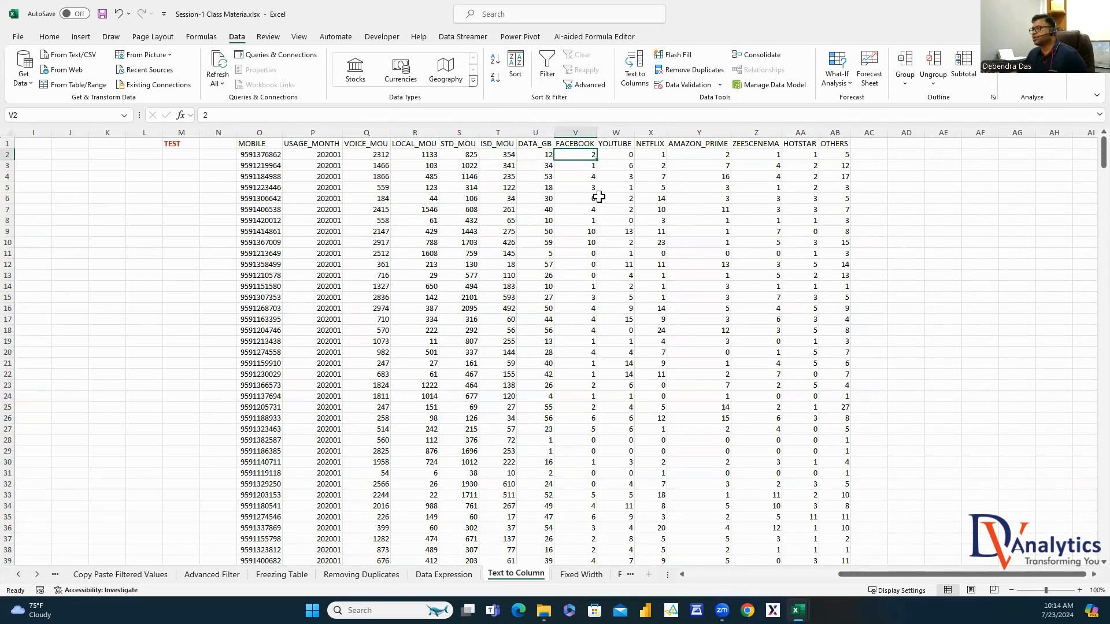
click(632, 154)
click(662, 153)
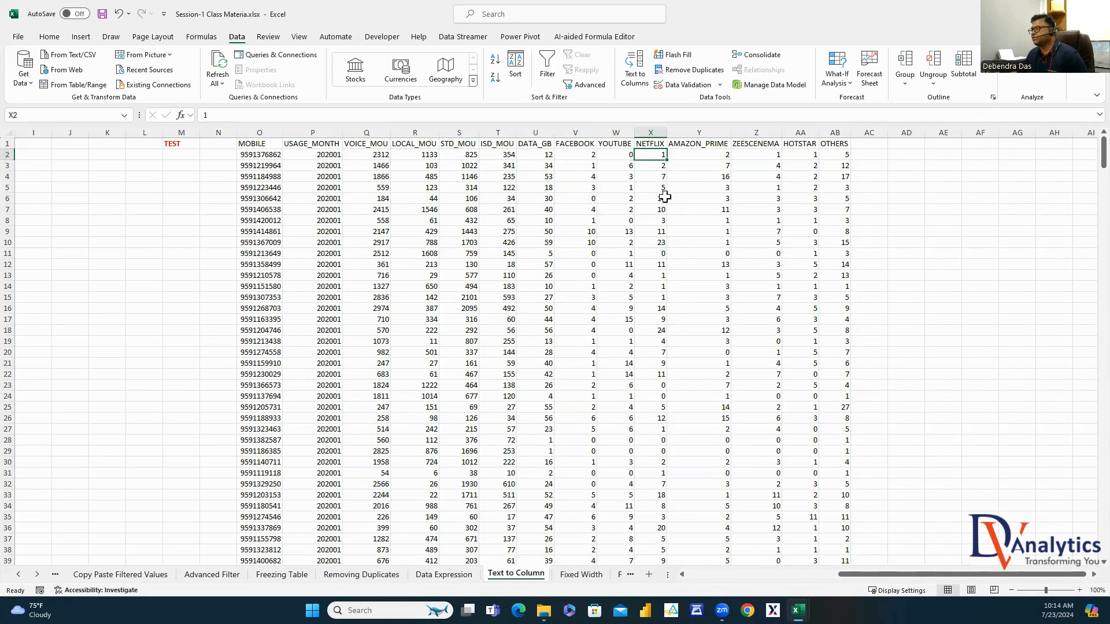
click(708, 159)
click(778, 157)
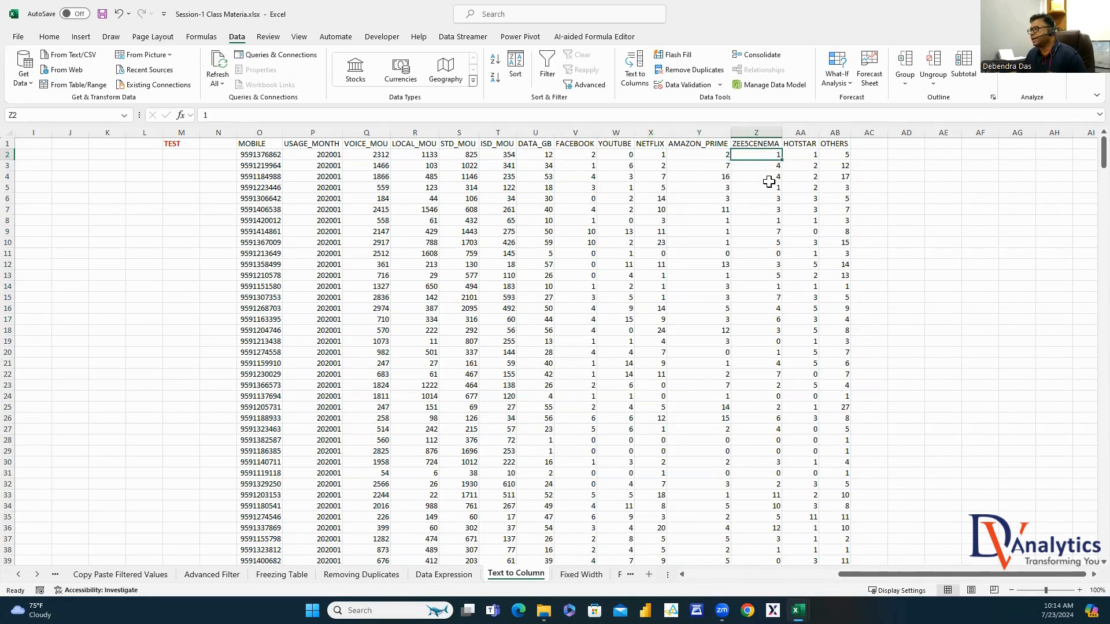
click(804, 159)
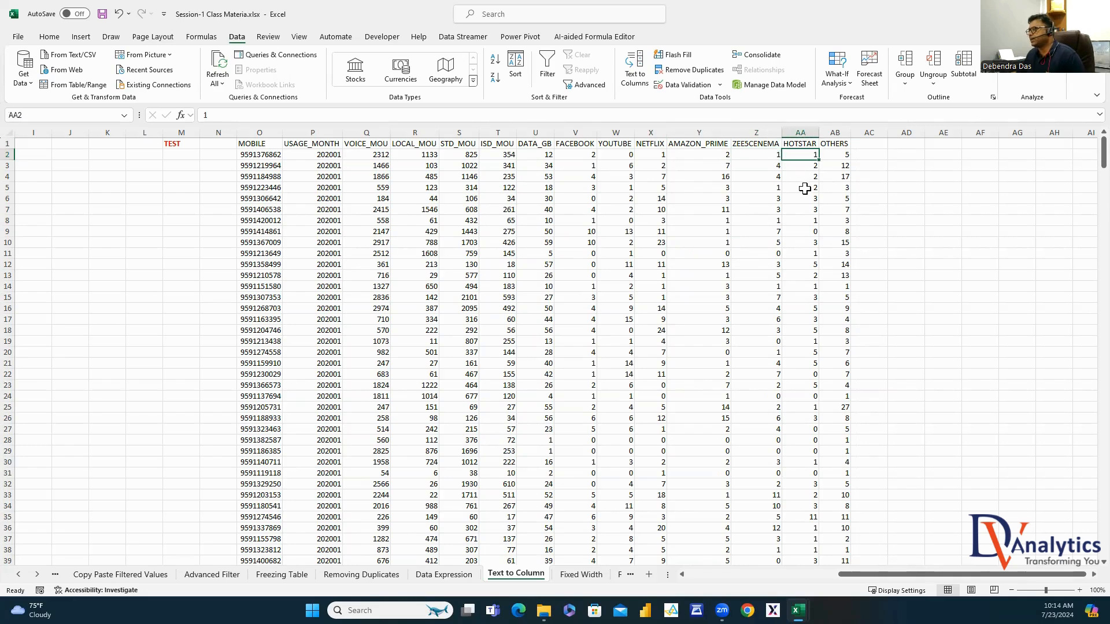
click(832, 157)
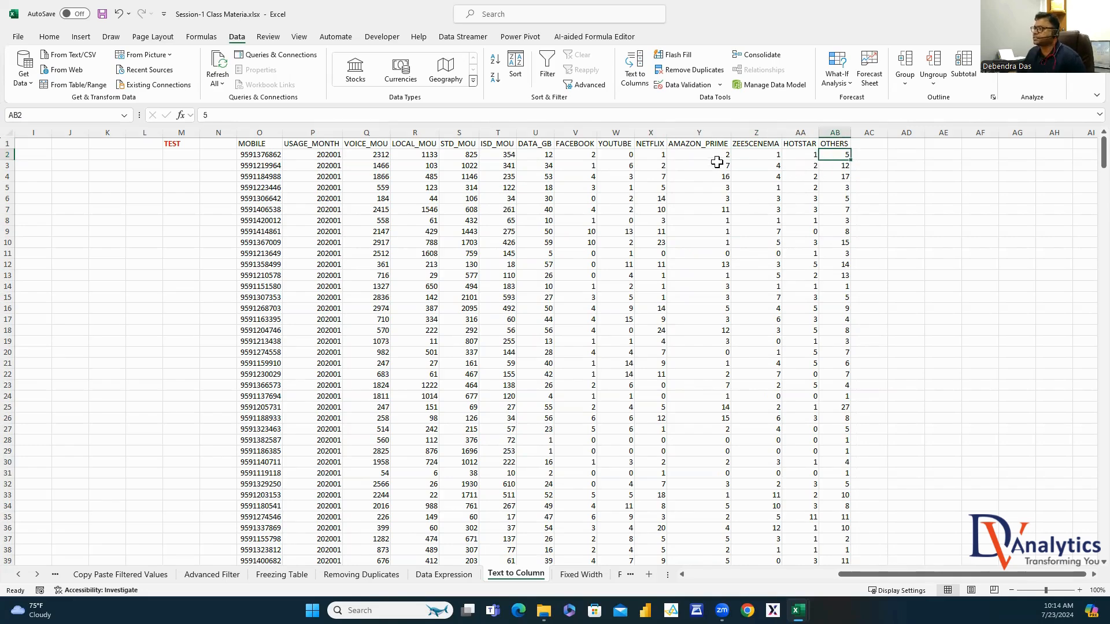
click(280, 157)
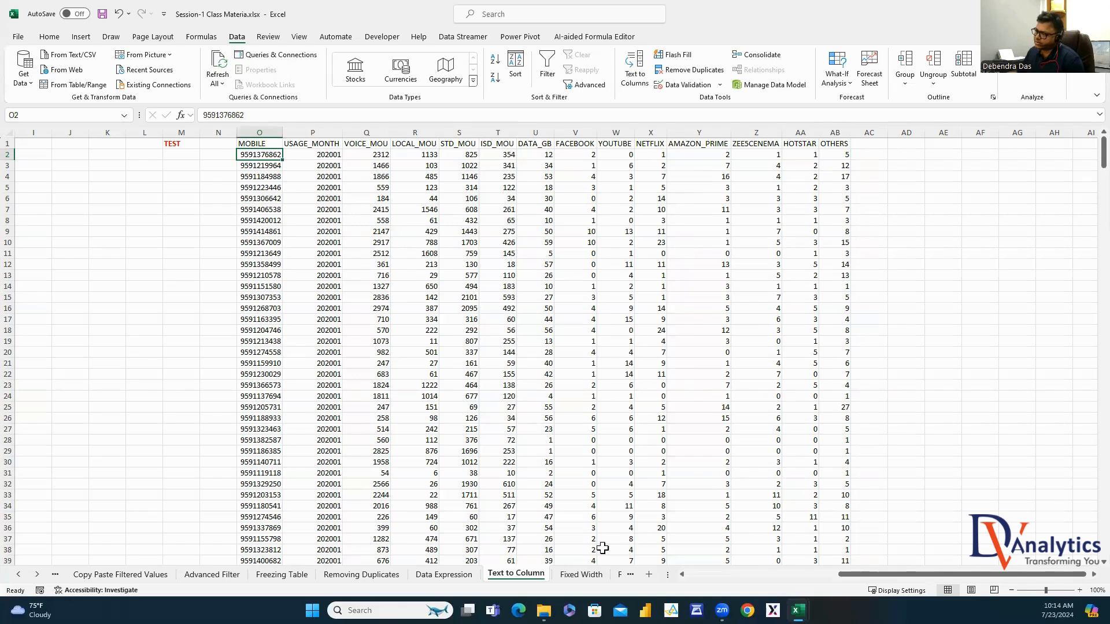
click(581, 575)
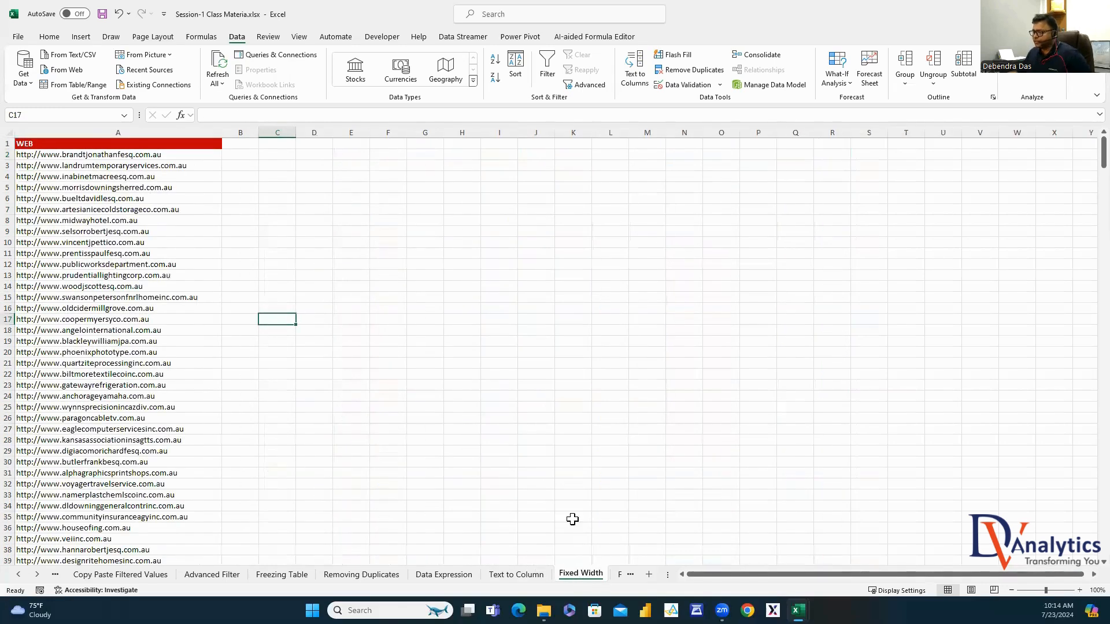
Enter the sample text ABCDE in cell E3
click(353, 165)
text(A)
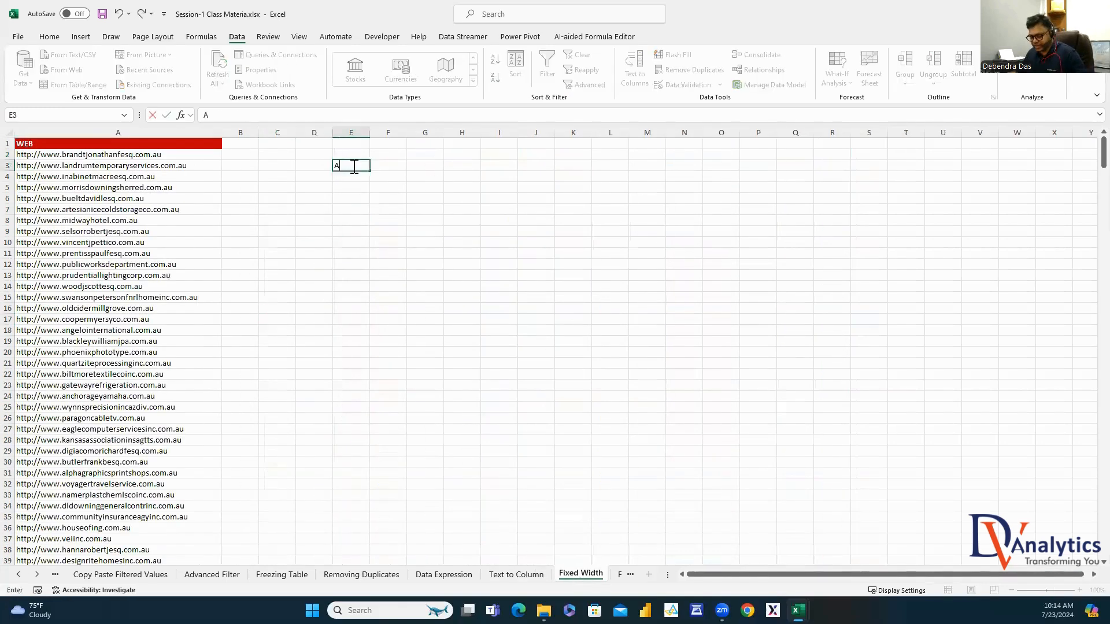
text(BCDE)
click(384, 208)
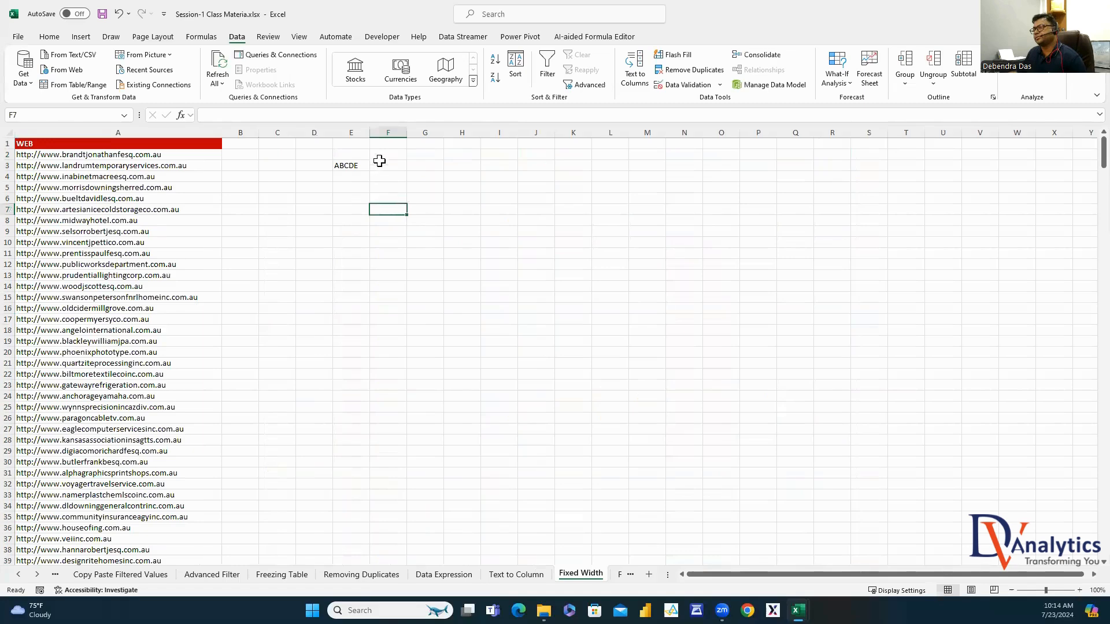
Split column E with a fixed-width Text to Columns into A–E across E3:I3
click(350, 132)
click(634, 68)
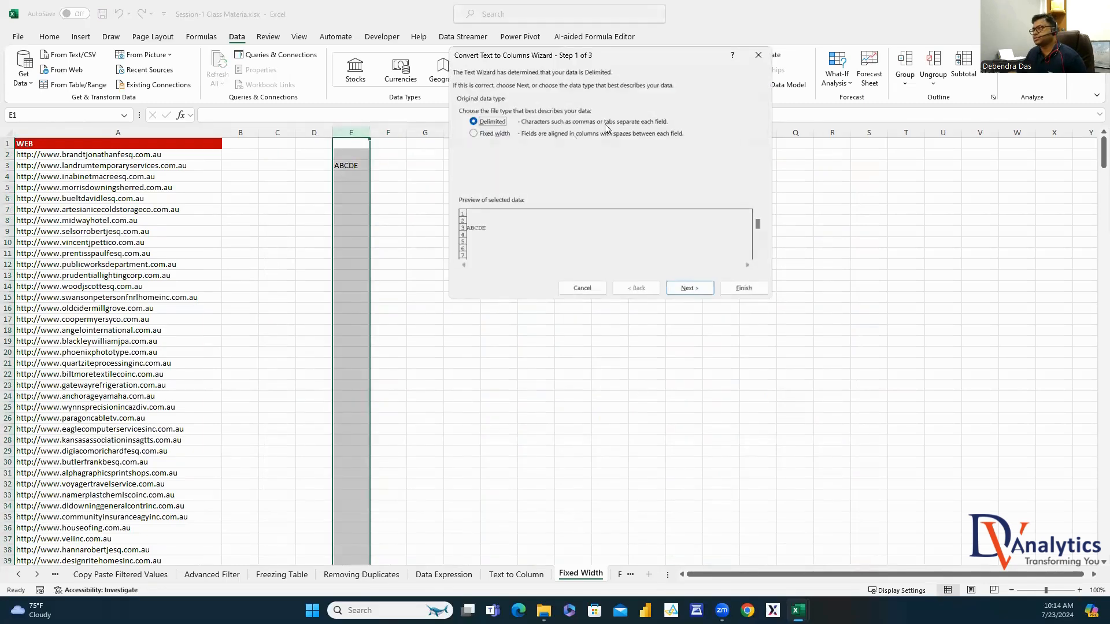
click(475, 135)
click(690, 288)
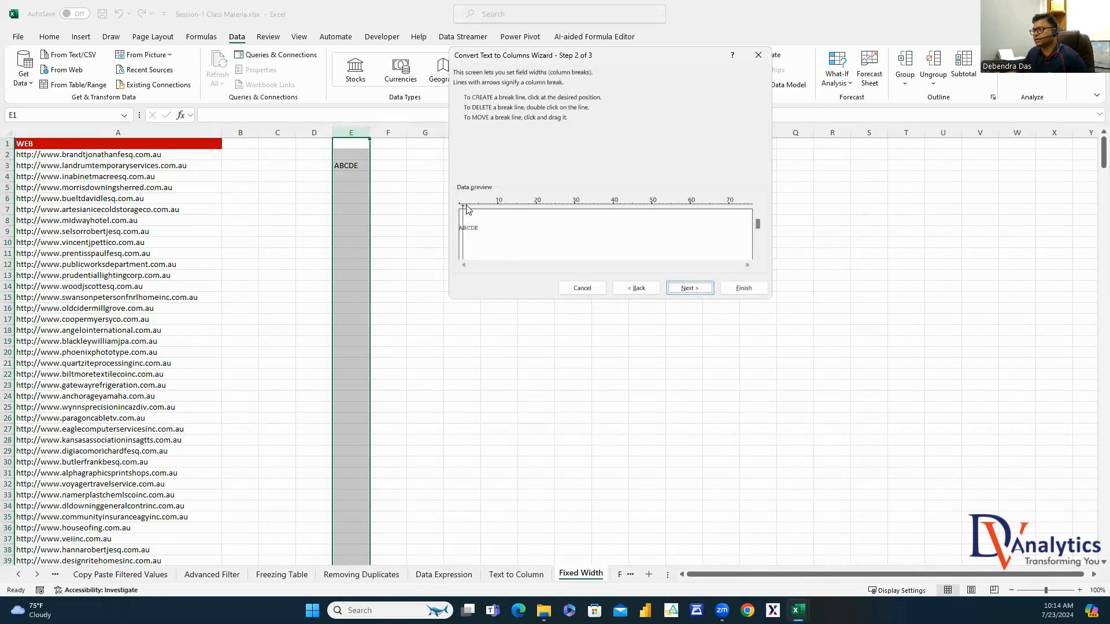
click(689, 287)
click(744, 288)
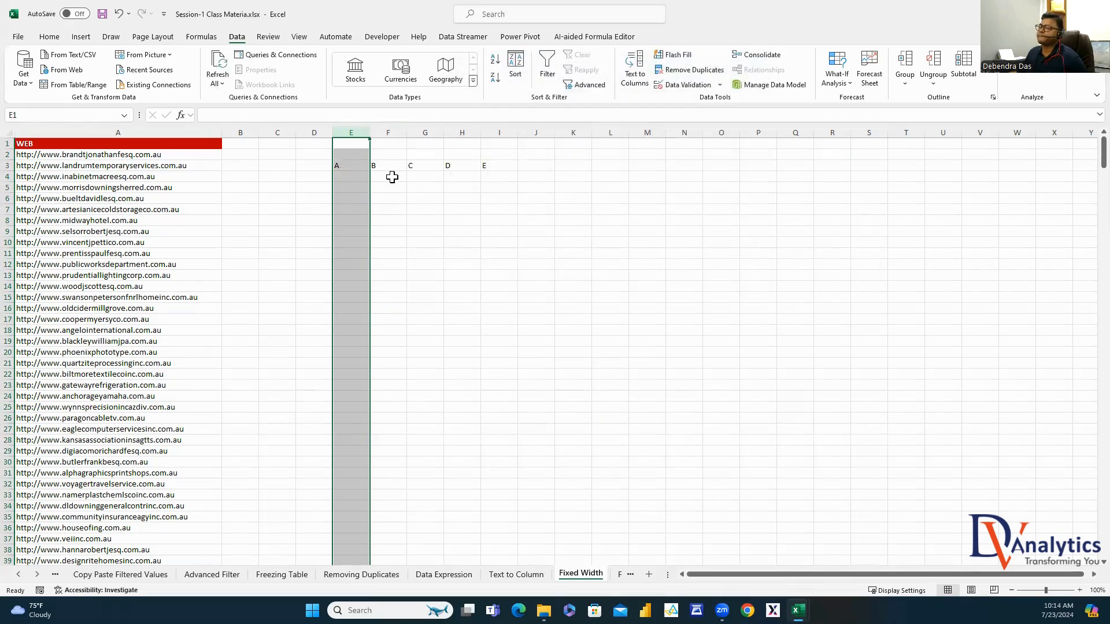
drag(355, 133, 494, 141)
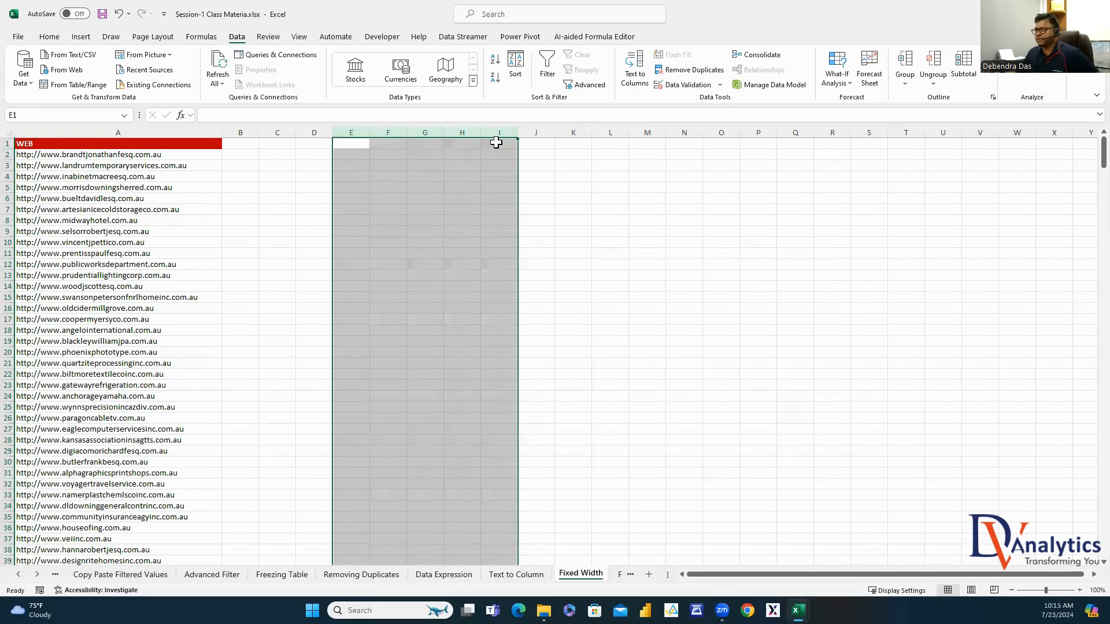
Clear the split letters and enter a sample full name in E2
key(Delete)
click(353, 154)
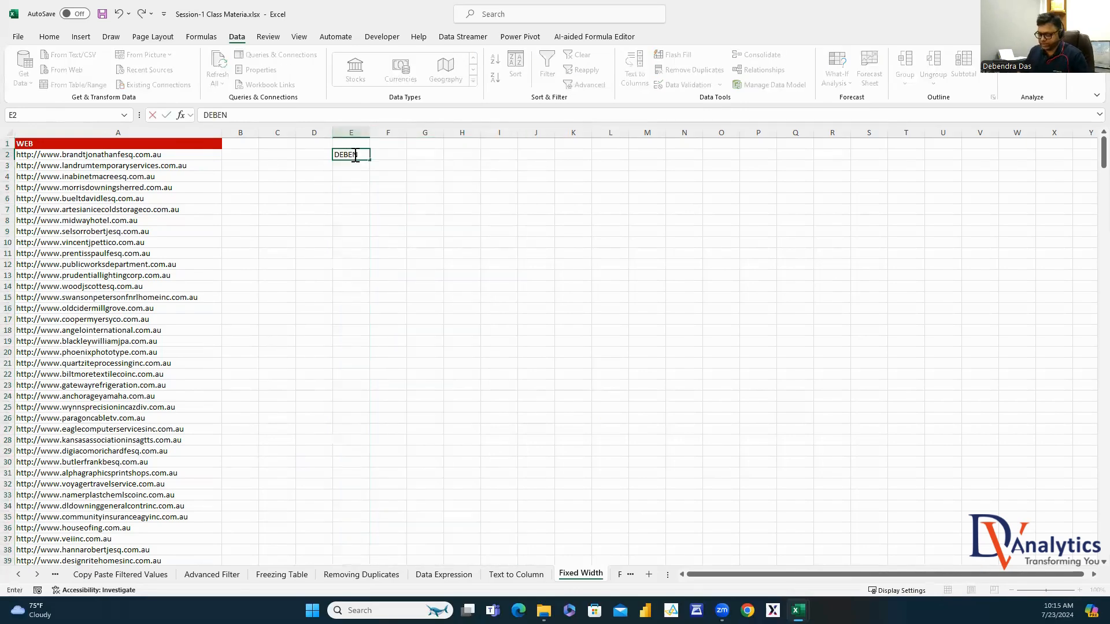
key(Return)
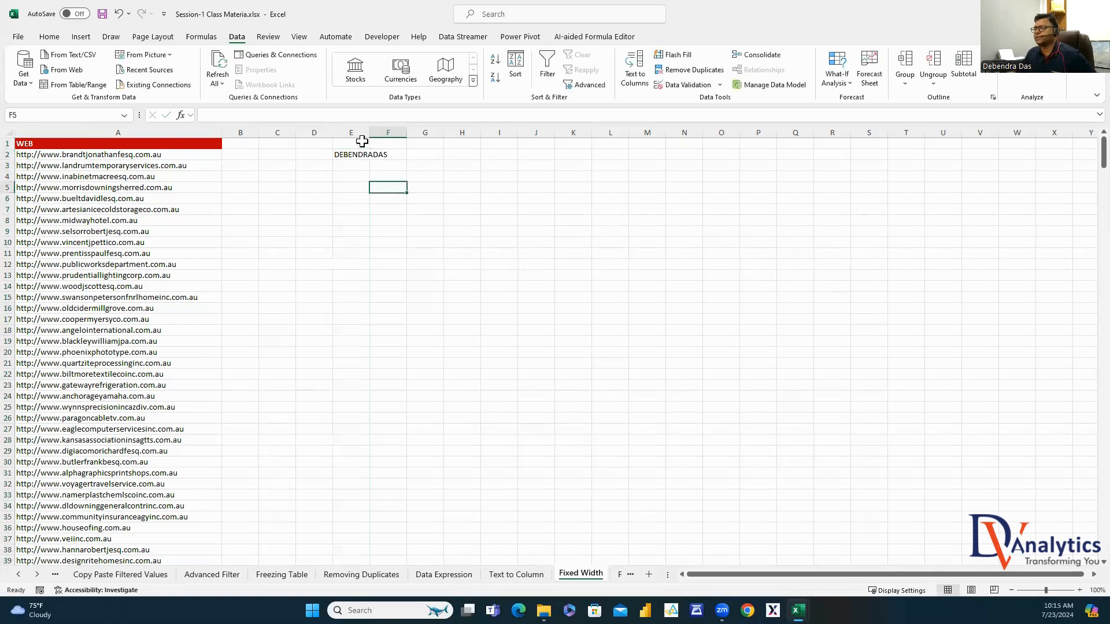
Split the name in E2 into two parts at a fixed width, autofit column E, then clear E2:F2
click(353, 133)
click(635, 78)
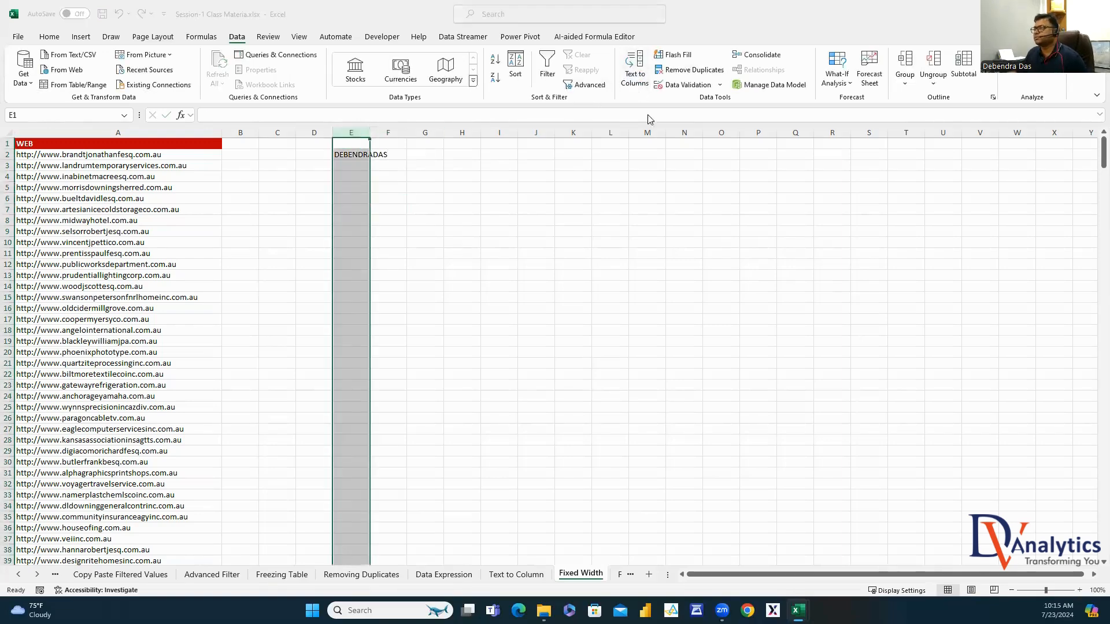
click(473, 134)
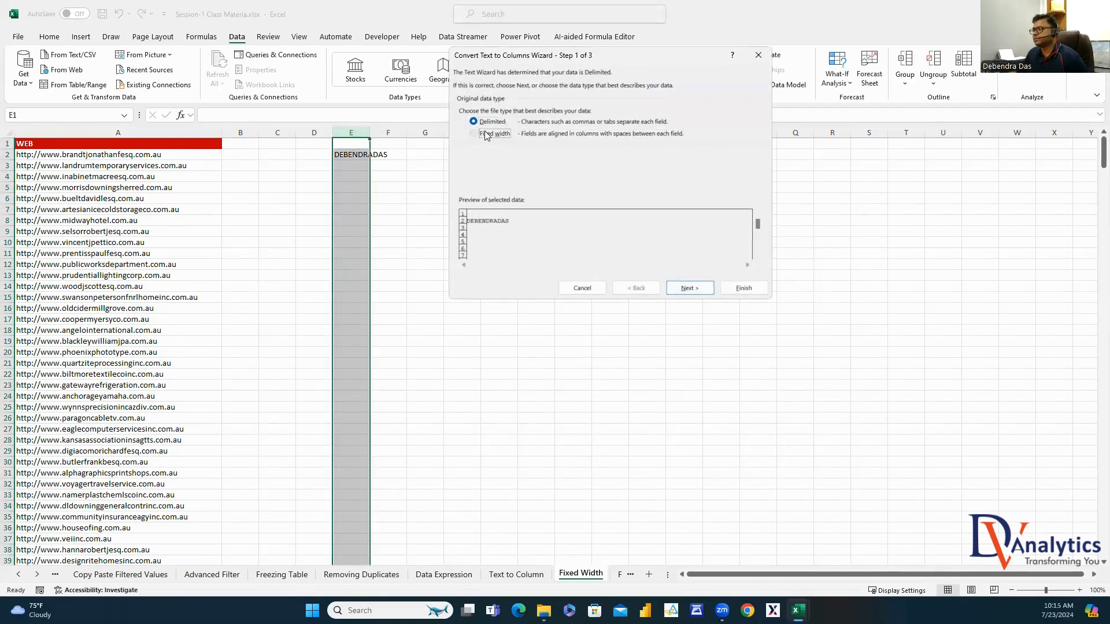
click(690, 288)
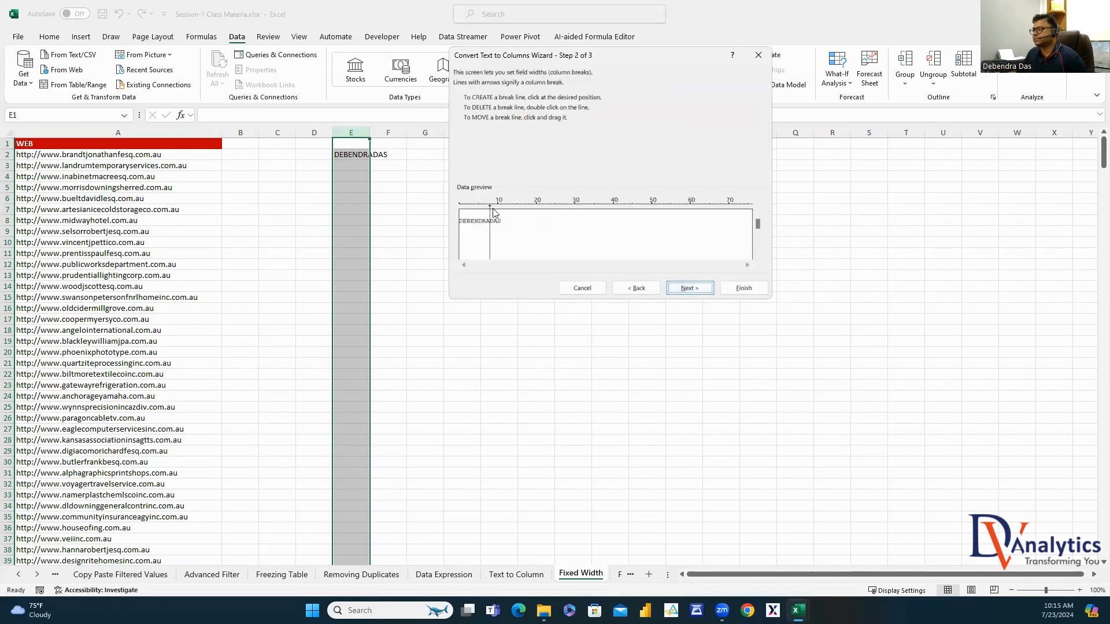
click(689, 288)
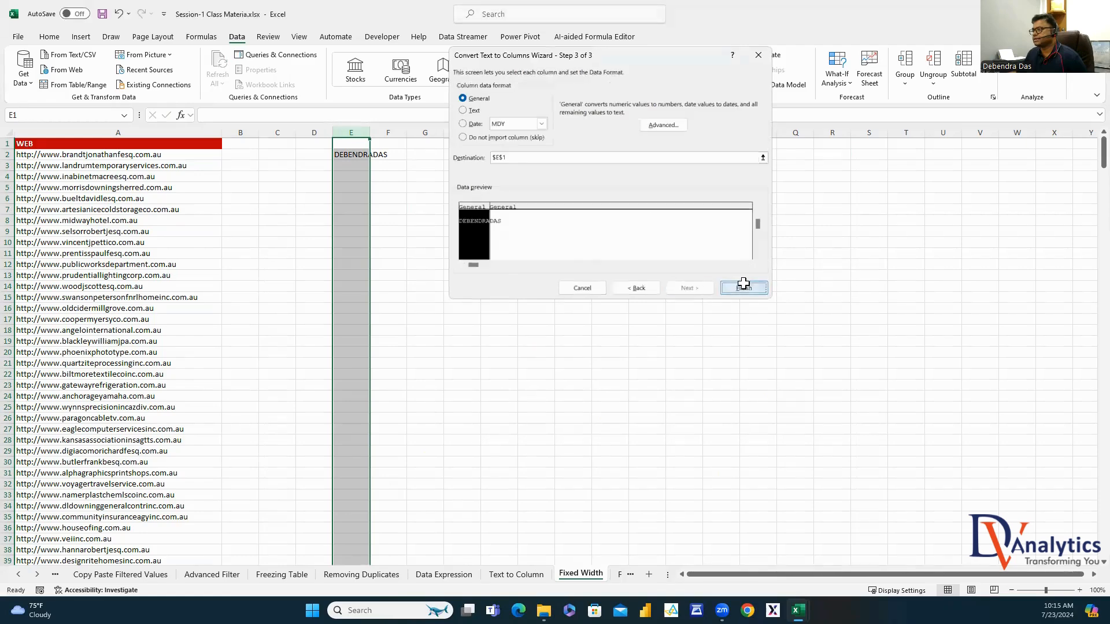
click(744, 288)
click(831, 308)
double_click(370, 132)
click(547, 213)
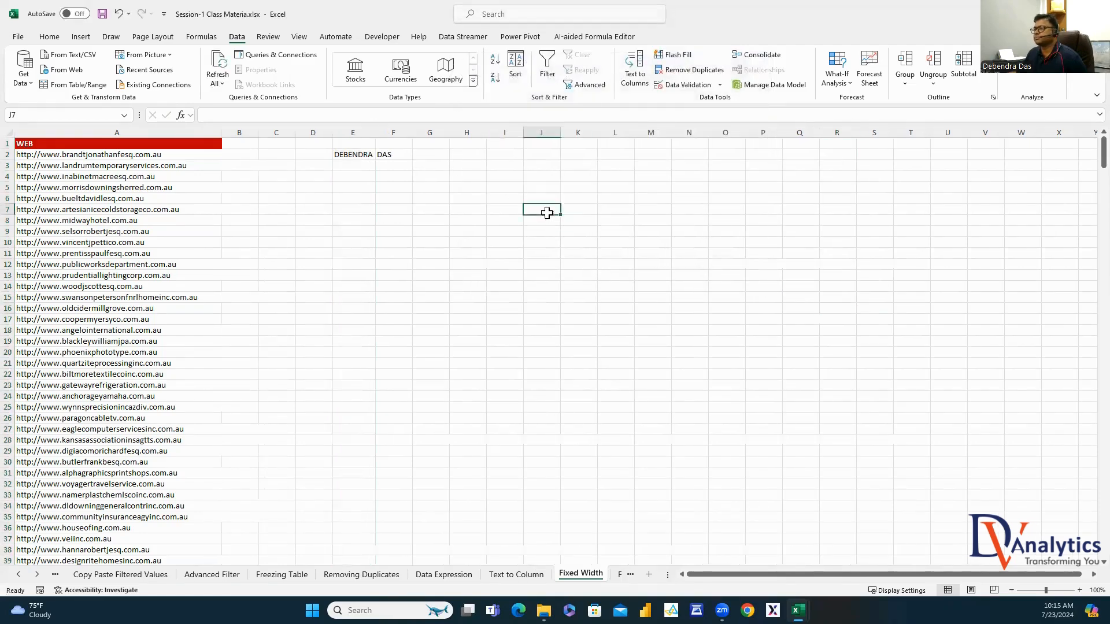
drag(372, 153, 384, 154)
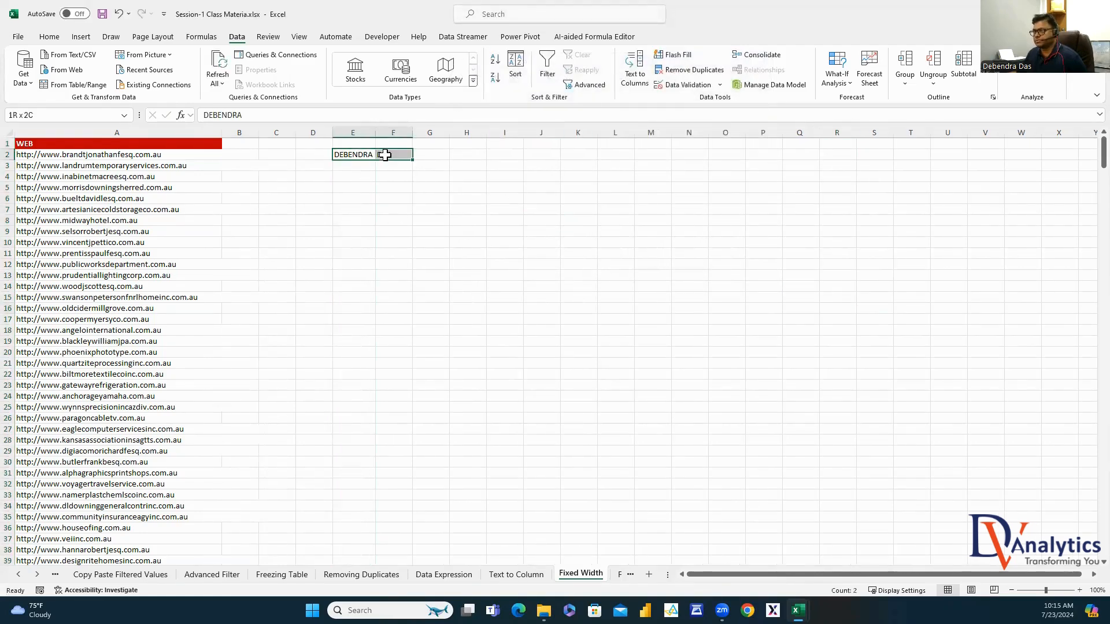
key(Delete)
Copy the WEB list from column A into column E
key(ctrl+Home)
key(ctrl+shift+Down)
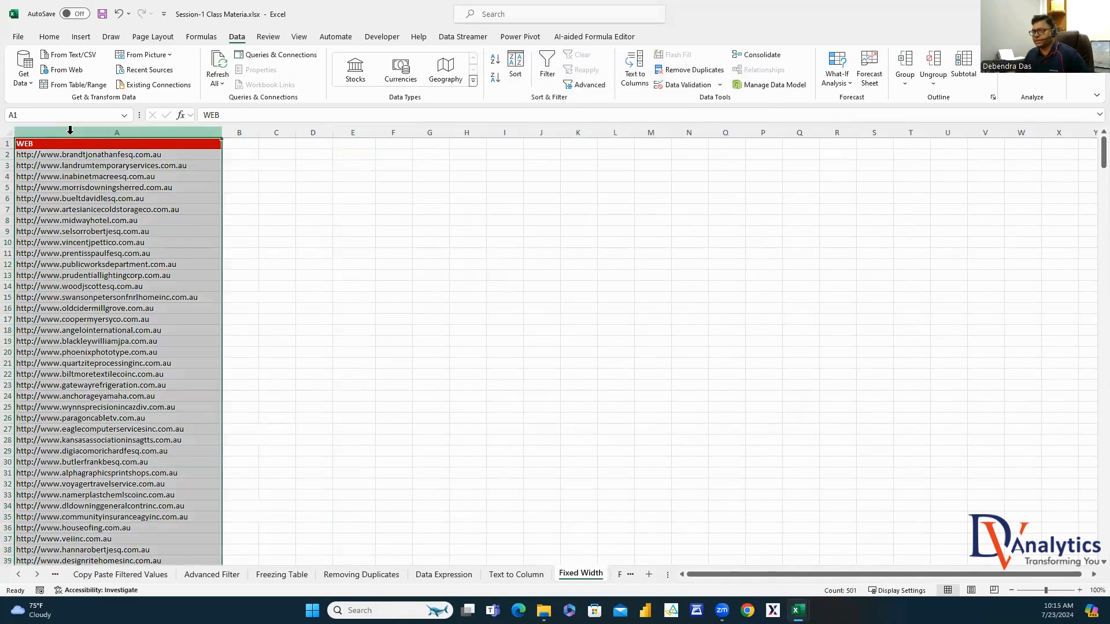
key(ctrl+c)
click(367, 132)
key(ctrl+v)
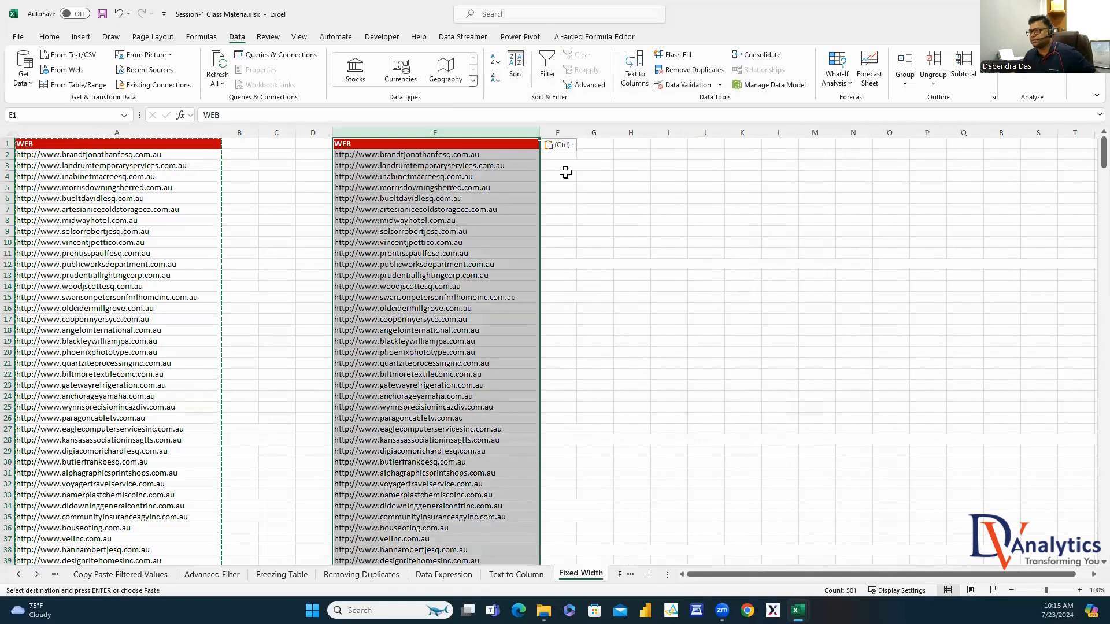
click(635, 69)
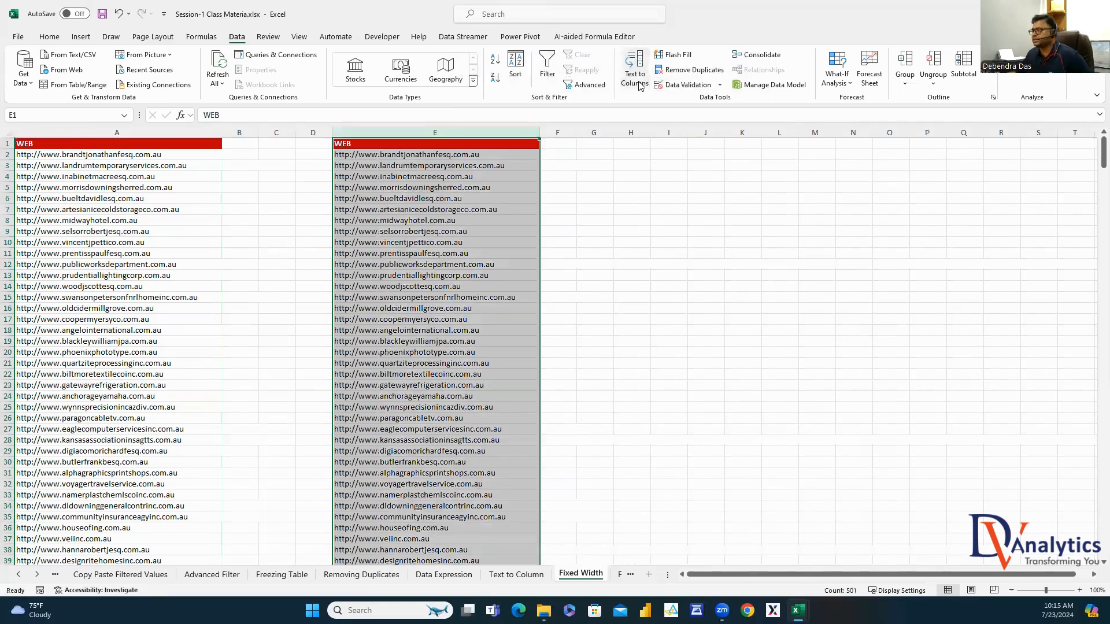
click(501, 135)
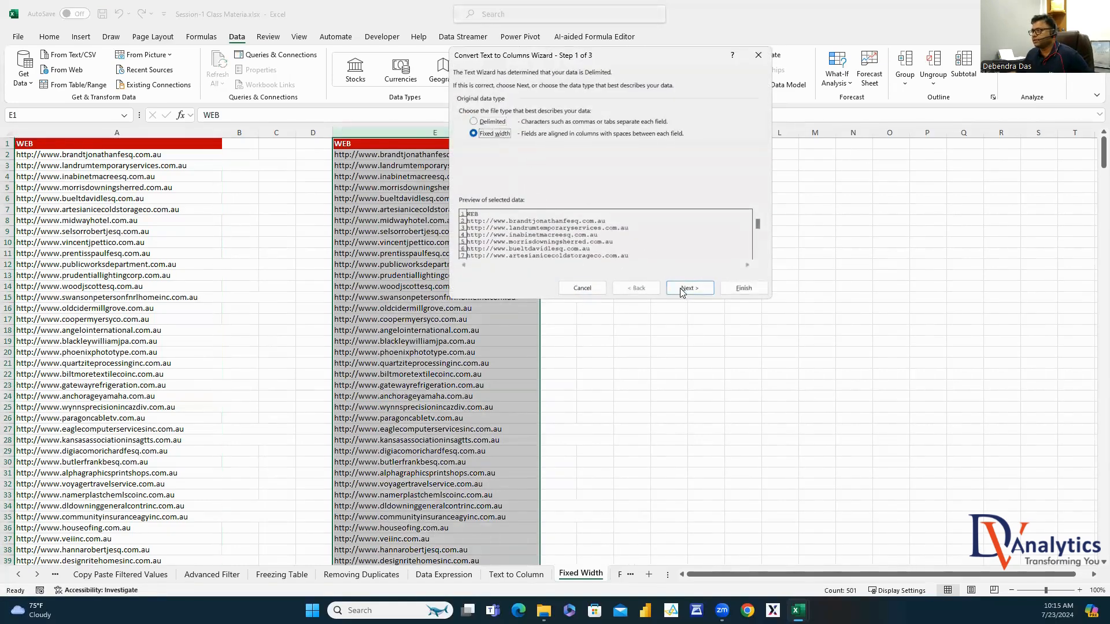
click(688, 288)
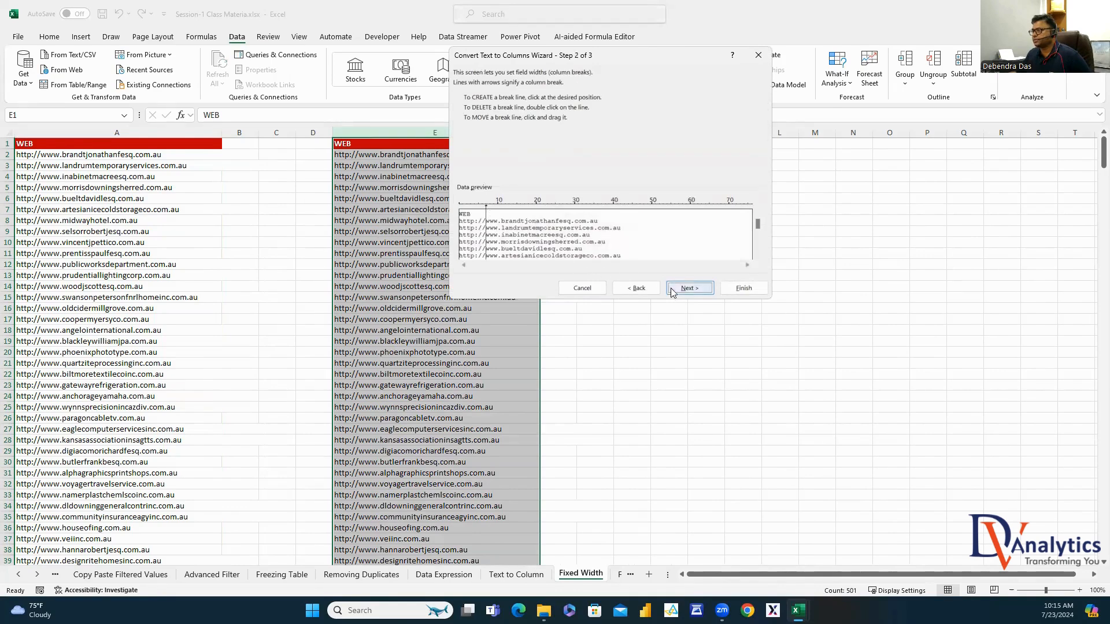
click(689, 288)
click(744, 288)
click(748, 397)
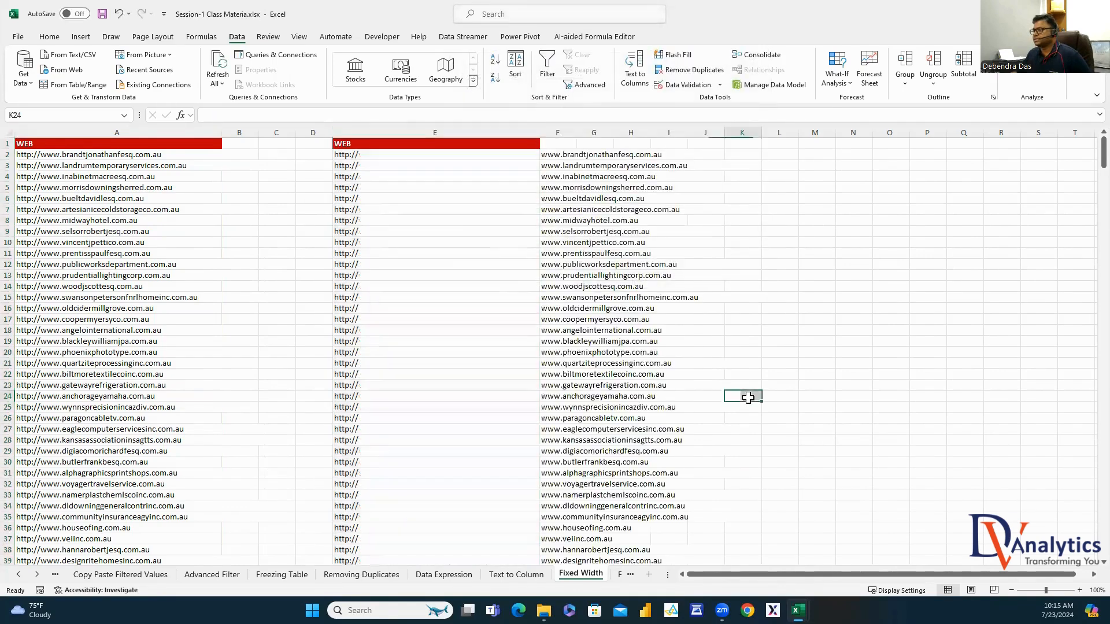
double_click(576, 133)
click(919, 275)
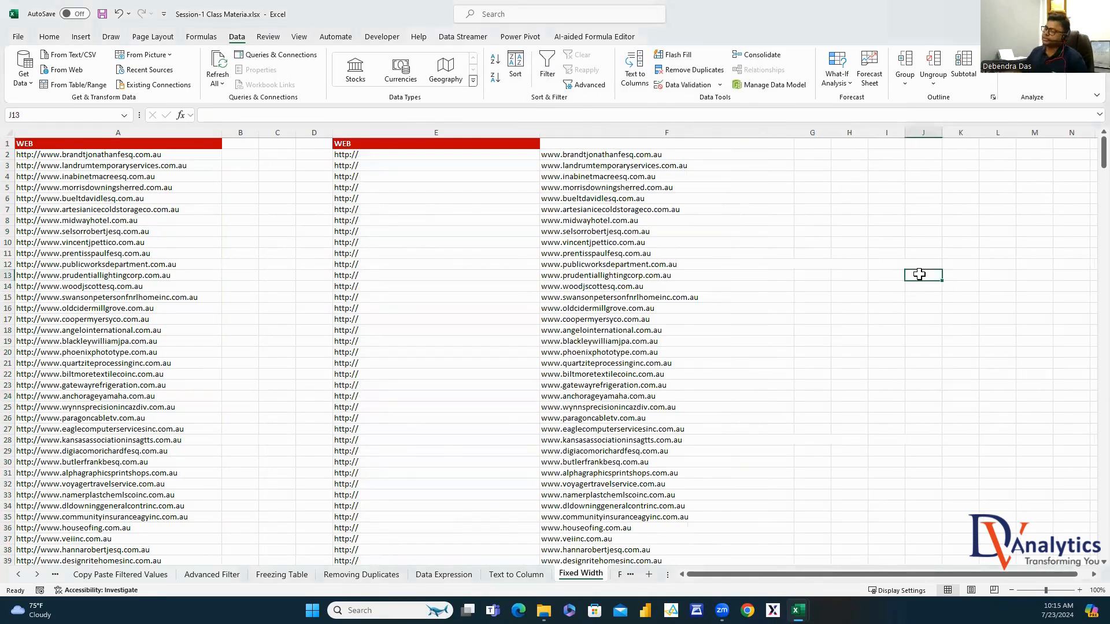
click(620, 574)
drag(445, 406, 454, 401)
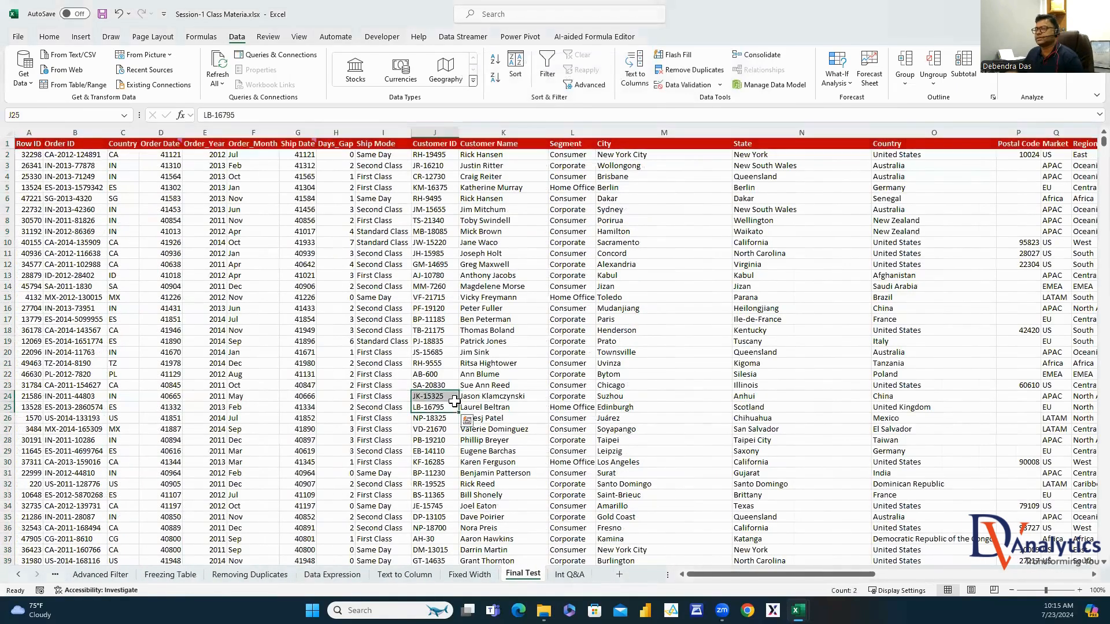
Format the Order Date column as Date instead of serial numbers
click(174, 154)
click(164, 137)
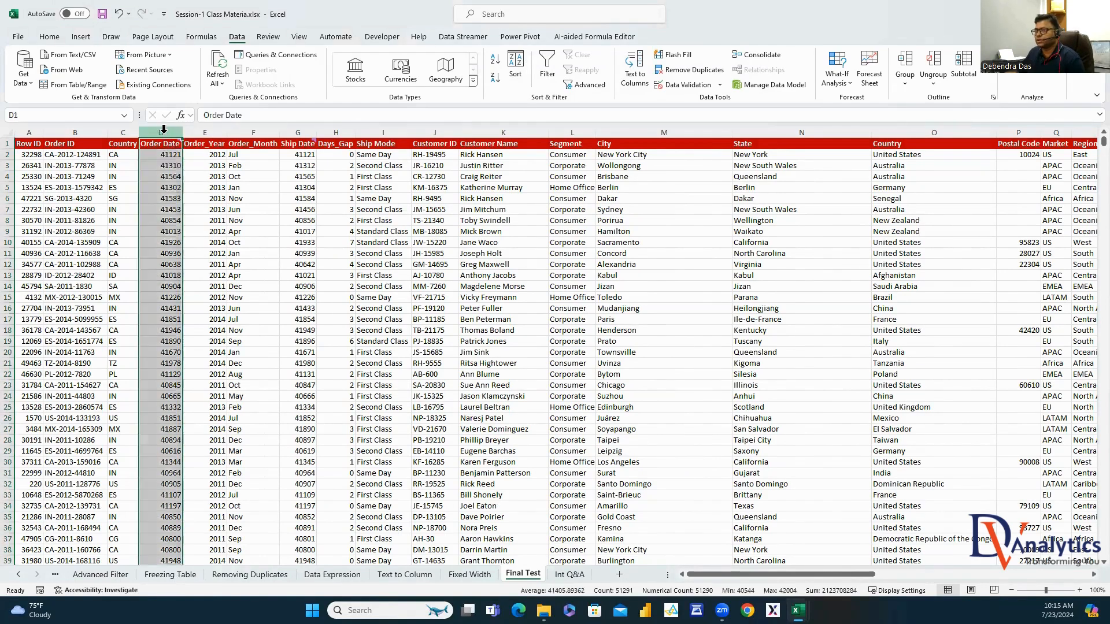
right_click(169, 135)
click(220, 300)
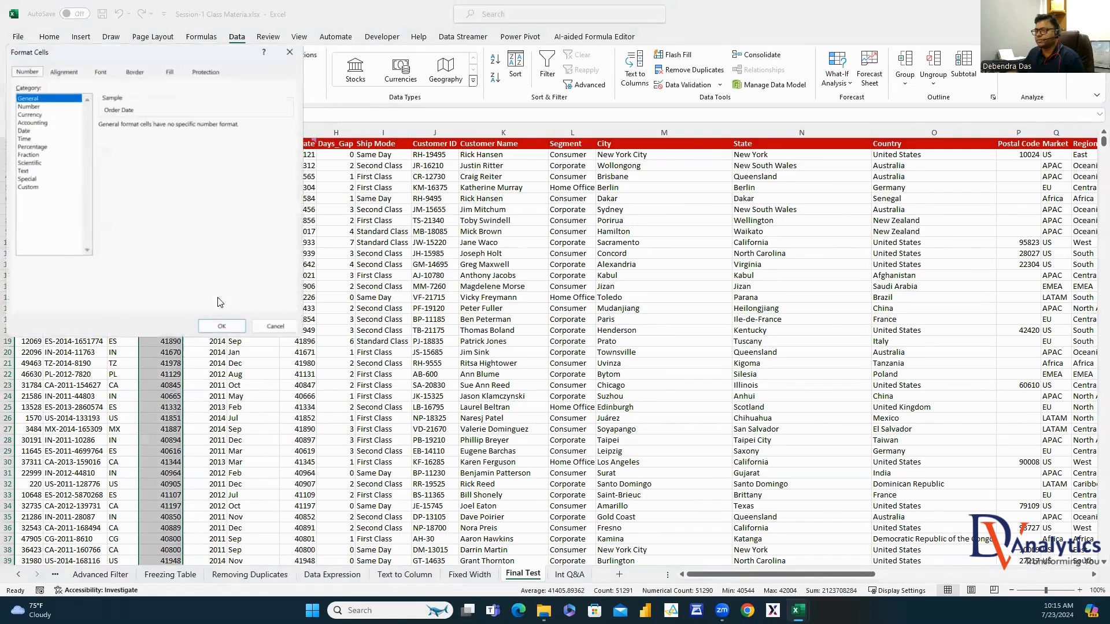
click(35, 130)
click(221, 326)
click(425, 306)
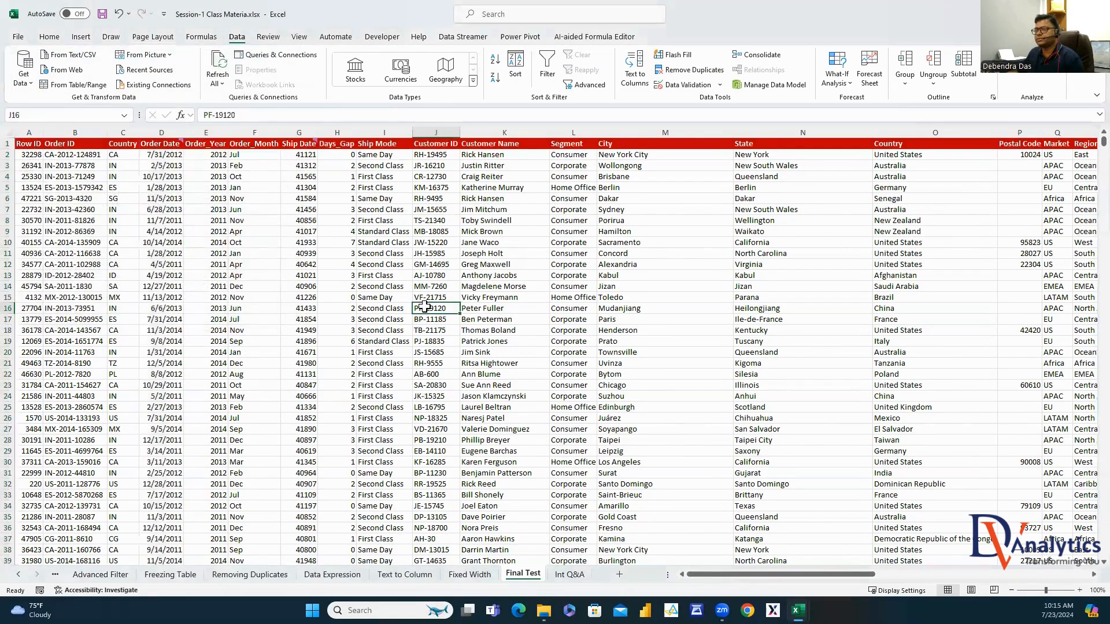
Copy the date format onto Ship Date with Format Painter, then select blank postal codes P3:P9 and P13:P17
click(165, 132)
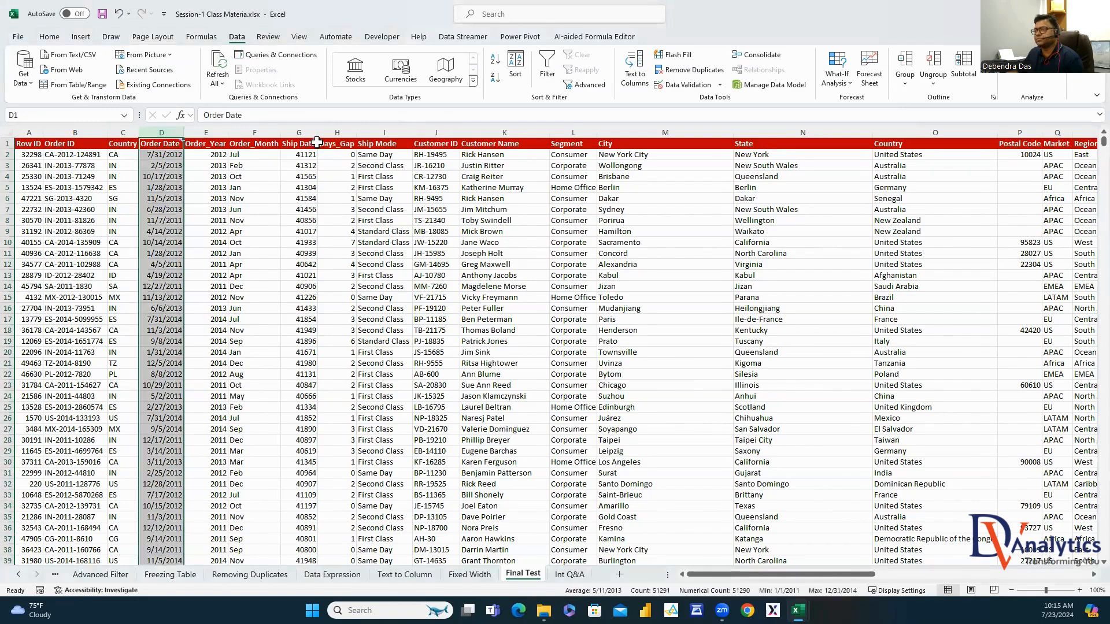
click(299, 132)
click(169, 131)
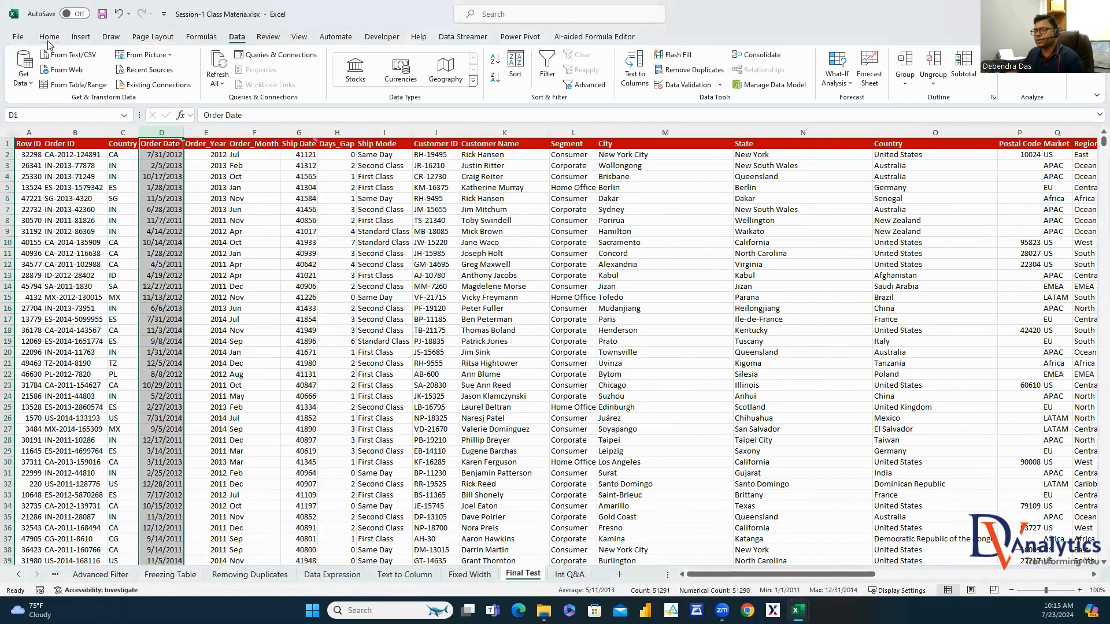
click(49, 37)
click(68, 84)
click(303, 133)
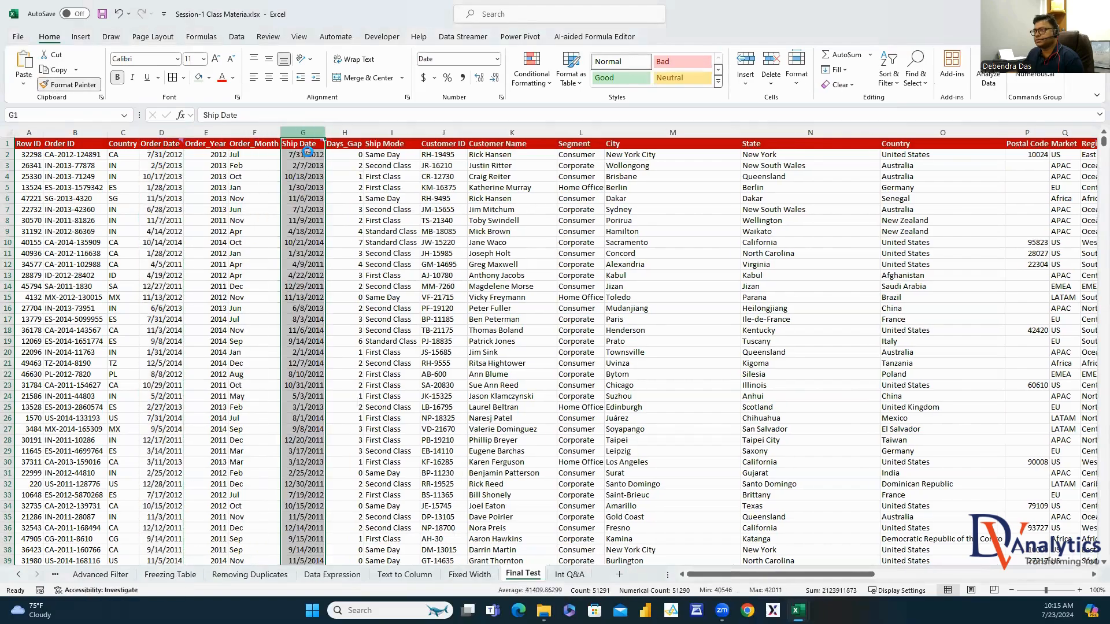
drag(717, 574, 849, 574)
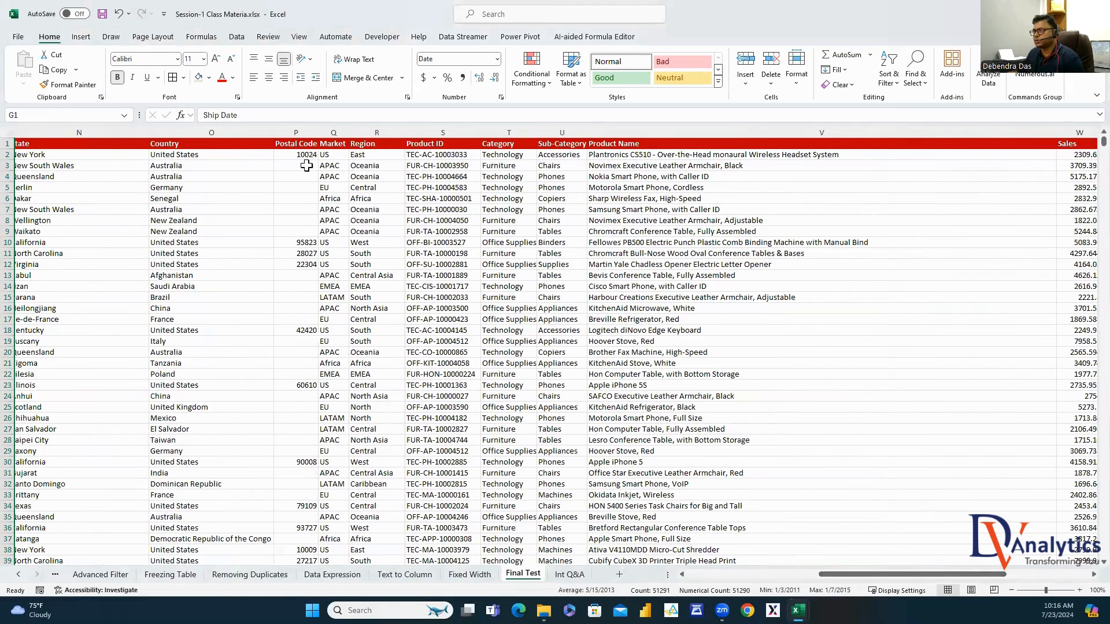
drag(297, 165, 297, 233)
drag(299, 276, 299, 320)
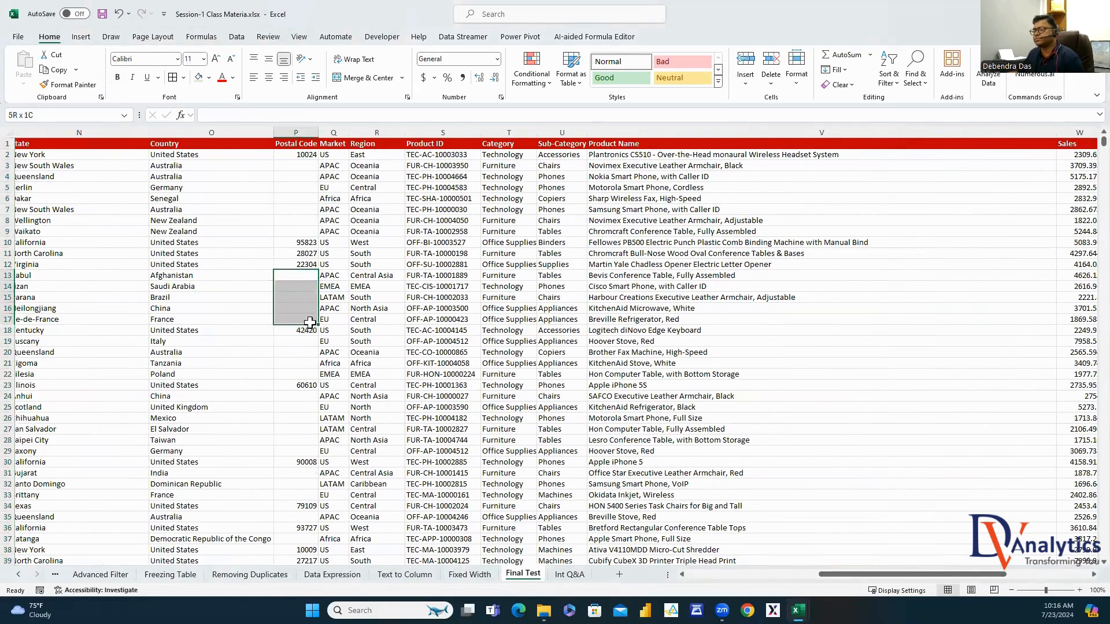
Replace every blank cell in the Postal Code column with 99999 and close Find and Replace
click(307, 131)
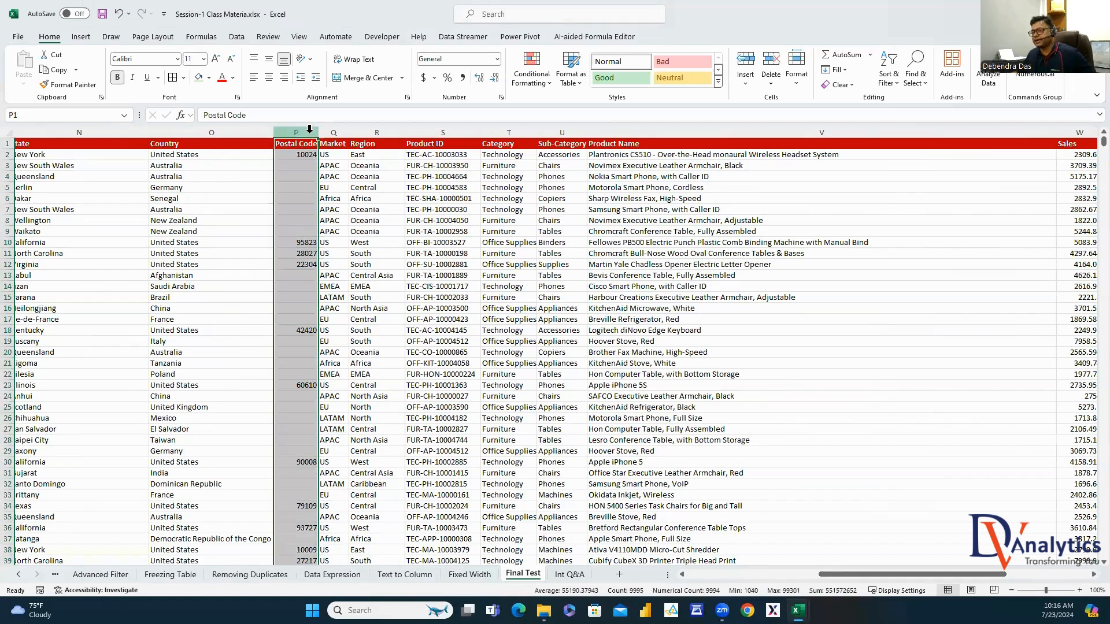
key(ctrl+f)
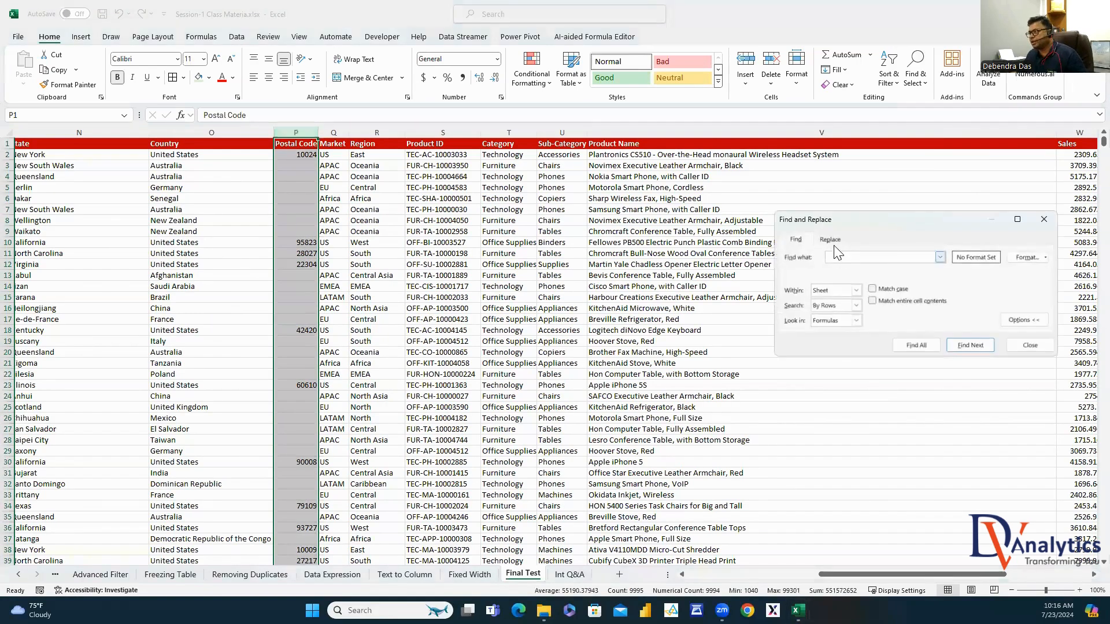
click(829, 239)
click(835, 273)
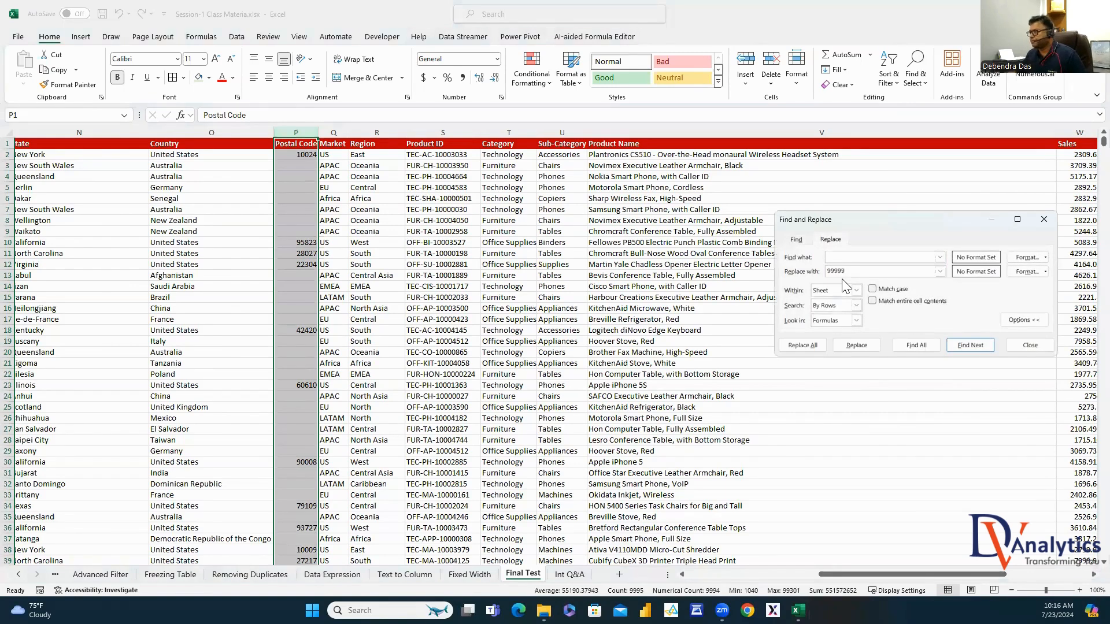
click(802, 345)
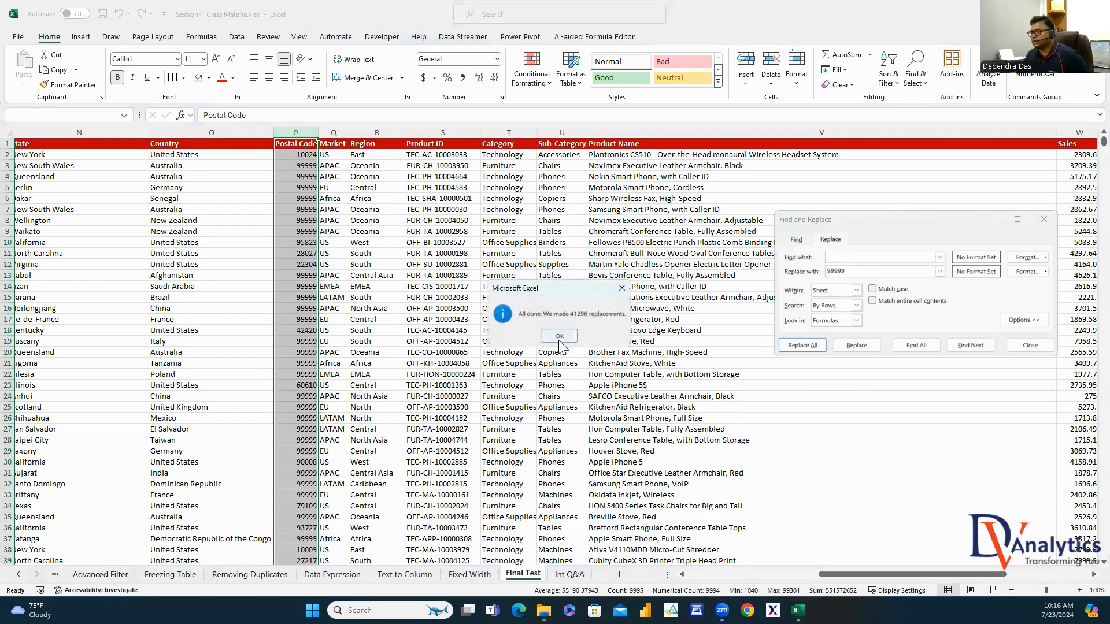
key(Return)
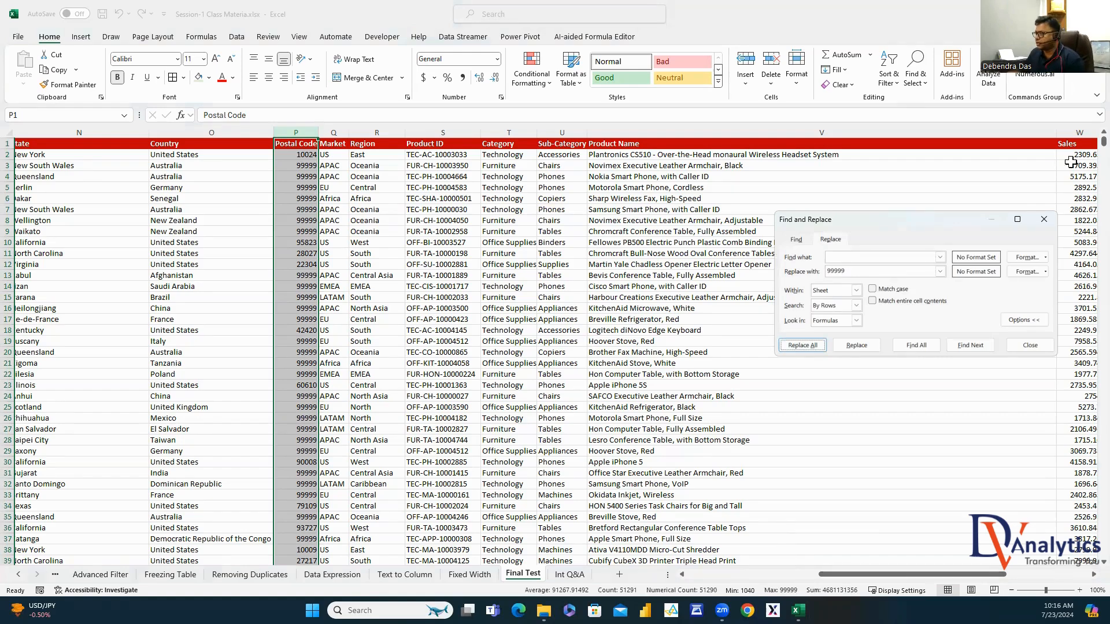
click(1043, 220)
drag(902, 574, 985, 574)
Fill the Discount Amount column with =W2*Y2 from Z2 down
click(756, 156)
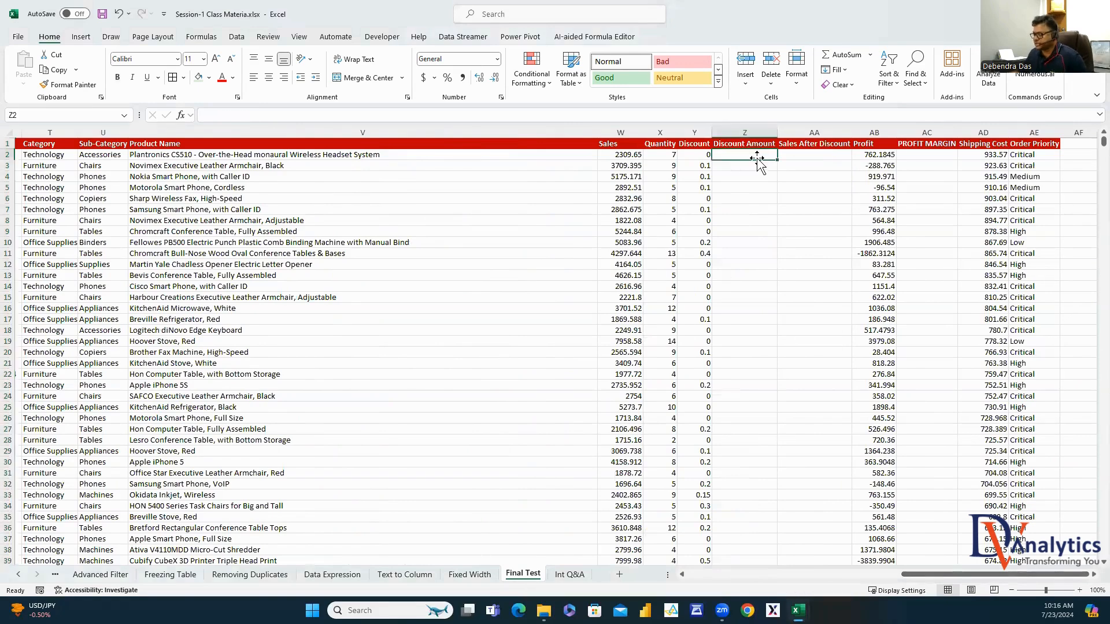
text(=)
click(634, 158)
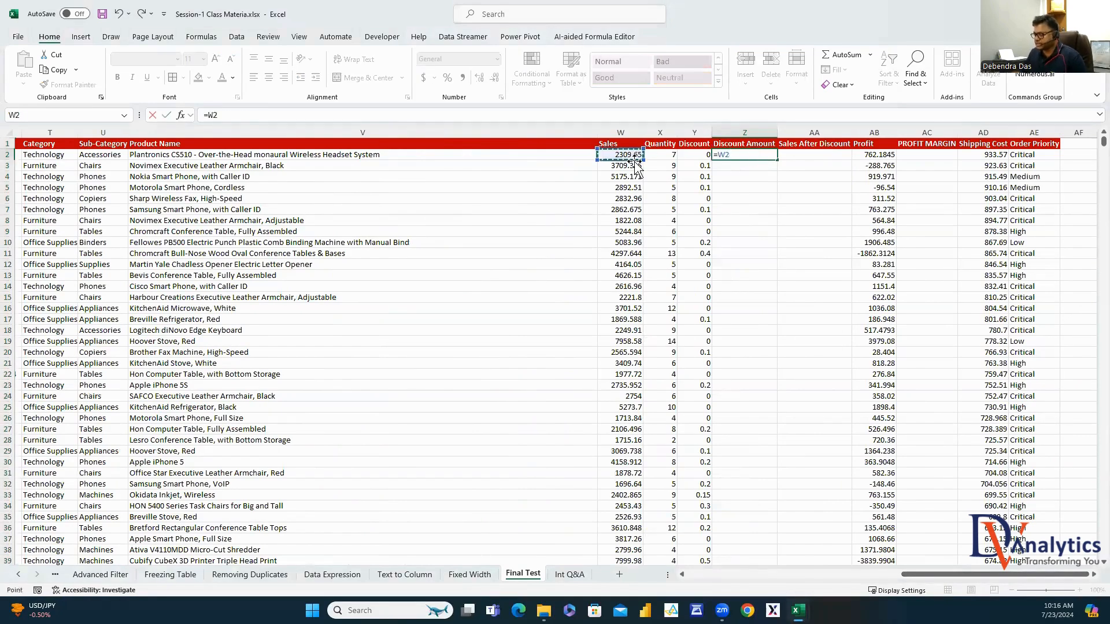
text(*)
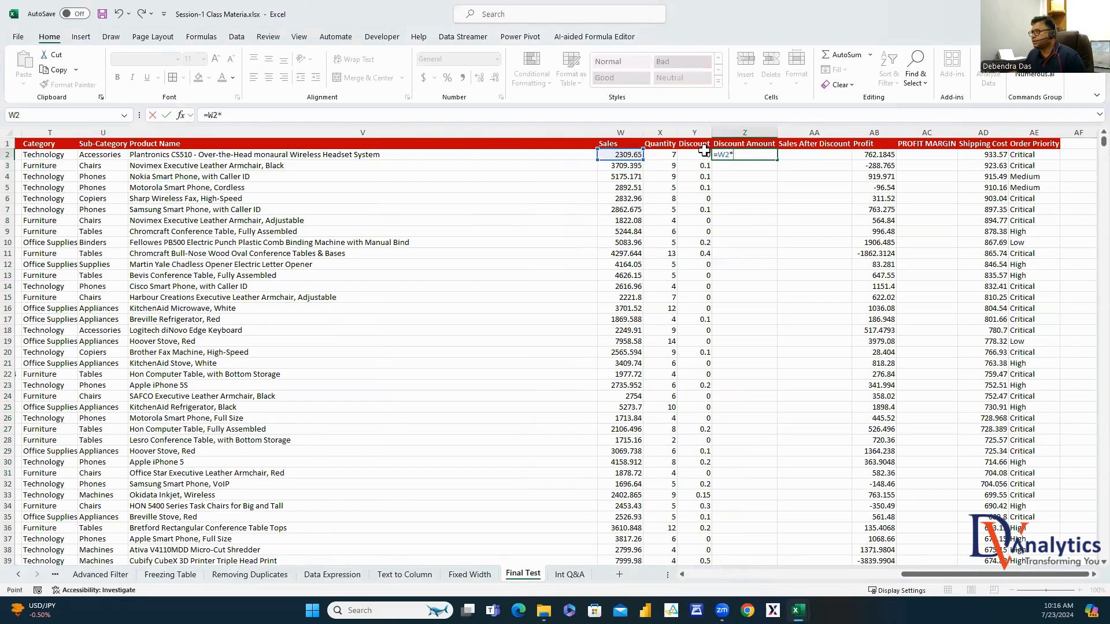
click(700, 156)
key(Return)
click(754, 157)
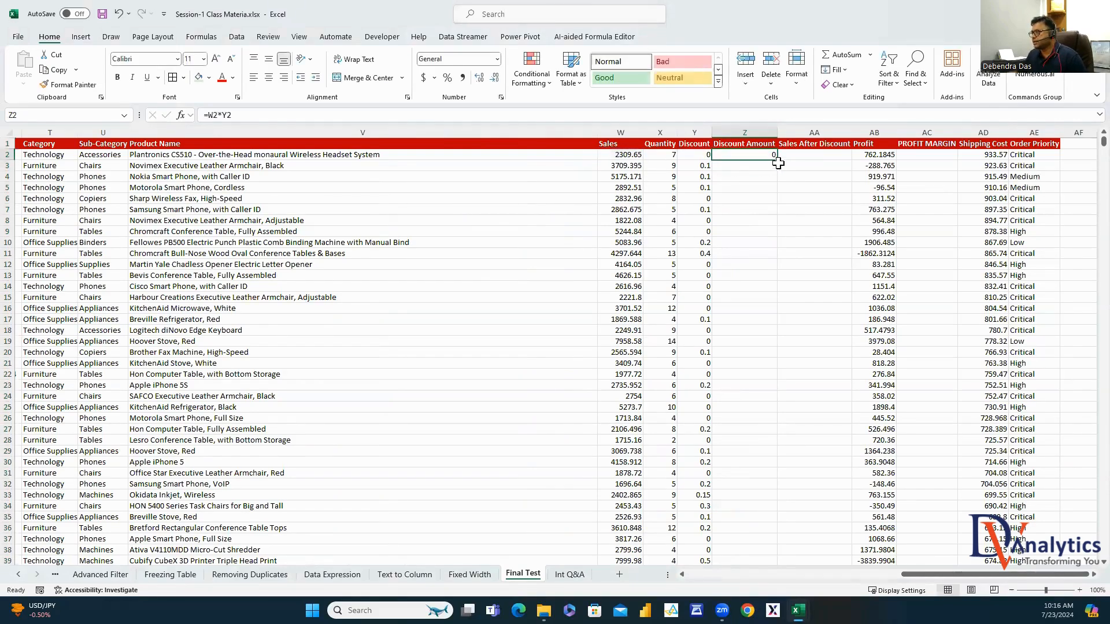
double_click(778, 160)
Fill the Sales After Discount column with =W2-Z2 from AA2 down
click(784, 160)
text(=)
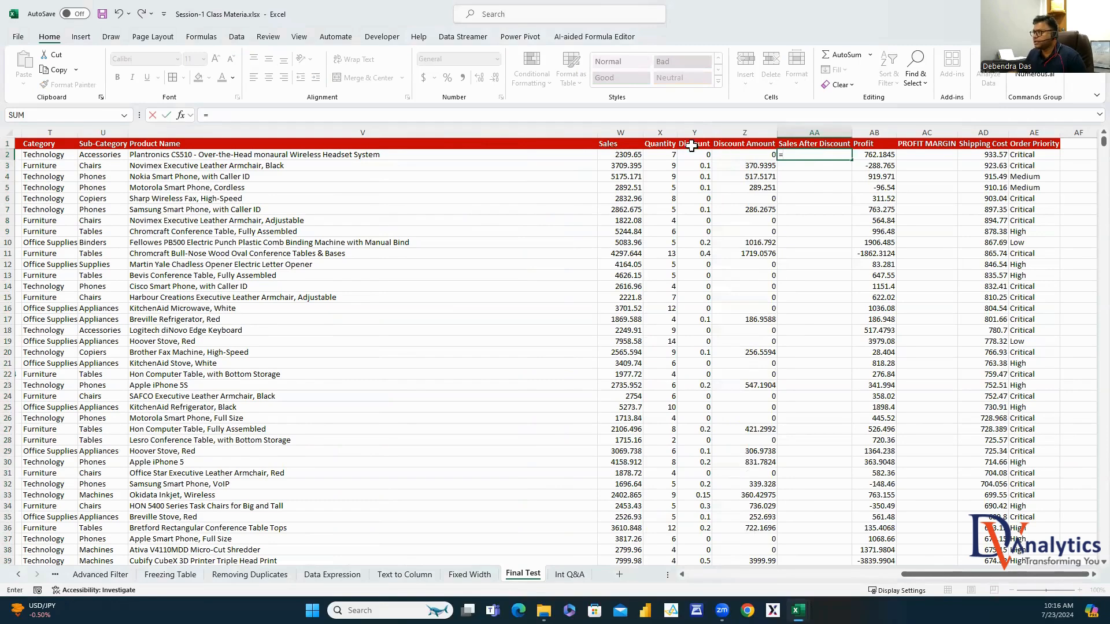
click(636, 157)
text(-)
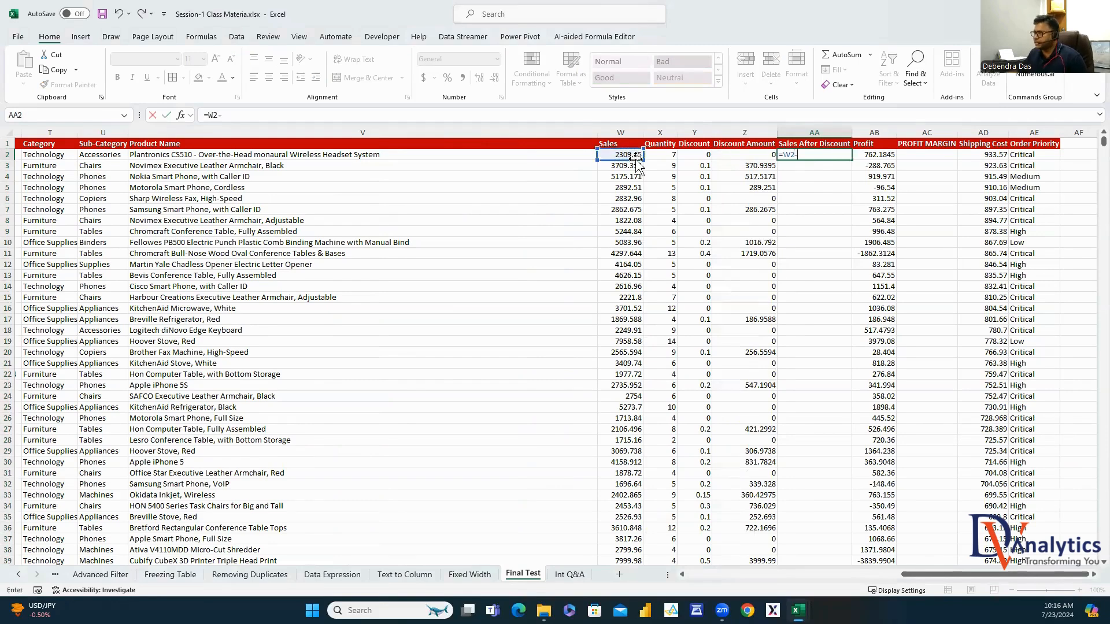
click(761, 154)
key(Return)
click(839, 154)
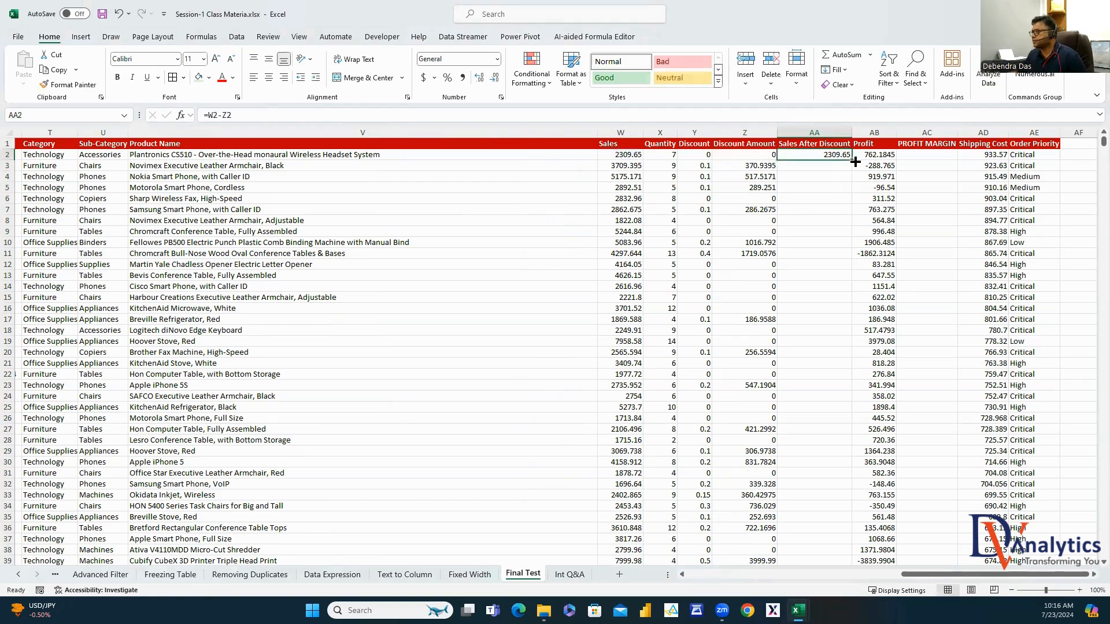
double_click(854, 160)
Fill the PROFIT MARGIN column with =AB2/AA2 from AC2 down
click(922, 156)
text(=)
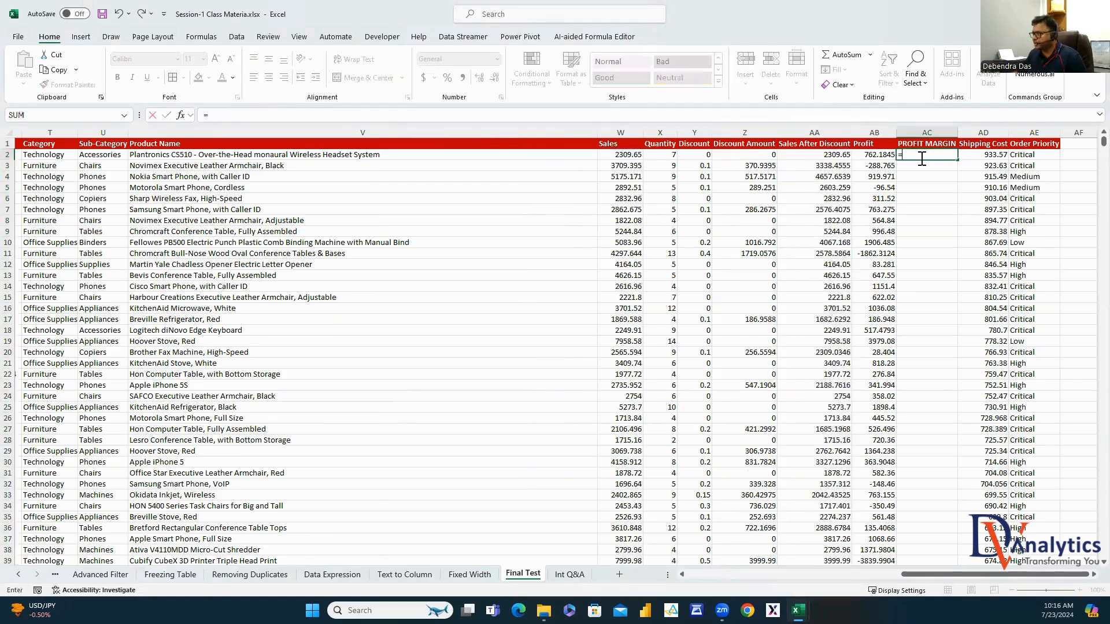
click(887, 154)
text(/)
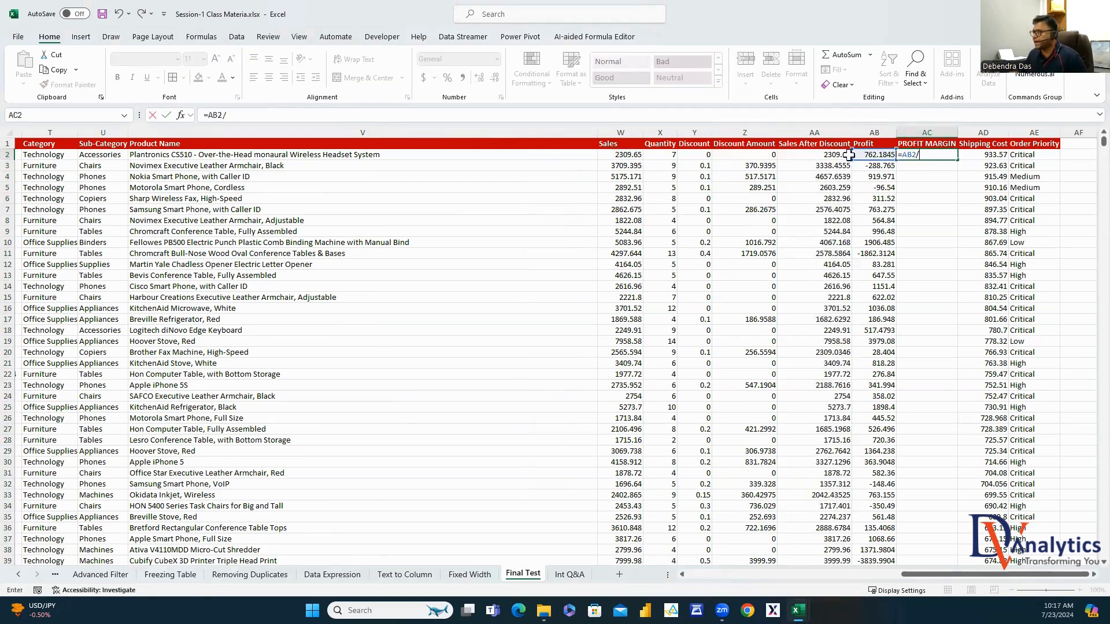
click(815, 153)
key(Return)
click(937, 154)
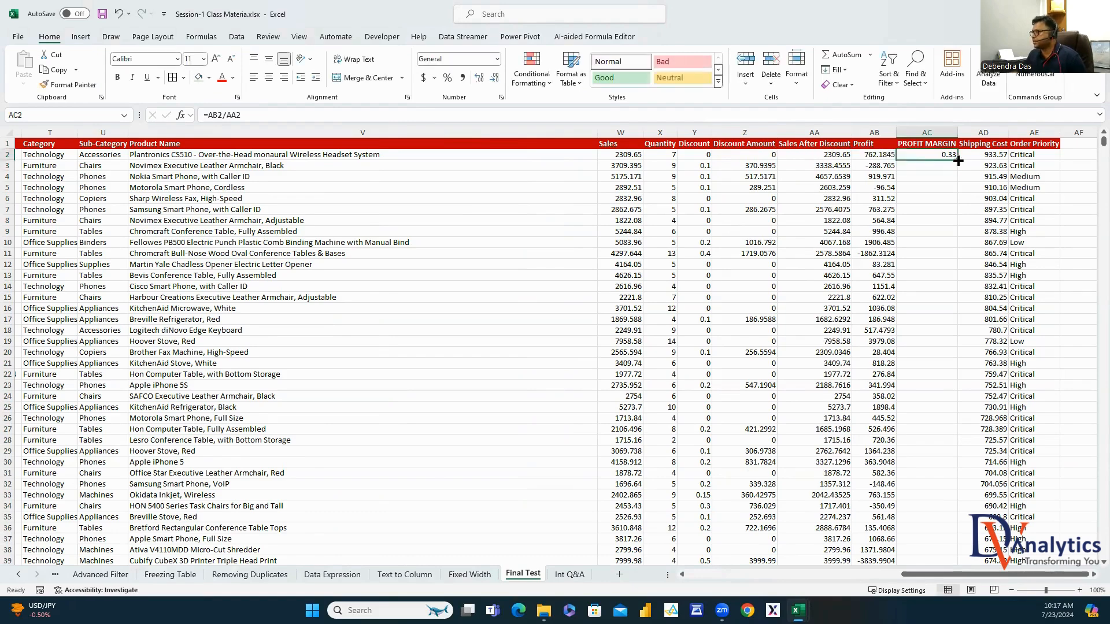
double_click(958, 163)
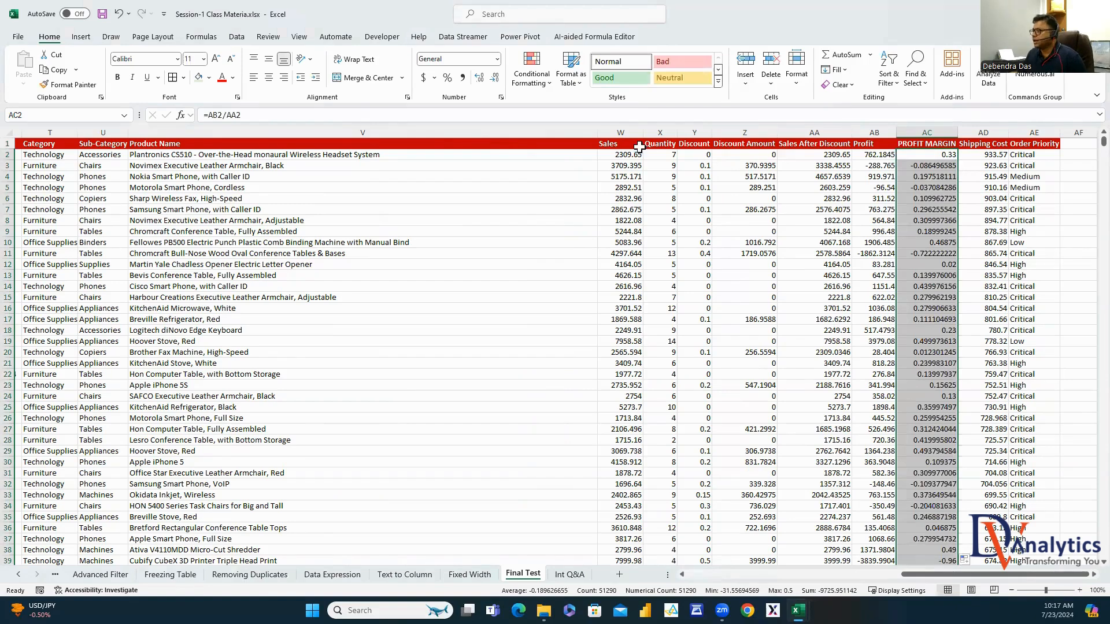
Give Sales currency format with fewer decimals, painted onto Sales After Discount, Profit, Shipping Cost, Discount Amount
right_click(629, 132)
click(677, 294)
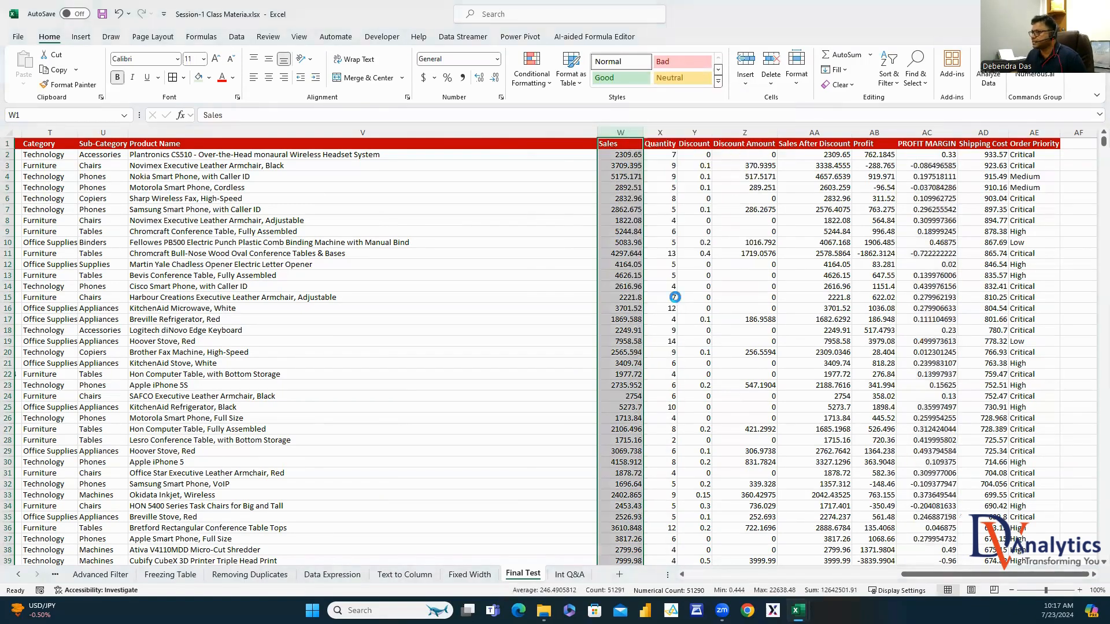
click(320, 113)
click(472, 127)
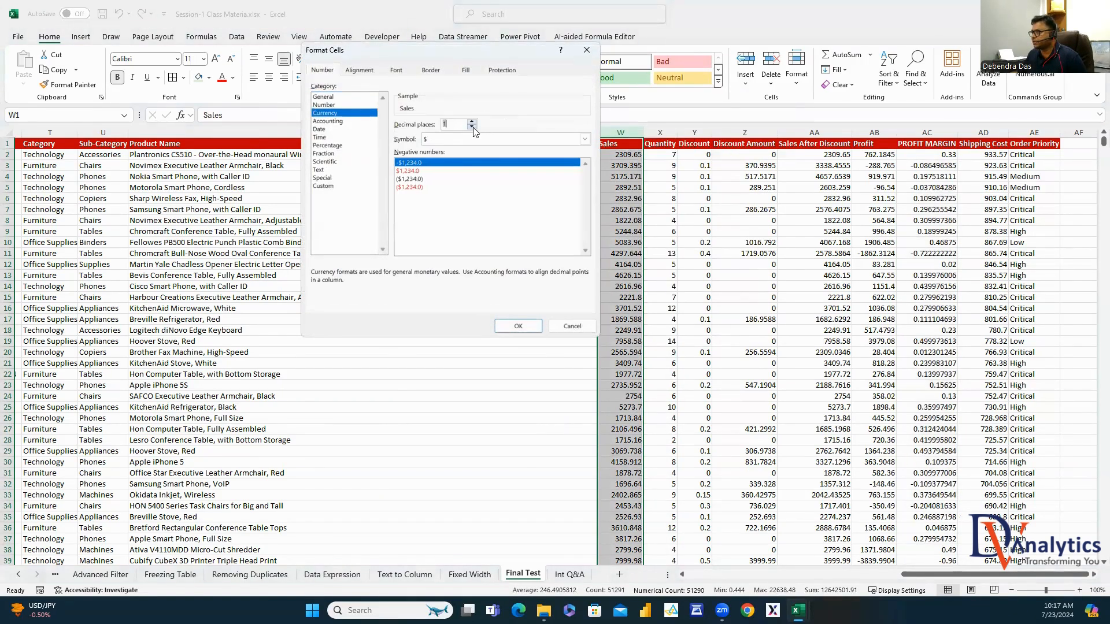
click(518, 325)
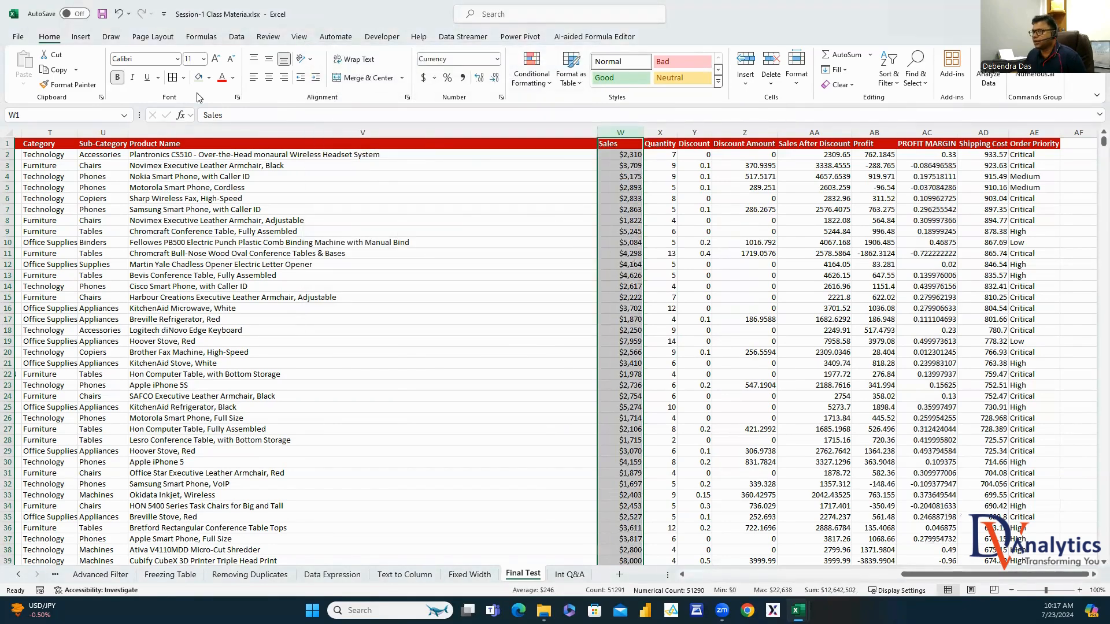
click(89, 87)
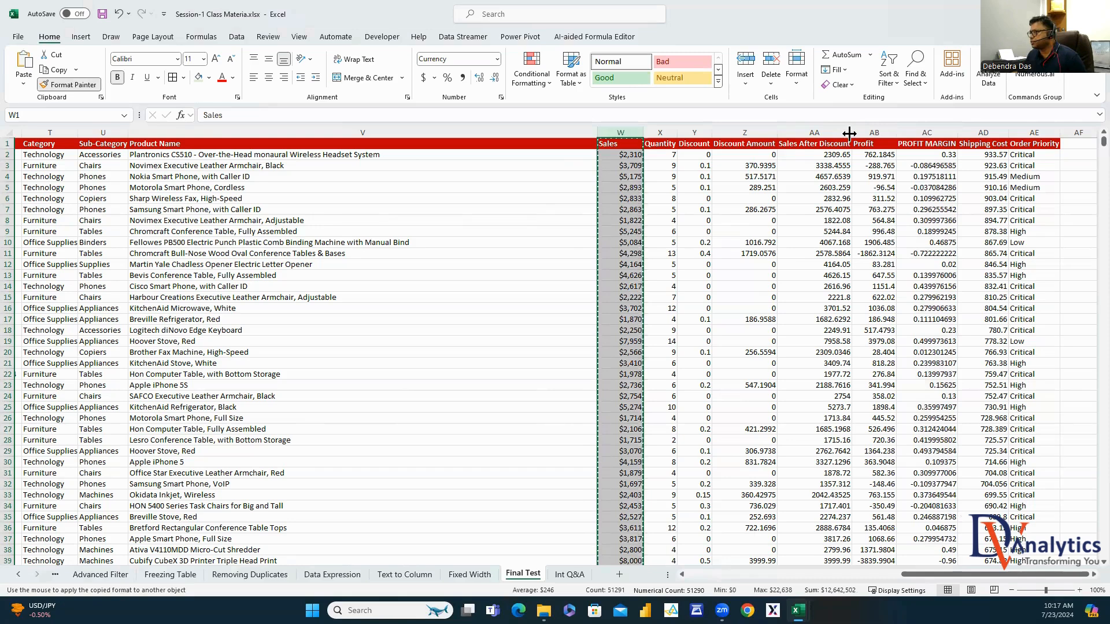
drag(835, 131, 885, 133)
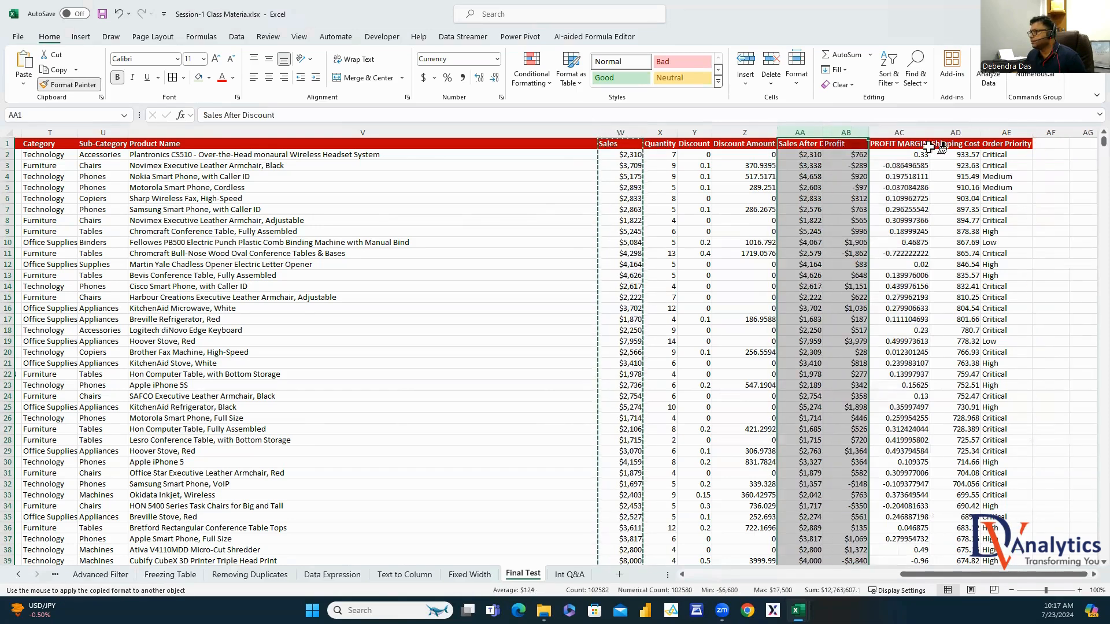
click(962, 132)
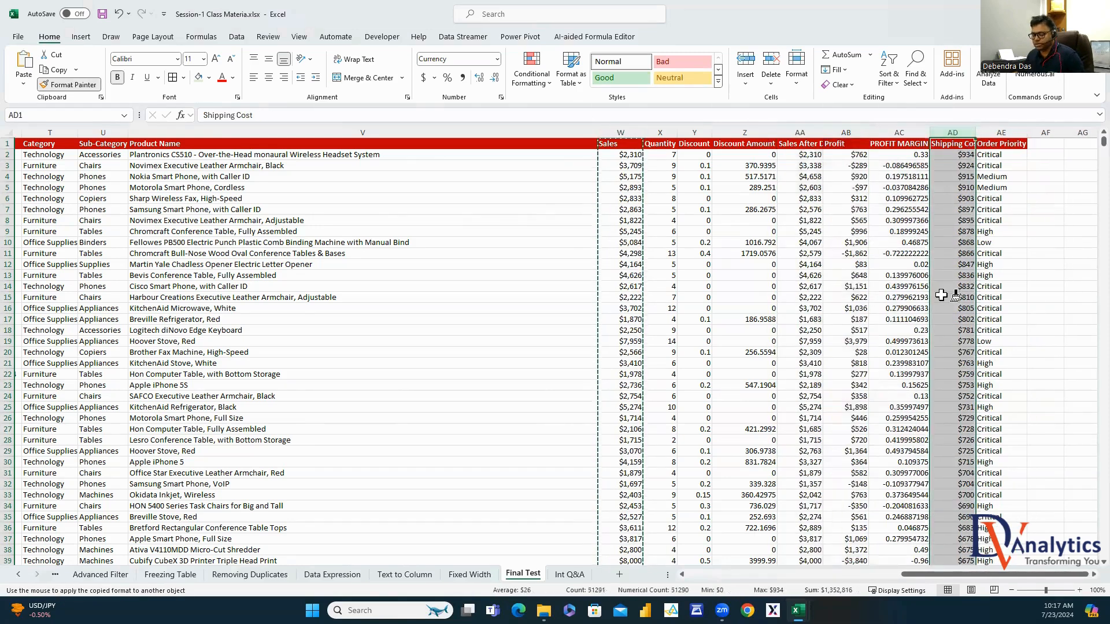
click(744, 132)
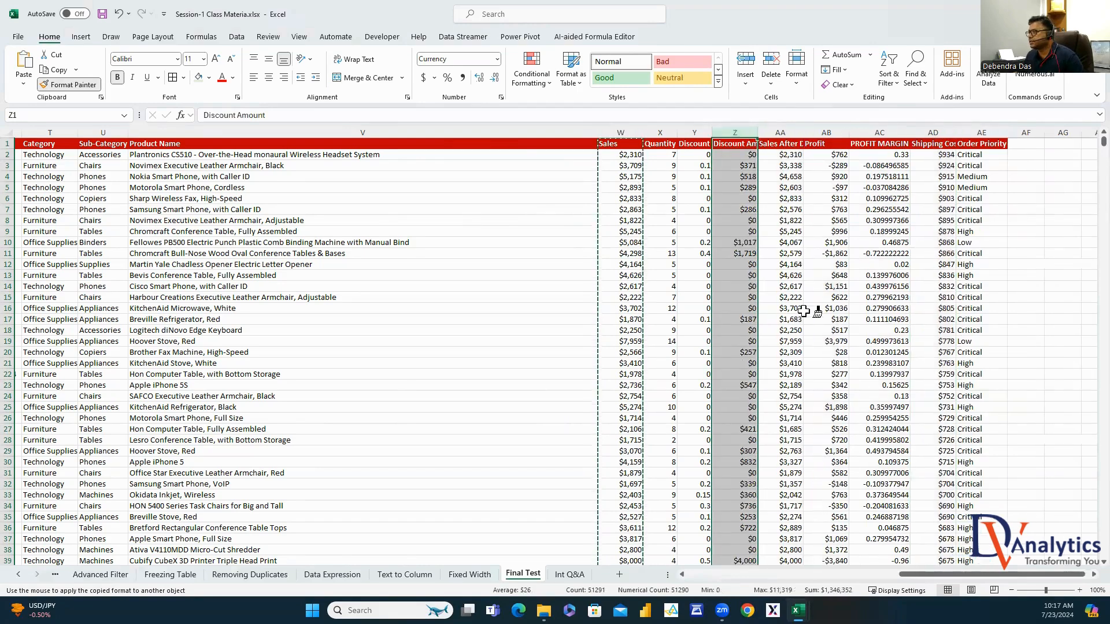
key(Escape)
Format Discount as whole percentages and paint the same format onto PROFIT MARGIN
right_click(697, 132)
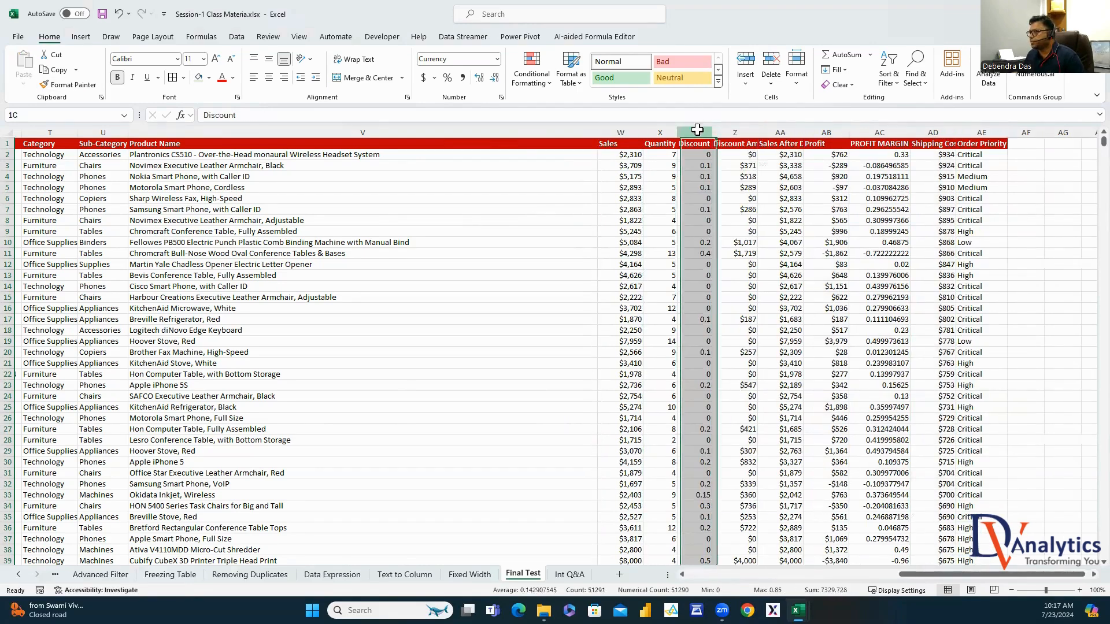
click(742, 296)
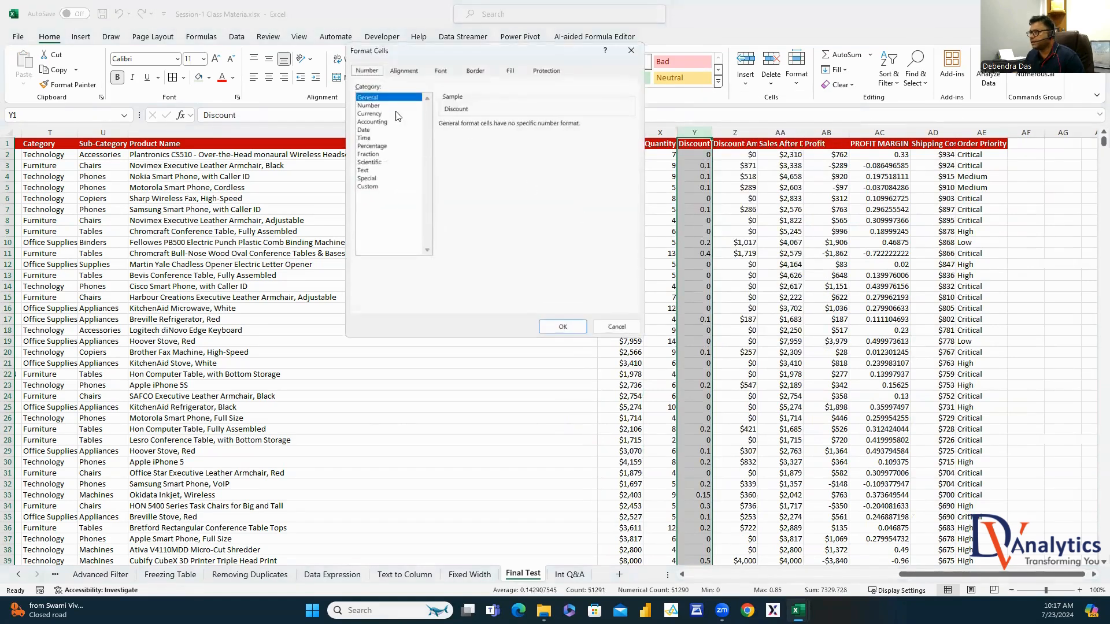
click(379, 146)
click(519, 128)
click(519, 128)
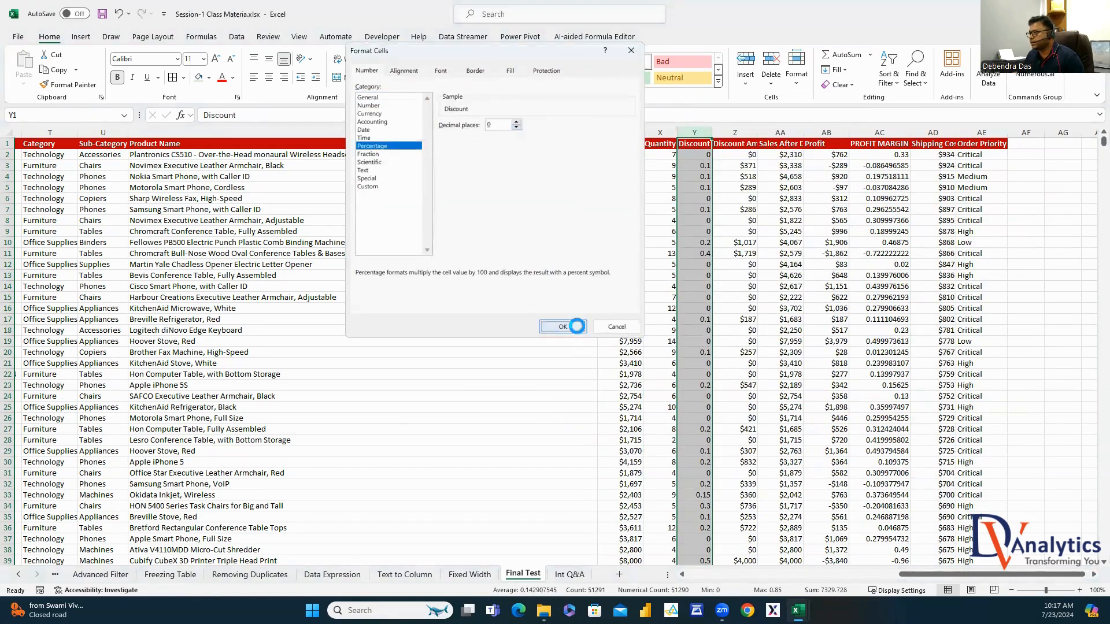
click(565, 325)
double_click(68, 85)
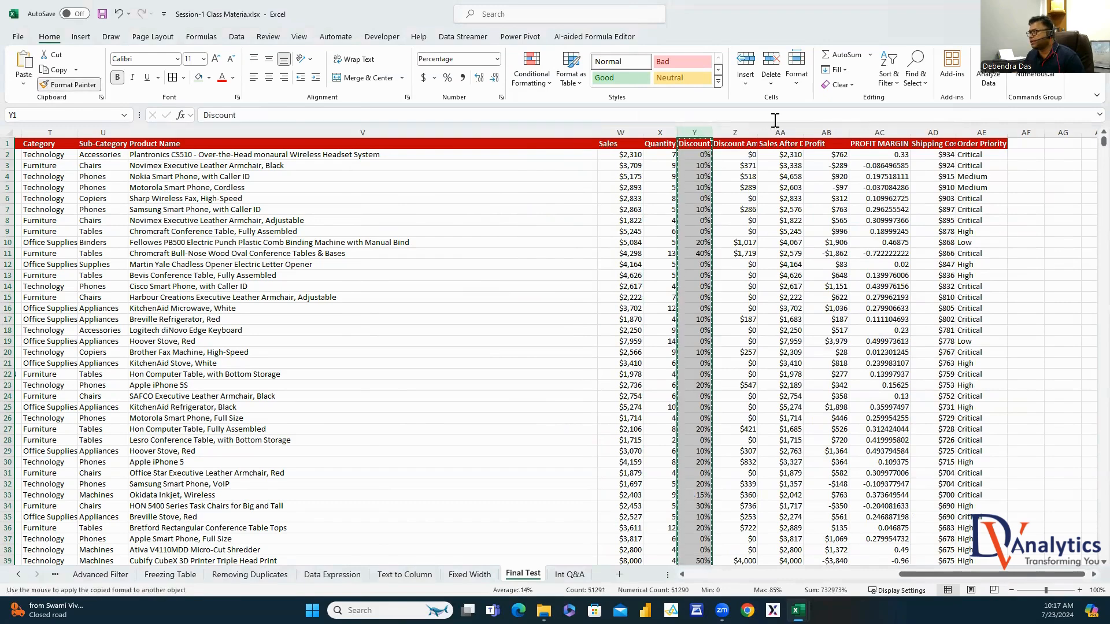
click(865, 133)
key(Escape)
click(1036, 233)
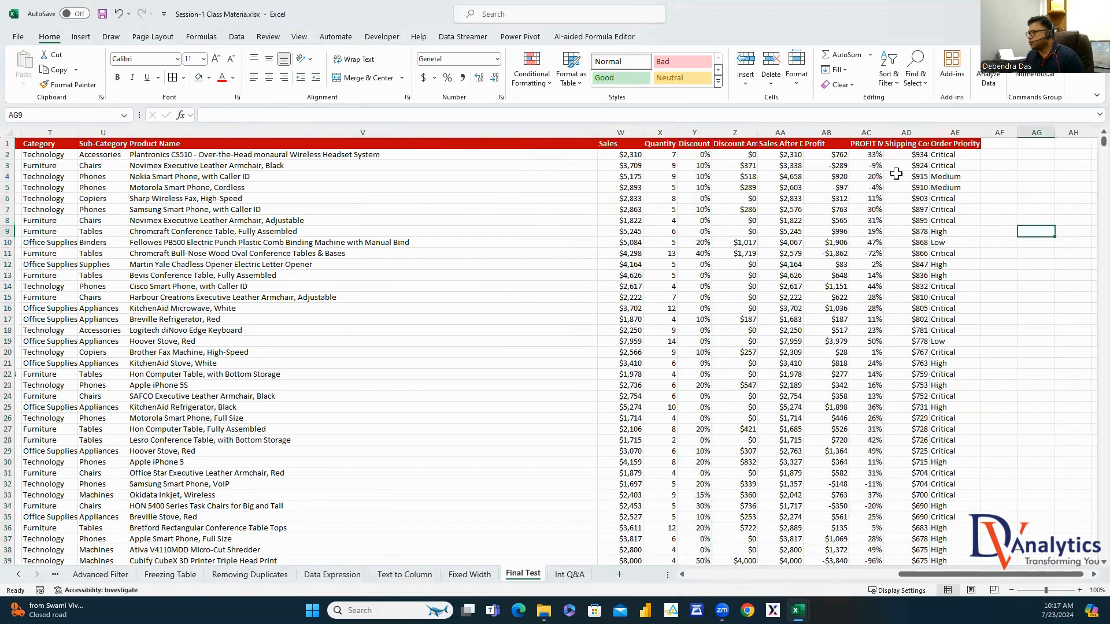
Highlight PROFIT MARGIN values less than 0 with light red fill and dark red text, then open Int Q&A
click(877, 165)
click(876, 190)
click(866, 132)
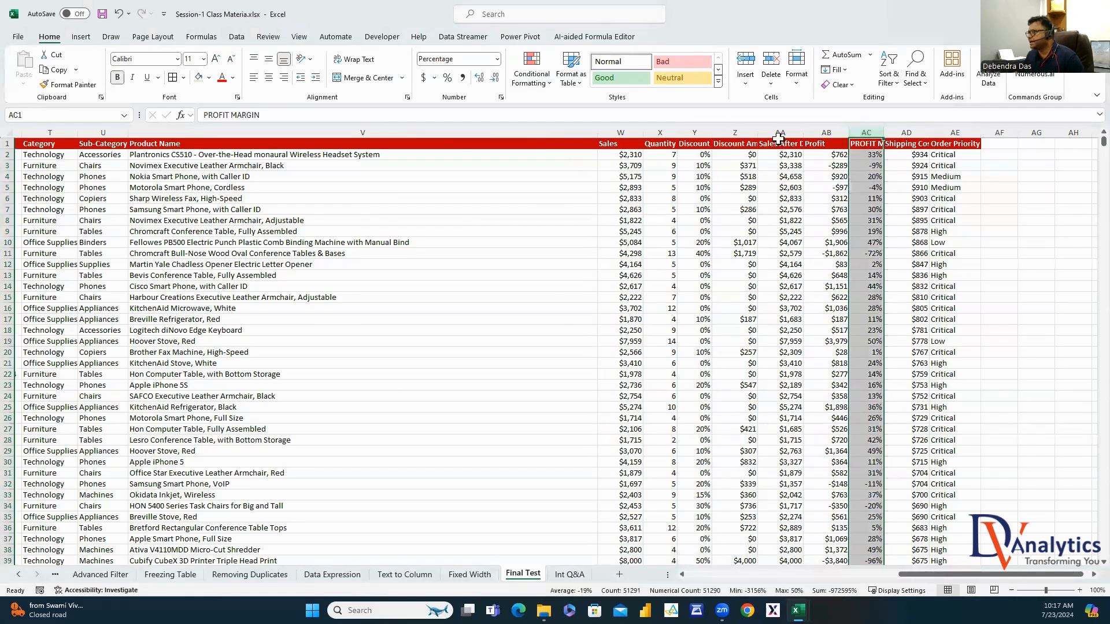
click(523, 86)
mouse_move(572, 104)
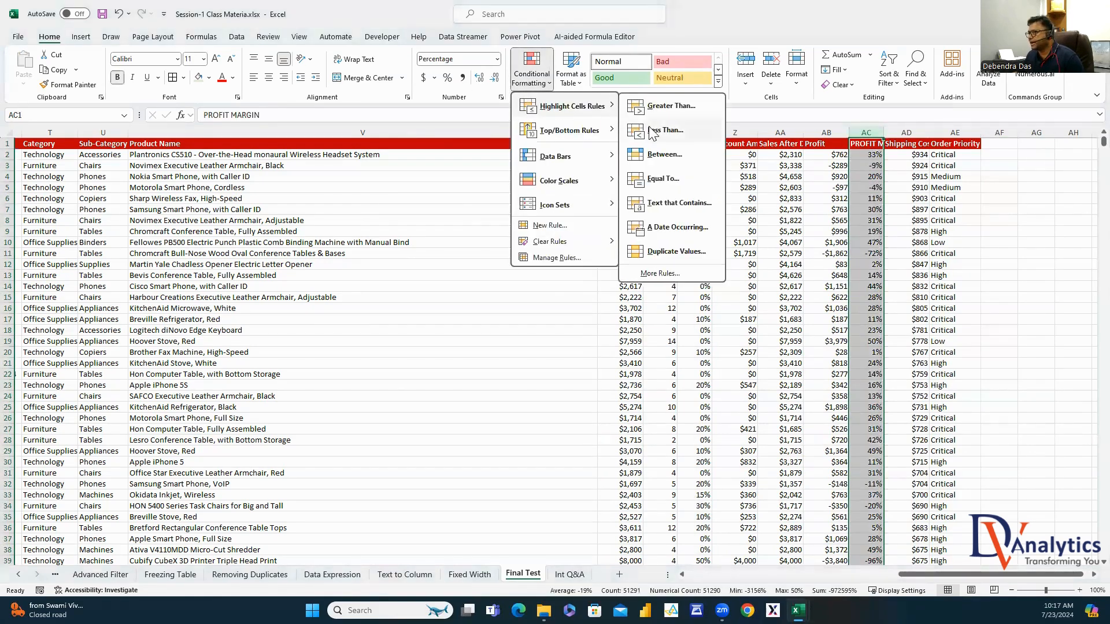
click(659, 142)
text(0)
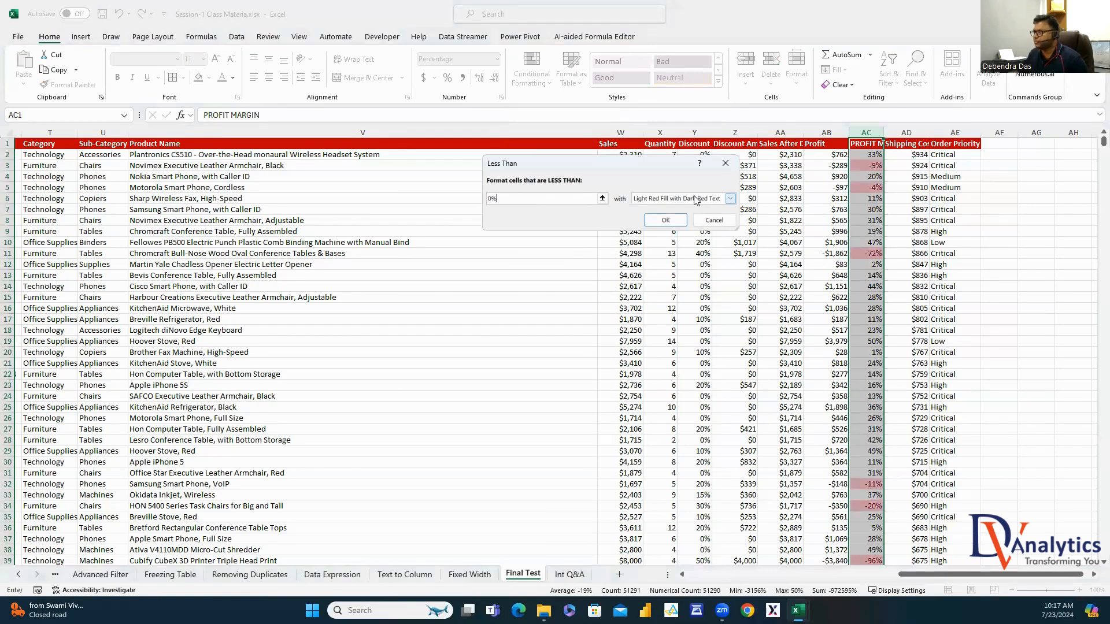
click(665, 220)
click(1023, 266)
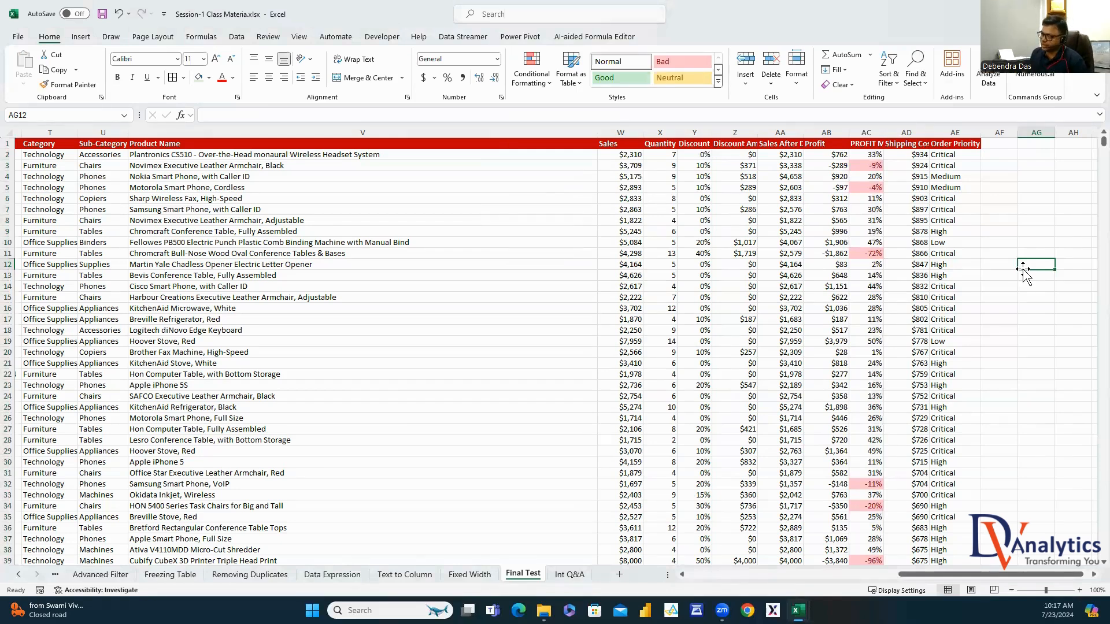
click(584, 573)
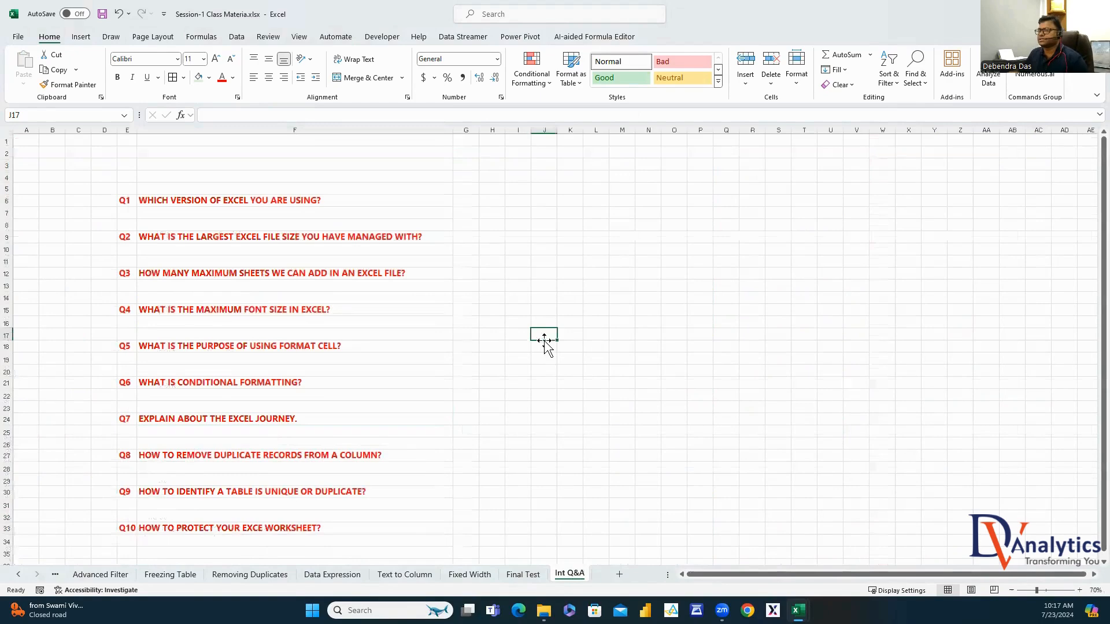
Answer Q1 with OFFICE365 and set answer column I to font size 18, widened to fit
click(292, 200)
click(524, 200)
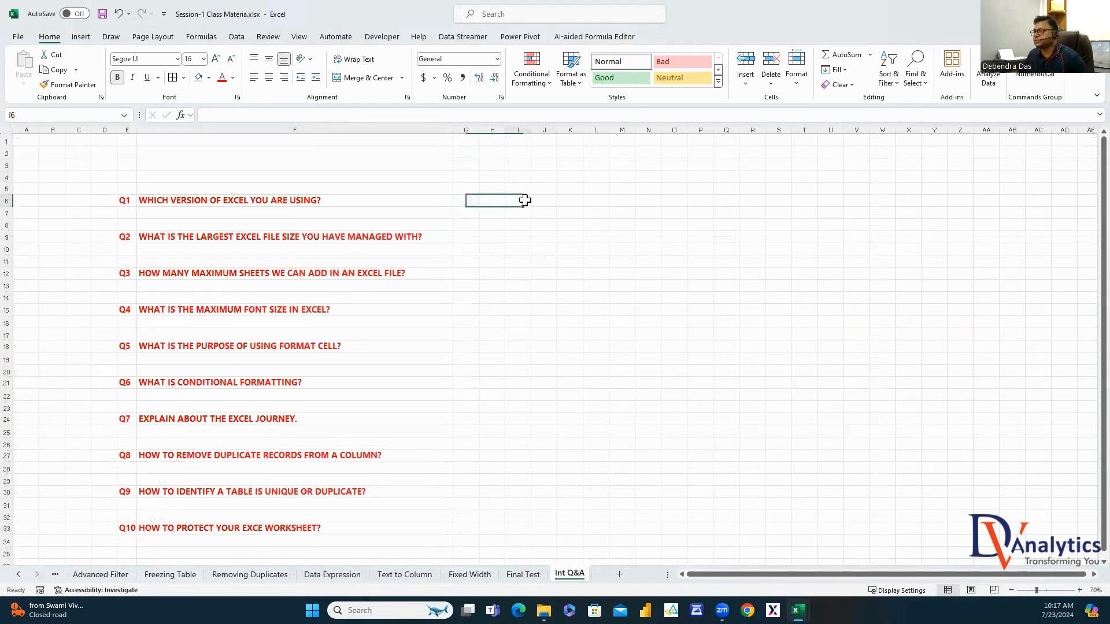
text(OFFICE365)
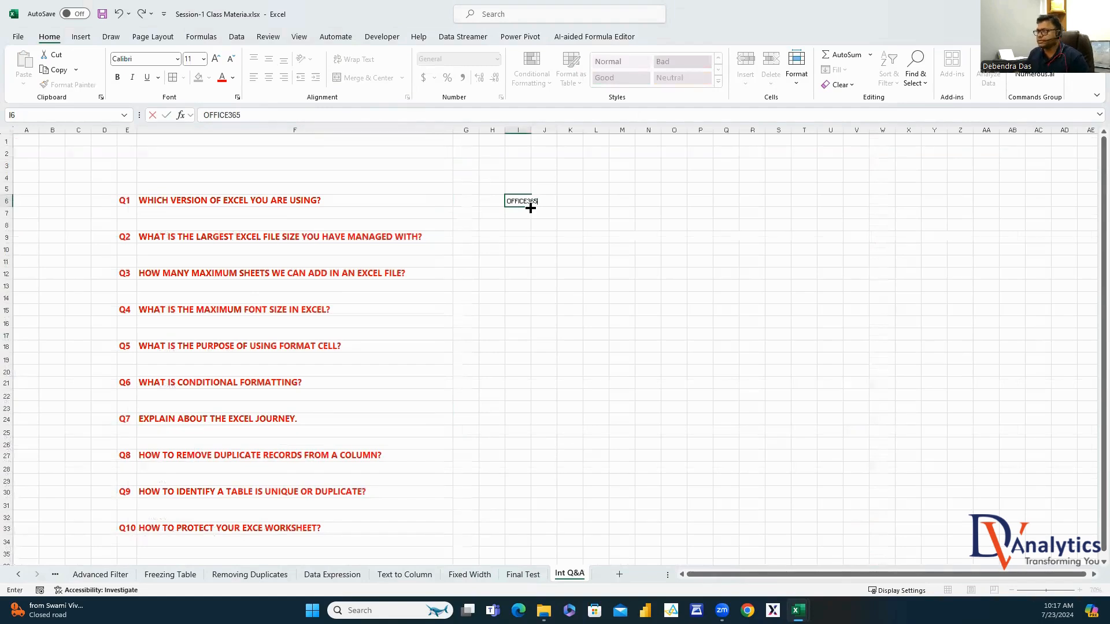
click(527, 262)
double_click(531, 129)
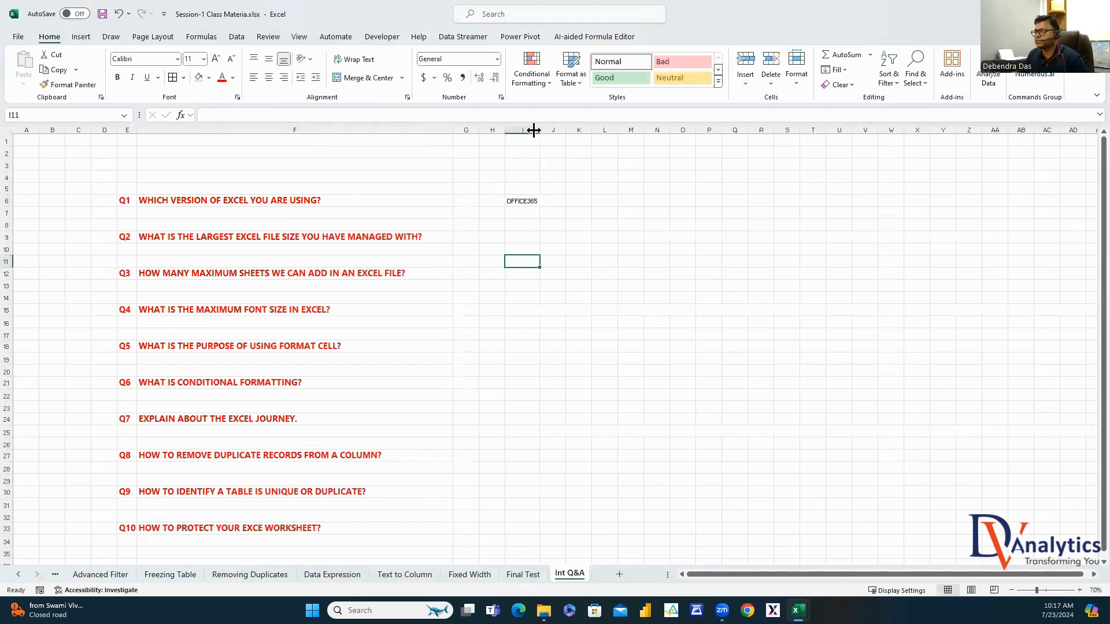
click(526, 121)
click(204, 58)
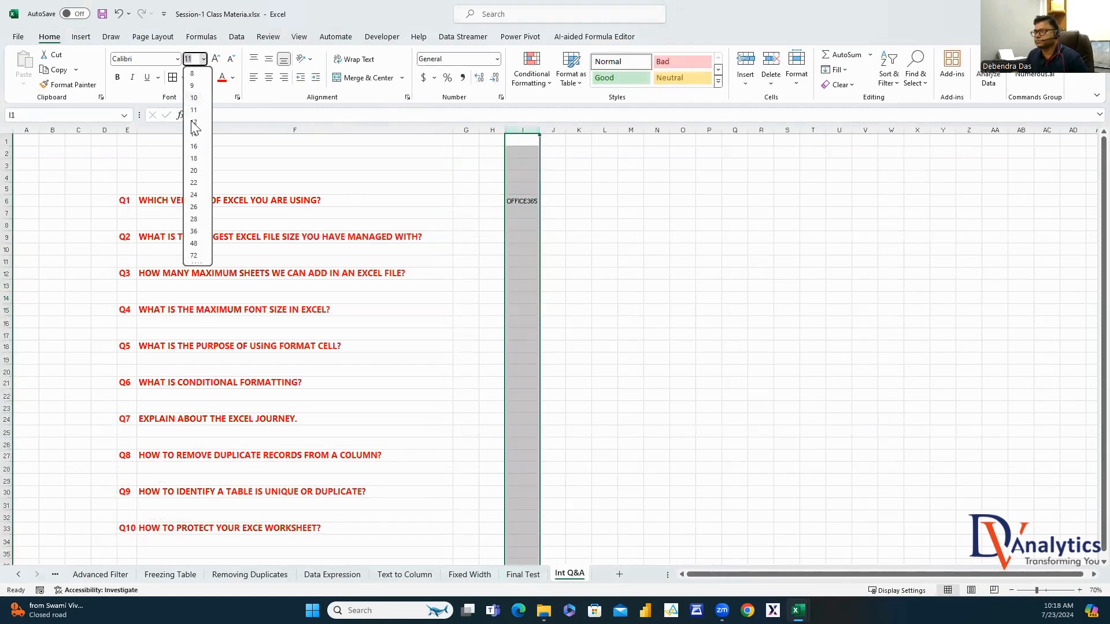
click(194, 159)
drag(541, 130, 553, 129)
Answer Q2 with '100-200 MBs' and Q3 with '255 OR DEPENDS ON THE MEMORY'
click(295, 240)
click(552, 241)
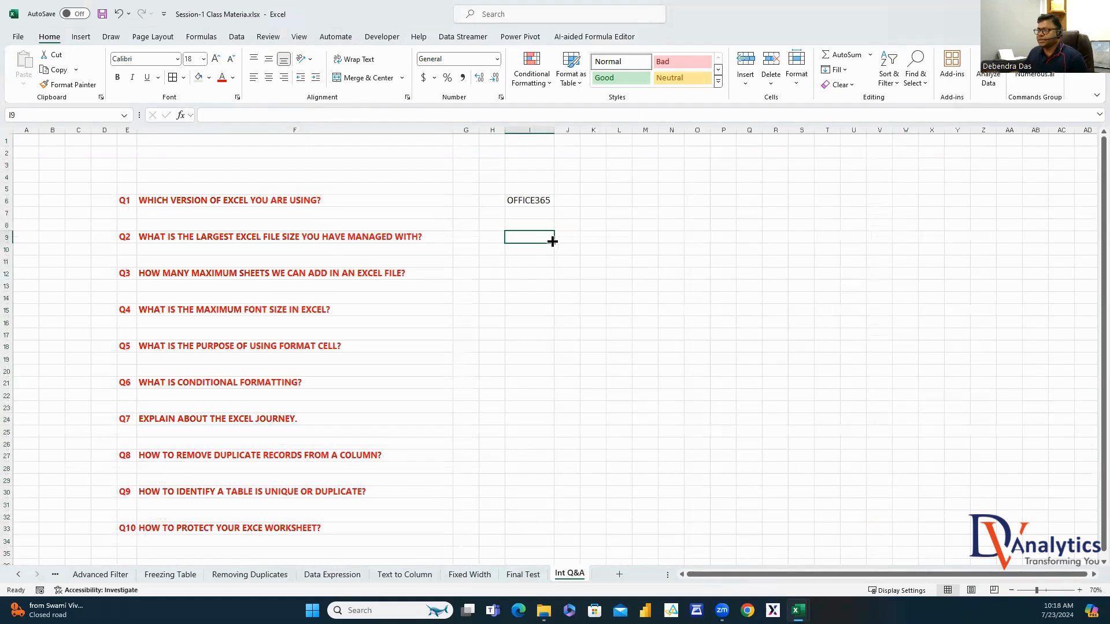
text(100-20)
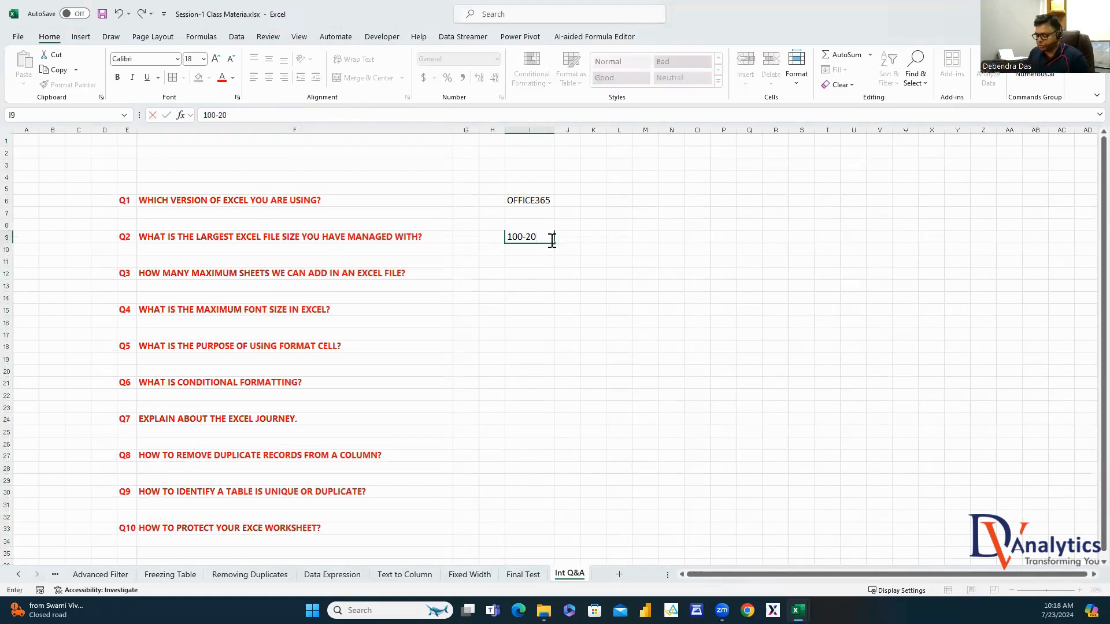
text(0 MBs)
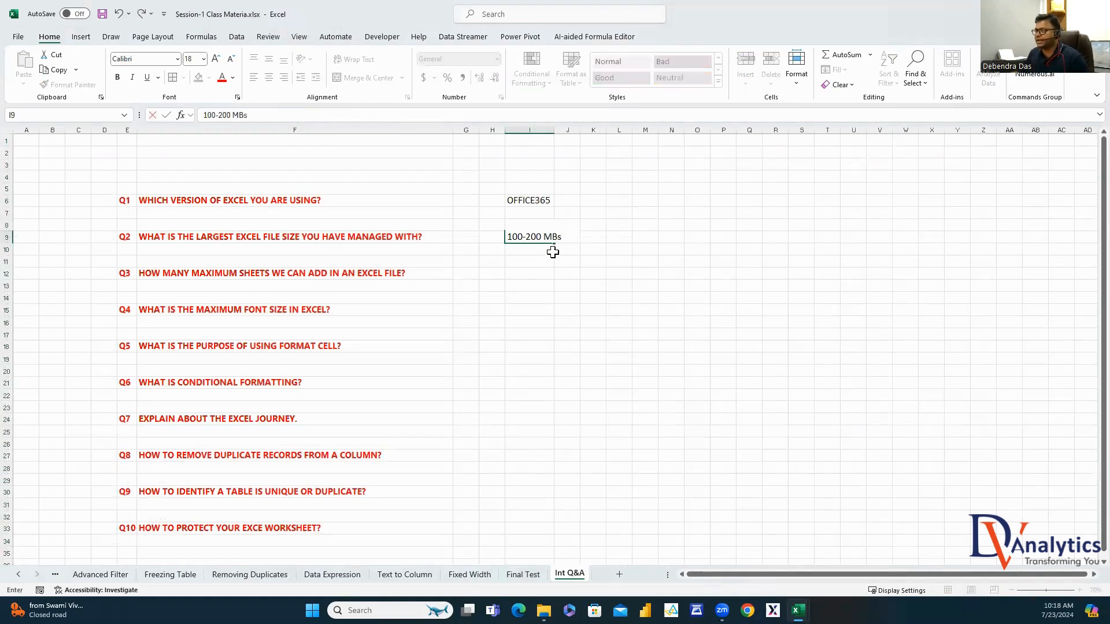
key(Return)
click(532, 275)
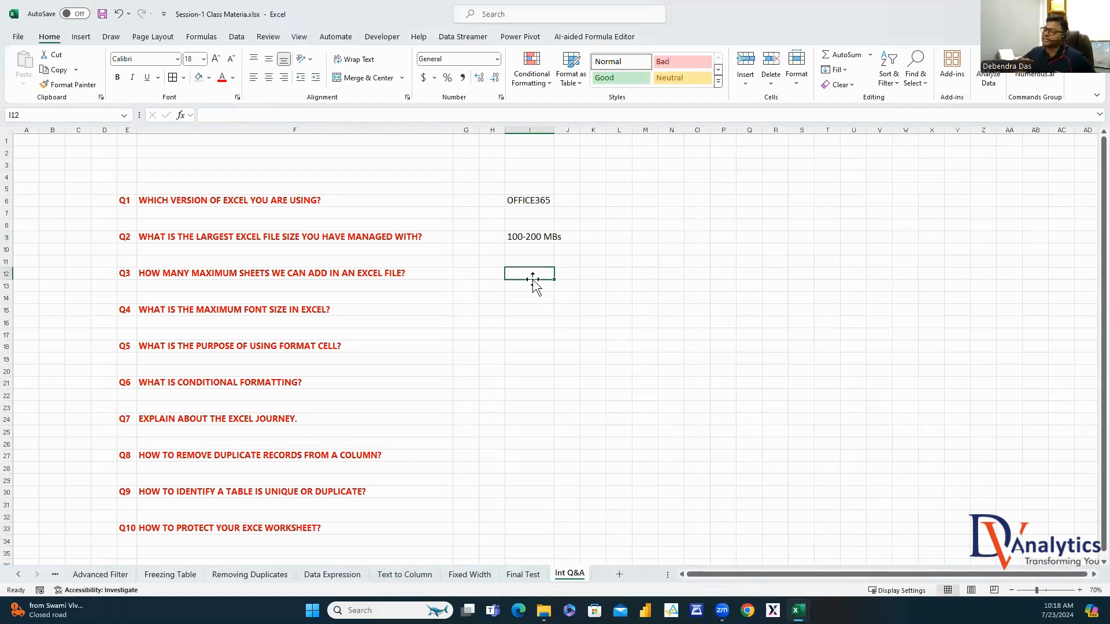
click(547, 237)
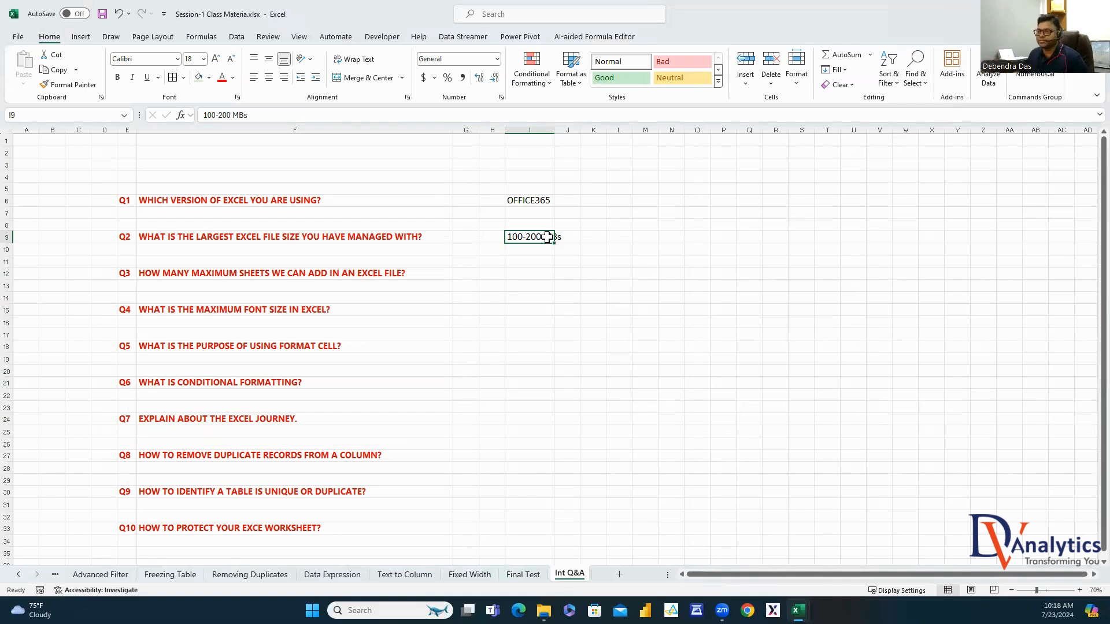
click(268, 276)
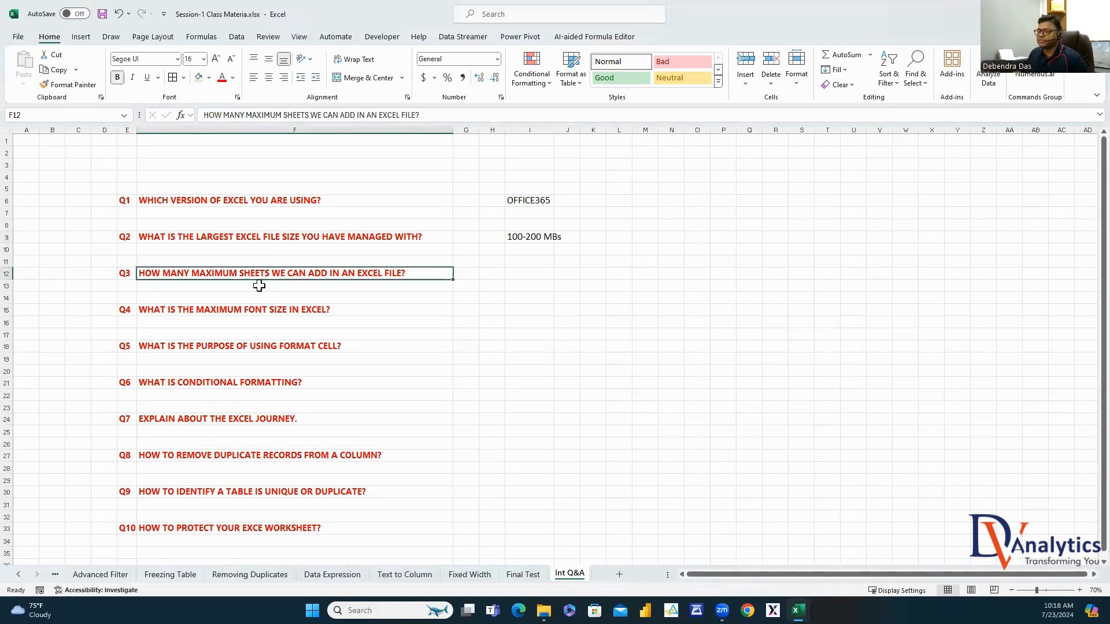
click(520, 275)
text(25)
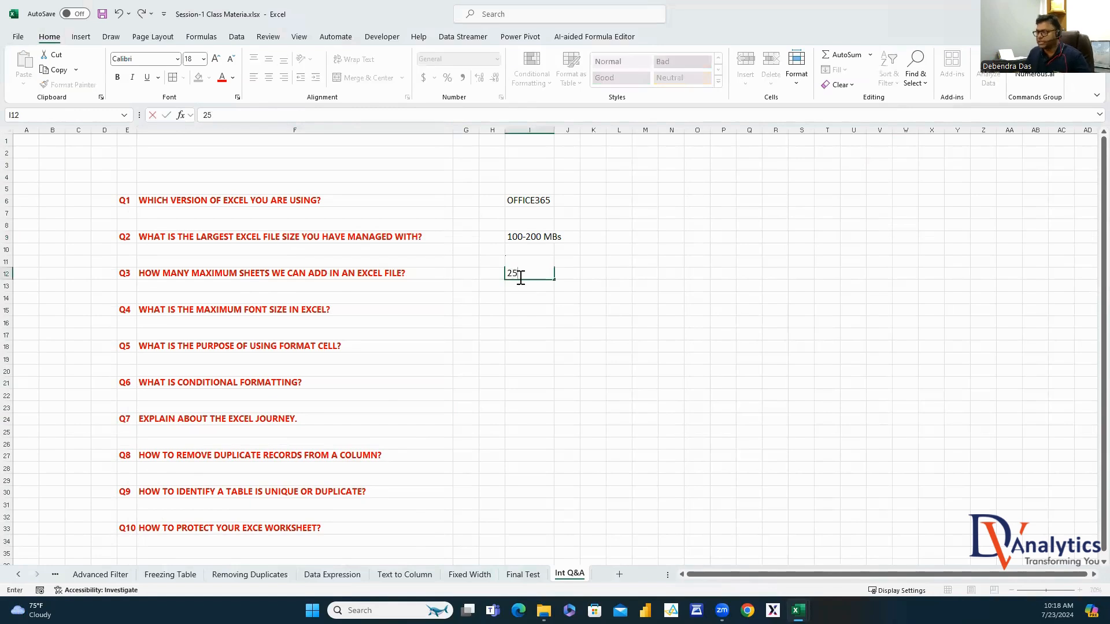
text(5 OR D)
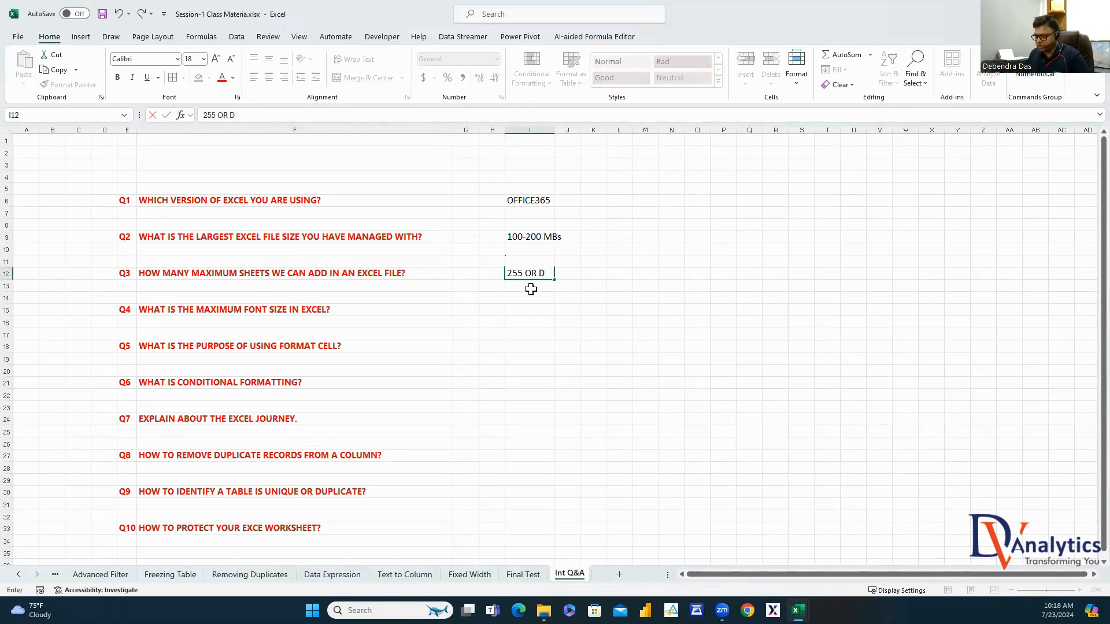
text(EPENDS ON THE MEM)
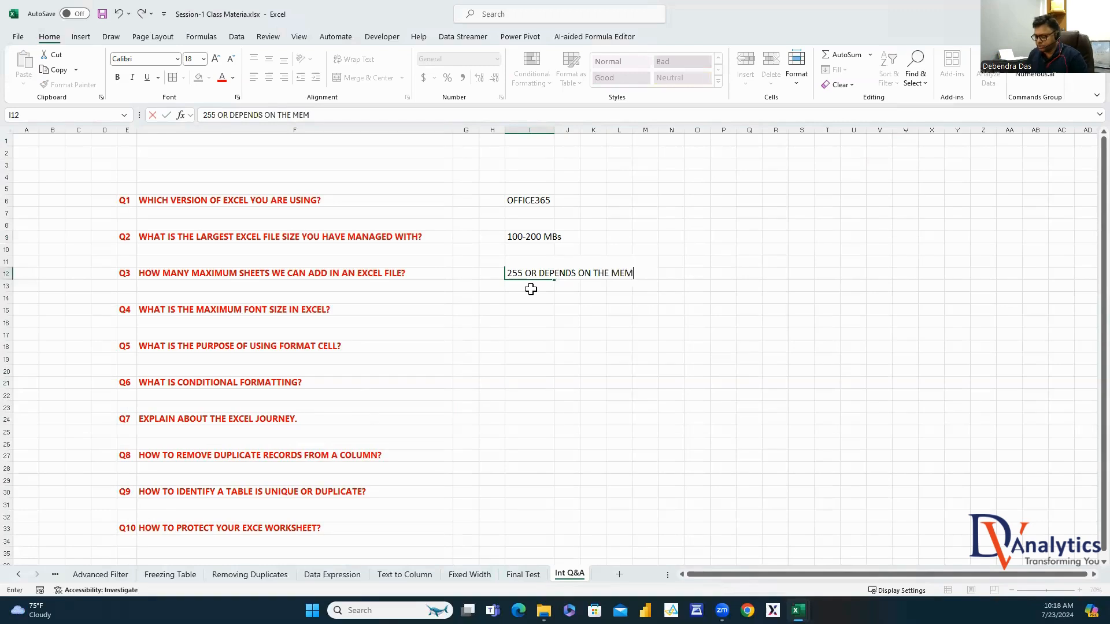
text(ORY)
click(326, 313)
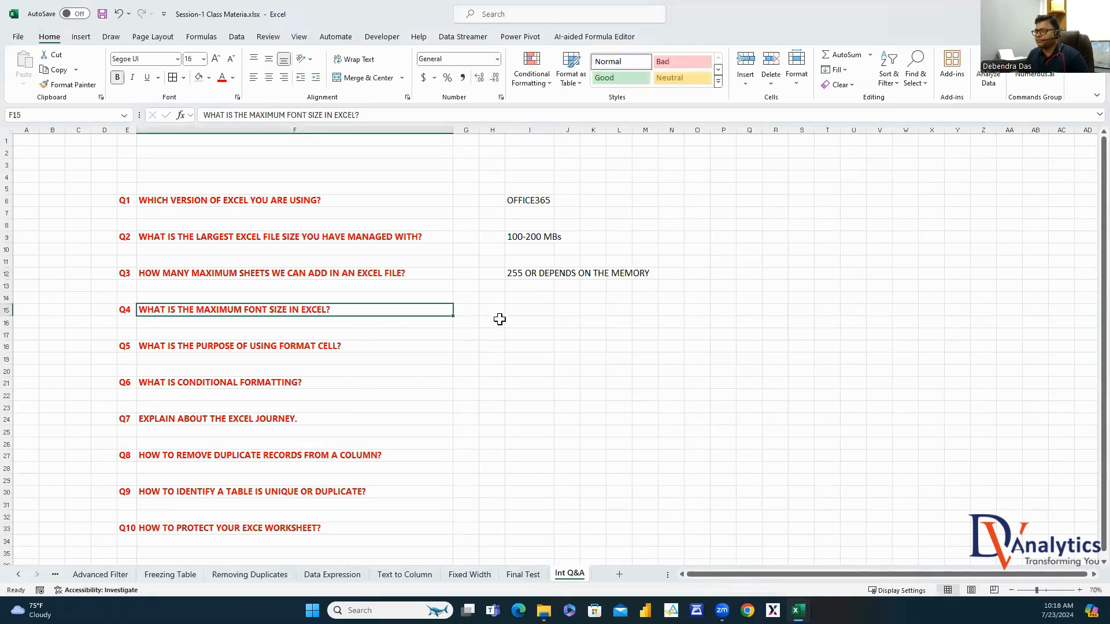
Answer Q4 with 409, Q5 'CHANGE THE APPEARANCE OF A CELL VALUE', Q6 with the conditions definition
click(535, 310)
text(409)
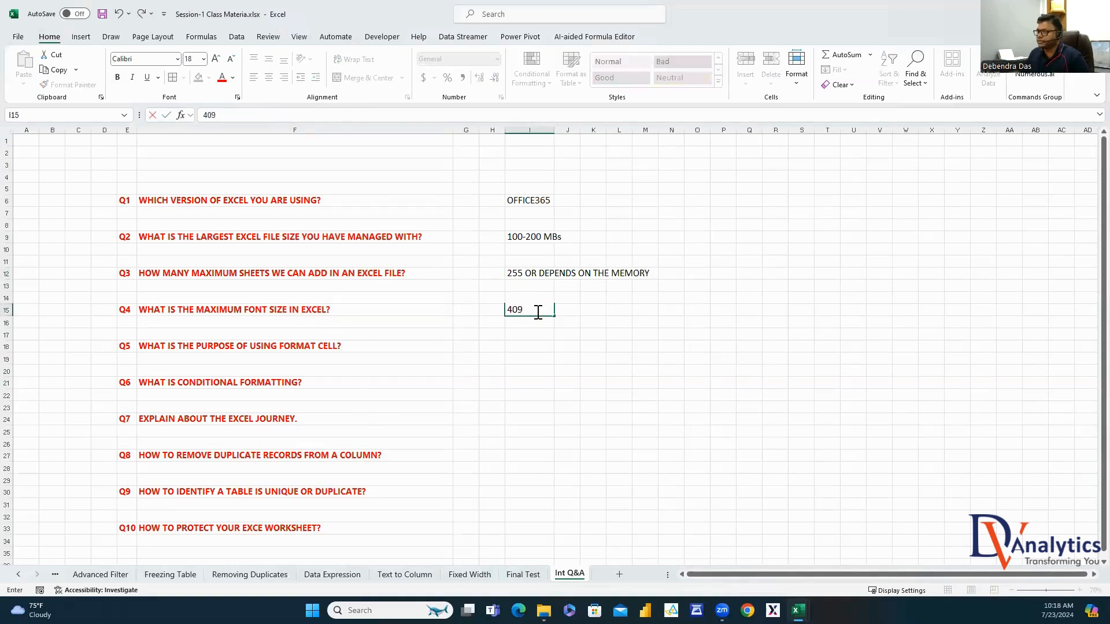
click(208, 353)
click(534, 348)
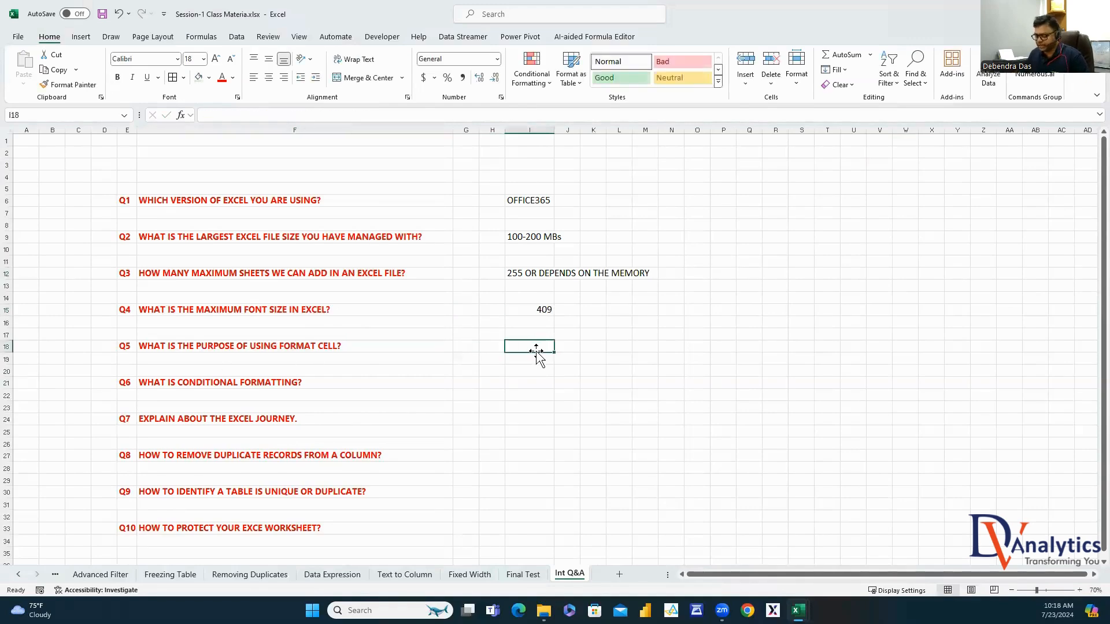
text(CHANGE THE)
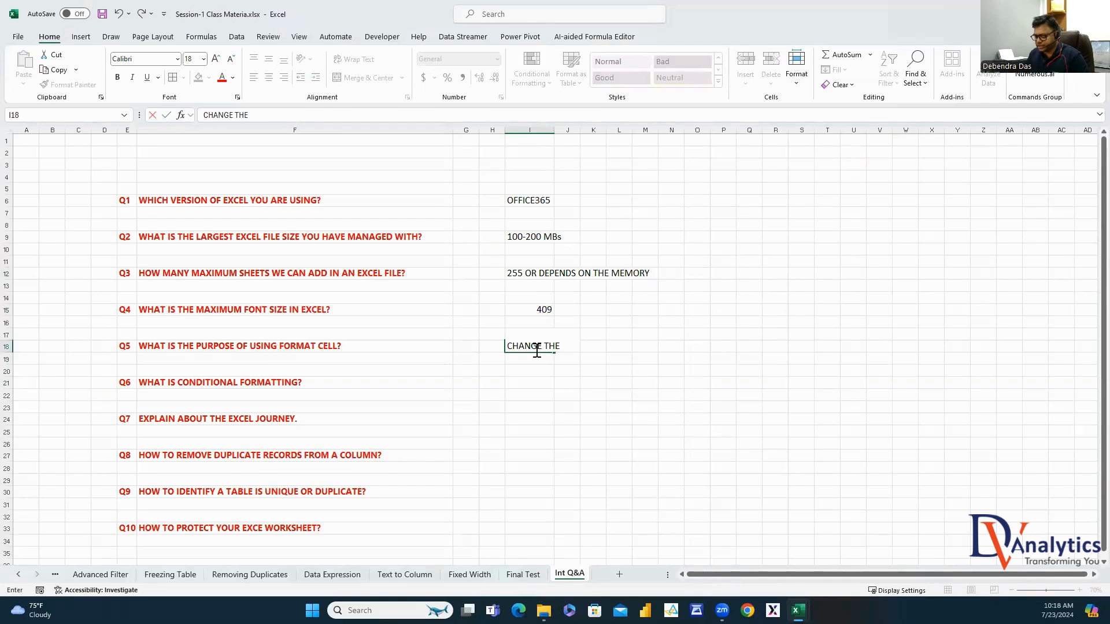
text( APPEARANCE OF A)
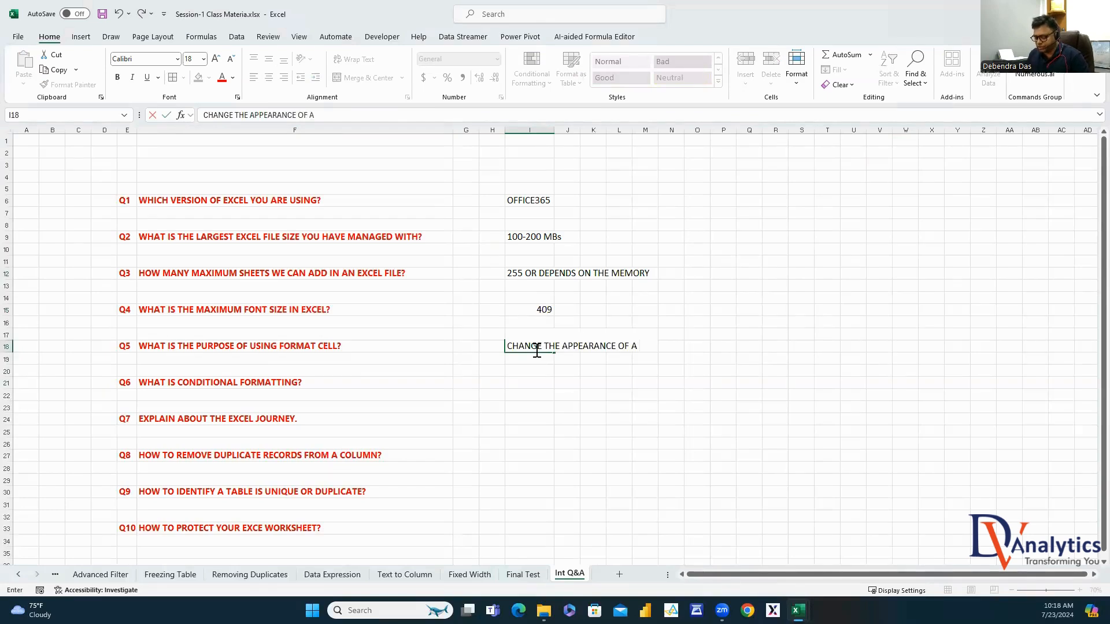
text( CELL VALUE)
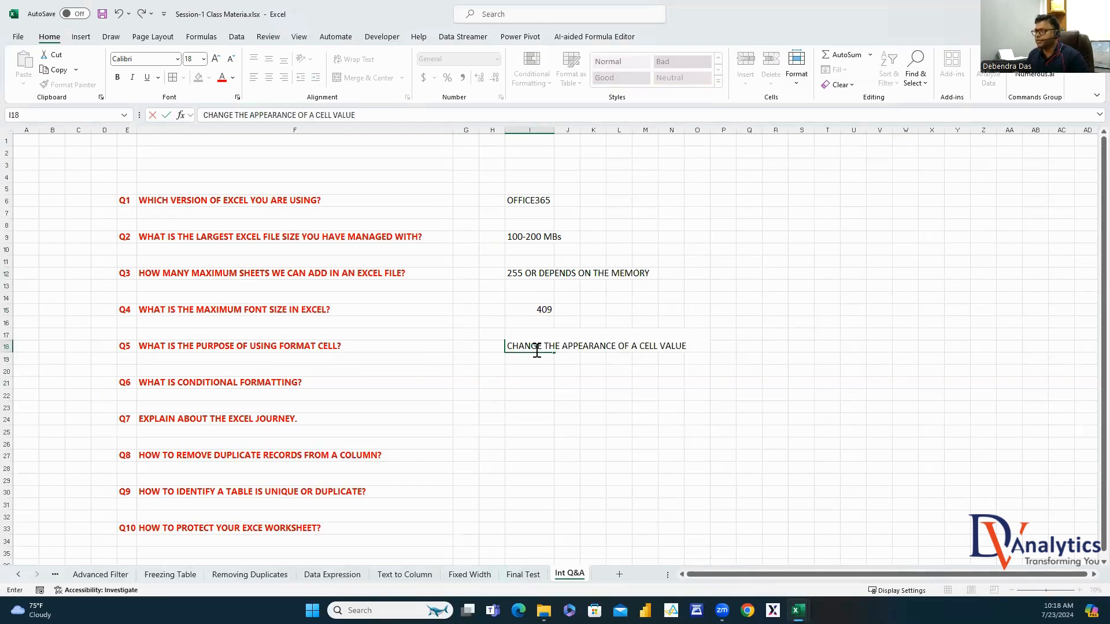
click(534, 418)
click(237, 381)
click(540, 380)
text(PR)
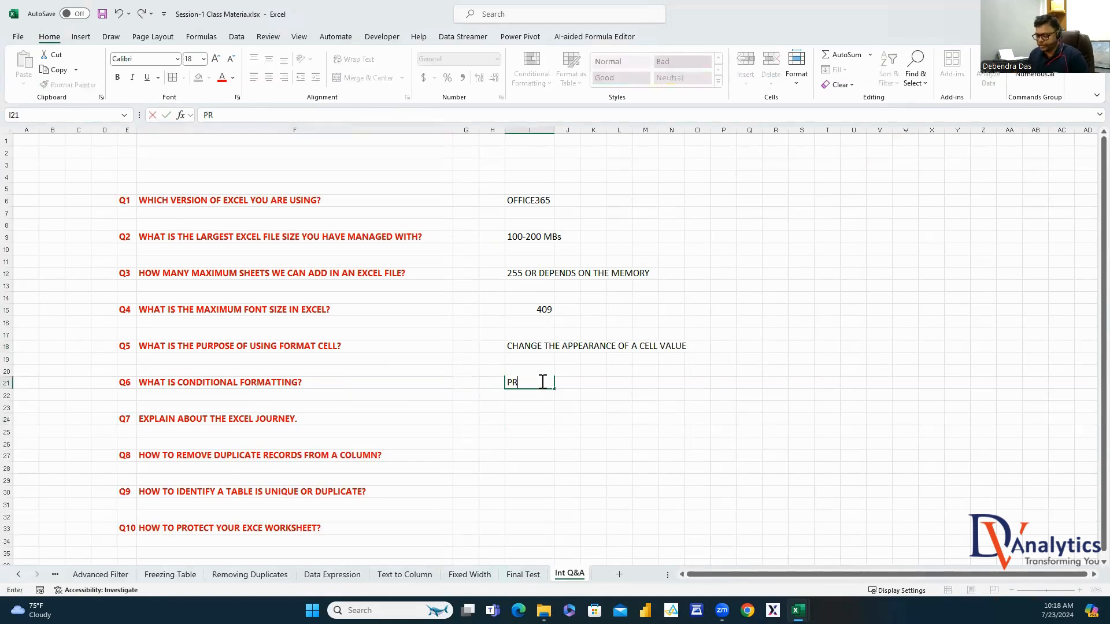
text(ESENTING THE C)
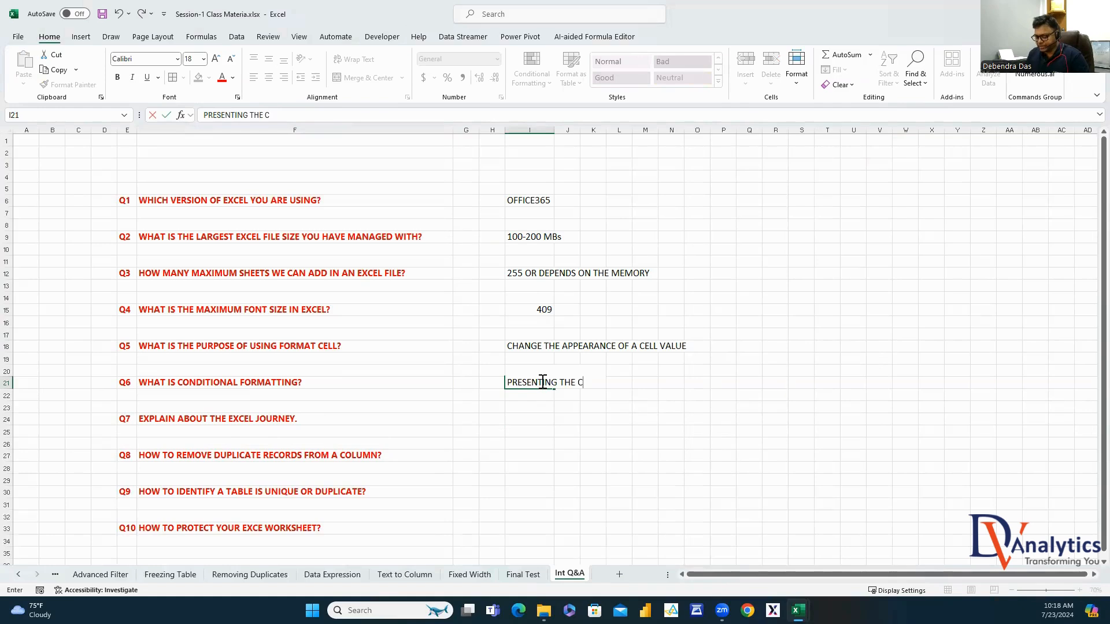
text(ELL VALUES BASE)
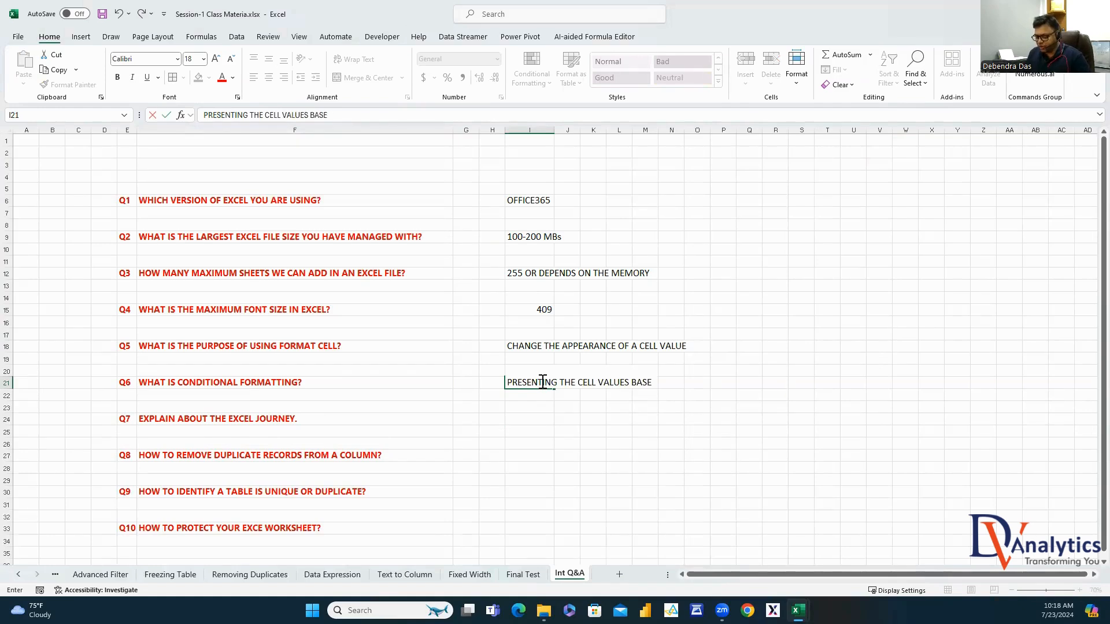
text(D ON CERTAIN )
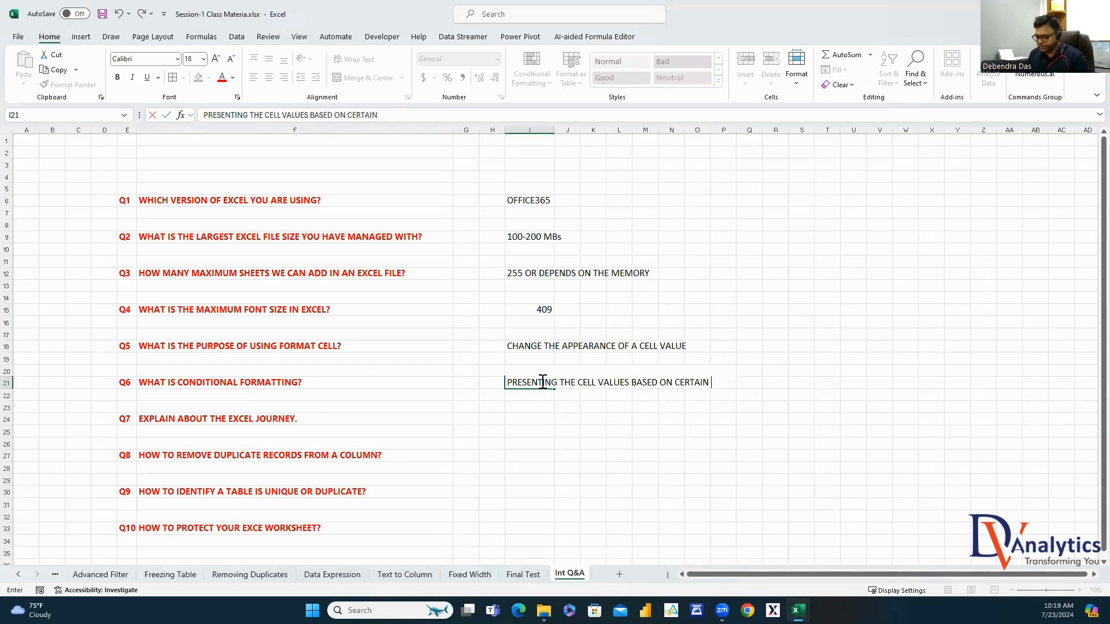
text(CONDITIONA)
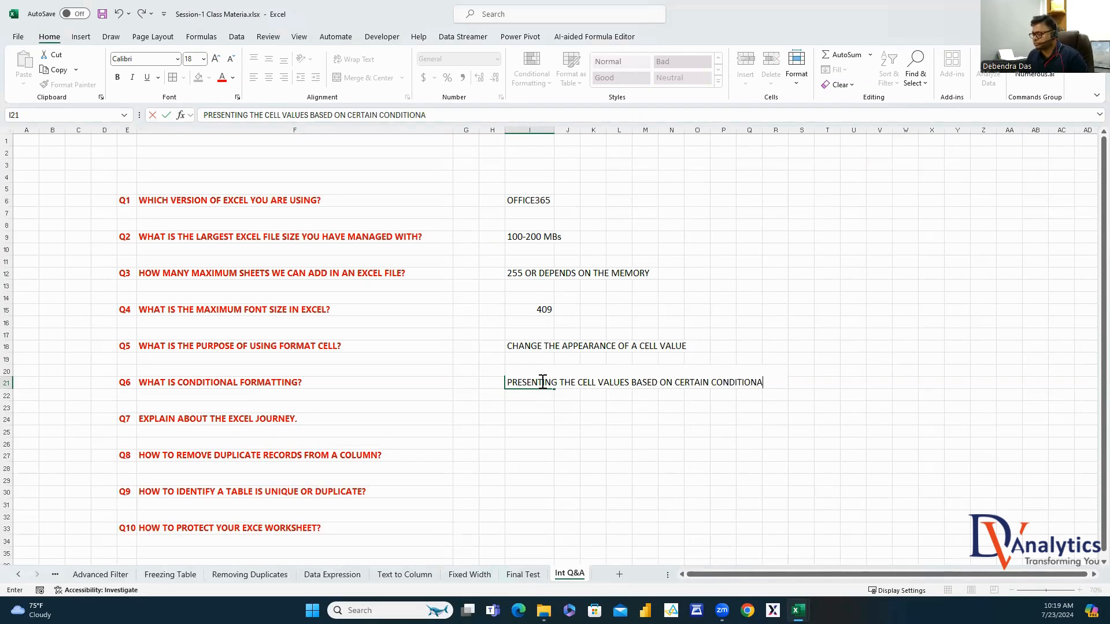
click(359, 428)
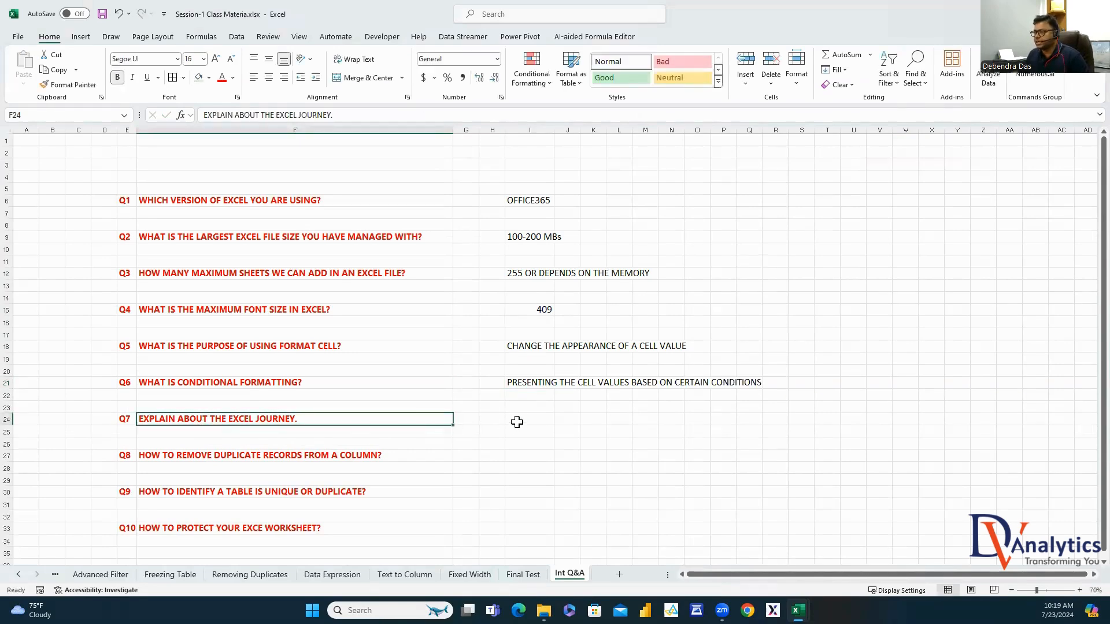
Enter 'WORKBOOK, WORKSHEETS, CELL REFERENCE, DATA RANGE, TABLE, COLUMNS, VALUES, DATA TYPES' as Q7's answer in I24
click(541, 425)
text(WORK)
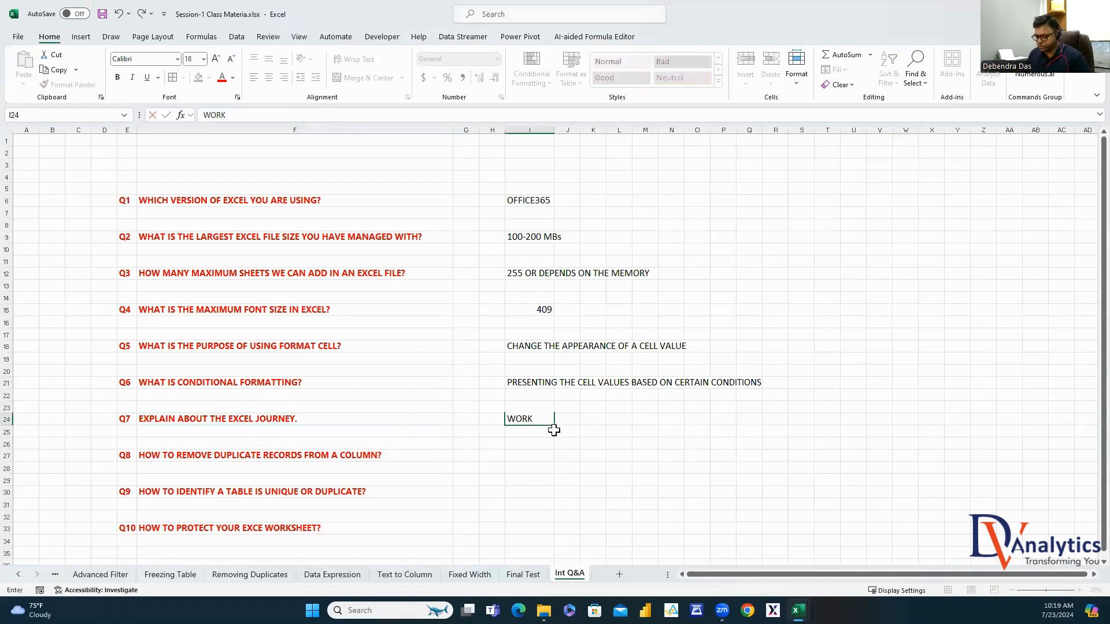
text(BOOK,WORKSHEETS,CELL R)
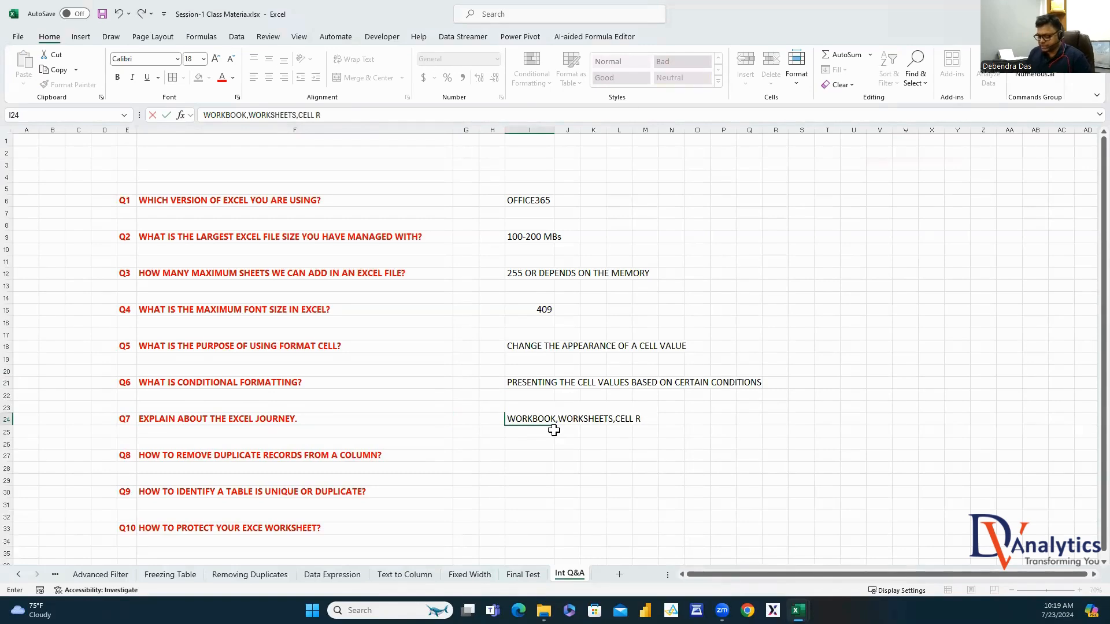
text(EFERENCE, DATA)
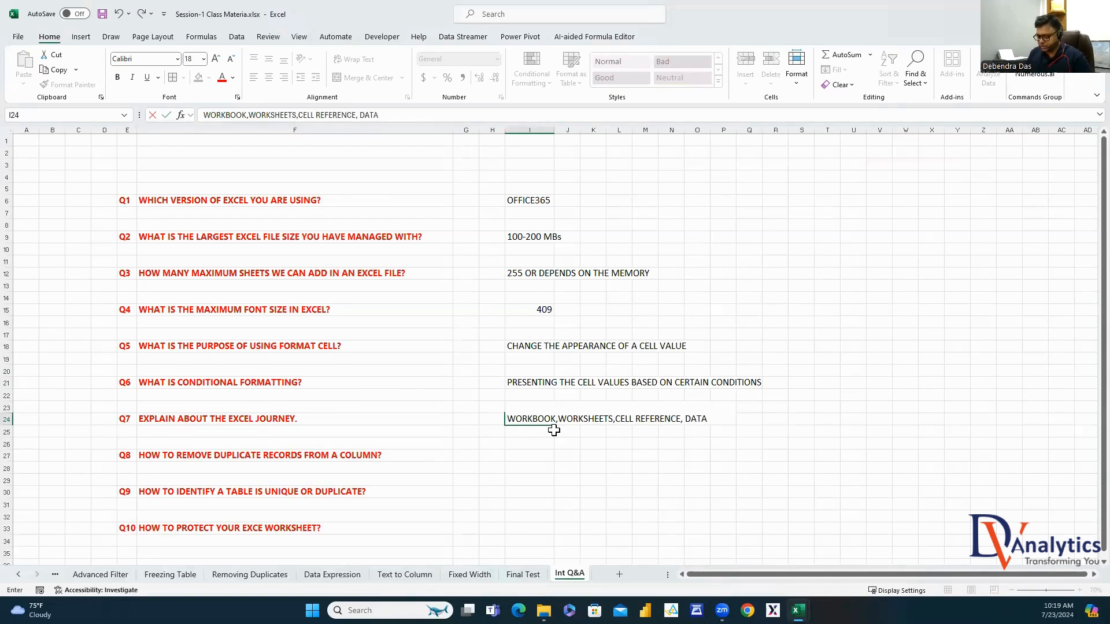
text( RANGE, TABLE, )
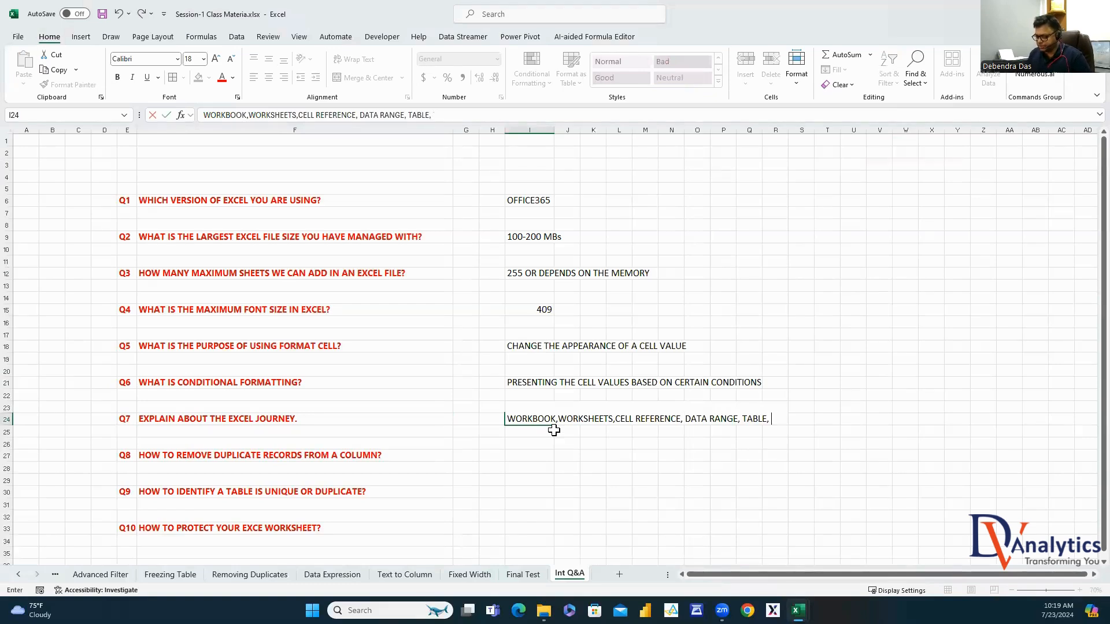
text(COLUMNS, VALUES)
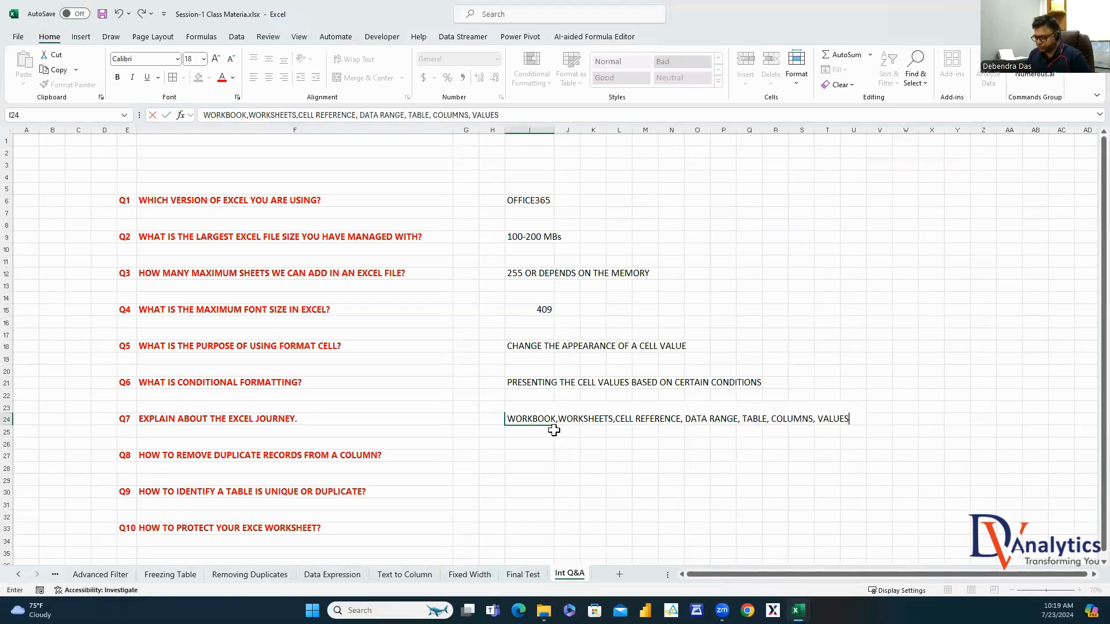
text(, DATA TYPES)
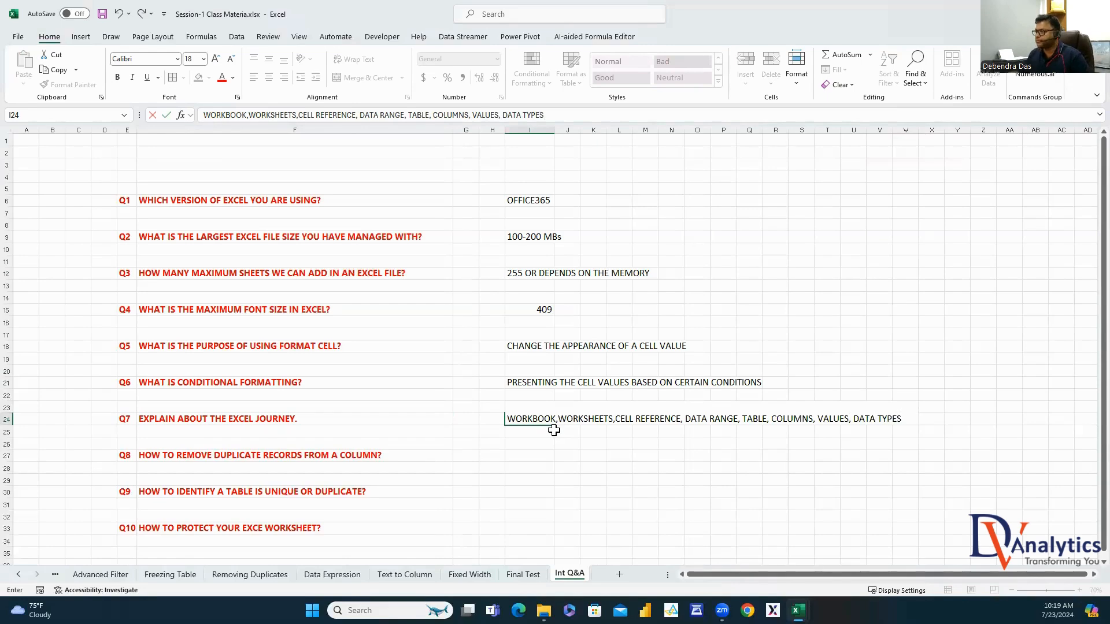
click(515, 471)
click(453, 454)
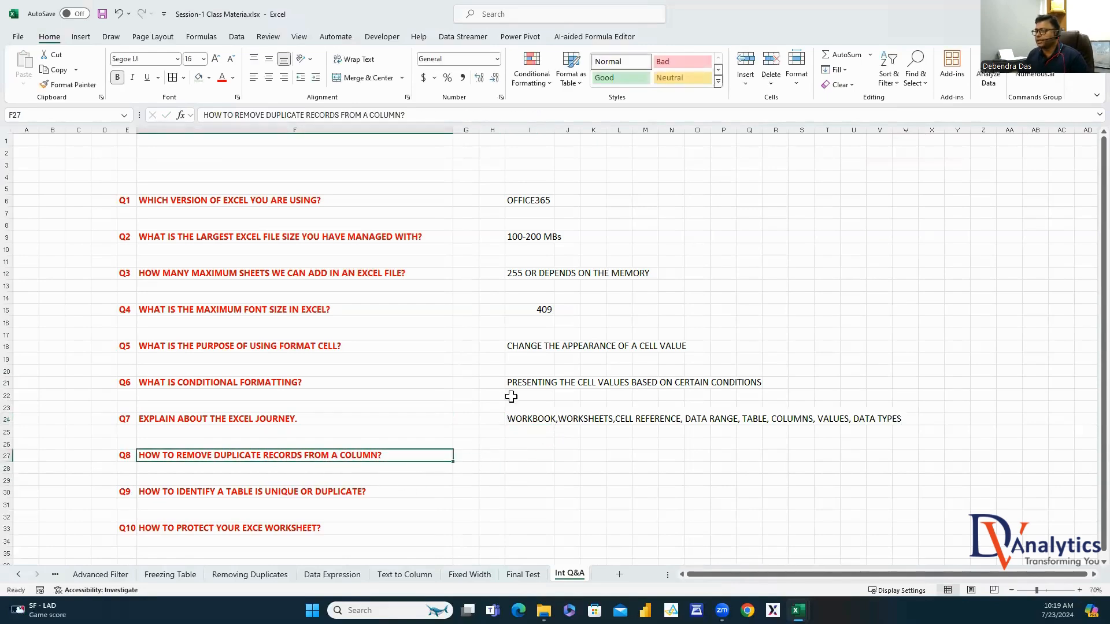
click(236, 37)
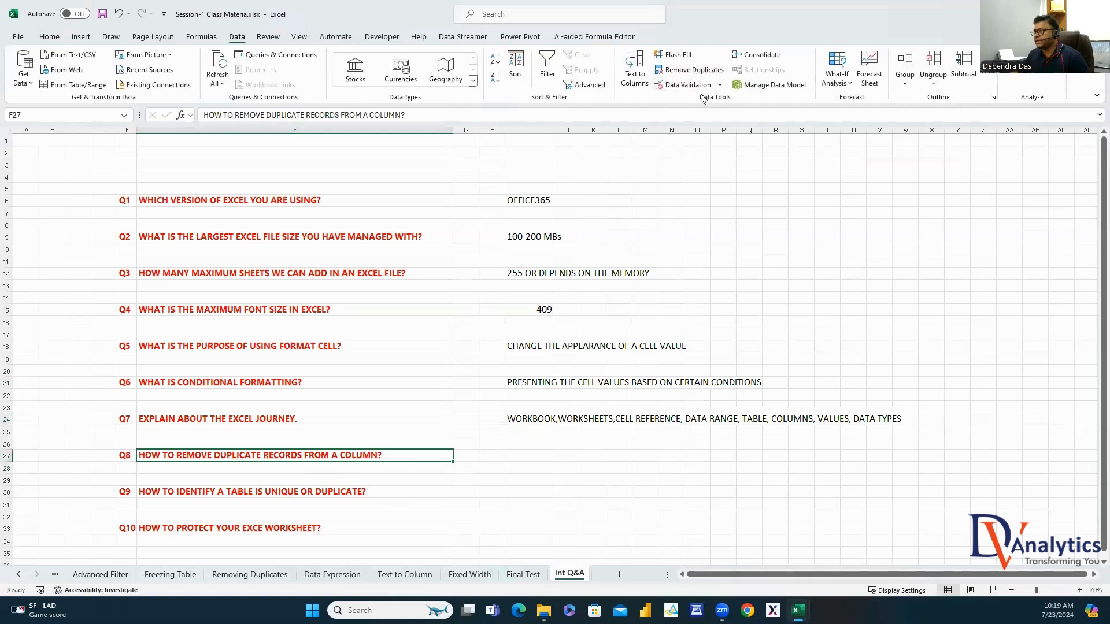
Answer Q8 with 'DATA >> DATA TOOLS >> REMOVE DUPLICATES'
click(524, 460)
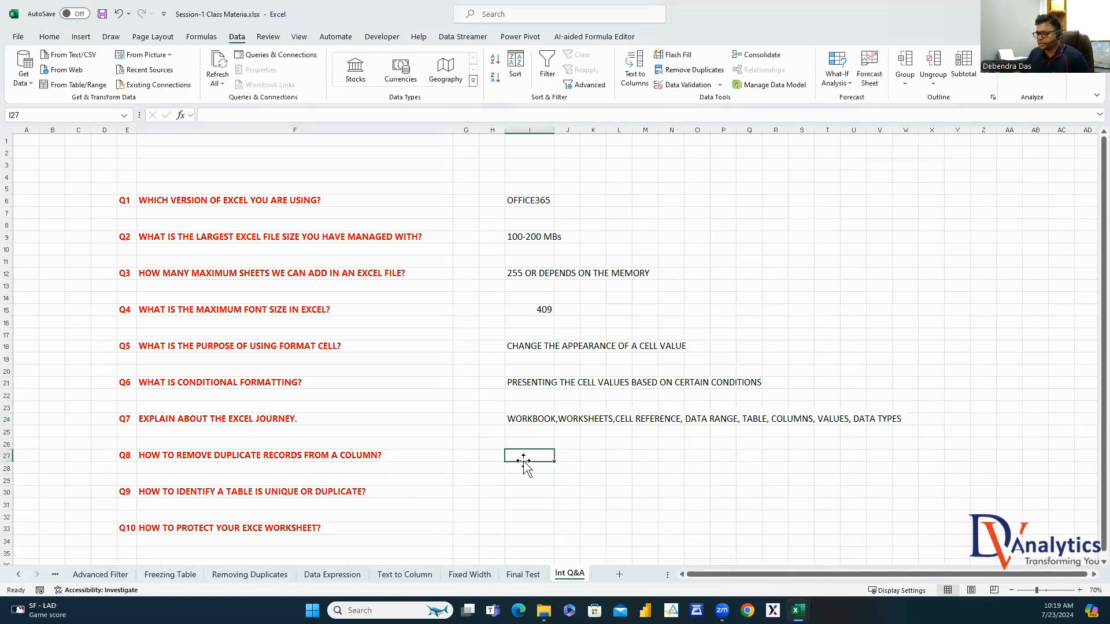
text(DATA >> DAT)
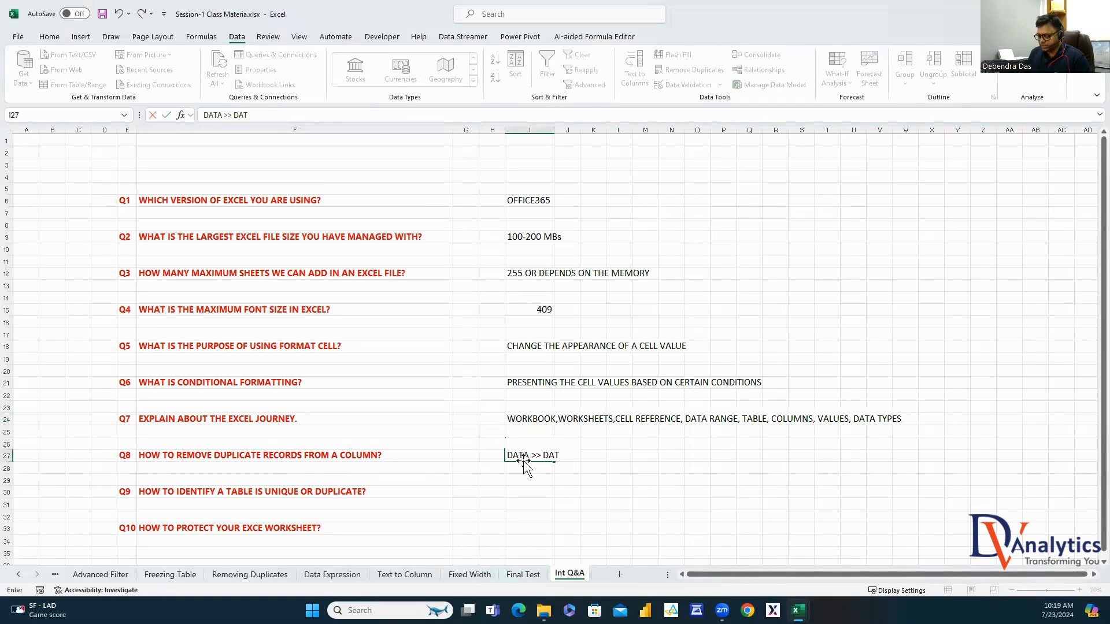
text(A TOOLS >> R)
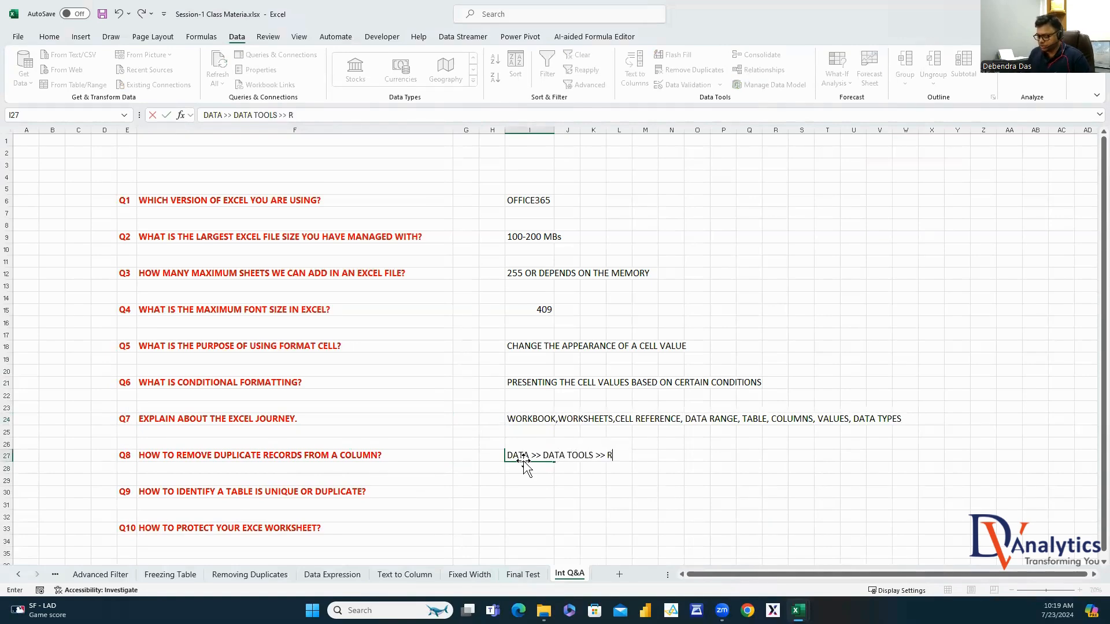
text(EMOVE DUPLICATES)
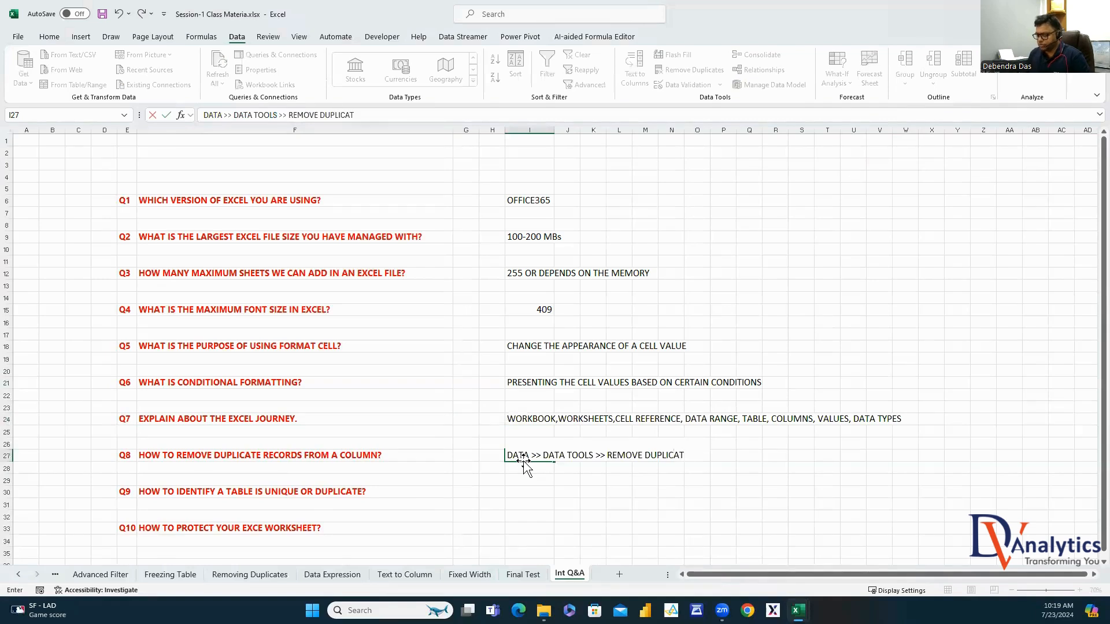
click(309, 493)
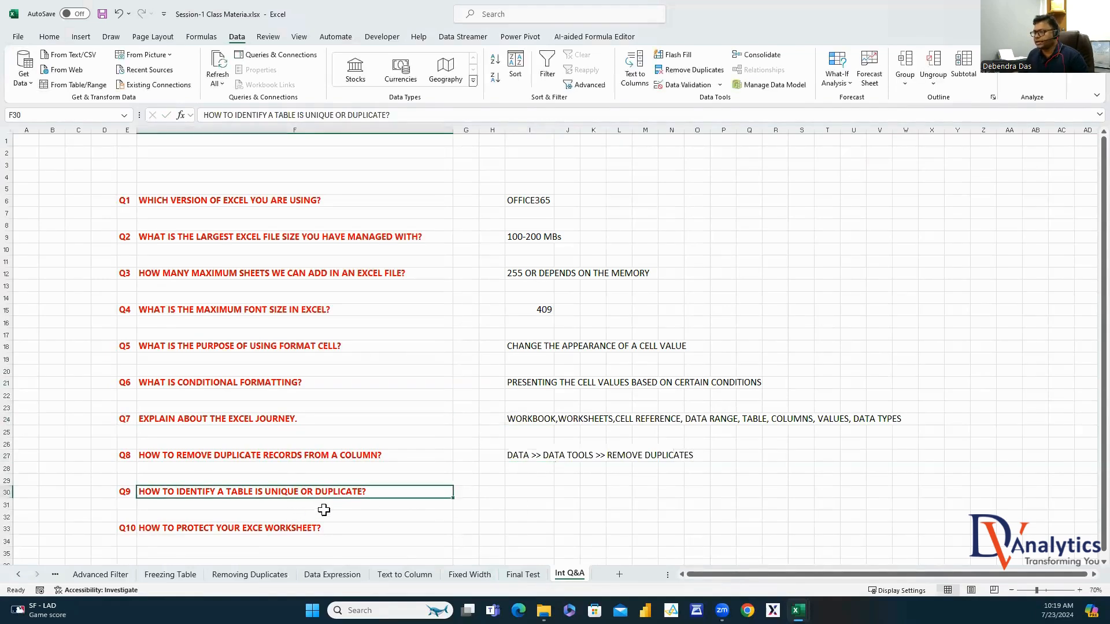
Answer Q9 with 'SELECT A COLUMN LOOKS LIKE UNIQUE AND CHECK THE DUPLICATION'
click(519, 494)
text(S)
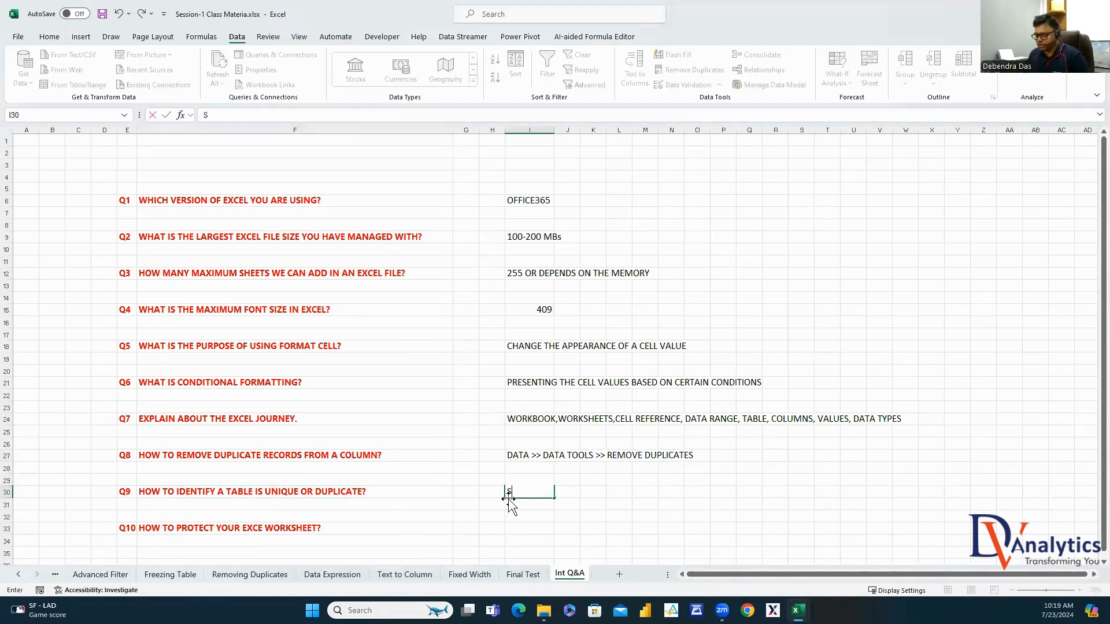
text(ELECT A COLUMN)
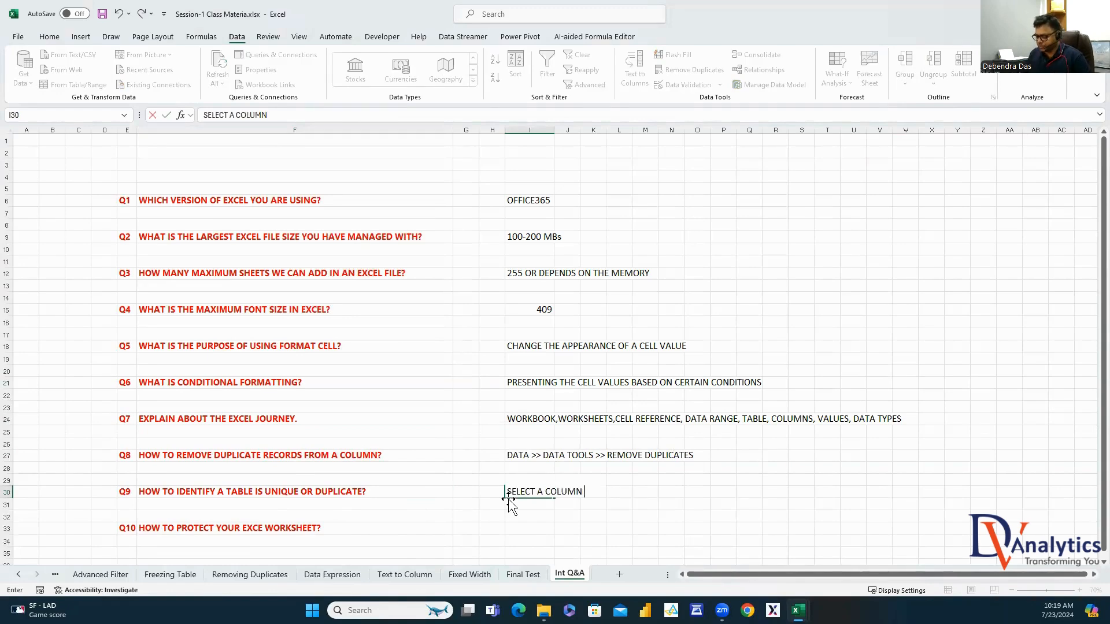
text( LOOKS LIKE UNIQU)
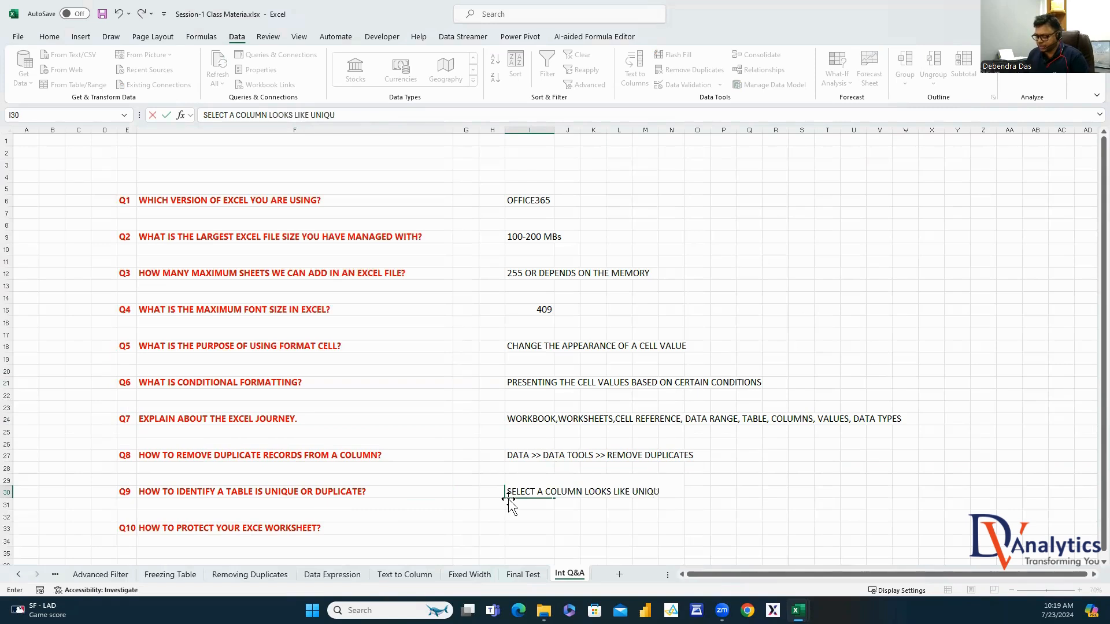
text(E AND CHECK THE)
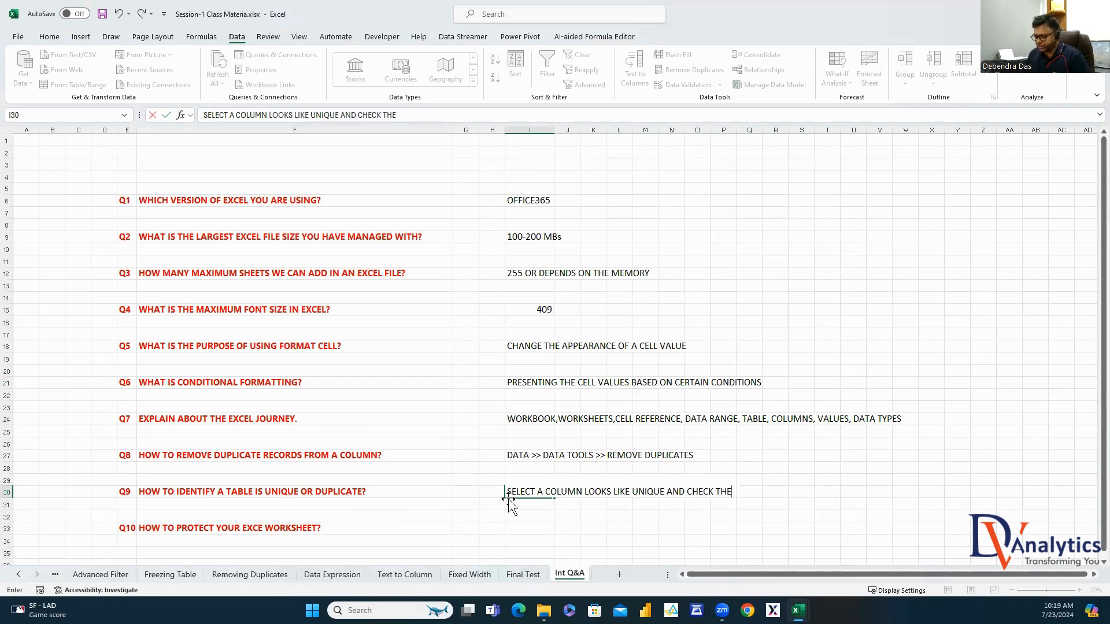
text( DUPLICATION)
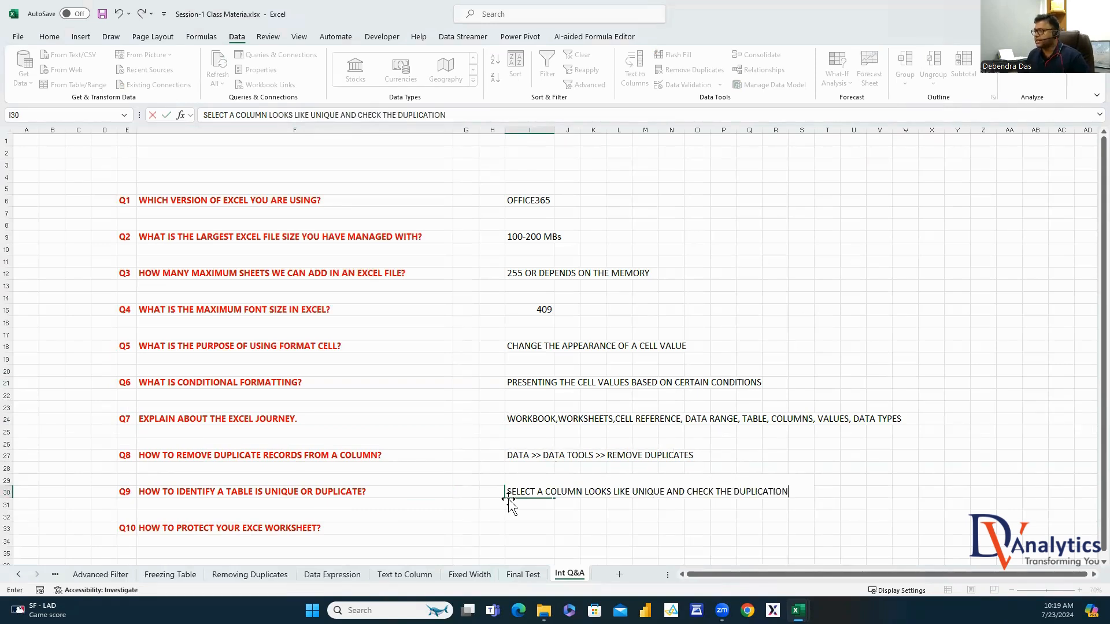
click(516, 551)
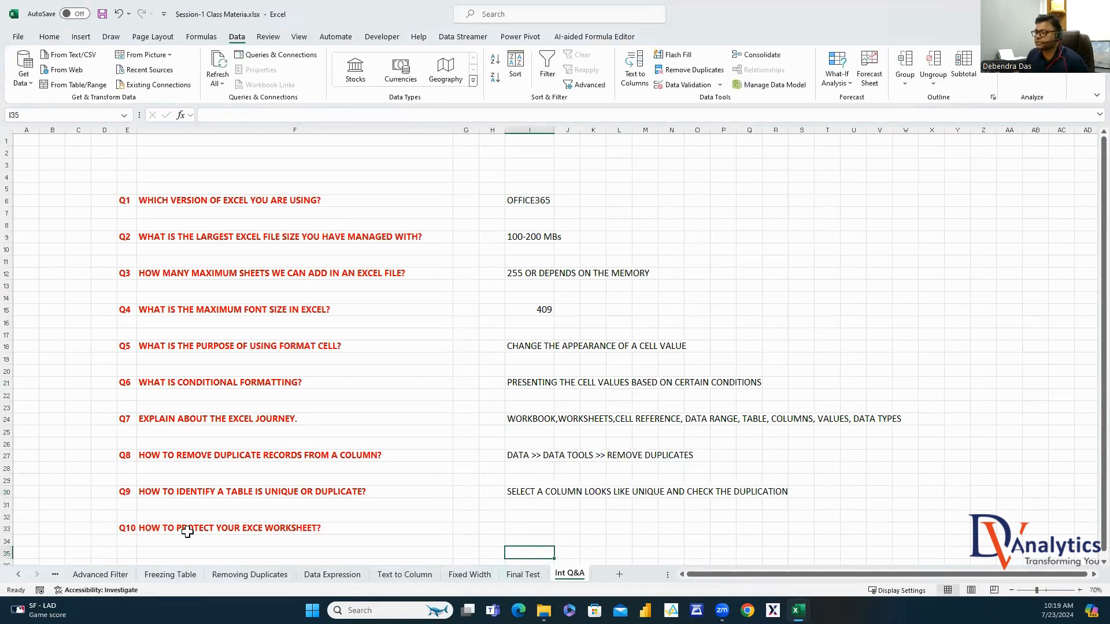
click(155, 527)
click(49, 37)
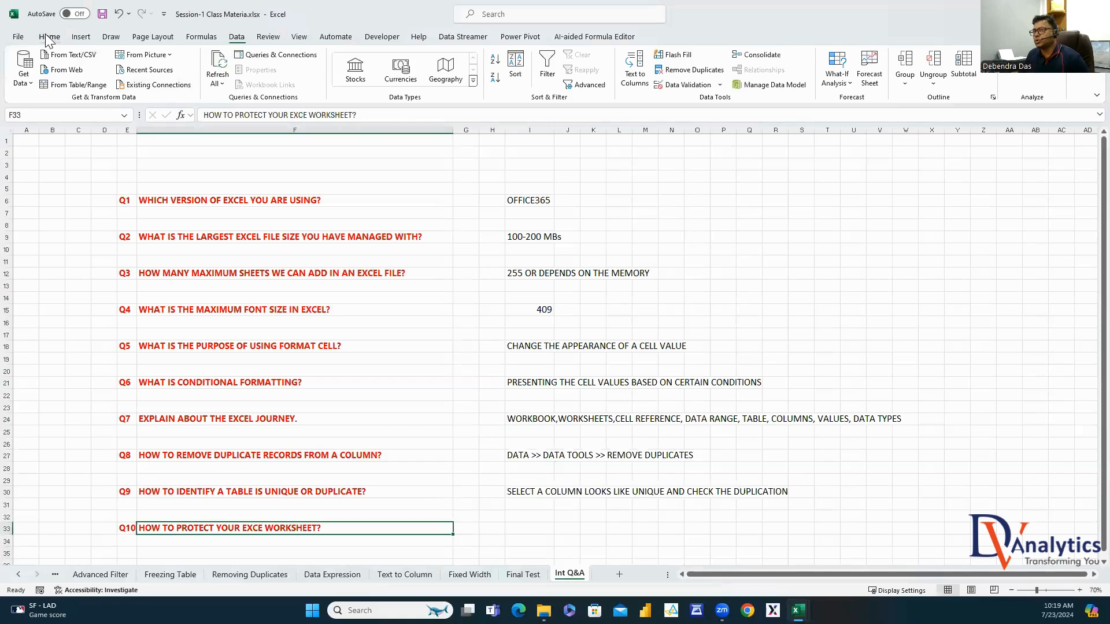
click(803, 86)
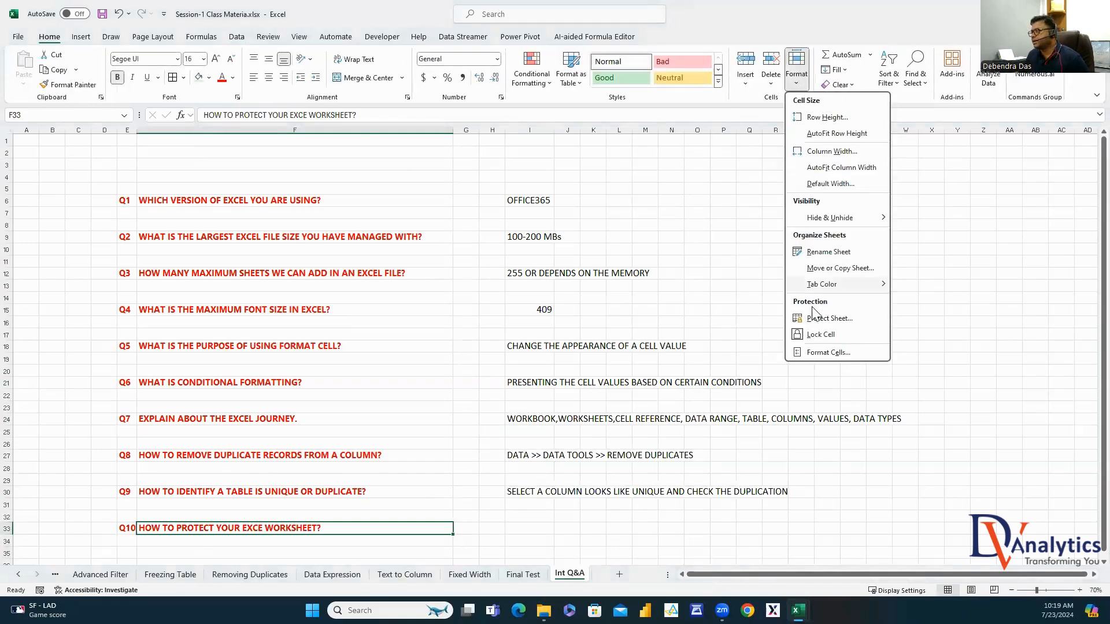
click(825, 318)
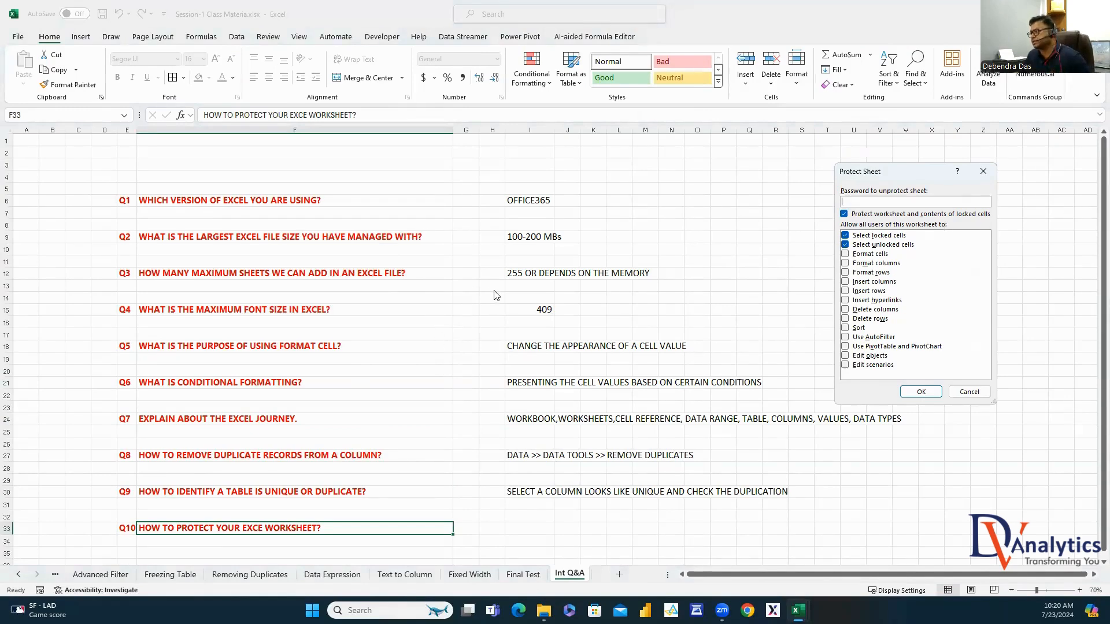
click(982, 171)
click(530, 527)
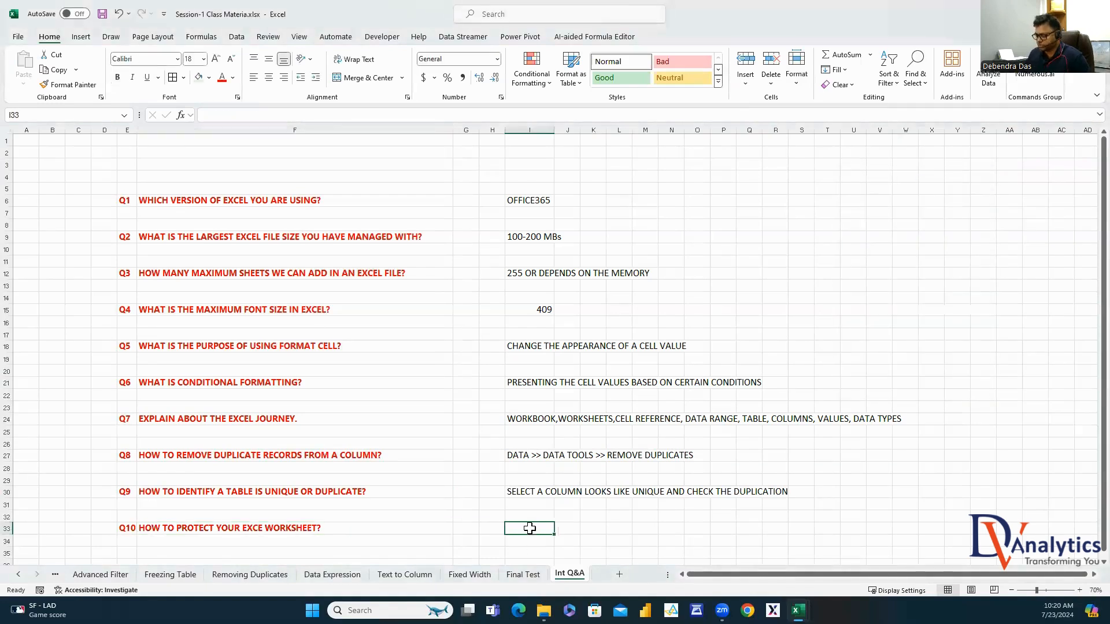
Answer Q10 with the Home >> Format >> Protect Sheet password path, then fill Completed down Session1 Contents statuses
text(HOME >> FORMAT)
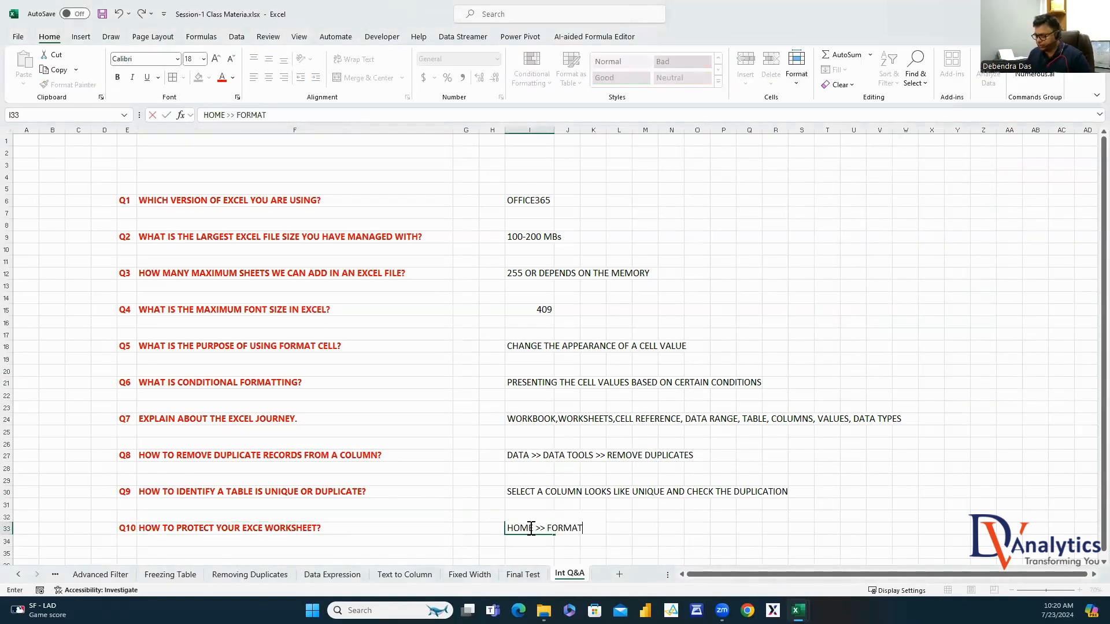
text( >. PROTECT SH)
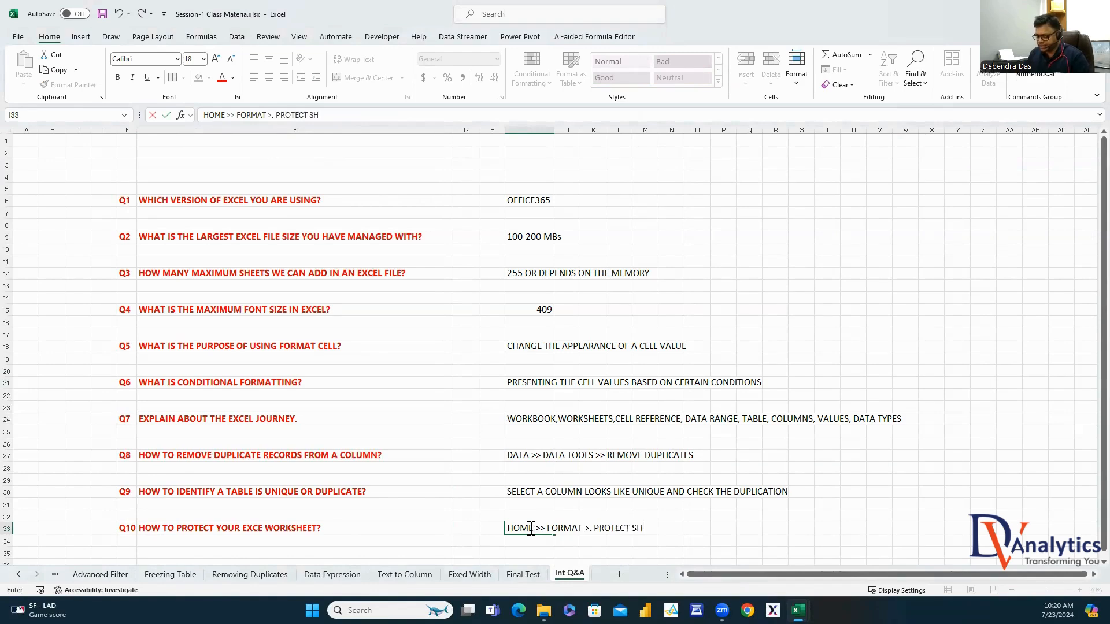
text(EET >> CHOO)
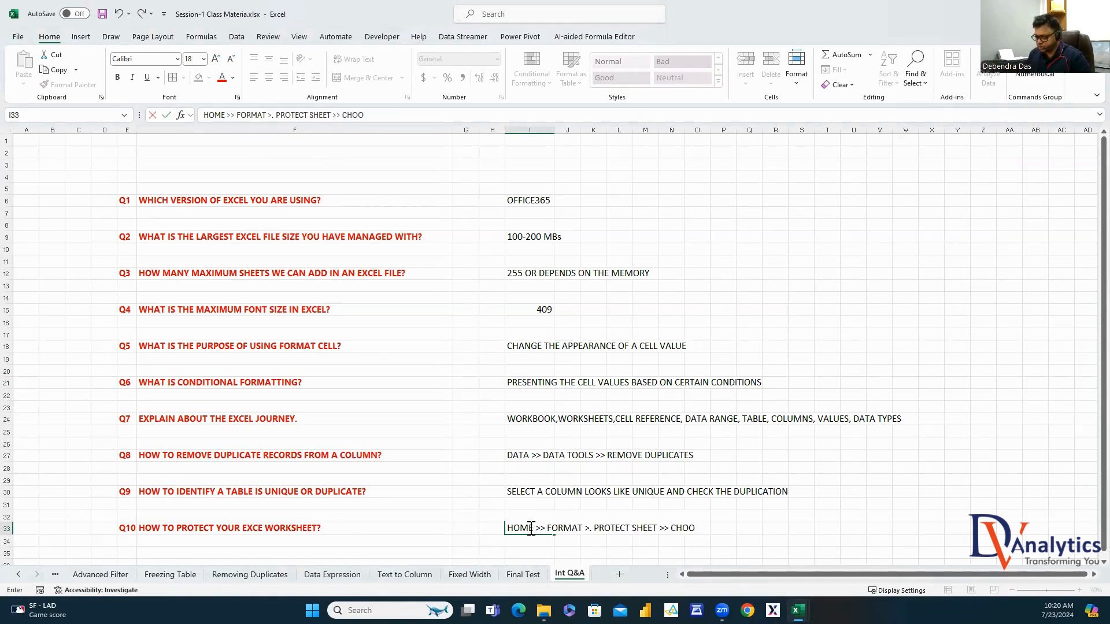
text(SE THE PASSWORD)
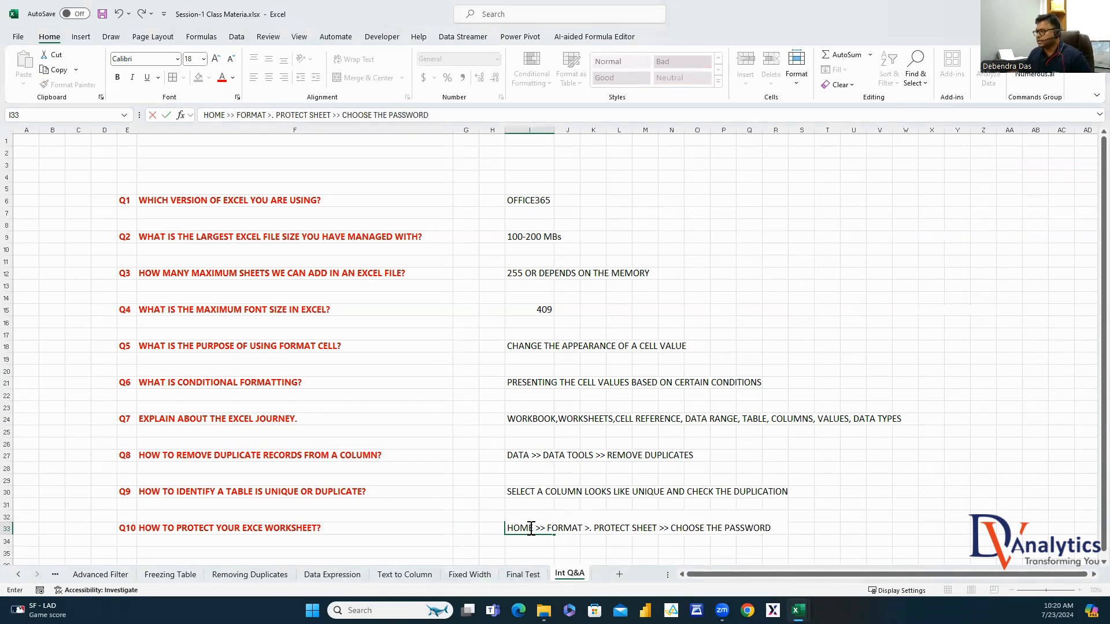
click(876, 313)
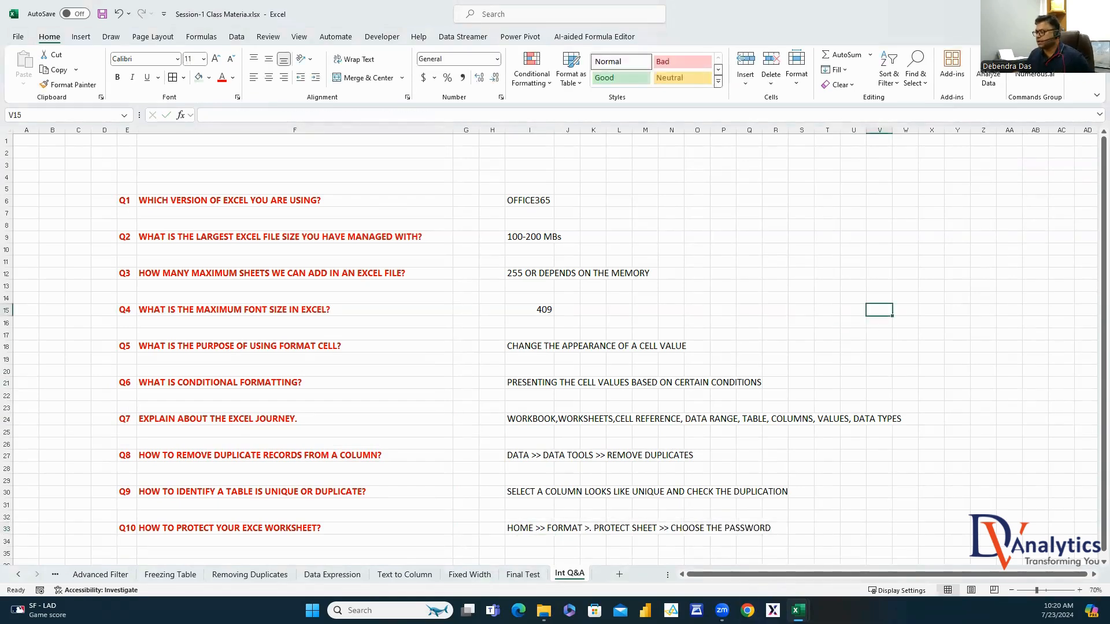
click(797, 610)
click(763, 558)
click(581, 467)
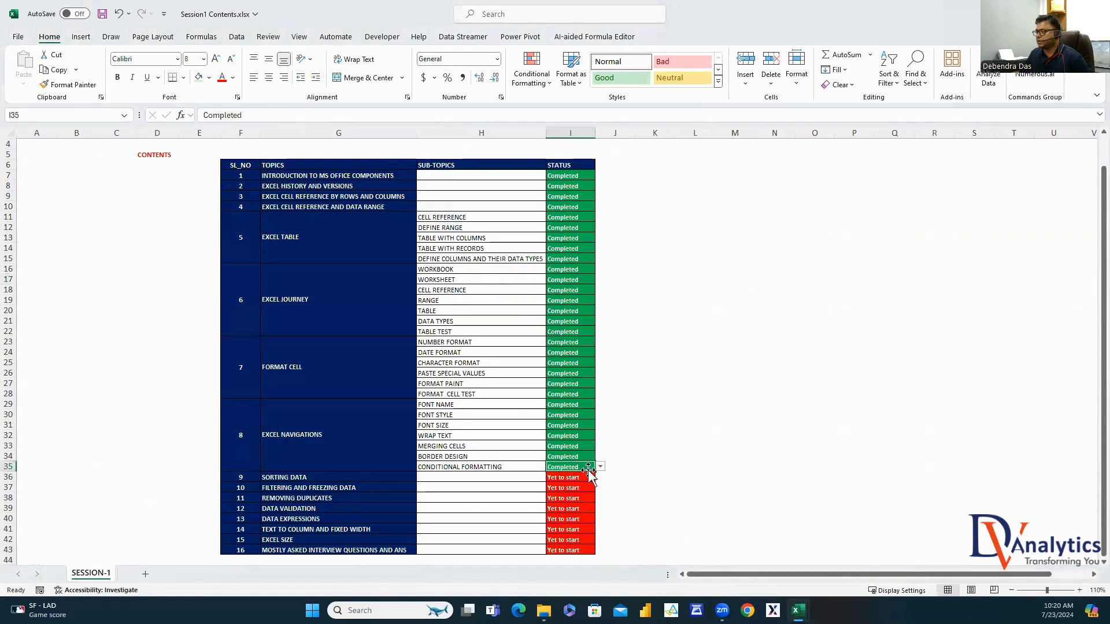
double_click(588, 467)
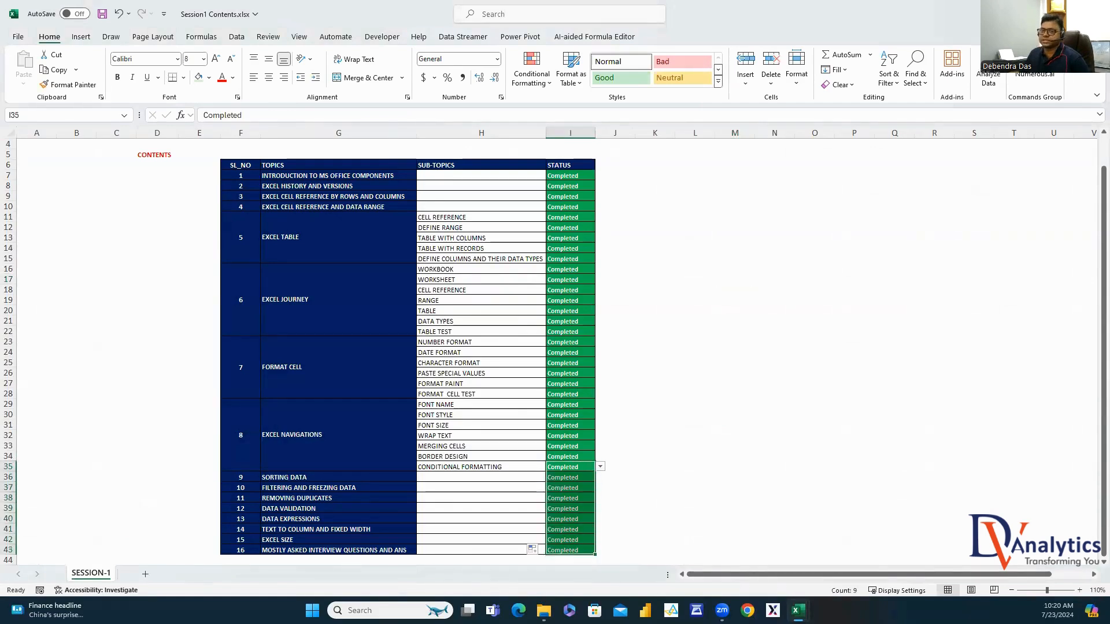